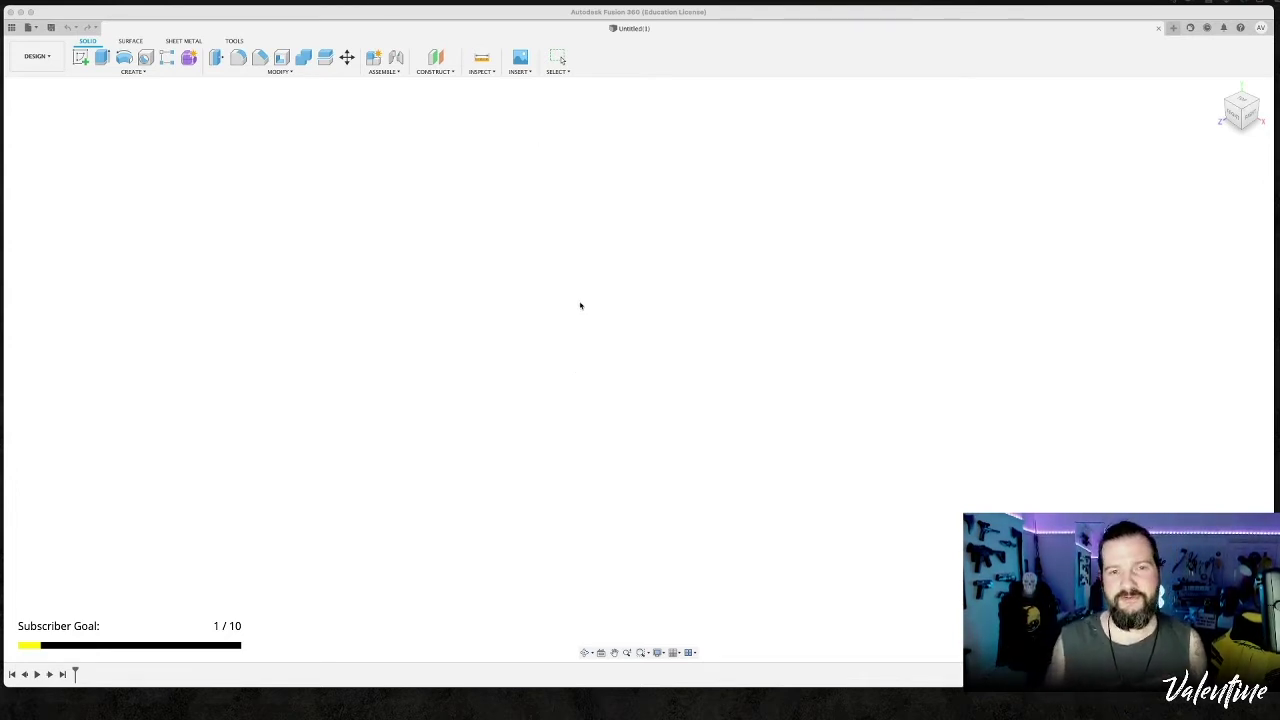
left_click(711, 211)
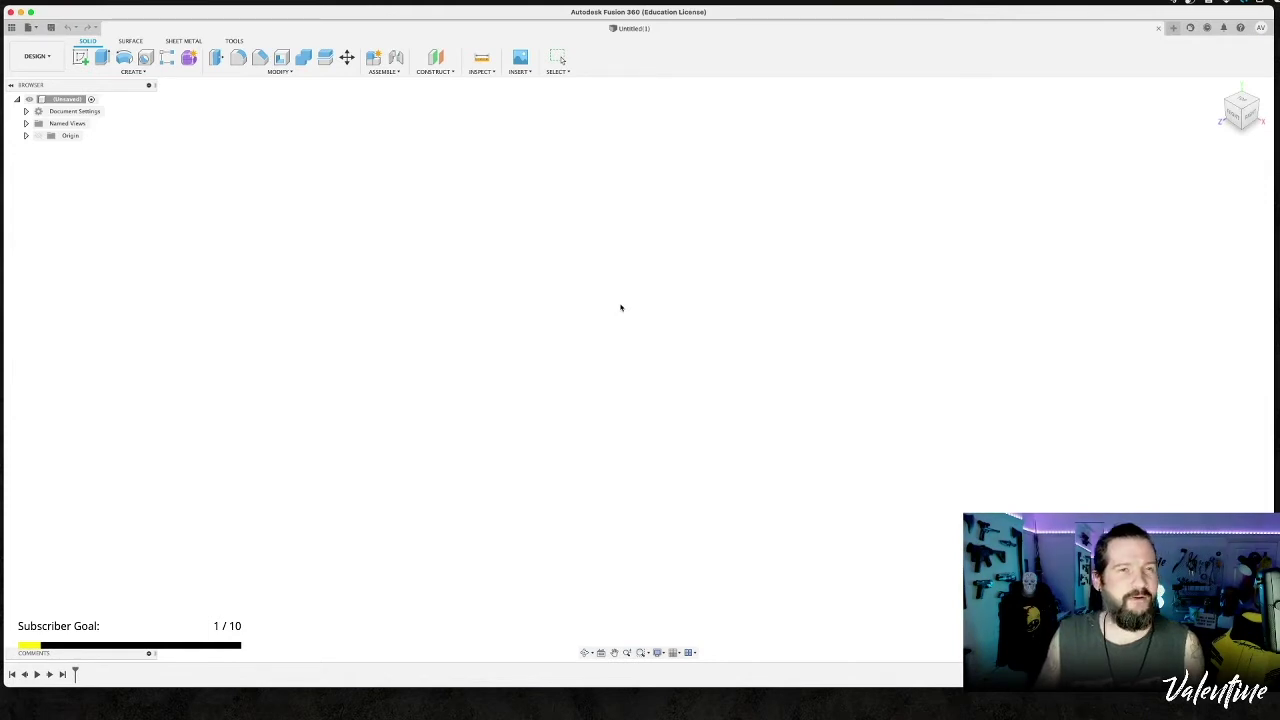
left_click(131, 71)
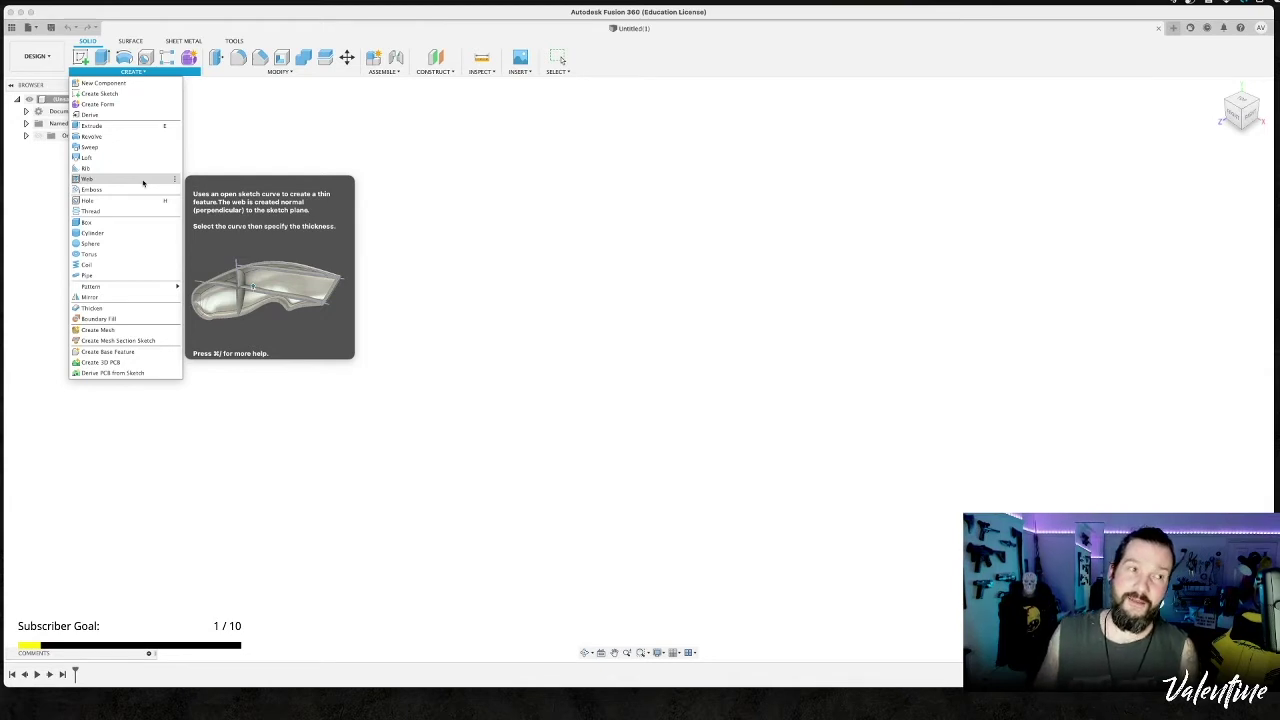
left_click(595, 298)
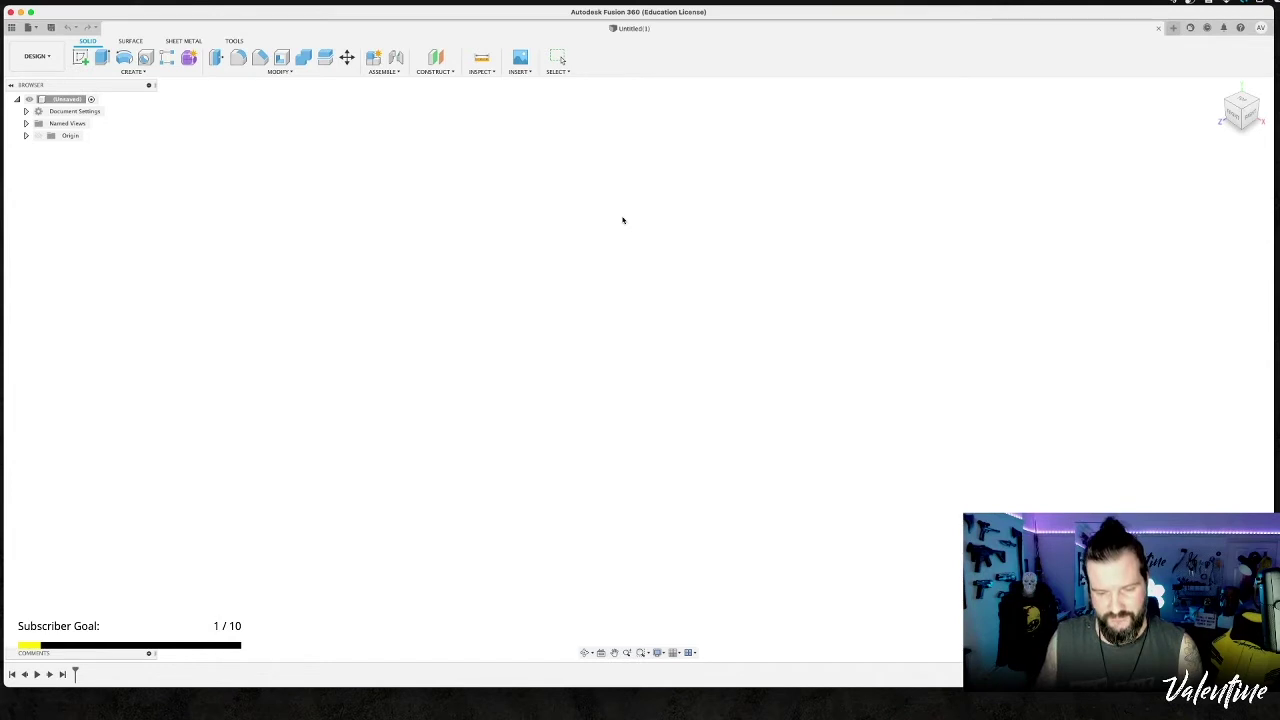
Create a new sketch on the horizontal ground plane at the origin.
left_click(130, 72)
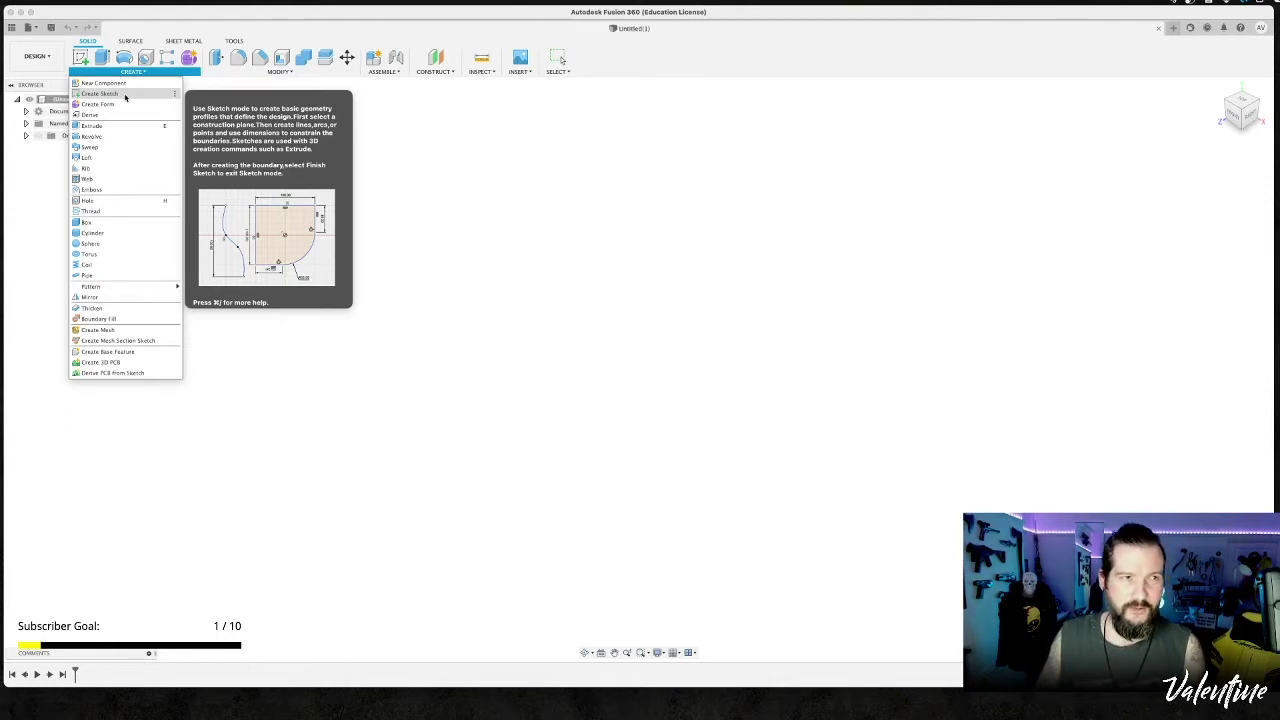
left_click(632, 265)
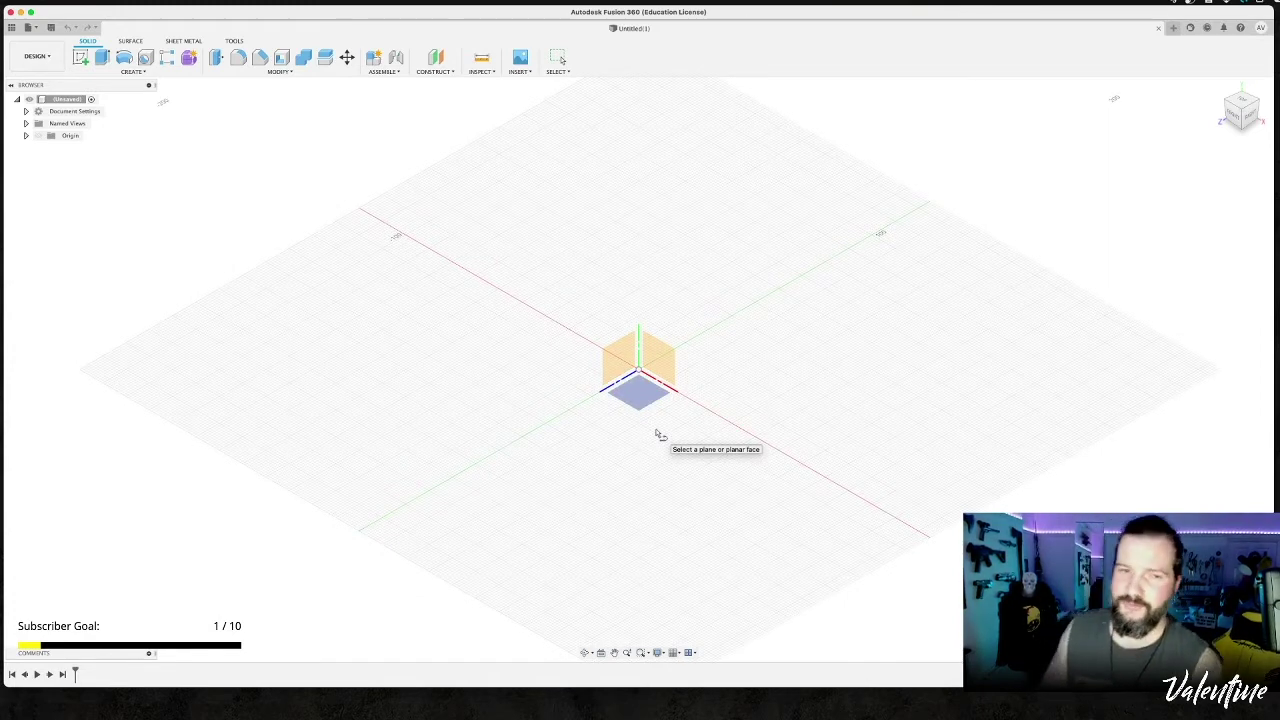
left_click(636, 390)
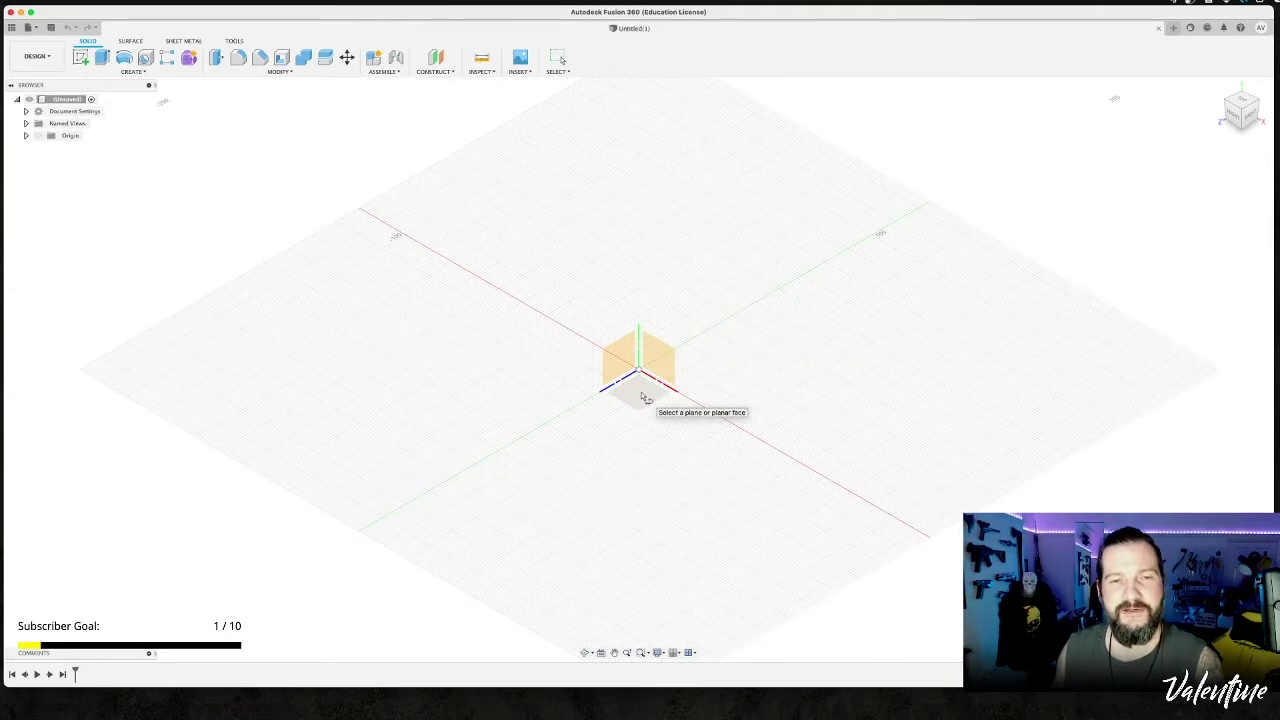
left_click(650, 400)
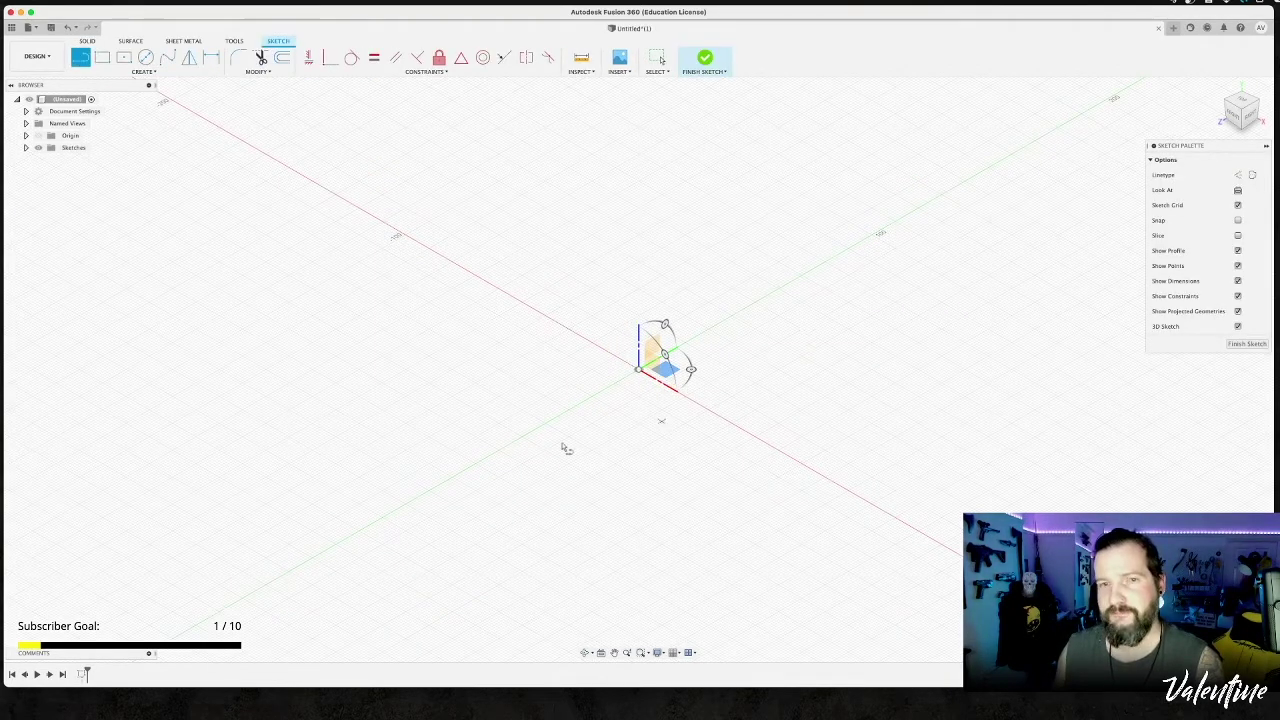
mouse_move(614, 331)
middle_mouse_down()
mouse_move(580, 360)
mouse_move(637, 371)
mouse_move(586, 389)
mouse_move(620, 334)
mouse_move(506, 403)
mouse_move(560, 397)
mouse_move(556, 425)
mouse_move(586, 337)
mouse_move(490, 386)
middle_mouse_up()
key("l")
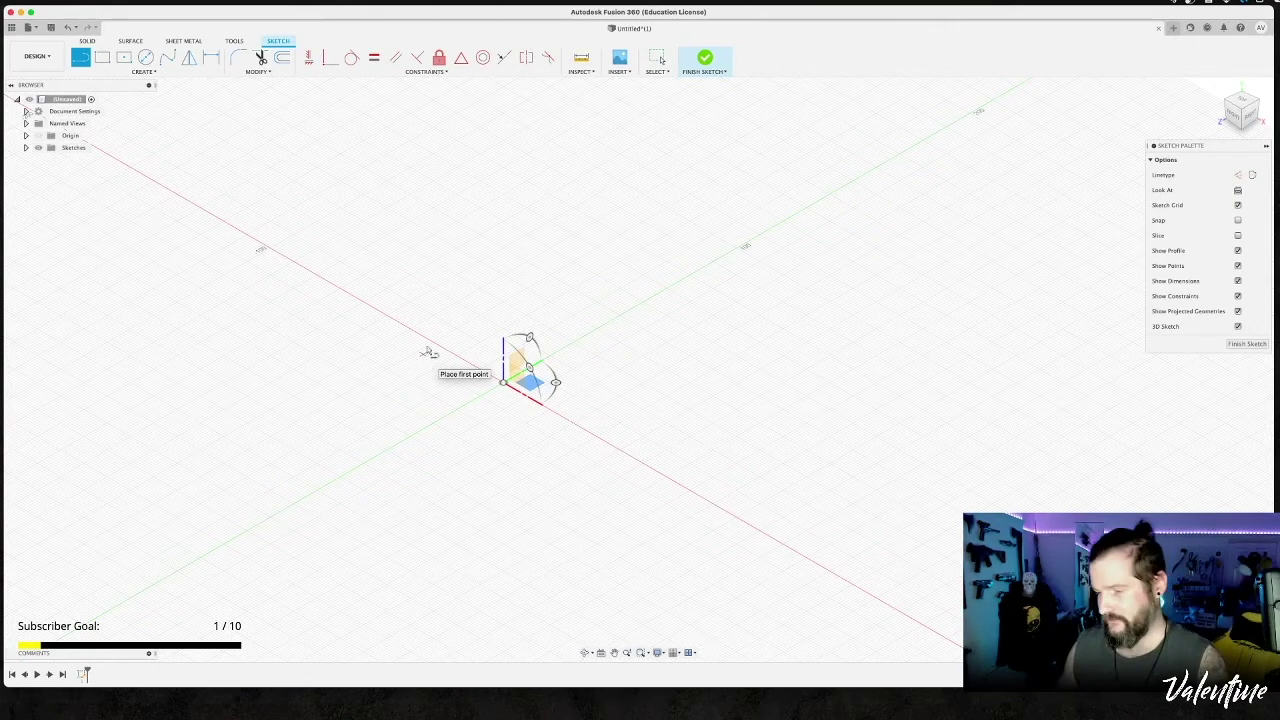
mouse_move(445, 330)
middle_mouse_down()
mouse_move(660, 290)
mouse_move(334, 309)
mouse_move(551, 291)
middle_mouse_up()
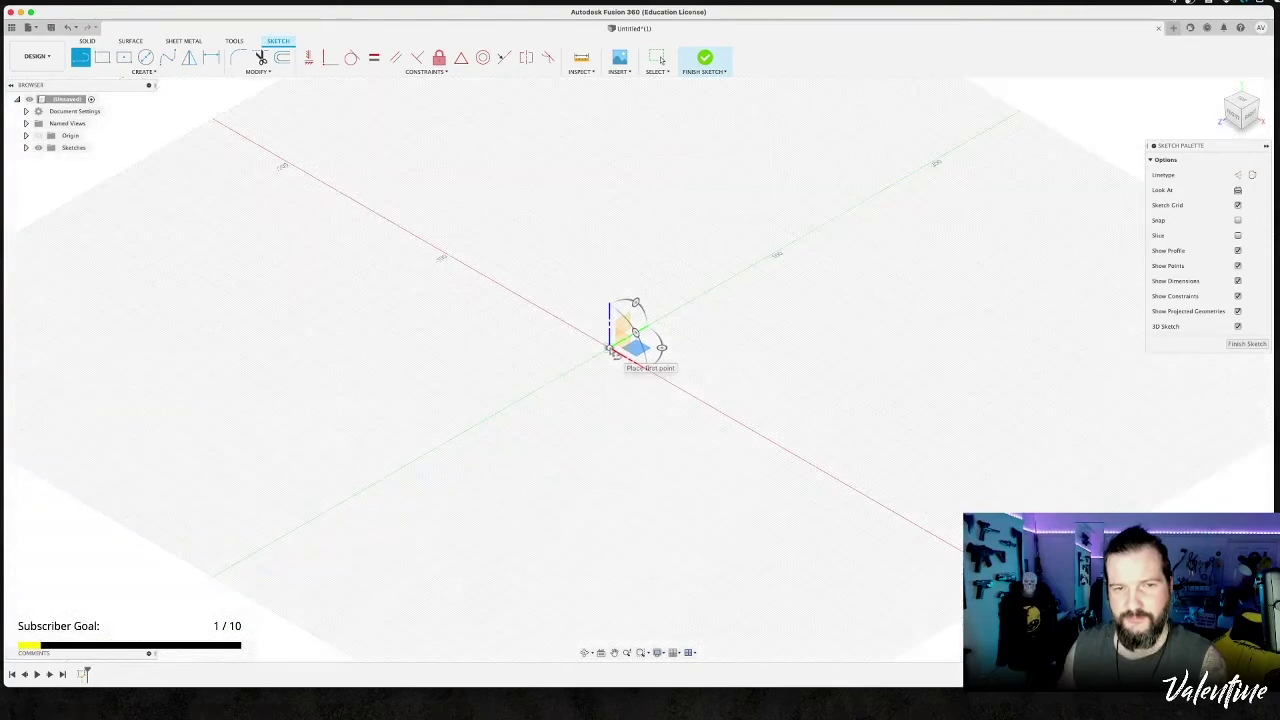
scroll(610, 349, "up", 10)
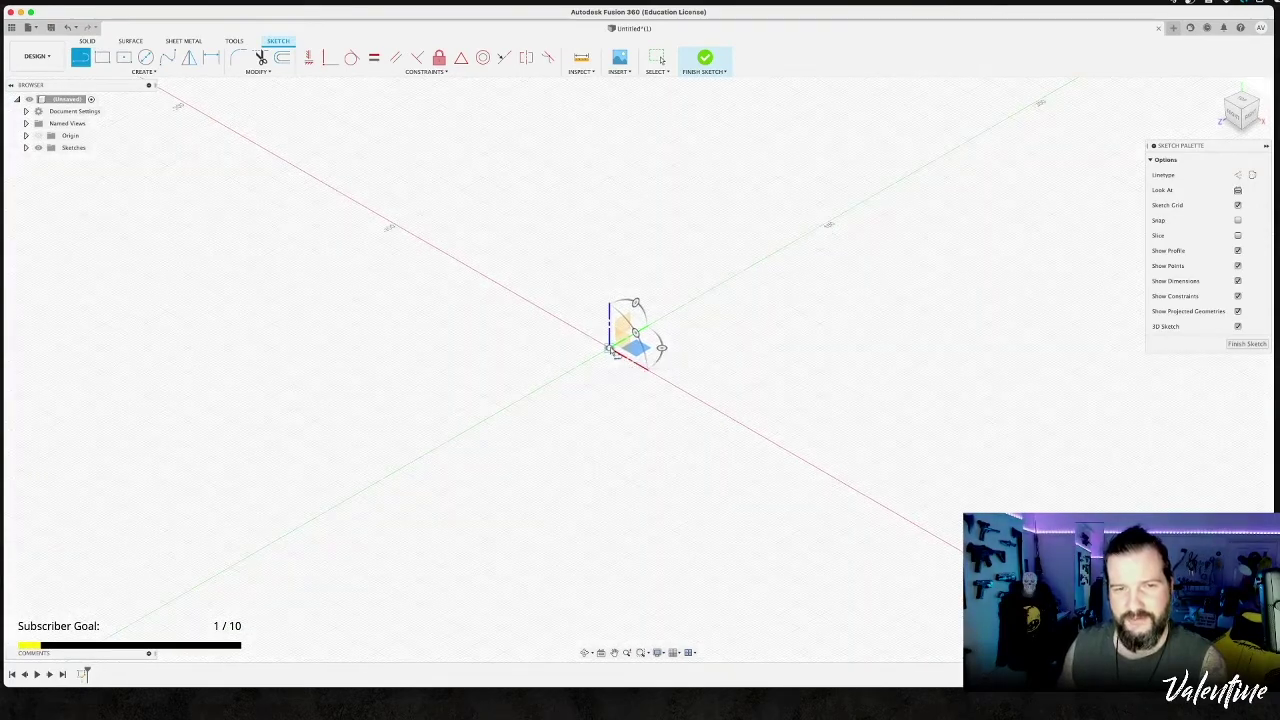
scroll(618, 358, "down", 3)
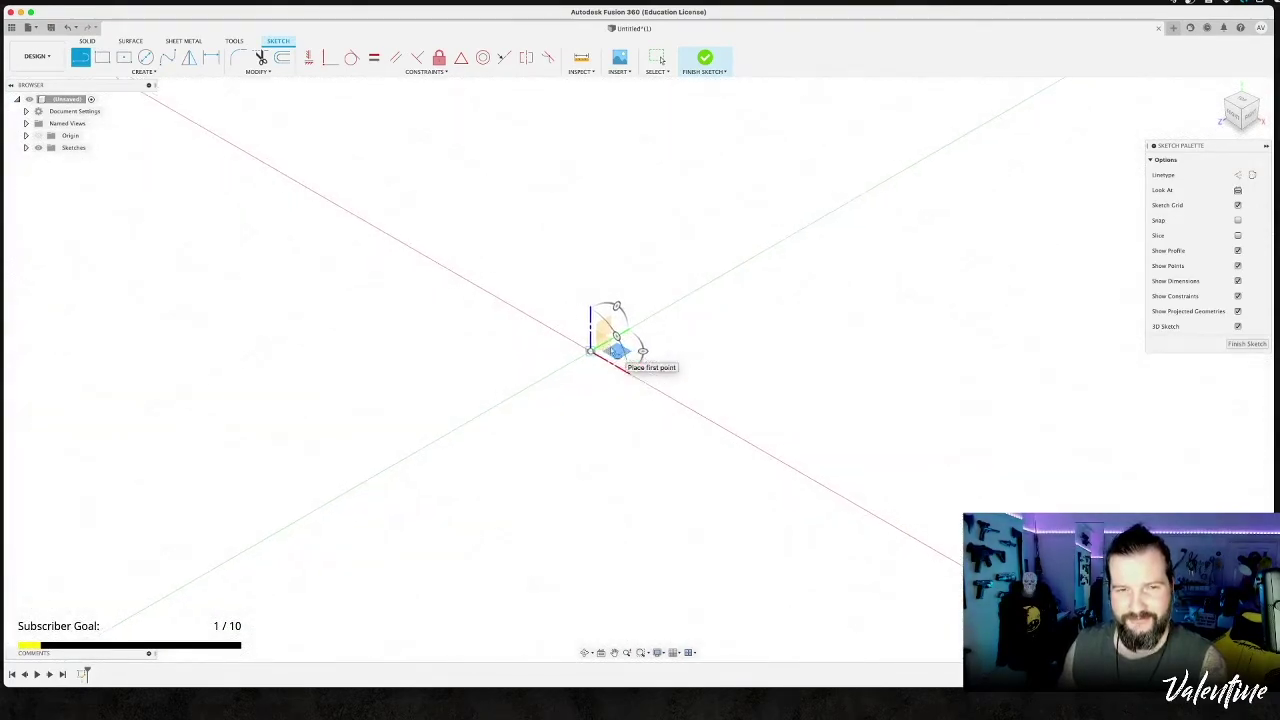
scroll(612, 347, "up", 5)
scroll(578, 376, "down", 2)
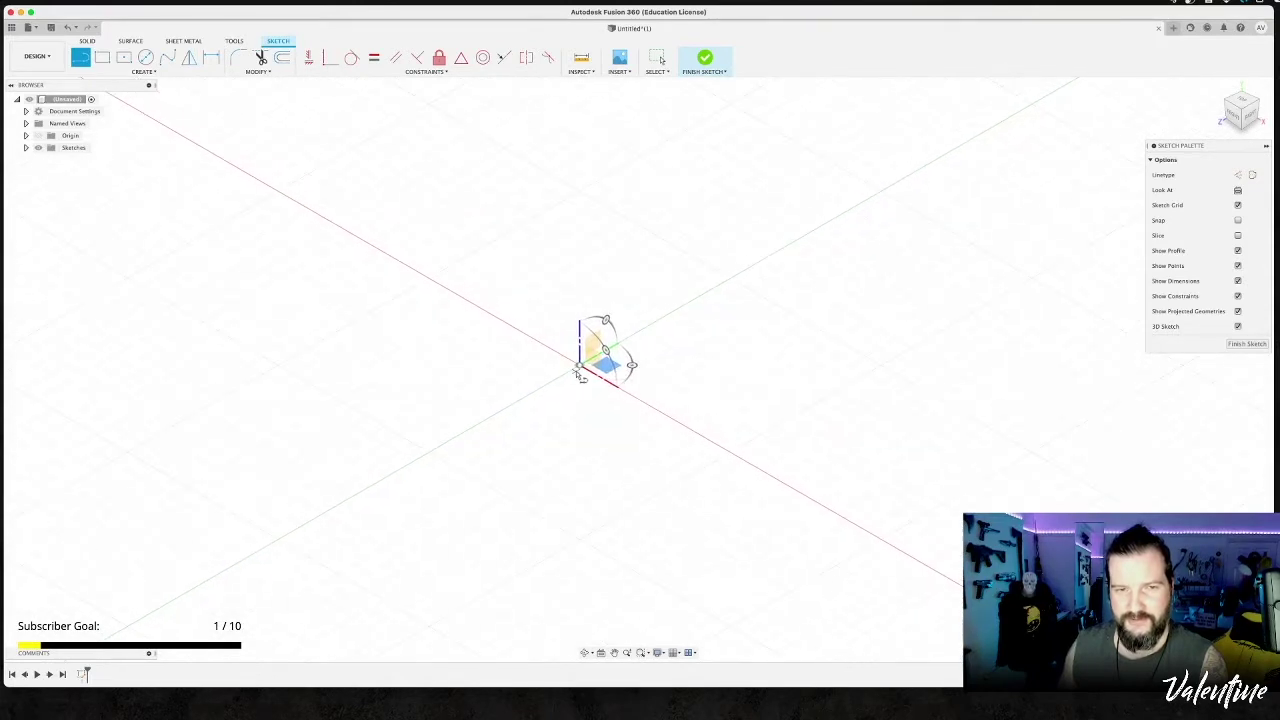
mouse_move(561, 329)
left_mouse_down()
mouse_move(574, 286)
mouse_move(429, 251)
mouse_move(417, 306)
mouse_move(485, 322)
left_mouse_up()
mouse_move(485, 322)
right_mouse_down()
mouse_move(504, 322)
mouse_move(476, 238)
right_mouse_up()
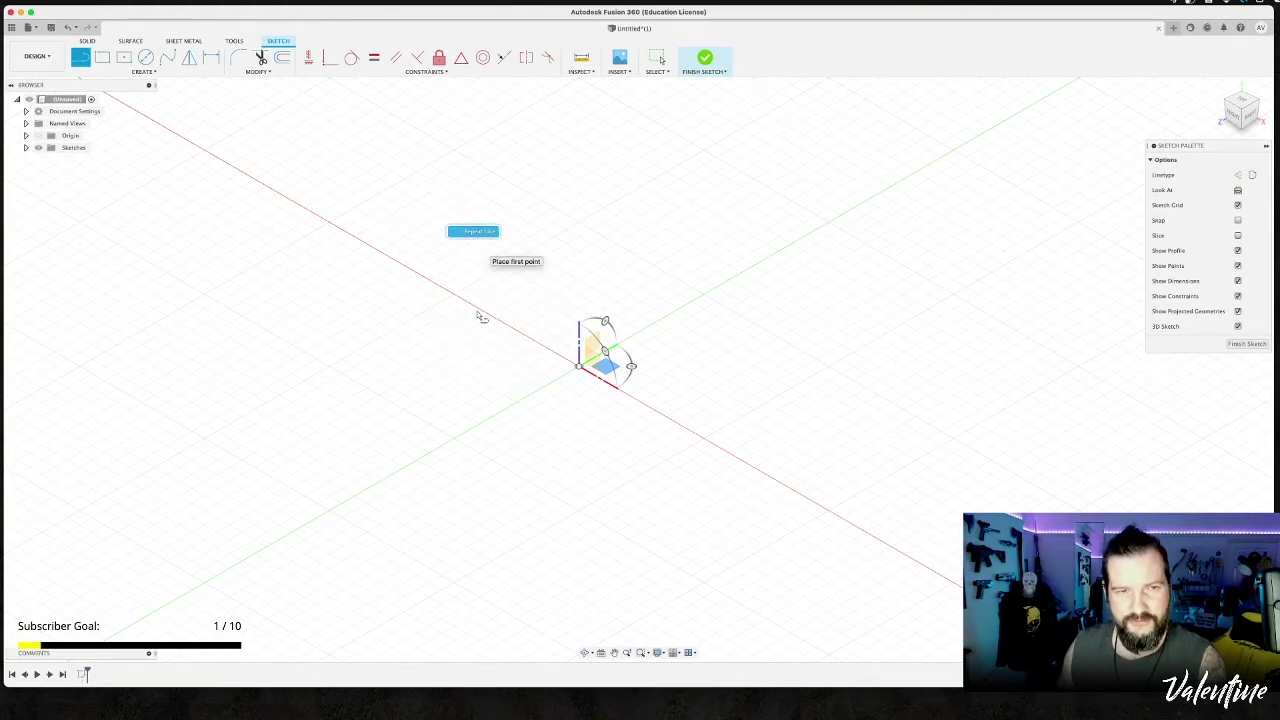
right_click_drag(480, 418, 420, 346)
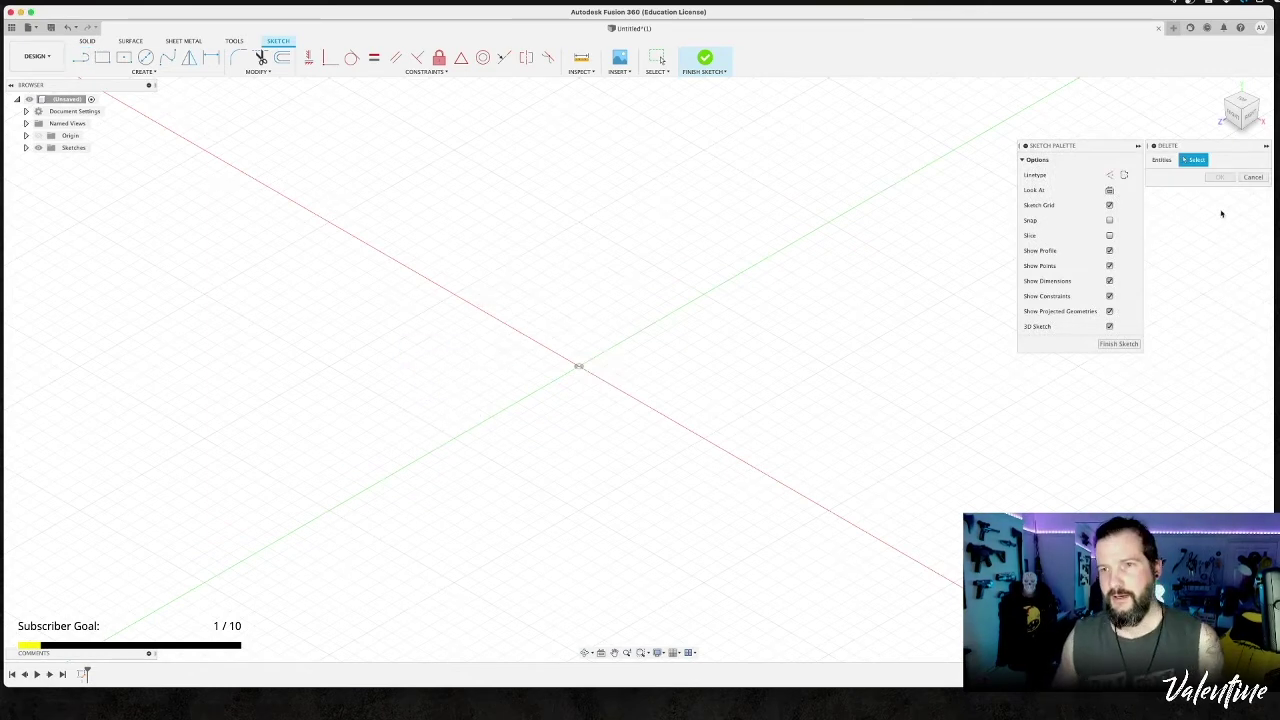
key("Escape")
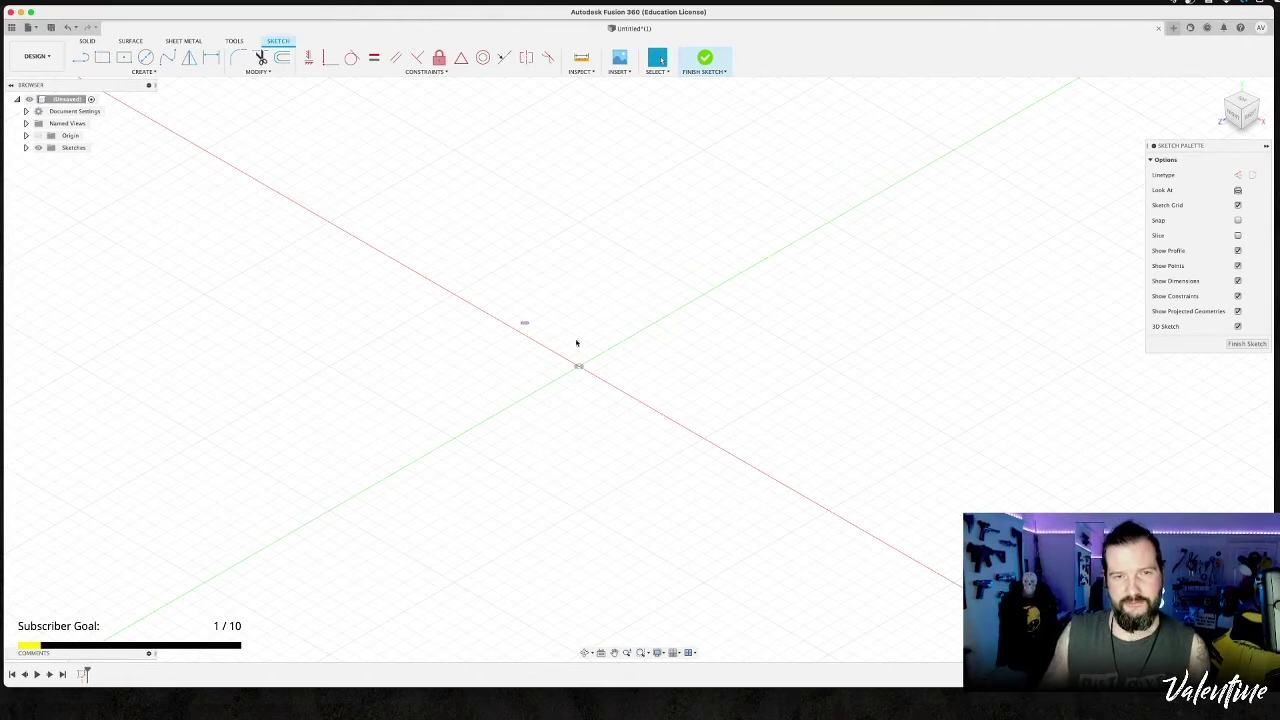
Examine the sketch plane from an angle and from the front, ending in the straight top view.
mouse_move(491, 277)
middle_mouse_down("shift")
mouse_move(551, 297)
mouse_move(560, 277)
mouse_move(556, 327)
mouse_move(586, 297)
mouse_move(553, 298)
mouse_move(551, 271)
mouse_move(591, 286)
mouse_move(557, 297)
mouse_move(571, 306)
mouse_move(625, 315)
mouse_move(803, 306)
mouse_move(683, 280)
mouse_move(740, 277)
mouse_move(723, 283)
mouse_move(709, 343)
mouse_move(707, 329)
mouse_move(726, 366)
mouse_move(652, 373)
middle_mouse_up("shift")
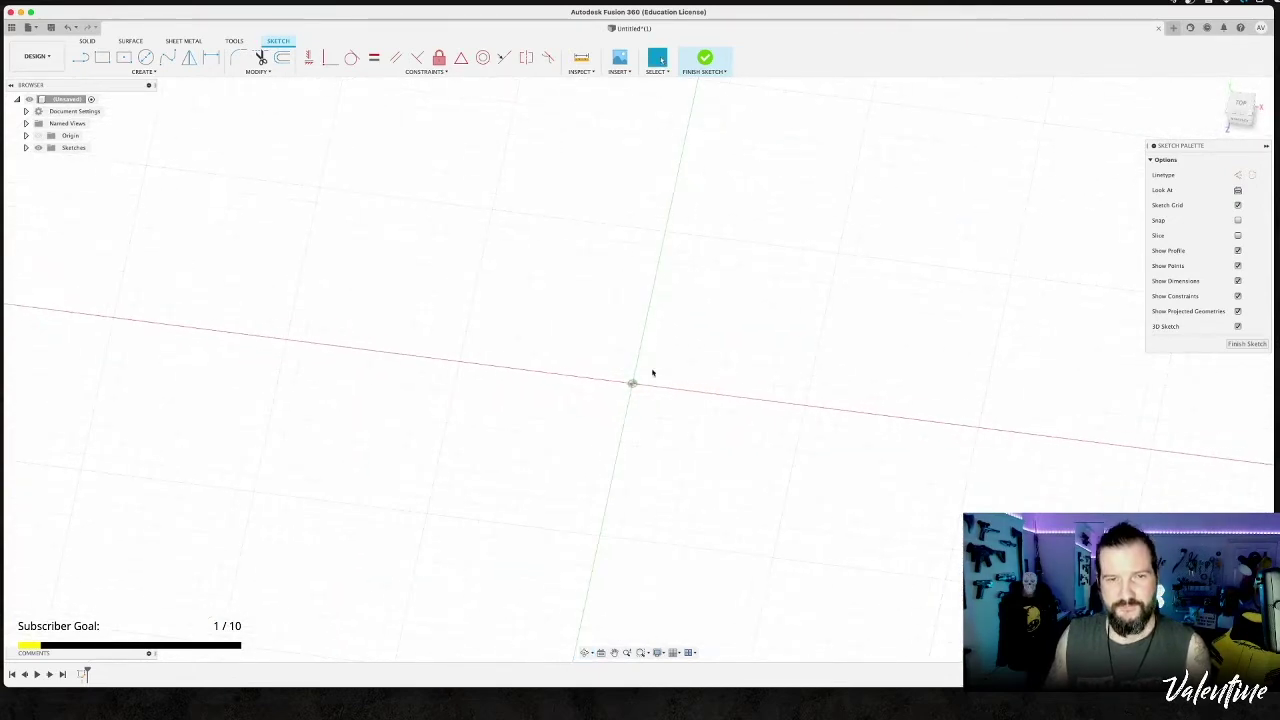
left_click(1243, 106)
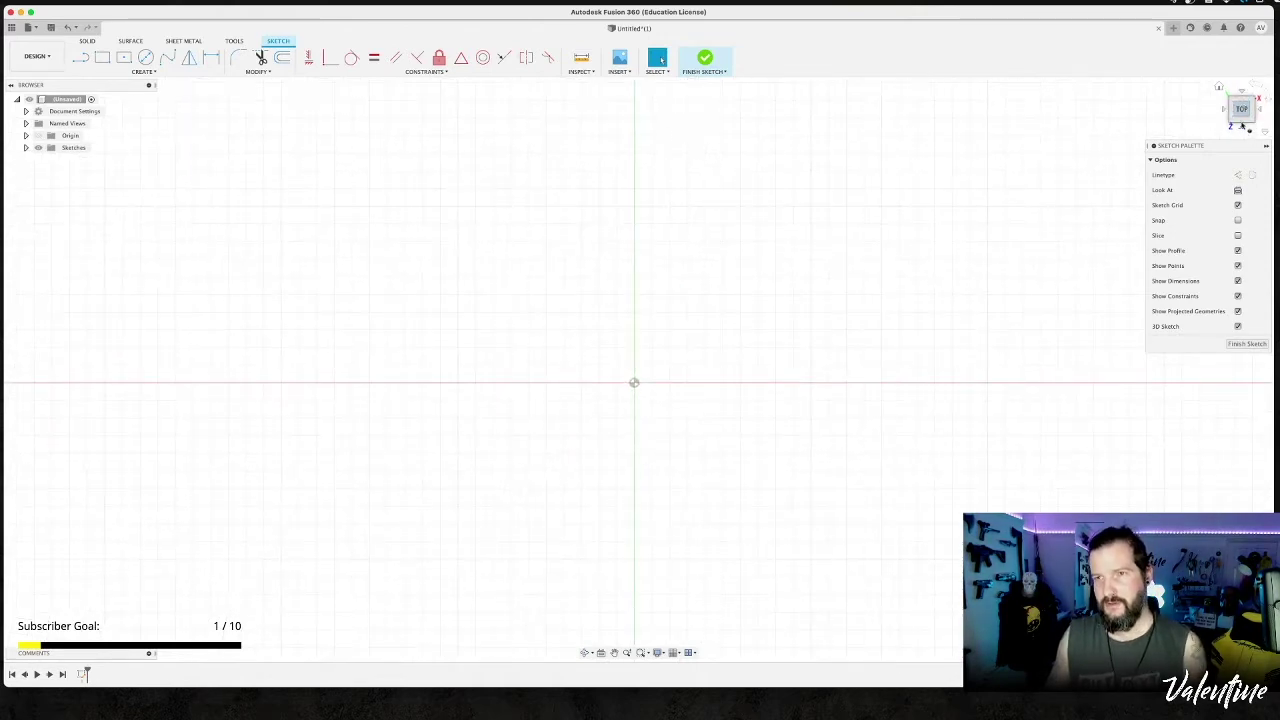
left_click(1242, 129)
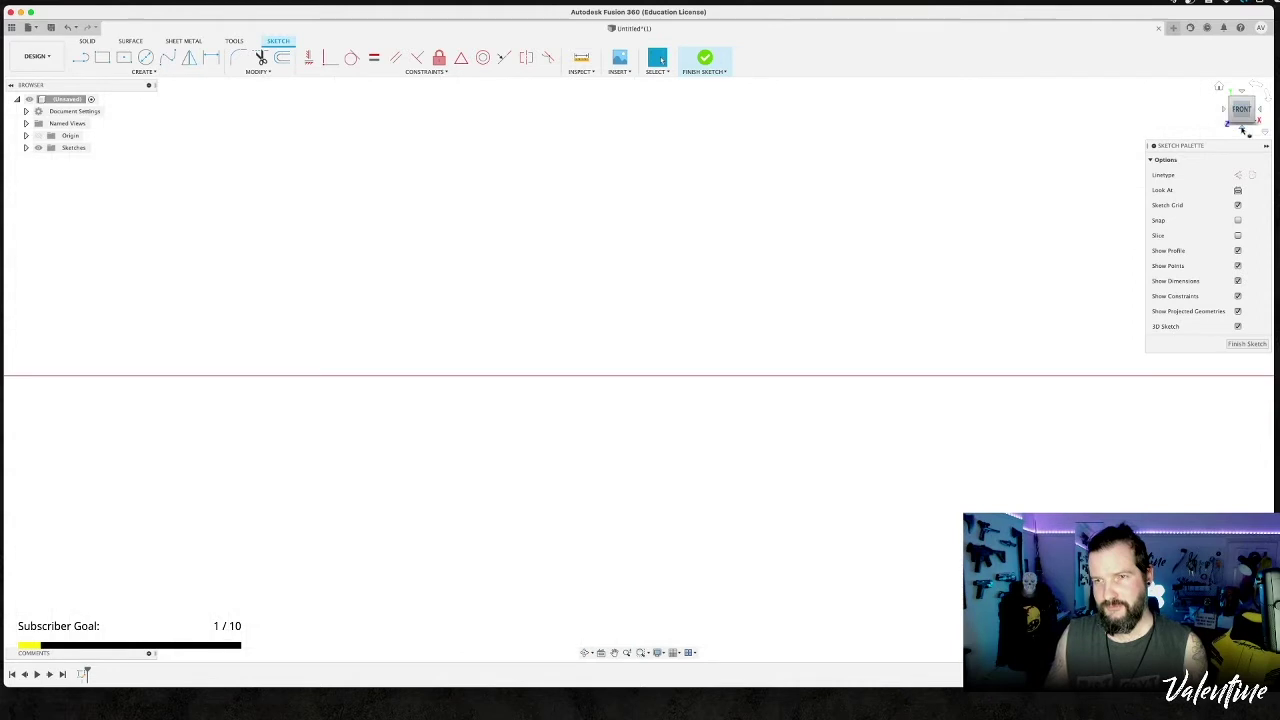
left_click(1241, 93)
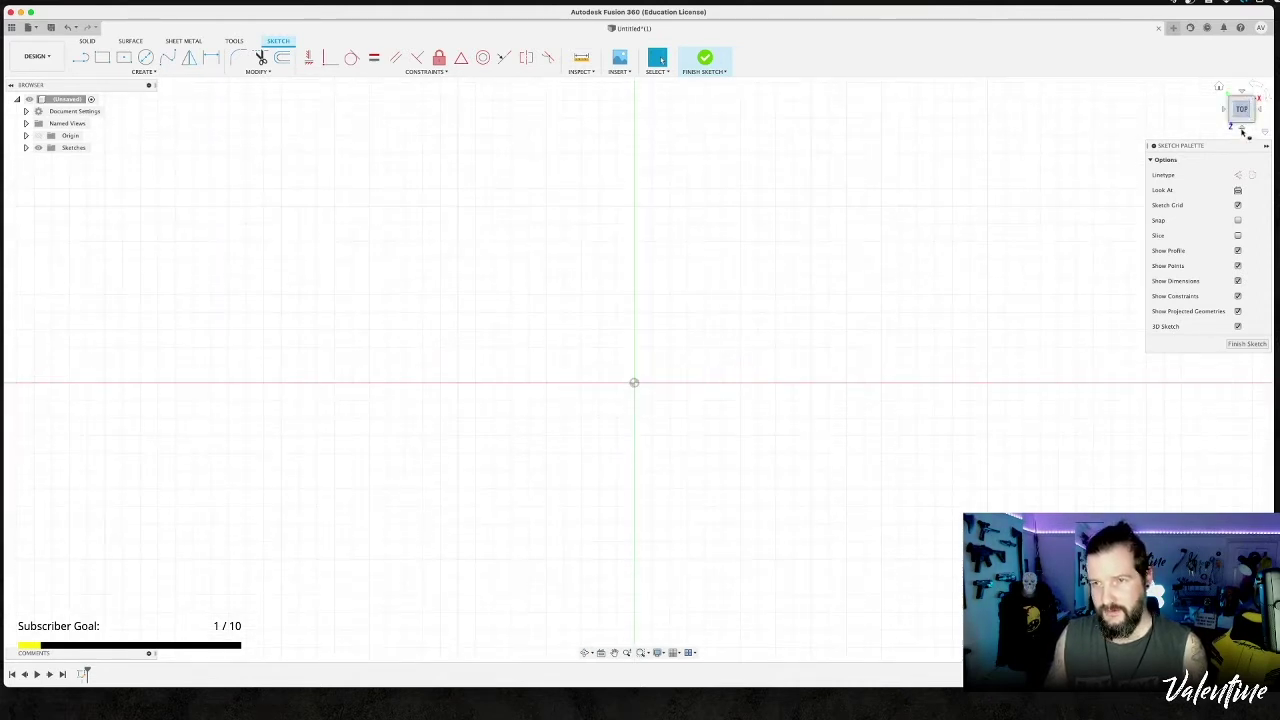
left_click(1243, 132)
left_click(1242, 102)
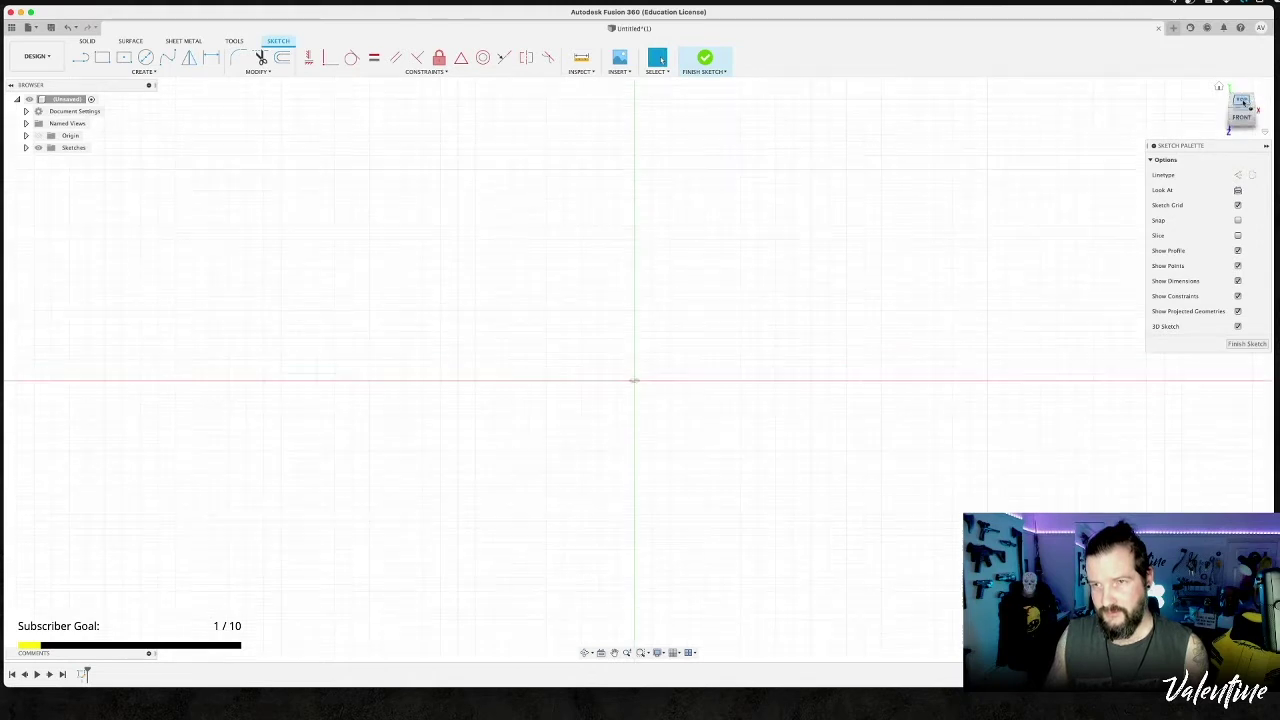
left_click(1245, 125)
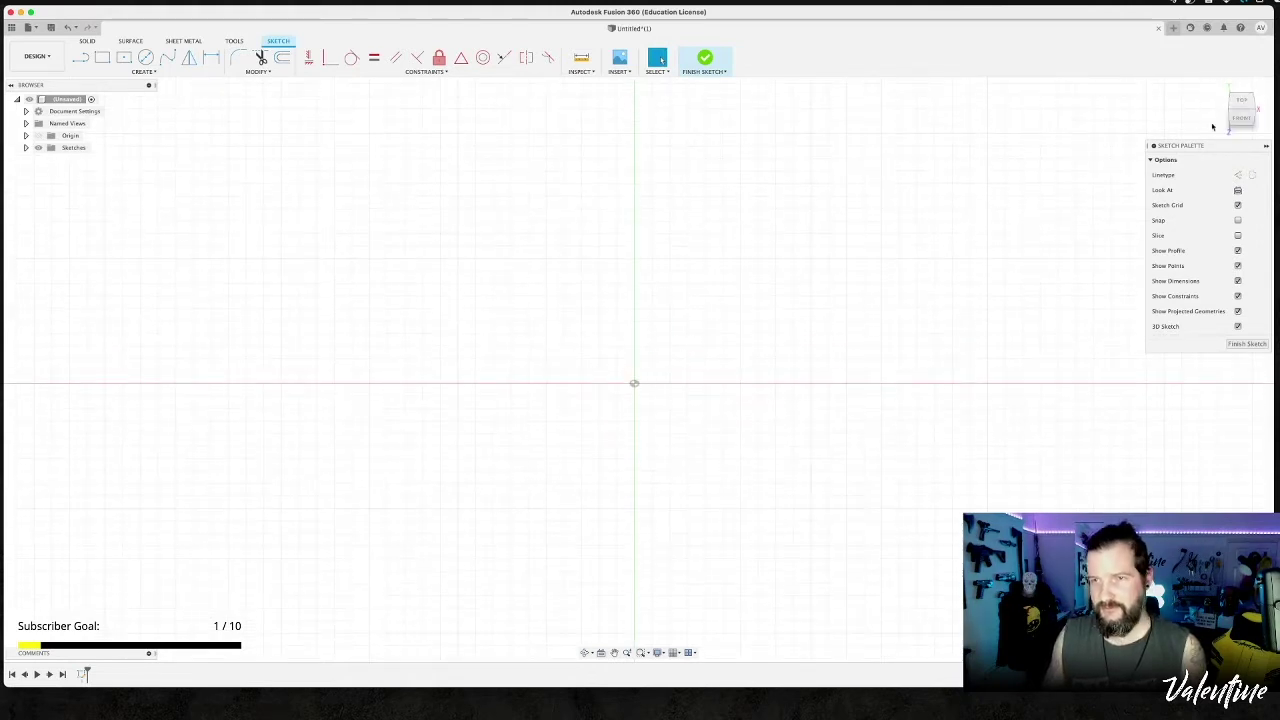
left_click(1241, 103)
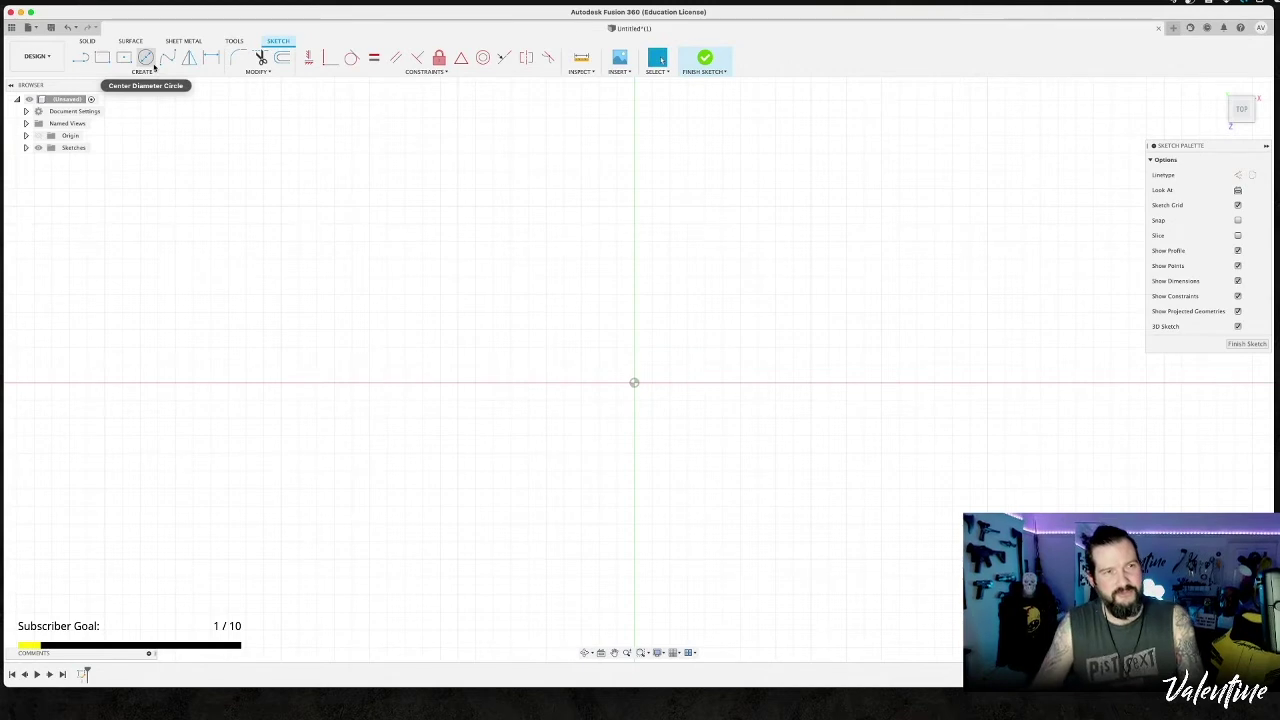
Draw a 20 mm diameter circle centred on the origin and finish the sketch.
left_click(142, 60)
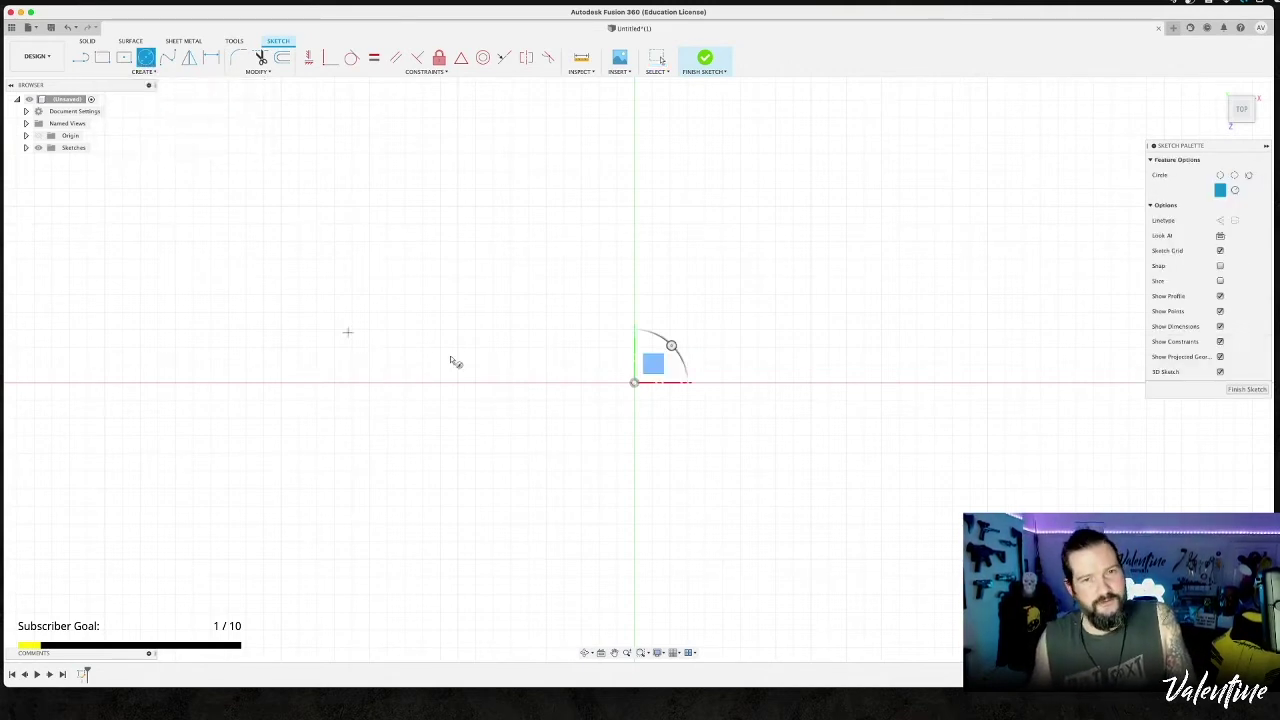
left_click(634, 383)
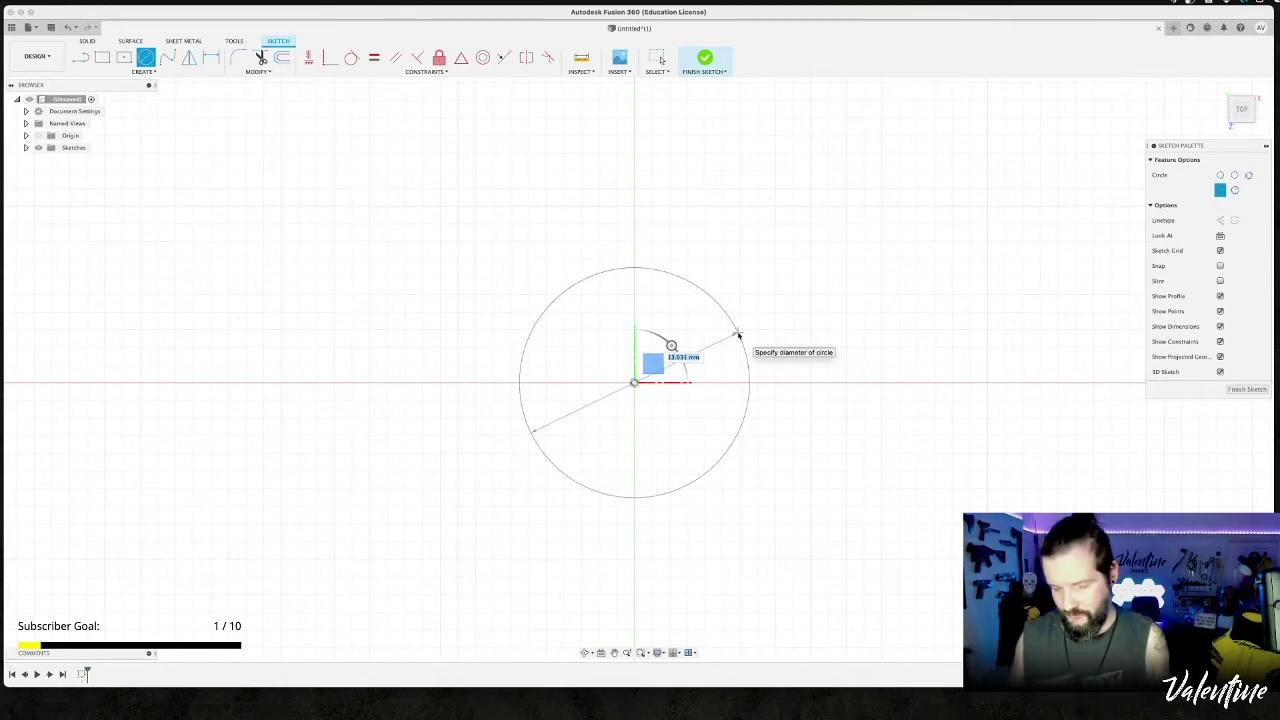
key("Tab")
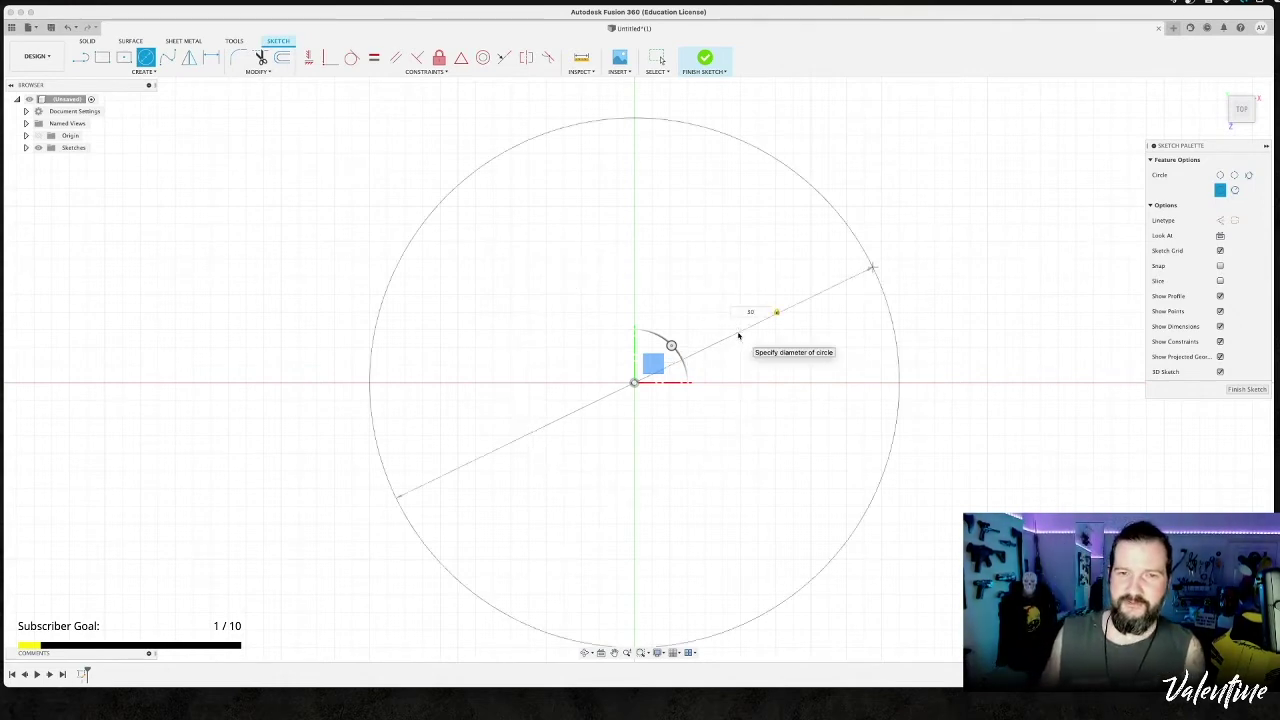
key("Tab")
key("Return")
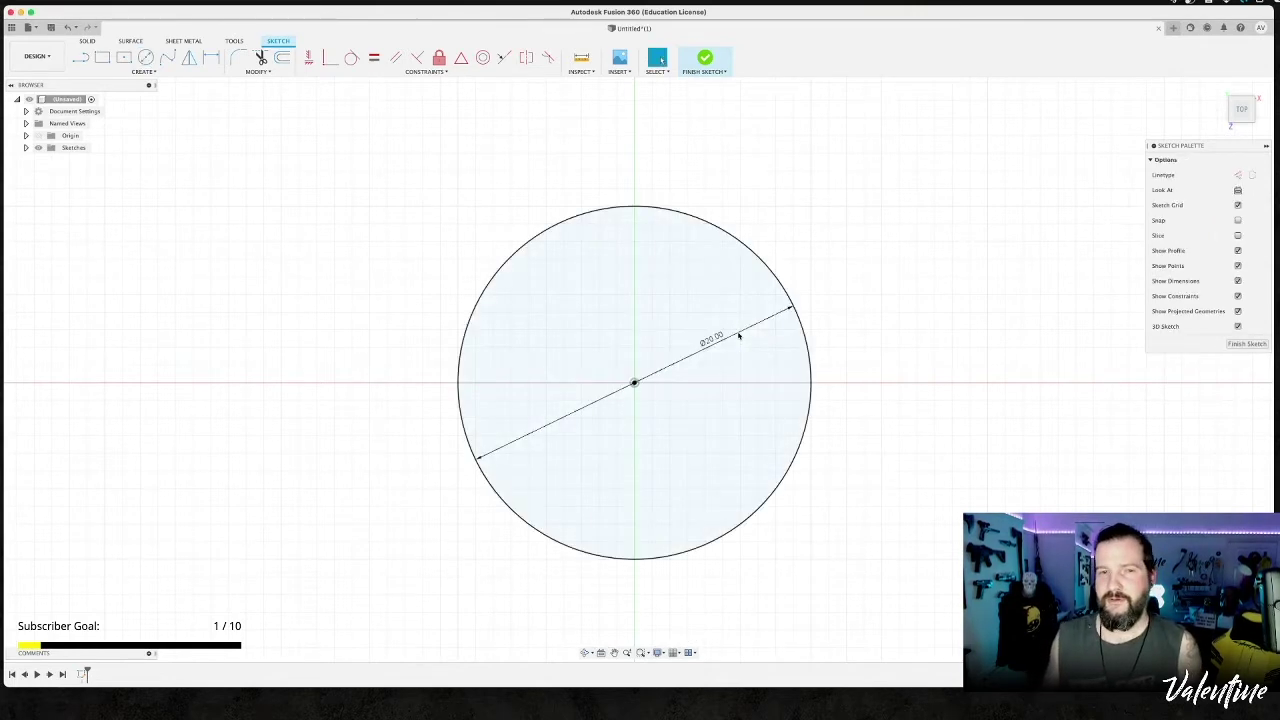
mouse_move(754, 411)
middle_mouse_down("shift")
mouse_move(731, 346)
mouse_move(811, 331)
mouse_move(791, 360)
mouse_move(769, 354)
mouse_move(808, 337)
mouse_move(823, 351)
middle_mouse_up("shift")
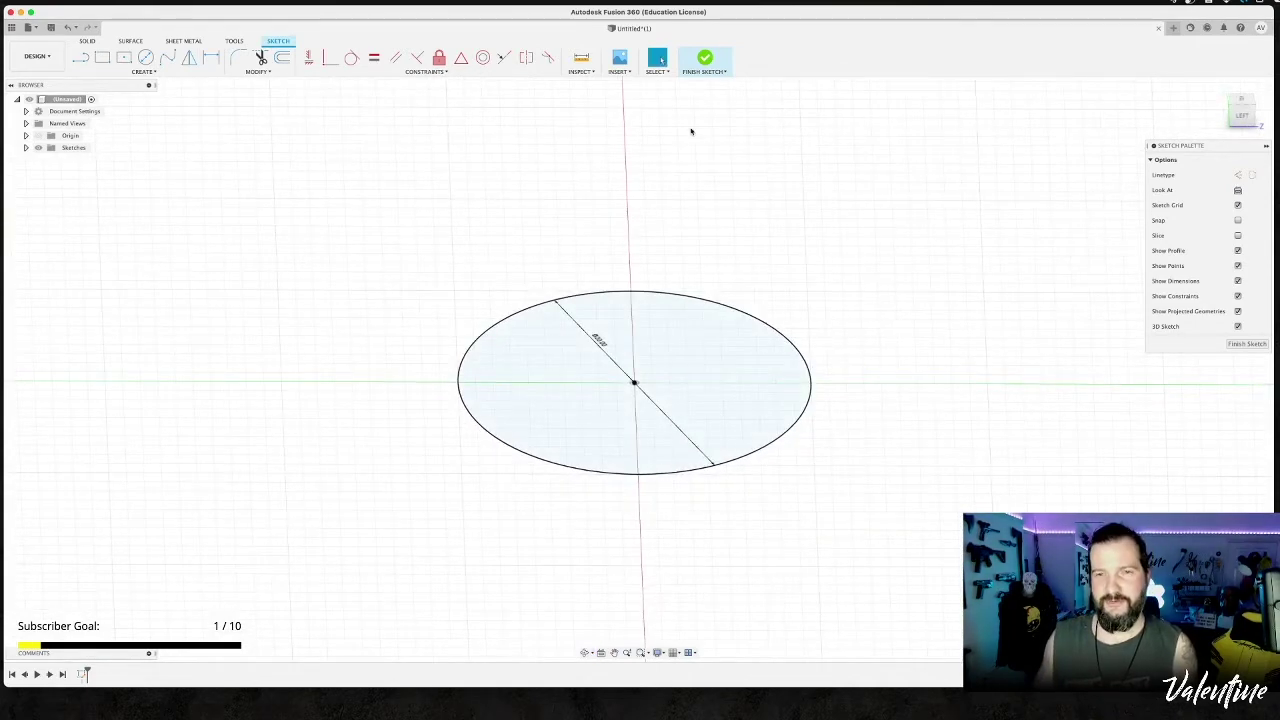
left_click(705, 57)
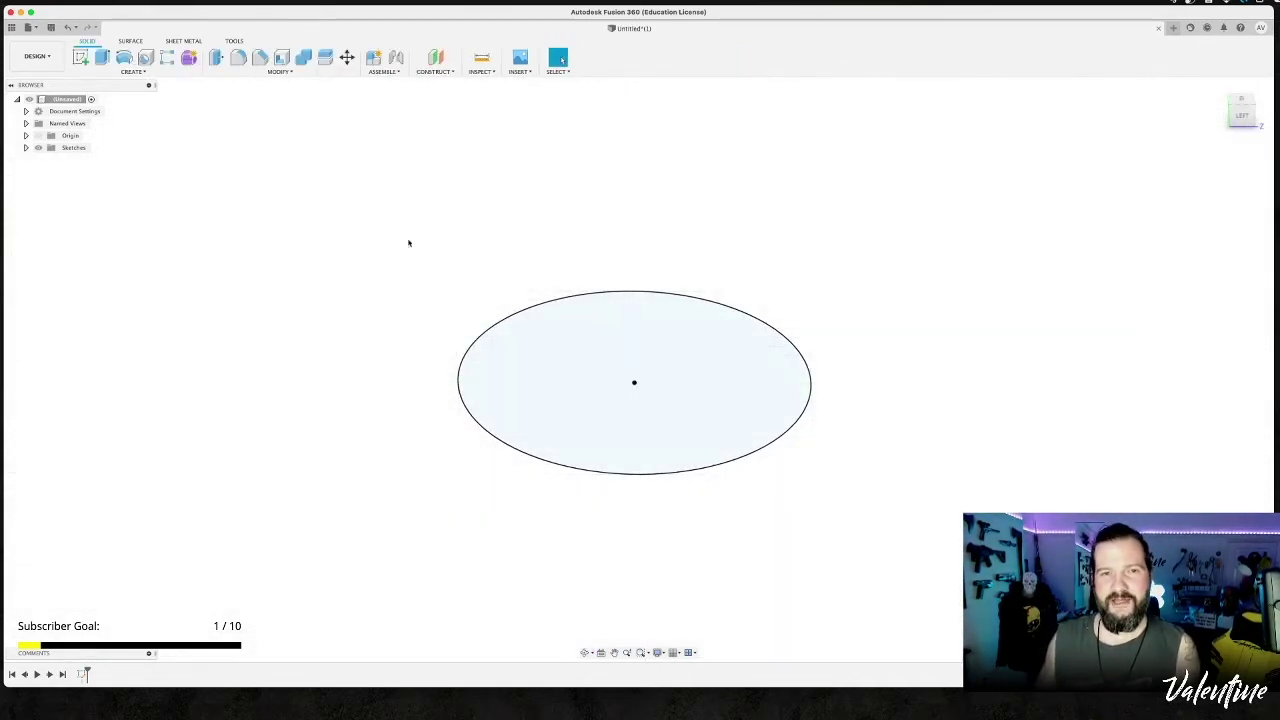
Extrude the circle profile 10 mm upward as a new body.
mouse_move(927, 382)
middle_mouse_down()
mouse_move(934, 366)
mouse_move(940, 389)
middle_mouse_up()
middle_click_drag(312, 355, 315, 355, "shift")
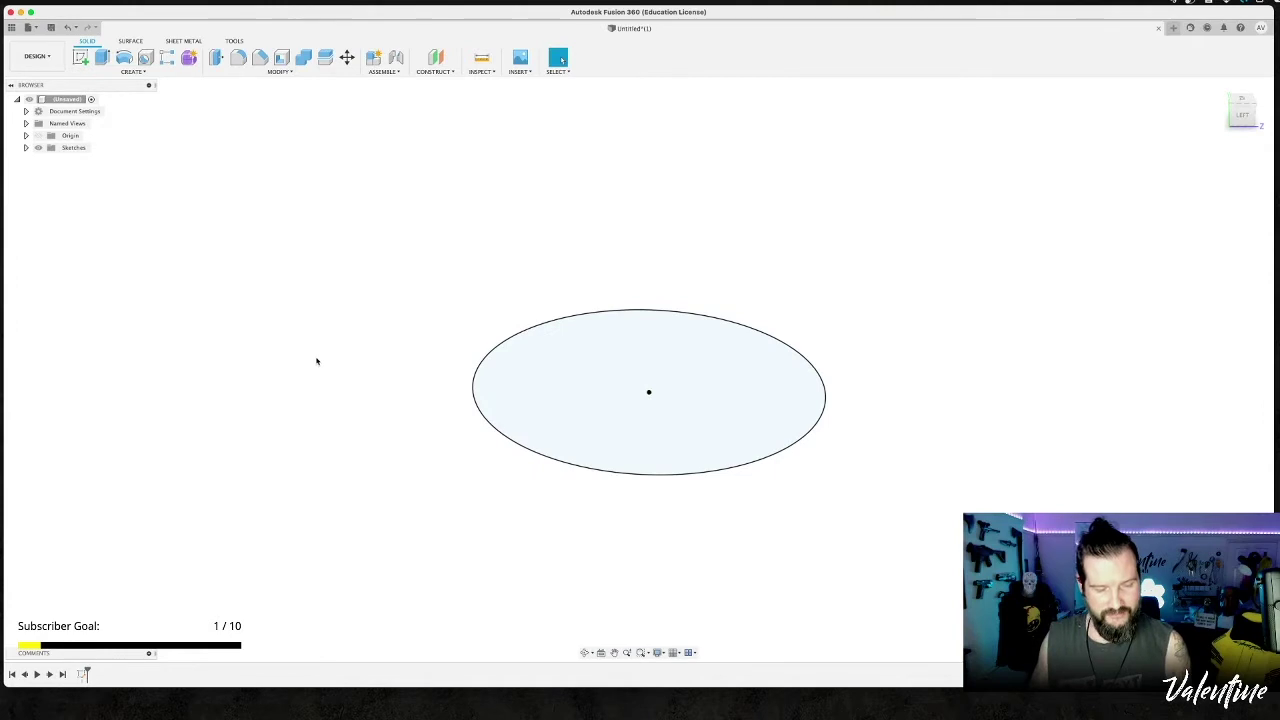
left_click(577, 371)
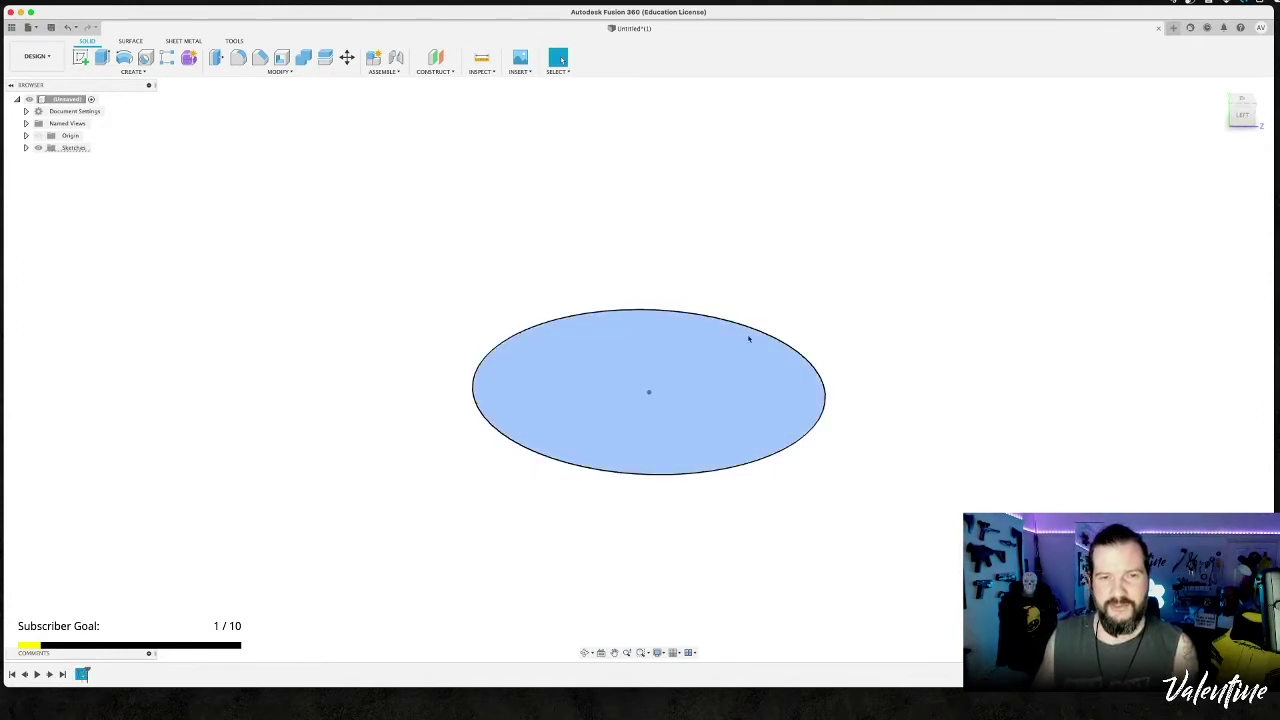
left_click(101, 58)
left_click_drag(648, 383, 674, 232)
type("10")
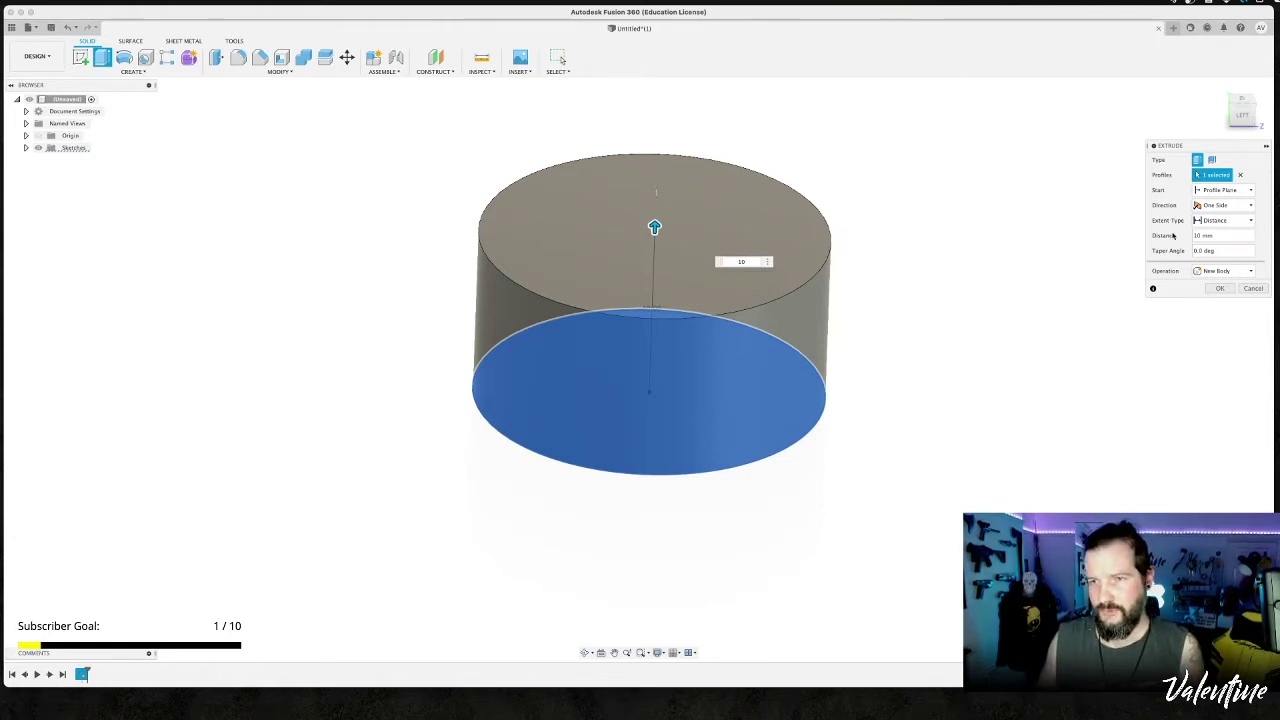
Try a two-sided extrusion with the second side pulled up to about -5.3 mm.
left_click(1222, 205)
left_click(1220, 227)
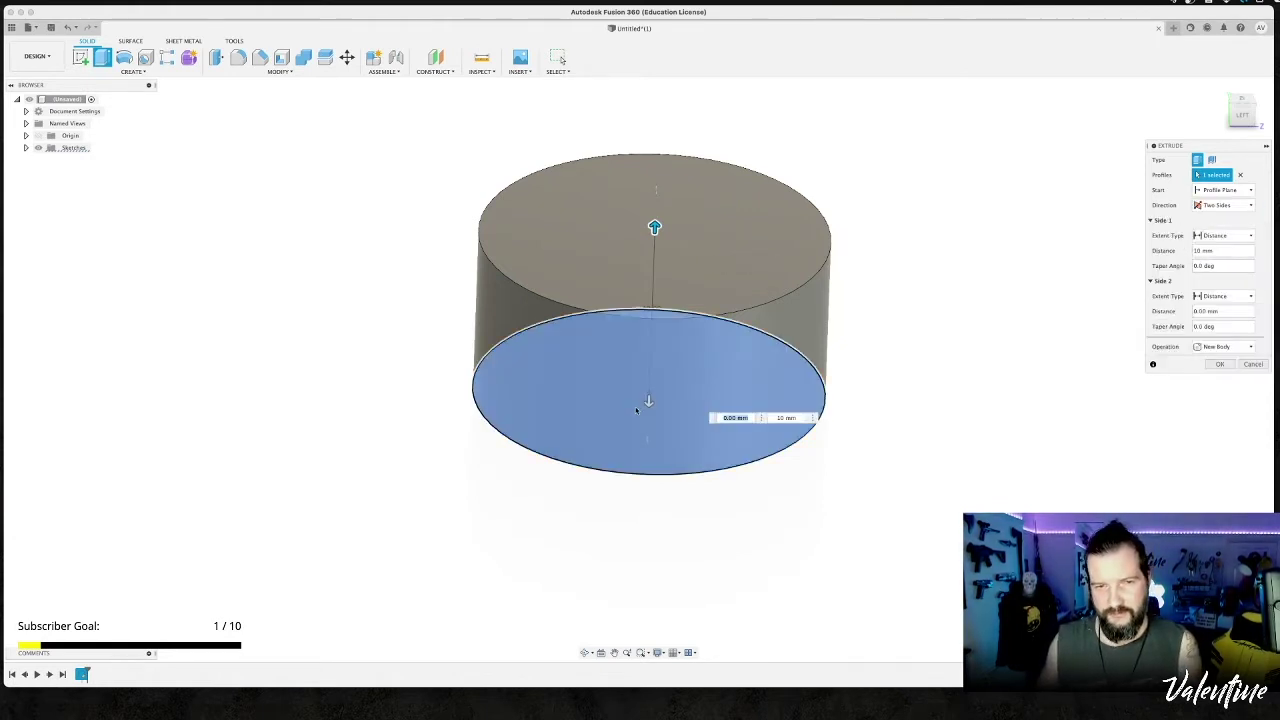
left_click_drag(648, 402, 652, 300)
mouse_move(880, 328)
middle_mouse_down("shift")
mouse_move(891, 277)
mouse_move(892, 320)
middle_mouse_up("shift")
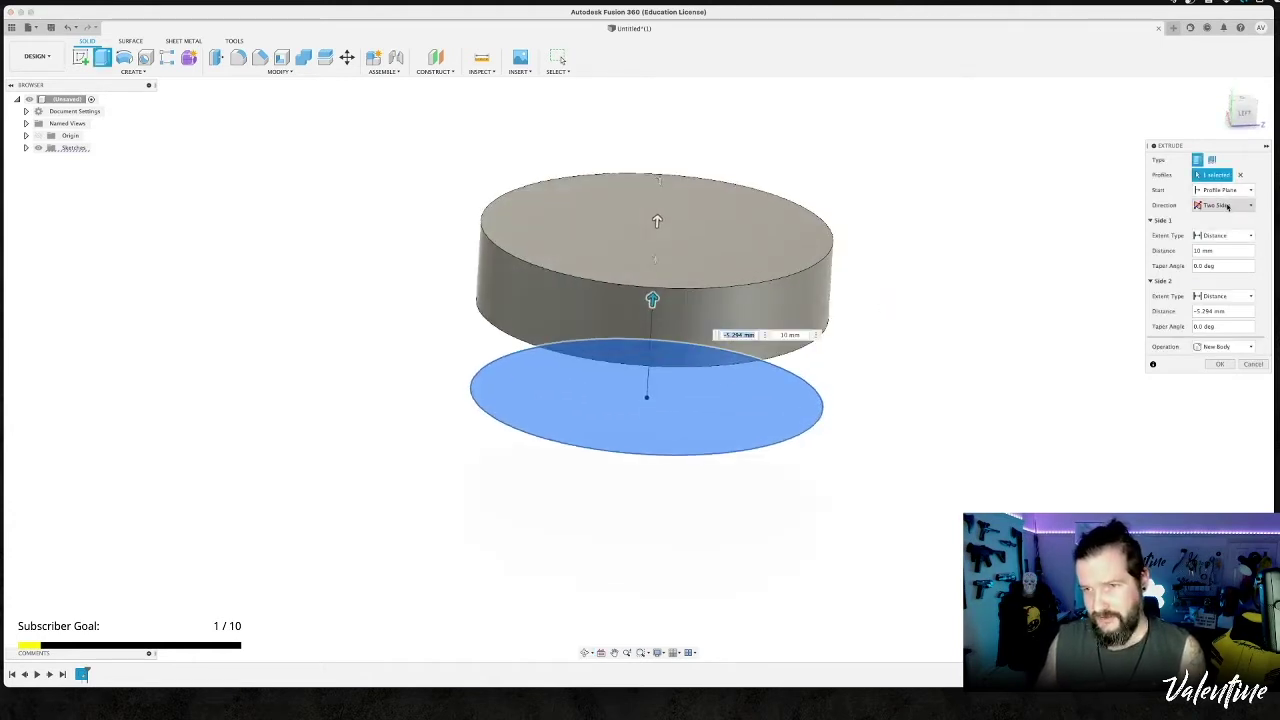
Switch the extrusion direction to Symmetric and adjust its distance freehand, ending at about 7.7 mm.
left_click(1228, 206)
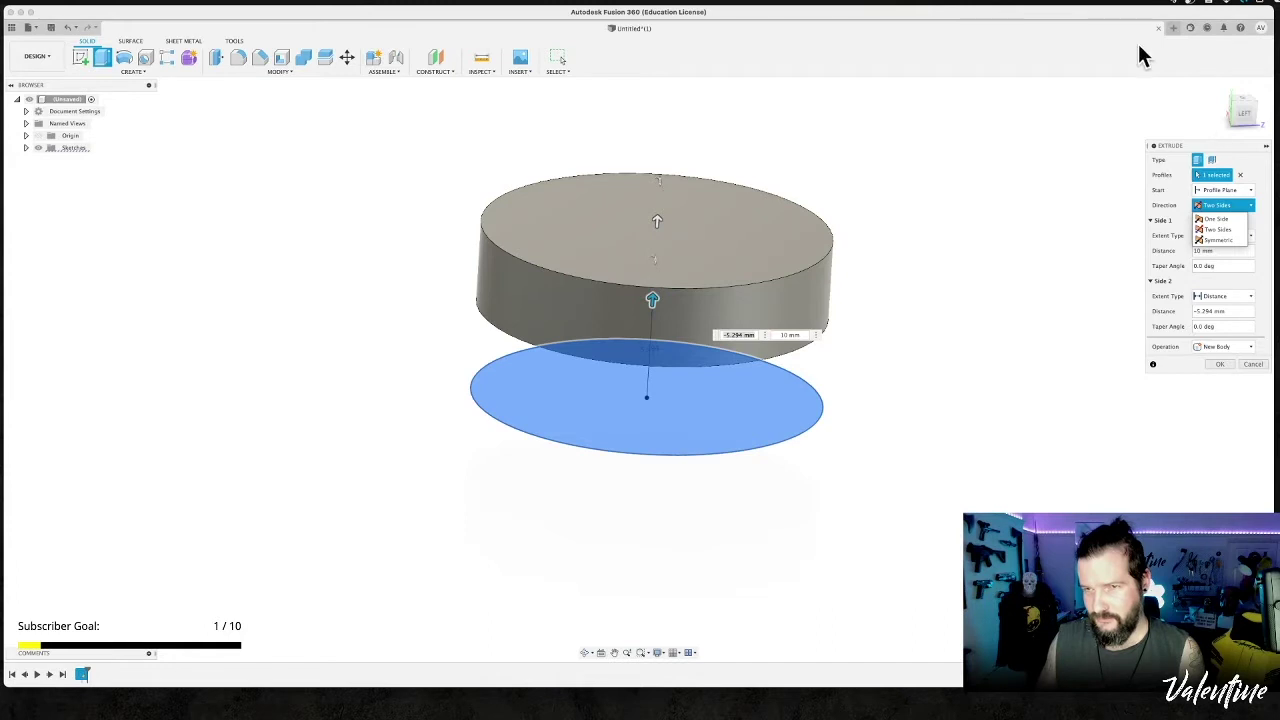
left_click(1220, 240)
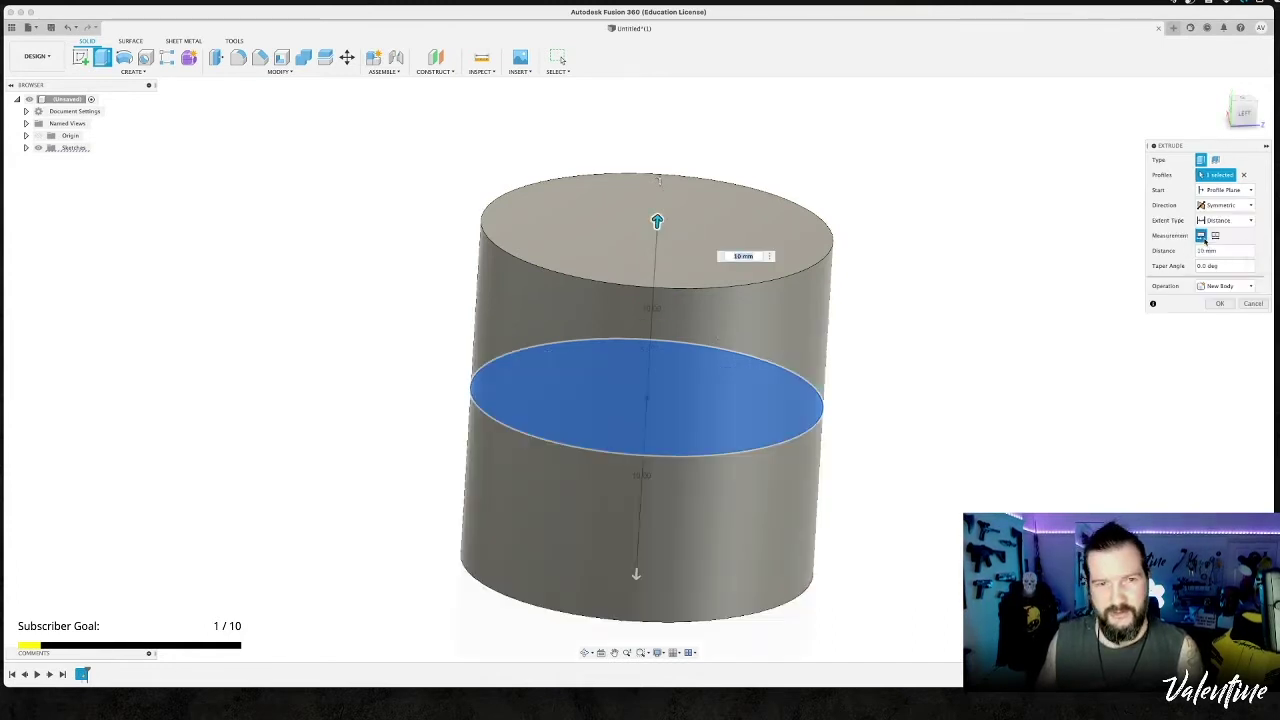
left_click_drag(657, 220, 660, 255)
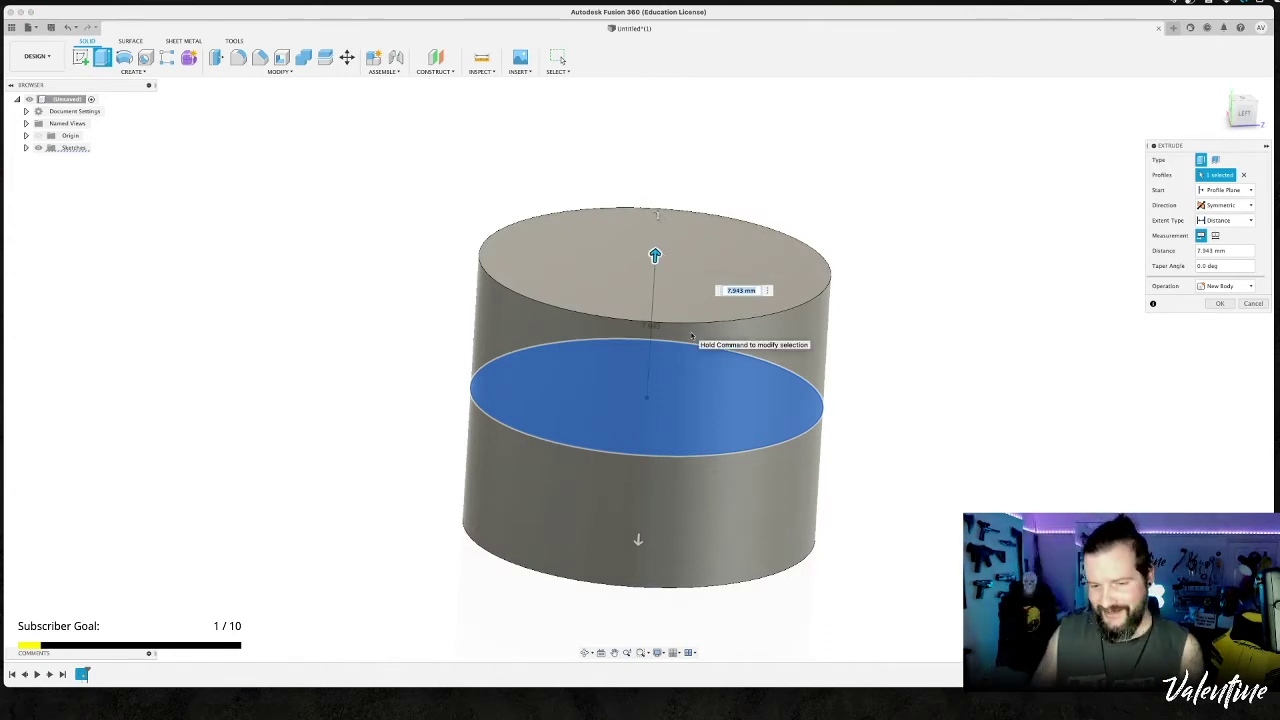
left_click_drag(654, 251, 653, 296)
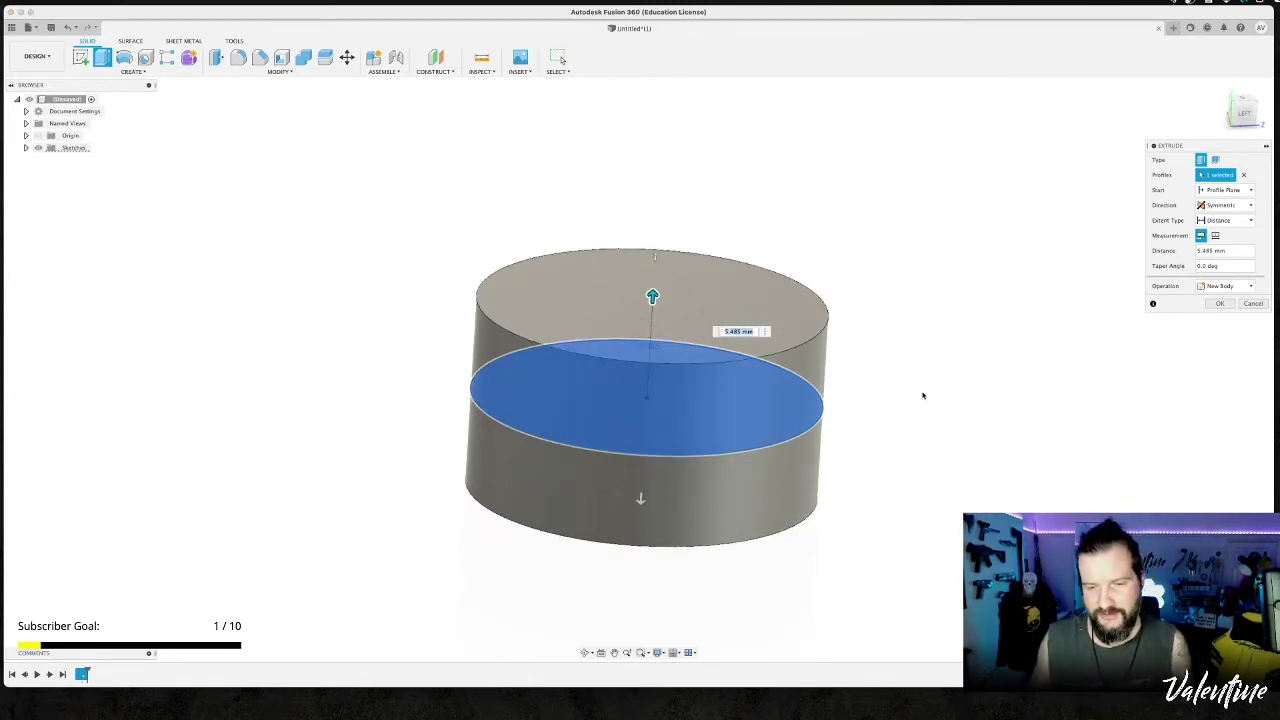
middle_click_drag(948, 383, 895, 378, "shift")
left_click_drag(652, 304, 654, 278)
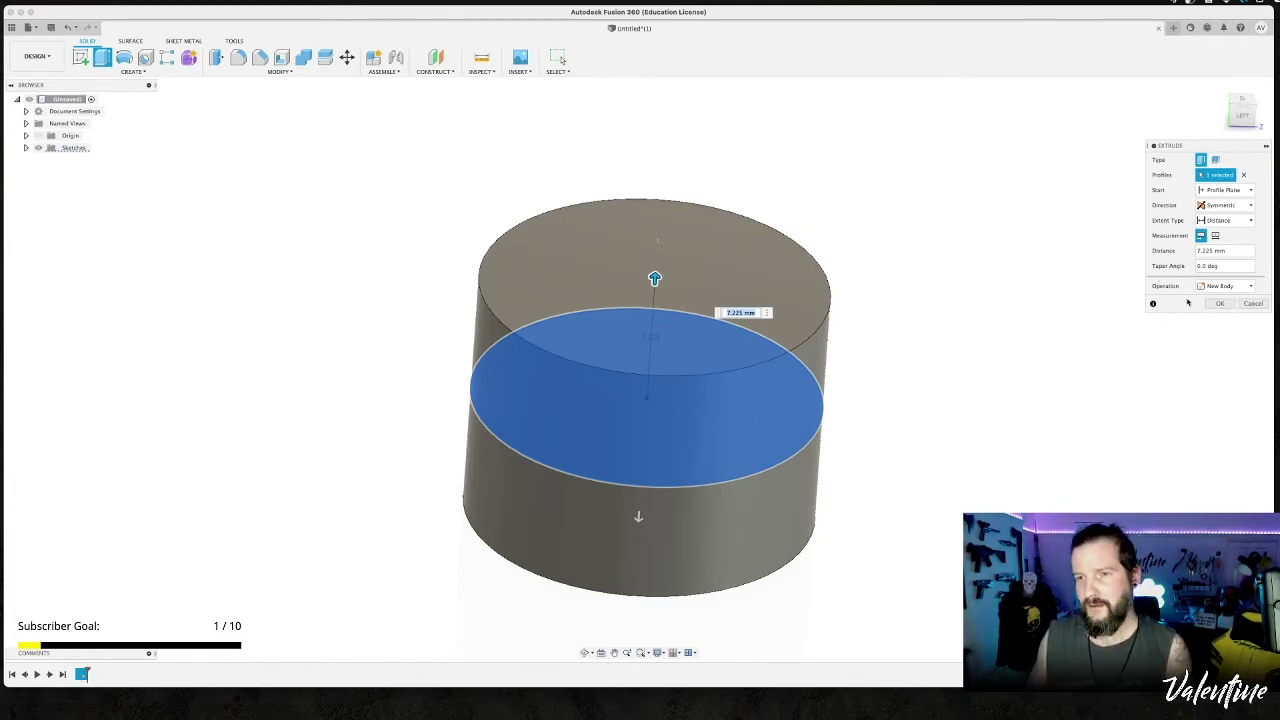
mouse_move(656, 278)
left_mouse_down()
mouse_move(658, 220)
mouse_move(651, 331)
mouse_move(654, 240)
mouse_move(654, 290)
left_mouse_up()
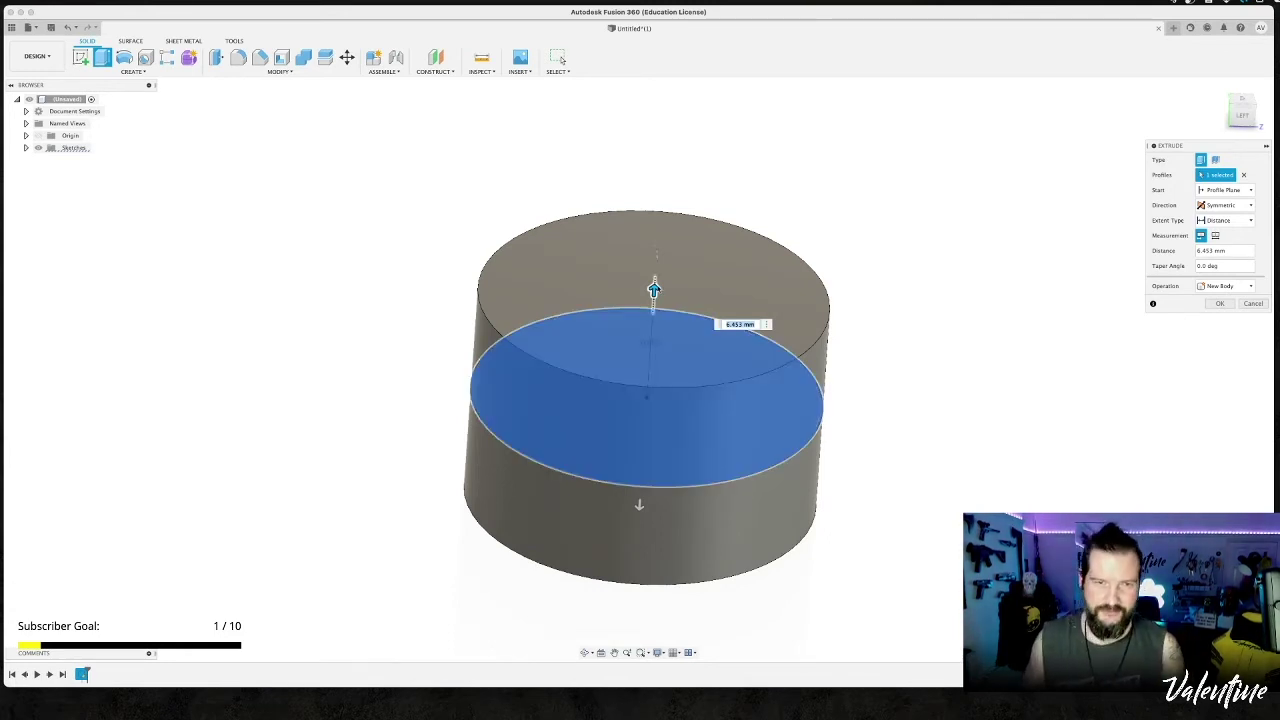
mouse_move(654, 290)
left_mouse_down()
mouse_move(656, 248)
mouse_move(655, 271)
left_mouse_up()
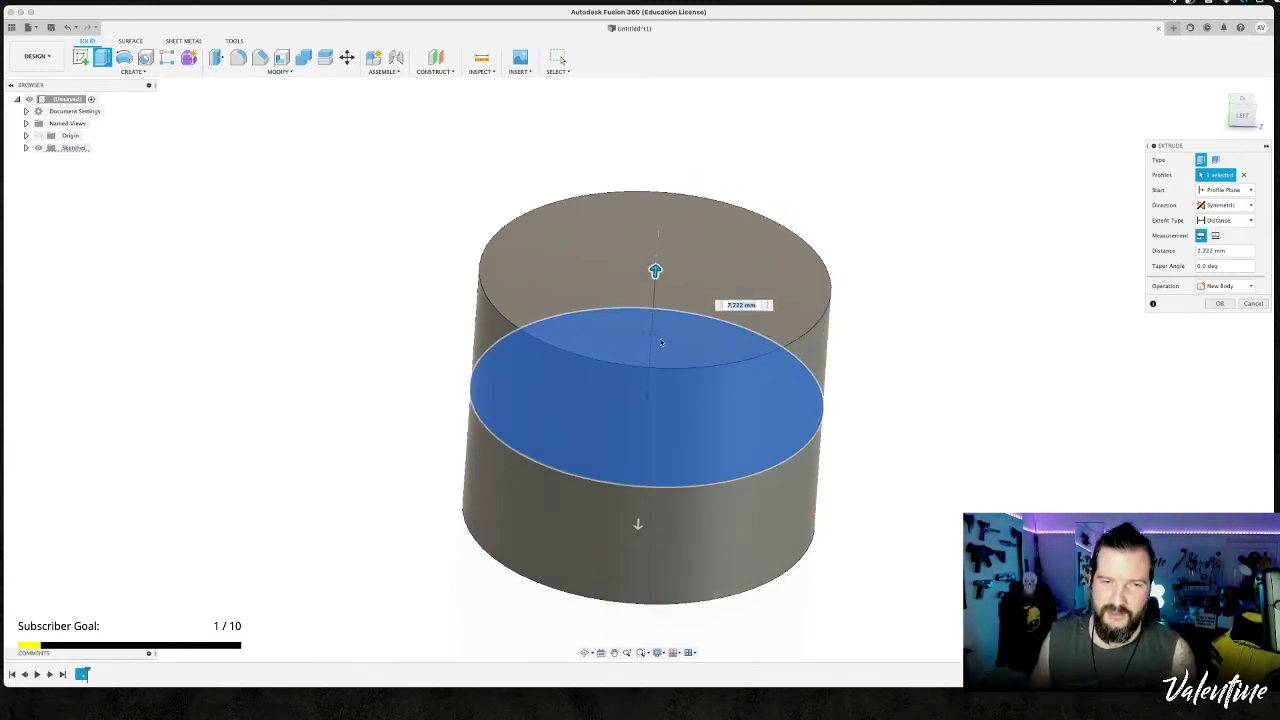
Set the symmetric extrude distance to 10 mm and create the cylinder as a new body.
left_click(1224, 286)
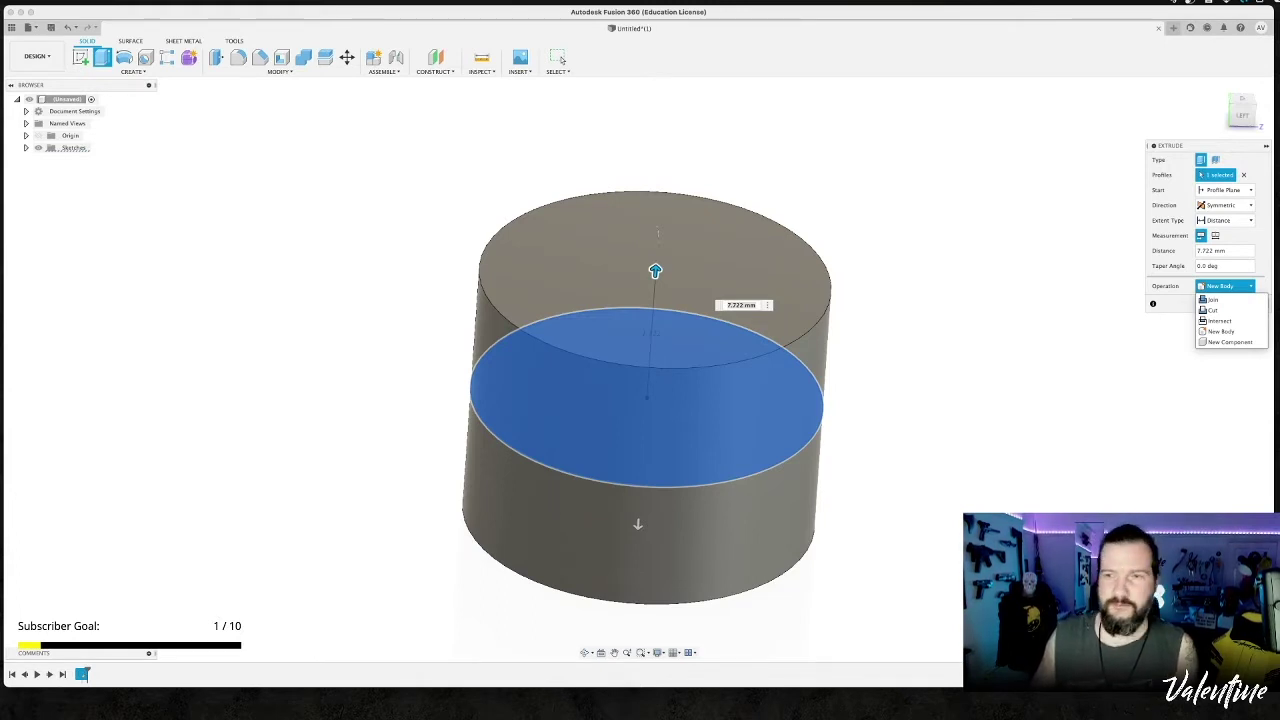
left_click(742, 308)
left_click_drag(749, 307, 718, 307)
type("10")
key("Return")
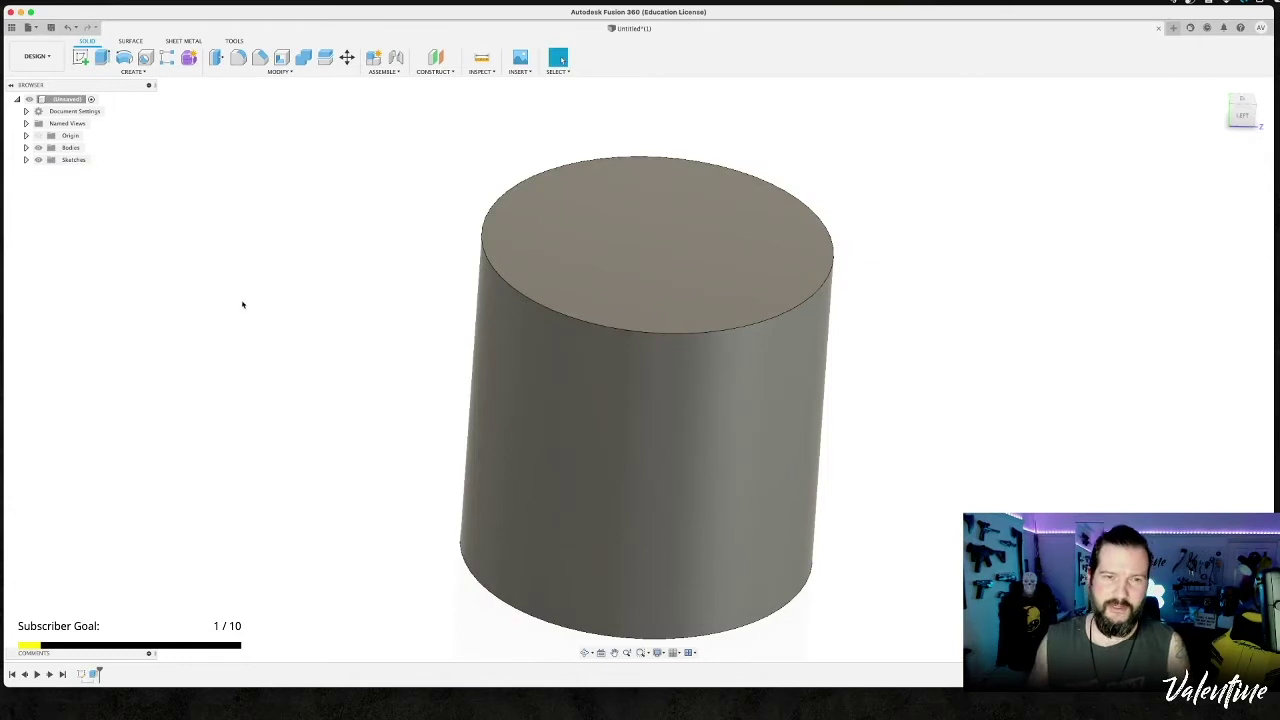
Start a new line sketch on the top face of the cylinder.
scroll(270, 336, "down", 3)
middle_click_drag(362, 357, 536, 340, "shift")
key("Escape")
mouse_move(843, 316)
middle_mouse_down("shift")
mouse_move(846, 297)
mouse_move(844, 336)
mouse_move(827, 334)
middle_mouse_up("shift")
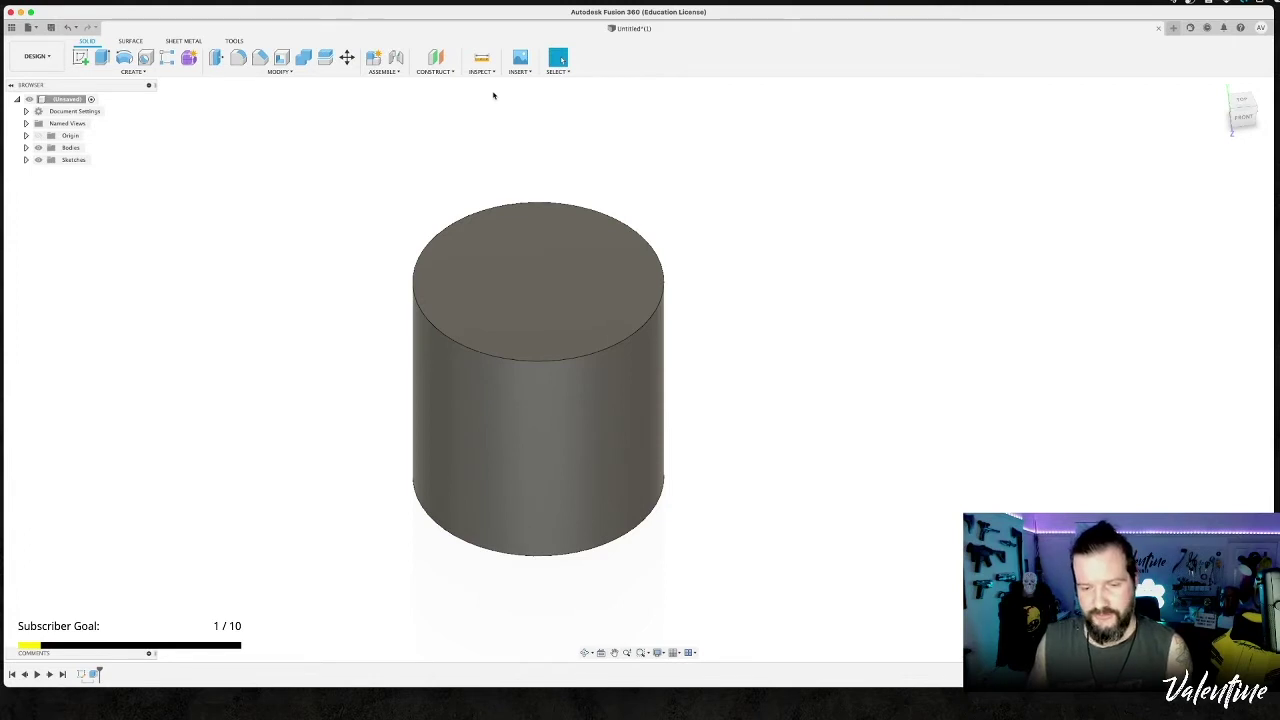
left_click(571, 277)
left_click(285, 341)
key("l")
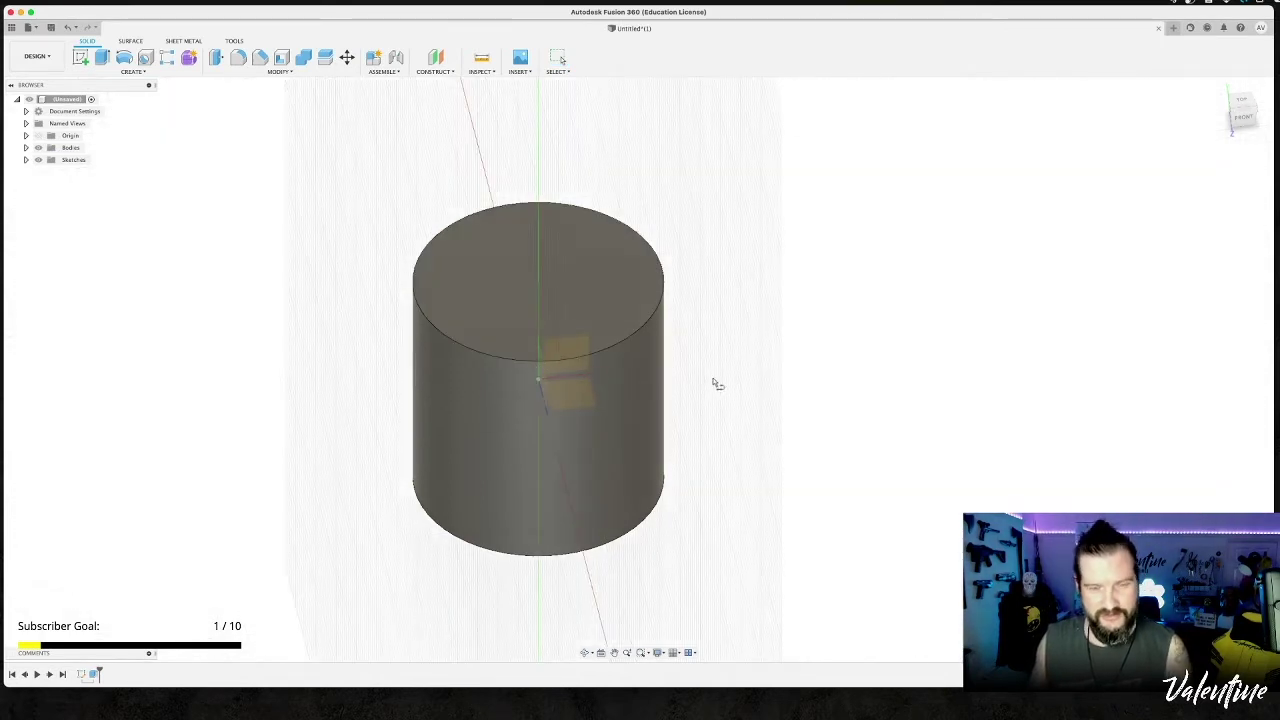
middle_click_drag(718, 360, 694, 346, "shift")
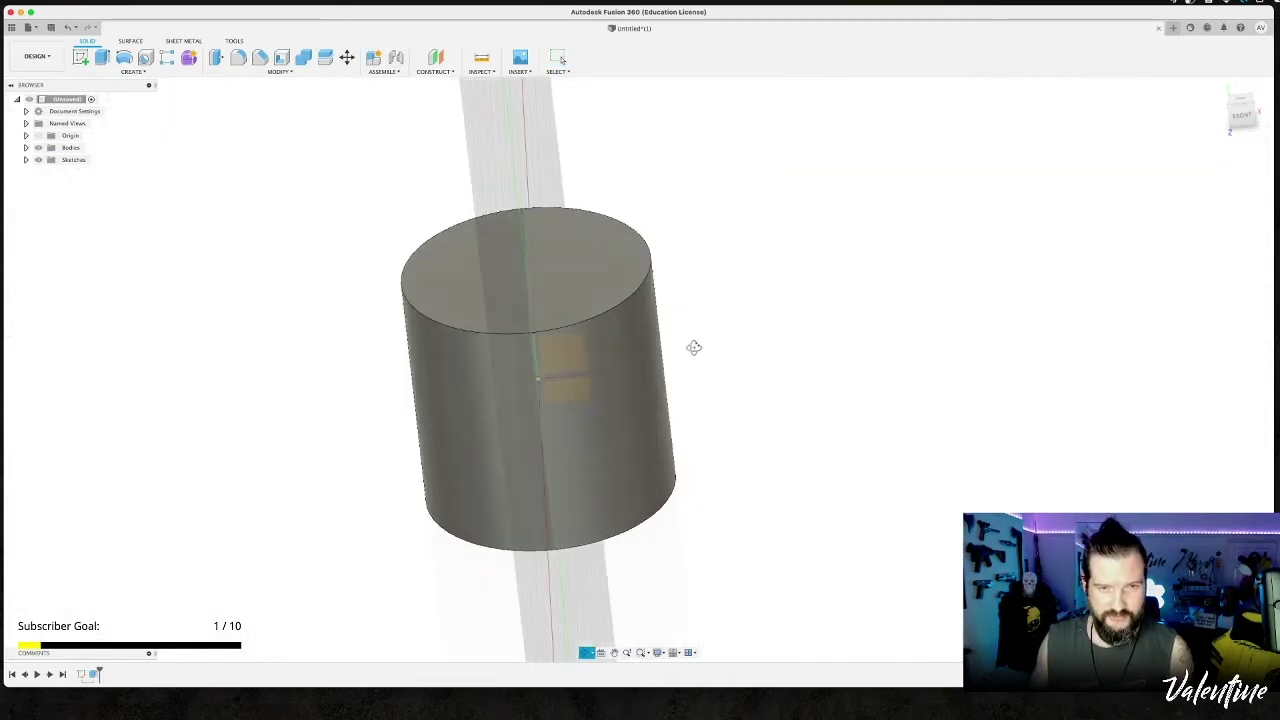
left_click(584, 252)
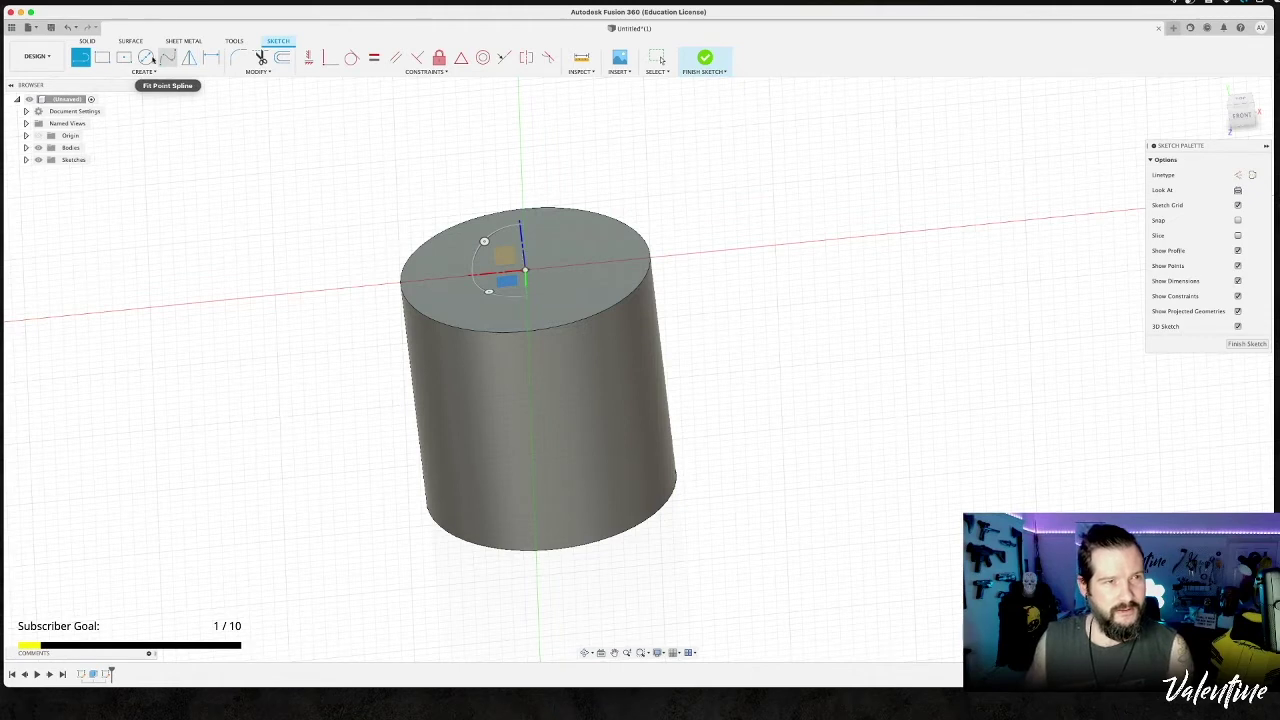
Draw a closed, irregular five-sided outline around the centre of the cylinder's top face using the Line tool.
middle_click_drag(571, 271, 579, 289, "shift")
left_click(578, 288)
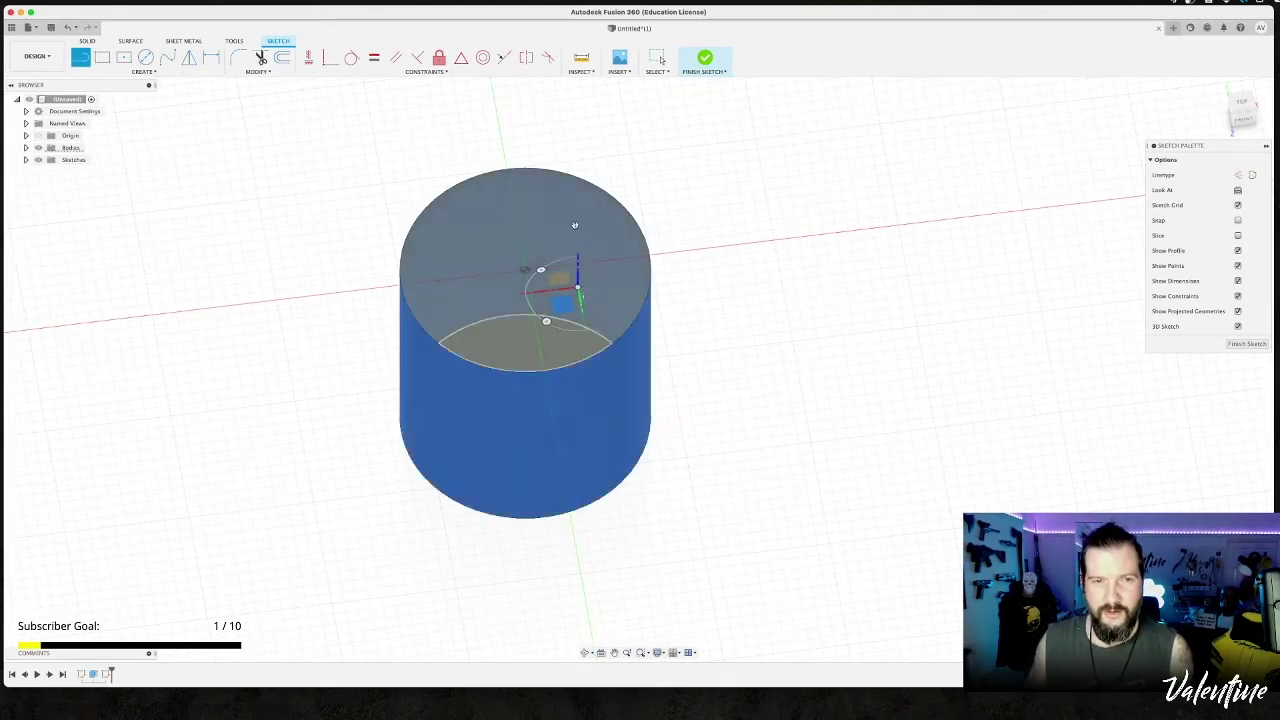
left_click(565, 216)
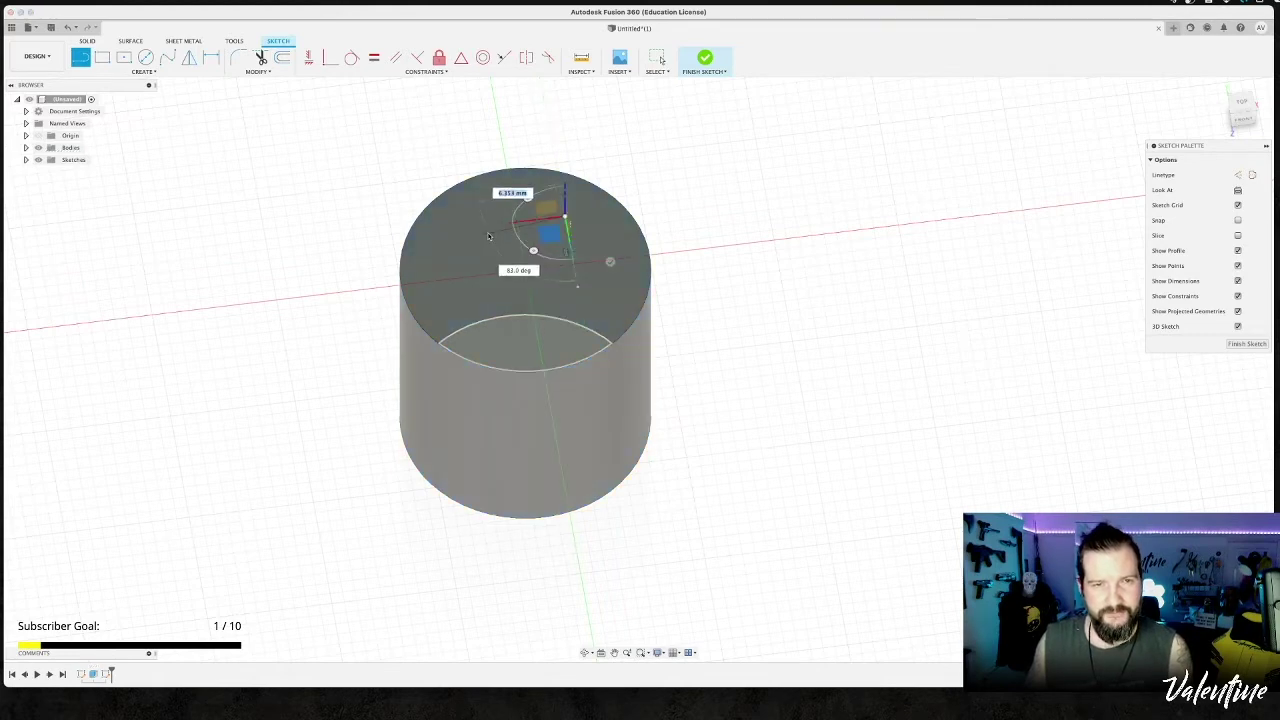
left_click(488, 295)
left_click(545, 312)
left_click(578, 288)
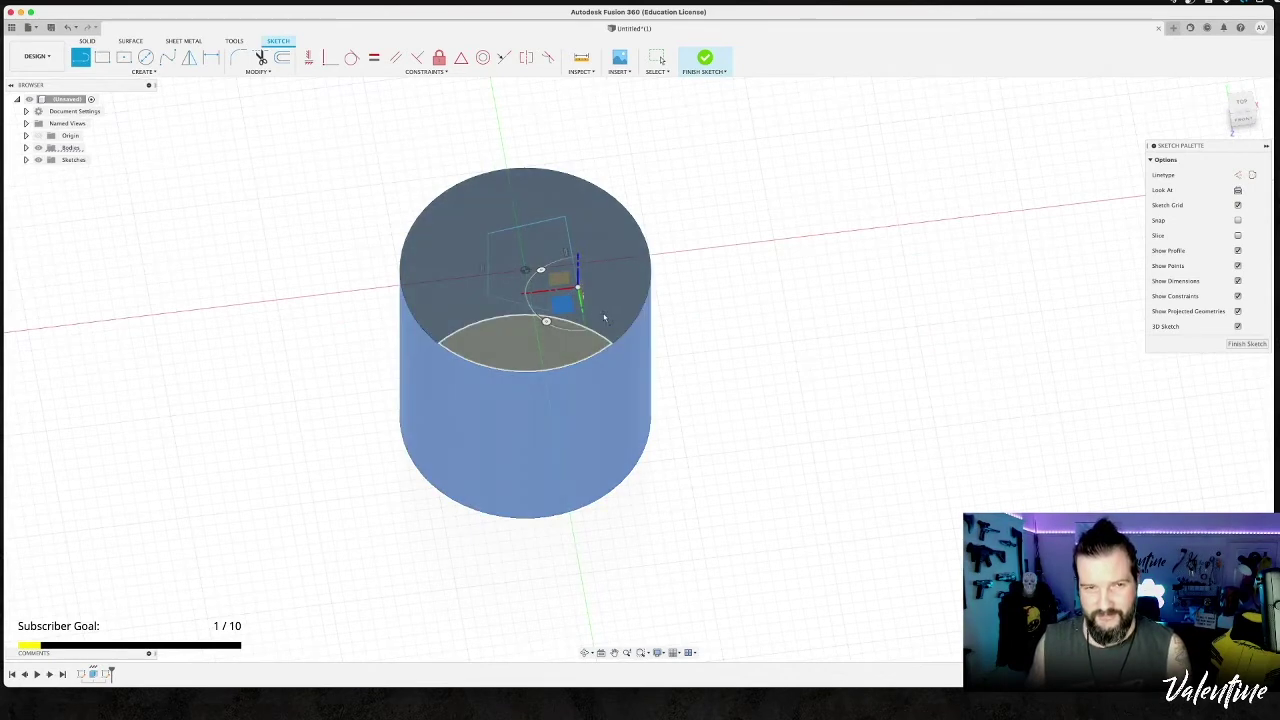
key("Escape")
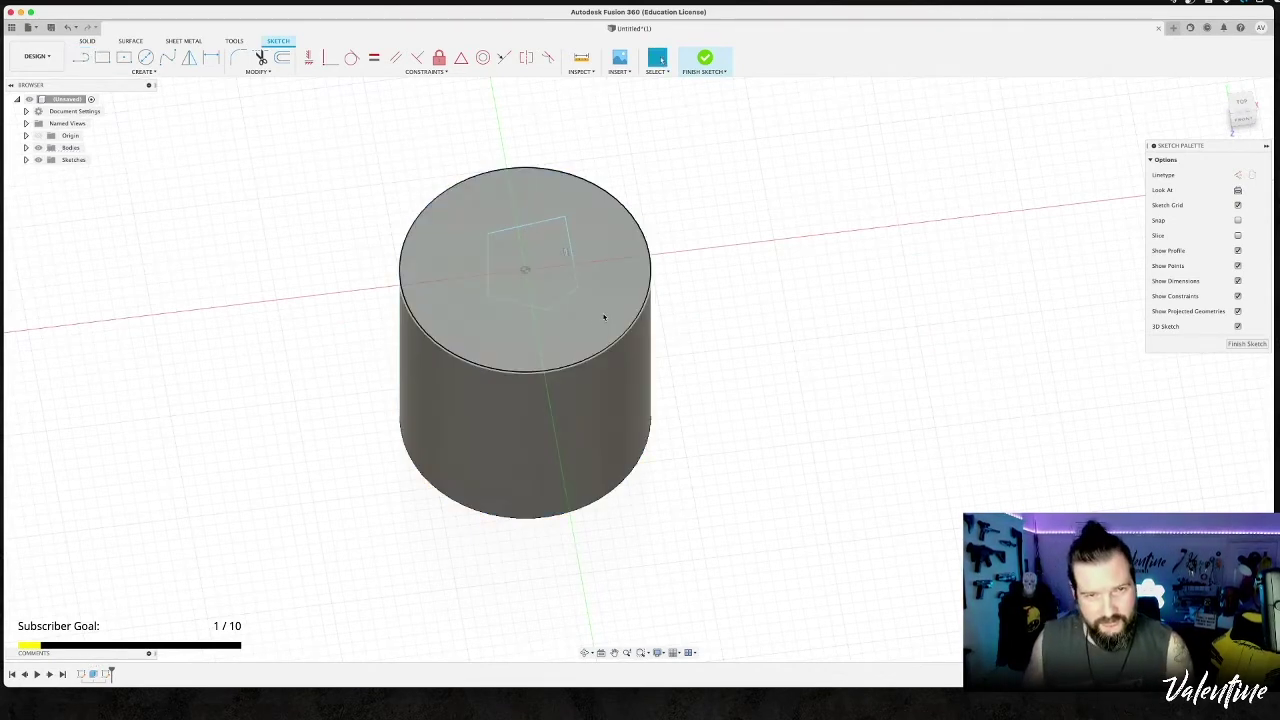
middle_click_drag(582, 309, 580, 295)
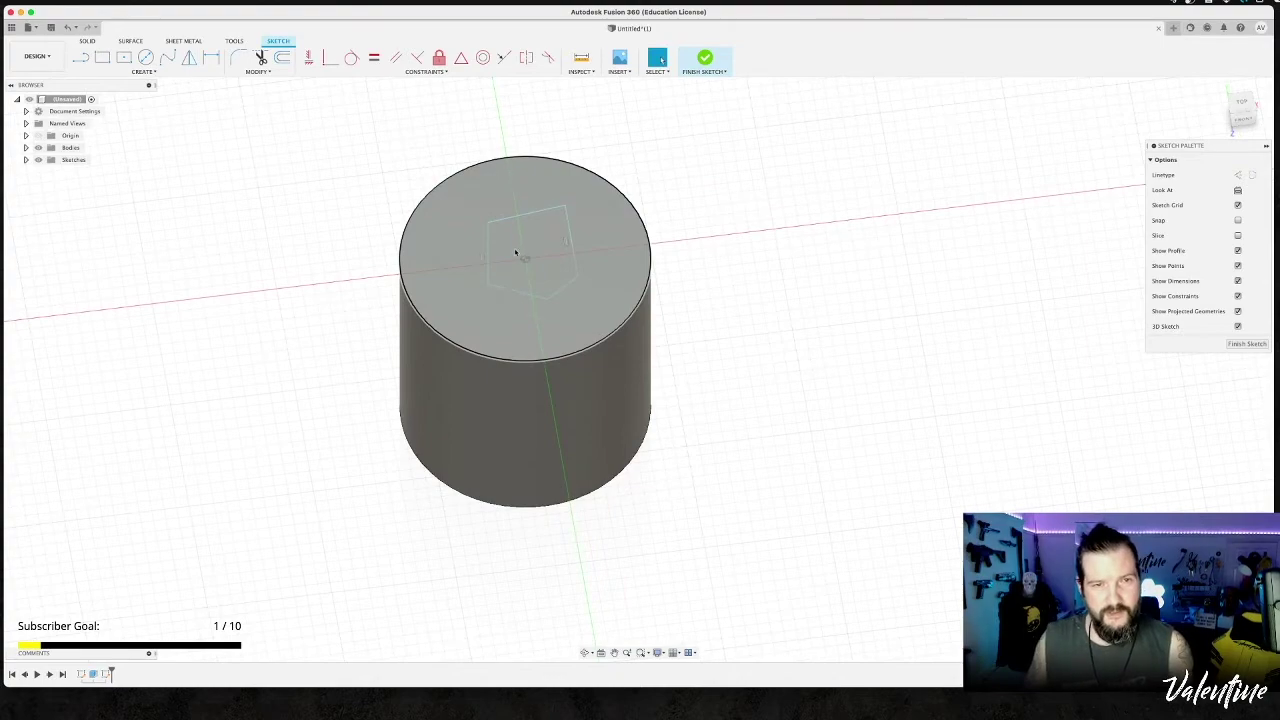
middle_click_drag(514, 243, 595, 224, "shift")
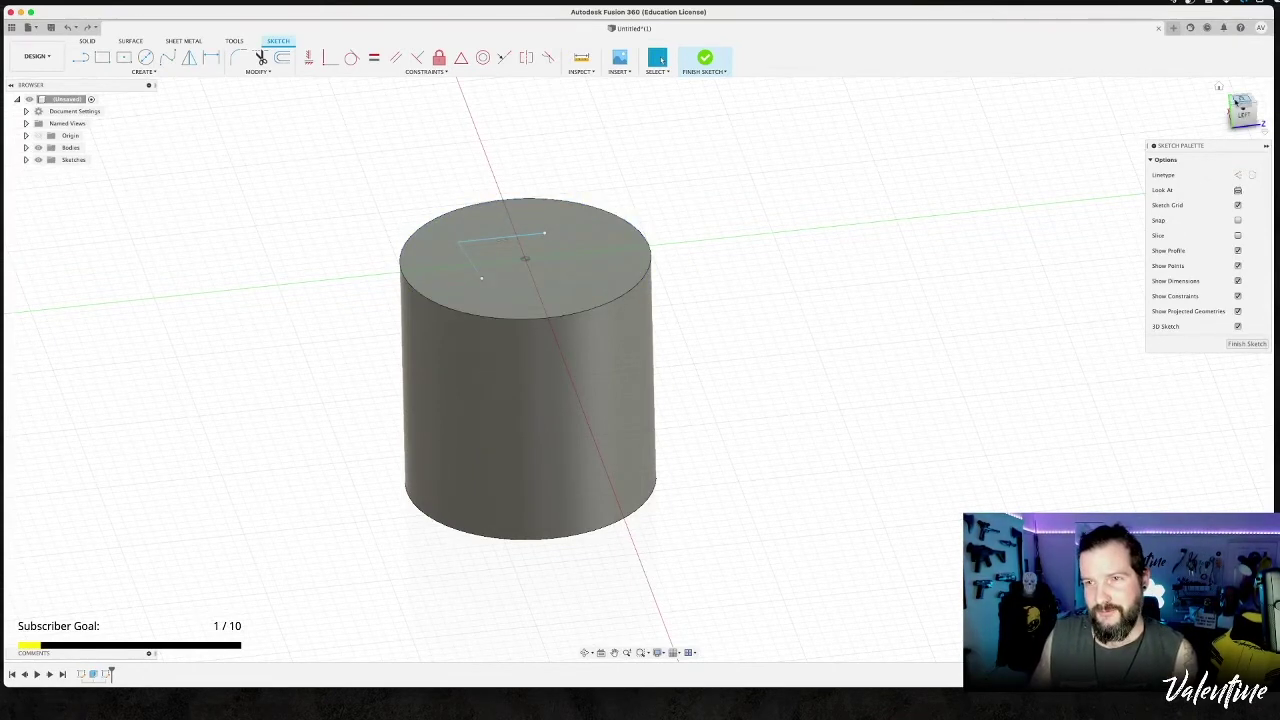
left_click(1238, 103)
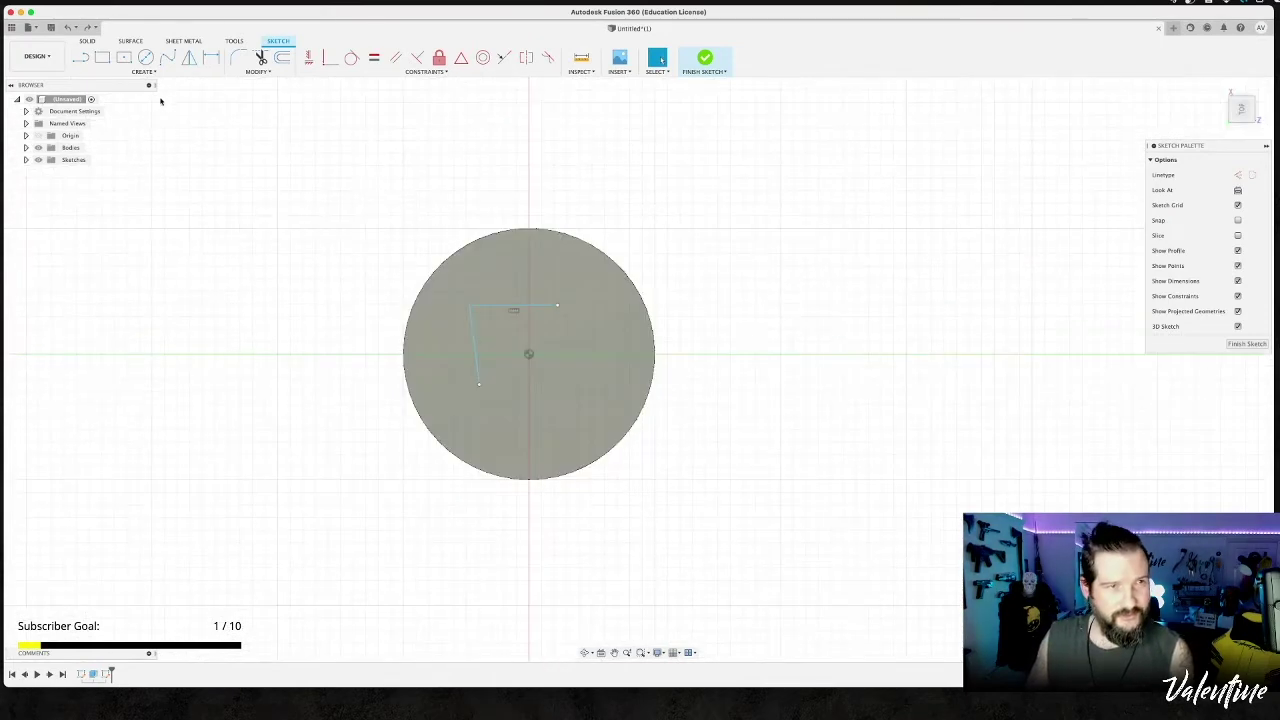
left_click(80, 57)
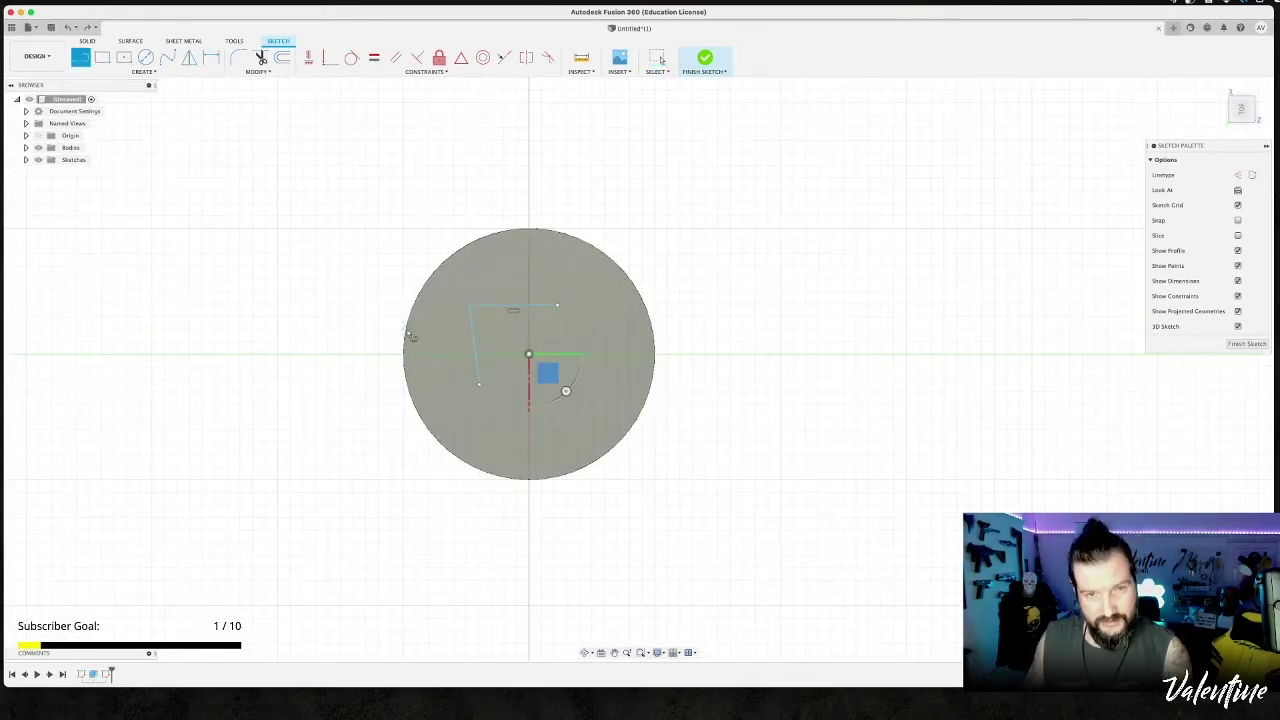
left_click(477, 386)
key("Escape")
left_click(26, 160)
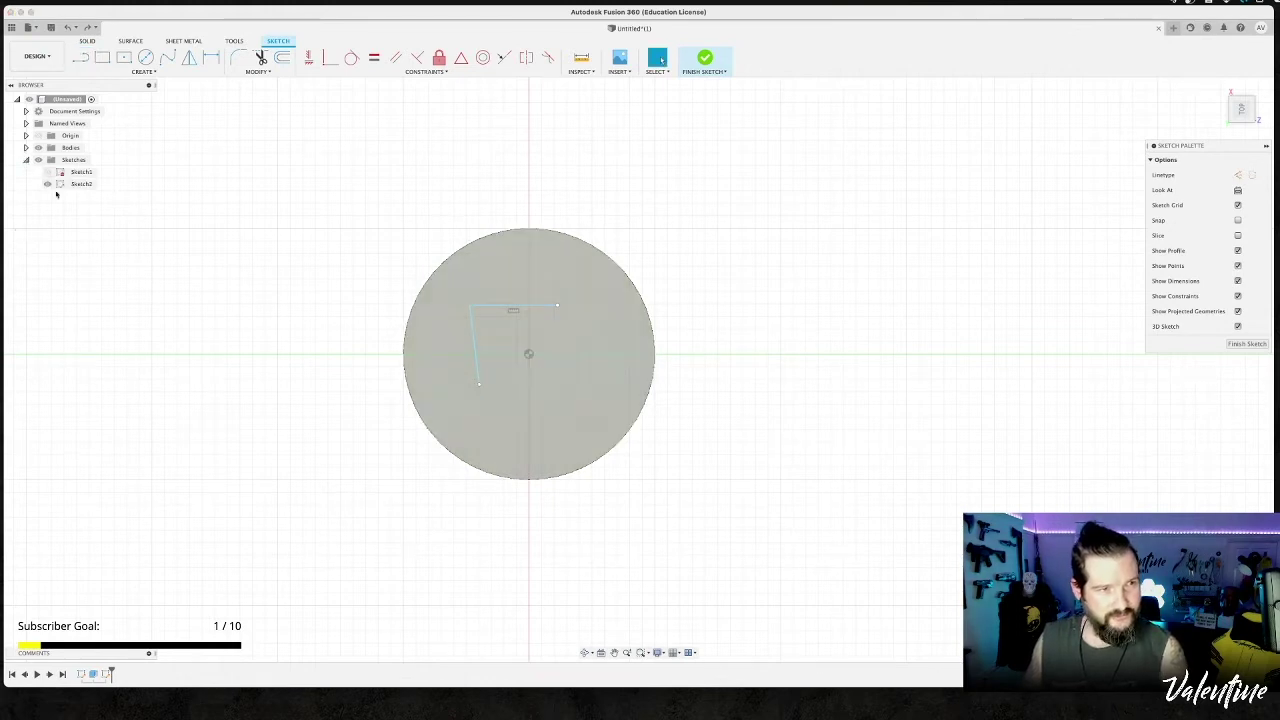
Draw three connected lines between the two open ends of the outline, closing it into an irregular pentagon.
key("l")
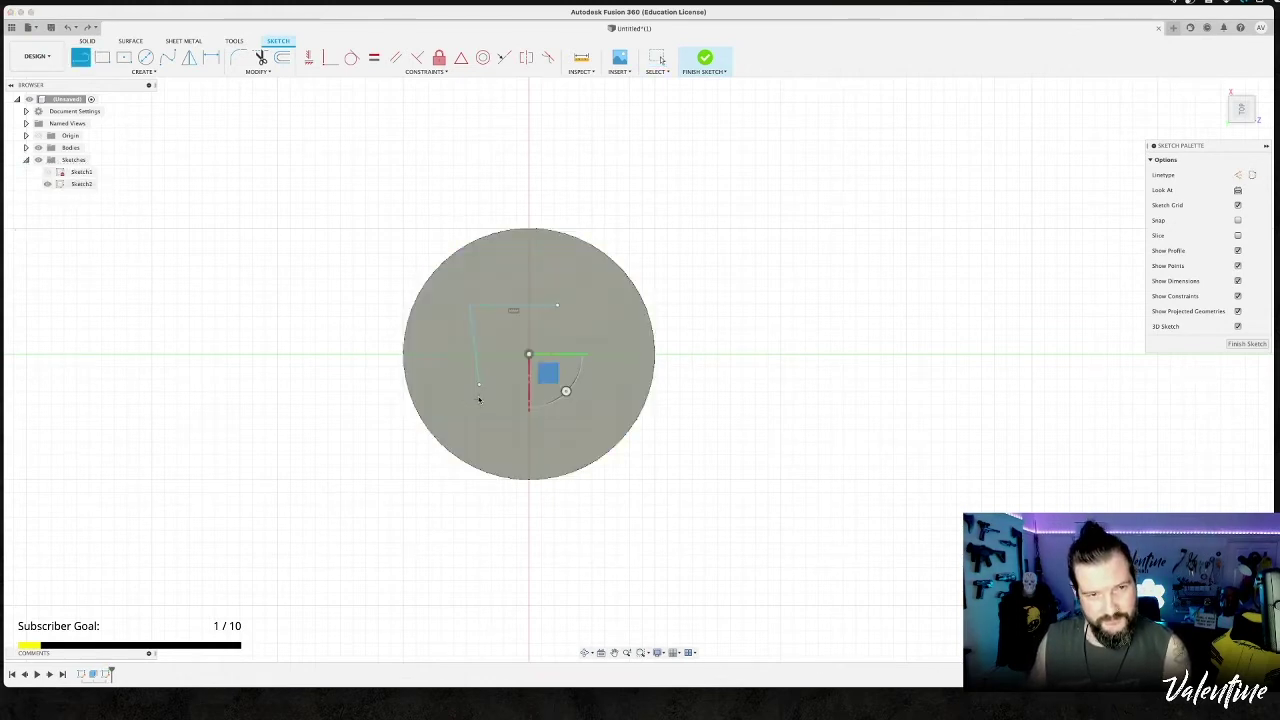
left_click(479, 386)
left_click(556, 411)
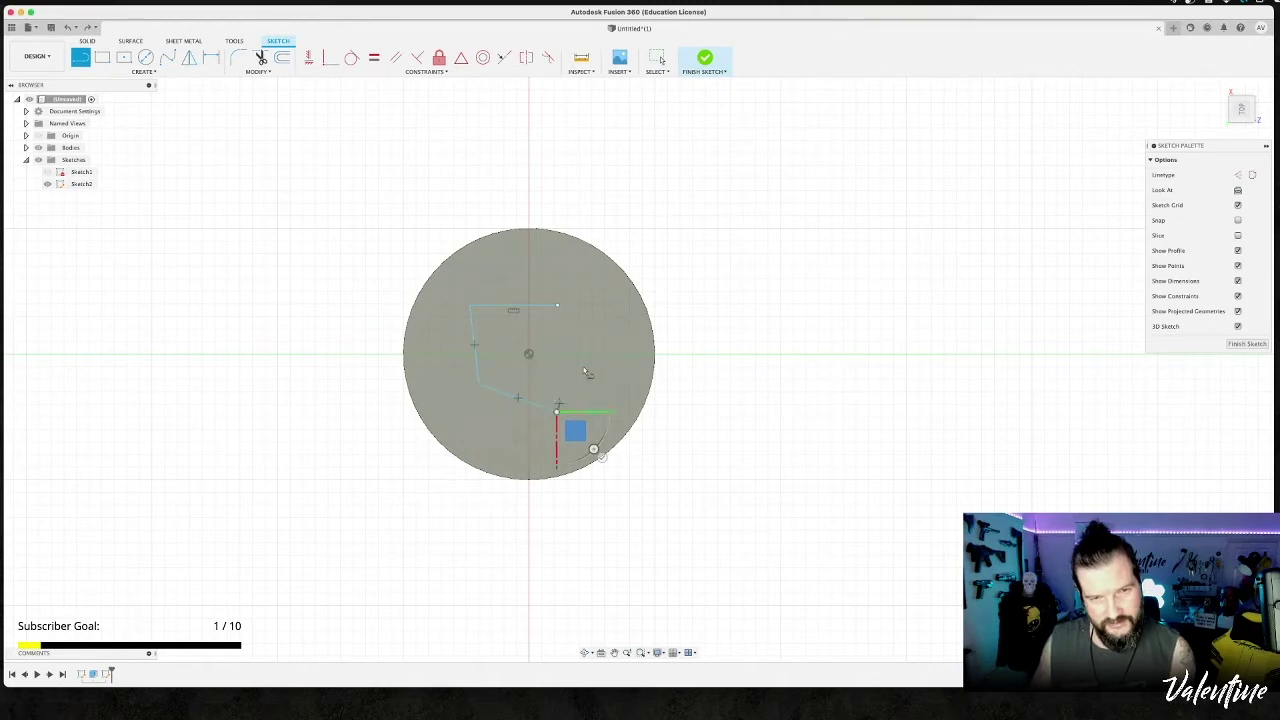
left_click(587, 359)
left_click(557, 307)
key("Escape")
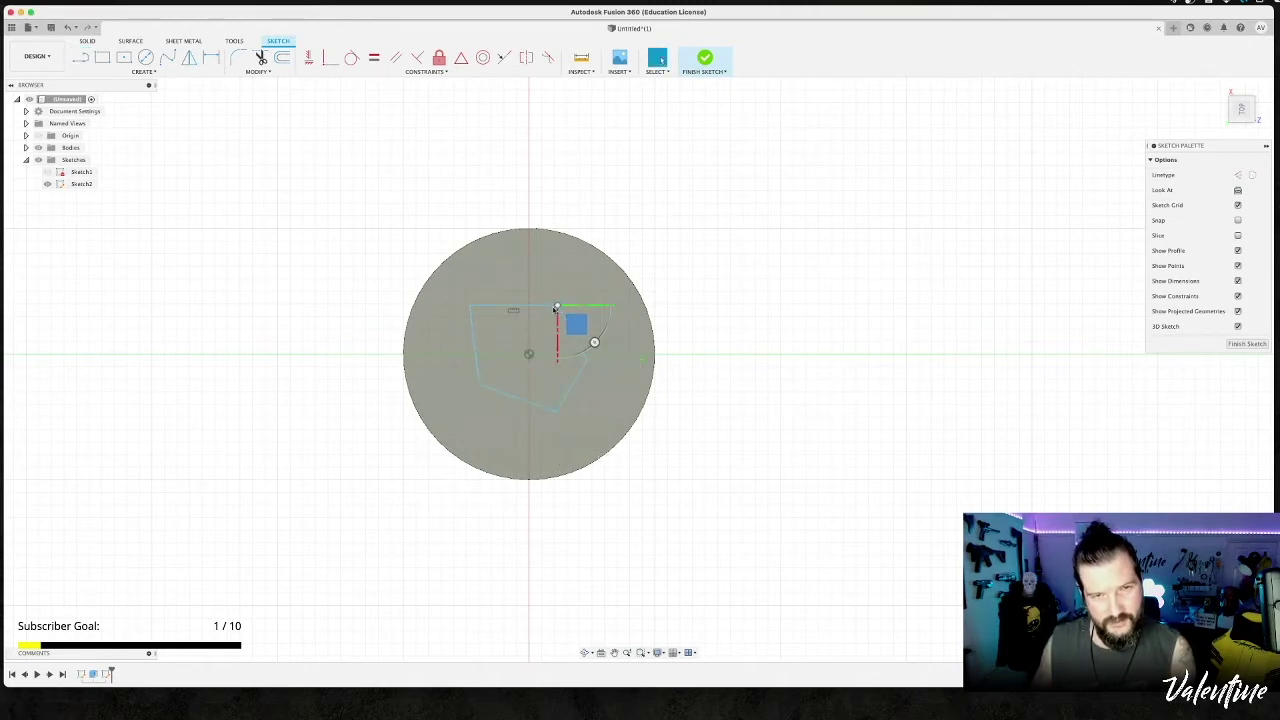
Select the closed pentagon profile on the top face and finish the sketch.
middle_click_drag(486, 418, 490, 419, "shift")
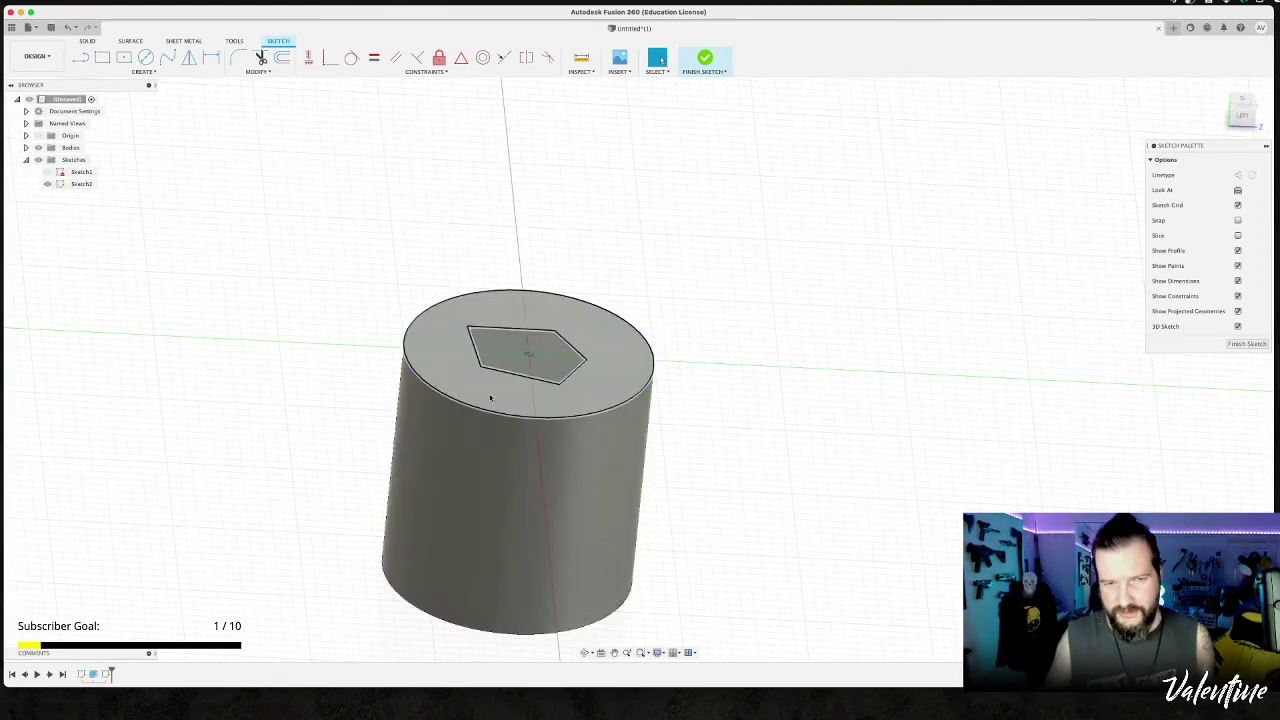
middle_click_drag(604, 378, 808, 320, "shift")
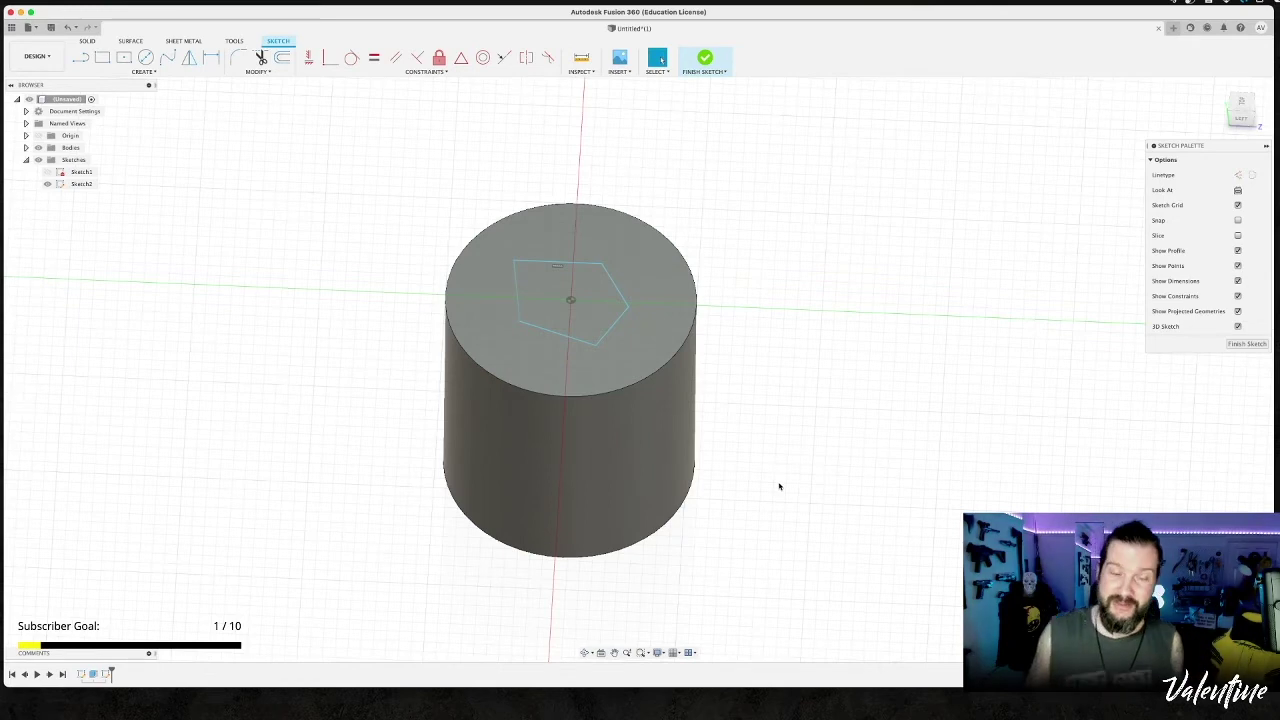
left_click(553, 295)
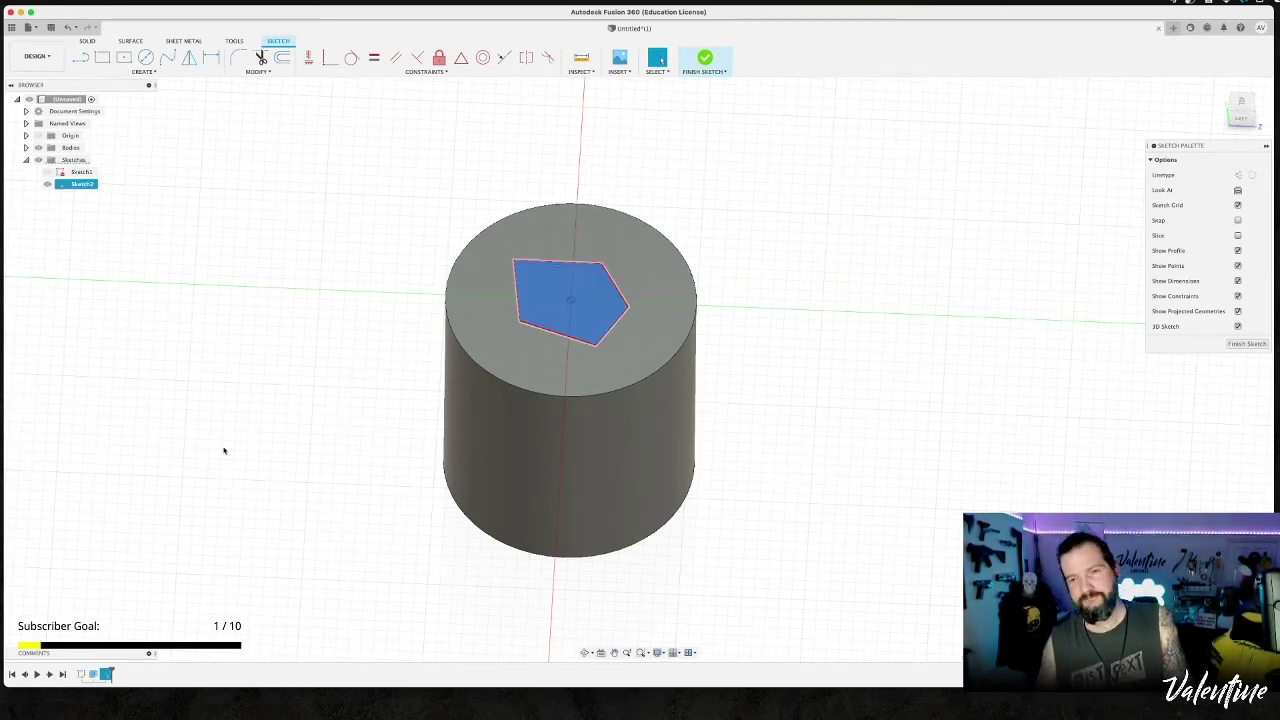
middle_click_drag(223, 426, 223, 429, "shift")
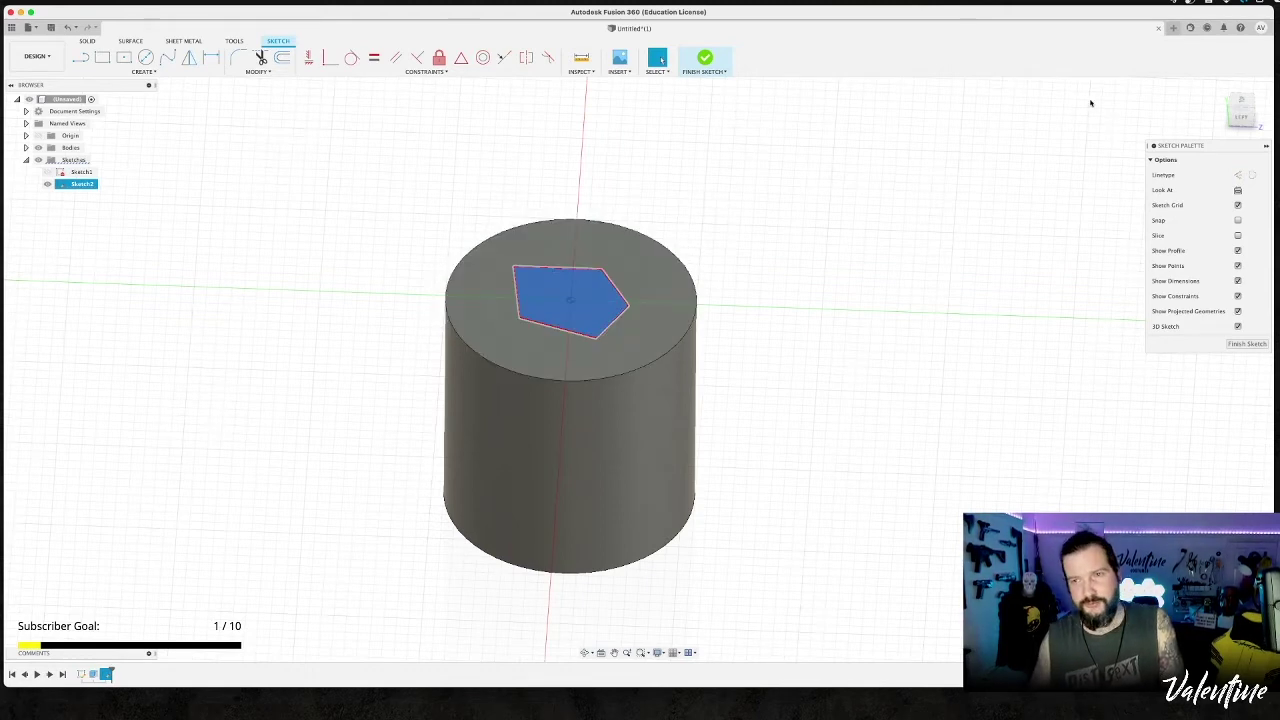
left_click(699, 68)
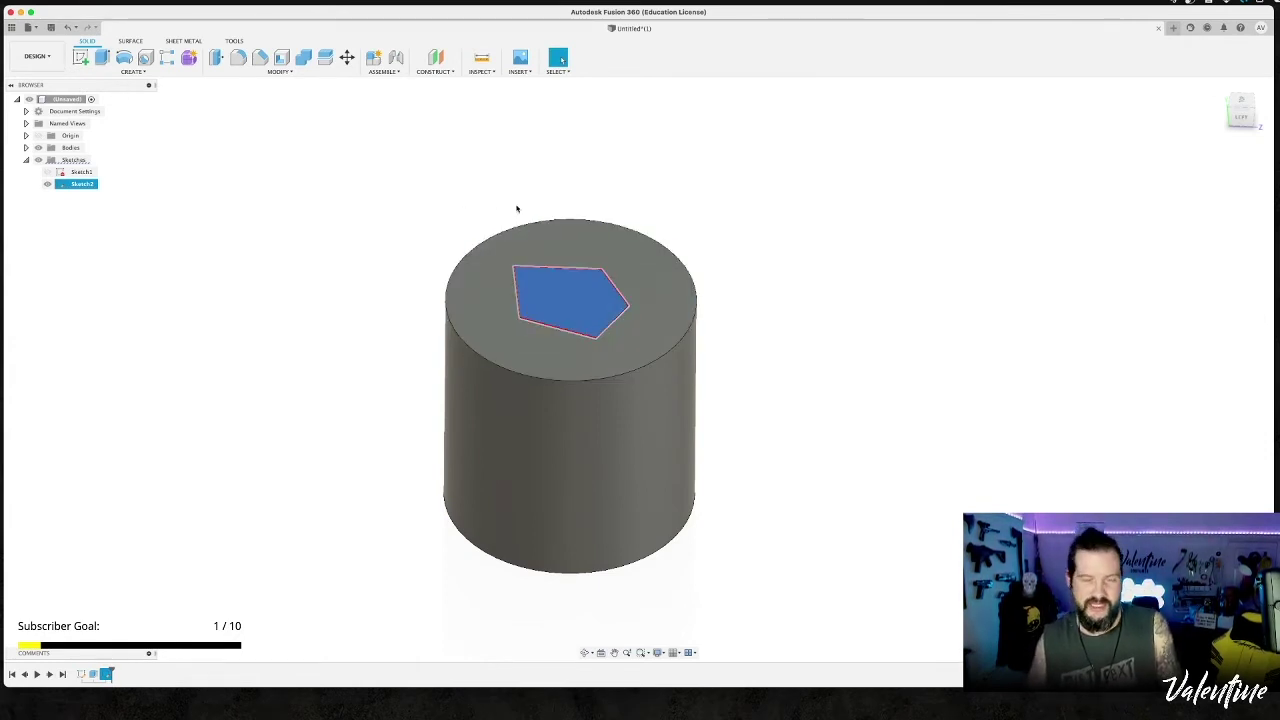
Try extruding the pentagon profile about 14.5 mm upward, joined to the cylinder.
key("e")
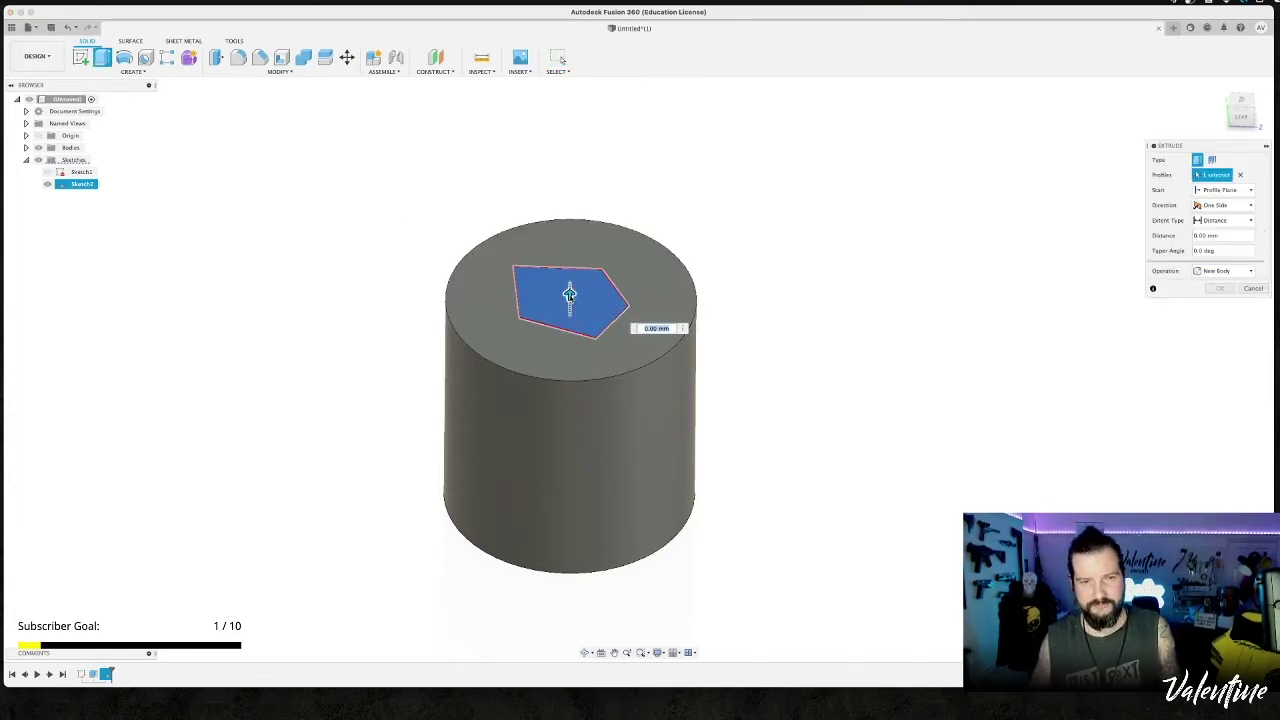
left_click_drag(569, 293, 571, 155)
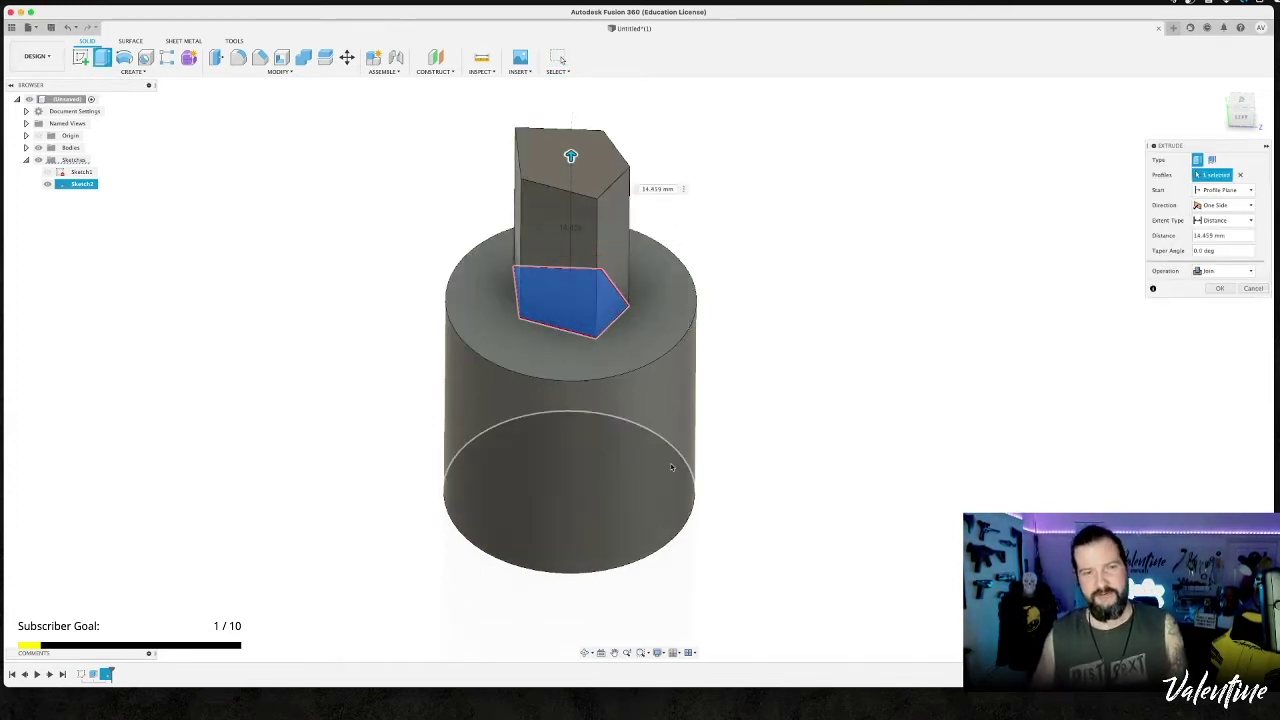
middle_click_drag(771, 419, 755, 378, "shift")
key("Escape")
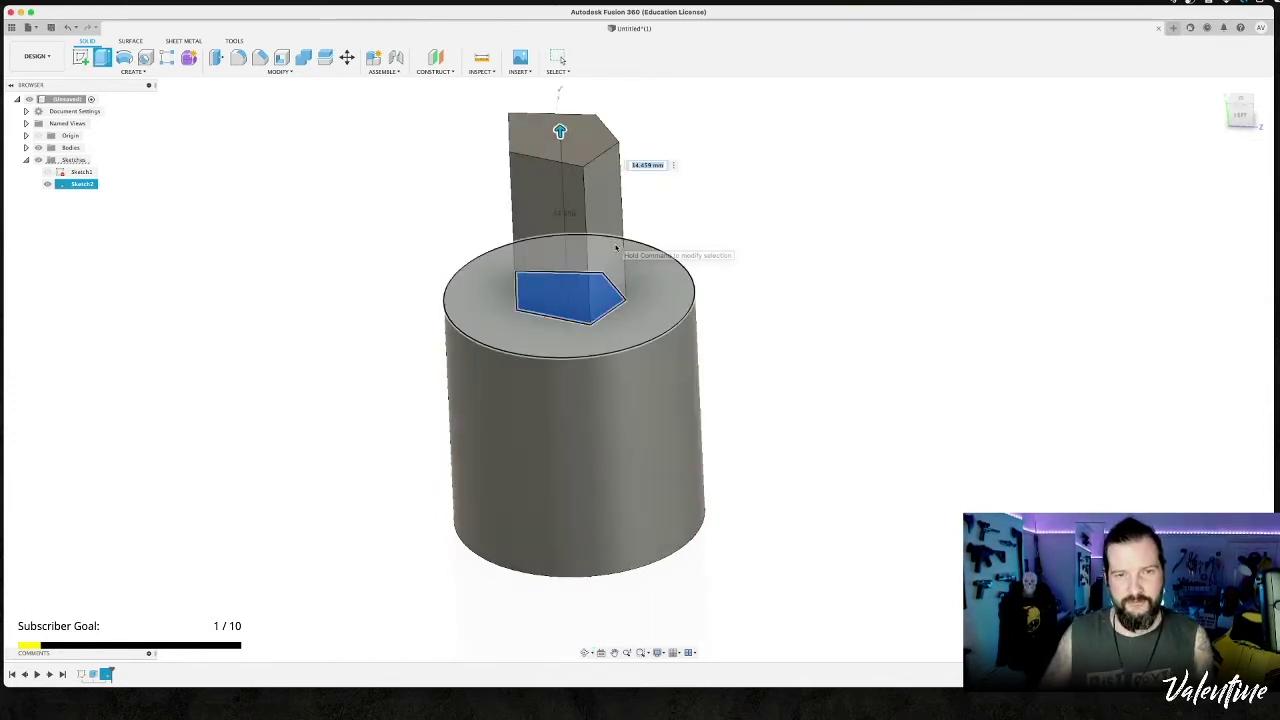
left_click(622, 327)
key("e")
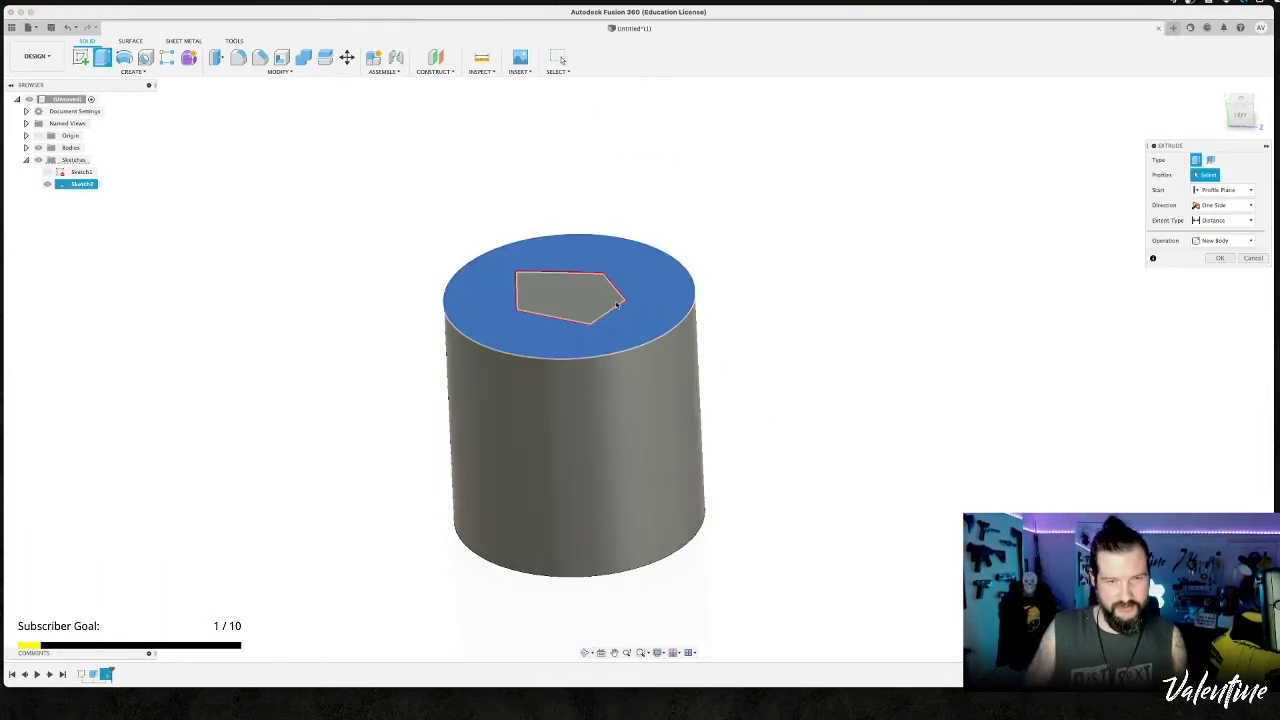
left_click_drag(546, 308, 546, 256)
key("Escape")
Extrude the pentagon profile about 11.1 mm upward from the cylinder's top face as a new body.
left_click(563, 282)
key("e")
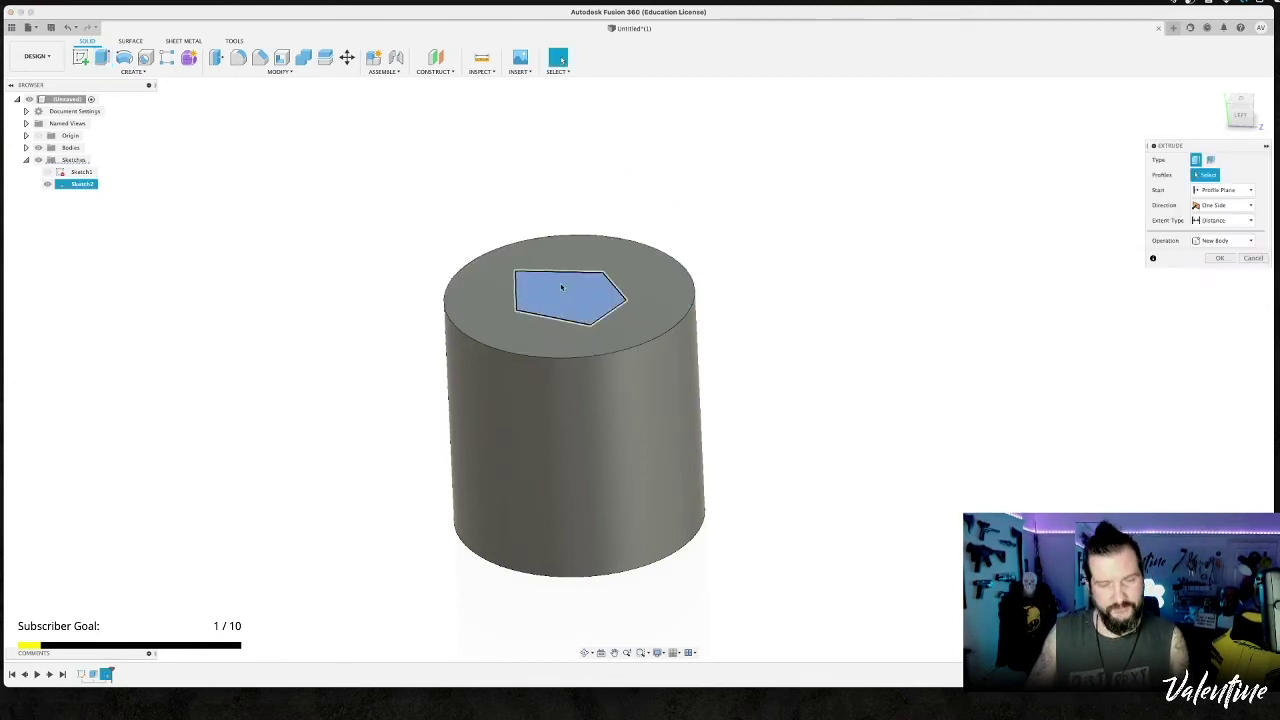
left_click_drag(567, 289, 561, 168)
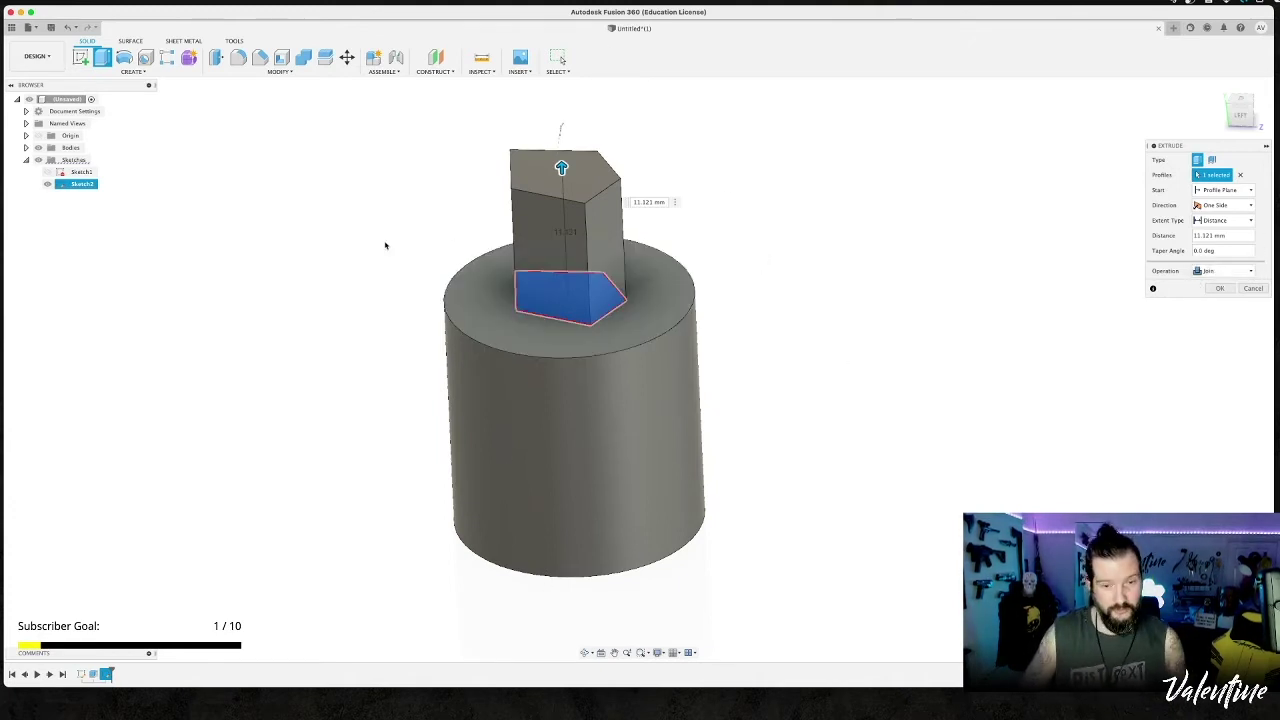
left_click(1222, 271)
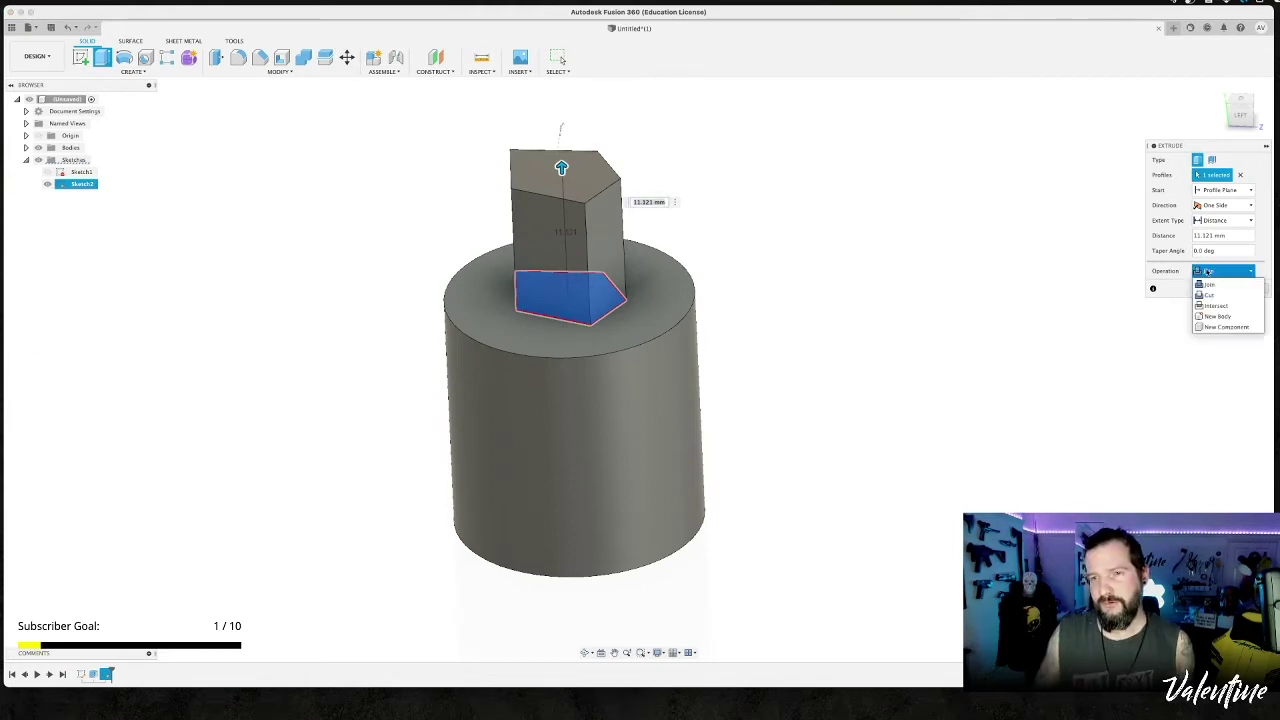
left_click(1216, 316)
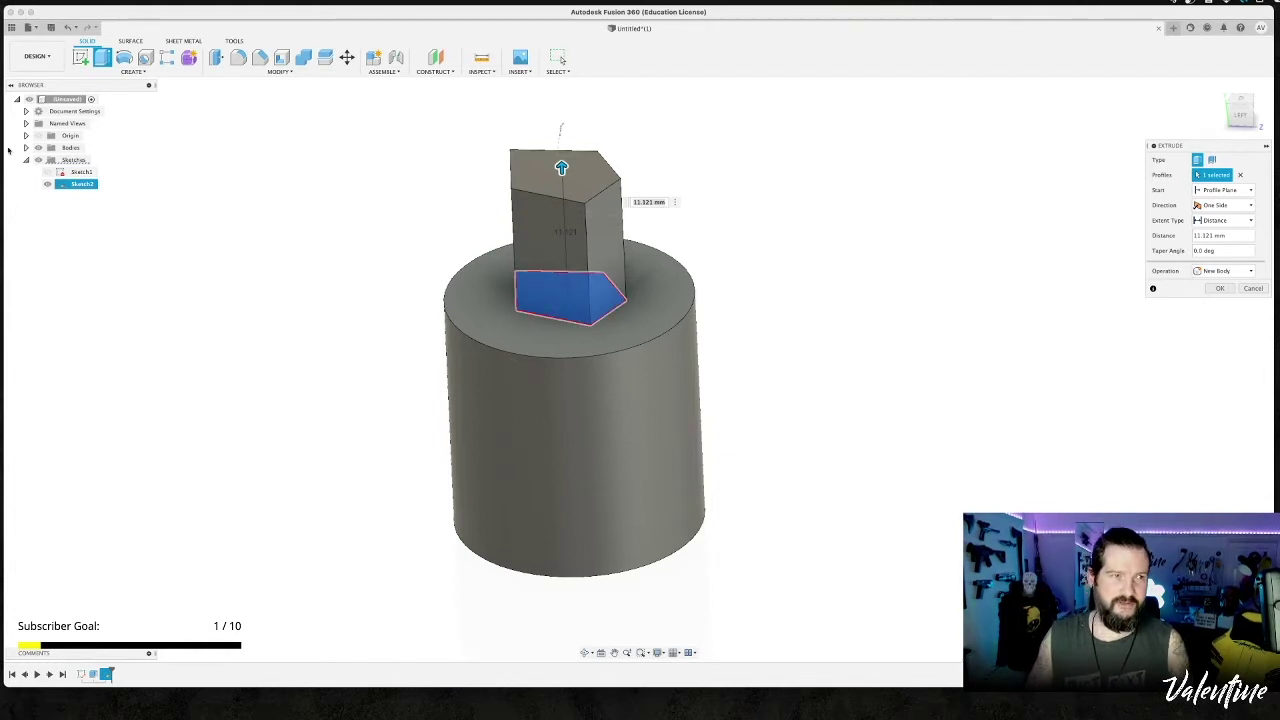
left_click(25, 148)
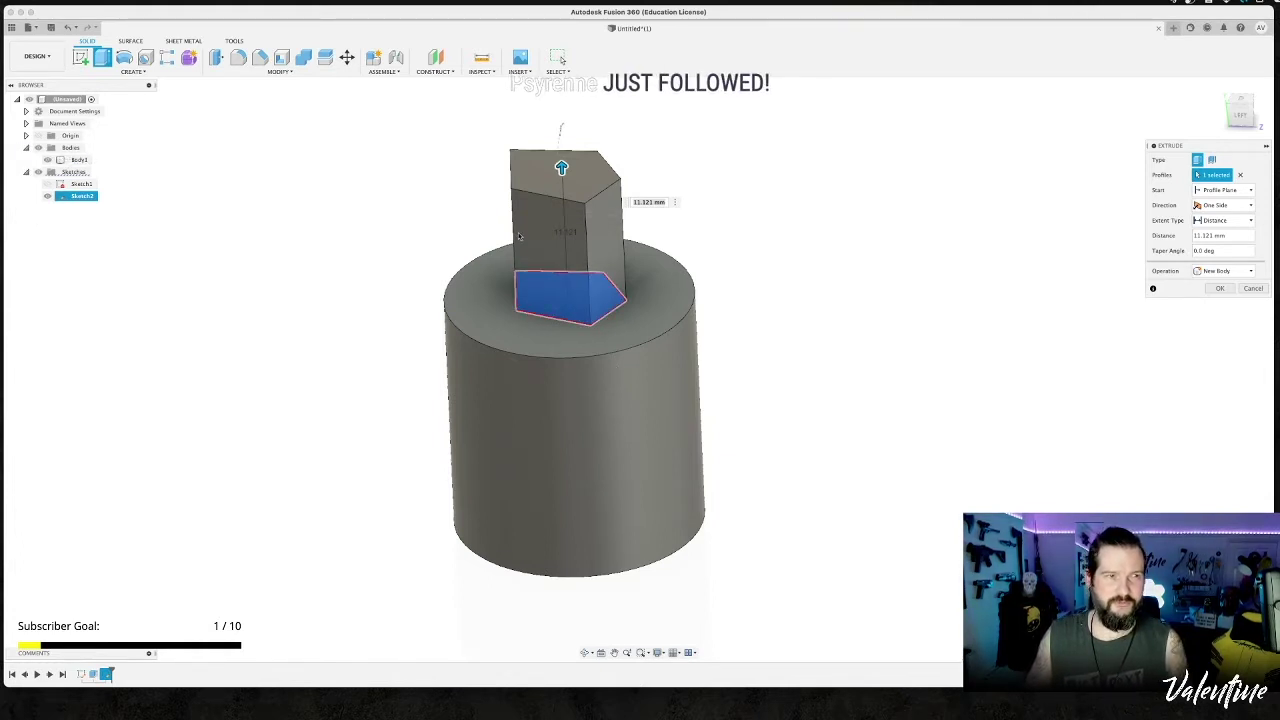
key("Return")
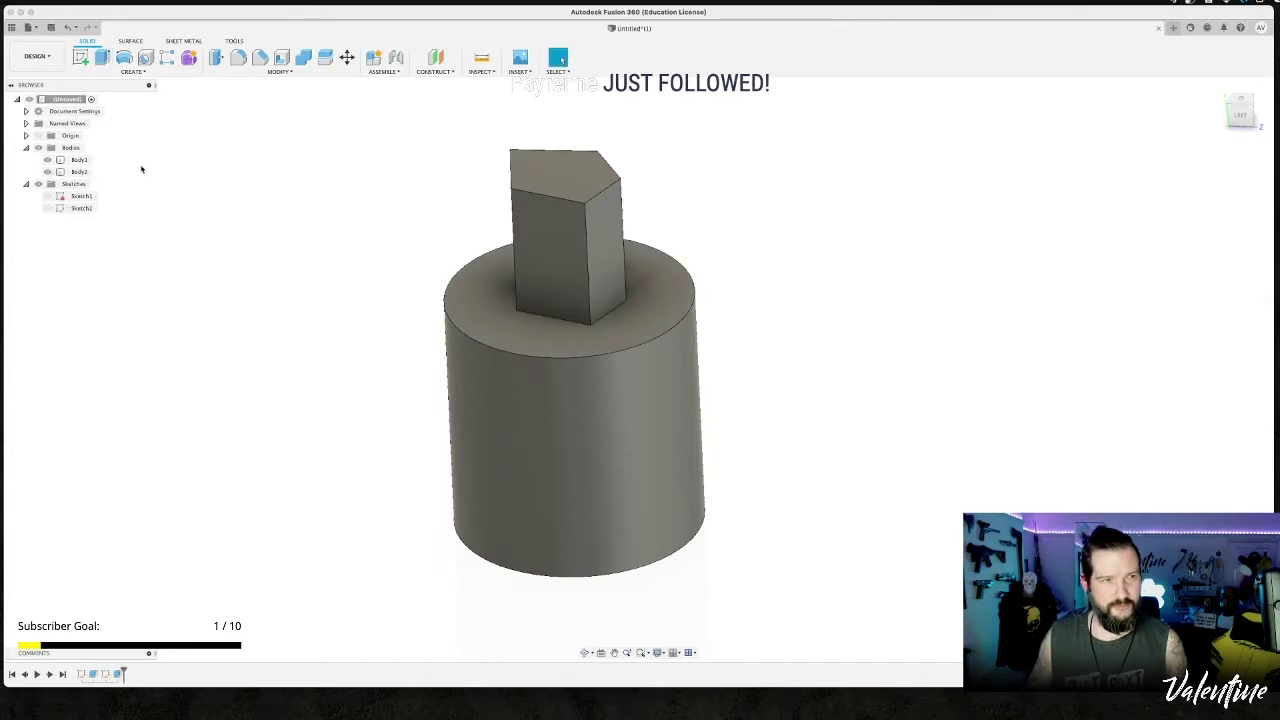
Try moving the pentagonal body about 6.4 mm upward, cancel the move and undo the body's extrusion.
left_click(81, 161)
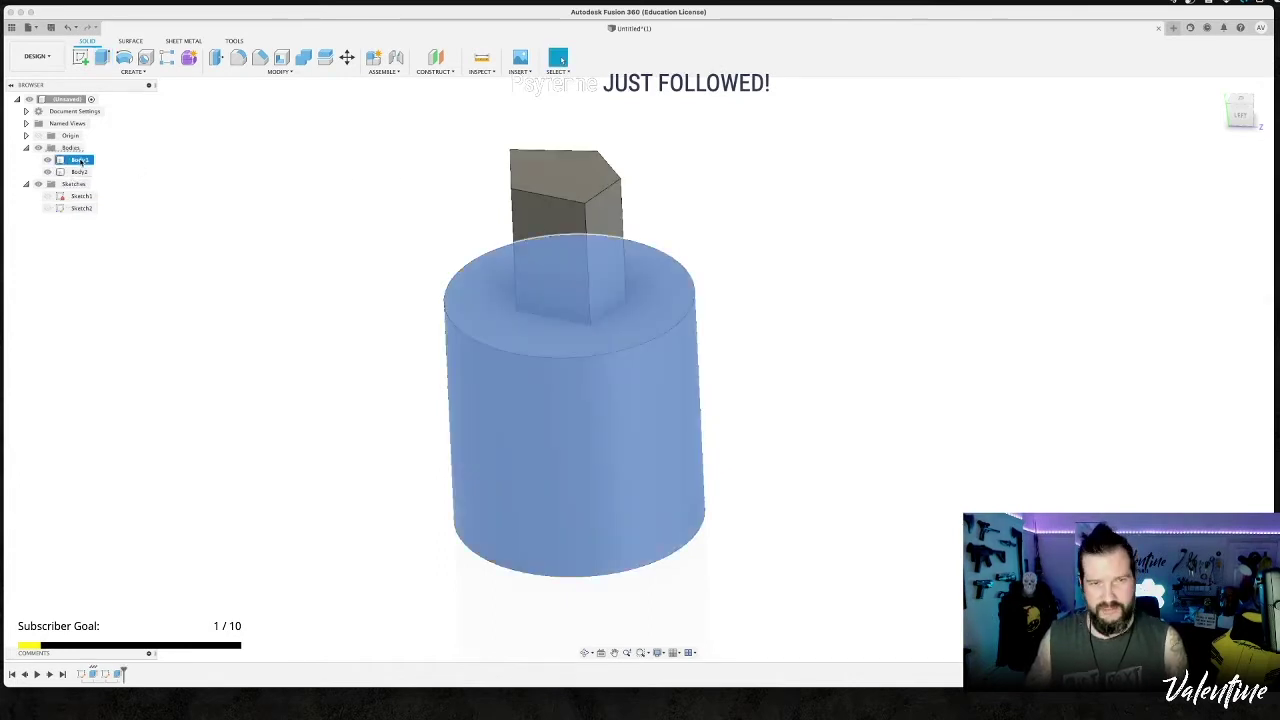
left_click(79, 172)
key("m")
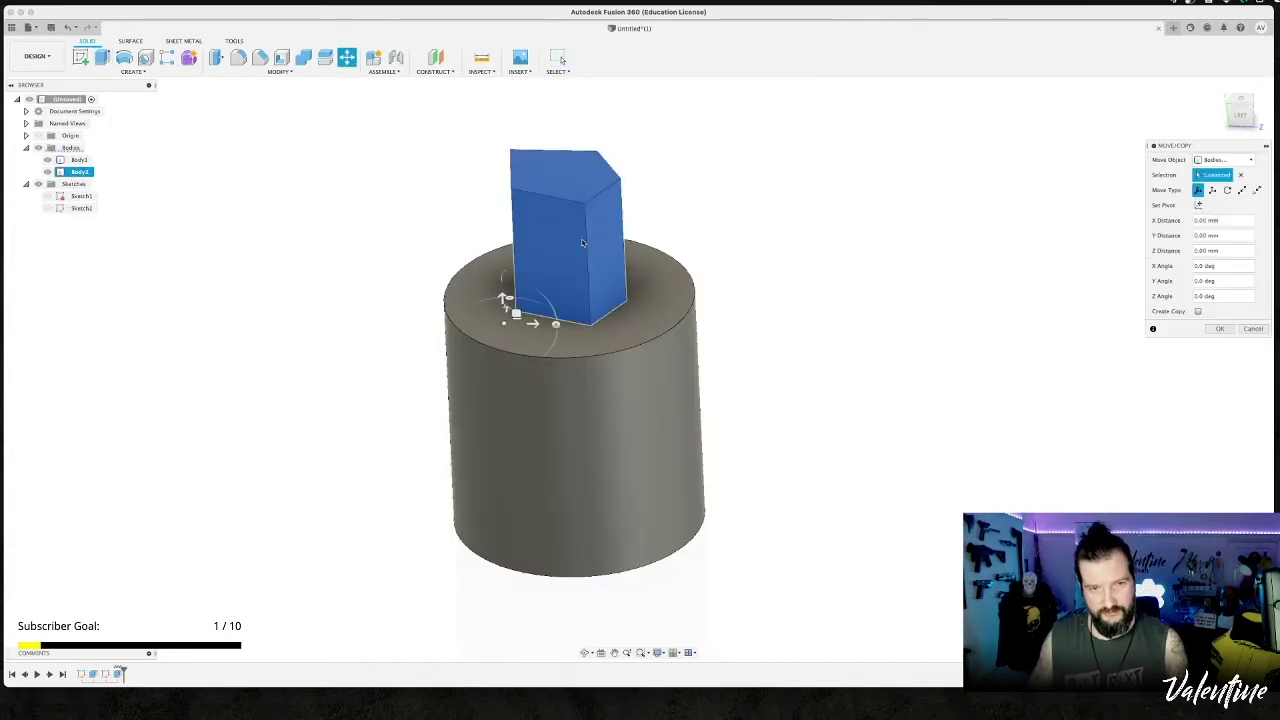
left_click_drag(503, 298, 500, 235)
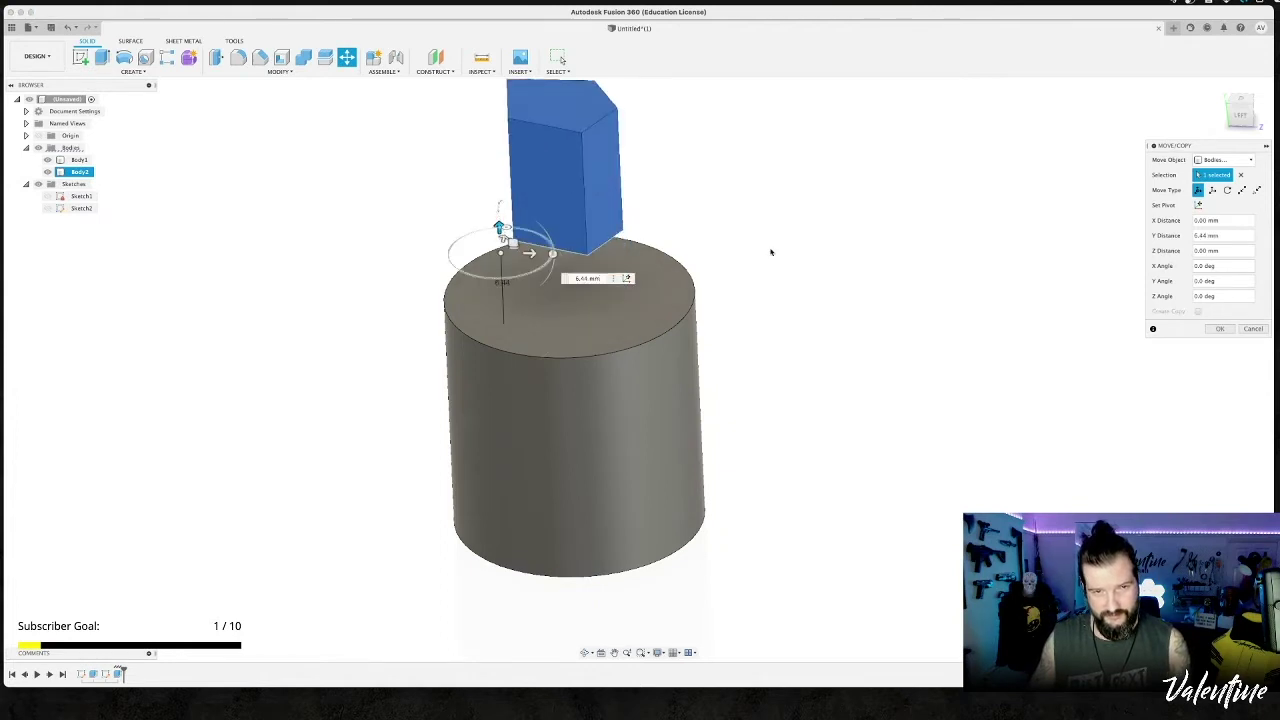
key("Escape")
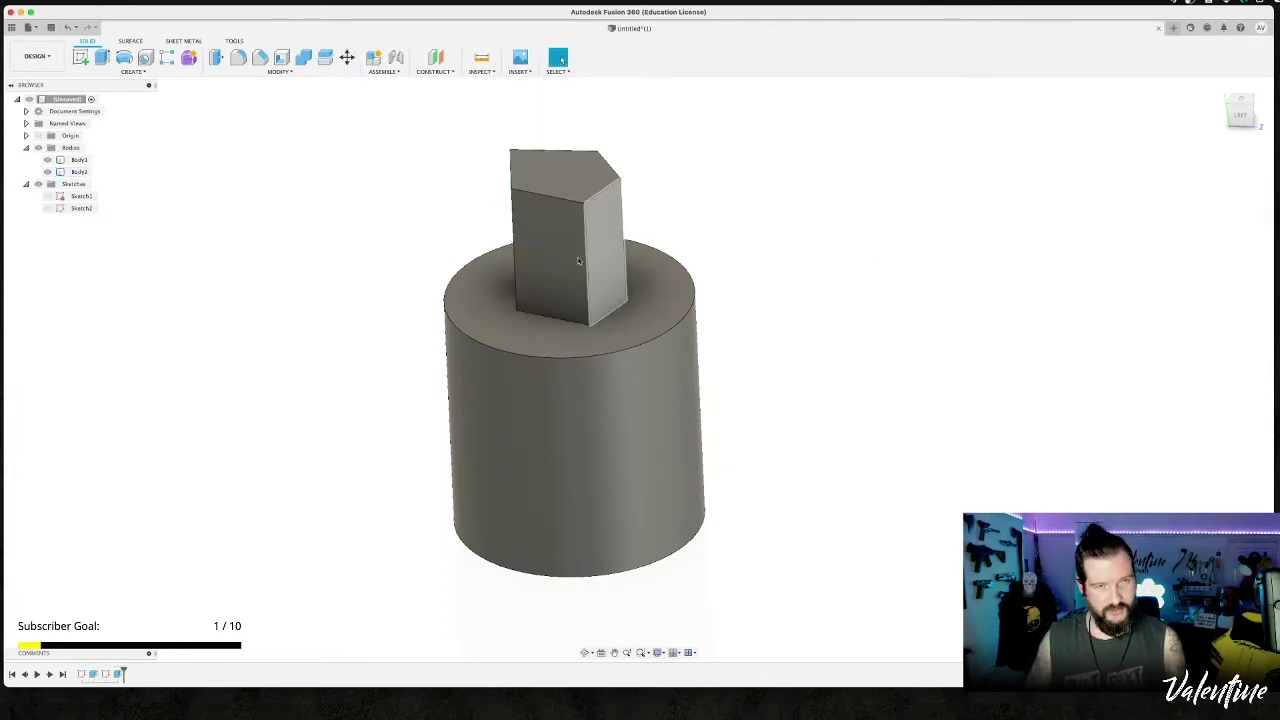
key("ctrl+z")
Try extruding the pentagon profile about 14.5 mm down into the cylinder as a cut.
left_click(585, 318)
key("e")
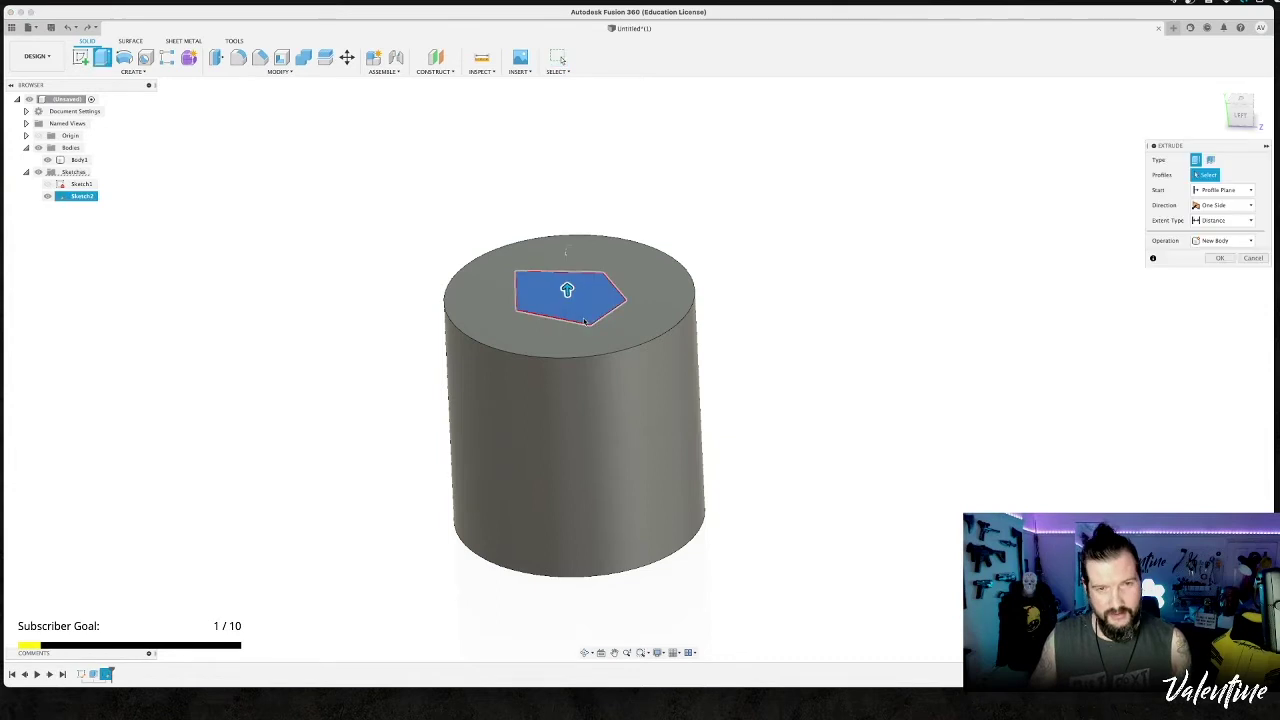
left_click(585, 319)
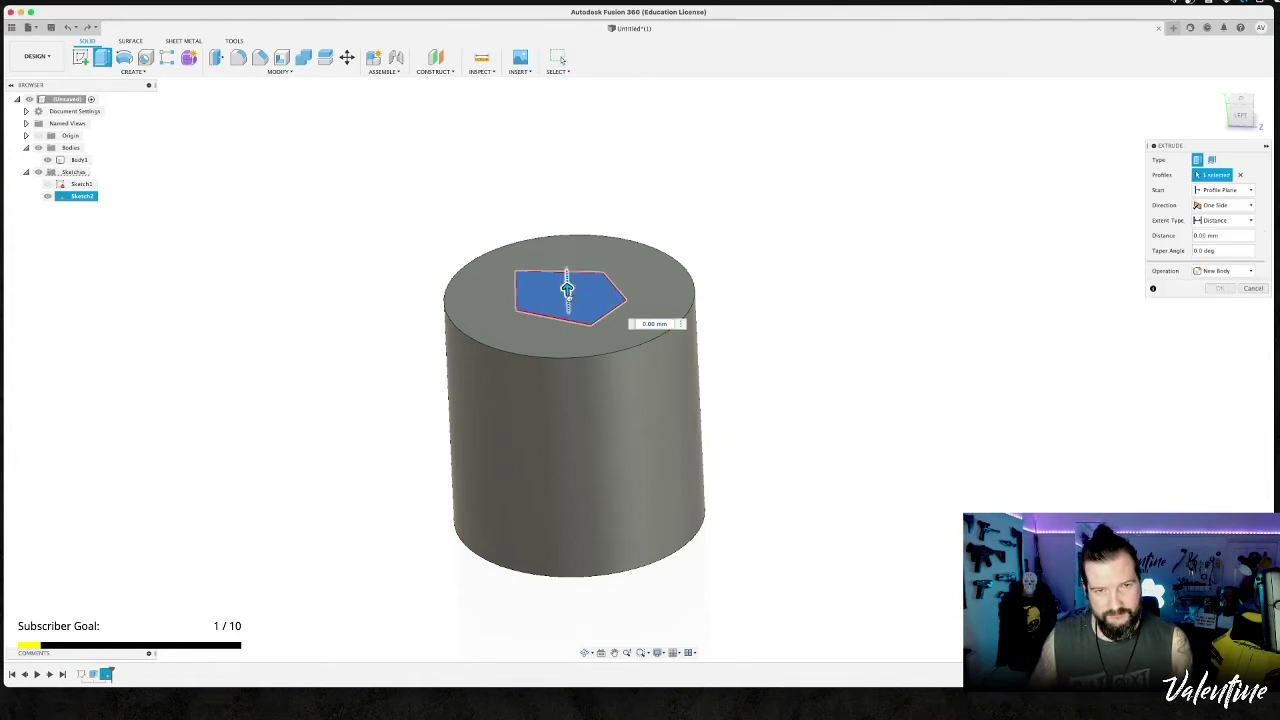
left_click_drag(567, 289, 574, 436)
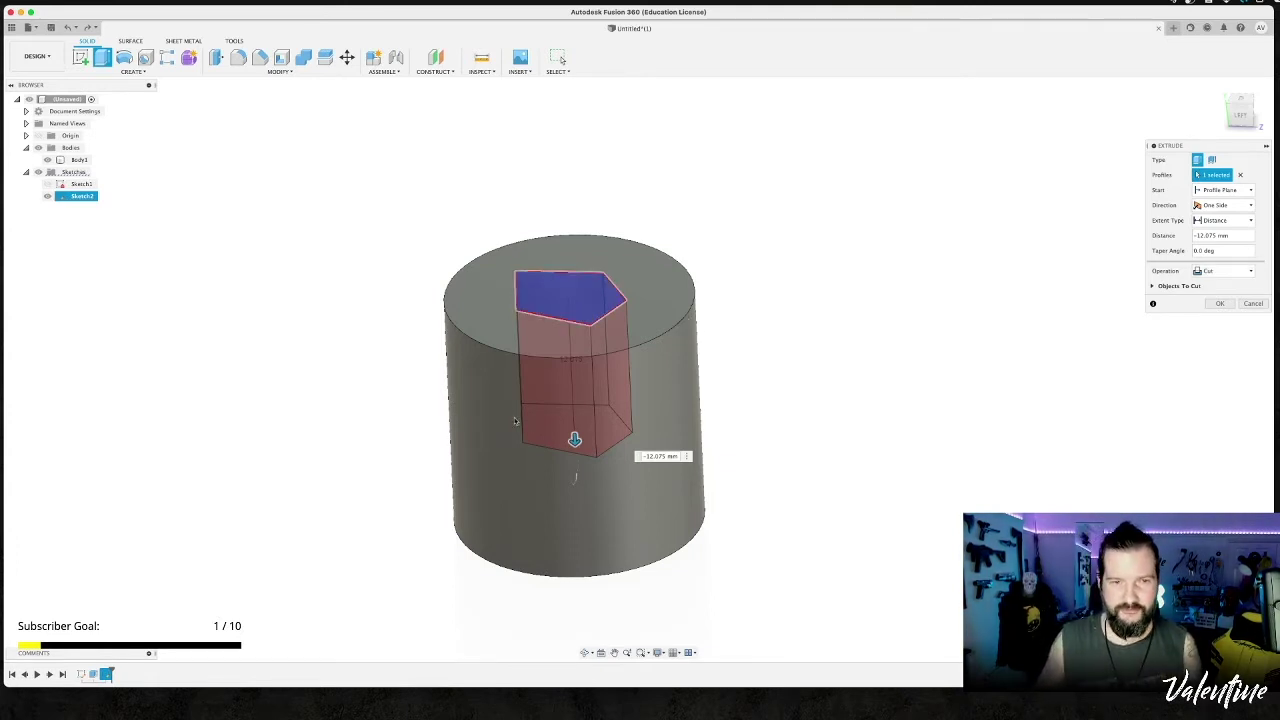
middle_click_drag(817, 361, 906, 272, "shift")
left_click_drag(622, 565, 593, 469)
middle_click_drag(837, 371, 903, 400)
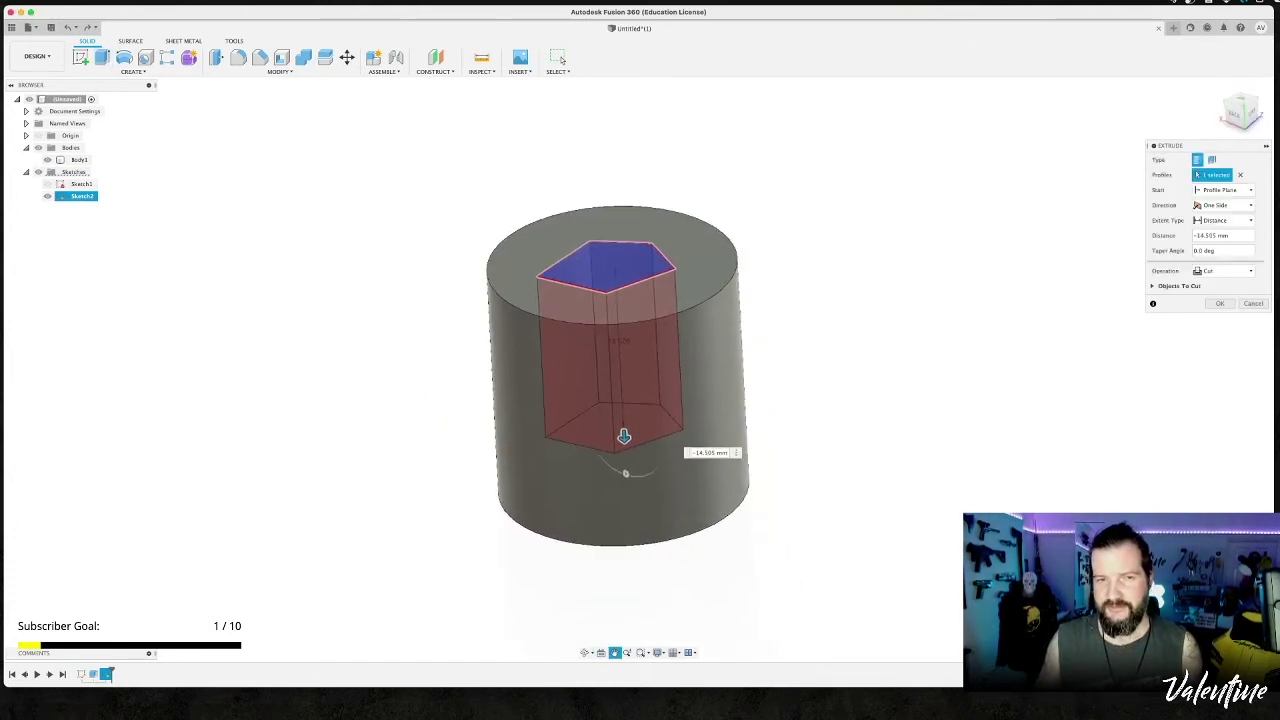
Try the Intersect operation with the pentagon extruded about 29.2 mm downward, and cancel the extrusion.
left_click(1230, 271)
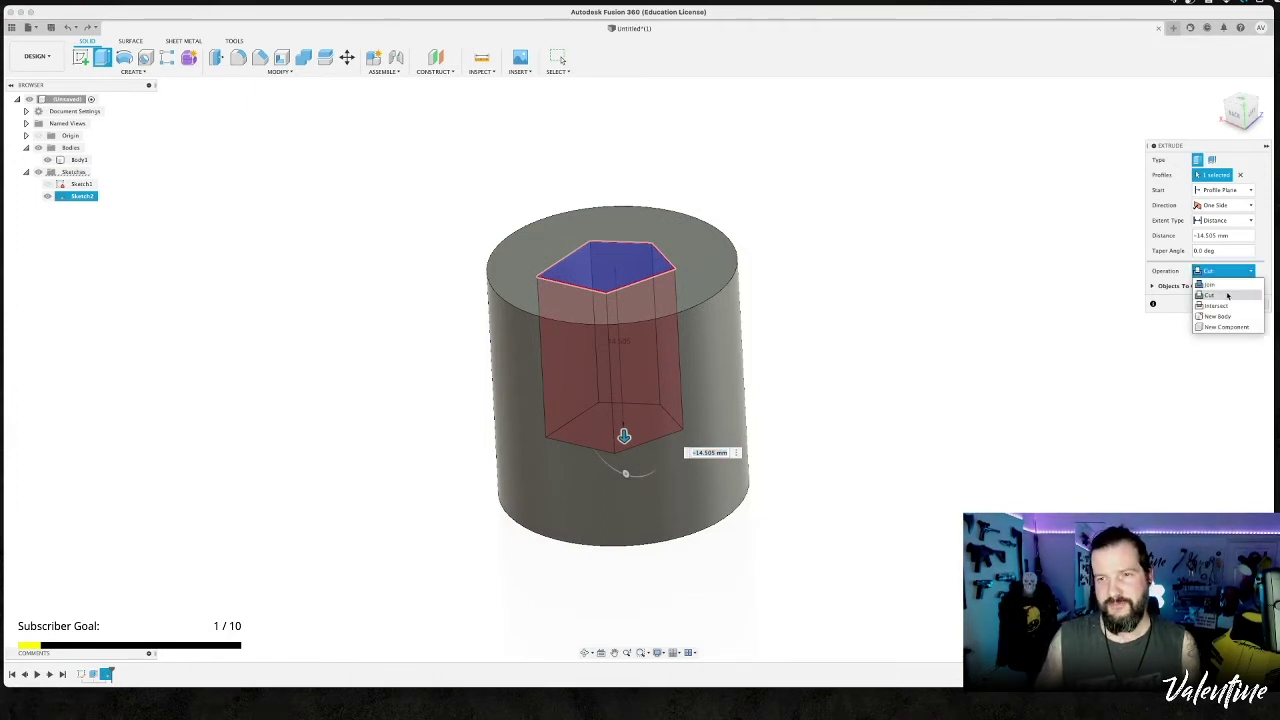
left_click(1215, 305)
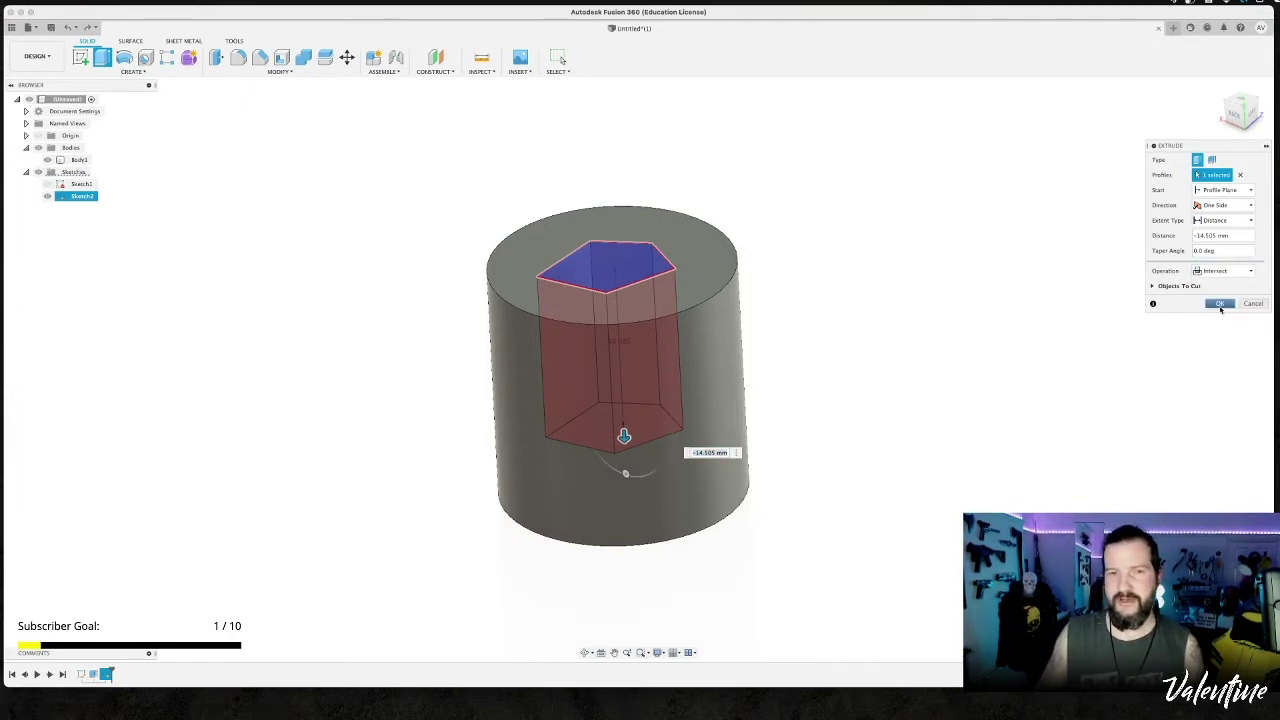
left_click_drag(624, 437, 632, 599)
middle_click_drag(896, 382, 900, 348, "shift")
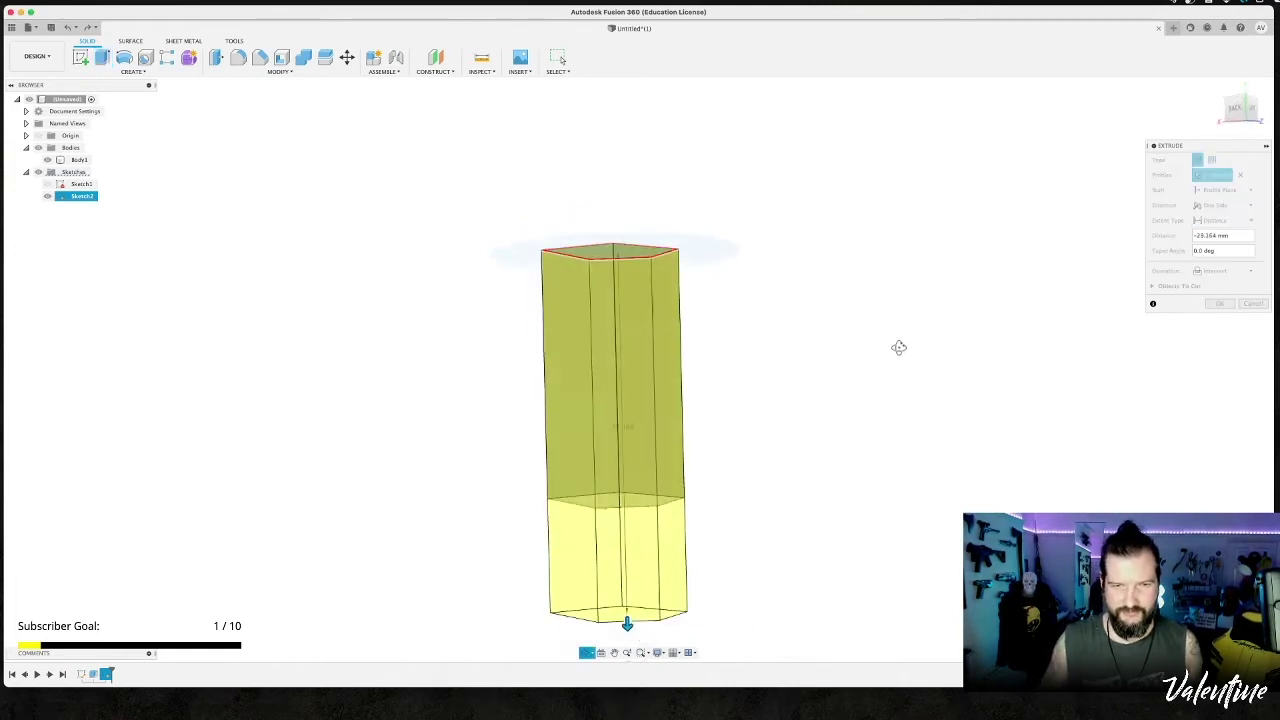
middle_click_drag(843, 297, 835, 365, "shift")
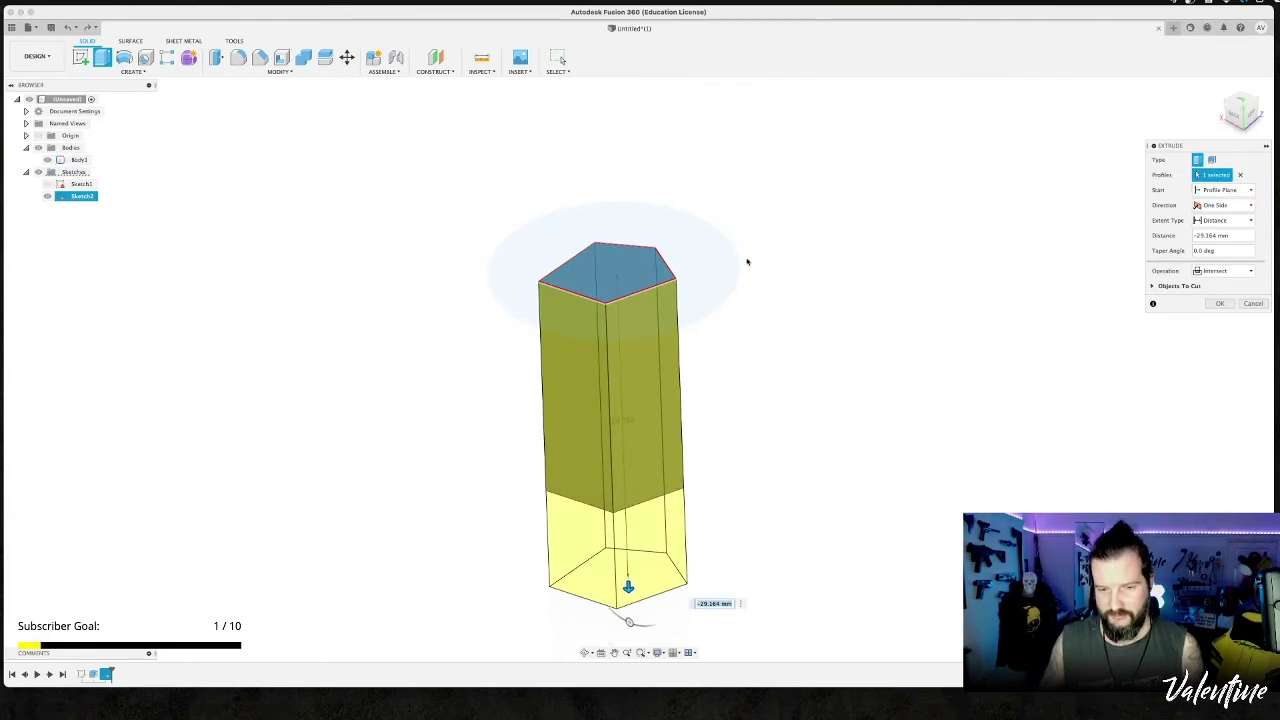
left_click(1256, 304)
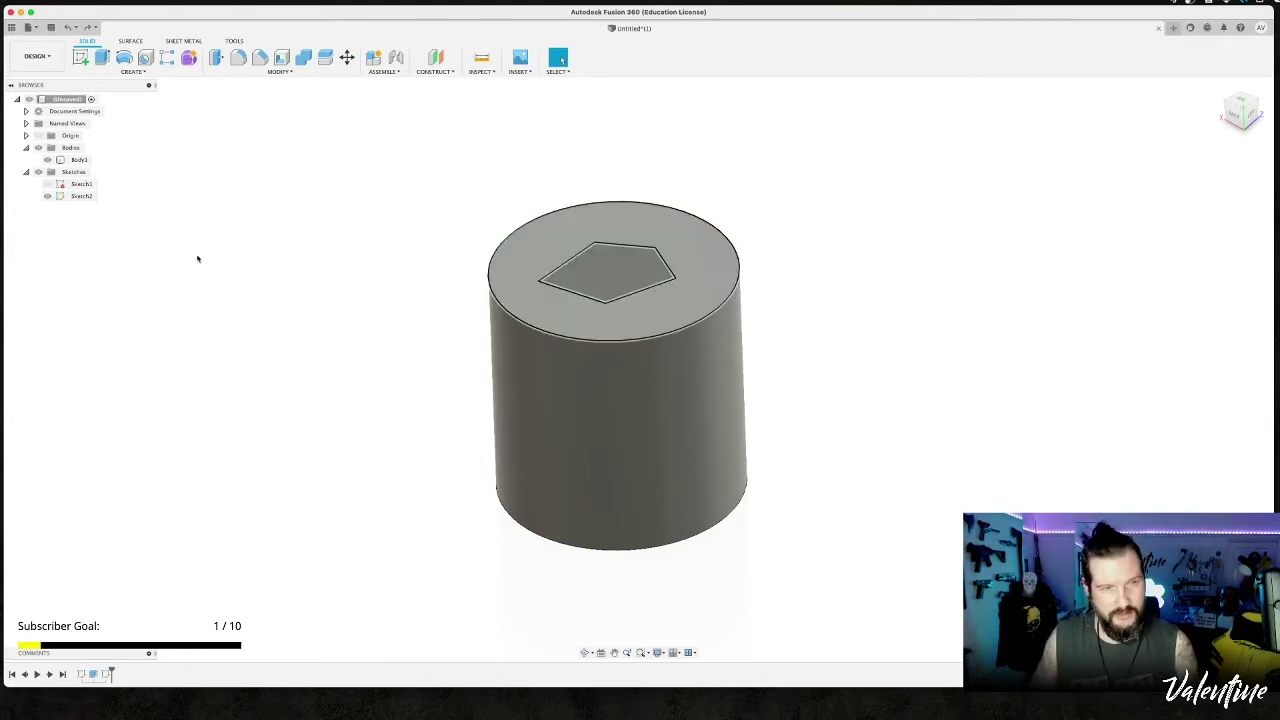
left_click(79, 197)
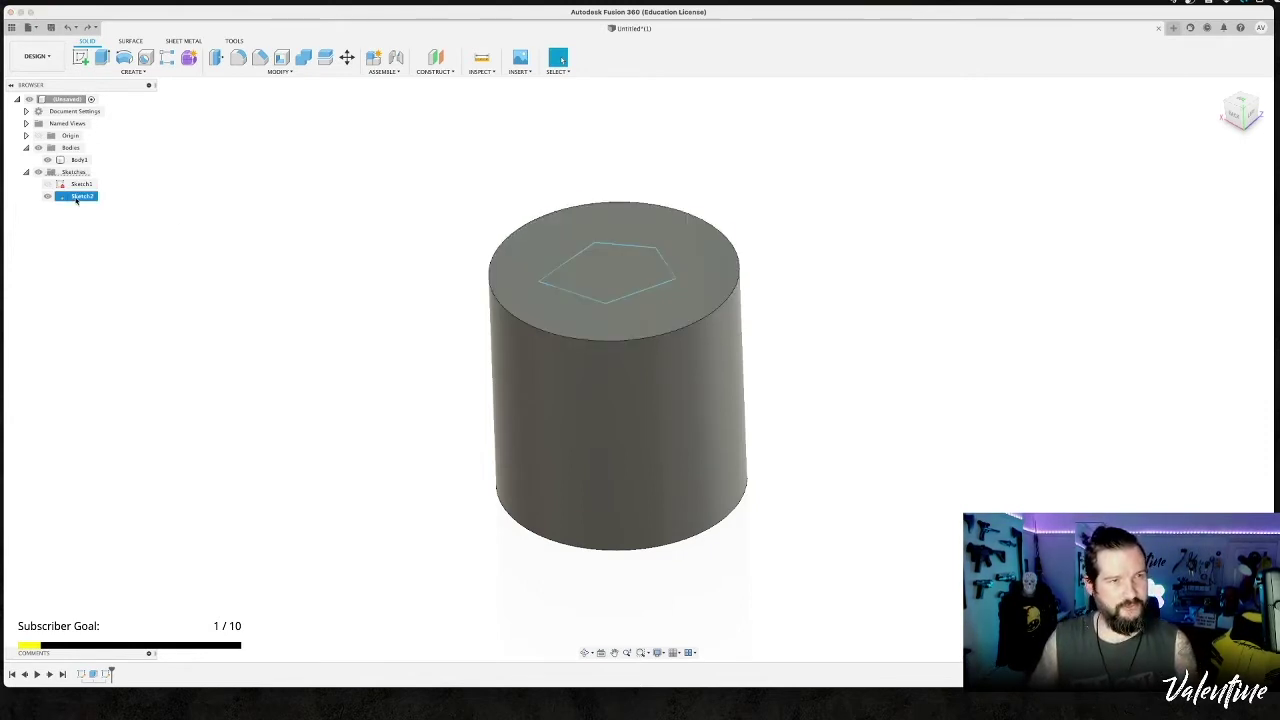
left_click(81, 58)
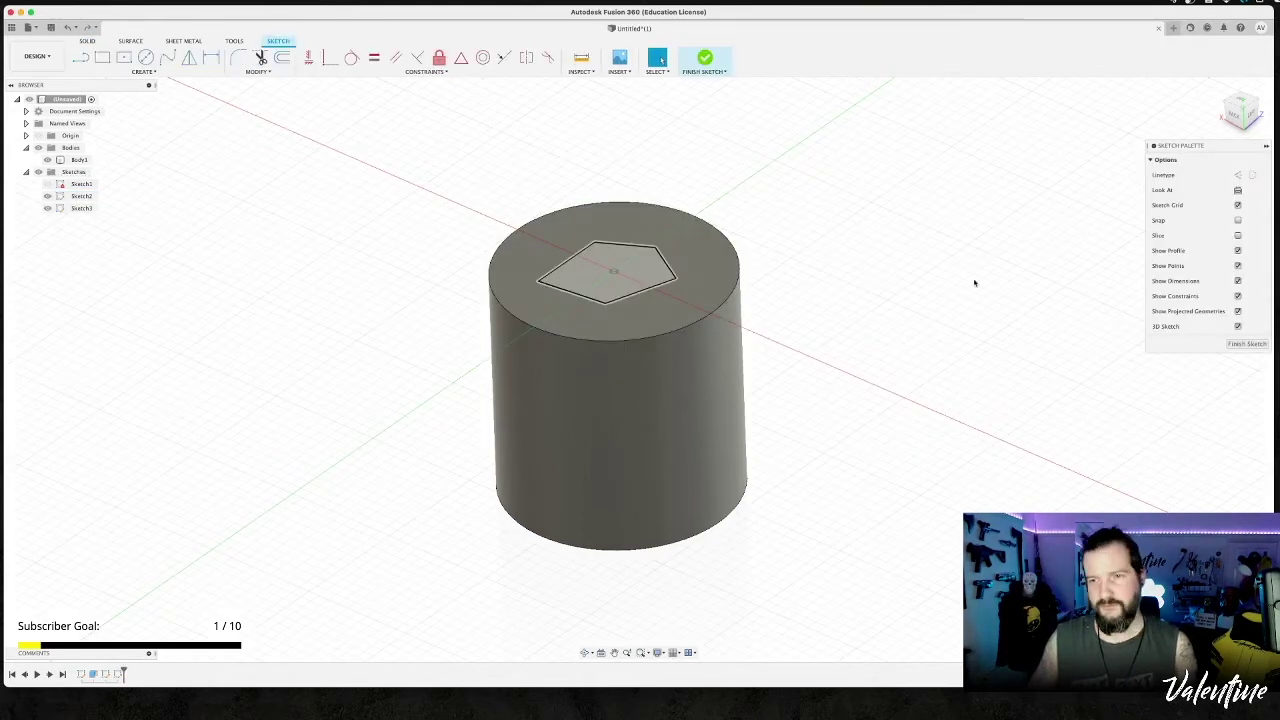
key("super+z")
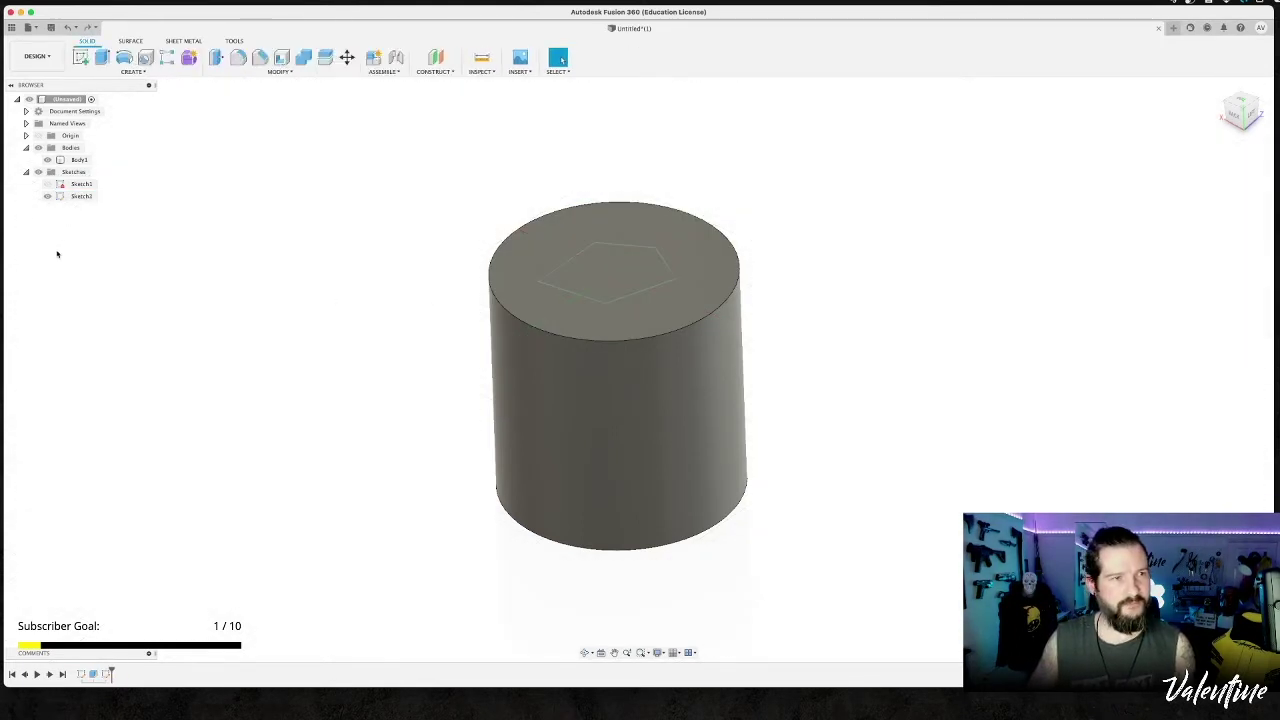
Reopen the pentagon sketch on the cylinder's top face for editing and delete the whole pentagon outline.
left_click(79, 196)
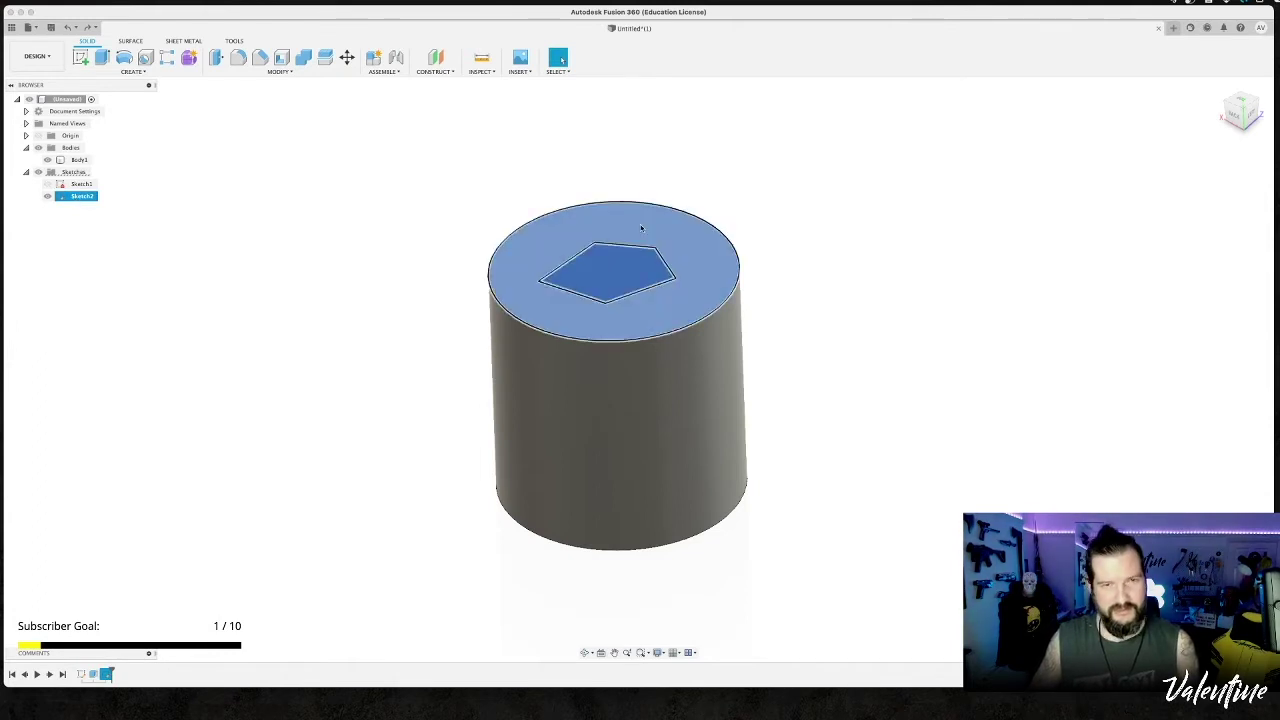
double_click(641, 229)
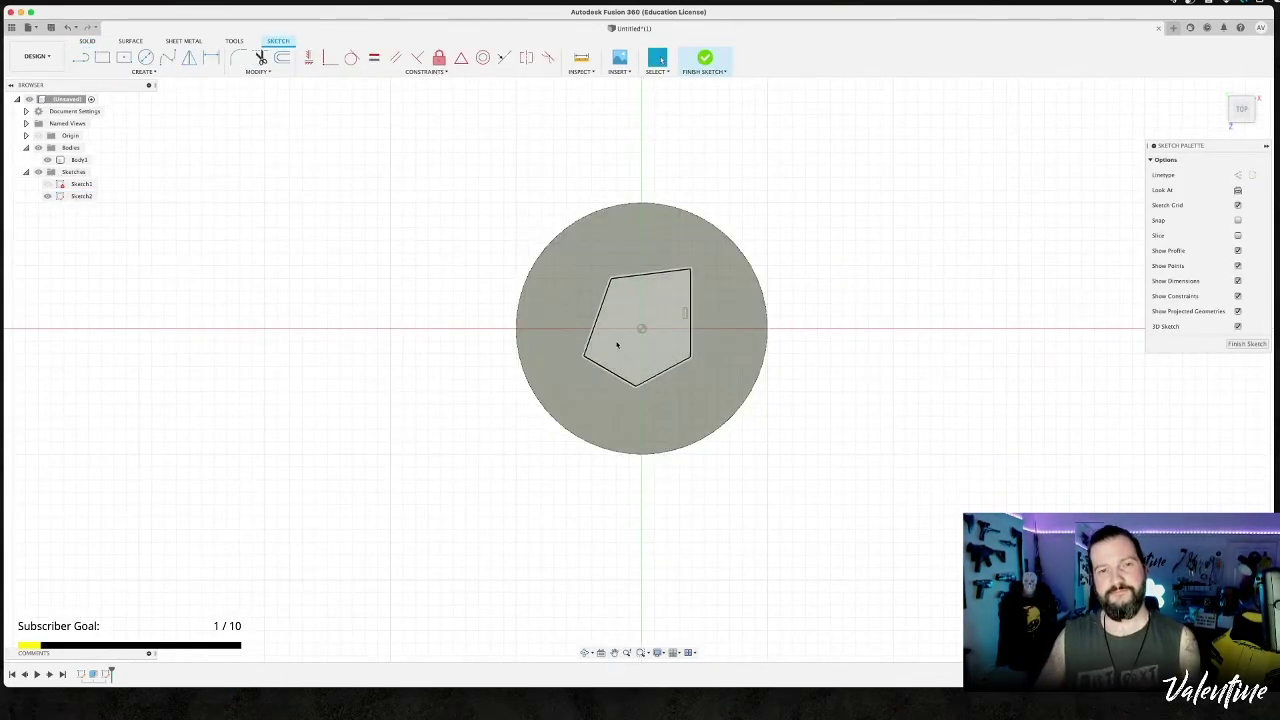
scroll(617, 345, "up", 4)
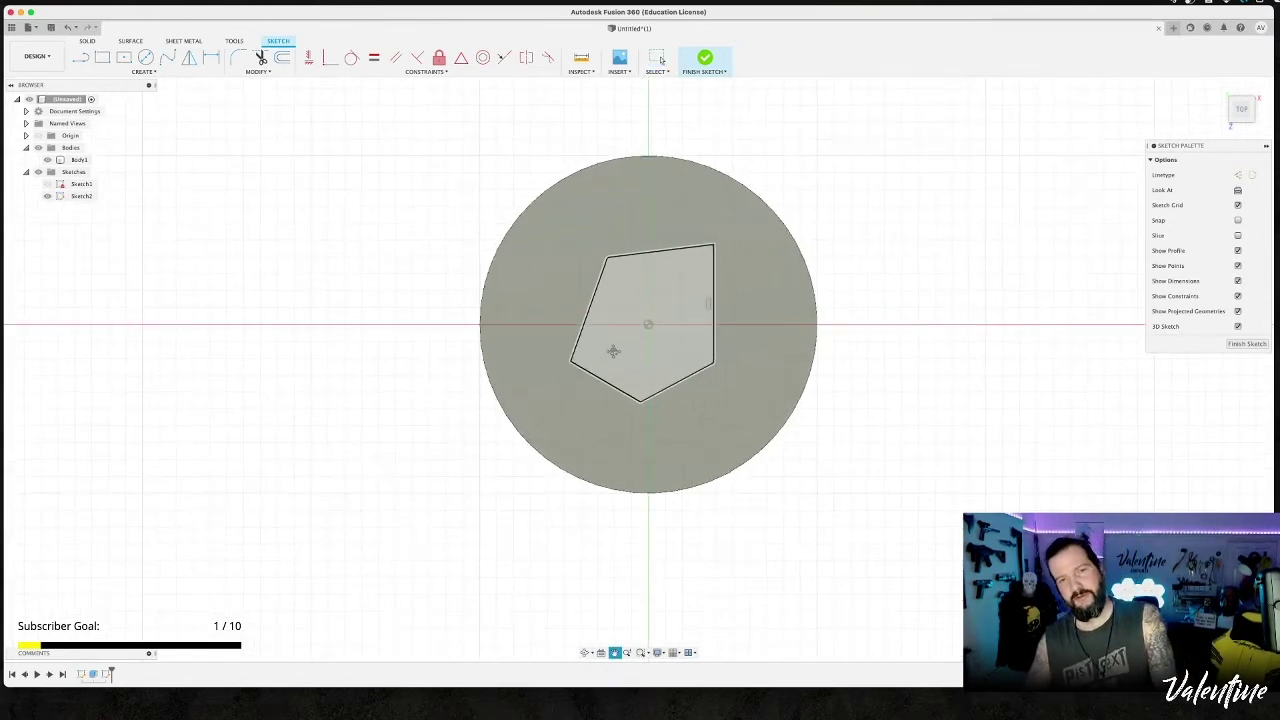
middle_click_drag(617, 345, 606, 363)
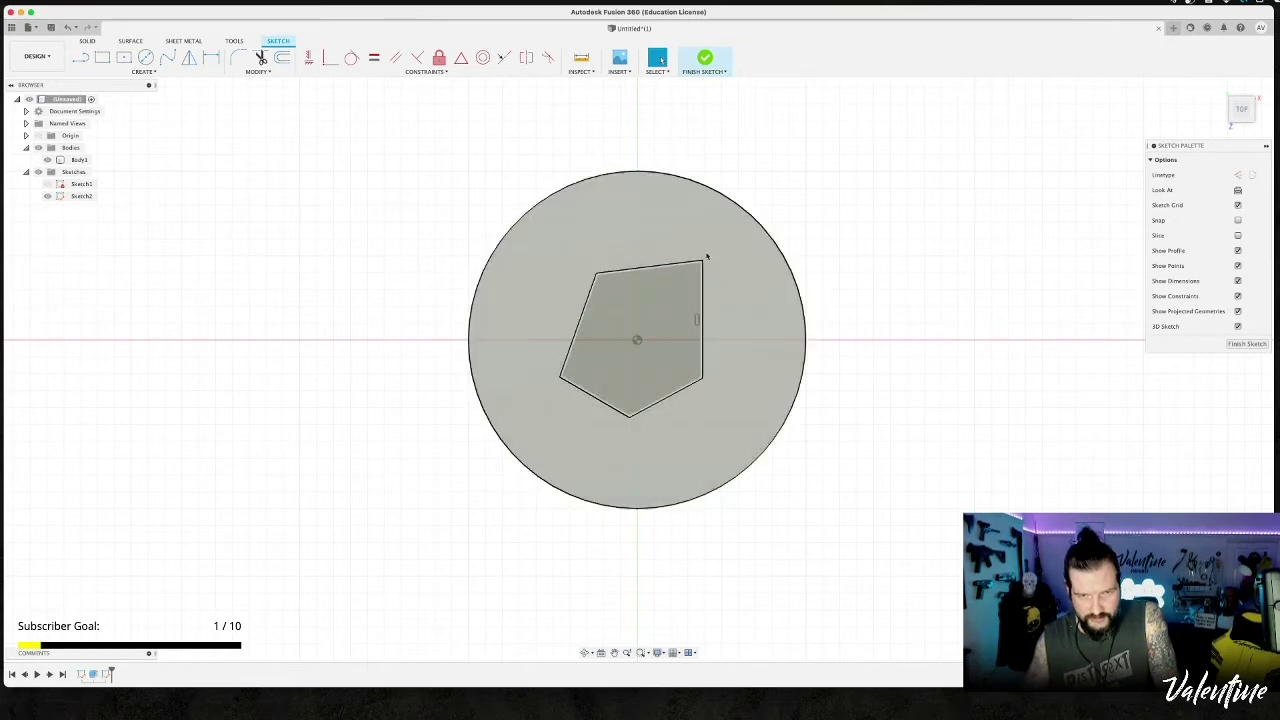
left_click(582, 313)
double_click(582, 313)
key("Delete")
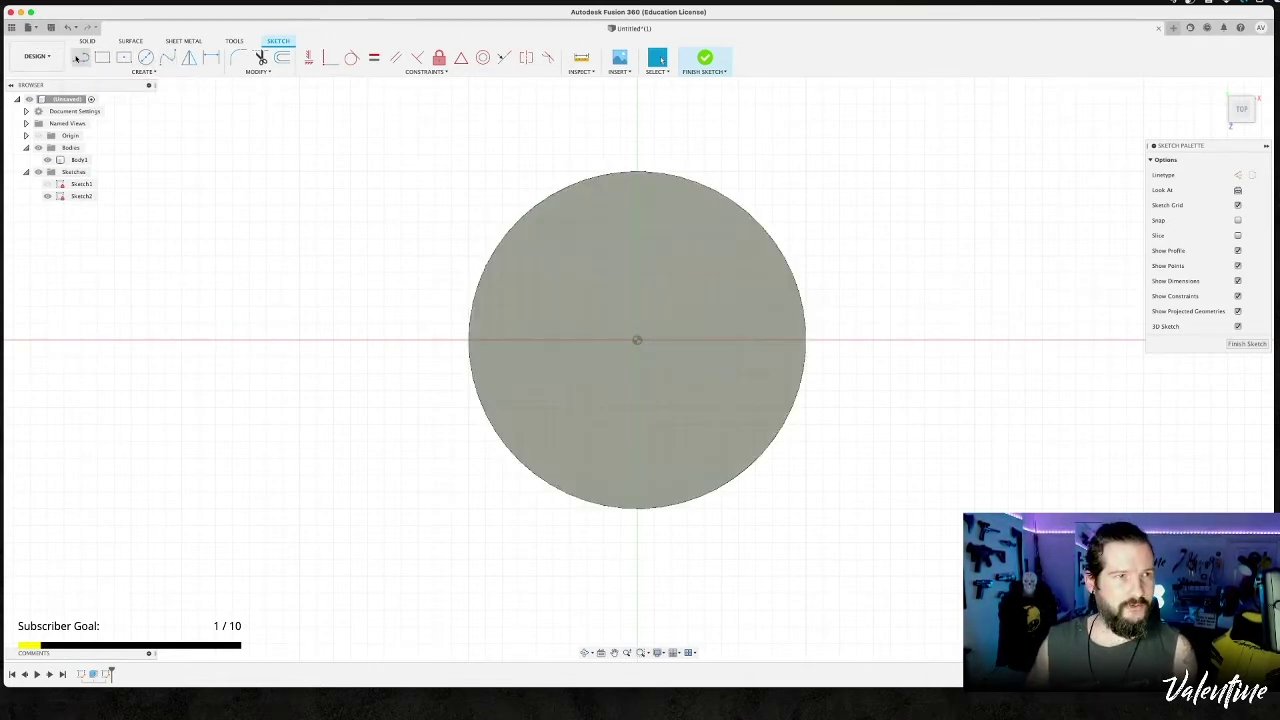
Draw four separate, unconnected straight lines spaced around the centre of the cylinder's top face.
left_click(77, 58)
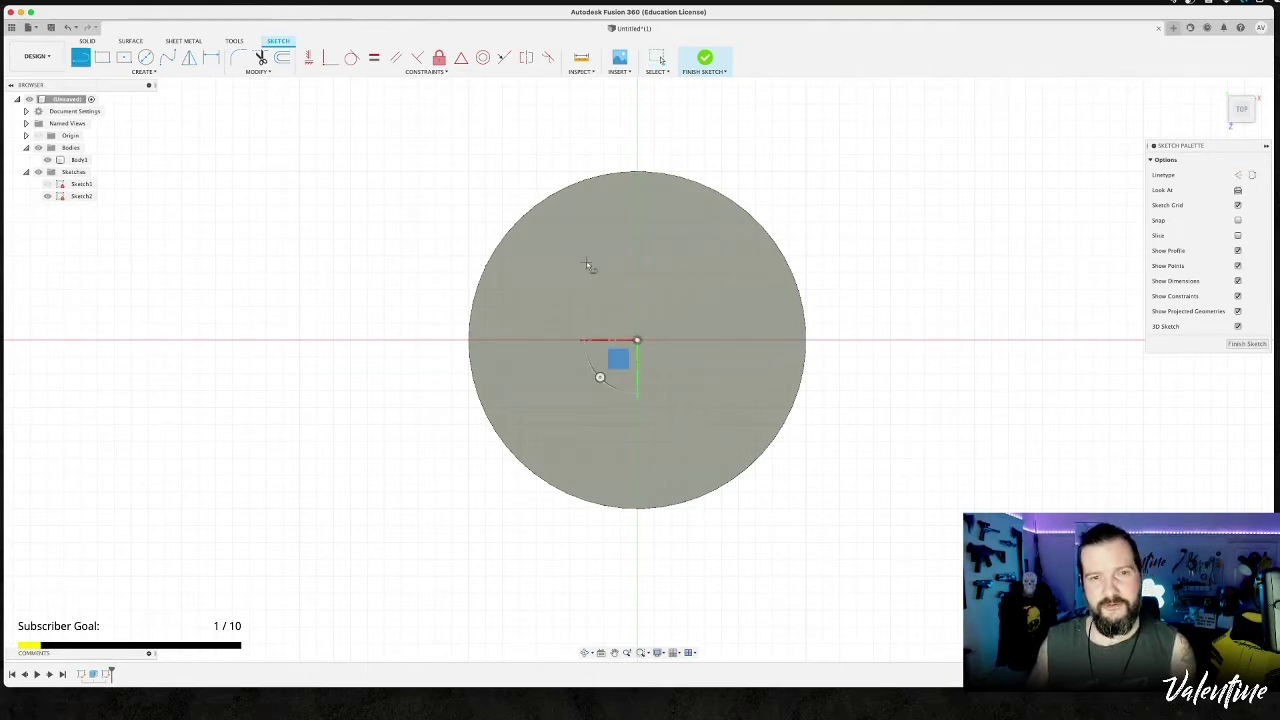
left_click(587, 263)
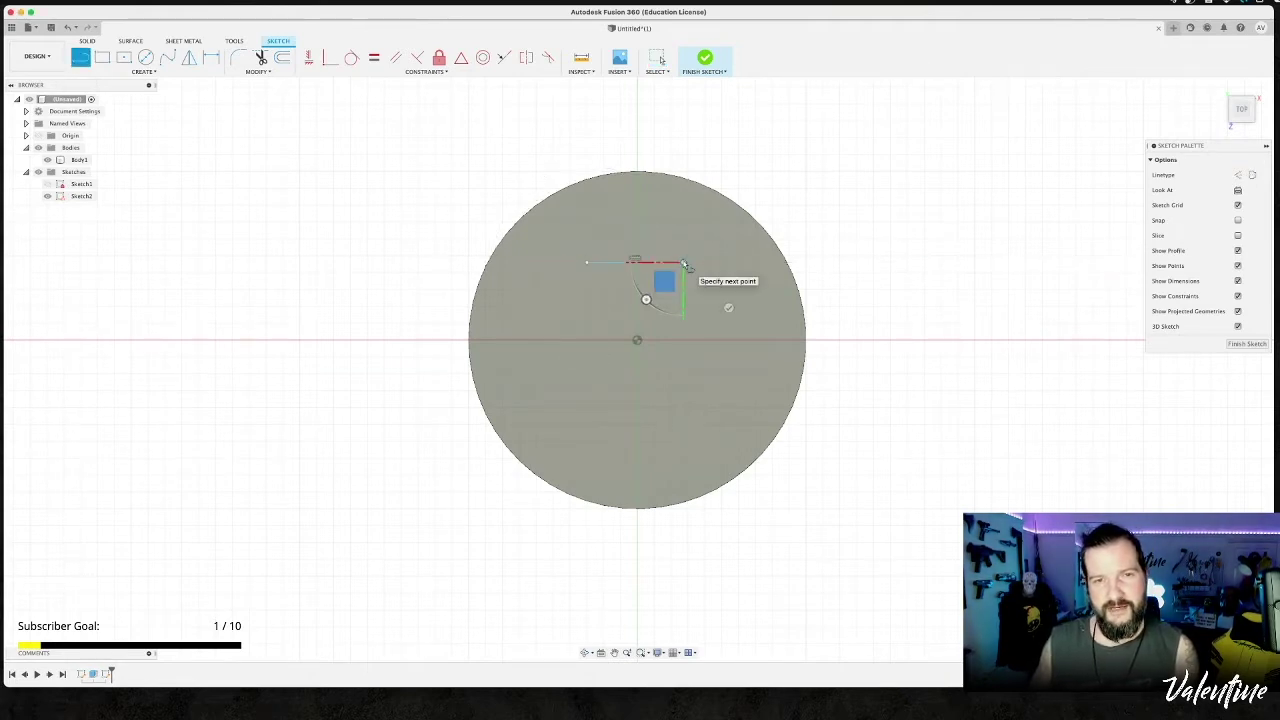
key("Escape")
key("l")
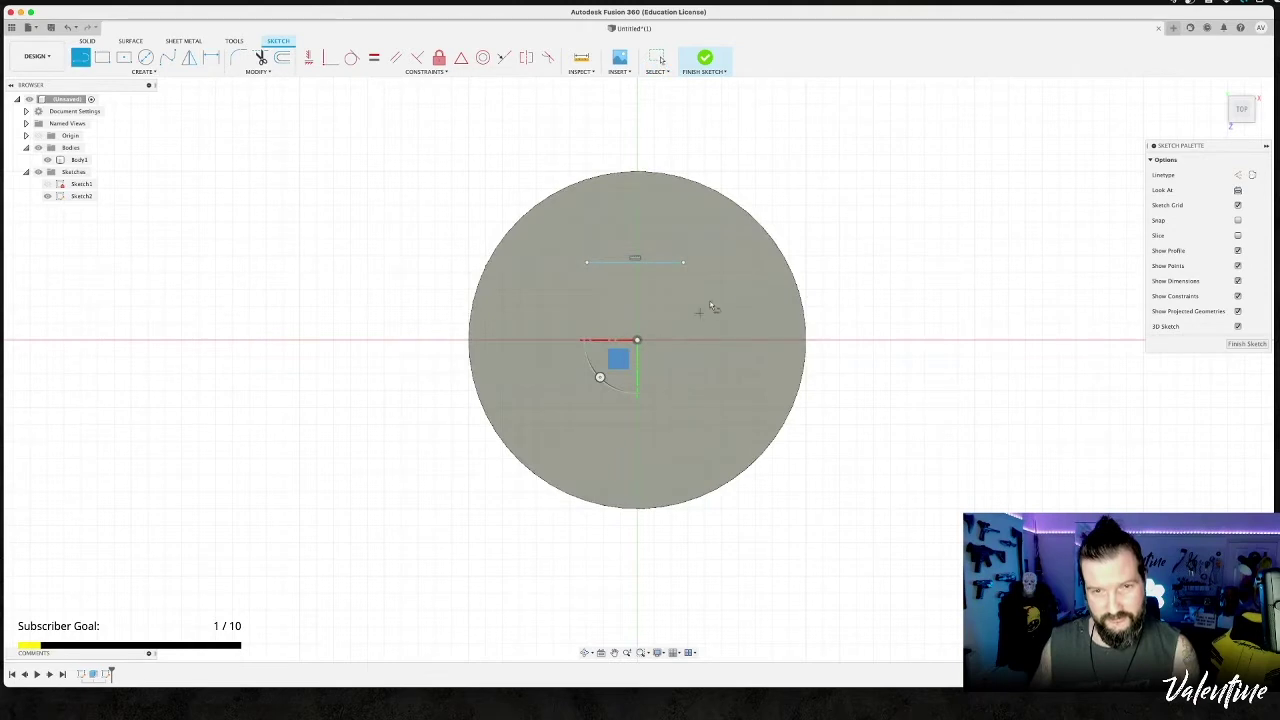
left_click(724, 286)
key("Escape")
key("l")
left_click(656, 419)
left_click(513, 366)
key("Escape")
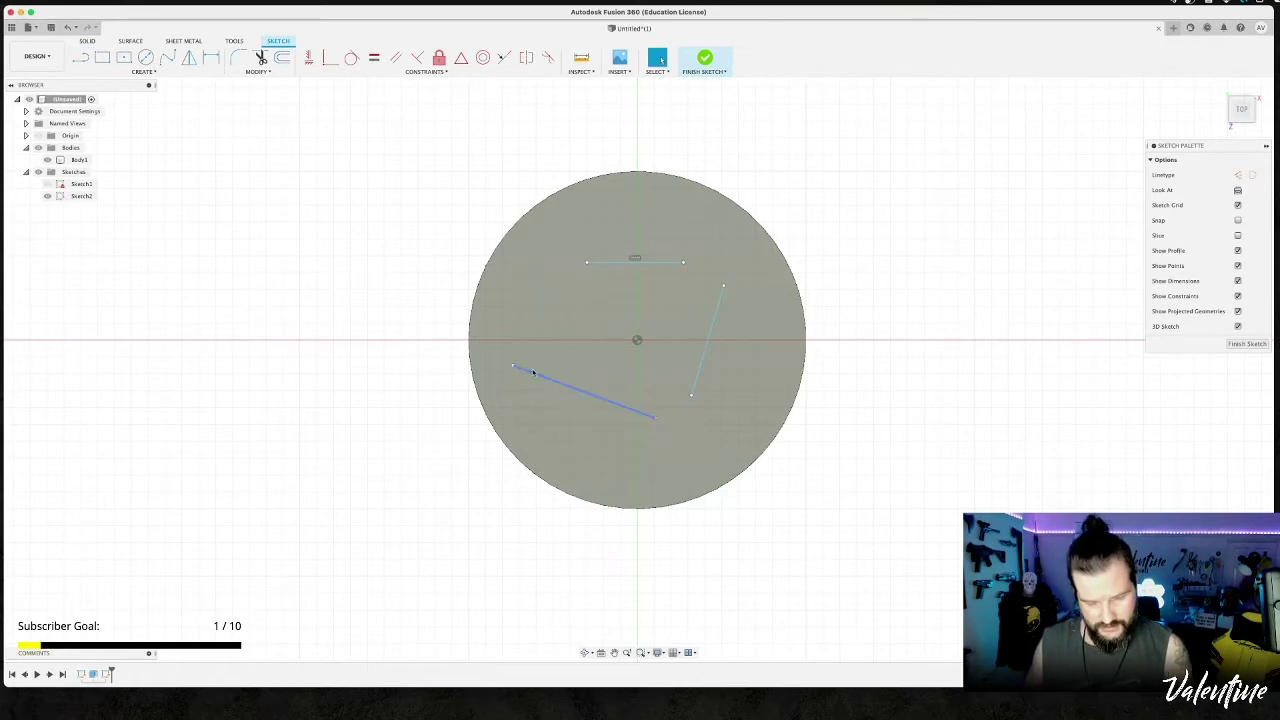
key("l")
left_click(506, 330)
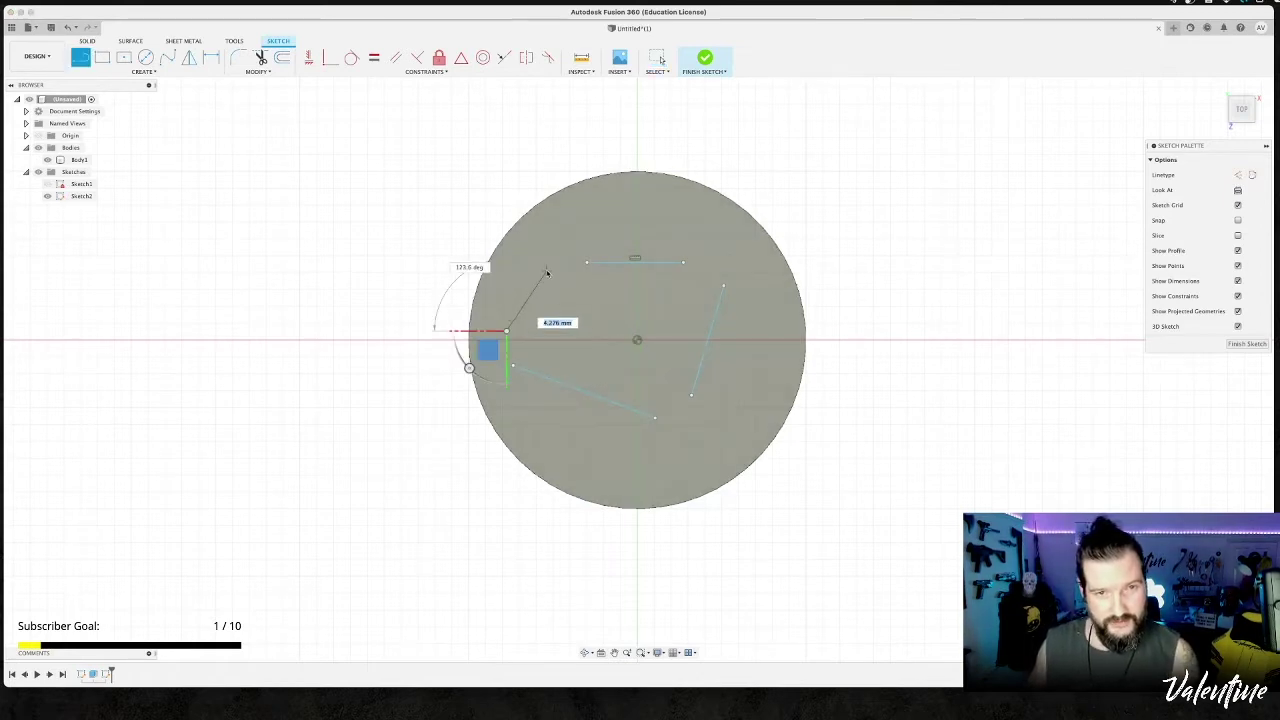
left_click(546, 271)
key("Escape")
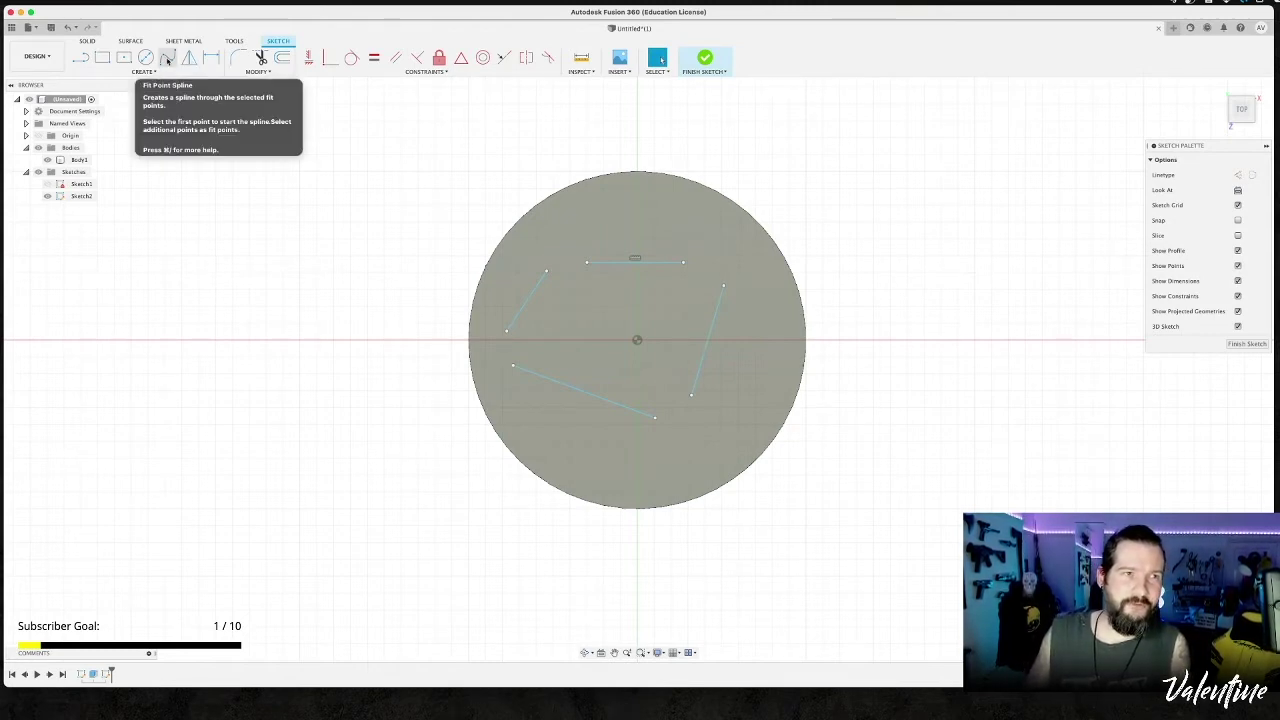
Try drawing a winding fit point spline around and between the four lines on the top face, and undo it.
left_click(167, 59)
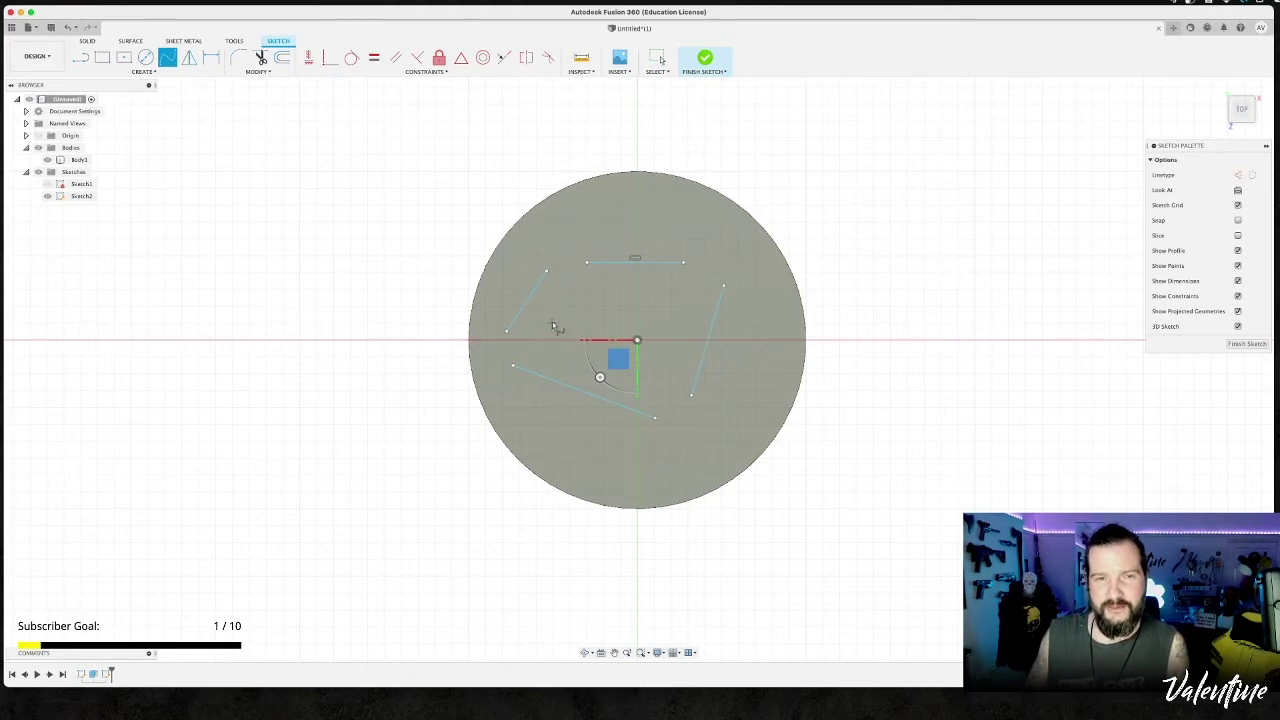
left_click(568, 253)
left_click(654, 217)
left_click(723, 234)
left_click(749, 274)
left_click(771, 339)
left_click(716, 418)
left_click(664, 459)
left_click(613, 362)
left_click(622, 322)
left_click(584, 284)
left_click(584, 312)
left_click(595, 337)
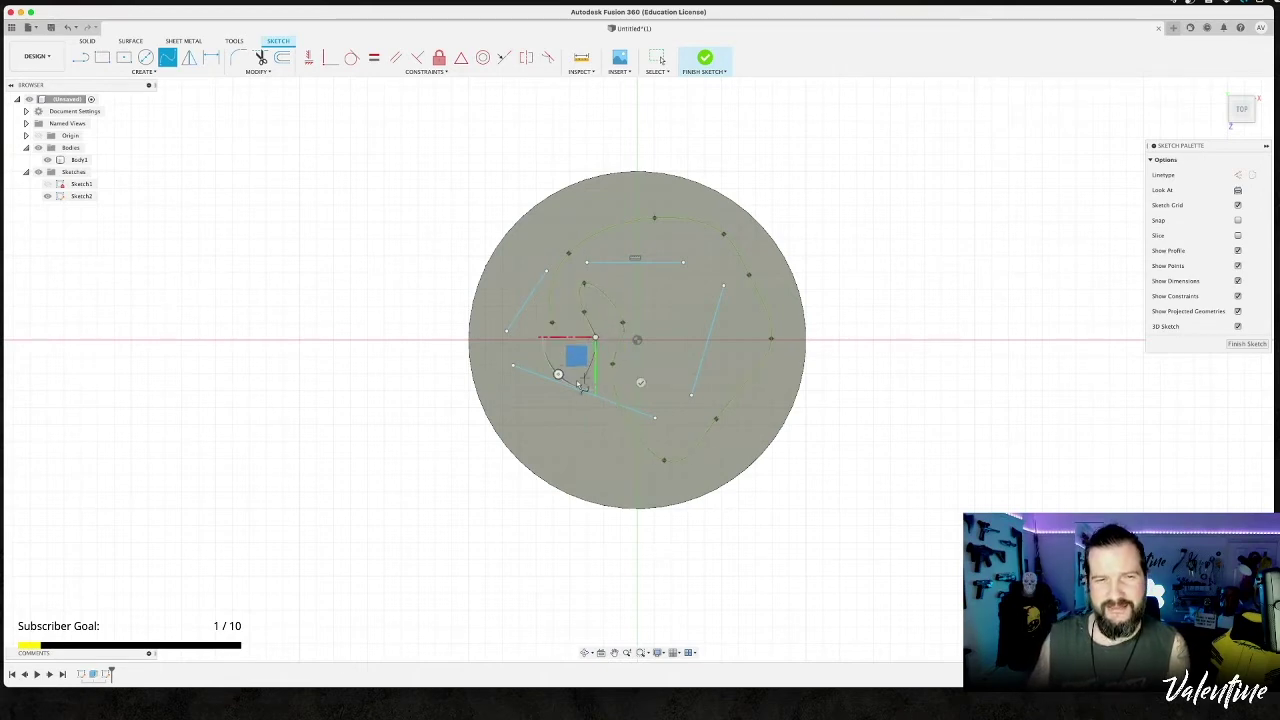
left_click(575, 381)
left_click(621, 427)
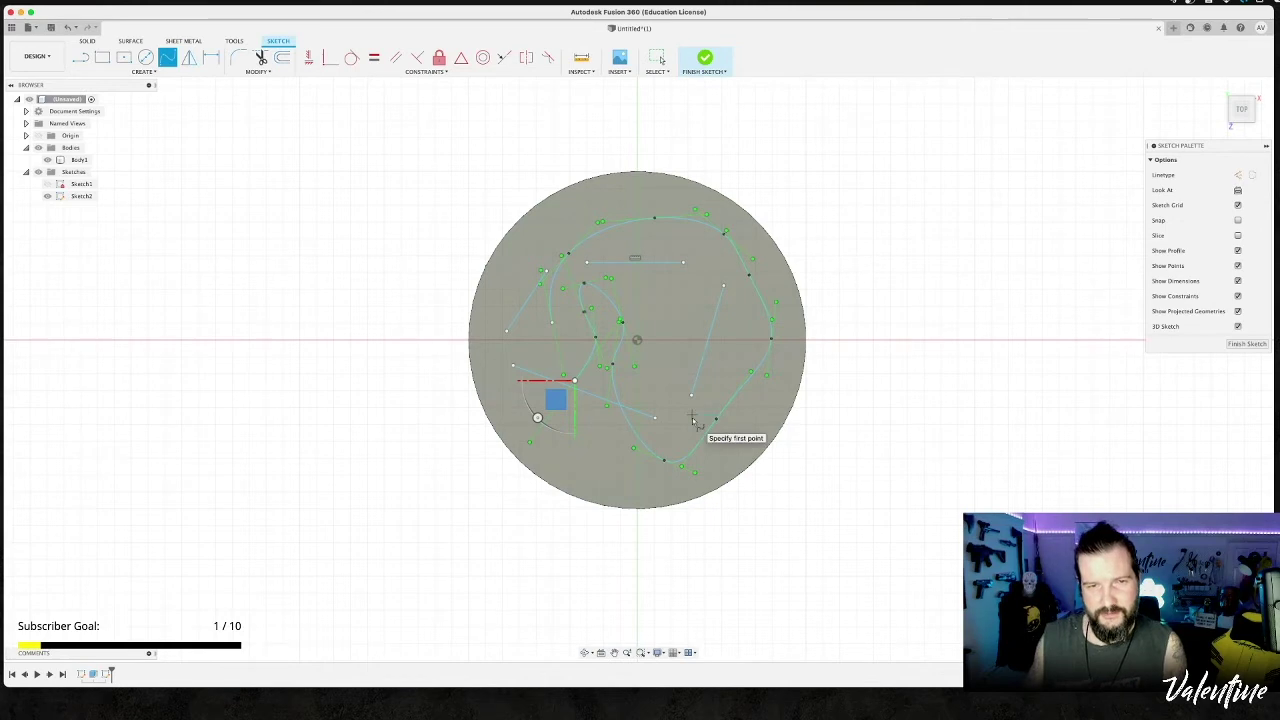
key("Escape")
key("super+z")
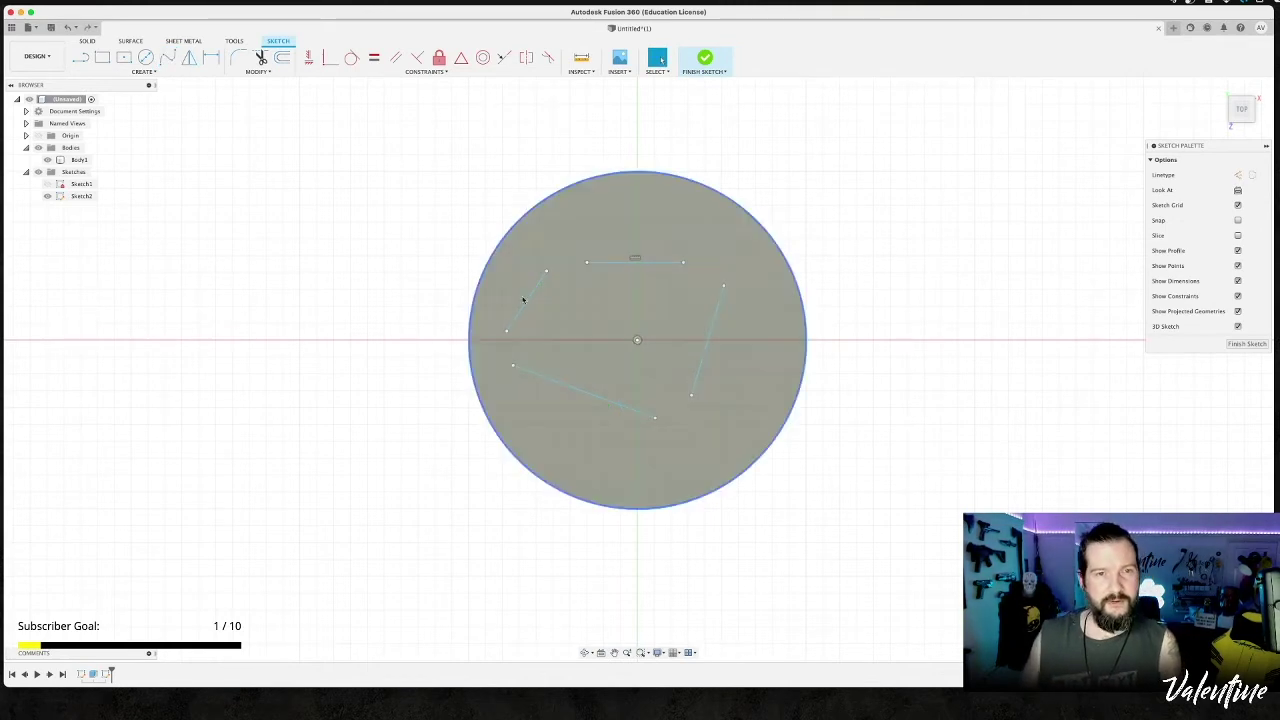
Connect the lower end of the short slanted line to the near end of the long lower line with a two-point fit point spline.
left_click(167, 57)
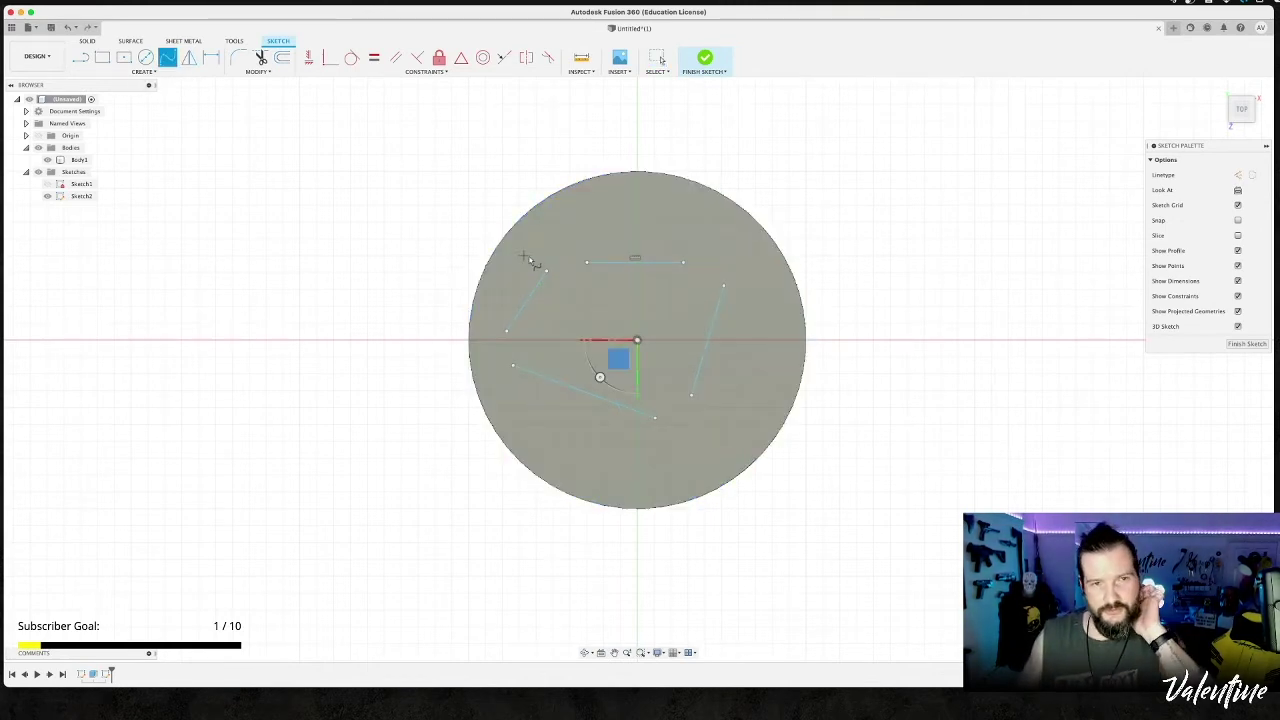
left_click(506, 331)
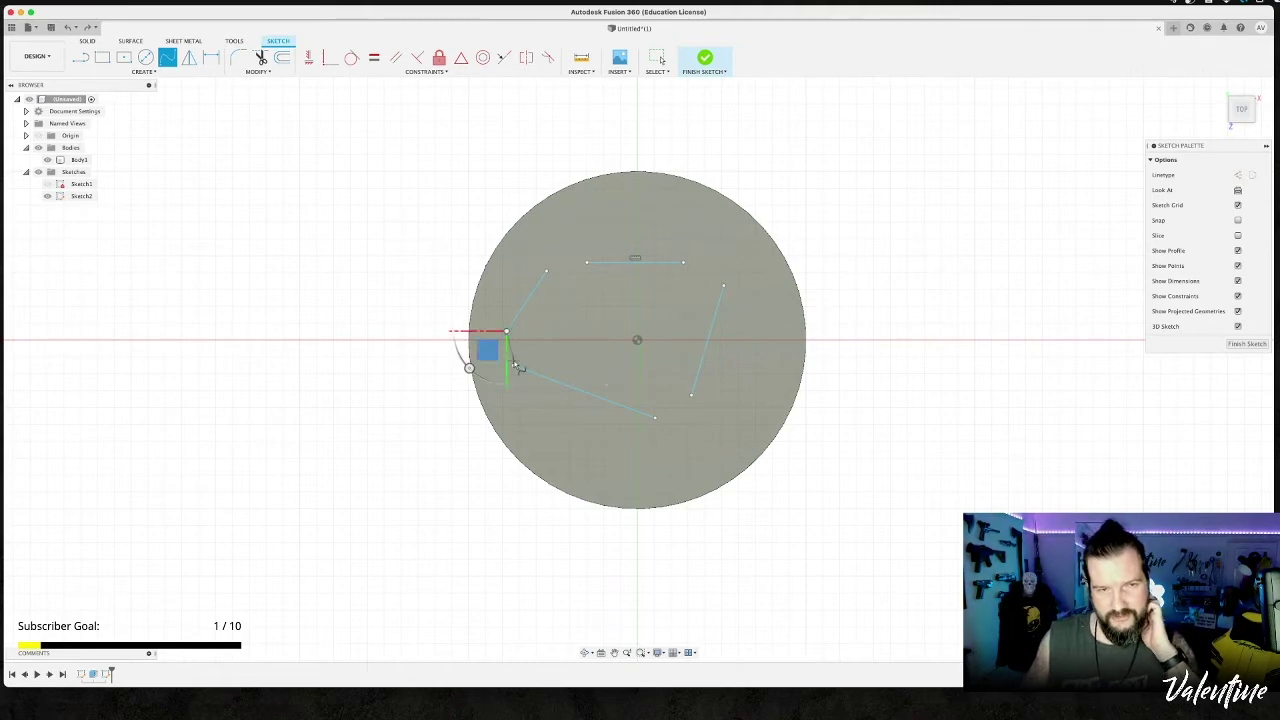
left_click(513, 365)
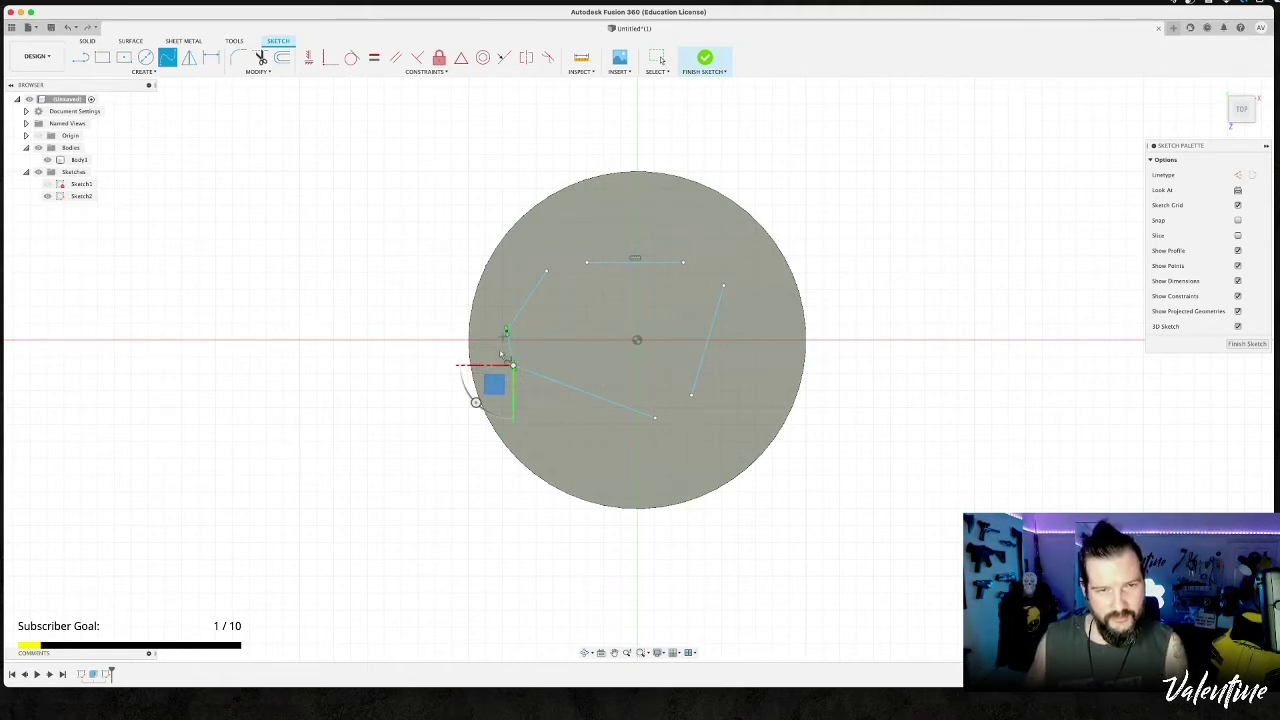
key("Escape")
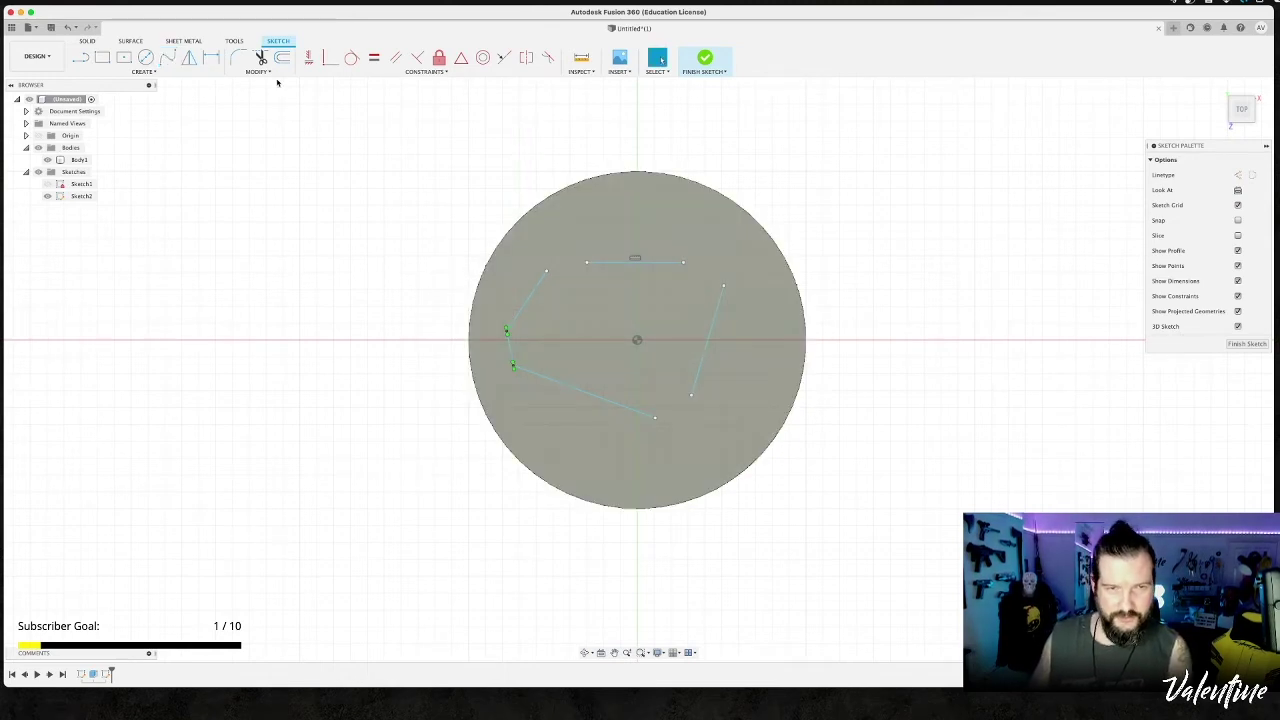
Apply tangent constraints between the short connecting spline and each of the two lines it joins.
left_click(420, 72)
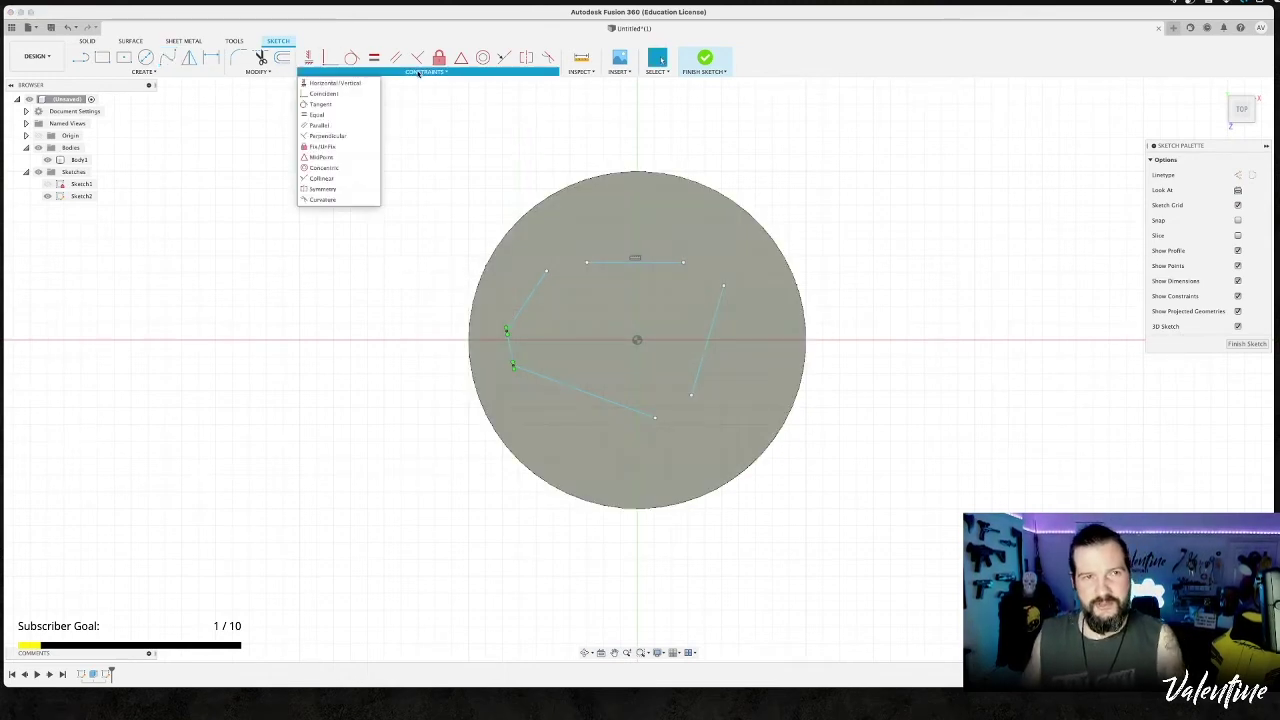
left_click(418, 78)
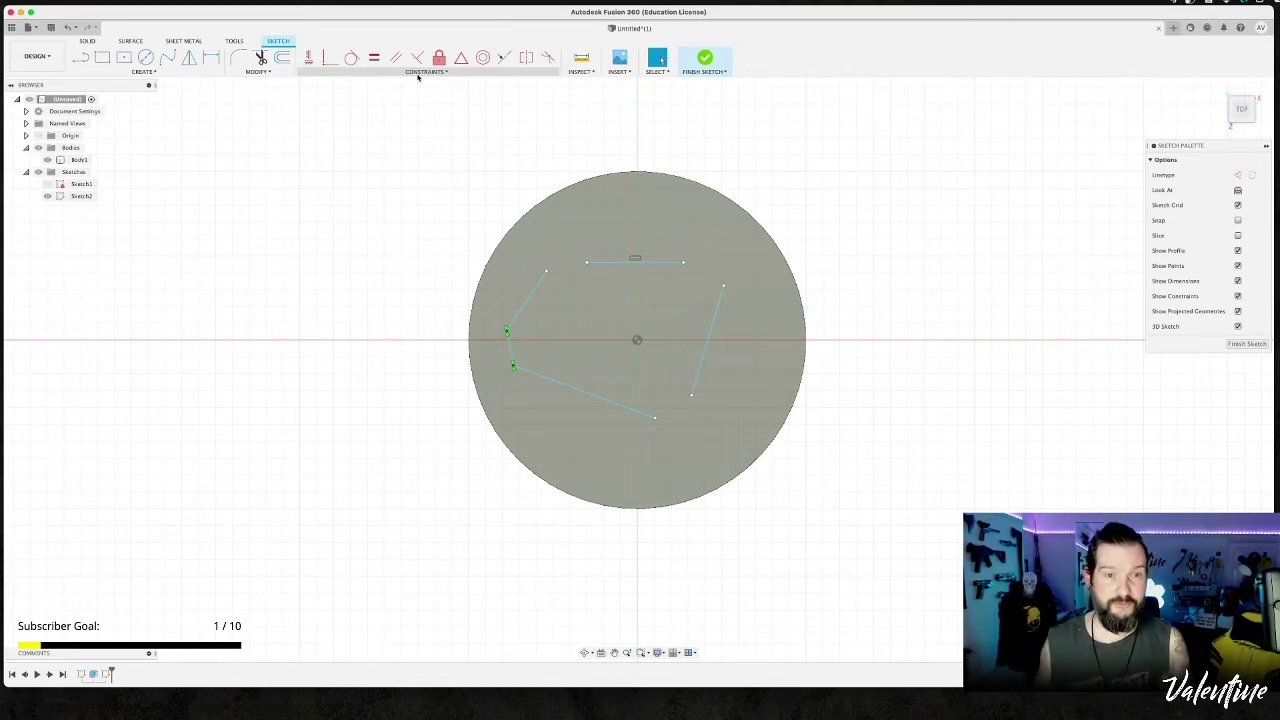
left_click(354, 58)
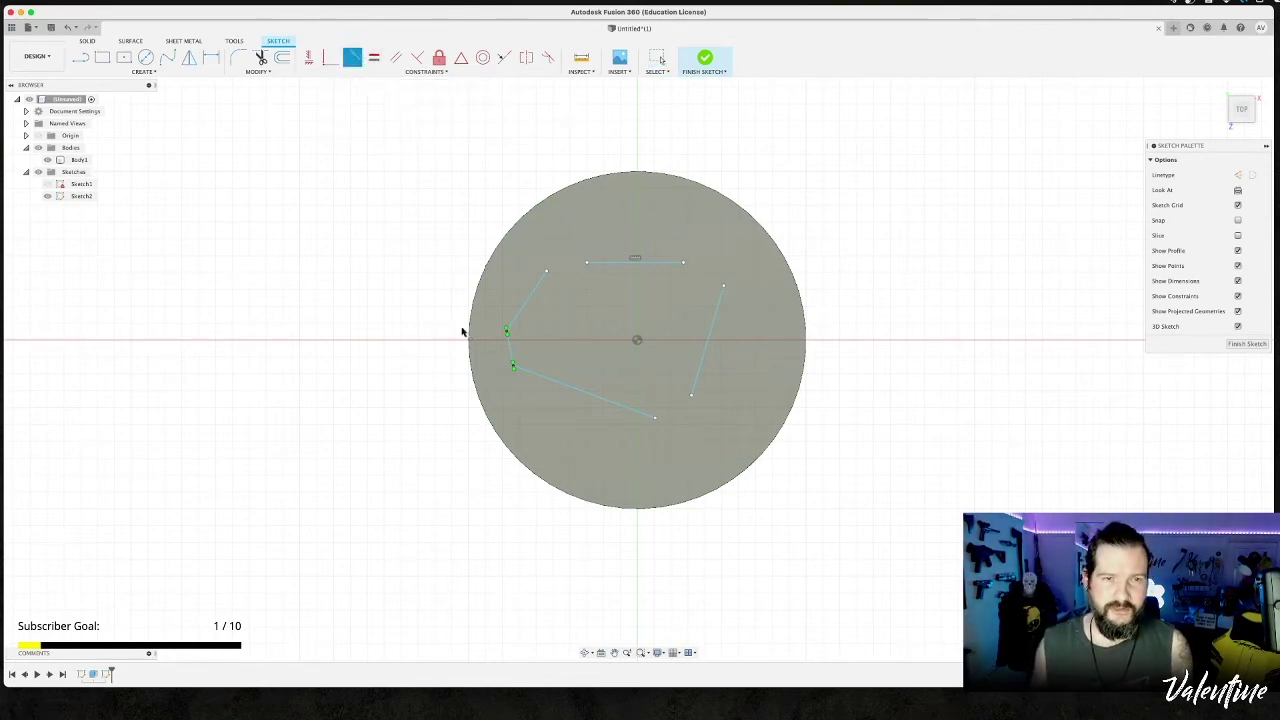
left_click(515, 320)
left_click(503, 340)
scroll(507, 337, "up", 5)
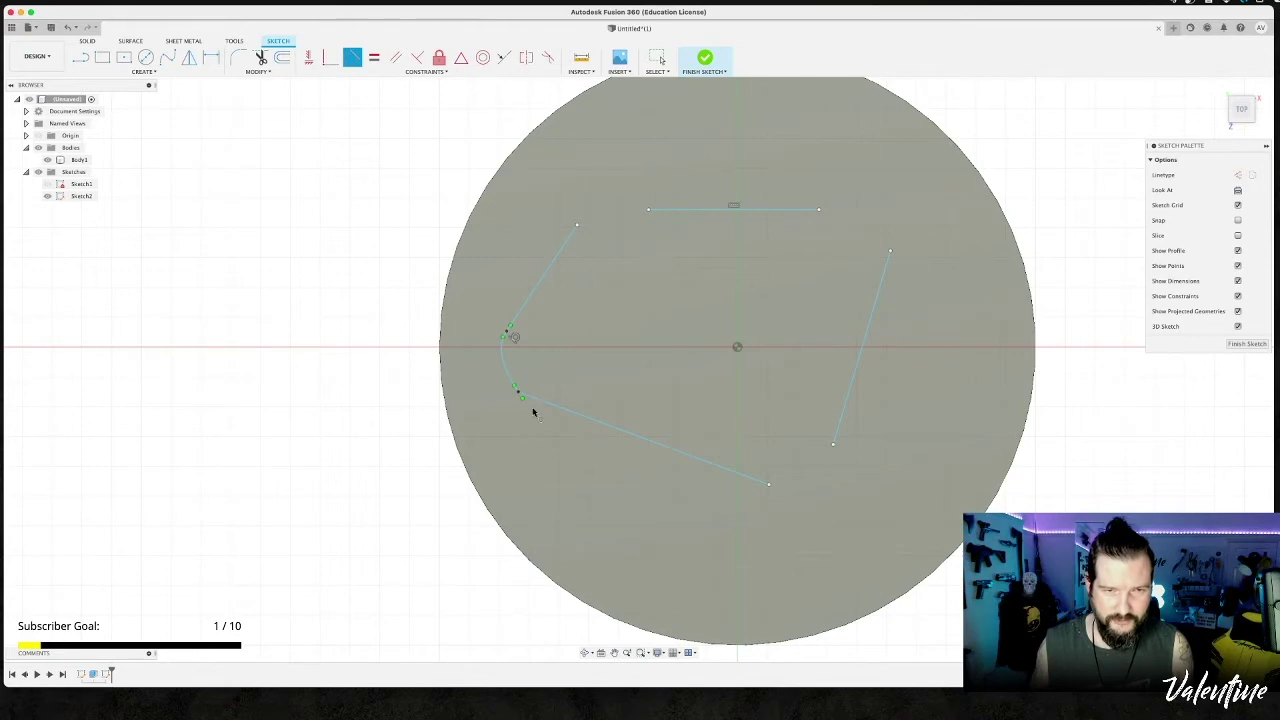
left_click(352, 57)
left_click(549, 408)
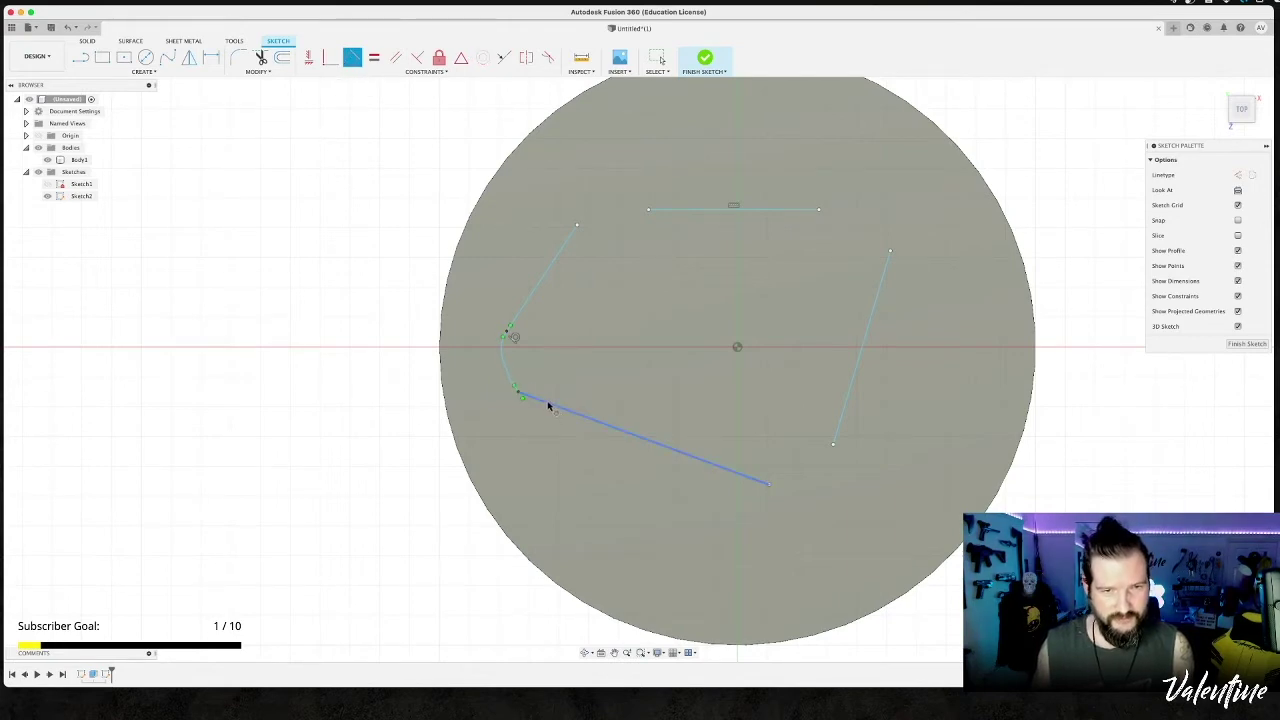
left_click(507, 365)
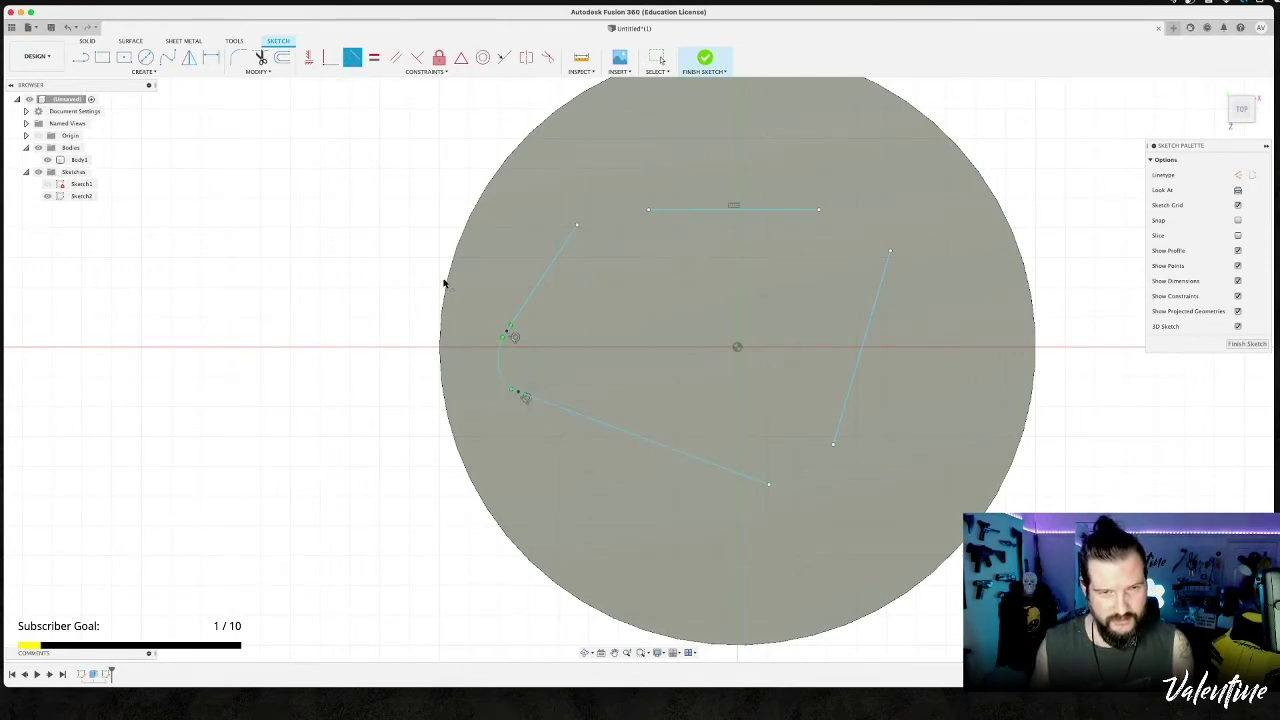
key("Escape")
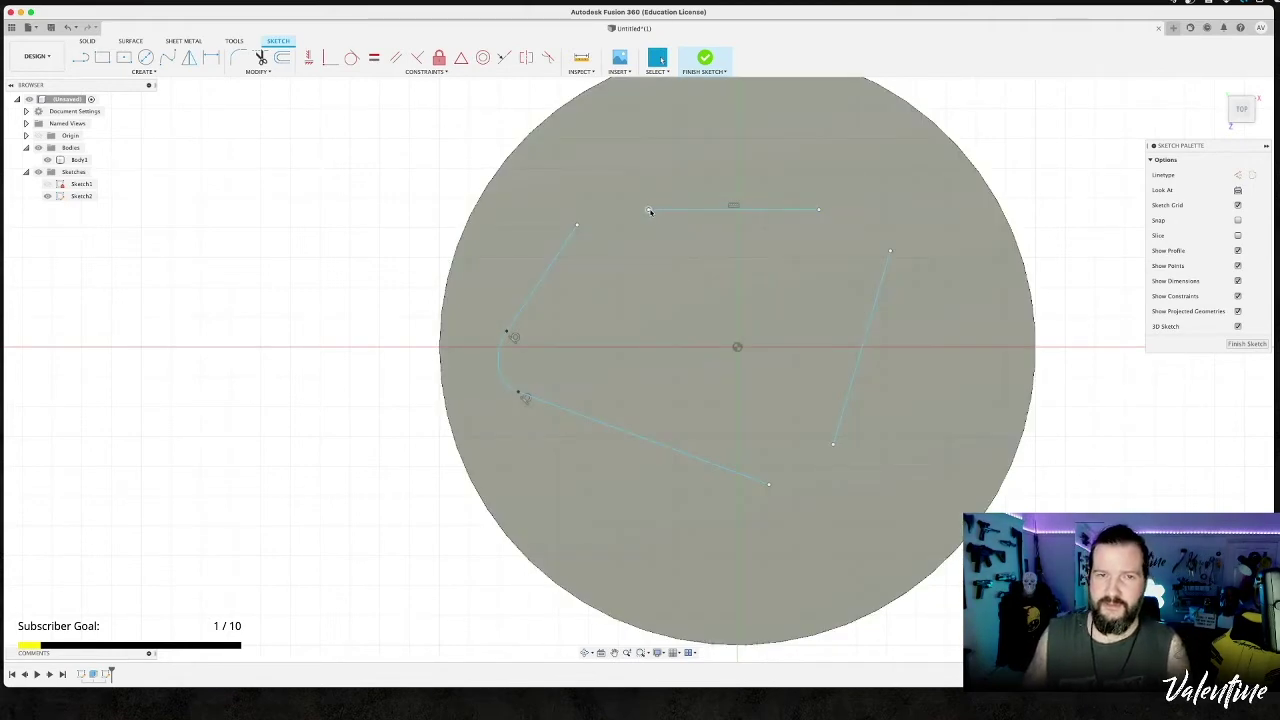
Delete the separate horizontal line above the centre of the sketch.
left_click(649, 211)
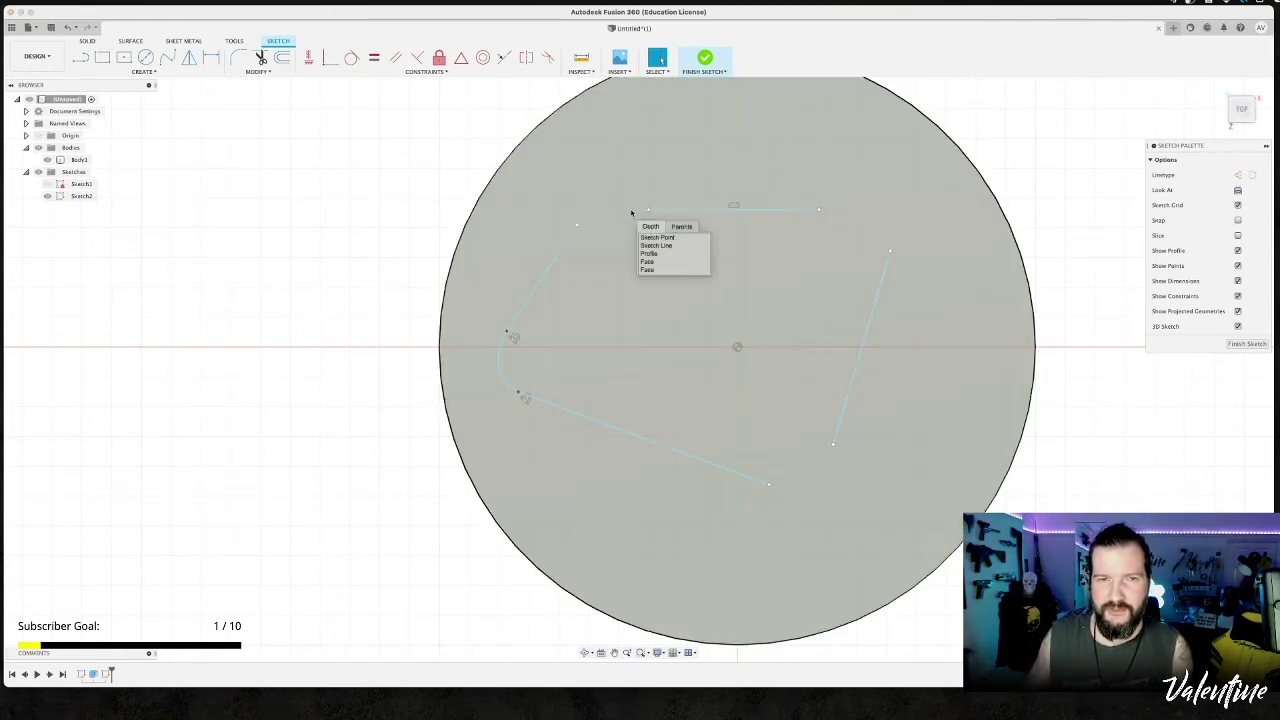
left_click(622, 212)
key("Escape")
left_click(649, 211)
key("Delete")
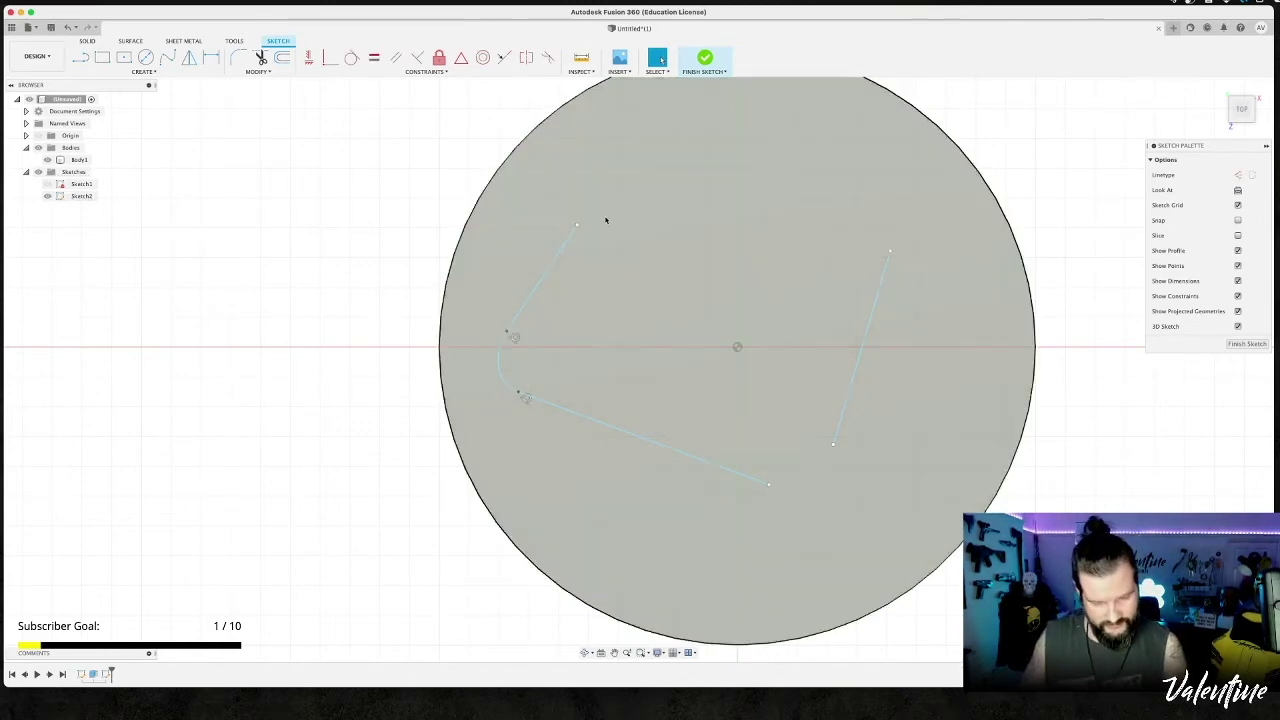
Draw a line joining the upper end of the short slanted line to the upper end of the line on the opposite side.
key("l")
left_click(578, 226)
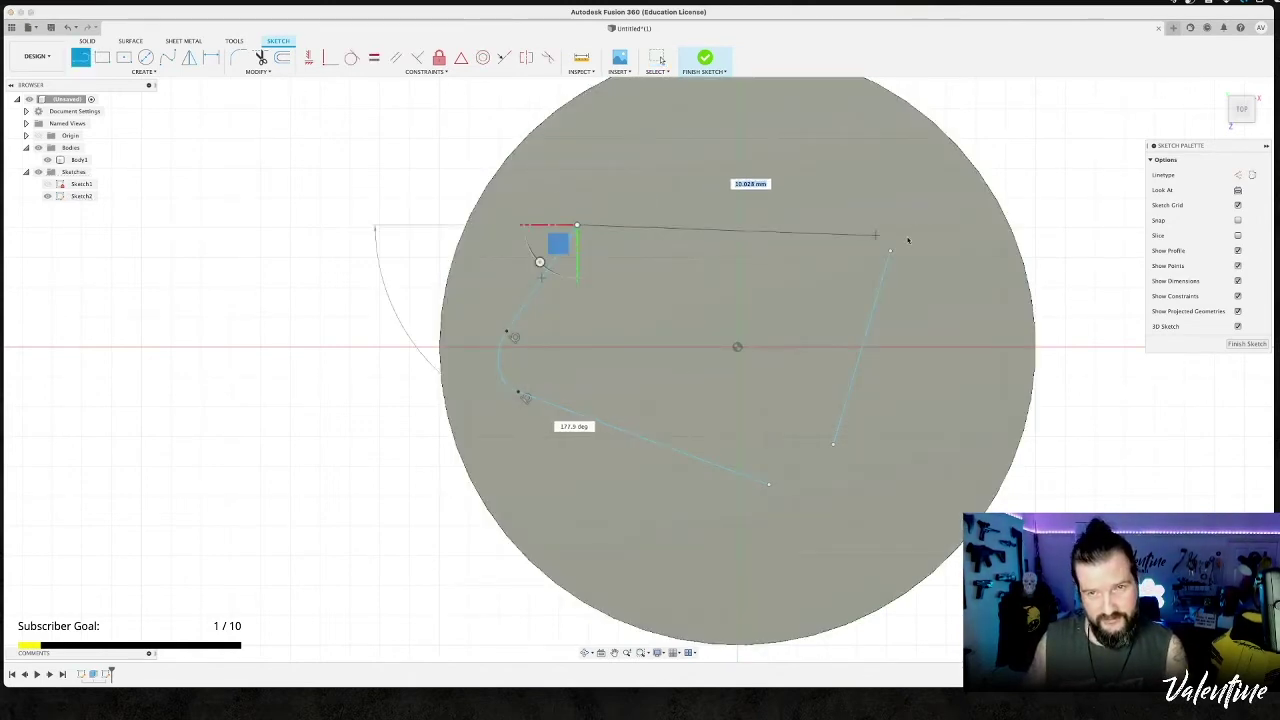
left_click(890, 250)
key("Escape")
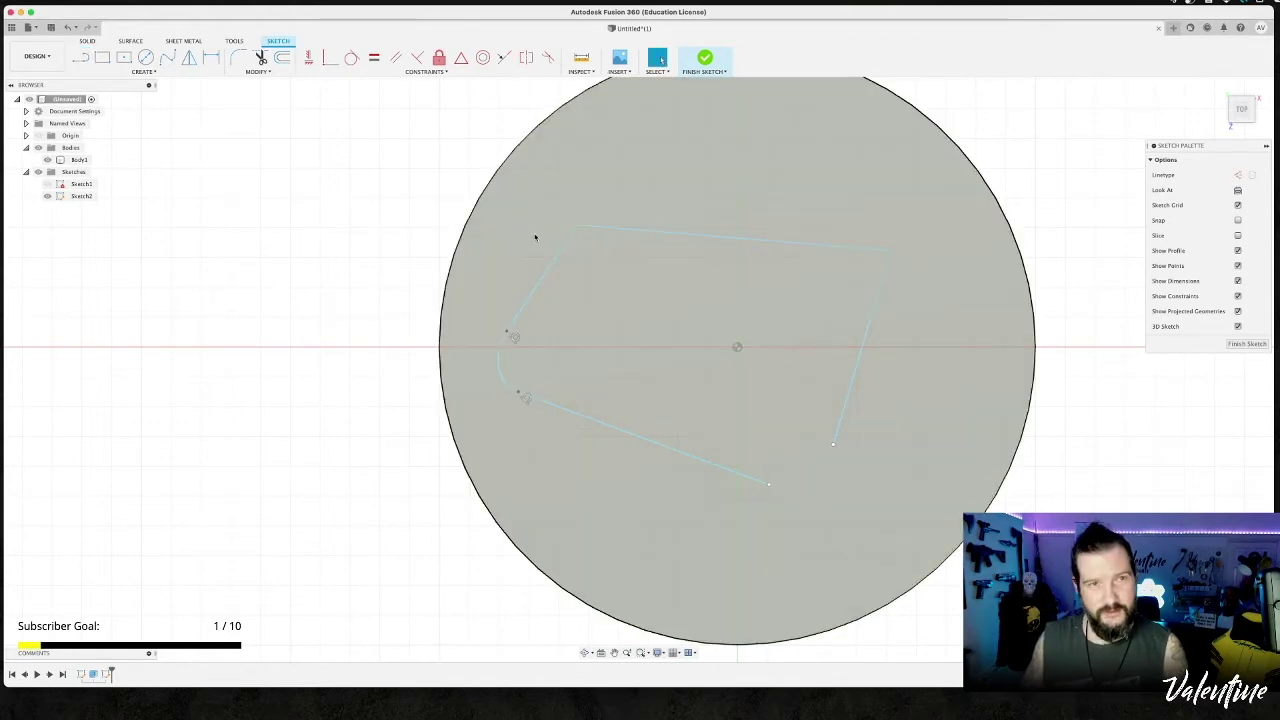
Fillet the corner between the short slanted line and the new upper line with a radius of about 3.8 mm.
left_click(240, 57)
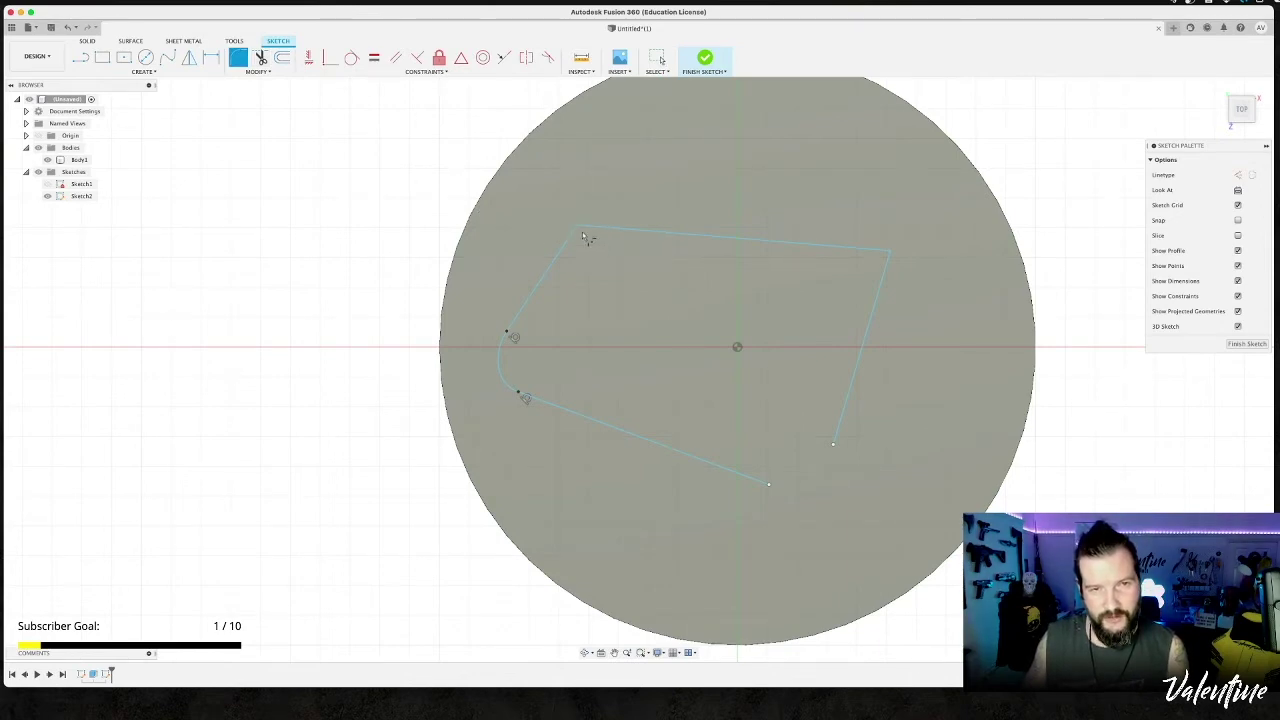
left_click(577, 225)
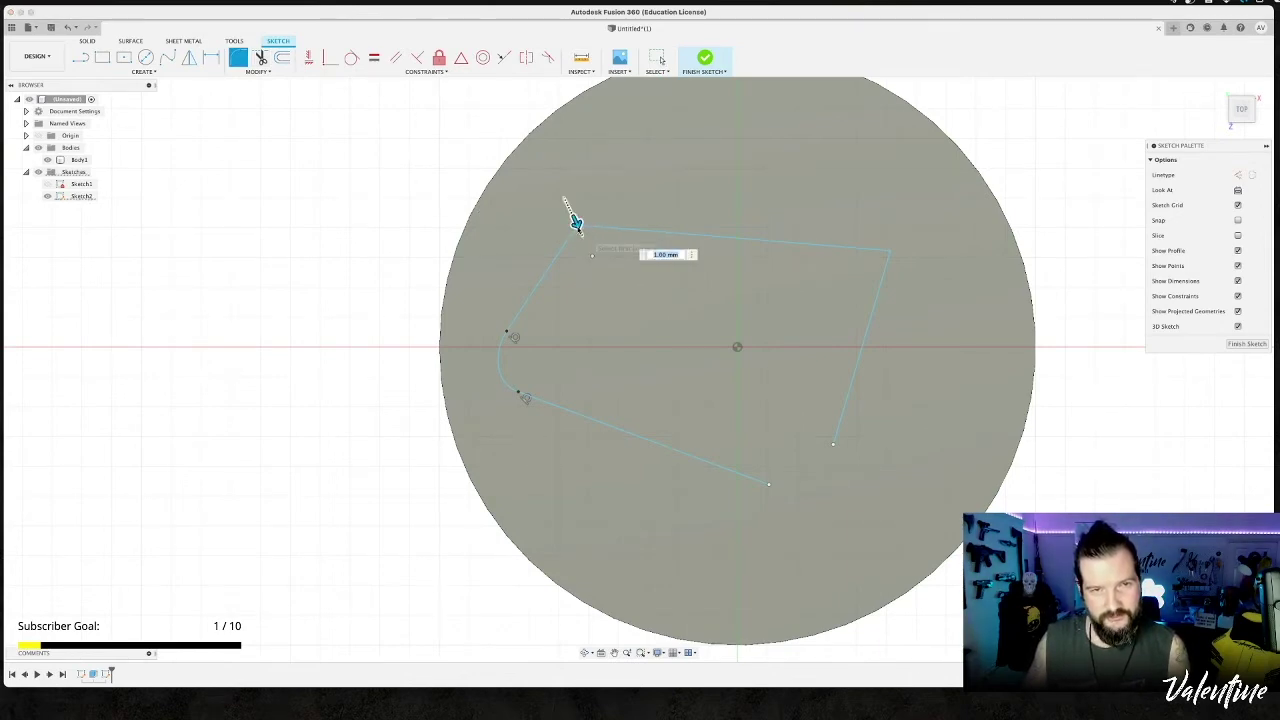
mouse_move(577, 222)
left_mouse_down()
mouse_move(583, 234)
mouse_move(577, 224)
left_mouse_up()
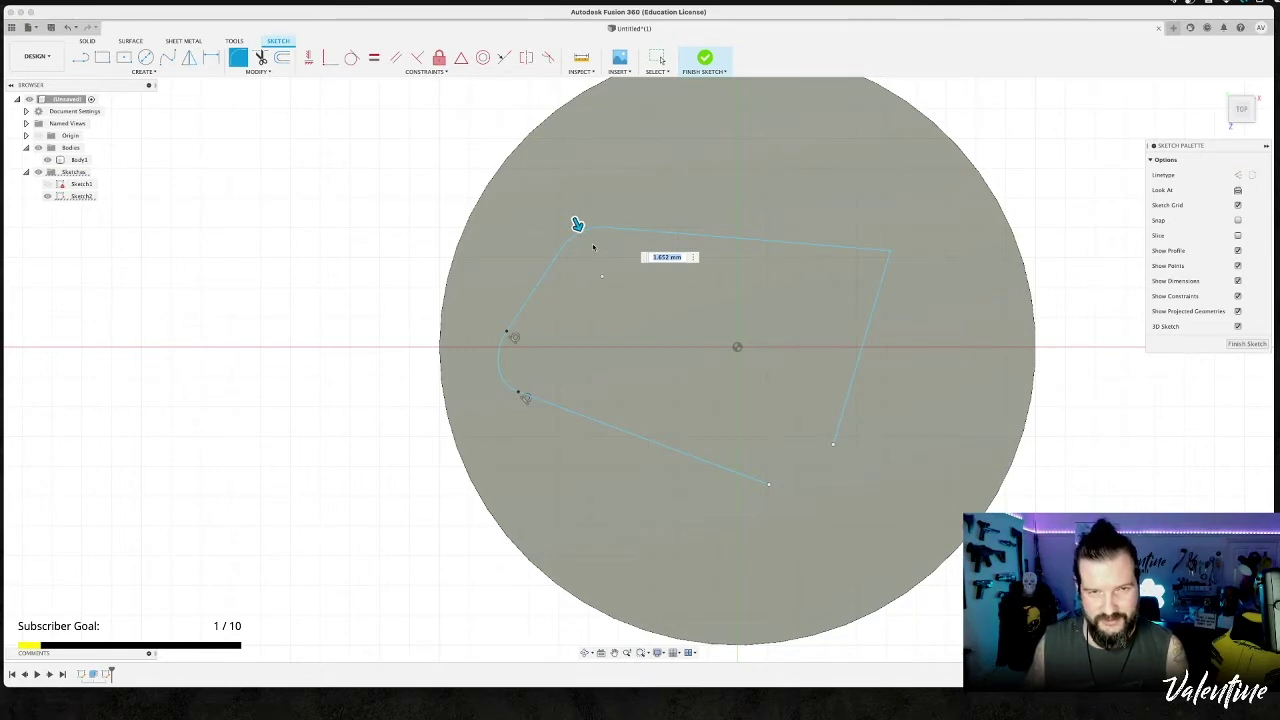
mouse_move(578, 226)
left_mouse_down()
mouse_move(572, 214)
mouse_move(677, 429)
mouse_move(571, 212)
mouse_move(582, 236)
left_mouse_up()
key("Escape")
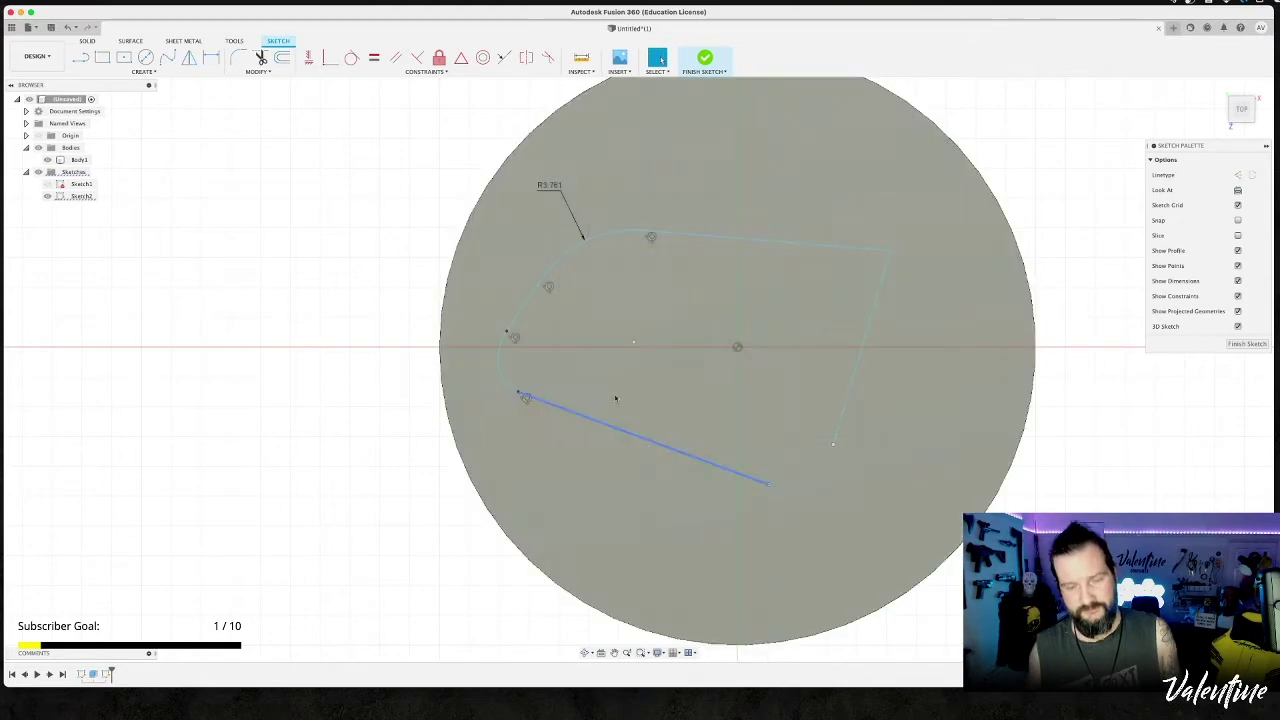
Close the outline with a line between the open ends of the long lower line and the steep side line.
key("l")
left_click(737, 347)
left_click(769, 485)
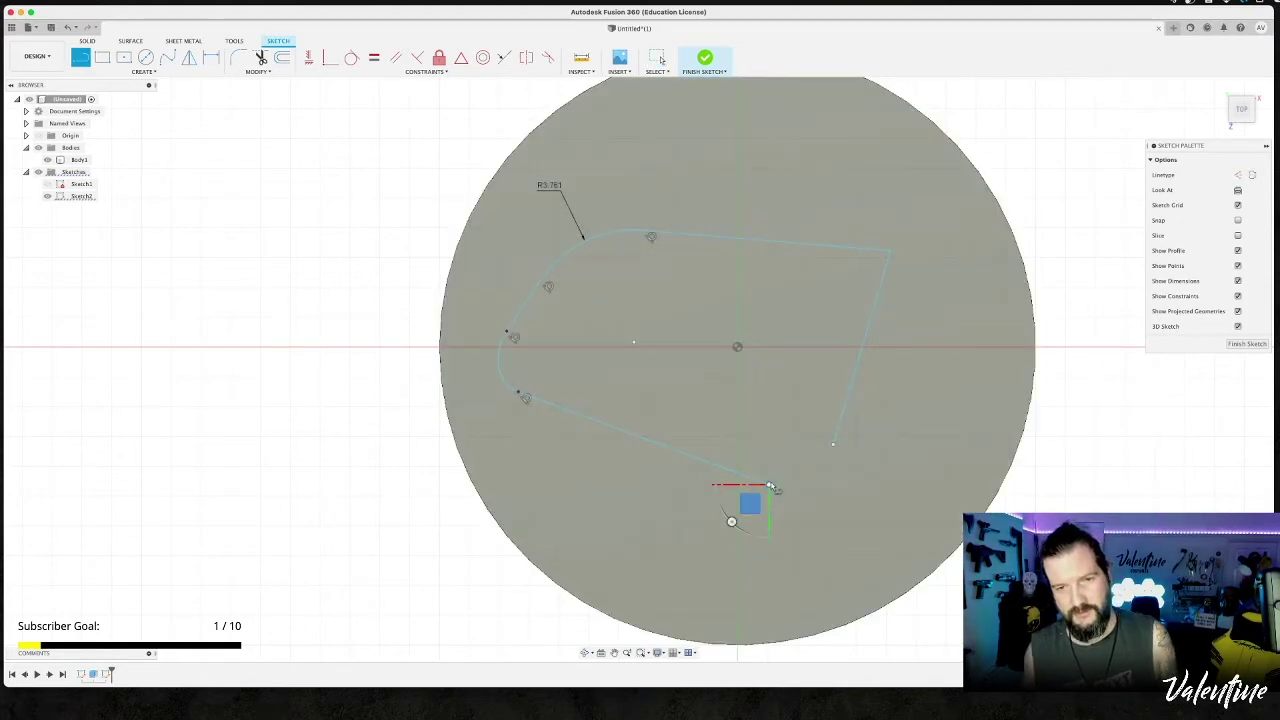
left_click(832, 446)
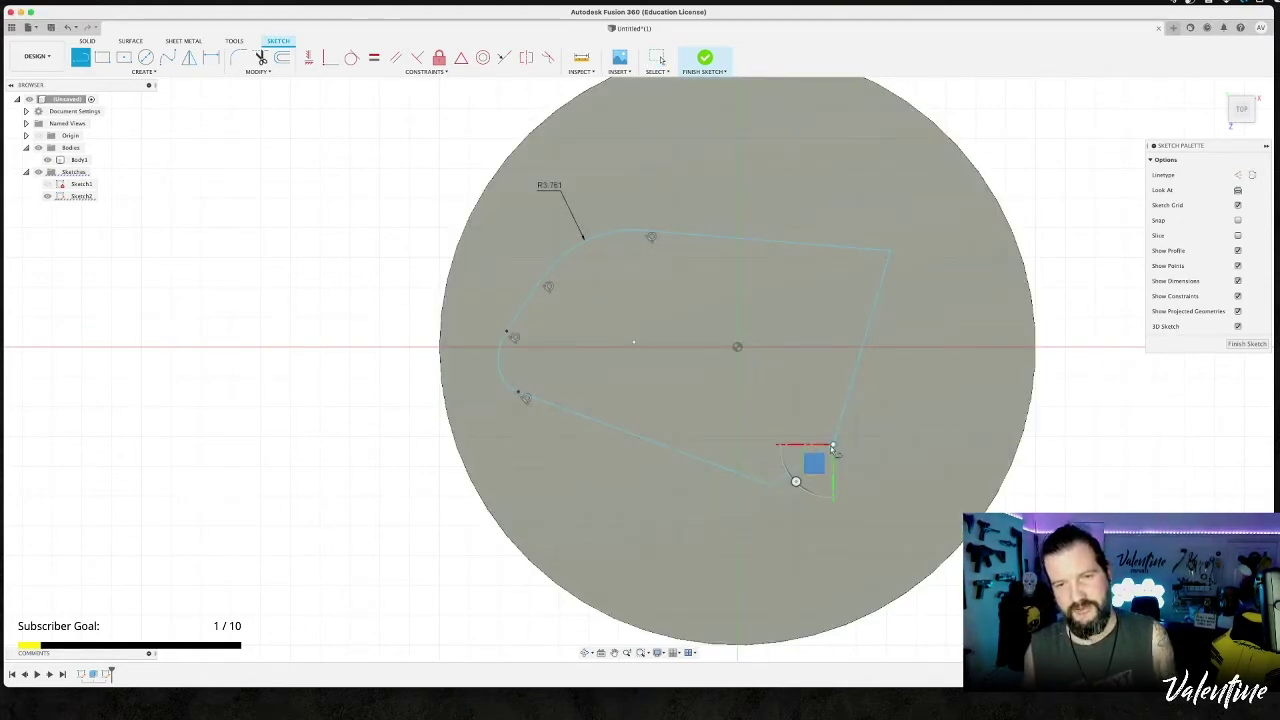
key("Escape")
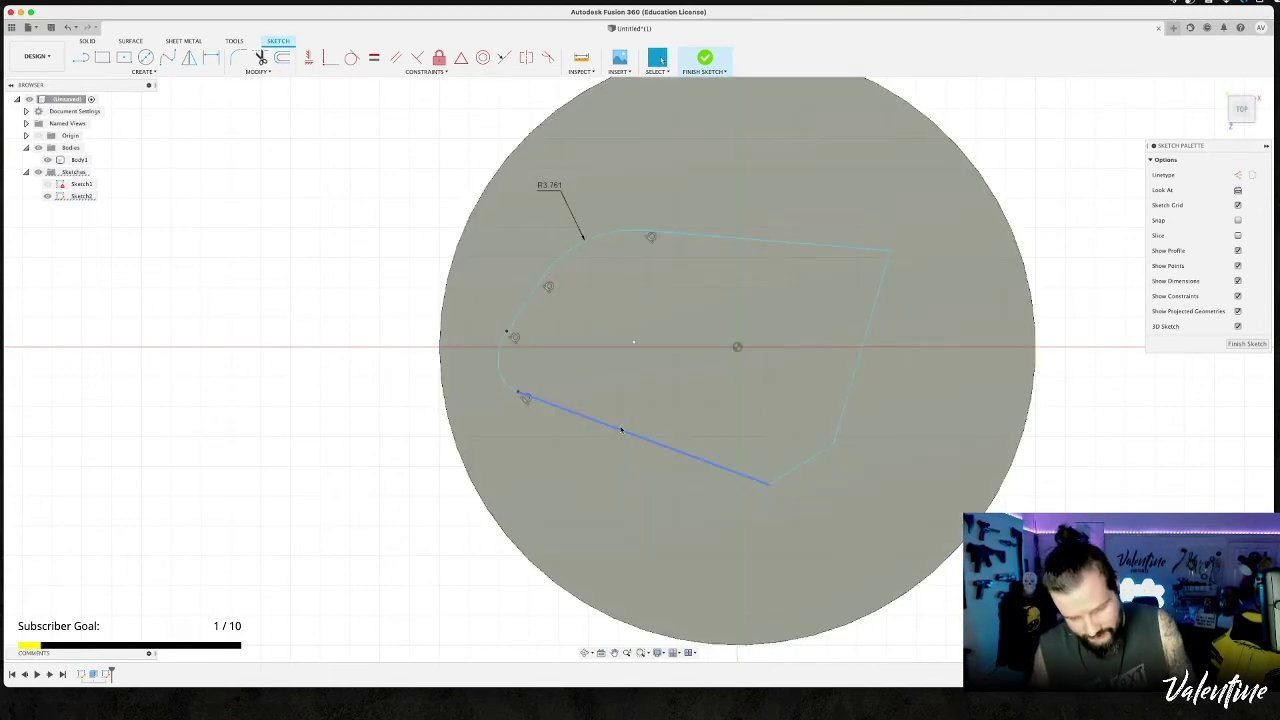
Draw a 1 mm line inward, perpendicular to the long lower edge, and continue from its end with a parallel line about 5.4 mm long.
key("l")
scroll(620, 434, "up", 2)
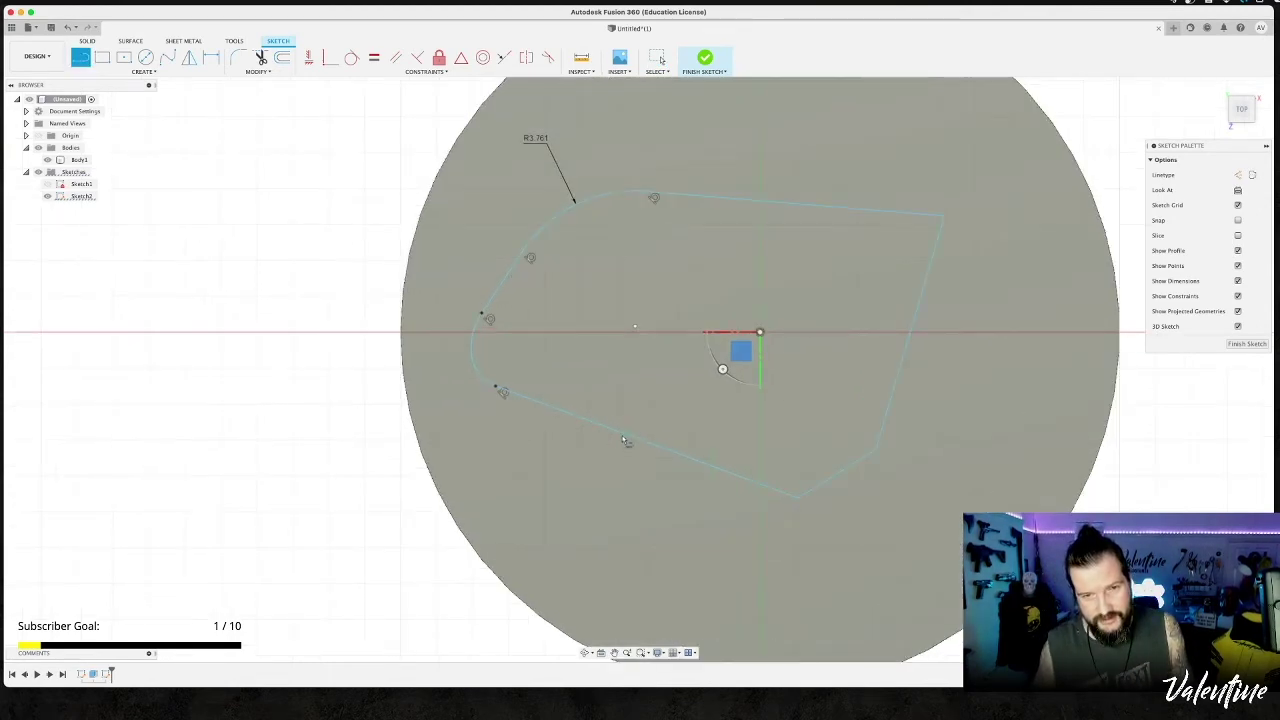
left_click(623, 434)
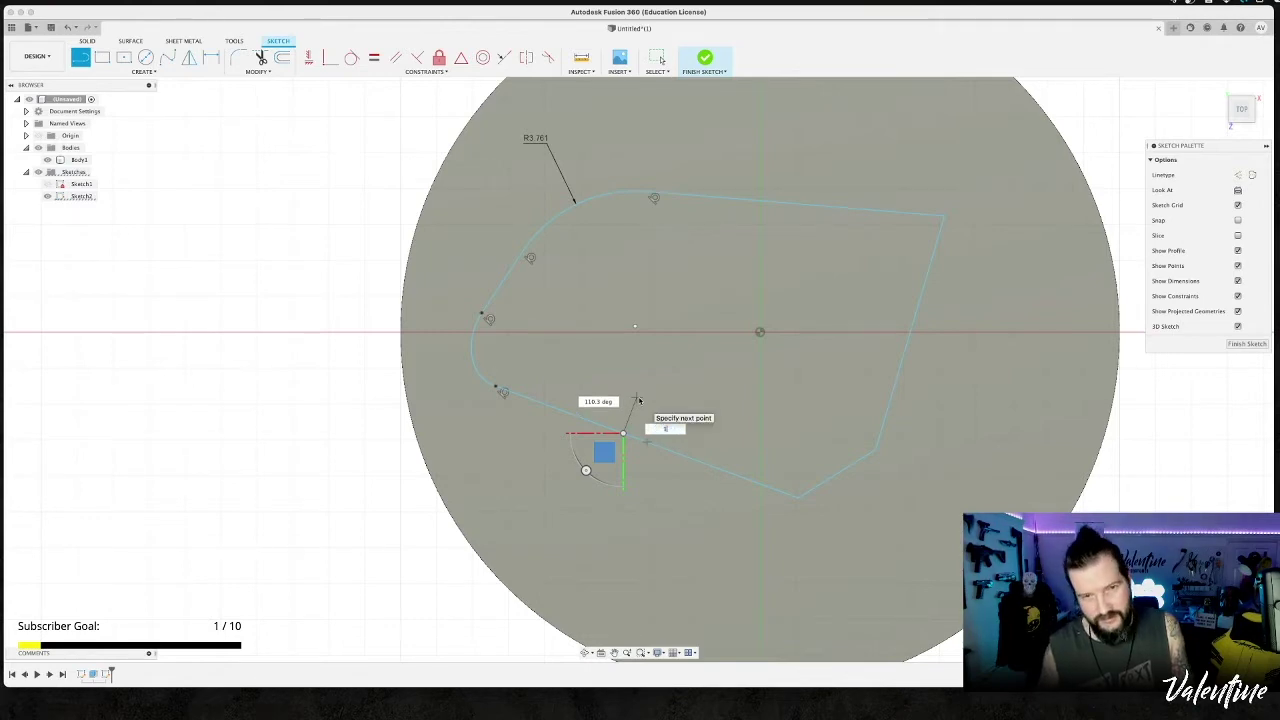
key("Return")
key("l")
key("l")
left_click(635, 400)
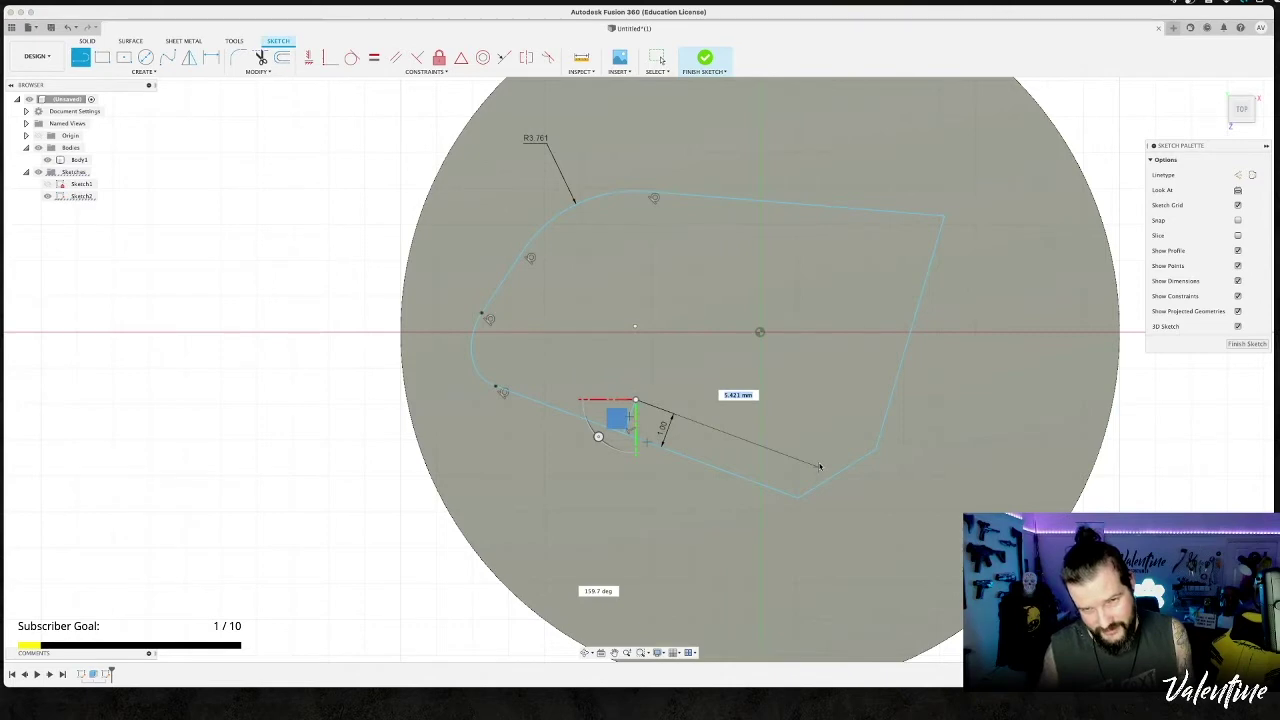
key("Escape")
Draw a 1 mm line inward, perpendicular to the short closing edge, and a parallel line about 1.8 mm long crossing the other inner line.
key("l")
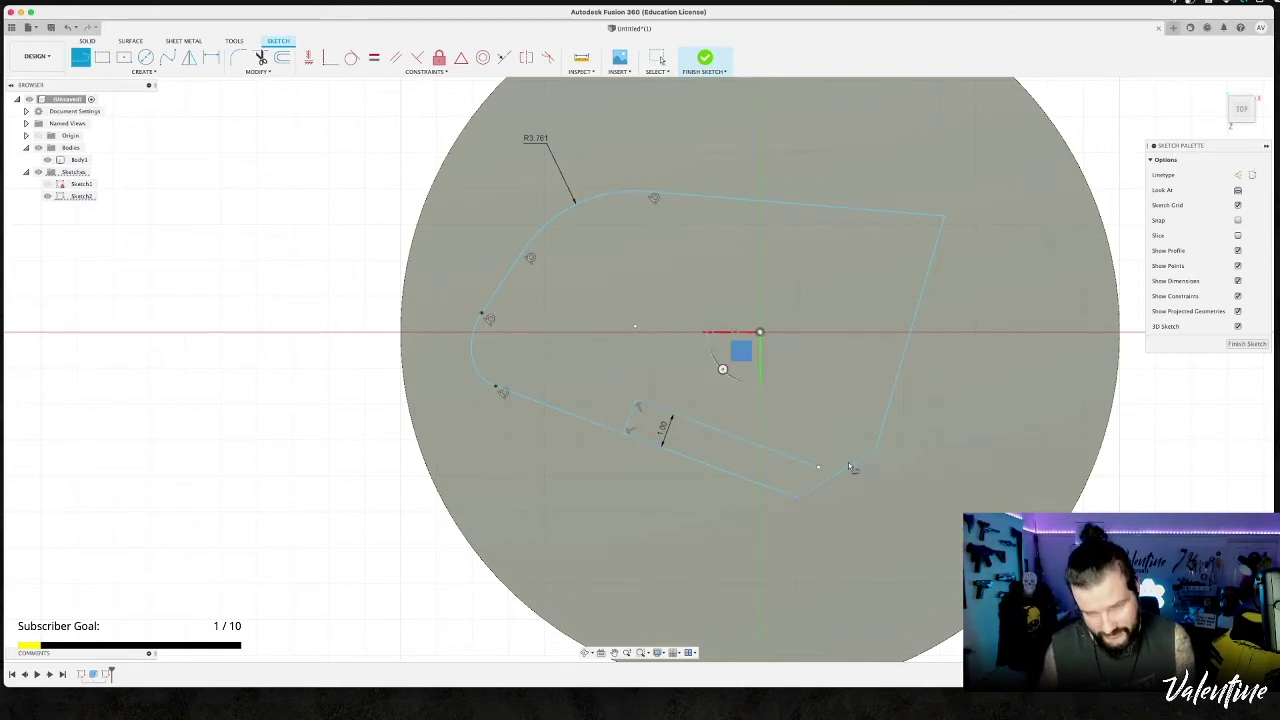
left_click(850, 465)
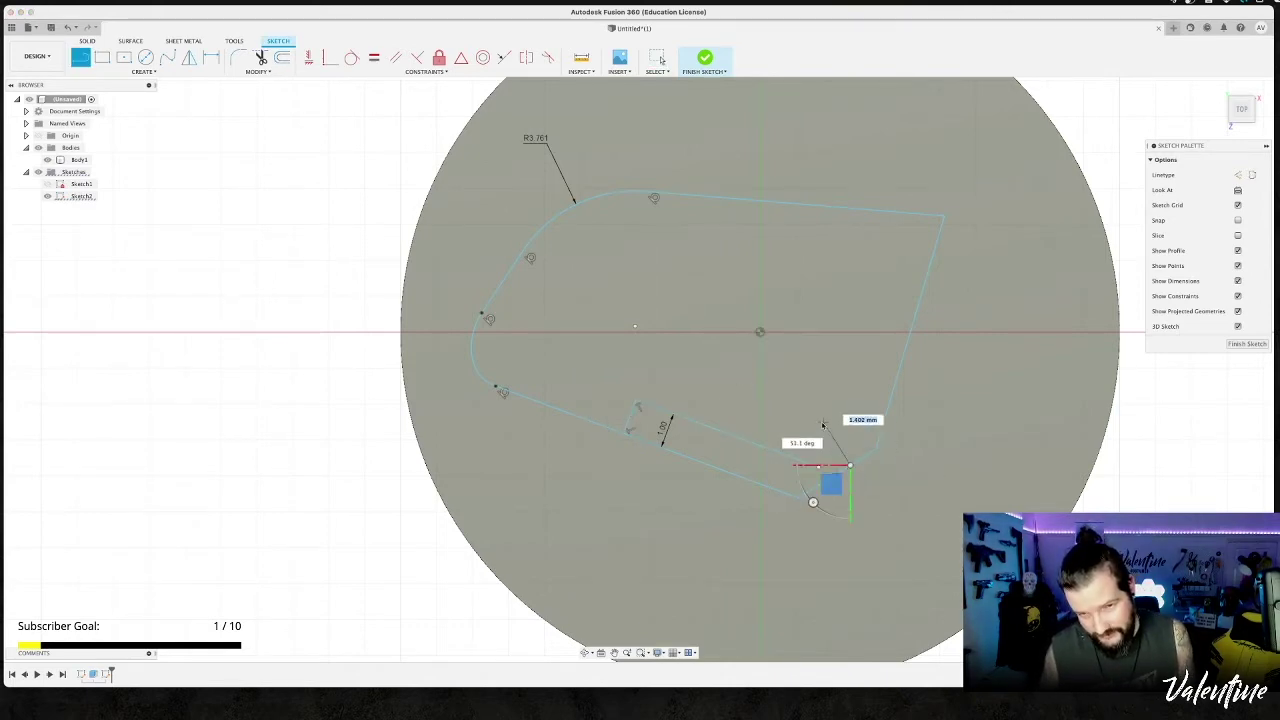
type("1")
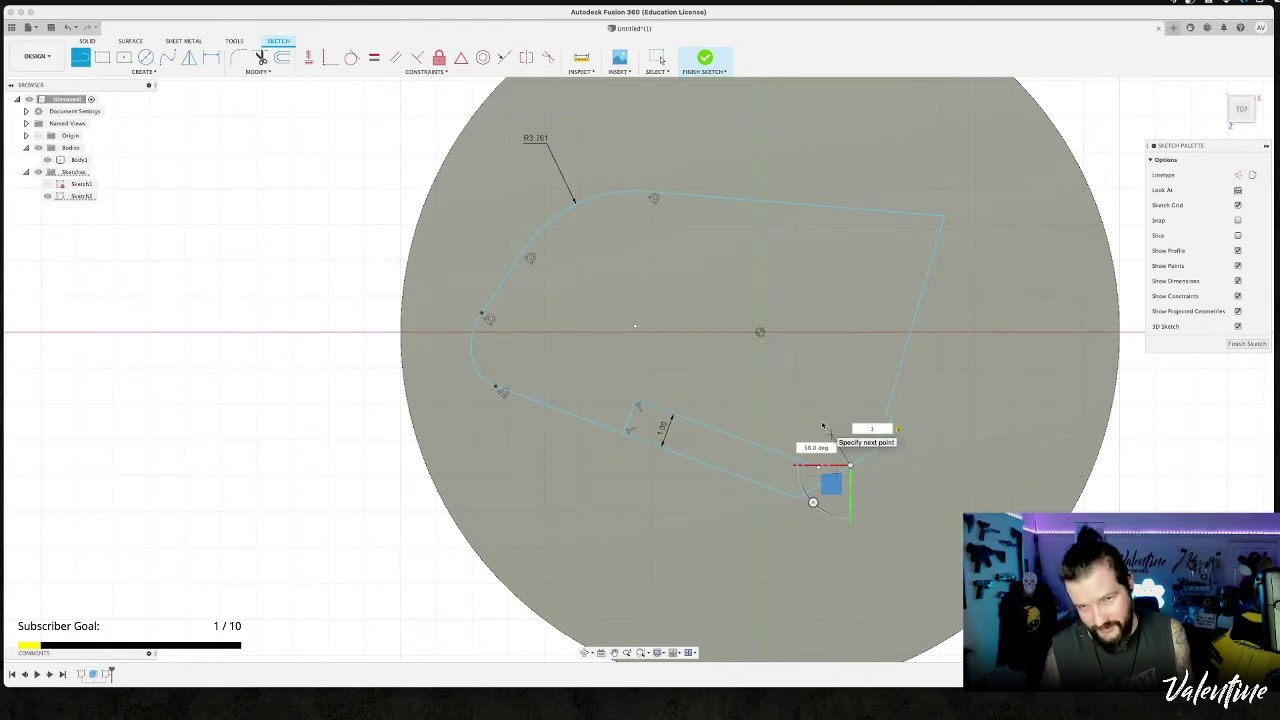
key("Return")
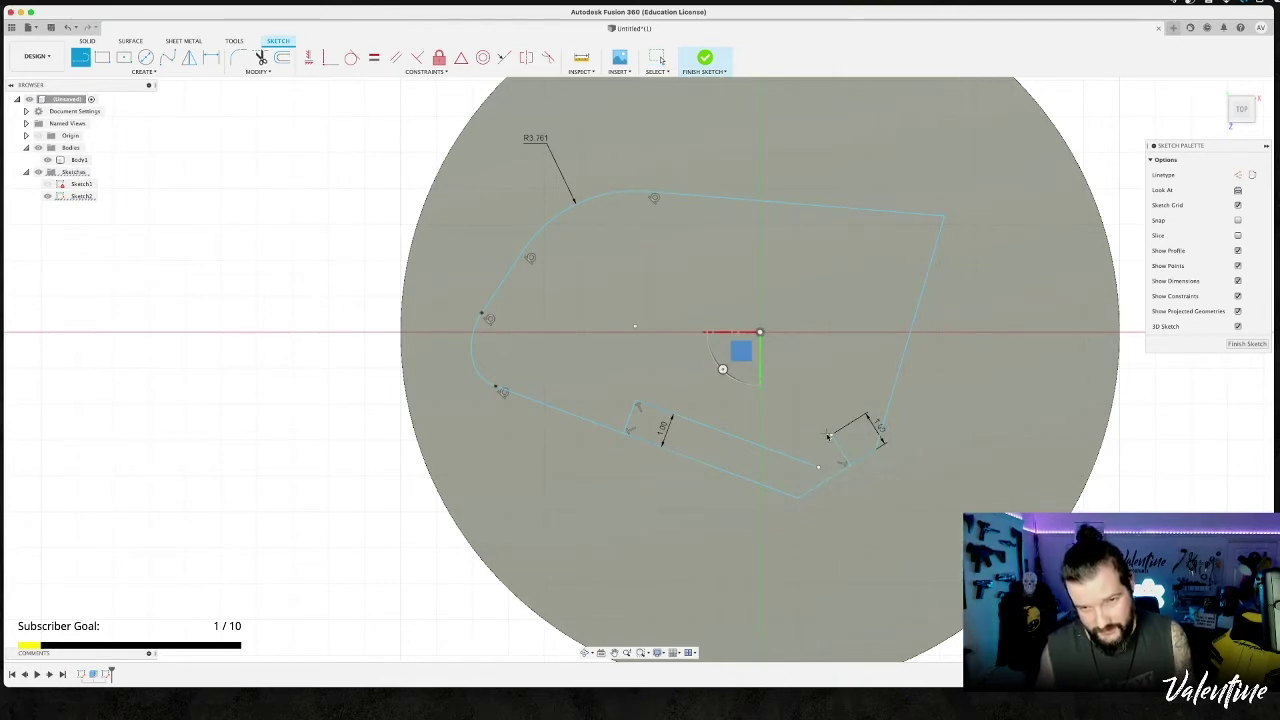
left_click(829, 437)
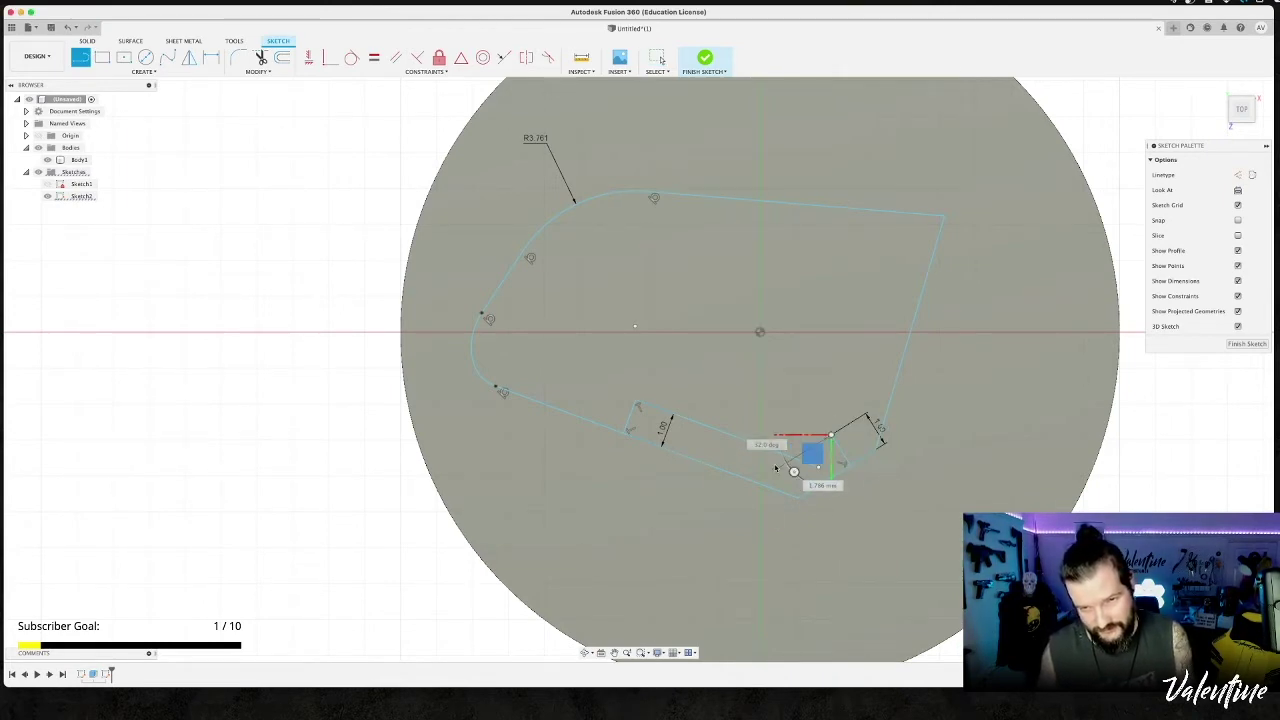
left_click(777, 468)
key("Escape")
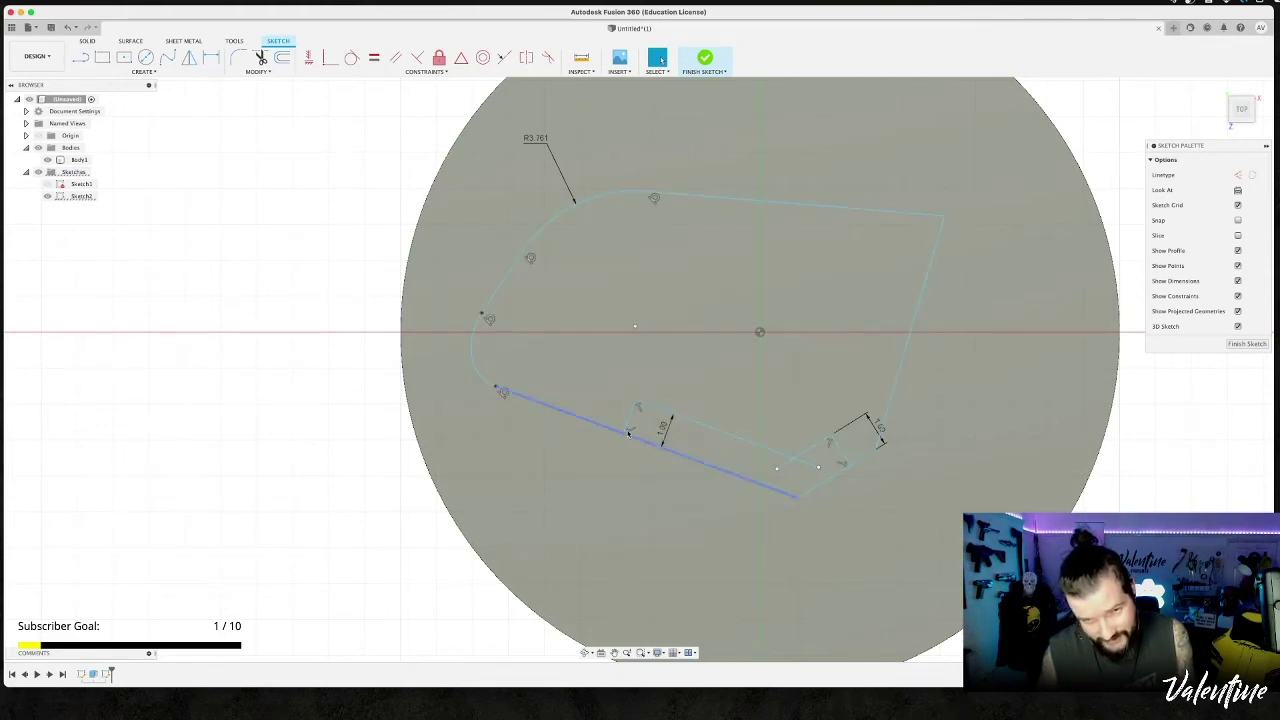
Undo the manually drawn inner lines and their 1 mm dimensions, back to the plain closed outline.
key("super+z")
key("super+z")
key("super+z")
key("super+z")
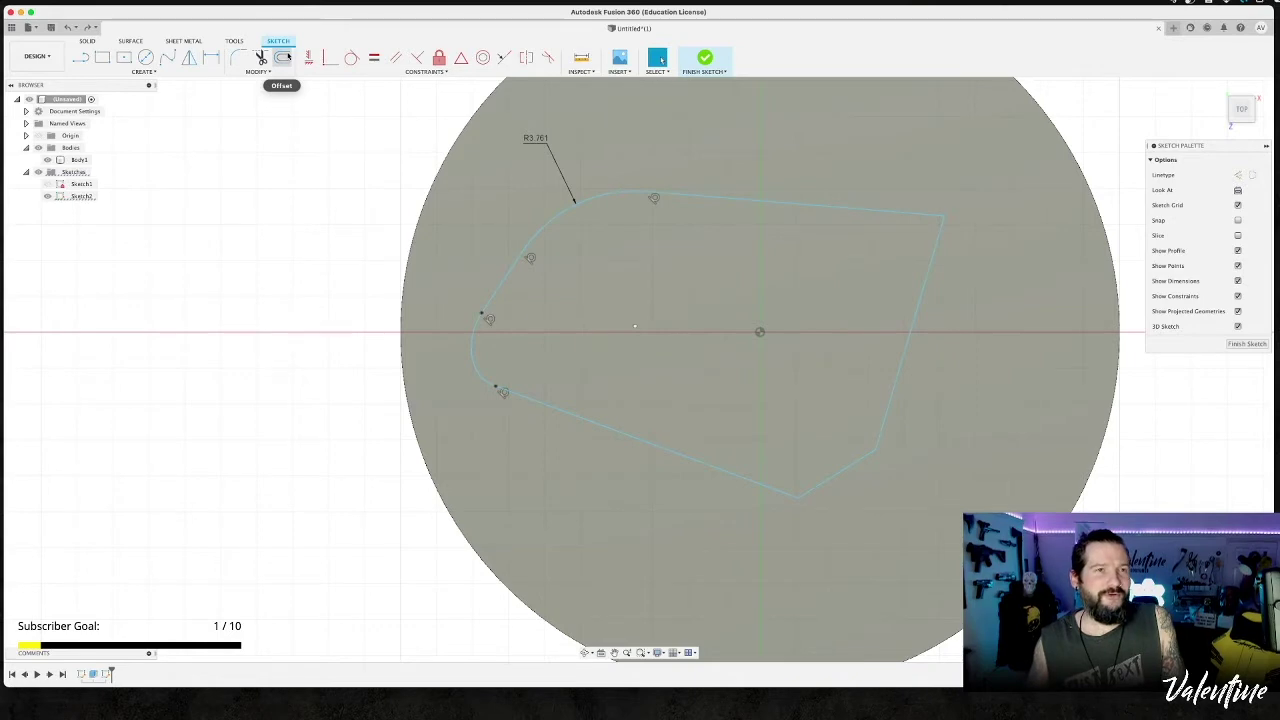
Offset the whole closed outline inward by 1 mm, using an offset position of -1 mm.
left_click(283, 58)
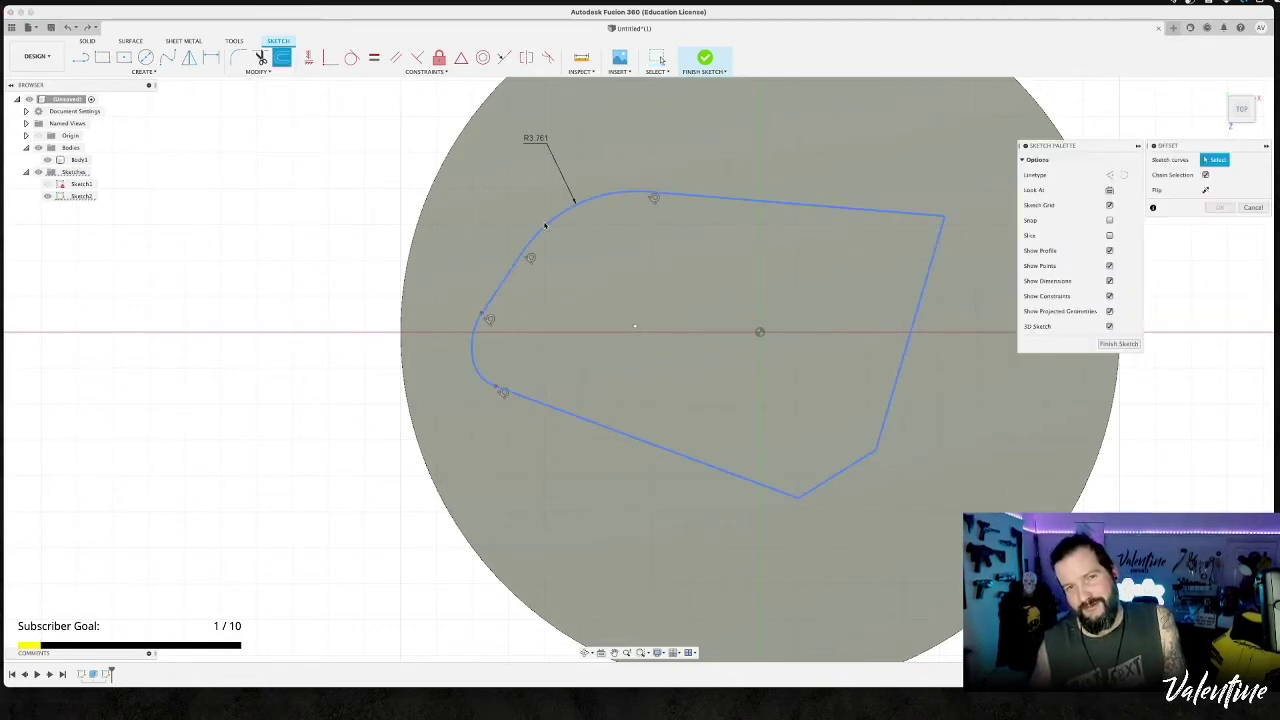
left_click(544, 223)
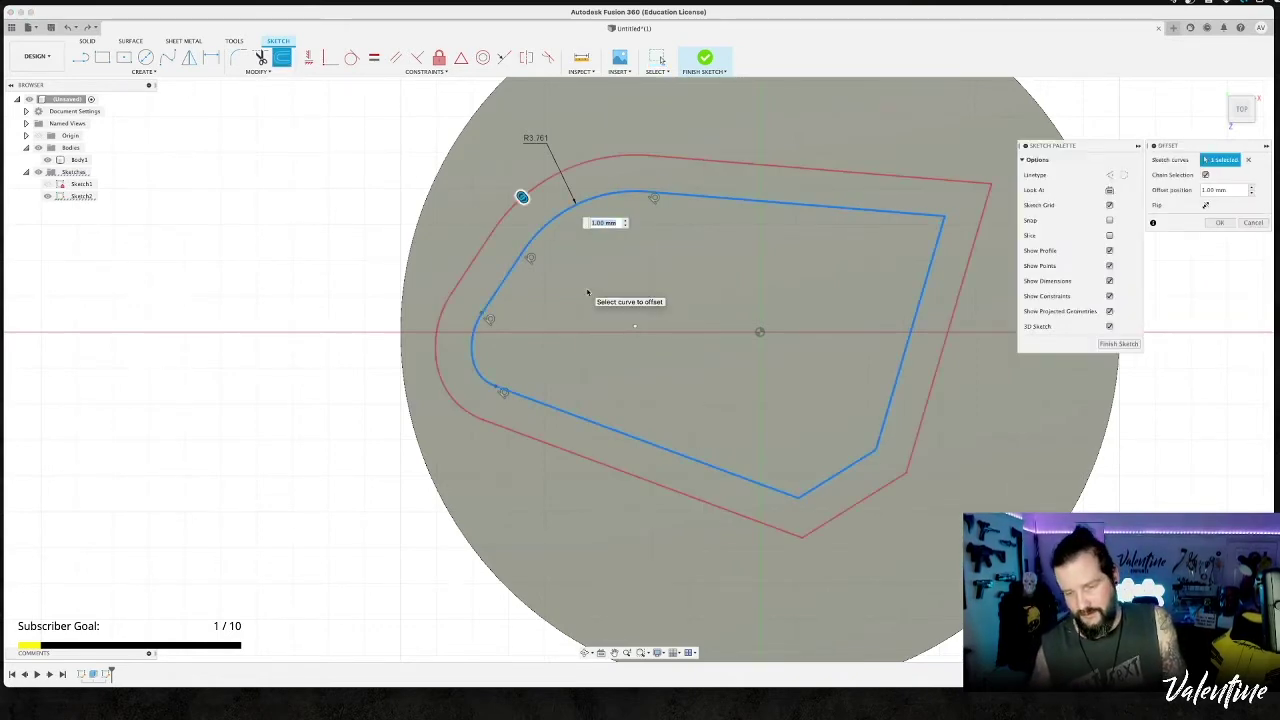
type("-1")
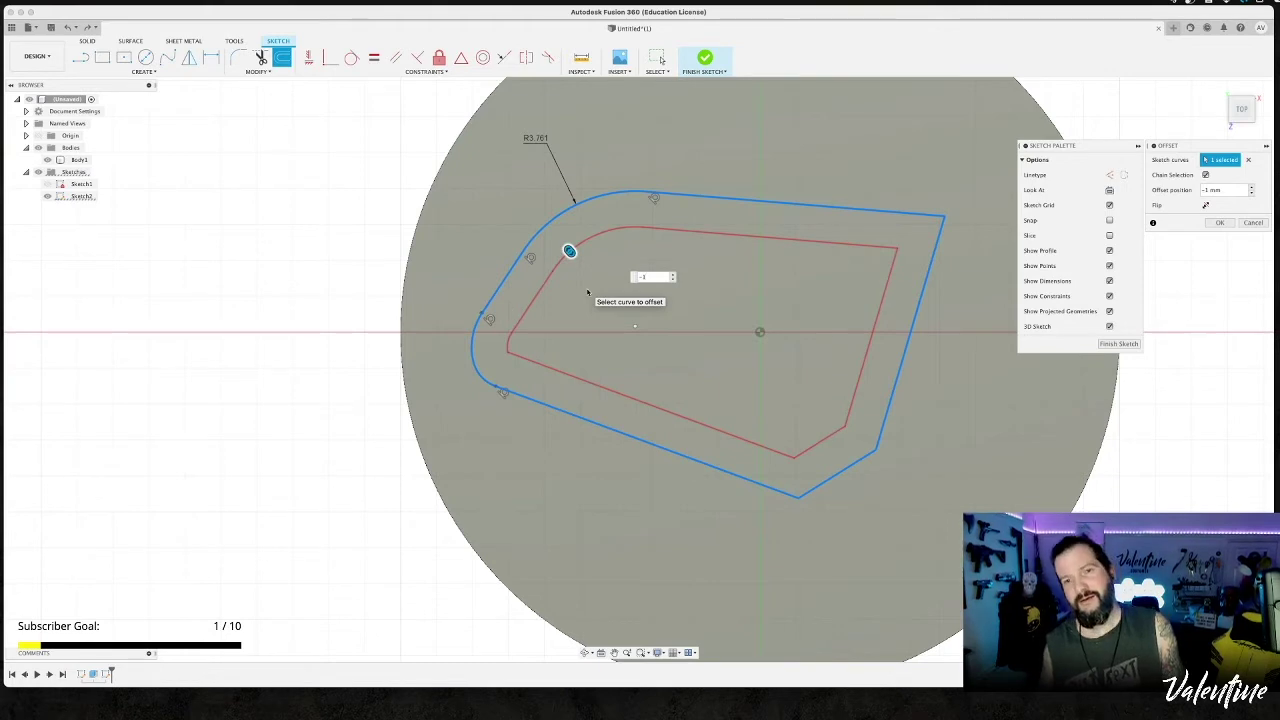
key("Return")
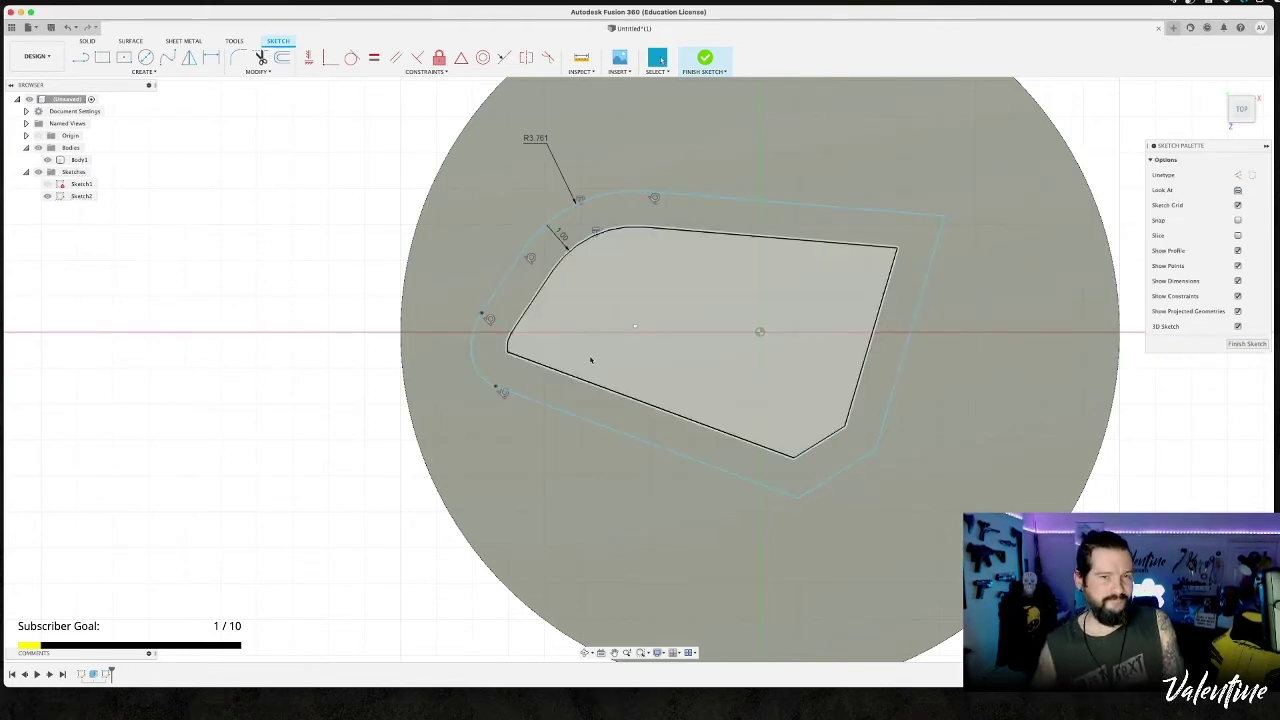
Check the ring-shaped profile between the two outlines by selecting it, clear the selection and finish the sketch.
left_click(526, 384)
middle_click_drag(524, 470, 514, 440, "shift")
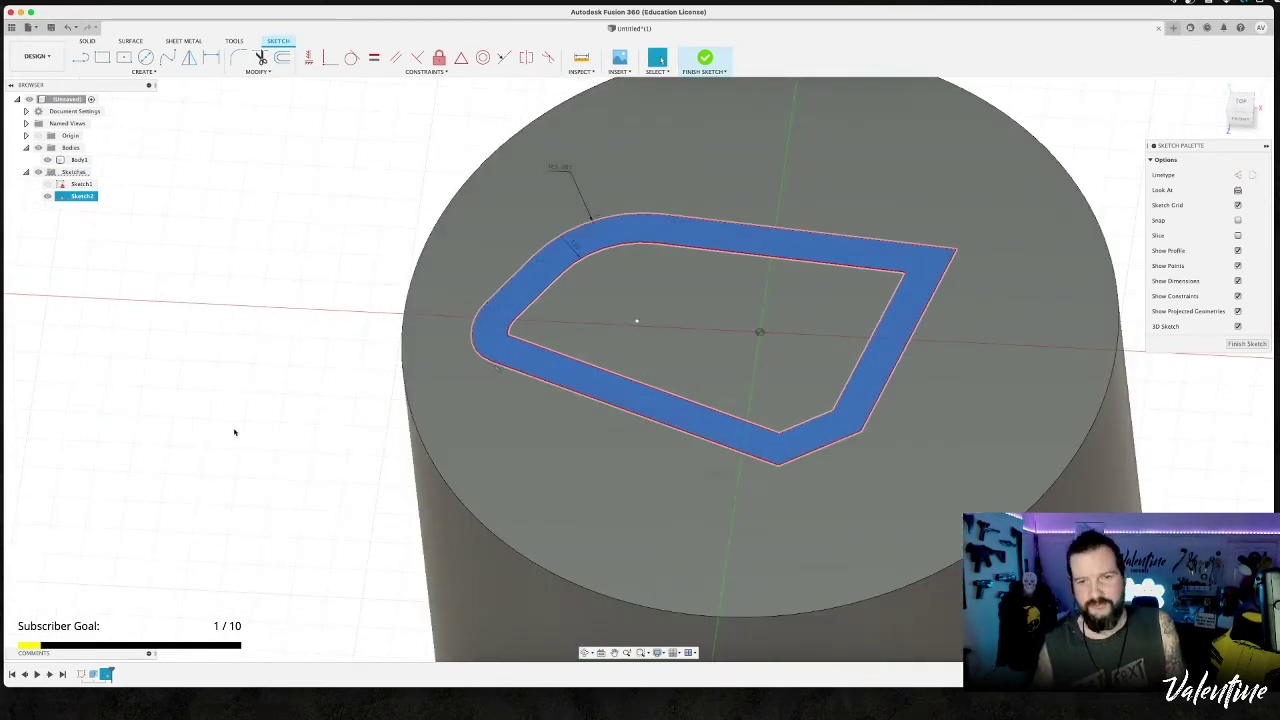
left_click(246, 436)
scroll(255, 400, "down", 3)
middle_click_drag(229, 356, 290, 263)
left_click(707, 60)
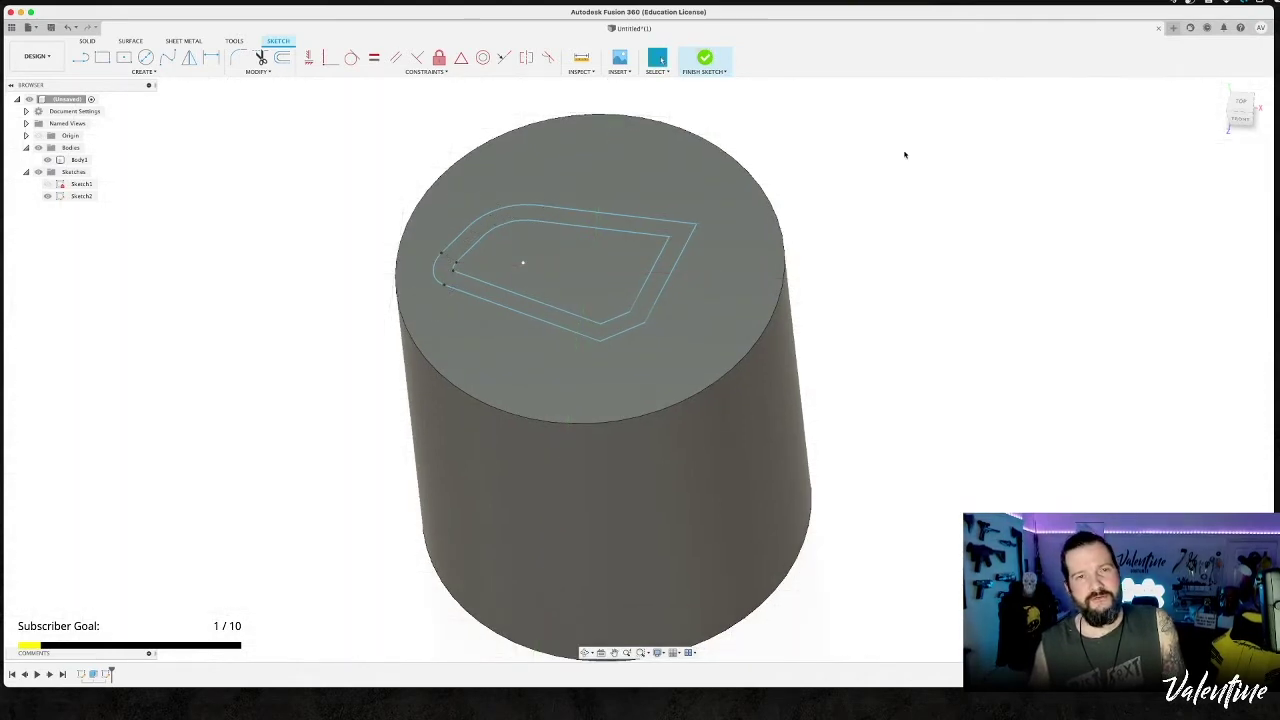
mouse_move(903, 317)
middle_mouse_down("shift")
mouse_move(914, 309)
mouse_move(474, 283)
middle_mouse_up("shift")
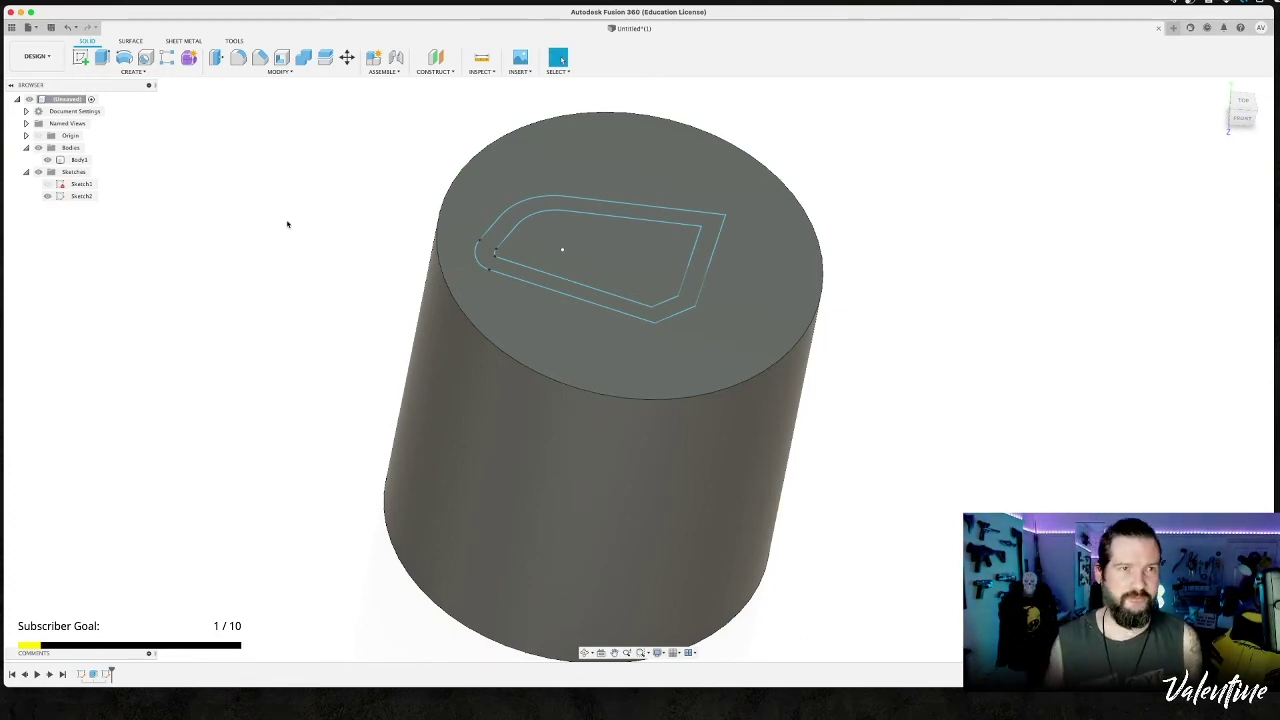
Try a Fillet on the circular top edge of the cylinder, without applying it.
left_click(238, 58)
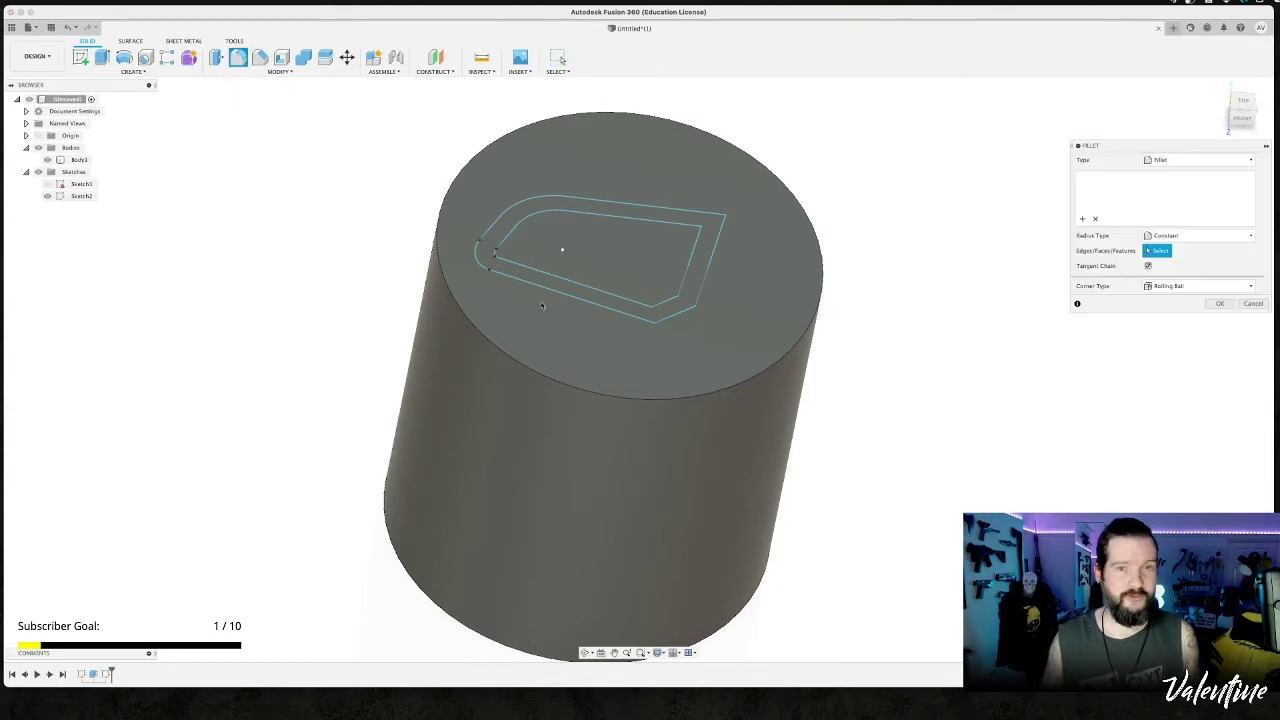
left_click(630, 395)
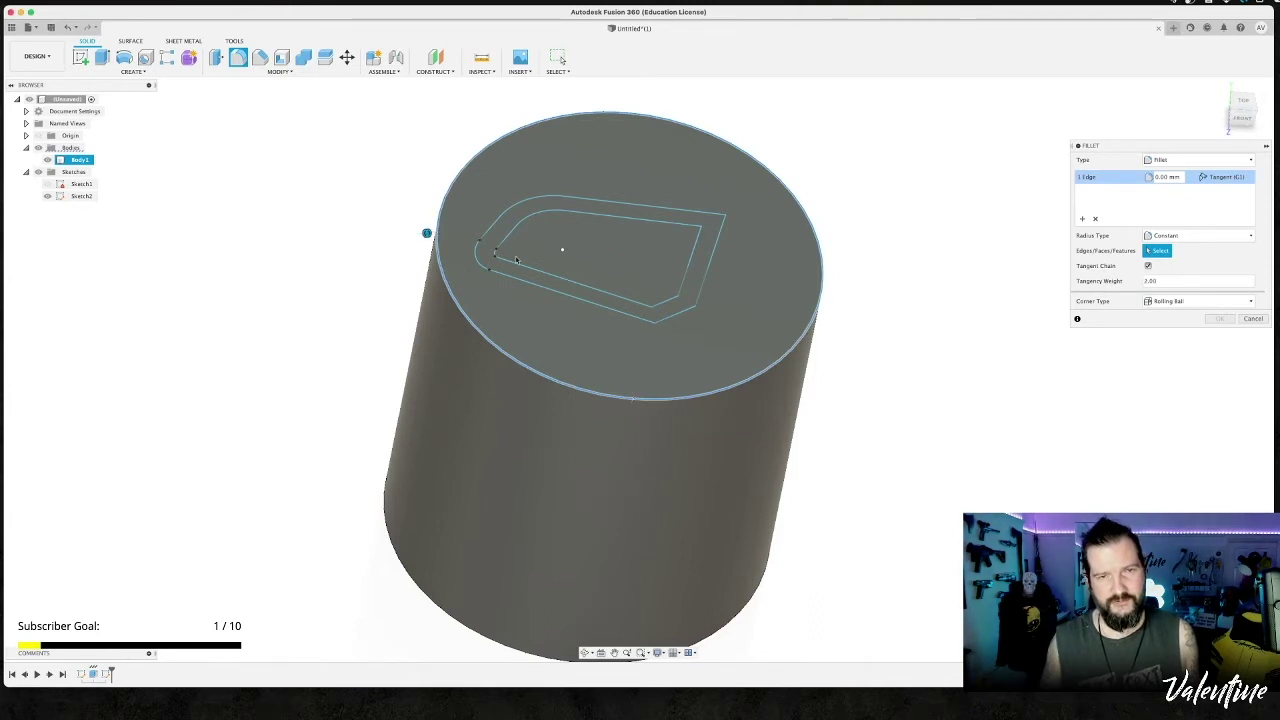
middle_click_drag(727, 237, 743, 194, "shift")
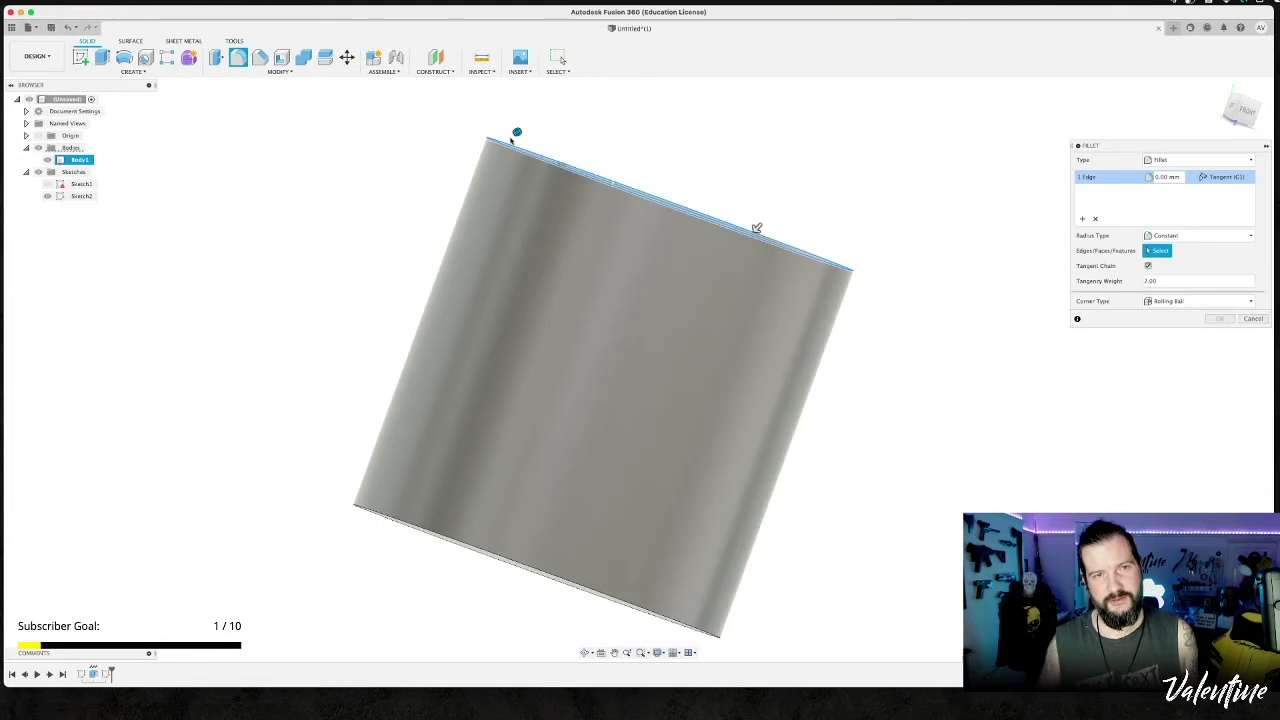
mouse_move(790, 218)
middle_mouse_down("shift")
mouse_move(811, 206)
mouse_move(738, 335)
middle_mouse_up("shift")
left_click_drag(737, 326, 734, 329)
key("Escape")
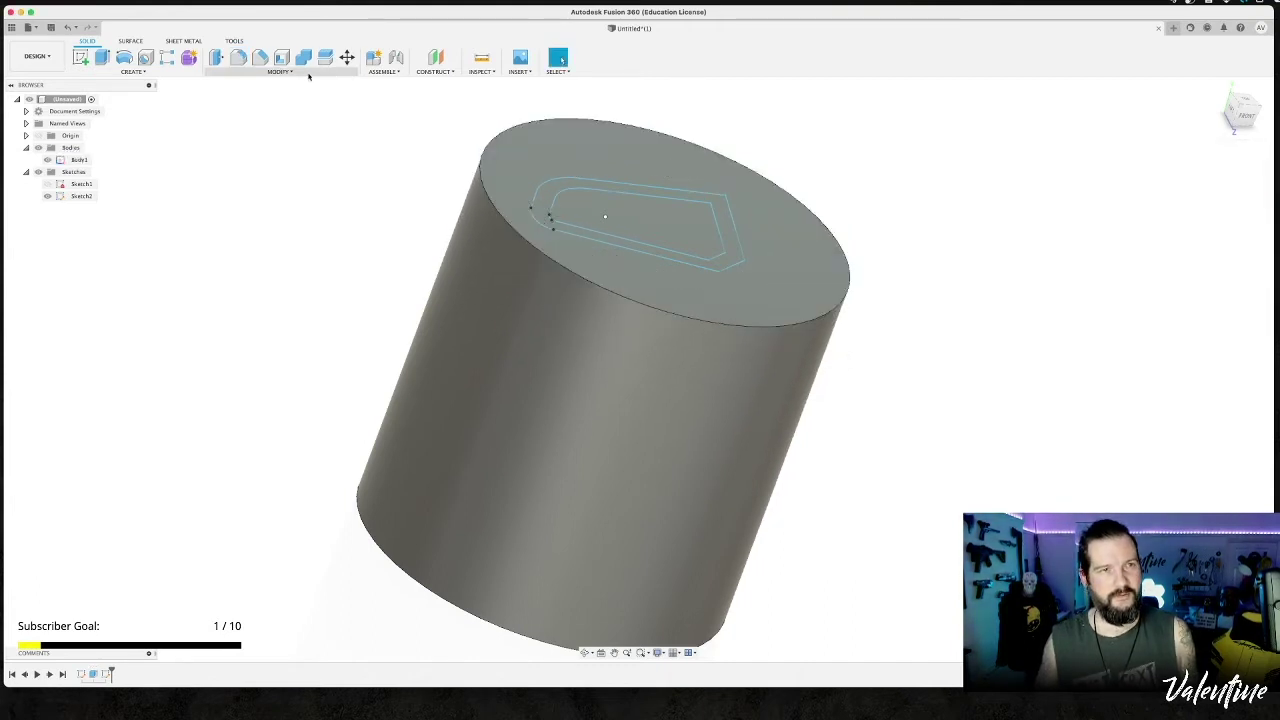
Try a two-distance Chamfer of about 5 mm by 5.4 mm on the cylinder's circular top edge, without applying it.
left_click(258, 58)
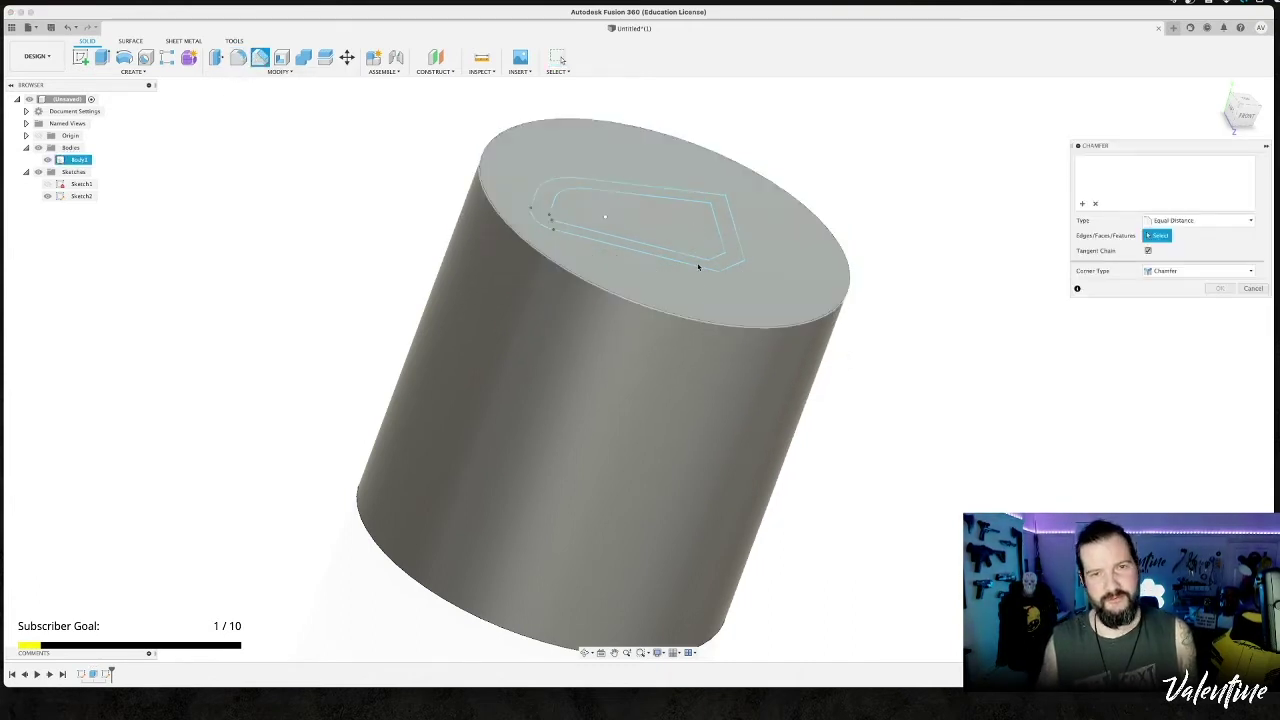
left_click(693, 317)
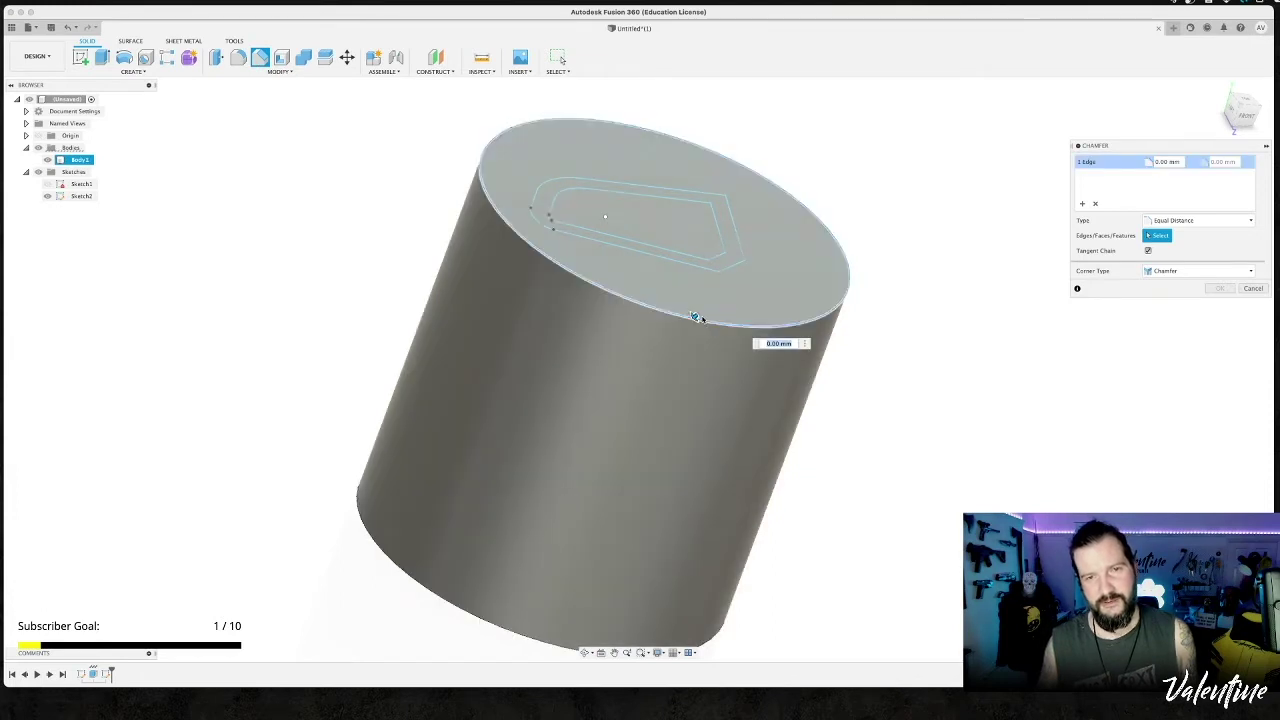
left_click_drag(693, 317, 683, 325)
left_click(1195, 220)
left_click(1175, 238)
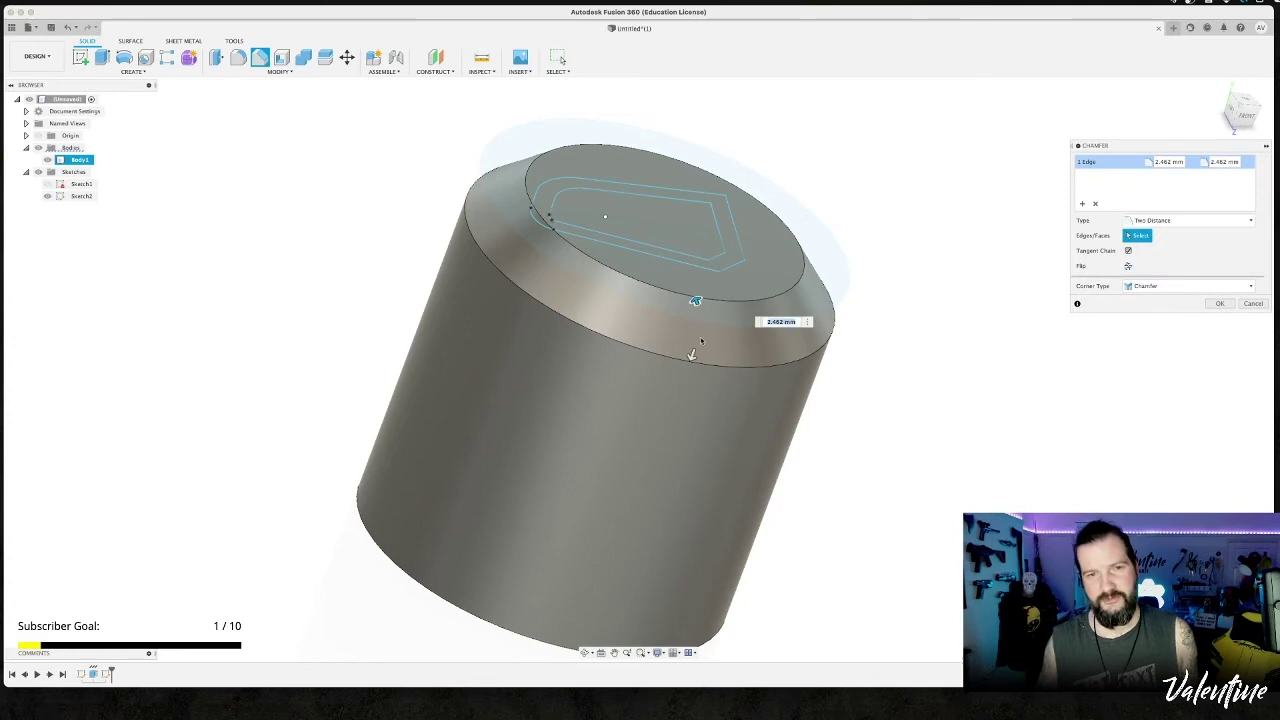
left_click_drag(702, 303, 686, 277)
left_click_drag(692, 355, 673, 403)
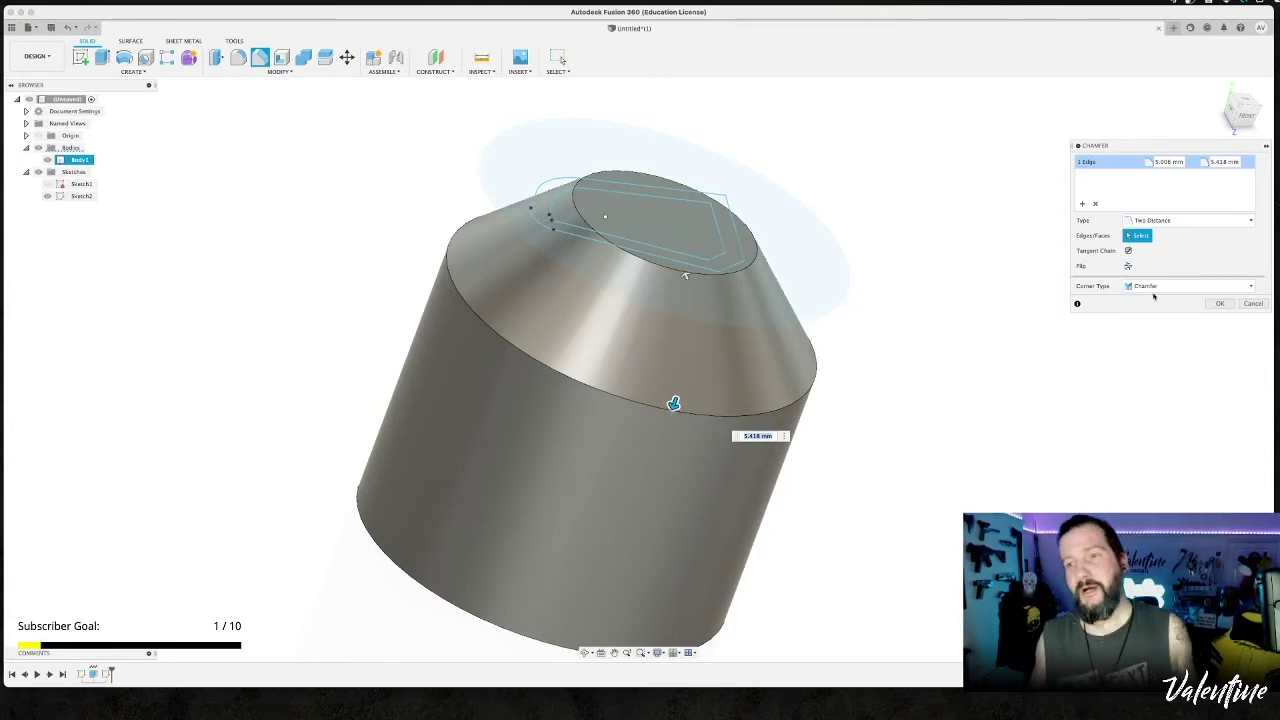
left_click(1241, 302)
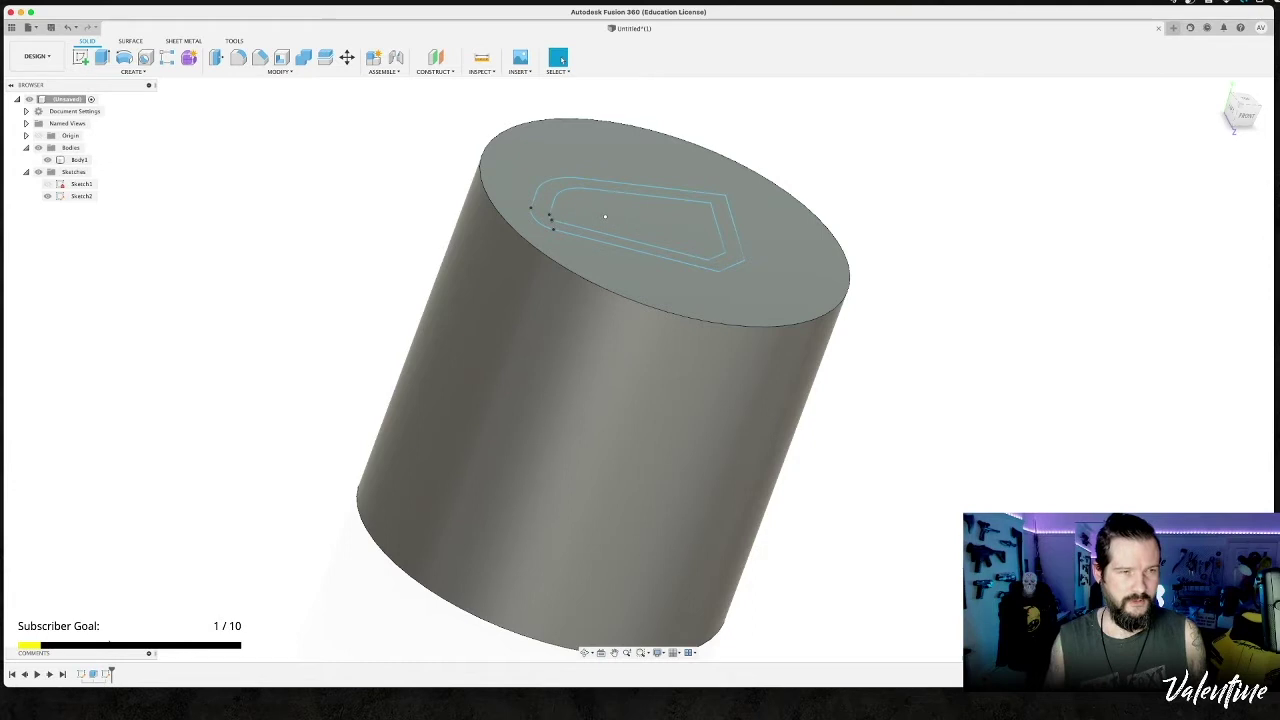
Delete both sketches despite their dependent features, and remove the cylinder body to empty the design.
left_click(80, 196)
right_click(76, 187)
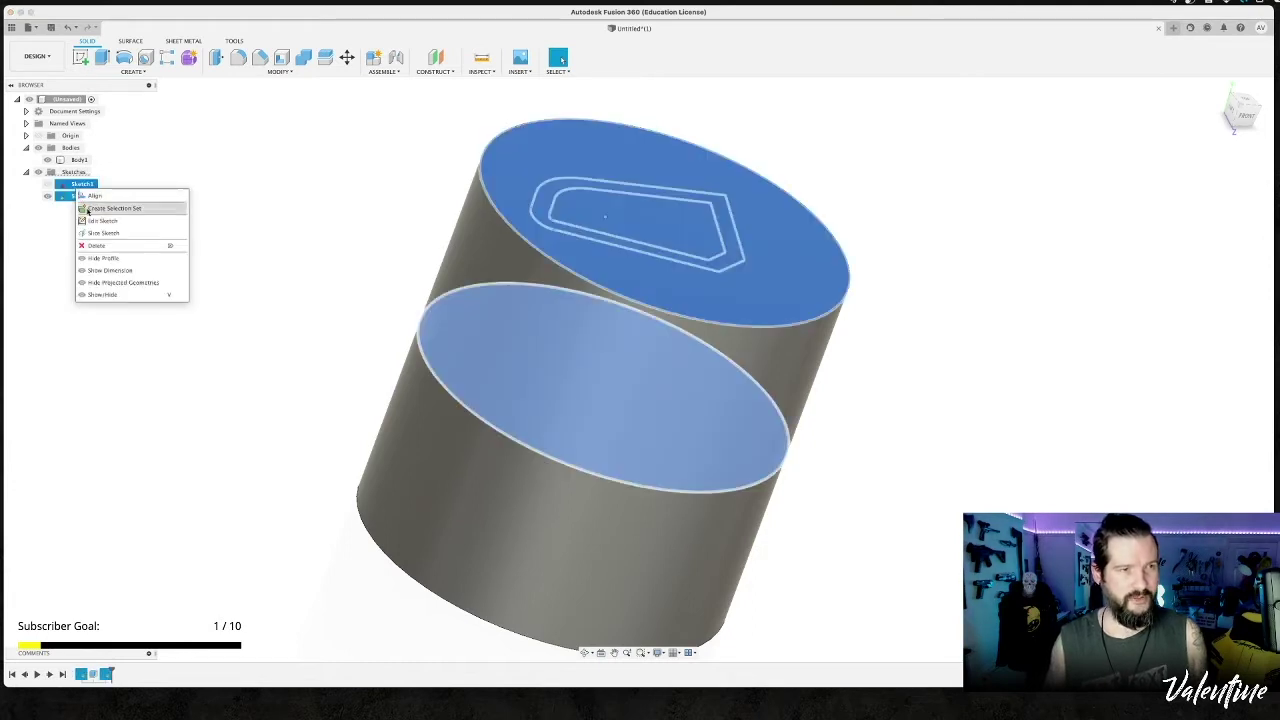
left_click(96, 245)
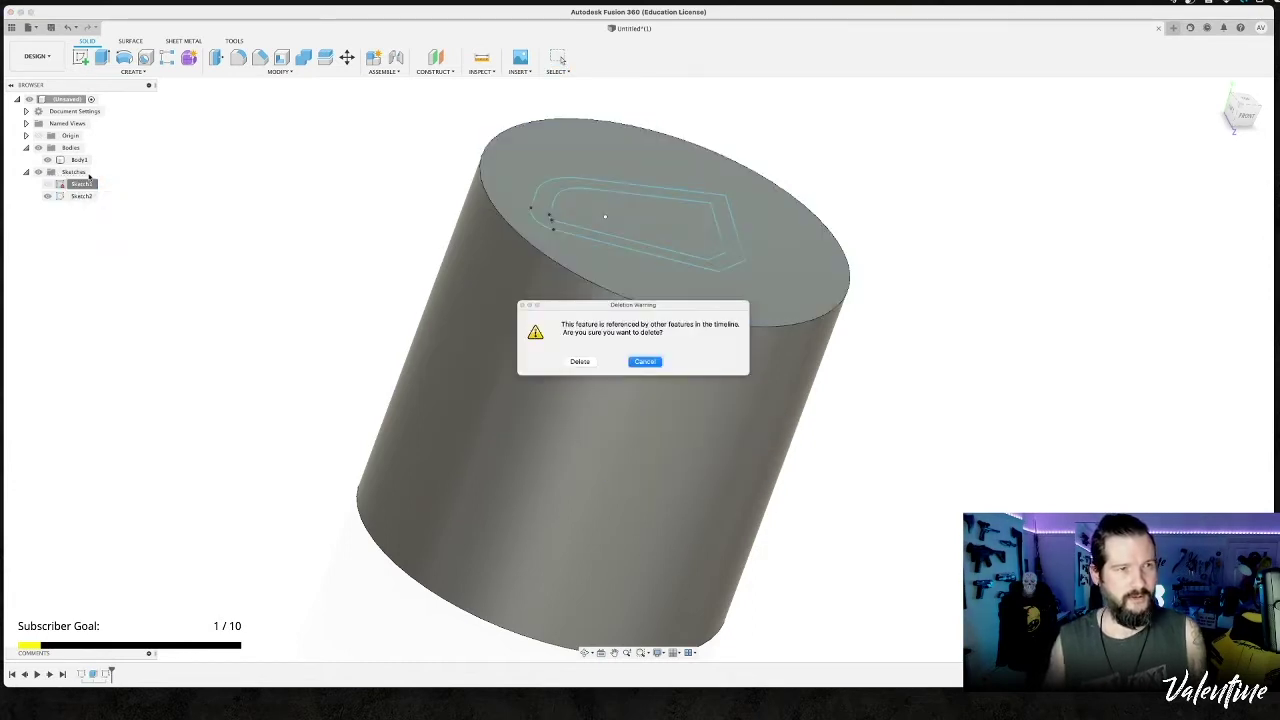
left_click(580, 361)
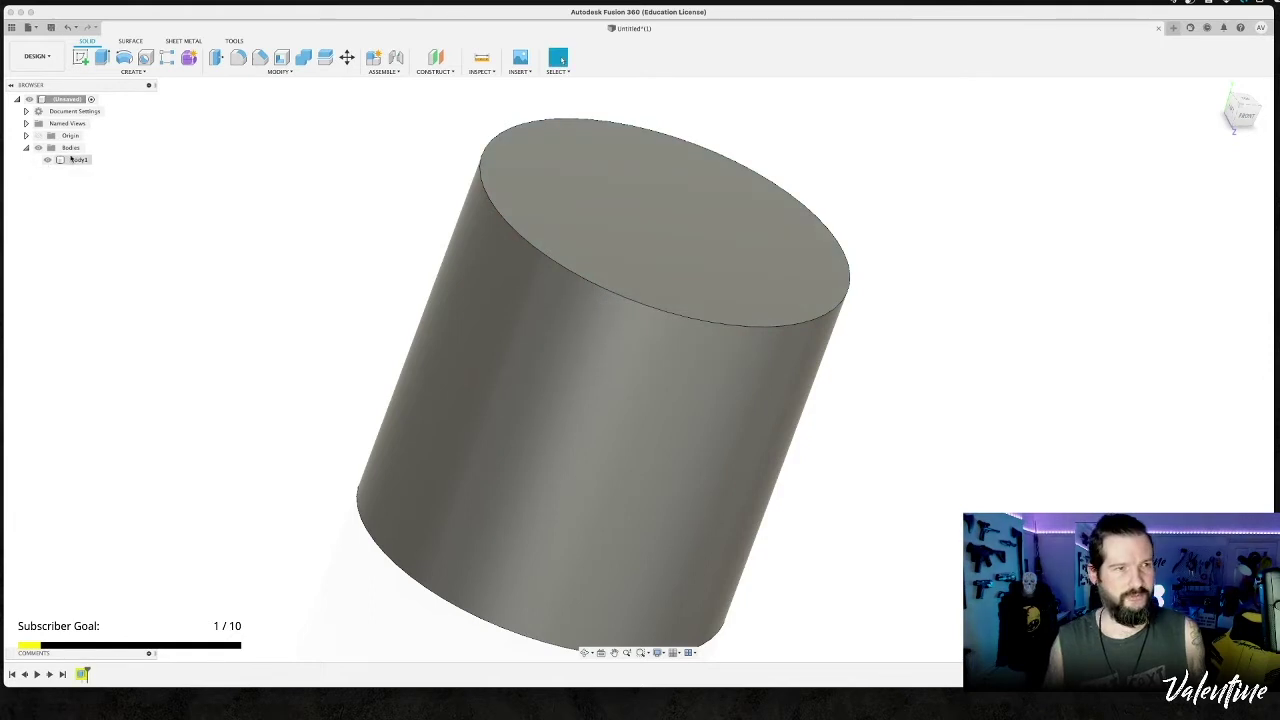
right_click(76, 160)
left_click(94, 304)
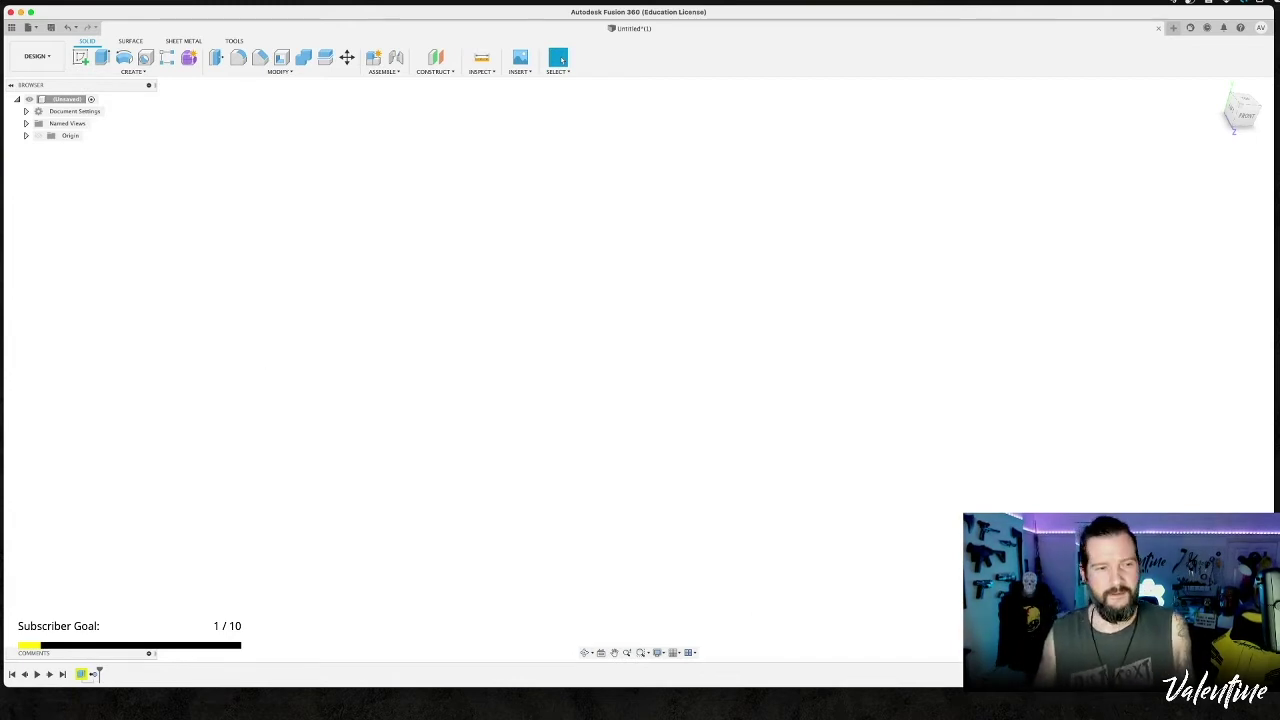
Switch to Finder and open the references folder under Cosplay 3D Models > Mass Effect in Google Drive.
key("super+Tab")
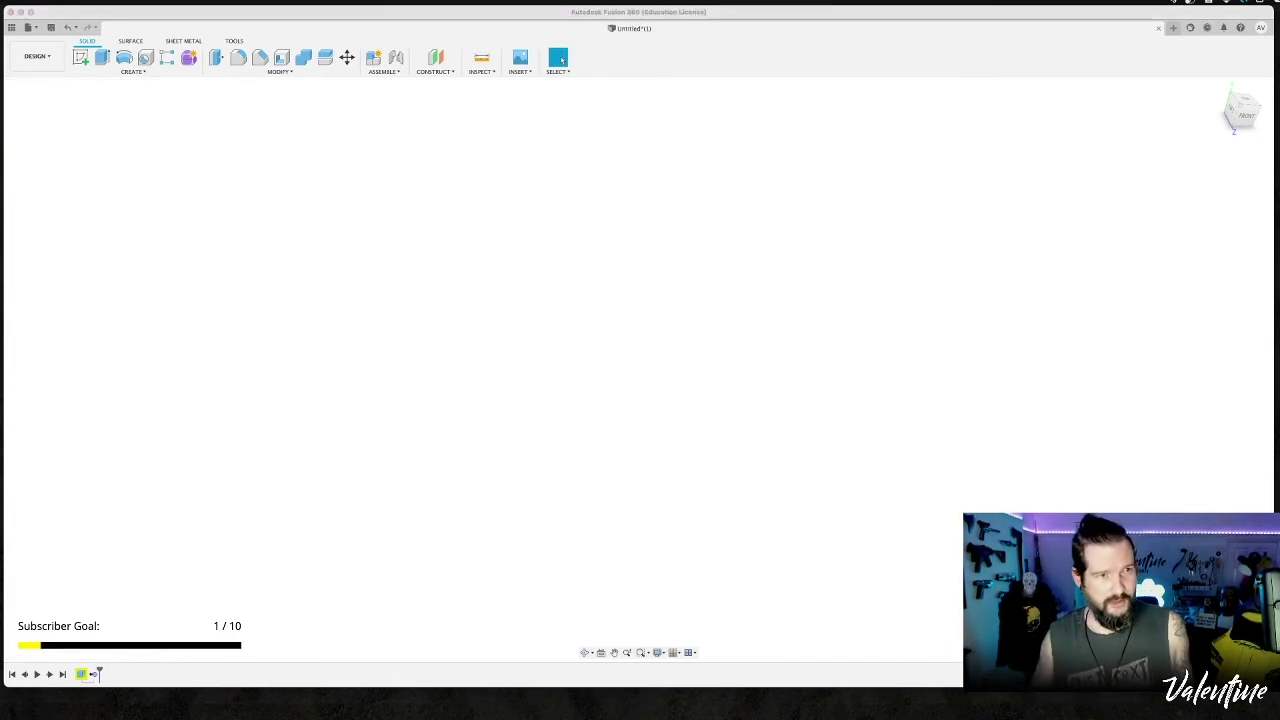
mouse_move(345, 712)
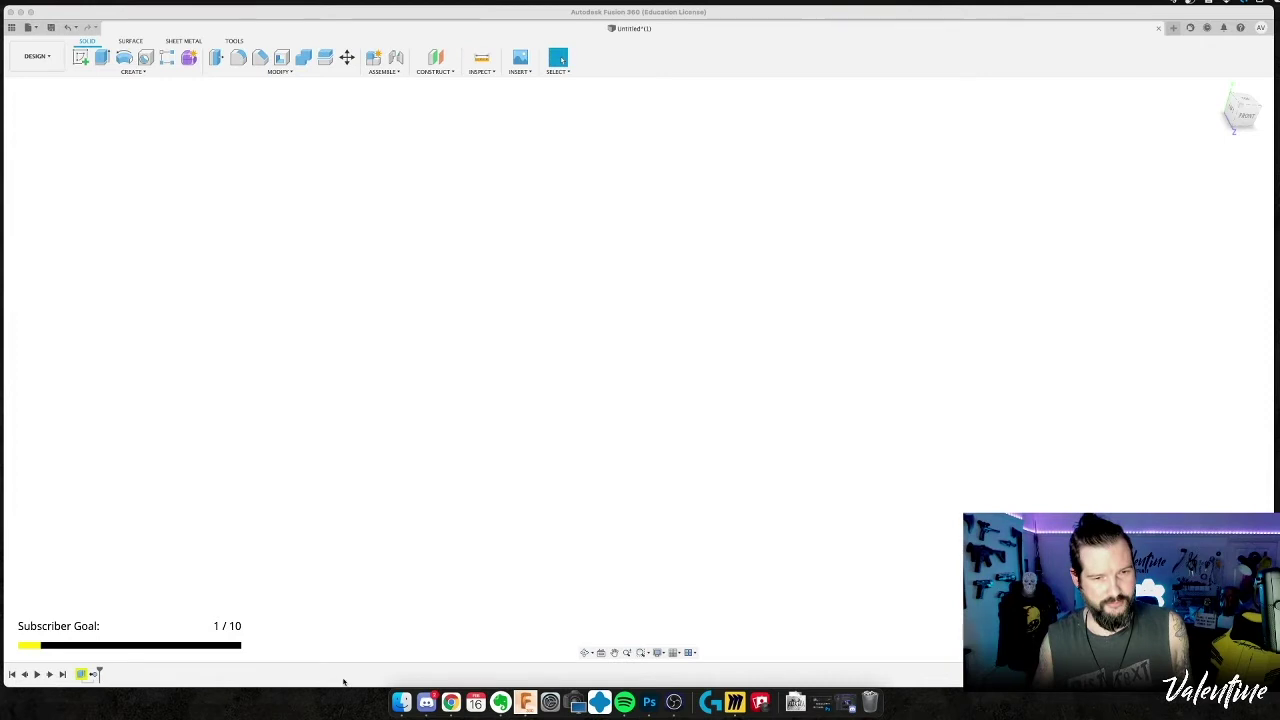
left_click(401, 702)
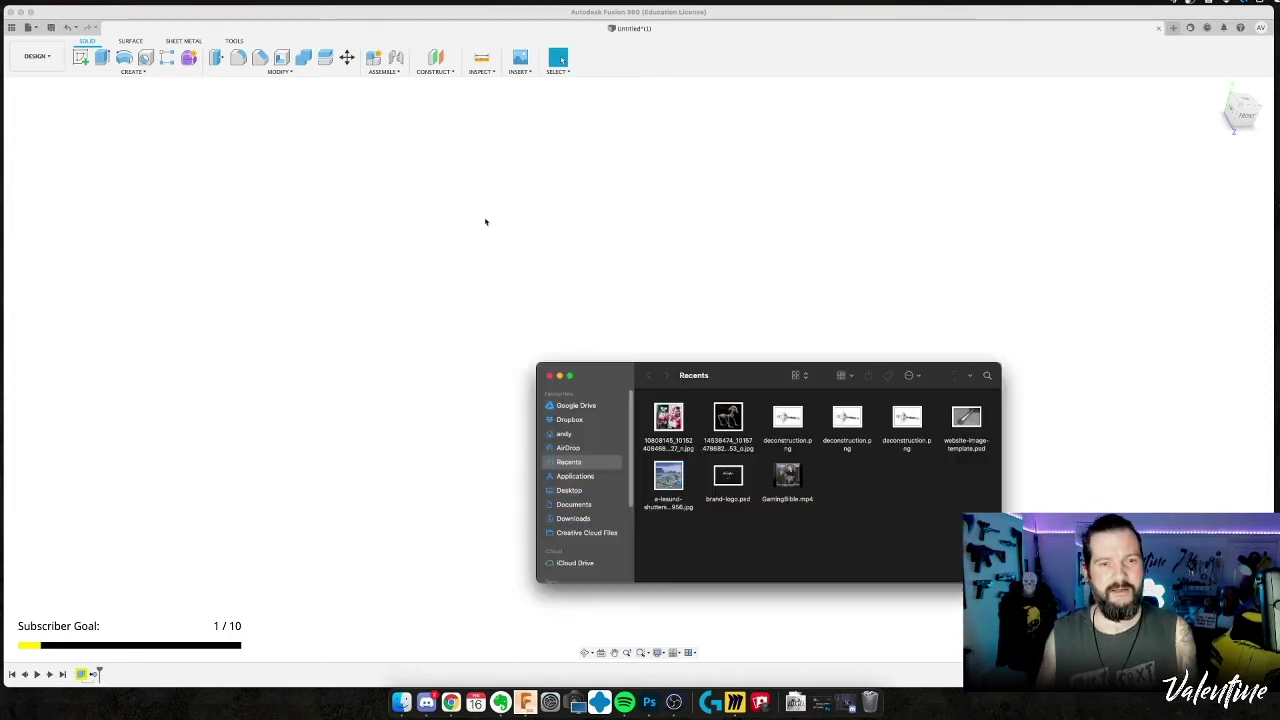
left_click(573, 406)
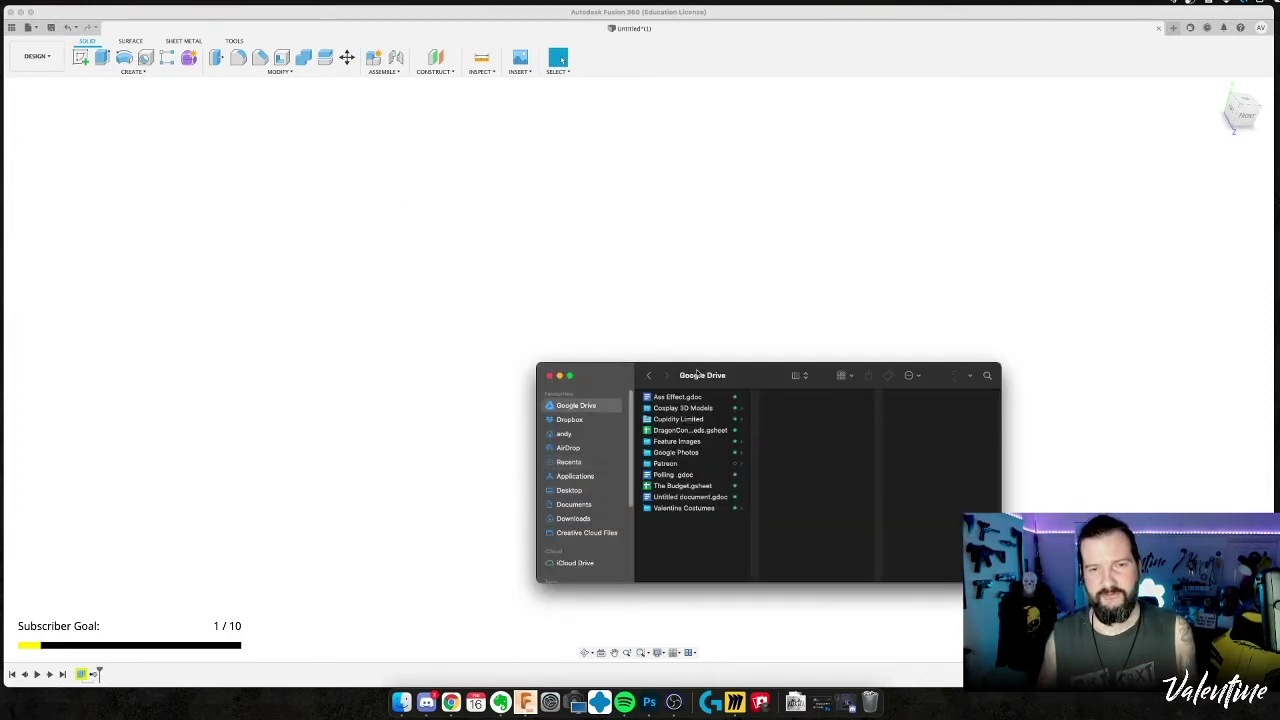
left_click(700, 410)
left_click(816, 520)
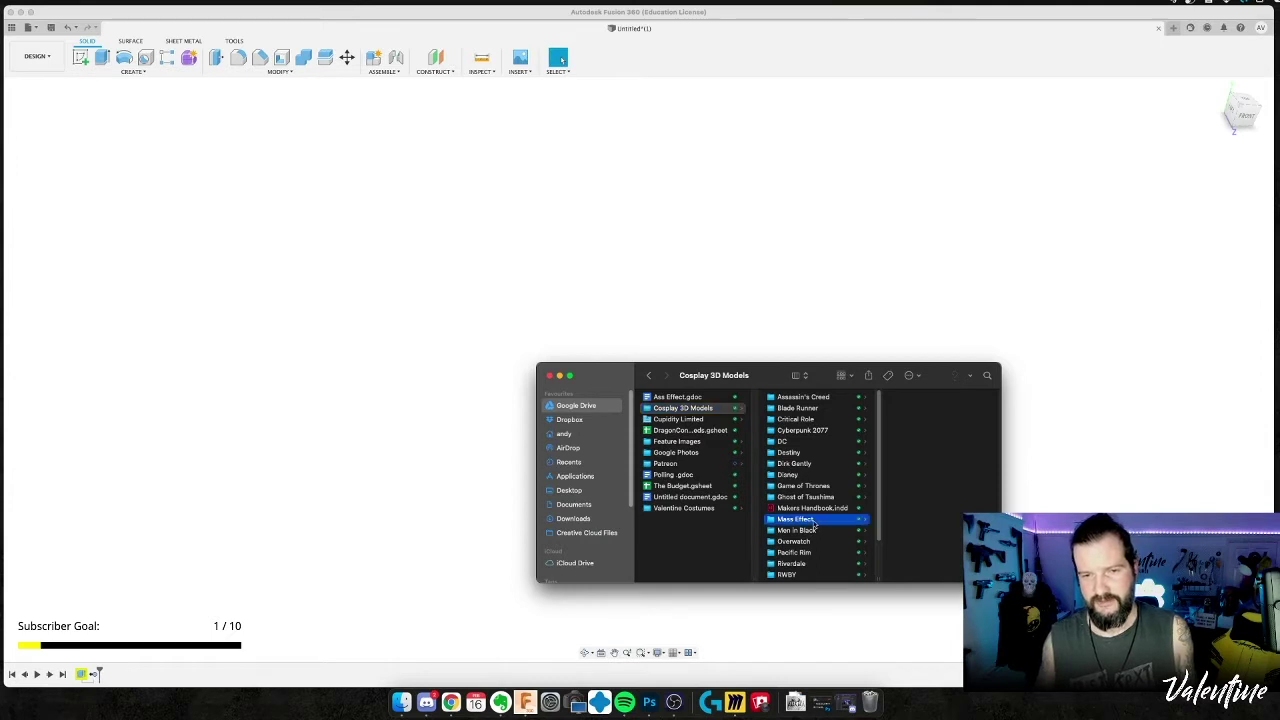
left_click(917, 399)
left_click(915, 399)
left_click(910, 398)
Preview the PNG reference image of the pistol in an enlarged window placed clear of the file list.
key("space")
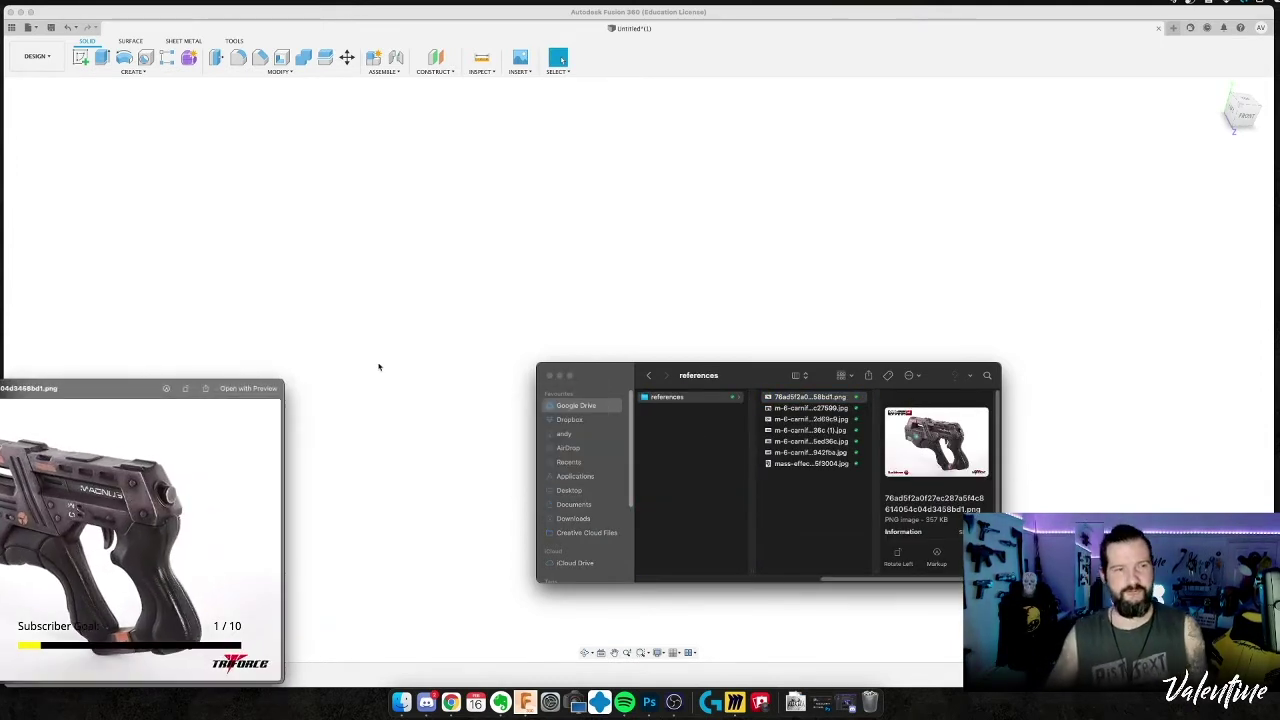
left_click_drag(124, 391, 525, 125)
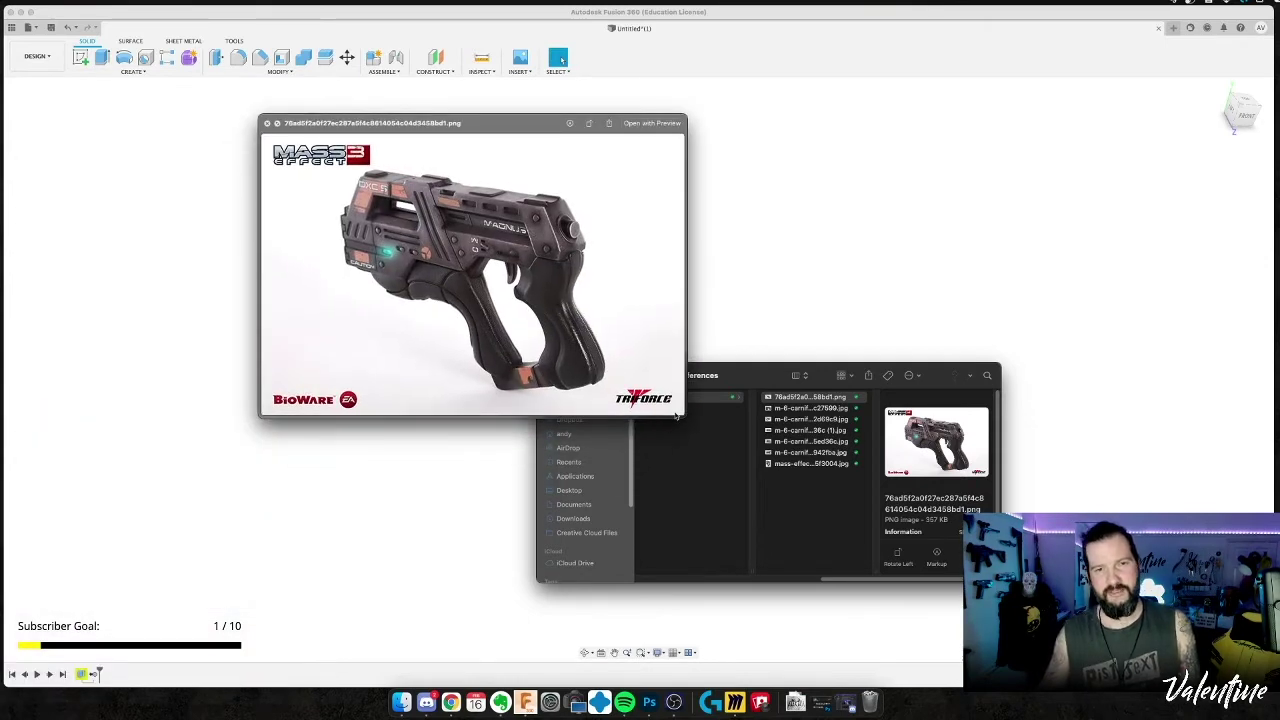
left_click_drag(683, 413, 910, 598)
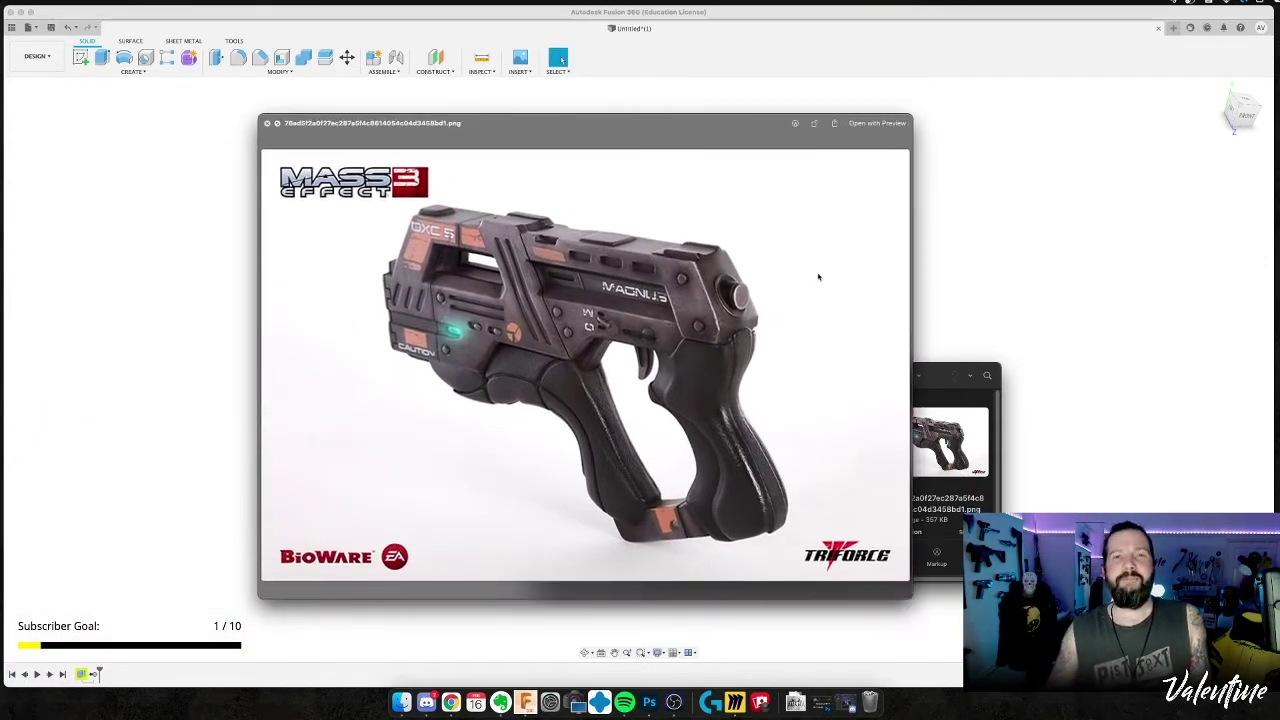
left_click_drag(687, 134, 449, 98)
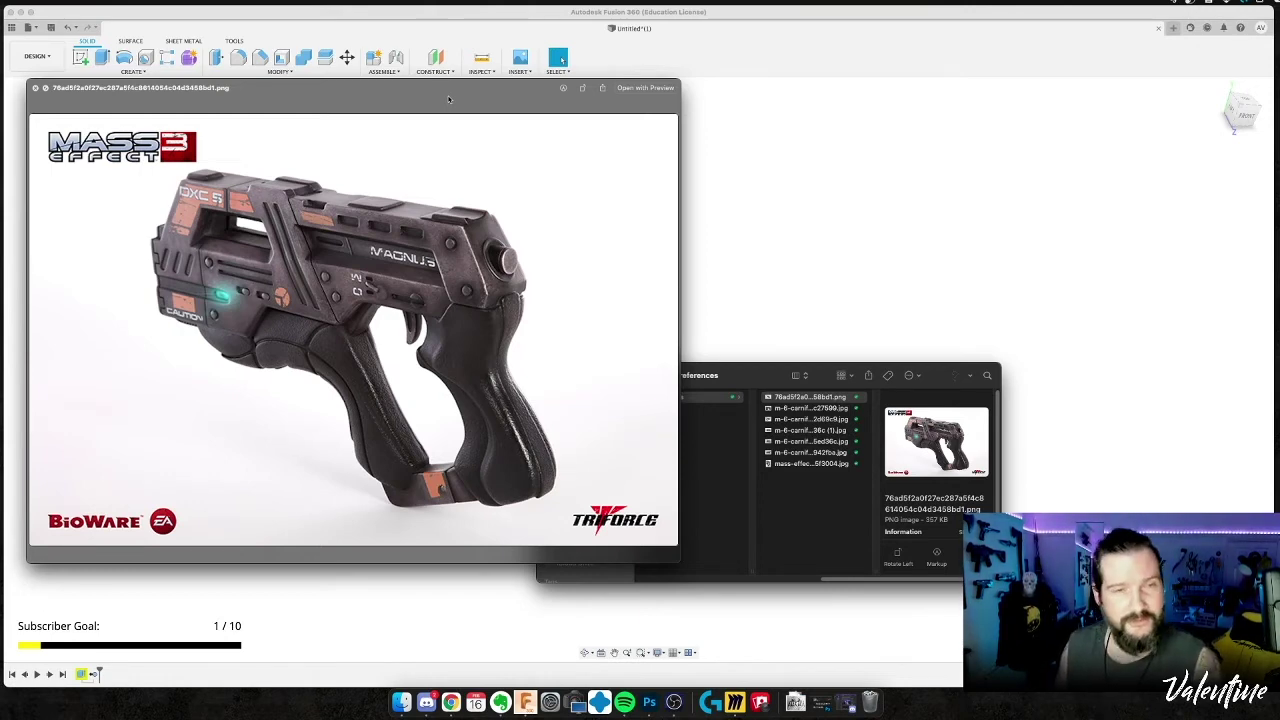
Examine the M-6 Carnifex gallery images in the references folder one after another for side views and details.
key("Down")
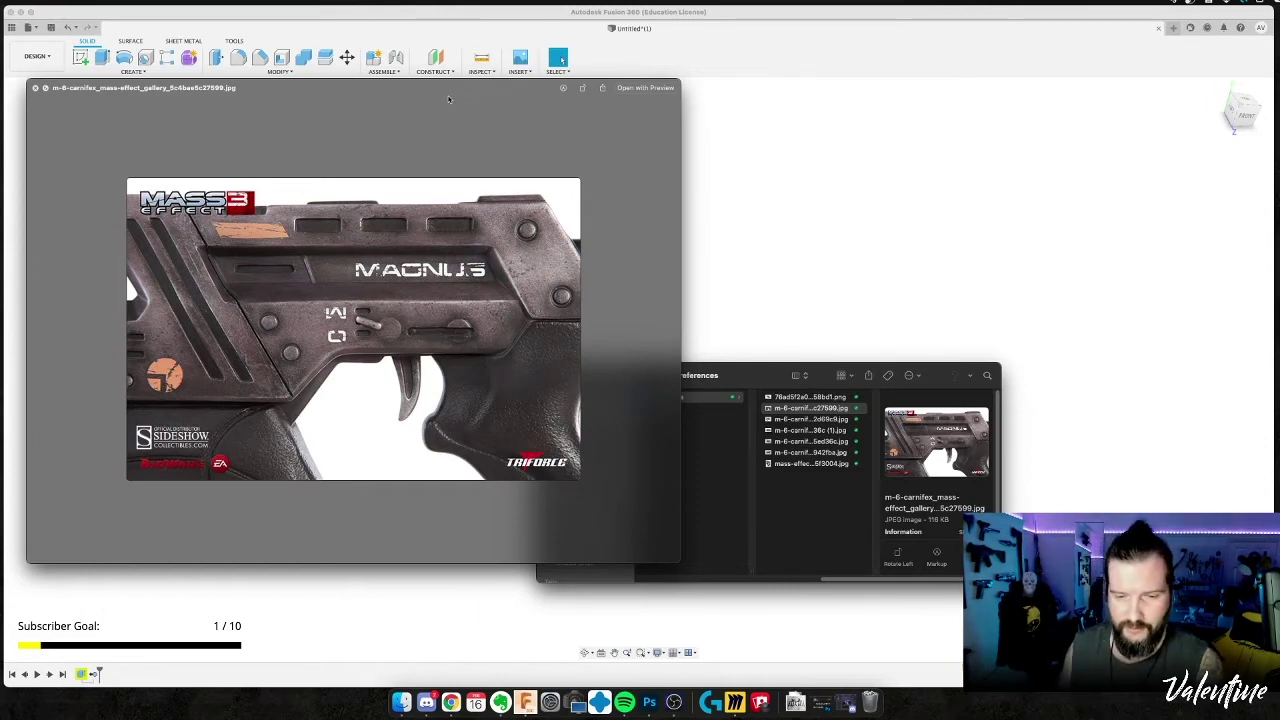
key("Down")
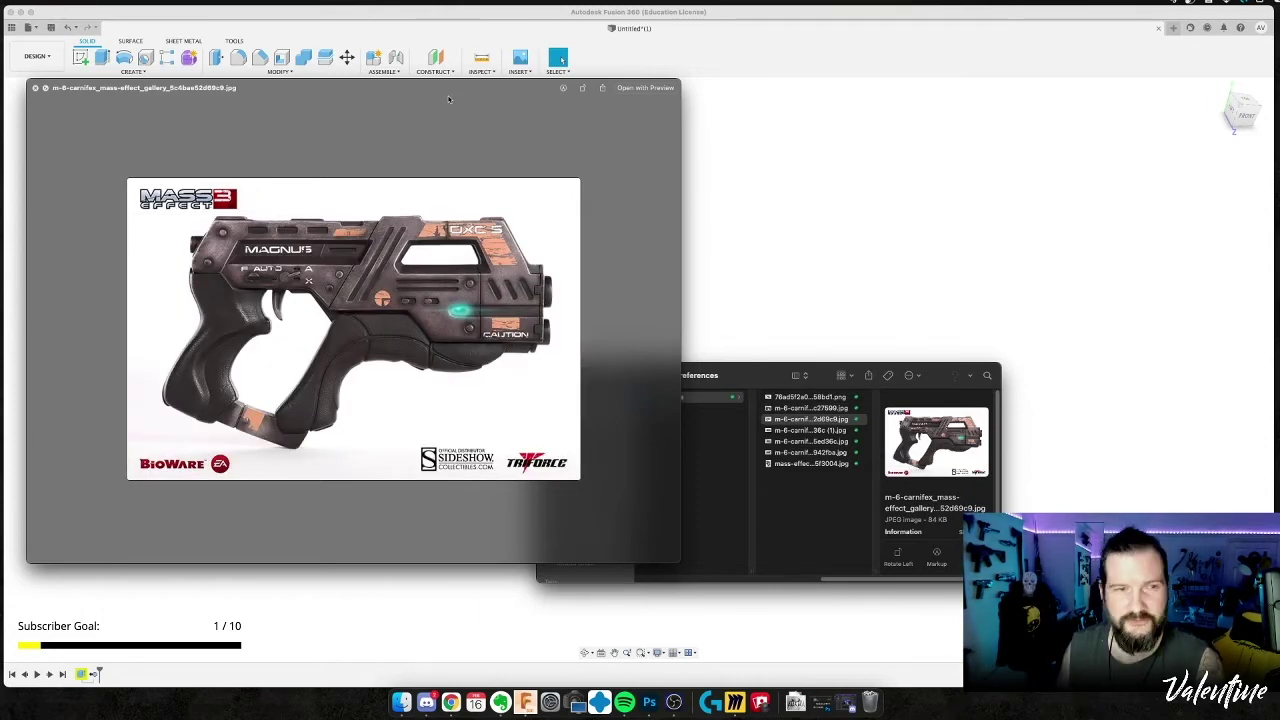
key("Down")
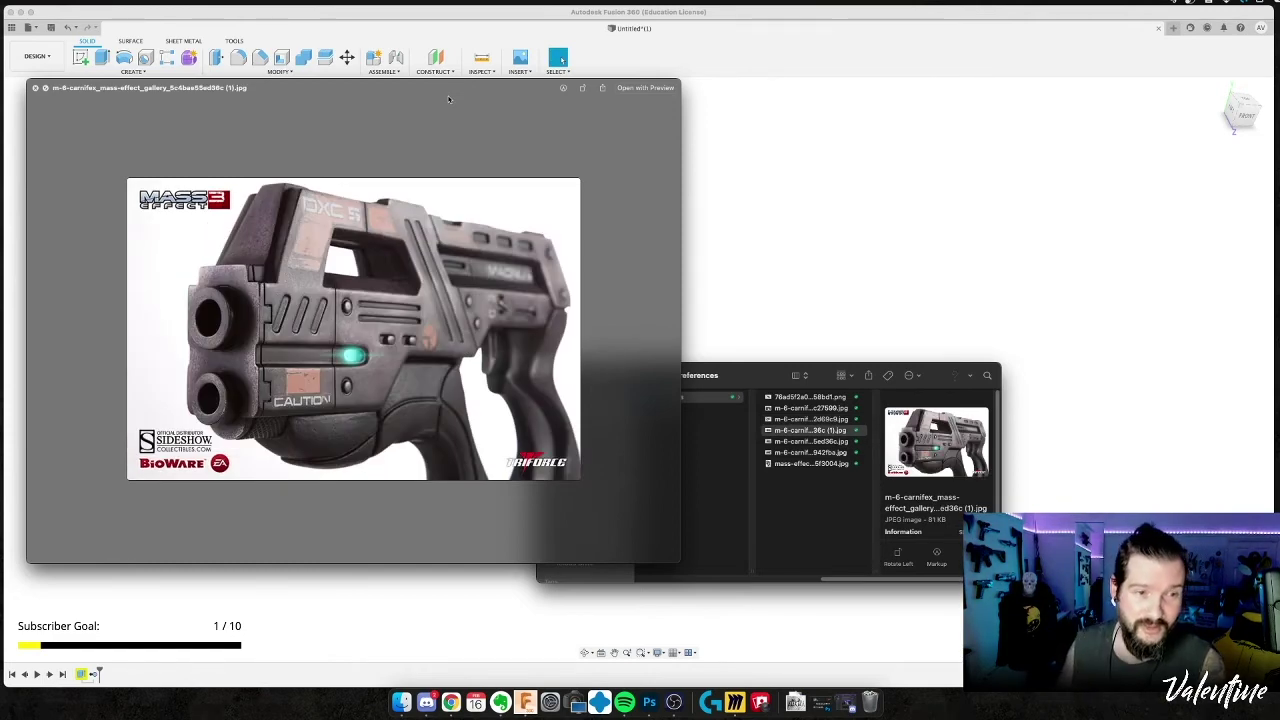
key("Down")
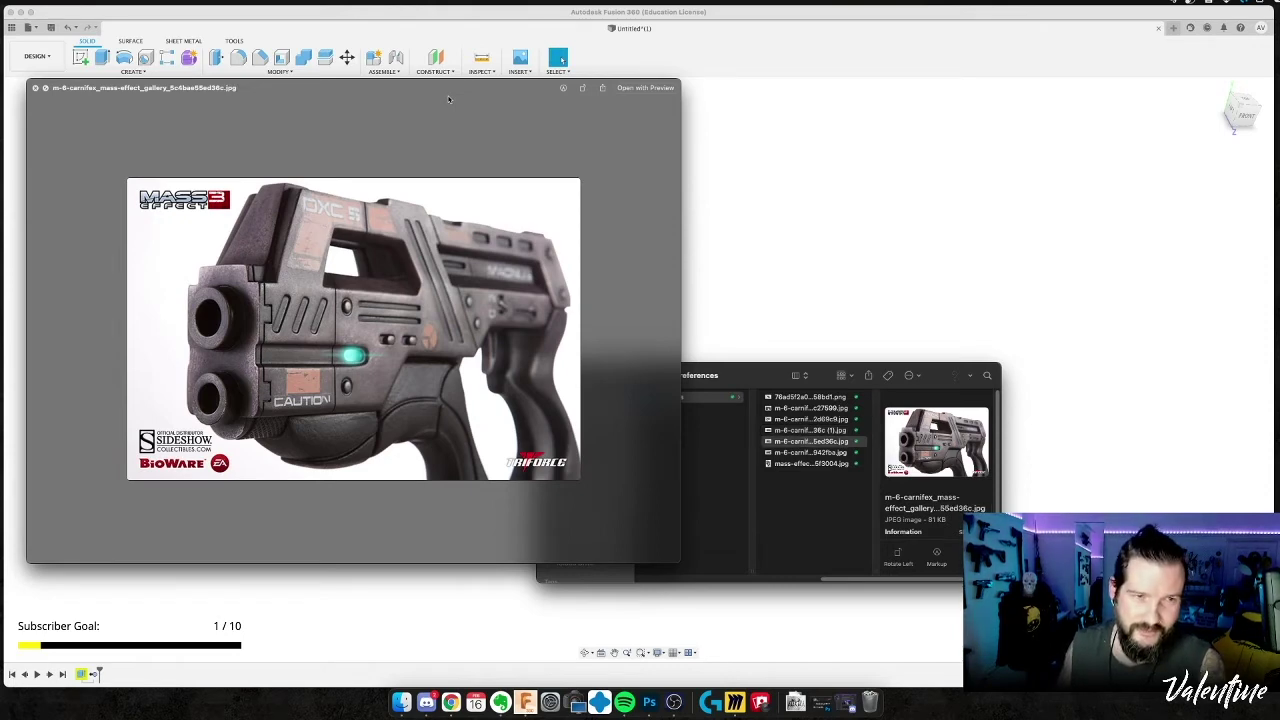
key("Down")
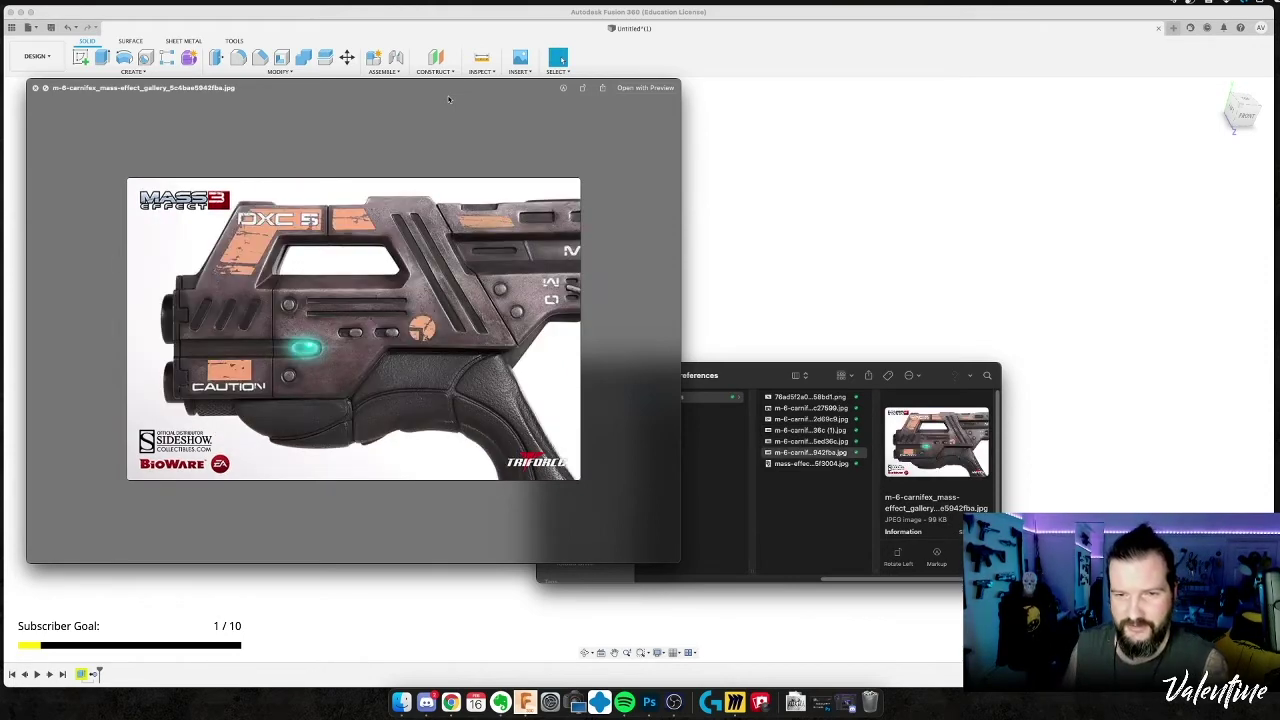
Delete the duplicate gallery image whose name ends in "(1).jpg" from the references folder.
key("Up")
key("Up")
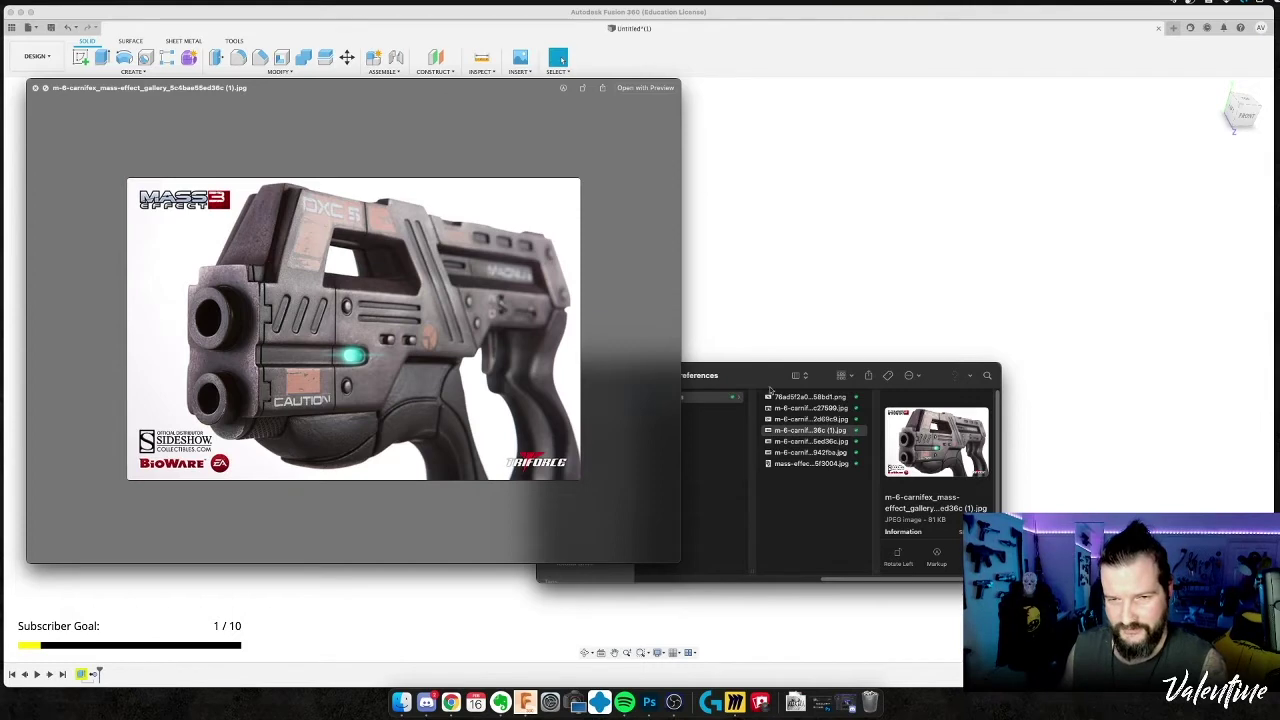
right_click(818, 430)
left_click(835, 449)
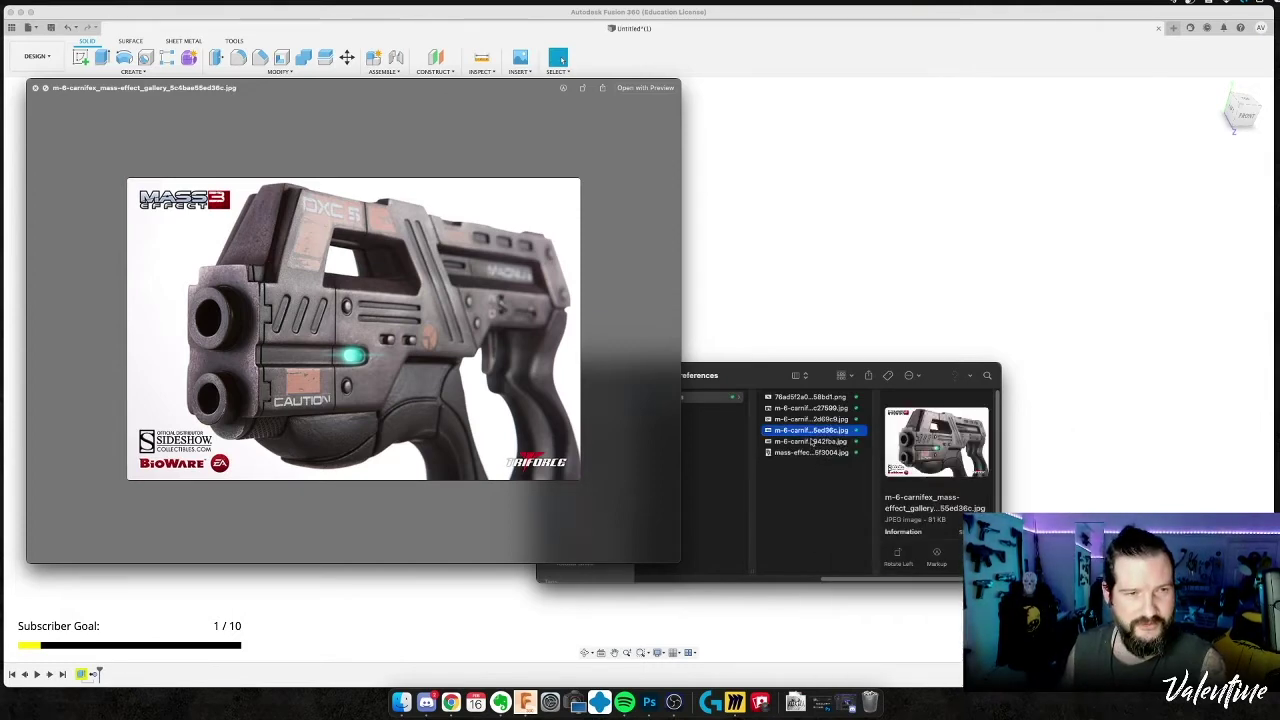
Examine the remaining pistol reference images one after another, comparing the side, front and grip views.
left_click(811, 442)
key("Down")
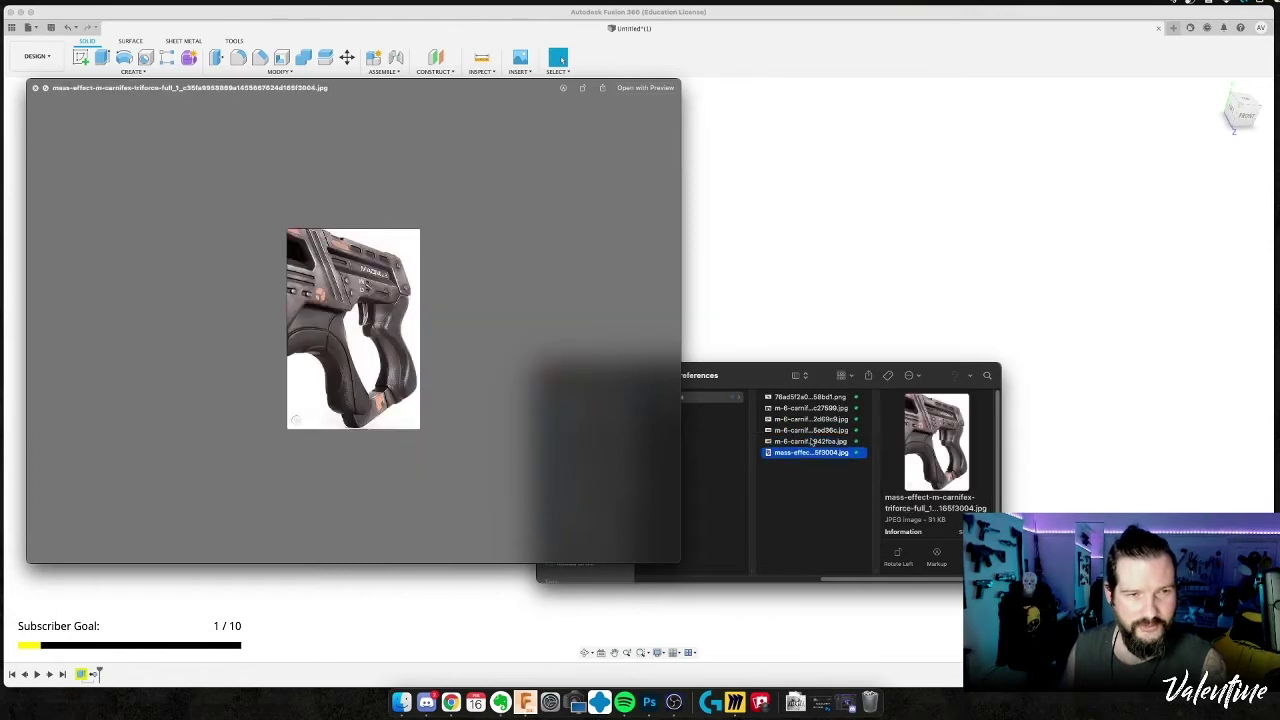
key("Up")
key("Up")
key("Up")
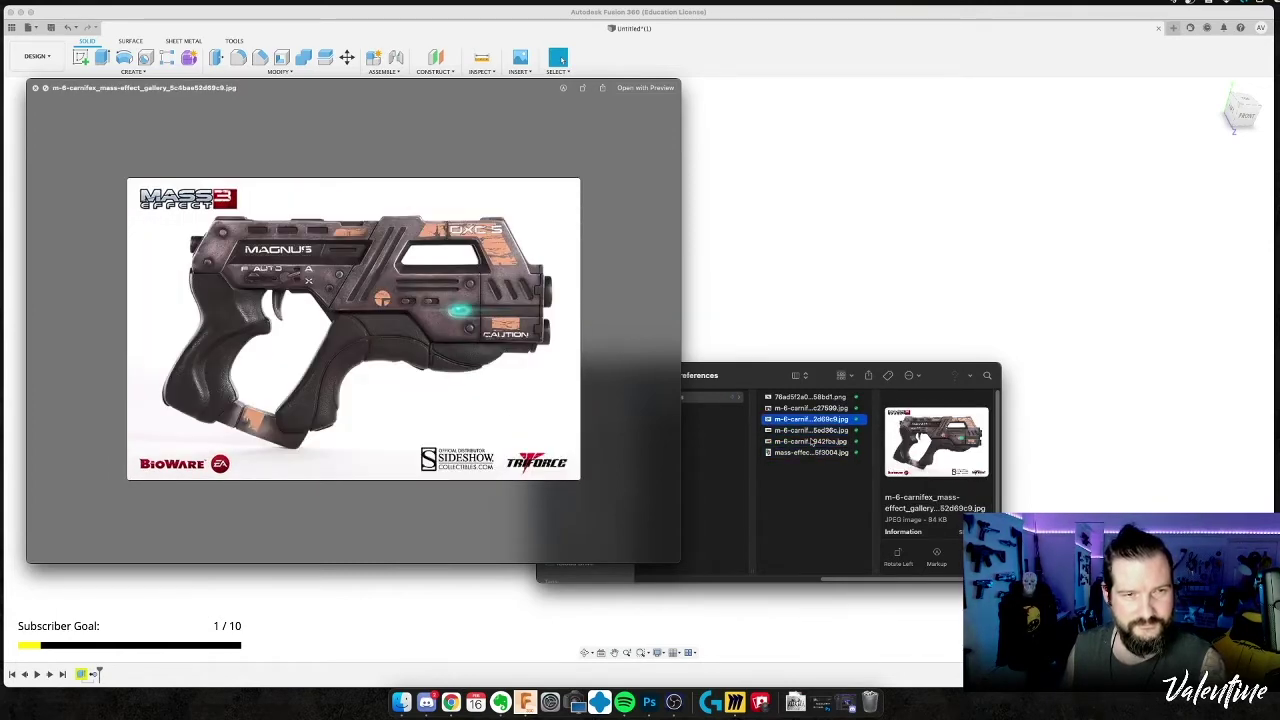
key("Up")
key("Up")
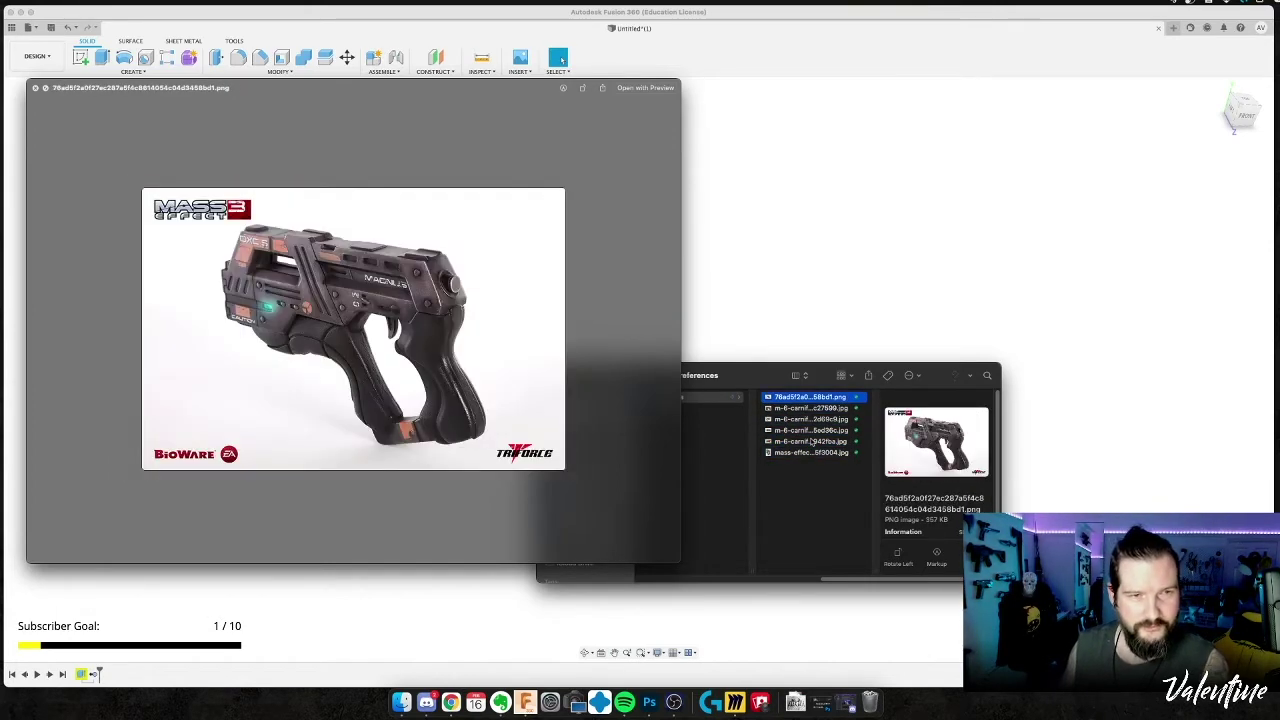
key("Down")
key("Down")
key("Down")
key("Up")
key("Down")
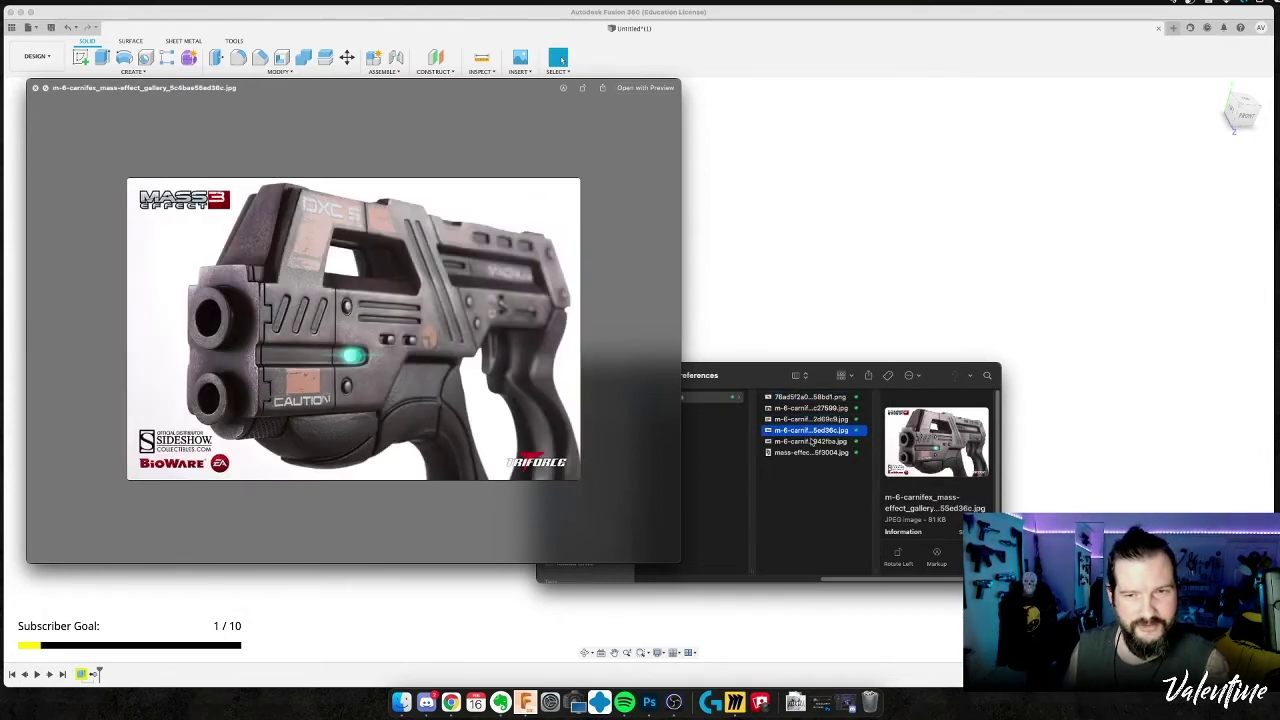
key("Down")
key("Up")
key("Up")
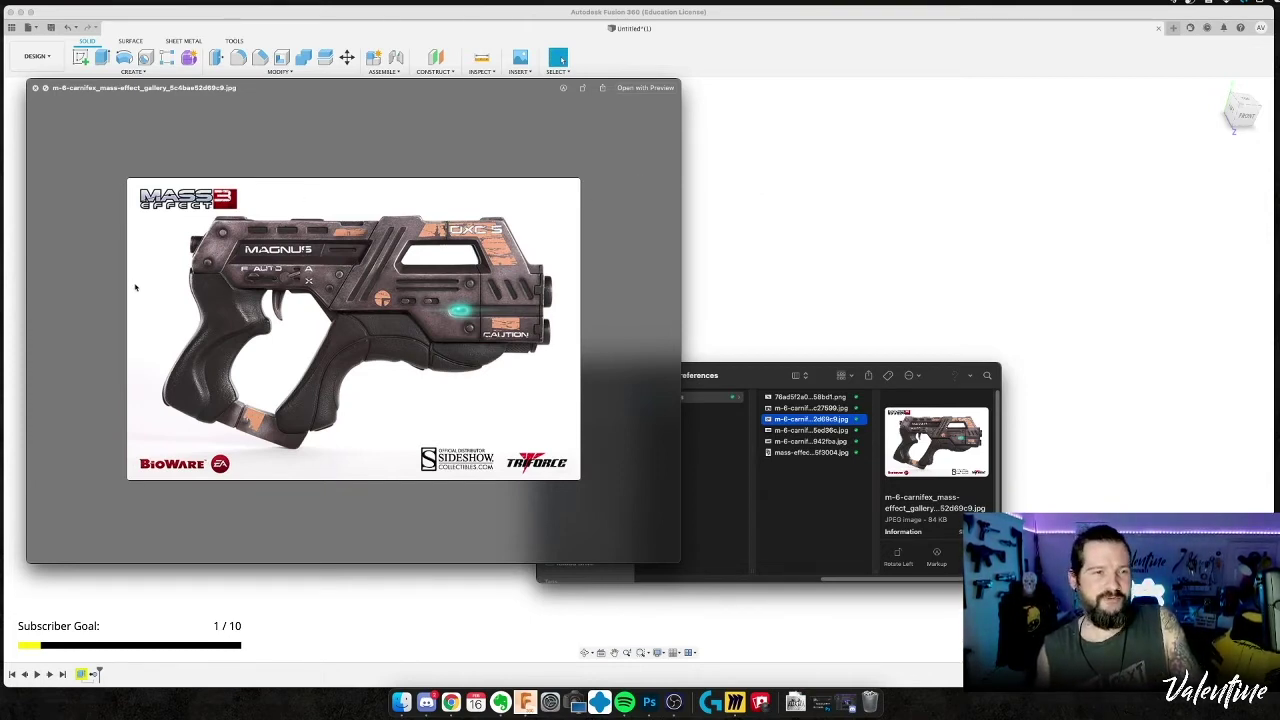
Switch back to Fusion 360 and start a line sketch on the vertical YZ origin plane.
left_click(807, 165)
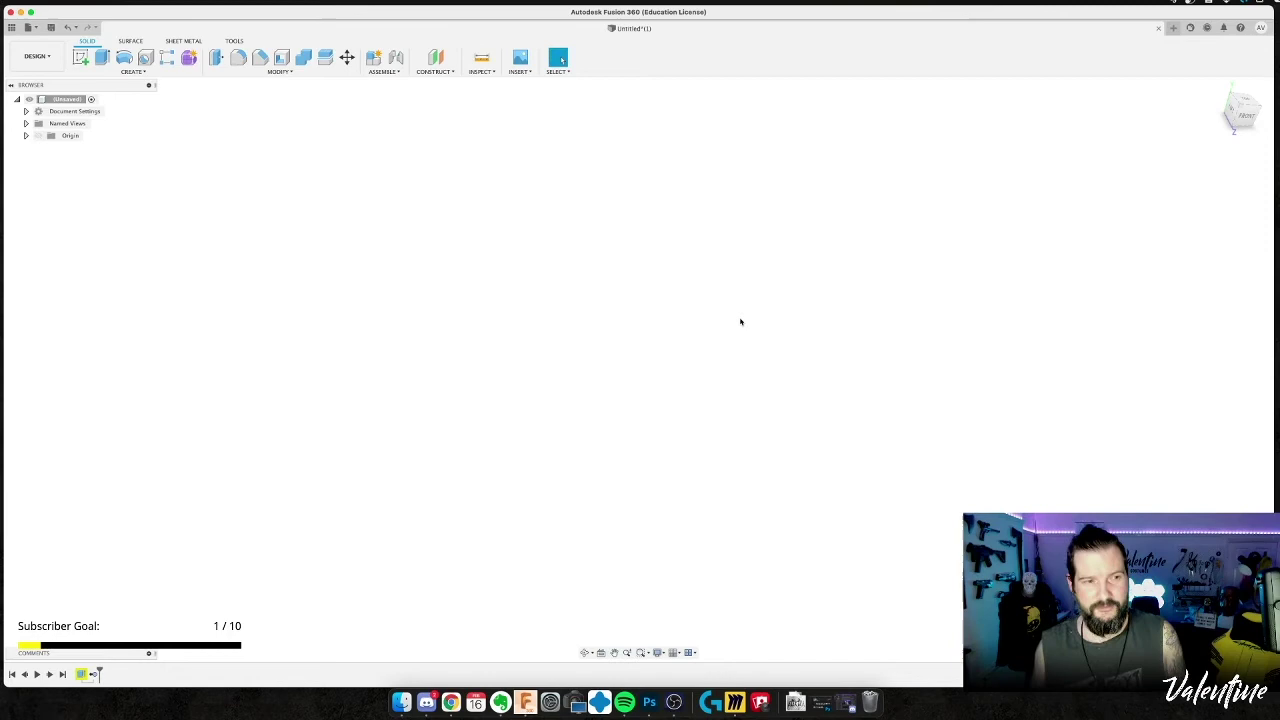
key("l")
scroll(525, 440, "down", 3)
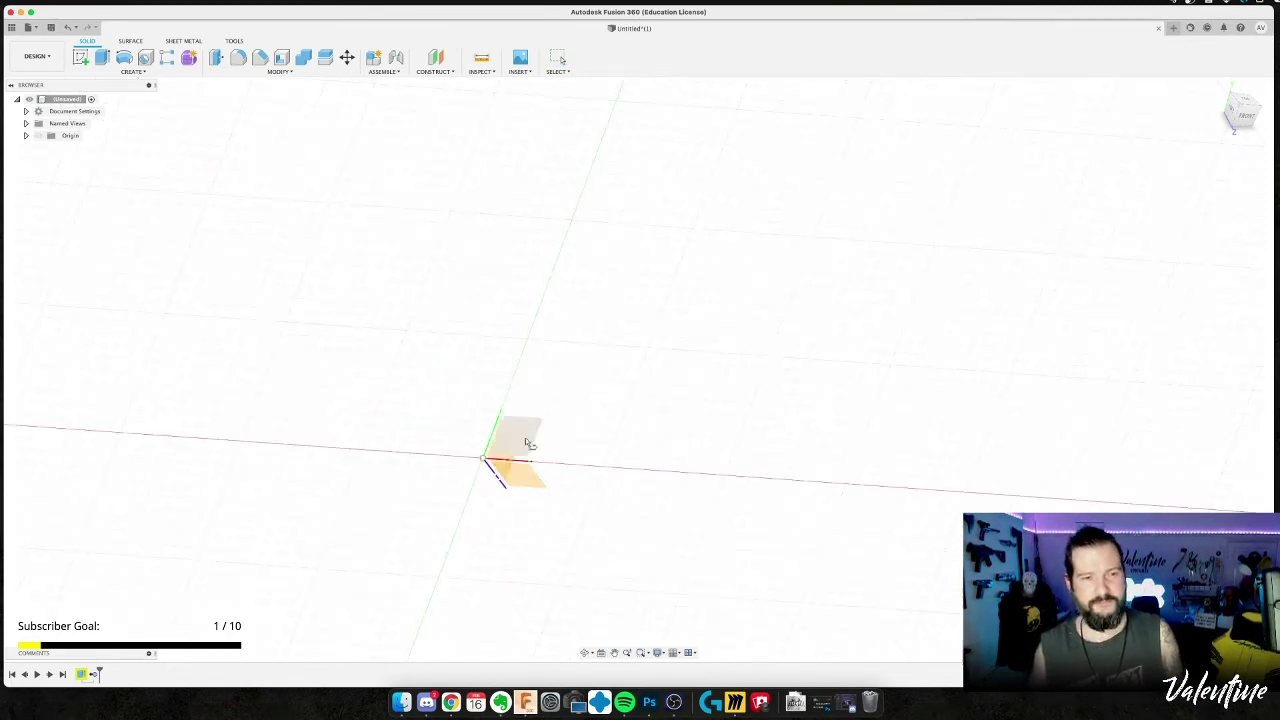
middle_click_drag(586, 423, 462, 465, "shift")
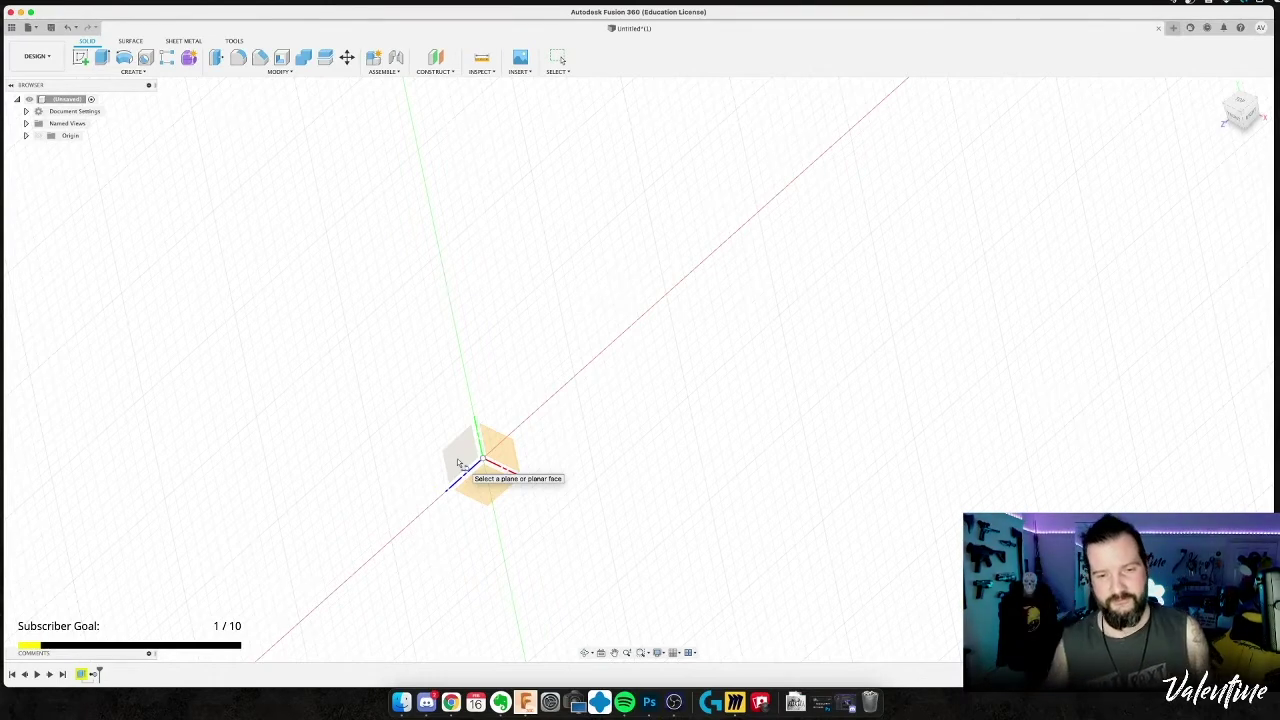
left_click(459, 463)
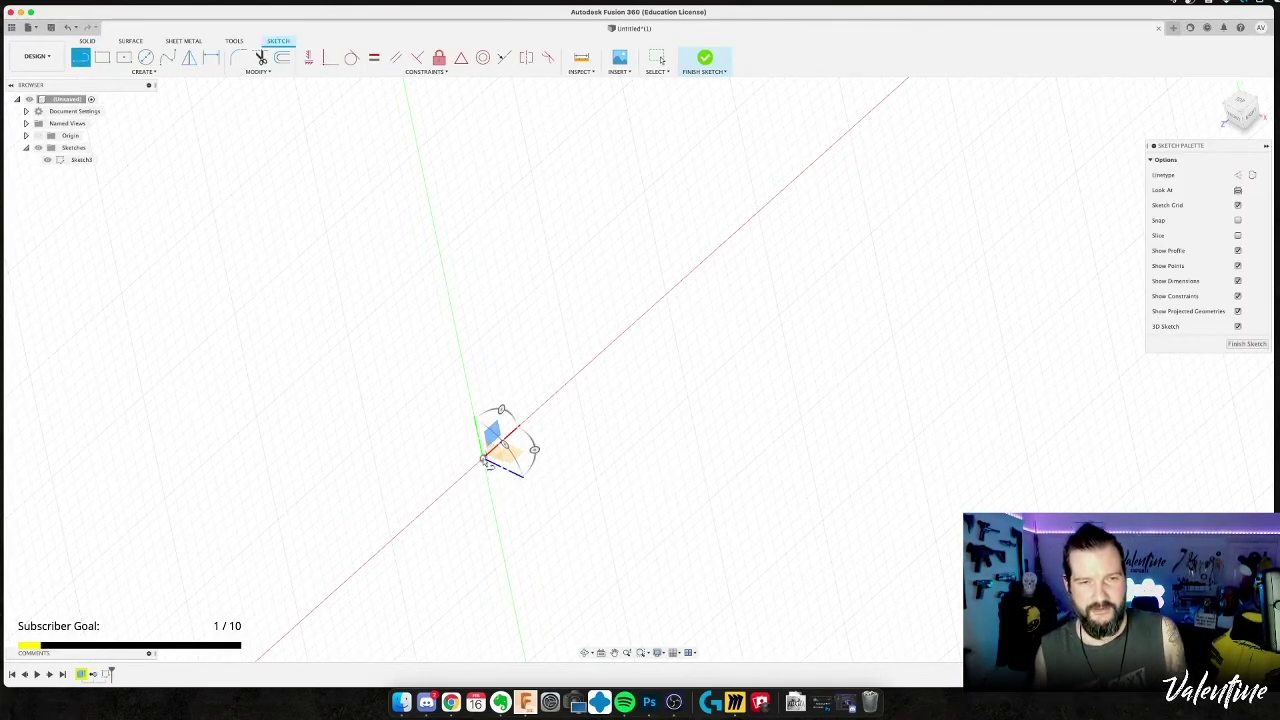
Draw a horizontal 317.5 mm line from the origin, view it straight on from the right, and finish the sketch.
left_click(486, 460)
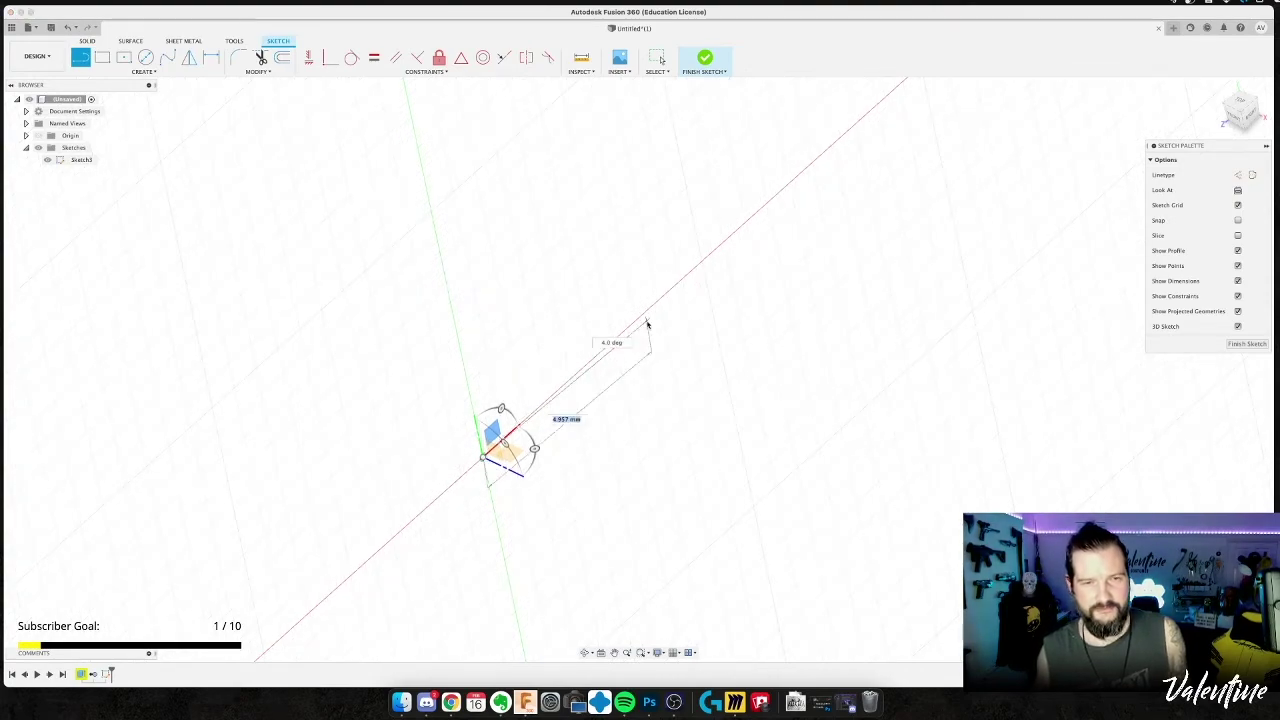
type("317.5")
key("Tab")
key("Return")
key("Escape")
scroll(666, 318, "down", 5)
middle_click_drag(669, 342, 518, 446)
scroll(703, 390, "down", 3)
mouse_move(741, 391)
middle_mouse_down("shift")
mouse_move(745, 372)
mouse_move(683, 420)
mouse_move(777, 406)
mouse_move(769, 349)
mouse_move(694, 352)
mouse_move(691, 329)
mouse_move(717, 300)
mouse_move(714, 331)
middle_mouse_up("shift")
left_click(1239, 108)
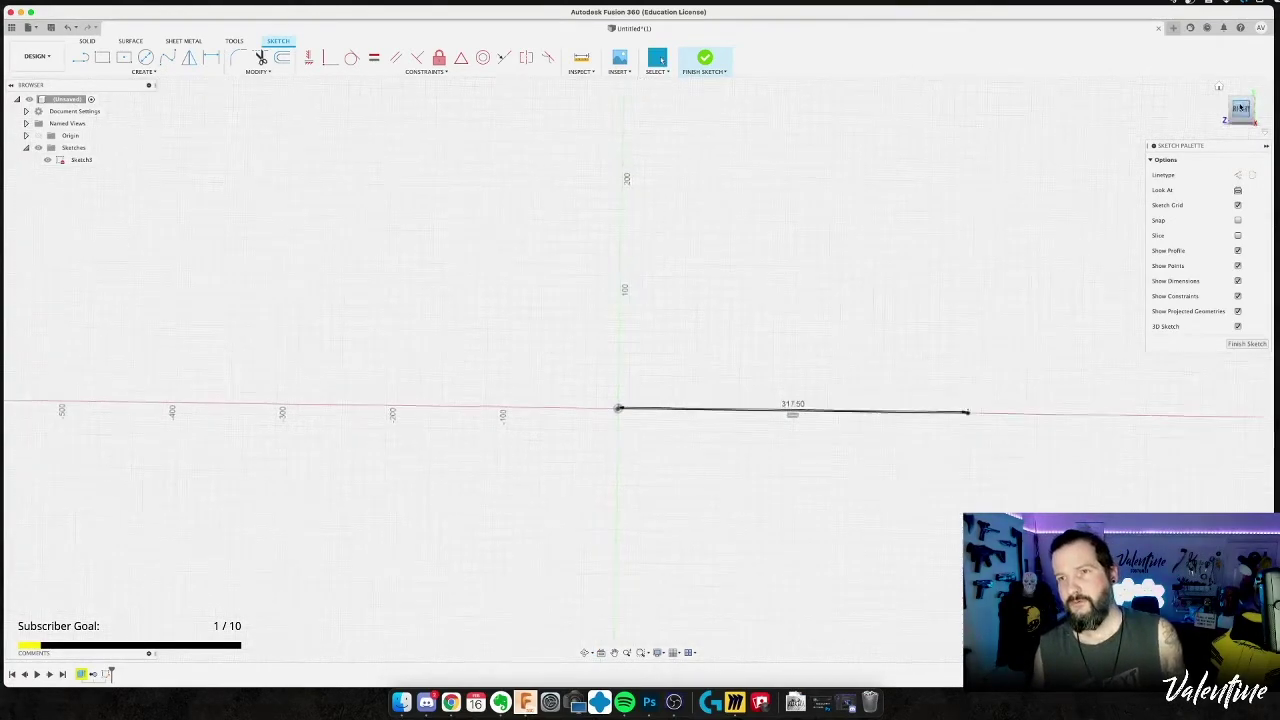
middle_click_drag(662, 230, 557, 176)
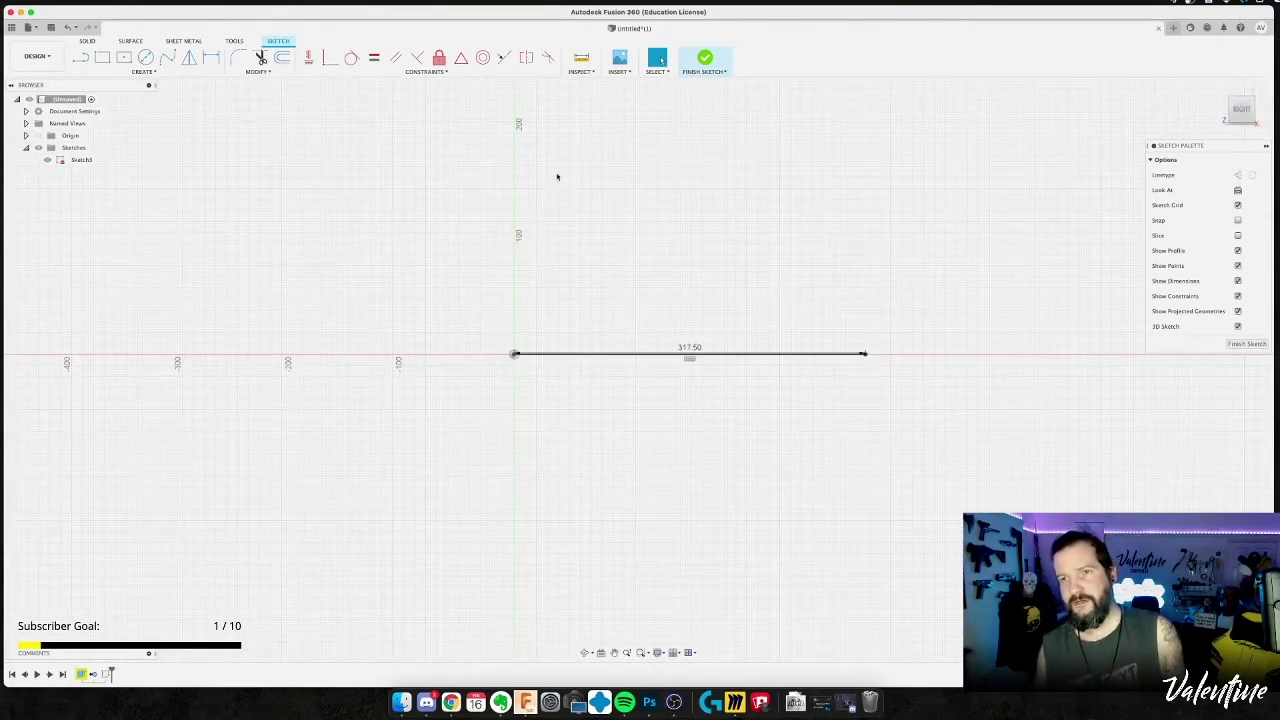
left_click(705, 60)
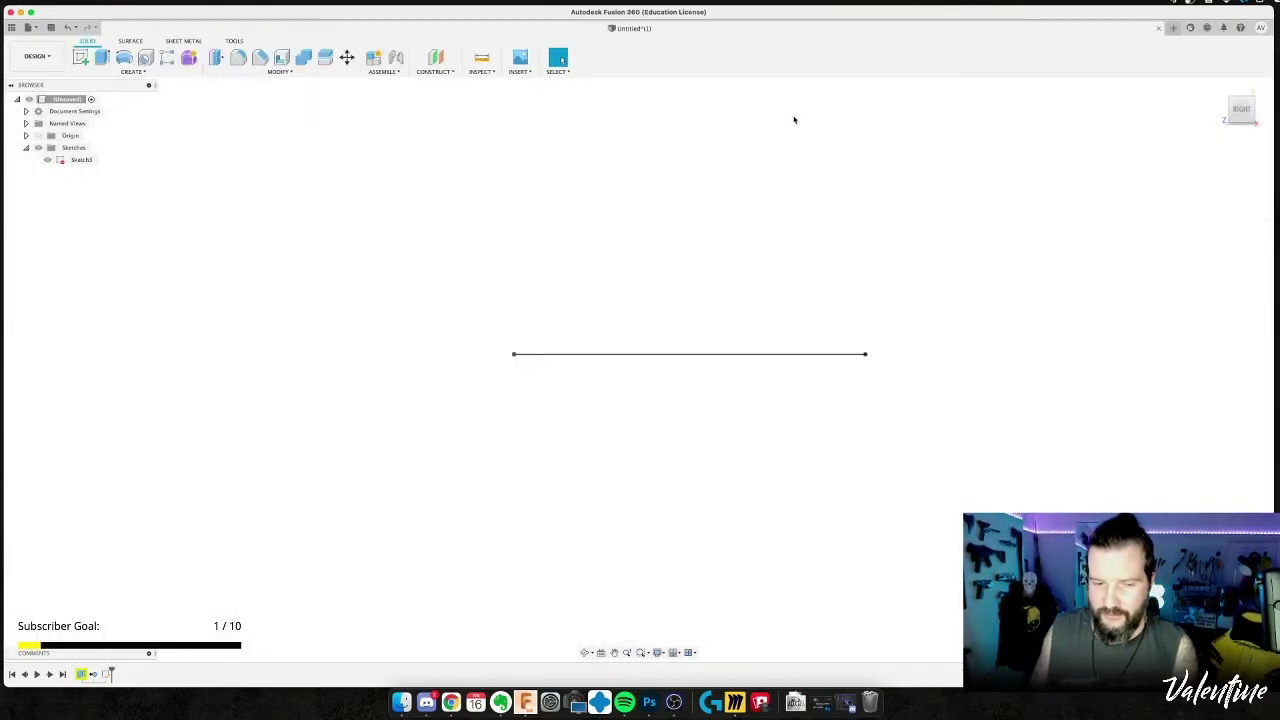
Start inserting a canvas from the computer and browse to Google Drive > Cosplay 3D Models > Mass Effect > M6 Carifex > references.
left_click(520, 57)
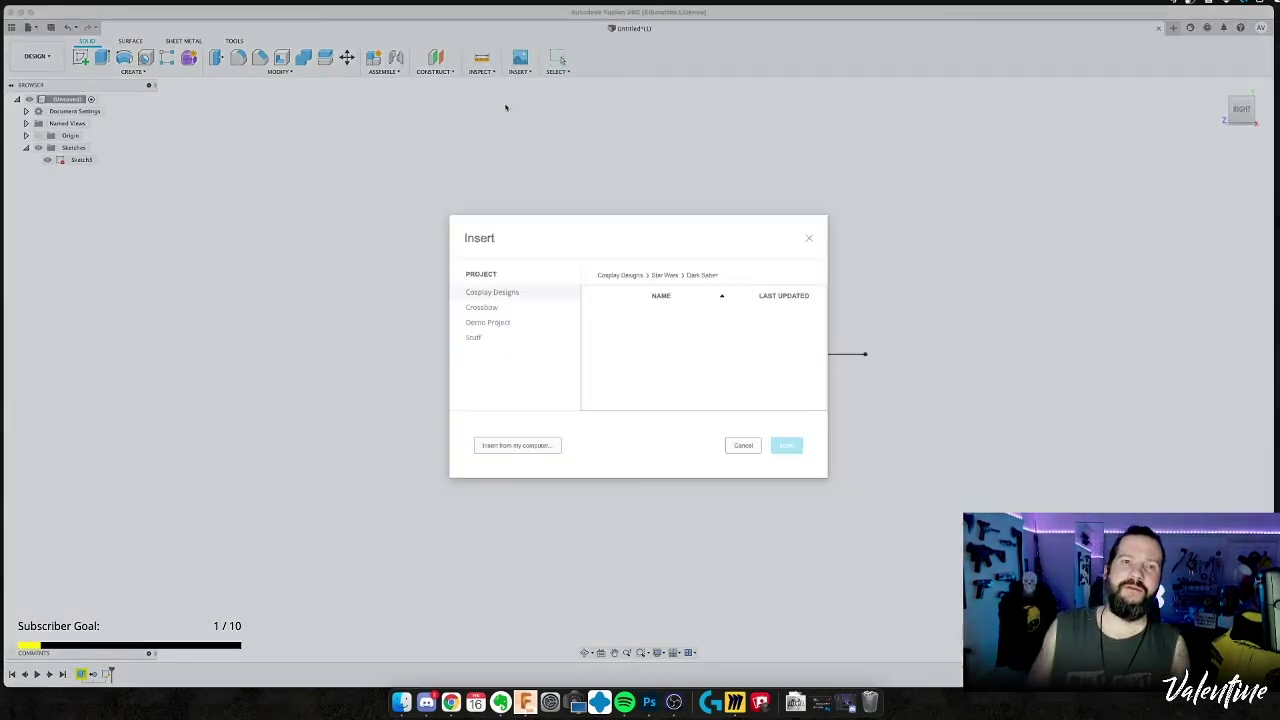
left_click(514, 446)
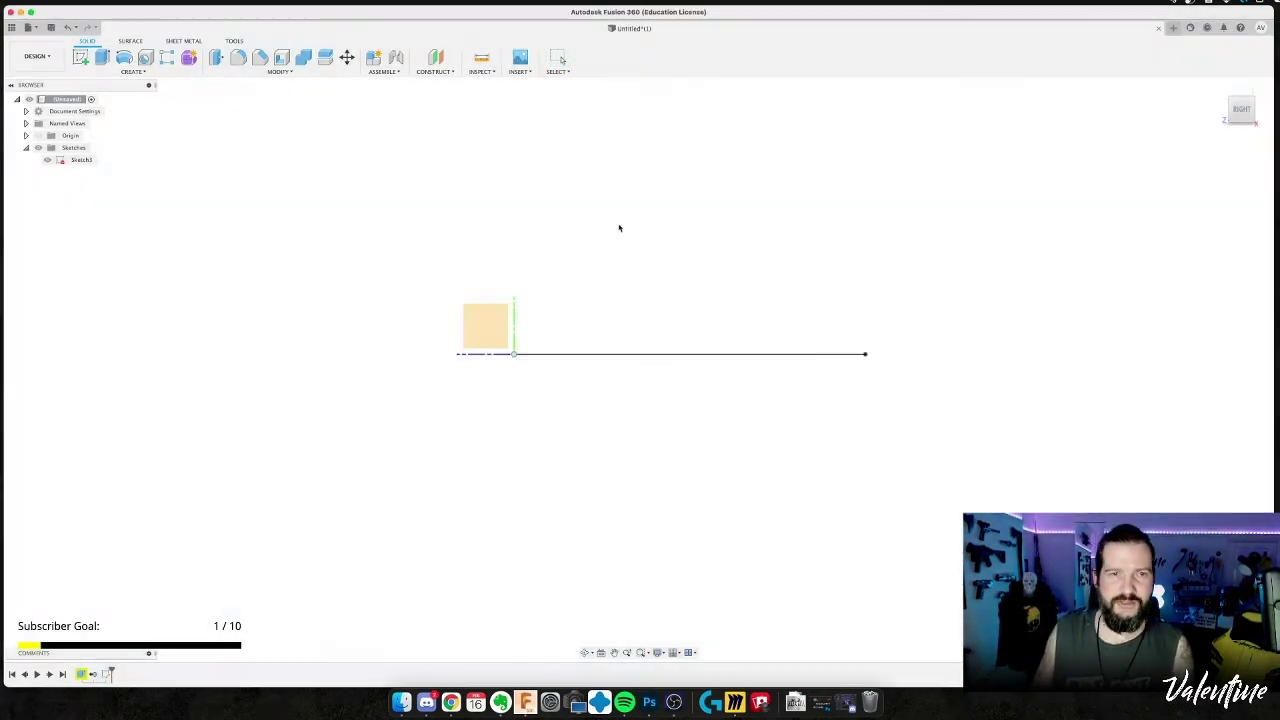
left_click(496, 151)
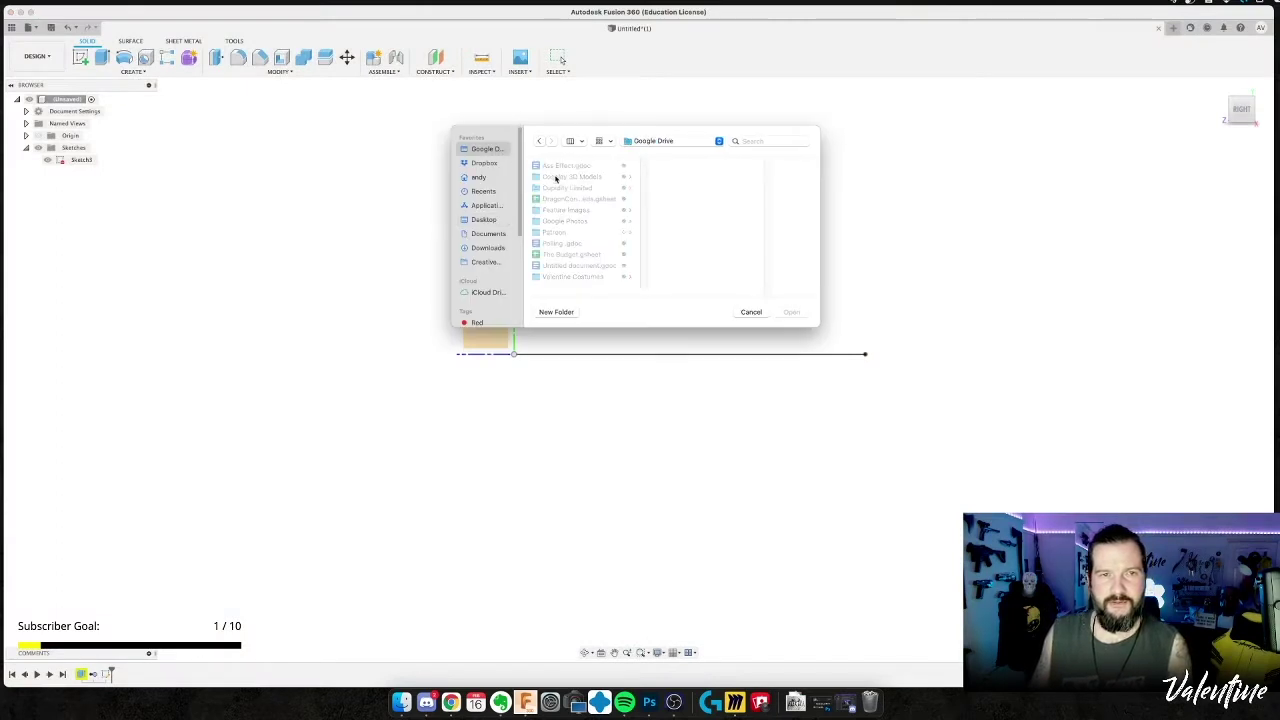
left_click(585, 177)
scroll(717, 268, "down", 2)
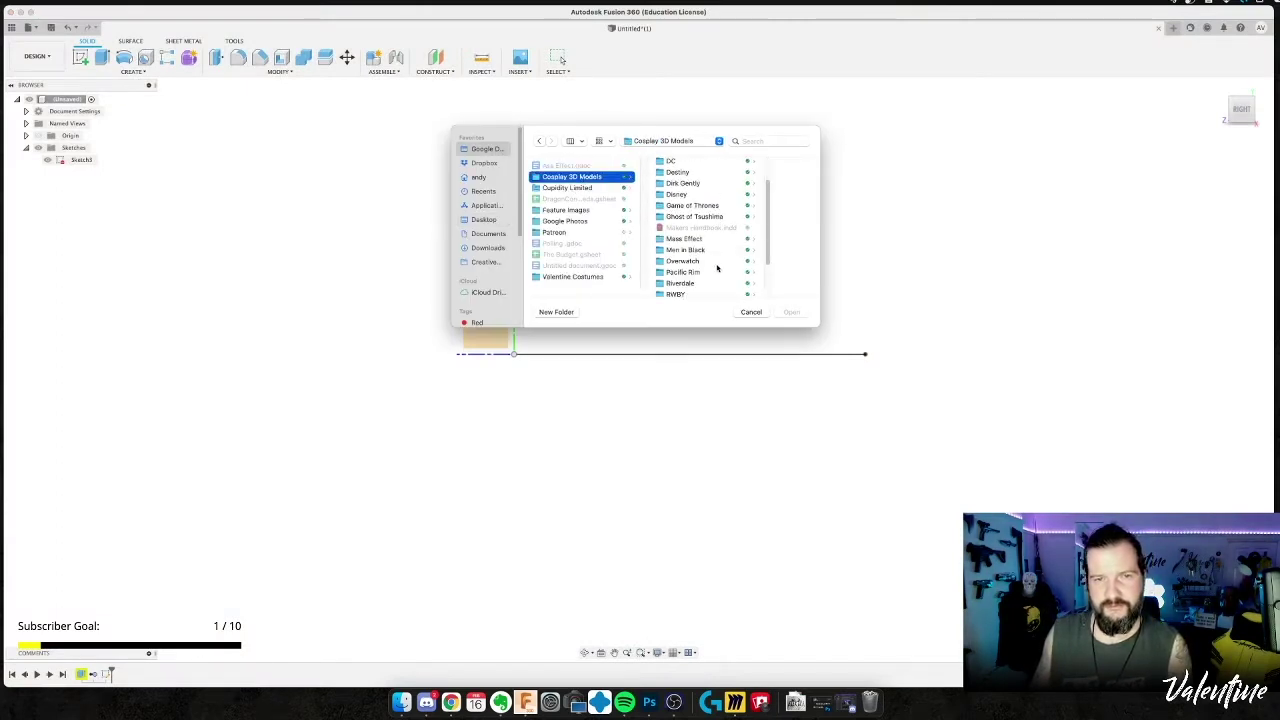
left_click(690, 240)
left_click(745, 168)
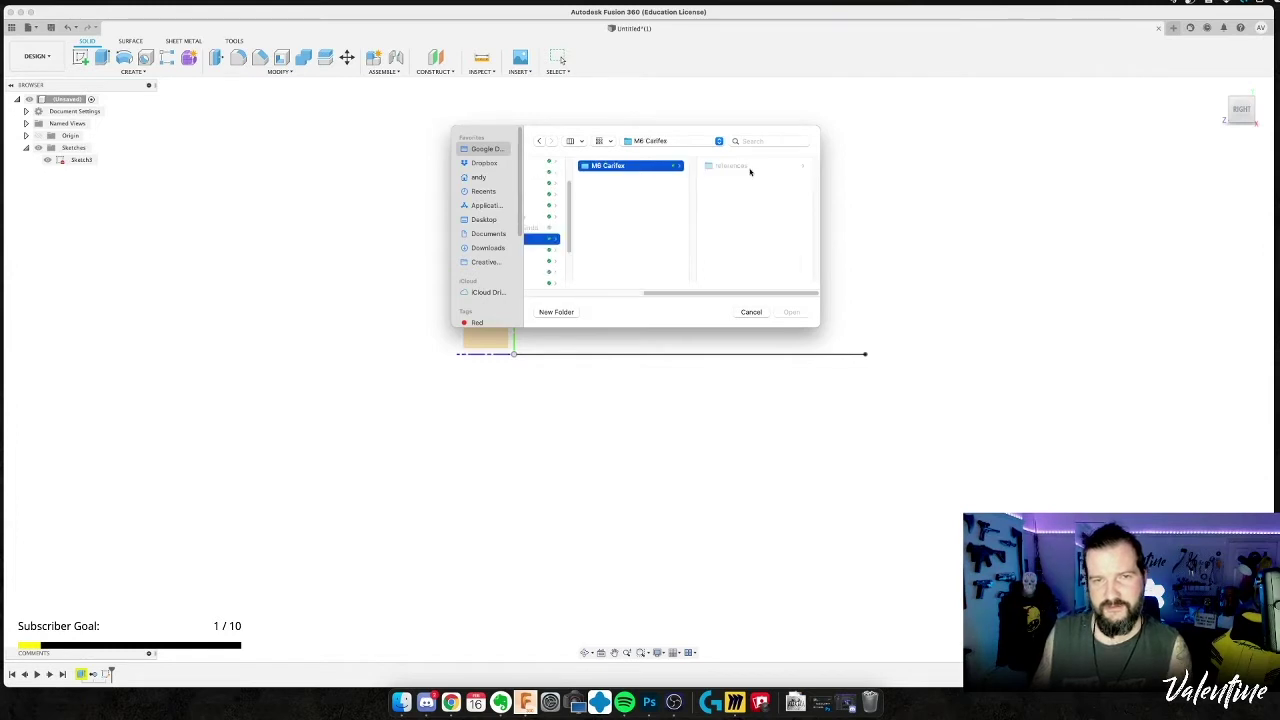
left_click(751, 168)
Load the full side-view pistol image ending in 52d69c9.jpg as a canvas on the vertical YZ plane.
left_click(740, 211)
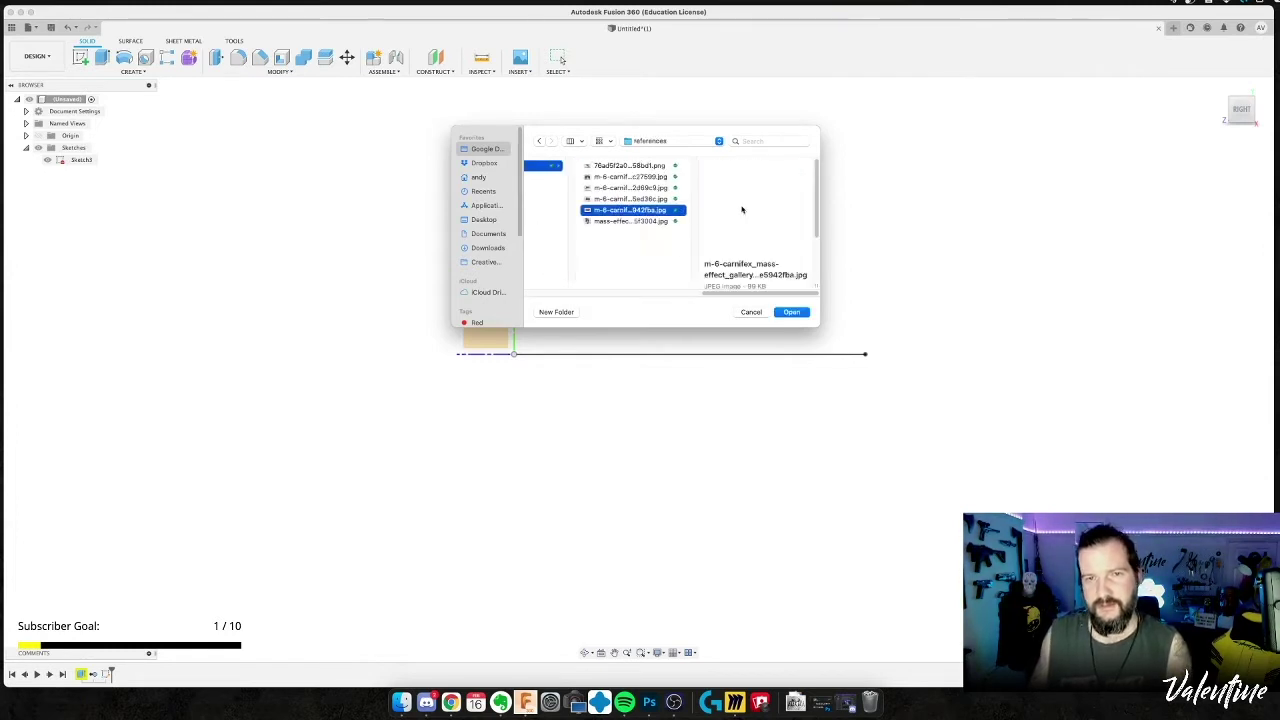
key("Up")
key("Up")
key("Up")
key("Down")
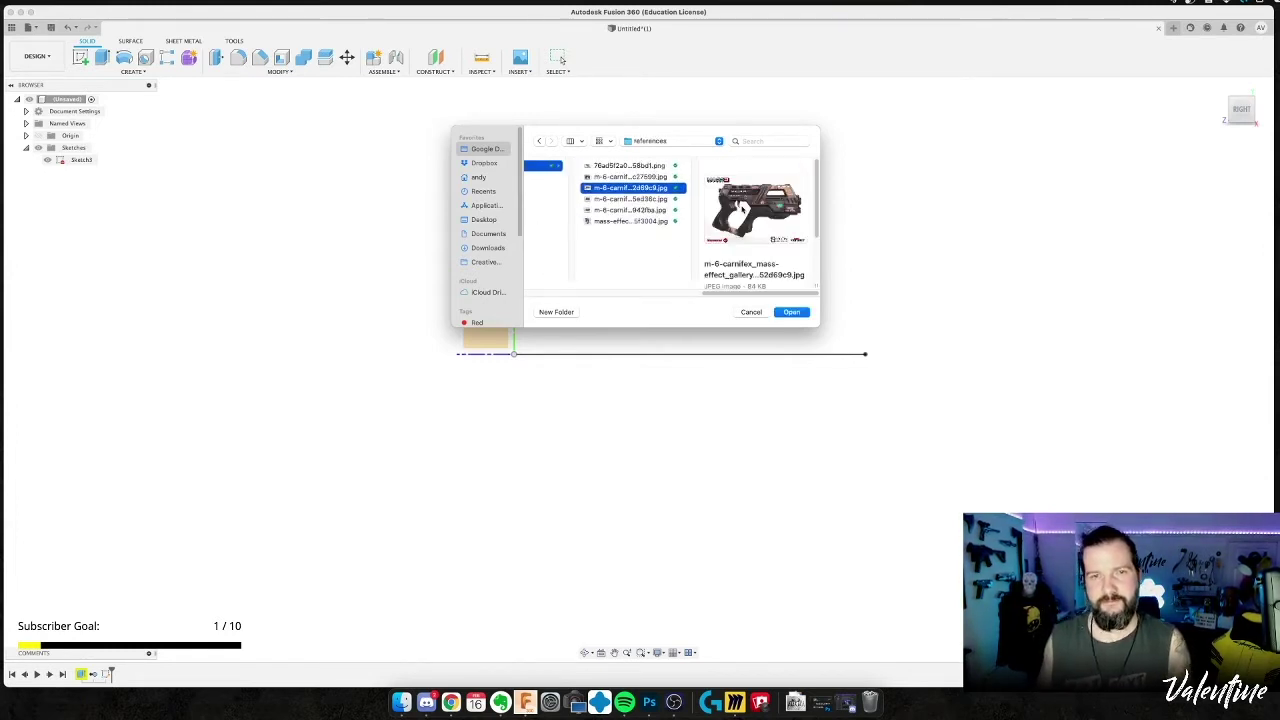
left_click(791, 312)
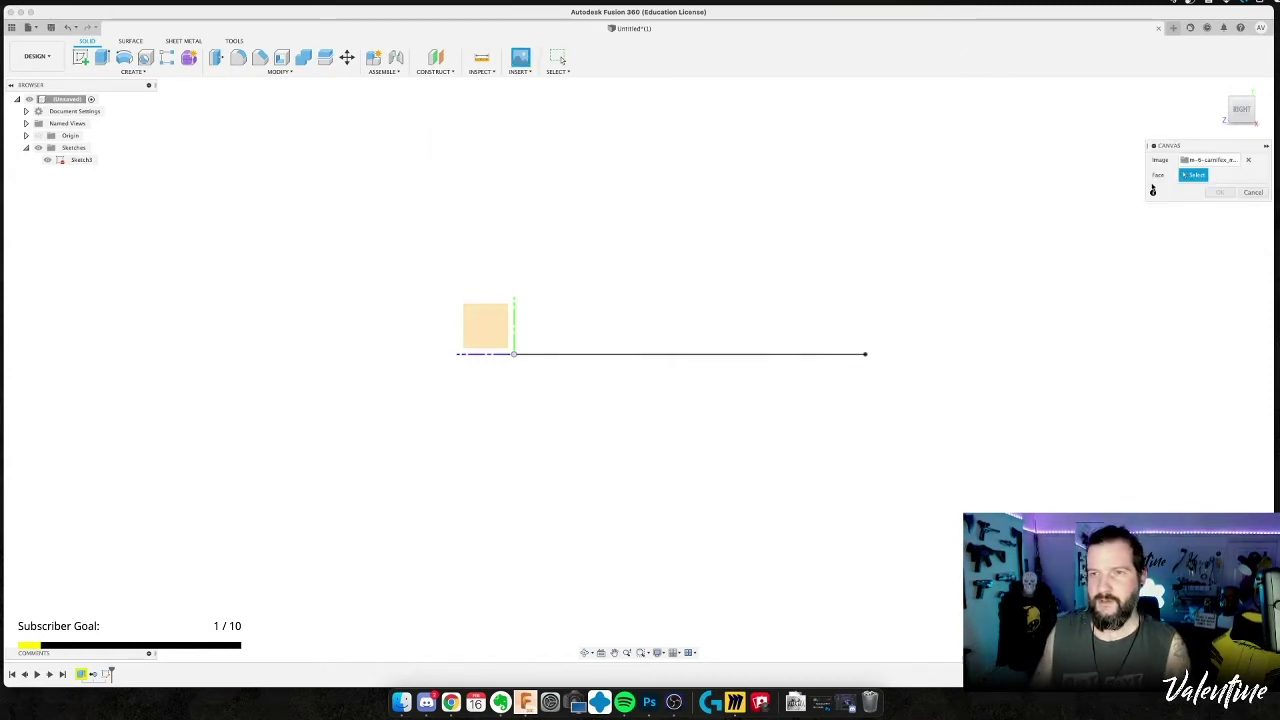
left_click(503, 320)
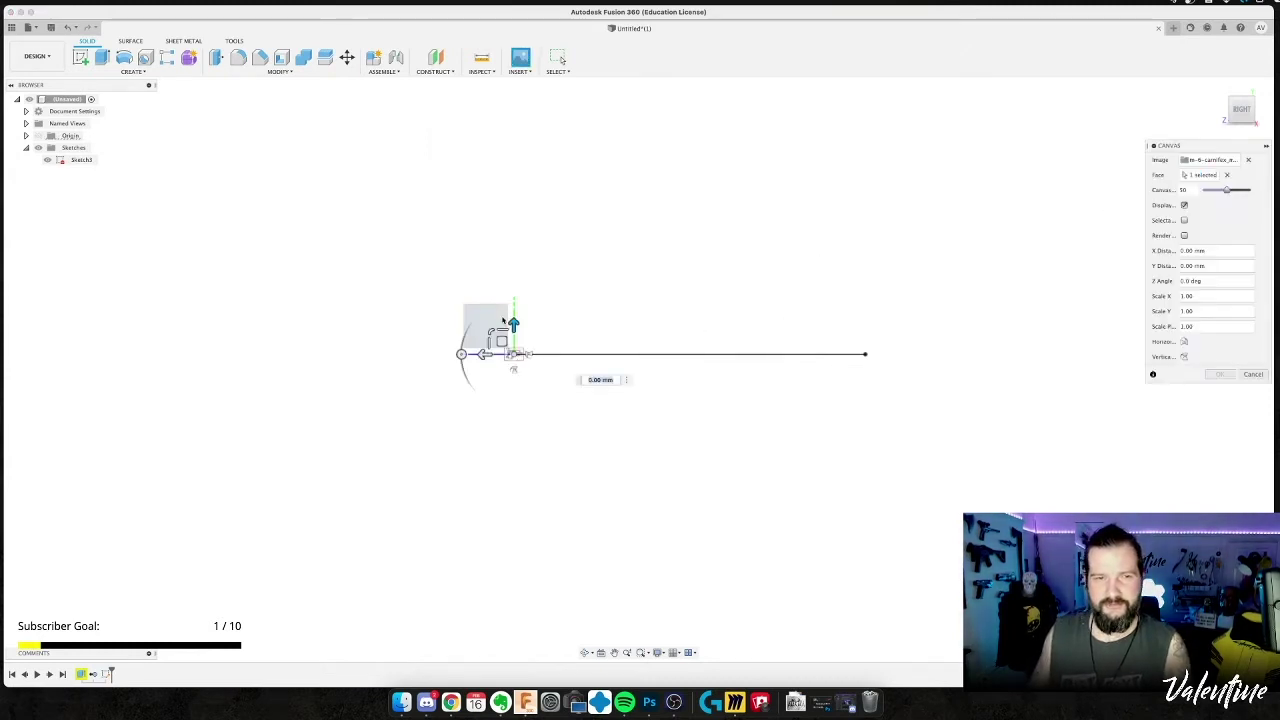
Enlarge the canvas uniformly and move it along the reference line until the pistol's length roughly matches the line.
left_click_drag(489, 331, 188, 96)
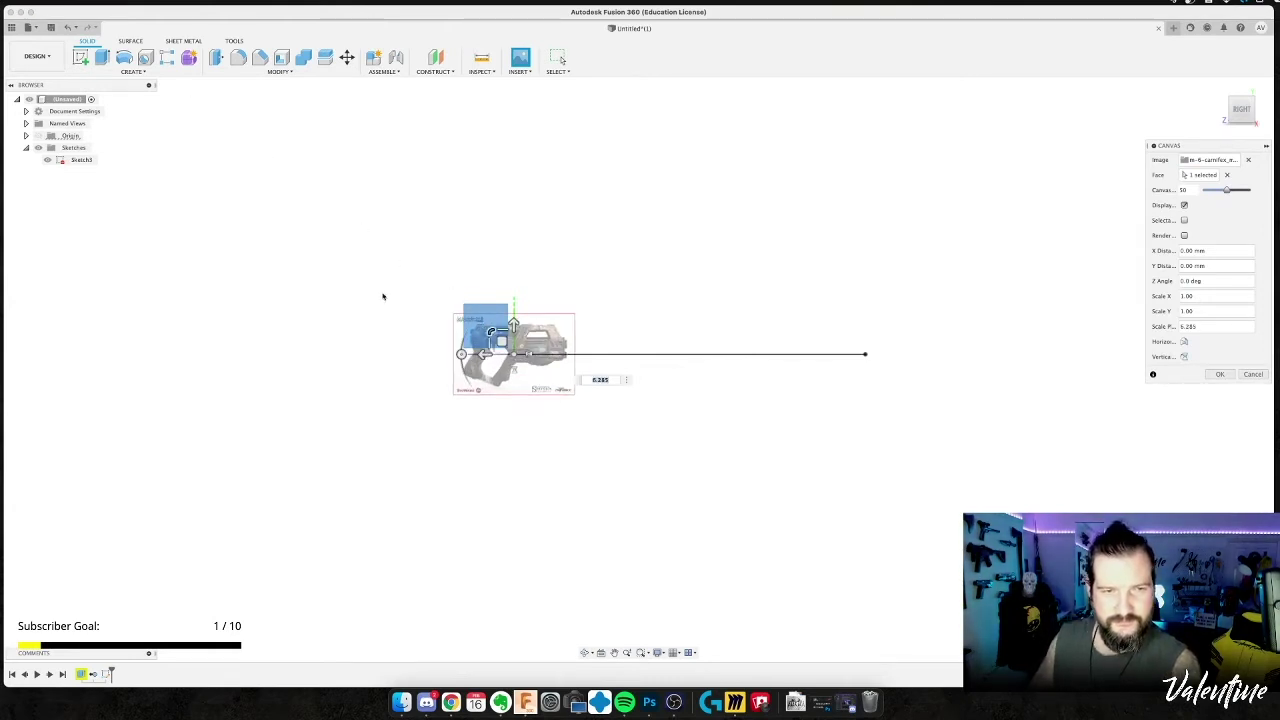
left_click_drag(491, 332, 344, 224)
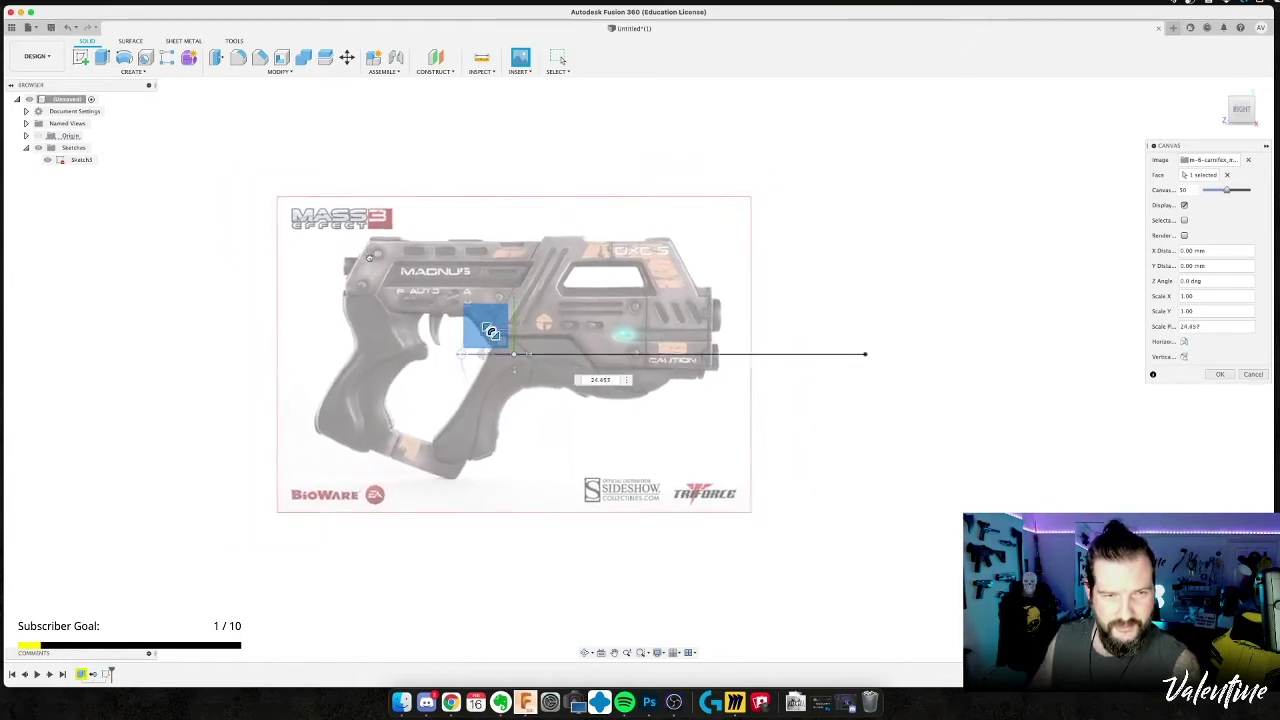
left_click_drag(500, 358, 658, 366)
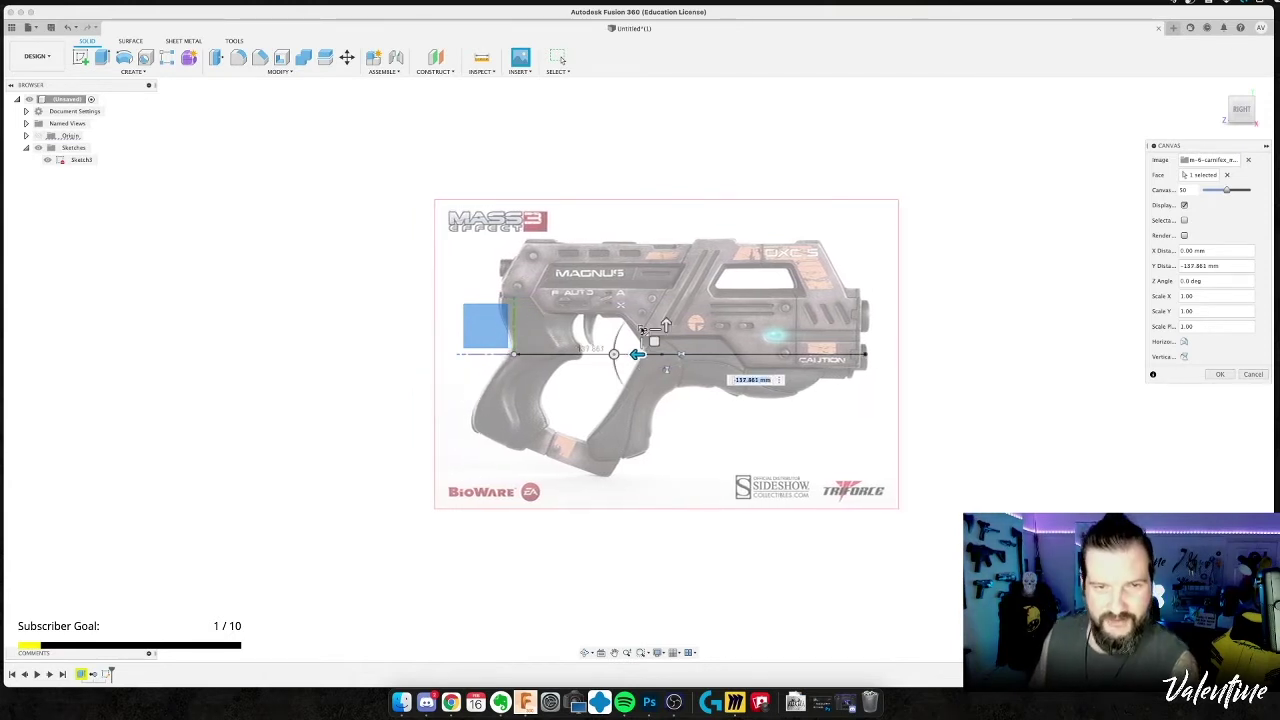
mouse_move(649, 329)
left_mouse_down()
mouse_move(666, 277)
mouse_move(652, 306)
left_mouse_up()
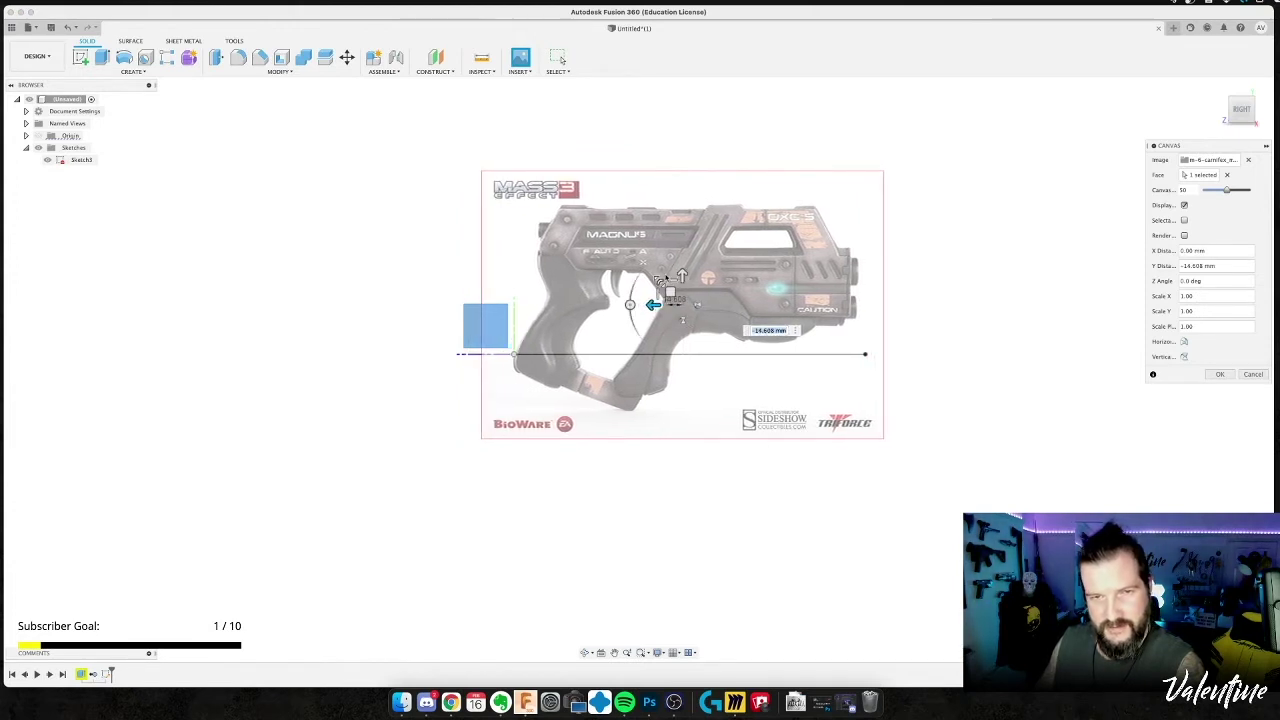
Fine-tune the canvas's uniform scale to 1.03, lower it so the line crosses the pistol's grip and lower barrel, and accept the canvas.
left_click(659, 283)
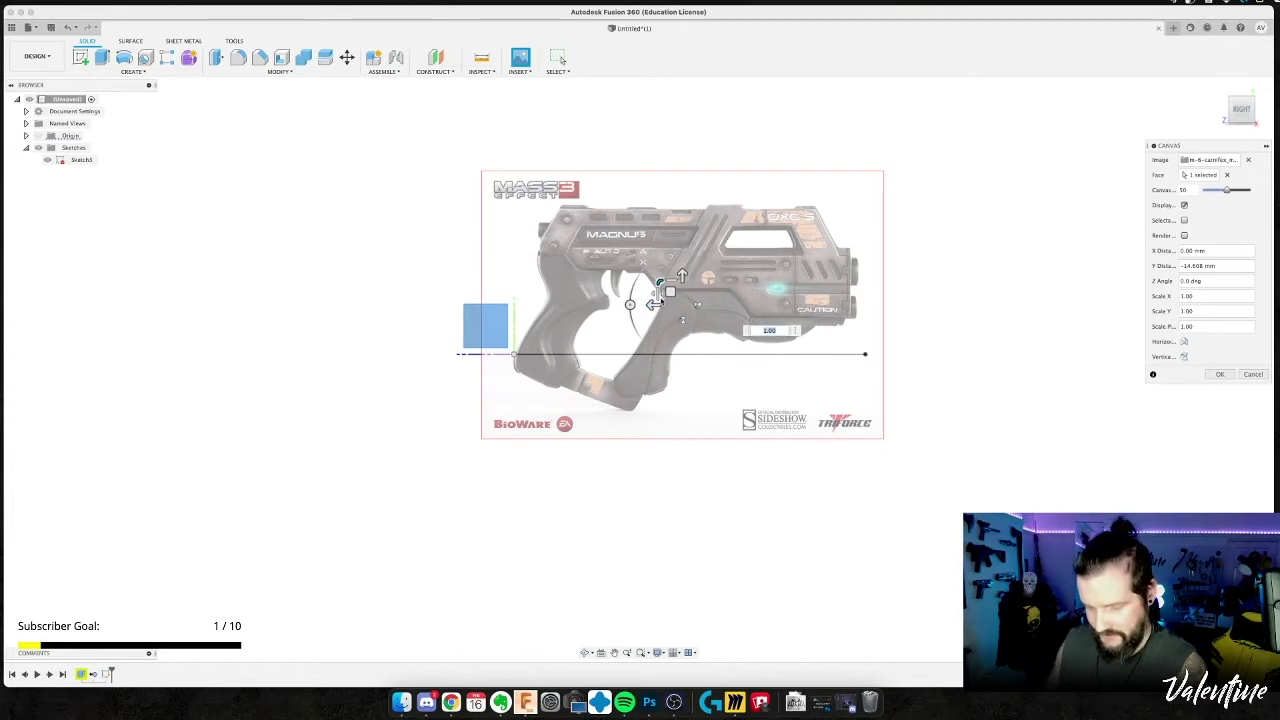
key("BackSpace")
type("1")
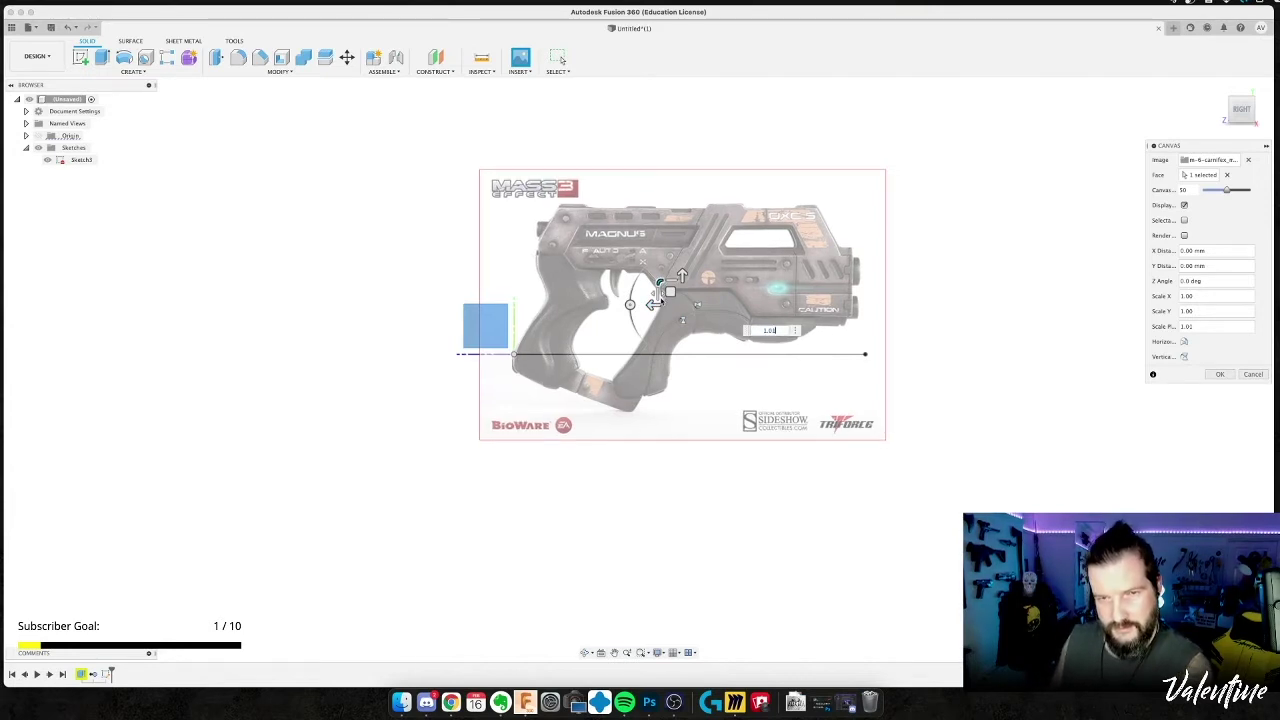
key("BackSpace")
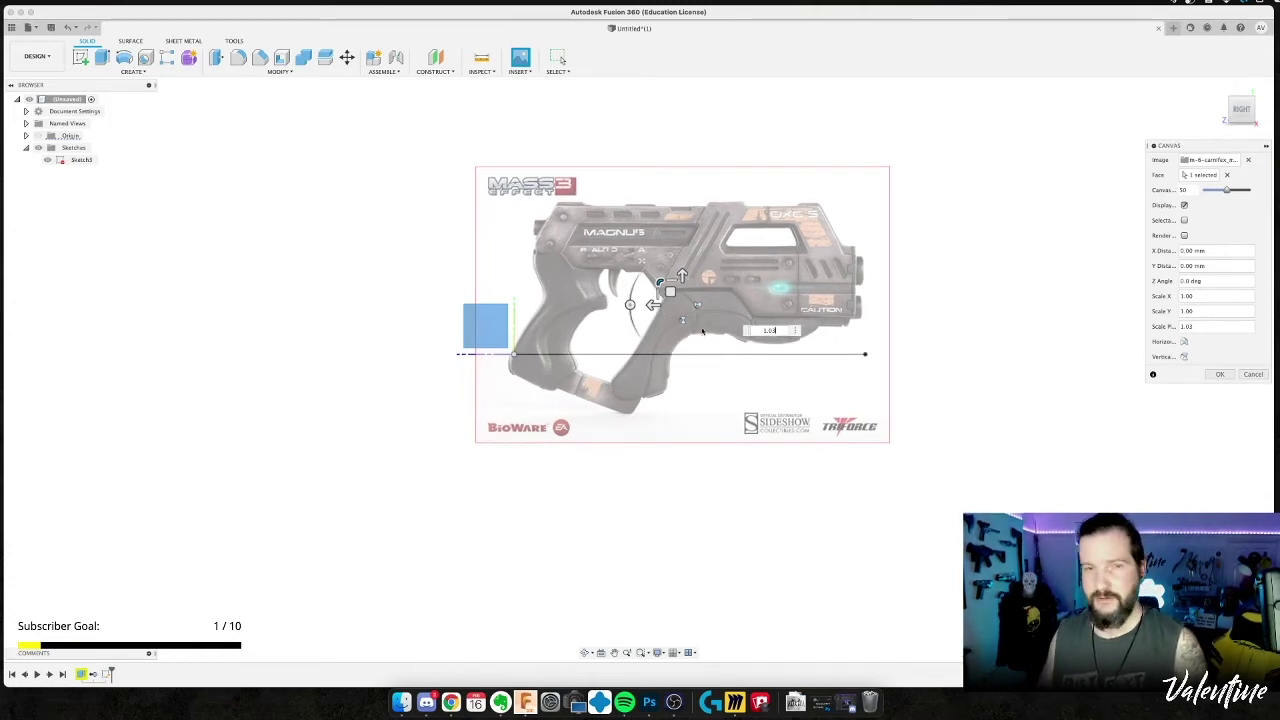
left_click_drag(681, 276, 690, 316)
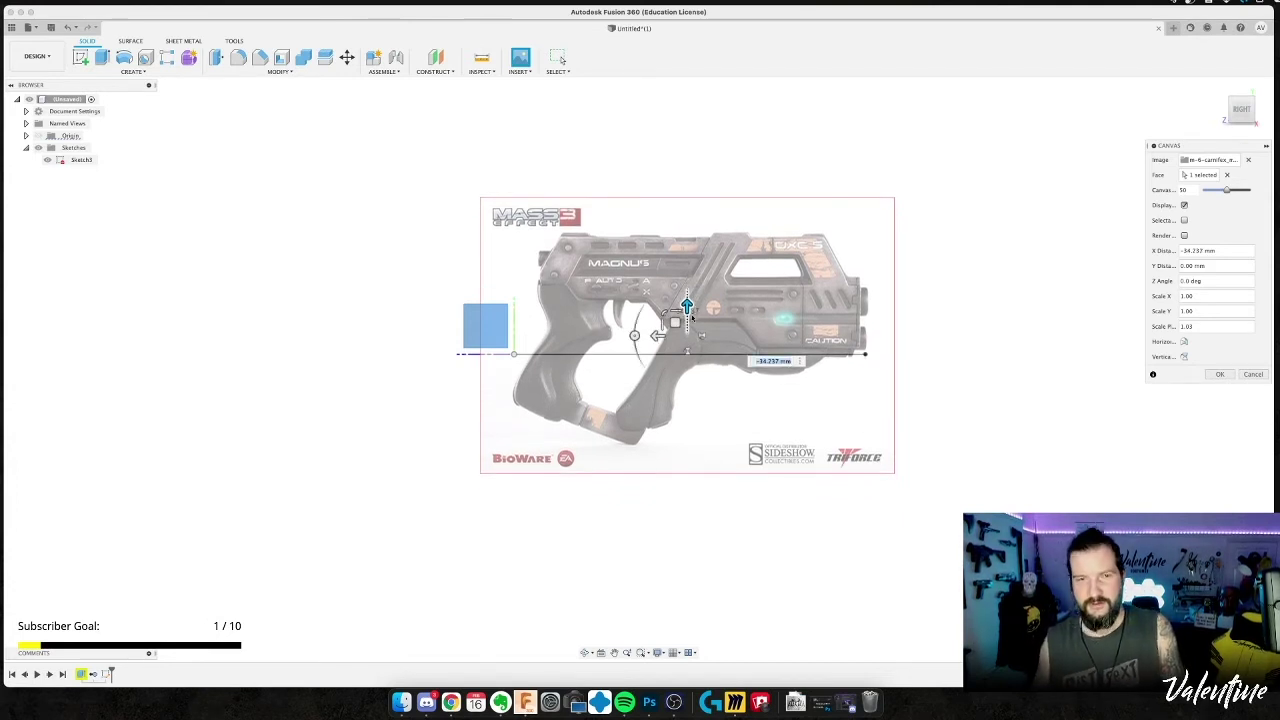
key("Return")
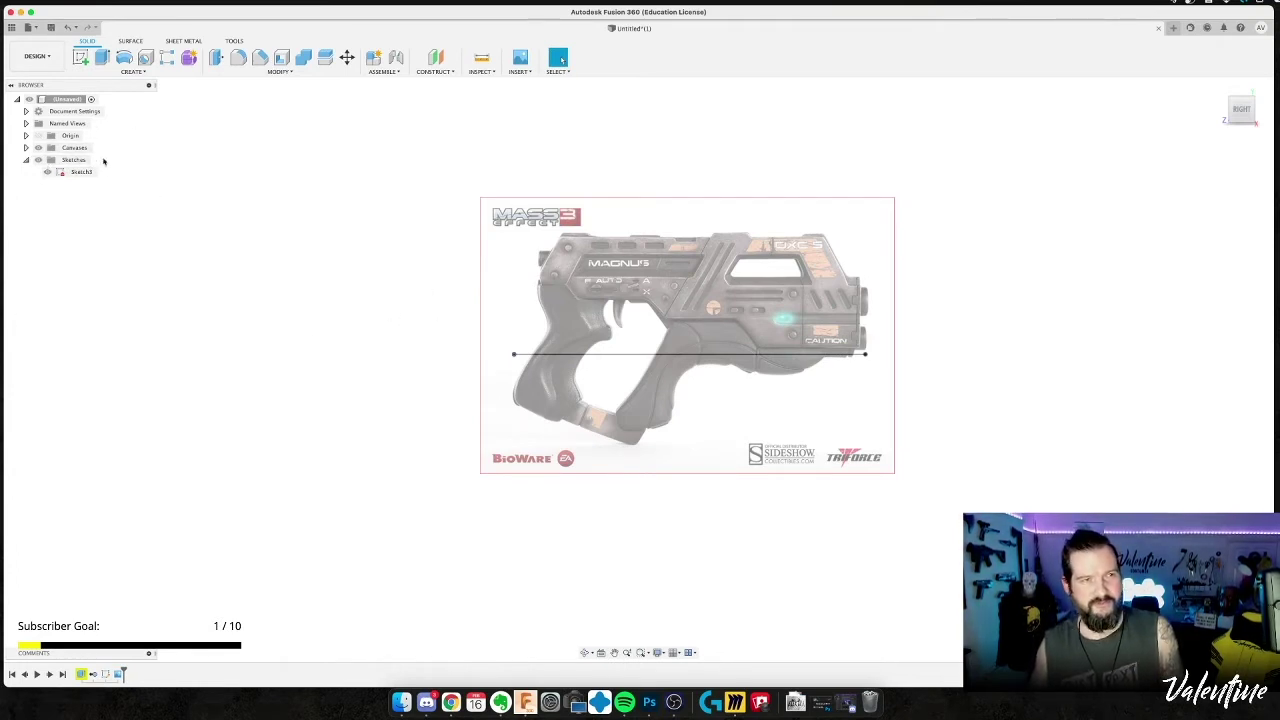
Expand the list of canvases in the design tree and highlight the inserted pistol image.
left_click(27, 148)
left_click(92, 160)
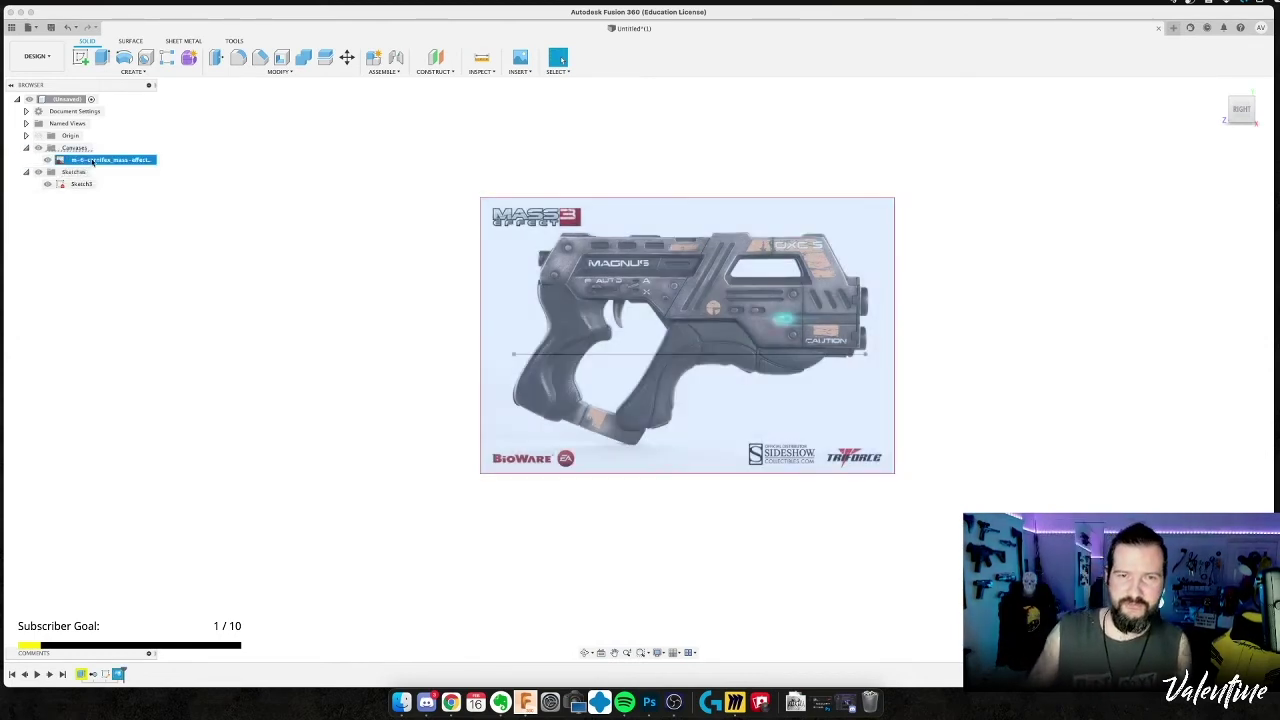
left_click(86, 198)
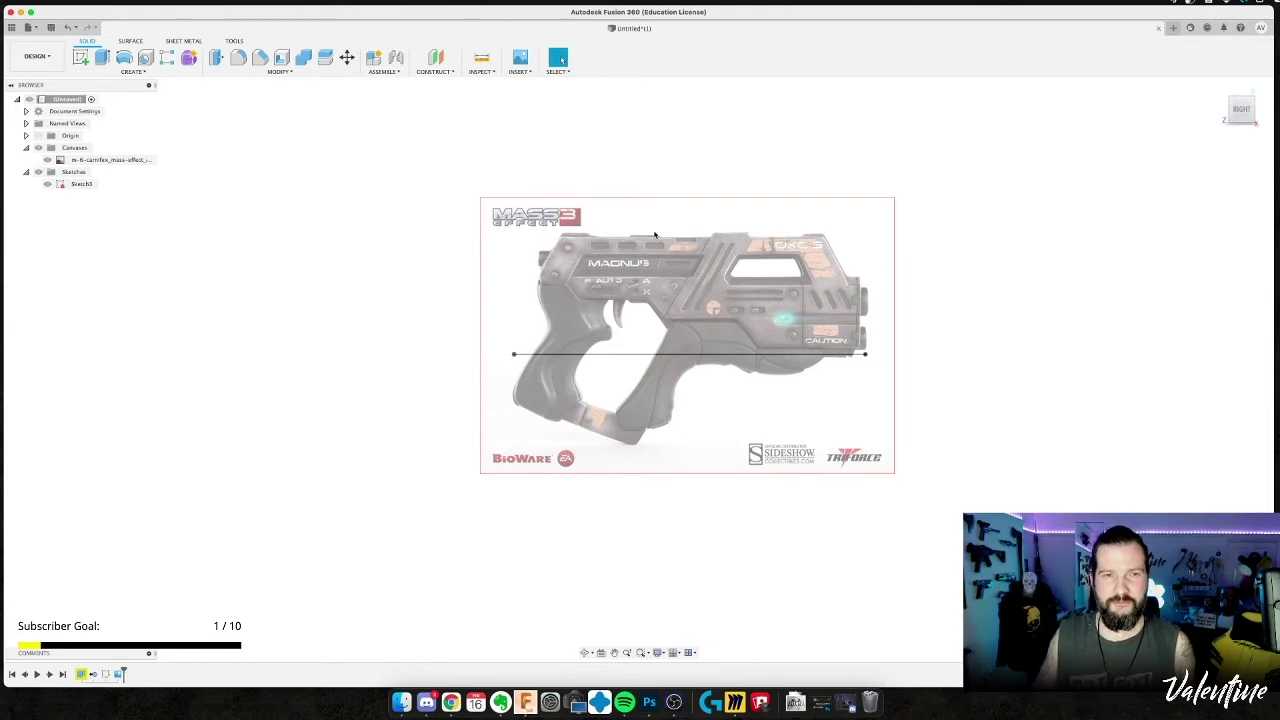
Lower the canvas until the reference line crosses the pistol's teal light, and delete the sketch containing the reference line.
right_click(118, 160)
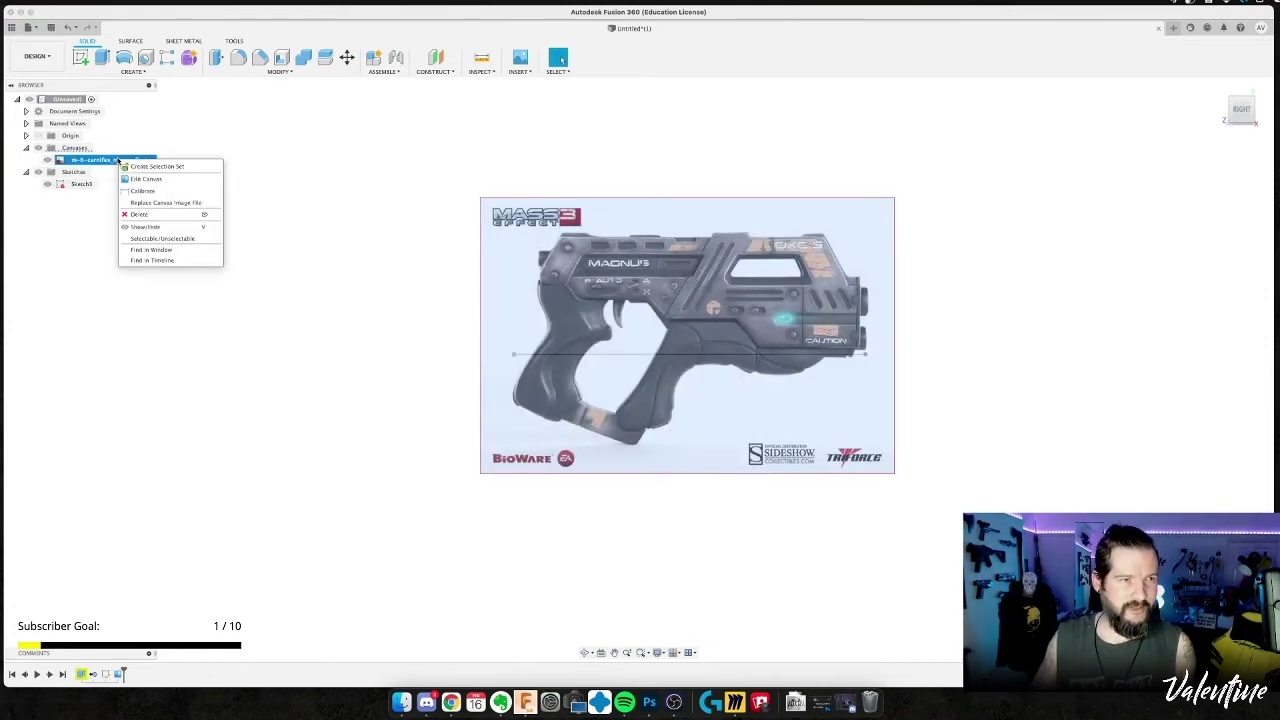
left_click(145, 178)
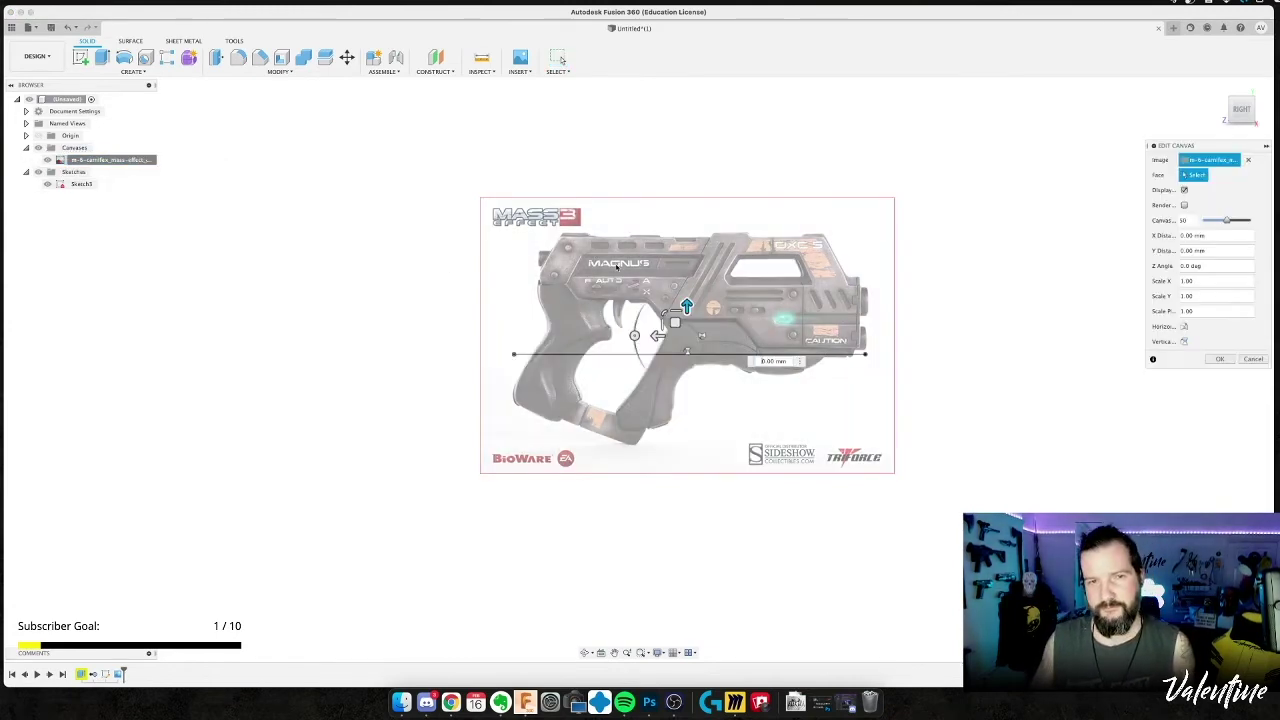
left_click_drag(686, 306, 686, 342)
key("Return")
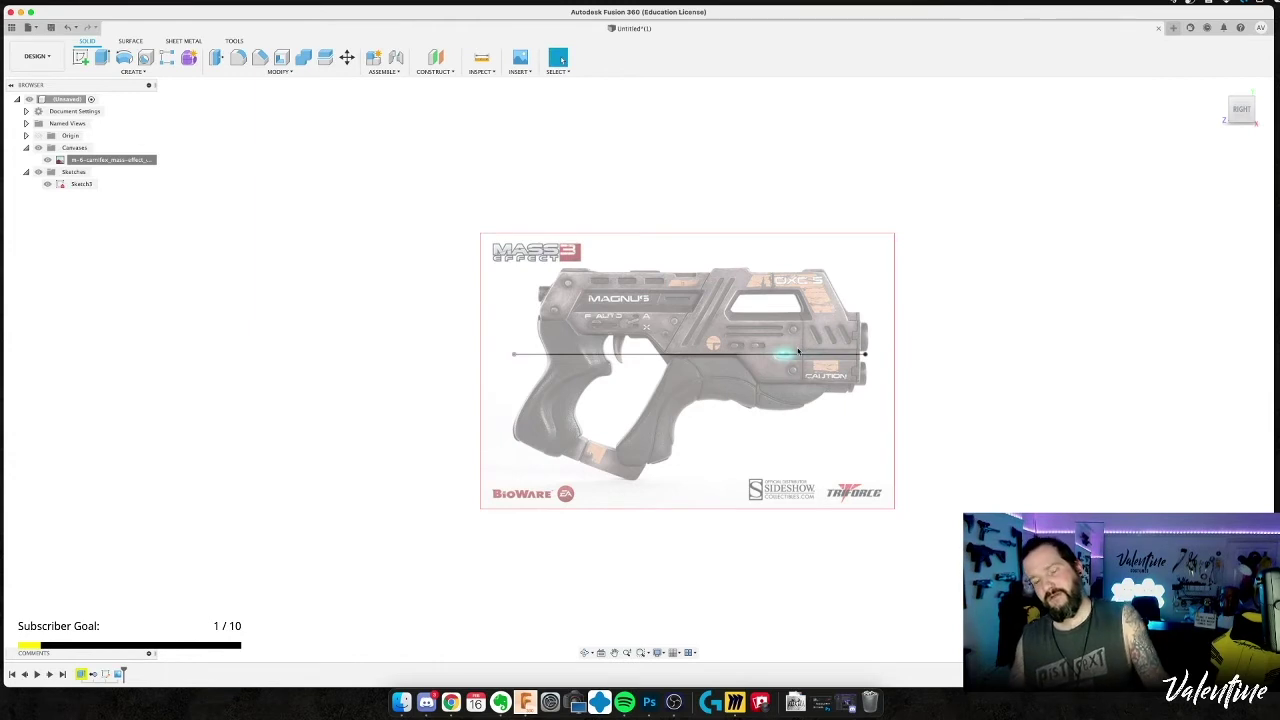
right_click(76, 184)
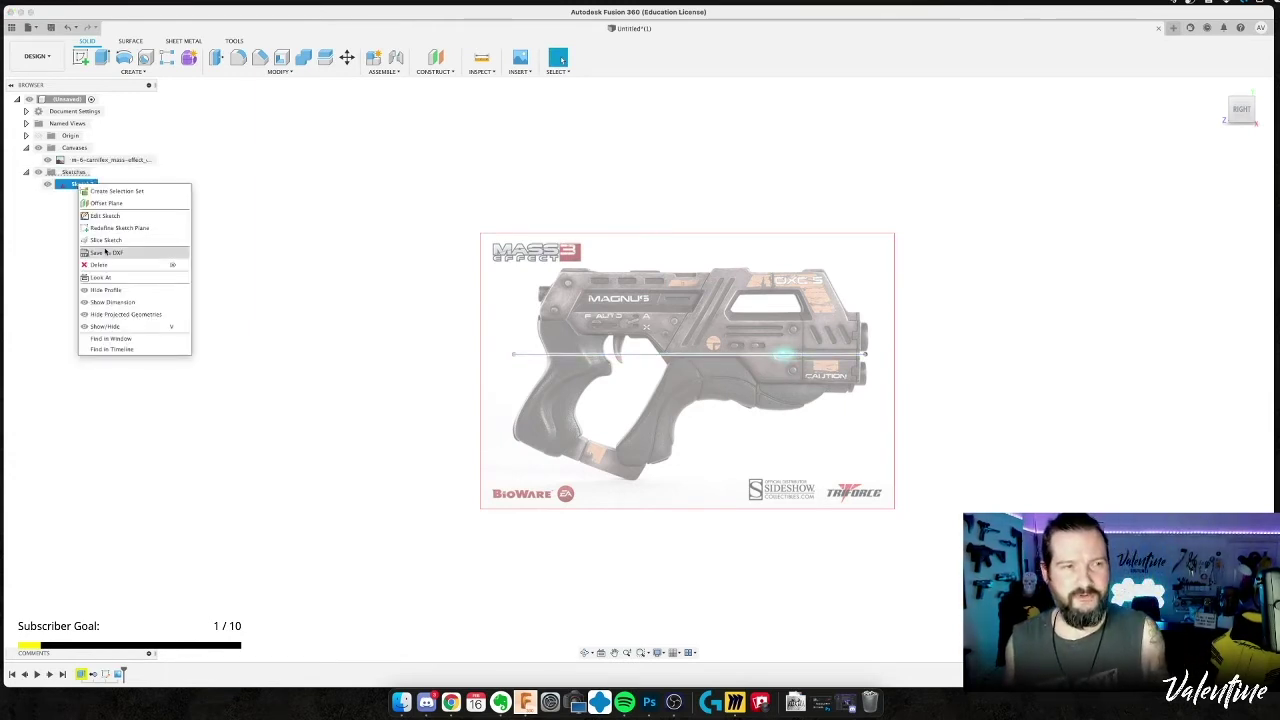
left_click(106, 264)
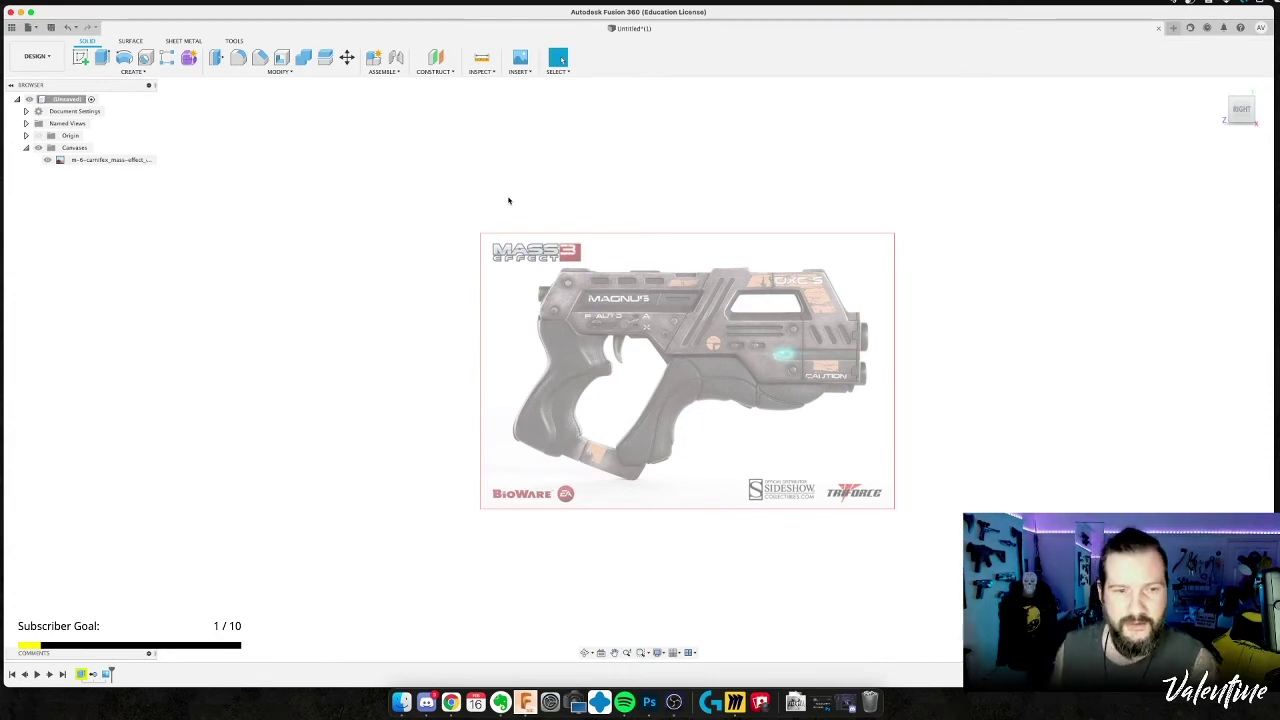
Switch to Finder's image preview and examine the pistol reference photos, including a close-up of the underbarrel foregrip in the 942fba.jpg photo.
left_click(401, 702)
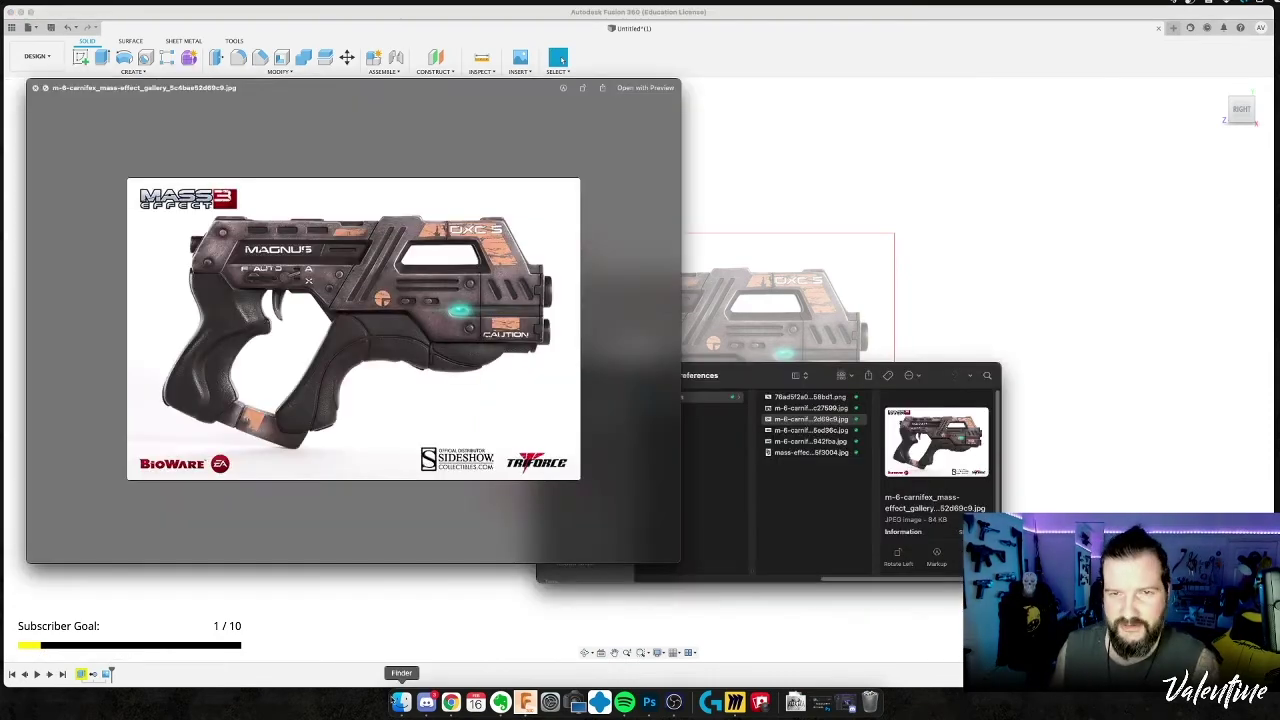
key("Up")
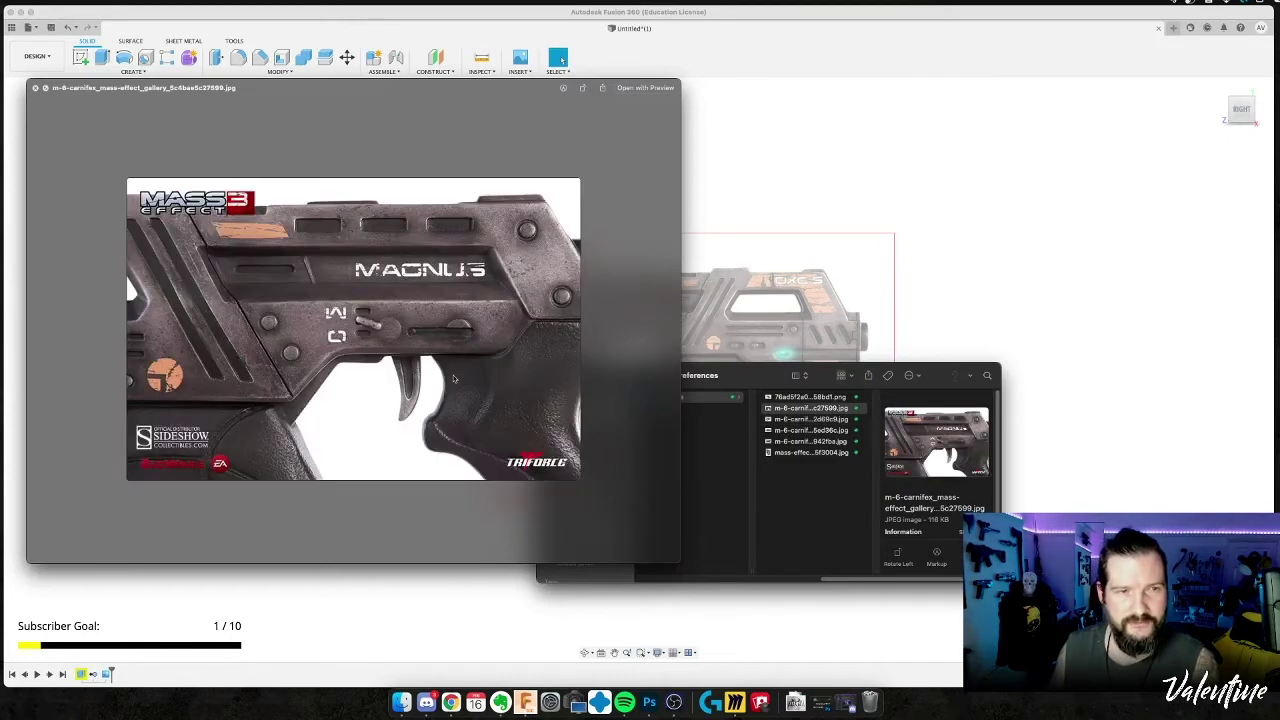
key("Up")
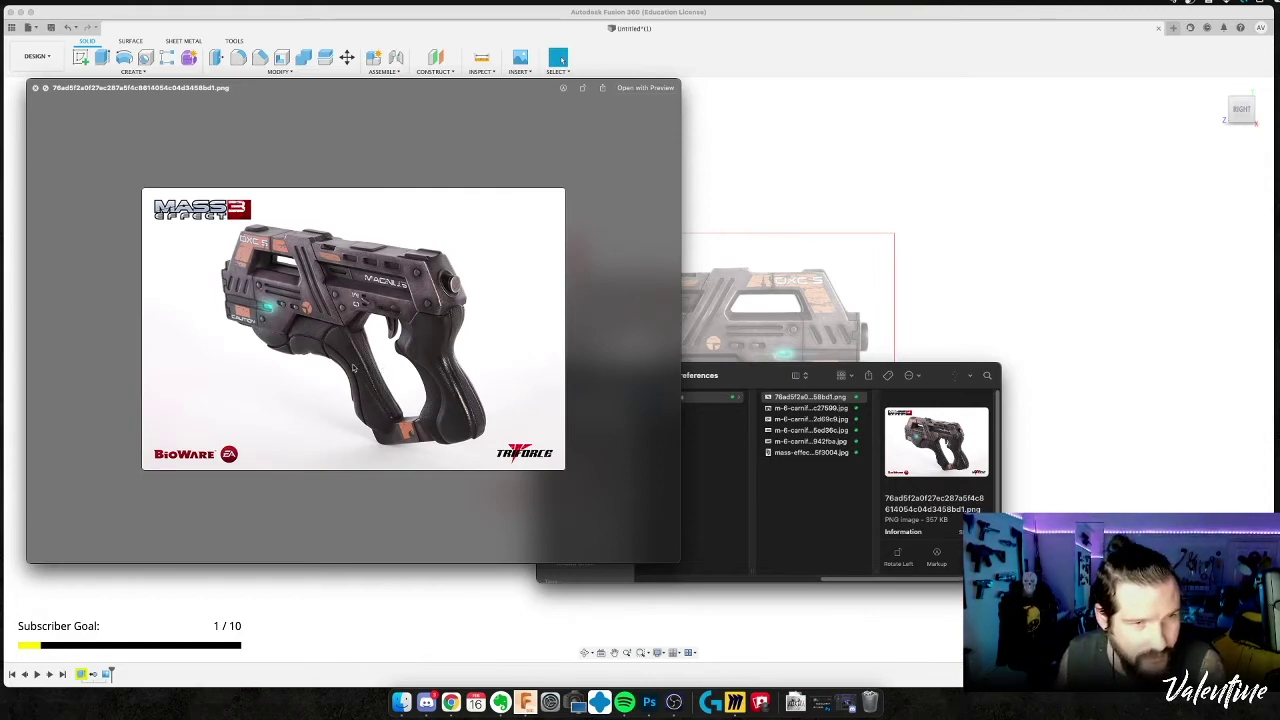
key("Down")
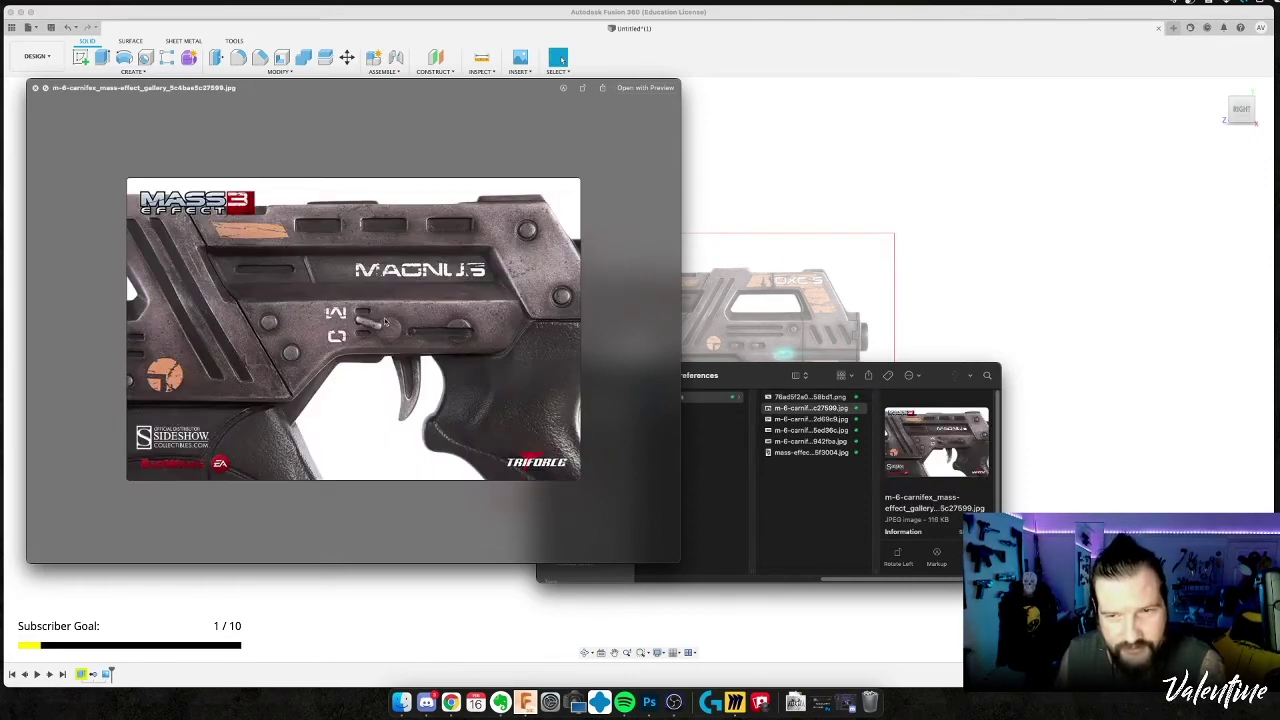
key("Down")
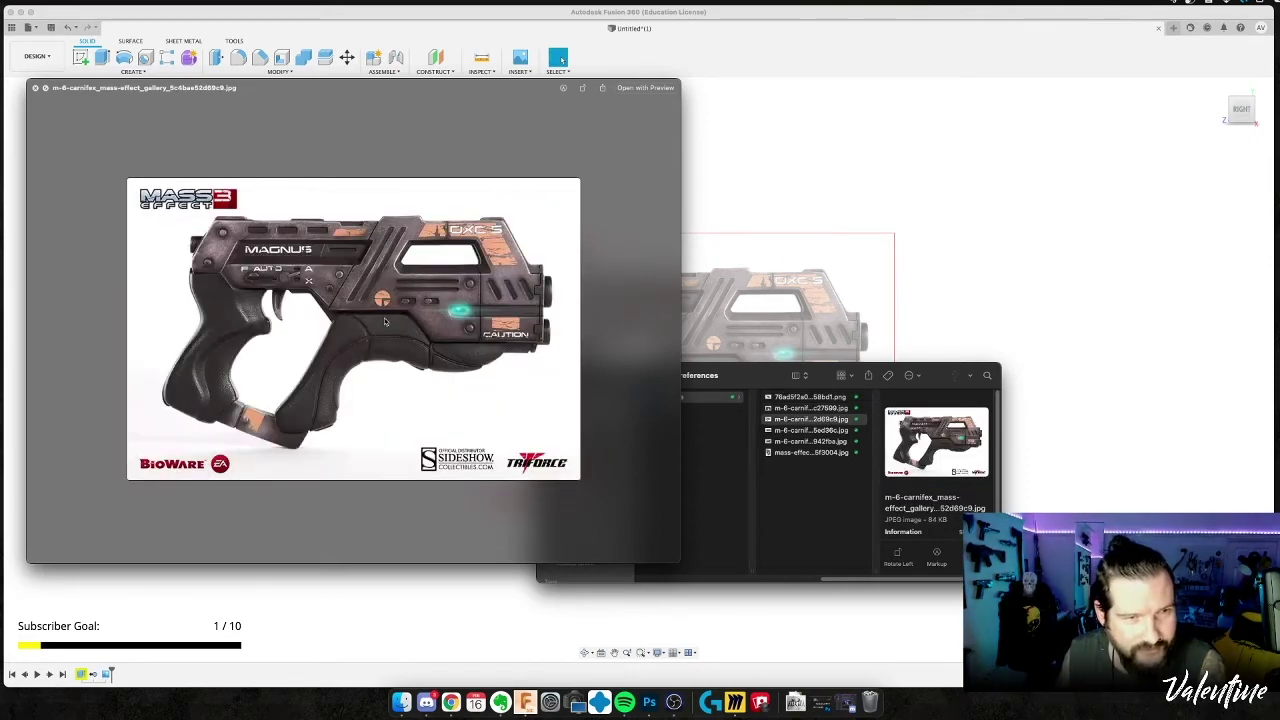
key("Down")
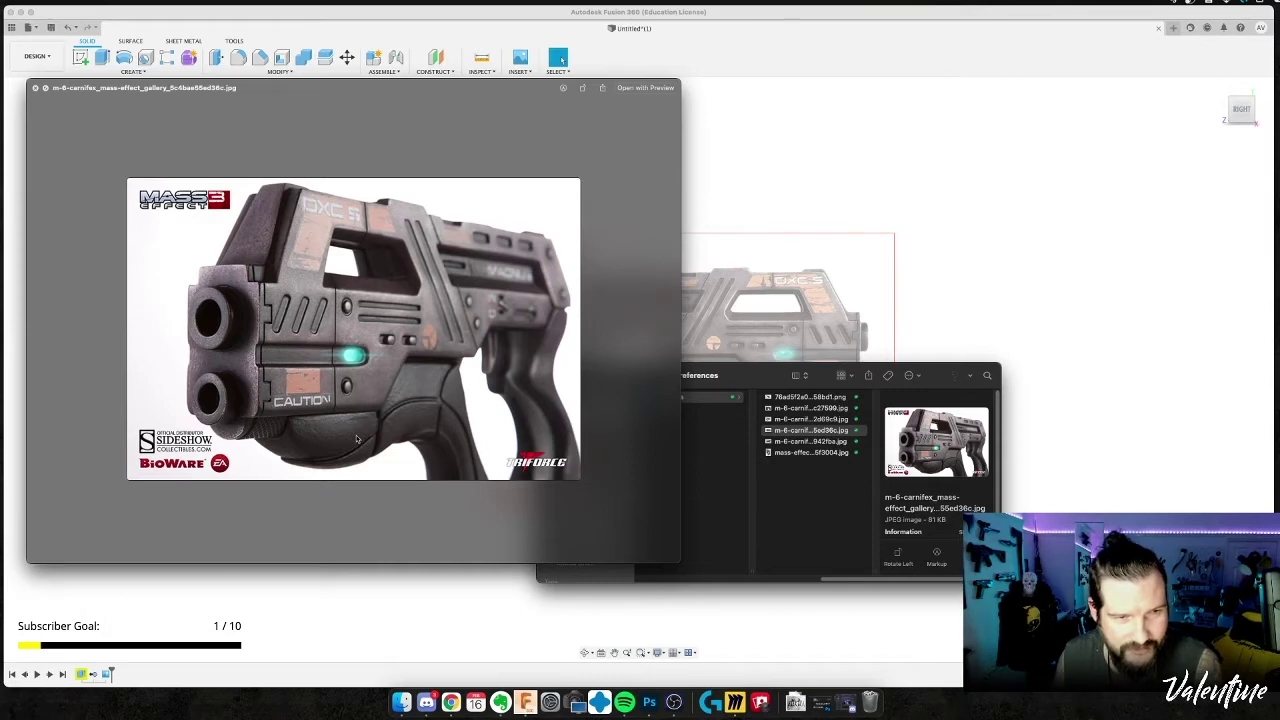
key("Down")
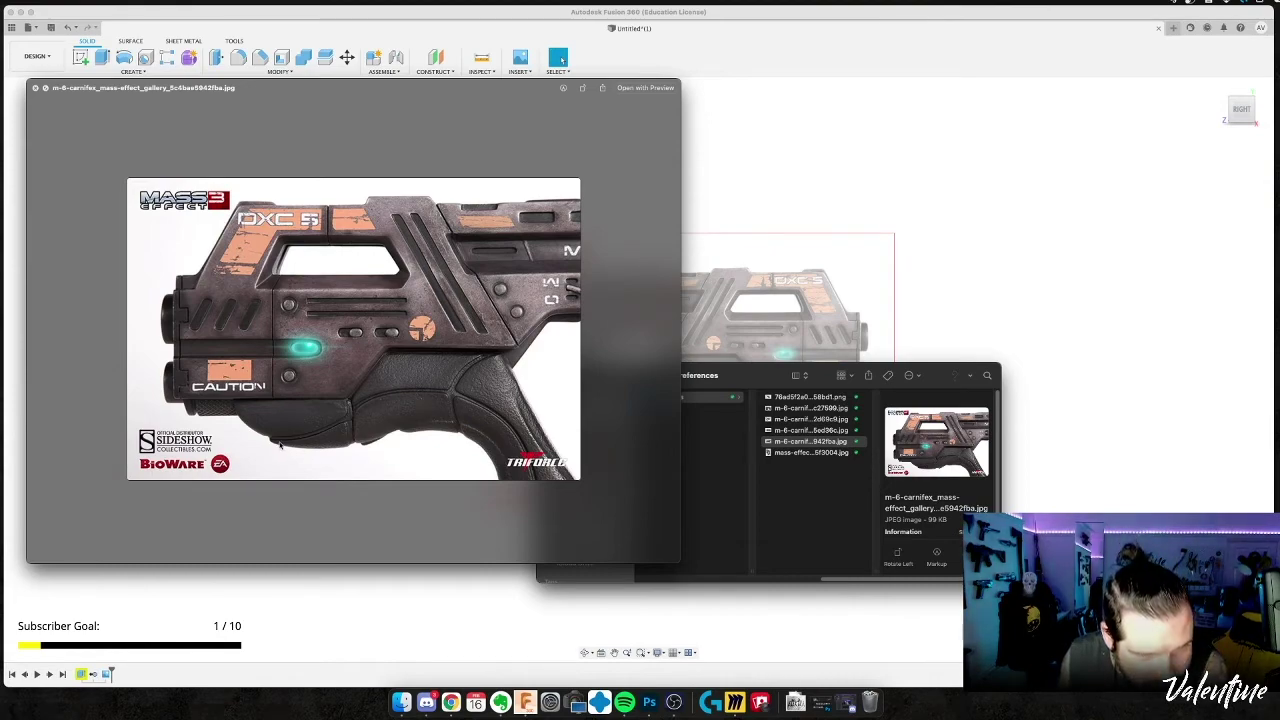
scroll(279, 437, "up", 5)
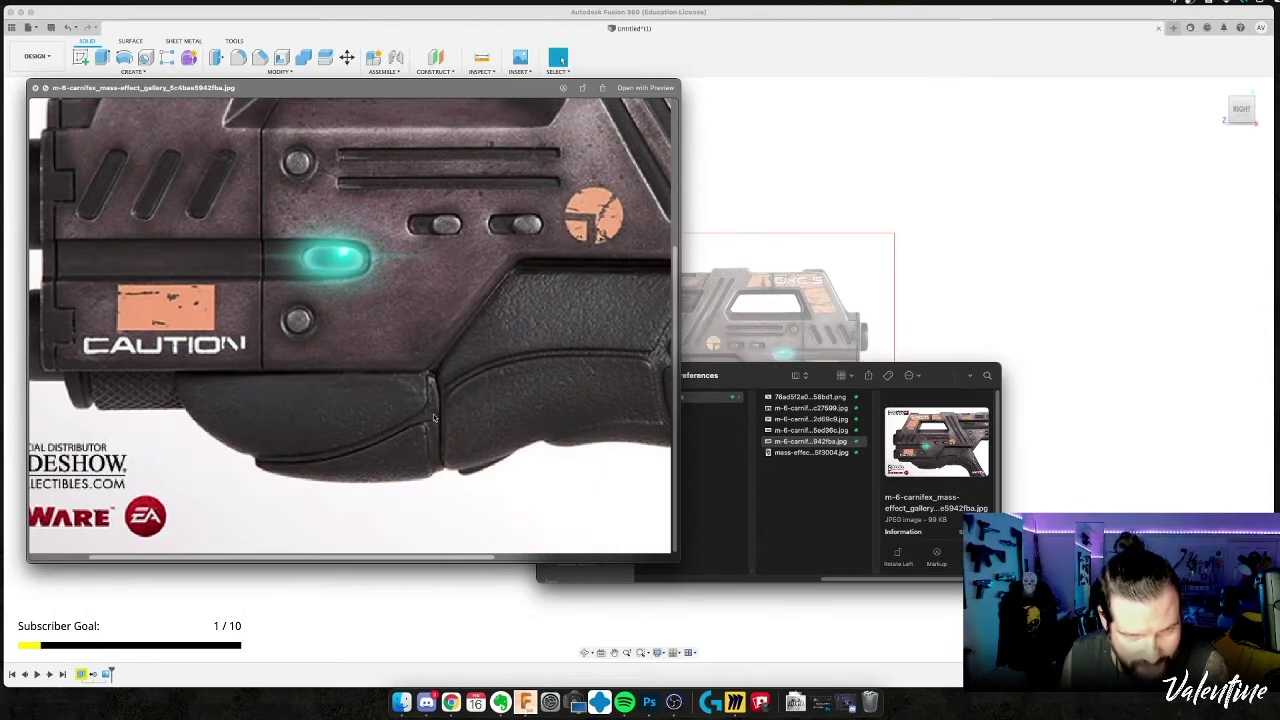
scroll(225, 461, "down", 5)
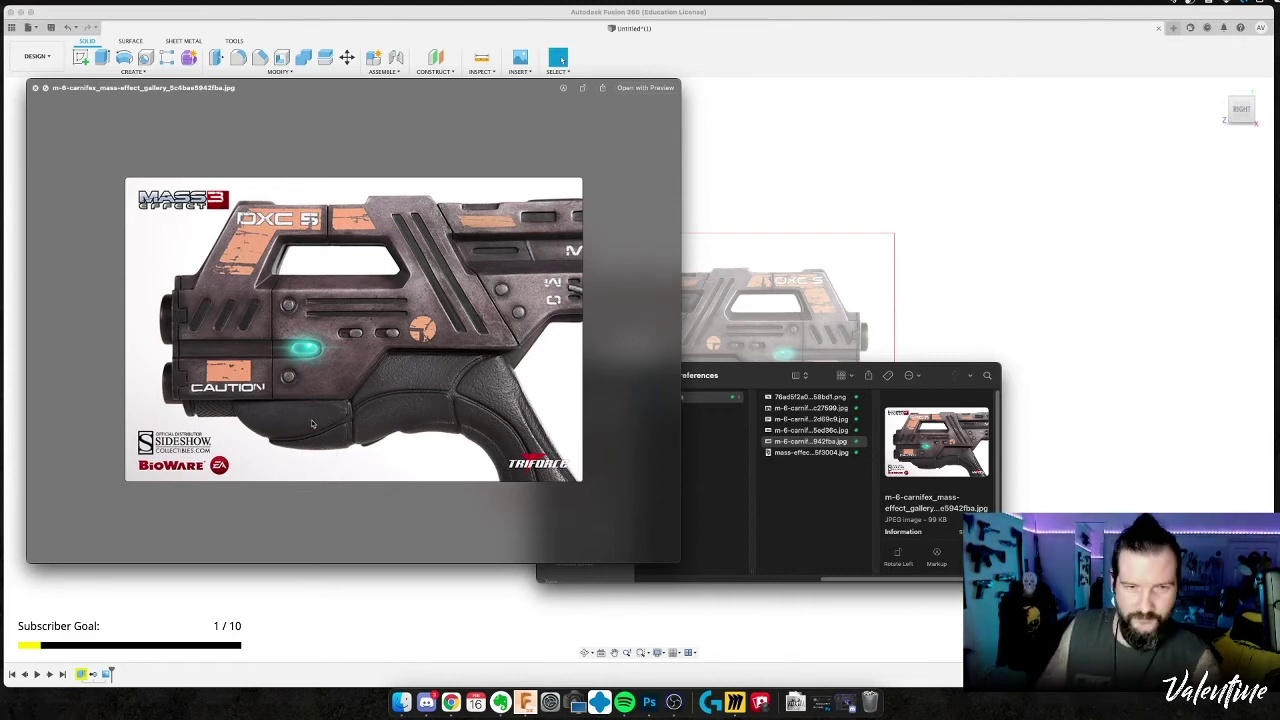
Compare the angled front, full side and rear close-up reference photos to study the pistol's shapes, and return to Fusion 360.
key("Down")
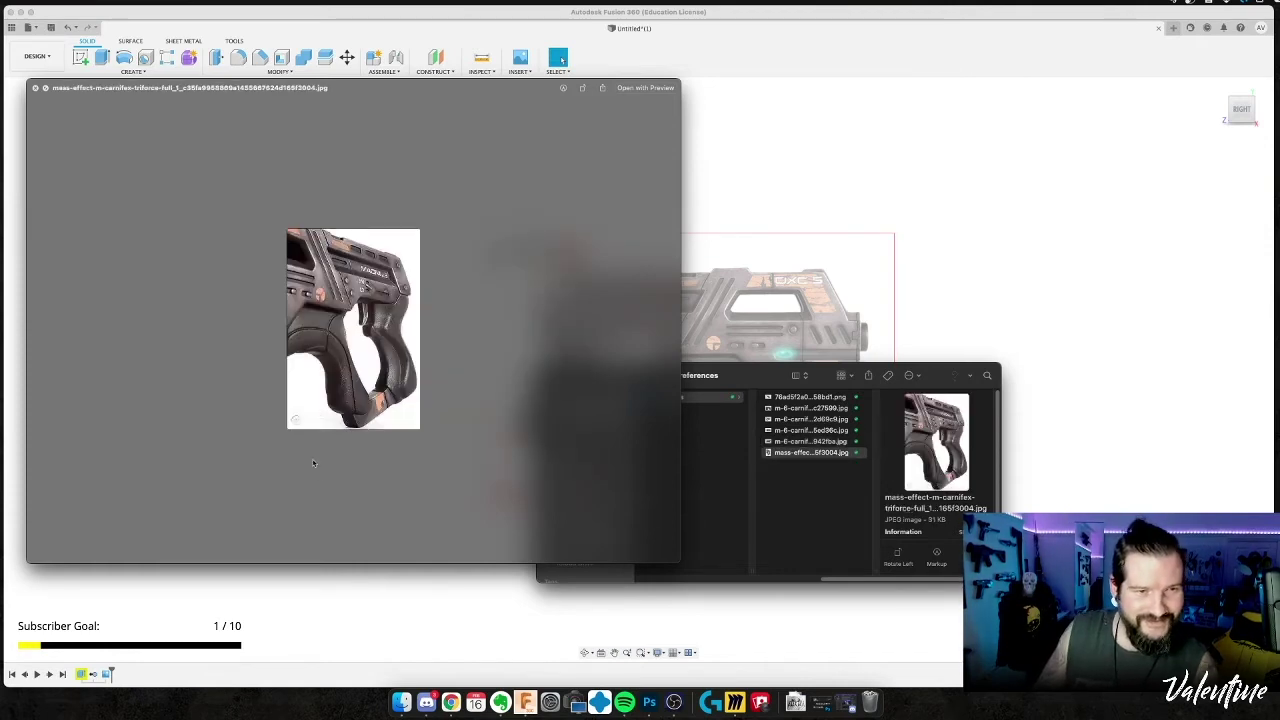
key("Up")
key("Up")
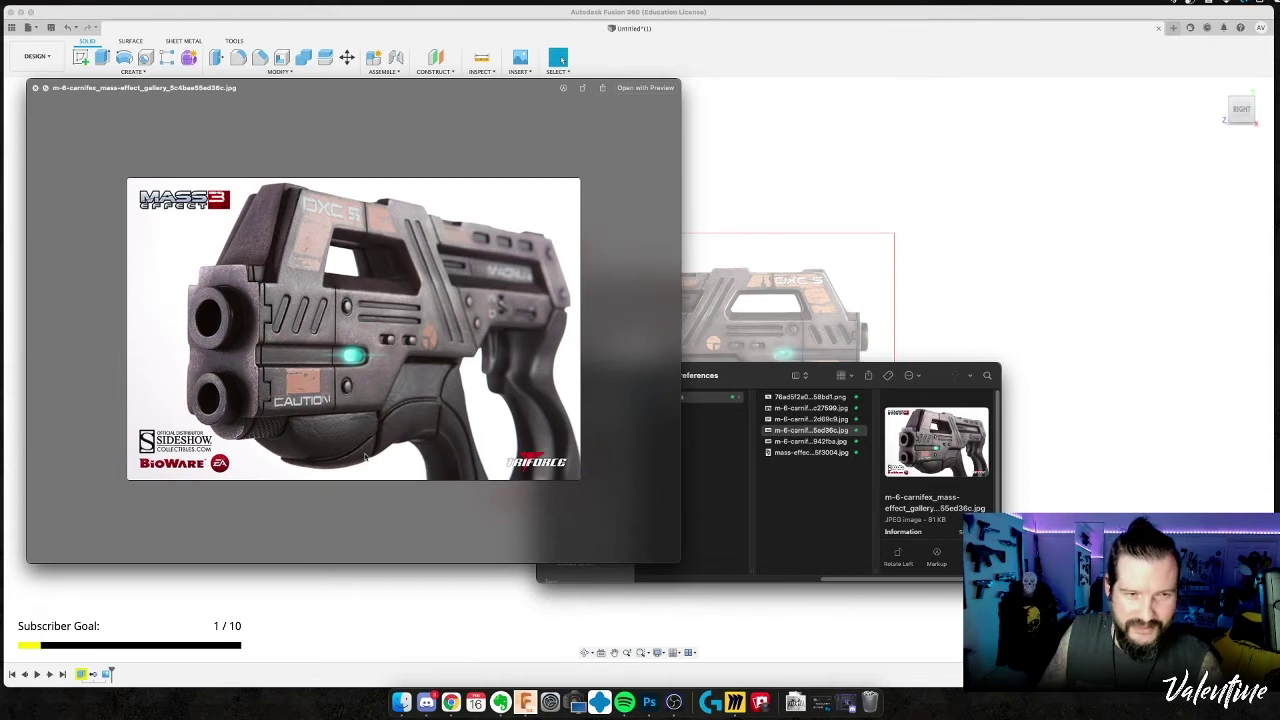
key("Up")
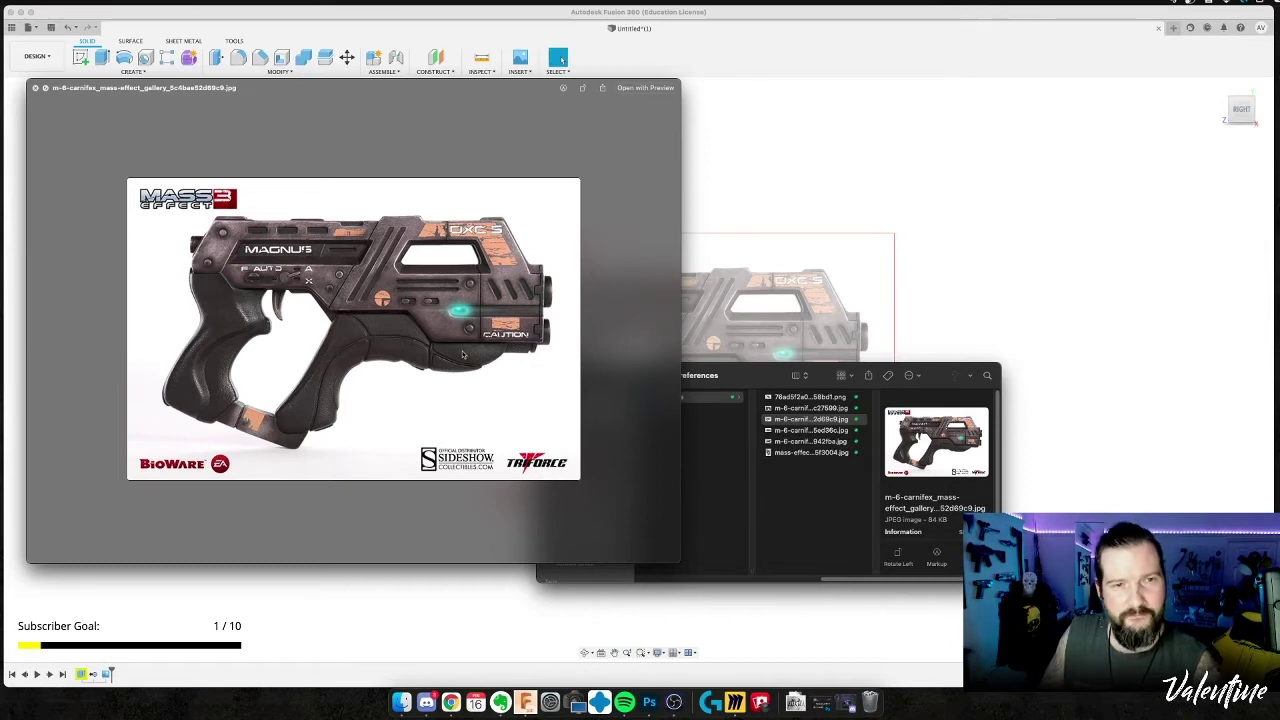
key("Down")
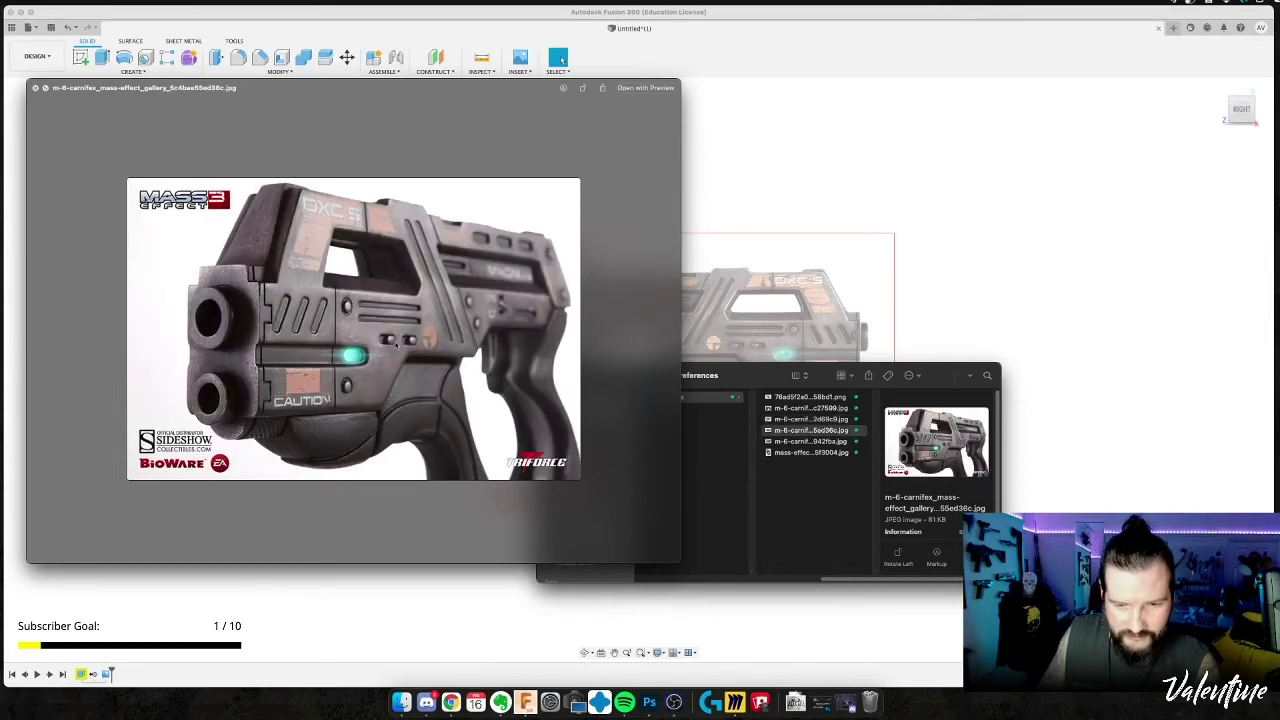
key("Up")
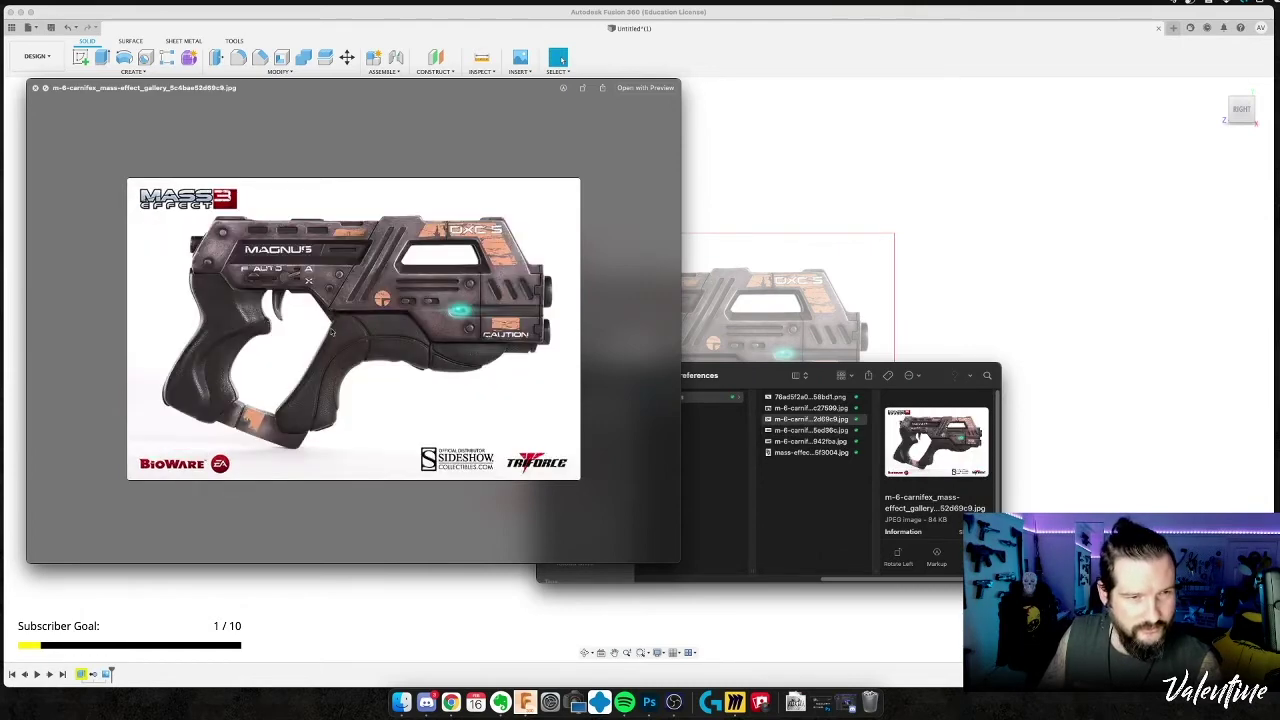
key("Down")
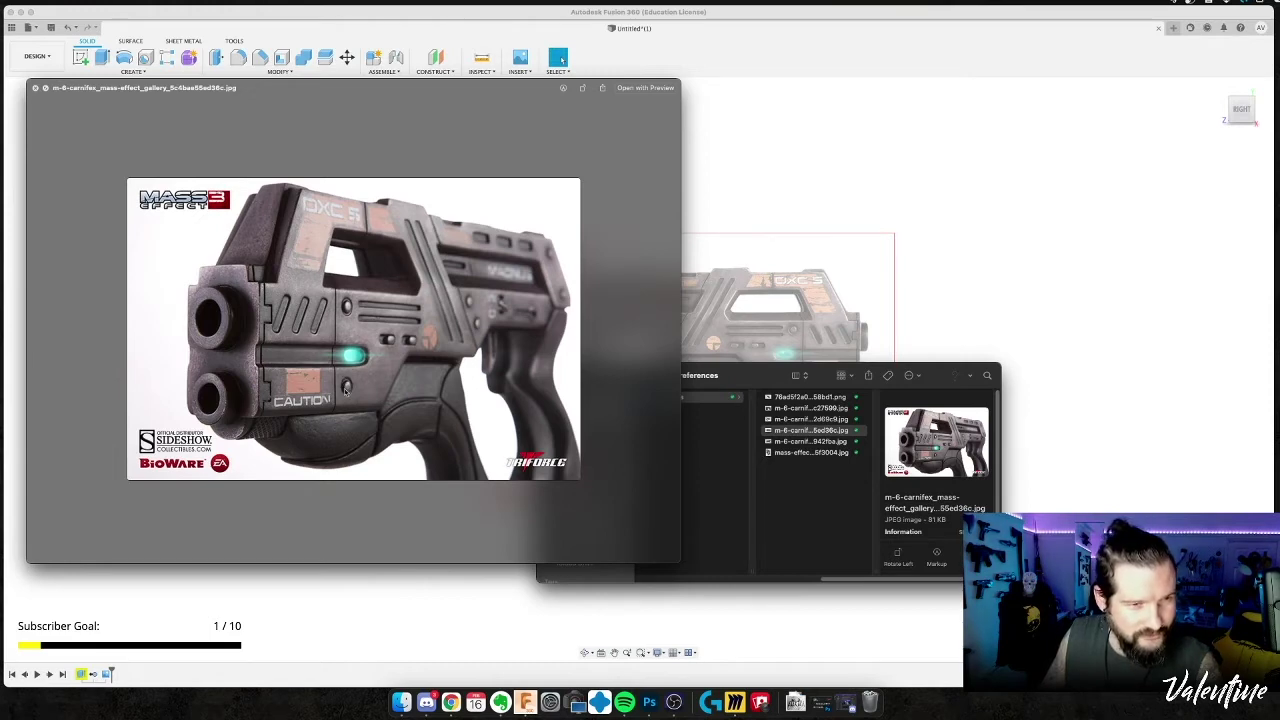
key("Up")
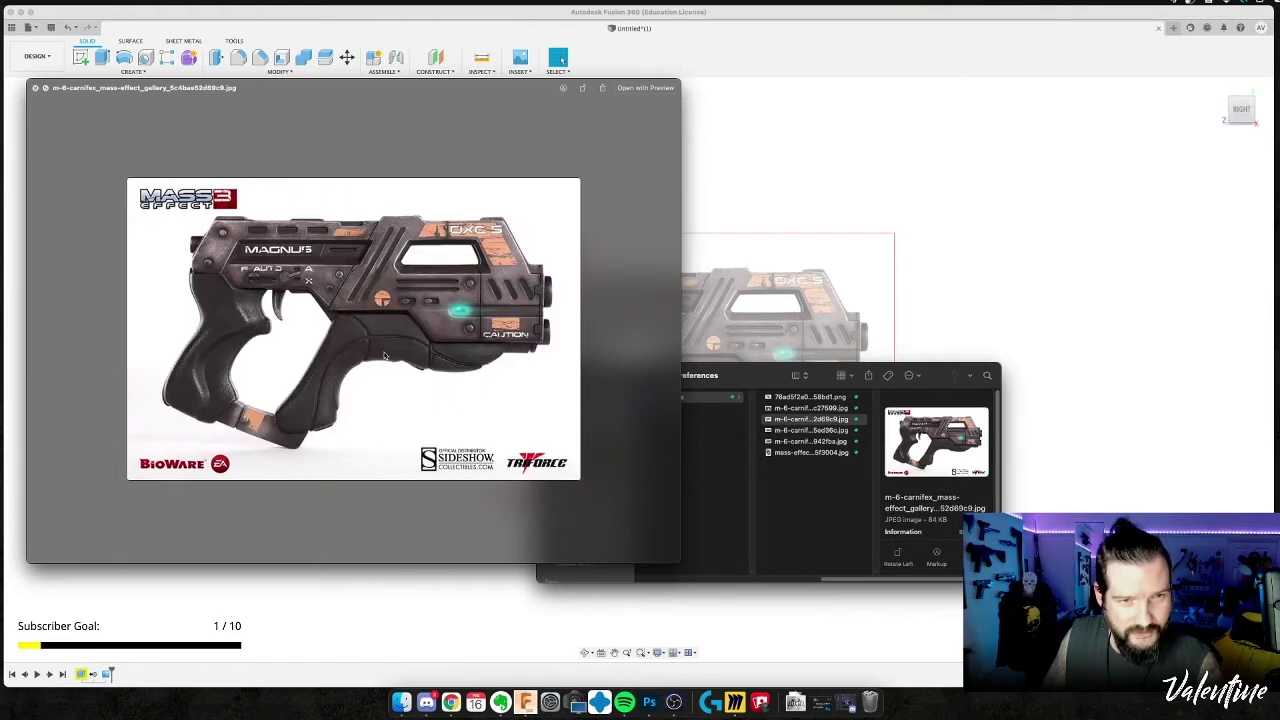
key("Up")
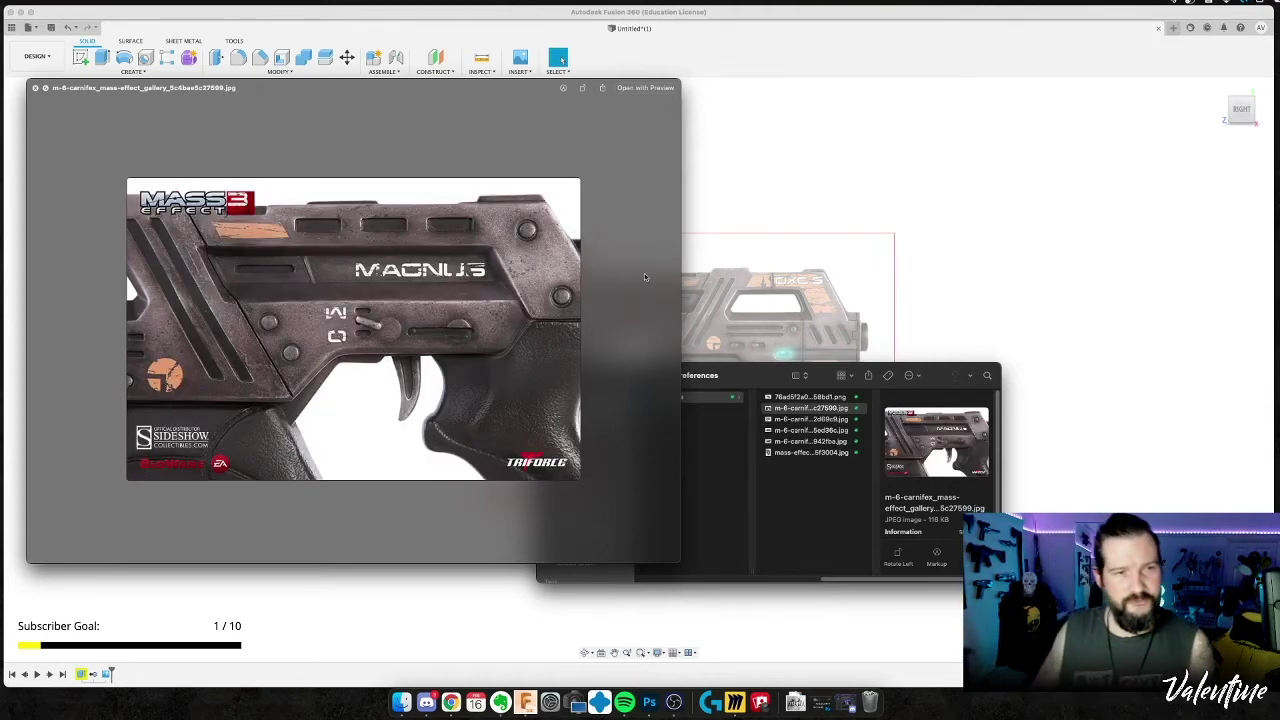
left_click(791, 209)
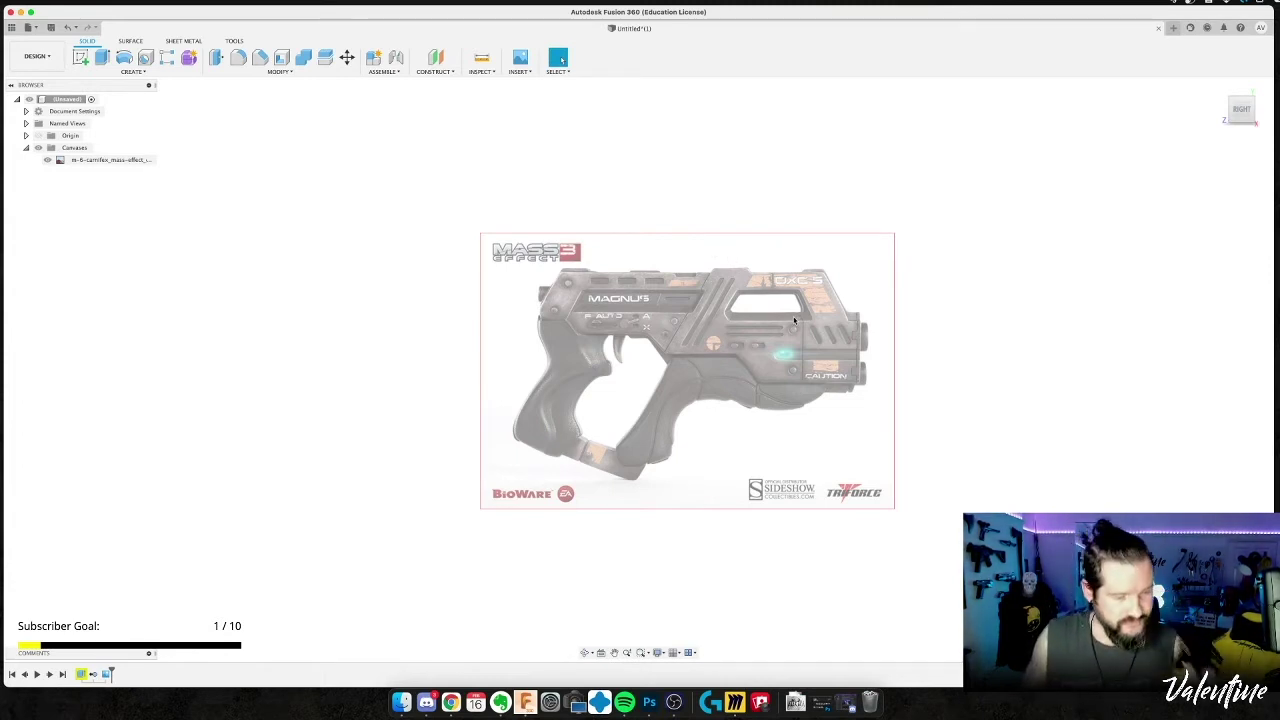
Create a sketch on the vertical YZ plane and try a horizontal line from the front of the trigger opening.
key("l")
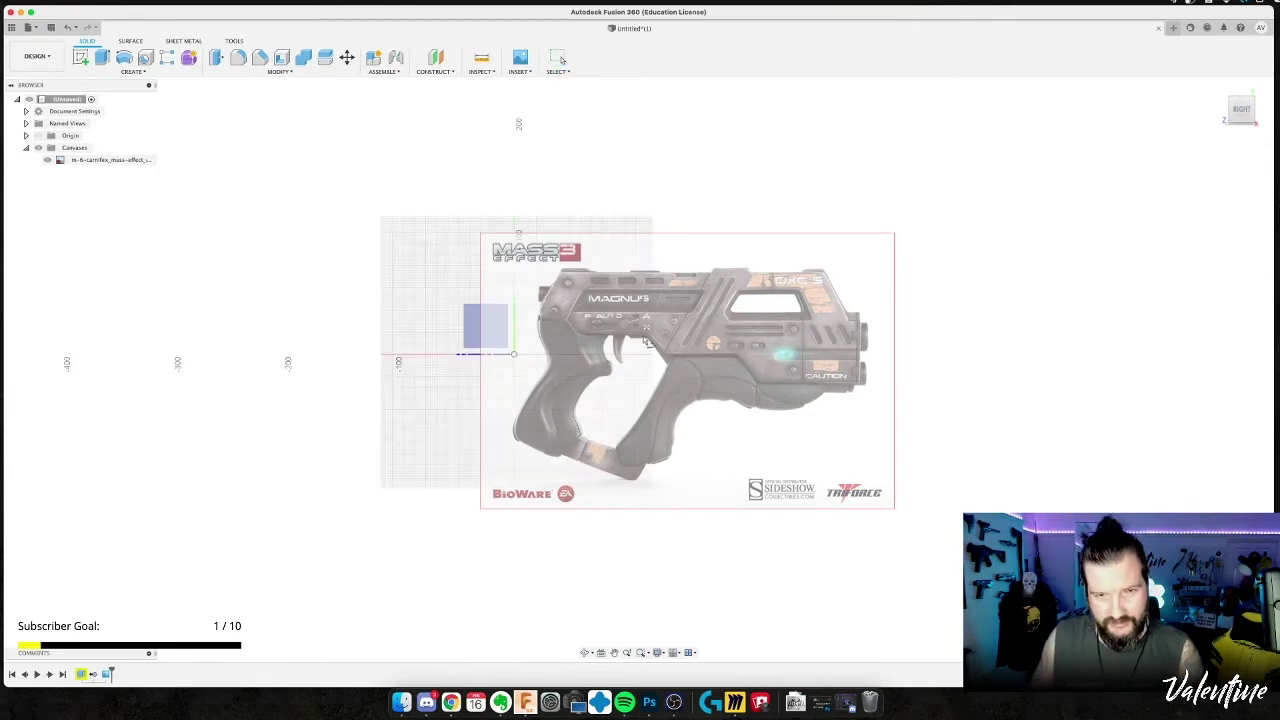
left_click(664, 359)
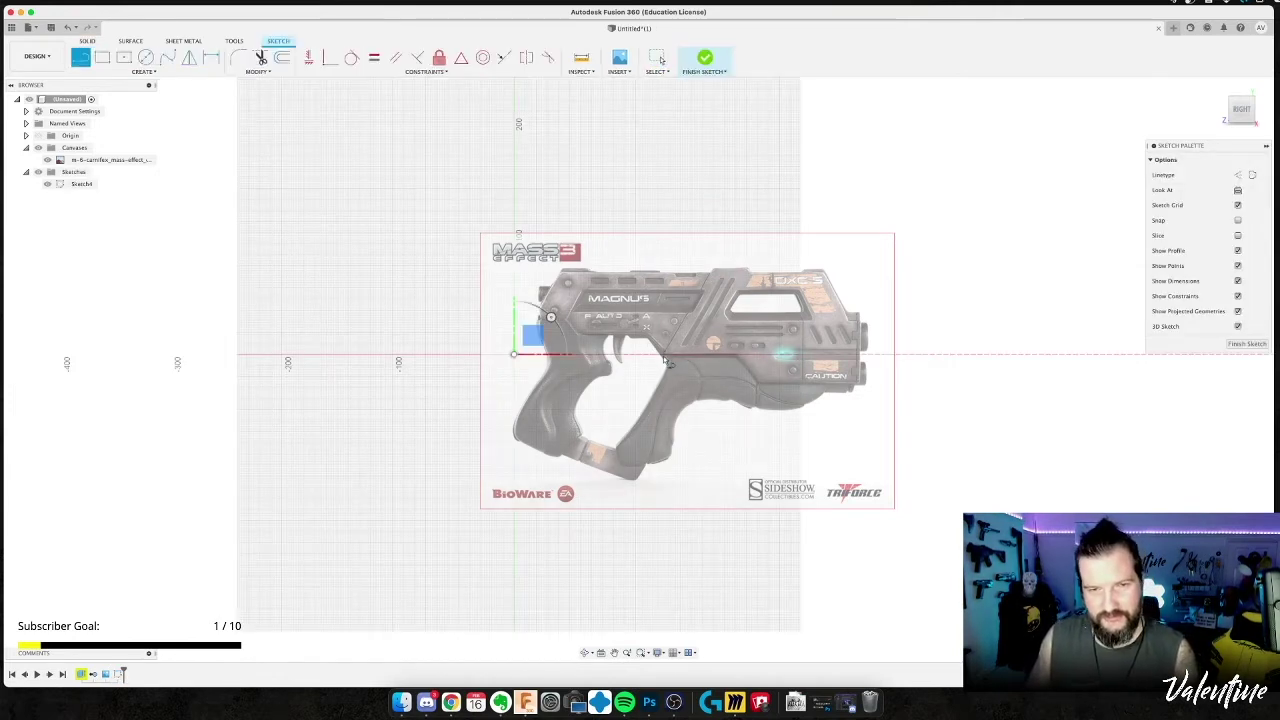
left_click(663, 354)
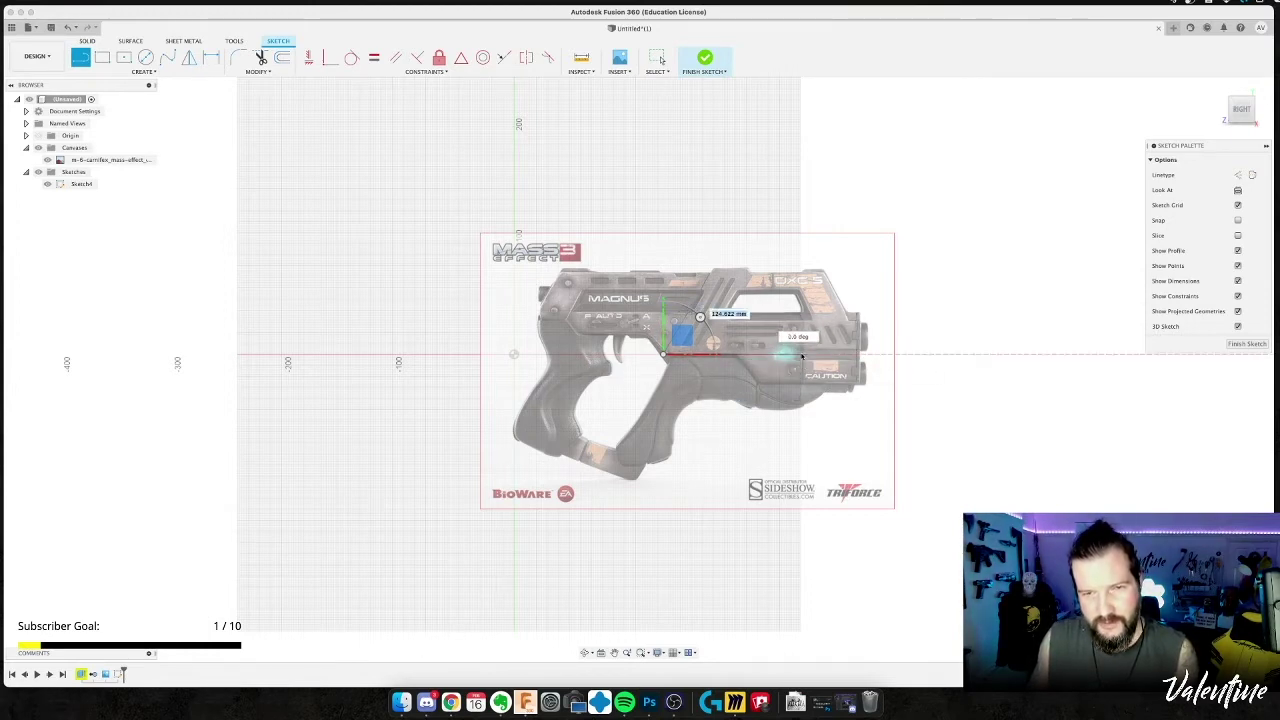
key("Escape")
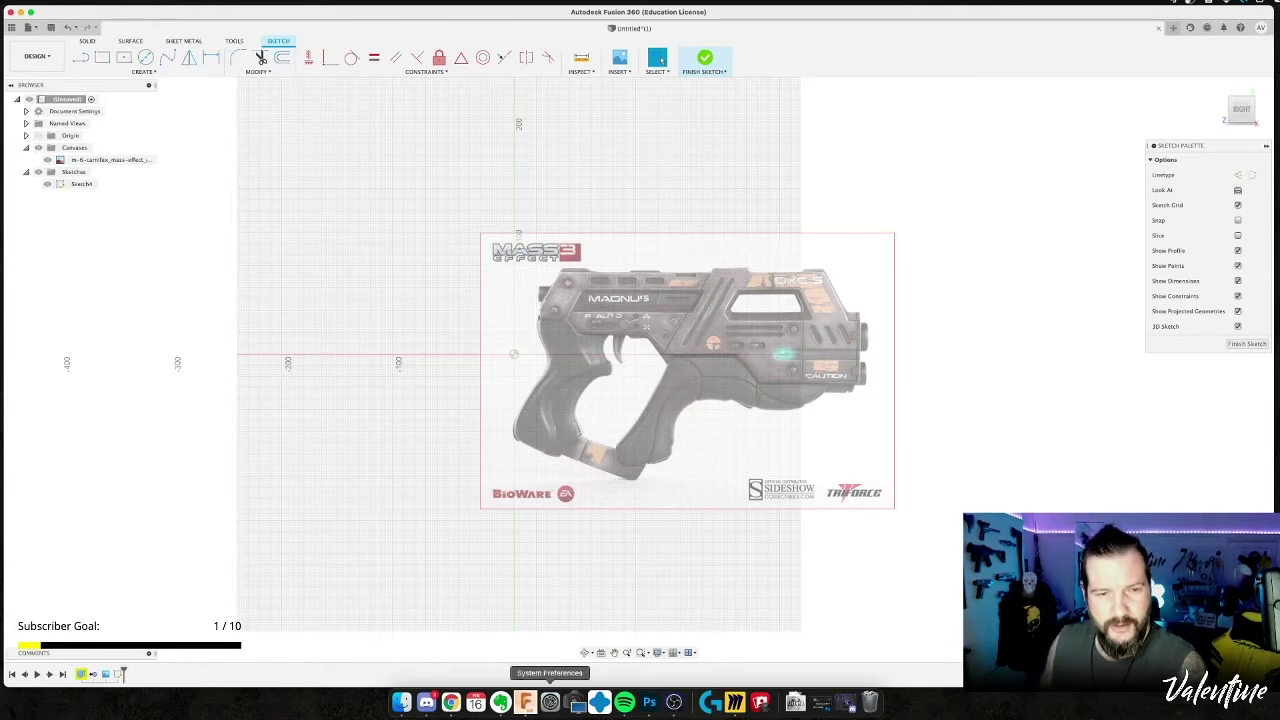
Review the rear, angled front, left-side and grip reference photos in Finder's image preview, and return to the Fusion 360 sketch.
left_click(401, 702)
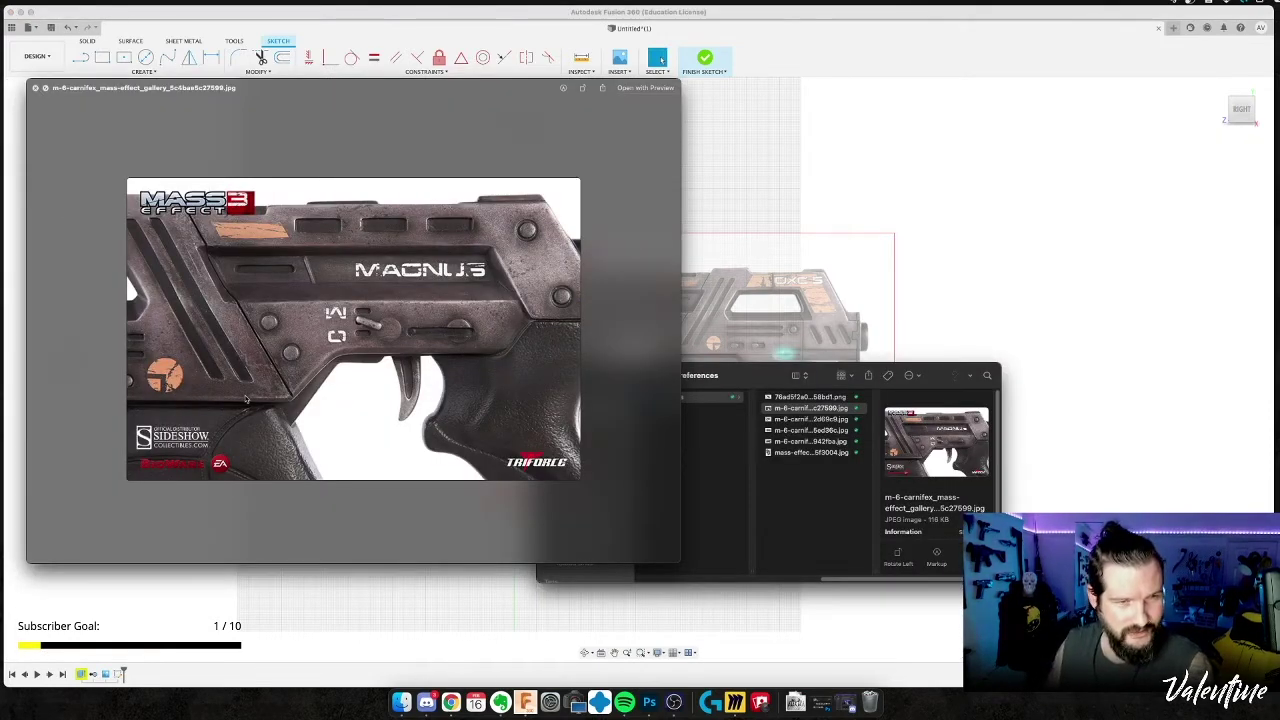
key("Up")
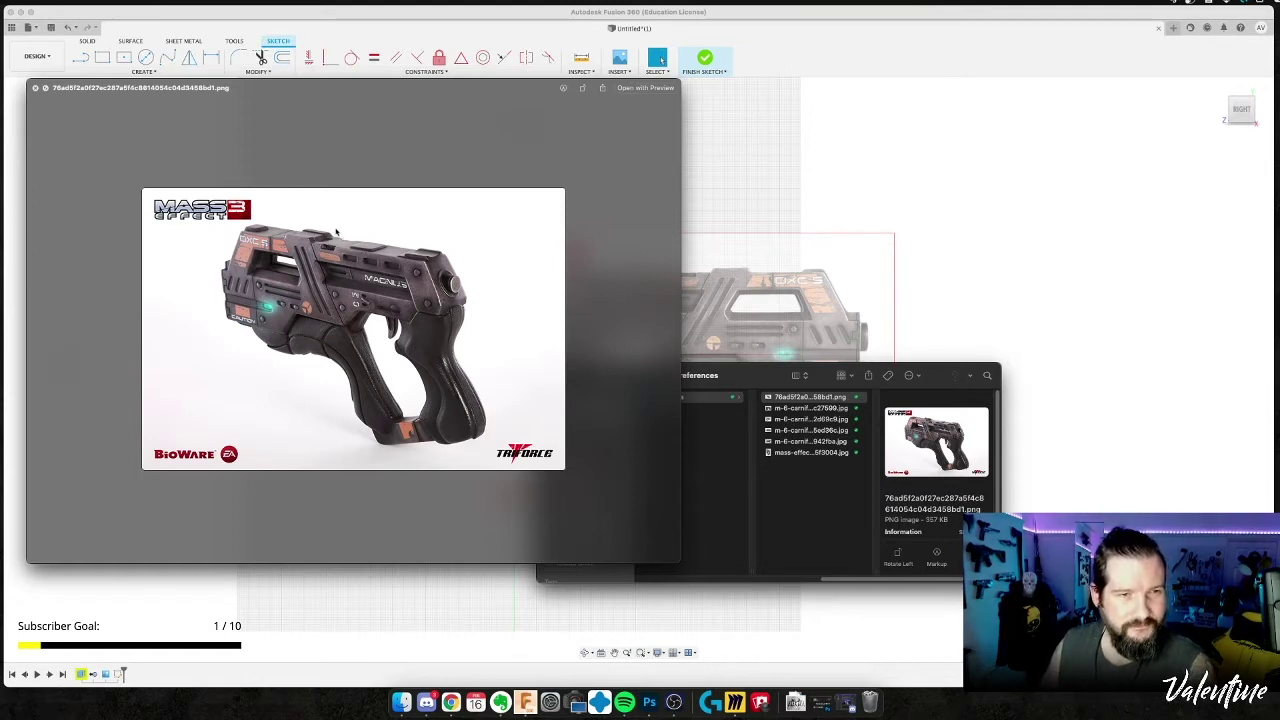
key("Down")
key("Down")
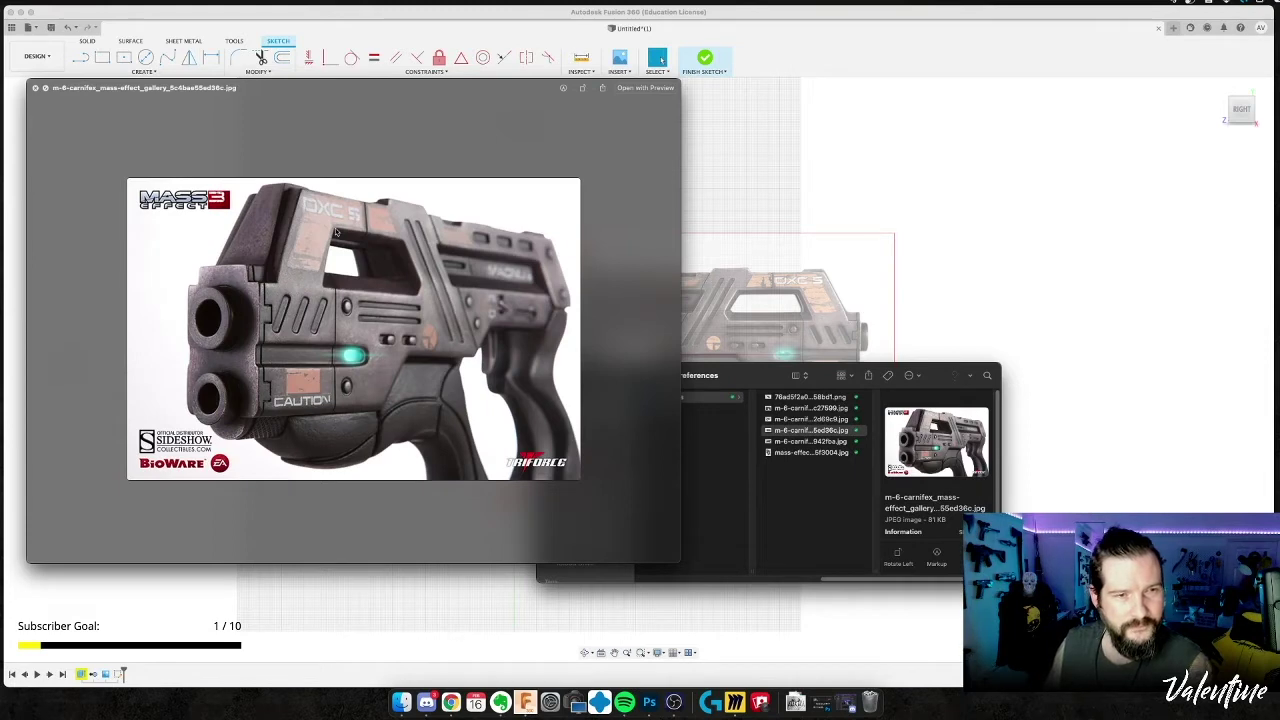
key("Down")
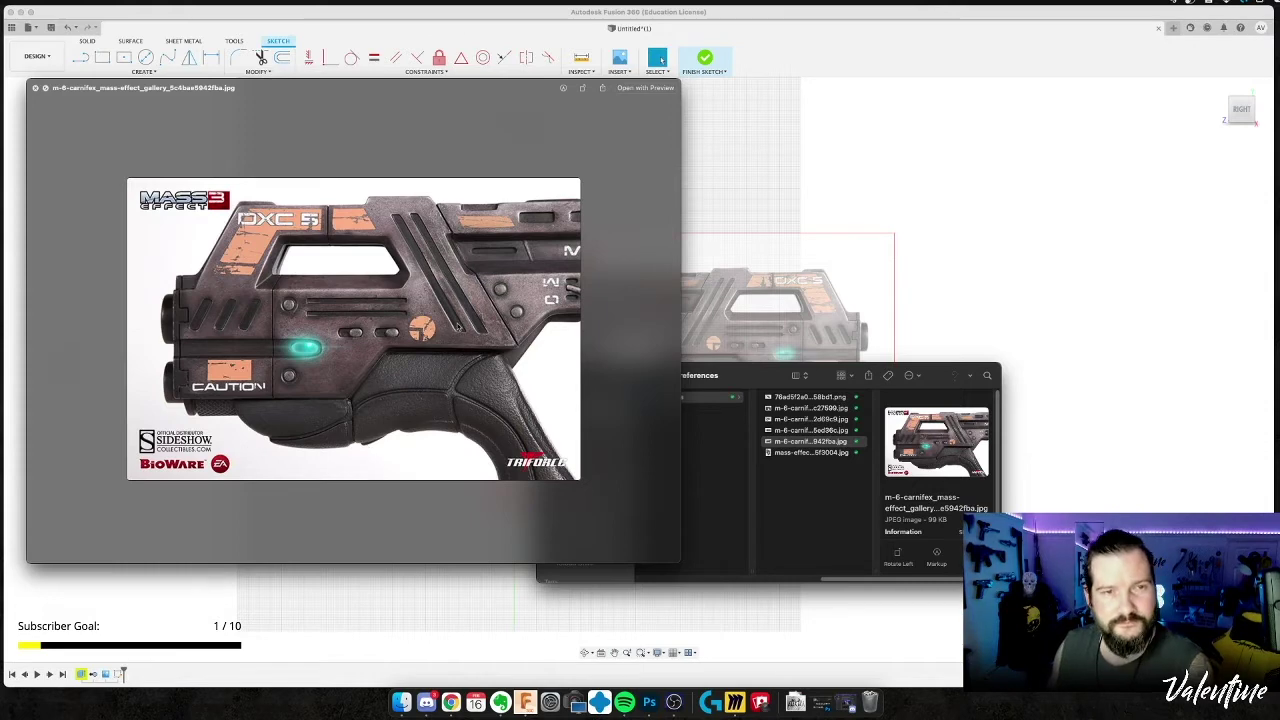
key("Down")
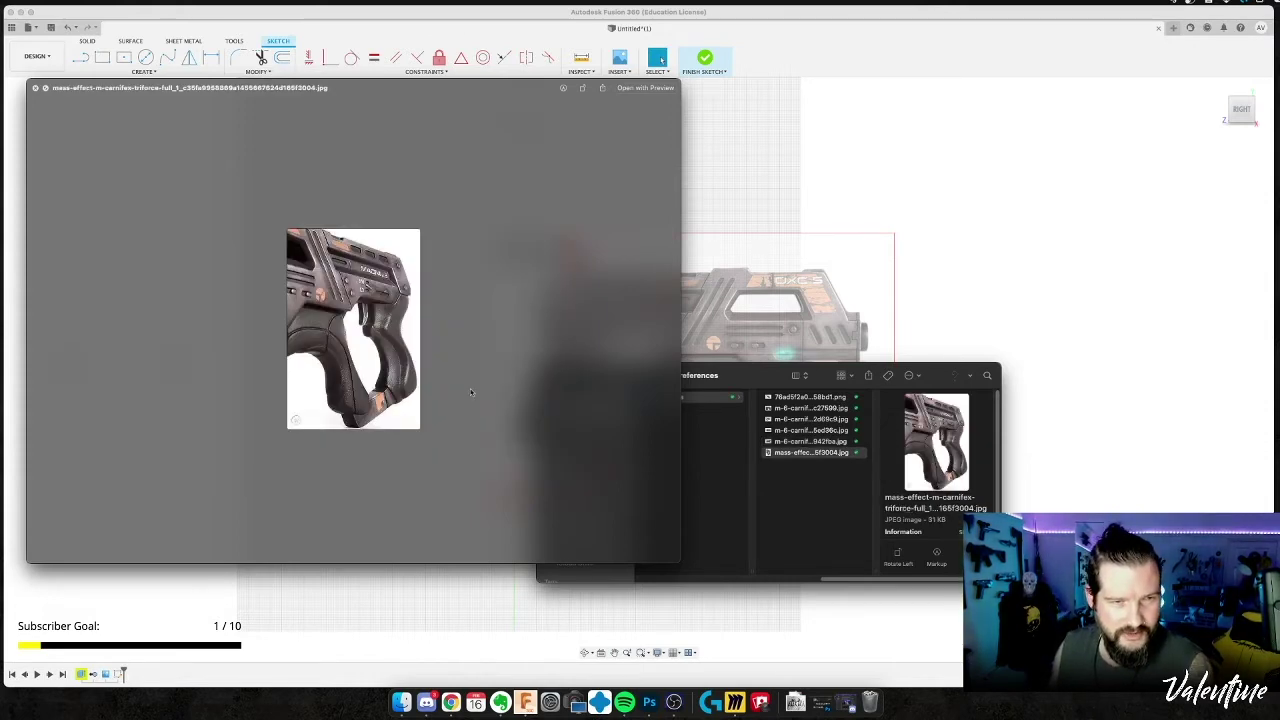
left_click(1006, 257)
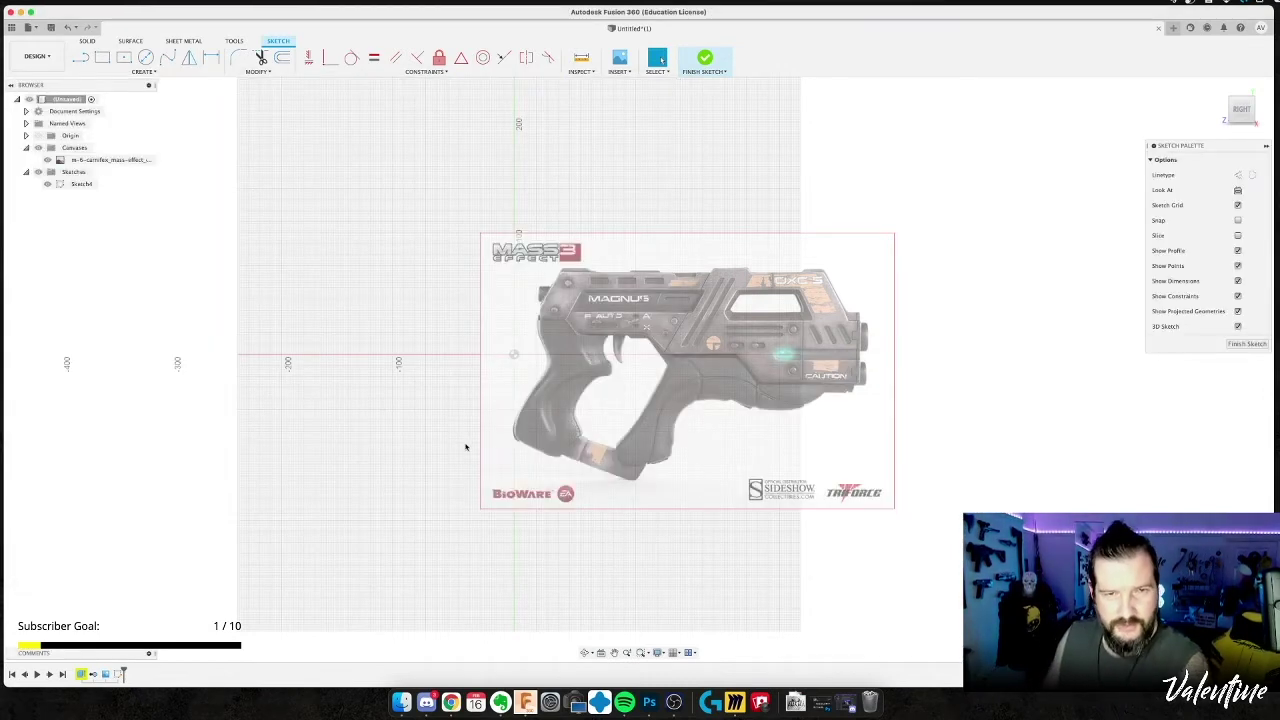
key("l")
left_click(513, 354)
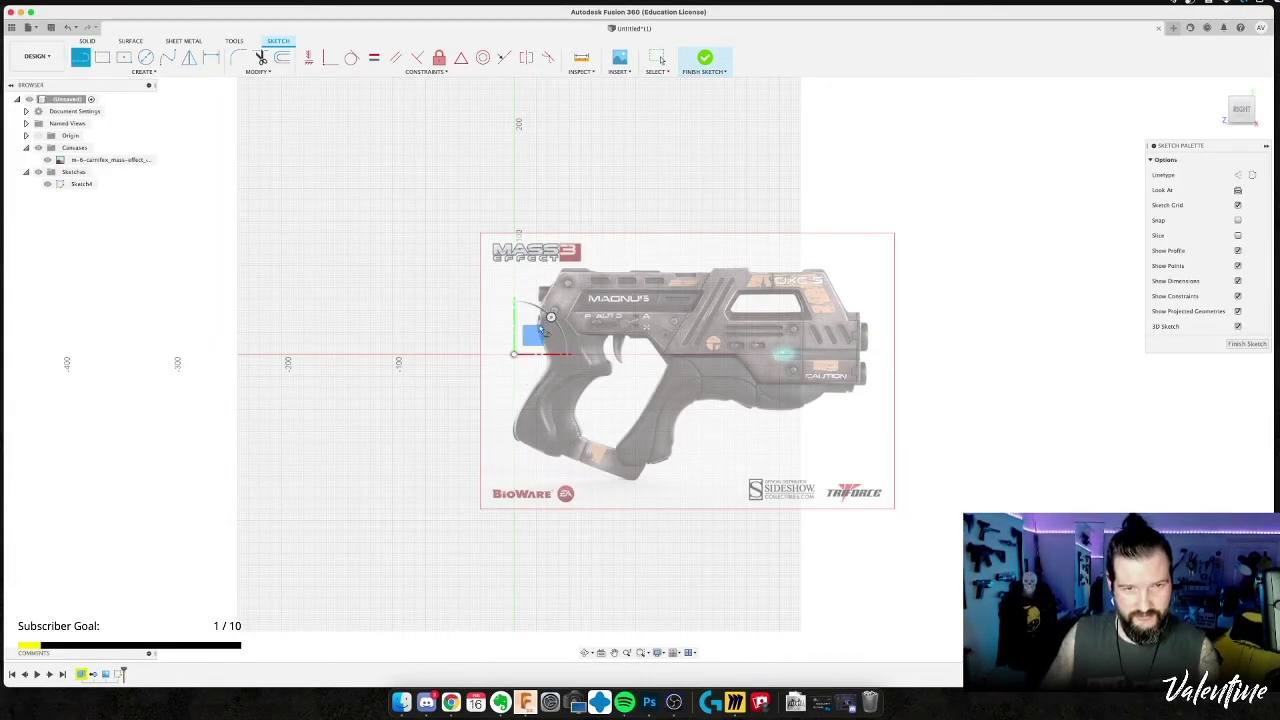
left_click(539, 322)
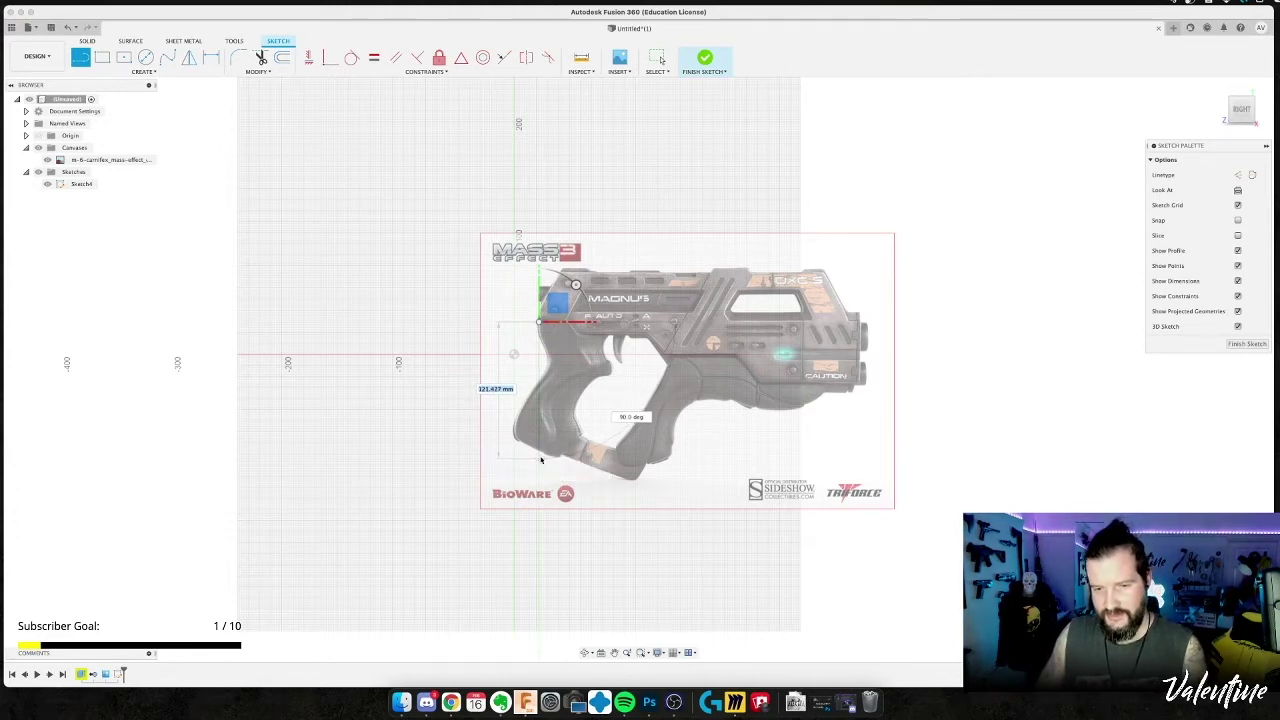
key("Escape")
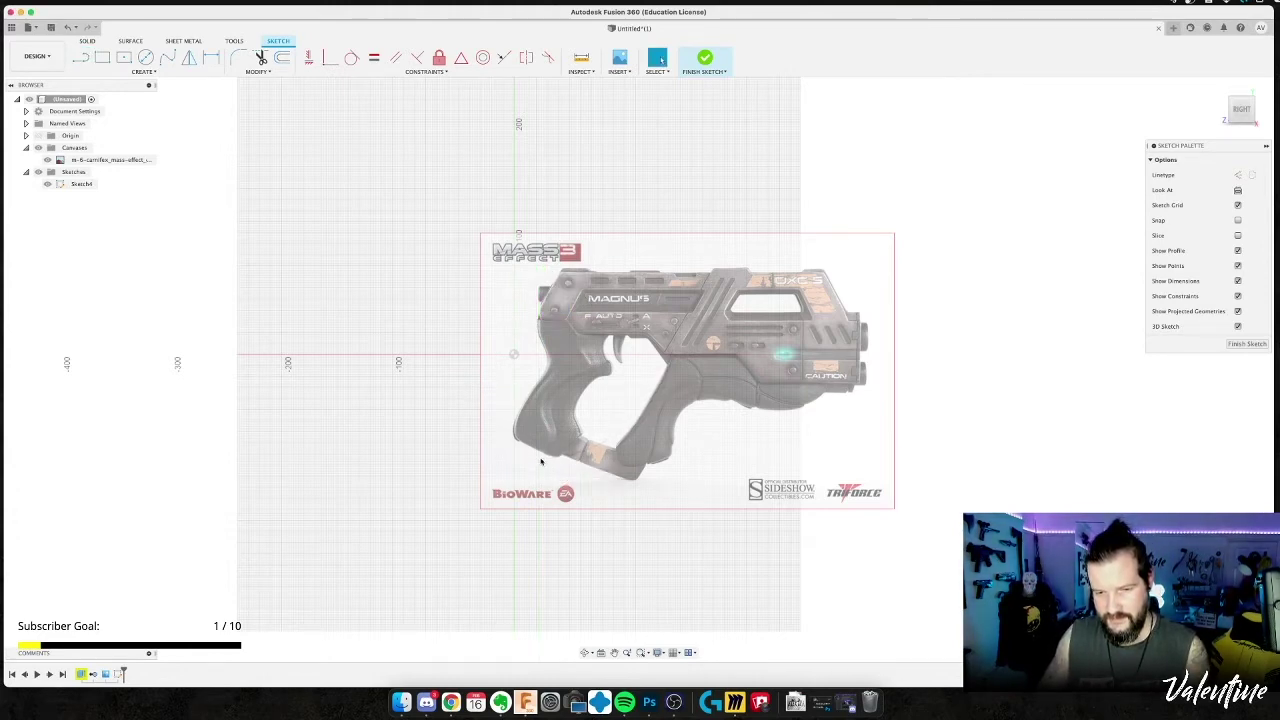
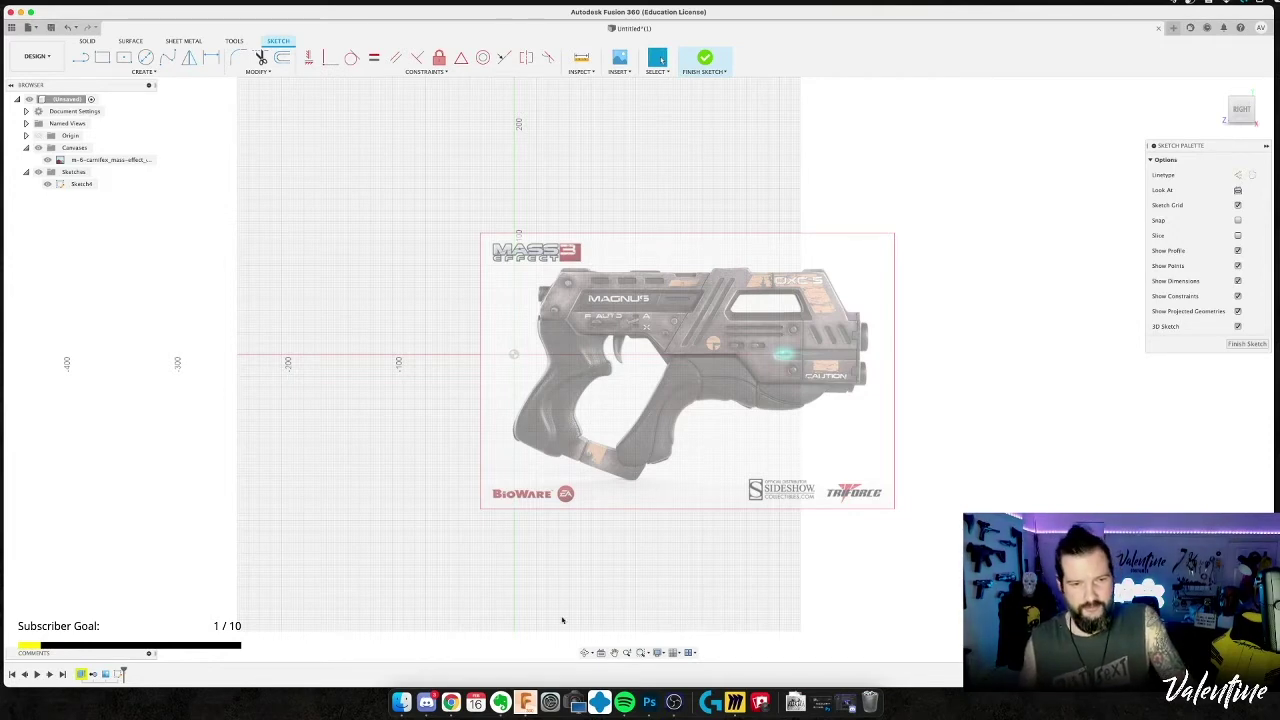
Review the rear grip and angled front reference photos in Finder's image preview, and return to the Fusion 360 sketch.
left_click(401, 702)
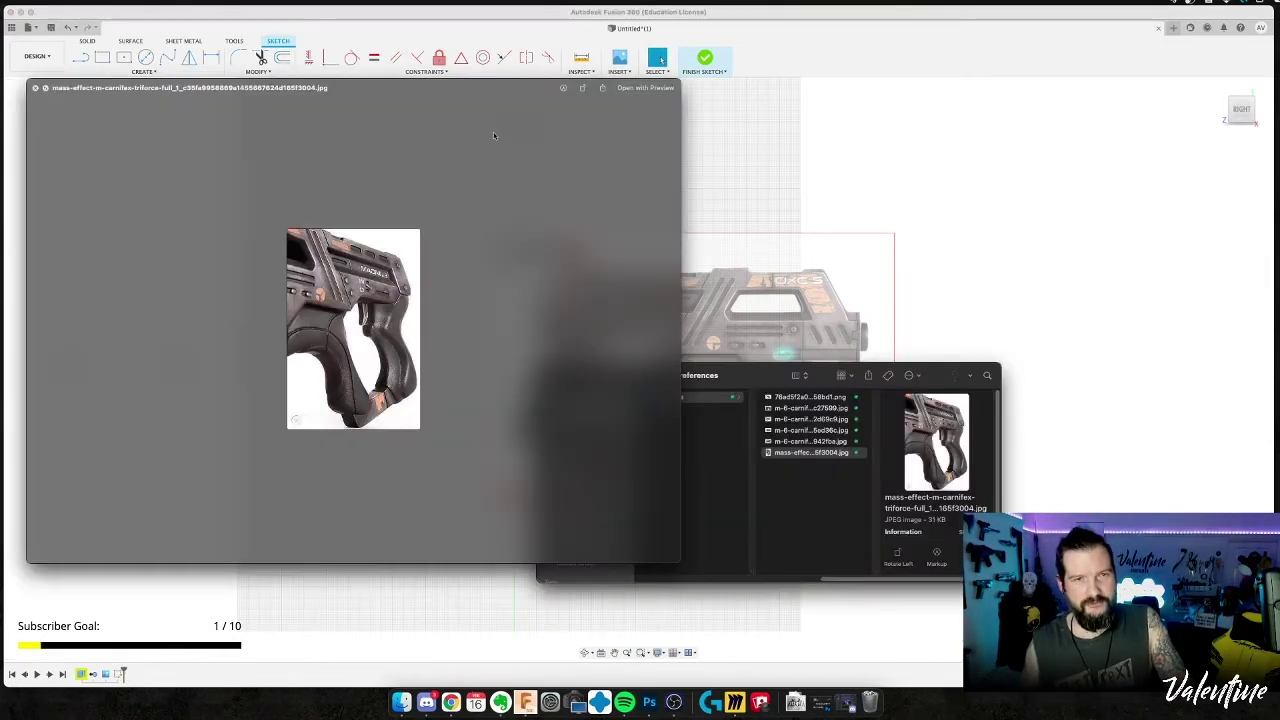
key("Up")
key("Up")
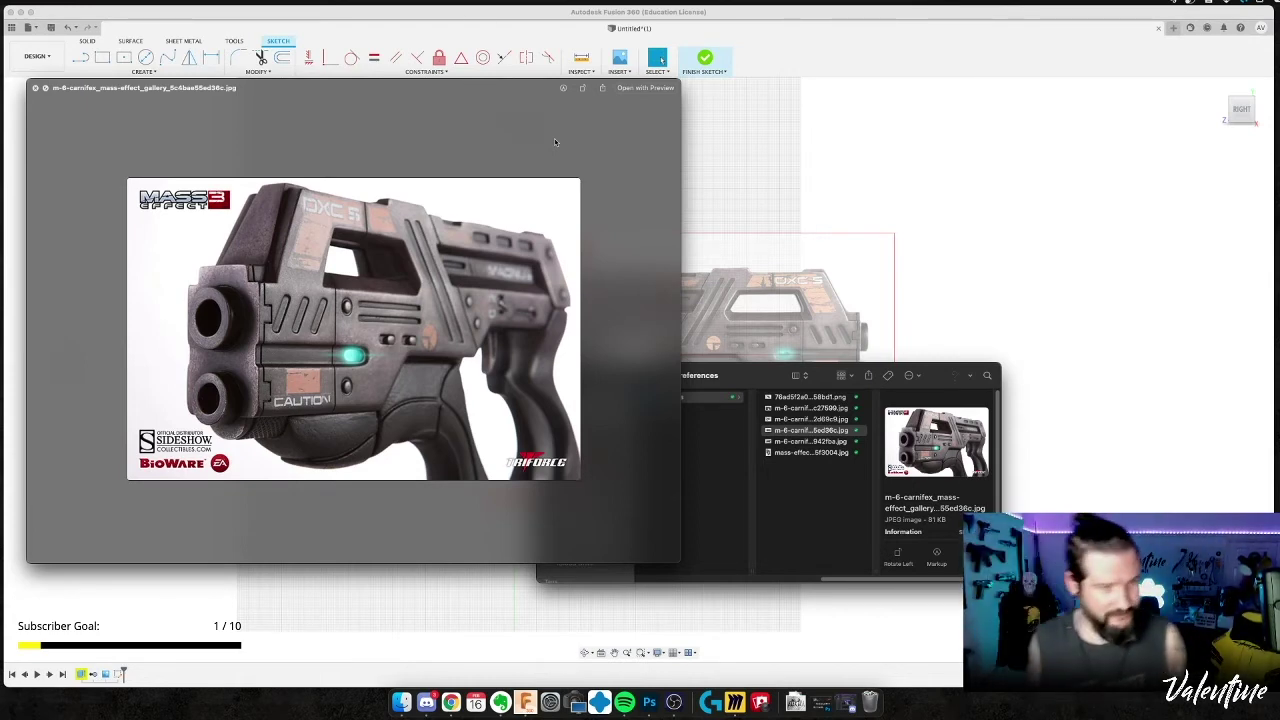
key("space")
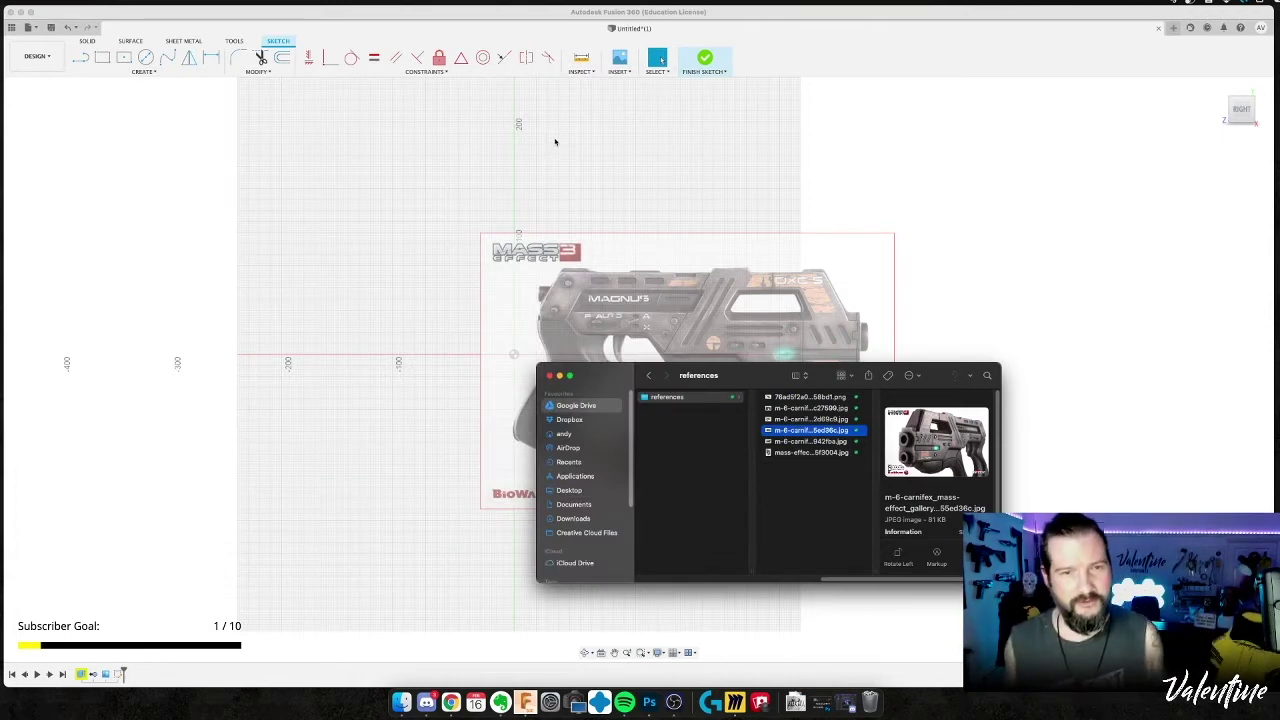
left_click(617, 319)
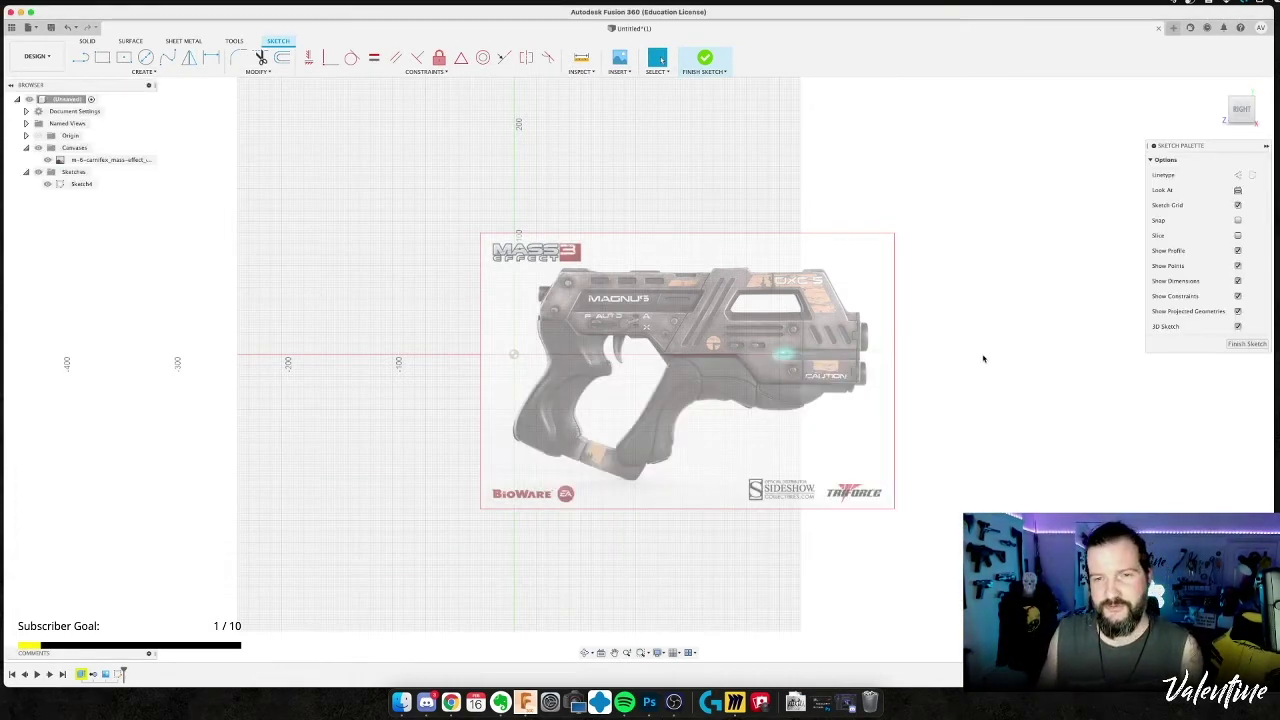
key("super+Tab")
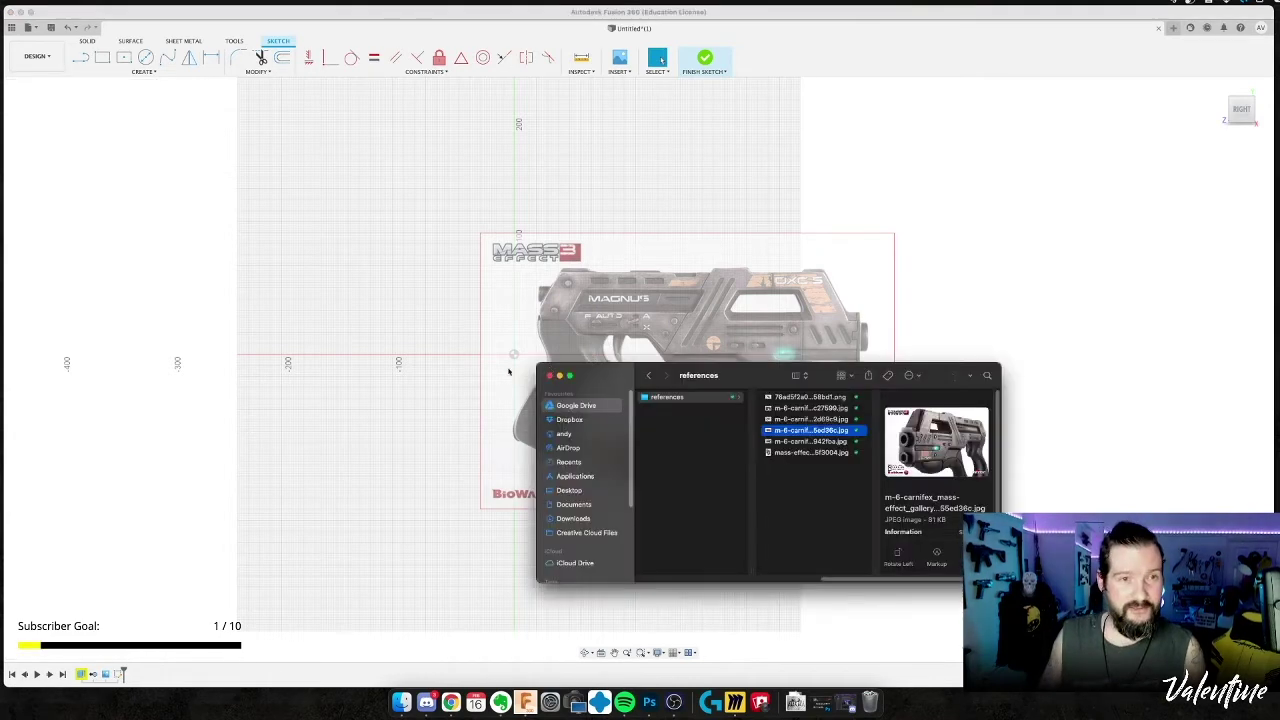
key("space")
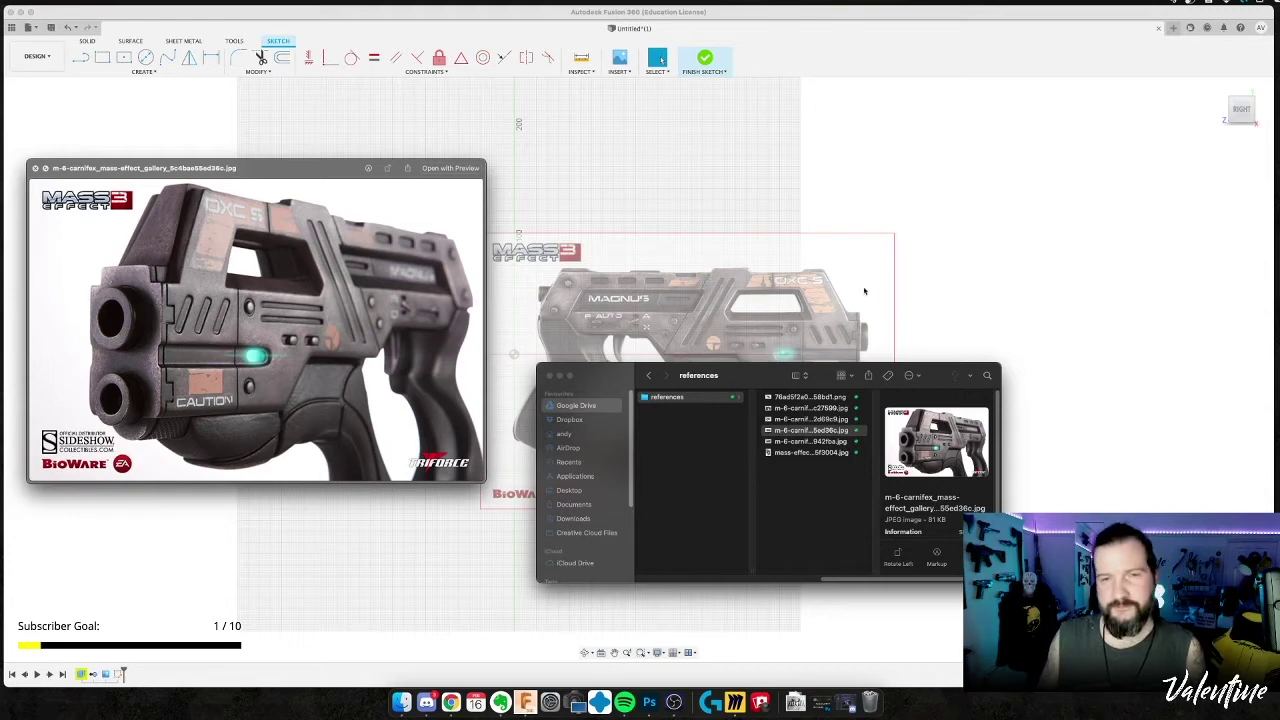
left_click(1072, 272)
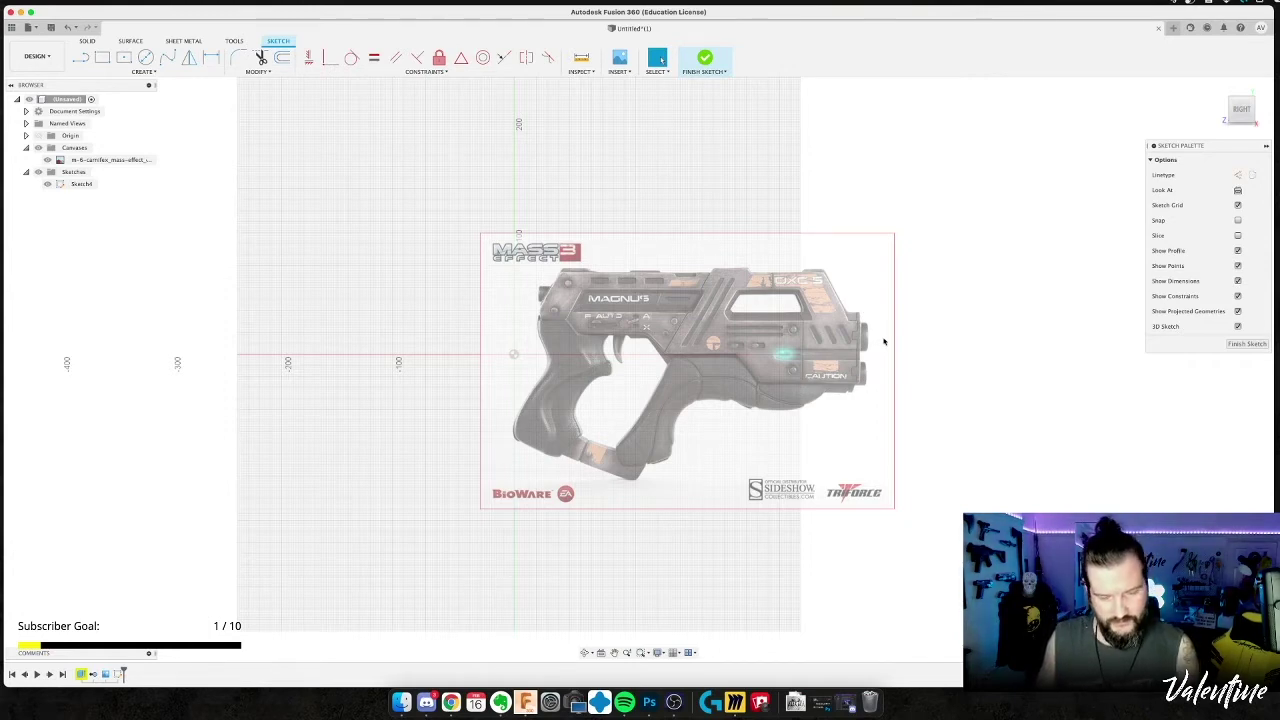
Try a horizontal line across the pistol from just behind the grip to past the upper muzzle.
key("l")
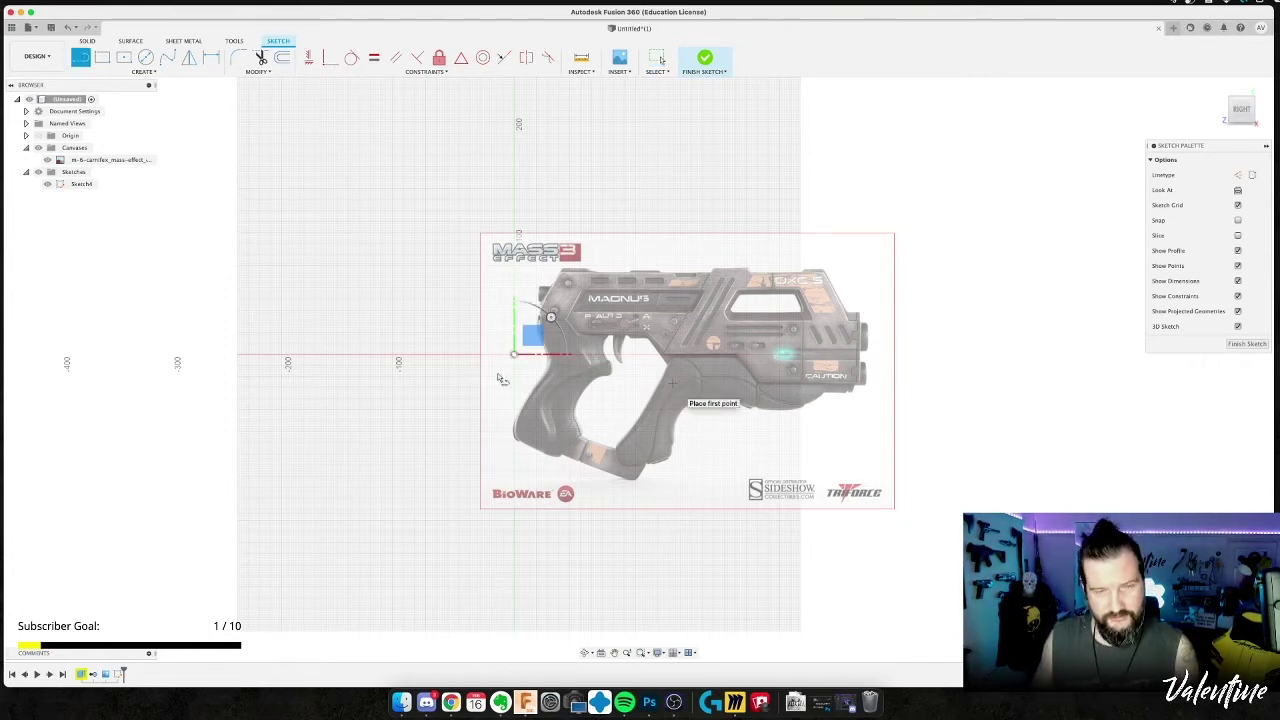
left_click(532, 334)
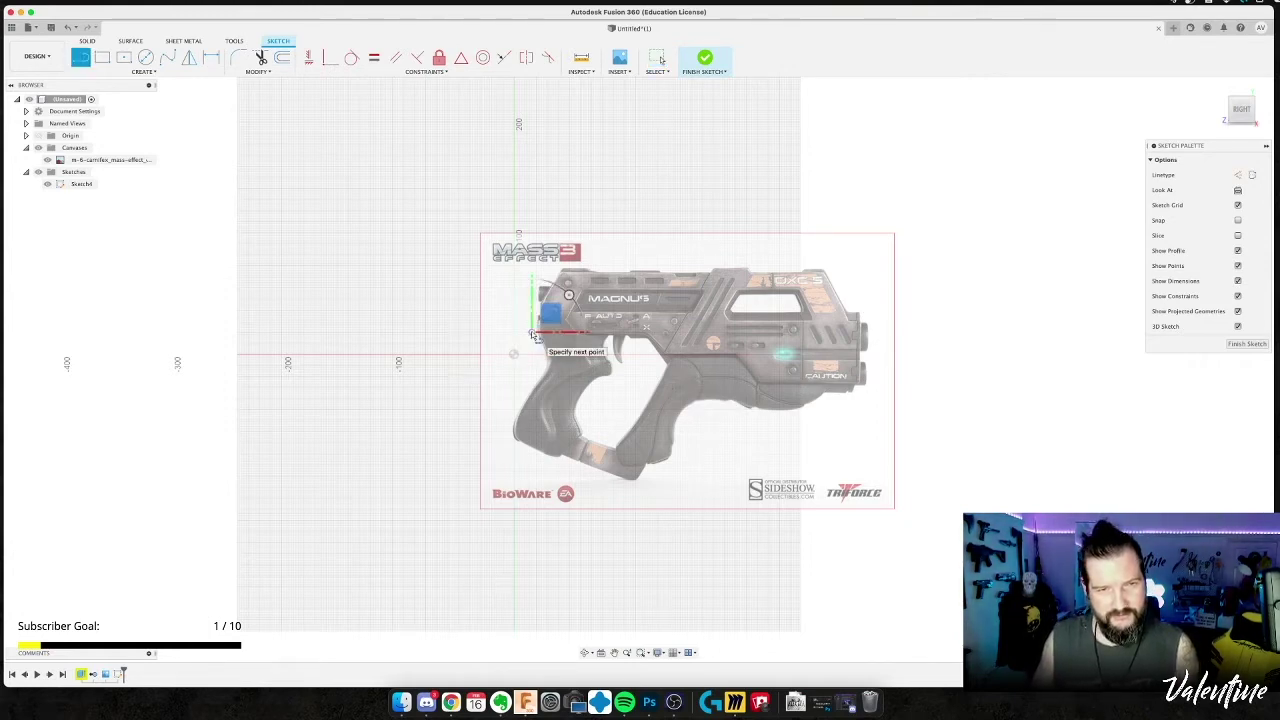
left_click(884, 338)
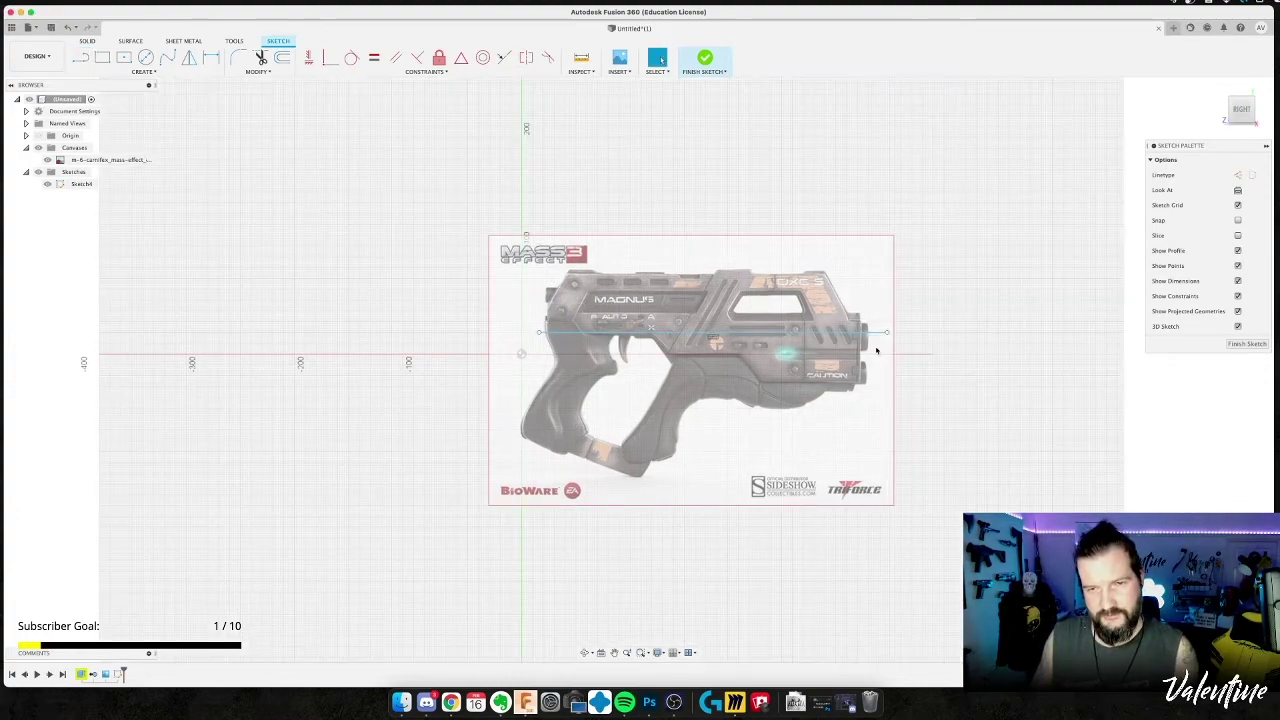
Try a freehand line down the front of the upper barrel, from its top edge to its bottom edge.
scroll(878, 342, "up", 5)
scroll(880, 338, "up", 3)
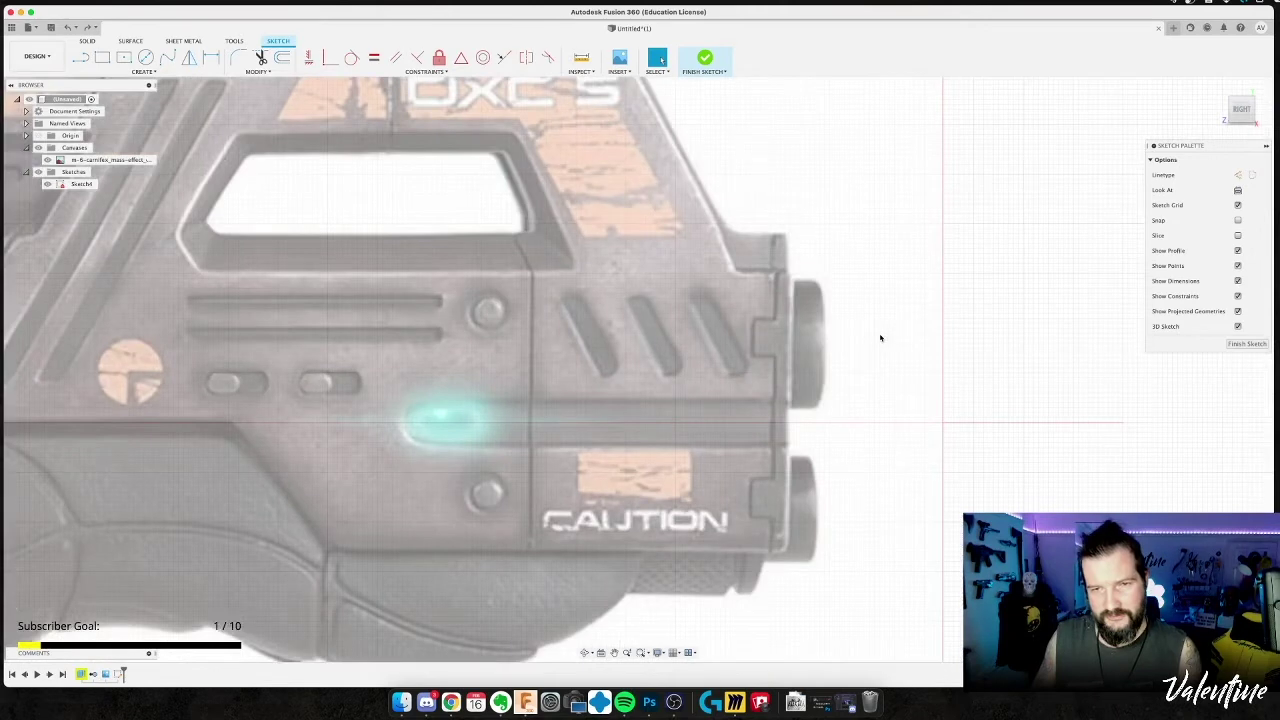
key("l")
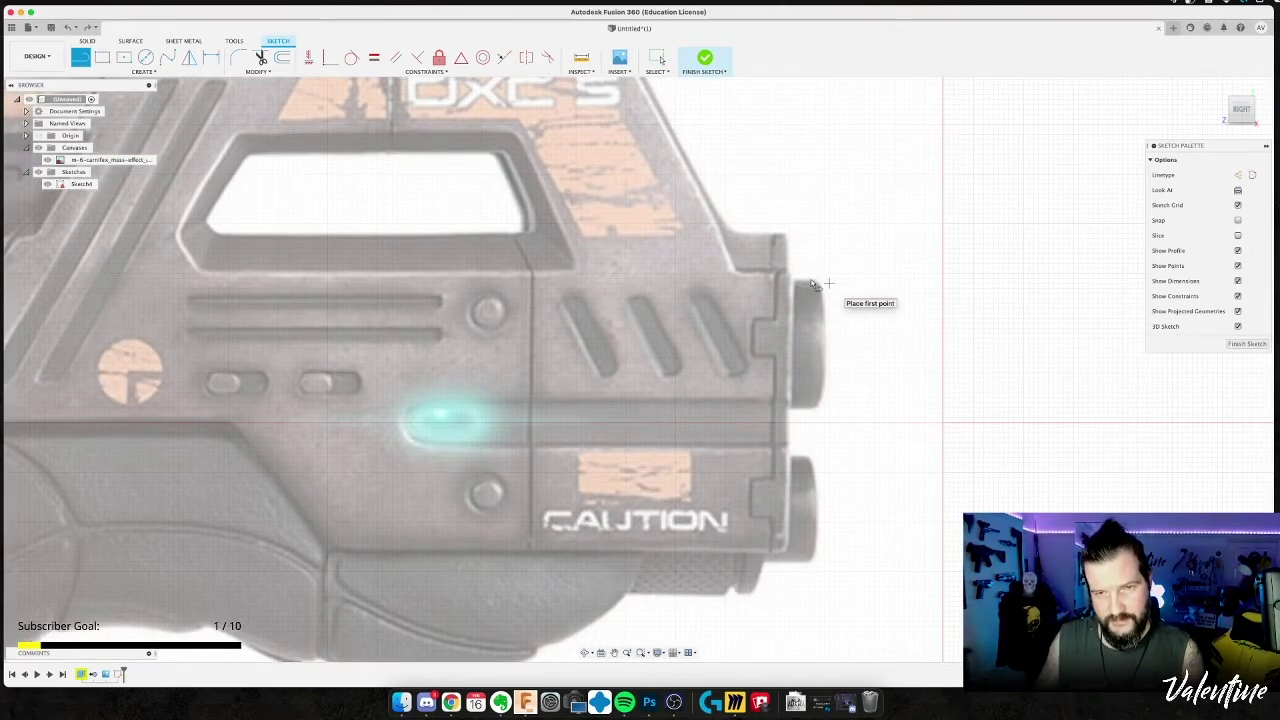
left_click(812, 282)
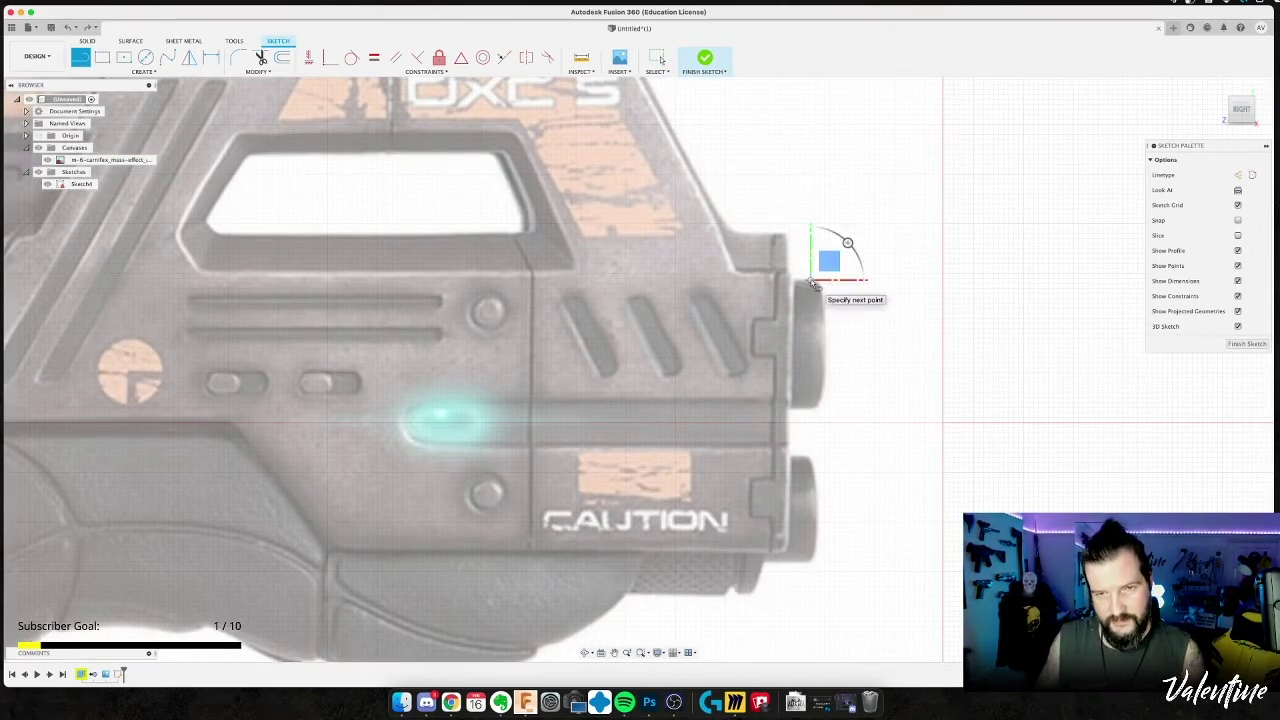
left_click(815, 403)
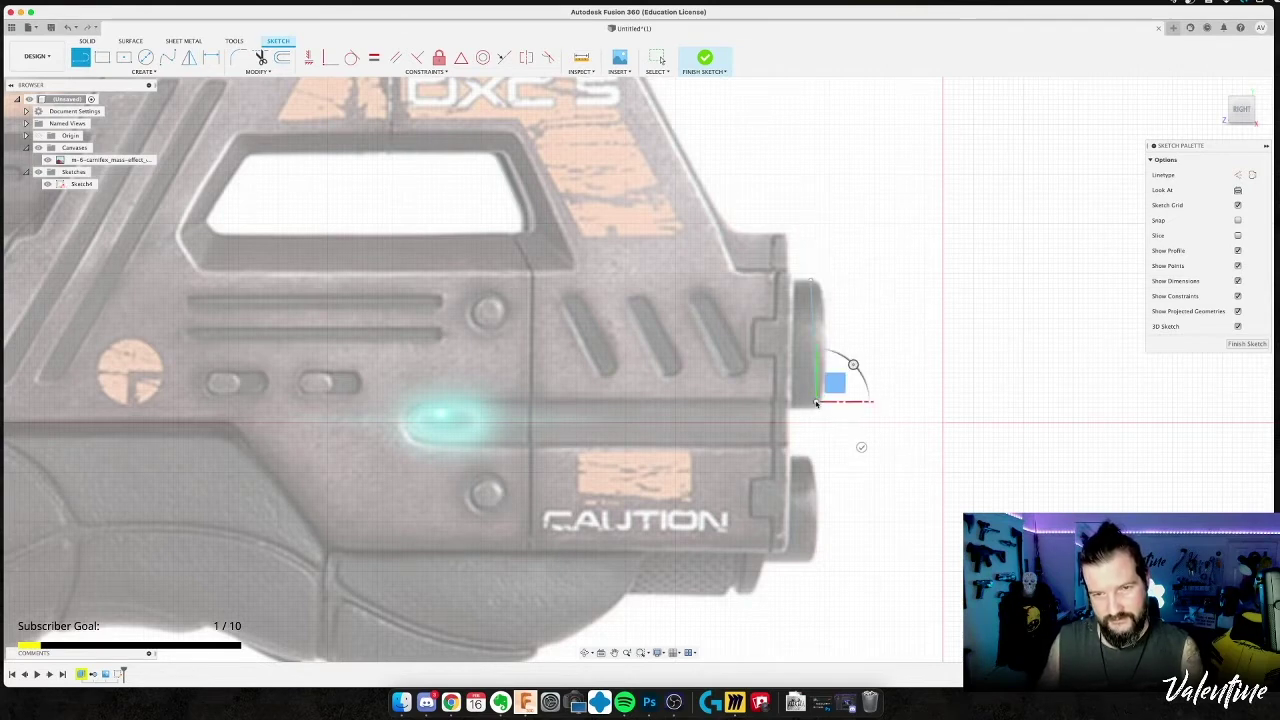
key("Escape")
Draw a vertical 26 mm line down the front of the upper barrel, starting at its top edge.
key("l")
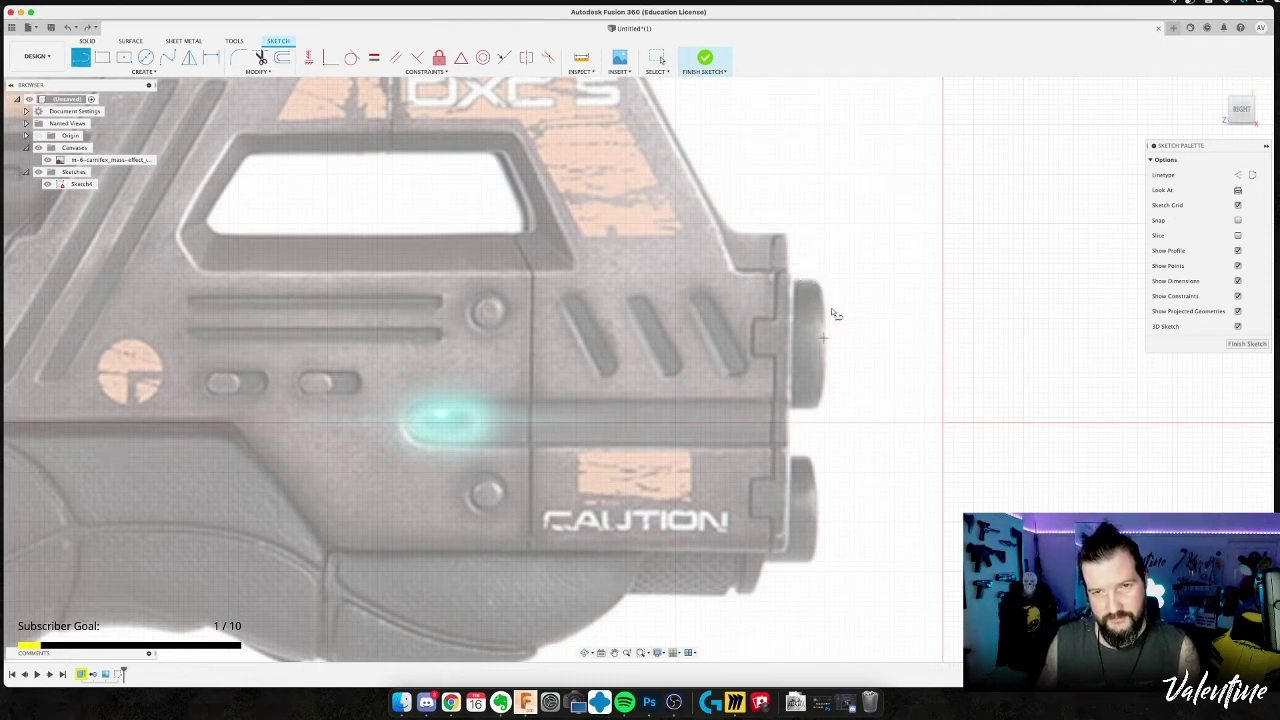
left_click(814, 282)
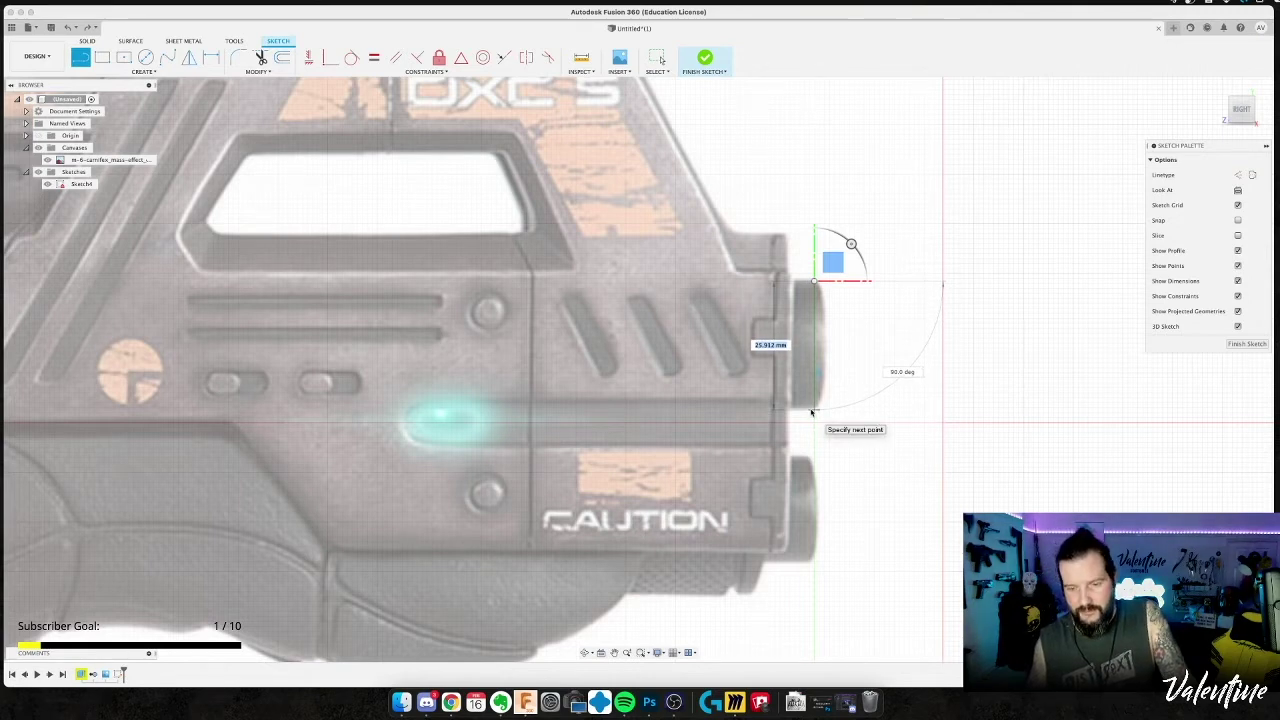
type("26")
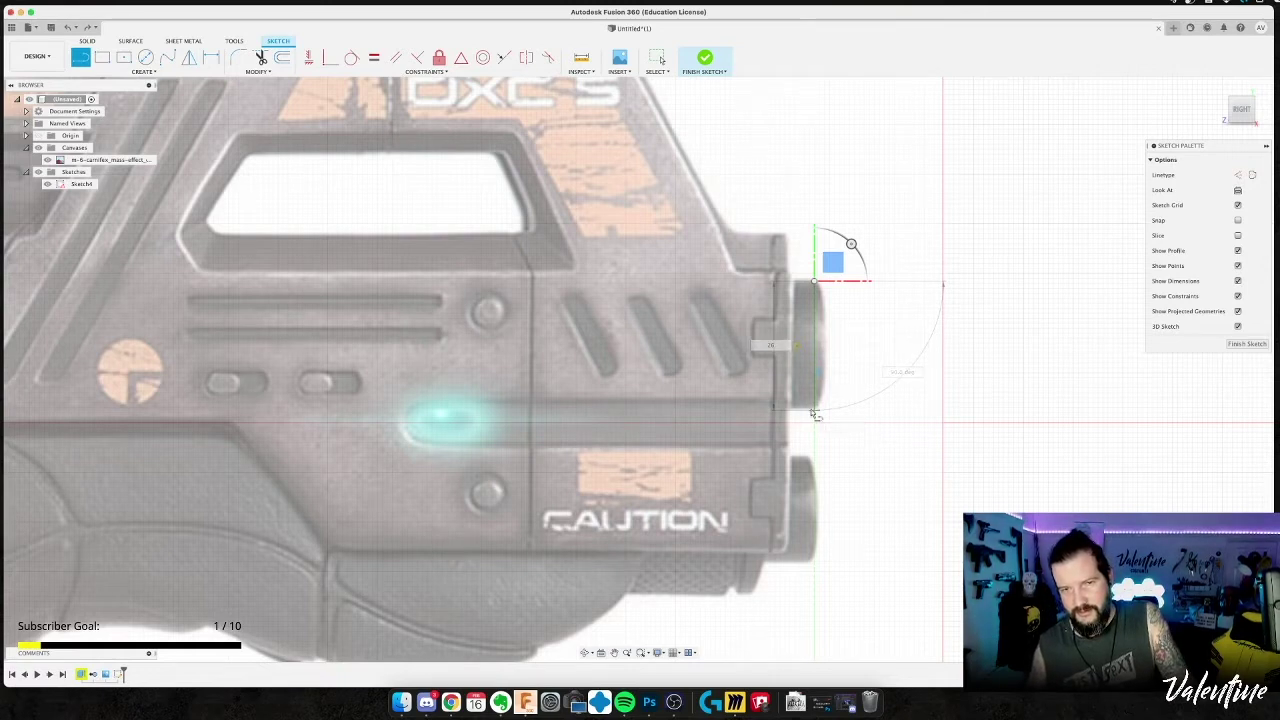
key("Return")
key("Escape")
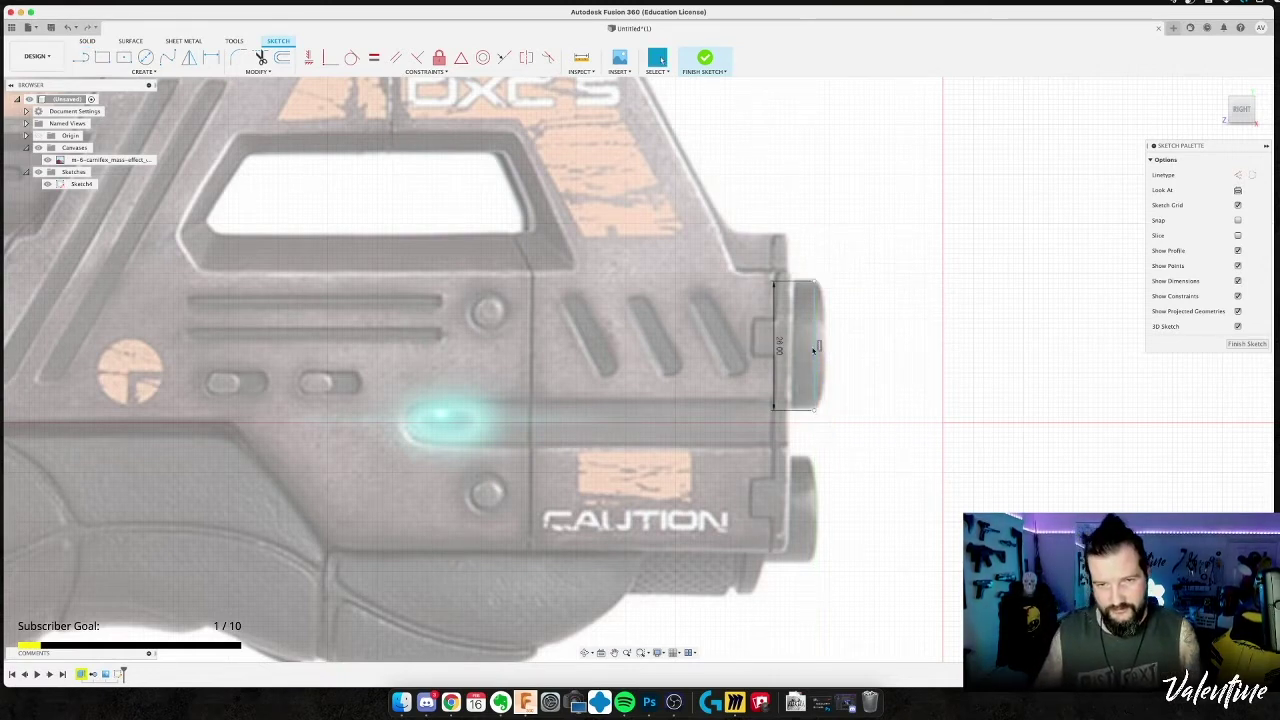
Move the vertical muzzle line up by 0.102 mm to align it with the upper barrel on the canvas.
left_click(815, 348)
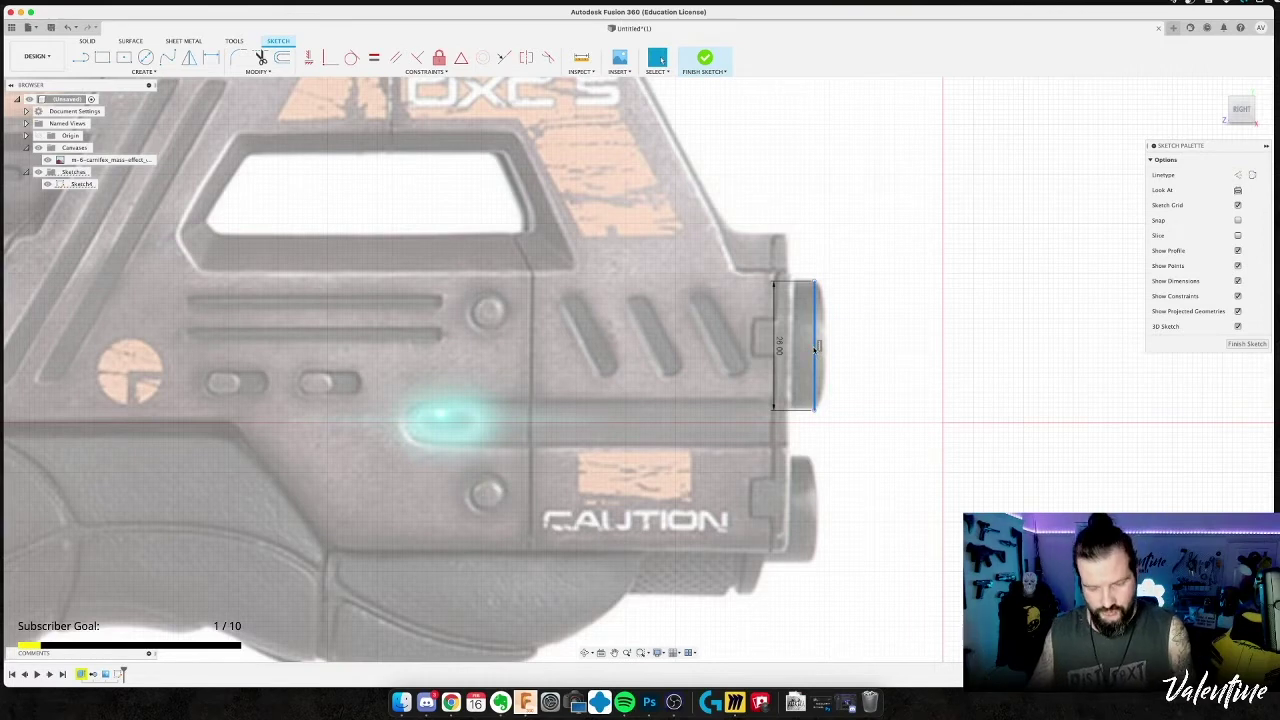
key("m")
left_click_drag(814, 318, 814, 317)
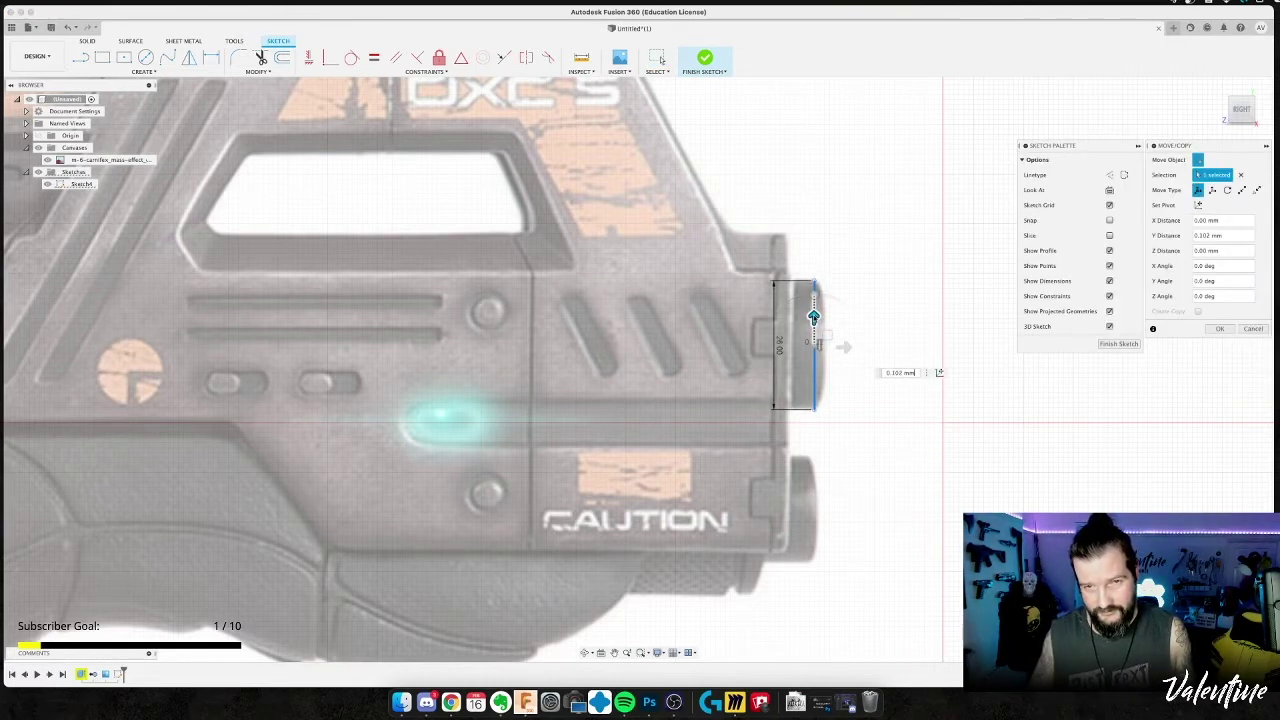
key("Return")
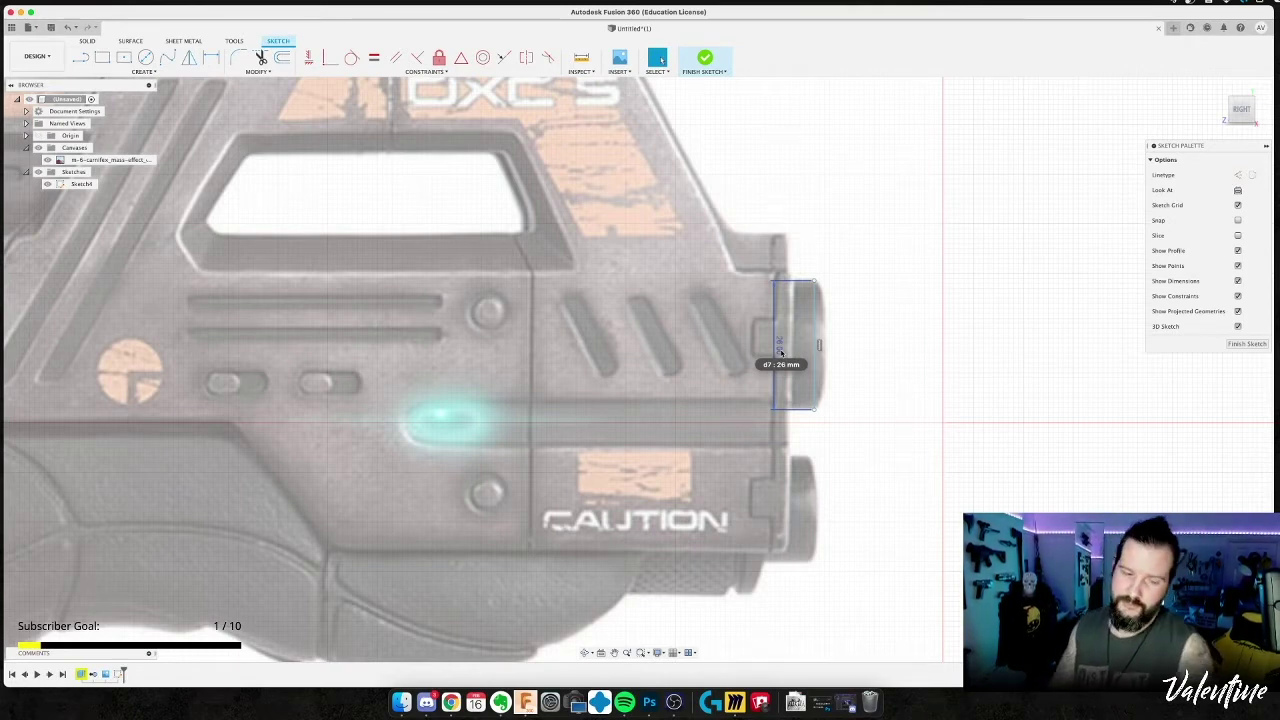
key("Return")
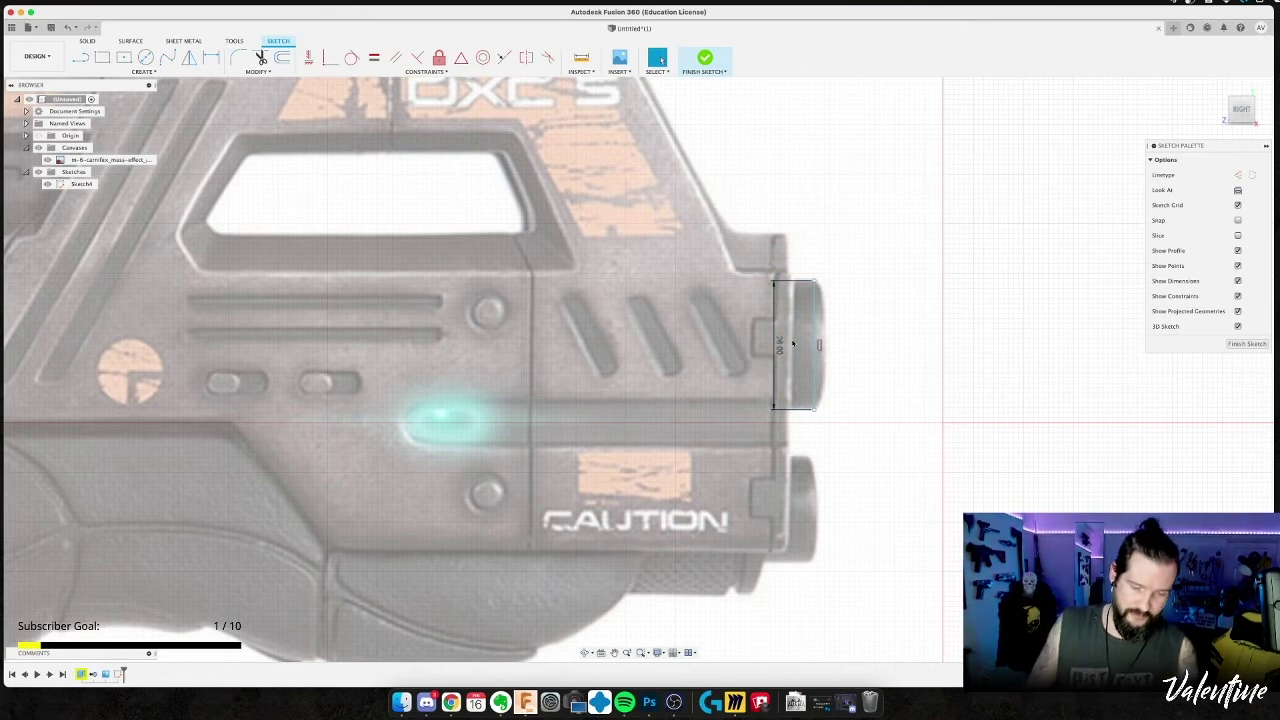
Try a horizontal line from the middle of the muzzle line back past the slanted vents.
key("l")
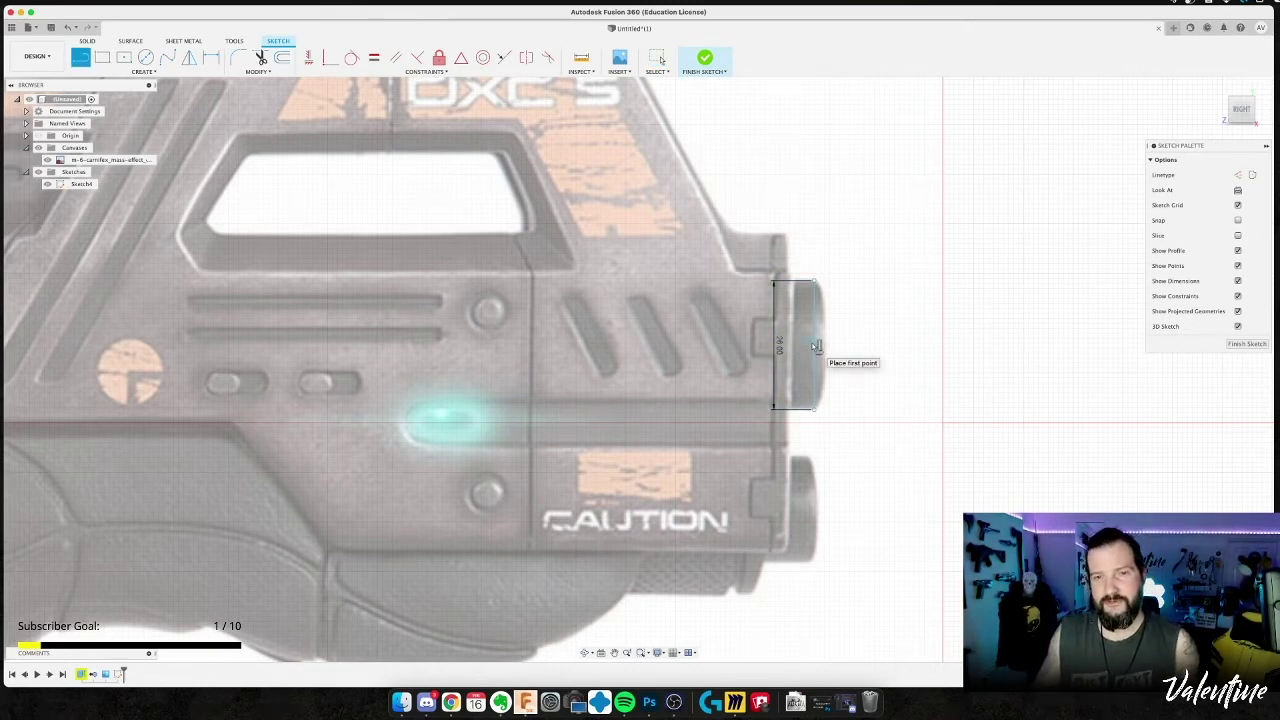
left_click(816, 346)
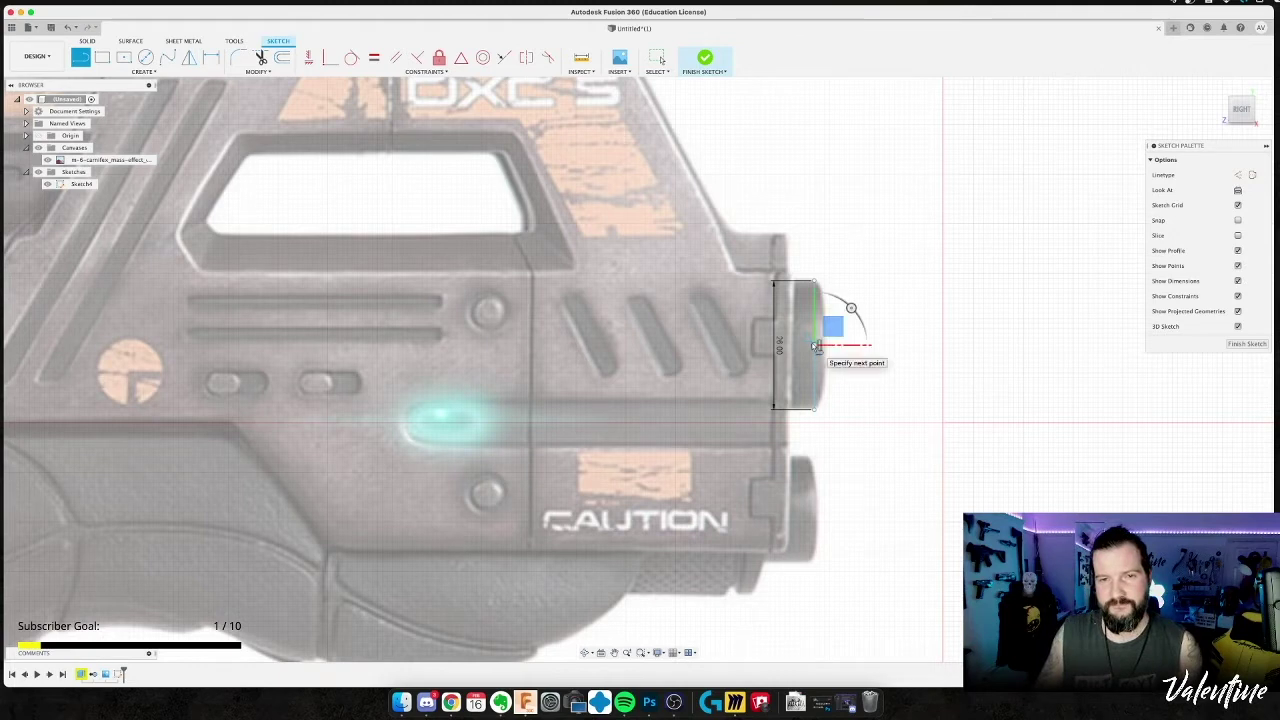
left_click(638, 347)
key("Escape")
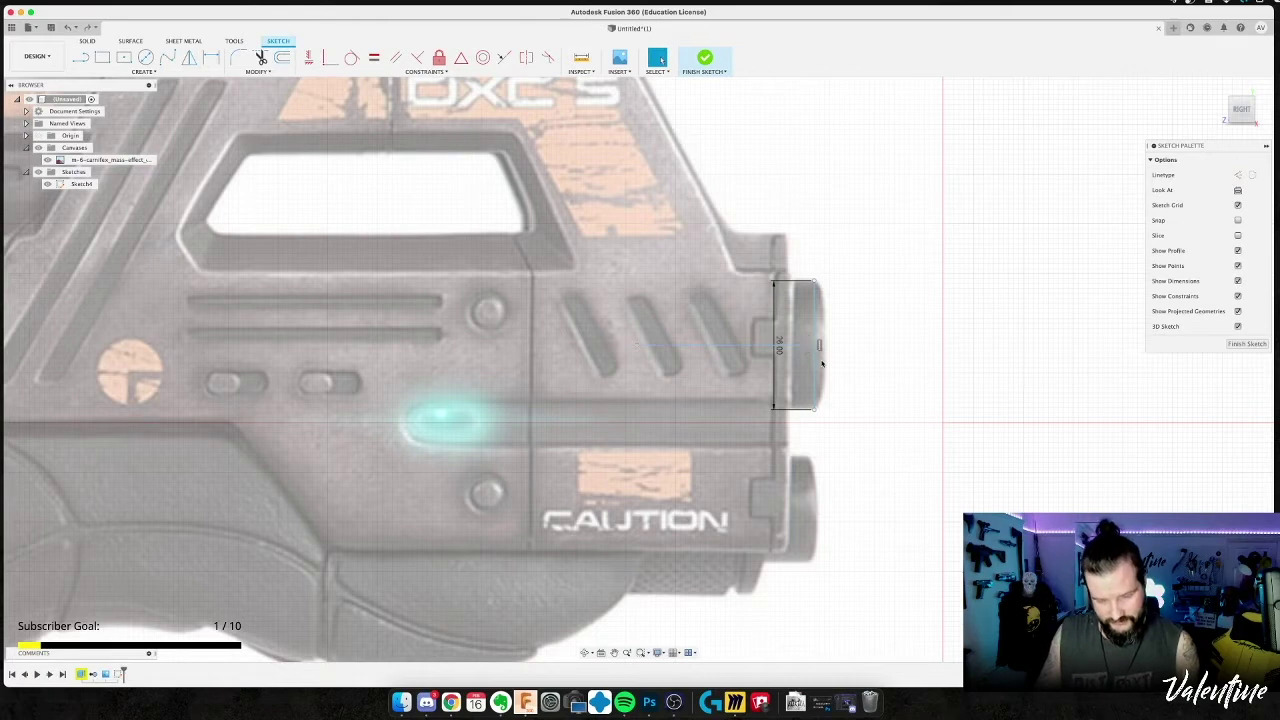
Draw a horizontal centre line about 20 mm long from the muzzle line's midpoint back into the body.
key("l")
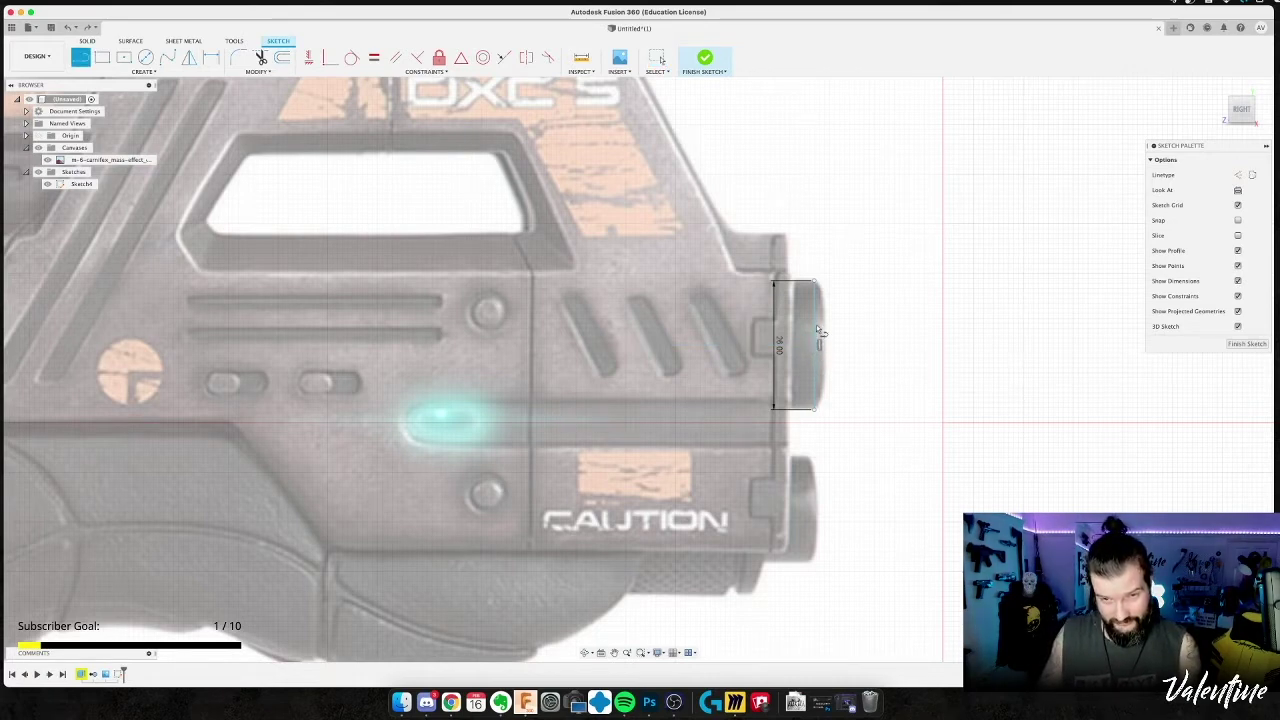
left_click(817, 346)
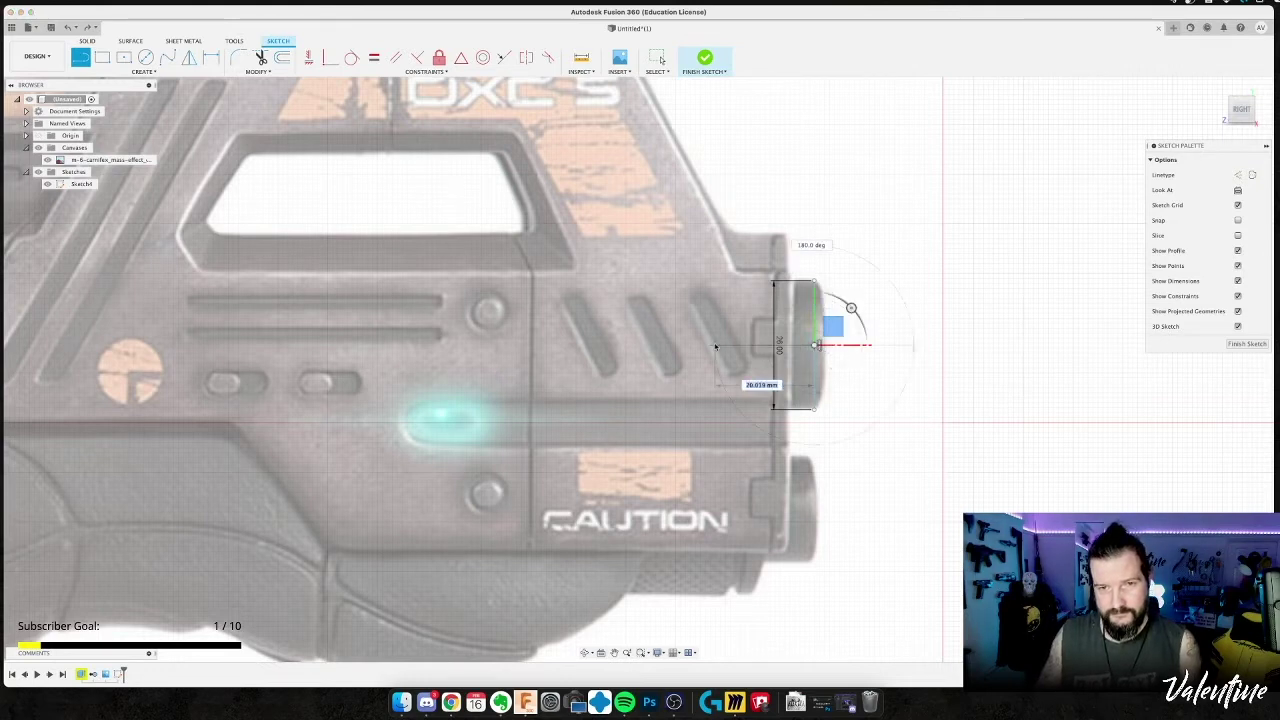
key("Escape")
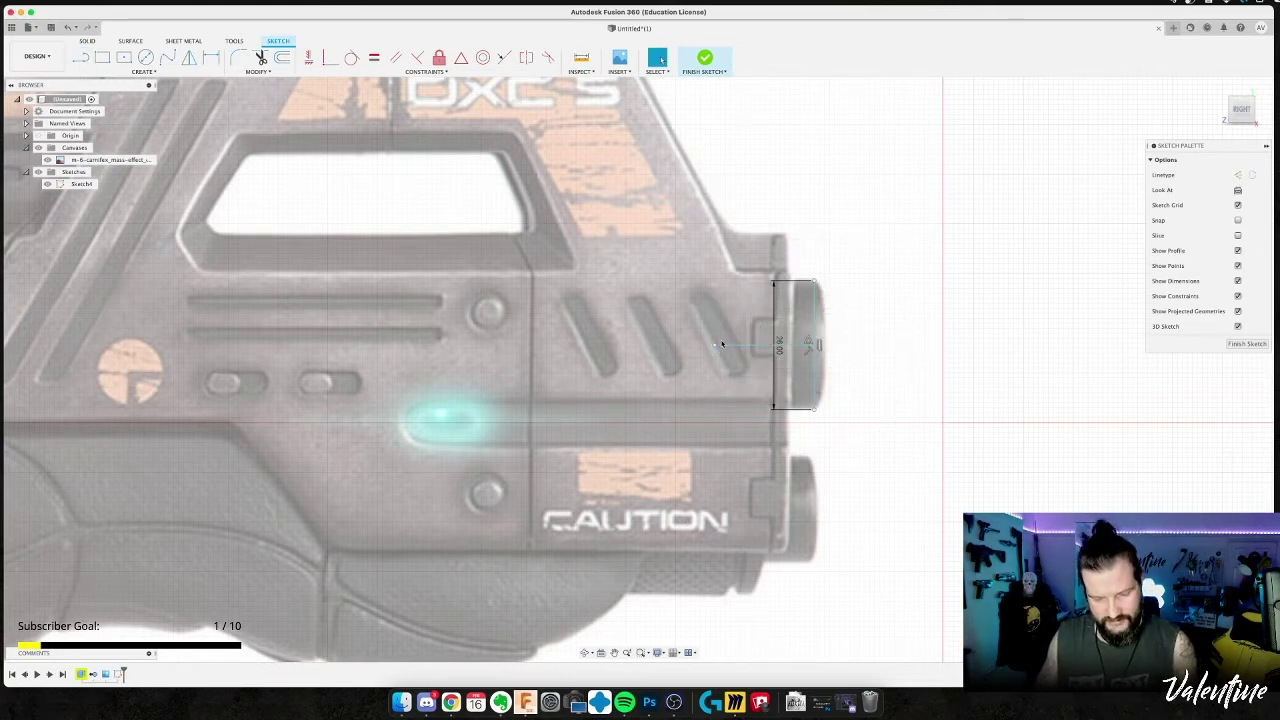
Close the rectangular lower-half profile of the upper barrel between the muzzle line's bottom end and the centre line, and finish the sketch.
key("l")
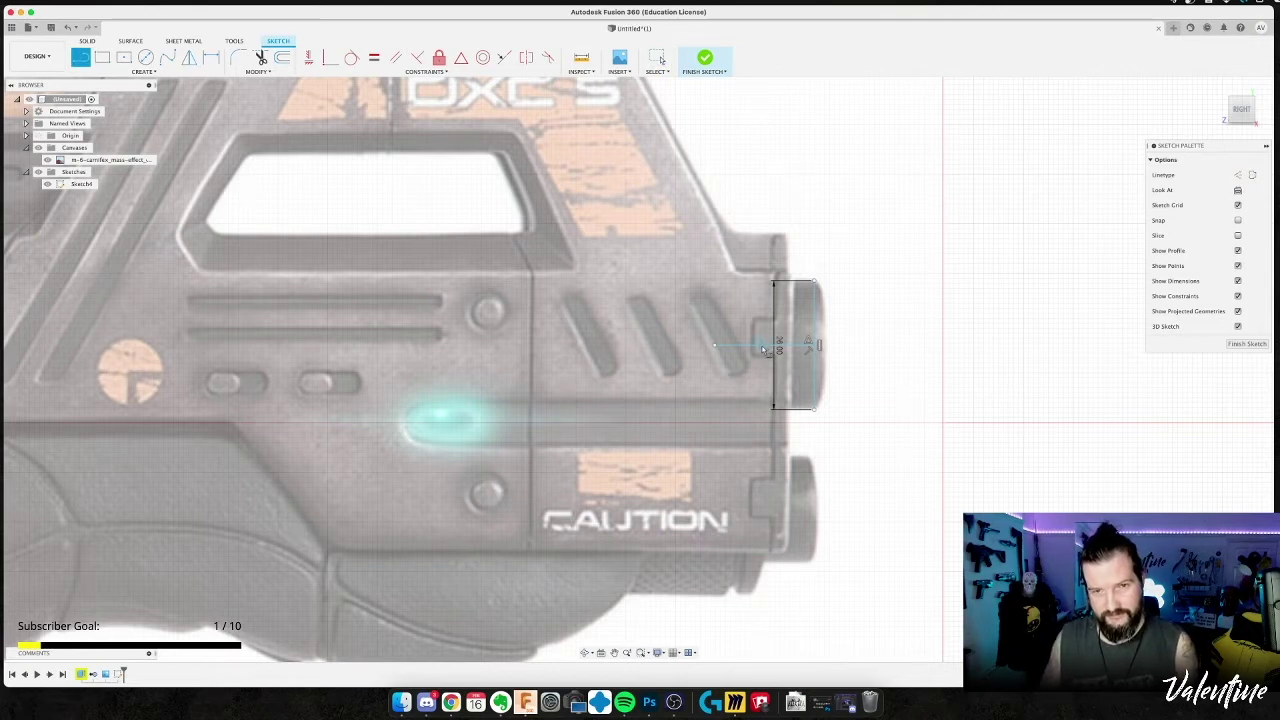
key("Escape")
key("l")
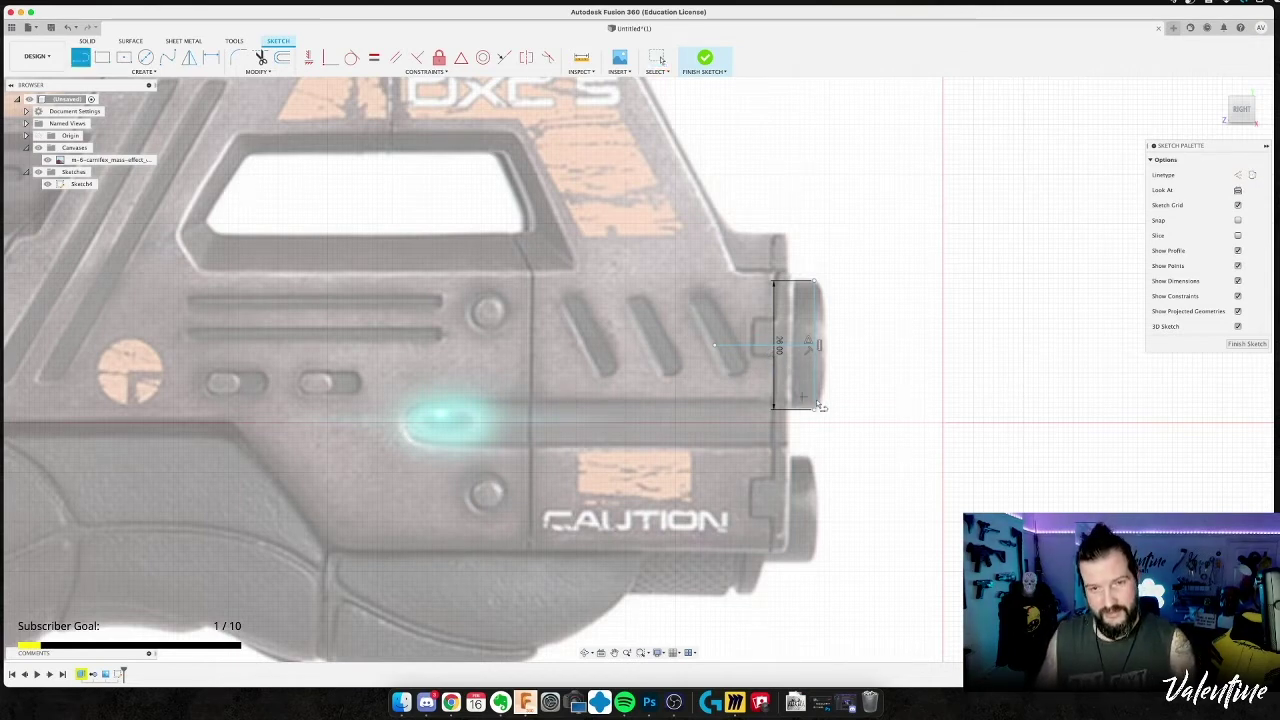
left_click(813, 409)
left_click(761, 409)
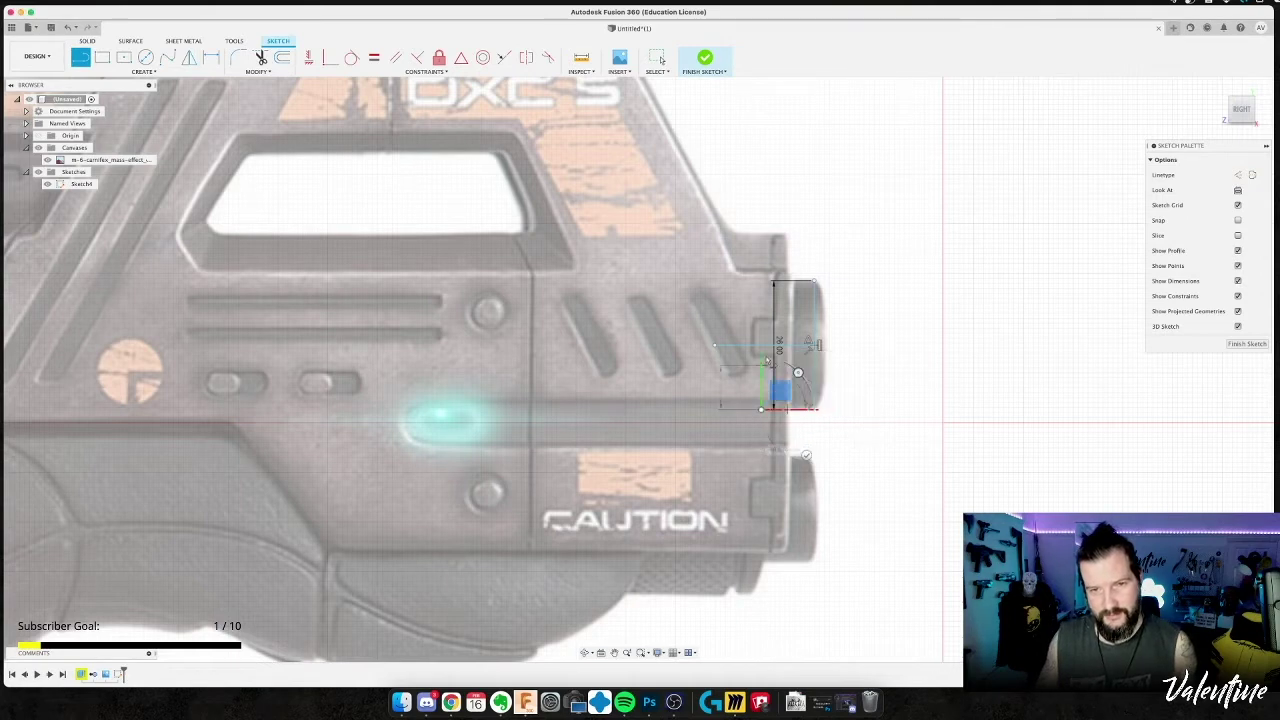
left_click(762, 347)
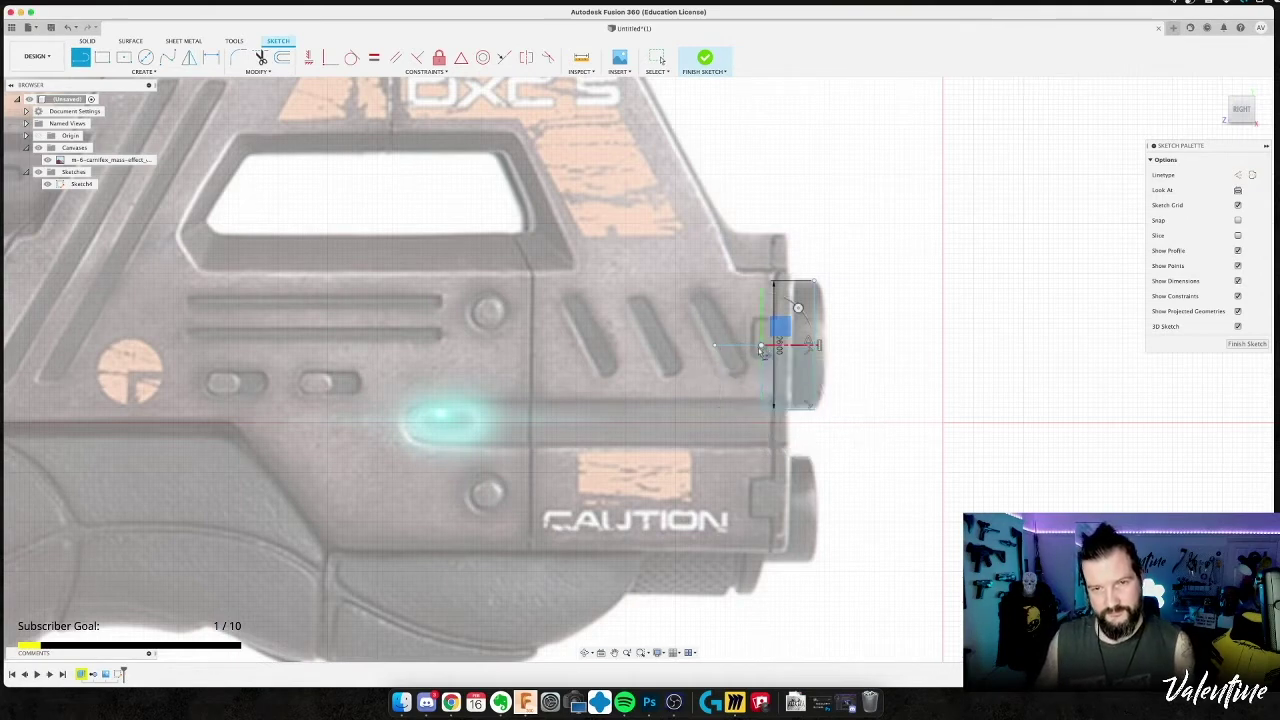
key("Escape")
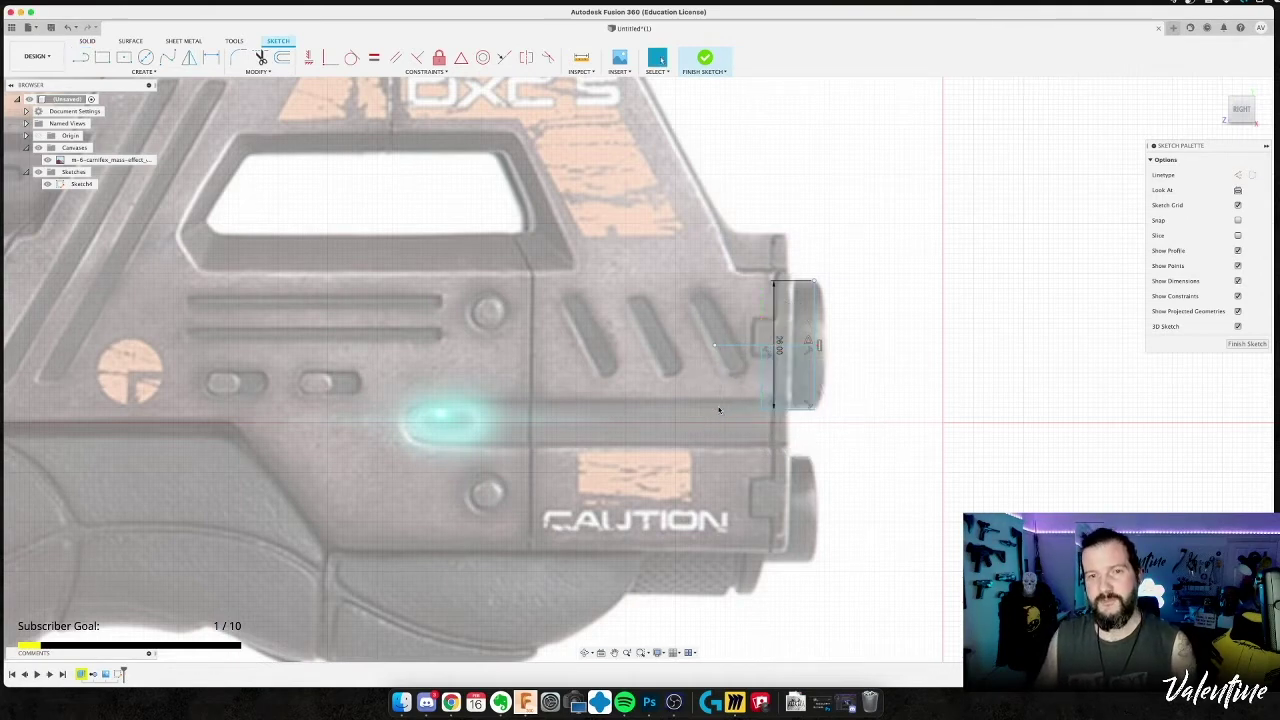
left_click(705, 63)
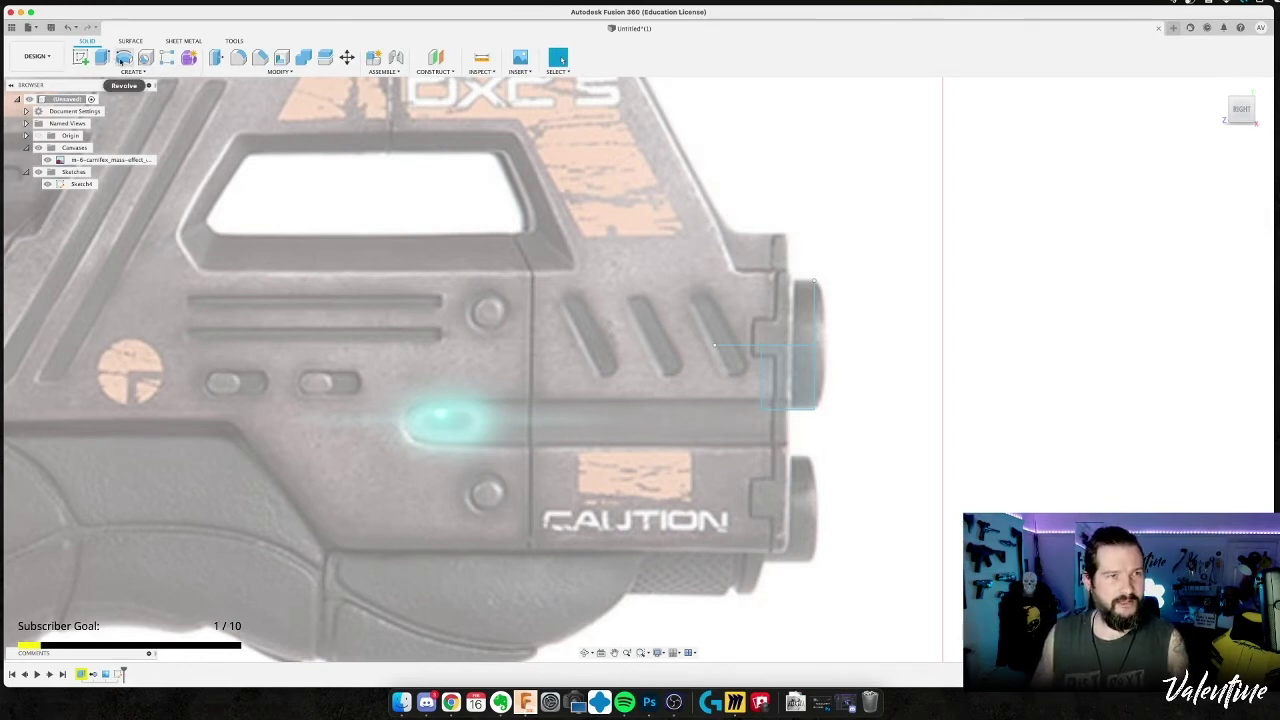
Revolve the upper barrel's rectangular profile 360 degrees around its centre line as a new body.
left_click(121, 60)
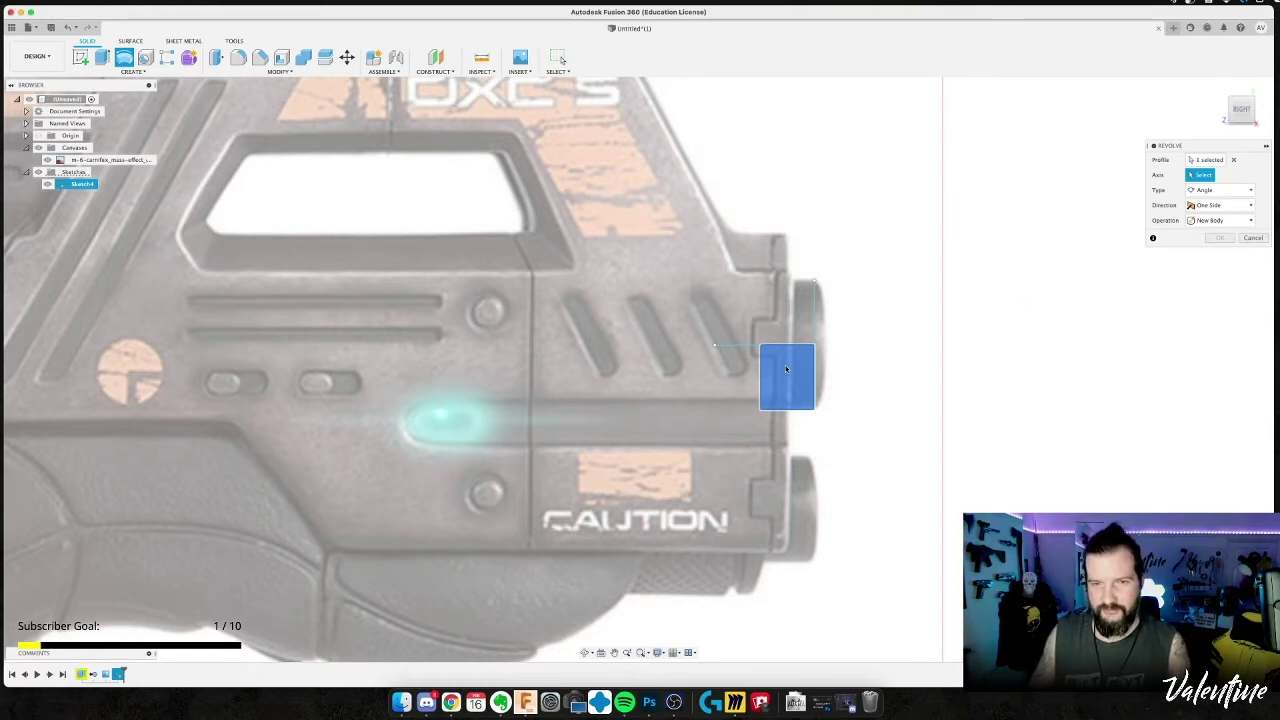
left_click(1200, 192)
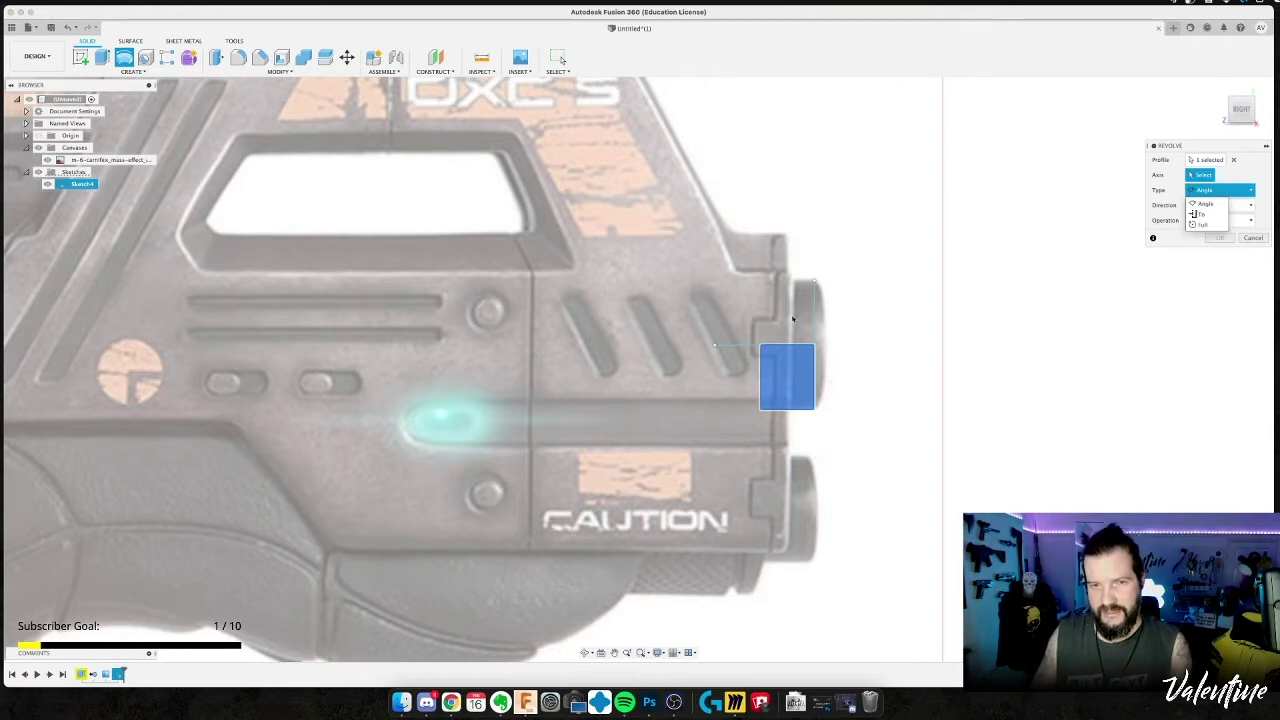
left_click(755, 347)
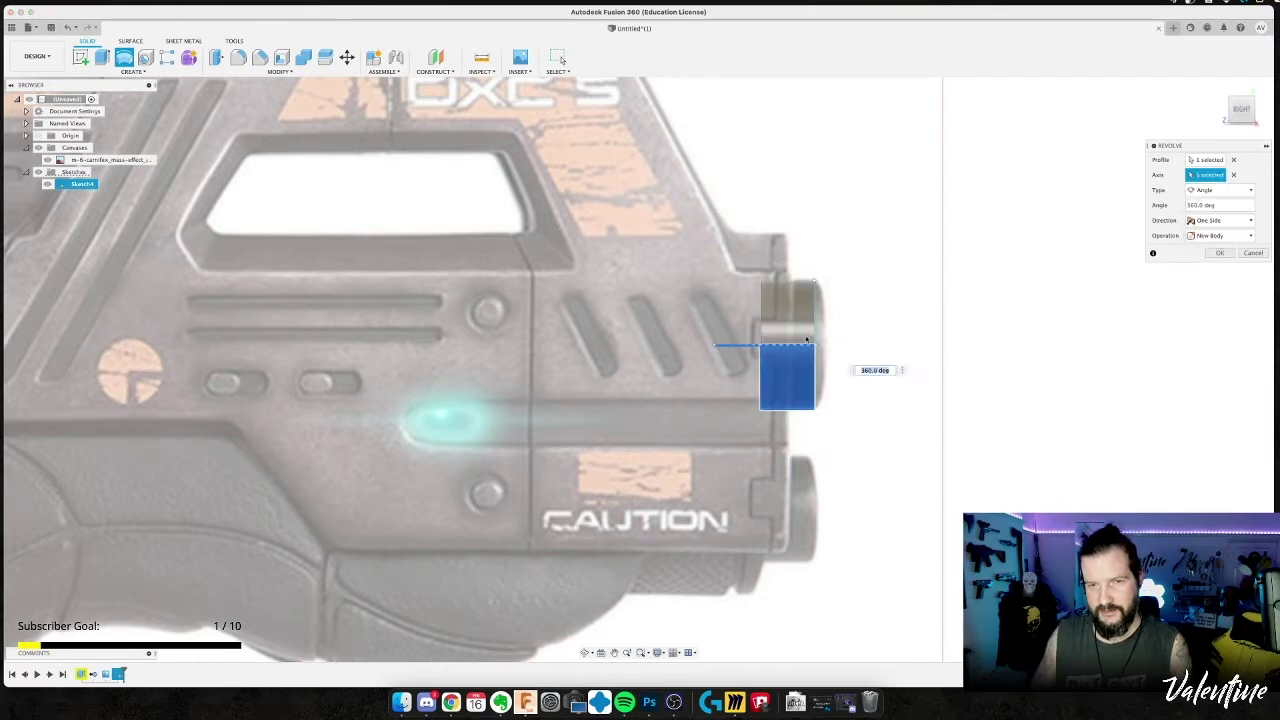
middle_click_drag(1091, 314, 1066, 320, "shift")
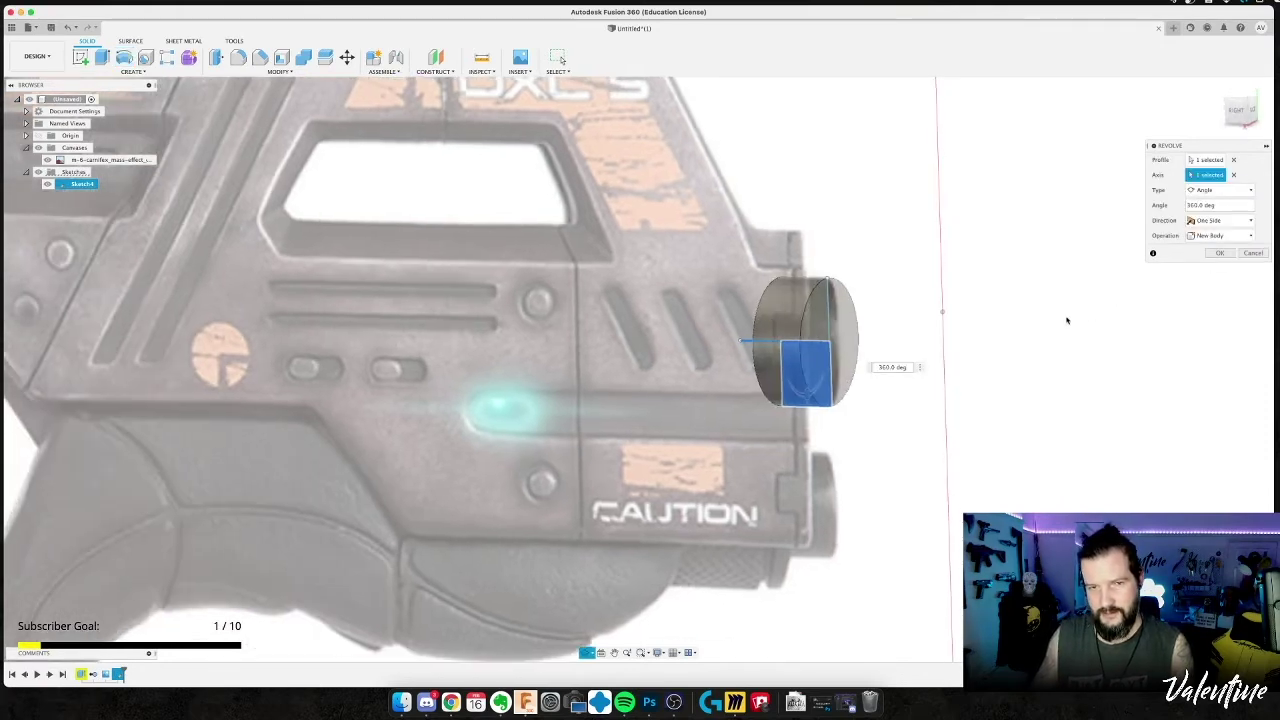
left_click(1219, 253)
mouse_move(1177, 271)
middle_mouse_down("shift")
mouse_move(1146, 289)
mouse_move(1156, 282)
middle_mouse_up("shift")
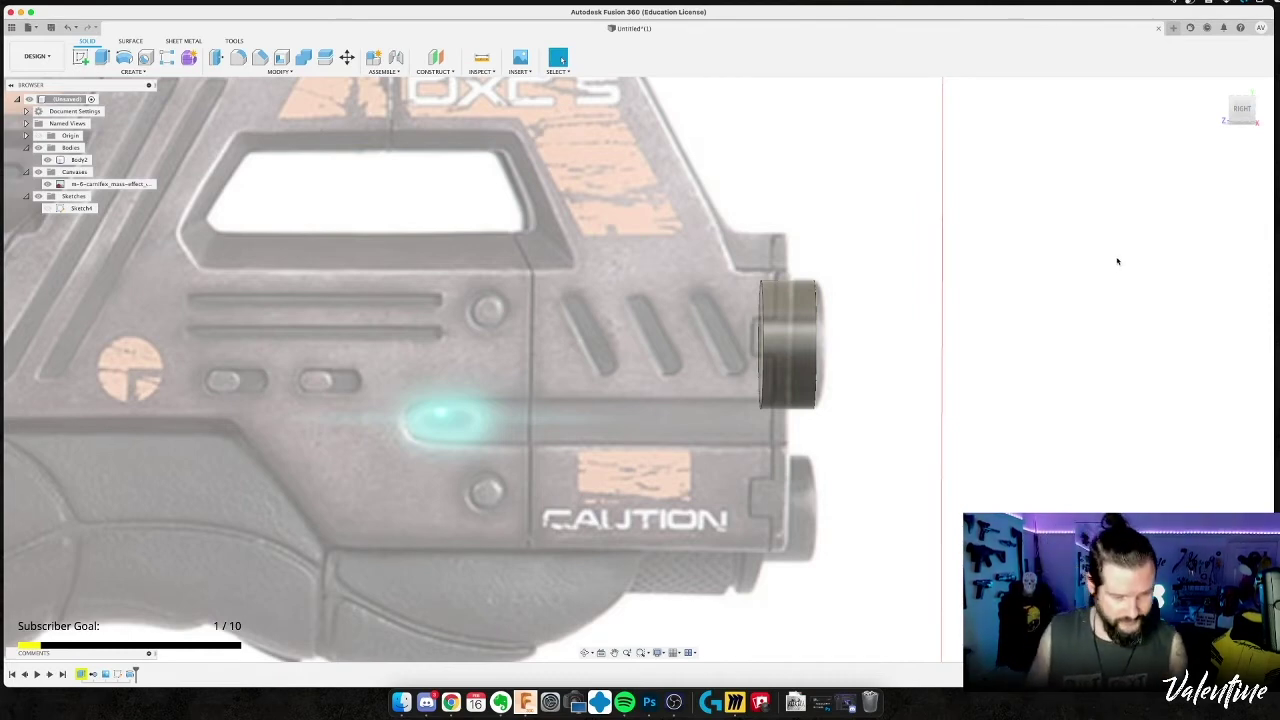
Start a new sketch on the side-view plane and draw a vertical 21 mm line down the front of the lower barrel.
middle_click_drag(1026, 283, 1008, 287)
left_click(1237, 112)
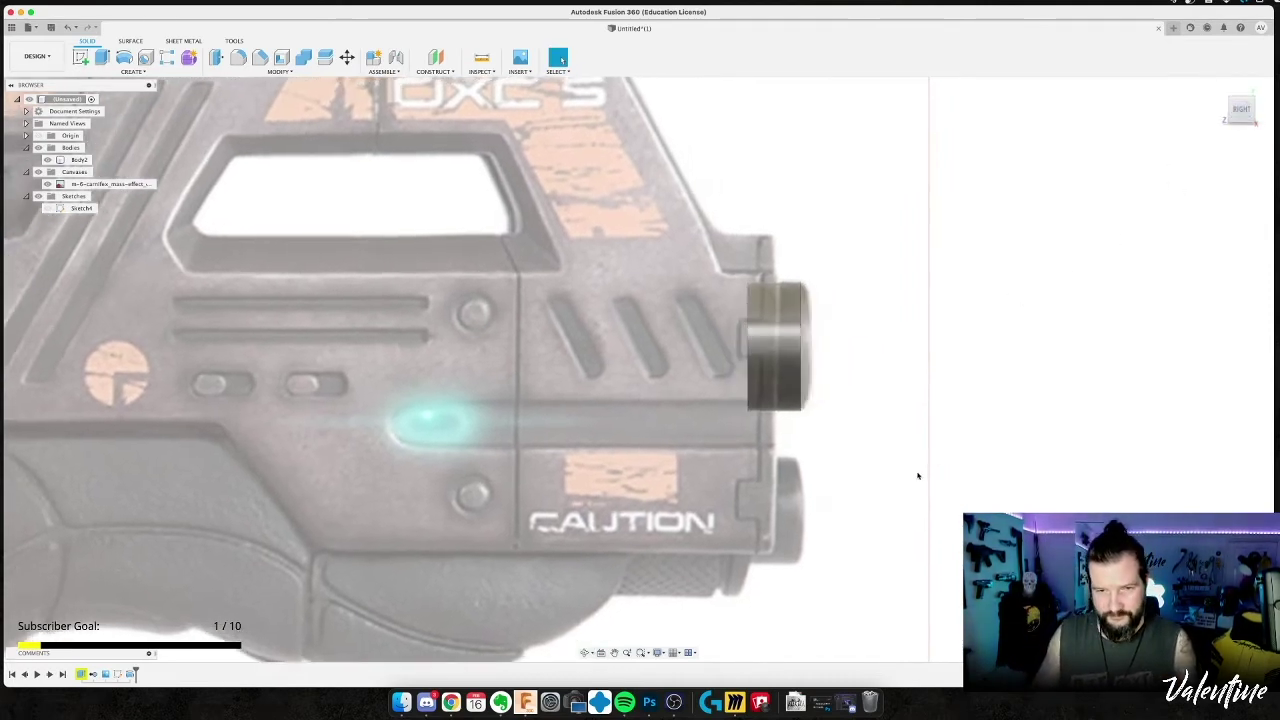
key("l")
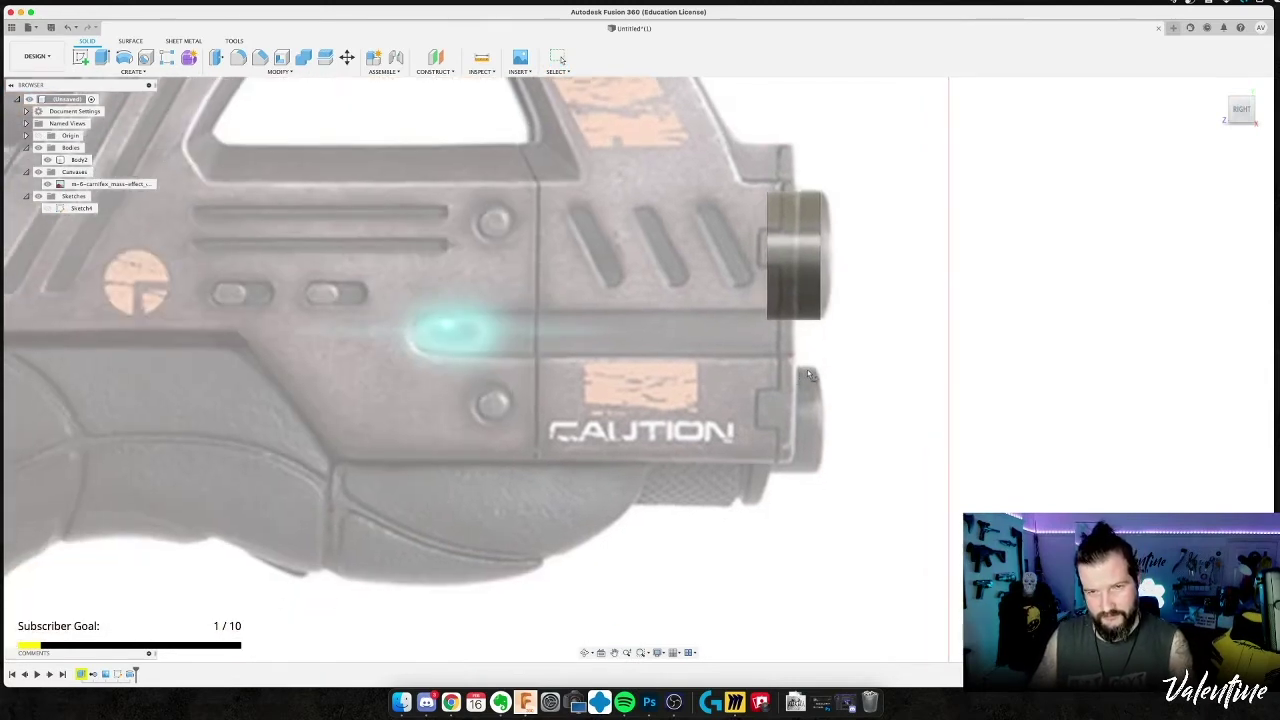
left_click(808, 374)
scroll(810, 374, "up", 1)
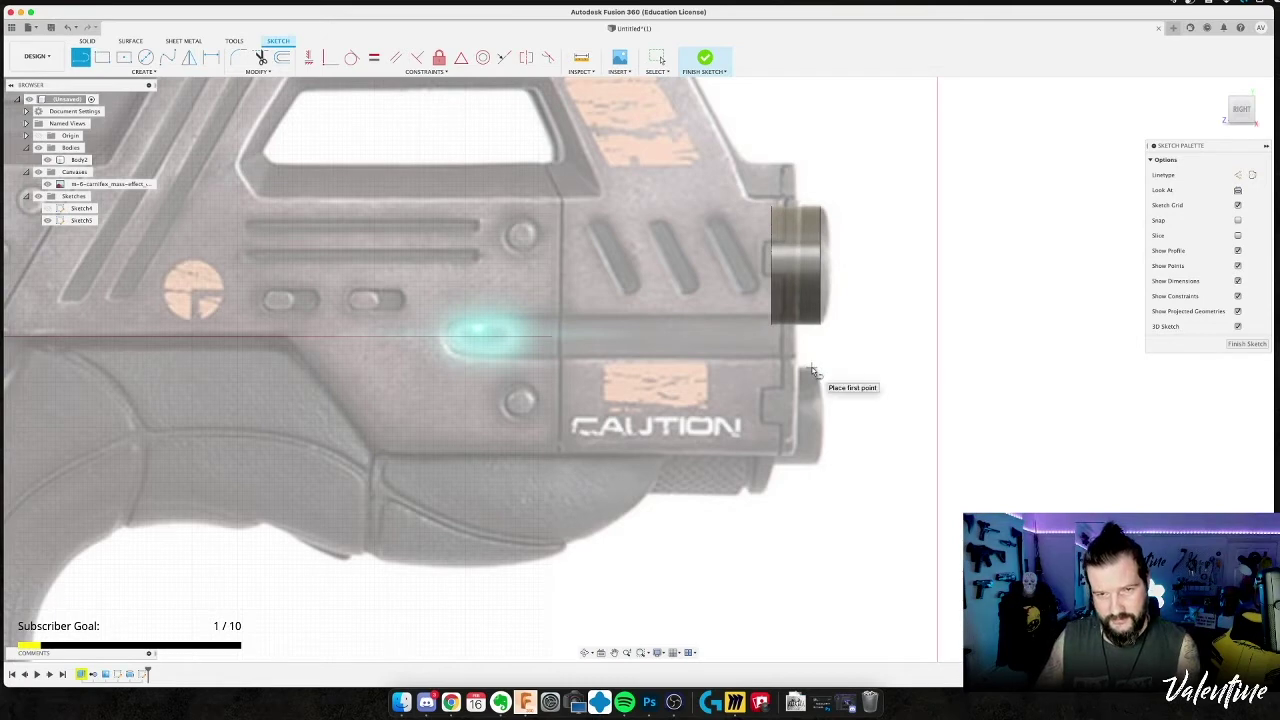
left_click(812, 367)
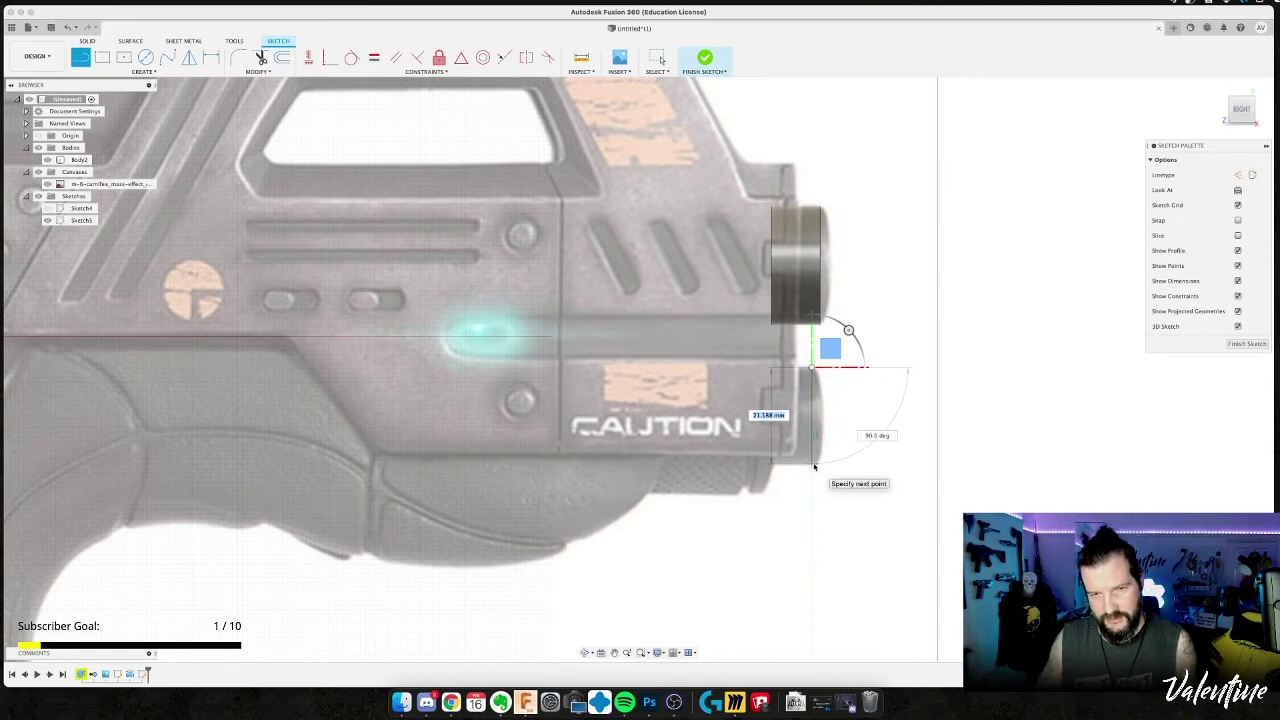
type("21")
key("Return")
key("Escape")
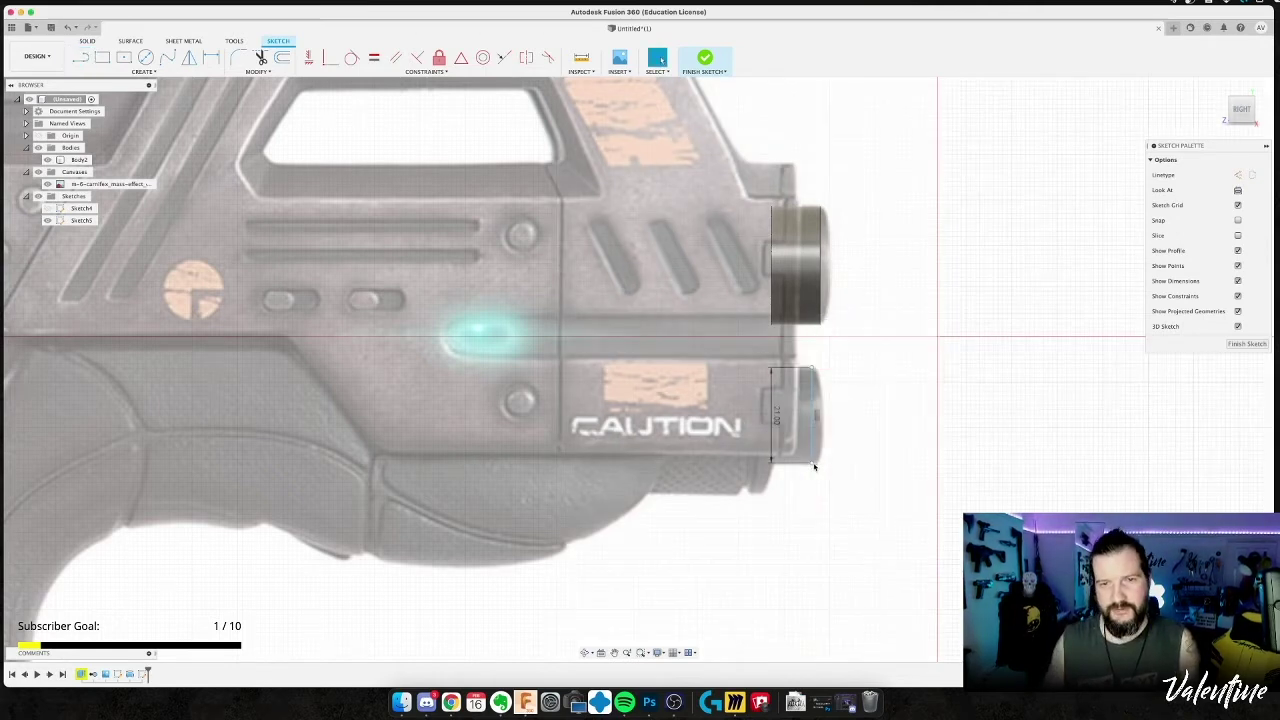
Draw a horizontal centre line from the midpoint of the 21 mm line back into the body.
key("l")
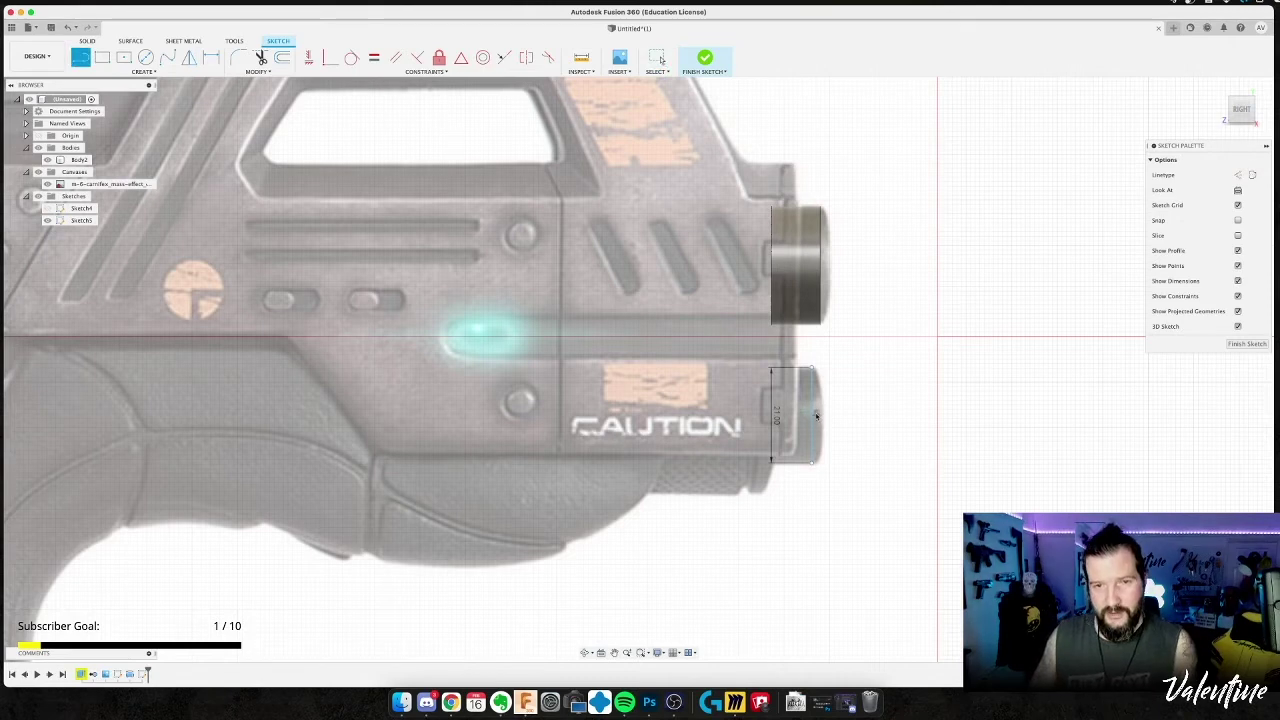
left_click(812, 415)
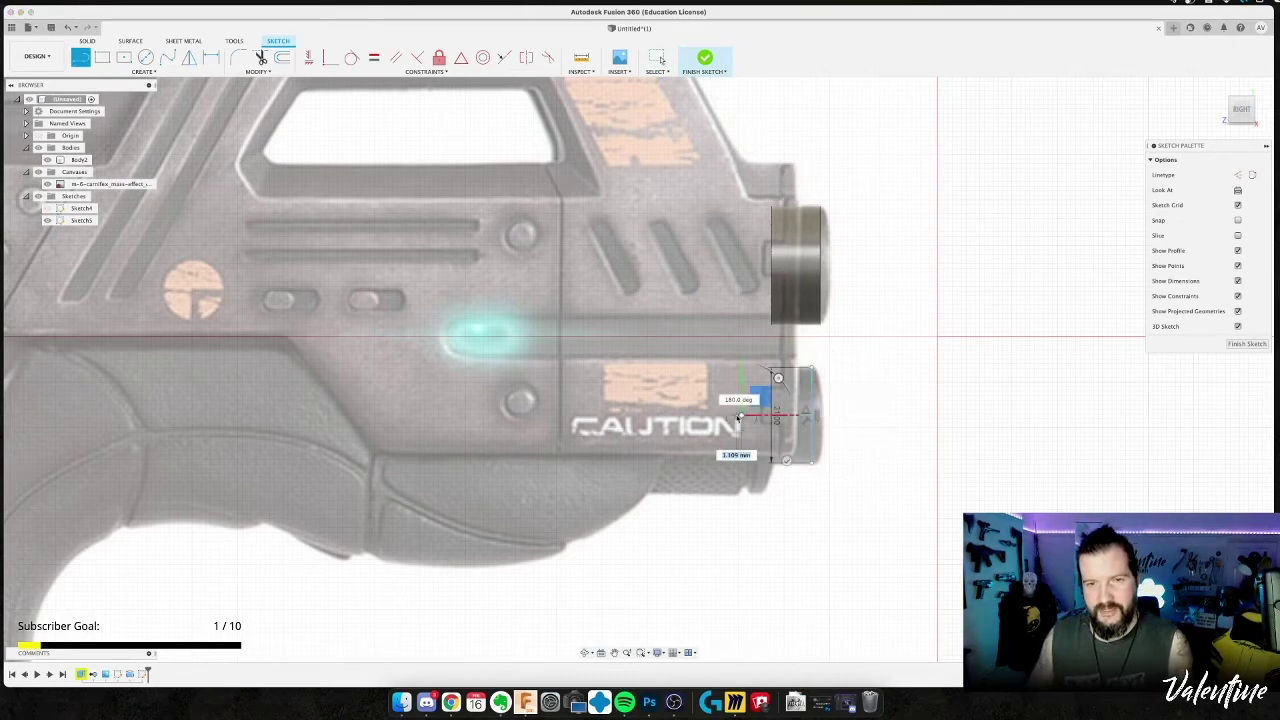
key("Escape")
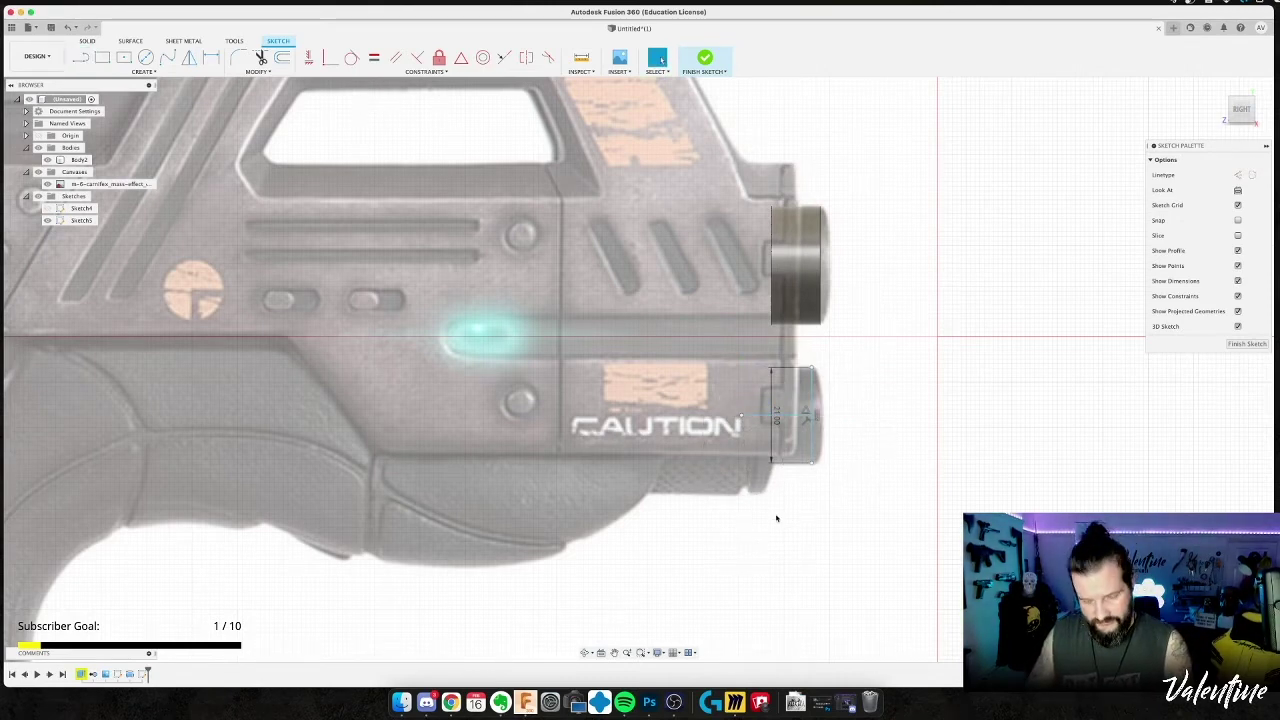
Close the rectangular lower-half profile of the lower barrel up to its centre line and finish the sketch.
key("l")
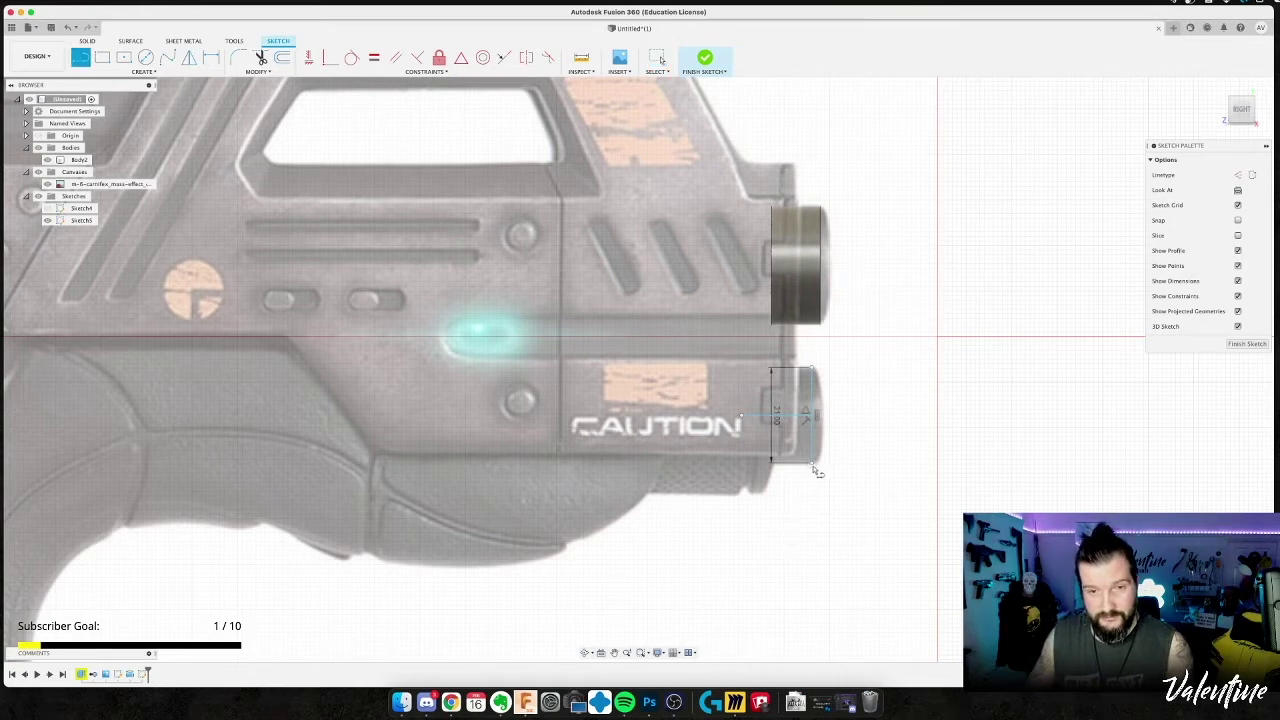
left_click(812, 462)
left_click(755, 462)
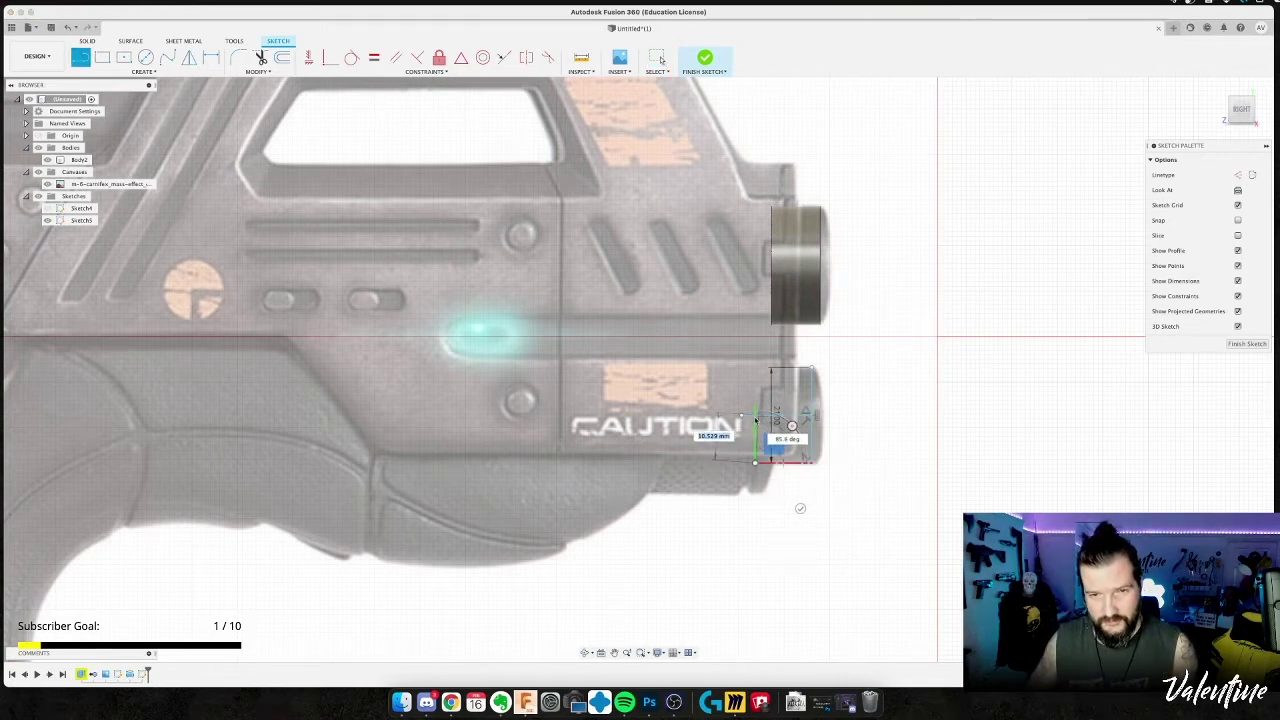
left_click(756, 420)
key("Escape")
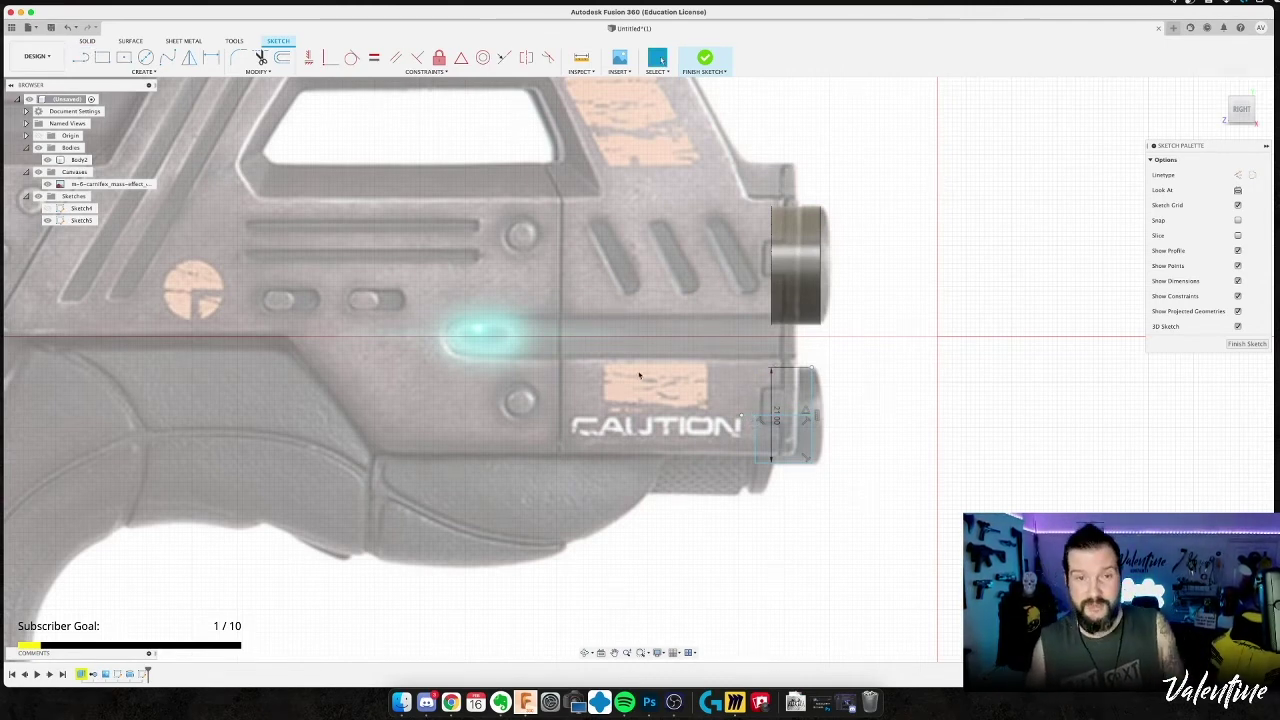
left_click(705, 60)
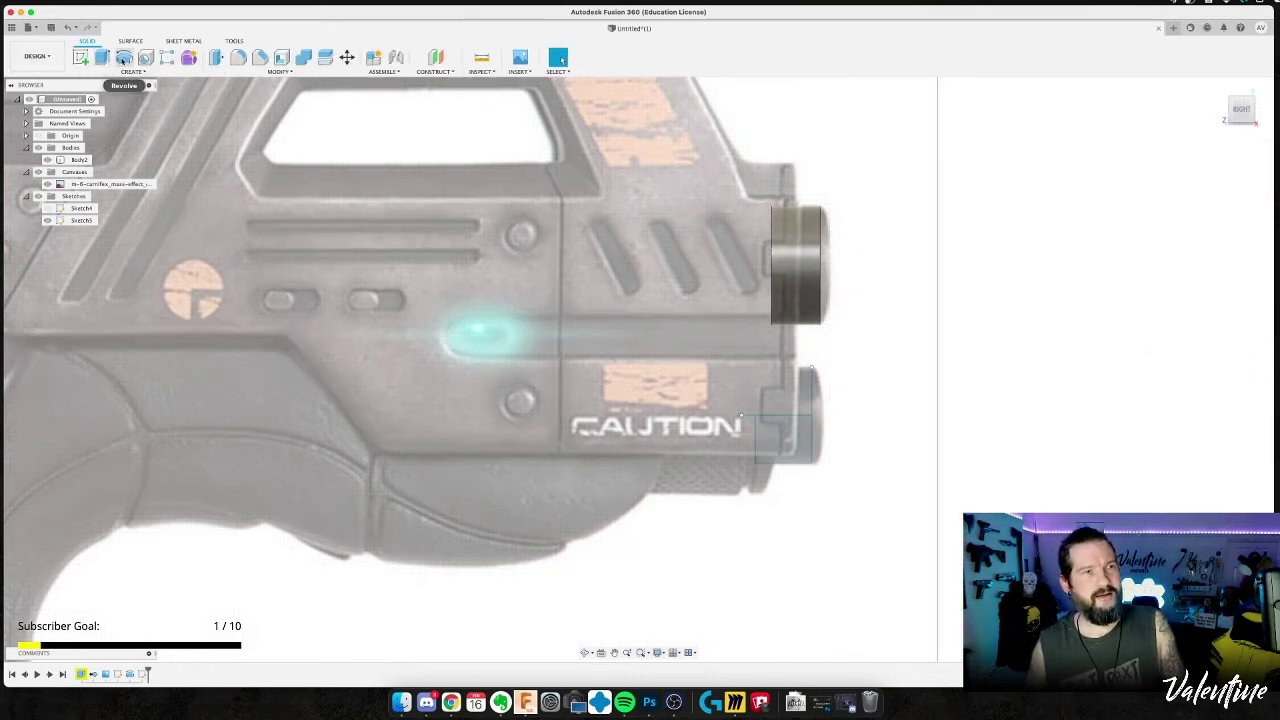
Revolve the lower barrel's rectangular profile 360 degrees around its centre line into a solid.
left_click(124, 58)
left_click(1220, 190)
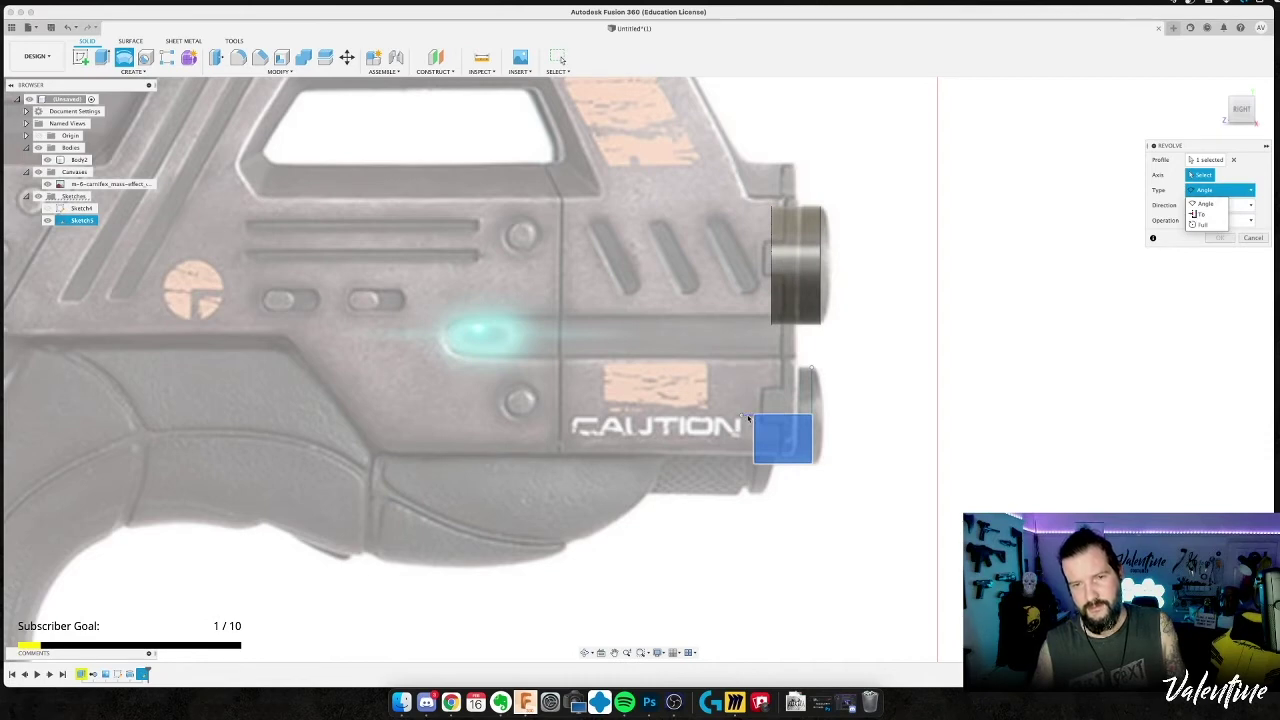
left_click(748, 418)
left_click(1218, 256)
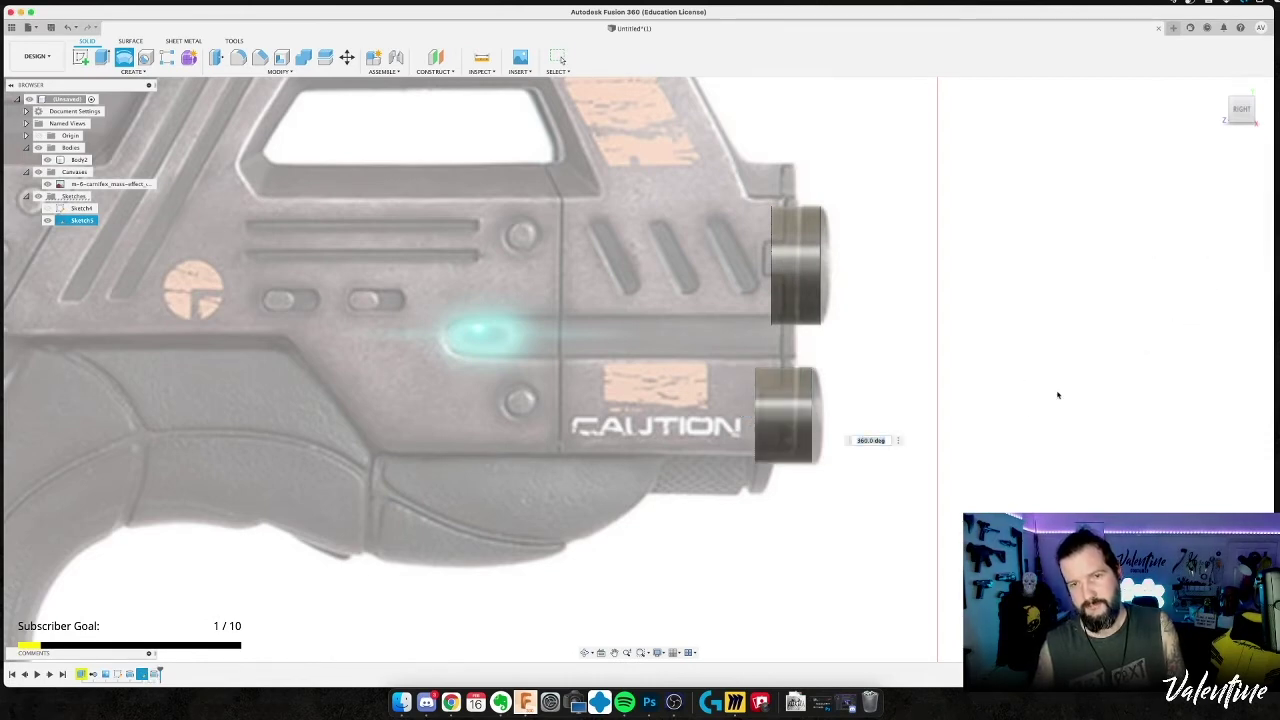
mouse_move(1006, 380)
middle_mouse_down("shift")
mouse_move(994, 383)
mouse_move(1012, 380)
middle_mouse_up("shift")
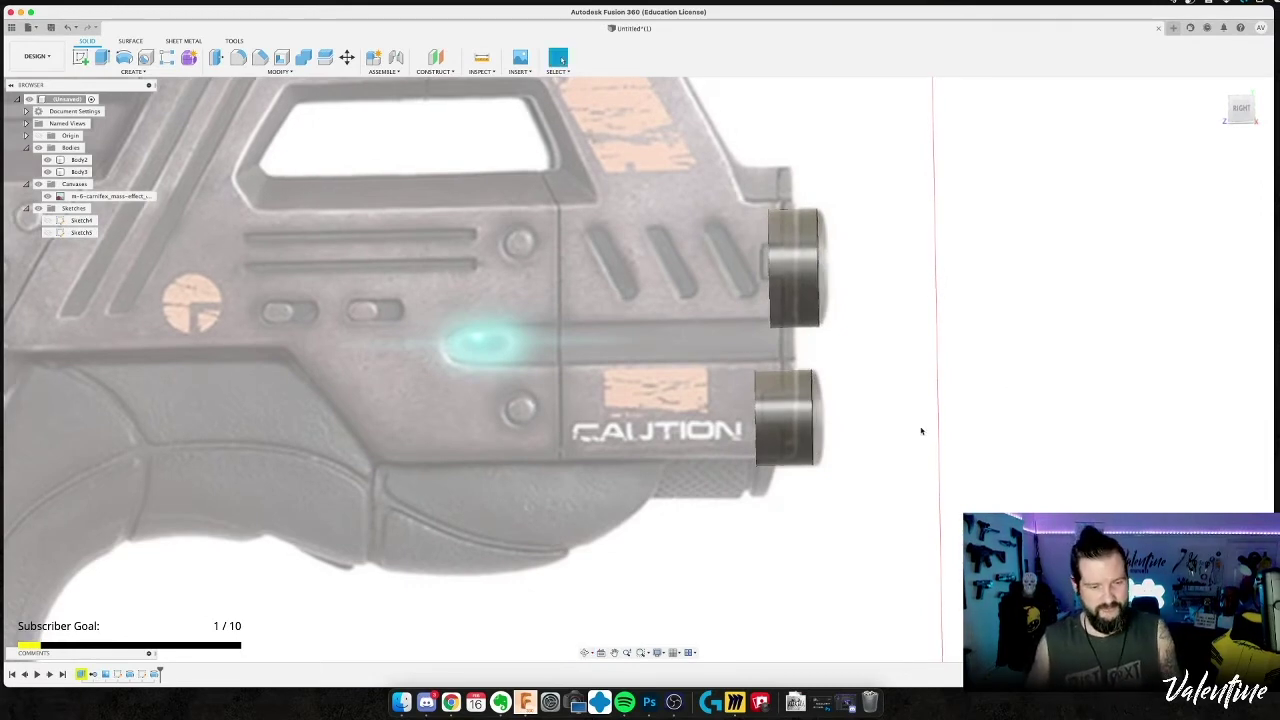
Open the angled front-view reference image m-6-carnifex_mass-effect_gallery_5c4bae55ed36c.jpg from the references folder in Adobe Photoshop.
key("super+Tab")
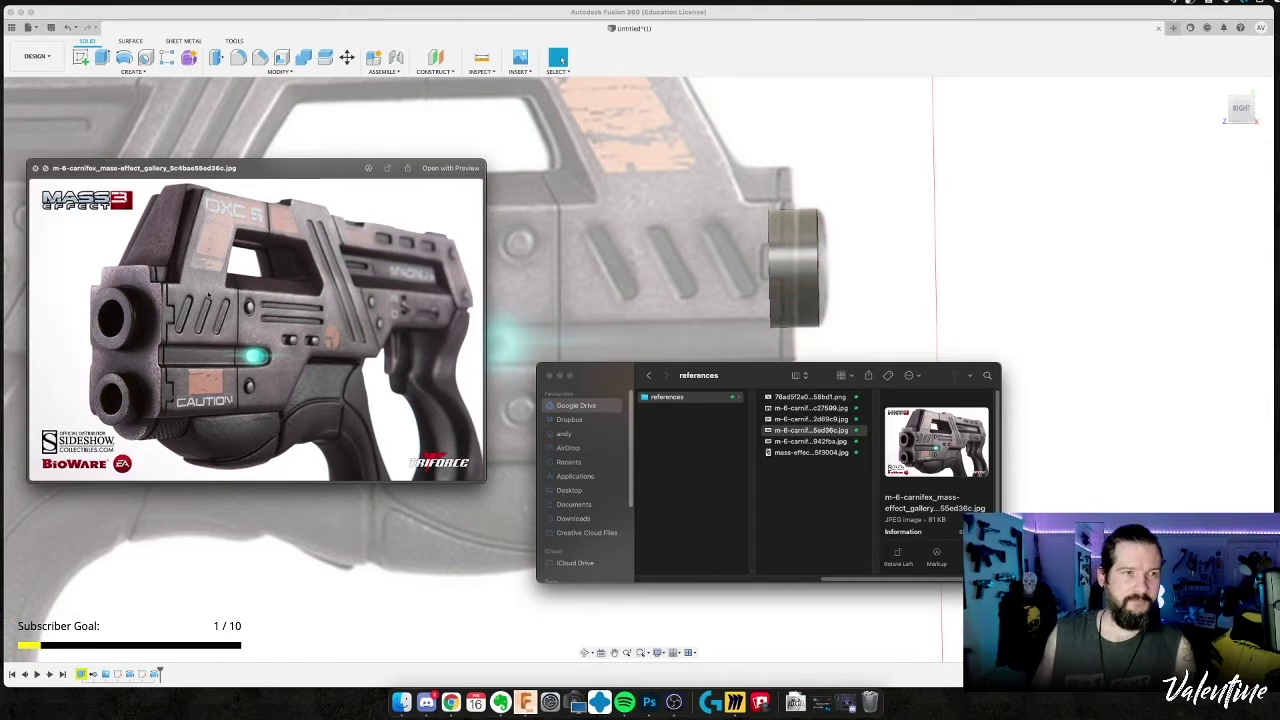
left_click_drag(336, 168, 499, 90)
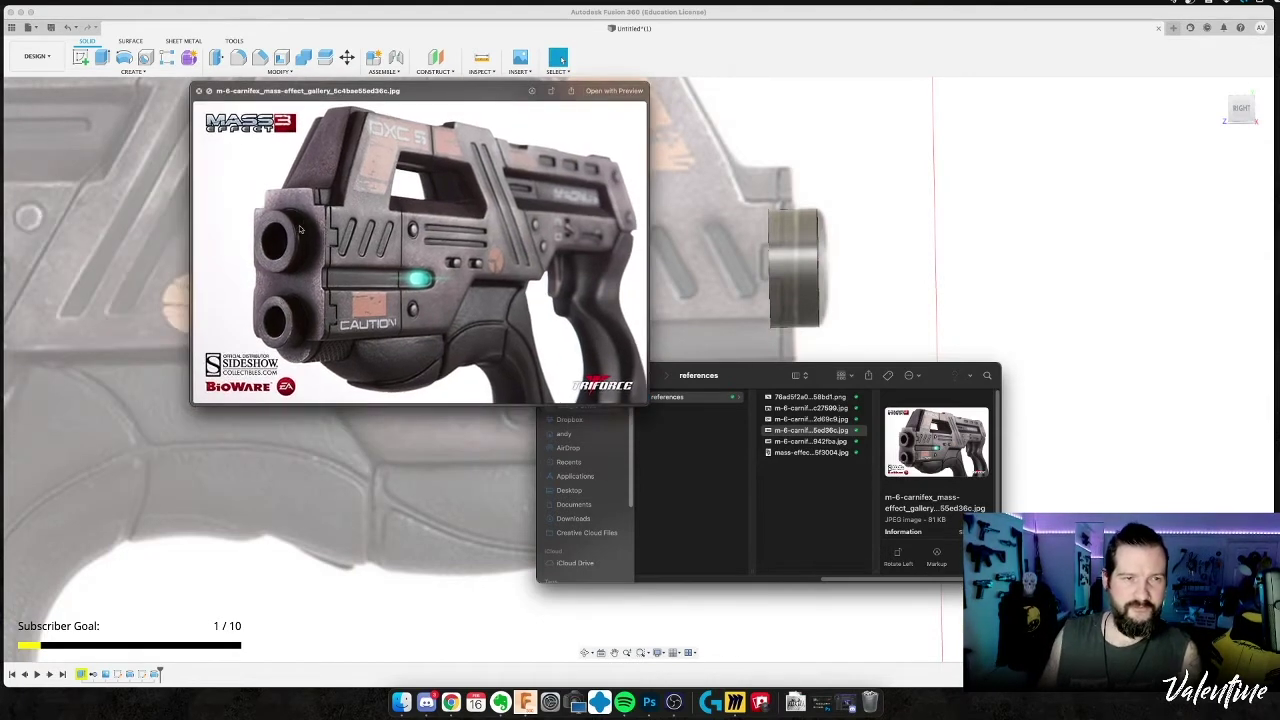
right_click(801, 429)
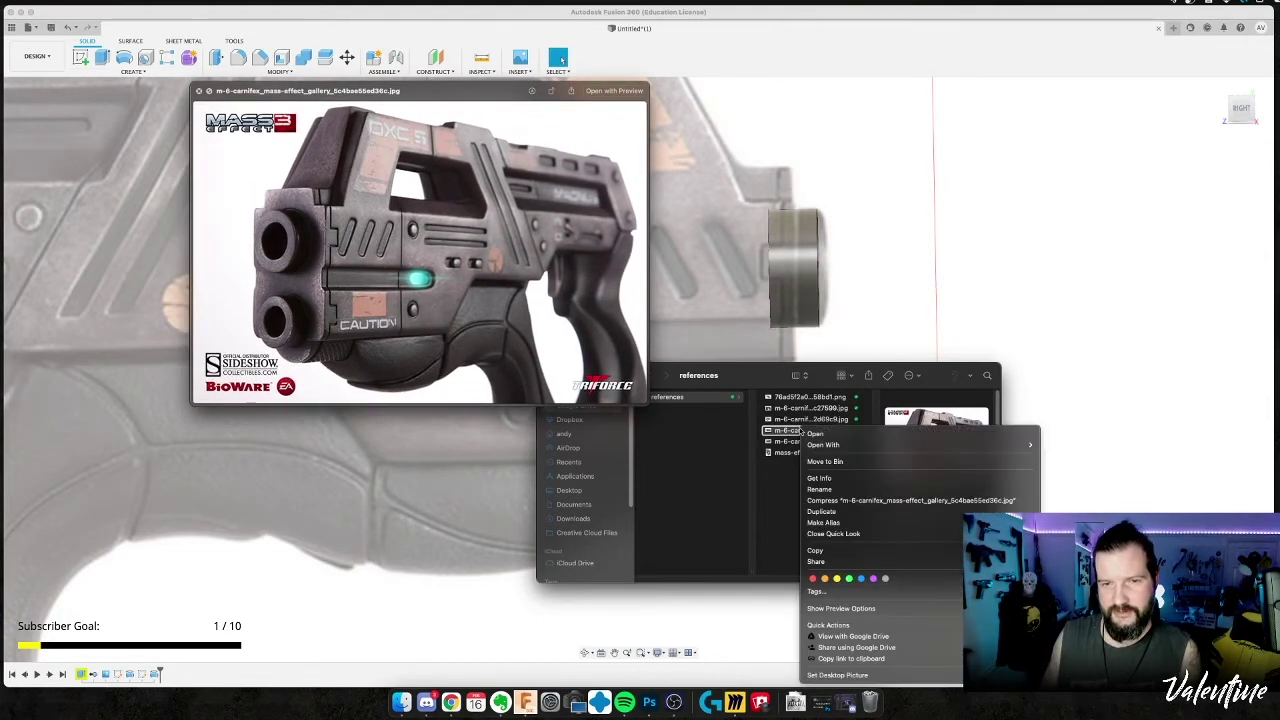
left_click(1050, 461)
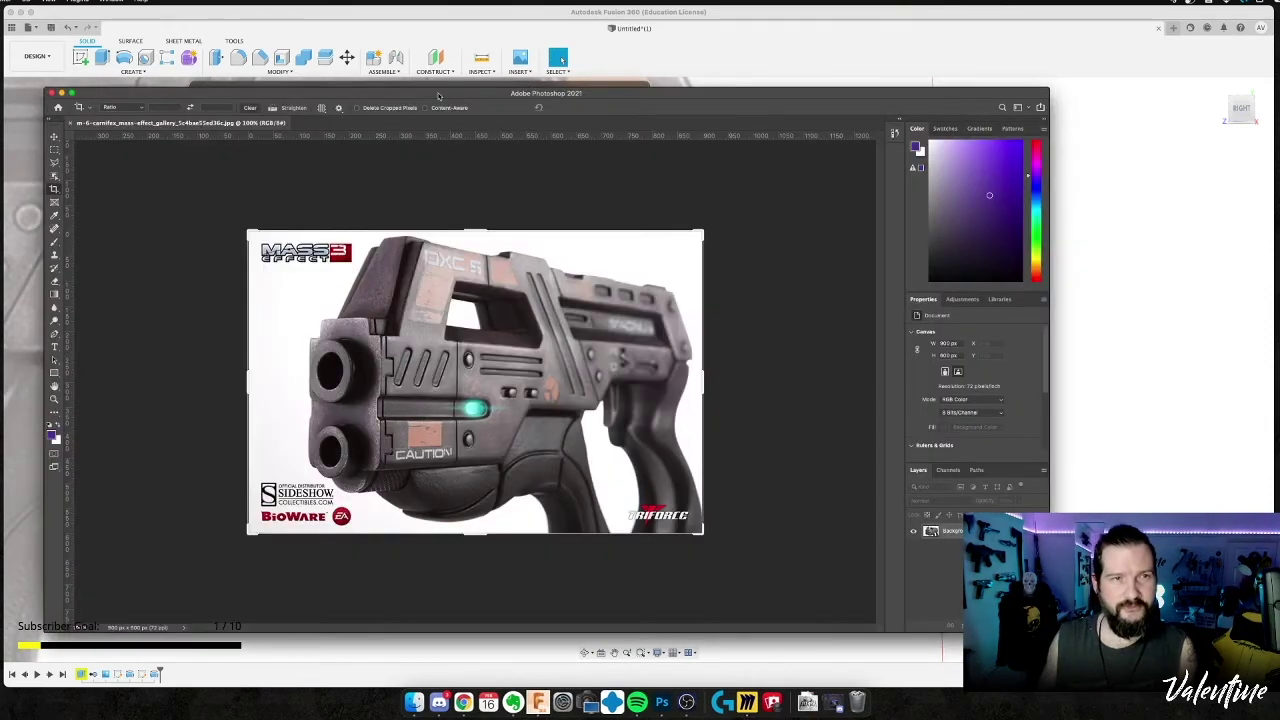
left_click(57, 138)
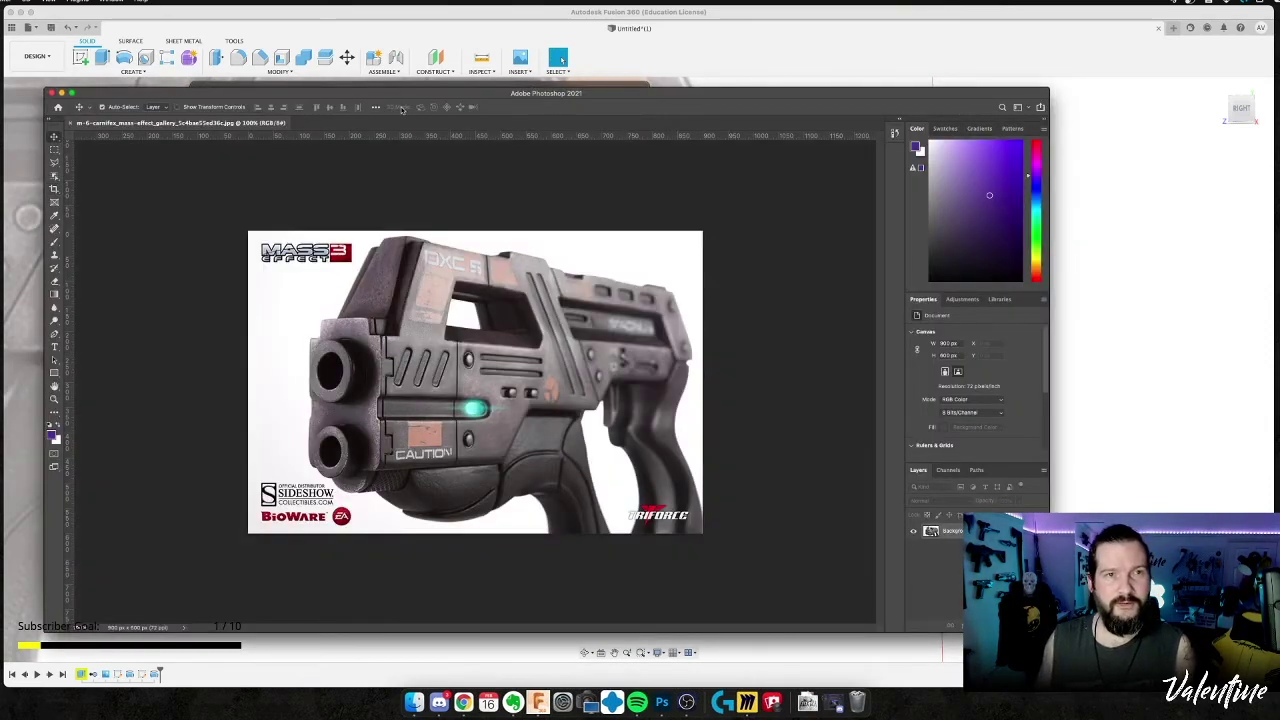
left_click_drag(426, 94, 507, 94)
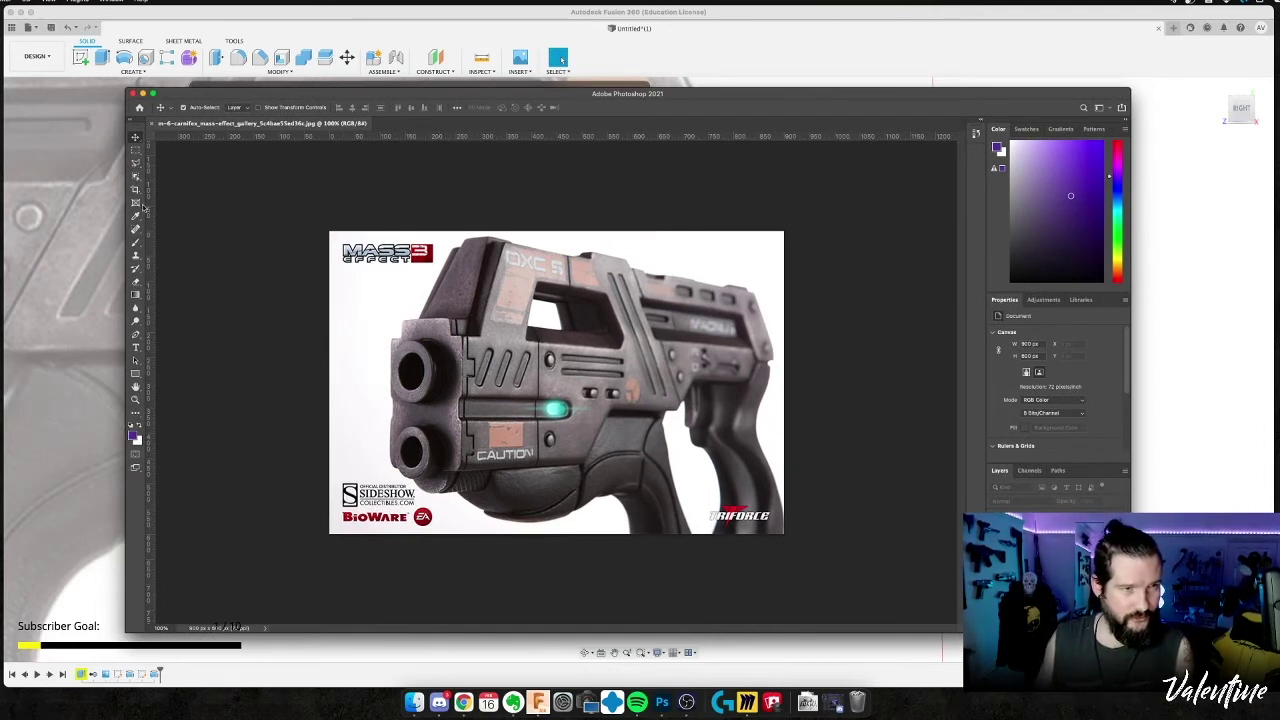
Measure the width of the gun's front block along its top edge above the upper barrel with the Ruler tool.
left_click_drag(136, 215, 170, 246)
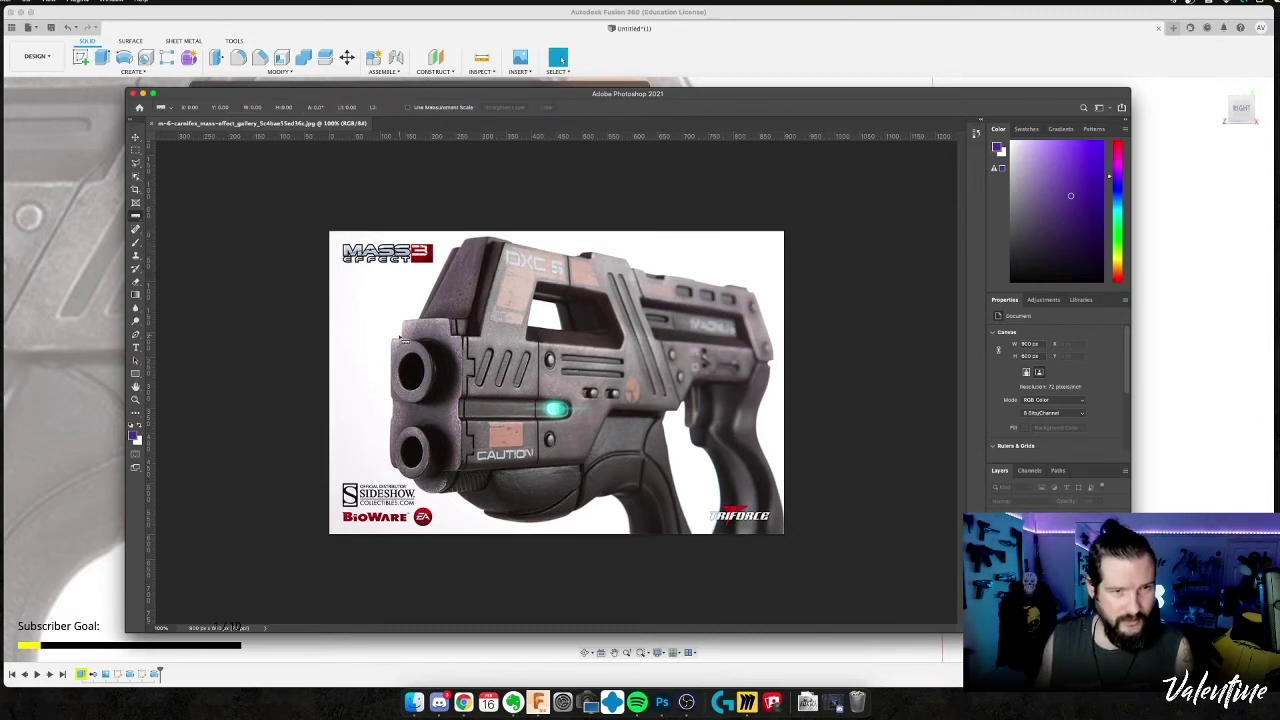
left_click_drag(391, 341, 463, 337)
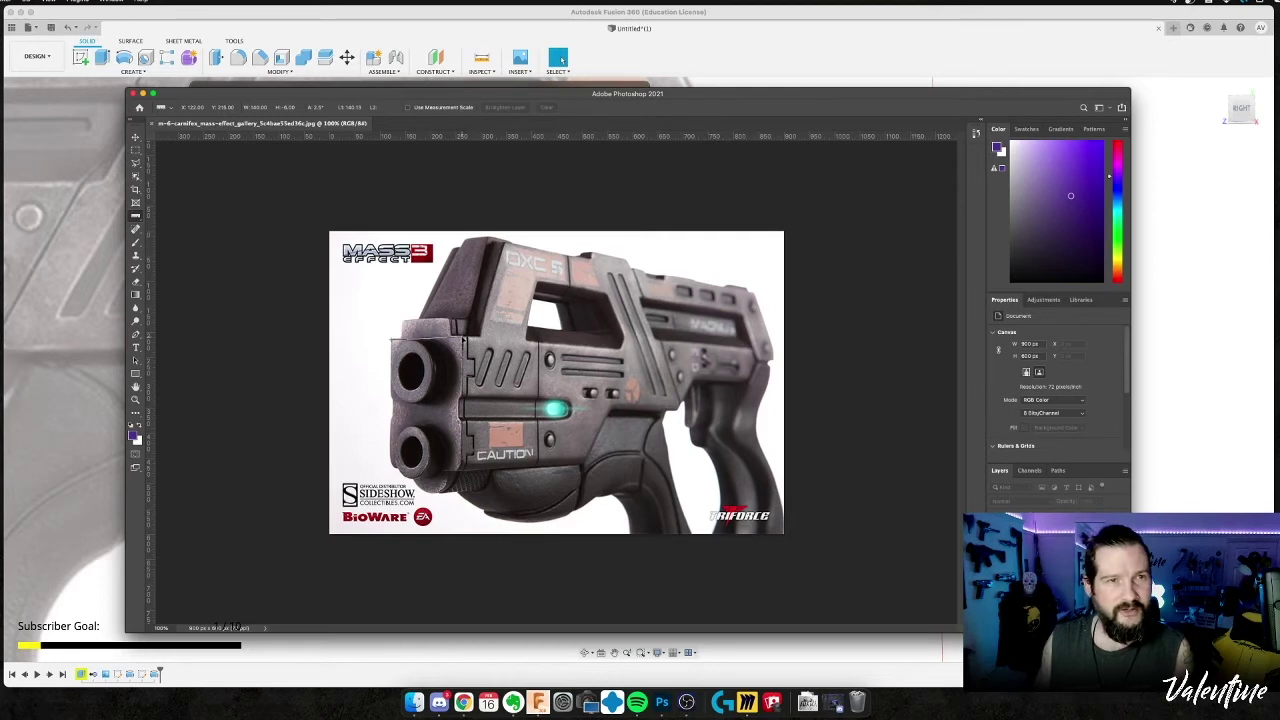
left_click_drag(462, 339, 462, 339)
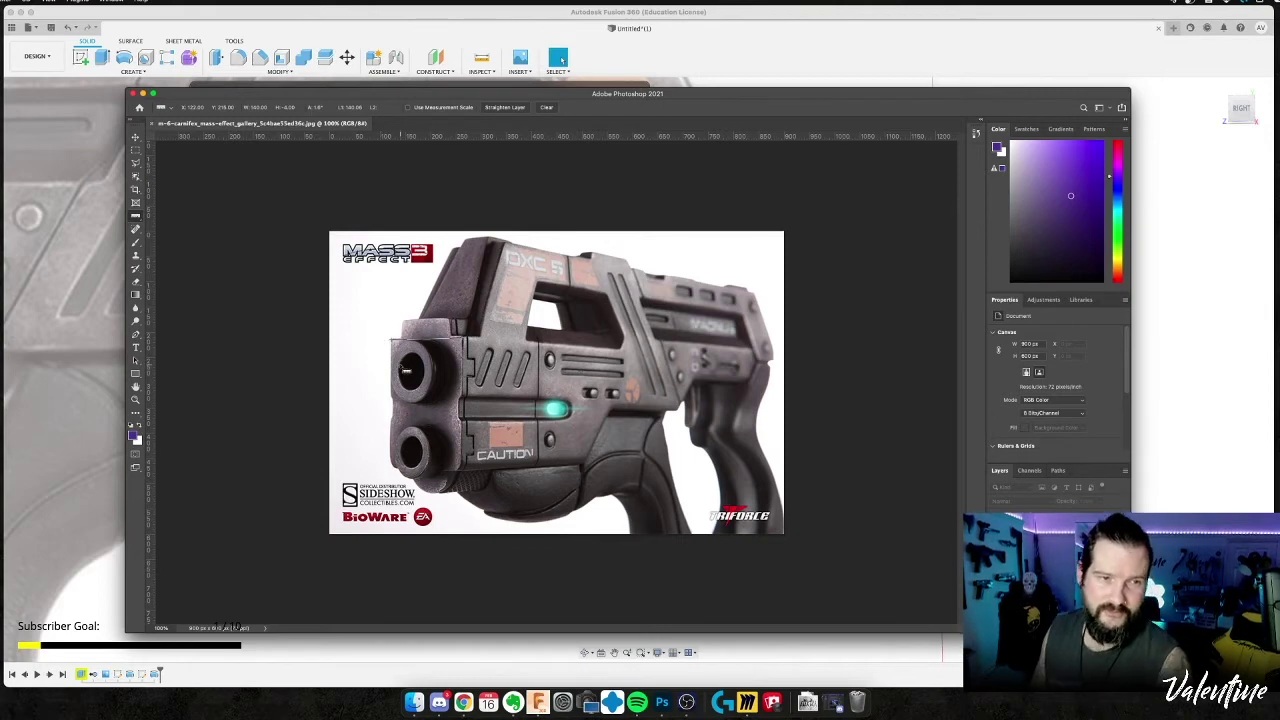
Measure the upper barrel's outer width with the Ruler tool and calculate 260 divided by 80 with Google's calculator in Chrome.
left_click_drag(394, 371, 427, 369)
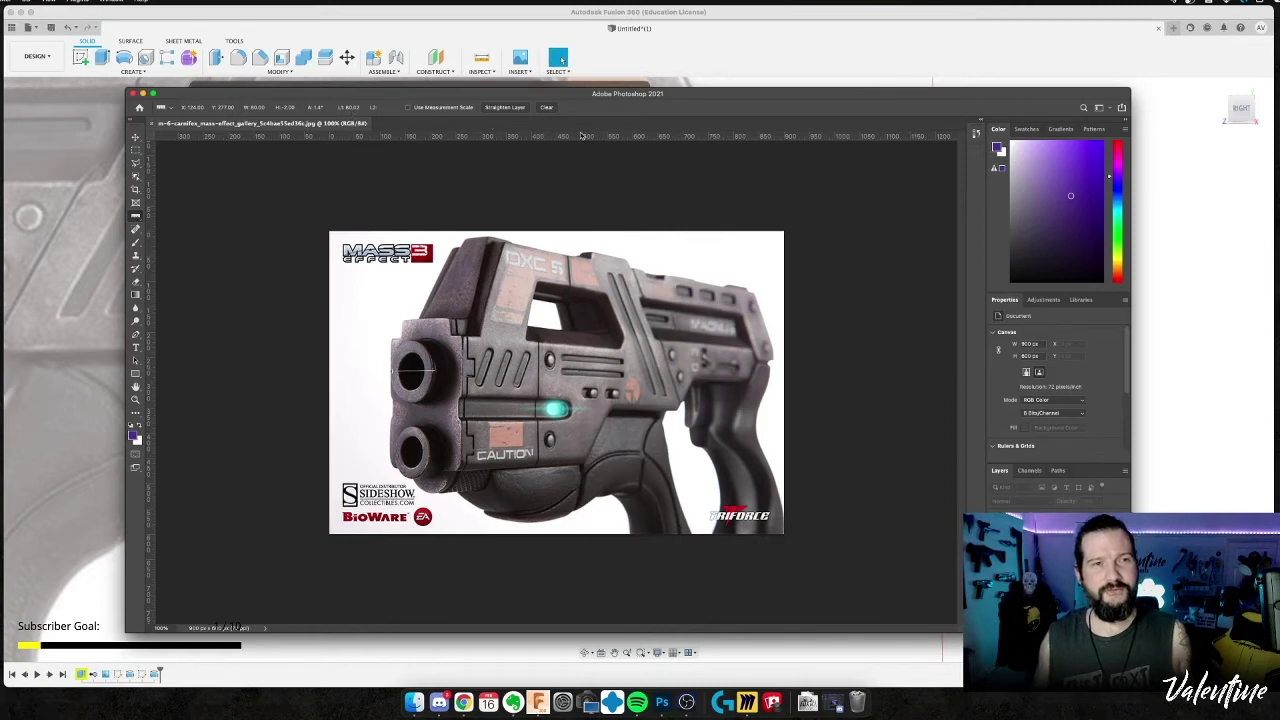
left_click(467, 704)
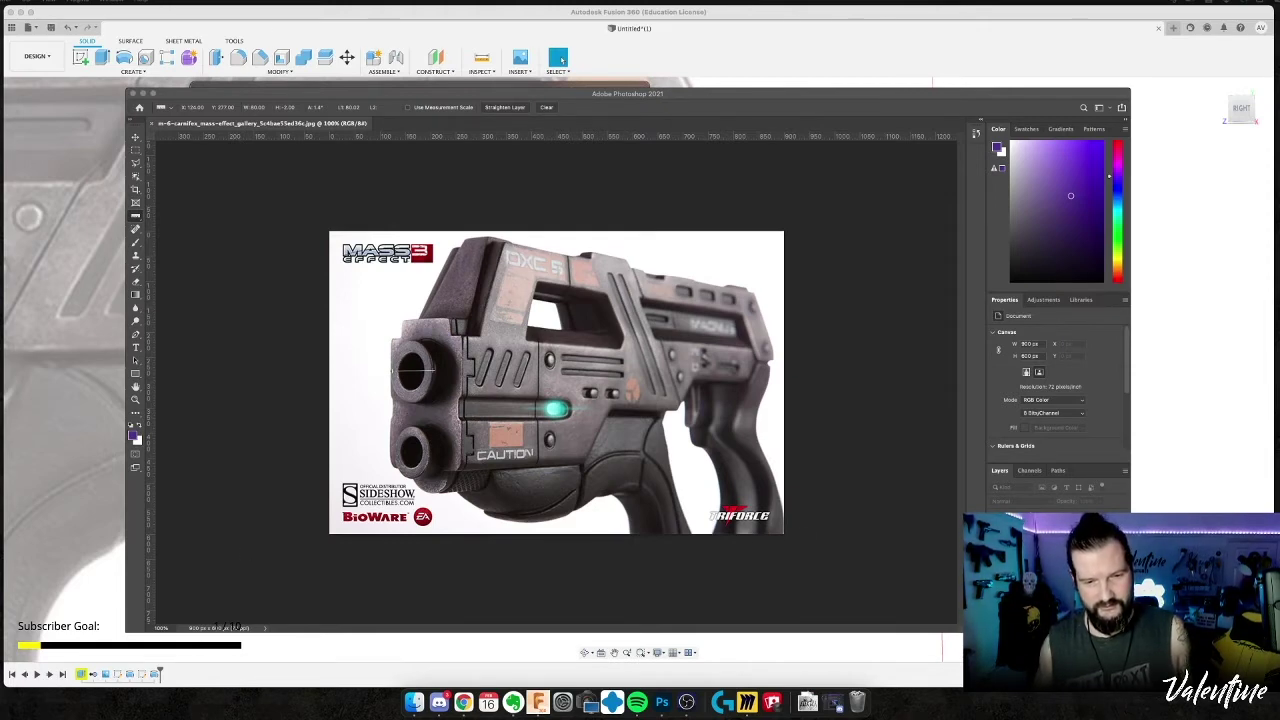
left_click_drag(560, 719, 503, 98)
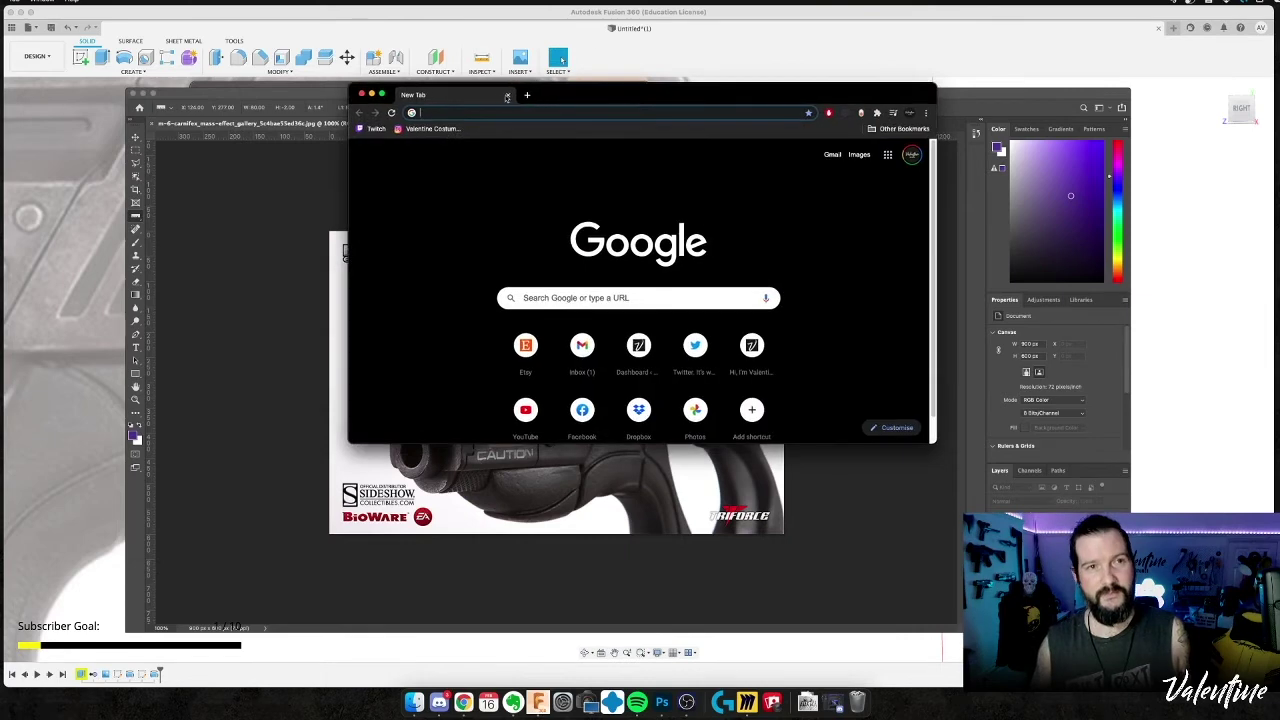
type("calc")
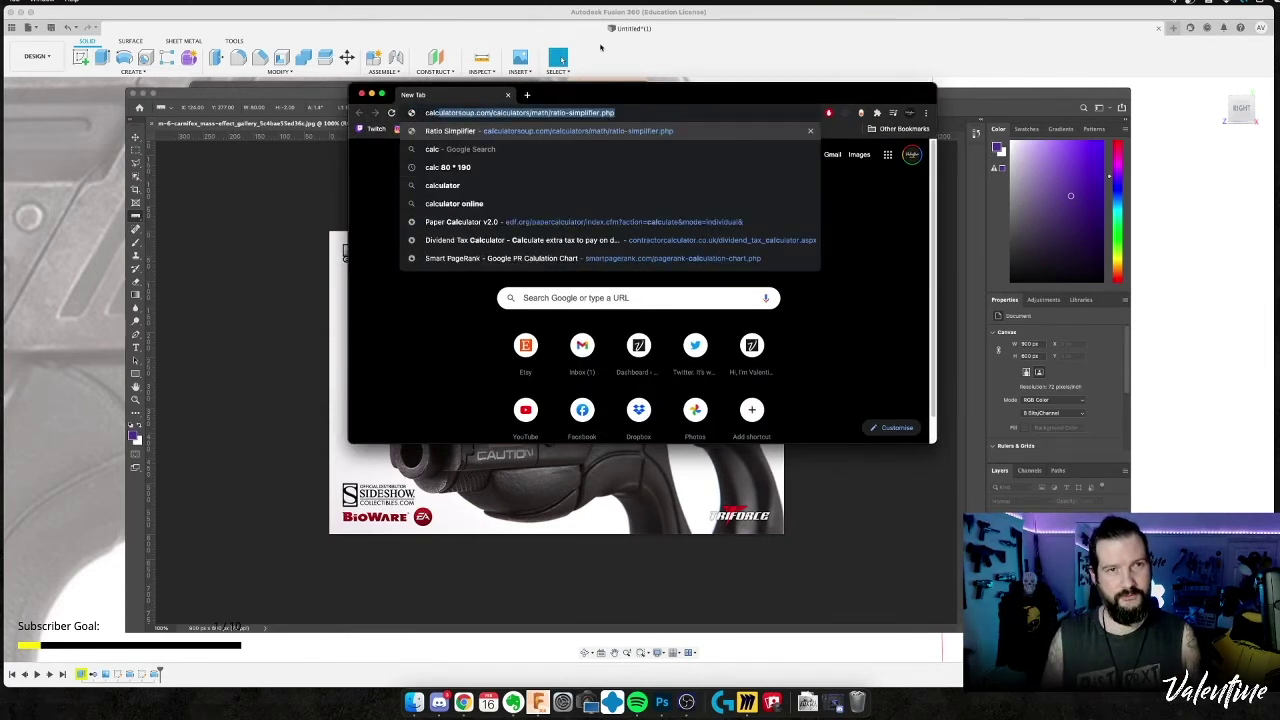
key("Return")
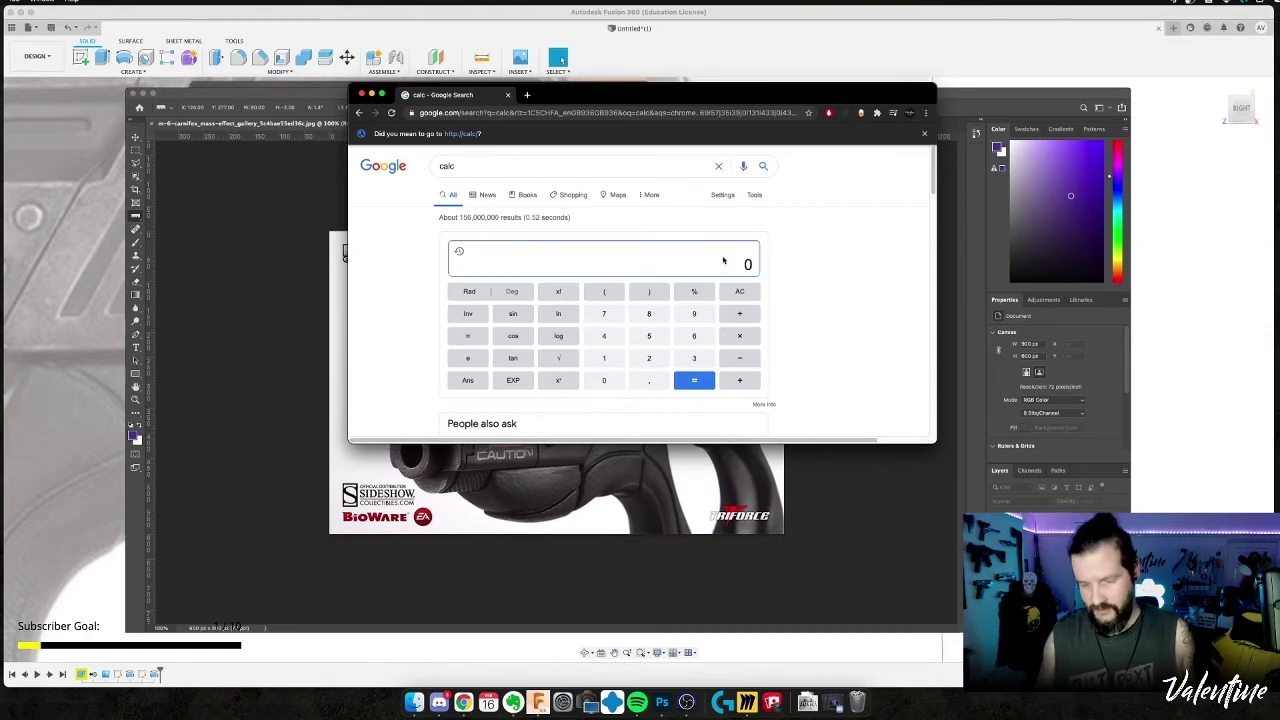
type("260")
type("/")
type("80")
key("Return")
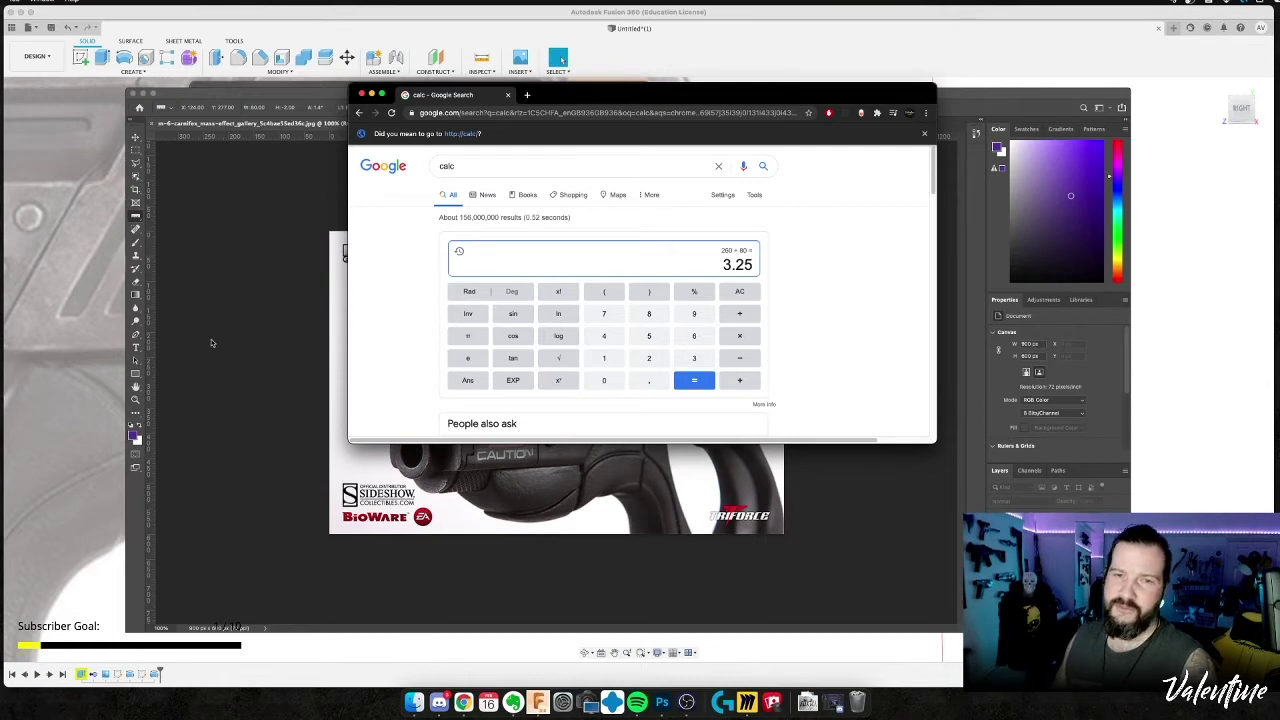
Switch back to Photoshop and resize the front-view gun image to 325 percent of its width and height.
left_click(215, 92)
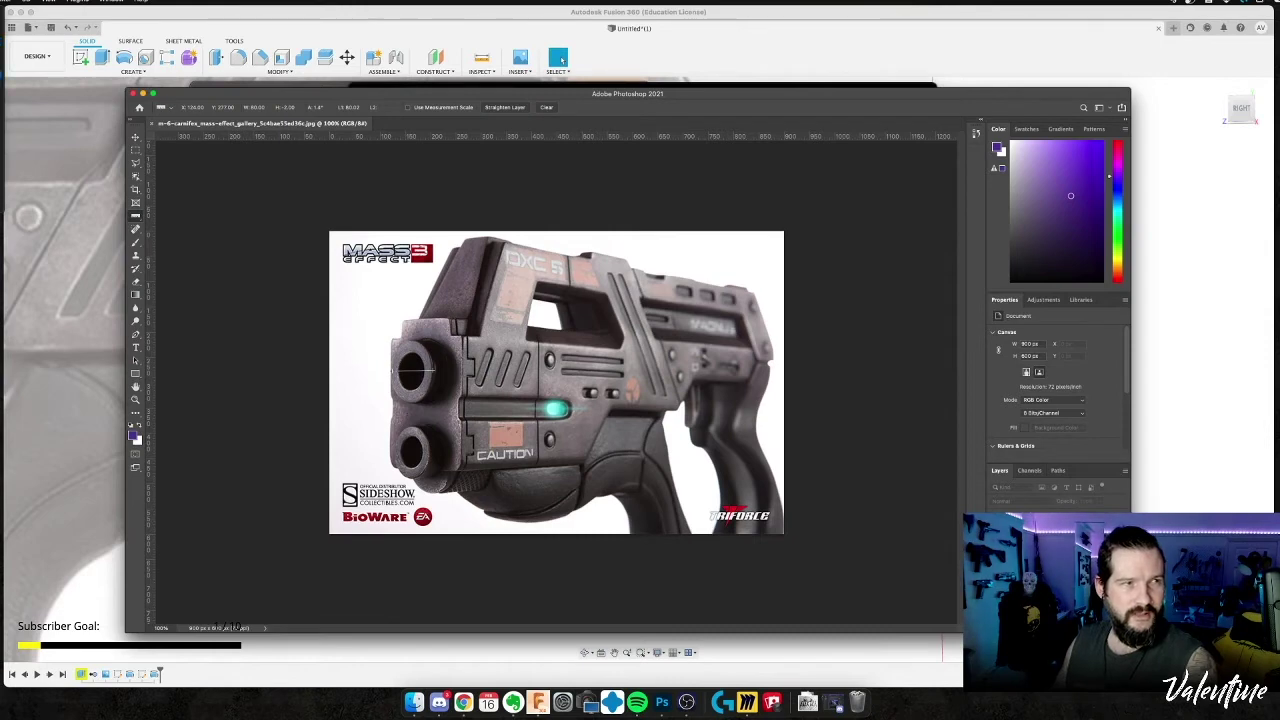
key("super+alt+i")
type("325")
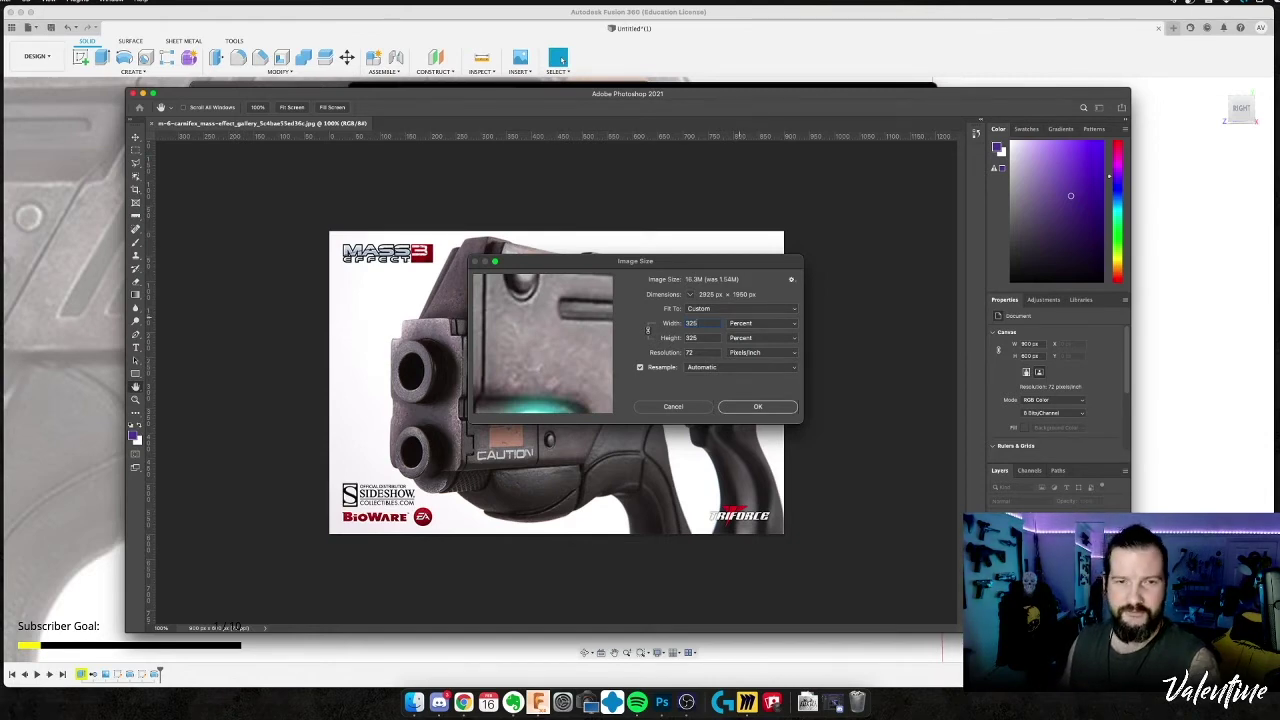
key("Return")
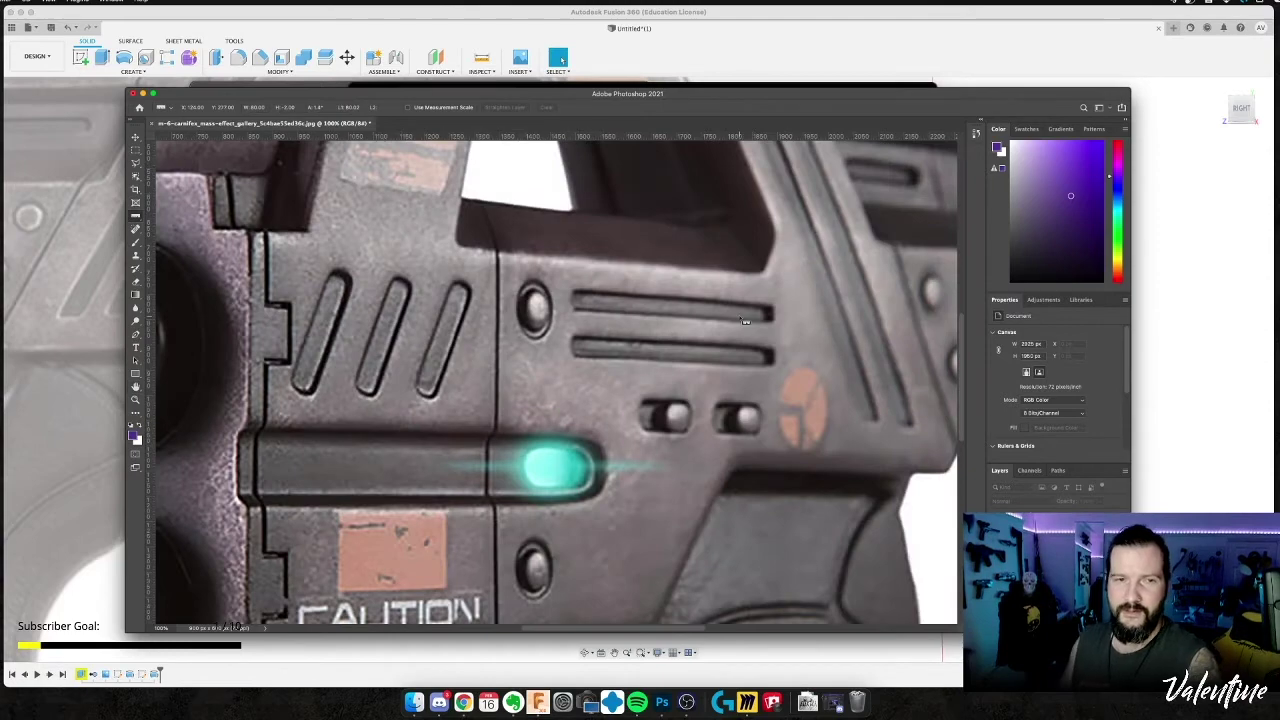
Measure the upper barrel's outer width and the front block's width above it on the enlarged image with the Ruler tool.
scroll(636, 345, "up", 5)
scroll(636, 345, "down", 5)
scroll(636, 344, "down", 8, "alt")
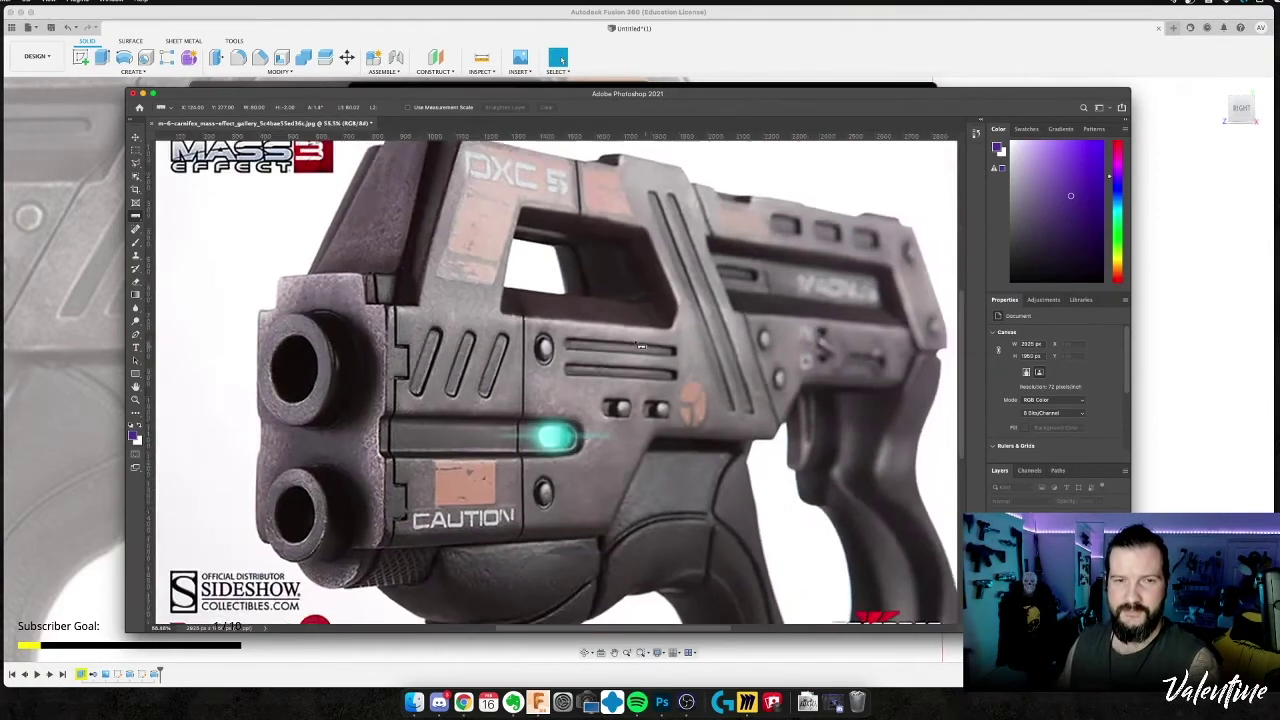
scroll(556, 382, "down", 1, "alt")
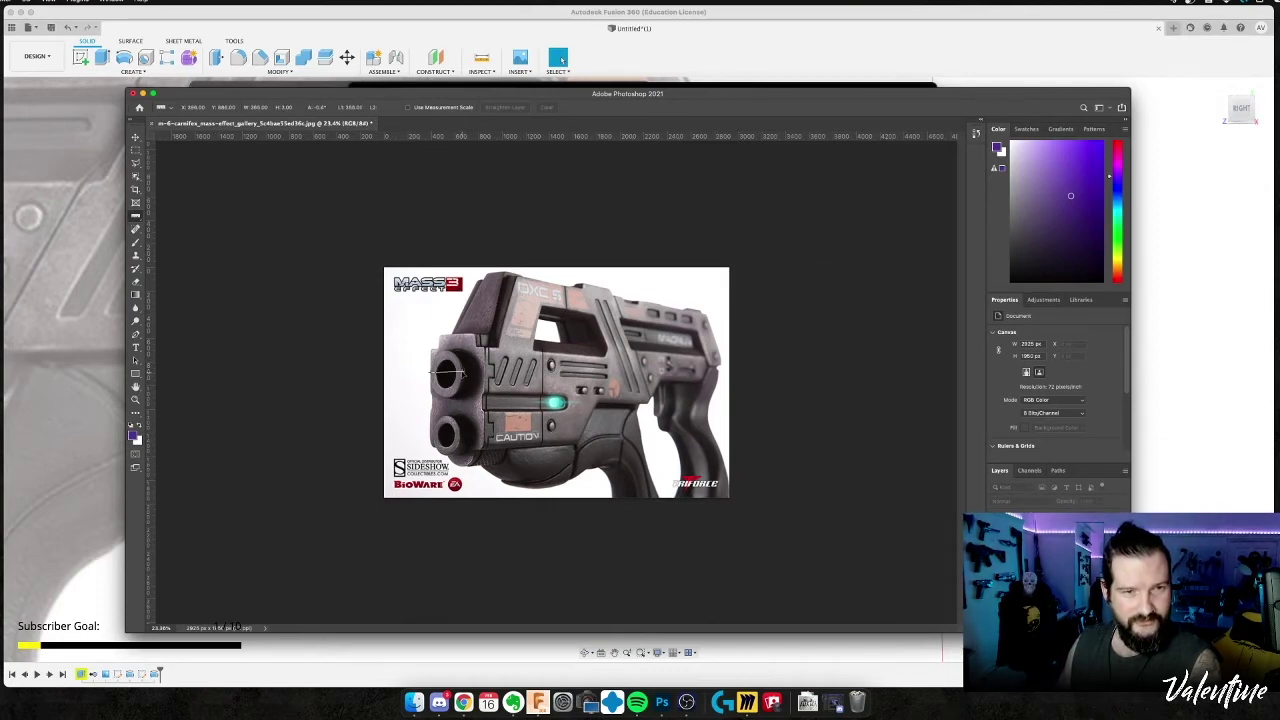
left_click_drag(462, 372, 461, 372)
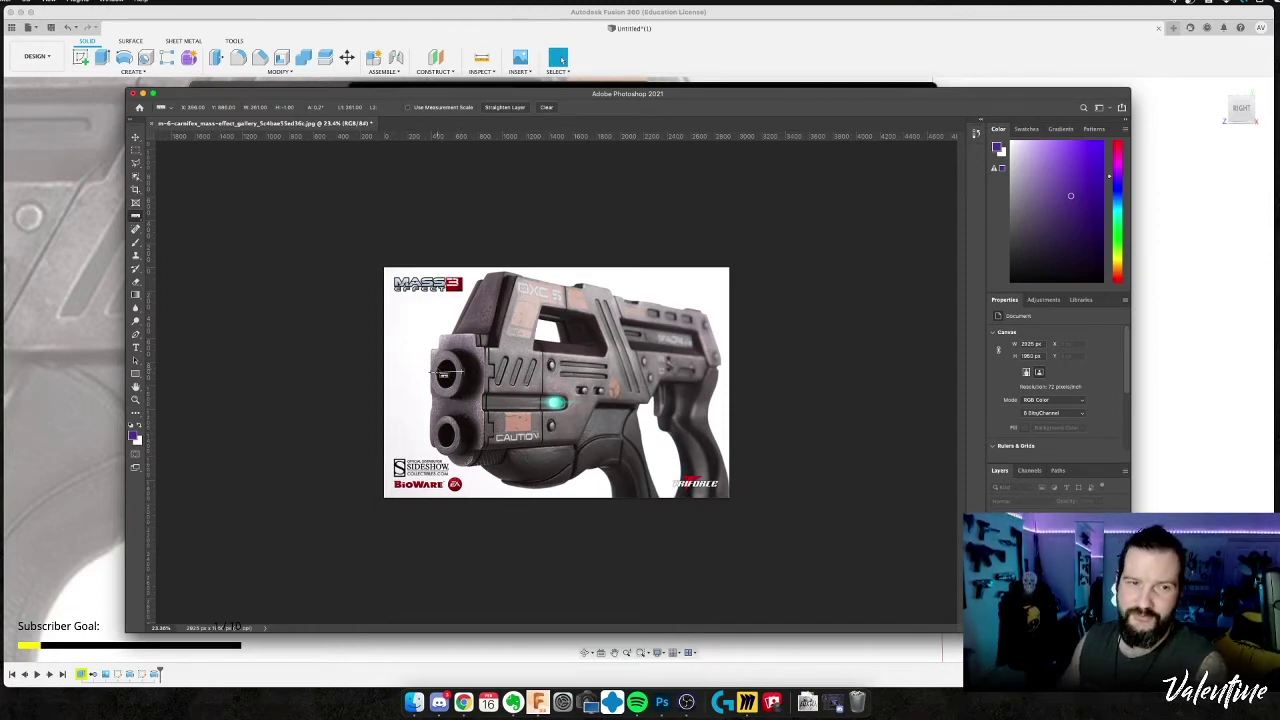
left_click_drag(432, 350, 485, 347)
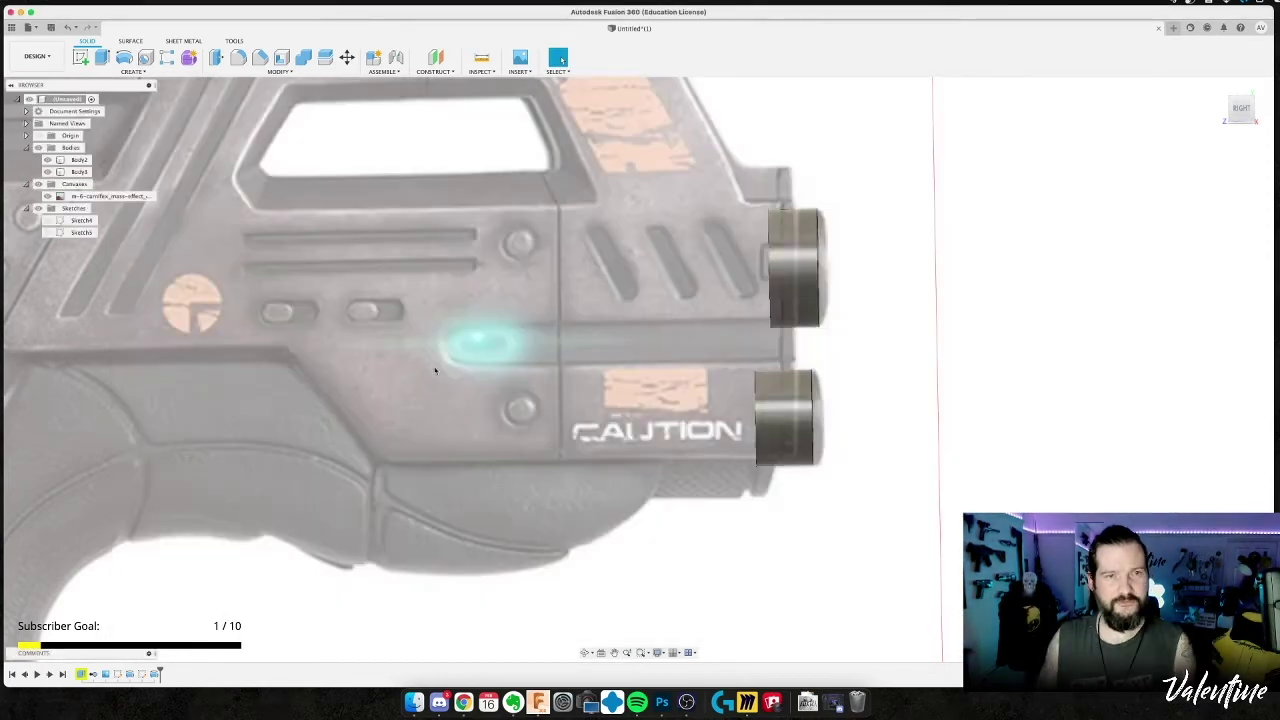
In Fusion 360, start a sketch on the upper barrel's front face and draw a concentric circle for its bore.
scroll(786, 323, "up", 3)
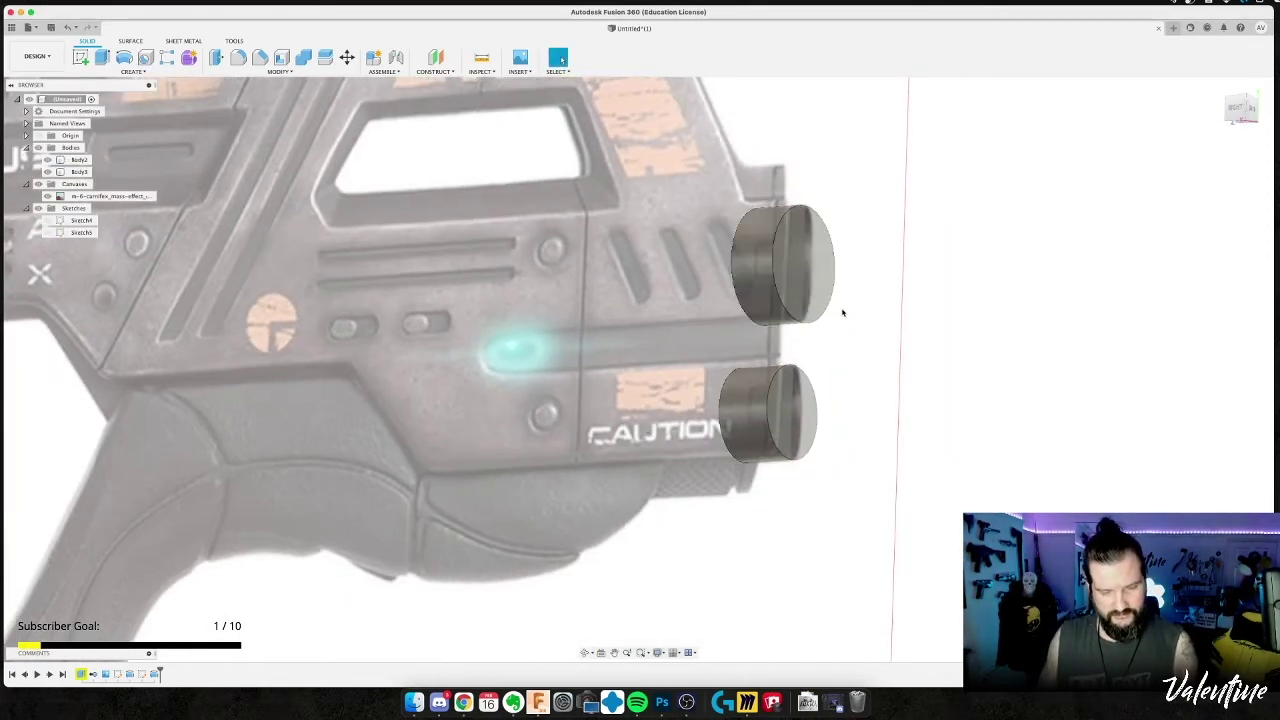
left_click(801, 274)
key("c")
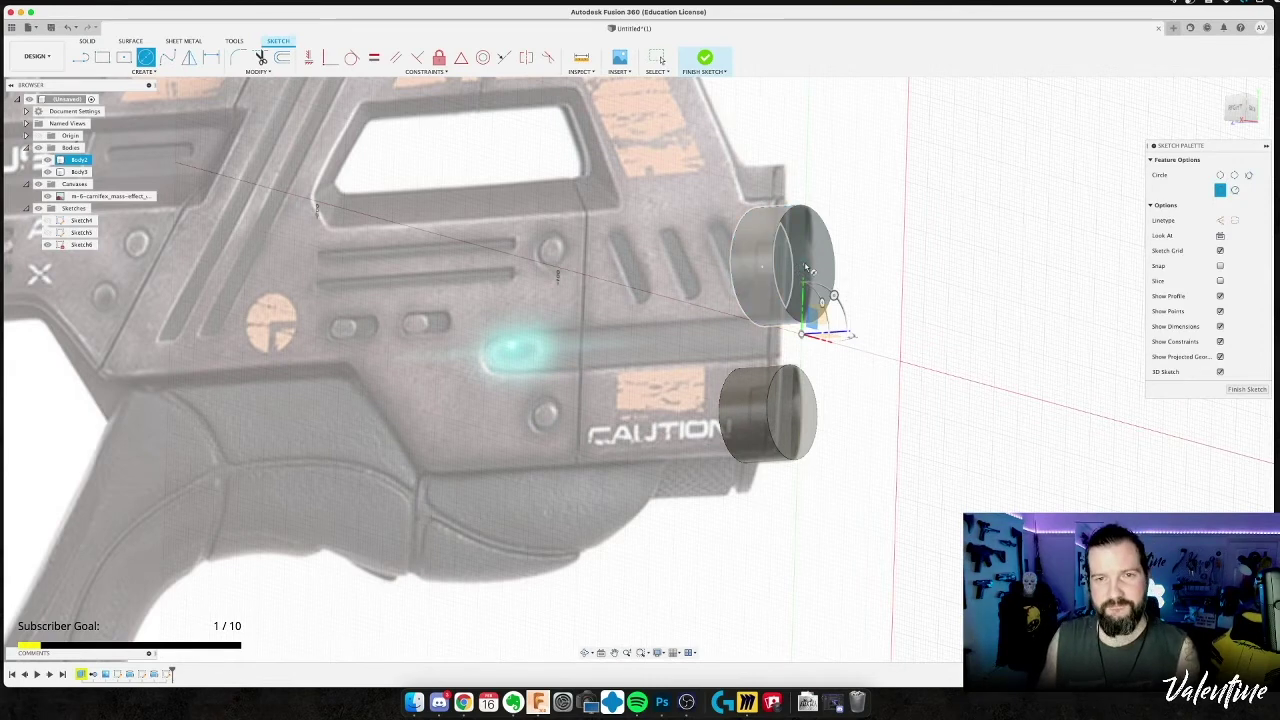
left_click(806, 267)
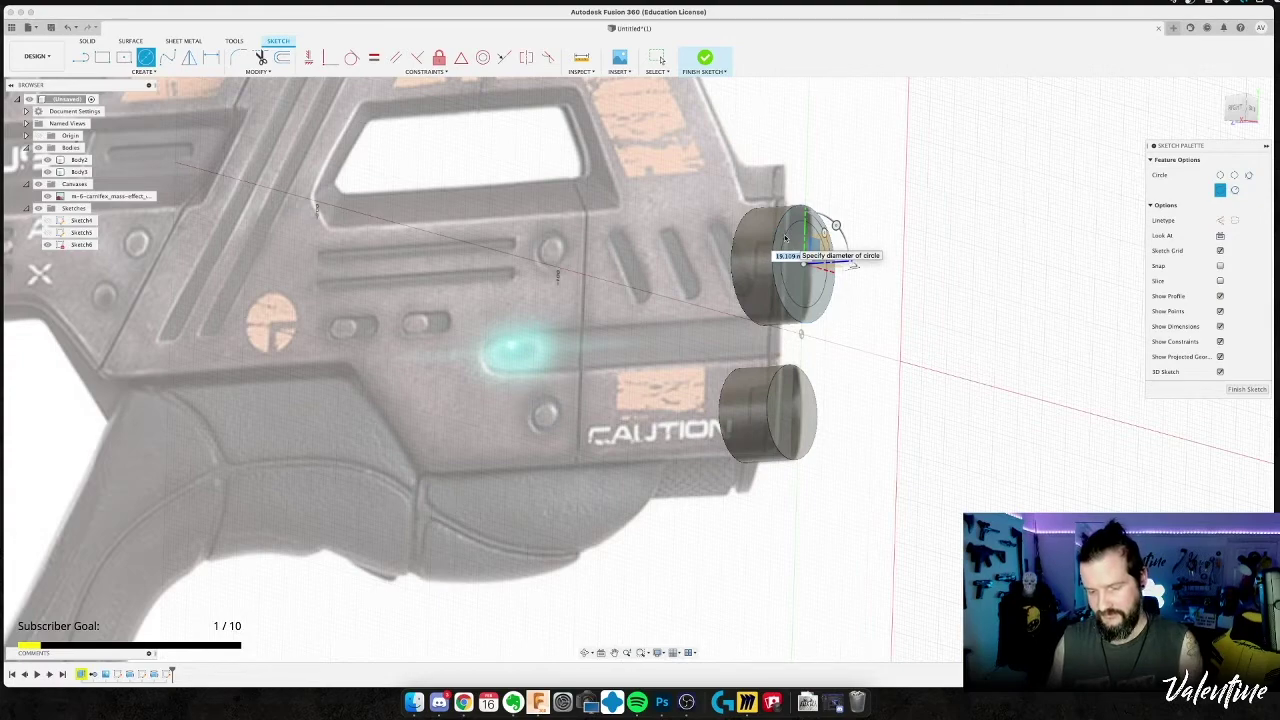
left_click(786, 238)
key("Escape")
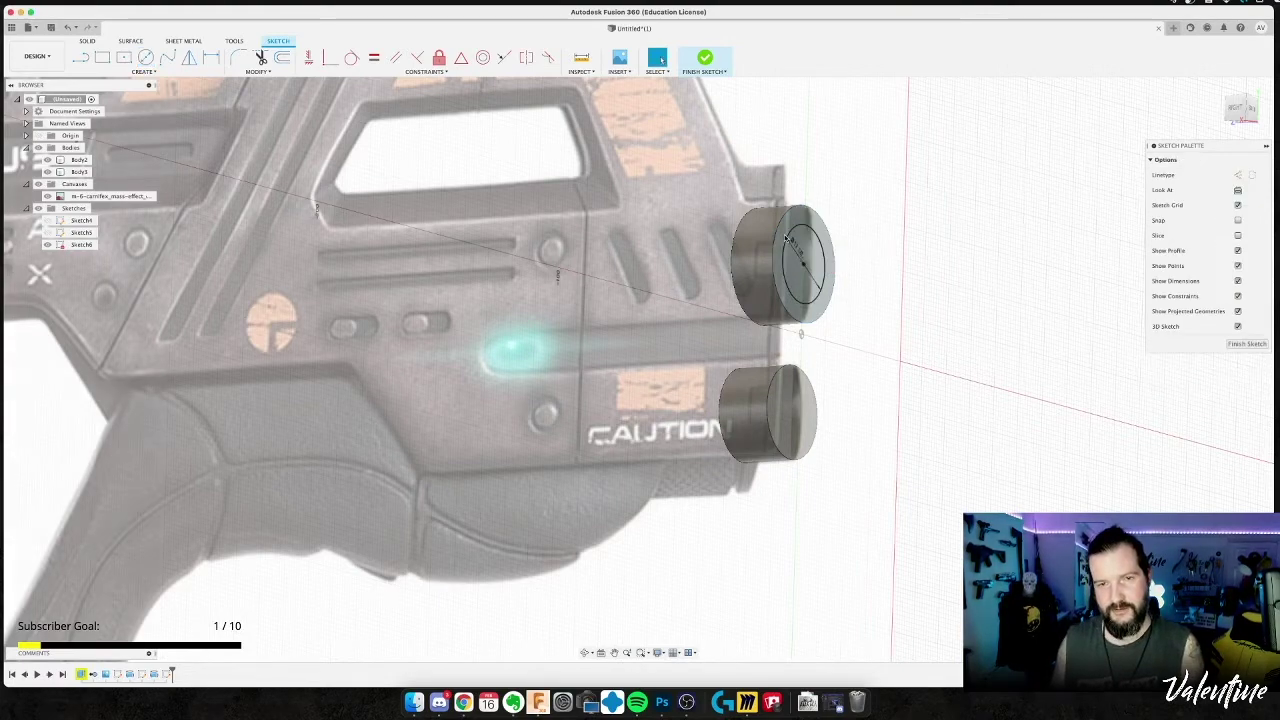
Check the lower bore's ruler measurement in Photoshop, then draw a matching concentric circle on the lower barrel's front face in Fusion 360.
key("super+Tab")
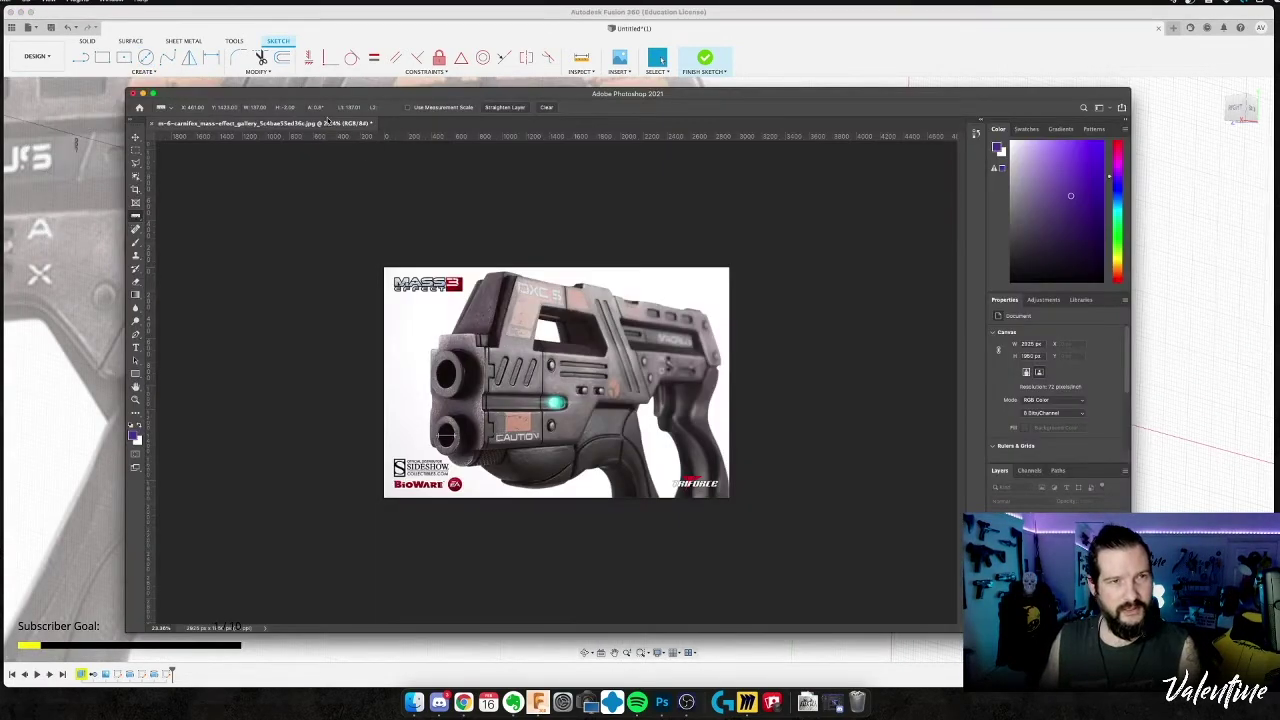
key("super+Tab")
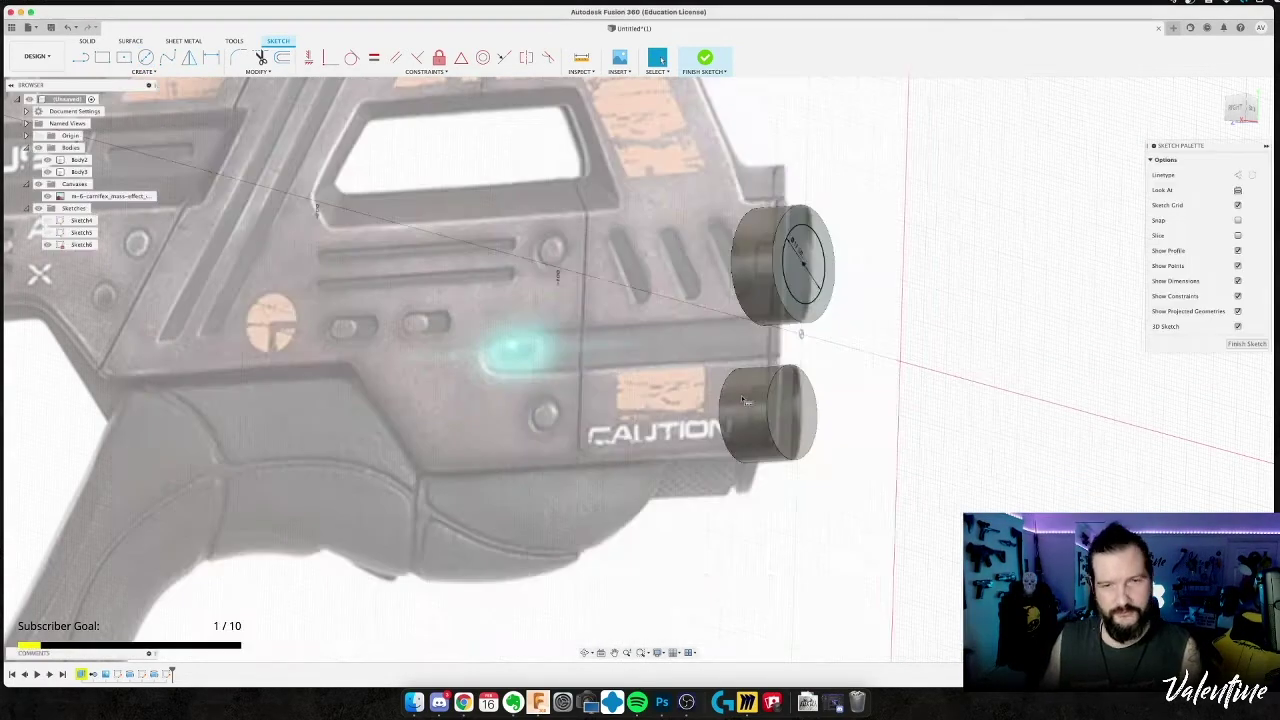
key("c")
left_click(792, 413)
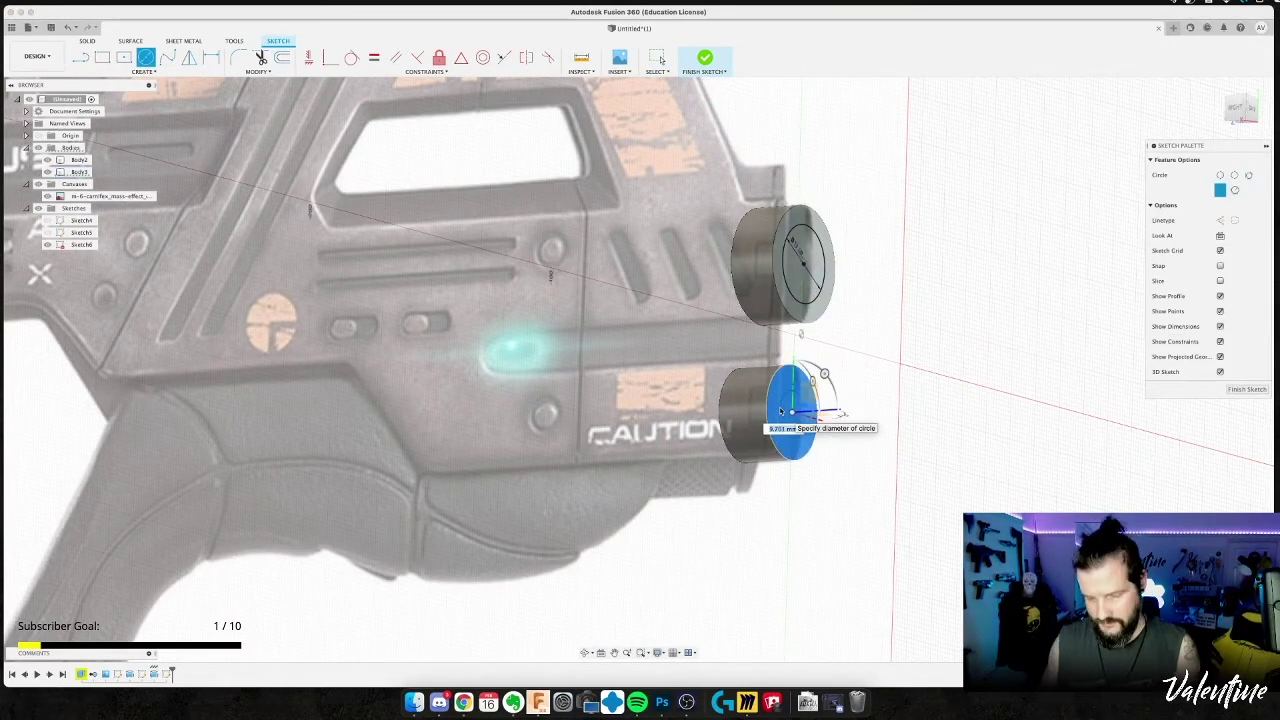
key("Return")
key("Escape")
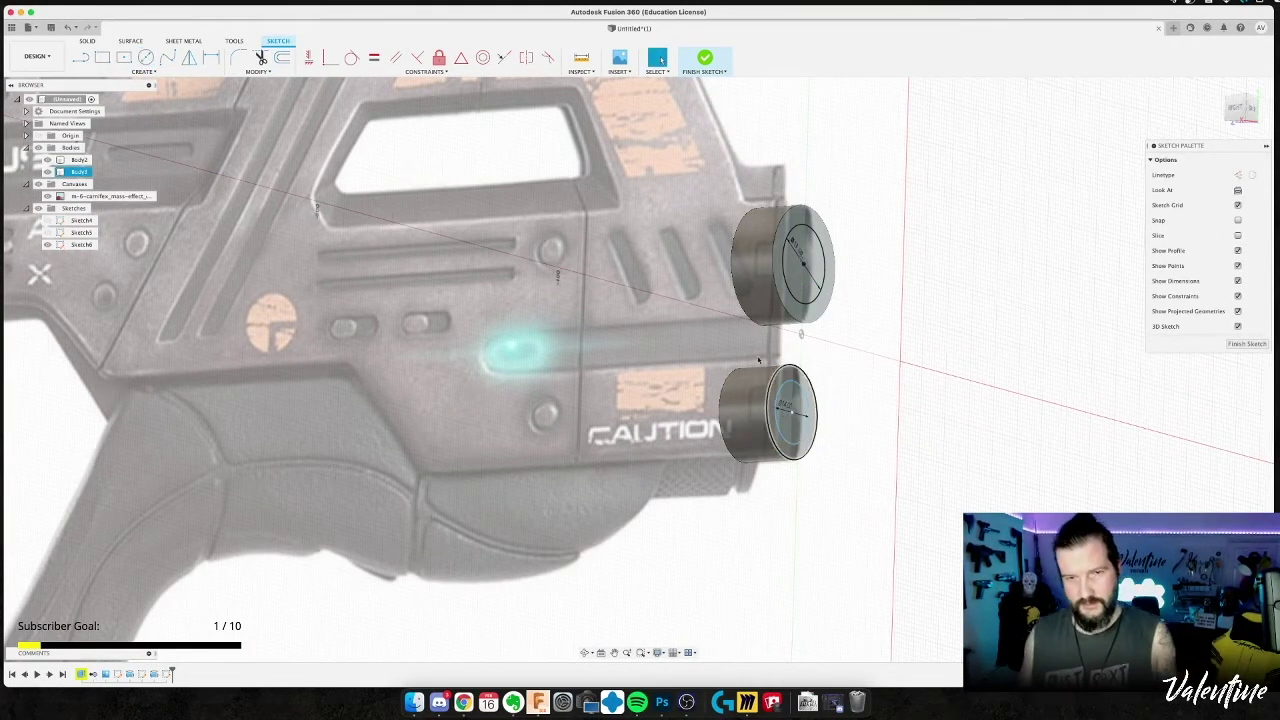
Extrude the upper barrel's bore circle backwards into the barrel as a cut.
key("e")
left_click(805, 266)
left_click_drag(811, 263, 626, 306)
key("Return")
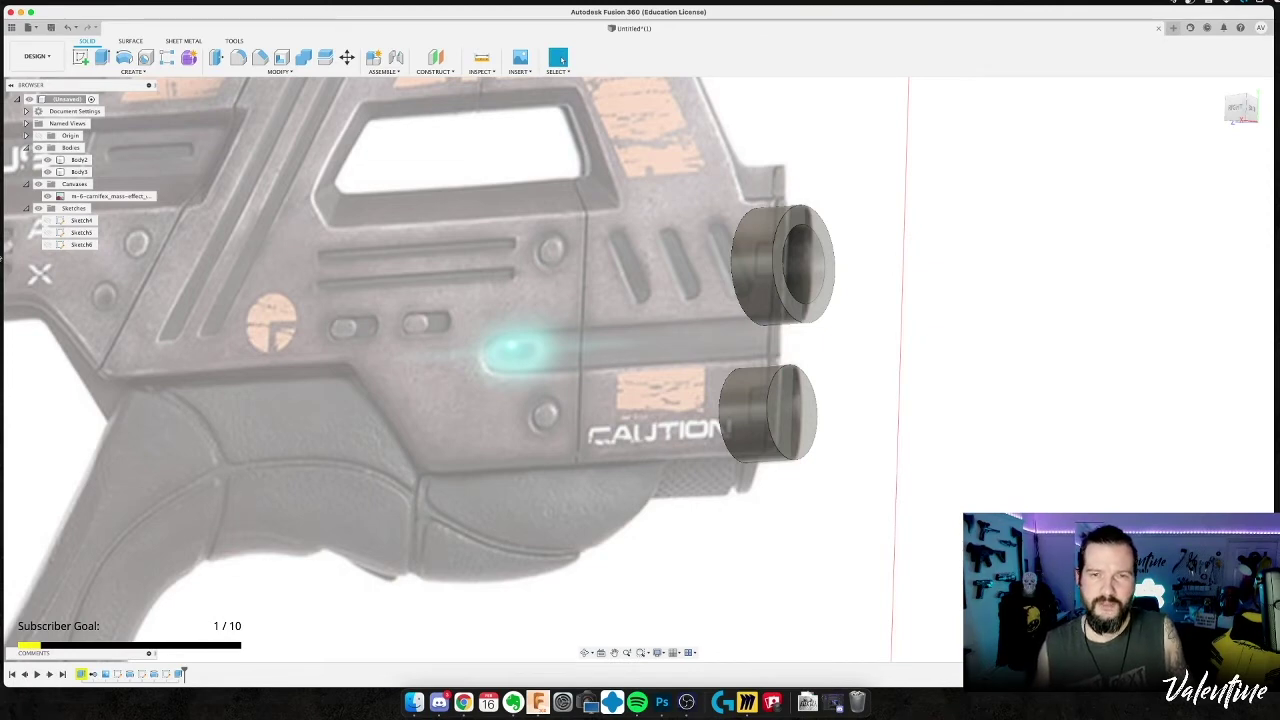
Show the bore sketch again and extrude the lower barrel's circle by -50 mm to cut its bore.
left_click(46, 245)
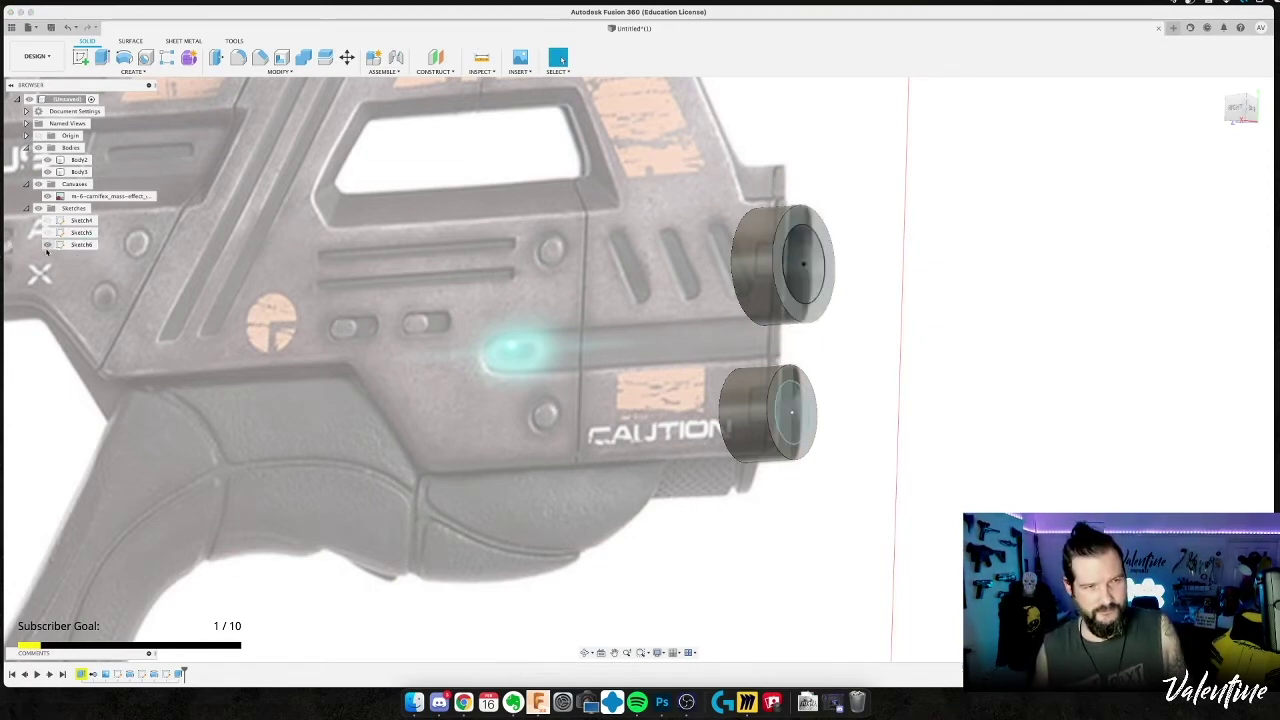
key("e")
left_click(778, 402)
type("-50")
key("Return")
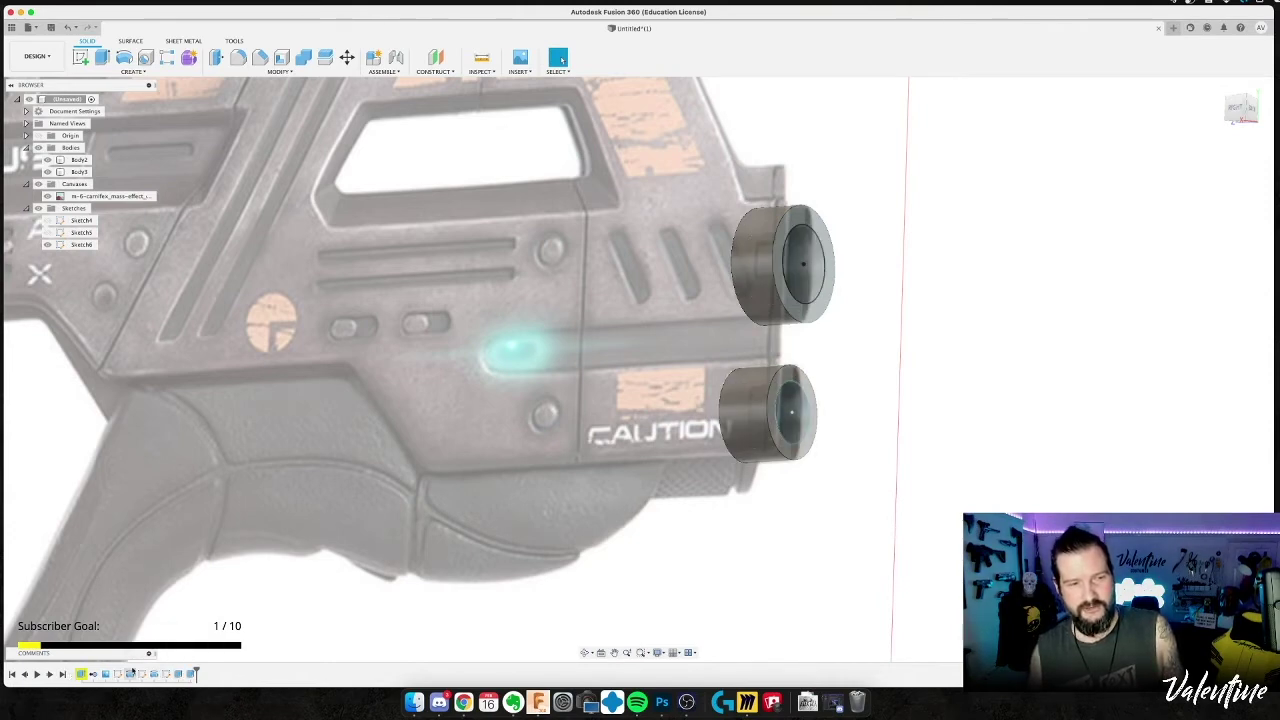
Roll the timeline back before both bore cuts and forward again, and undo the trial deletion of the upper bore's extrusion.
left_click_drag(196, 671, 172, 671)
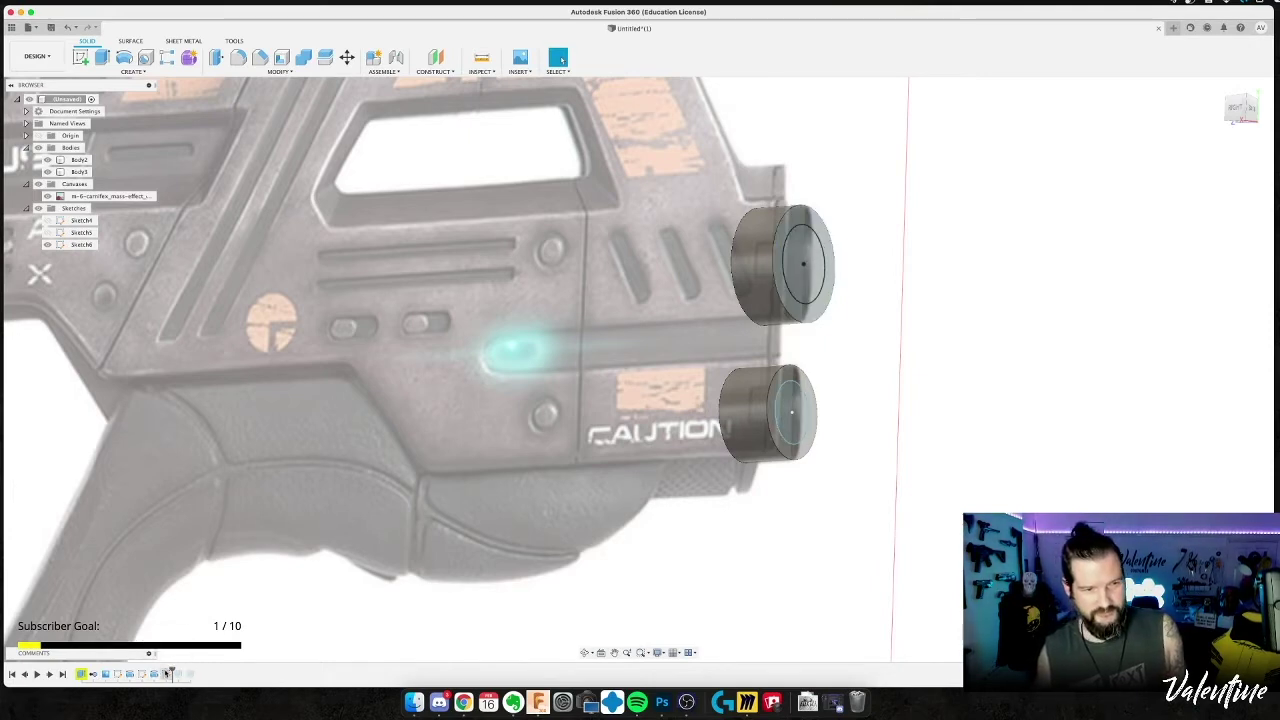
left_click_drag(172, 671, 195, 671)
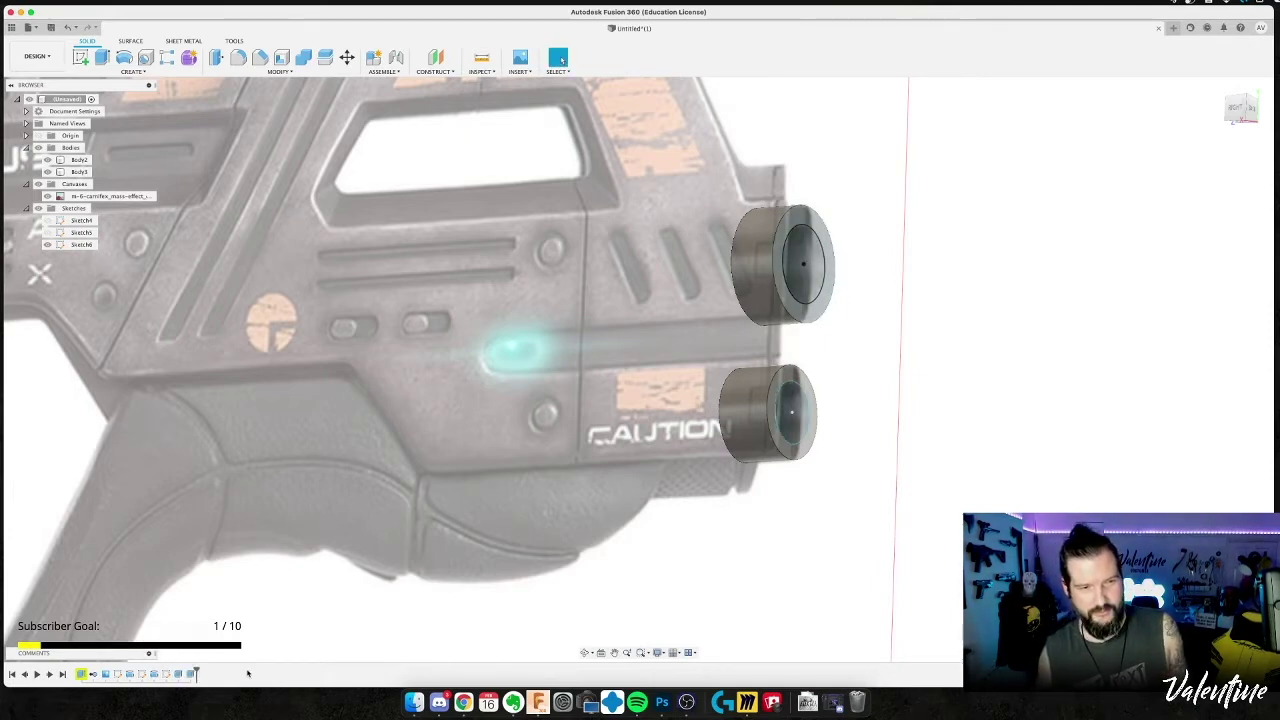
left_click(178, 674)
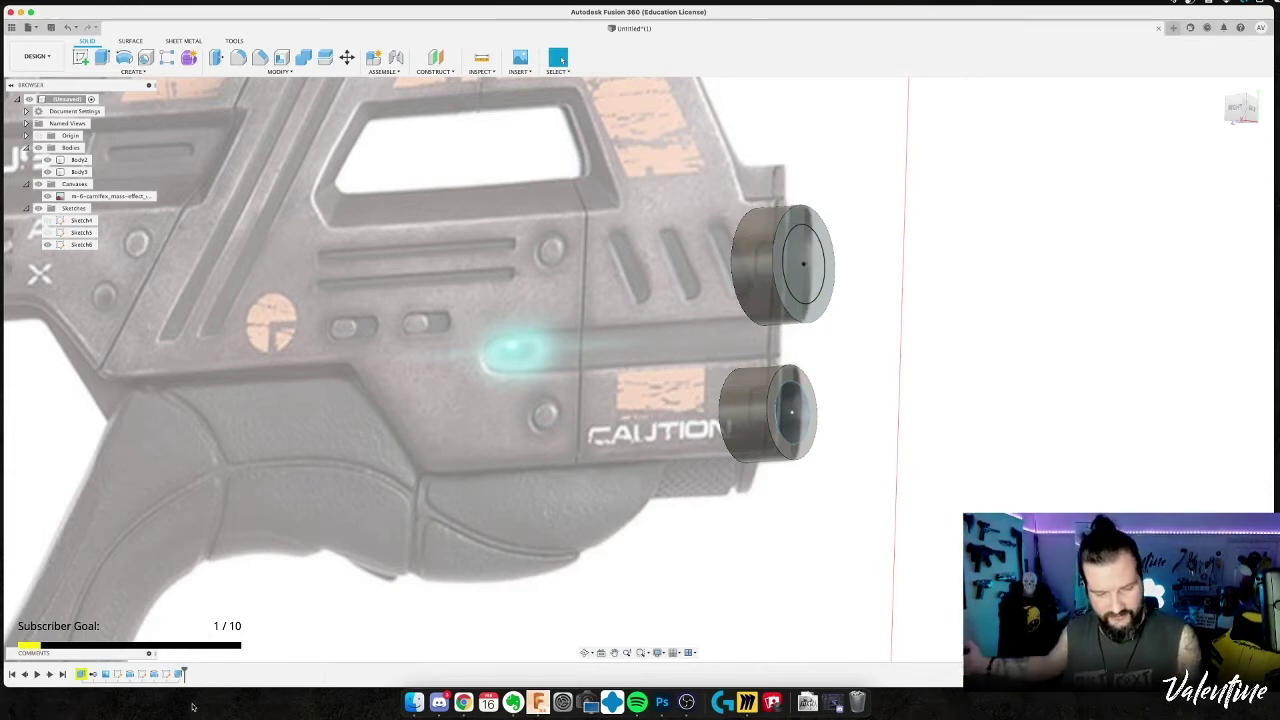
key("super+z")
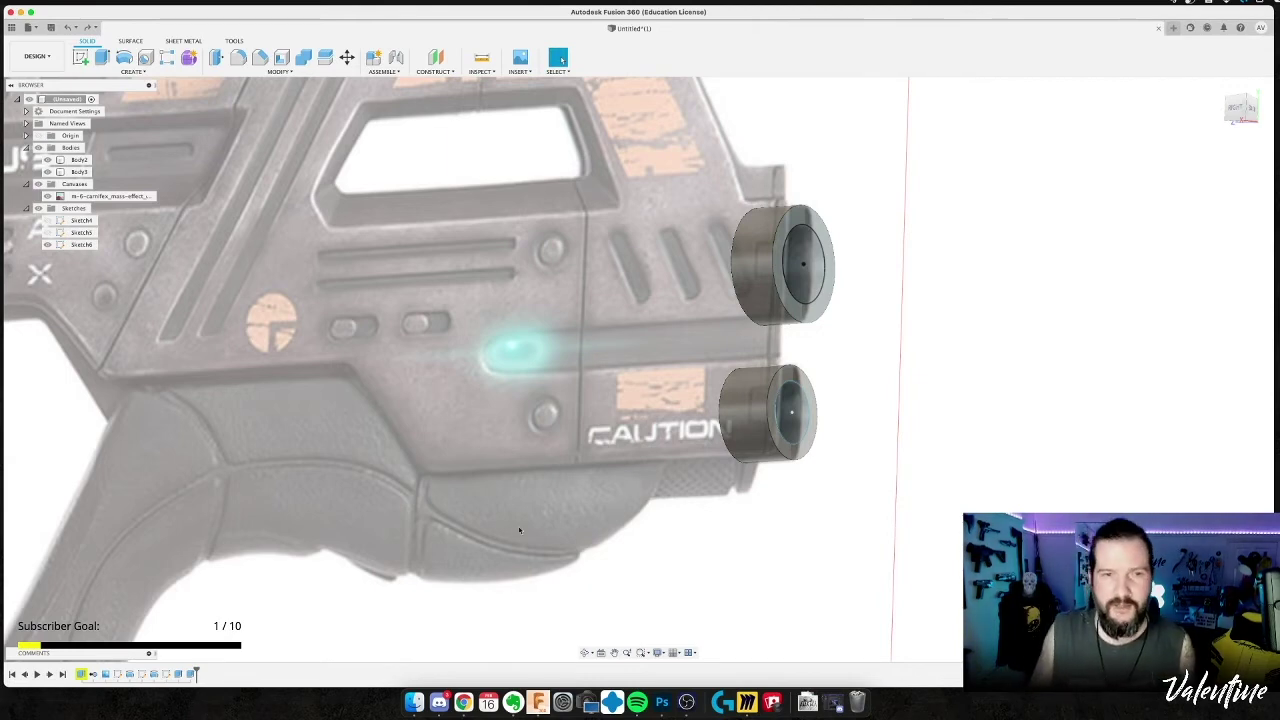
left_click(808, 415)
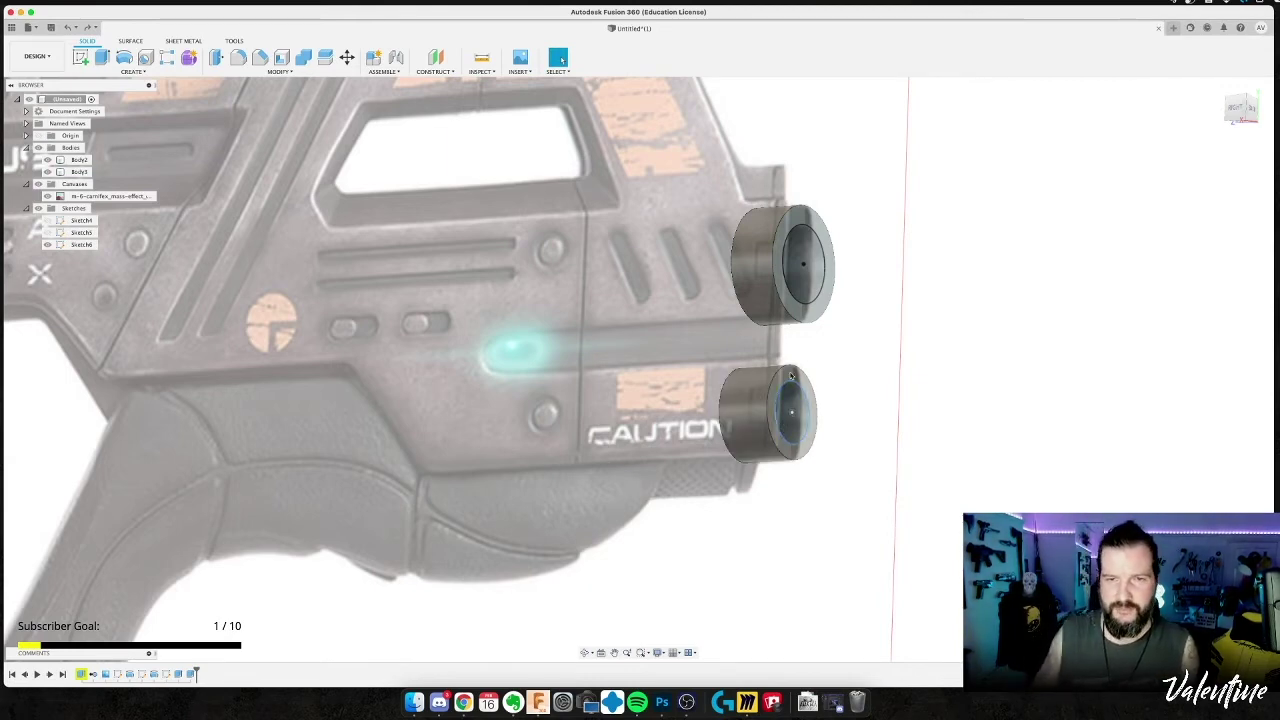
Open the sketch with the barrel bore circles, inspect the upper bore's diameter dimension, and finish the sketch.
left_click(814, 300)
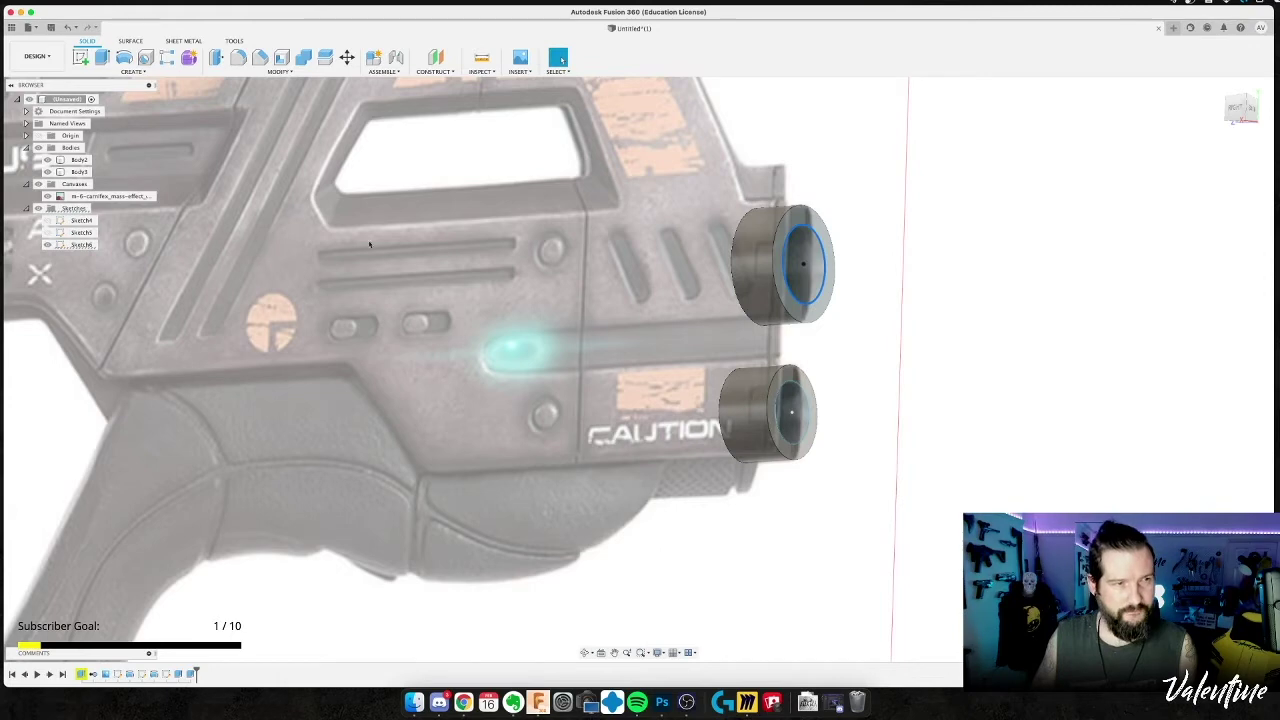
double_click(64, 242)
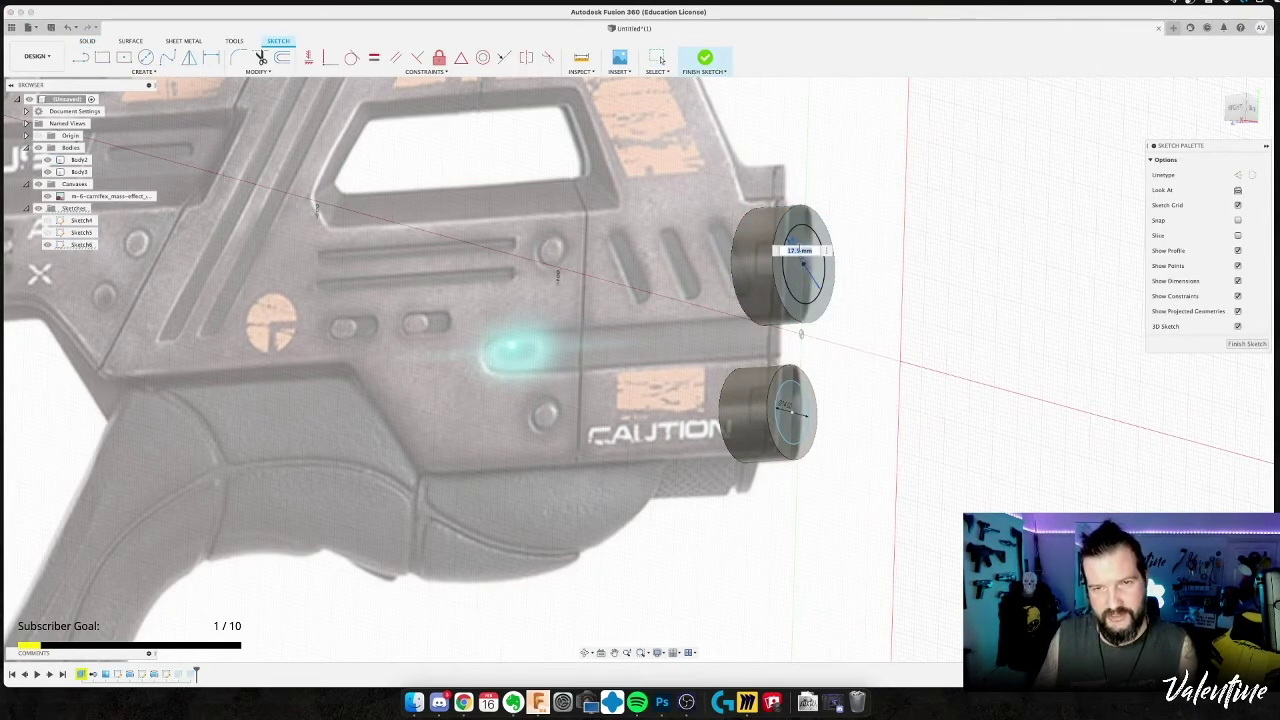
key("Escape")
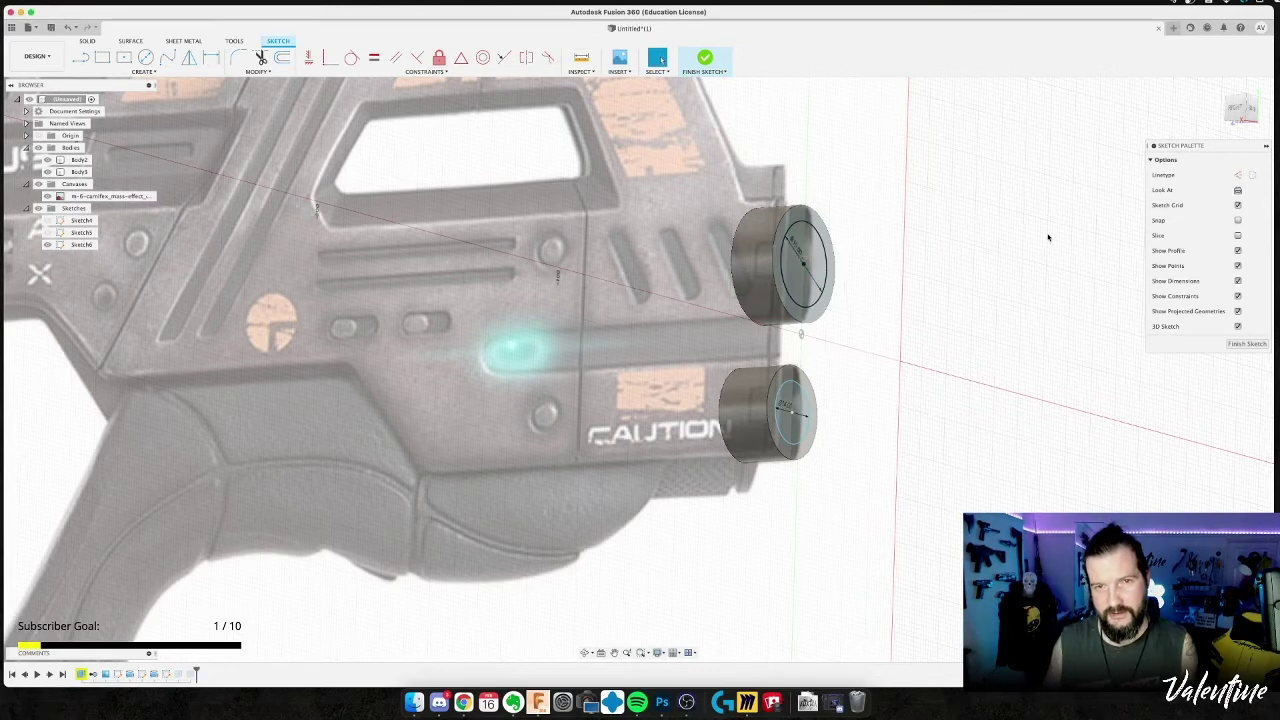
left_click(705, 58)
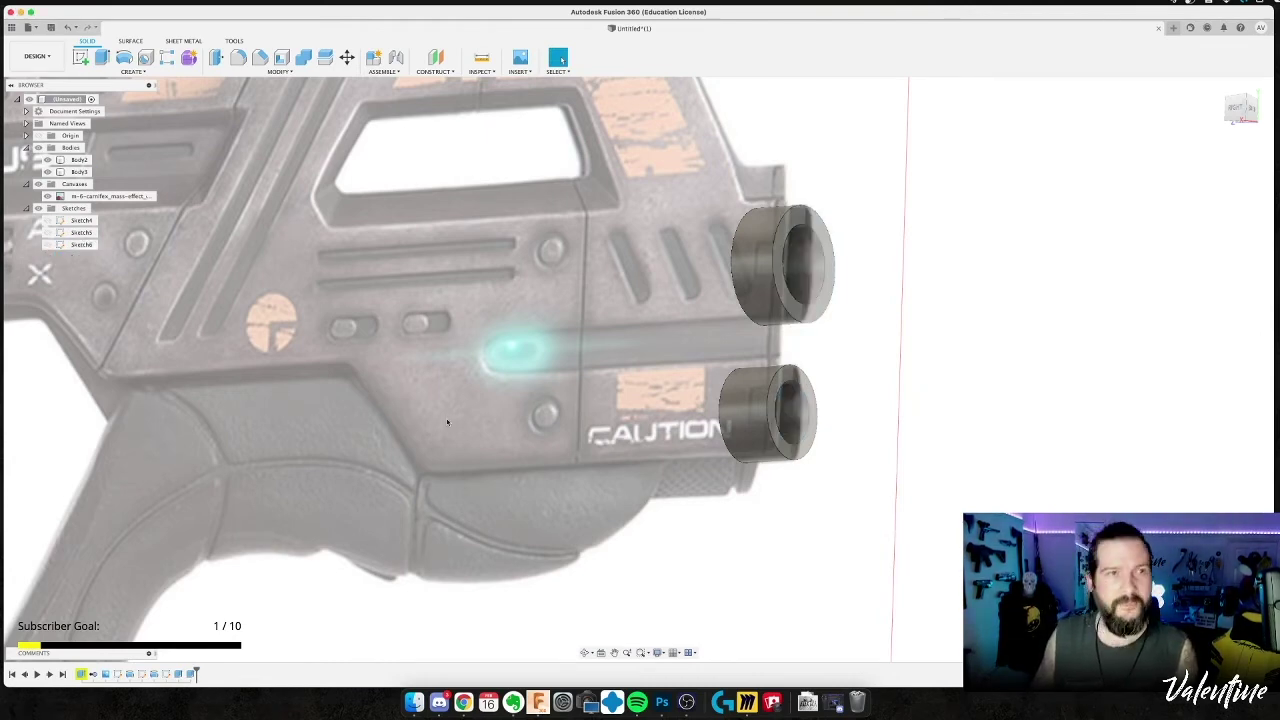
Check the barrel ends on the reference photo in Photoshop and return to the Fusion 360 model.
mouse_move(462, 425)
middle_mouse_down("shift")
mouse_move(432, 425)
mouse_move(486, 426)
middle_mouse_up("shift")
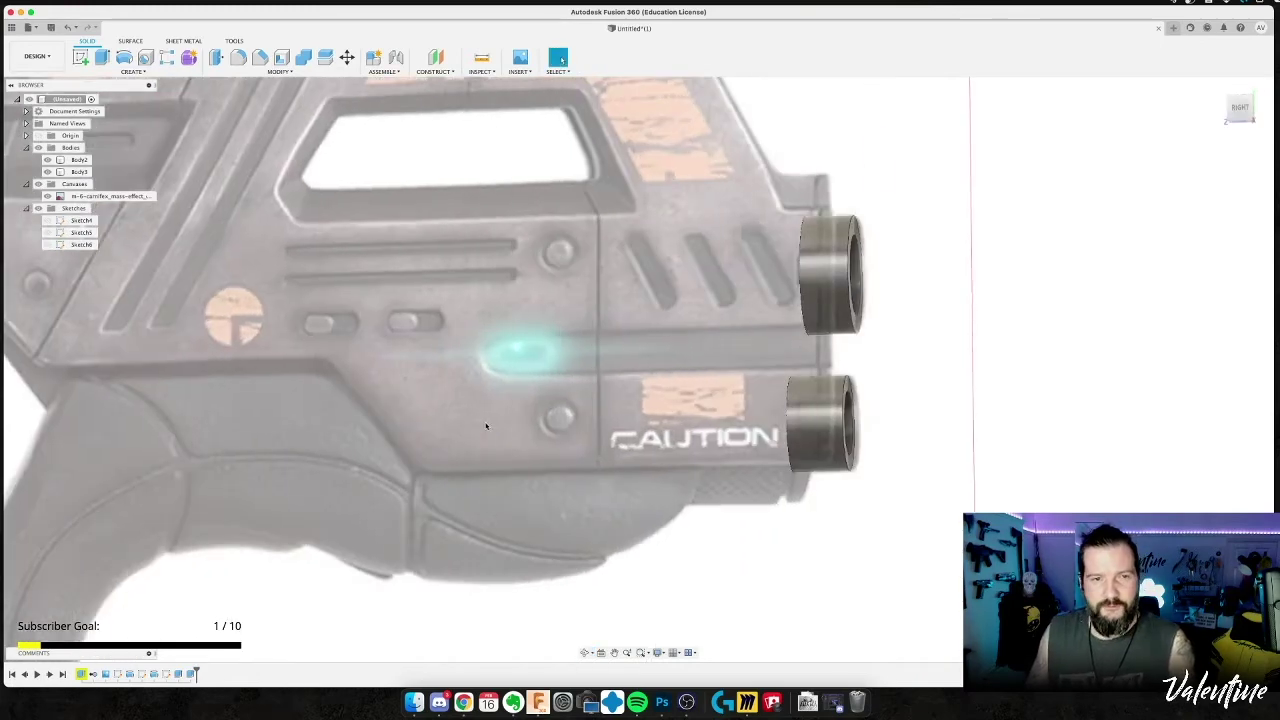
key("super+Tab")
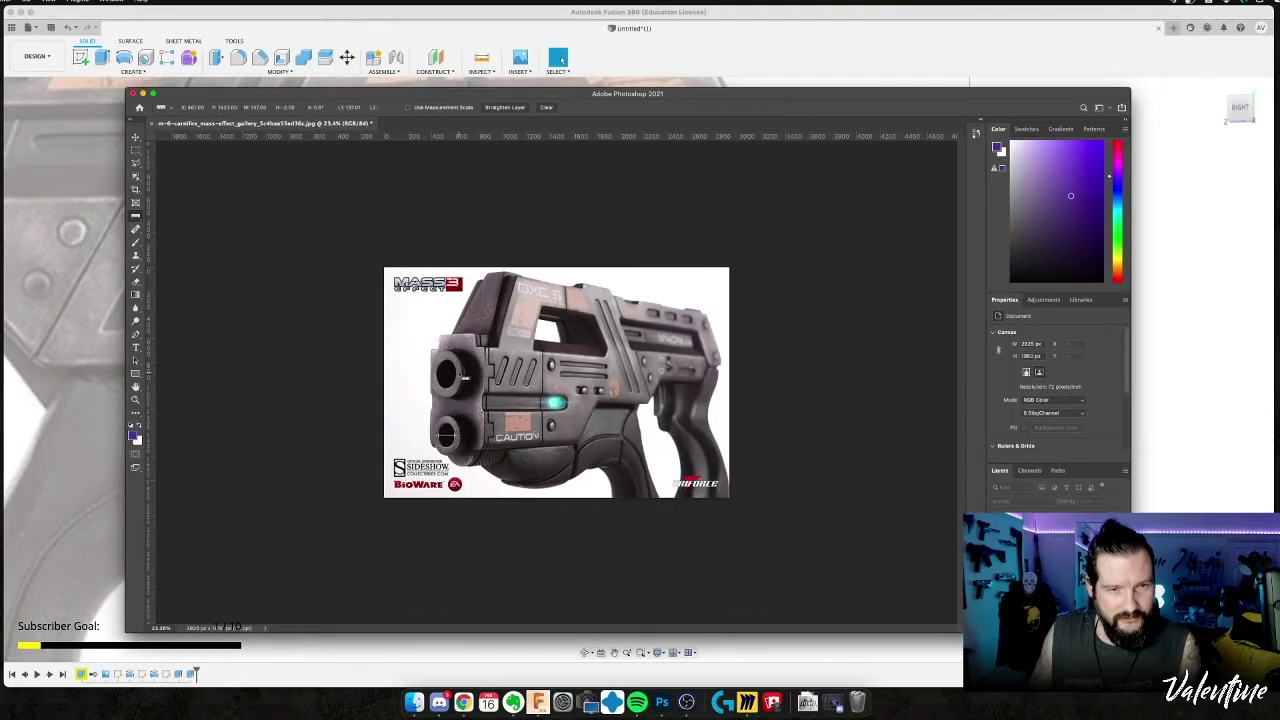
key("super+Tab")
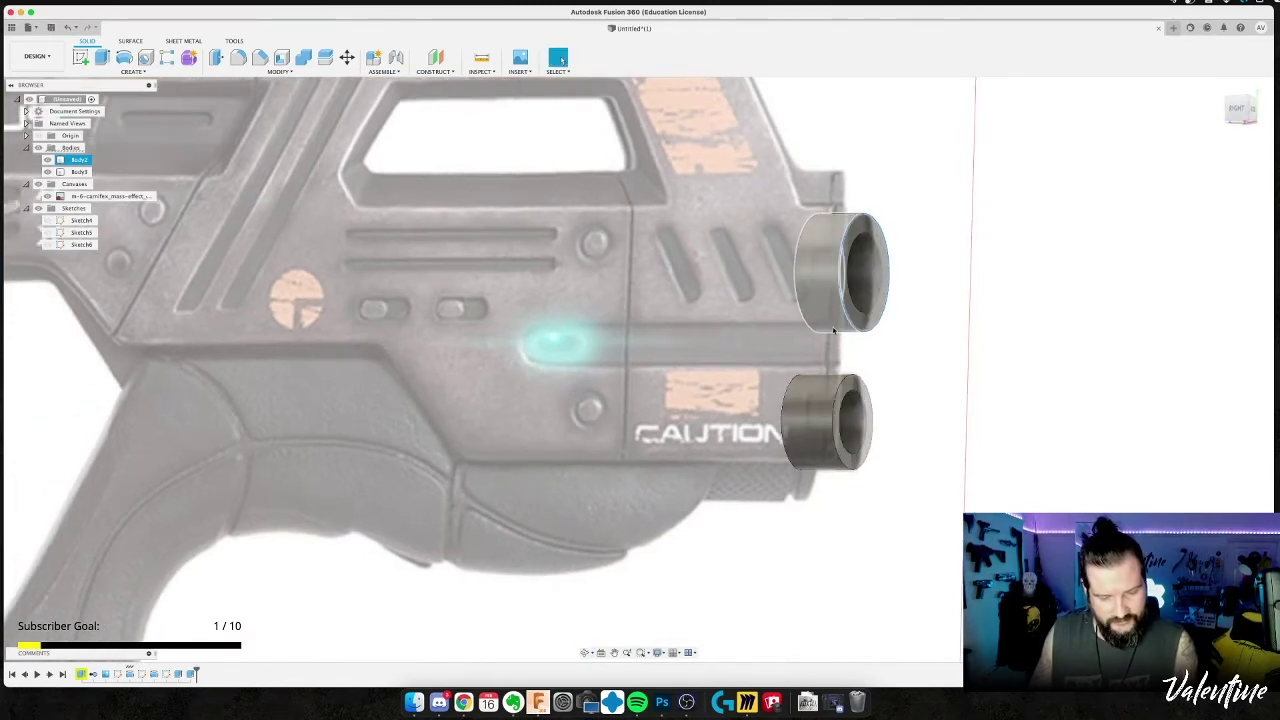
Fillet the outer front edges of both the upper and lower barrel rings with a 1 mm radius.
key("f")
left_click(855, 328)
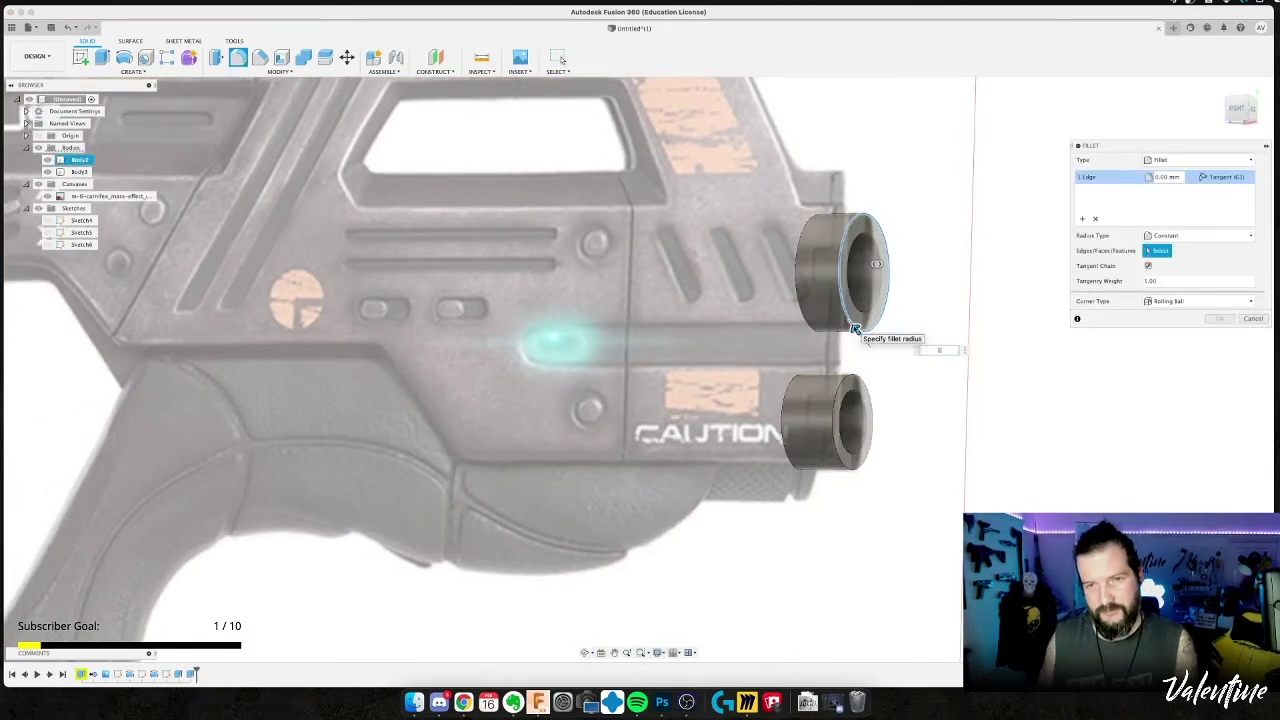
type("1")
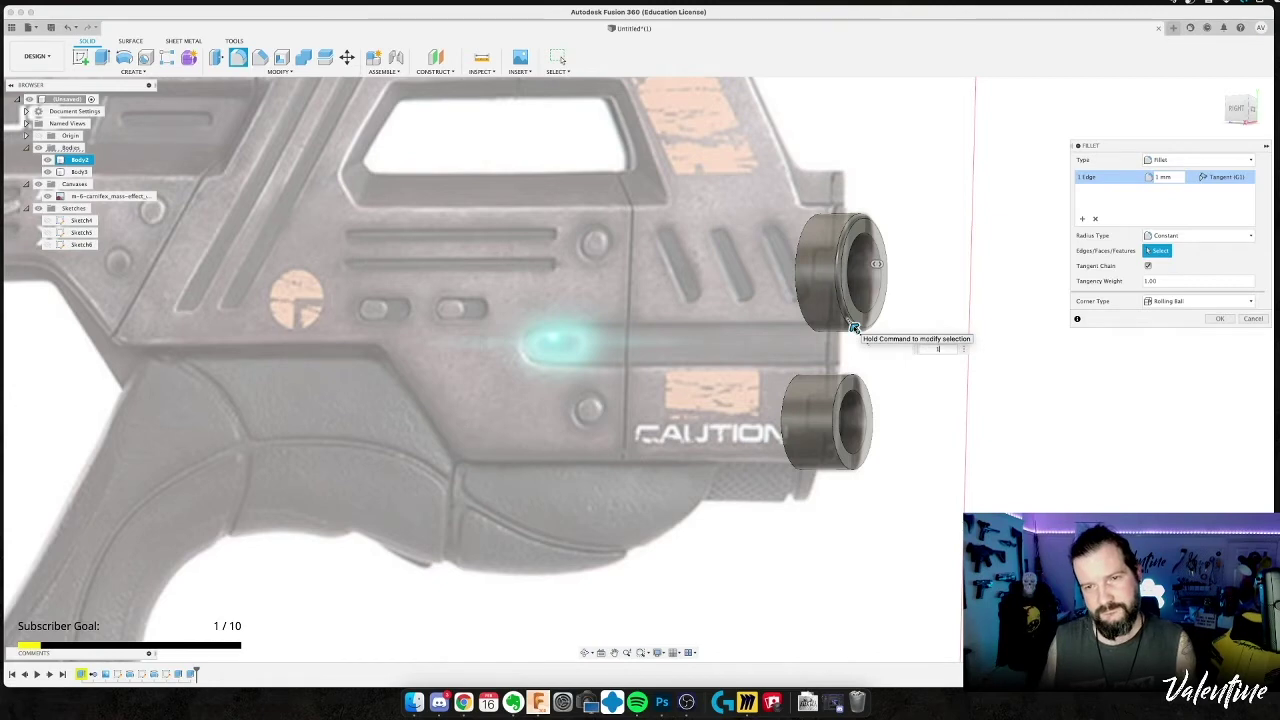
key("Return")
key("f")
left_click(851, 372)
type("1")
key("Return")
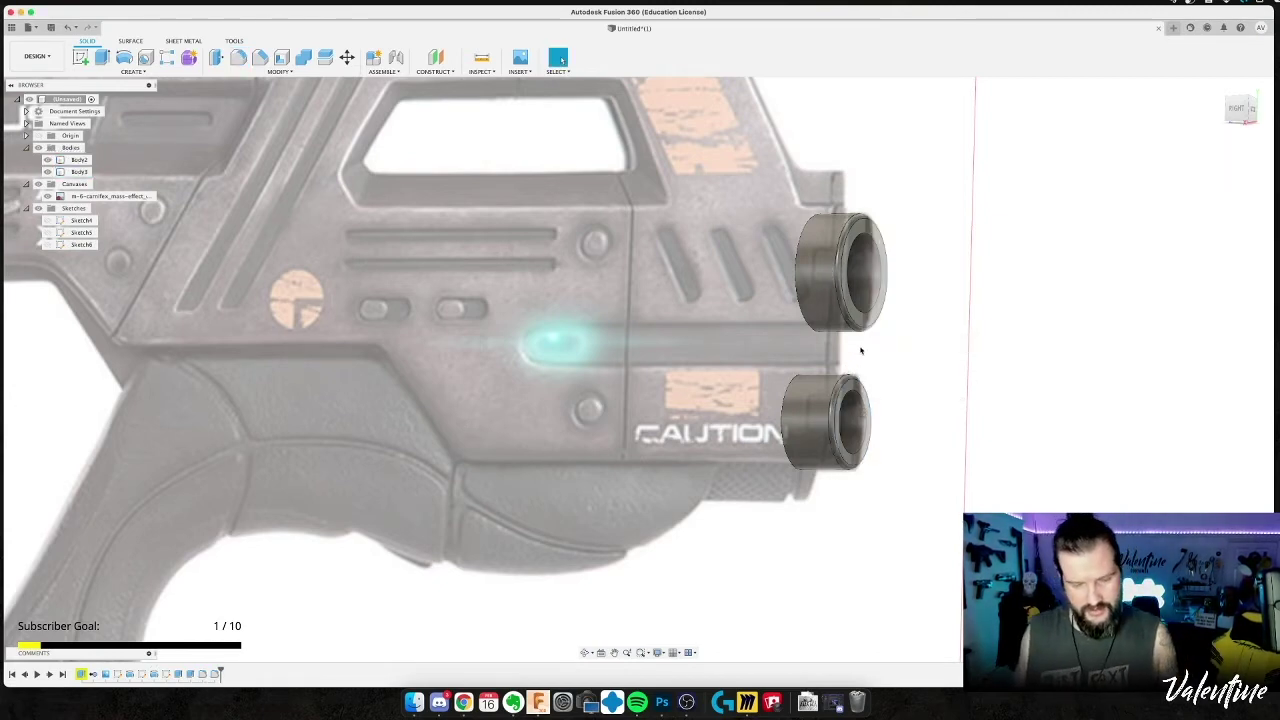
Fillet the inner front edges of both barrel rings, using a 0.4 mm radius on the lower one.
key("f")
left_click(872, 248)
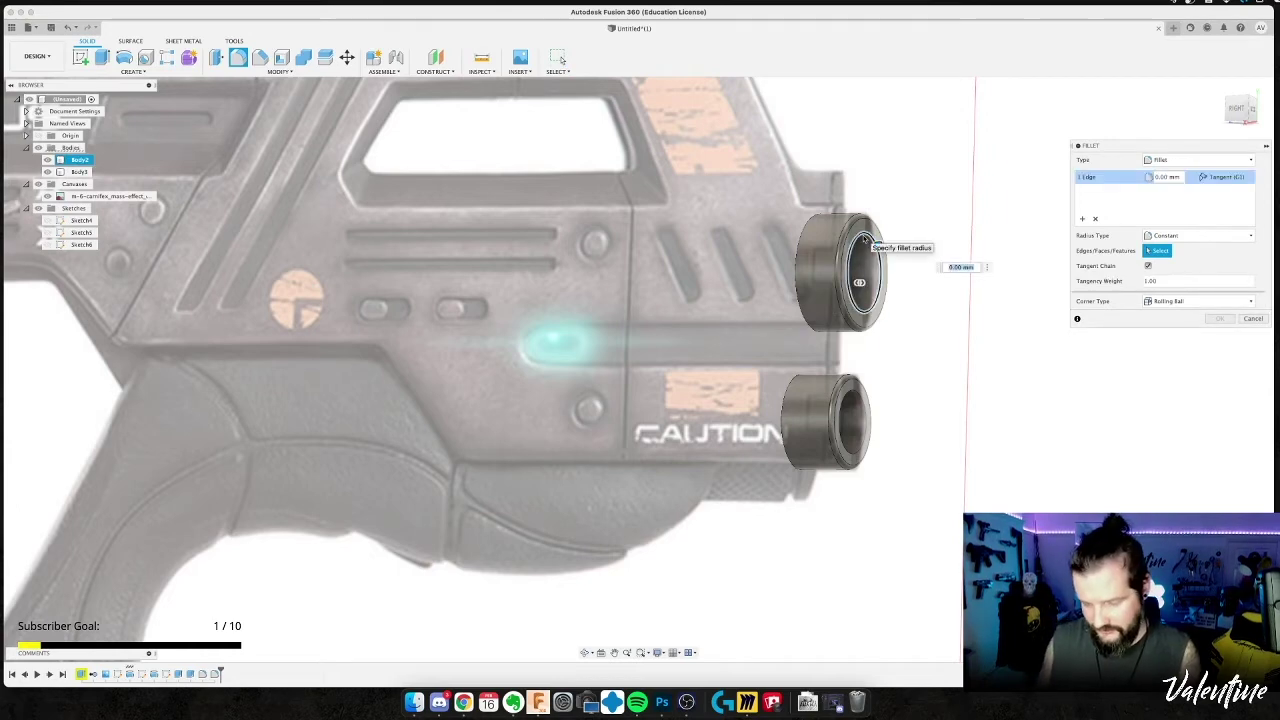
key("Return")
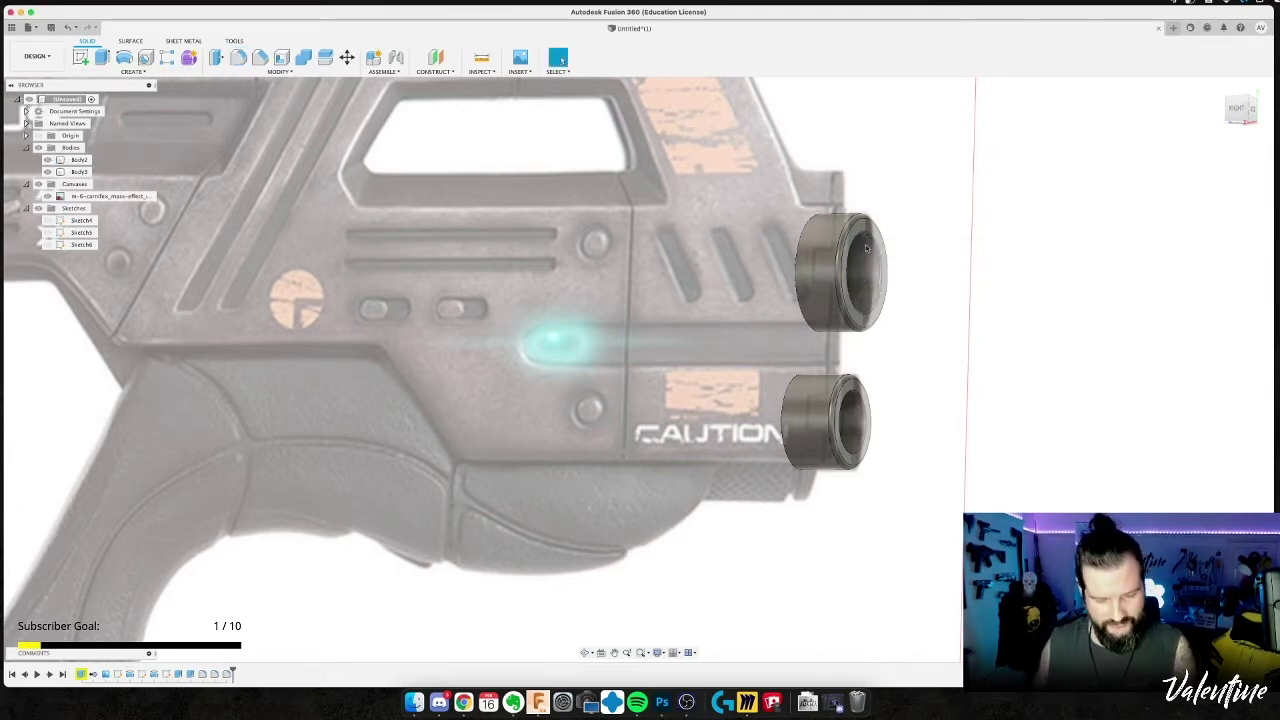
key("f")
left_click(850, 432)
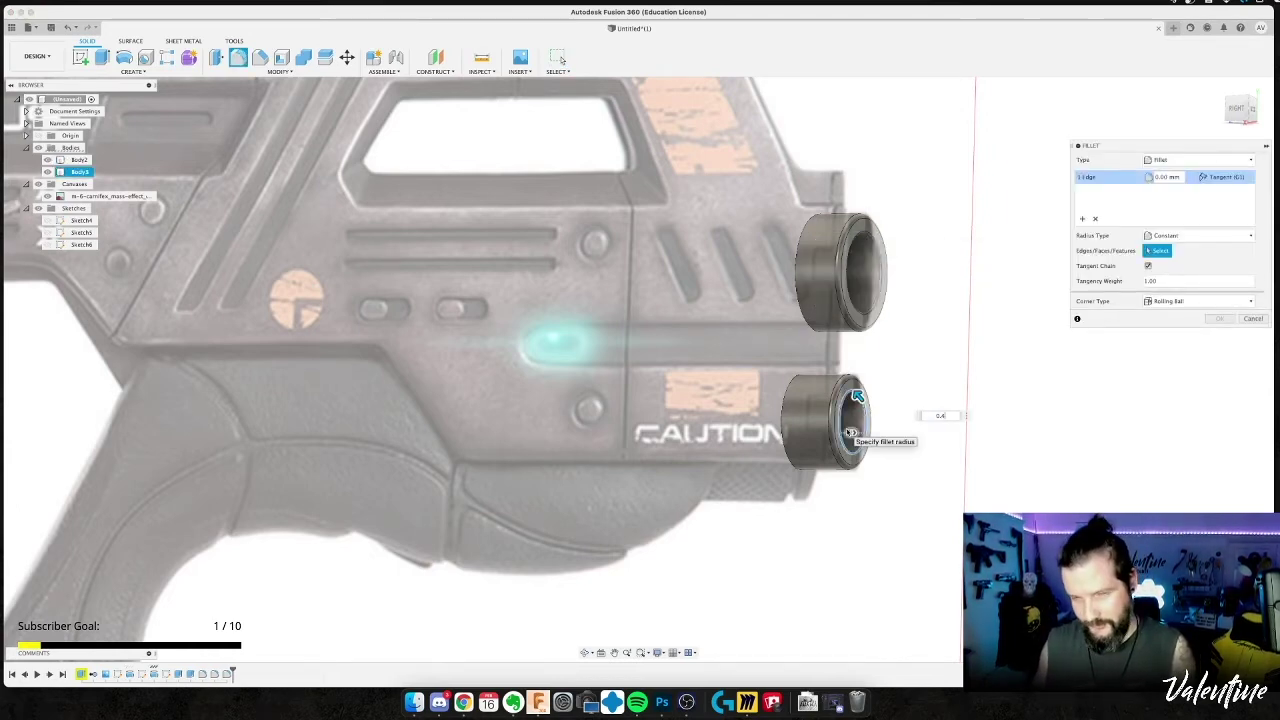
key("Return")
mouse_move(926, 468)
middle_mouse_down("shift")
mouse_move(901, 467)
mouse_move(923, 473)
middle_mouse_up("shift")
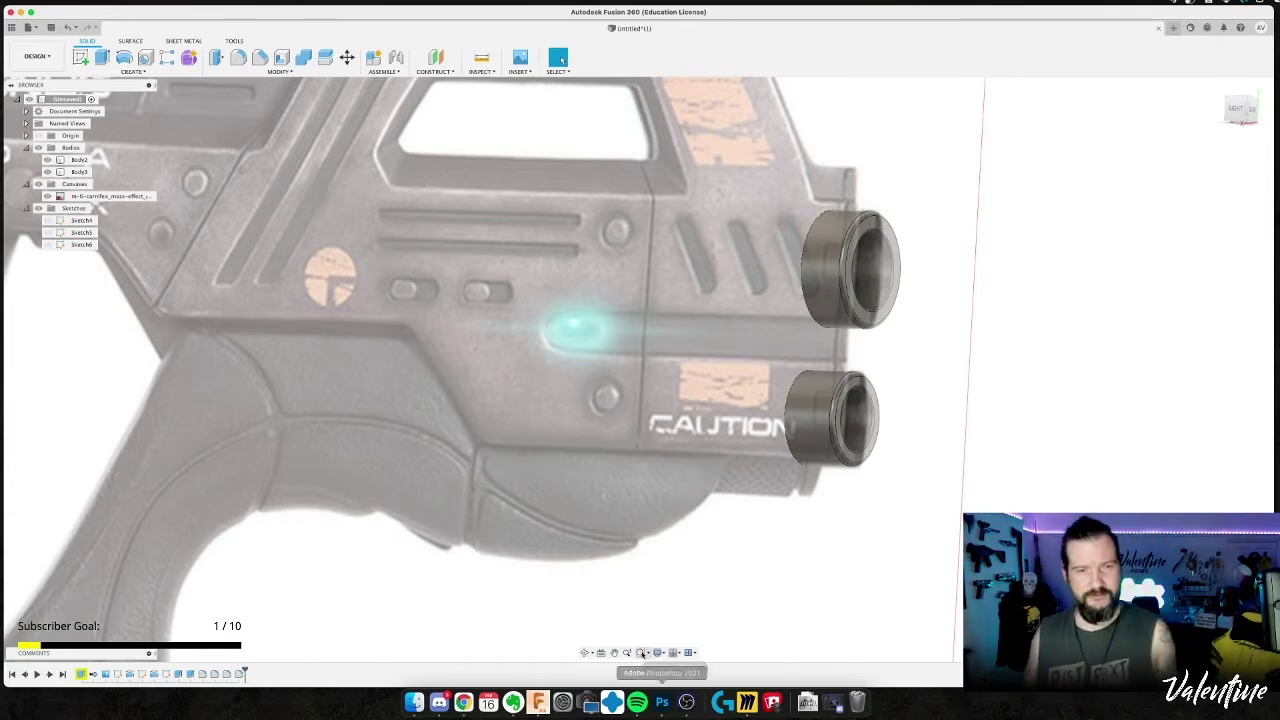
Compare the reference photo in Photoshop with the Fusion 360 model and view the gun from the other side.
key("super+Tab")
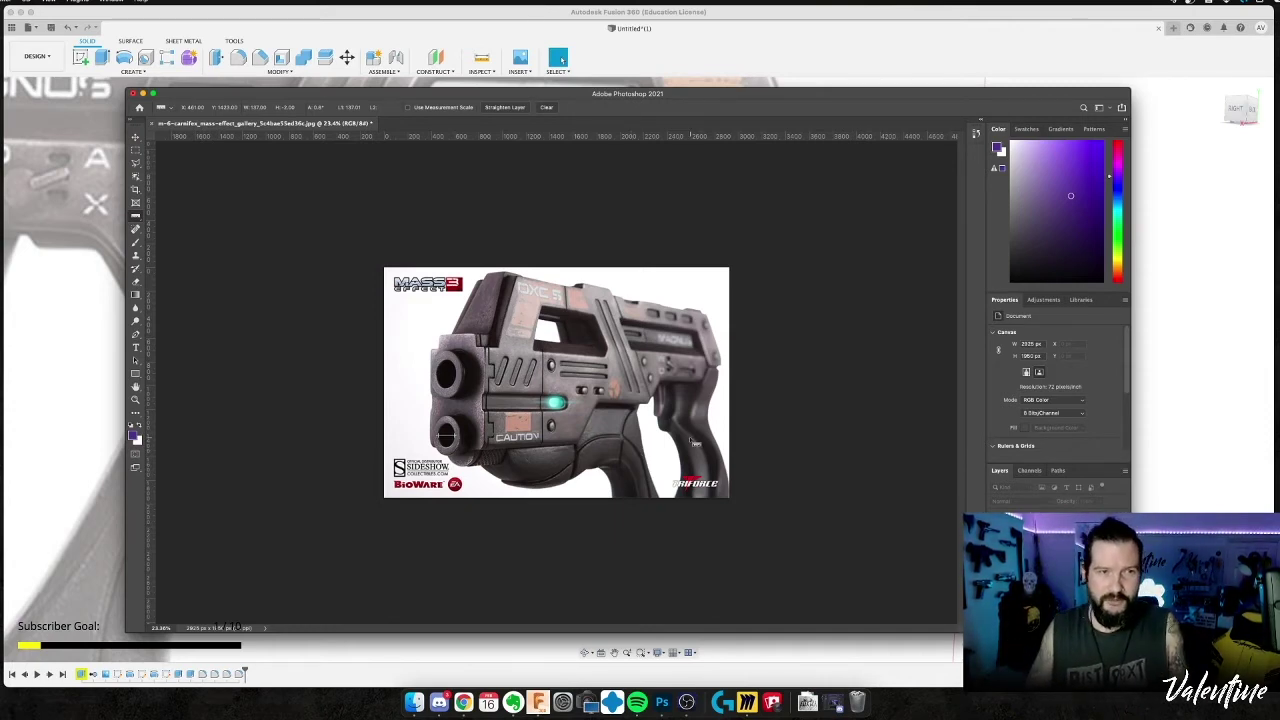
left_click(97, 440)
middle_click_drag(721, 463, 769, 451, "shift")
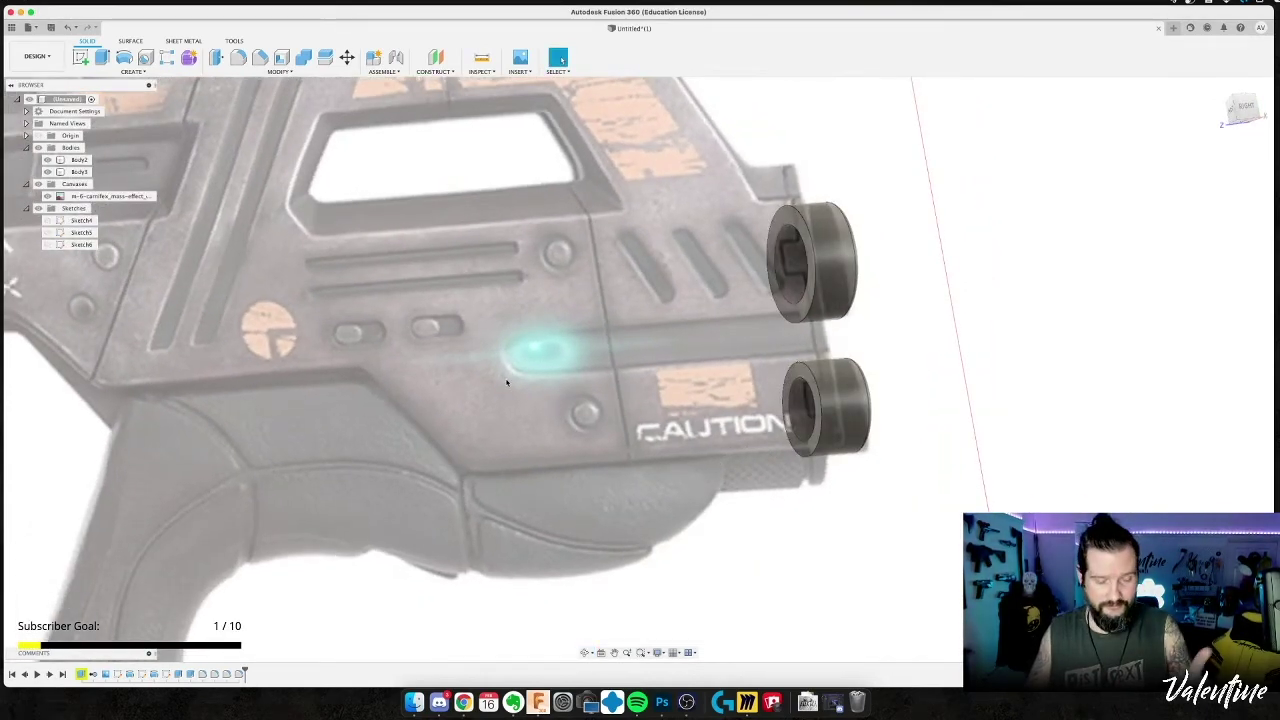
scroll(508, 383, "down", 3)
middle_click_drag(510, 386, 508, 366, "shift")
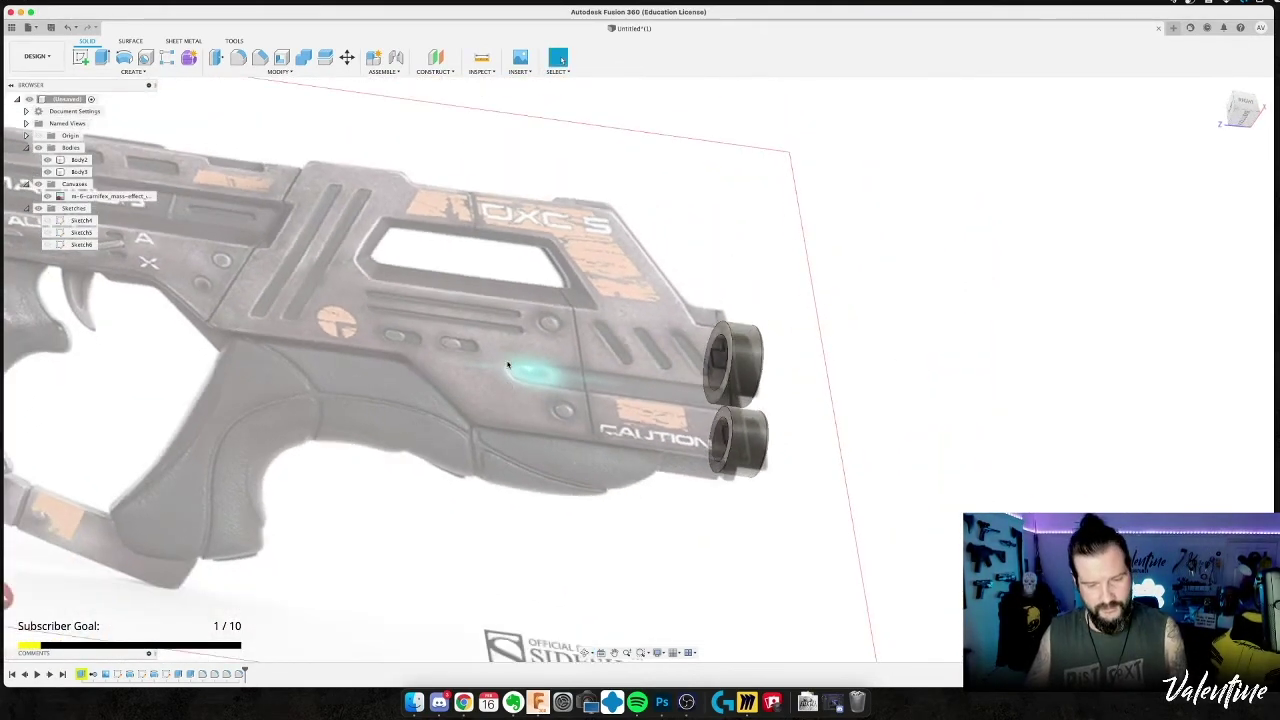
key("l")
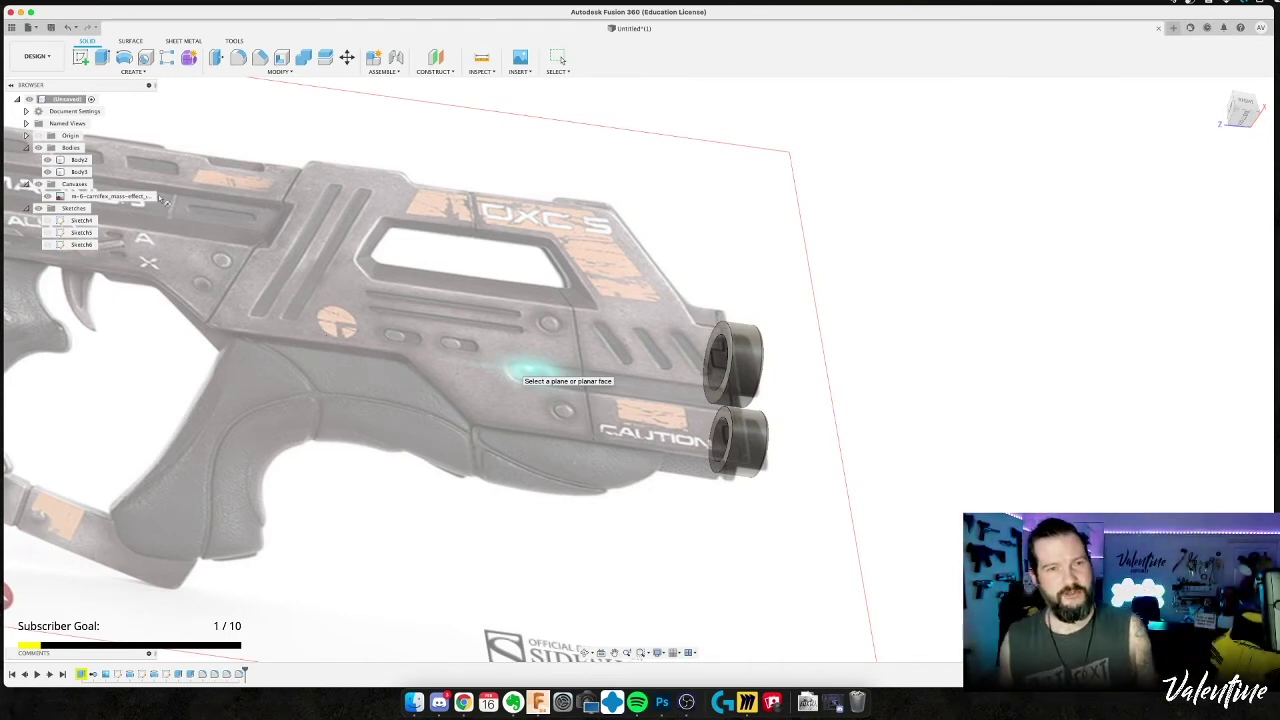
key("Escape")
Sketch a large circle centred on the origin on the origin plane parallel to the reference canvas.
middle_click_drag(462, 373, 700, 340)
scroll(570, 300, "down", 3)
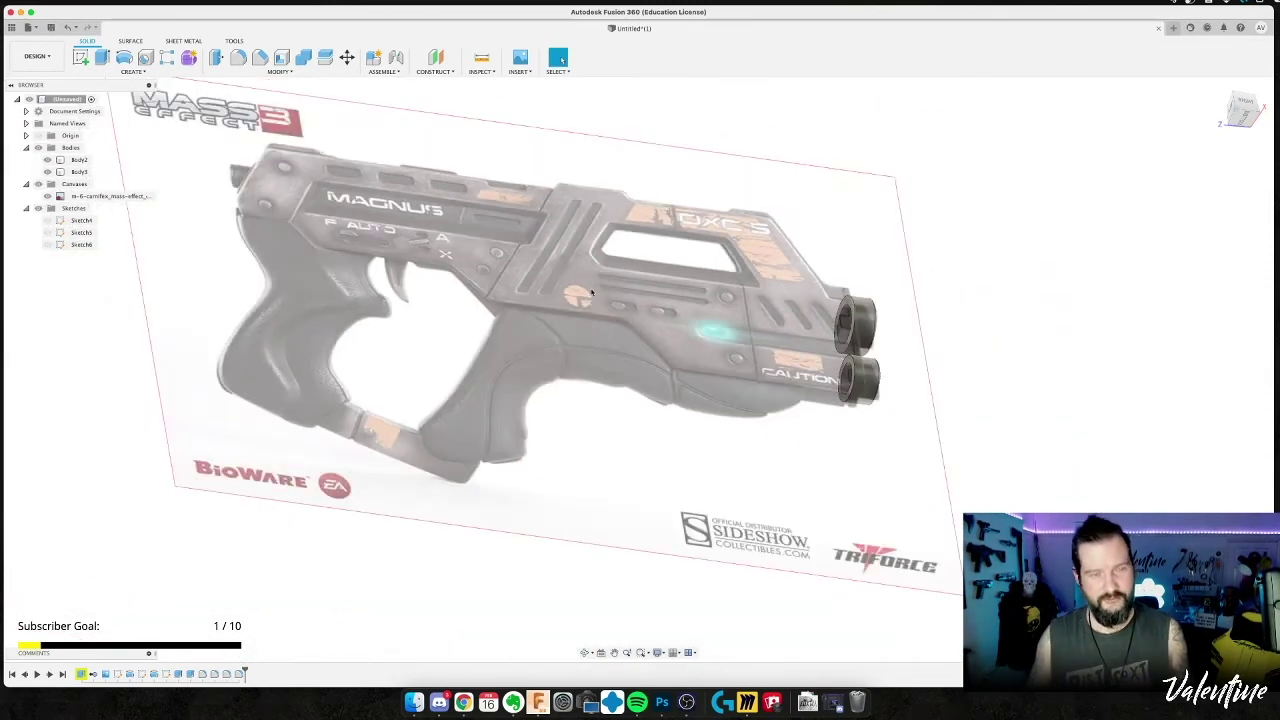
key("c")
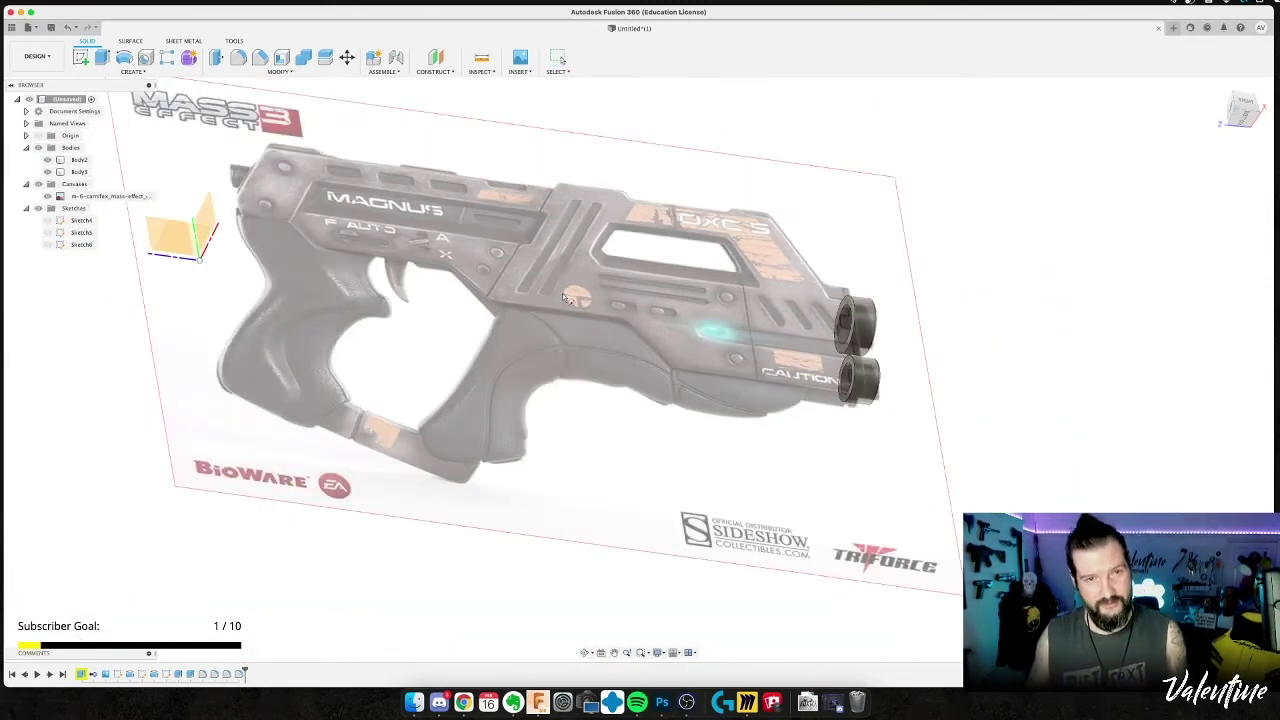
left_click(156, 229)
left_click(200, 258)
left_click(297, 338)
key("Escape")
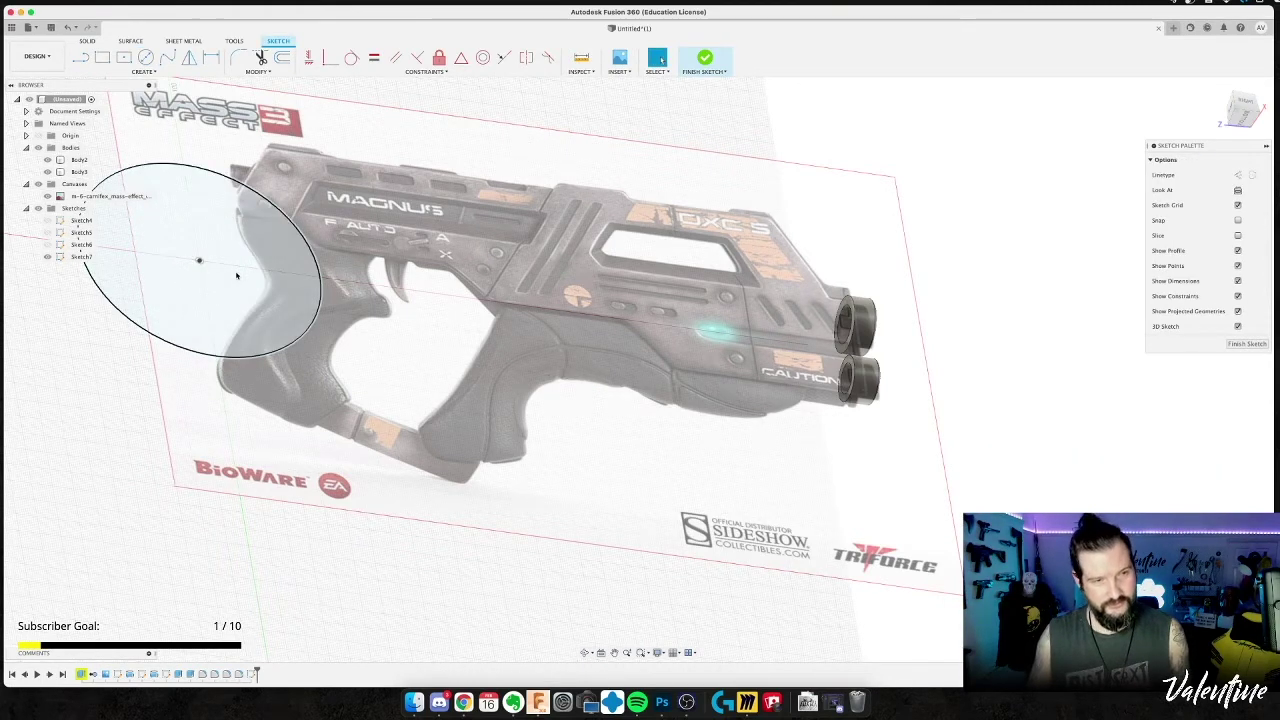
Extrude the large circle about 33 mm into a solid disc.
key("e")
left_click_drag(203, 253, 223, 201)
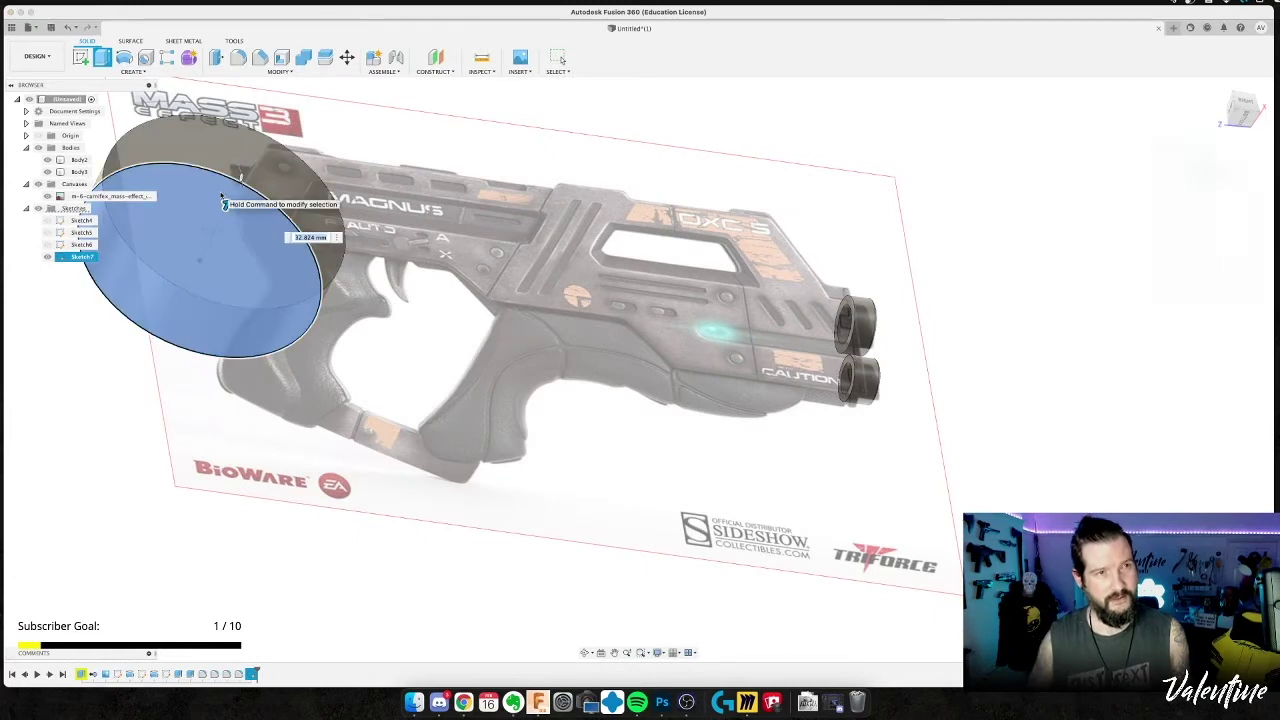
key("Return")
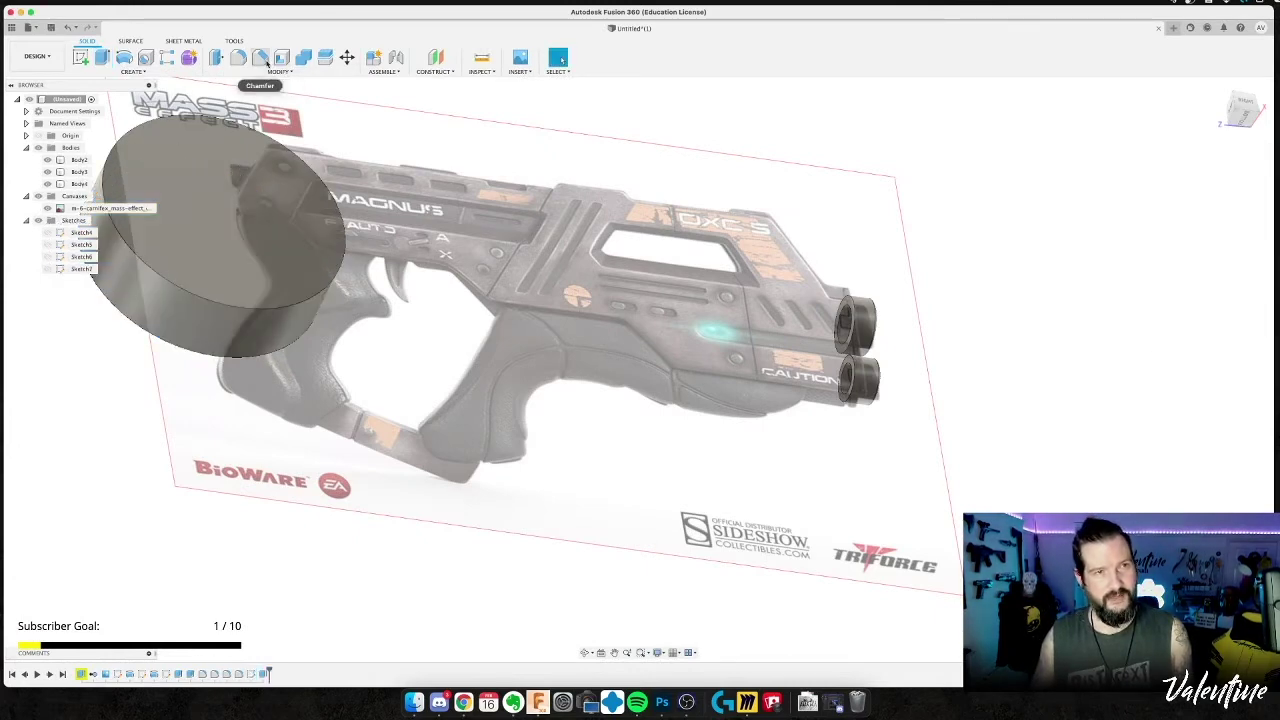
Try a Two Distance chamfer on the disc's front outer edge, with the second distance at about 32 mm.
left_click(265, 61)
left_click(257, 312)
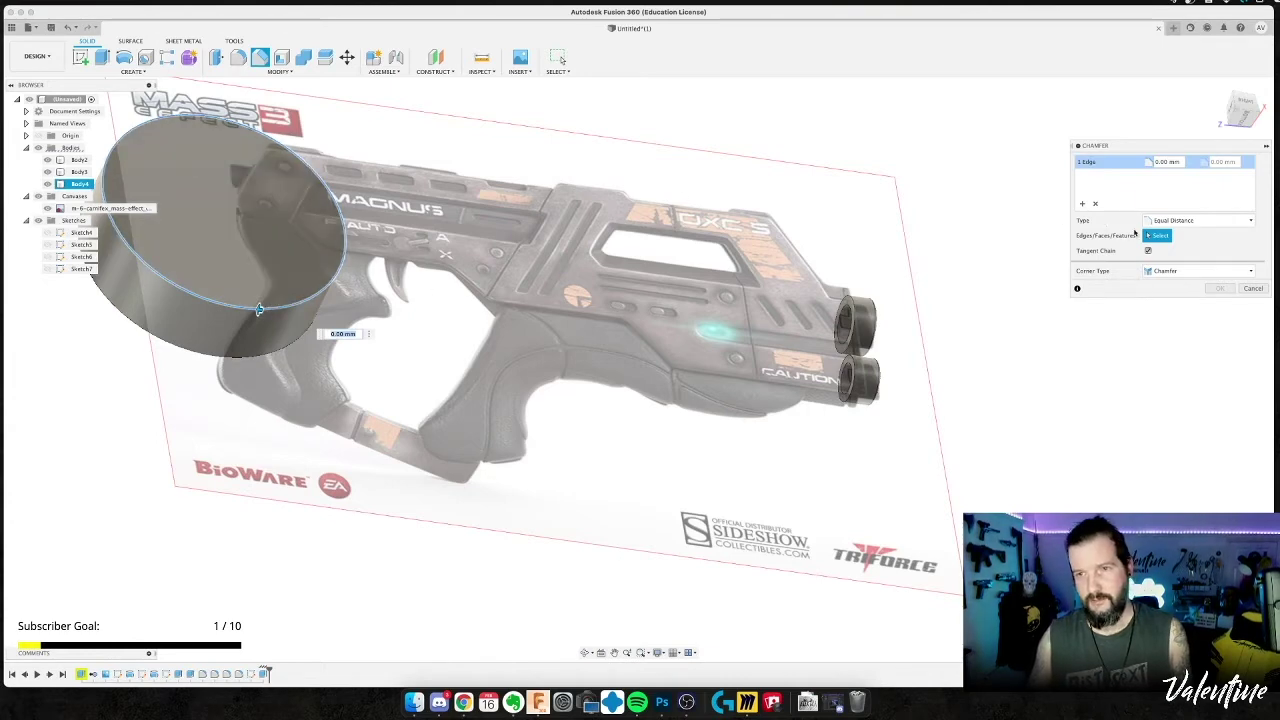
left_click(1198, 220)
left_click(1172, 245)
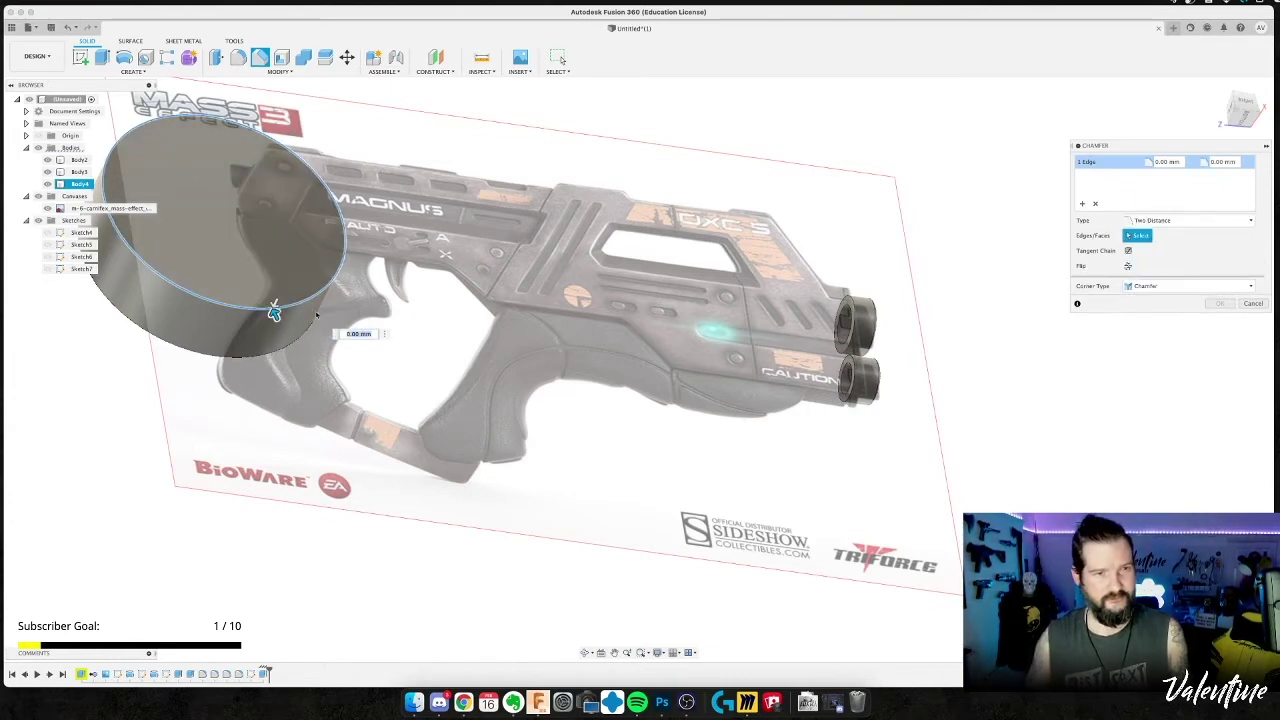
mouse_move(275, 311)
left_mouse_down()
mouse_move(251, 349)
mouse_move(266, 285)
mouse_move(265, 298)
left_mouse_up()
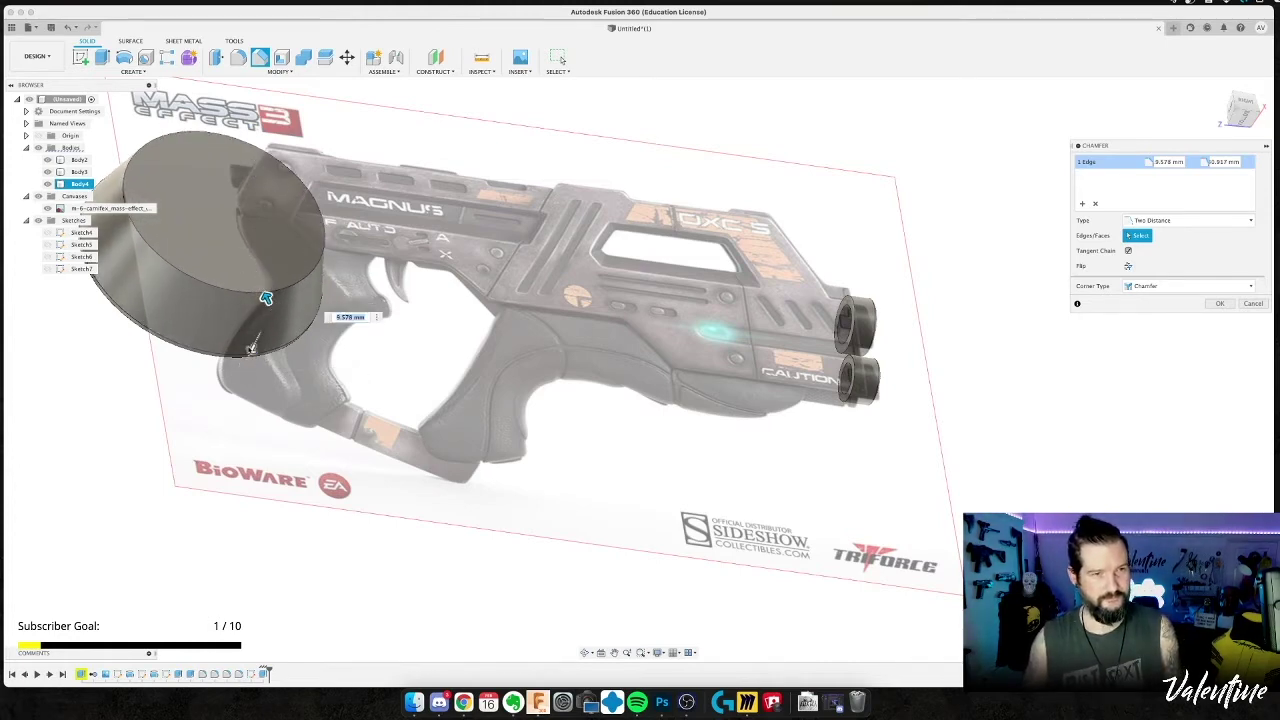
left_click_drag(251, 349, 253, 348)
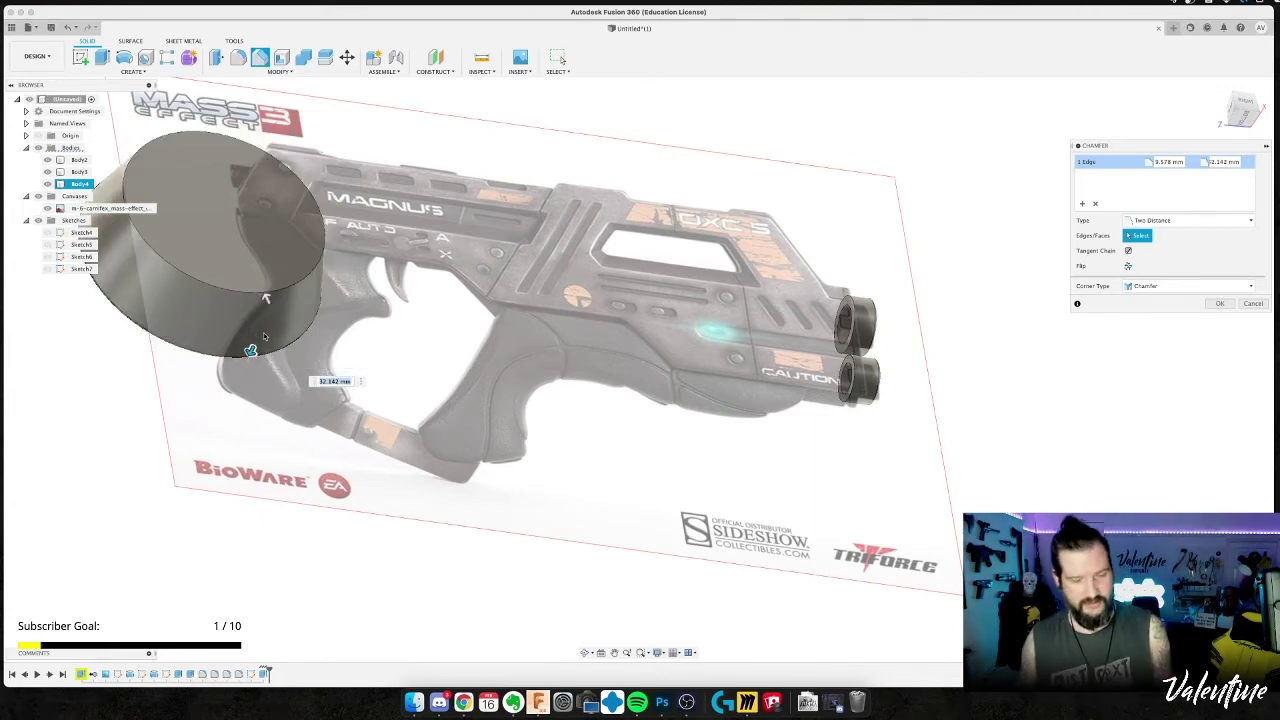
key("Escape")
Undo the disc extrusion and finish the circle's sketch.
key("super+z")
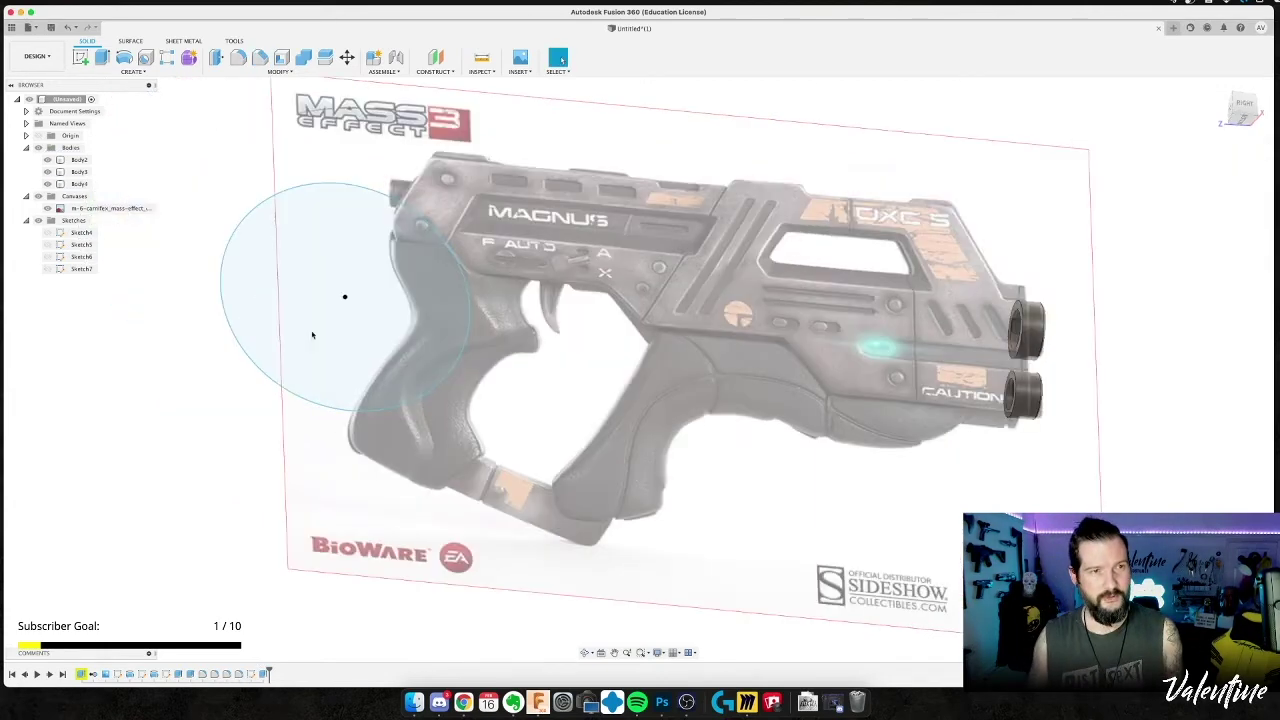
key("super+z")
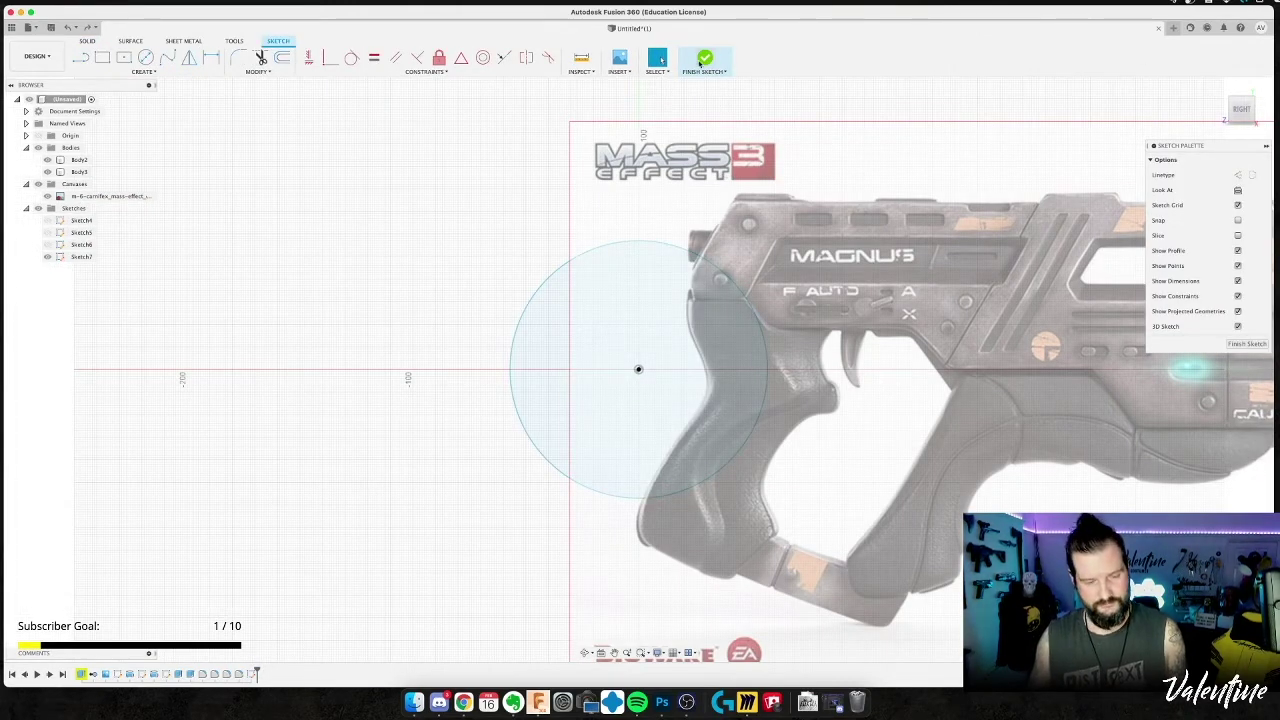
left_click(700, 62)
Create a construction plane offset about 40 mm from the large circle's profile.
left_click(278, 286)
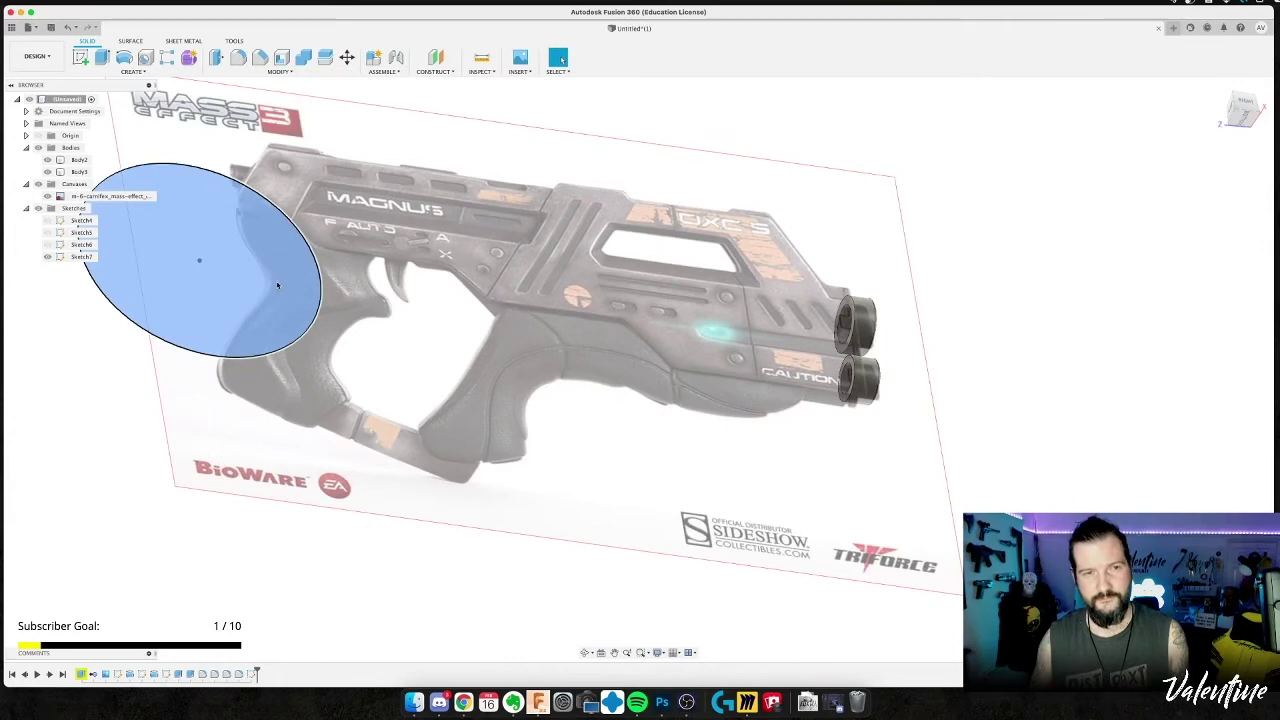
right_click(278, 286)
left_click(279, 337)
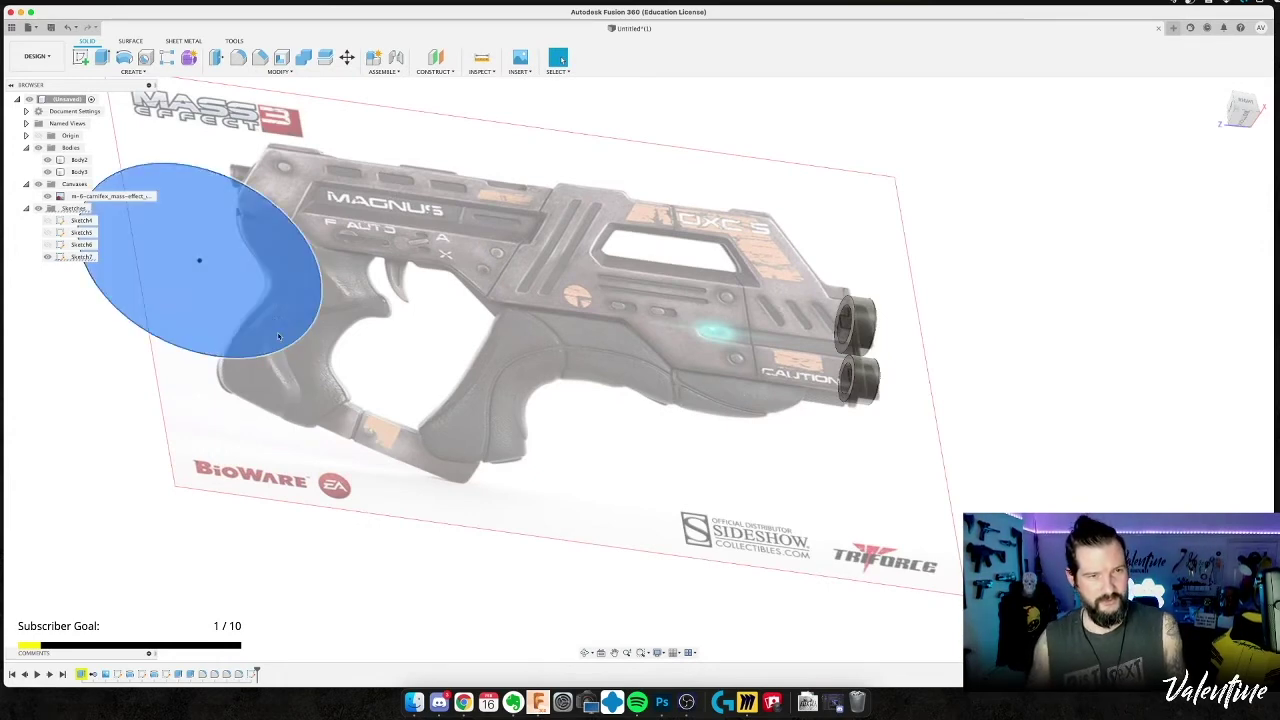
left_click_drag(207, 256, 232, 193)
key("Return")
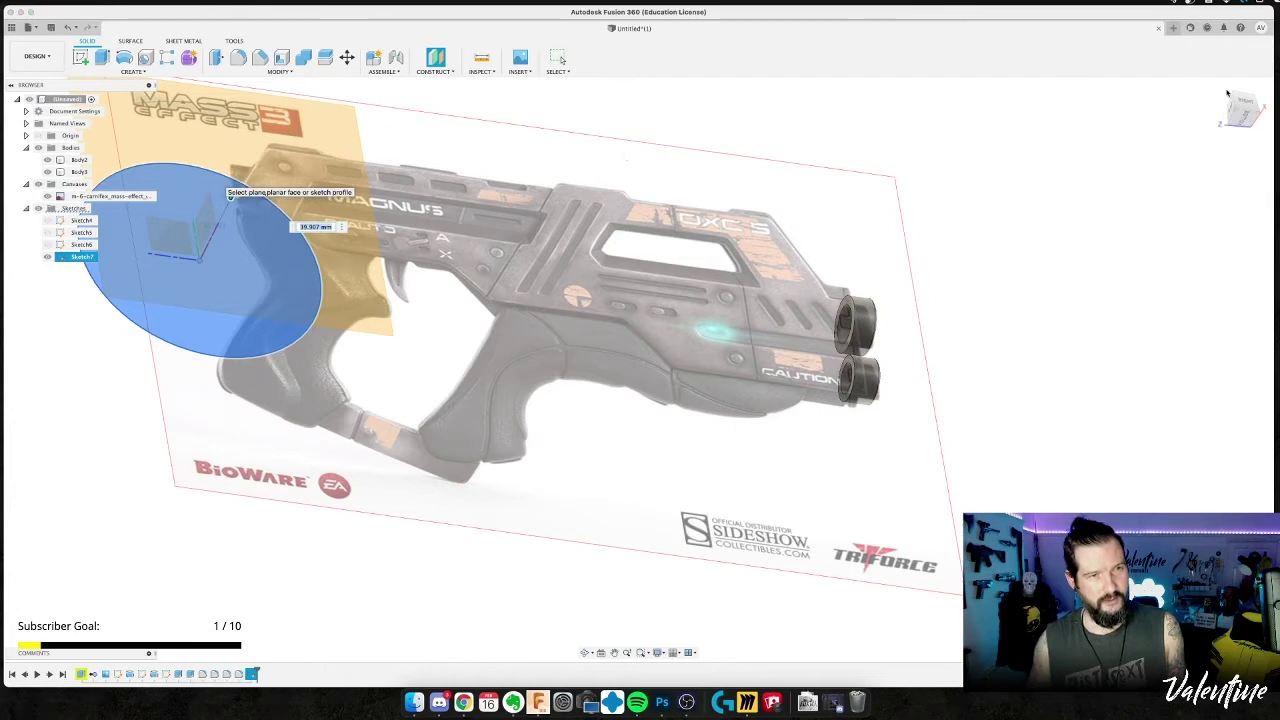
Sketch a second, smaller circle on the offset plane, centred on the origin.
left_click(1241, 103)
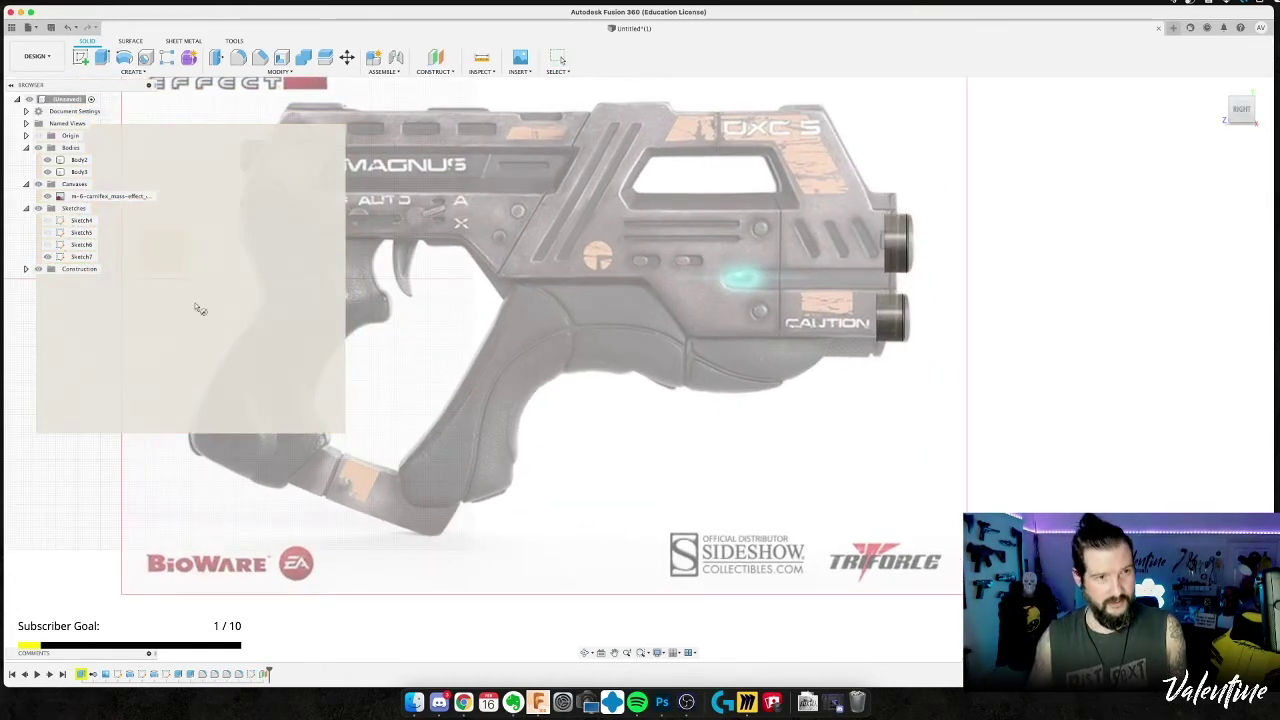
left_click(226, 325)
left_click(190, 279)
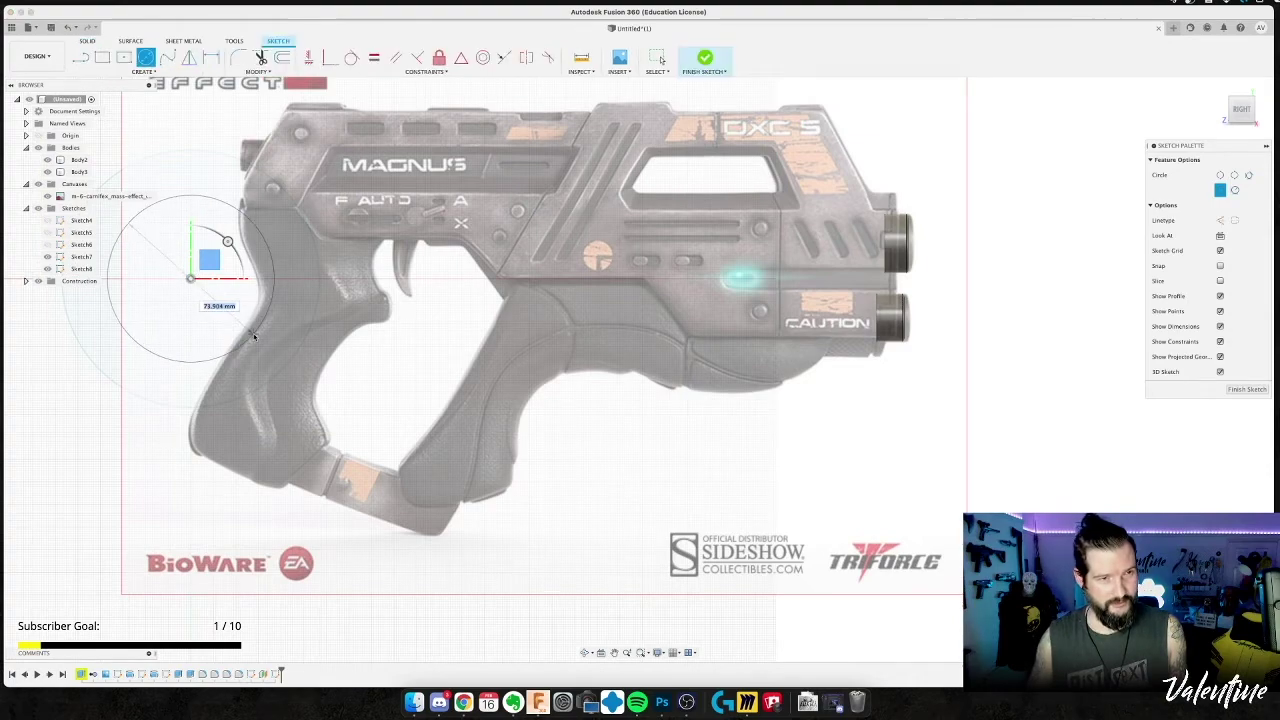
left_click(260, 340)
key("Escape")
mouse_move(420, 403)
middle_mouse_down("shift")
mouse_move(423, 374)
mouse_move(455, 359)
mouse_move(467, 325)
middle_mouse_up("shift")
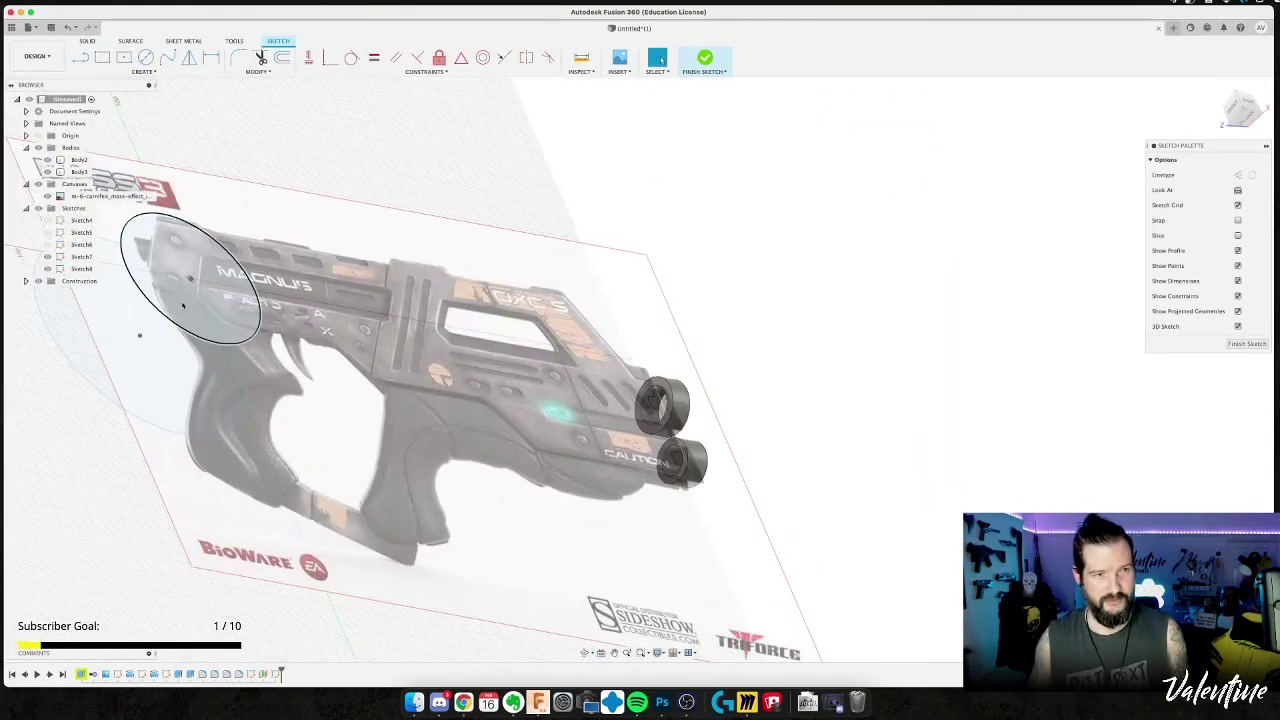
Finish the small circle's sketch and try a Loft between the two circle sketches as a new body.
left_click(710, 60)
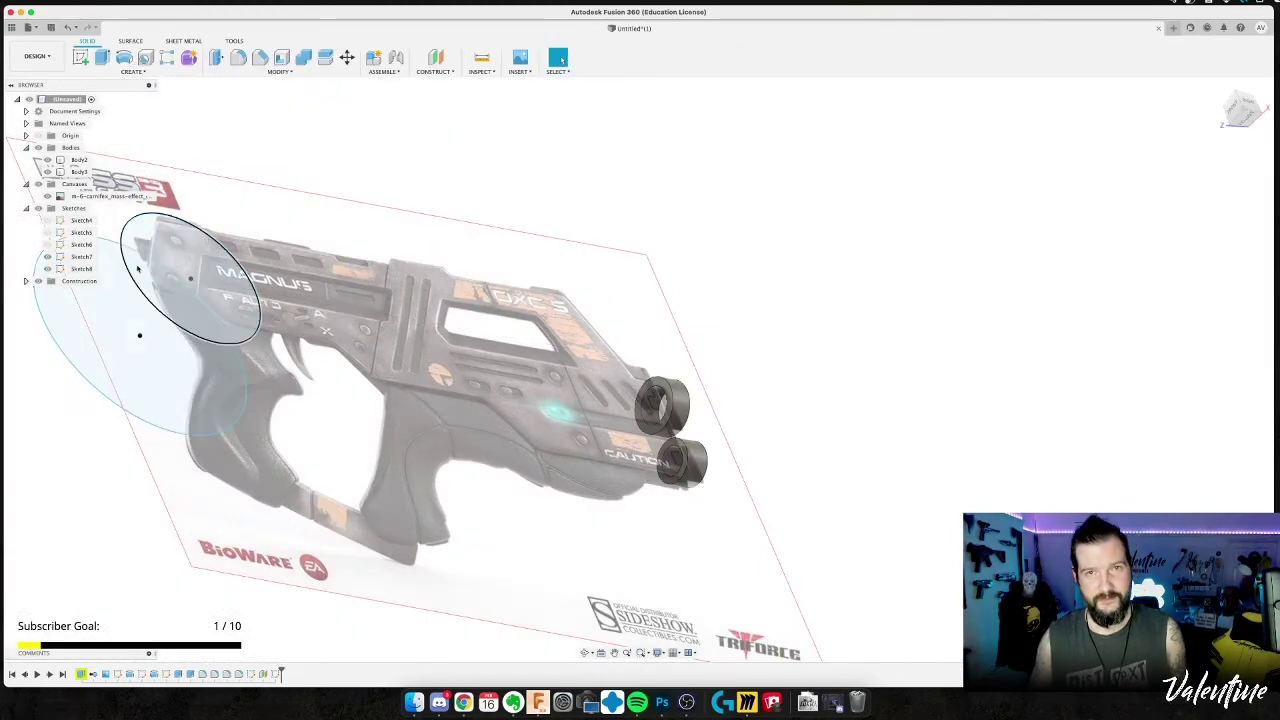
left_click(80, 268)
left_click(80, 256, "shift")
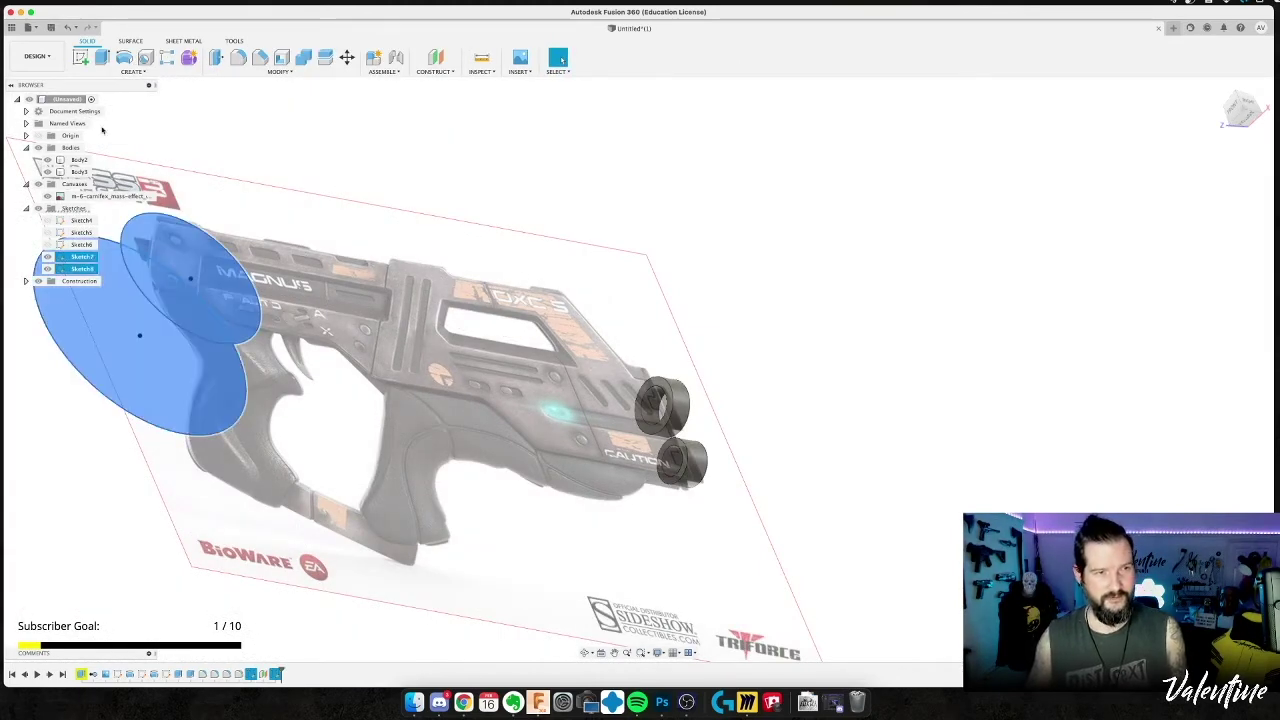
left_click(121, 78)
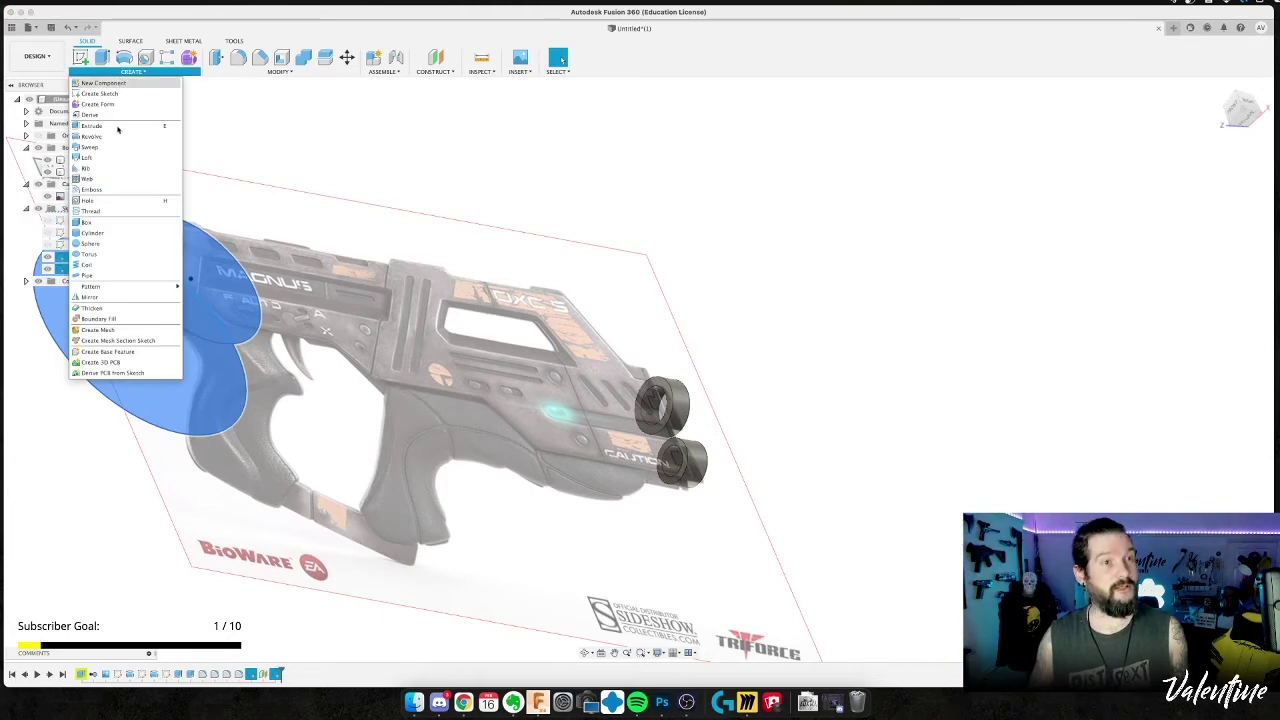
left_click(122, 157)
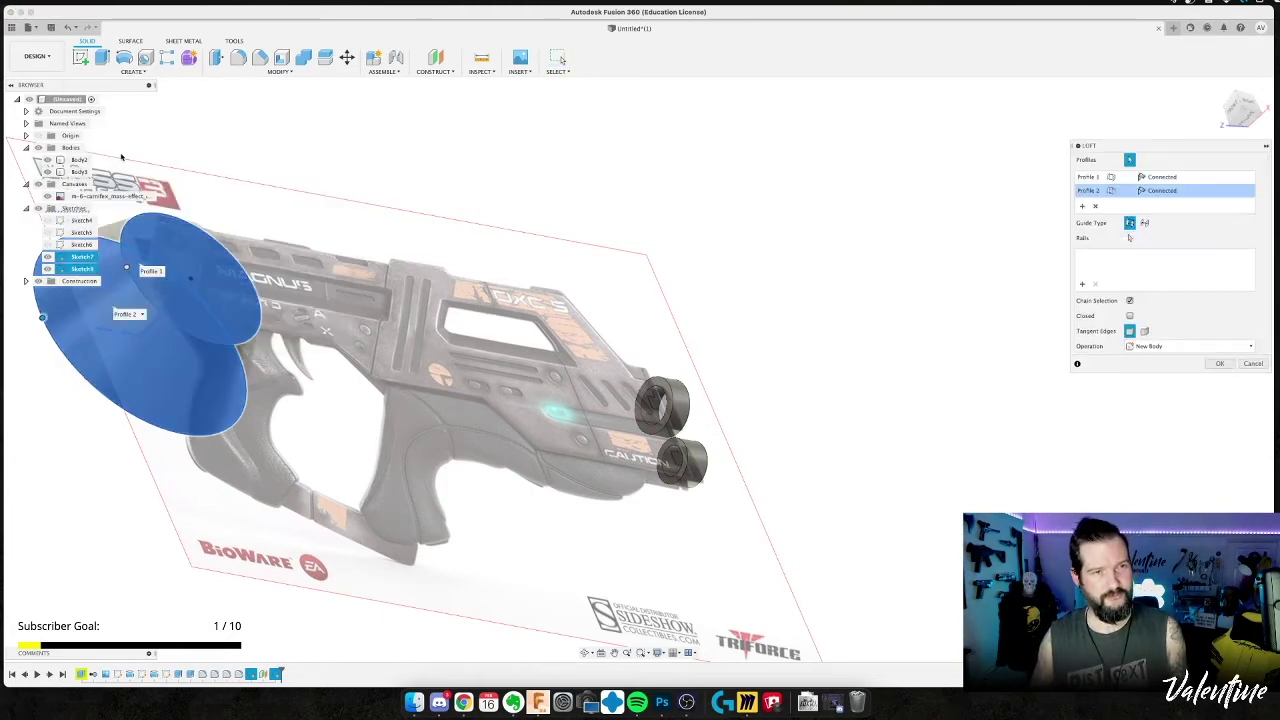
middle_click_drag(381, 236, 671, 198)
key("Return")
mouse_move(266, 440)
middle_mouse_down("shift")
mouse_move(268, 395)
mouse_move(257, 434)
middle_mouse_up("shift")
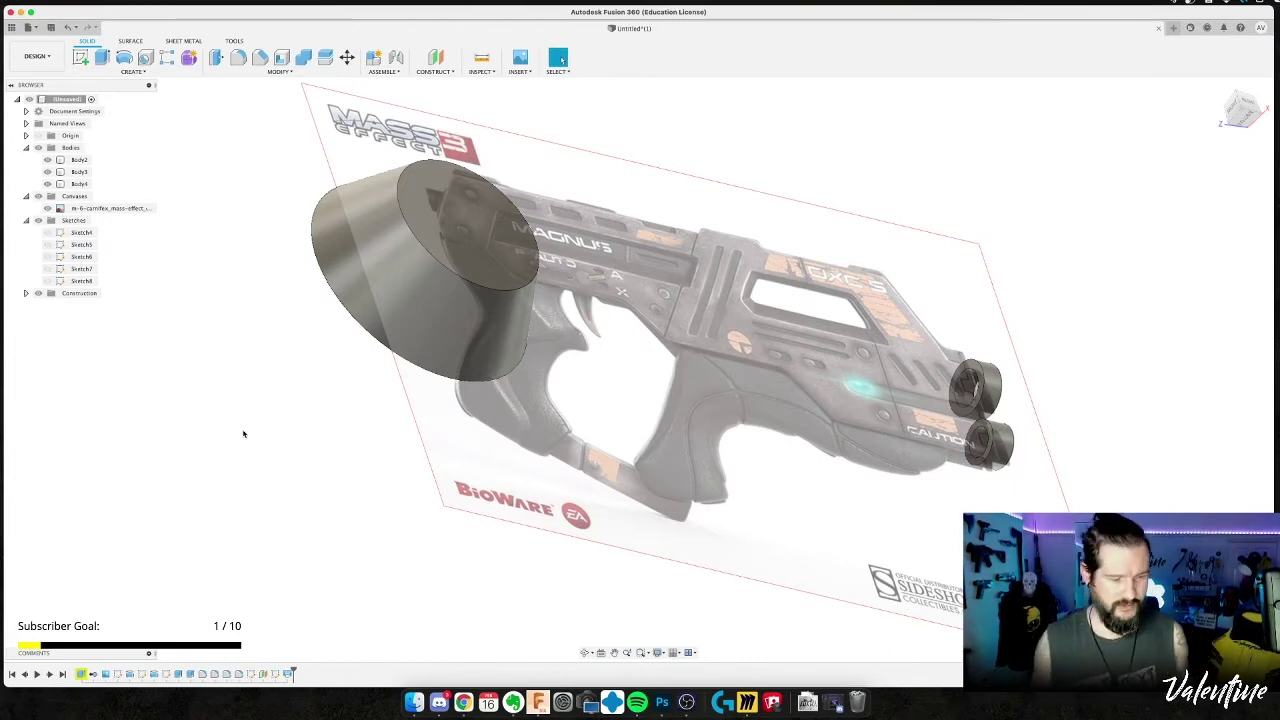
Undo the loft, the small circle's sketch, the offset plane and the large circle's sketch.
key("super+z")
key("super+z")
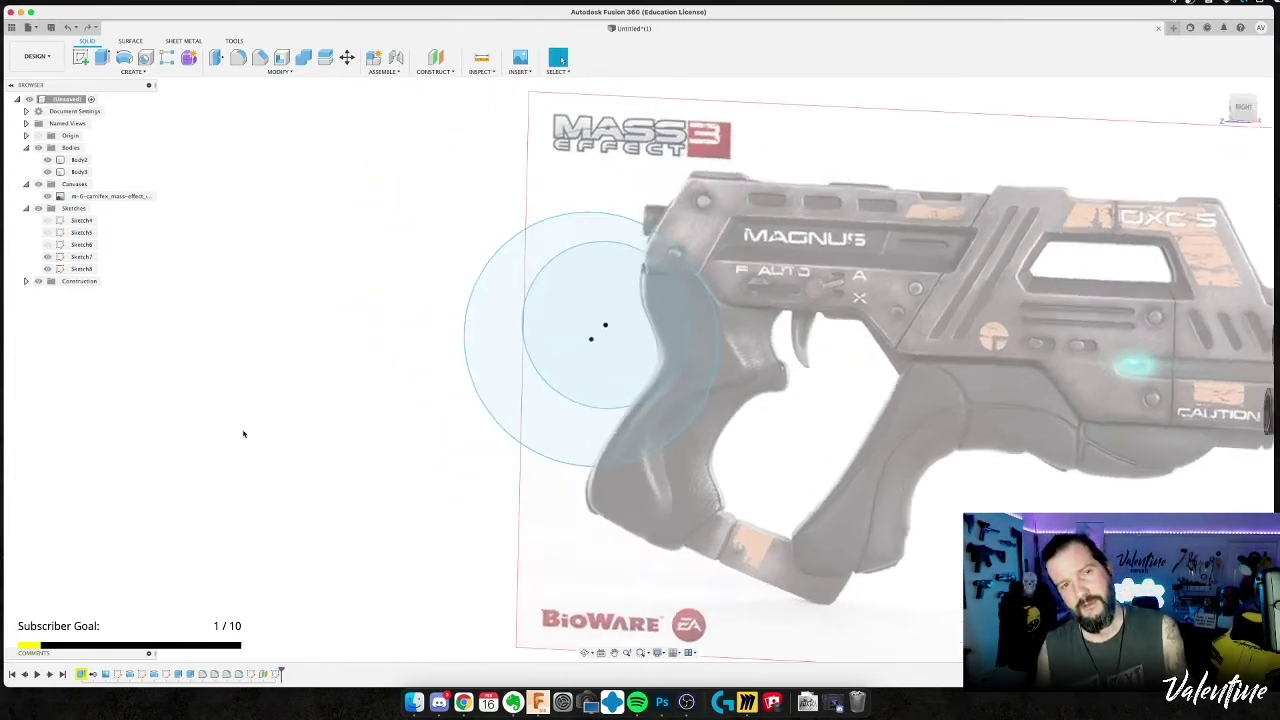
key("super+z")
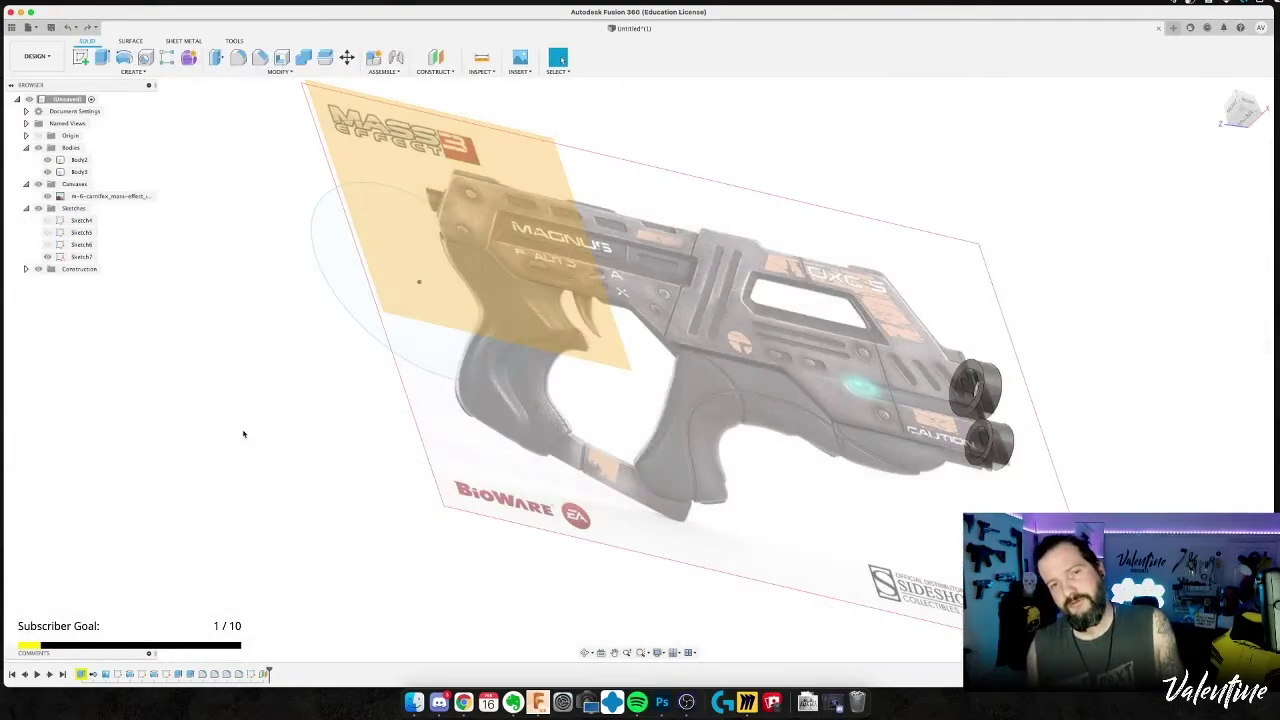
key("super+z")
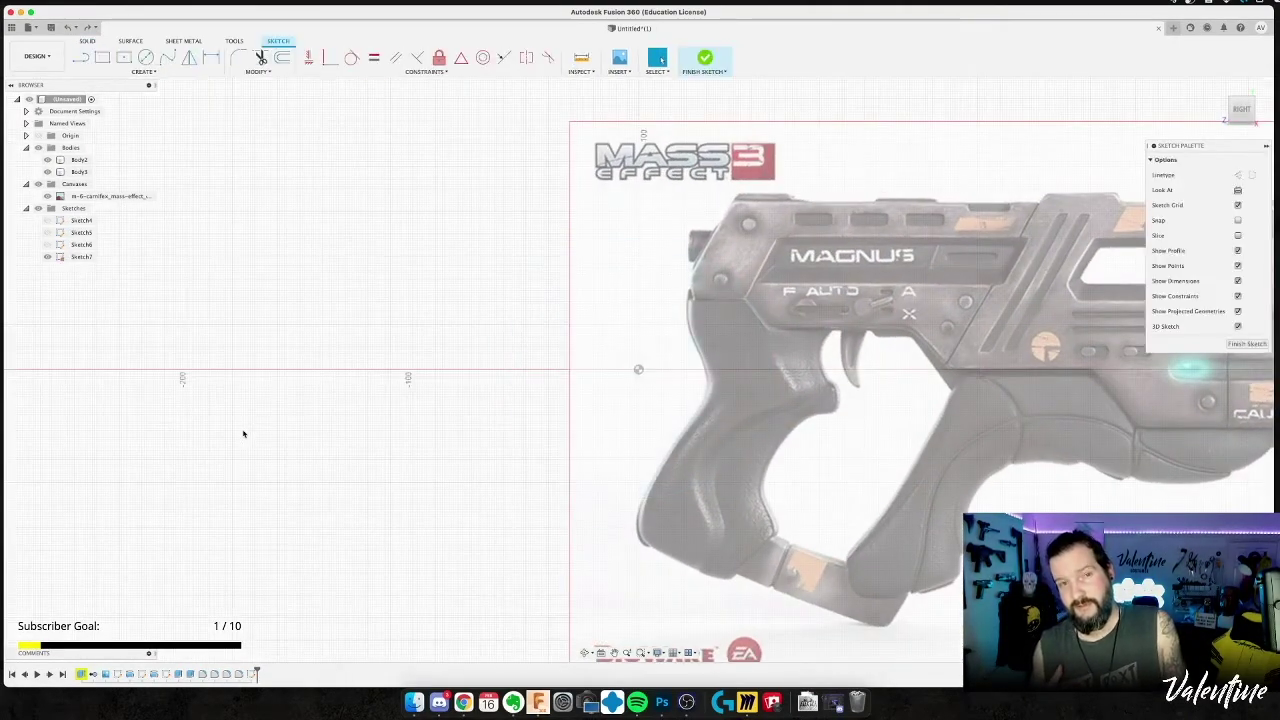
key("super+z")
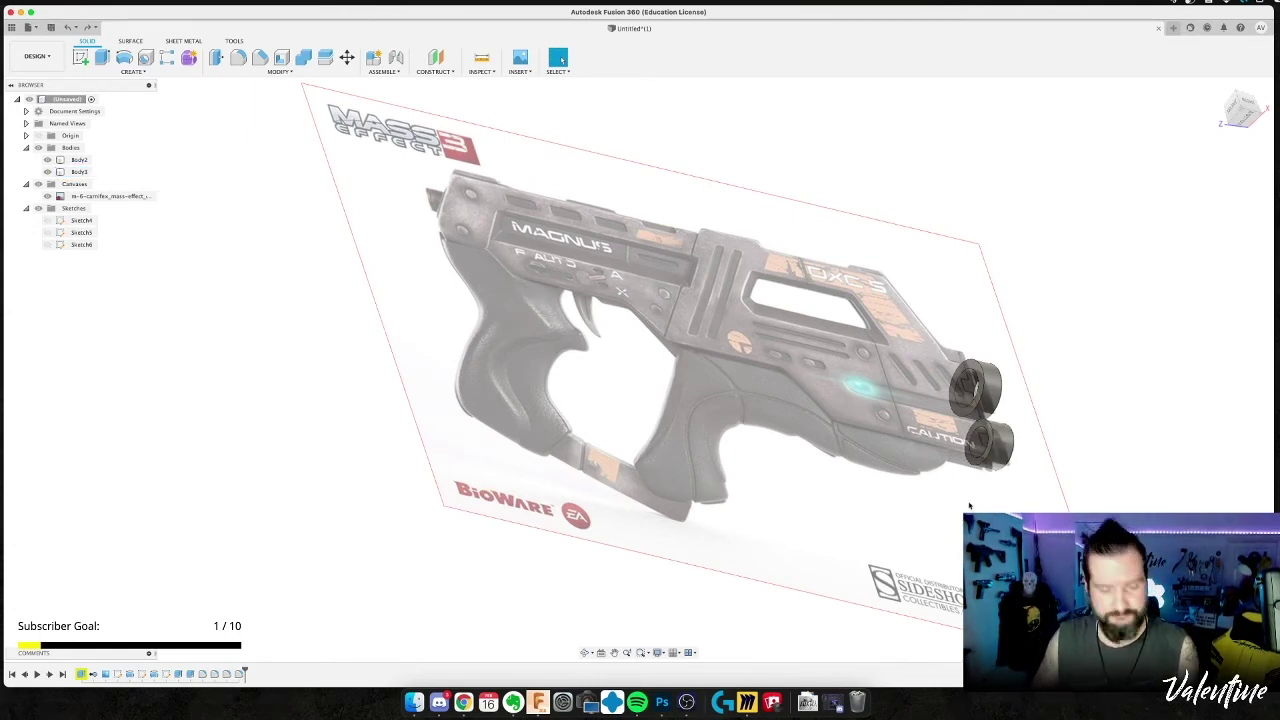
Examine the pistol's left side and compare the Carnifex reference photos in the Finder references folder.
middle_click_drag(868, 481, 805, 508, "shift")
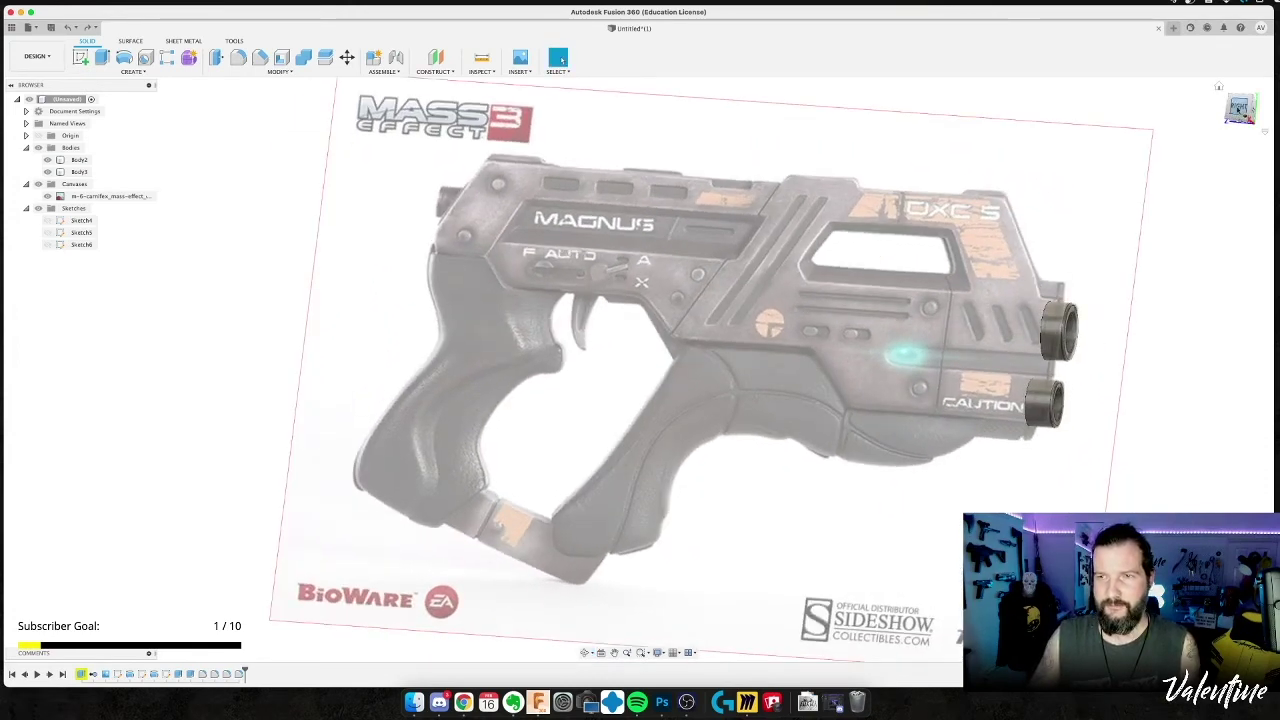
left_click(1246, 109)
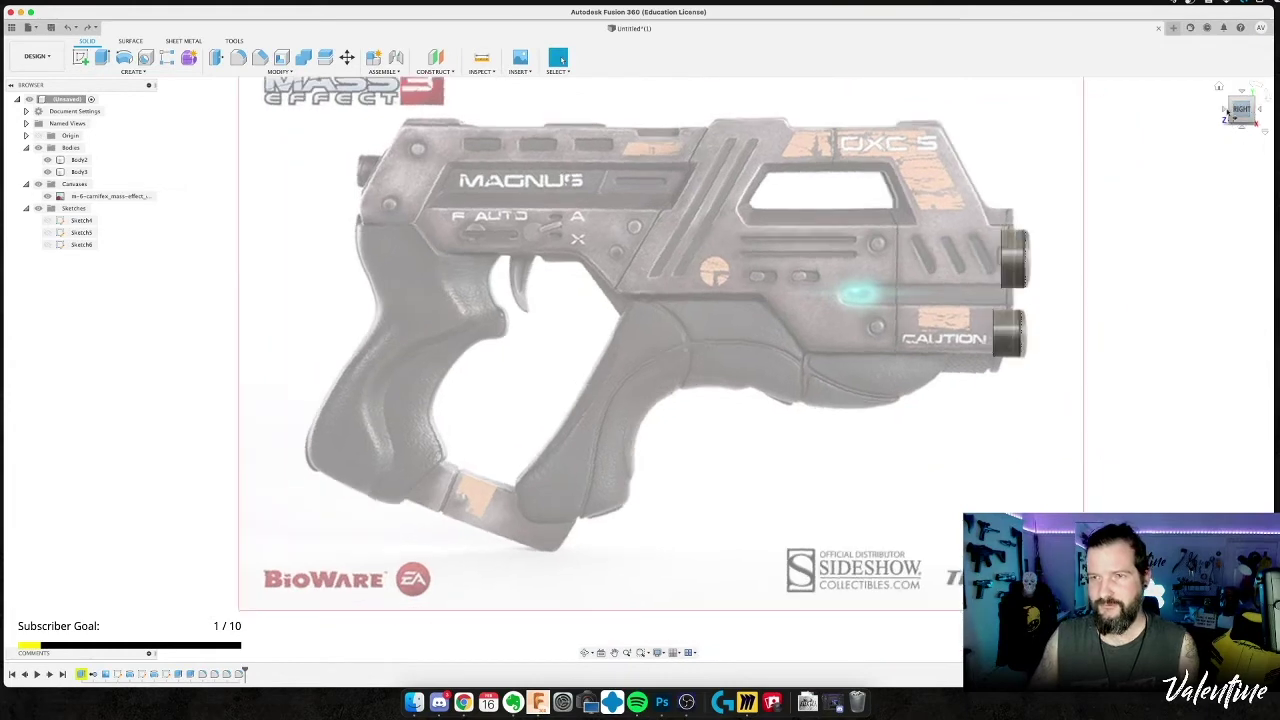
left_click(1225, 112)
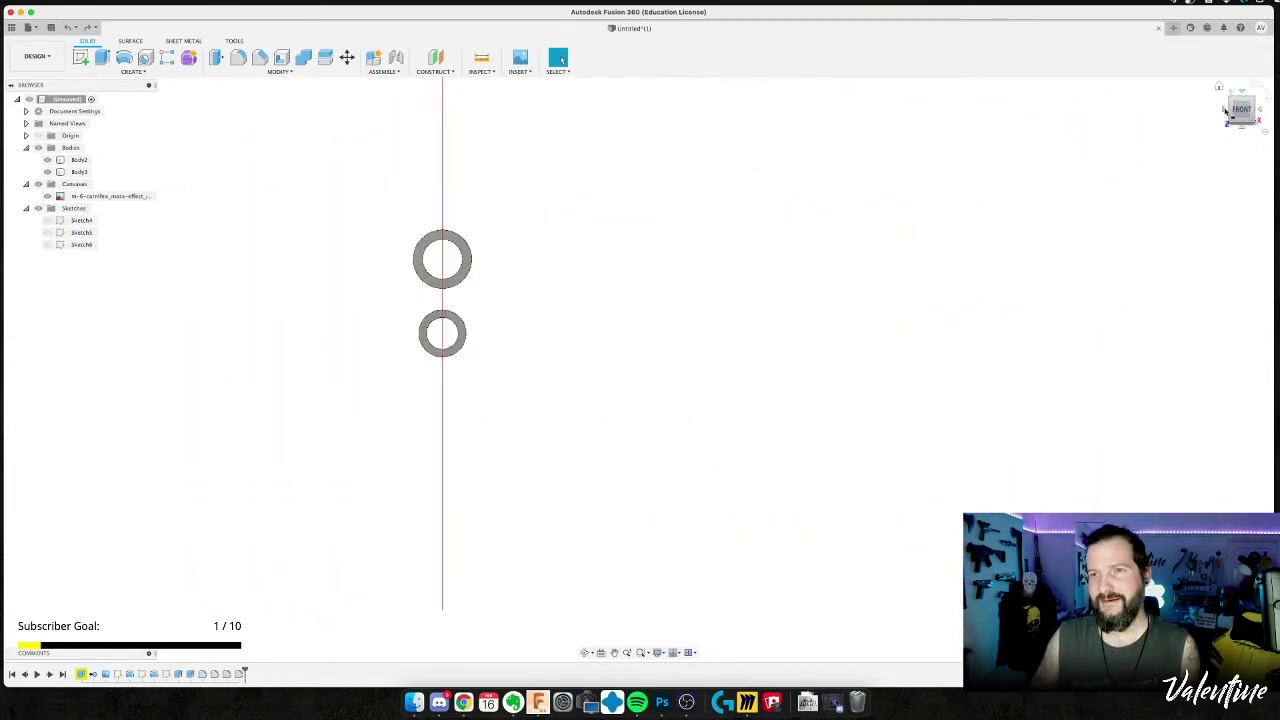
left_click(1226, 112)
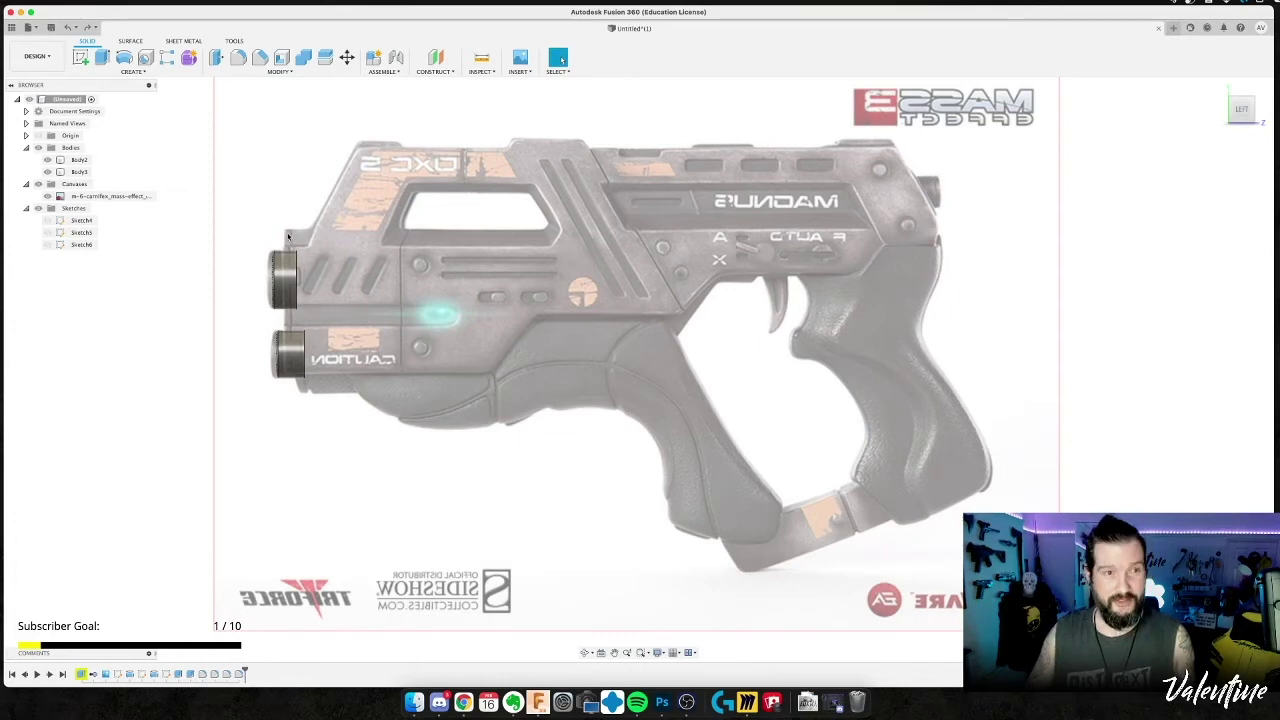
key("super+Tab")
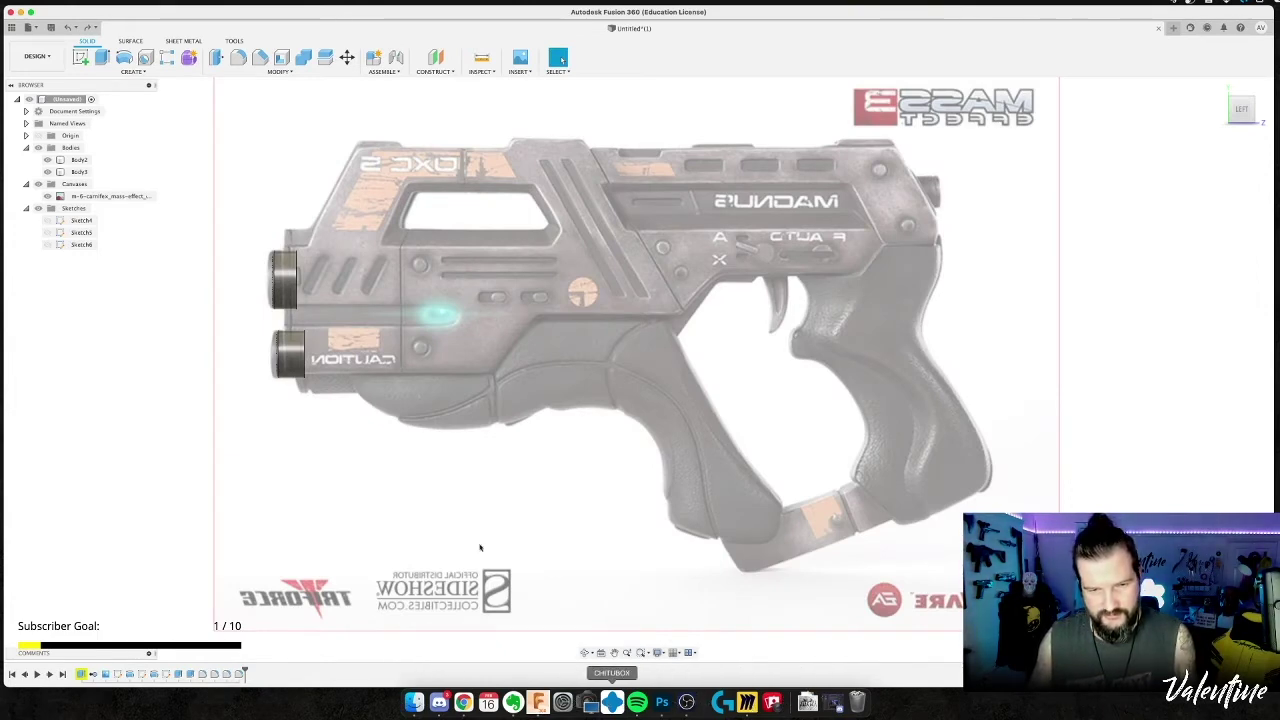
key("super+Tab")
key("super+Tab")
key("super+Tab")
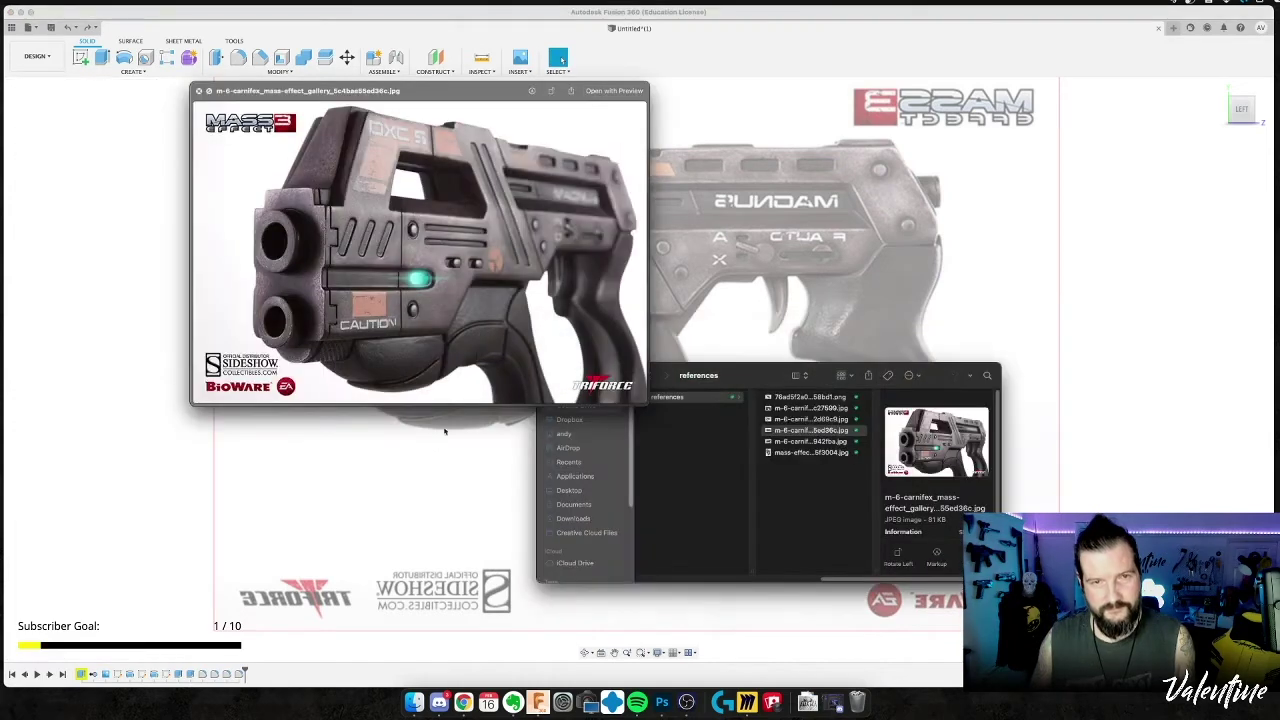
key("Up")
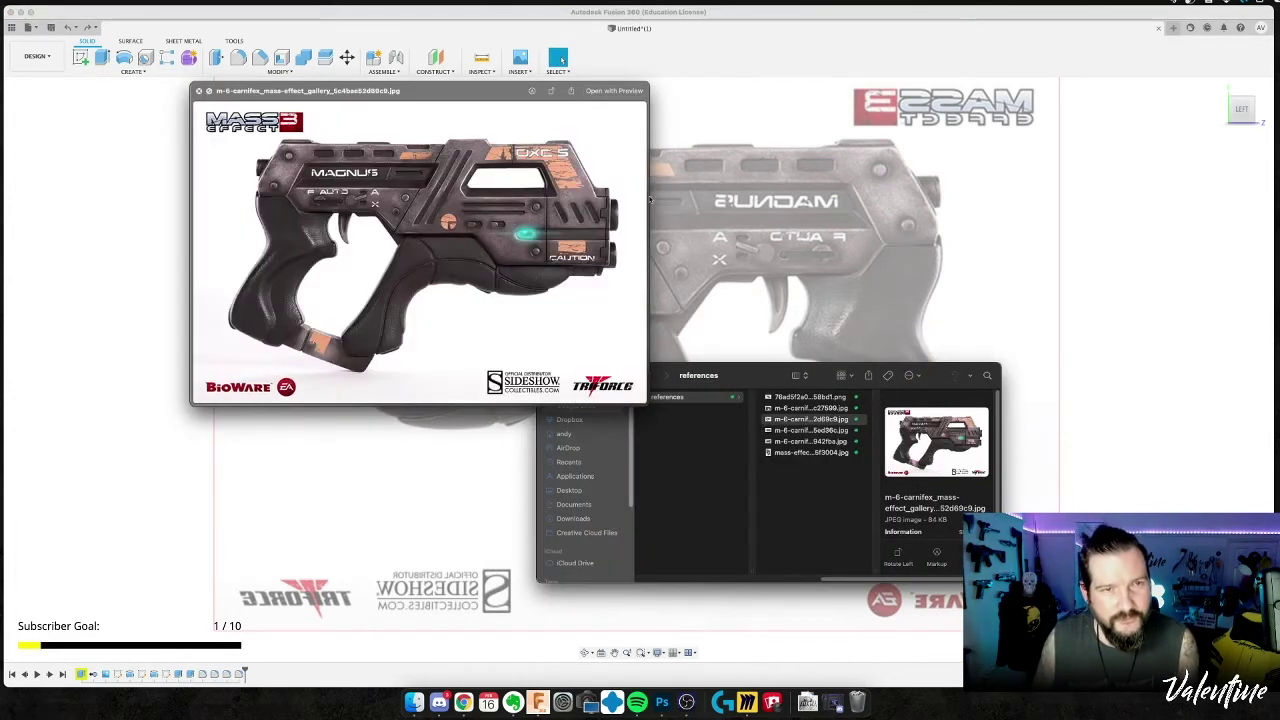
key("Up")
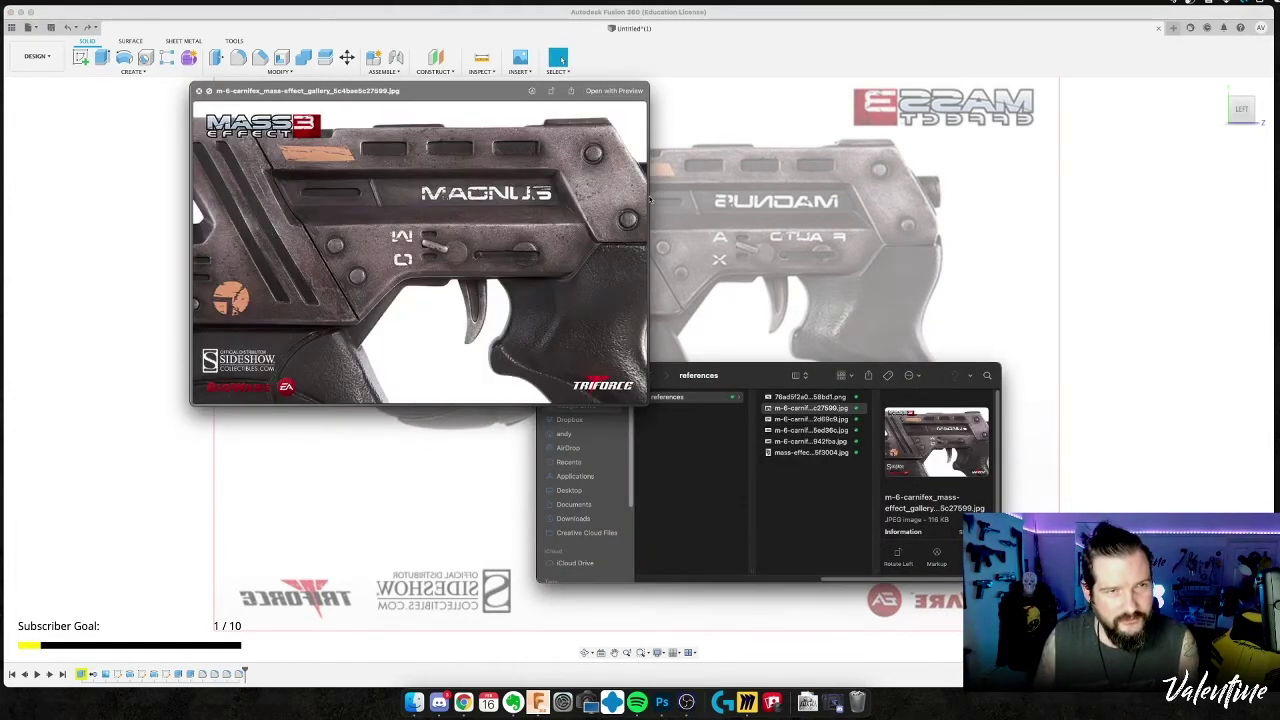
key("Up")
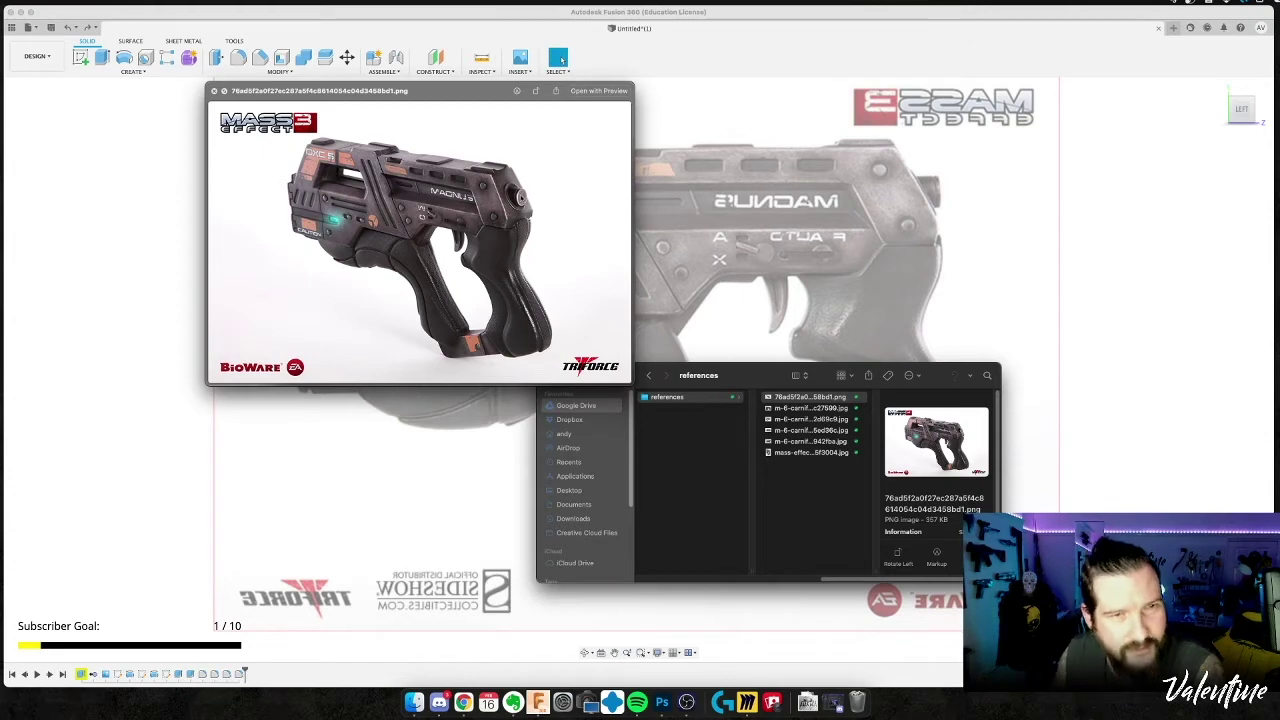
key("Down")
key("Down")
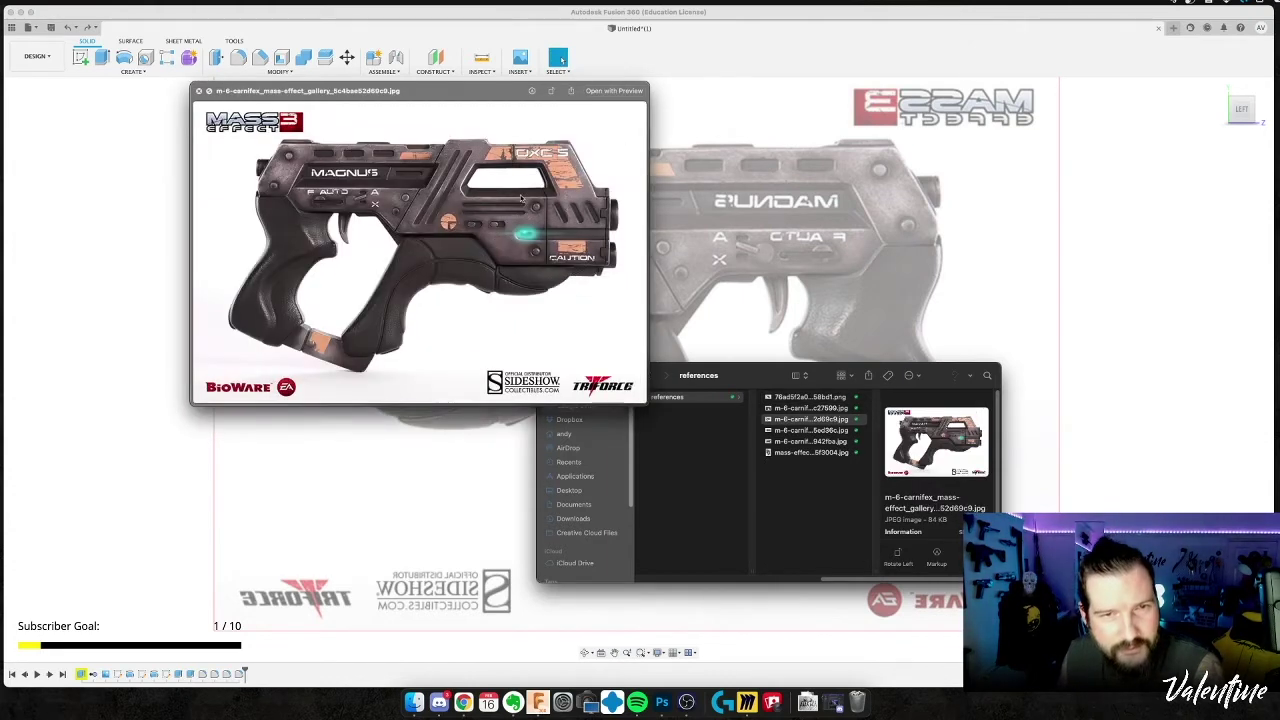
key("Up")
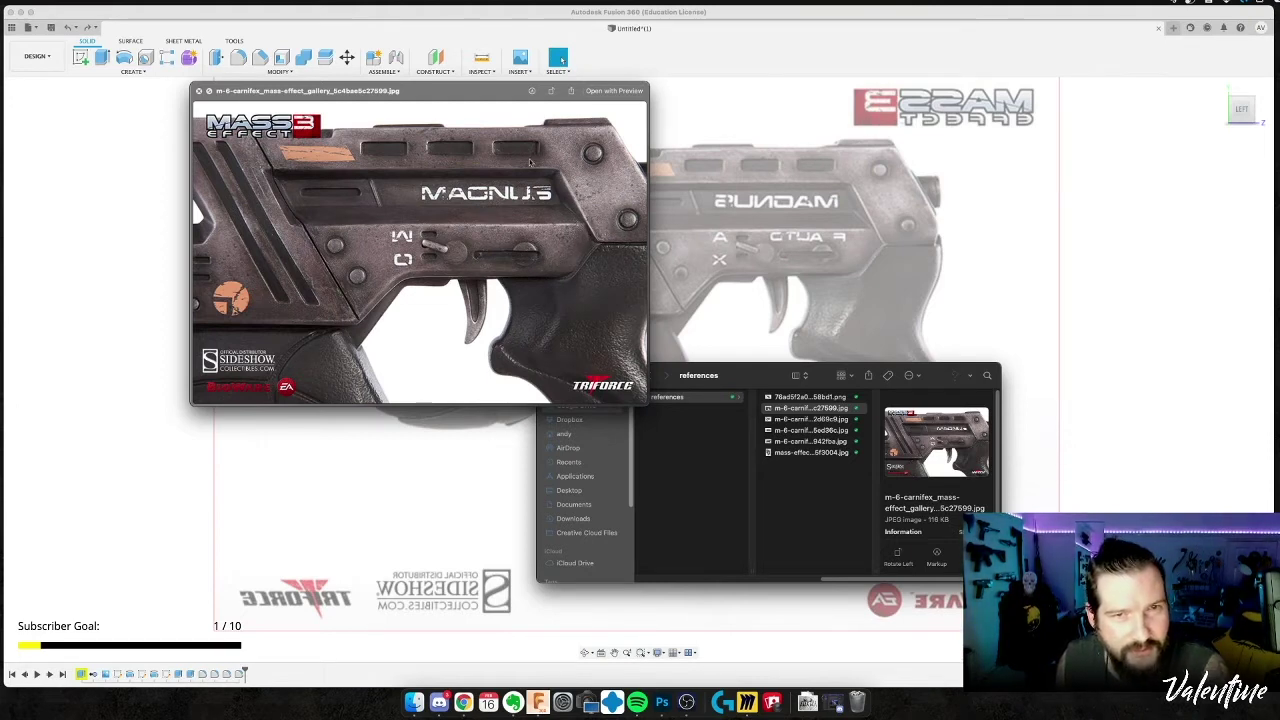
key("Down")
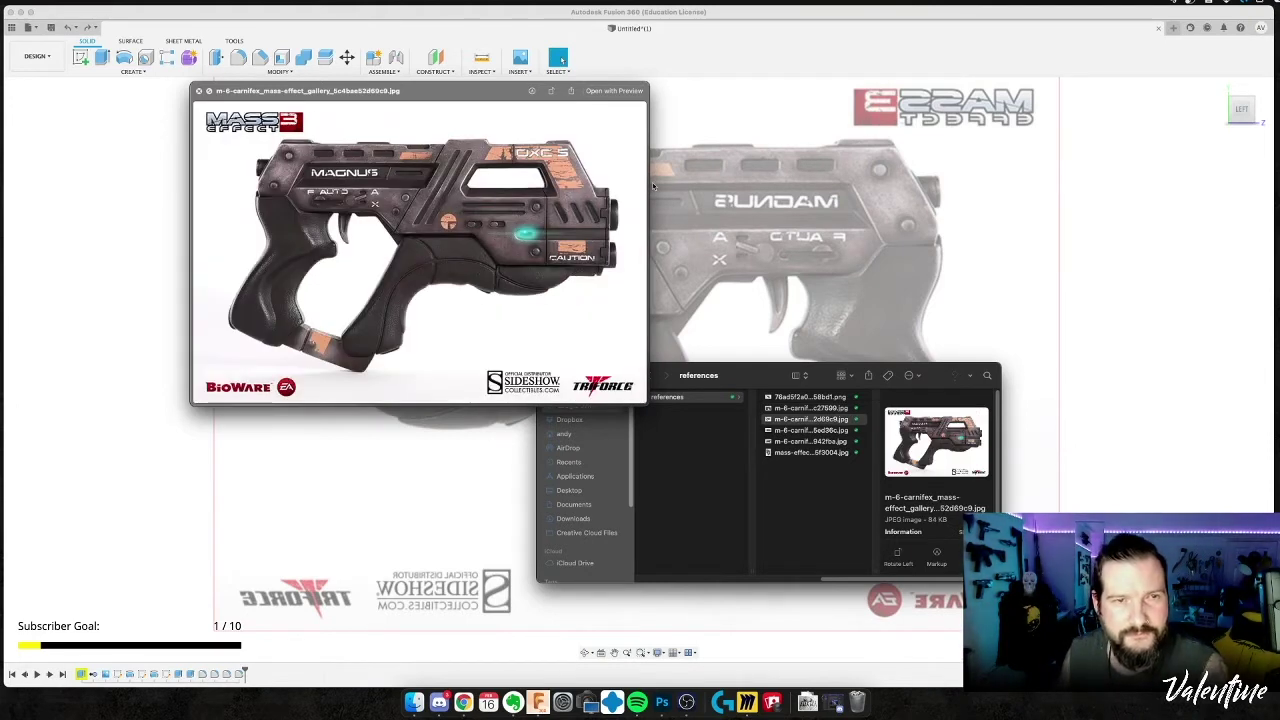
key("Down")
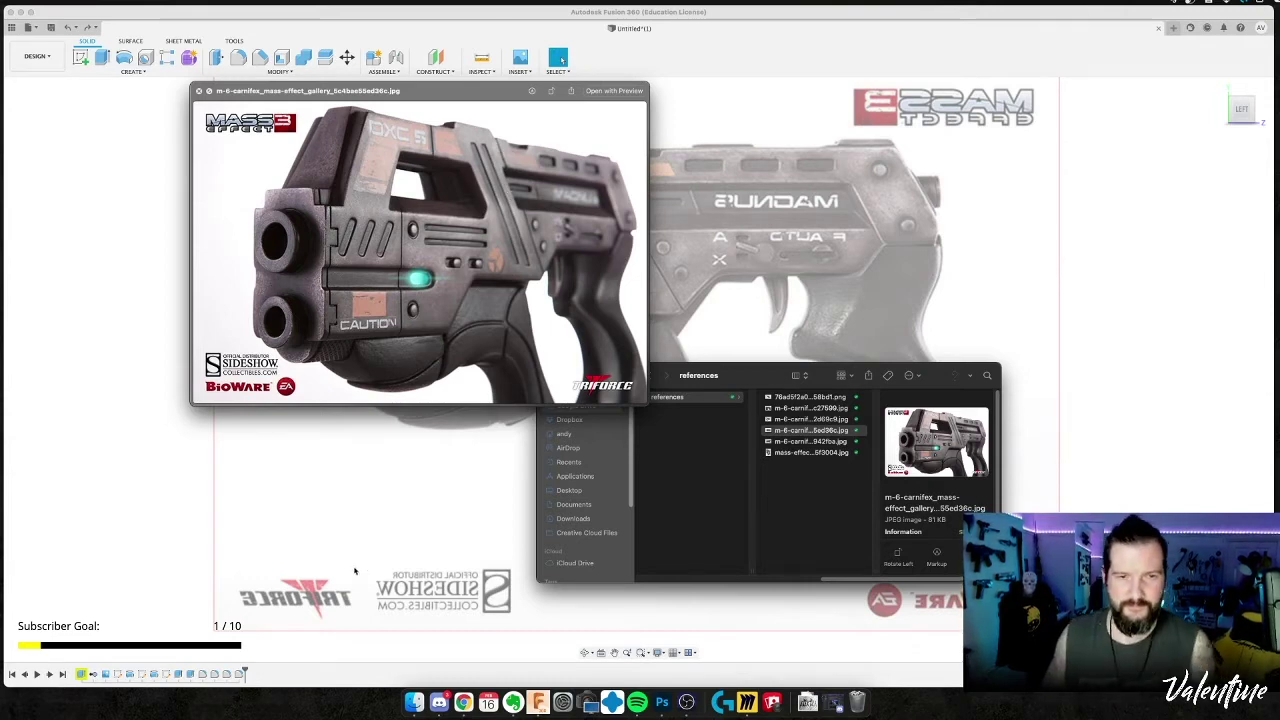
left_click(363, 523)
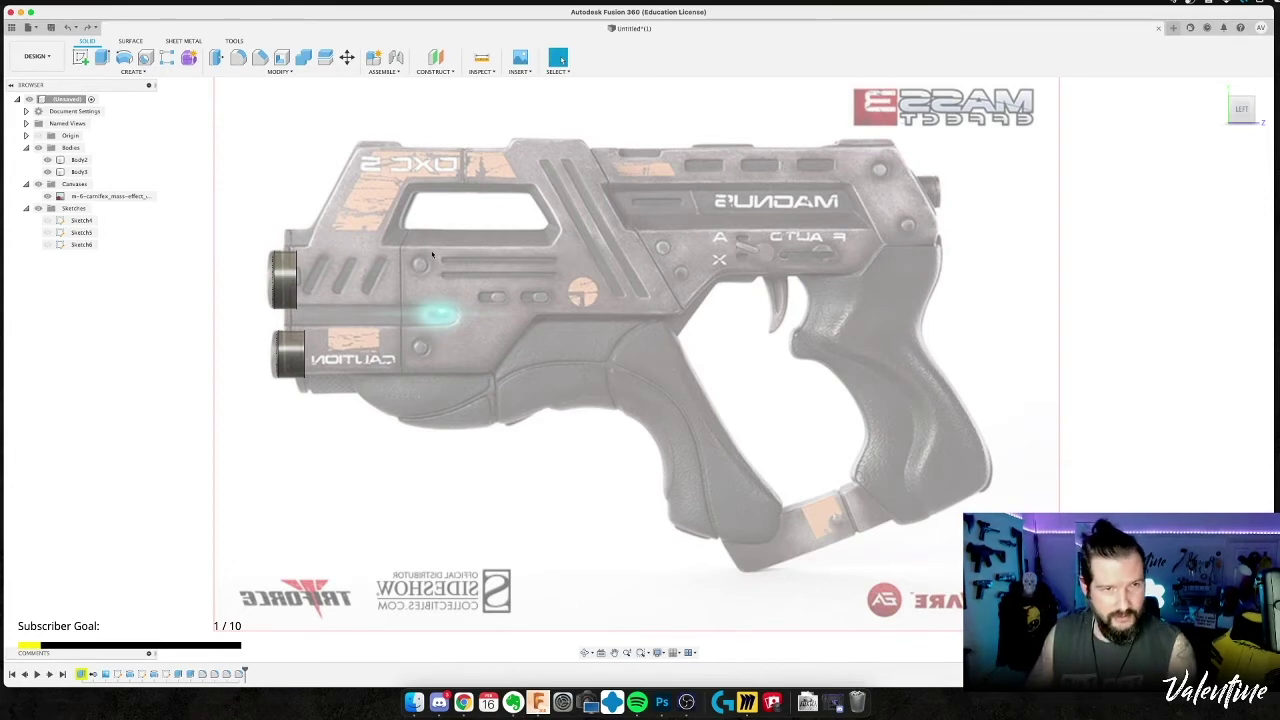
Start a sketch on the canvas plane and draw an 11 mm horizontal line just above the upper barrel ring.
key("l")
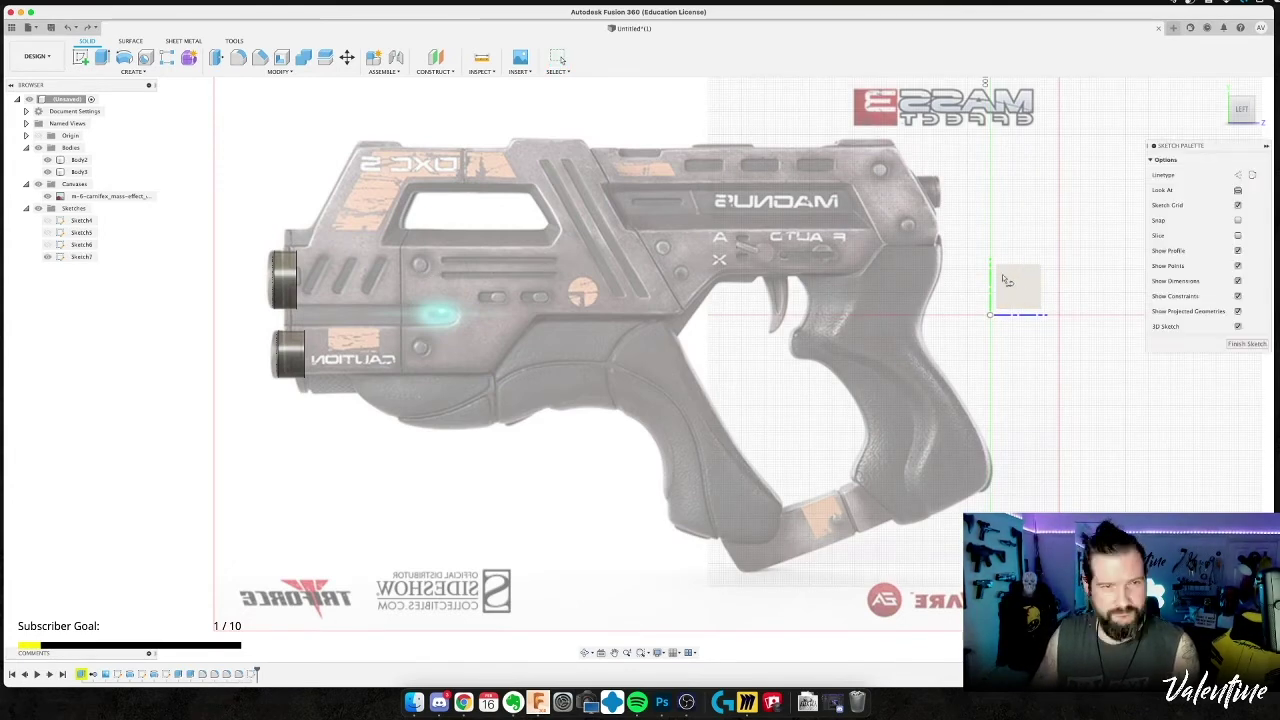
scroll(326, 213, "up", 3)
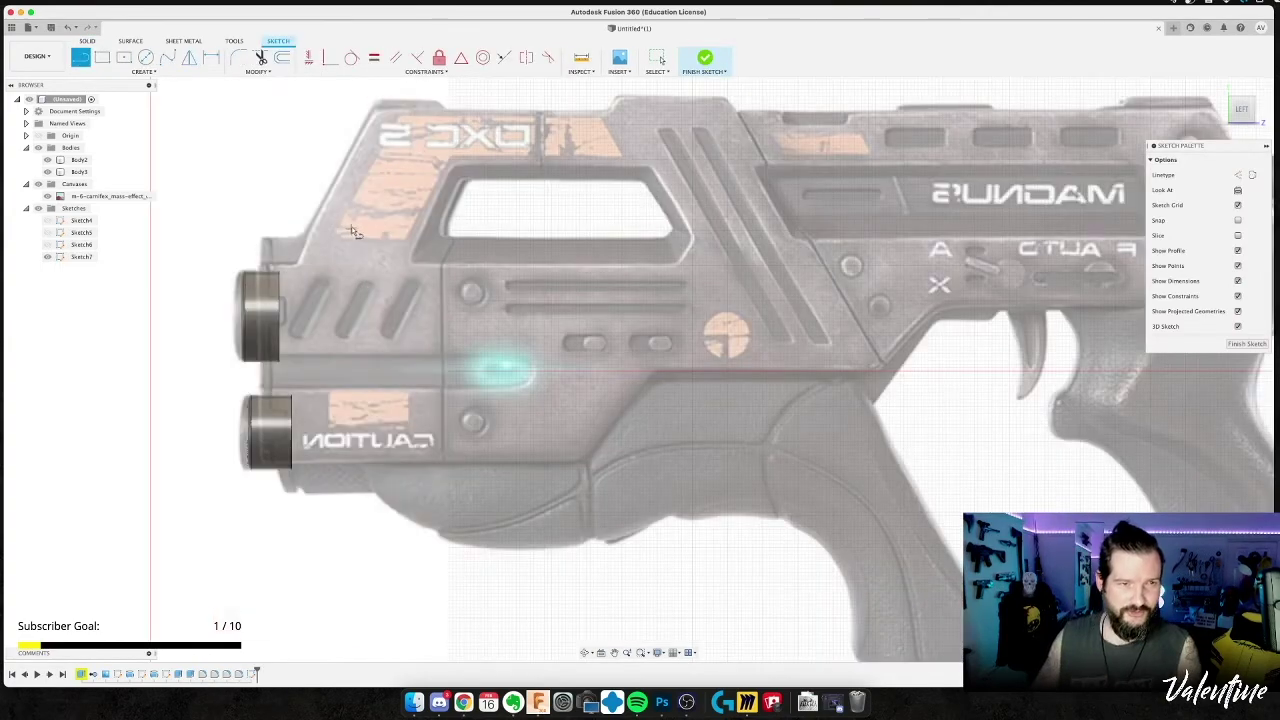
middle_click_drag(258, 268, 321, 205)
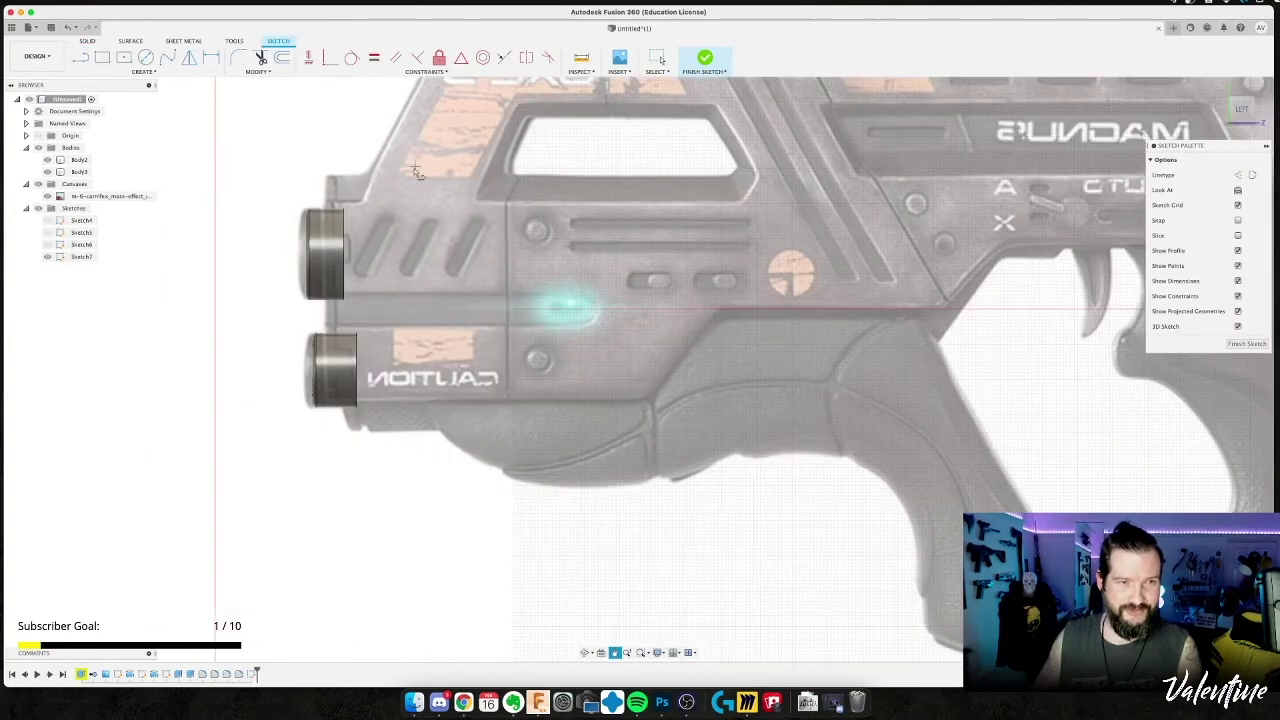
left_click(321, 203)
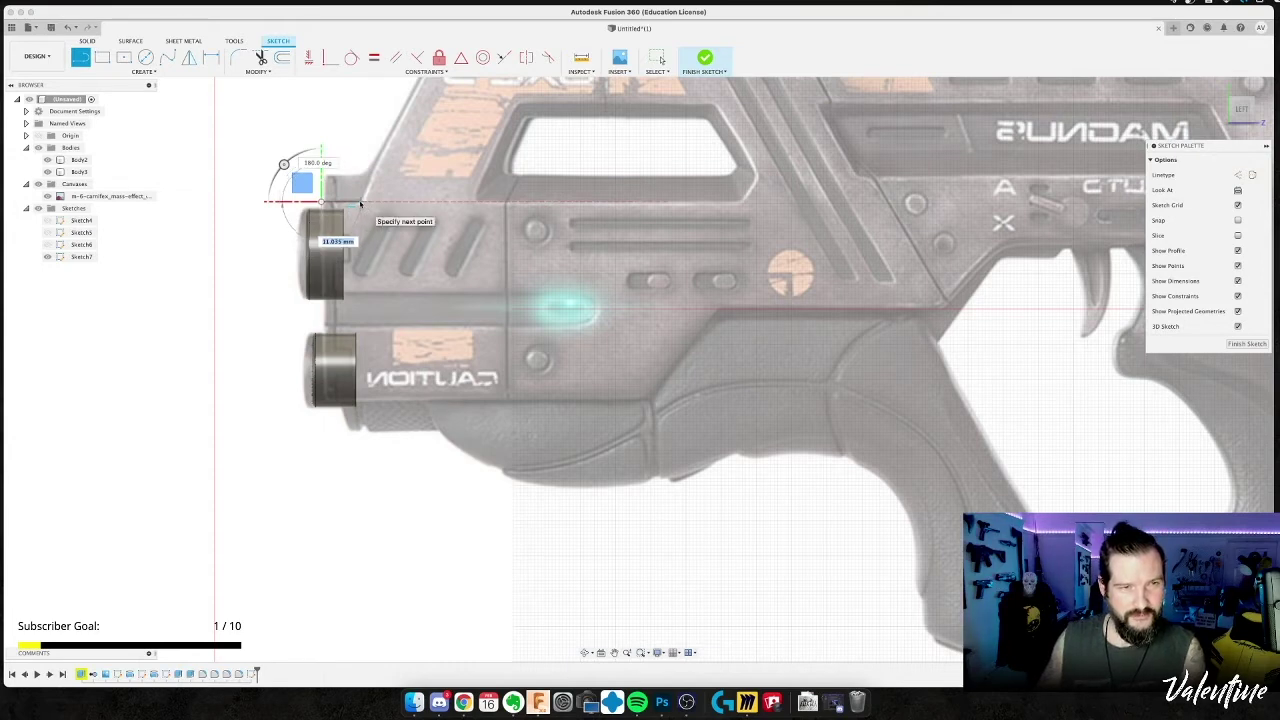
type("11")
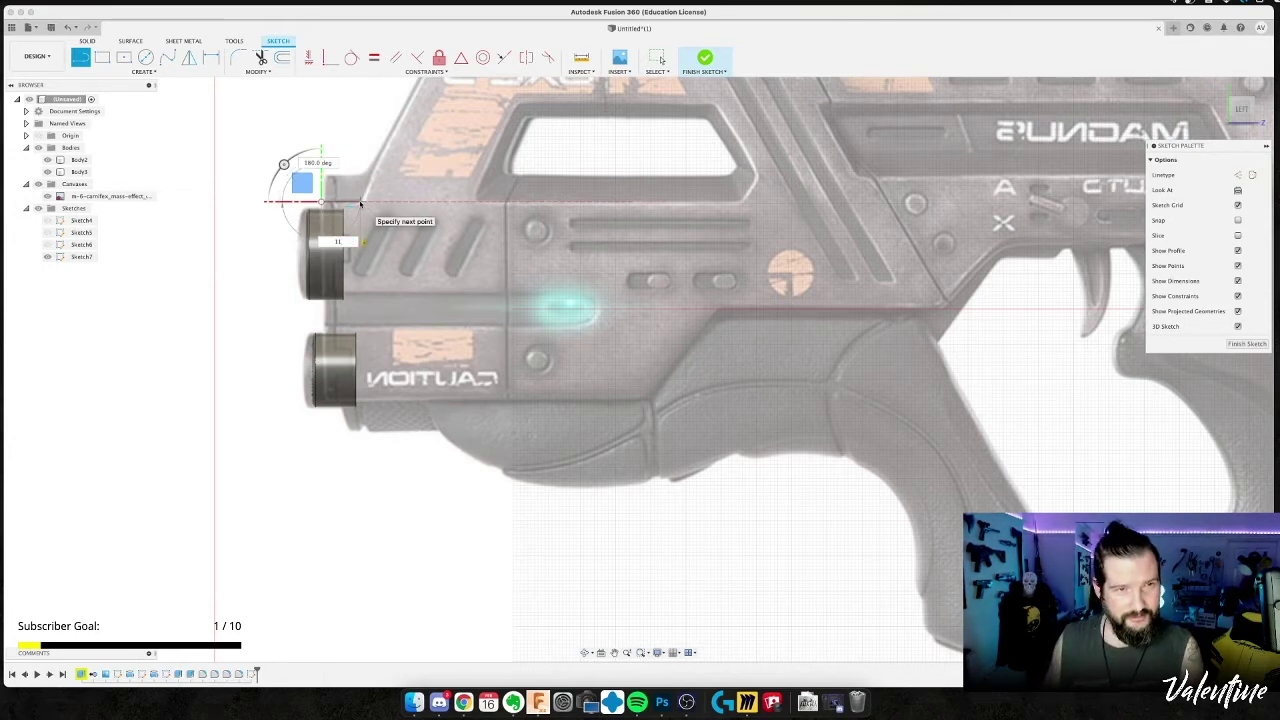
key("Return")
key("Escape")
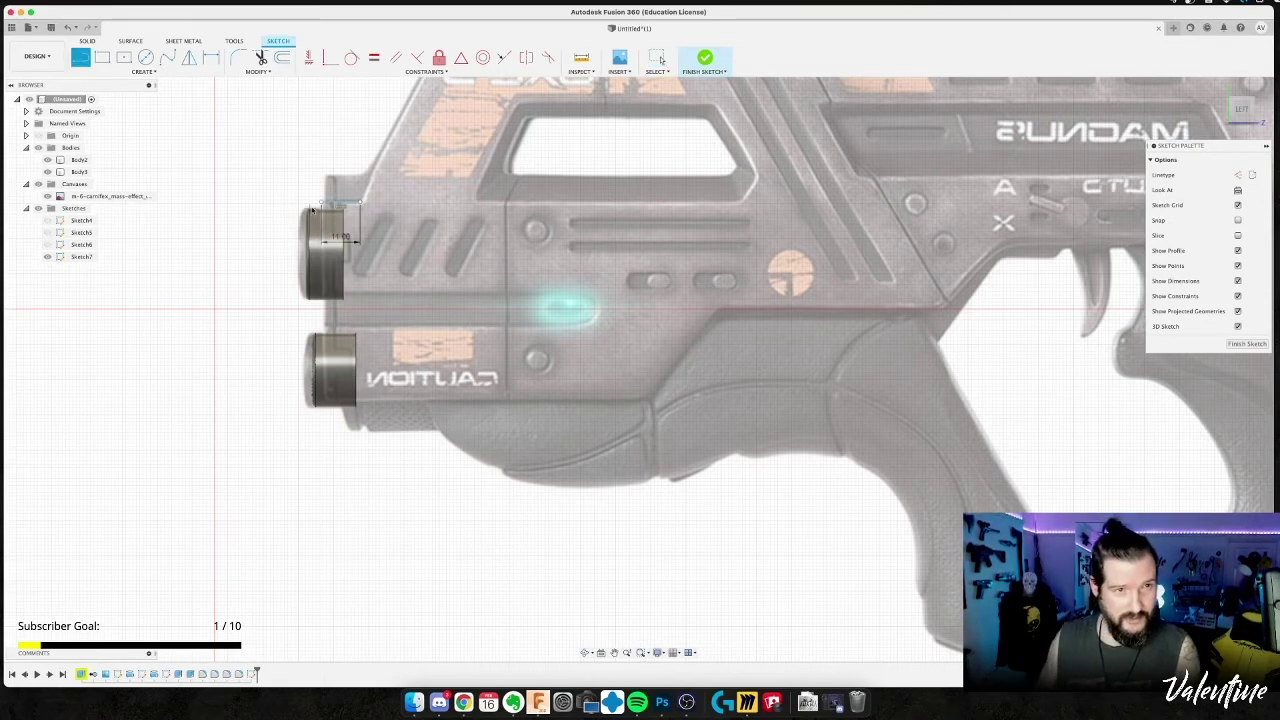
Draw a 57 mm vertical line down from the 11 mm line's front end to the lower barrel ring's bottom edge.
left_click(322, 204)
left_click(122, 205)
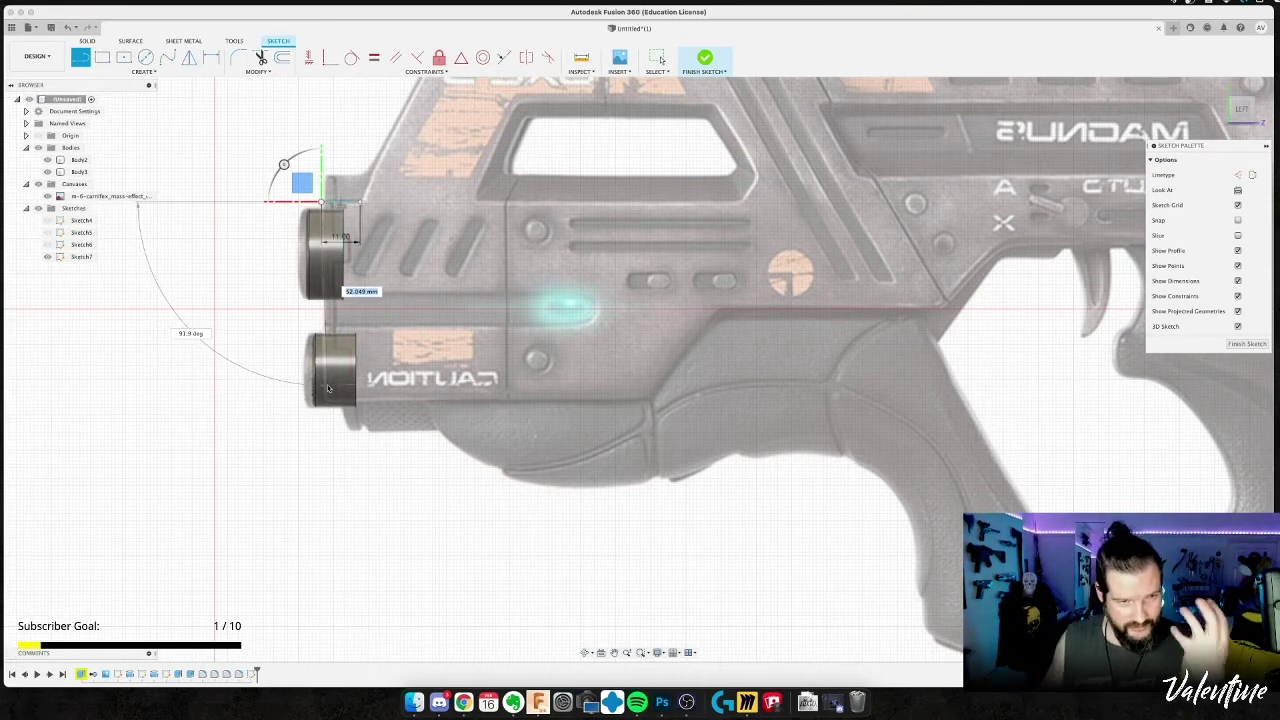
key("super+Tab")
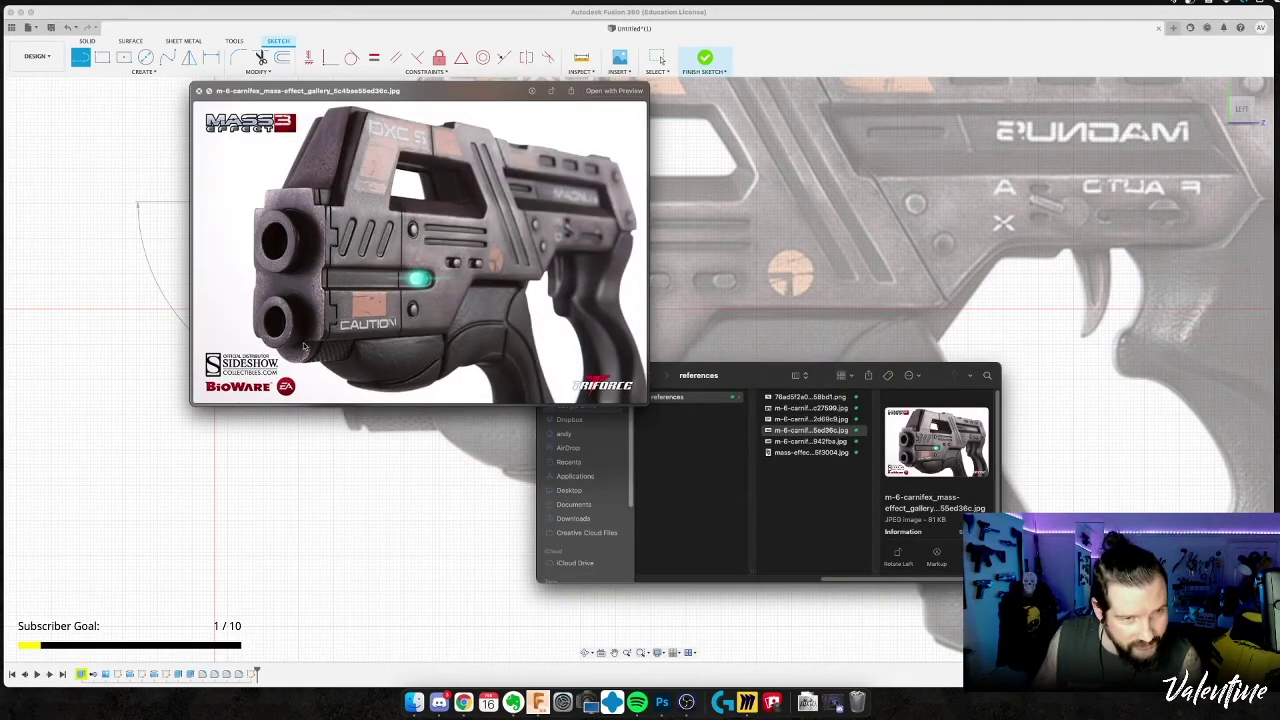
key("super+Tab")
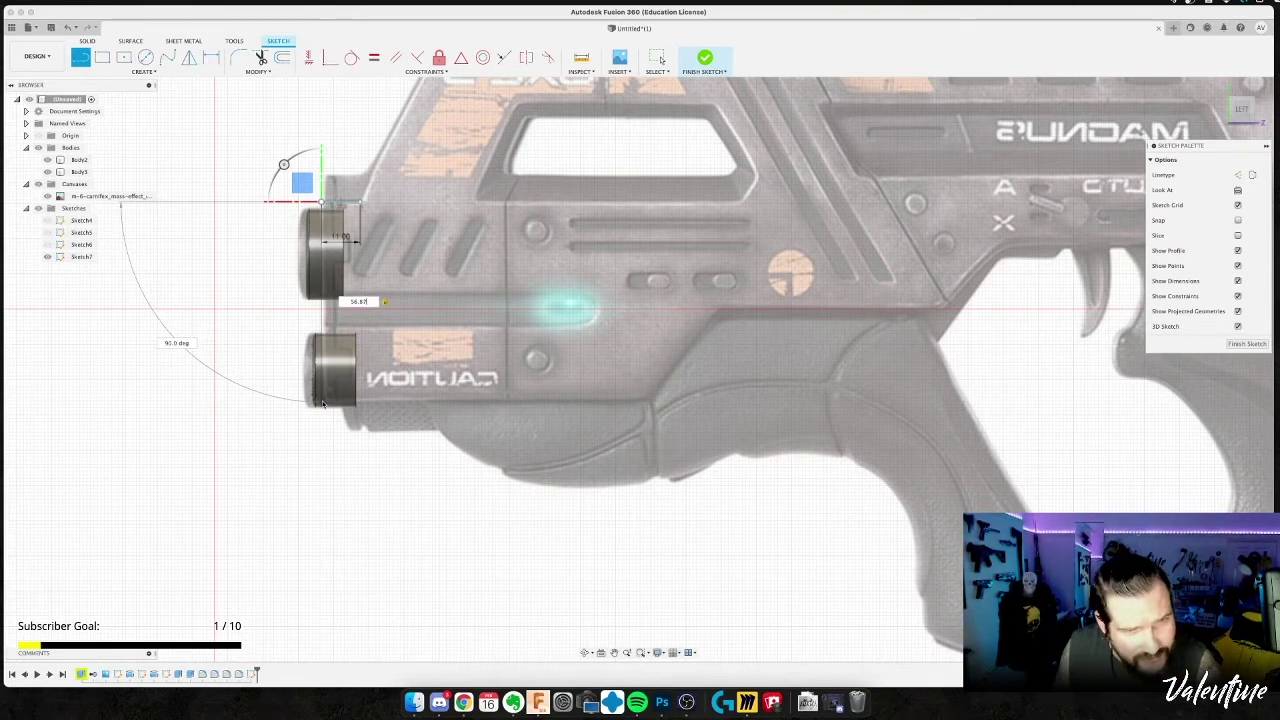
type("5")
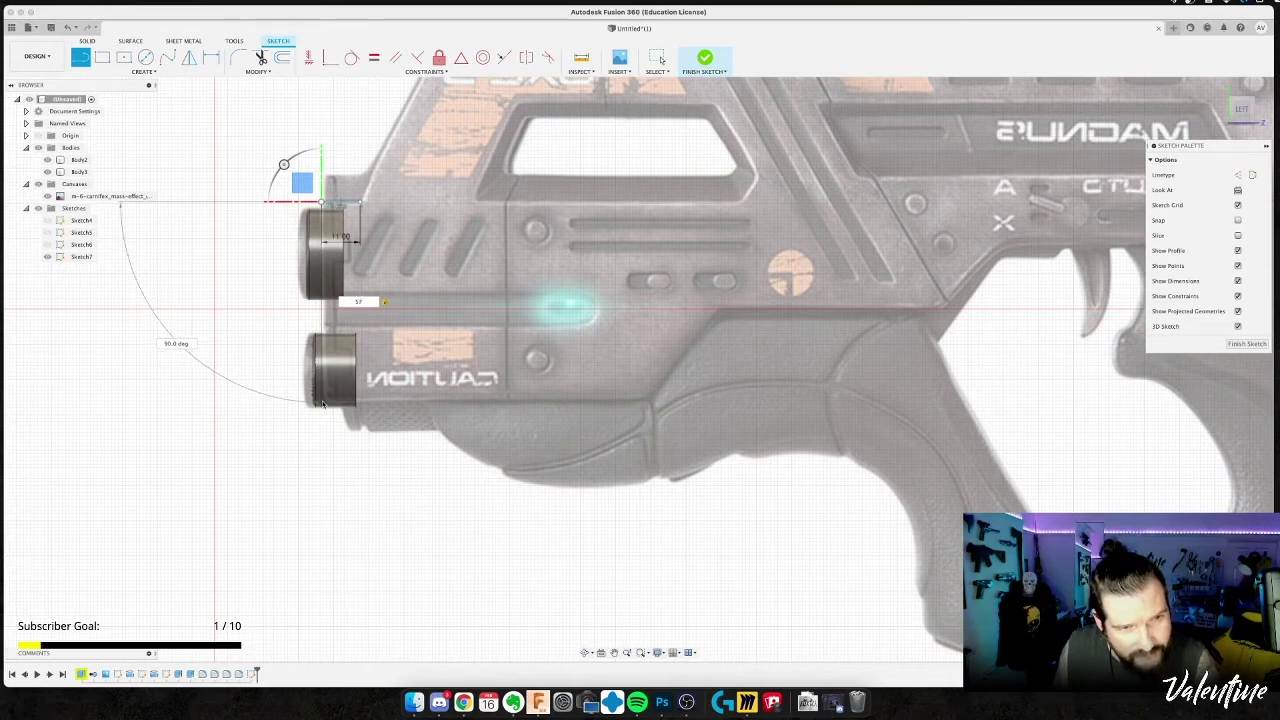
type("7")
key("Return")
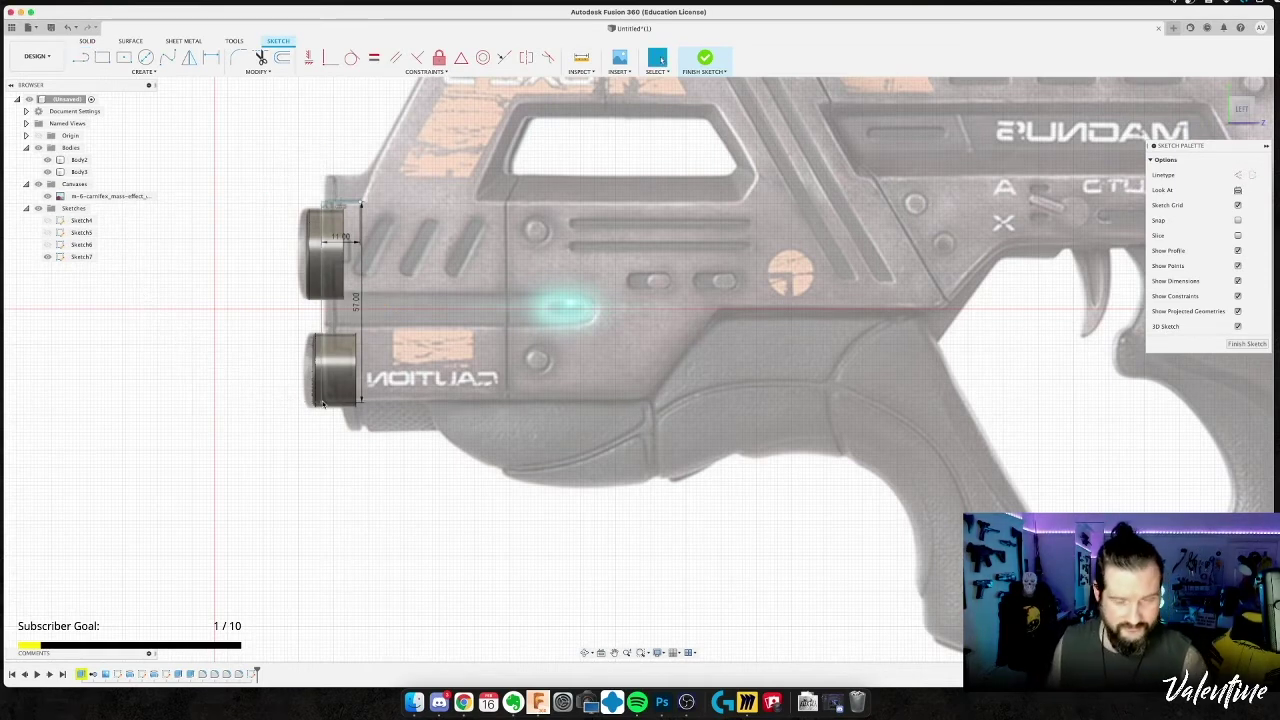
Draw a 93 mm horizontal line rearward from the lower end of the 57 mm line along the housing's bottom edge.
left_click(322, 404)
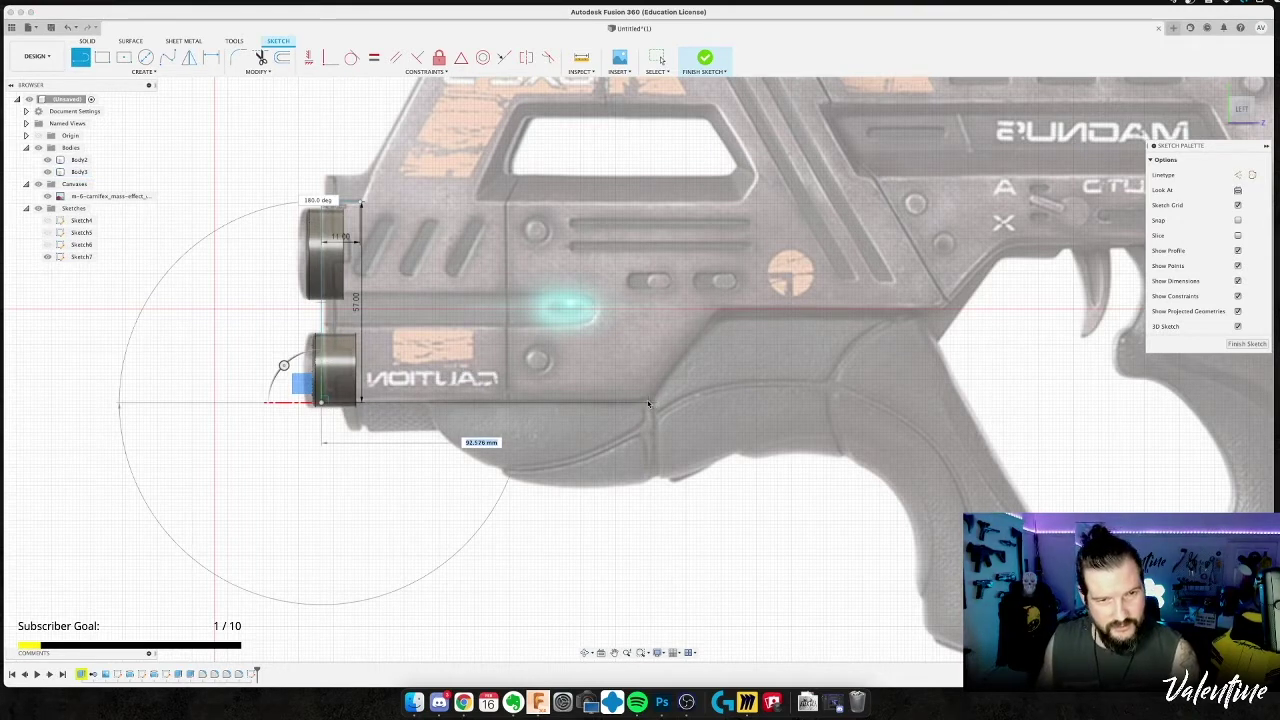
type("92")
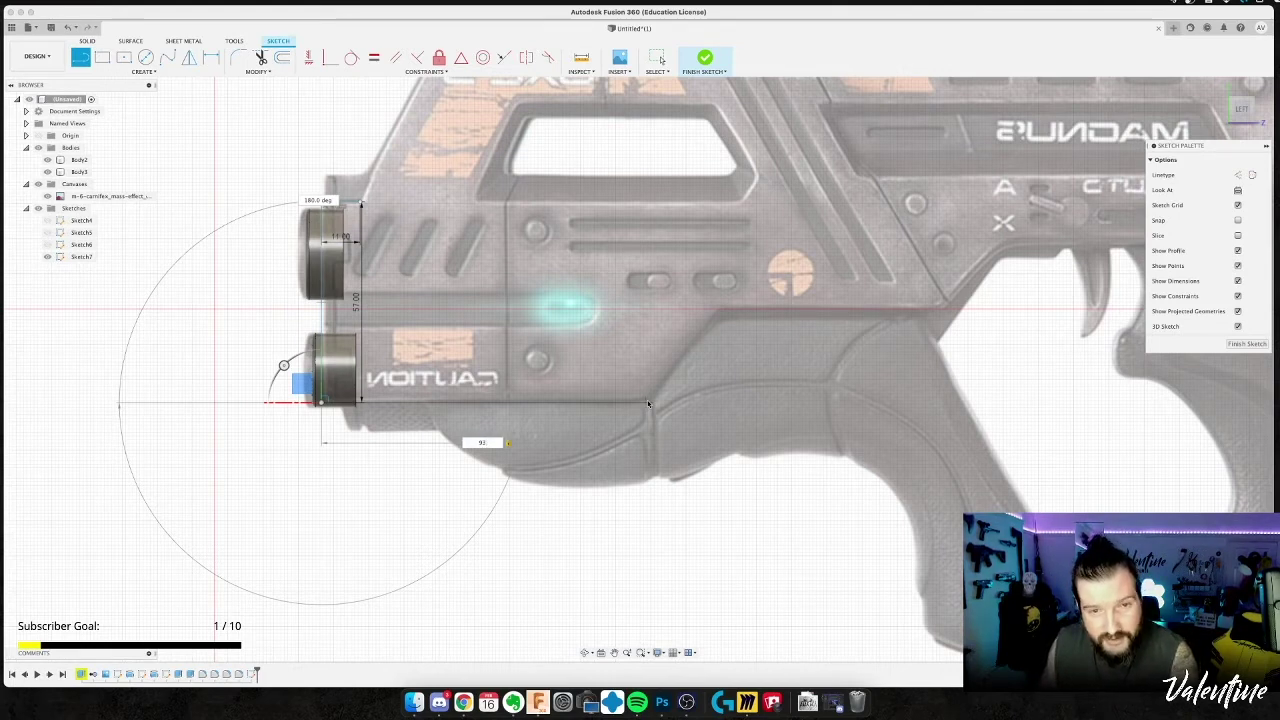
key("Return")
key("Escape")
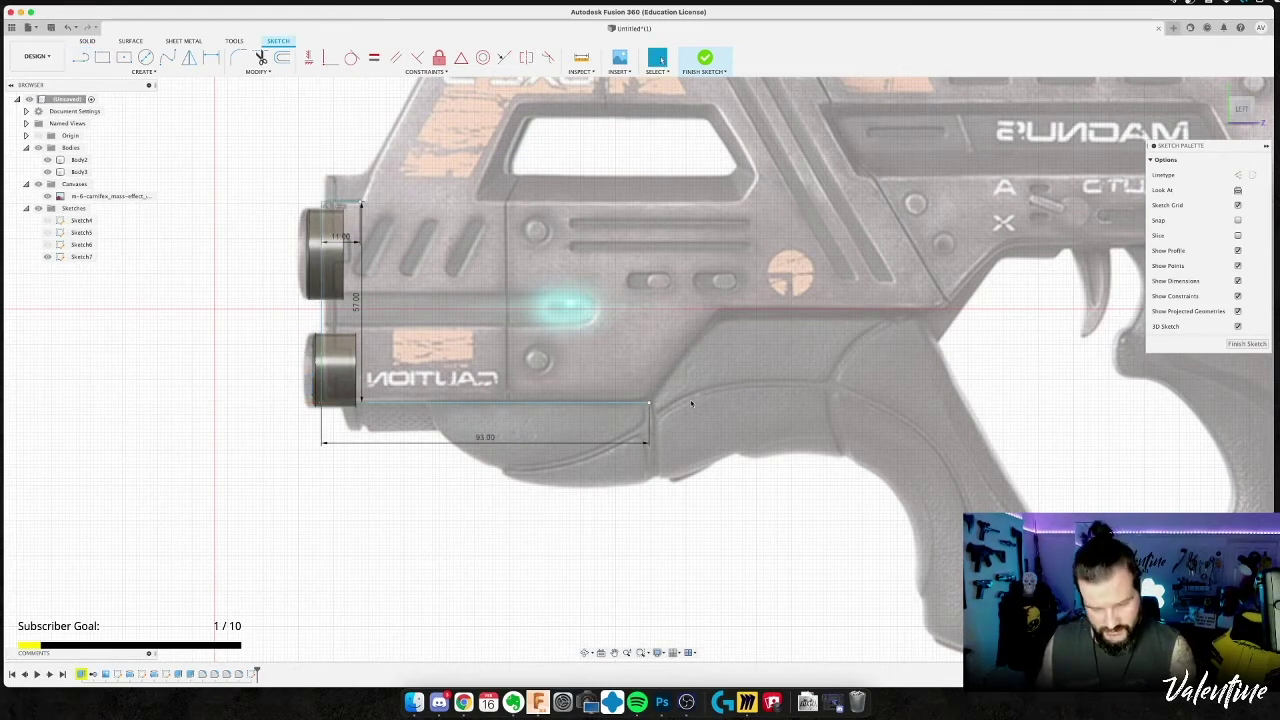
key("l")
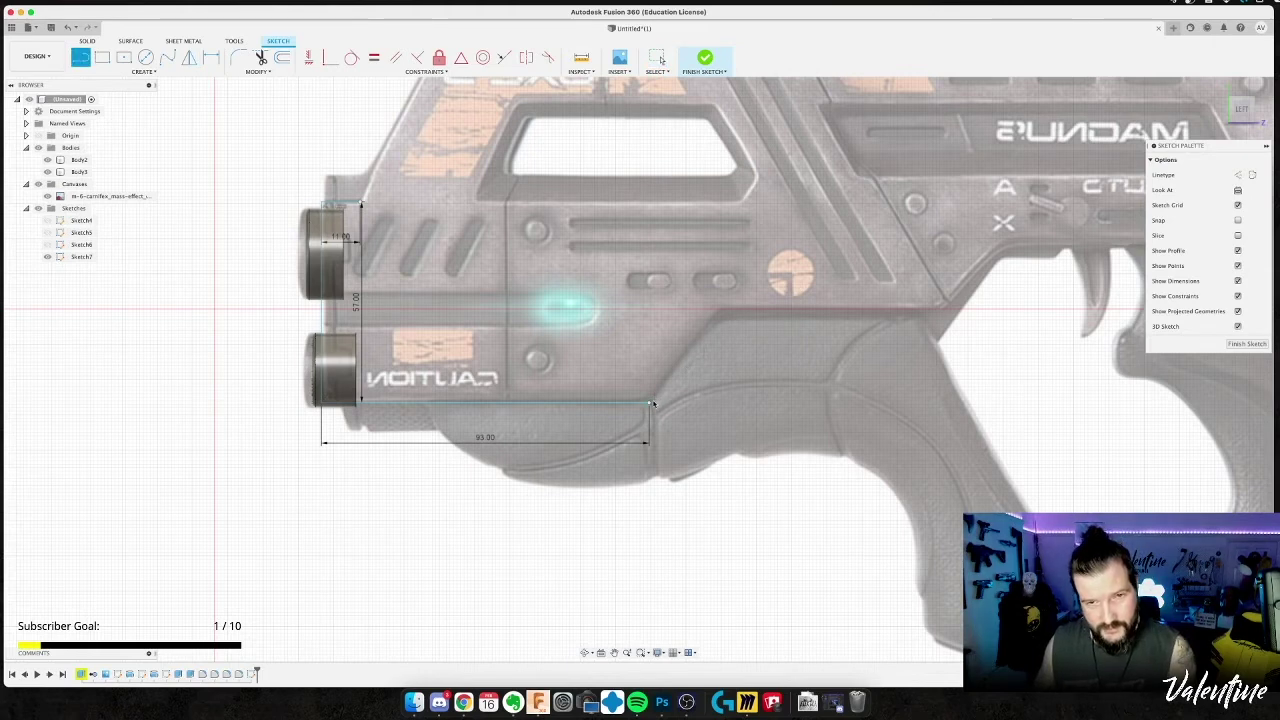
left_click(649, 403)
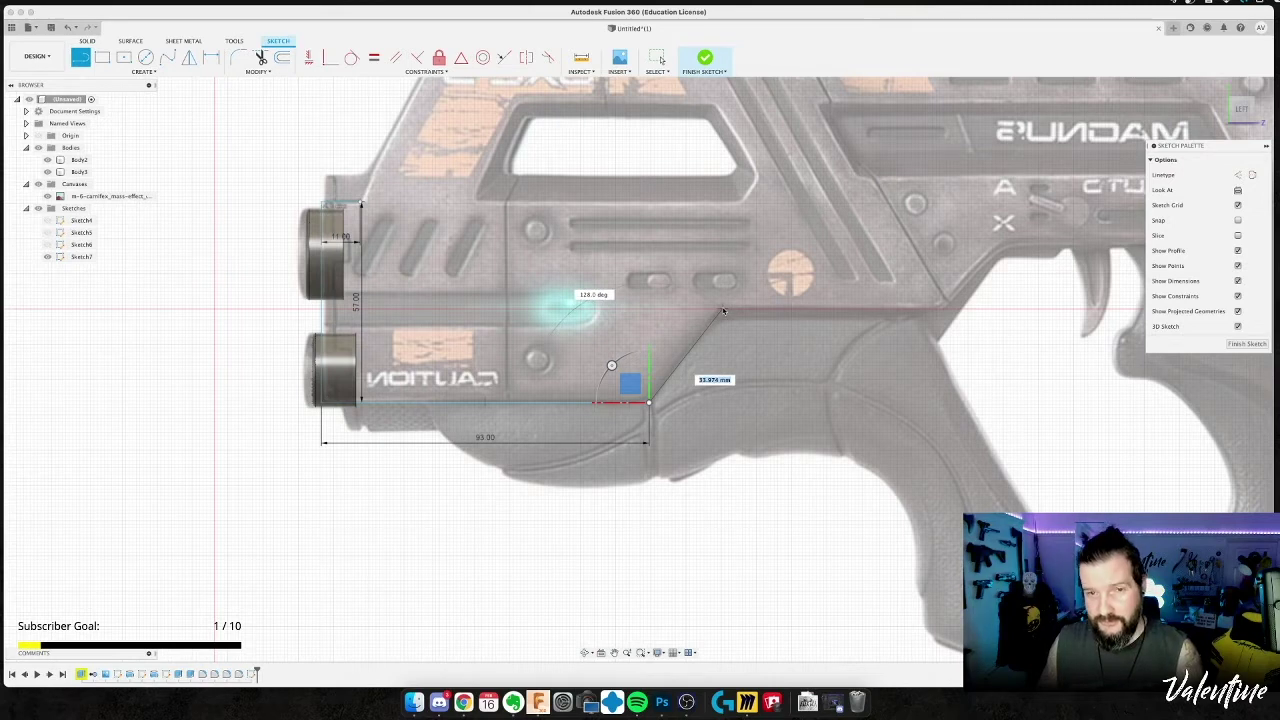
key("Escape")
Draw a horizontal helper line rearward from the 93 mm line's end and a 27 mm vertical line up from it.
key("l")
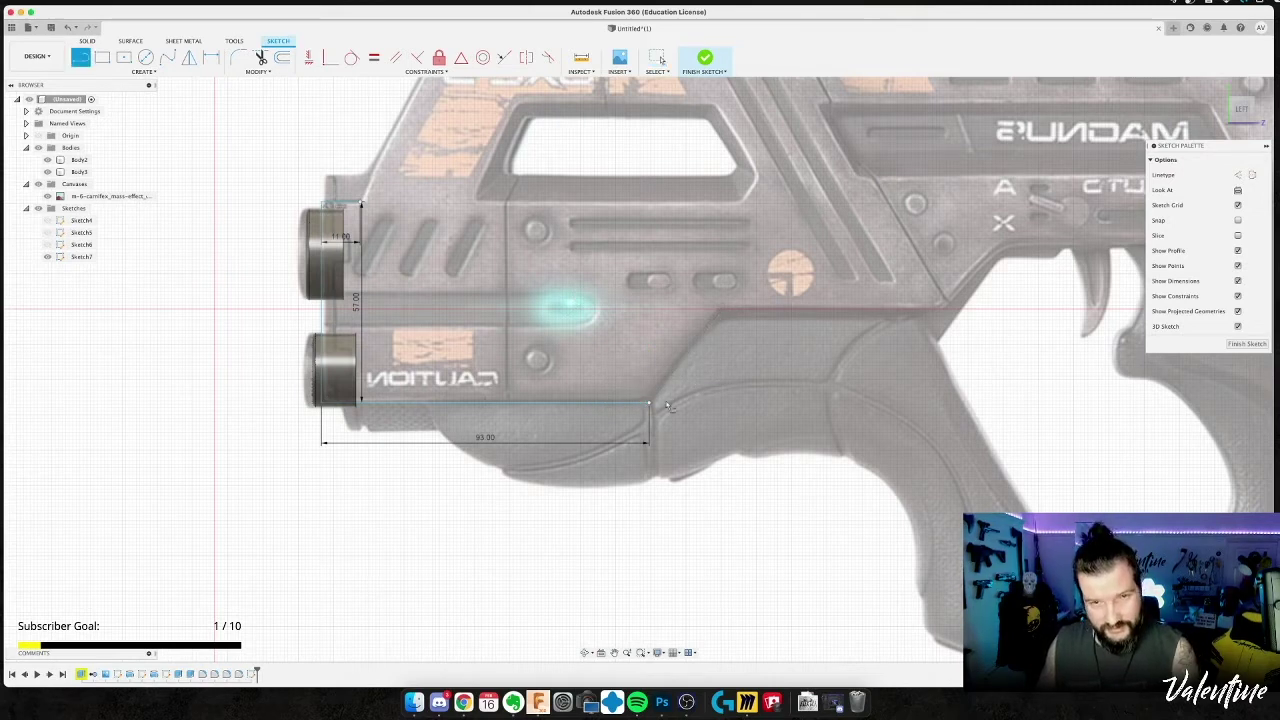
left_click(650, 403)
left_click(774, 403)
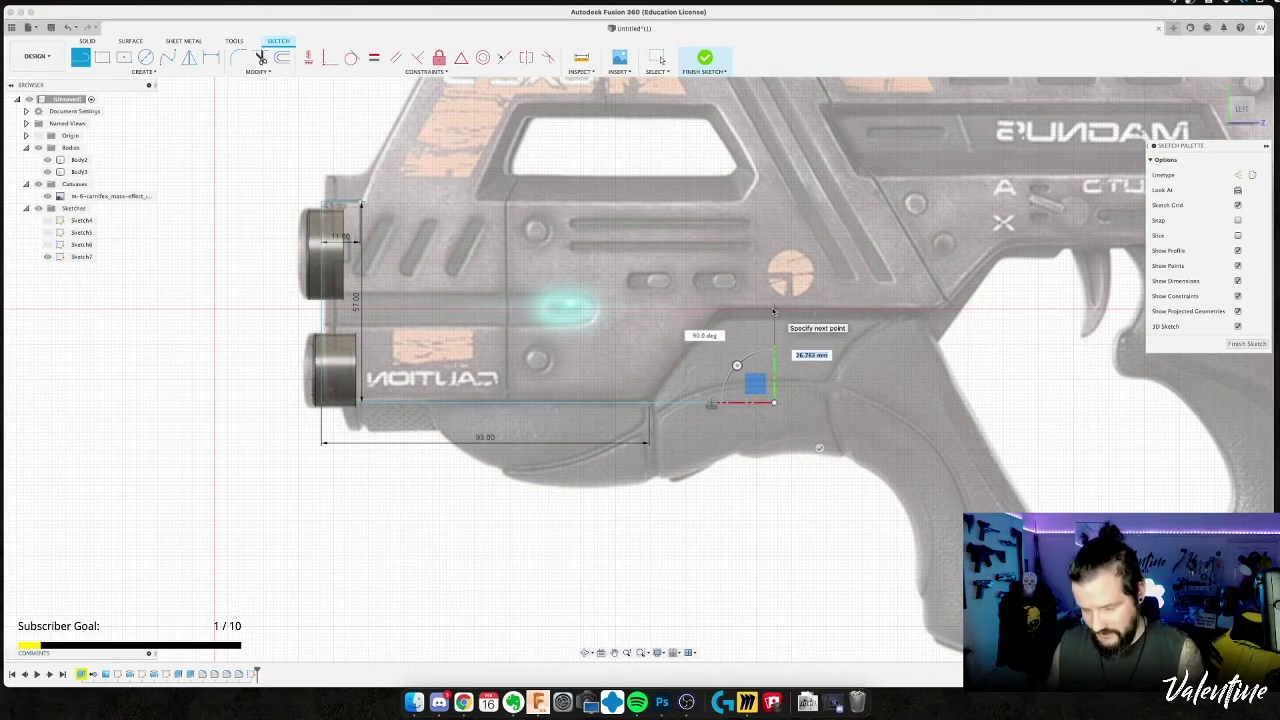
key("Tab")
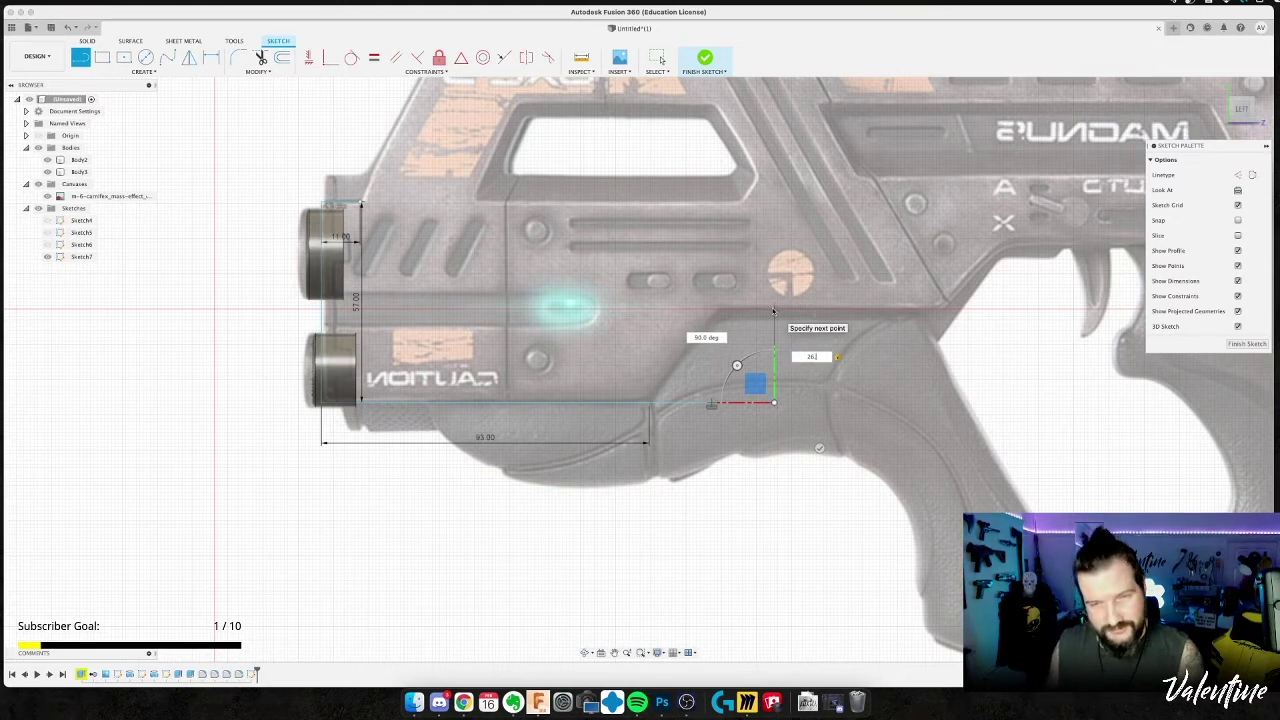
key("BackSpace")
type("7")
key("Return")
Draw a horizontal line about 15 mm long forward from the top of the 27 mm line to the sloped edge's upper corner.
key("l")
left_click(775, 308)
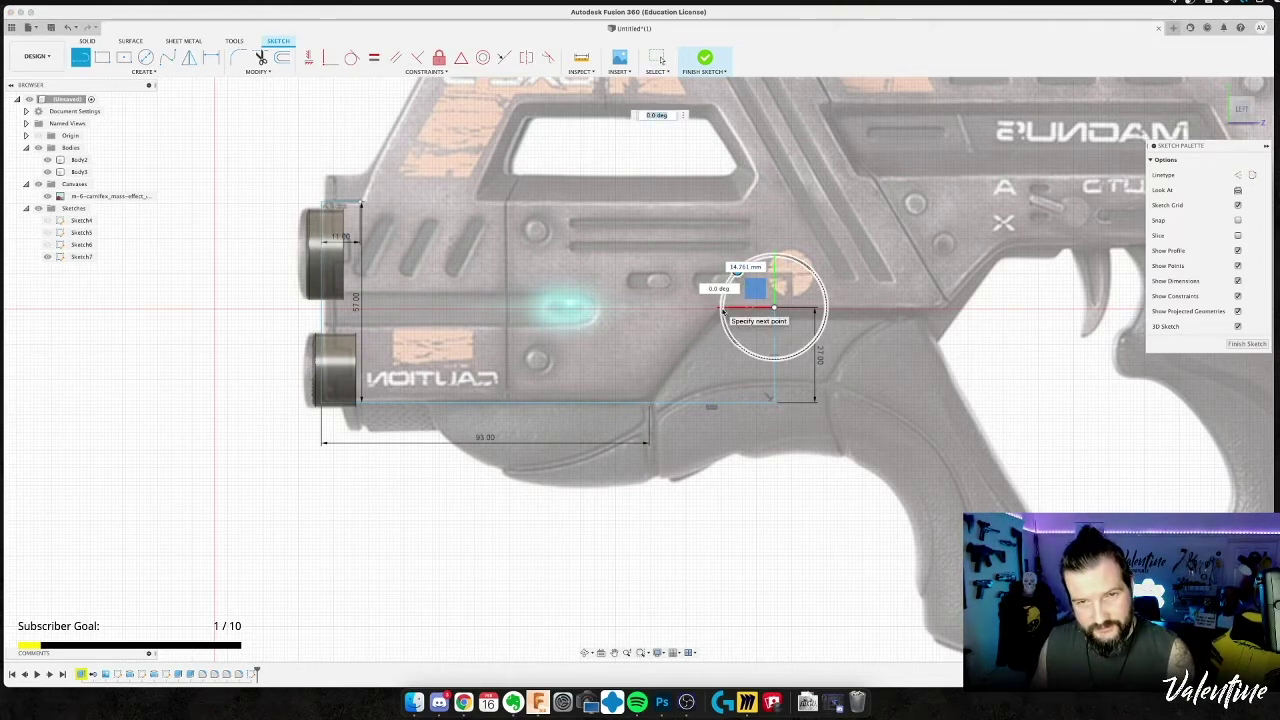
left_click(723, 311)
key("Escape")
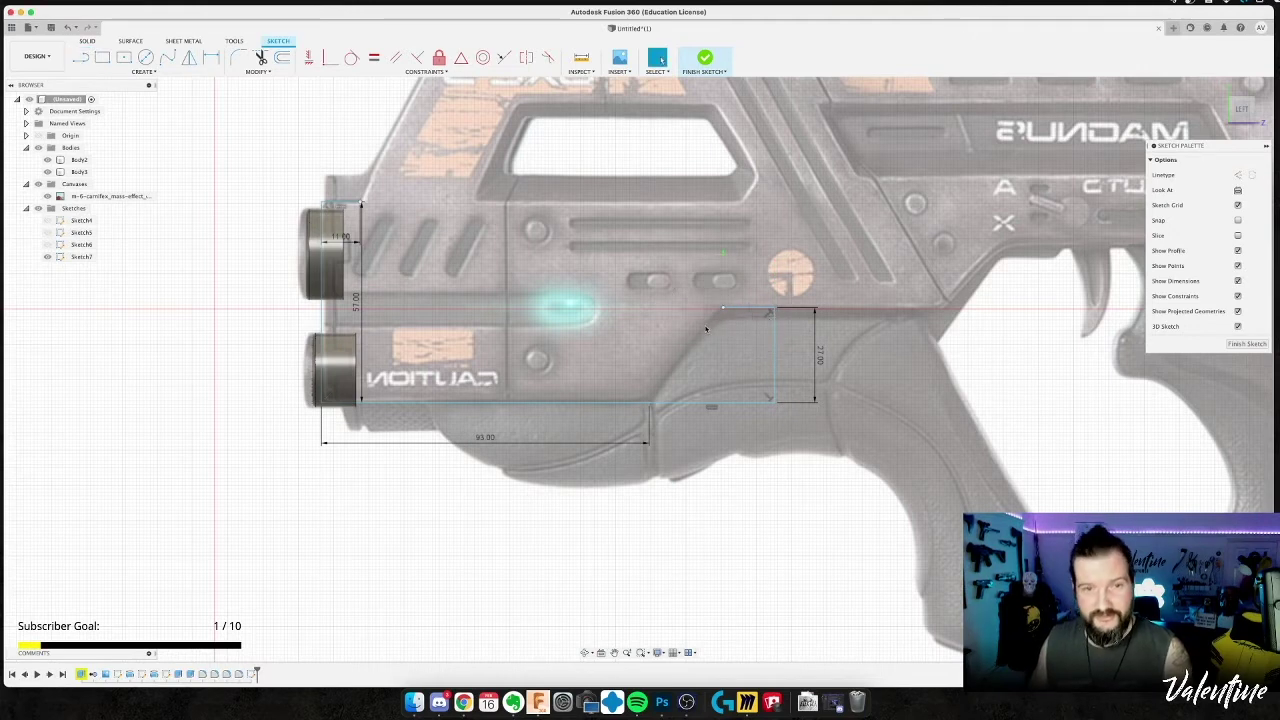
Connect the 93 mm line's rear end to the short horizontal line's front end with a sloped line about 34 mm long.
key("l")
left_click(649, 402)
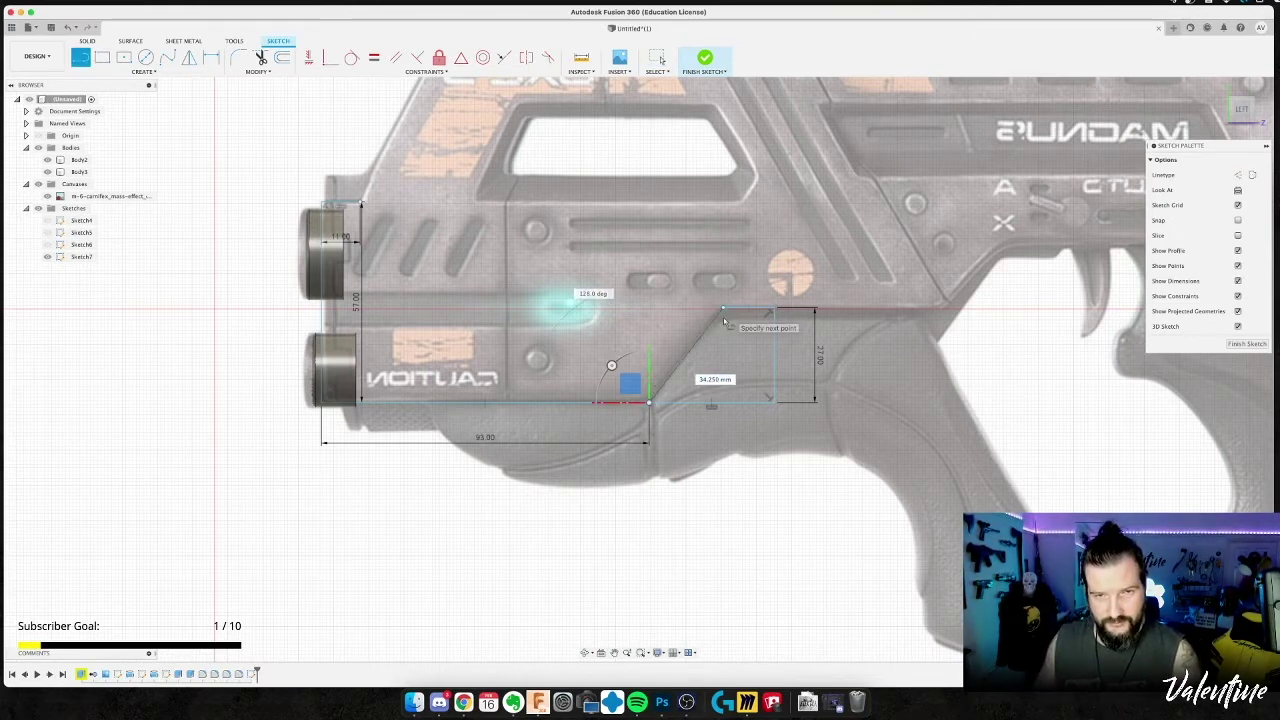
left_click(723, 310)
key("Escape")
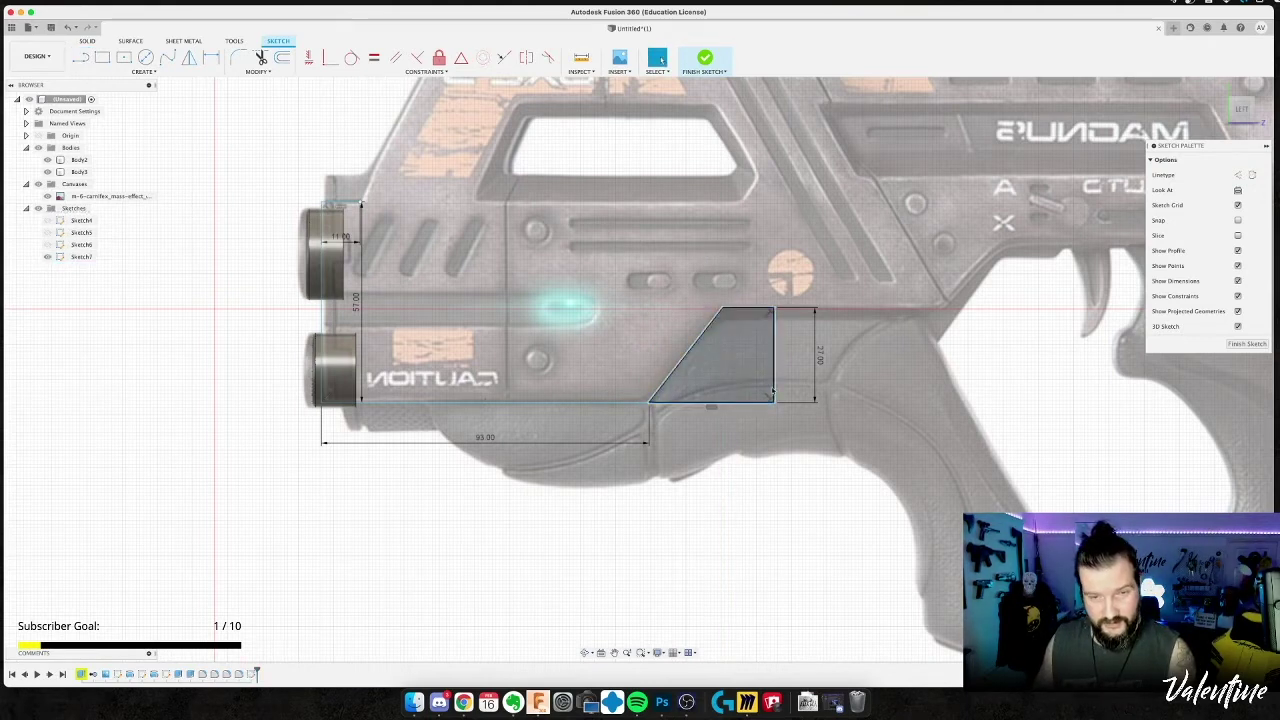
Delete the 27 mm vertical helper line and the horizontal helper line below the sloped edge.
left_click(770, 403)
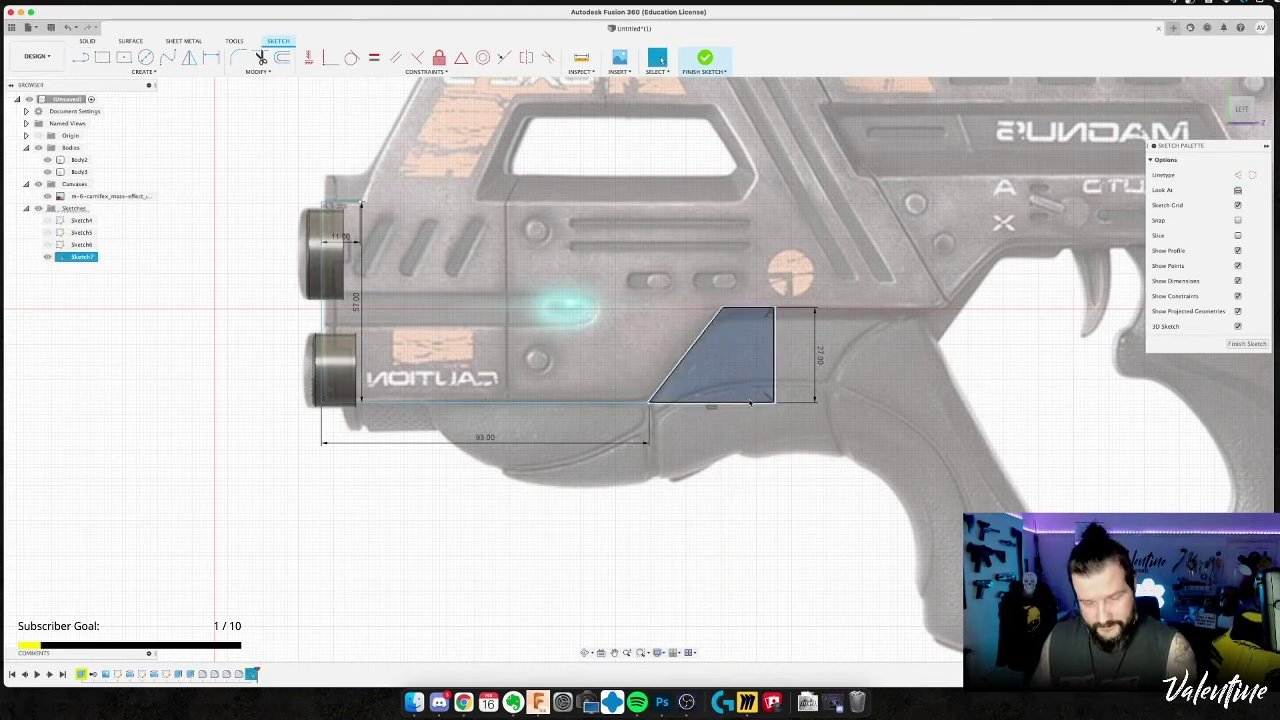
left_click(774, 383, "shift")
left_click(776, 382)
key("Delete")
left_click(763, 404)
key("Delete")
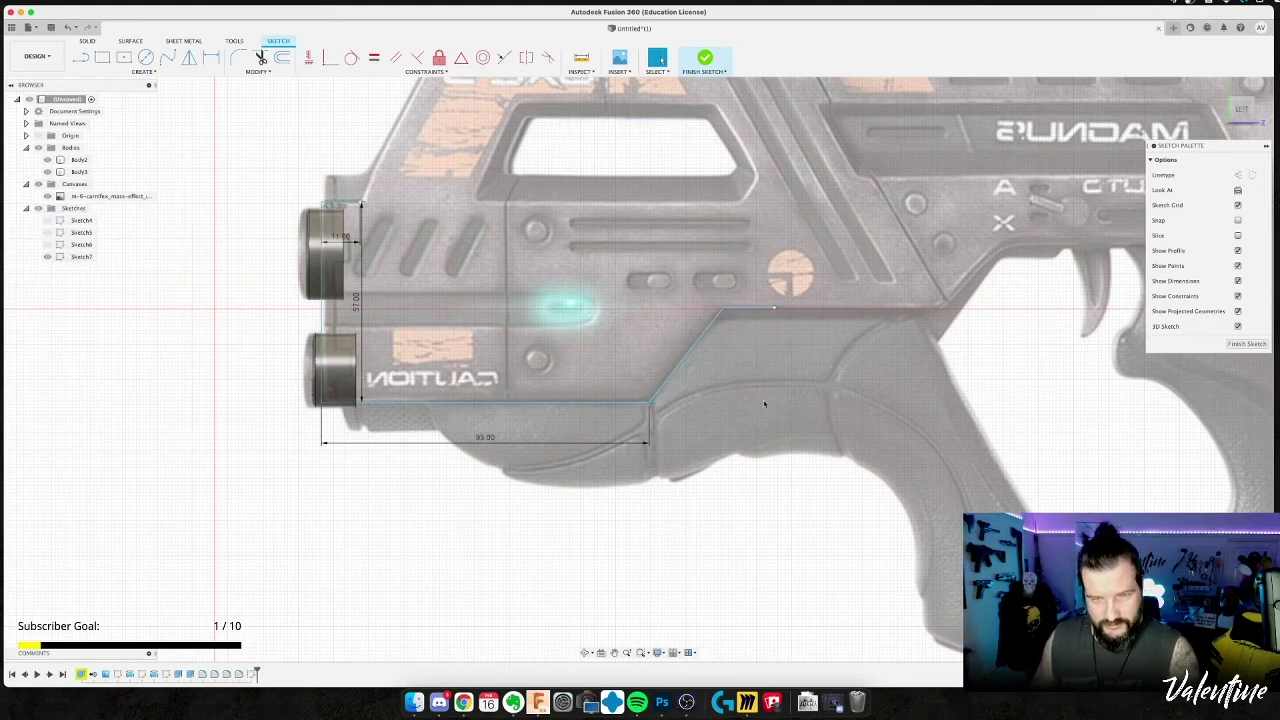
Continue the short horizontal line rearward along the housing's underside to the corner ahead of the trigger guard.
key("l")
left_click(775, 308)
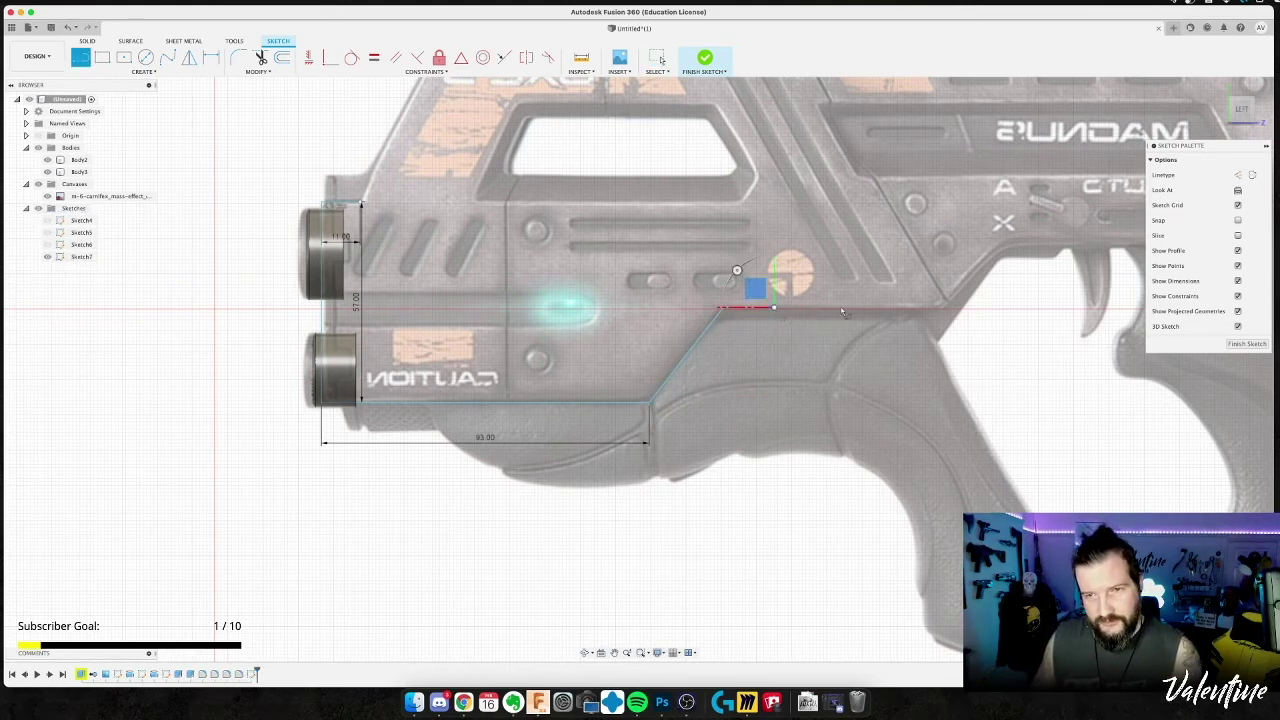
left_click(953, 313)
key("Escape")
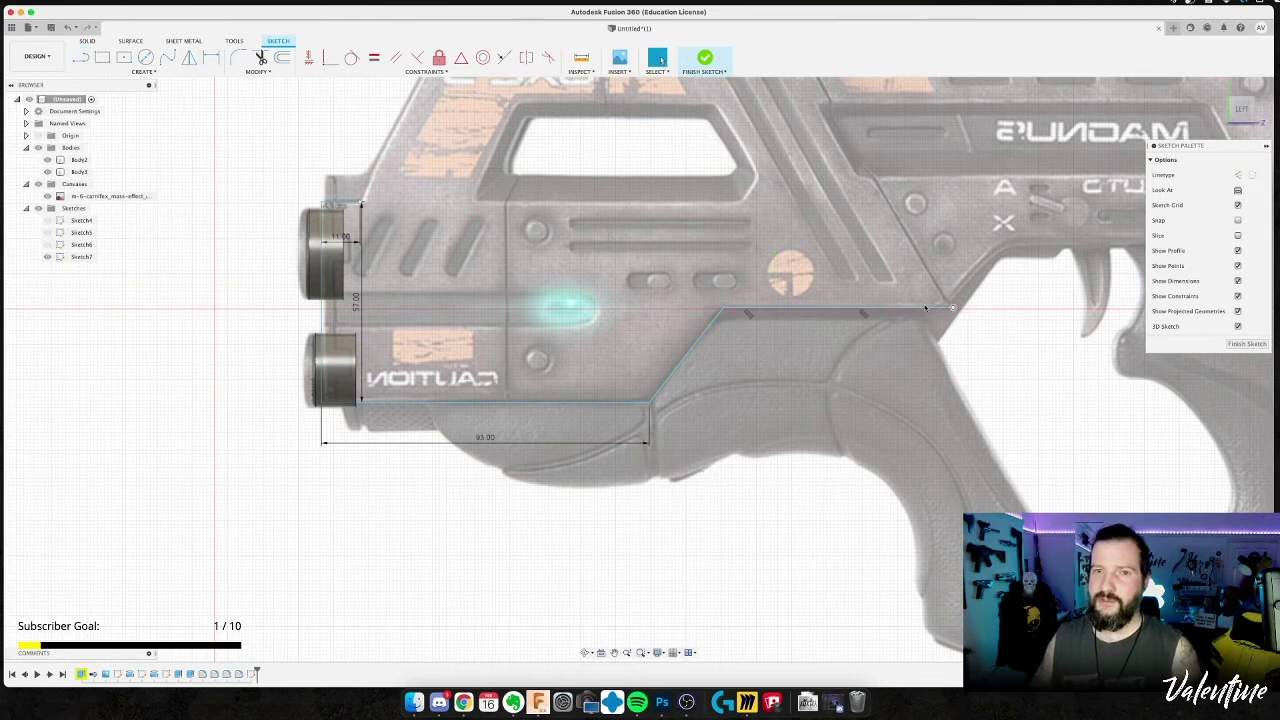
Draw a 78 mm vertical helper line from the underside line up to the housing's raised top edge.
middle_click_drag(953, 313, 951, 387)
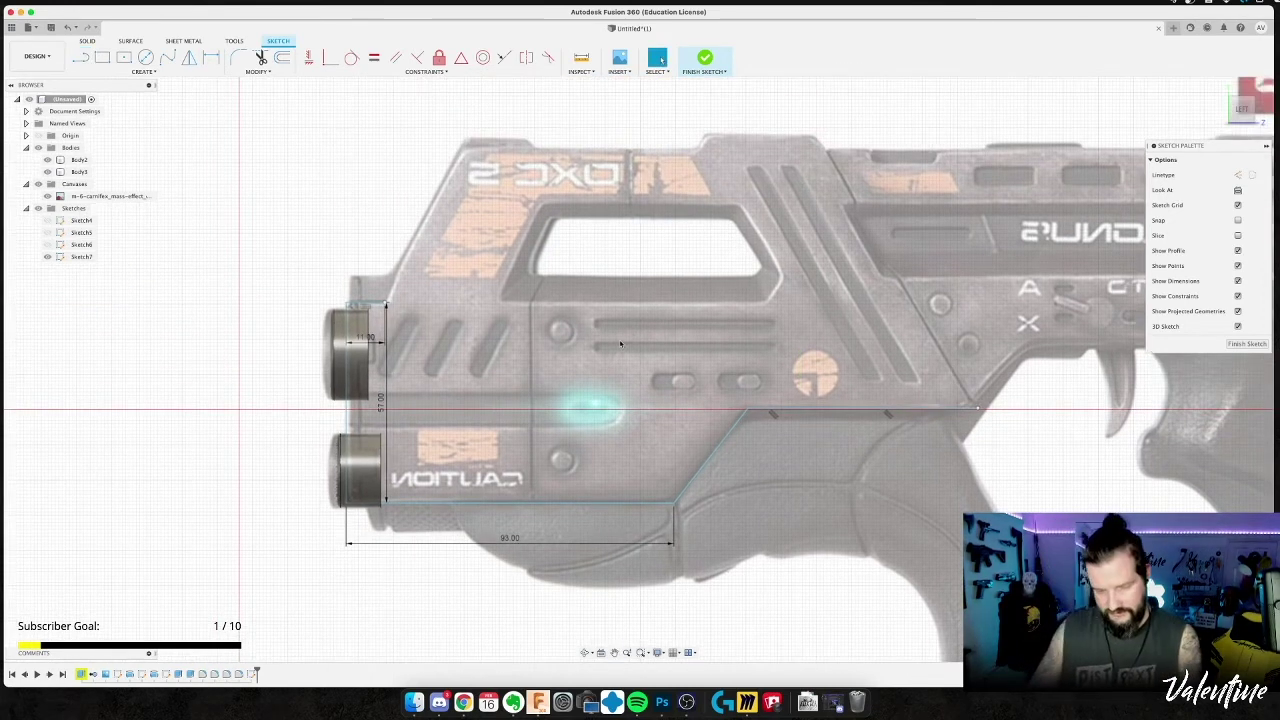
key("l")
left_click(773, 408)
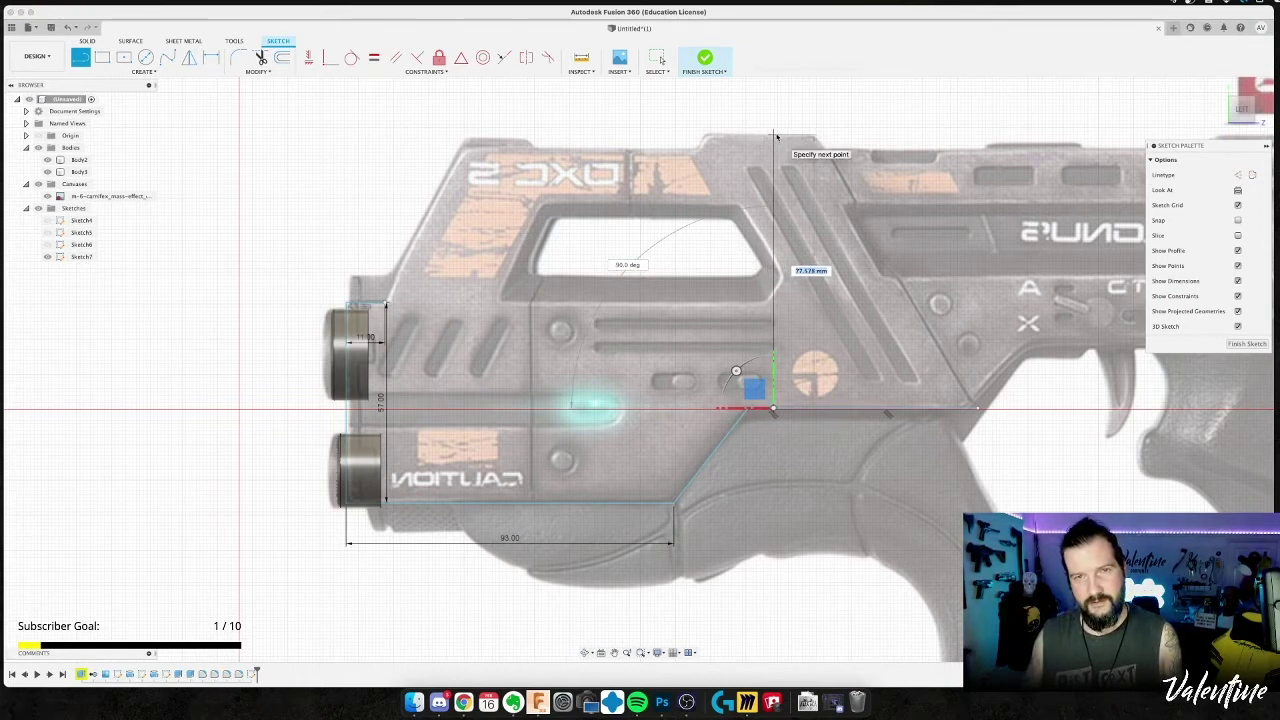
type("78")
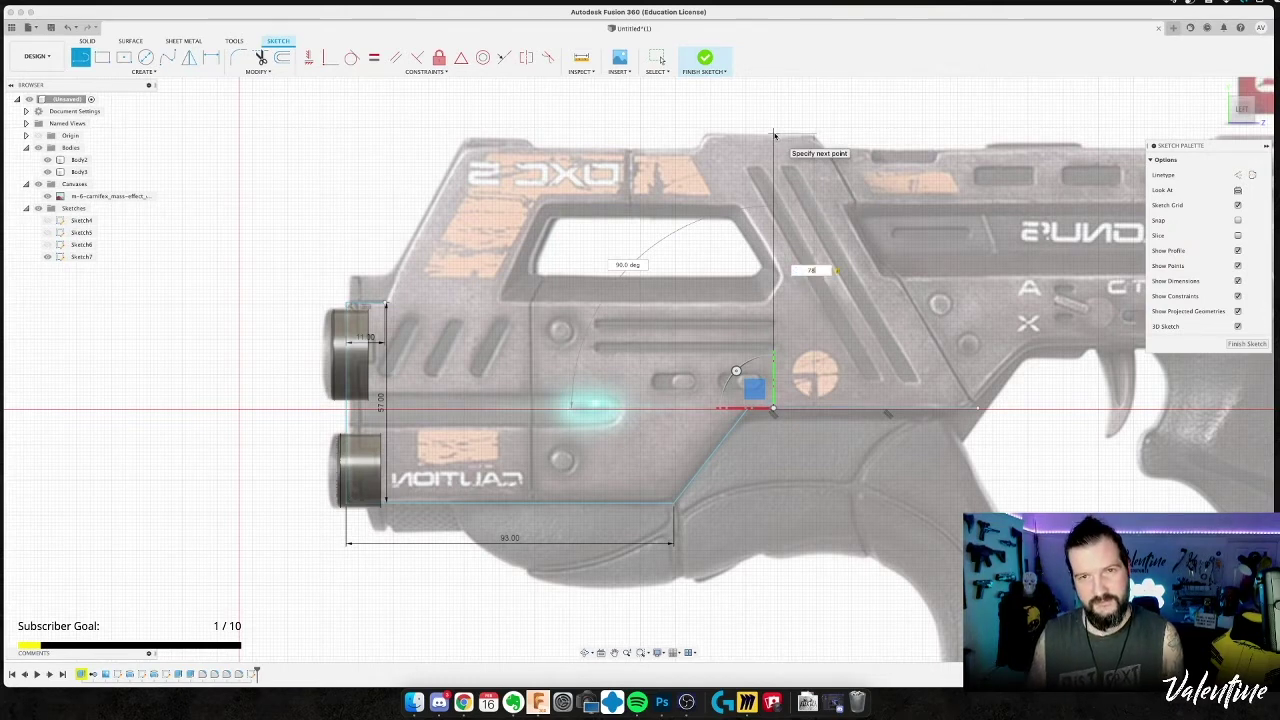
key("Return")
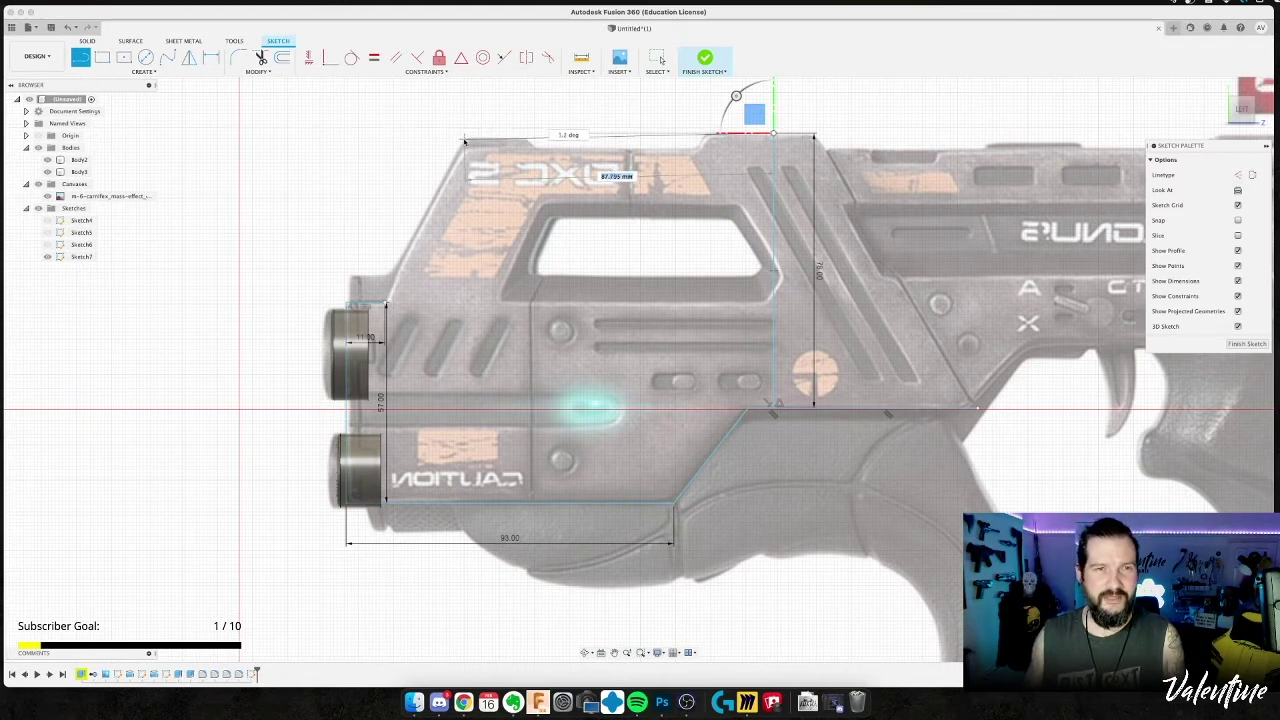
key("Escape")
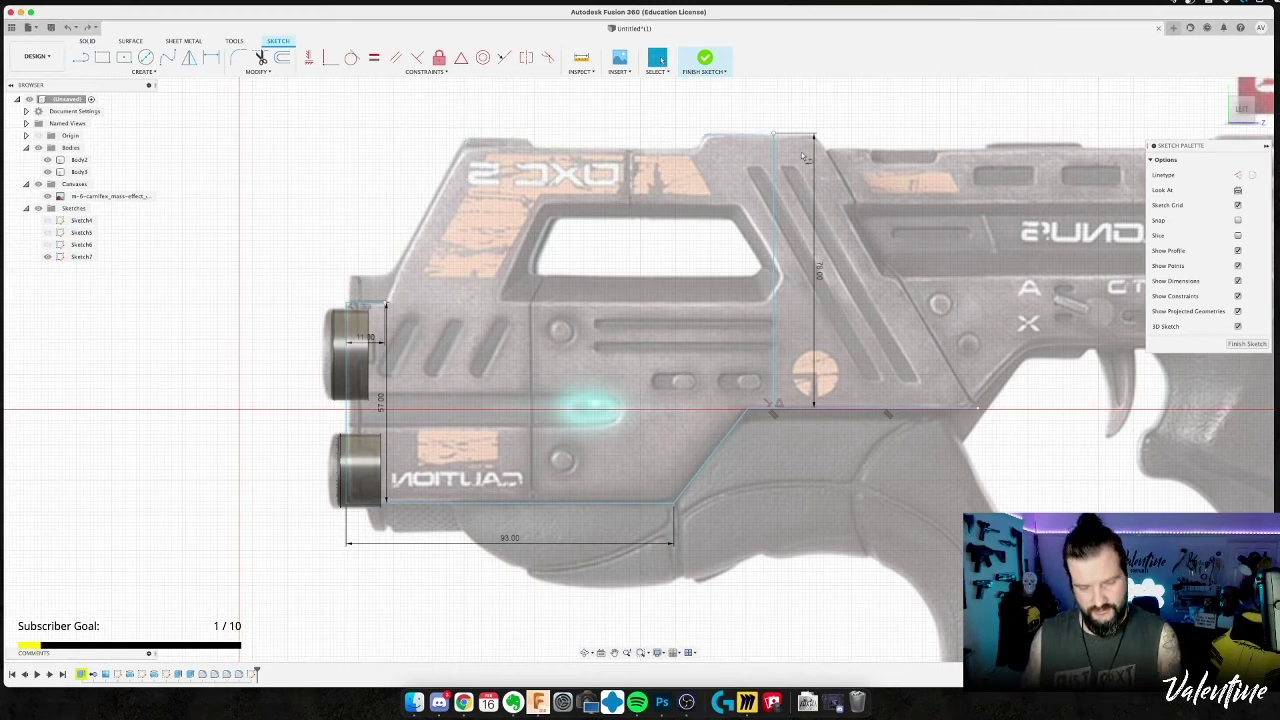
Draw a horizontal line forward along the raised top edge to its front corner and delete the 78 mm helper line.
key("l")
left_click(776, 135)
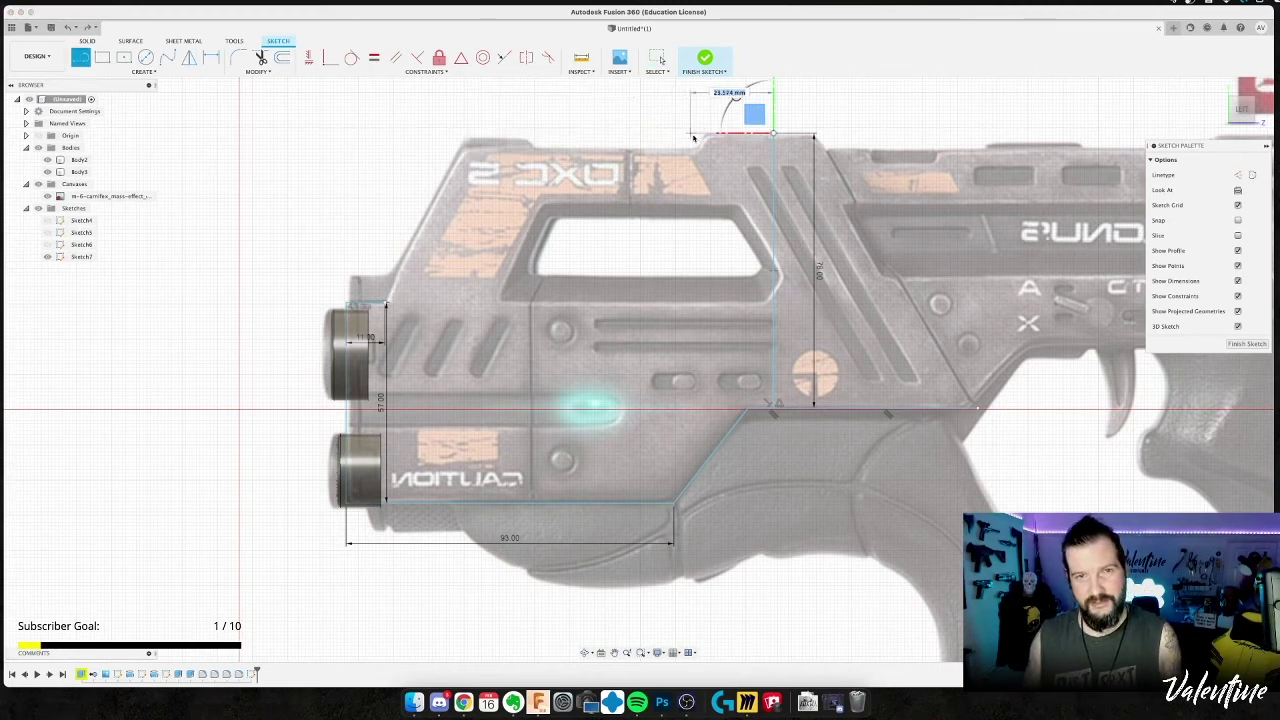
left_click(706, 134)
key("Escape")
left_click(773, 162)
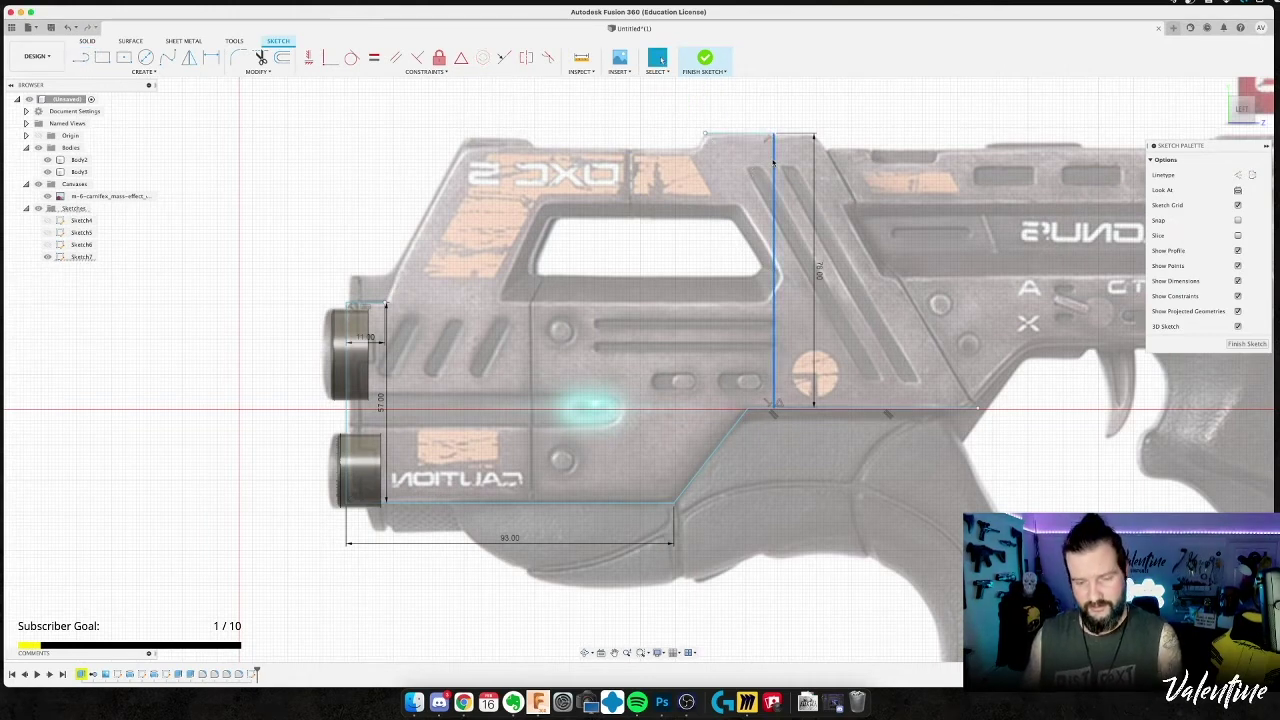
key("Delete")
Continue the raised top edge line rearward, slightly past the housing's upper rear corner.
key("l")
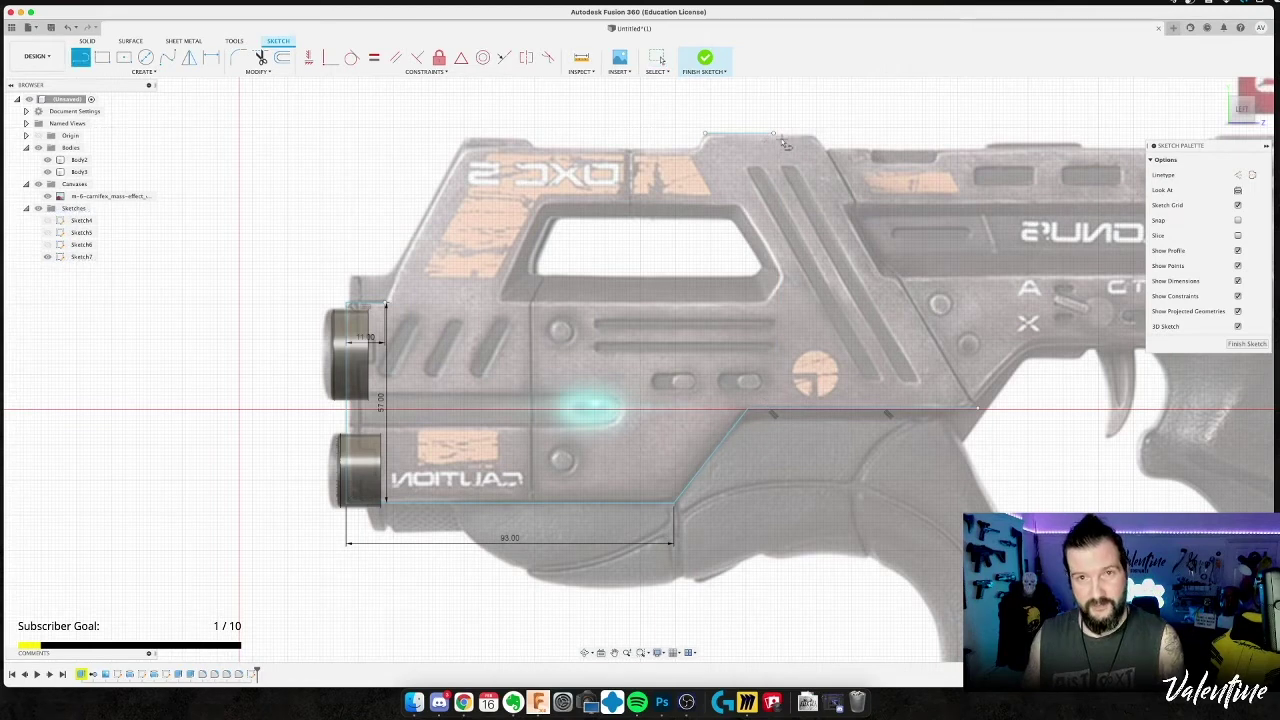
left_click(774, 134)
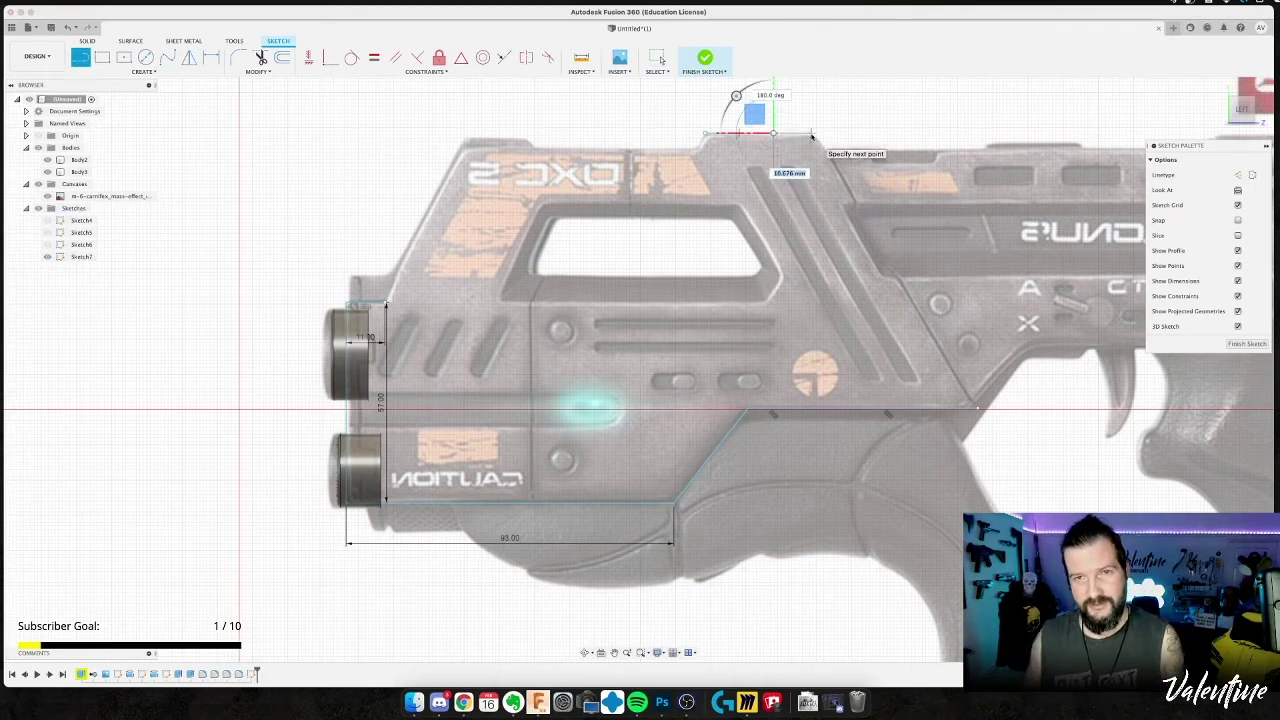
left_click(839, 133)
key("Escape")
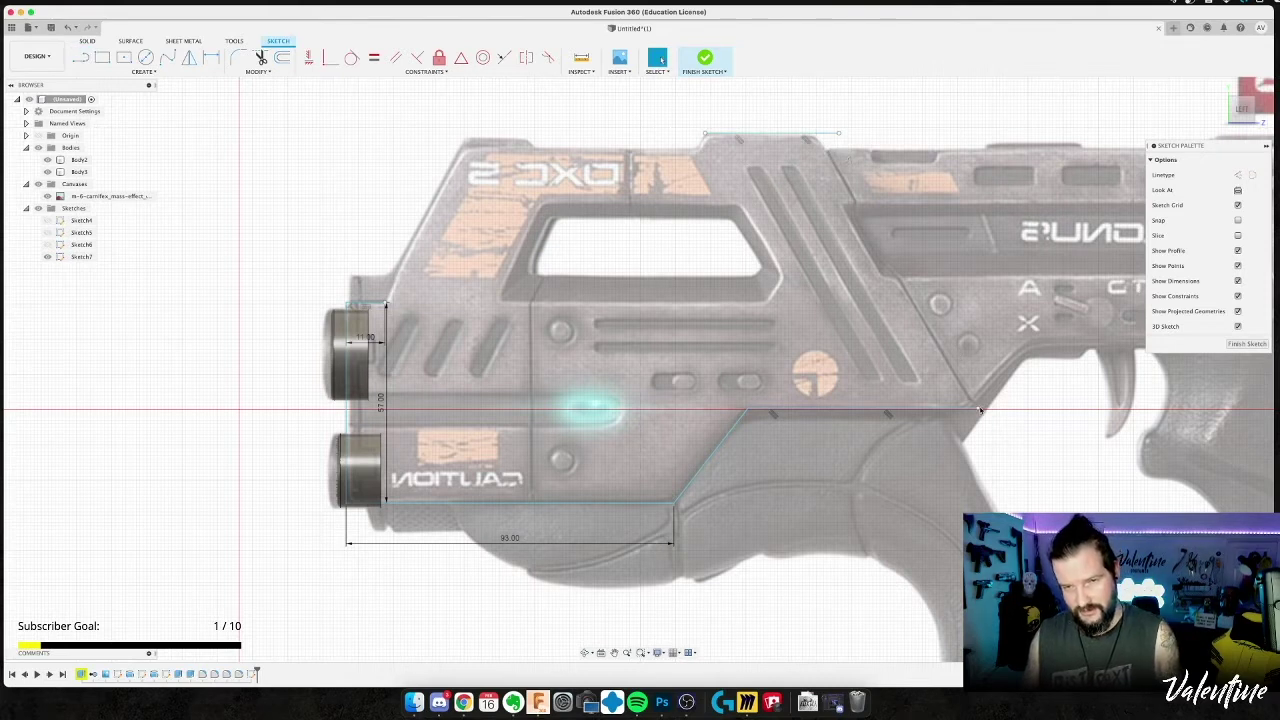
Stretch the underside line's rear end slightly backward and draw the sloped rear edge from the raised top line down to it.
left_click_drag(979, 409, 997, 408)
key("l")
left_click(996, 407)
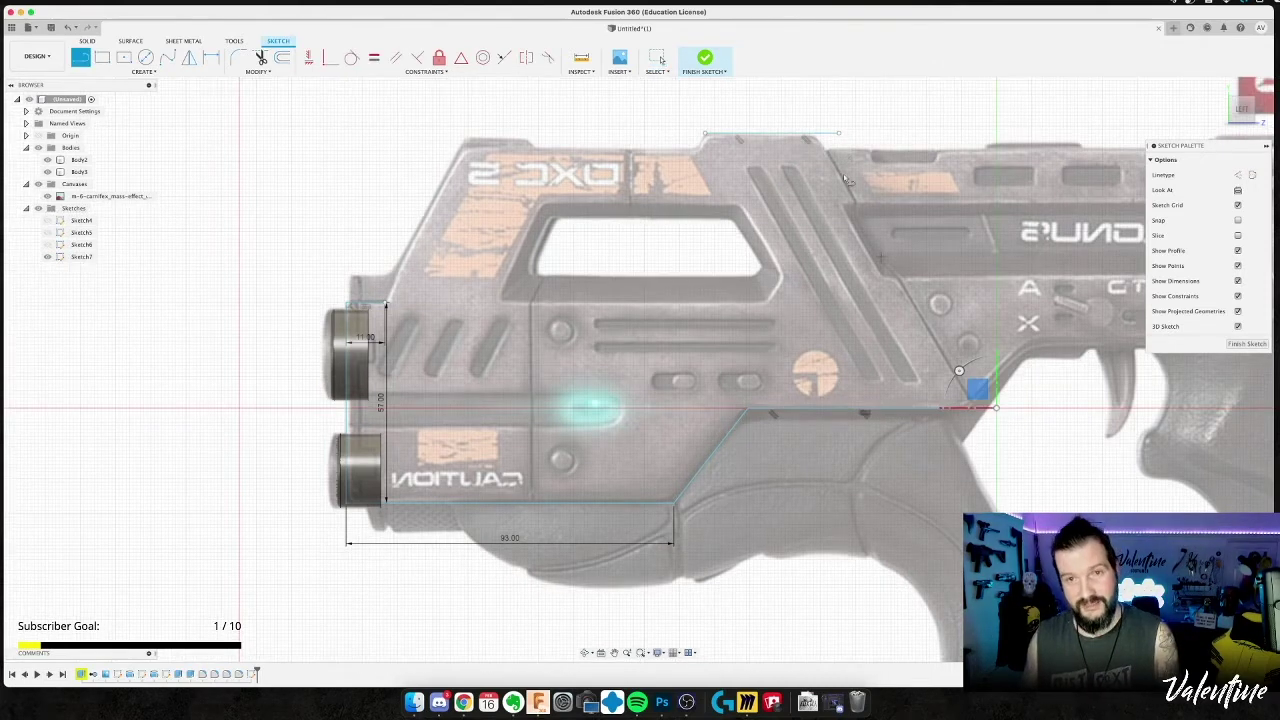
left_click(816, 134)
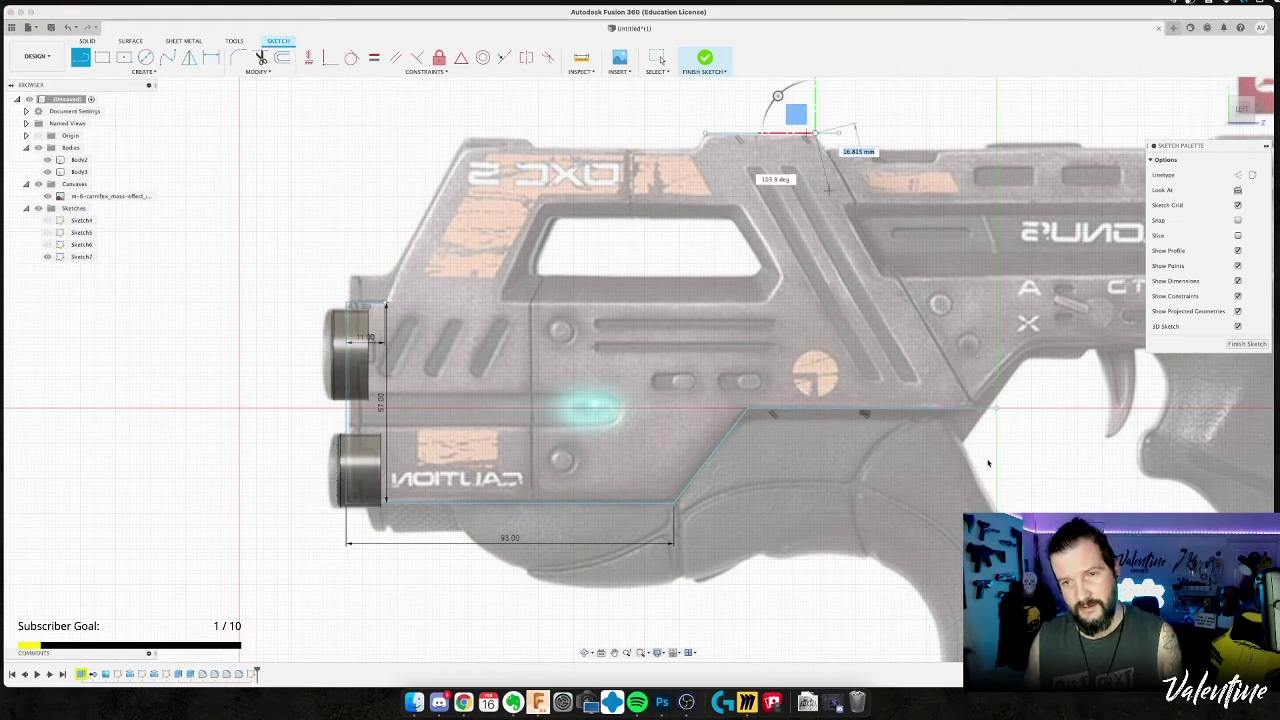
left_click(976, 410)
key("Escape")
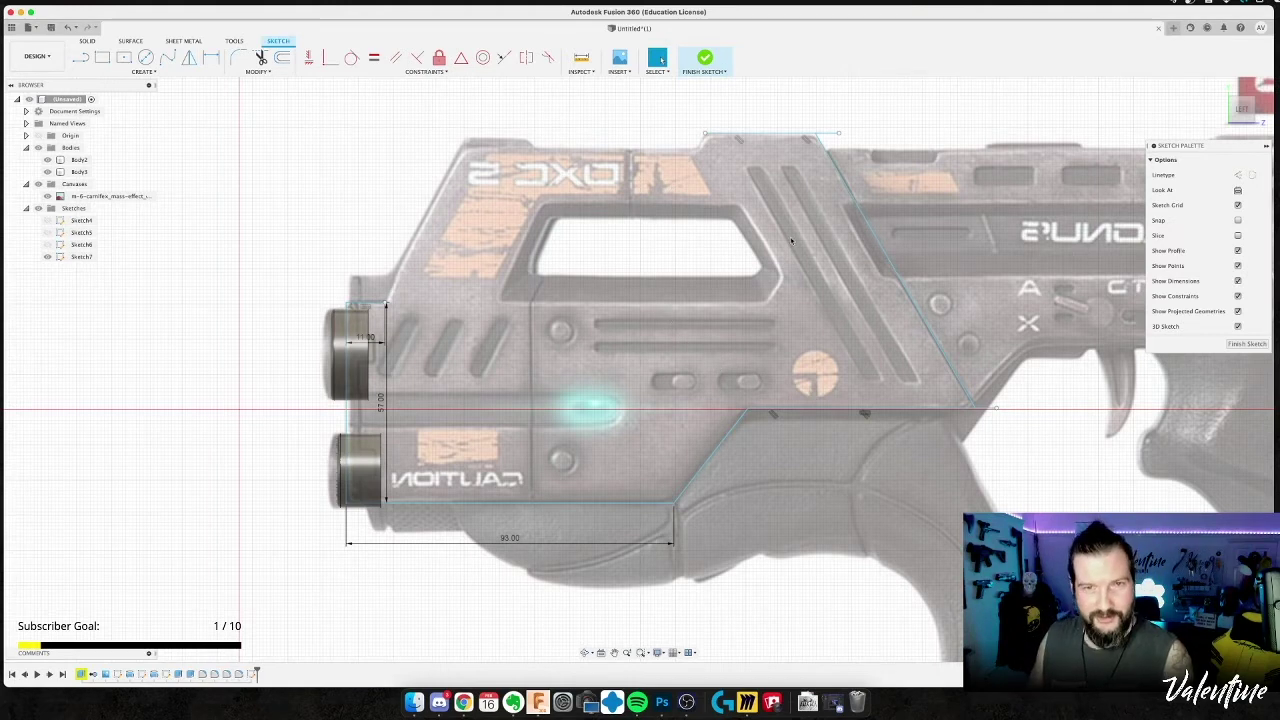
Draw a horizontal helper line forward from the lower slope's upper corner and a 74 mm vertical line up to the lower top edge.
key("l")
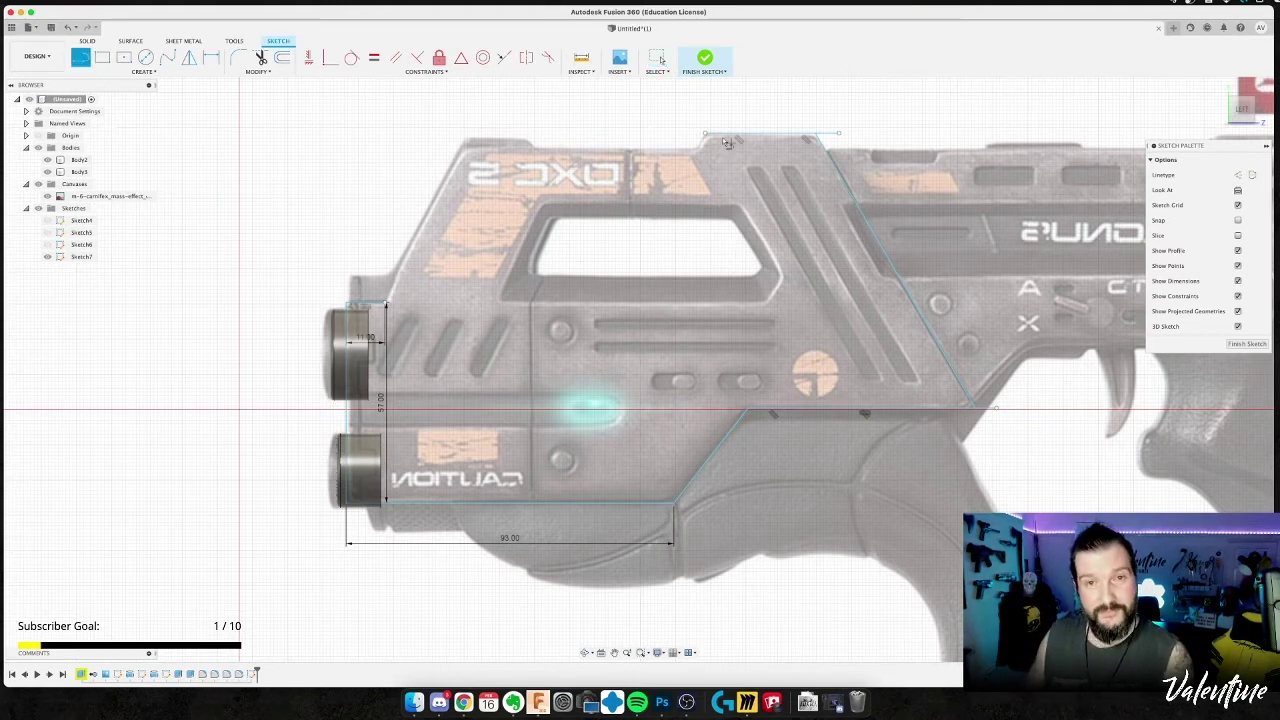
left_click(746, 409)
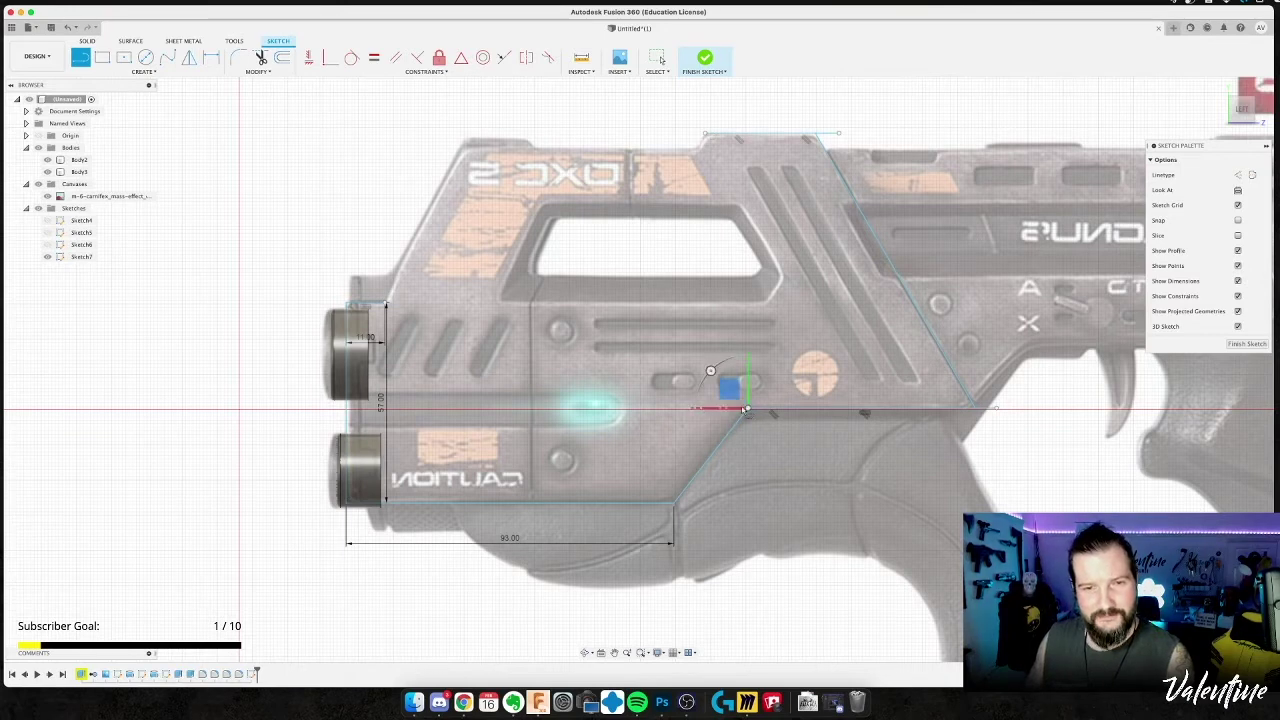
left_click(597, 409)
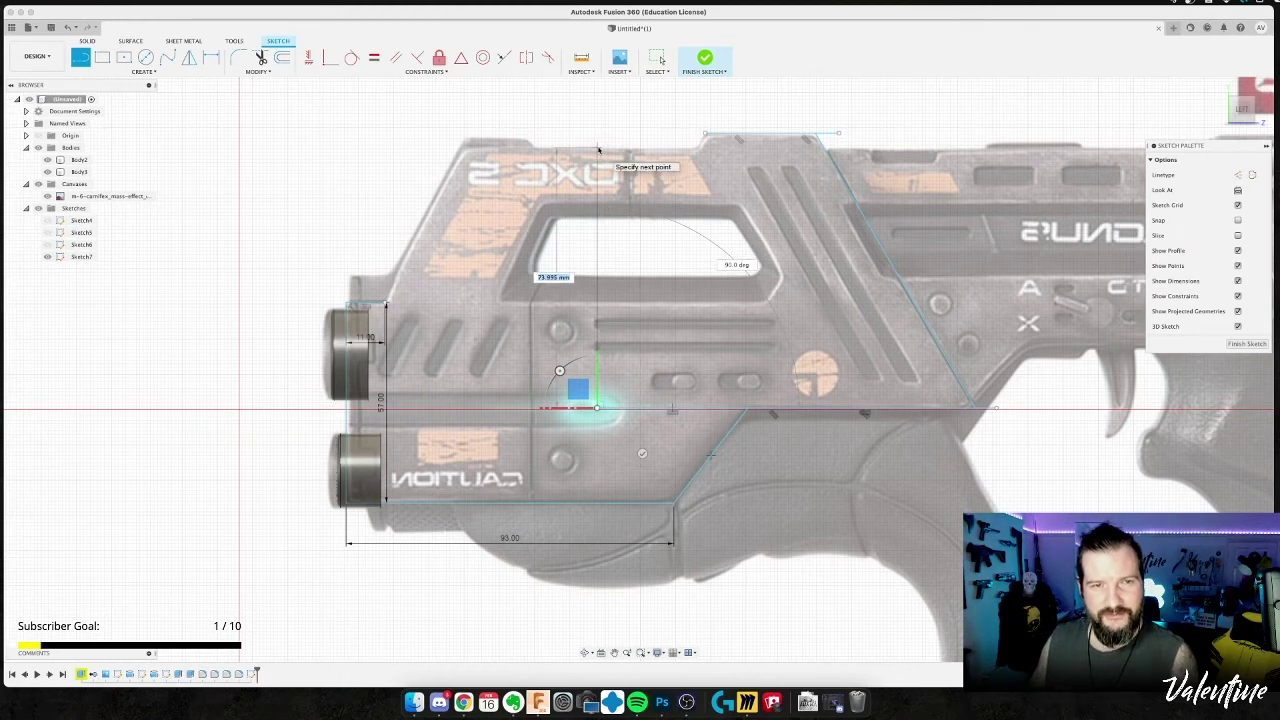
key("Return")
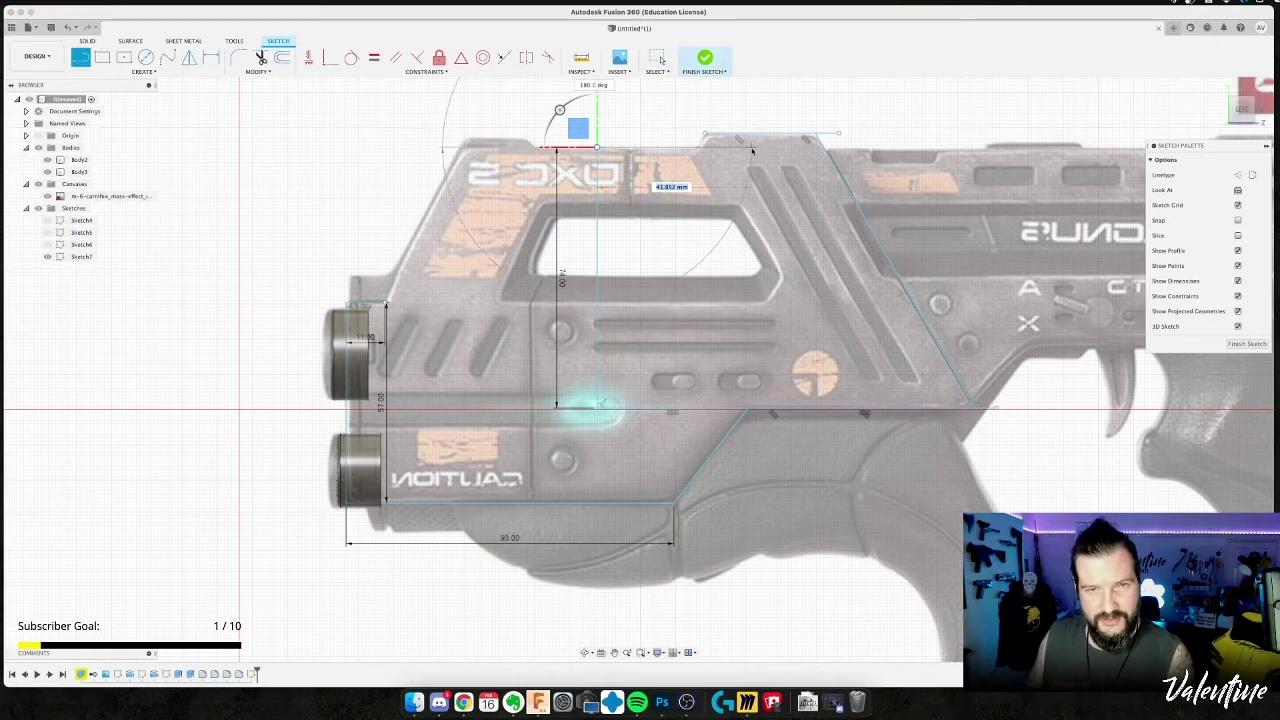
Extend the lower top edge about 44 mm rearward beneath the raised top and draw the short slope joining it to the raised edge's front corner.
key("Escape")
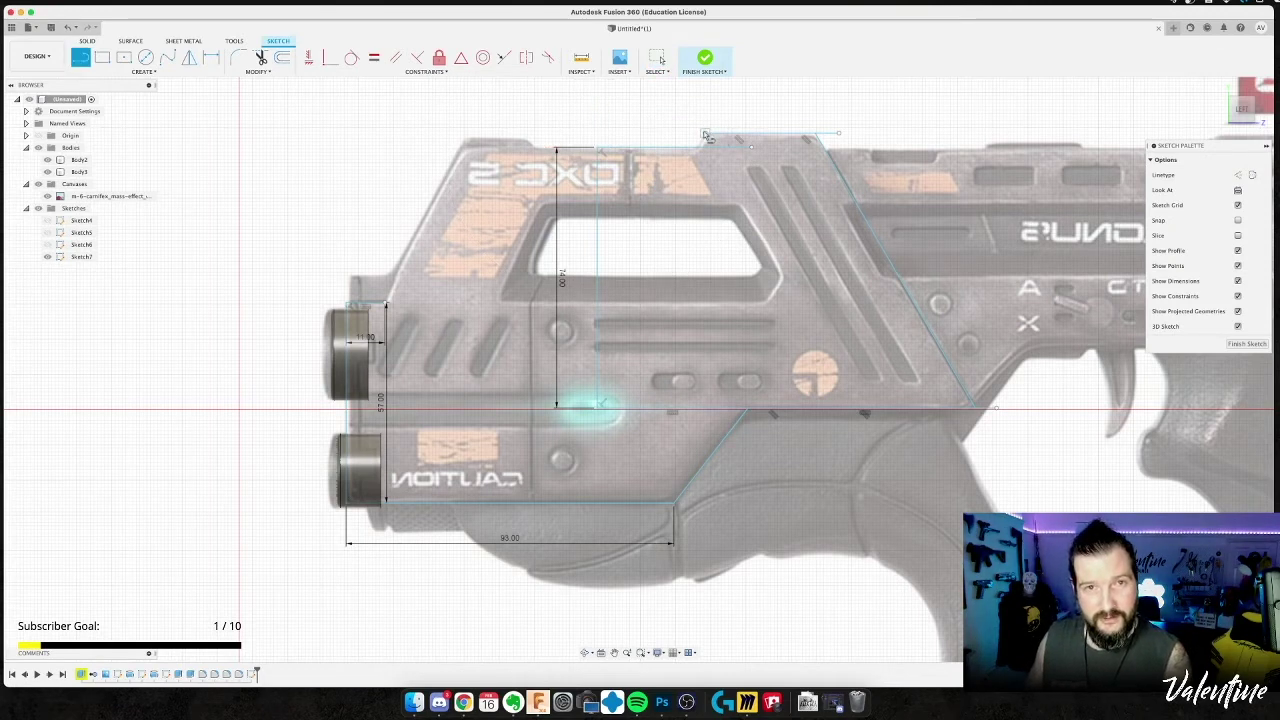
left_click(705, 131)
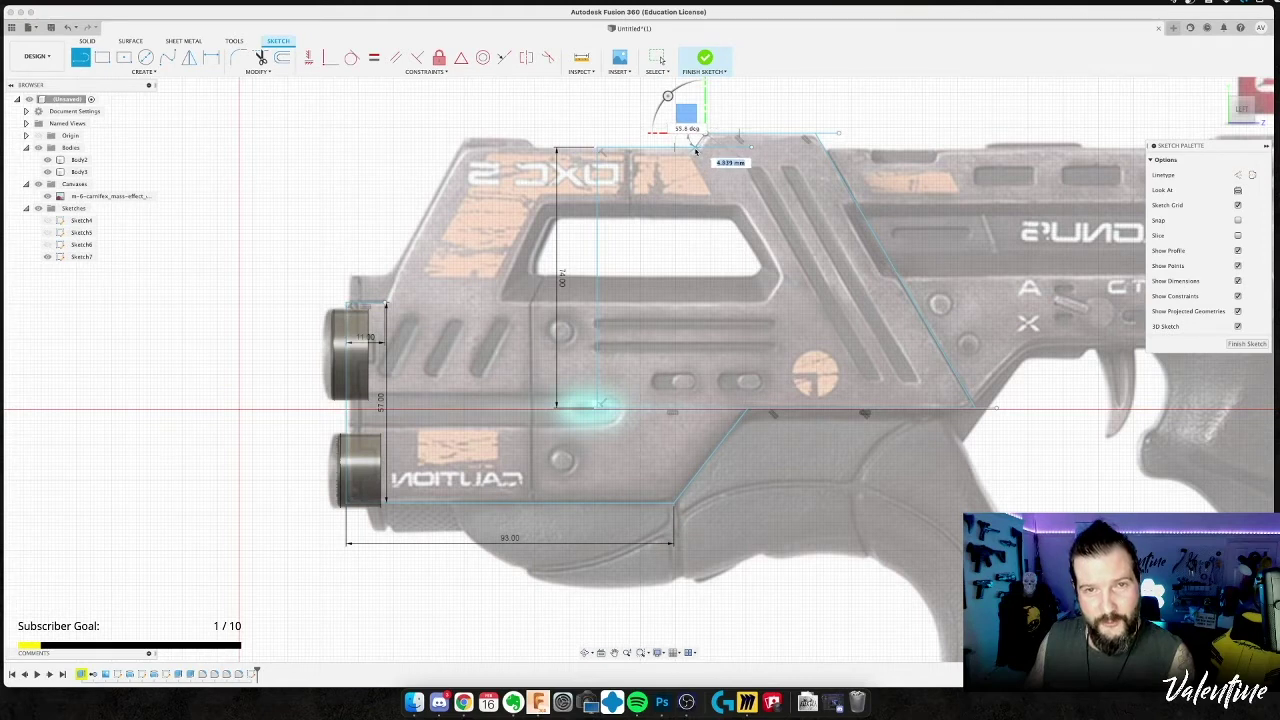
left_click(697, 149)
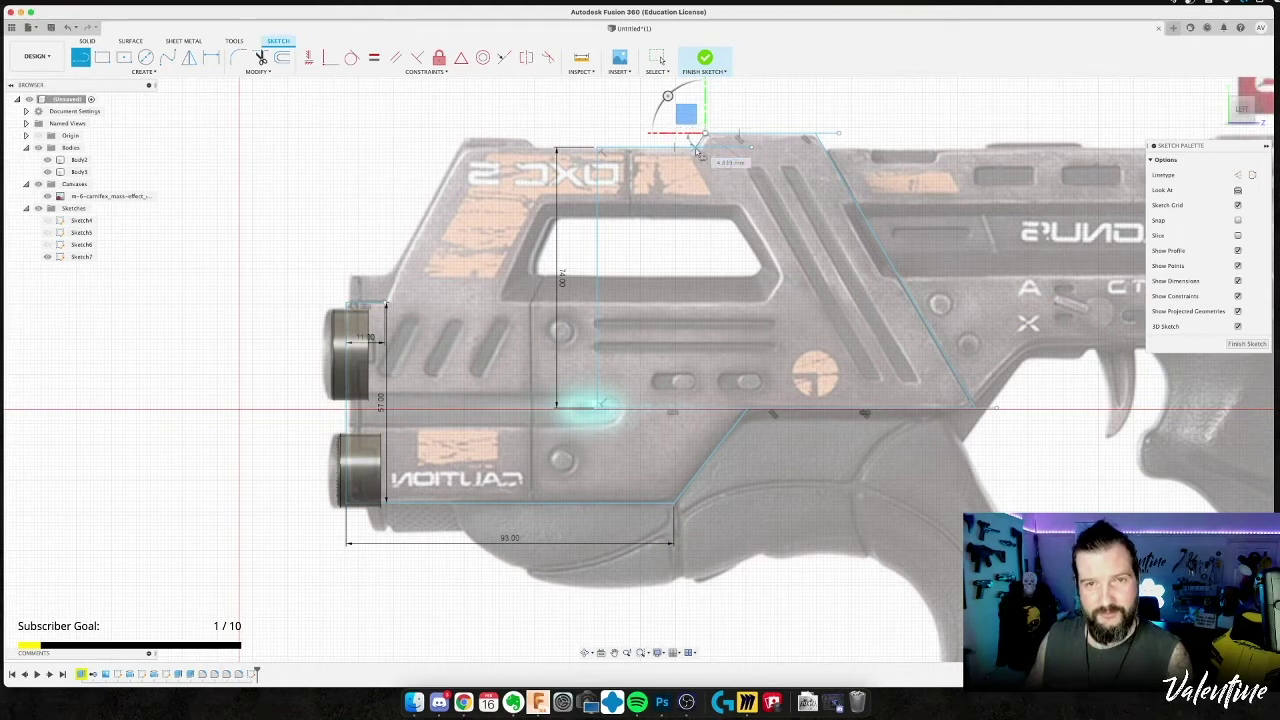
key("Escape")
Trim the overhanging ends of the raised and lower top edge lines and remove the vertical helper line.
key("t")
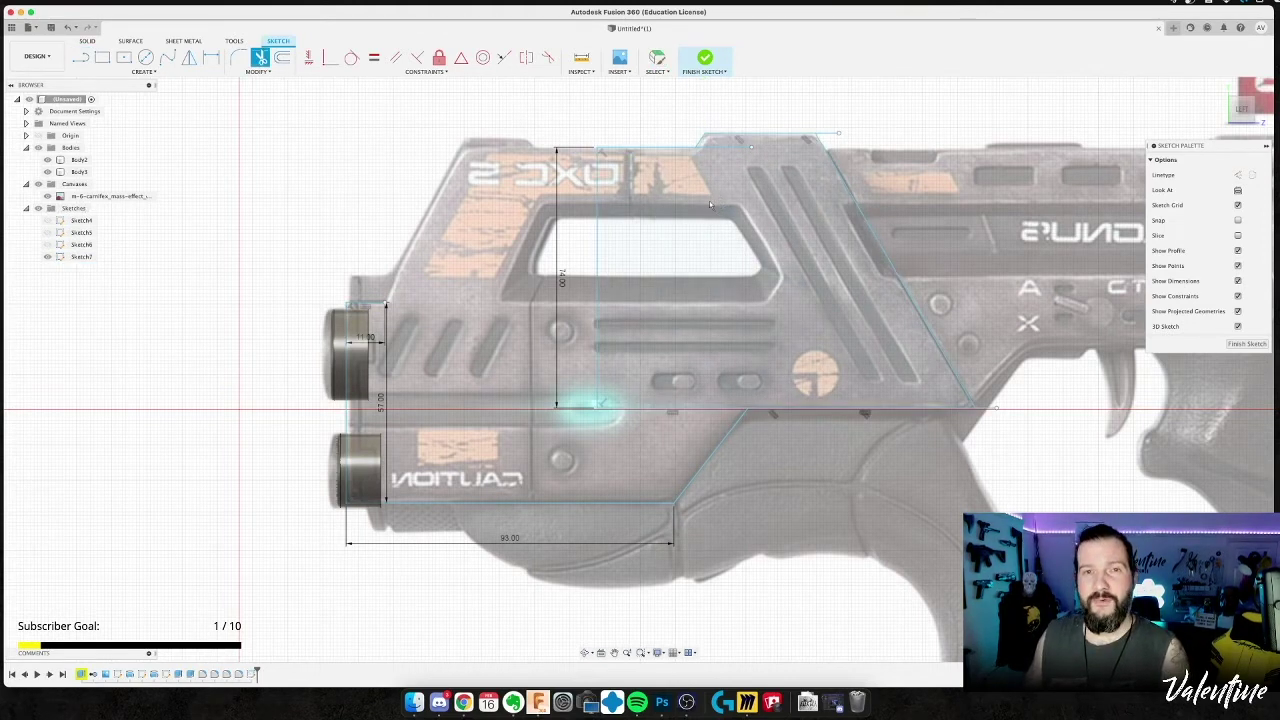
key("Escape")
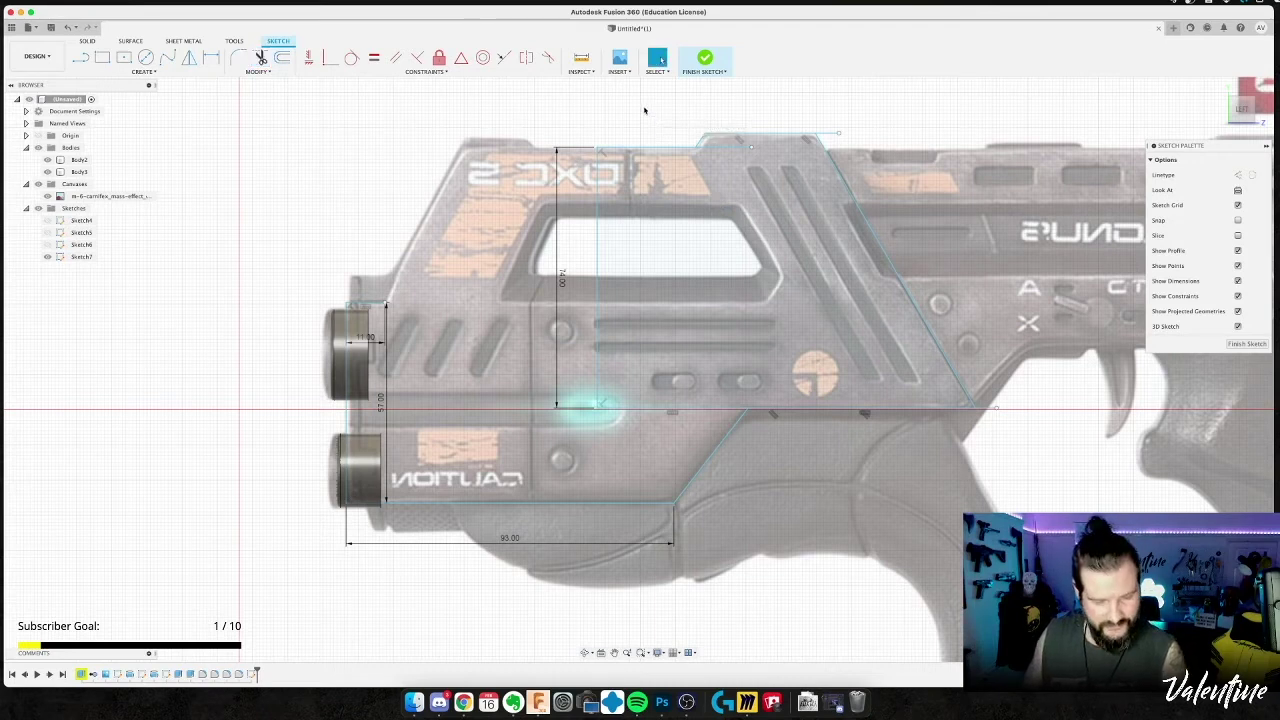
key("t")
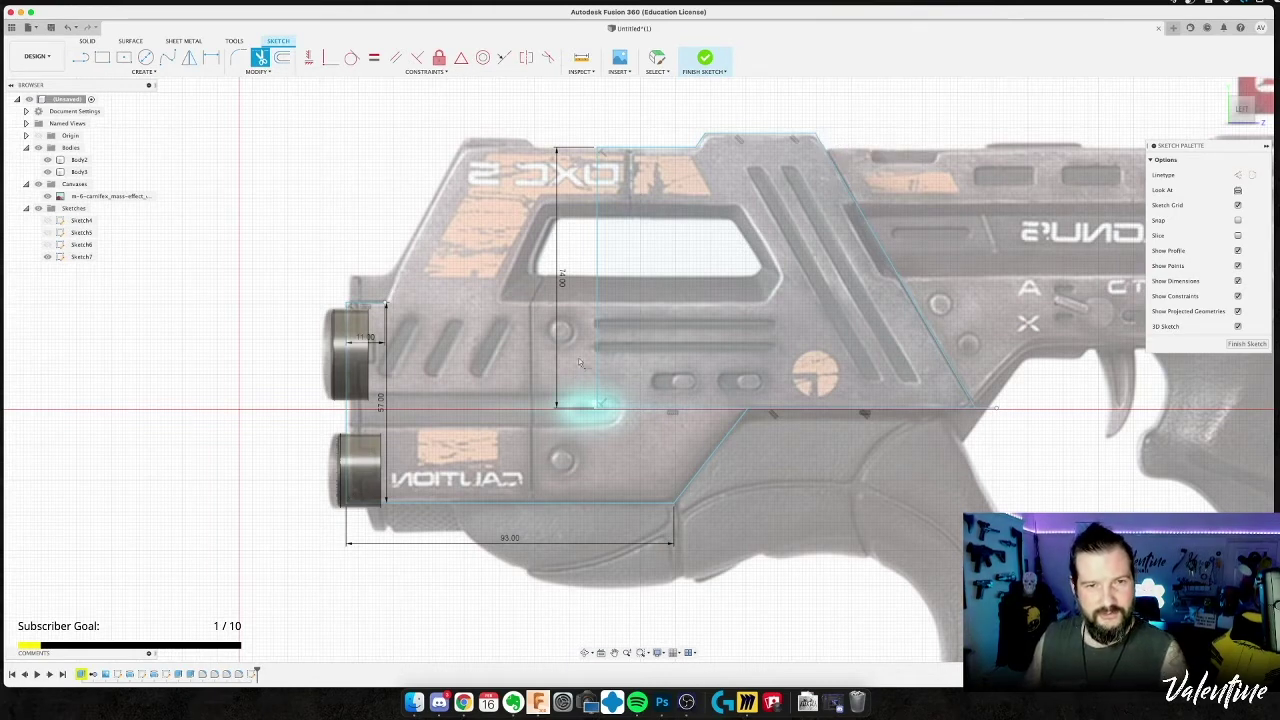
key("Escape")
Continue the lower top edge line about 17.6 mm forward to the rear end of the small front bump.
key("l")
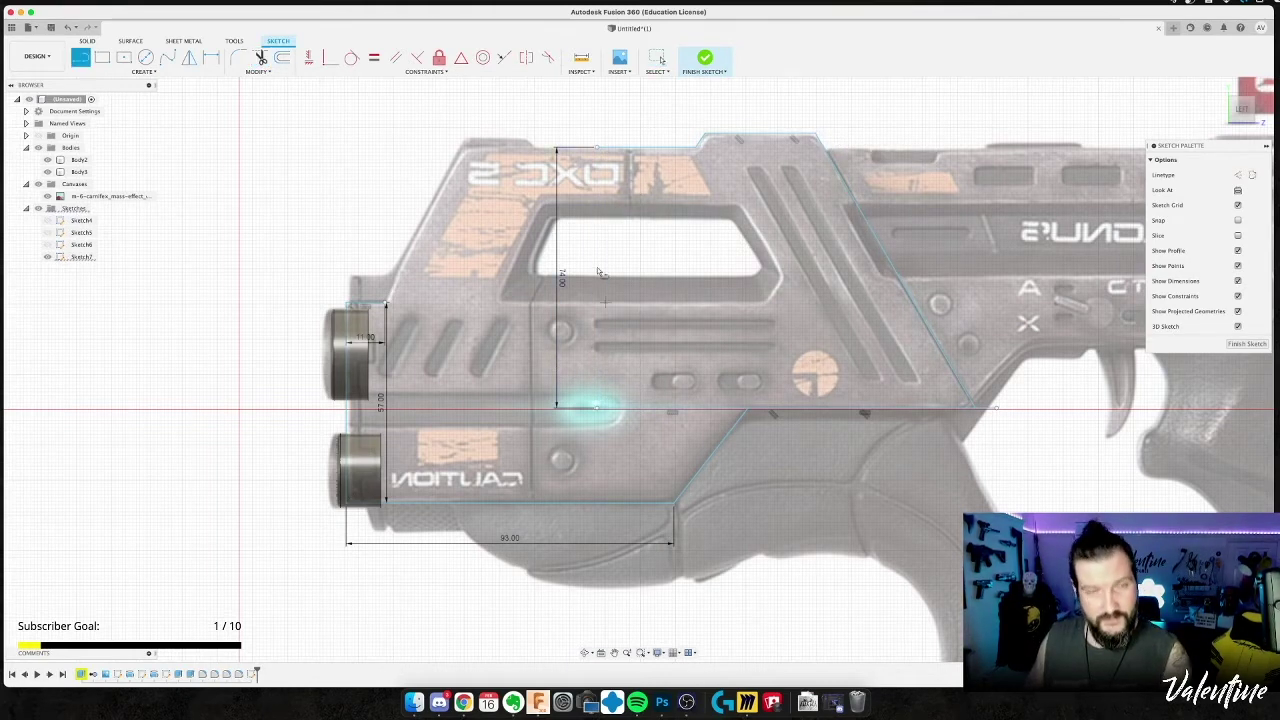
left_click(596, 148)
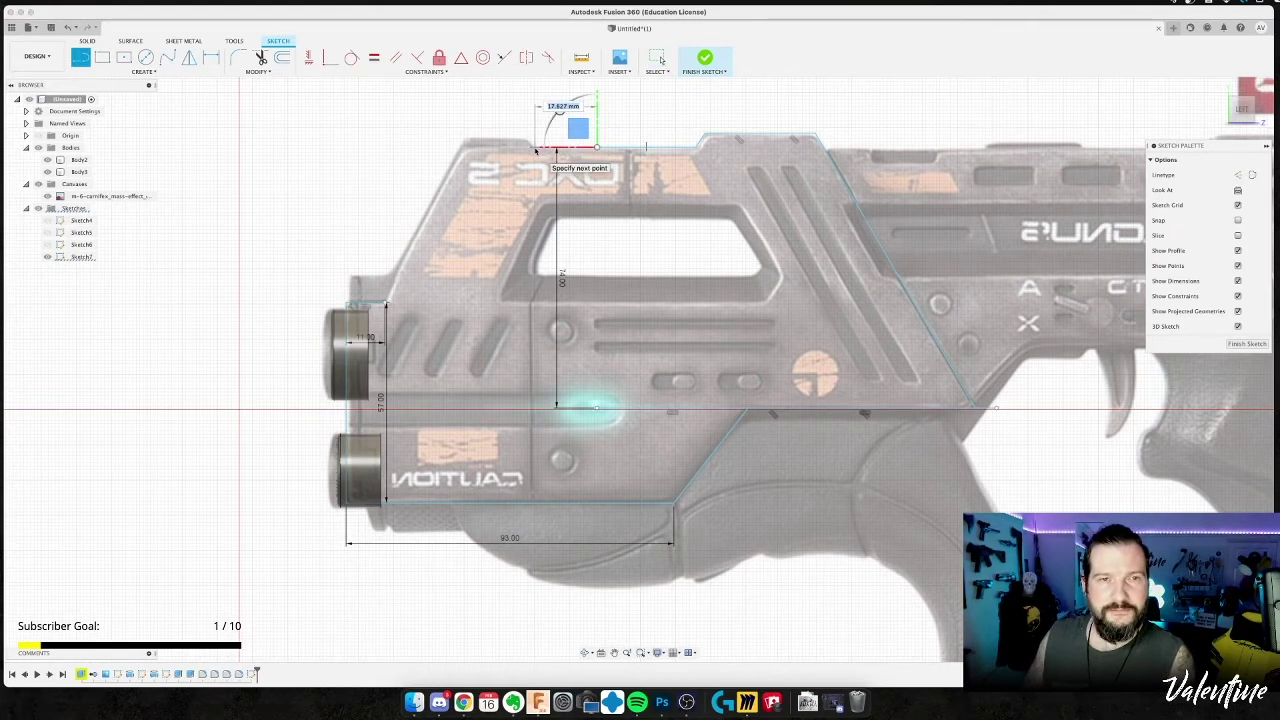
left_click(535, 149)
key("Escape")
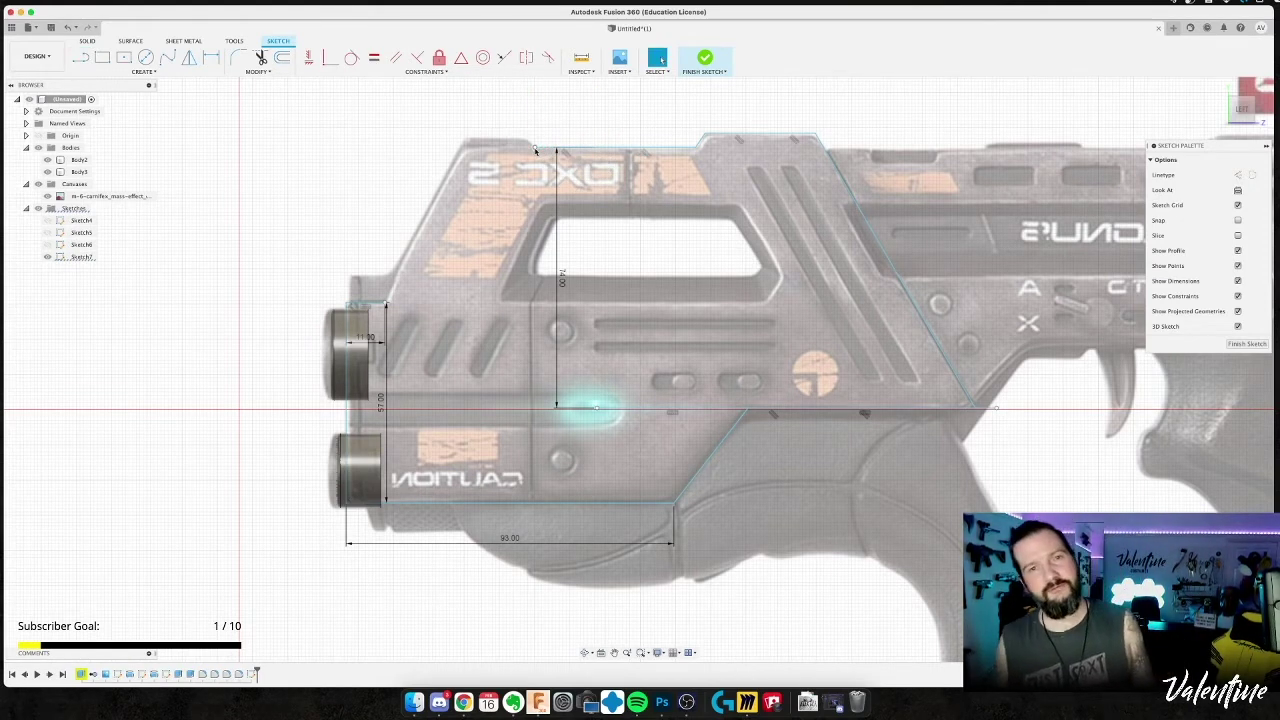
Draw a 2.6 mm vertical line up from the front end of the lower top edge to the bump's height.
left_click(560, 148)
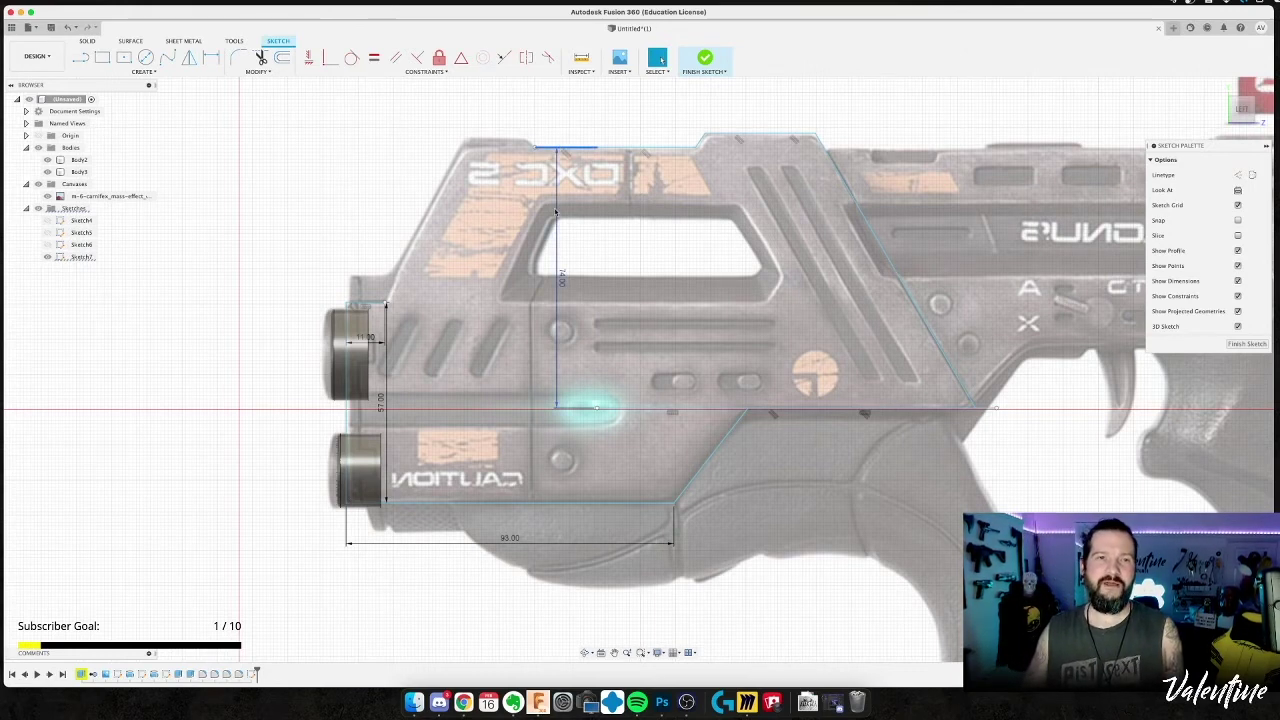
key("m")
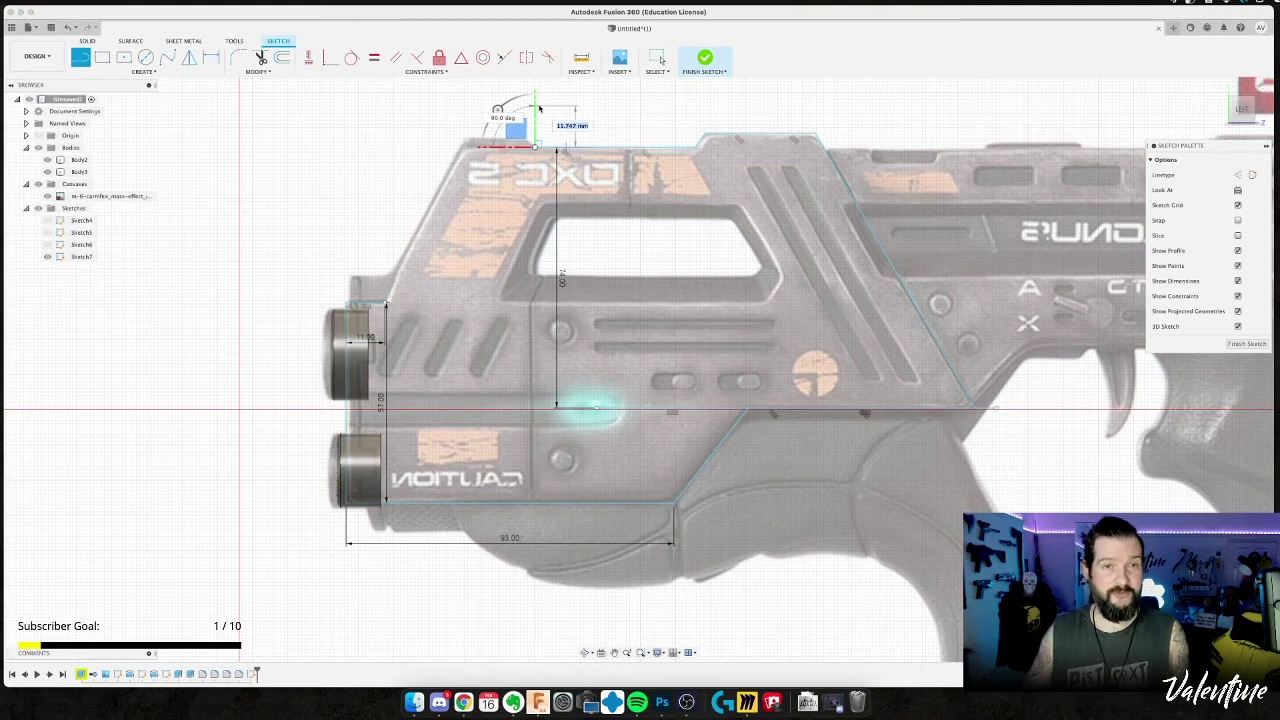
scroll(532, 137, "up", 5)
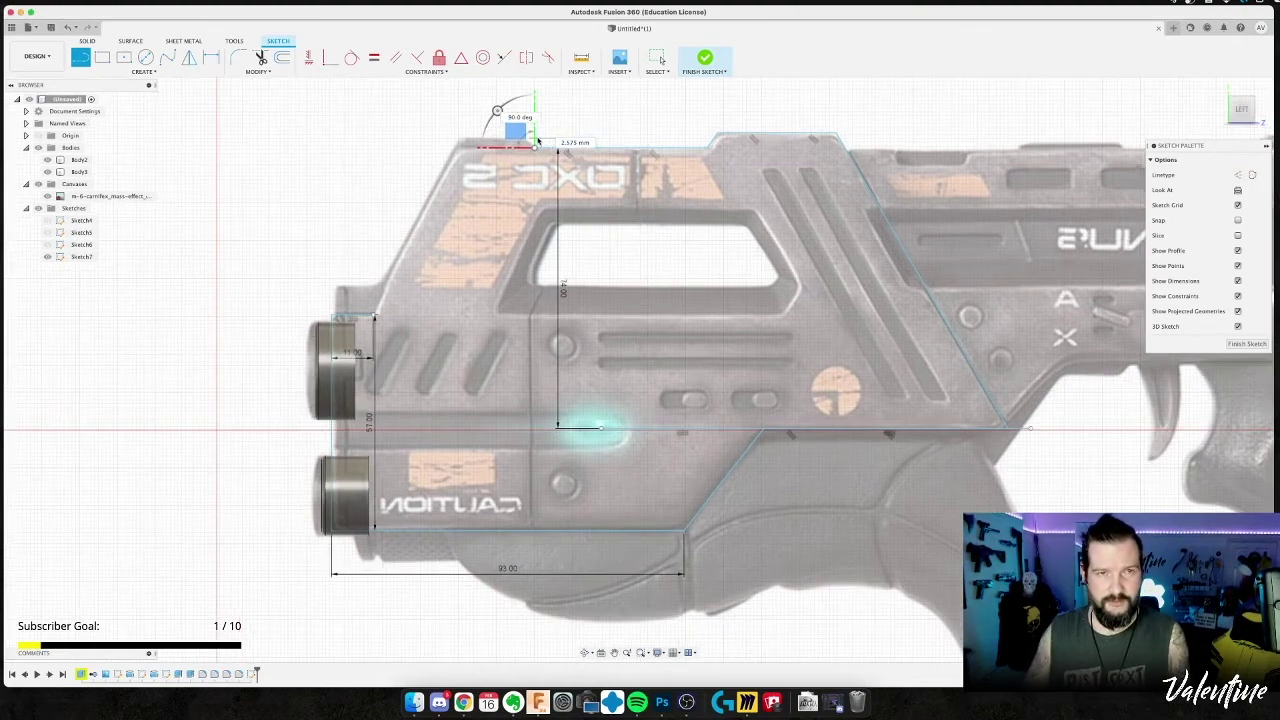
scroll(536, 141, "up", 2)
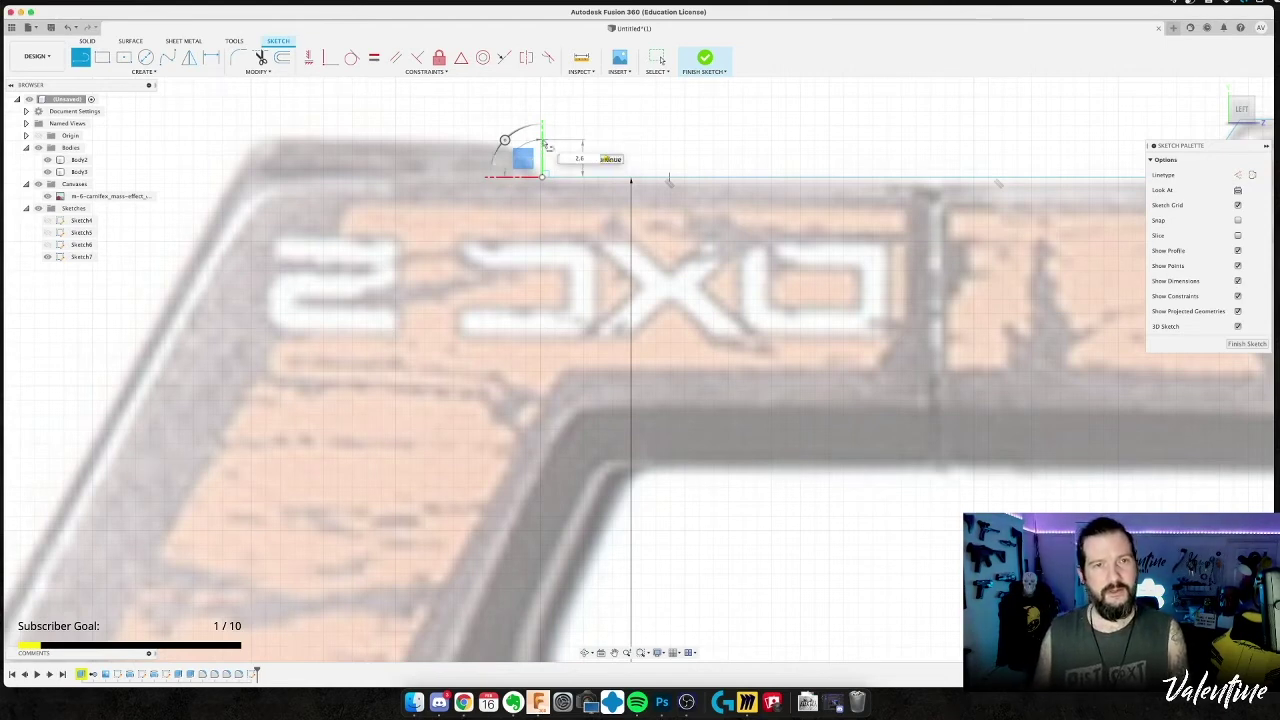
key("Escape")
left_click(538, 140)
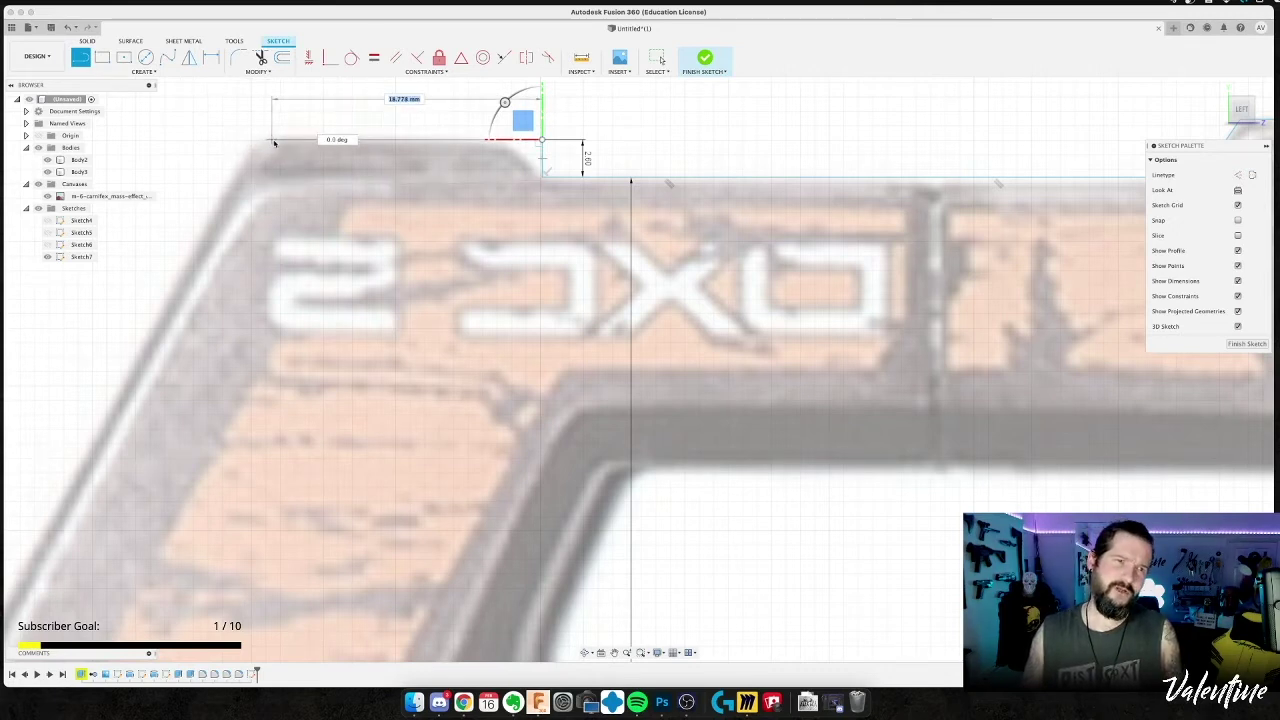
left_click(268, 141)
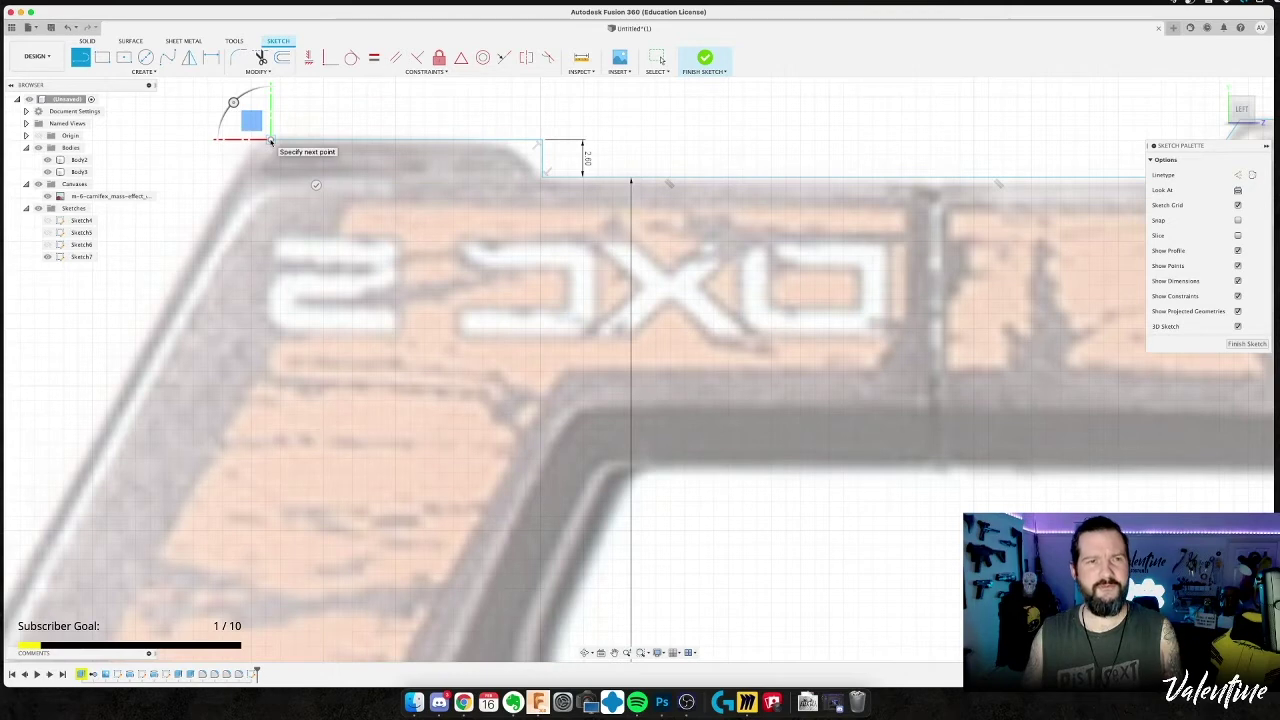
key("Escape")
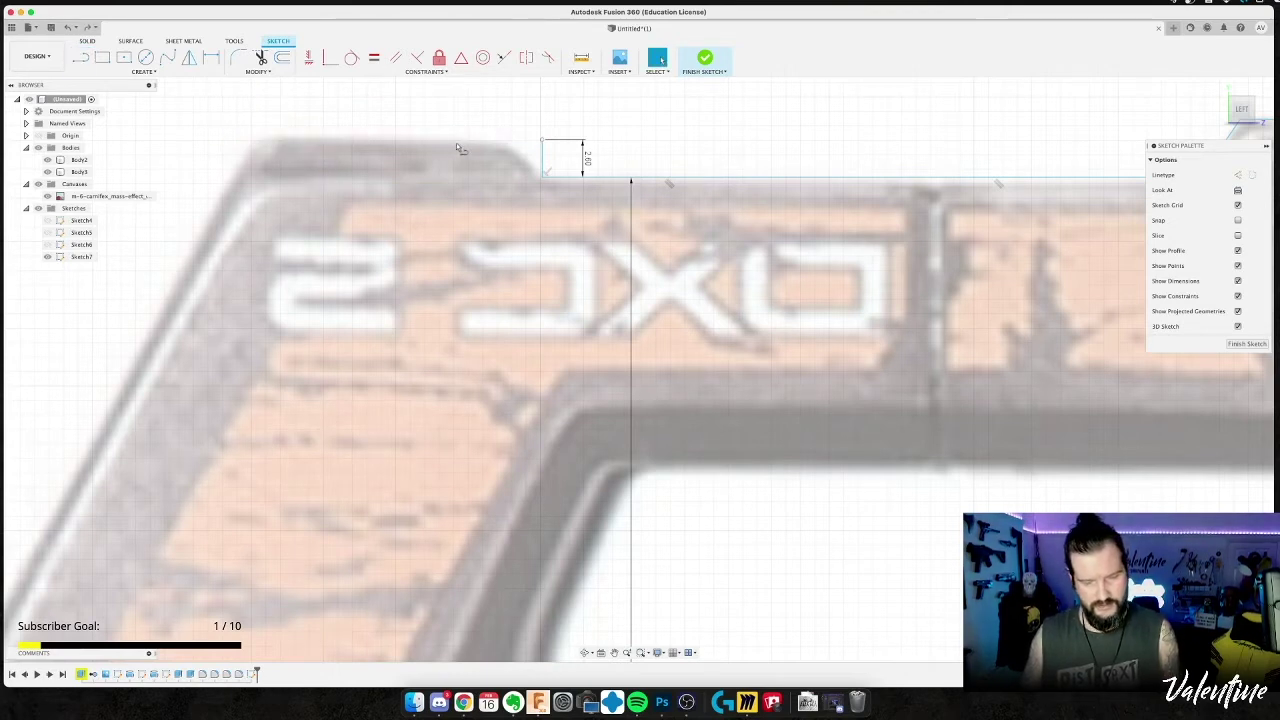
Draw an 18.4 mm horizontal line forward along the front bump's top from the 2.6 mm line's upper end.
key("l")
left_click(540, 140)
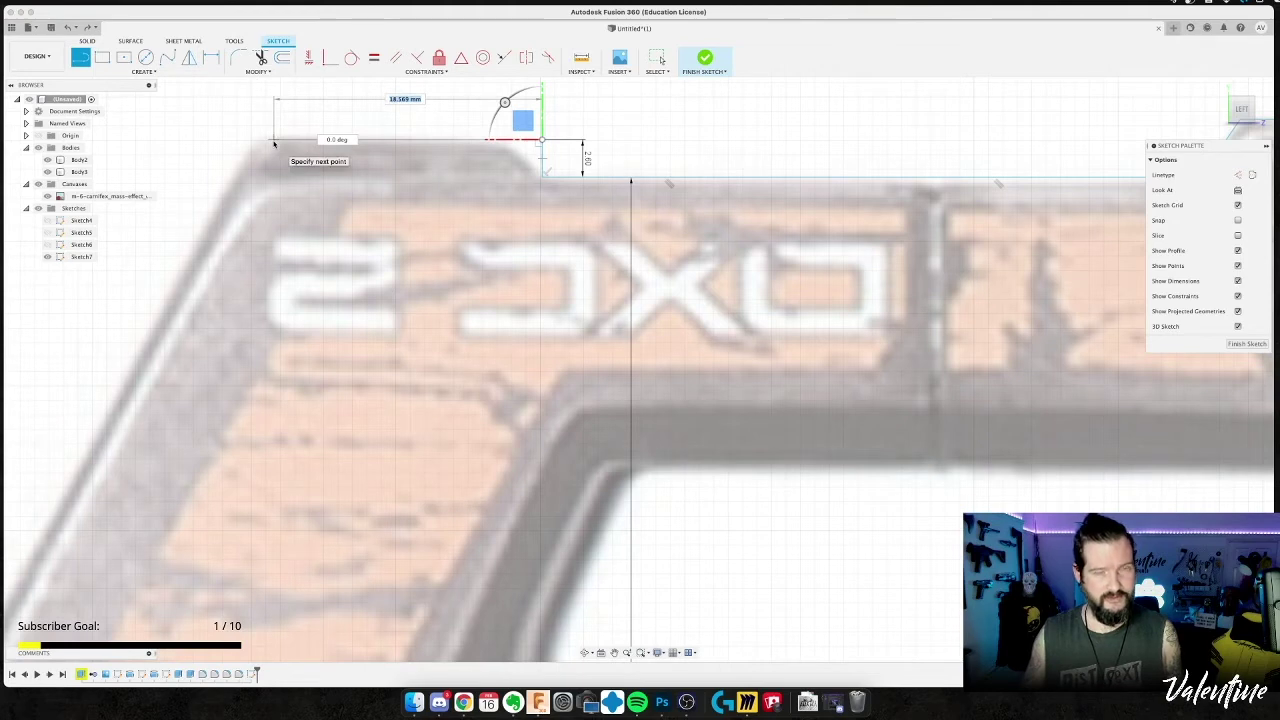
key("Tab")
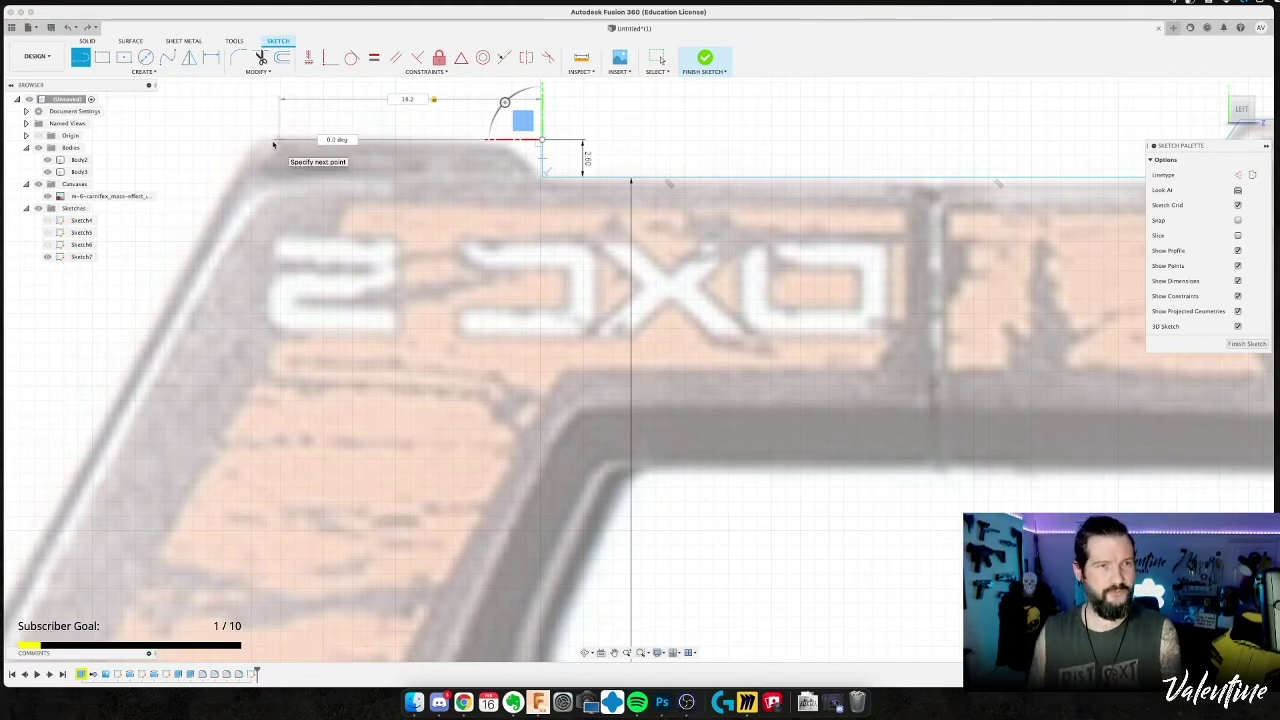
left_click(276, 145)
key("Escape")
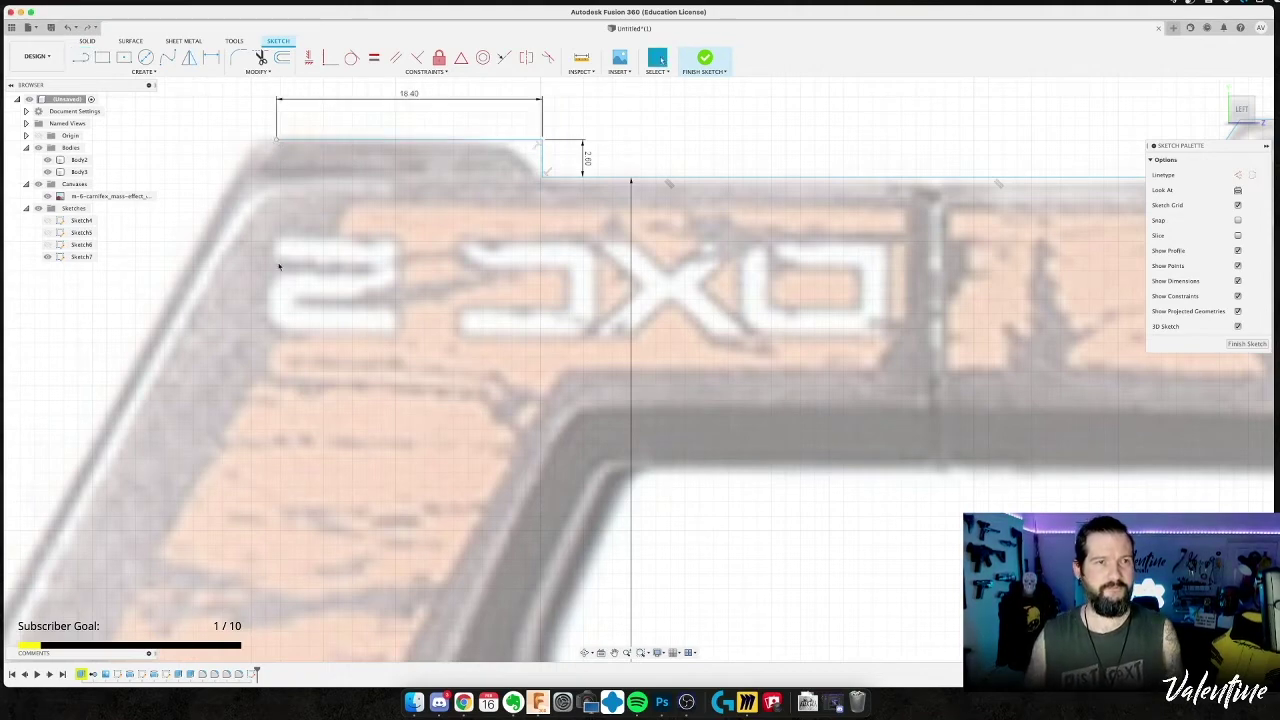
Draw the sloped front edge, about 51 mm long, from the corner above the barrel rings to the bump line's front end.
scroll(276, 250, "down", 5)
key("l")
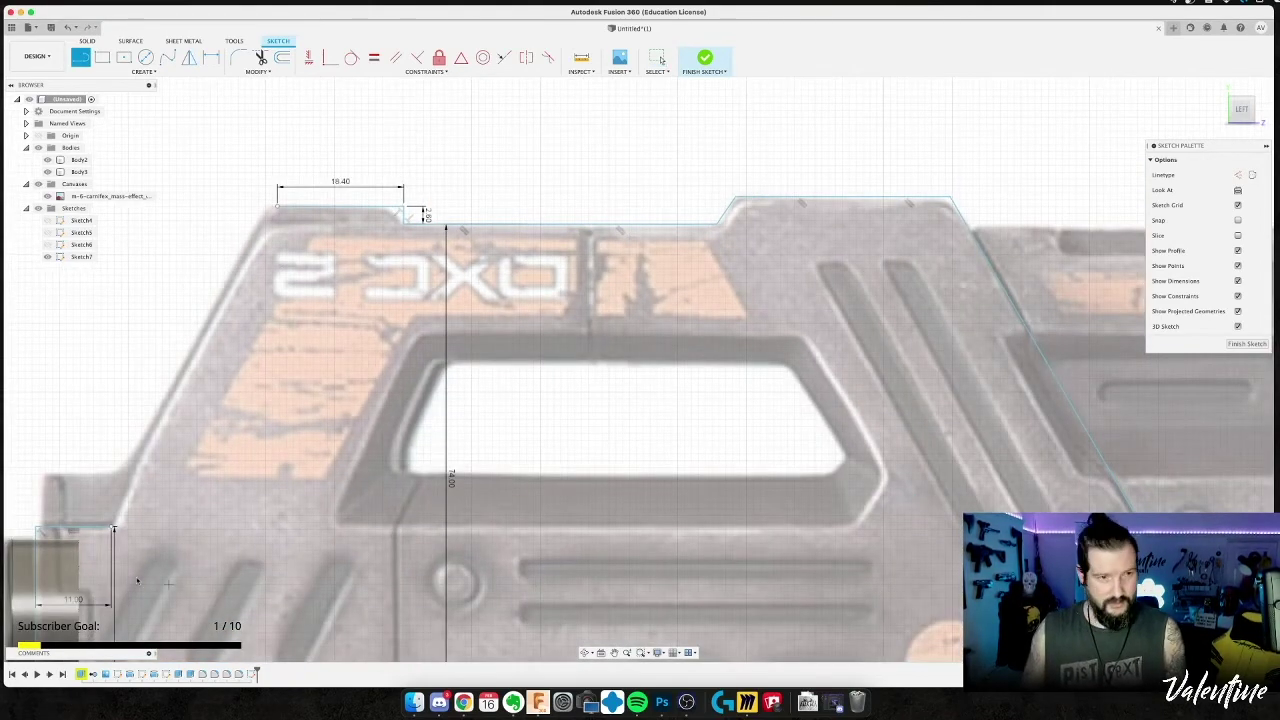
left_click(113, 528)
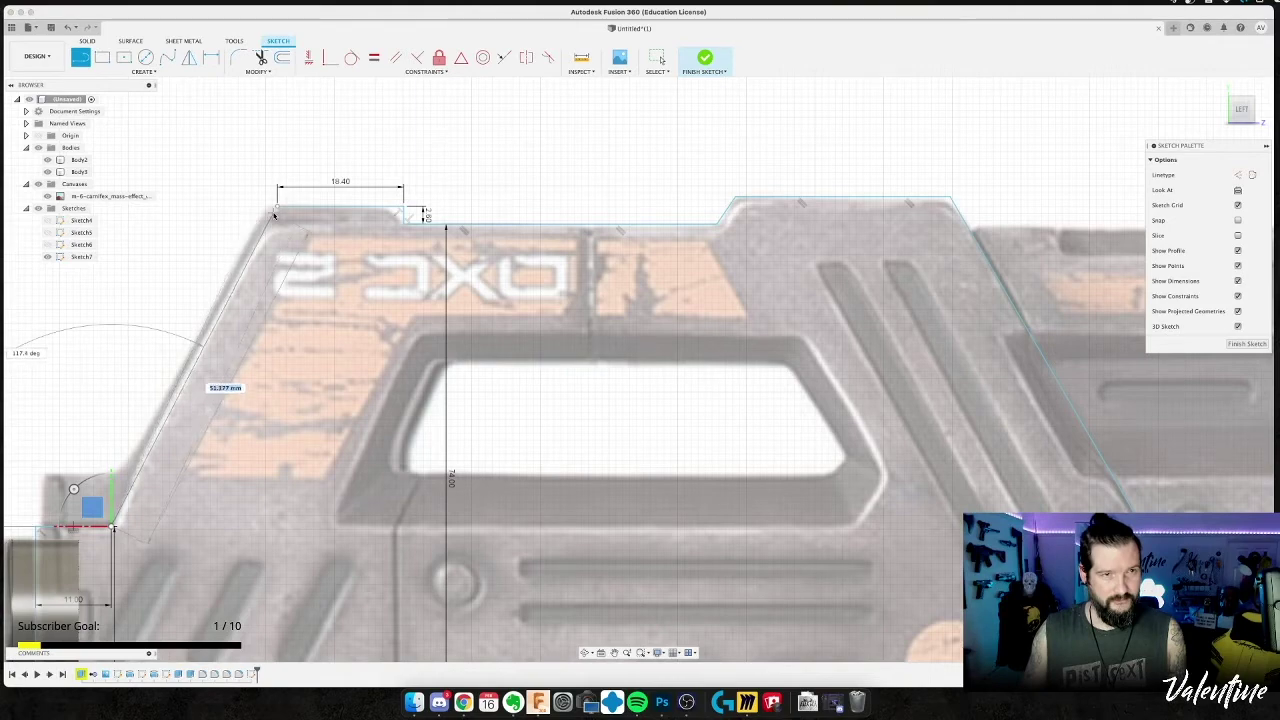
left_click(271, 211)
key("Escape")
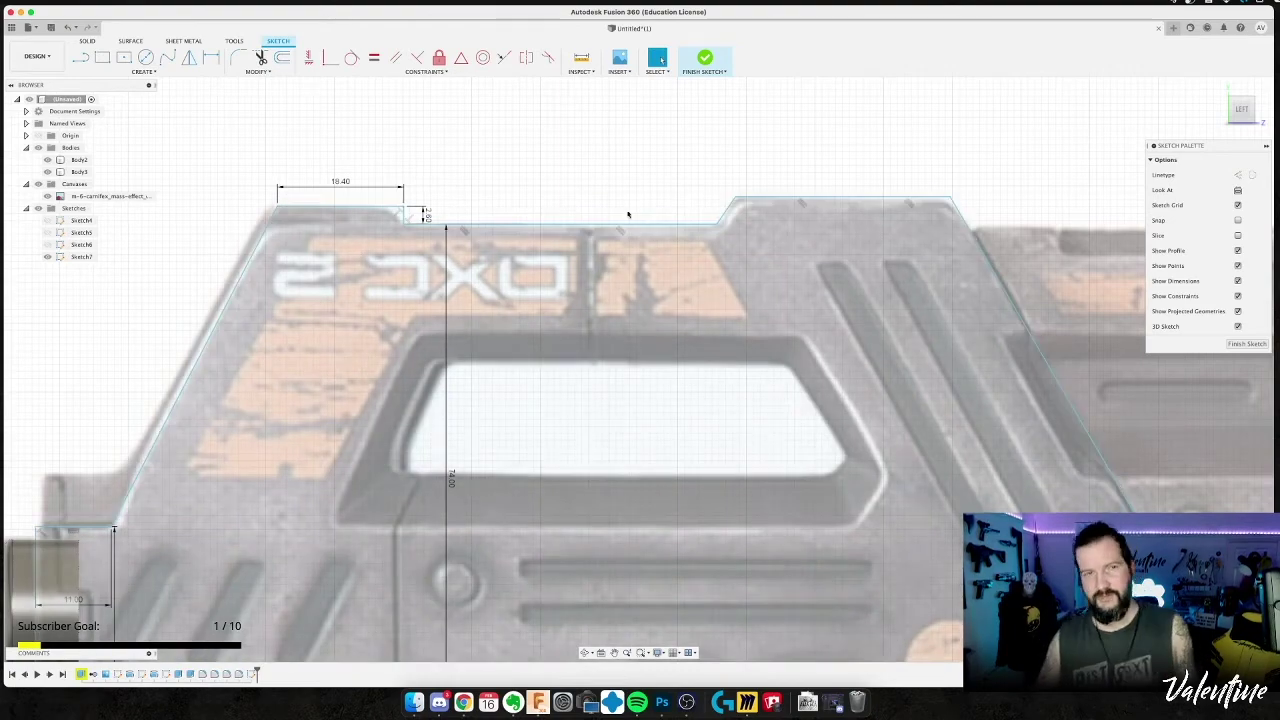
Examine the top front of the pistol in the other reference photos and return to the sketch.
key("super+Tab")
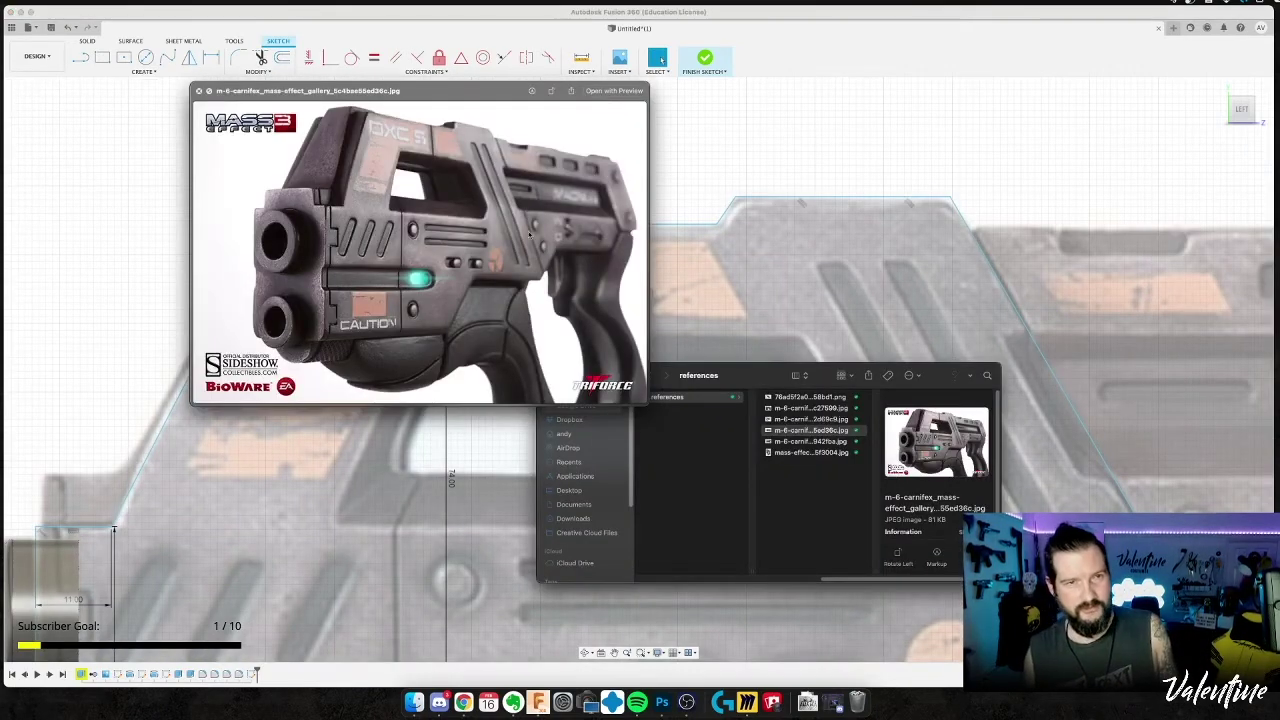
key("Down")
key("Up")
key("Up")
key("Up")
key("Up")
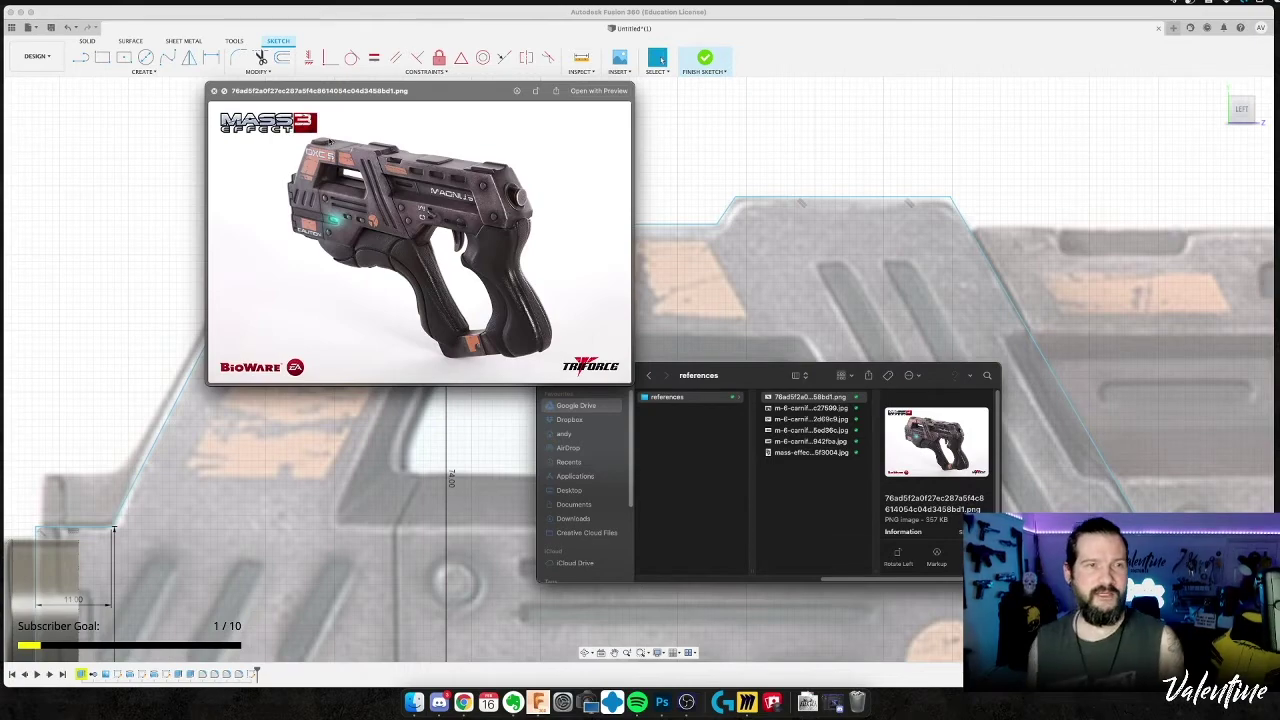
key("super+Tab")
Draw a horizontal line beneath the front bump from the lower top edge's front end to the sloped front edge.
key("l")
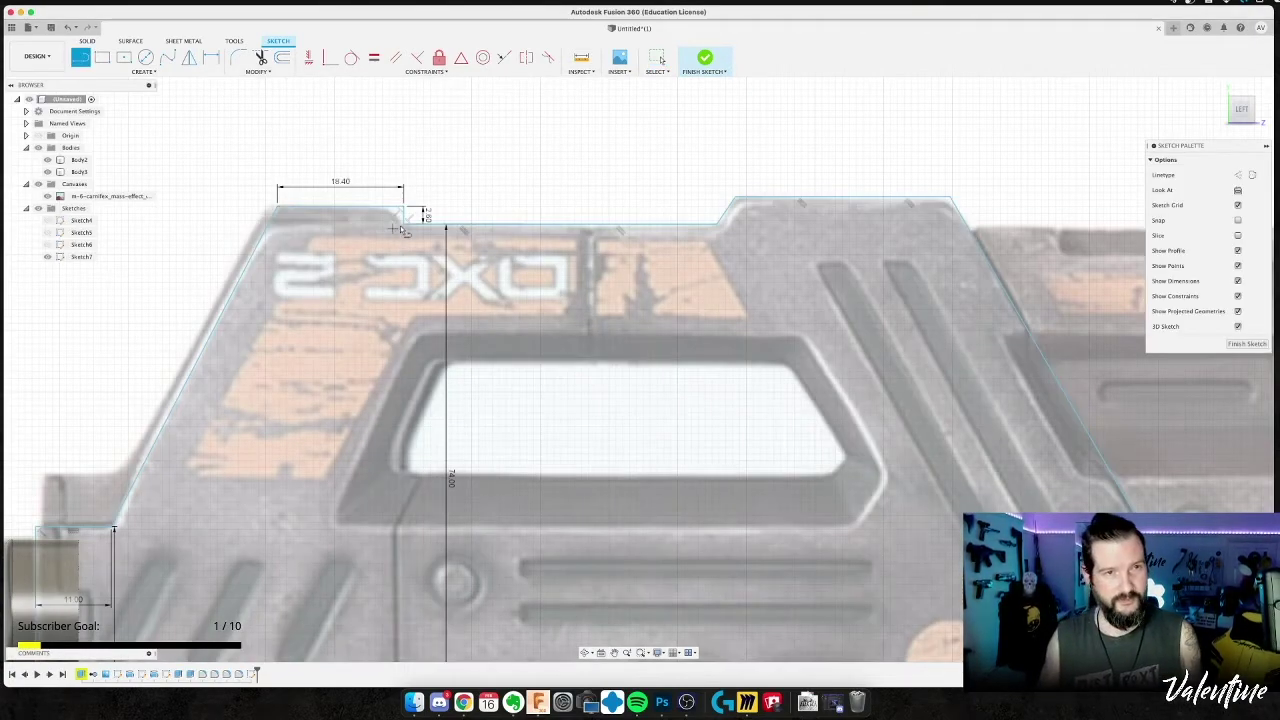
left_click(402, 222)
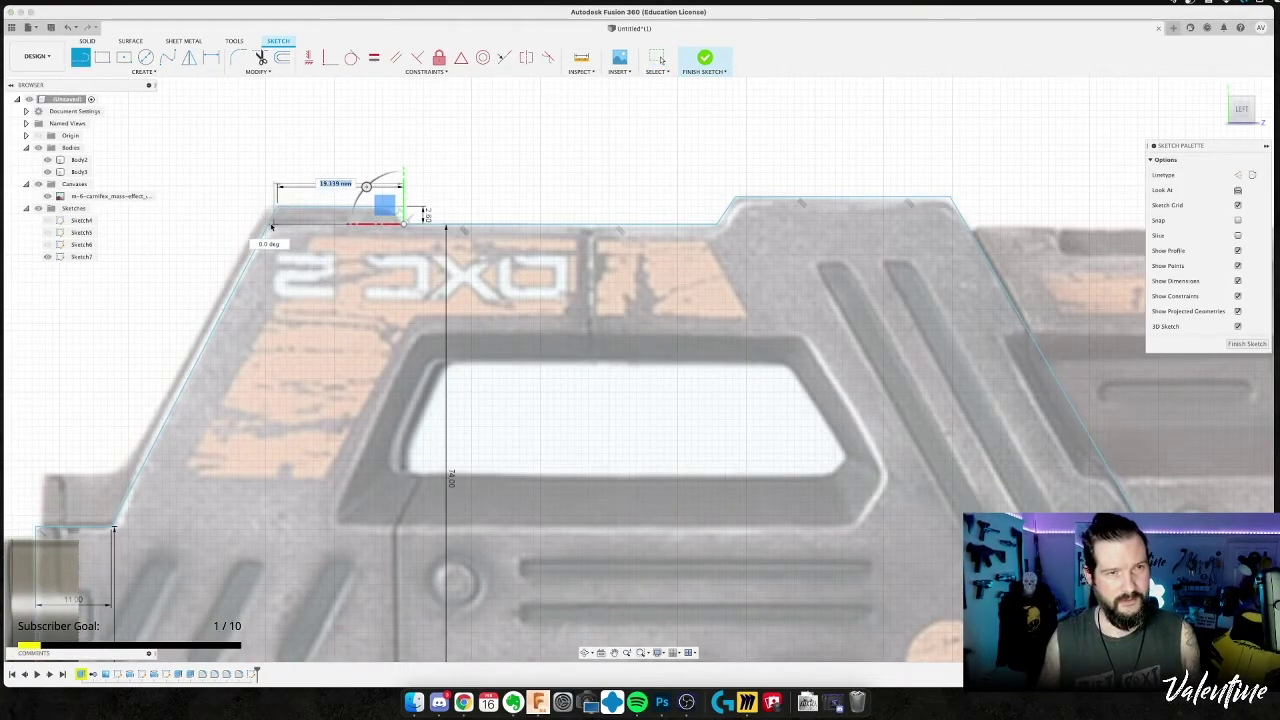
left_click(278, 220)
Trim away the front bump's outline above the lower top edge, including its top line, short vertical and slope overhang.
key("t")
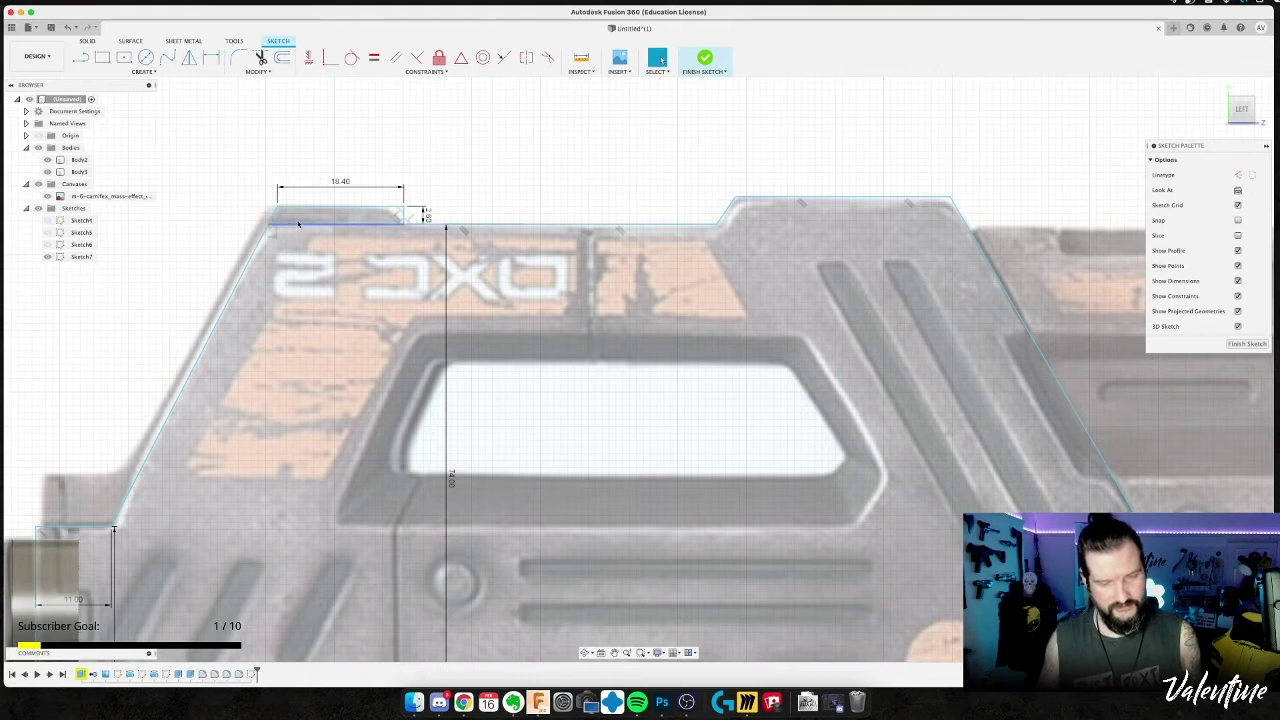
left_click(280, 216)
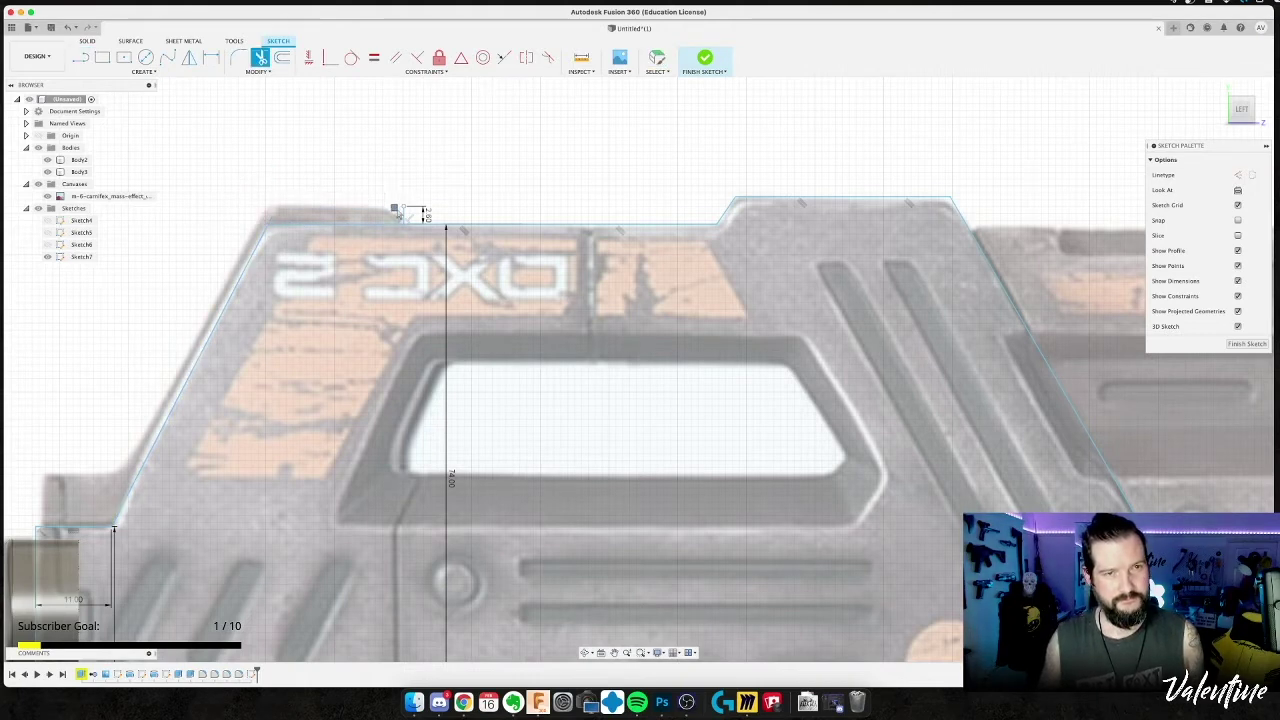
key("Escape")
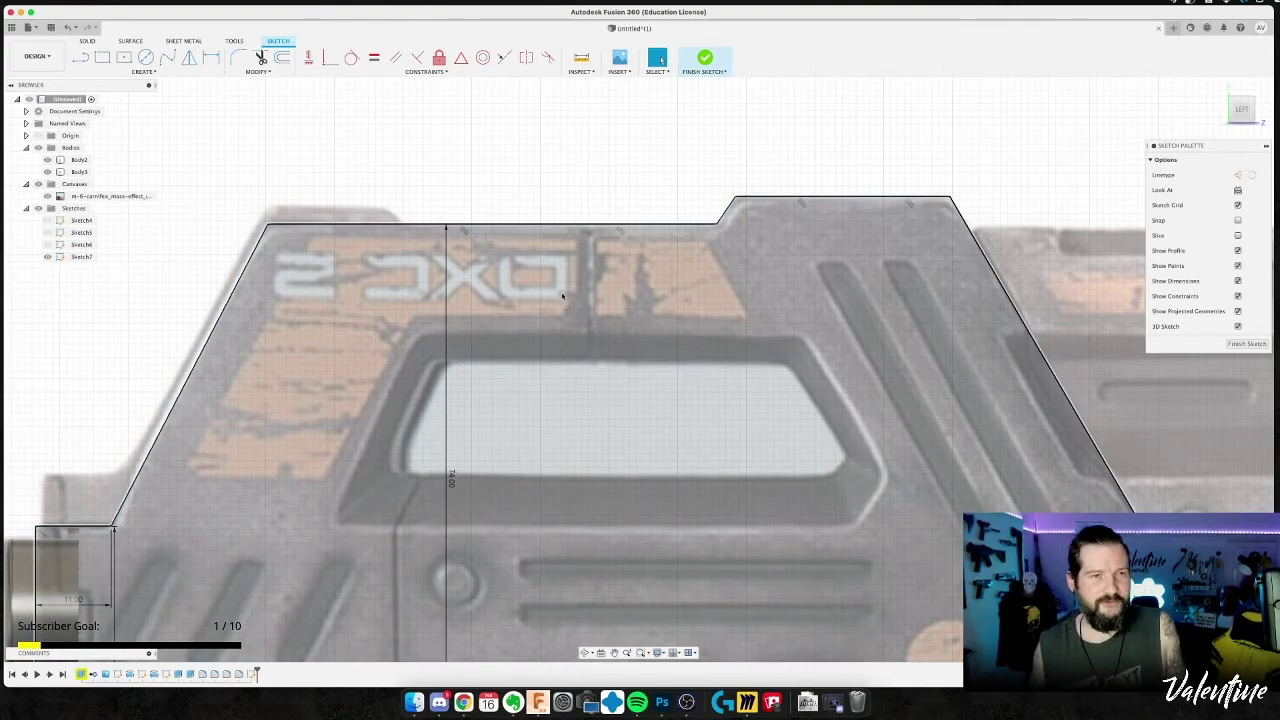
Remove the leftover 74 mm height dimension from inside the housing outline.
scroll(394, 329, "down", 3)
middle_click_drag(407, 341, 481, 263)
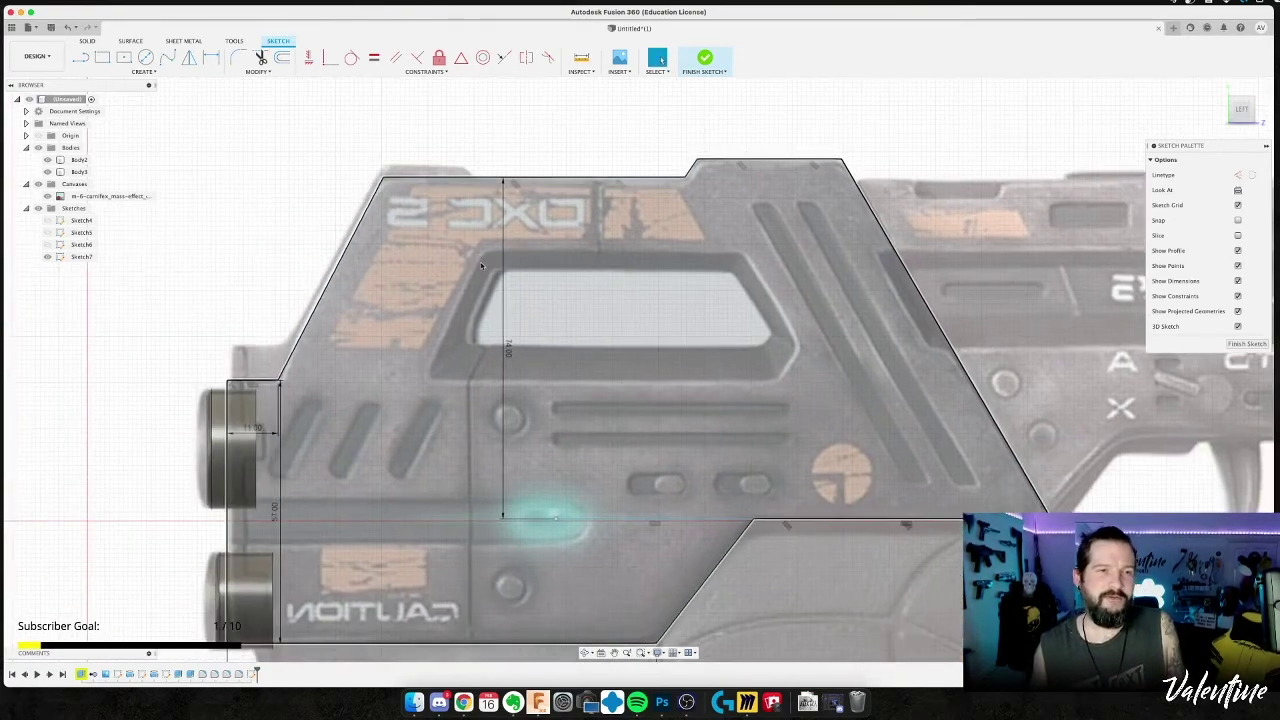
middle_click_drag(403, 427, 448, 327)
mouse_move(510, 362)
middle_mouse_down()
mouse_move(503, 323)
mouse_move(354, 327)
middle_mouse_up()
middle_click_drag(690, 415, 665, 500)
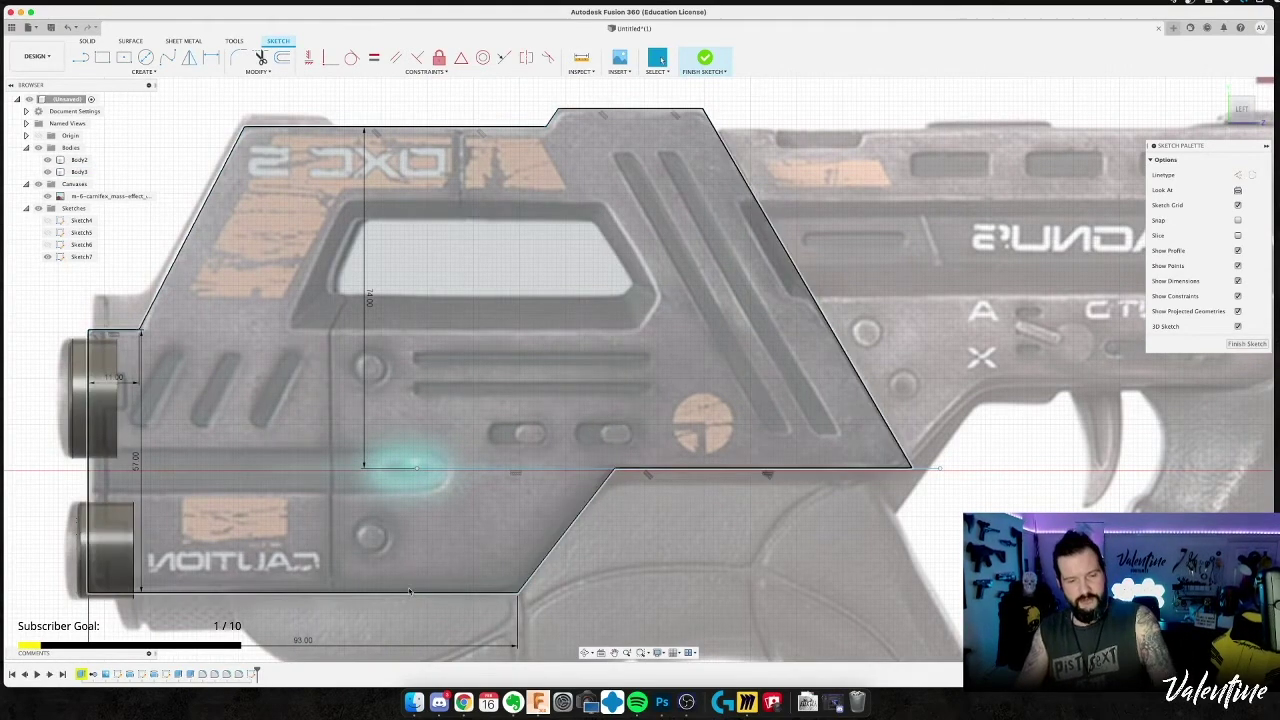
key("t")
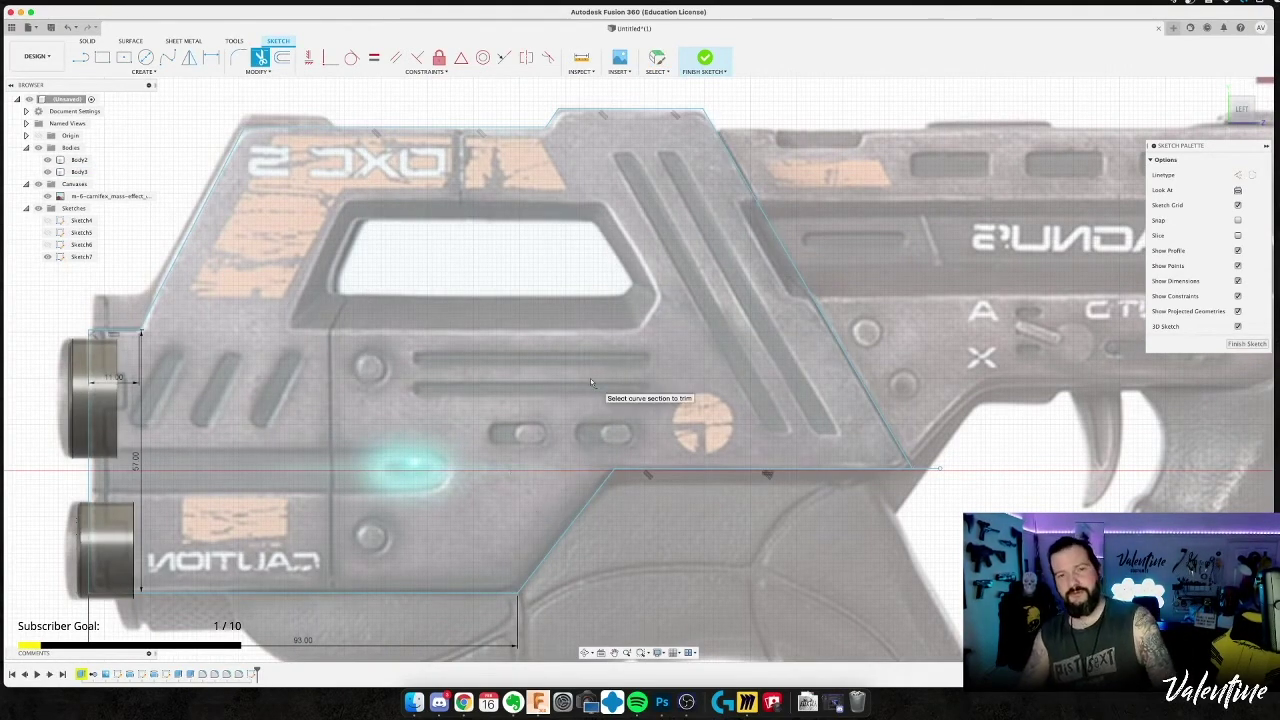
key("Escape")
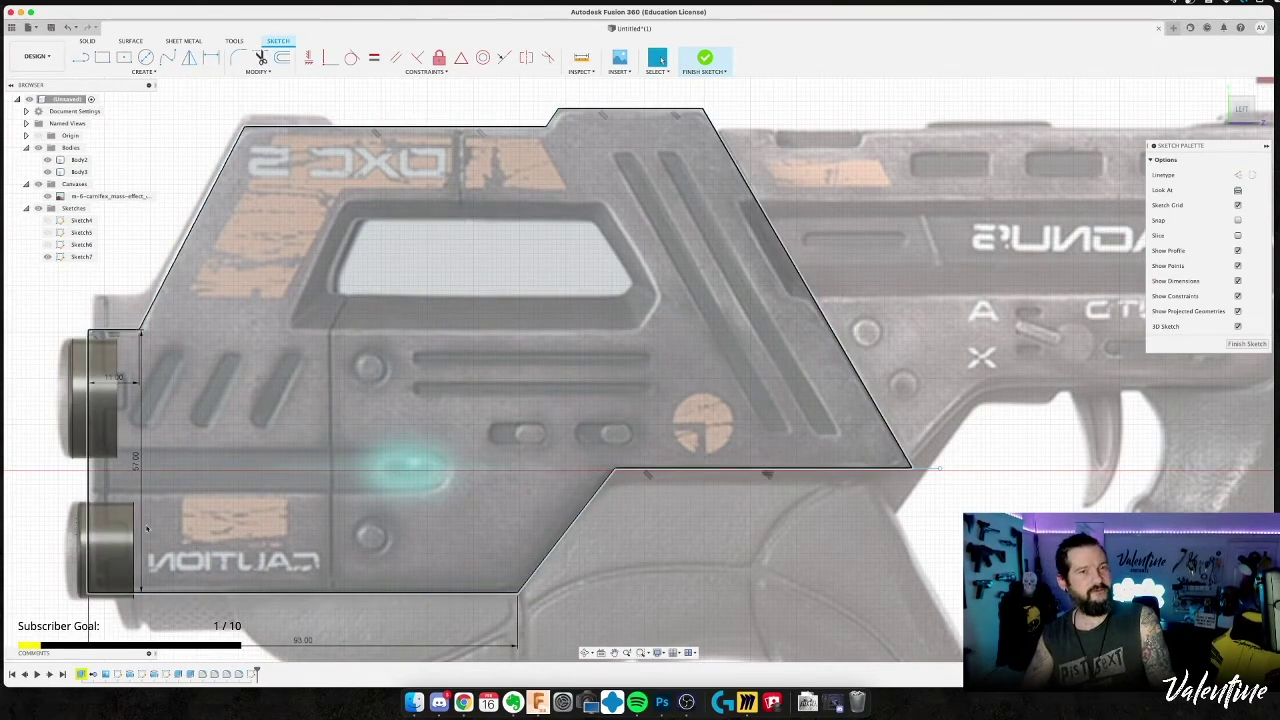
key("ctrl+a")
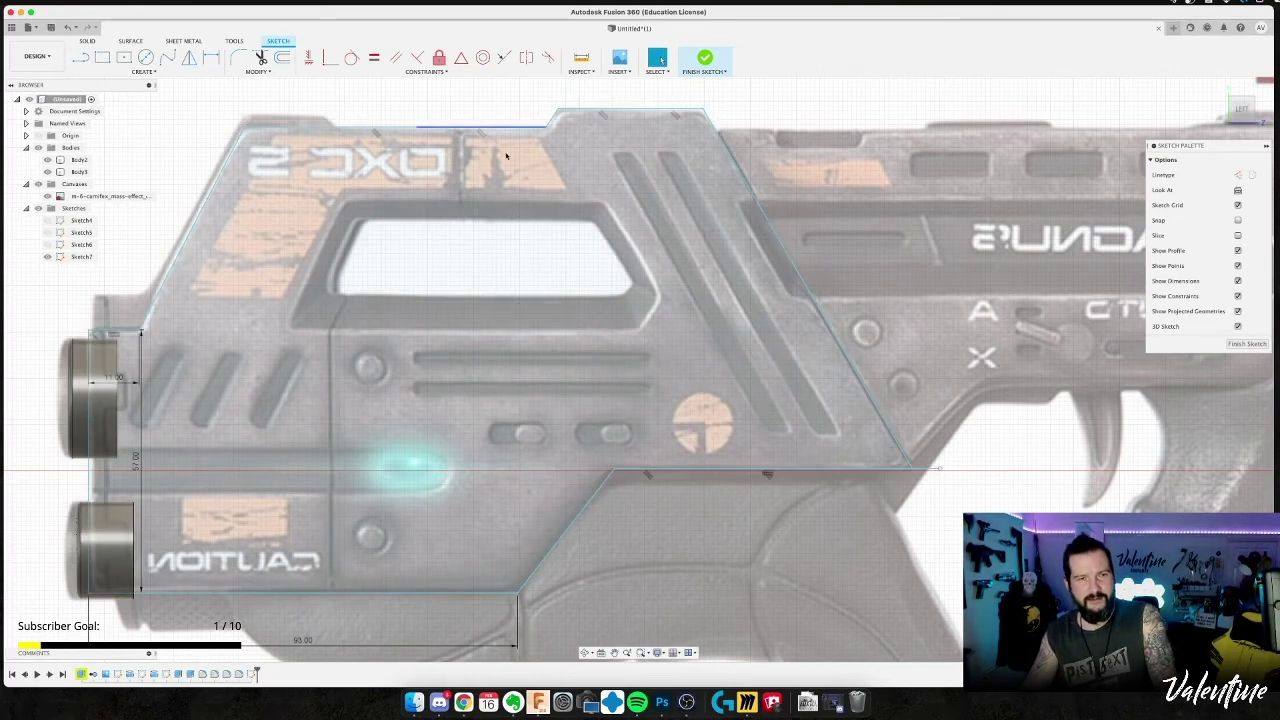
left_click(223, 146)
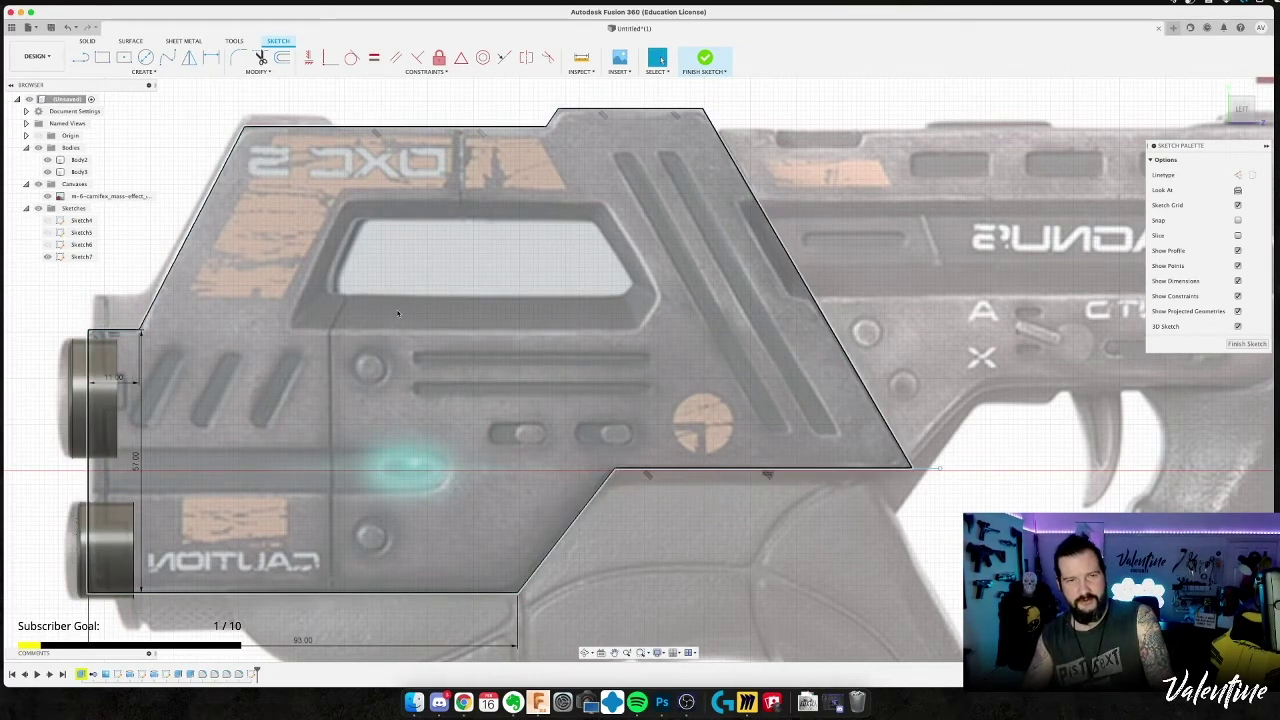
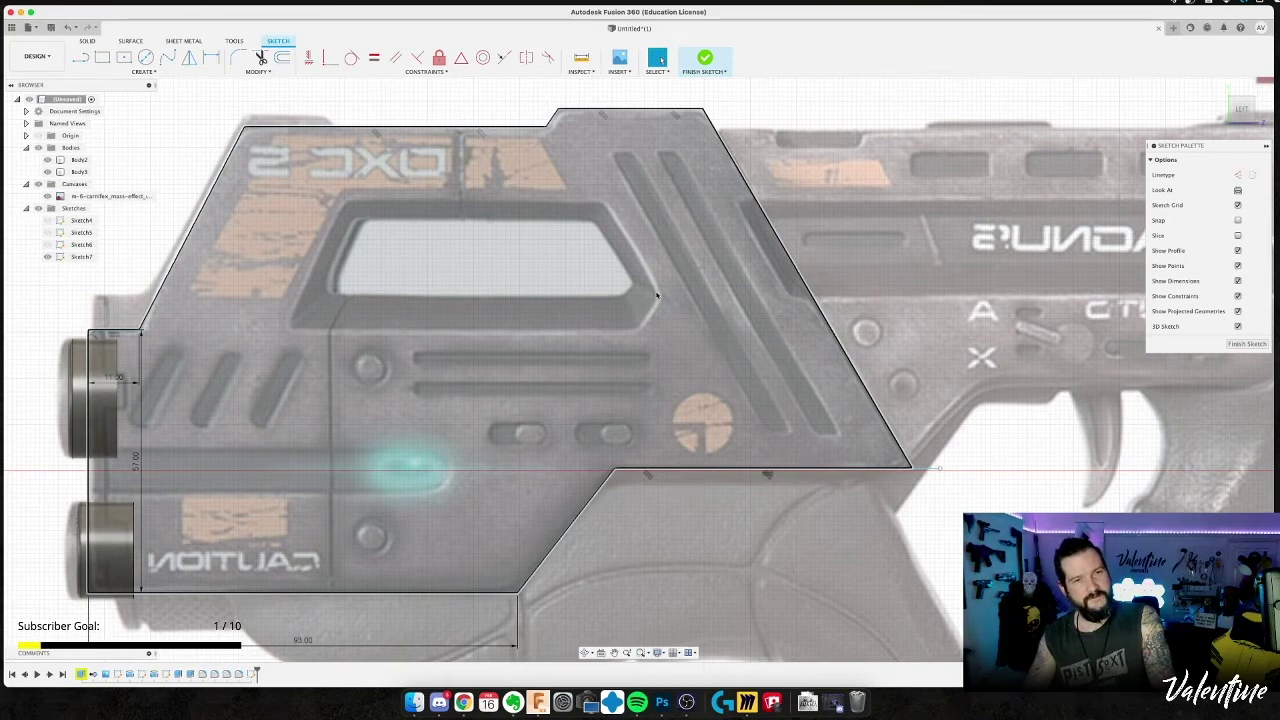
Draw a 20 mm vertical guide from the lower top edge, the window's upper edge about 22 mm rearward, and its sloped rear edge.
left_click(521, 299)
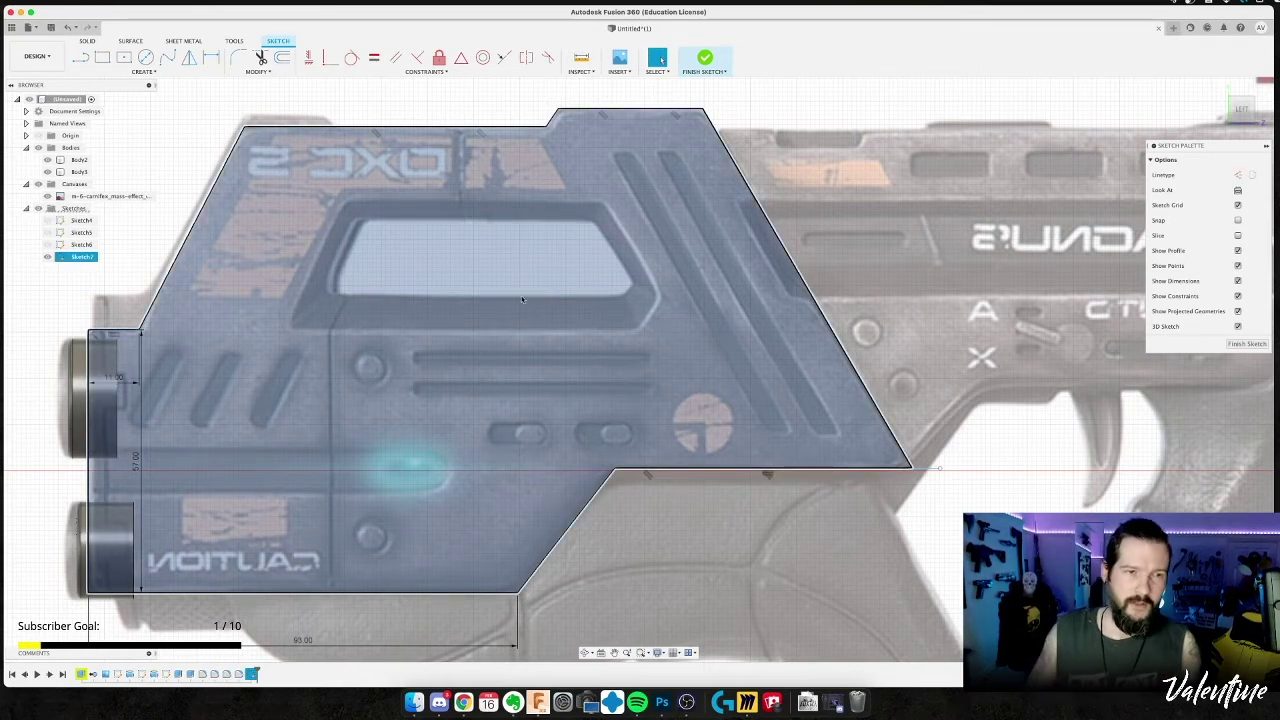
key("Escape")
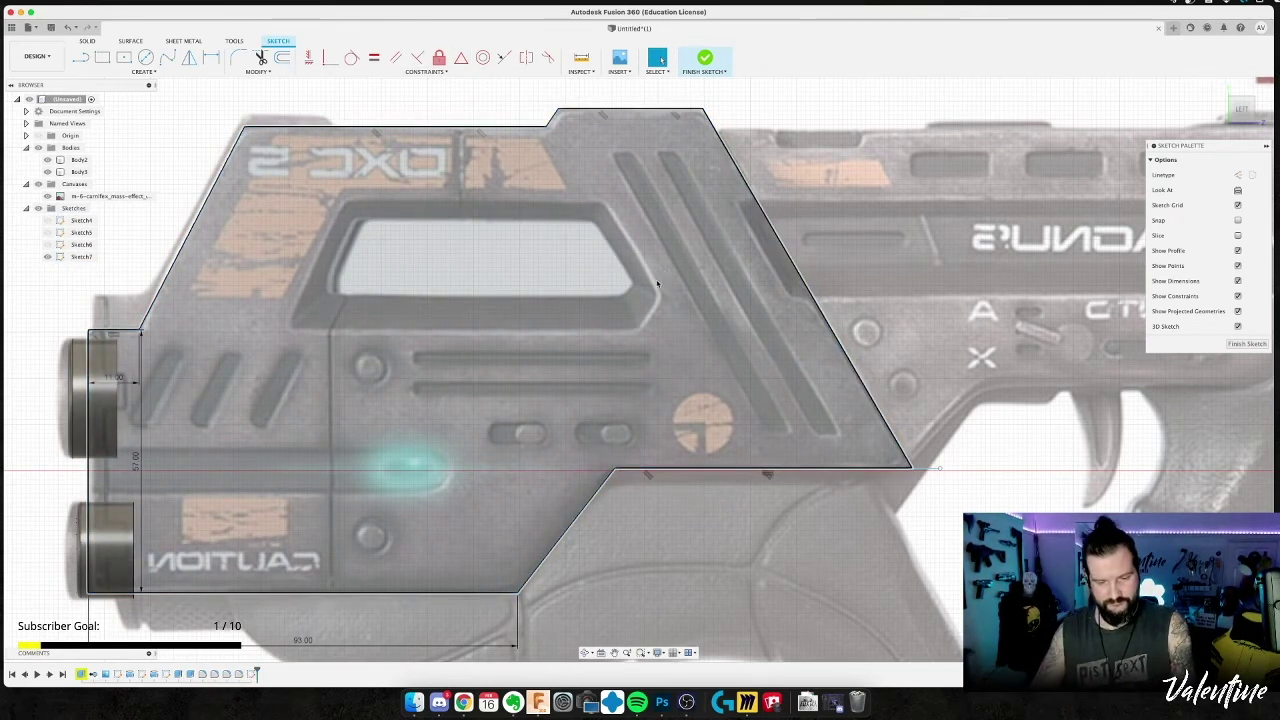
key("l")
left_click(487, 127)
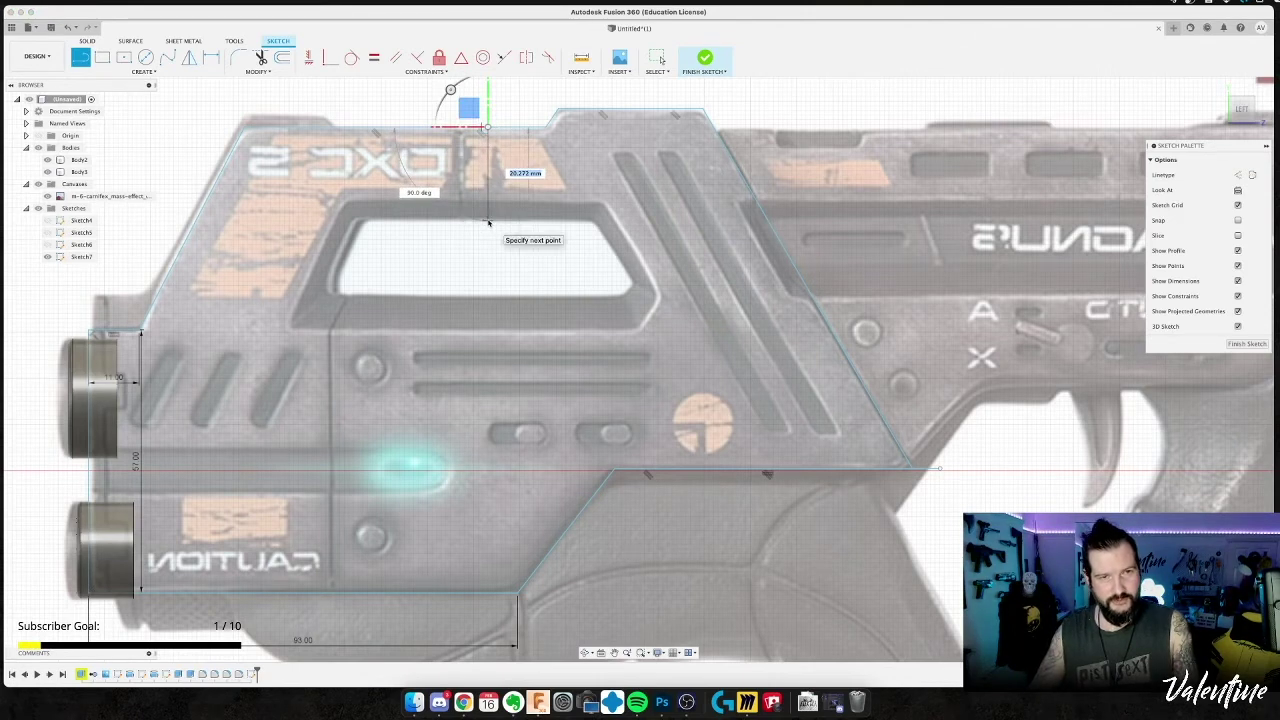
type("20")
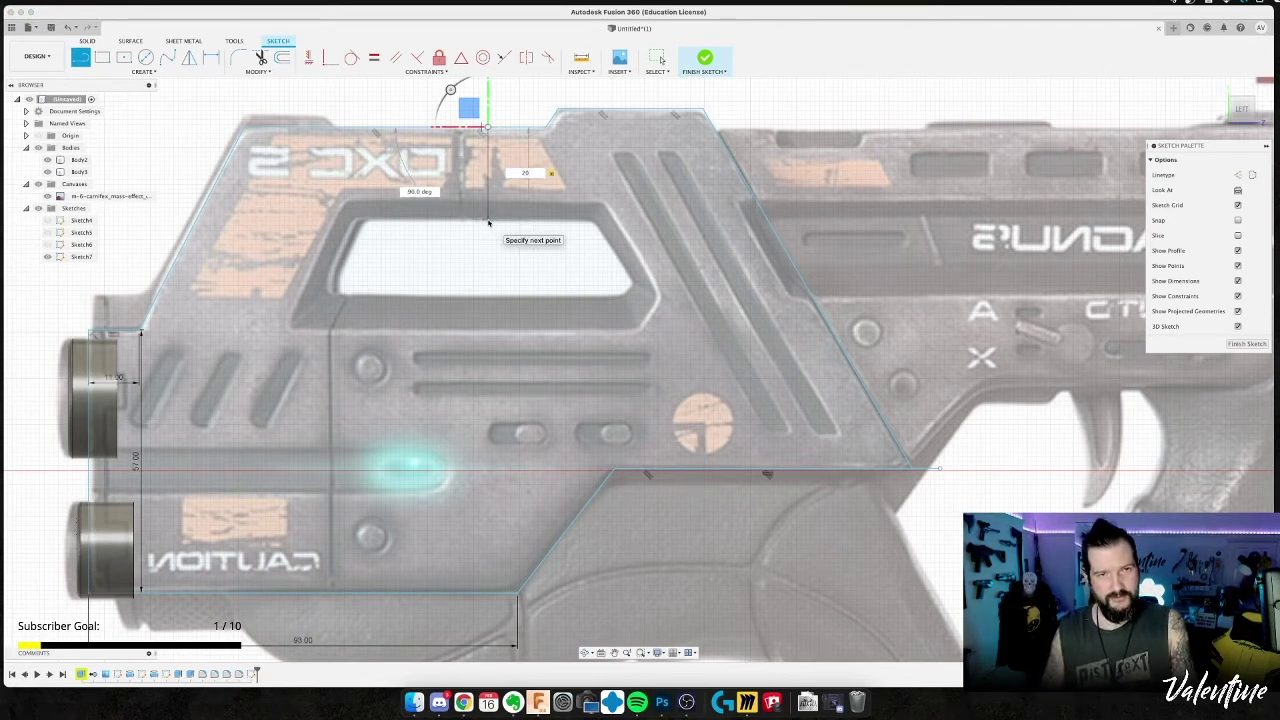
key("Return")
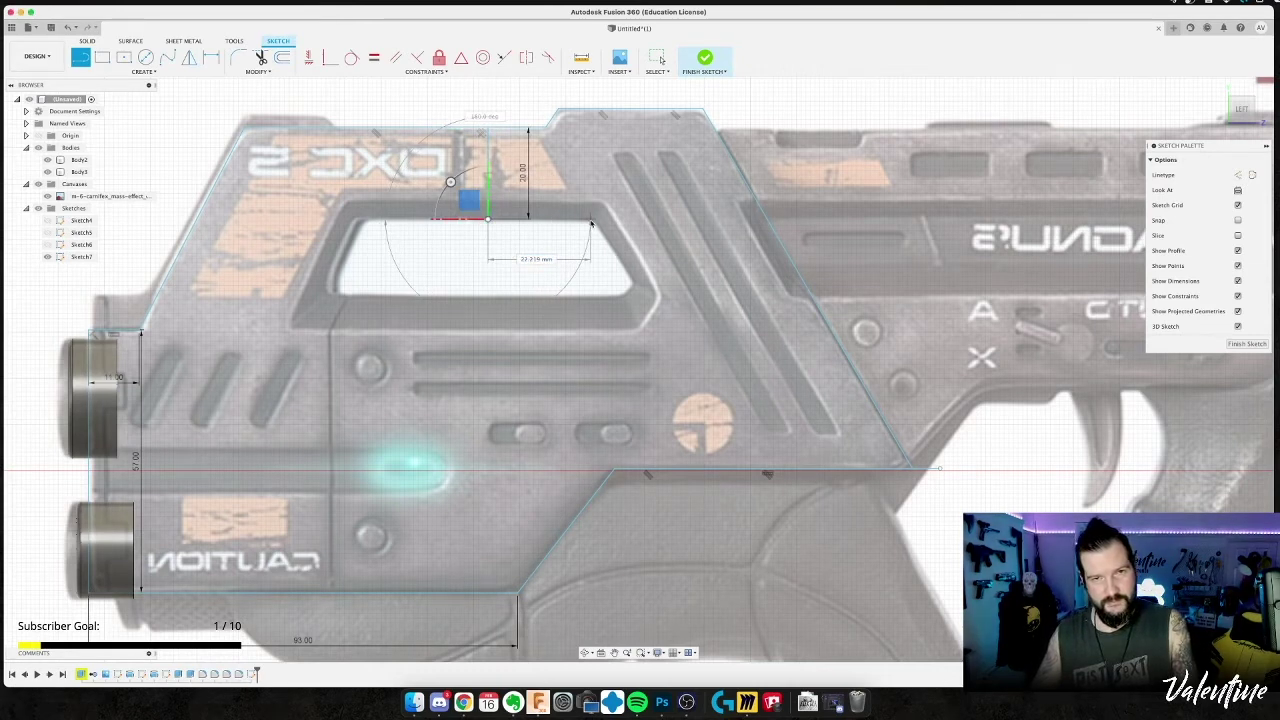
left_click(590, 219)
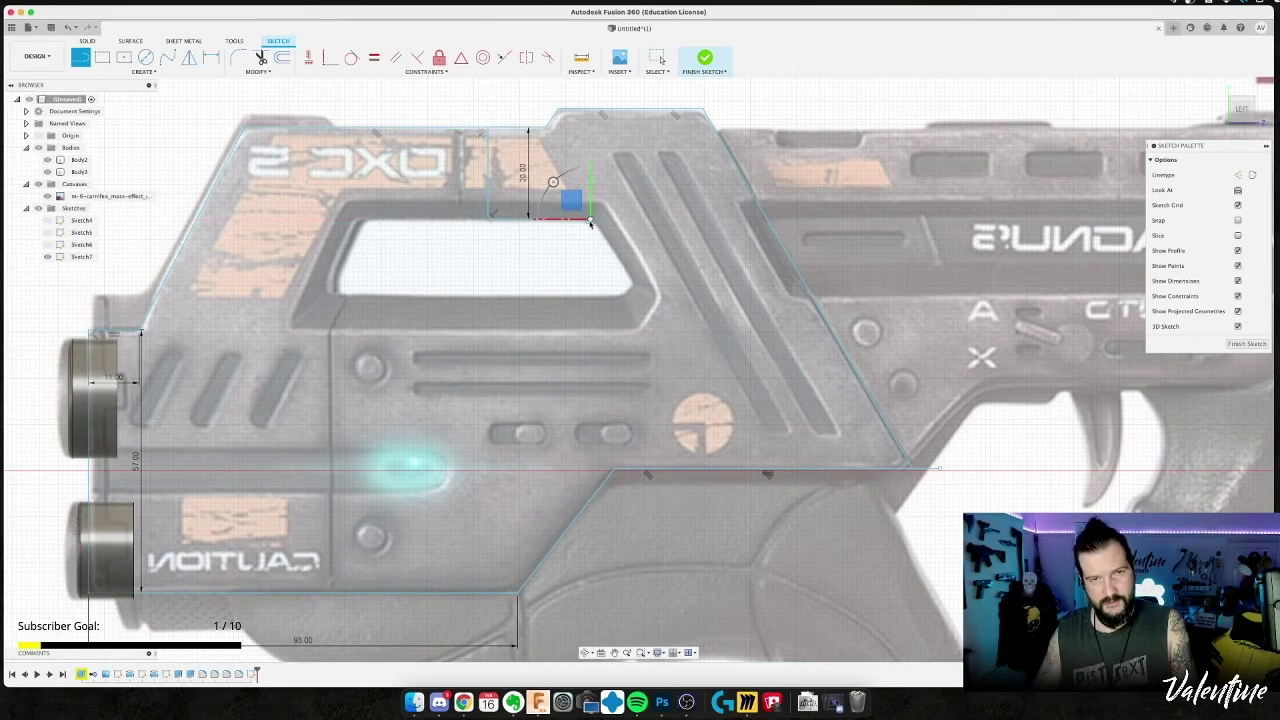
left_click(634, 286)
key("Escape")
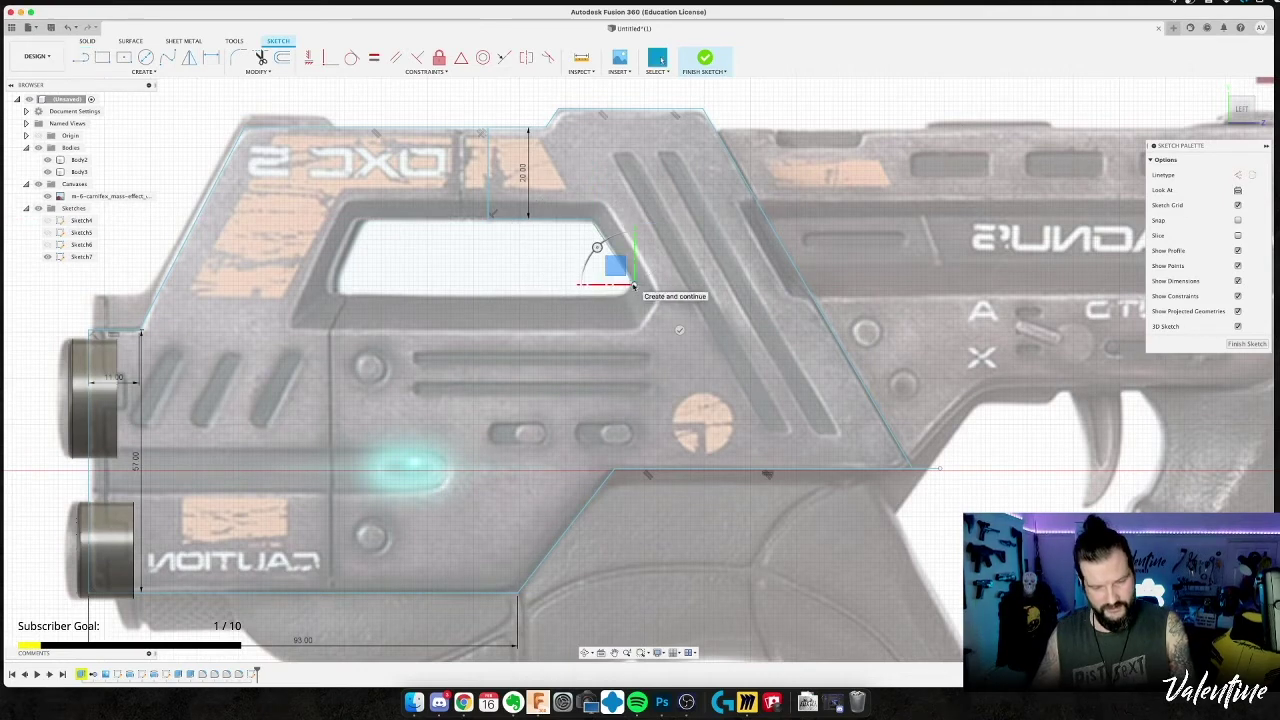
Draw a 16.6 mm vertical guide down from the window's upper edge, its bottom edge rearward, and the short angled corner joining the rear slope.
key("l")
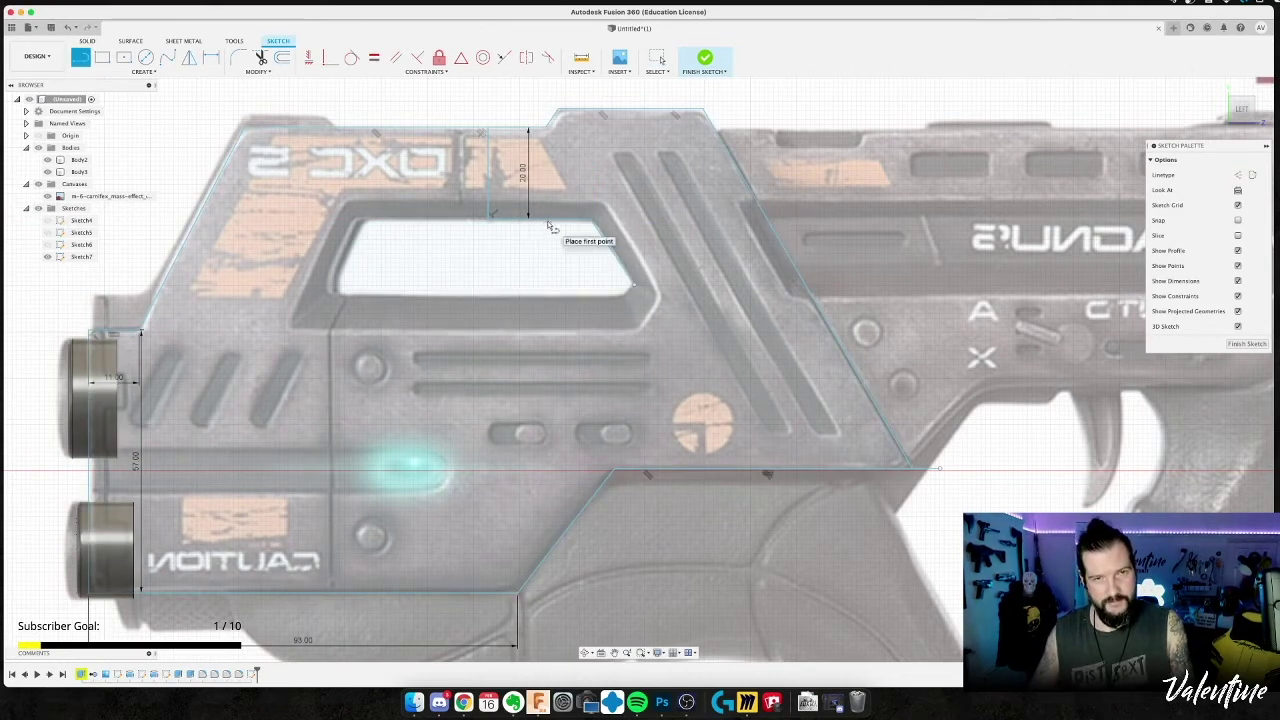
left_click(547, 218)
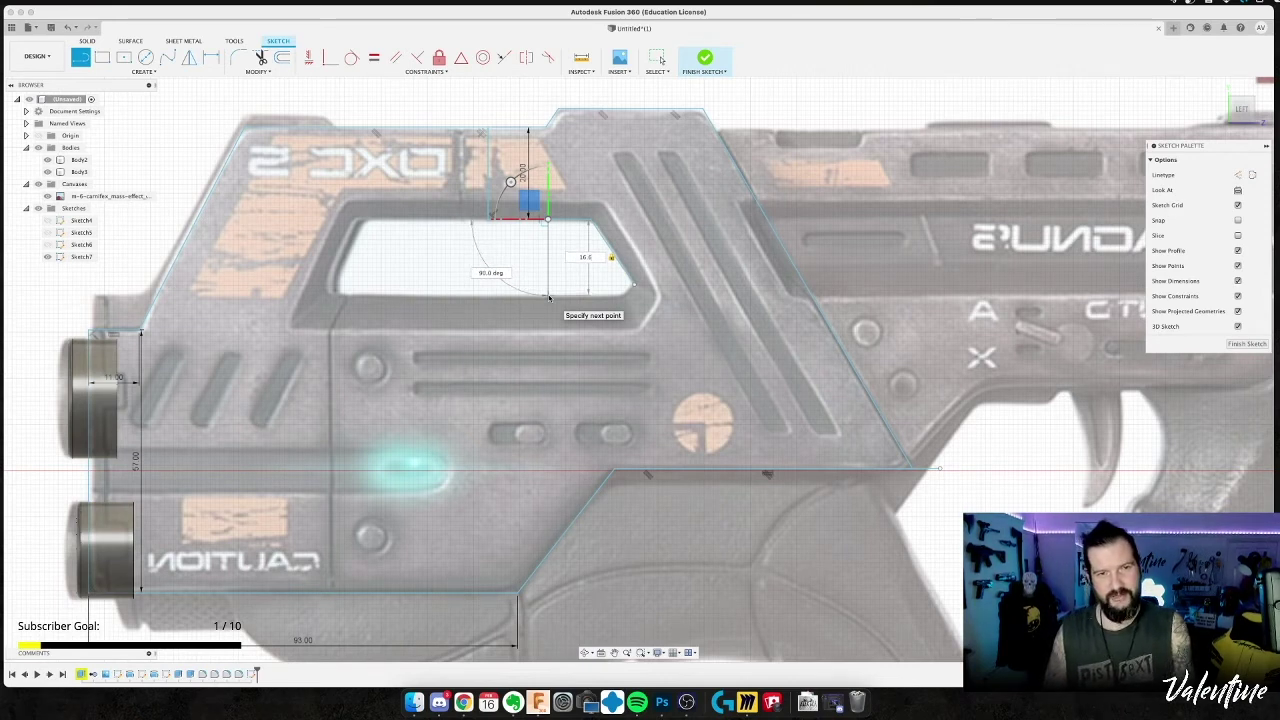
key("Return")
left_click(550, 296)
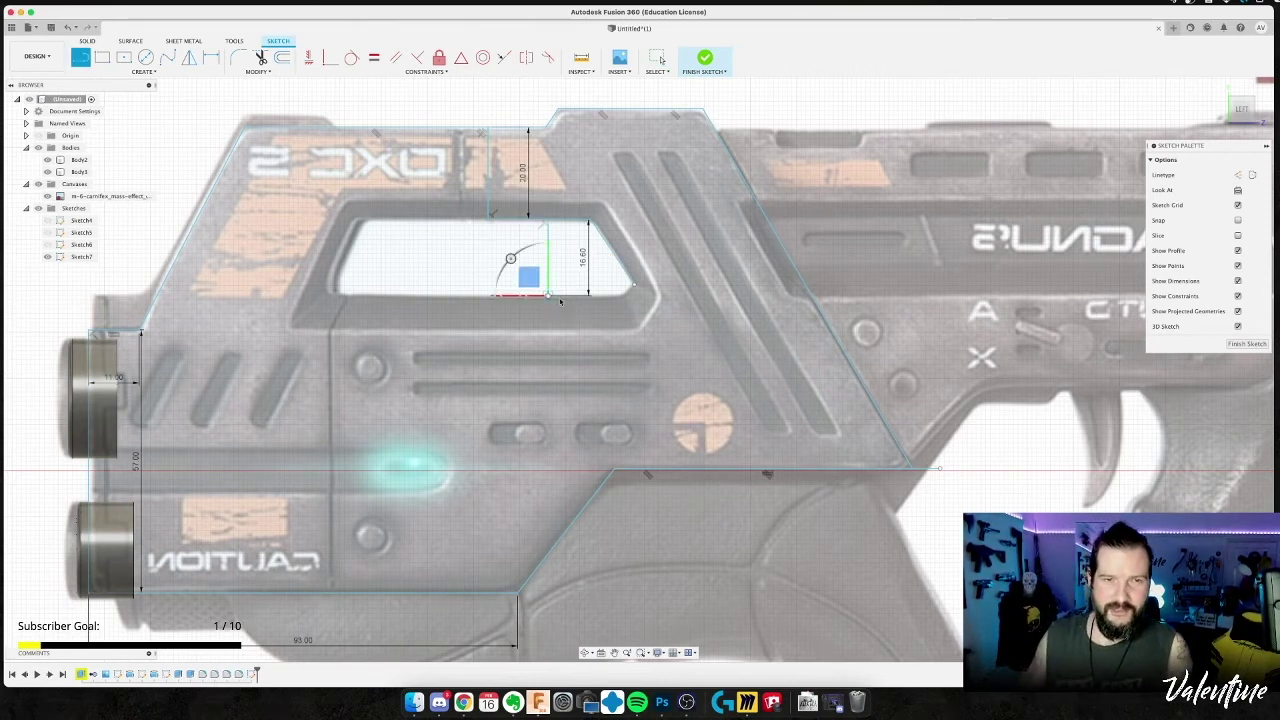
left_click(620, 296)
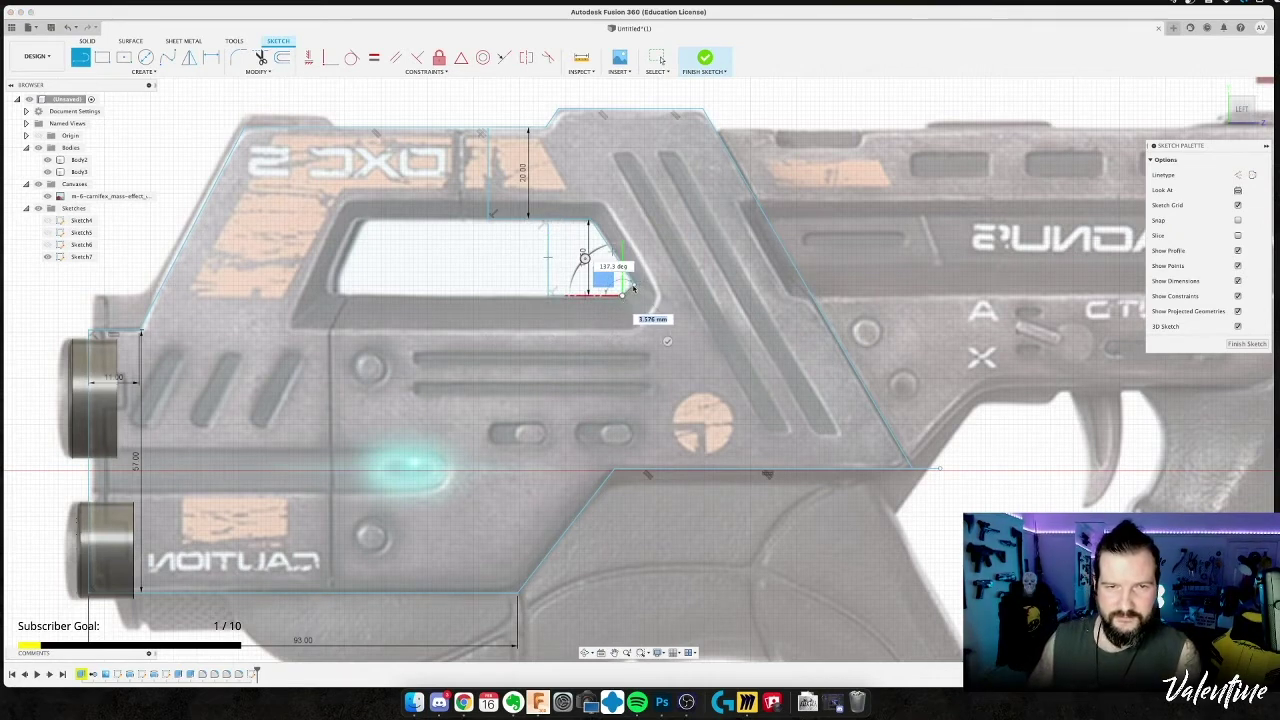
left_click(633, 288)
left_click(589, 219)
key("Escape")
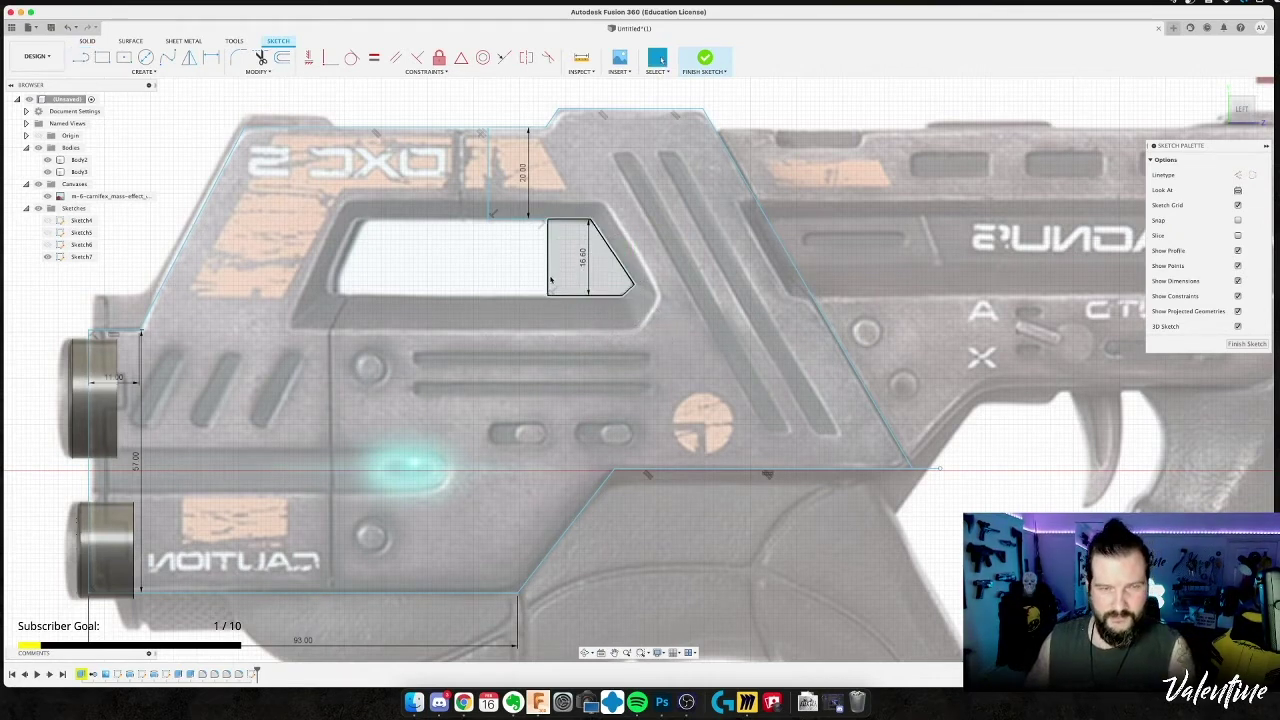
Remove the two vertical guide lines and extend the window's upper edge about 28 mm forward to its front upper corner.
key("super+z")
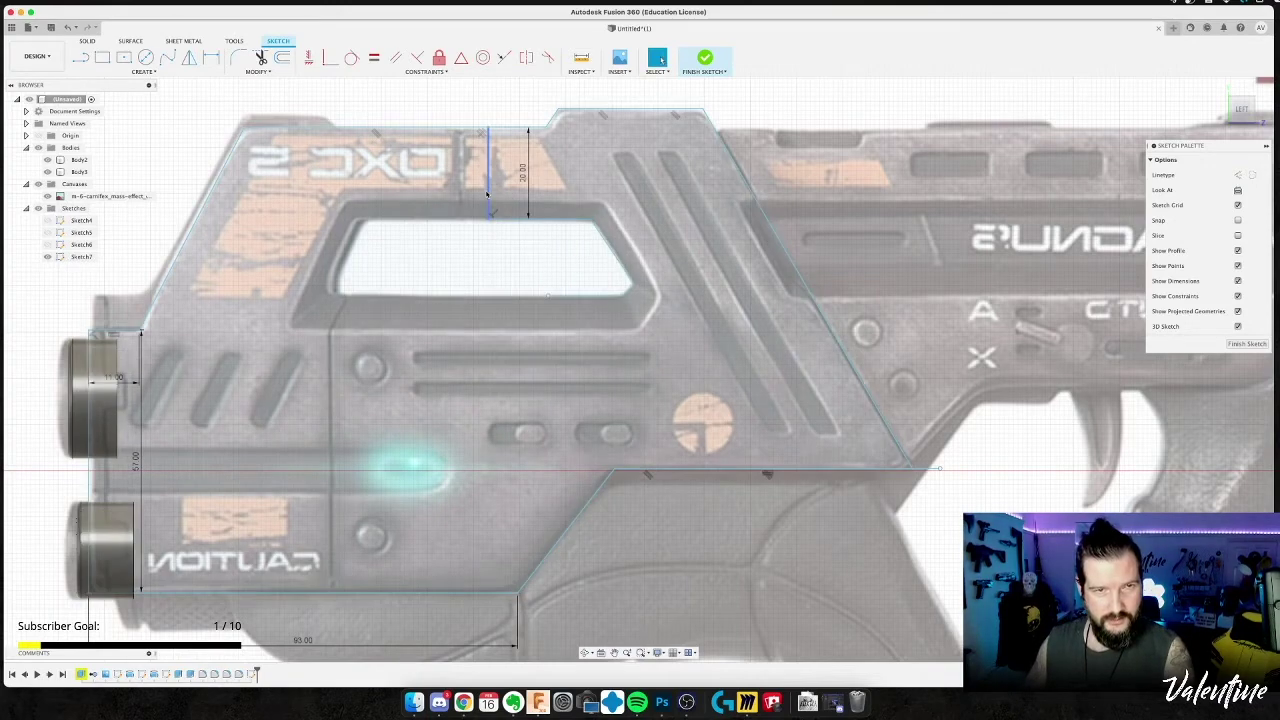
key("super+z")
key("l")
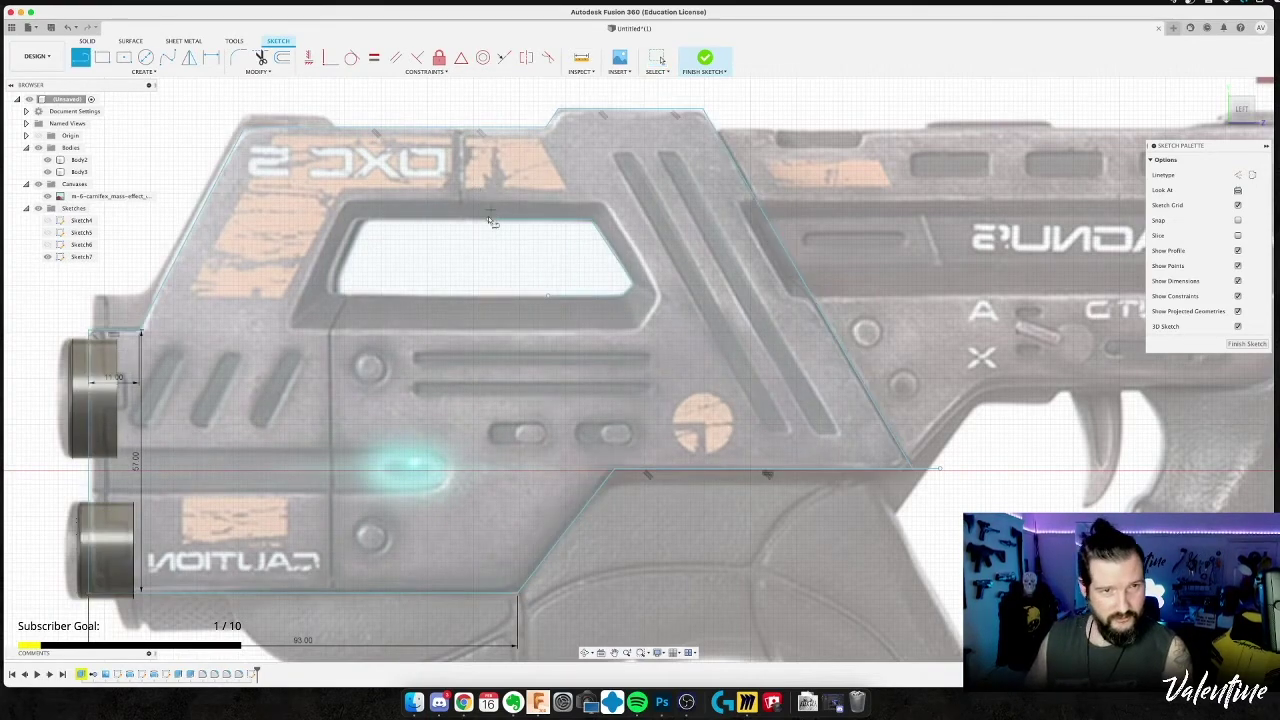
left_click(488, 219)
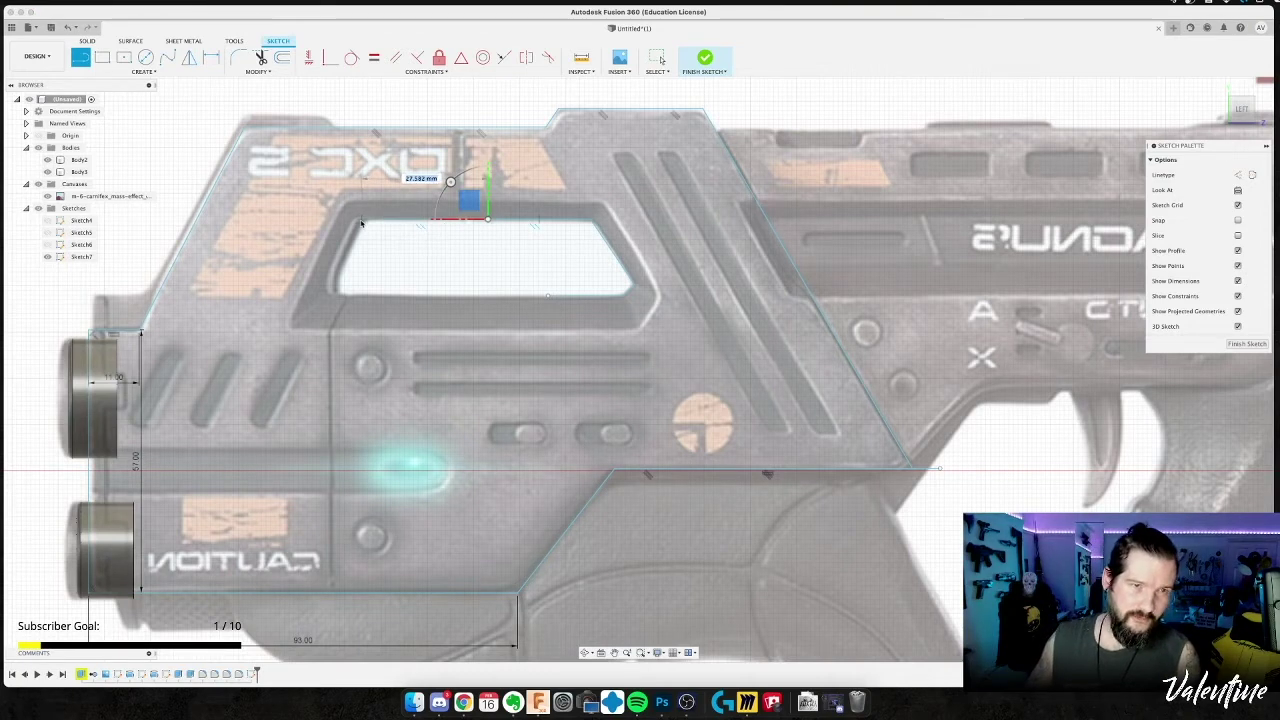
left_click(362, 220)
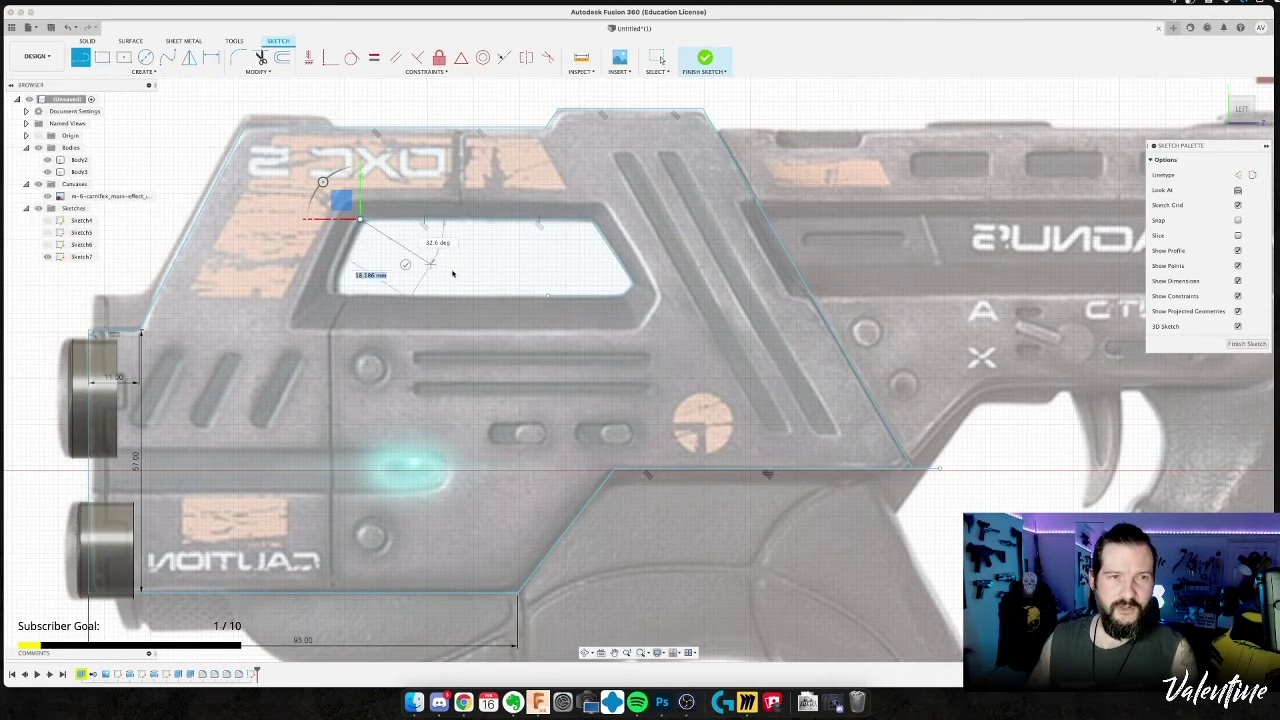
key("Escape")
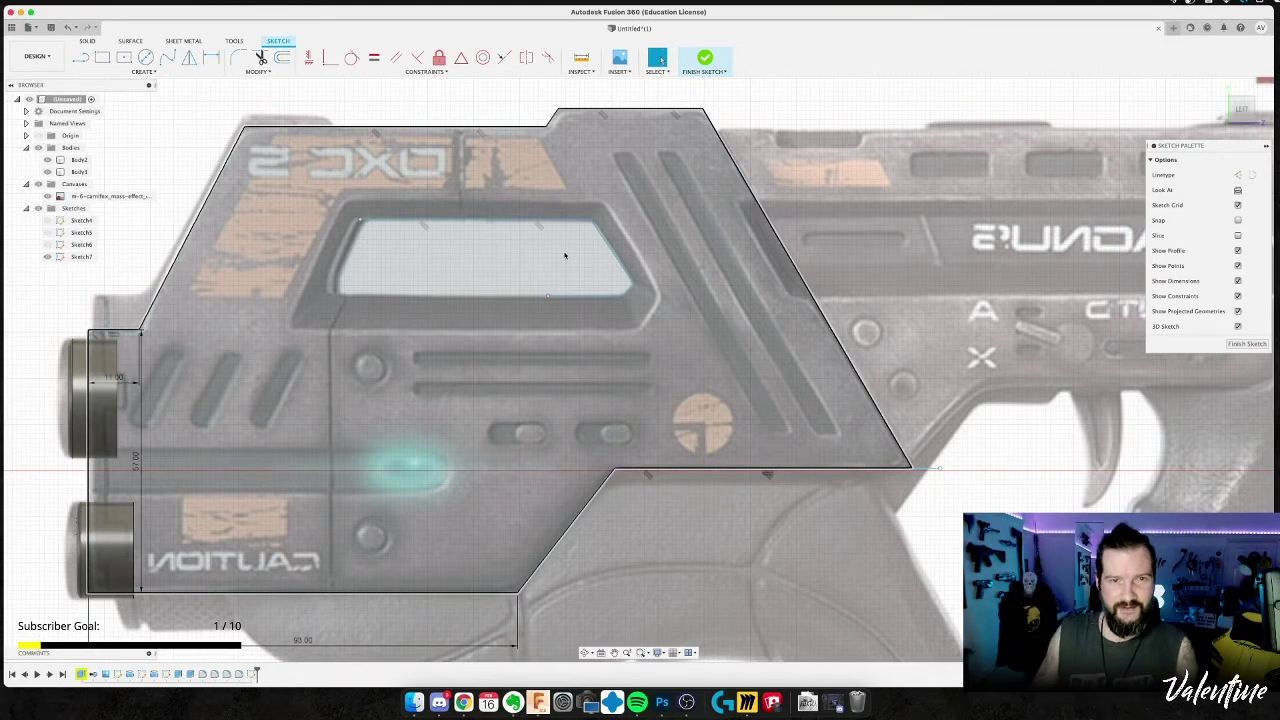
Start a line for the rest of the window's bottom edge at the existing bottom line's front end.
key("l")
left_click(548, 297)
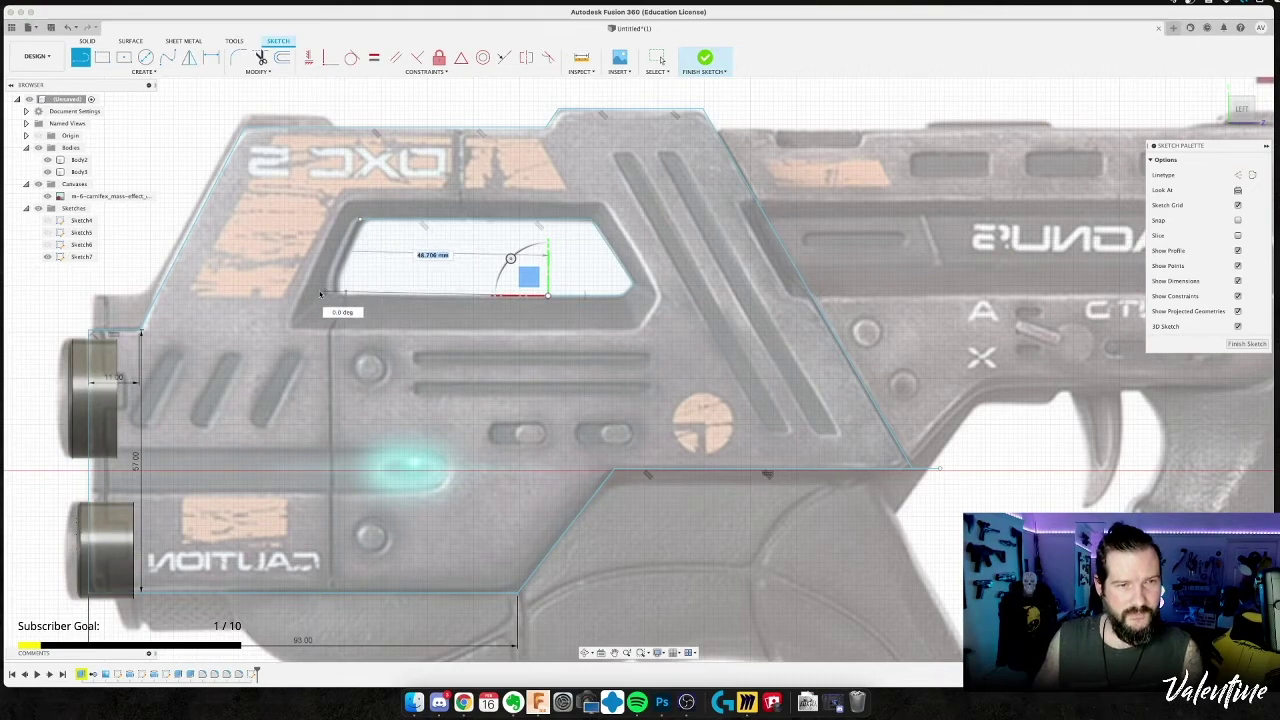
Examine the window opening and its front lower corner in the pistol's reference photos.
key("super+Tab")
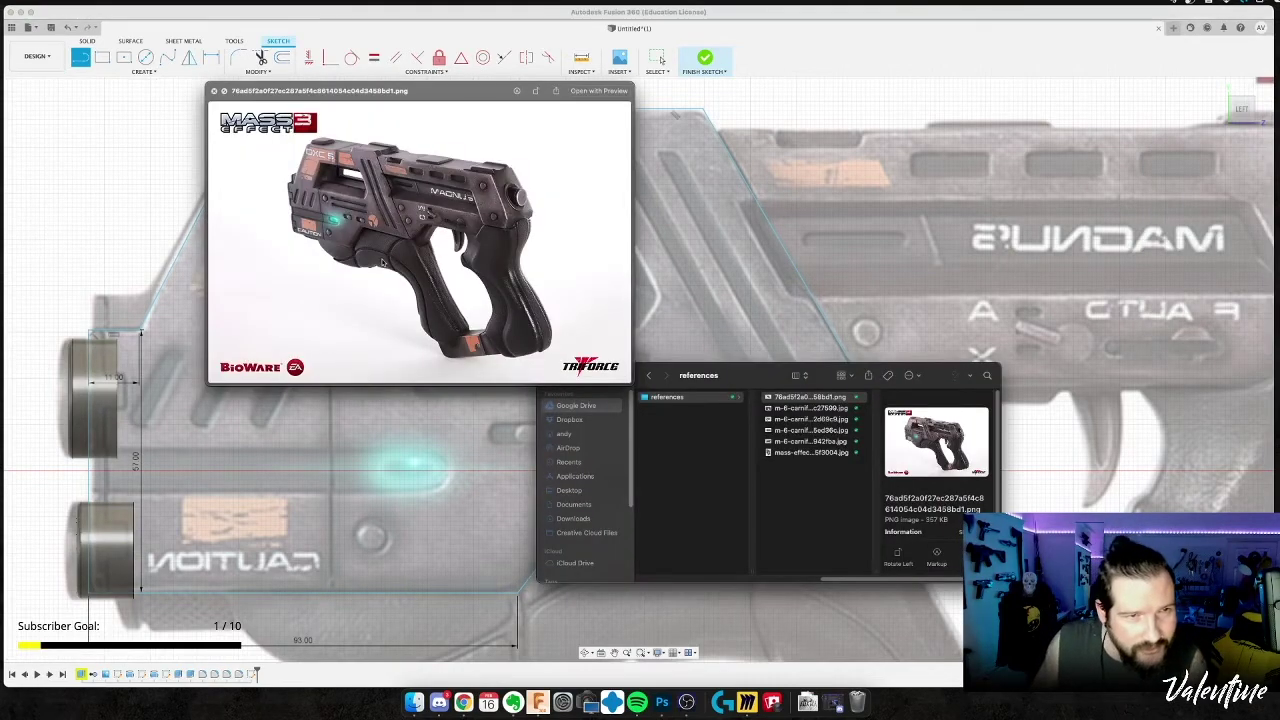
scroll(314, 190, "up", 5, "alt")
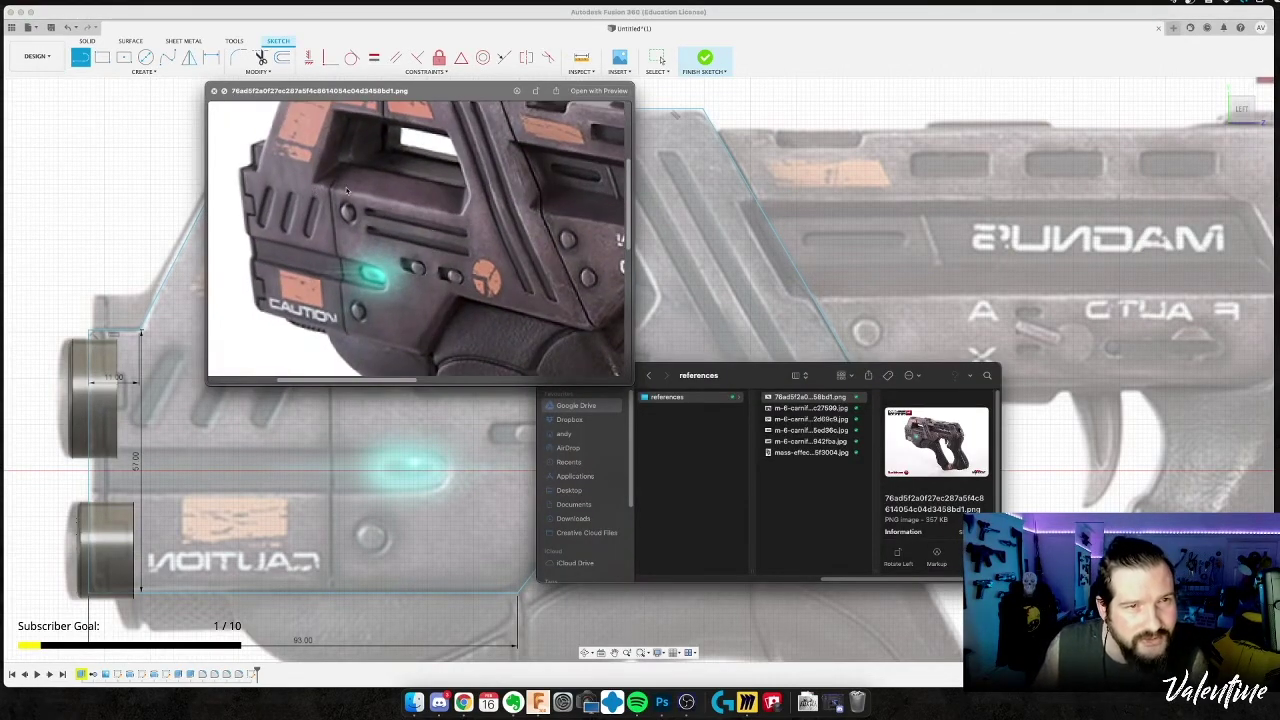
scroll(347, 190, "down", 5)
scroll(347, 190, "up", 3)
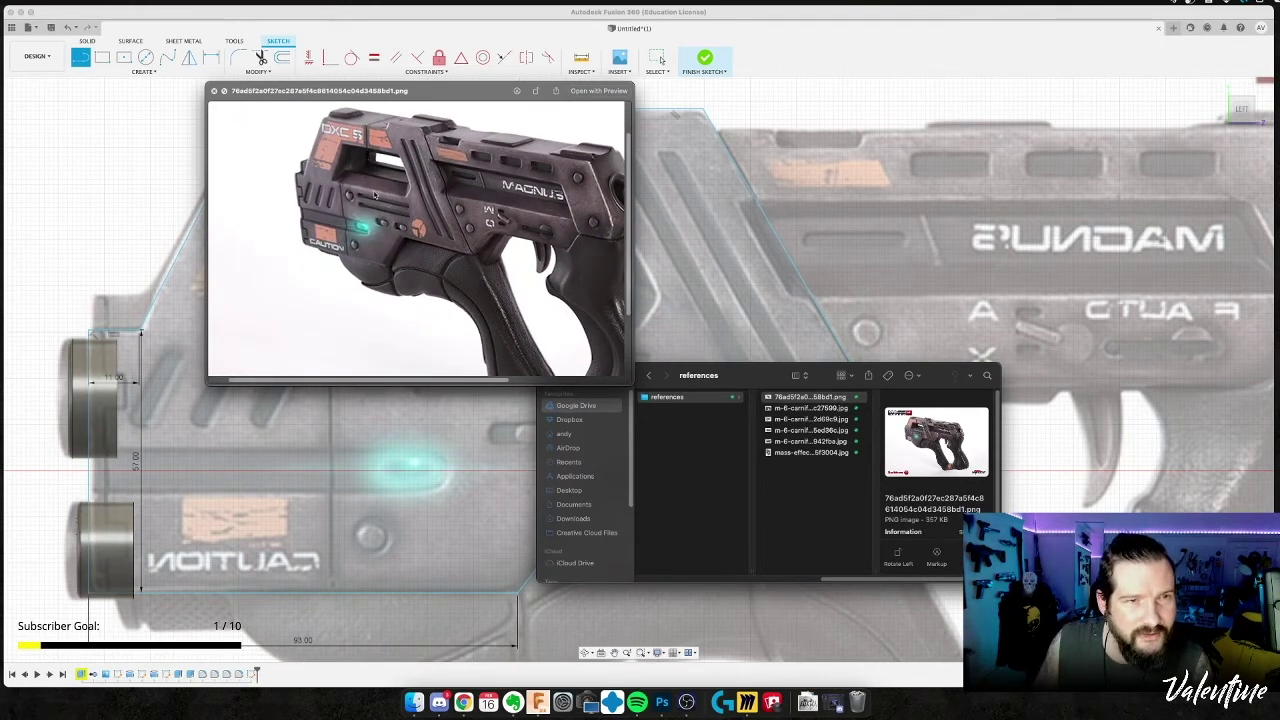
key("Left")
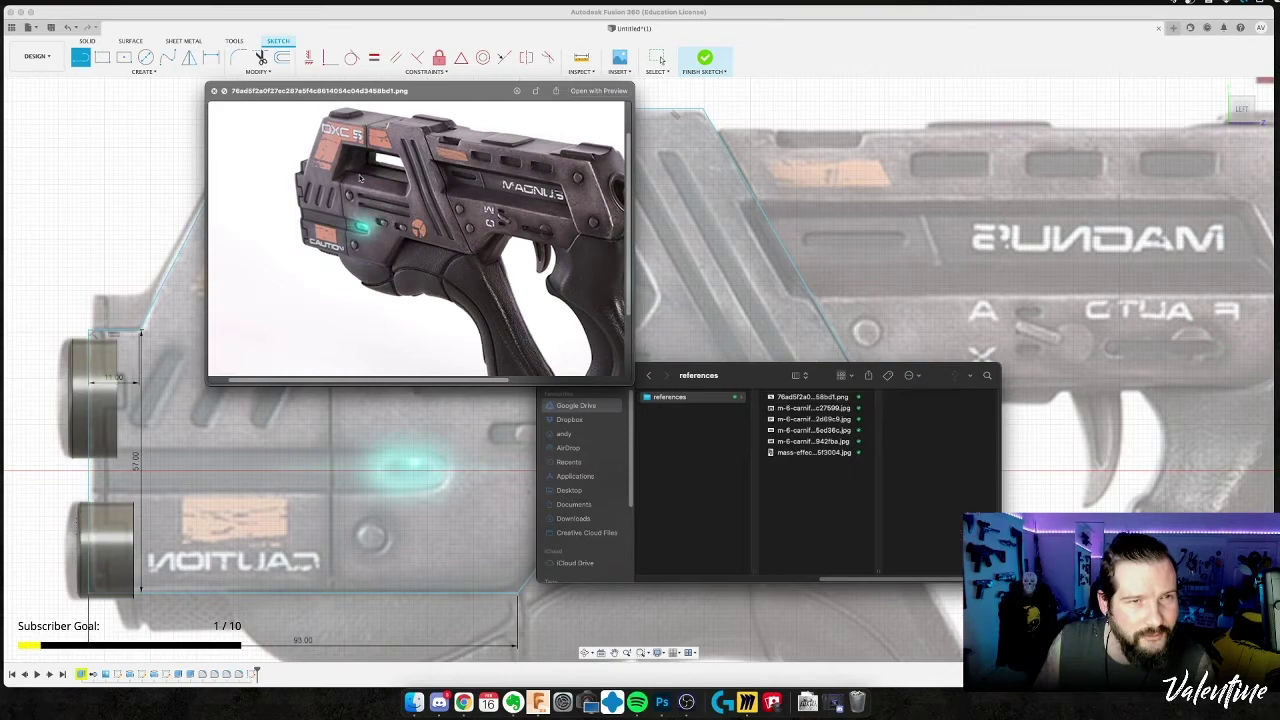
key("Right")
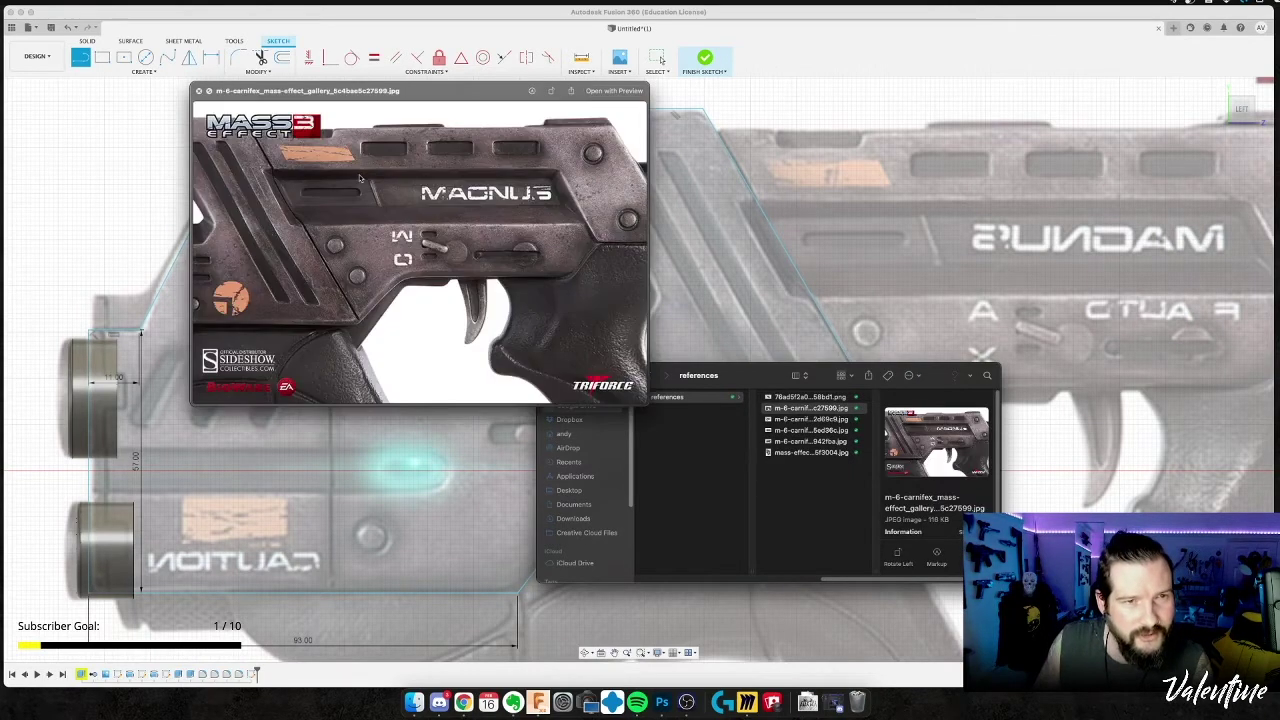
key("Down")
key("Down")
key("Down")
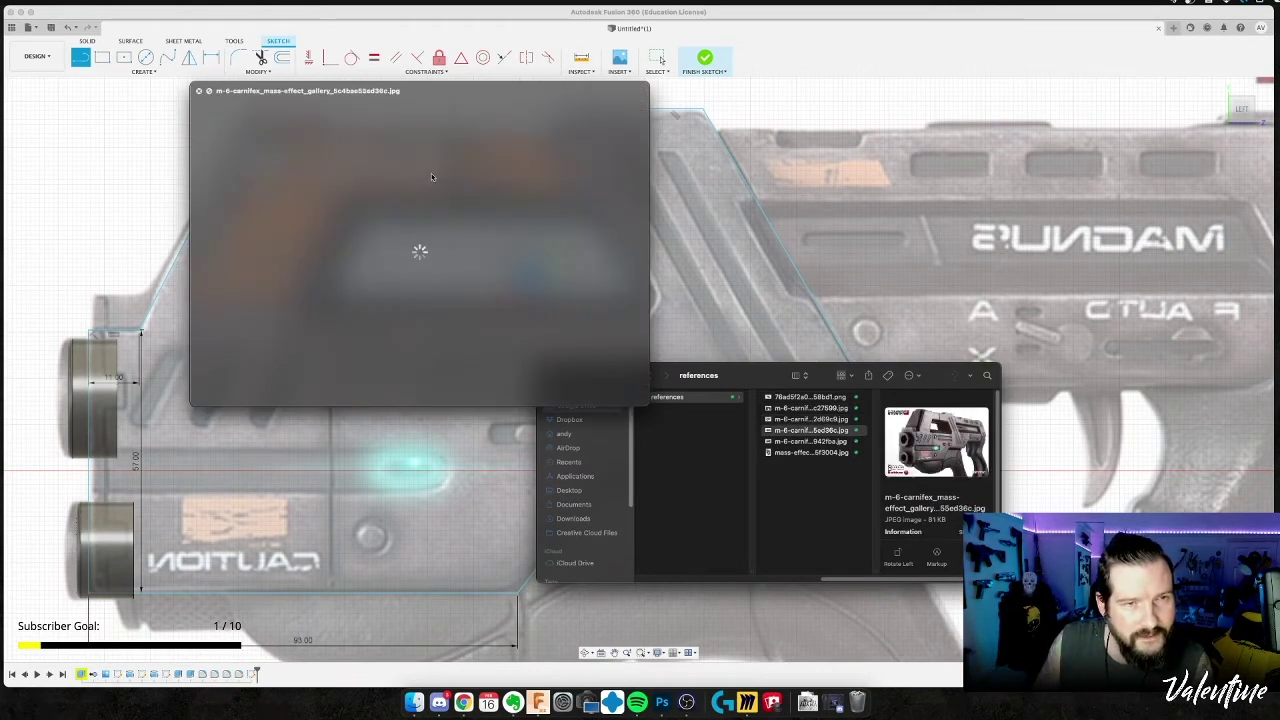
key("Down")
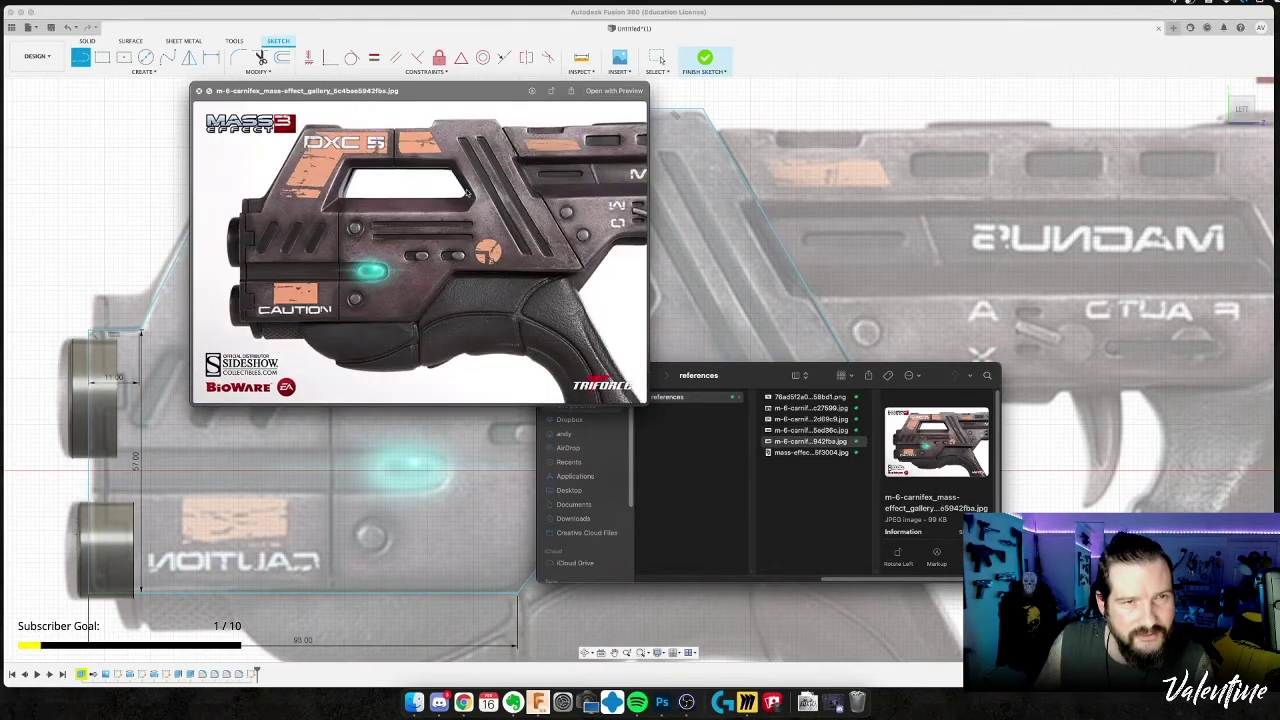
key("Down")
key("Up")
key("Up")
key("Up")
key("Up")
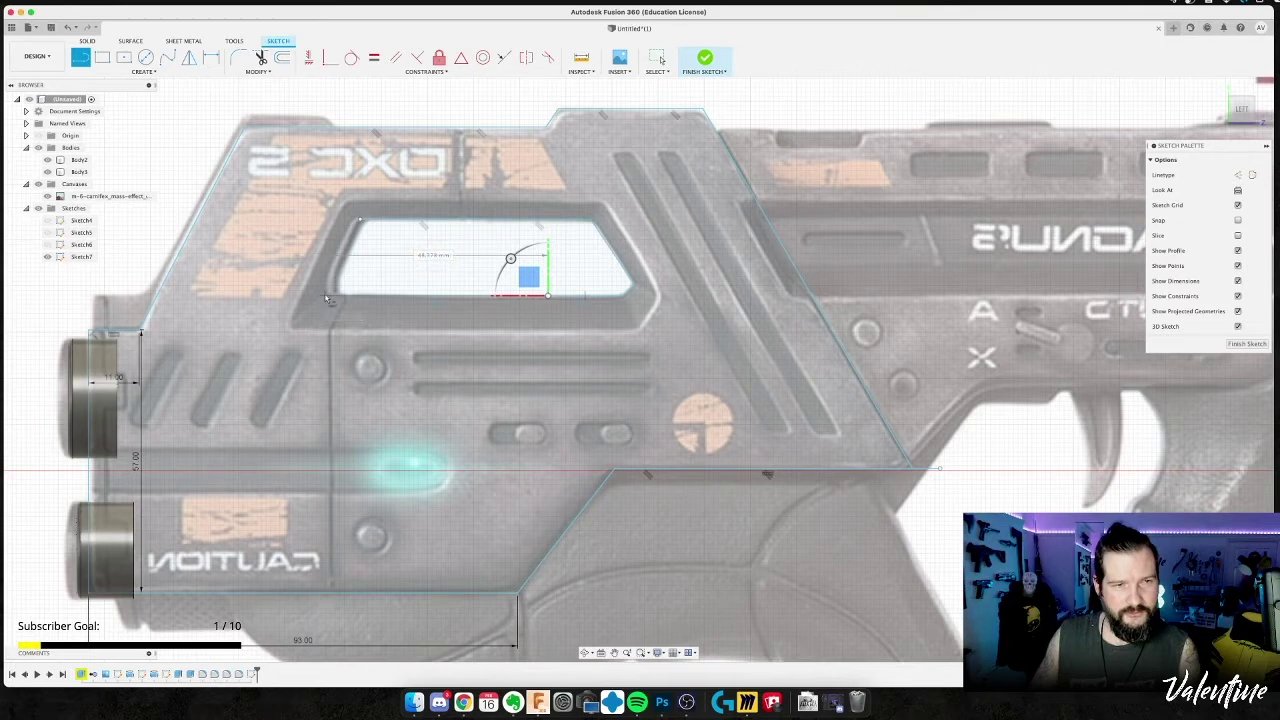
Extend the window's bottom edge about 48 mm forward and close the window with a sloped front edge up to the upper edge.
left_click(325, 296)
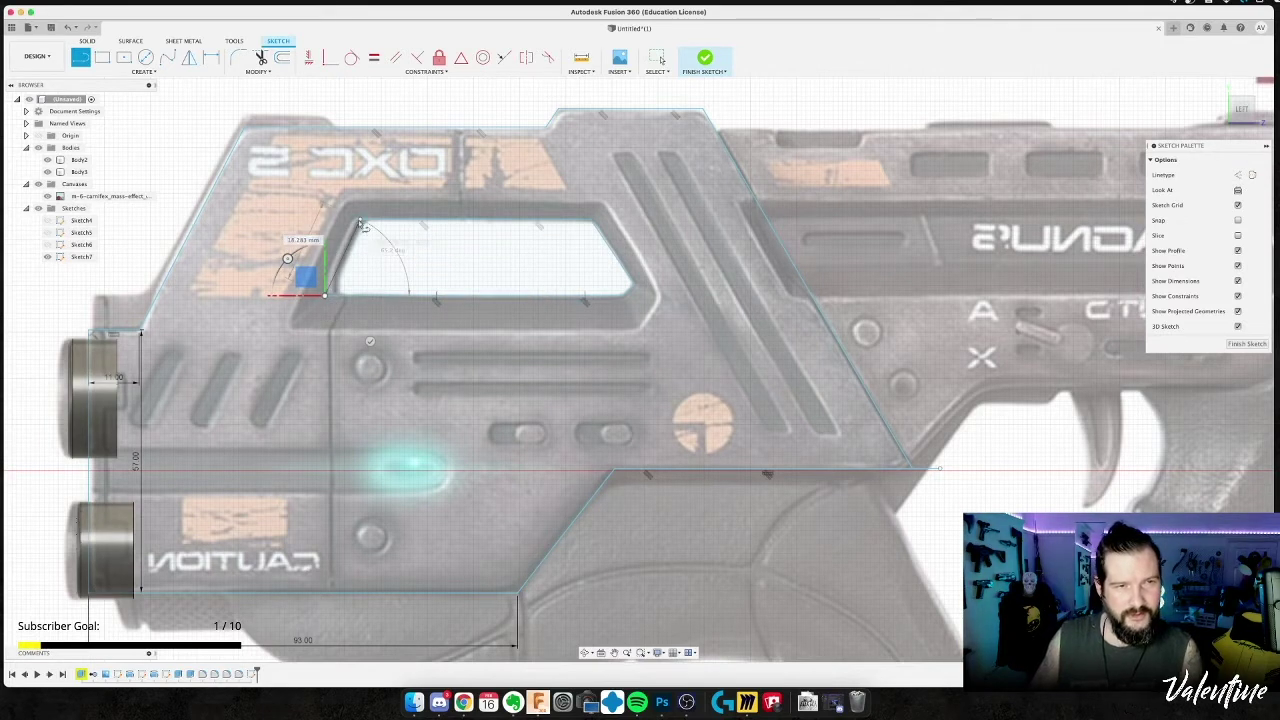
left_click(357, 225)
key("Escape")
left_click(343, 254)
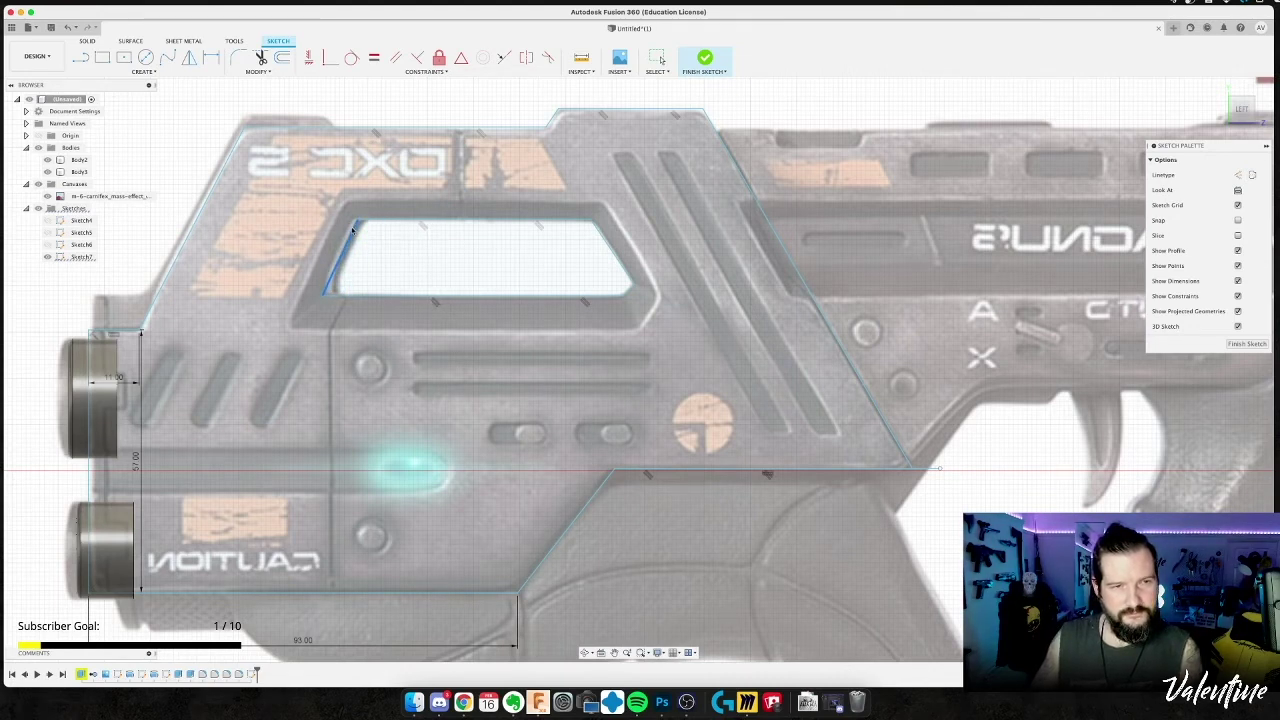
key("Escape")
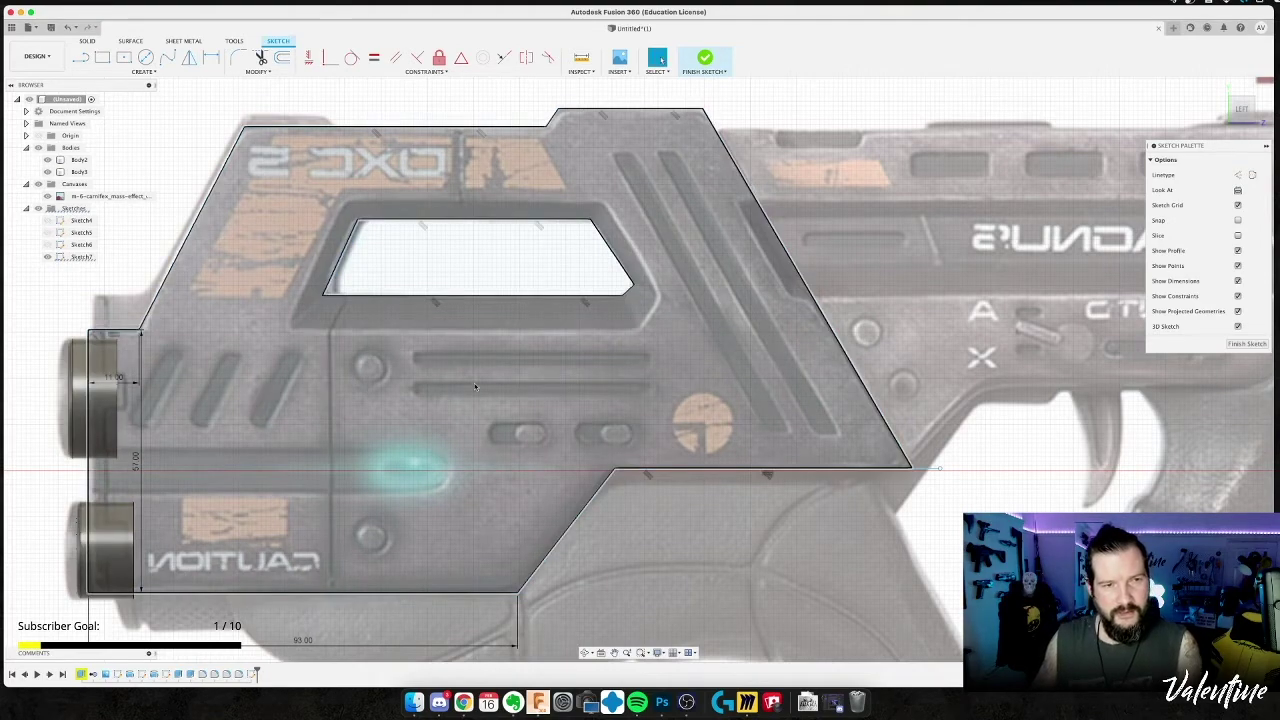
Extrude the front housing profile around the window symmetrically, 22.25 mm to each side, as a new body.
left_click(420, 415)
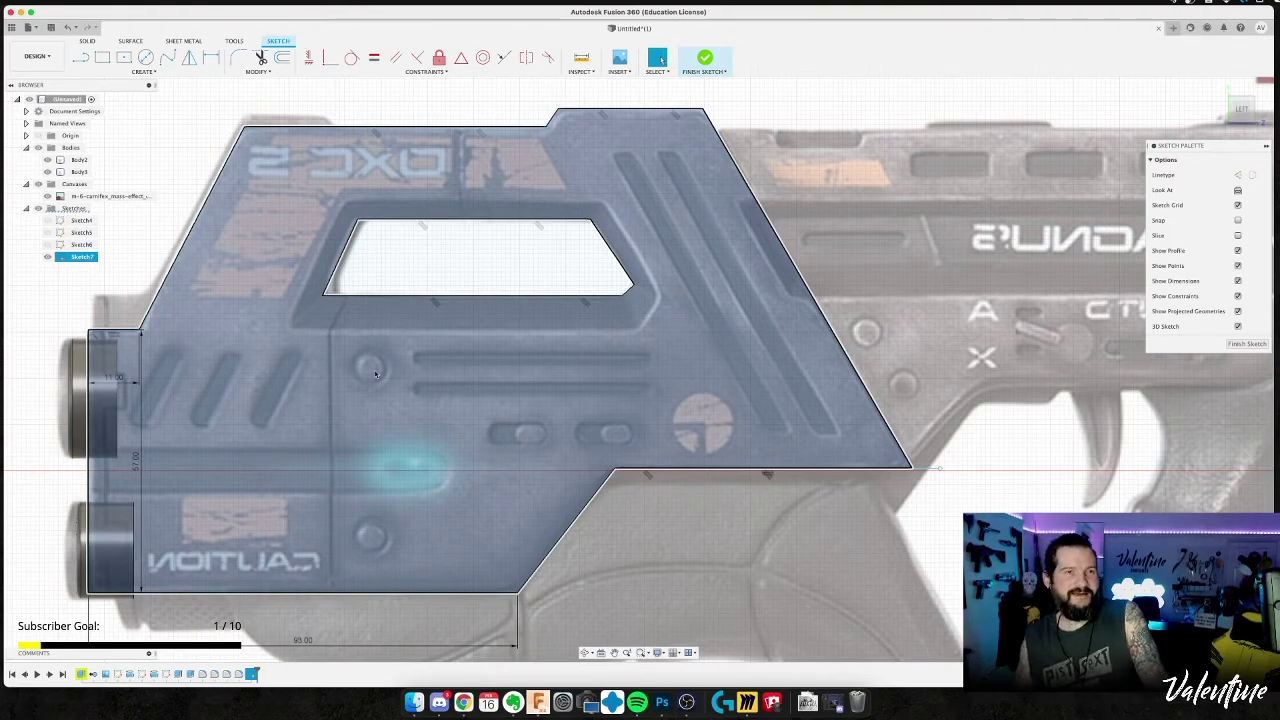
middle_click_drag(448, 416, 488, 410, "shift")
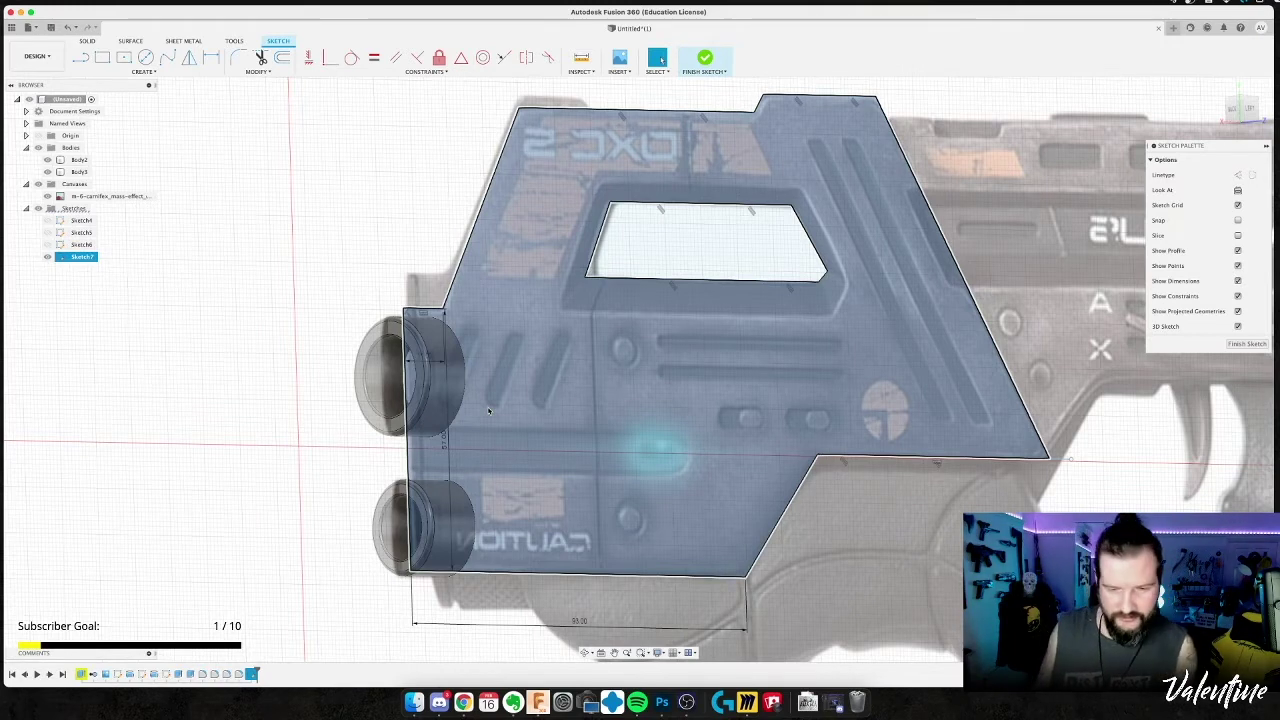
left_click(489, 410)
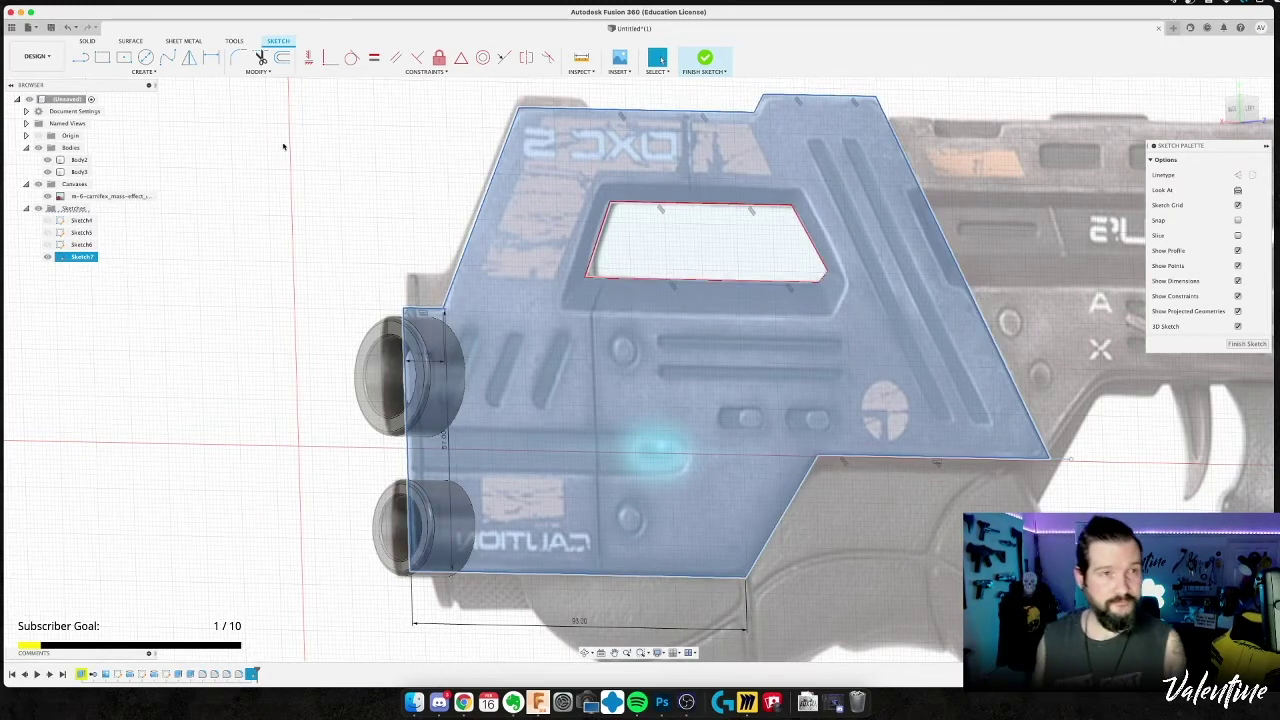
key("e")
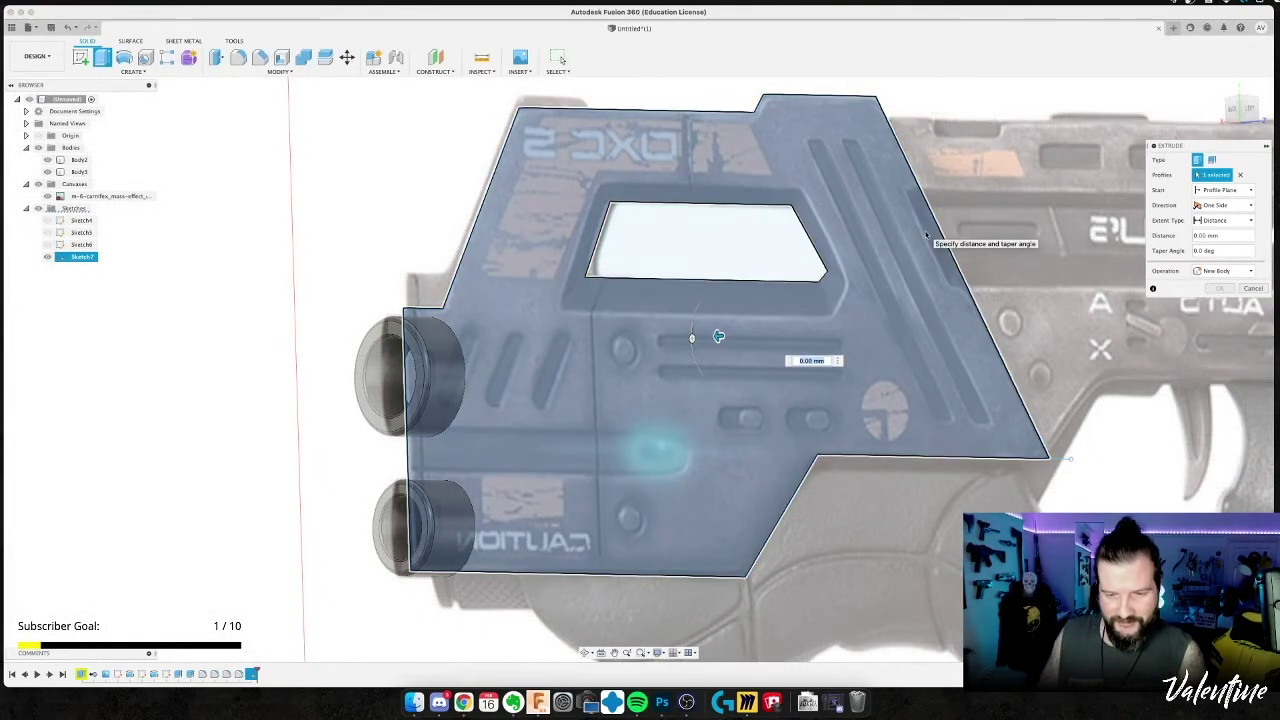
type("414")
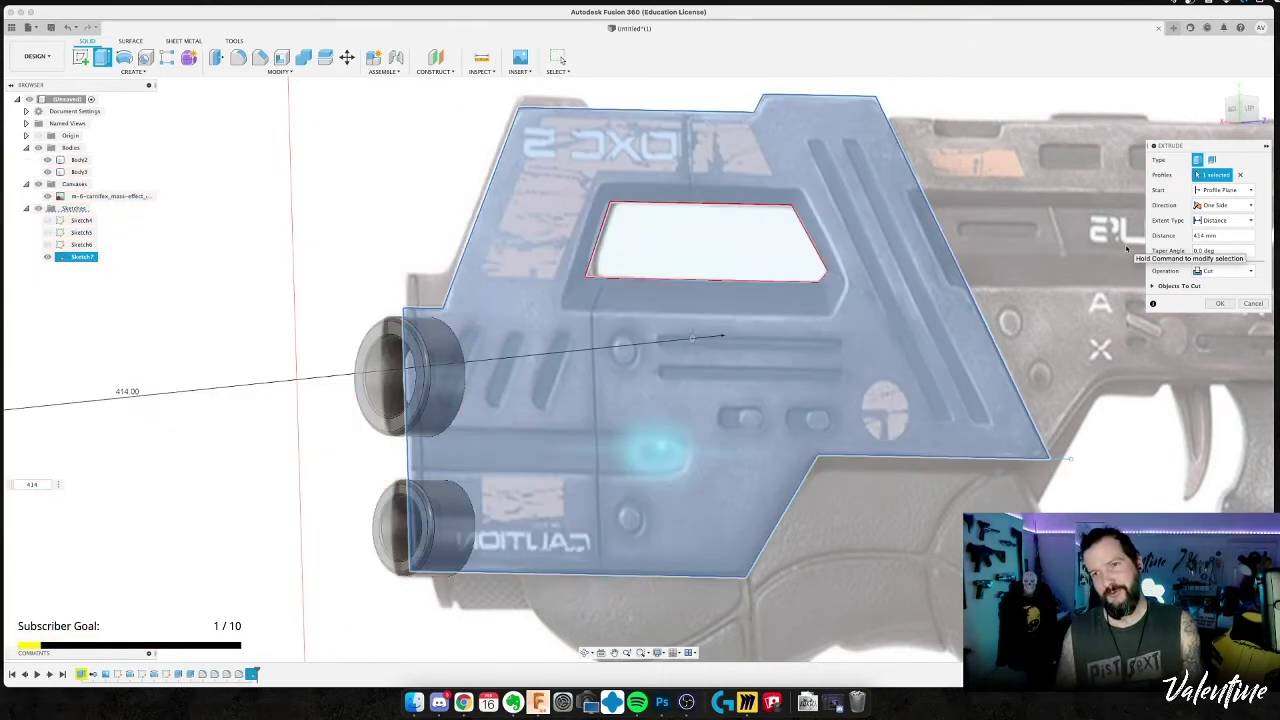
type("22.5")
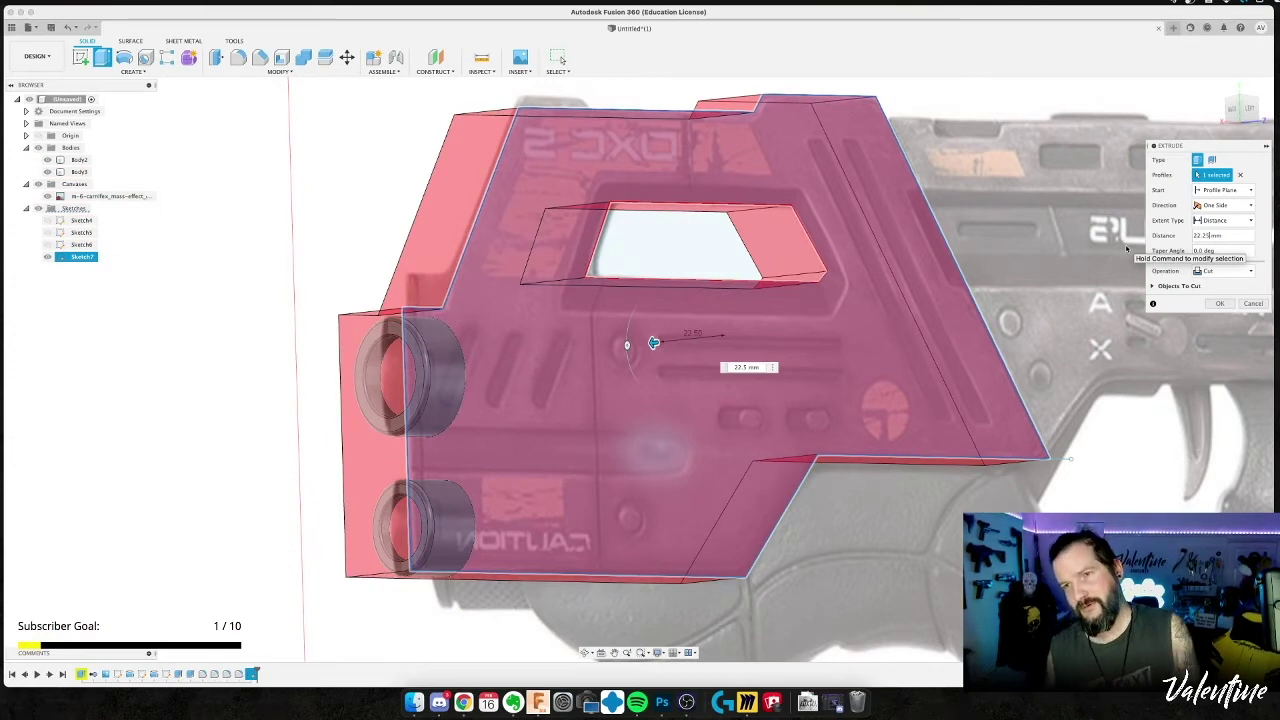
left_click(1222, 205)
left_click(1228, 240)
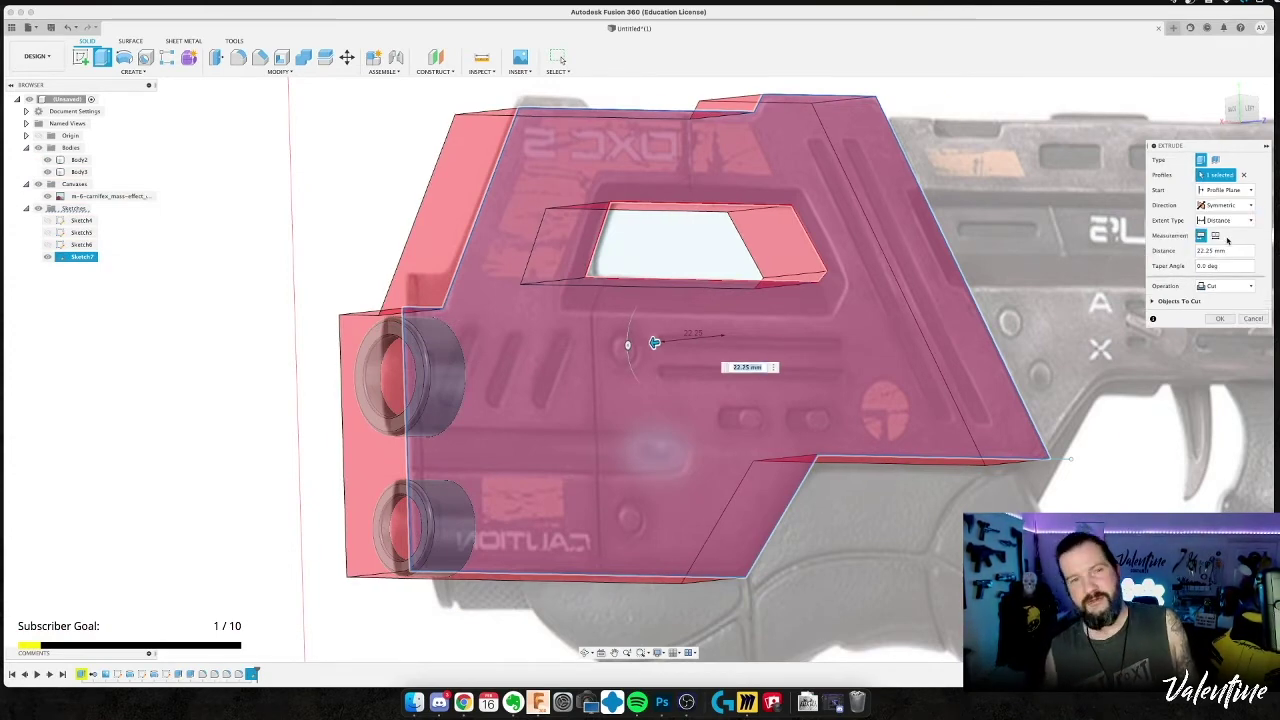
left_click(1225, 286)
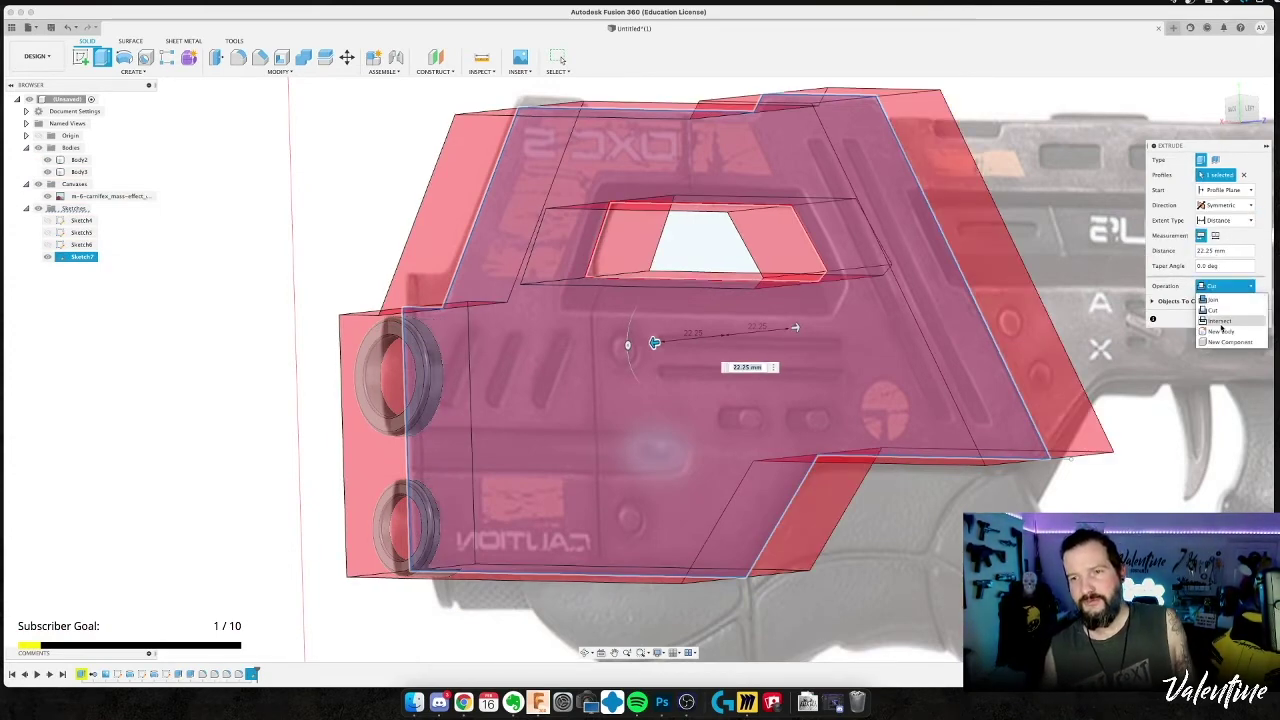
left_click(1221, 331)
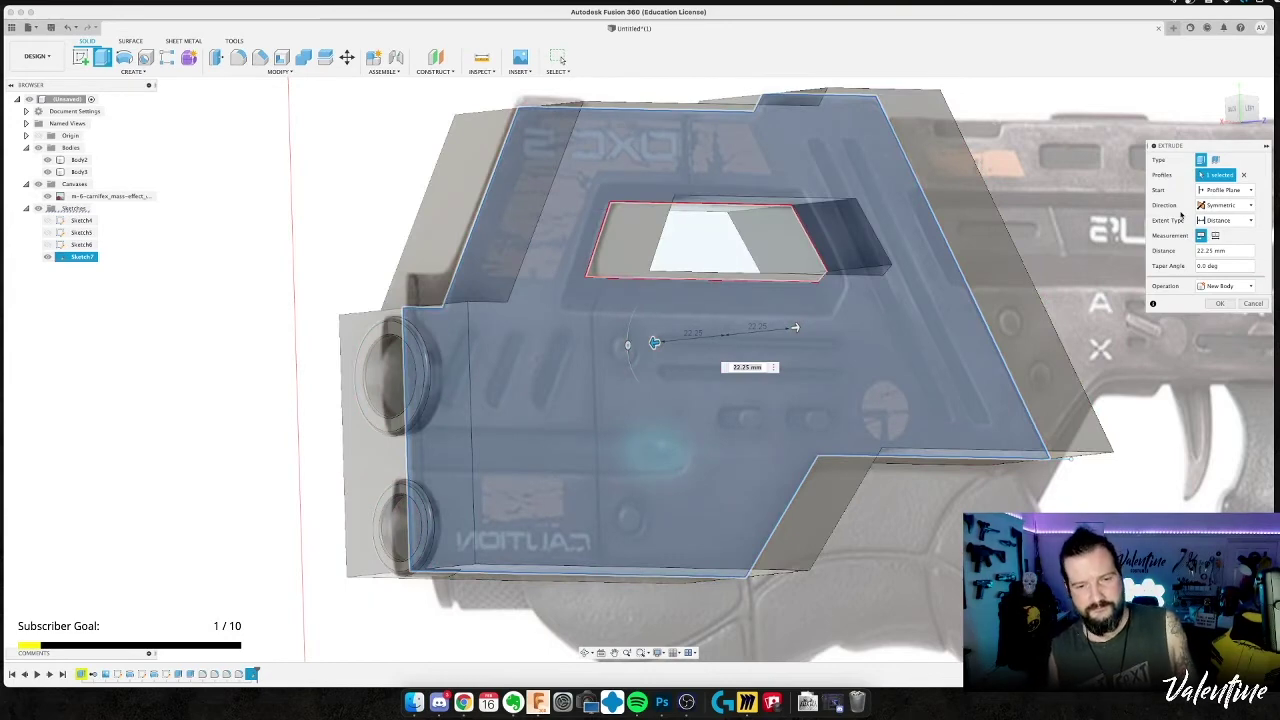
key("Return")
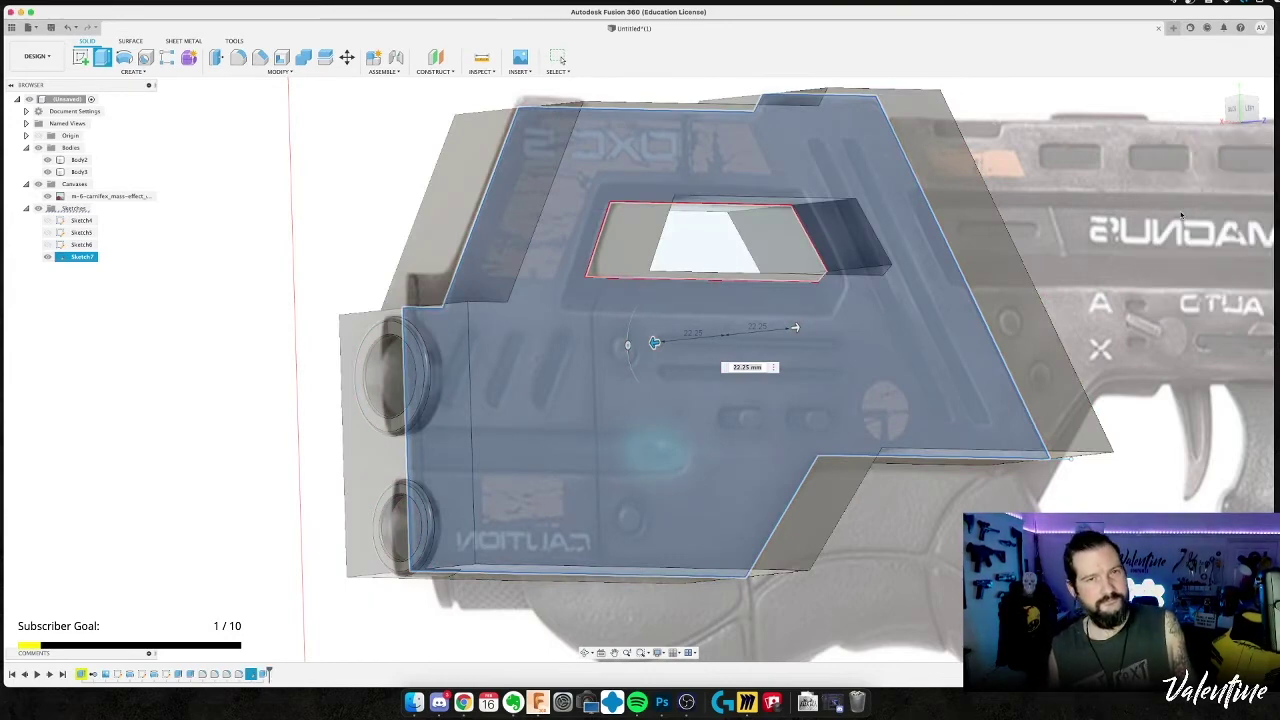
Measure the extruded housing's width between the two corners of its upper front edge.
left_click(475, 230)
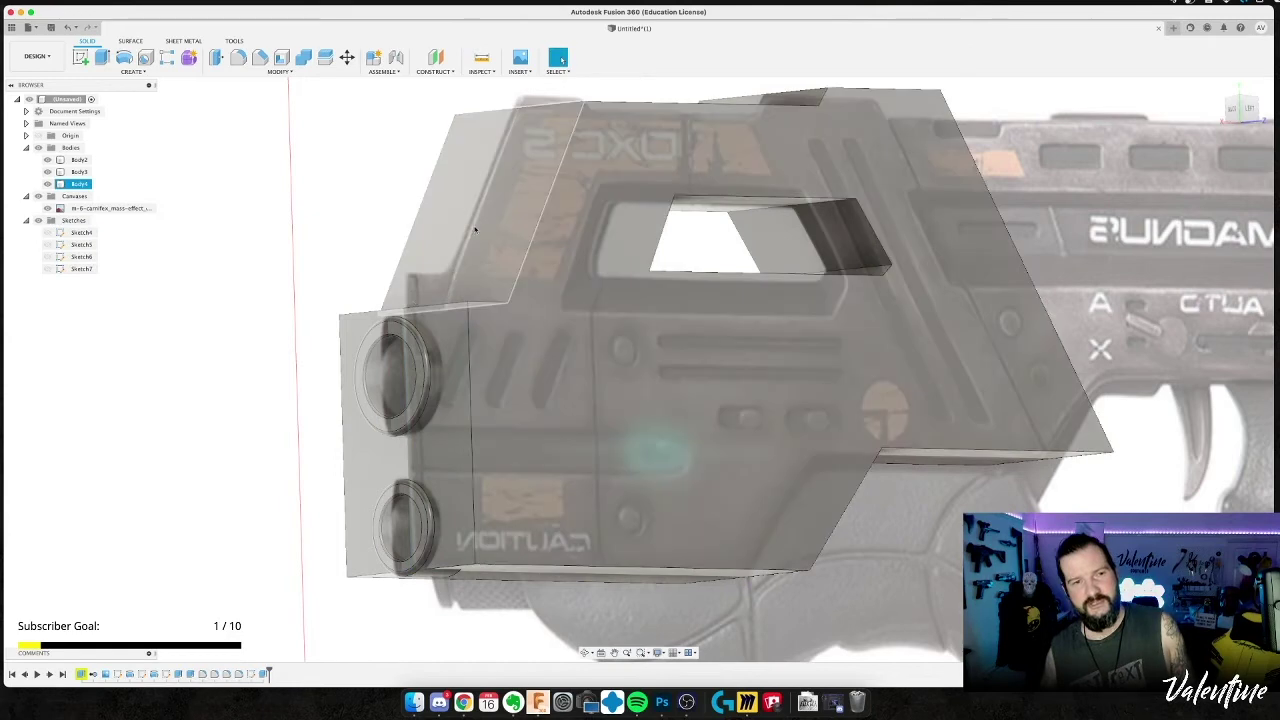
mouse_move(425, 292)
middle_mouse_down("shift")
mouse_move(446, 298)
mouse_move(438, 332)
mouse_move(425, 320)
mouse_move(438, 274)
middle_mouse_up("shift")
scroll(425, 320, "down", 2)
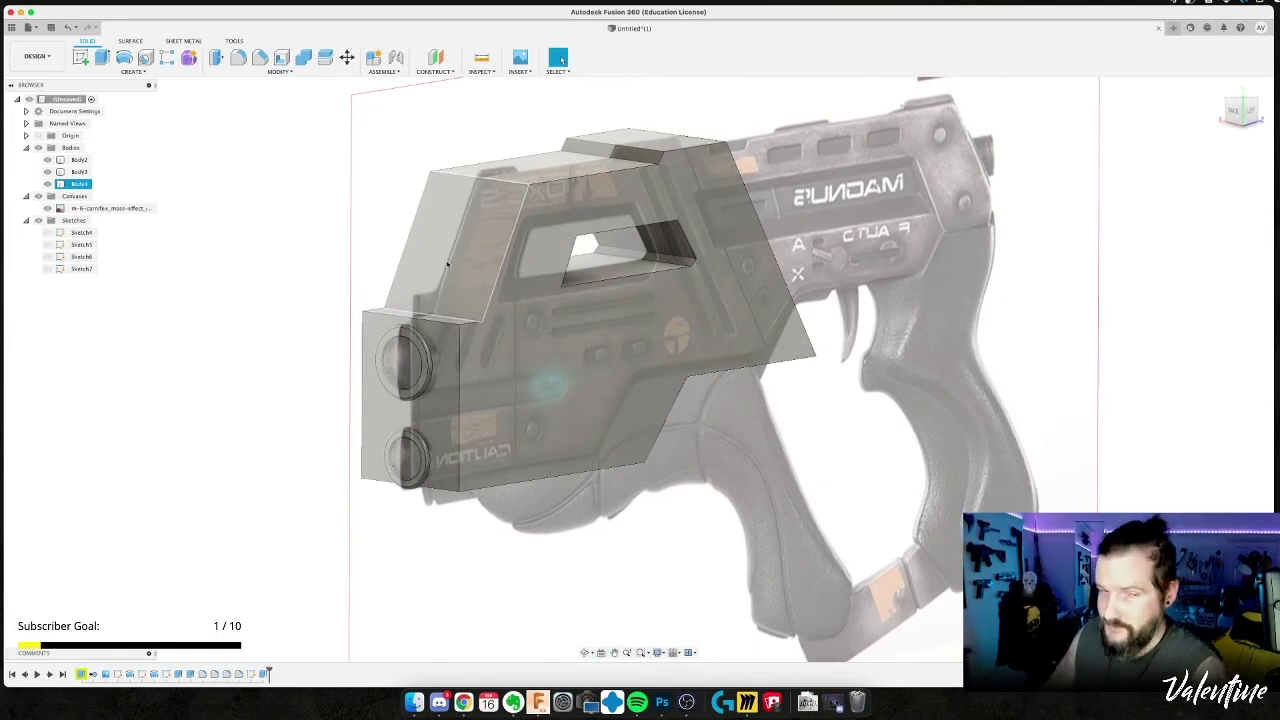
left_click(292, 605)
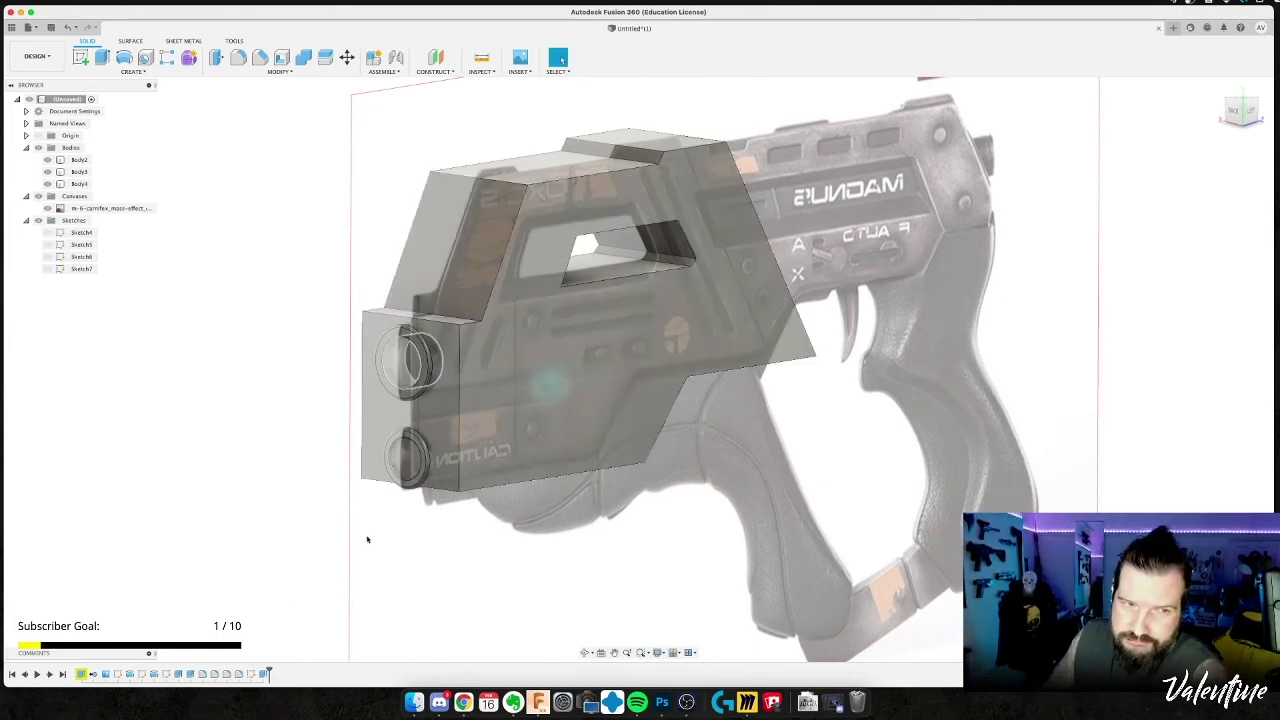
left_click(527, 316)
left_click(749, 457)
left_click(630, 300)
left_click(503, 108)
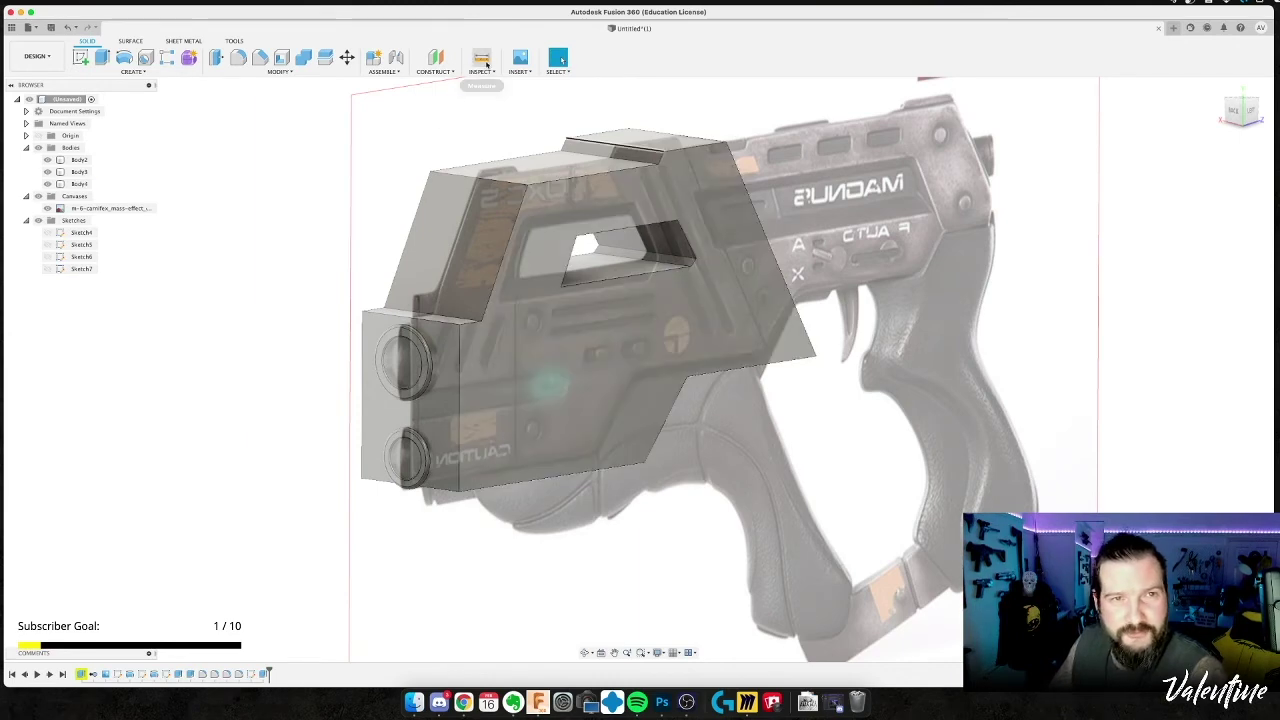
left_click(485, 61)
left_click(431, 174)
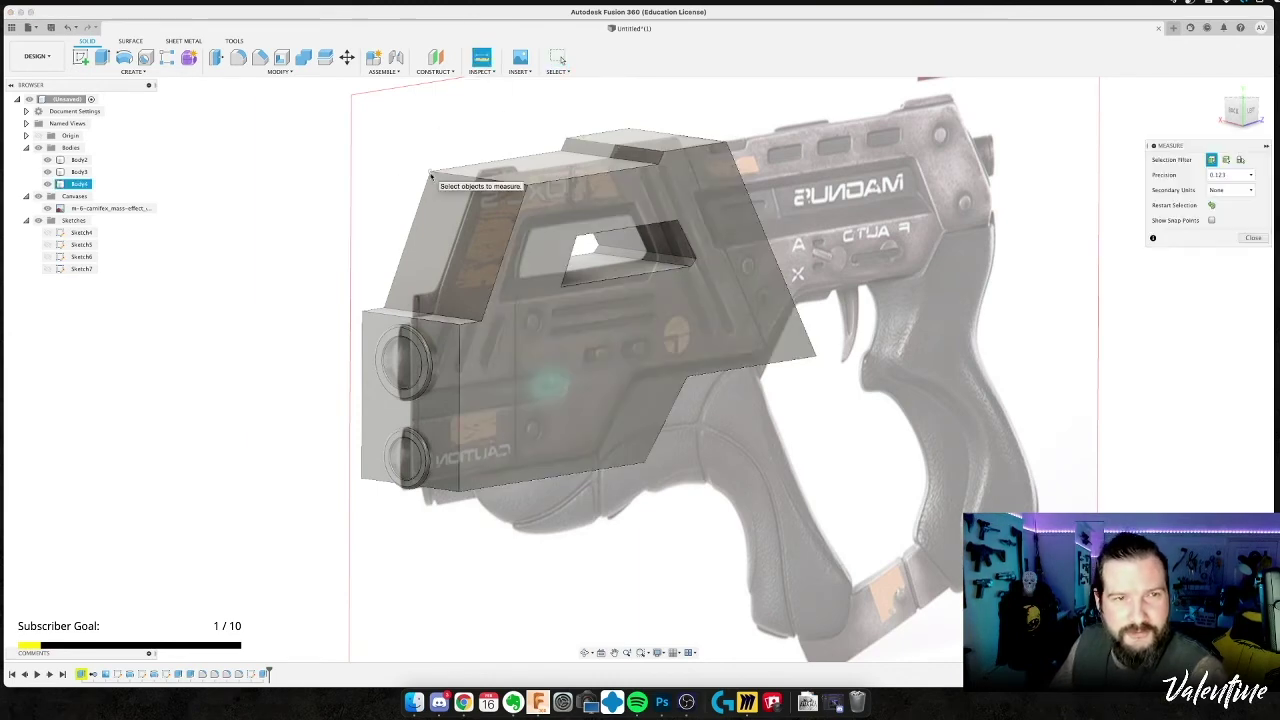
left_click(530, 188)
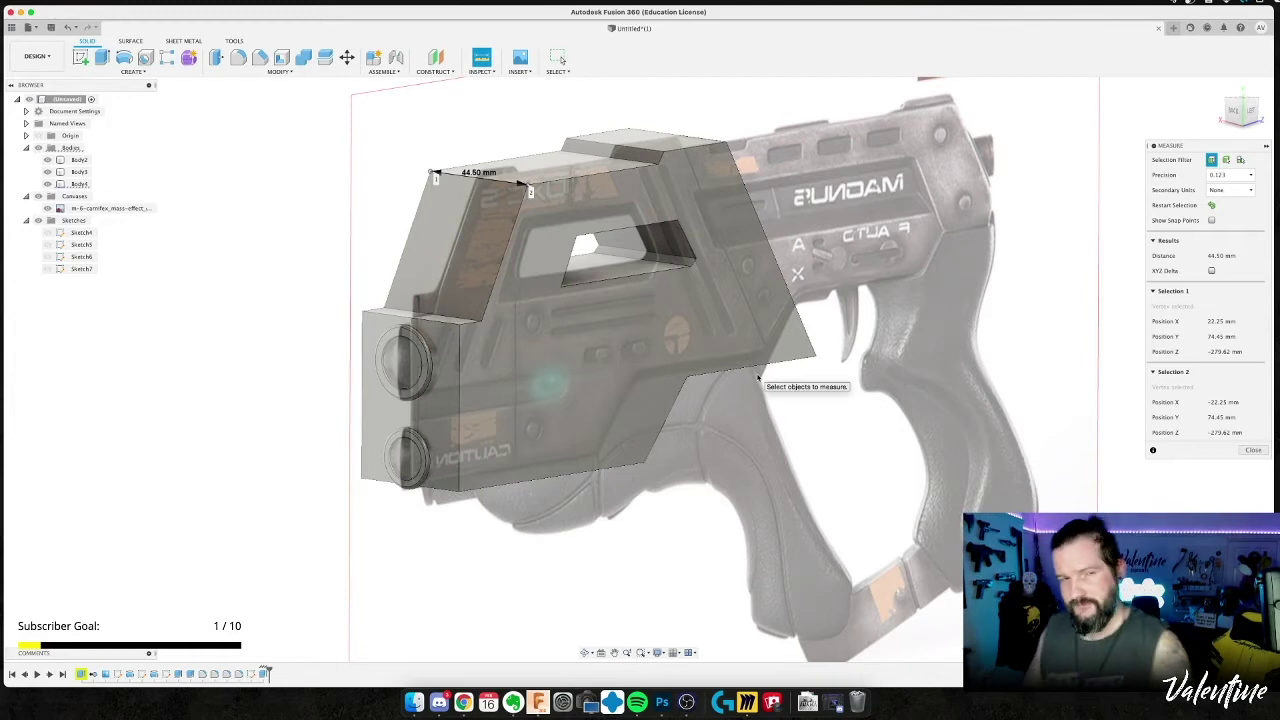
key("Escape")
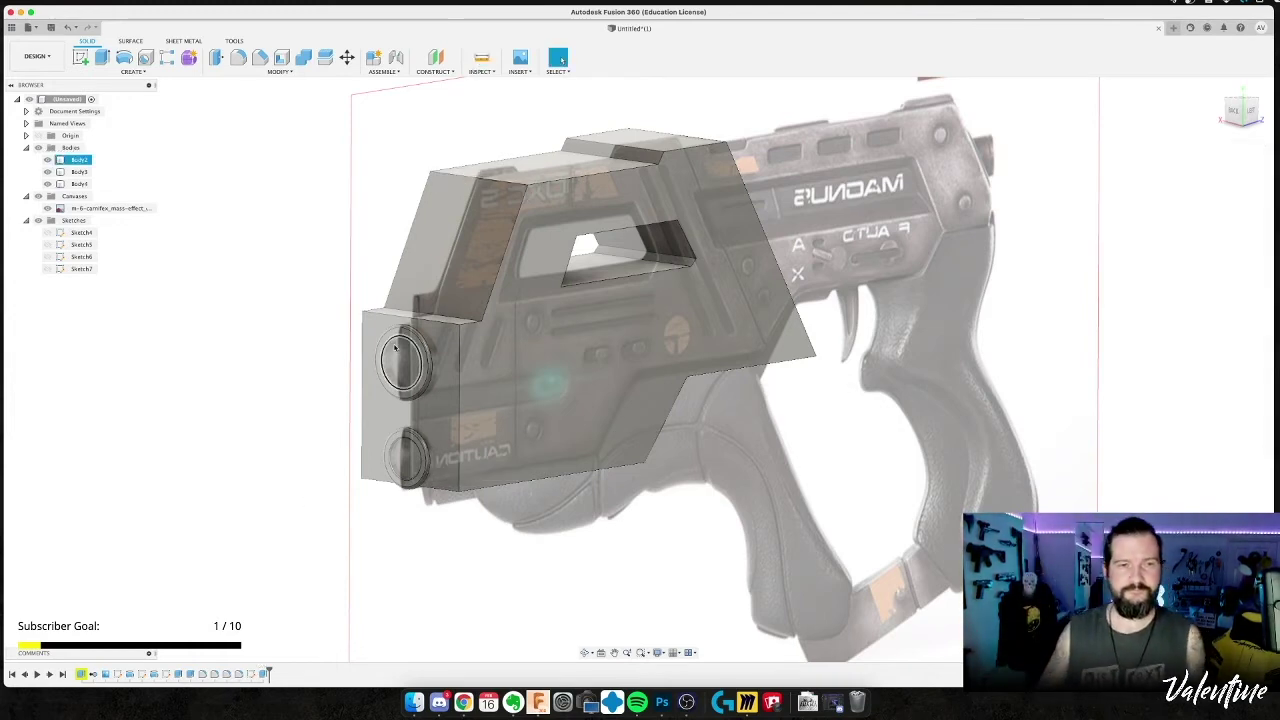
Examine the housing's front end and the two barrels in the pistol's reference photos.
mouse_move(226, 480)
middle_mouse_down("shift")
mouse_move(194, 457)
mouse_move(236, 461)
middle_mouse_up("shift")
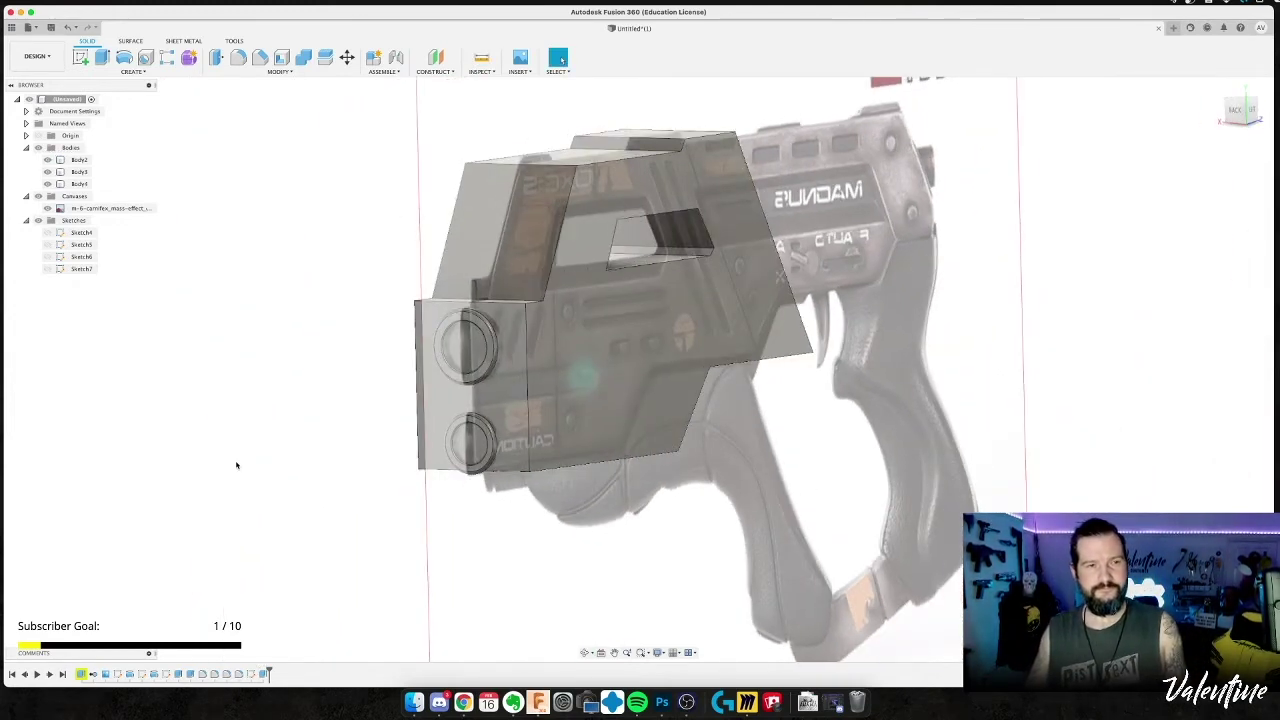
key("super+Tab")
key("Left")
key("Right")
key("Down")
key("Down")
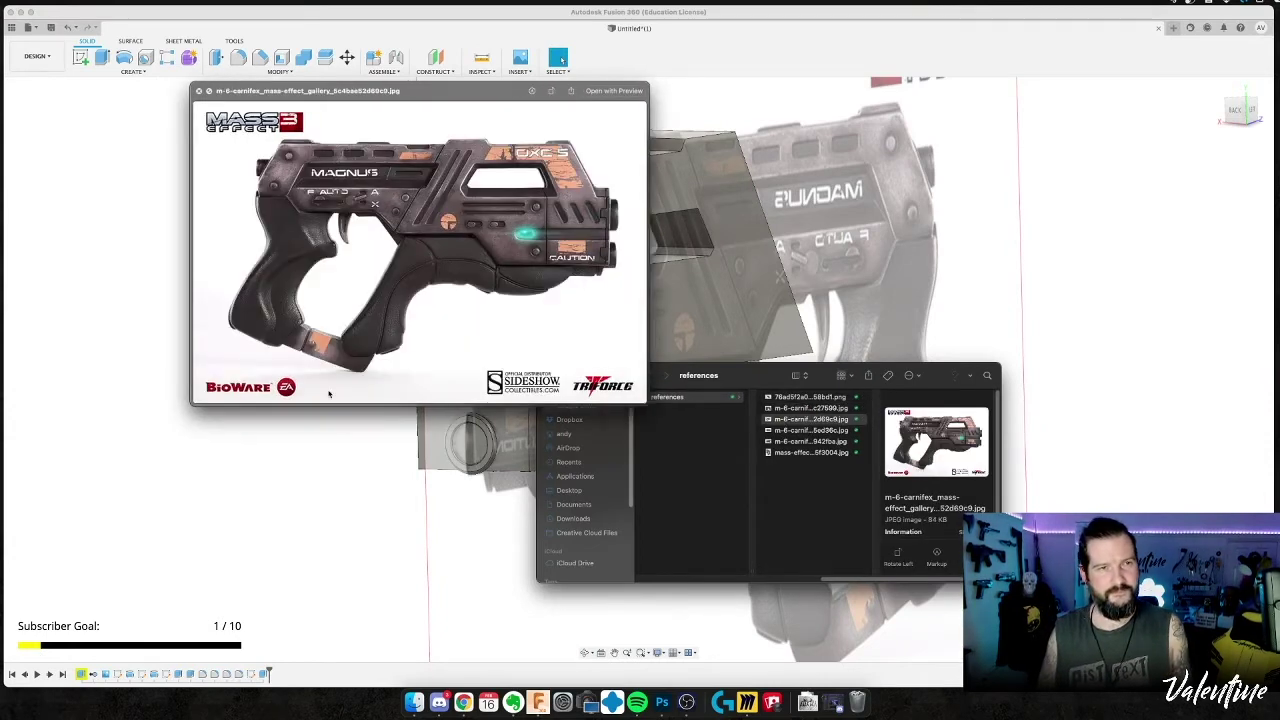
key("Down")
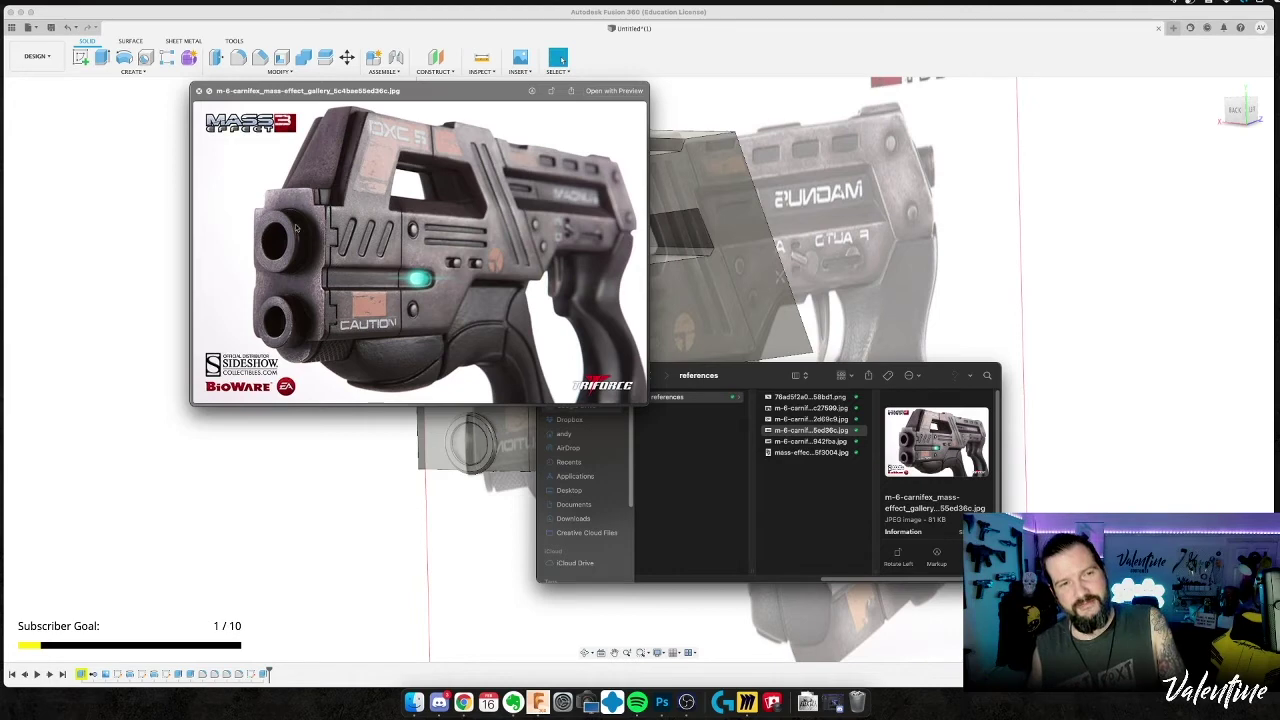
left_click(700, 300)
Compare the housing's front edge and the barrels with the reference canvas in the left side view.
middle_click_drag(331, 489, 623, 369, "shift")
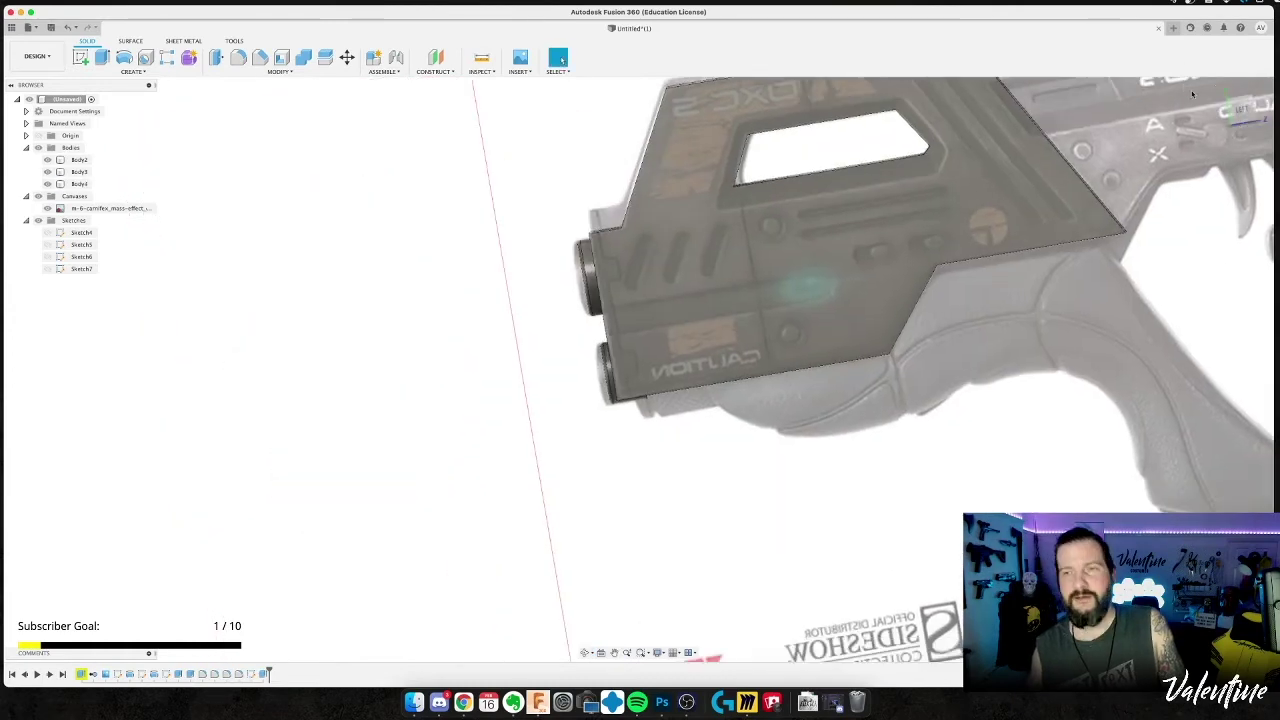
left_click(1245, 112)
left_click(706, 338)
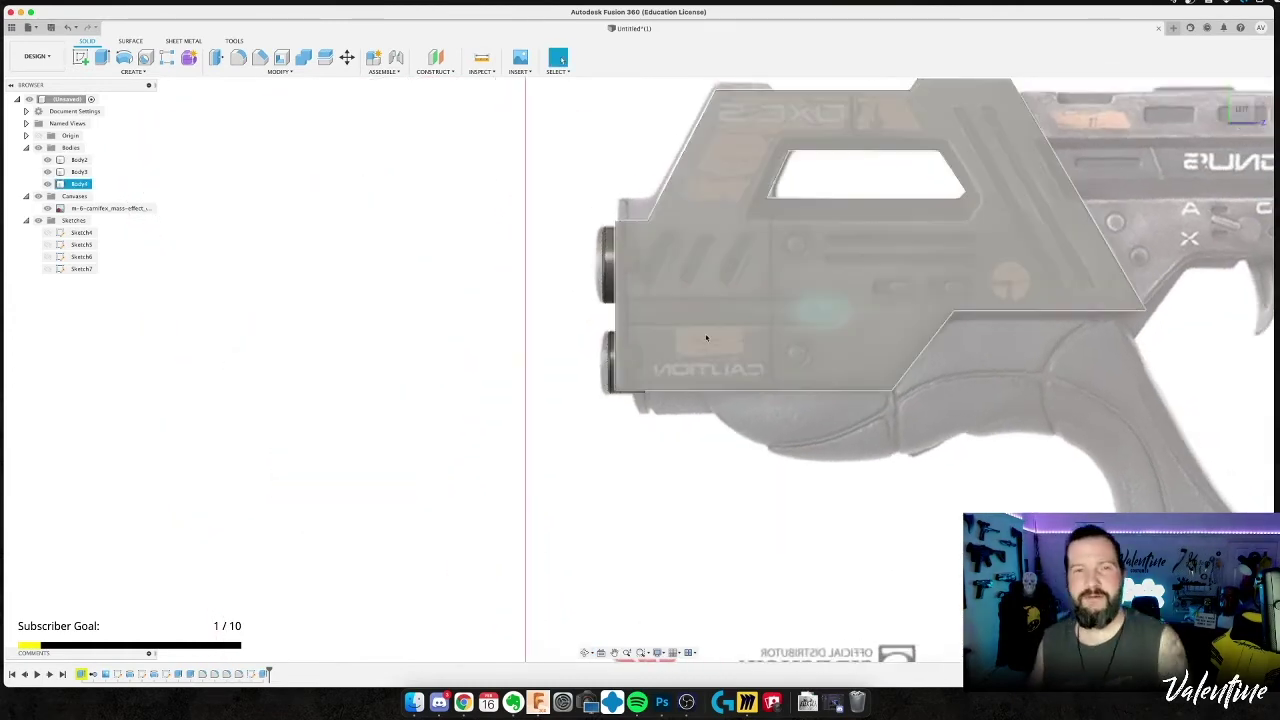
left_click(556, 318)
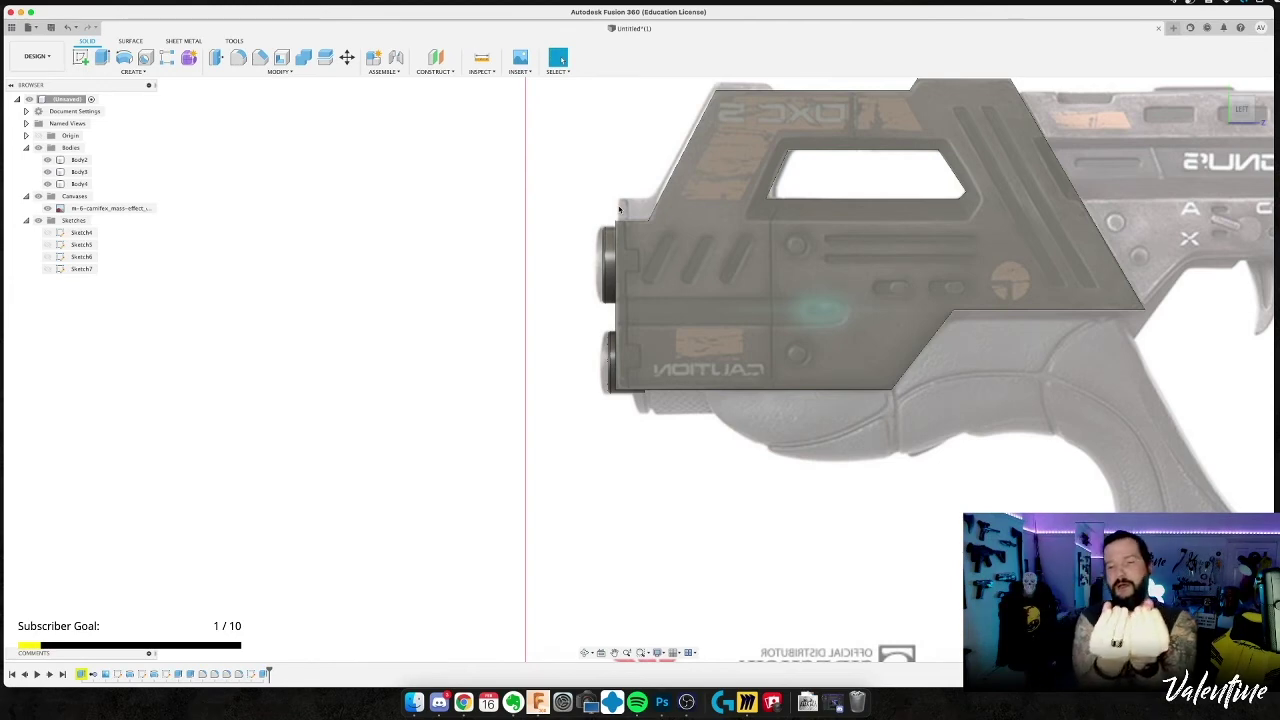
left_click(627, 226)
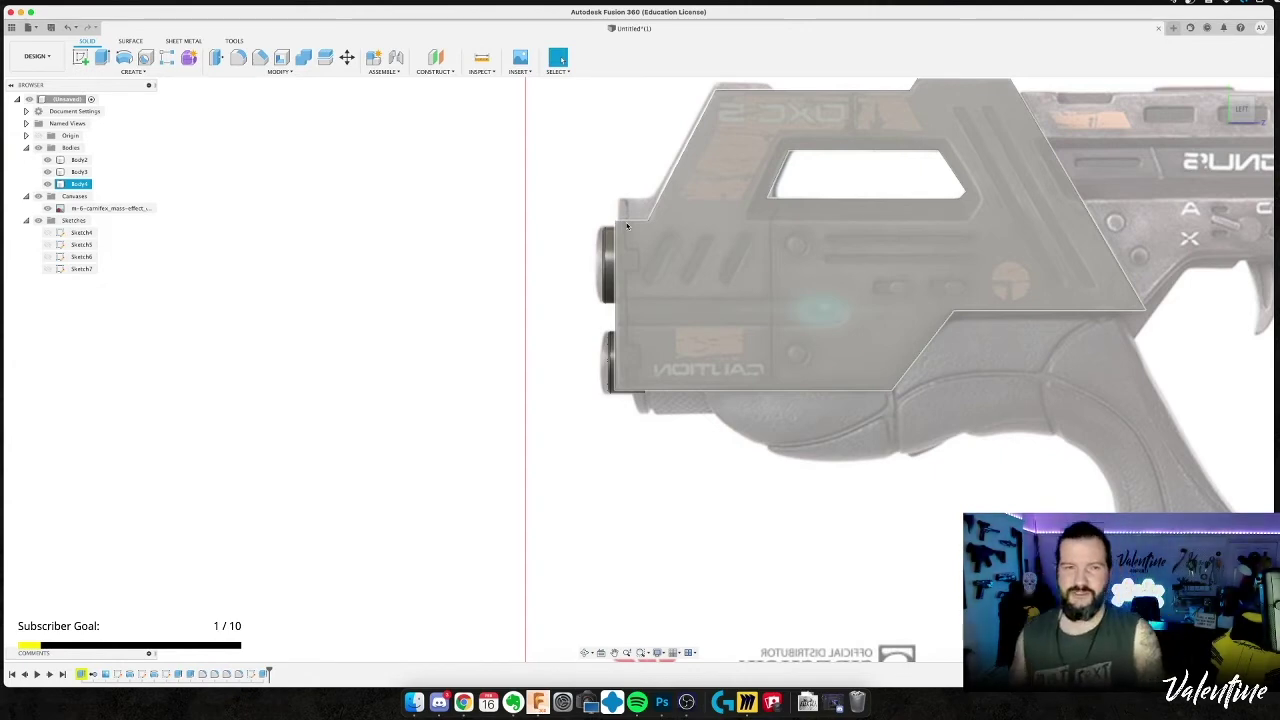
left_click(627, 226)
left_click(627, 226)
left_click(627, 226)
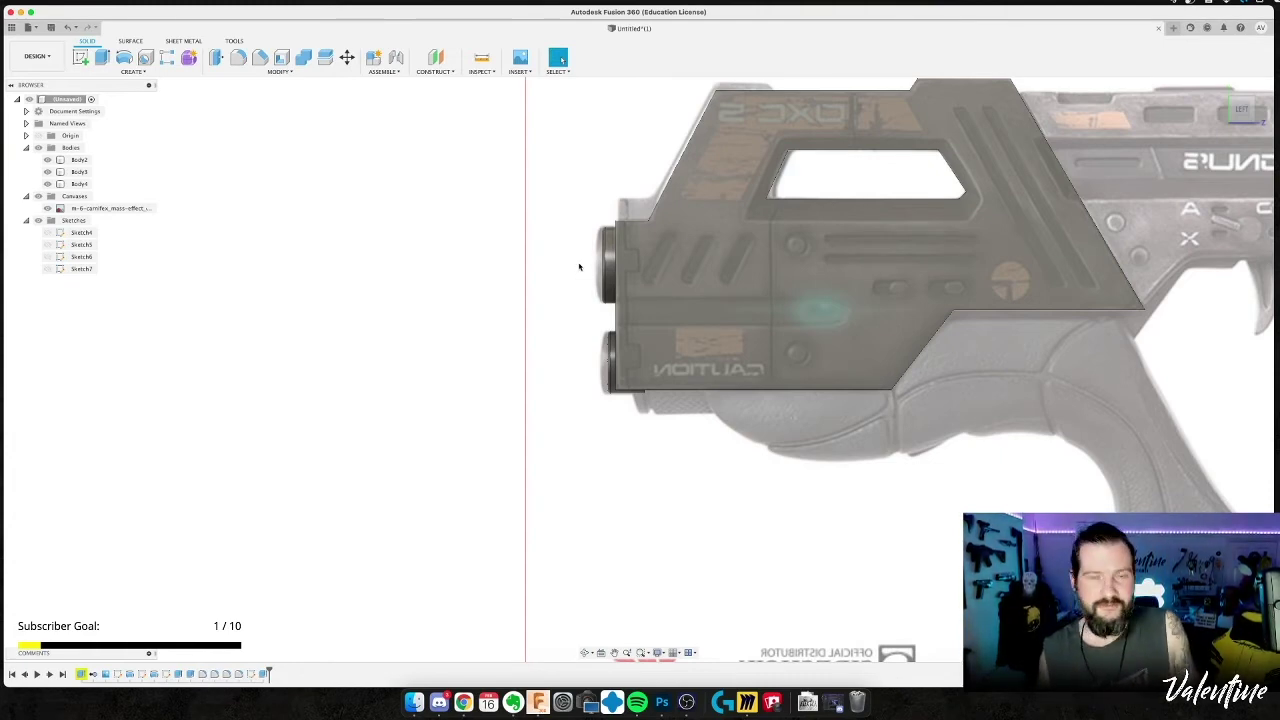
left_click(78, 160)
left_click(77, 172, "shift")
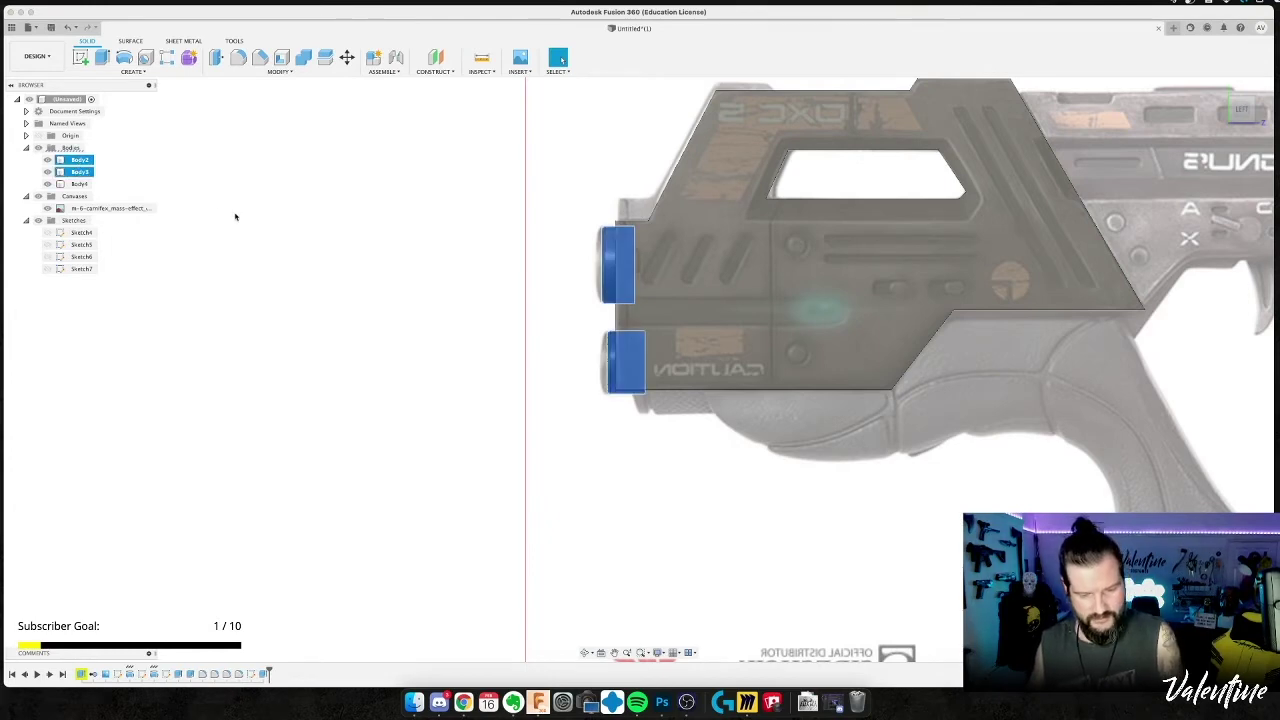
key("m")
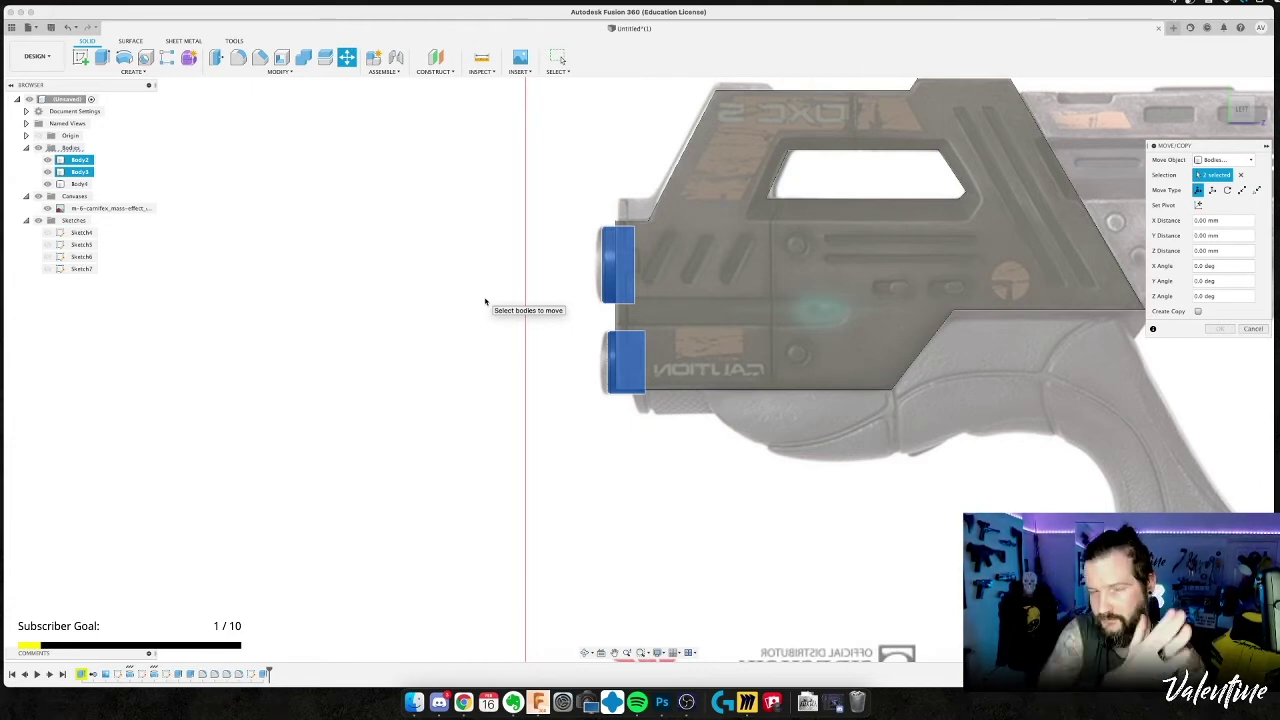
mouse_move(604, 272)
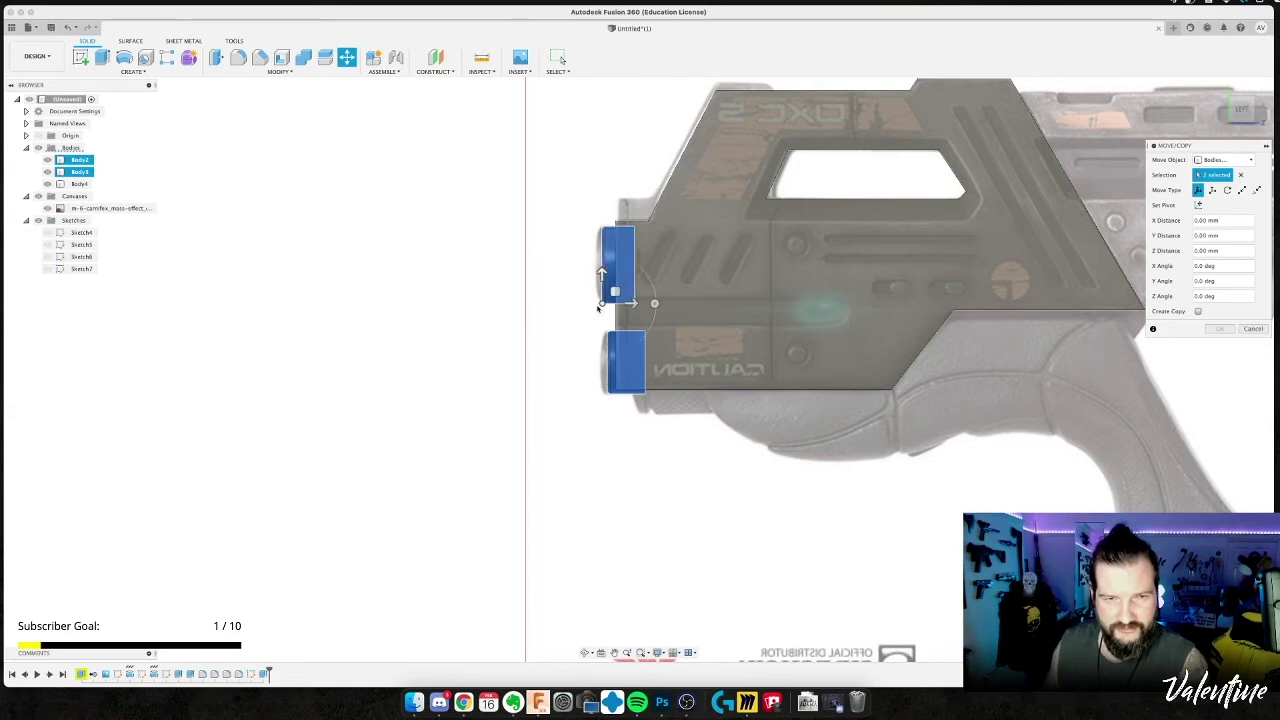
key("Escape")
Temporarily hide the two barrel bodies to check their front ends against the canvas, and show them again.
left_click(46, 160)
left_click(47, 172)
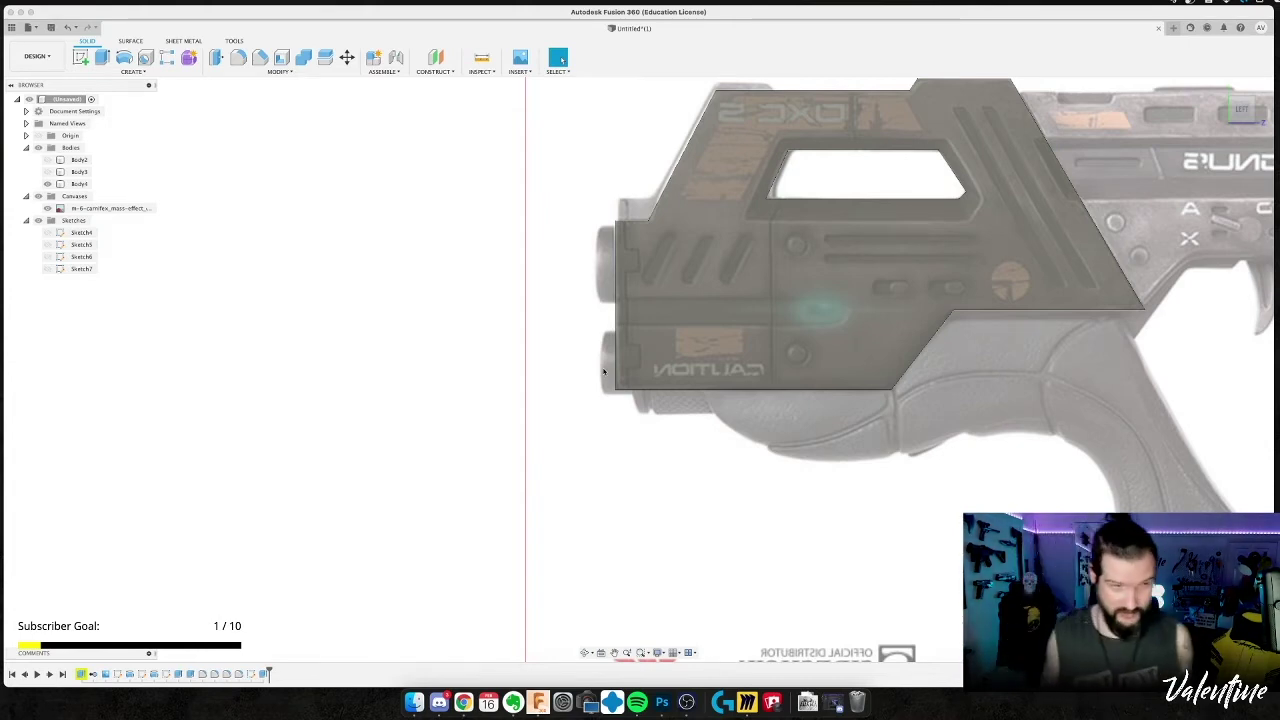
left_click(53, 173)
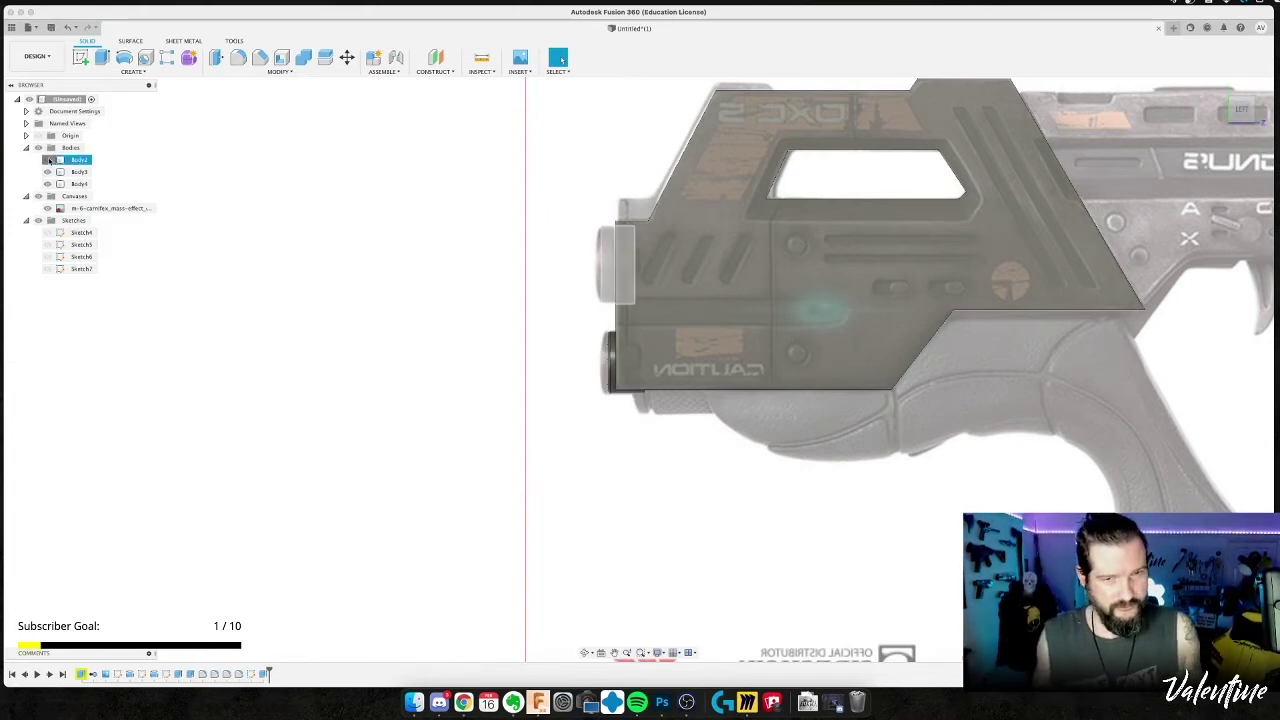
left_click(601, 263)
left_click(570, 296)
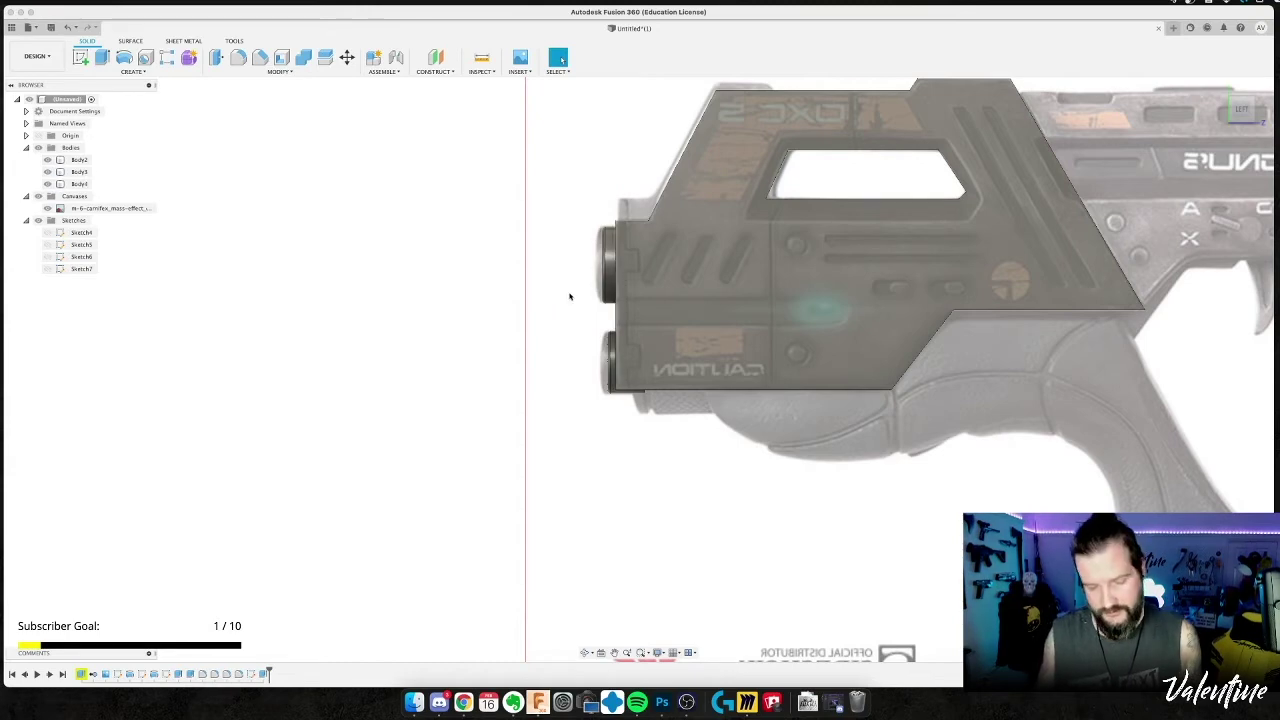
Move the lower barrel body about 2.4 mm forward along Z to match the reference canvas.
key("m")
left_click(610, 366)
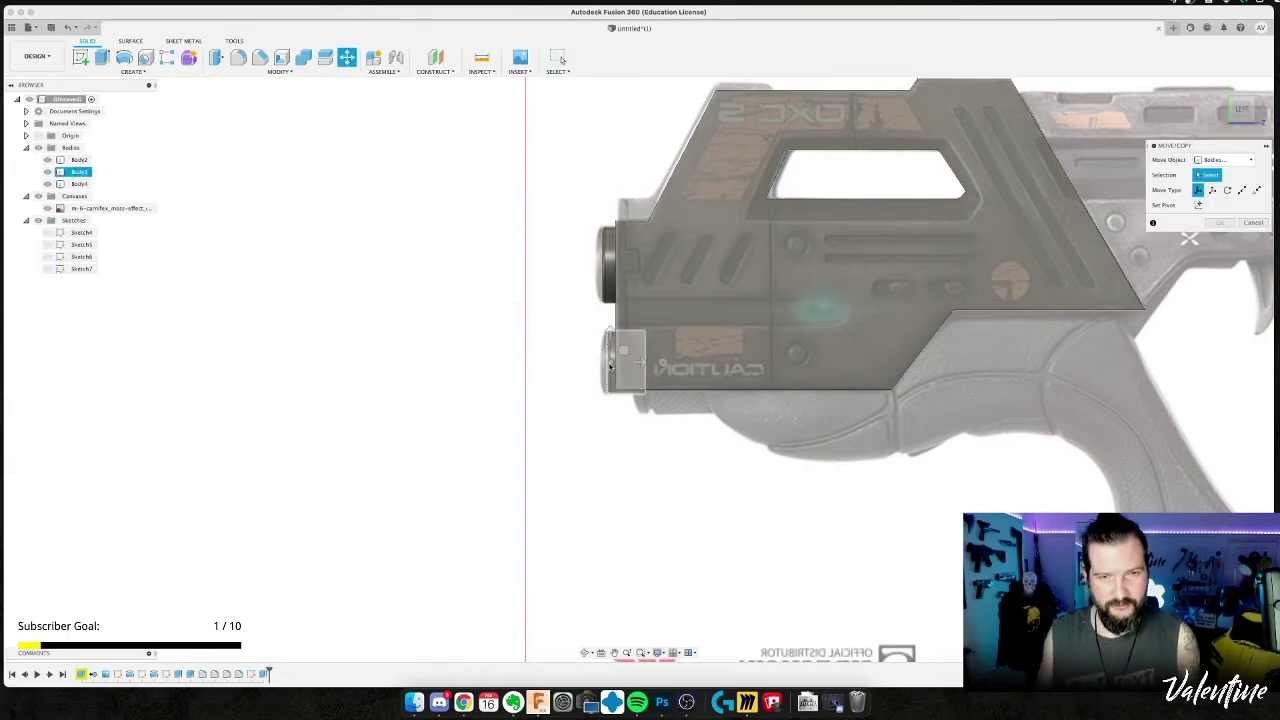
left_click(612, 365)
left_click_drag(639, 361, 632, 362)
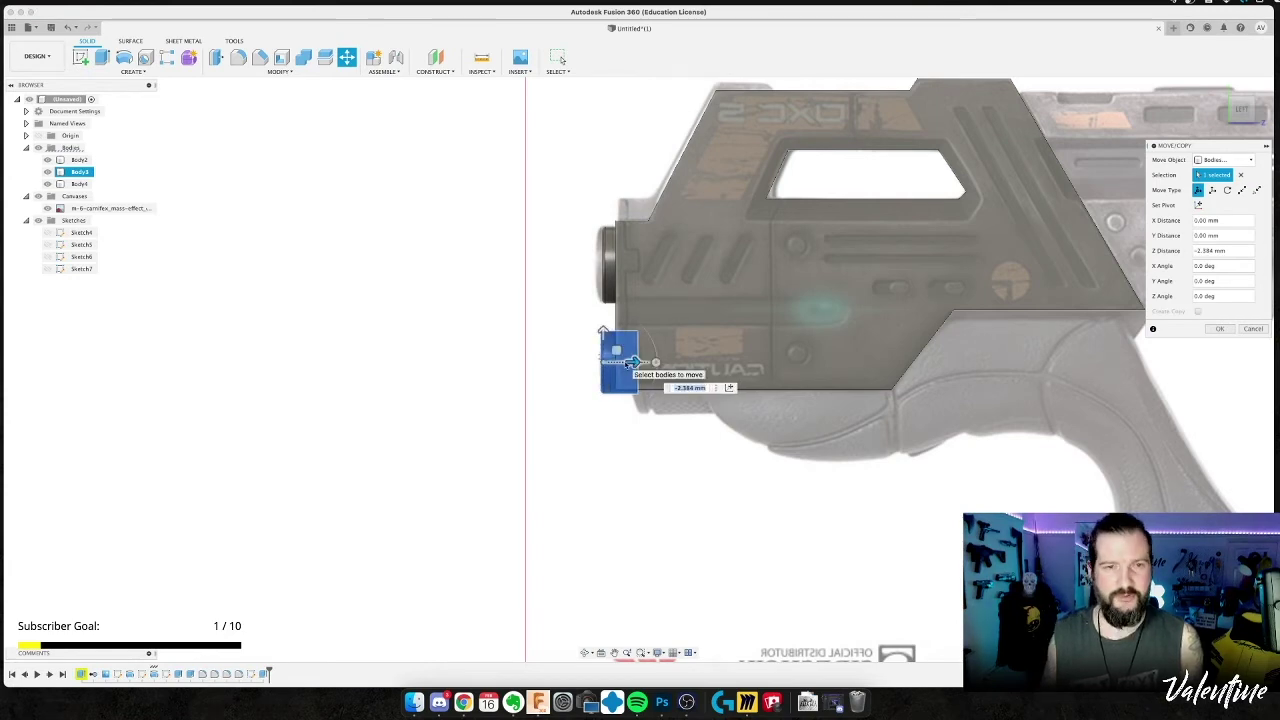
key("Return")
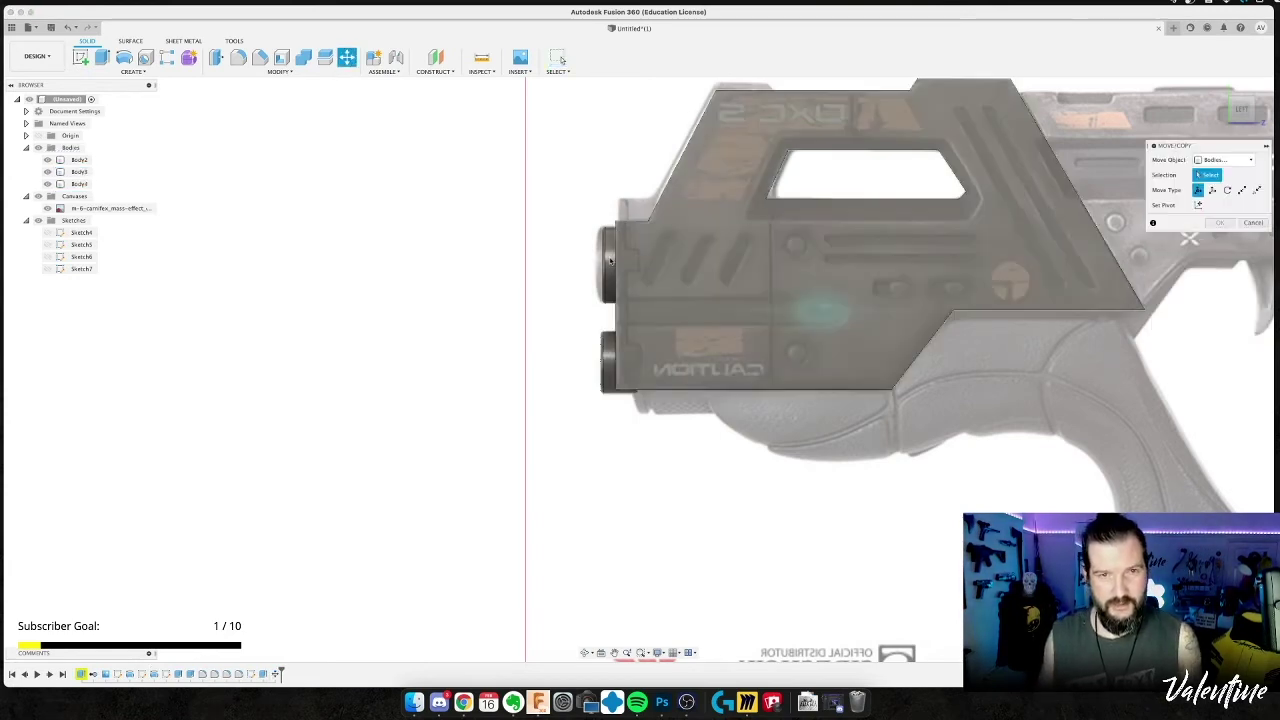
Move the upper barrel body about 2 mm forward along Z to match the reference canvas.
left_click(612, 262)
left_click_drag(635, 264, 629, 264)
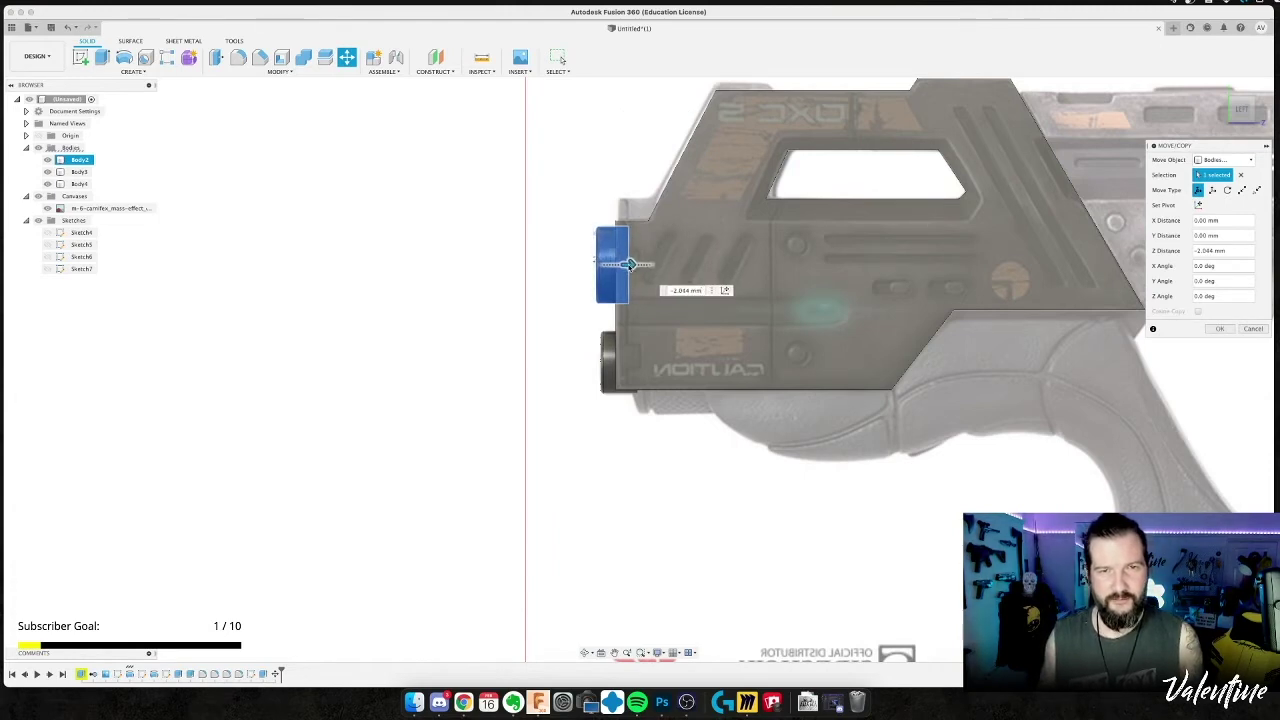
key("Return")
Inspect the housing's front face and barrels at an angle and compare them with the angled reference photo's front end and side channel.
middle_click_drag(547, 184, 572, 213, "shift")
left_click(572, 213)
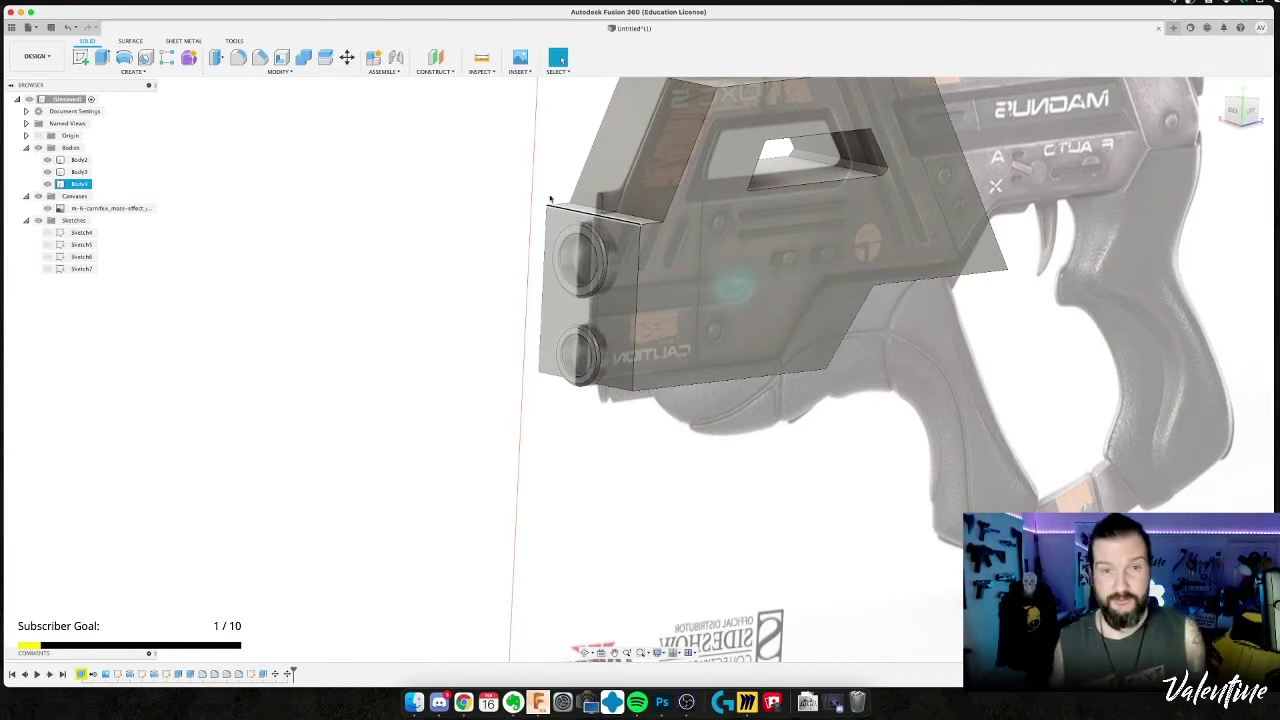
left_click(443, 237)
mouse_move(439, 237)
middle_mouse_down("shift")
mouse_move(406, 230)
mouse_move(427, 228)
middle_mouse_up("shift")
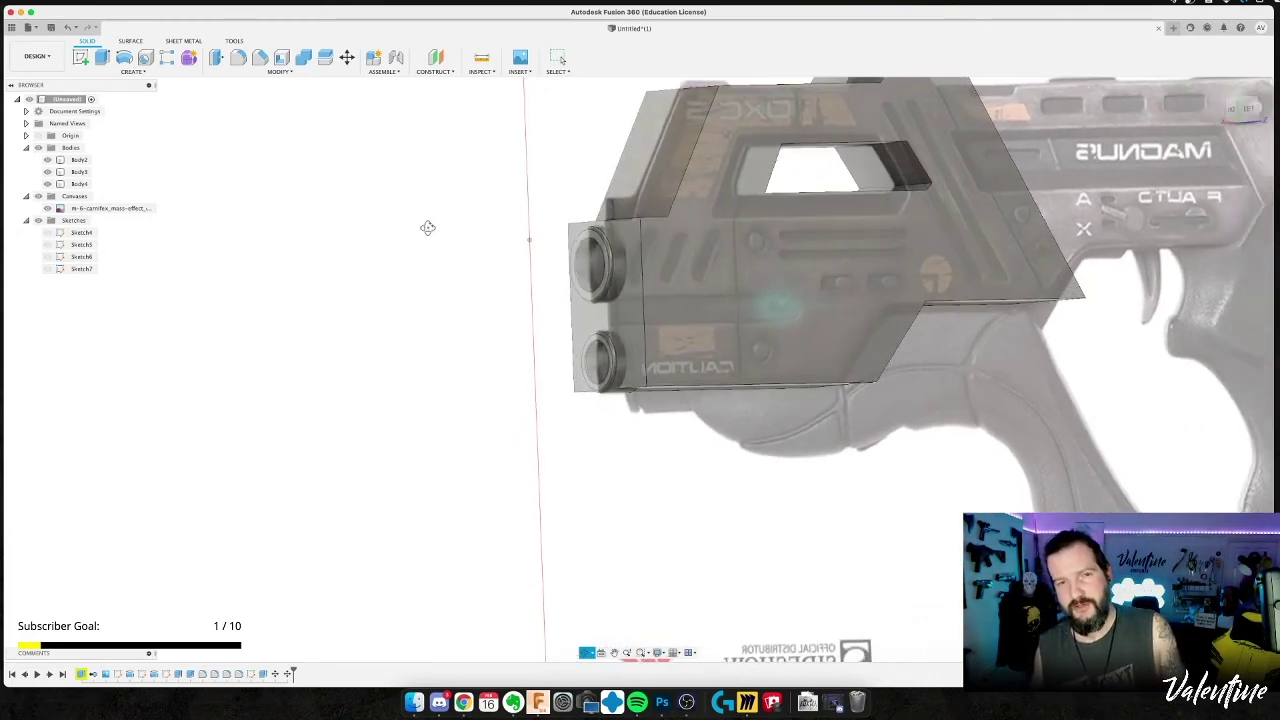
key("Escape")
left_click(592, 300)
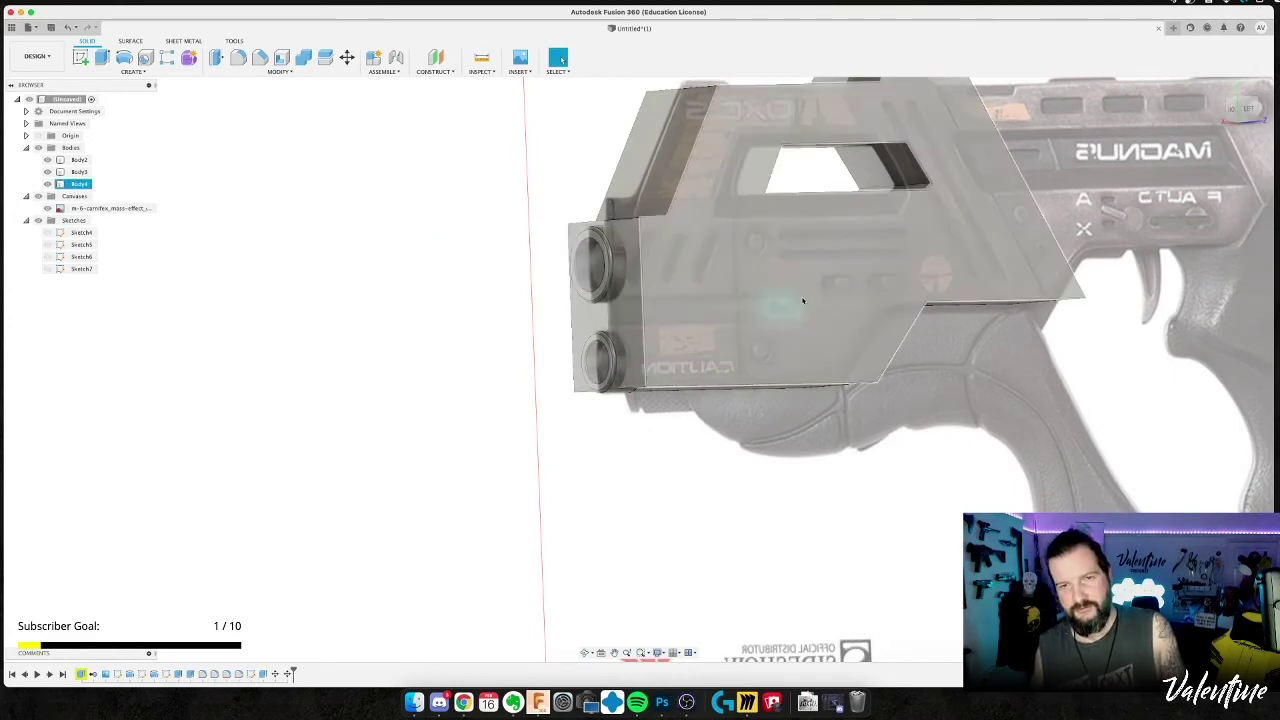
left_click(316, 375)
key("super+Tab")
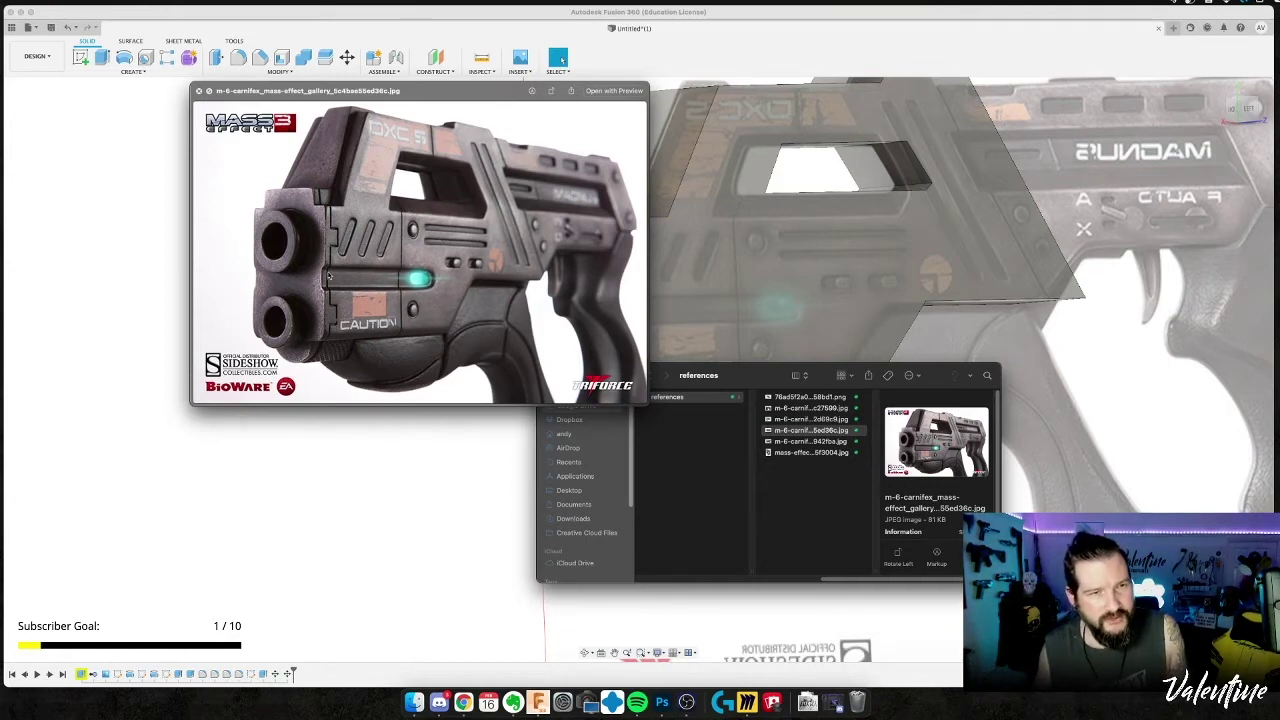
scroll(326, 268, "up", 5)
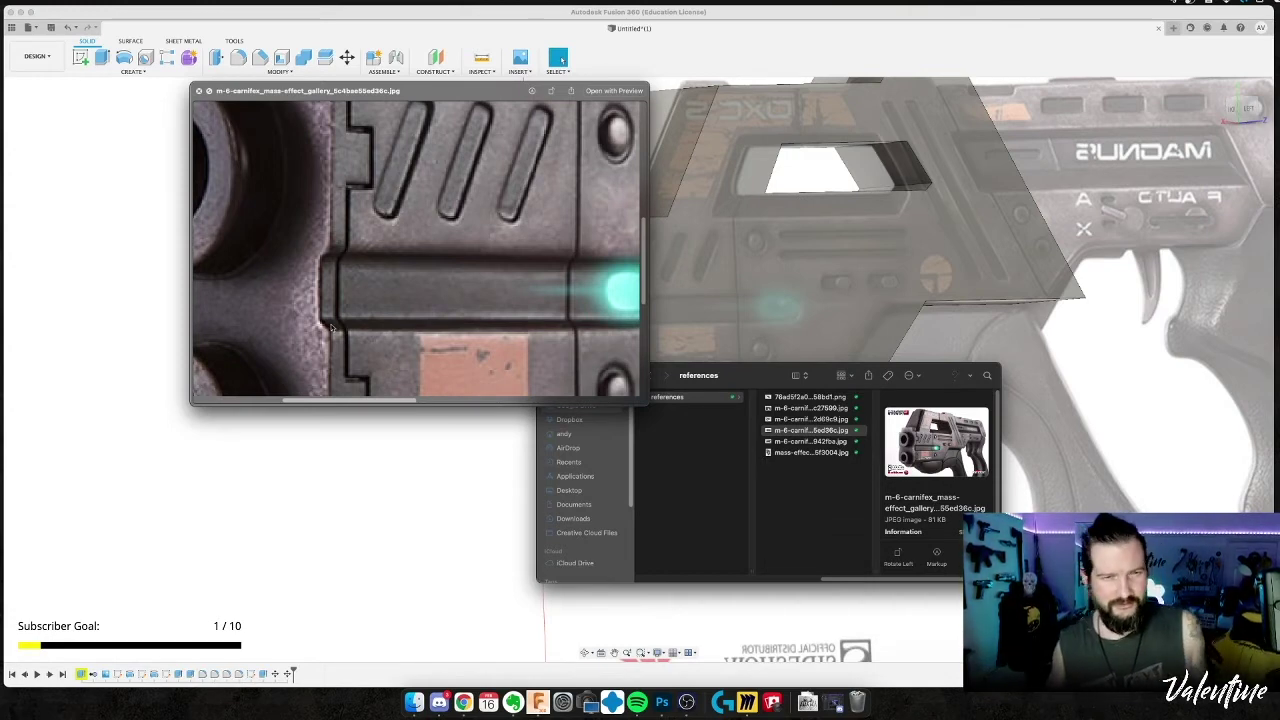
scroll(328, 330, "down", 5)
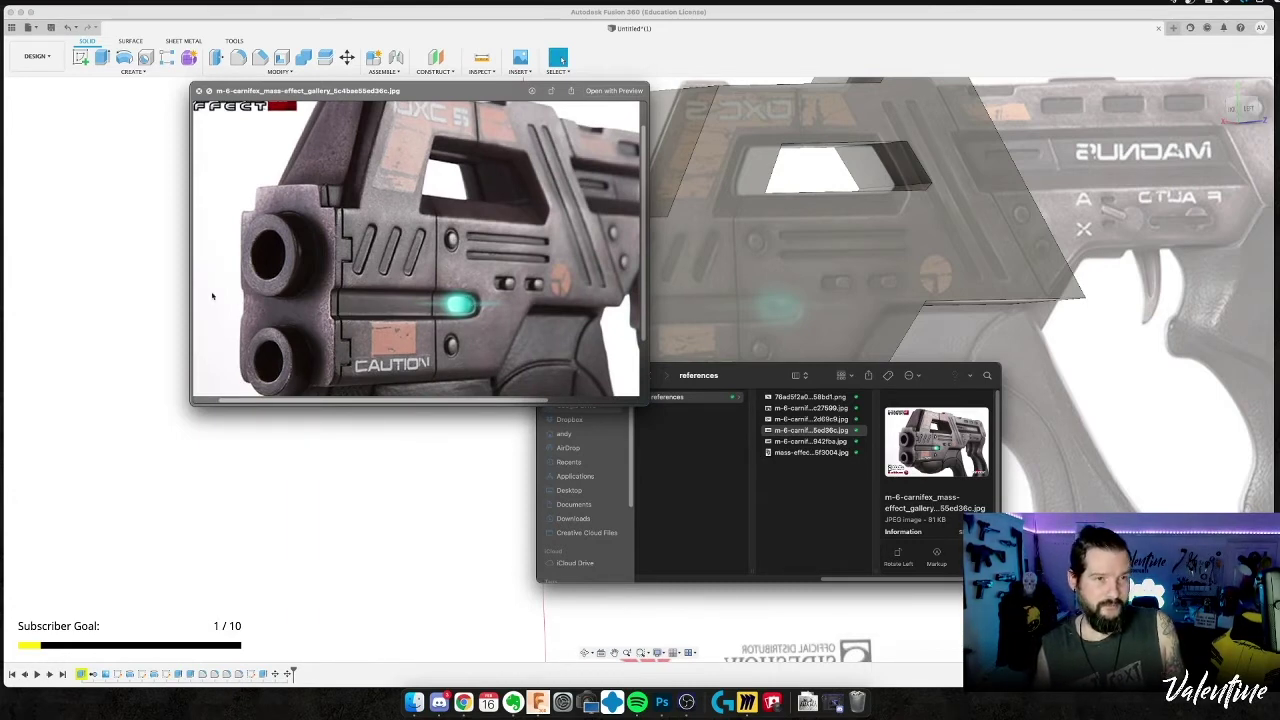
Switch to Photoshop and measure the front face's width between the two barrels on the reference photo, then return to Fusion 360.
left_click(662, 702)
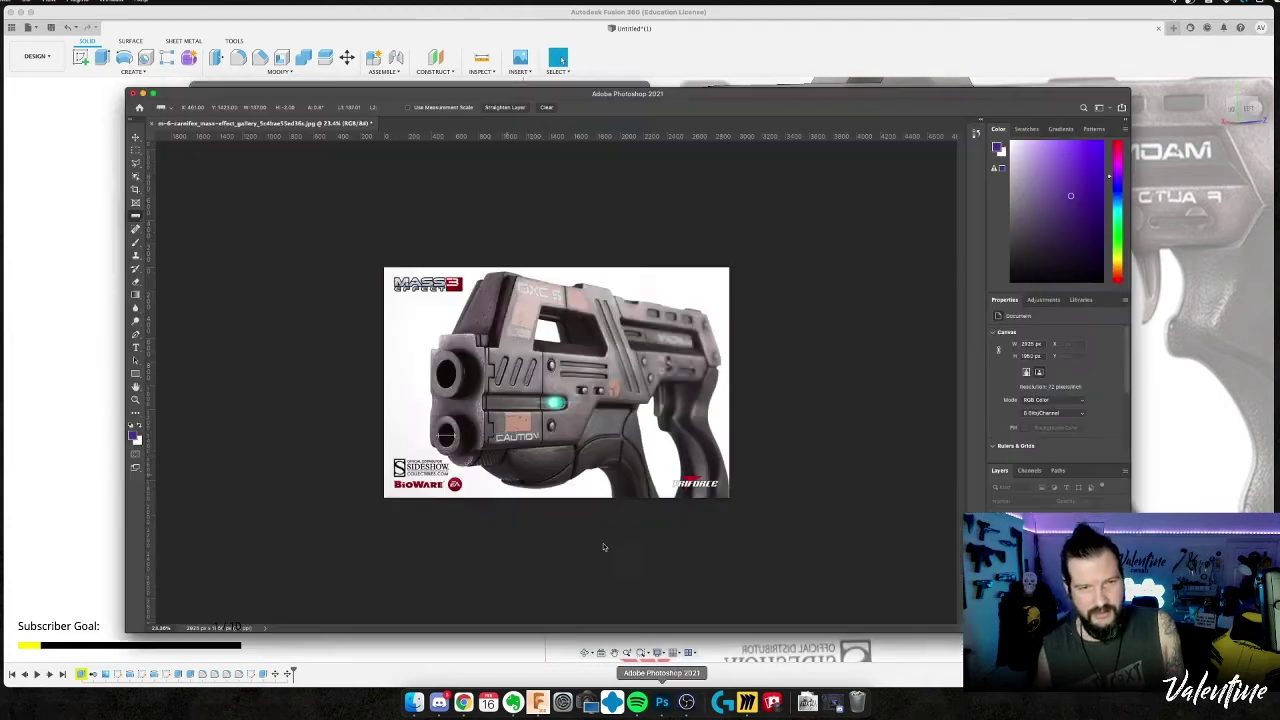
scroll(444, 426, "up", 5, "alt")
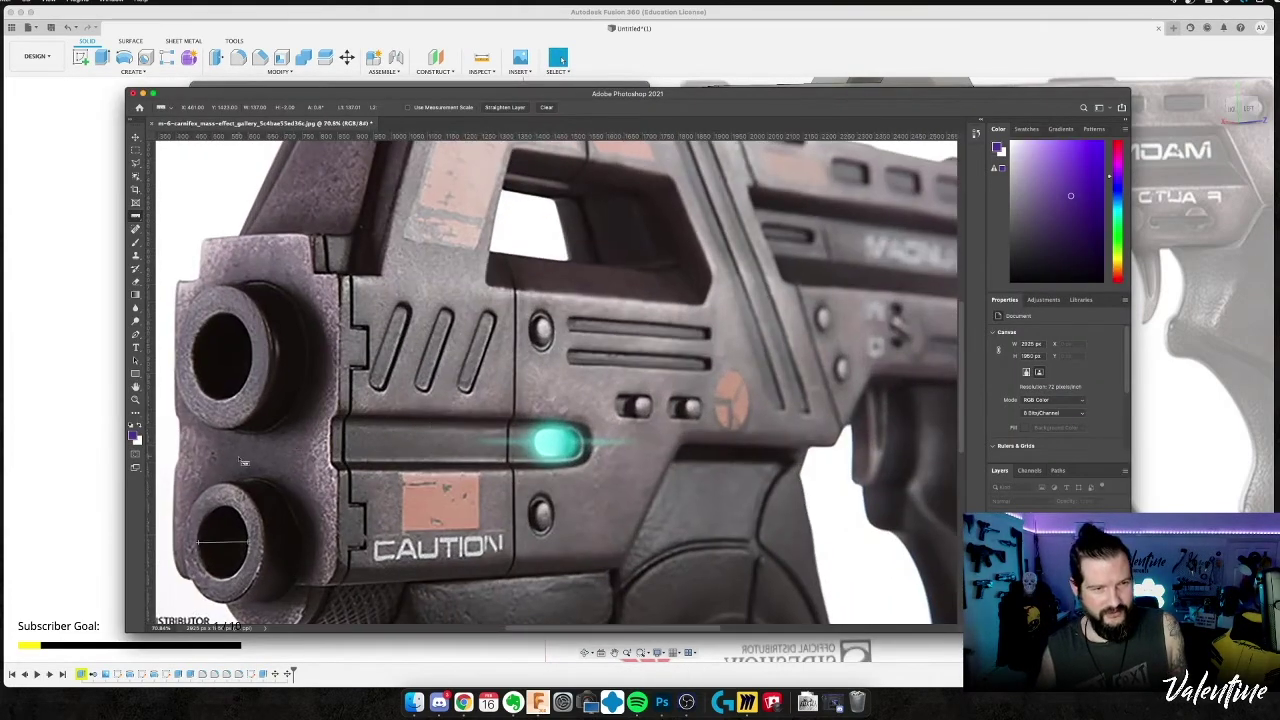
left_click_drag(185, 444, 331, 443)
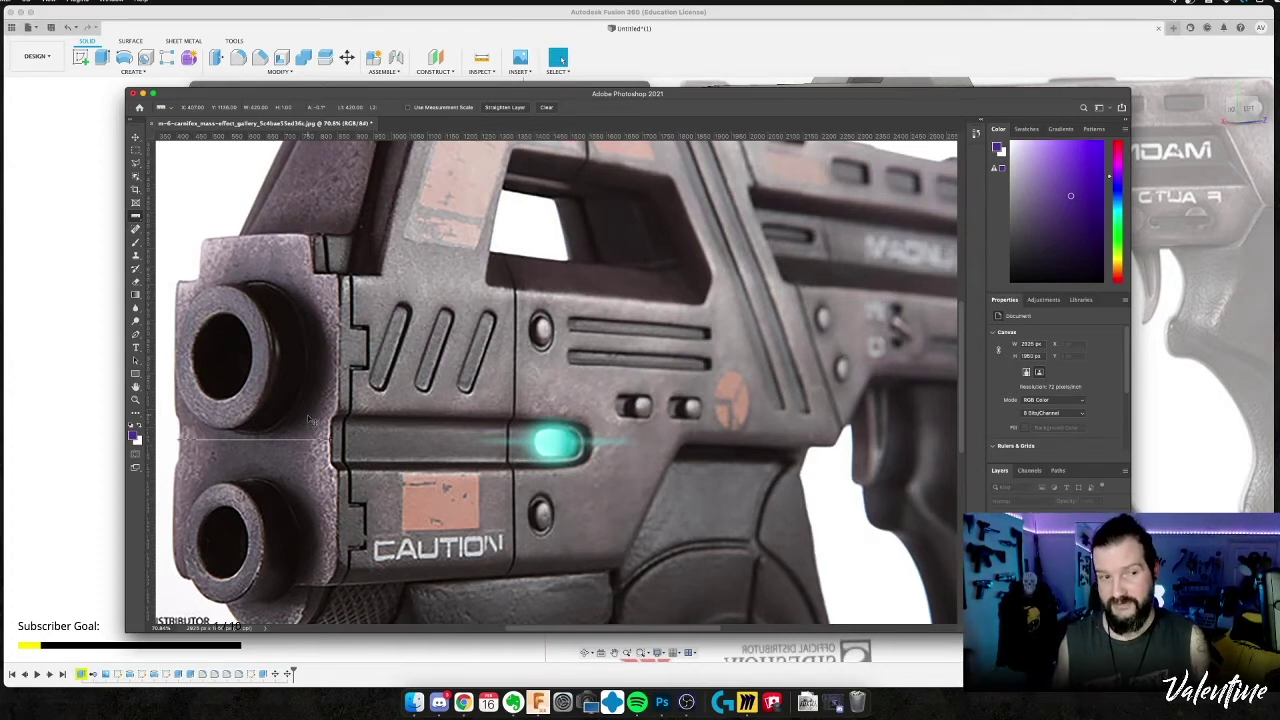
key("super+Tab")
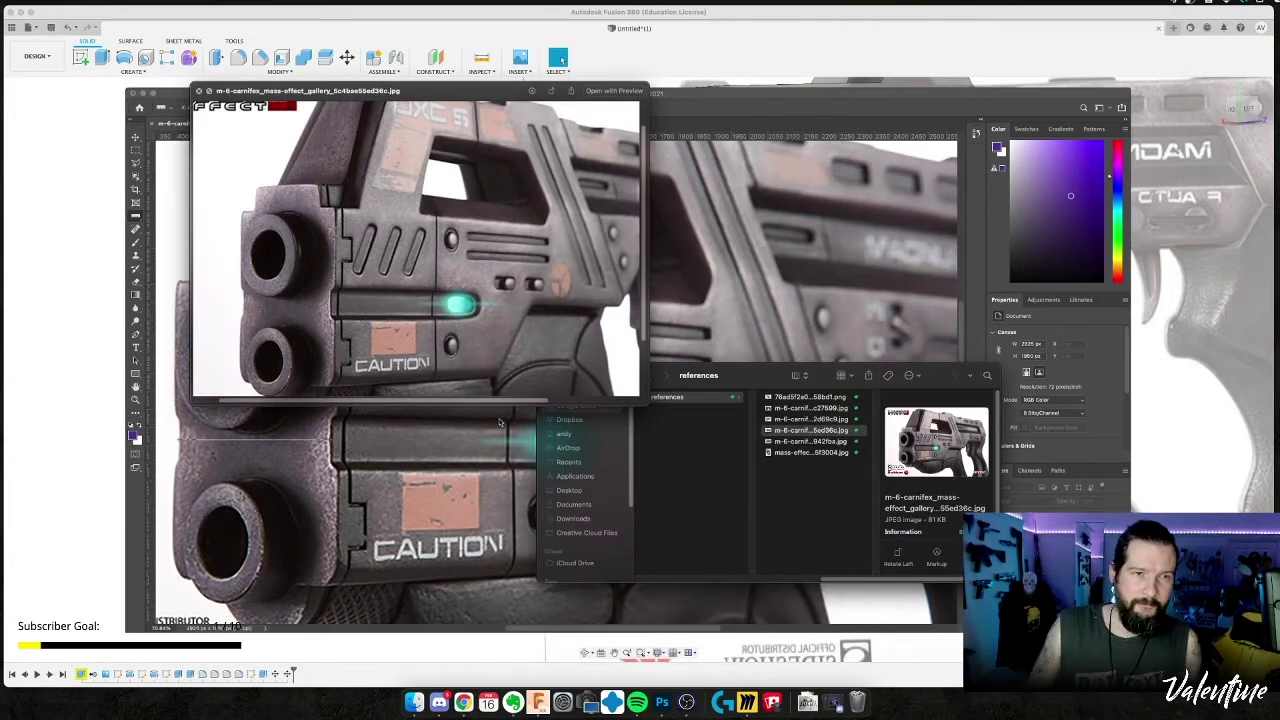
left_click(116, 352)
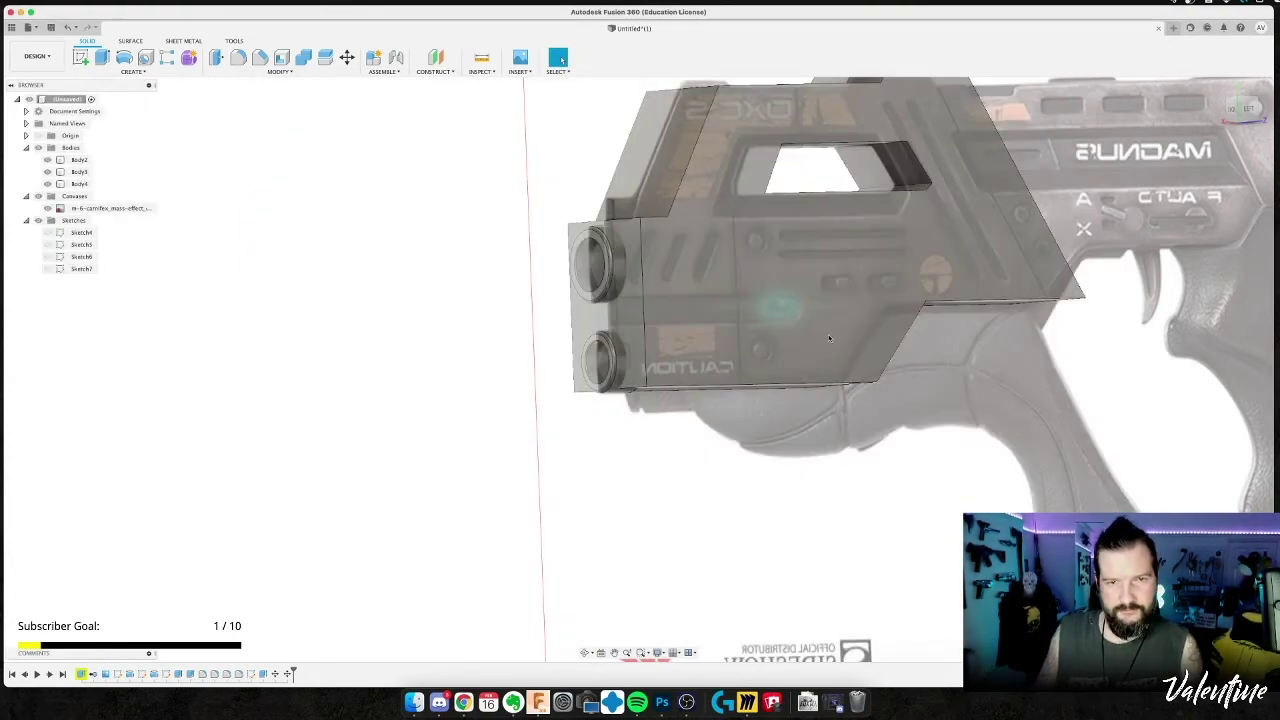
Examine the channel and glowing light on the housing's side against the reference canvas in the left side view.
left_click(1249, 109)
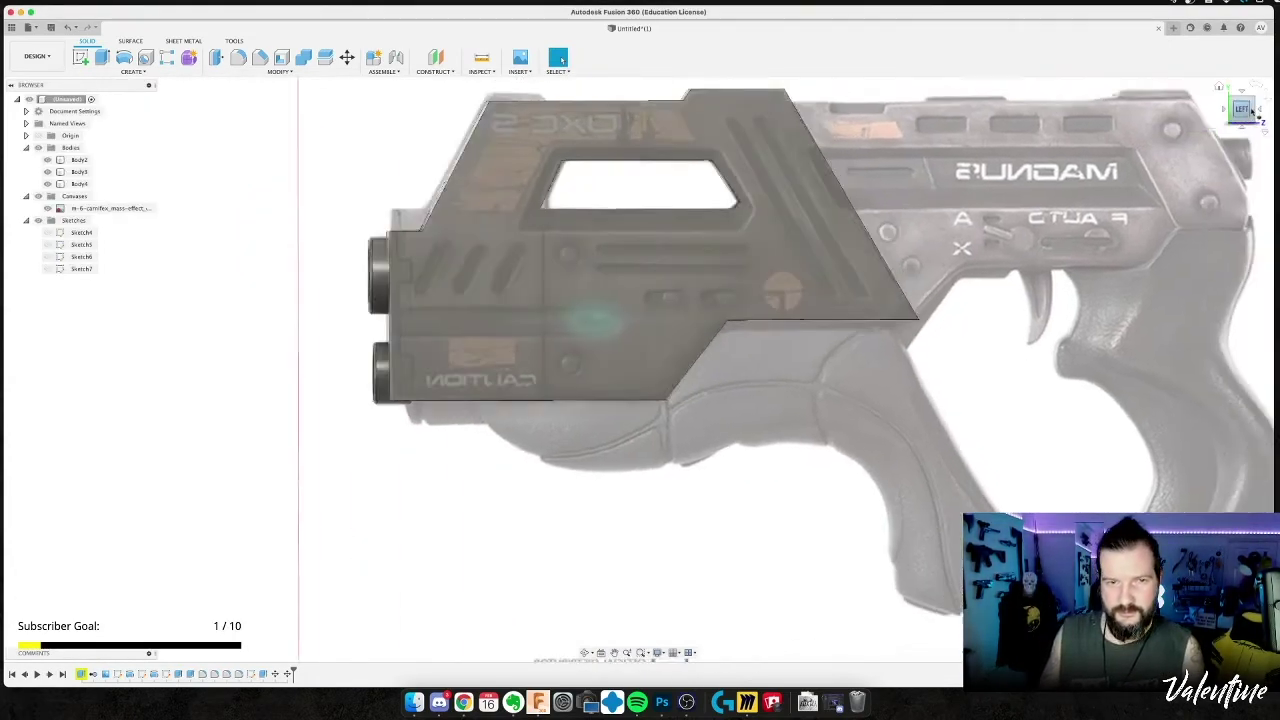
middle_click_drag(511, 439, 511, 438)
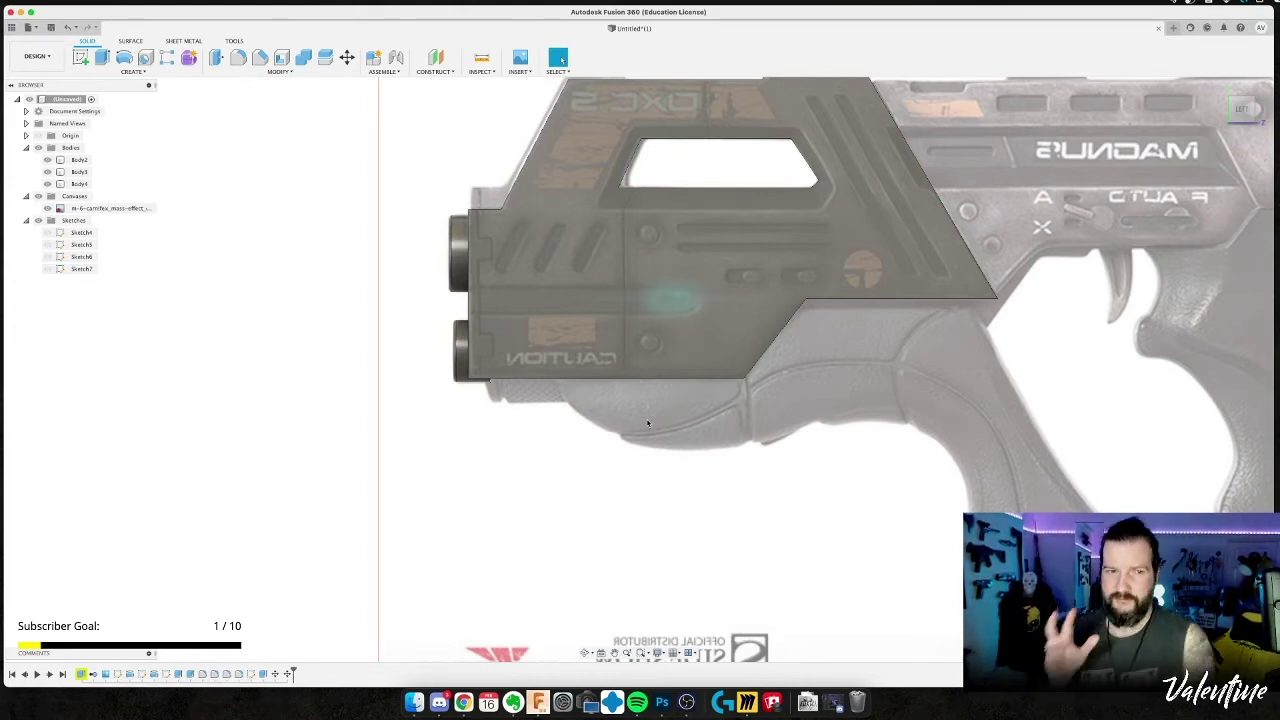
left_click(555, 320)
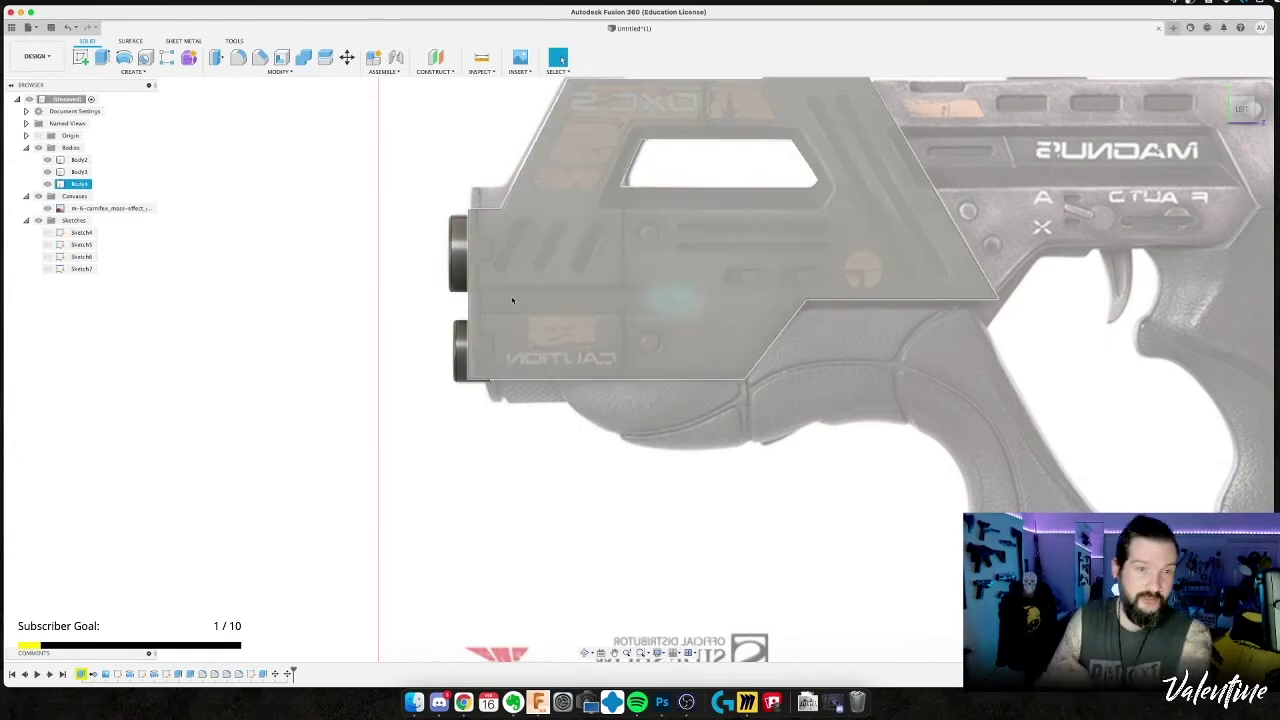
key("Escape")
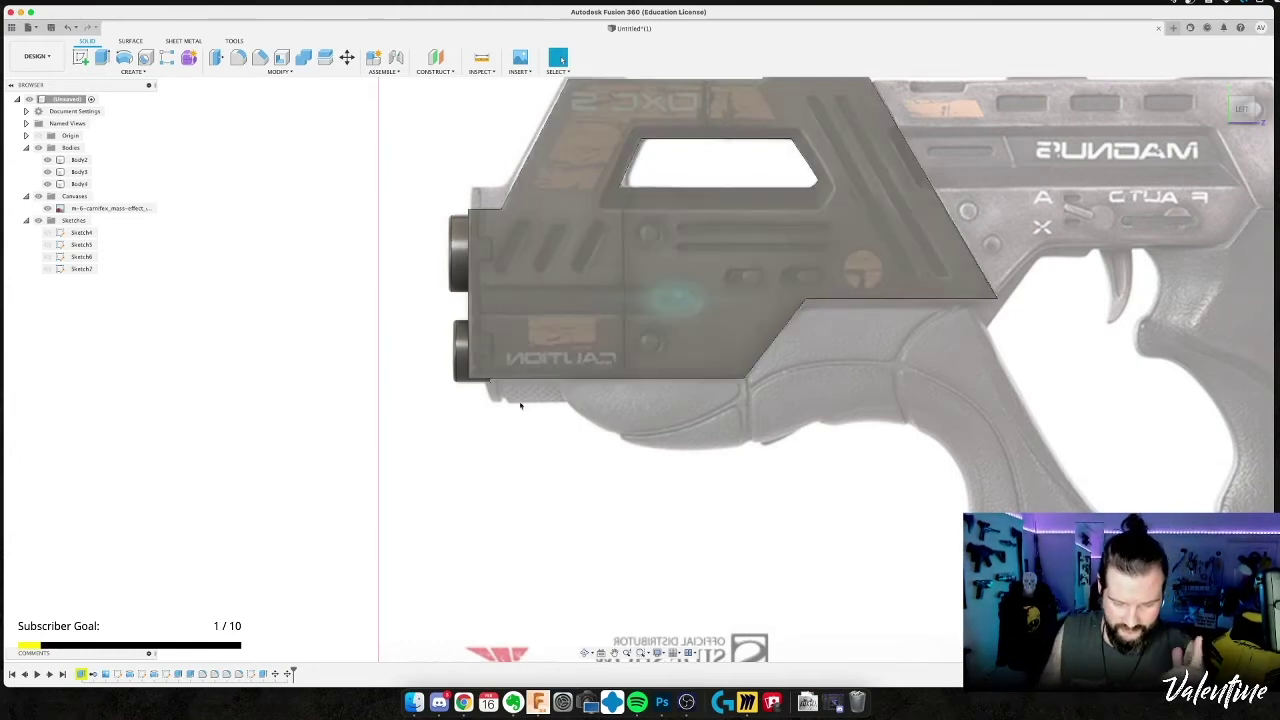
left_click(496, 351)
key("Escape")
left_click(505, 323)
left_click(409, 367)
mouse_move(409, 367)
middle_mouse_down("shift")
mouse_move(487, 366)
mouse_move(425, 360)
middle_mouse_up("shift")
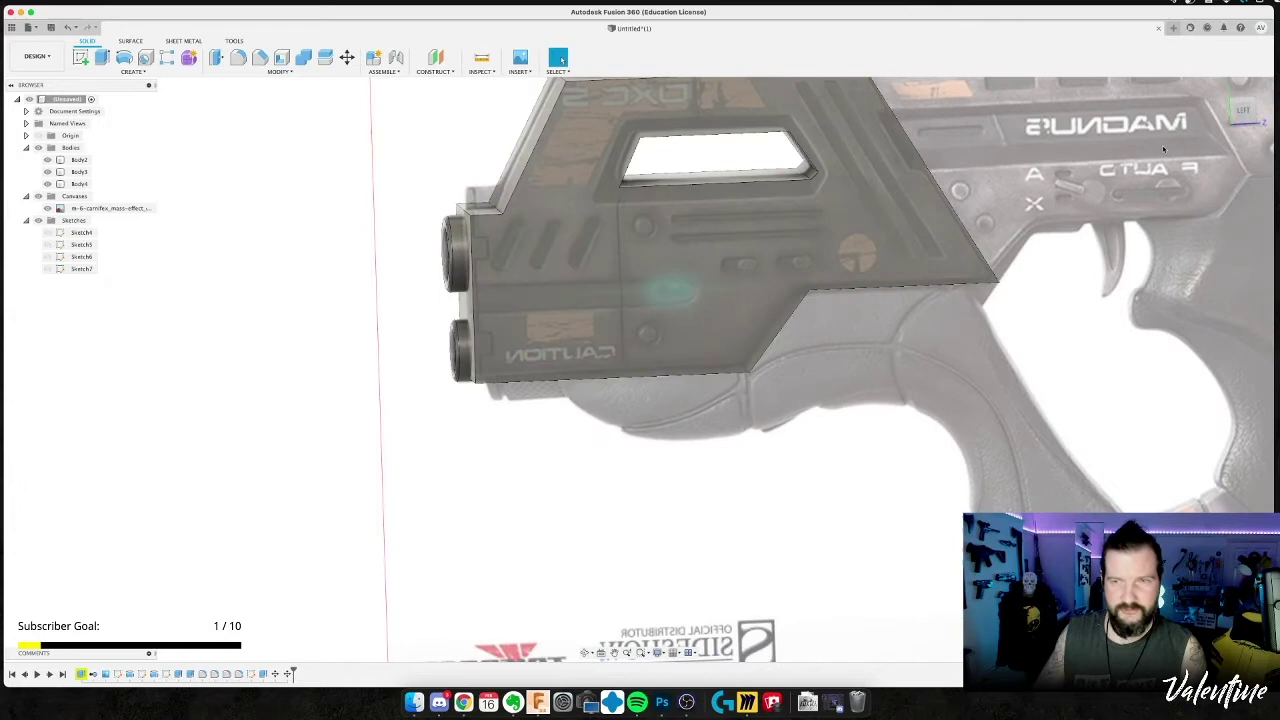
Start a sketch on the housing's left side face and draw a small circle around the rounded end of the glowing light.
left_click(1243, 112)
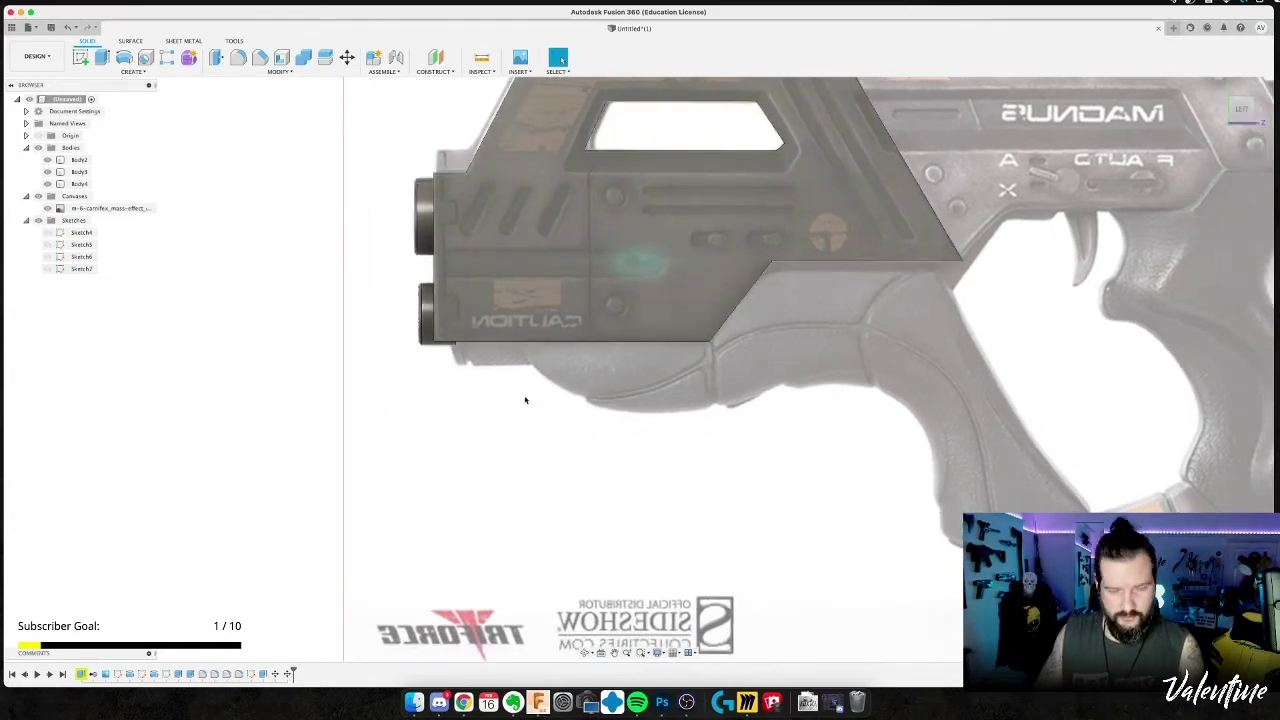
left_click(481, 296)
left_click(485, 286)
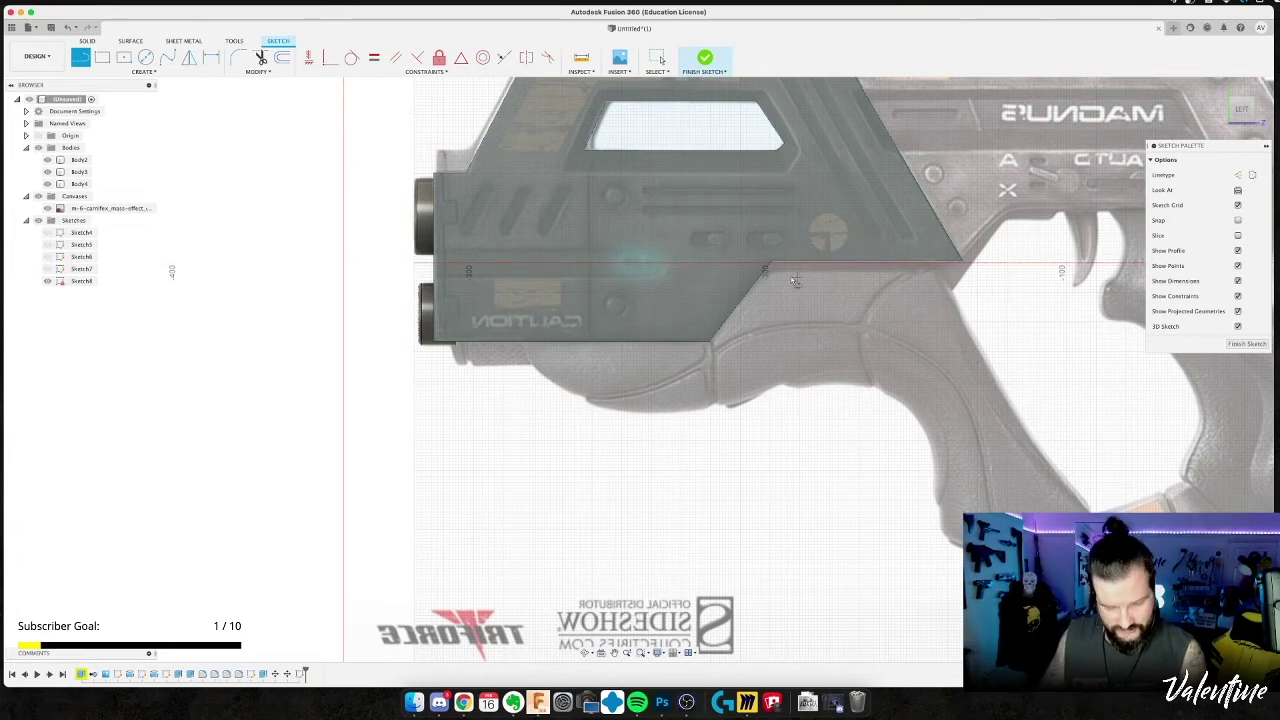
key("c")
left_click(651, 264)
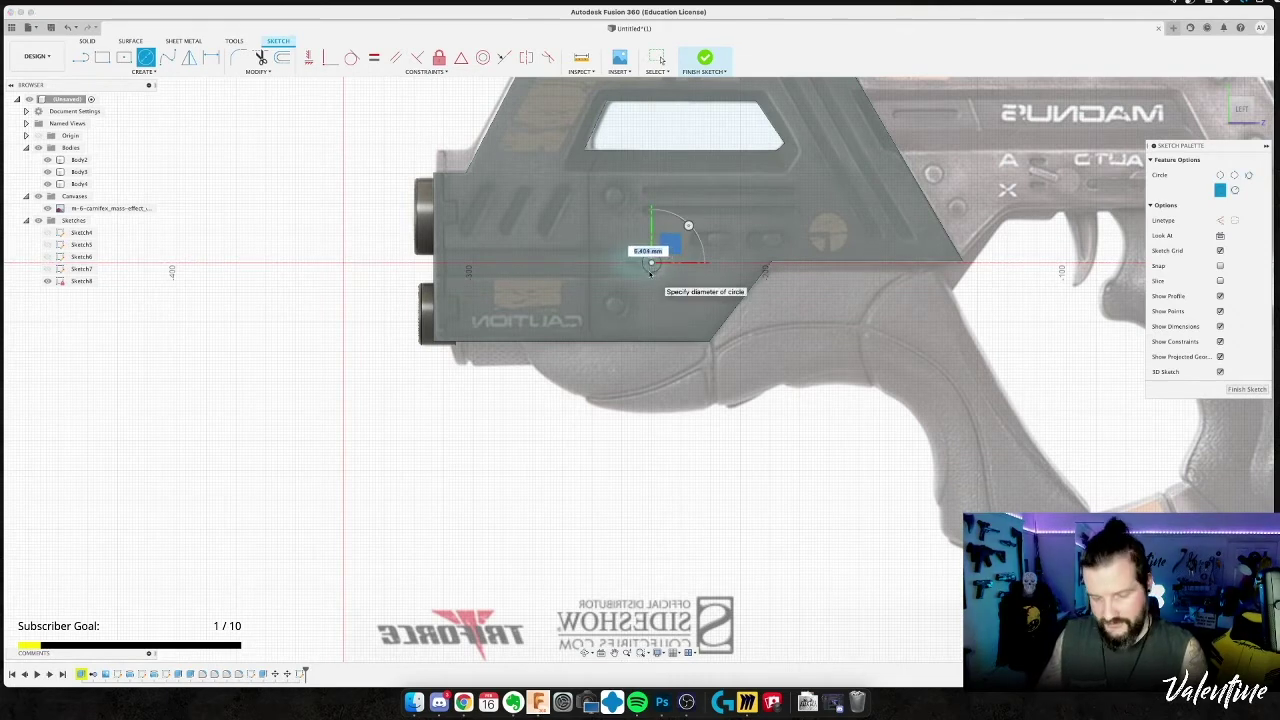
key("Escape")
Draw two horizontal lines, each about 73 mm long, from the circle's upper and lower edges to the housing's front edge.
key("l")
left_click(651, 262)
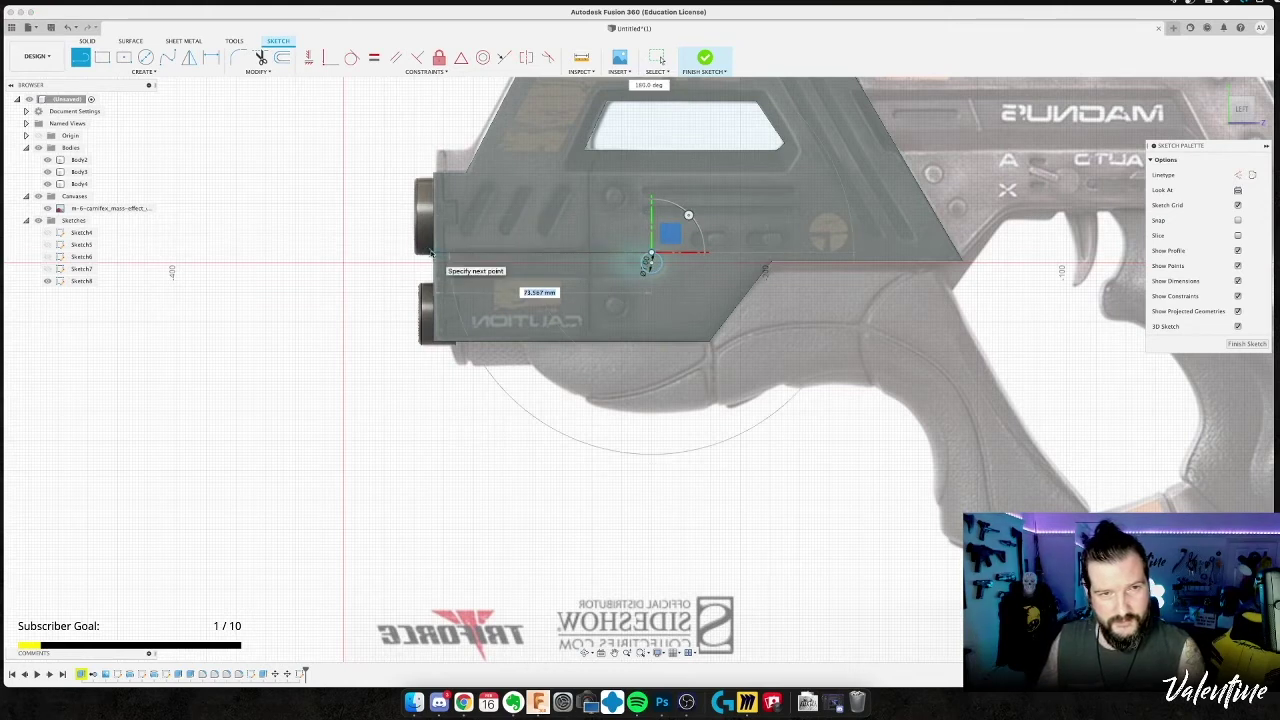
left_click(432, 255)
key("Escape")
left_click_drag(648, 264, 438, 276)
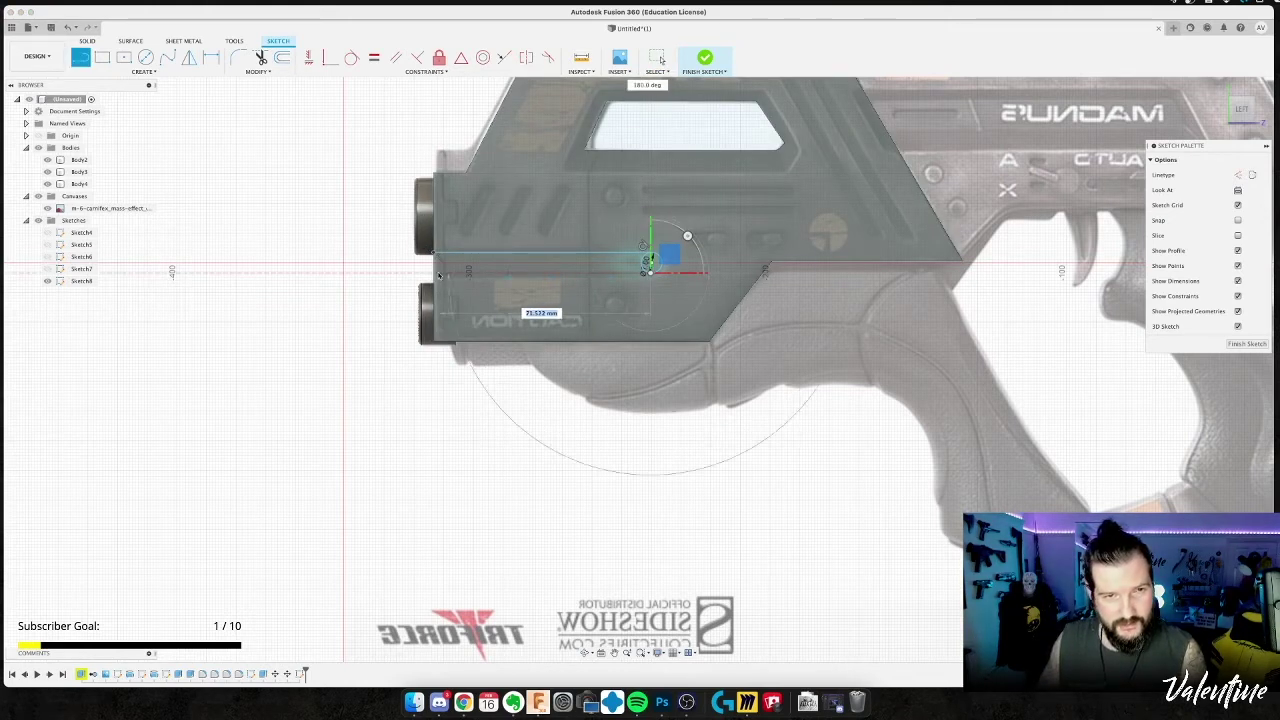
left_click(434, 273)
key("Escape")
Extrude the rounded channel profile -1.25 mm into the housing as a new body.
left_click(515, 263)
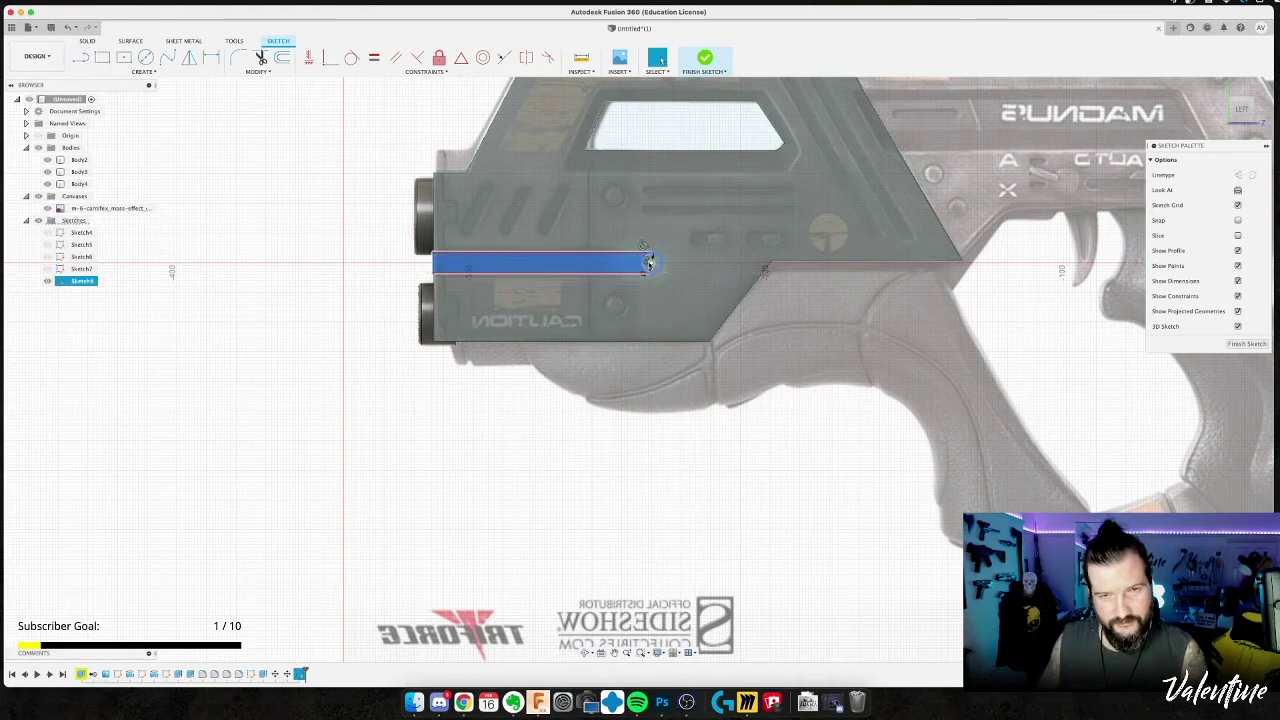
left_click(656, 266, "shift")
middle_click_drag(586, 411, 610, 412, "shift")
key("e")
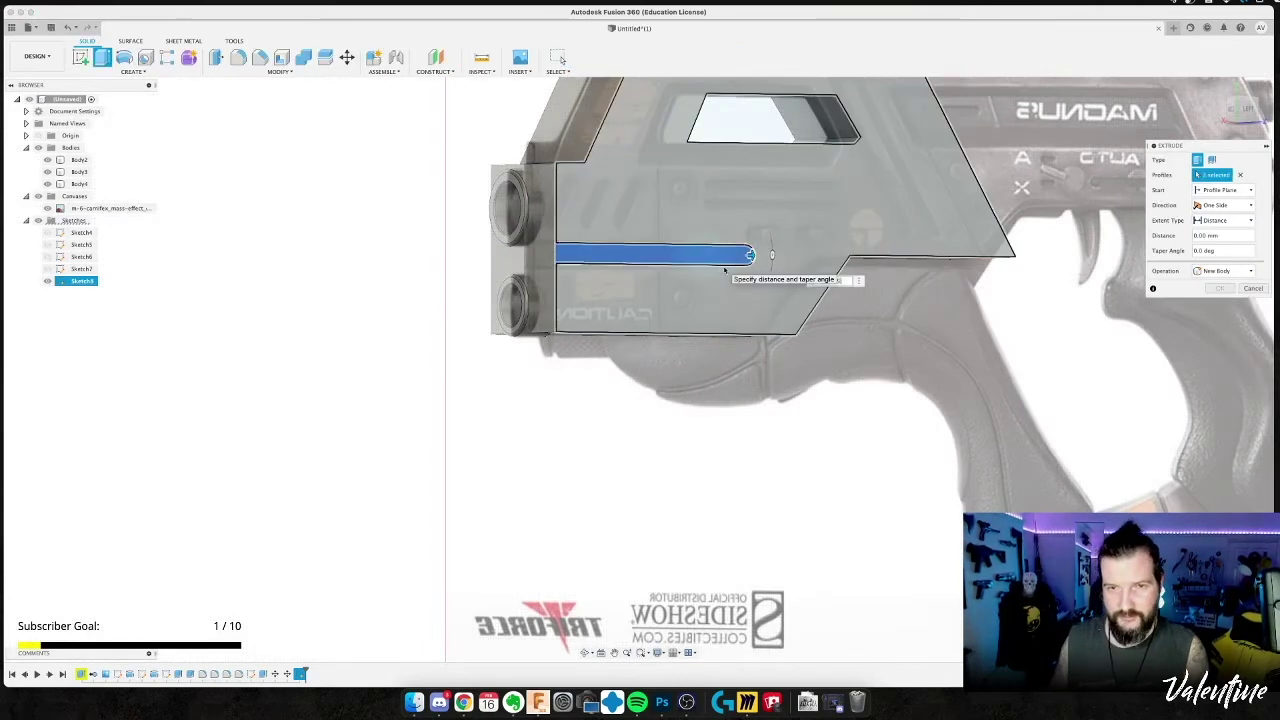
type("-1.25")
middle_click_drag(720, 277, 758, 327, "shift")
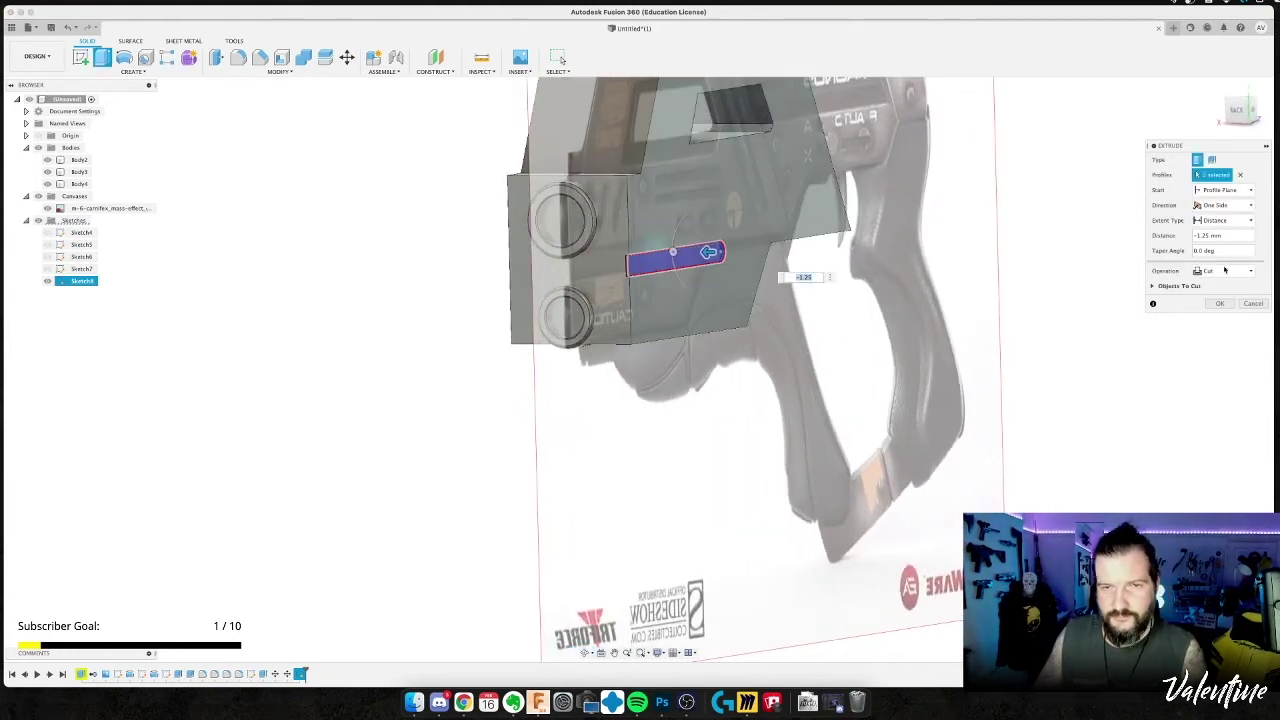
left_click(1221, 271)
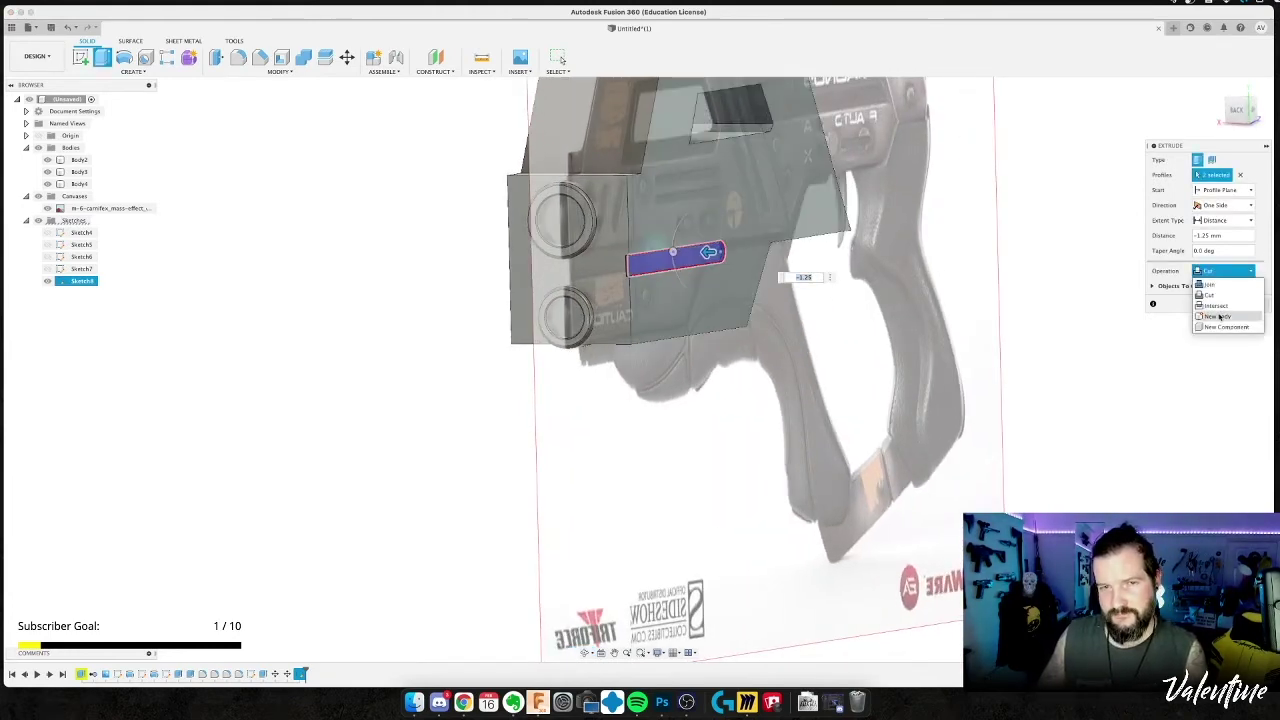
left_click(1219, 317)
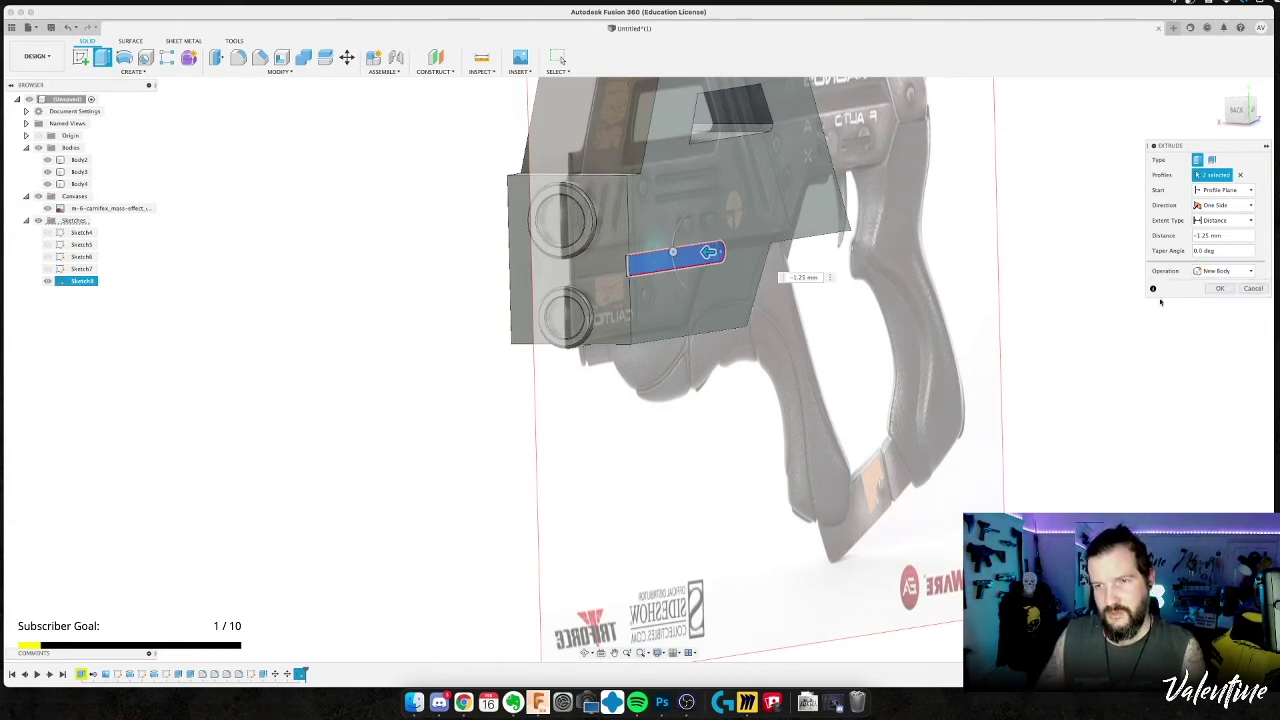
left_click(1219, 289)
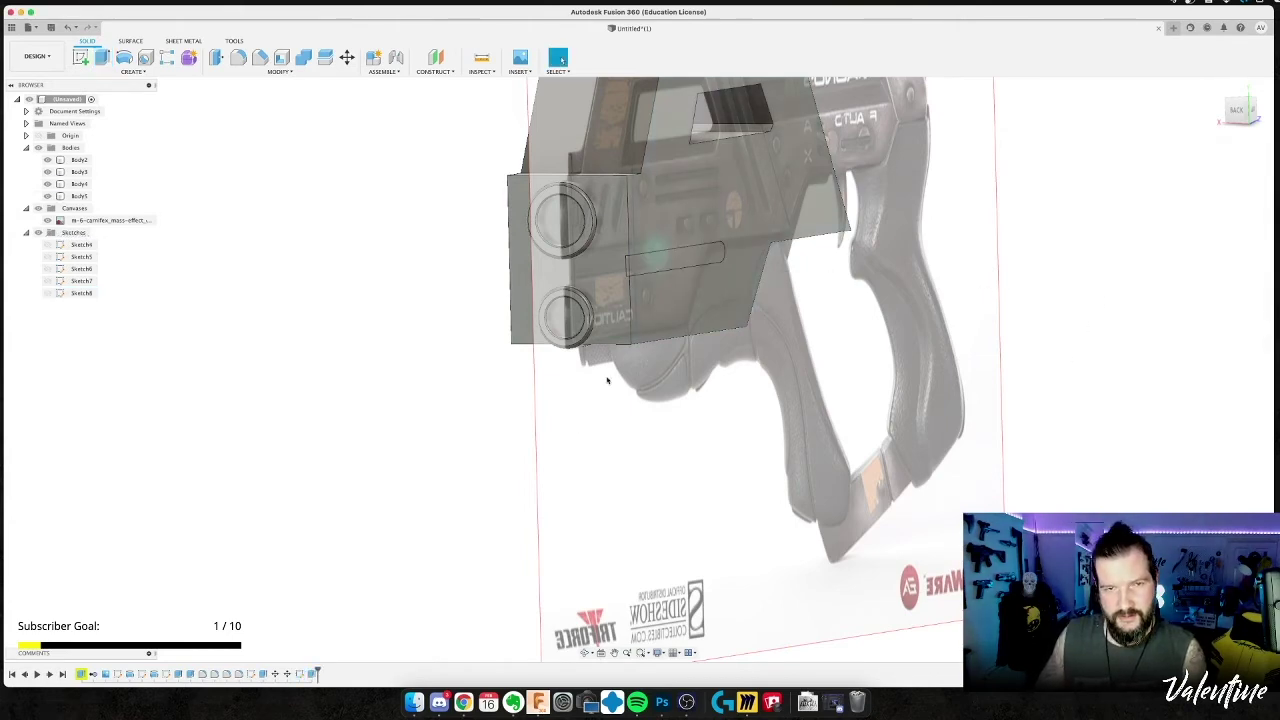
Mirror the thin channel body across the vertical origin plane along the gun's centre, as a new body.
left_click(131, 72)
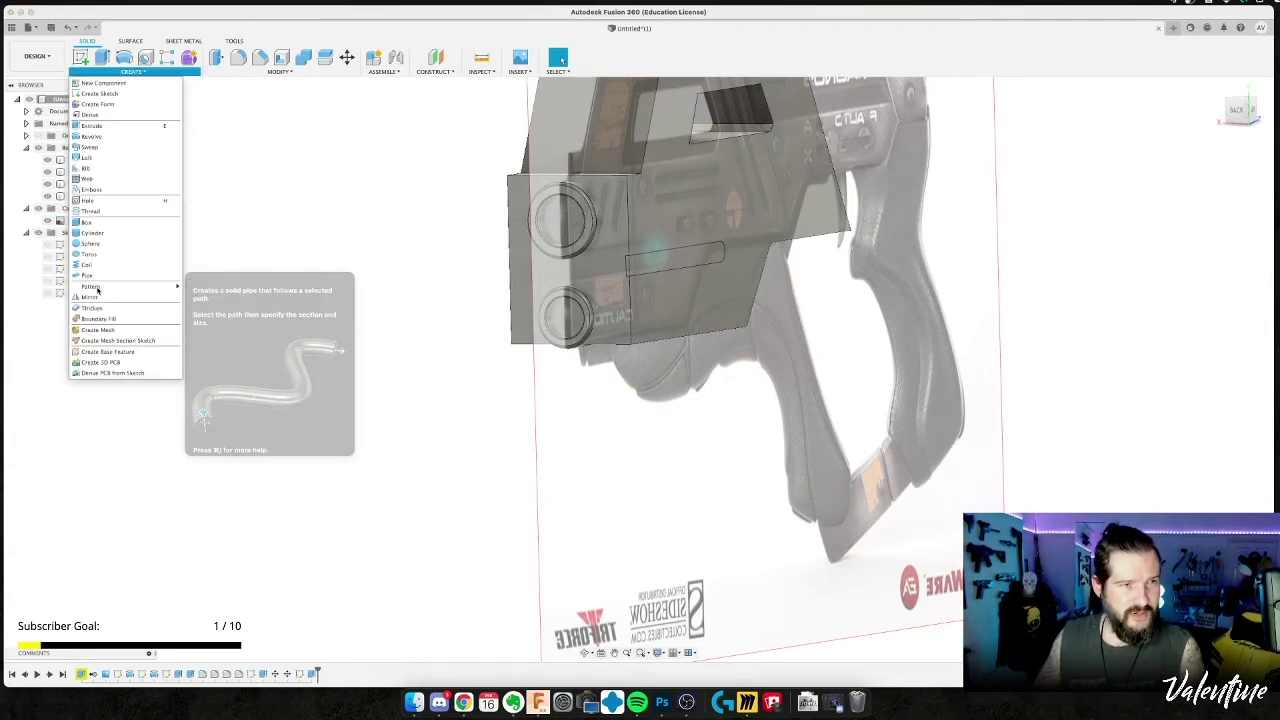
left_click(90, 297)
left_click(72, 196)
left_click(1222, 160)
left_click(1210, 185)
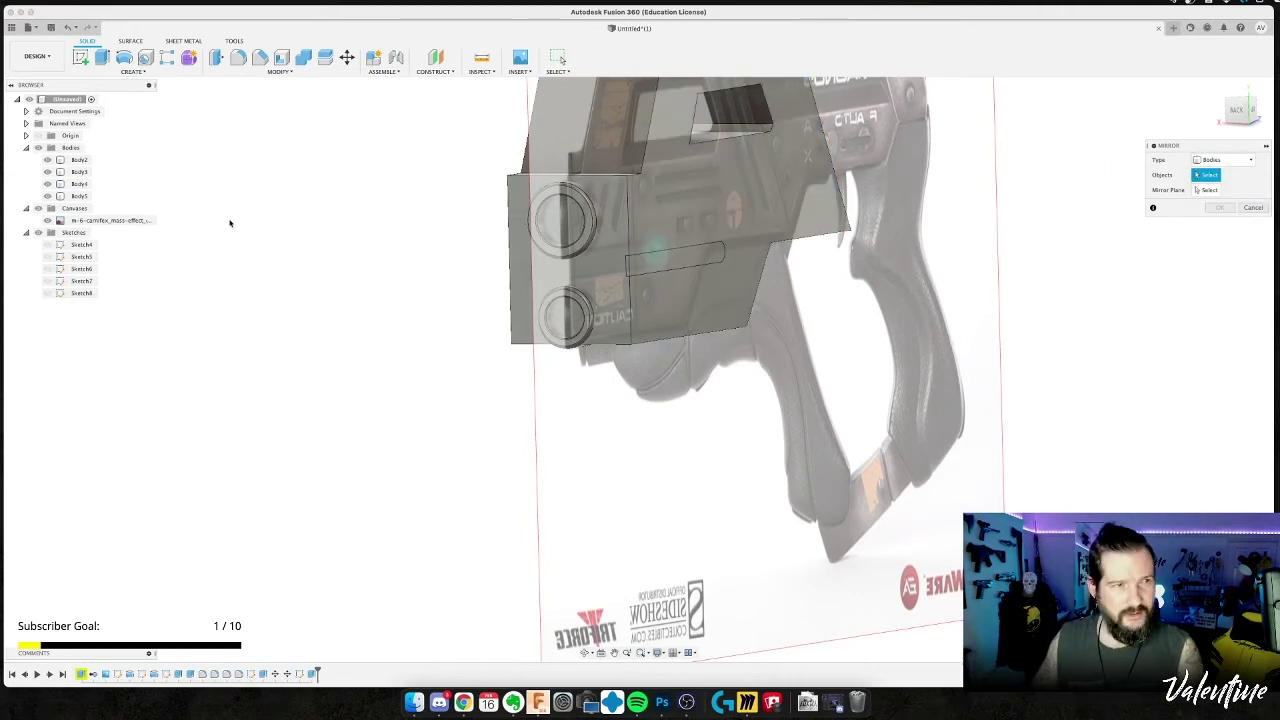
left_click(76, 196)
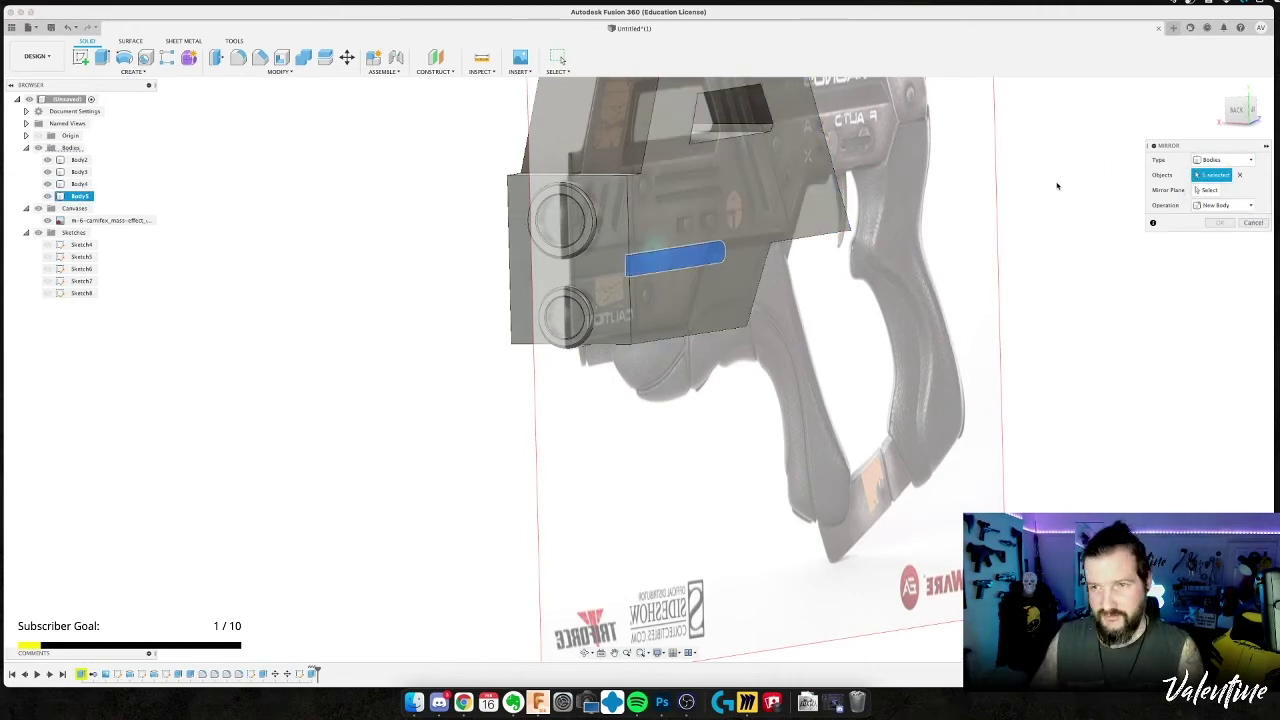
left_click(1210, 190)
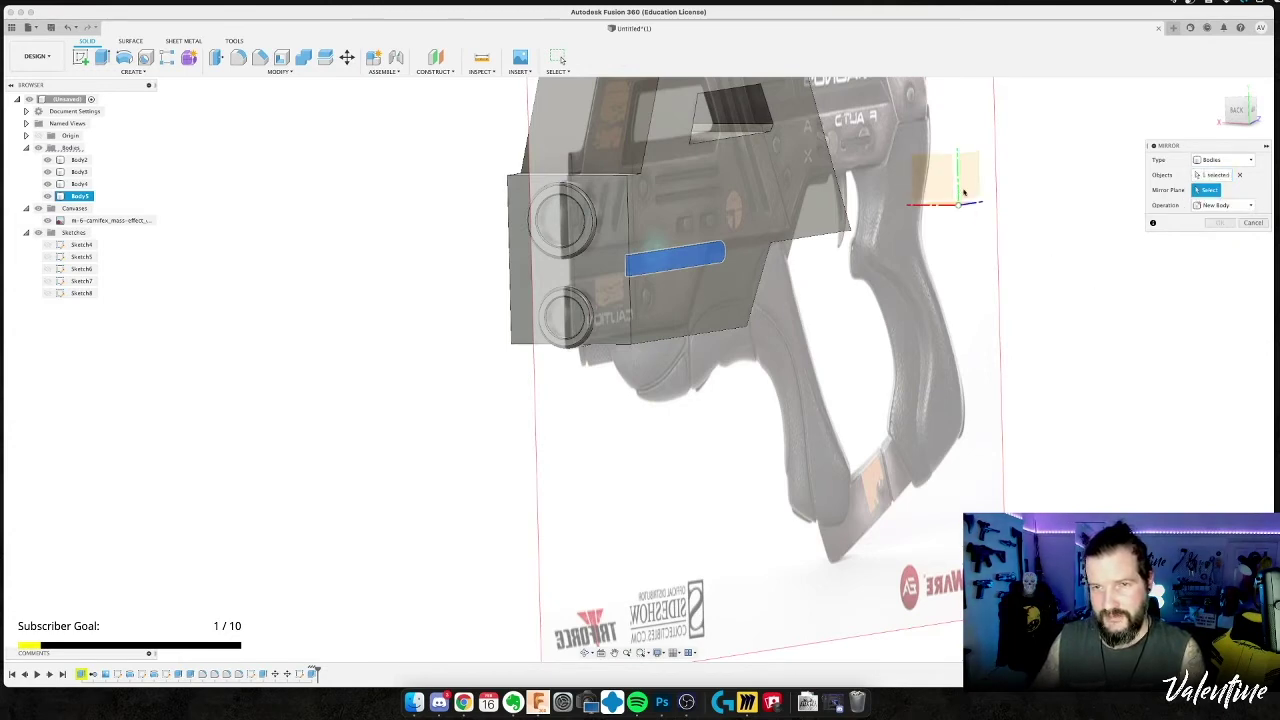
left_click(978, 186)
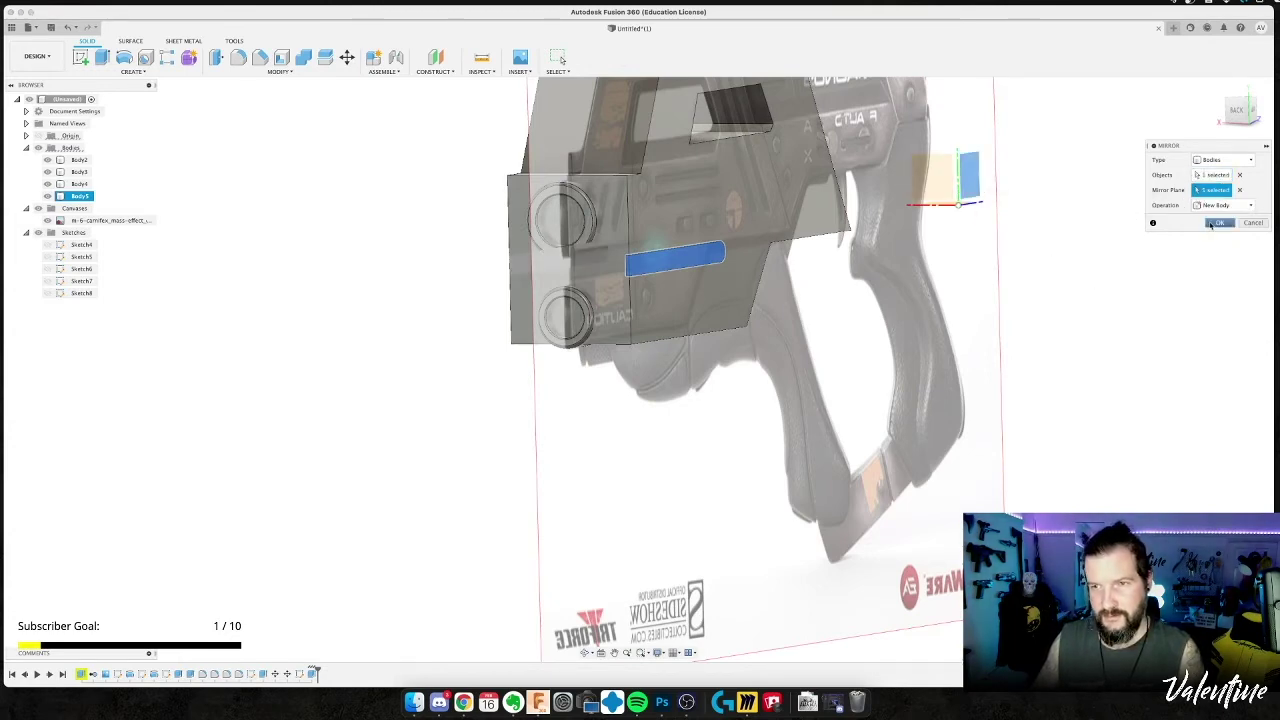
left_click(1211, 225)
Combine the two side channel bodies with the front housing using the Cut operation, with the housing as target body.
mouse_move(534, 337)
middle_mouse_down("shift")
mouse_move(830, 354)
mouse_move(526, 340)
middle_mouse_up("shift")
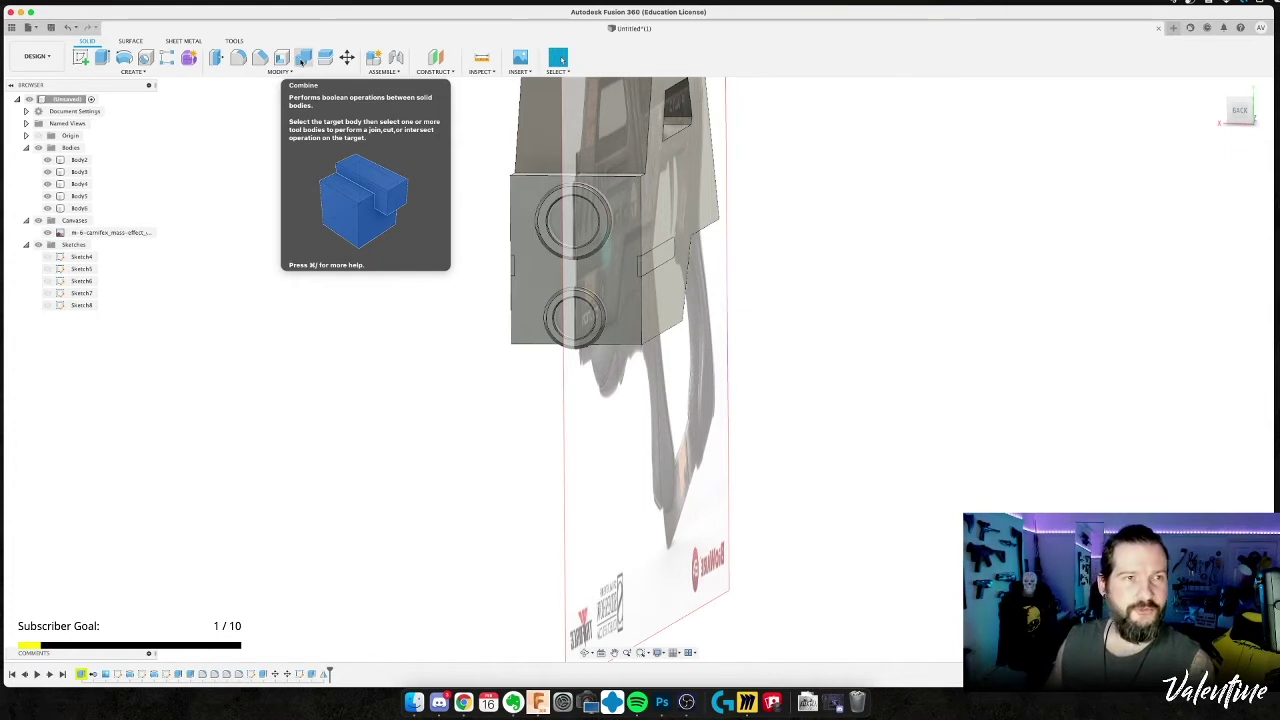
left_click(302, 61)
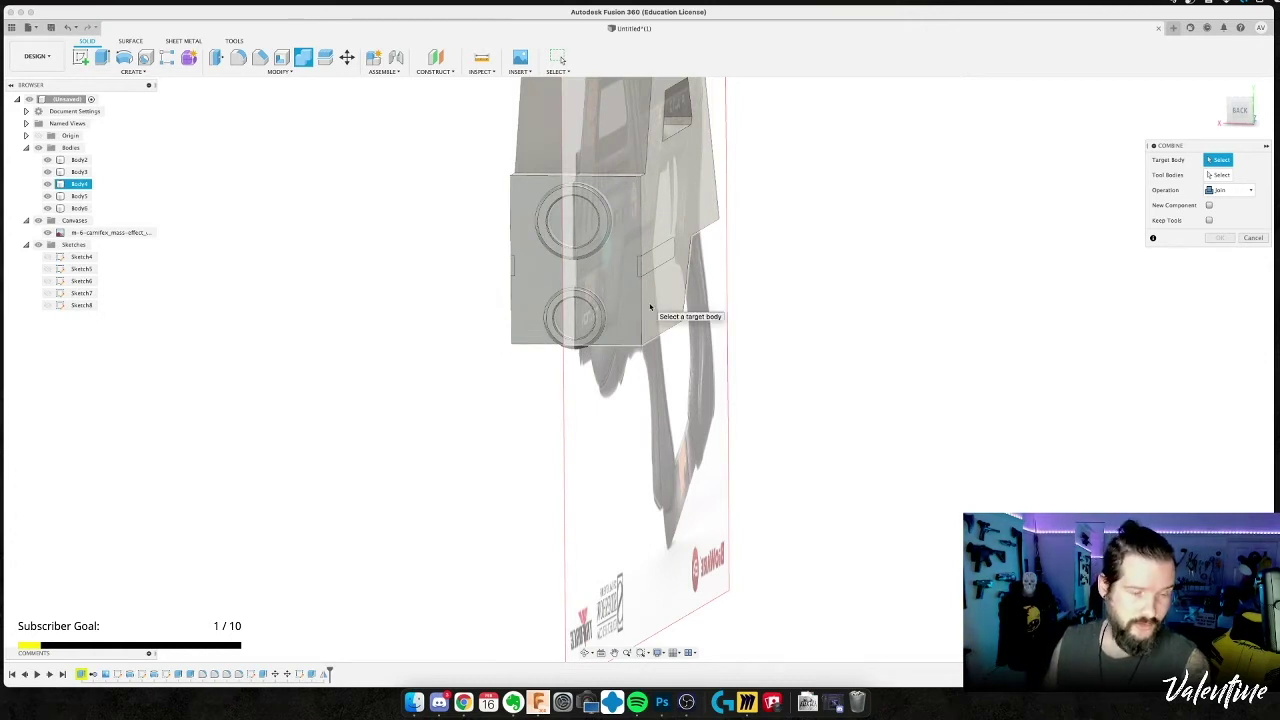
left_click(1246, 190)
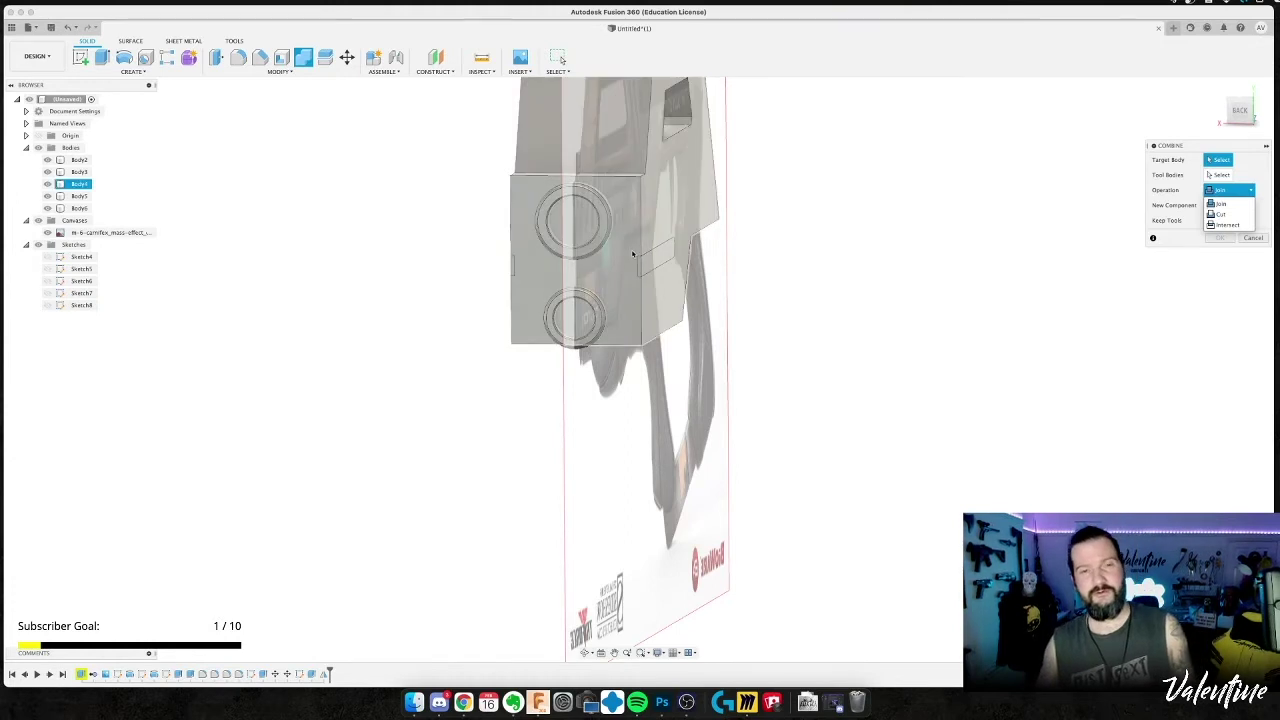
left_click(801, 266)
left_click(666, 206)
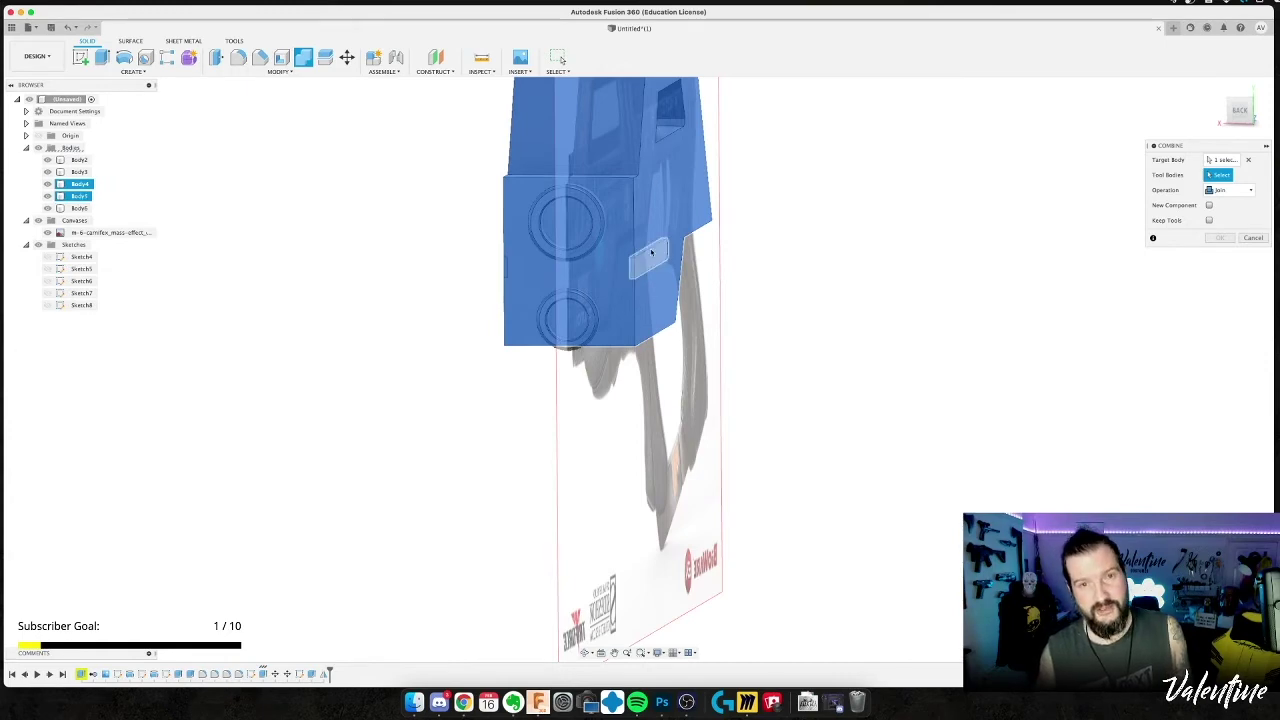
middle_click_drag(651, 259, 702, 256, "shift")
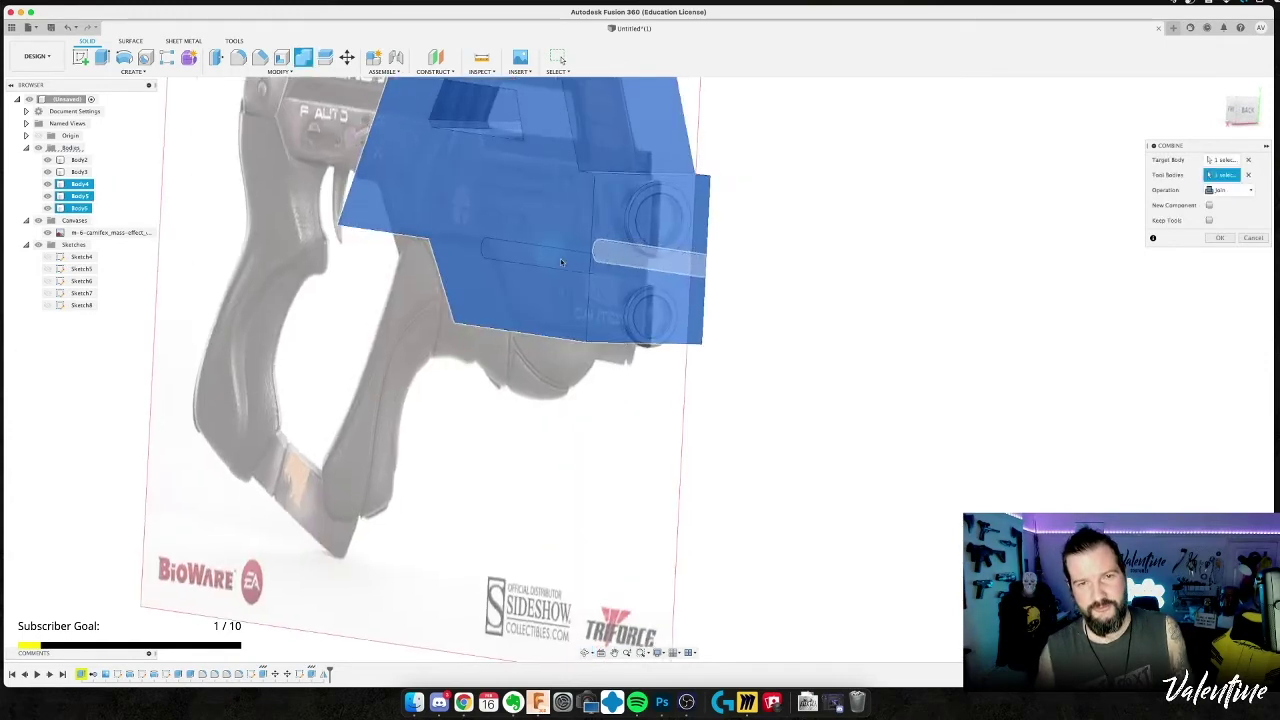
left_click(551, 263)
left_click(1222, 188)
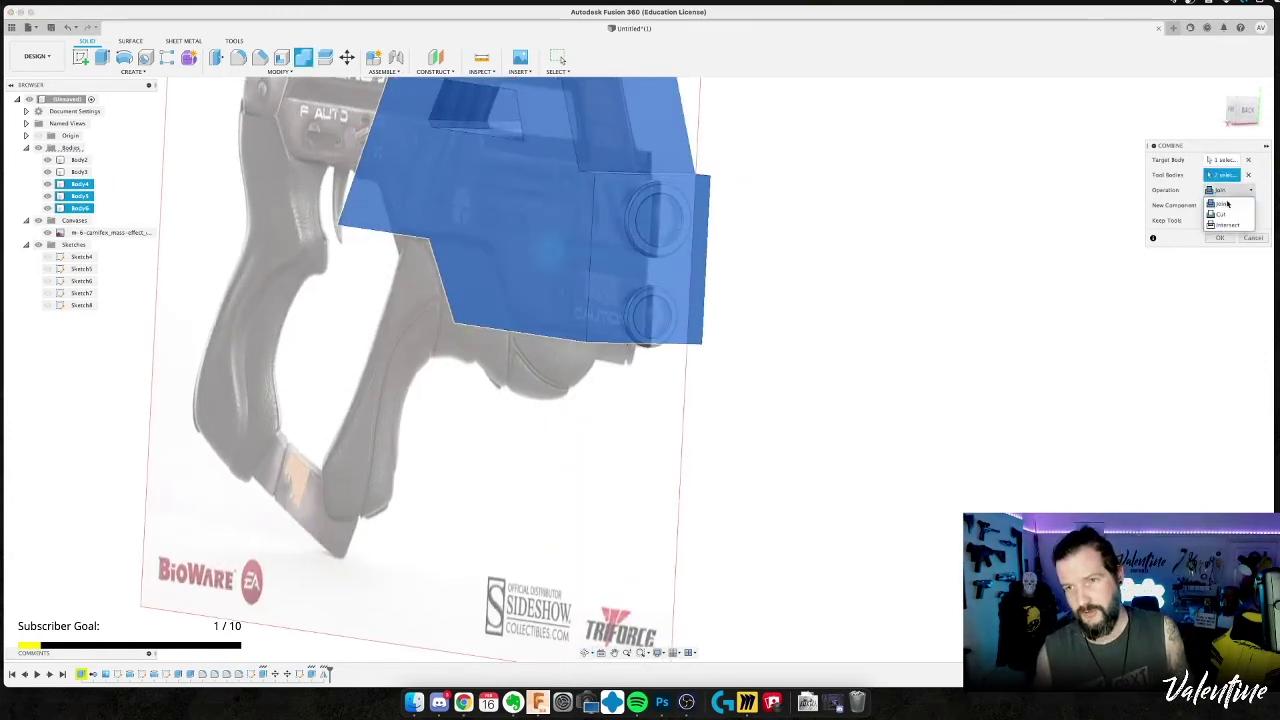
left_click(1220, 212)
middle_click_drag(766, 273, 686, 274, "shift")
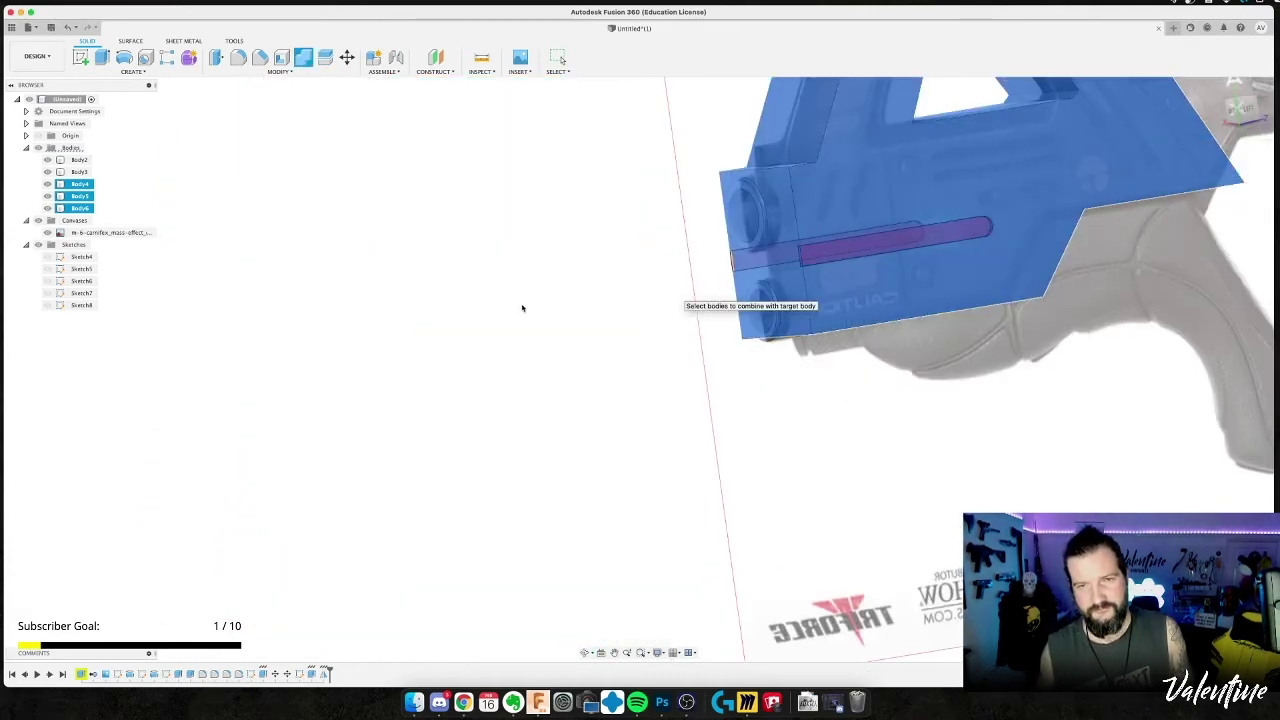
middle_click_drag(577, 277, 486, 244, "shift")
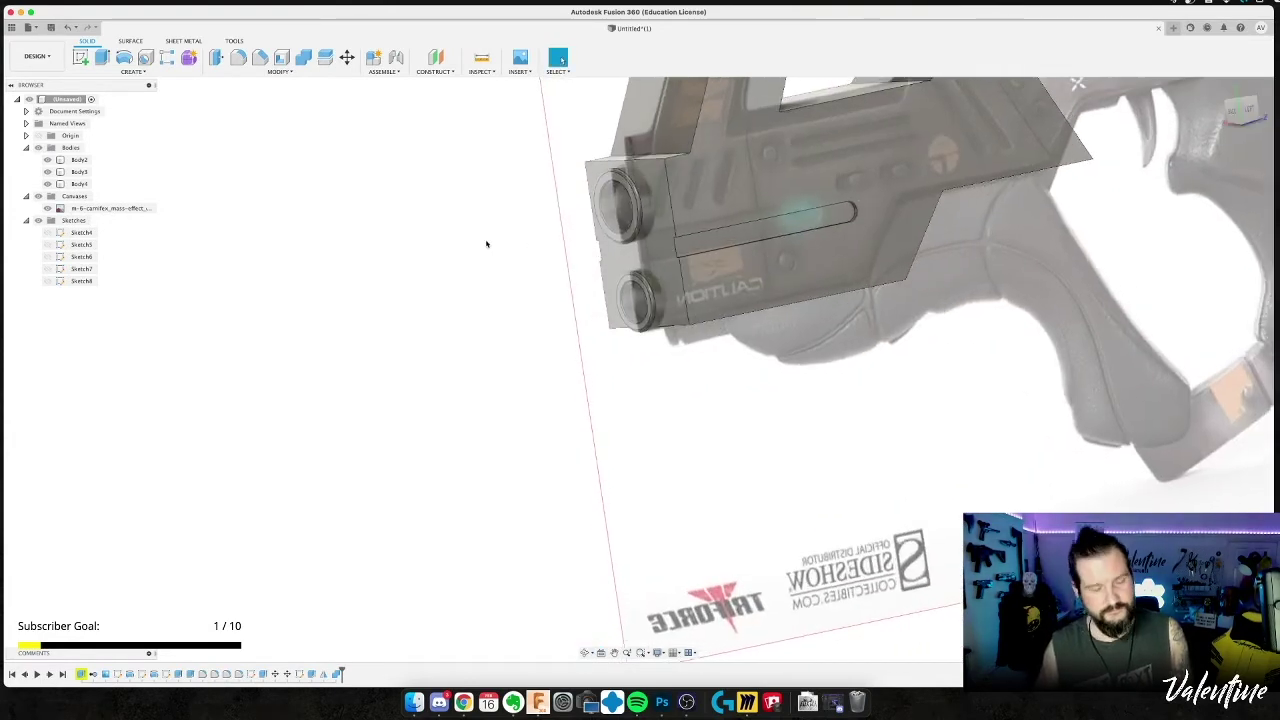
Undo the channel cut, the mirror, the channel extrusion and the channel's sketch geometry.
key("super+z")
key("super+z")
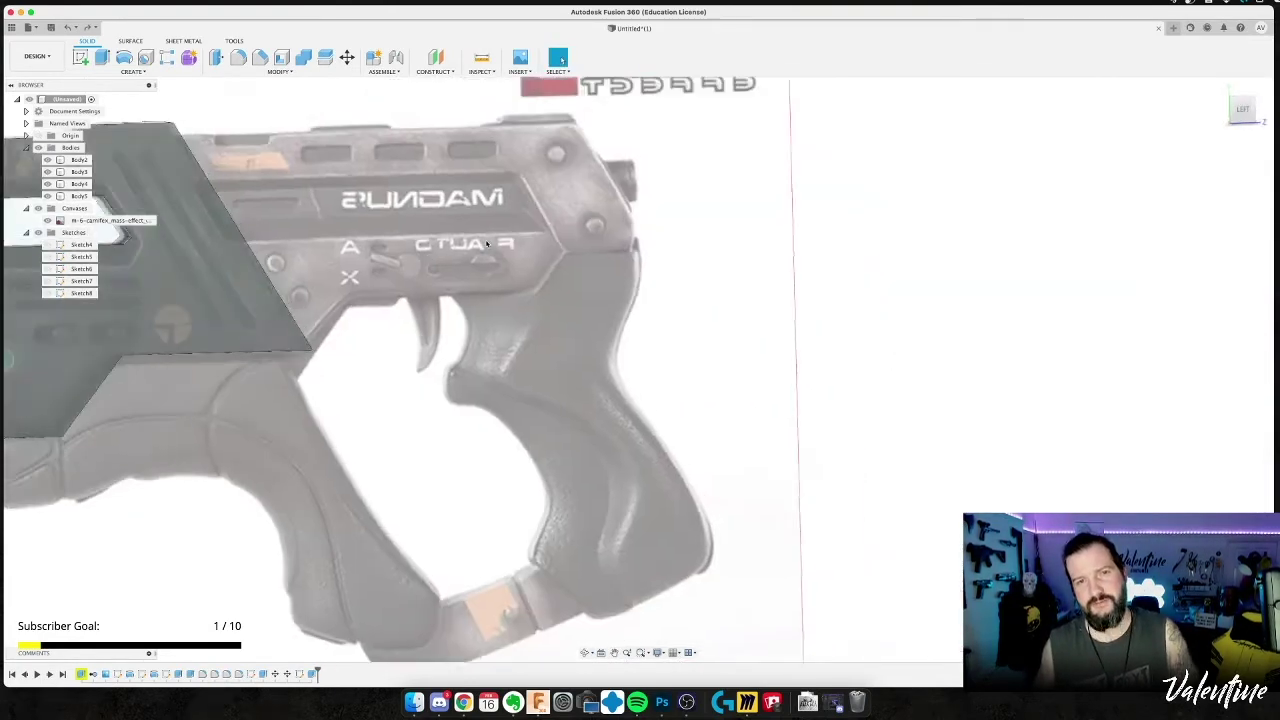
middle_click_drag(474, 388, 878, 339)
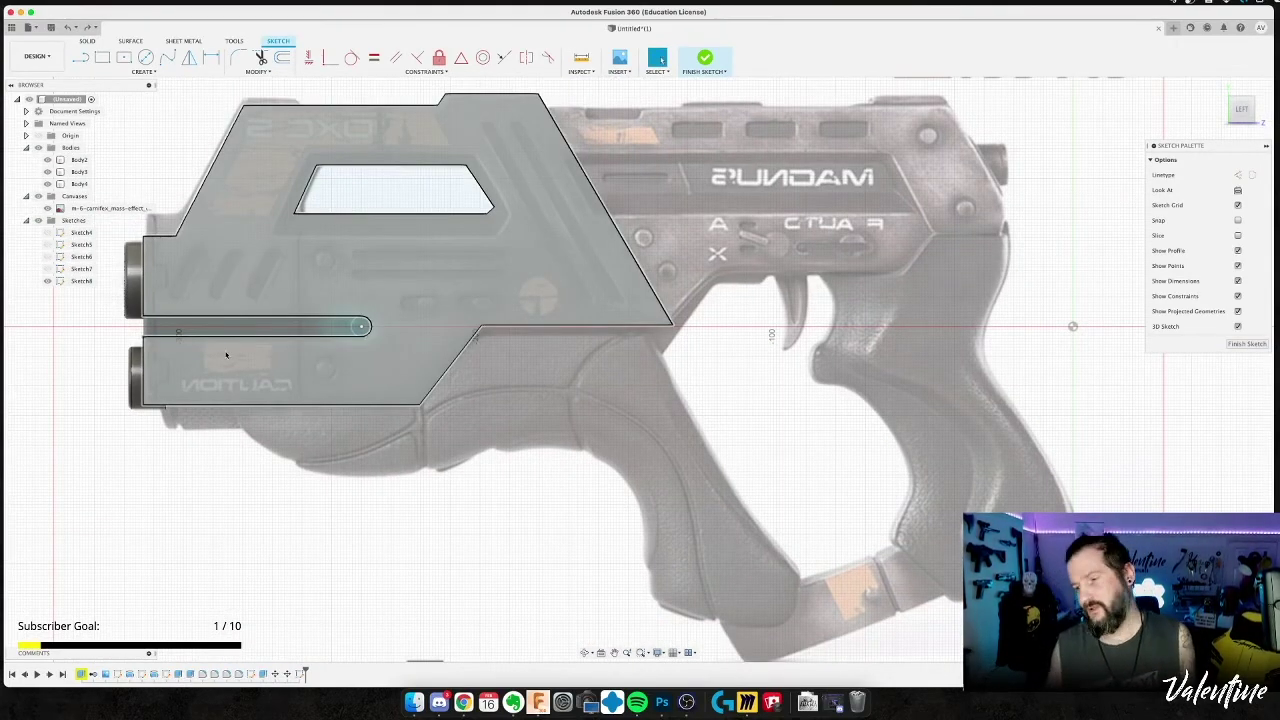
key("super+z")
key("super+z")
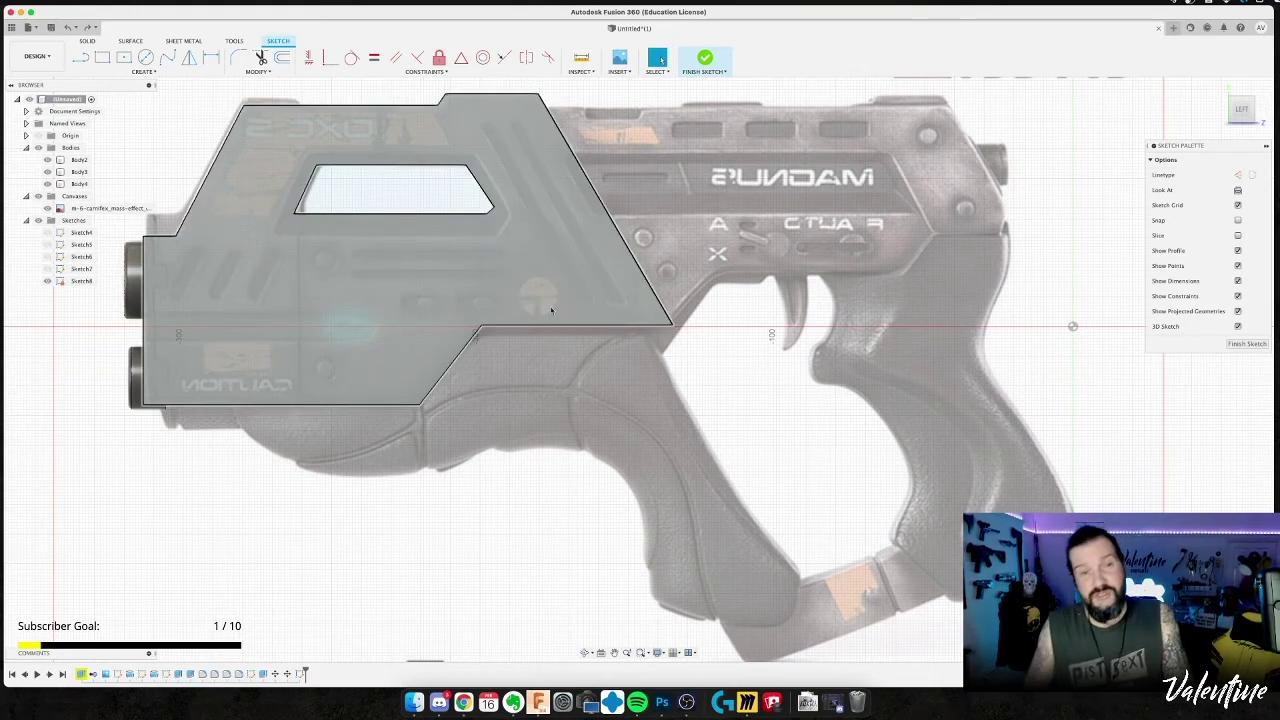
middle_click_drag(474, 410, 636, 377)
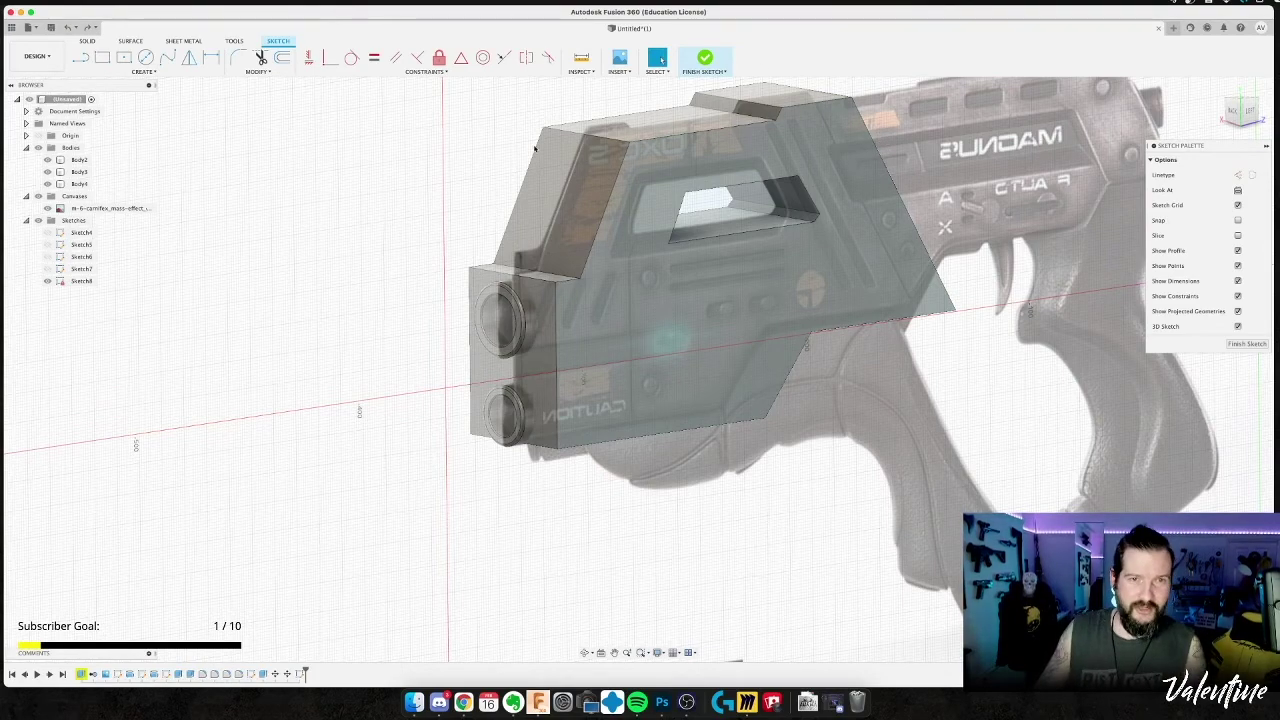
Redo the channel sketch geometry and the channel extrusion on the housing's side, leaving out the mirror.
scroll(482, 171, "down", 3)
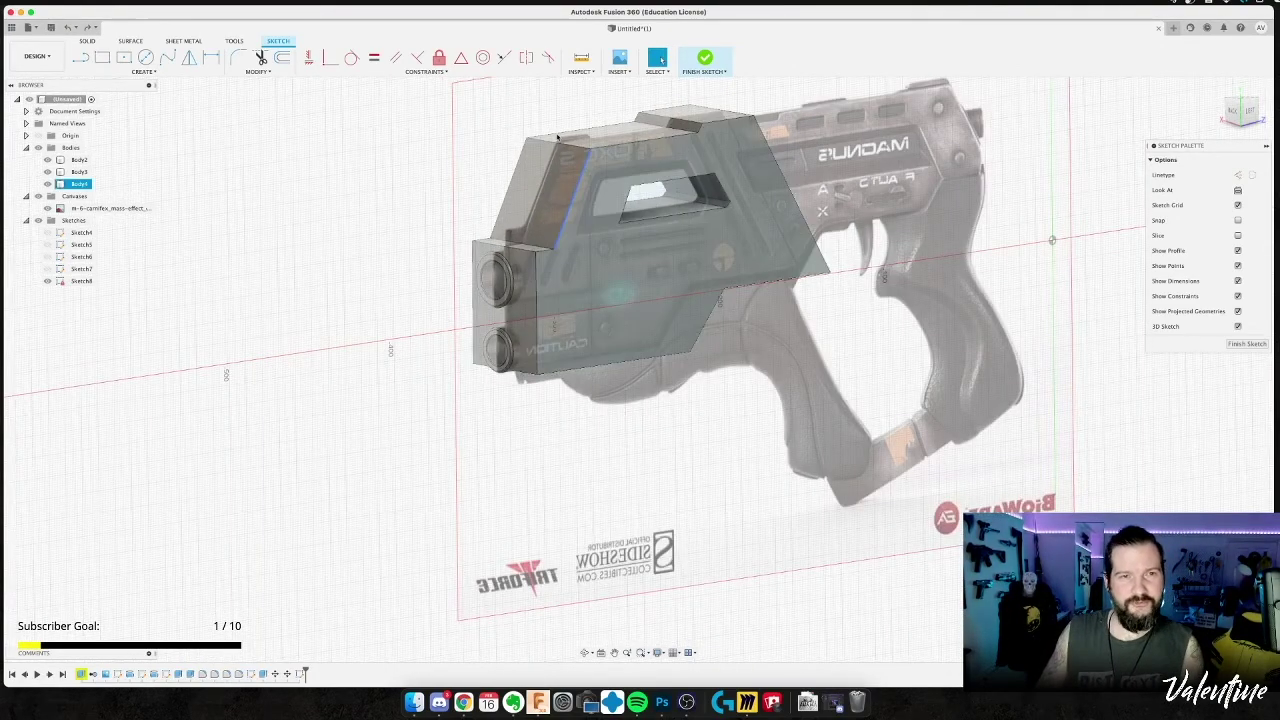
key("super+shift+z")
key("super+shift+z")
key("super+shift+z")
key("super+shift+z")
key("super+shift+z")
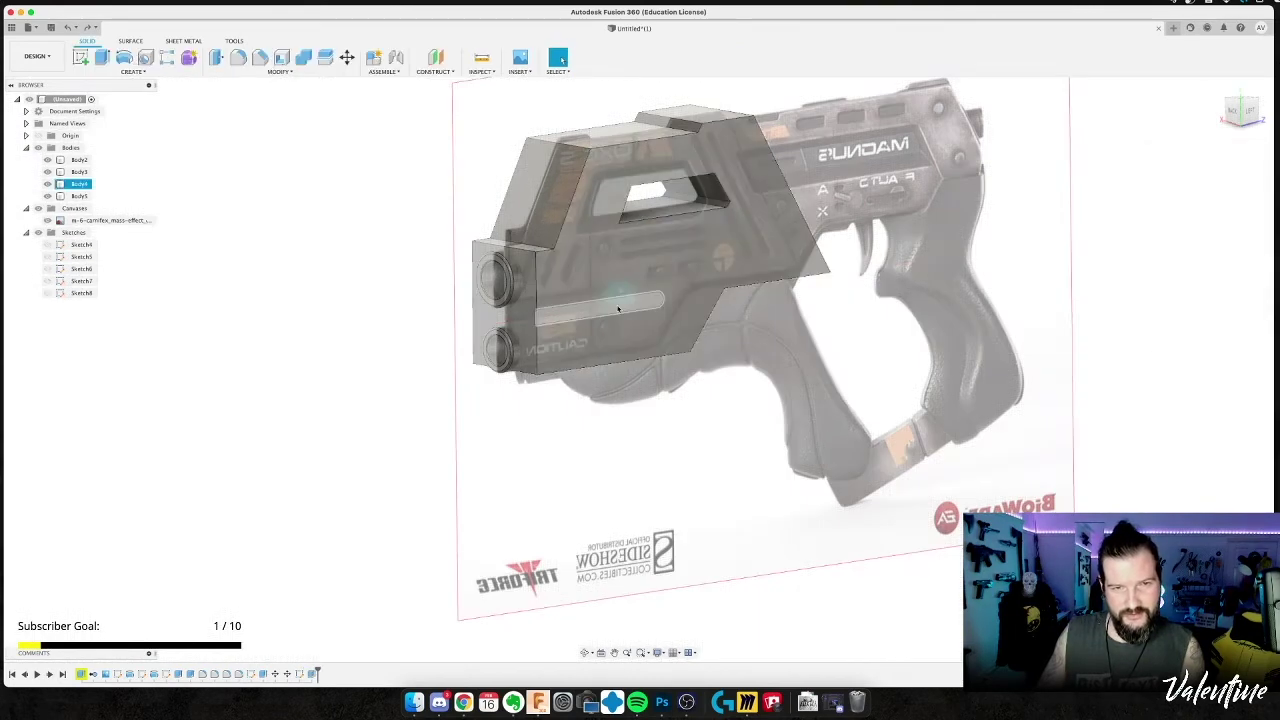
Cut the single channel body out of the front housing with Combine.
left_click(305, 60)
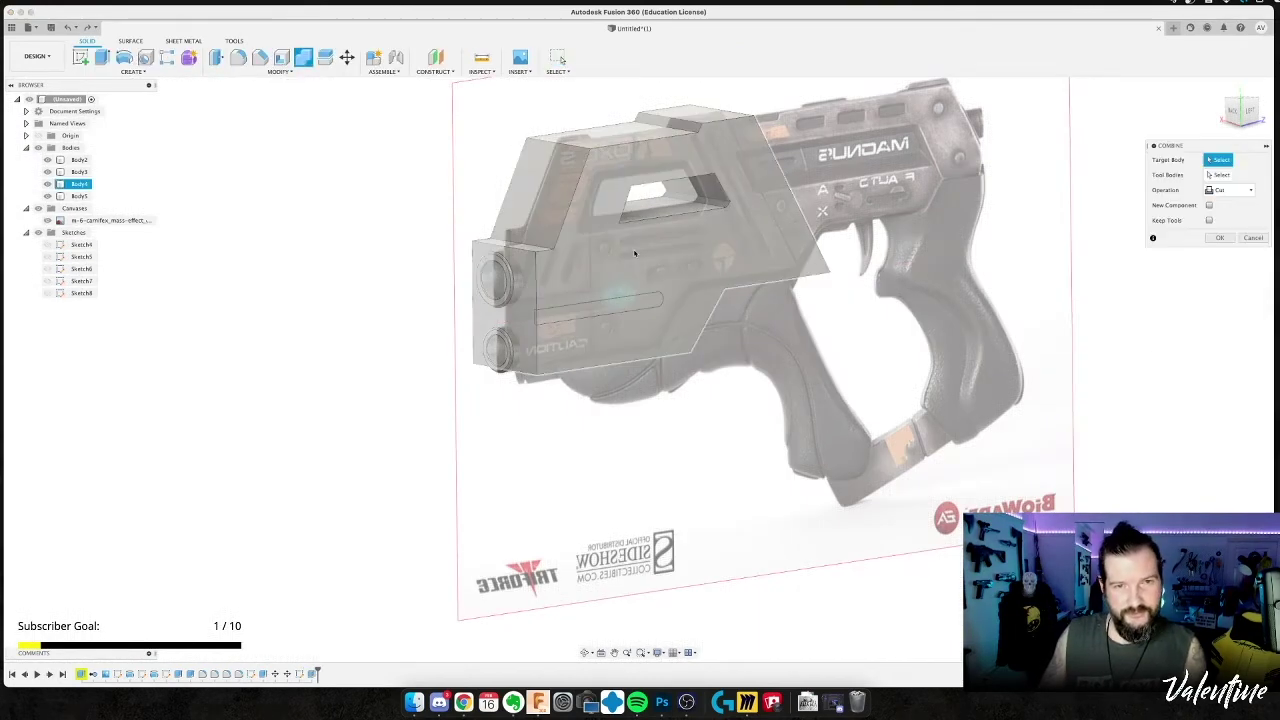
left_click(634, 251)
left_click(610, 305)
left_click(1254, 239)
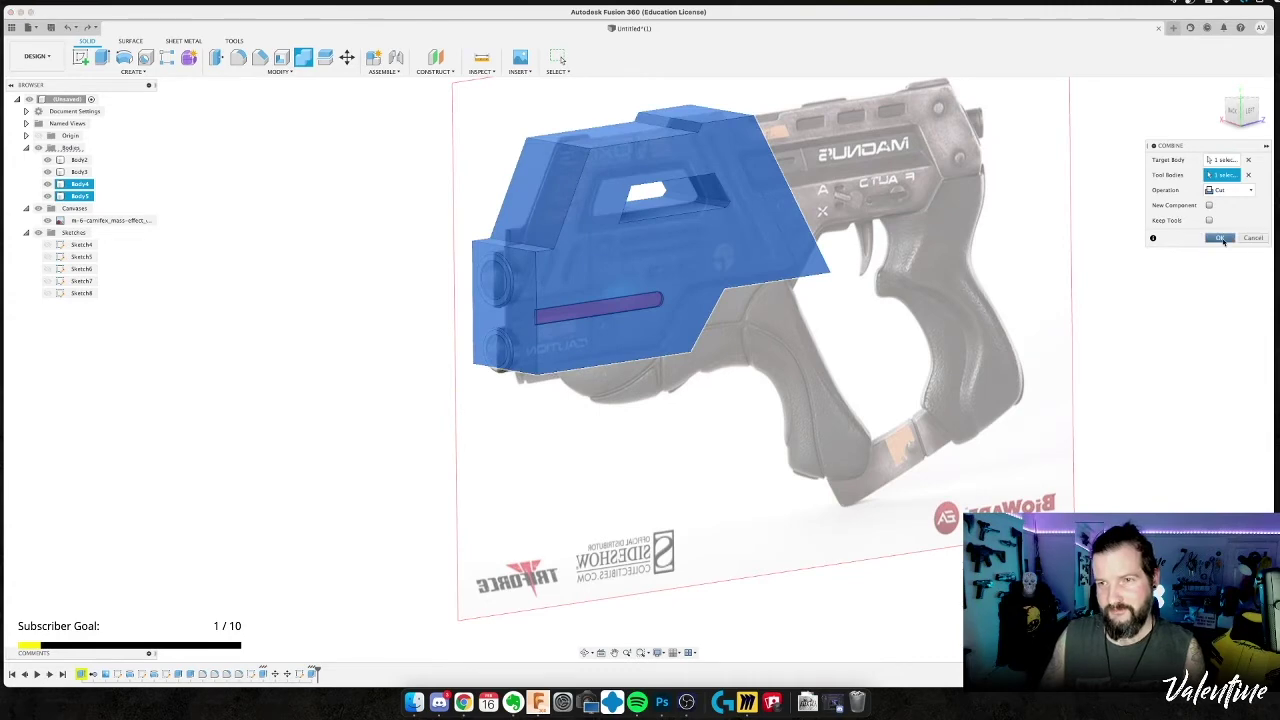
Split the front housing body in half using the vertical origin plane along the gun's centre.
left_click(322, 60)
left_click(553, 162)
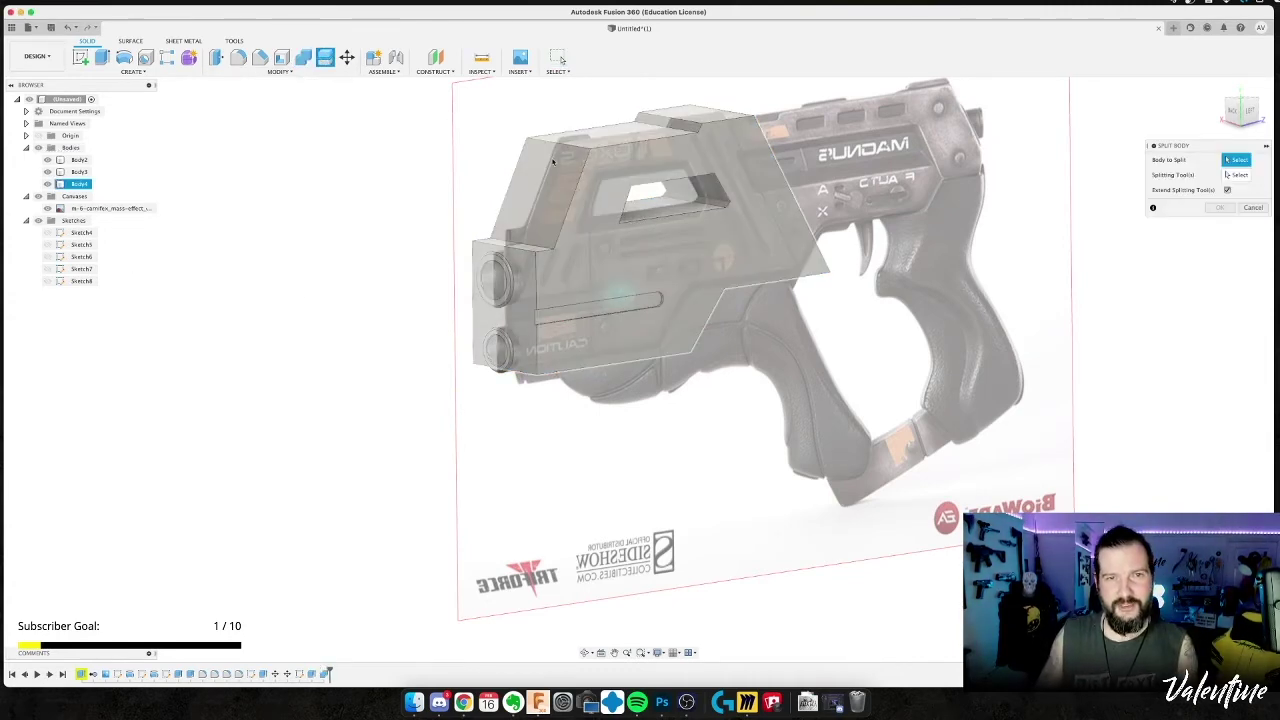
left_click(652, 190)
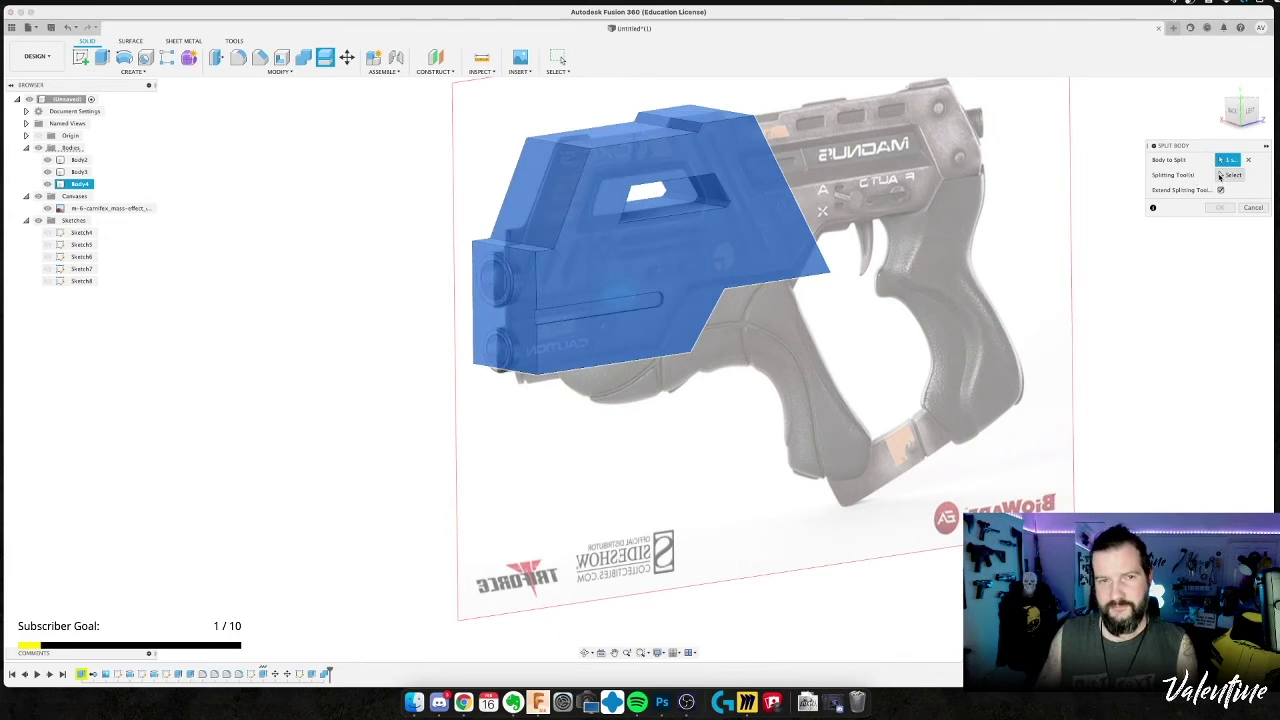
left_click(1220, 176)
left_click(1056, 191)
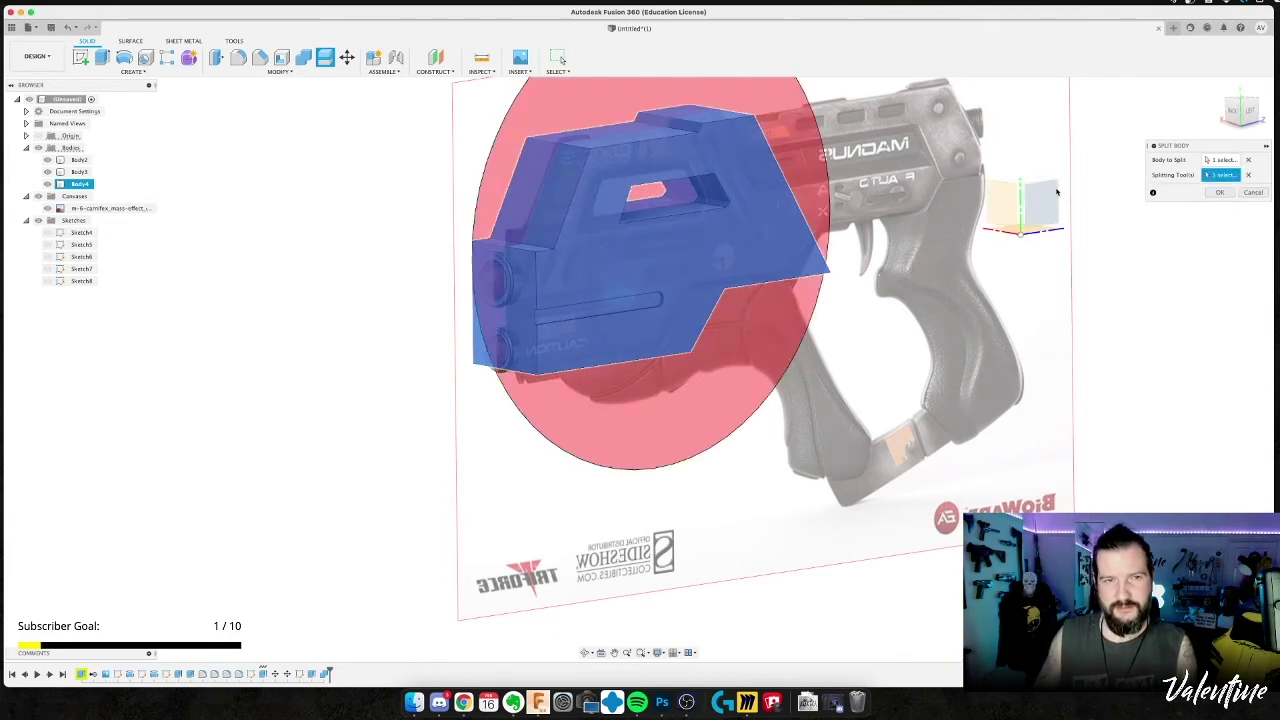
middle_click_drag(610, 297, 696, 308, "shift")
left_click(1218, 193)
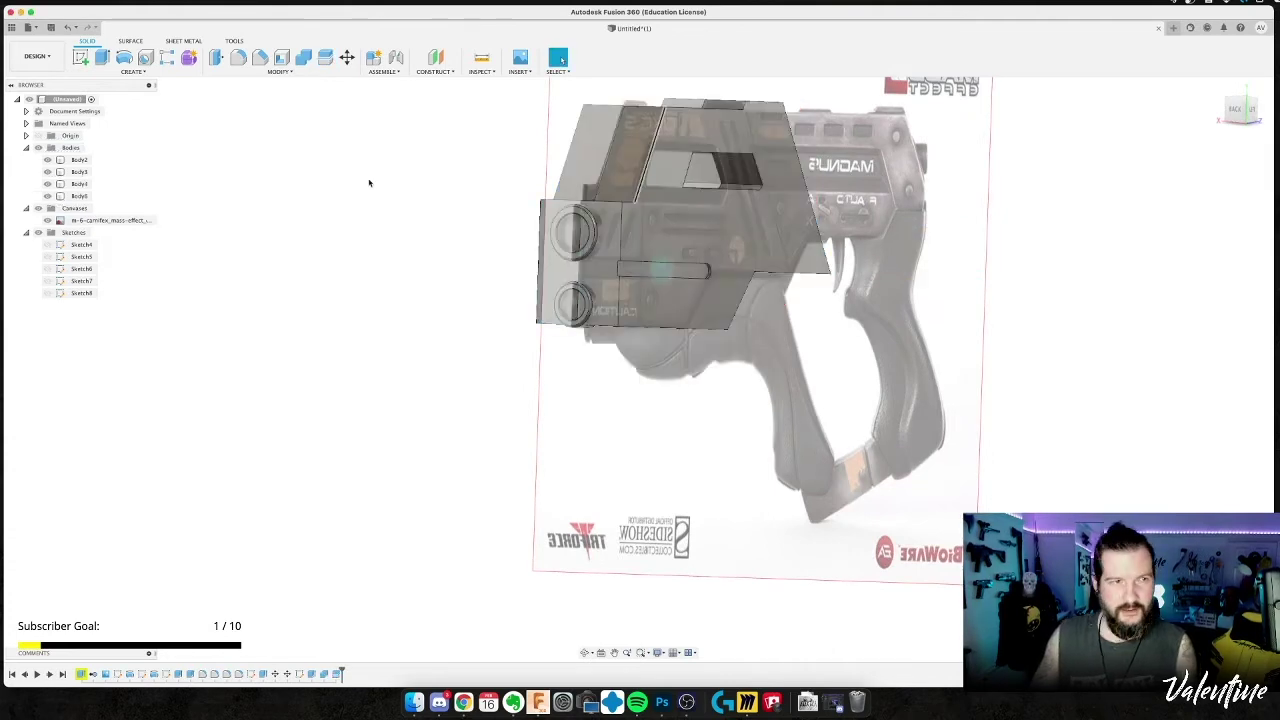
Remove the split housing half that has no channel cut into it.
left_click(67, 195)
middle_click_drag(377, 243, 326, 253, "shift")
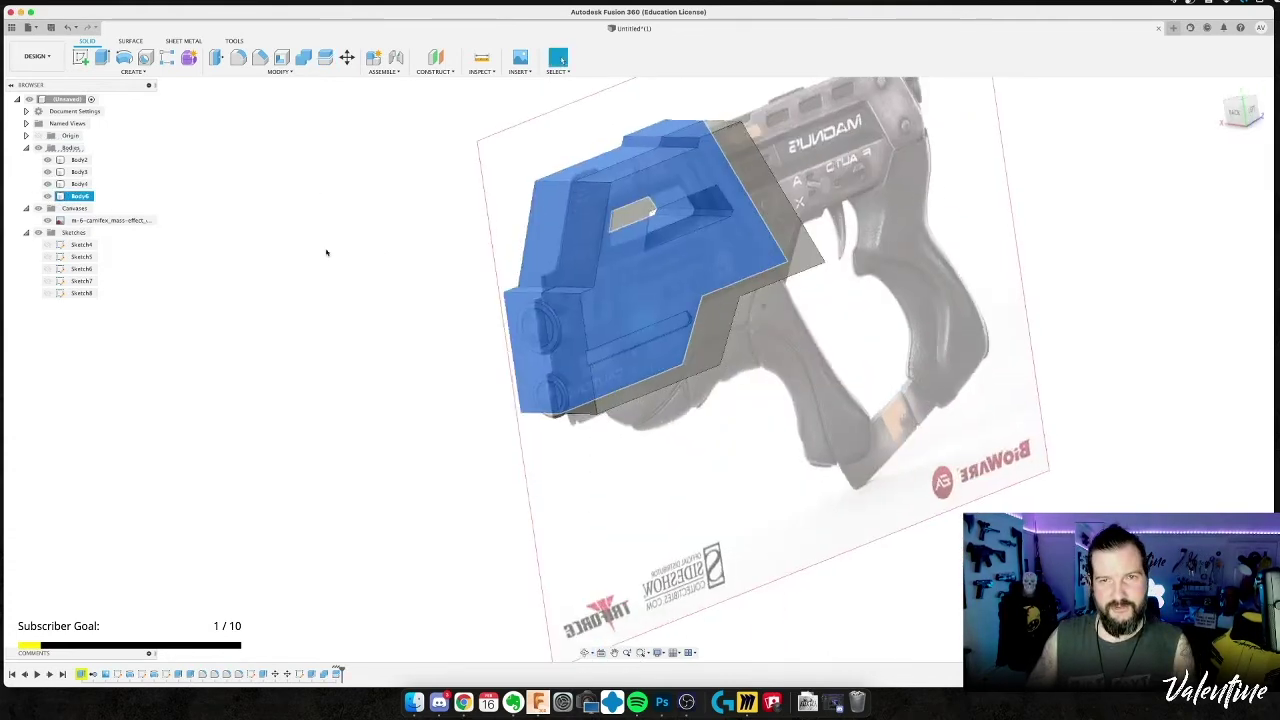
right_click(66, 203)
left_click(100, 347)
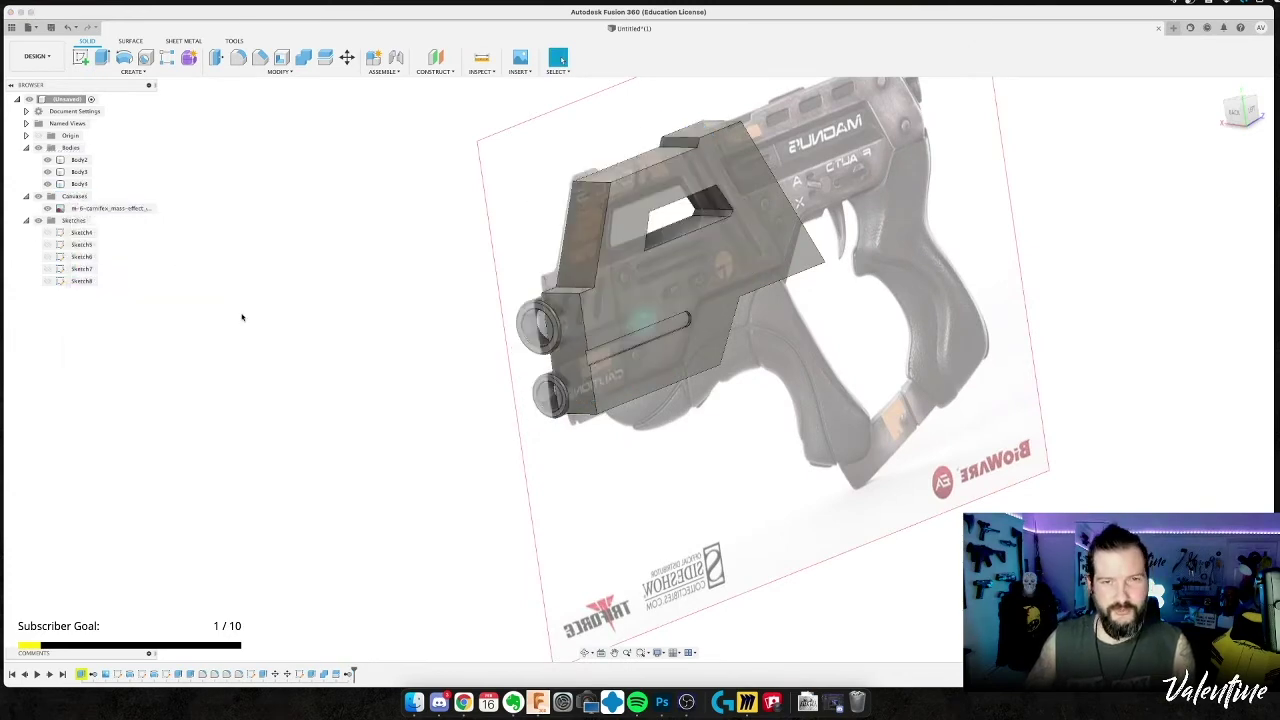
Mirror the remaining housing half across the vertical origin plane along the gun's centre, with the Join operation.
middle_click_drag(476, 301, 532, 290, "shift")
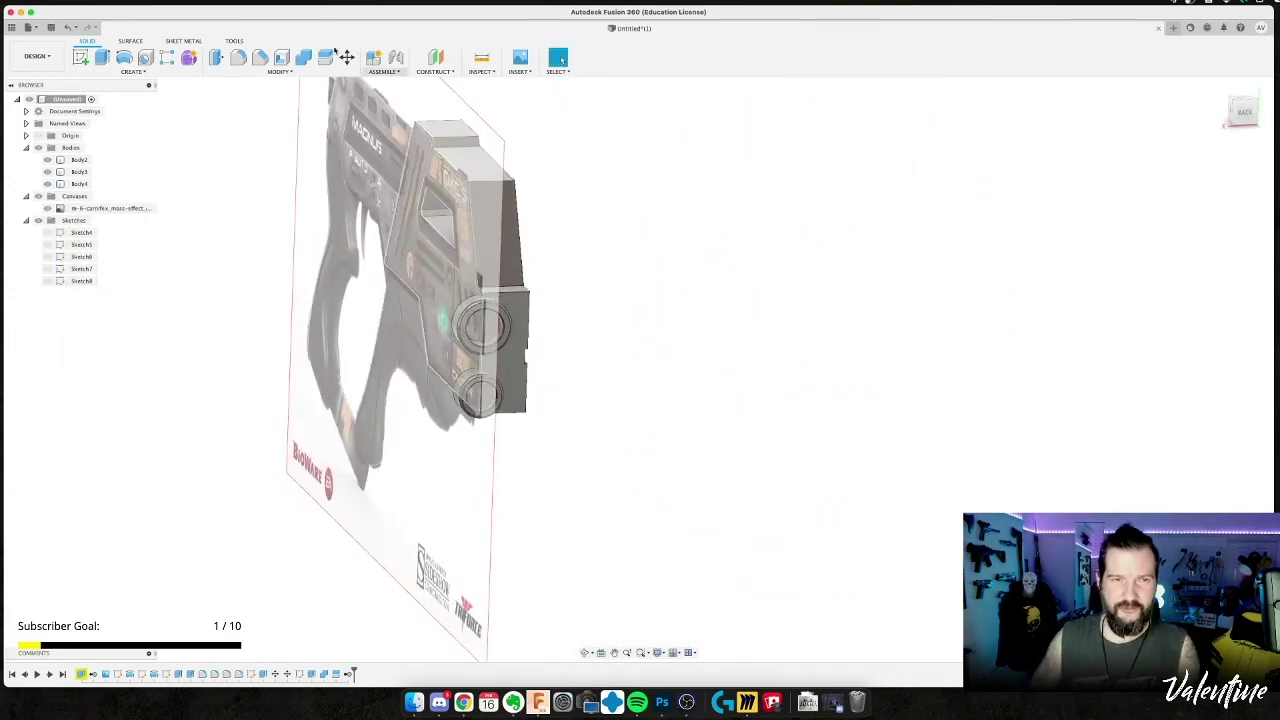
left_click(131, 71)
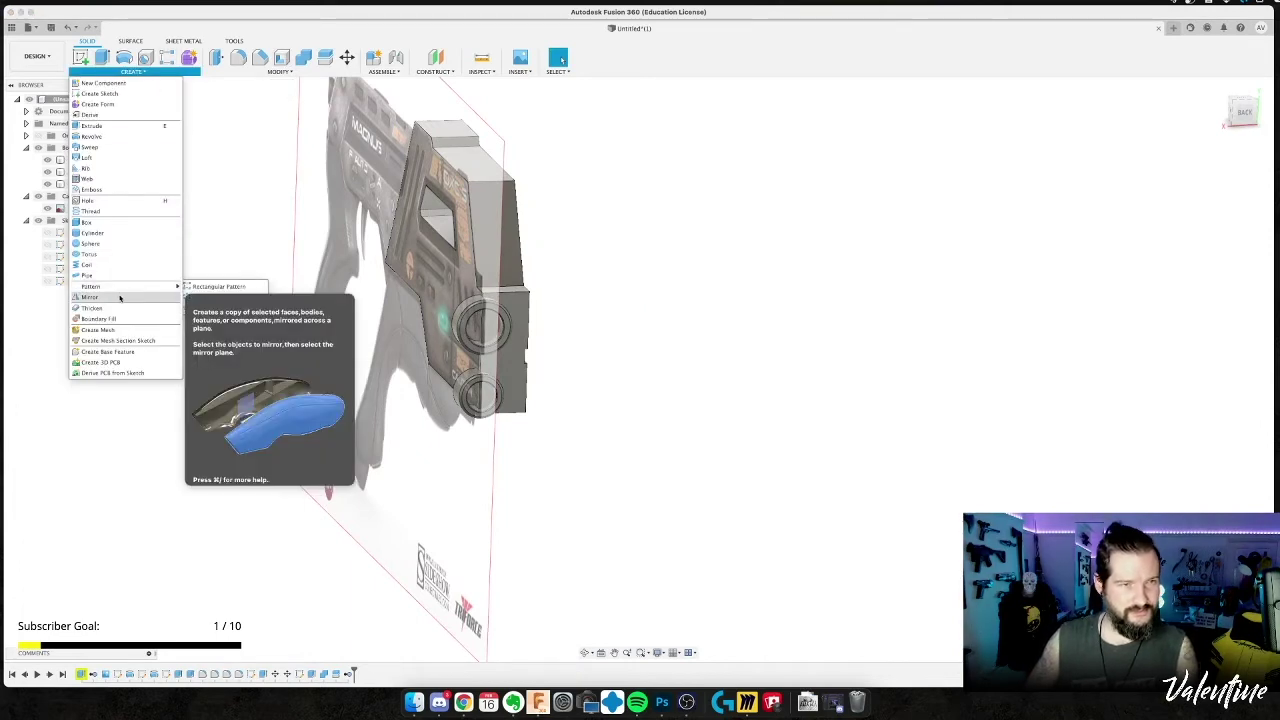
left_click(120, 298)
left_click(517, 160)
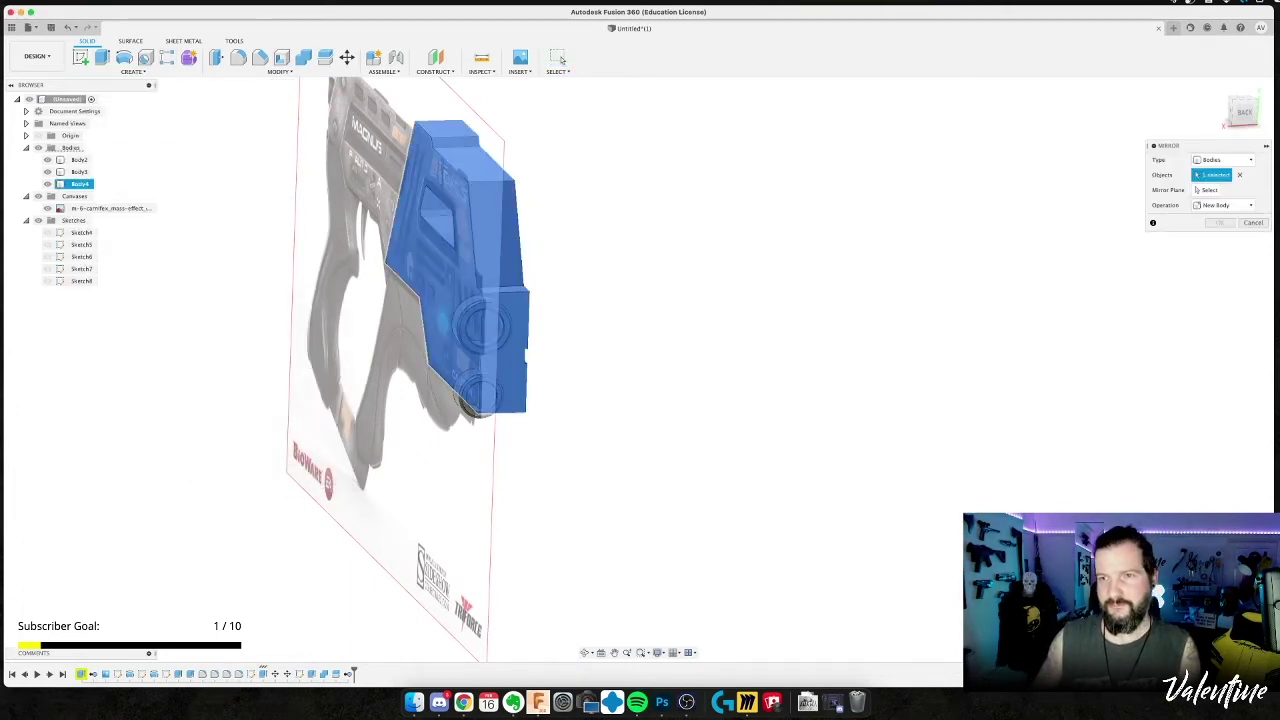
left_click(1219, 192)
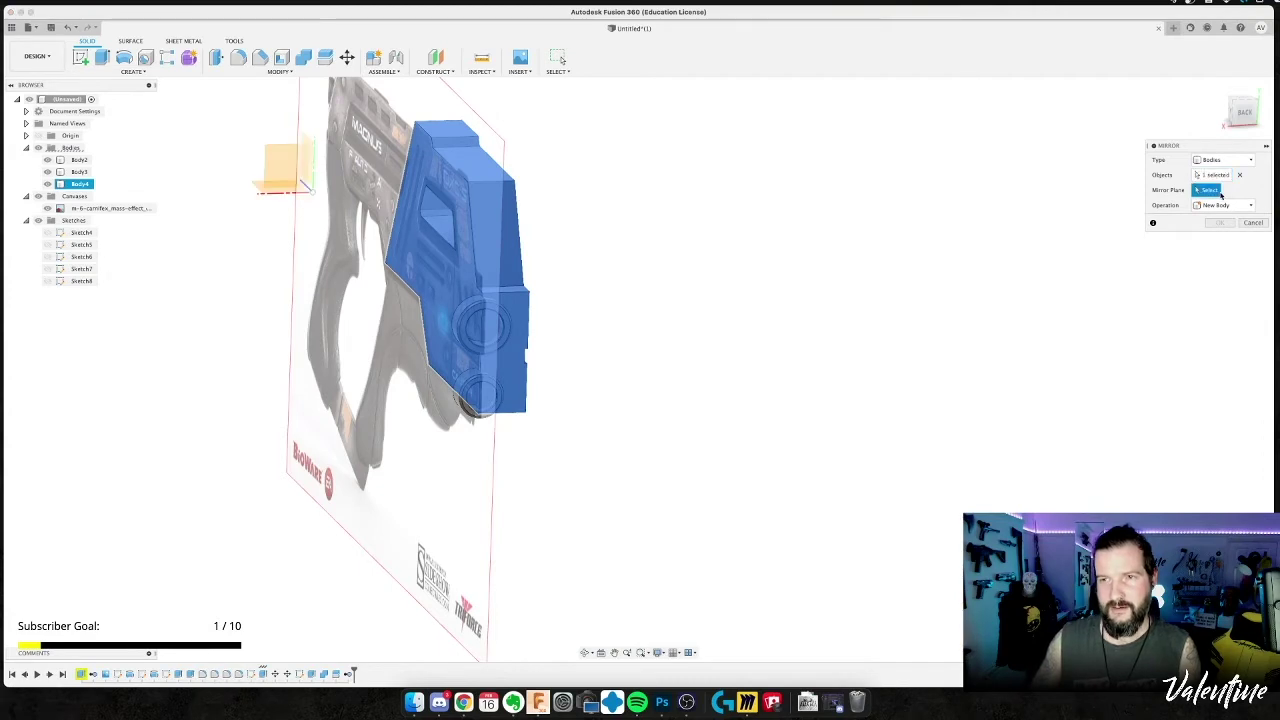
left_click(307, 146)
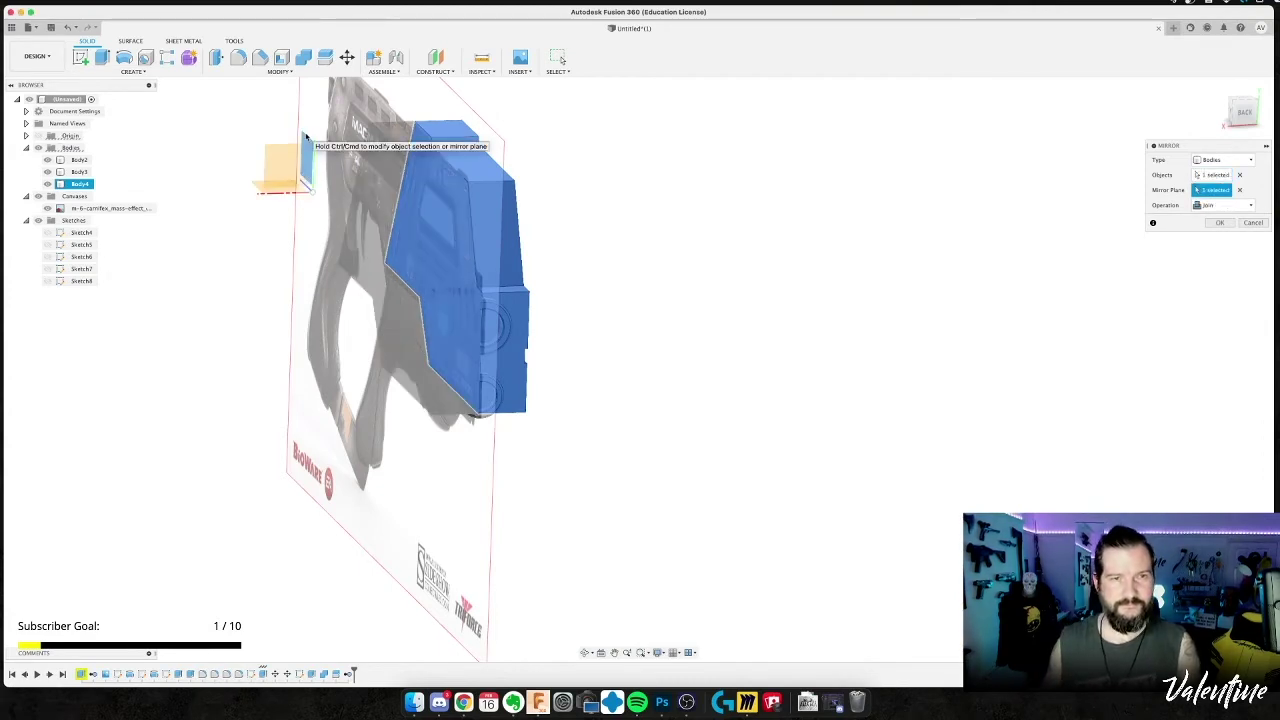
key("Return")
middle_click_drag(534, 391, 701, 216, "shift")
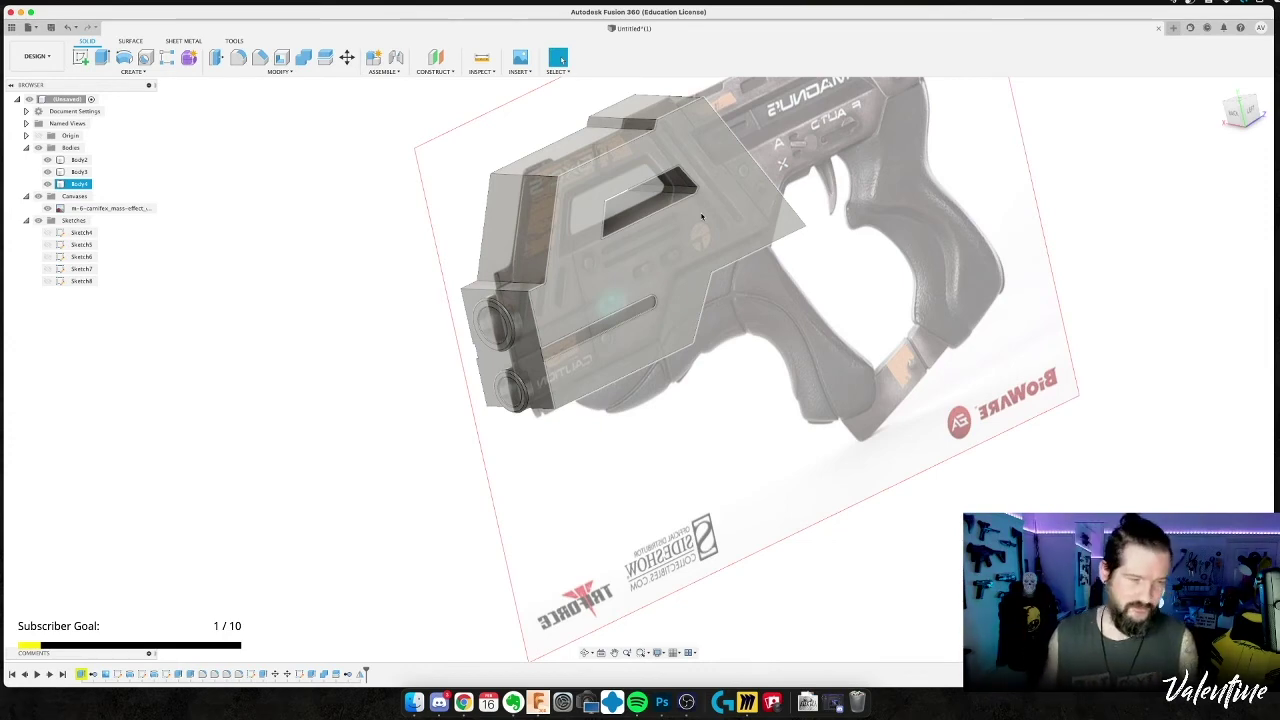
Undo the mirror, removal, split, cut, extrusion and channel sketch geometry, returning to an empty sketch on the housing's side face.
key("super+z")
key("super+z")
key("super+z")
key("super+z")
key("super+z")
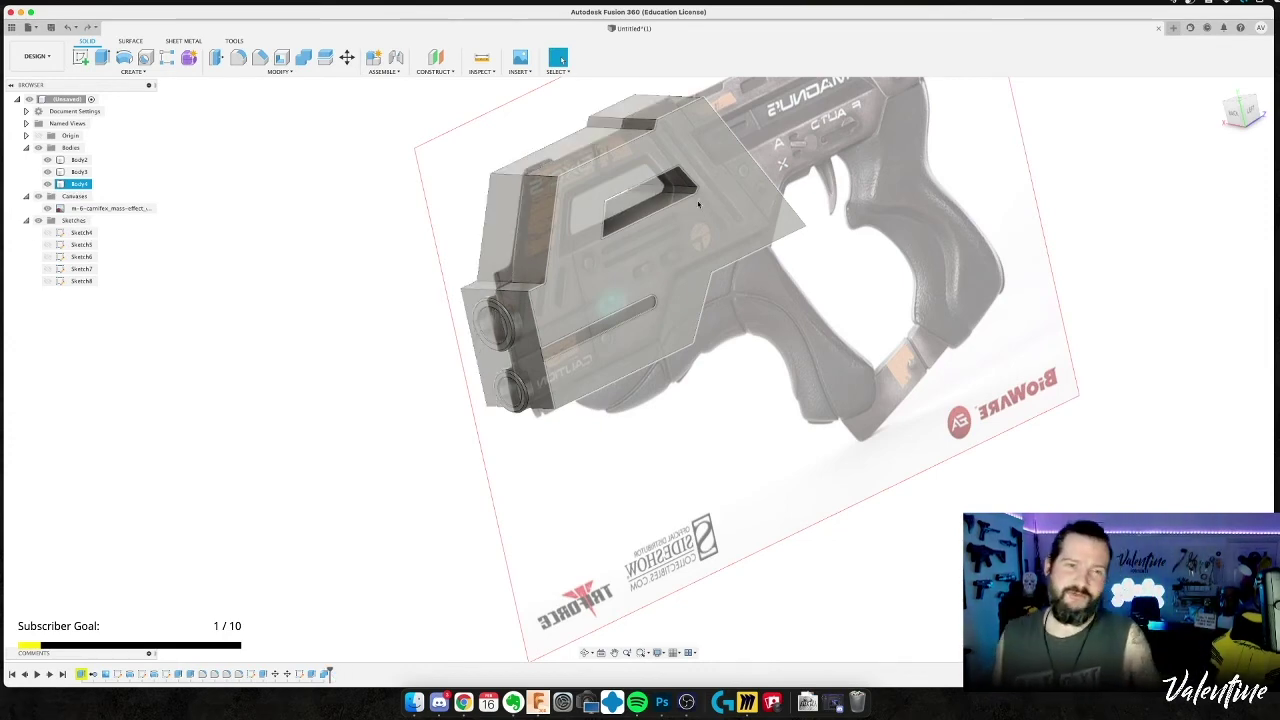
key("super+z")
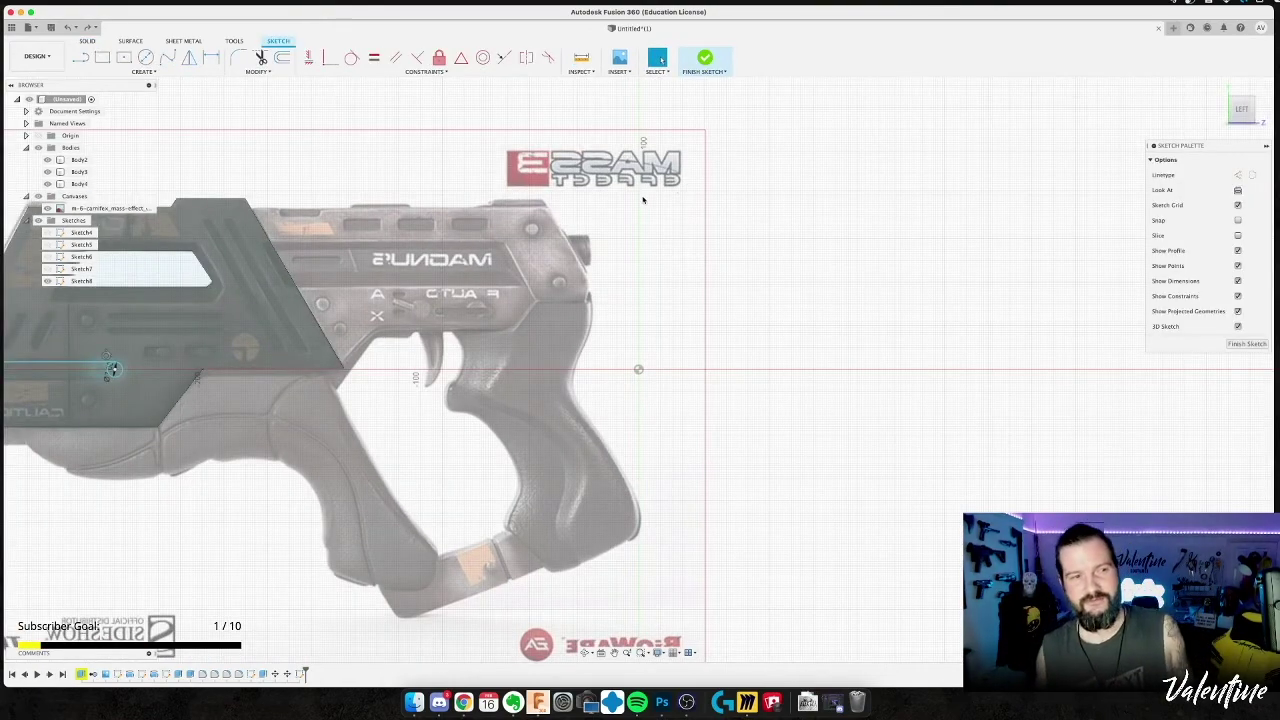
key("super+z")
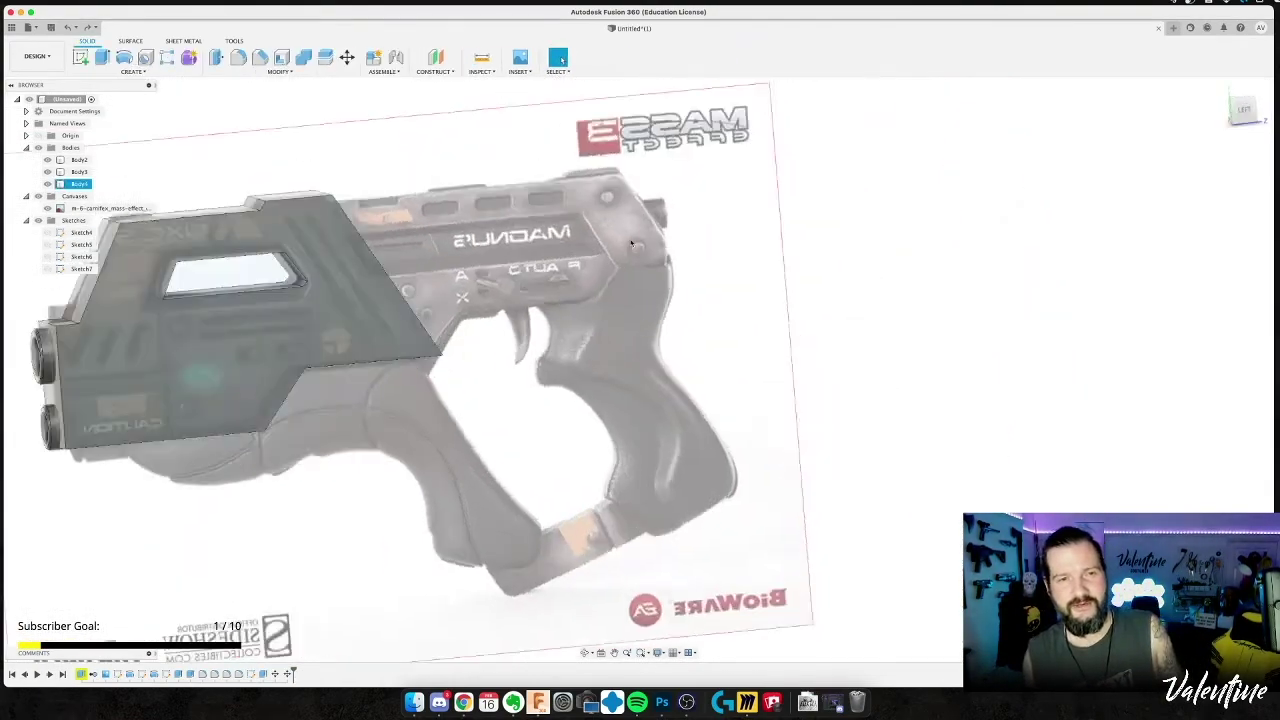
key("super+shift+z")
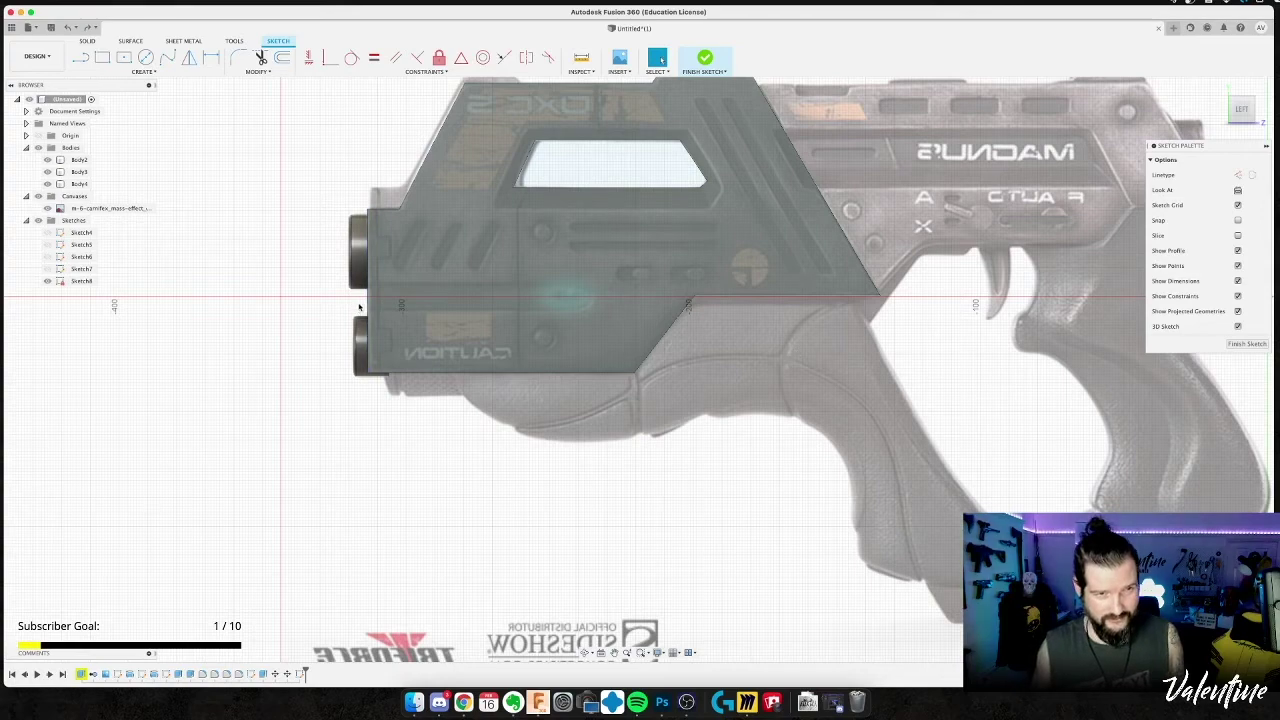
Try a 3.8 mm vertical sketch line rising from the horizontal axis near the housing's front edge to gauge the channel's half-height.
scroll(359, 302, "down", 3)
scroll(358, 305, "up", 5)
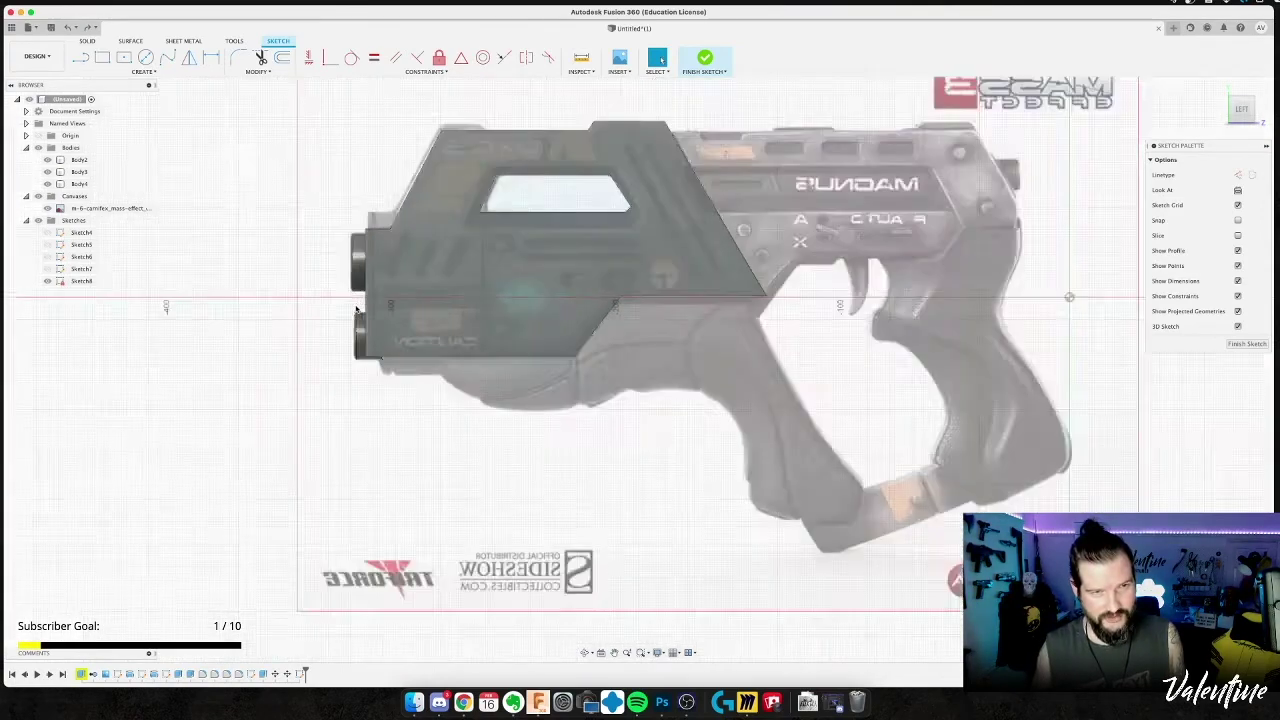
key("l")
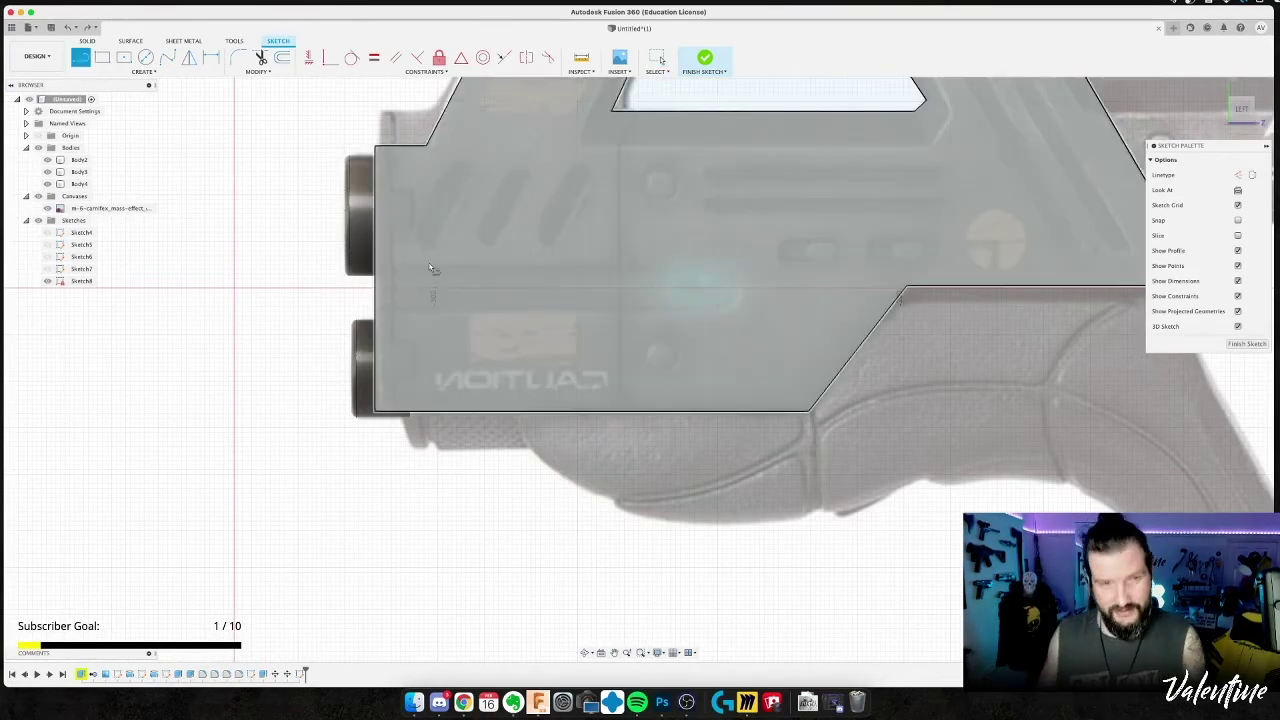
left_click(392, 290)
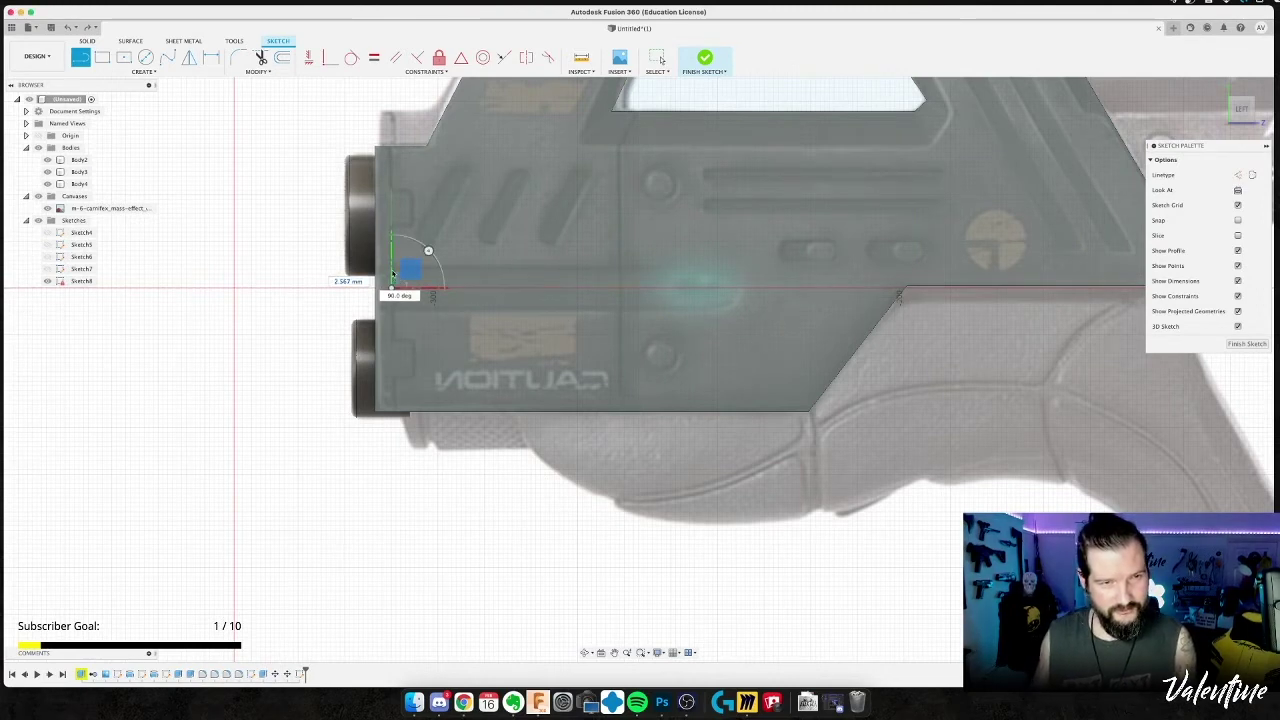
scroll(393, 273, "up", 3)
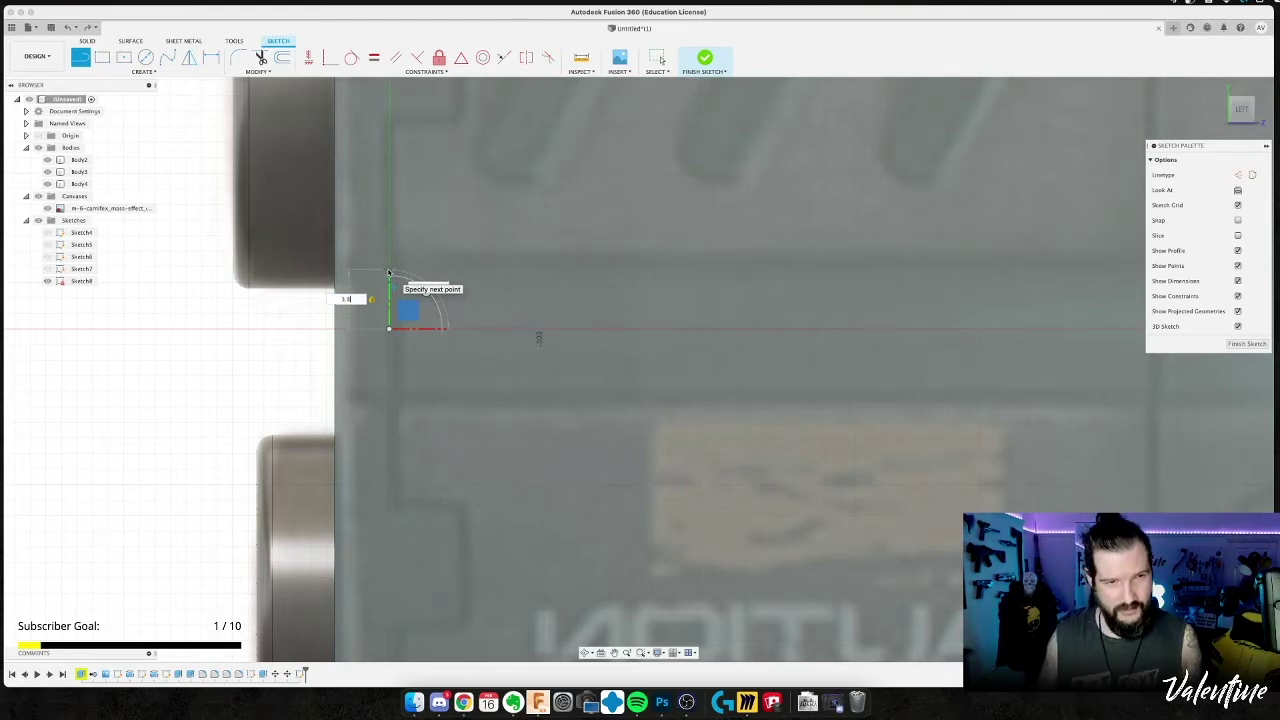
left_click(389, 272)
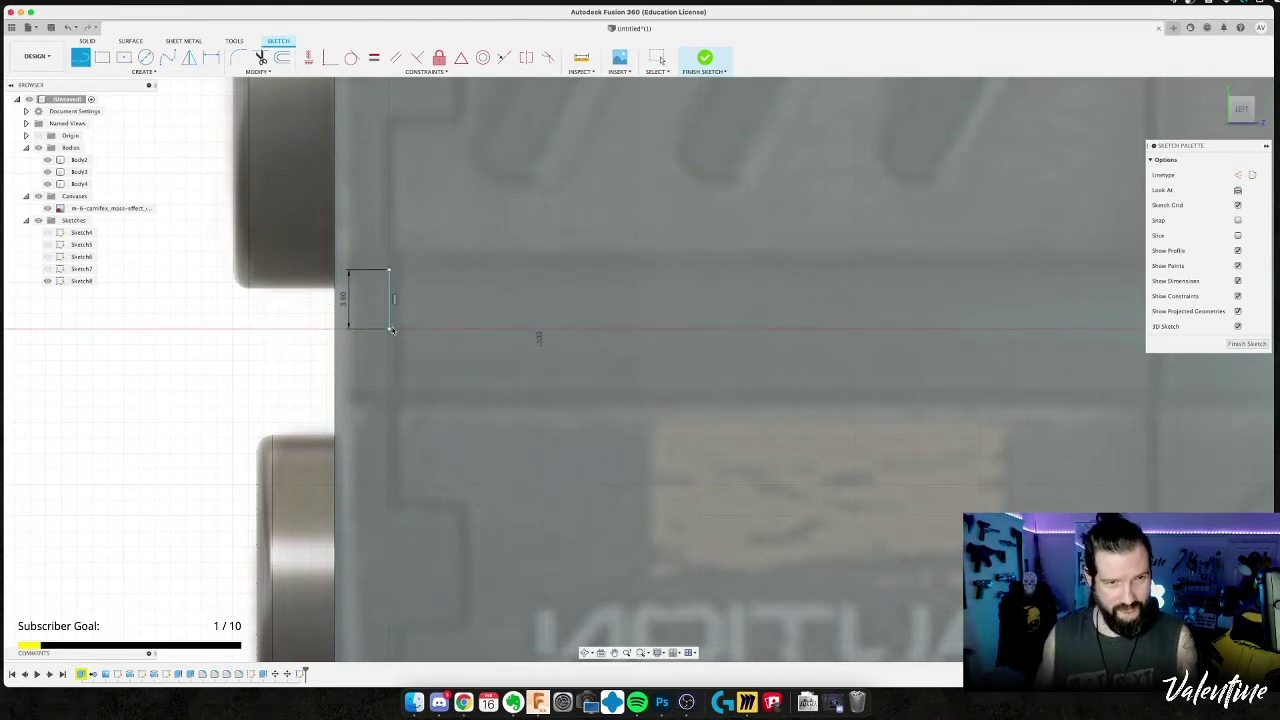
left_click(391, 330)
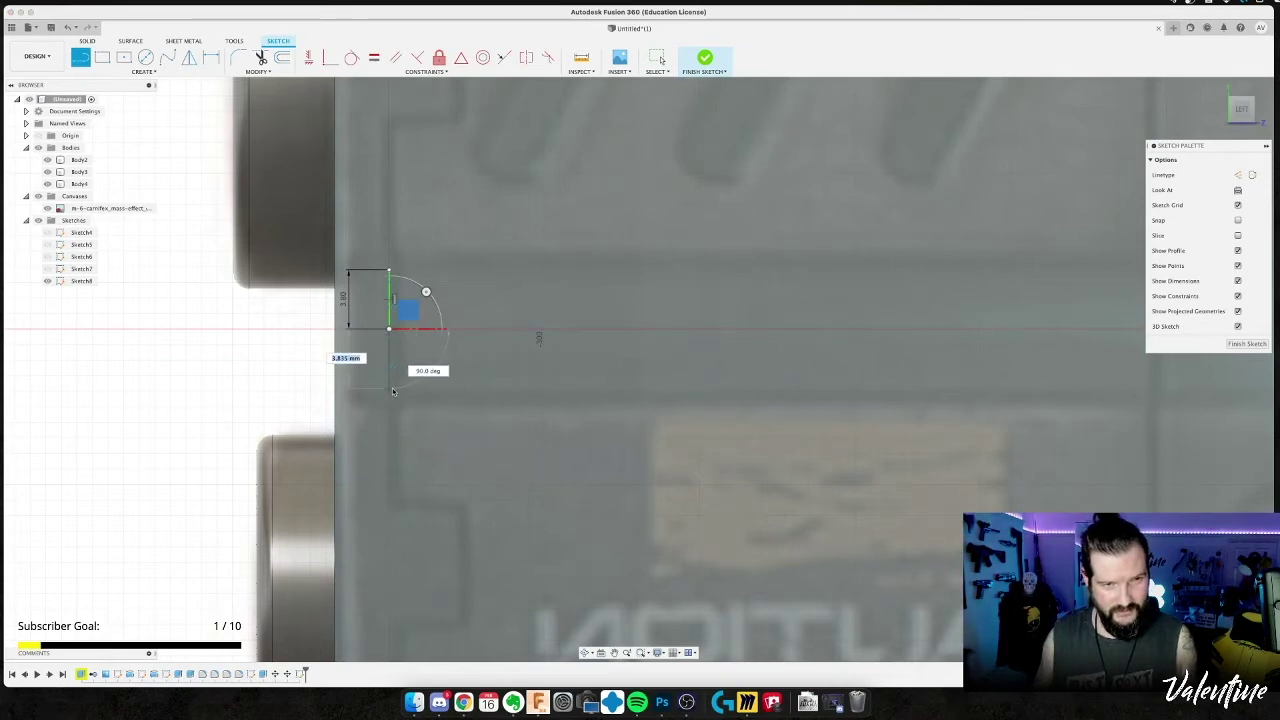
key("Escape")
Sketch a 7.6 mm diameter circle centred on the horizontal axis at the rear end of the reference channel, near the glowing light.
middle_click_drag(406, 363, 692, 286)
scroll(1026, 263, "down", 5)
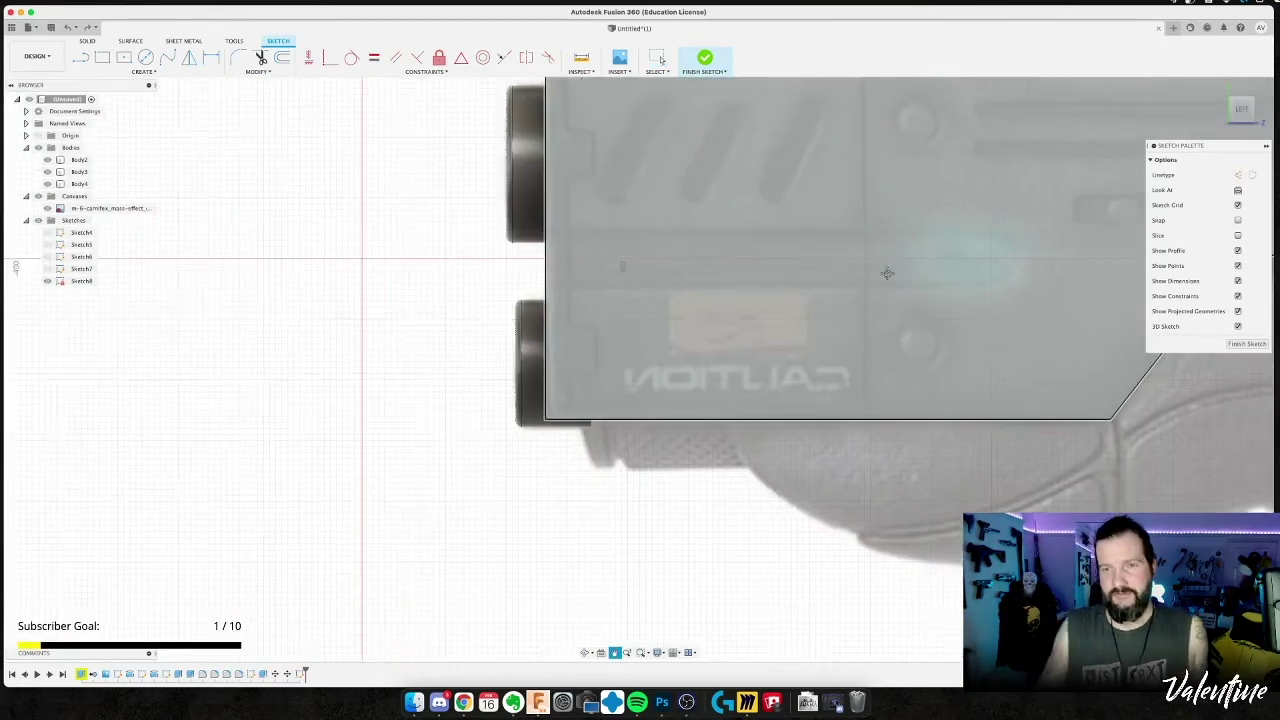
middle_click_drag(887, 272, 858, 263)
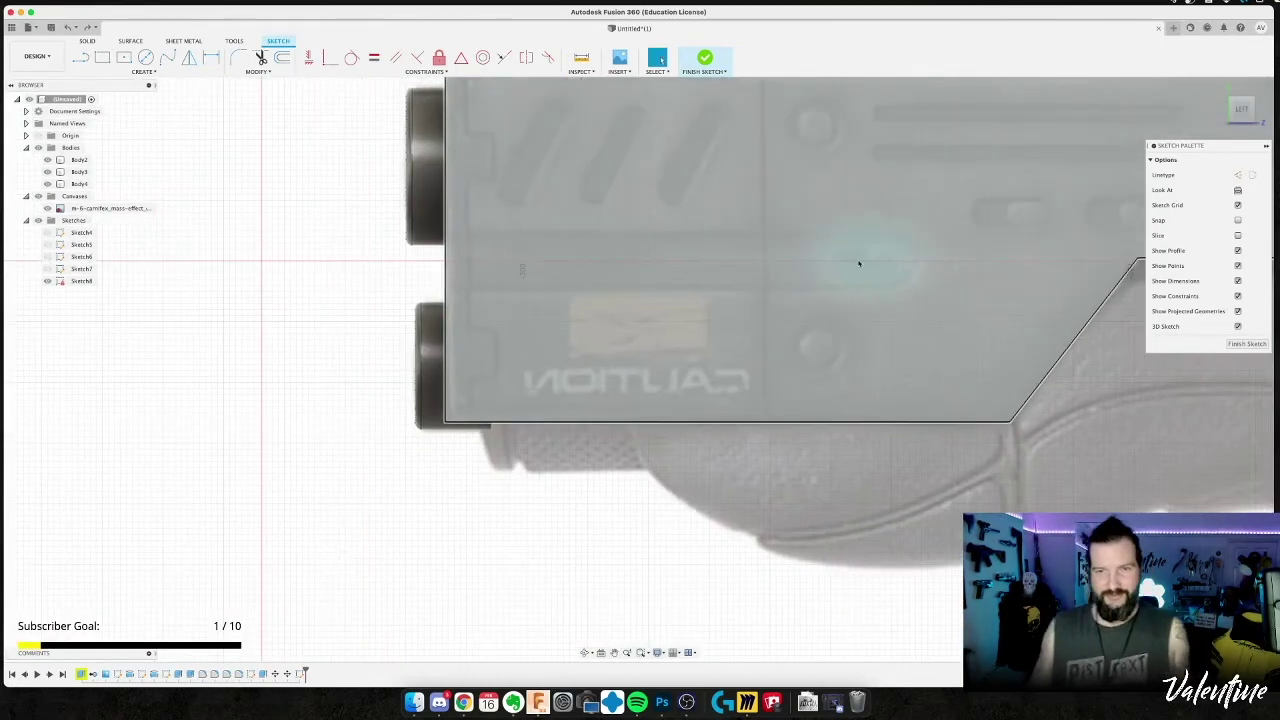
key("c")
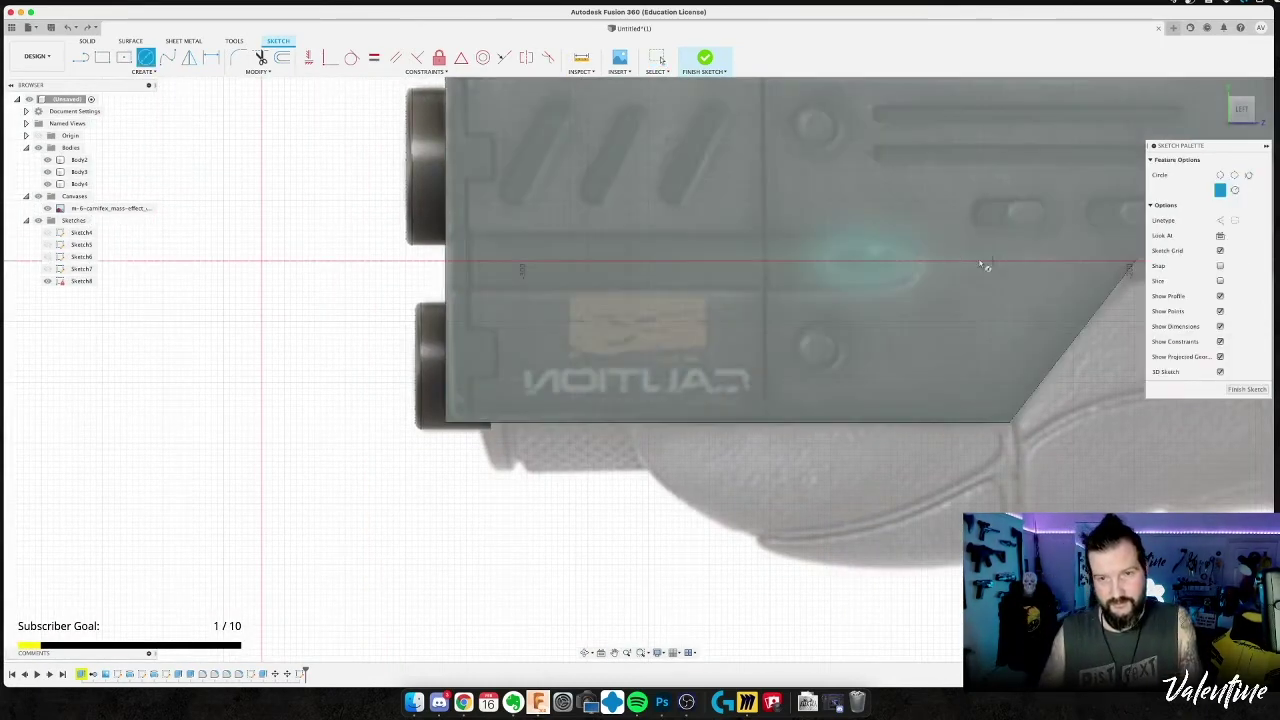
left_click(893, 261)
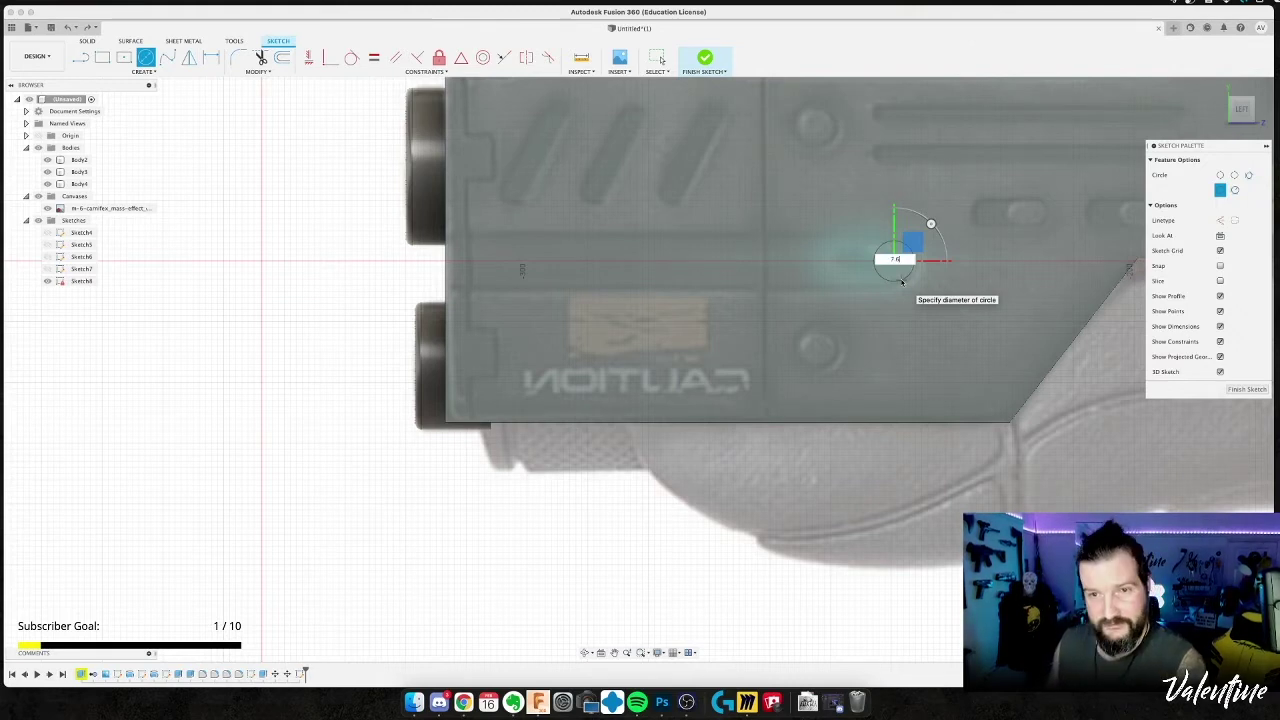
key("Return")
key("Escape")
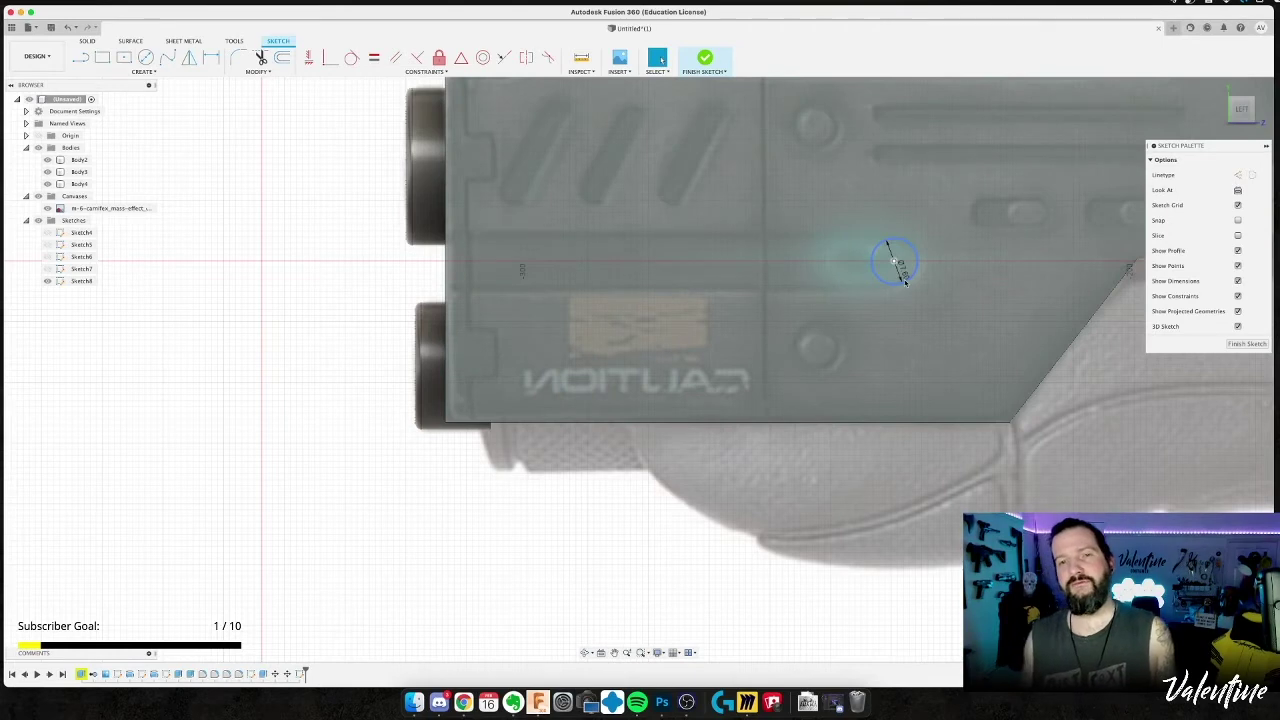
Move the 7.6 mm circle about -0.083 mm along X.
left_click(906, 282)
key("m")
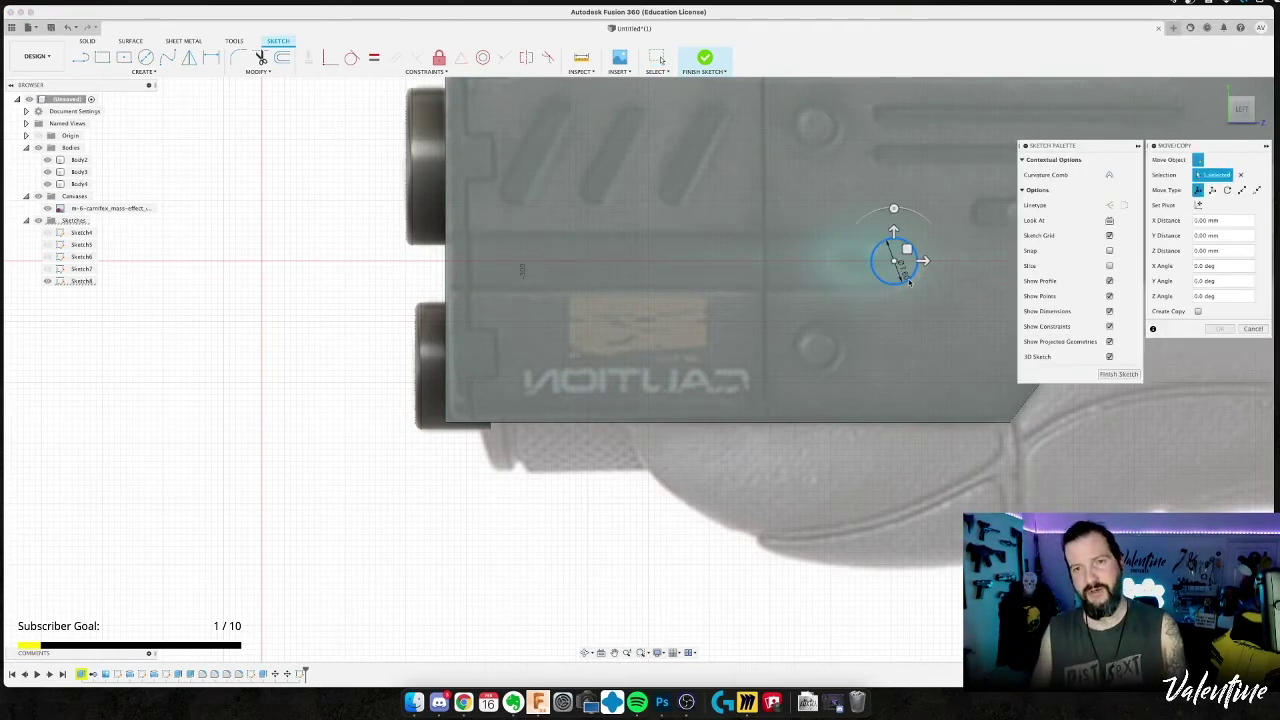
mouse_move(922, 261)
left_mouse_down()
mouse_move(872, 261)
mouse_move(922, 261)
left_mouse_up()
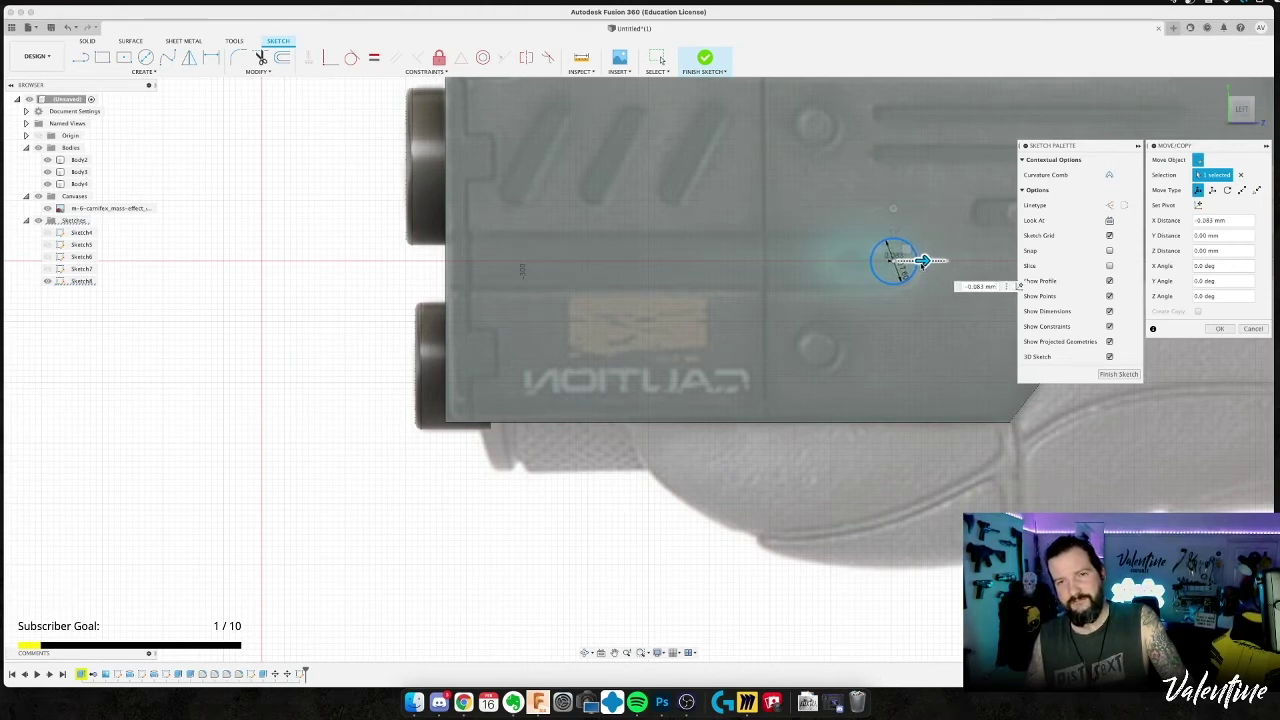
key("Return")
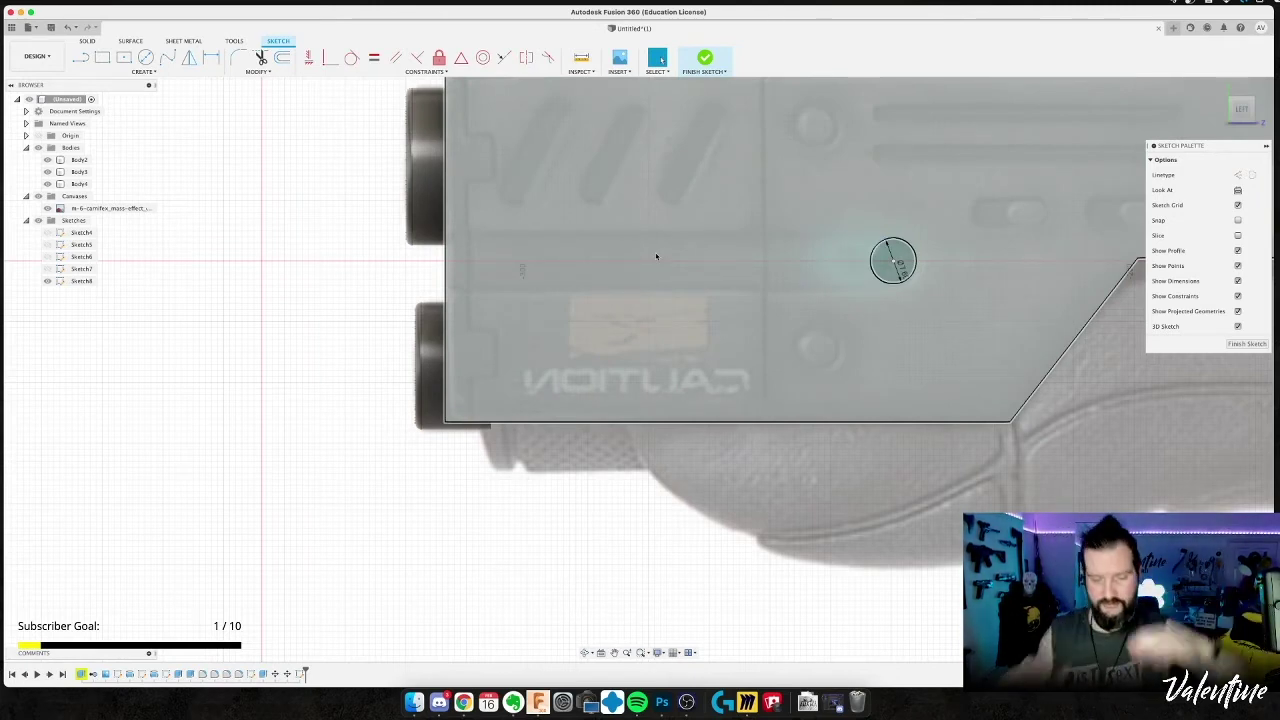
Sketch vertical radius lines from the circle's centre to its top and bottom points.
key("l")
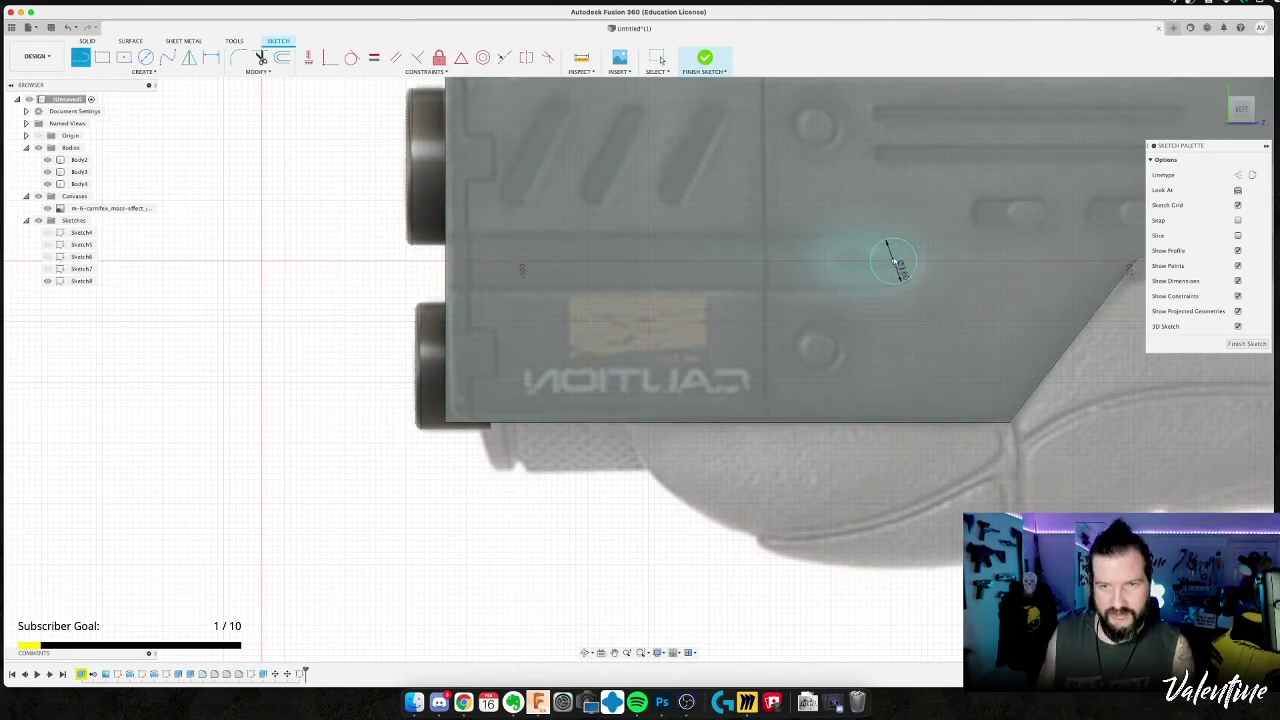
left_click(893, 261)
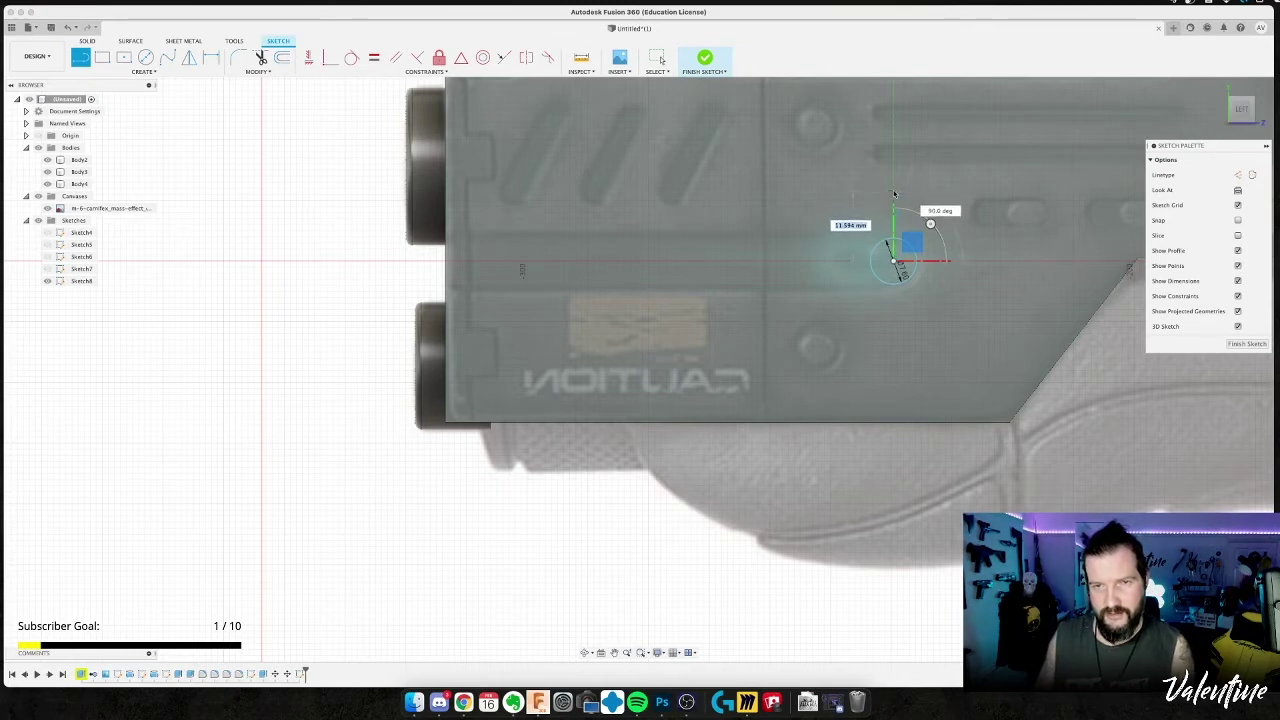
scroll(892, 238, "up", 3)
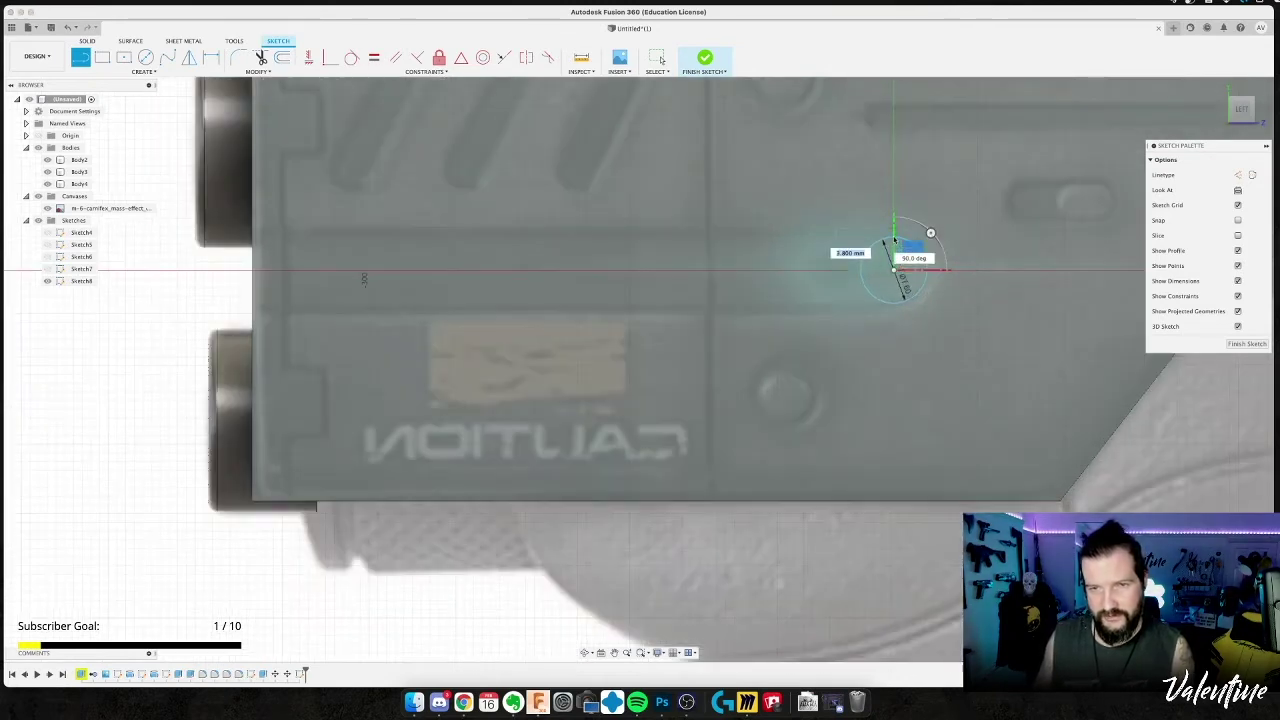
left_click(894, 238)
key("Escape")
key("l")
left_click(895, 271)
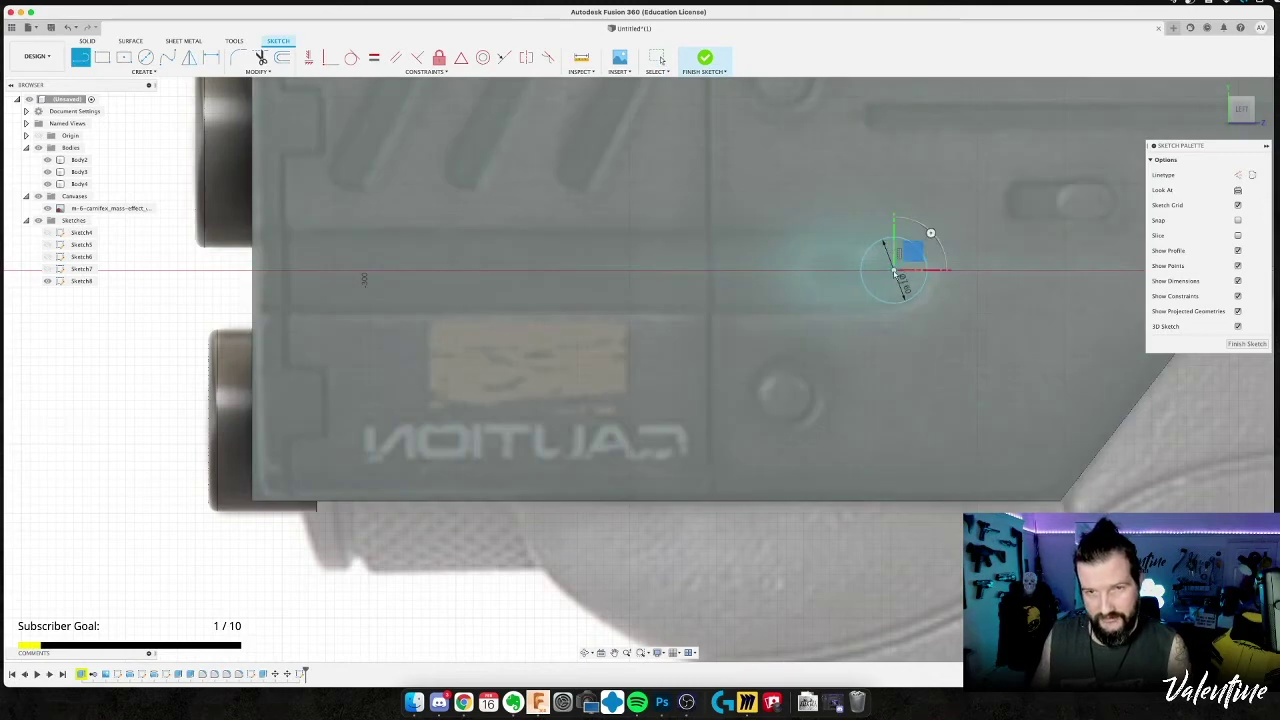
left_click(893, 302)
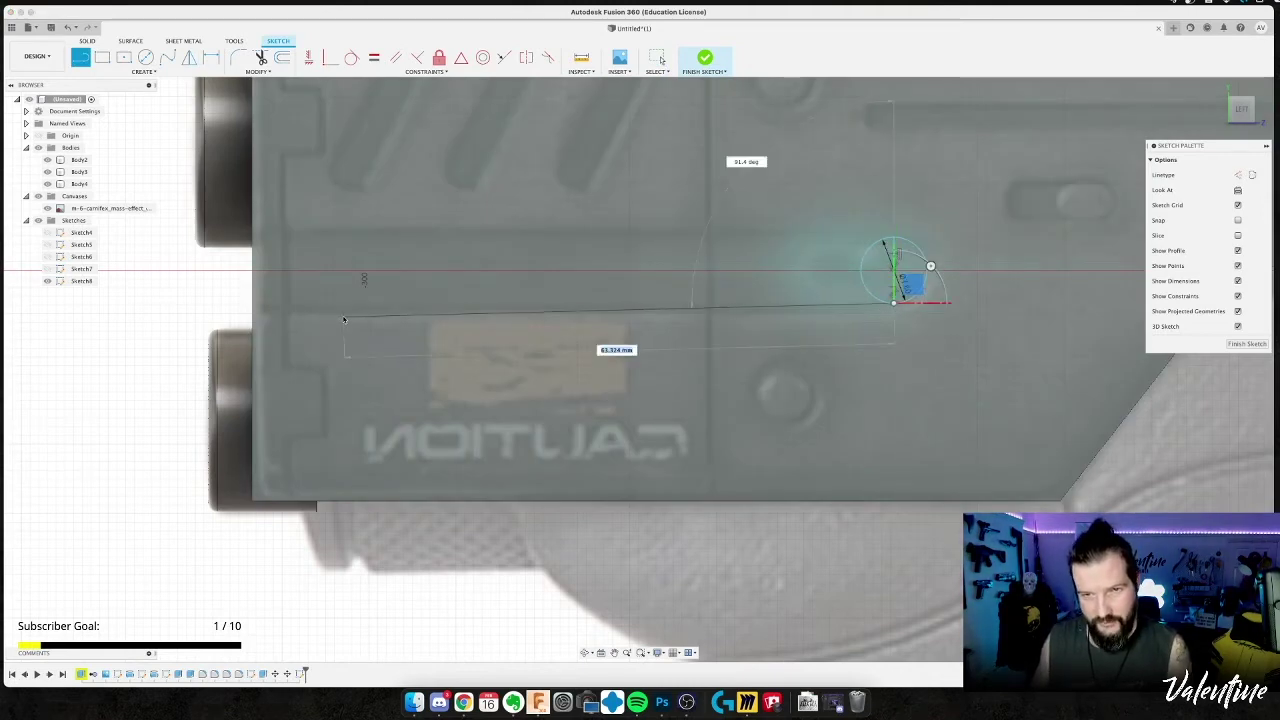
Sketch two horizontal lines, each about 74 mm long, from the circle's bottom and top points to the housing's front edge.
middle_click_drag(344, 319, 592, 318)
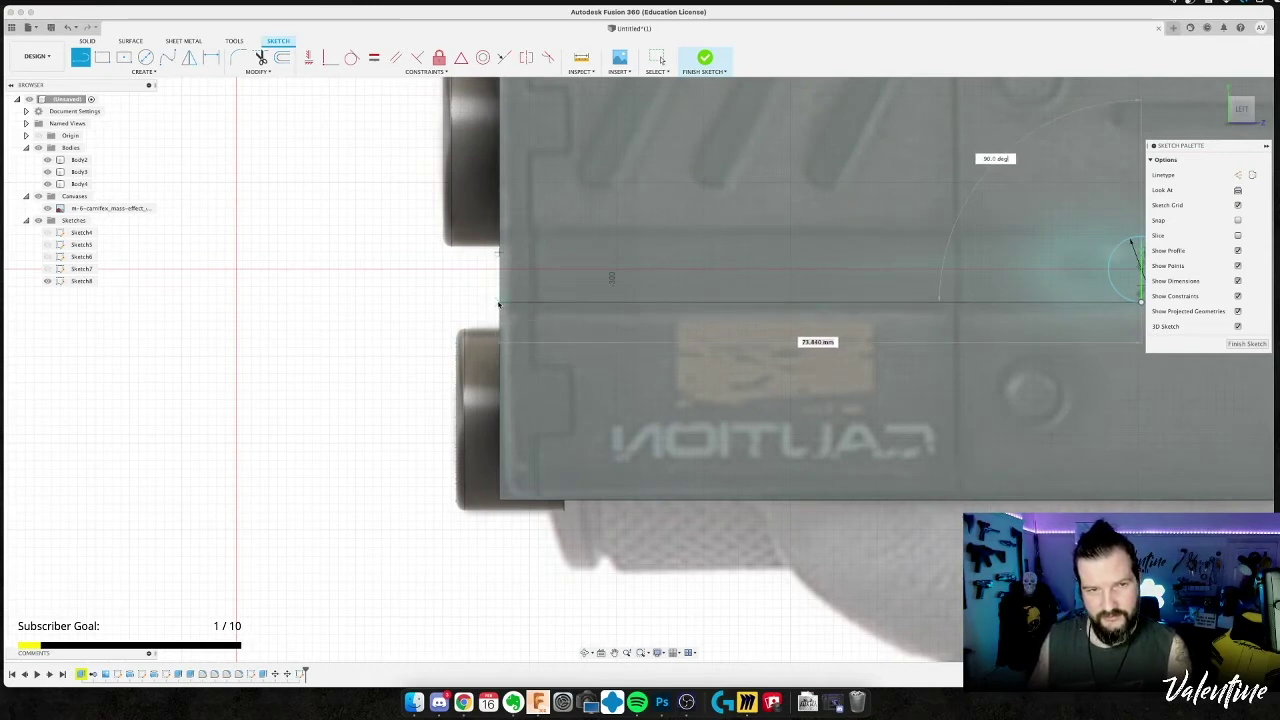
left_click(498, 304)
scroll(498, 304, "down", 3)
key("Escape")
key("l")
left_click(826, 274)
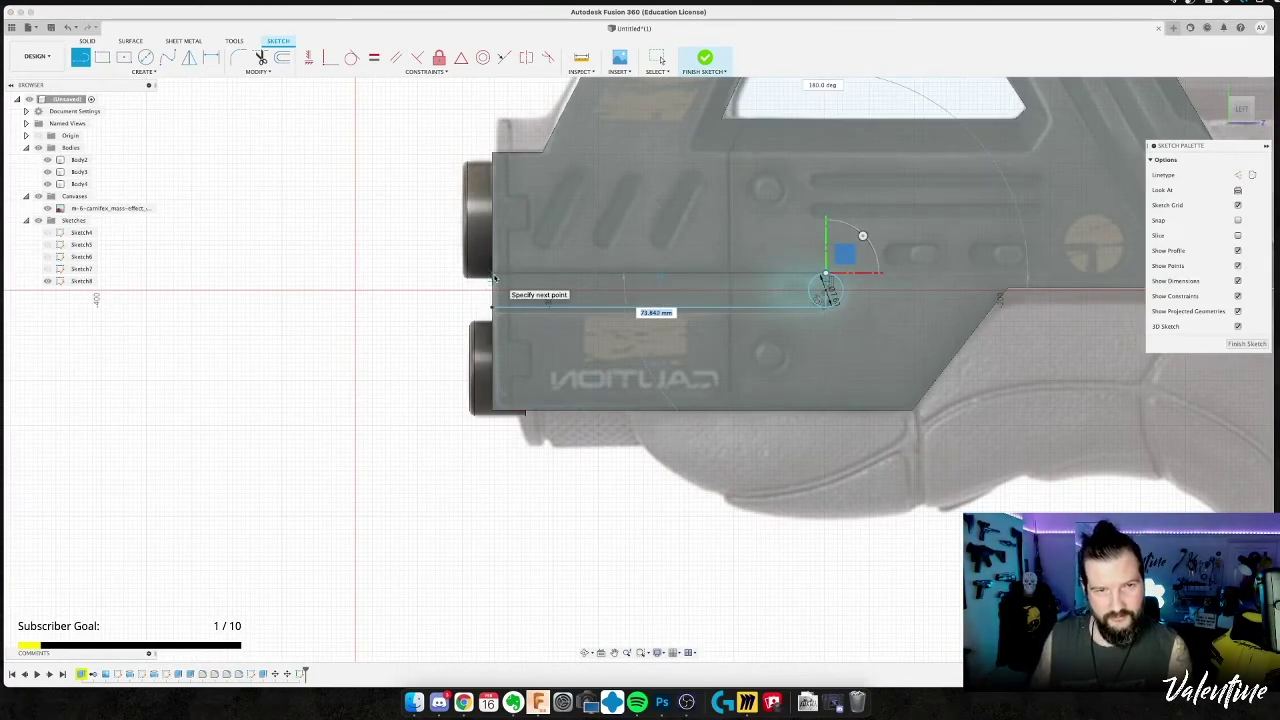
left_click(493, 274)
key("Escape")
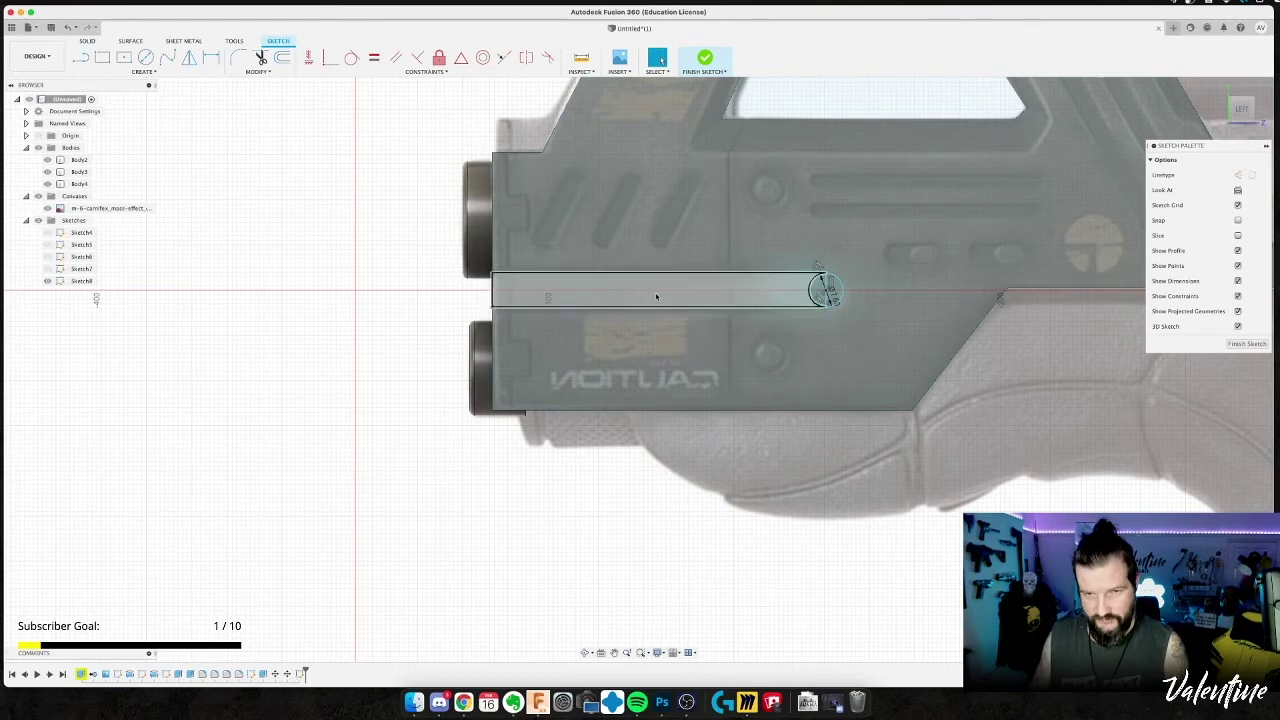
Trim the circle's front half and both vertical radius lines, leaving one channel profile with a rounded rear end.
key("l")
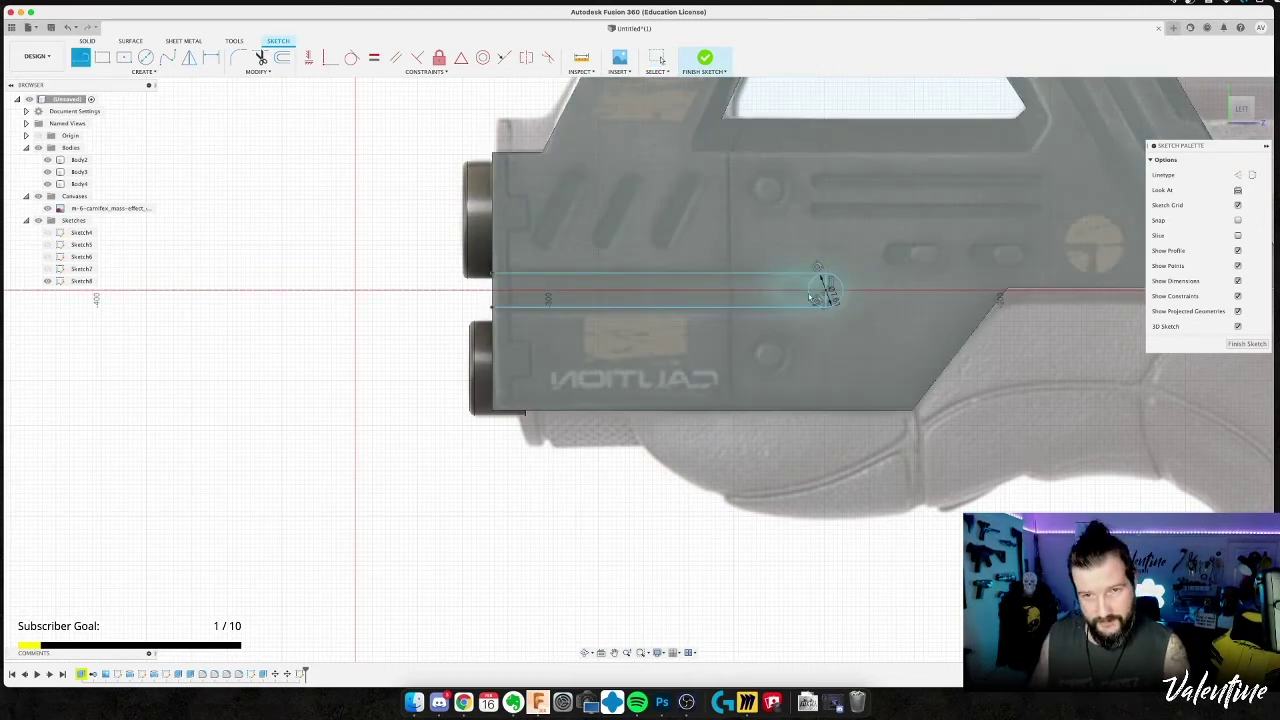
key("Escape")
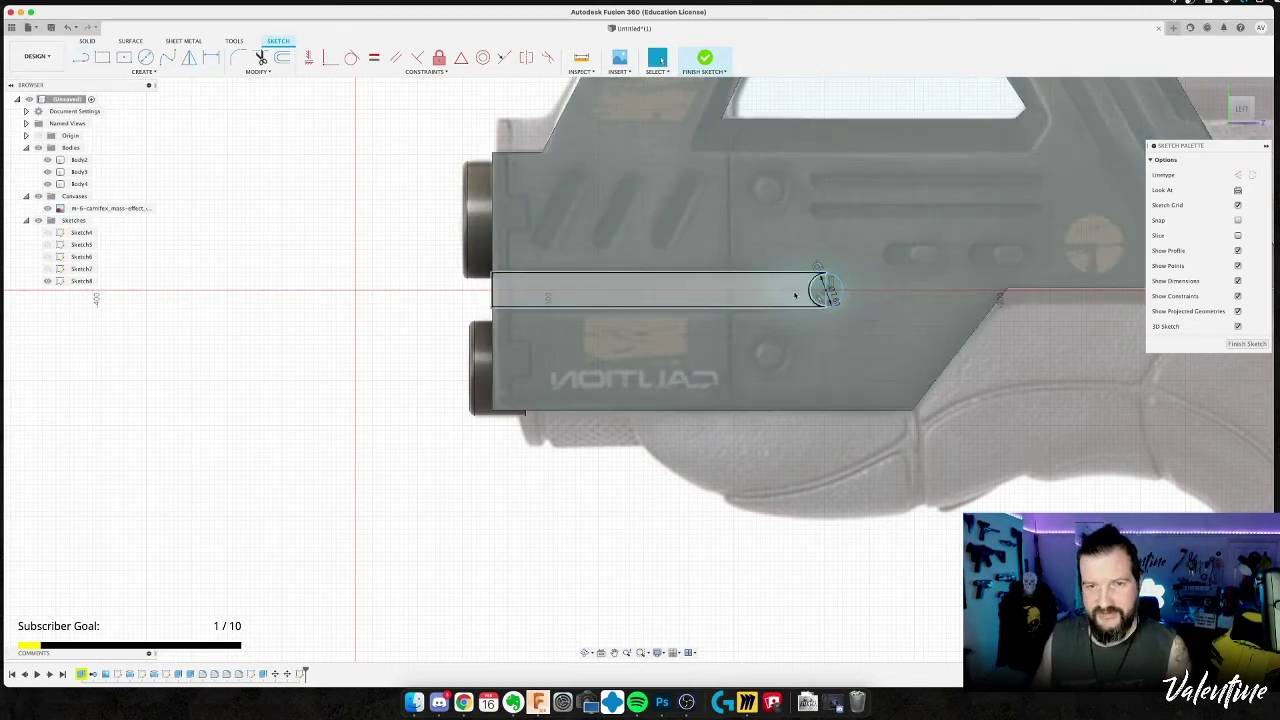
key("t")
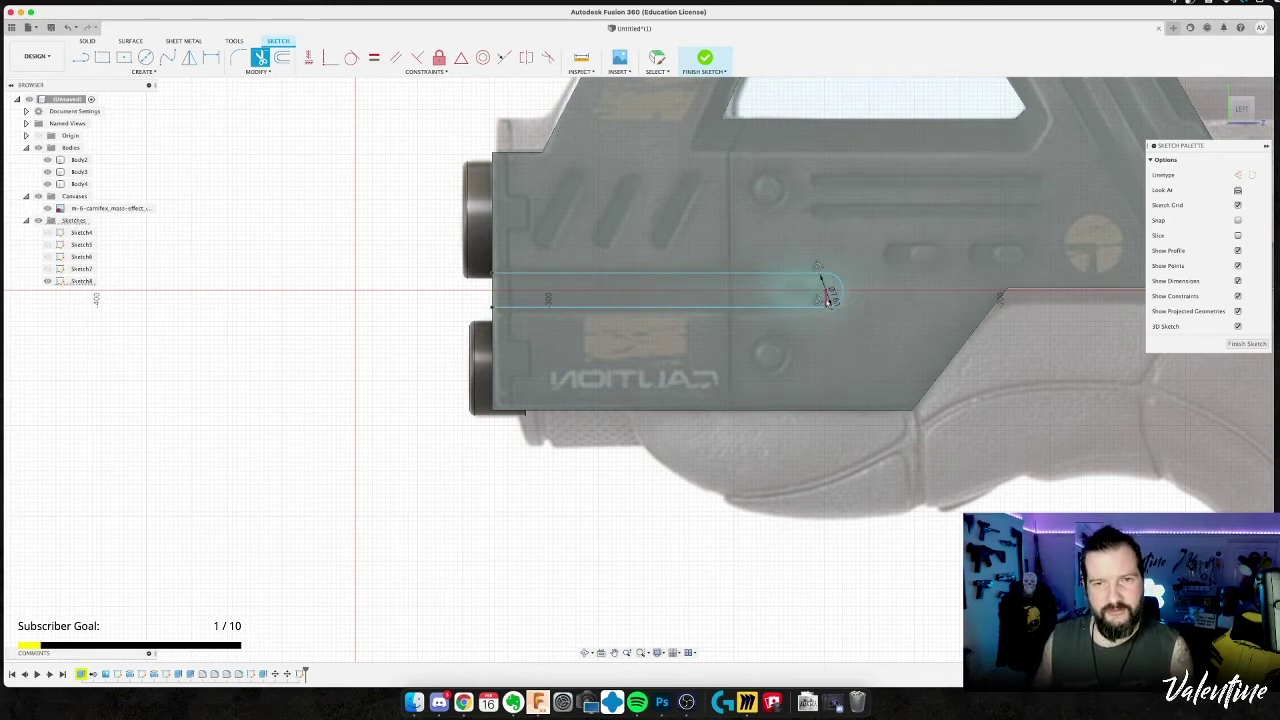
key("Escape")
Extrude the channel profile -1.25 mm into the housing's side face as a Cut.
middle_click_drag(552, 368, 625, 345, "shift")
left_click(660, 266)
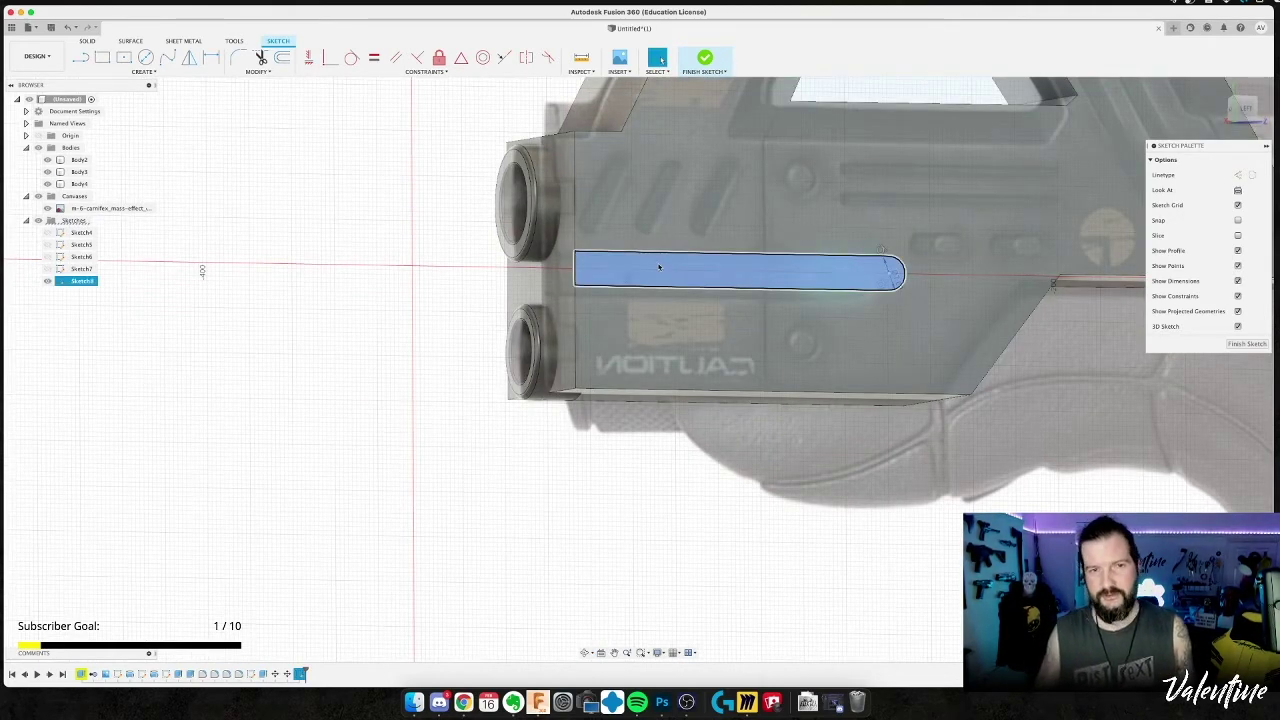
key("e")
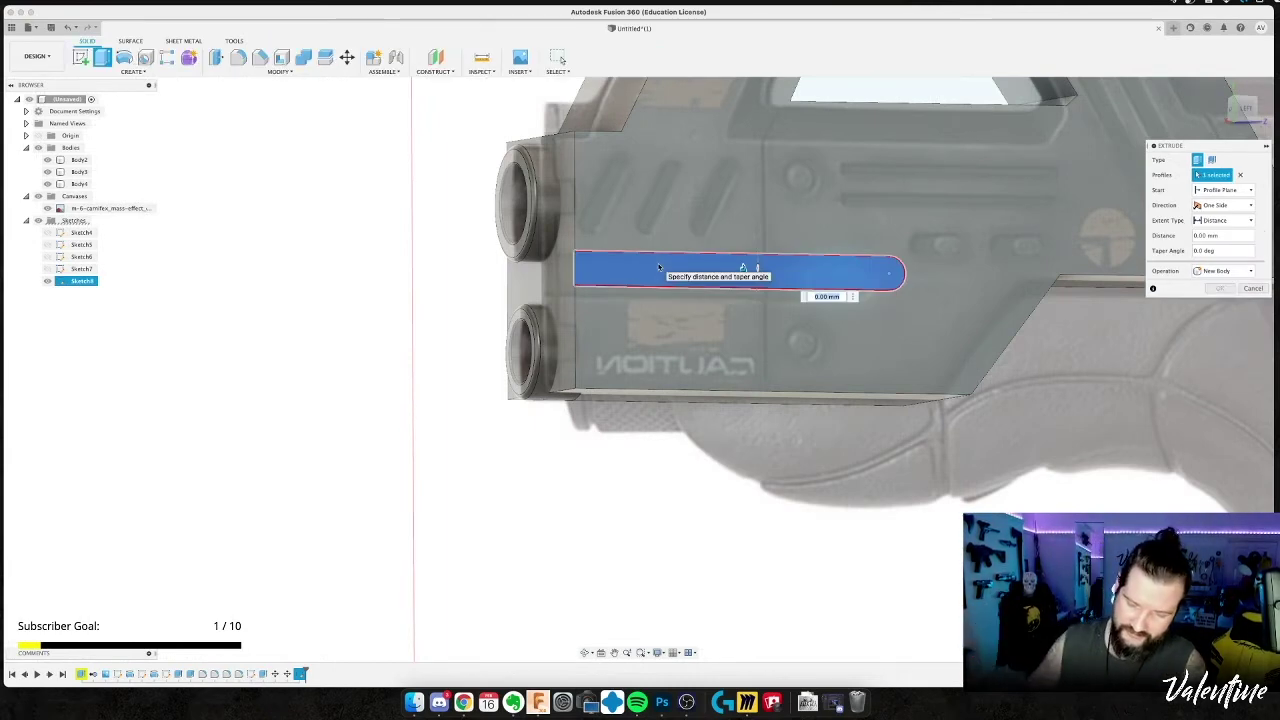
type("-")
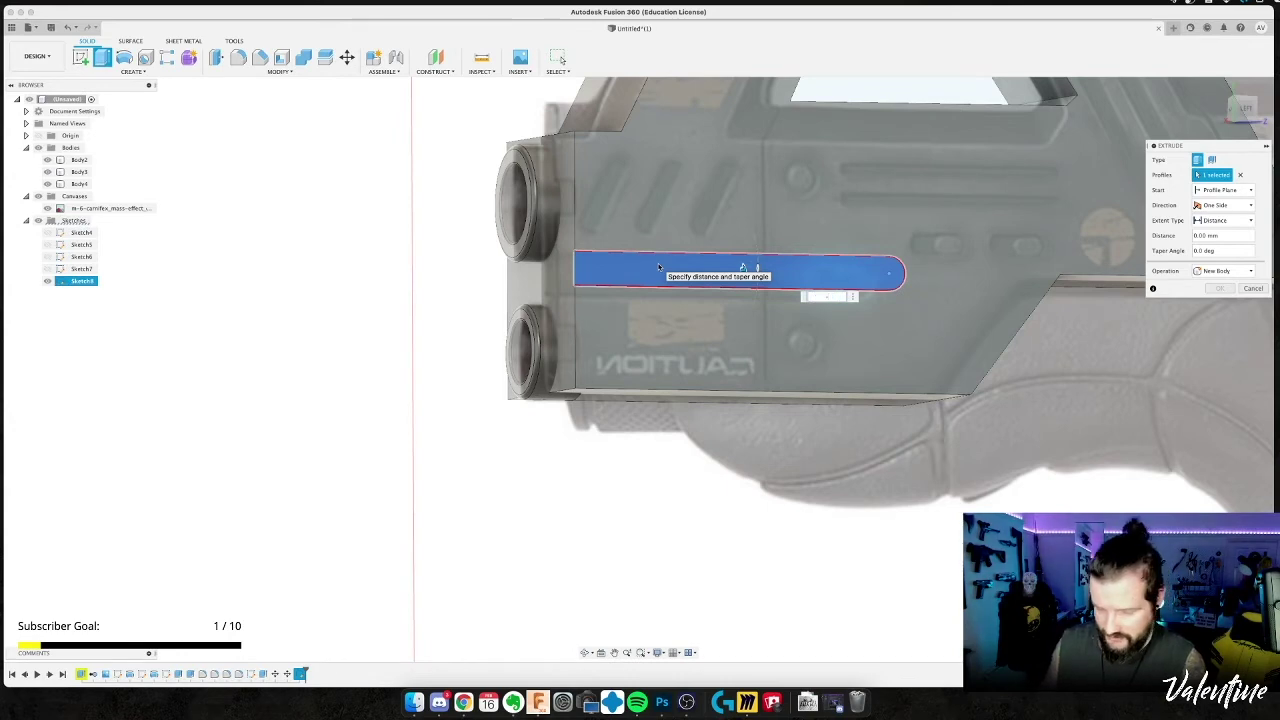
key("Return")
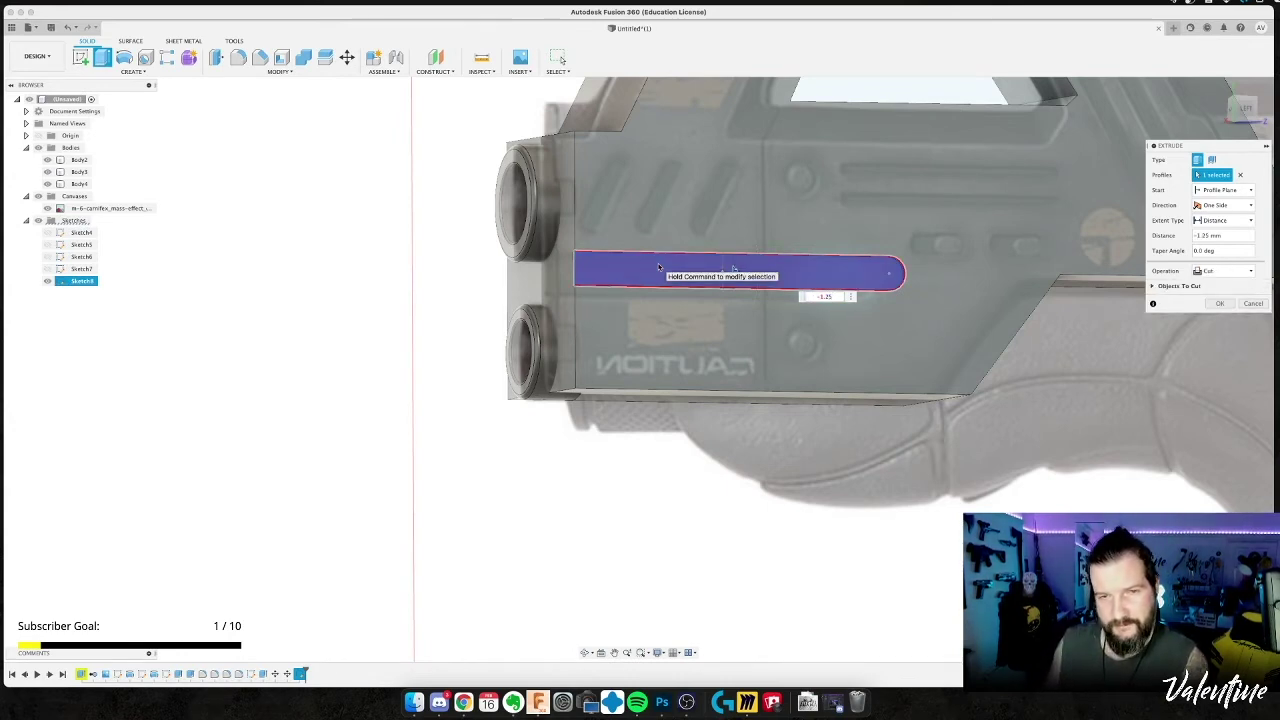
key("Return")
Compare the channel with the angled reference photo, then switch to Photoshop and measure horizontally across the gun's front face between the barrels.
middle_click_drag(755, 326, 786, 341, "shift")
key("super+Tab")
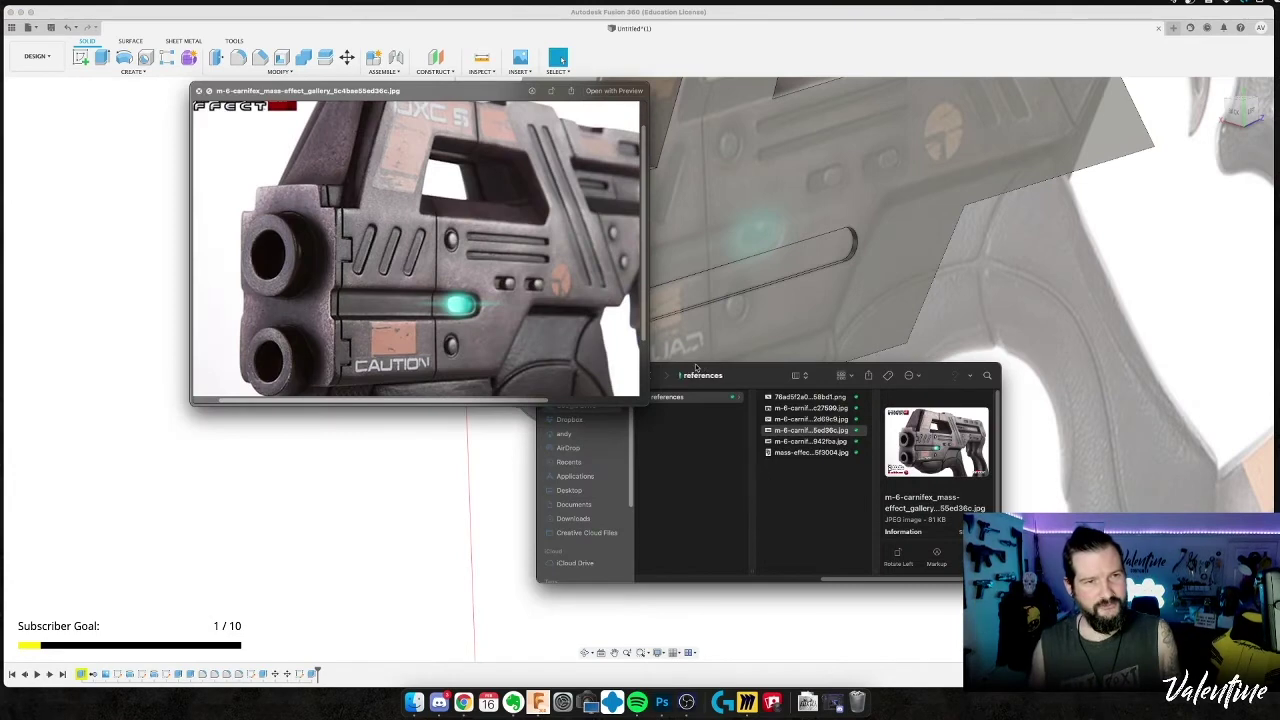
key("super+Tab")
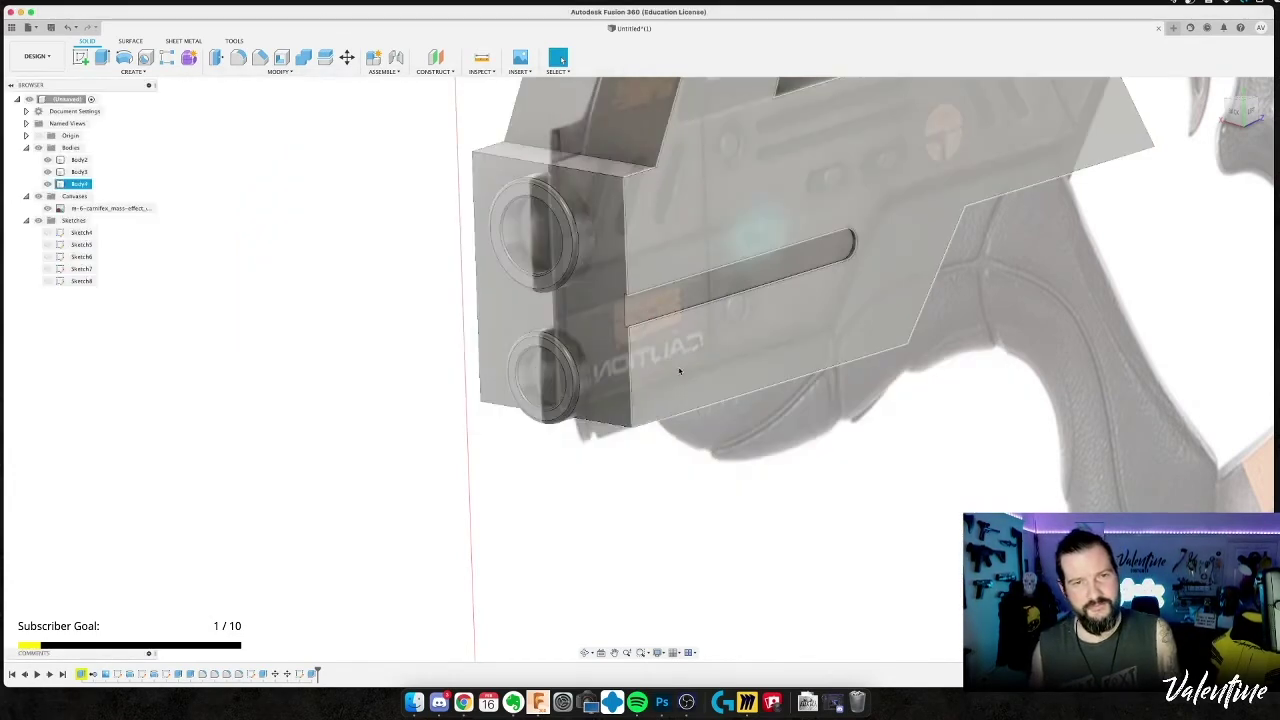
key("super+Tab")
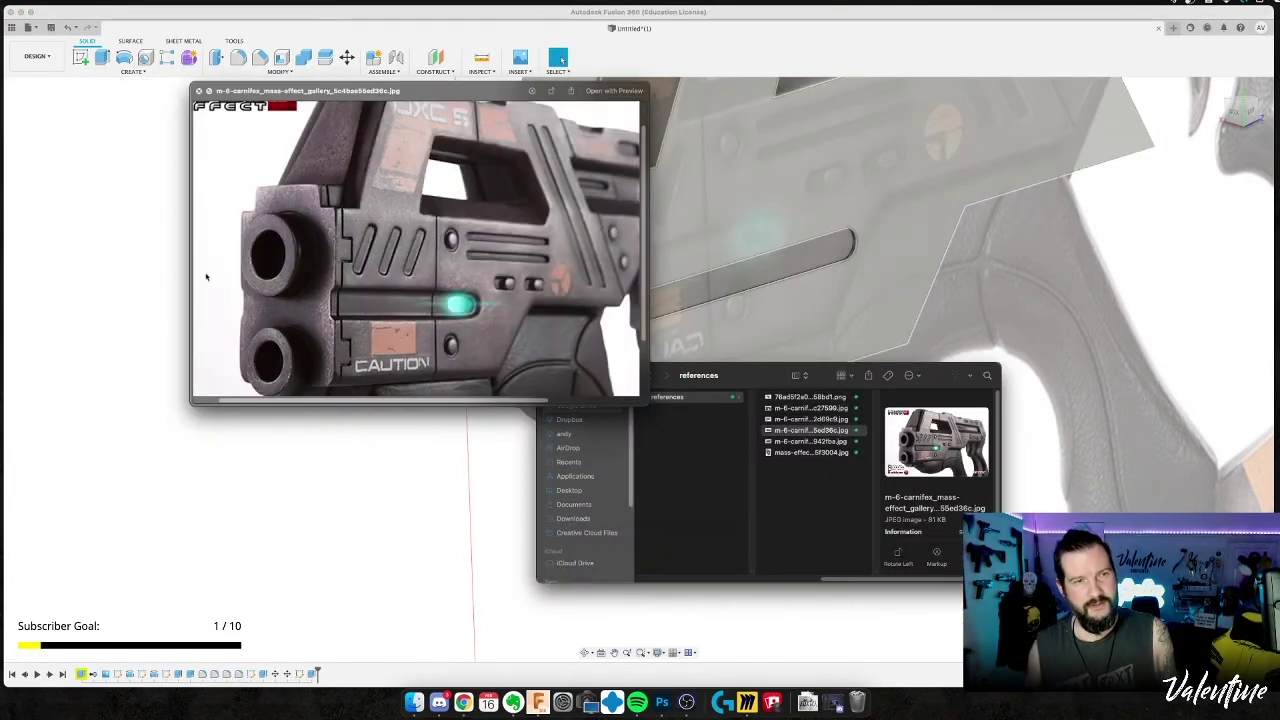
left_click(662, 702)
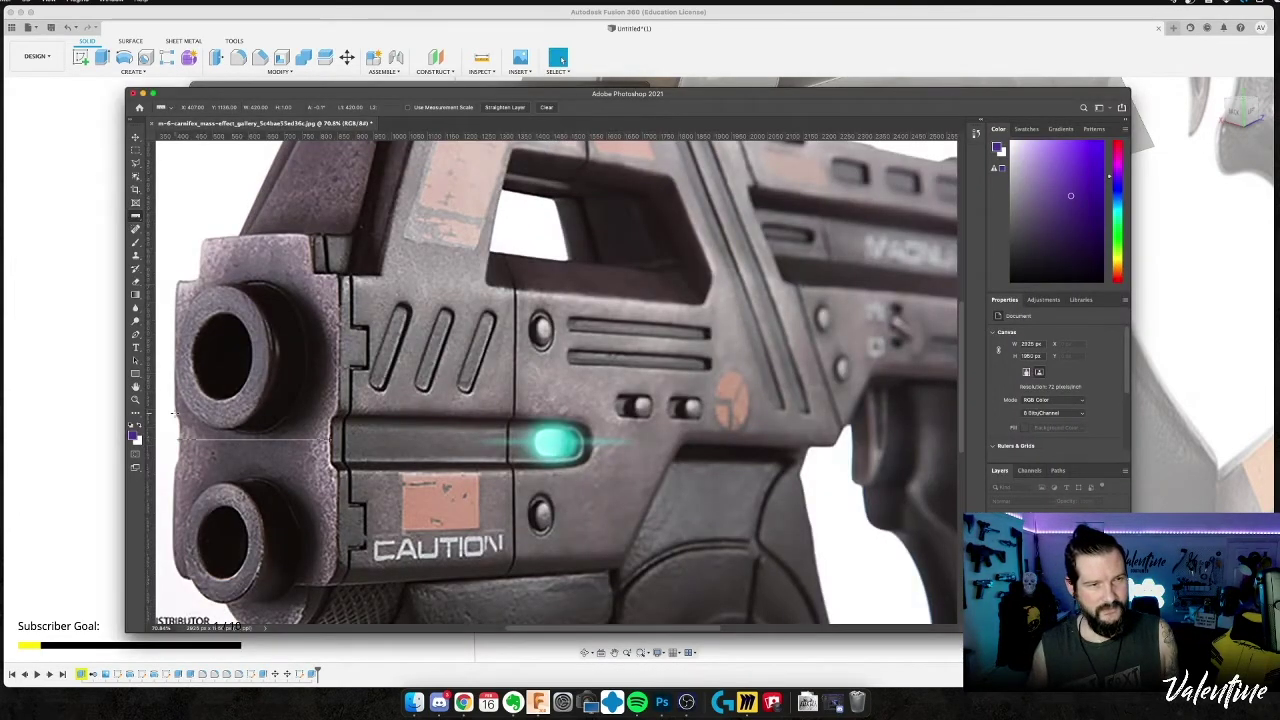
left_click_drag(176, 410, 300, 410)
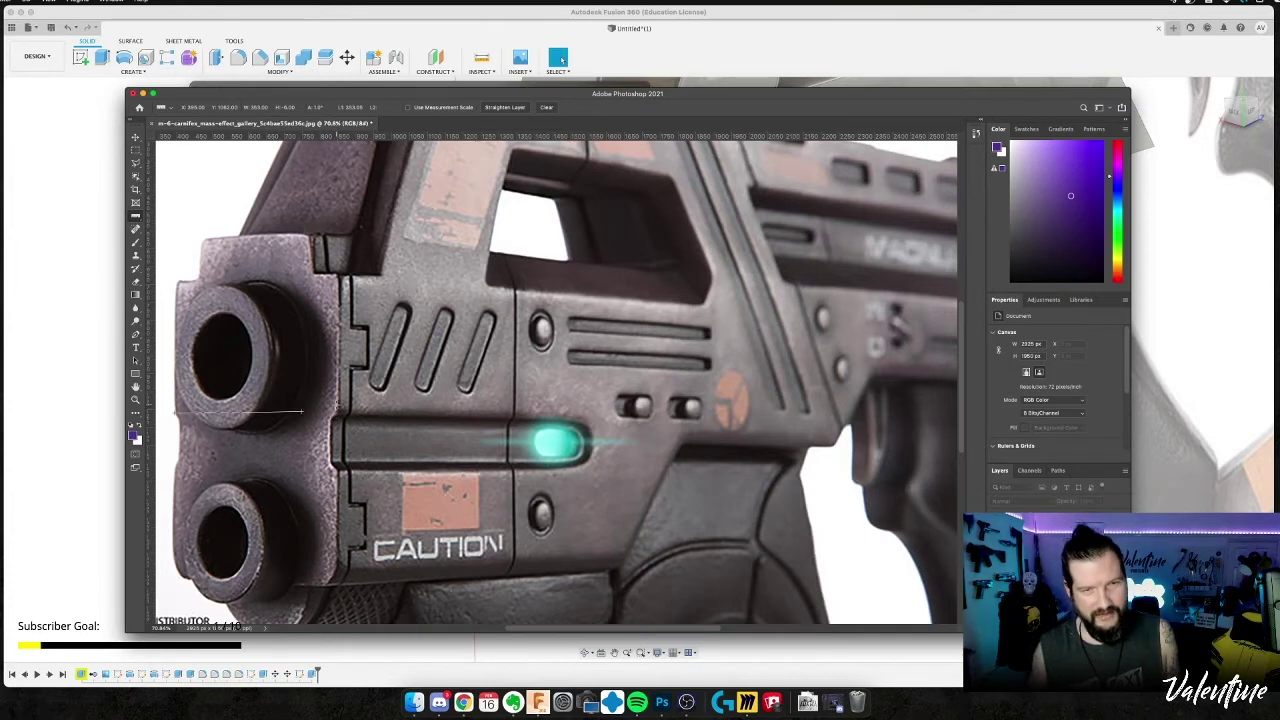
key("l")
left_click(136, 229)
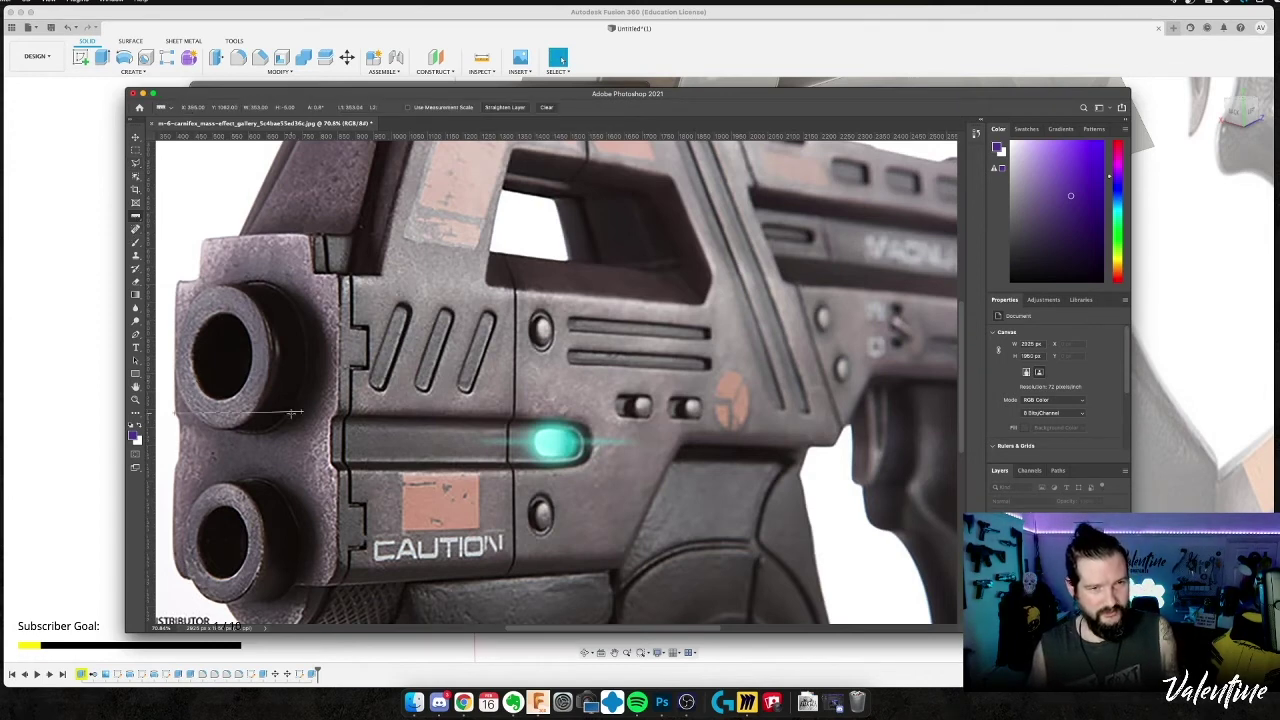
Measure horizontally across the gun's front face at the upper barrel's lower edge and between the barrels, then switch back to Fusion 360.
left_click_drag(300, 410, 340, 413)
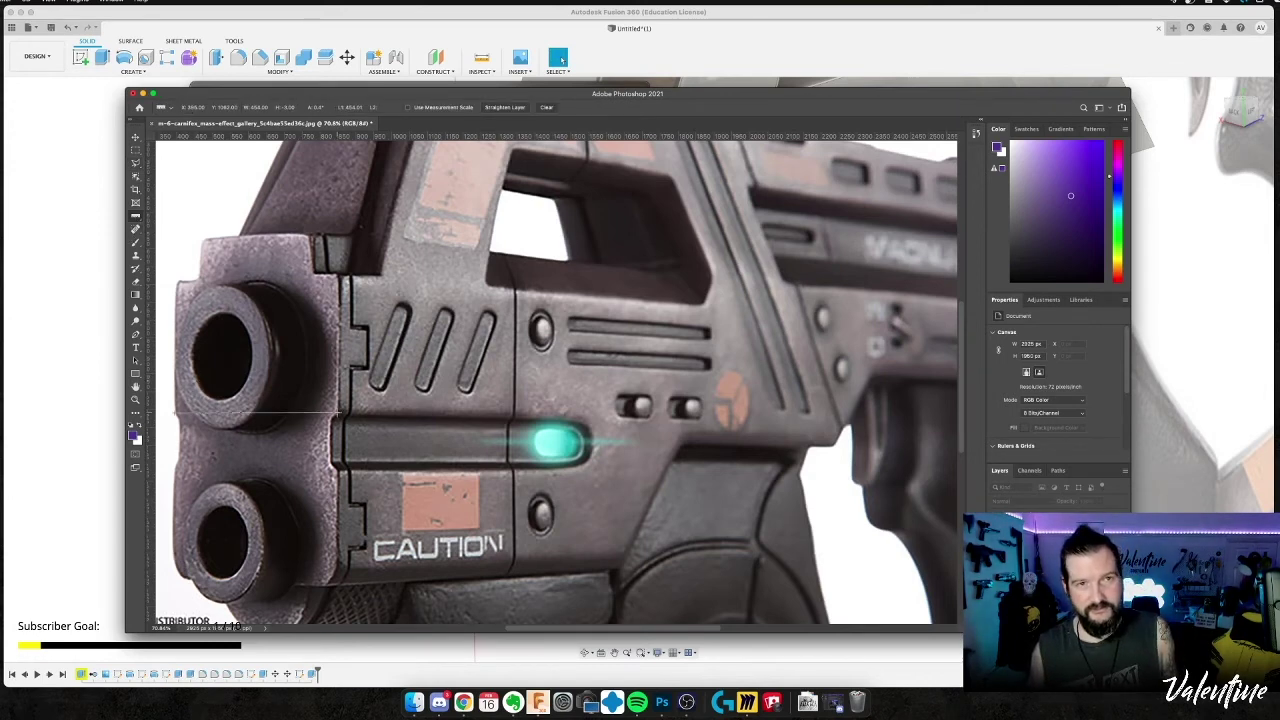
left_click_drag(340, 413, 339, 412)
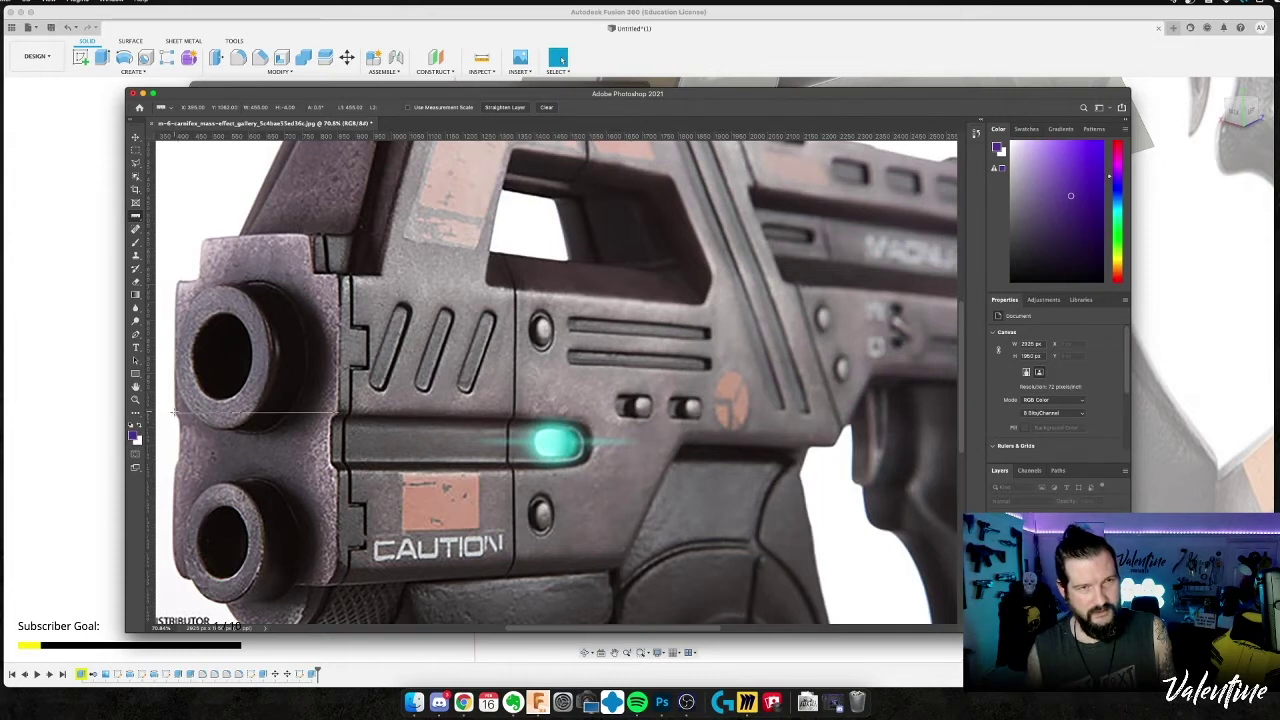
left_click_drag(173, 412, 329, 433)
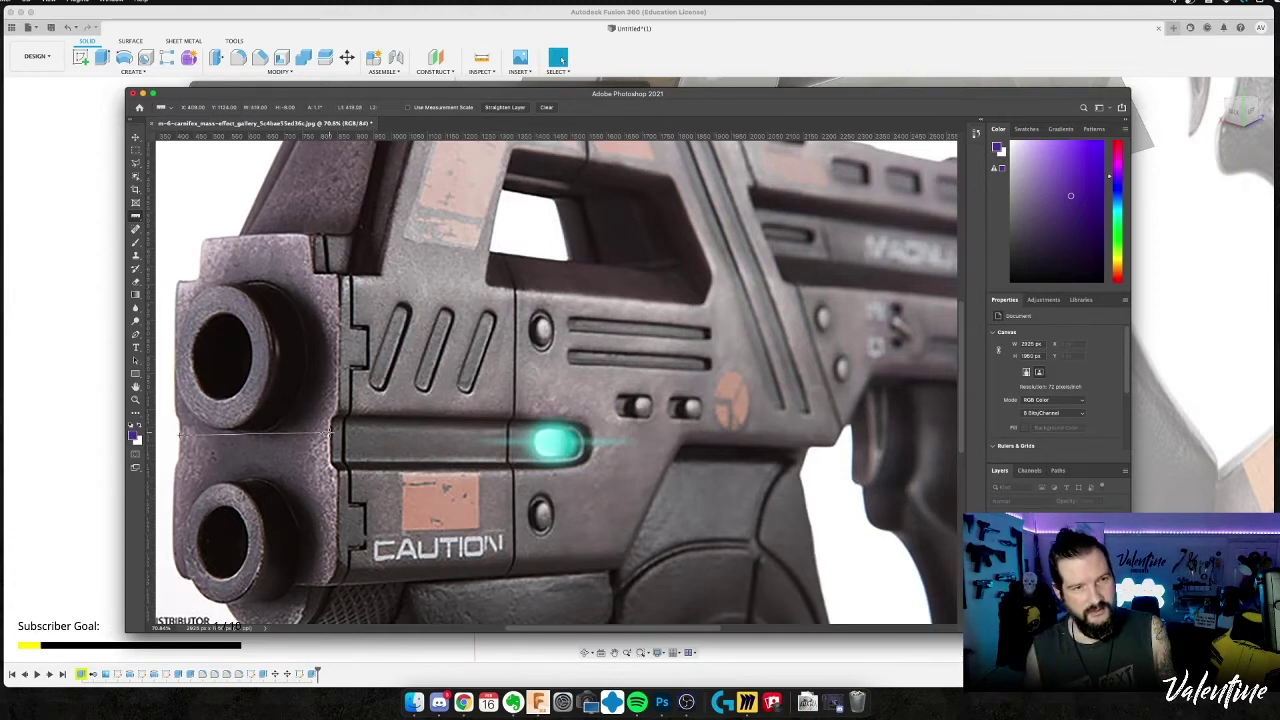
left_click_drag(329, 432, 330, 432)
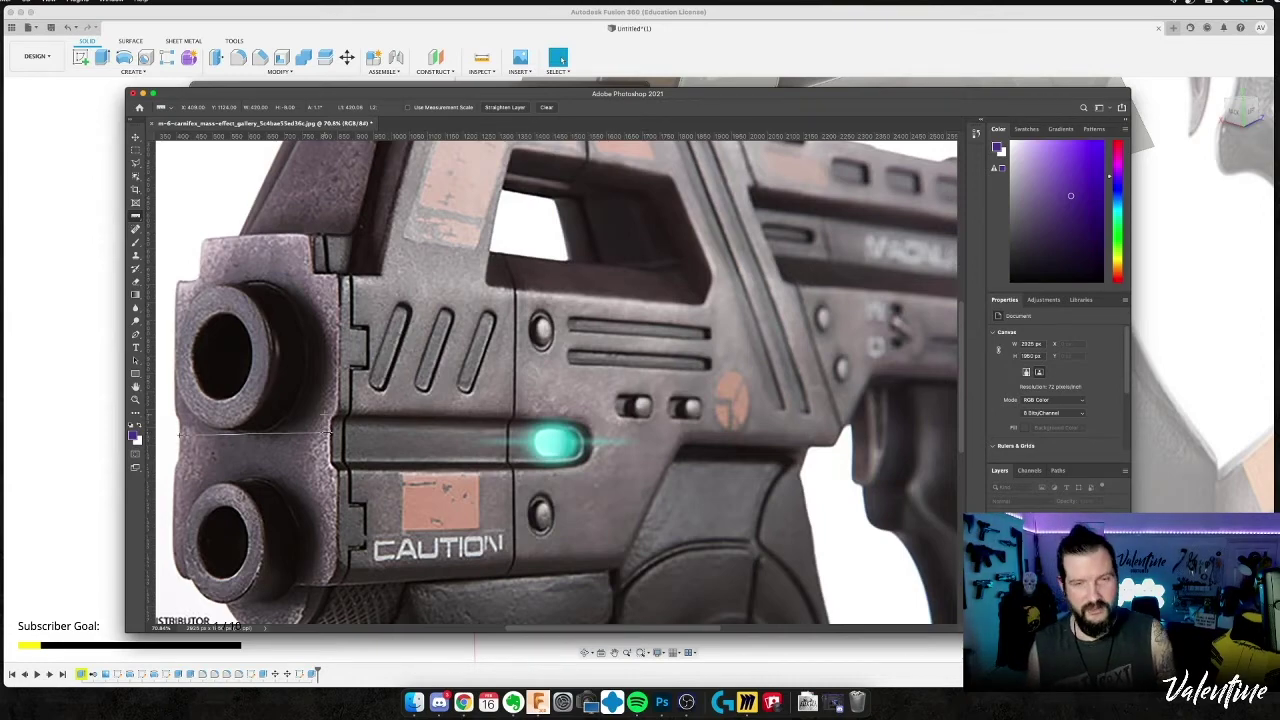
key("super+Tab")
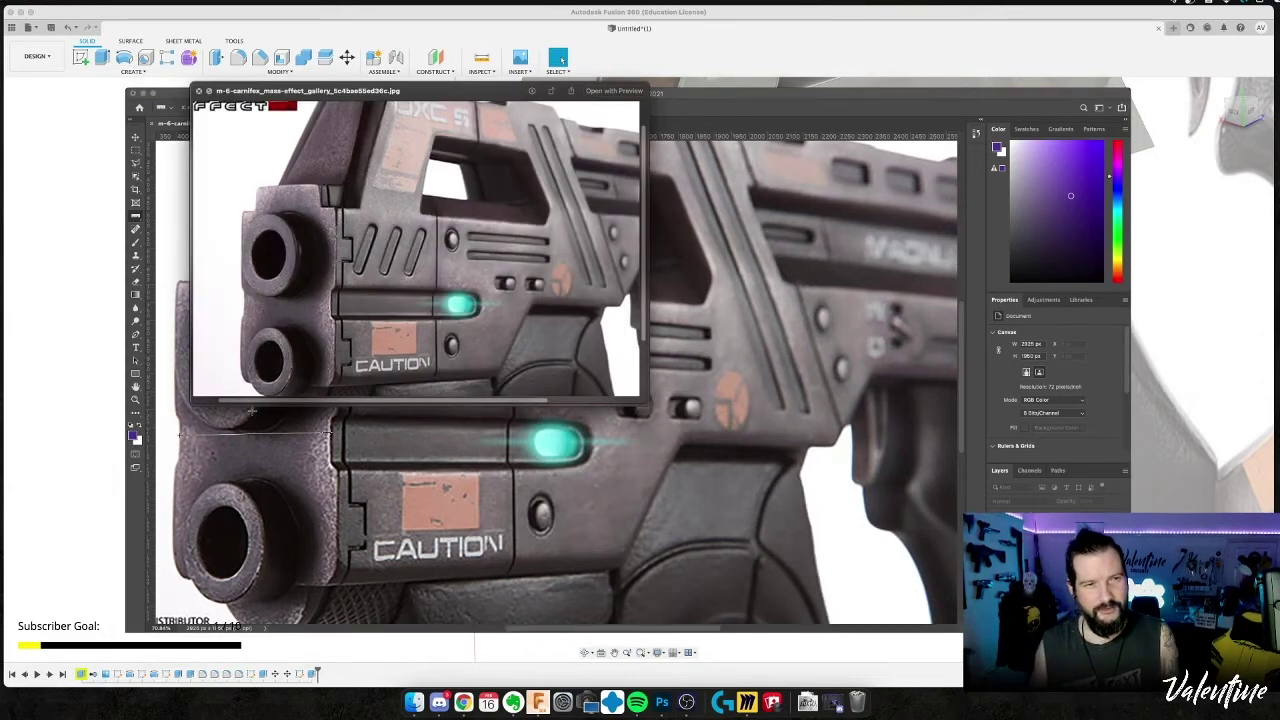
key("space")
key("super+Tab")
key("super+Tab")
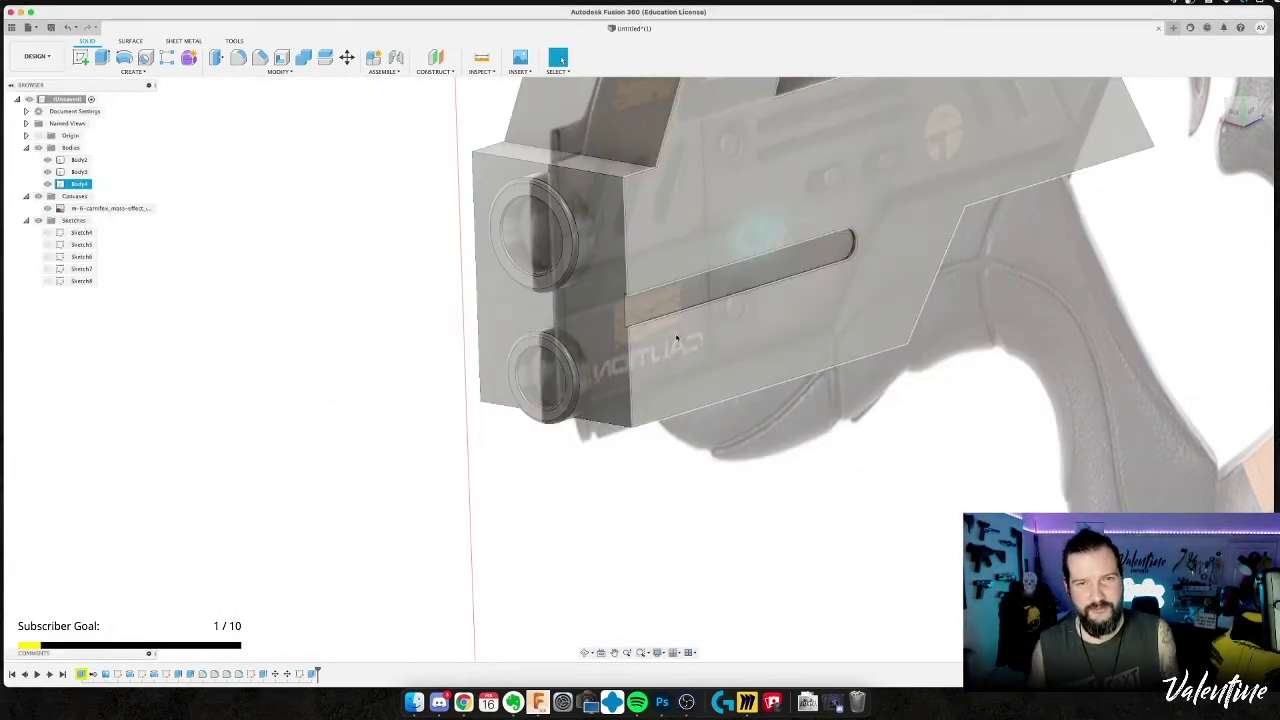
Inspect the housing's top front edge and review the first fillet's settings on the upper barrel without changing them.
left_click(573, 173)
left_click(573, 173)
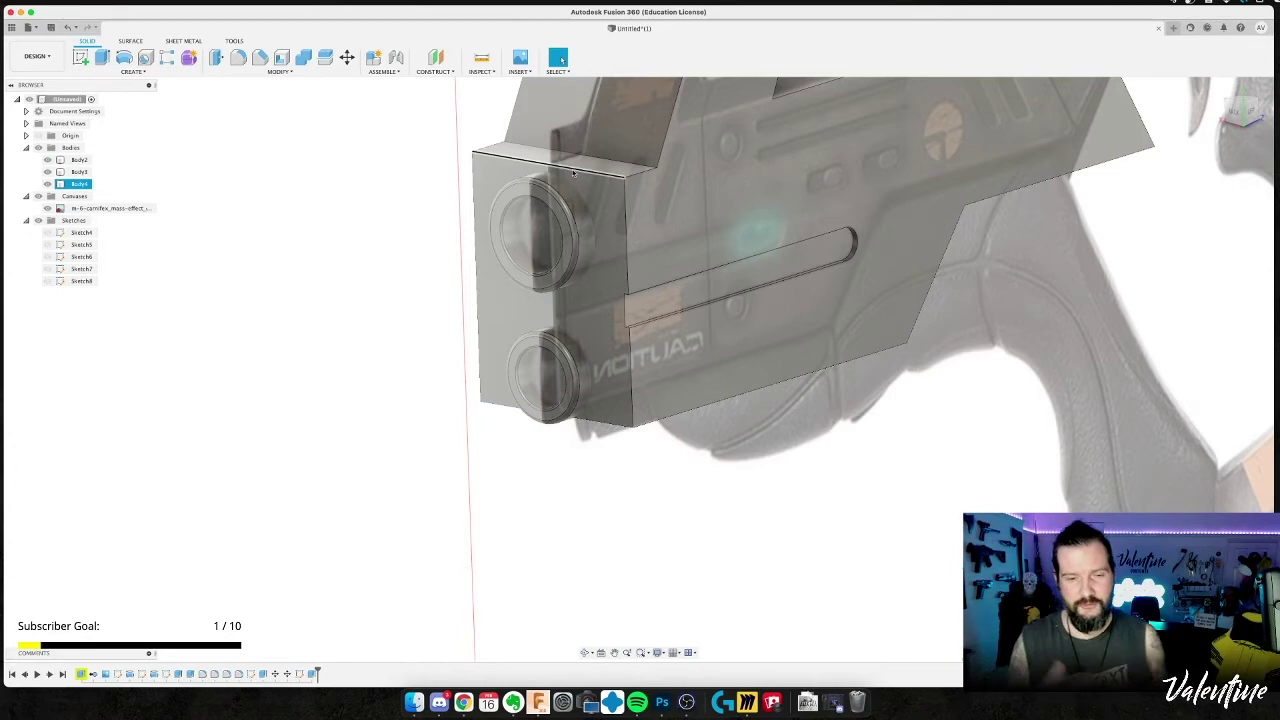
key("Escape")
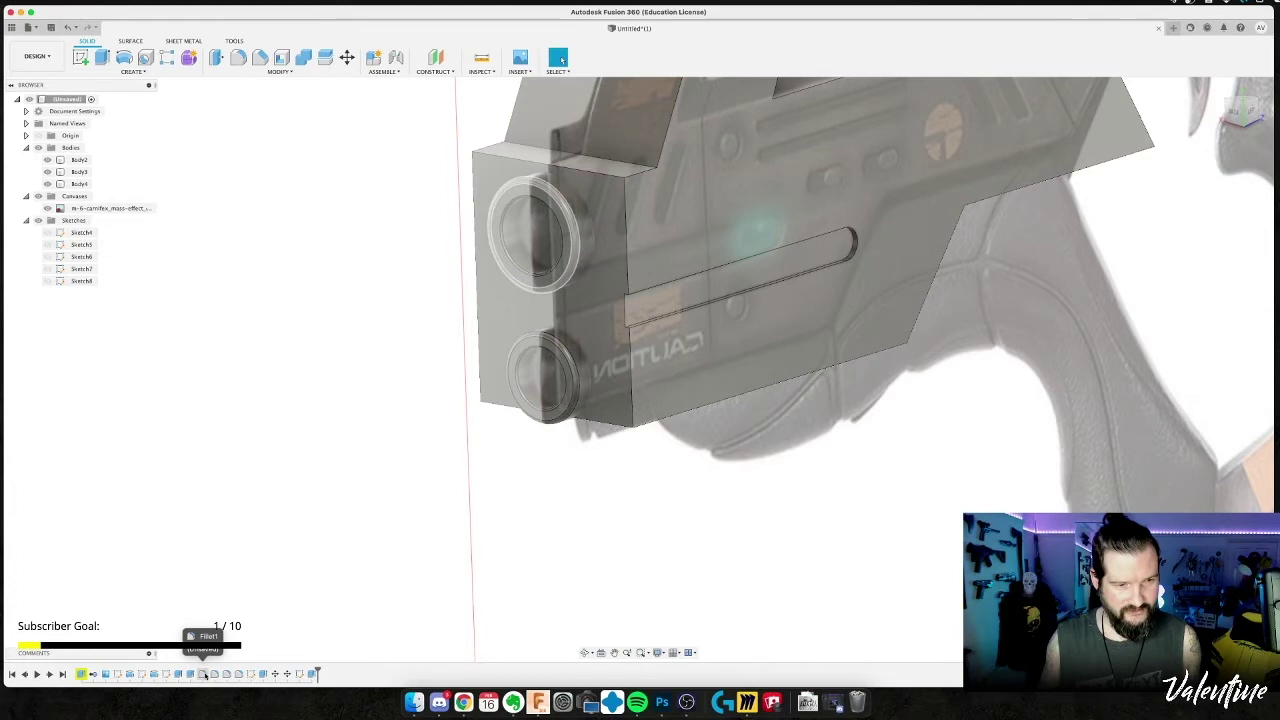
double_click(203, 674)
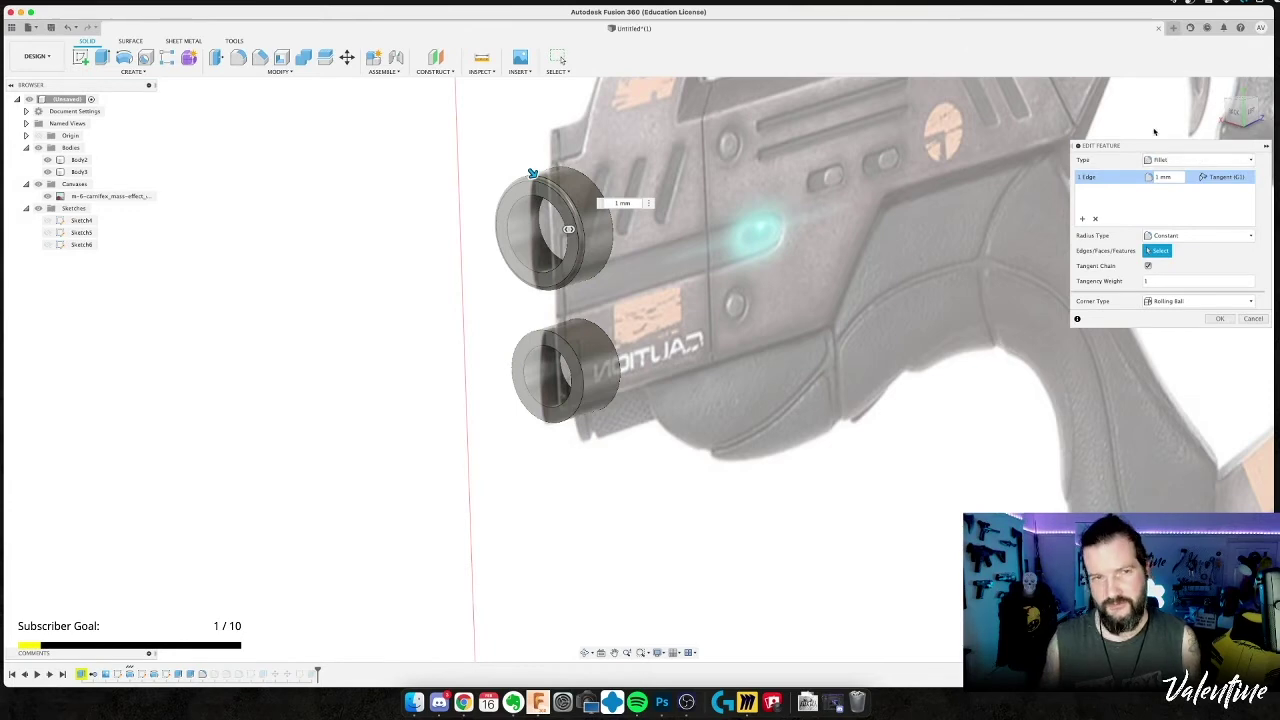
left_click(1253, 318)
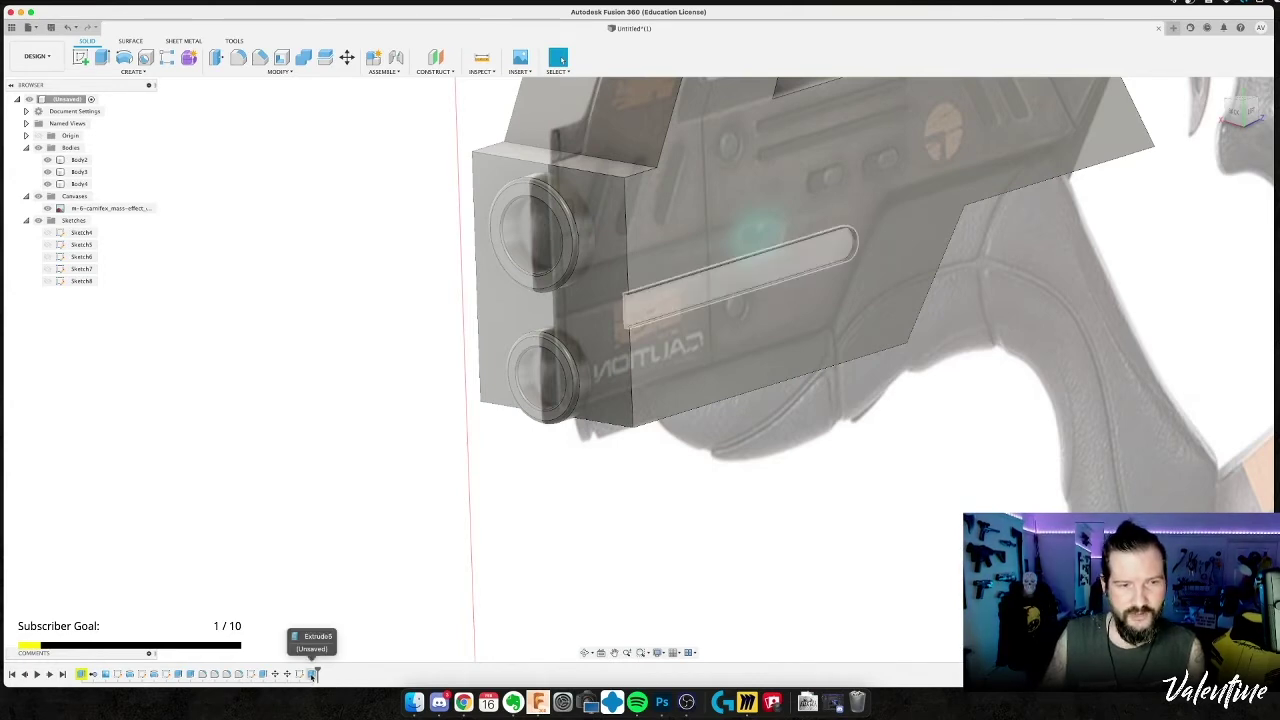
Edit the side channel's cut extrusion and set its distance to -1.5 mm.
double_click(313, 675)
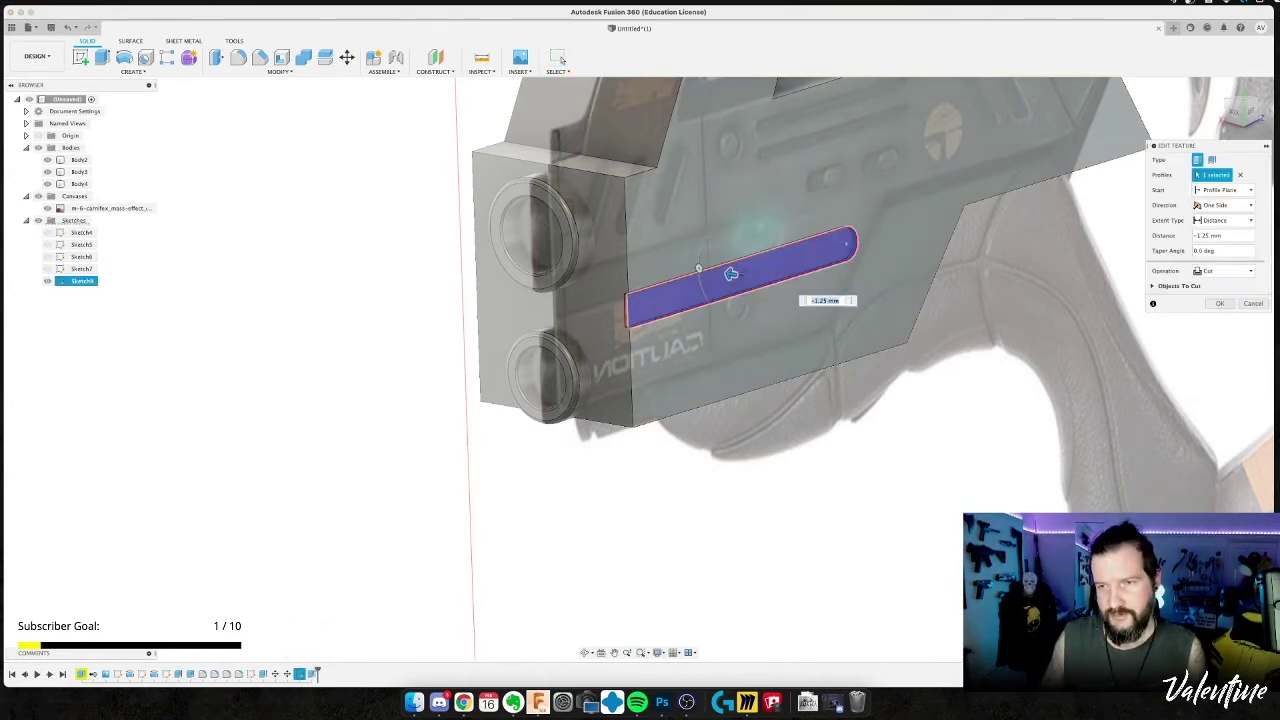
left_click(1208, 235)
key("BackSpace")
key("BackSpace")
type("5")
key("Return")
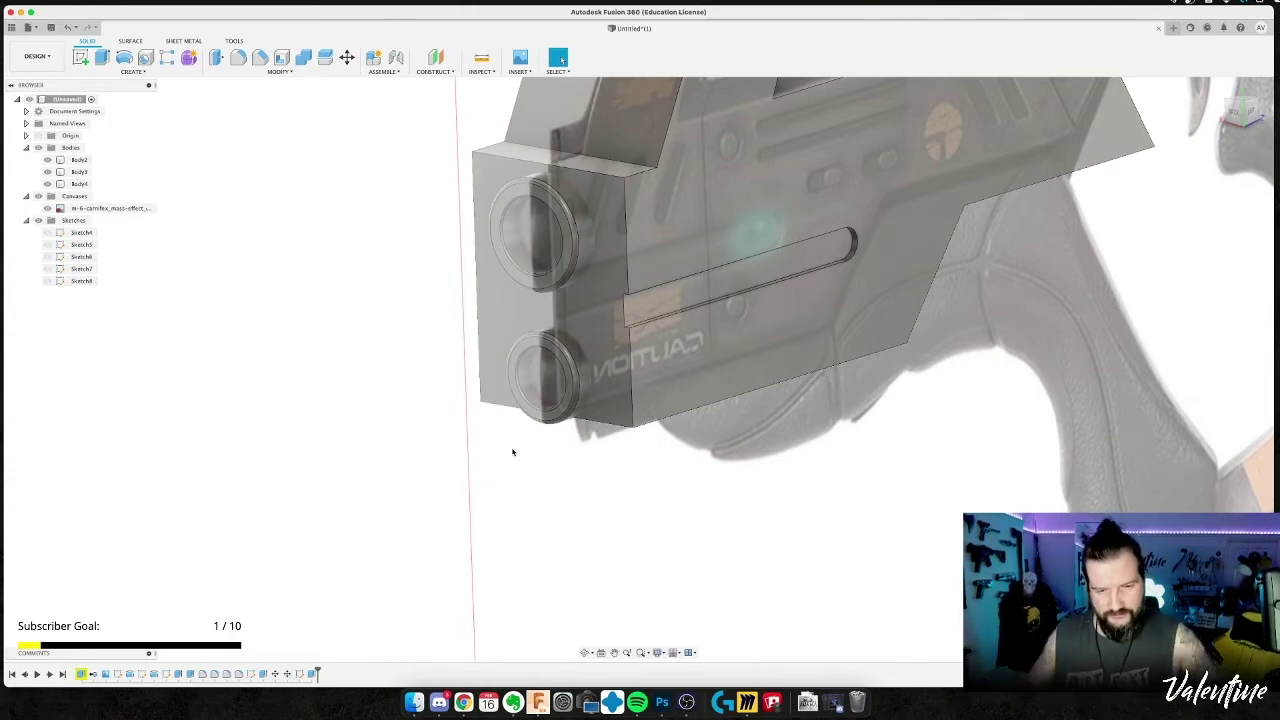
Set up a Two Distance chamfer on the side channel's outer edges with a first distance of 1.5 mm.
left_click(259, 57)
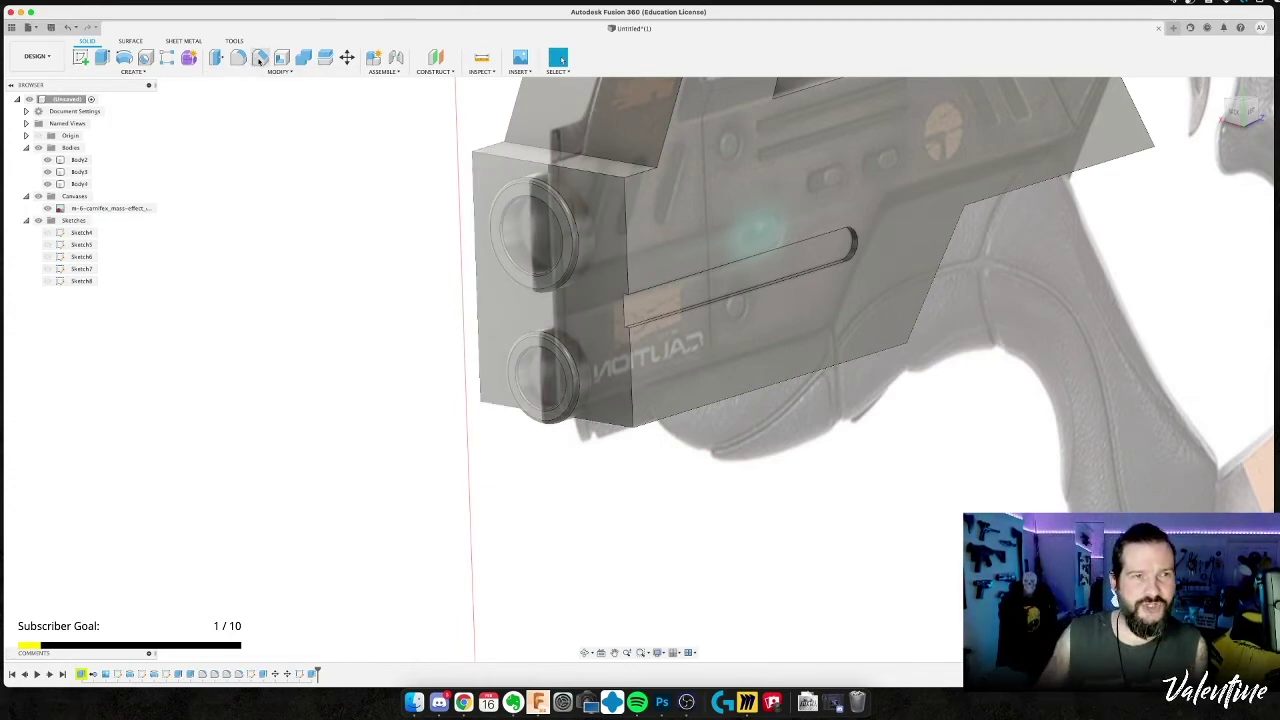
left_click(650, 293)
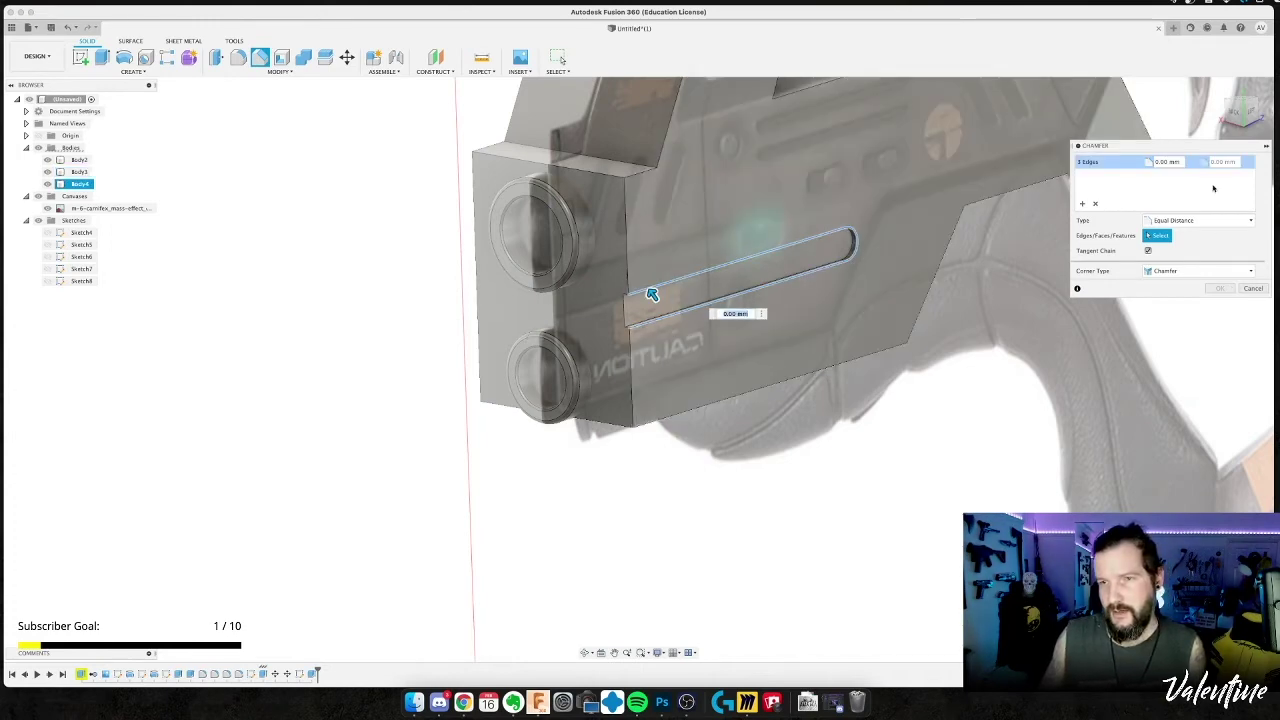
left_click(1192, 220)
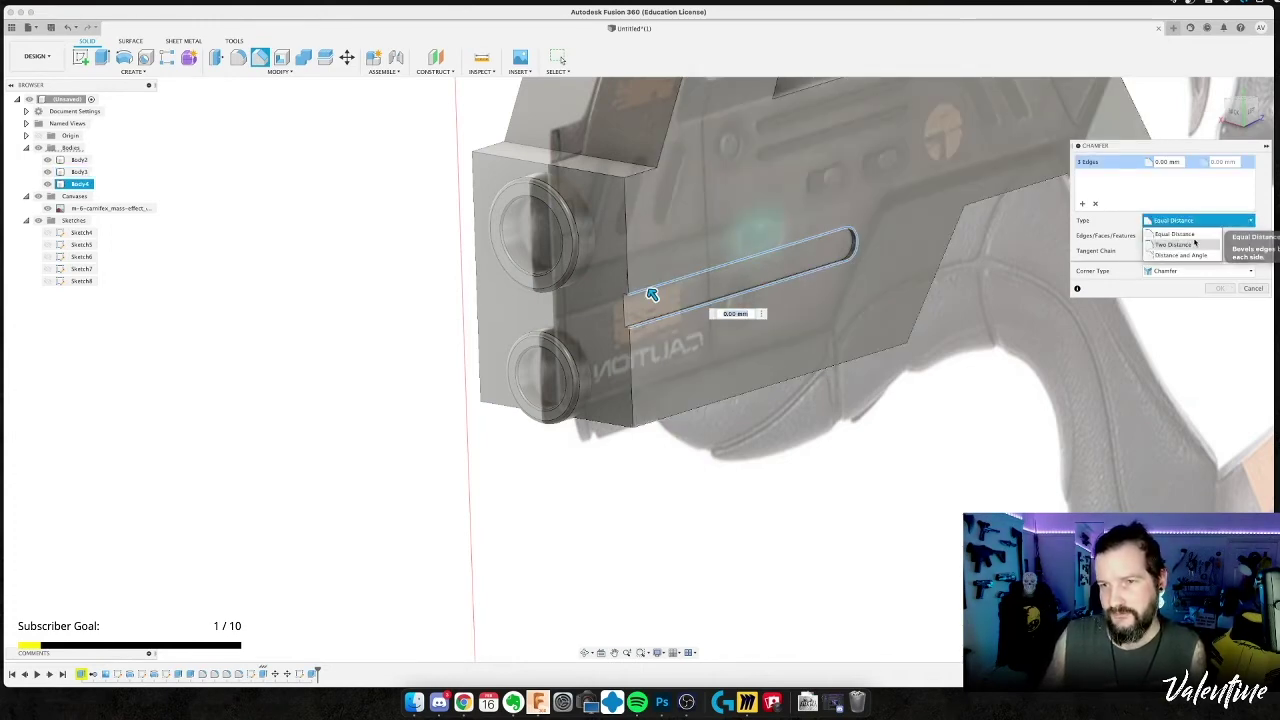
left_click(1190, 244)
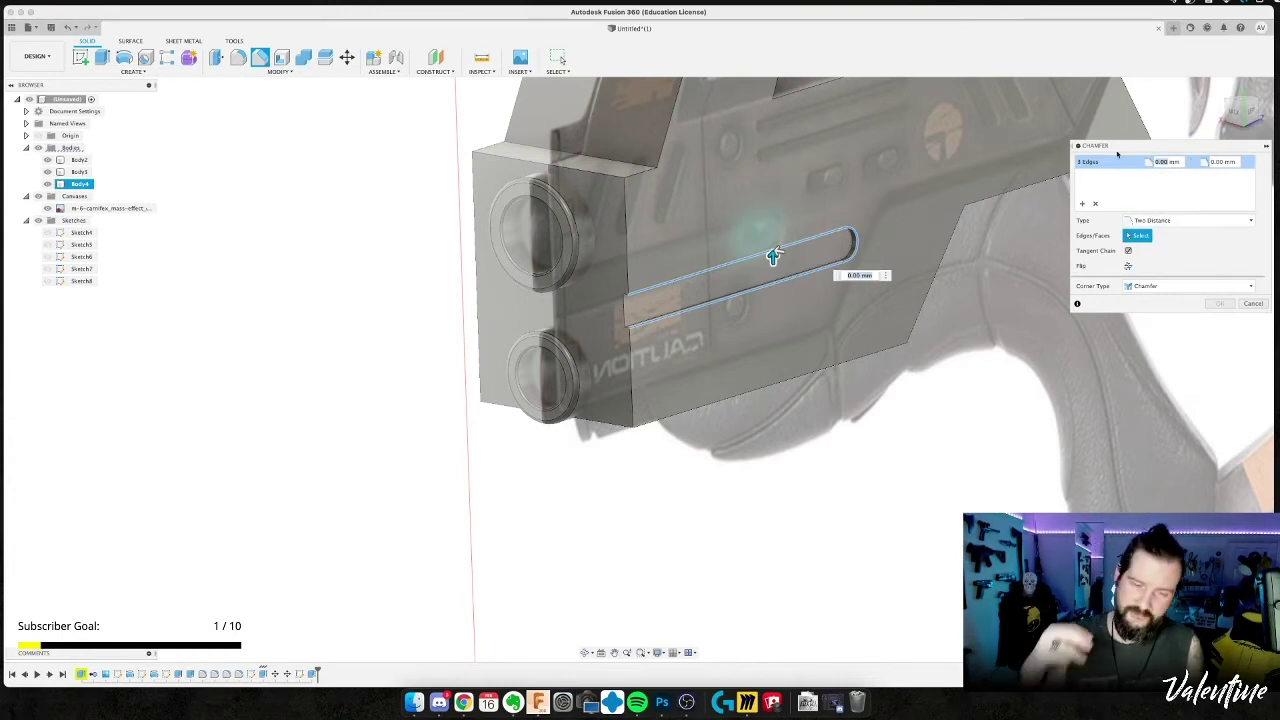
type("1.5")
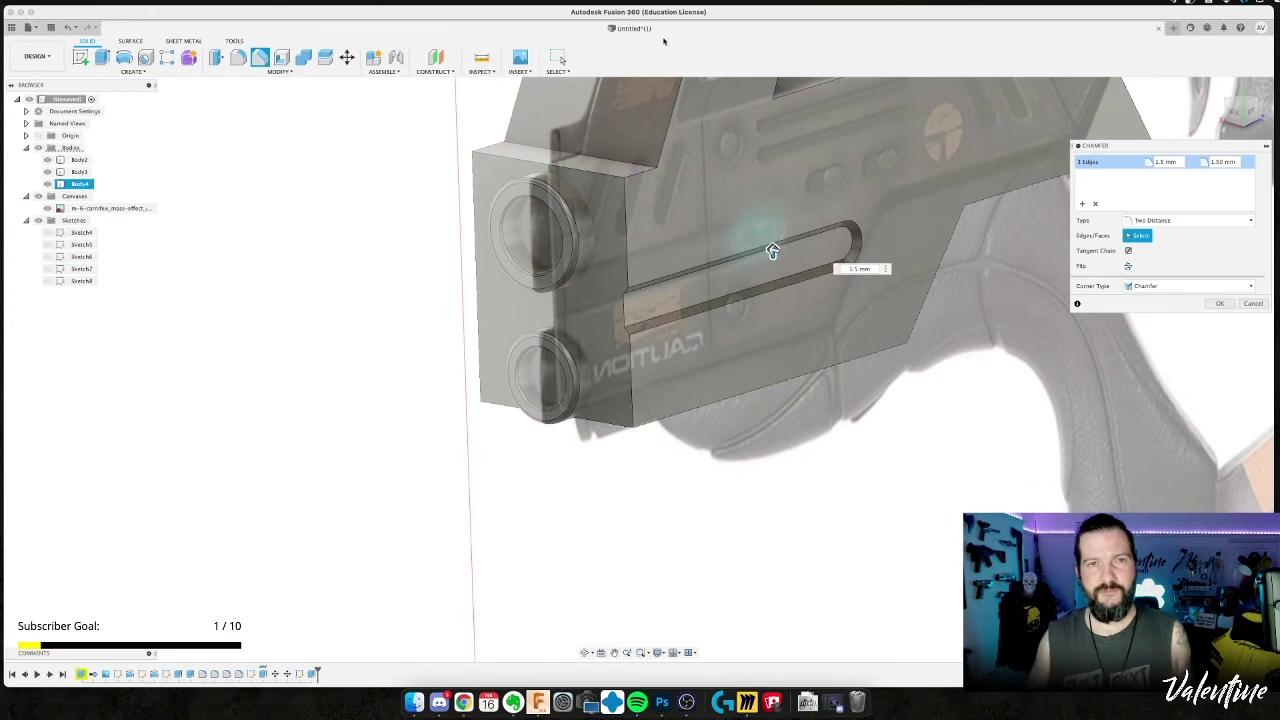
Compare the chamfered channel with the angled reference photo from a matching view of the model.
left_click(414, 702)
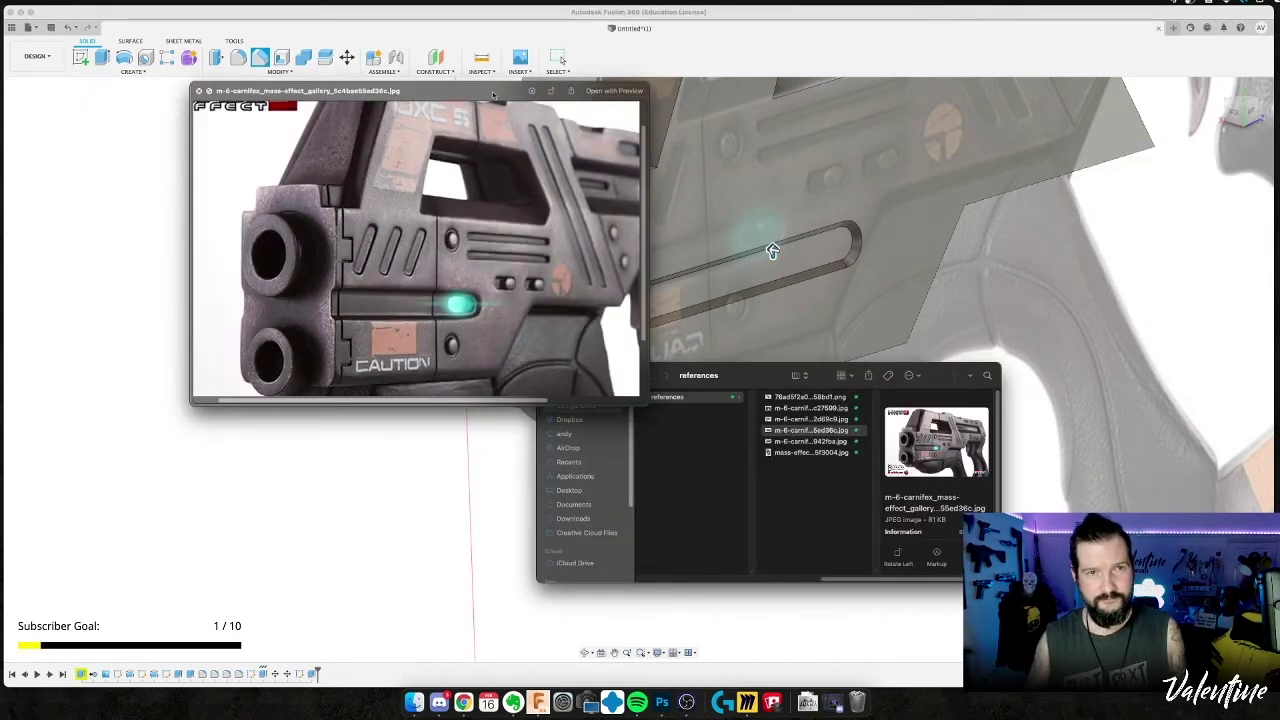
left_click_drag(471, 97, 365, 122)
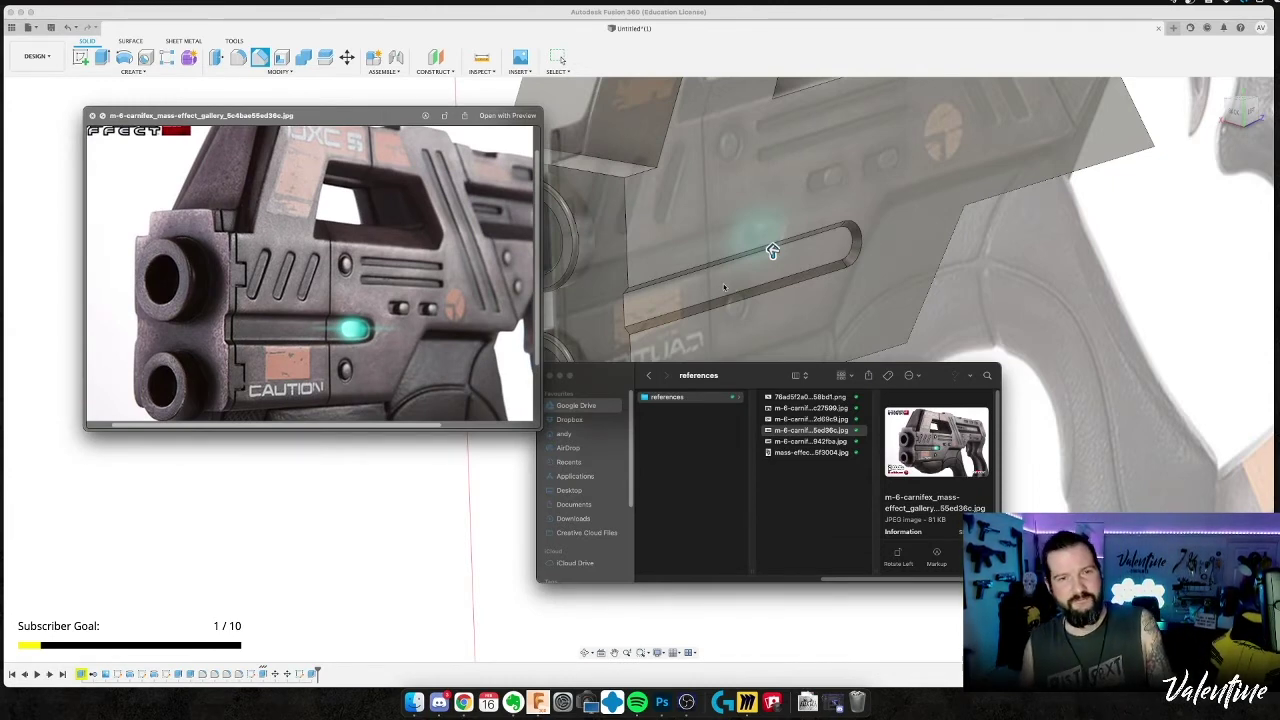
middle_click_drag(724, 288, 680, 313, "shift")
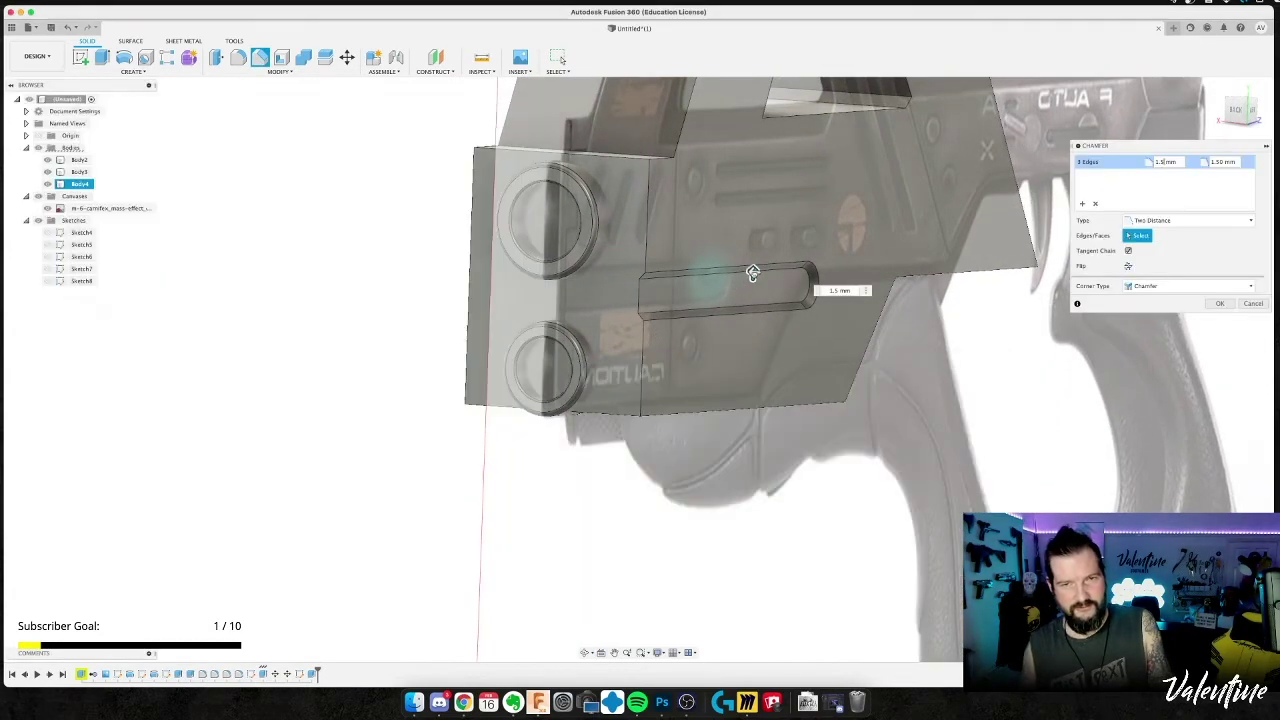
Set the channel chamfer's second distance to 1.5 mm and try 1.2 mm for the first distance.
left_click(753, 273)
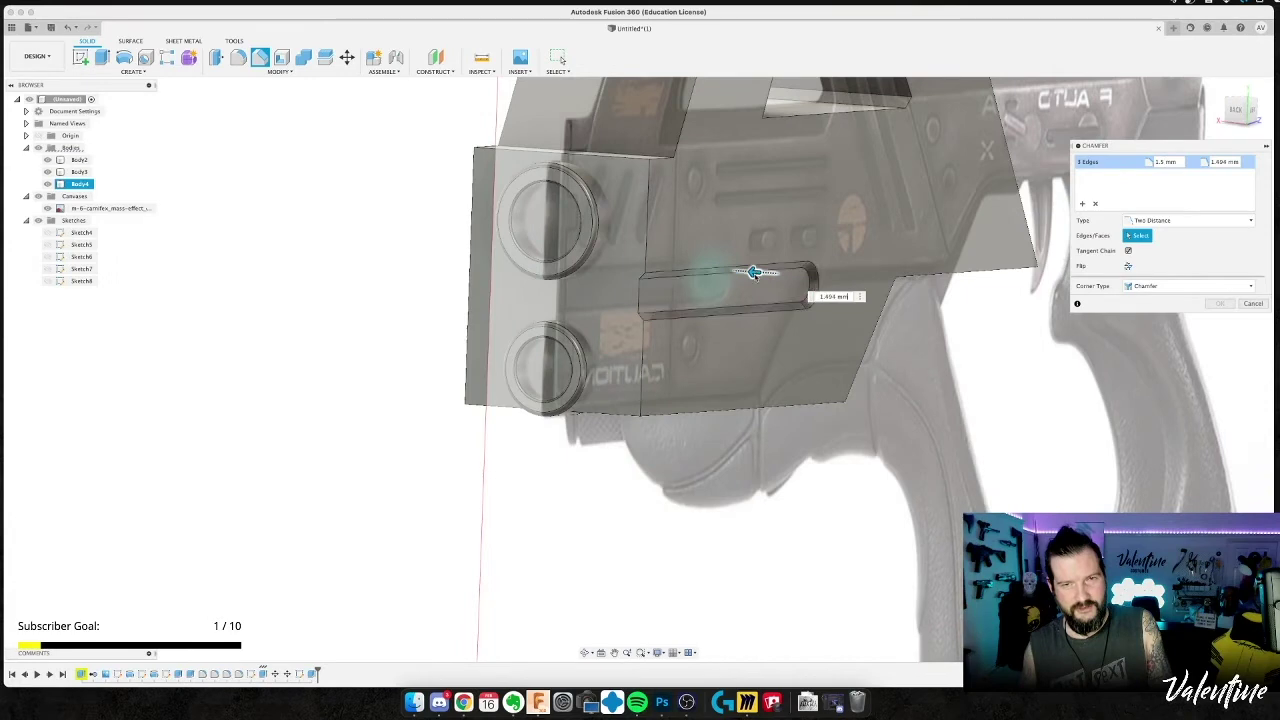
left_click_drag(754, 276, 754, 280)
type("1.5")
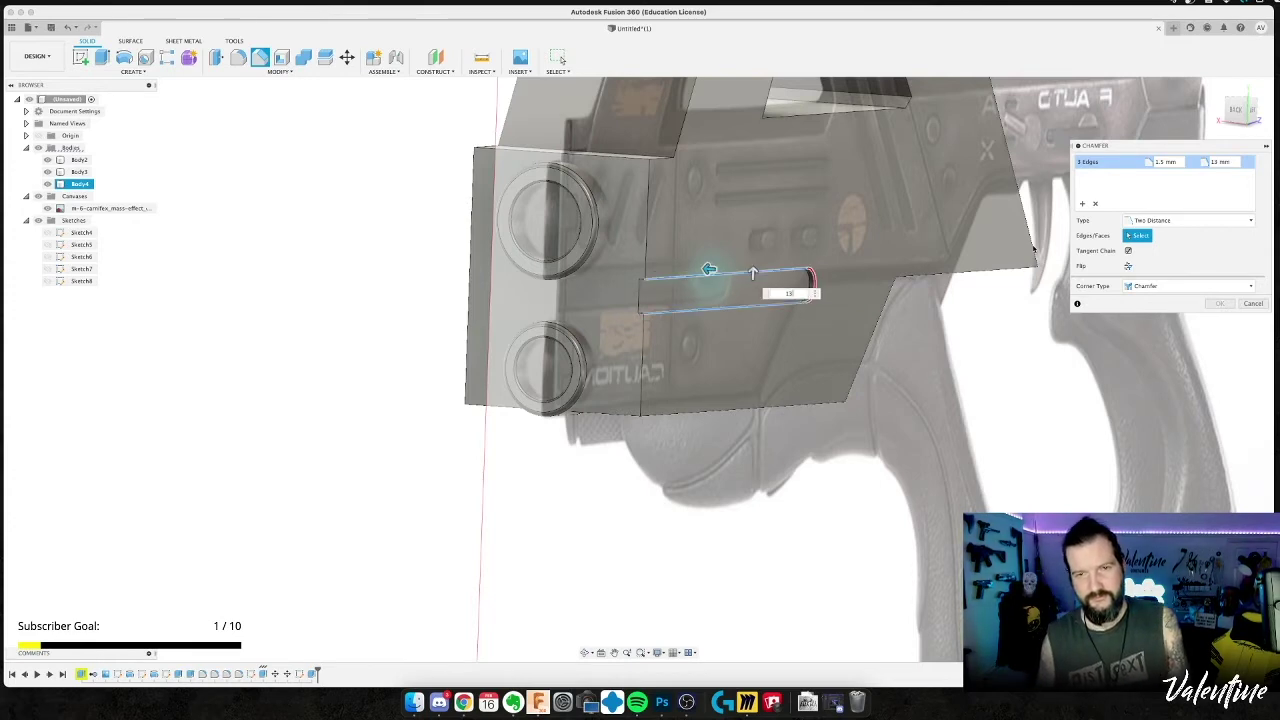
key("Return")
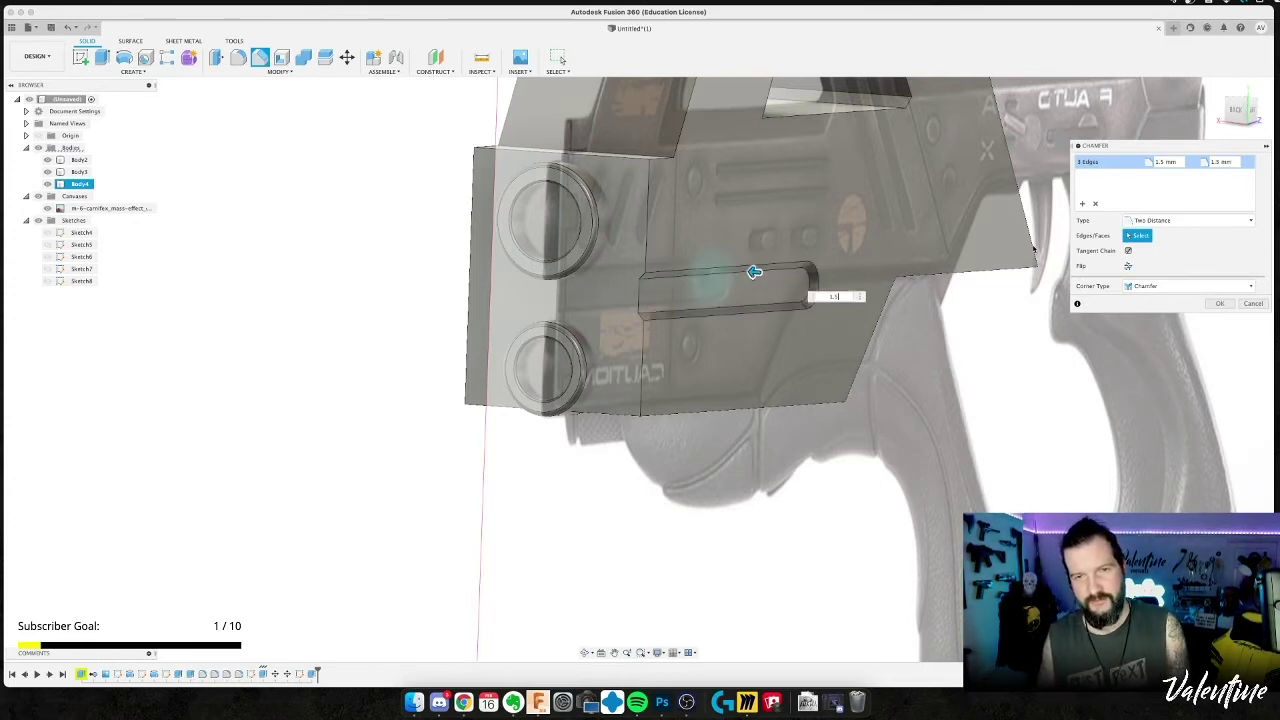
type("1.2")
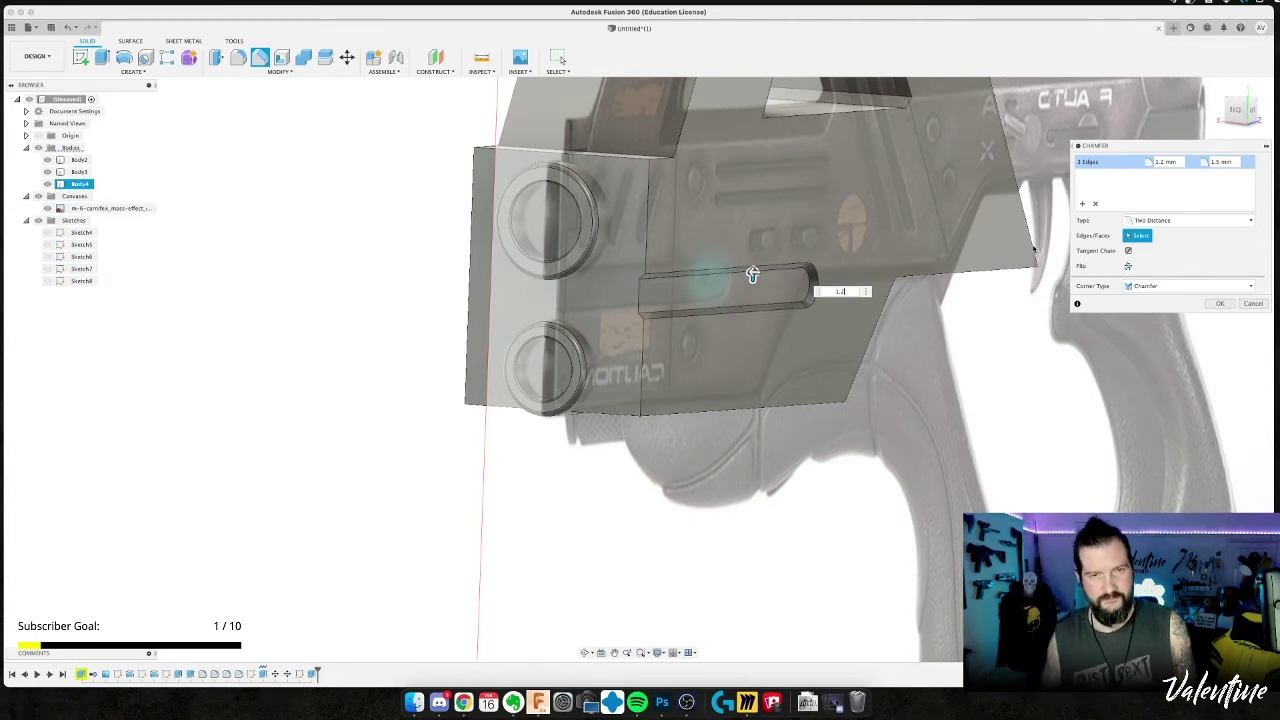
Recheck the reference photo, set the channel chamfer's first distance to 1.5 mm and finish the chamfer.
key("super+Tab")
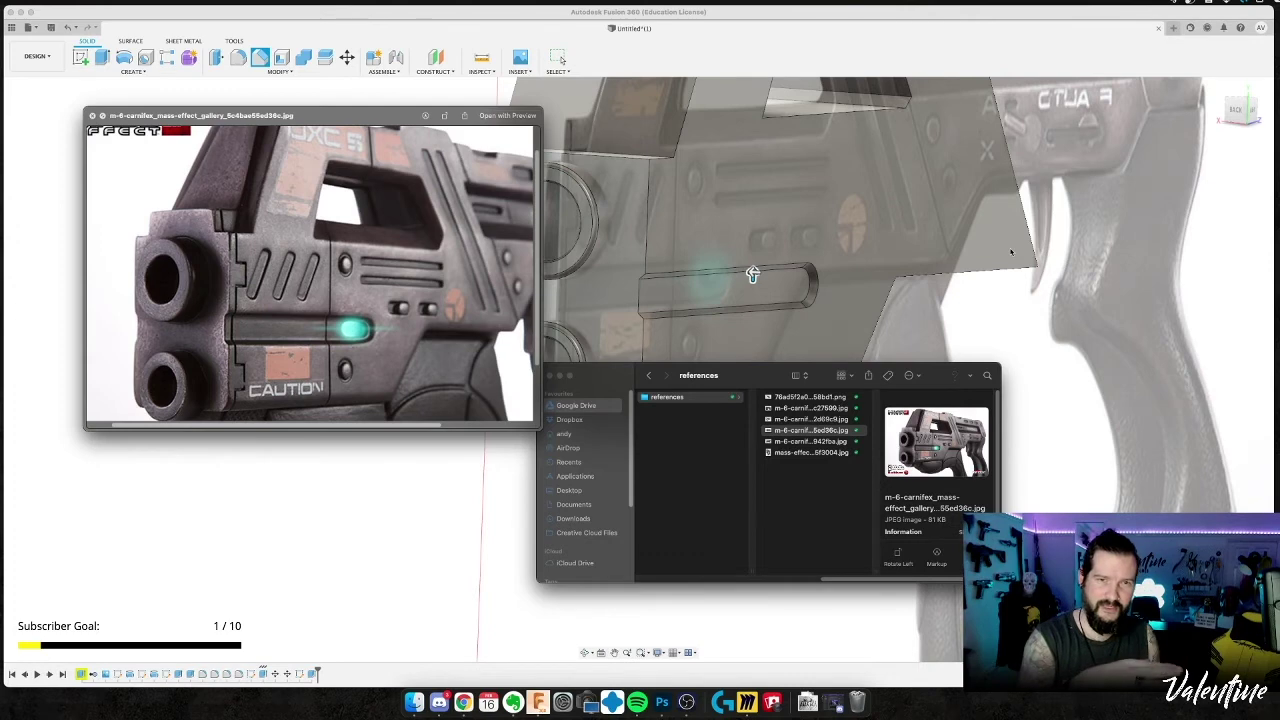
key("super+Tab")
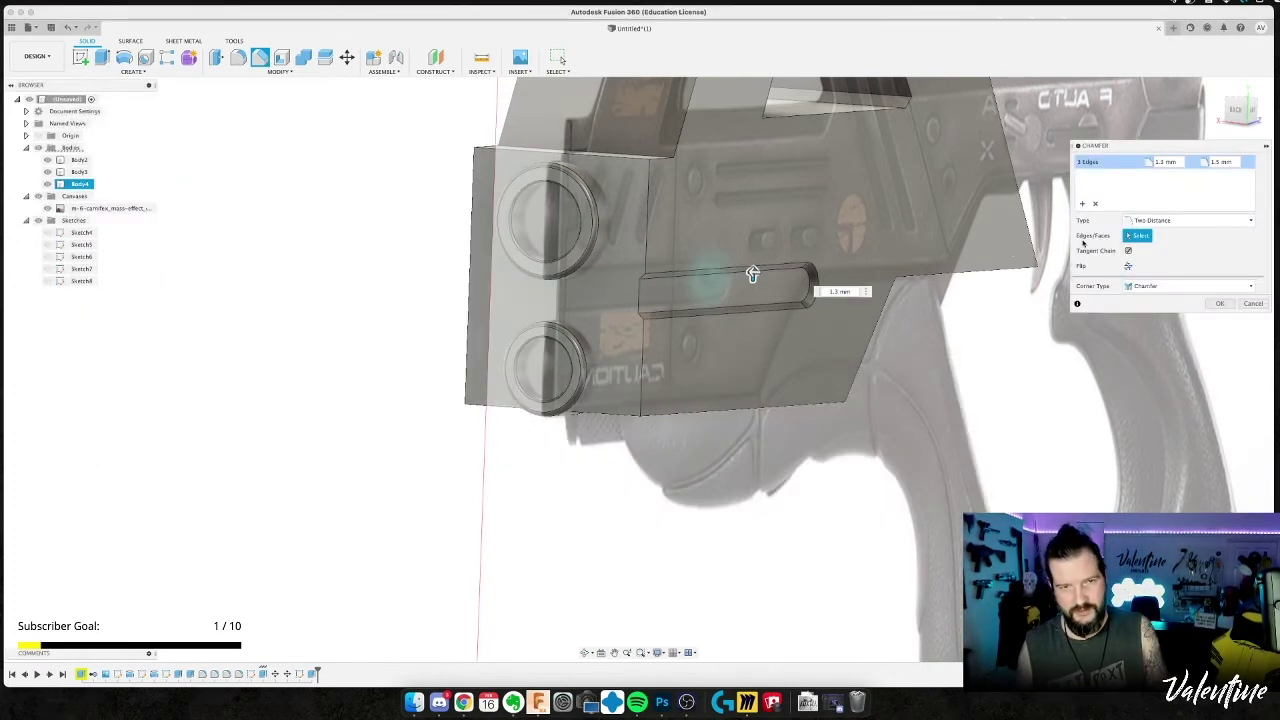
key("BackSpace")
type("5")
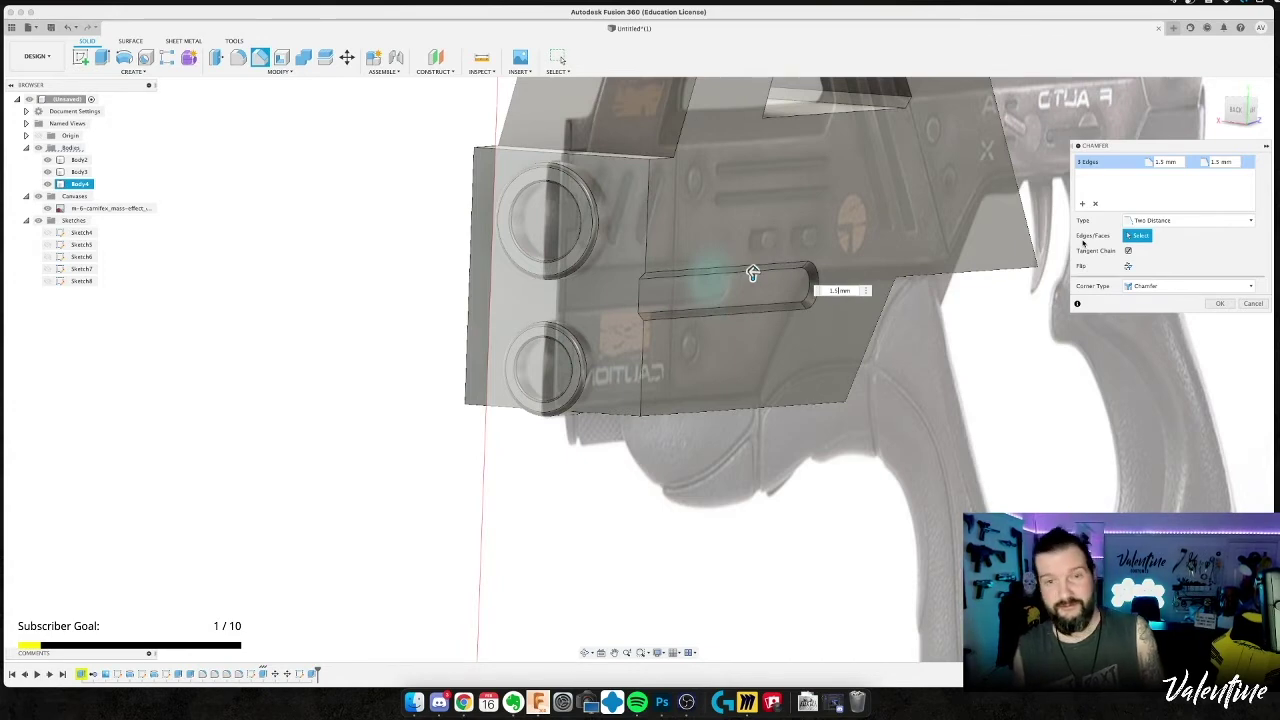
key("Return")
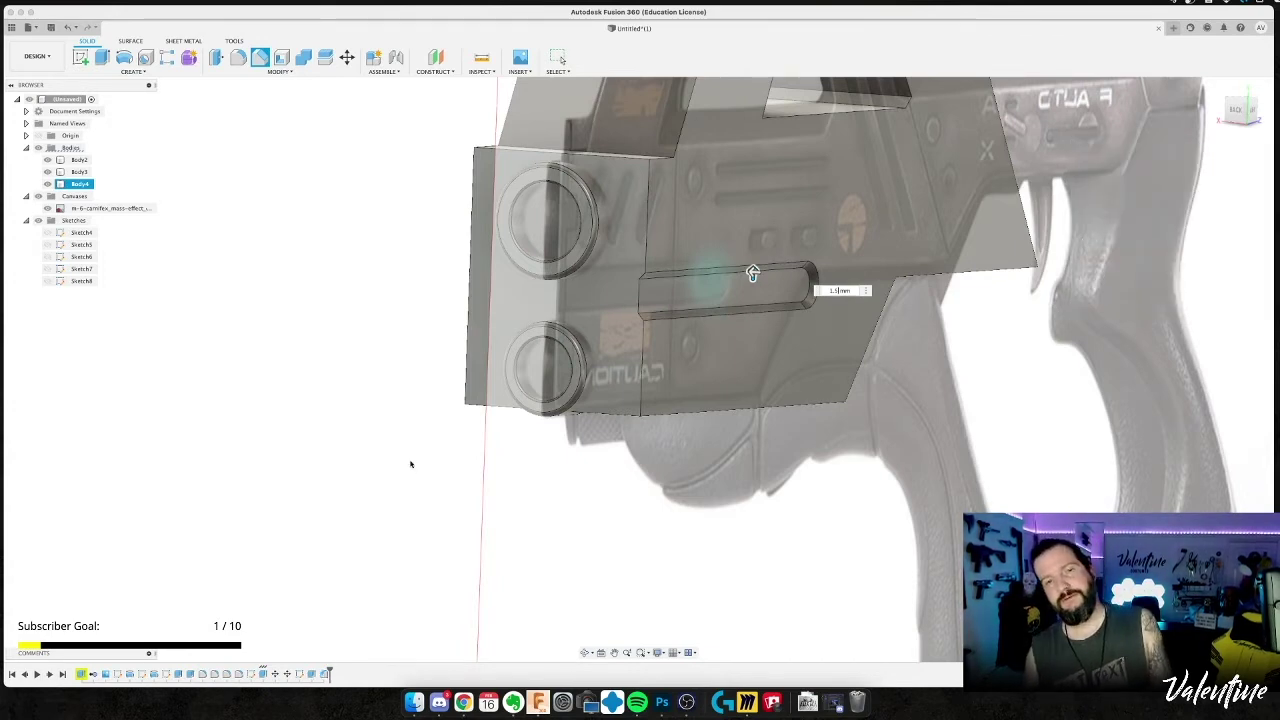
Fillet the outer edges of the channel's chamfer with a 0.4 mm radius.
left_click(775, 354)
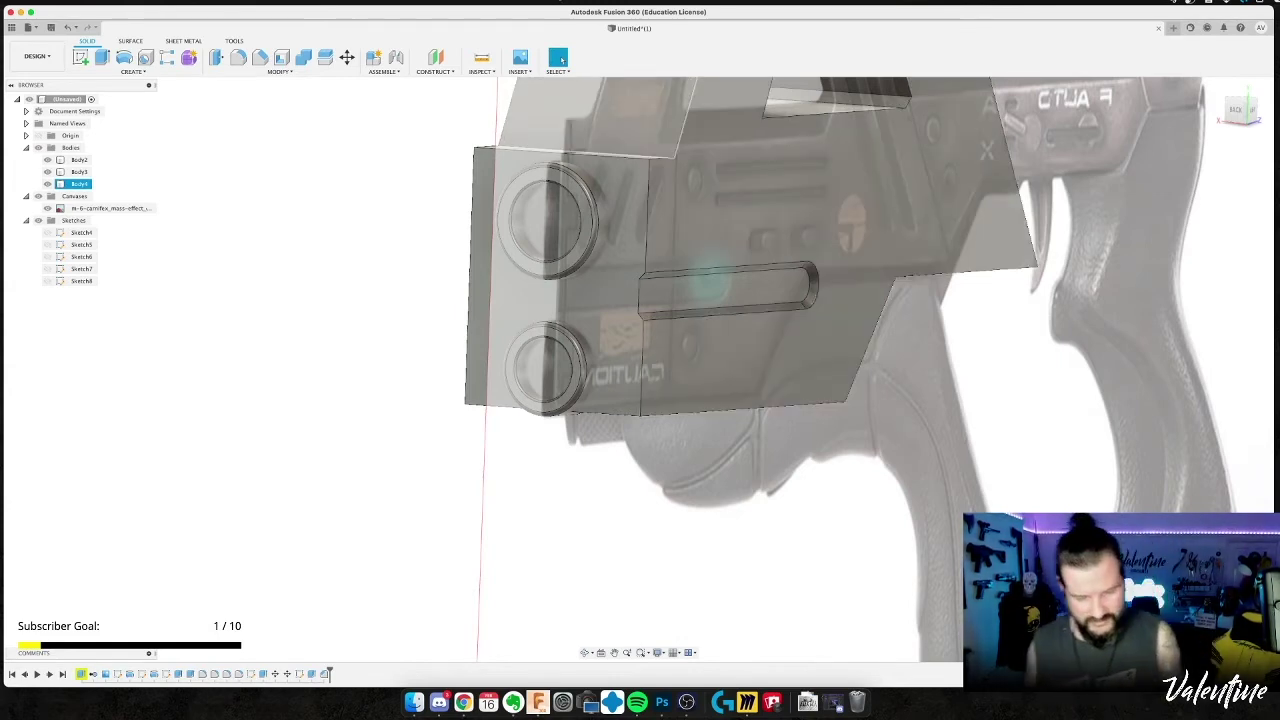
key("f")
key("Escape")
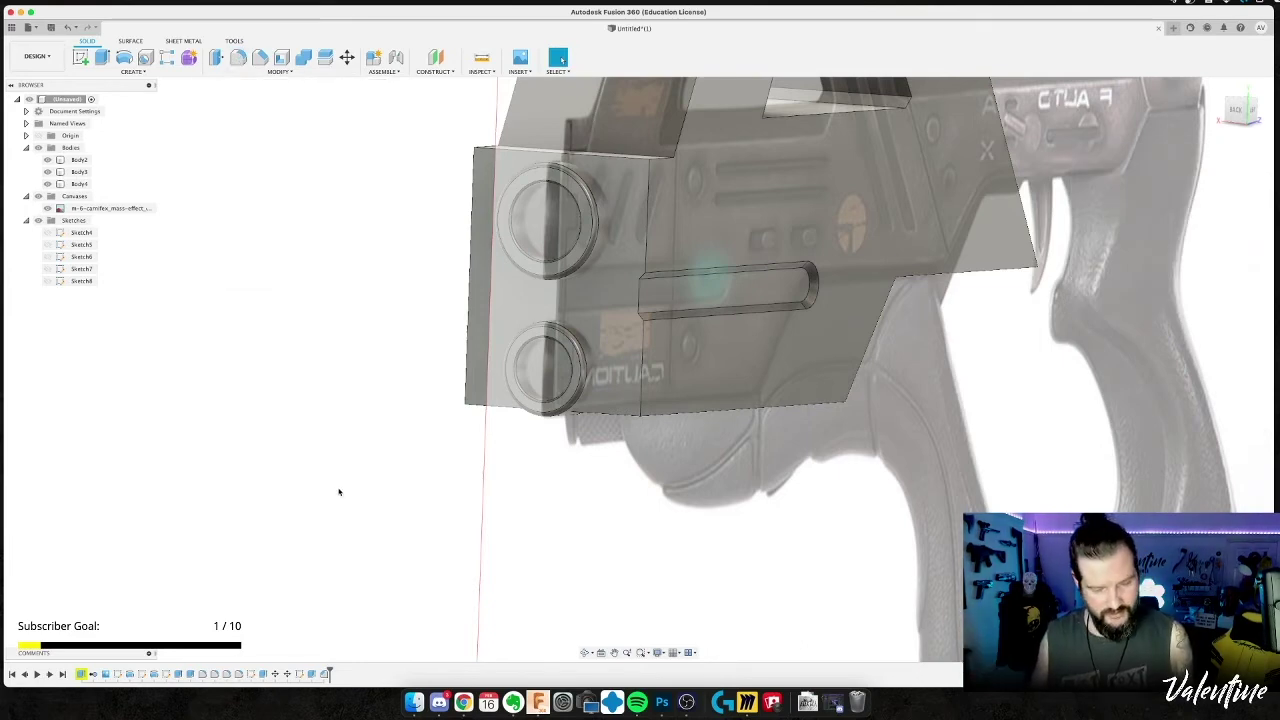
key("f")
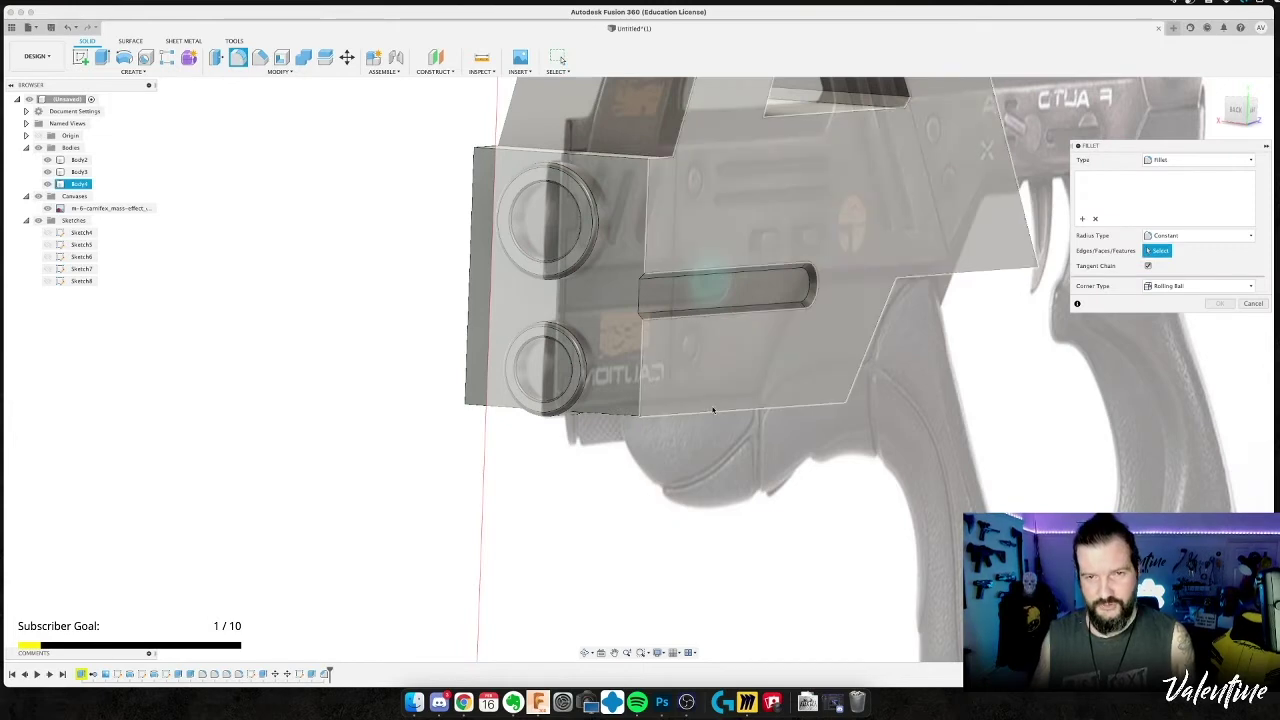
left_click(673, 278)
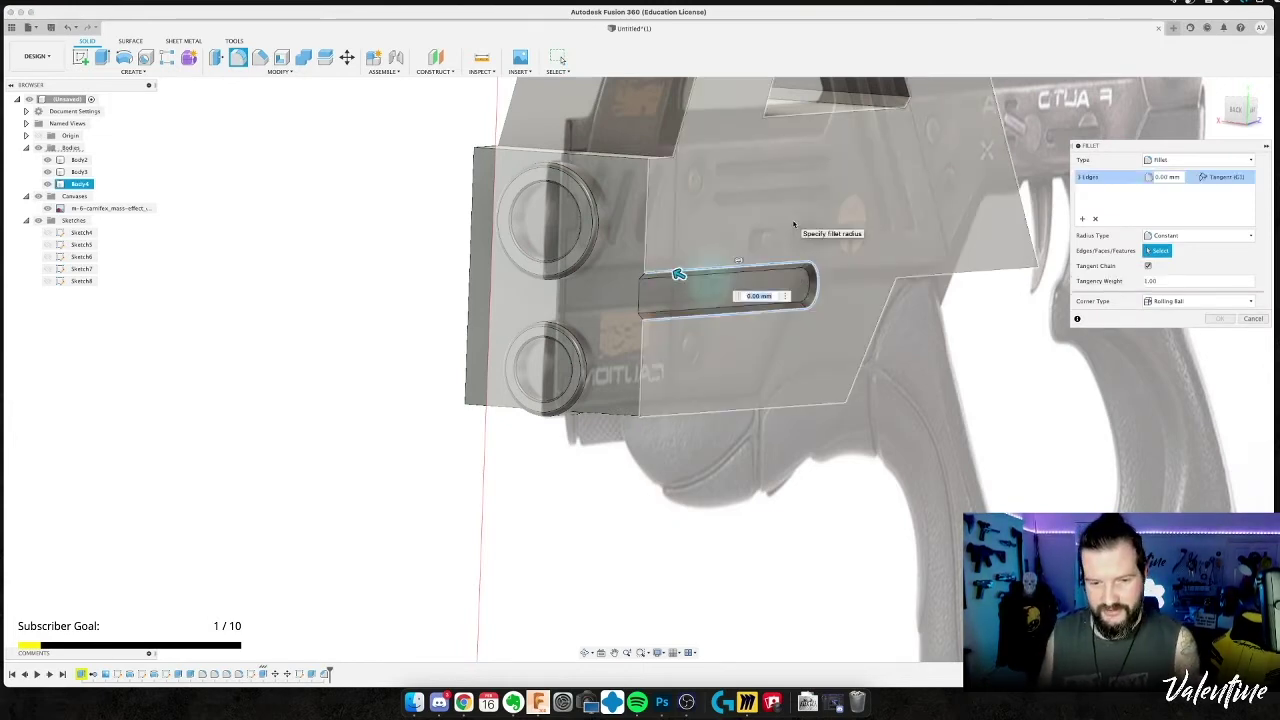
type("0.4")
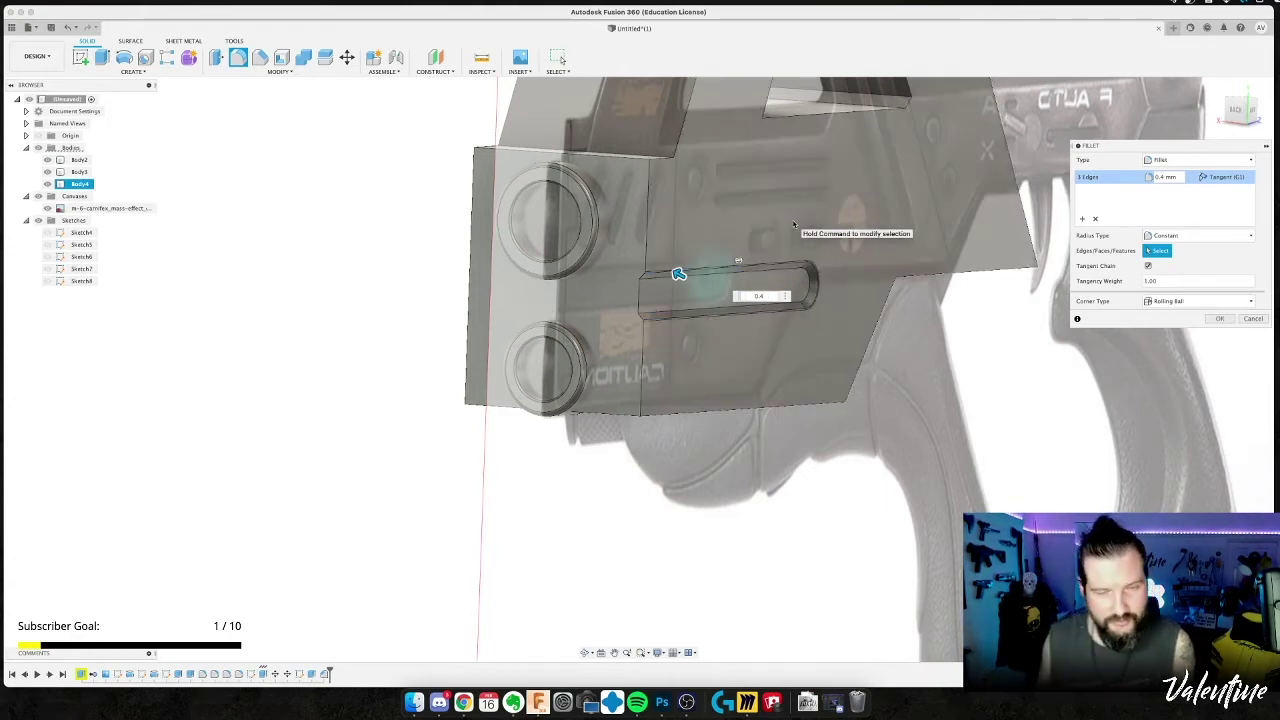
Check the slot against the reference photo and fillet its three selected edges with a 1 mm radius.
key("super+Tab")
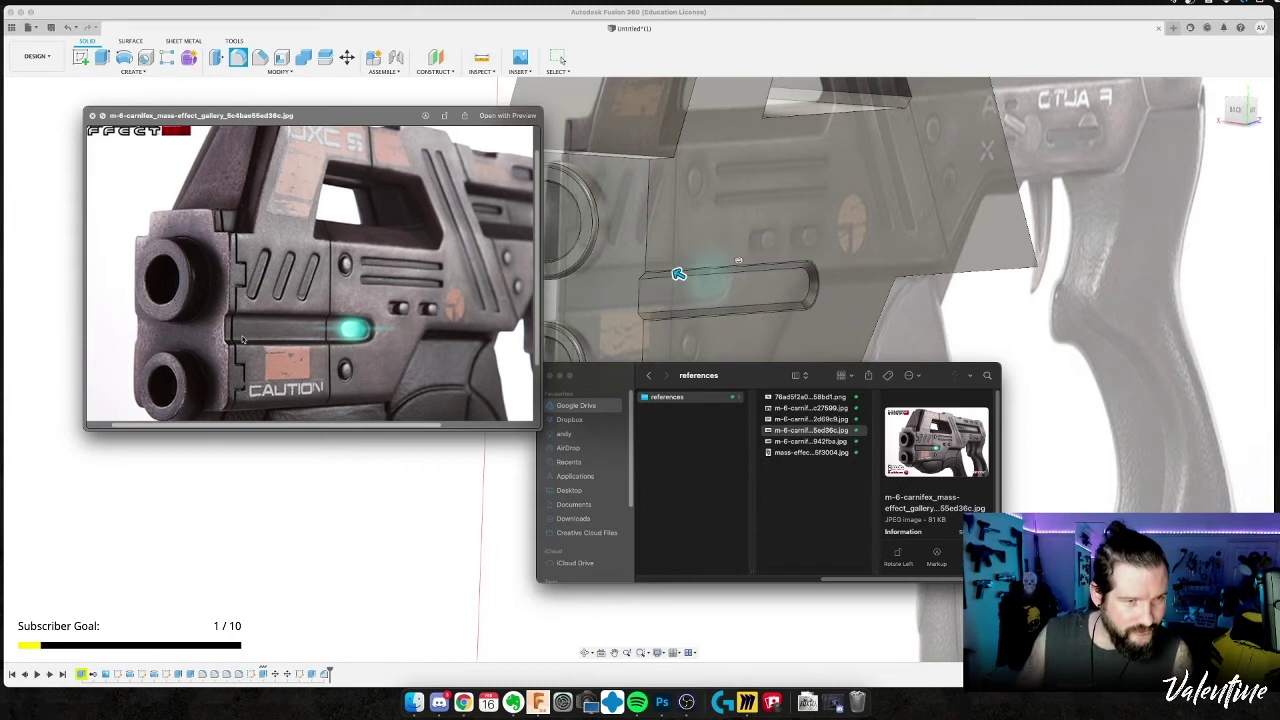
key("super+Tab")
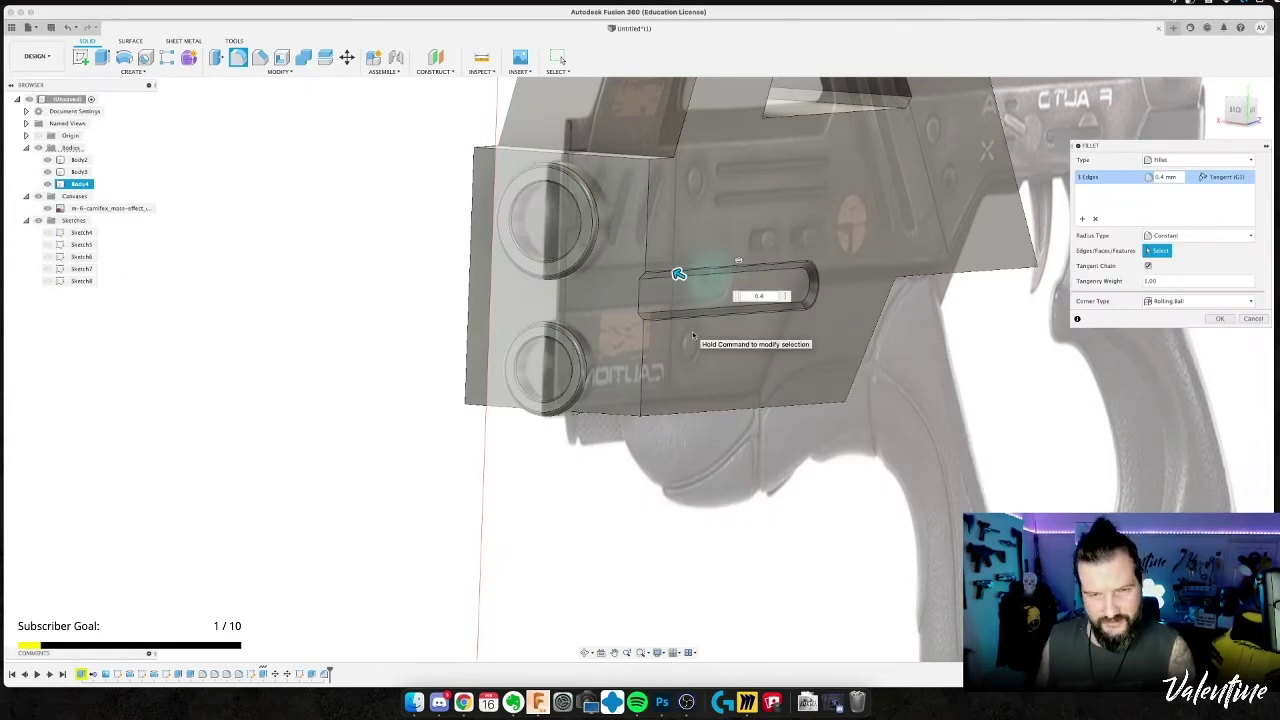
key("BackSpace")
type("6")
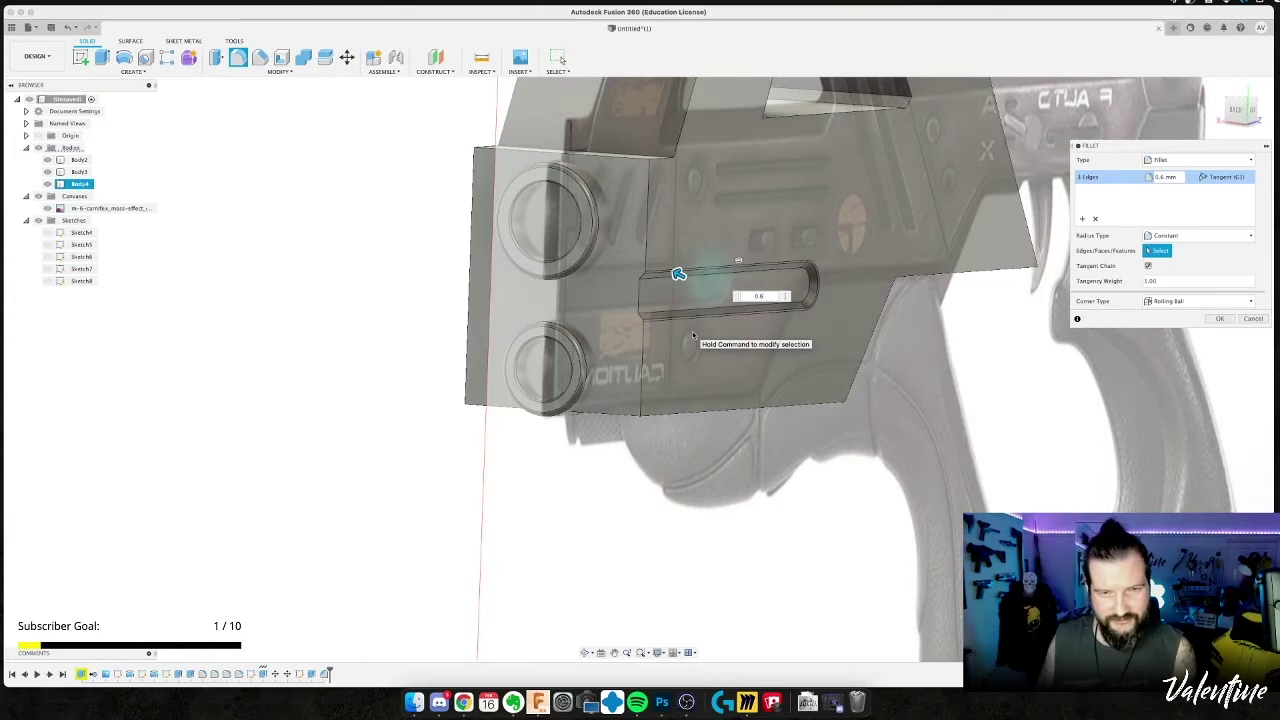
key("BackSpace")
type("8")
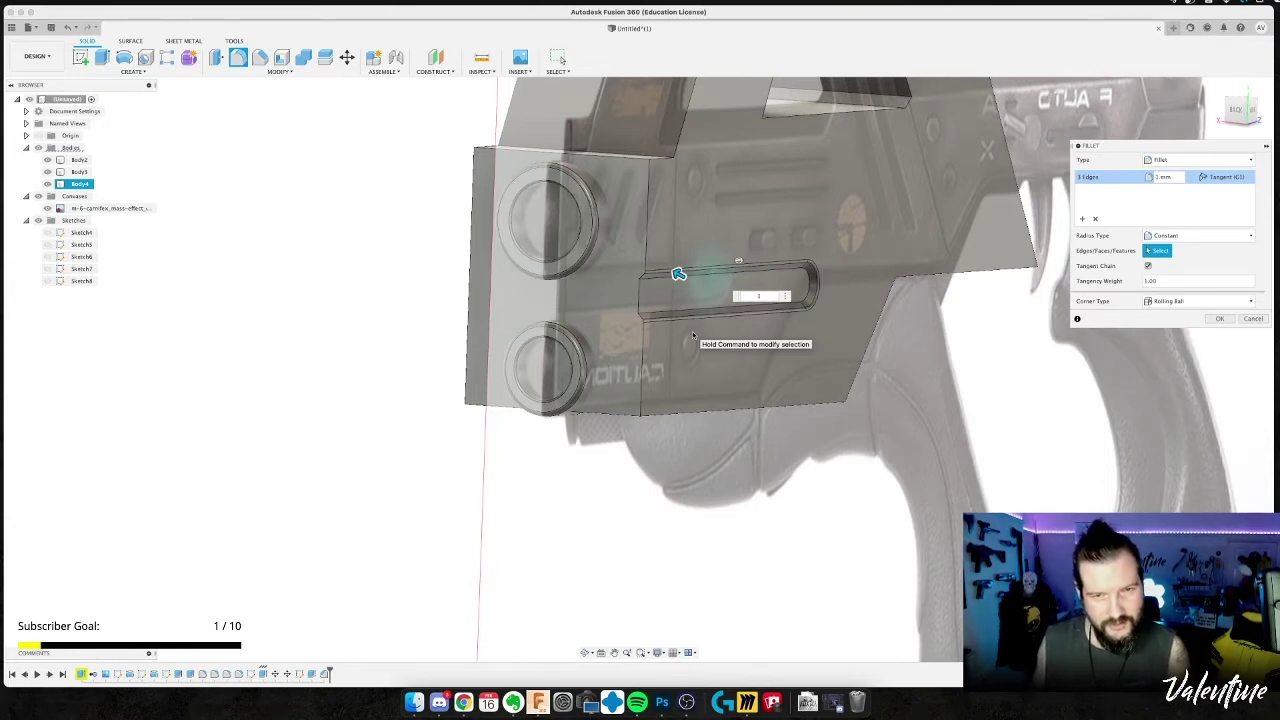
key("Return")
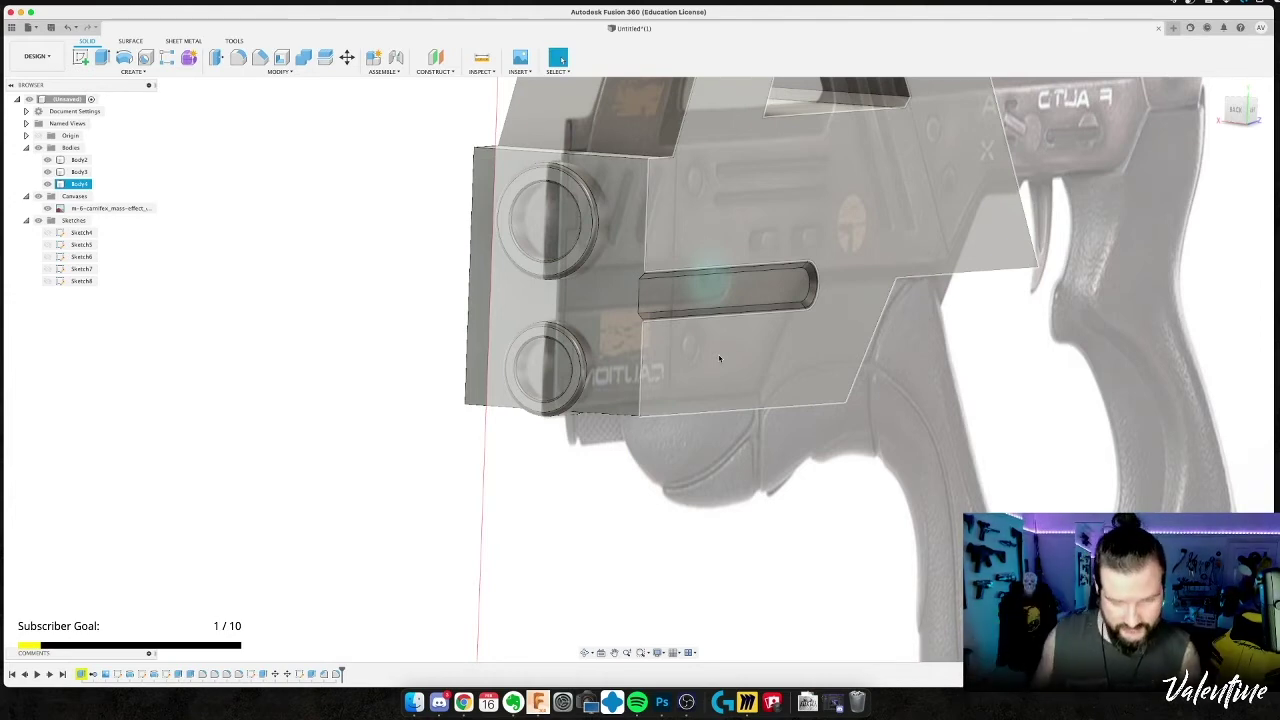
Fillet the remaining three-edge loop of the slot on the housing's side with a 1 mm radius.
key("f")
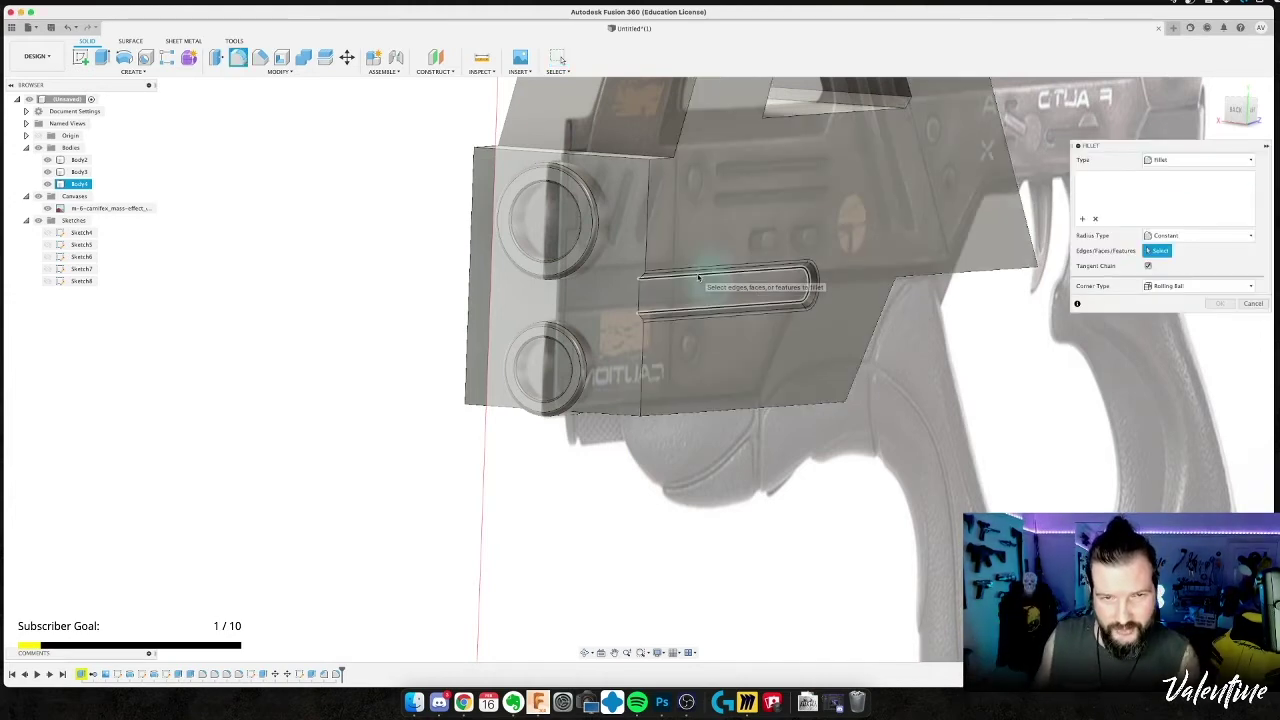
left_click(706, 281)
type("1")
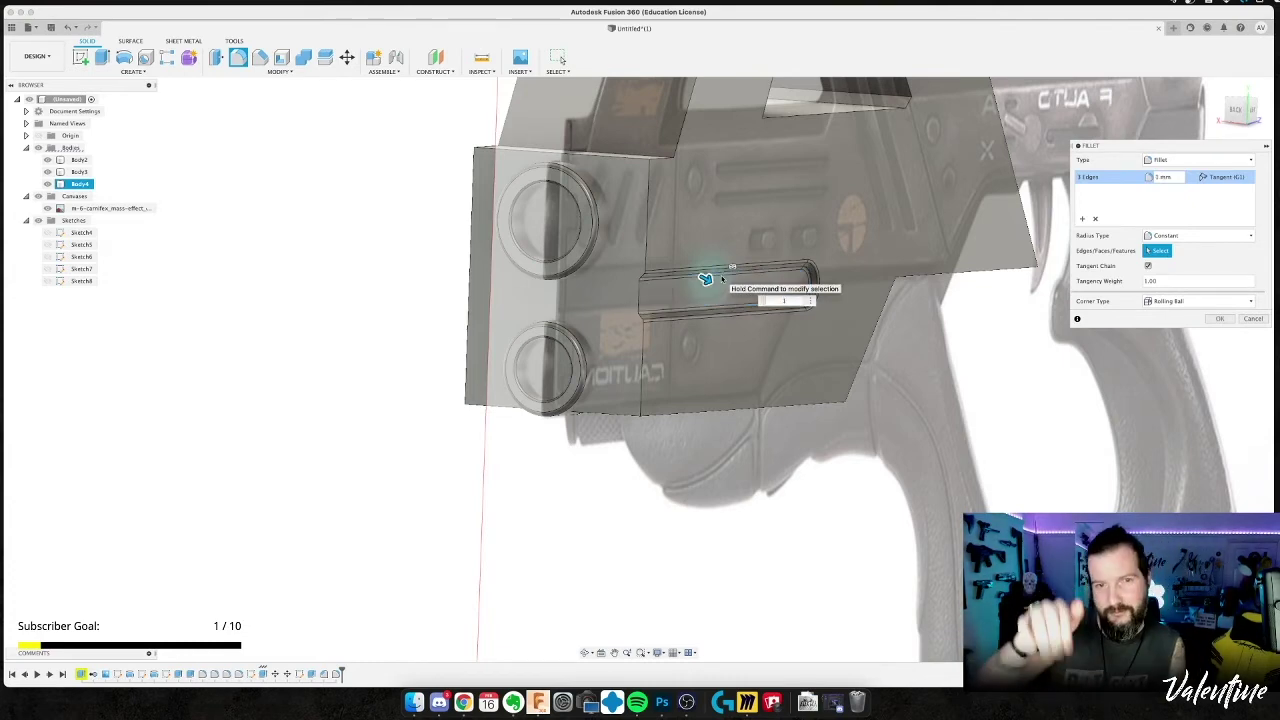
key("Return")
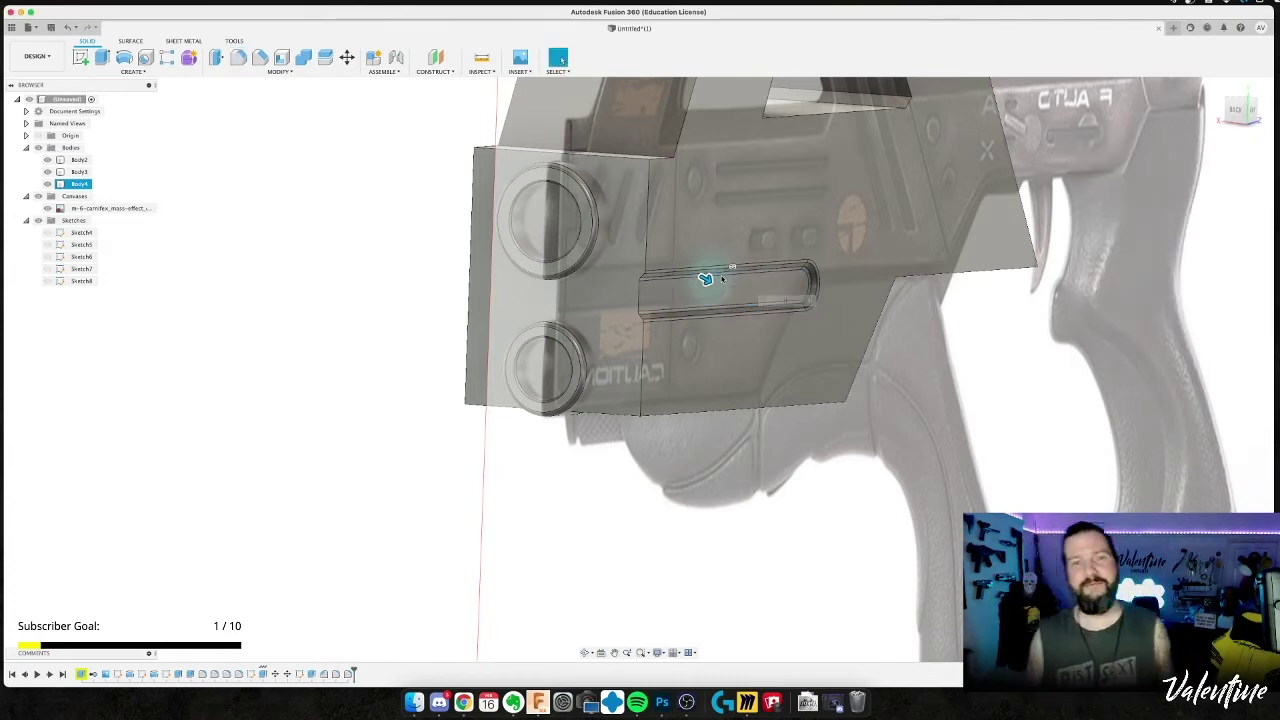
left_click(722, 279)
middle_click_drag(722, 279, 692, 270)
key("Escape")
Switch to the Render workspace, hide the canvases and inspect the shaded pistol body.
left_click(24, 57)
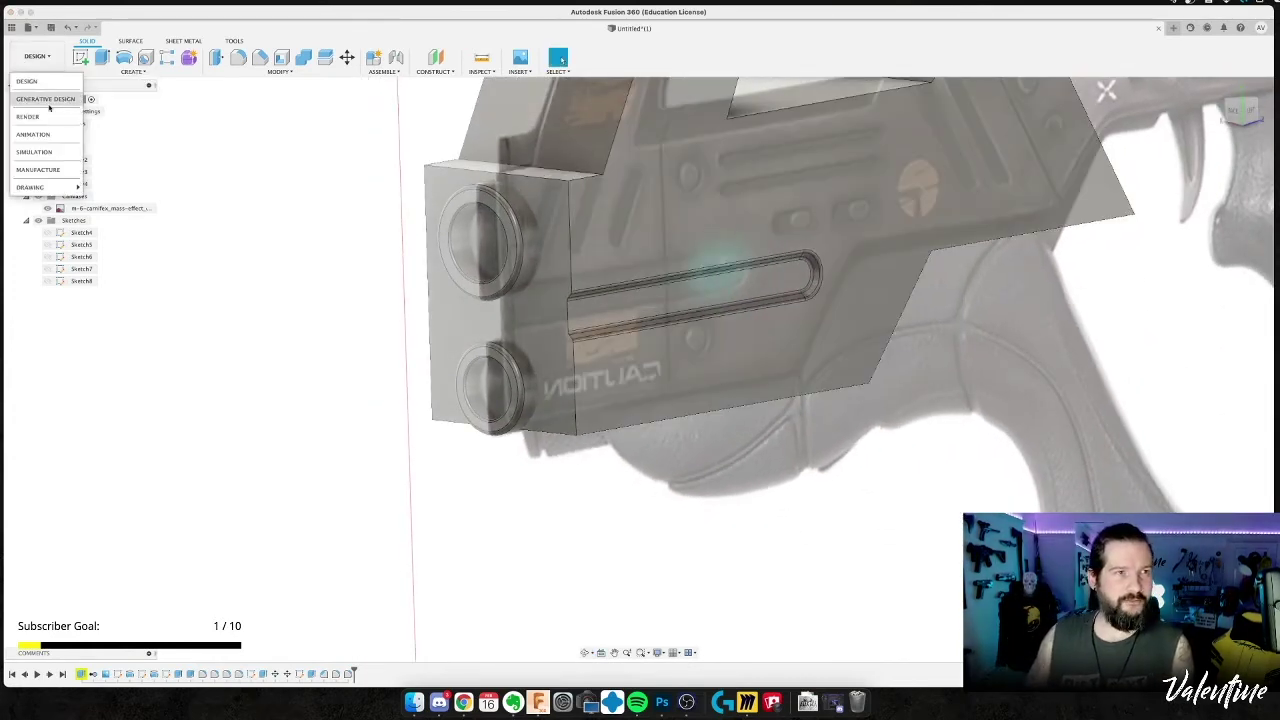
left_click(45, 113)
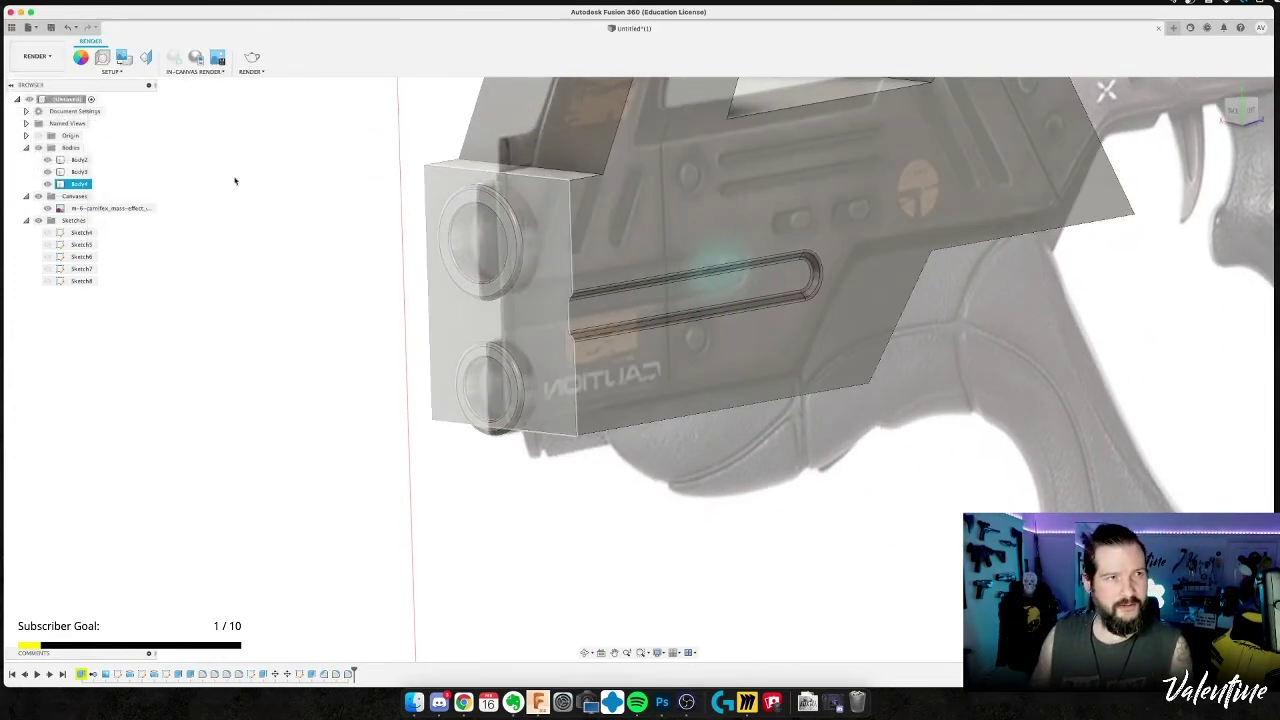
scroll(611, 423, "down", 5)
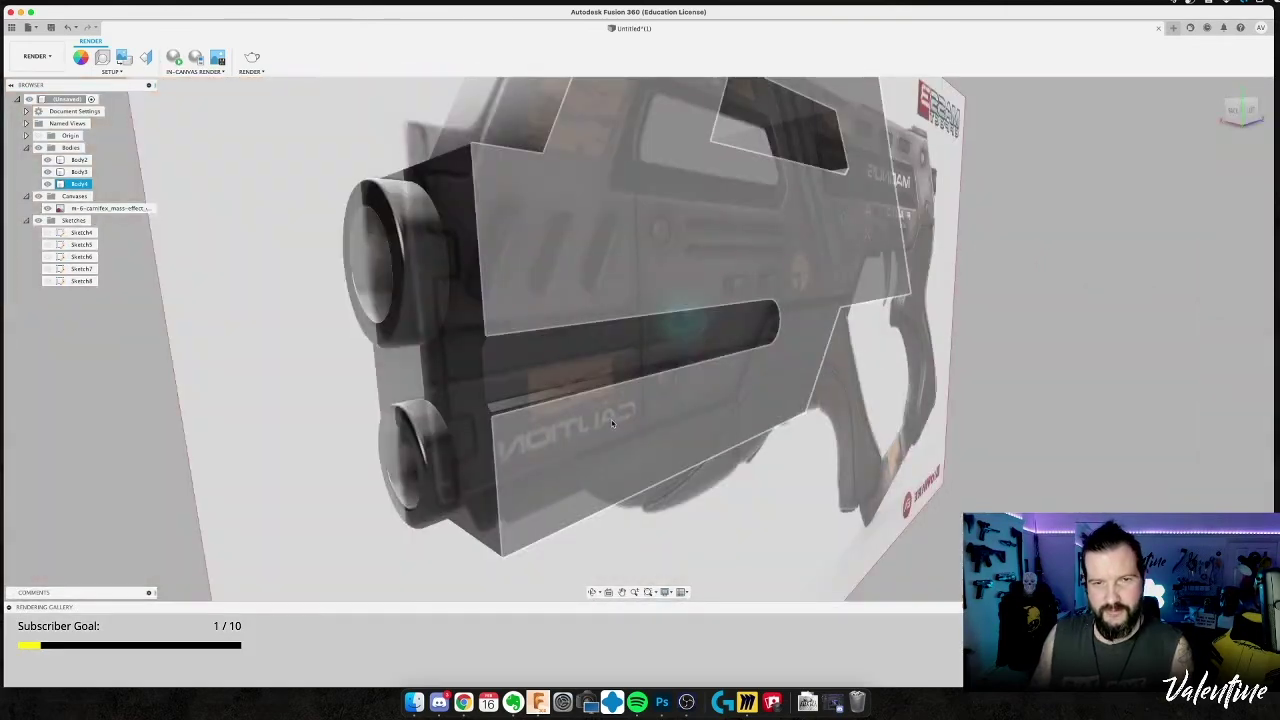
left_click(194, 363)
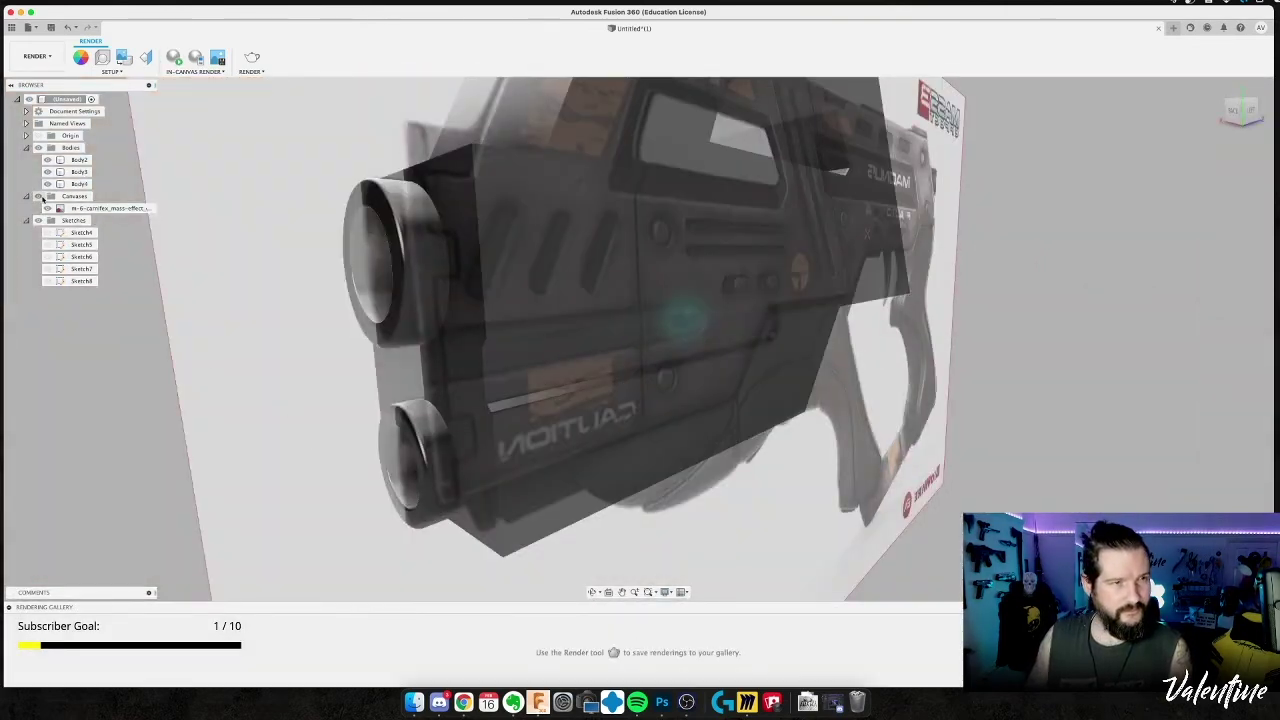
left_click(40, 196)
mouse_move(254, 351)
middle_mouse_down("shift")
mouse_move(271, 340)
mouse_move(252, 350)
mouse_move(251, 374)
mouse_move(265, 356)
middle_mouse_up("shift")
Return to the Design workspace, show the reference canvas again and view the model squarely from the left.
left_click(37, 56)
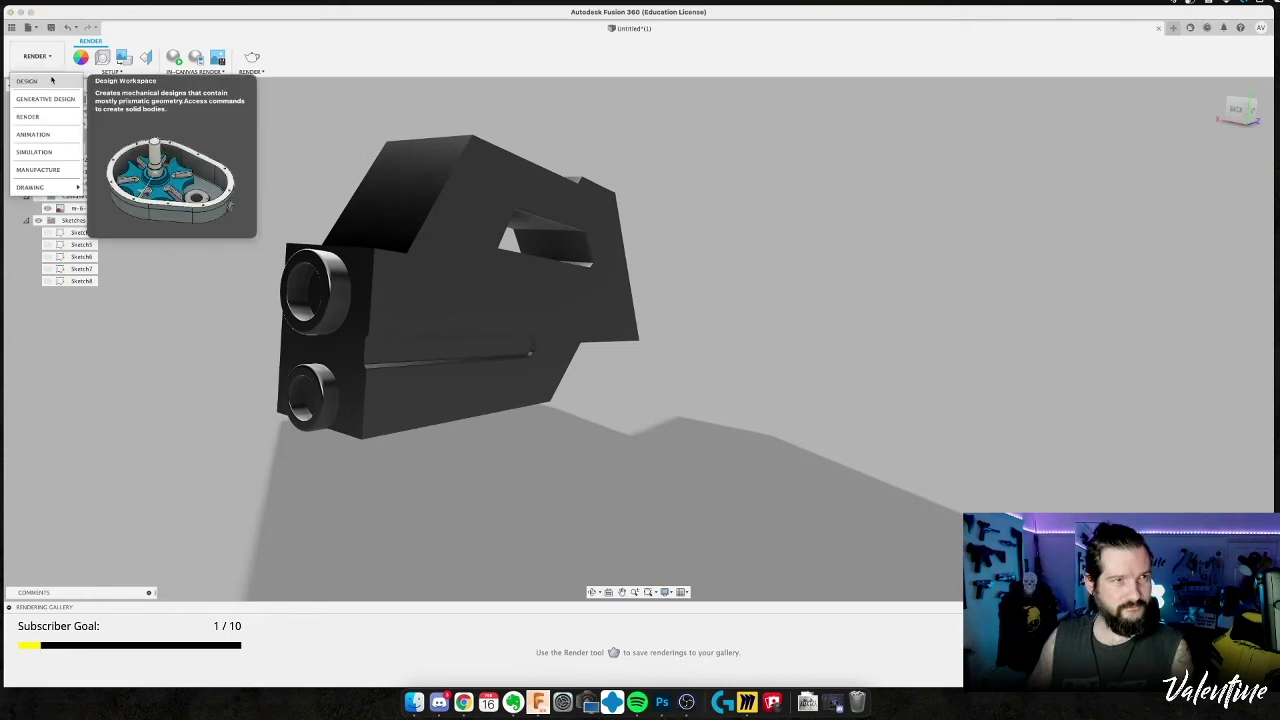
left_click(35, 80)
middle_click_drag(274, 389, 390, 368, "shift")
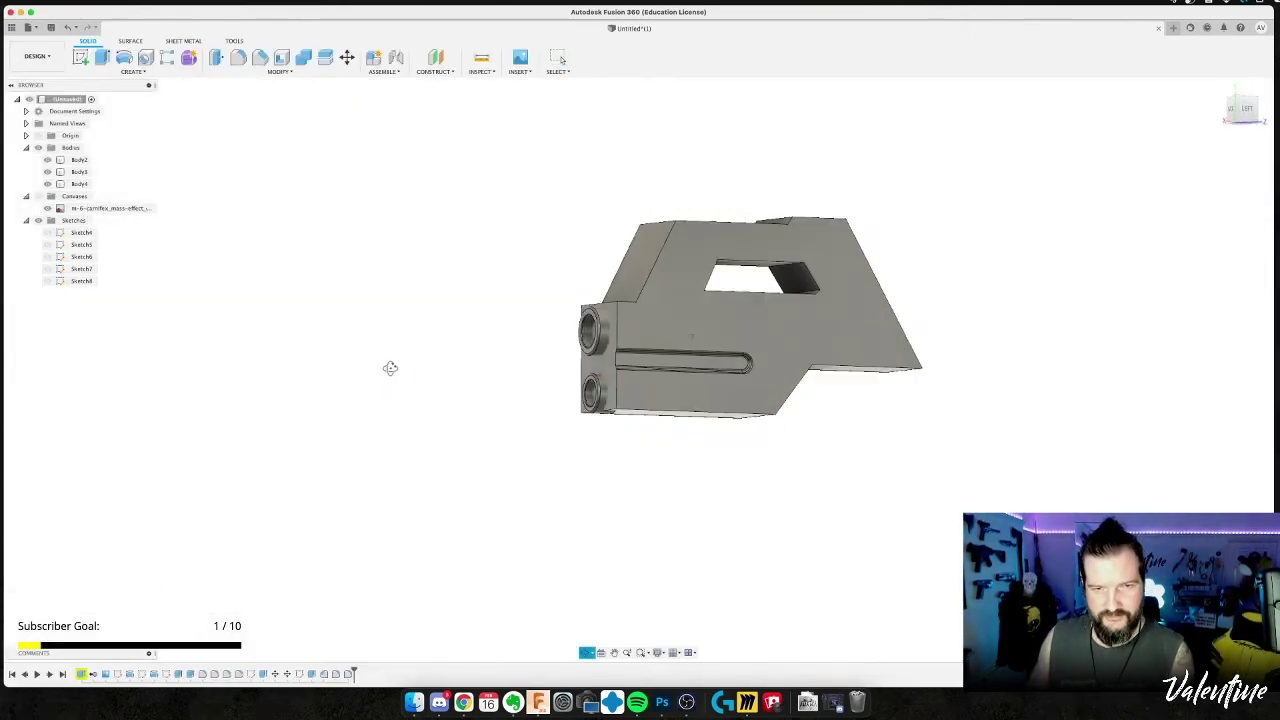
left_click(47, 208)
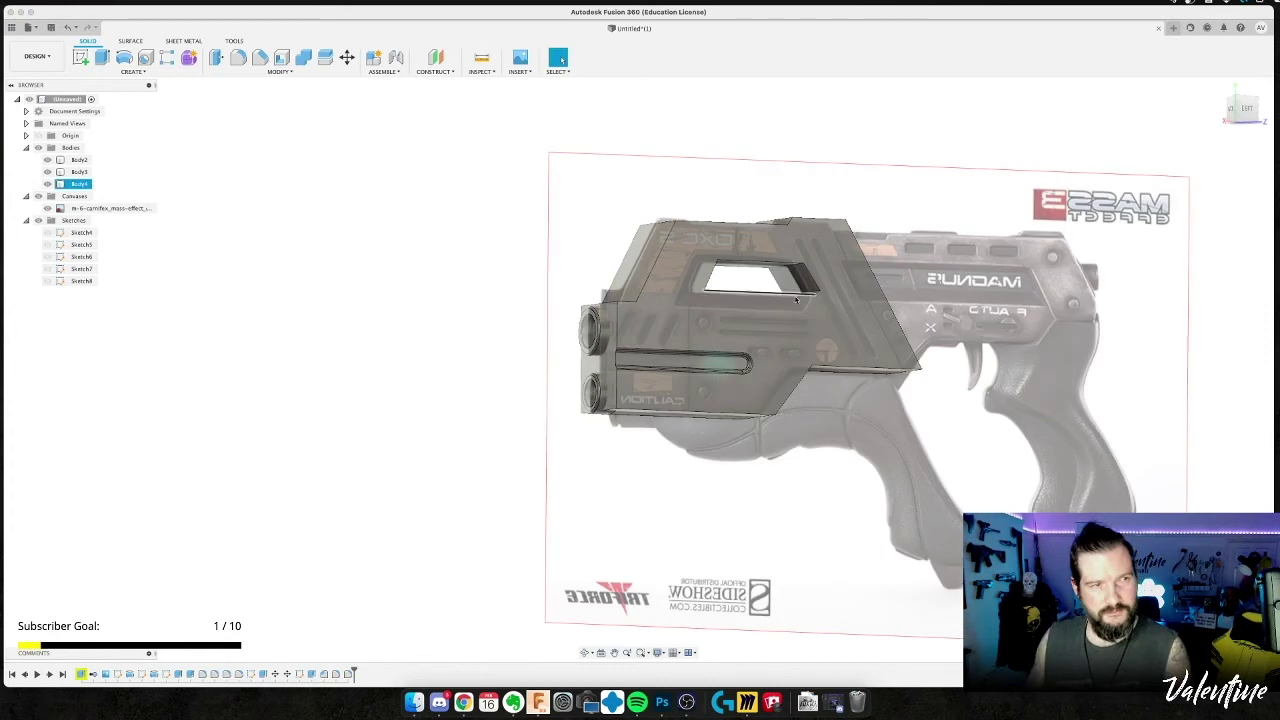
left_click(1246, 109)
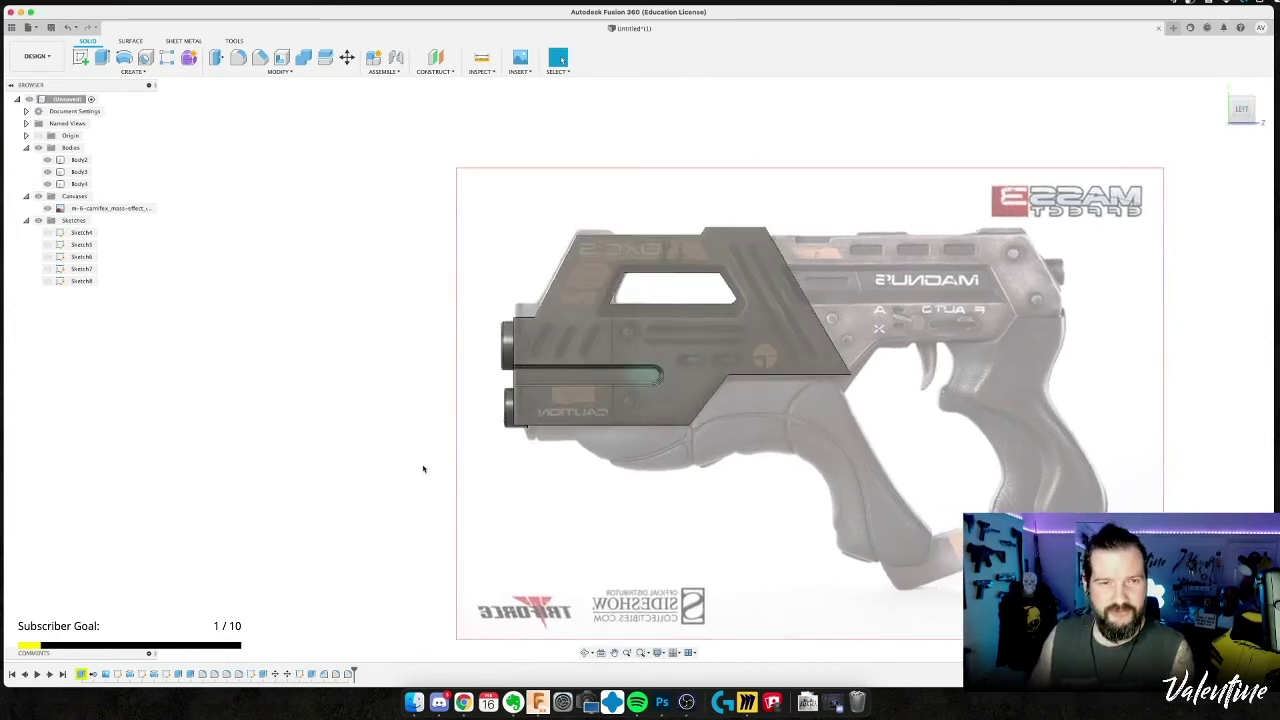
middle_click_drag(423, 468, 423, 443)
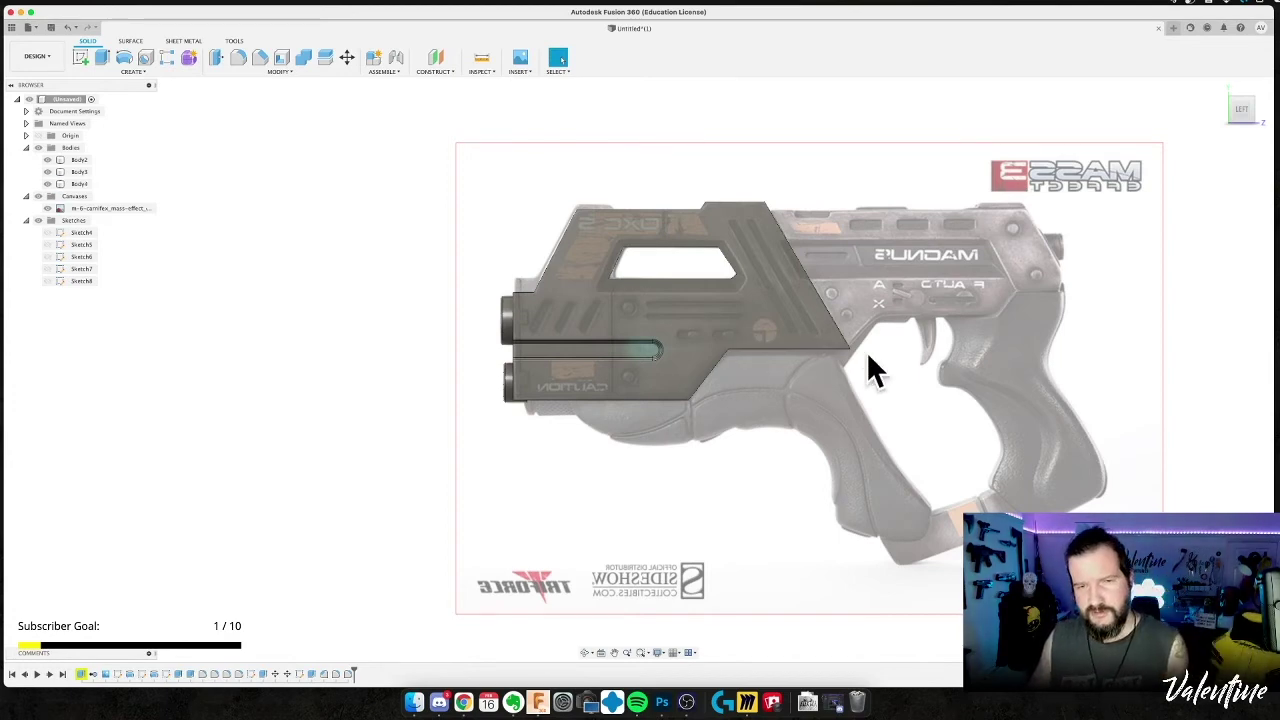
Switch to the references folder in Finder and examine the Carnifex photos of the rear frame, grip and front housing.
key("super+Tab")
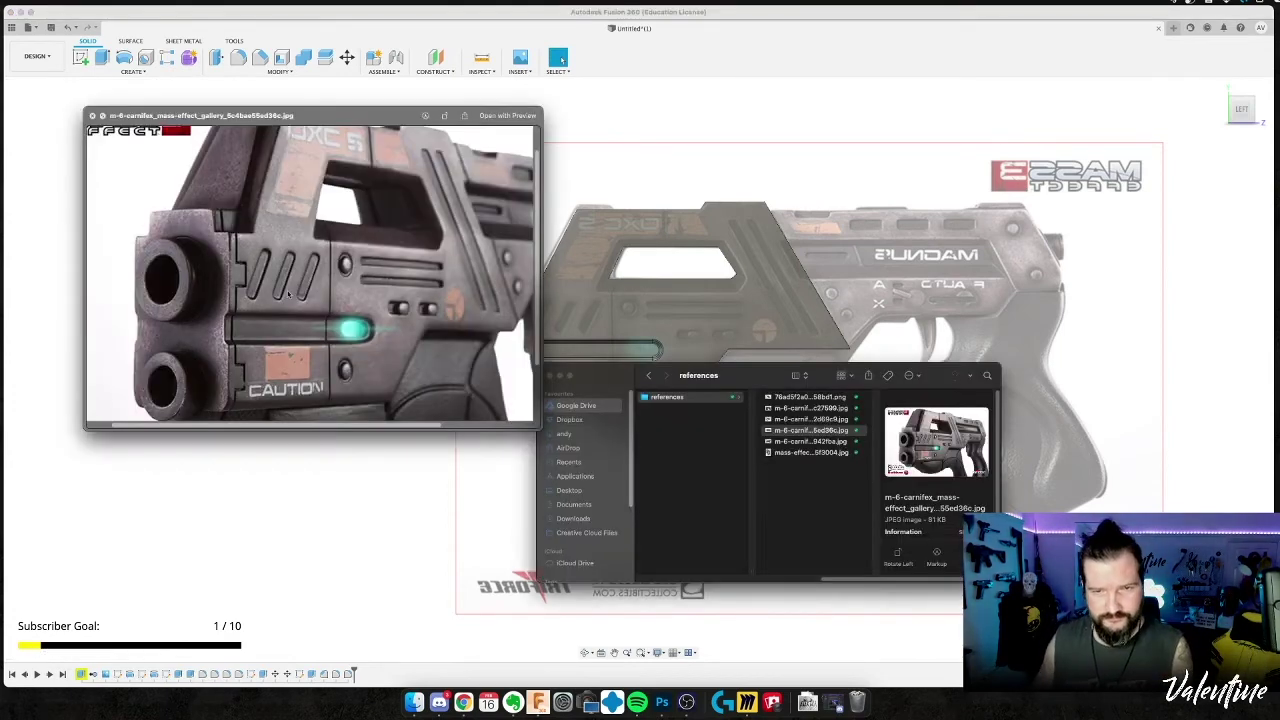
key("Up")
key("Up")
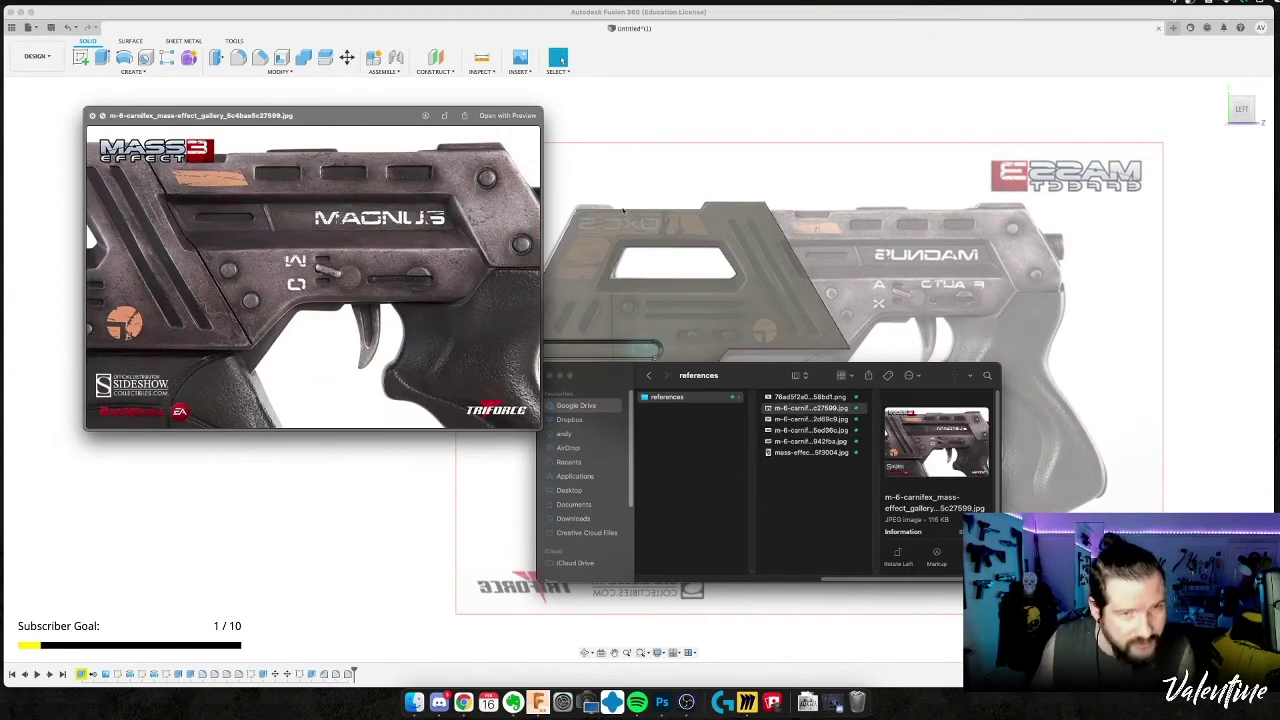
left_click(765, 374)
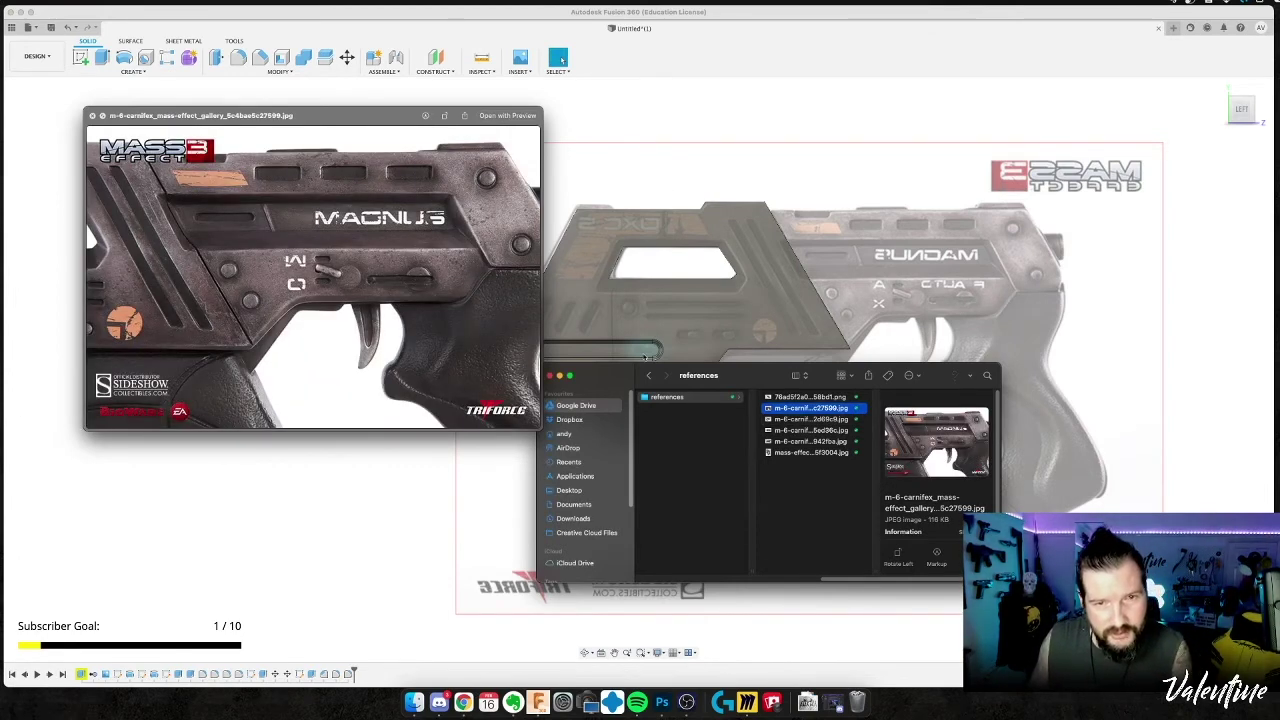
left_click_drag(721, 374, 986, 448)
left_click_drag(391, 111, 535, 95)
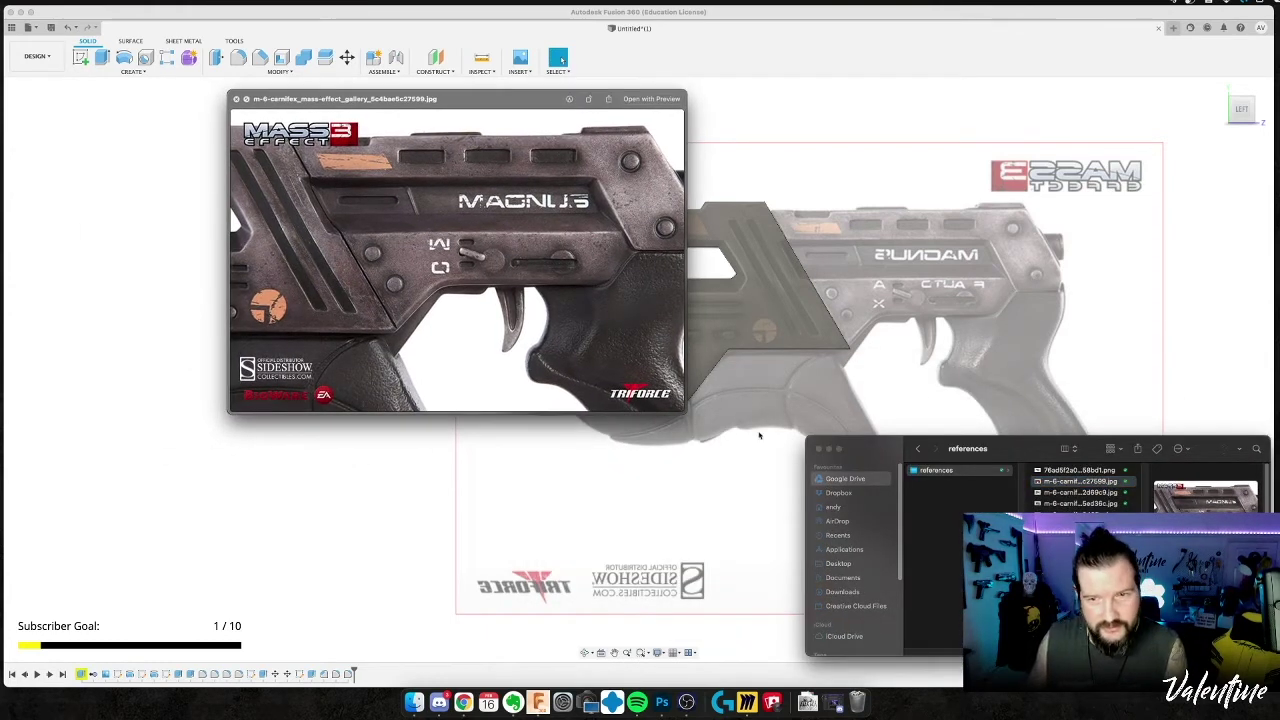
left_click(1007, 504)
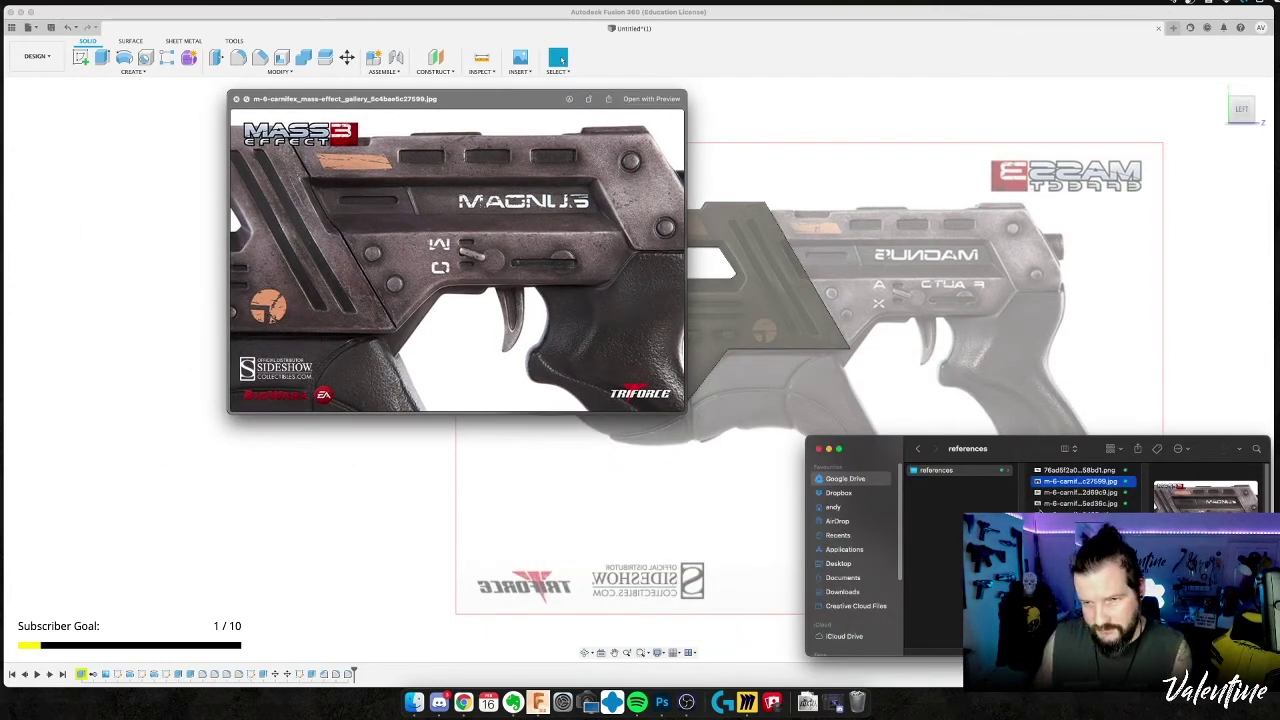
key("Down")
key("Down")
key("Down")
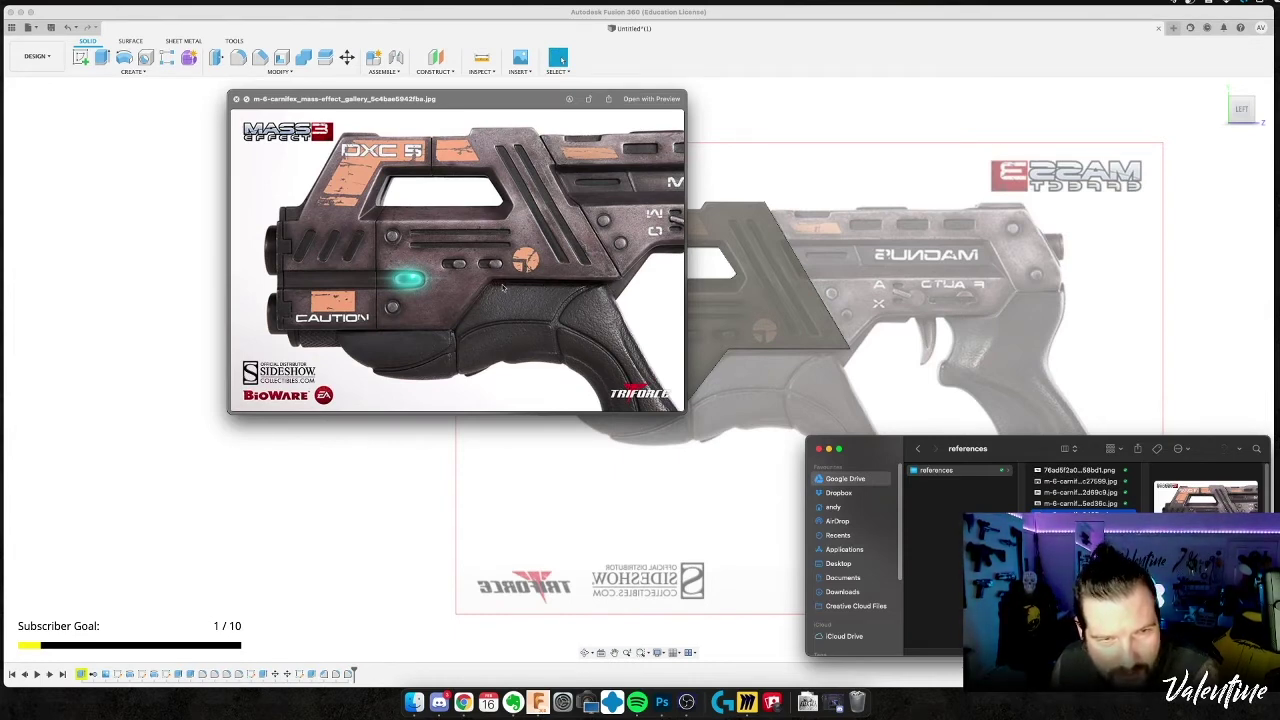
Return to Fusion 360, hide the bodies and display only Sketch7's housing outline over the reference canvas.
left_click(766, 362)
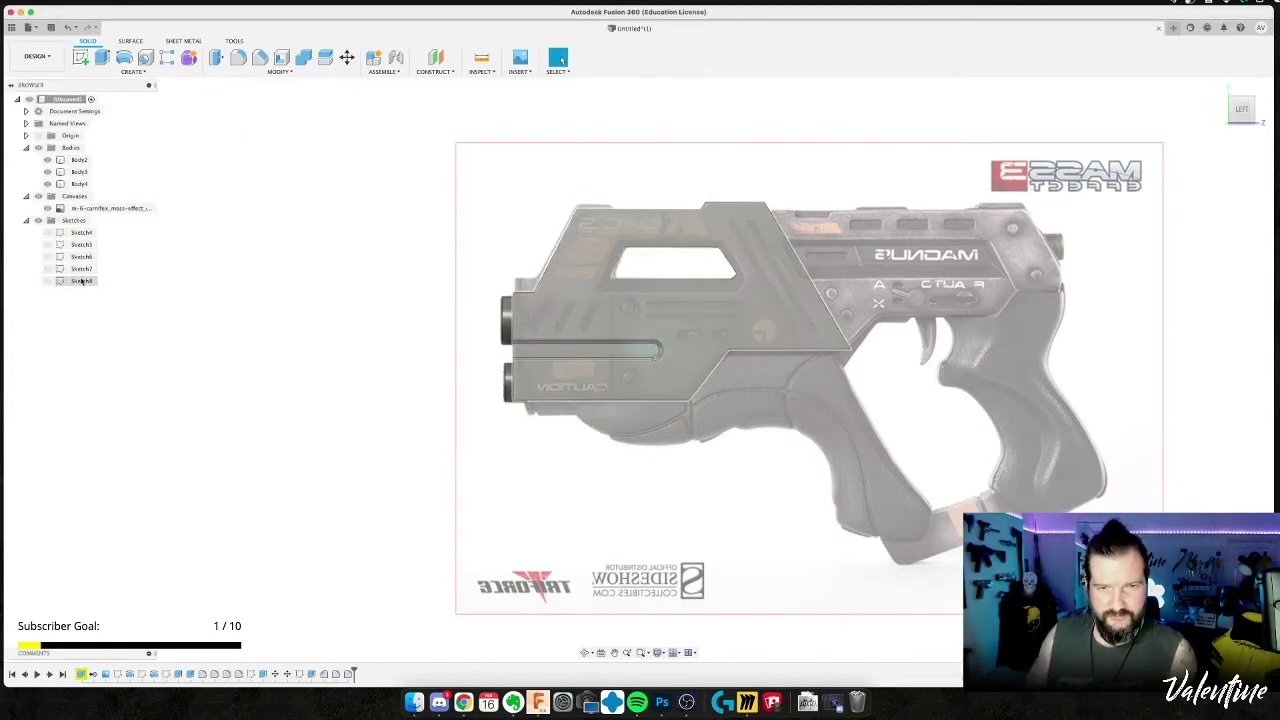
left_click(48, 281)
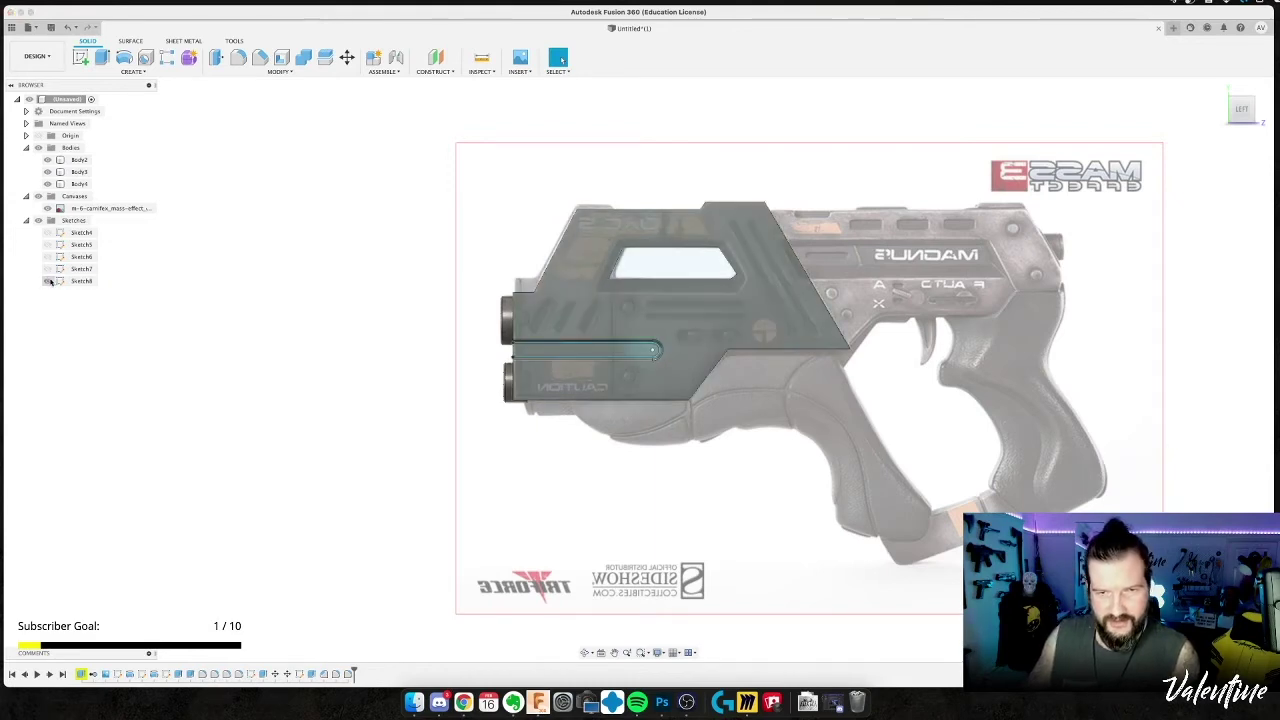
scroll(782, 357, "up", 5)
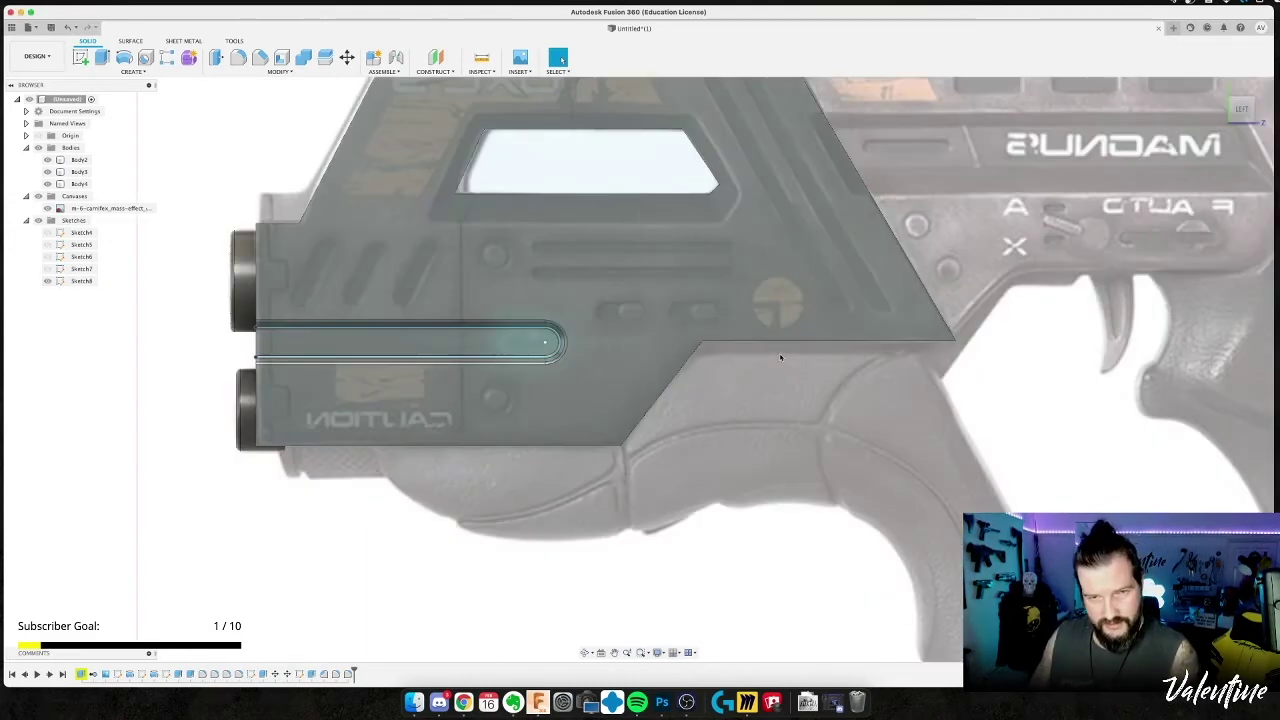
key("Escape")
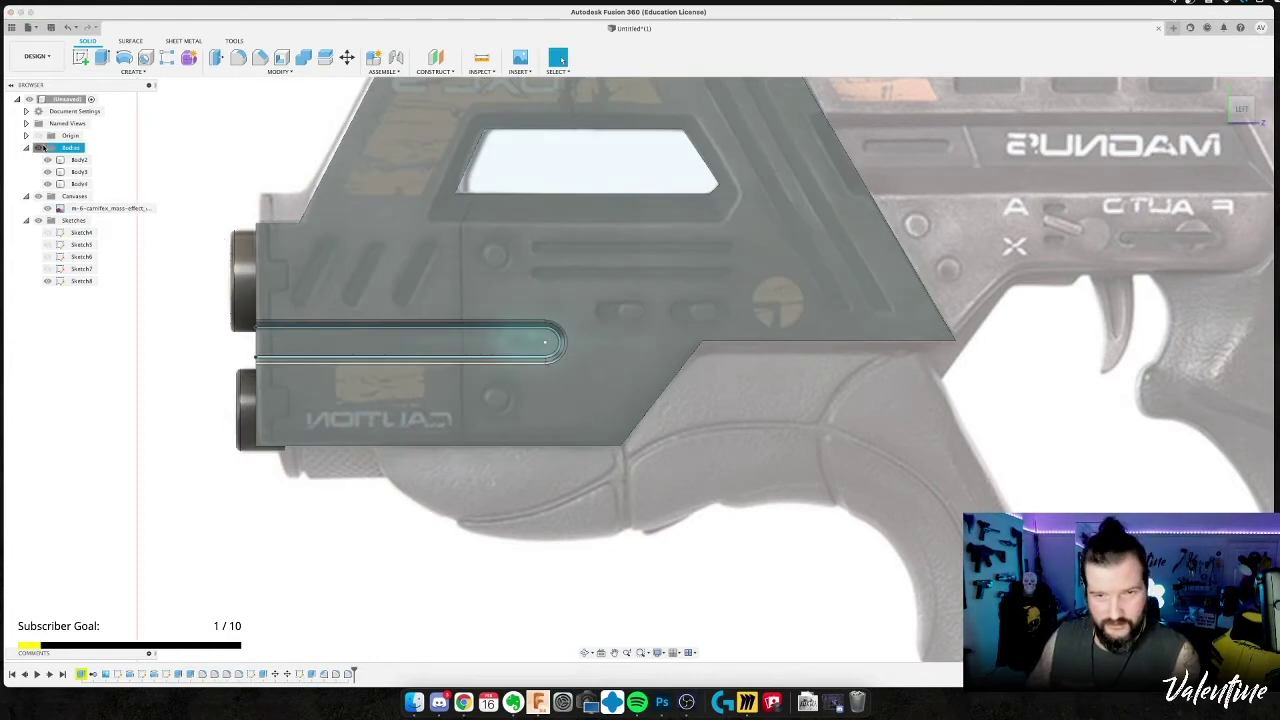
left_click(82, 281)
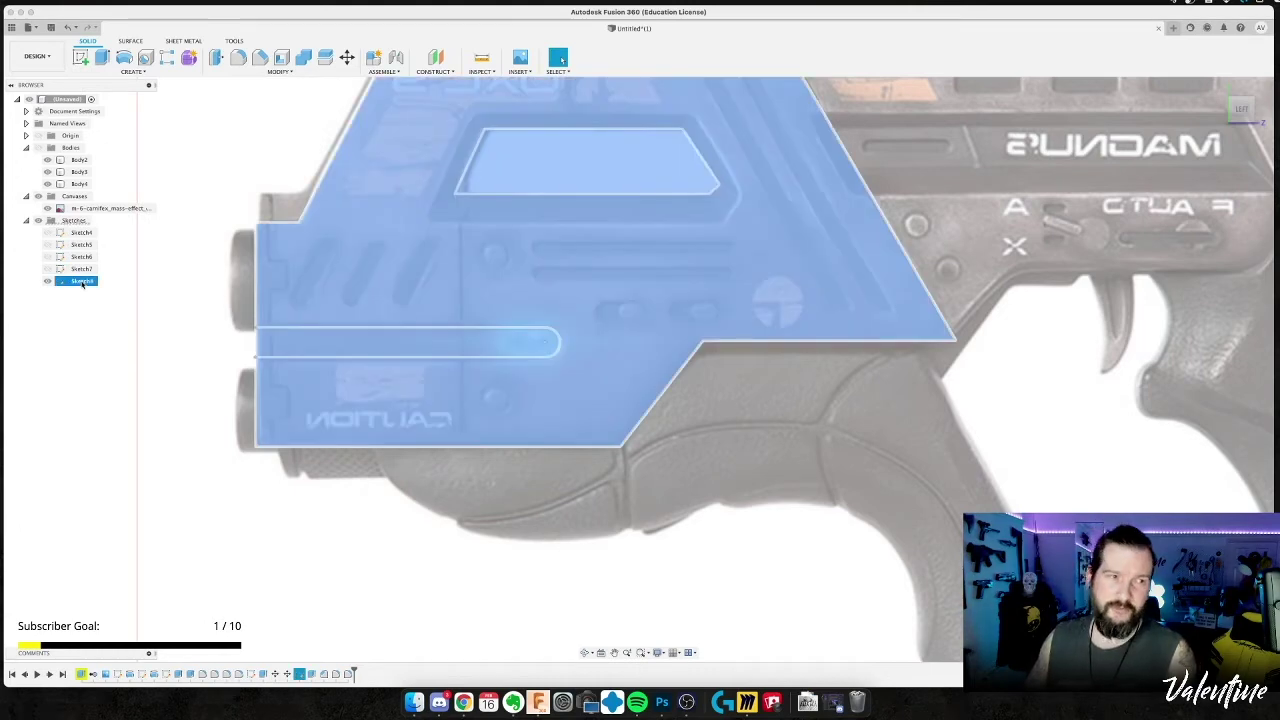
left_click(48, 281)
left_click(50, 271)
left_click(49, 271)
Move the horizontal line at the housing outline's lower rear slightly downward in Sketch7 and show the bodies again.
left_click(756, 368)
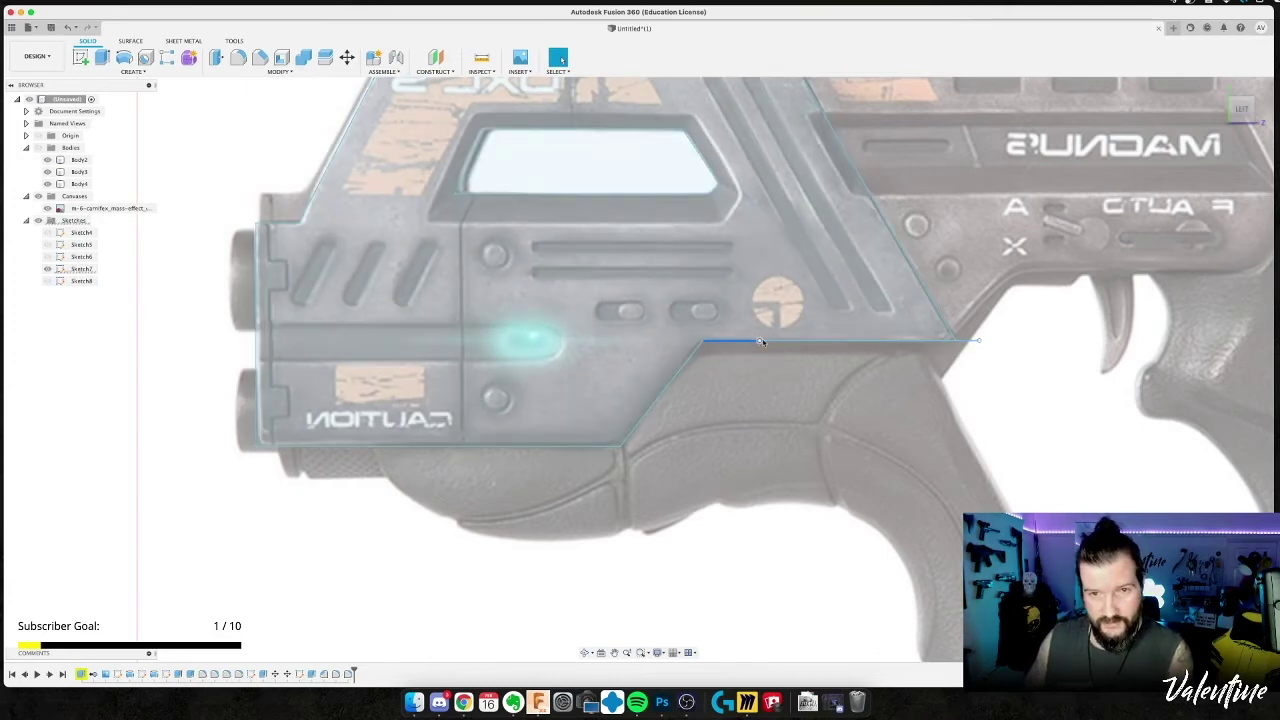
left_click_drag(771, 342, 773, 346)
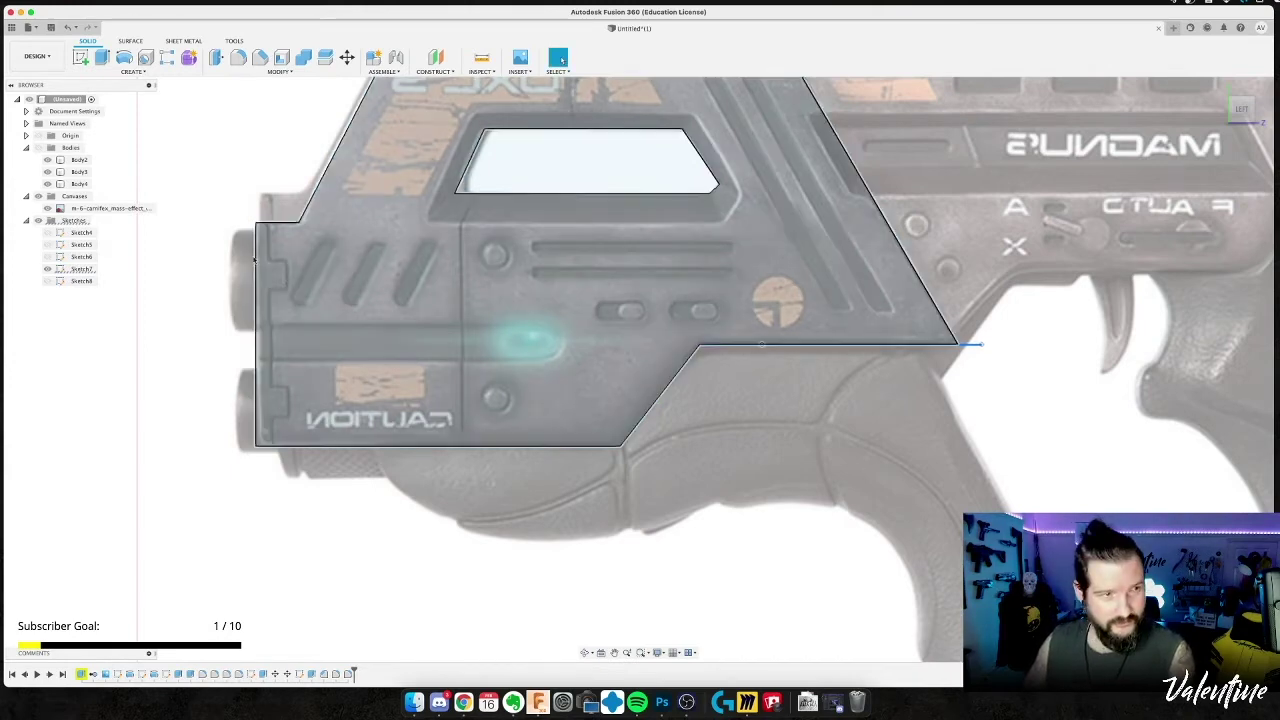
left_click(38, 149)
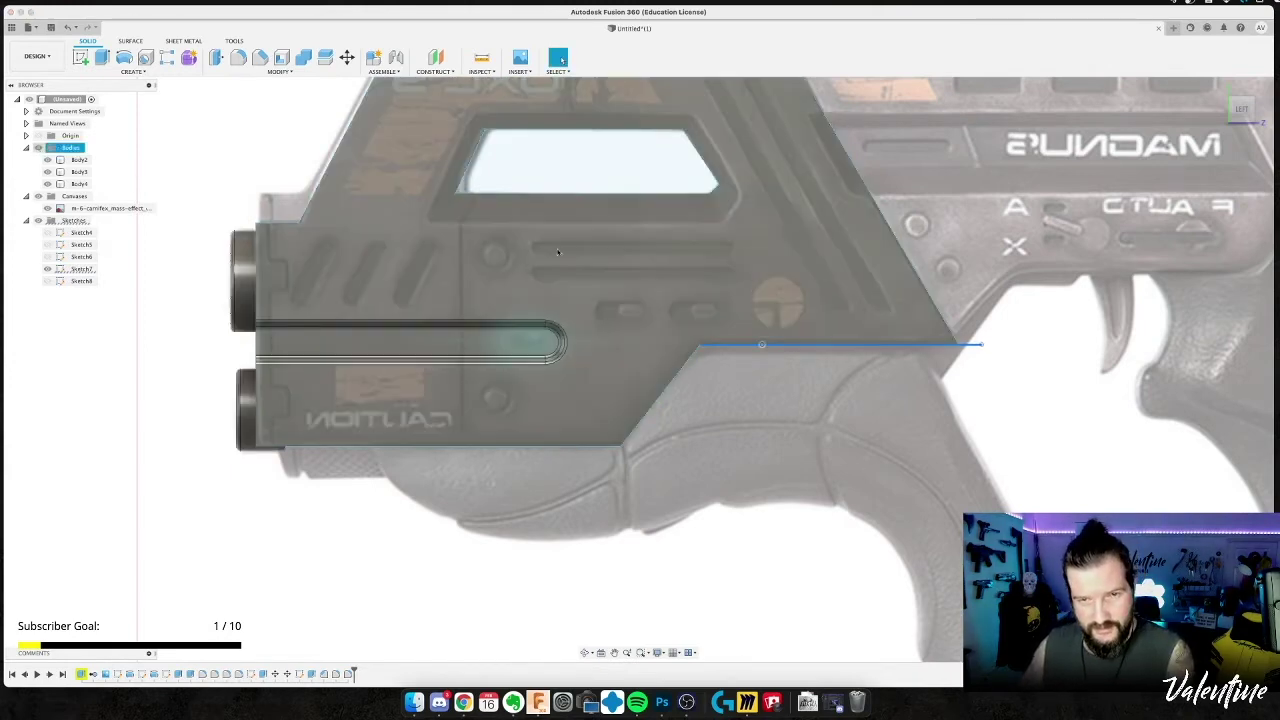
Try moving the housing outline's lower rear line further down, undo that move and restore the straight left view.
left_click(78, 184)
middle_click_drag(808, 368, 803, 346, "shift")
left_click(801, 346)
left_click_drag(800, 349, 798, 373)
key("super+z")
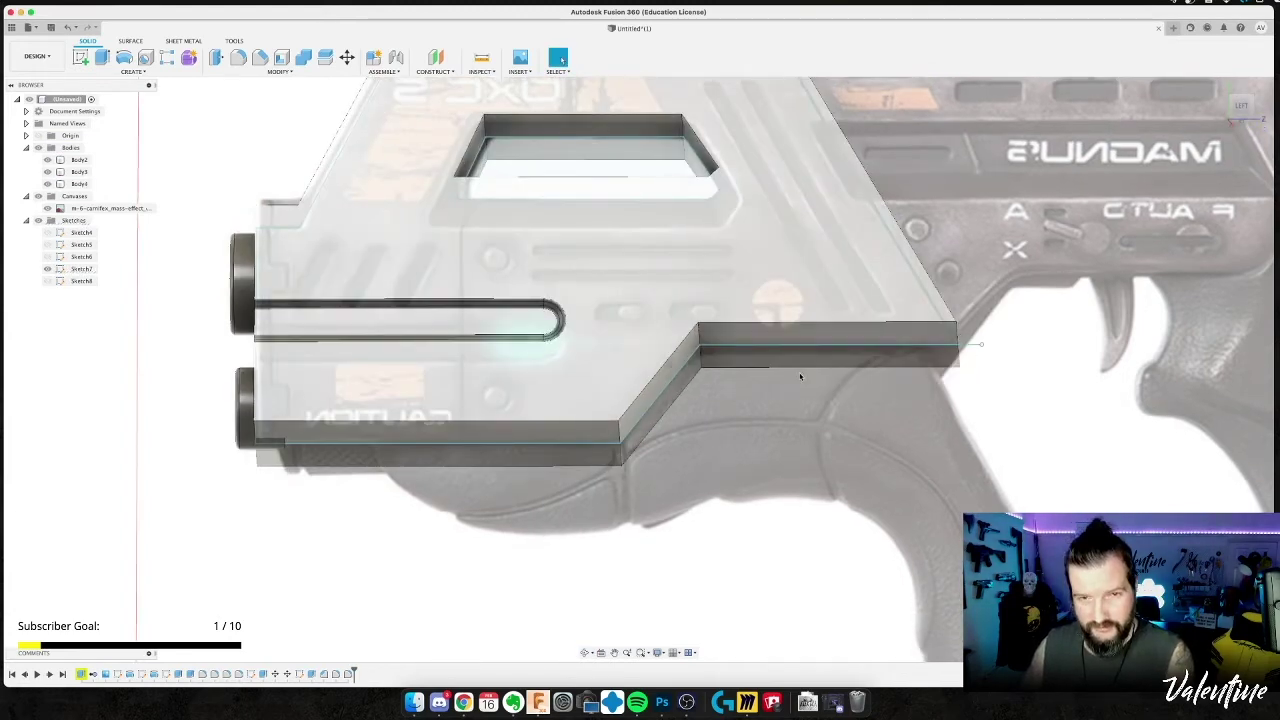
middle_click_drag(872, 412, 871, 429, "shift")
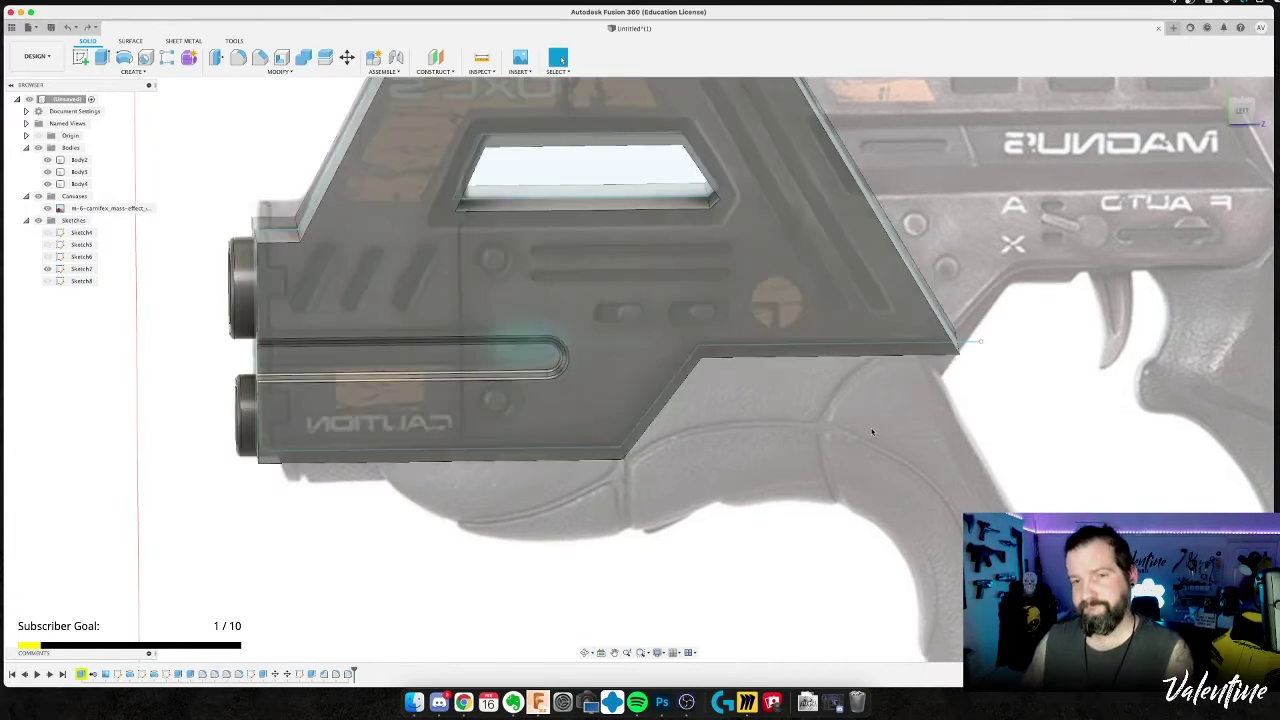
left_click(1246, 113)
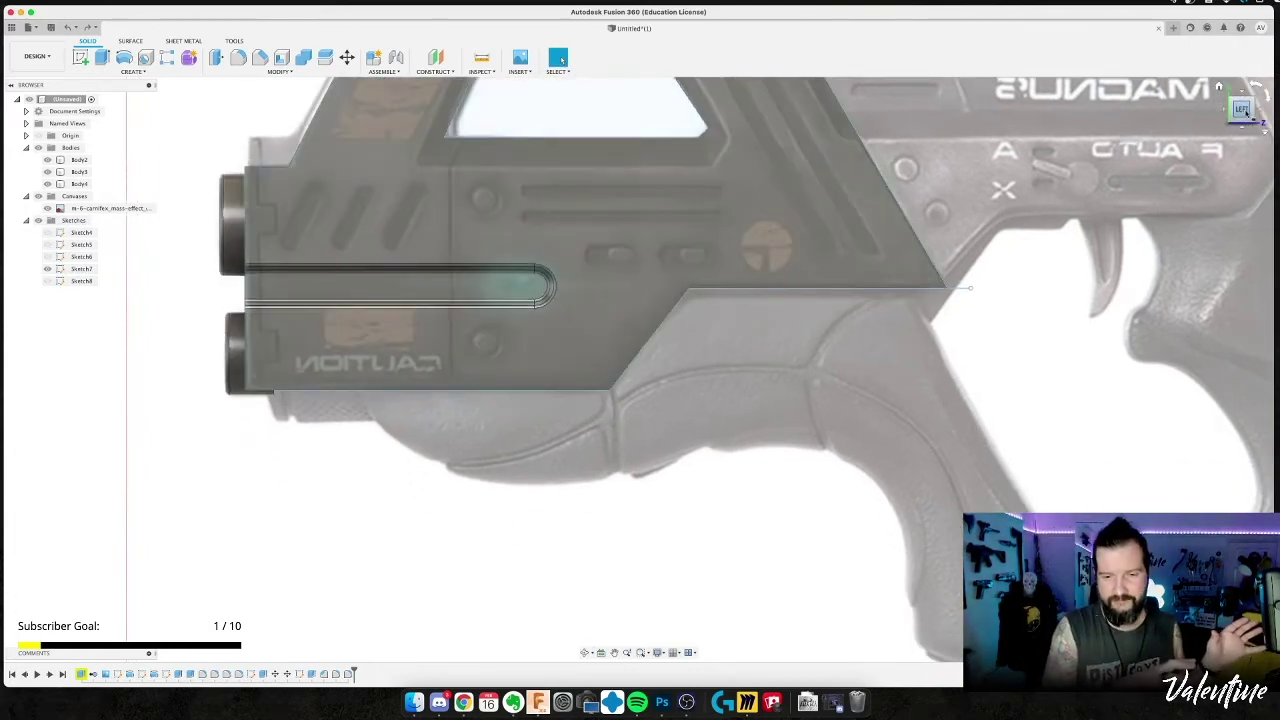
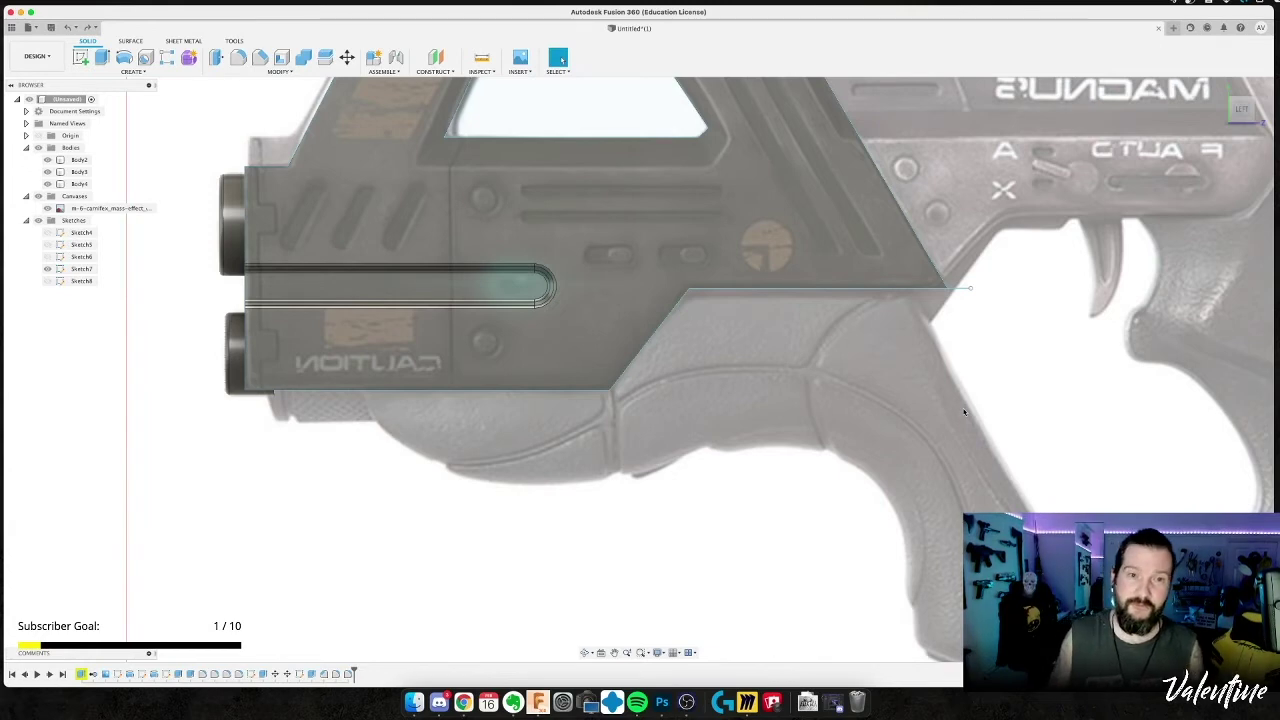
Start a new sketch on the side face of the front housing body.
left_click(512, 290)
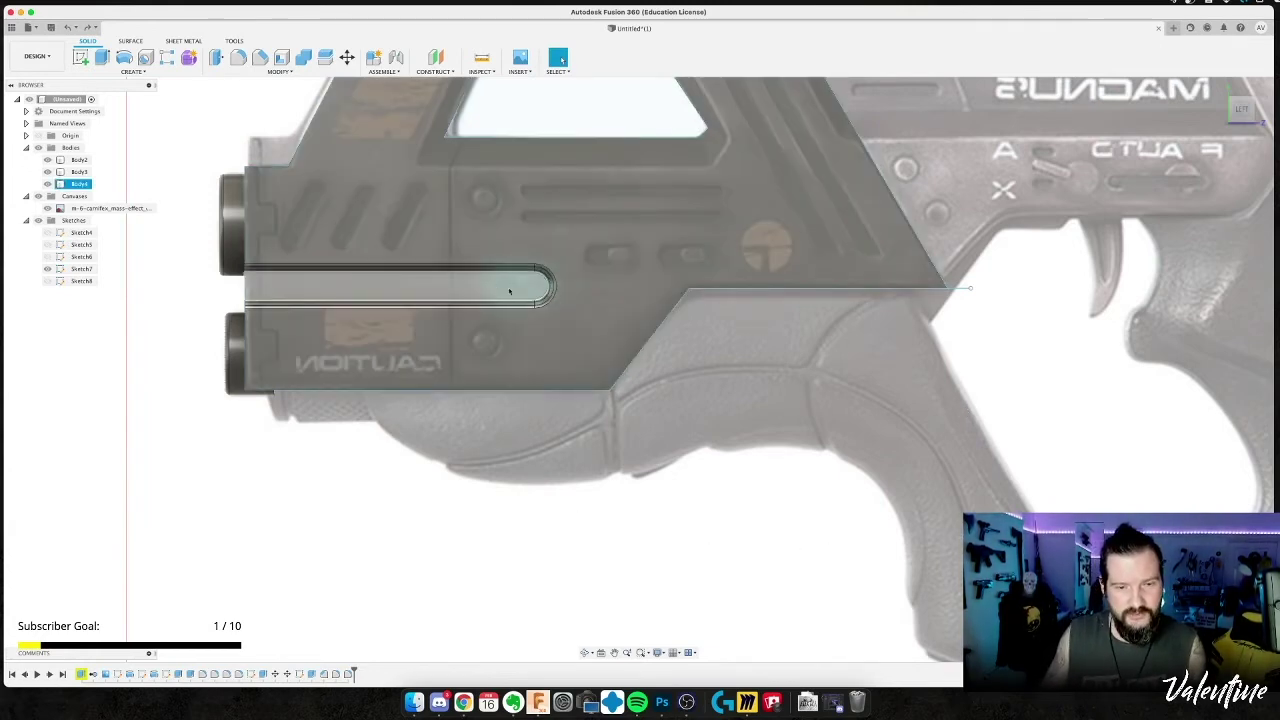
left_click(47, 404)
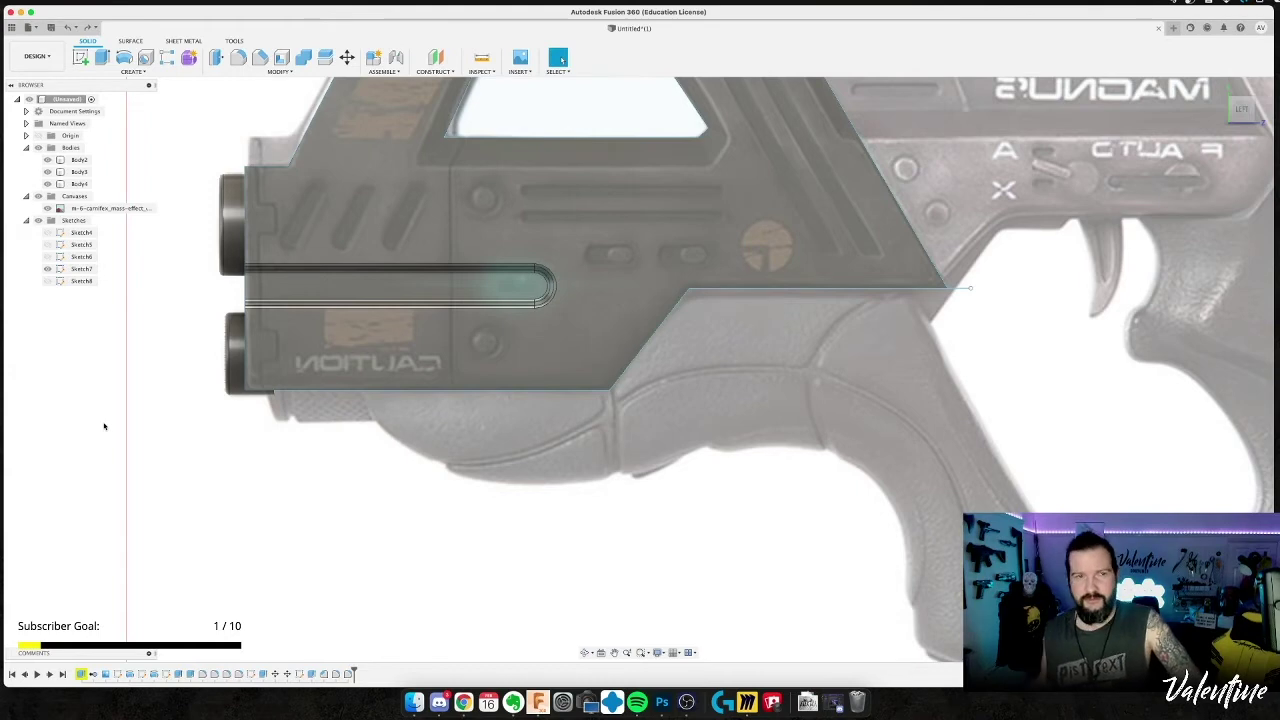
left_click(457, 358)
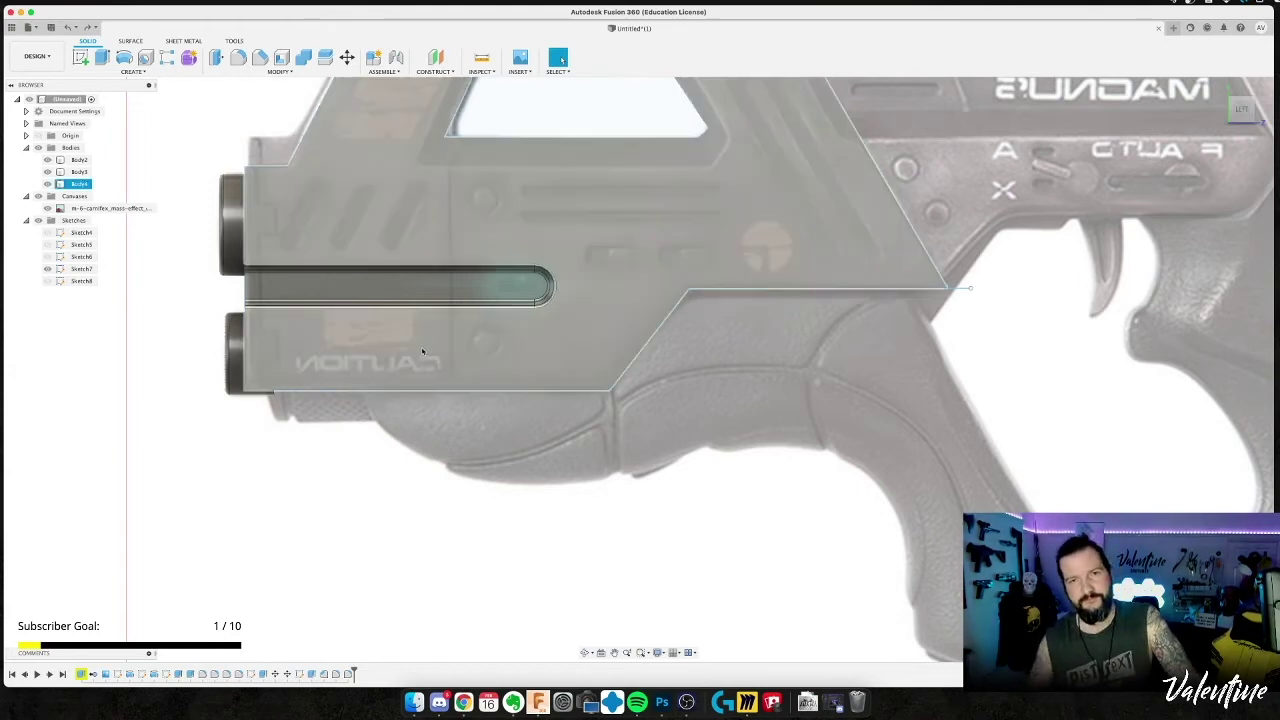
middle_click_drag(457, 358, 417, 458)
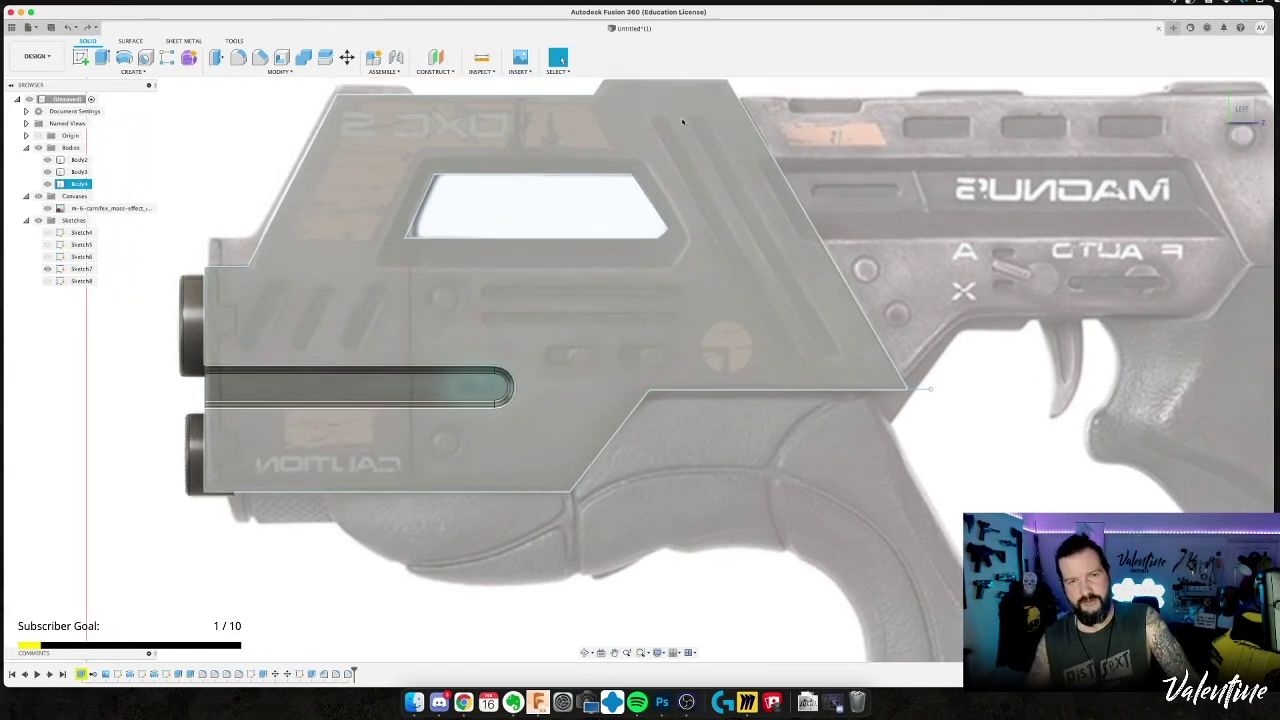
middle_click_drag(680, 285, 650, 352)
key("l")
left_click(689, 341)
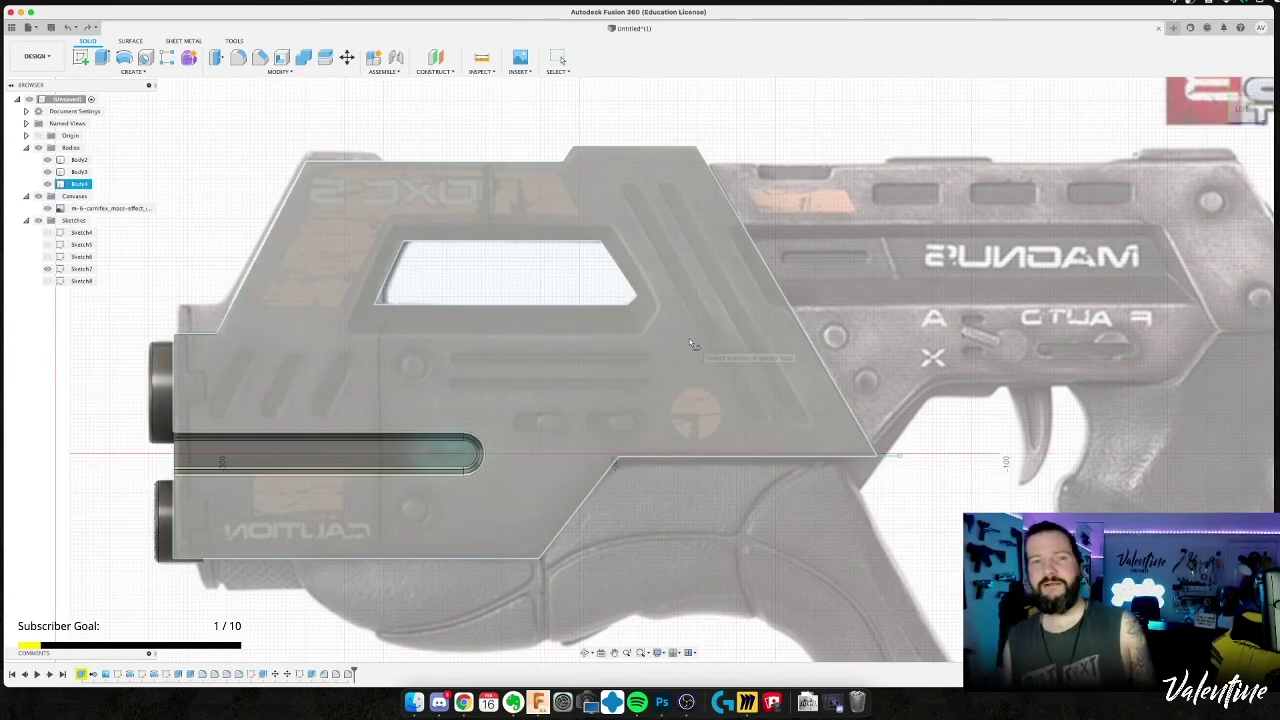
left_click(690, 343)
key("Escape")
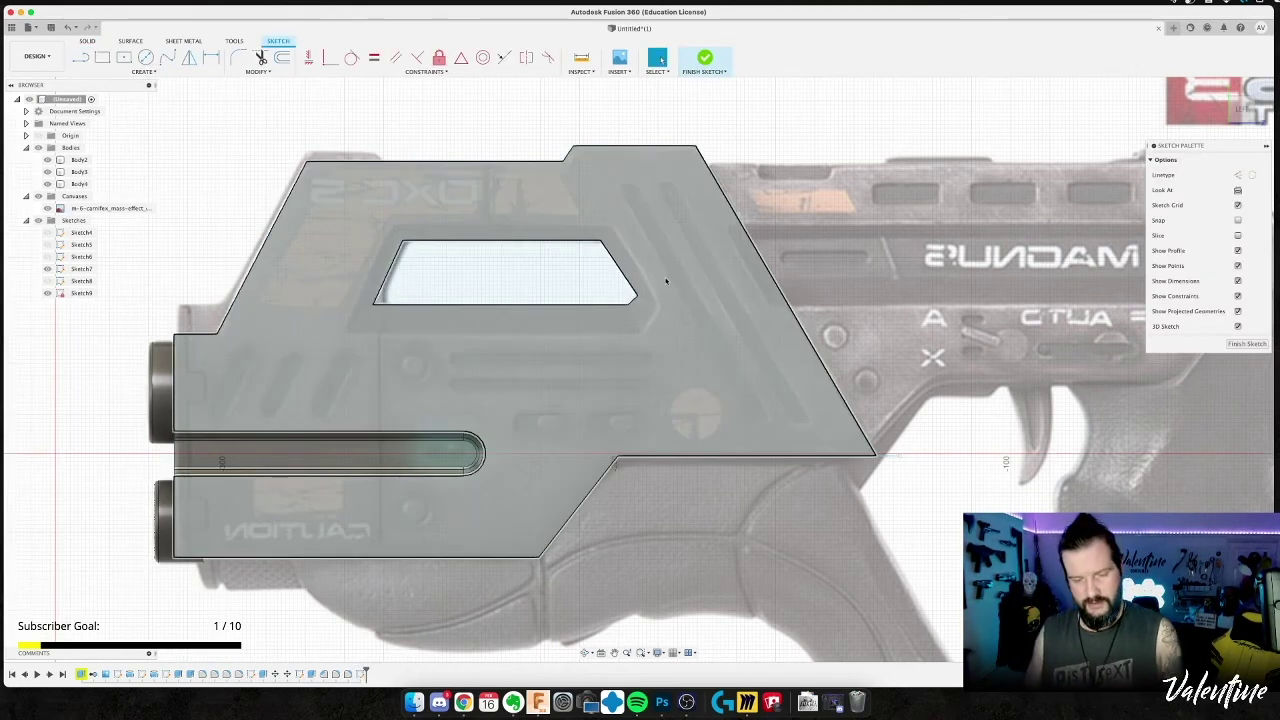
Draw horizontal lines across the diagonal grooves' upper and lower ends, about 26 mm and 25 mm long.
key("l")
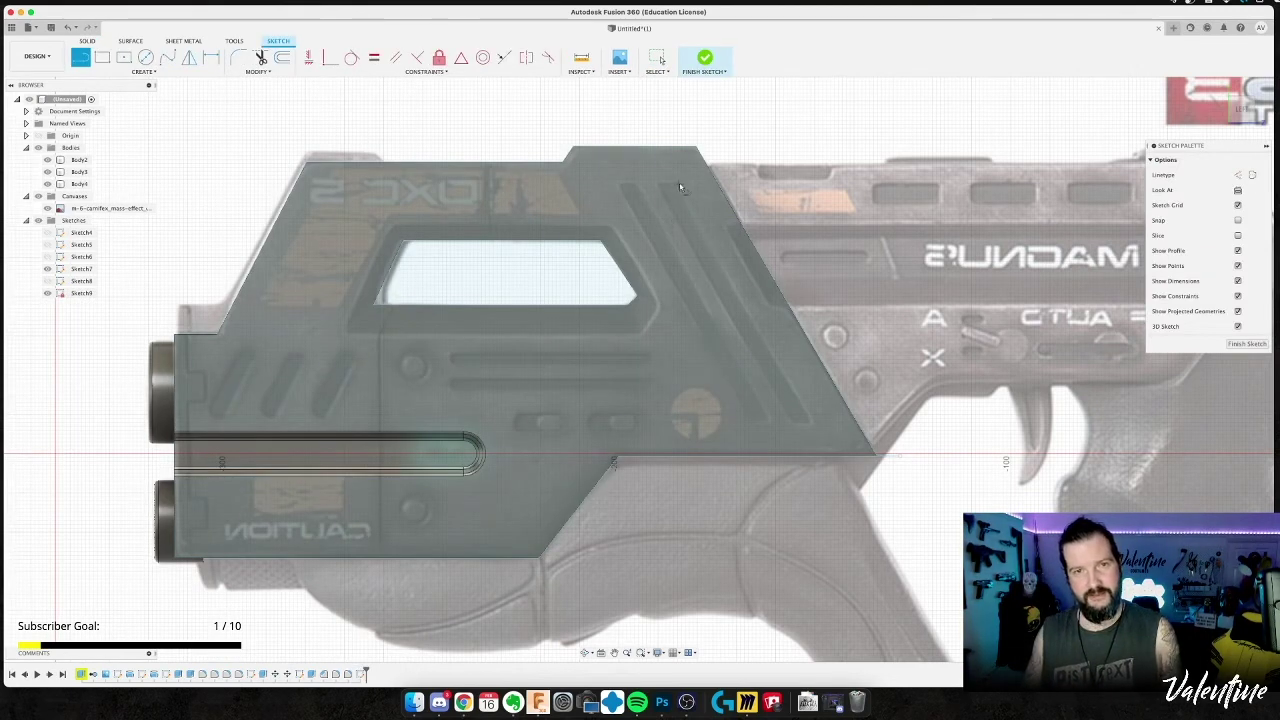
left_click(682, 184)
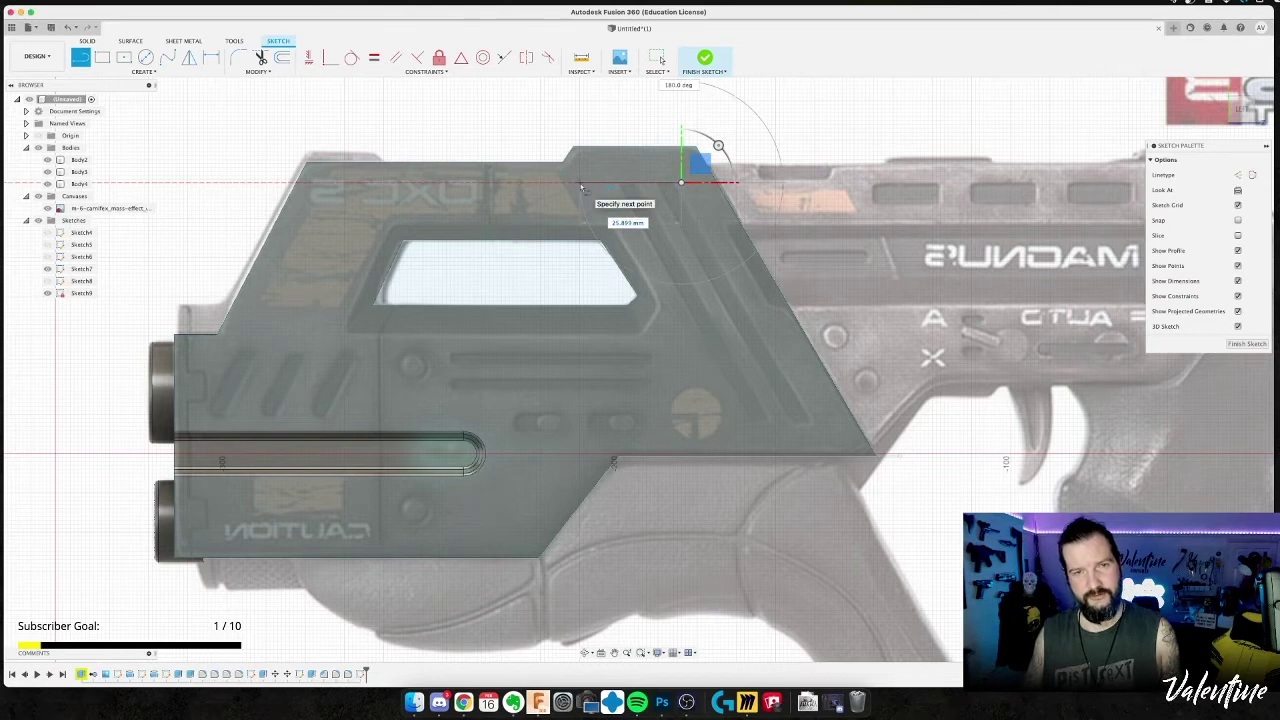
left_click(580, 184)
key("Escape")
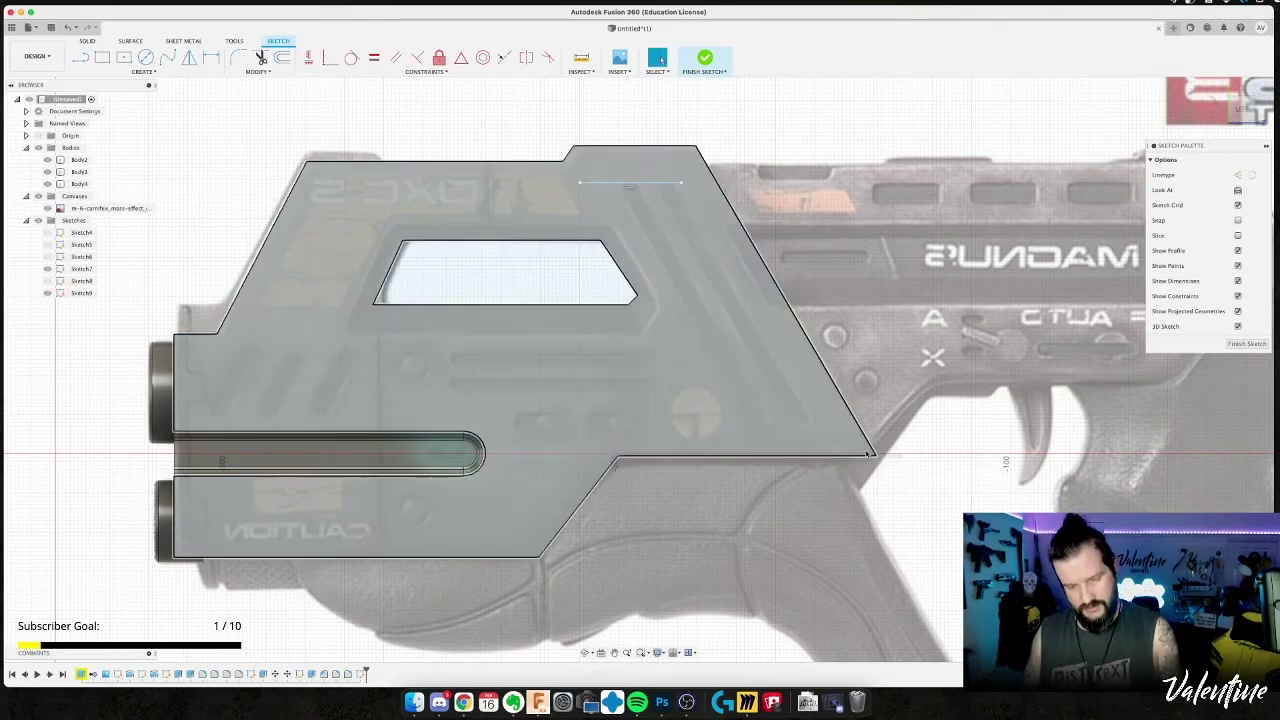
key("l")
left_click(830, 421)
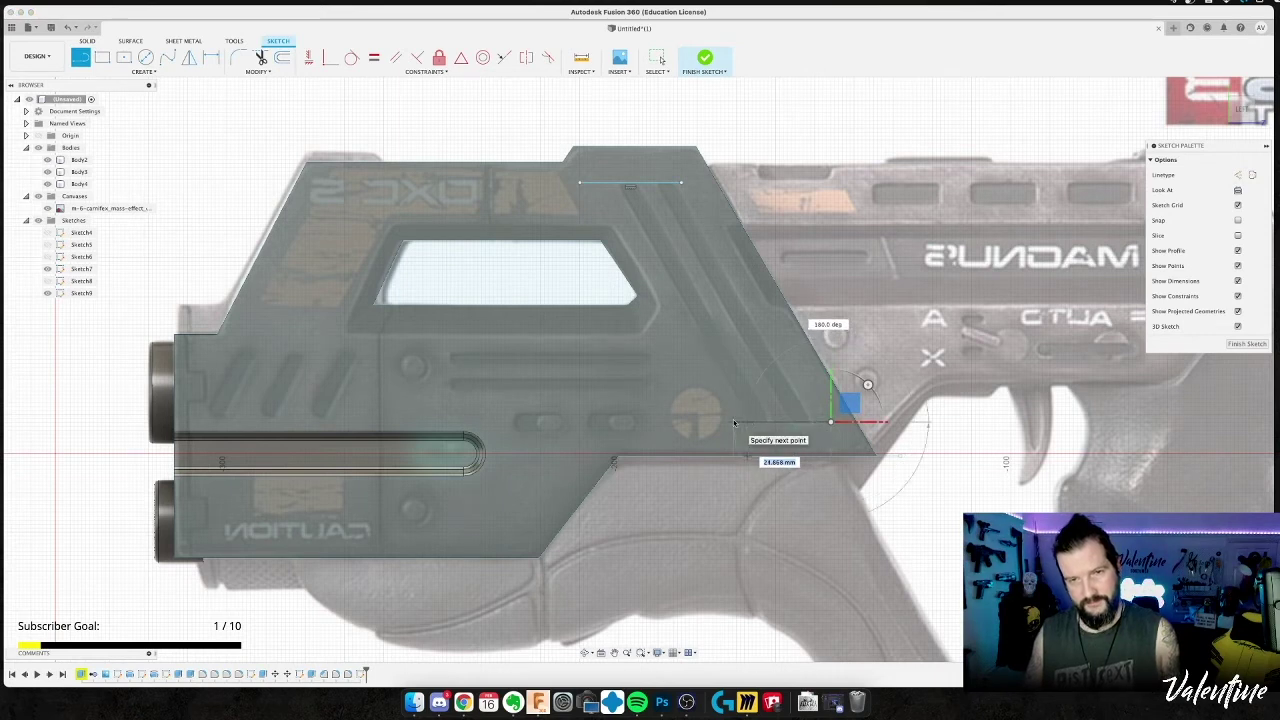
left_click(733, 421)
key("Escape")
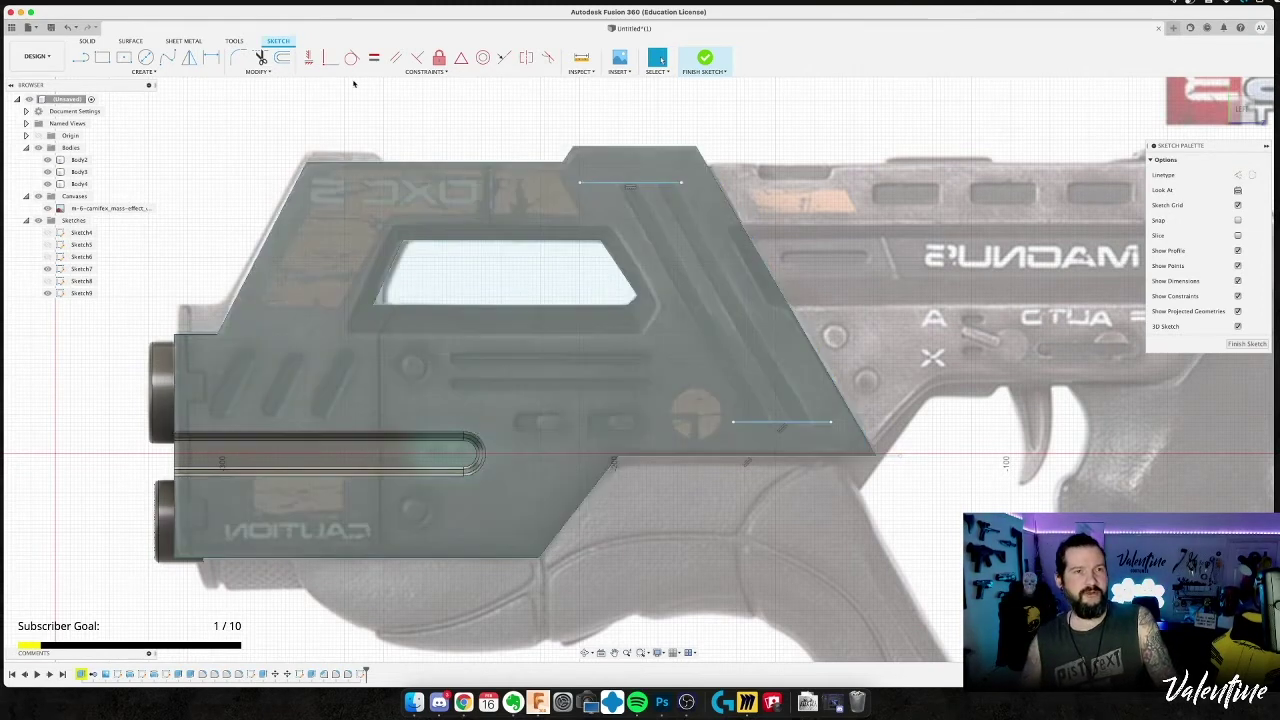
Try to offset only the housing's slanted rear edge 10 mm inward.
left_click(284, 60)
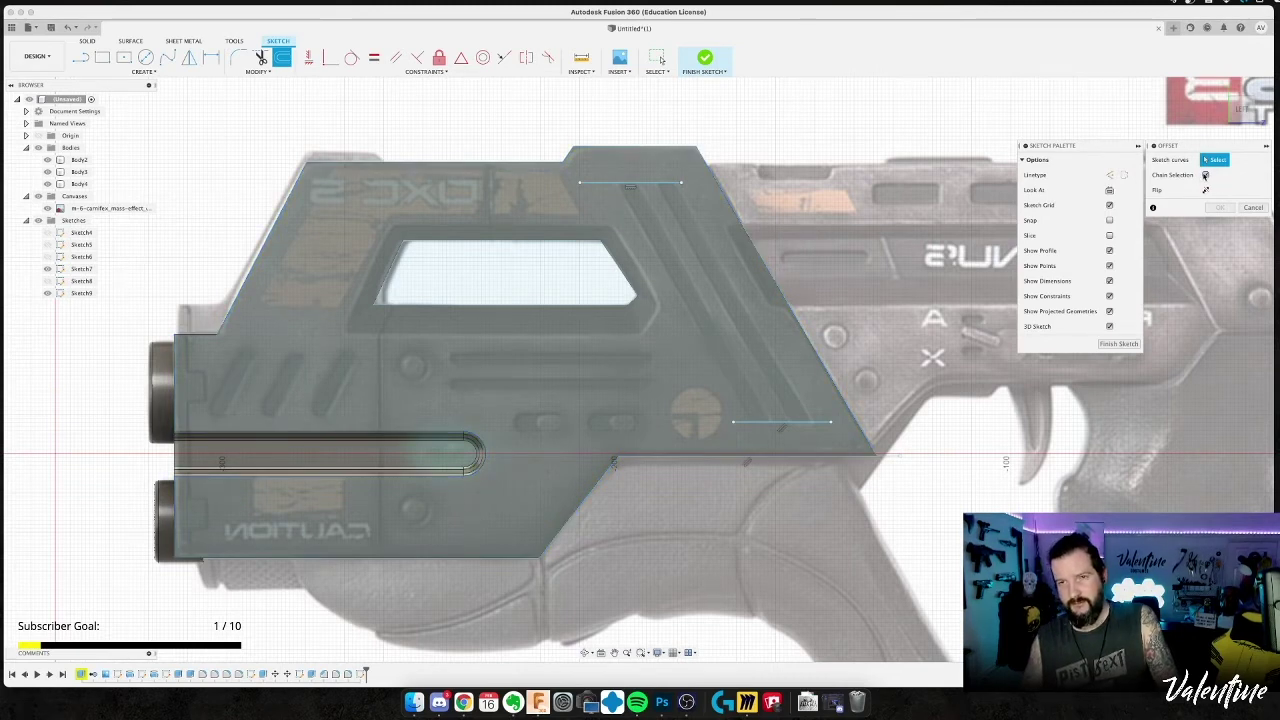
left_click(739, 222)
left_click_drag(732, 226, 716, 254)
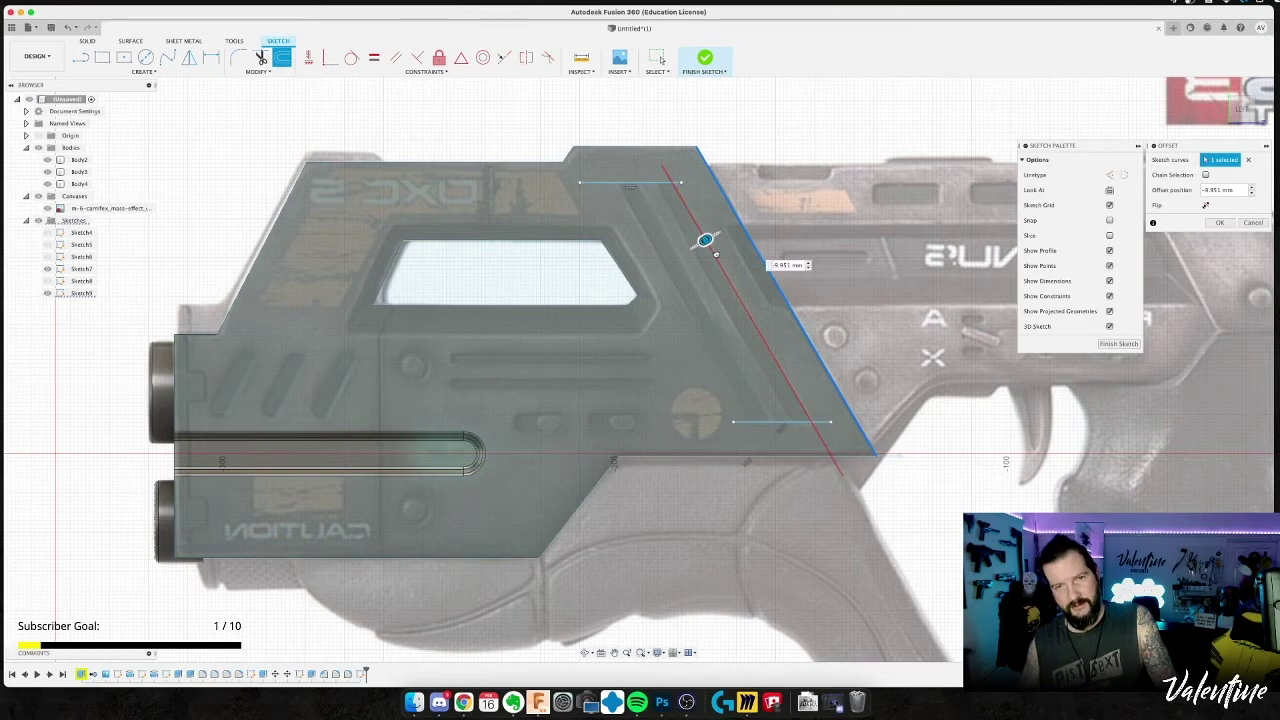
type("10")
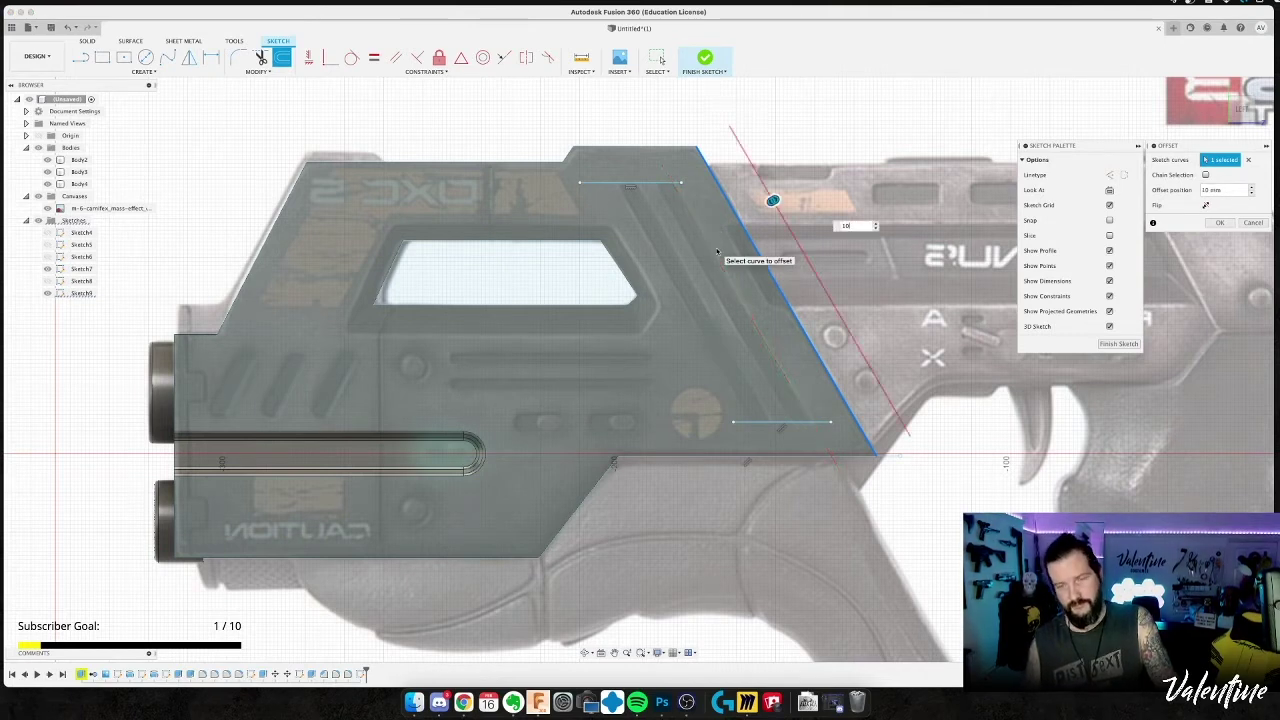
key("Return")
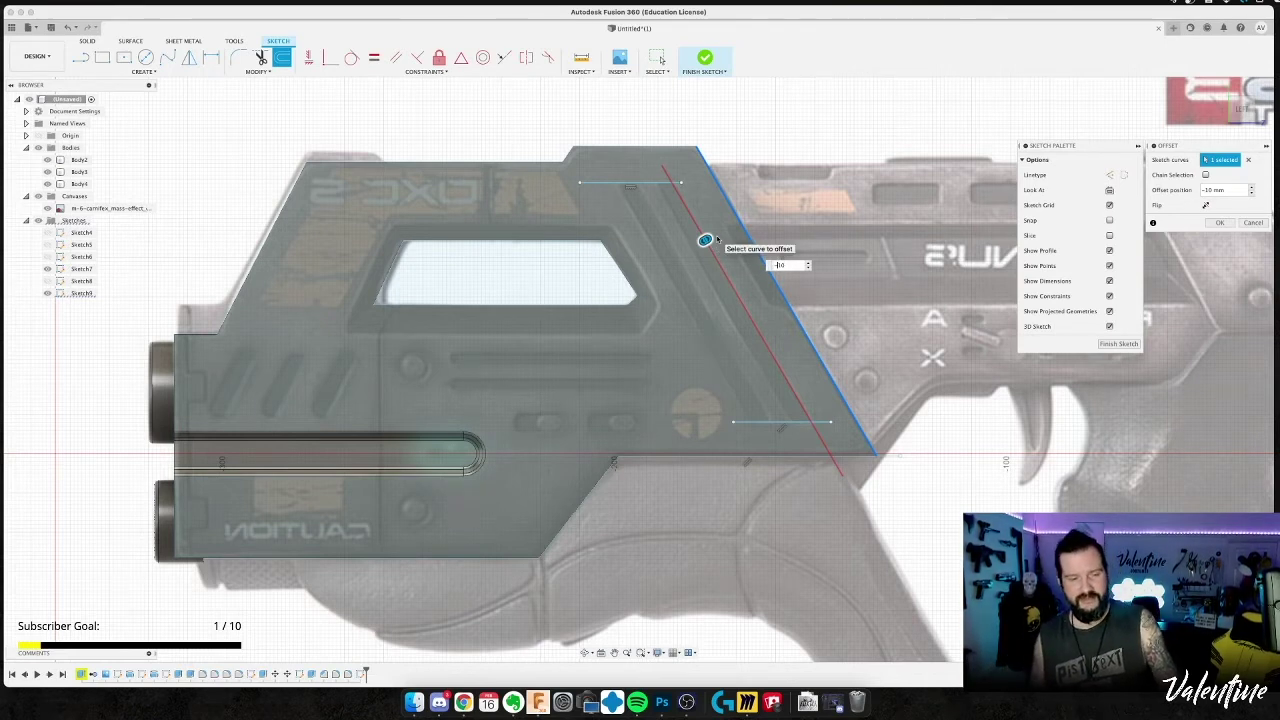
key("Return")
Draw a diagonal line about 79 mm long along the rearmost groove, crossing both horizontal lines.
key("l")
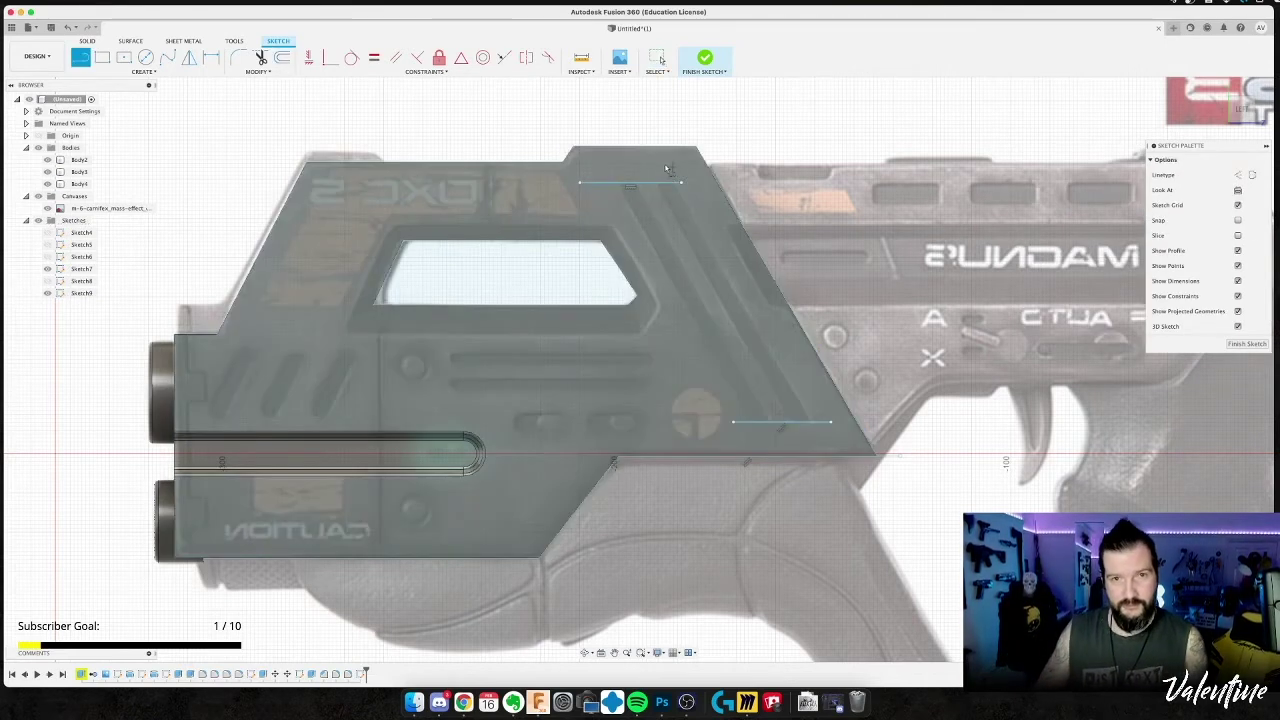
left_click(666, 170)
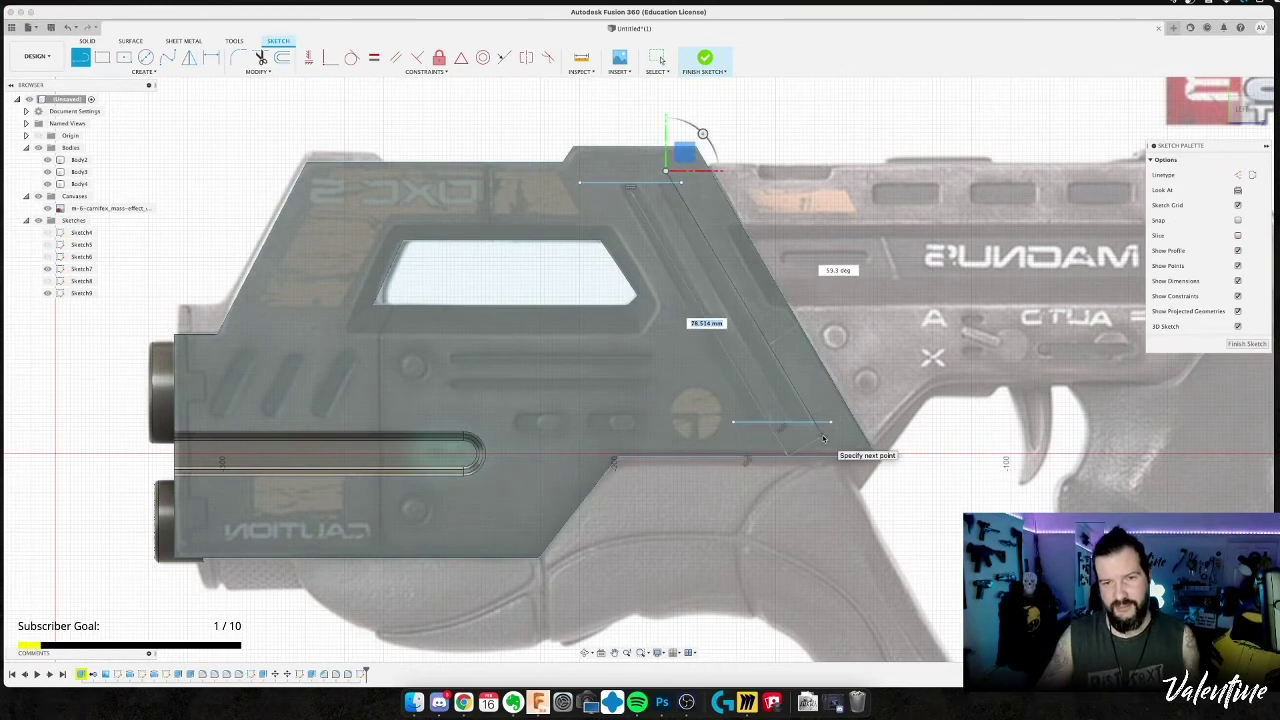
left_click(823, 438)
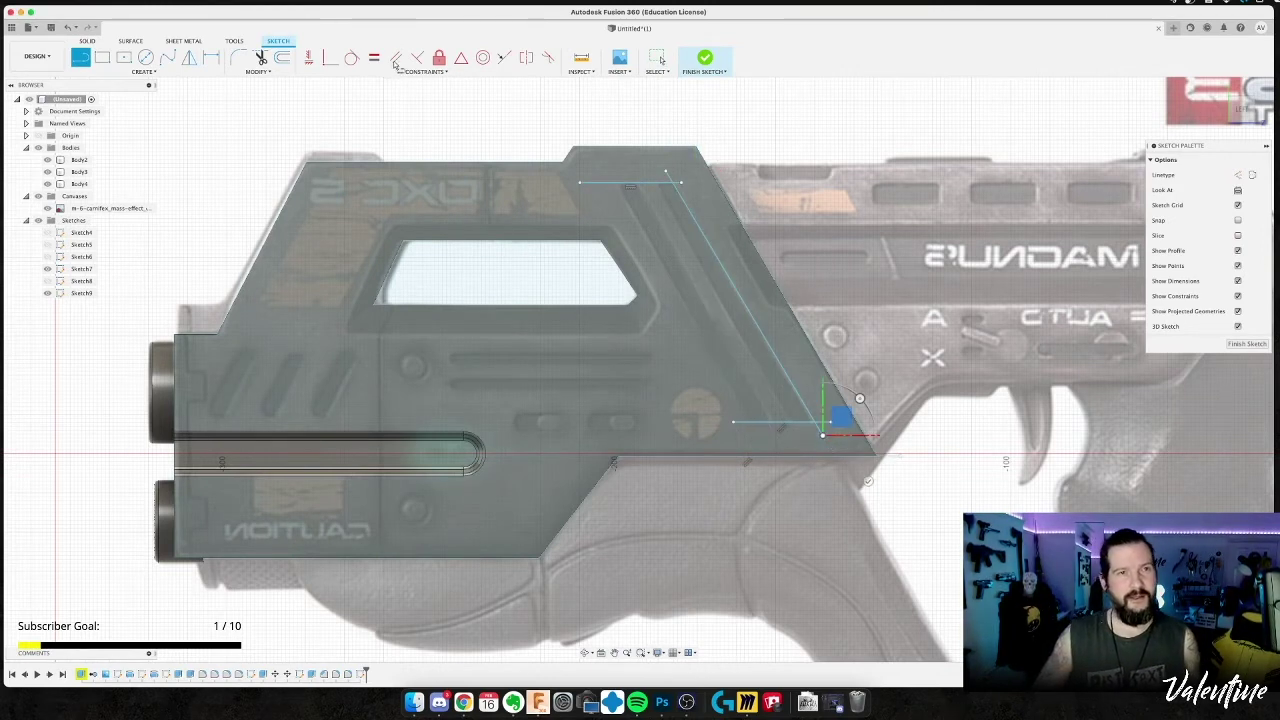
key("Escape")
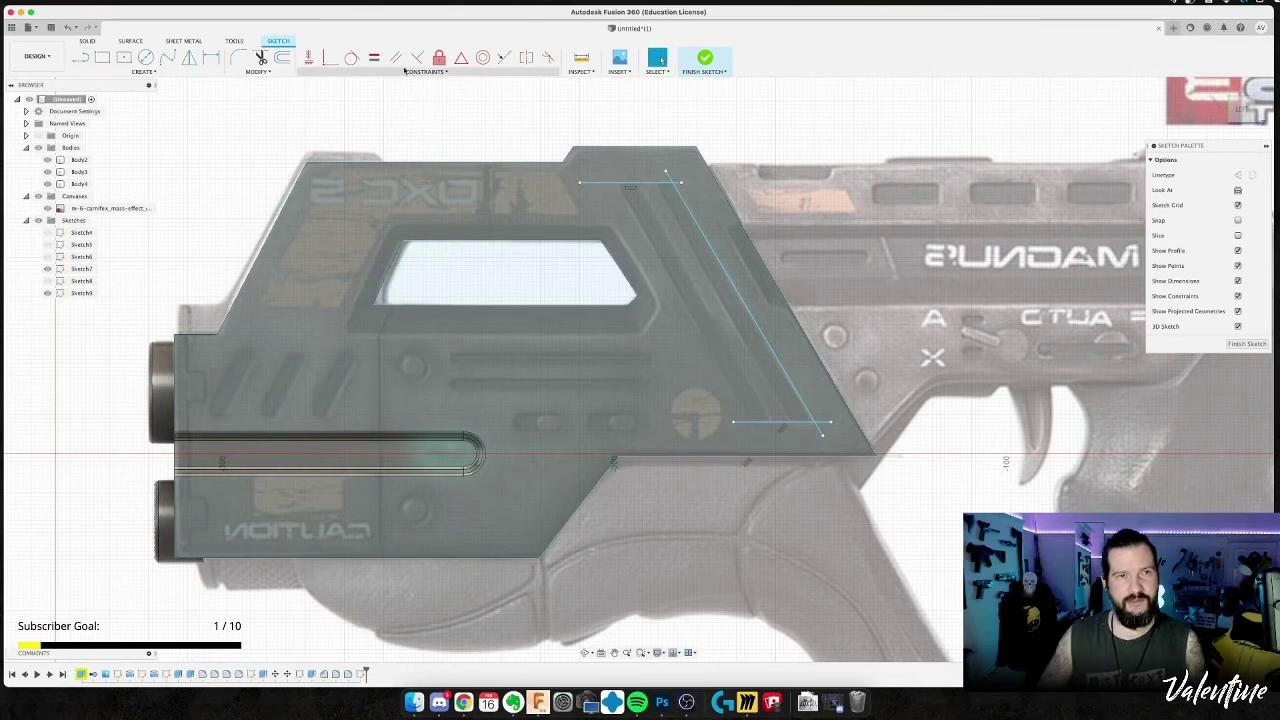
Try constraining the diagonal line parallel to the housing's slanted rear edge, then undo the constraint and the line.
left_click(401, 60)
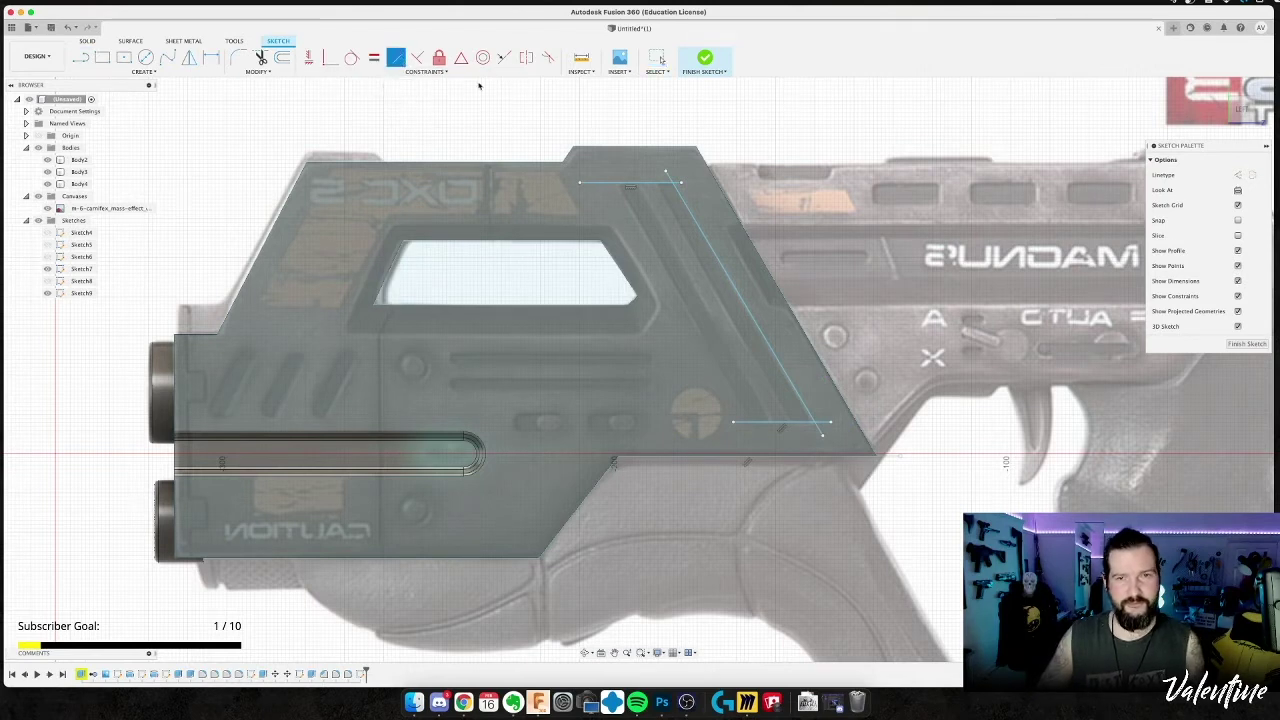
left_click(740, 222)
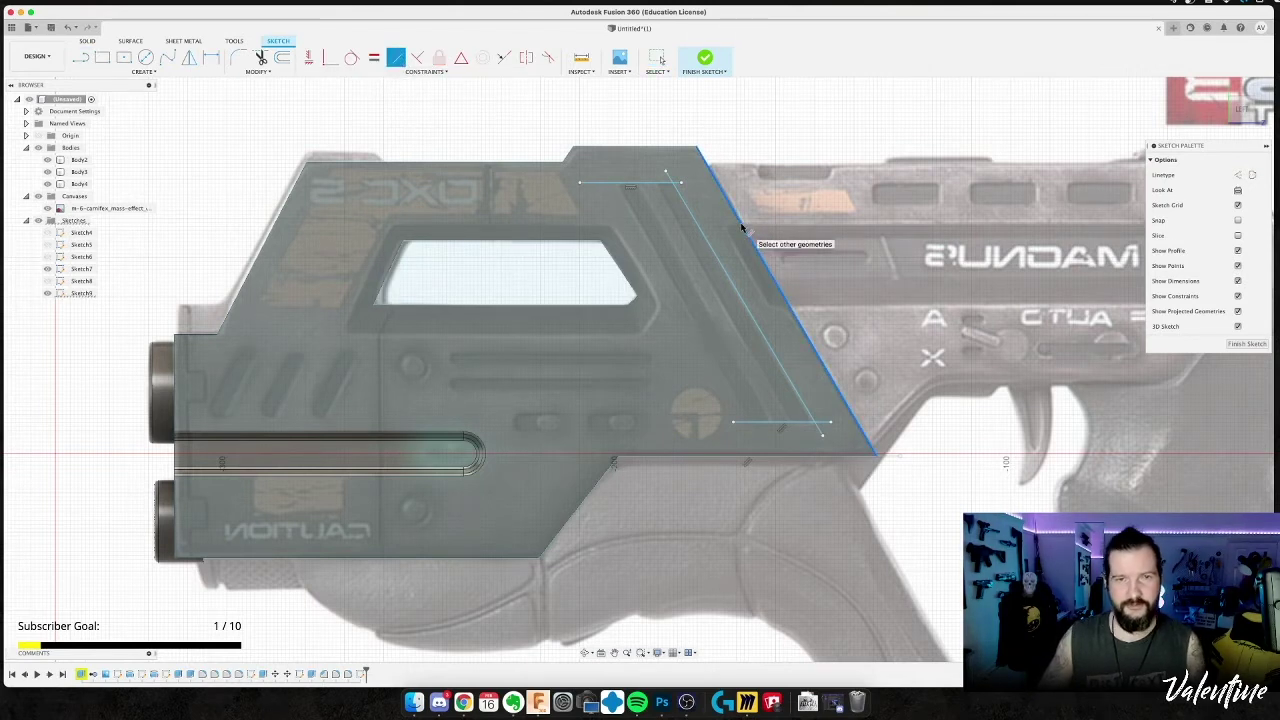
left_click(705, 241)
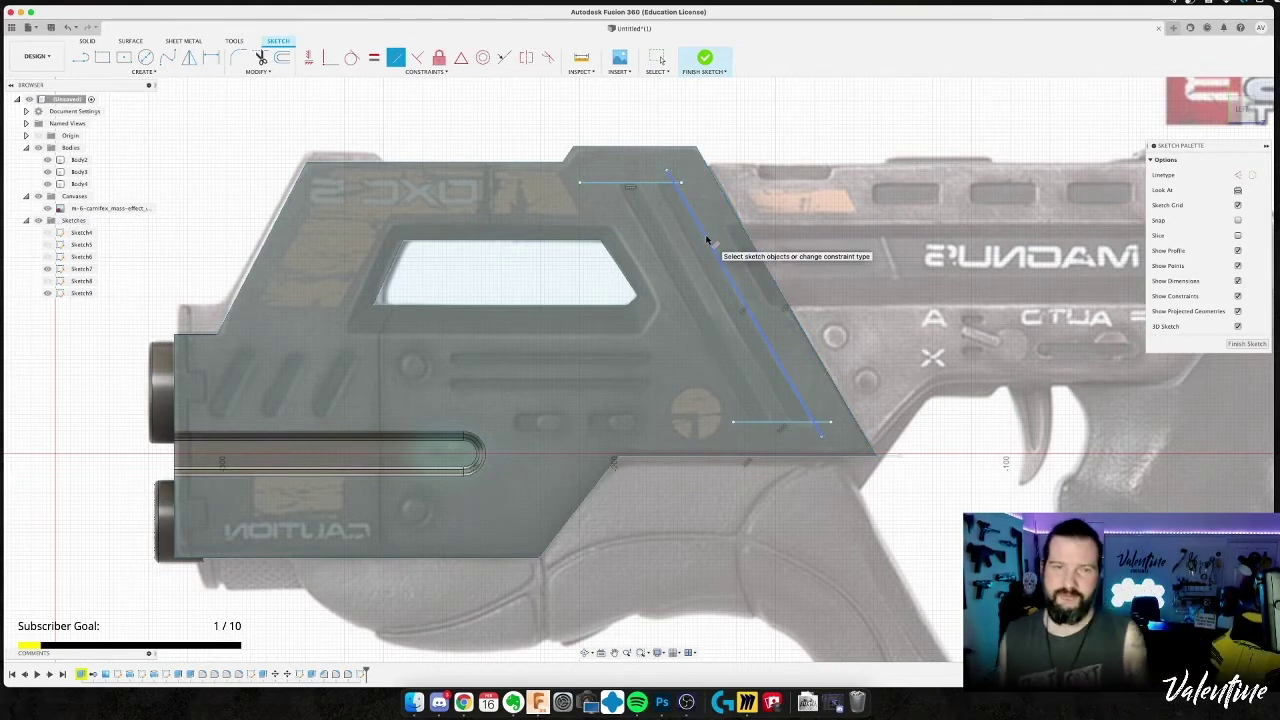
key("Escape")
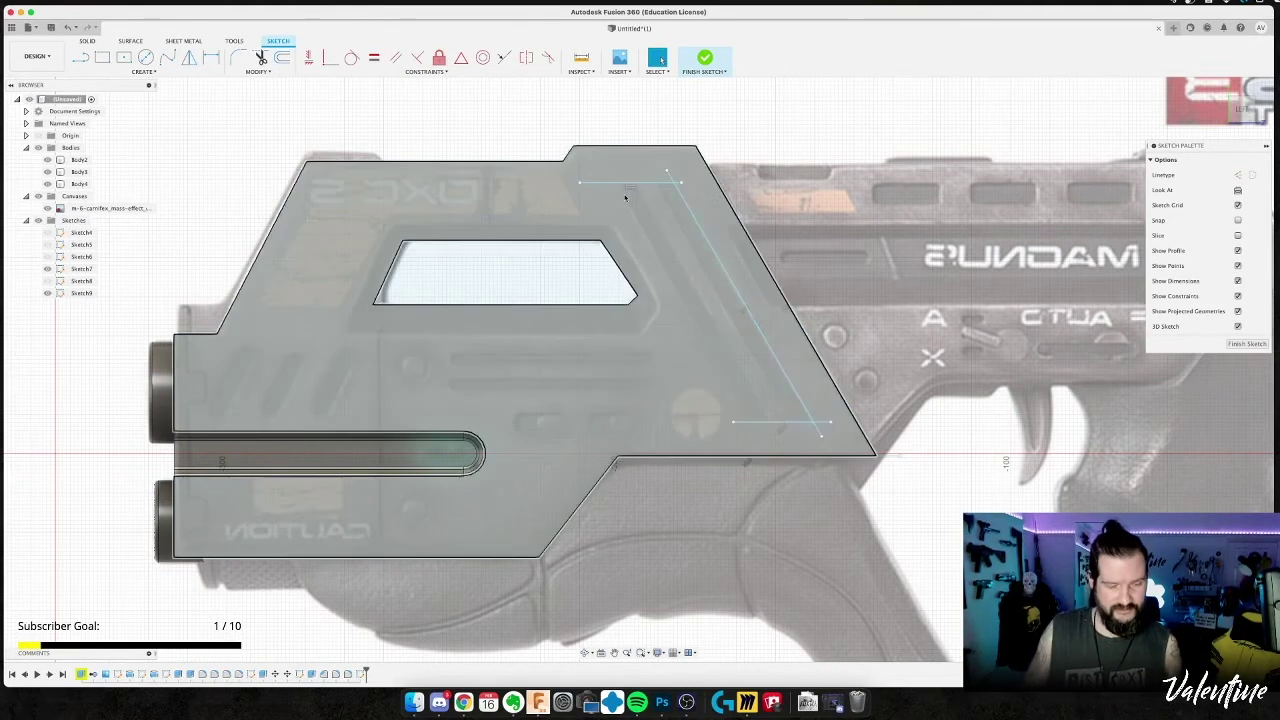
key("super+z")
key("super+z")
Offset only the housing's slanted rear edge 10 mm inward and delete the offset's dimension.
left_click(284, 58)
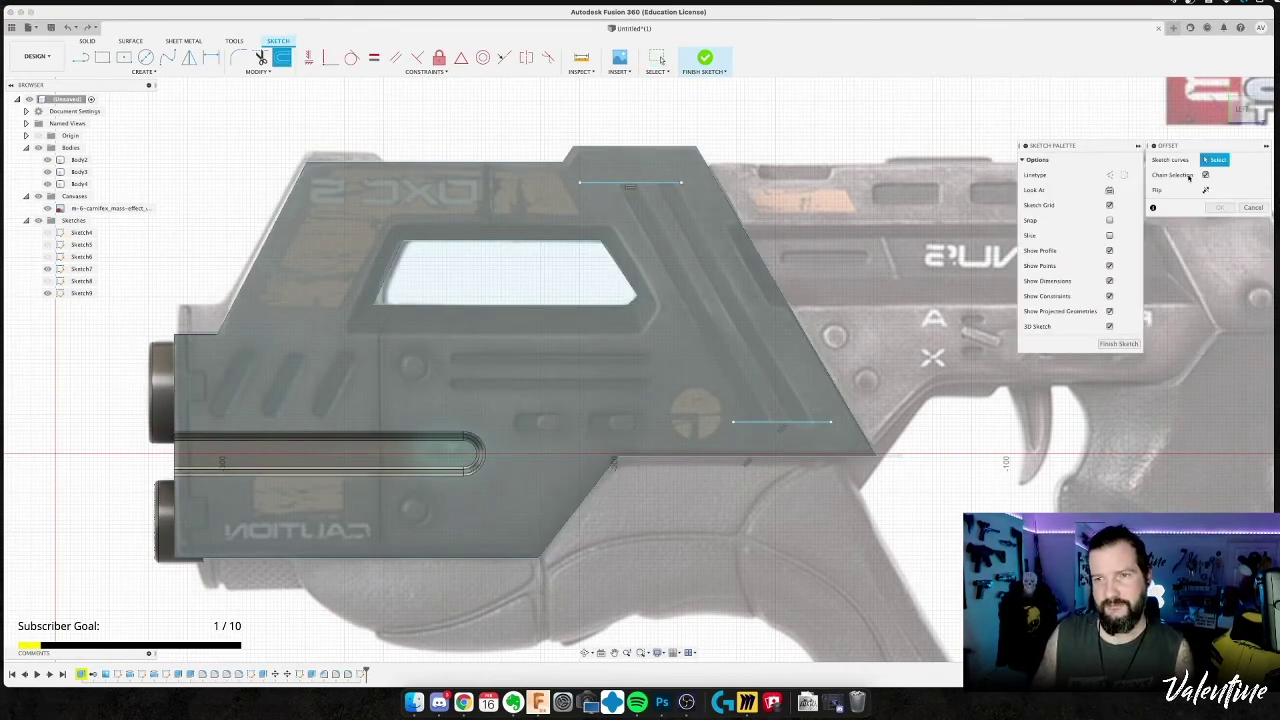
left_click(716, 182)
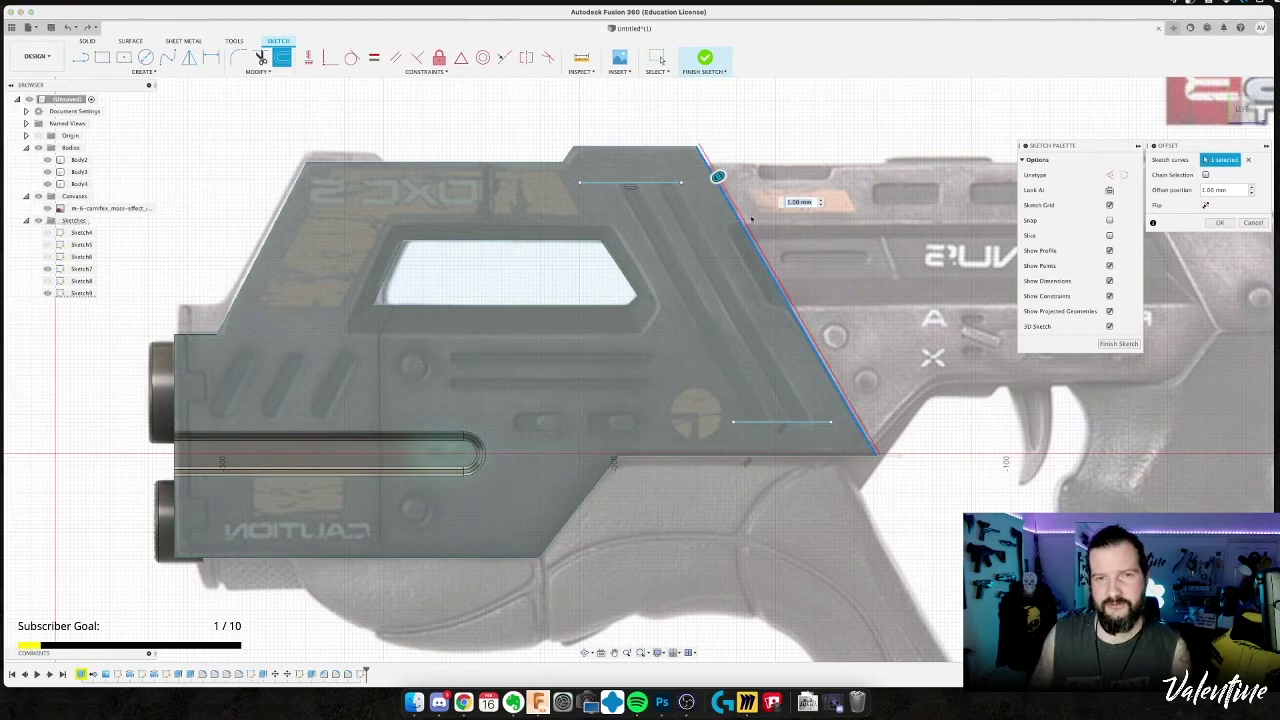
type("10")
key("Return")
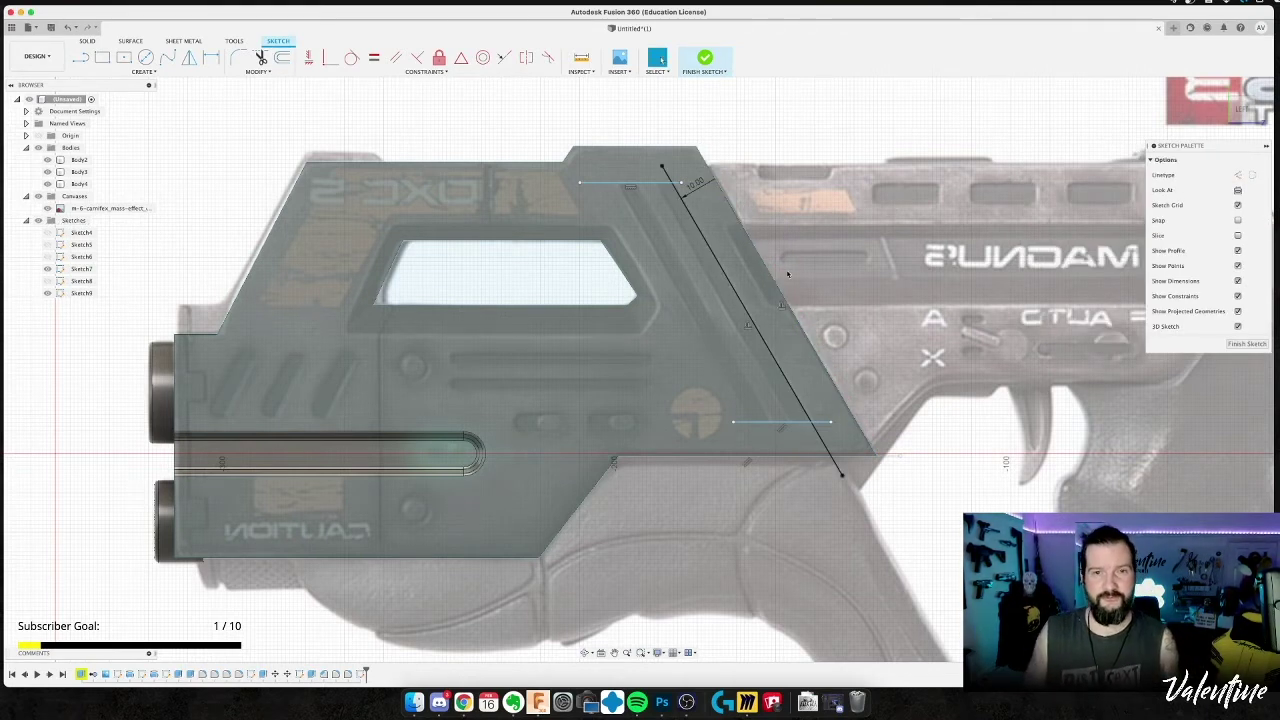
left_click(737, 290)
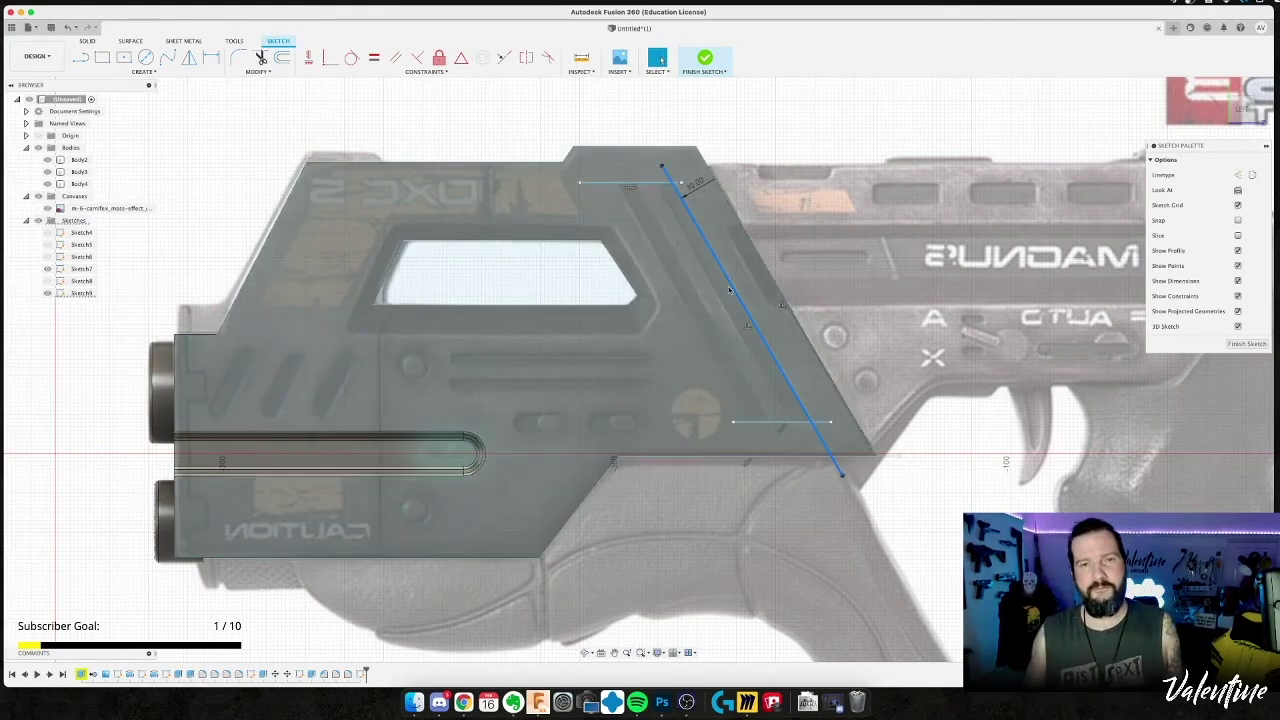
key("Escape")
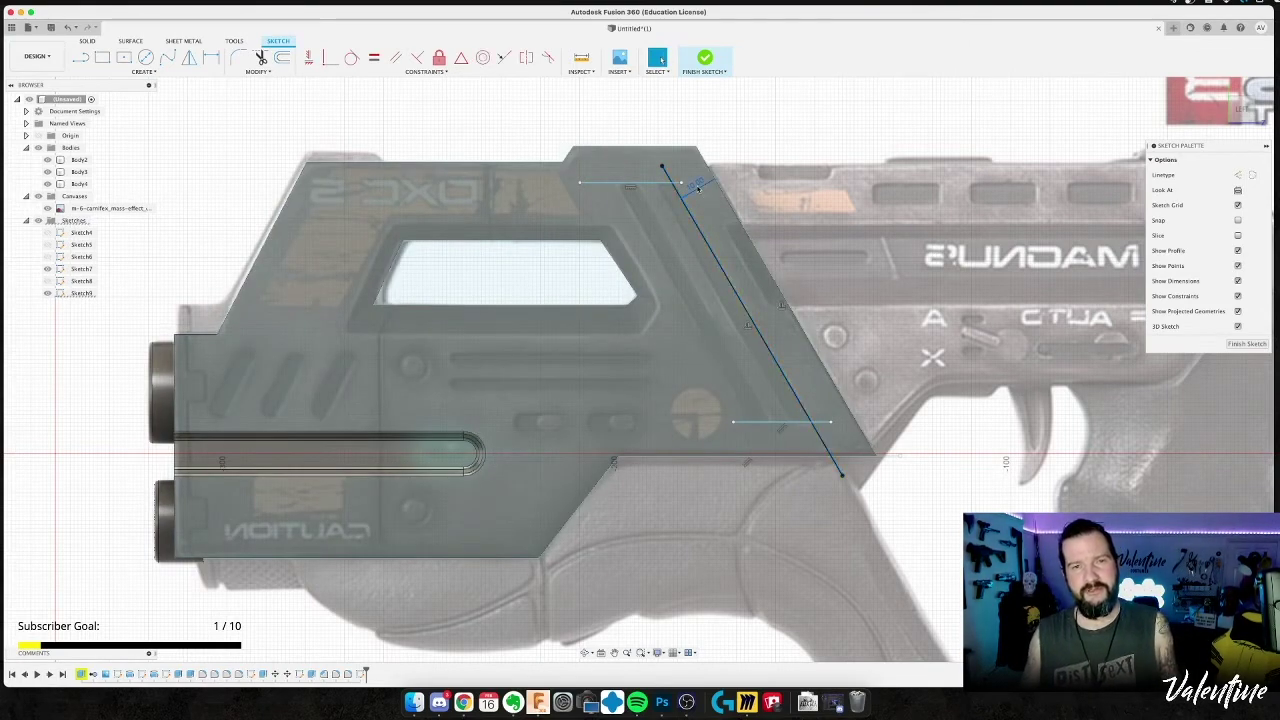
left_click(698, 188)
key("Delete")
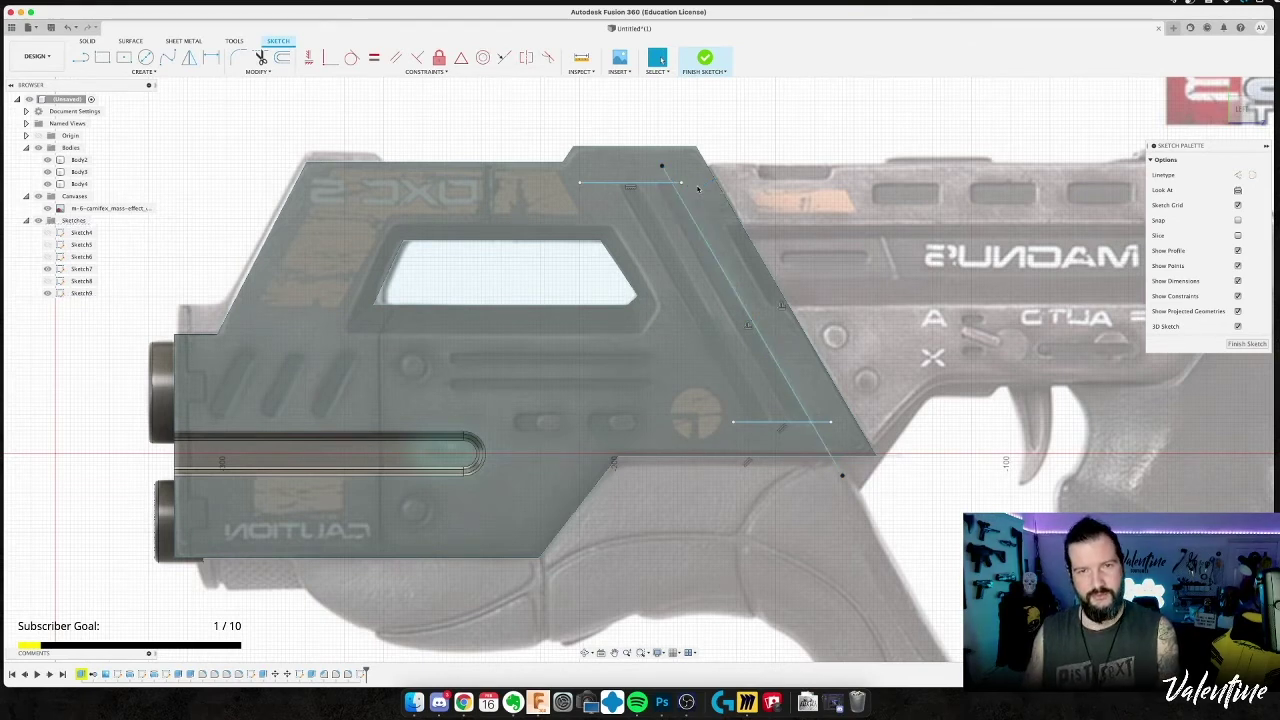
Copy the diagonal offset line about 4.8 mm horizontally toward the muzzle to mark the groove's other side.
left_click(700, 236)
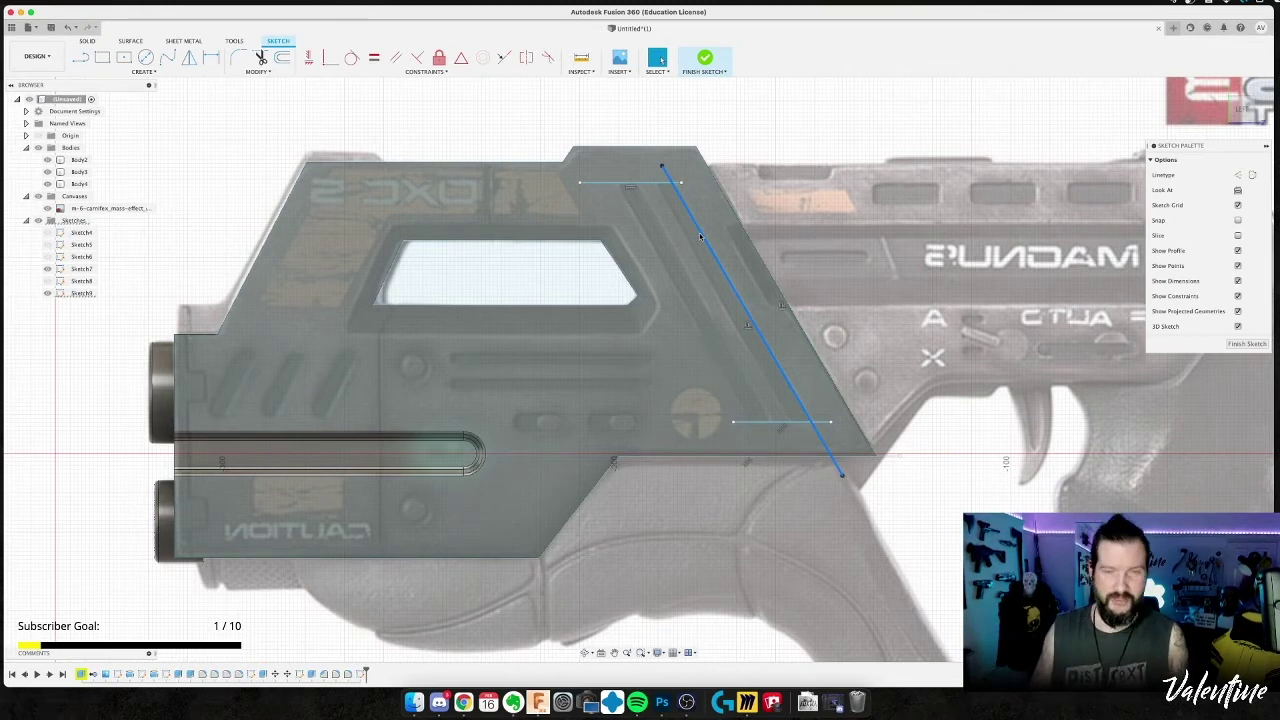
key("m")
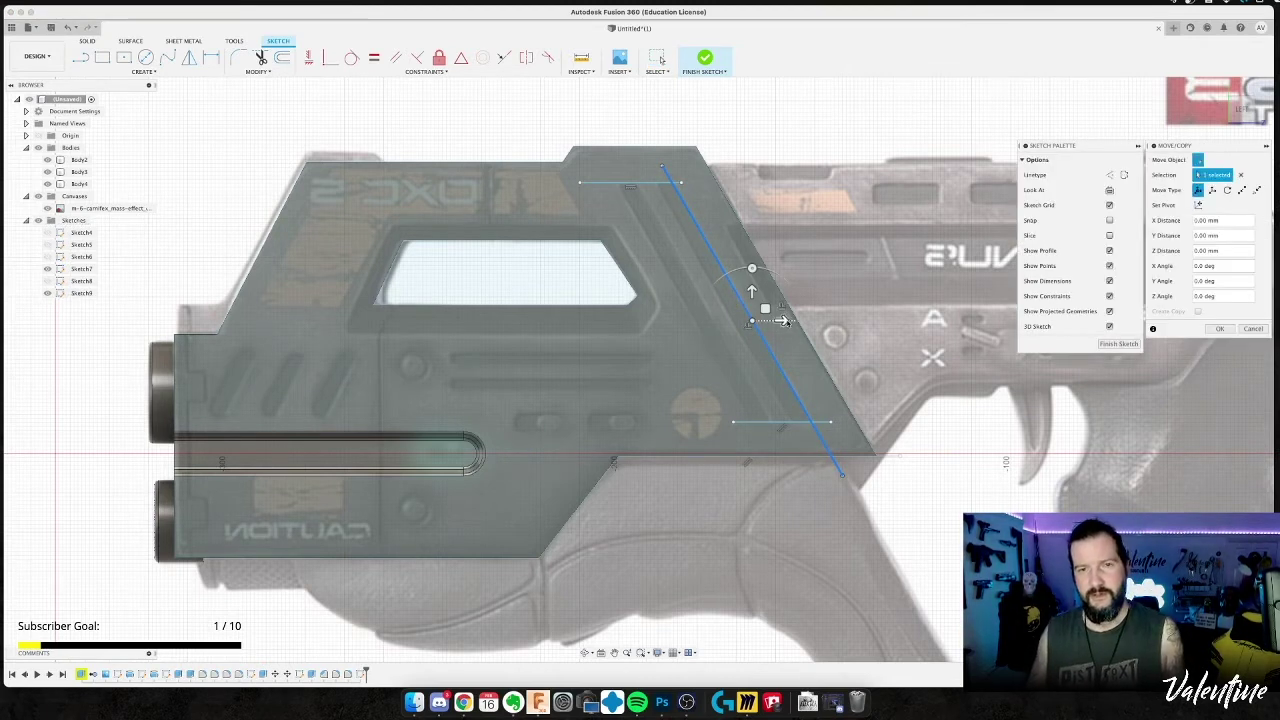
mouse_move(783, 320)
left_mouse_down()
mouse_move(752, 320)
mouse_move(764, 322)
left_mouse_up()
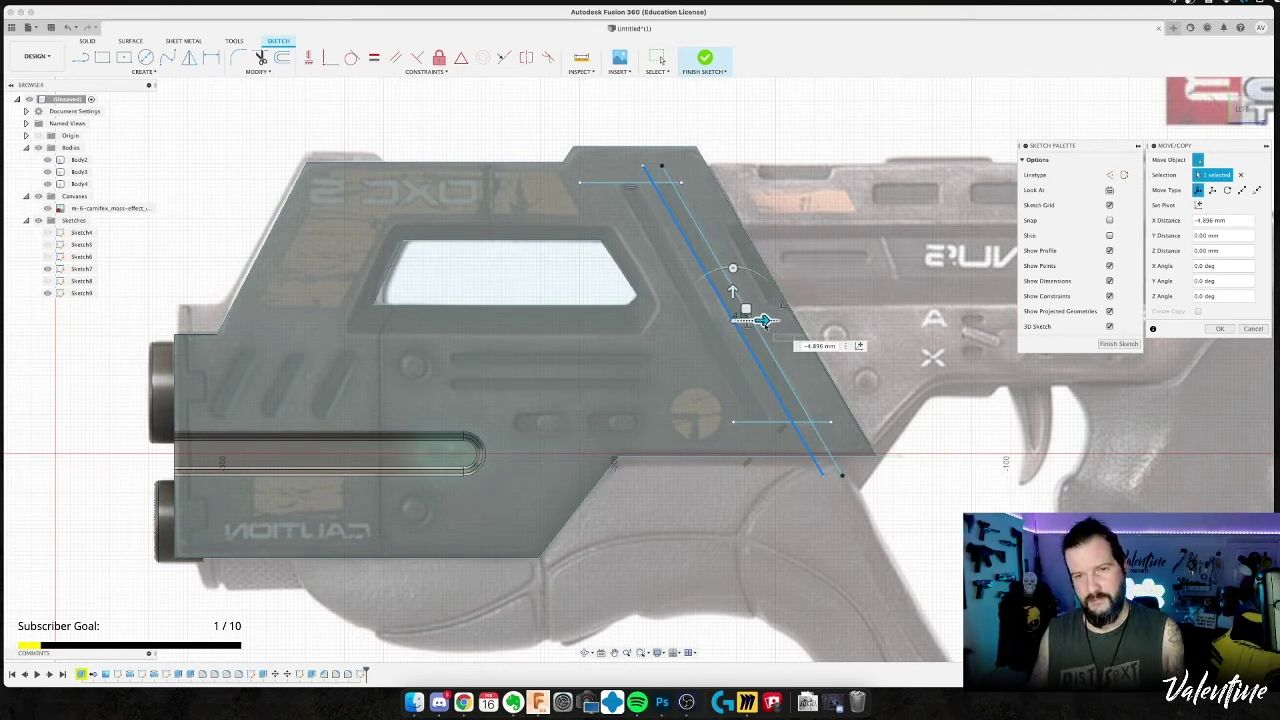
key("BackSpace")
key("BackSpace")
key("Return")
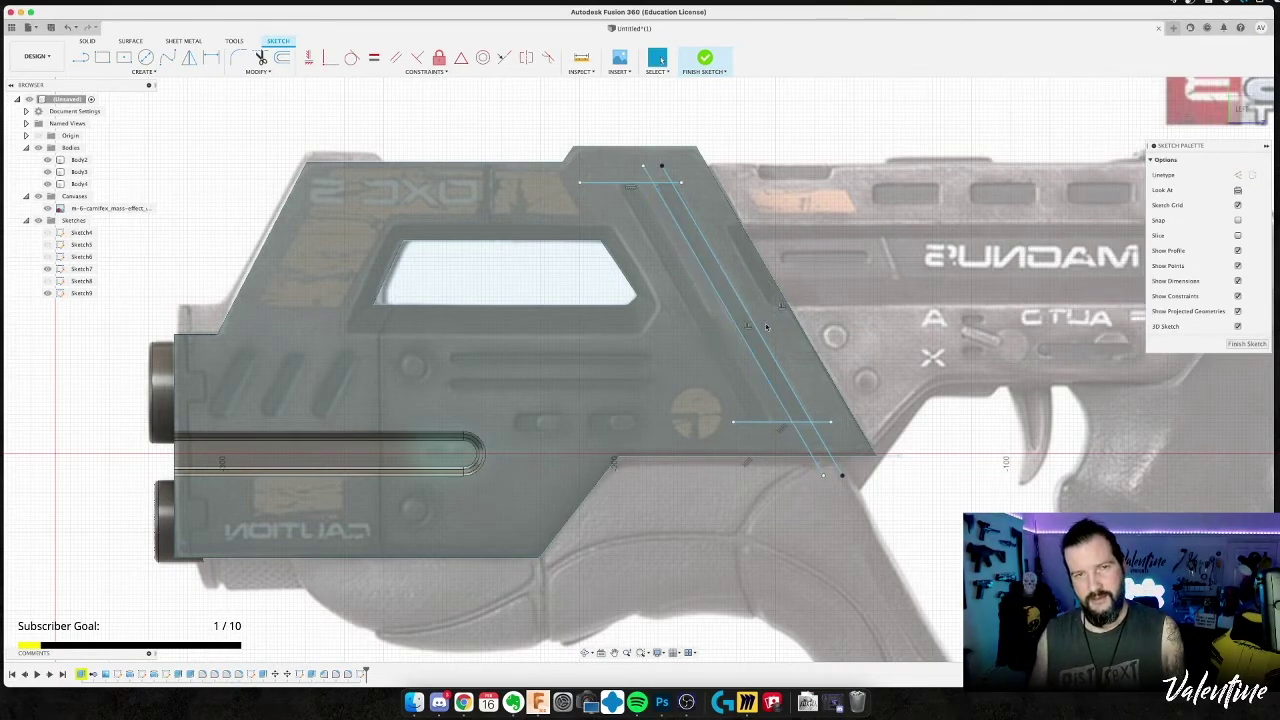
Copy the rear groove's two diagonal lines about 9.3 mm horizontally toward the muzzle to outline a second groove.
left_click(757, 347)
key("m")
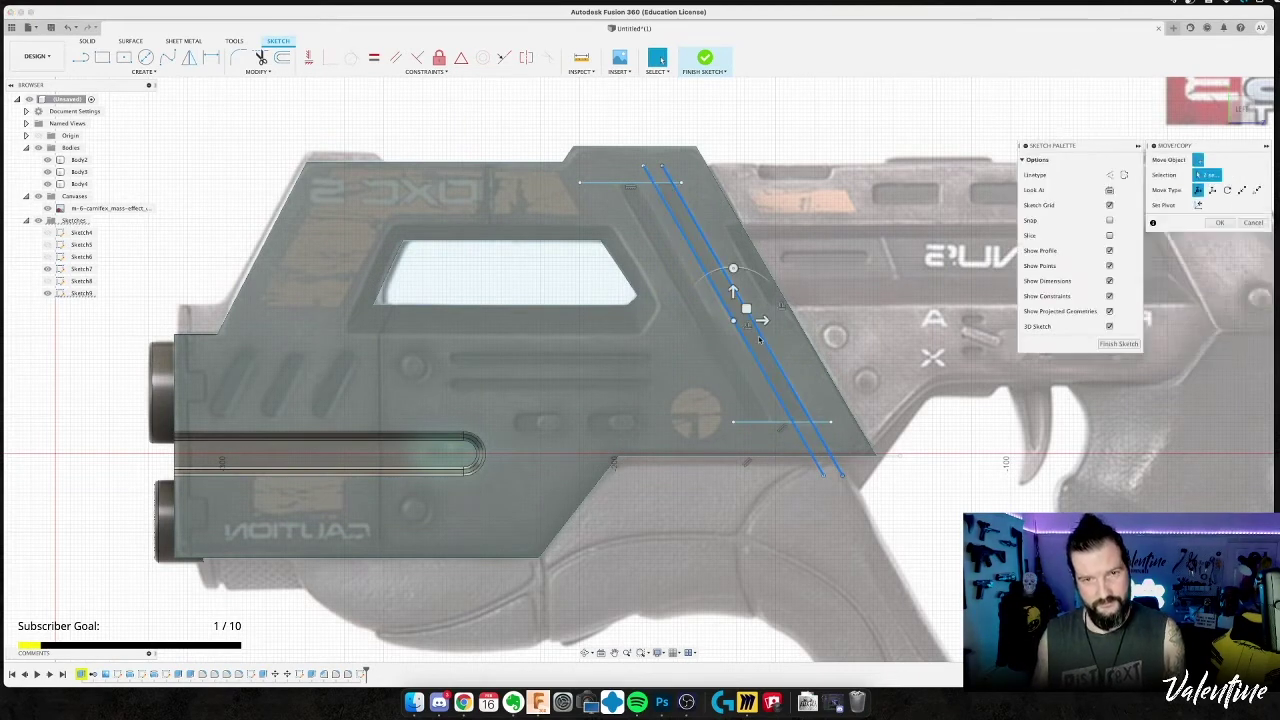
left_click_drag(763, 322, 729, 328)
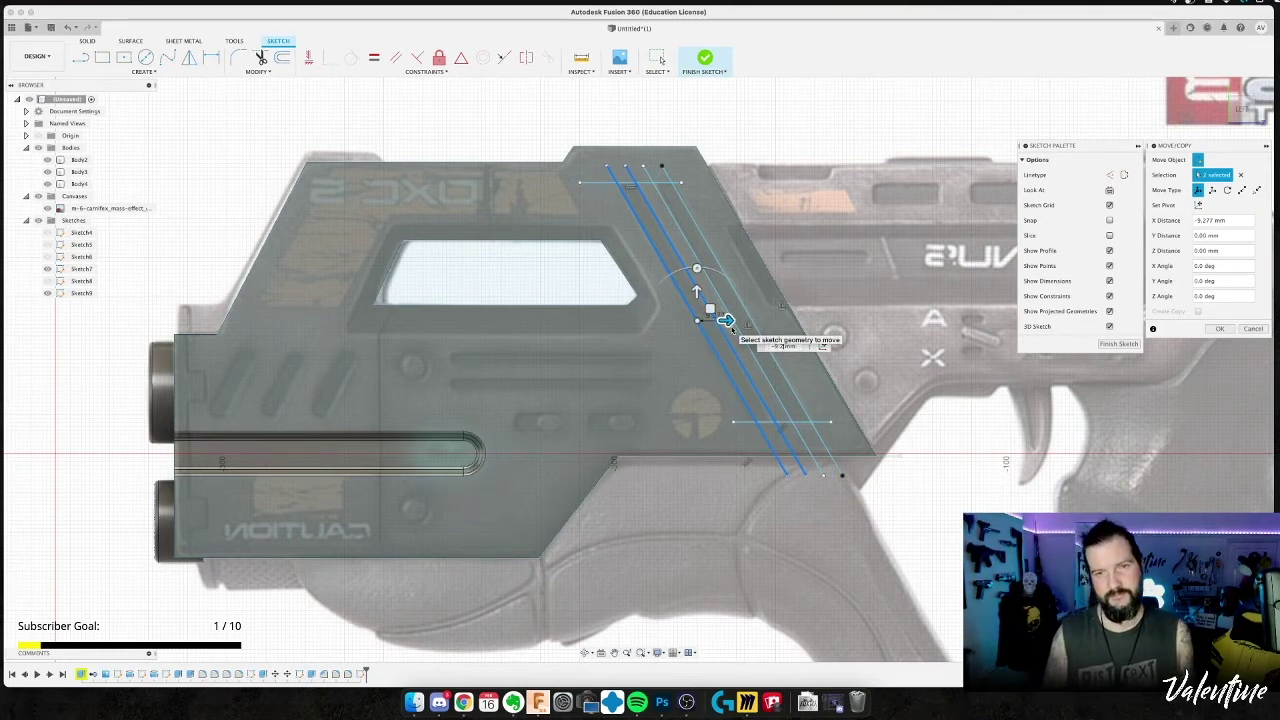
key("Return")
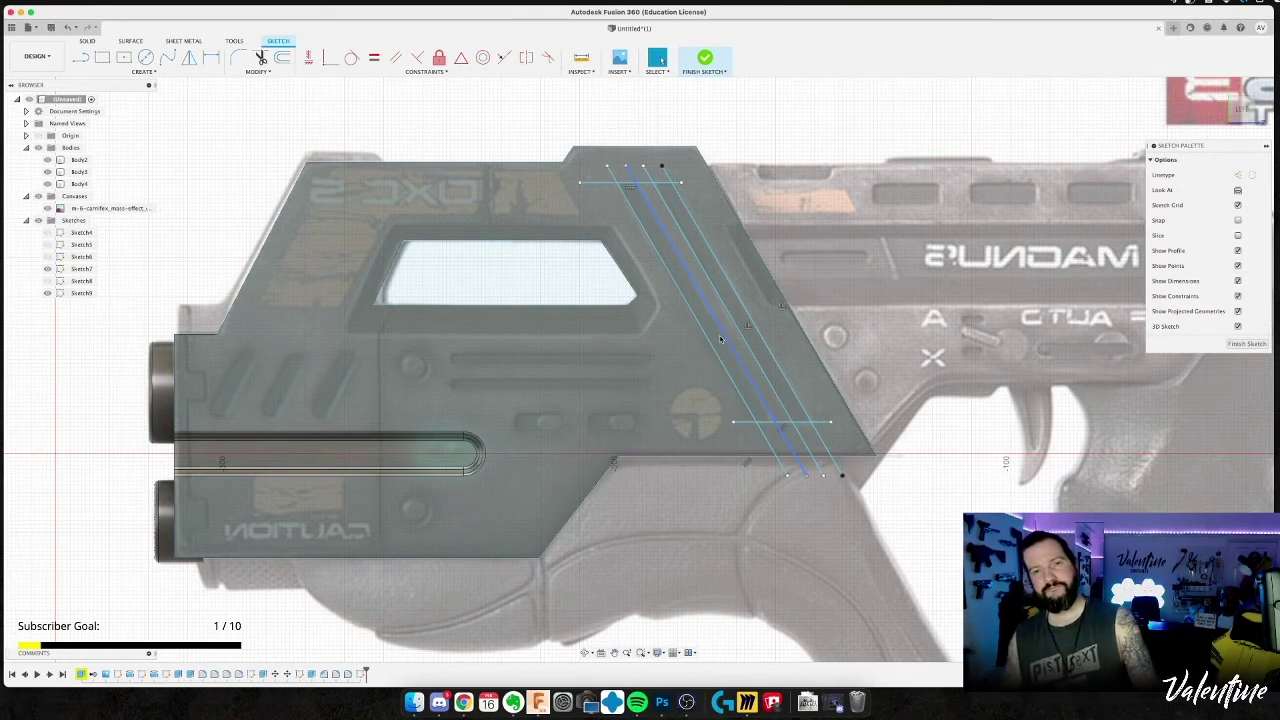
Extrude both diagonal groove profiles as a 1 mm deep cut into the housing's side, checking the reference photos for depth.
left_click(720, 340)
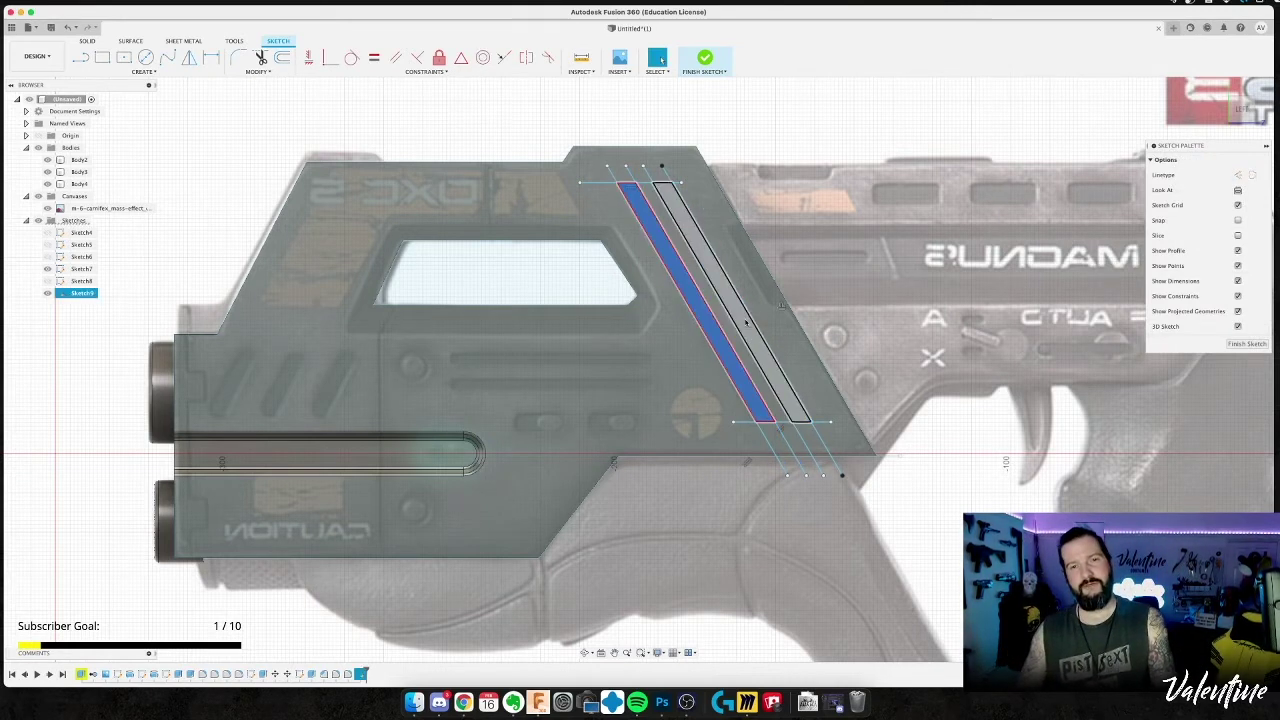
left_click(745, 322)
middle_click_drag(689, 343, 703, 344, "shift")
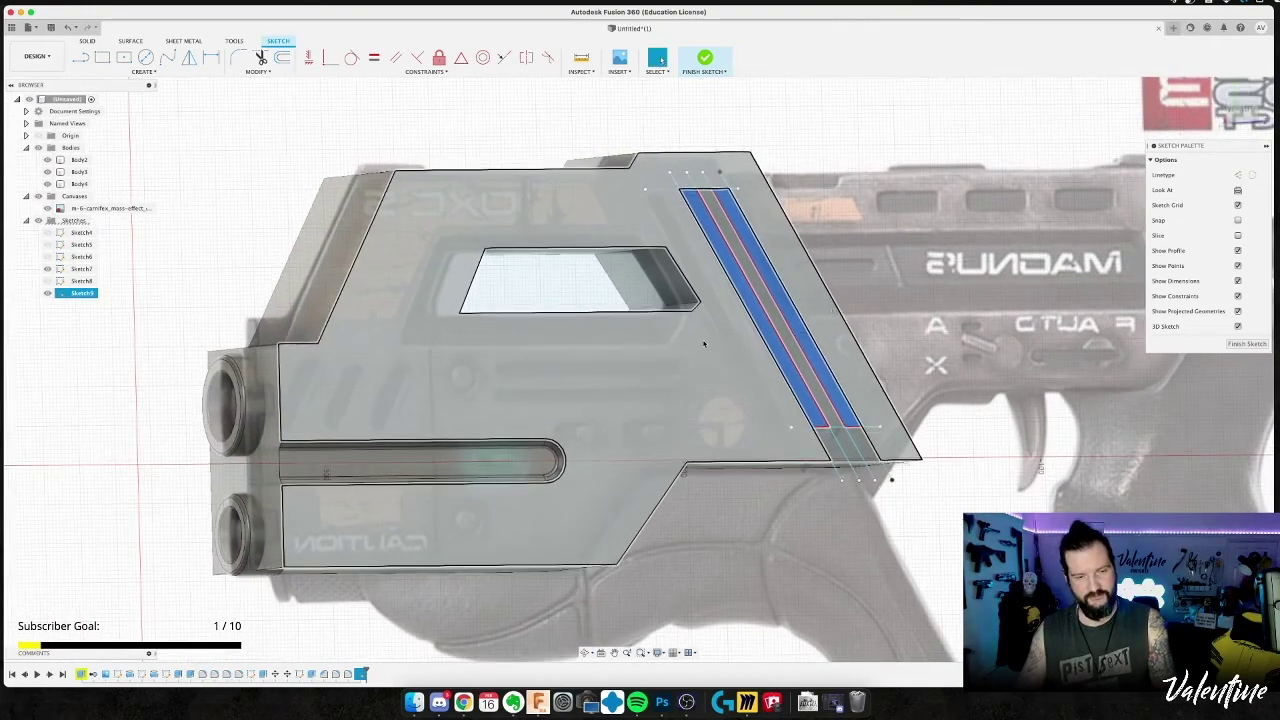
key("e")
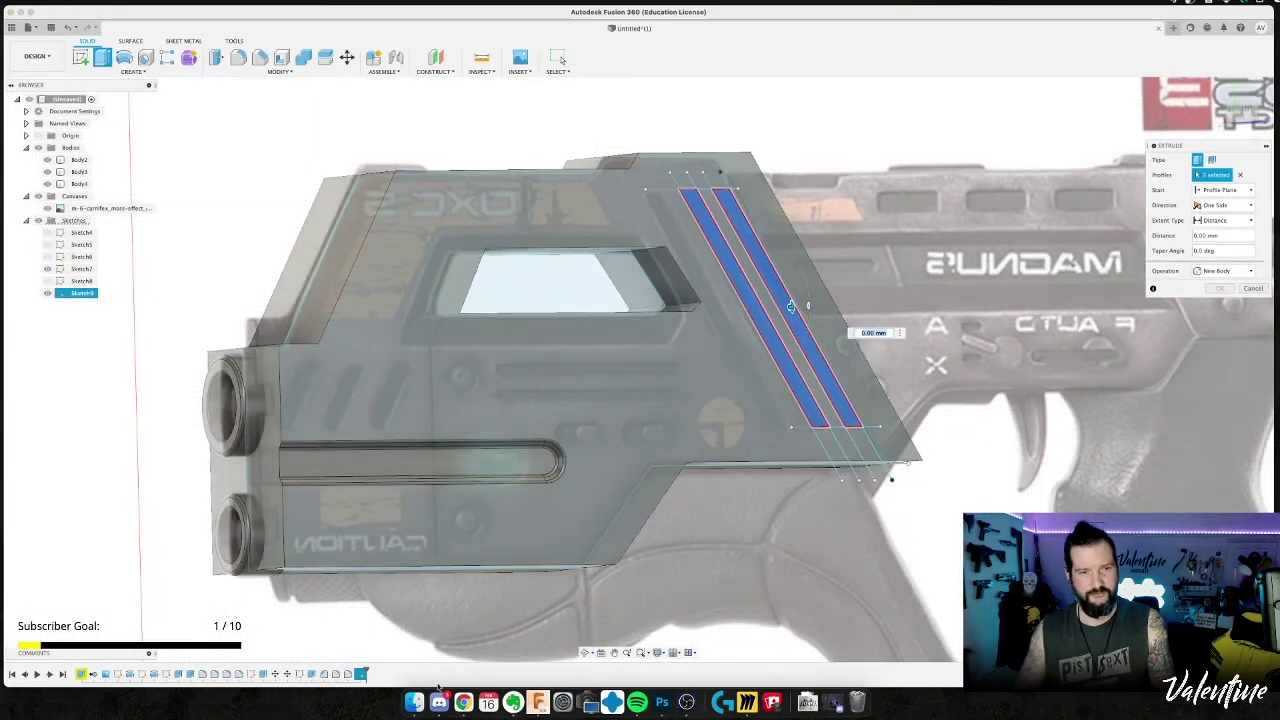
left_click(438, 692)
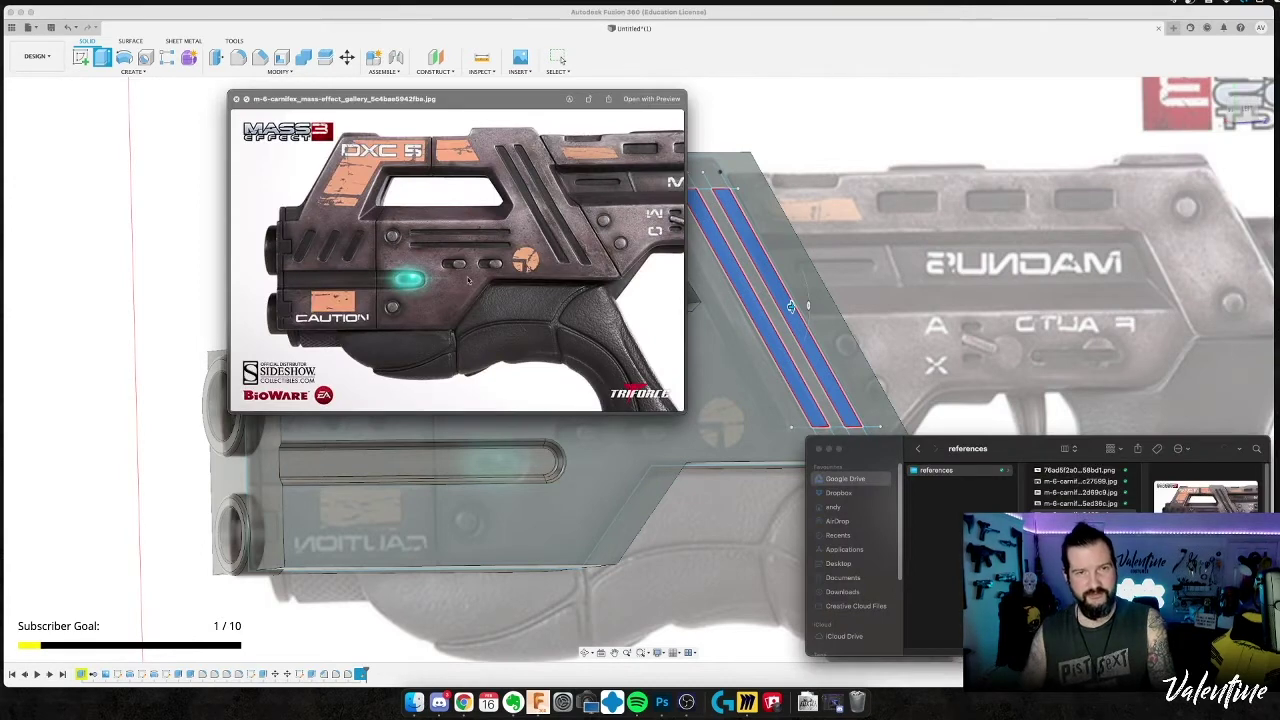
key("Down")
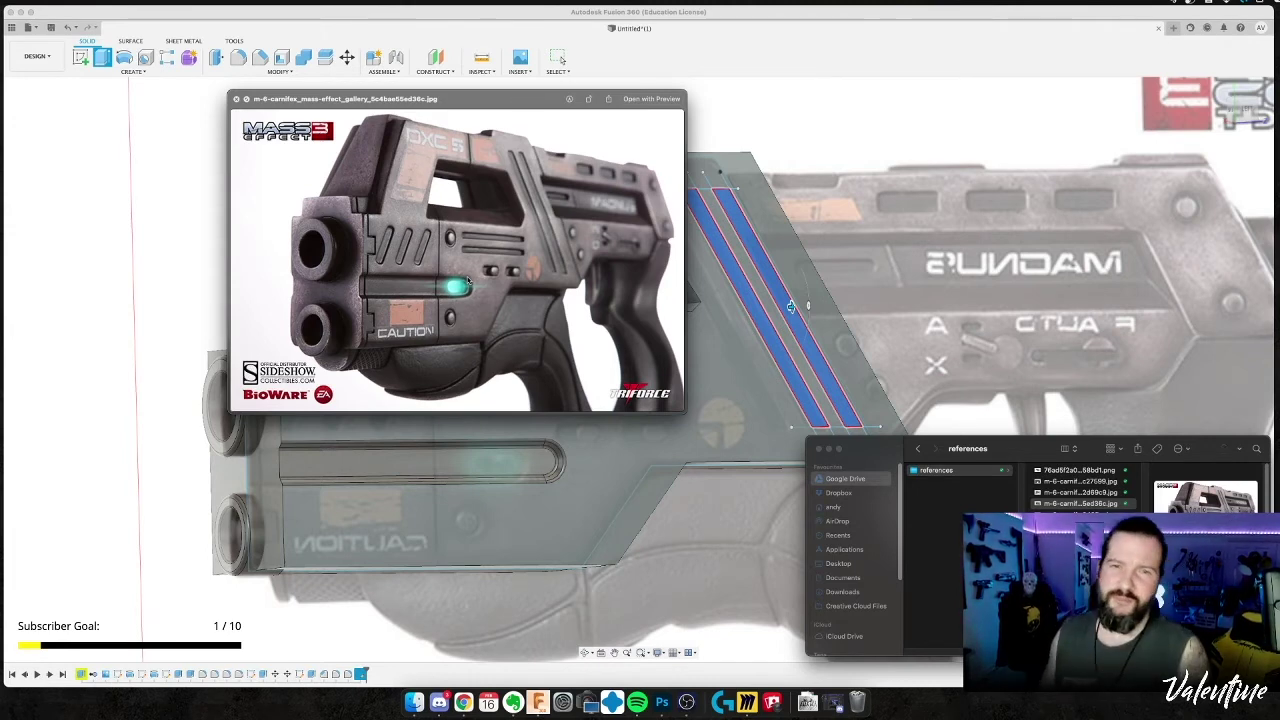
left_click(873, 69)
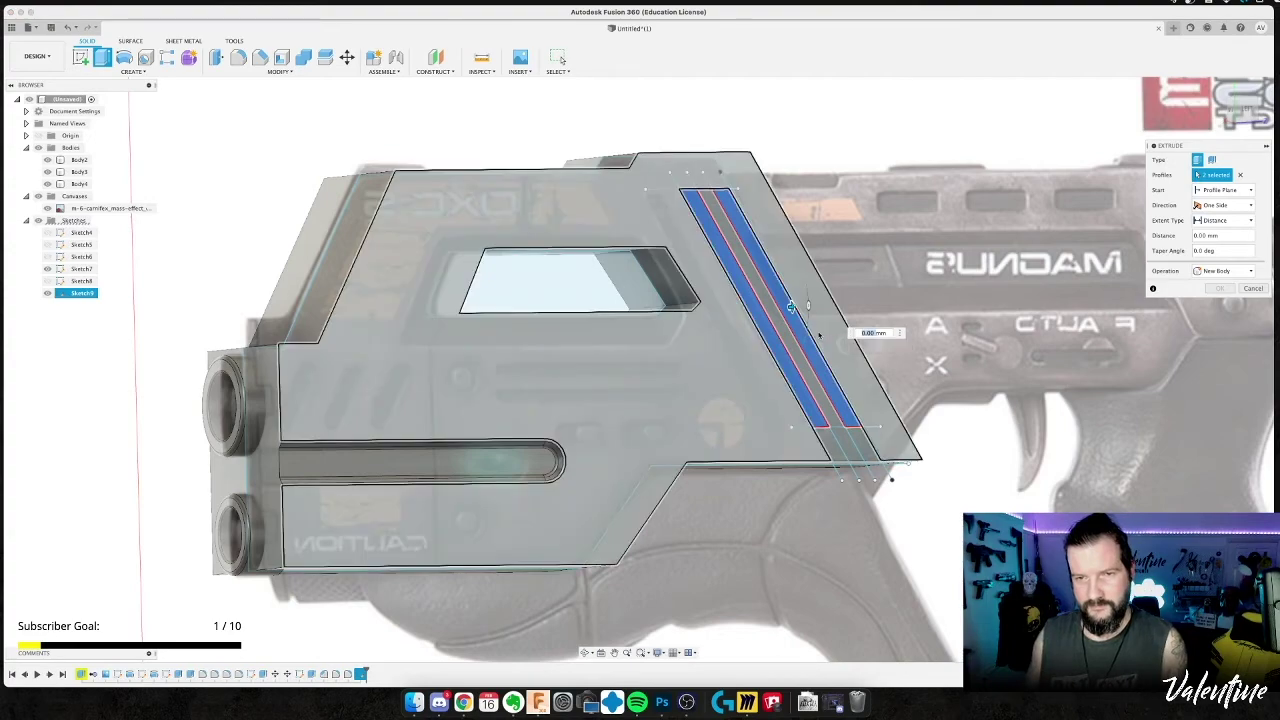
key("Escape")
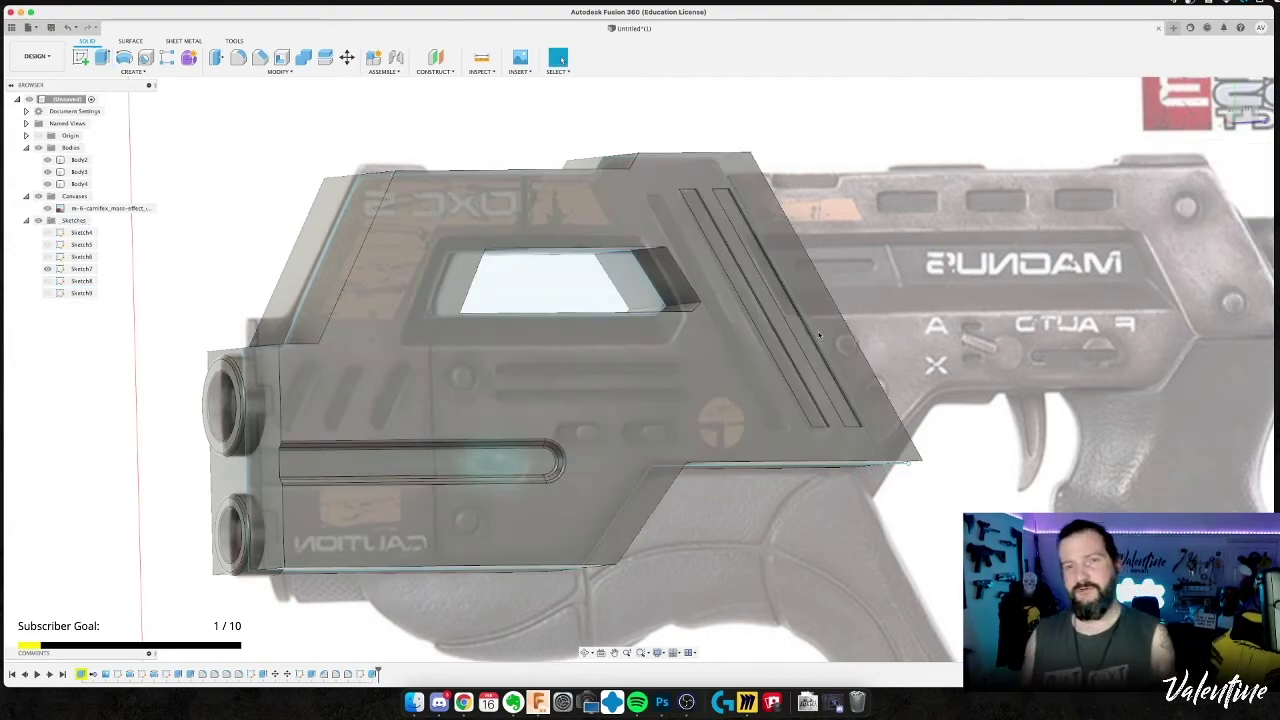
Compare the grooves with the angled reference photo and edit their extruded cut to a distance of -0.8 mm.
middle_click_drag(849, 330, 946, 324, "shift")
key("super+Tab")
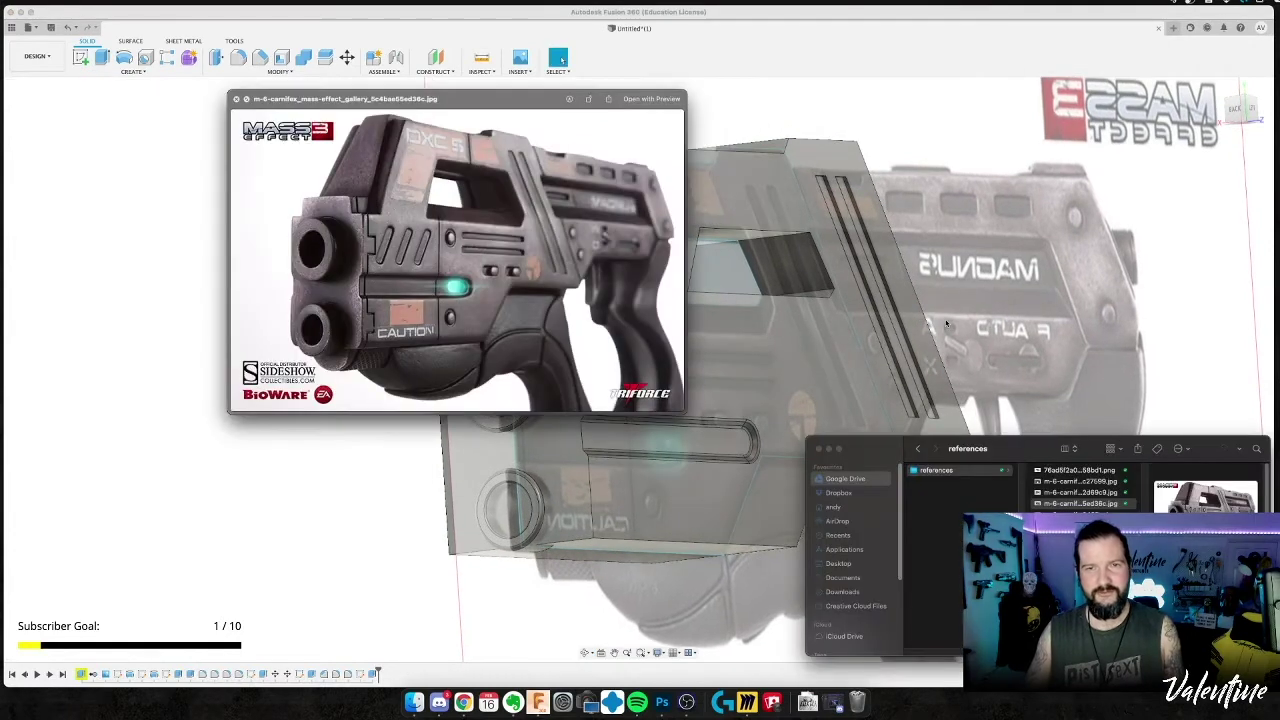
key("super+Tab")
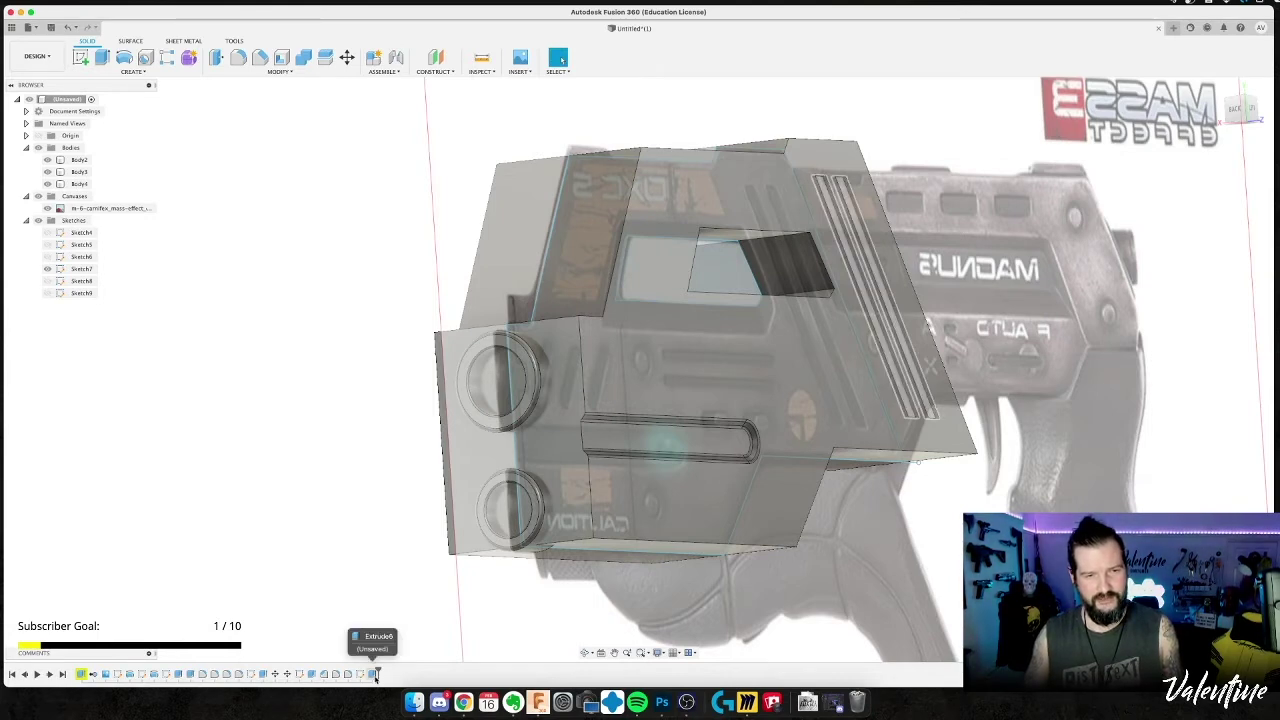
double_click(374, 673)
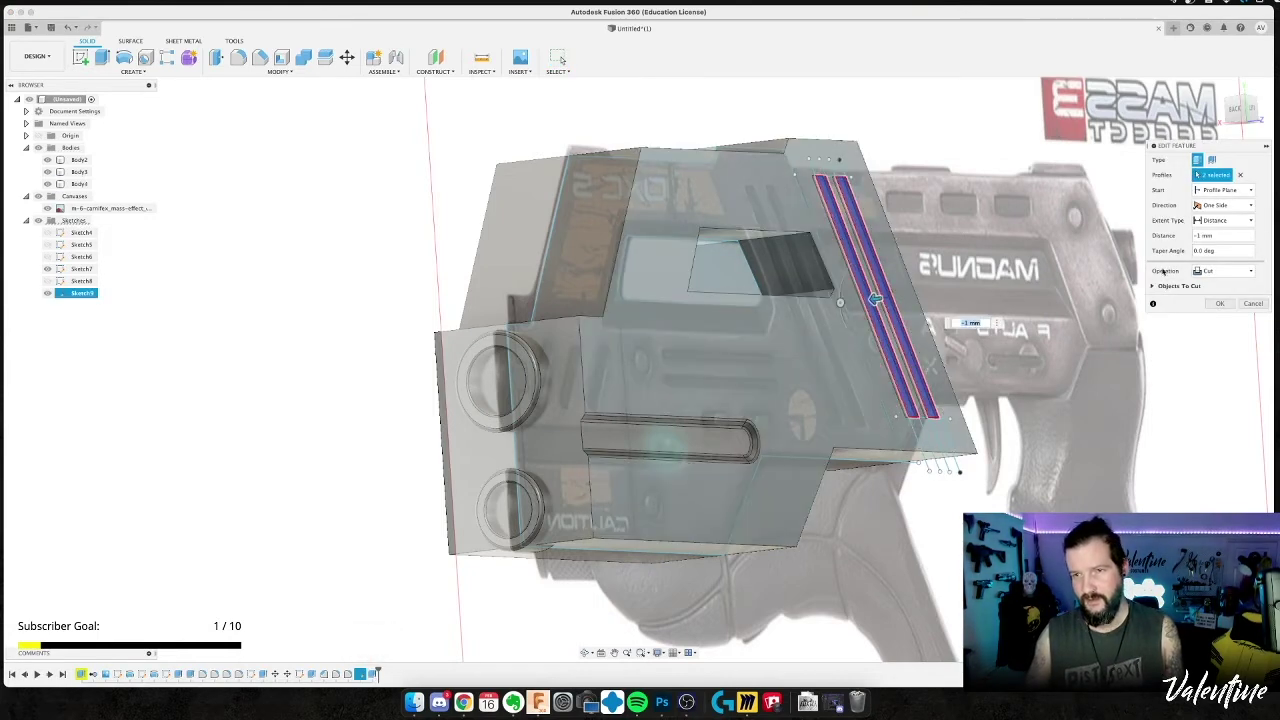
type("-0.8")
key("Return")
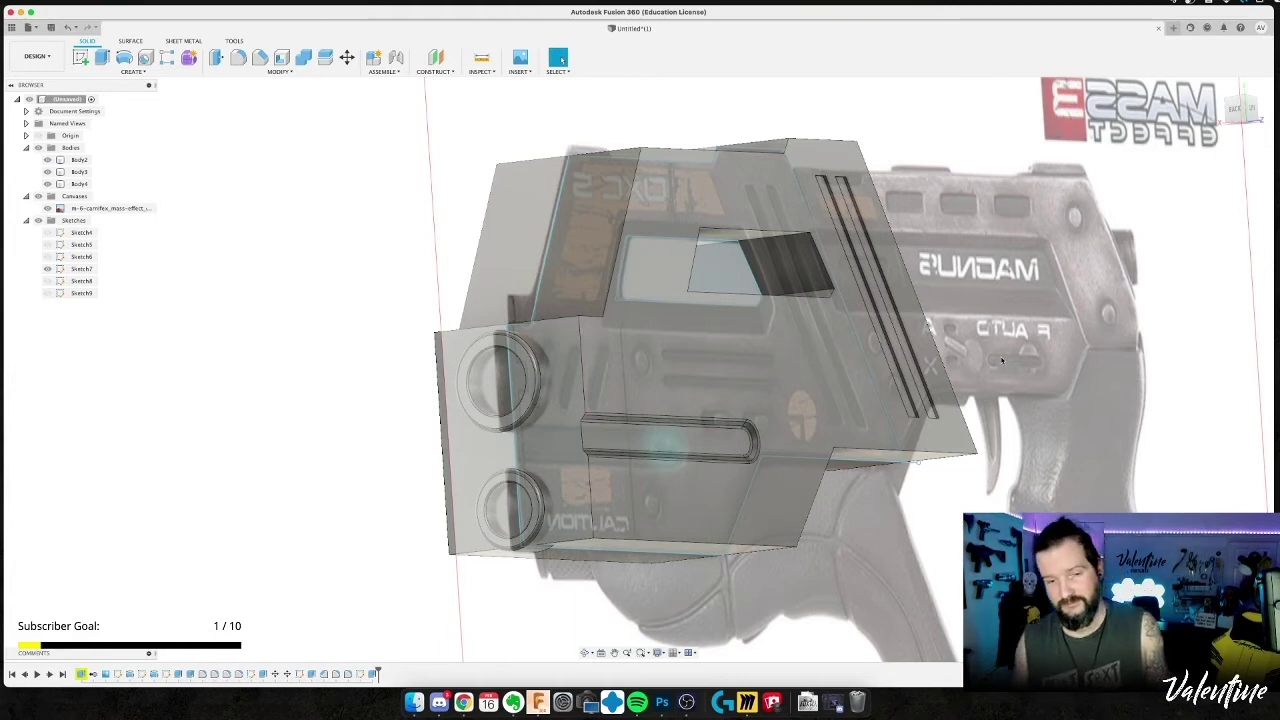
Check the diagonal grooves against the reference photo and inspect them on the housing from several angles.
key("super+Tab")
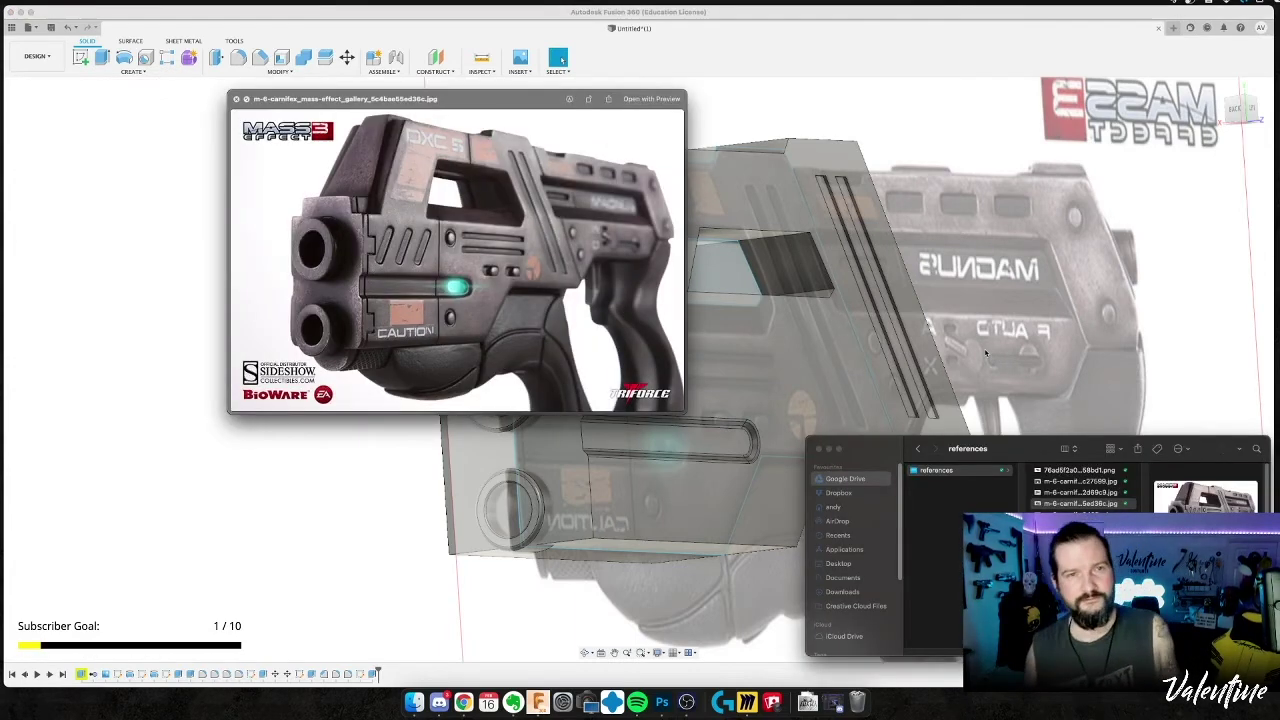
key("super+Tab")
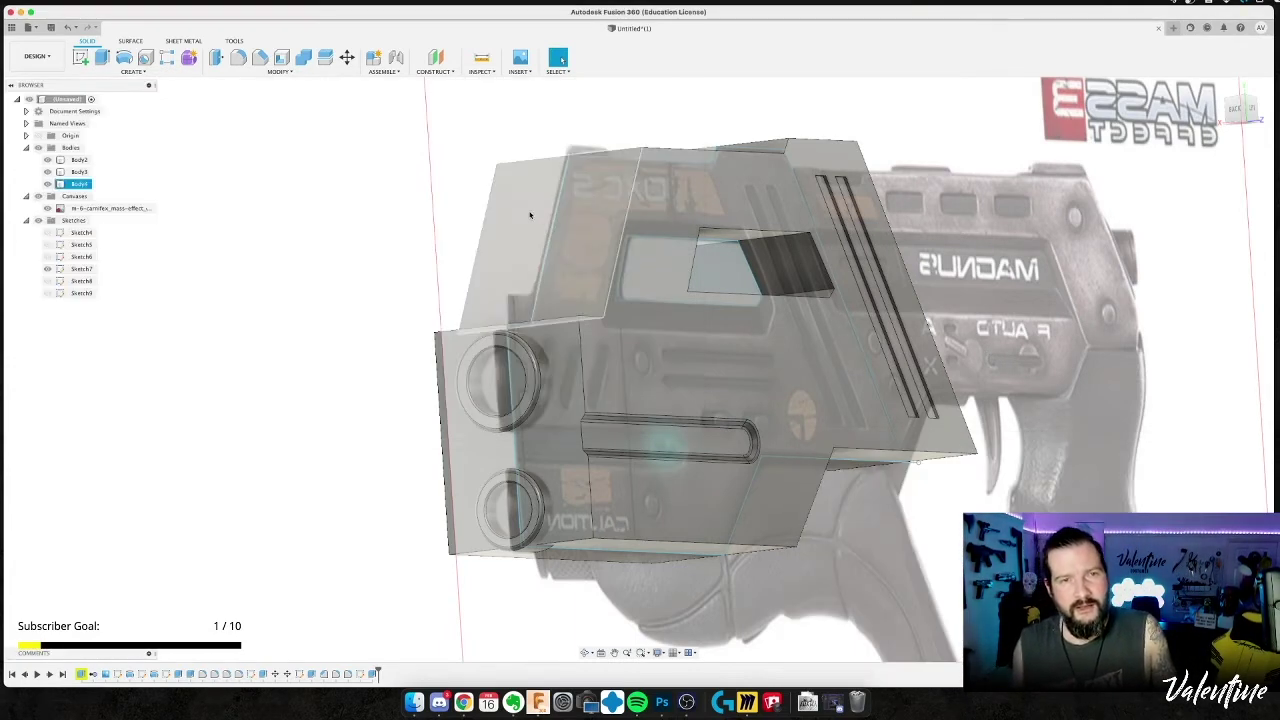
middle_click_drag(991, 181, 900, 195, "shift")
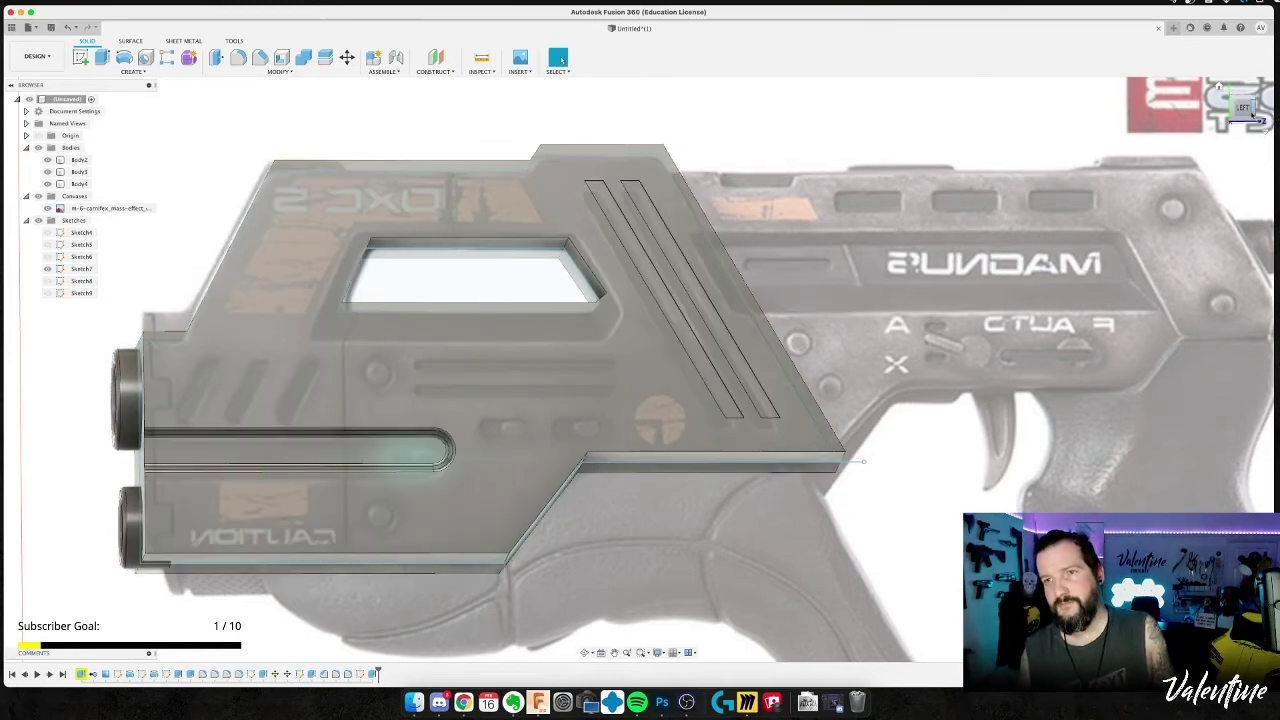
left_click(1241, 108)
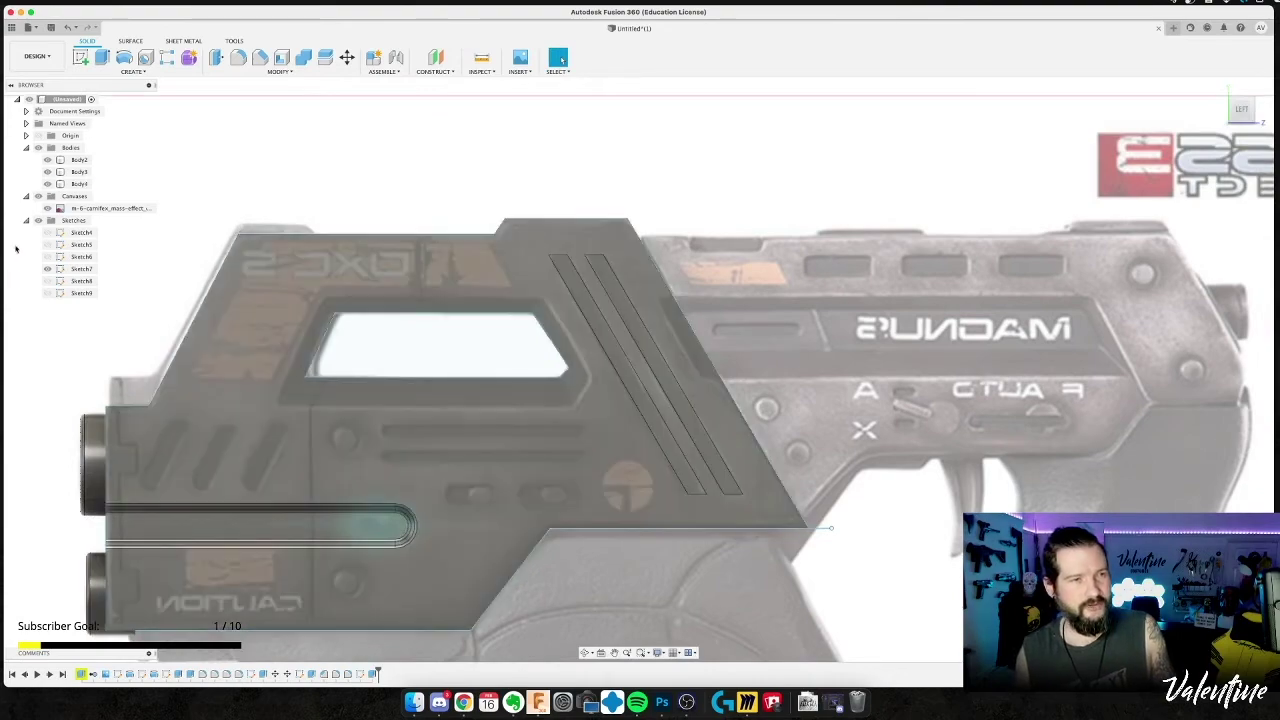
middle_click_drag(270, 178, 277, 149, "shift")
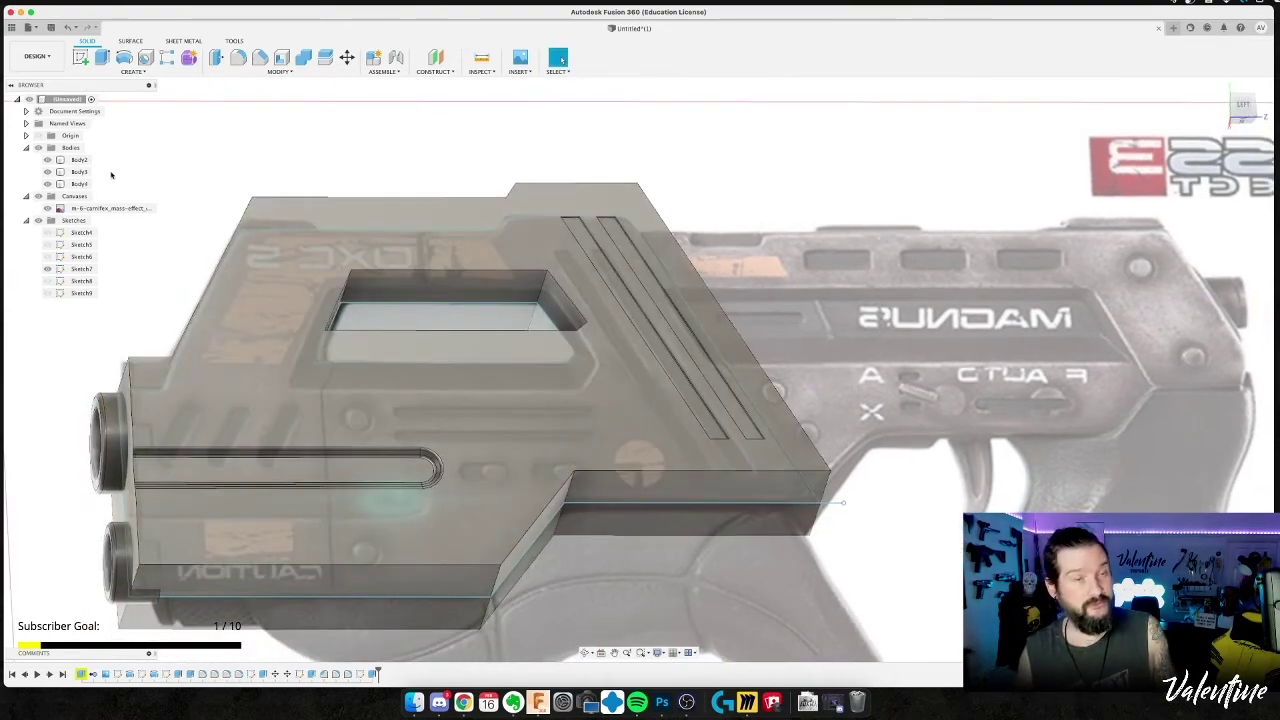
scroll(606, 186, "up", 3)
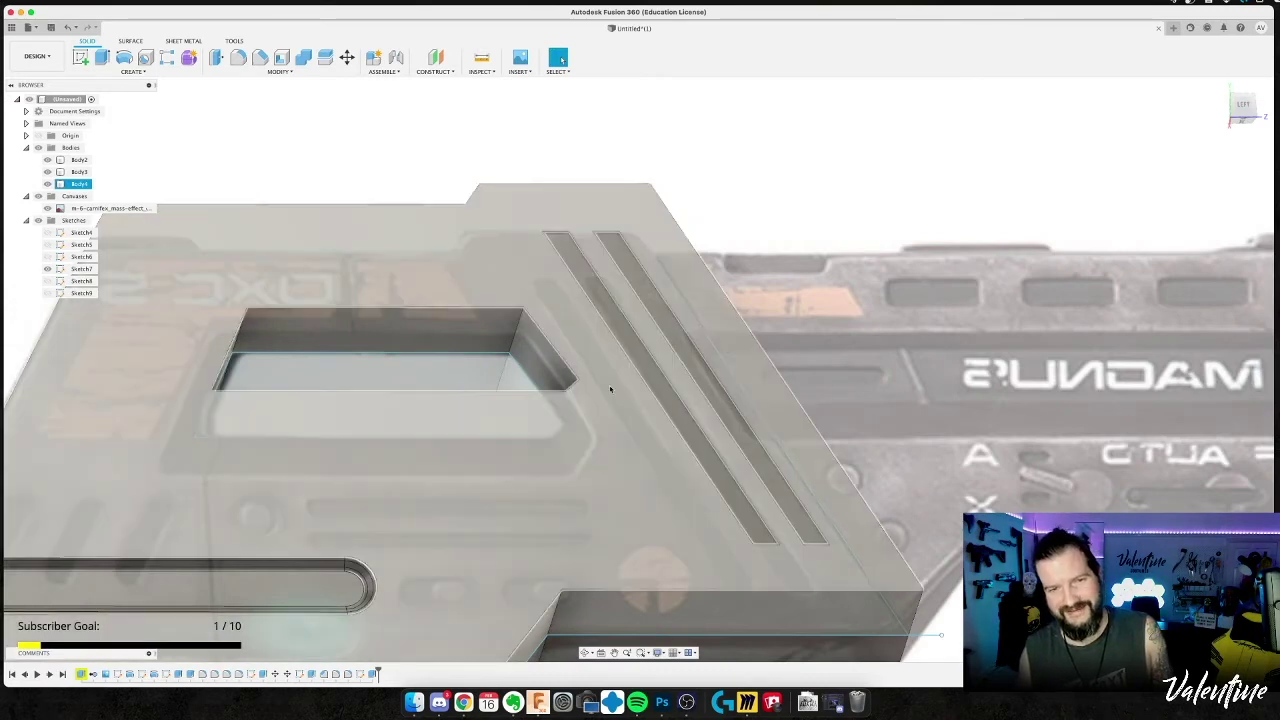
middle_click_drag(609, 389, 606, 406, "shift")
left_click(1242, 110)
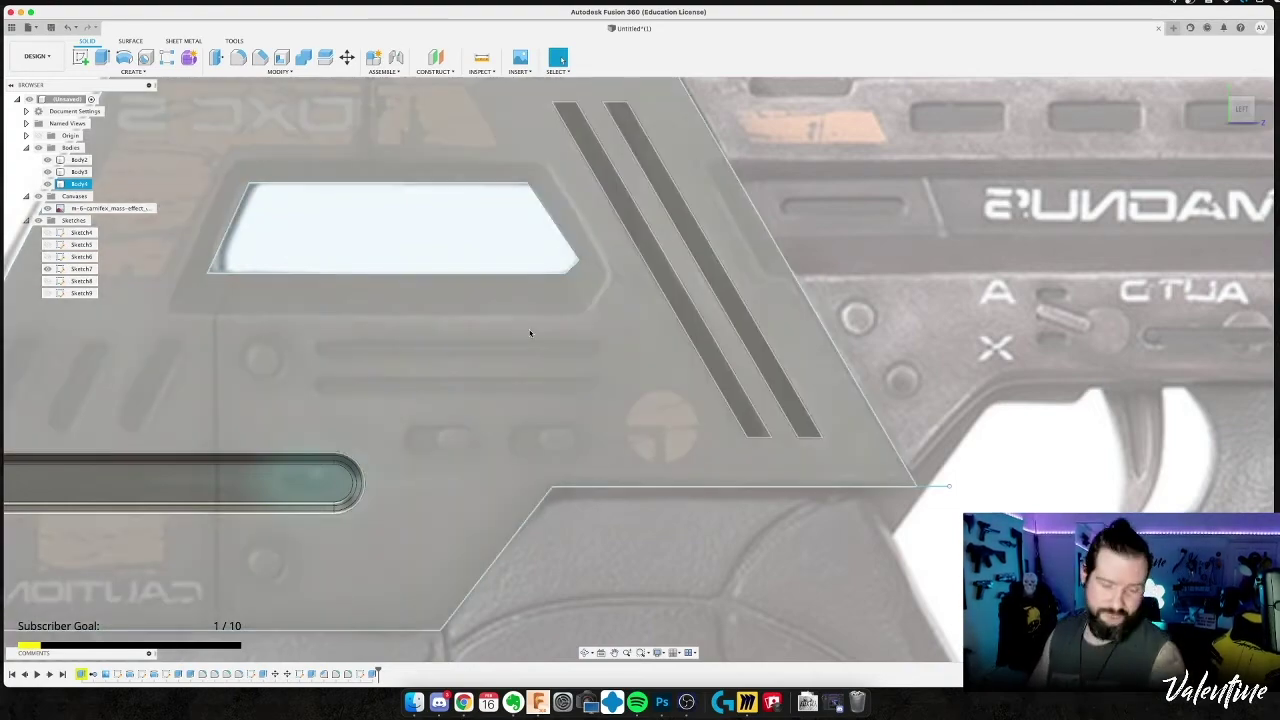
Fillet the four obtuse corner edges of the two diagonal grooves with a 1.2 mm radius.
middle_click_drag(528, 240, 549, 375, "shift")
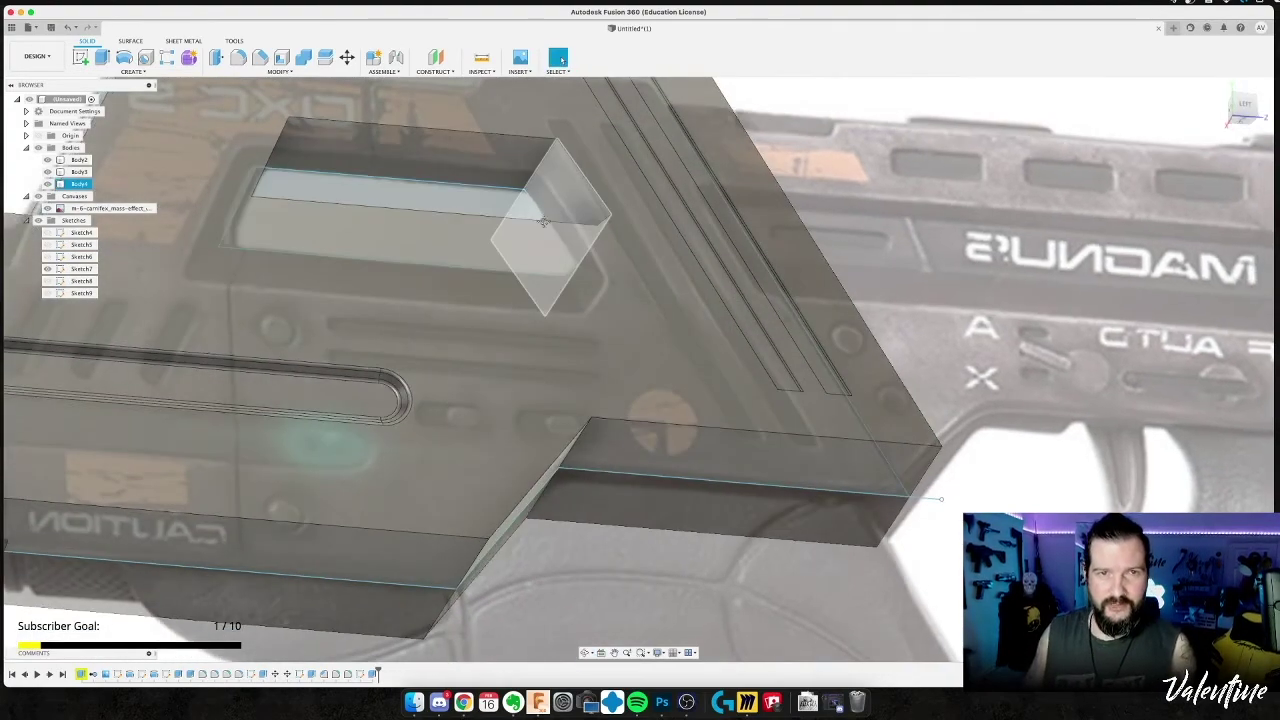
scroll(568, 237, "up", 6)
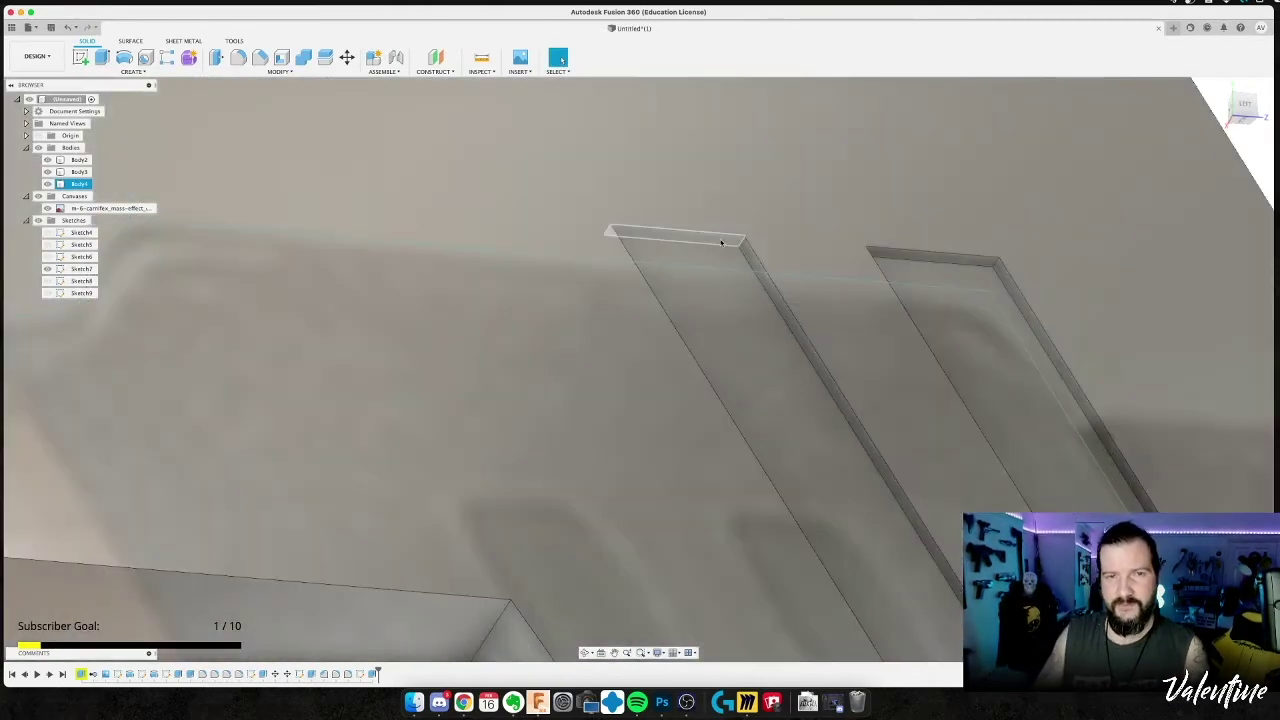
key("f")
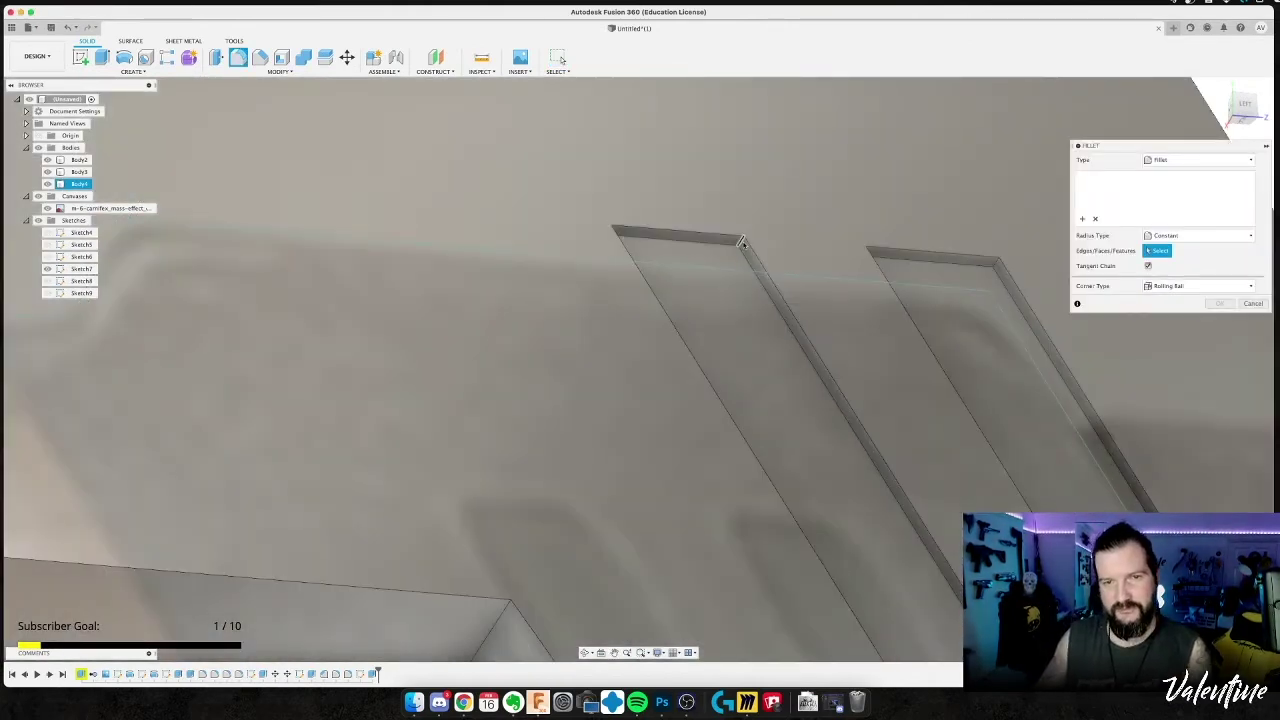
left_click(742, 243)
middle_click_drag(996, 262, 583, 418, "shift")
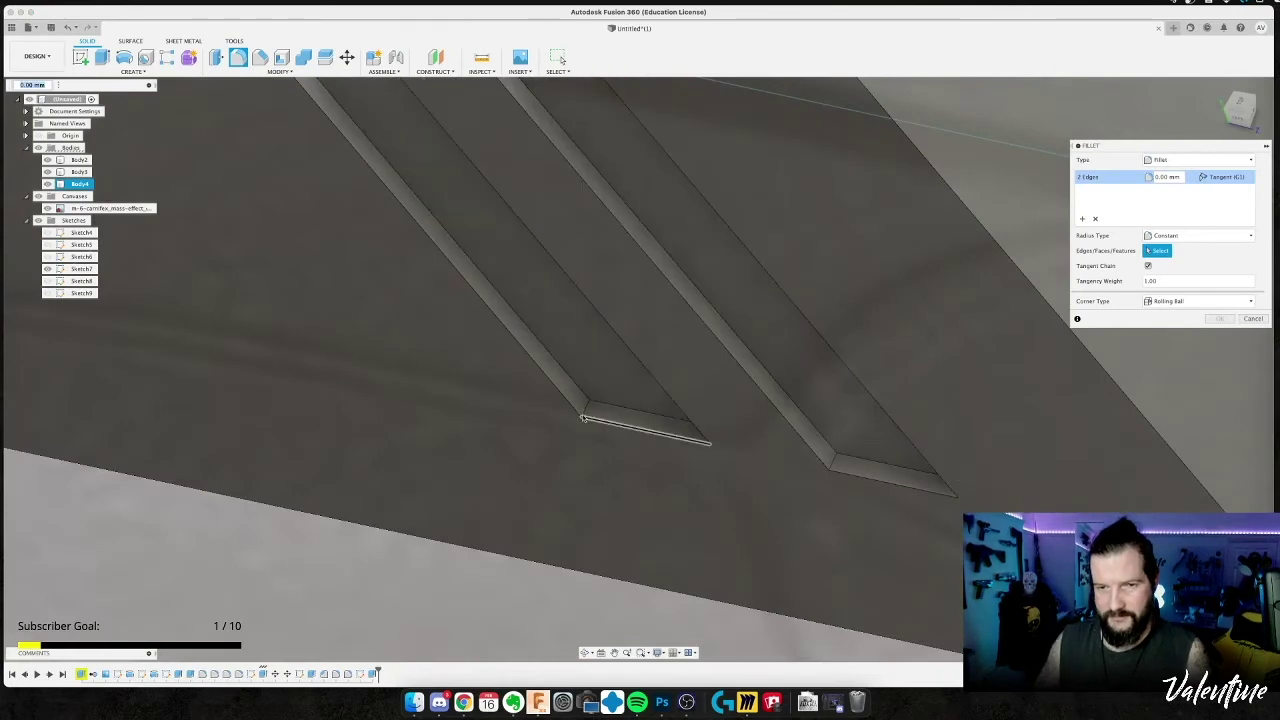
left_click(585, 412)
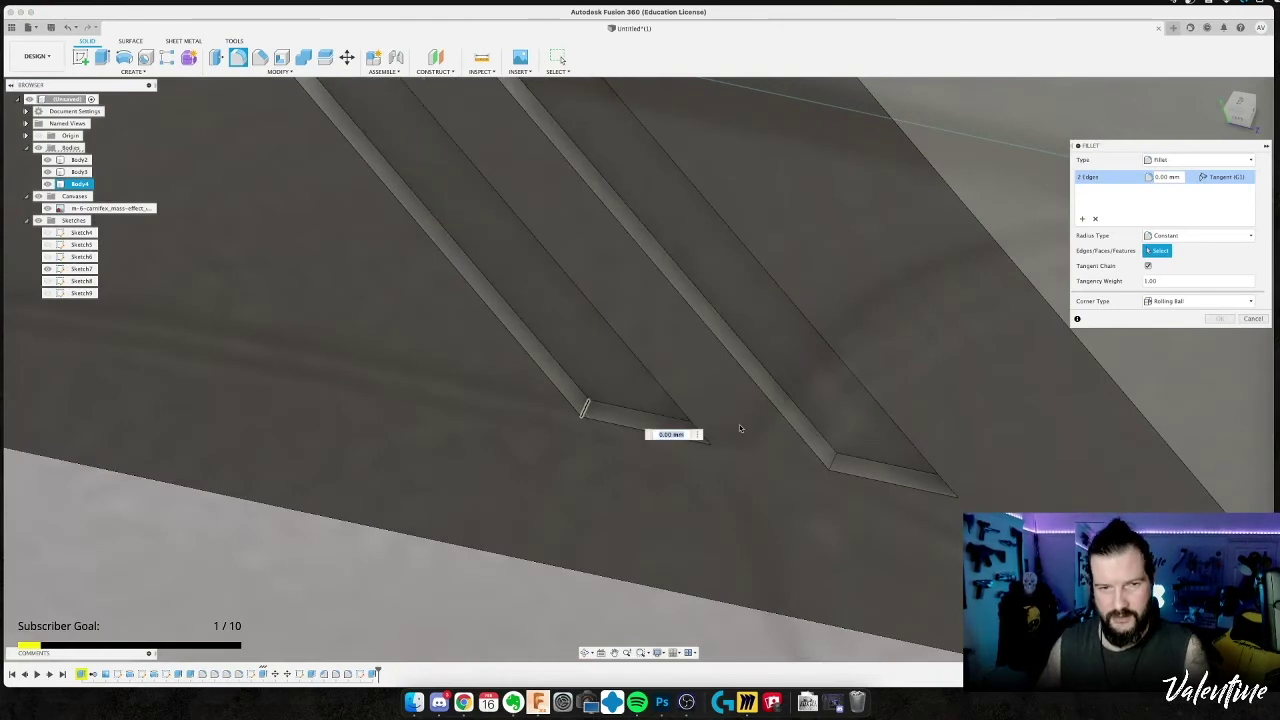
left_click(833, 462)
middle_click_drag(833, 460, 555, 505, "shift")
scroll(671, 278, "down", 3)
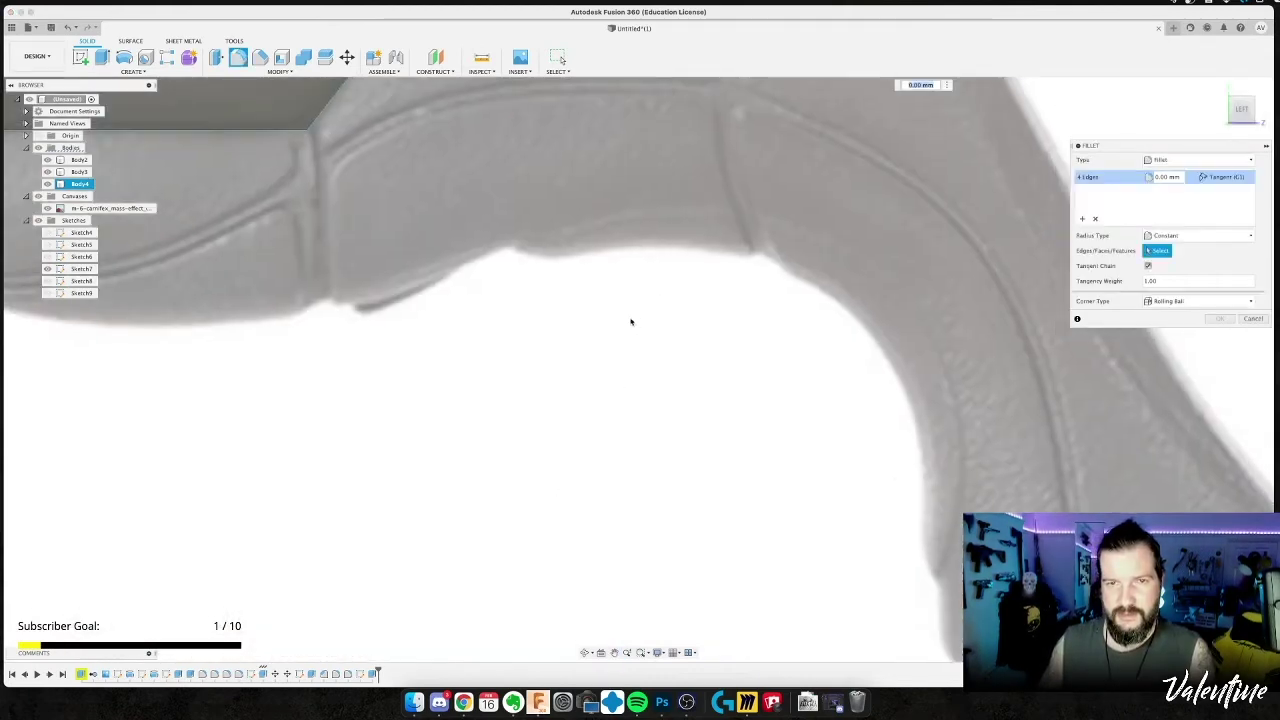
scroll(635, 314, "down", 3)
middle_click_drag(636, 314, 531, 540)
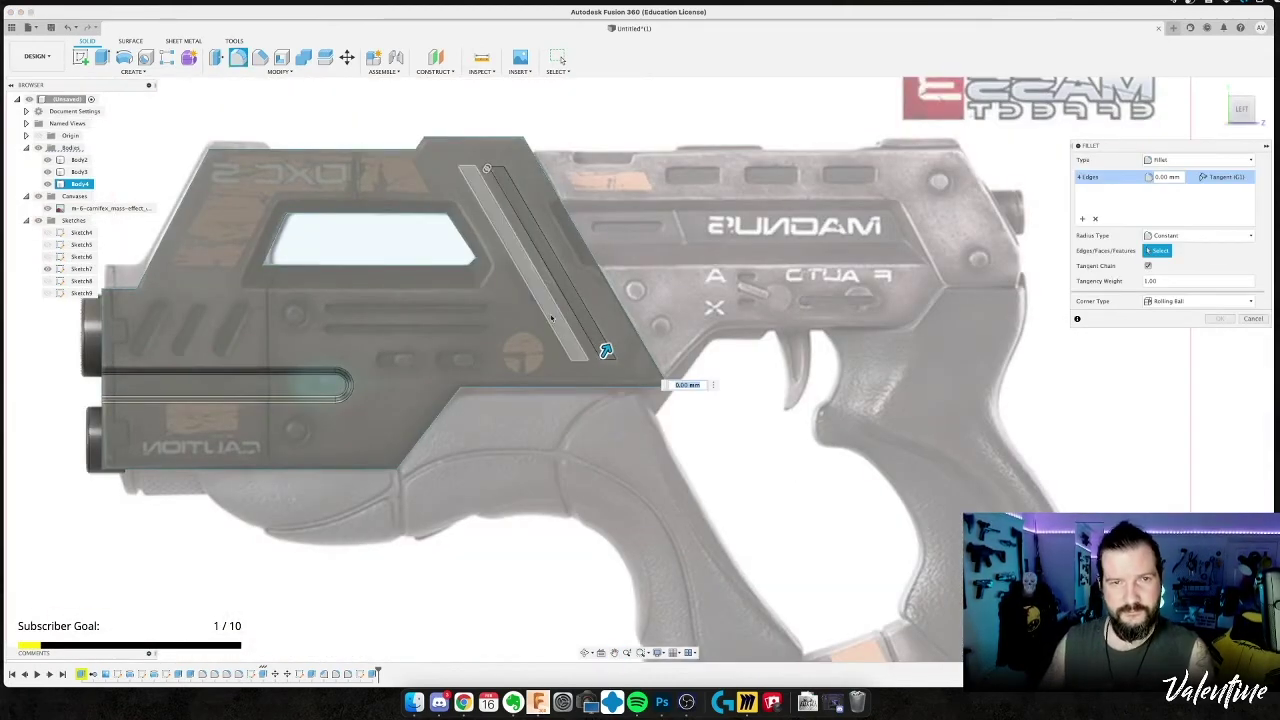
type("1.2")
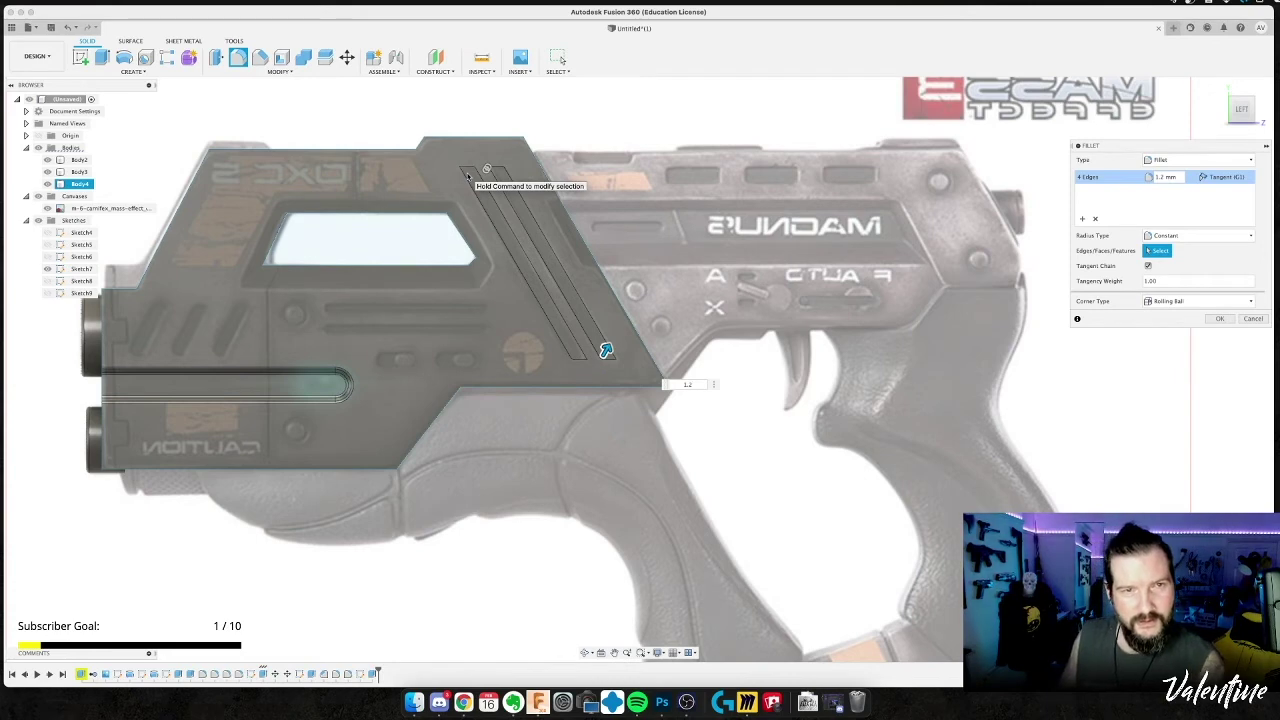
key("Return")
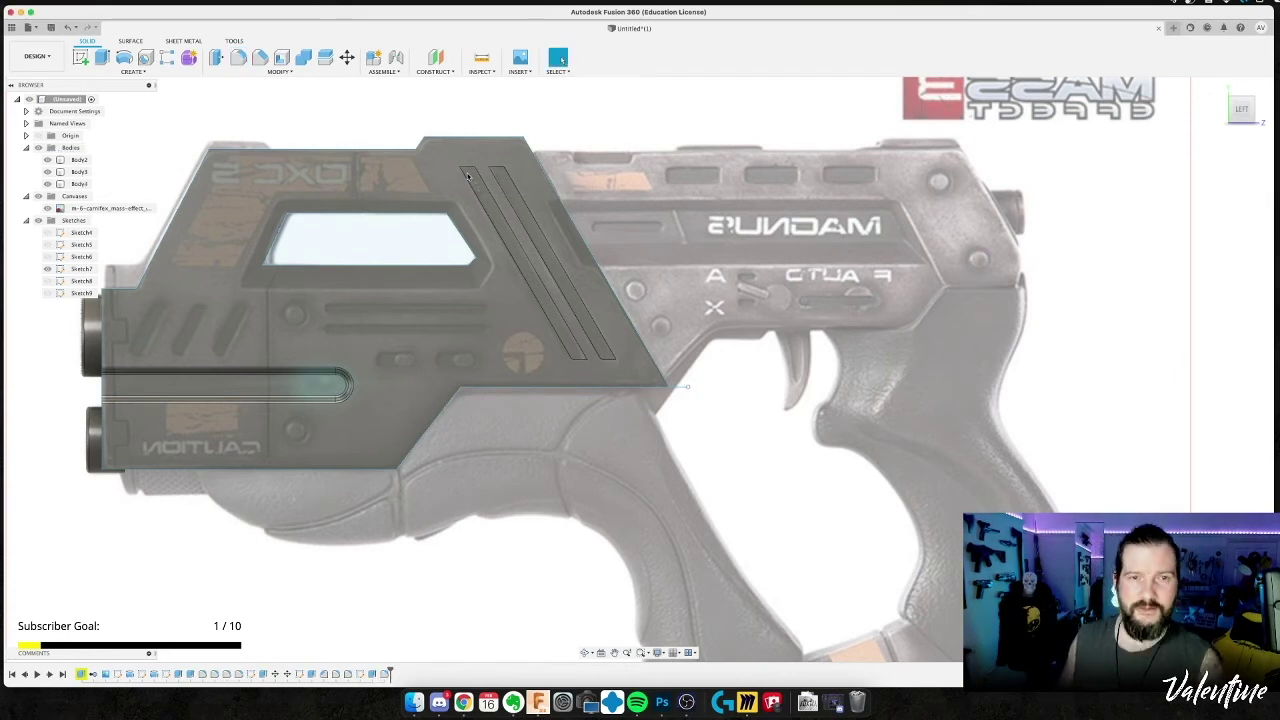
Start a Fillet on the four remaining acute corner edges of the two diagonal grooves.
left_click(468, 176)
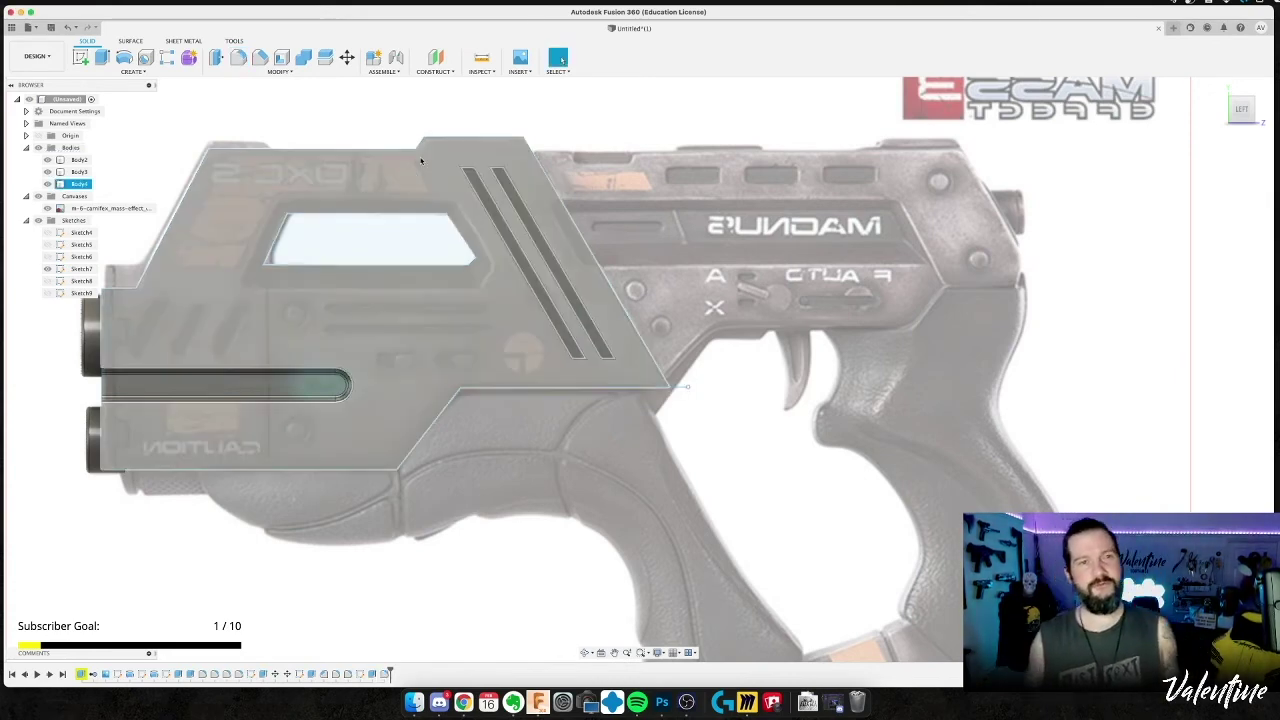
middle_click_drag(468, 176, 460, 140, "shift")
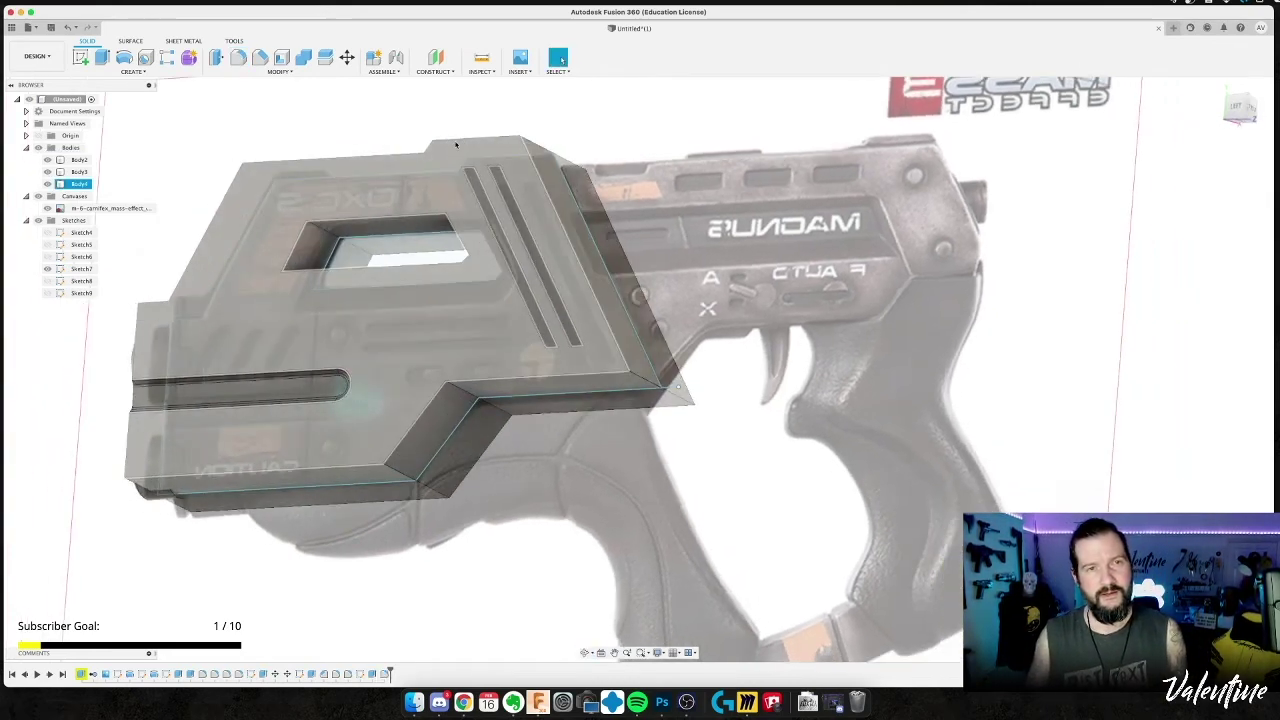
scroll(457, 137, "up", 6)
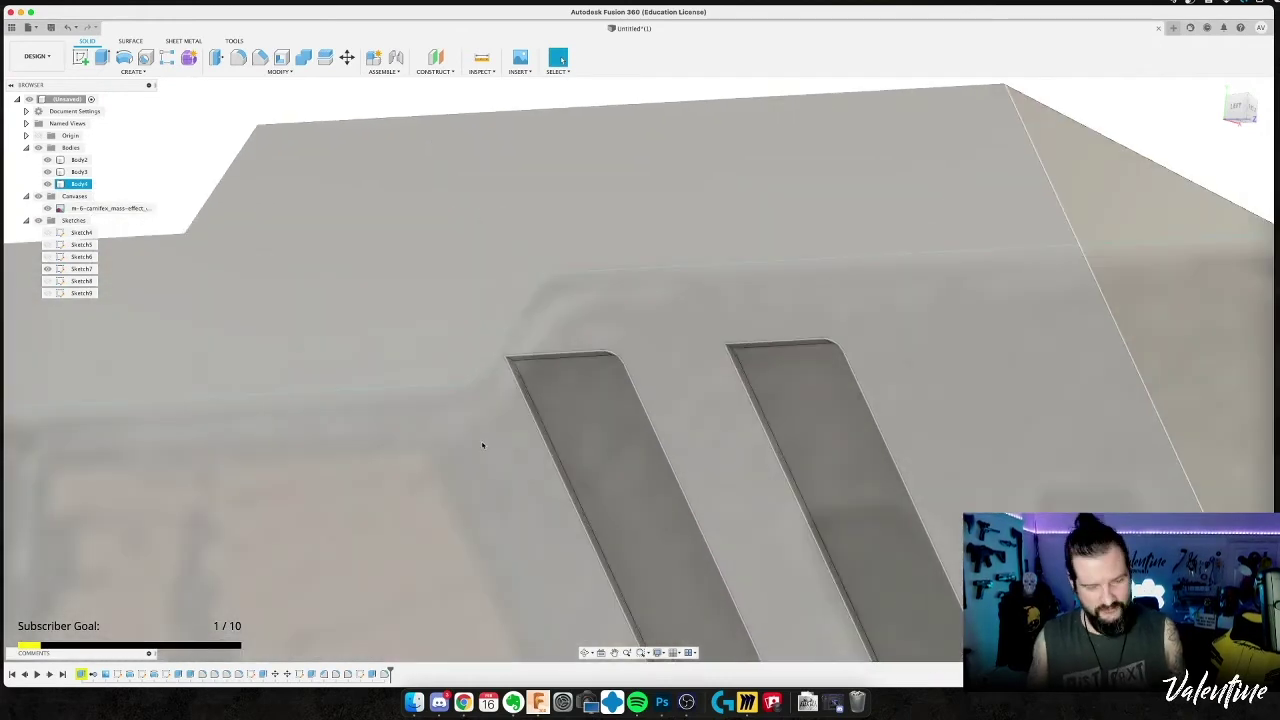
key("f")
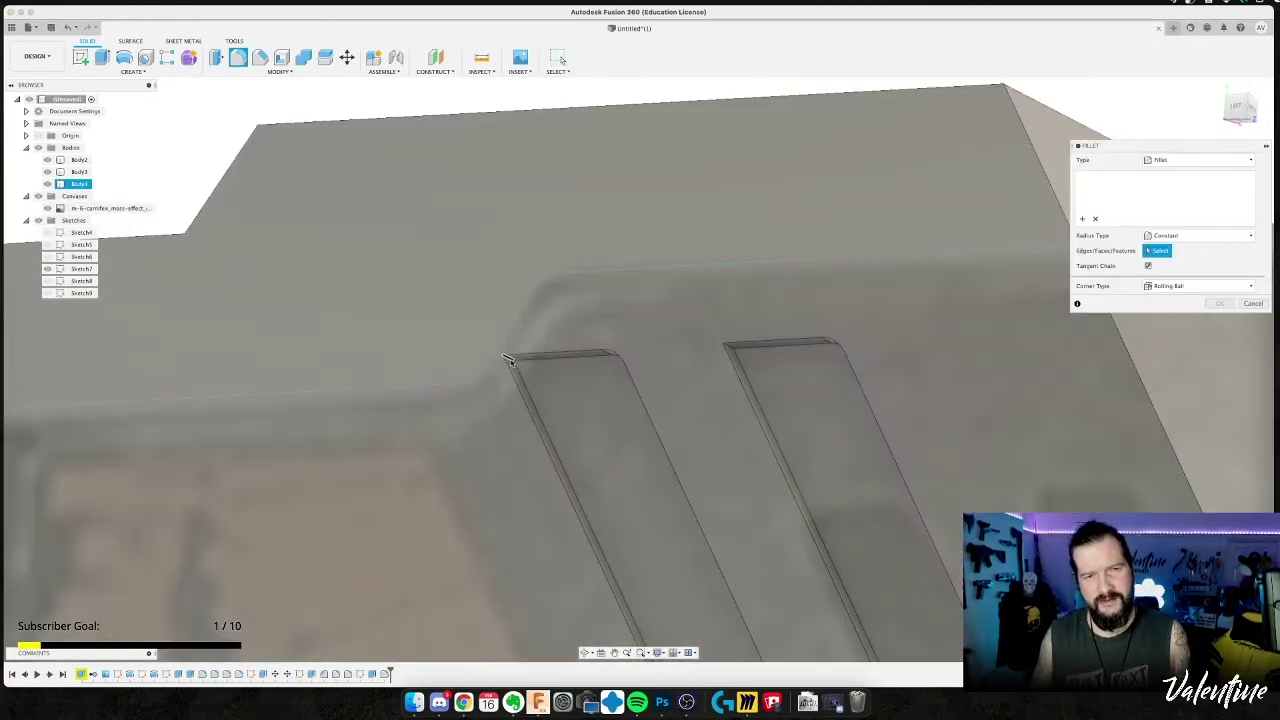
left_click(510, 360)
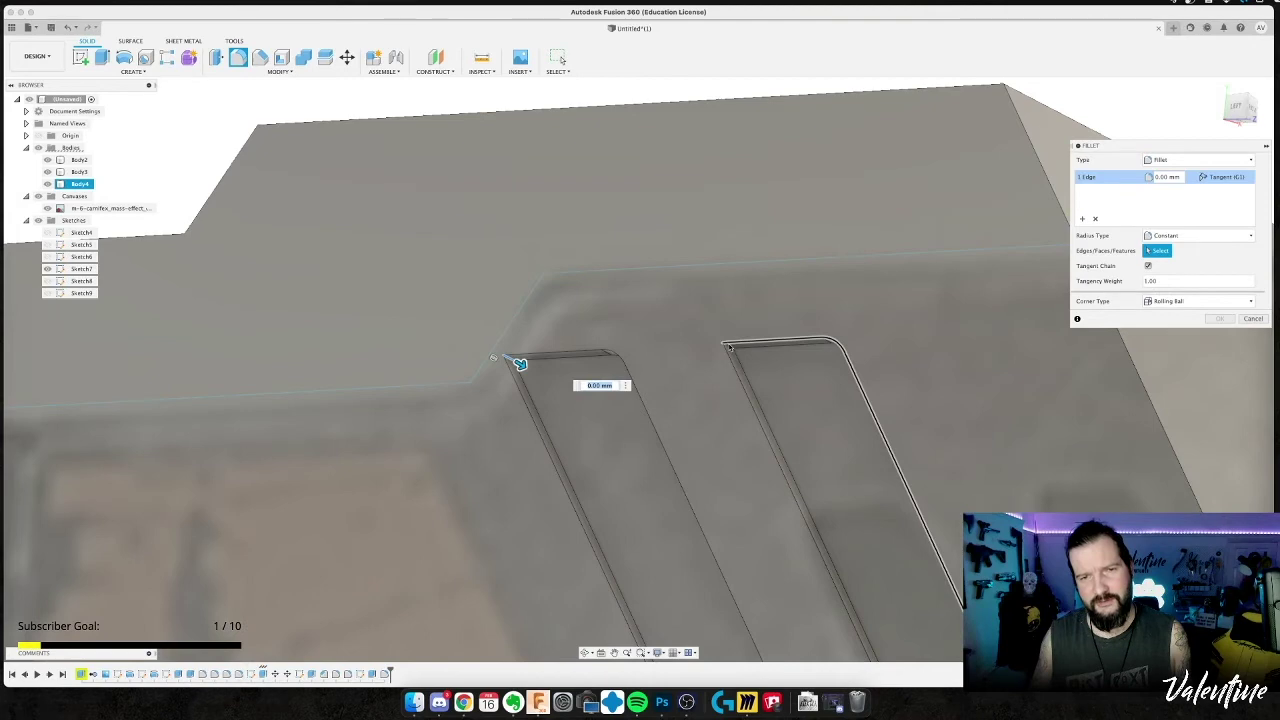
left_click(731, 347)
middle_click_drag(427, 246, 74, 64)
middle_click_drag(640, 600, 605, 332)
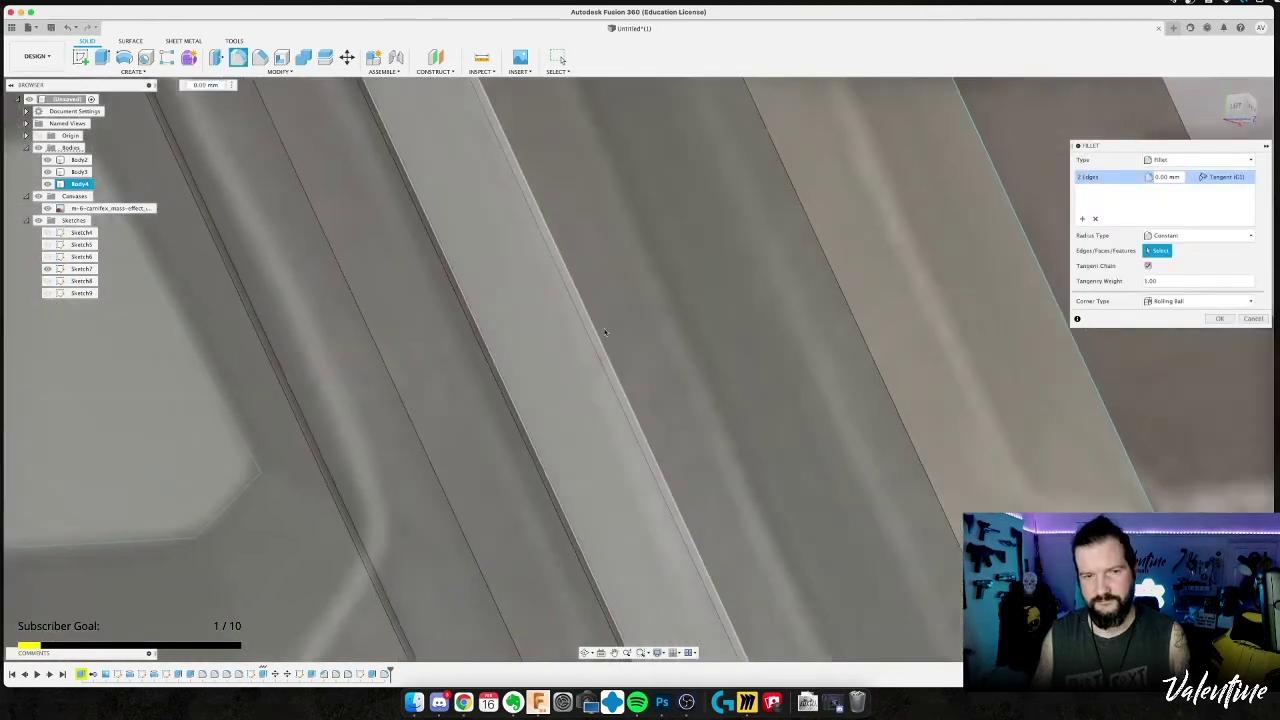
scroll(605, 332, "down", 5)
middle_click_drag(603, 406, 634, 447, "shift")
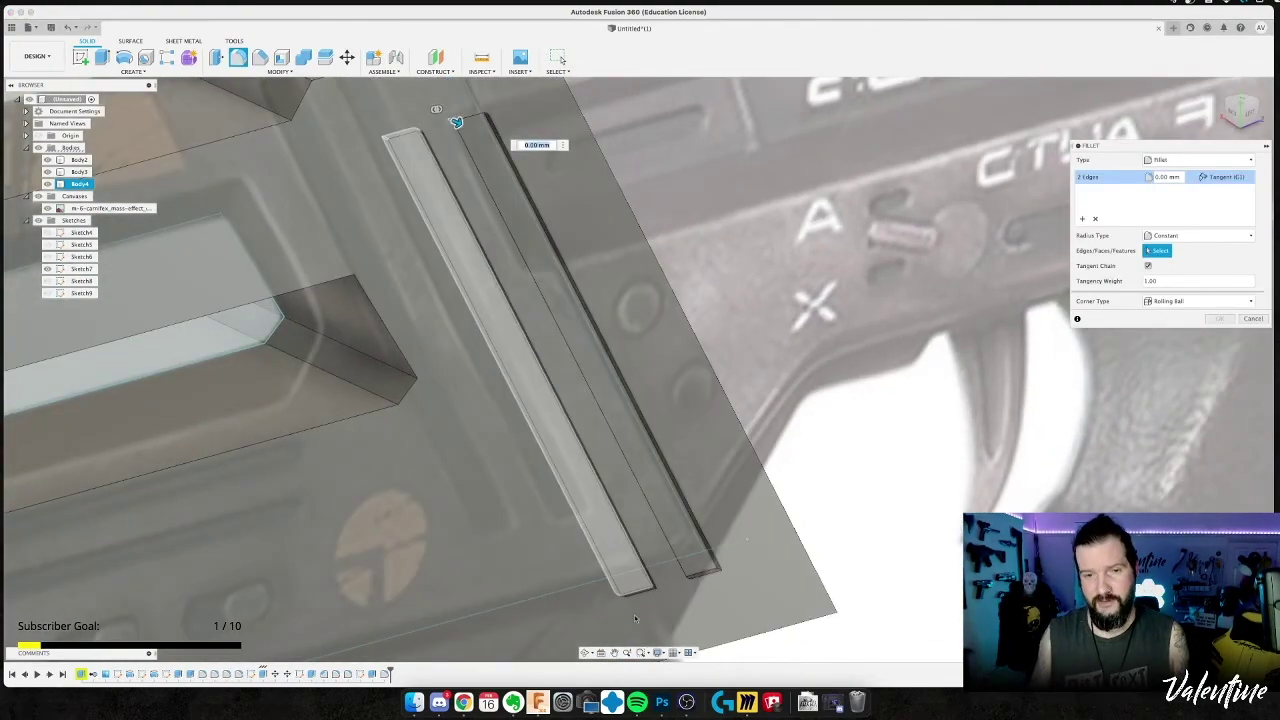
scroll(634, 619, "up", 3)
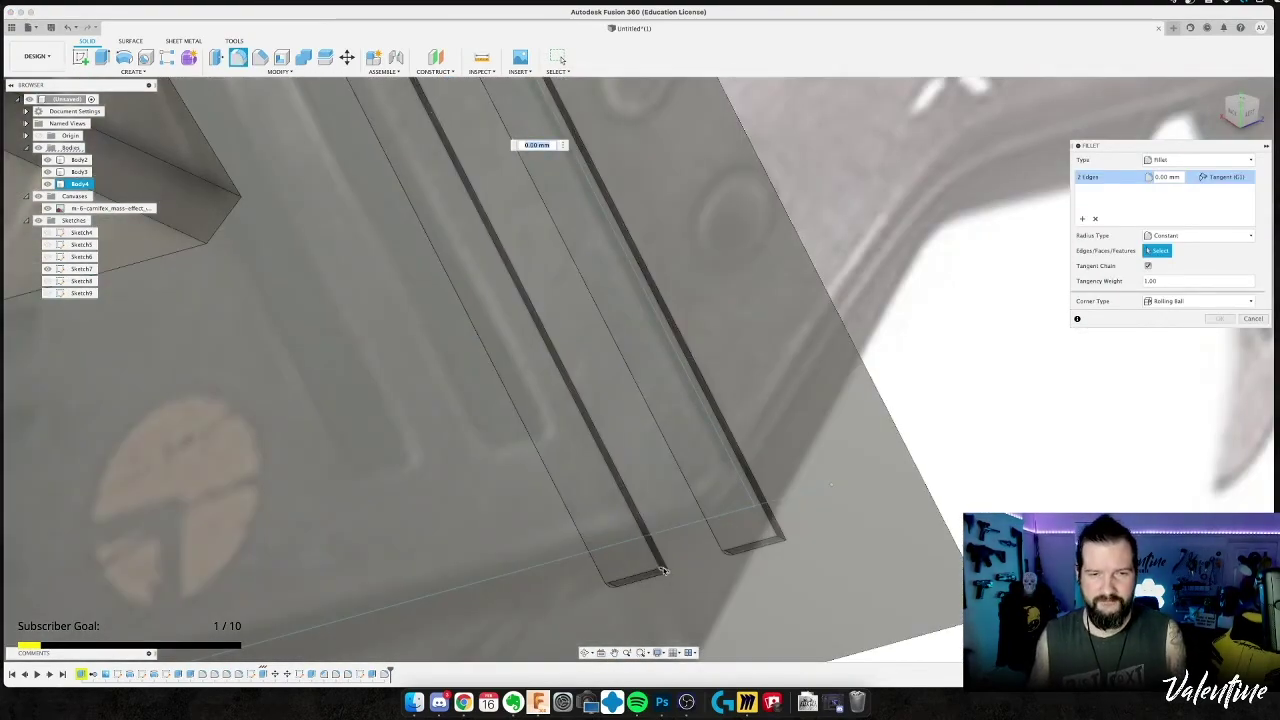
left_click(782, 538)
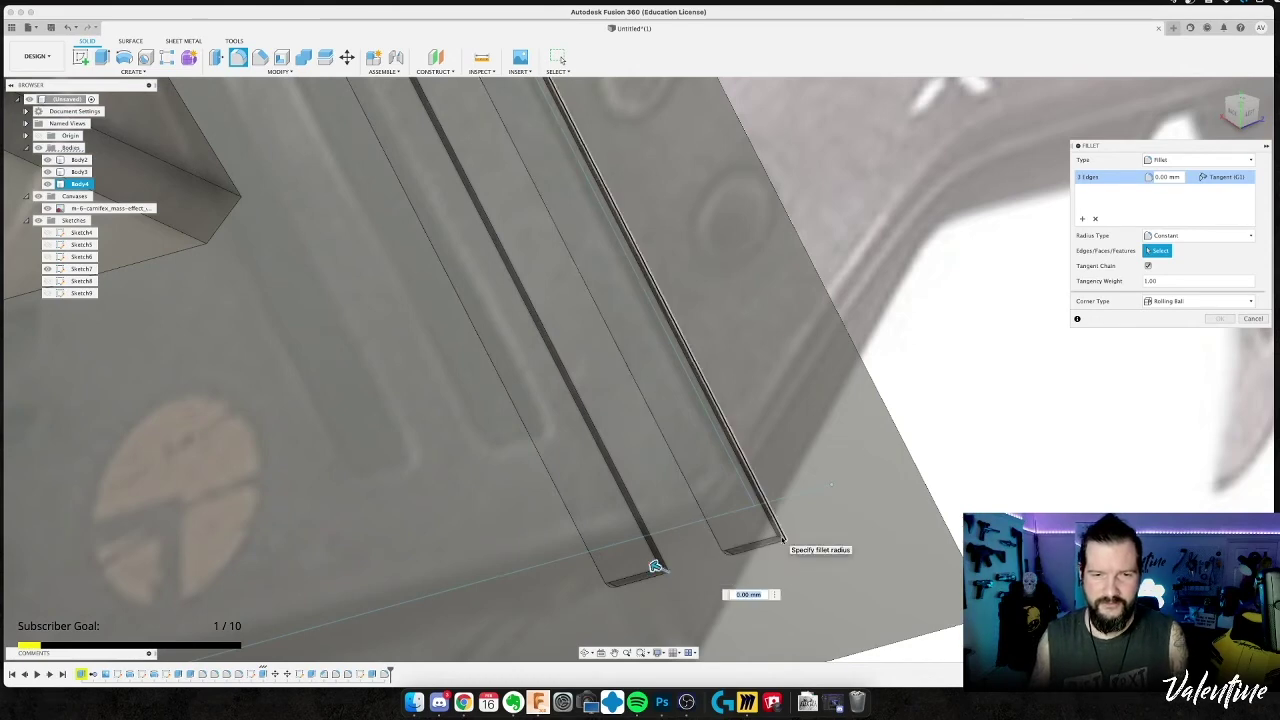
left_click(654, 566)
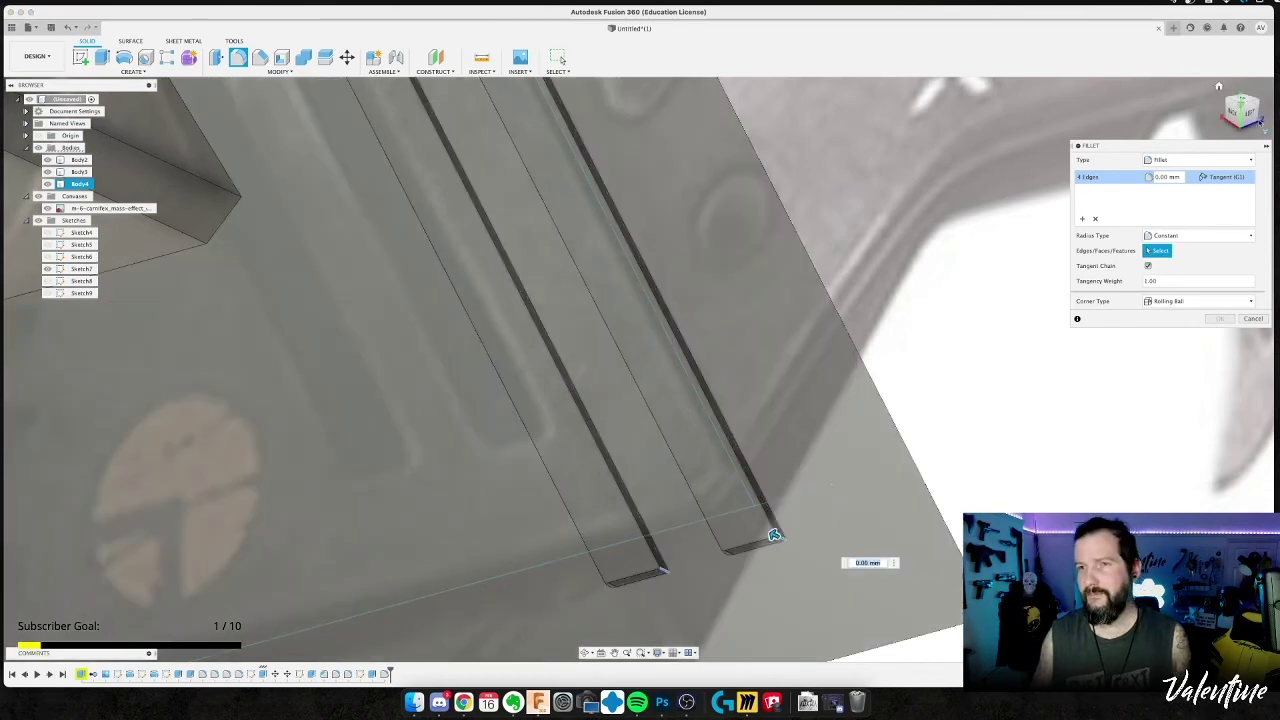
Compare the acute groove corners with the reference image in the left view and apply a 0.5 mm fillet radius.
left_click(1250, 114)
scroll(546, 372, "down", 3)
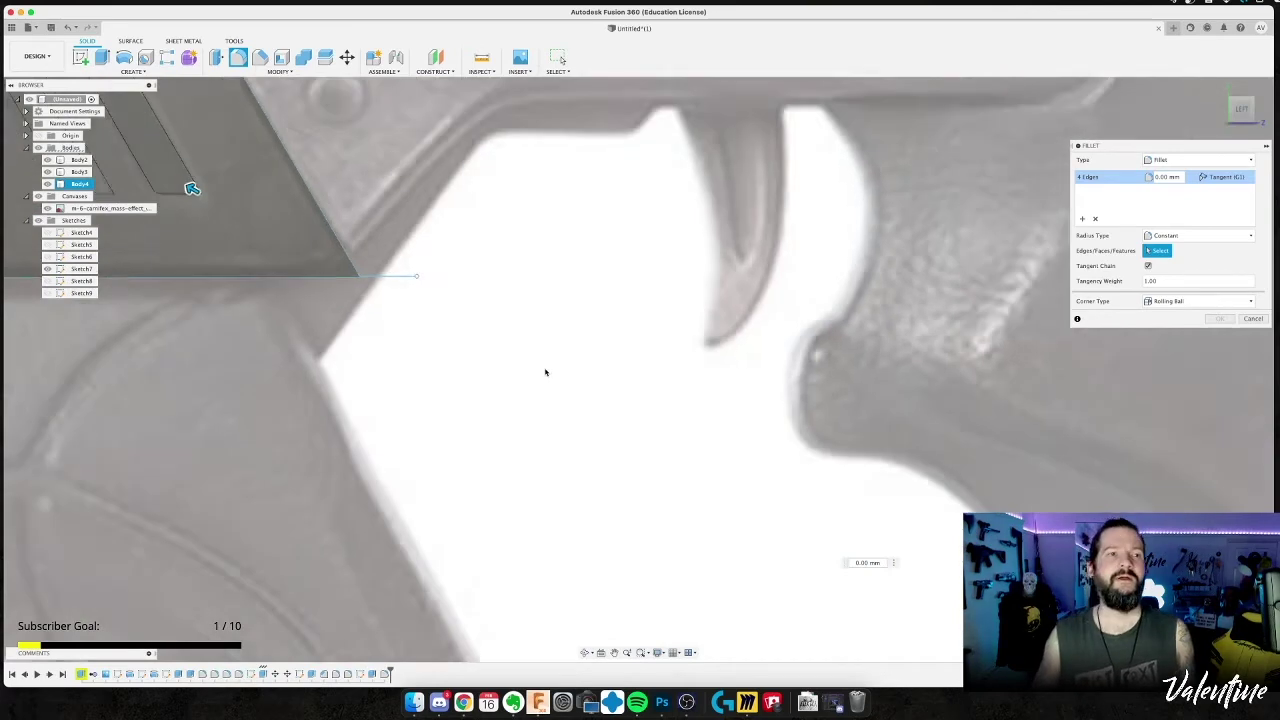
scroll(546, 372, "down", 3)
middle_click_drag(634, 364, 916, 461)
middle_click_drag(701, 313, 734, 408)
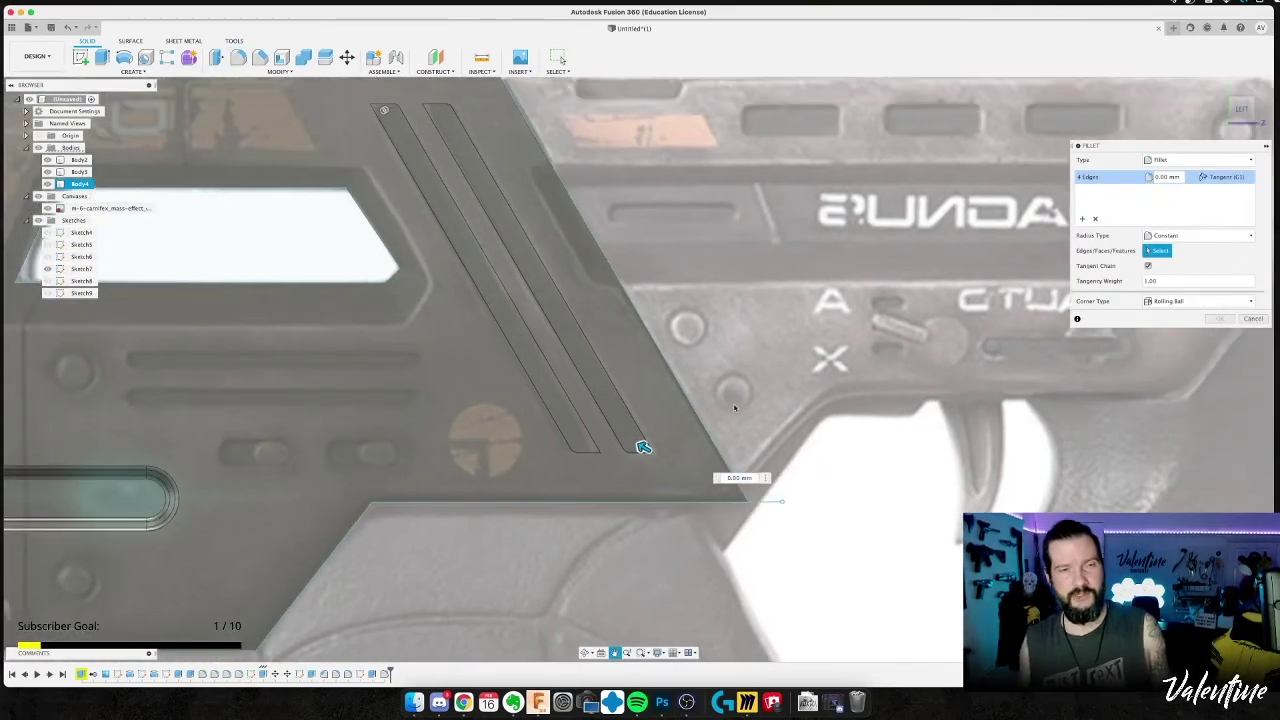
type("1")
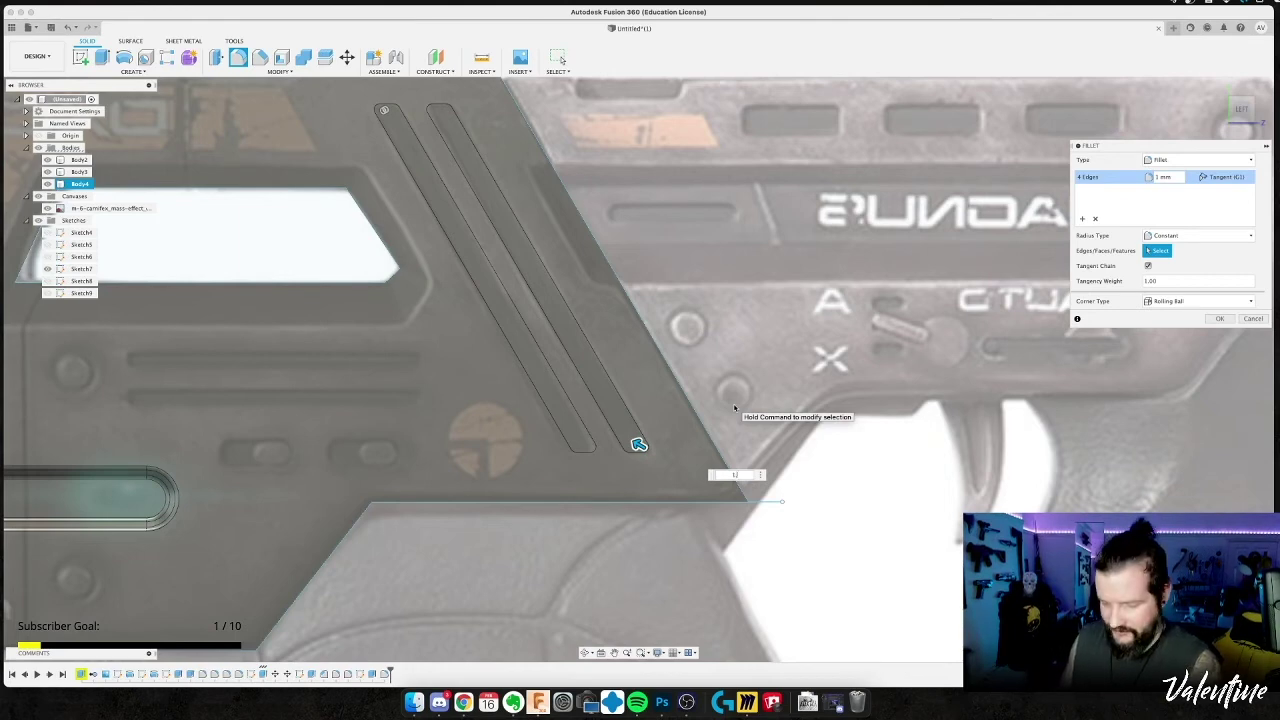
type(".2")
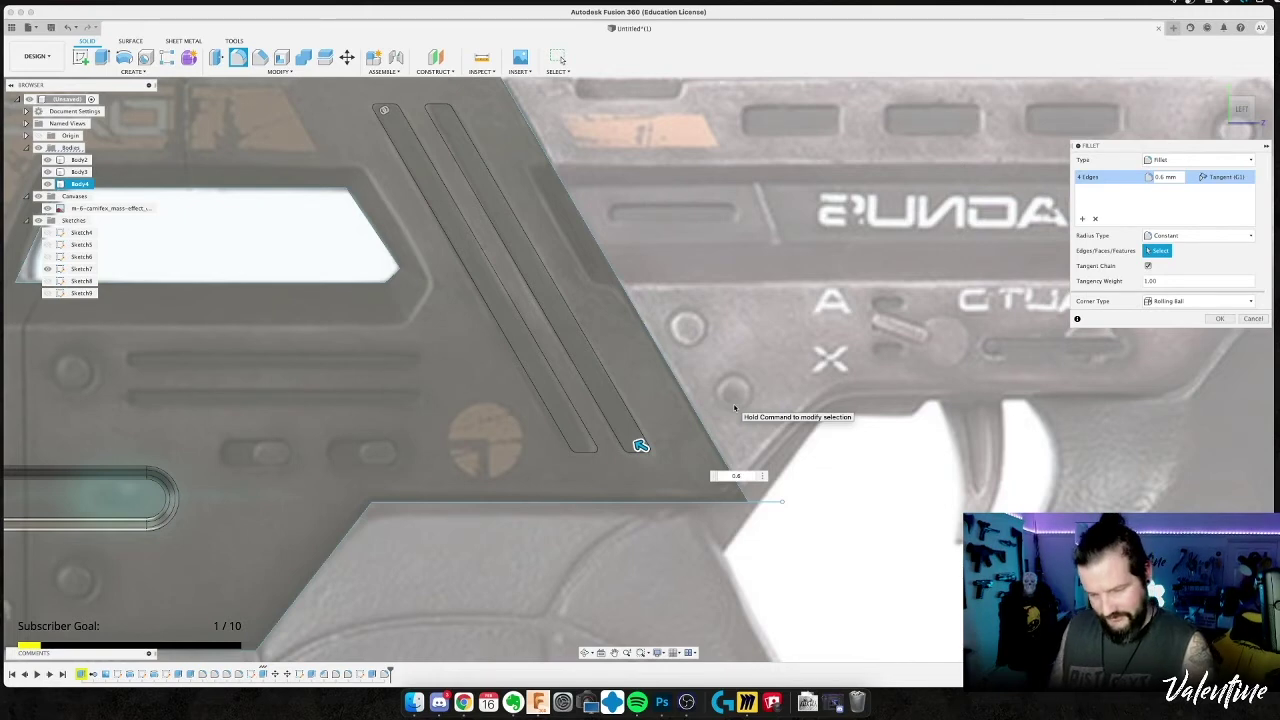
key("BackSpace")
type("4")
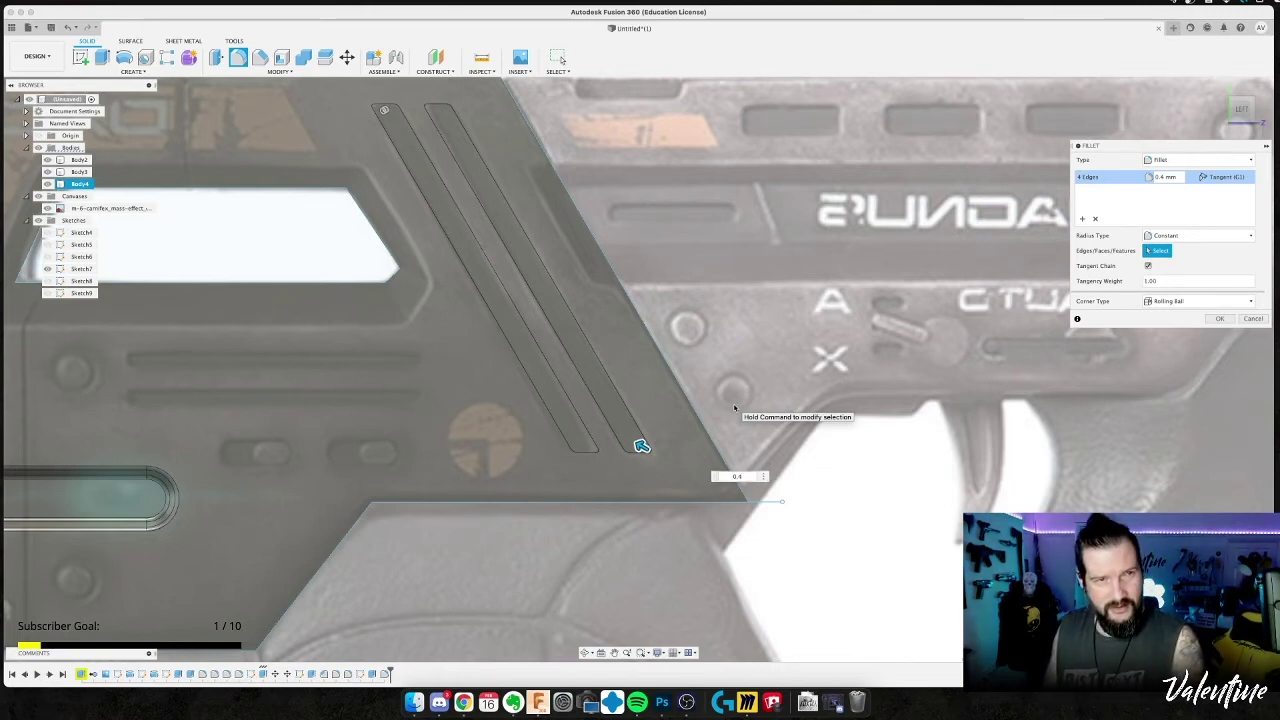
key("BackSpace")
key("BackSpace")
type(".5")
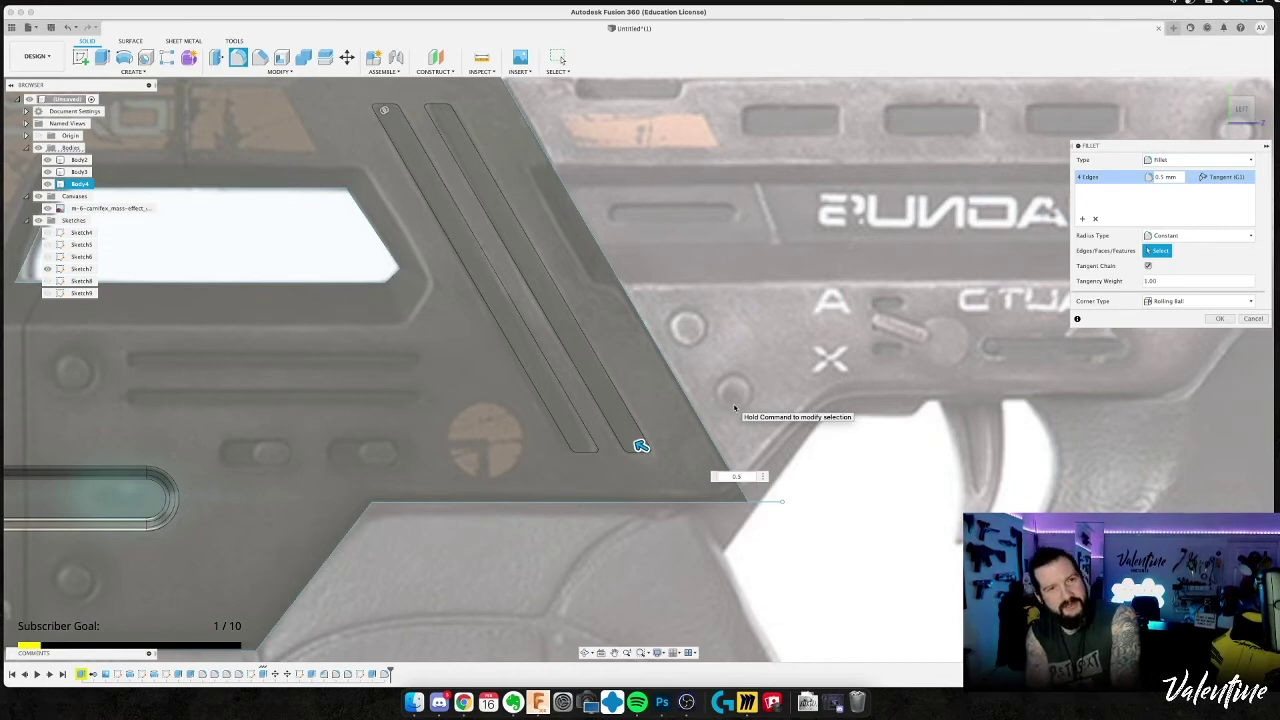
key("Return")
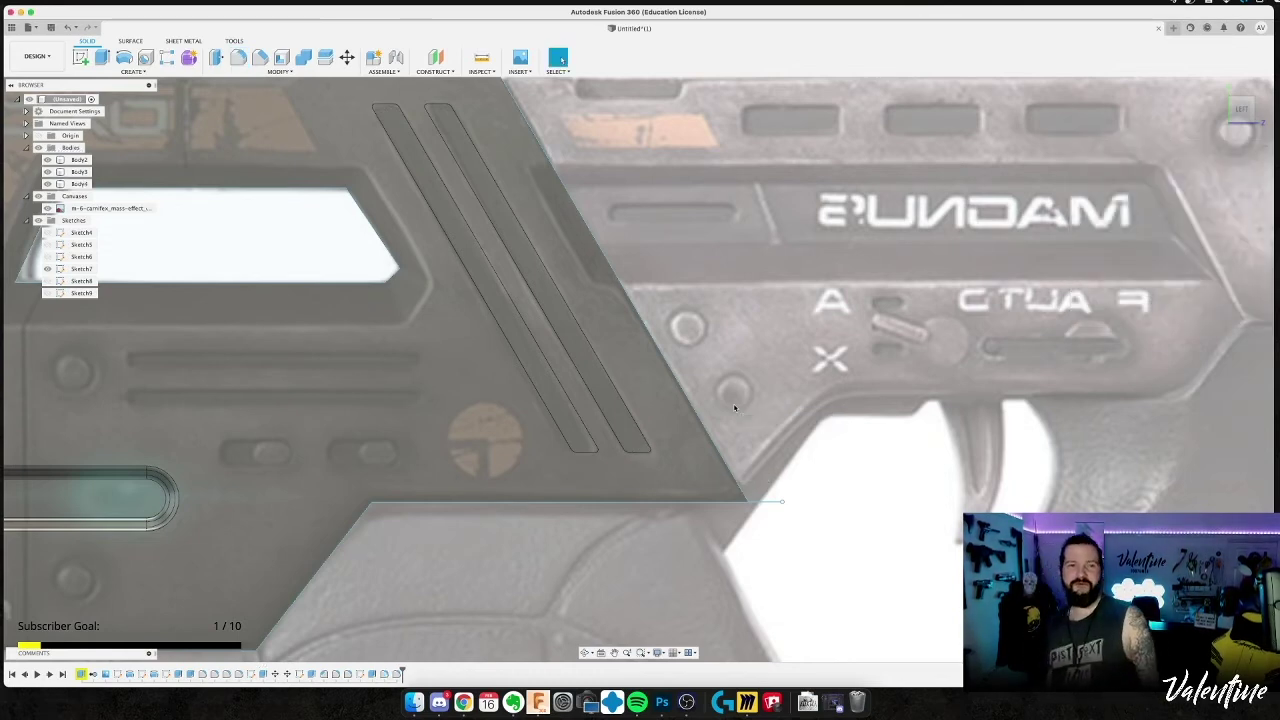
left_click(458, 289)
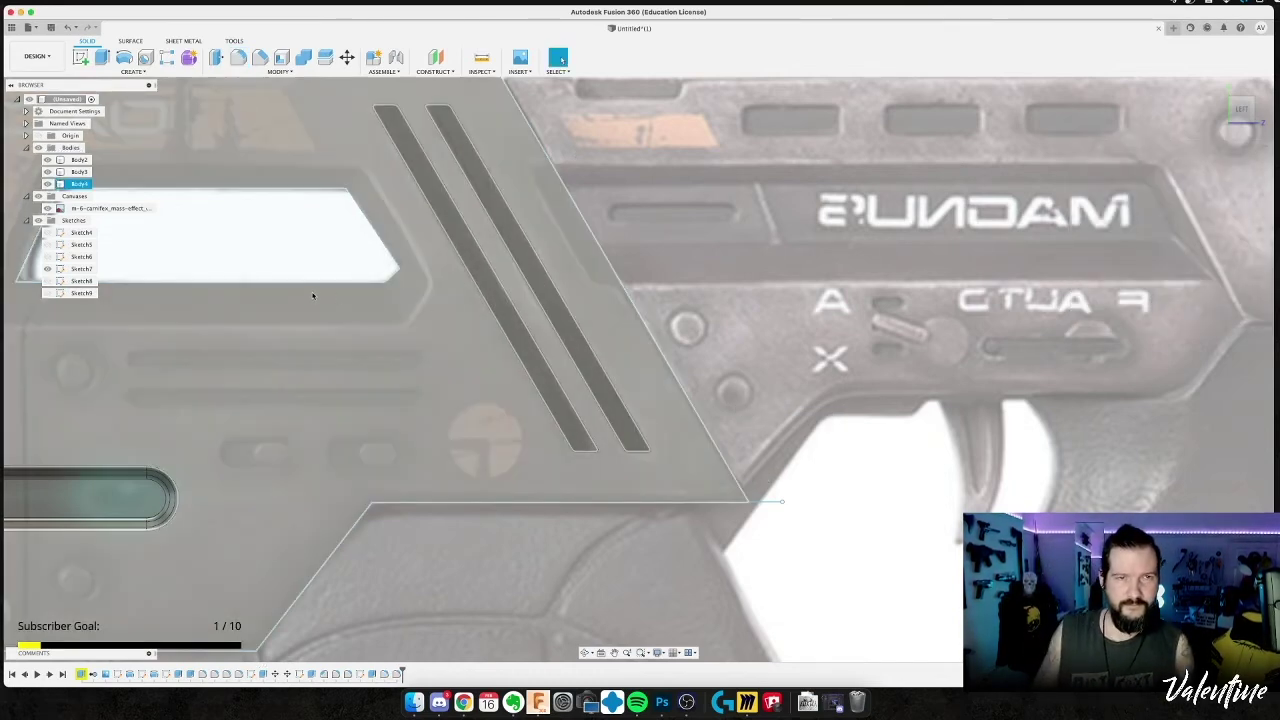
key("Escape")
middle_click_drag(314, 251, 360, 210, "shift")
left_click(364, 202)
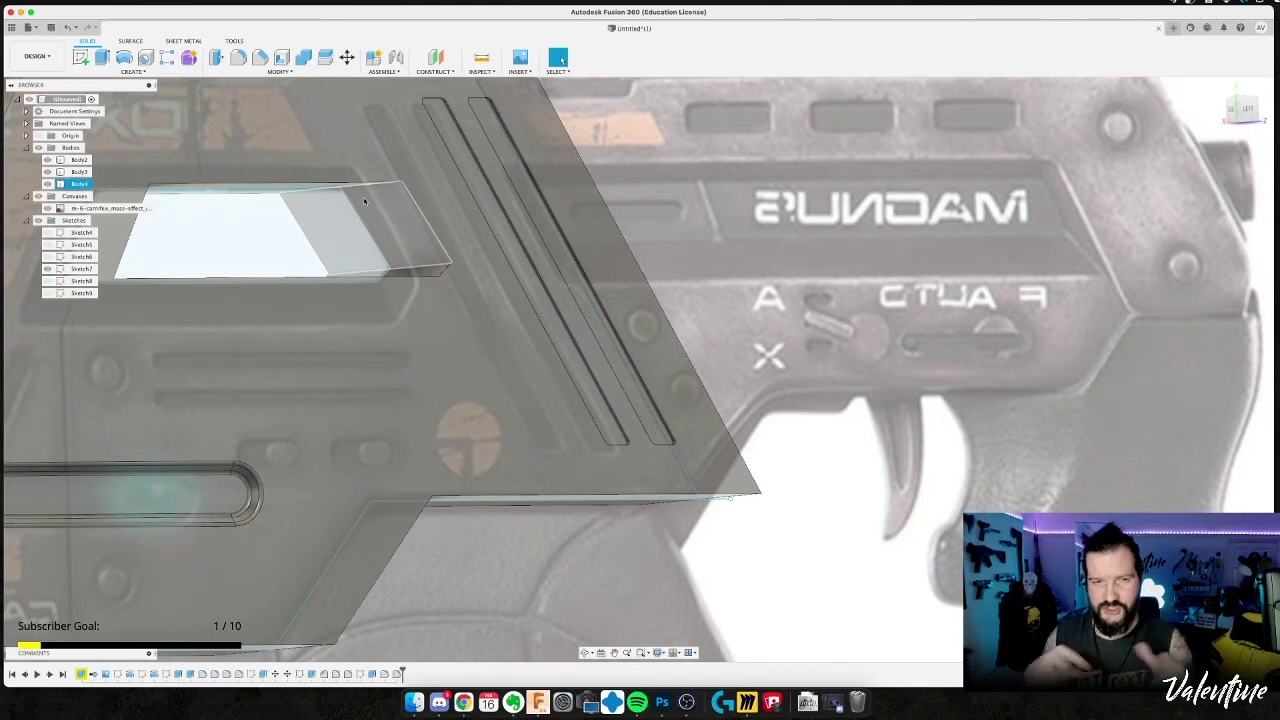
key("Escape")
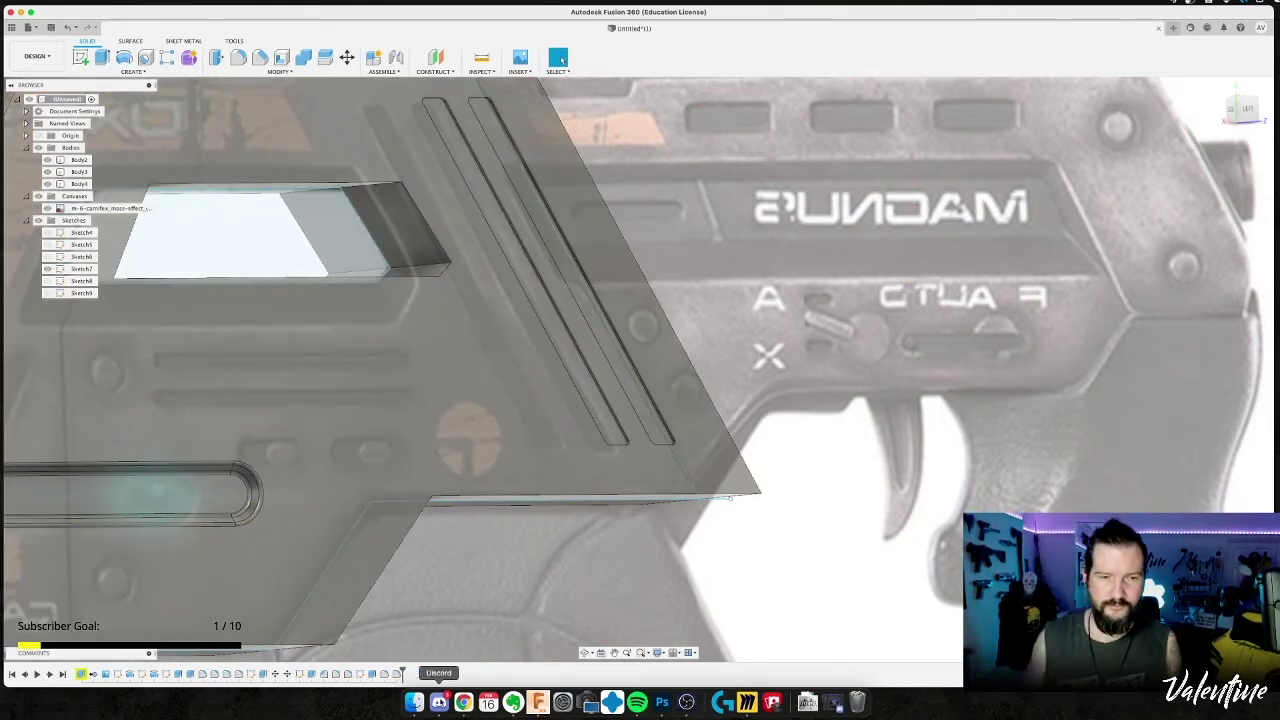
Switch to Chrome and search Google for "google logo not perfect" in a new tab.
left_click(463, 703)
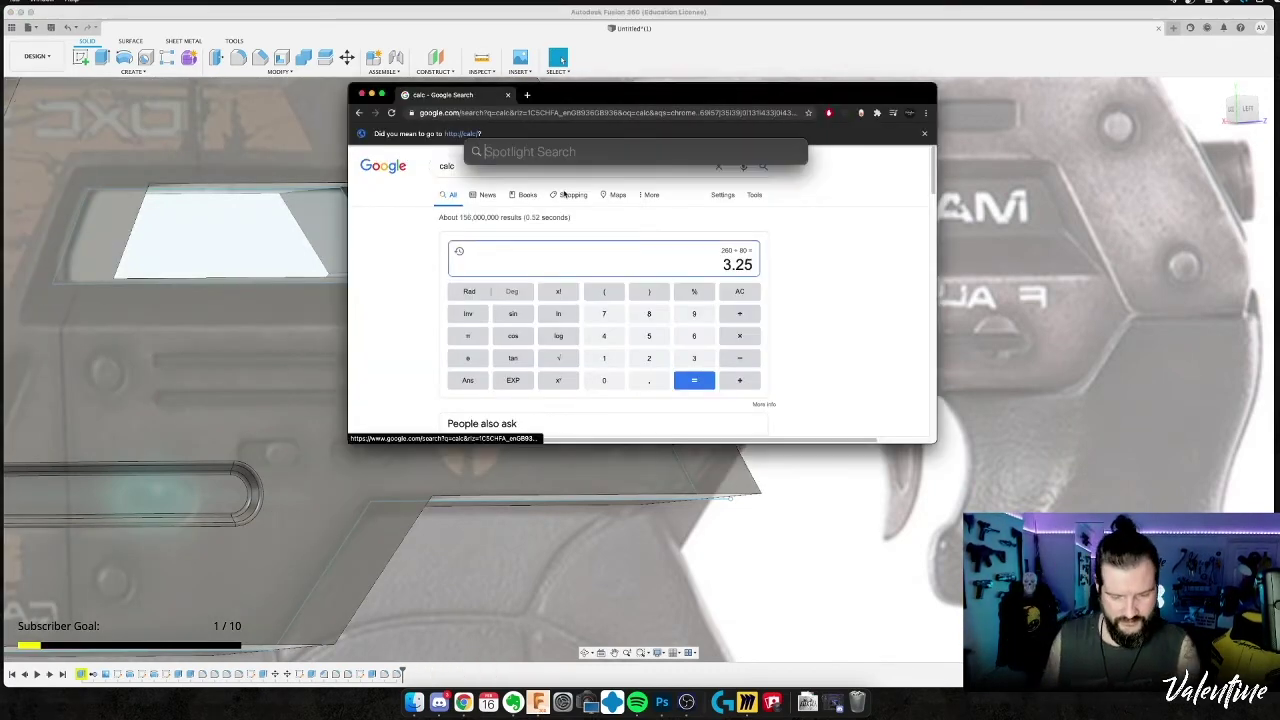
type("log(log(ln(")
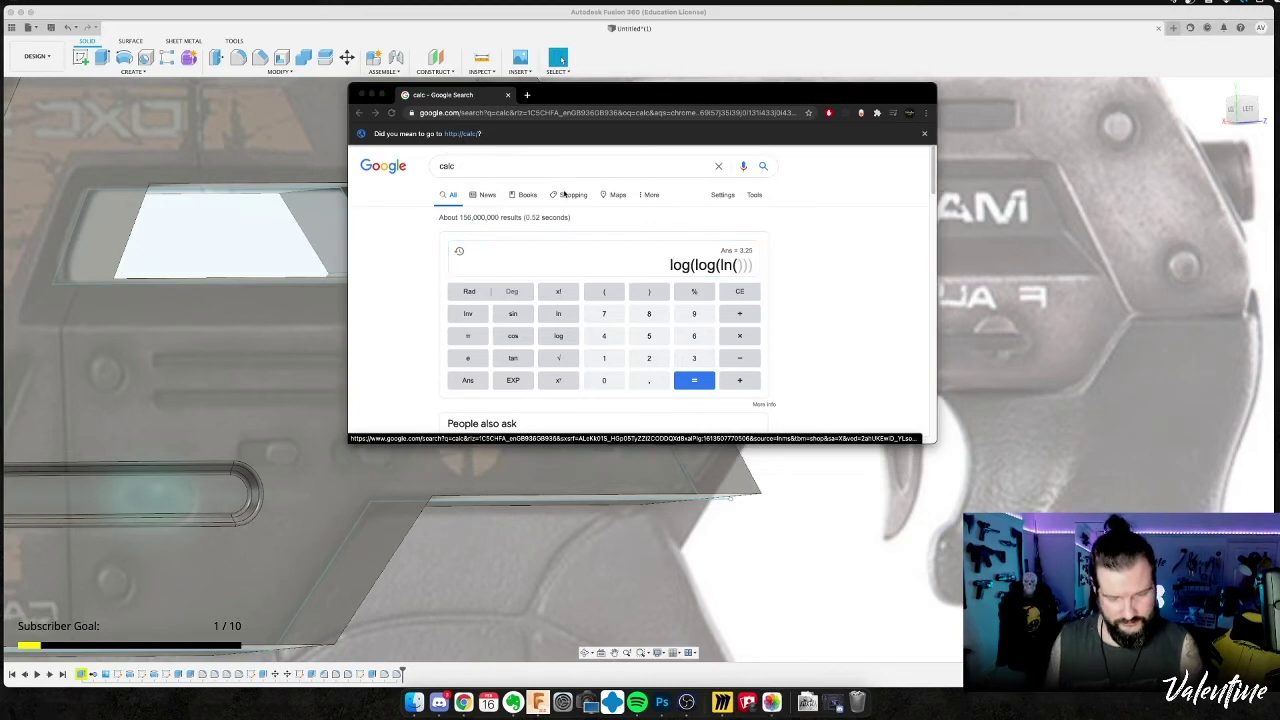
scroll(415, 252, "down", 5)
key("super+t")
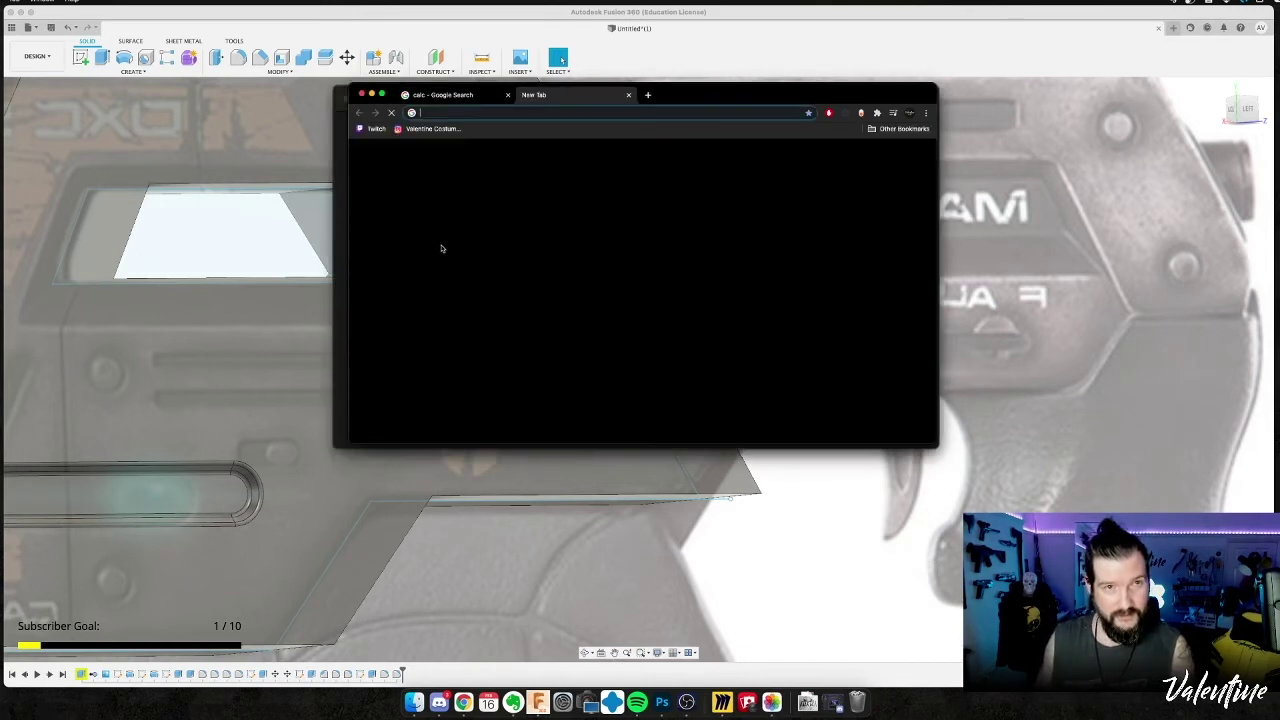
type("google logo not")
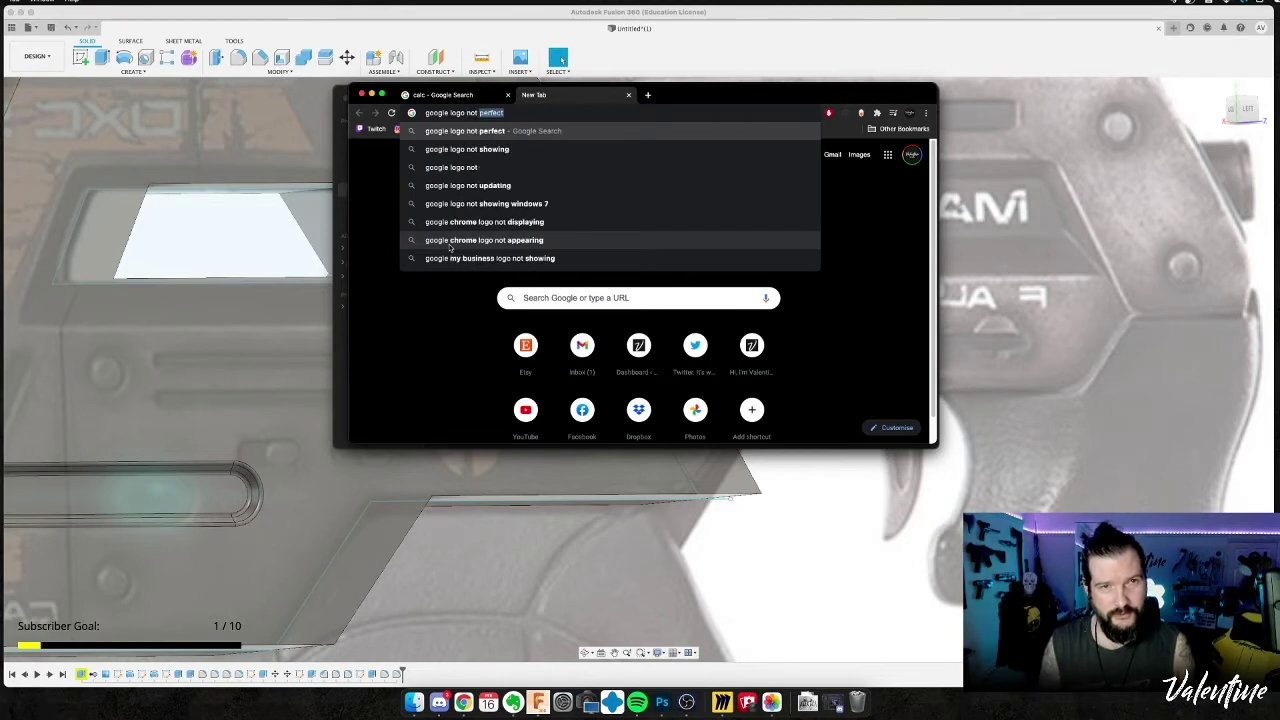
key("Return")
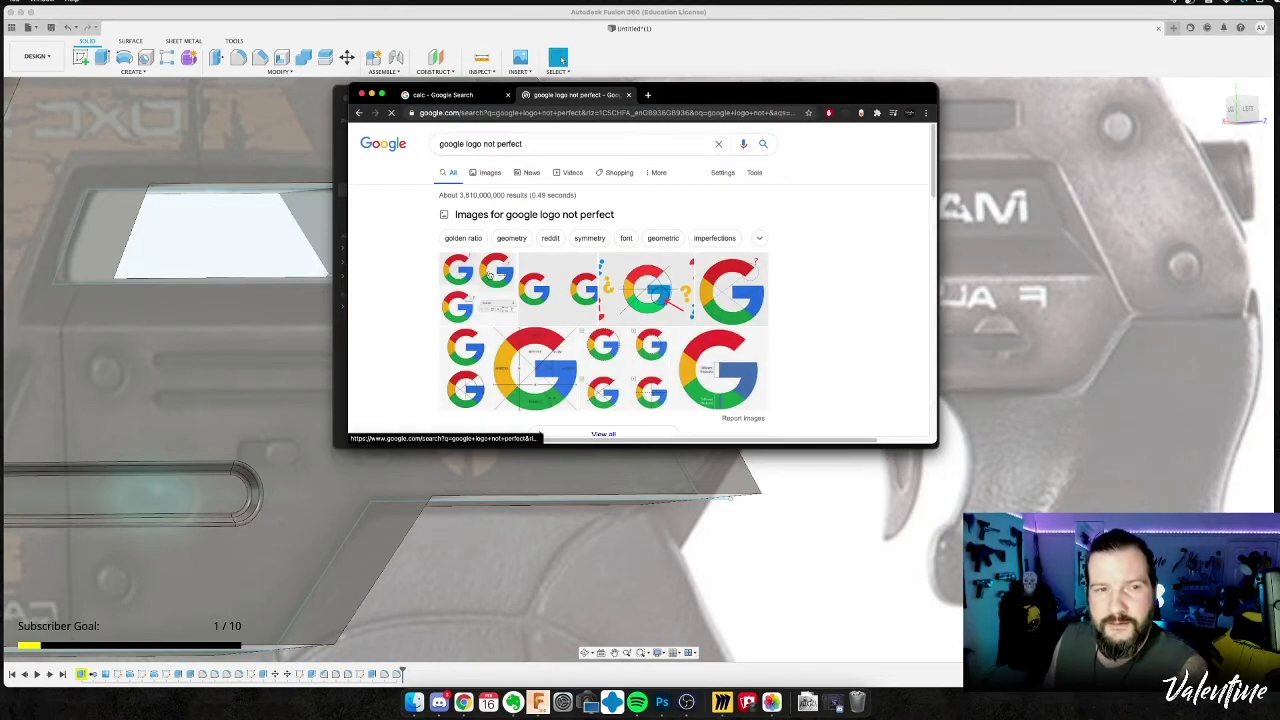
Examine the image results that illustrate the geometric imperfections of the Google logo.
left_click(492, 268)
left_click_drag(719, 96, 833, 28)
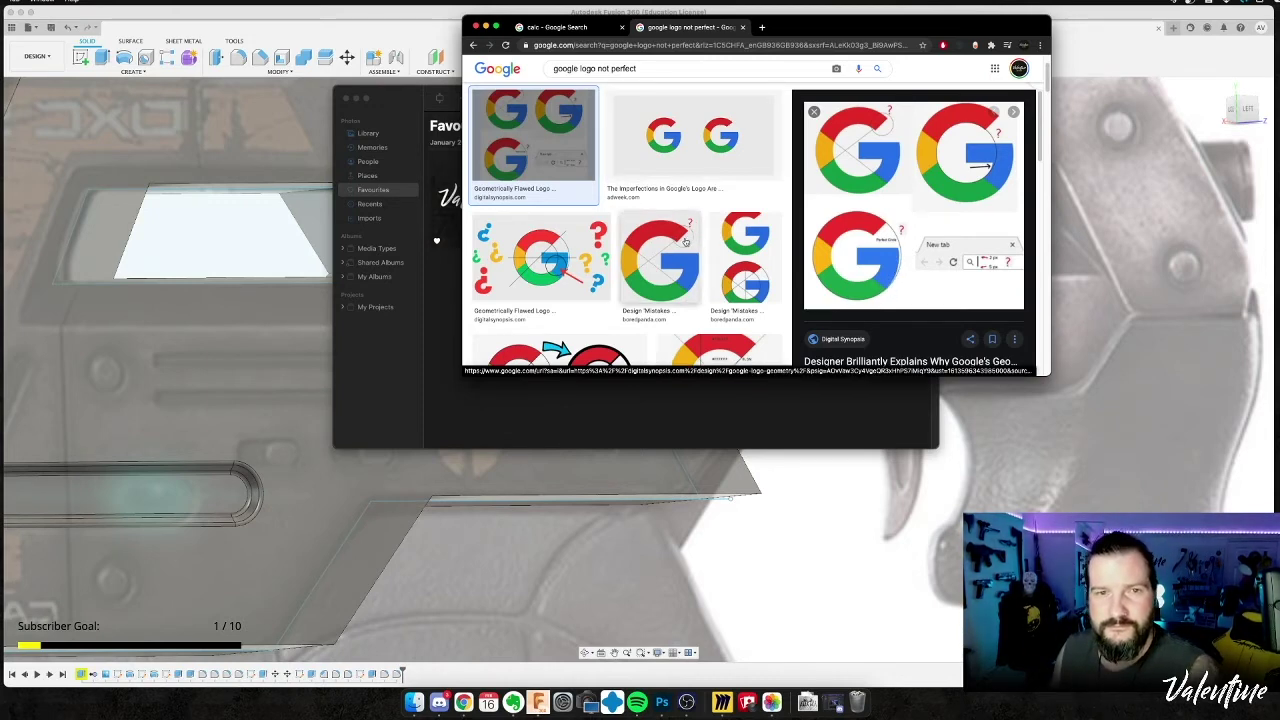
left_click(732, 167)
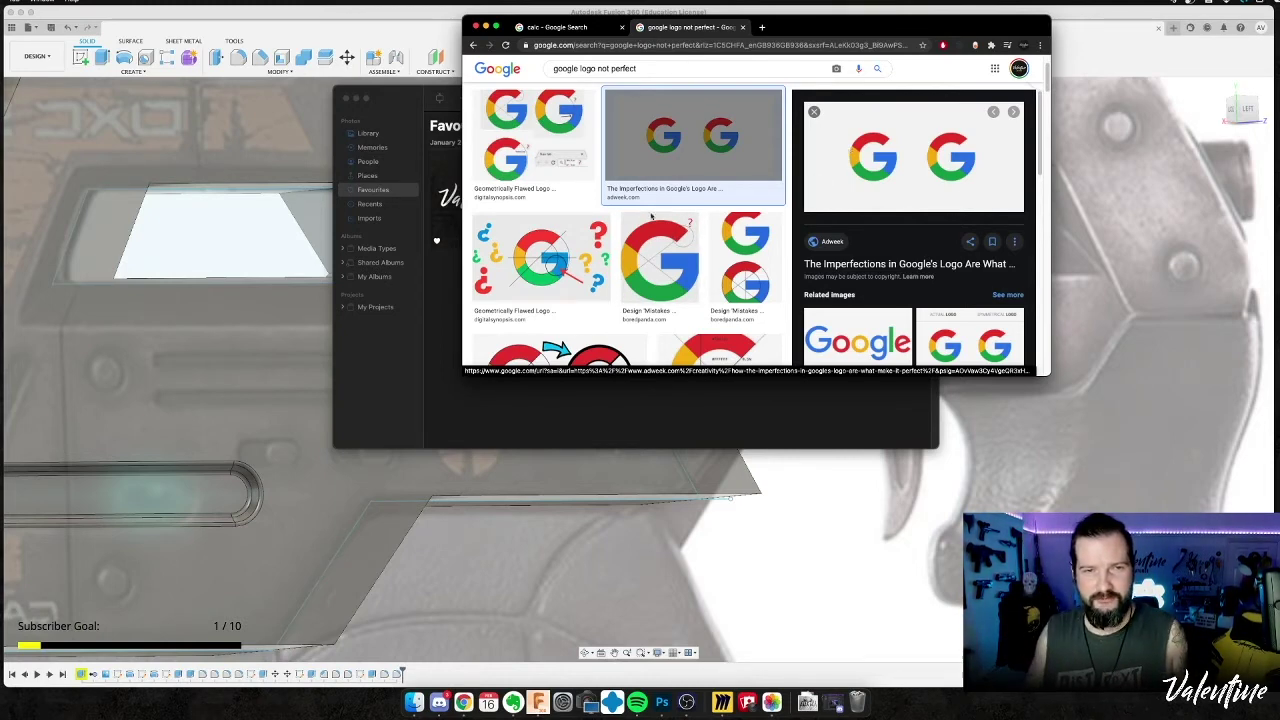
left_click(638, 248)
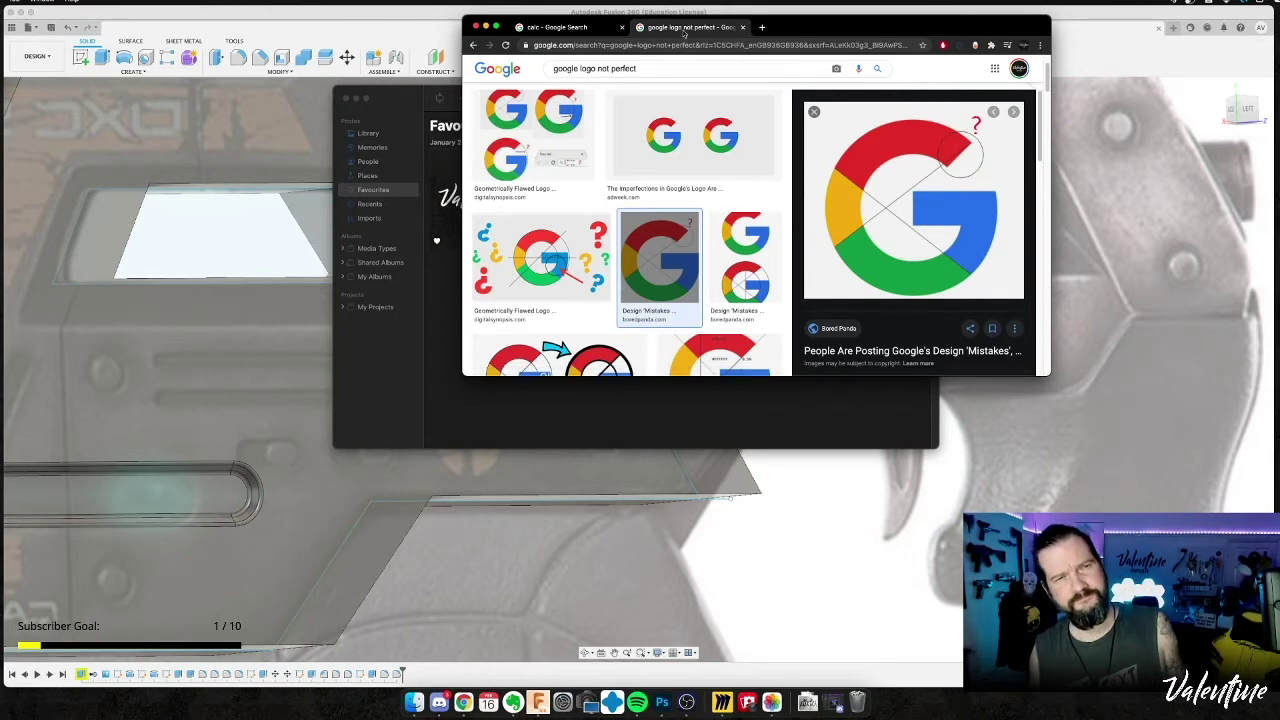
Close the browser tabs and the Photos window to return to the pistol model in Fusion 360.
left_click(743, 27)
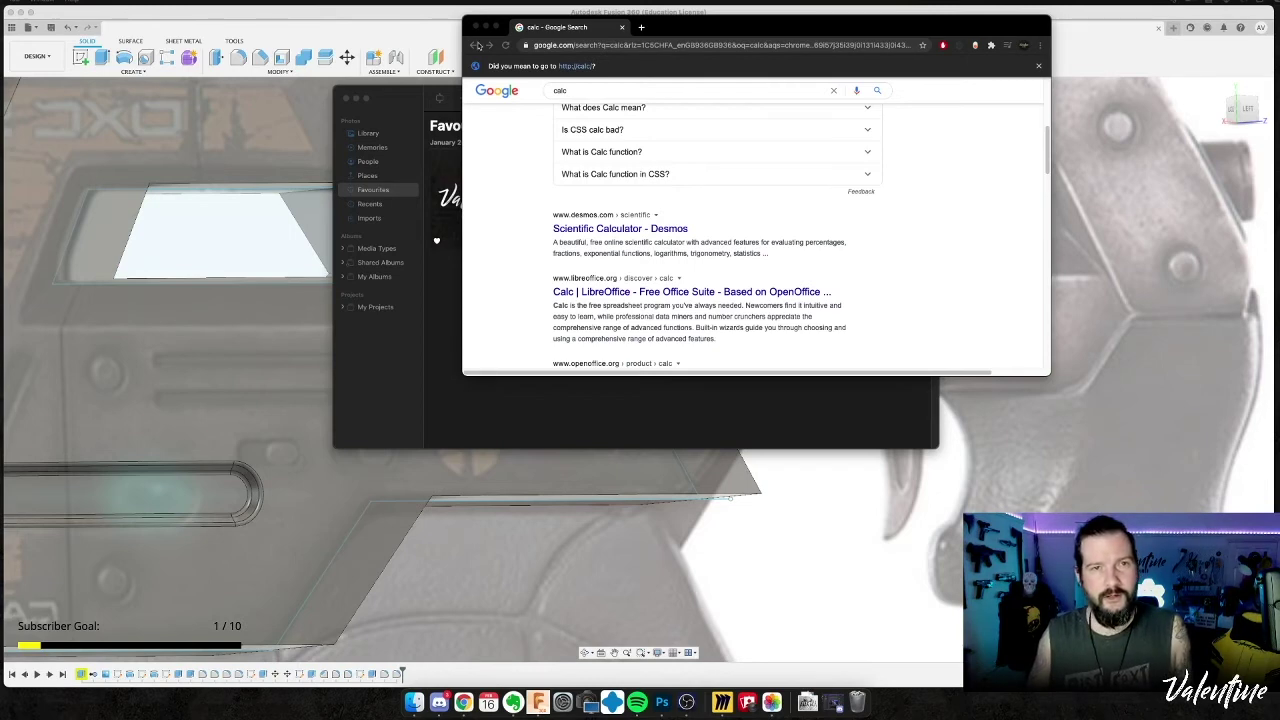
left_click(622, 28)
left_click(622, 28)
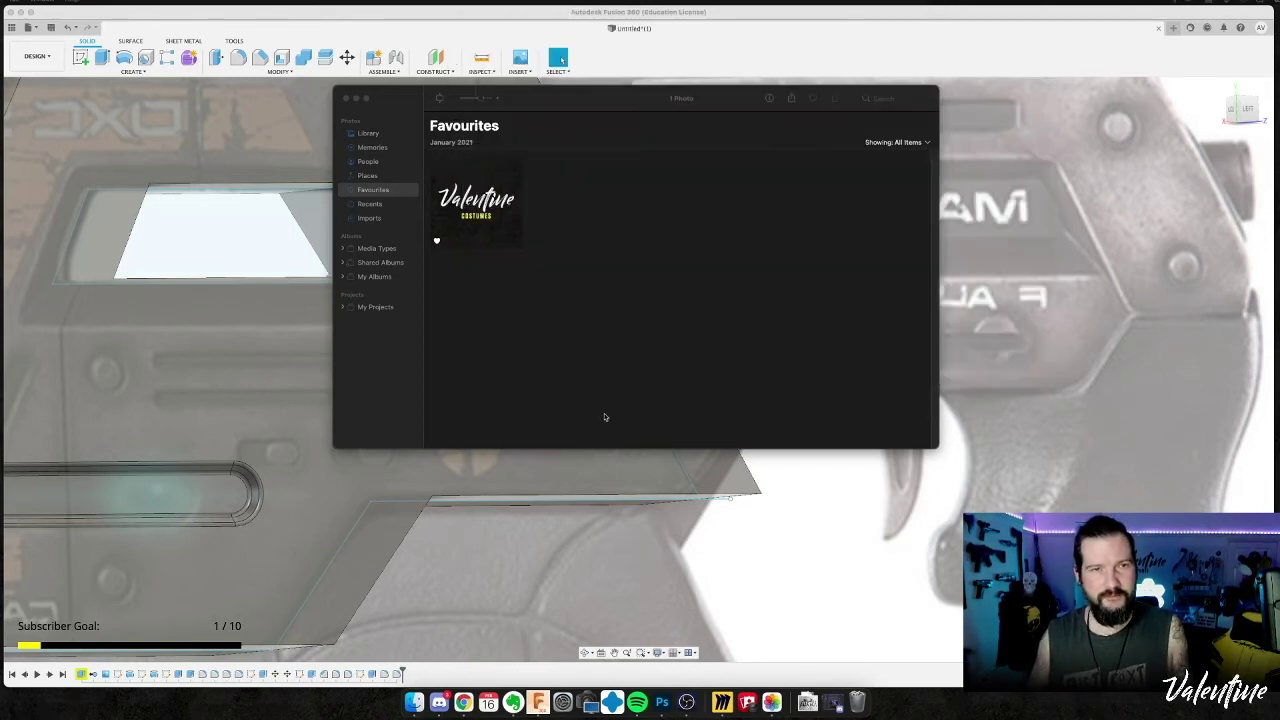
left_click(347, 98)
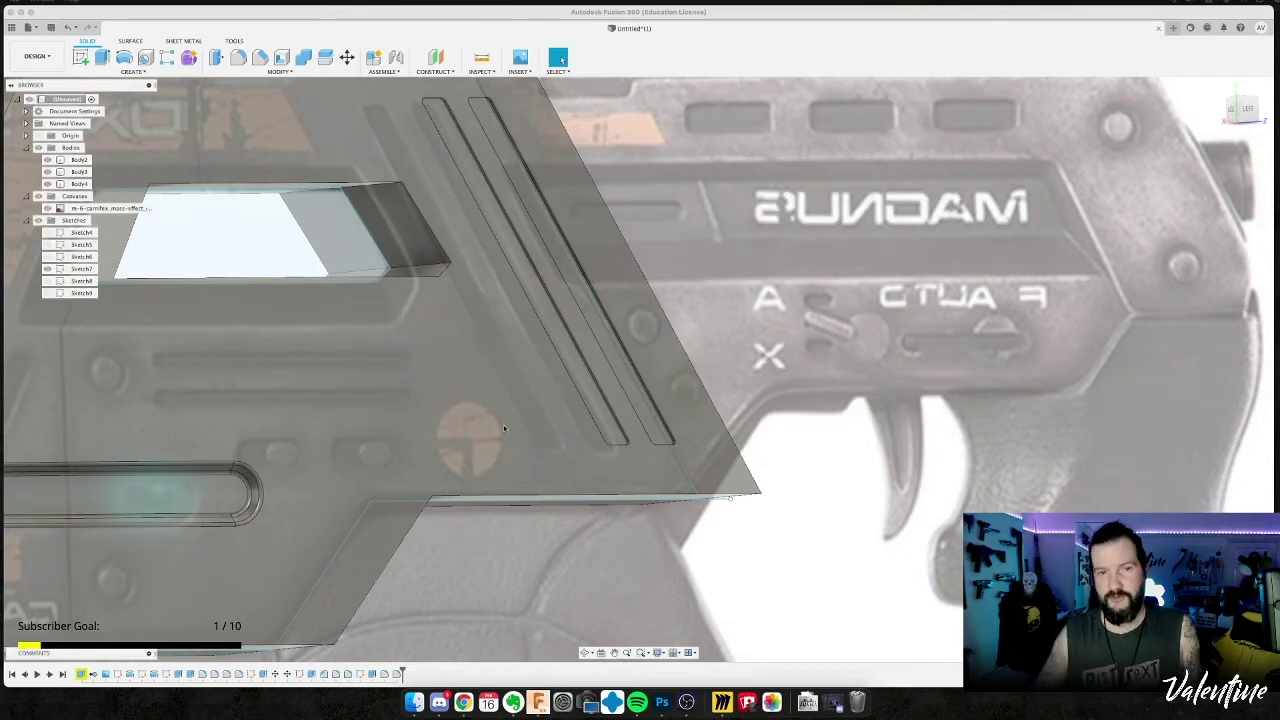
Check the front housing and its filleted grooves against the reference image in the left view.
left_click(473, 432)
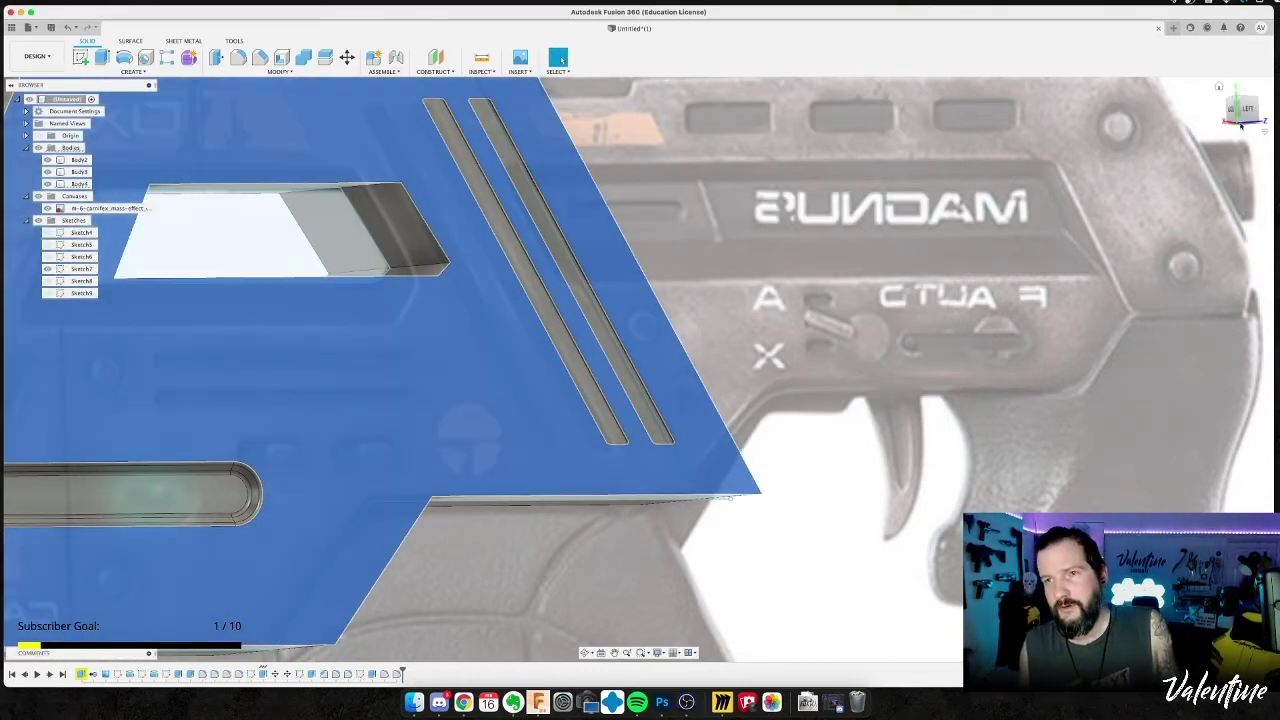
left_click(1246, 109)
middle_click_drag(150, 482, 820, 482)
scroll(609, 489, "down", 3)
left_click(244, 480)
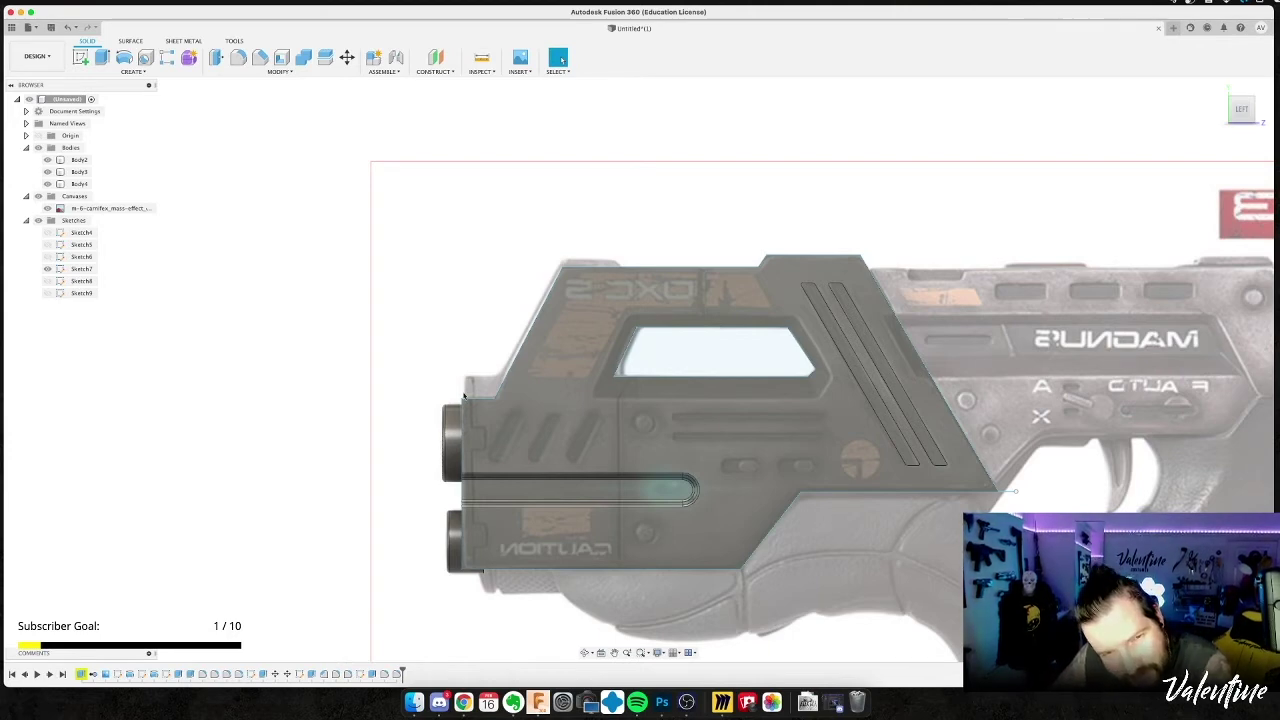
left_click(618, 332)
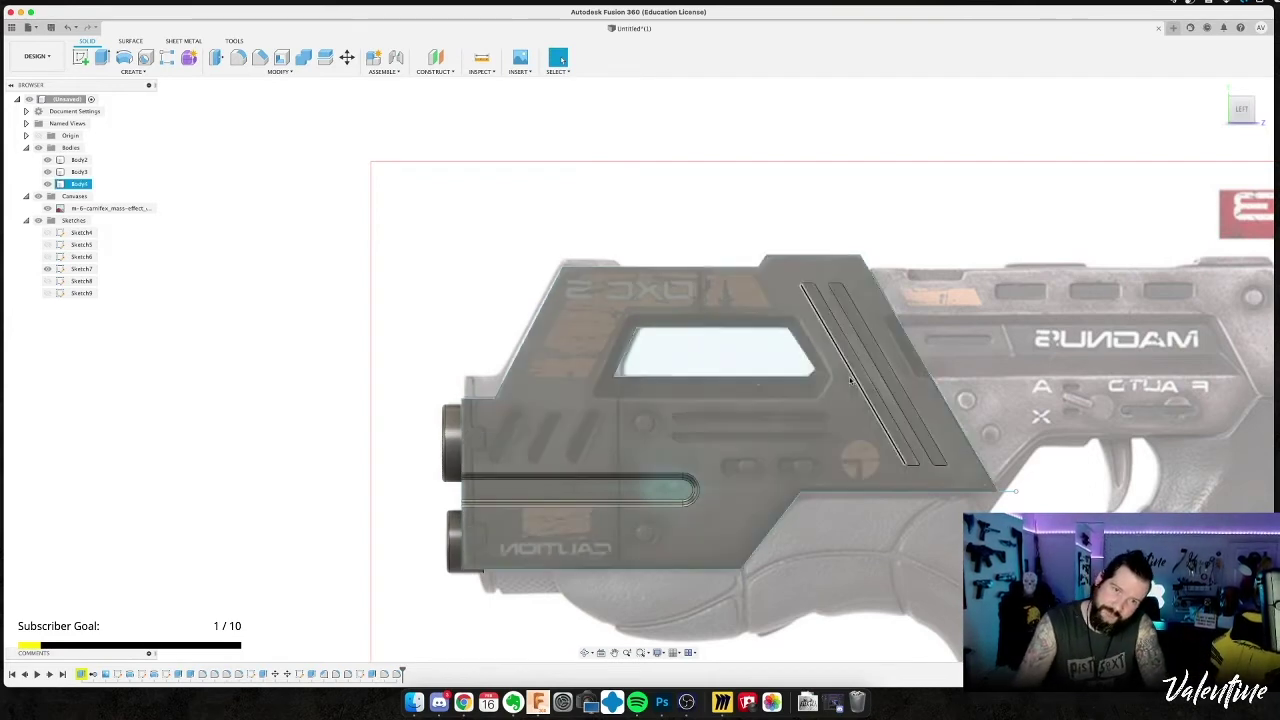
left_click(214, 296)
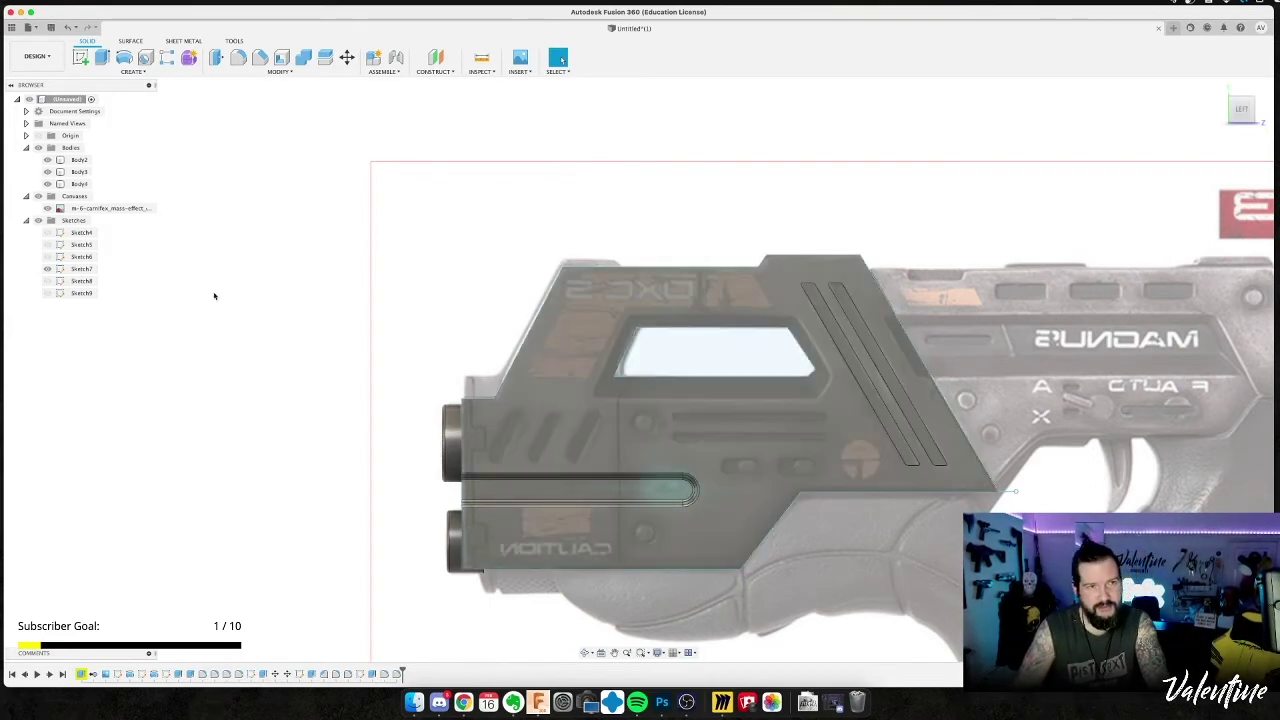
Edit the front housing's profile sketch and try to make the window's slanted front edge parallel to the housing's slanted front edge.
double_click(503, 376)
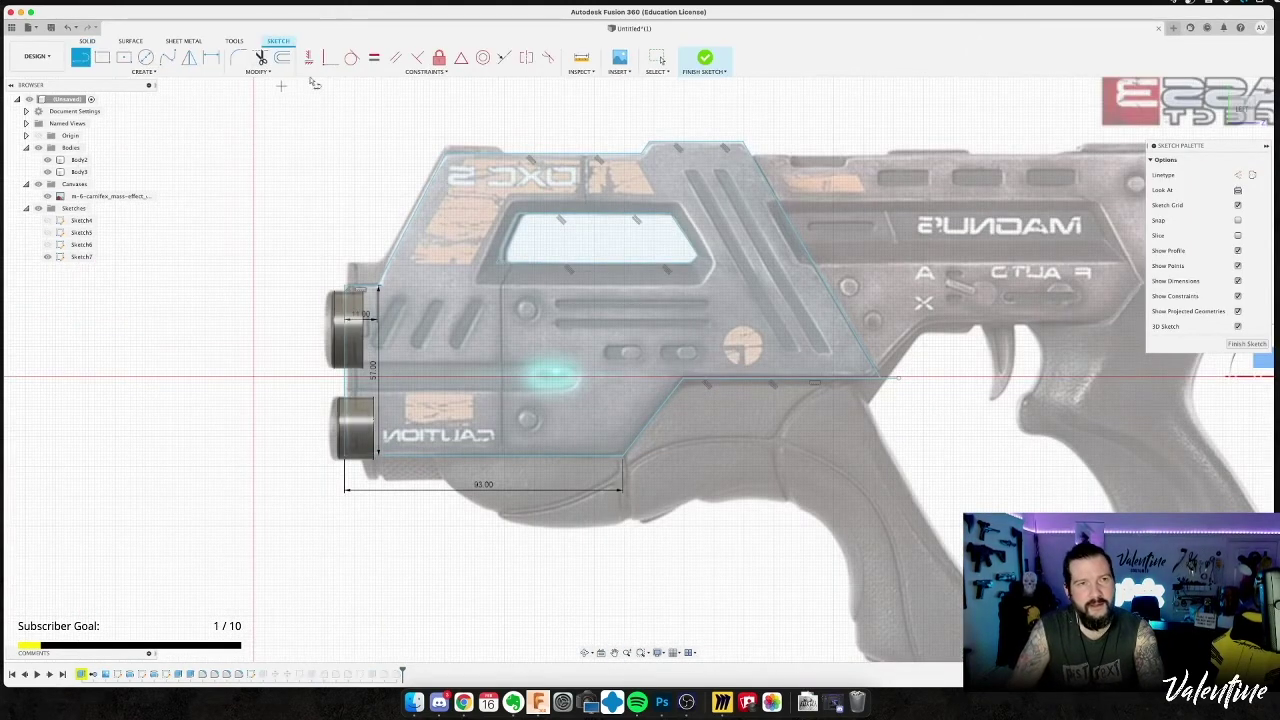
left_click(396, 57)
left_click(423, 206)
left_click(507, 245)
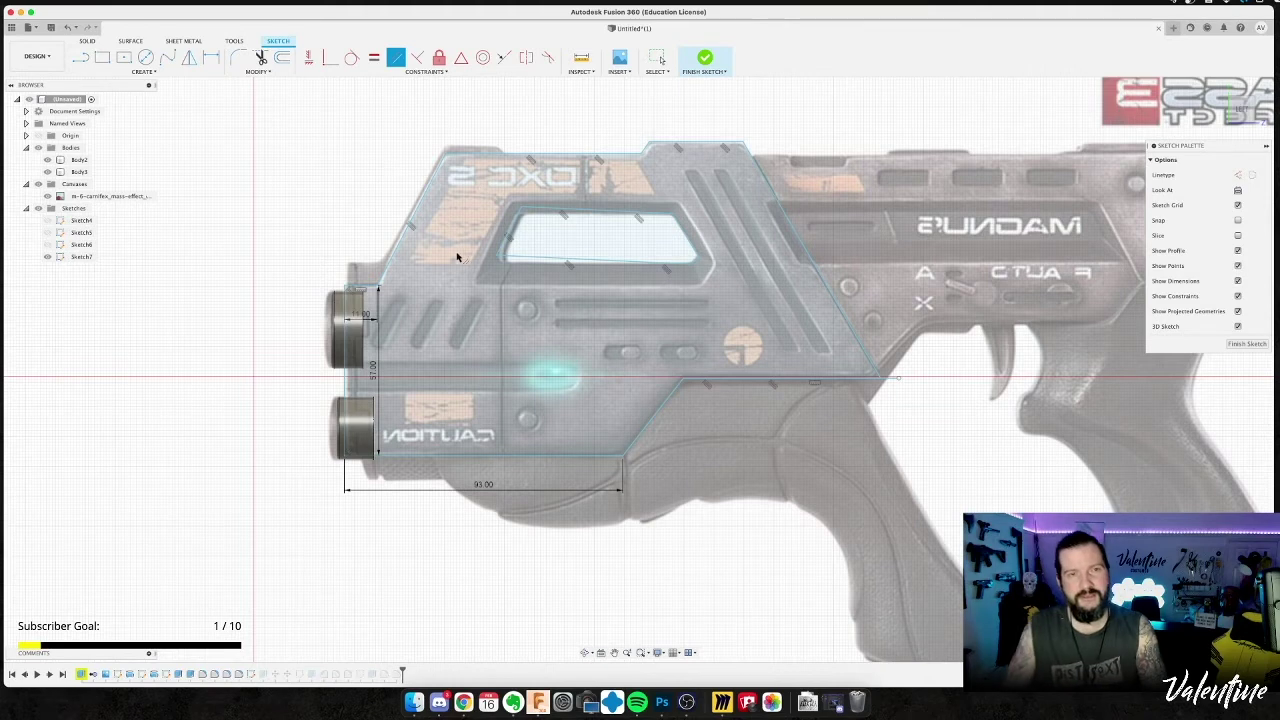
key("Escape")
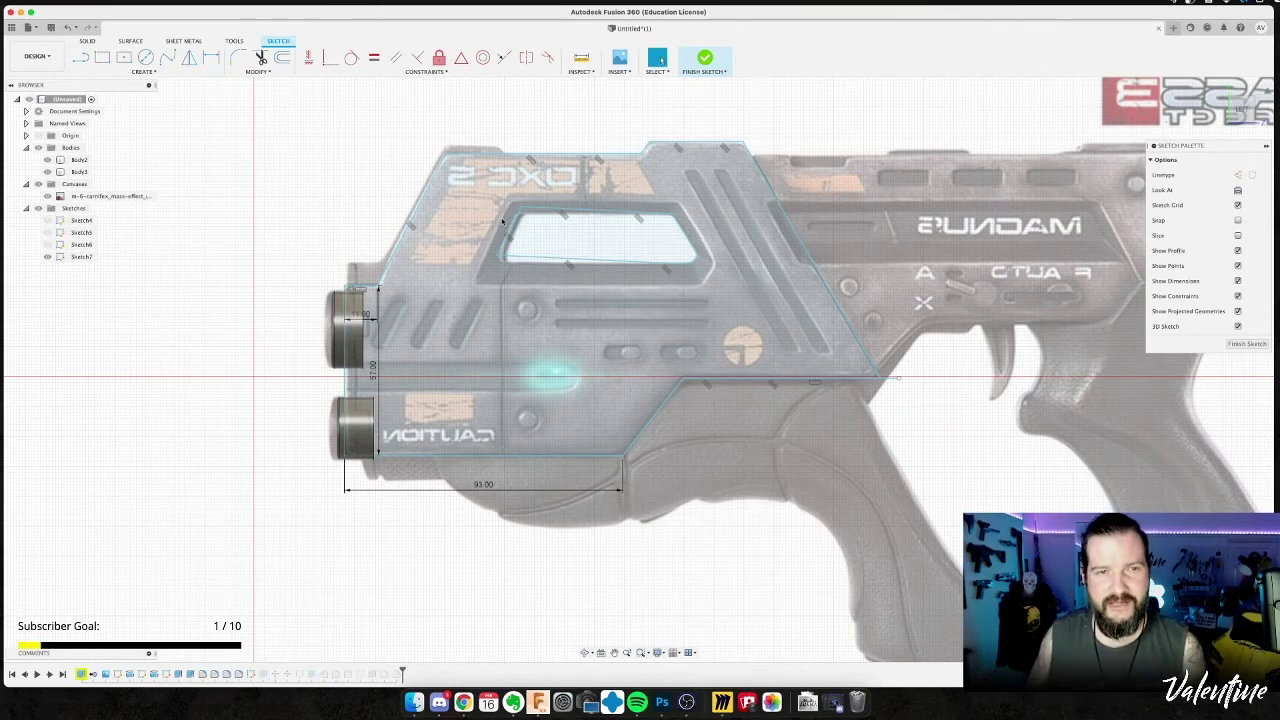
Delete the lines of the window outline in the housing profile sketch.
left_click_drag(512, 232, 517, 239)
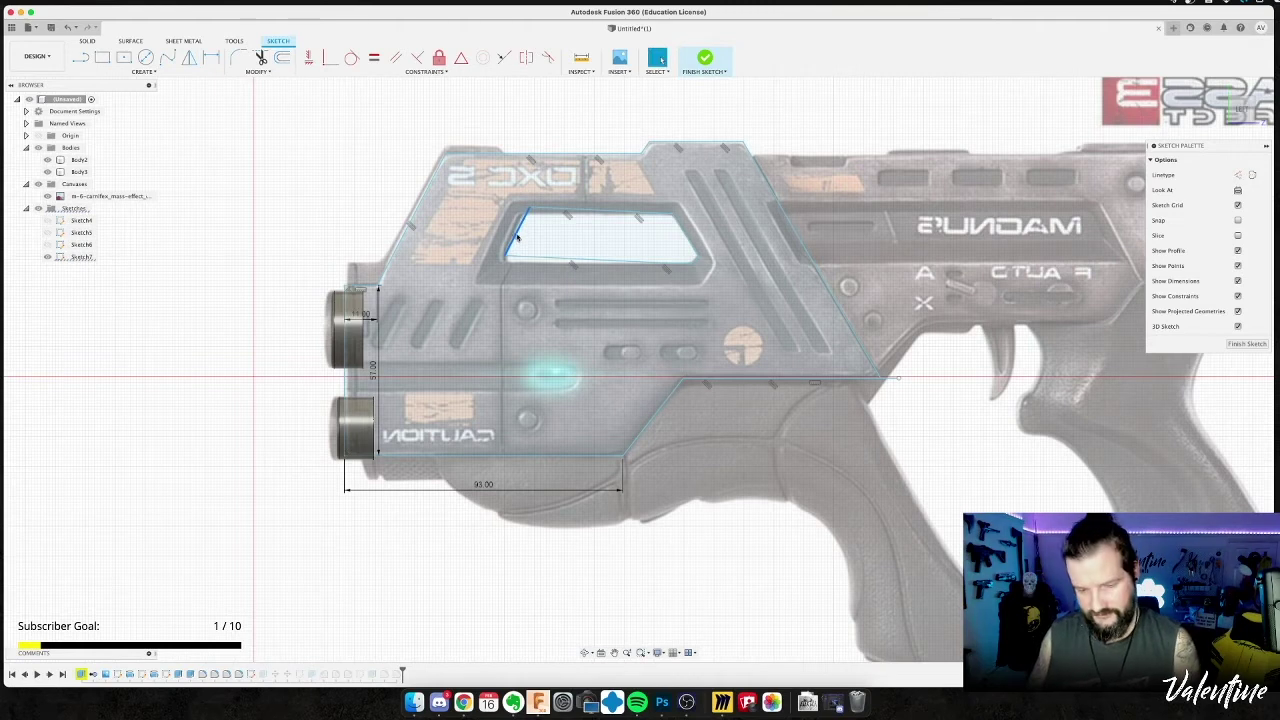
key("Delete")
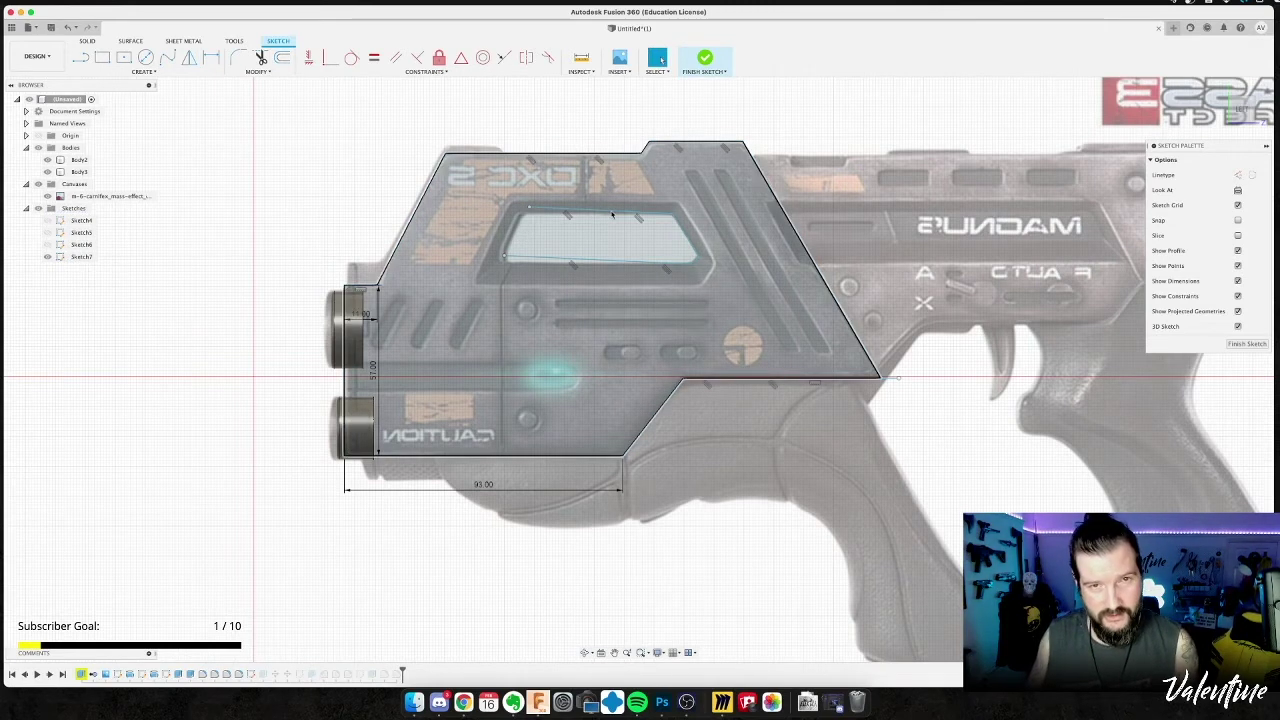
left_click(615, 260)
key("Delete")
left_click(650, 263)
key("Delete")
left_click(588, 211)
key("Delete")
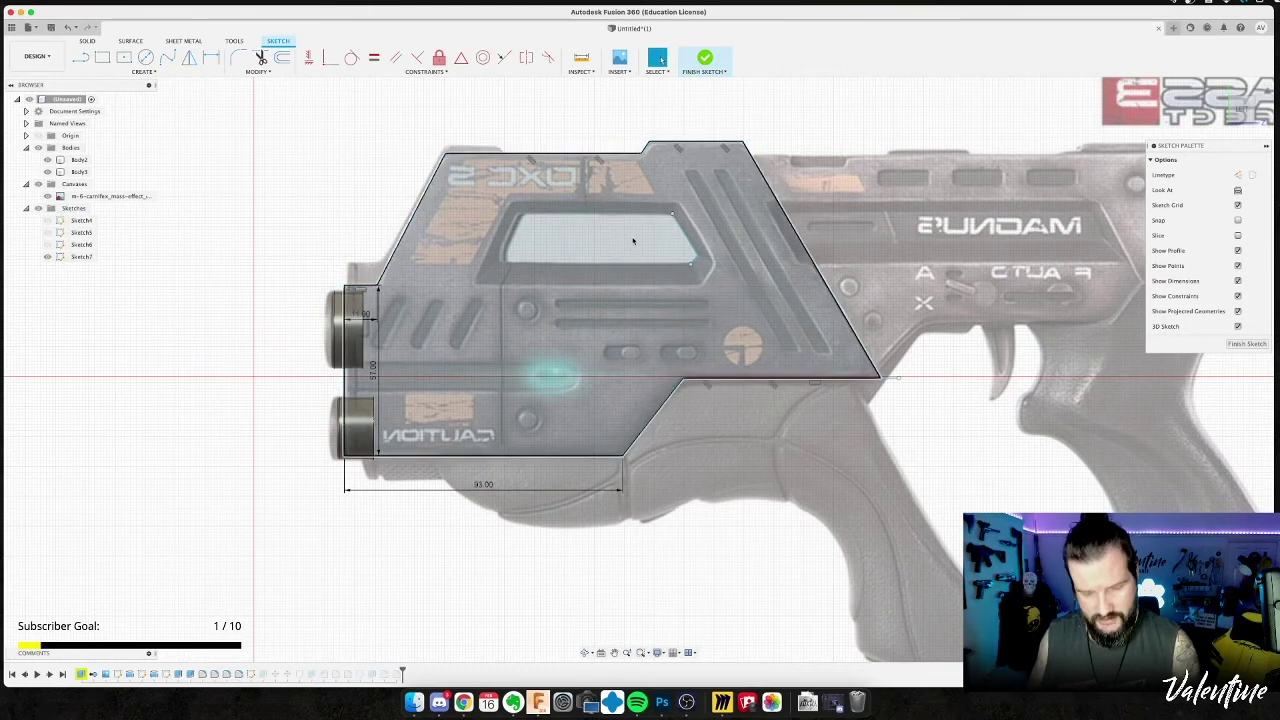
Draw a slanted line along the window's front side, apply a Parallel constraint, and move it forward to the recess edge.
key("l")
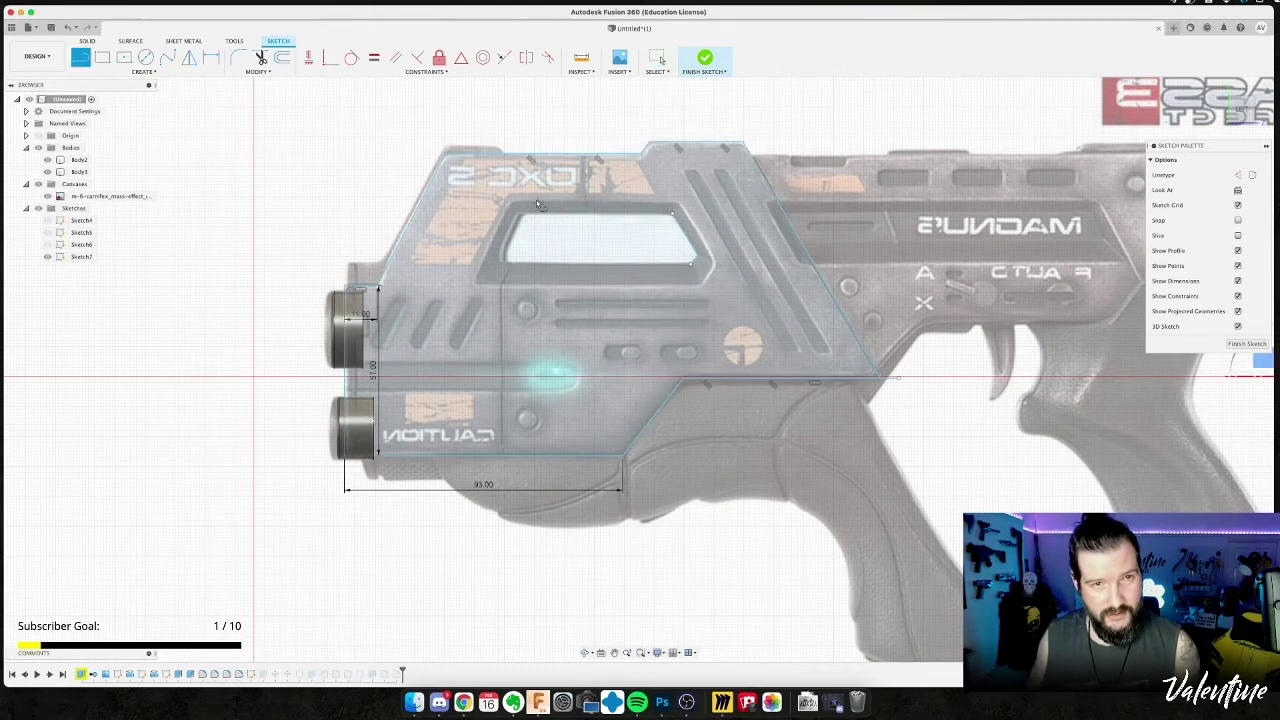
key("Escape")
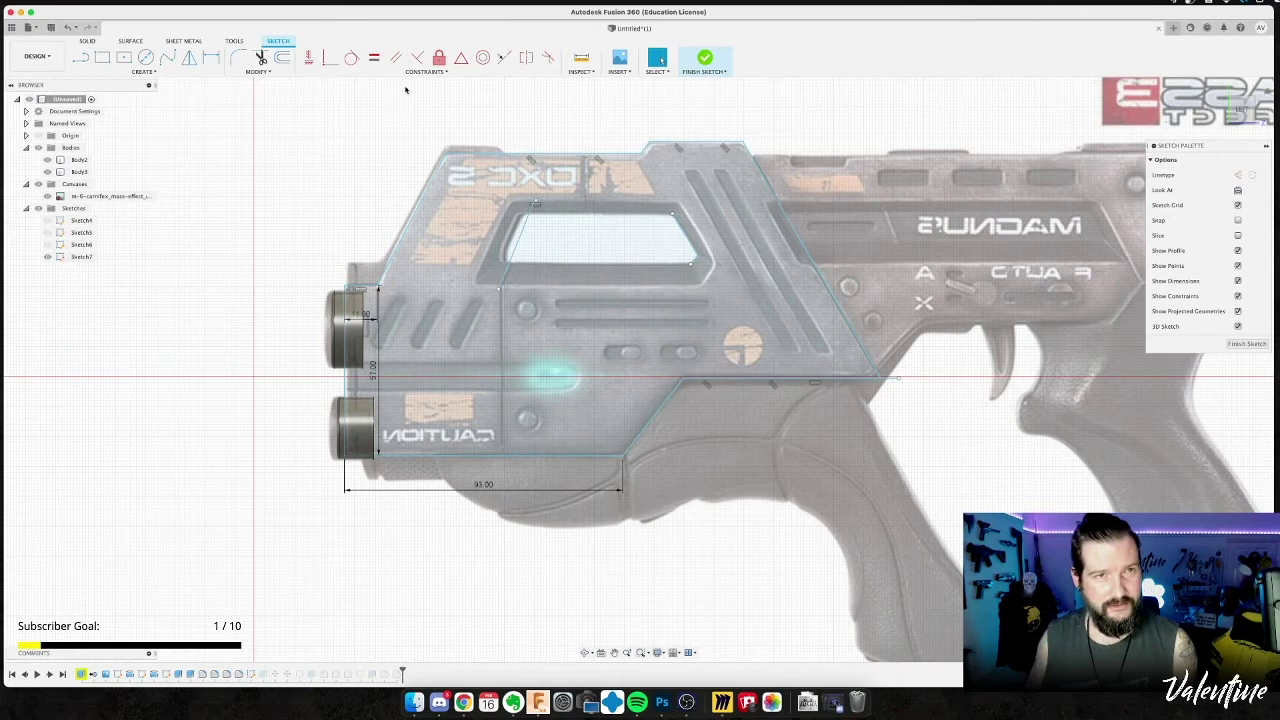
left_click(396, 57)
left_click(522, 238)
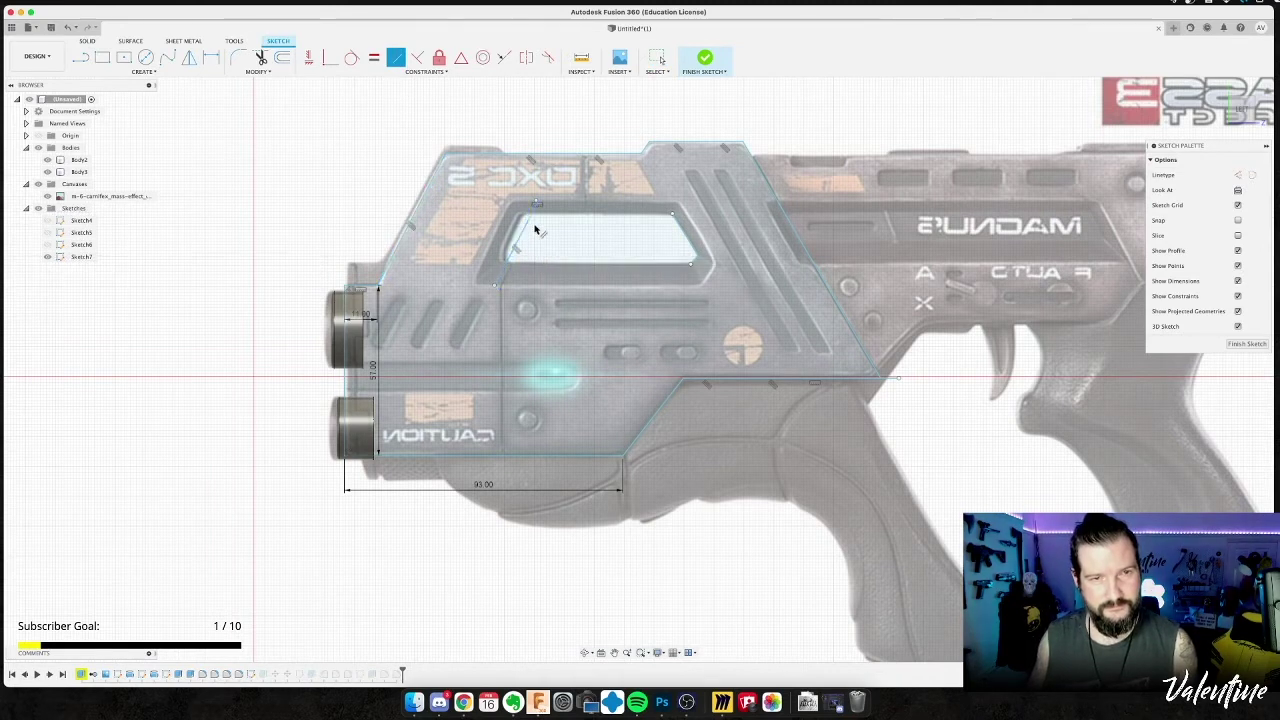
key("Escape")
left_click_drag(519, 235, 492, 243)
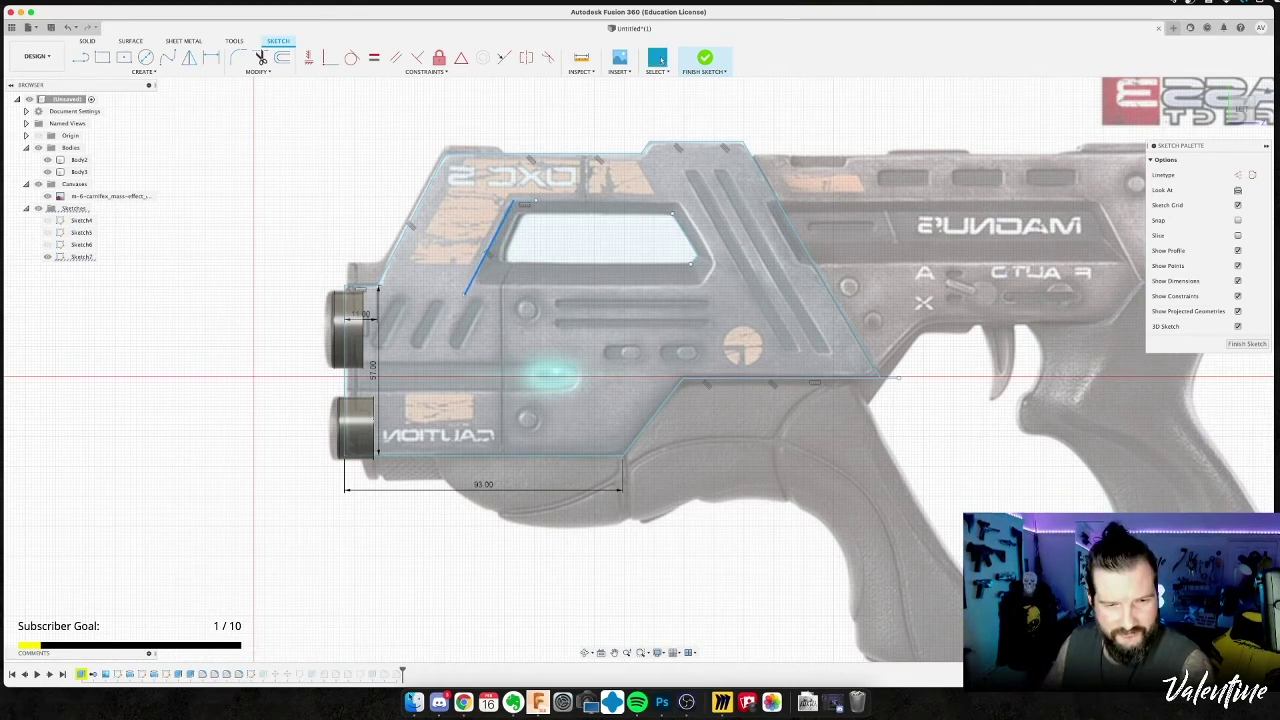
Switch to Finder and compare the housing's window and side details across the Carnifex reference photos.
left_click(414, 702)
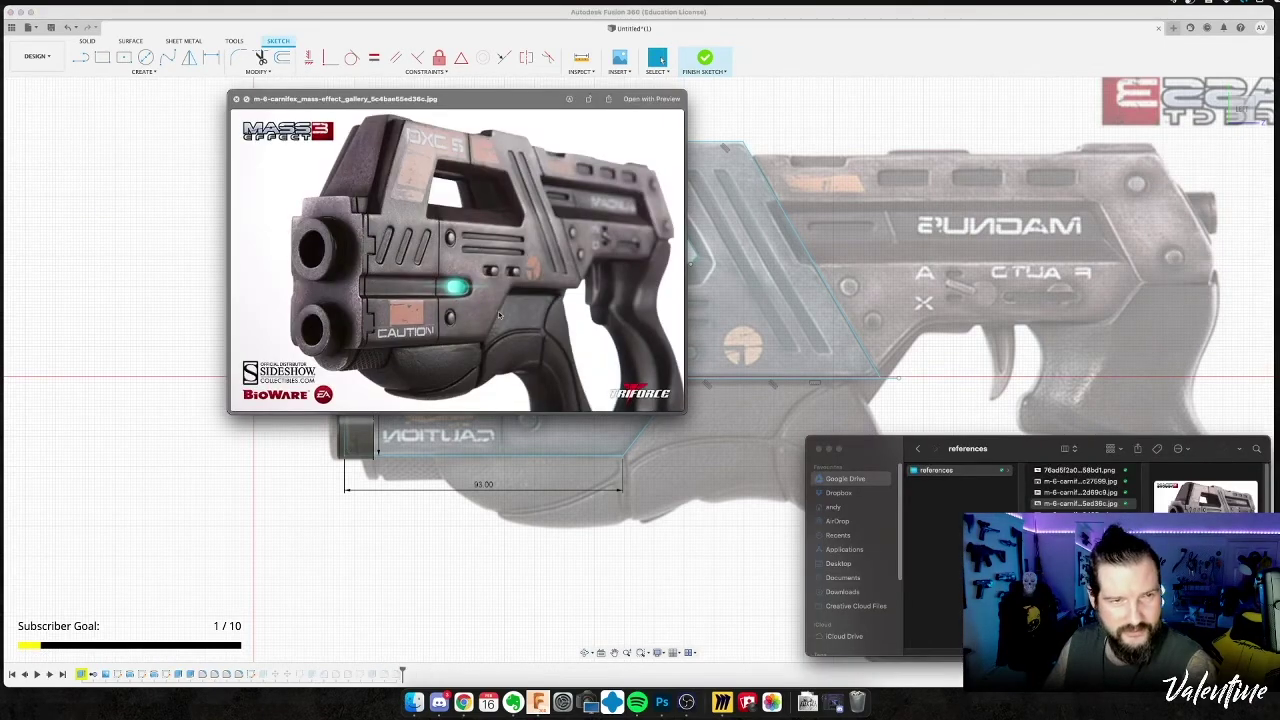
key("Down")
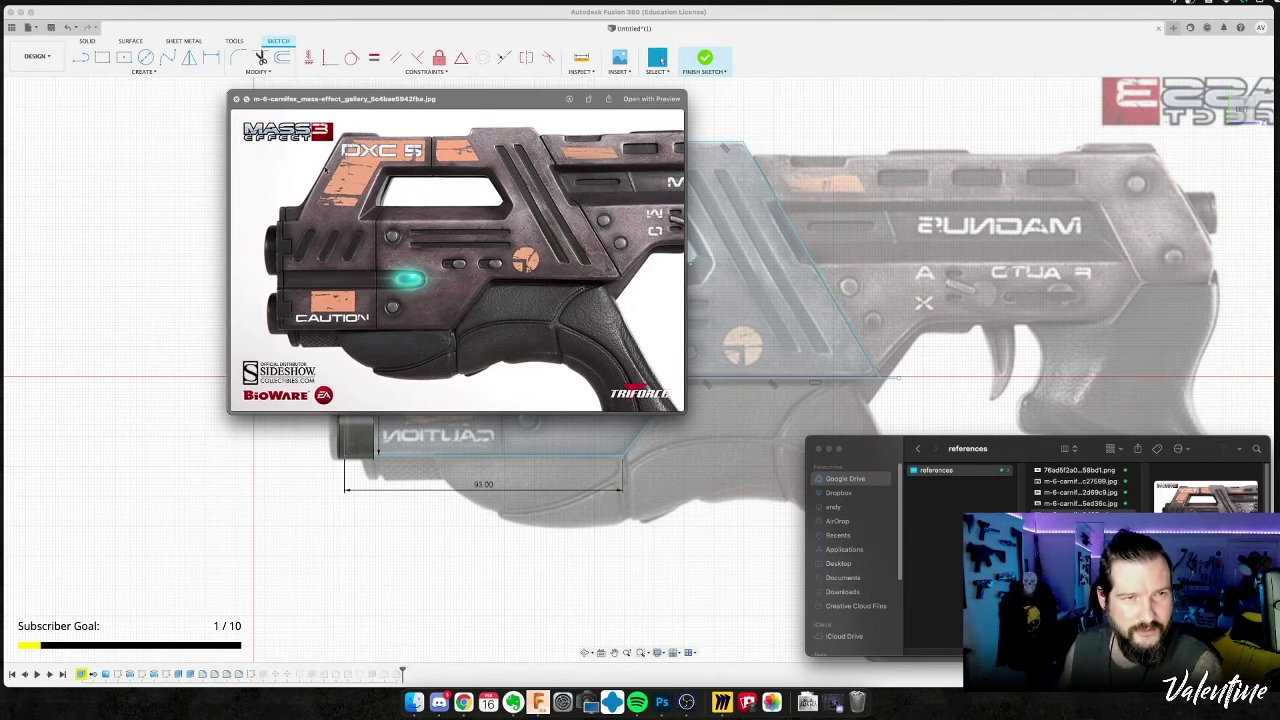
key("Down")
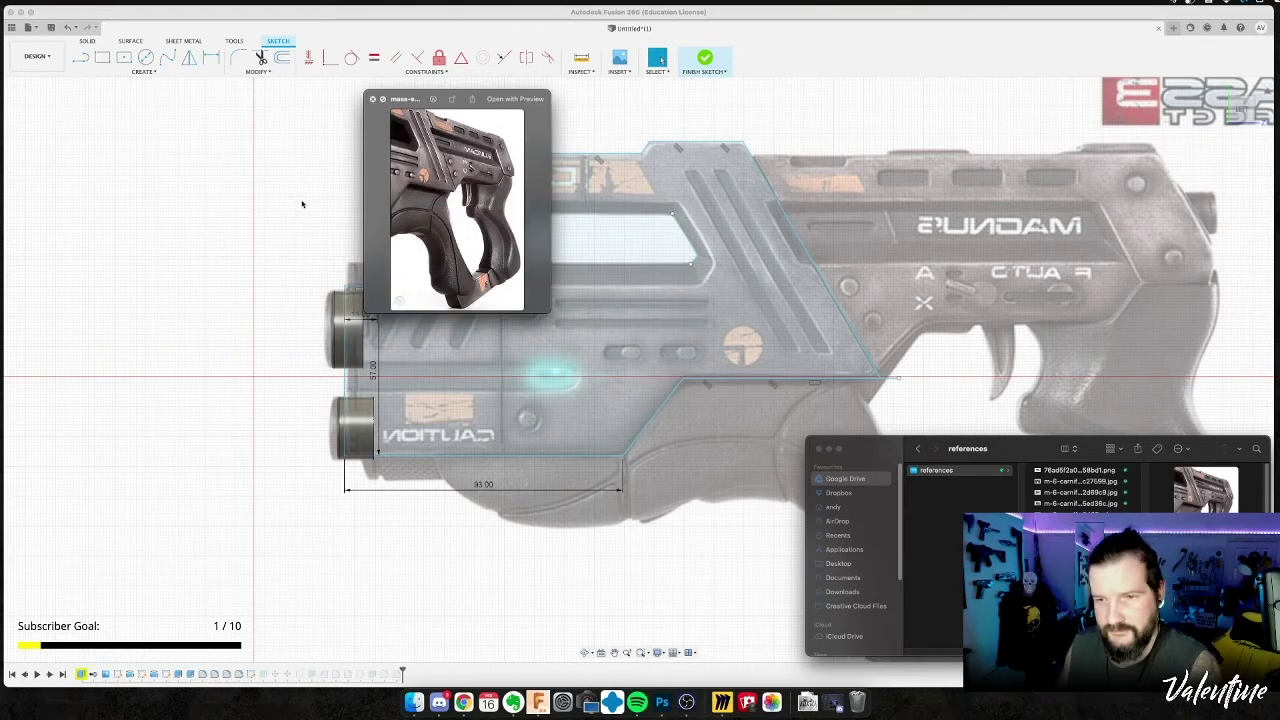
key("Up")
key("Down")
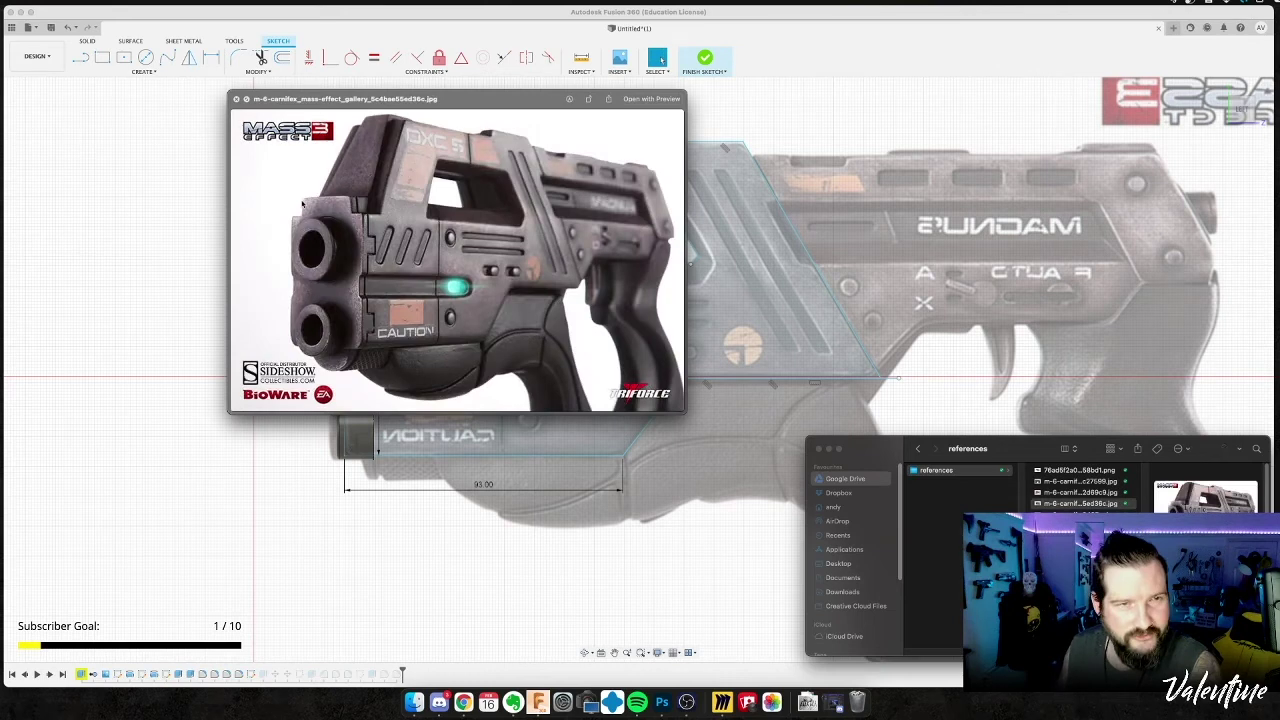
key("Up")
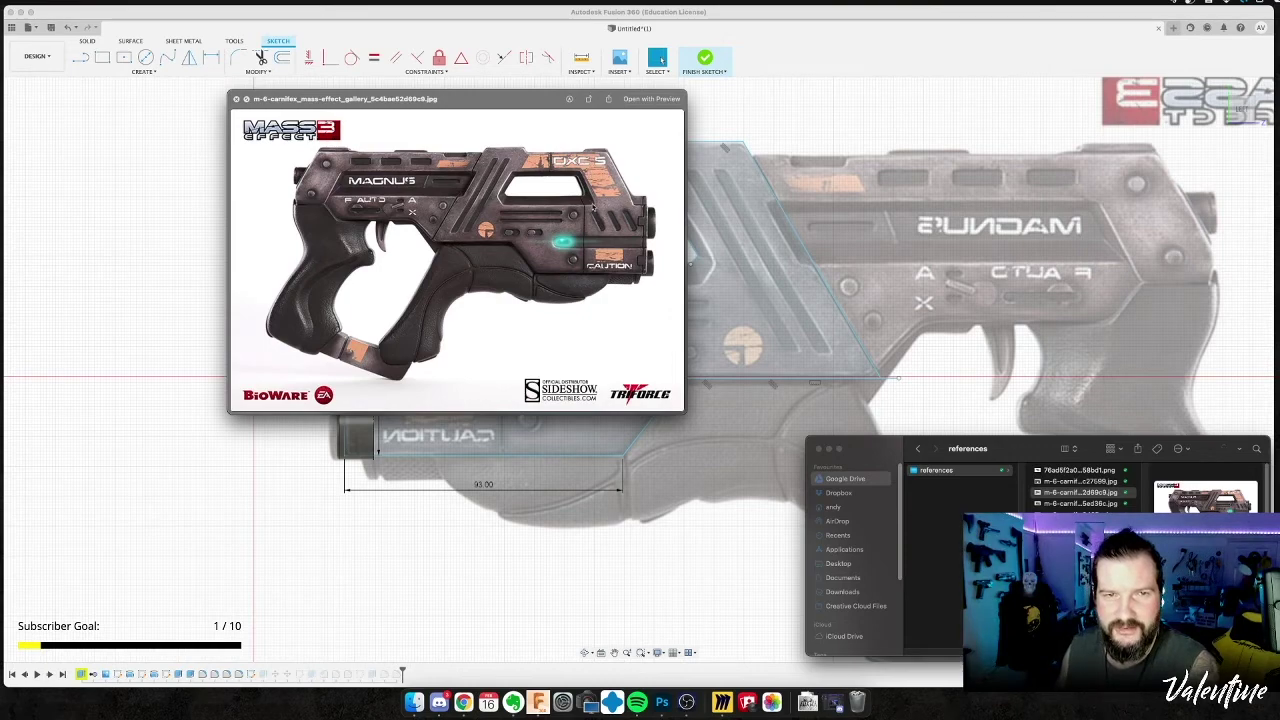
key("space")
Return to Fusion 360, undo the window edits in the housing profile sketch, and leave the sketch.
left_click(565, 261)
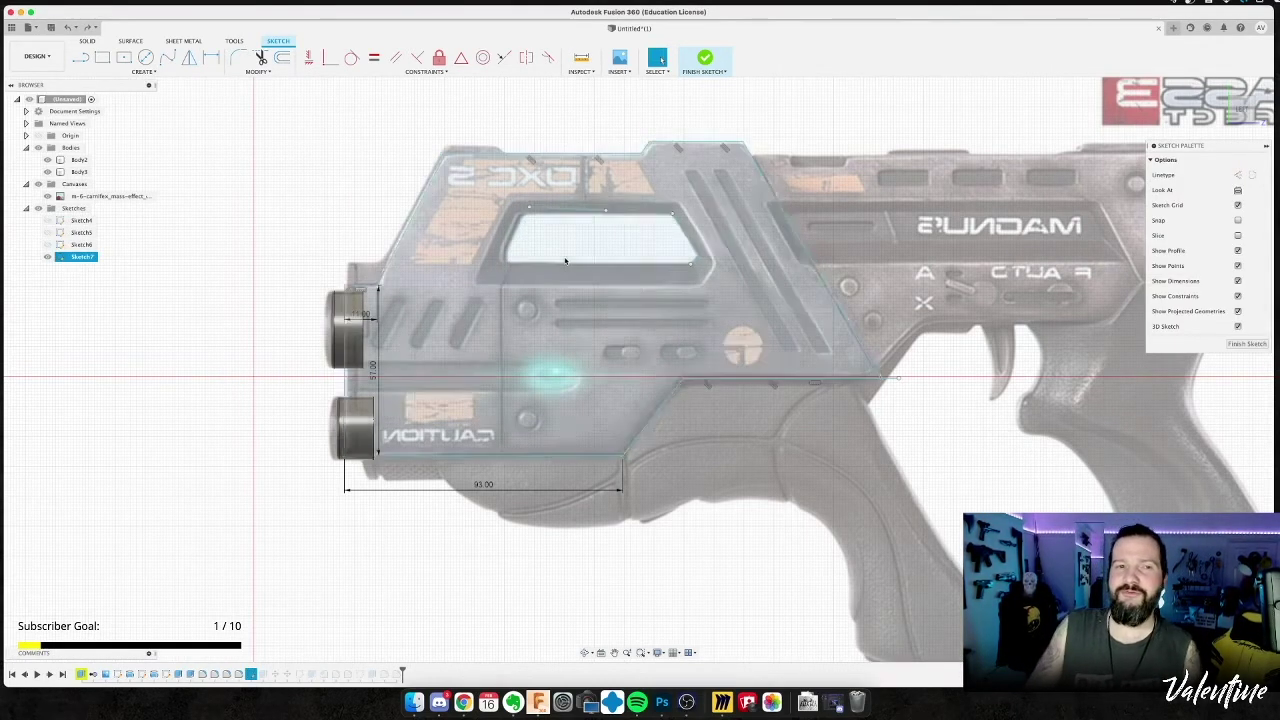
key("super+z")
left_click(531, 321)
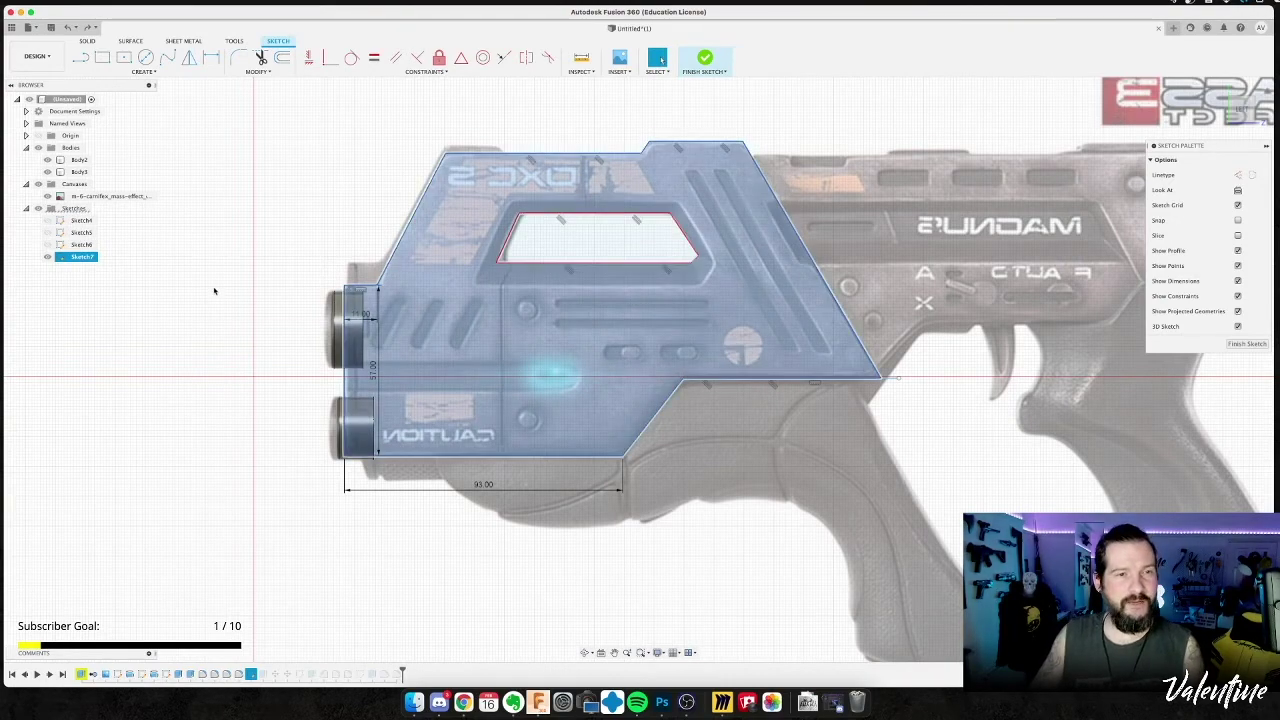
left_click(244, 341)
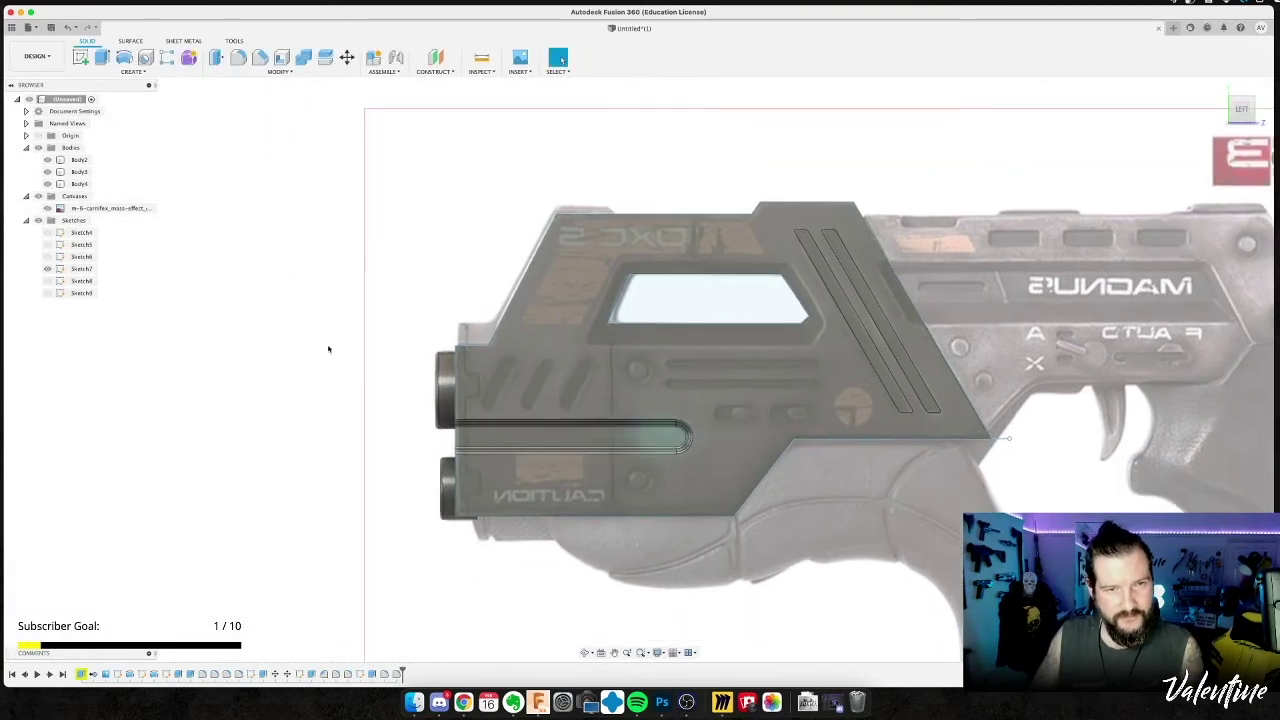
Start a sketch on the housing's side face and draw a slanted line along the frontmost short slot in the reference.
left_click(512, 400)
left_click(333, 397)
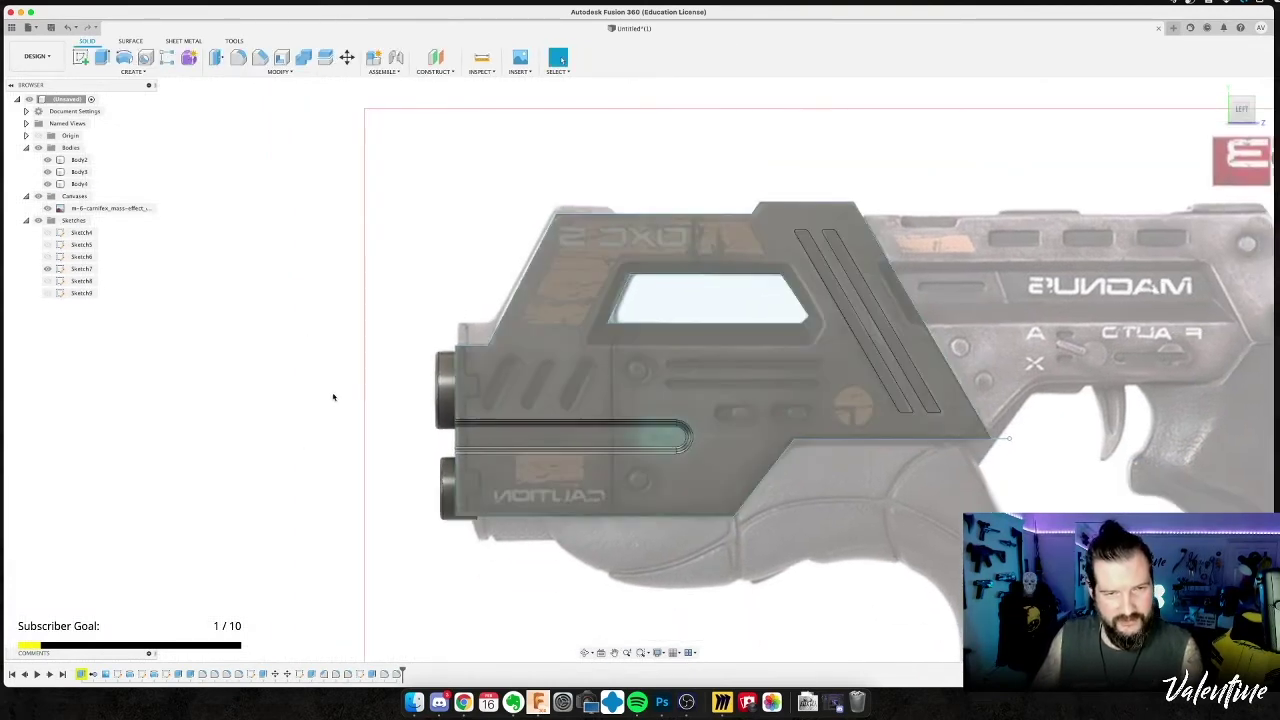
key("s")
left_click(530, 331)
key("l")
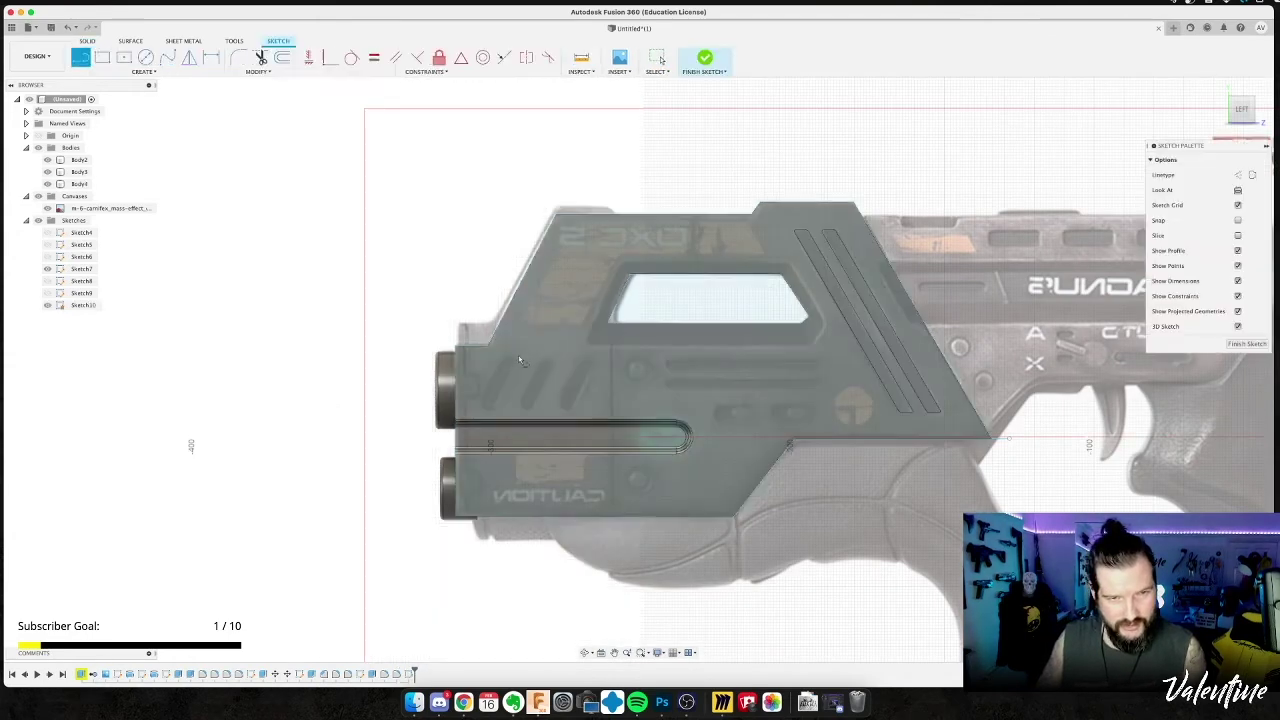
left_click(511, 349)
left_click(479, 409)
key("Escape")
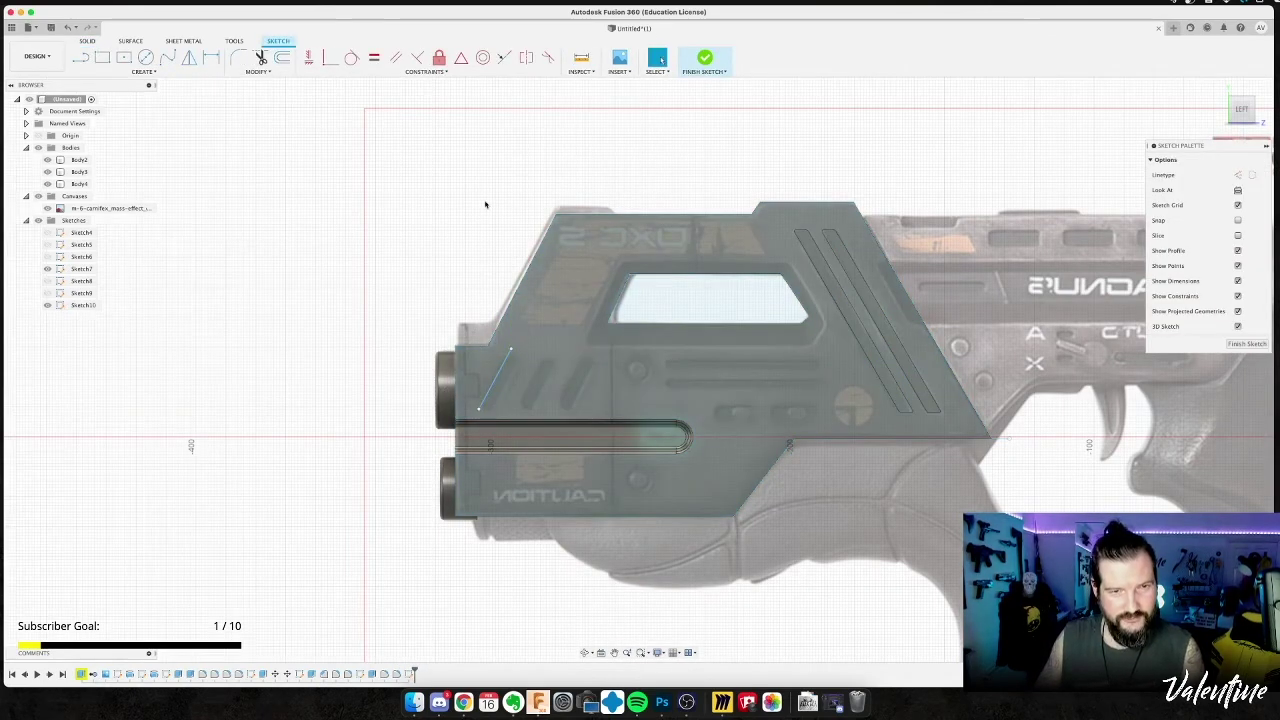
Make the slot line parallel to the housing's slanted front edge and move it onto the middle short slot.
left_click(396, 57)
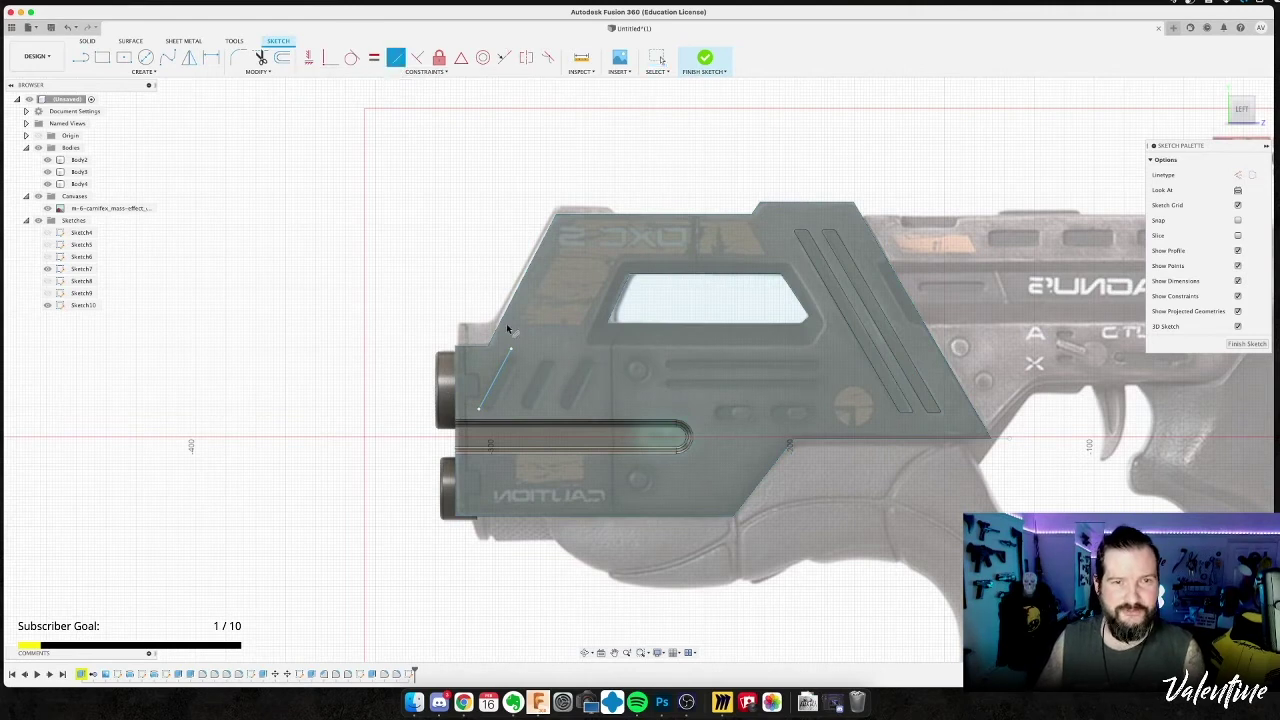
left_click(502, 320)
left_click(497, 372)
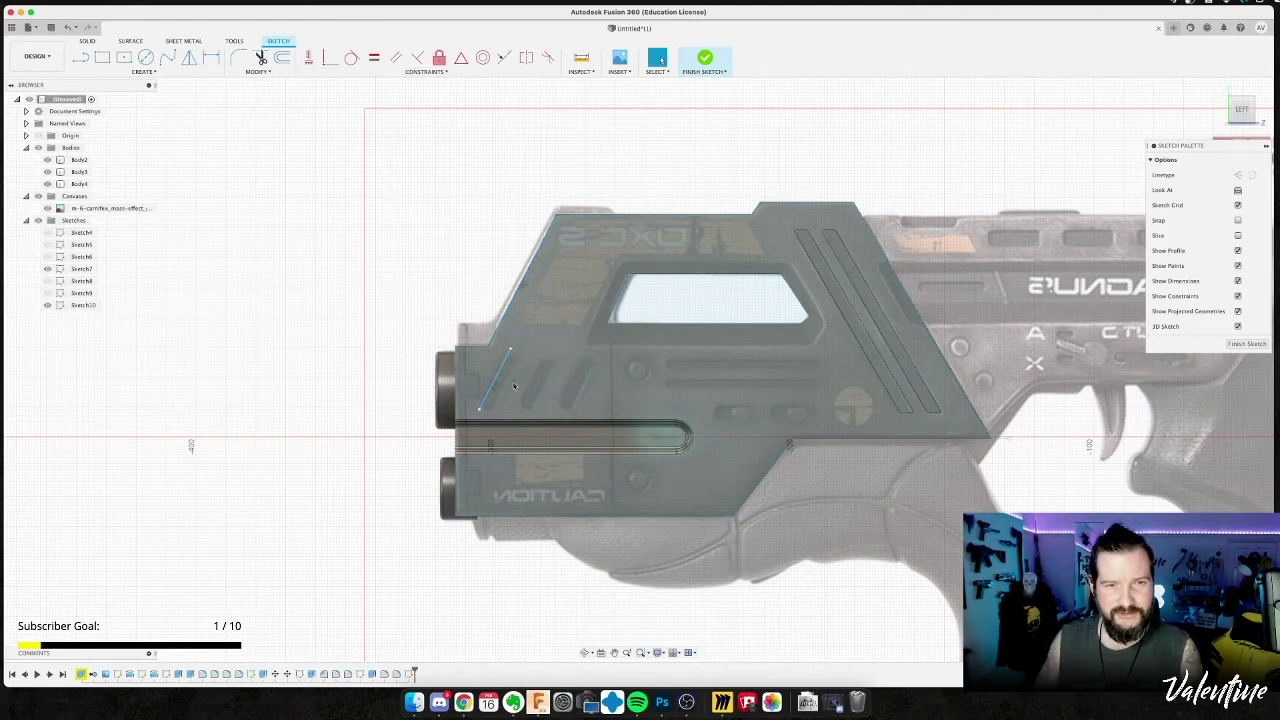
left_click_drag(542, 383, 548, 385)
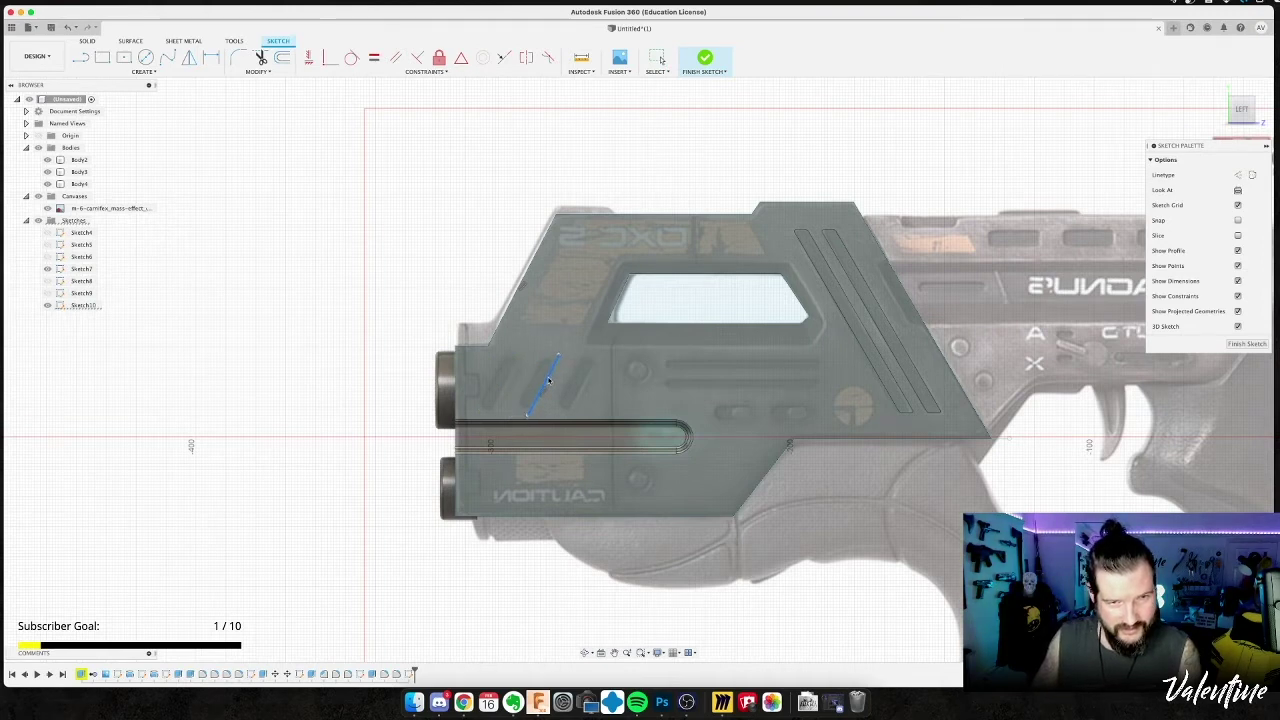
mouse_move(549, 381)
left_mouse_down()
mouse_move(527, 330)
mouse_move(549, 381)
left_mouse_up()
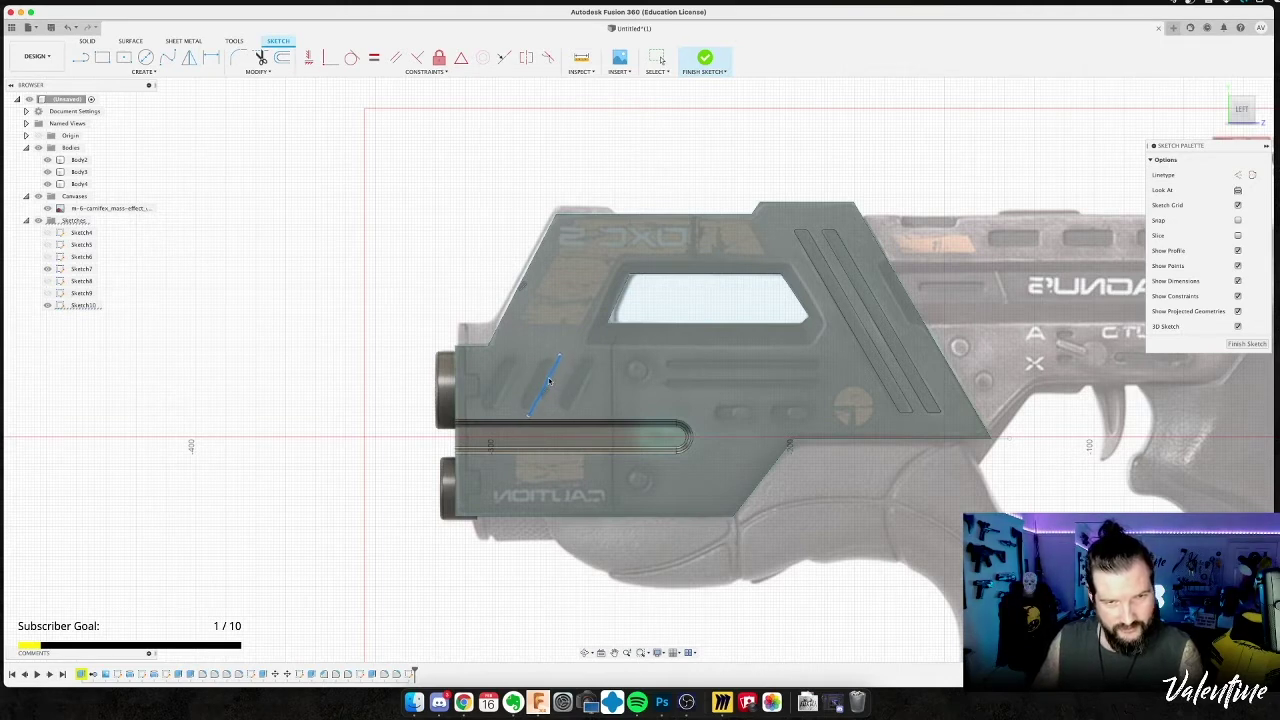
key("Escape")
Copy the slanted line -4.8 mm in X to form the other side of the middle slot.
key("m")
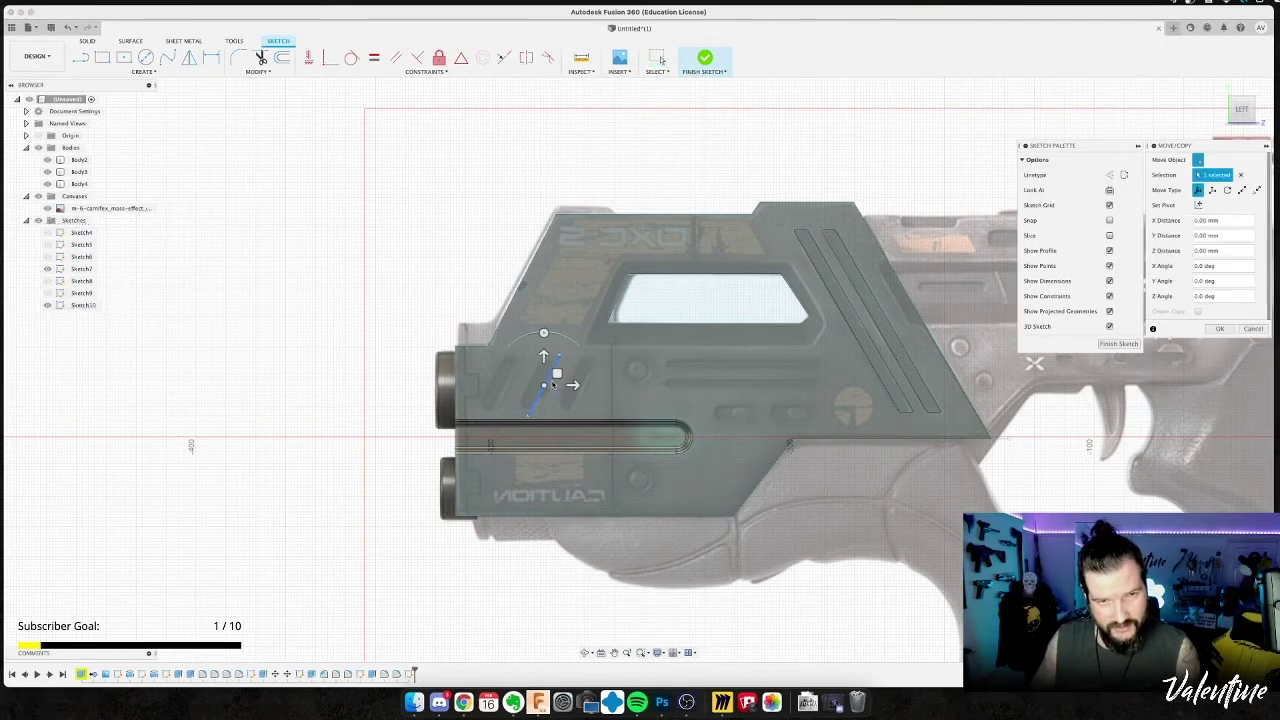
left_click_drag(572, 385, 560, 385)
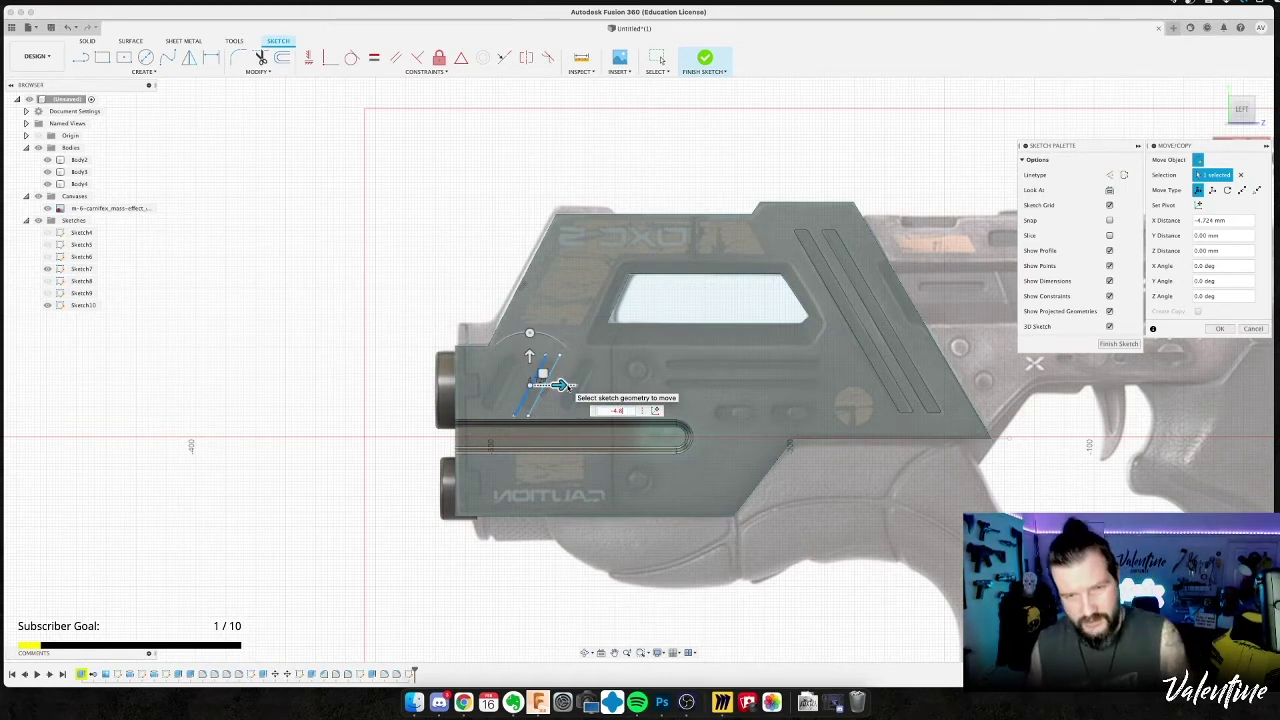
key("Return")
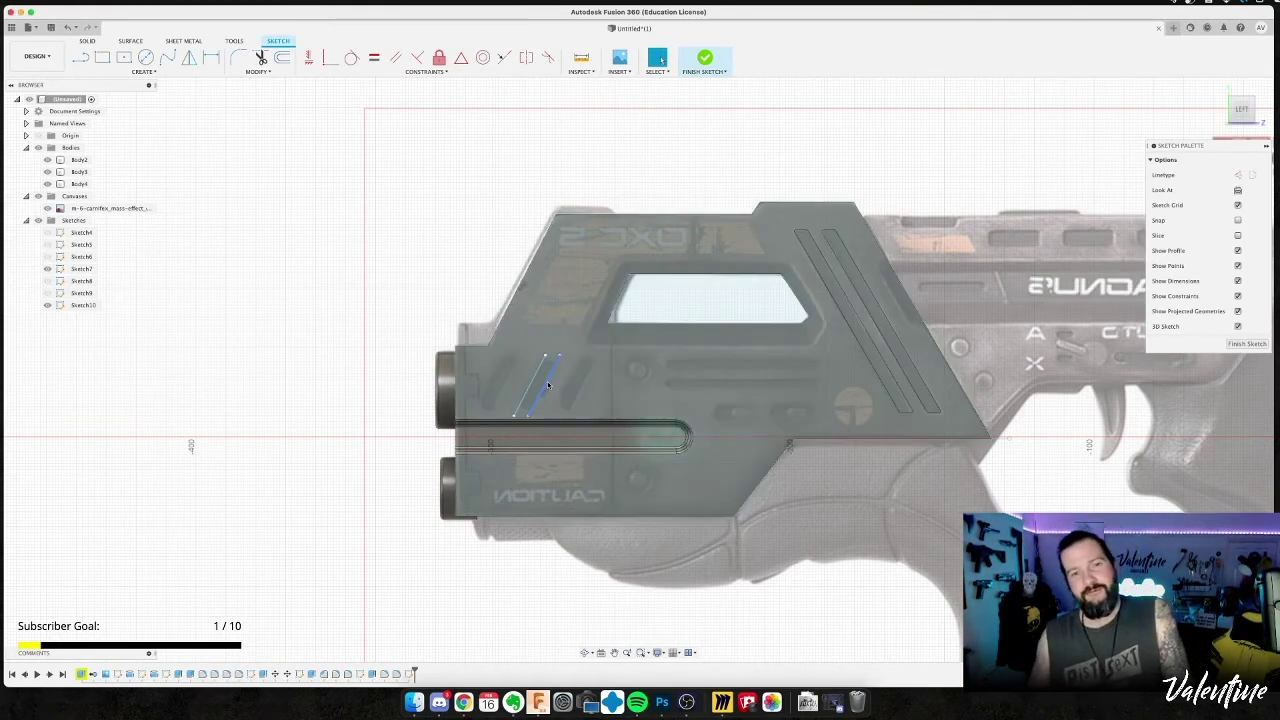
Copy the middle slot's two lines about 12.8 mm in X onto the rear short slot.
left_click(546, 384)
left_click(547, 384)
key("m")
mouse_move(583, 384)
left_mouse_down()
mouse_move(615, 384)
mouse_move(598, 385)
left_mouse_up()
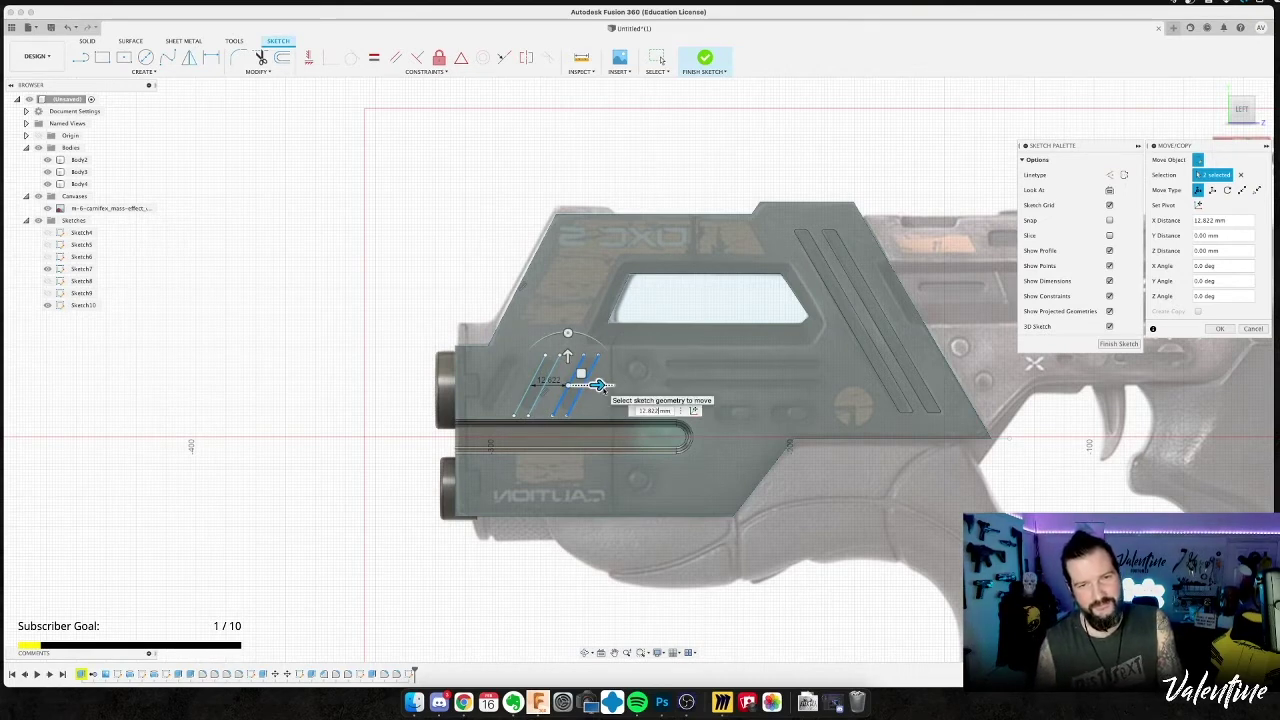
key("Return")
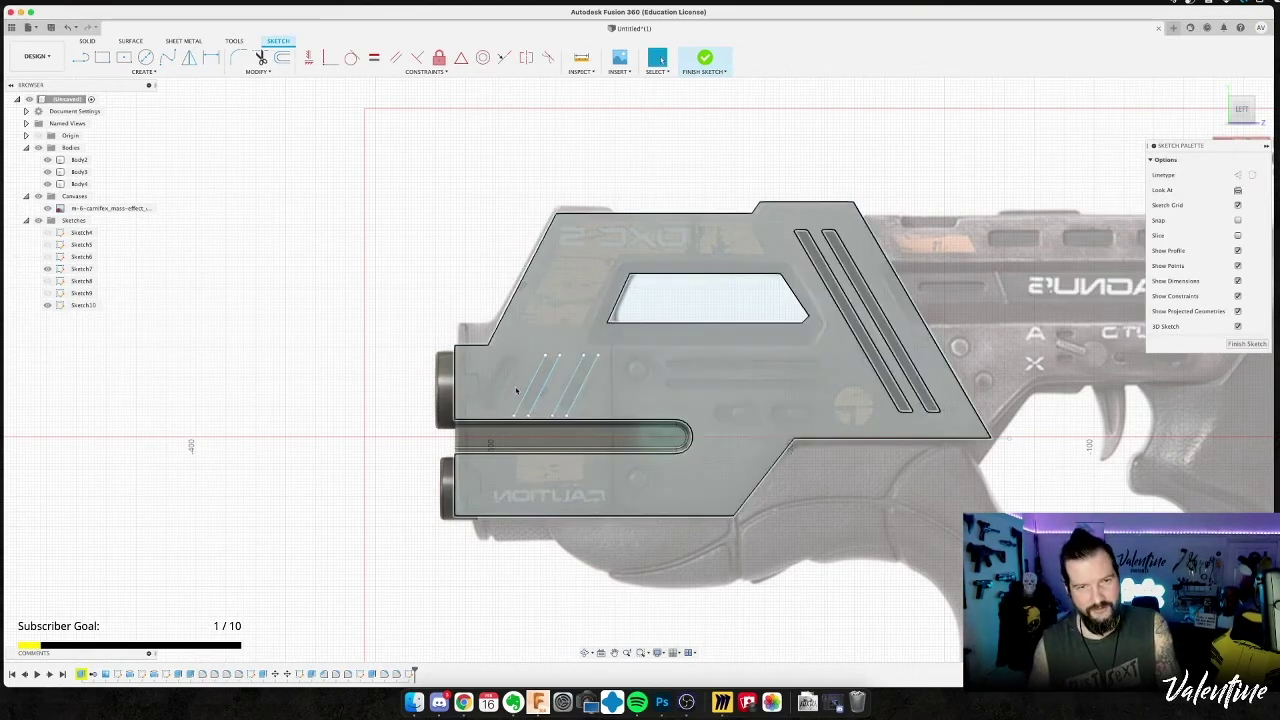
Copy the middle slot's two lines -12.8 mm in X onto the frontmost short slot.
left_click(527, 387)
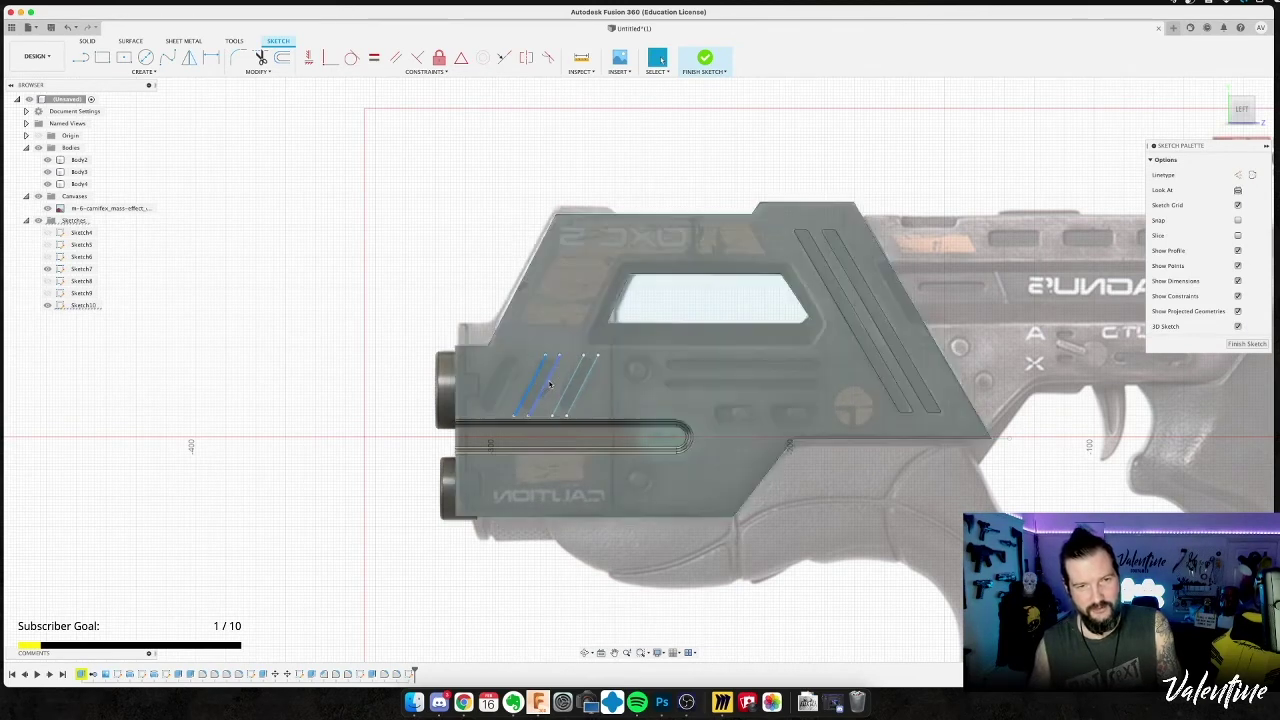
key("m")
mouse_move(557, 386)
left_mouse_down()
mouse_move(536, 373)
mouse_move(512, 378)
mouse_move(521, 389)
left_mouse_up()
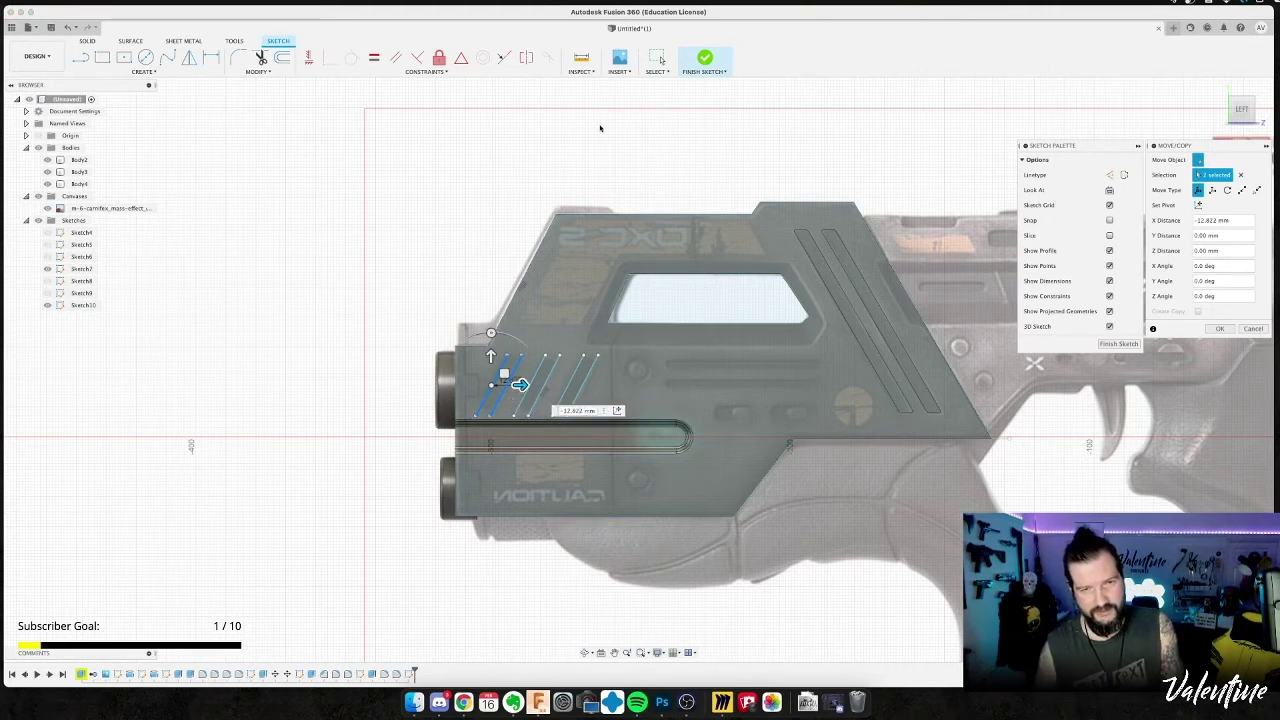
key("Return")
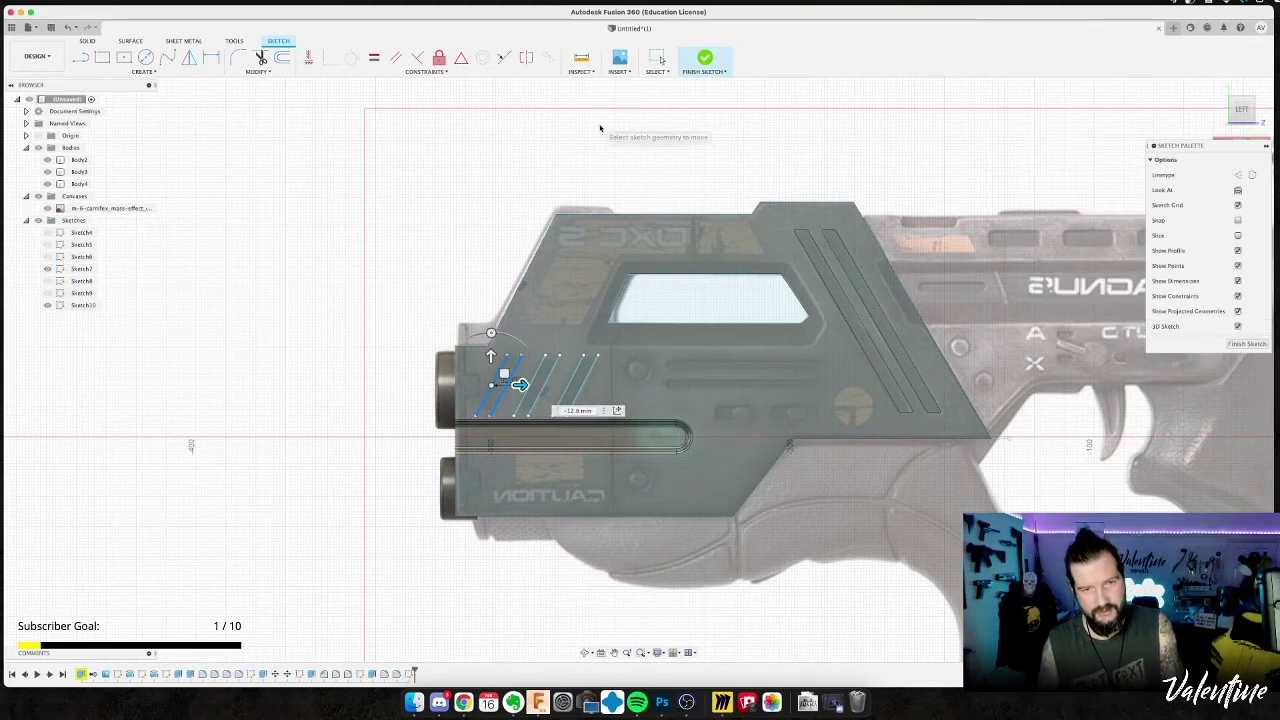
Draw a horizontal line across the lower ends of the six slanted slot lines and adjust it to the slots' lower edges.
key("l")
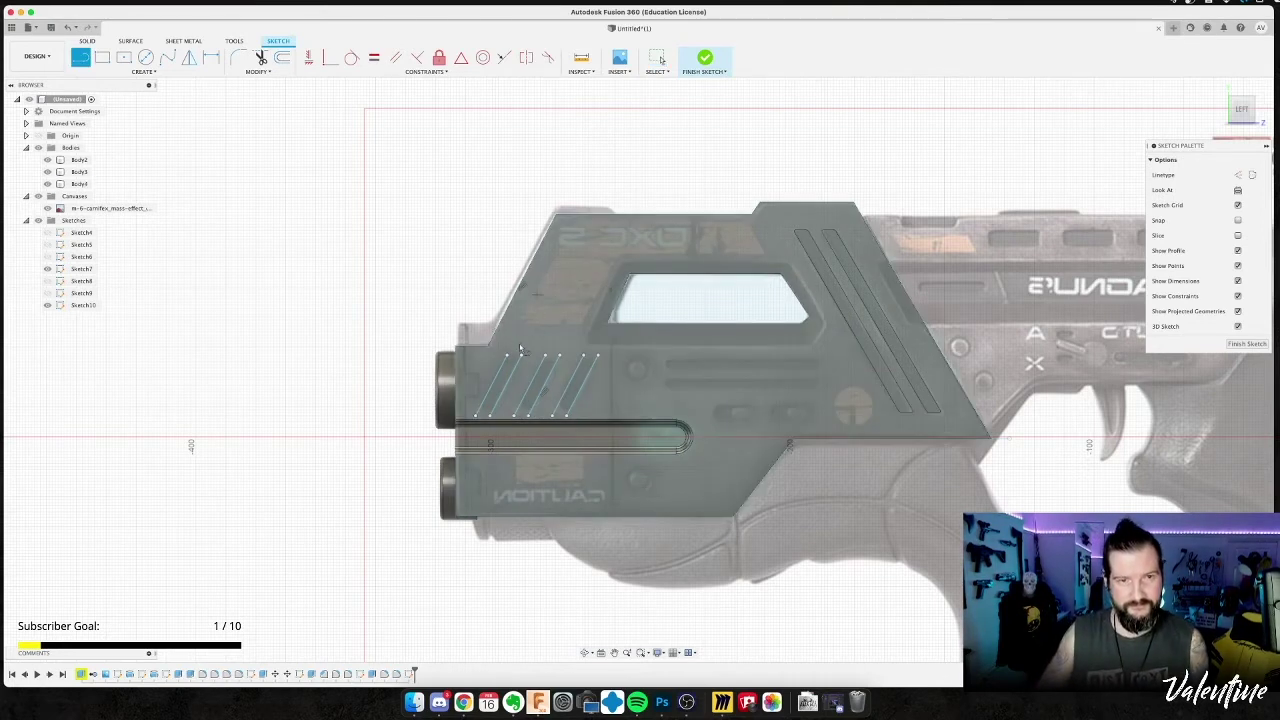
left_click(474, 410)
left_click(583, 411)
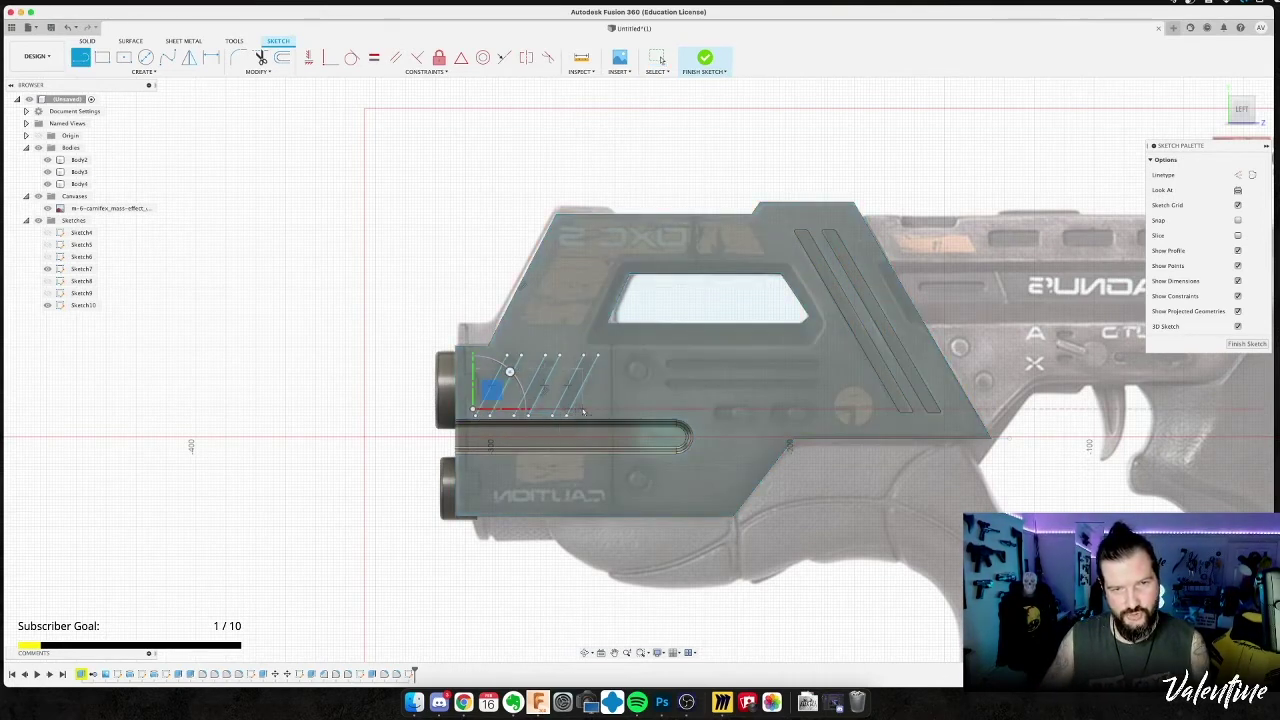
key("Escape")
left_click(510, 408)
left_click_drag(510, 408, 509, 410)
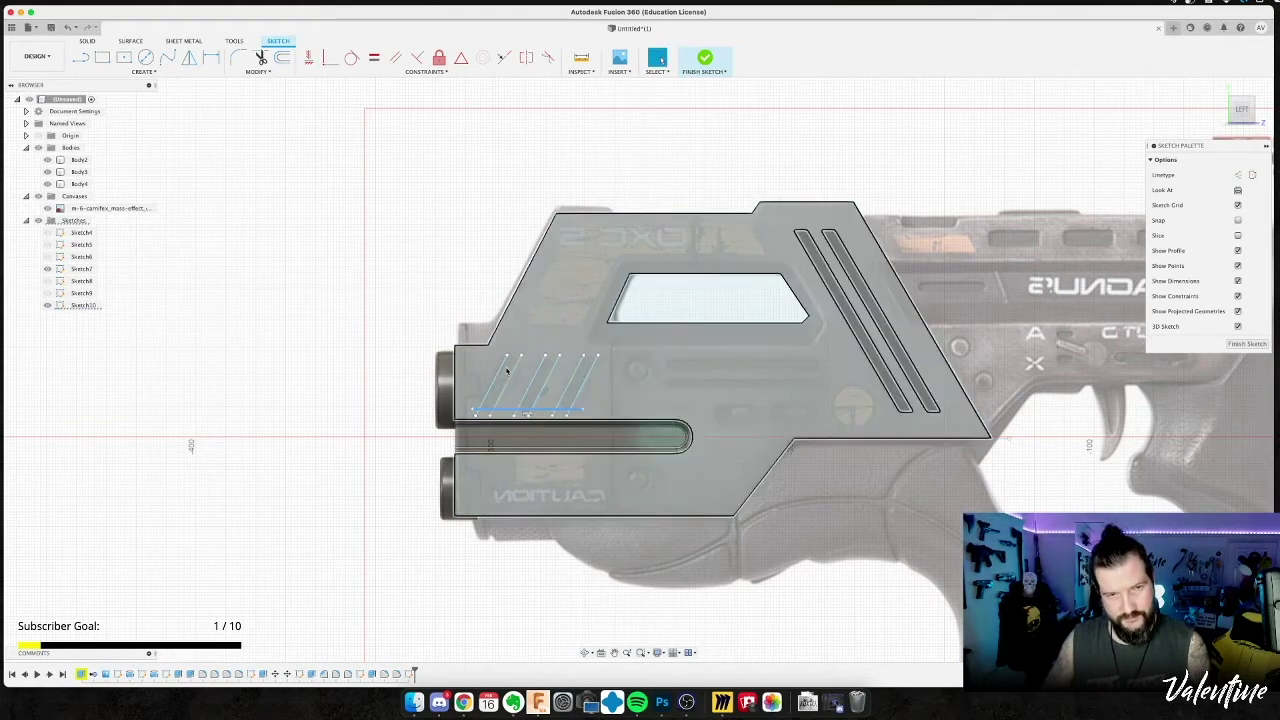
Draw a horizontal line across the upper ends of the slanted slot lines to close the three slots.
key("l")
left_click(497, 360)
left_click(598, 360)
key("Escape")
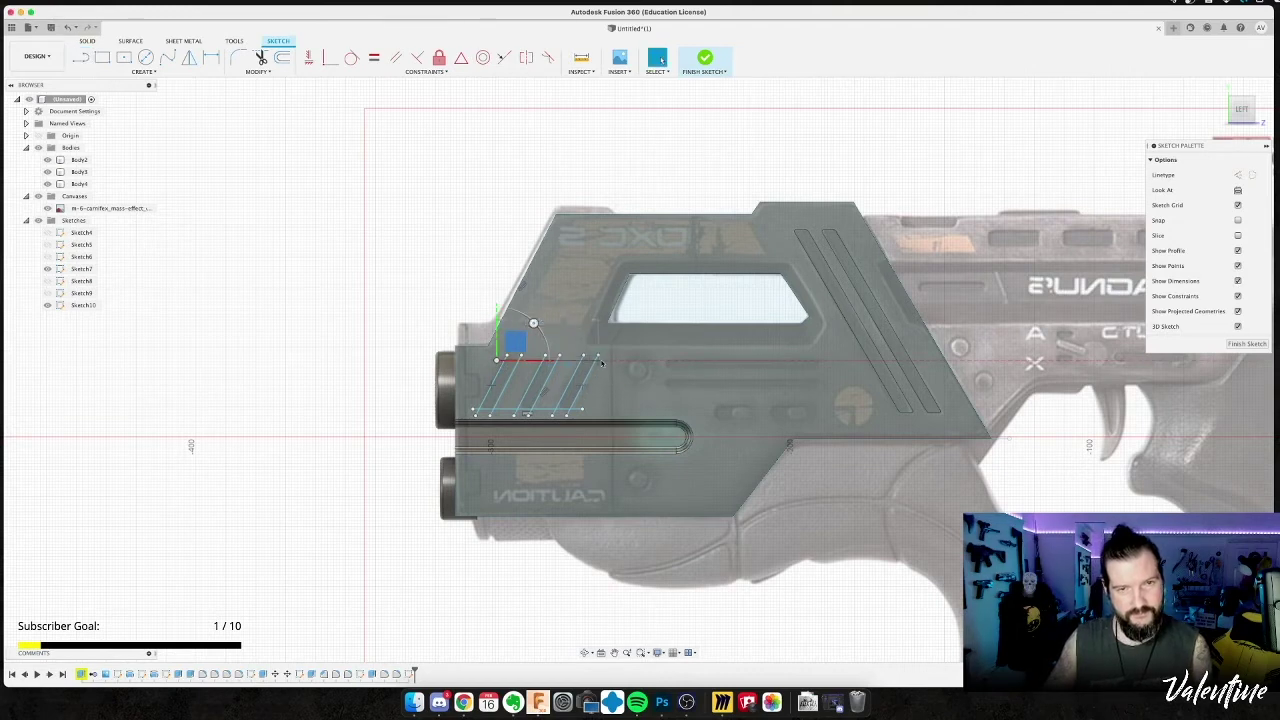
left_click(630, 378)
left_click(577, 378)
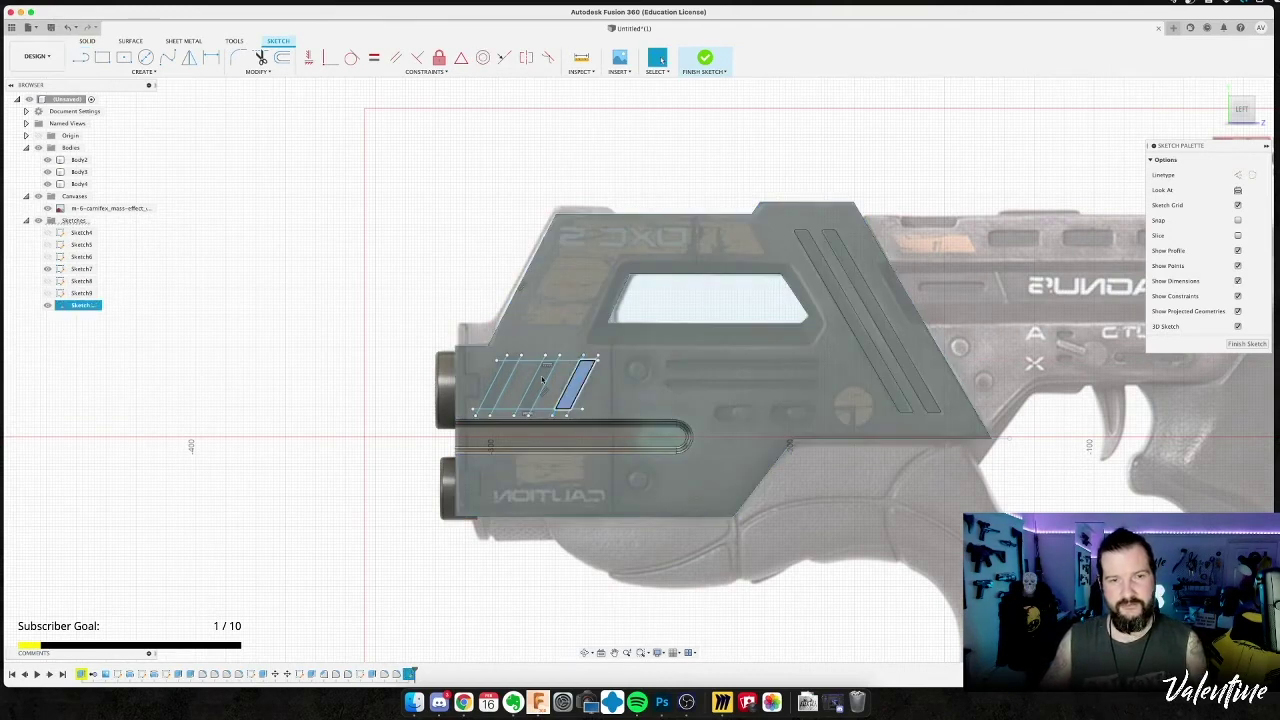
left_click(538, 384, "shift")
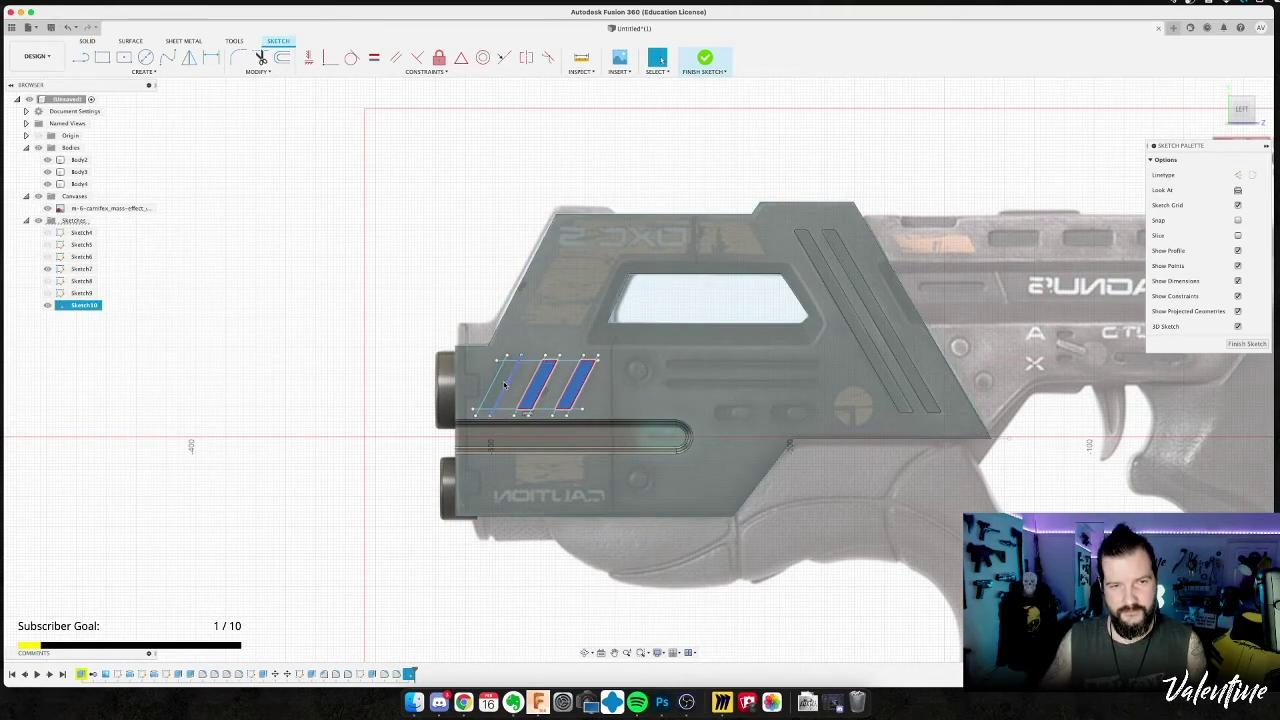
left_click(505, 386, "shift")
key("e")
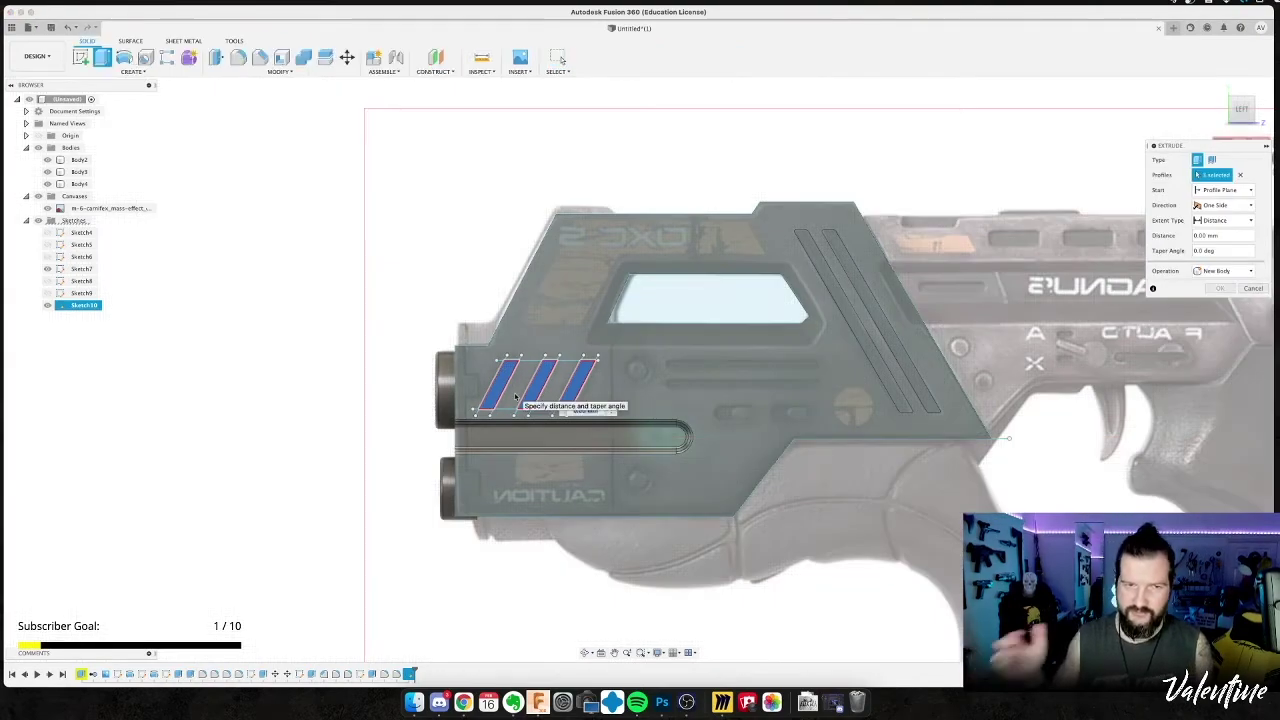
key("Escape")
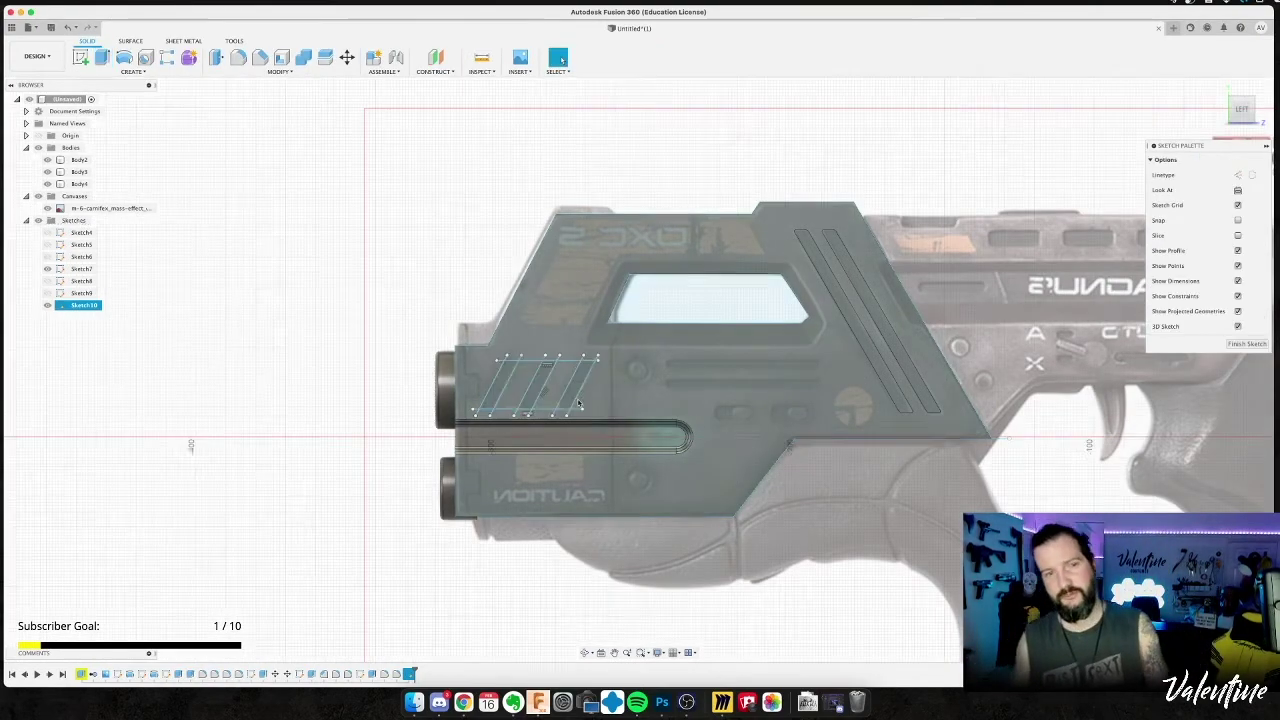
double_click(575, 400)
Trim the excess line pieces at the frontmost slot's lower end and undo the stray trim at its upper end.
scroll(575, 400, "up", 5)
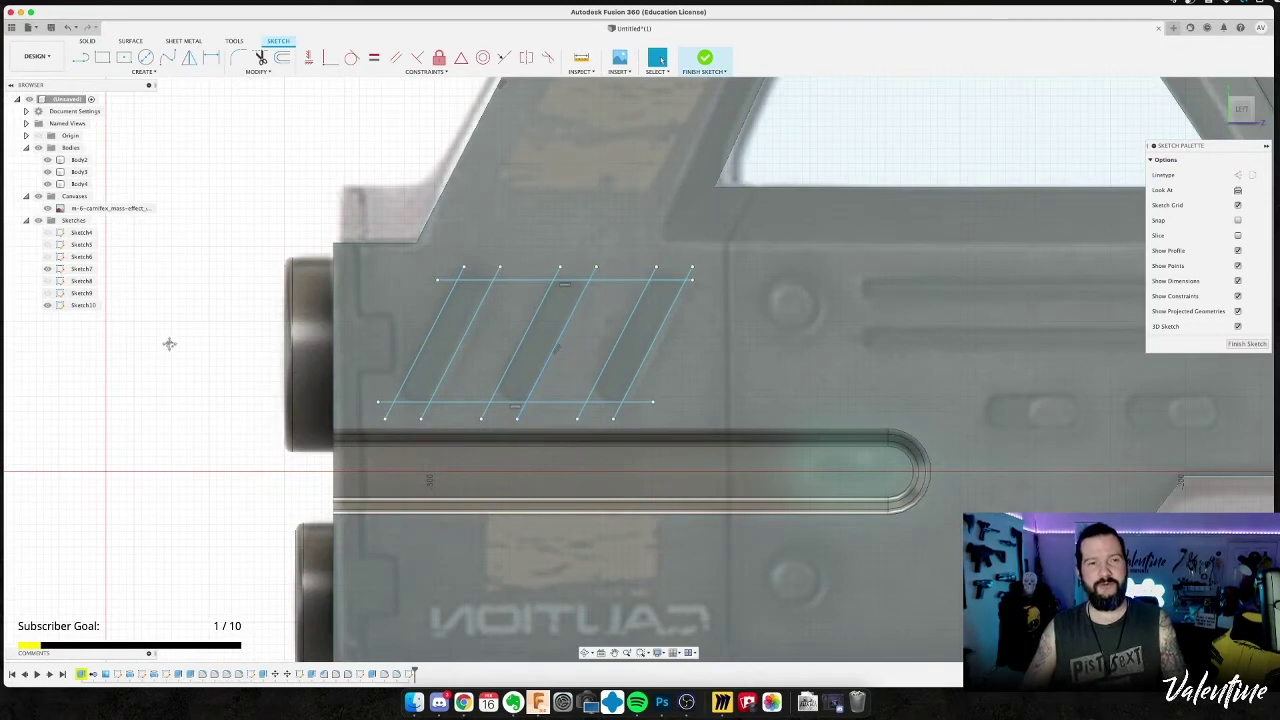
key("t")
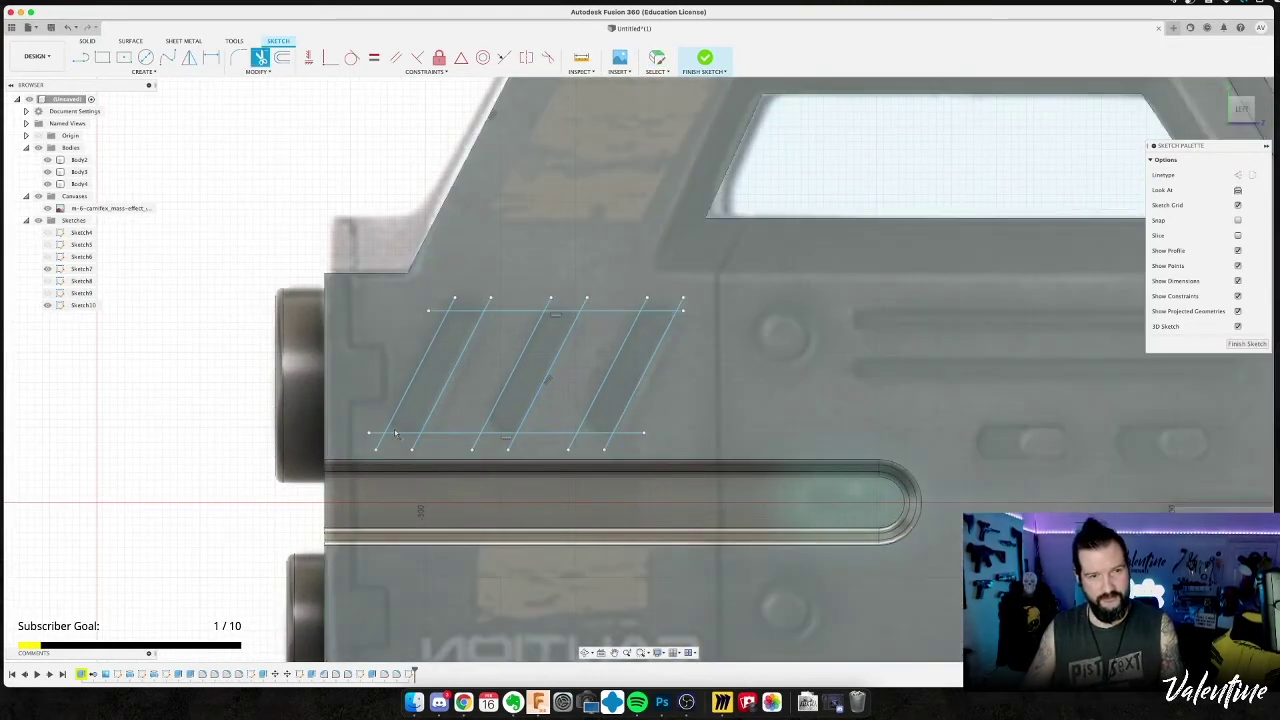
left_click(437, 433)
left_click(436, 310)
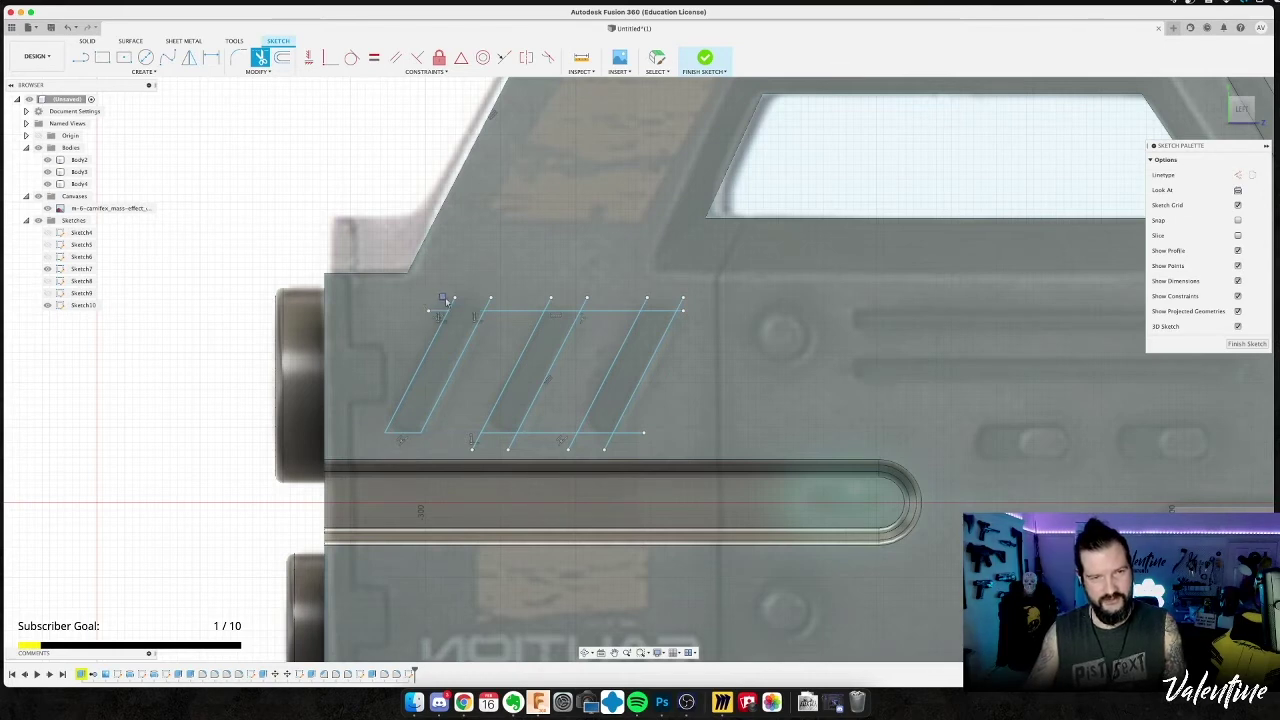
key("Escape")
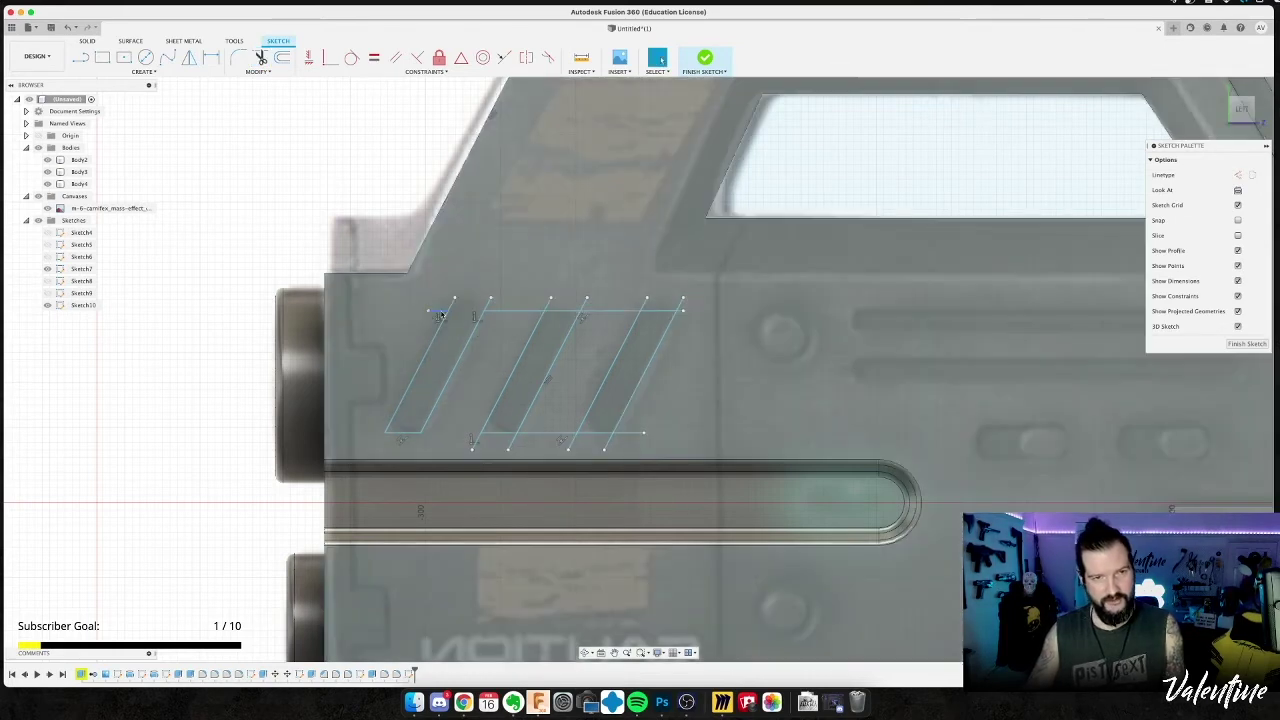
key("super+z")
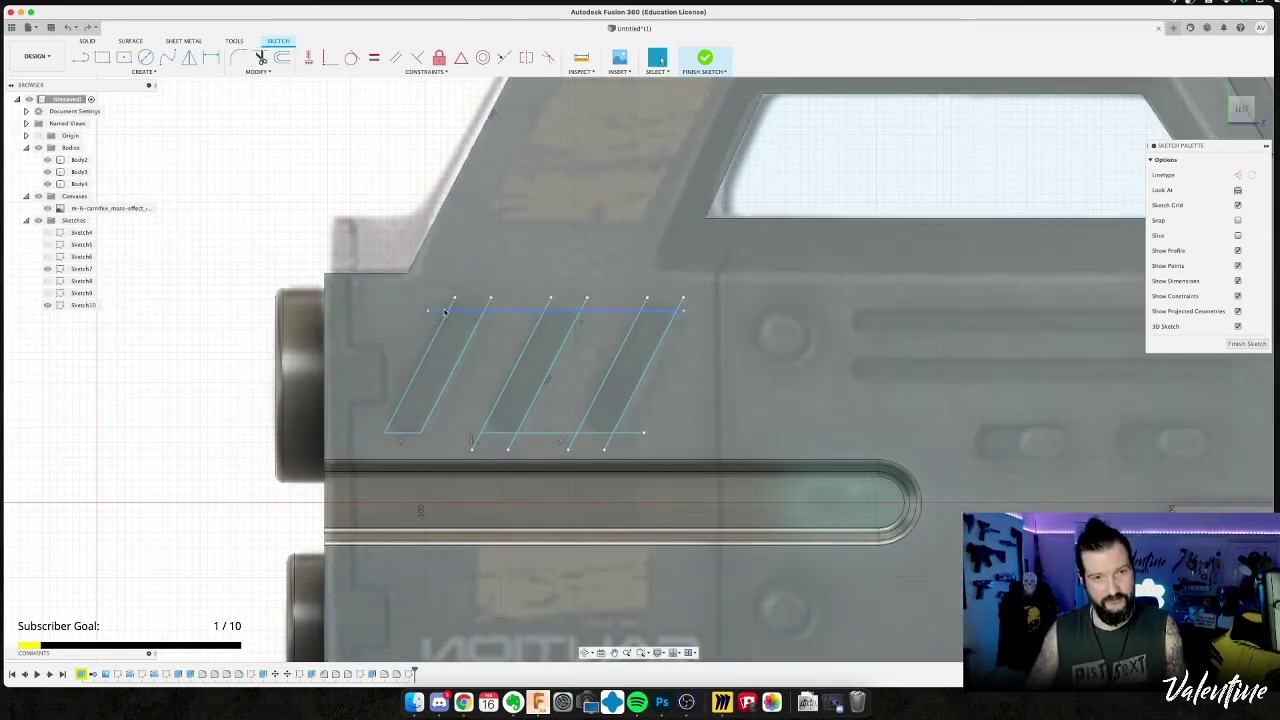
Trim the remaining overhanging ends and the connecting segments between the slots, leaving three separate slanted outlines.
key("t")
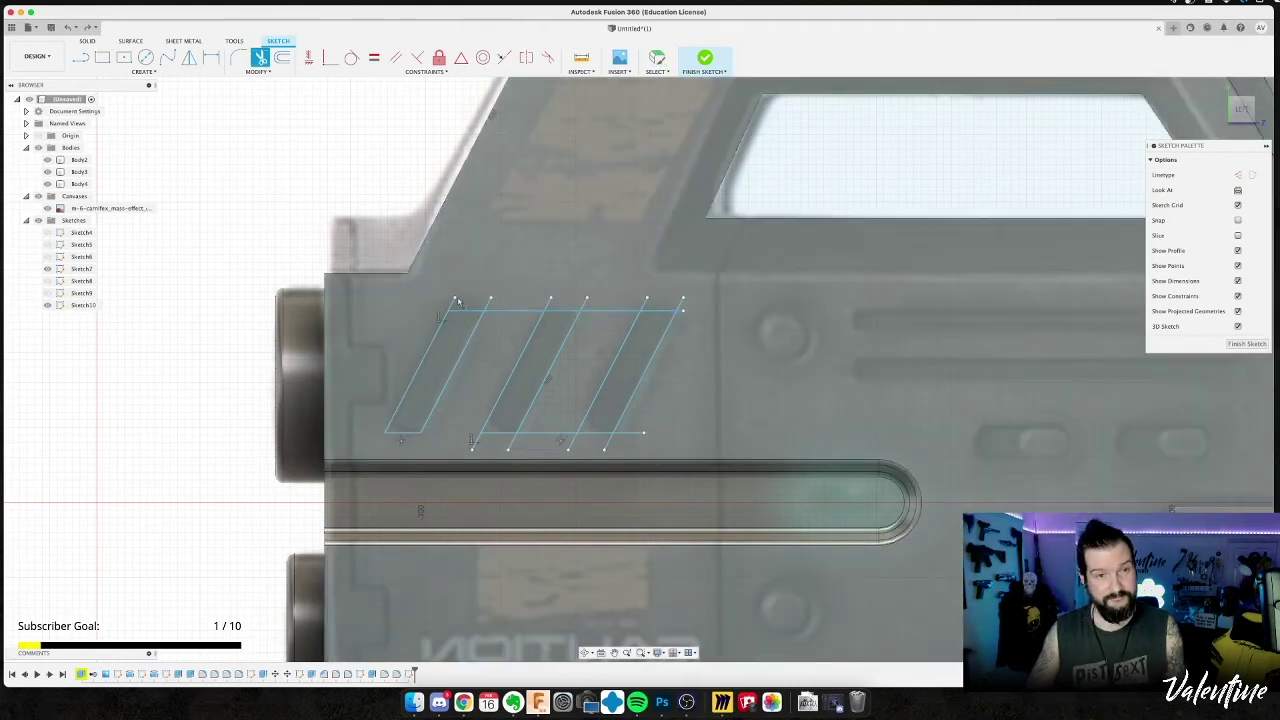
left_click(506, 311)
left_click(606, 311)
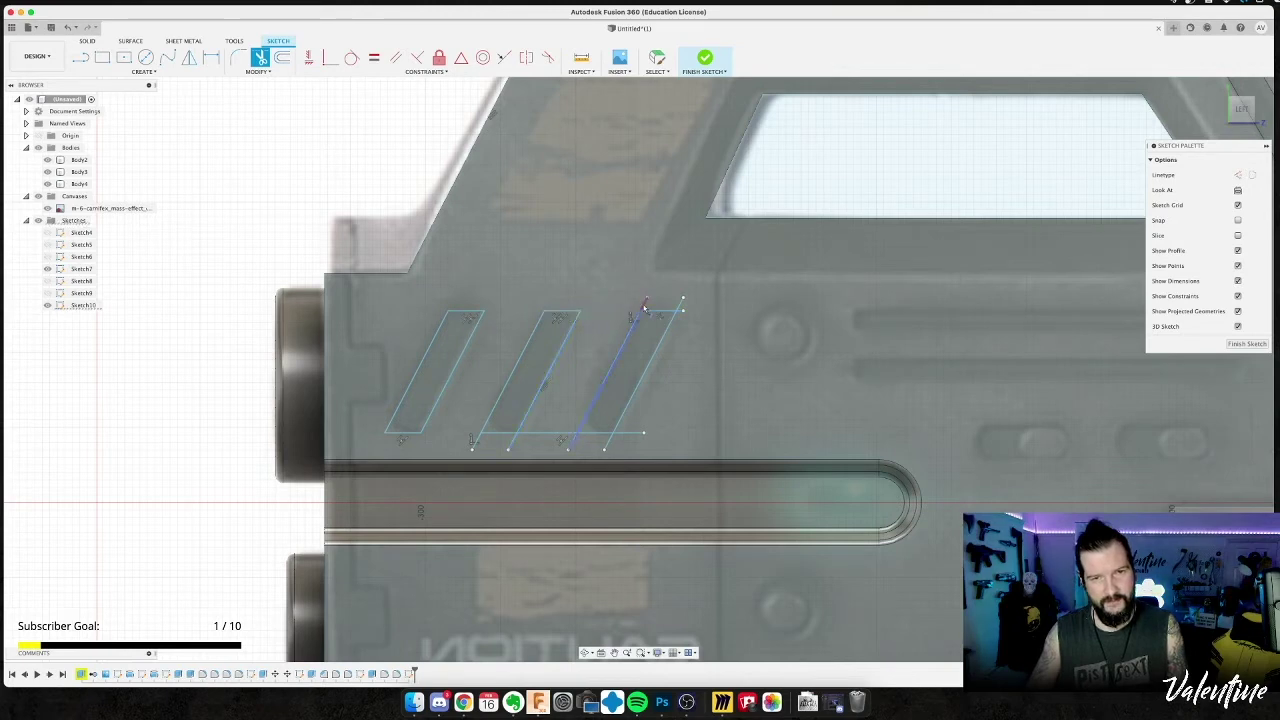
left_click(634, 437)
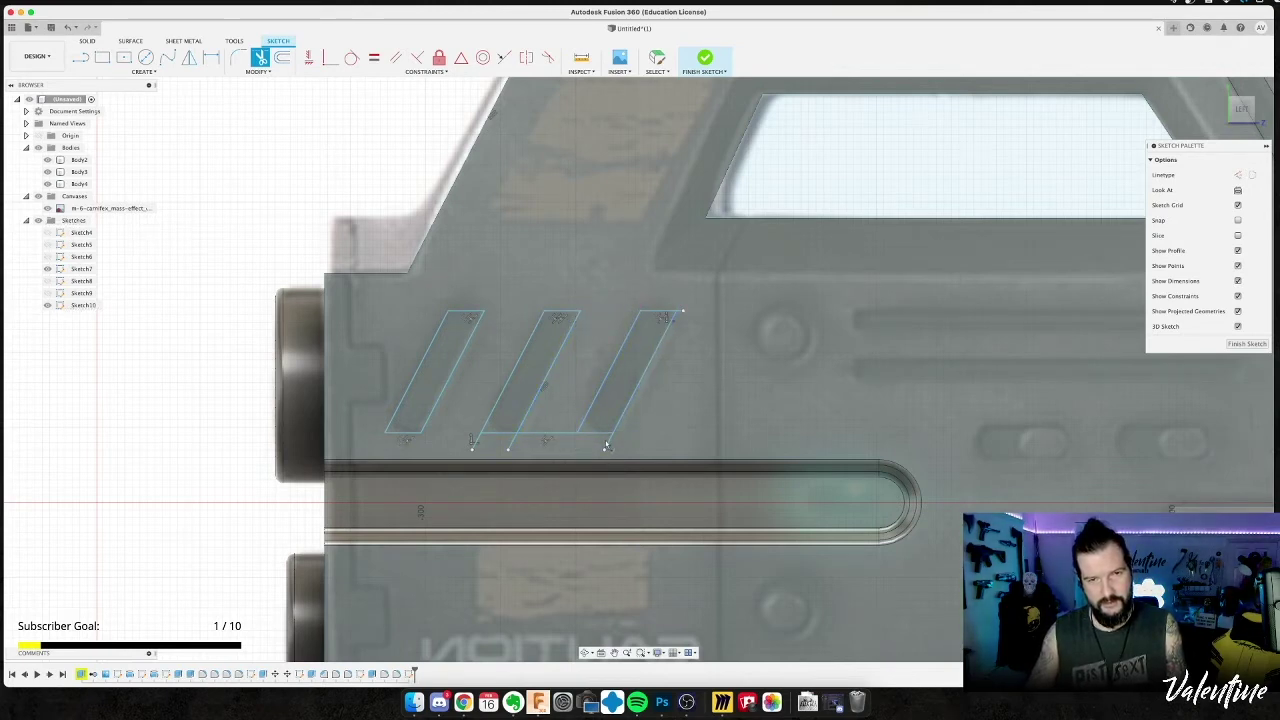
left_click(512, 446)
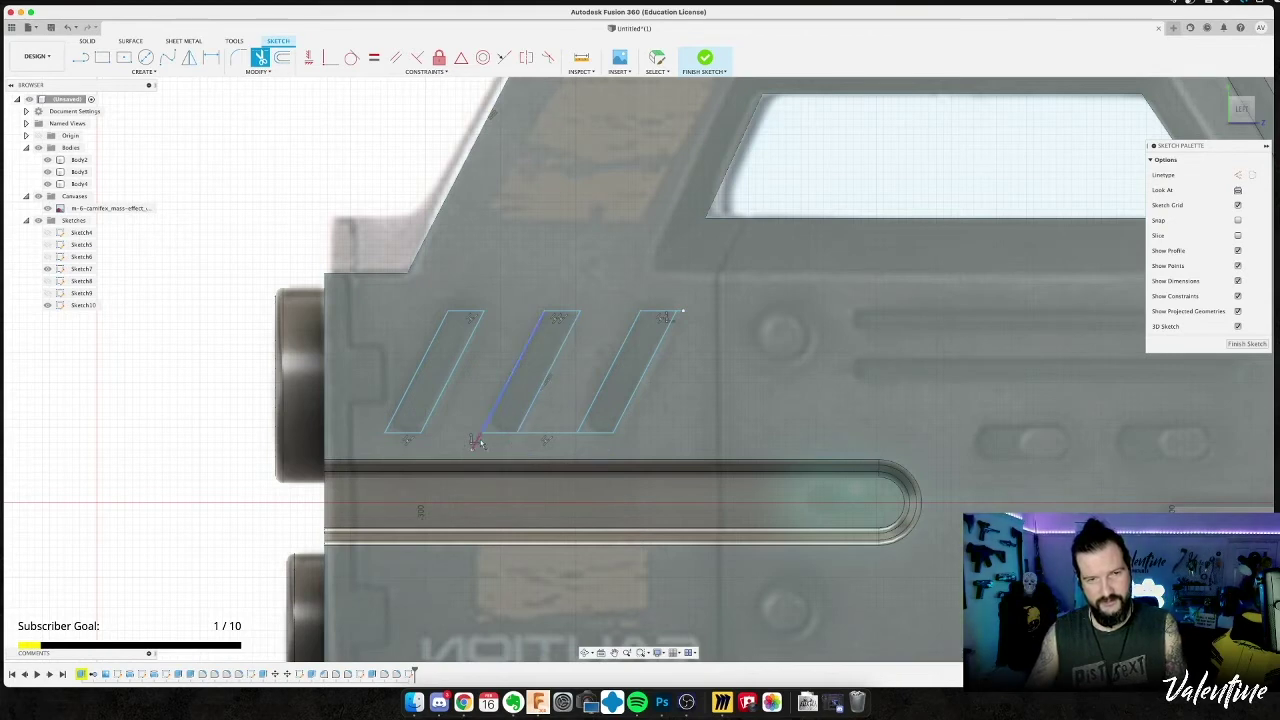
left_click(538, 435)
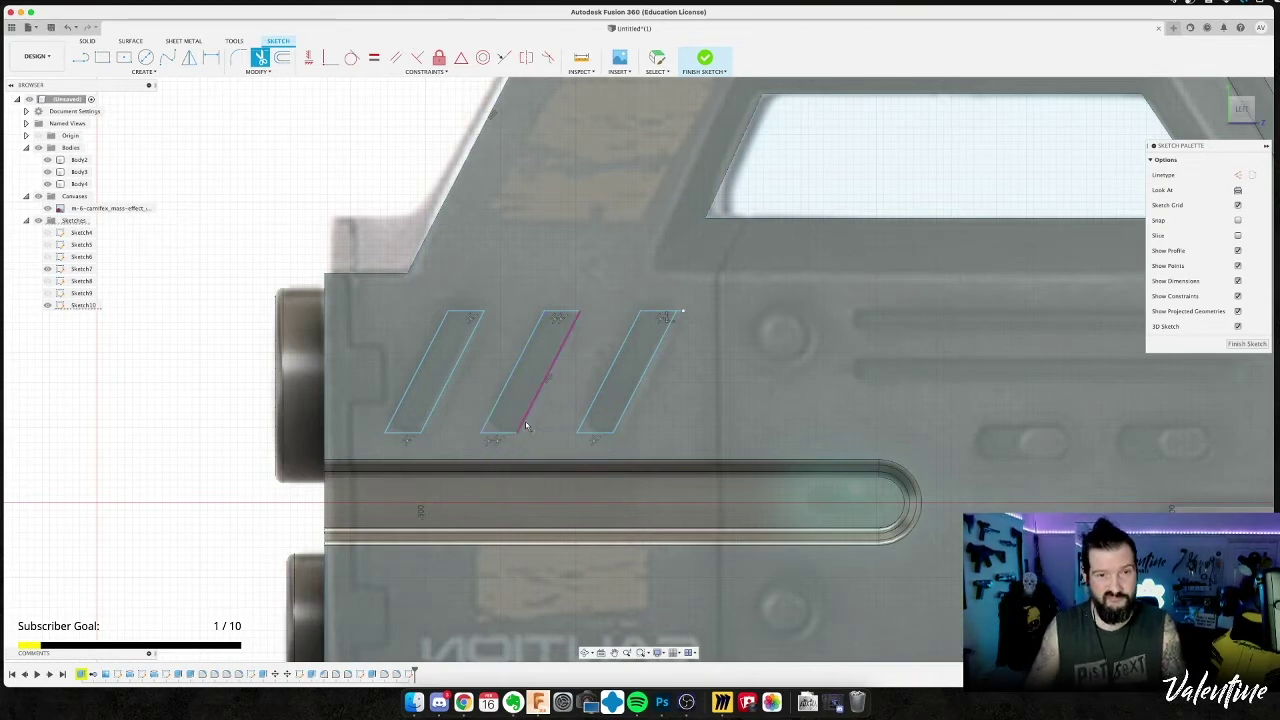
key("Escape")
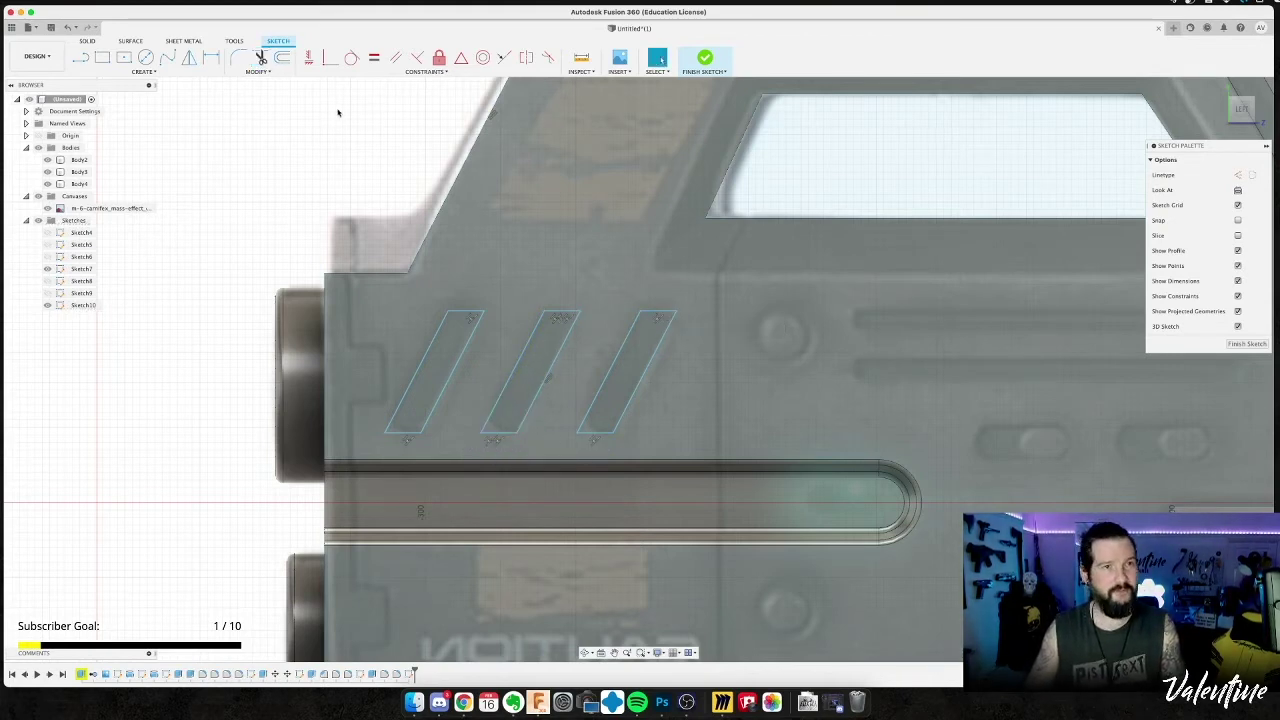
Try to round the upper rear corners of the frontmost and middle slots with 1 mm fillets.
left_click(237, 57)
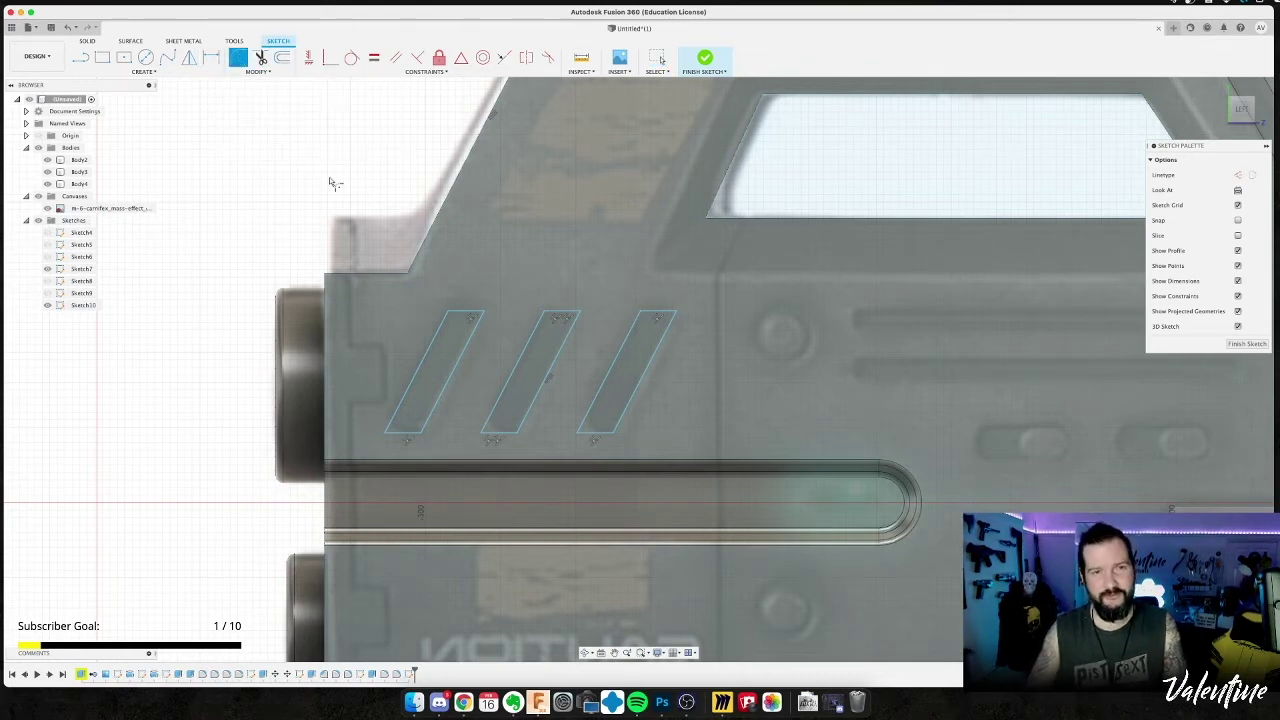
left_click(481, 312)
left_click(577, 315)
left_click(638, 315)
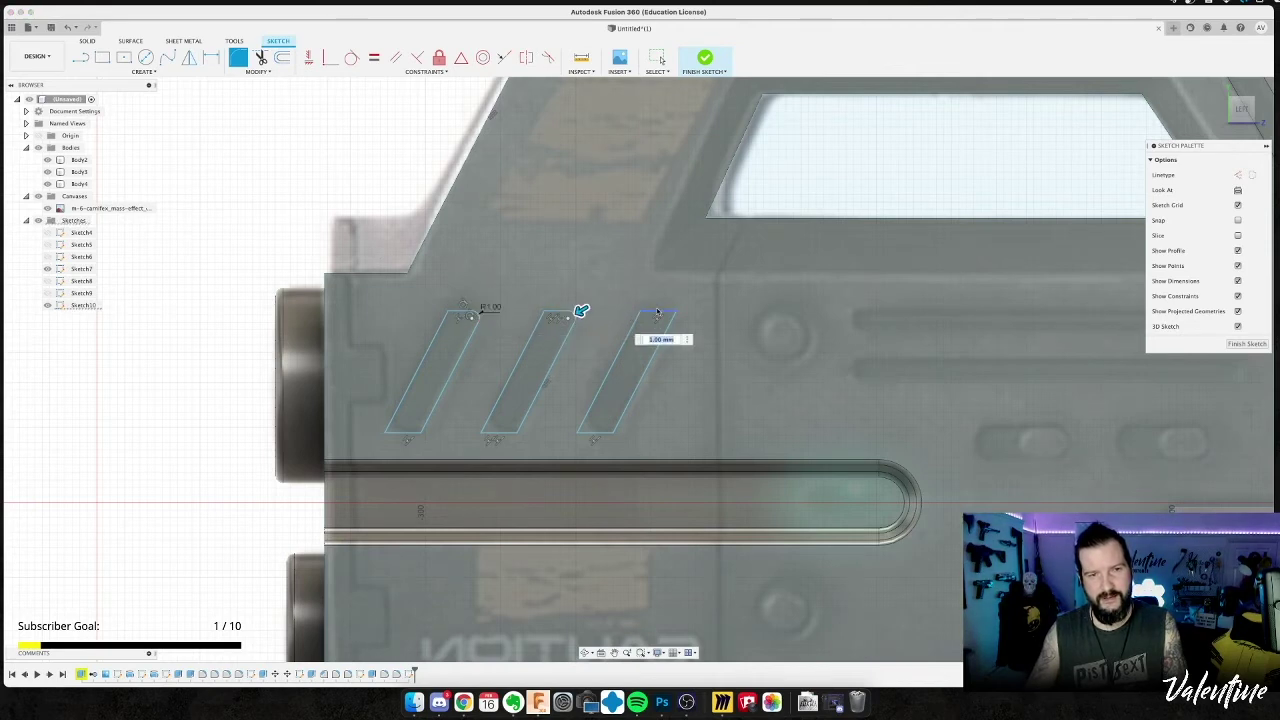
key("Return")
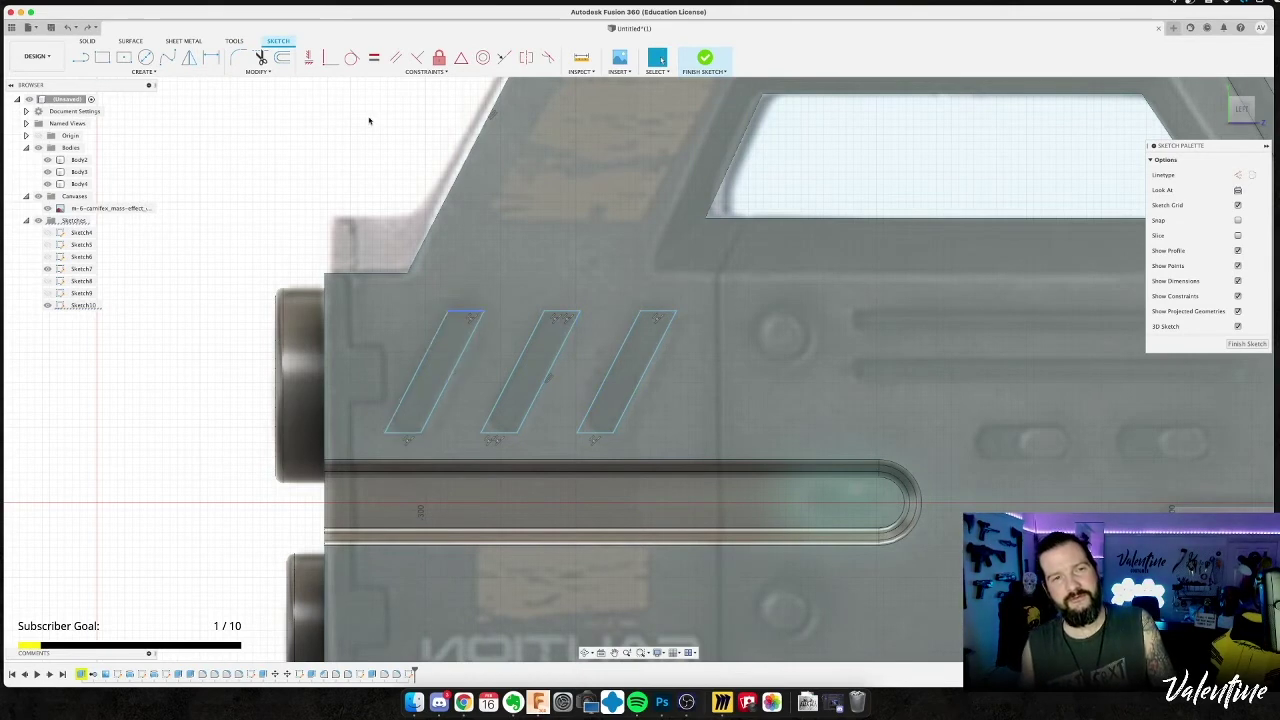
Fillet the frontmost slot's upper front and lower rear corners with a 1.2 mm radius.
left_click(282, 59)
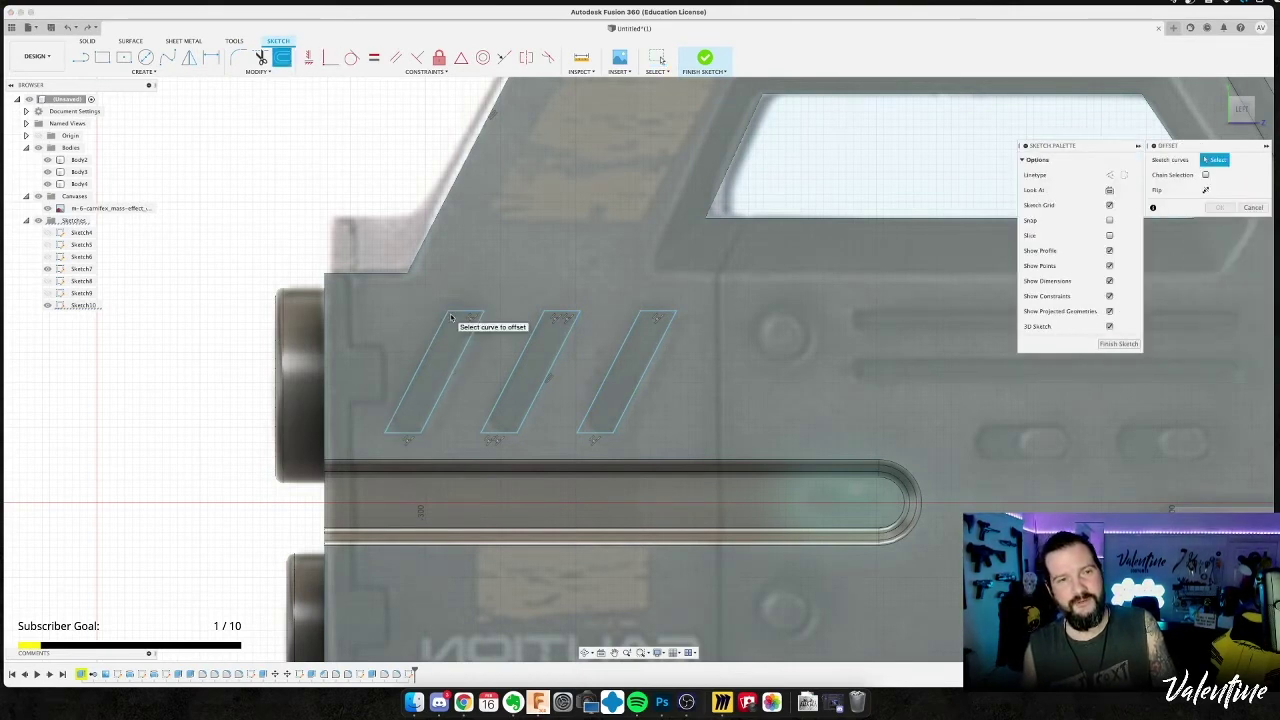
left_click(238, 58)
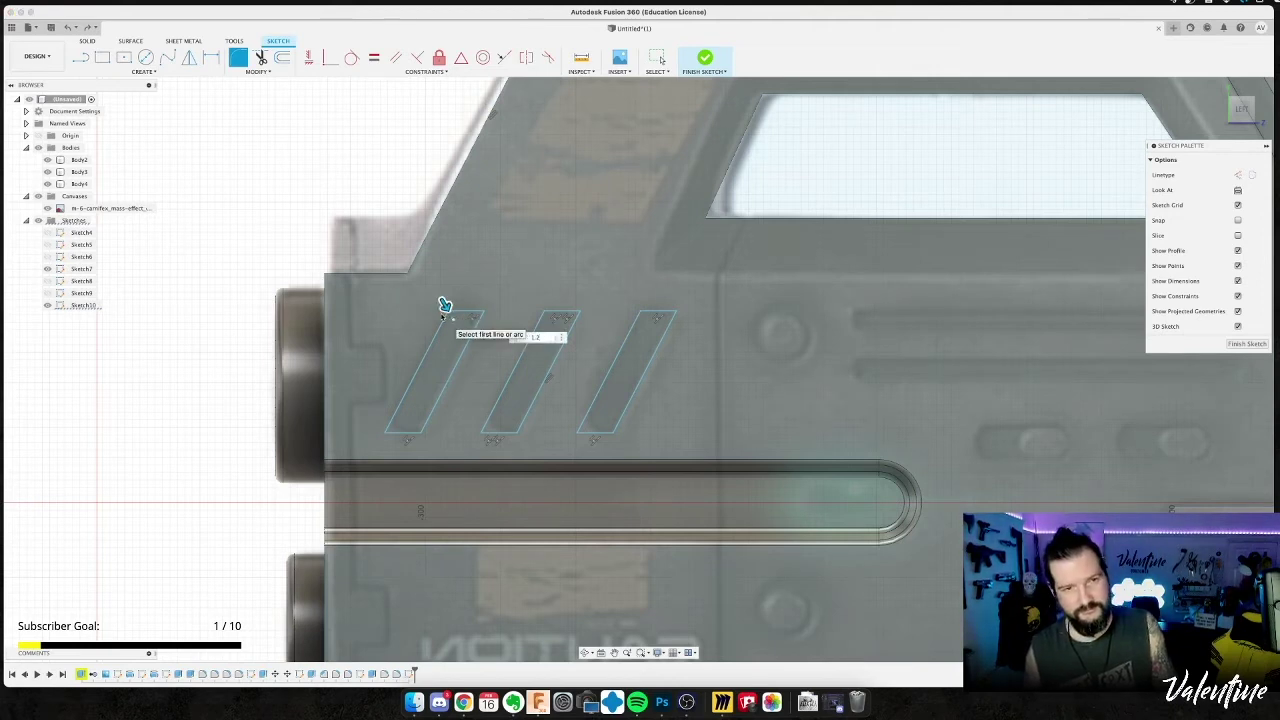
key("Return")
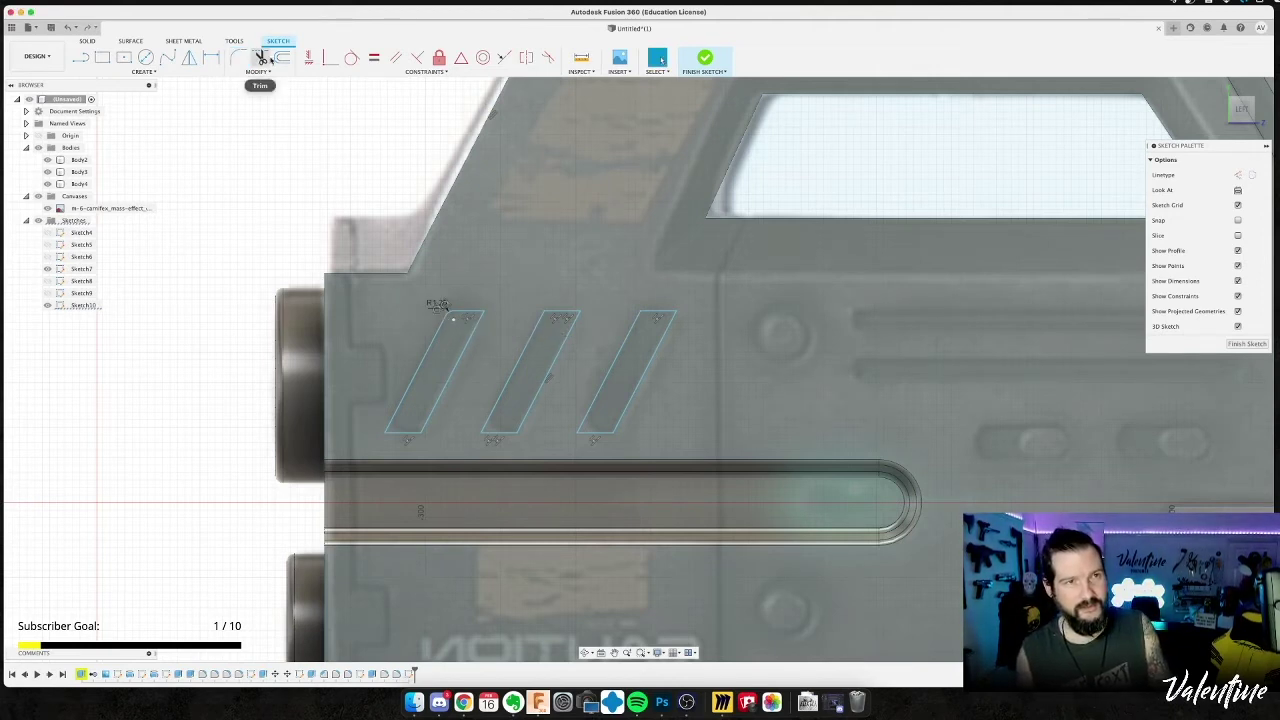
left_click(238, 57)
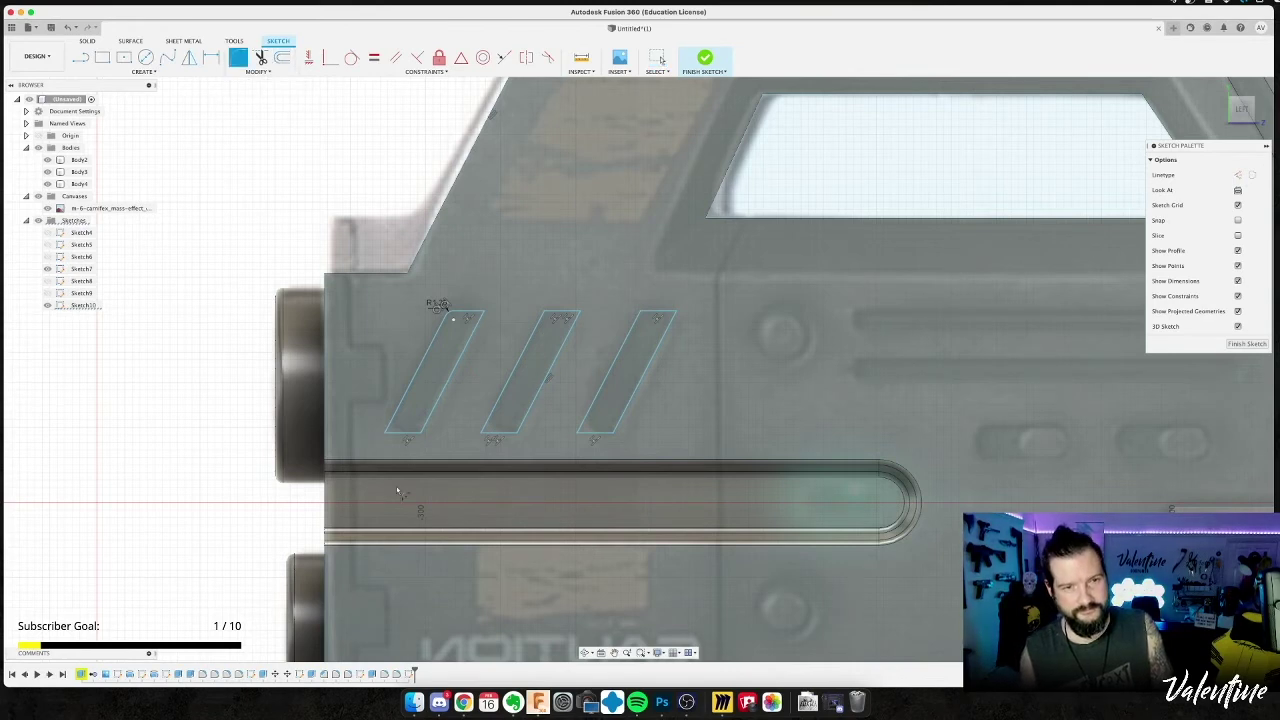
left_click(422, 438)
key("Return")
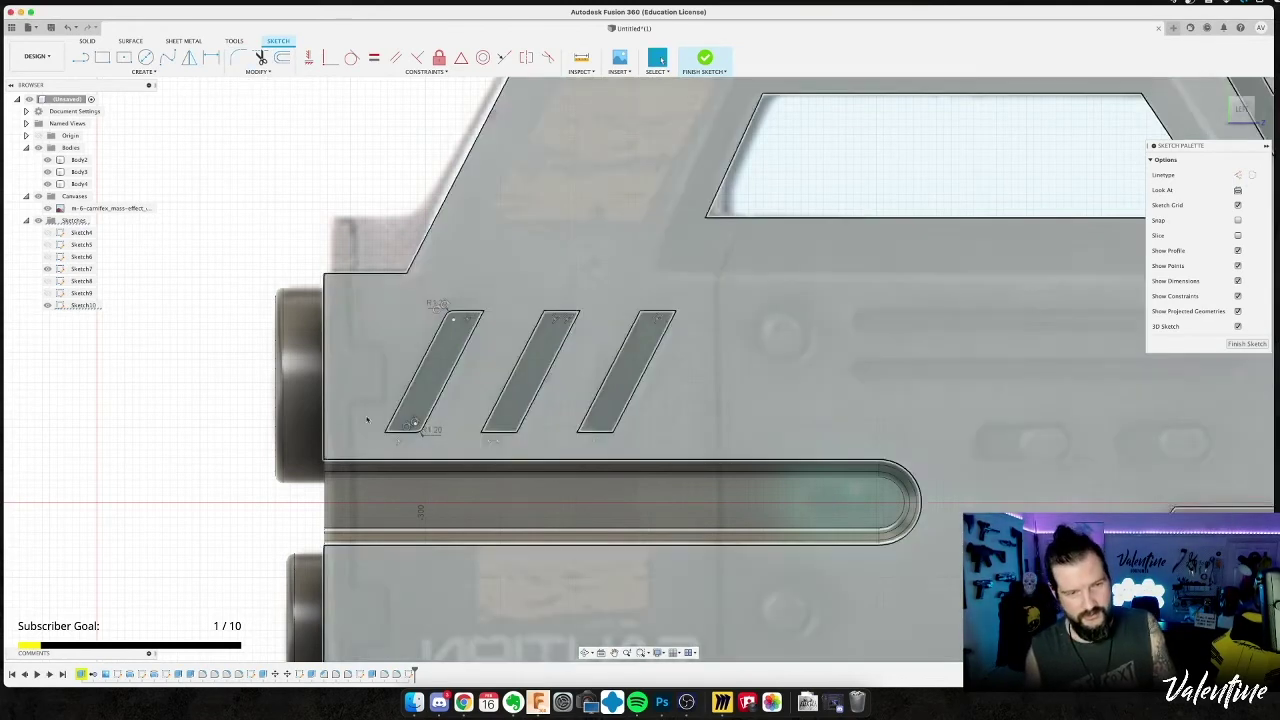
Fillet the frontmost slot's lower front and upper rear corners with a 0.5 mm radius.
left_click(283, 58)
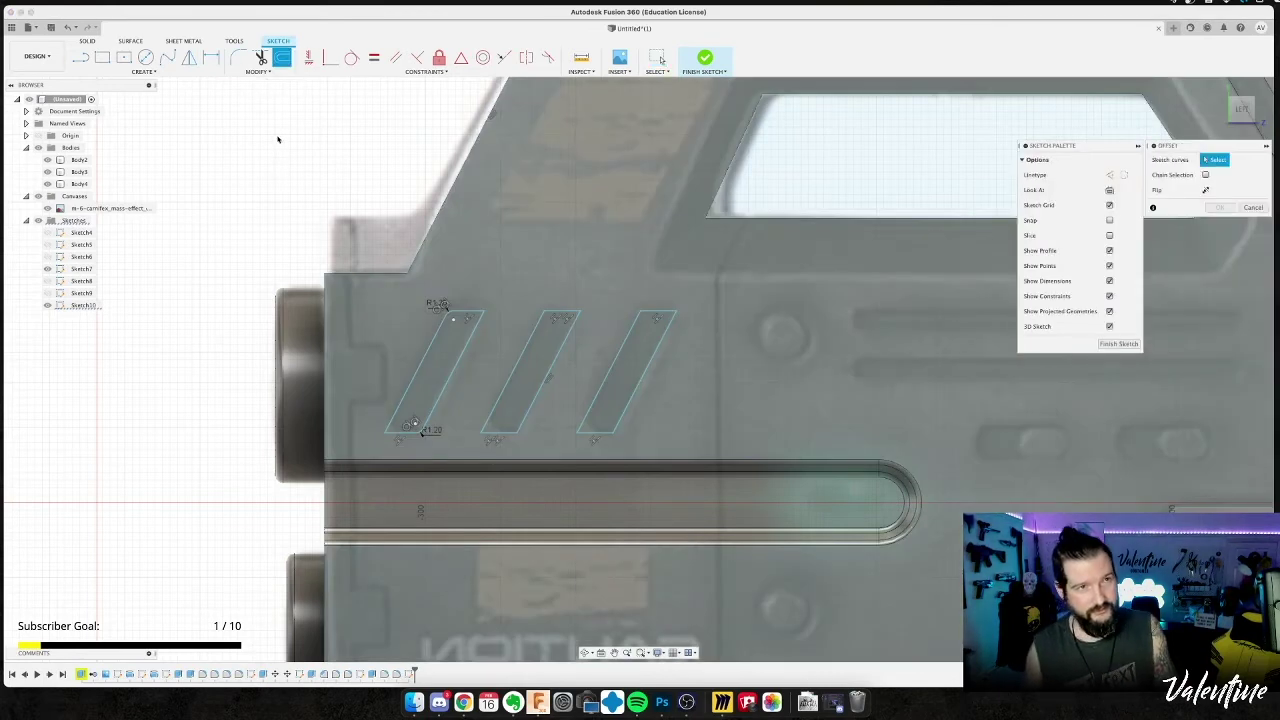
left_click(238, 57)
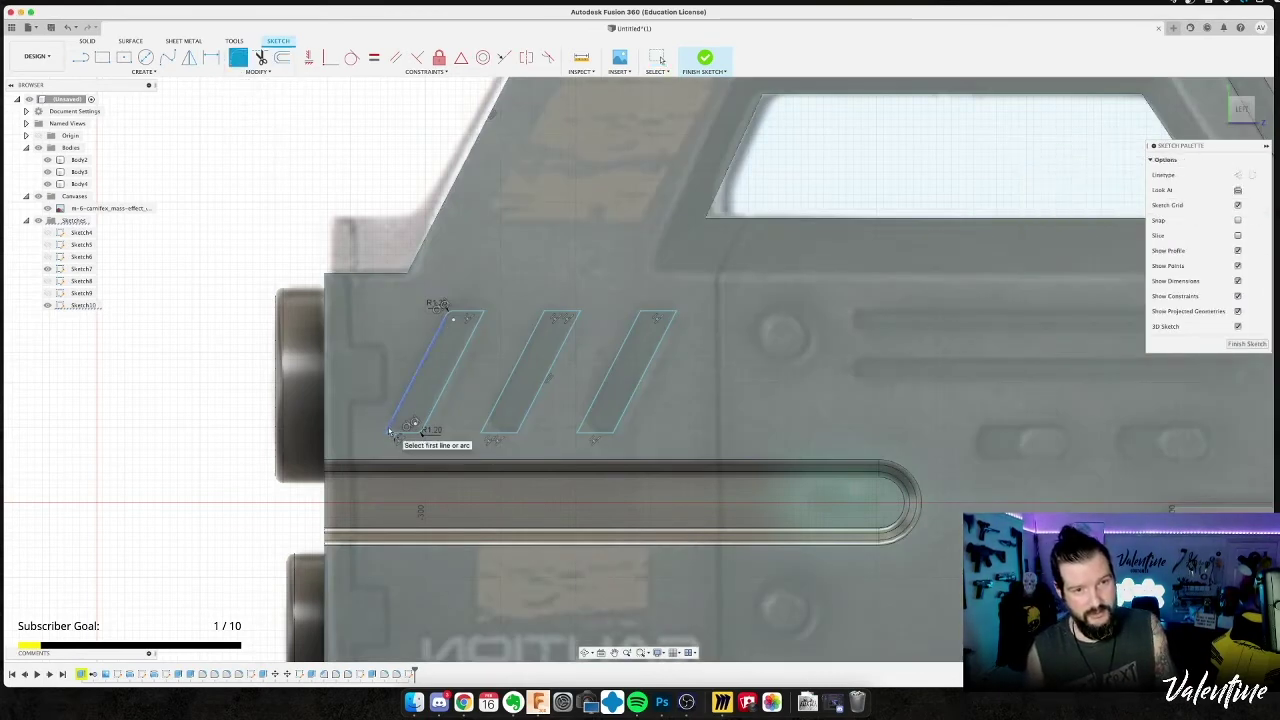
left_click(386, 431)
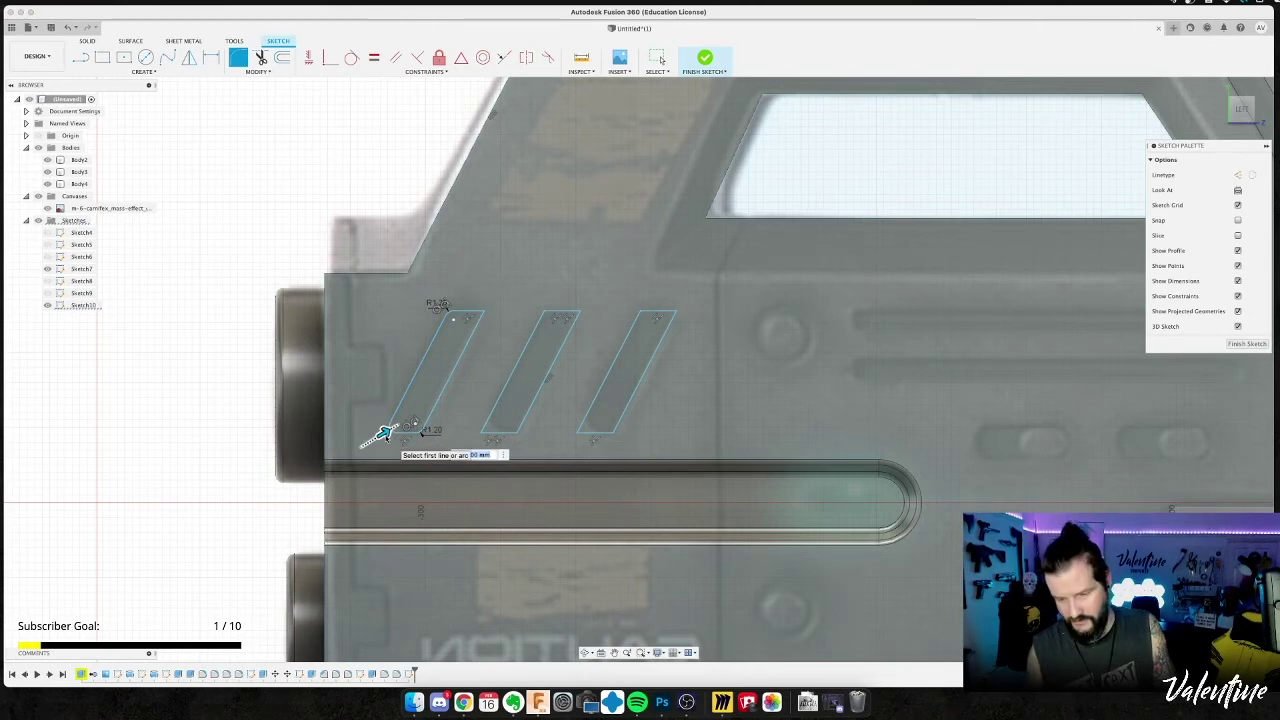
key("Return")
key("Escape")
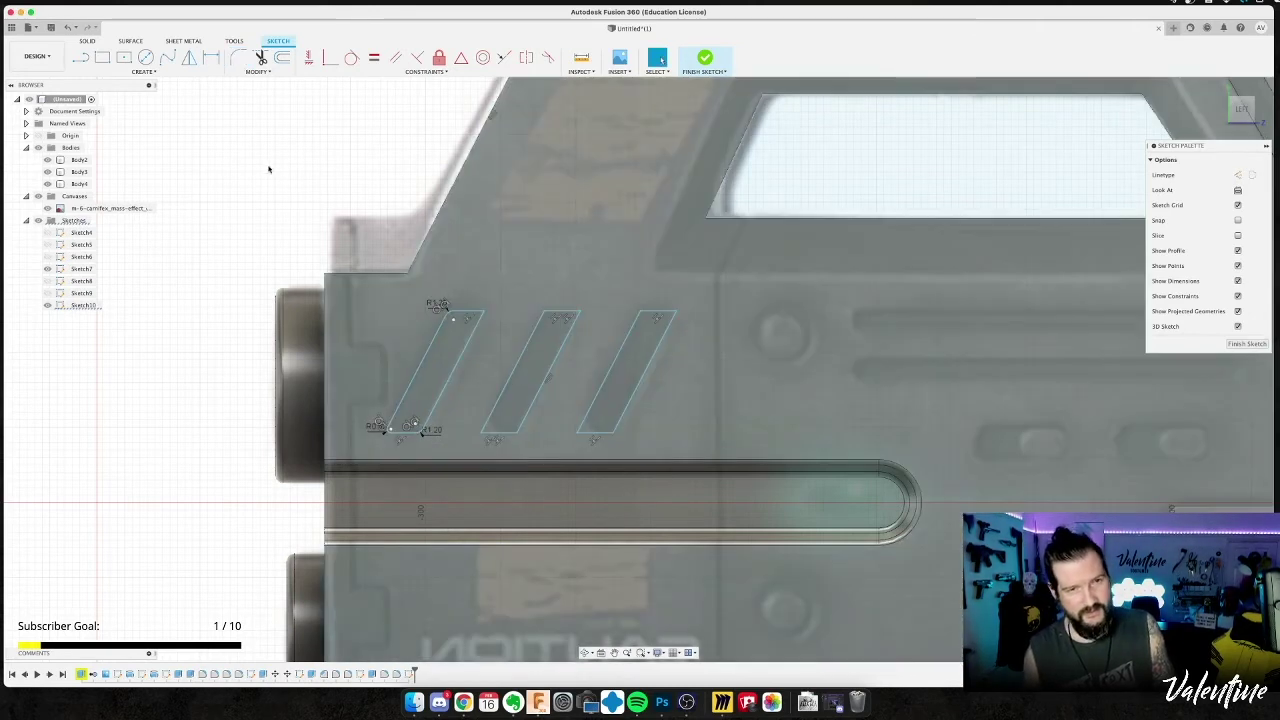
left_click(238, 57)
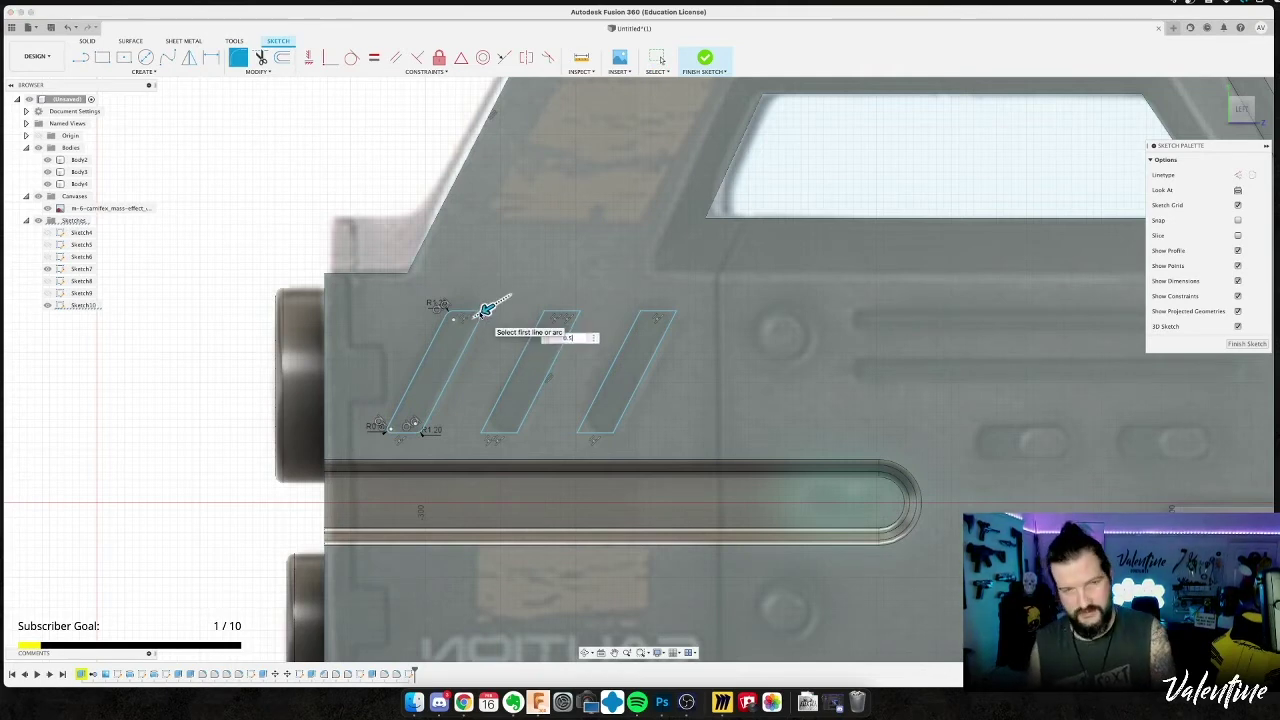
left_click(485, 310)
key("Return")
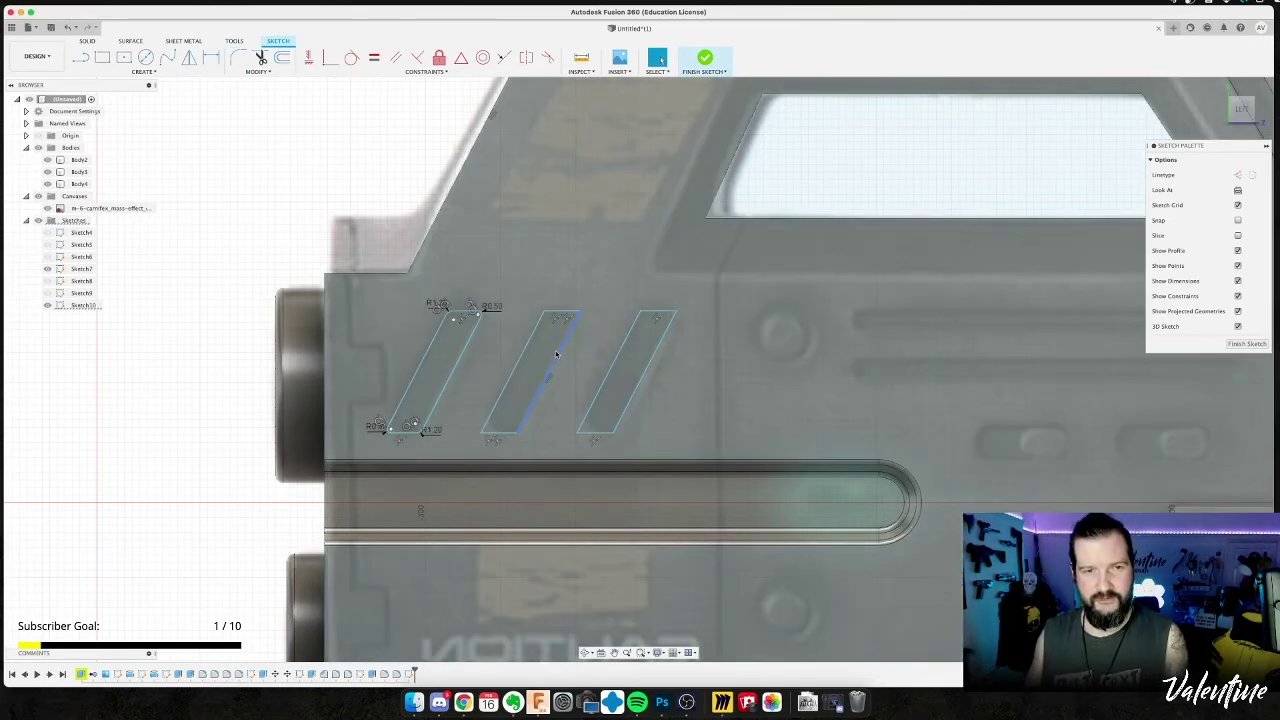
Delete the unrounded outlines of the middle and rear slots.
double_click(557, 354)
key("Delete")
double_click(656, 357)
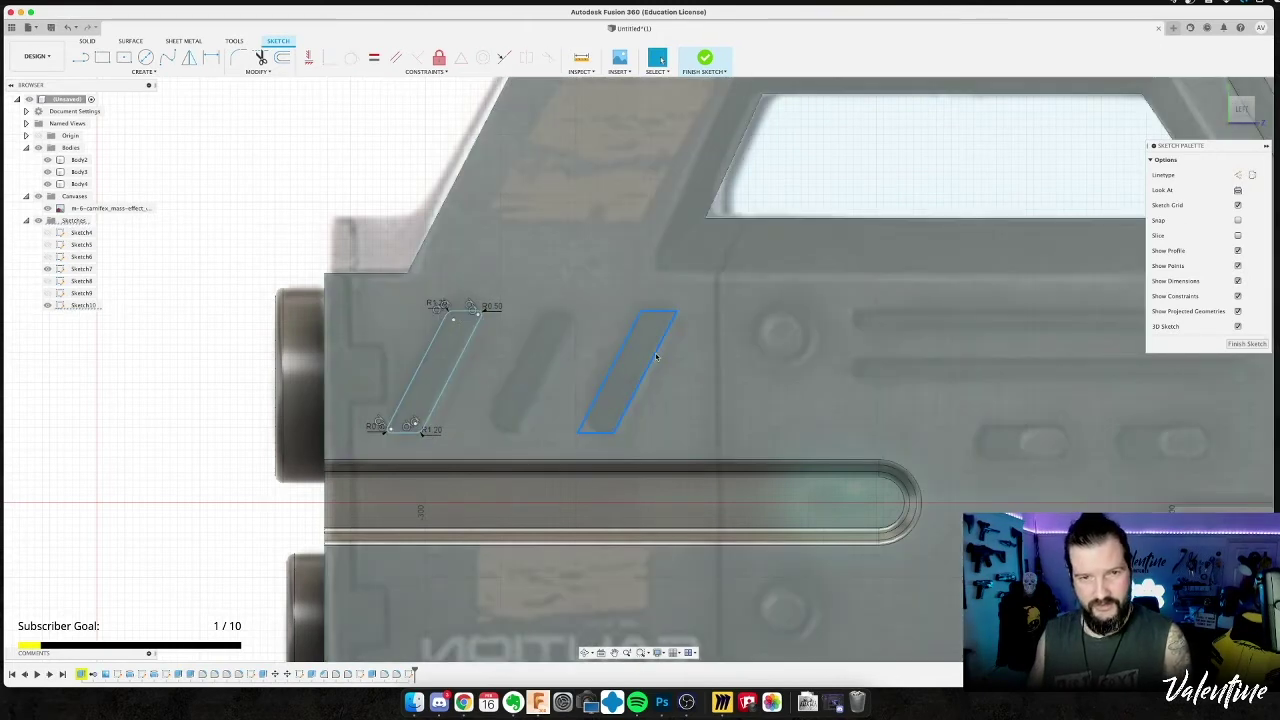
key("Delete")
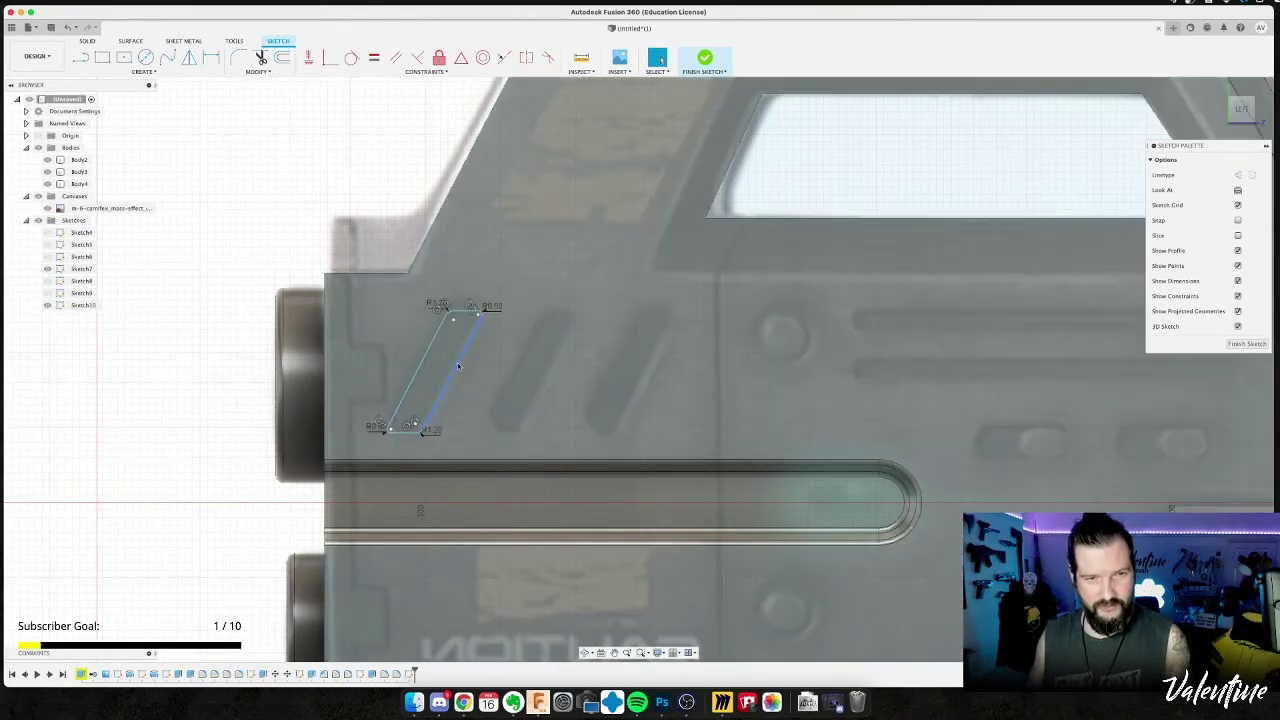
Copy the frontmost rounded slot outline and move the copy 12.8 mm rearward to form the middle slot.
double_click(457, 366)
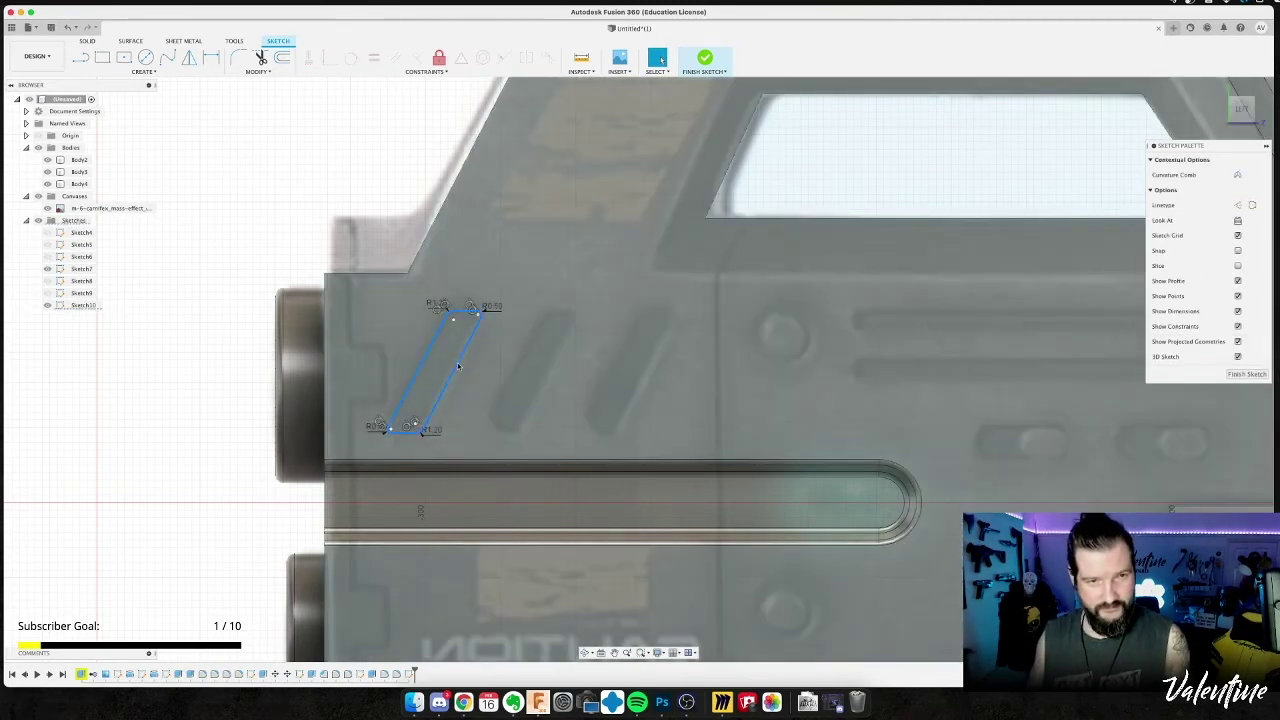
left_click(462, 370)
left_click(457, 364)
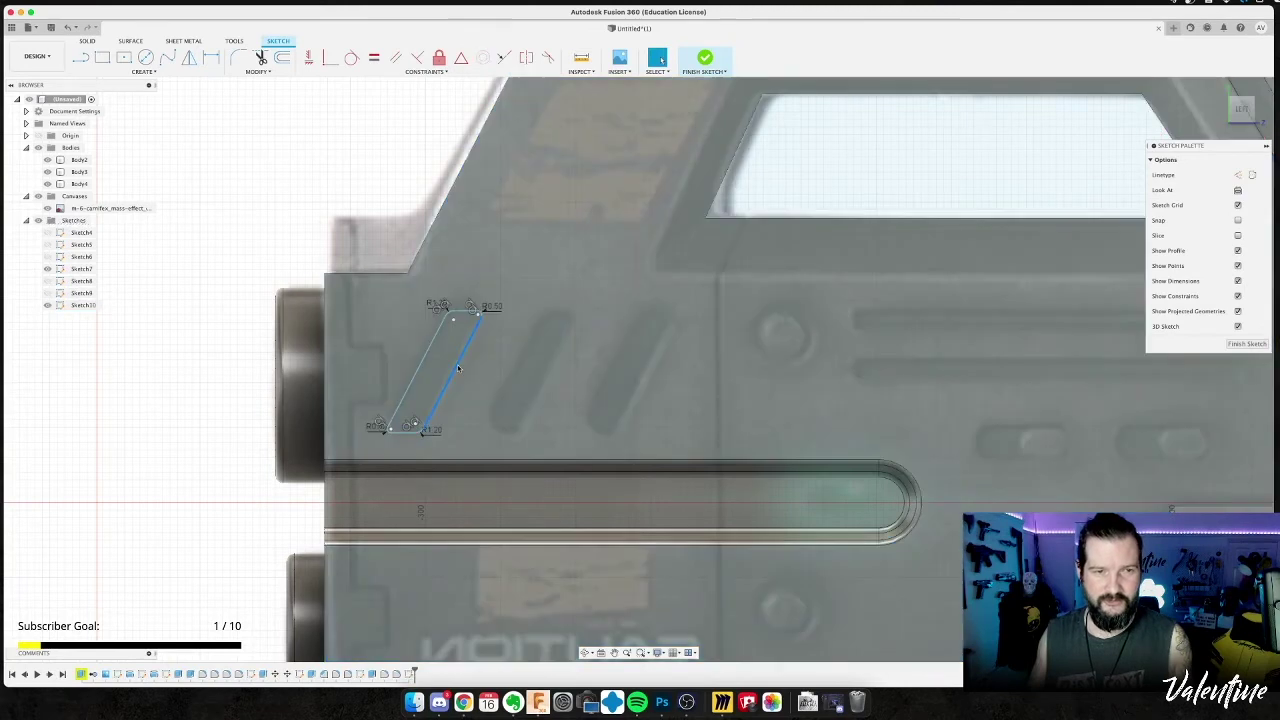
key("Delete")
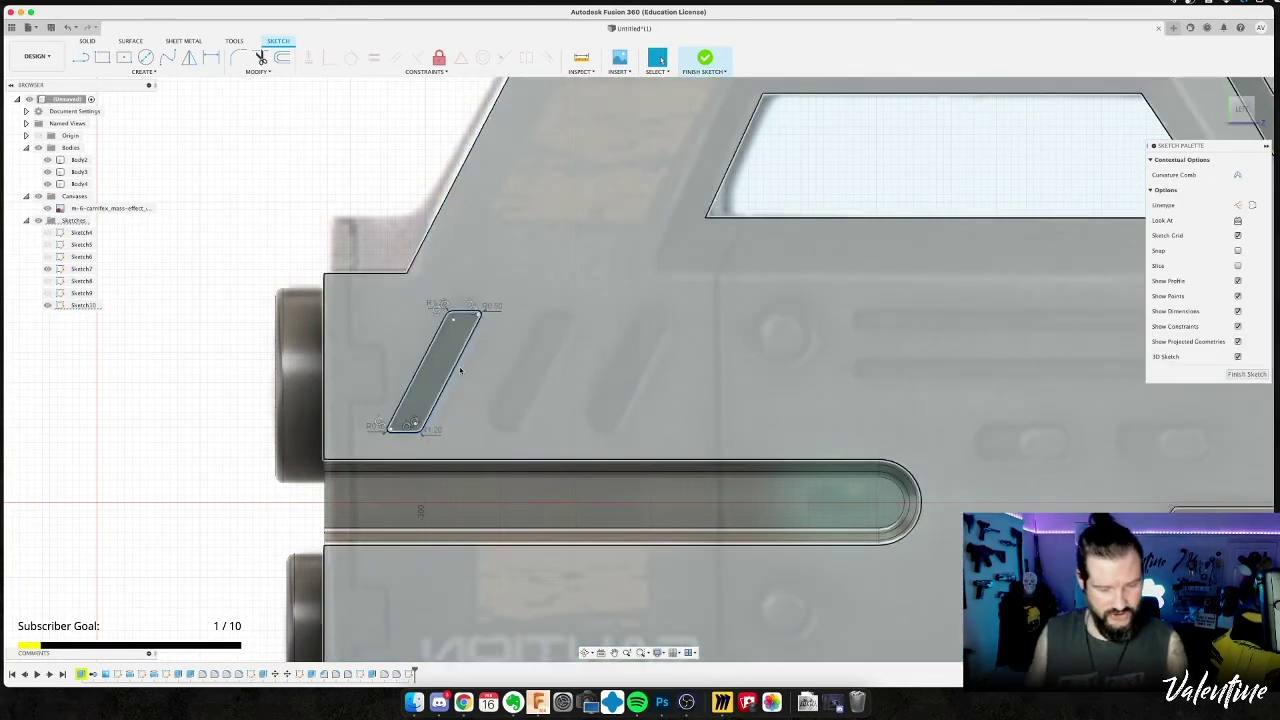
double_click(459, 370)
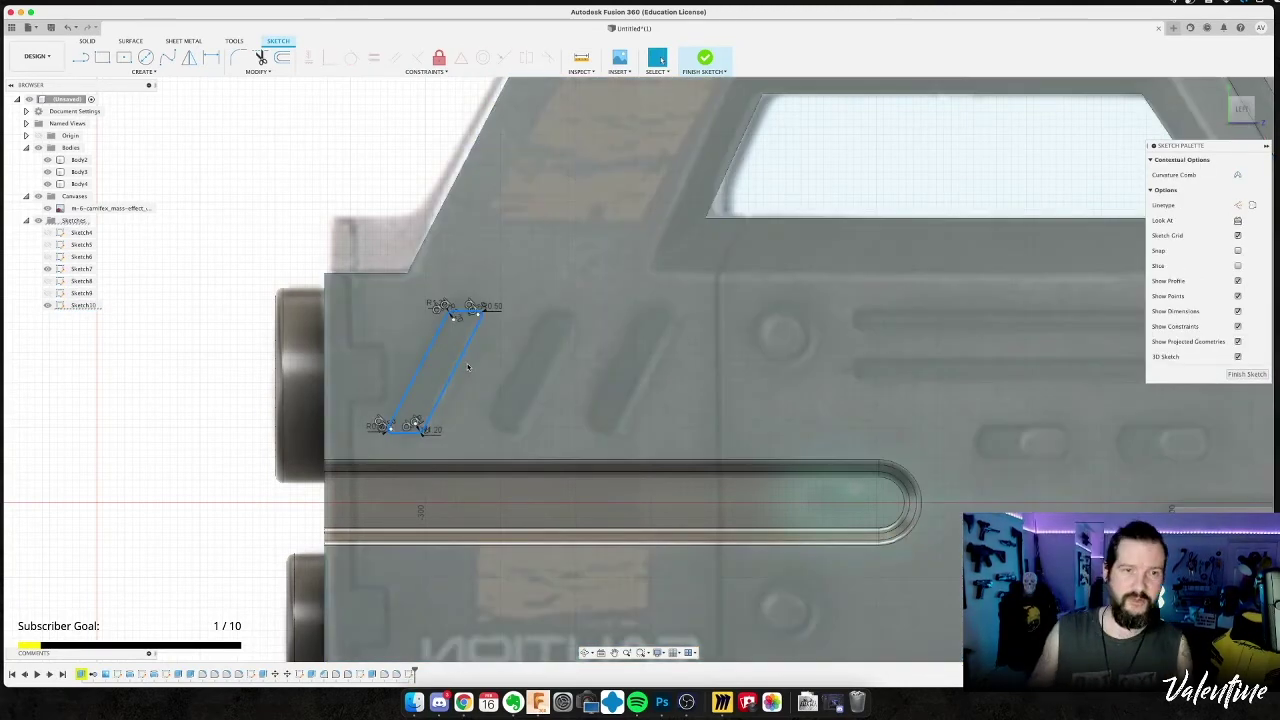
key("m")
left_click_drag(444, 424, 531, 424)
type("12.4")
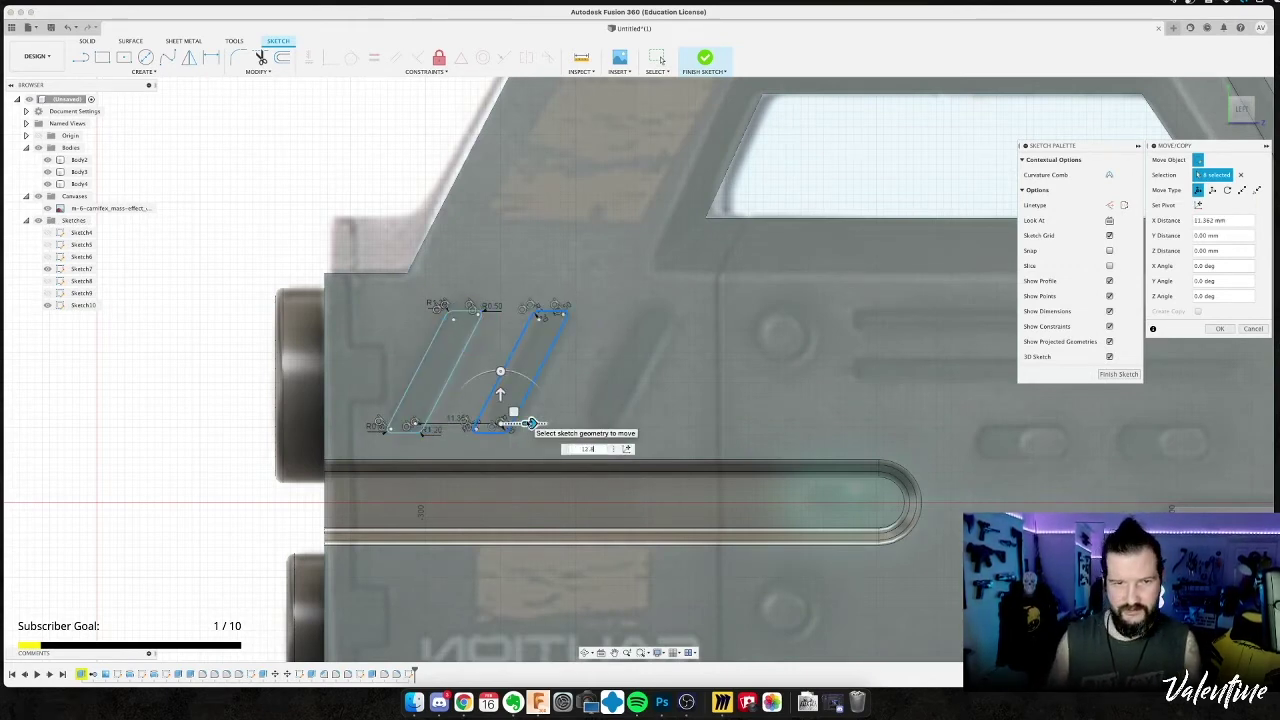
key("Return")
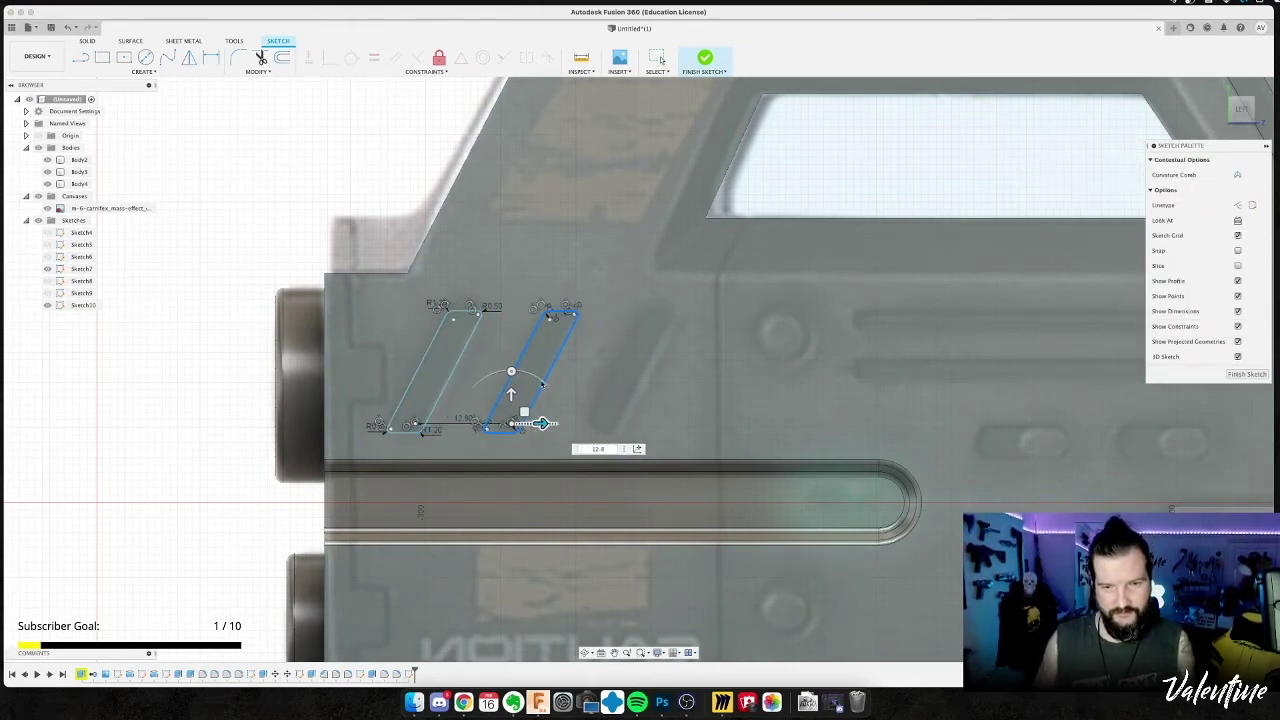
Copy the middle slot outline and move the copy 12.8 mm further rearward to form the rear slot.
double_click(557, 363)
key("m")
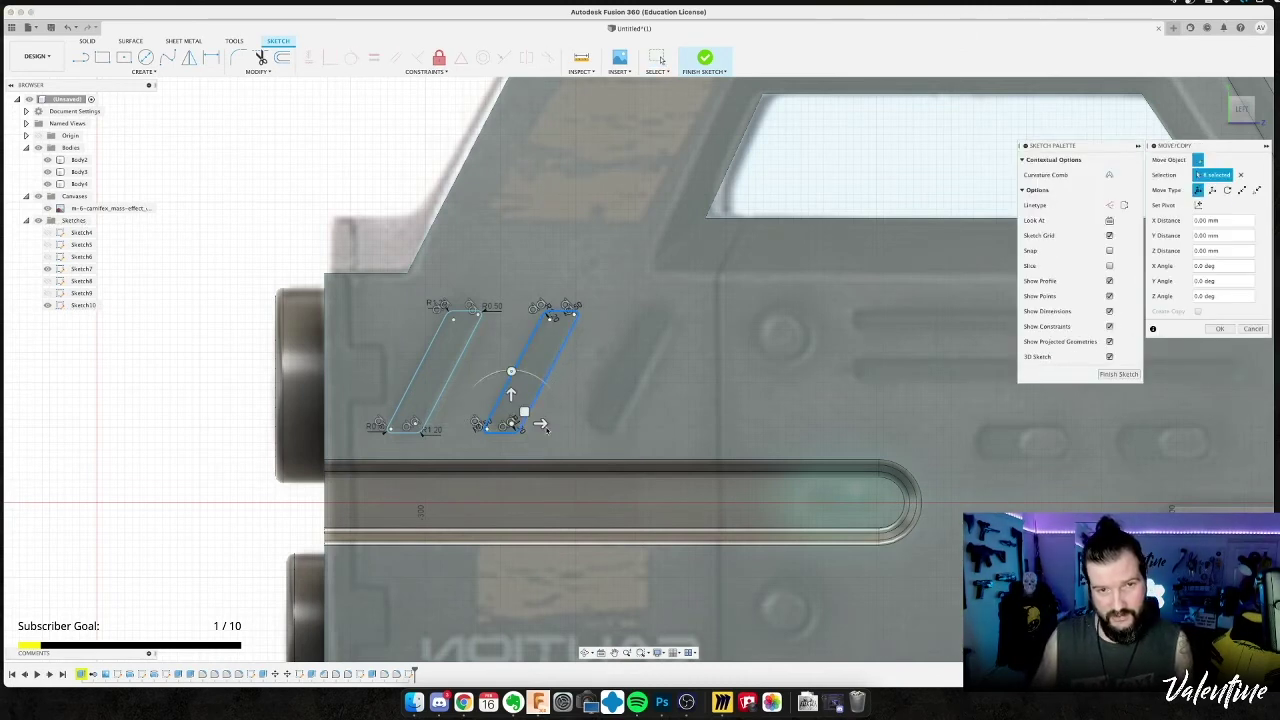
left_click_drag(540, 424, 628, 421)
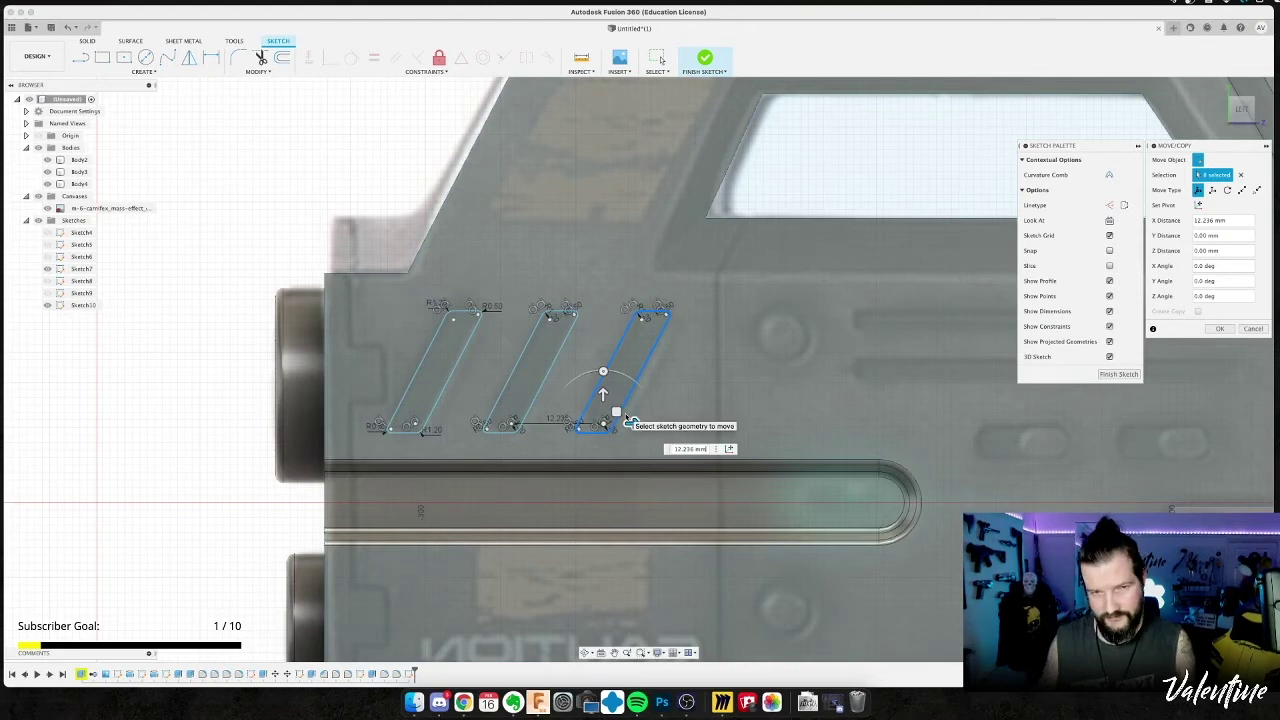
type("12.4")
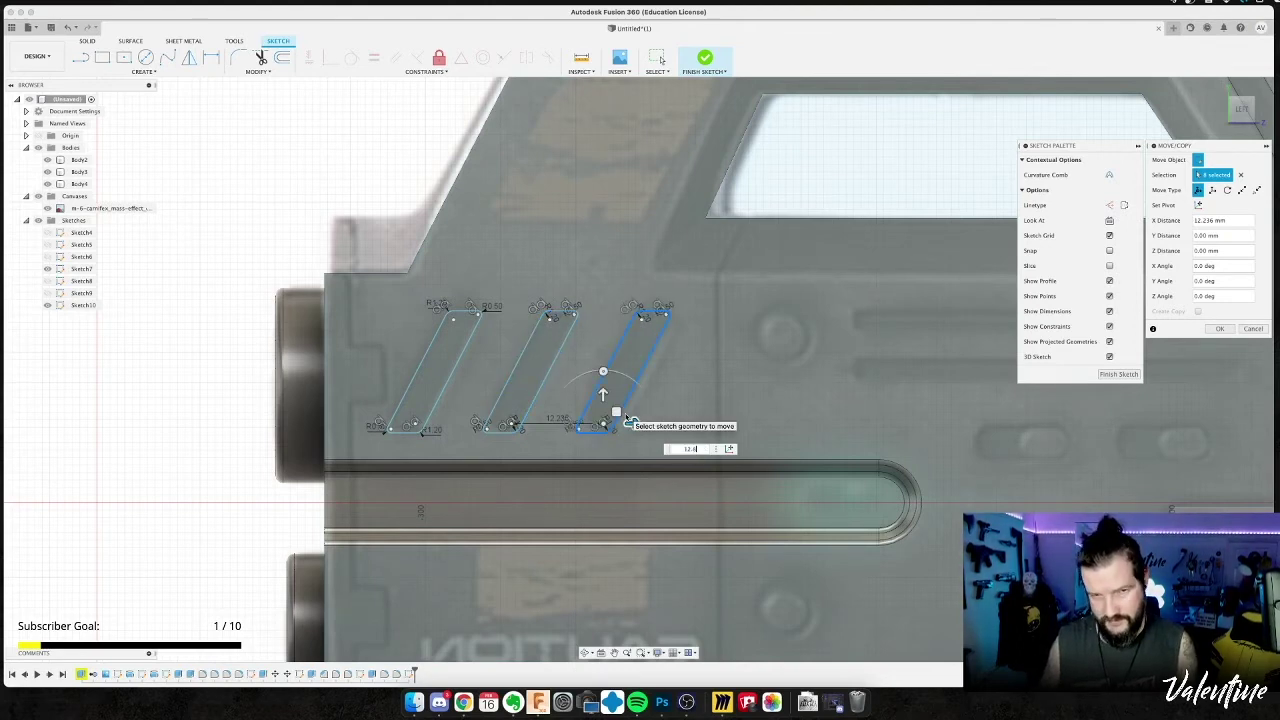
key("Return")
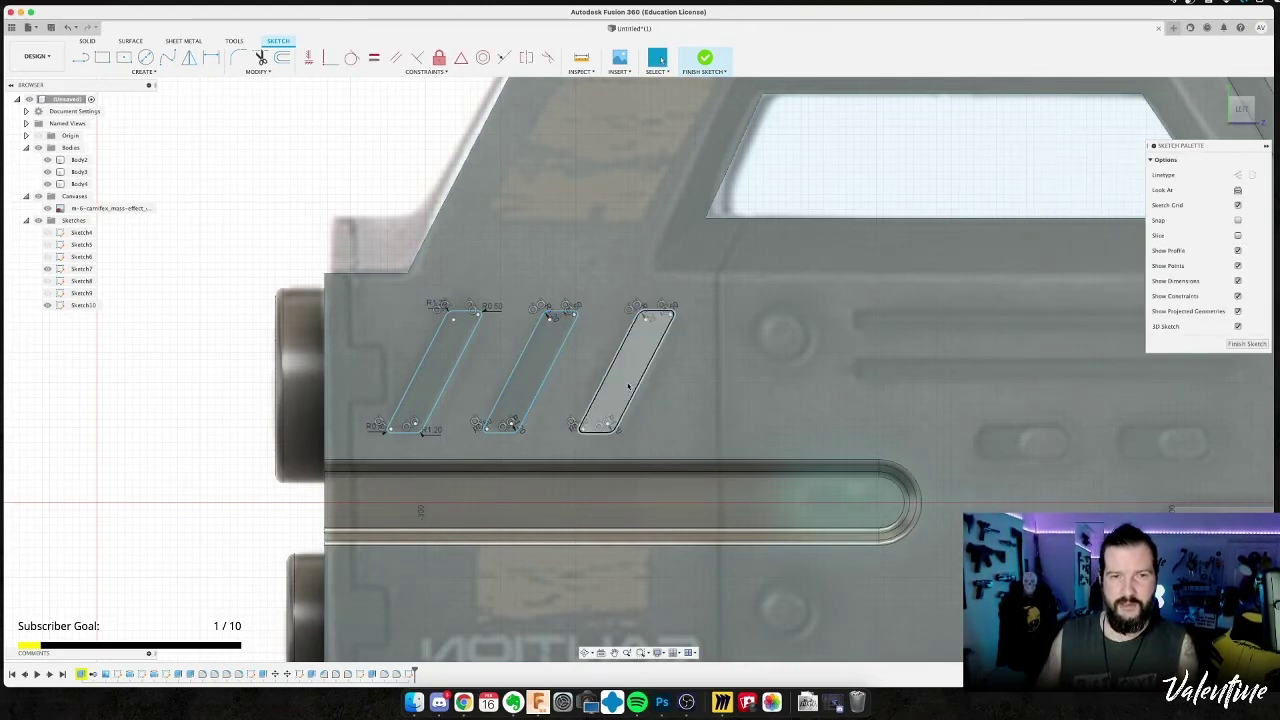
Extrude all three slanted slot profiles by -0.5 mm to recess them into the front housing.
left_click(630, 370)
left_click(539, 378, "shift")
left_click(450, 370, "shift")
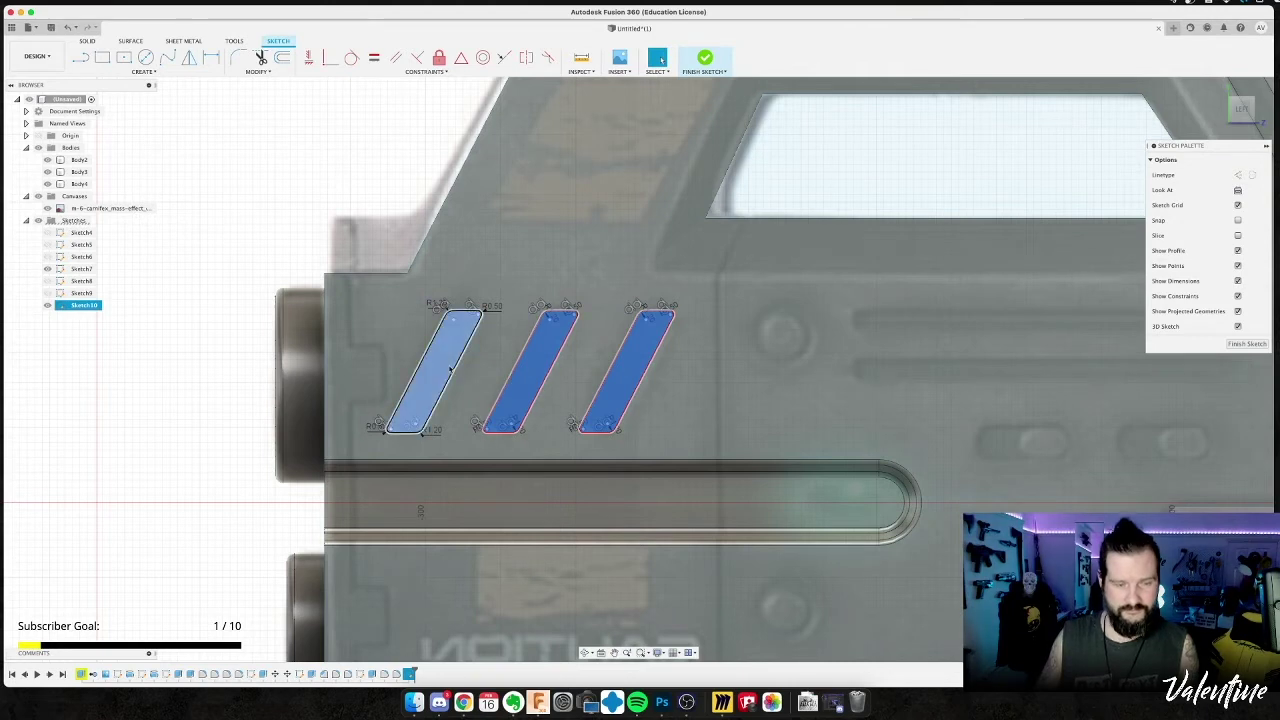
key("e")
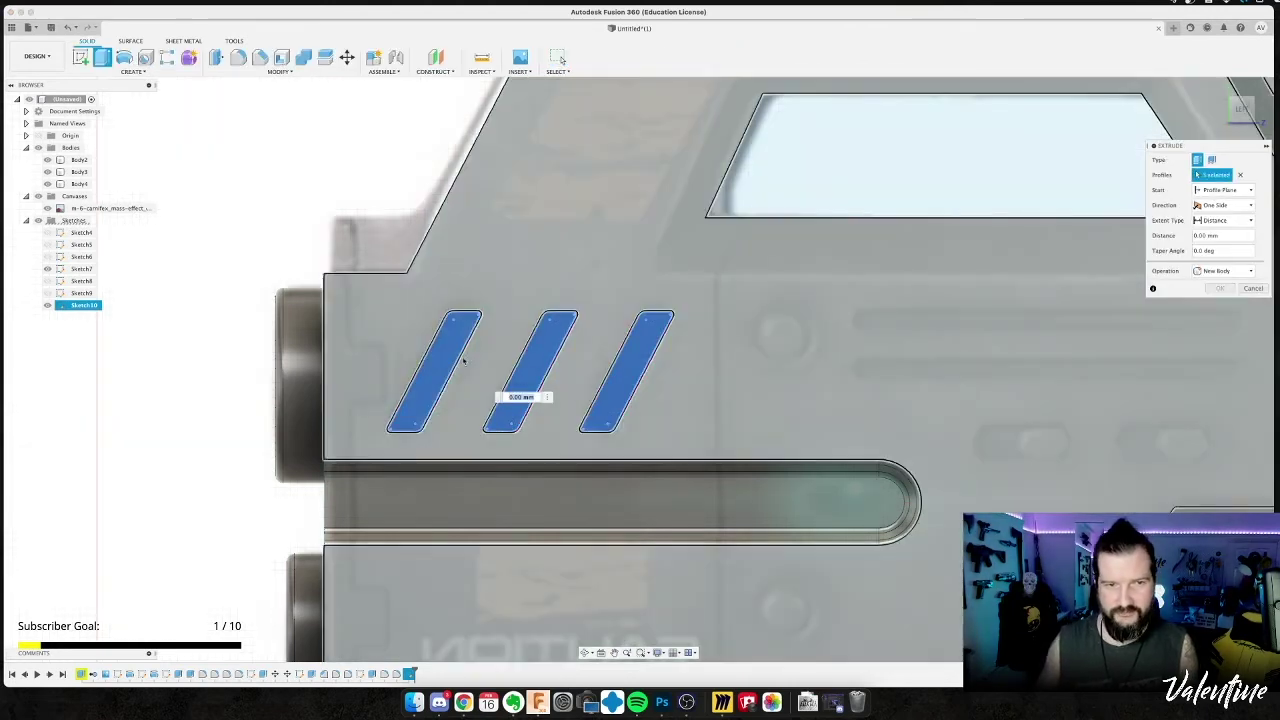
middle_click_drag(463, 362, 482, 367, "shift")
type("-0.5")
key("Return")
key("Return")
Switch to Finder and examine the slots in the reference photo m-6-carnifex_mass-effect_gallery_5c4bae55ed36c.jpg.
middle_click_drag(856, 436, 828, 446, "shift")
key("super+Tab")
left_click(860, 403)
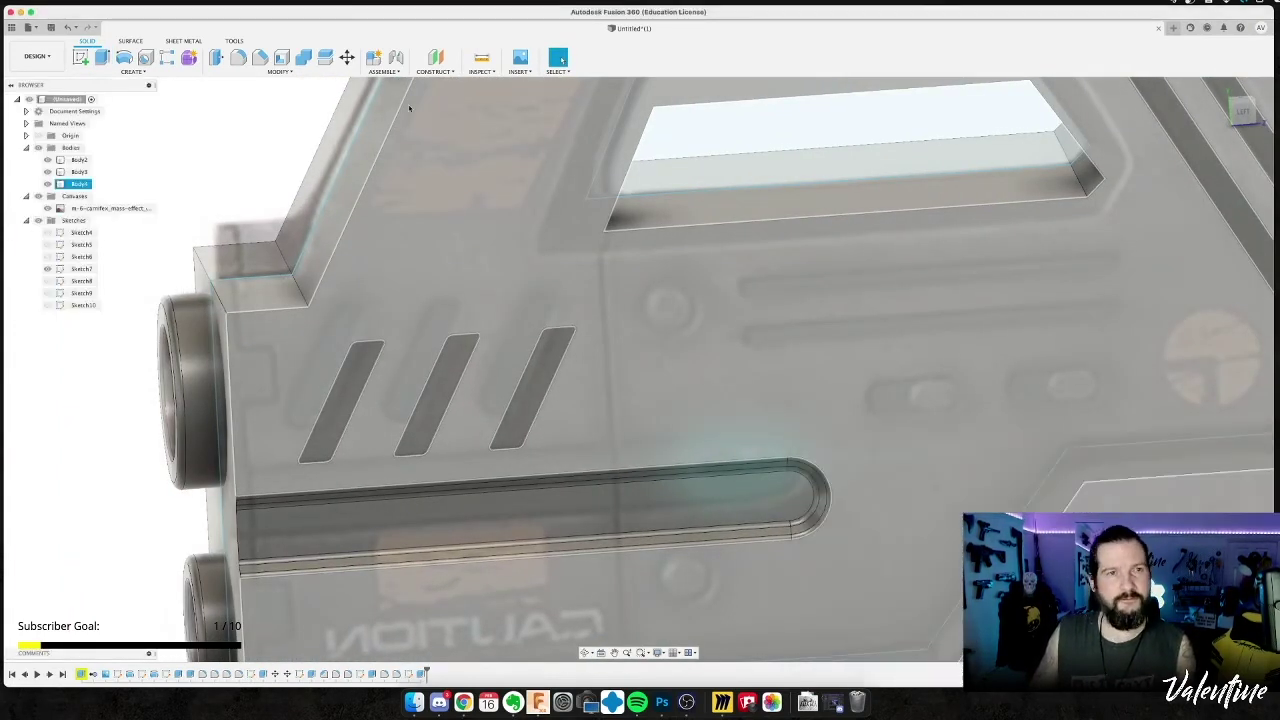
left_click(410, 707)
left_click(412, 703)
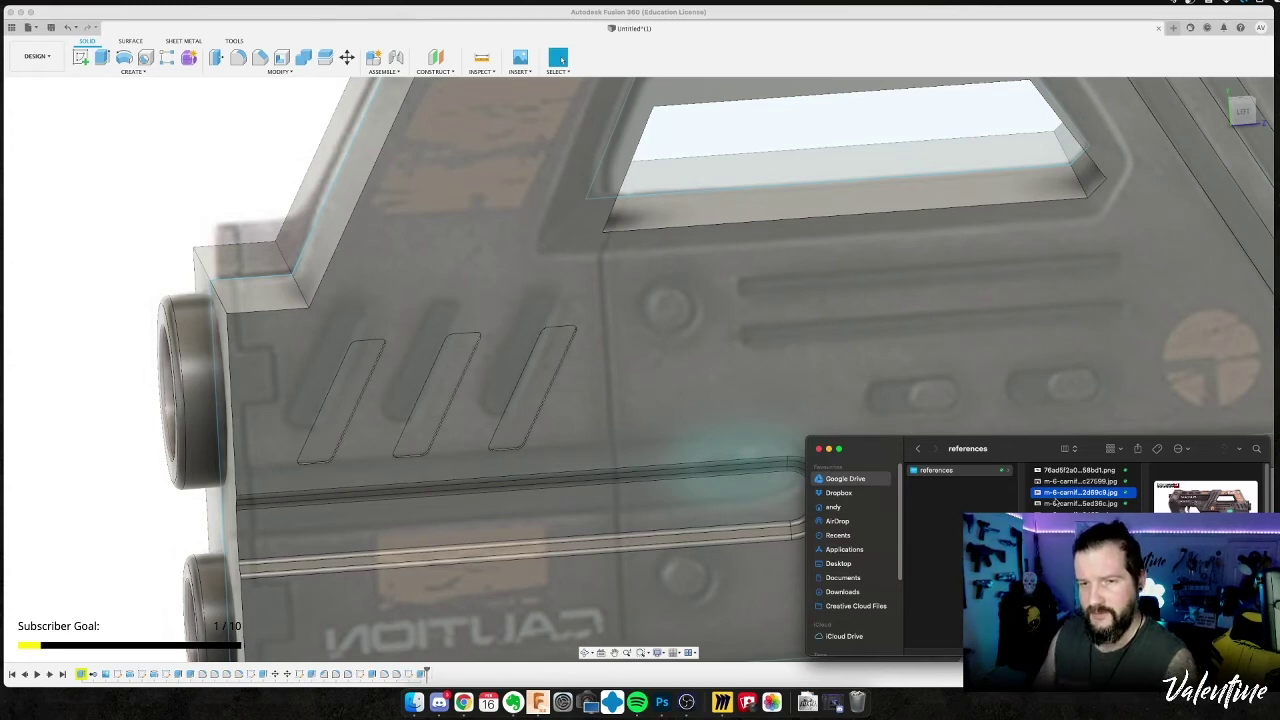
left_click(1055, 504)
key("space")
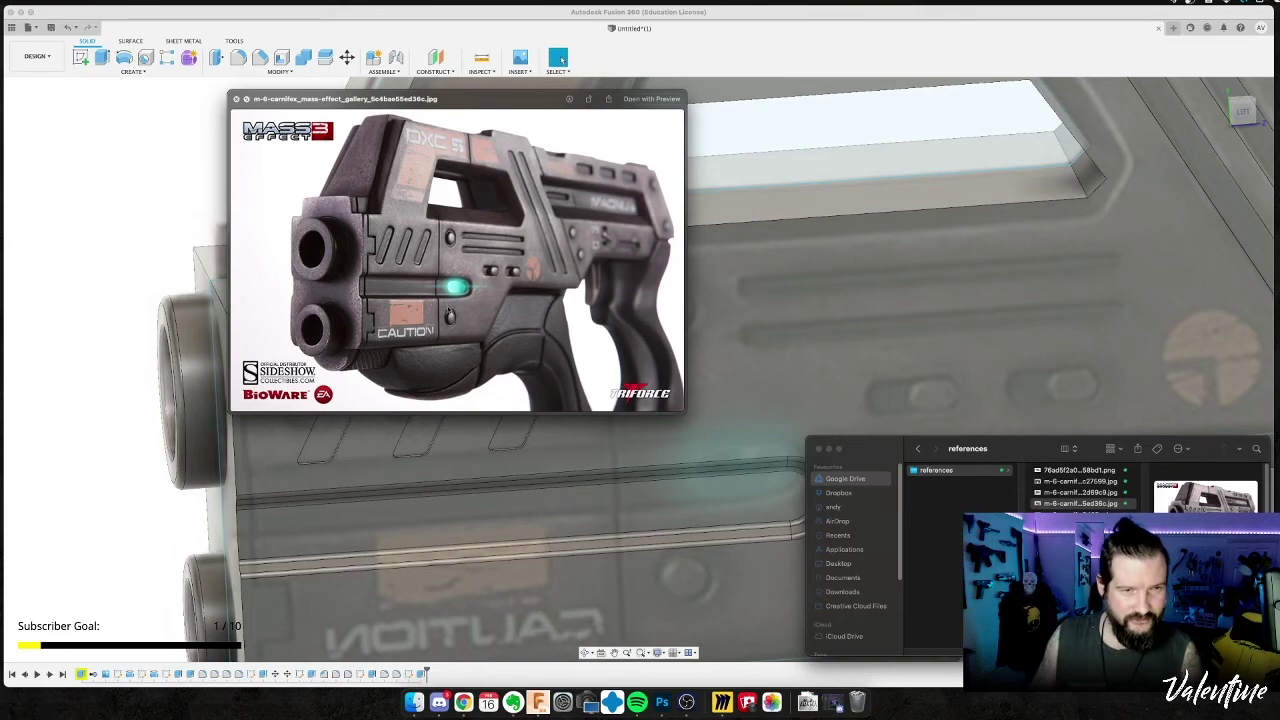
key("space")
left_click(643, 420)
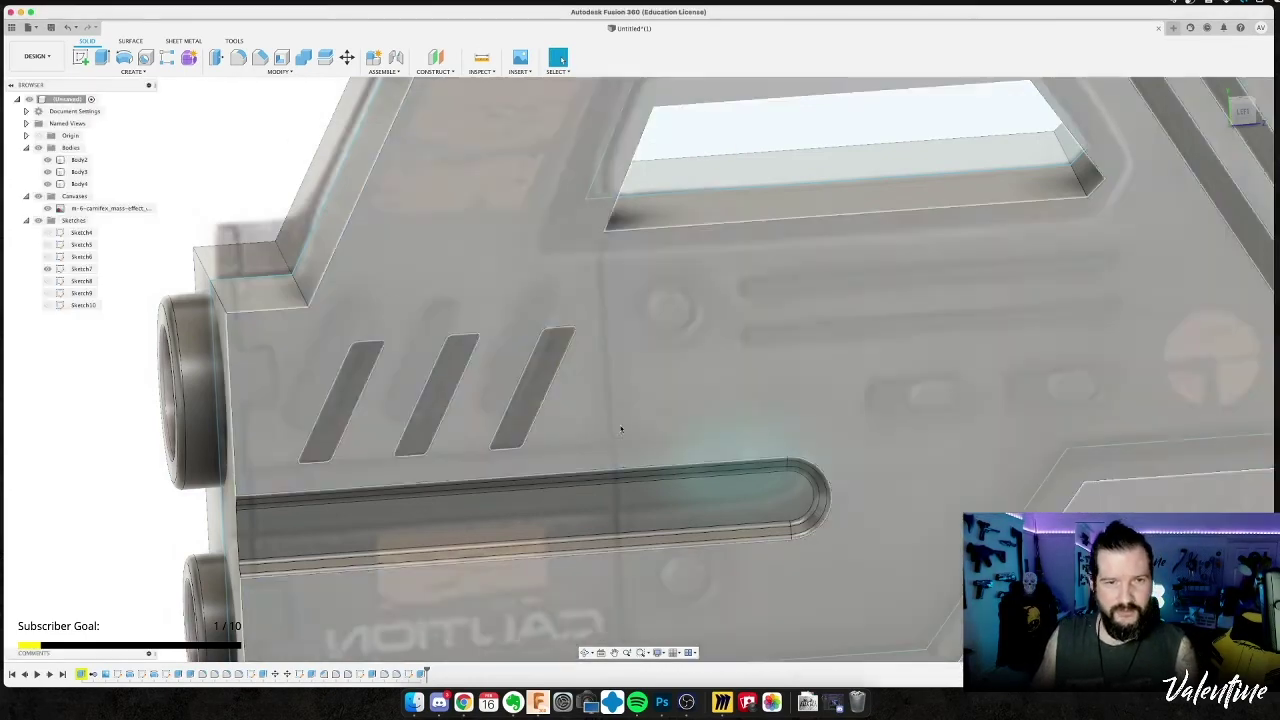
Fillet the outer rims of the three slanted slots and the two long slanted grooves with a 1 mm radius.
middle_click_drag(606, 414, 609, 413, "shift")
key("f")
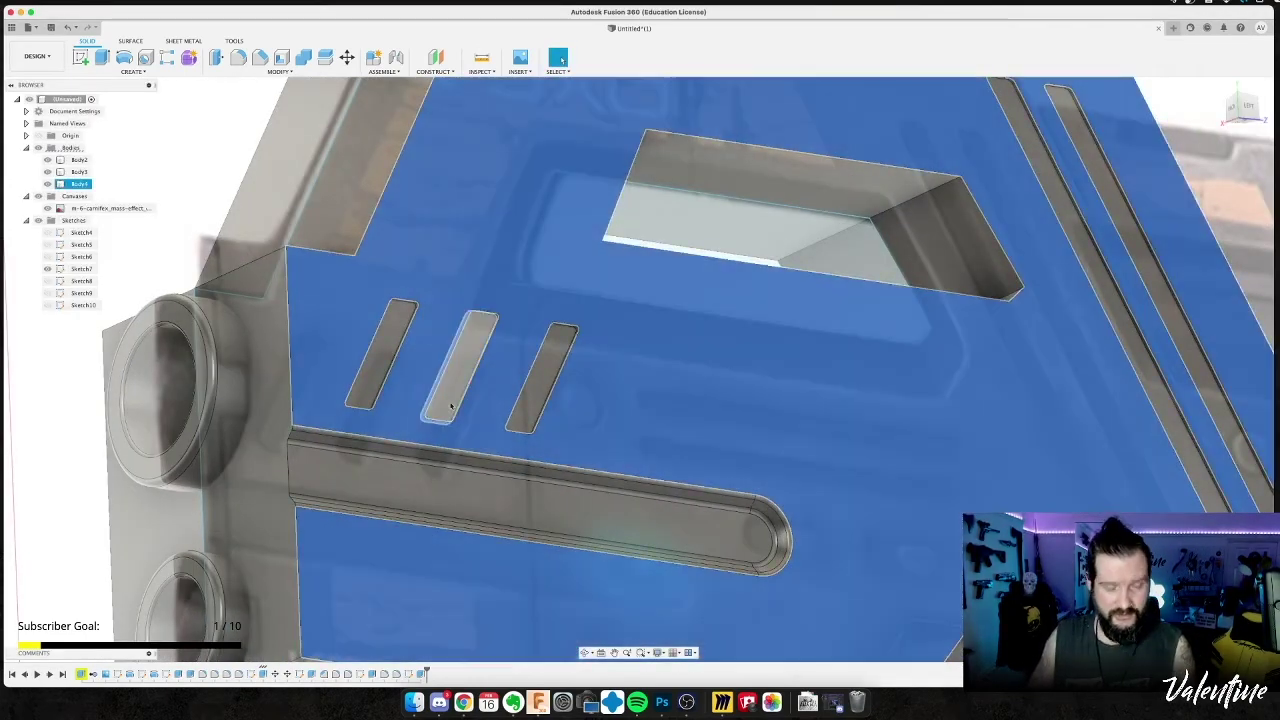
left_click(377, 334)
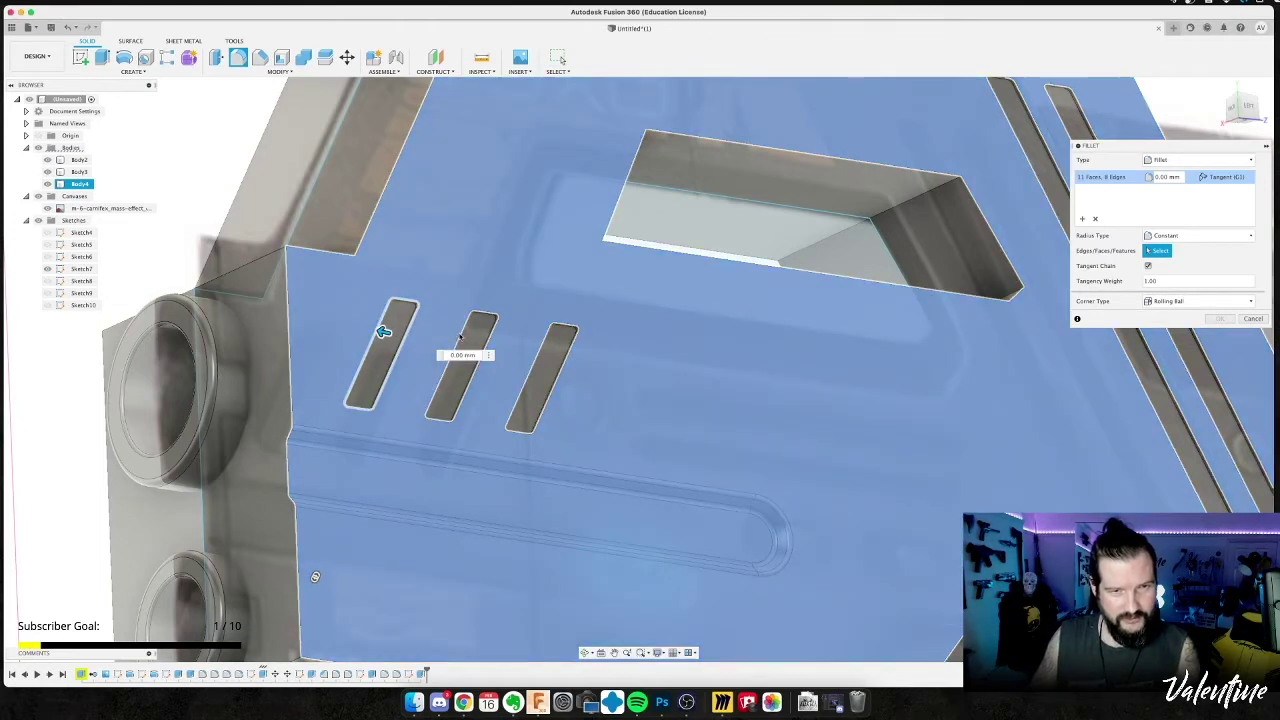
left_click(460, 337)
left_click(468, 331)
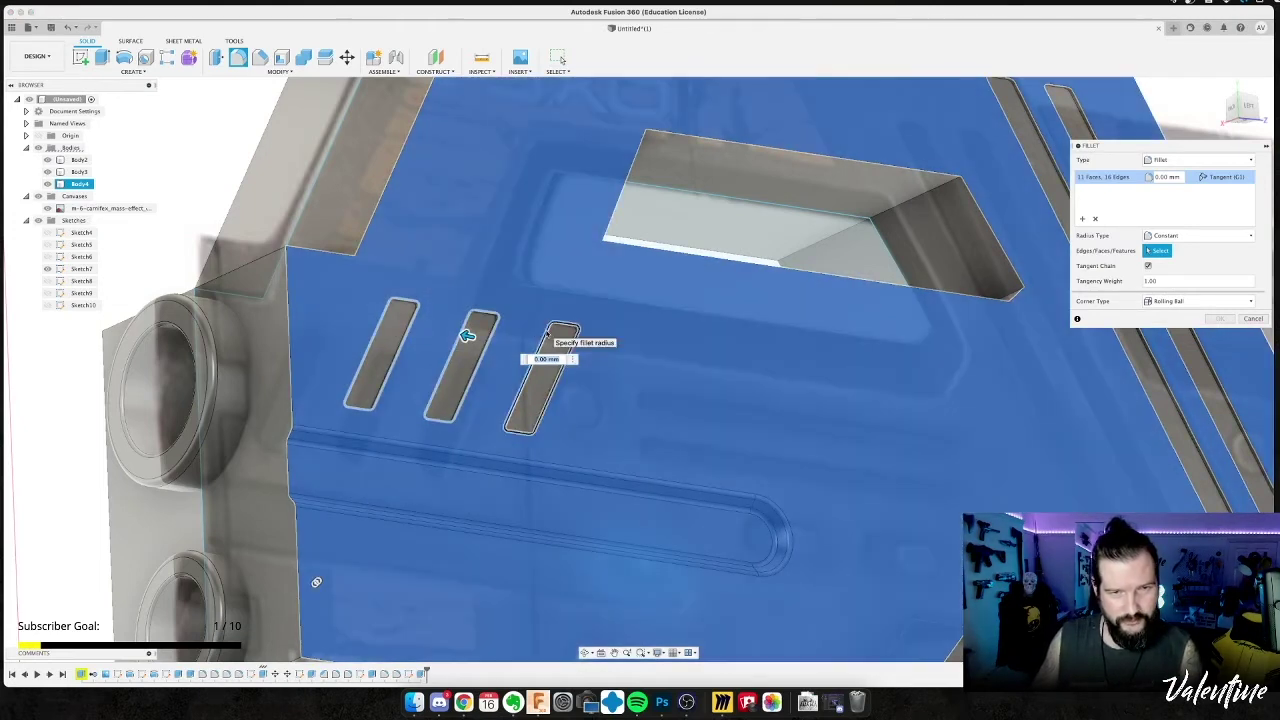
left_click(553, 331)
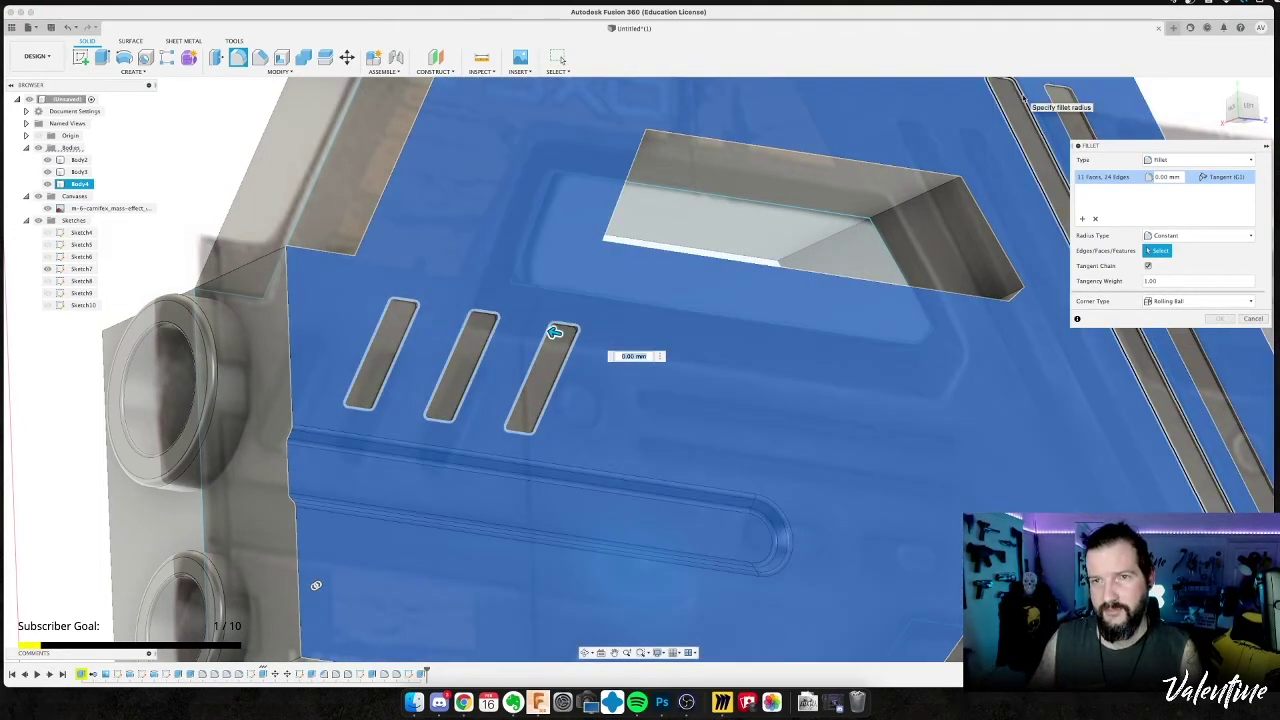
left_click(1051, 93)
left_click(1051, 93)
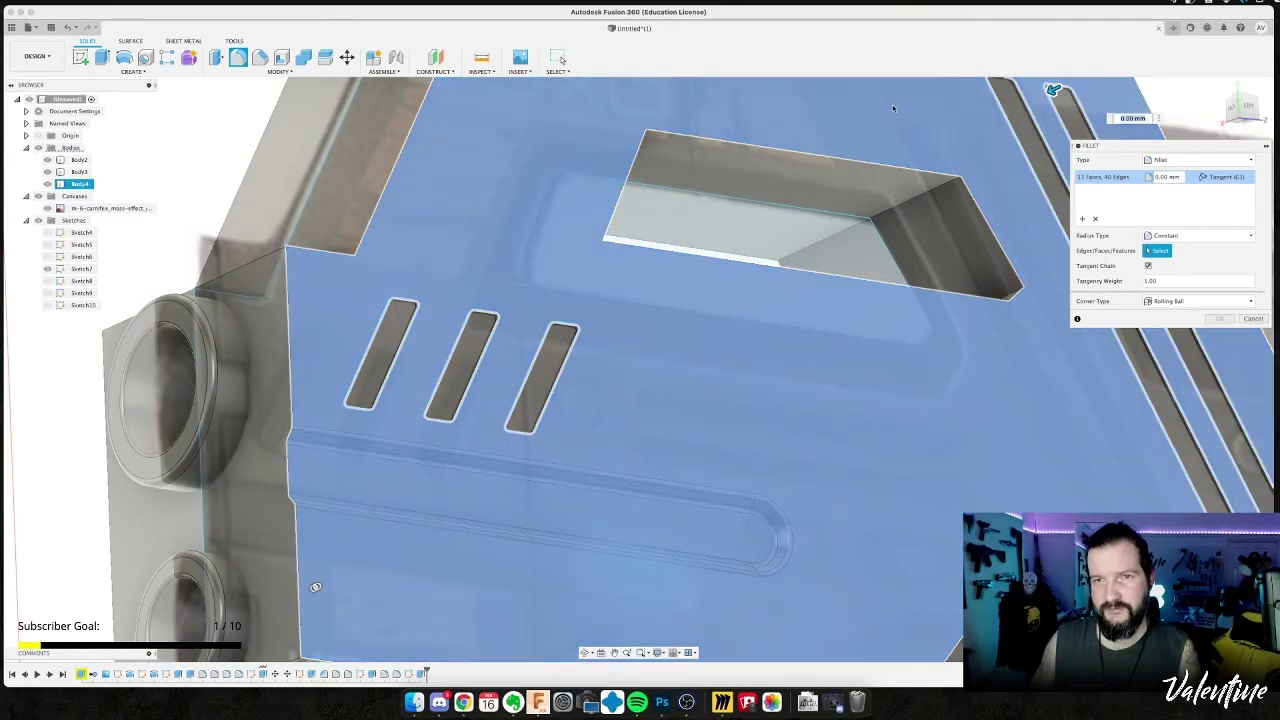
left_click(882, 151)
type("1")
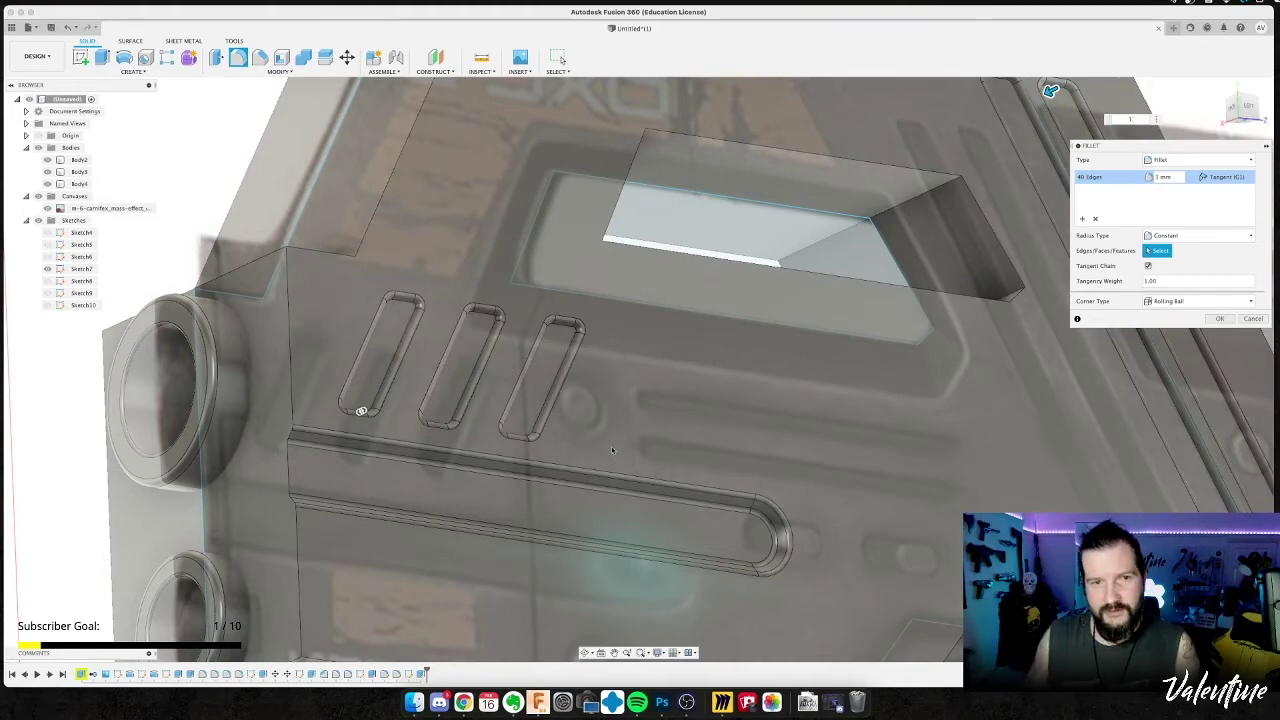
Reduce the rim fillet radius to 0.8 mm and compare the slots with the reference photo in Finder.
mouse_move(611, 449)
middle_mouse_down("shift")
mouse_move(646, 466)
mouse_move(633, 457)
middle_mouse_up("shift")
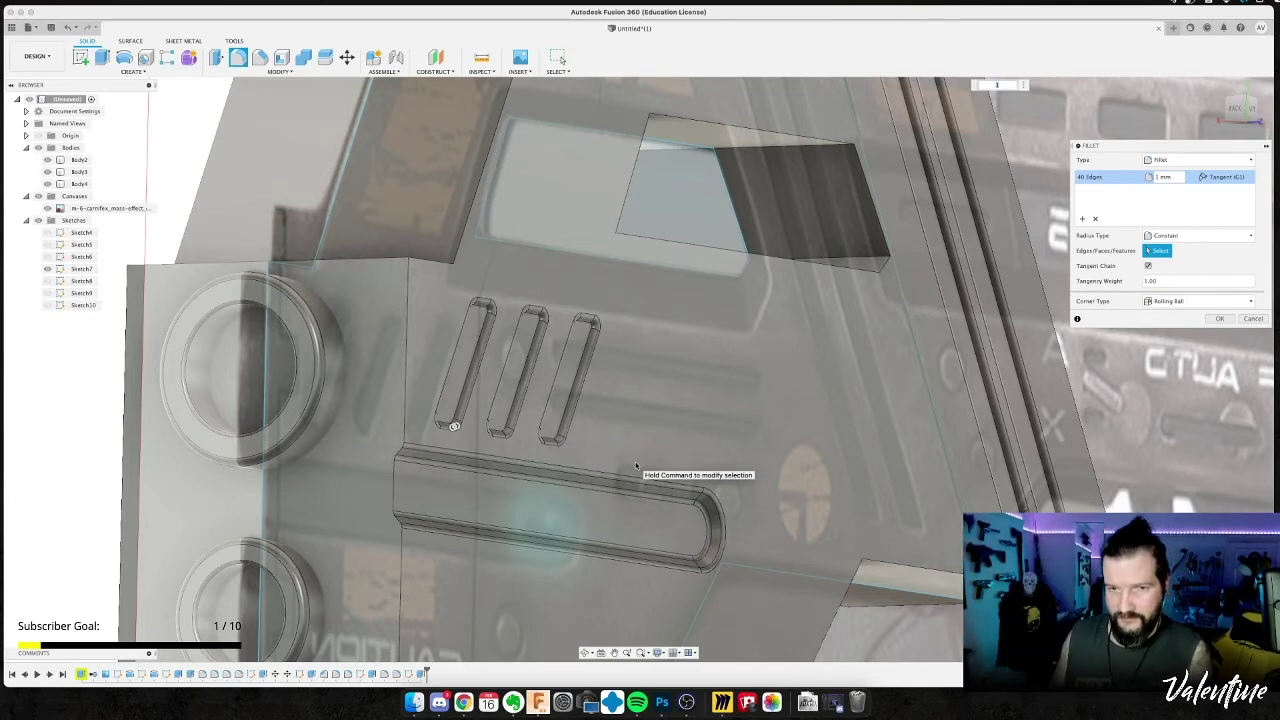
type(".6")
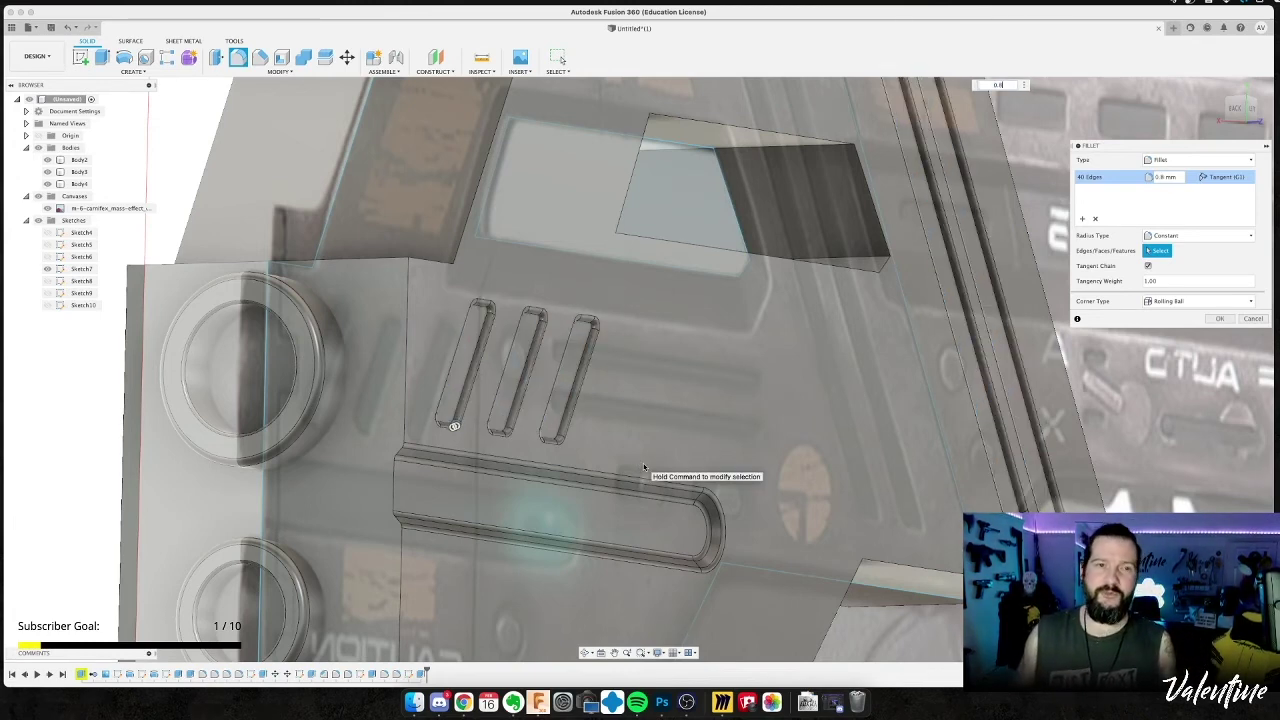
middle_click_drag(643, 463, 681, 451, "shift")
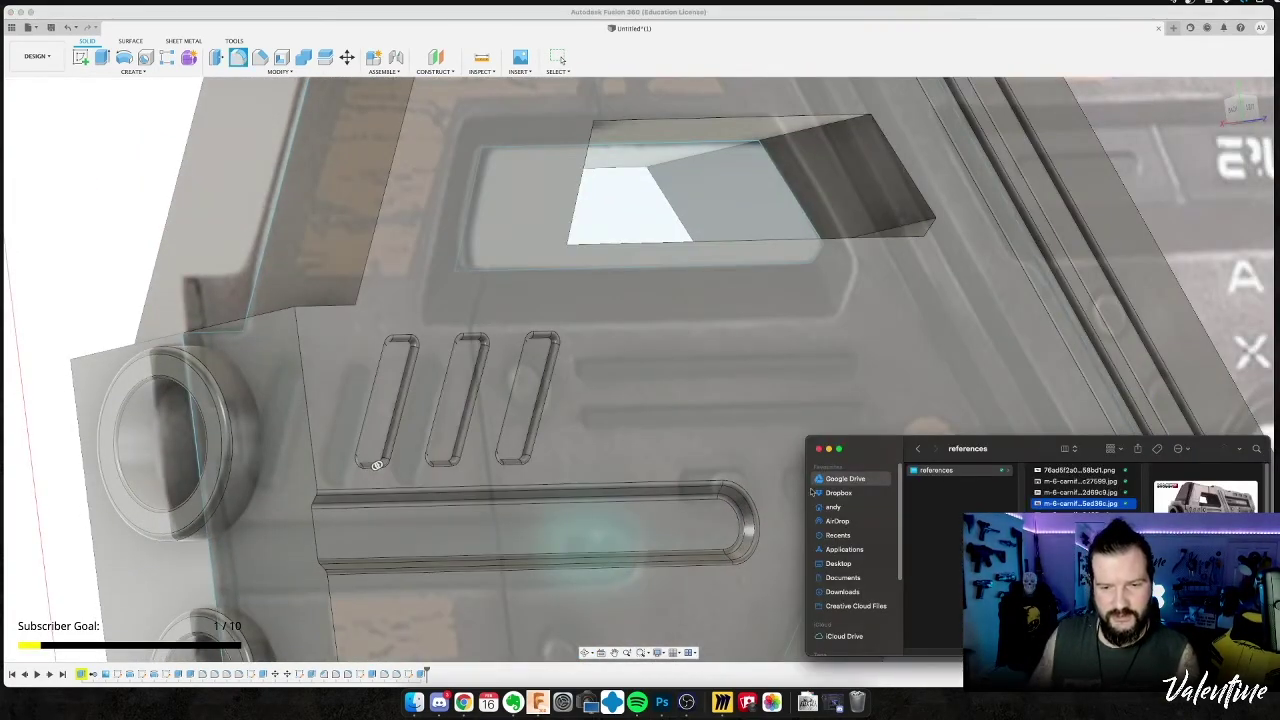
key("super+Tab")
key("super+shift+Tab")
key("super+shift+Tab")
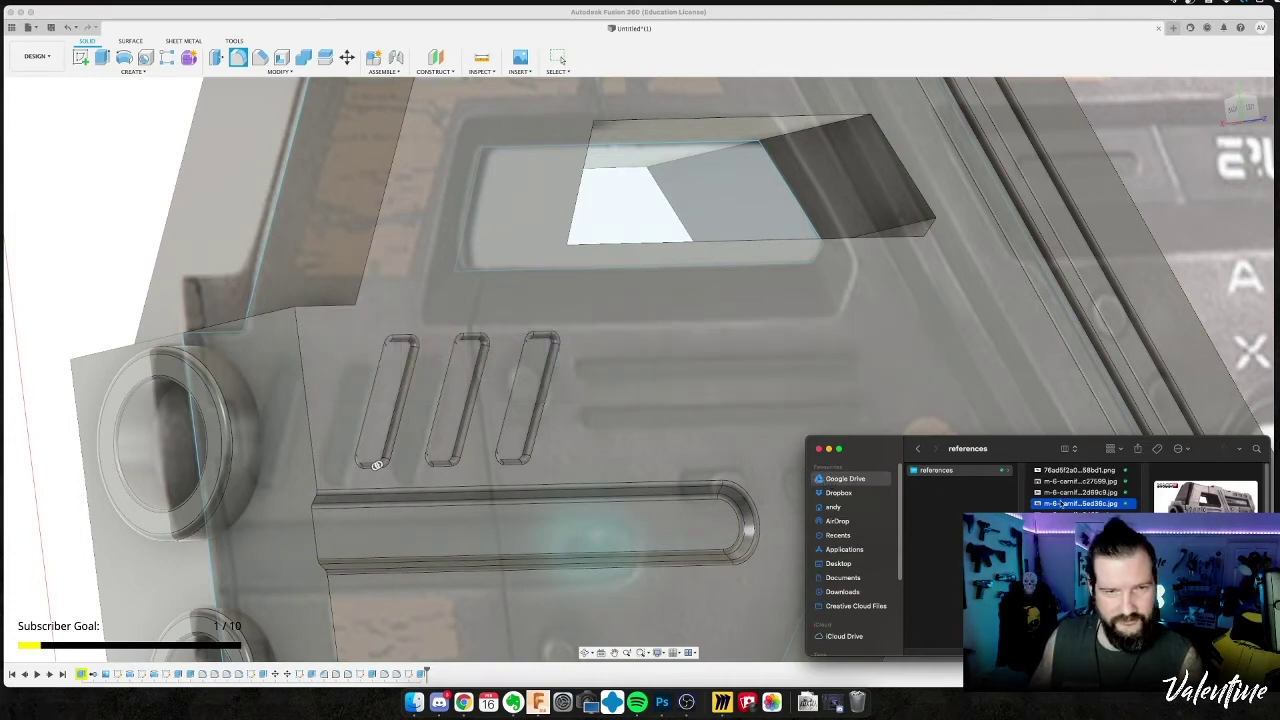
key("space")
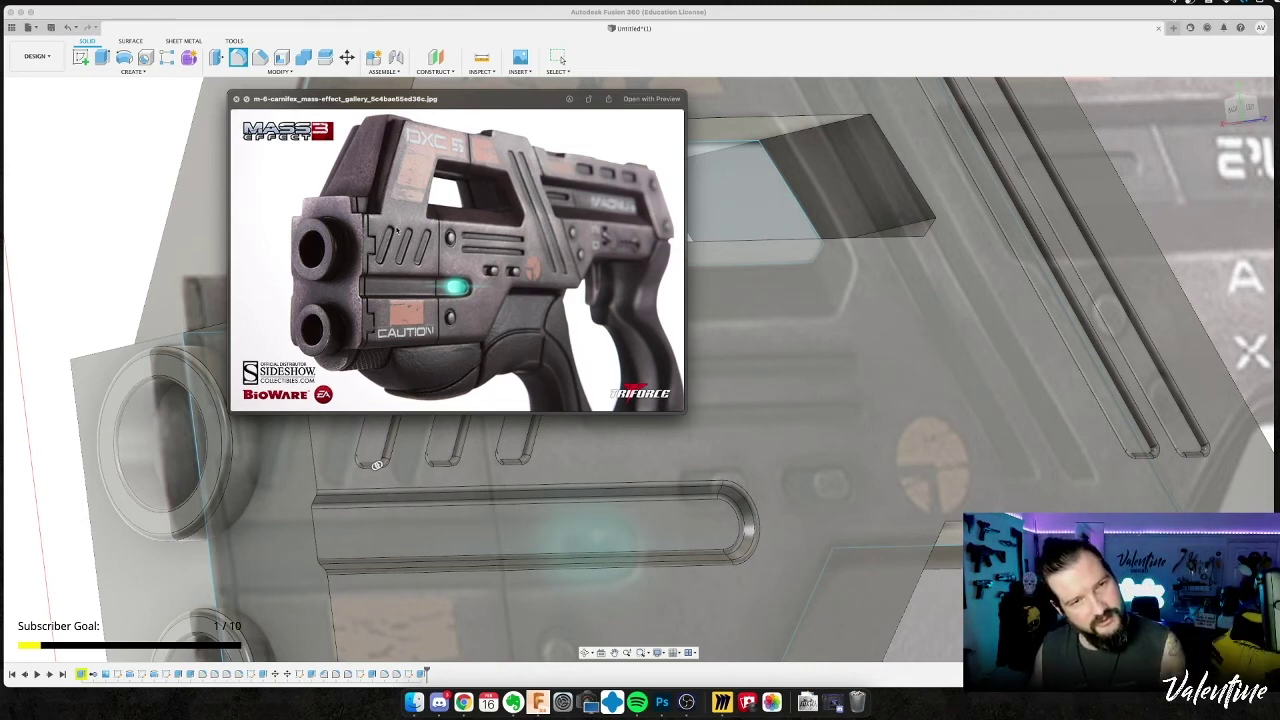
left_click(660, 446)
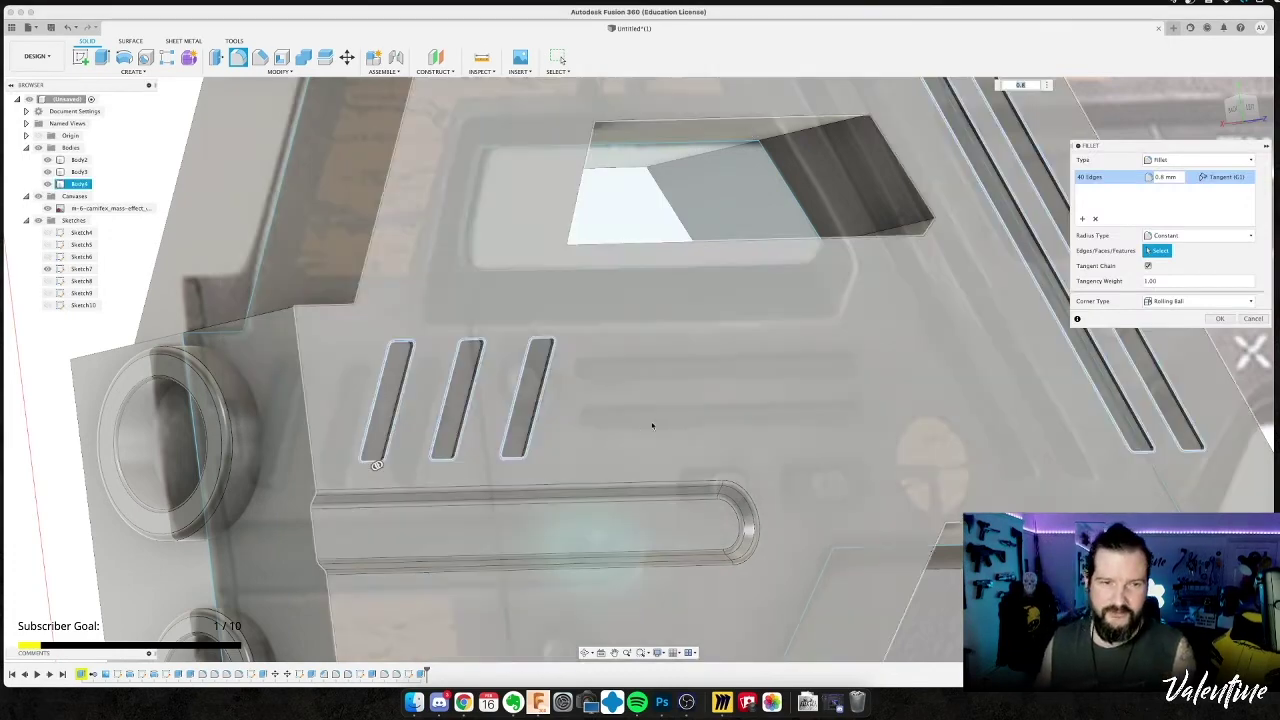
key("Return")
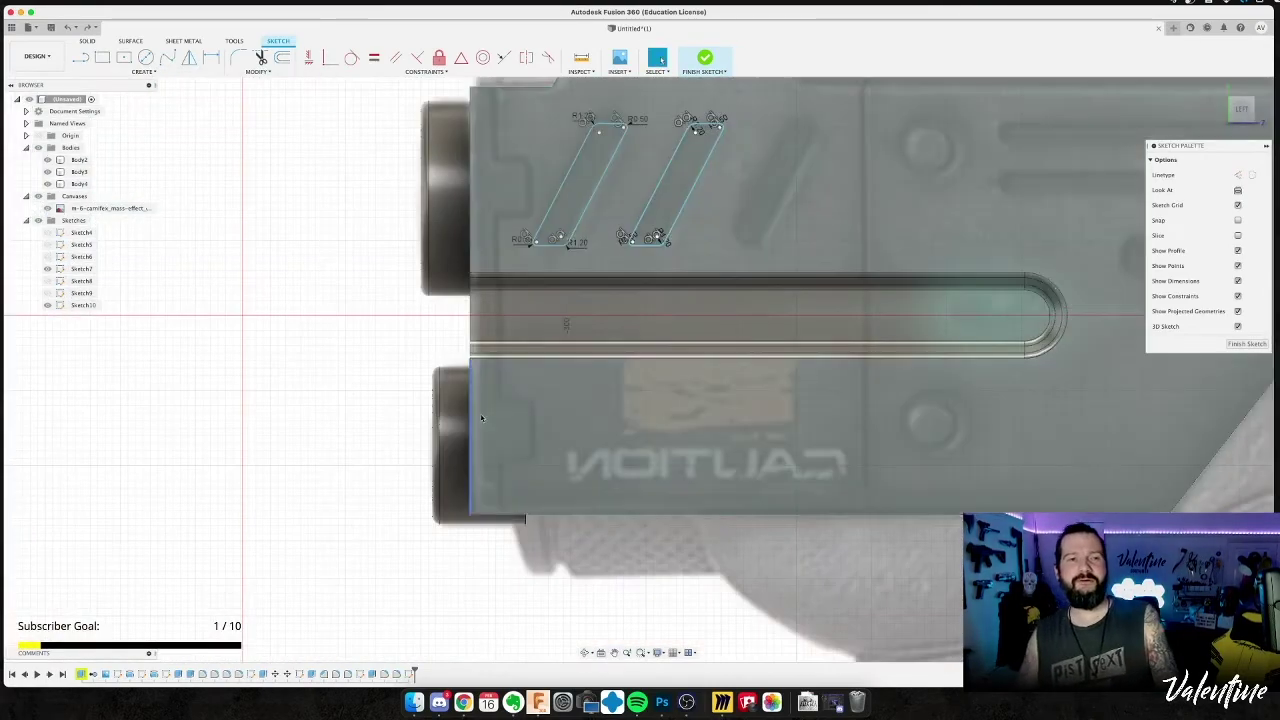
Undo the slot copies and corner fillets back to the three sharp-cornered slot outlines.
mouse_move(481, 418)
middle_mouse_down()
mouse_move(775, 398)
mouse_move(634, 407)
middle_mouse_up()
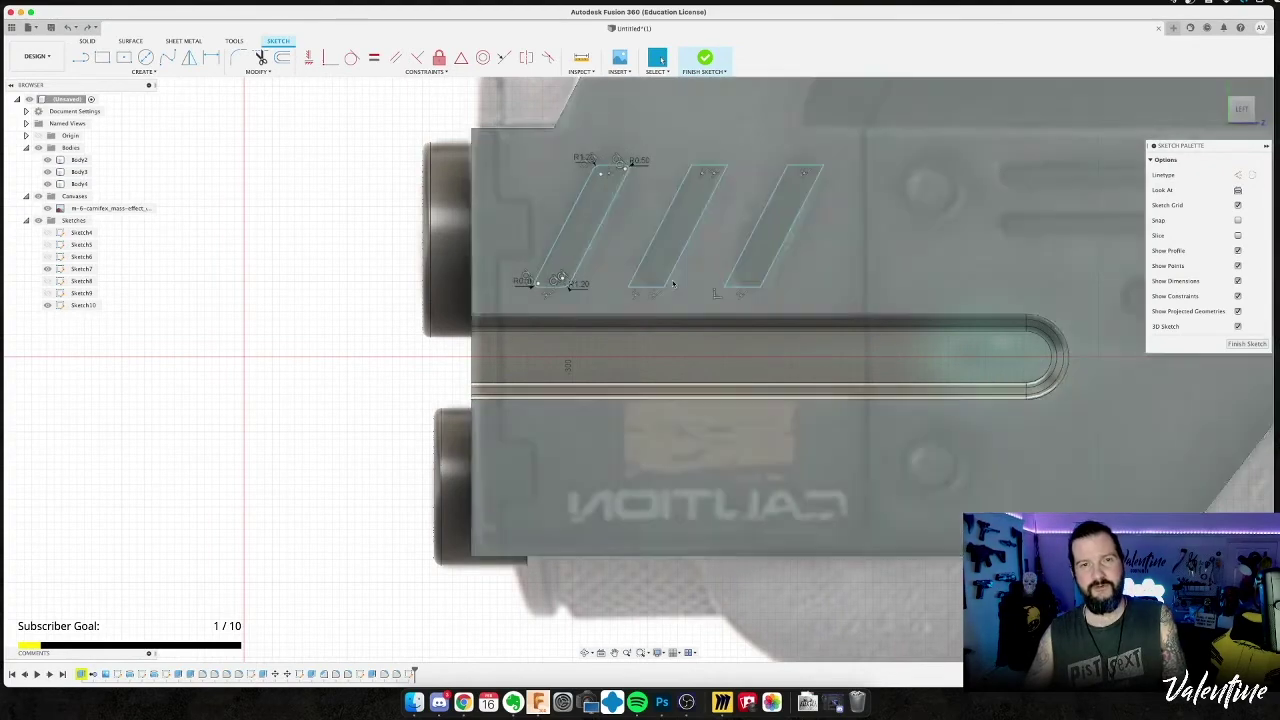
key("super+z")
key("super+z")
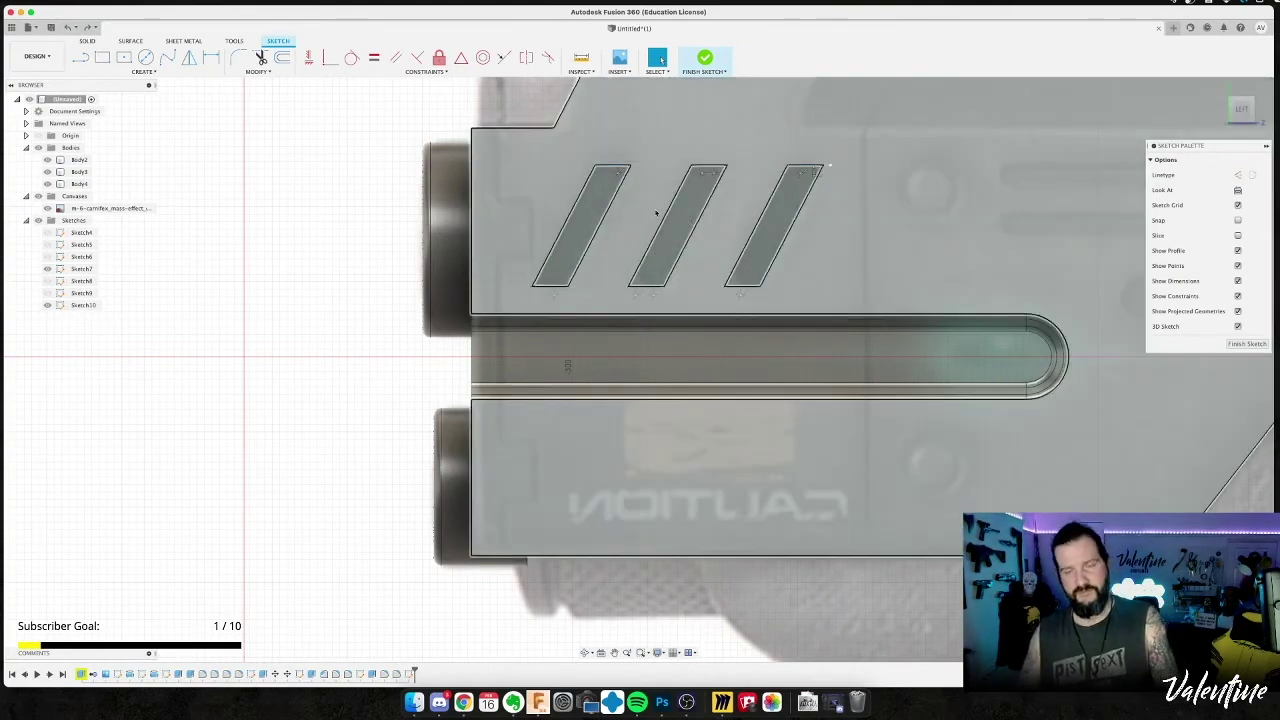
Draw two lines about 7 to 8 mm long across the first slanted slot, square to its sides, from its upper-left and lower-right corners.
key("l")
left_click(596, 165)
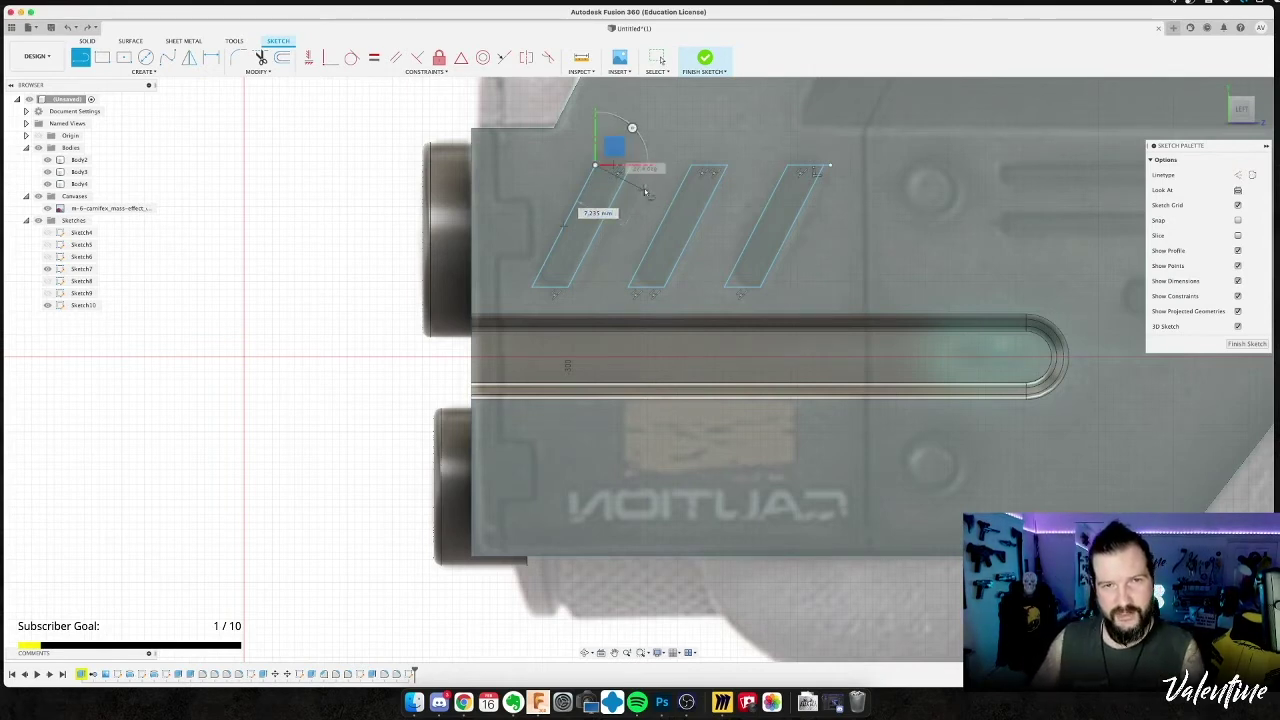
left_click(644, 191)
key("Escape")
key("l")
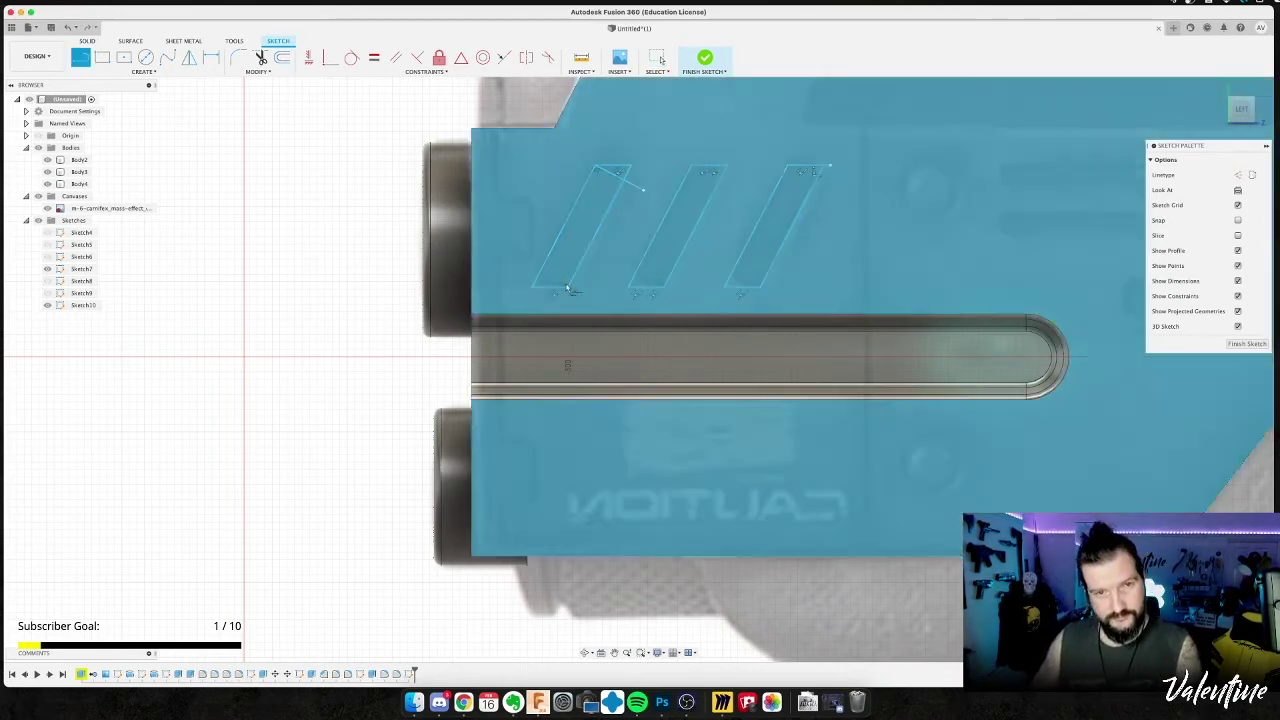
left_click(567, 287)
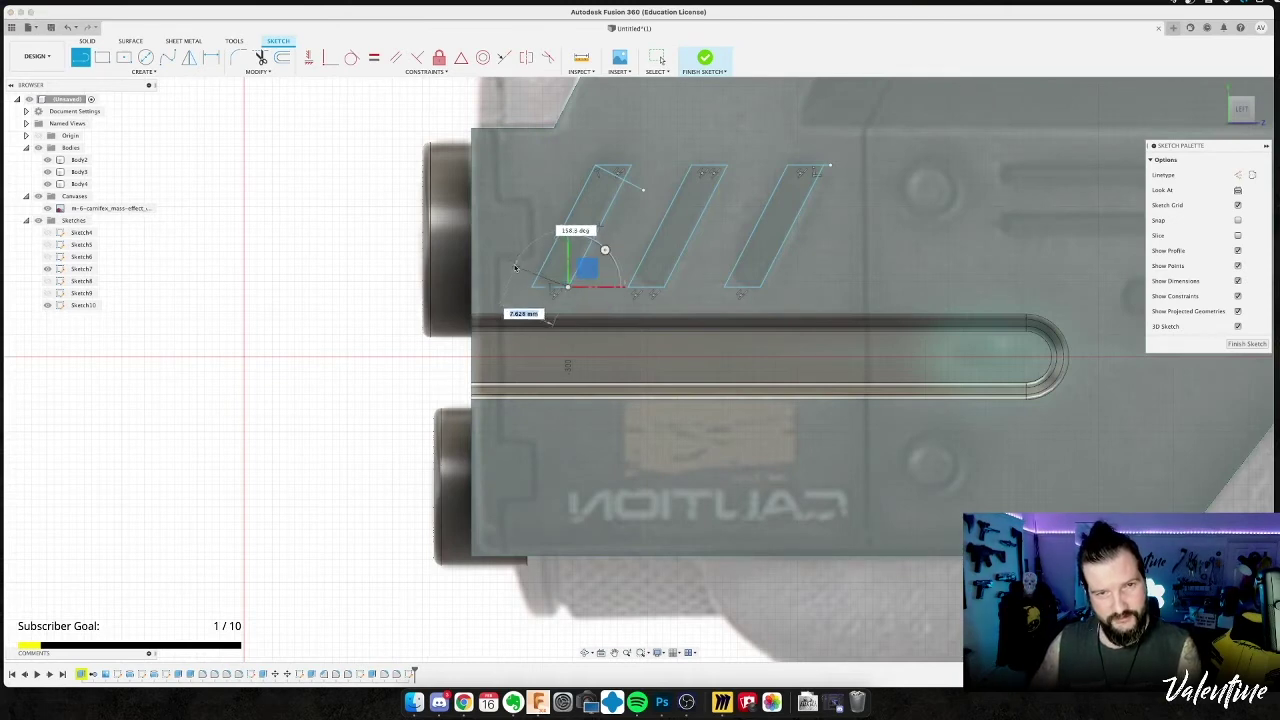
left_click(517, 261)
key("Escape")
Trim the first slot's excess lines to leave square ends and shift its short ends slightly outward.
key("t")
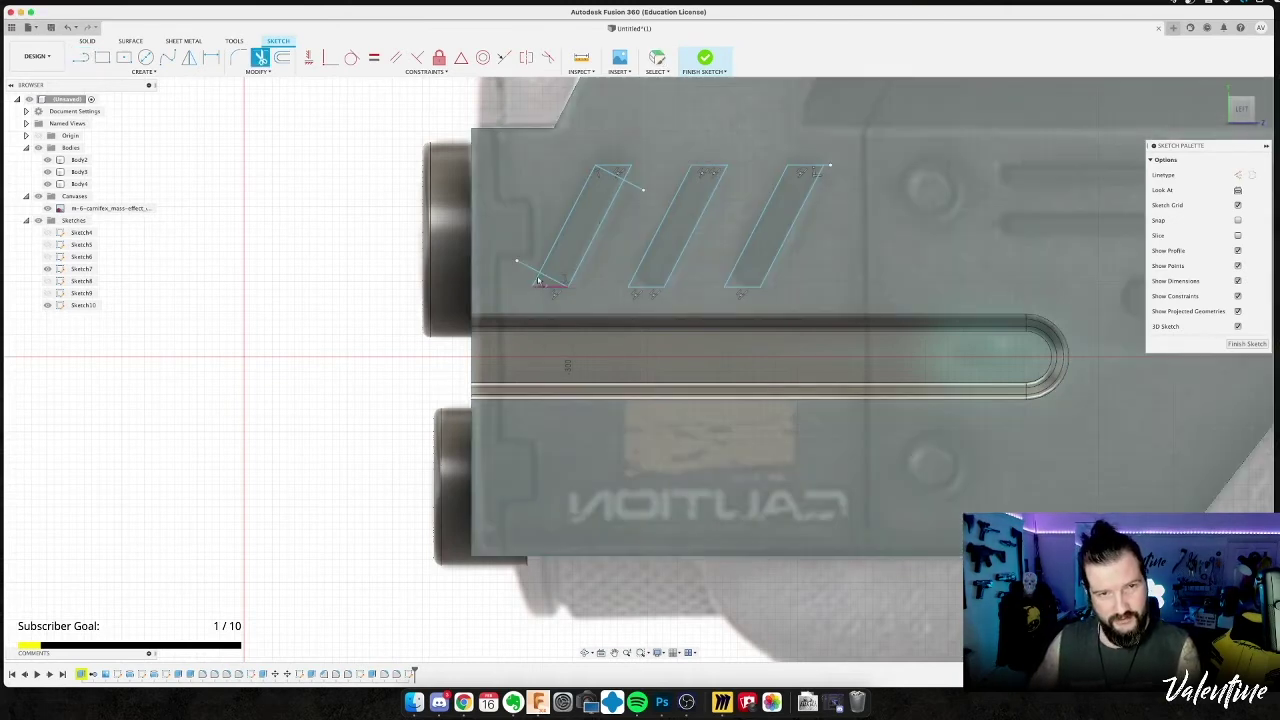
left_click(530, 270)
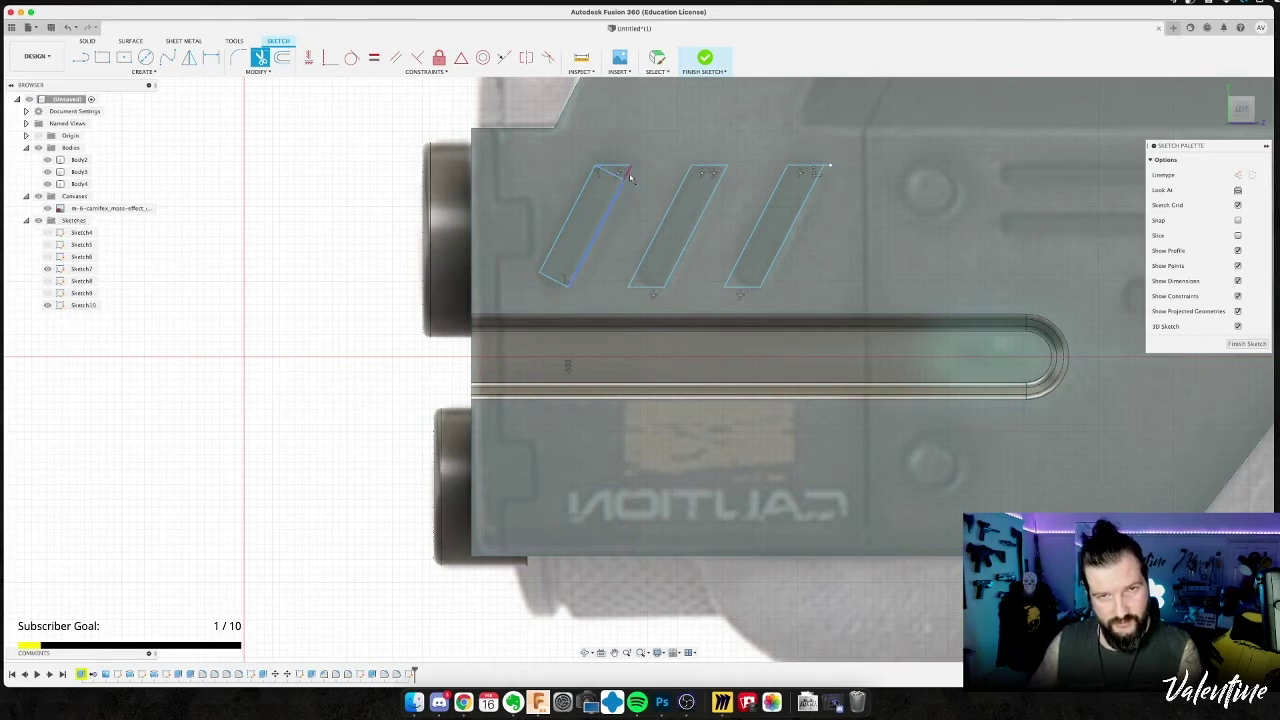
key("Escape")
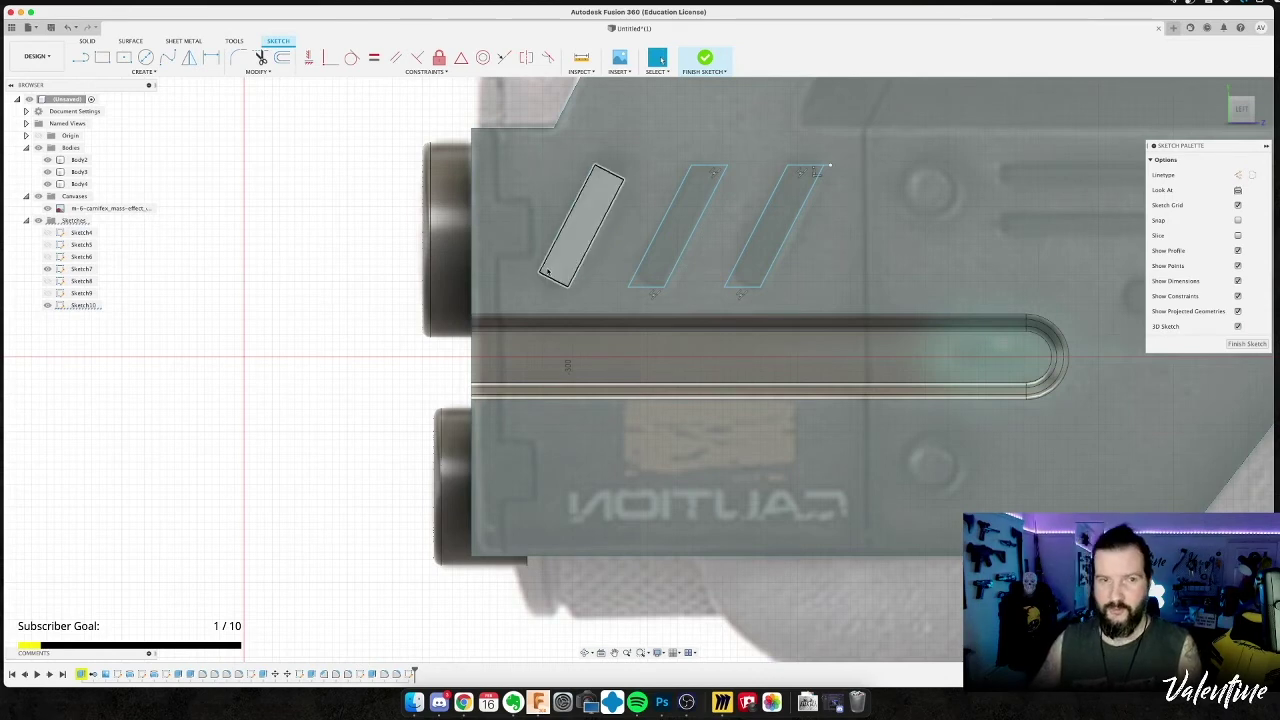
left_click(548, 283)
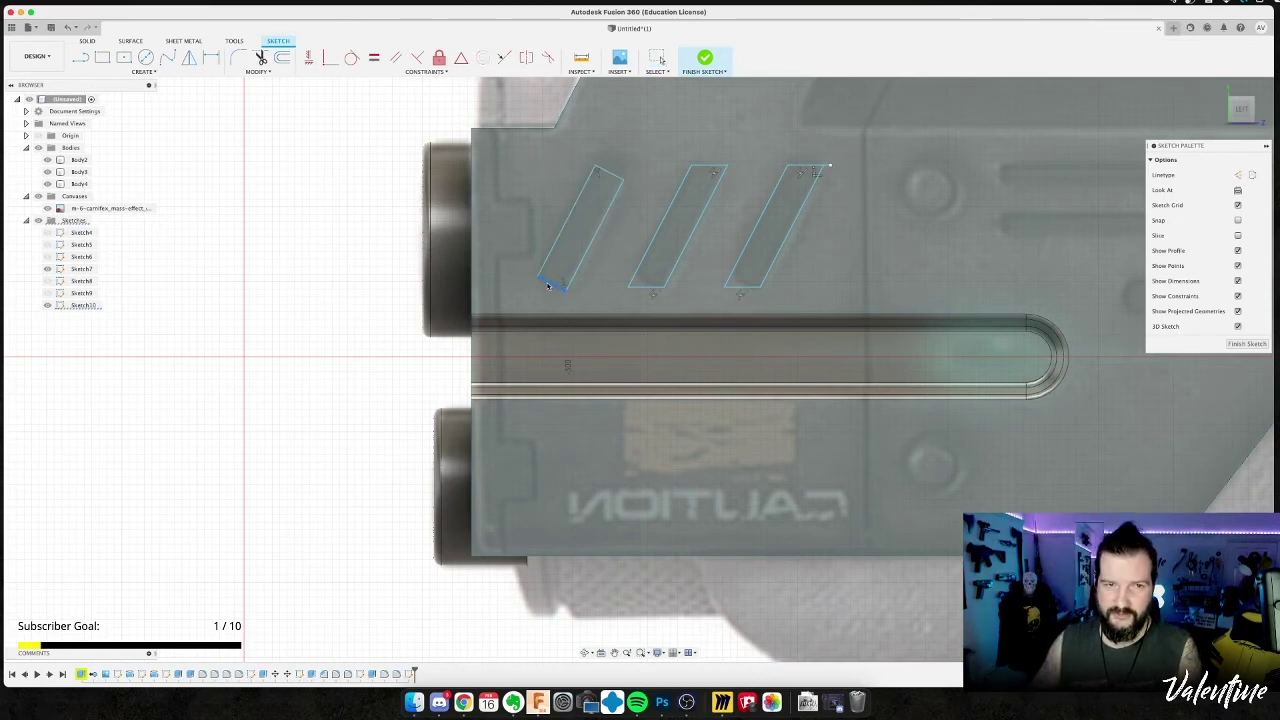
left_click_drag(607, 173, 610, 169)
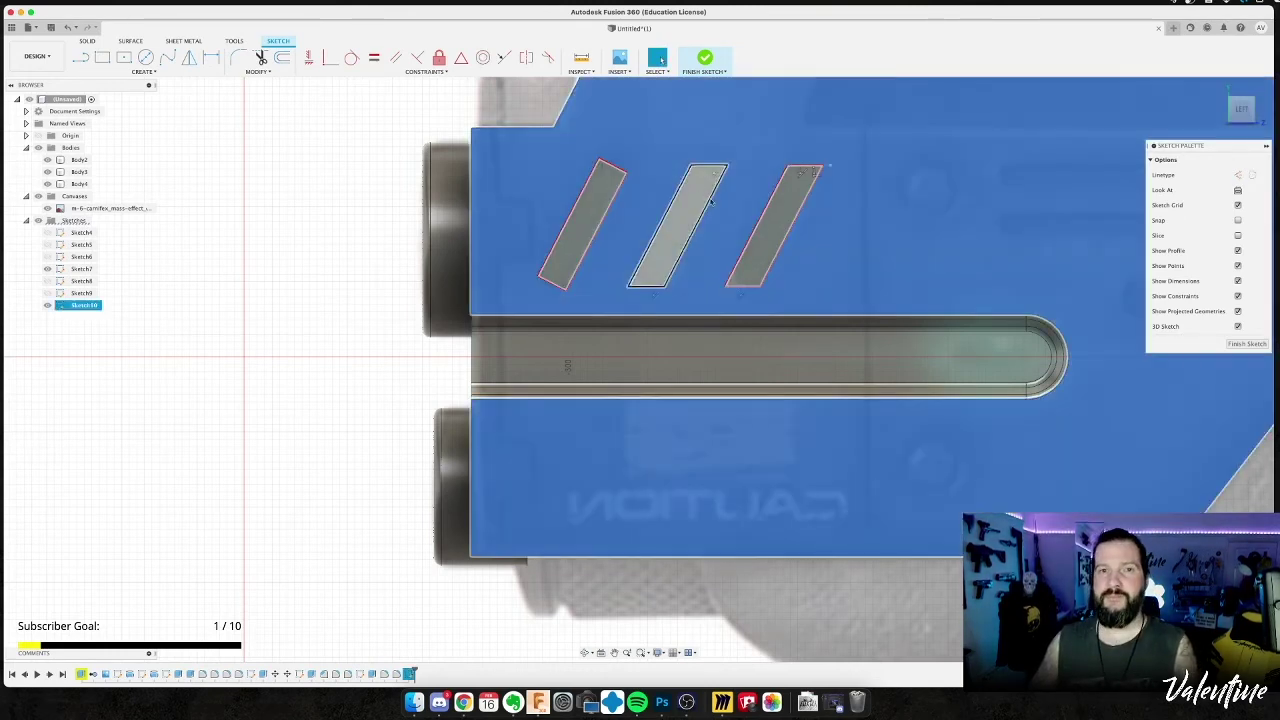
Delete the second and third slanted slot outlines from the sketch.
left_click(714, 200)
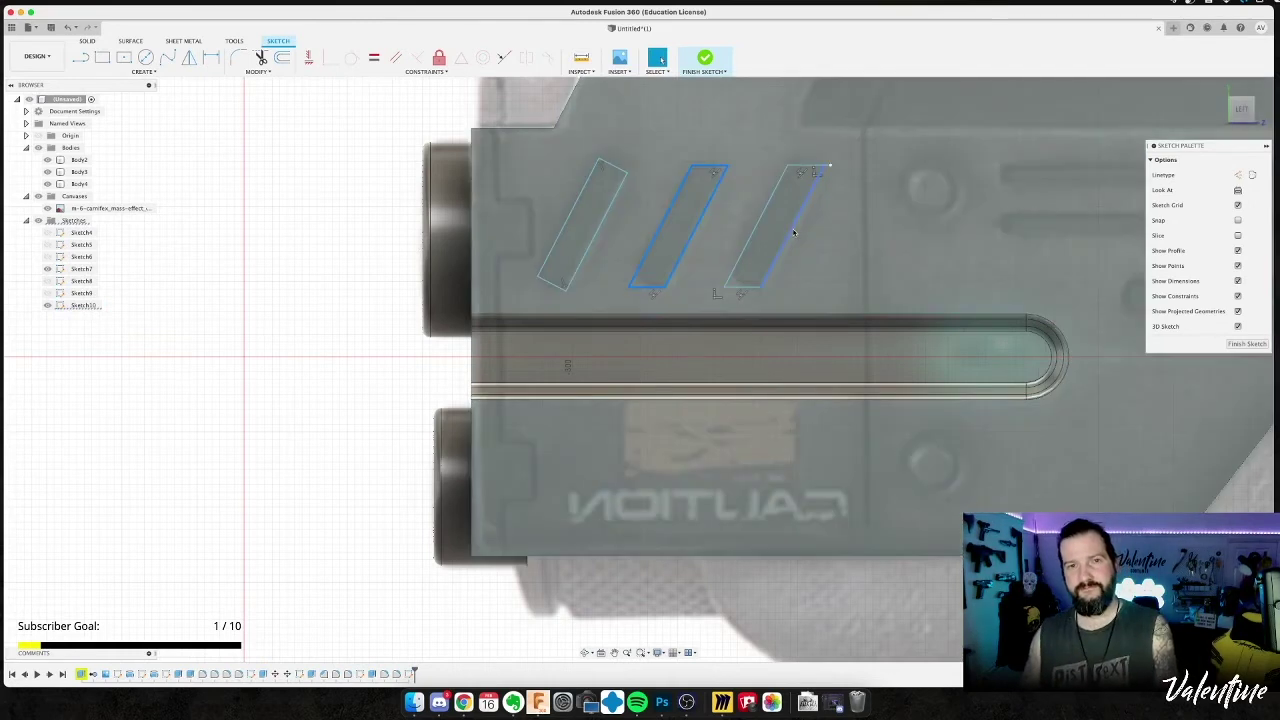
key("Delete")
left_click(744, 222)
key("Delete")
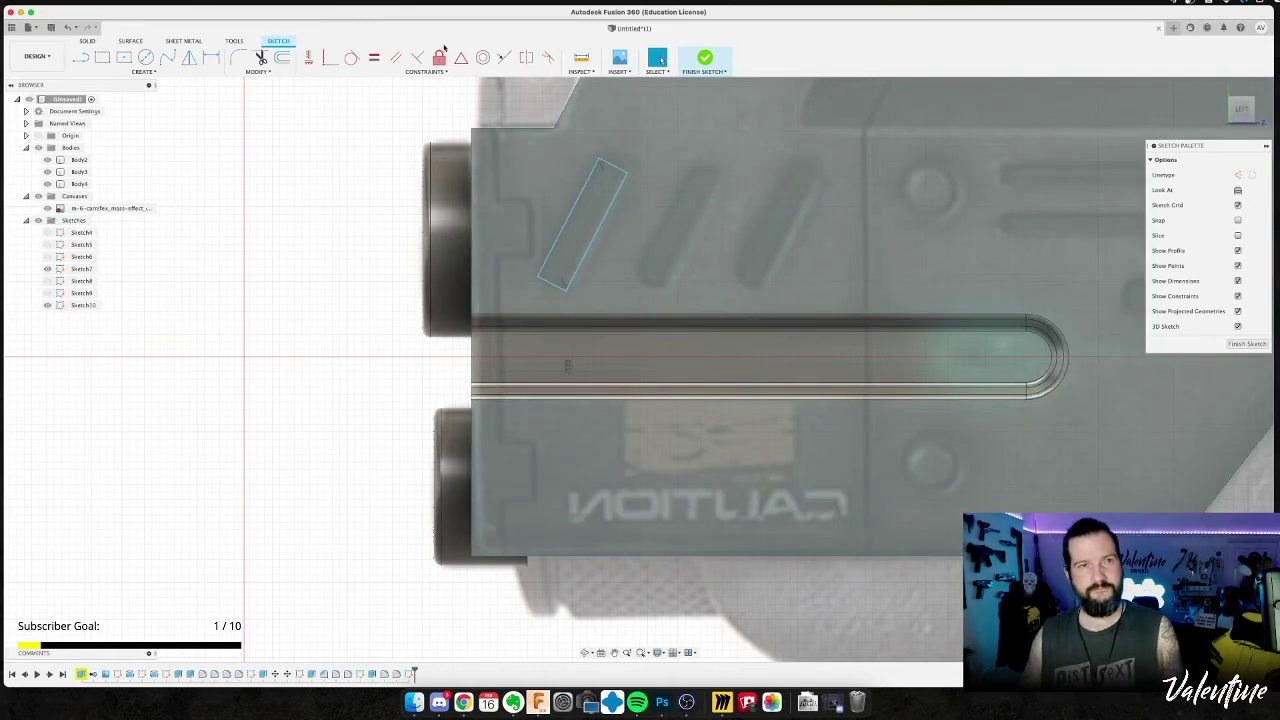
left_click(238, 57)
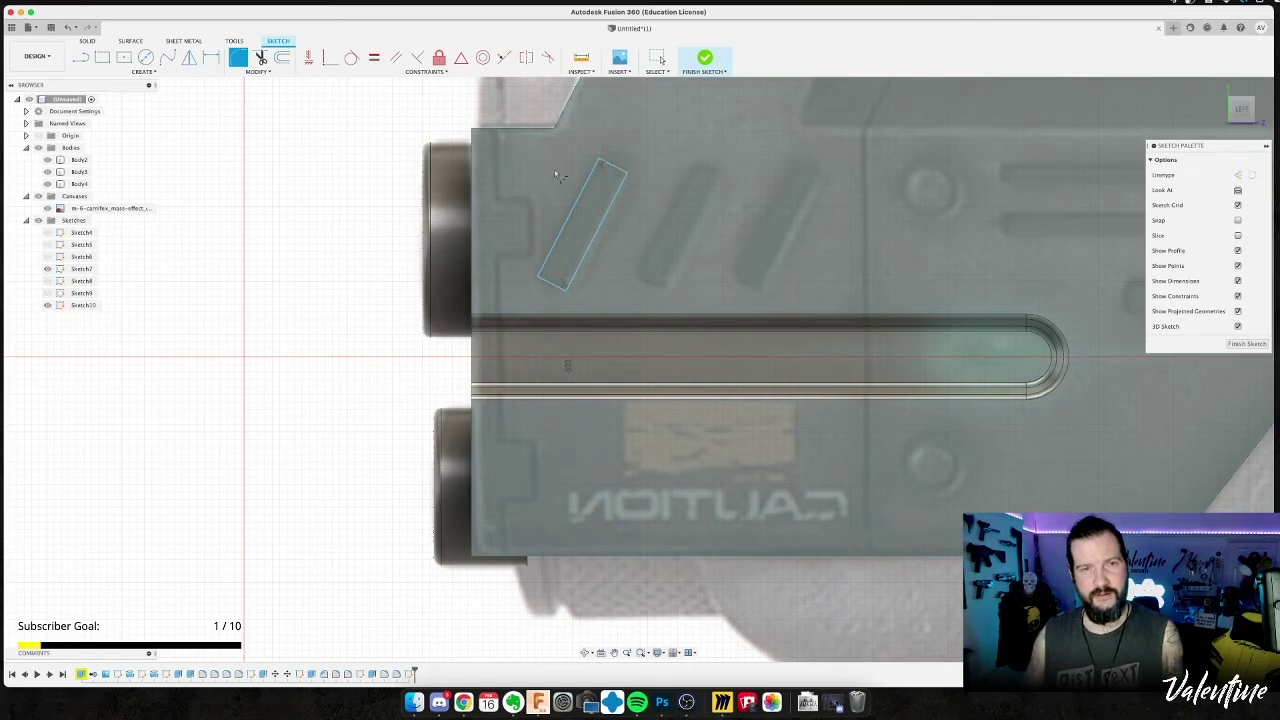
key("Escape")
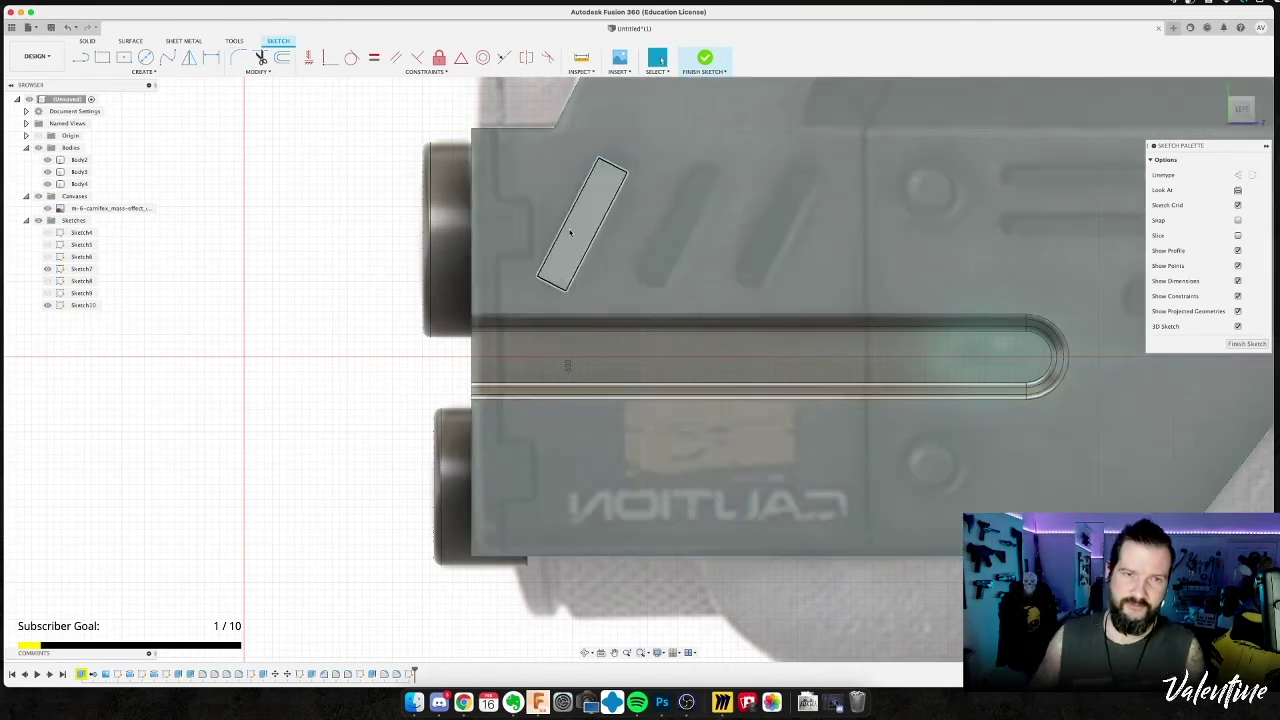
Place a copy of the square-ended slot 12.8 mm along X over the second slot in the reference image.
left_click(565, 230)
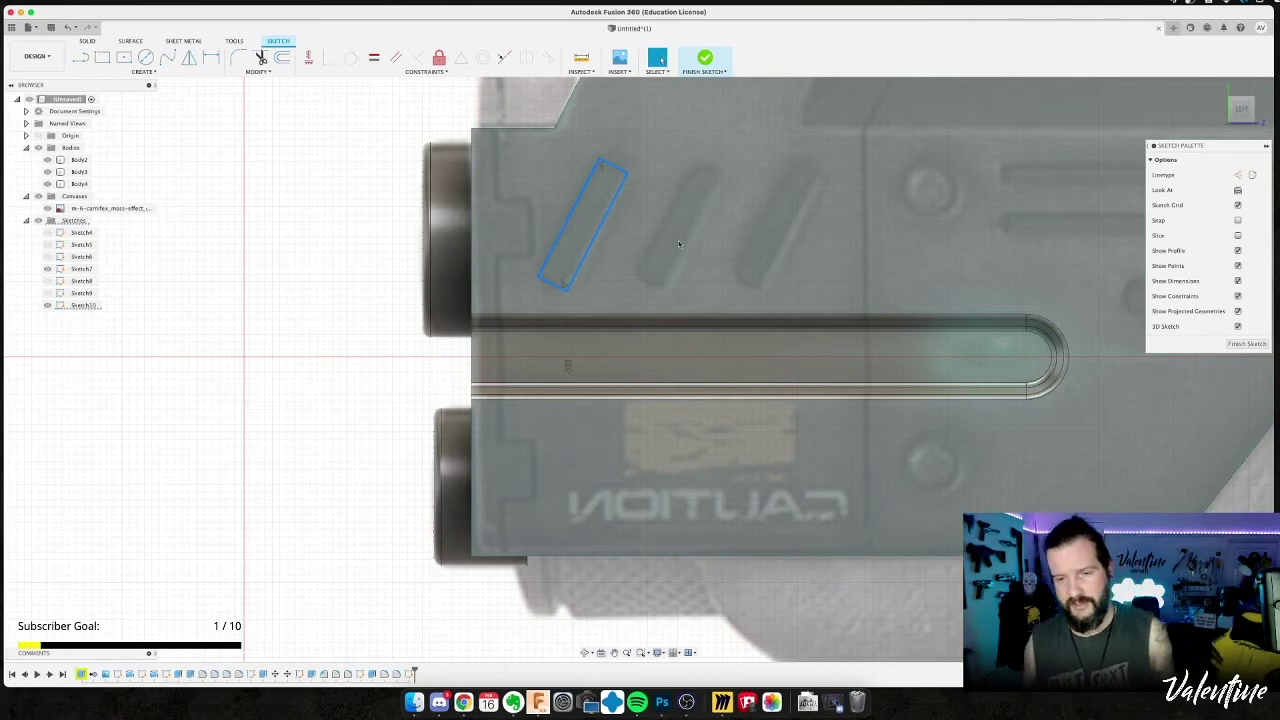
key("Escape")
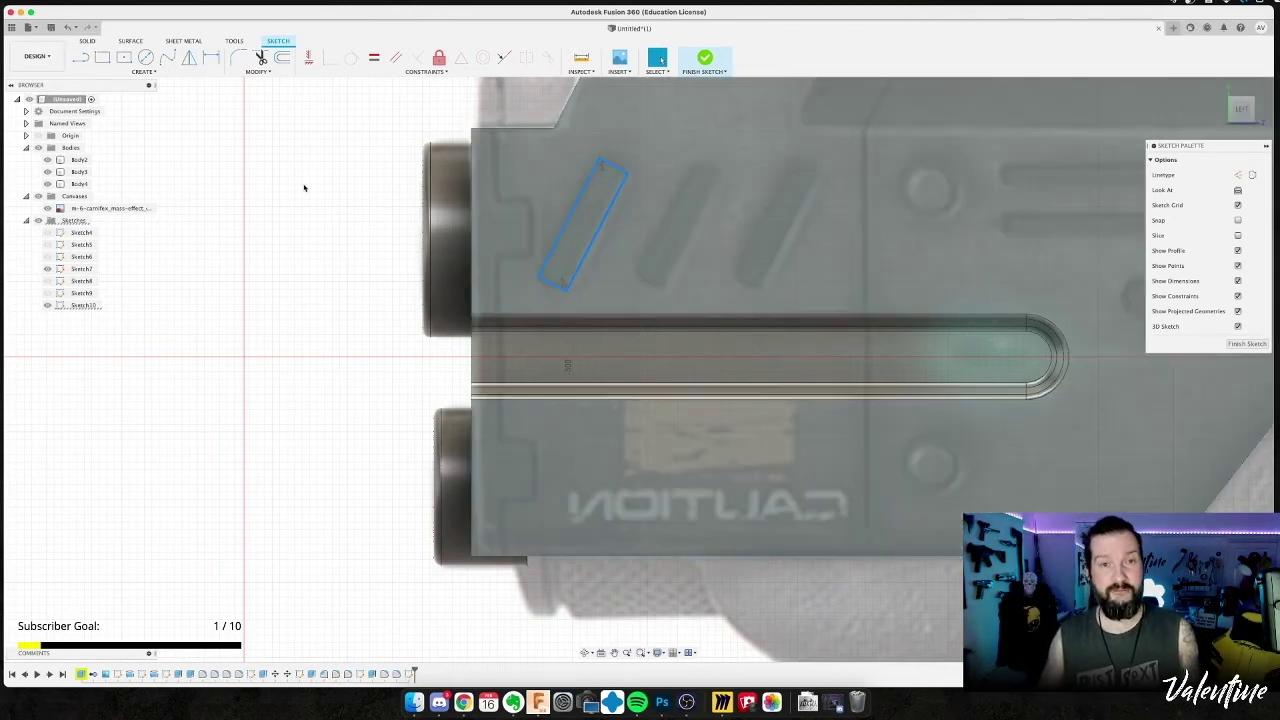
key("m")
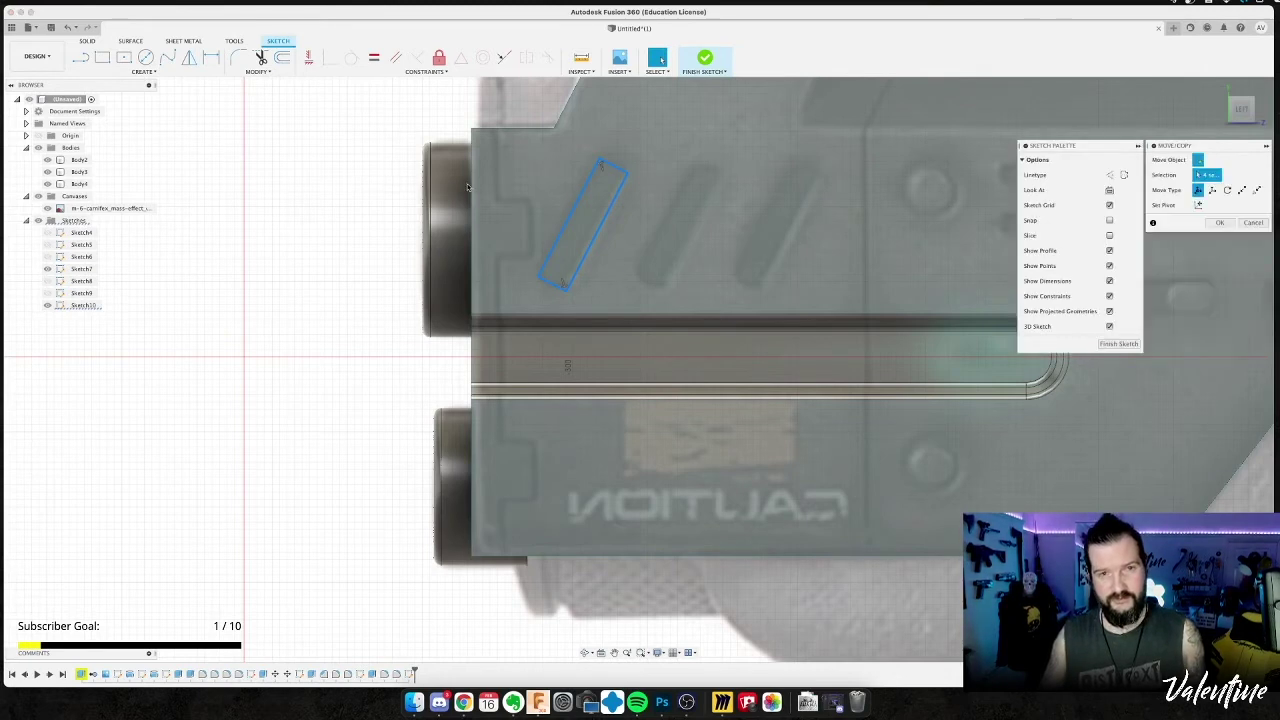
left_click_drag(580, 283, 658, 283)
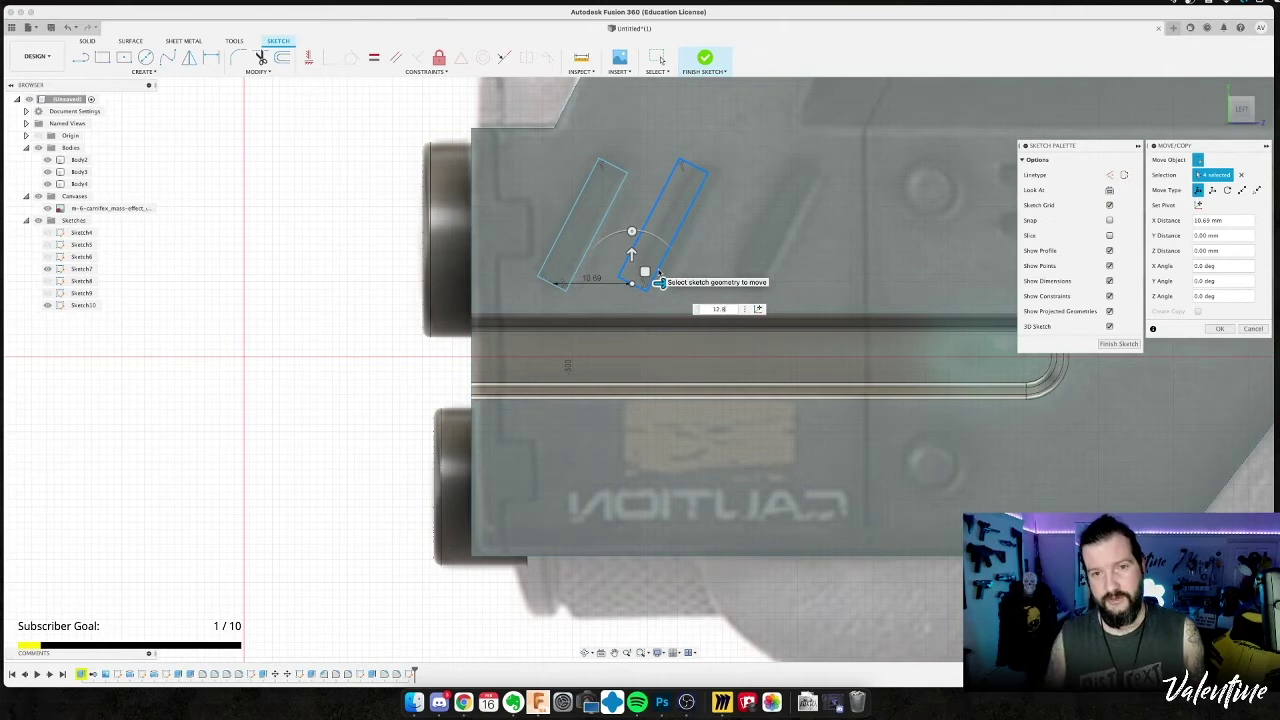
key("Return")
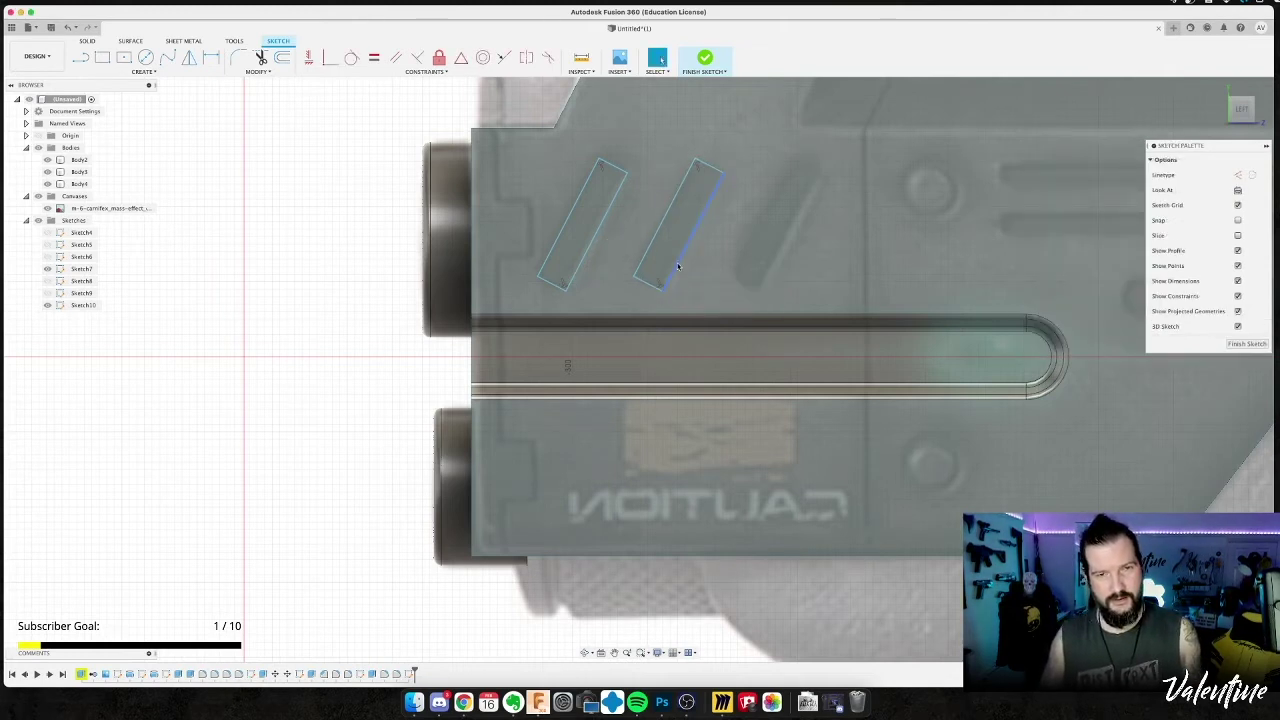
Place a copy of the second slot outline 12.8 mm farther along X over the third reference slot.
double_click(682, 260)
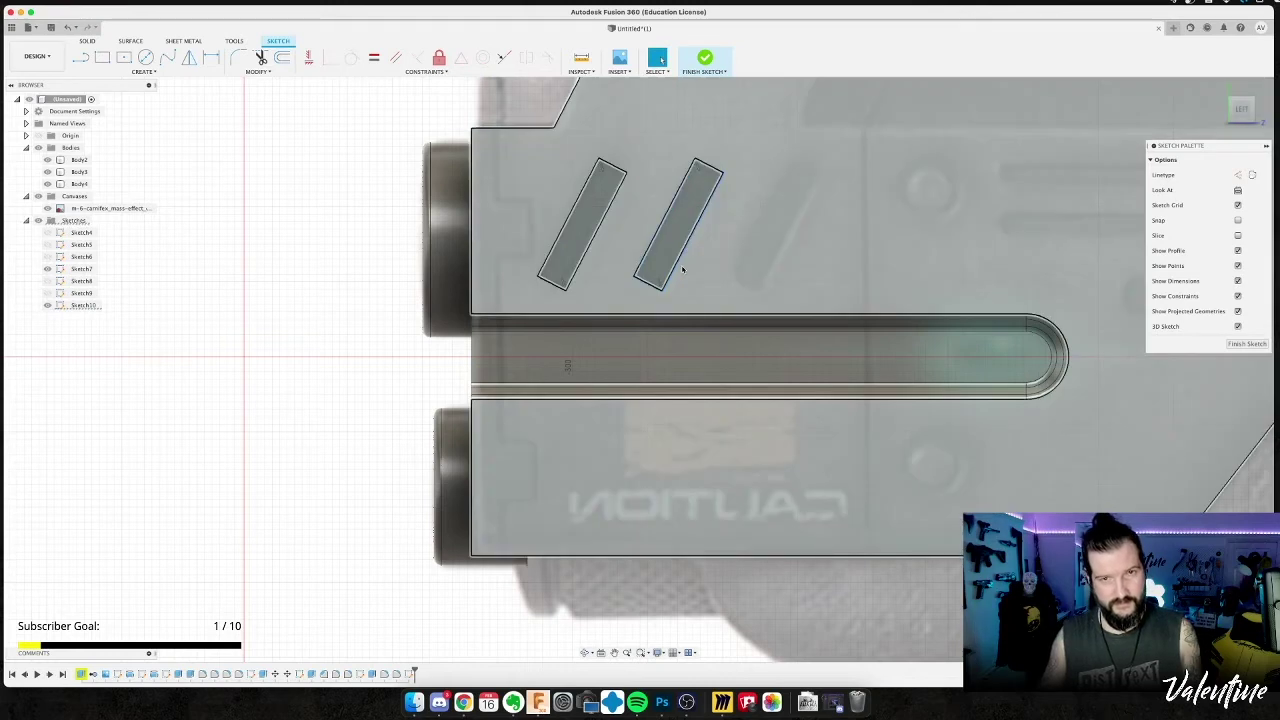
left_click(680, 269)
key("m")
left_click_drag(693, 216, 788, 215)
type("12.8")
key("Return")
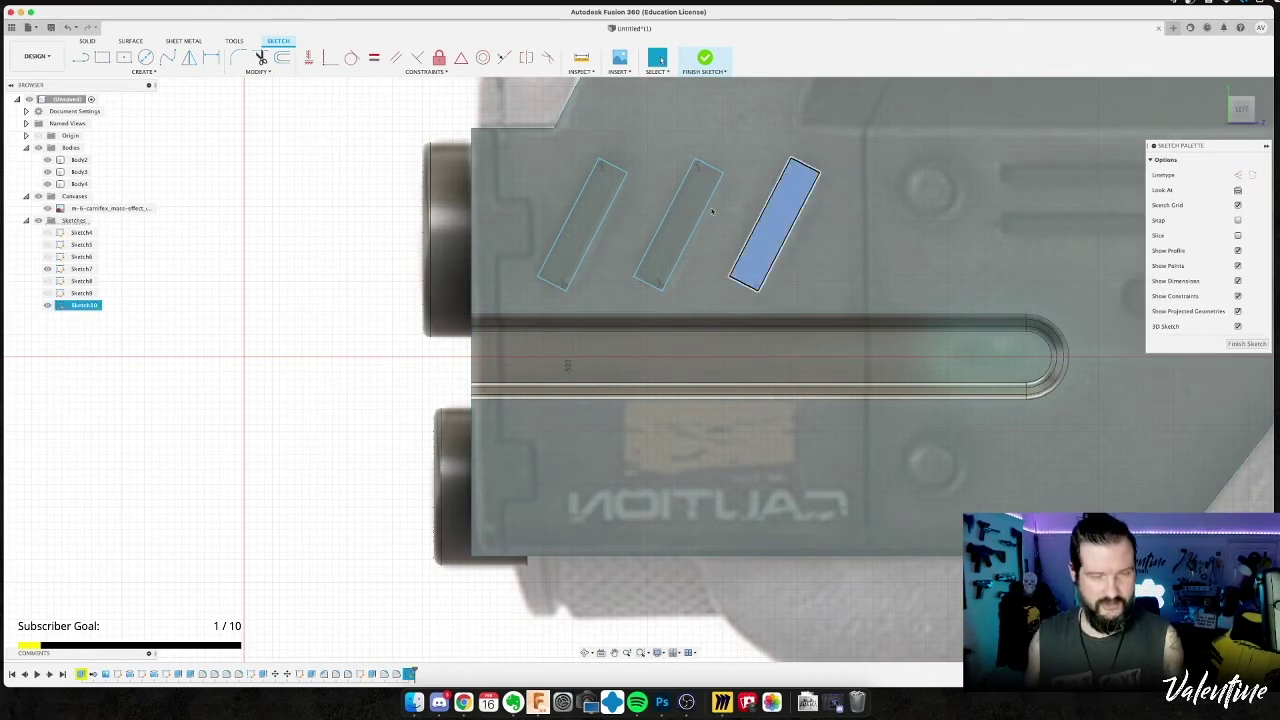
Try to extrude the three slot profiles 0.85 mm from the housing's side face.
left_click(770, 218)
left_click(679, 225, "shift")
left_click(567, 245, "shift")
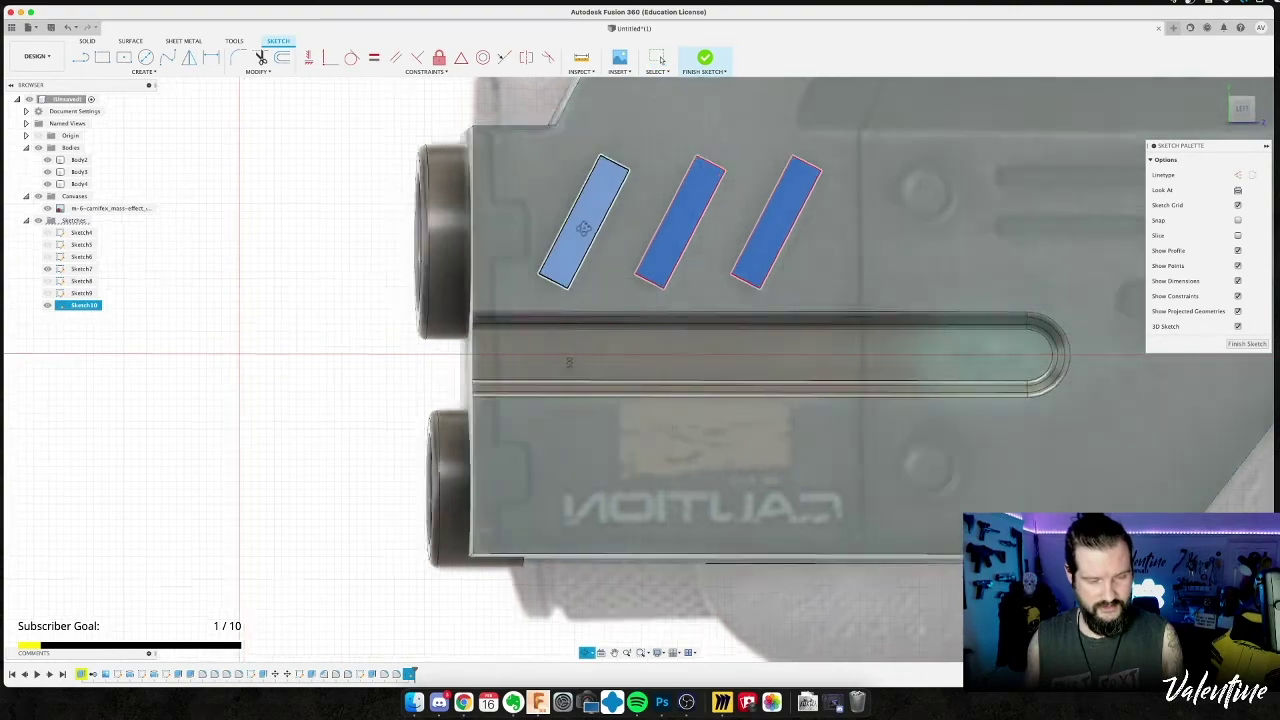
key("e")
key("Escape")
middle_click_drag(529, 243, 338, 340)
left_click(395, 330)
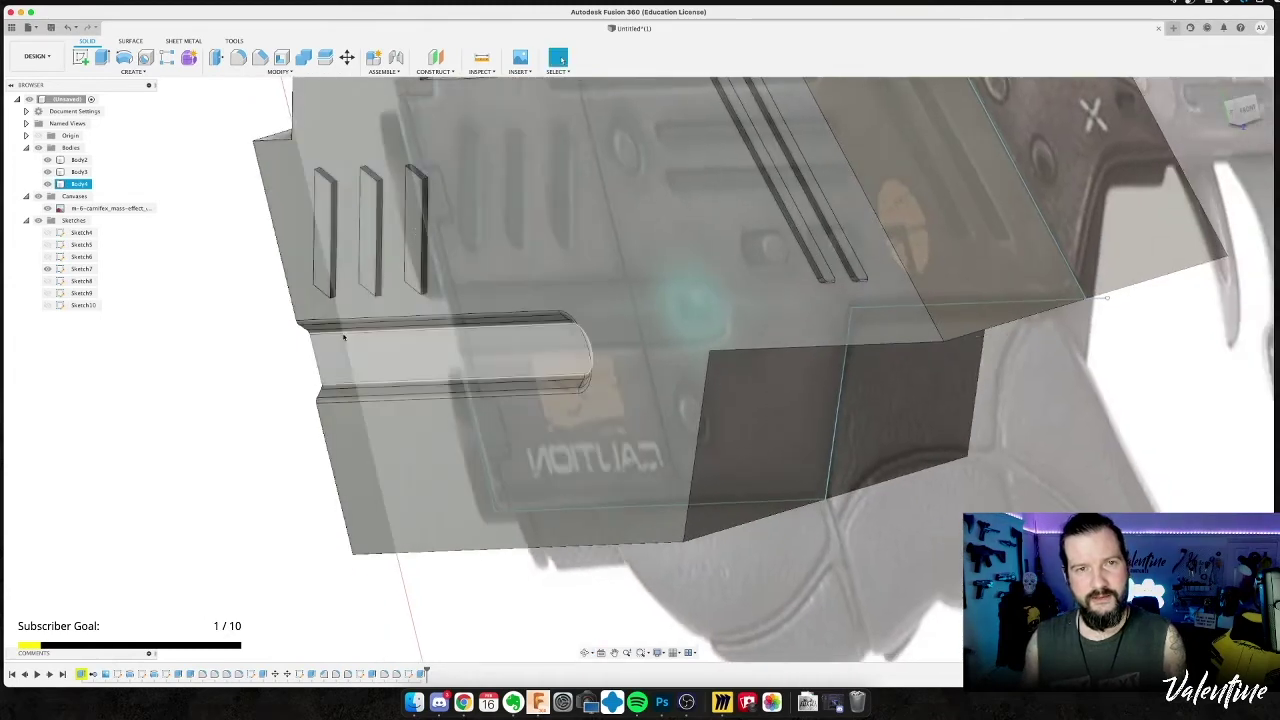
key("Escape")
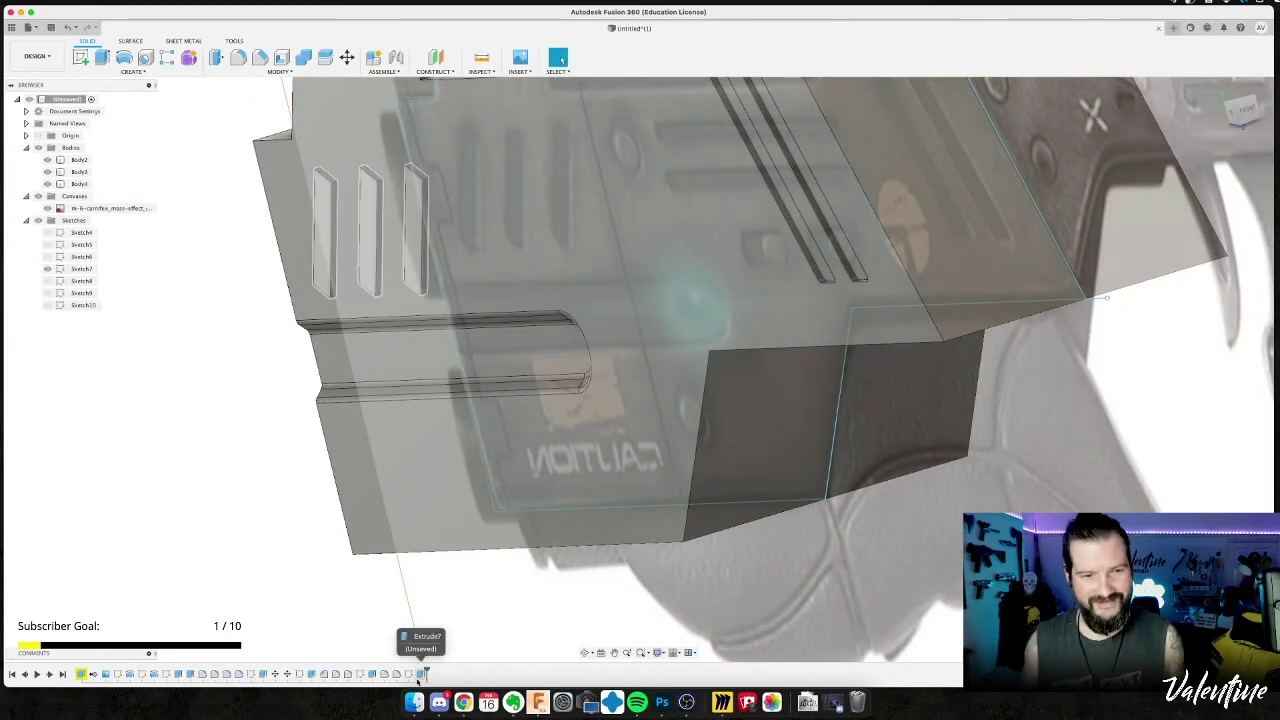
Edit the slot extrusion and set its distance to -0.8 mm.
double_click(422, 674)
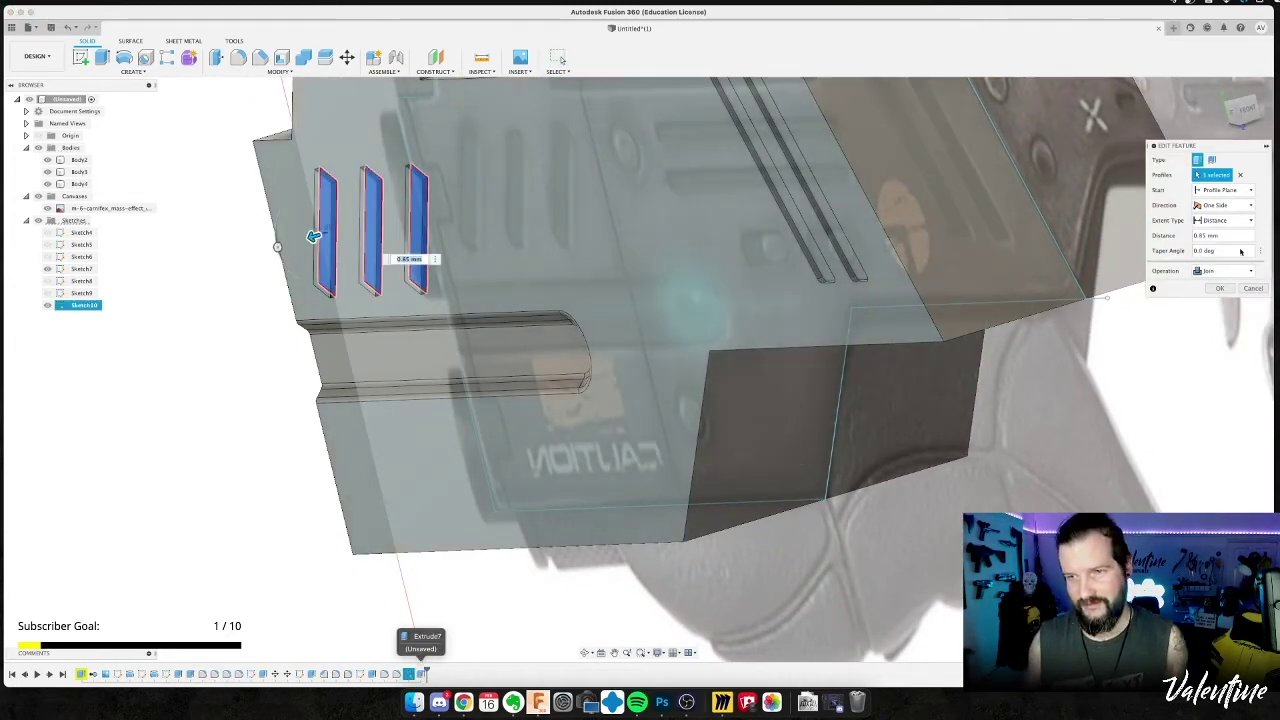
key("Left")
key("Left")
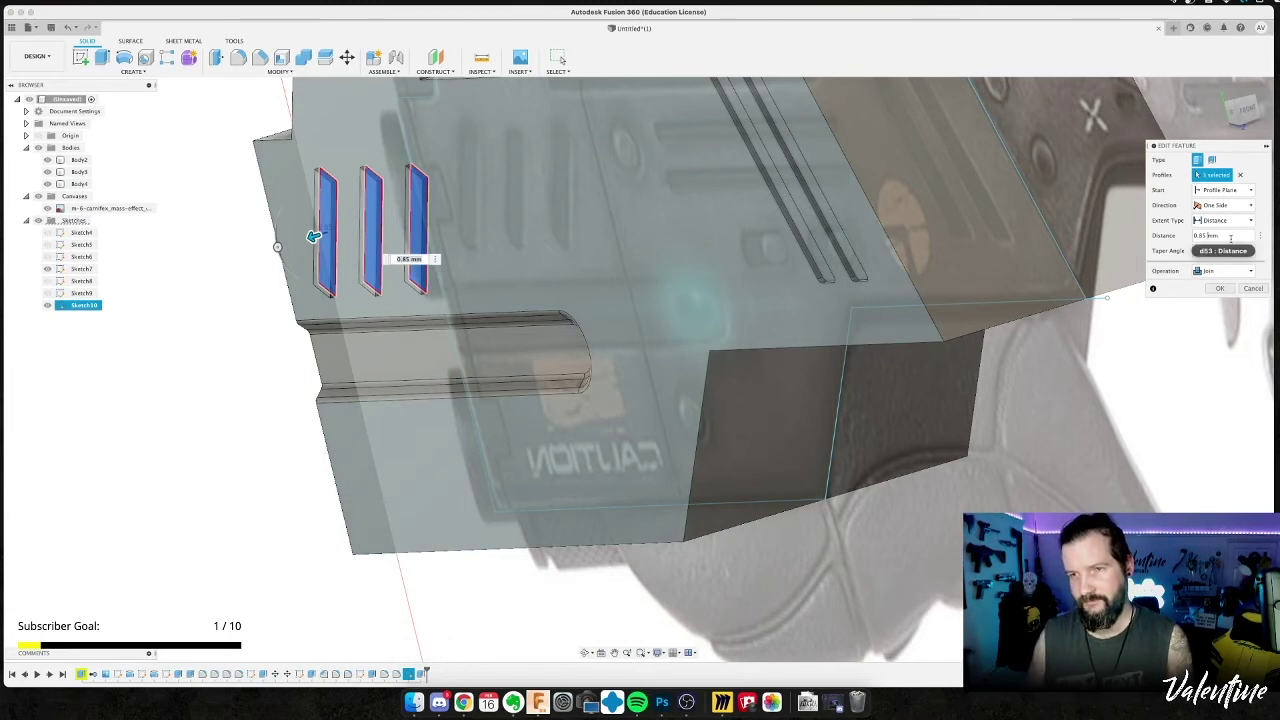
key("BackSpace")
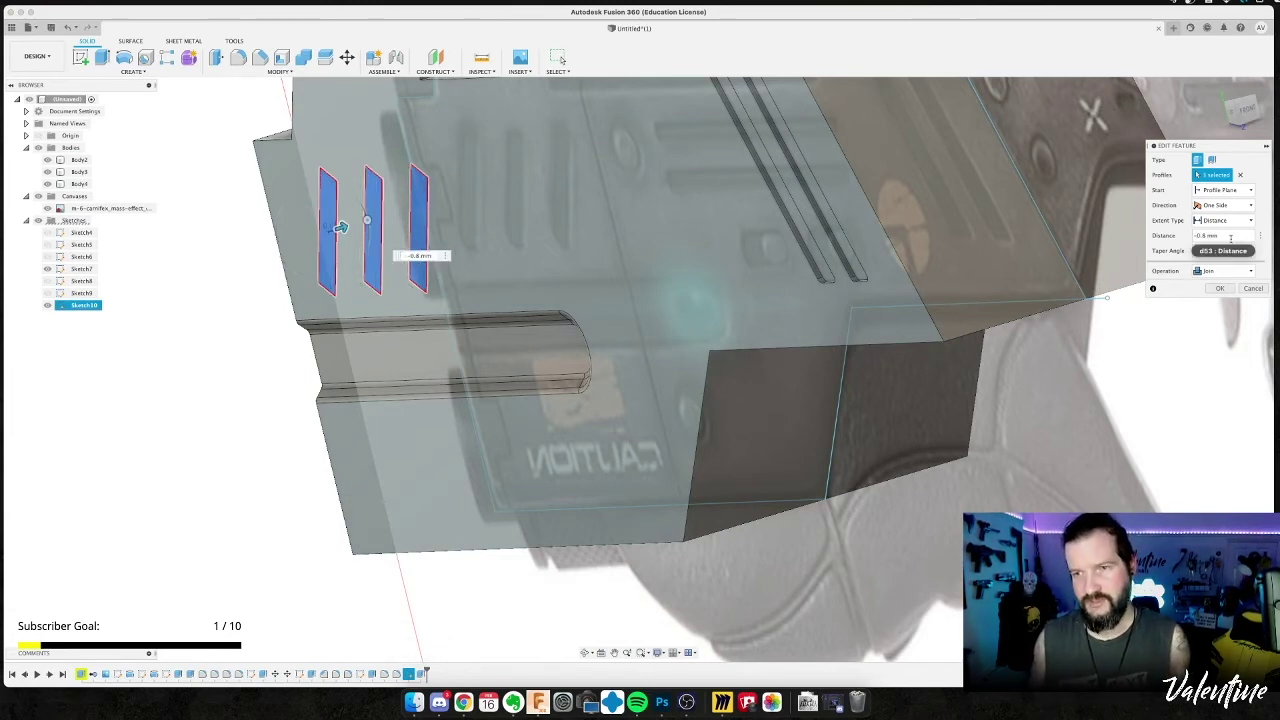
key("Return")
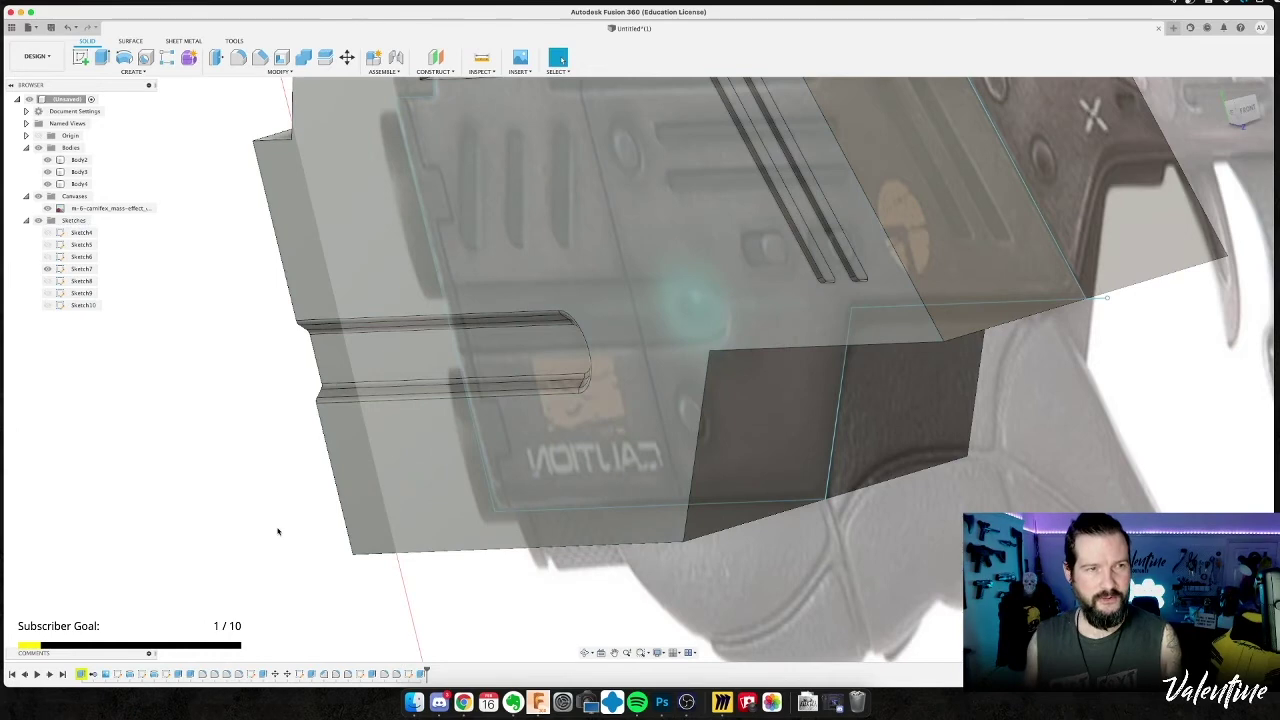
Reopen the slot sketch and extrude the three slot profiles by -0.8 mm as a cut into the front housing.
double_click(408, 675)
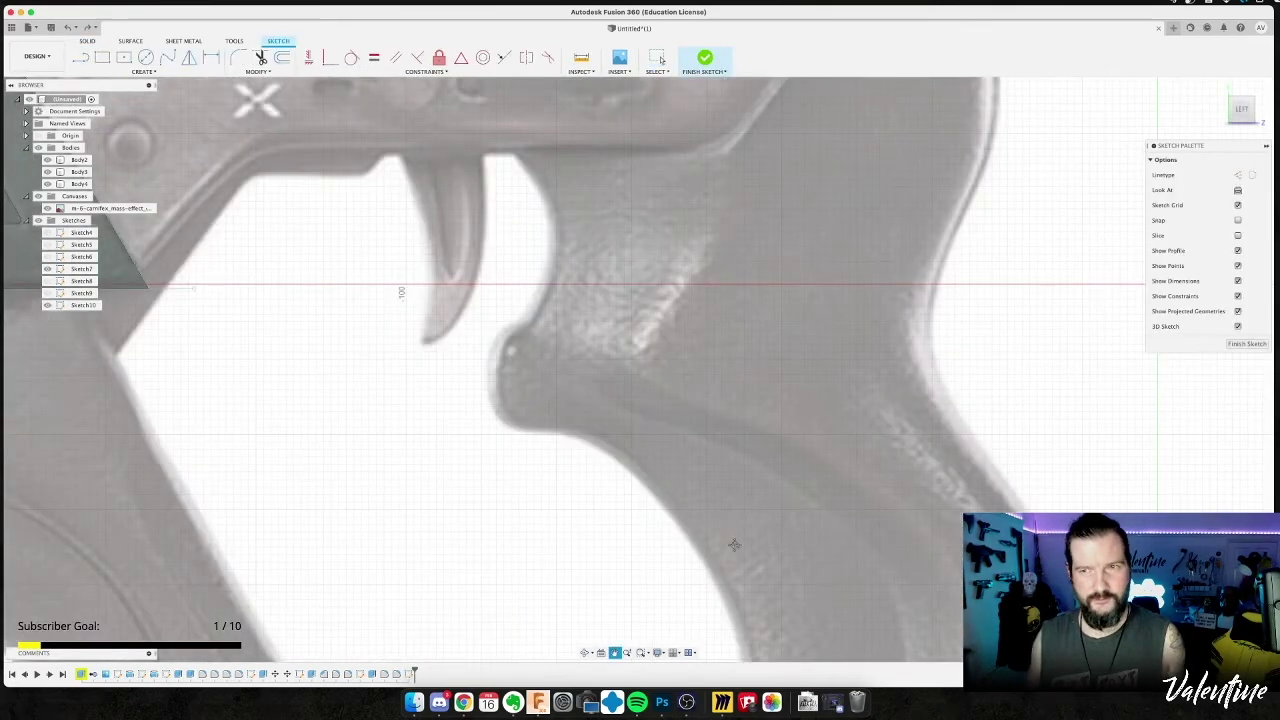
middle_click_drag(734, 545, 800, 540)
middle_click_drag(180, 360, 770, 420)
middle_click_drag(306, 374, 1032, 396)
middle_click_drag(610, 205, 714, 251, "shift")
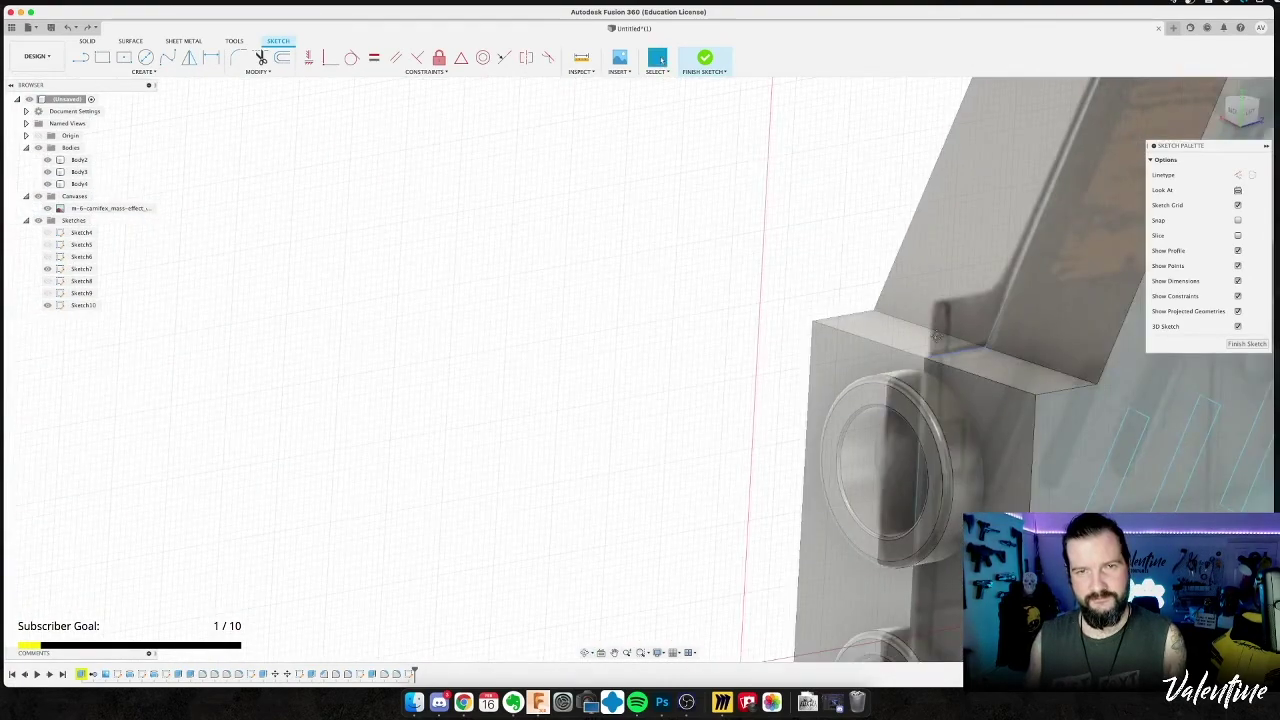
middle_click_drag(1156, 420, 620, 303)
left_click(589, 326)
left_click(668, 316)
left_click(731, 320)
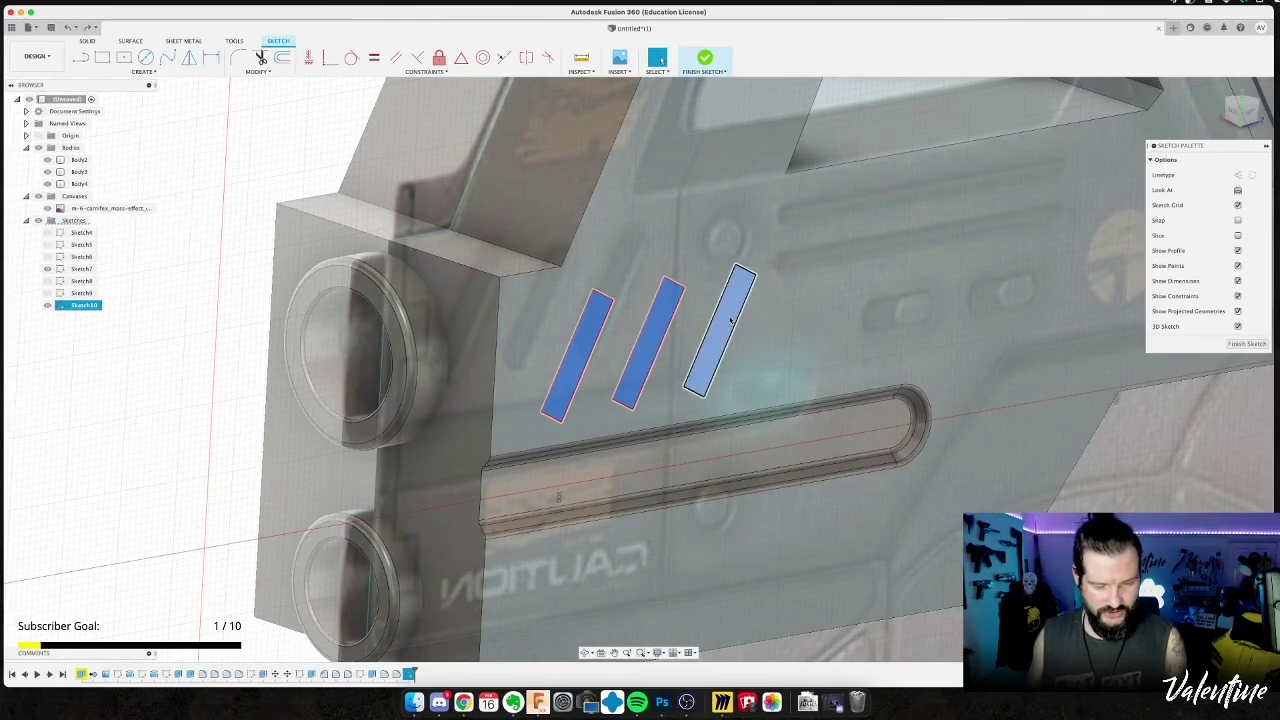
key("e")
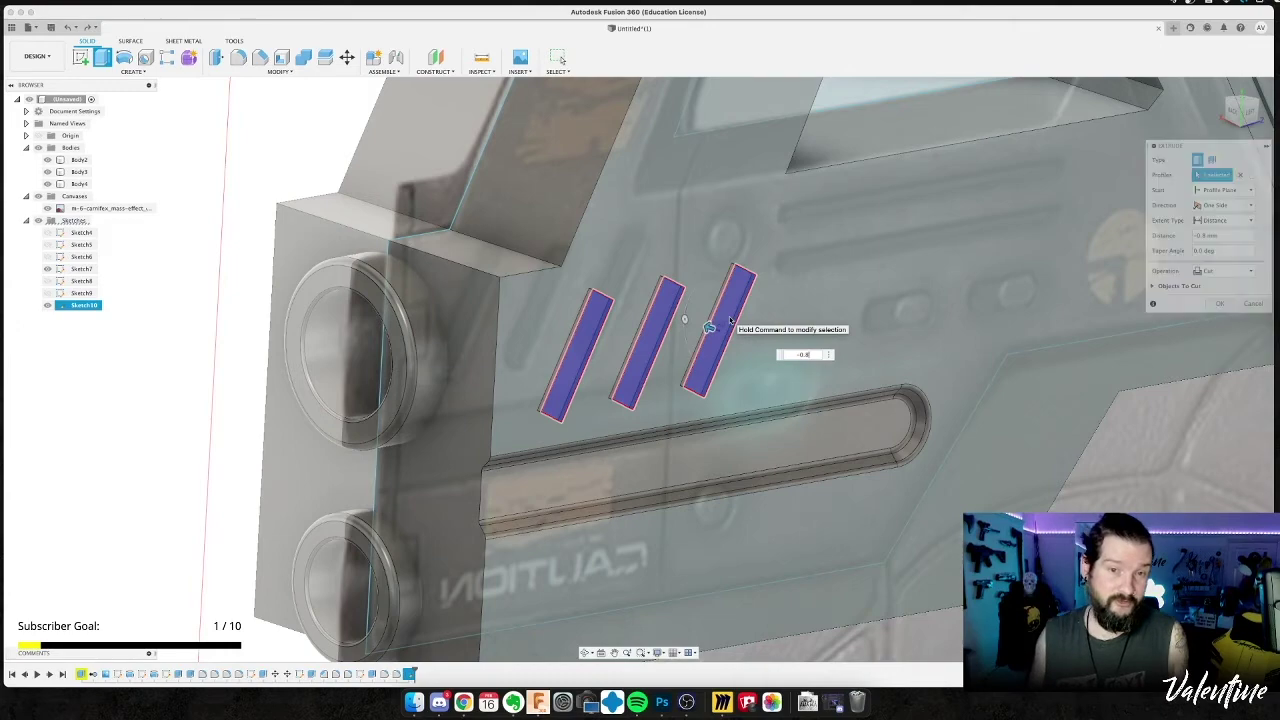
key("Return")
Start a fillet on the depth-wise corner edges at the upper ends of the three slanted slots.
middle_click_drag(698, 287, 654, 250, "shift")
key("f")
scroll(654, 250, "up", 5)
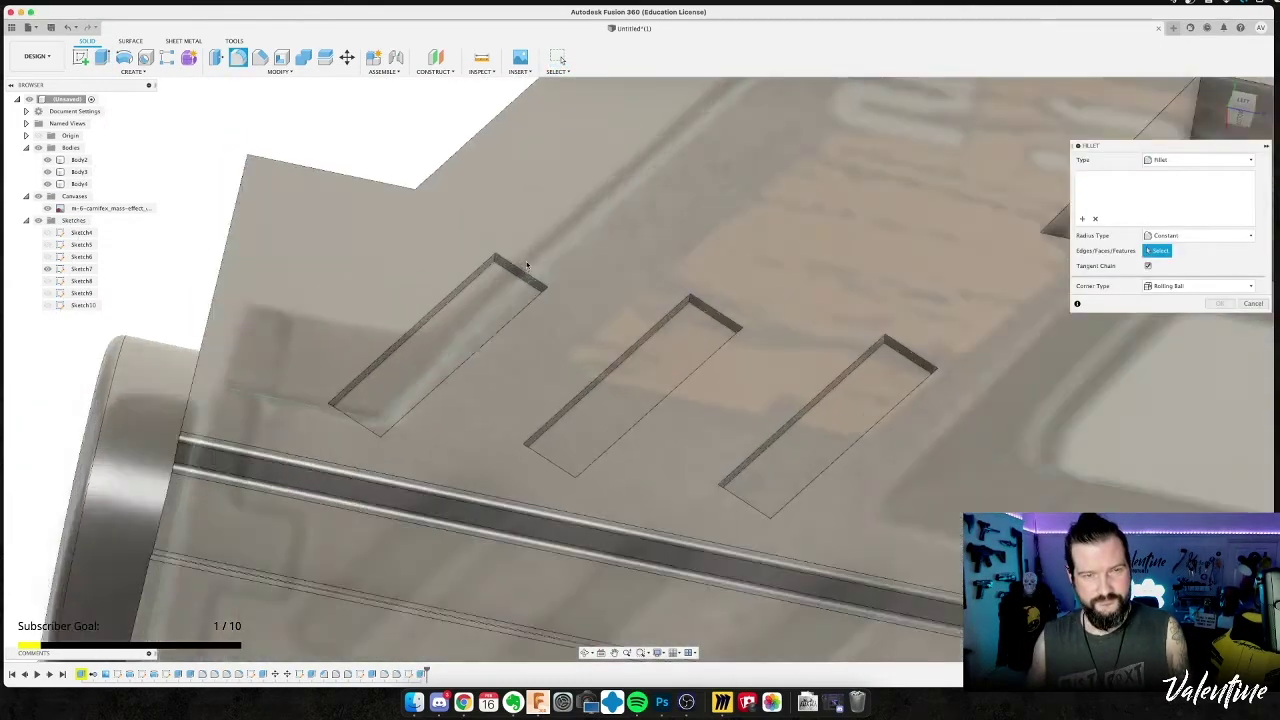
left_click(488, 263)
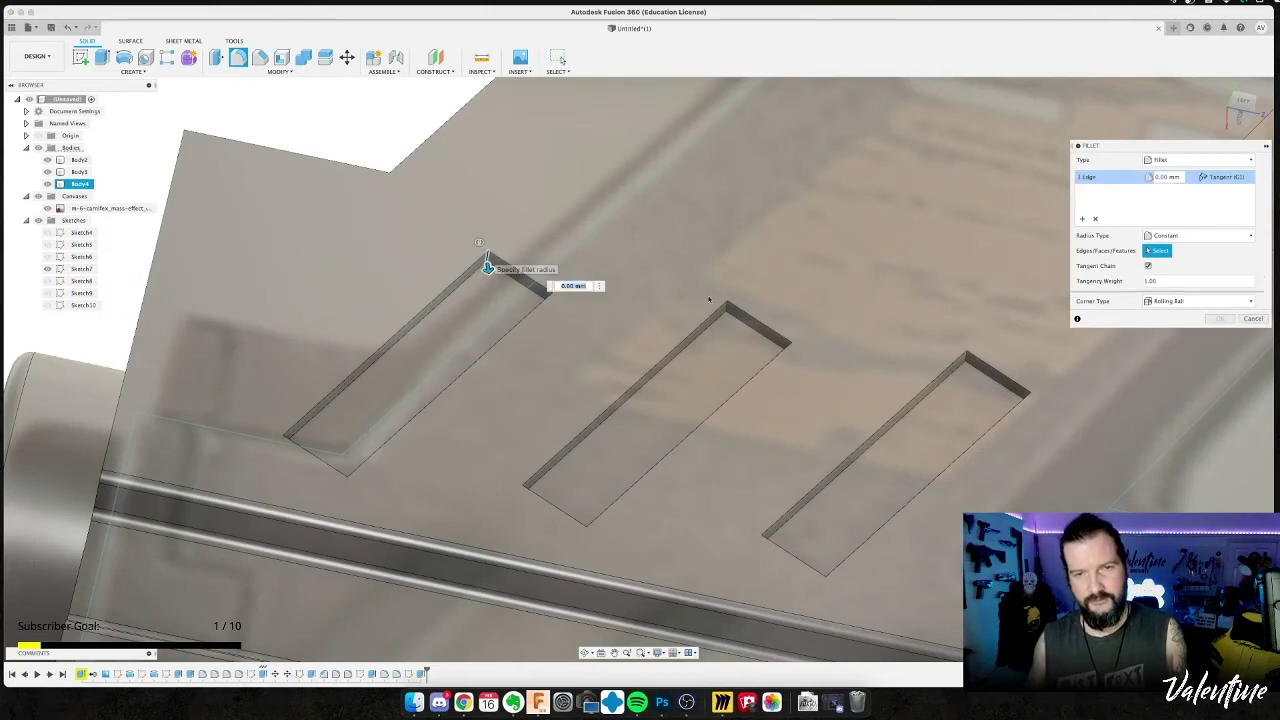
left_click(726, 308)
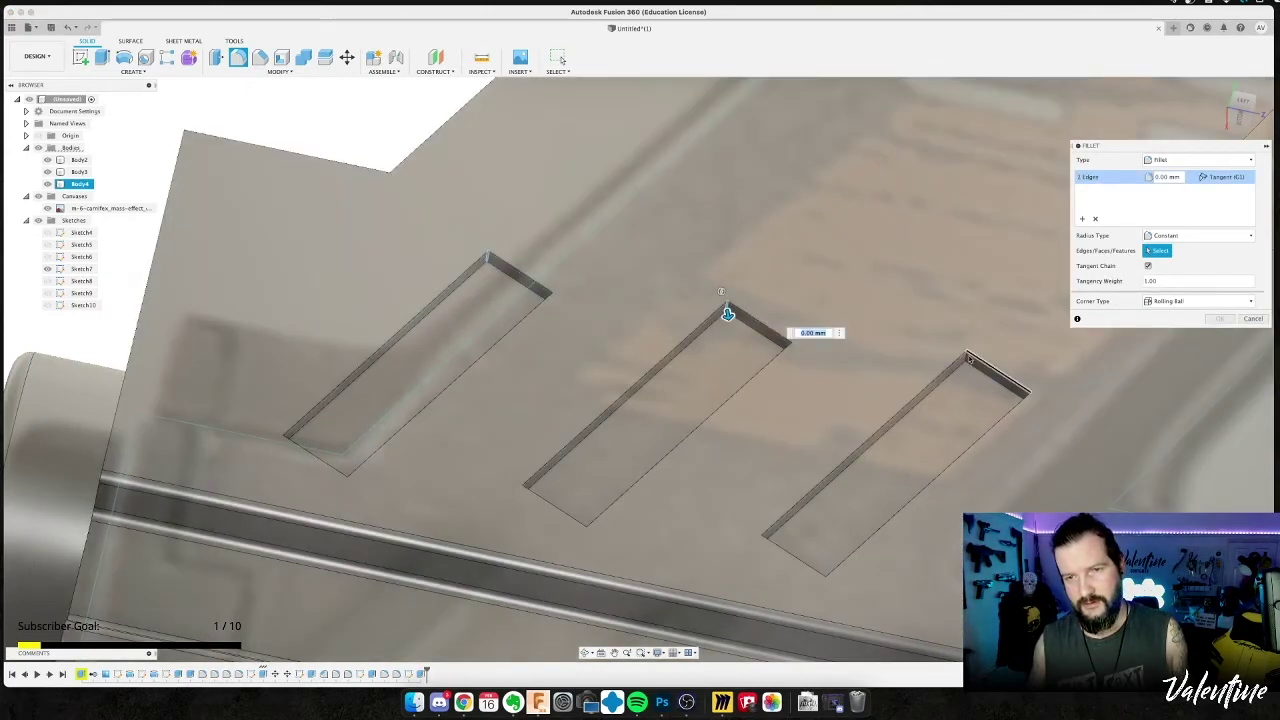
left_click(966, 361)
middle_click_drag(966, 363, 587, 330, "shift")
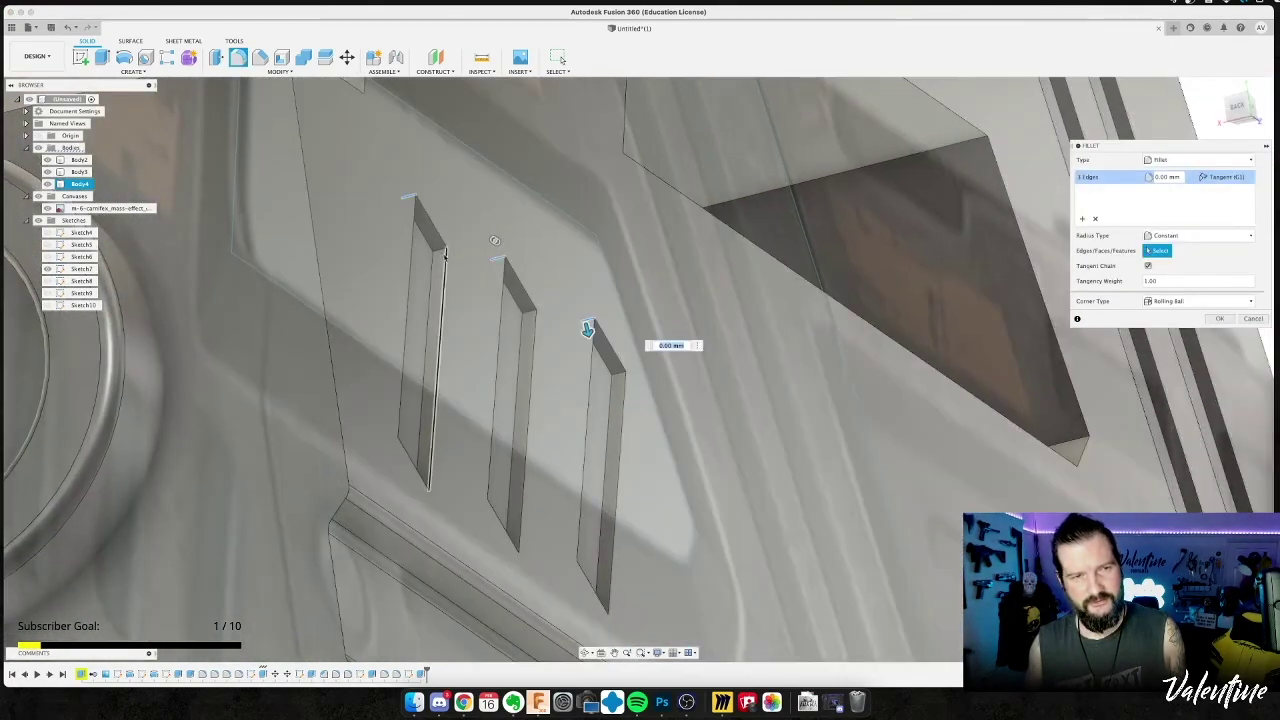
left_click(437, 249)
left_click(528, 312)
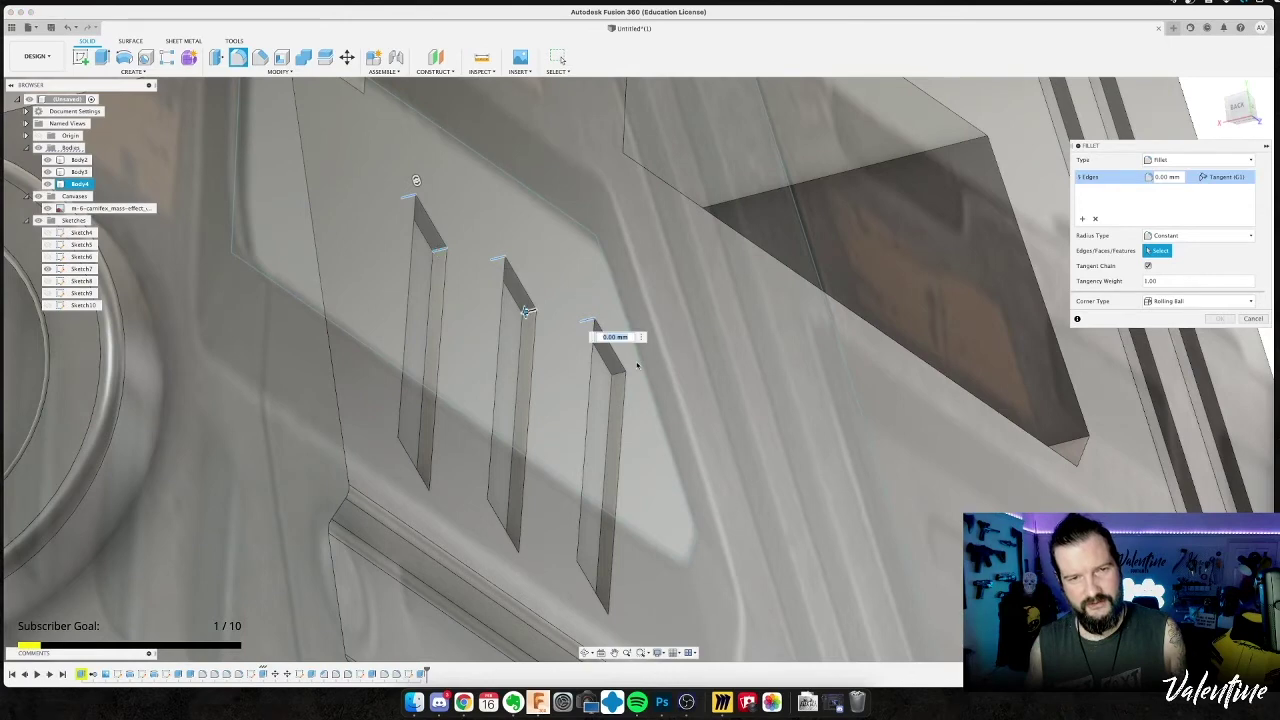
left_click(618, 373)
Add the corner edges at the slots' lower ends, nearest the long groove, to the fillet selection.
middle_click_drag(627, 430, 455, 193, "shift")
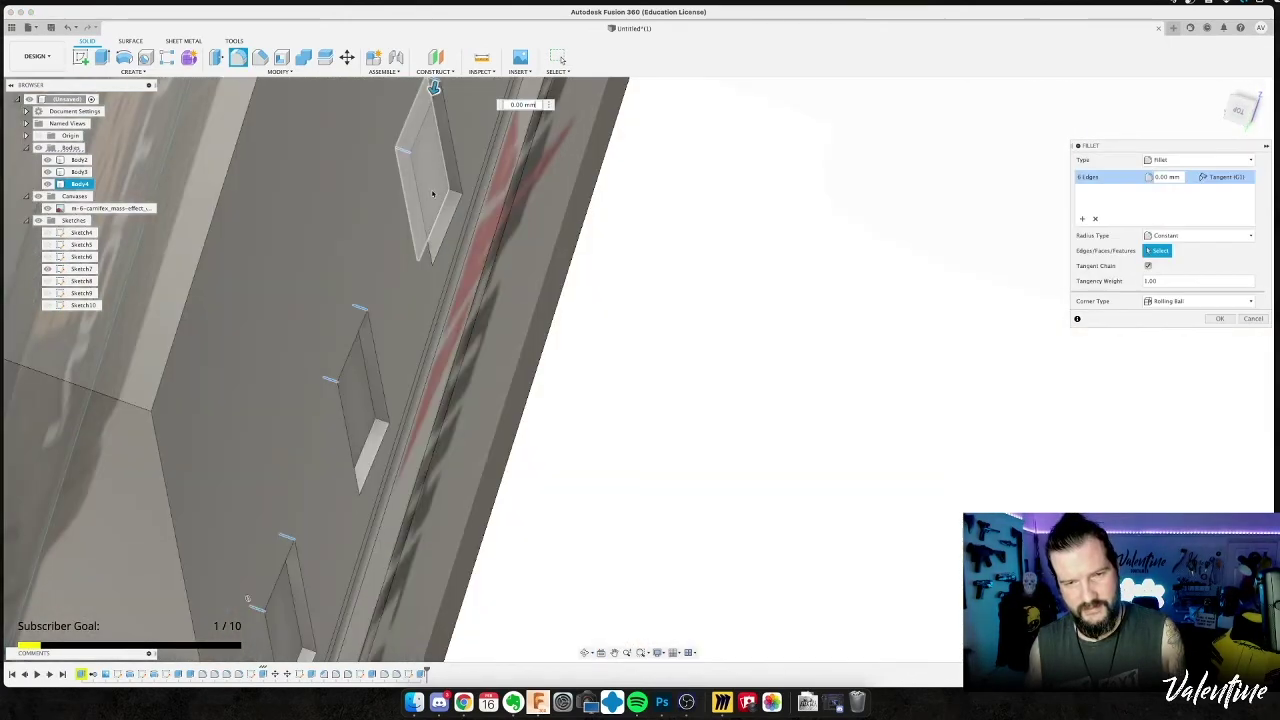
left_click(383, 421)
middle_click_drag(383, 421, 376, 479, "shift")
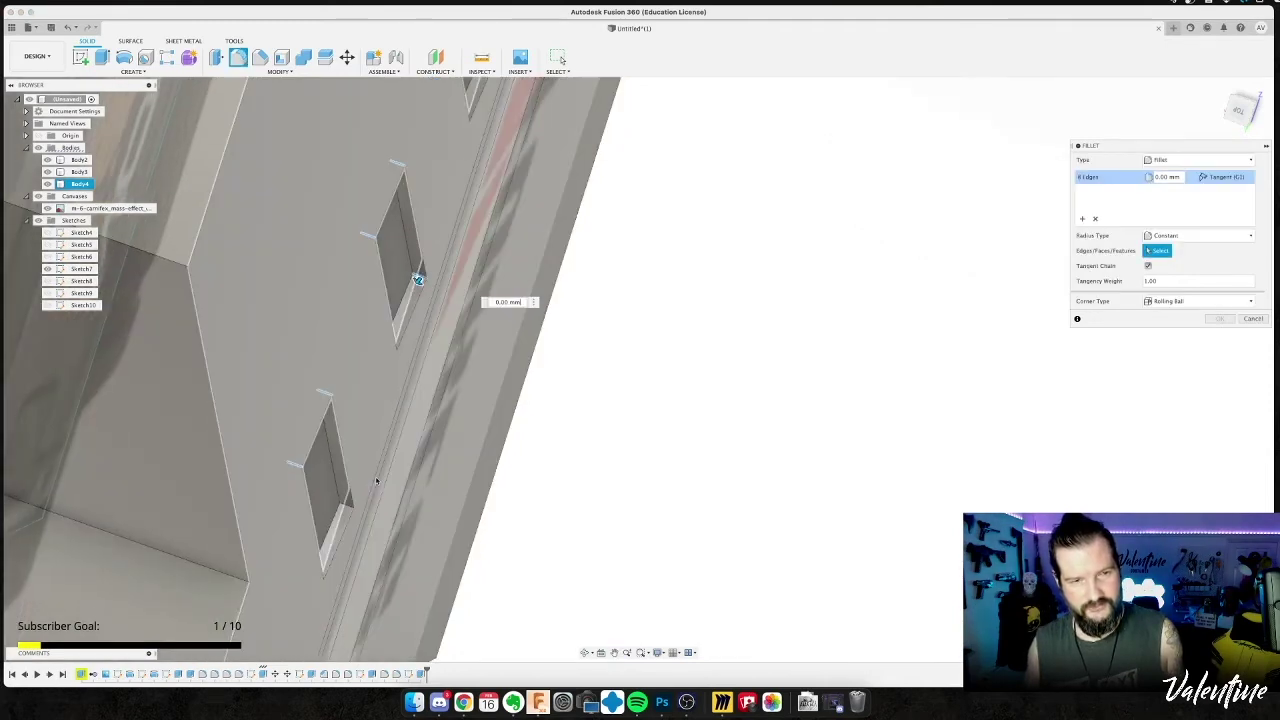
middle_click_drag(356, 506, 329, 523, "shift")
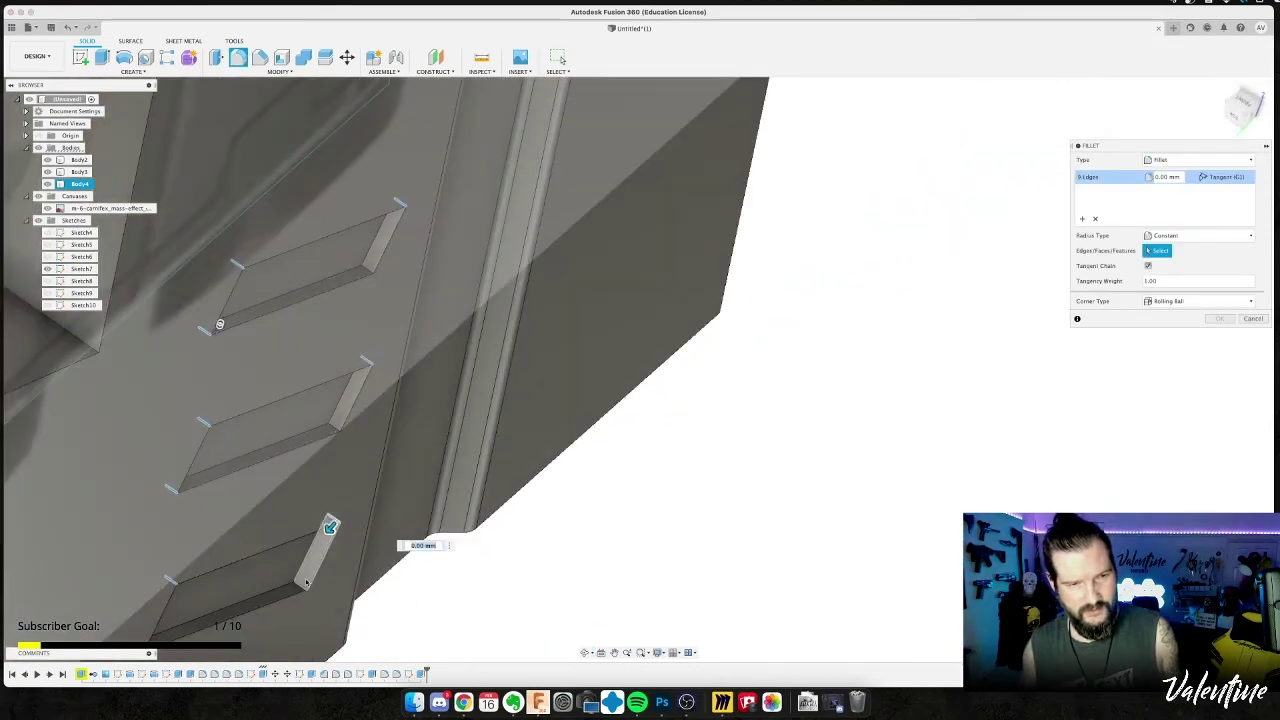
left_click(330, 527)
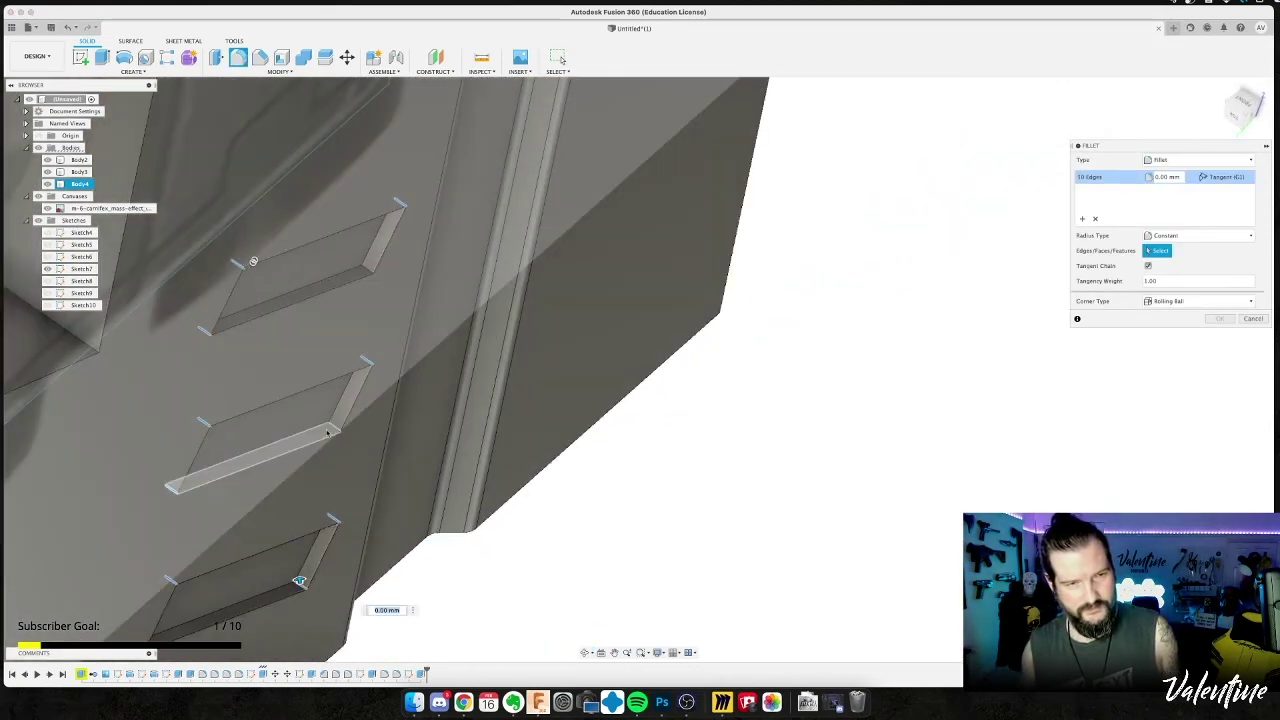
left_click(330, 430)
left_click(368, 268)
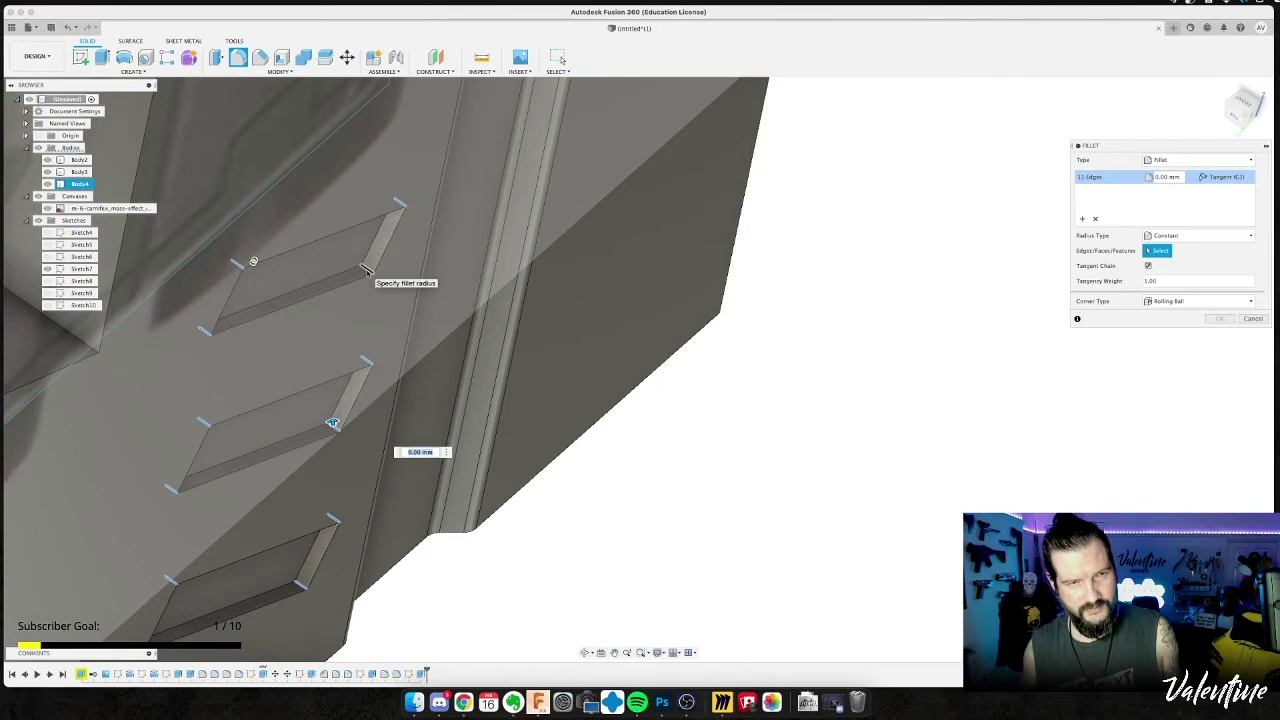
Try a 2.4 mm and then a 2 mm radius on the slot corner fillets.
left_click(1243, 101)
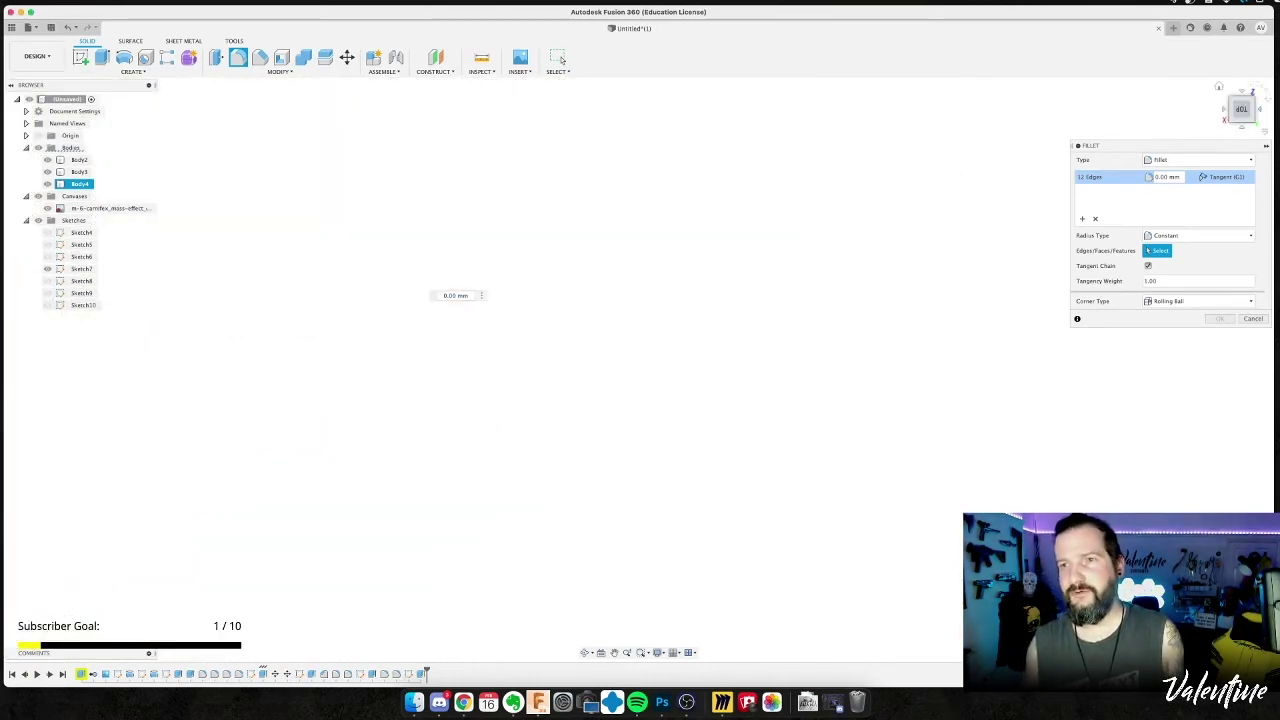
left_click(1261, 112)
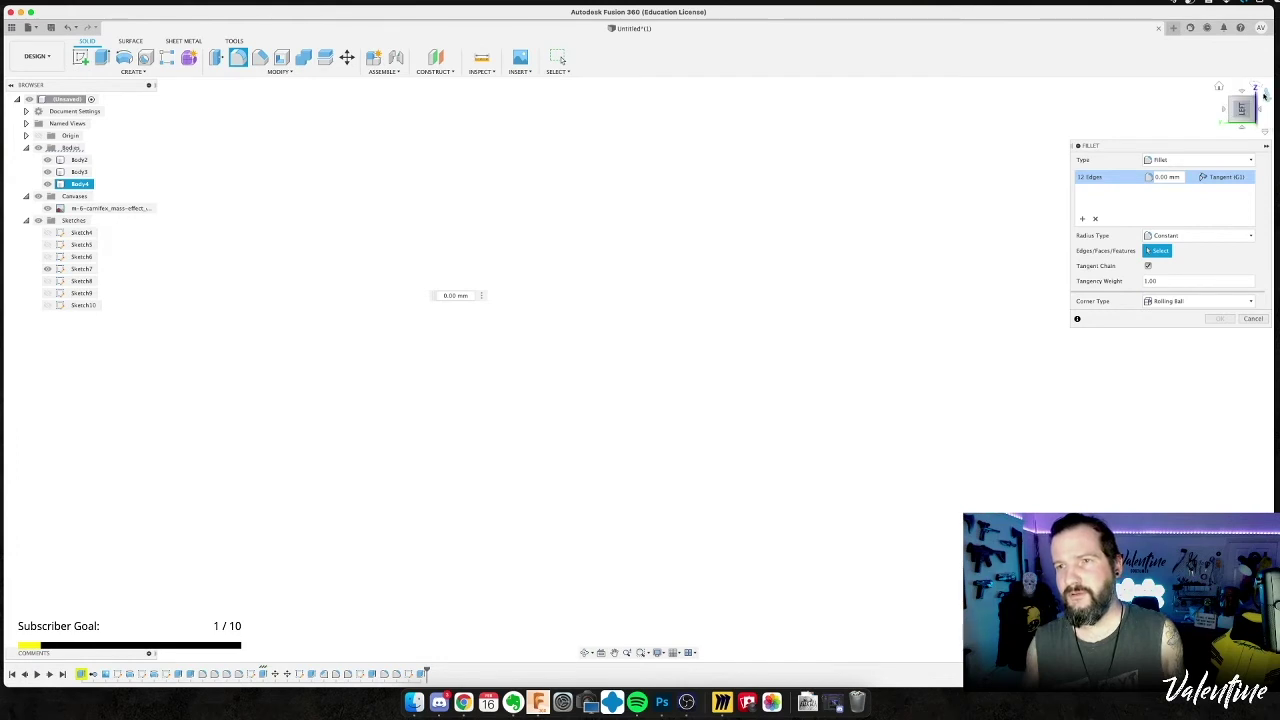
left_click(1266, 96)
scroll(861, 358, "down", 4)
mouse_move(730, 432)
middle_mouse_down()
mouse_move(703, 320)
mouse_move(303, 628)
middle_mouse_up()
middle_click_drag(800, 327, 699, 269)
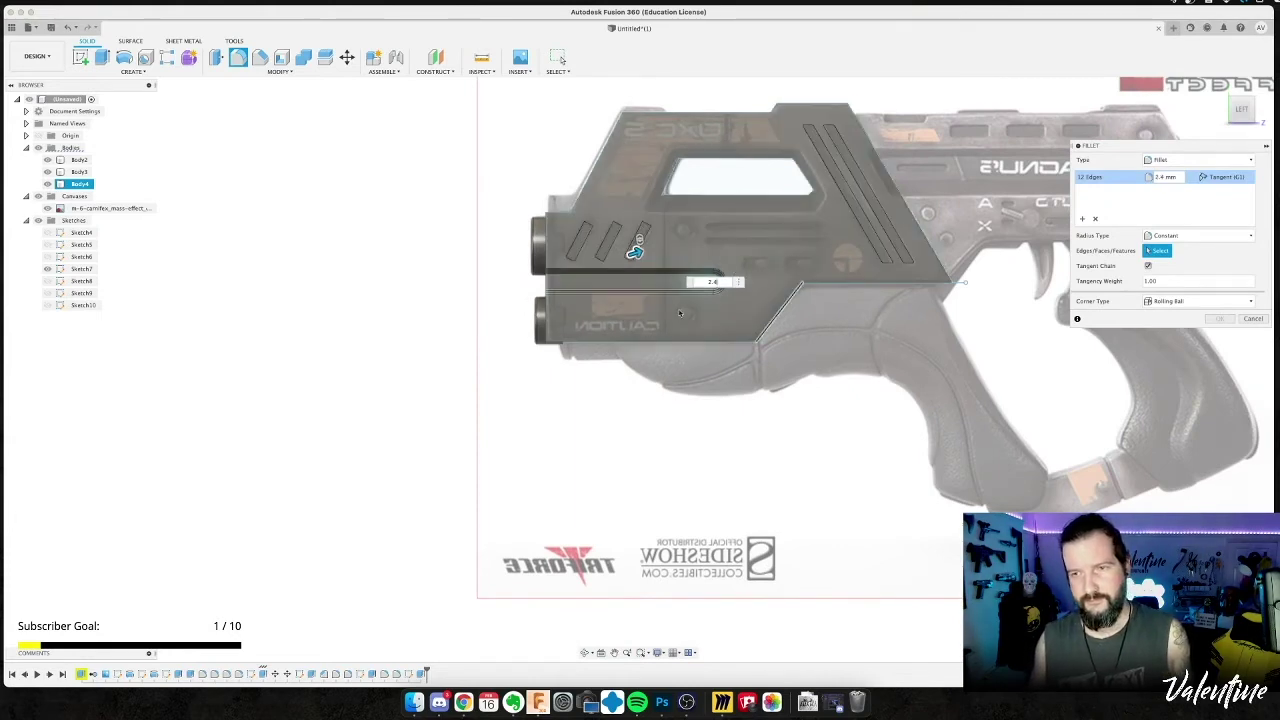
scroll(640, 242, "up", 5)
scroll(686, 224, "up", 5)
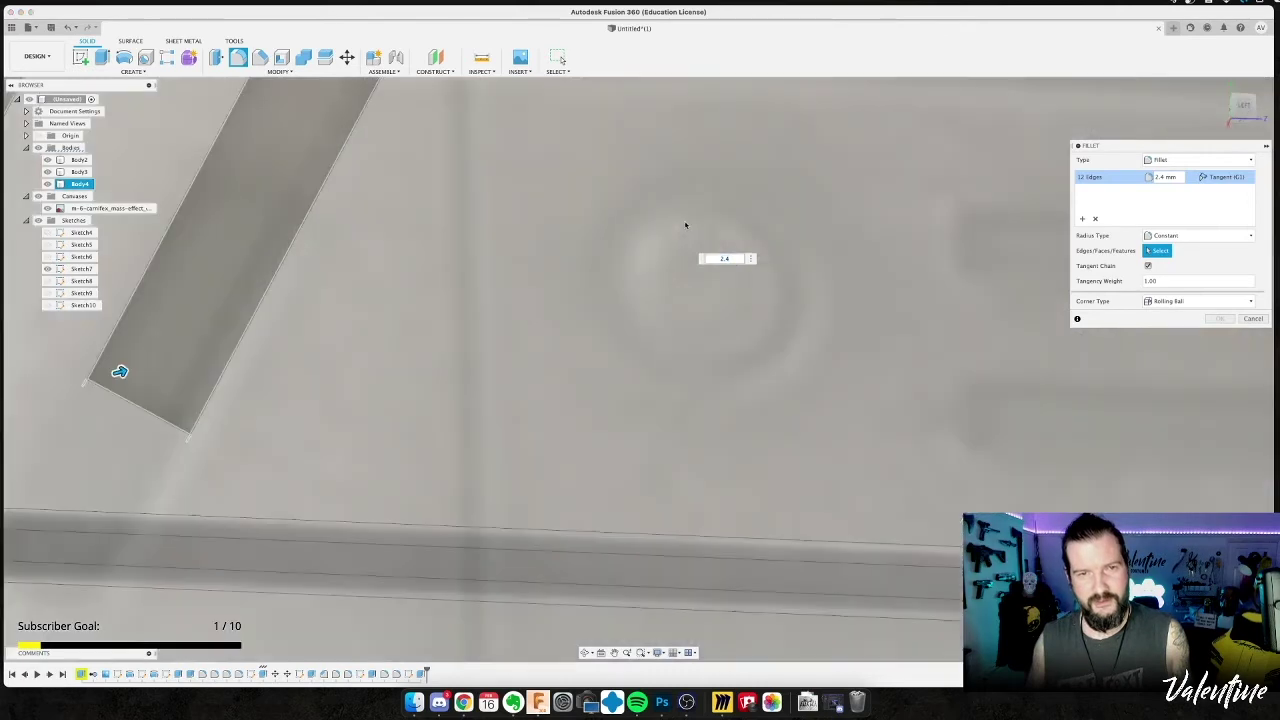
scroll(685, 224, "down", 2)
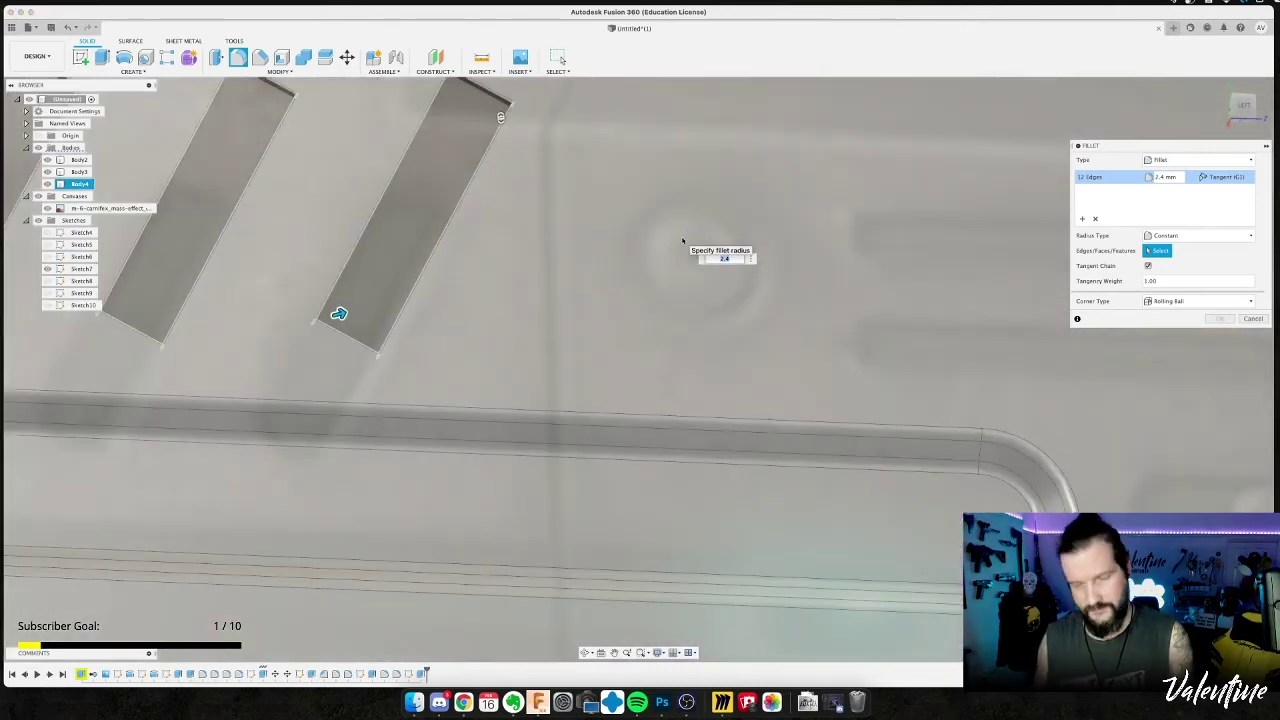
key("Return")
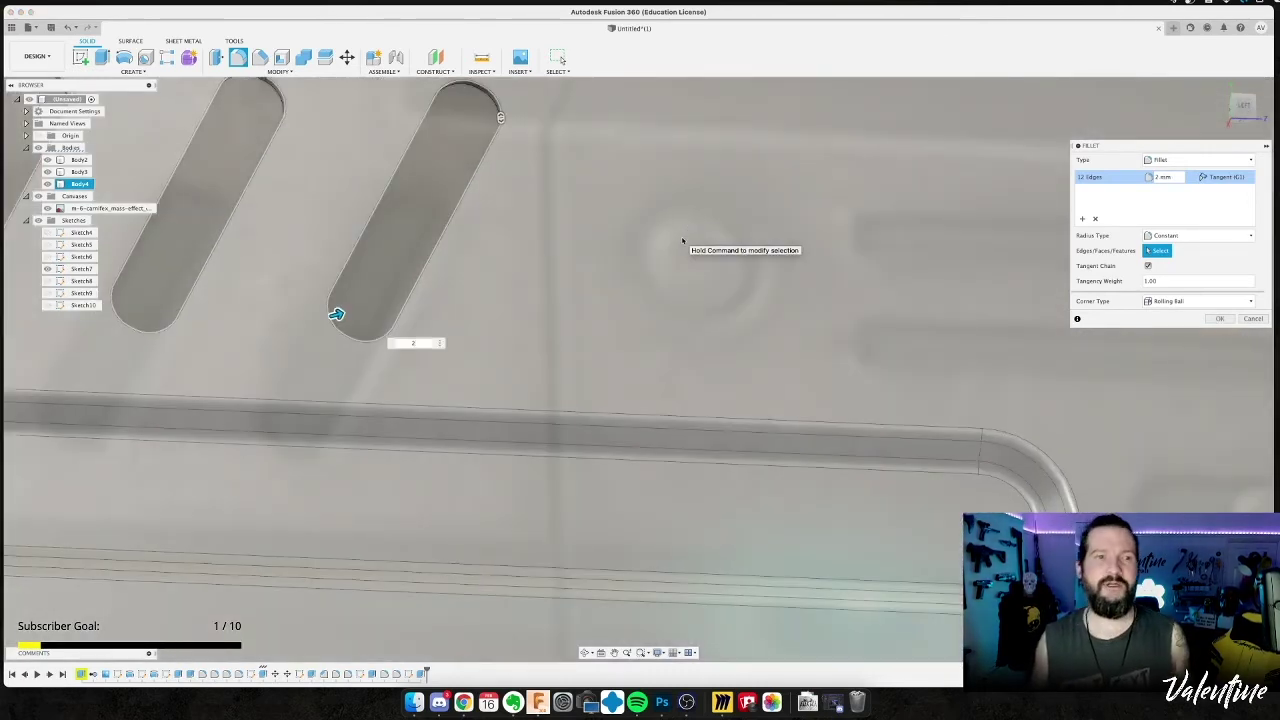
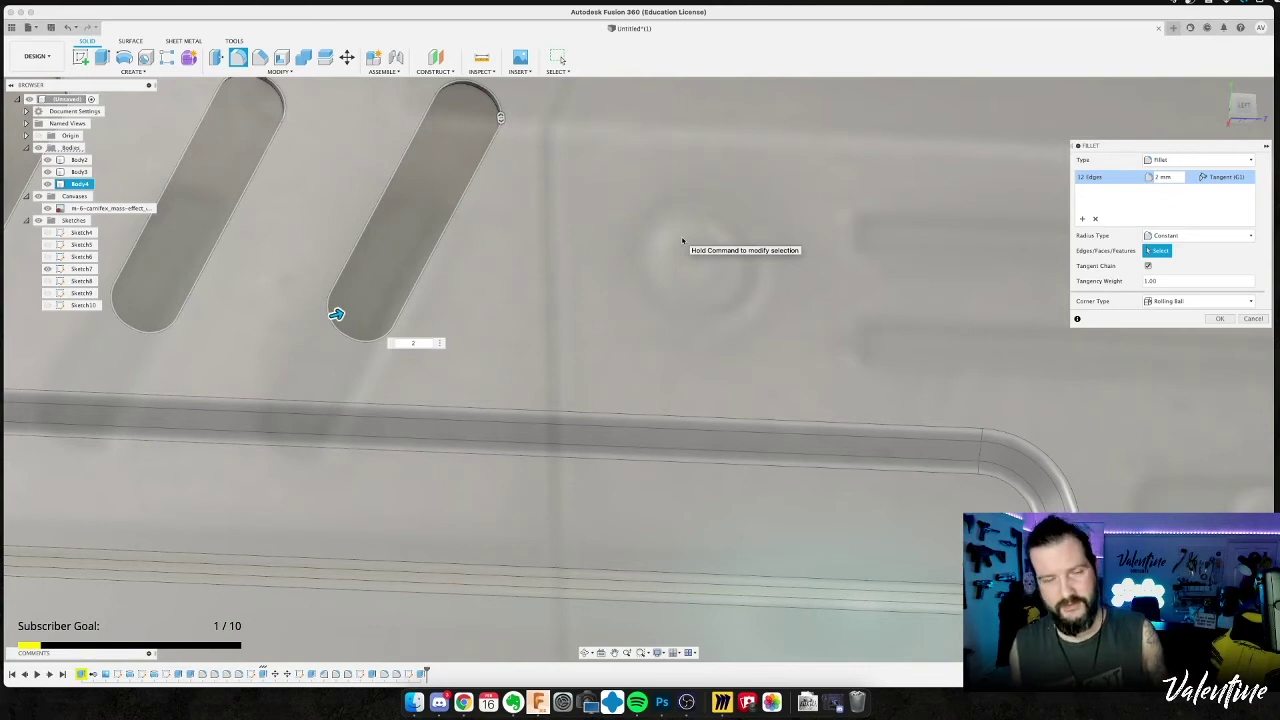
Compare the slot corners with the reference photo and apply their fillet with a 1.6 mm radius.
scroll(651, 263, "down", 5)
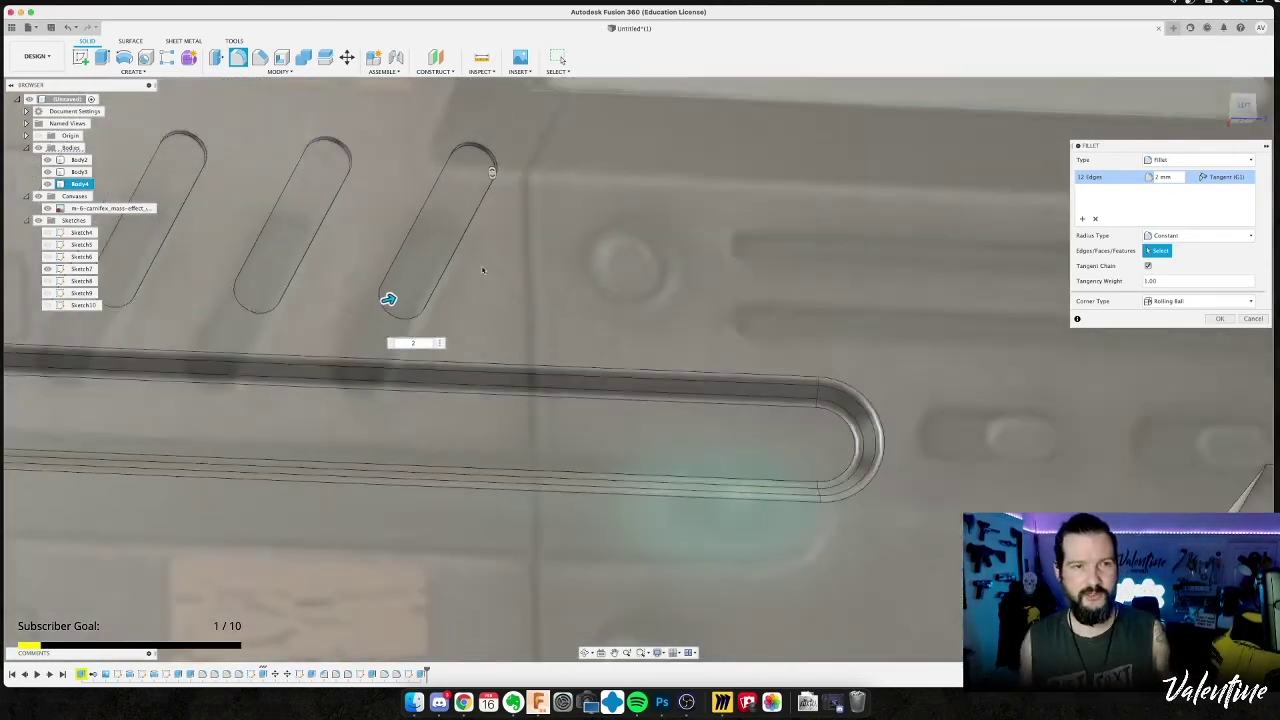
scroll(483, 270, "down", 3)
scroll(526, 271, "up", 2)
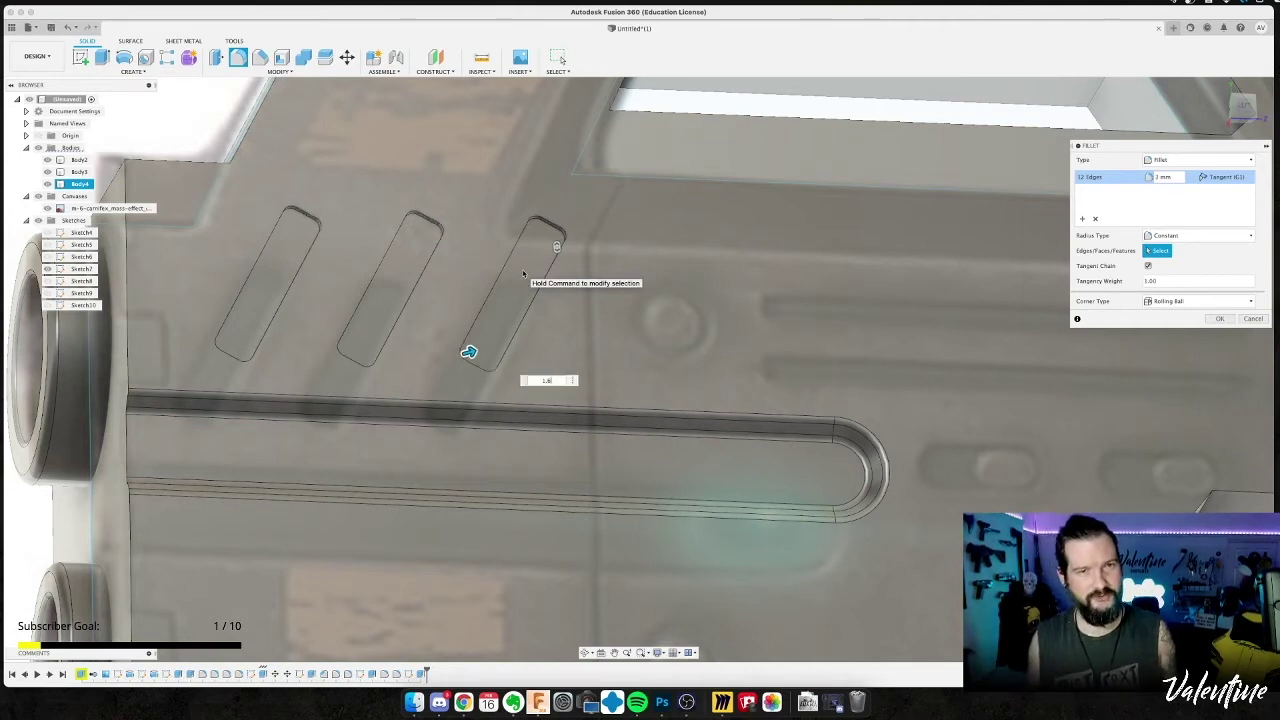
key("super+Tab")
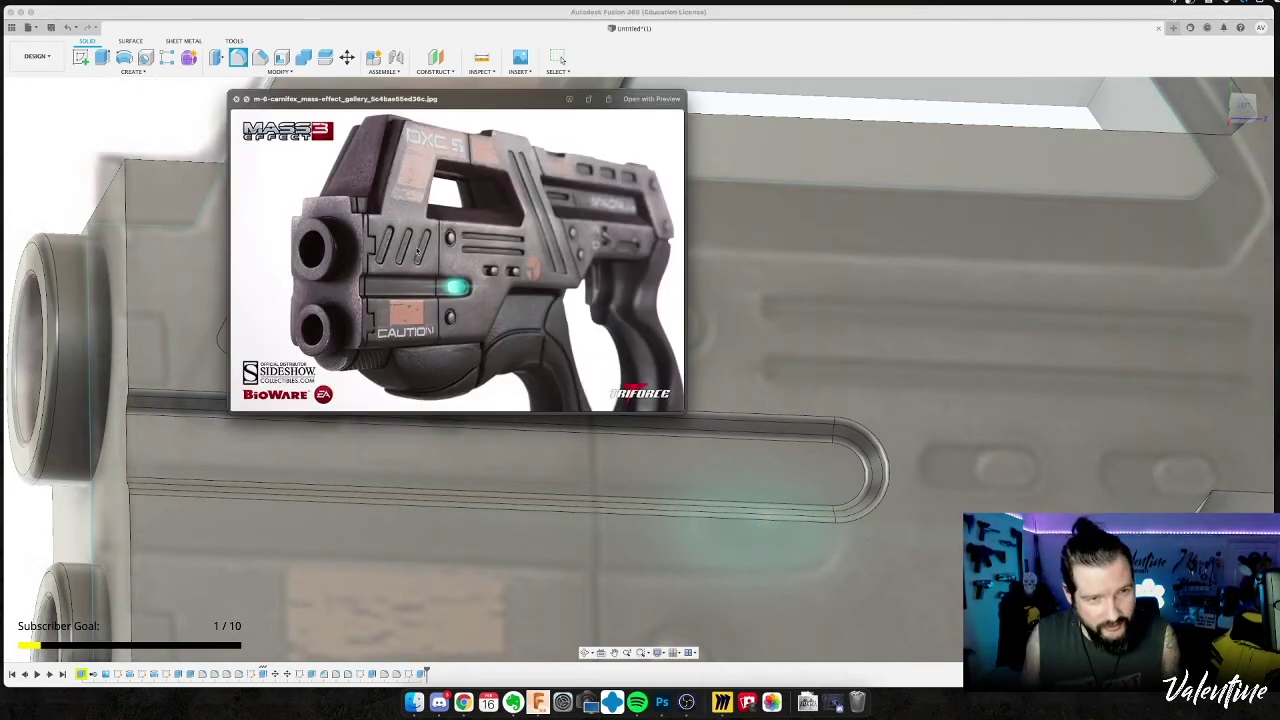
key("super+Tab")
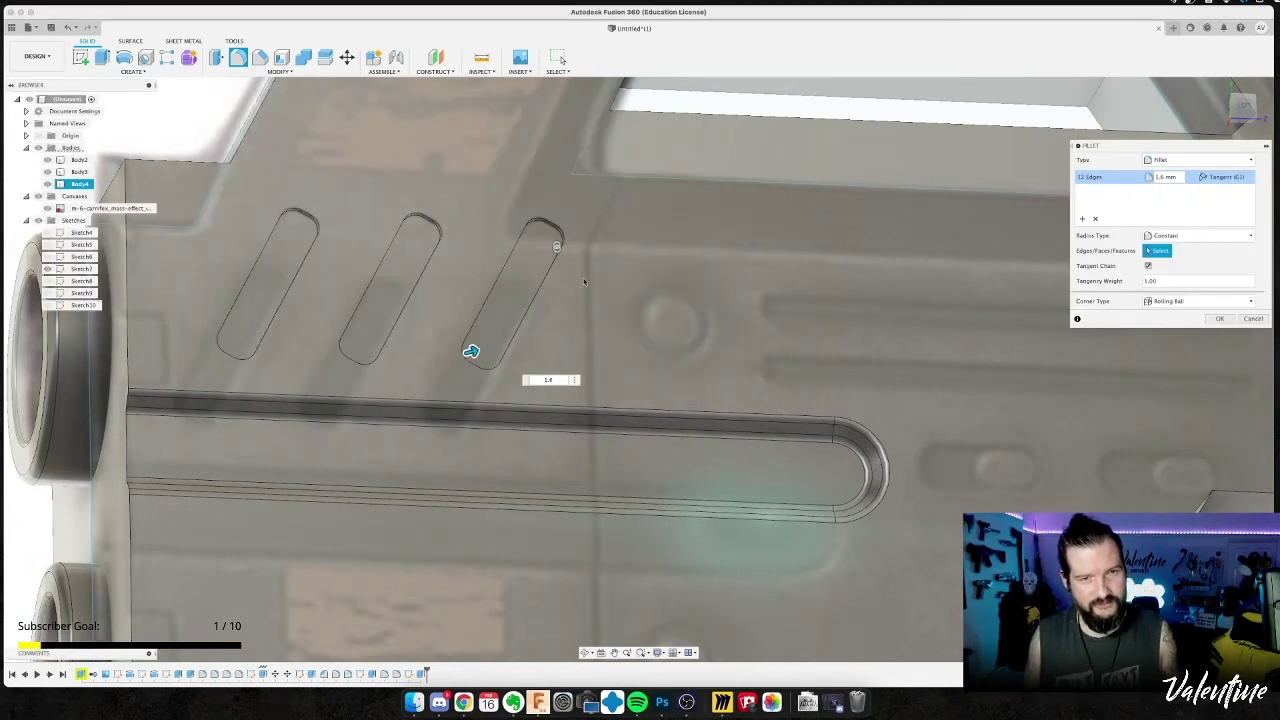
key("Return")
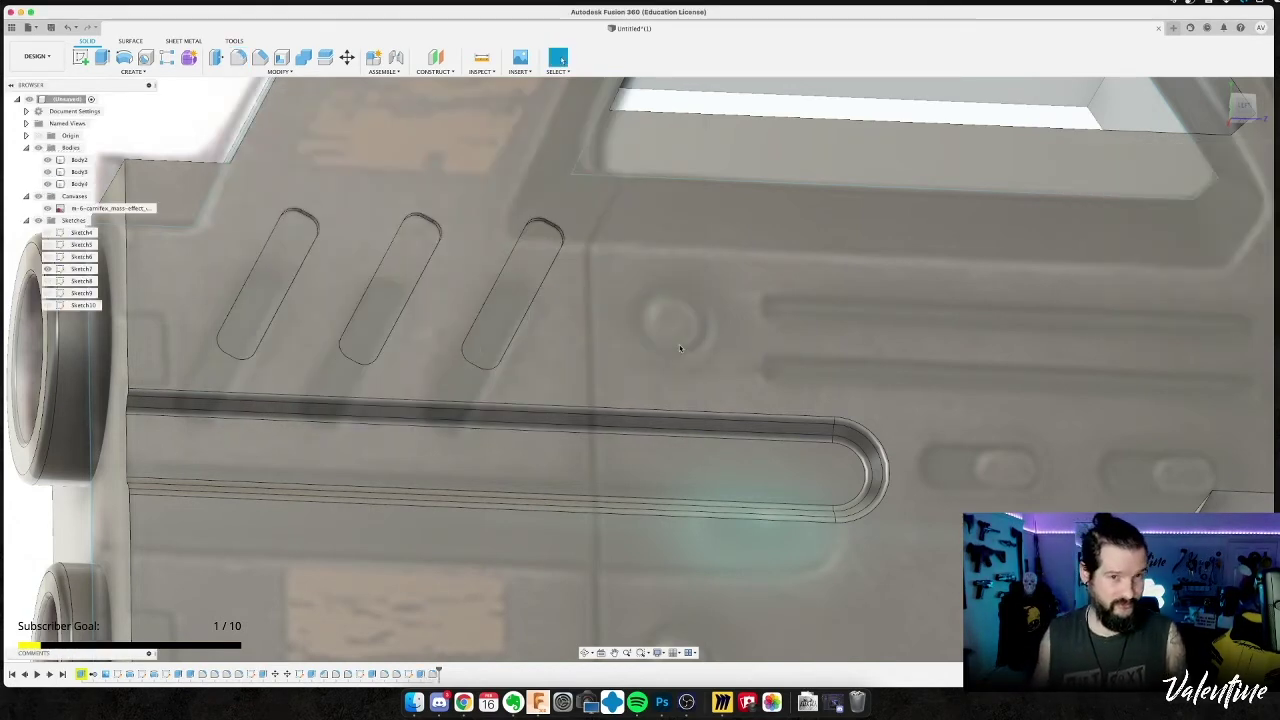
Fillet the outline edges of all three slanted slots with a 0.6 mm radius, checking them against the reference photo.
key("f")
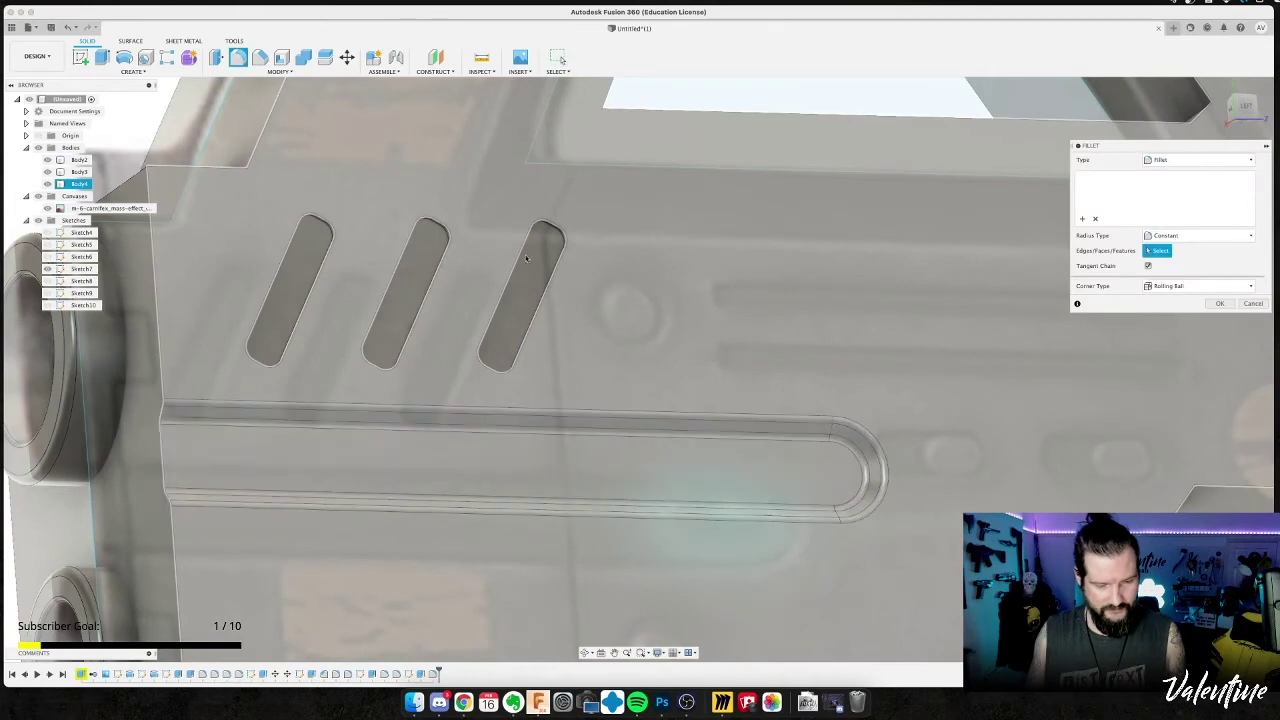
left_click(517, 255)
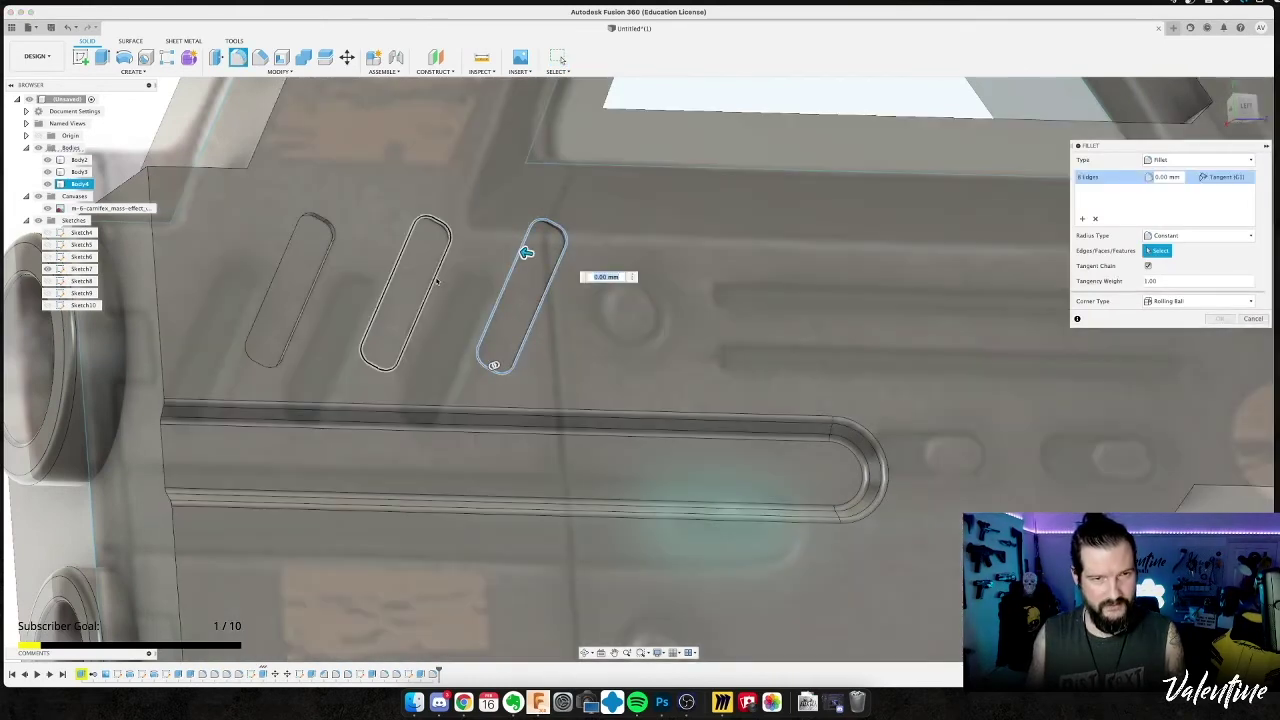
left_click(432, 274)
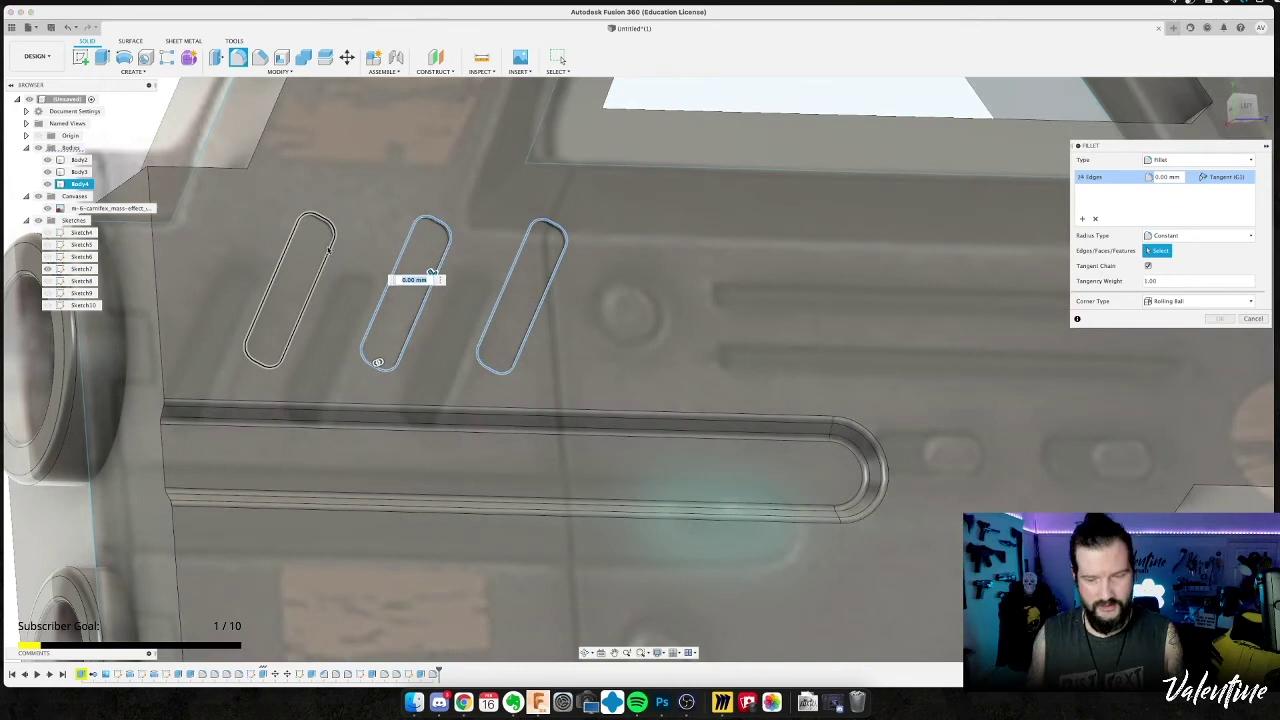
left_click(321, 246)
type("0.4")
middle_click_drag(323, 248, 440, 331, "shift")
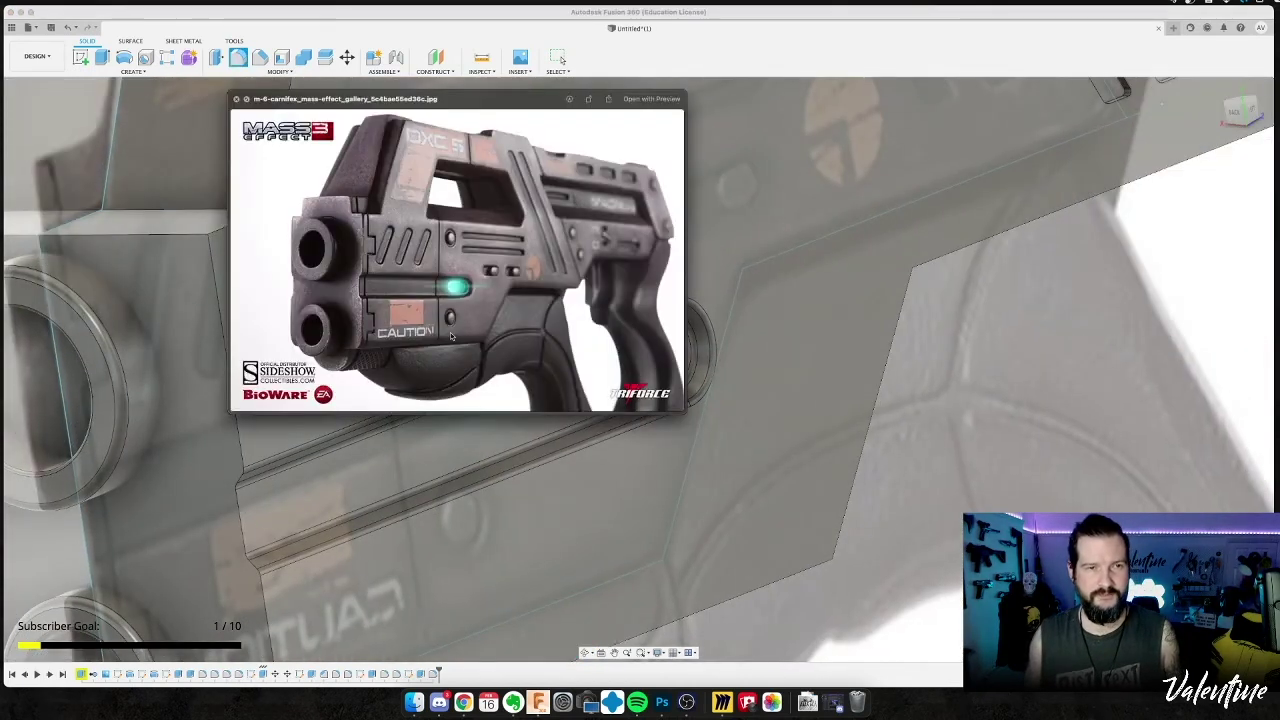
key("space")
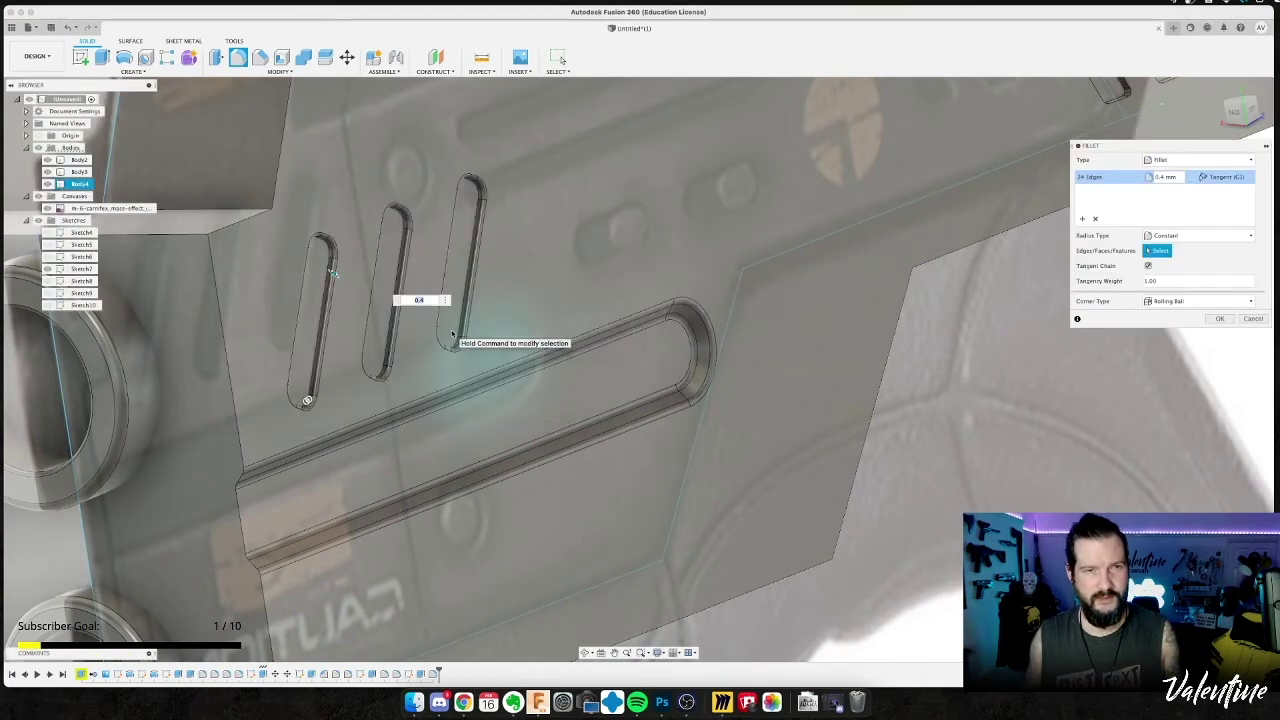
type("9")
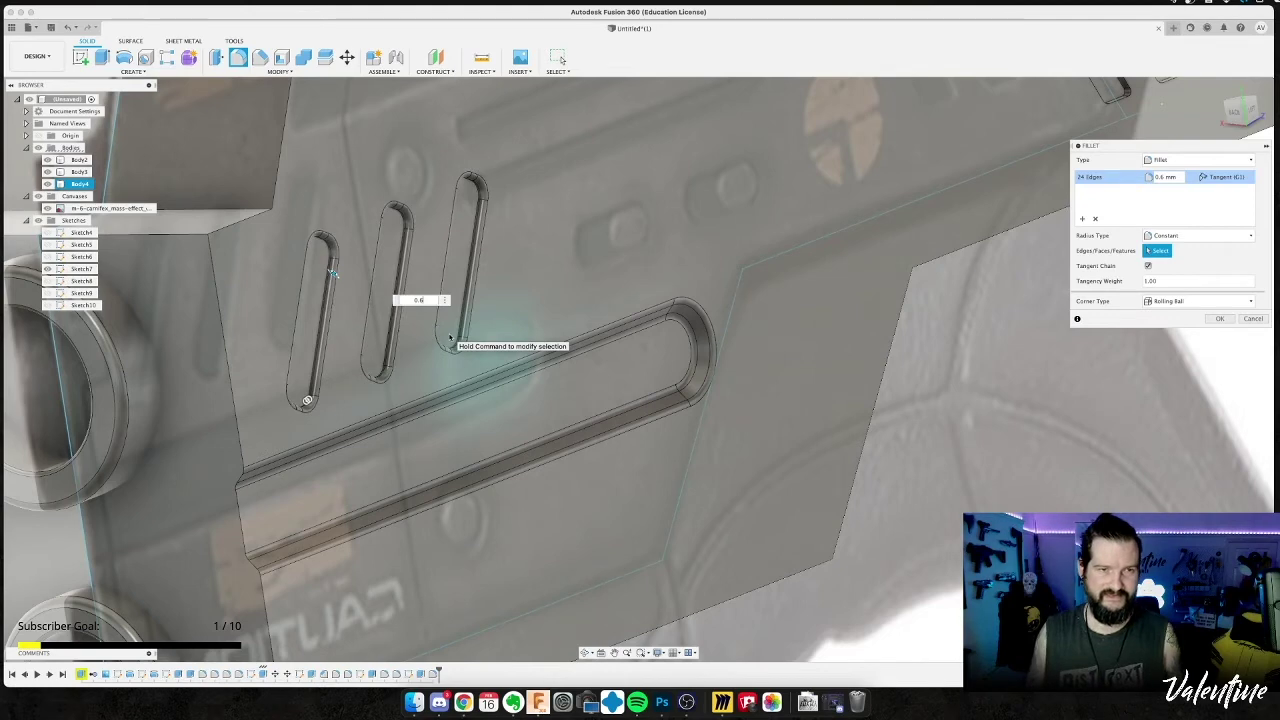
key("Return")
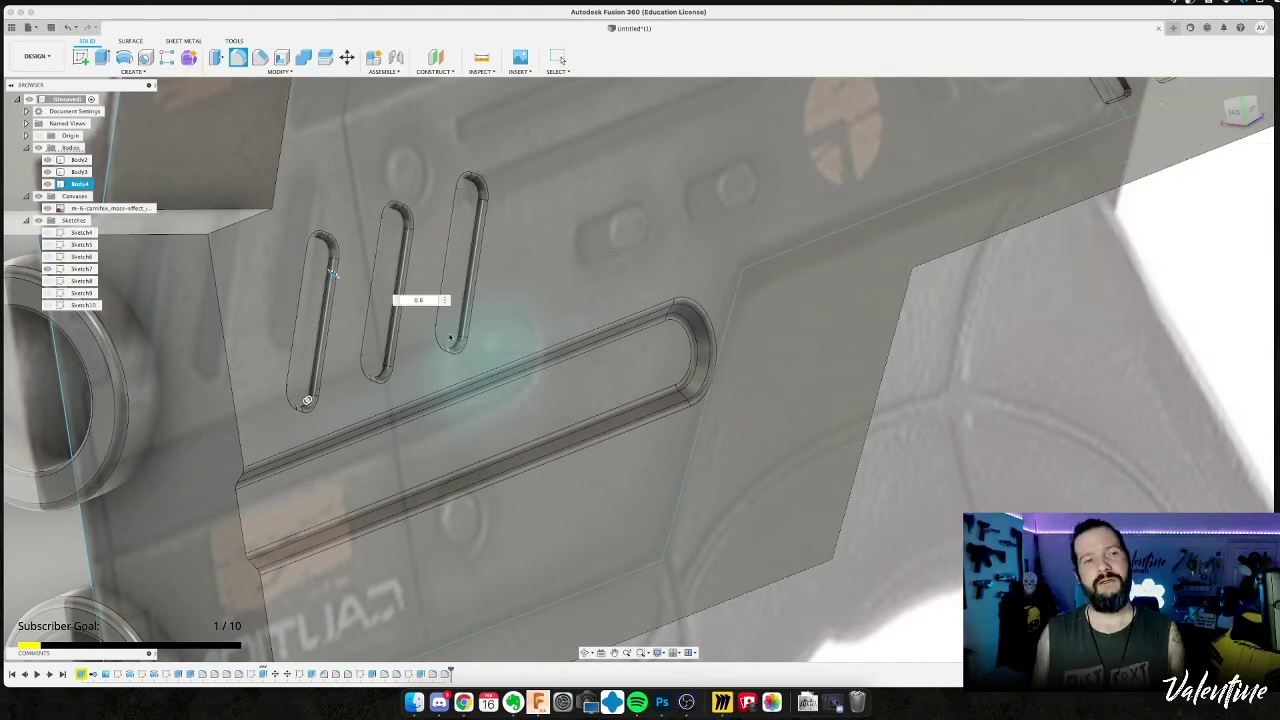
key("Return")
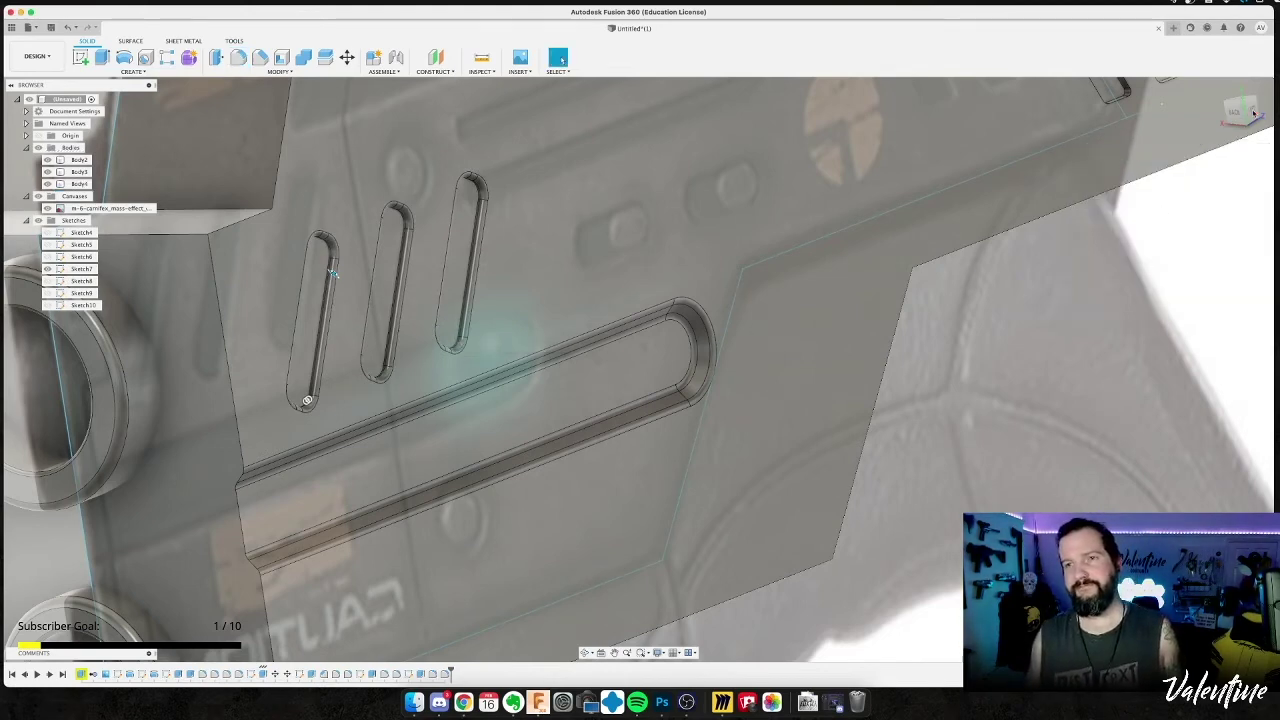
Fillet the outline edges of the two long diagonal slots at the rear of the housing.
left_click(1248, 113)
middle_click_drag(1010, 274, 506, 376)
middle_click_drag(329, 426, 750, 212, "shift")
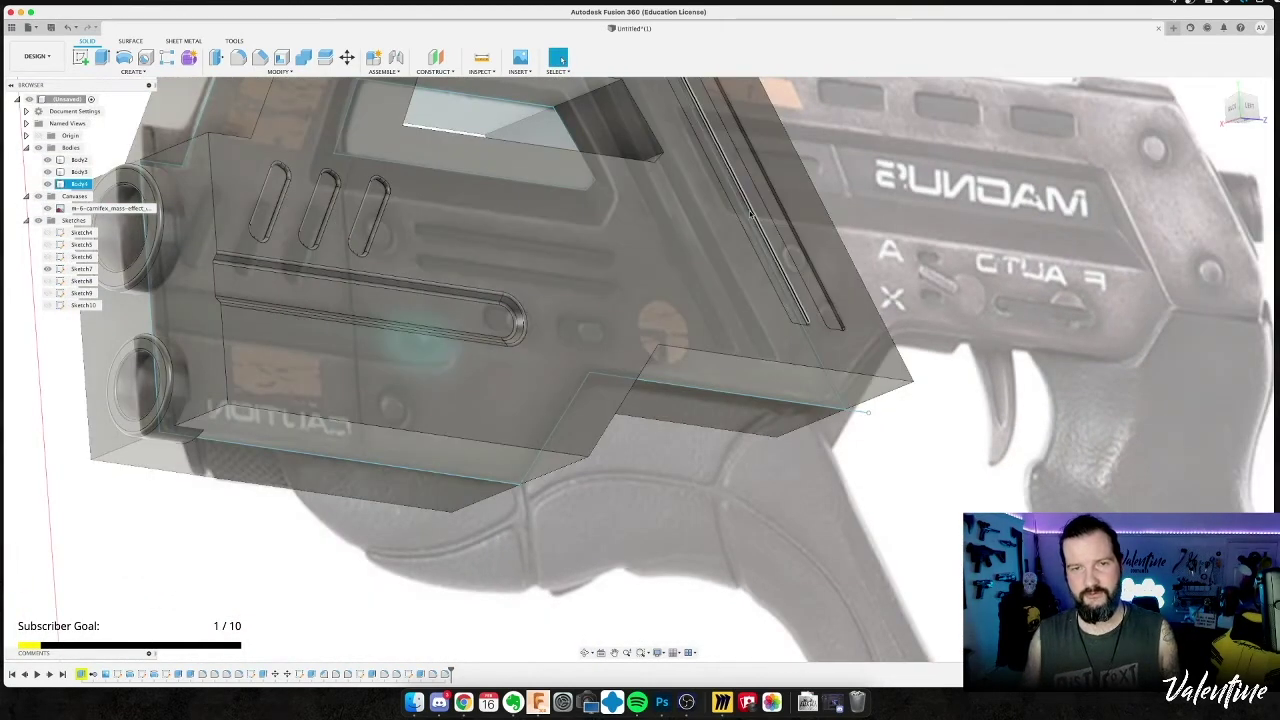
key("f")
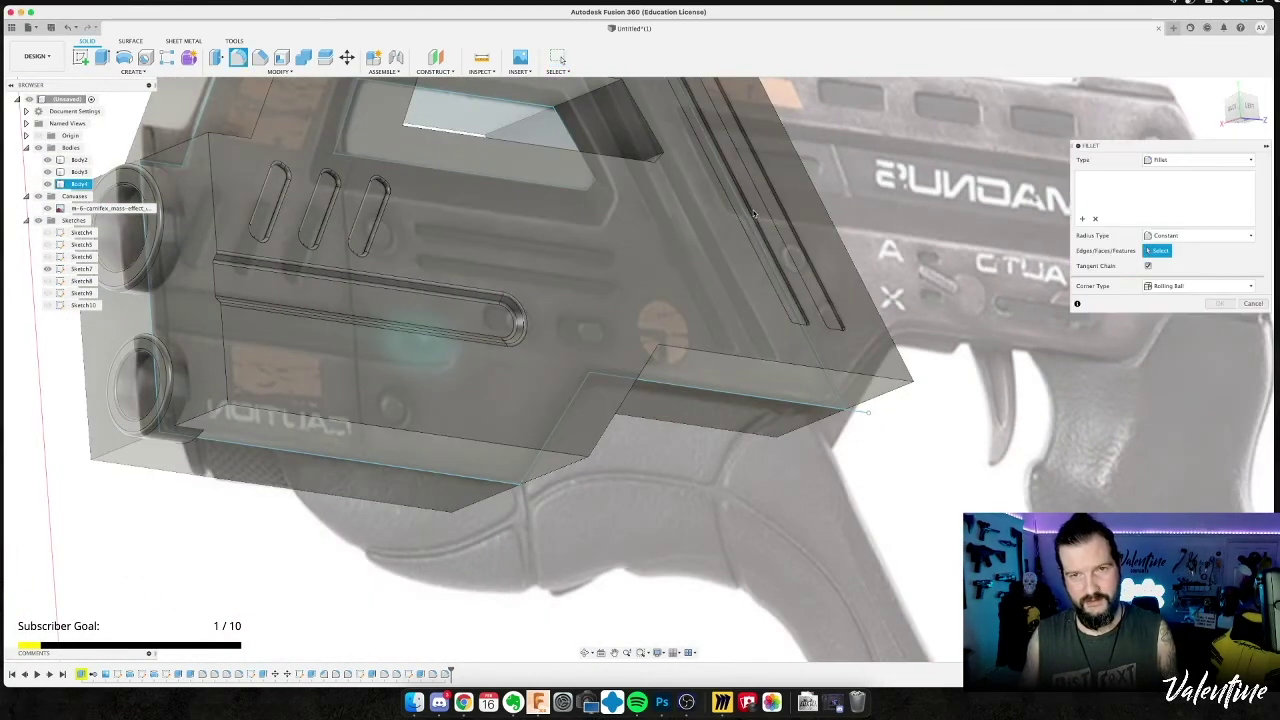
left_click(758, 208)
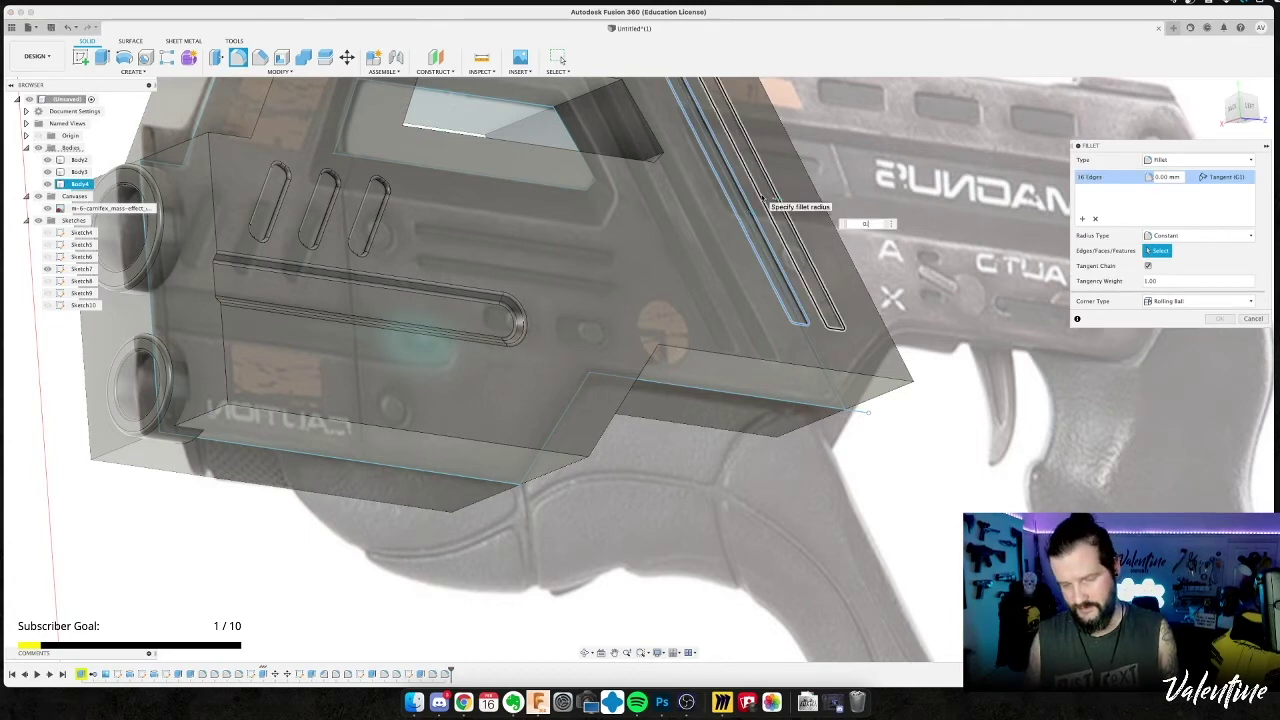
key("Return")
scroll(652, 284, "down", 5)
middle_click_drag(880, 225, 789, 250, "shift")
key("Escape")
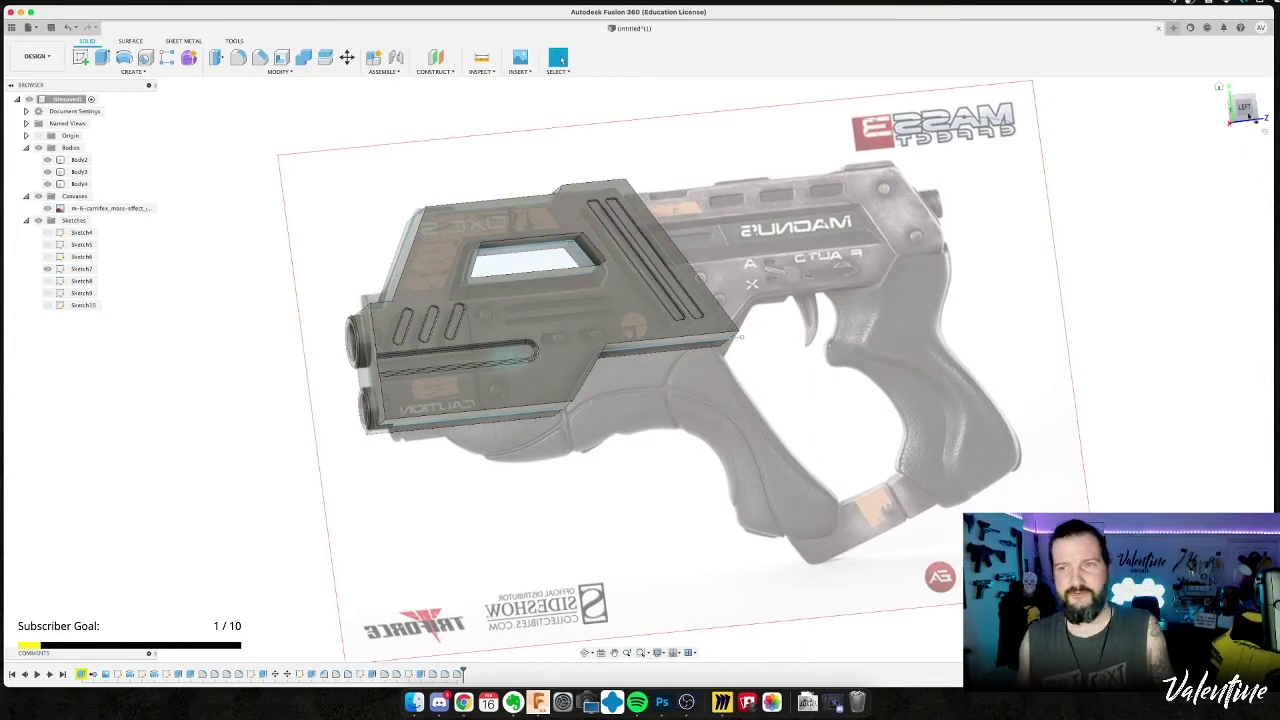
left_click(1241, 106)
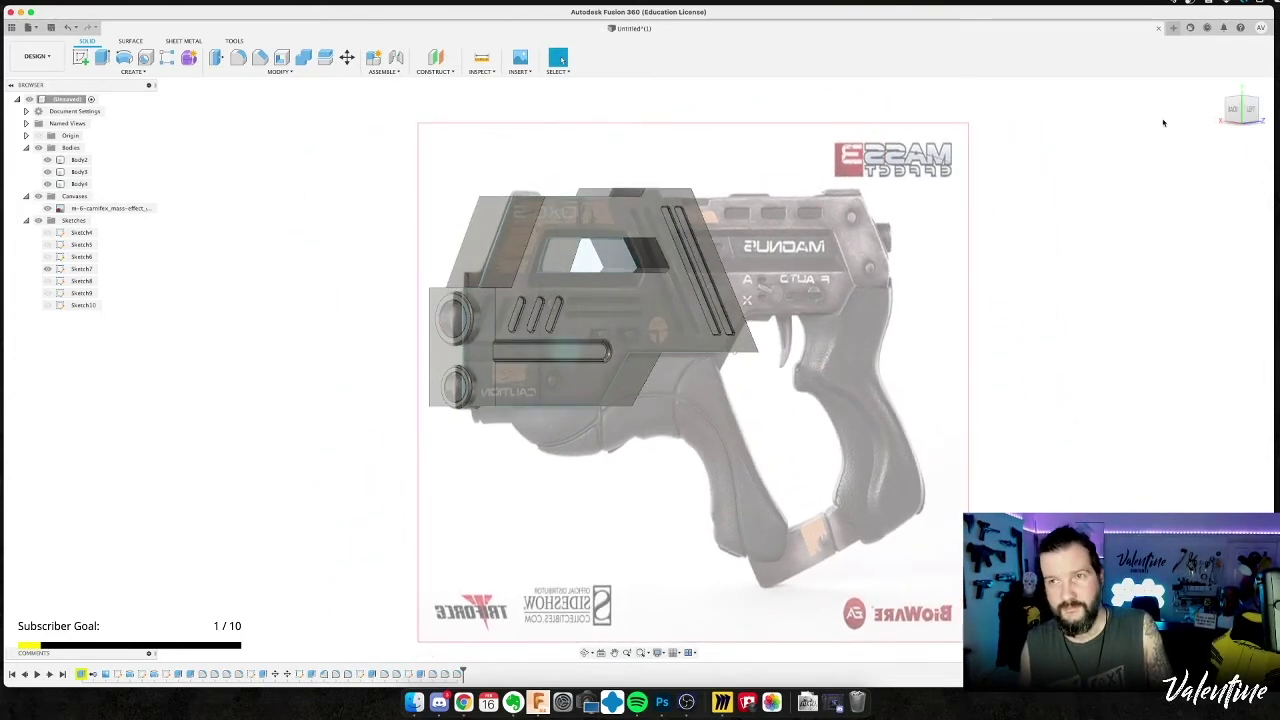
Examine the detail below the housing's window in a side view and in several of the reference photos.
left_click(1247, 112)
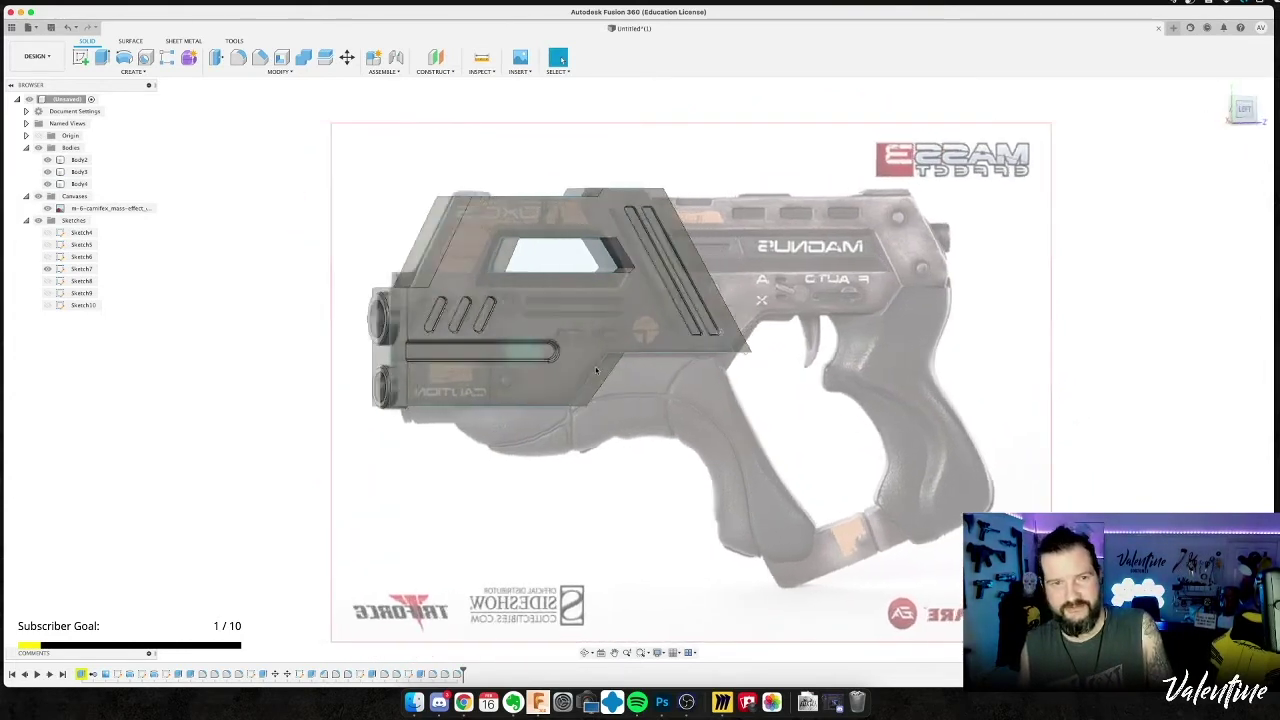
scroll(508, 304, "up", 3)
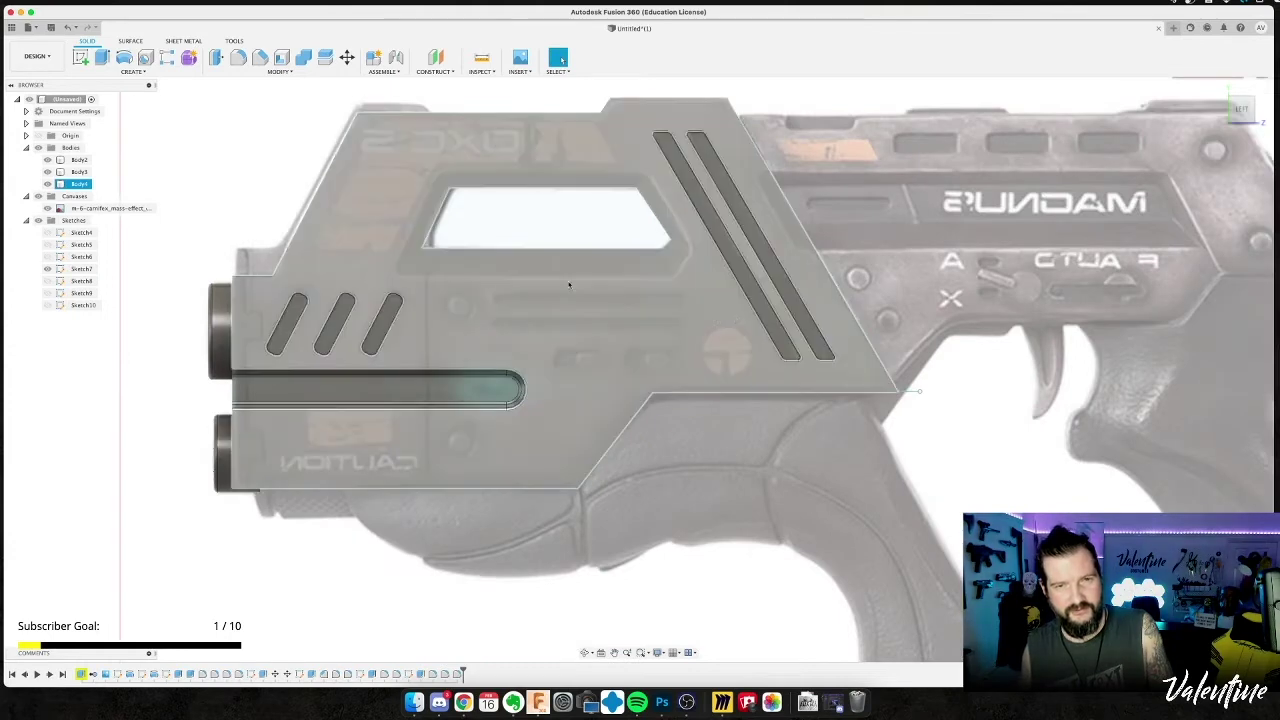
left_click(626, 613)
key("super+Tab")
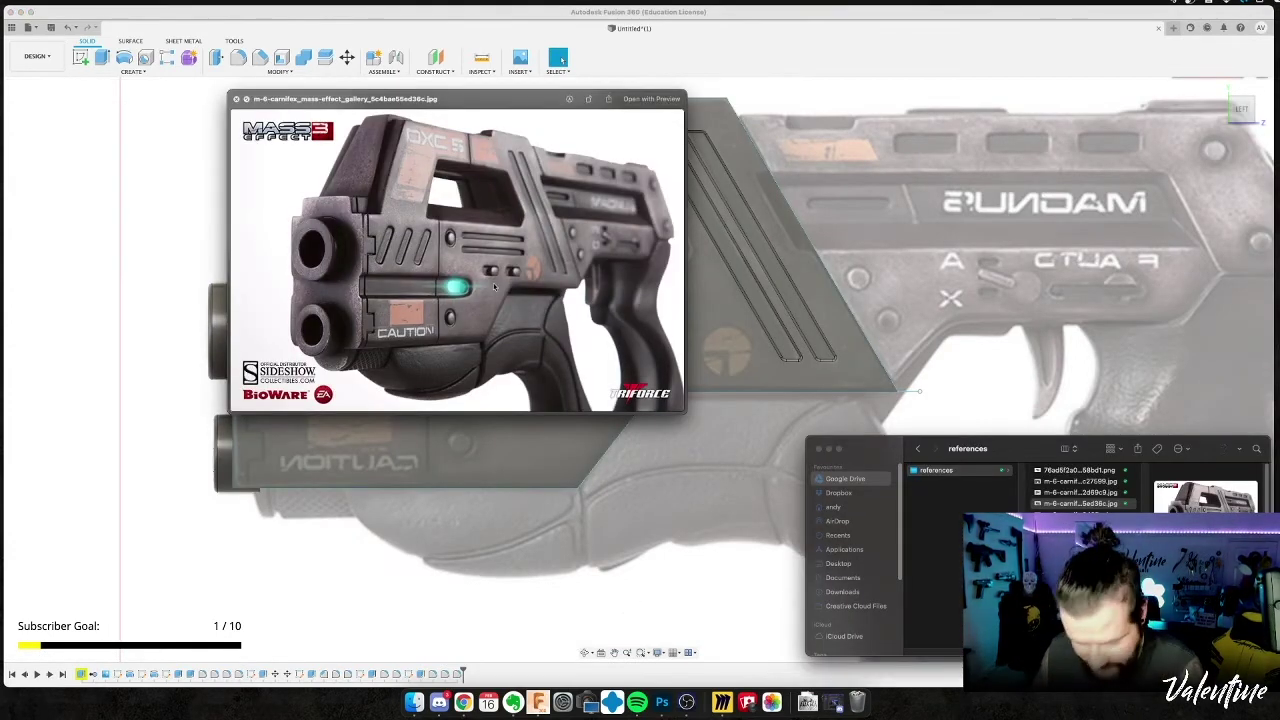
key("Down")
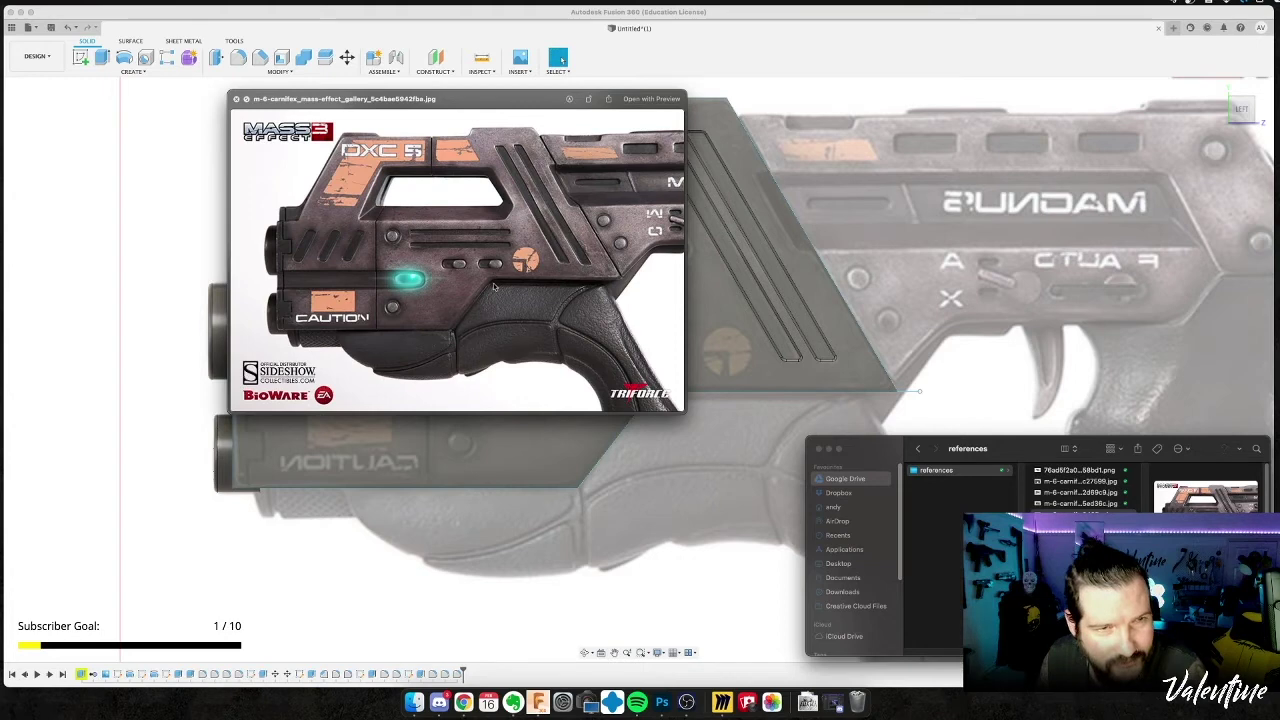
key("Down")
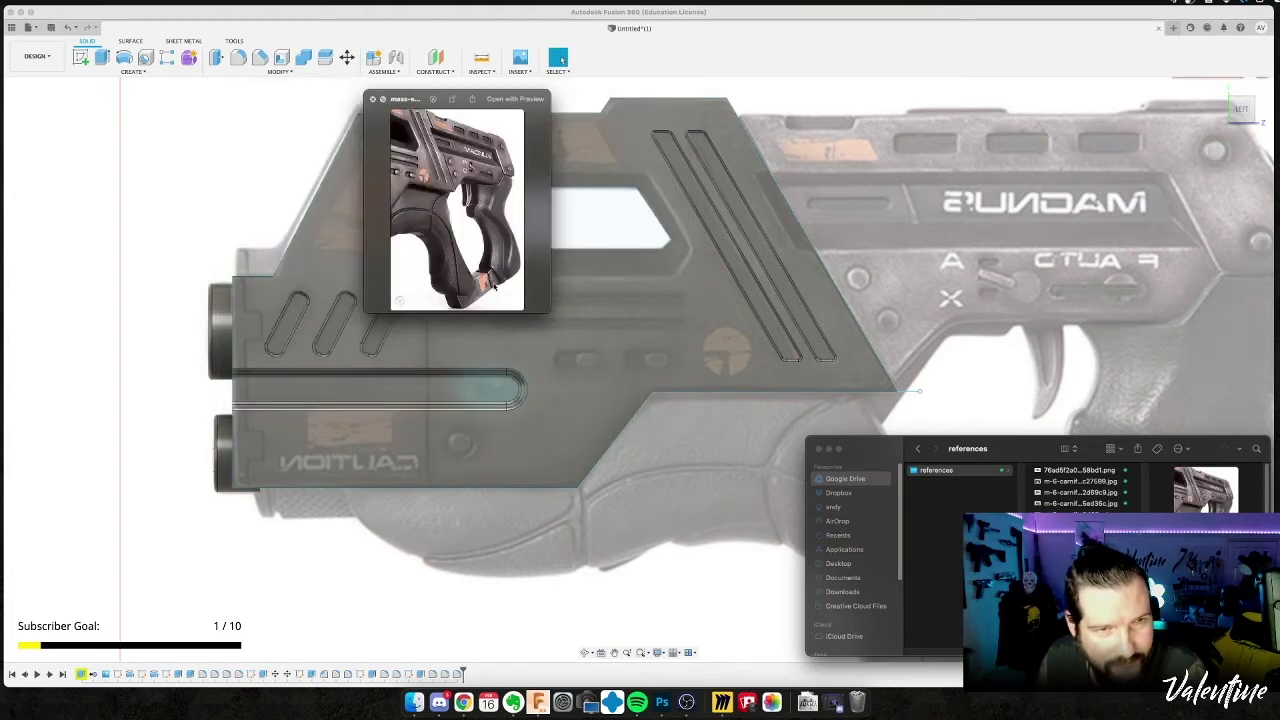
key("Left")
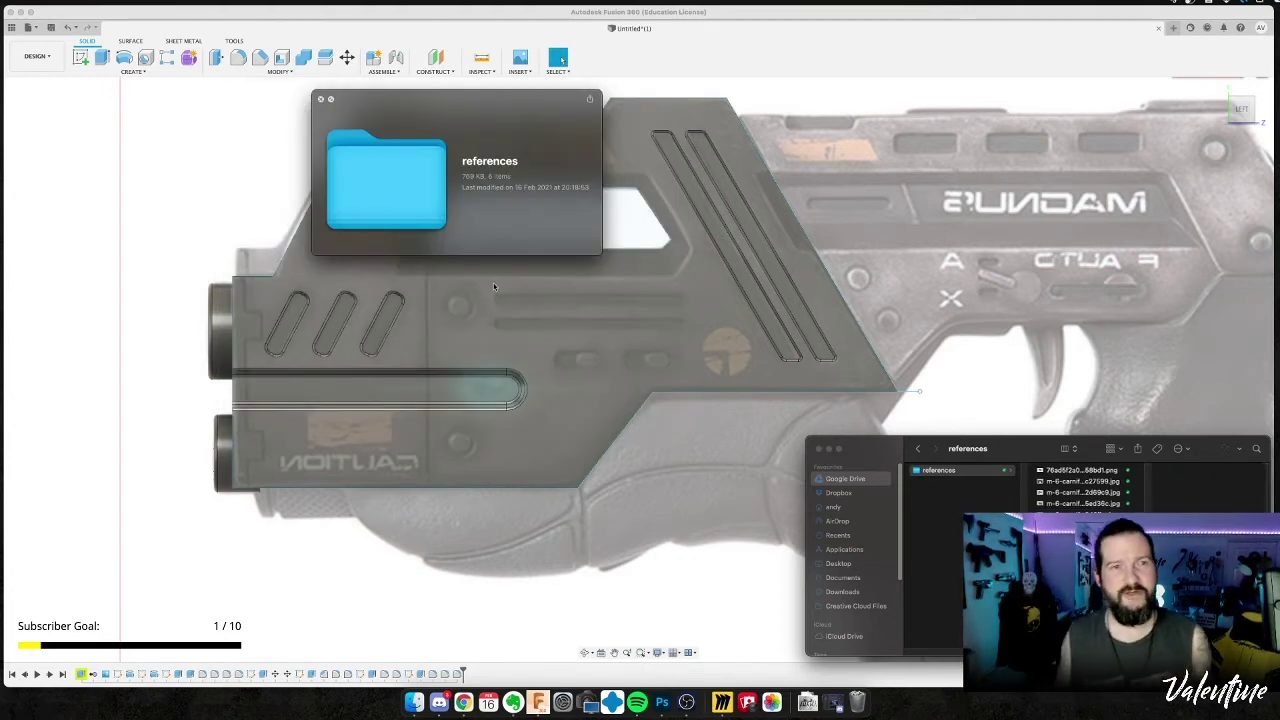
key("Right")
key("Down")
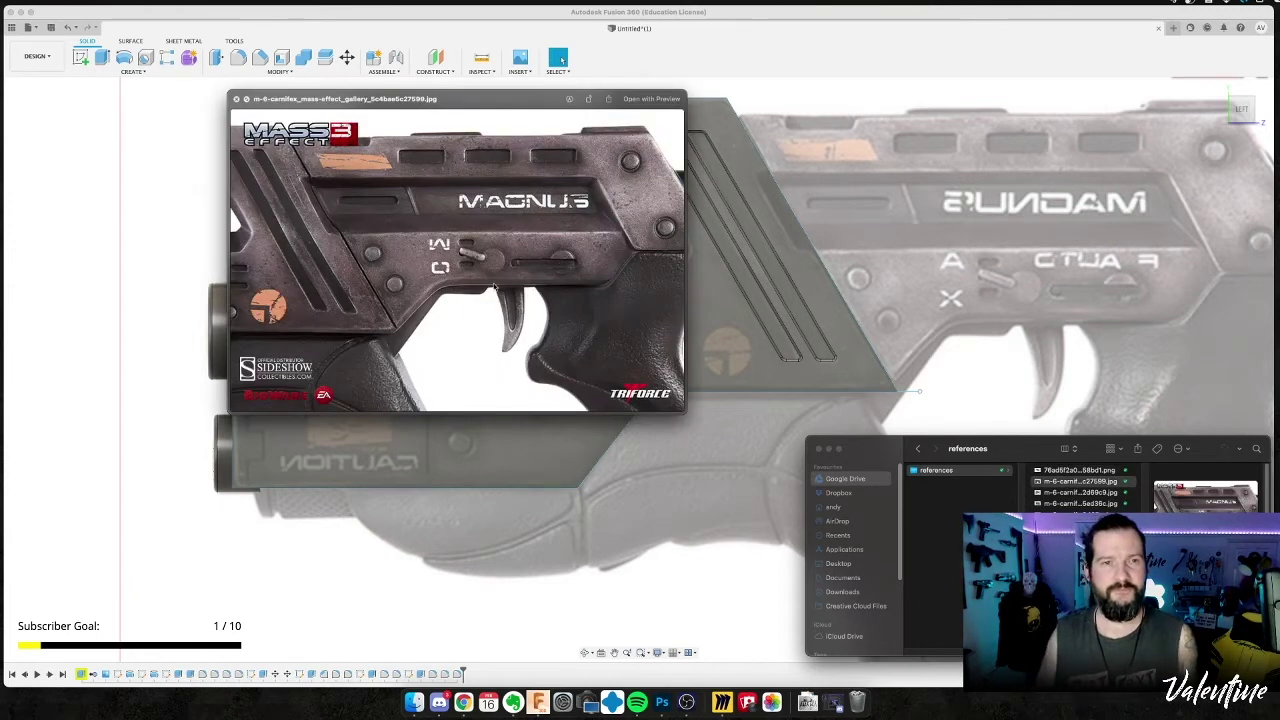
key("super+Tab")
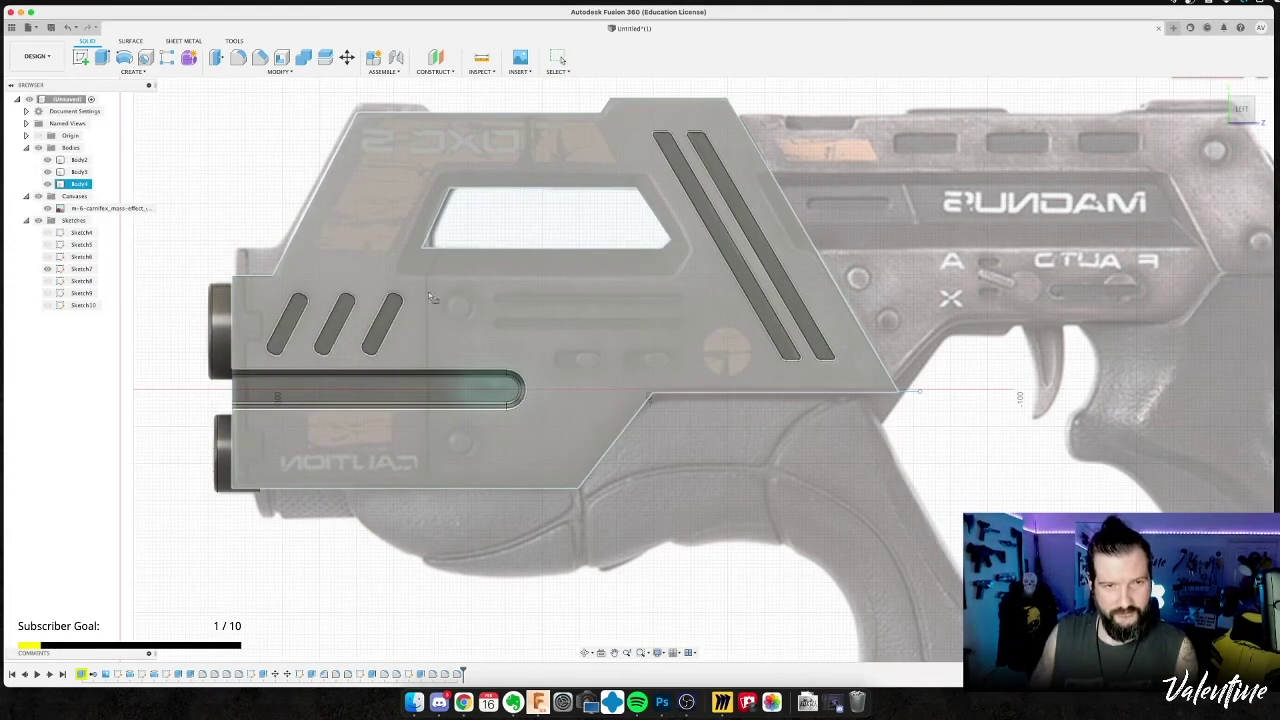
Sketch a 50 mm horizontal line on the housing's side face and move it onto the top edge of the canvas's upper horizontal groove.
left_click(493, 294)
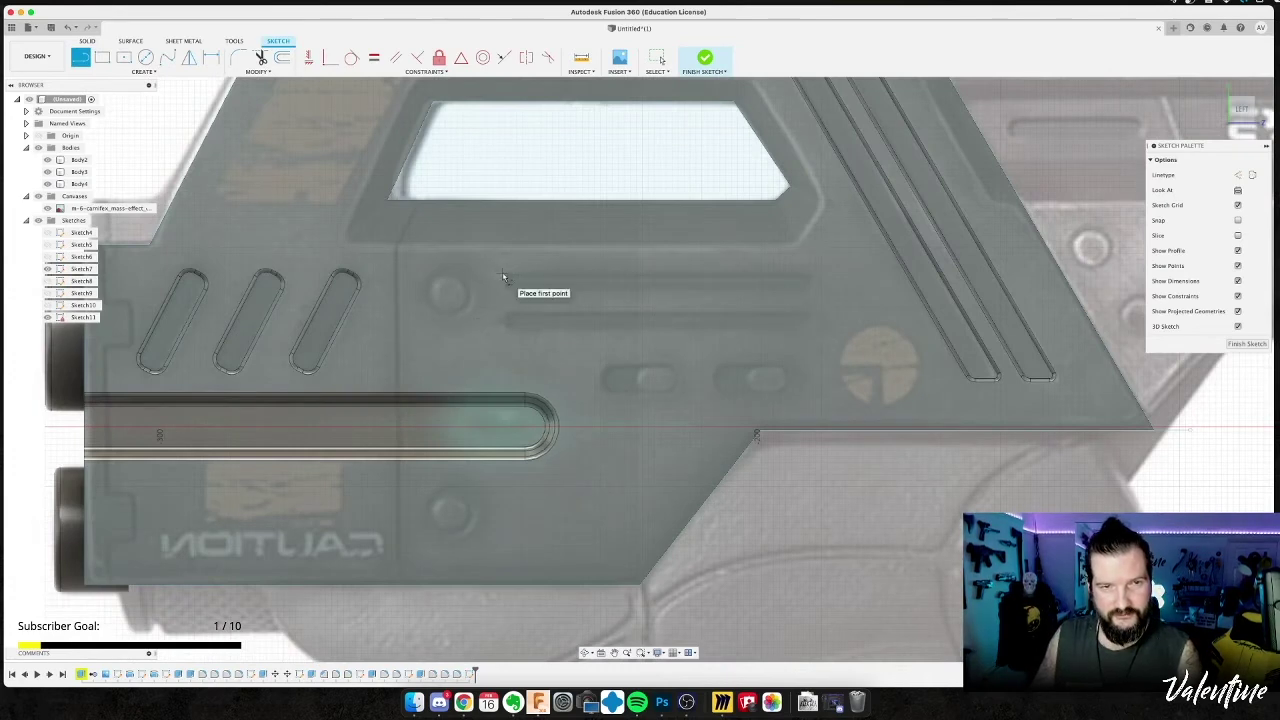
left_click(506, 276)
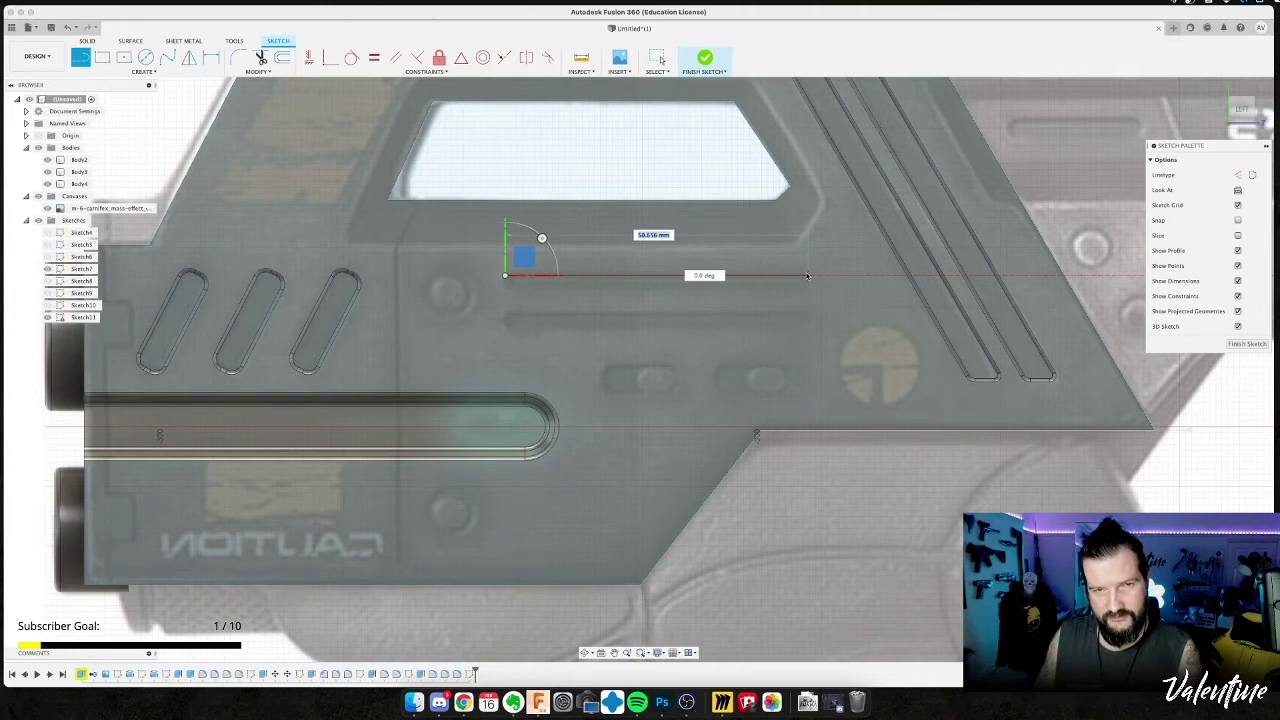
type("50")
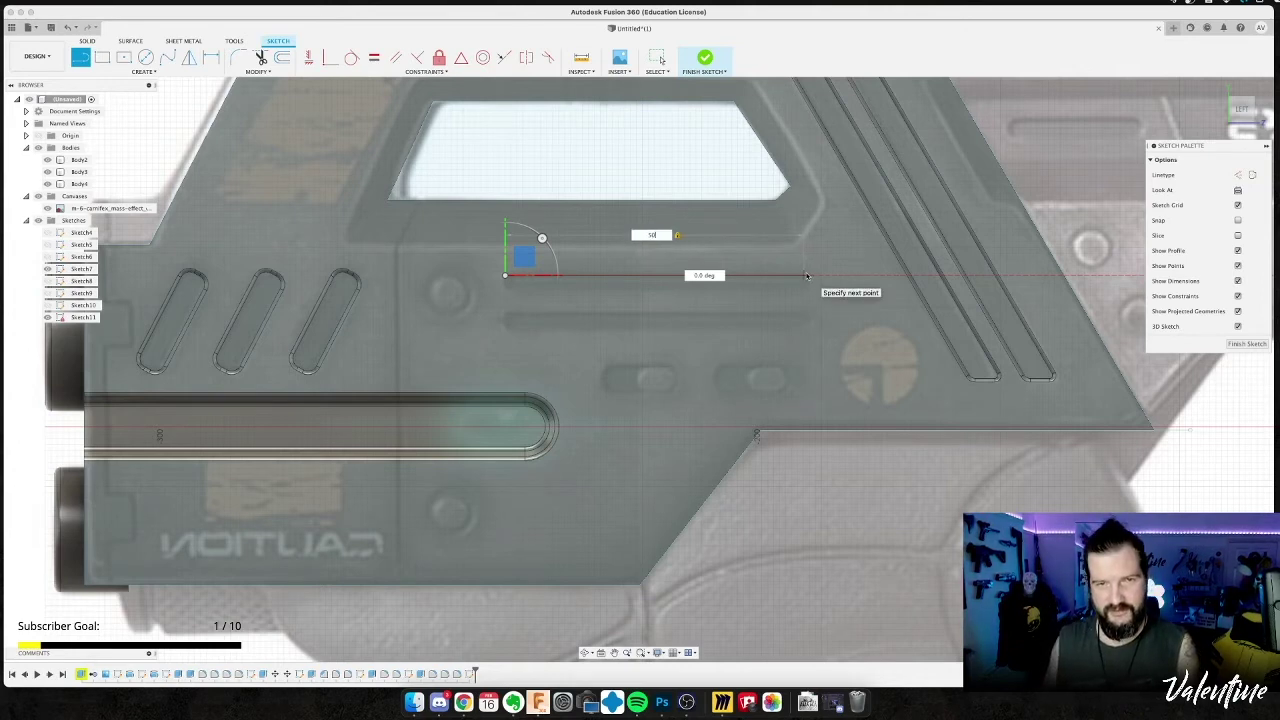
key("Return")
key("Escape")
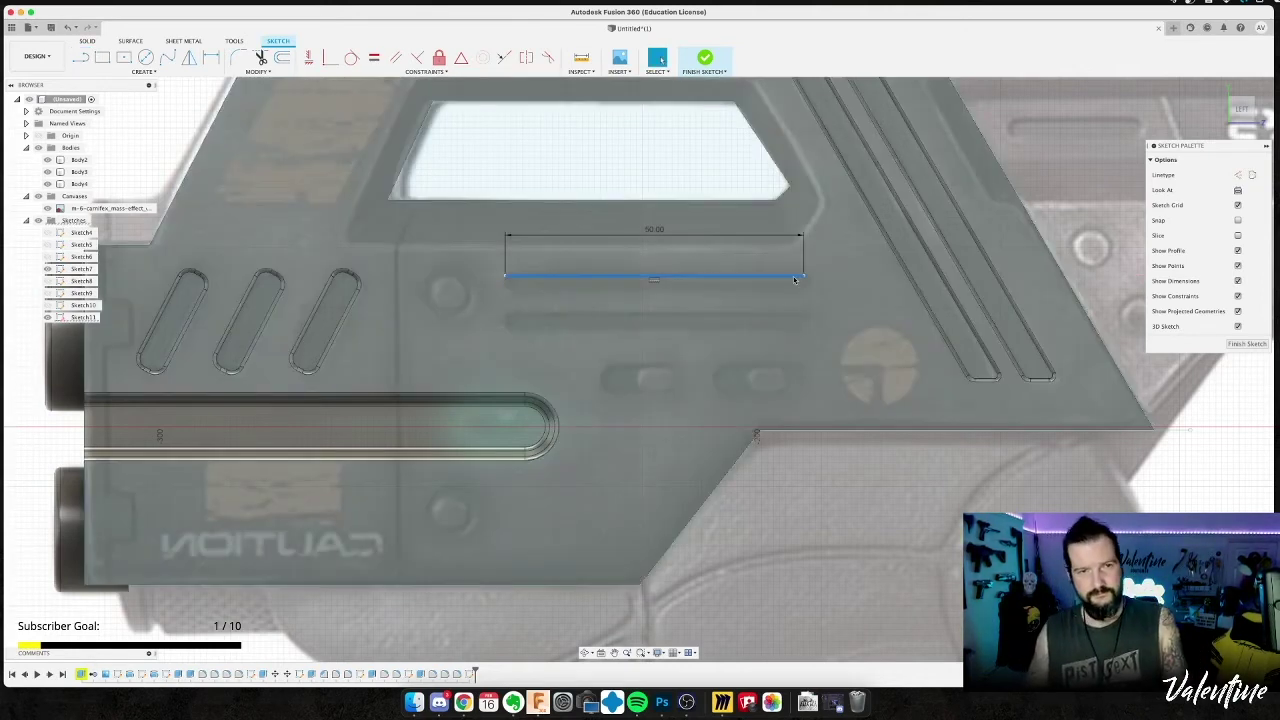
key("m")
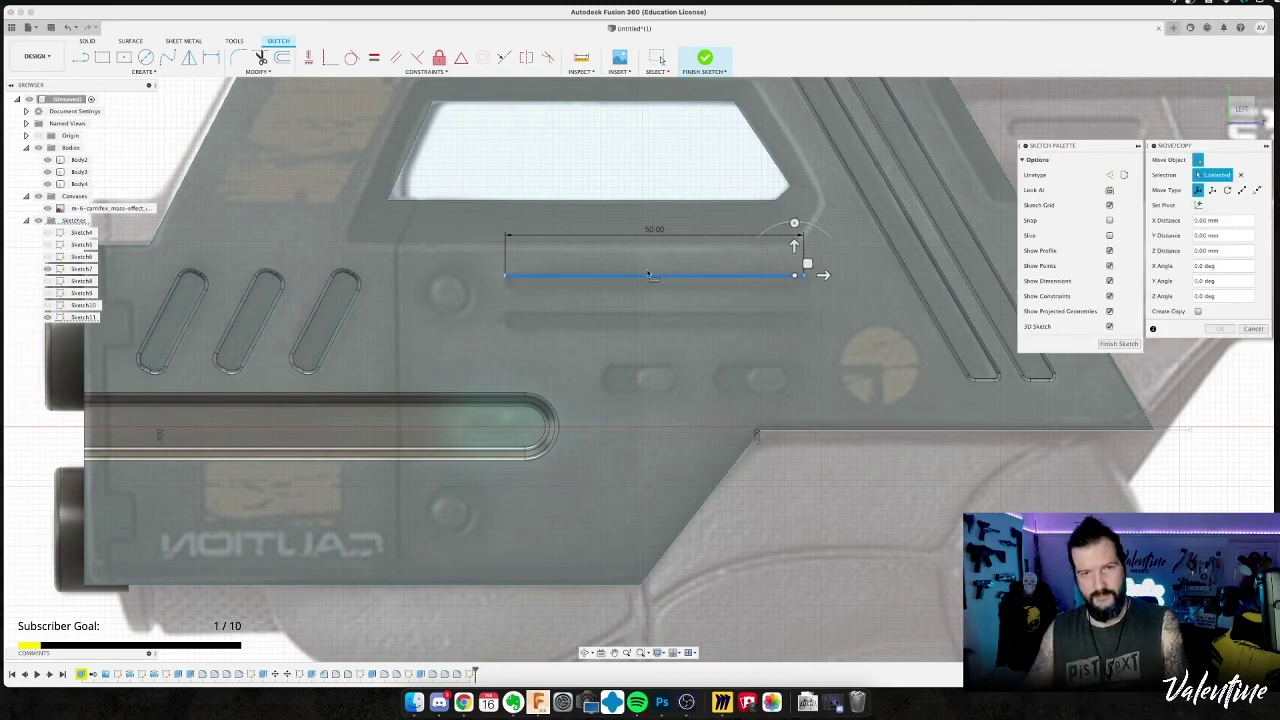
left_click_drag(829, 276, 831, 275)
key("Return")
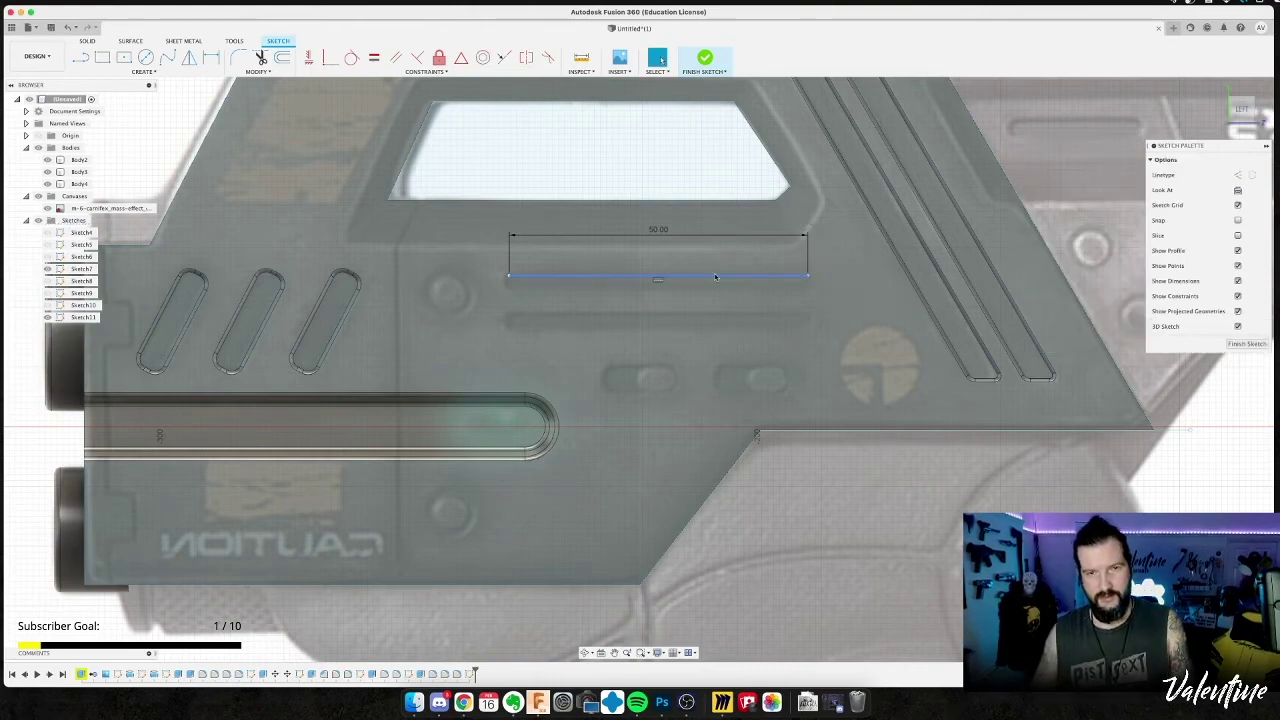
Copy the 50 mm line about 2.4 mm downward to form the upper groove's lower edge.
left_click(715, 276)
key("m")
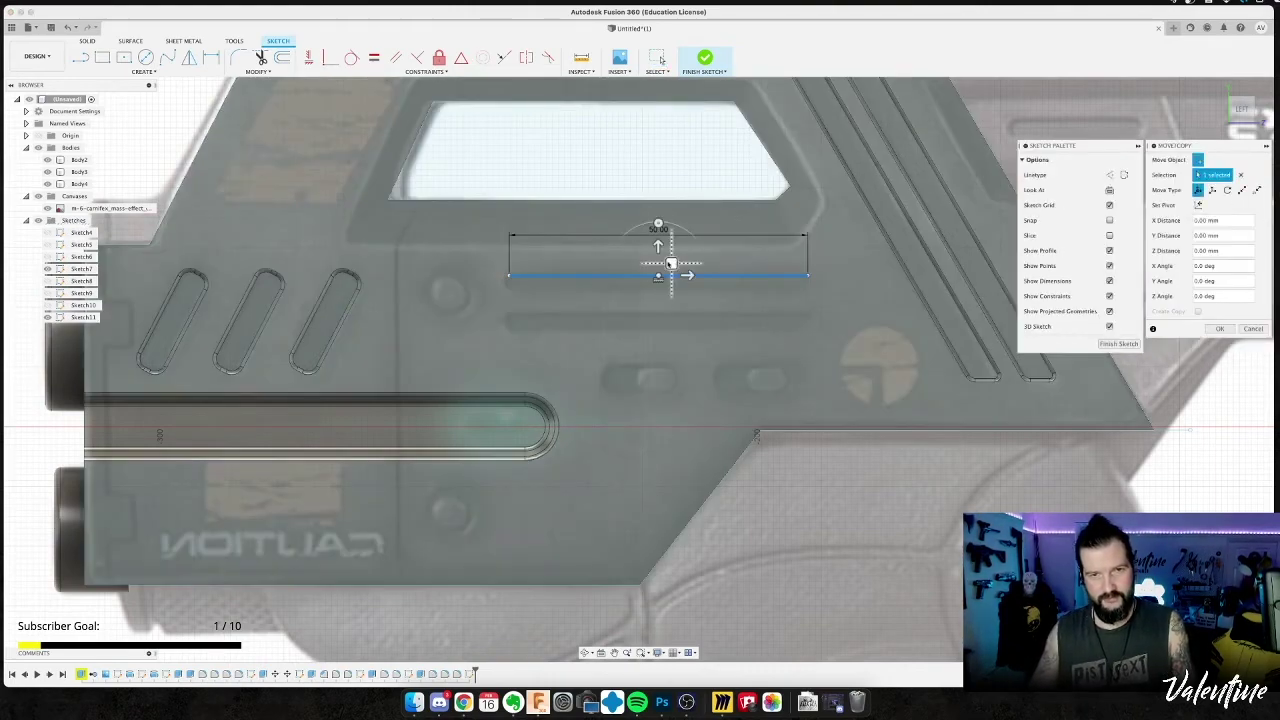
left_click_drag(656, 245, 657, 259)
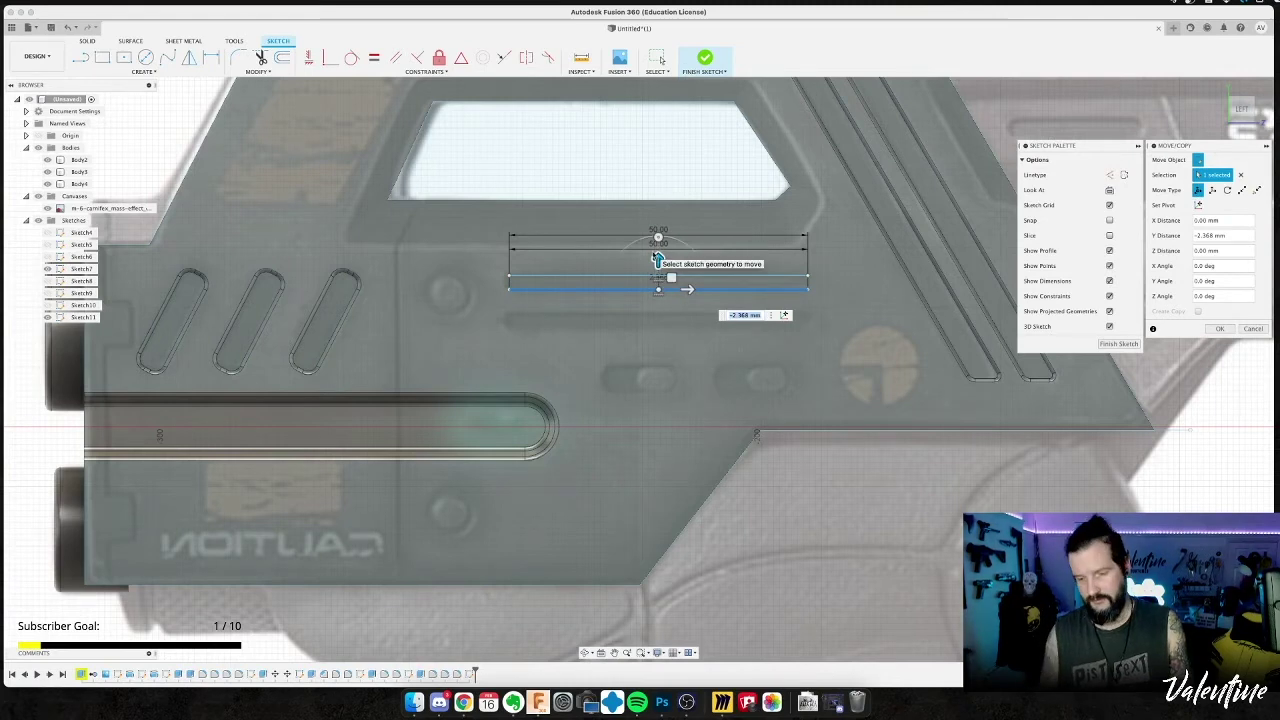
key("Return")
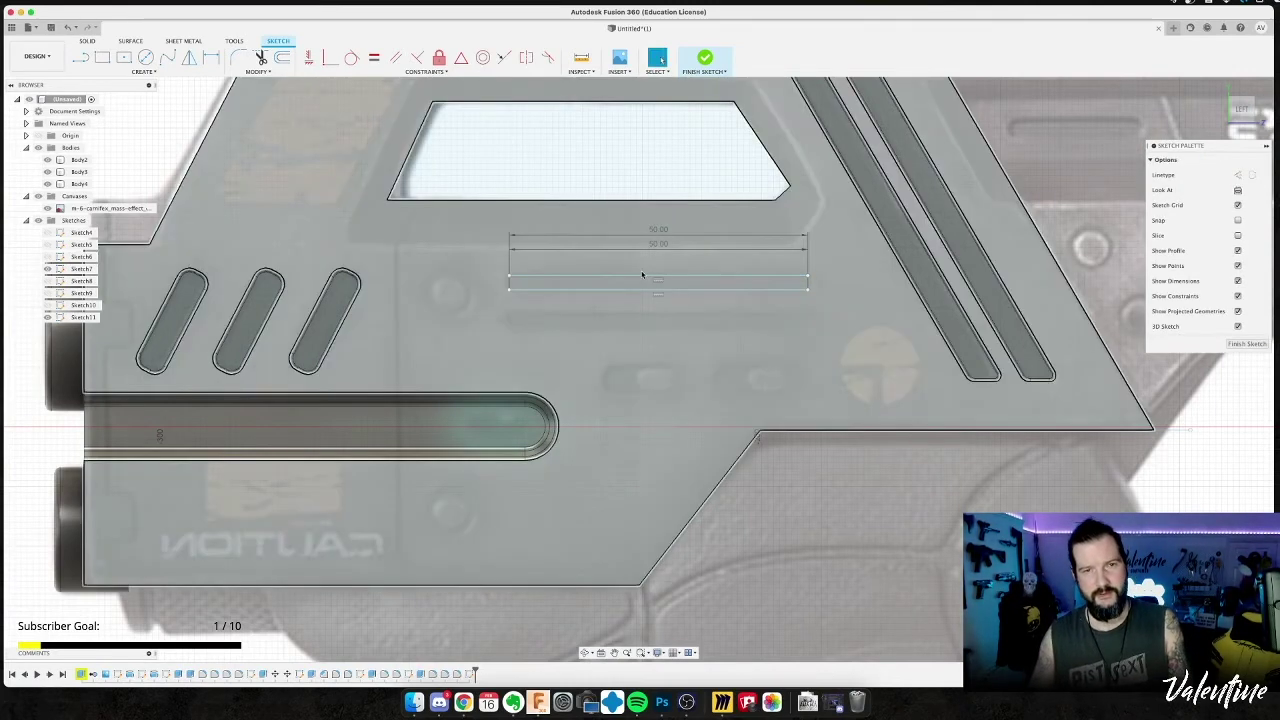
Try to copy the two horizontal groove lines with a Y distance of 6 mm.
left_click(642, 276)
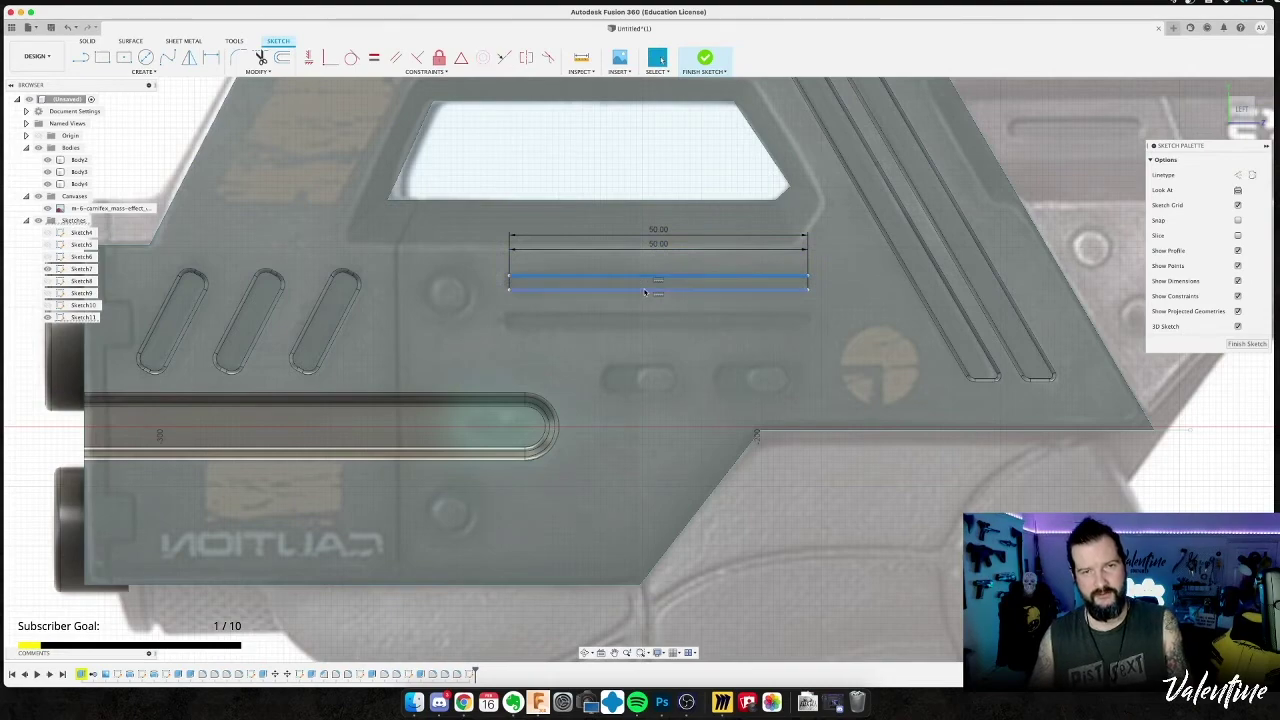
left_click(646, 290)
key("m")
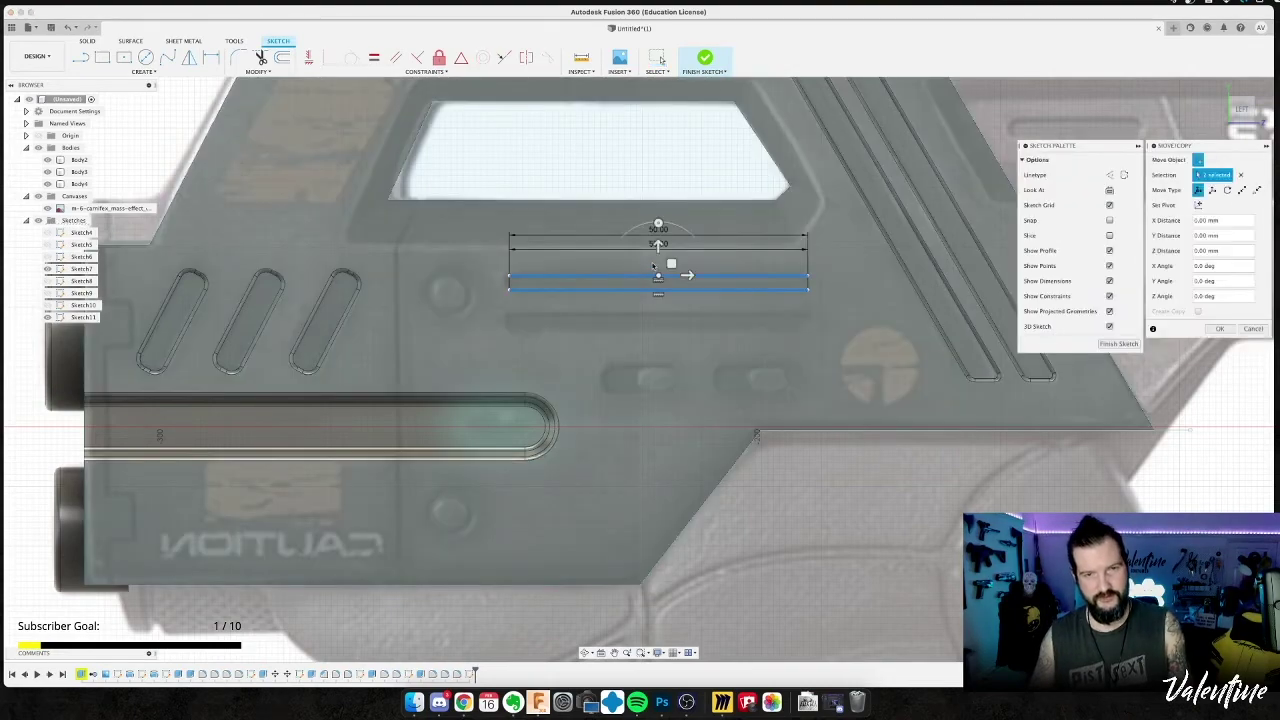
left_click_drag(658, 245, 664, 282)
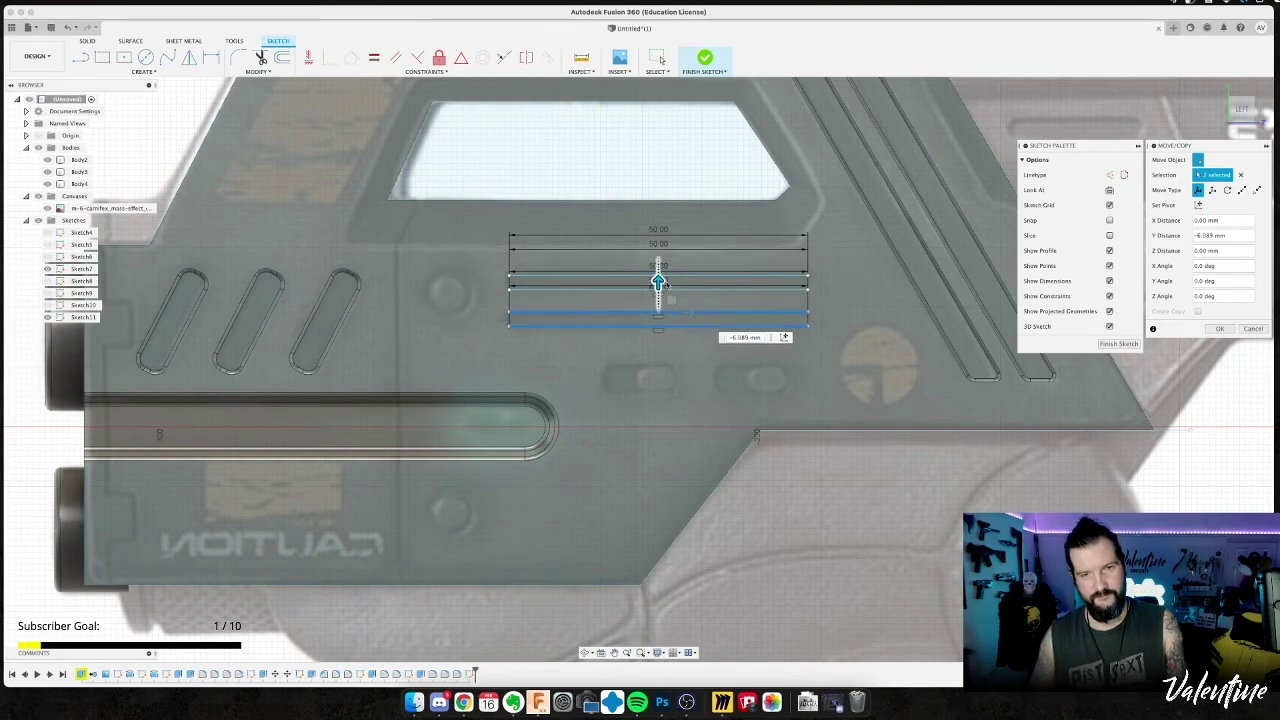
type("6")
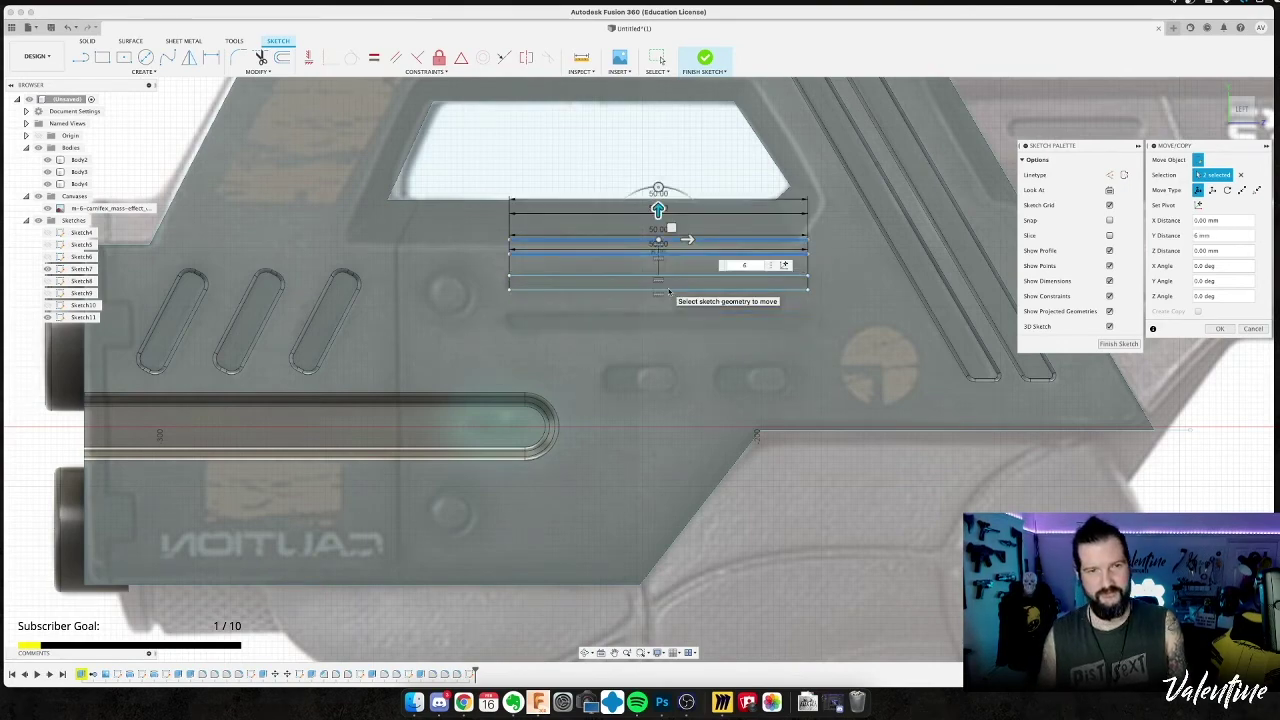
key("Return")
key("super+z")
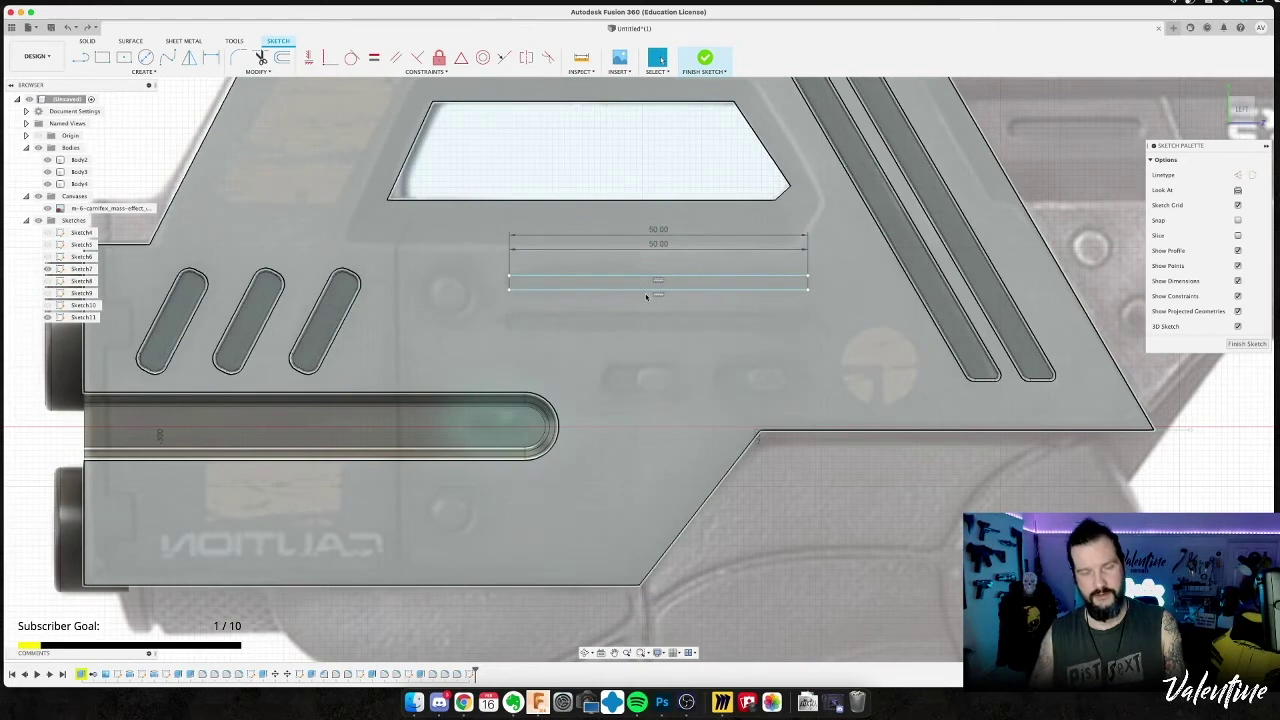
Copy both horizontal lines 6 mm downward to outline the lower groove.
key("m")
left_click_drag(662, 254, 658, 272)
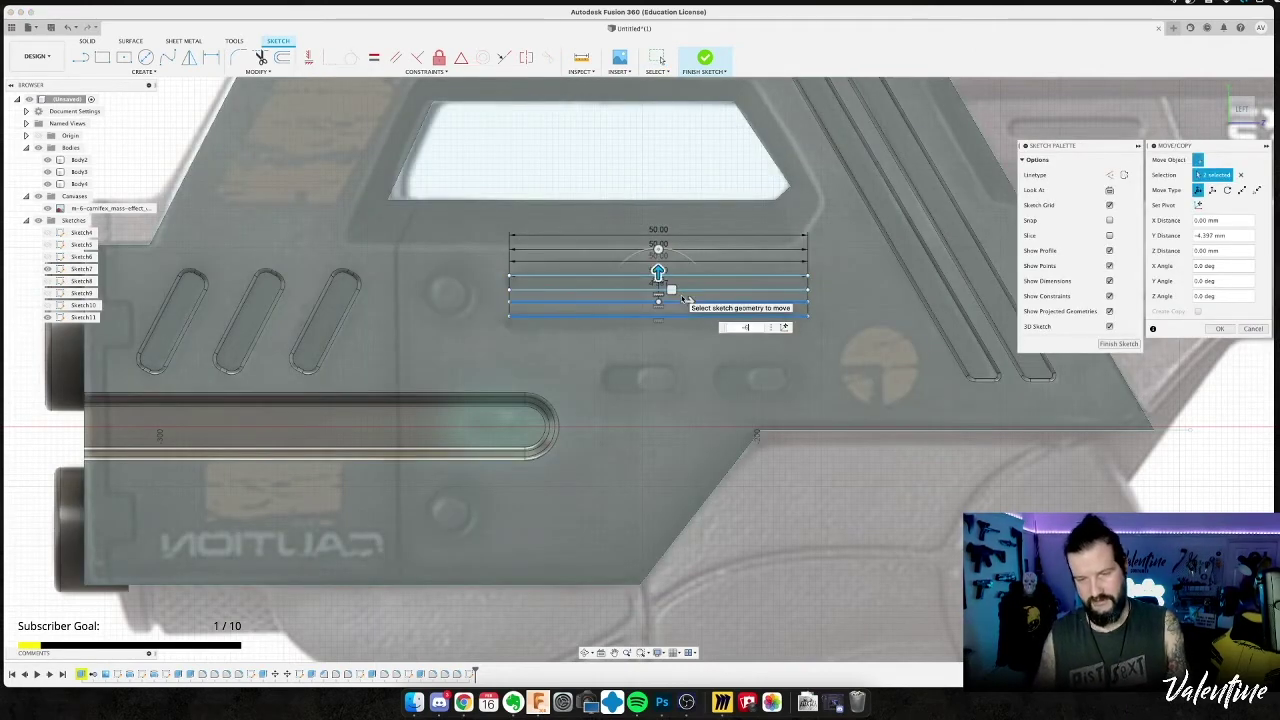
key("Return")
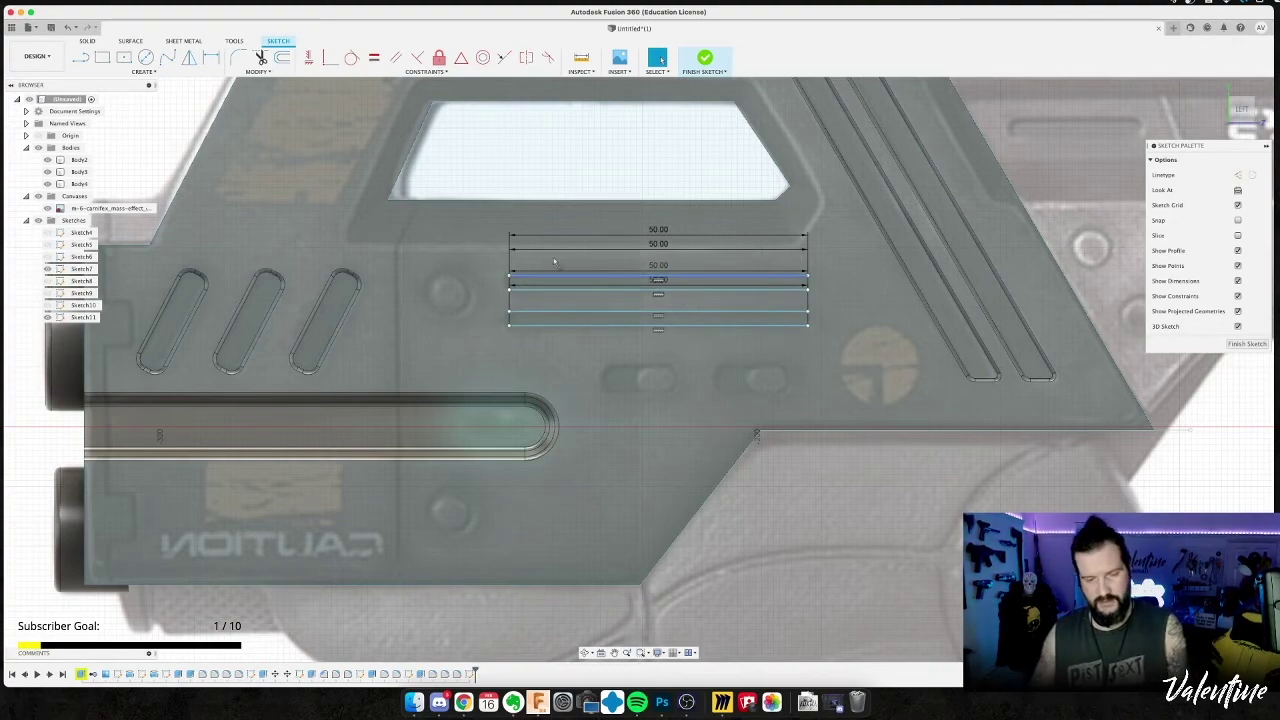
Close both ends of the stacked horizontal lines with vertical lines from the top line to the bottom line.
key("l")
left_click(510, 277)
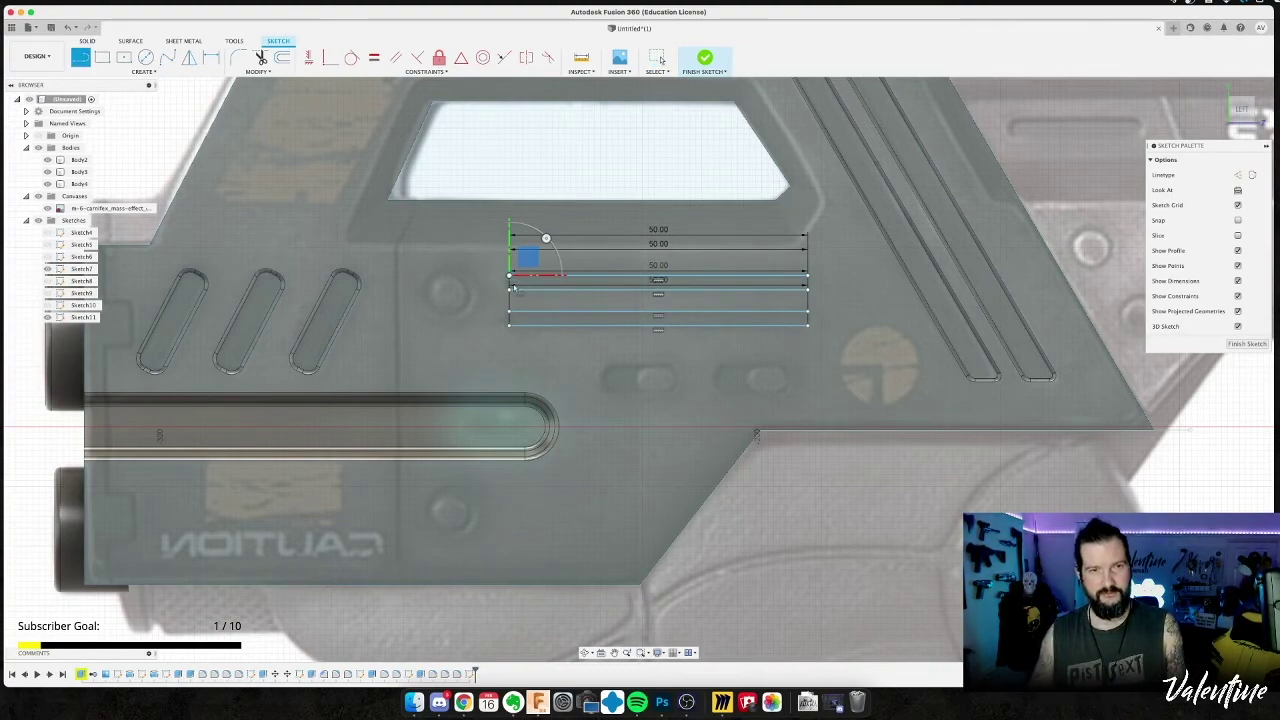
key("Escape")
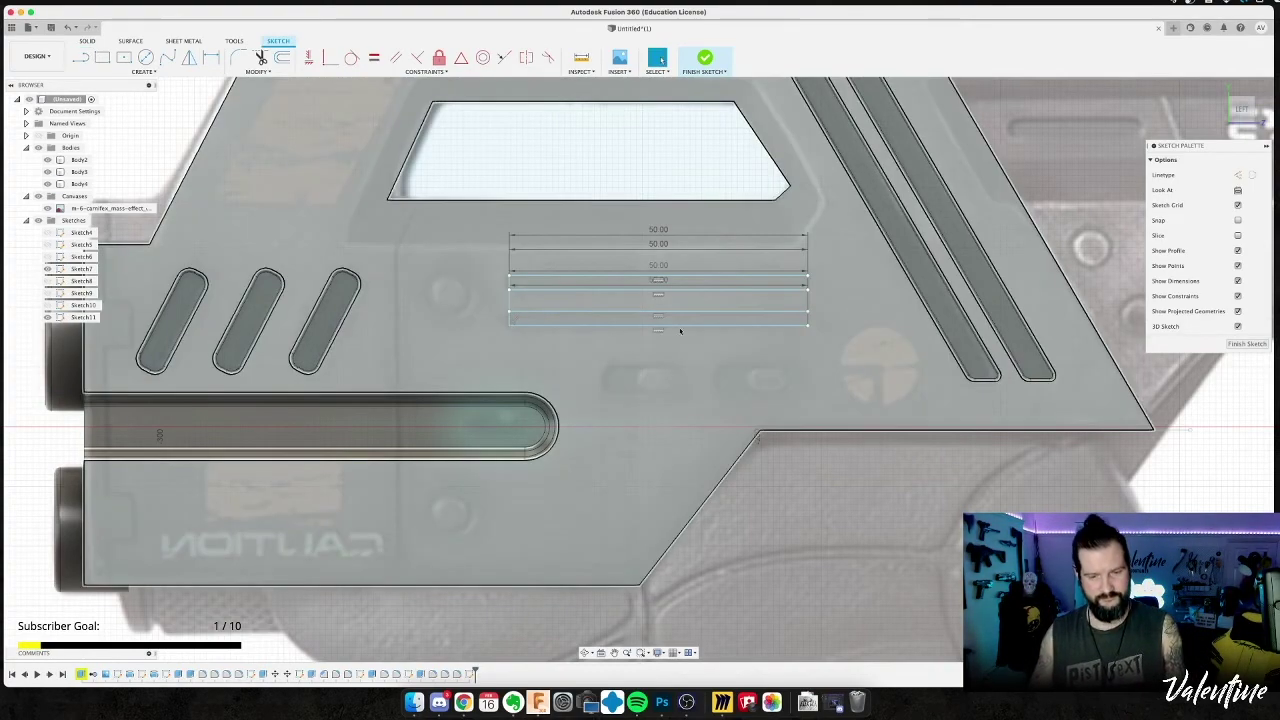
left_click(807, 326)
left_click(807, 276)
key("Escape")
Trim the vertical segments between the two grooves to leave two separate rectangles.
key("t")
left_click(793, 305)
left_click(514, 305)
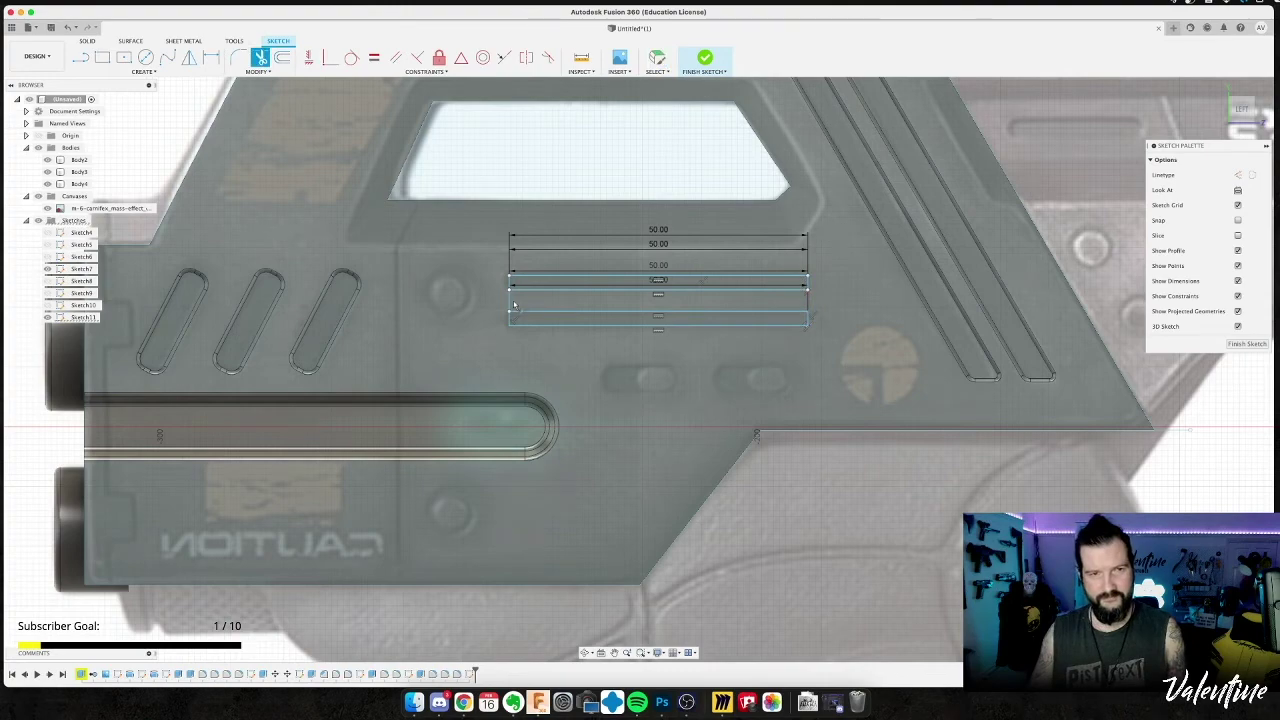
left_click(510, 303)
key("Escape")
Extrude both groove rectangles 1 mm with the Join operation.
left_click(534, 282)
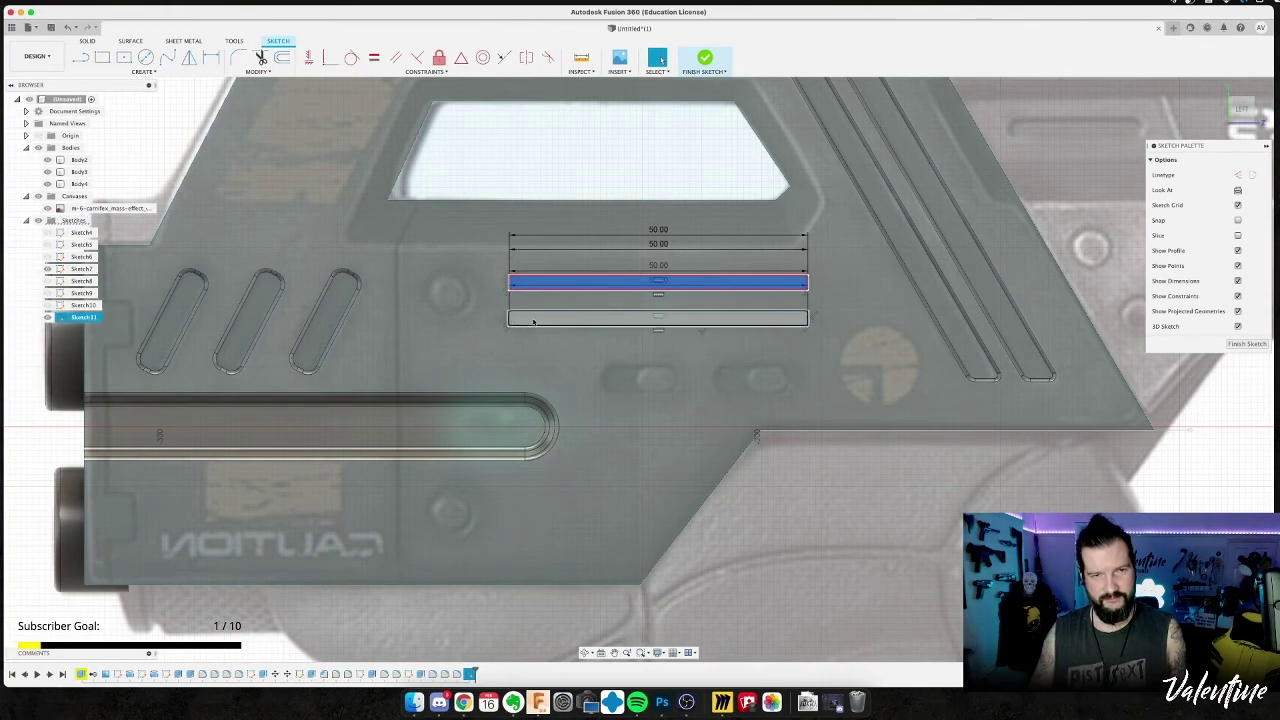
left_click(532, 320, "shift")
key("e")
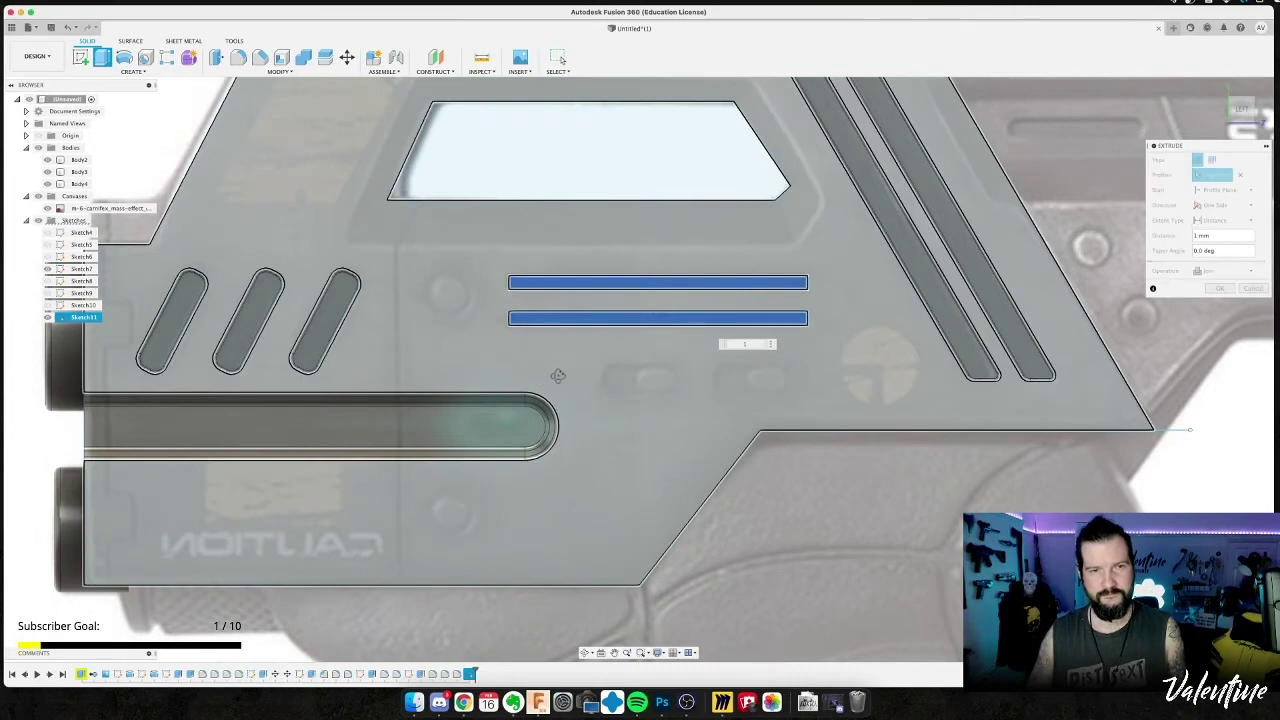
middle_click_drag(530, 315, 561, 372, "shift")
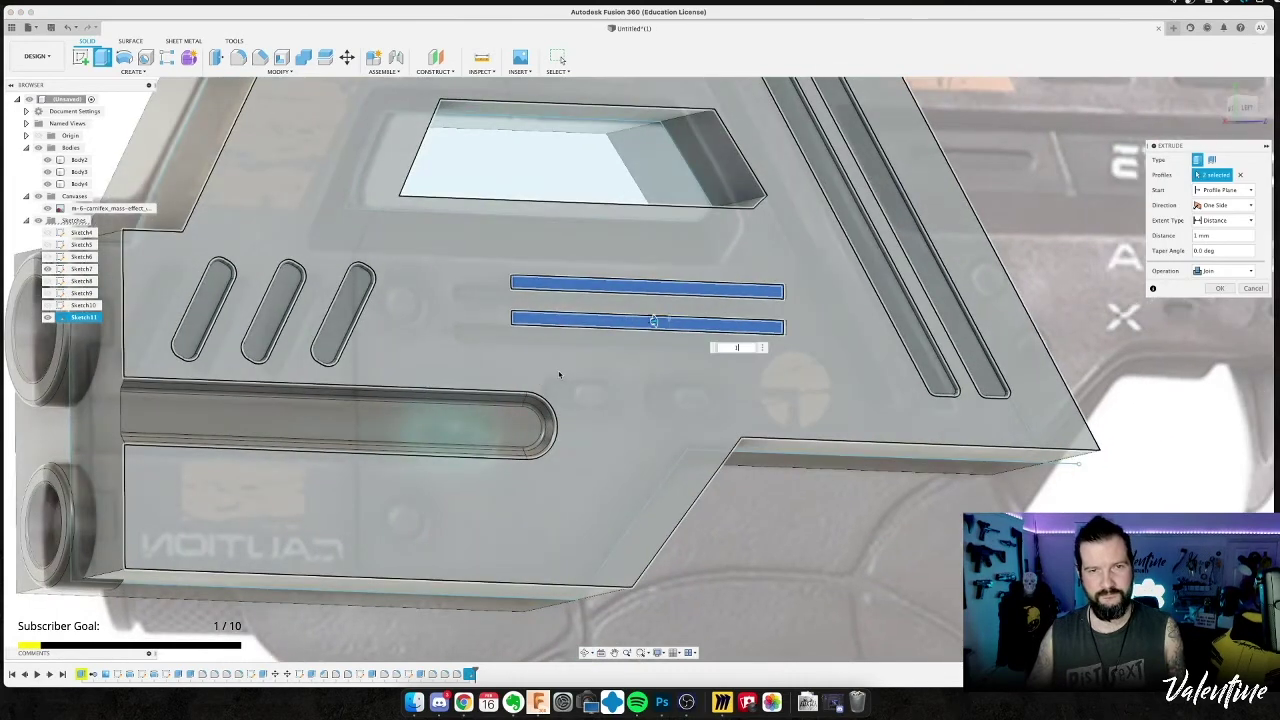
key("Return")
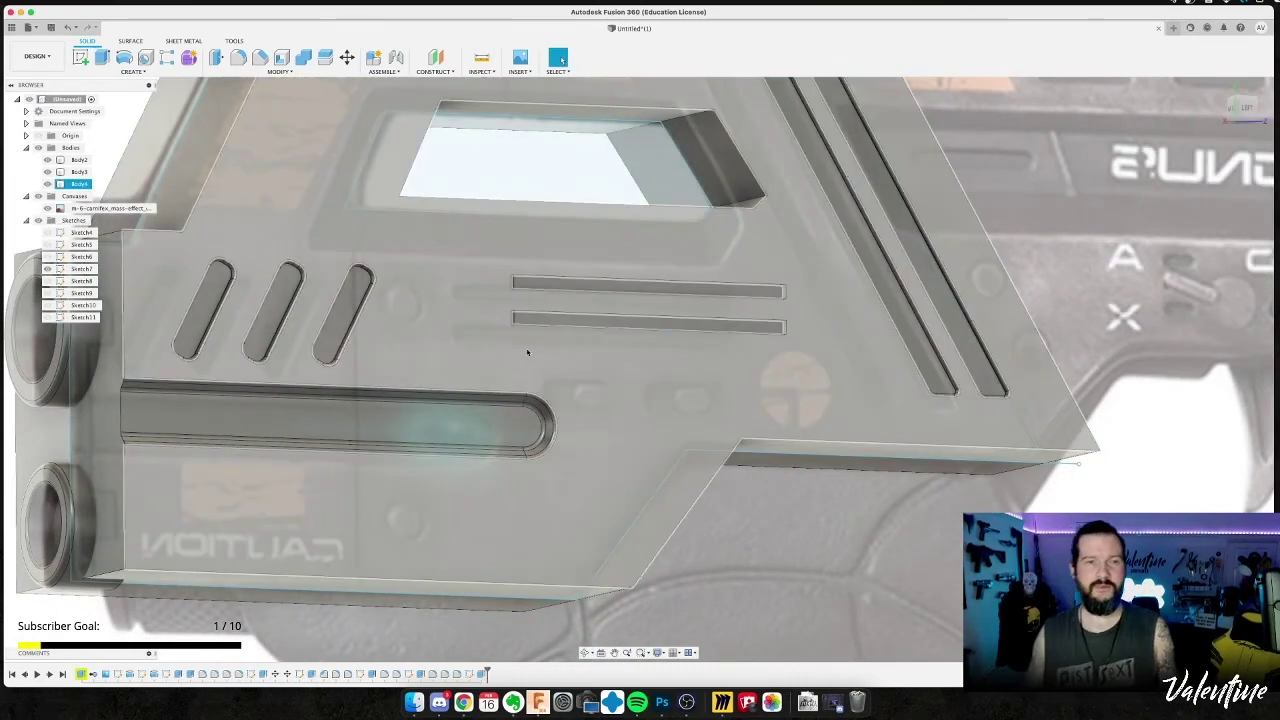
Extrude the faces of both horizontal strips by -2 mm as a cut into the housing and inspect the grooves.
left_click(550, 323)
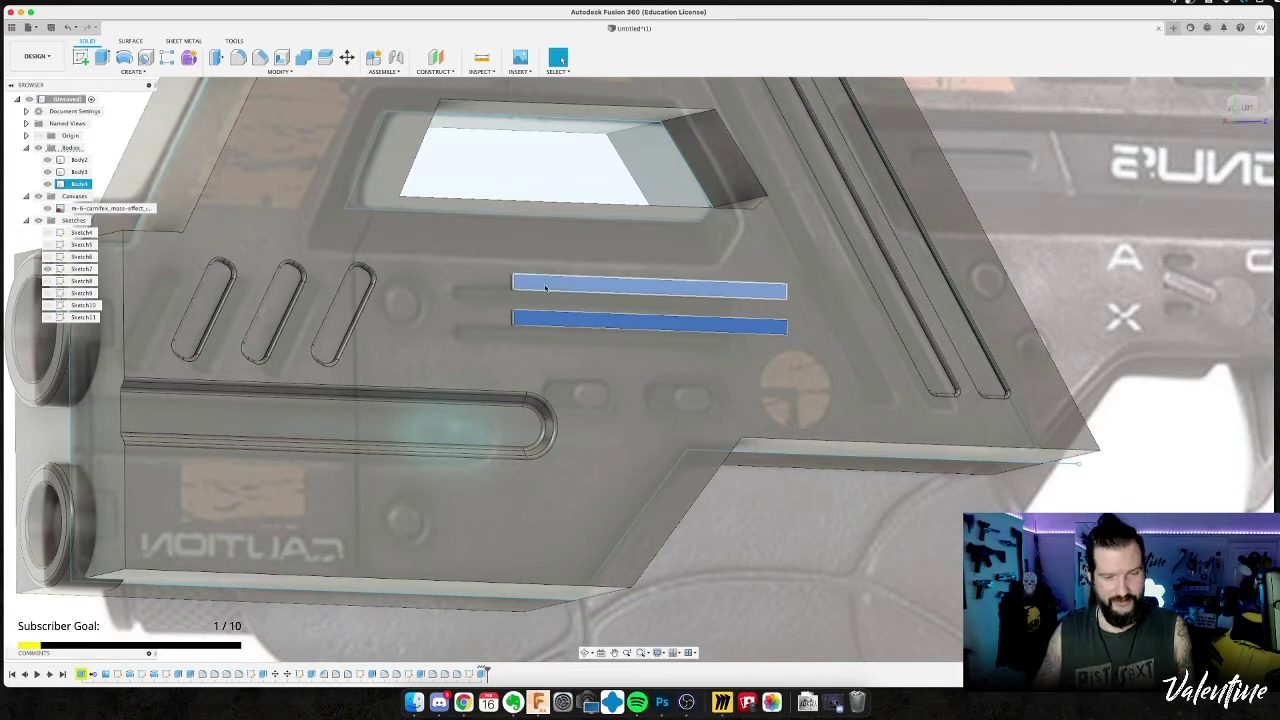
key("e")
left_click(545, 288)
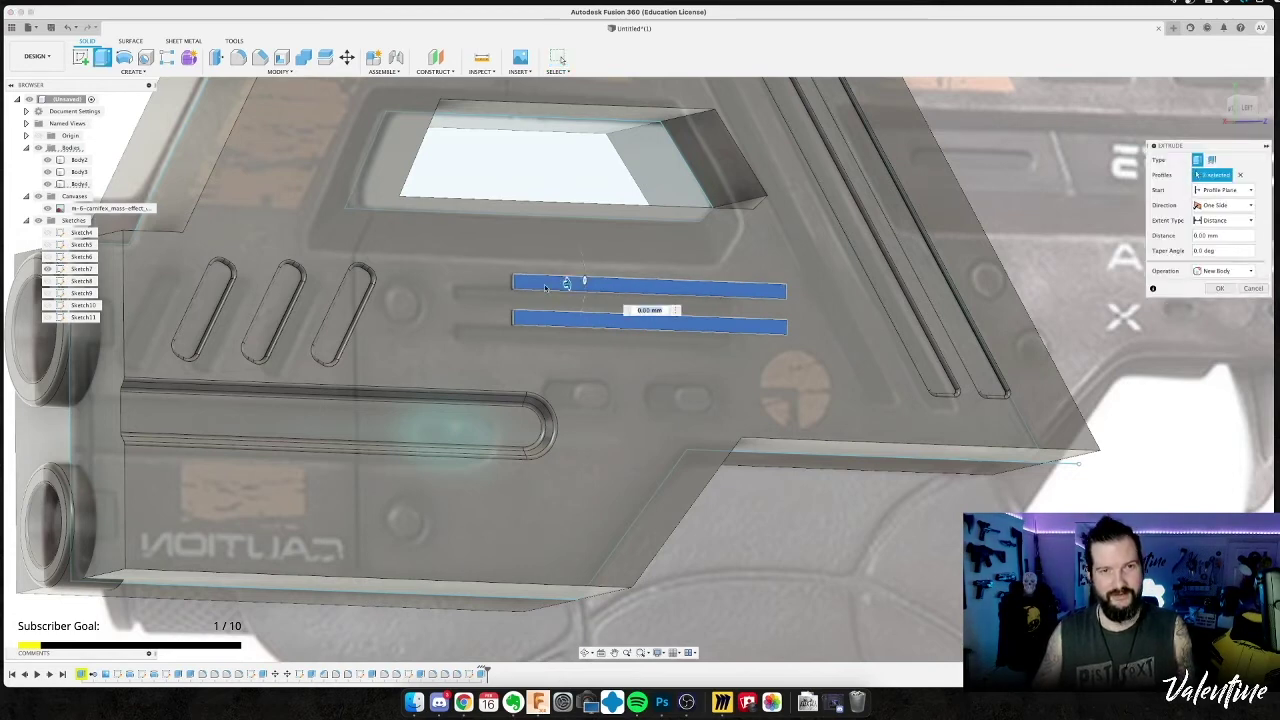
type("-8")
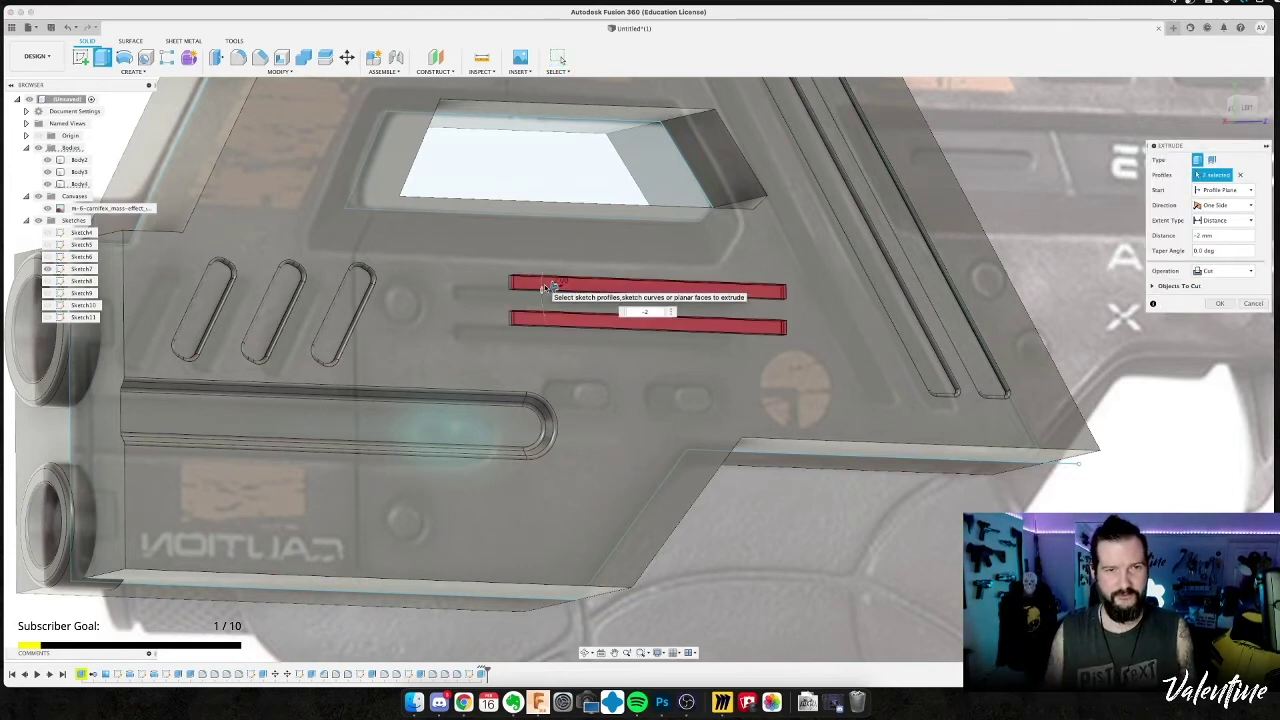
key("Return")
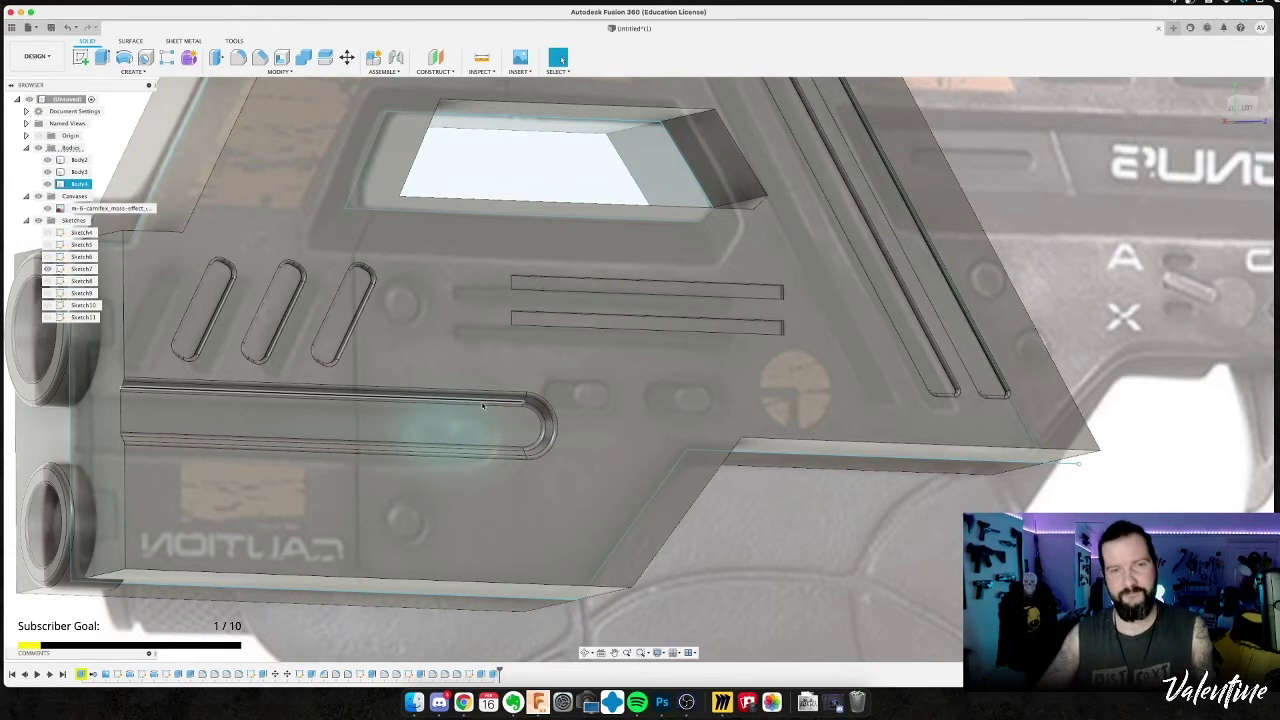
middle_click_drag(482, 405, 536, 223, "shift")
scroll(546, 291, "up", 5)
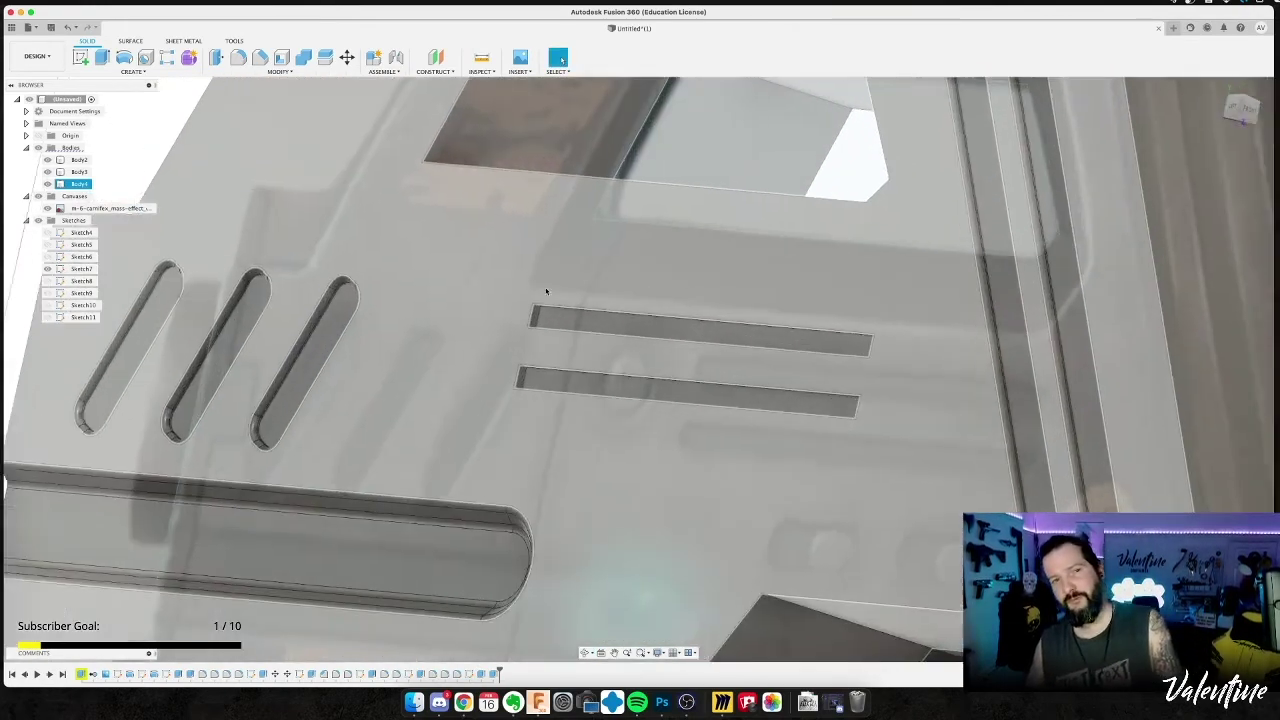
middle_click_drag(546, 291, 542, 299, "shift")
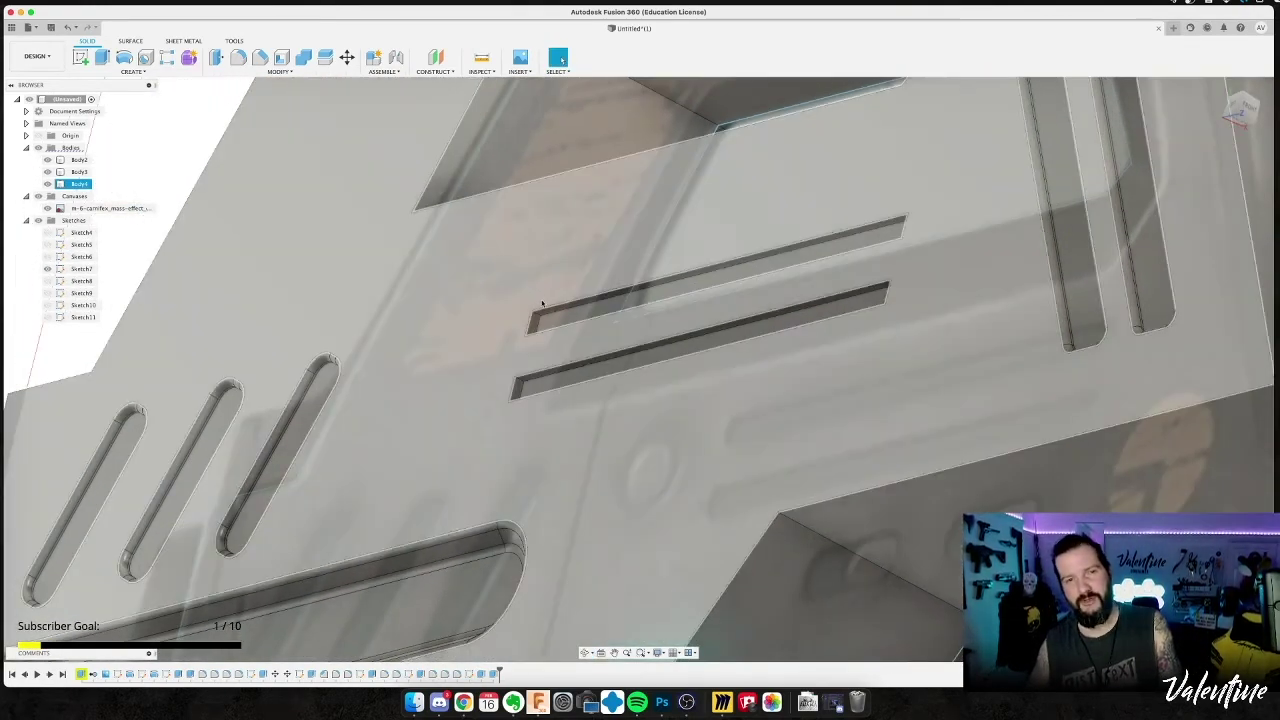
Start a fillet and select the upper corner edges at both ends of the two parallel horizontal slots.
key("f")
left_click(651, 299)
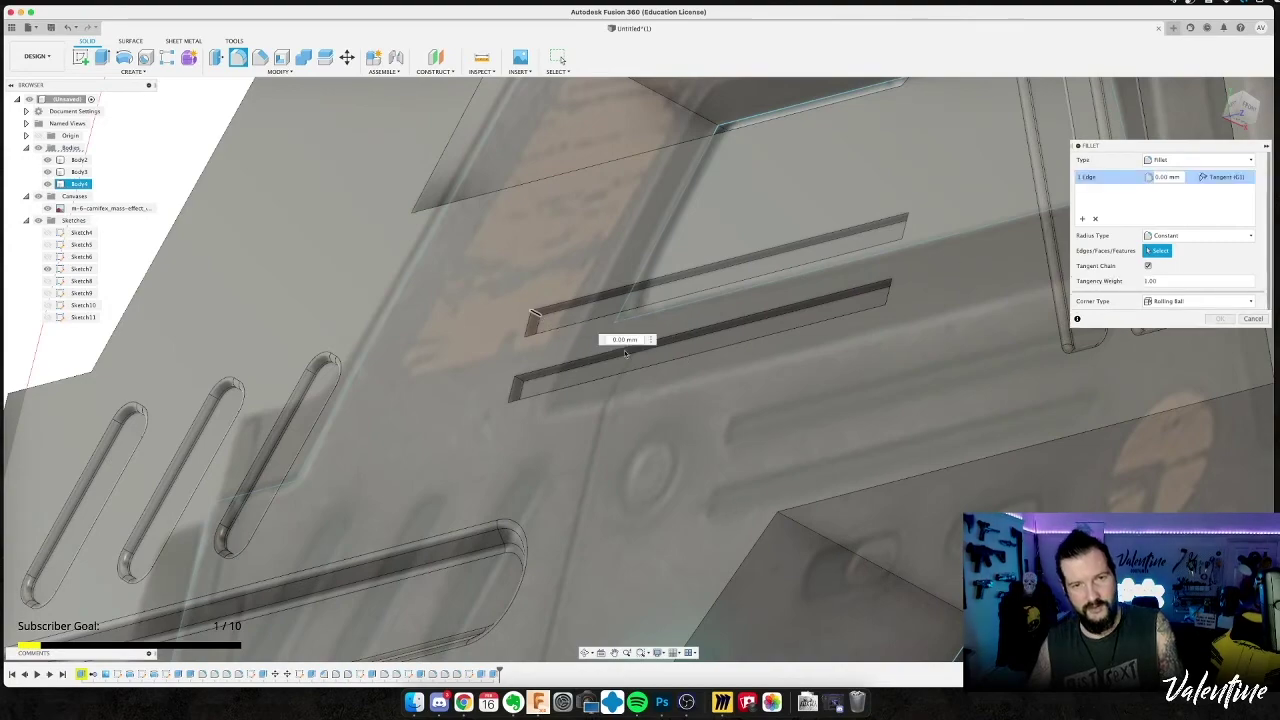
left_click(517, 381)
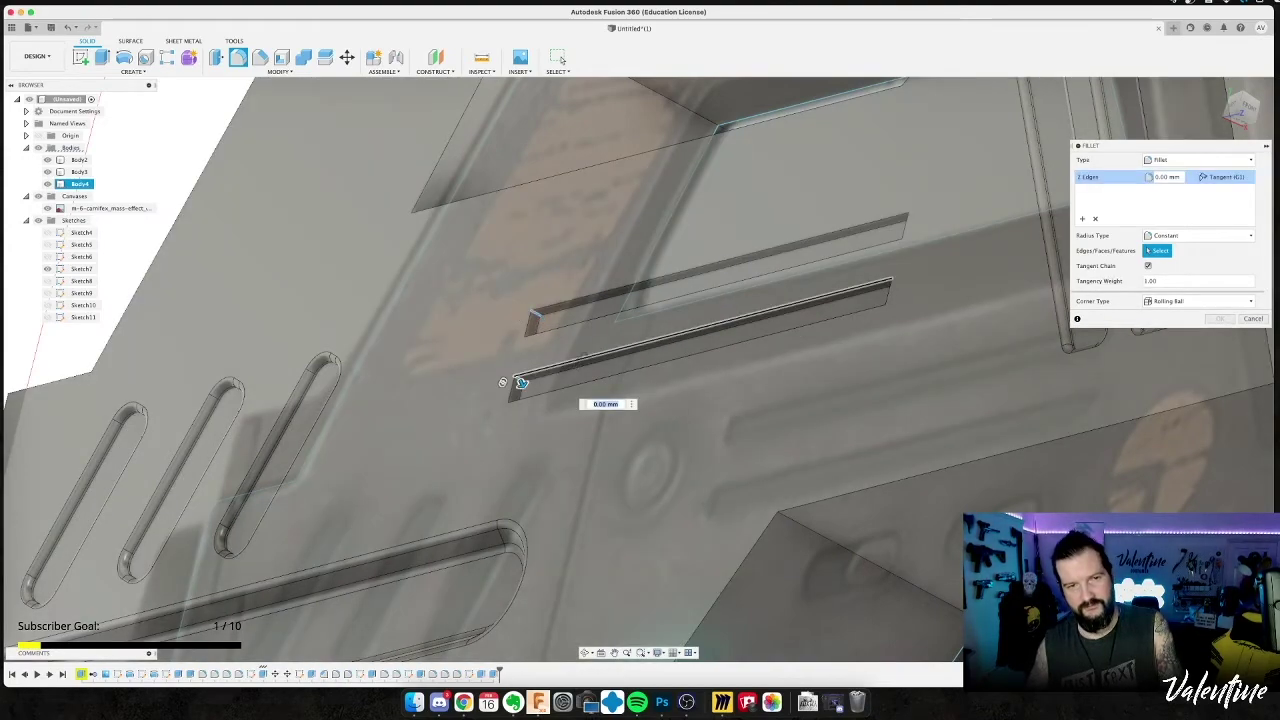
scroll(517, 381, "up", 3)
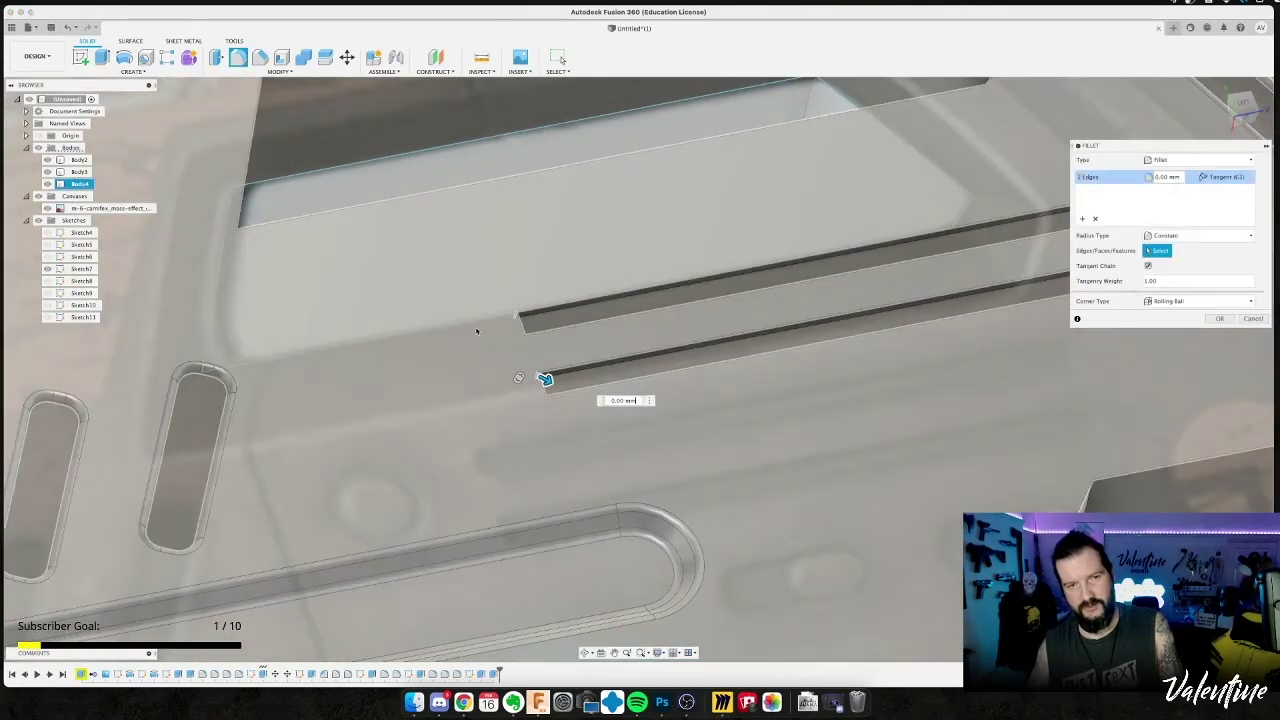
middle_click_drag(476, 330, 277, 336)
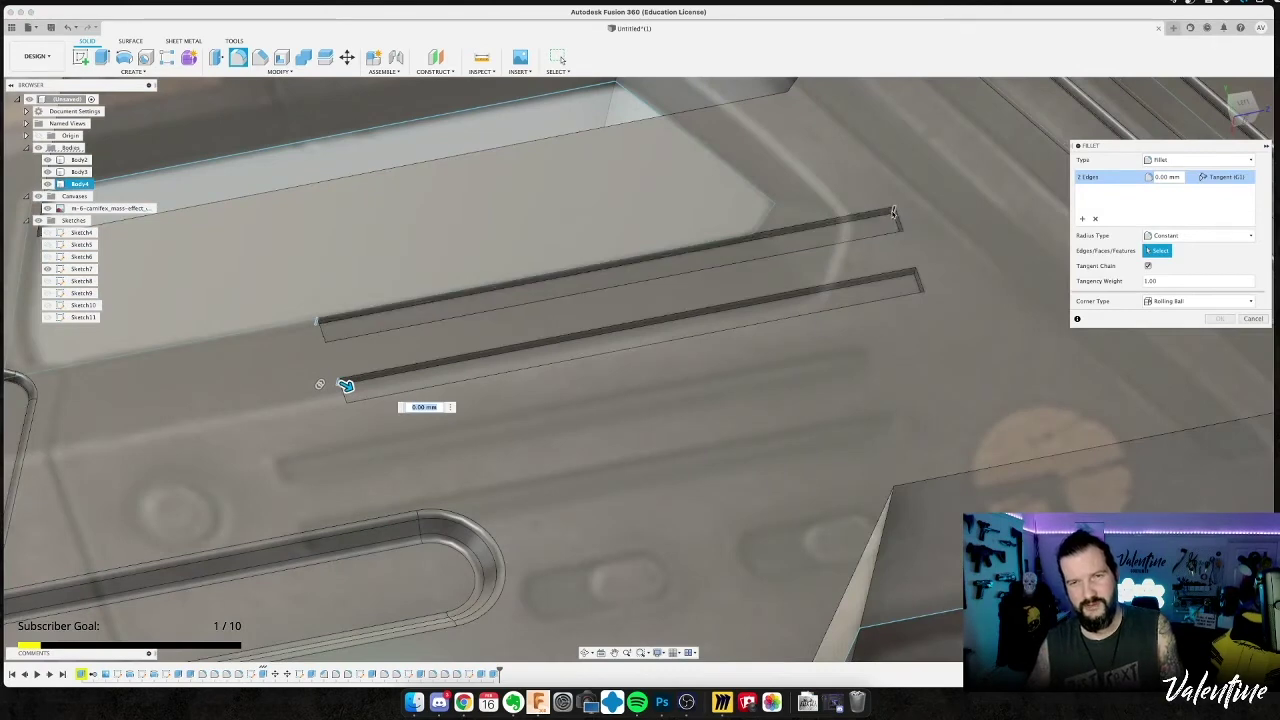
left_click(911, 271)
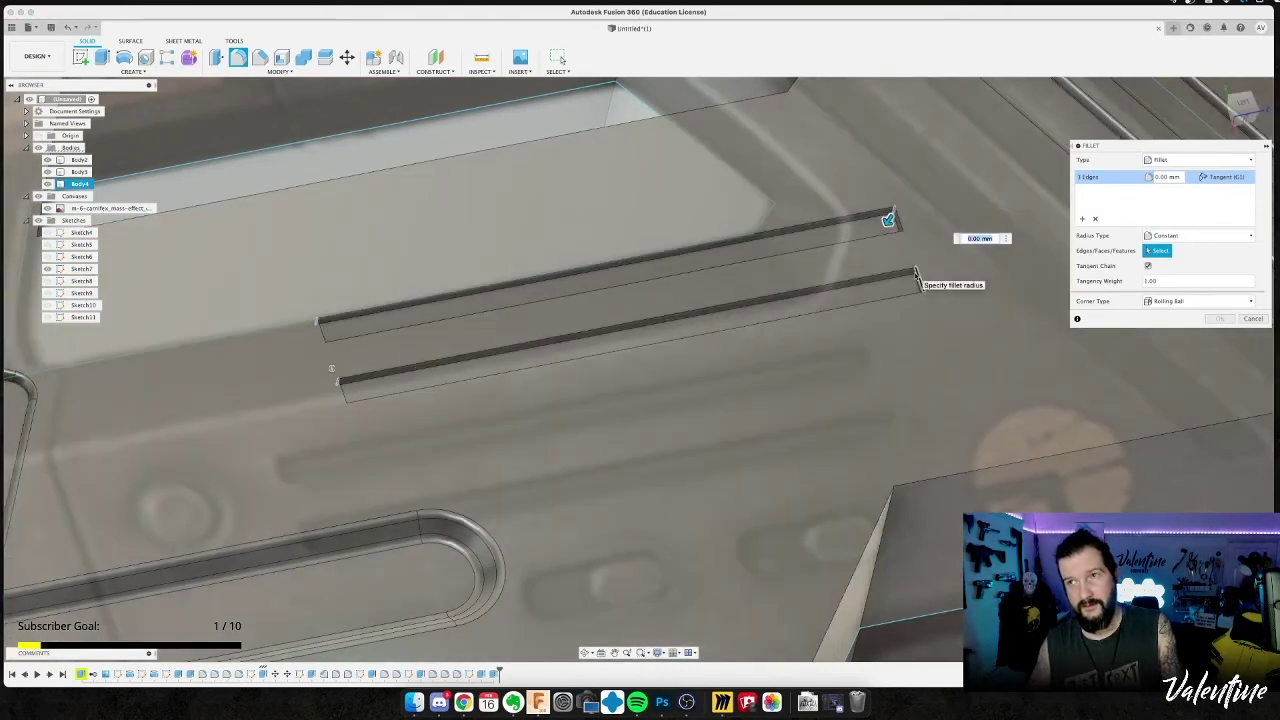
left_click(911, 277)
Add the four lower corner edges of the two horizontal slots to the fillet selection.
middle_click_drag(909, 281, 922, 303, "shift")
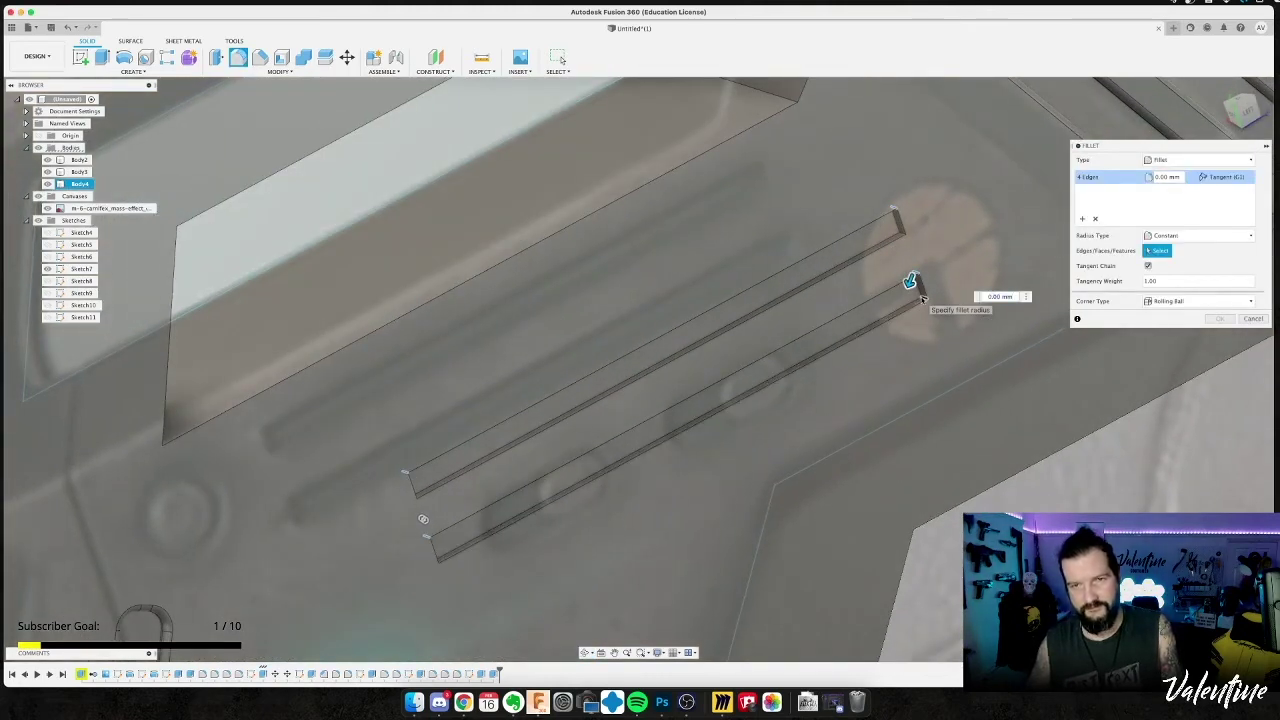
left_click(914, 292)
left_click(893, 228)
middle_click_drag(893, 228, 881, 252, "shift")
middle_click_drag(631, 420, 557, 413, "shift")
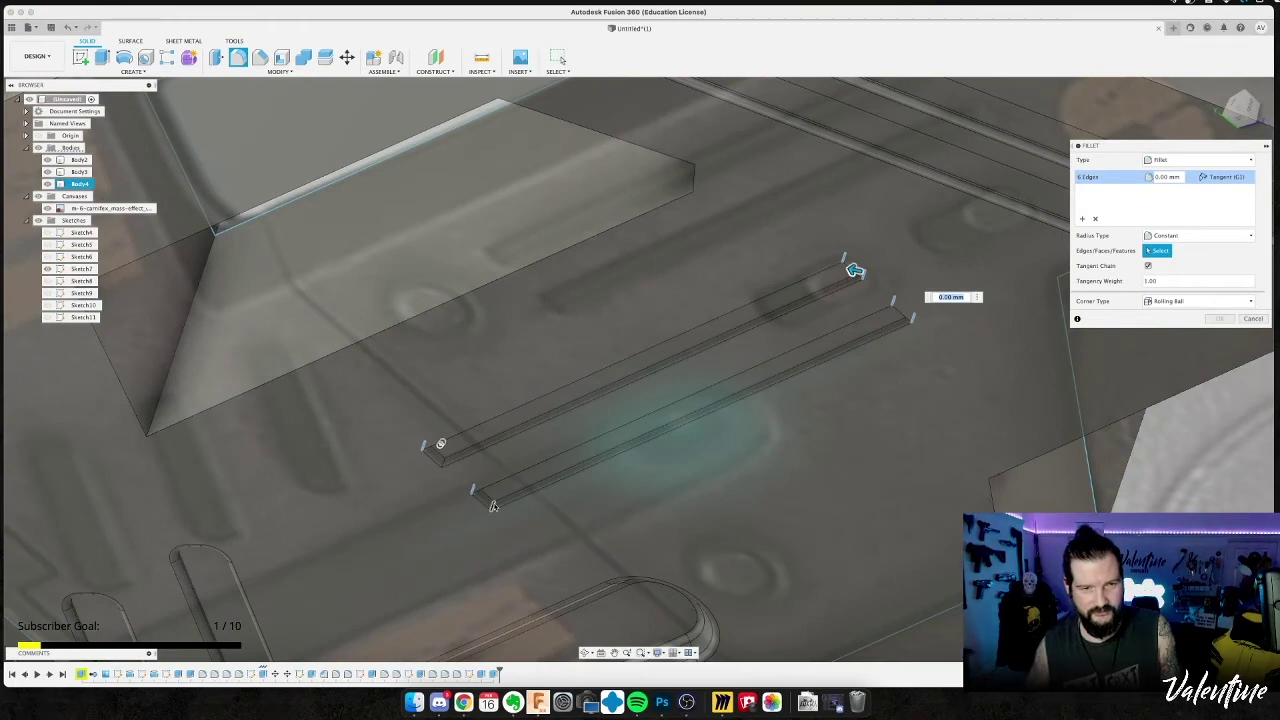
left_click(492, 506)
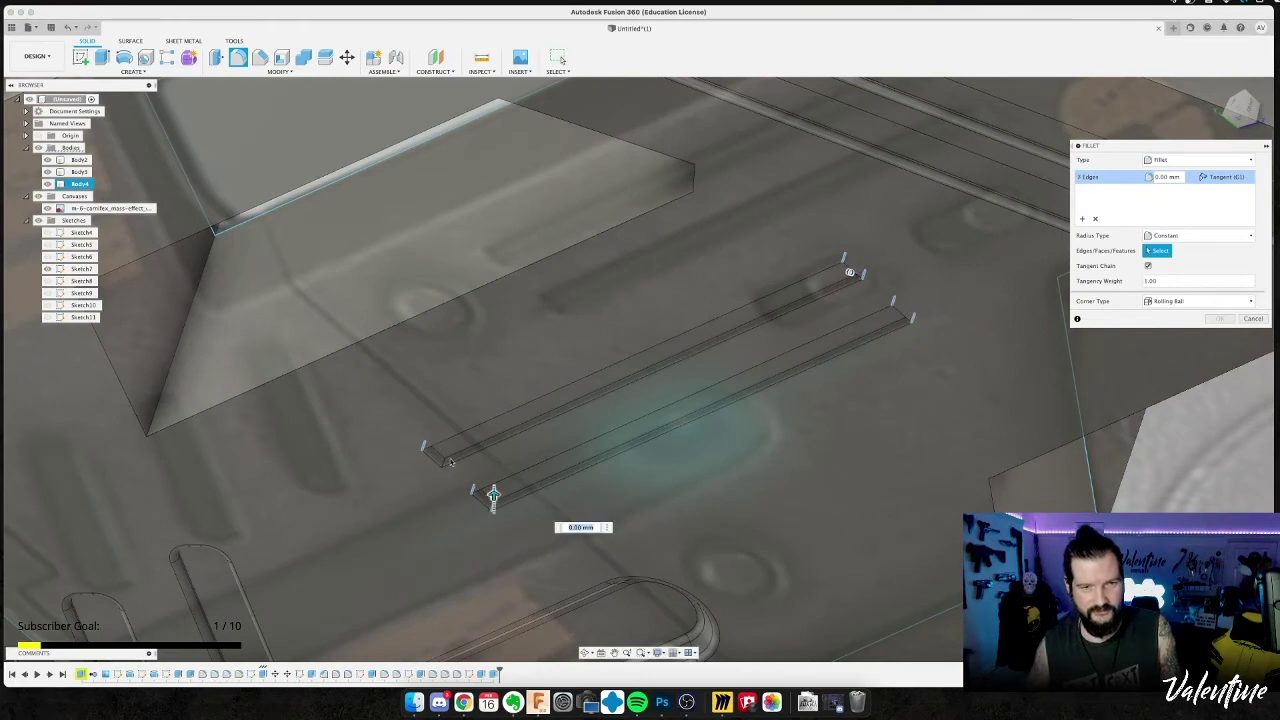
left_click(445, 464)
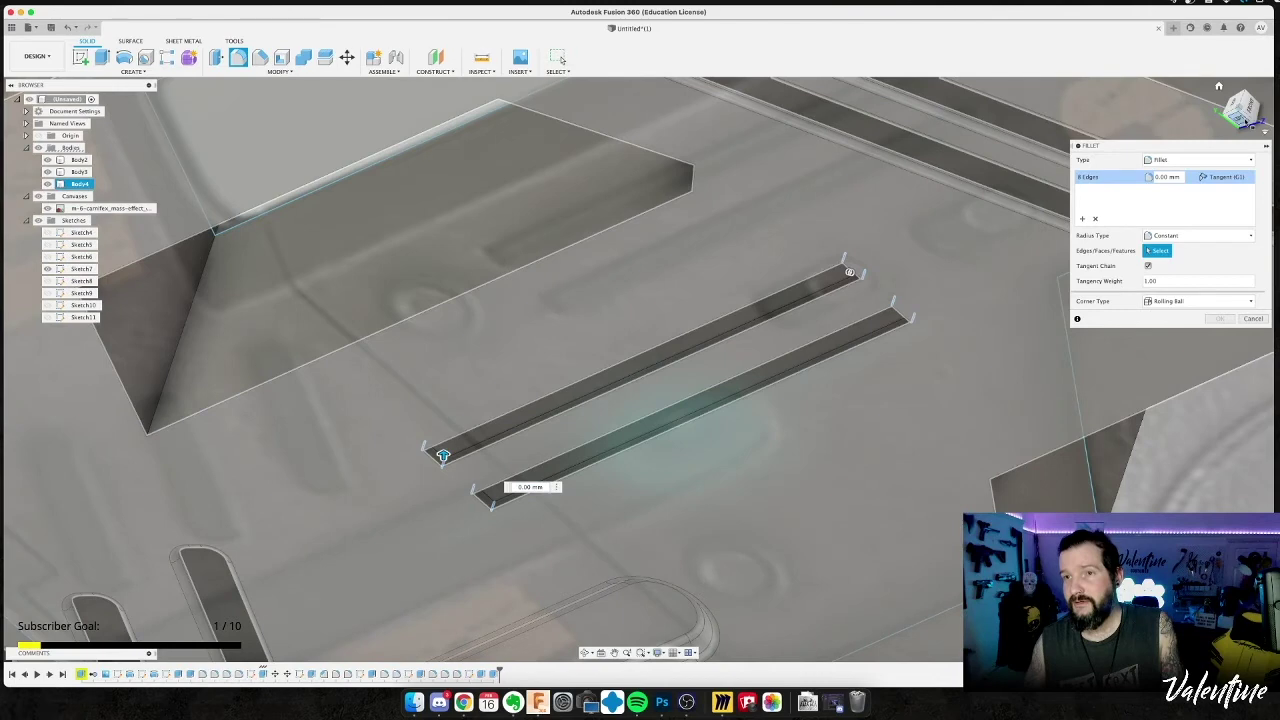
Set the slot corner fillet radius to 0.5 mm, compare with the reference photo, and apply the fillet.
left_click(1242, 112)
scroll(760, 360, "down", 3)
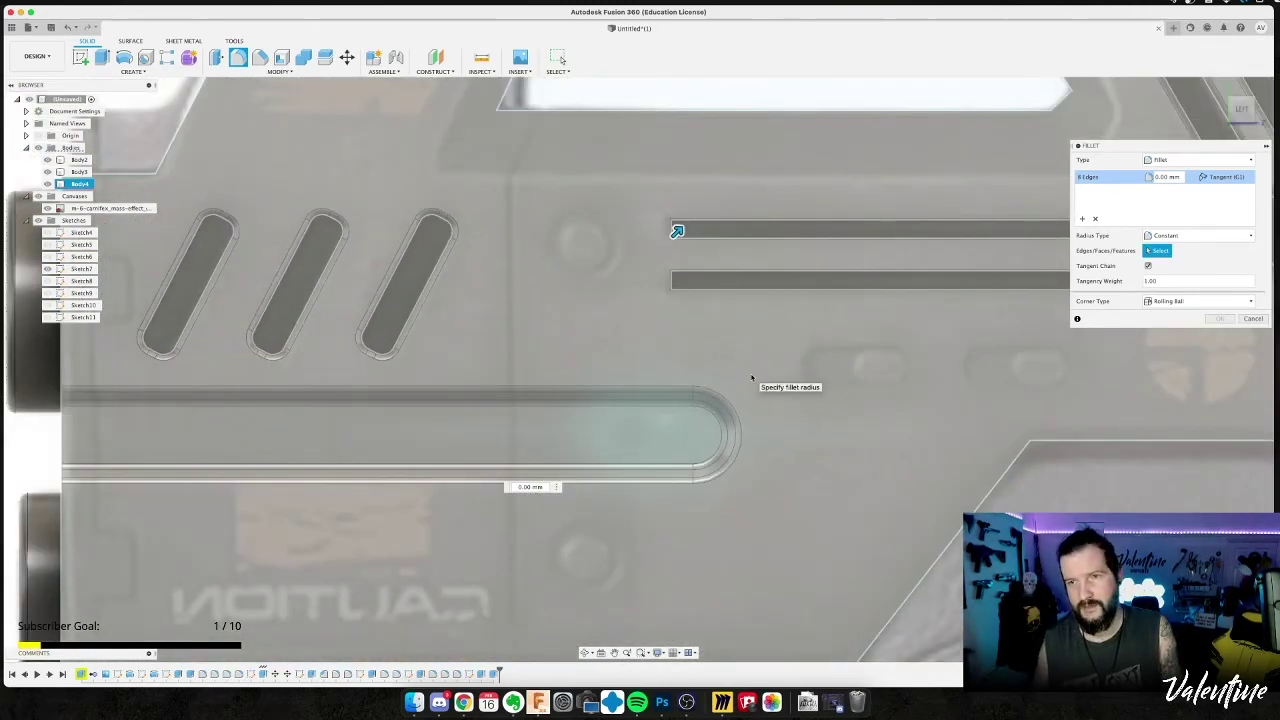
left_click(1163, 178)
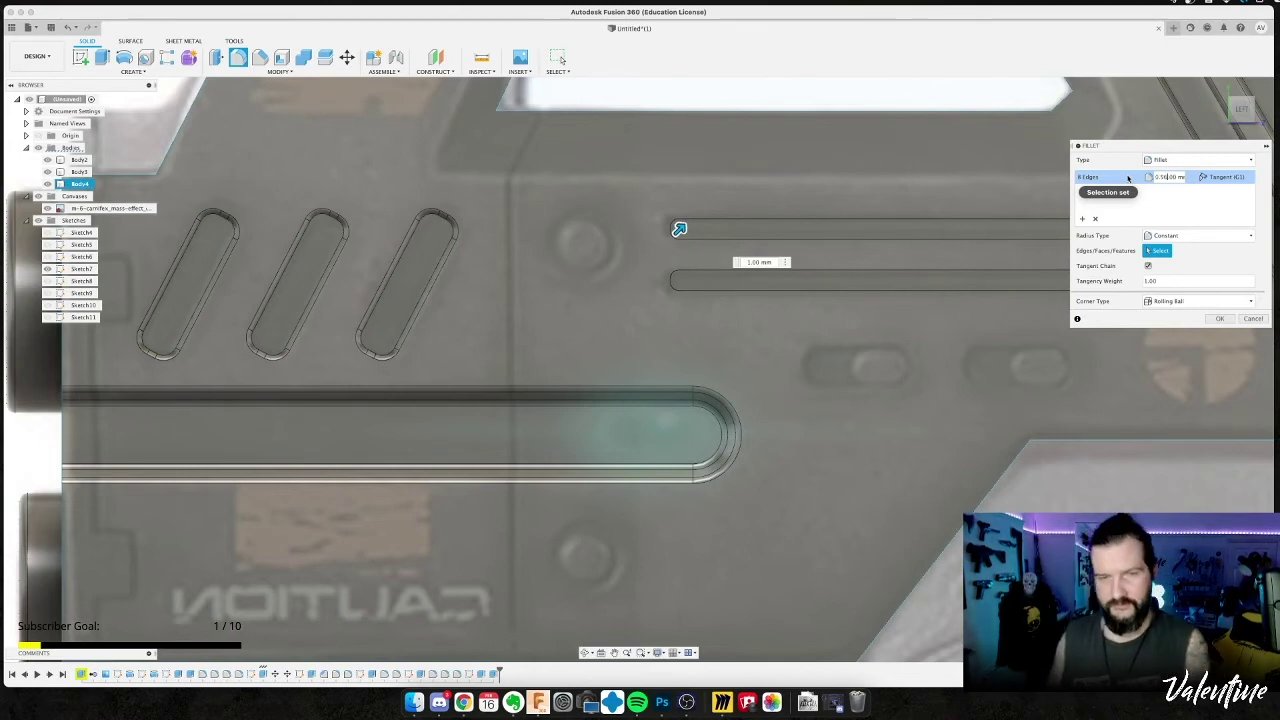
type("0.5")
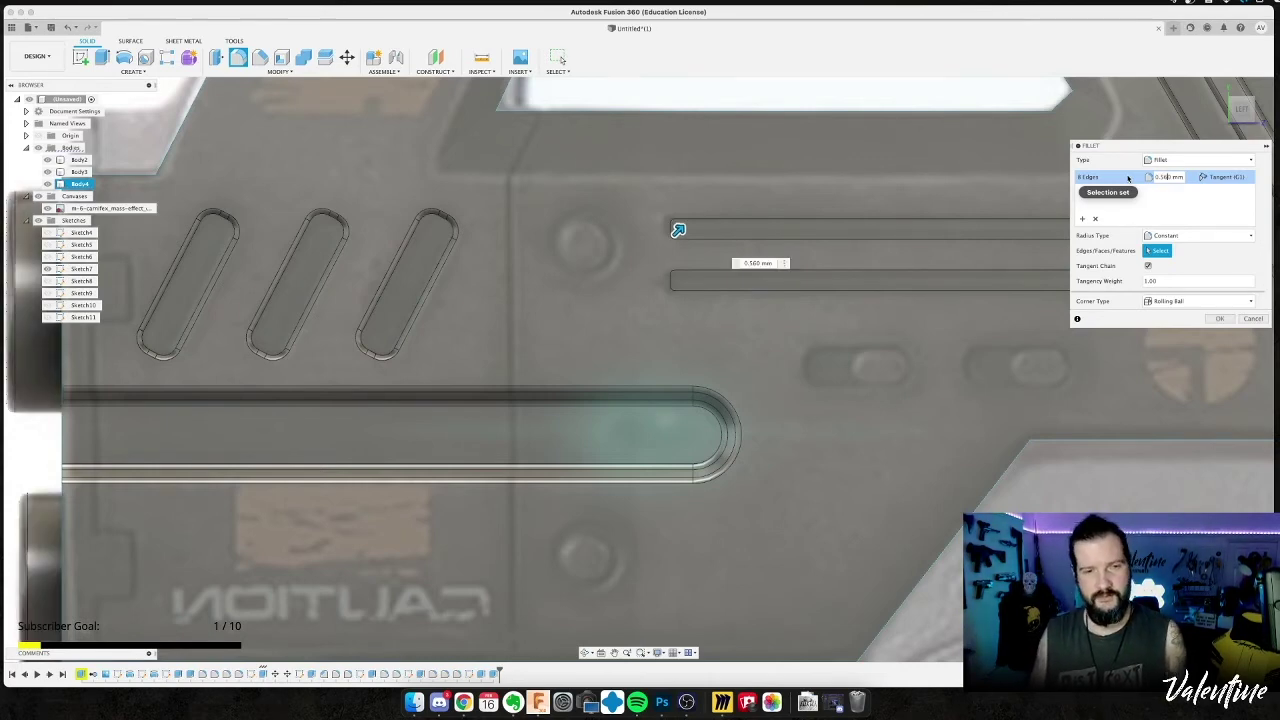
key("super+Tab")
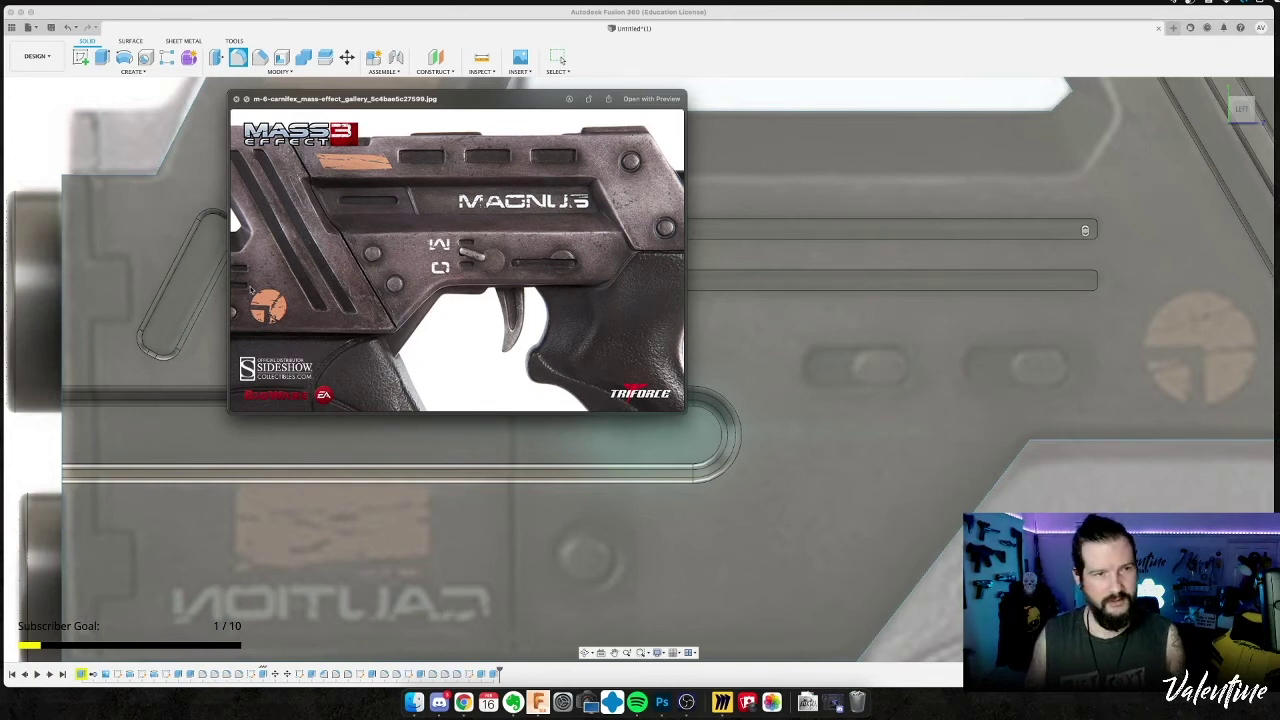
key("space")
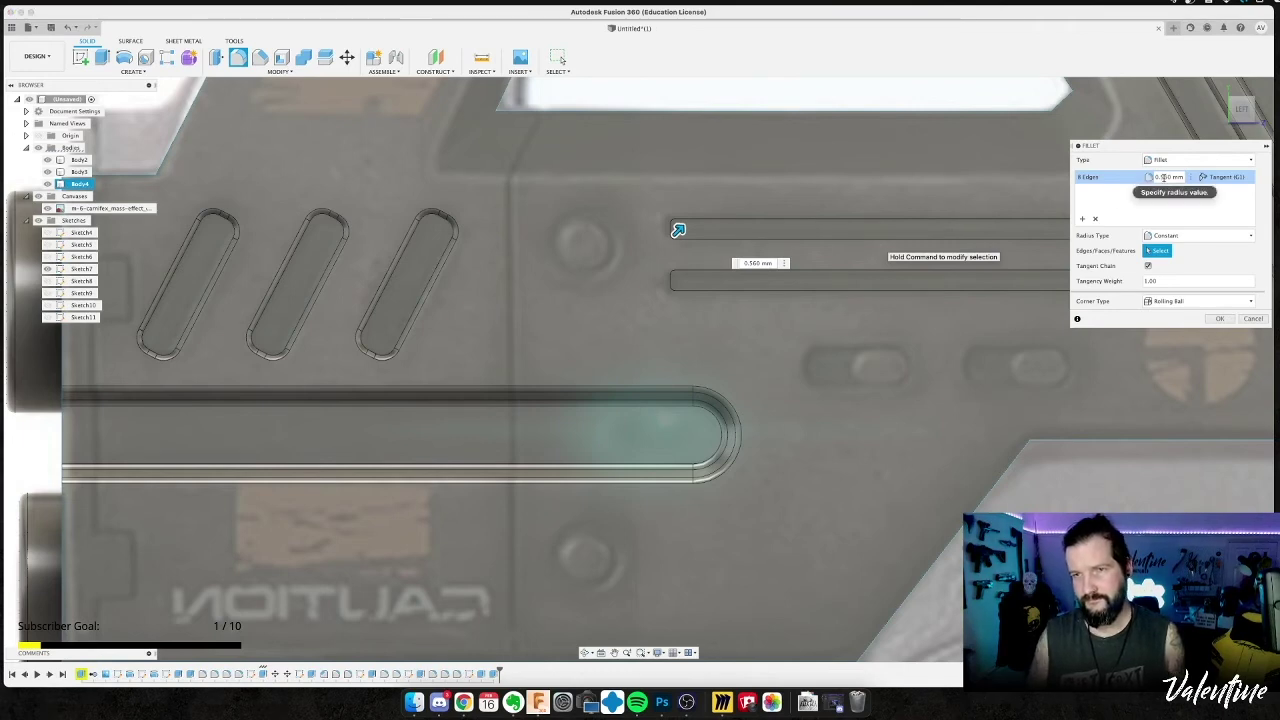
key("Return")
Fillet the edge loops of both horizontal slots with a 0.6 mm radius.
key("f")
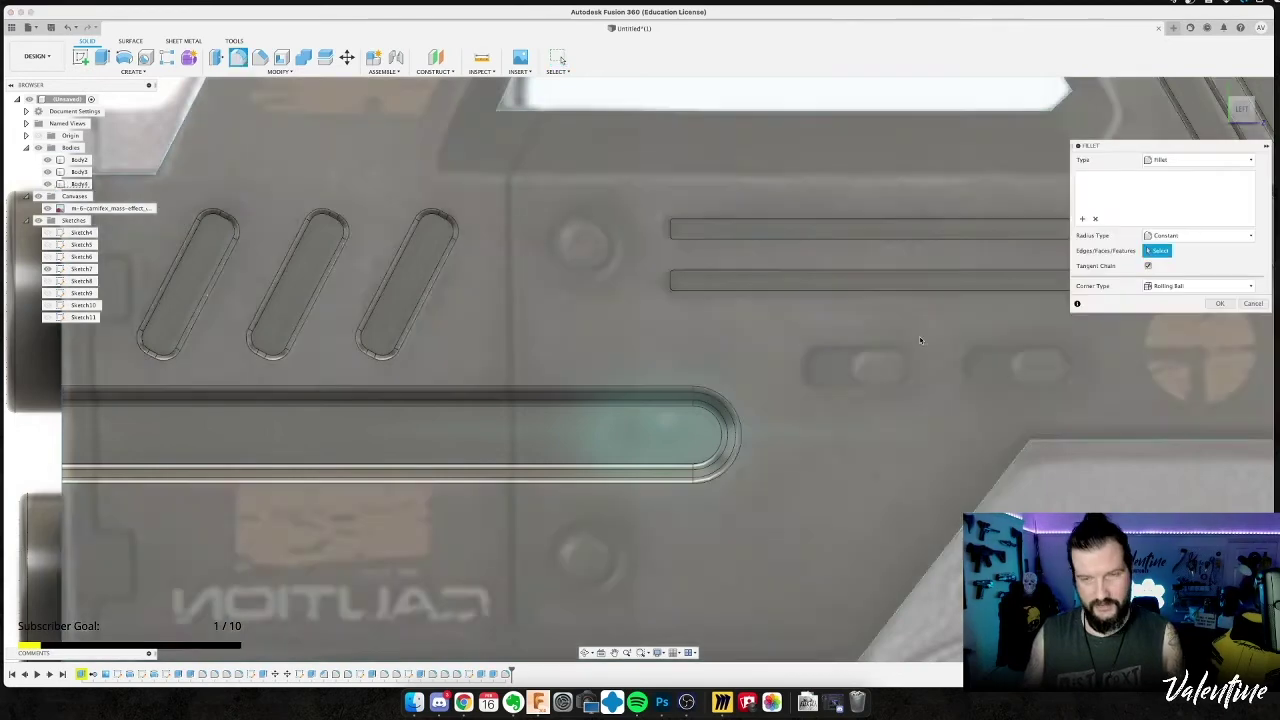
double_click(927, 295)
mouse_move(927, 295)
middle_mouse_down("shift")
mouse_move(943, 294)
mouse_move(937, 309)
middle_mouse_up("shift")
left_click(937, 309)
left_click(943, 290)
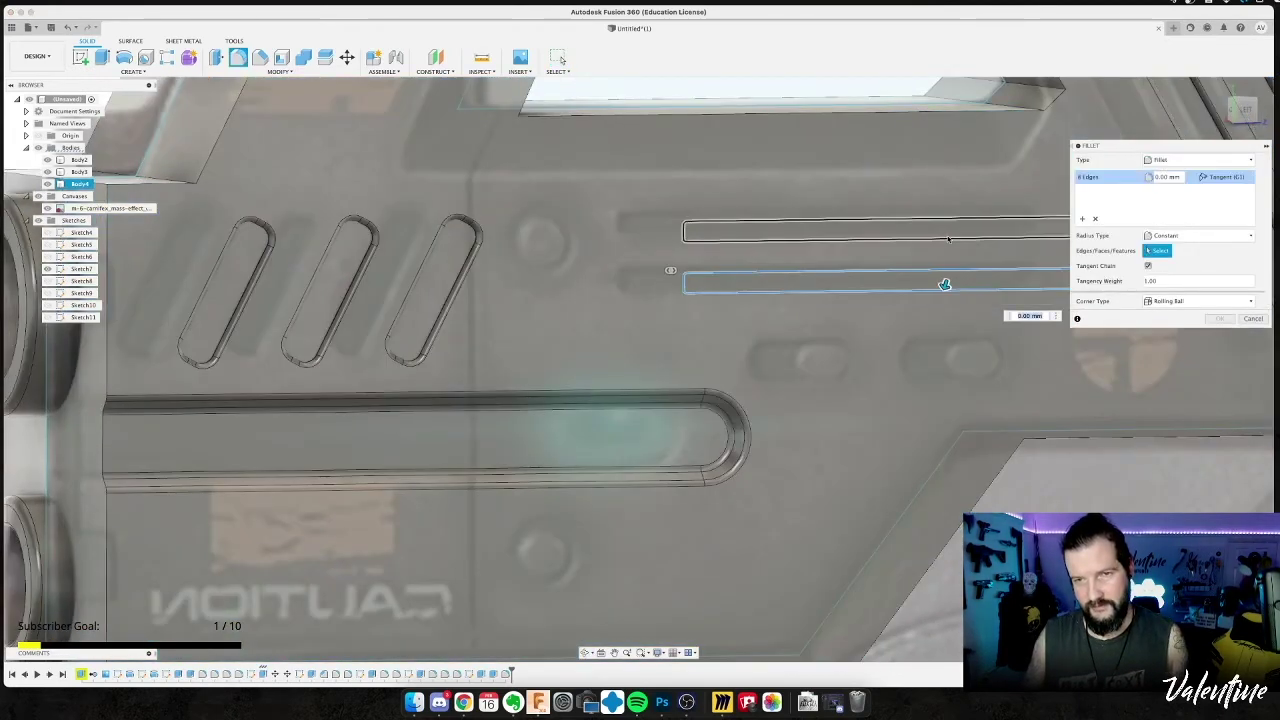
left_click(949, 234)
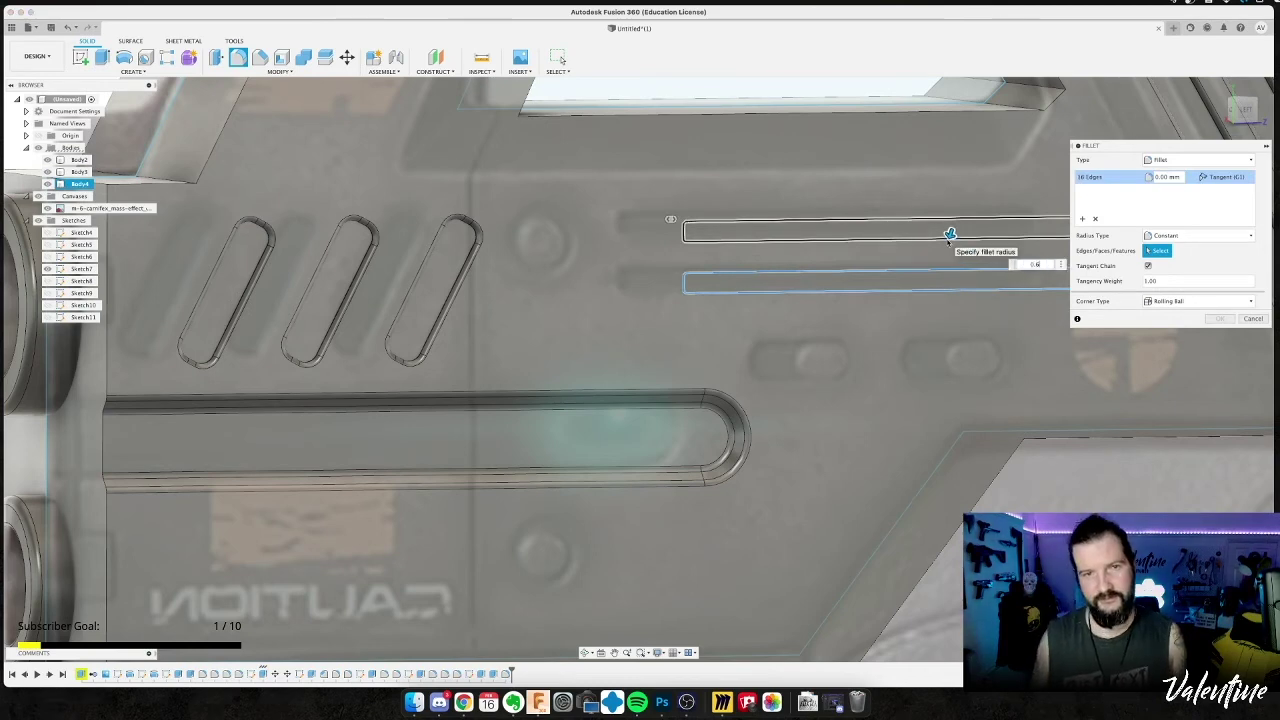
type("0.6")
middle_click_drag(900, 292, 910, 294, "shift")
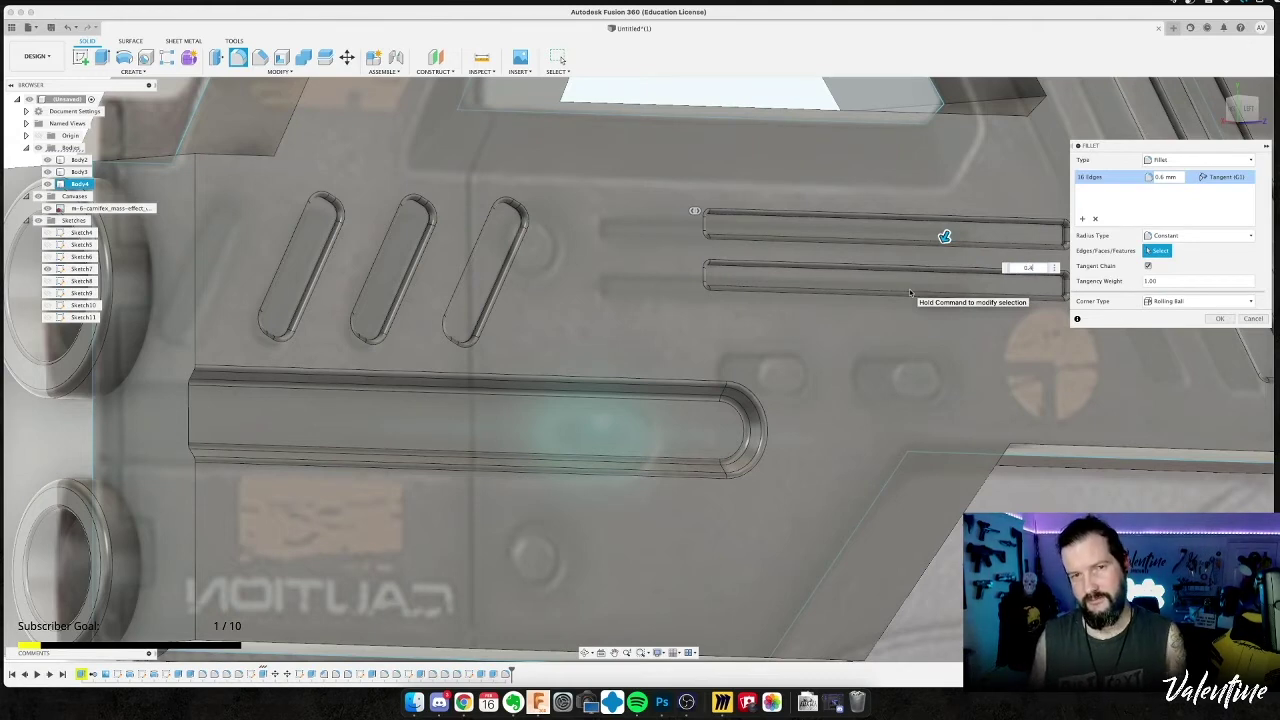
key("Return")
Hide the reference canvas and the visible sketch outline, and review the bare model from several angles.
middle_click_drag(760, 341, 767, 335, "shift")
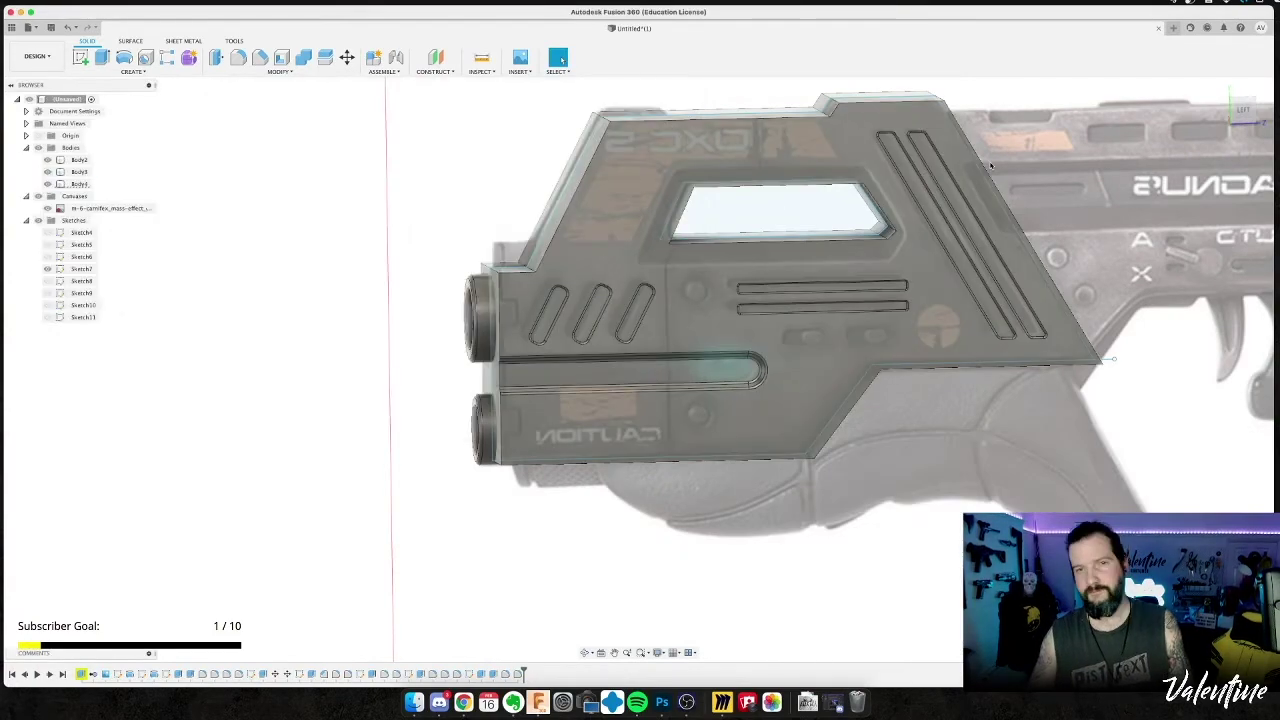
middle_click_drag(880, 300, 454, 286, "shift")
left_click(37, 197)
middle_click_drag(357, 314, 1134, 397, "shift")
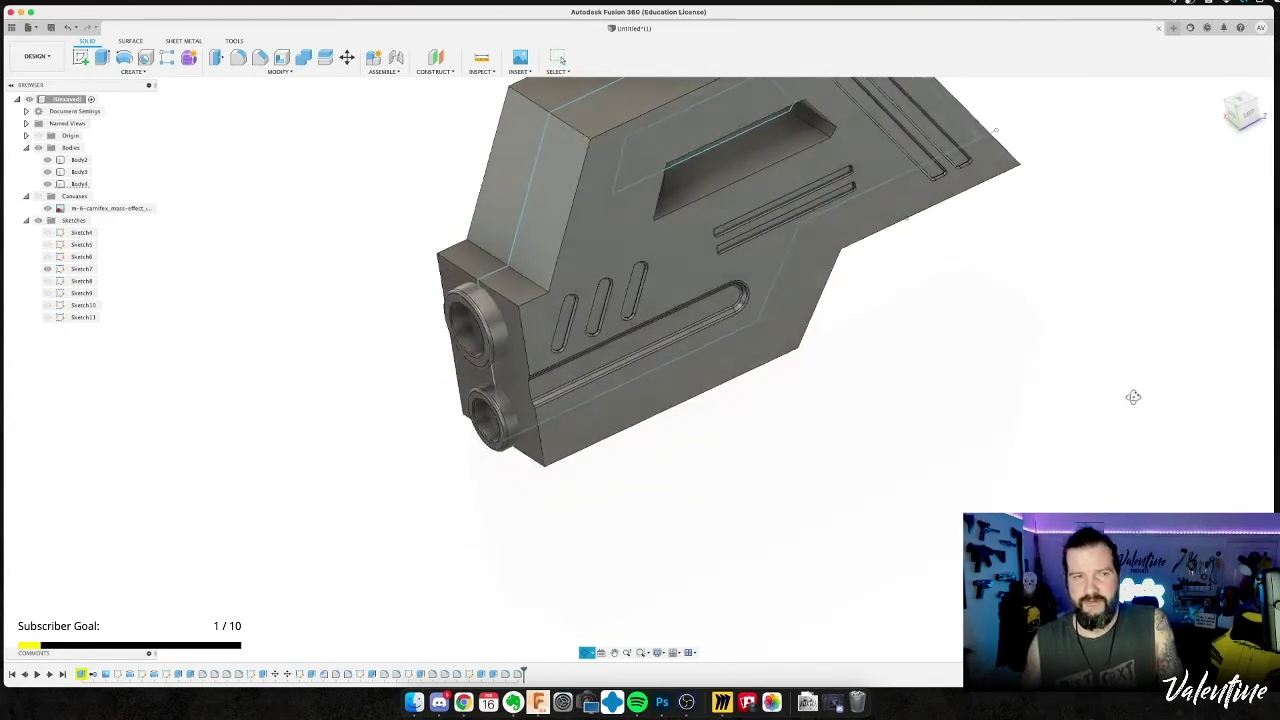
middle_click_drag(989, 443, 1011, 426, "shift")
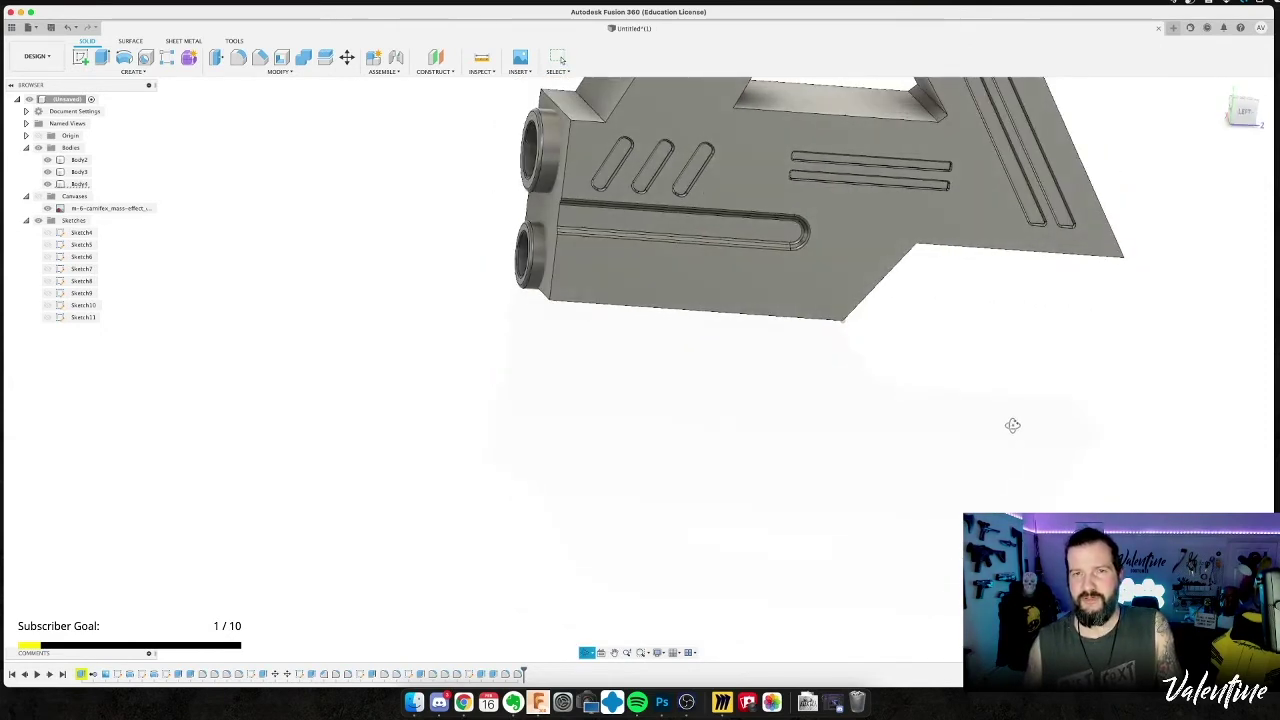
middle_click_drag(911, 431, 917, 570)
left_click_drag(929, 419, 914, 431)
key("Escape")
left_click(683, 110)
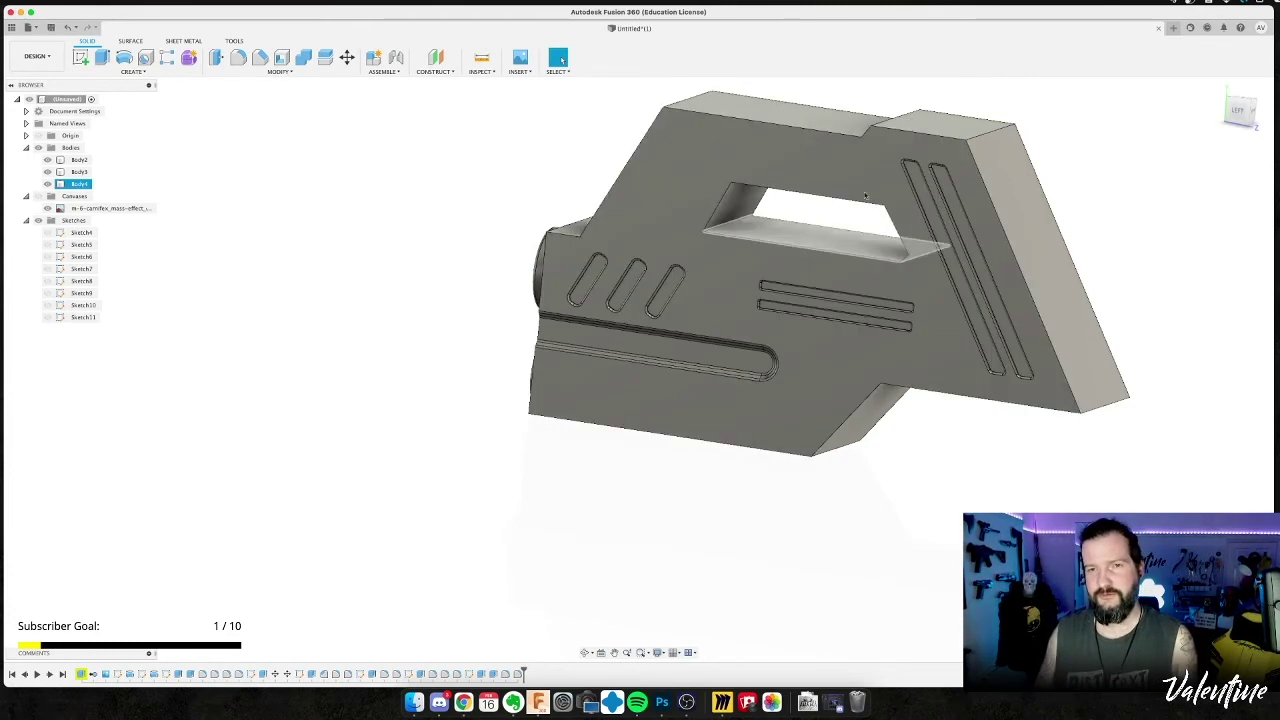
left_click(225, 368)
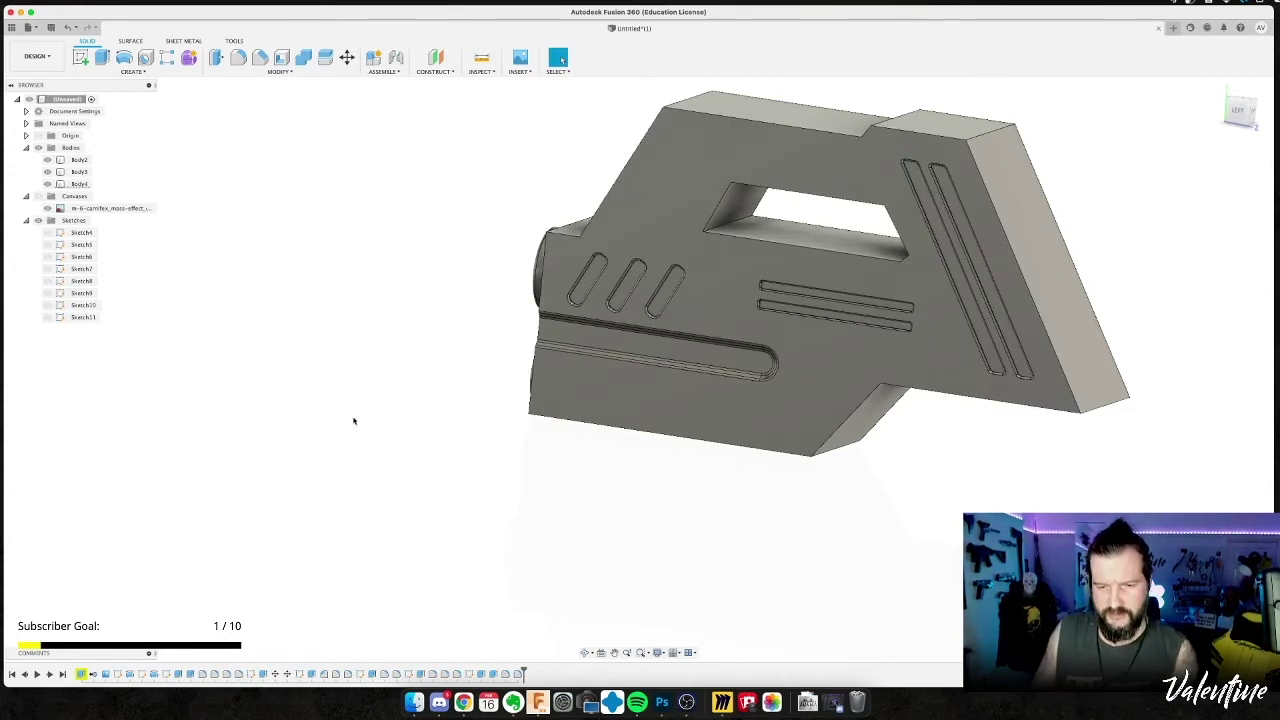
Examine the pistol reference photos, including the front section's slots and panel details up close.
key("super+Tab")
key("super+Tab")
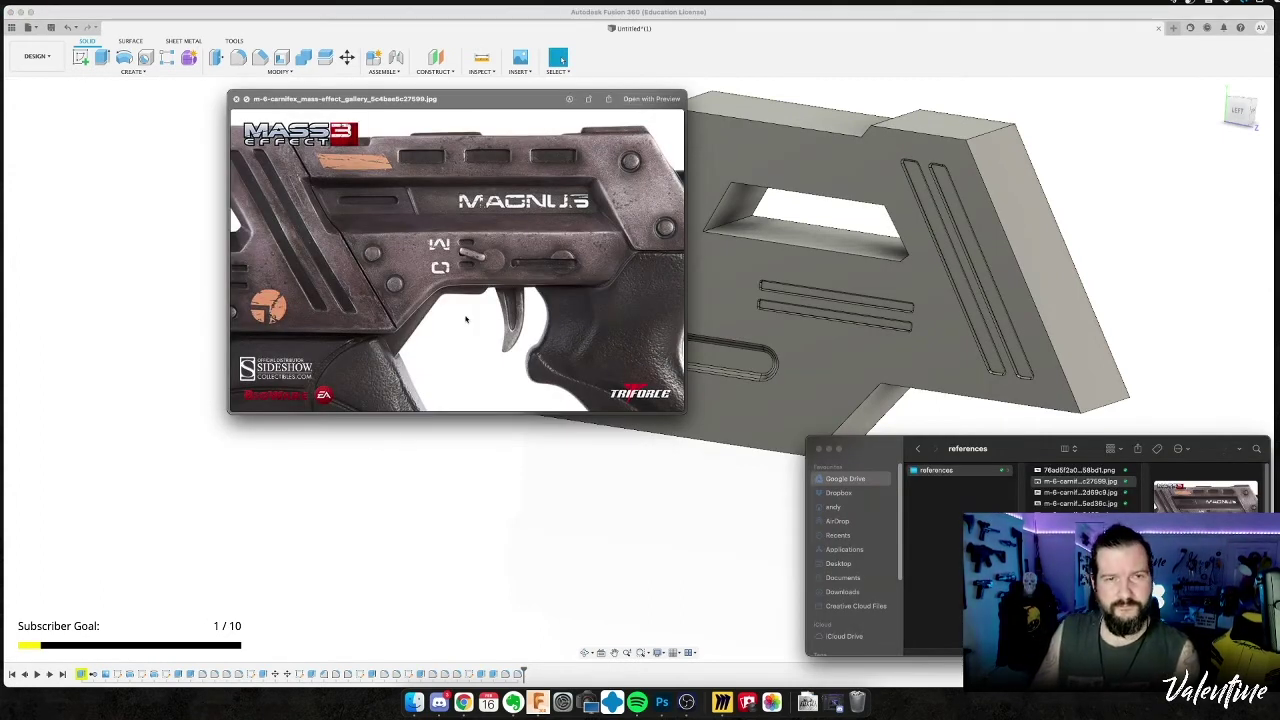
key("Left")
key("Right")
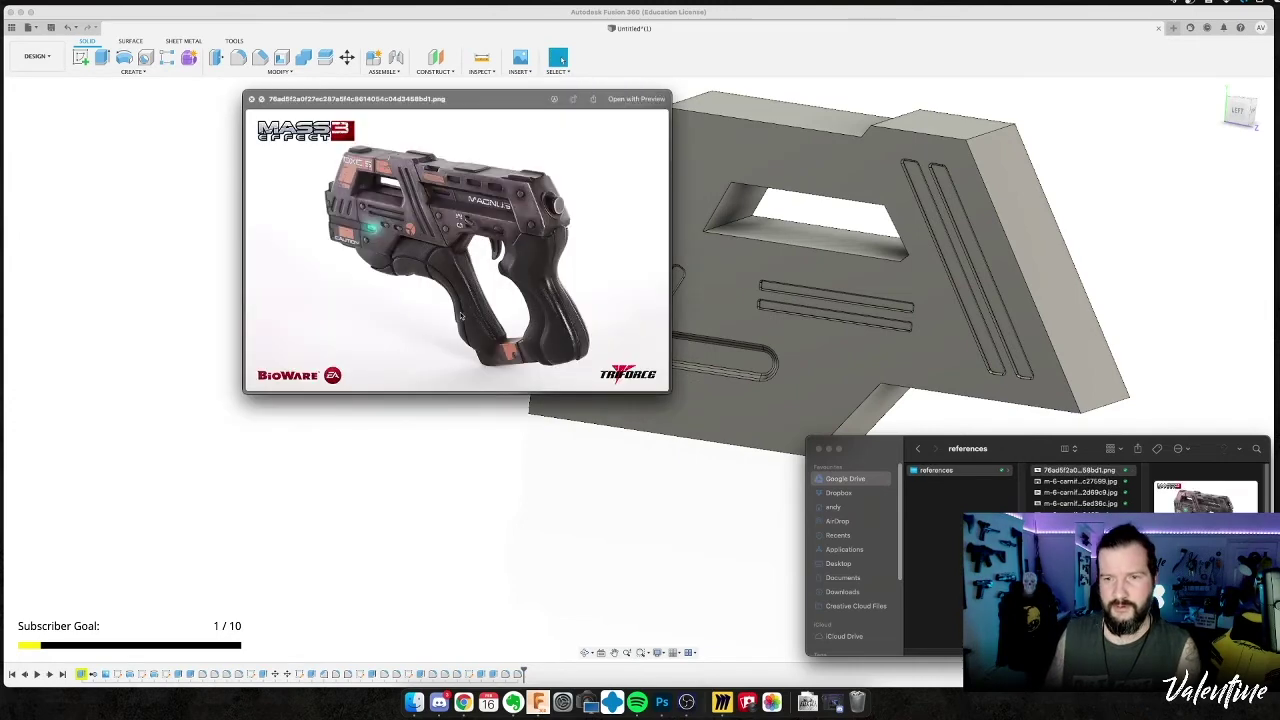
key("Down")
key("Up")
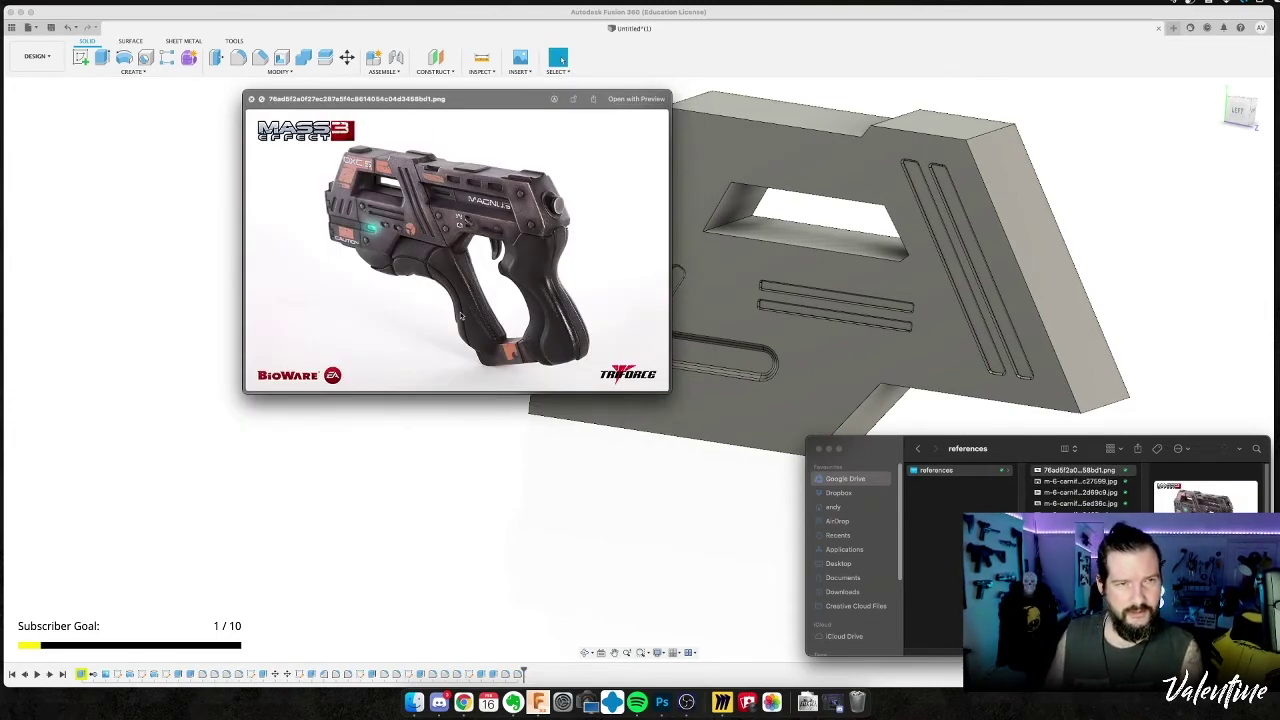
scroll(346, 212, "up", 5)
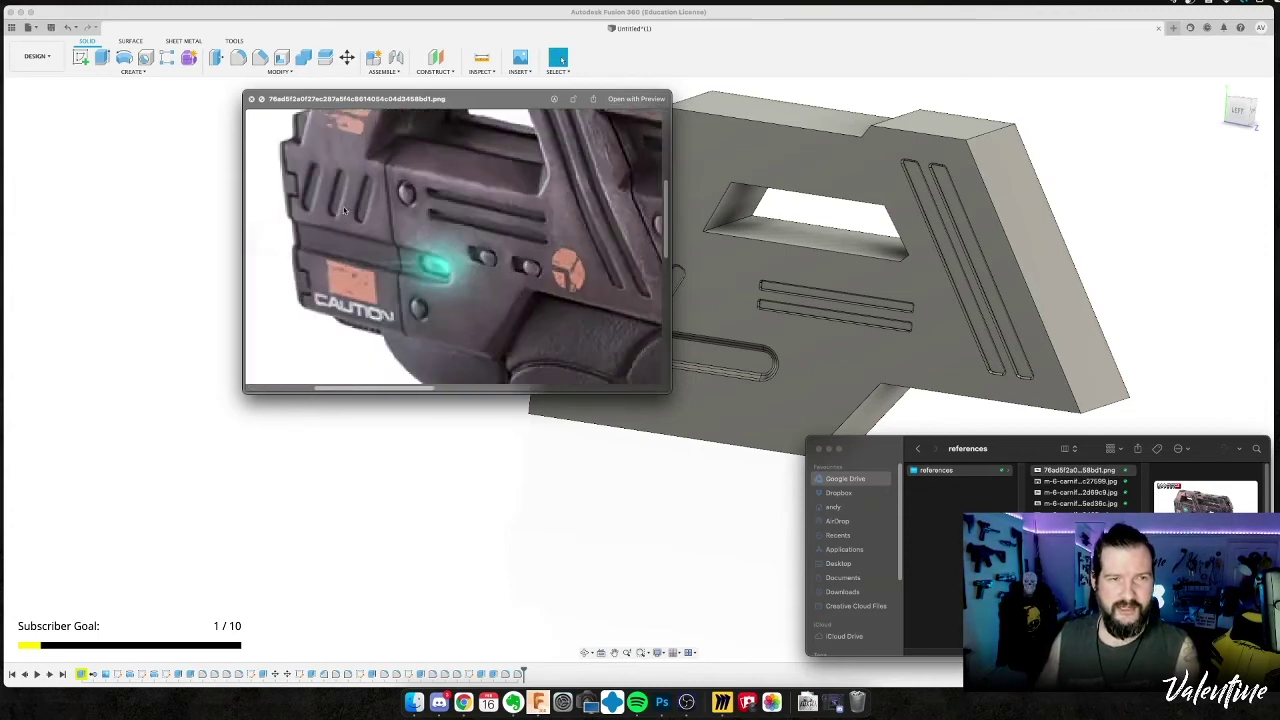
scroll(356, 198, "down", 2)
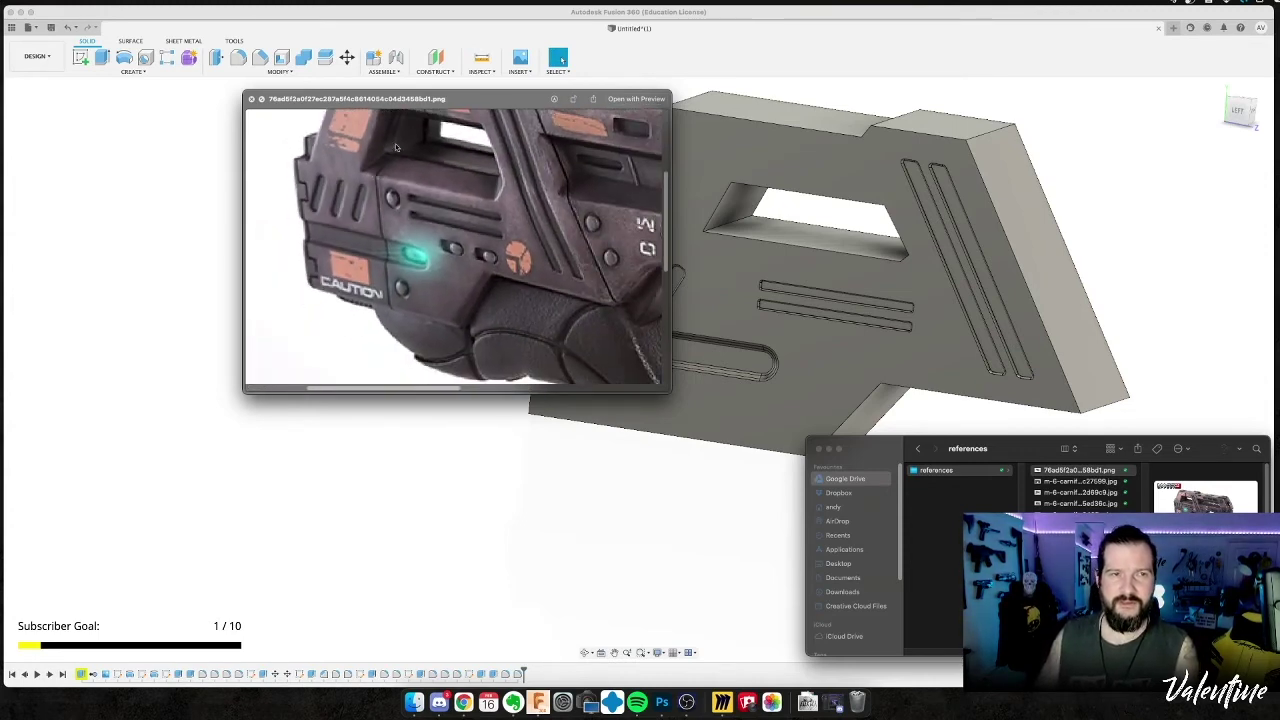
scroll(458, 209, "up", 3)
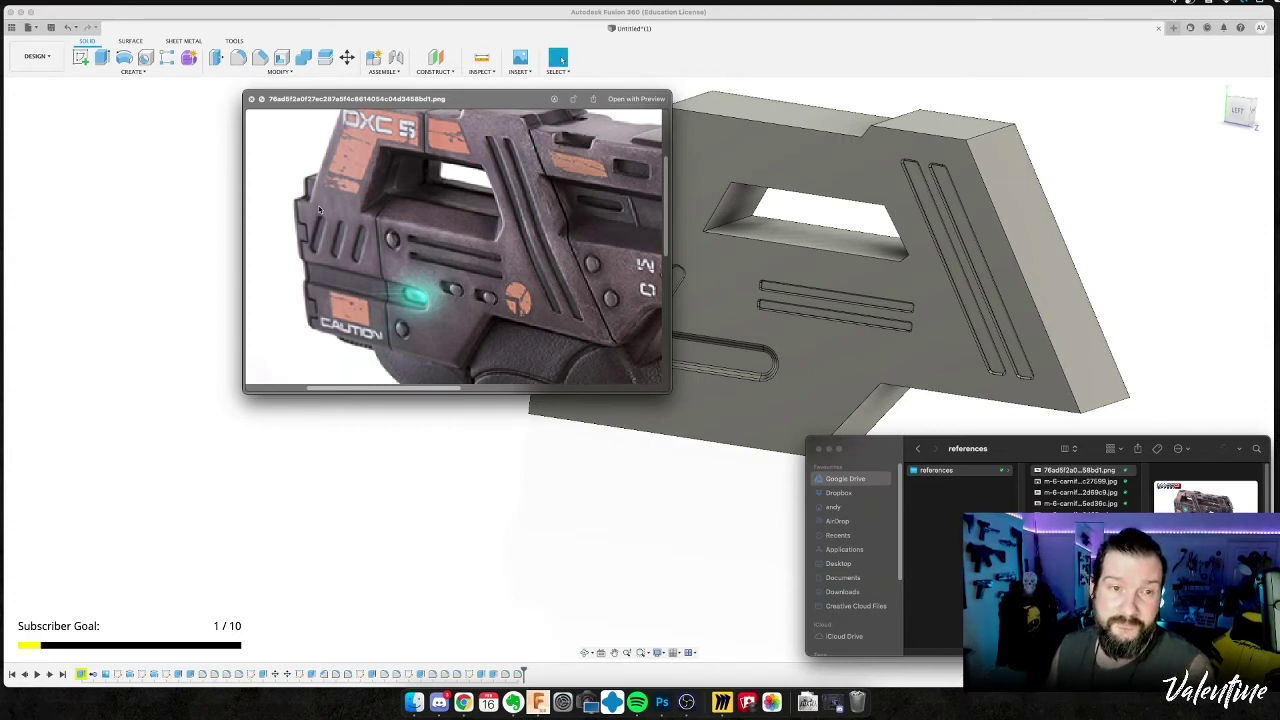
key("Down")
key("Down")
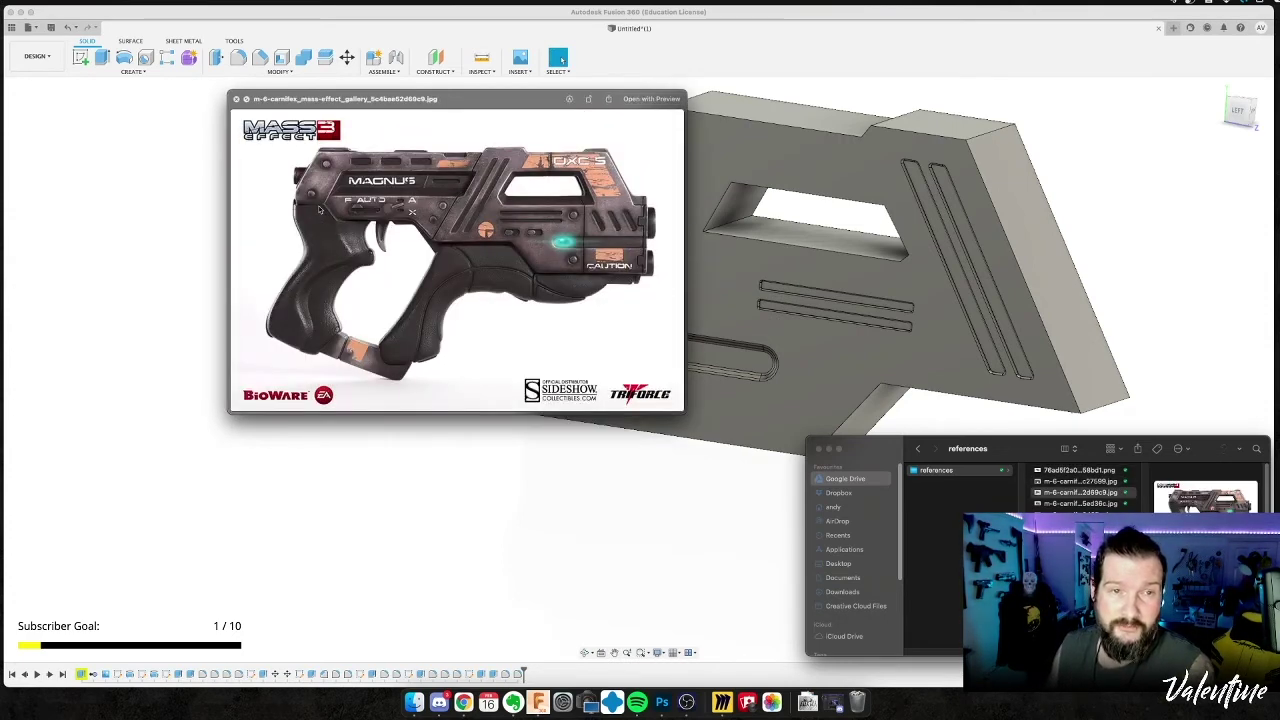
Close the photo preview and open the PNG image from the M6 Carifex references folder in Photoshop.
key("Left")
key("Left")
key("Left")
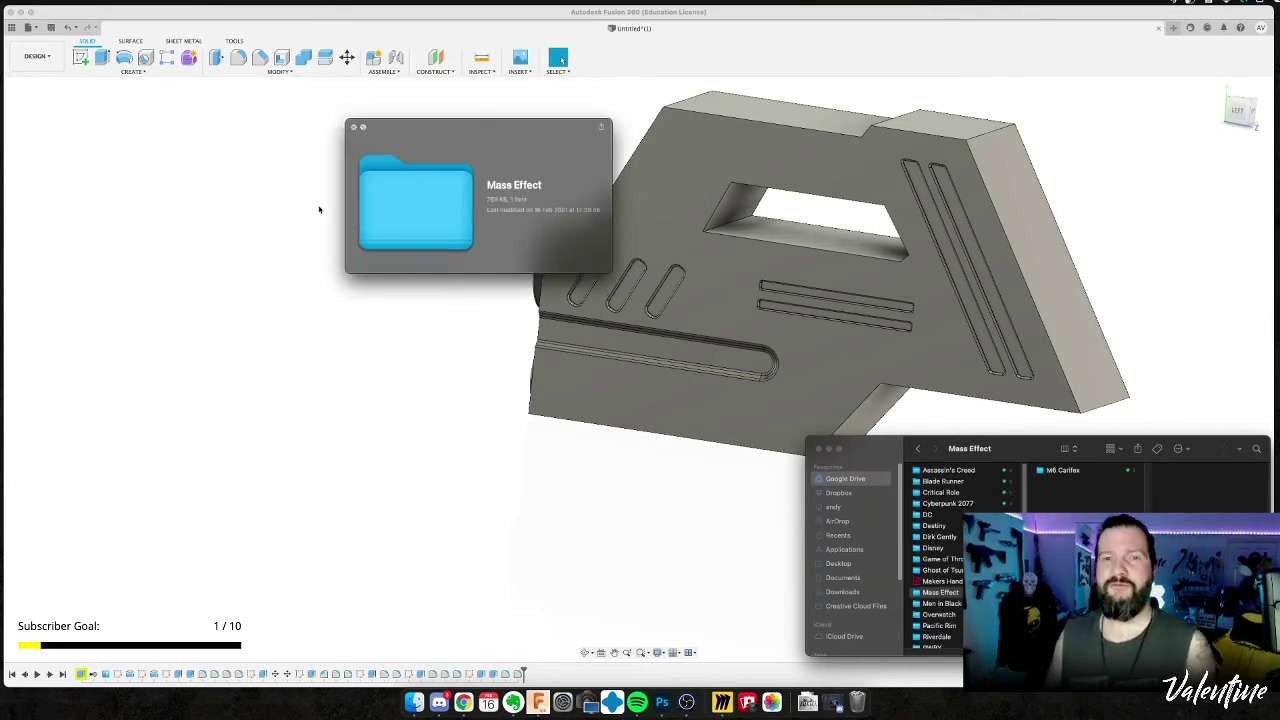
key("space")
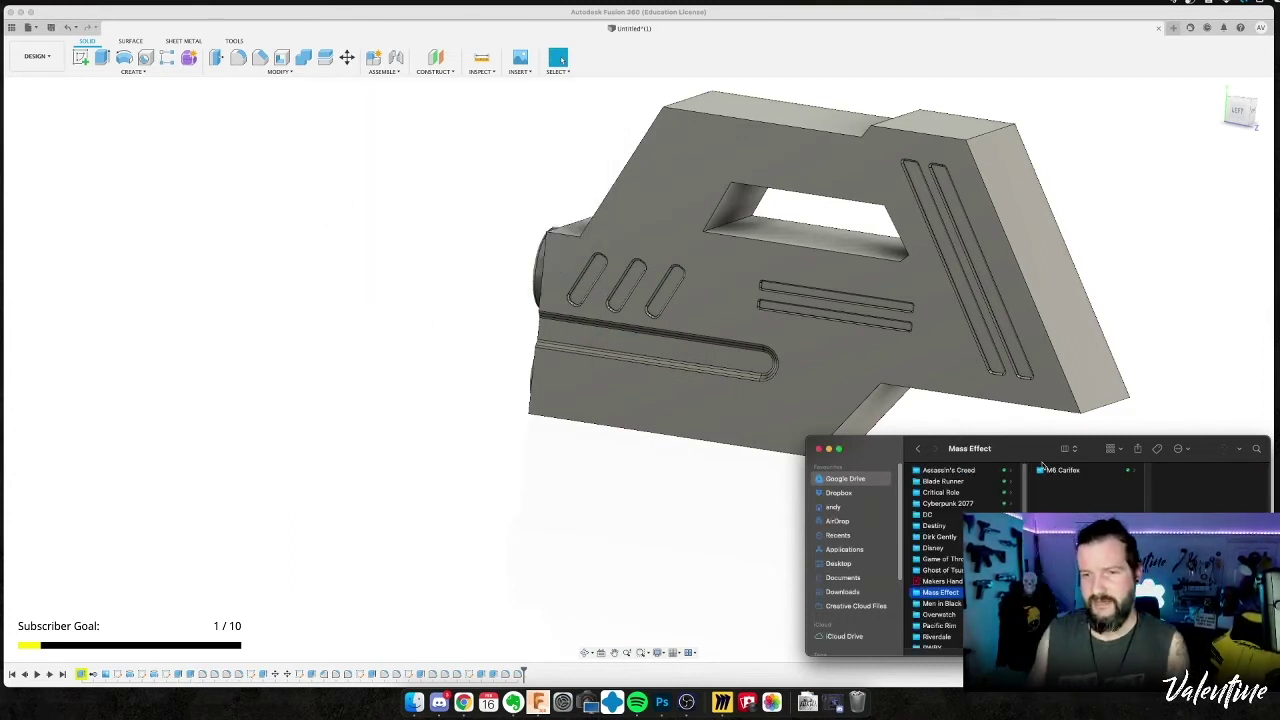
left_click(1111, 471)
left_click(1178, 470)
key("Right")
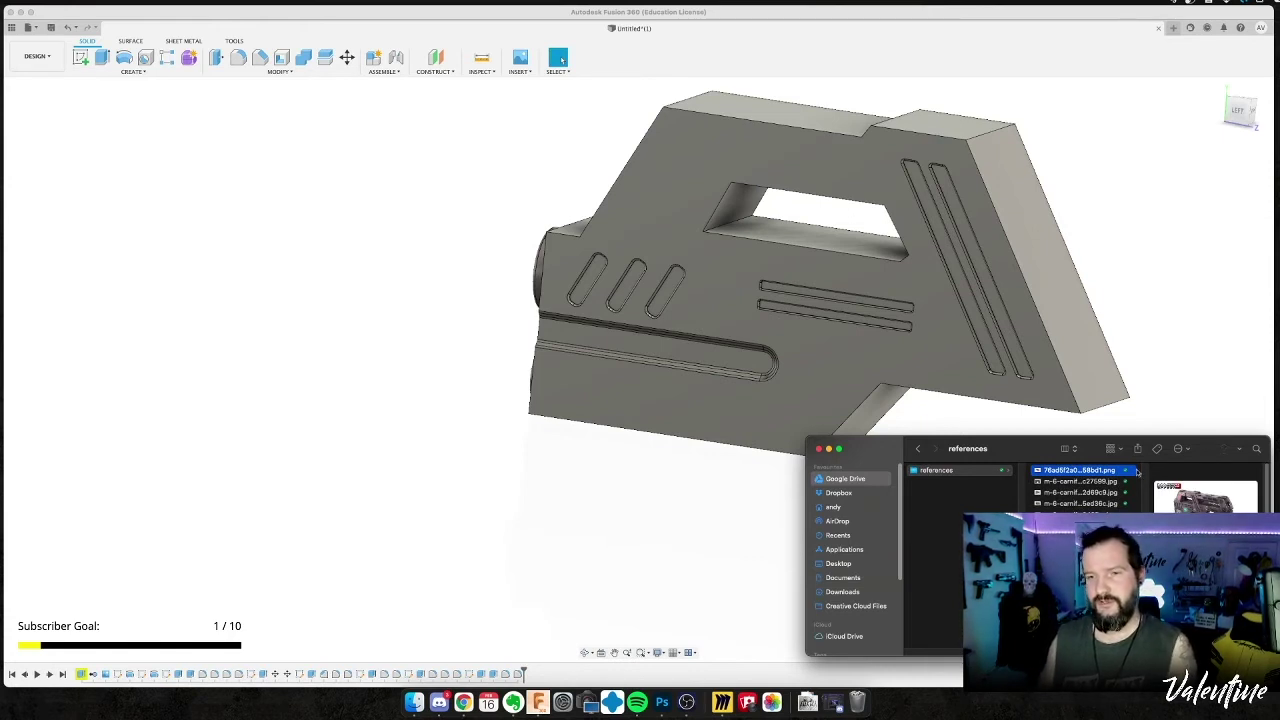
right_click(1107, 471)
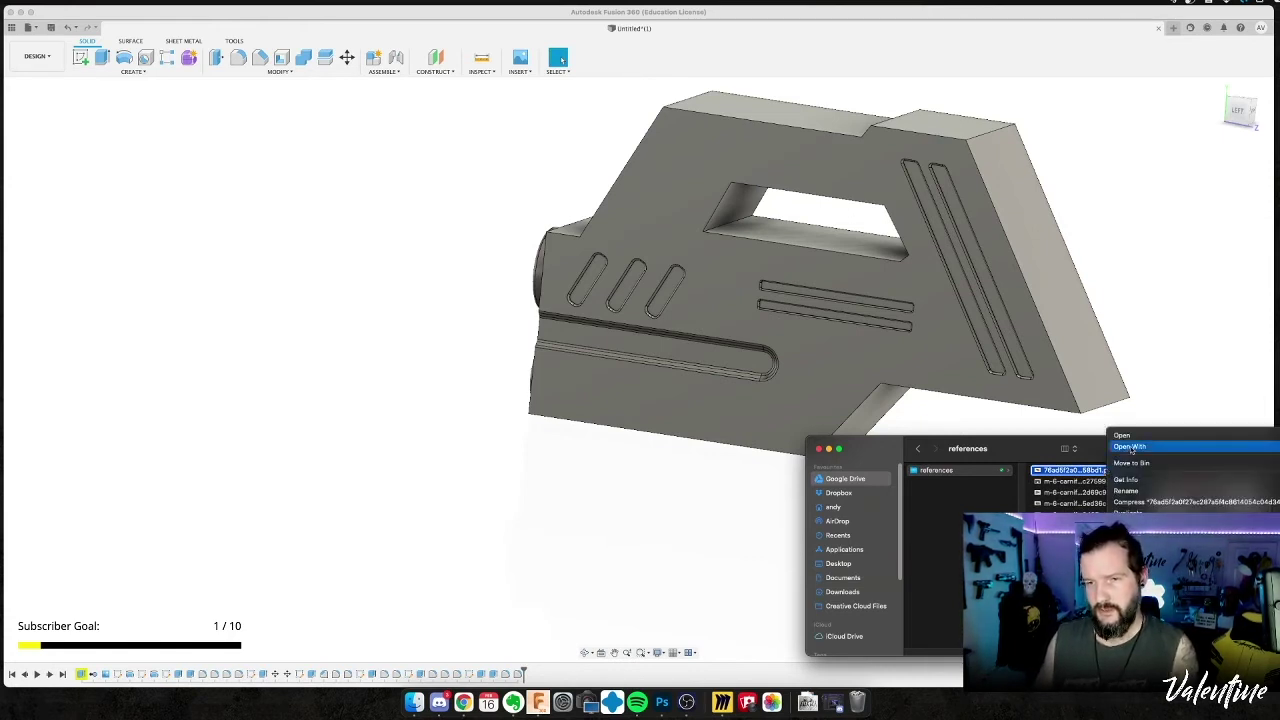
left_click(1275, 475)
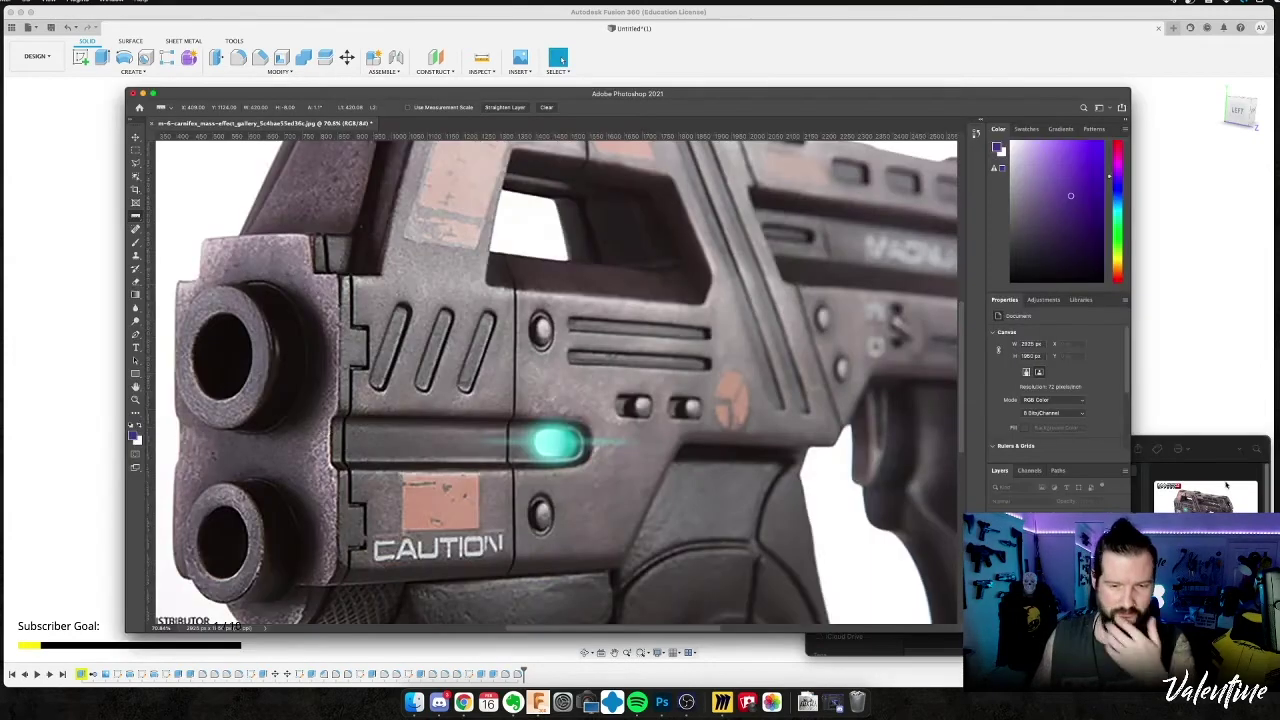
Draw a vertical line about 70 px high on the pistol photo, beside the front corner of the upper cutout.
scroll(467, 320, "up", 5, "alt")
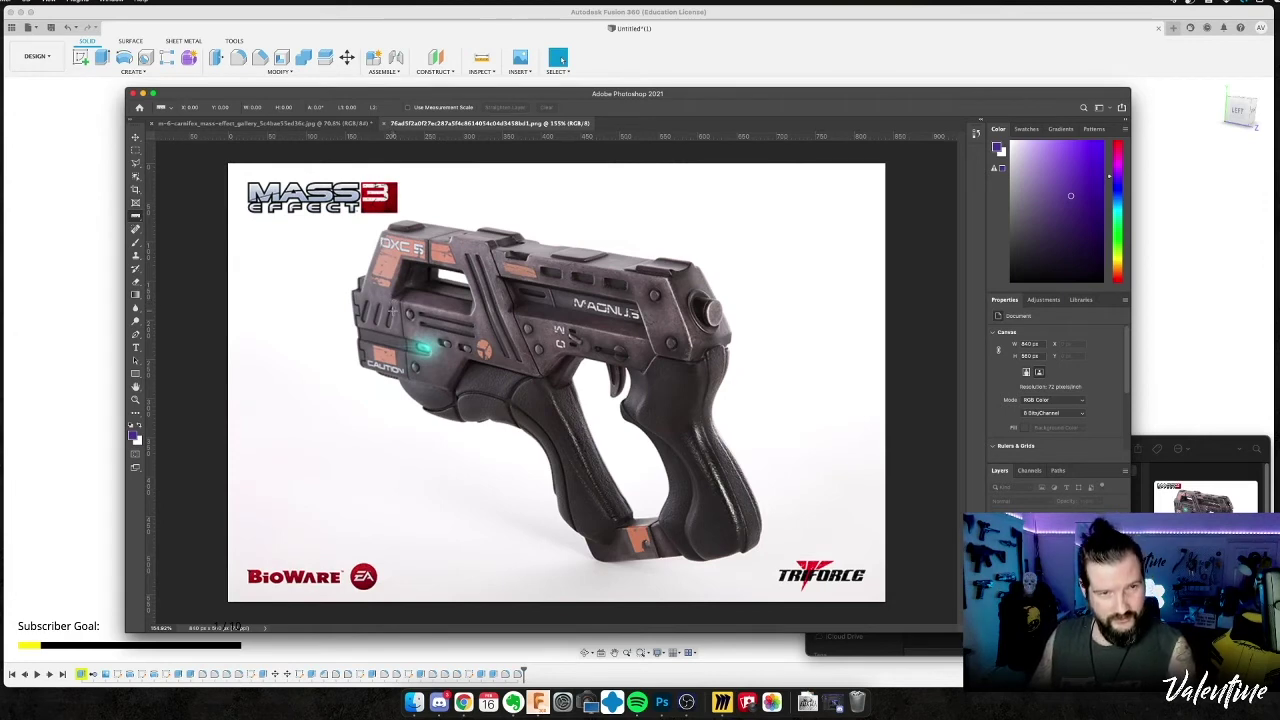
left_click(136, 373)
left_click(175, 420)
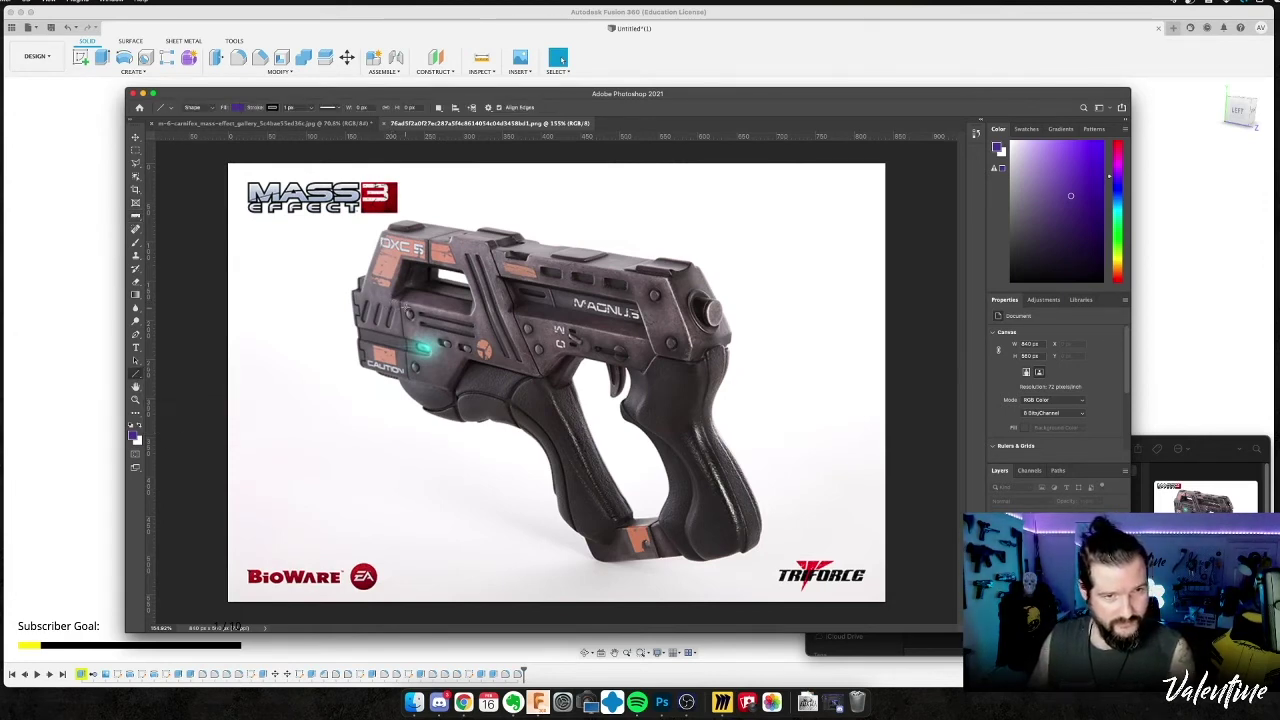
mouse_move(390, 297)
left_mouse_down("shift")
mouse_move(420, 229)
mouse_move(392, 242)
left_mouse_up("shift")
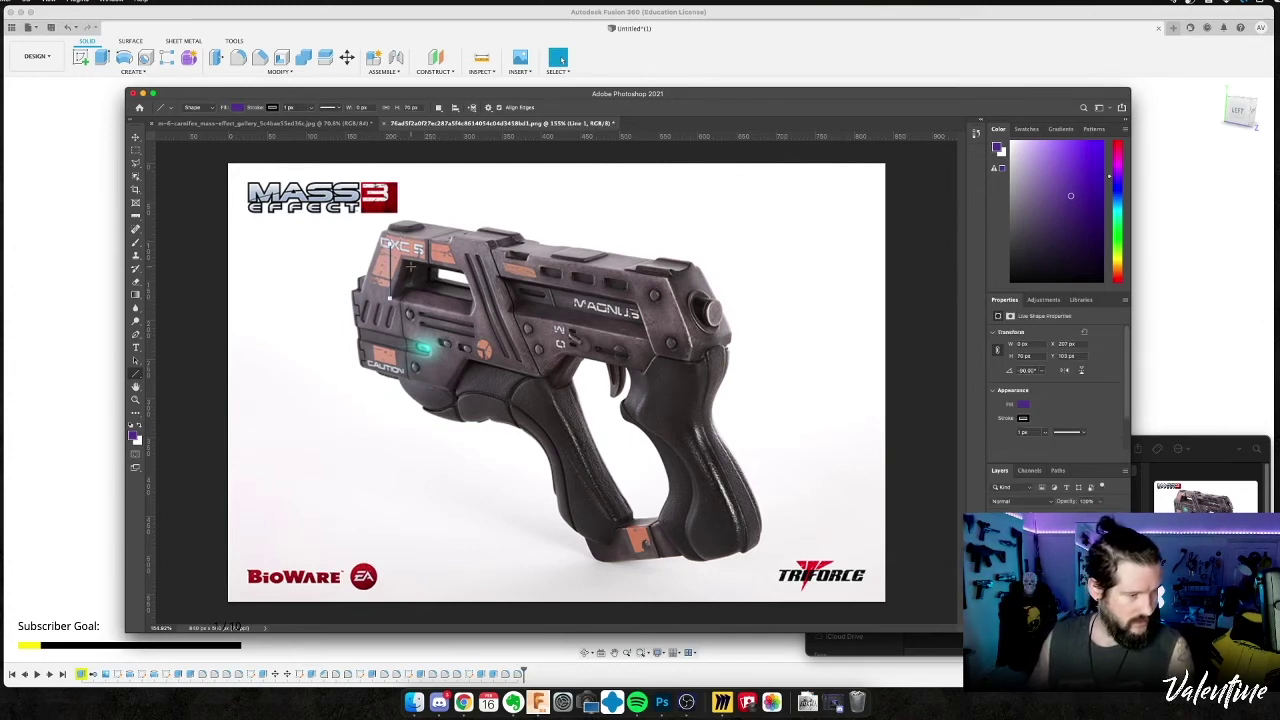
Measure with the Ruler tool from the vertical line's lower end to the cutout's lower front corner.
left_click(137, 136)
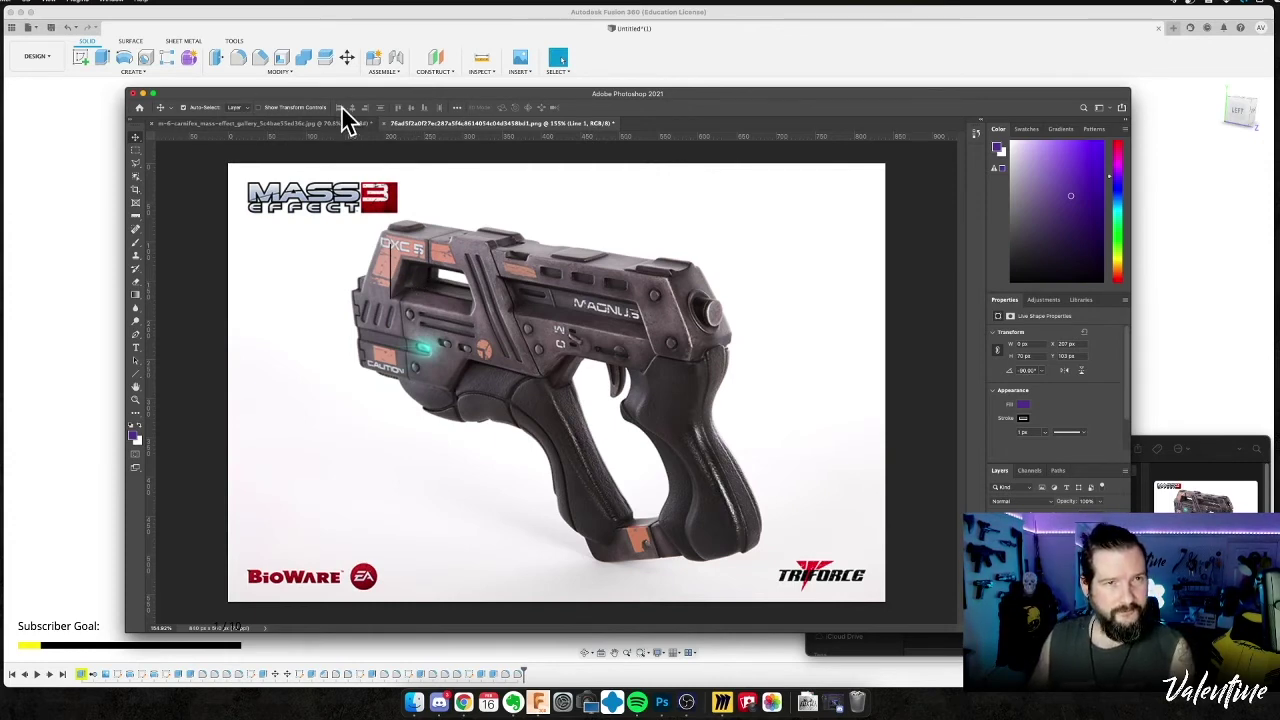
left_click(135, 216)
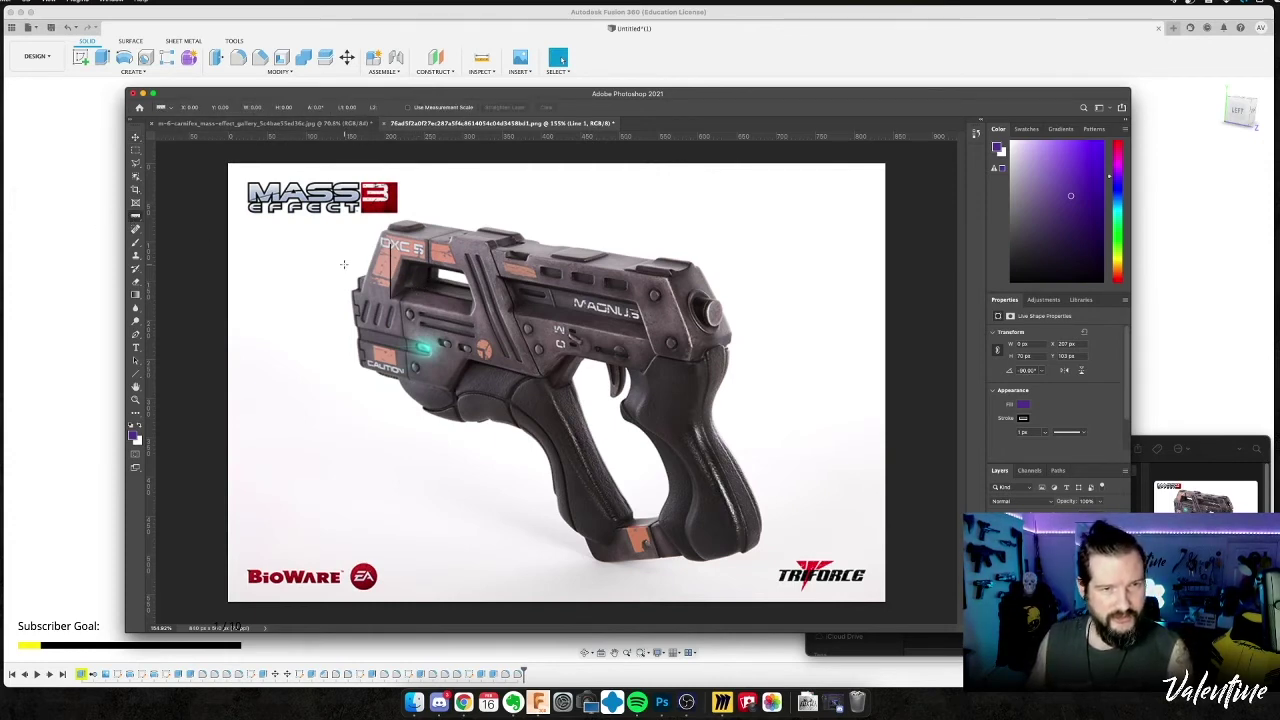
left_click_drag(421, 283, 372, 298)
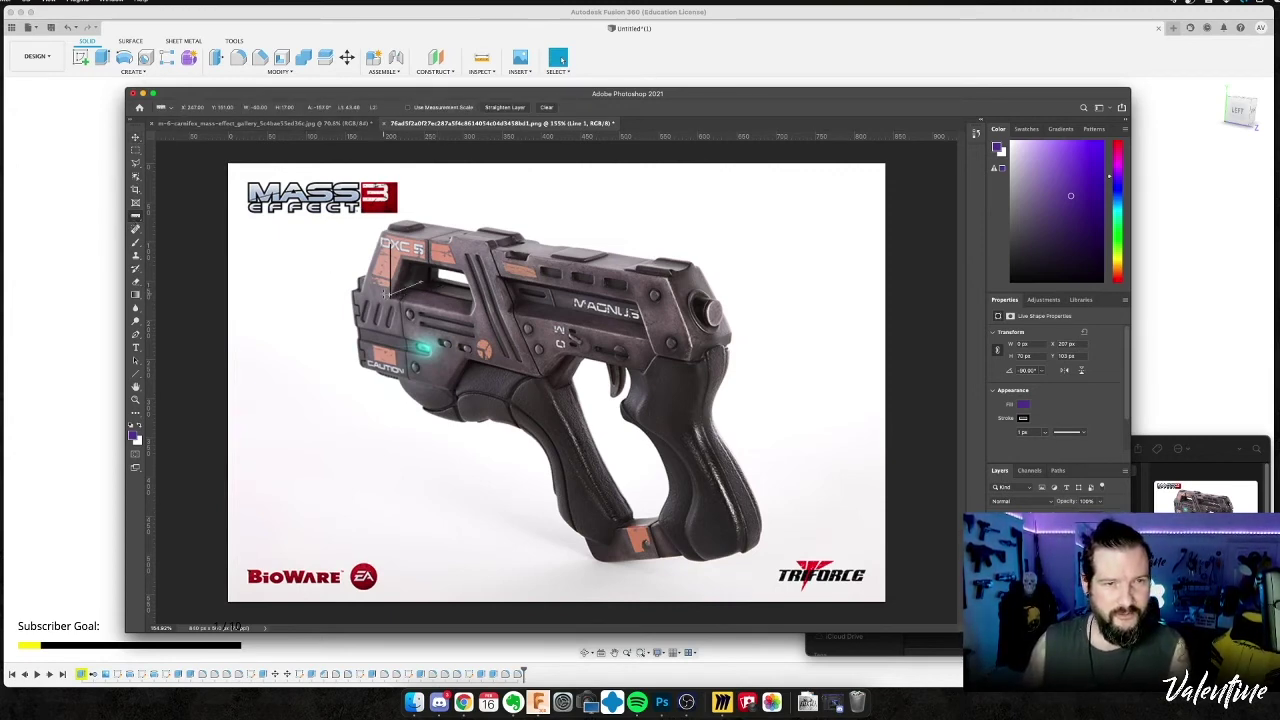
mouse_move(390, 295)
left_mouse_down()
mouse_move(428, 300)
mouse_move(409, 284)
left_mouse_up()
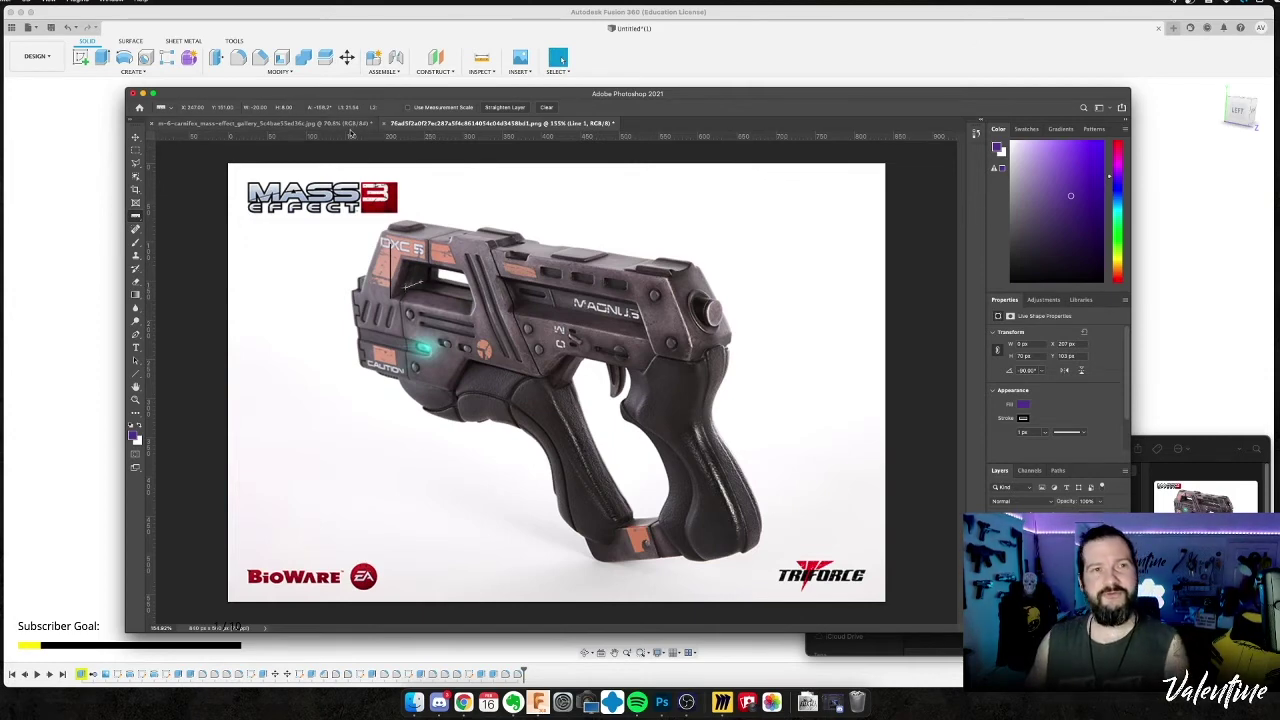
Switch back to Fusion 360 and review the front body from both sides.
key("super+Tab")
left_click(334, 152)
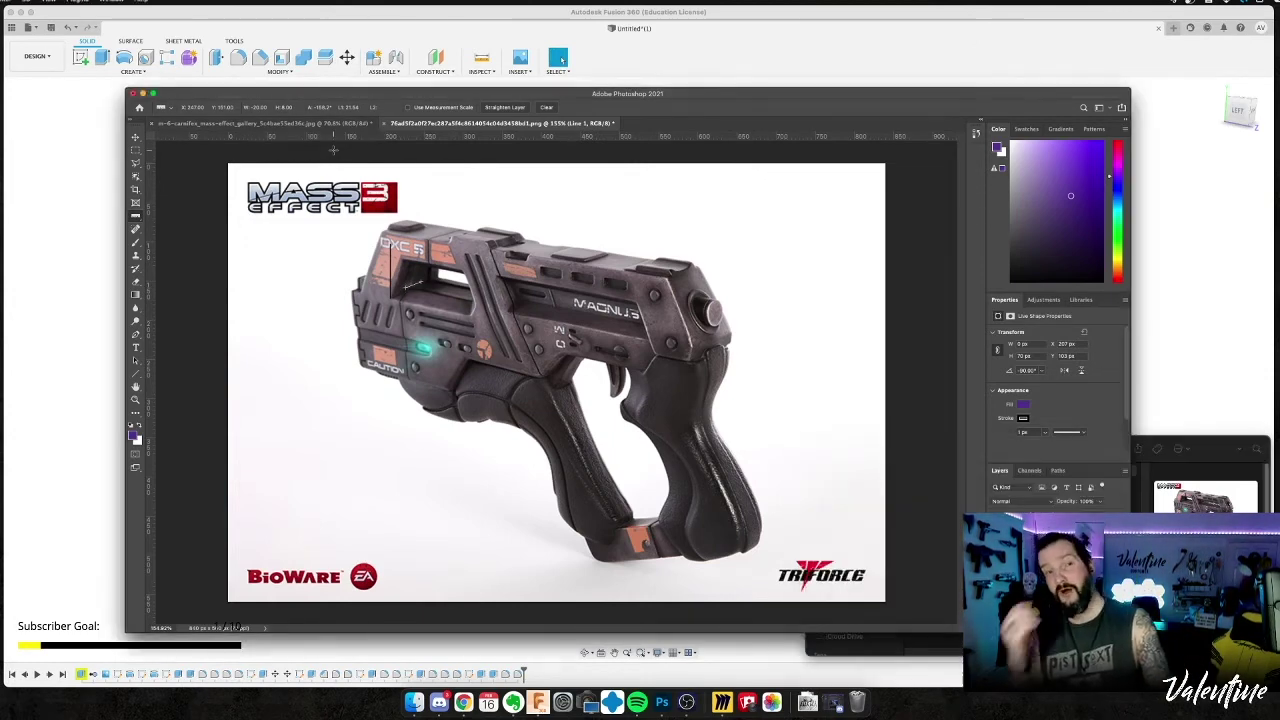
left_click(26, 214)
mouse_move(915, 364)
middle_mouse_down("shift")
mouse_move(743, 366)
mouse_move(849, 360)
mouse_move(966, 388)
middle_mouse_up("shift")
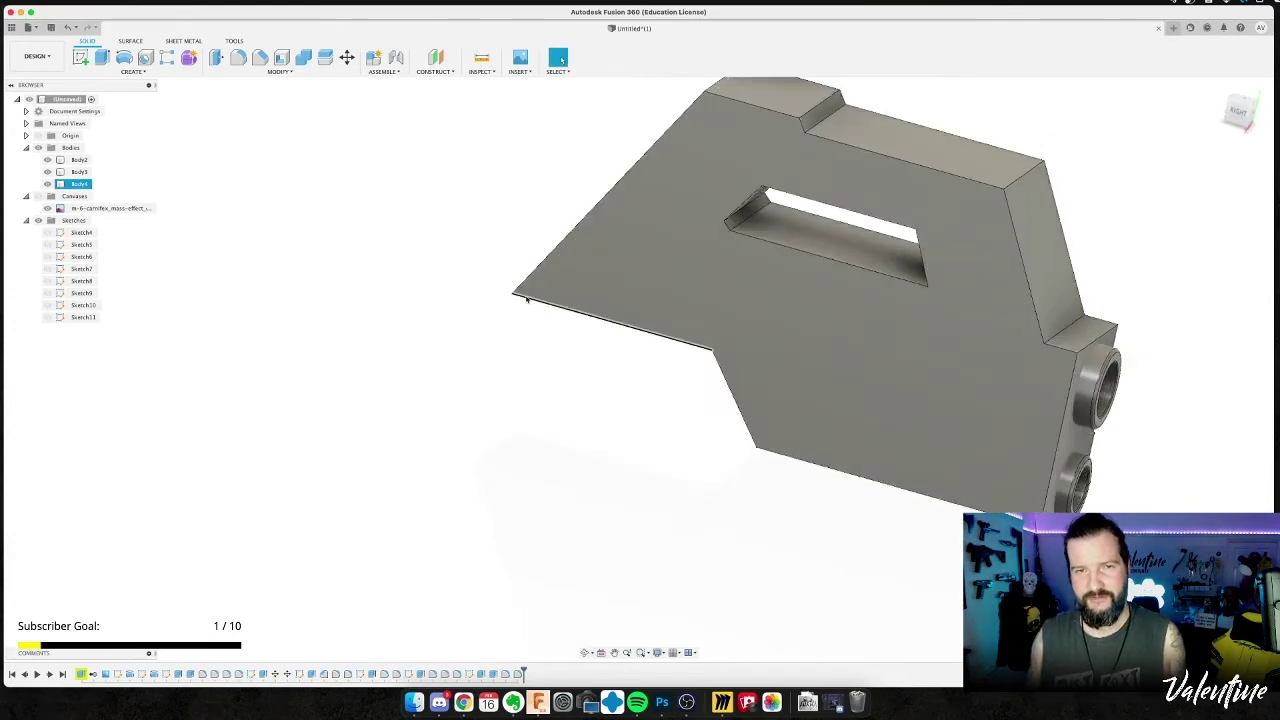
left_click(488, 301)
middle_click_drag(490, 302, 676, 341, "shift")
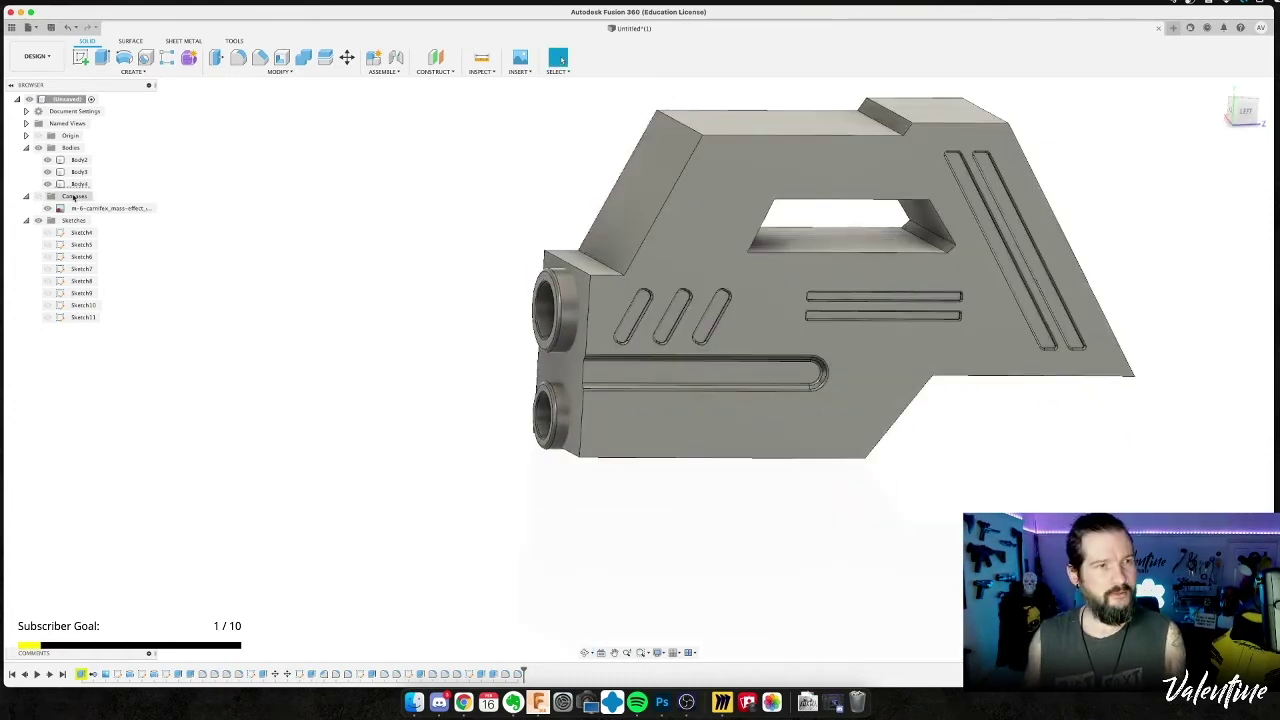
left_click(77, 186)
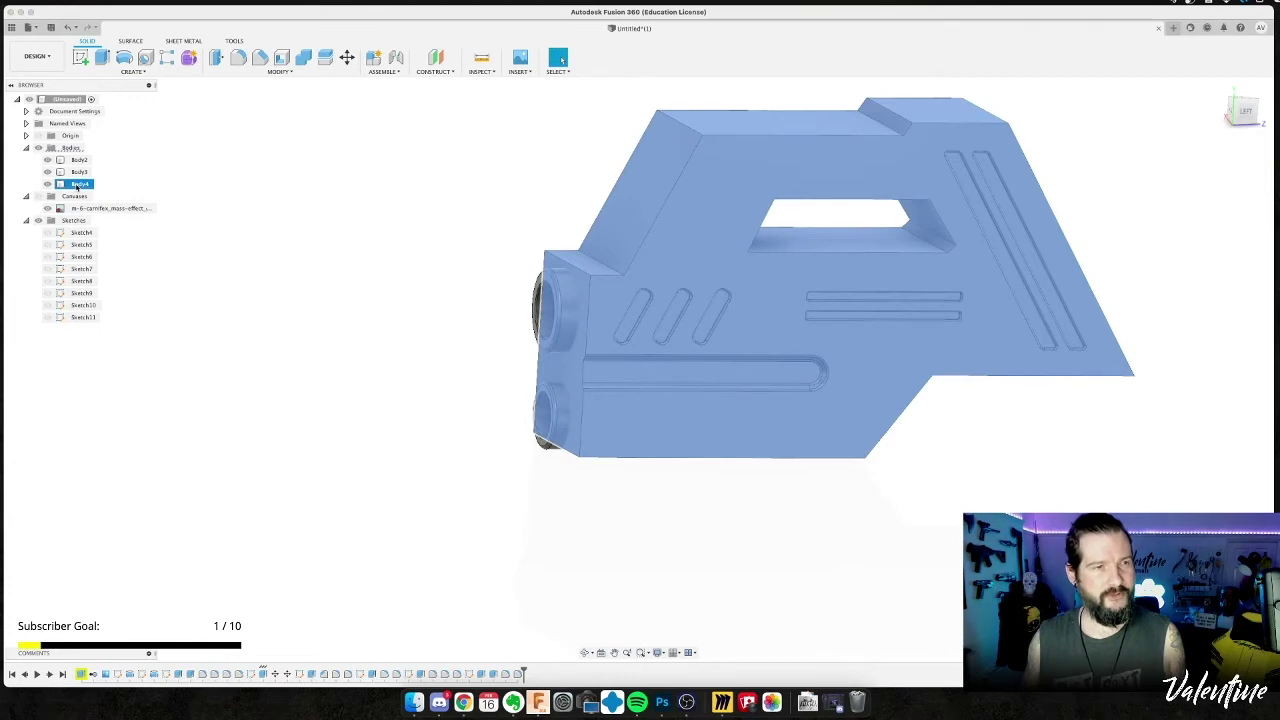
left_click(606, 165)
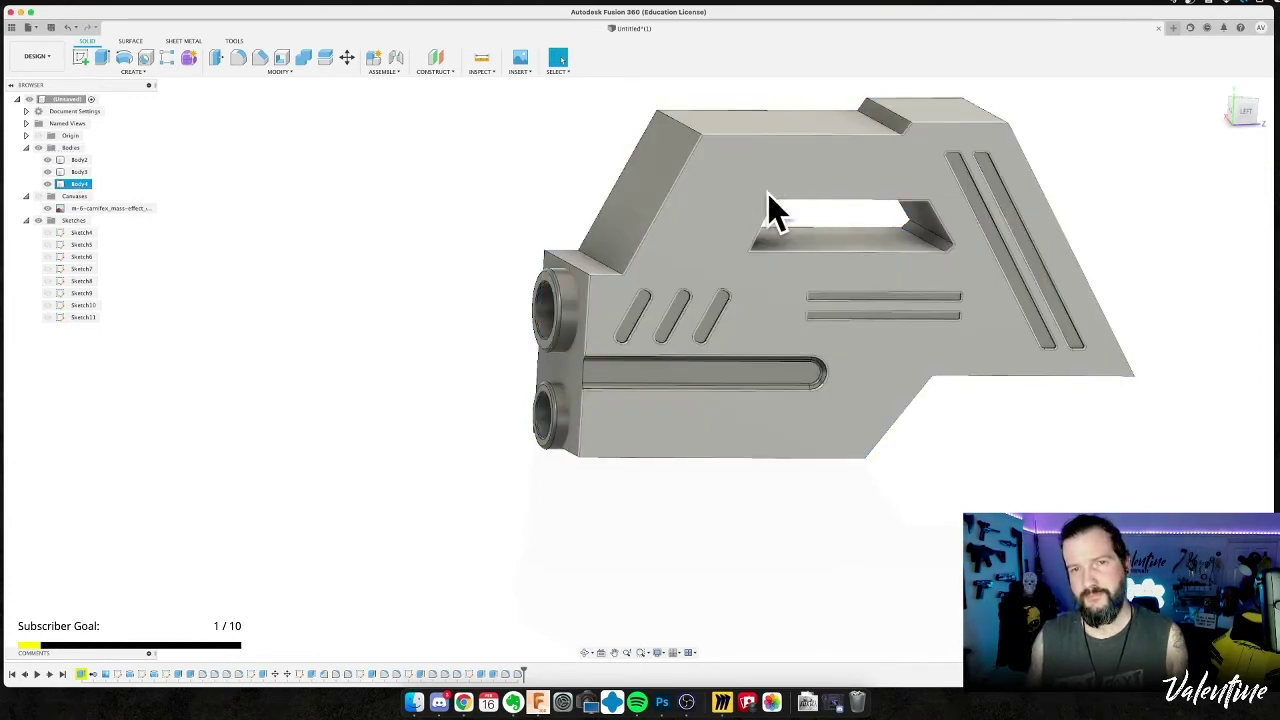
Create an offset plane about 11 mm inward from the front body's slotted side face.
right_click(753, 177)
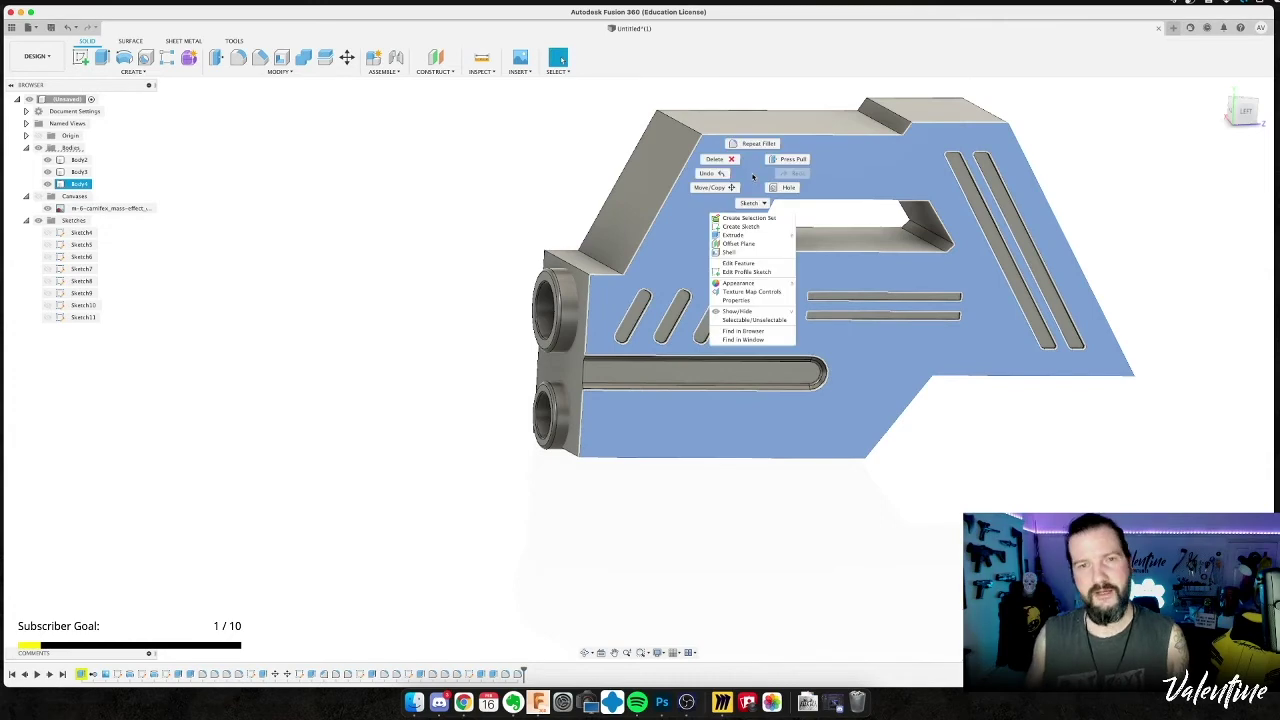
left_click(755, 243)
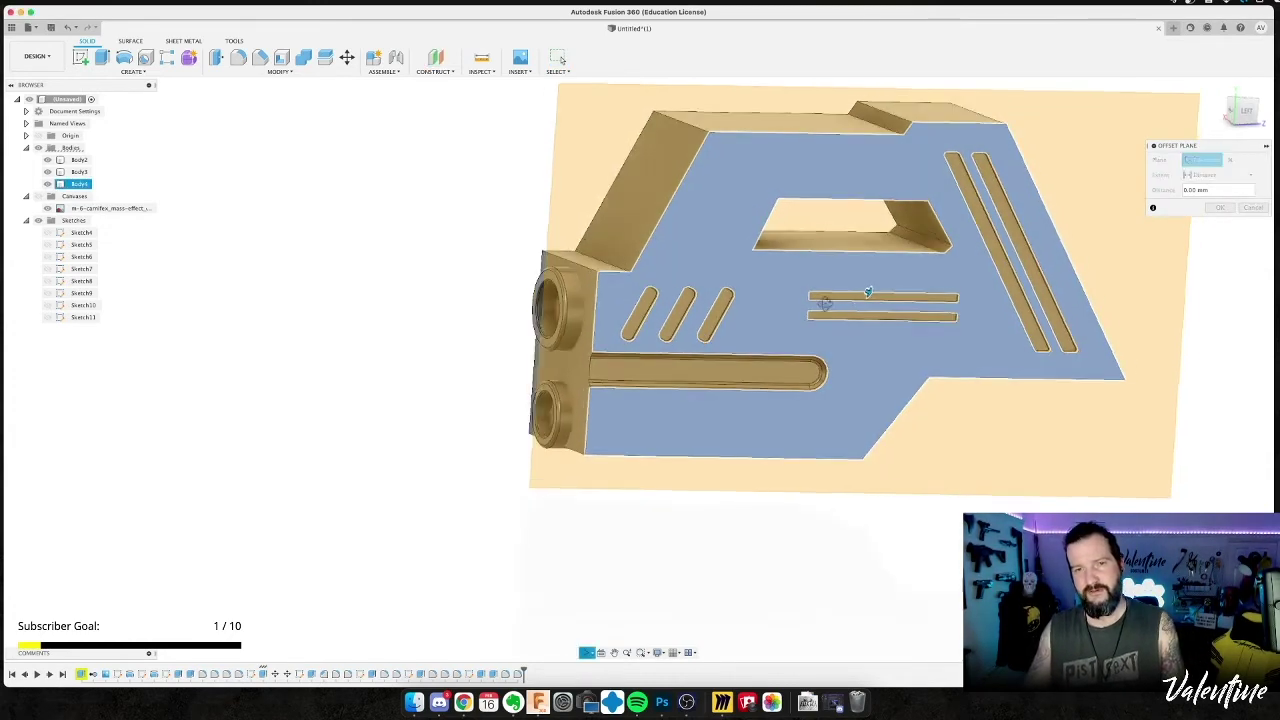
middle_click_drag(826, 303, 862, 297, "shift")
left_click_drag(868, 291, 806, 292)
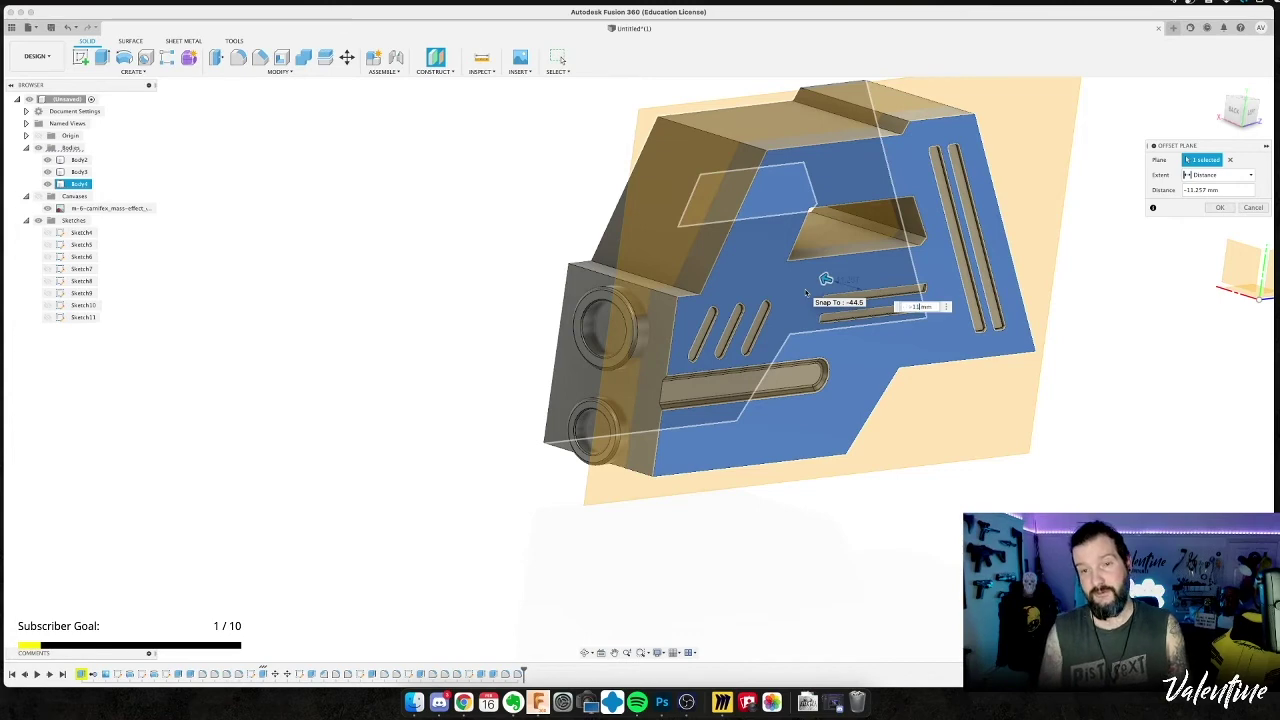
key("Return")
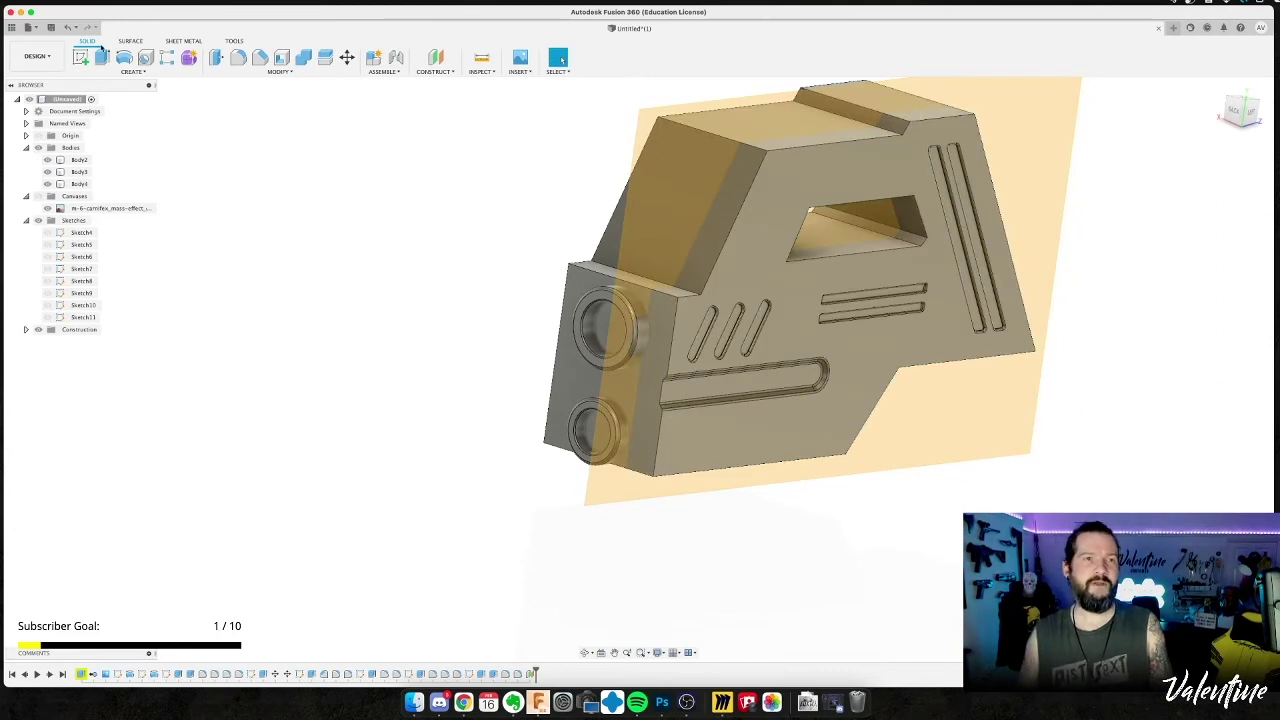
Split the front body in two, using the offset plane as the splitting tool.
left_click(326, 64)
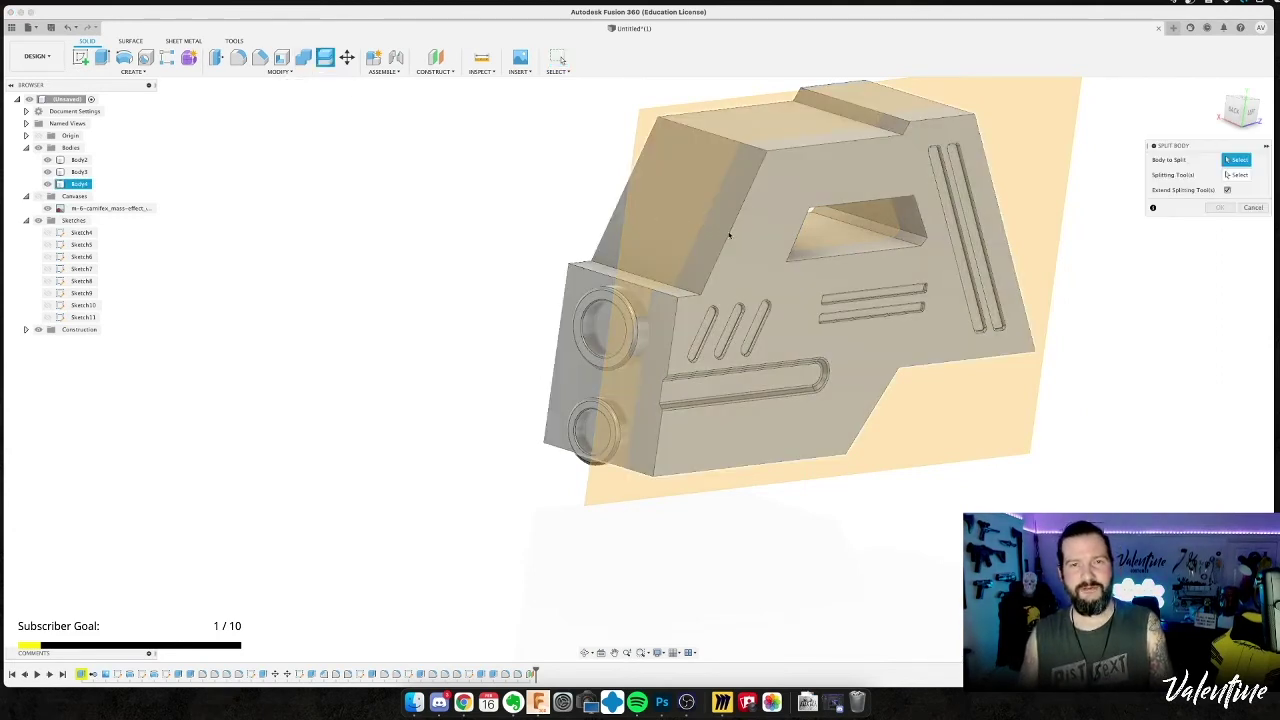
left_click(810, 206)
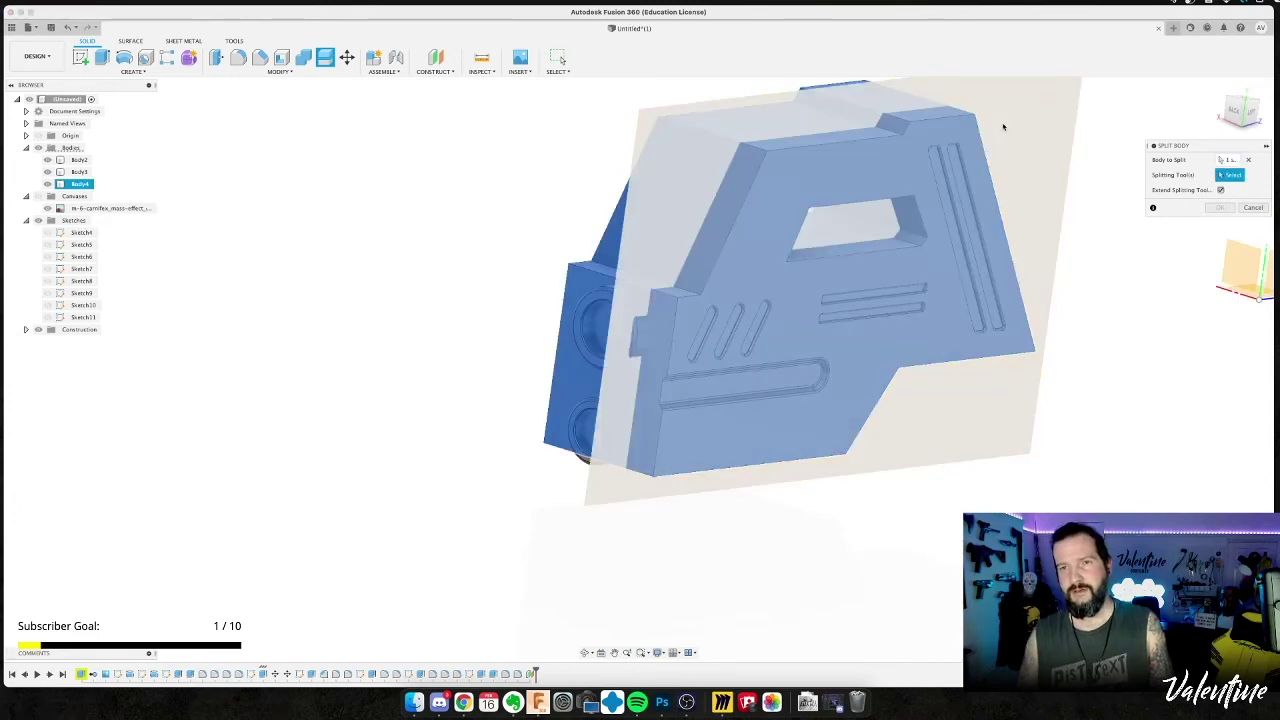
left_click(1003, 126)
key("Return")
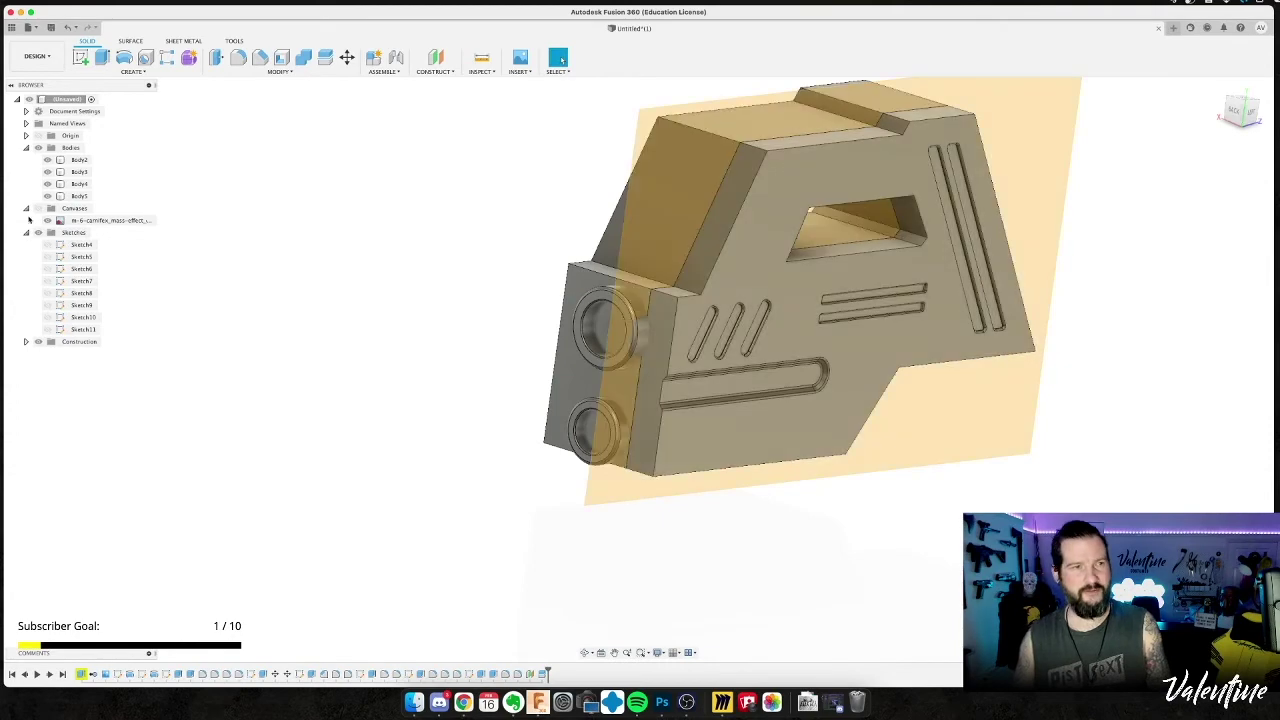
Hide the thicker split body, Body4, and review the remaining slotted side plate from several angles.
left_click(47, 184)
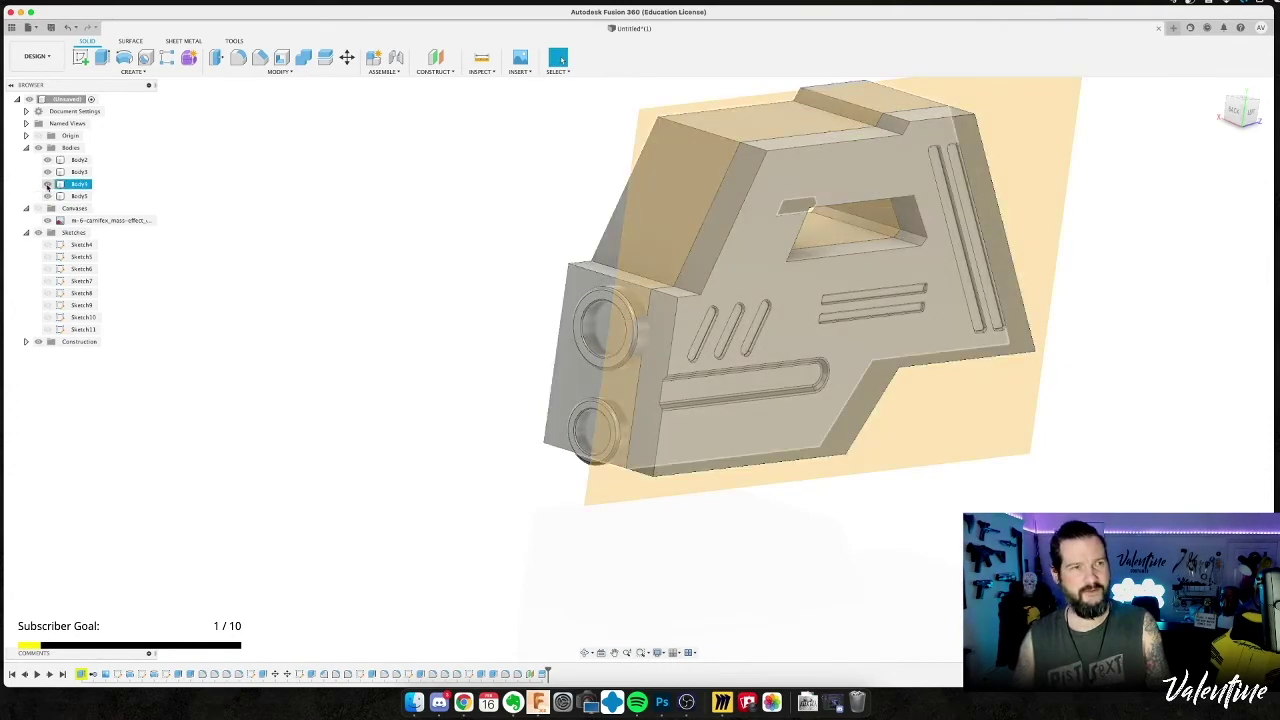
left_click(47, 184)
middle_click_drag(426, 286, 250, 292, "shift")
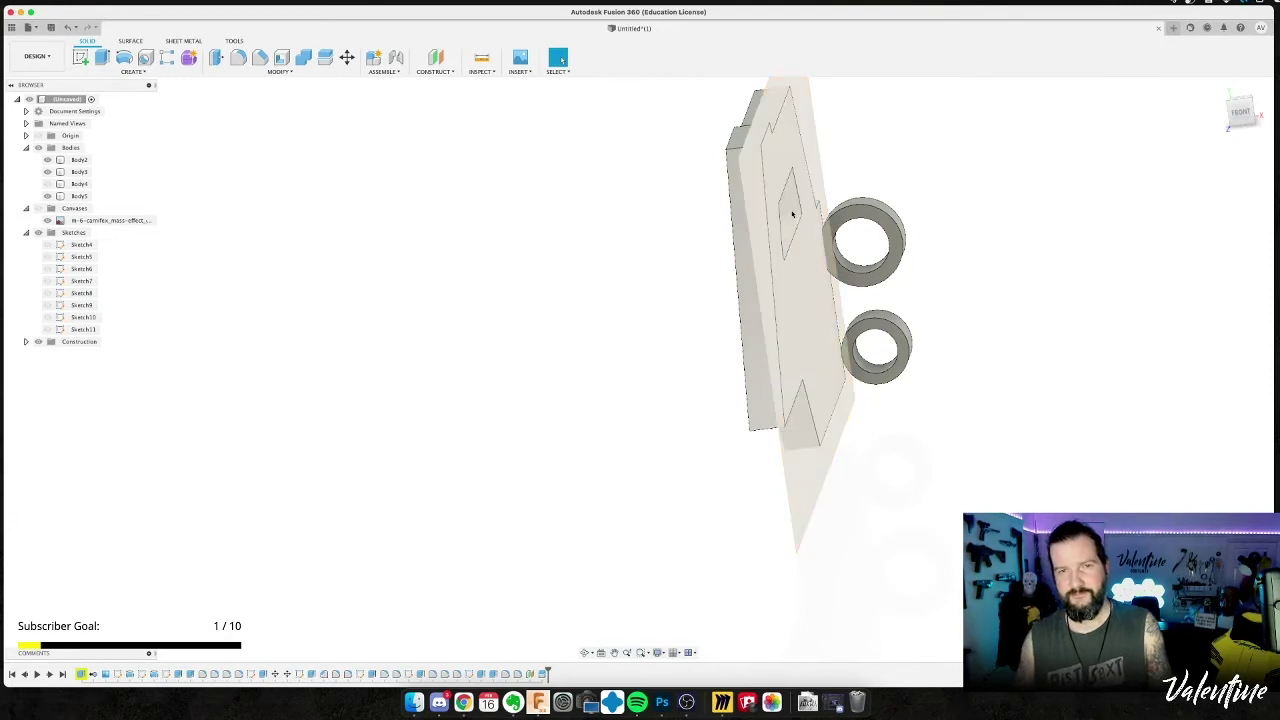
middle_click_drag(1003, 286, 386, 246, "shift")
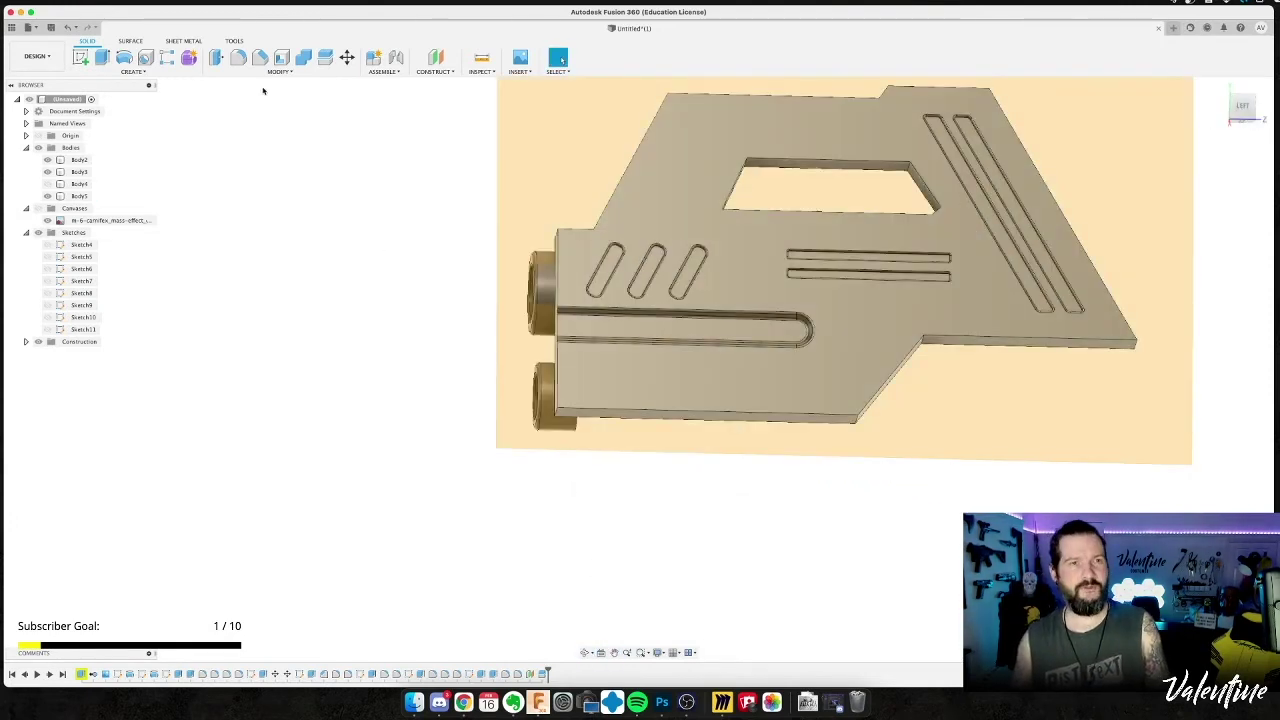
Hide the construction plane to leave the slotted side plate unobstructed.
left_click(26, 342)
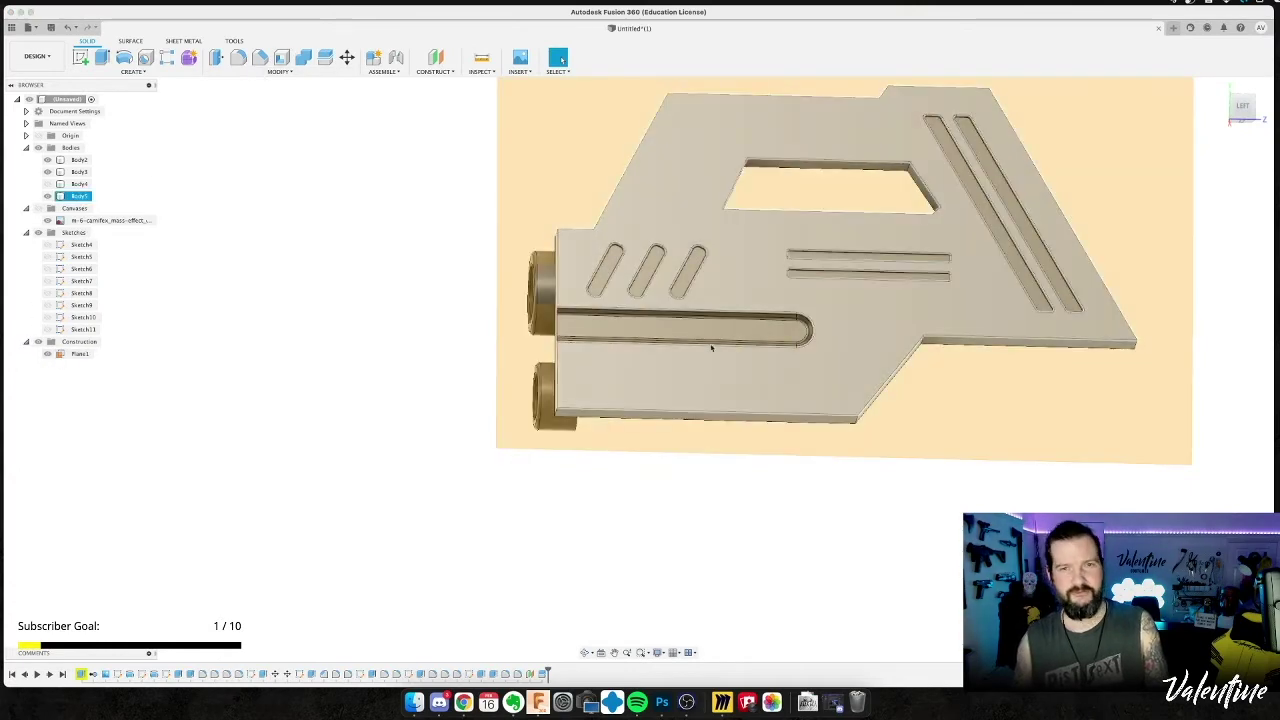
middle_click_drag(580, 382, 588, 383, "shift")
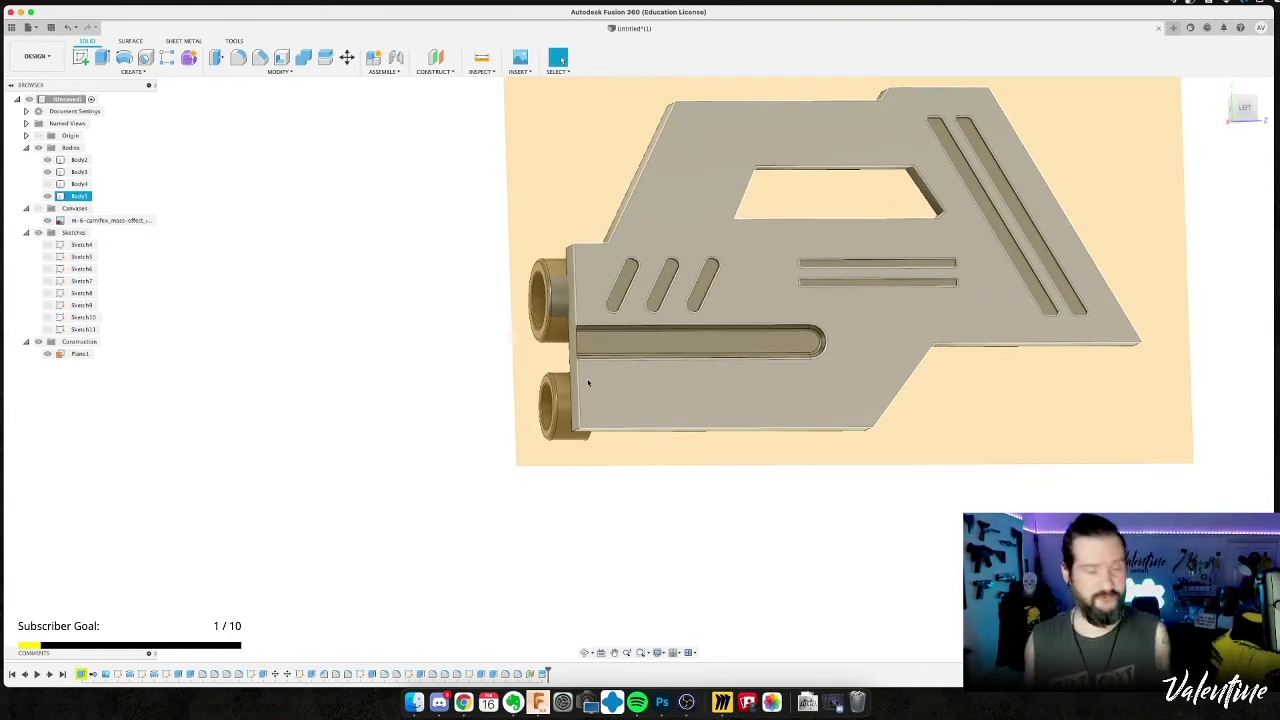
key("Escape")
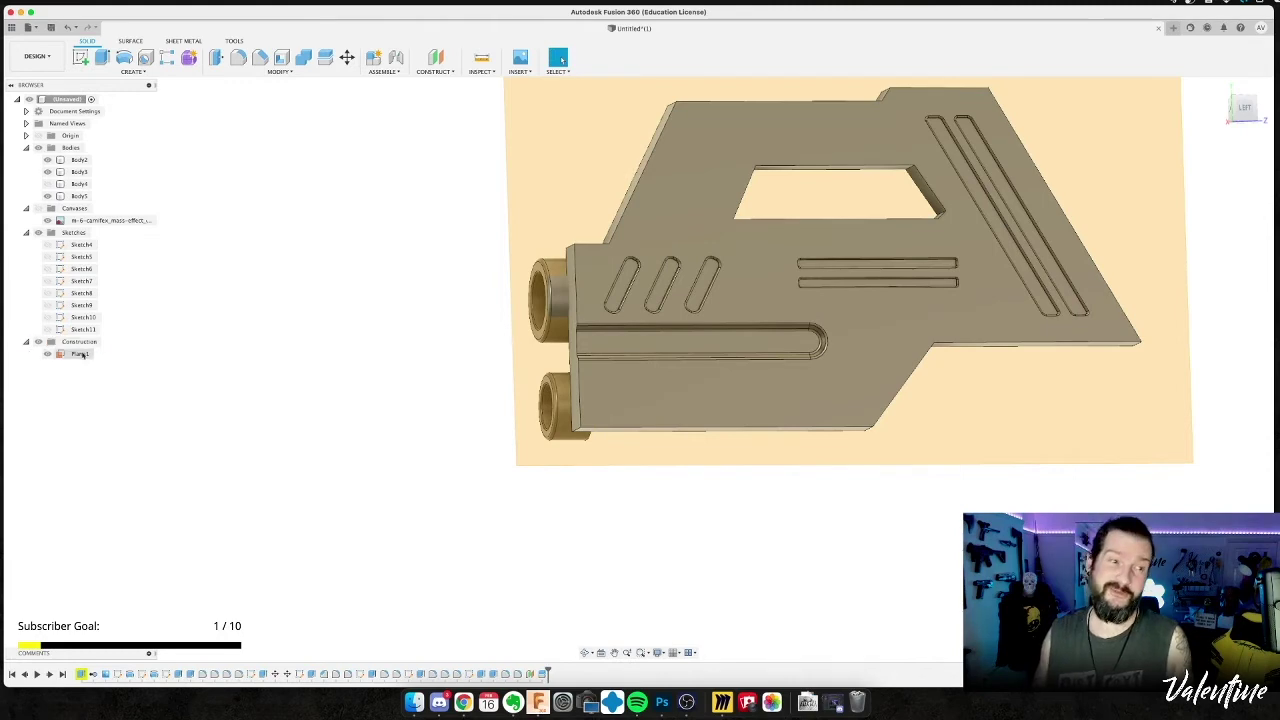
left_click(36, 343)
key("Escape")
mouse_move(360, 246)
middle_mouse_down("shift")
mouse_move(306, 260)
mouse_move(363, 251)
middle_mouse_up("shift")
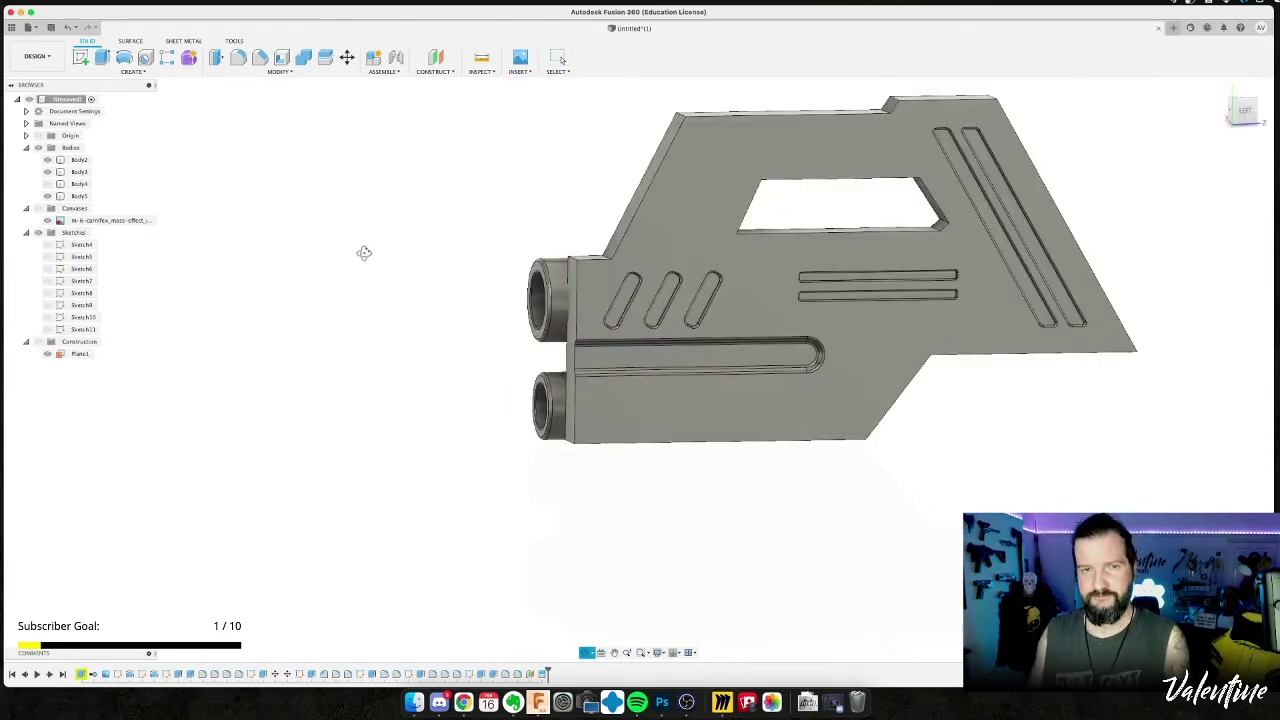
Show the reference canvas and compare the side plate with it from the left view.
left_click(1245, 110)
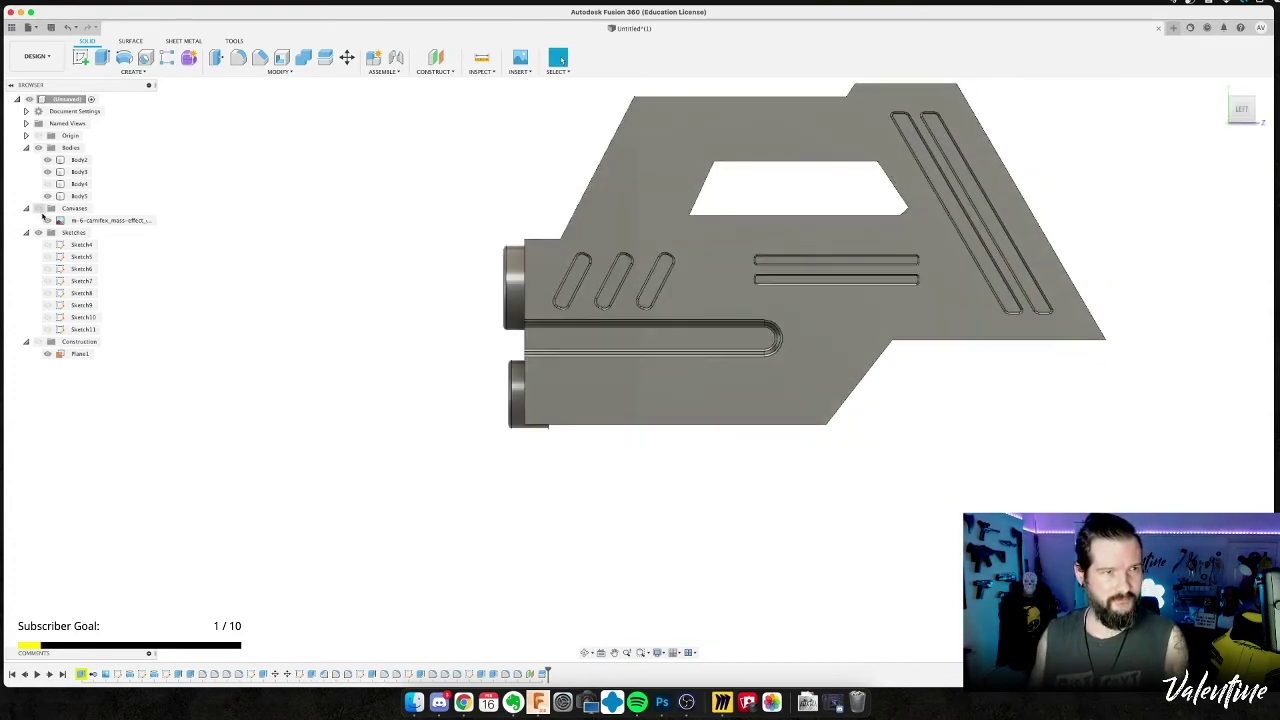
left_click(38, 208)
left_click(717, 214)
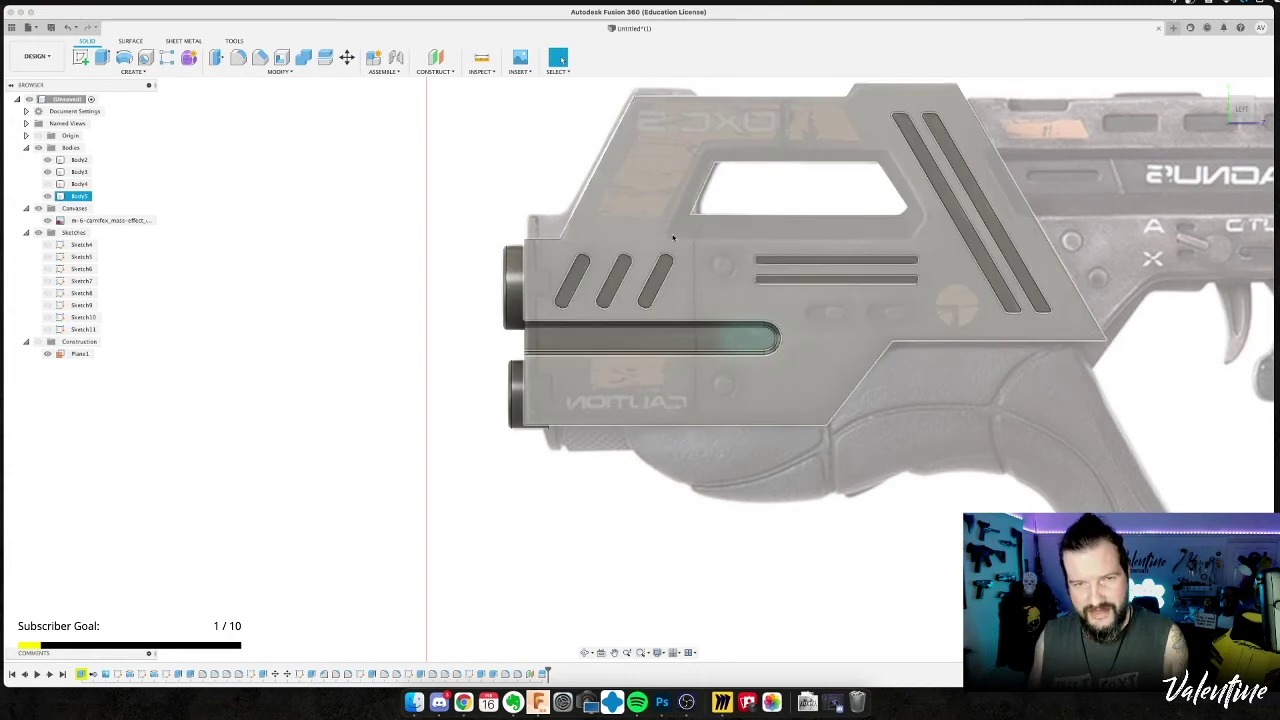
key("Escape")
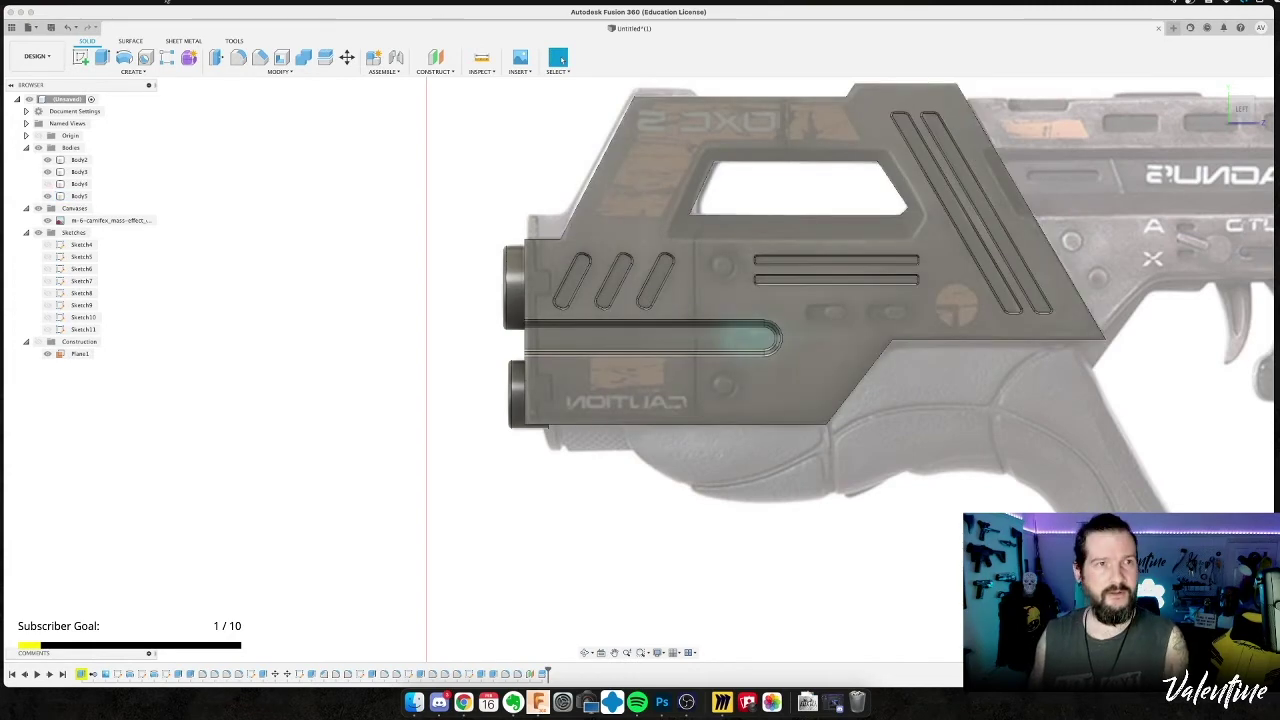
left_click(640, 216)
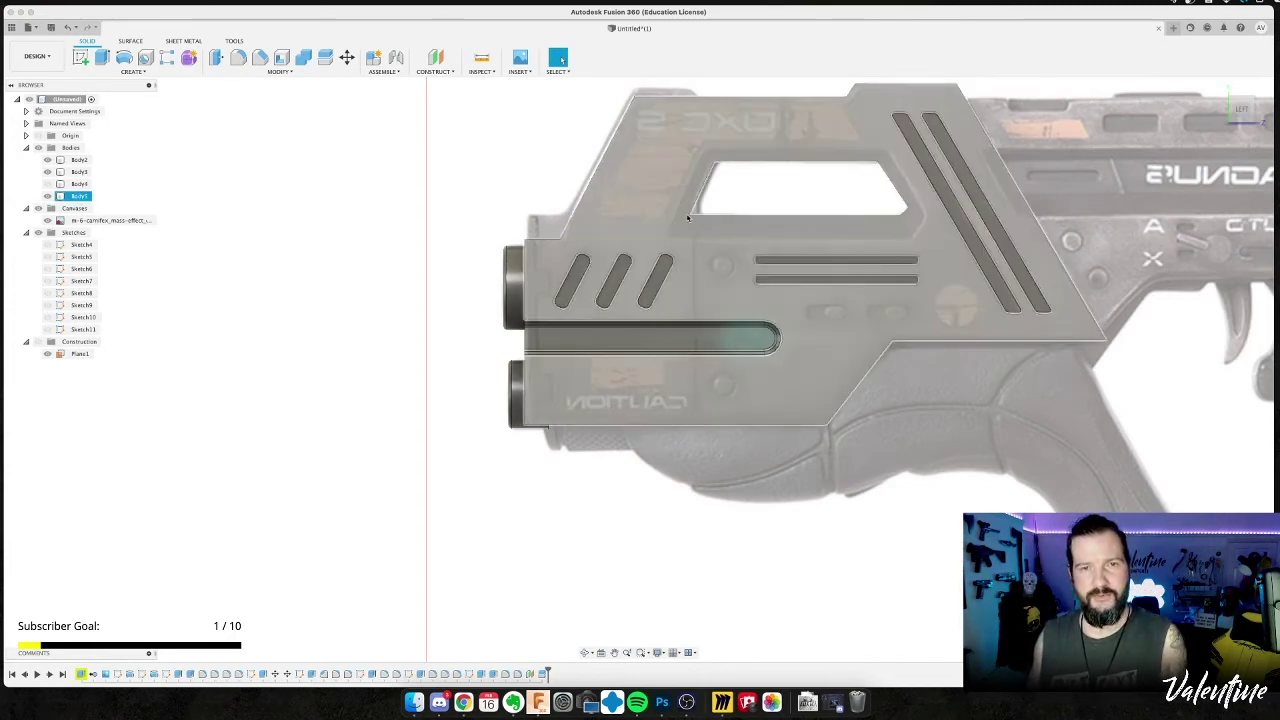
left_click(411, 191)
middle_click_drag(411, 191, 387, 196, "shift")
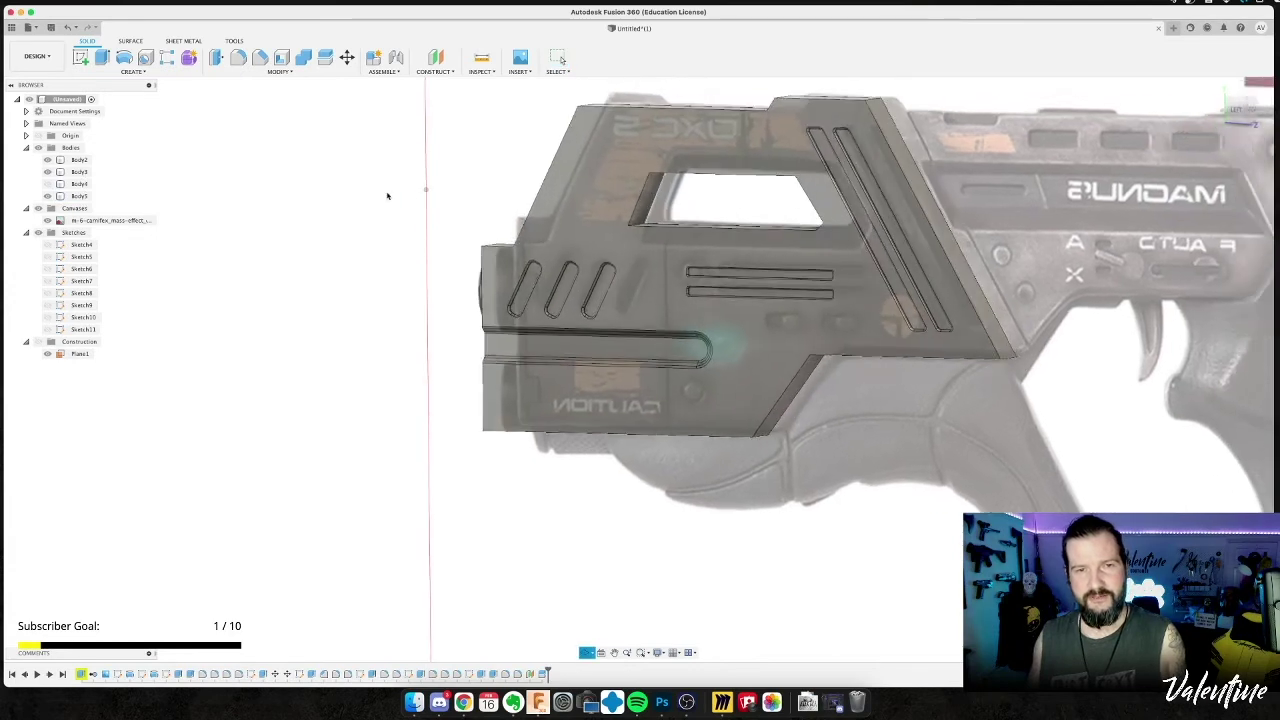
Fillet the lower front corner of the side plate's cutout with a radius of about 1.8 mm, matching the reference photo.
left_click(640, 216)
middle_click_drag(633, 222, 639, 222, "shift")
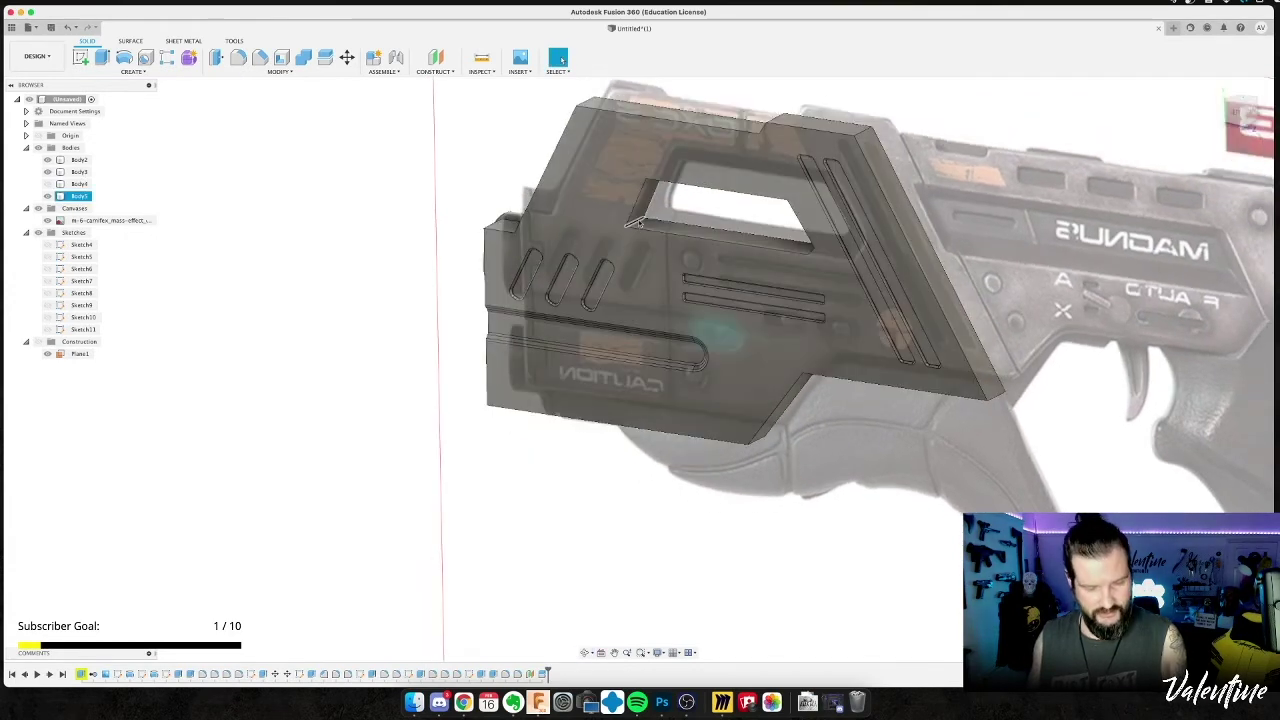
key("f")
left_click(638, 220)
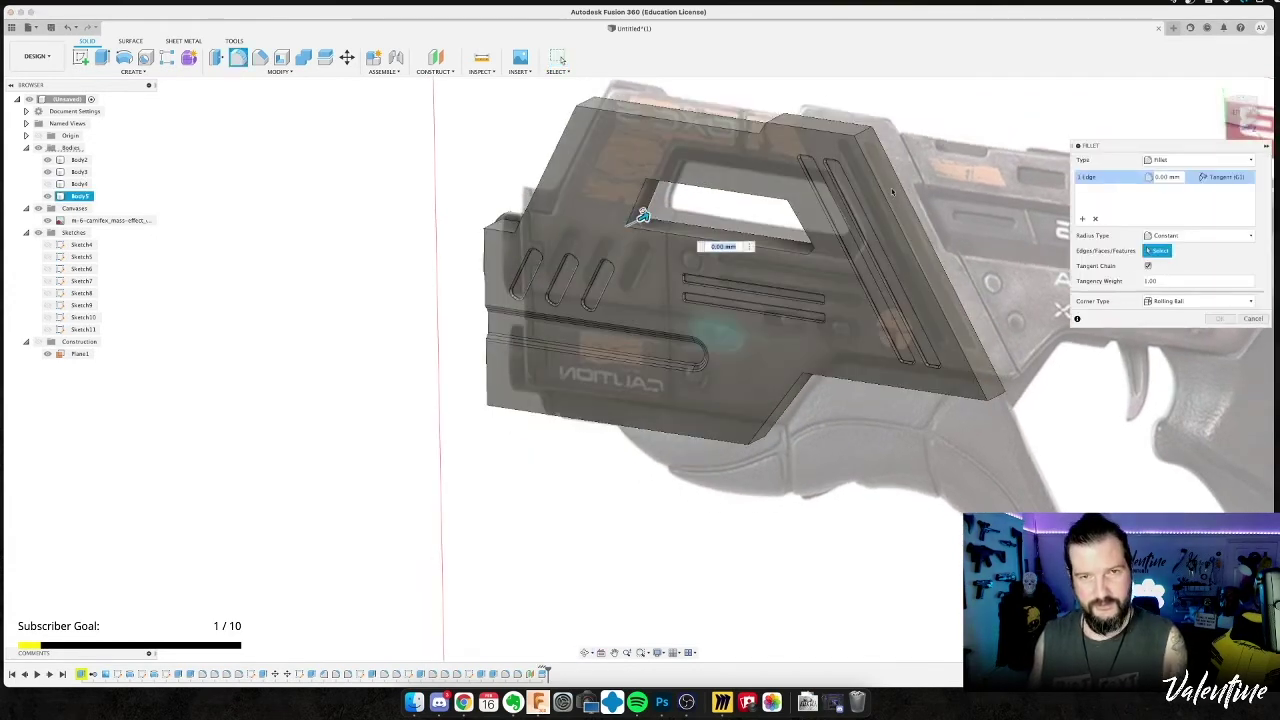
left_click(1210, 124)
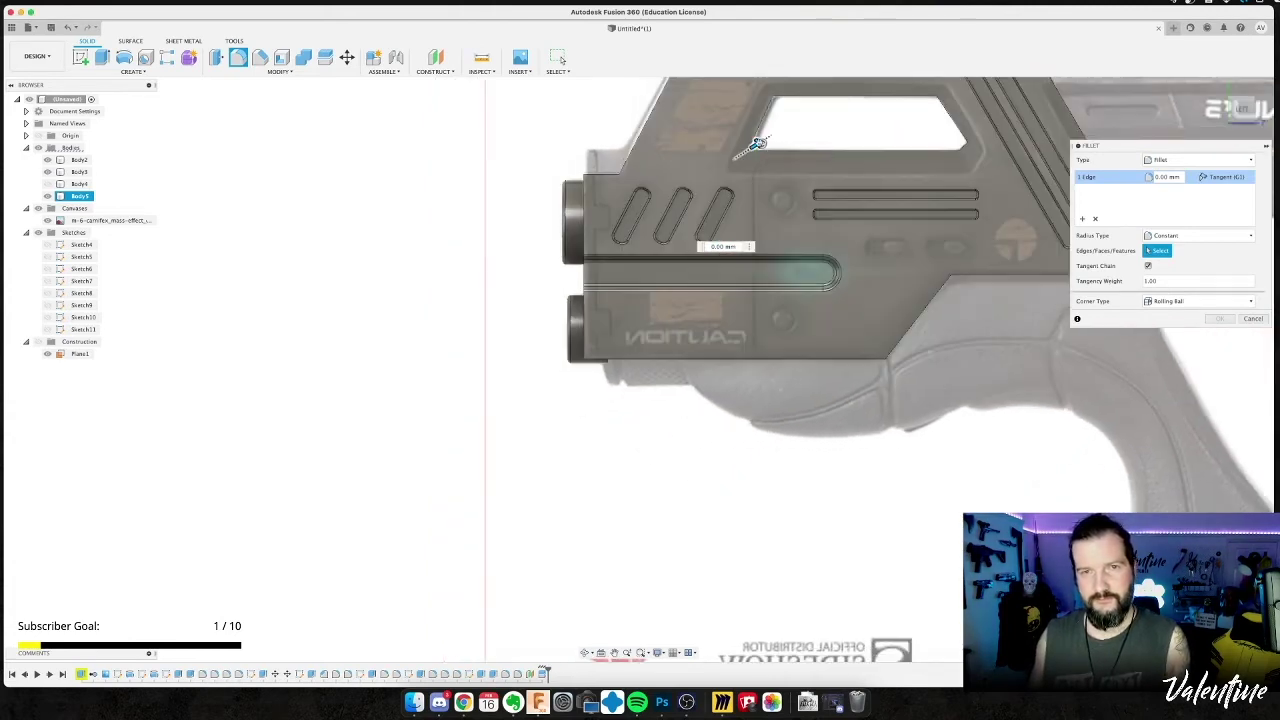
left_click_drag(760, 143, 762, 142)
scroll(768, 141, "up", 3)
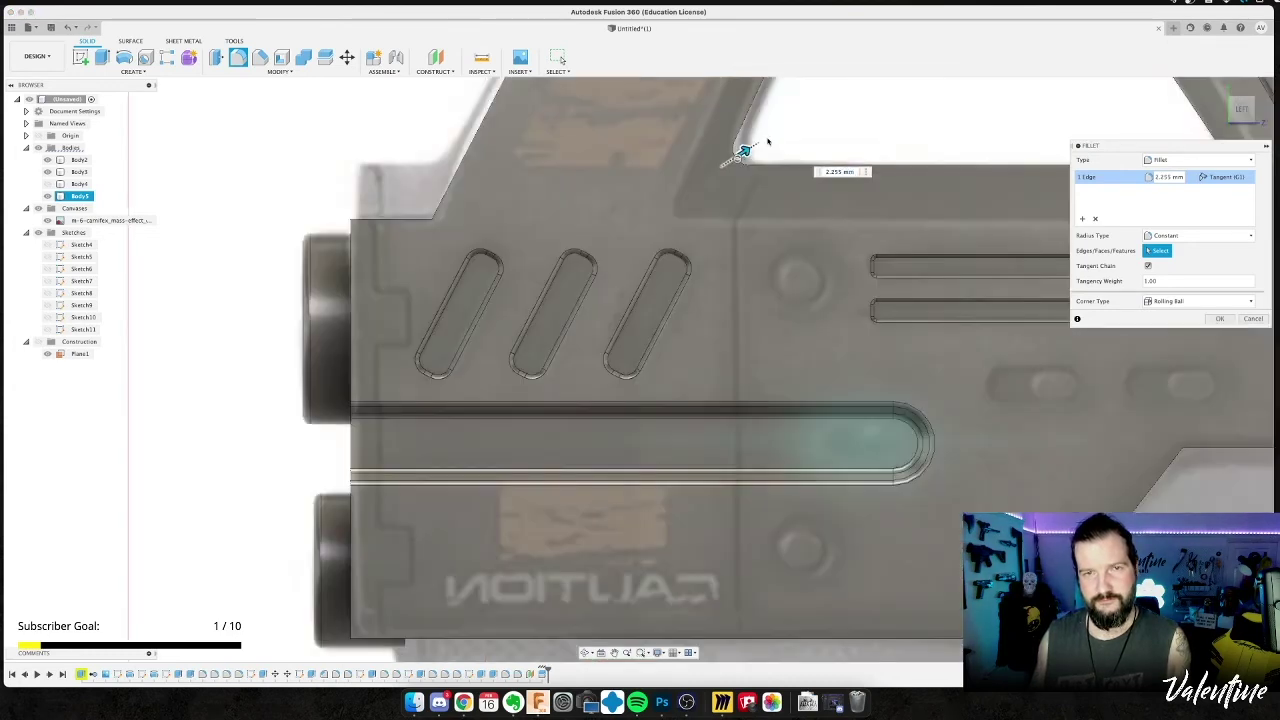
left_click_drag(744, 152, 741, 155)
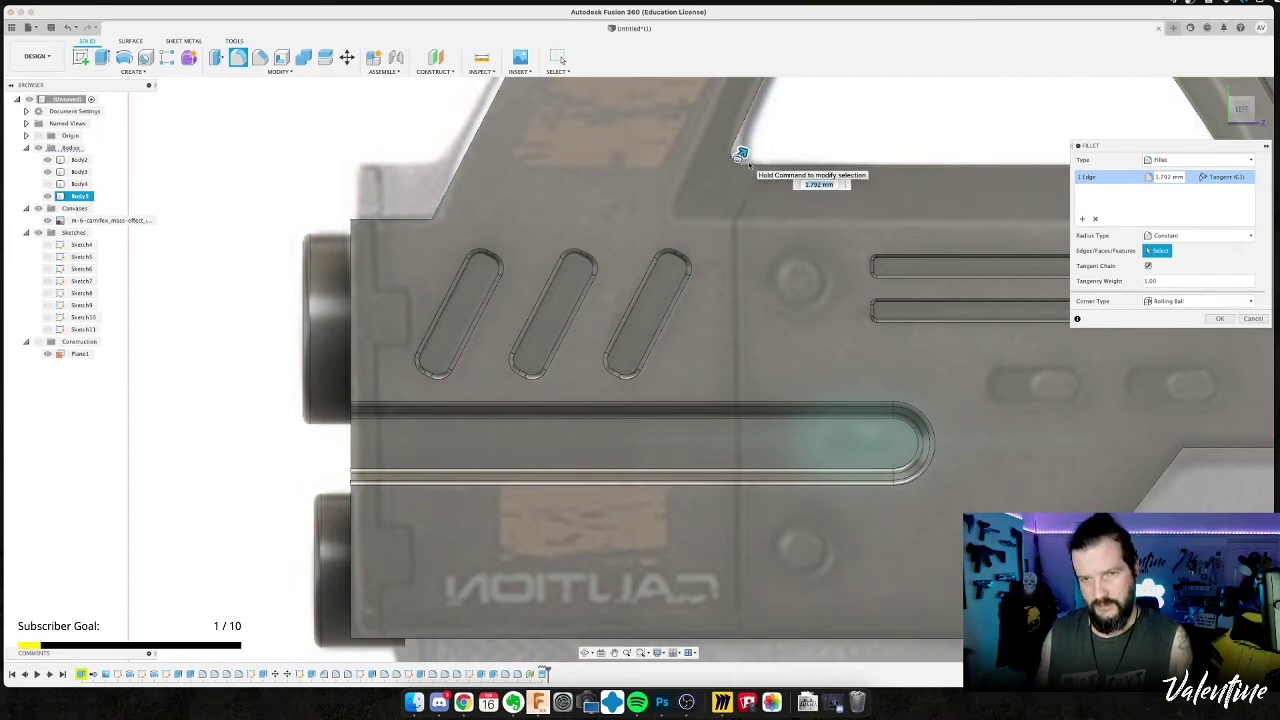
key("Return")
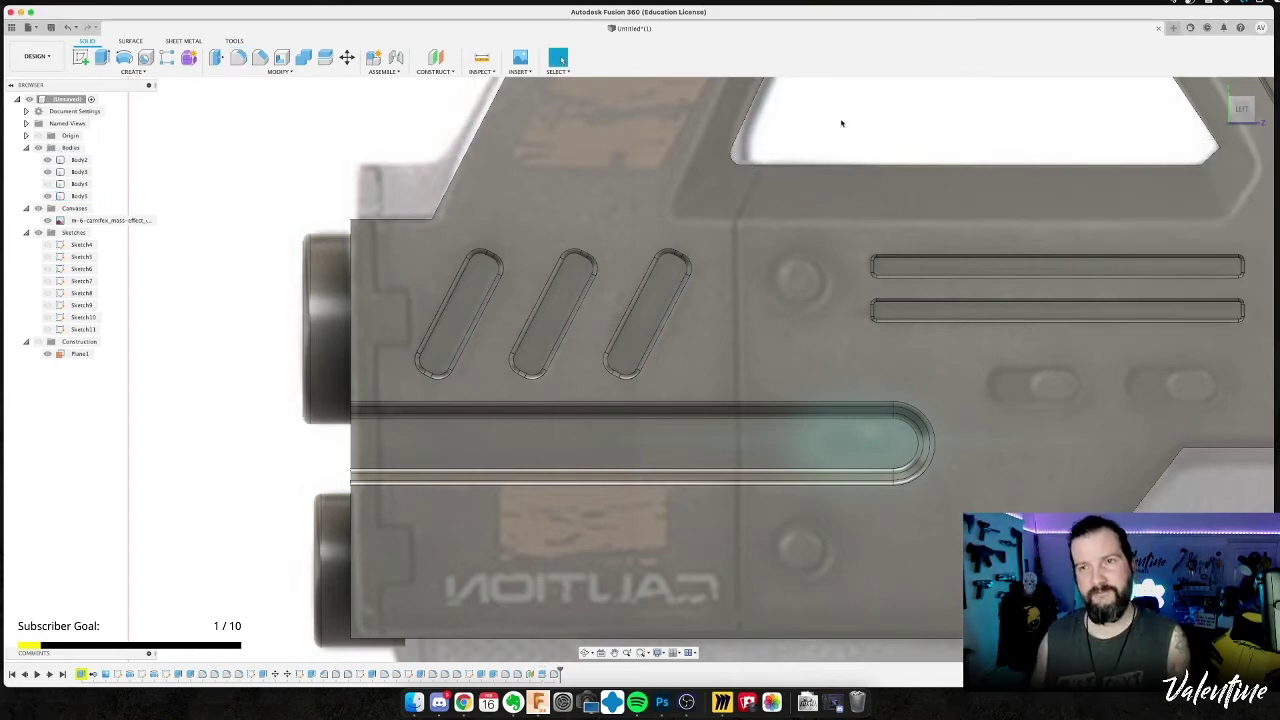
Fillet both edges of the angled lower rear corner of the cutout, using a 0.5 mm radius on the first edge.
middle_click_drag(861, 100, 713, 113)
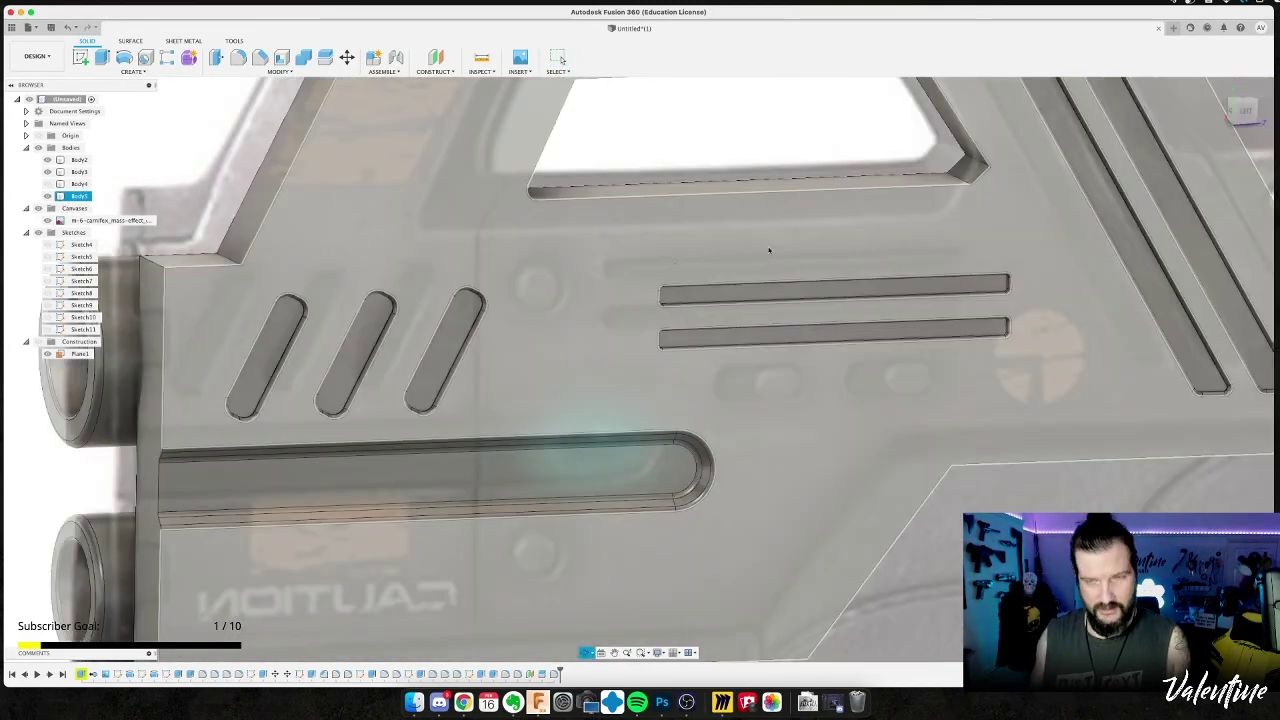
key("f")
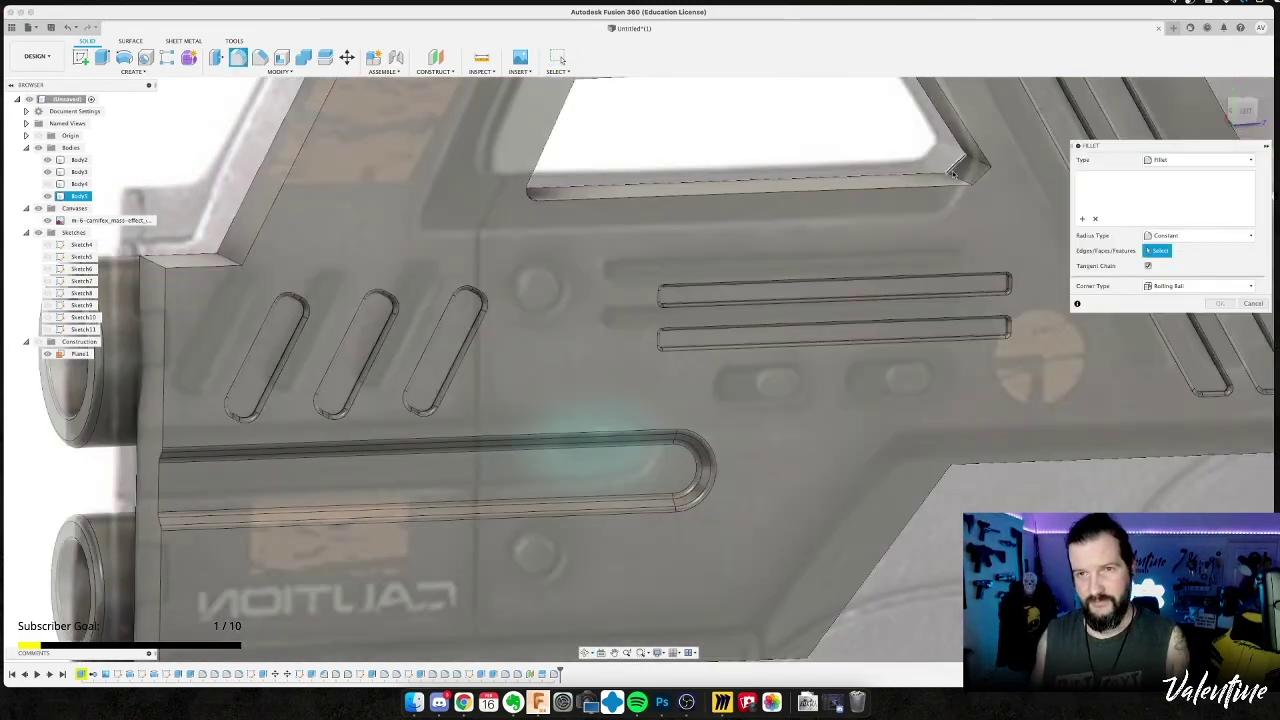
left_click(952, 175)
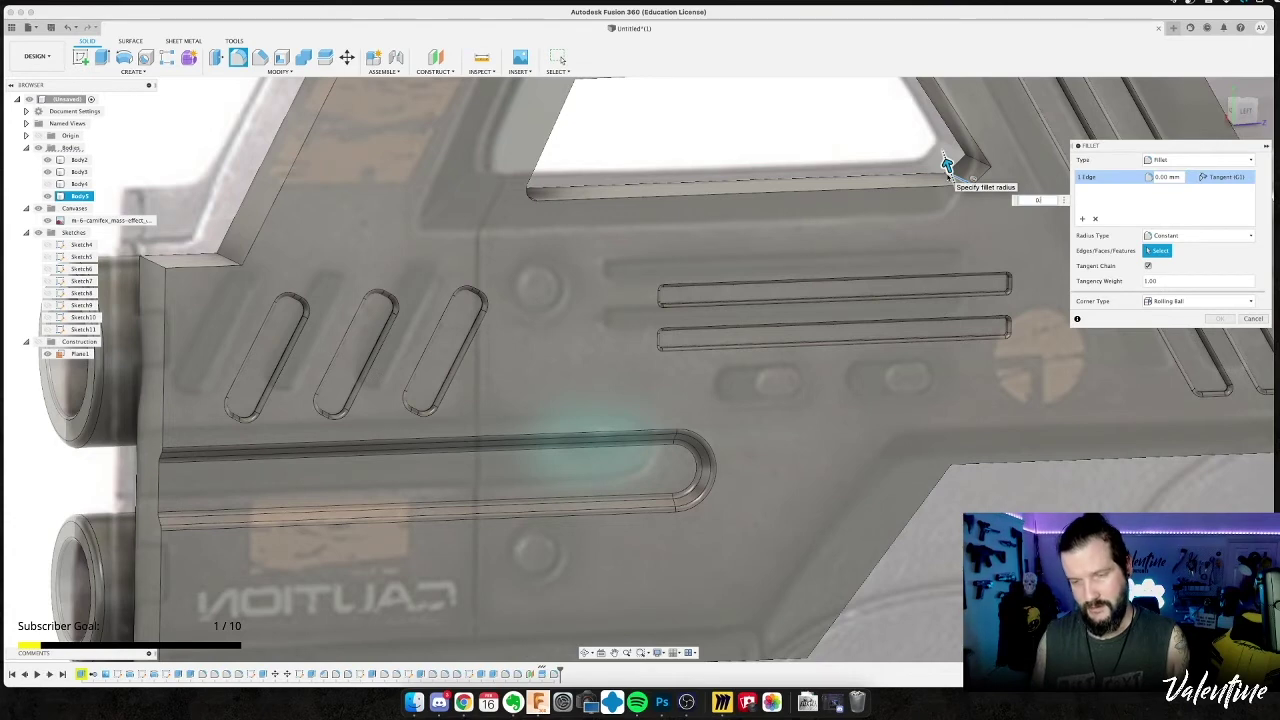
key("Return")
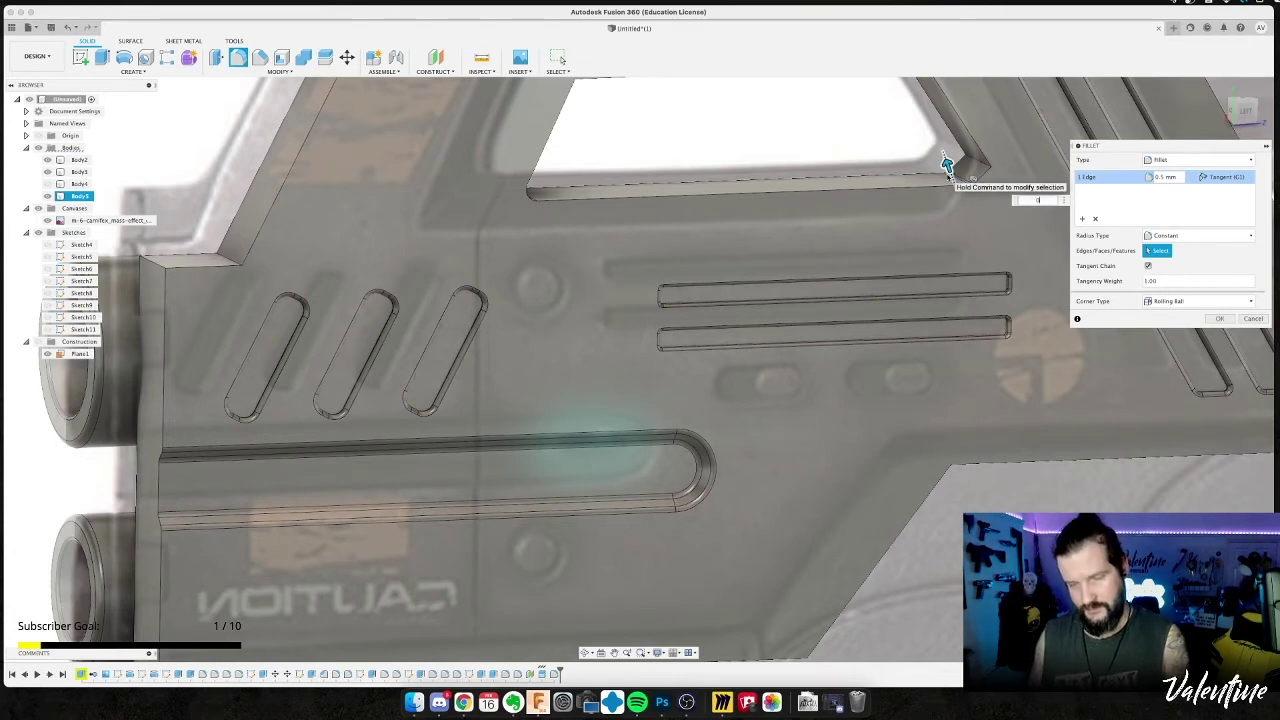
key("Return")
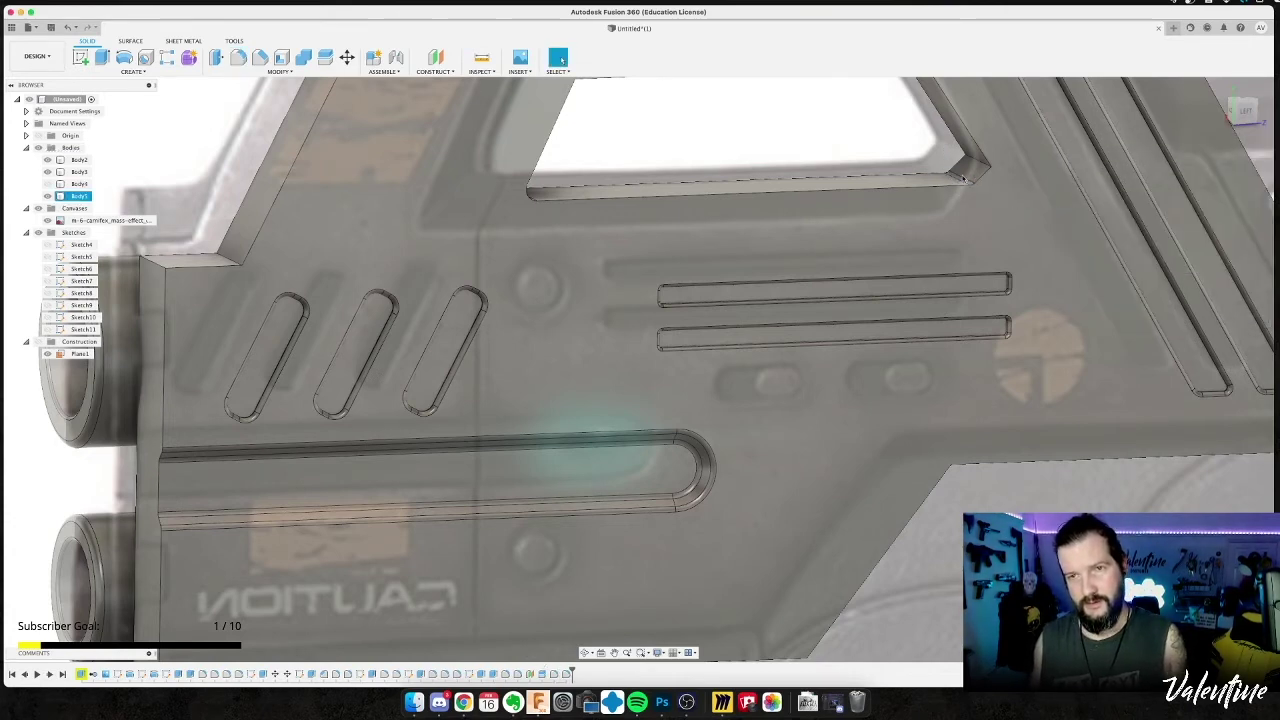
key("f")
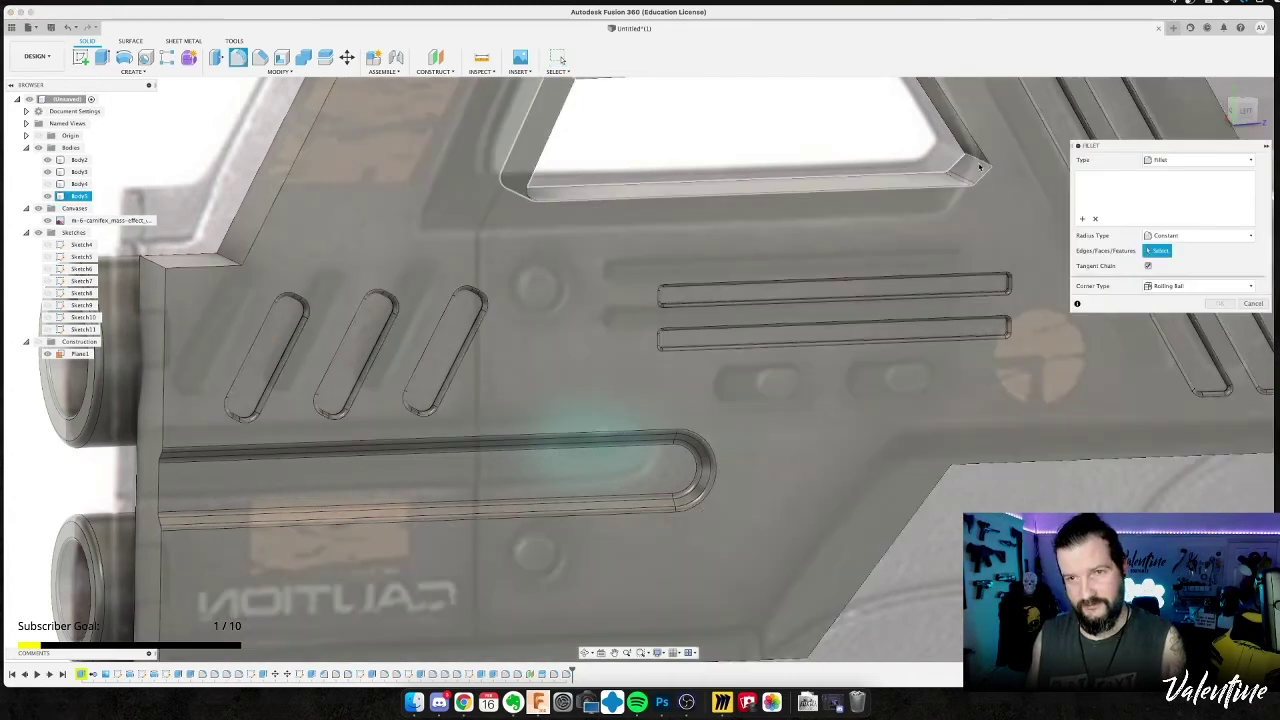
left_click(980, 166)
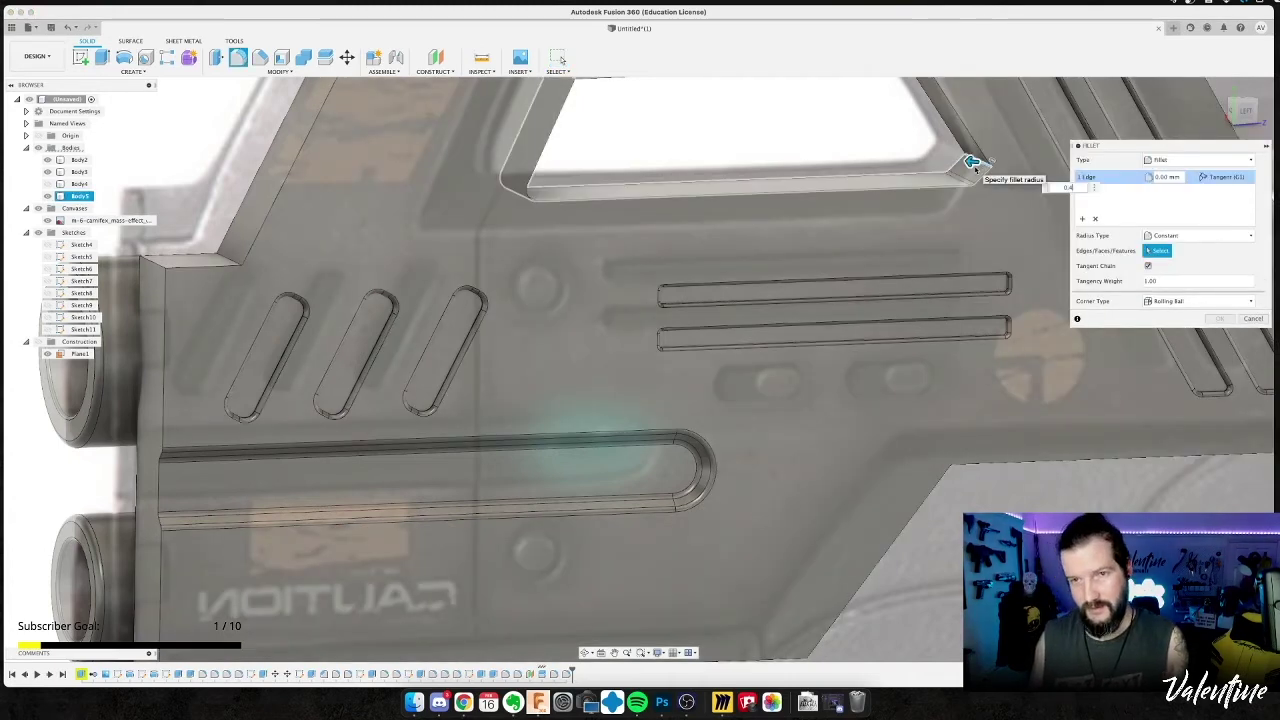
key("Escape")
Fillet the upper rear corner of the cutout with a 2 mm radius.
scroll(947, 153, "down", 1)
middle_click_drag(947, 153, 894, 224, "shift")
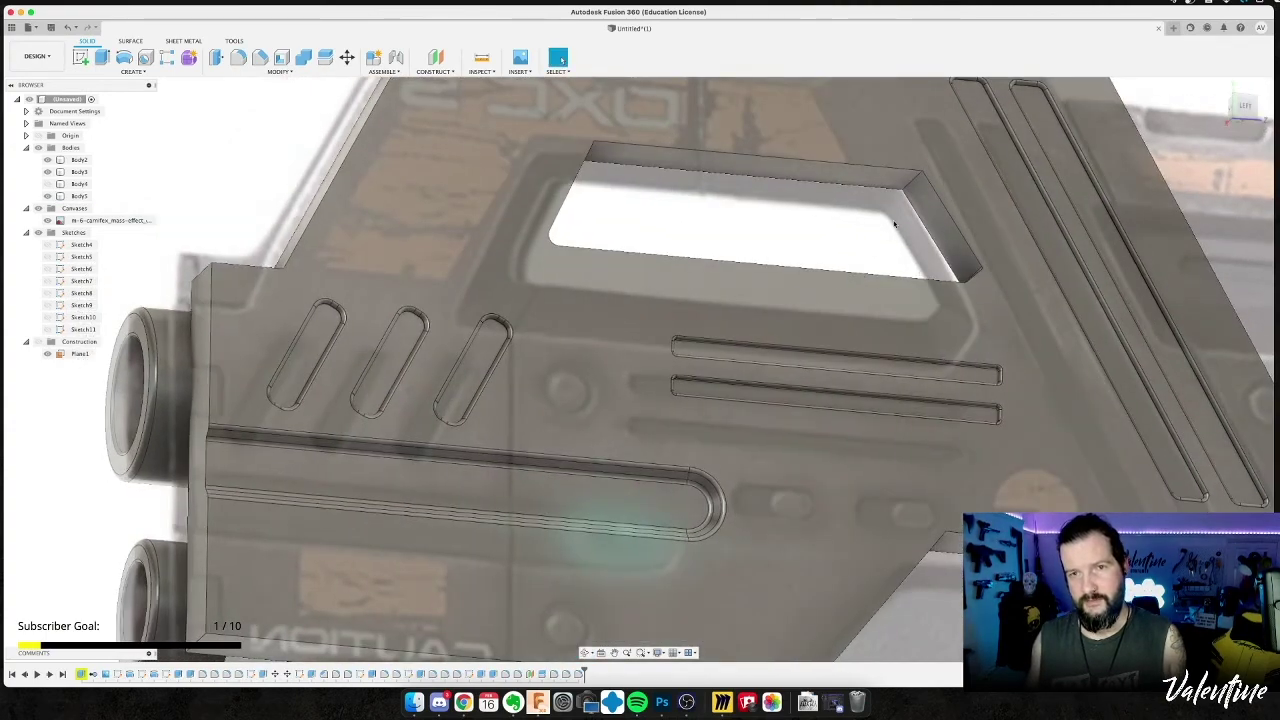
key("f")
left_click(913, 183)
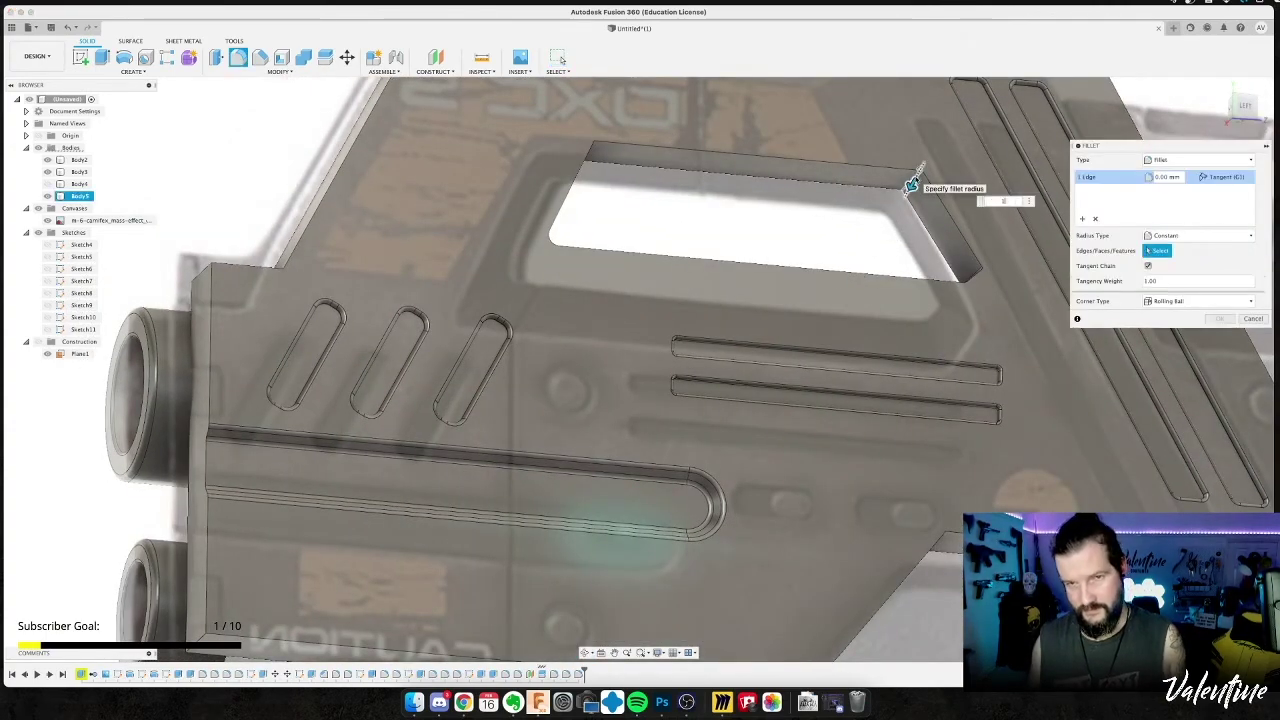
left_click(1246, 107)
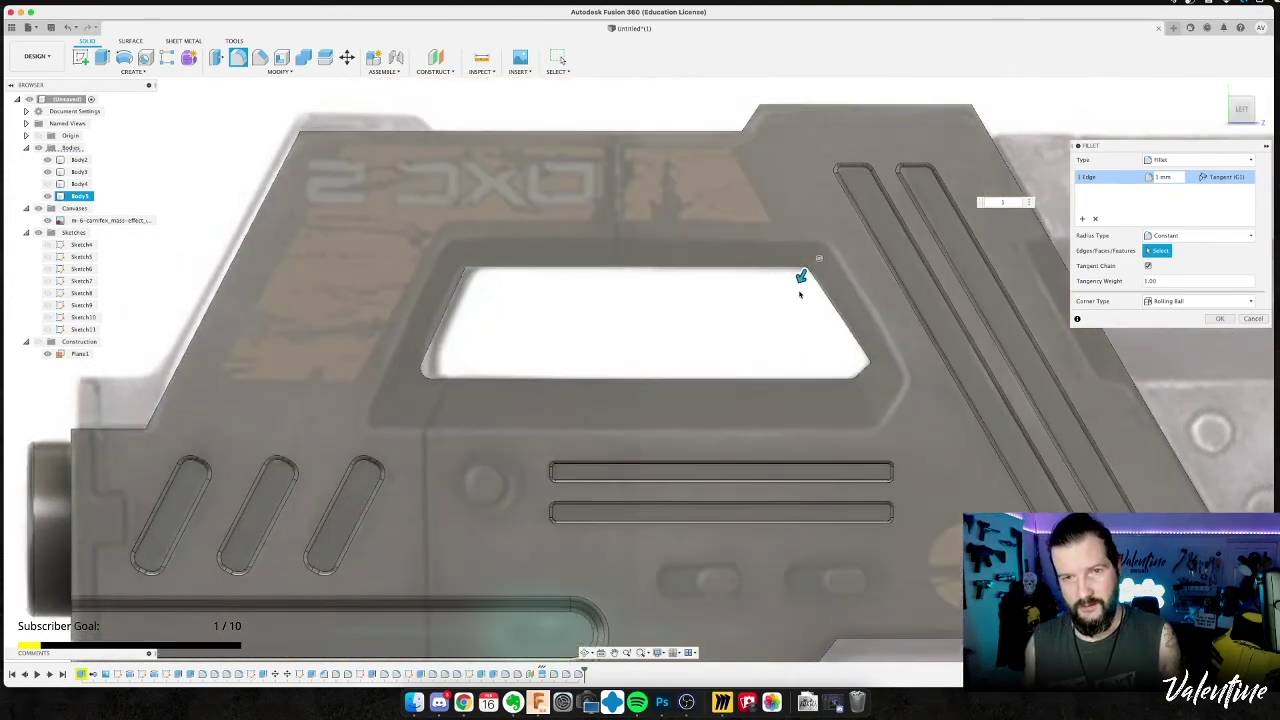
left_click_drag(801, 277, 800, 280)
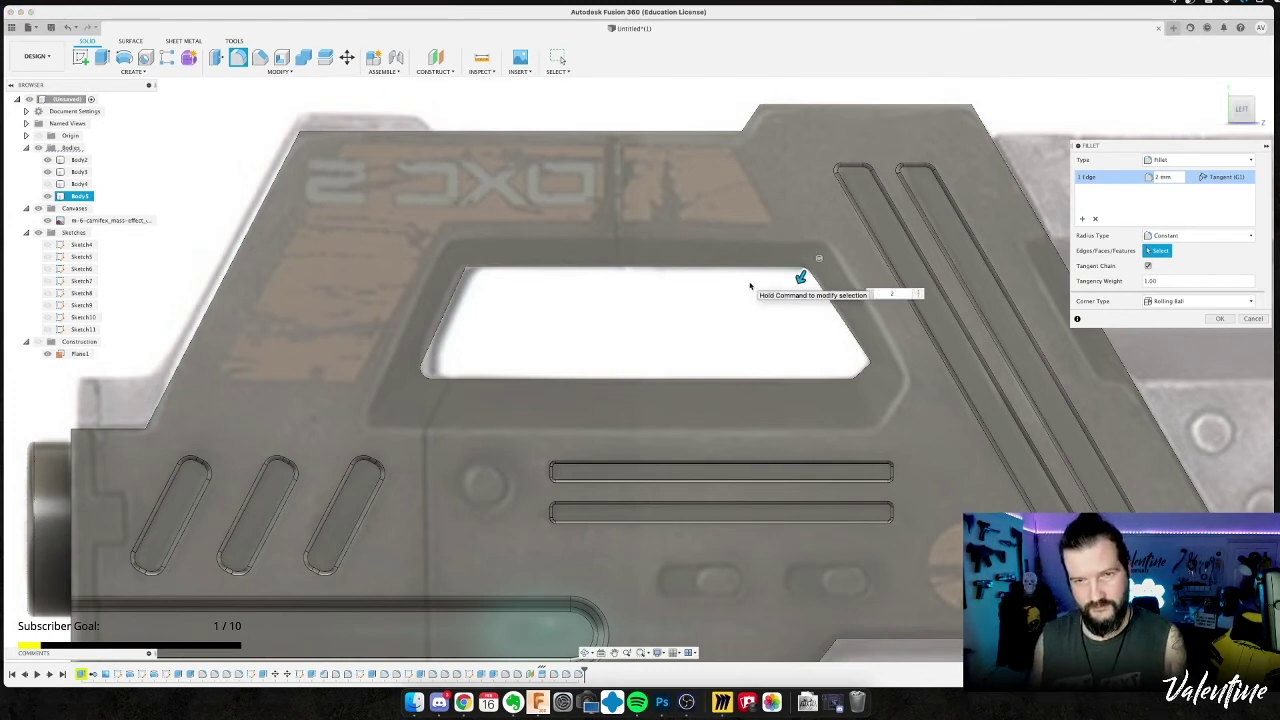
key("Return")
Fillet the upper front corner of the cutout with a 2 mm radius and return to the left view.
key("f")
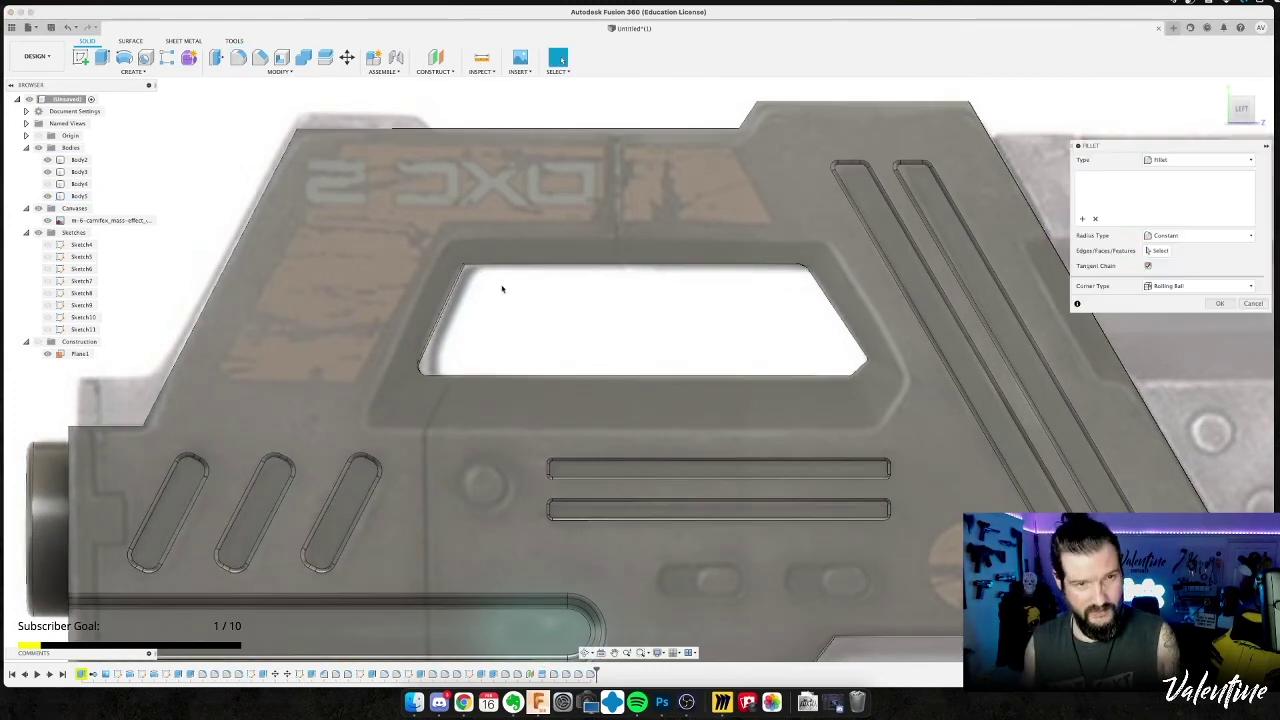
middle_click_drag(476, 286, 469, 280, "shift")
left_click(447, 258)
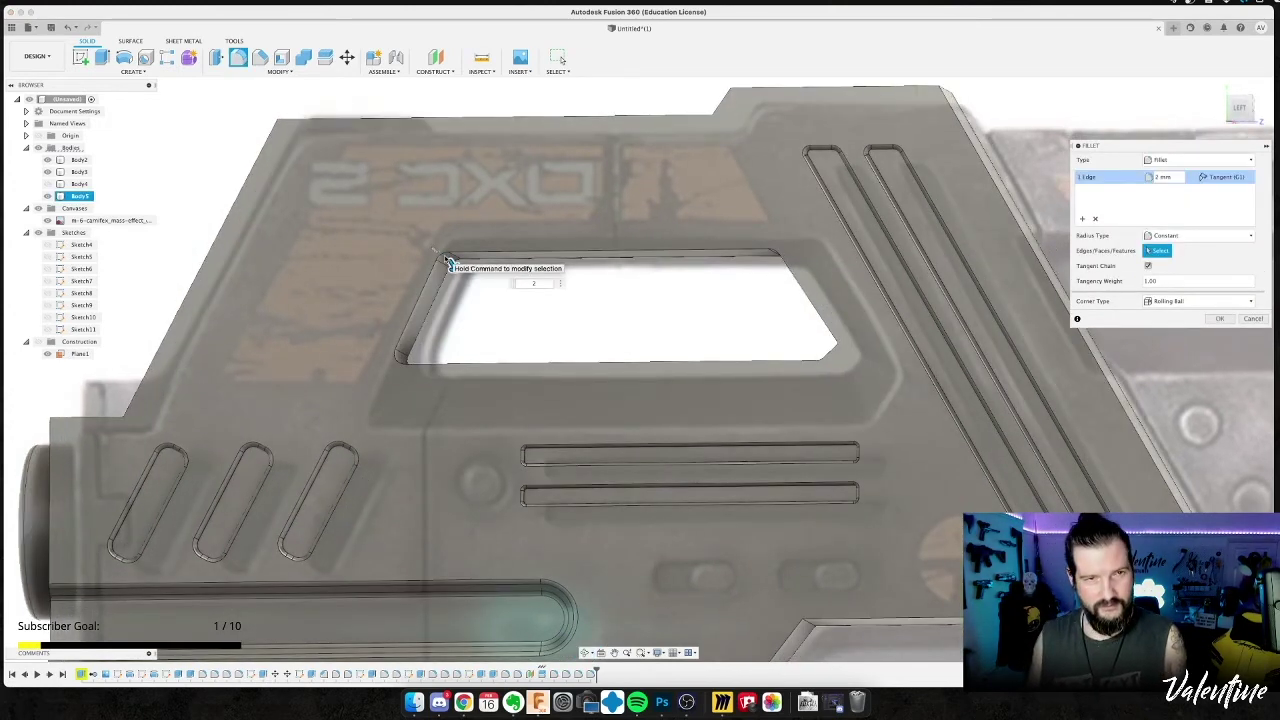
key("Escape")
left_click(1239, 108)
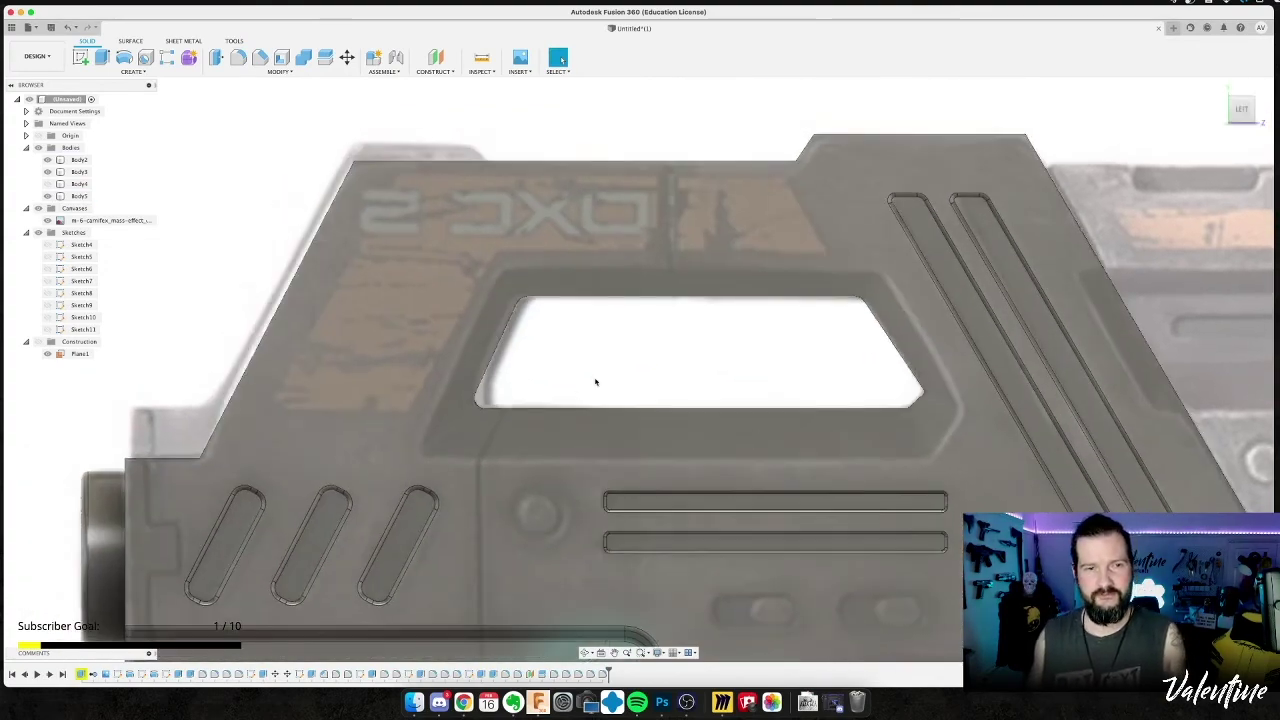
Start a sketch on the side plate's outer face and draw the cutout frame's horizontal upper line and slanted rear line over the photo.
left_click(457, 416)
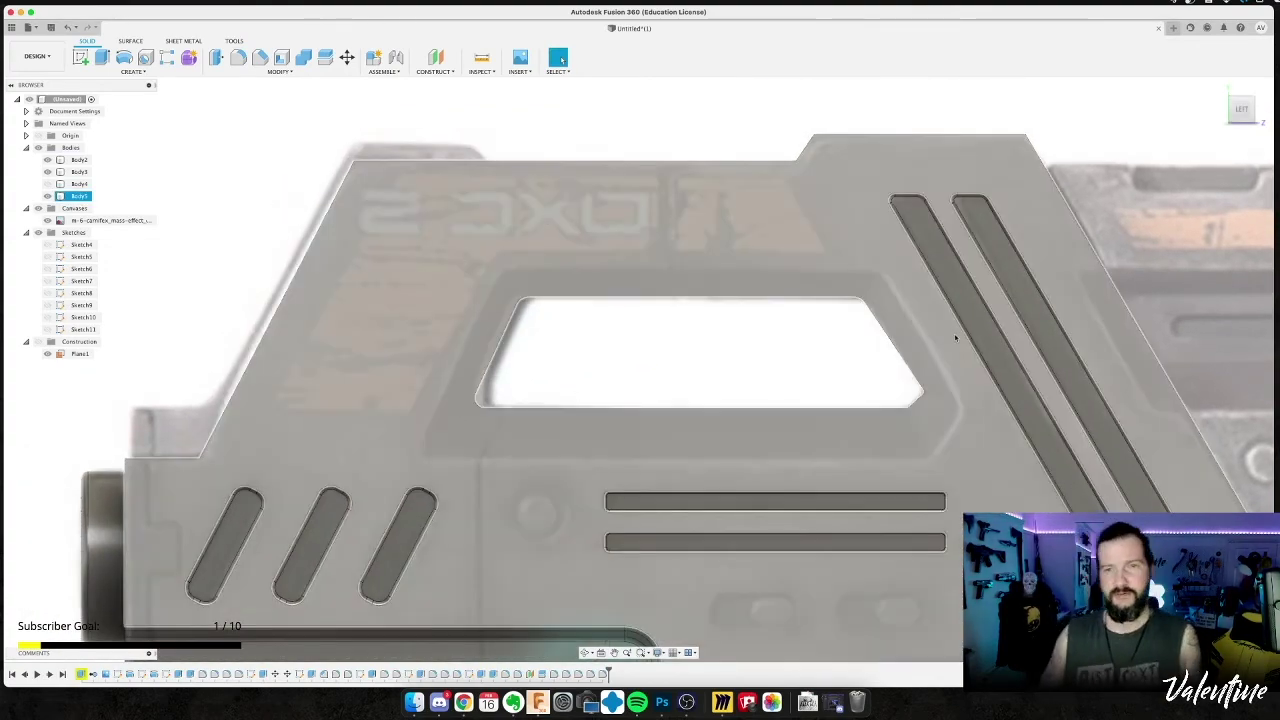
key("l")
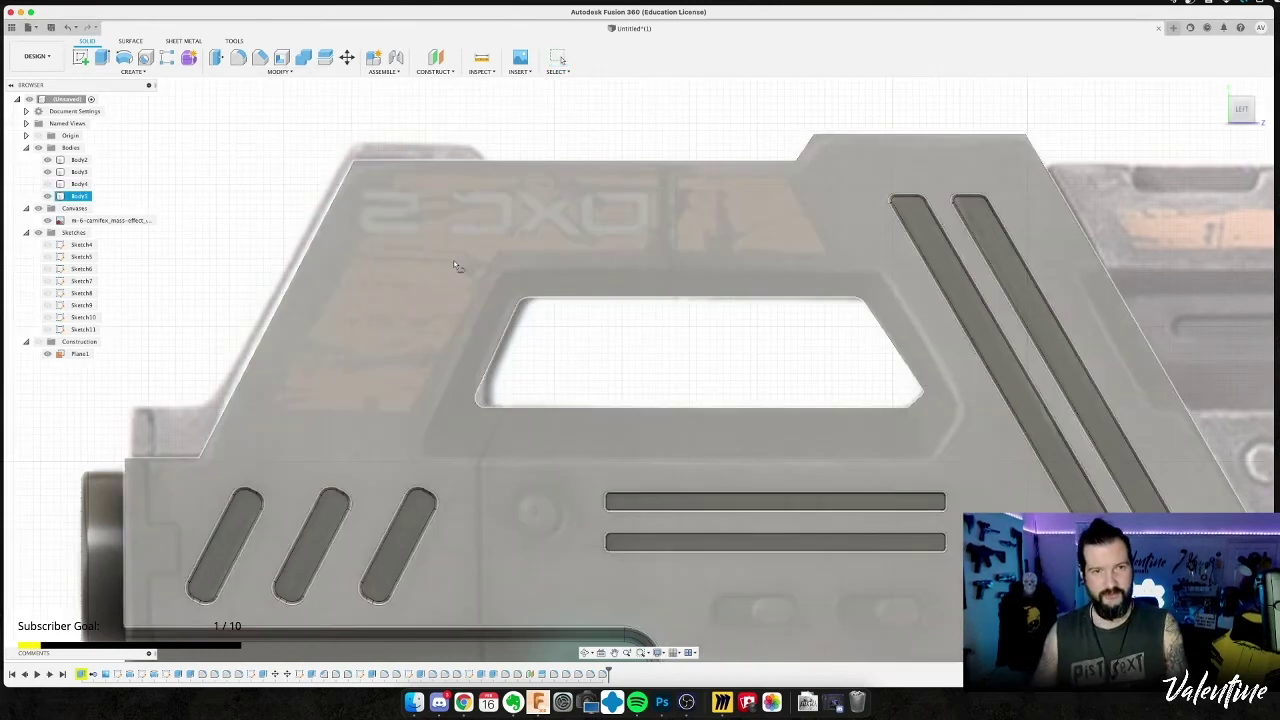
left_click(508, 272)
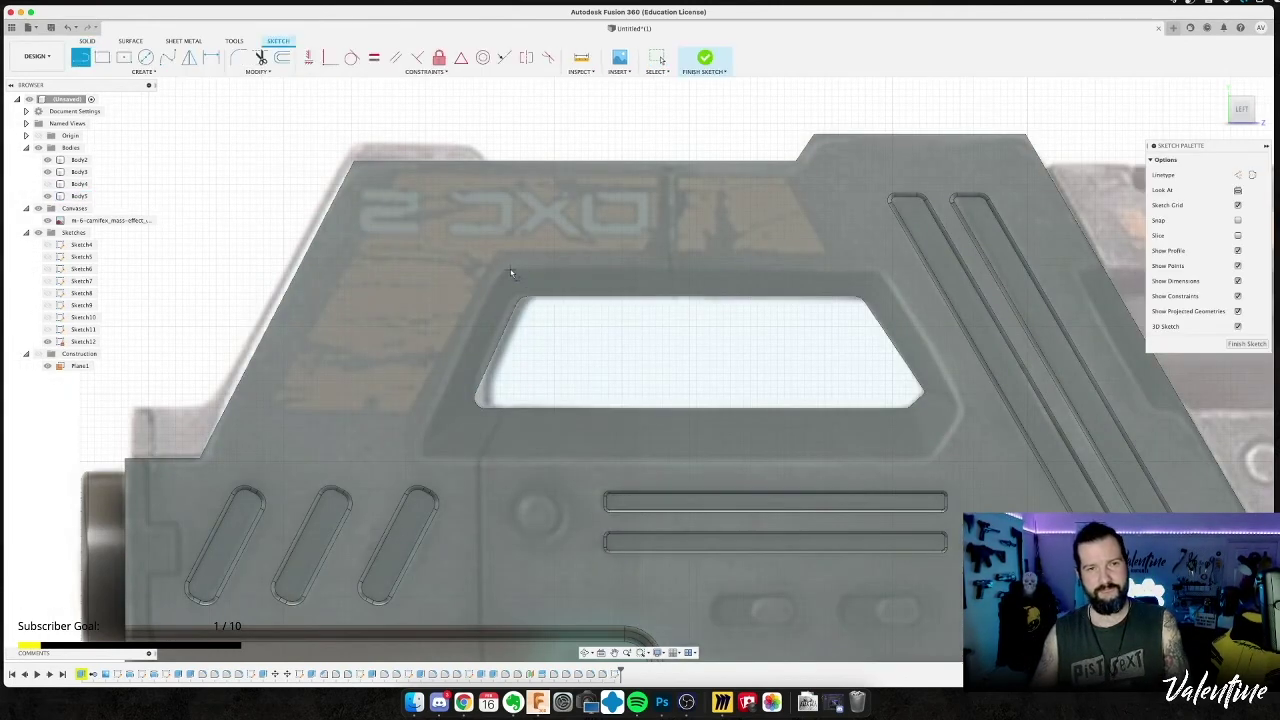
left_click(499, 271)
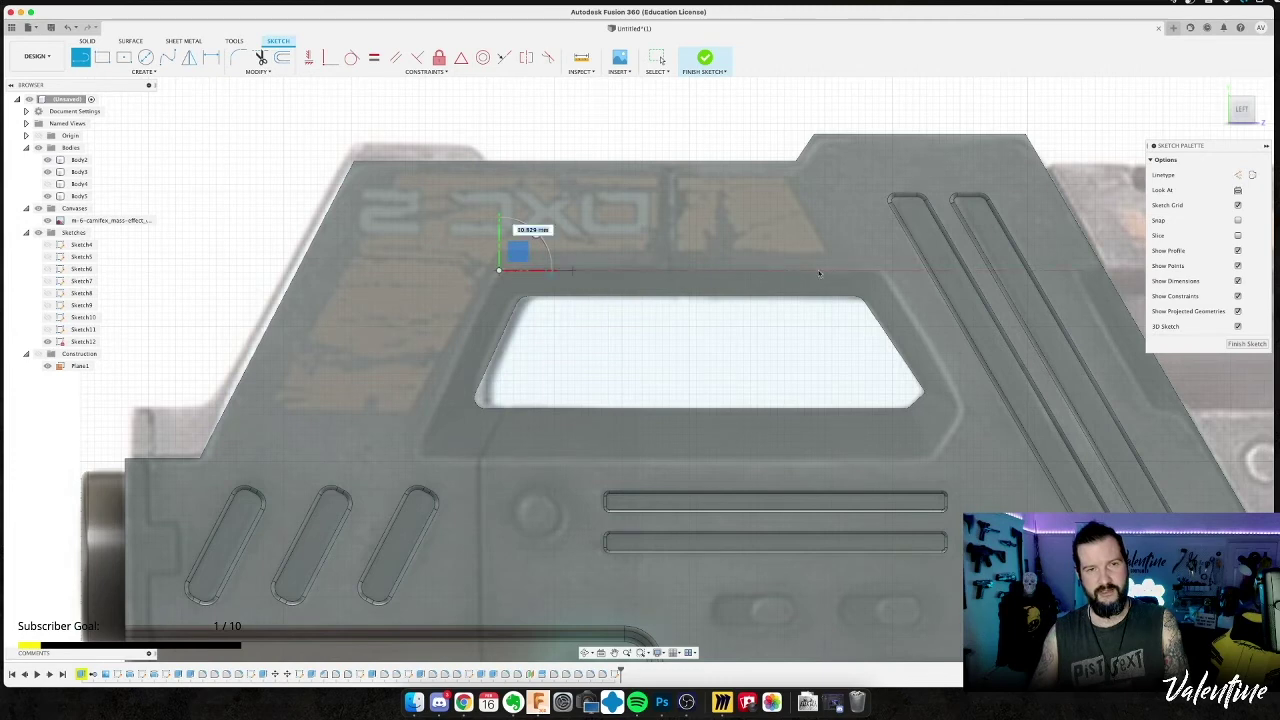
left_click(878, 271)
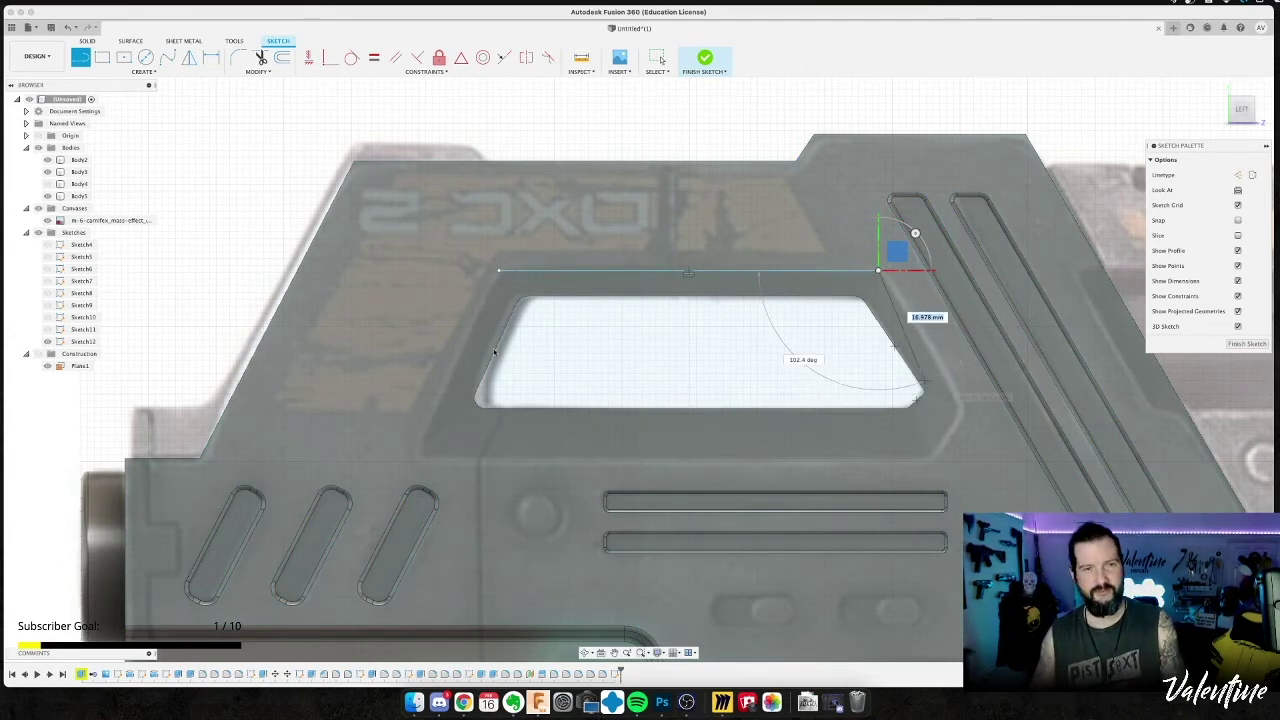
left_click(991, 438)
key("Escape")
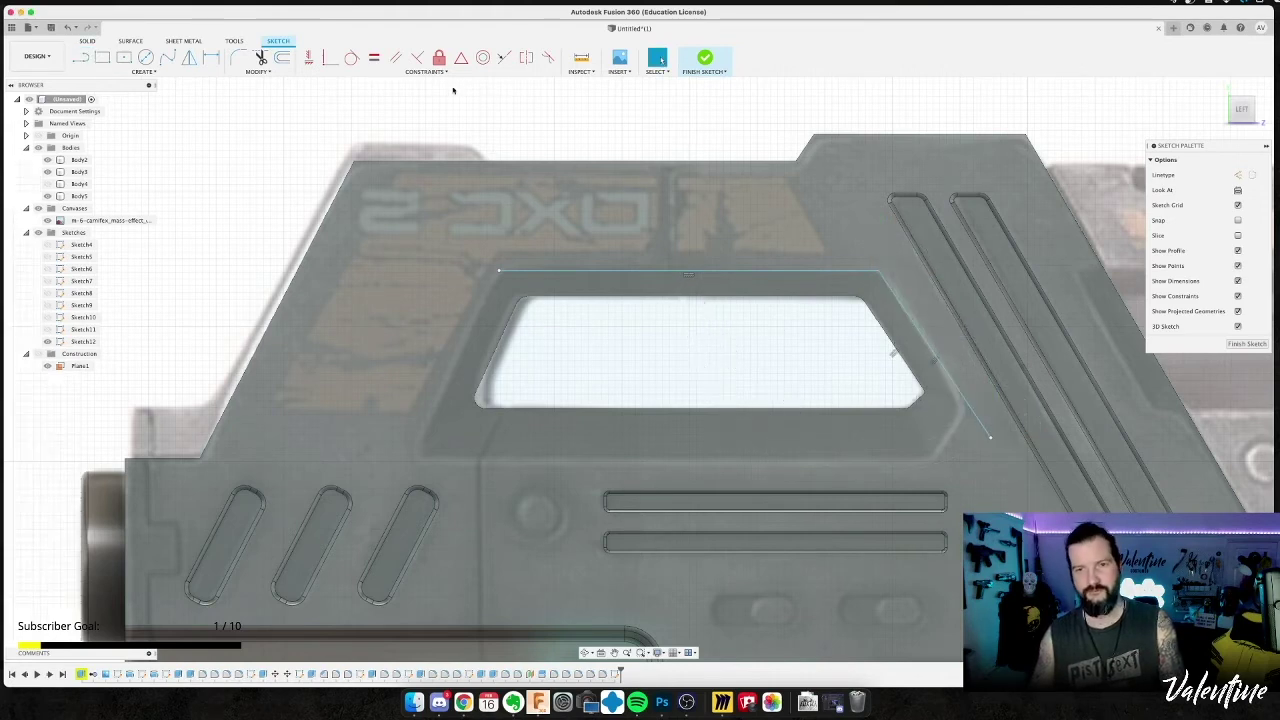
Apply a Parallel constraint between the cutout's slanted rear edge and the frame's slanted rear line.
left_click(396, 57)
left_click(877, 322)
left_click(907, 309)
key("Escape")
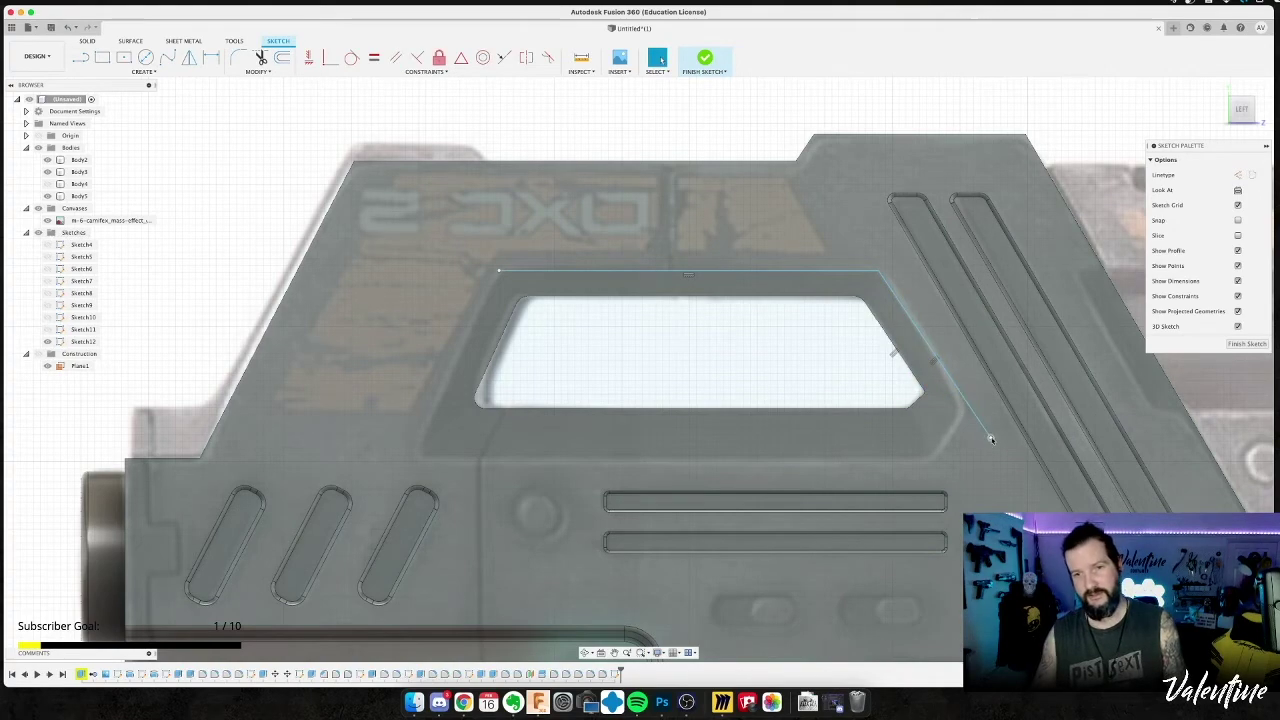
Draw the frame's horizontal lower line below the cutout and a short diagonal joining it to the slanted rear line.
key("l")
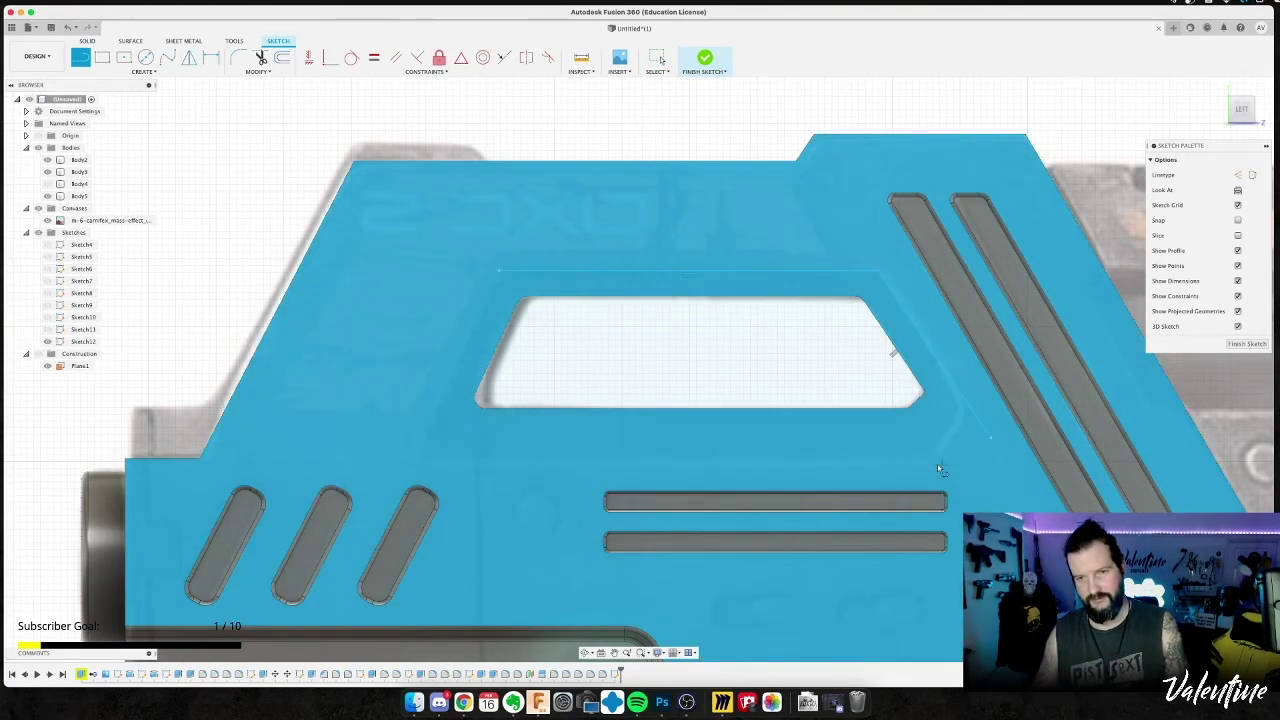
left_click(402, 456)
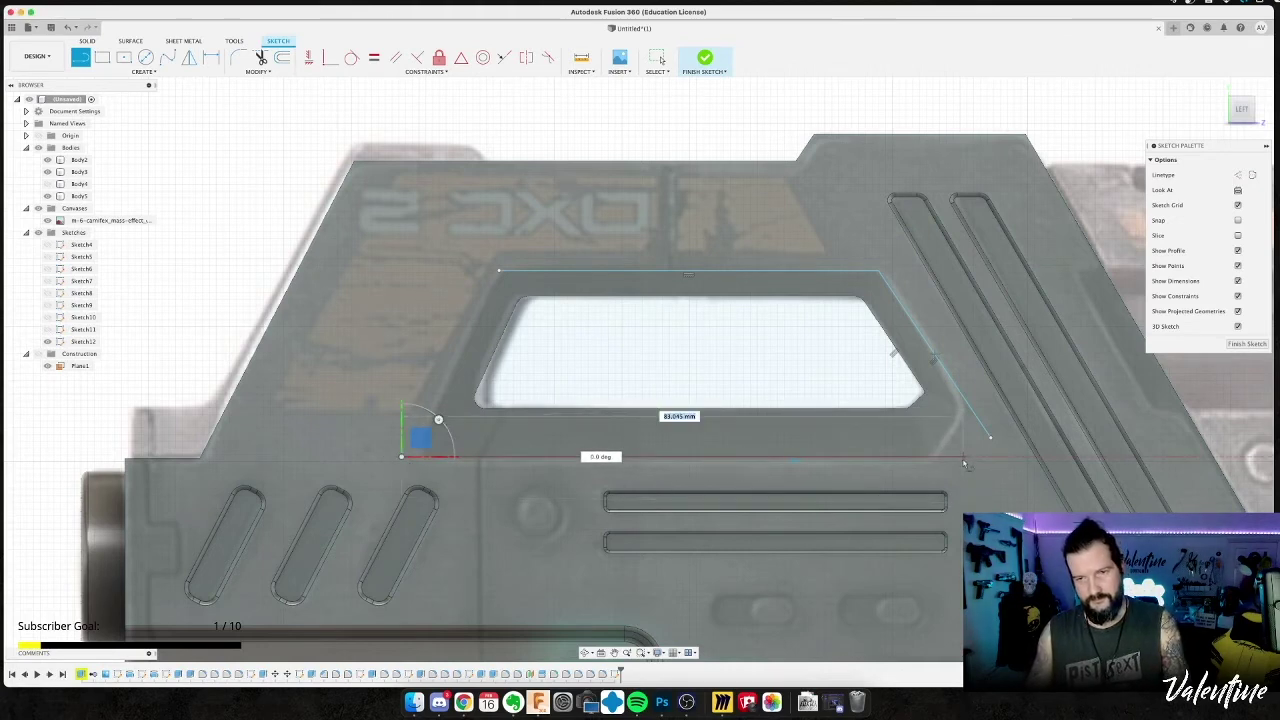
left_click(964, 460)
key("Escape")
key("l")
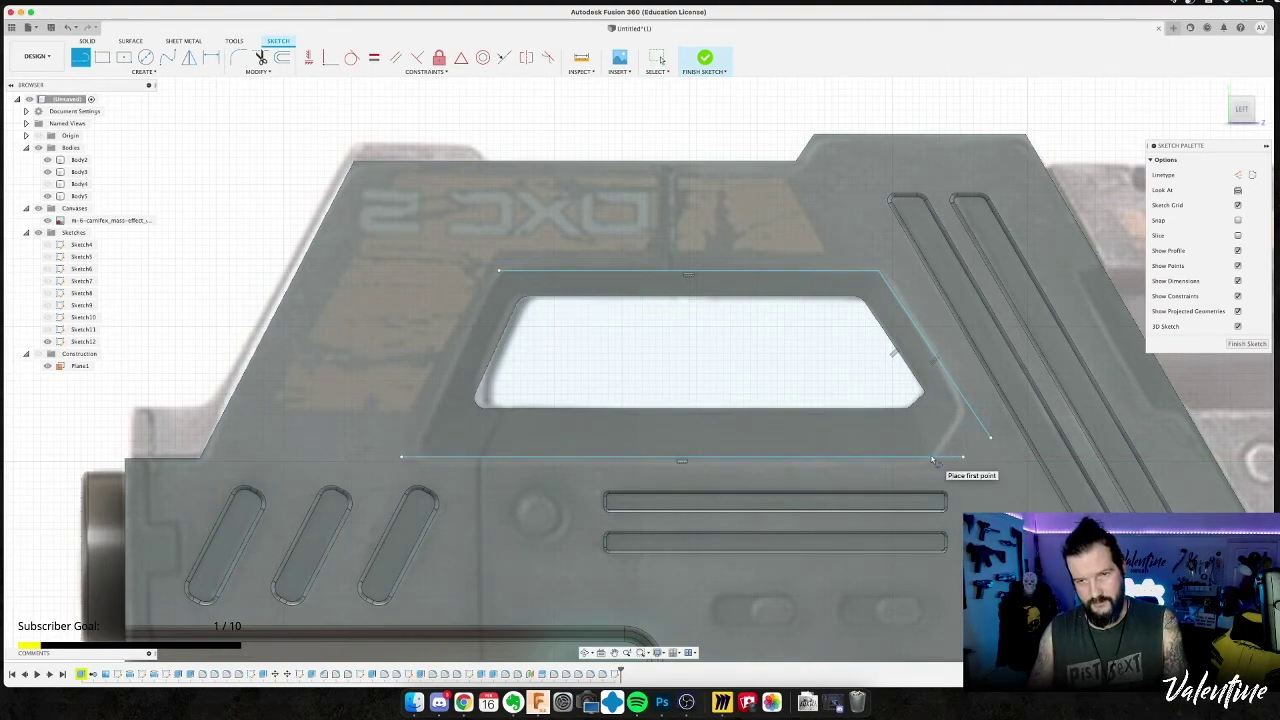
left_click(931, 458)
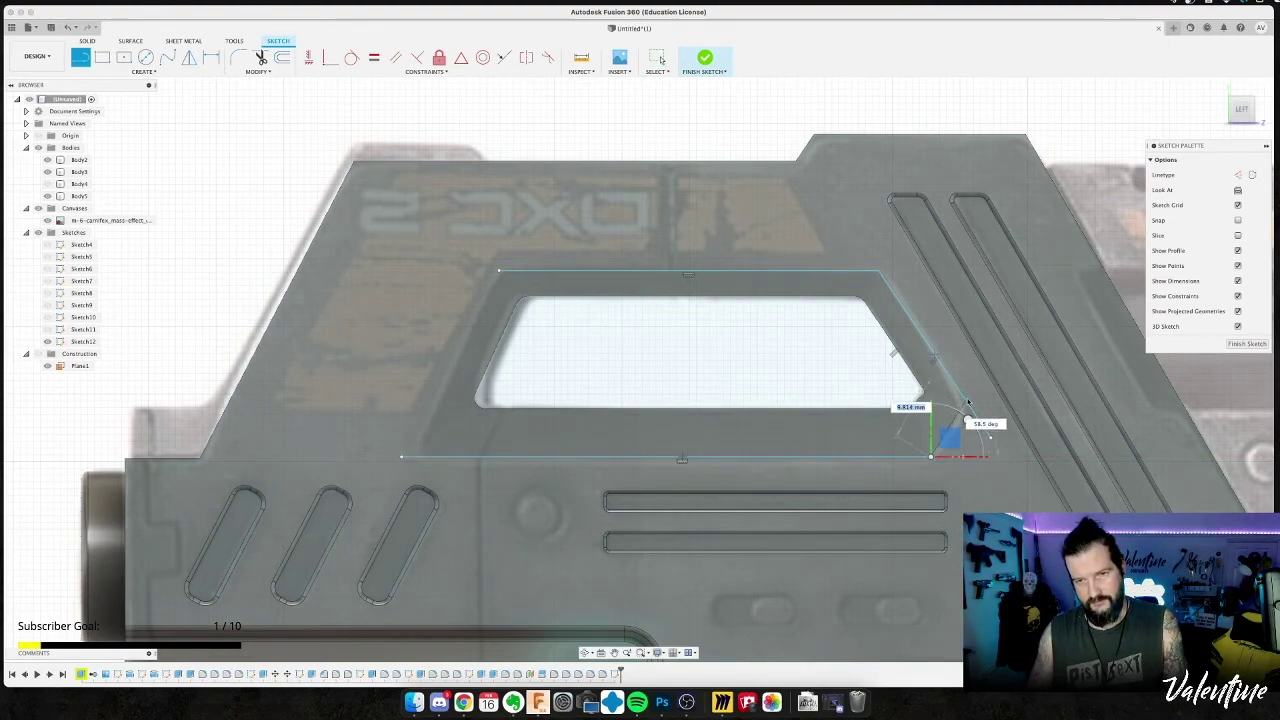
left_click(966, 404)
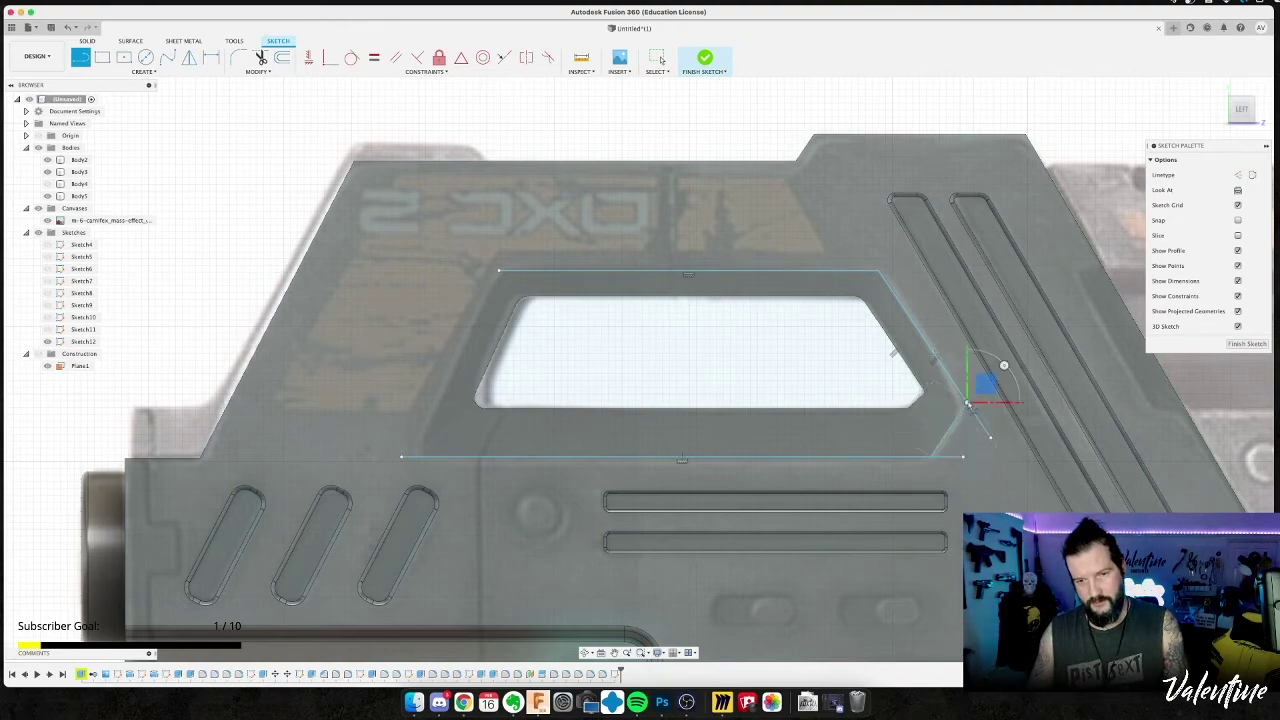
key("Escape")
Draw the frame's slanted front line from the front end of the upper line down past the lower line.
key("l")
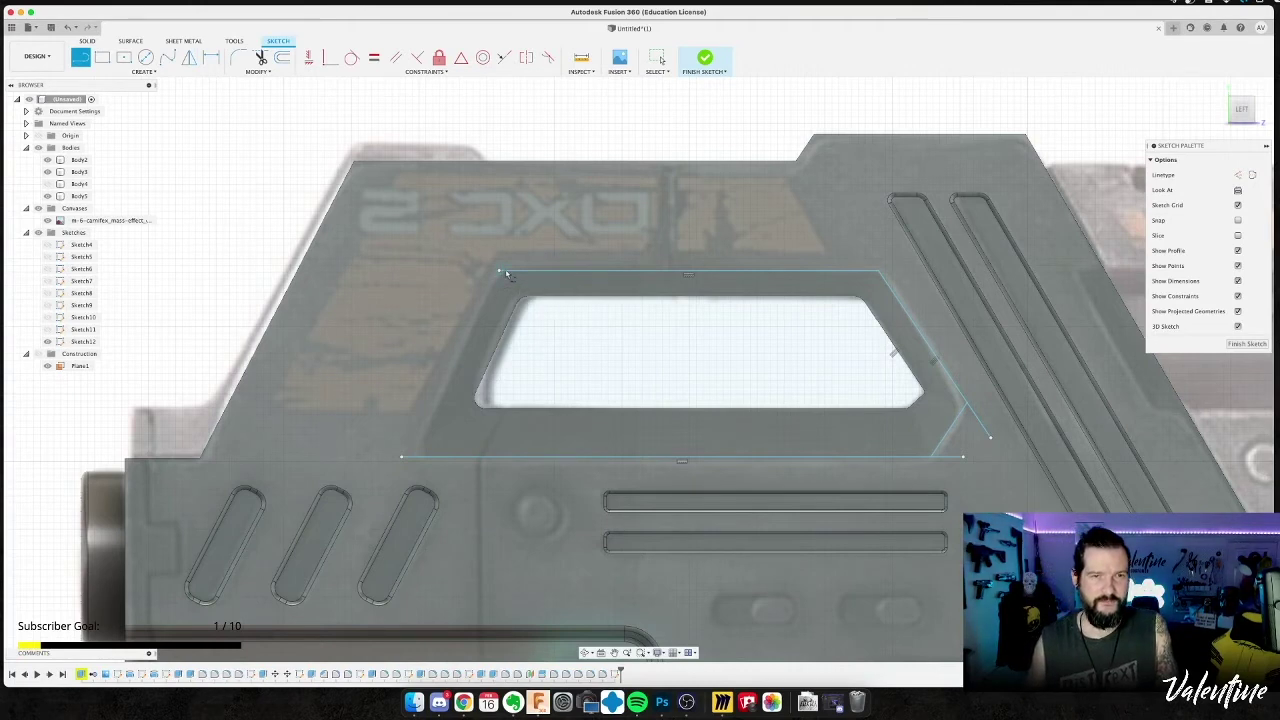
scroll(501, 285, "up", 5)
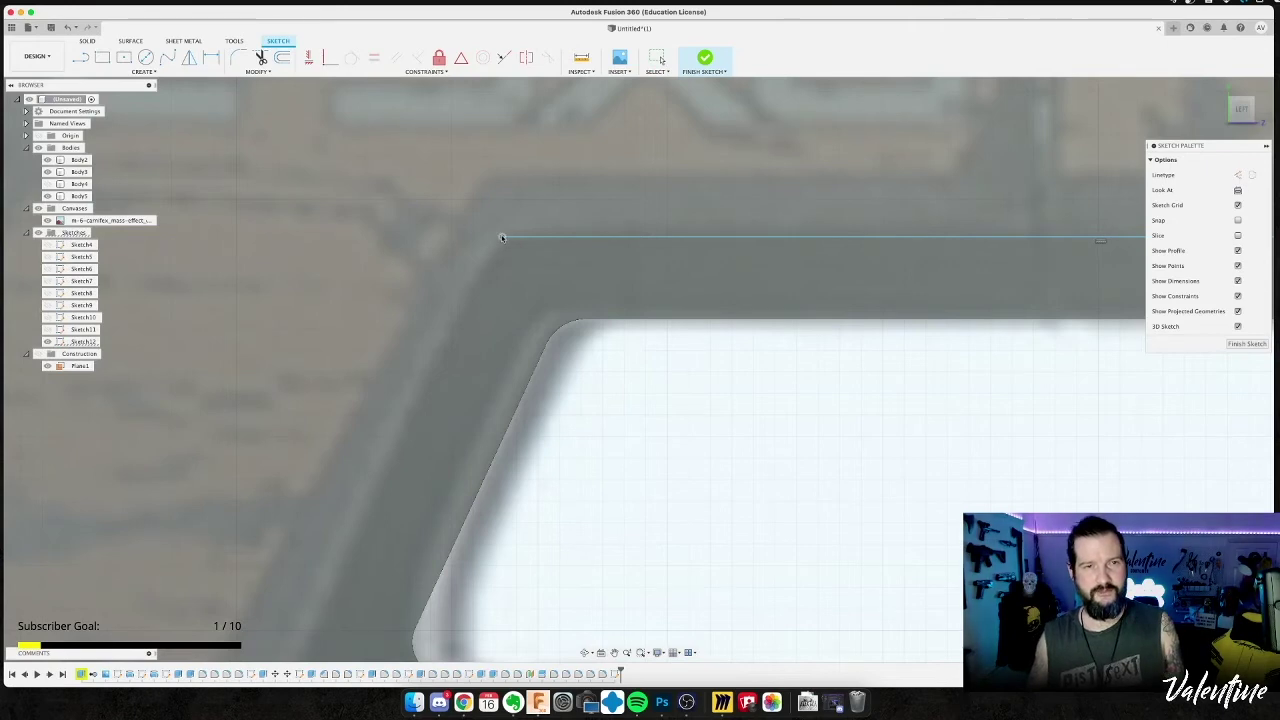
key("l")
left_click(501, 238)
scroll(452, 433, "down", 5)
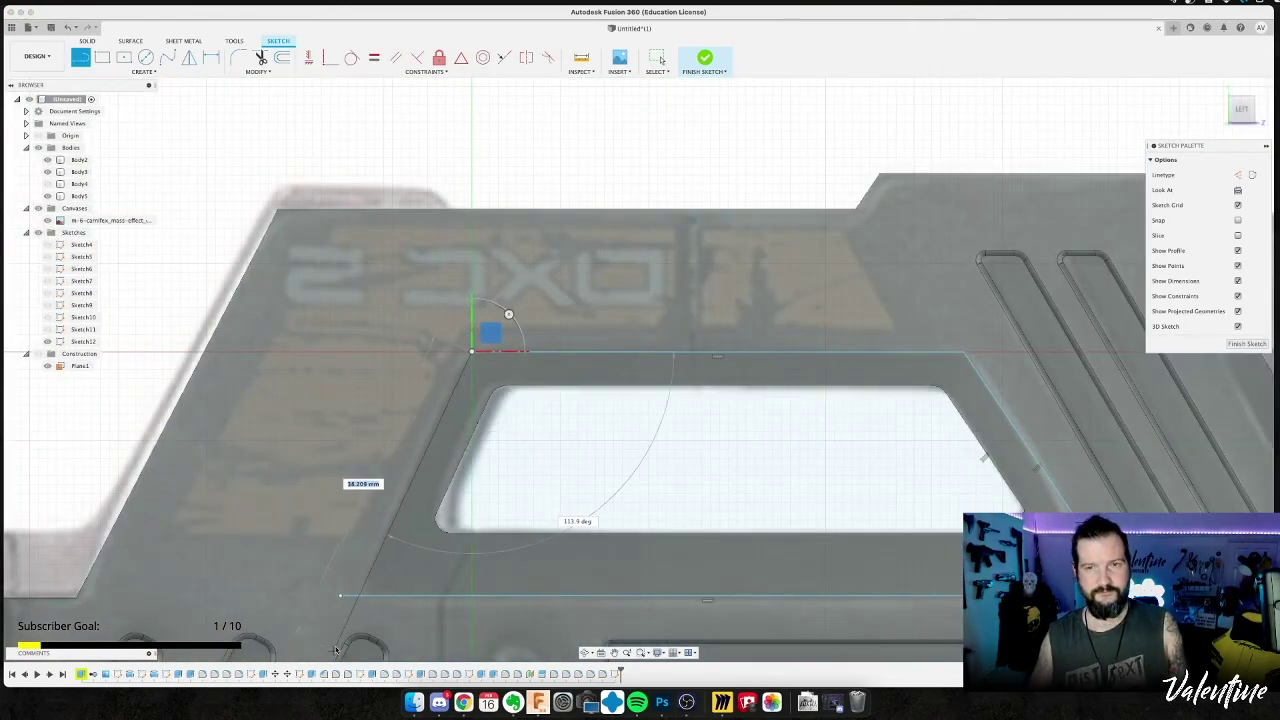
left_click(339, 597)
key("Escape")
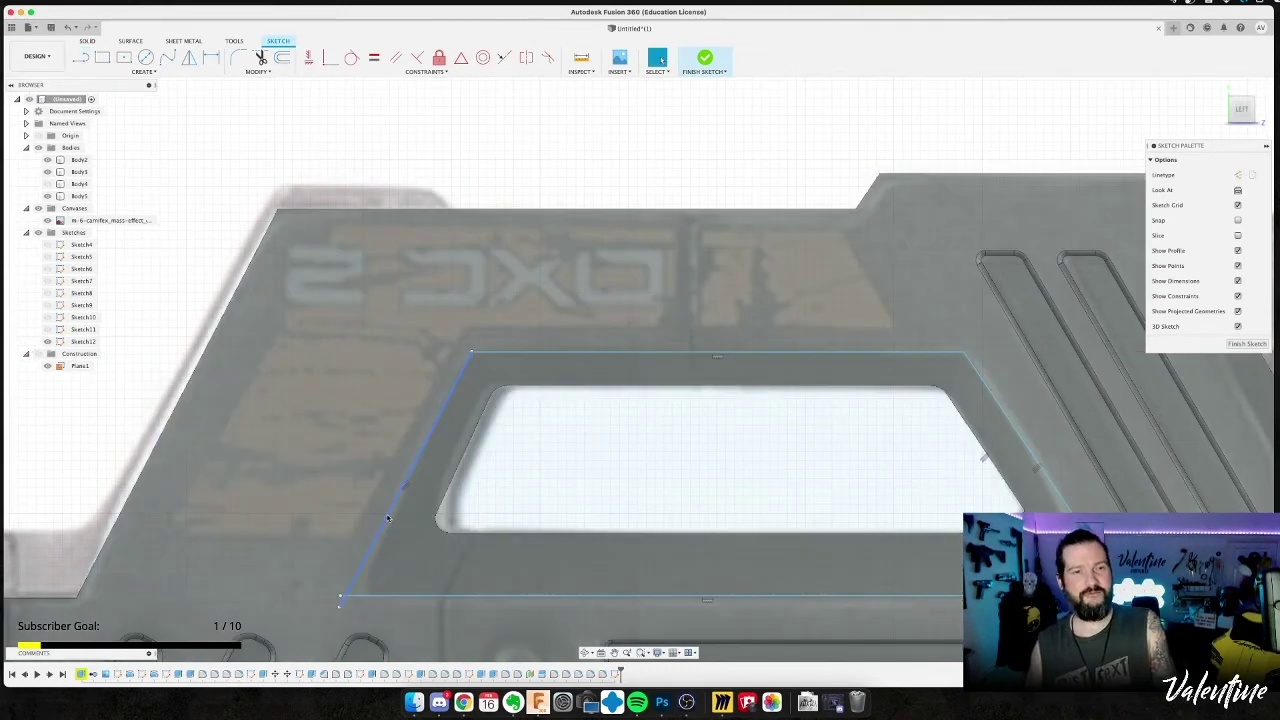
left_click(391, 518)
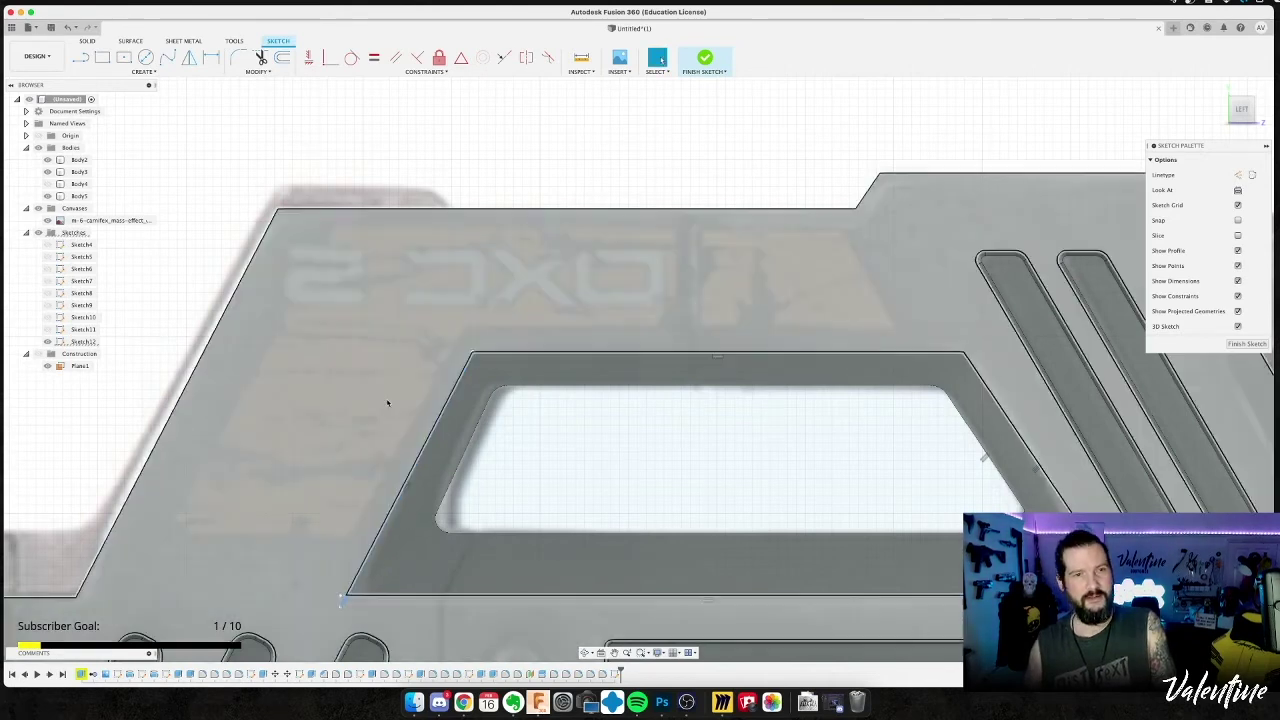
left_click(389, 323)
left_click(279, 82)
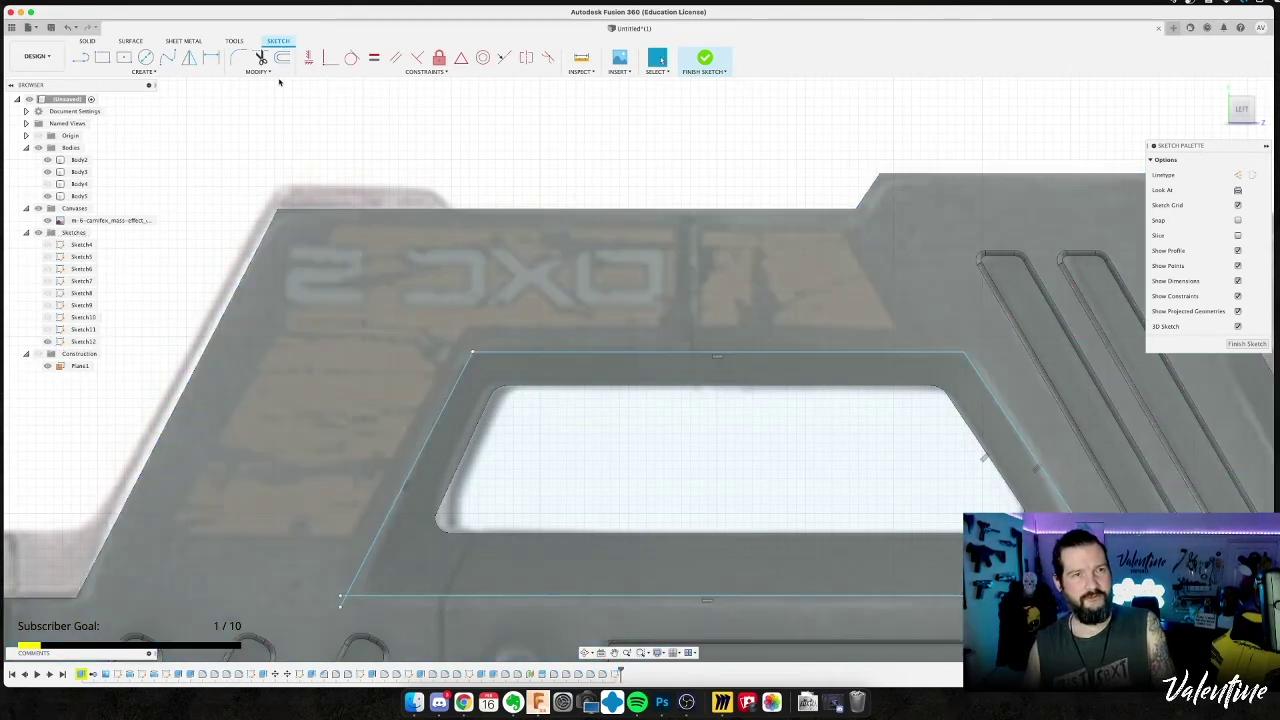
Trim the overhanging line ends at the frame outline's lower front corner, lower rear corner and rear point.
left_click(238, 58)
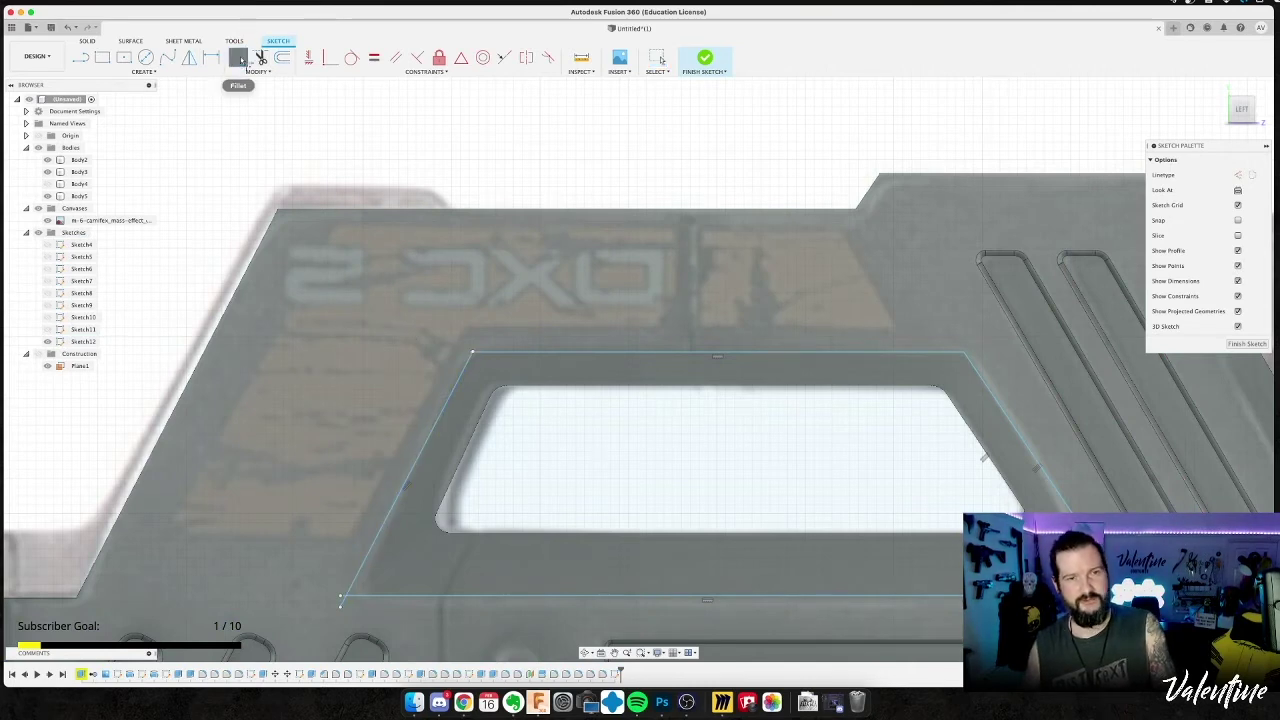
scroll(470, 356, "up", 10)
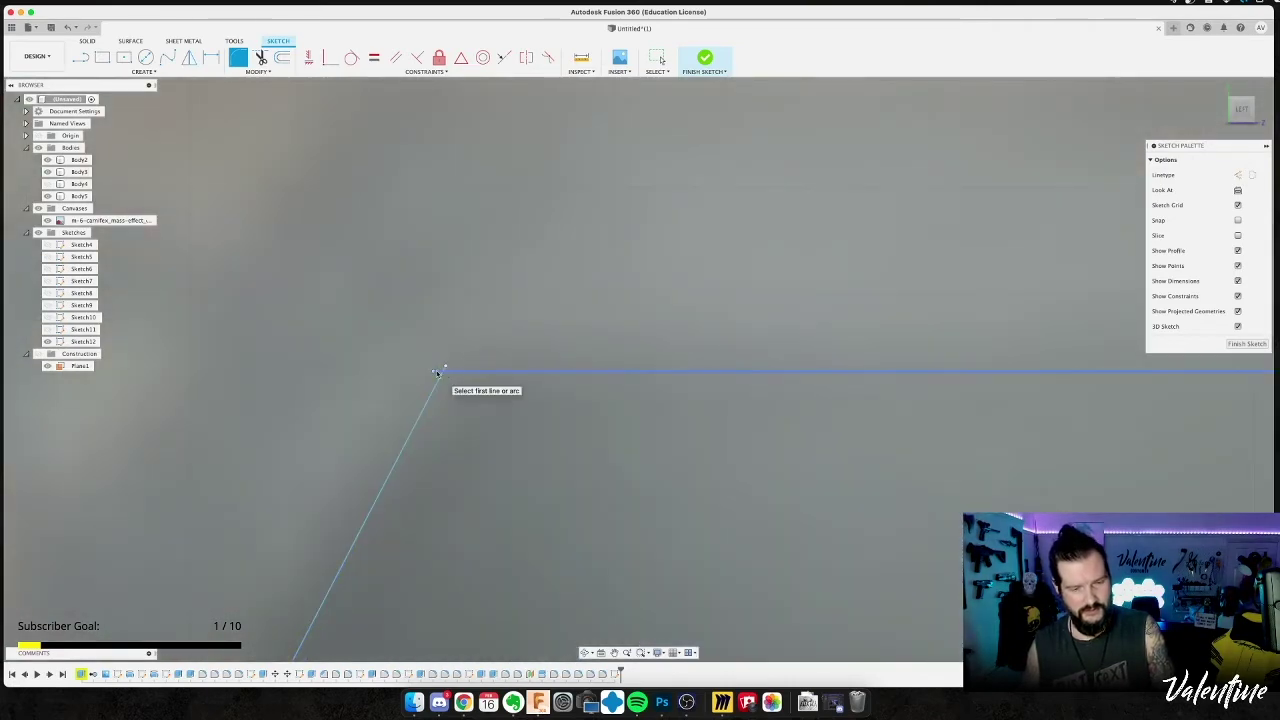
key("t")
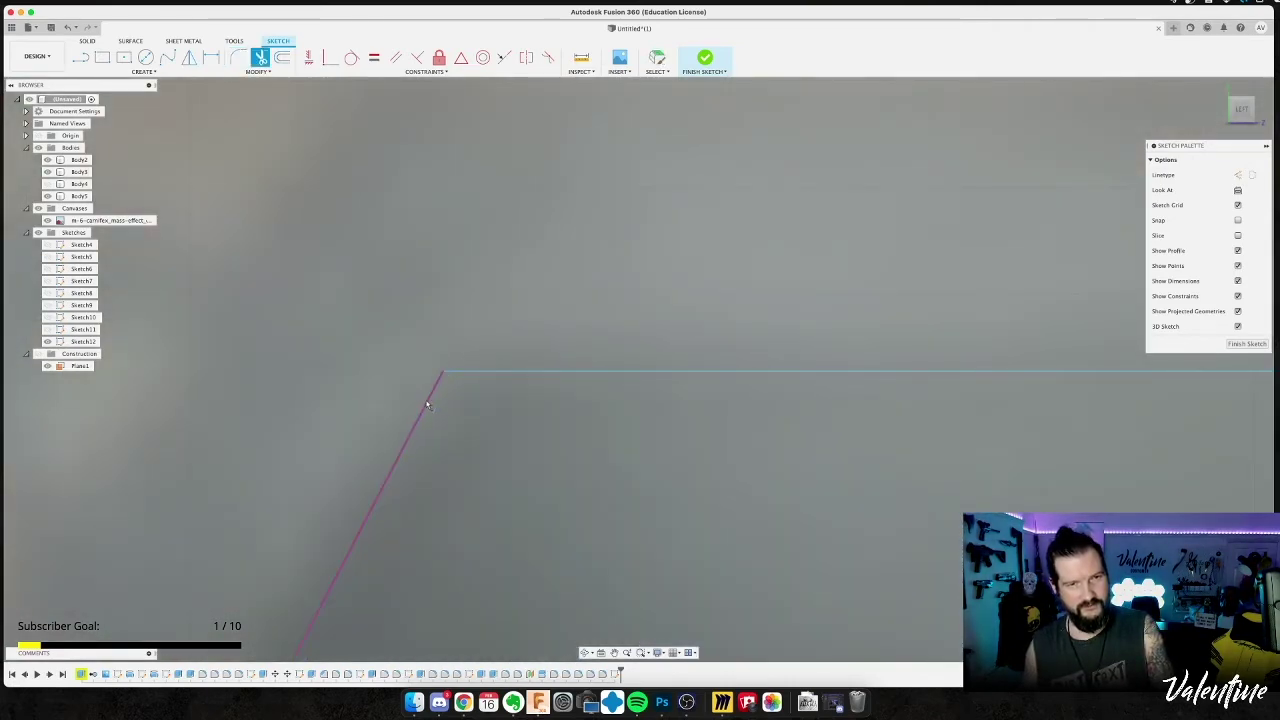
scroll(430, 408, "down", 10)
middle_click_drag(447, 501, 423, 273)
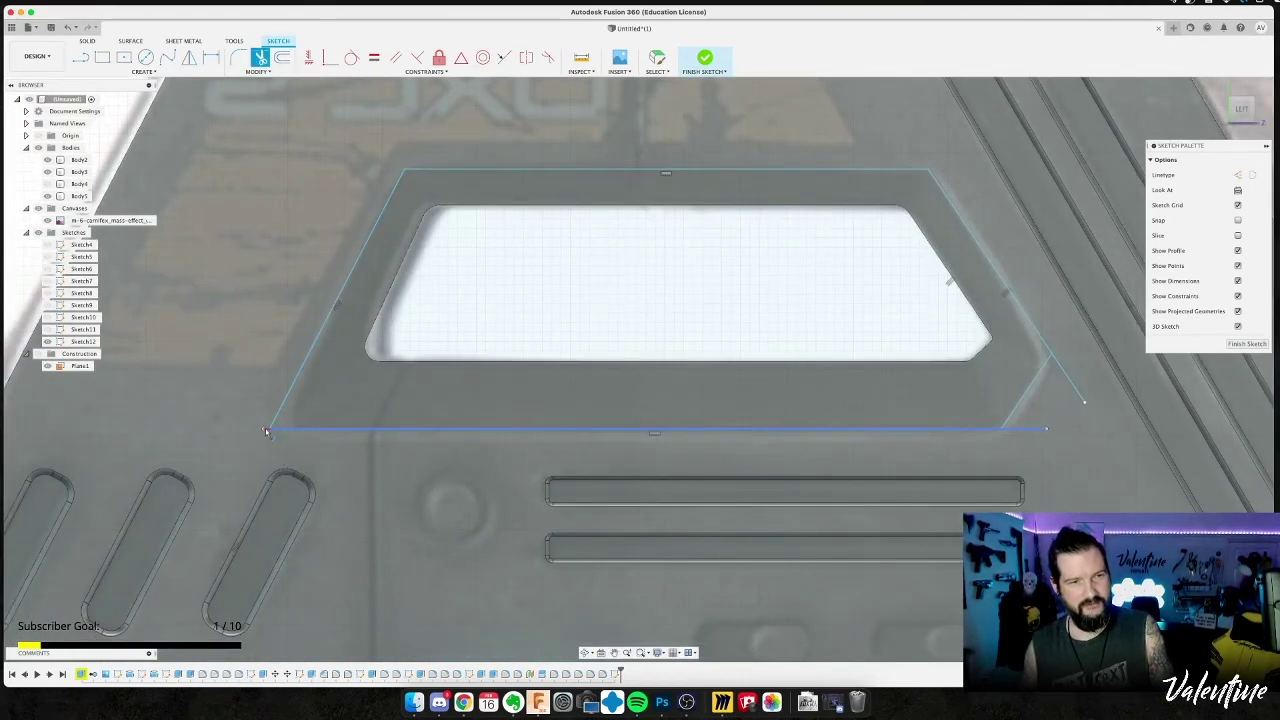
left_click(265, 429)
left_click(1030, 429)
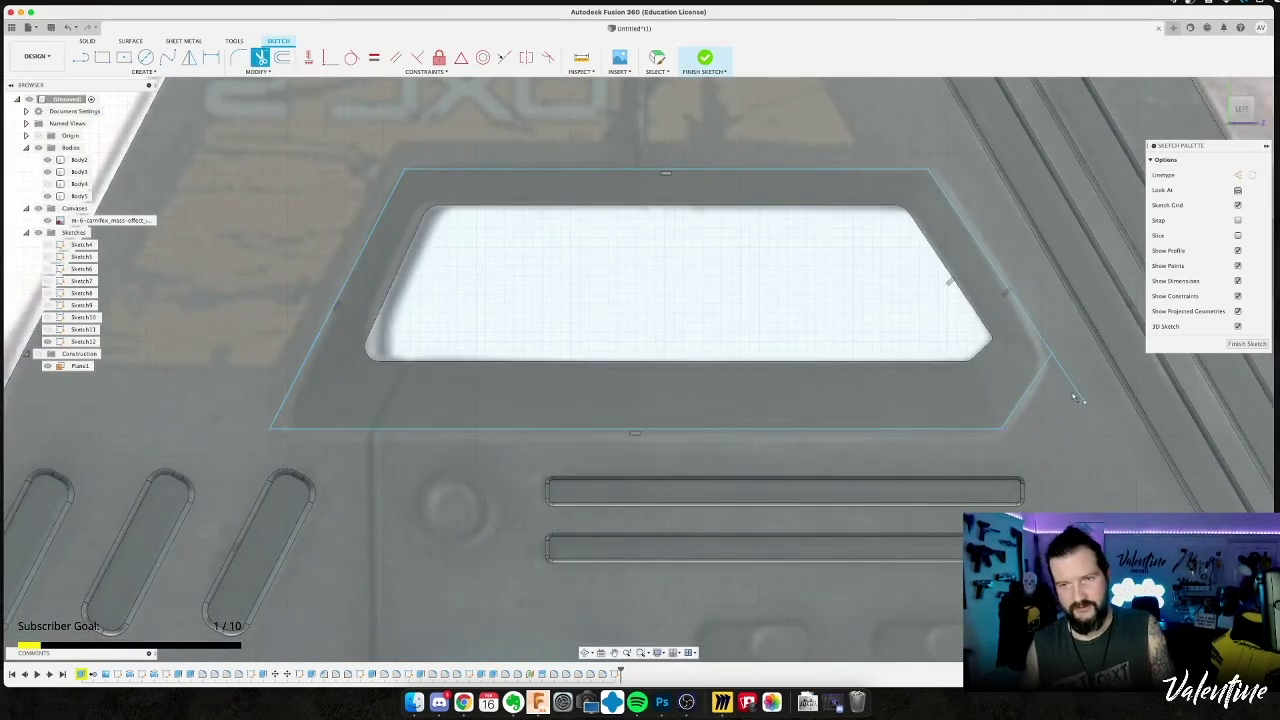
left_click(1076, 392)
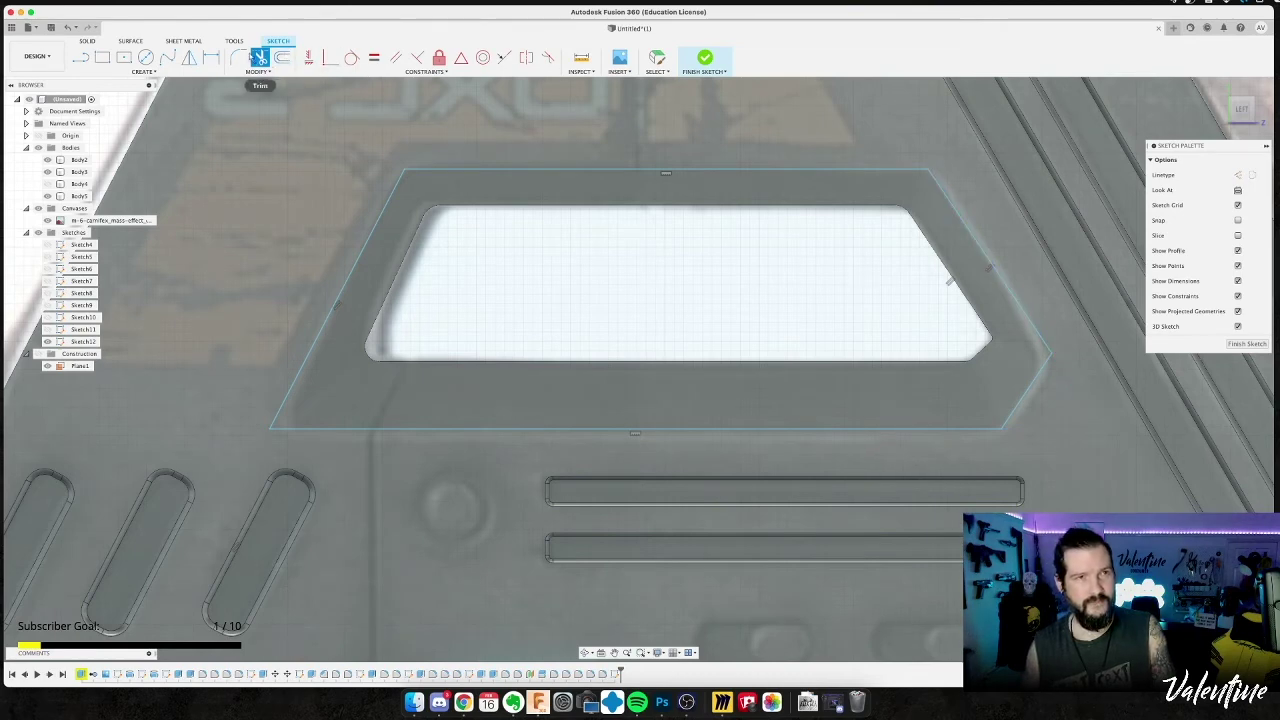
Fillet the frame outline's upper front and upper rear corners with a 1.6 mm radius.
left_click(238, 57)
left_click(405, 170)
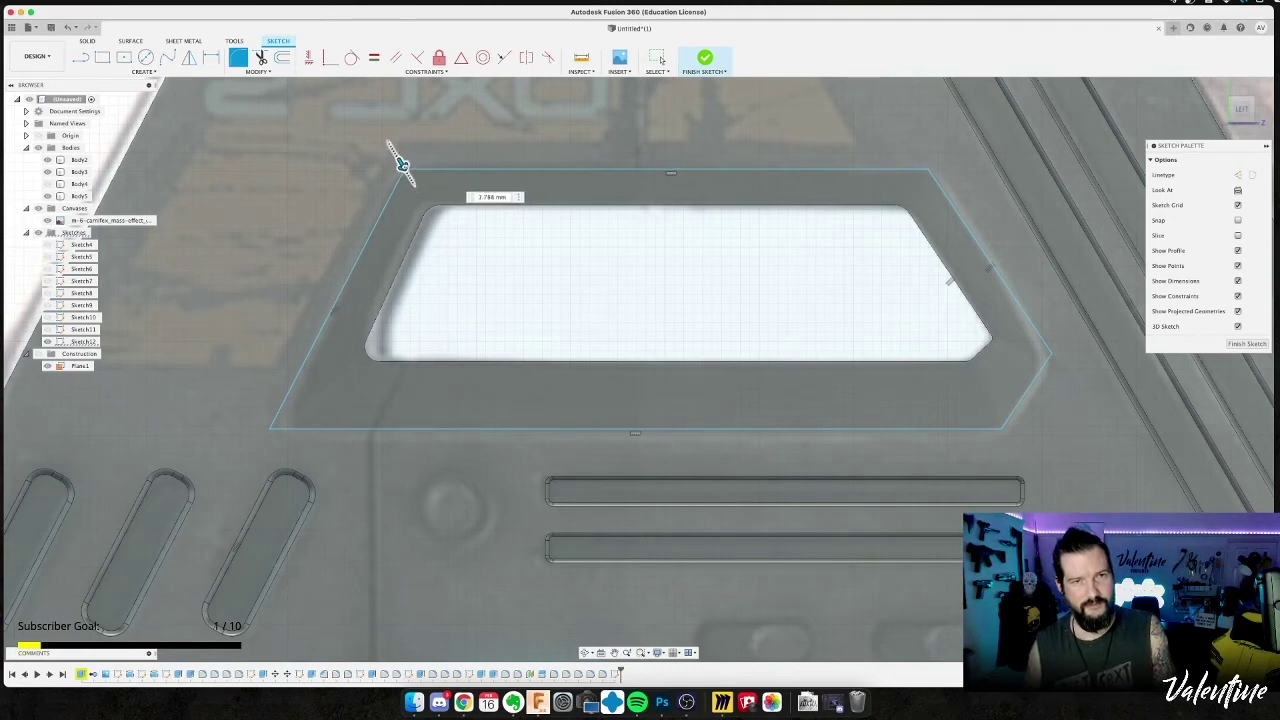
left_click_drag(402, 164, 403, 165)
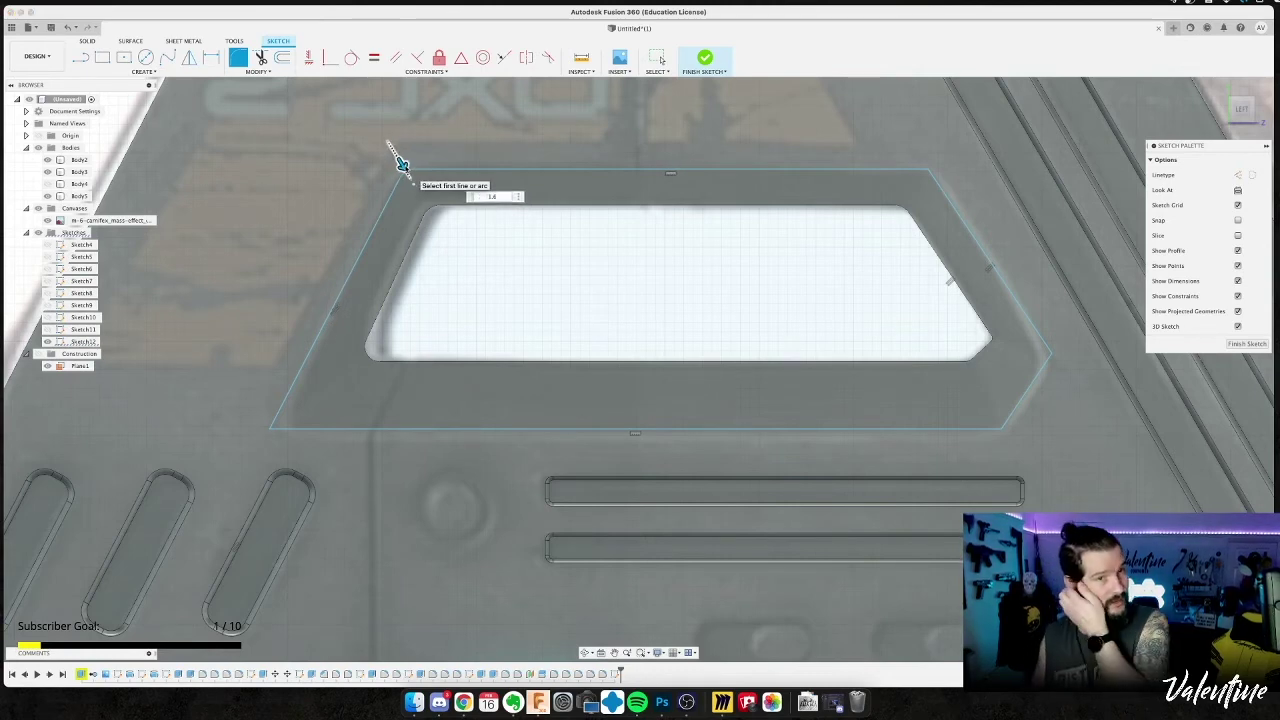
key("Return")
key("Escape")
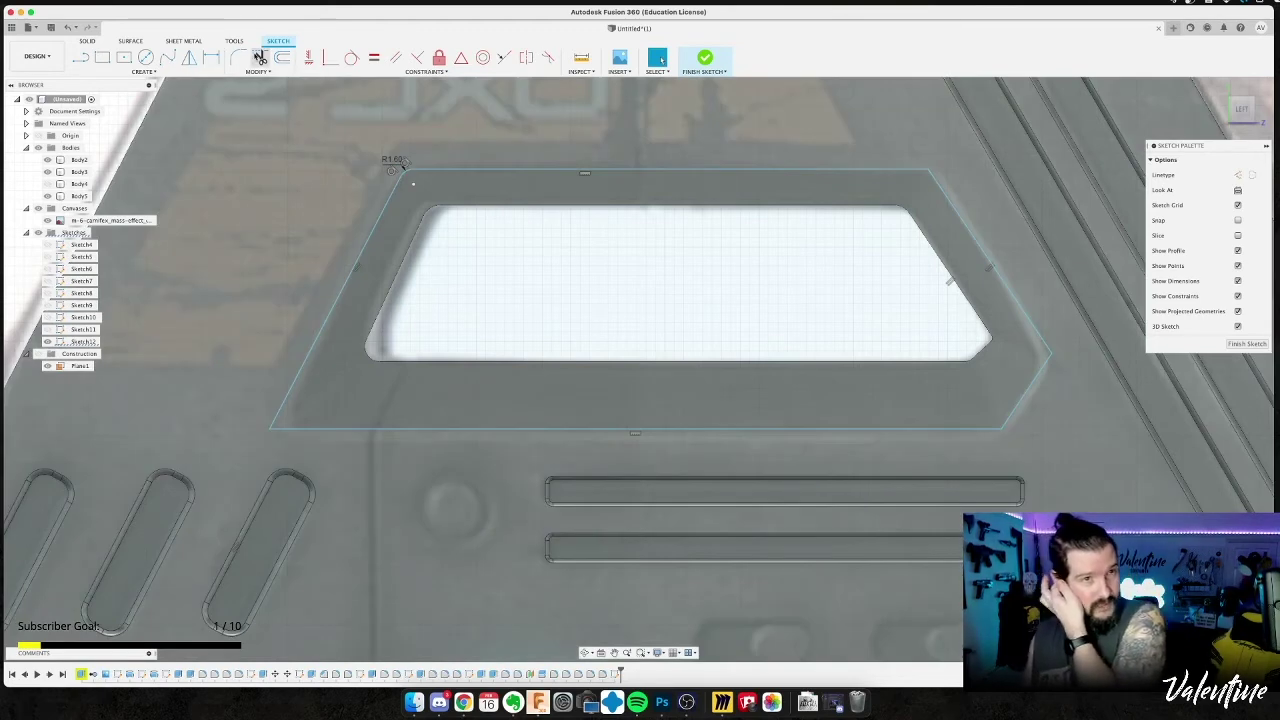
left_click(238, 57)
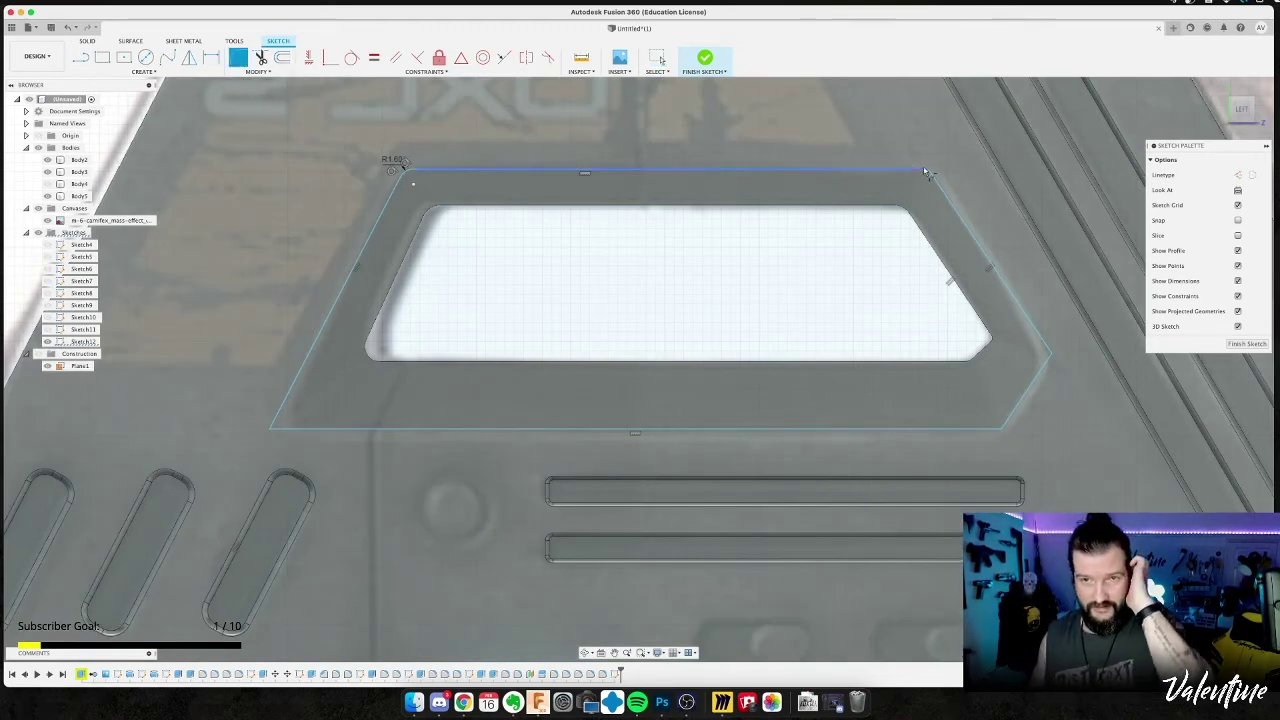
left_click(926, 170)
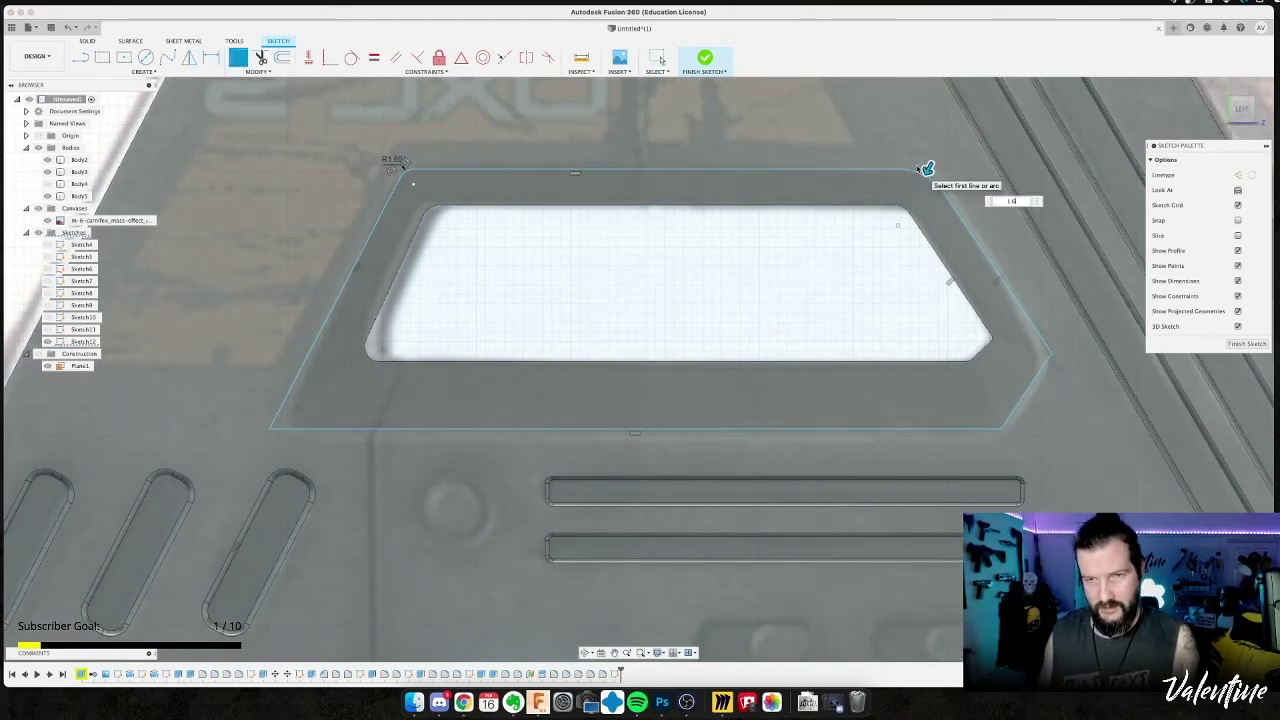
key("Return")
key("Escape")
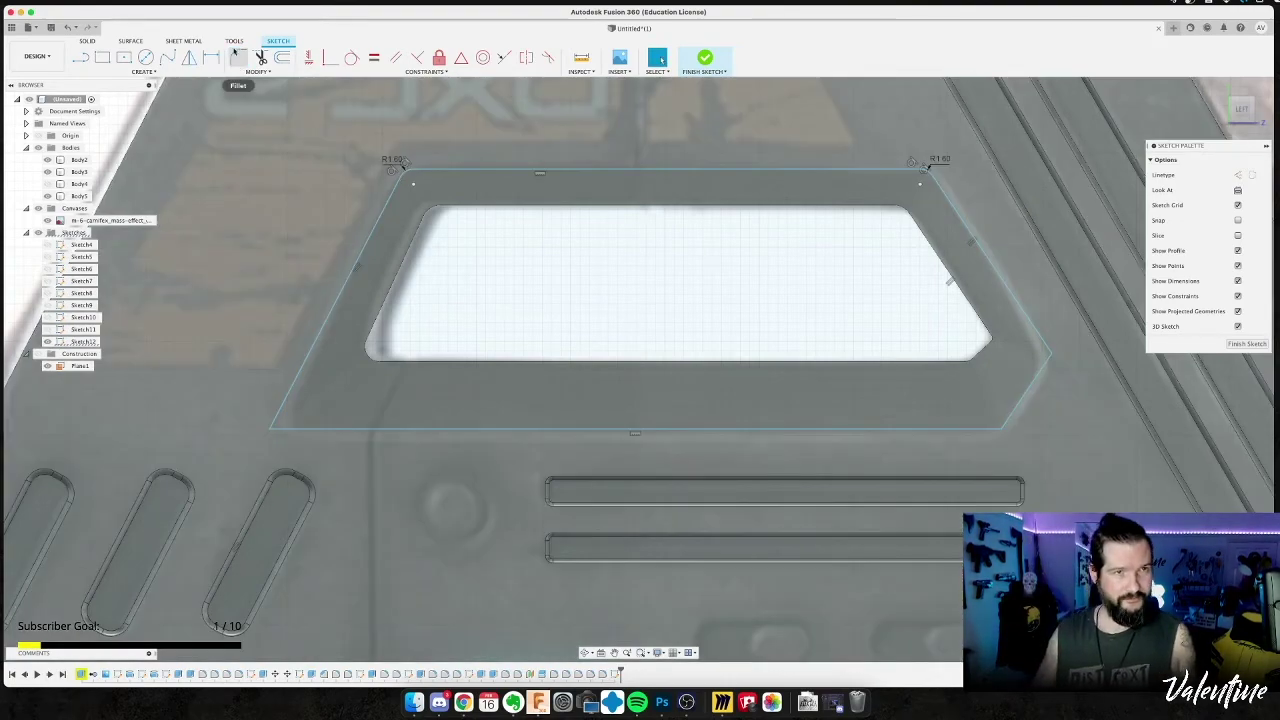
Fillet the frame outline's lower front and lower rear corners with a 1.4 mm radius.
left_click(238, 57)
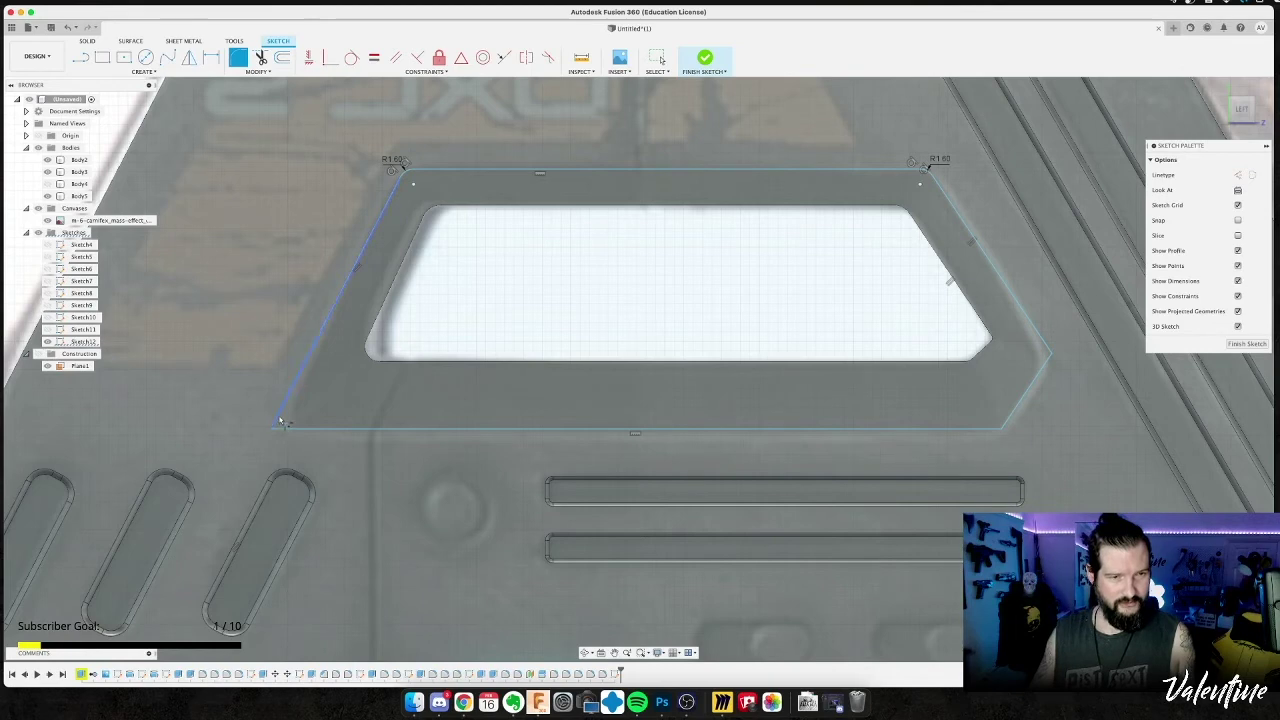
left_click(279, 418)
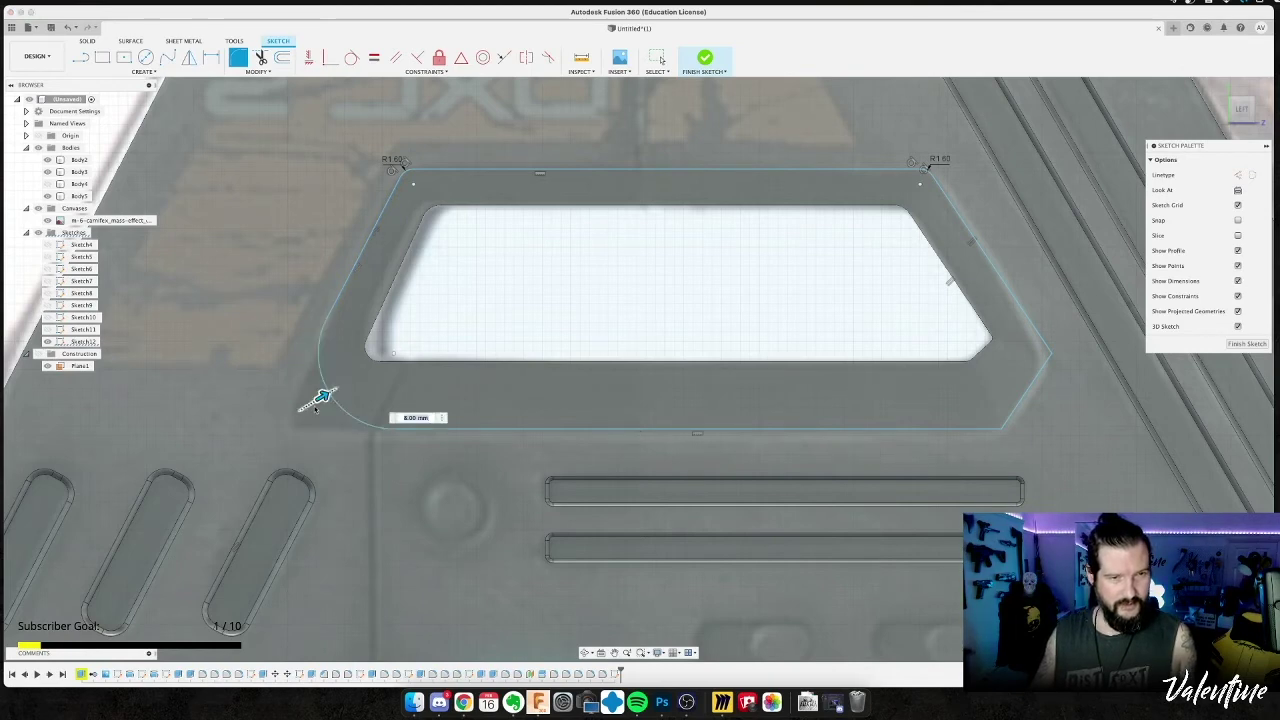
left_click_drag(322, 397, 271, 427)
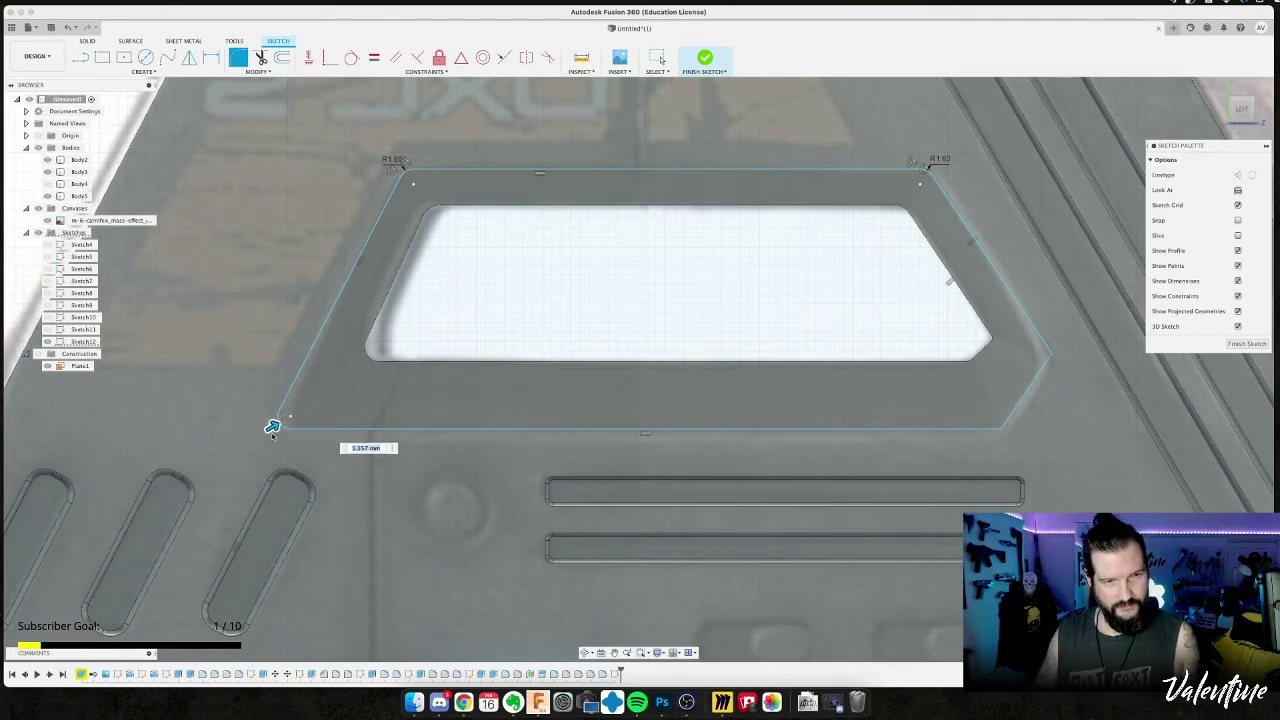
key("Return")
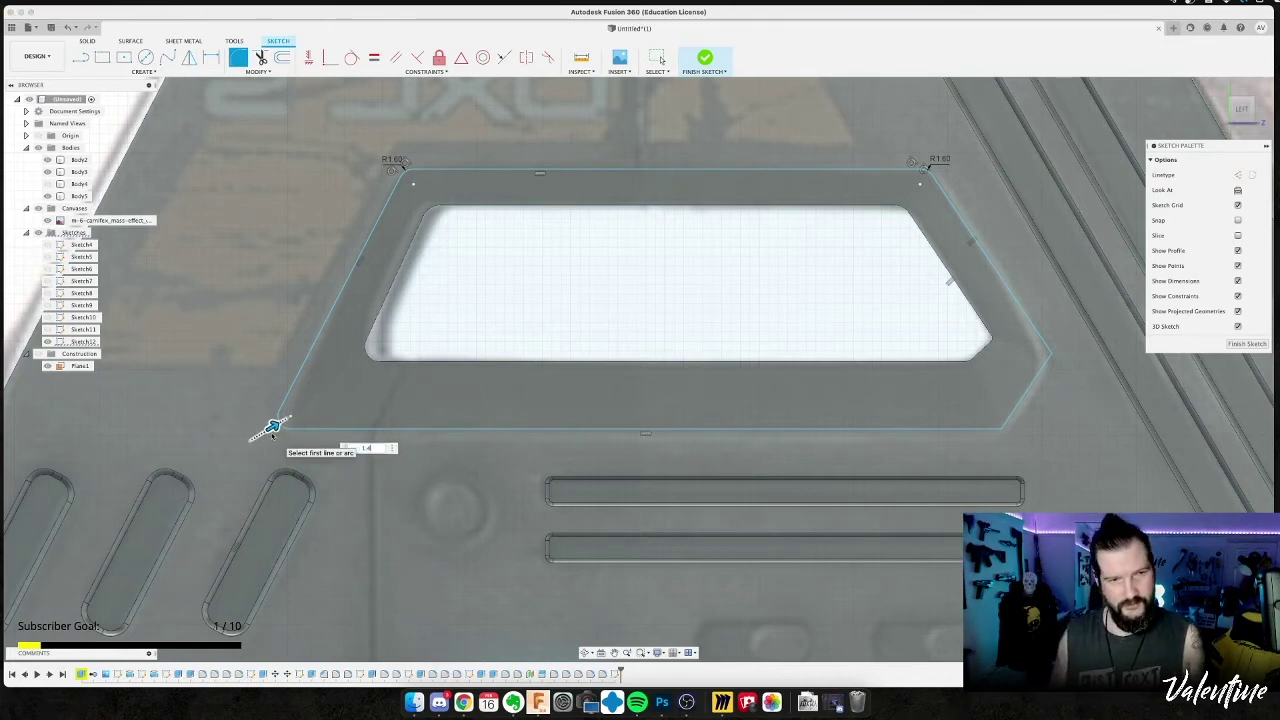
key("Escape")
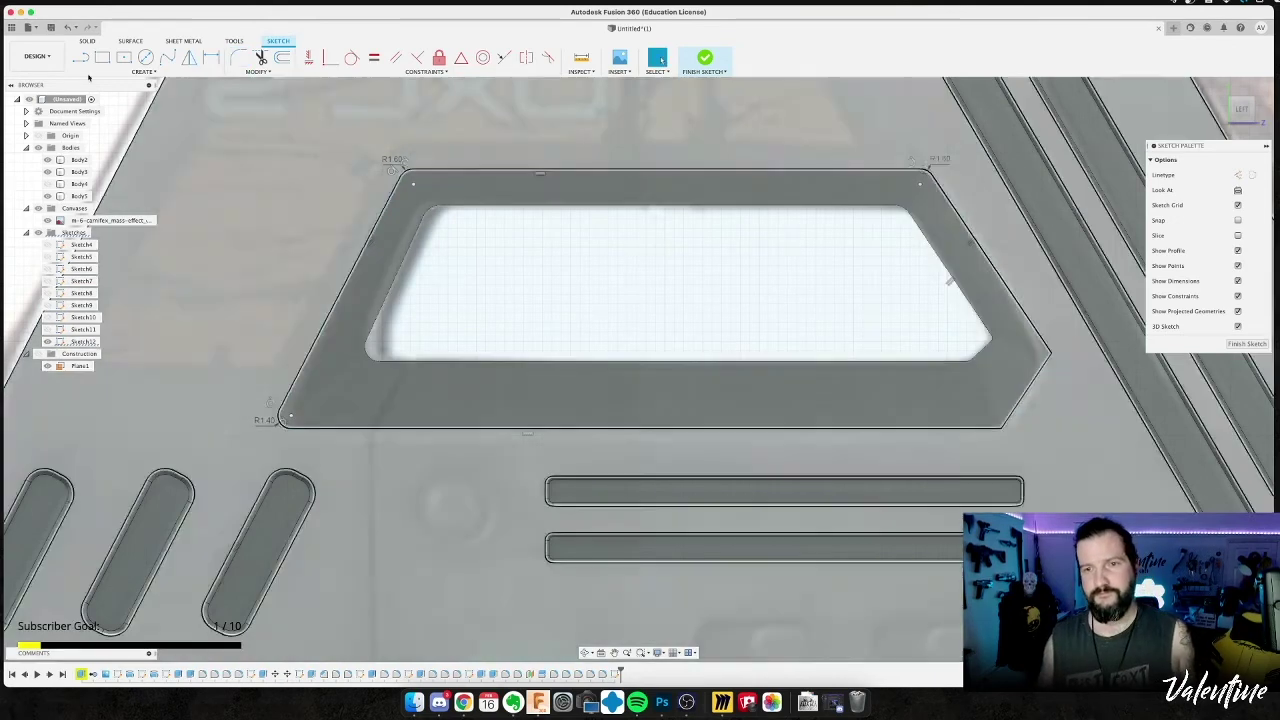
left_click(238, 57)
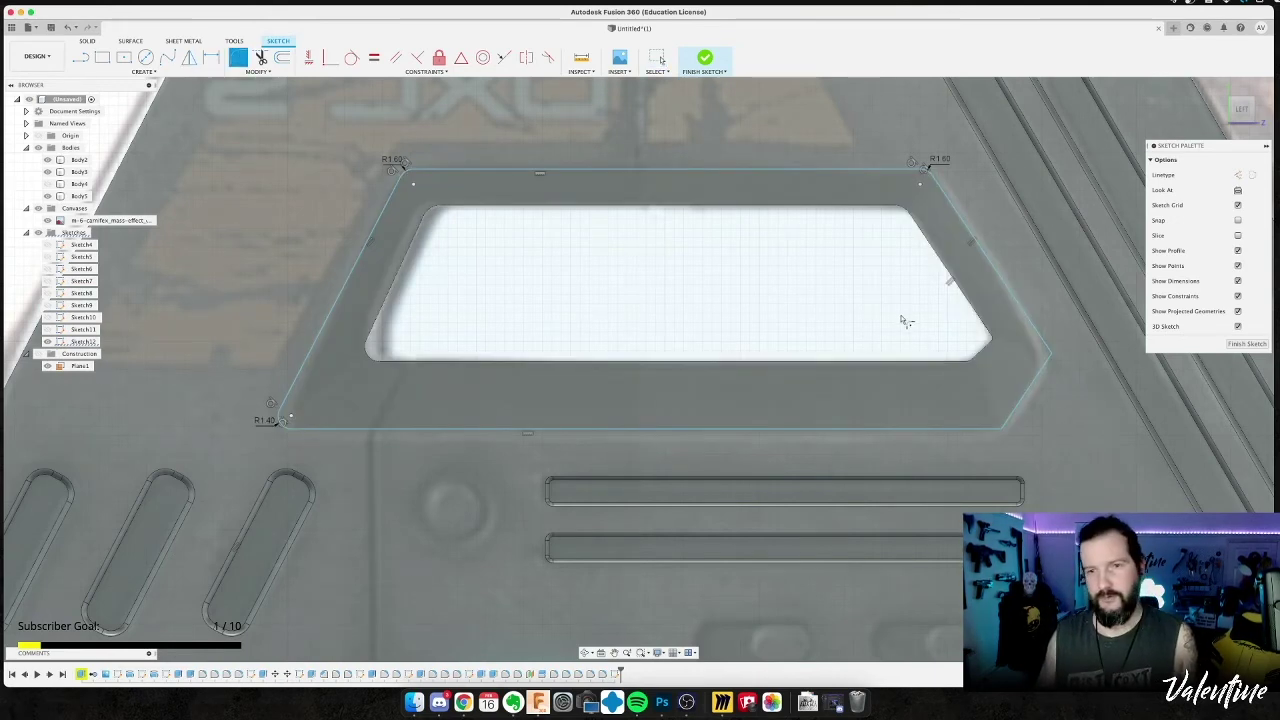
left_click(1003, 430)
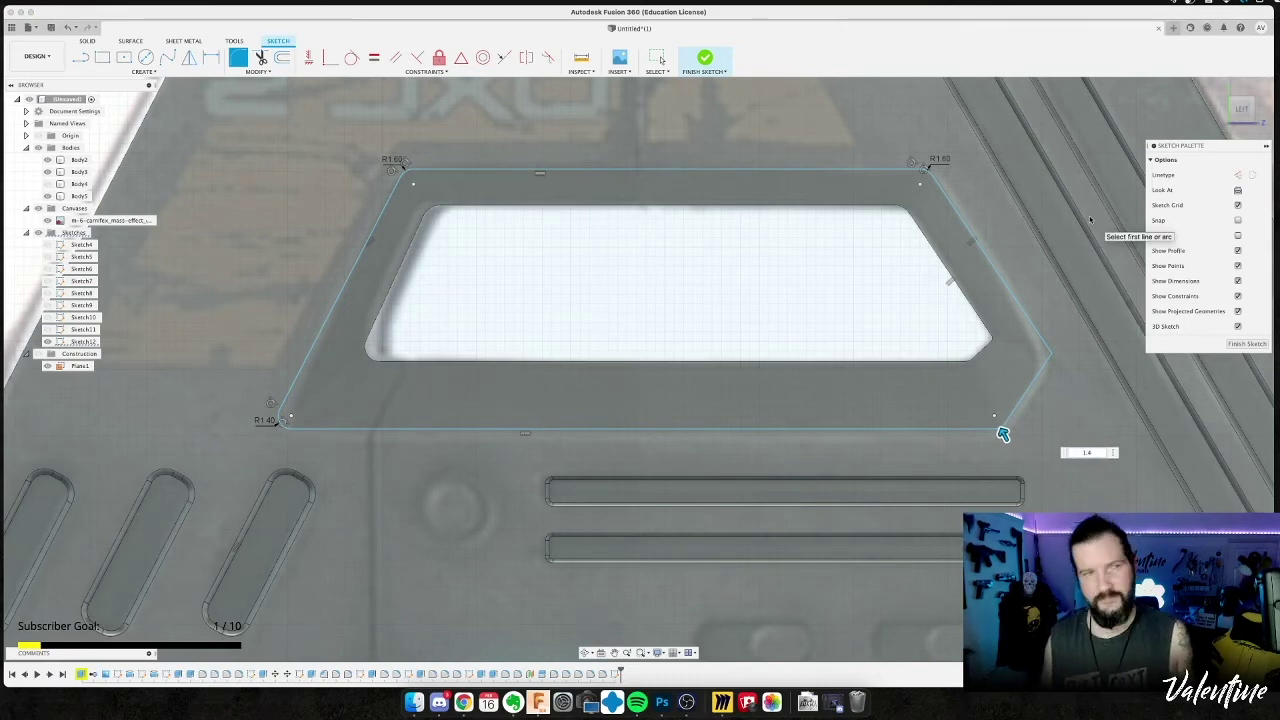
key("Return")
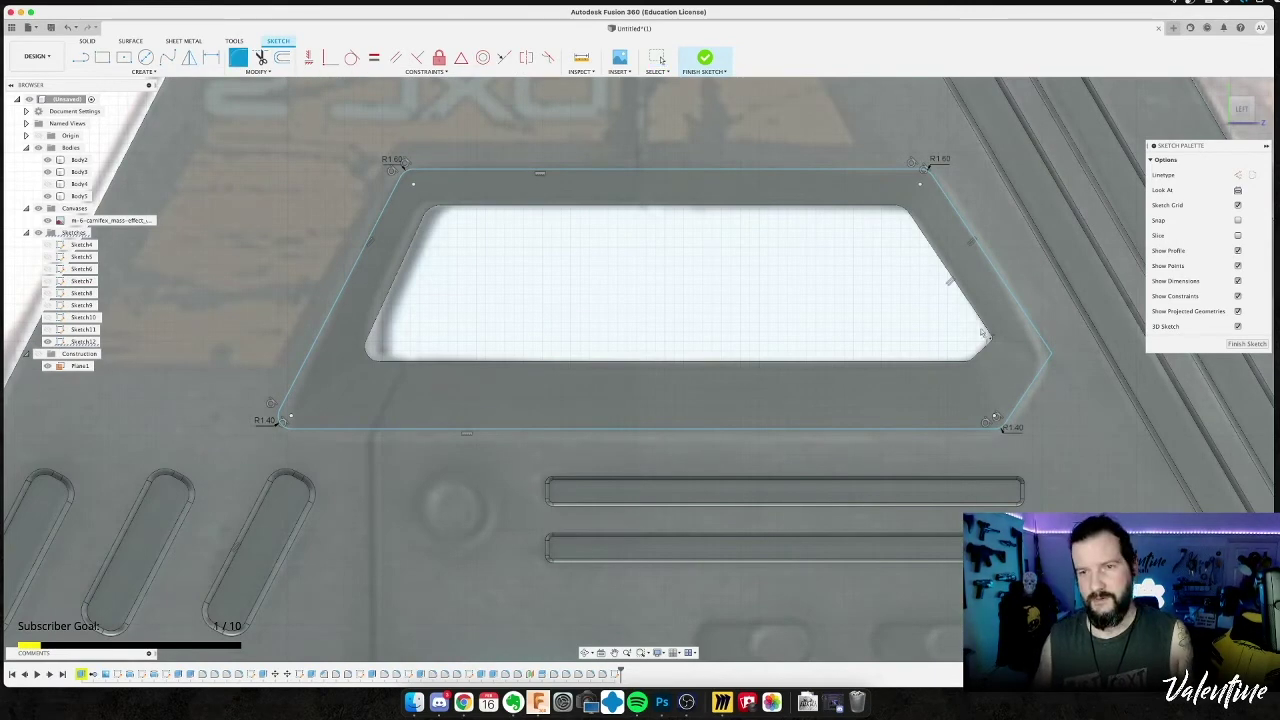
Fillet the frame outline's rear point with a 1.2 mm radius and finish the sketch.
left_click(1048, 355)
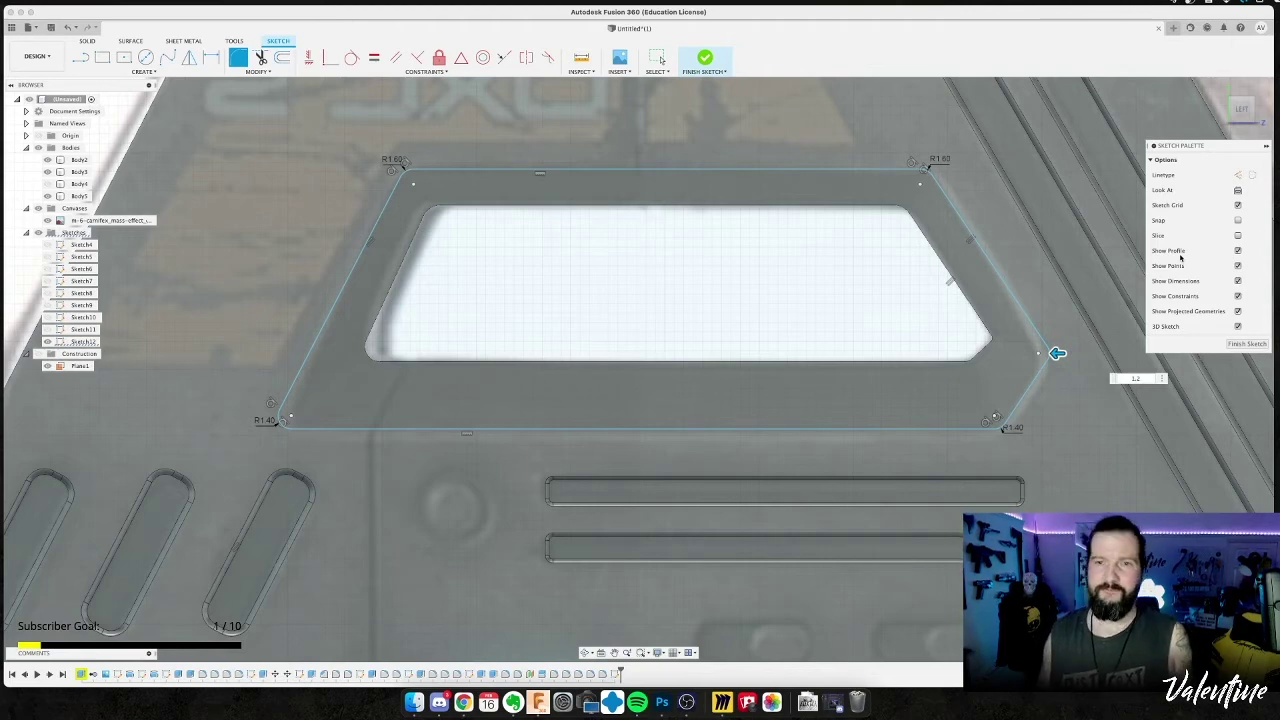
left_click(705, 60)
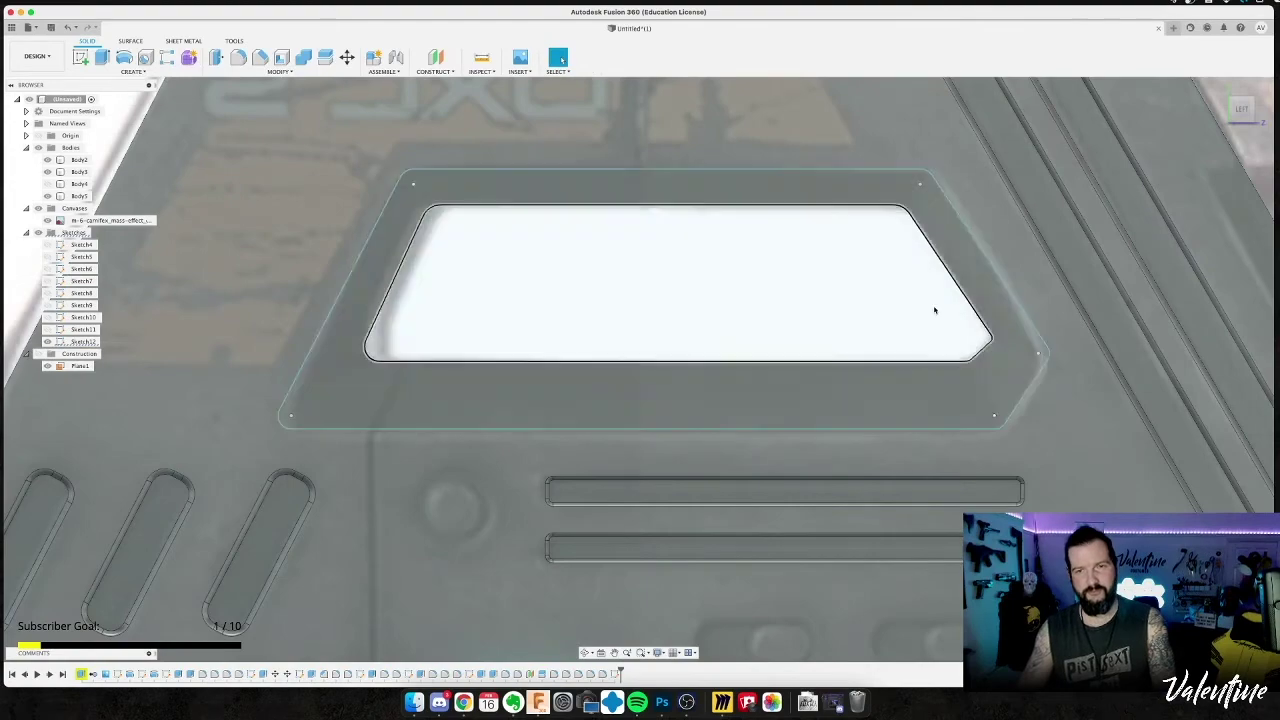
Start a new sketch on the body's right side face around the side cutout.
middle_click_drag(505, 364, 531, 417, "shift")
left_click(375, 391)
key("Escape")
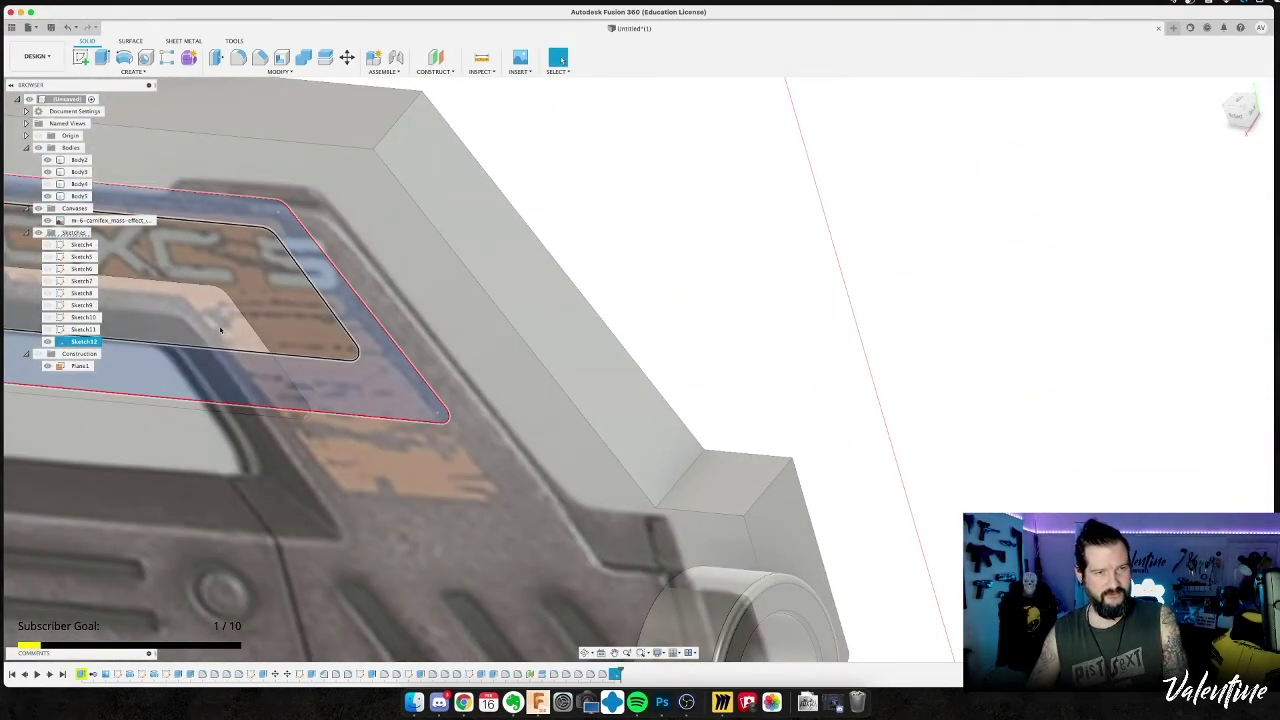
middle_click_drag(227, 327, 641, 154)
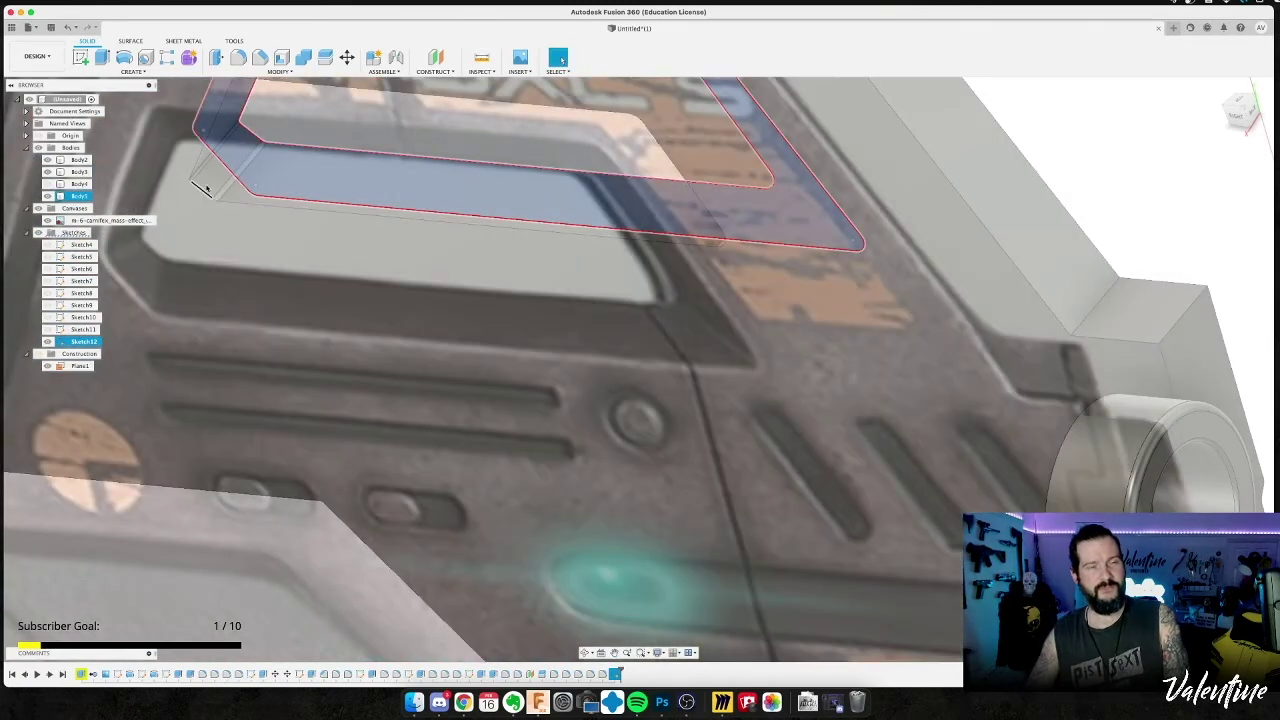
middle_click_drag(534, 433, 662, 513)
key("Escape")
middle_click_drag(620, 460, 637, 414, "shift")
left_click(281, 277)
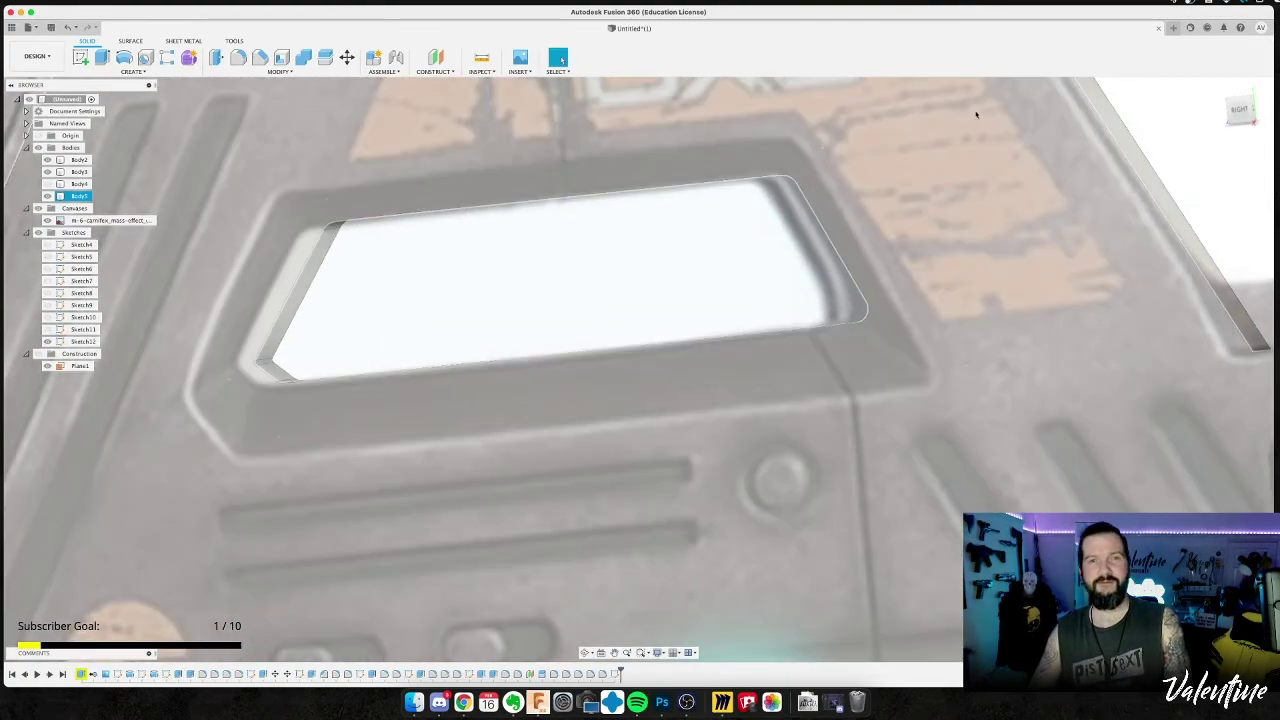
key("Escape")
left_click(1246, 113)
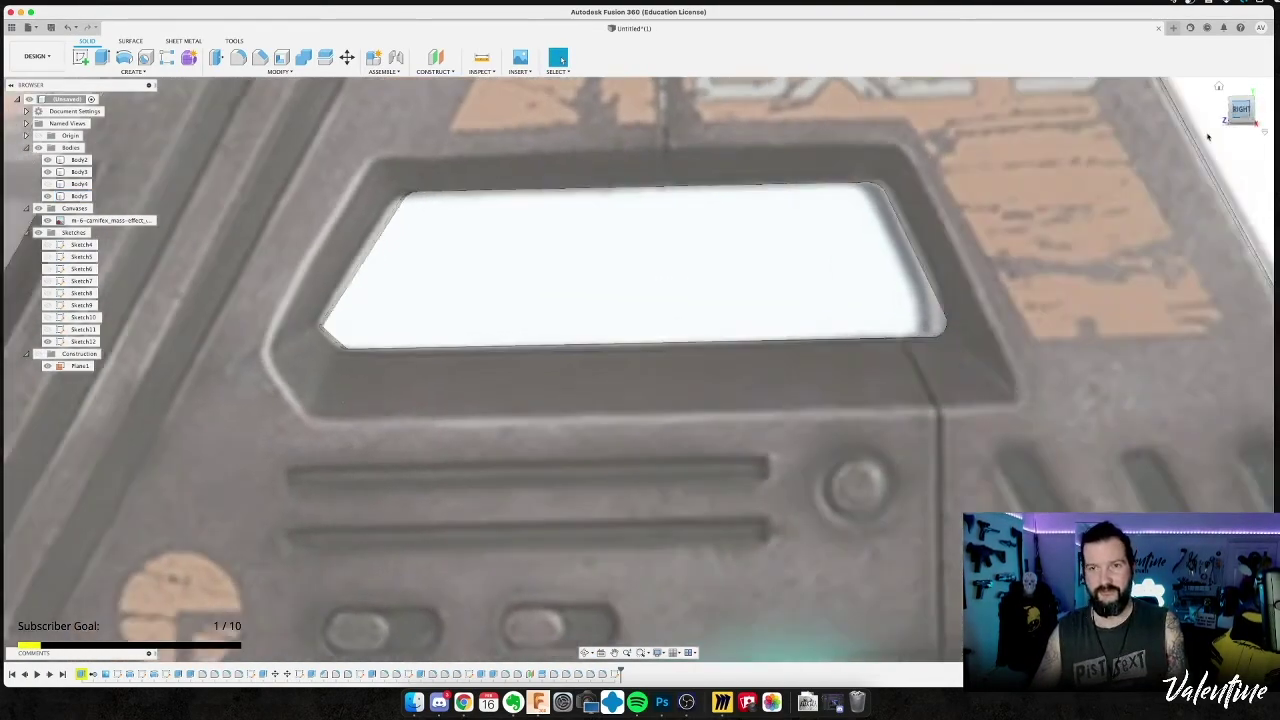
key("l")
left_click(793, 483)
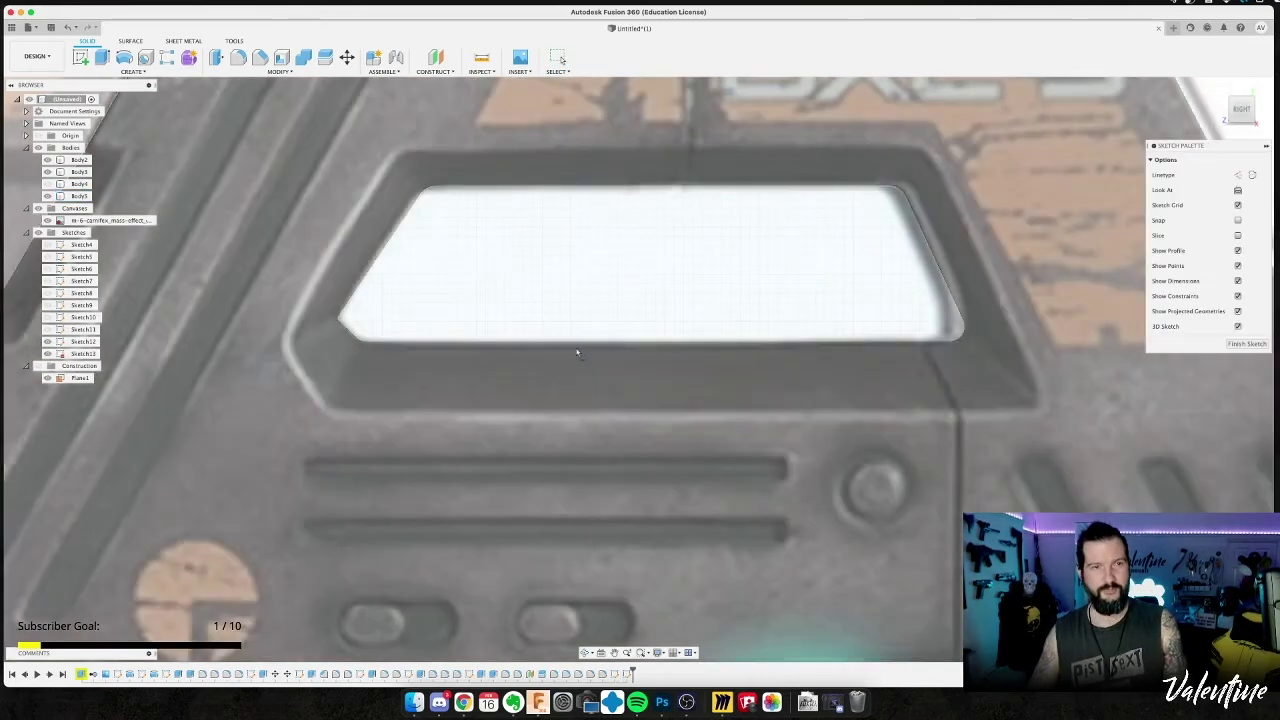
key("Escape")
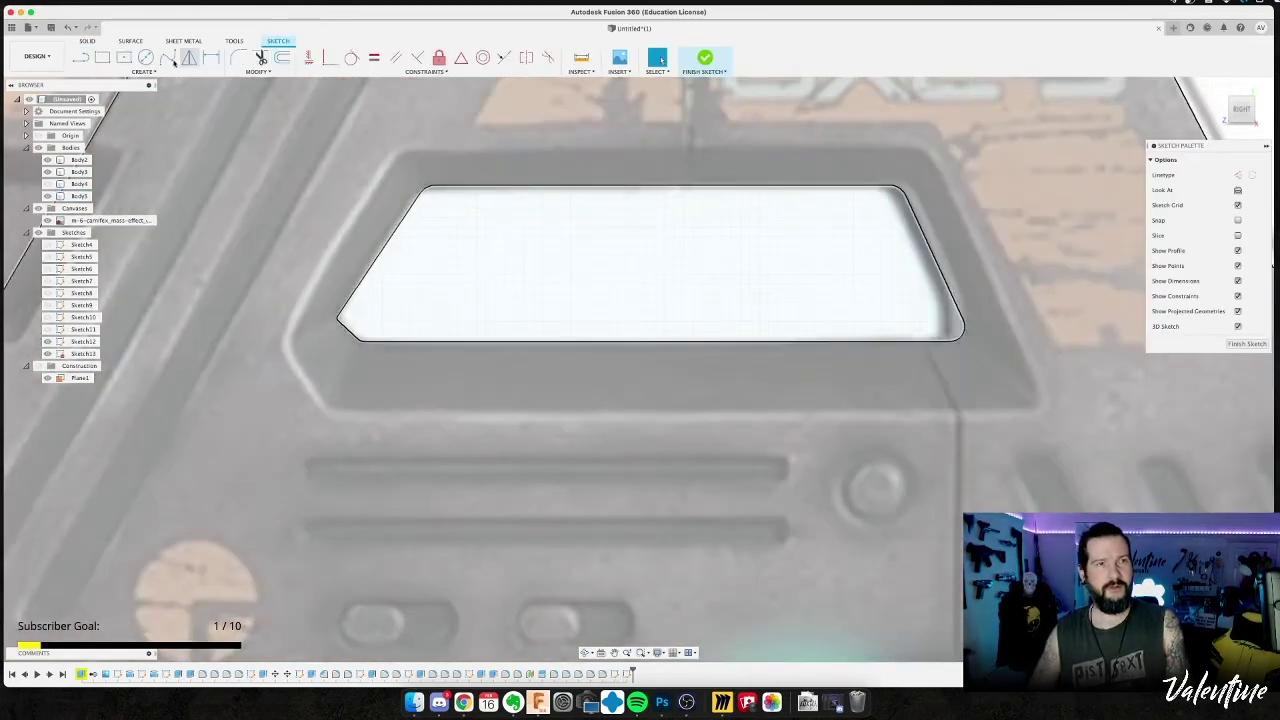
Sketch a two-point rectangle enclosing the right side's cutout and finish the sketch.
left_click(102, 57)
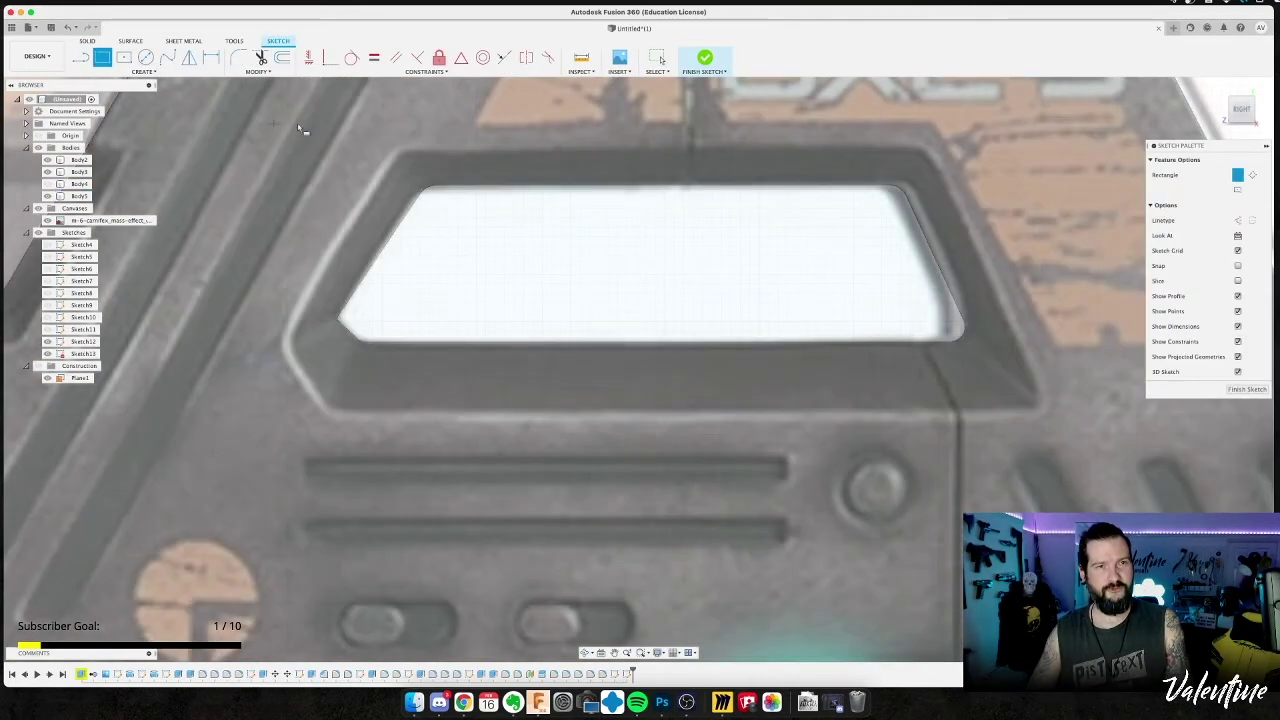
left_click(300, 111)
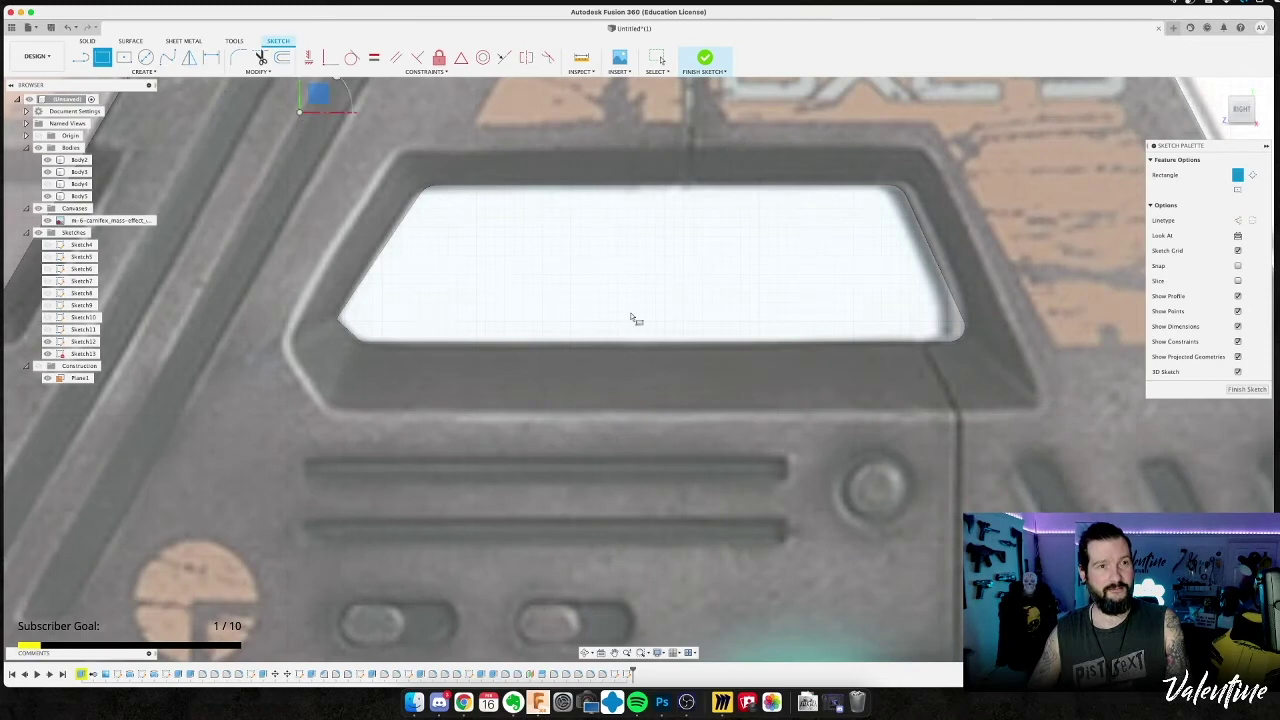
left_click(1088, 405)
key("Escape")
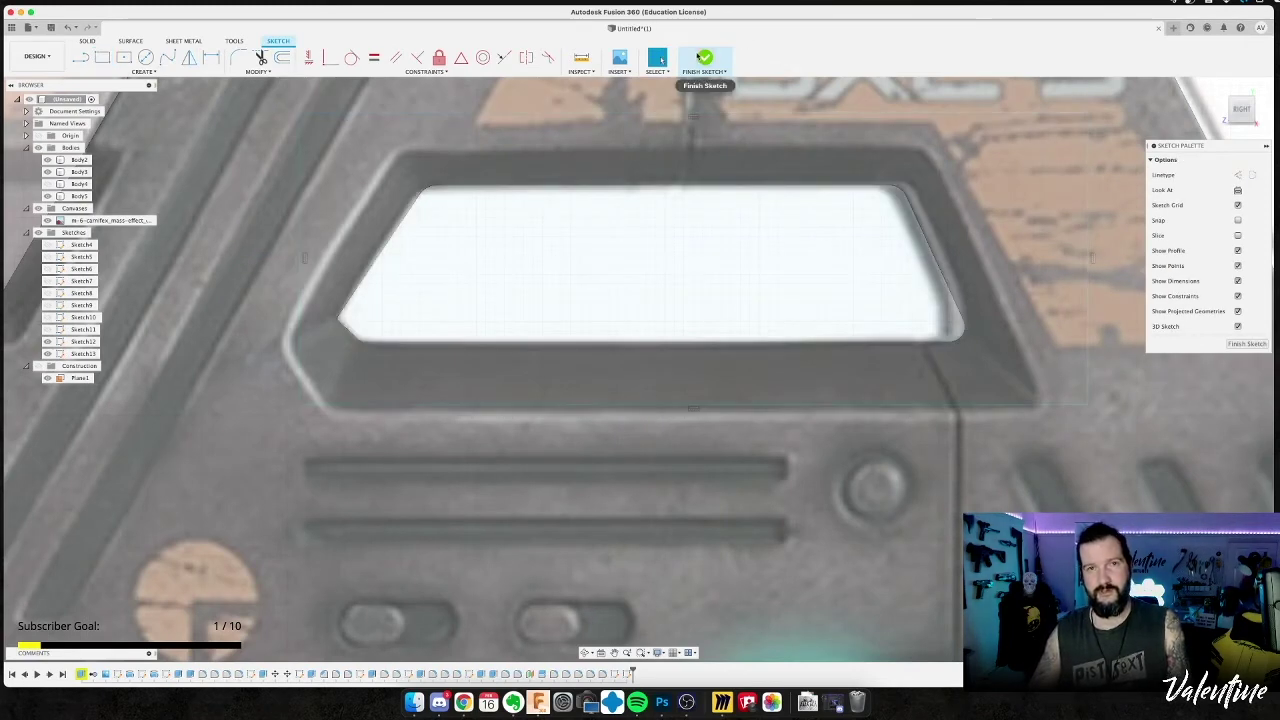
left_click(704, 58)
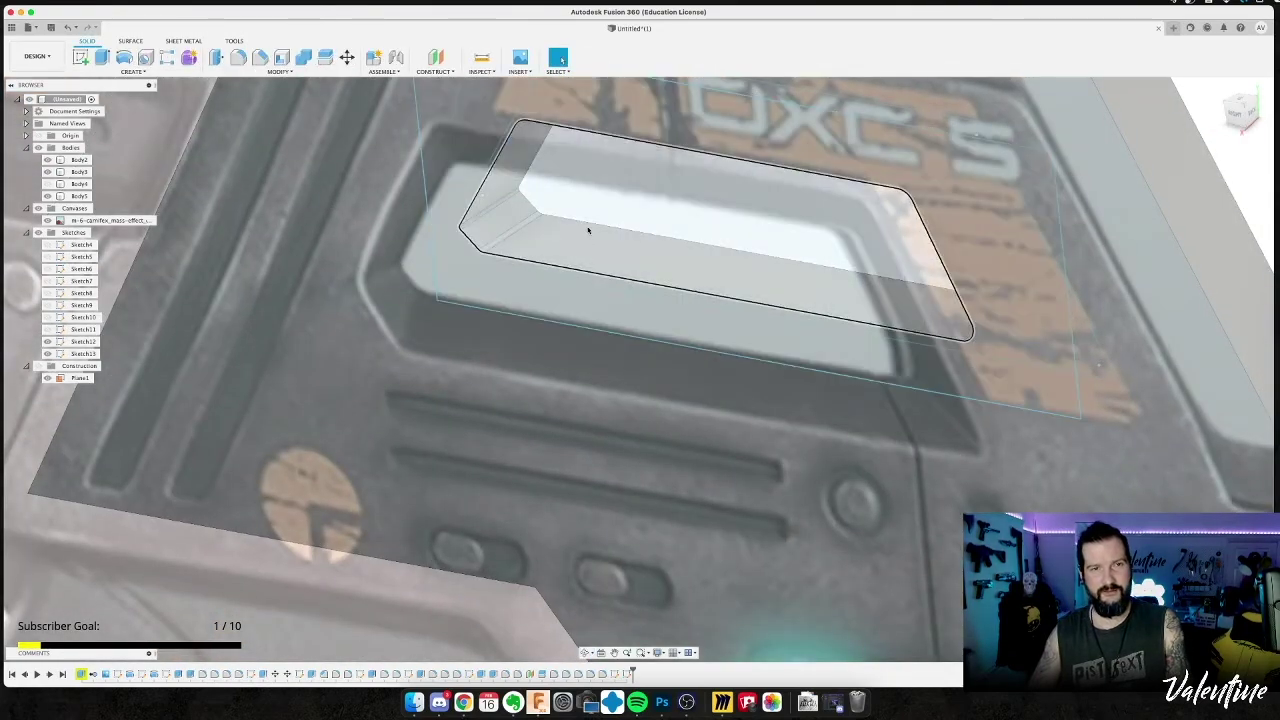
Loft a cut through the body from the right side's cutout profile to the left side's rounded frame profile.
left_click(588, 230)
mouse_move(757, 269)
middle_mouse_down("shift")
mouse_move(741, 269)
mouse_move(727, 215)
middle_mouse_up("shift")
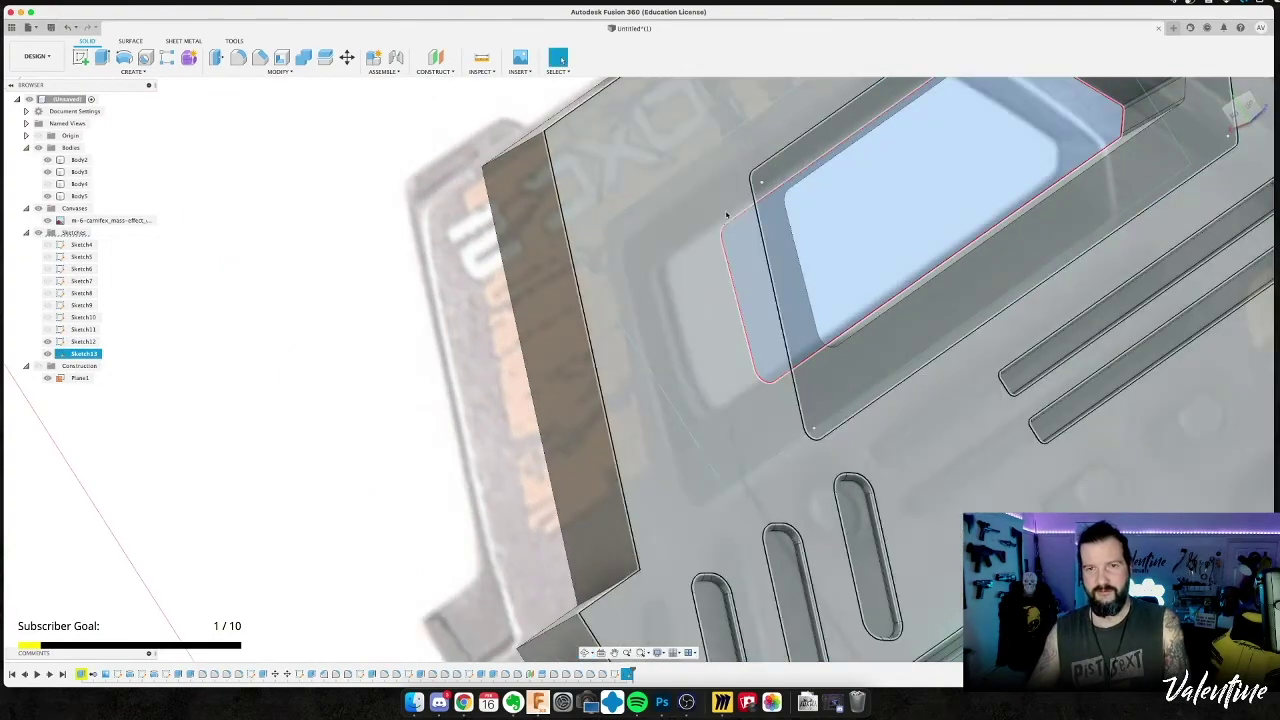
left_click(794, 170, "shift")
middle_click_drag(823, 204, 694, 283, "shift")
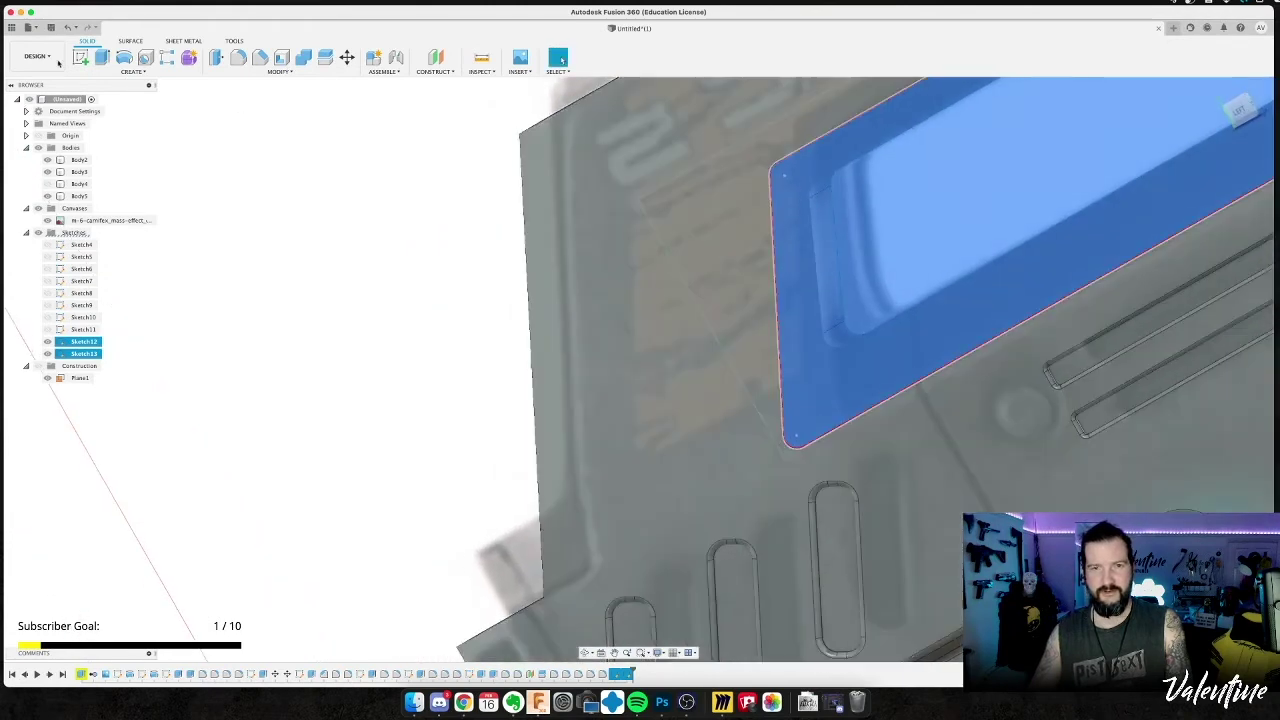
left_click(132, 72)
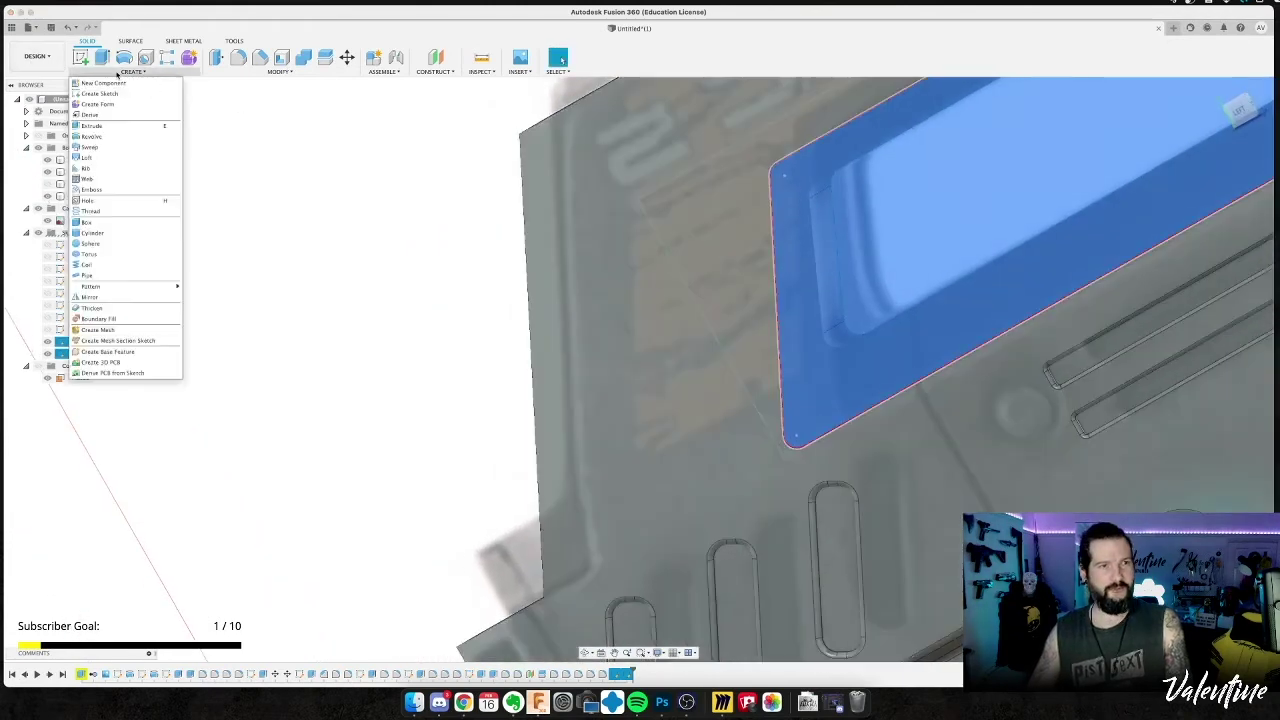
left_click(145, 158)
middle_click_drag(752, 290, 1187, 387, "shift")
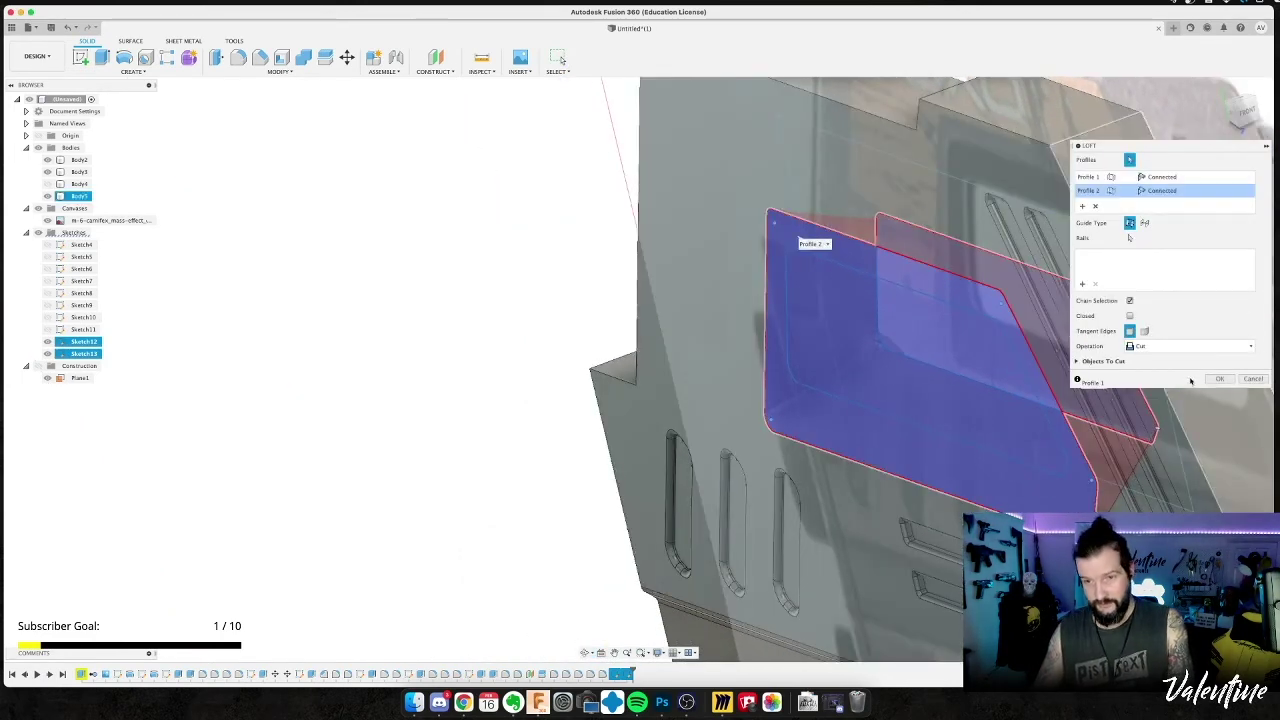
key("Return")
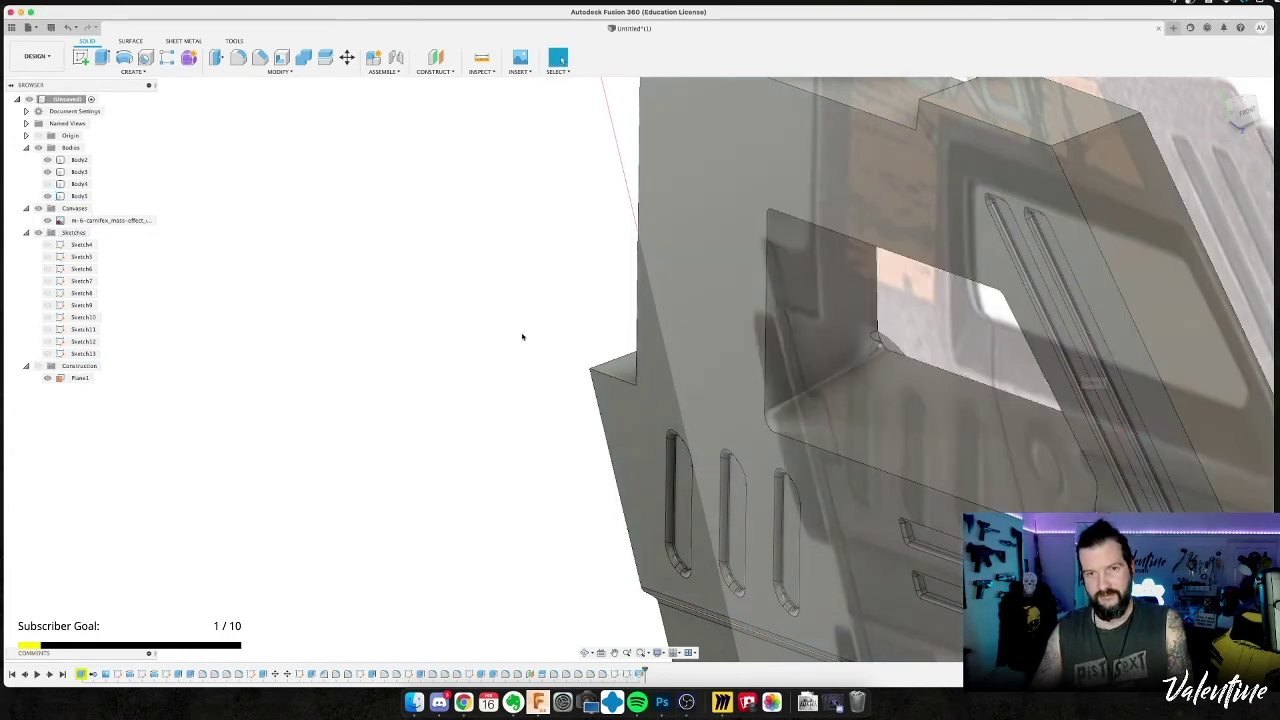
Inspect the lofted opening's front inner corners where it meets the cutout edge on the far side.
middle_click_drag(517, 337, 161, 287, "shift")
middle_click_drag(748, 305, 750, 215, "shift")
scroll(759, 161, "up", 3)
scroll(759, 161, "up", 5)
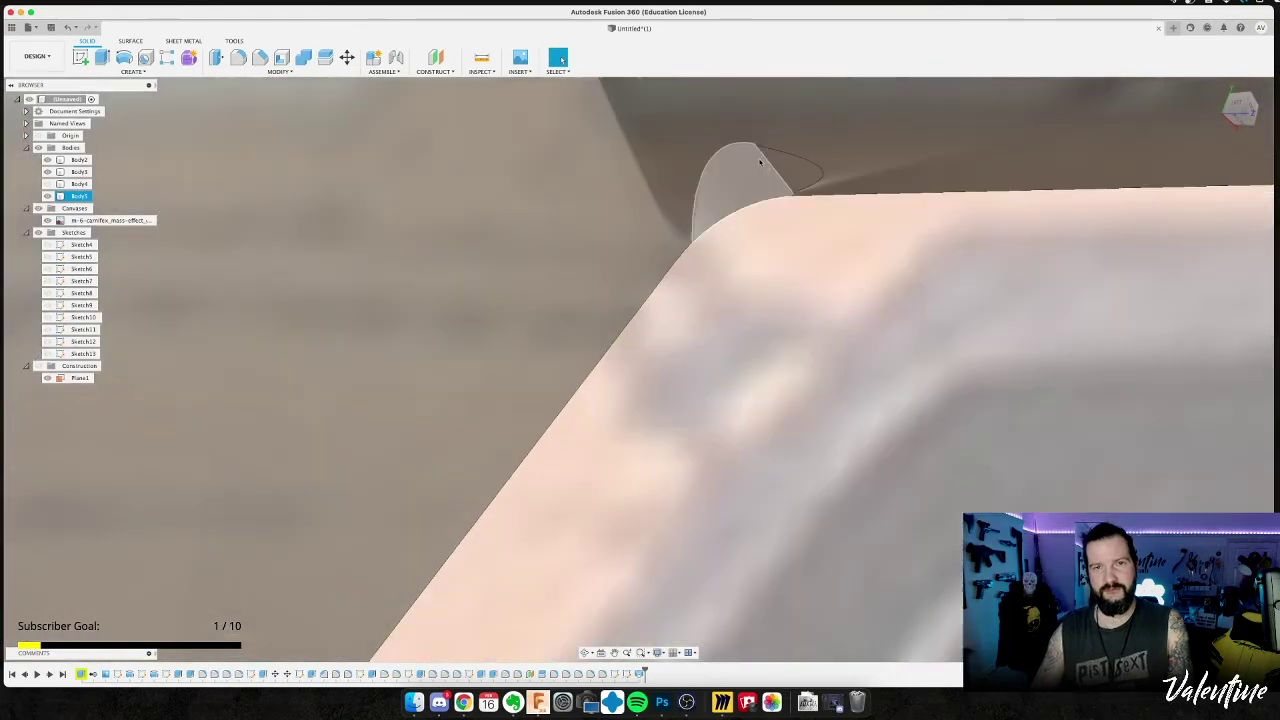
middle_click_drag(828, 301, 831, 300, "shift")
scroll(889, 439, "down", 4)
middle_click_drag(828, 424, 880, 393, "shift")
mouse_move(755, 470)
middle_mouse_down("shift")
mouse_move(771, 466)
mouse_move(726, 477)
mouse_move(700, 466)
mouse_move(740, 473)
mouse_move(770, 454)
middle_mouse_up("shift")
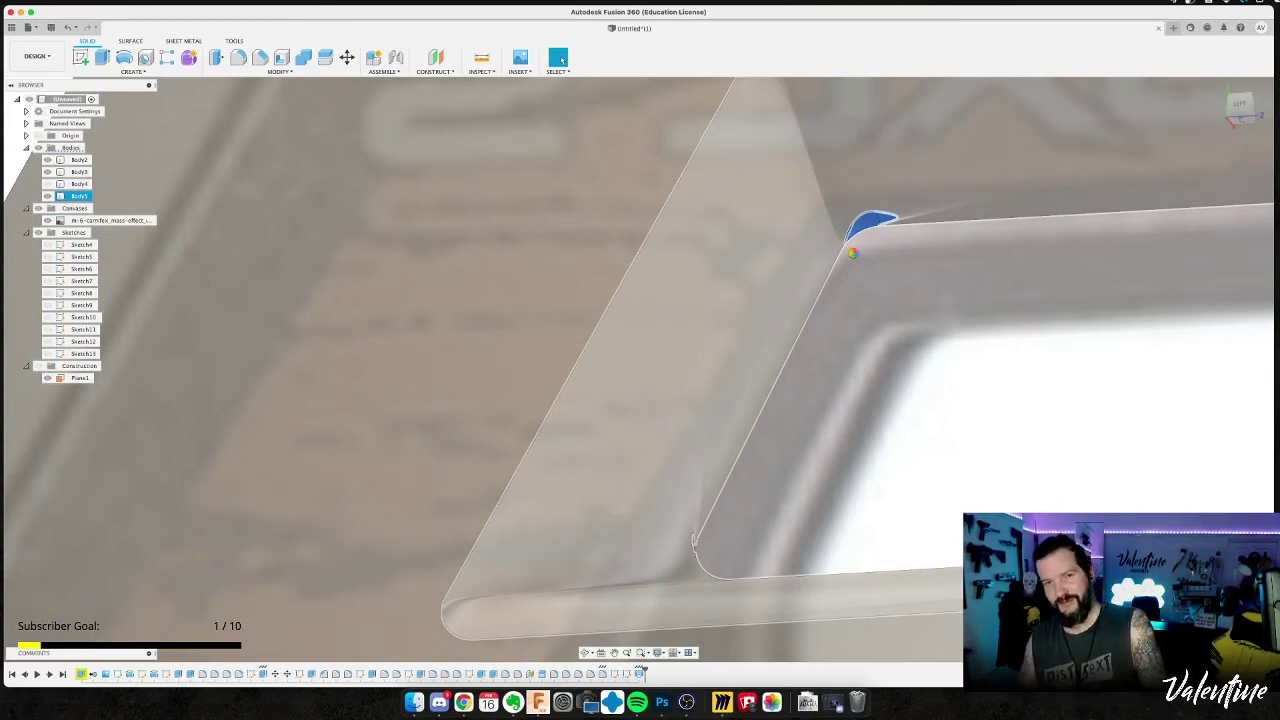
key("Escape")
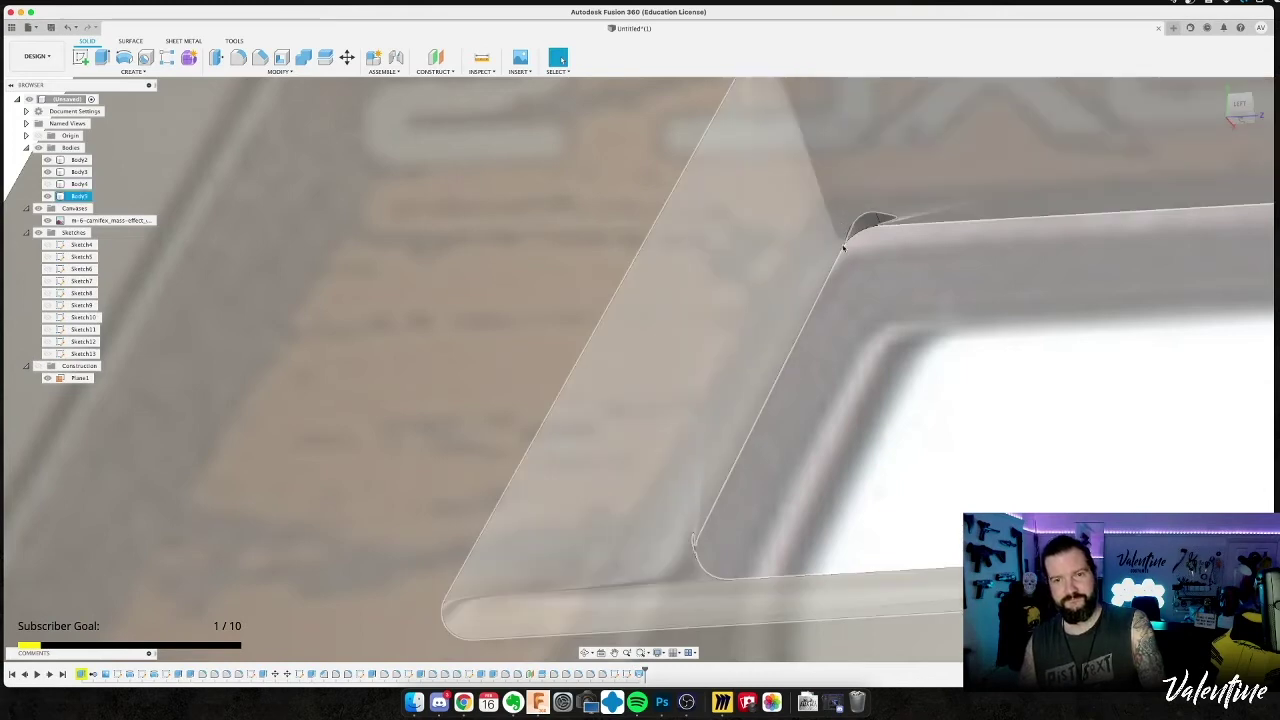
middle_click_drag(838, 504, 826, 514, "shift")
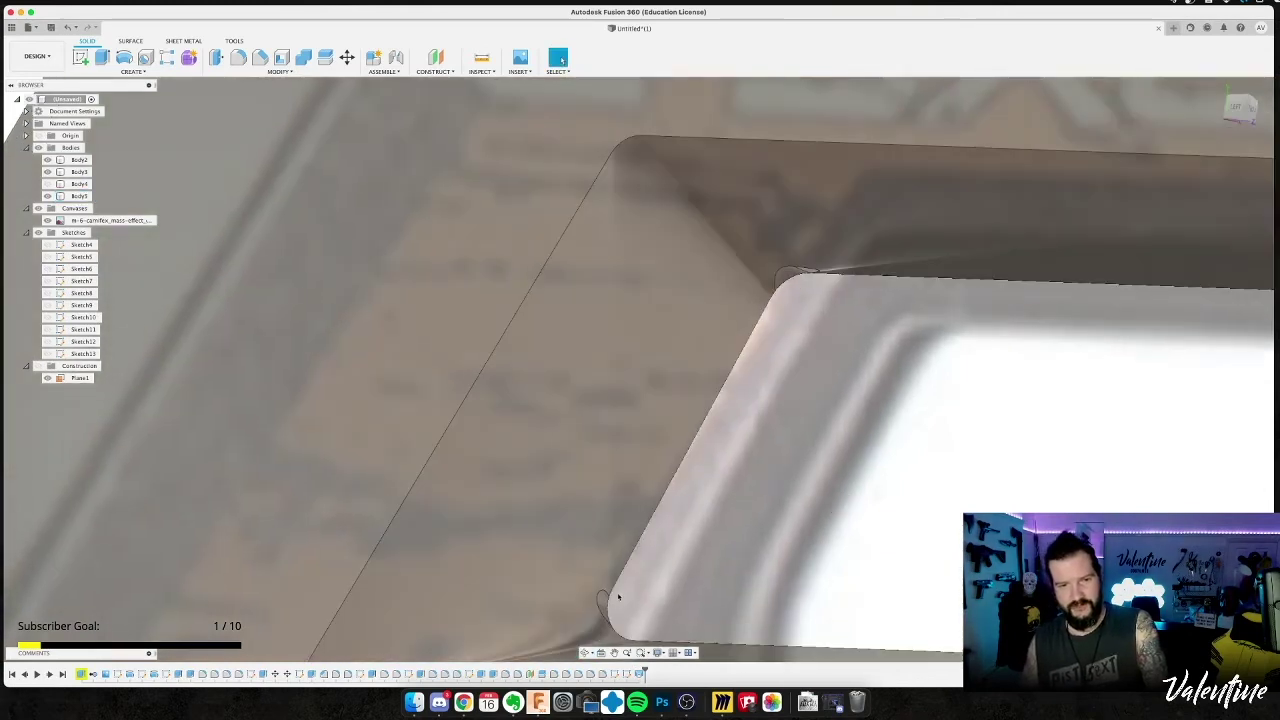
left_click(604, 601)
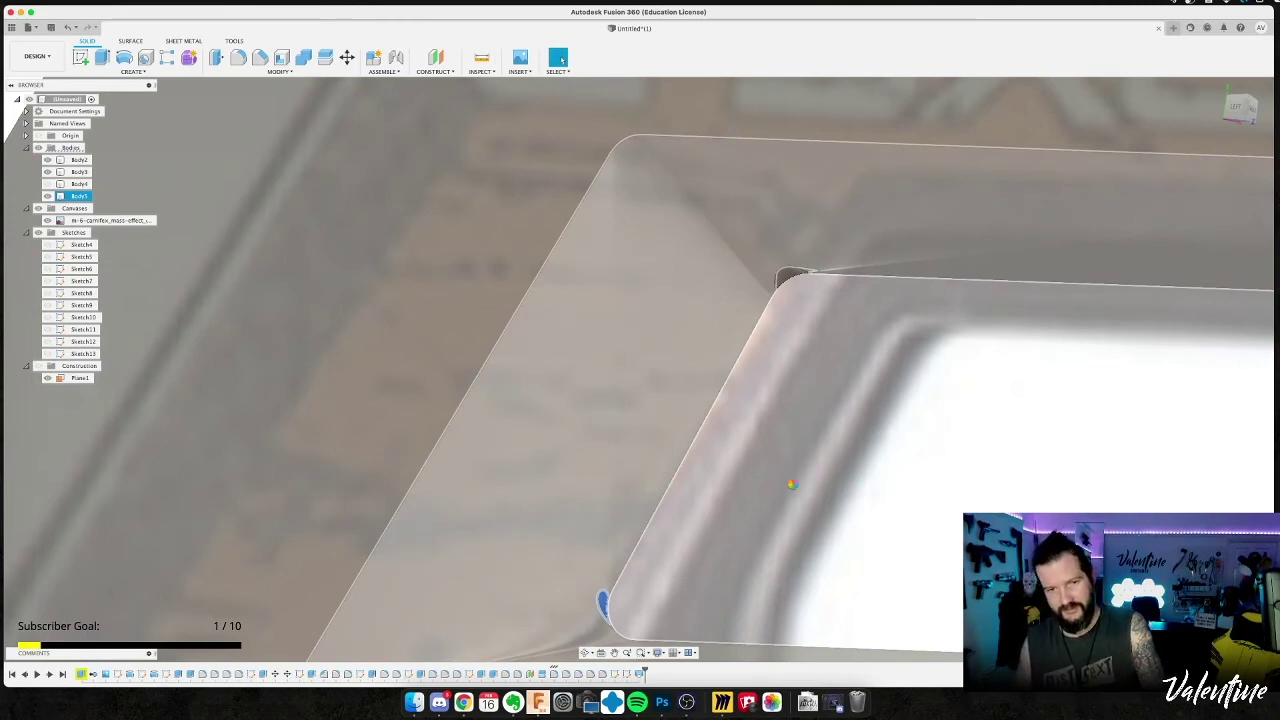
key("Escape")
middle_click_drag(754, 560, 770, 487, "shift")
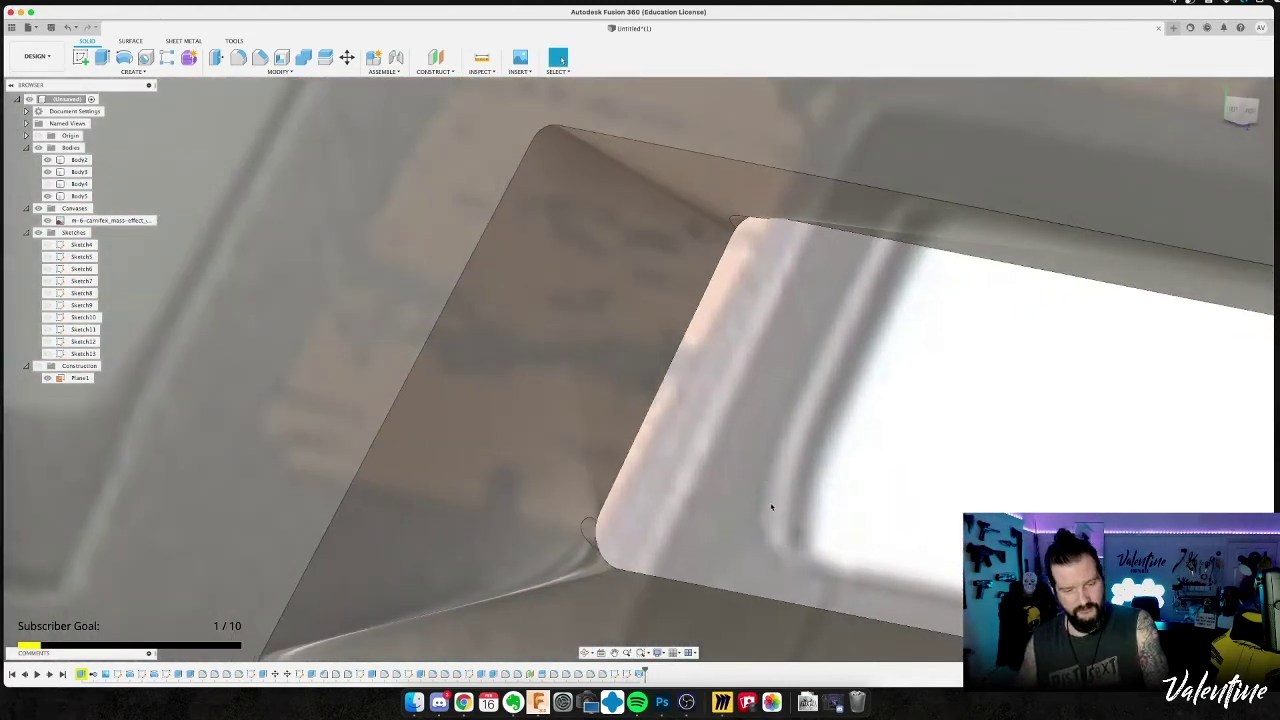
Undo the loft cut and the rectangle sketch on the right side.
key("super+z")
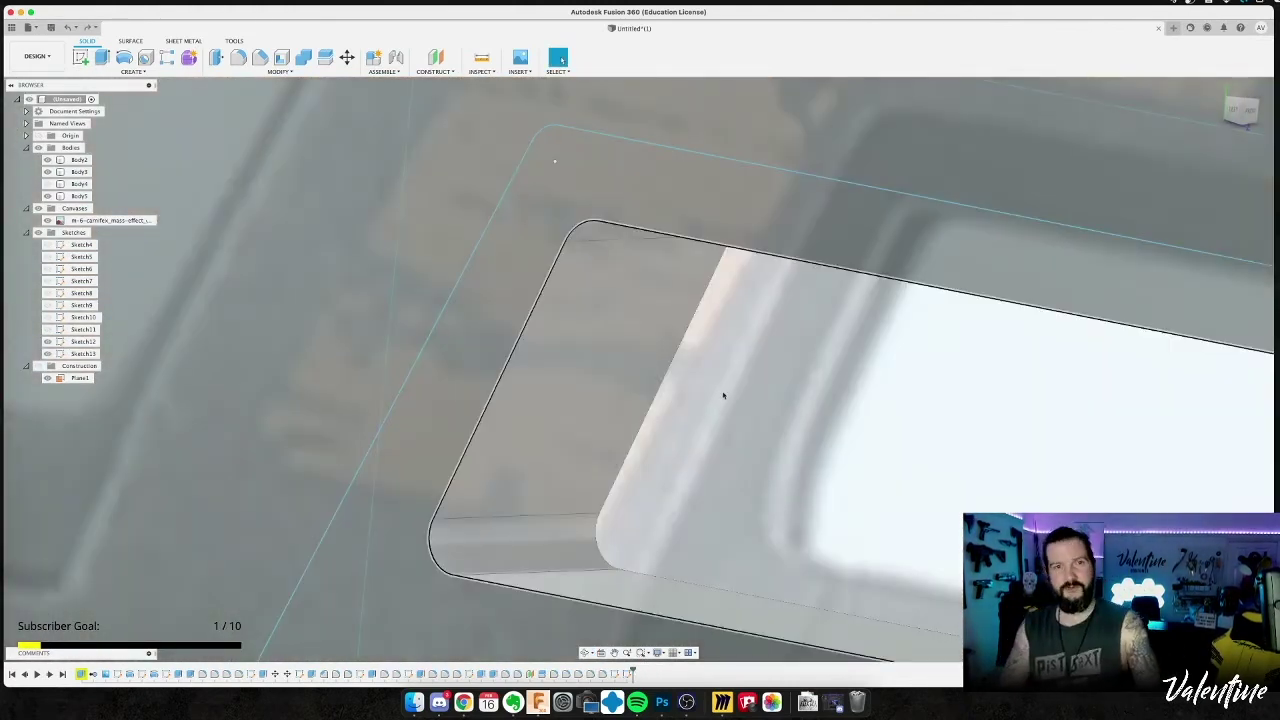
middle_click_drag(798, 495, 823, 484, "shift")
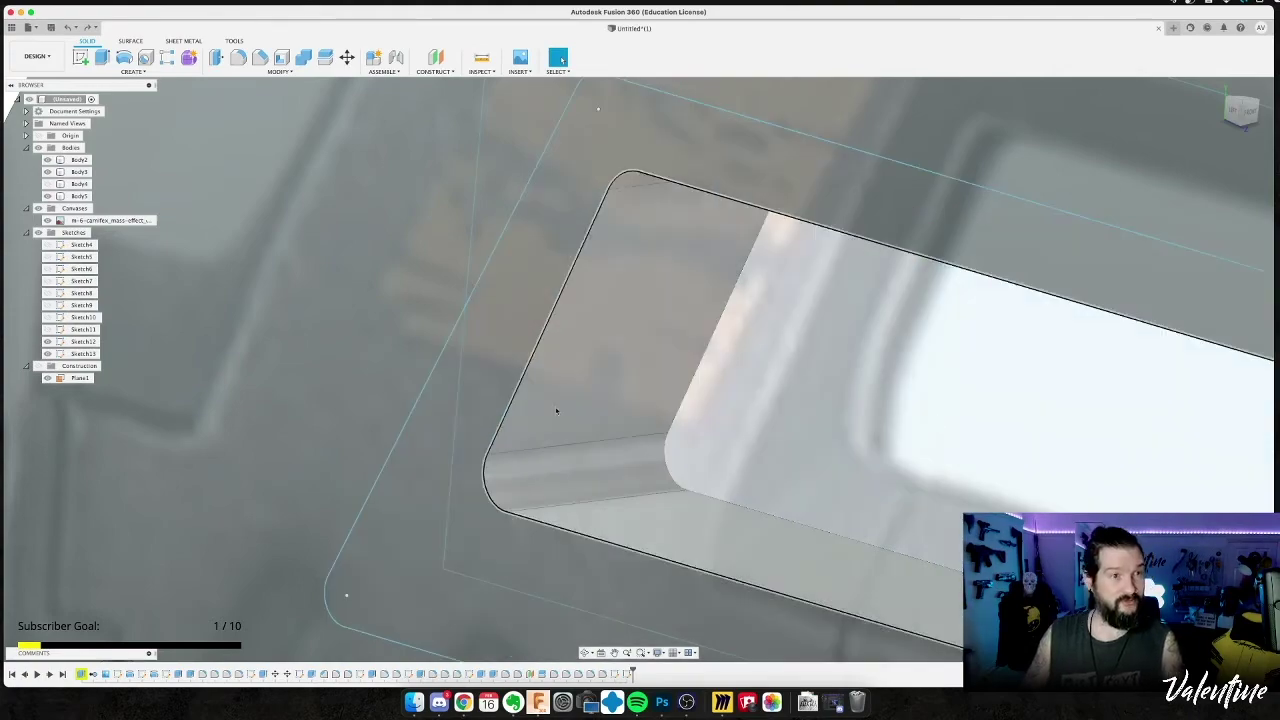
scroll(588, 527, "down", 5)
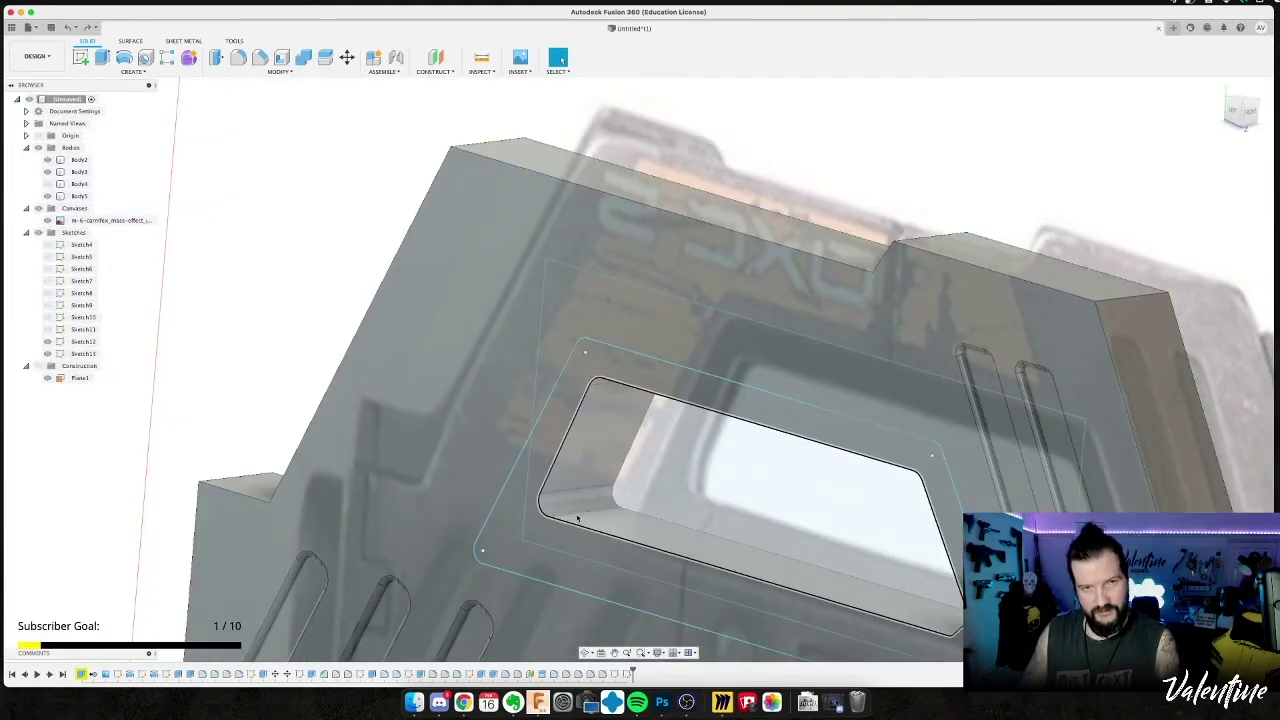
Reopen the left frame outline sketch and draw a line about 16.1 mm long from its lower front fillet's upper end to the far cutout corner.
left_click(465, 542)
scroll(510, 507, "down", 5)
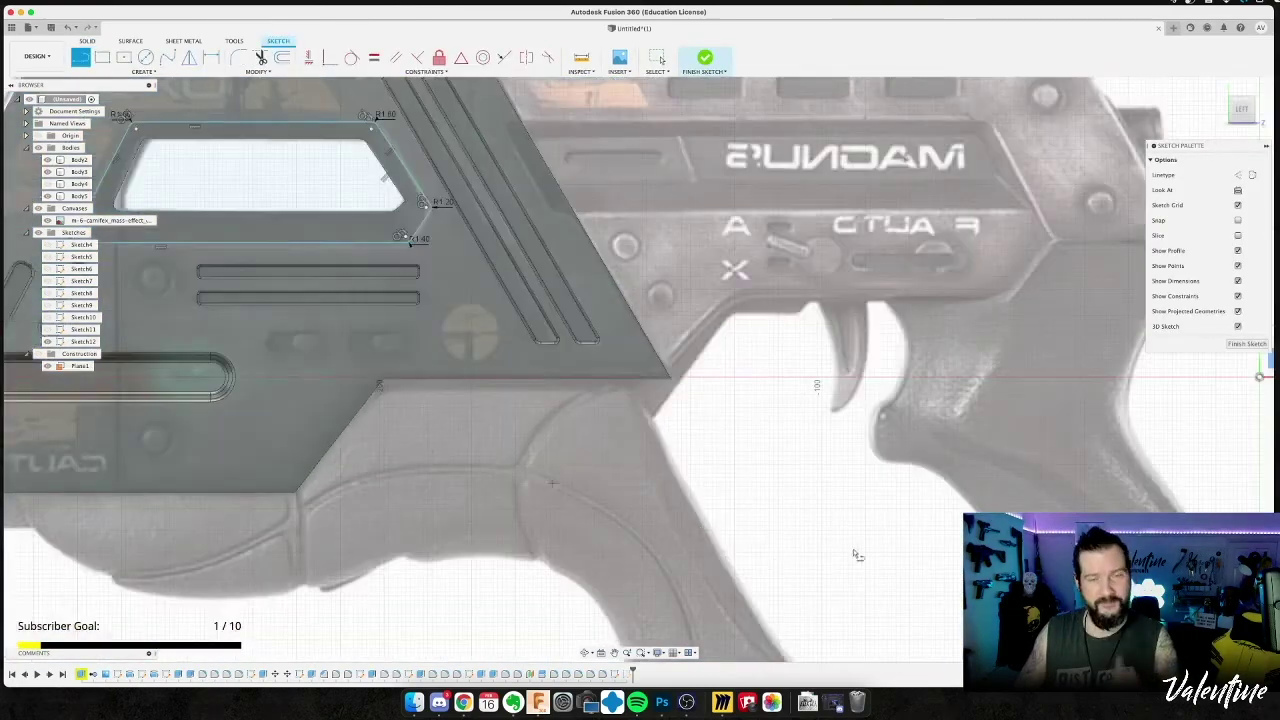
middle_click_drag(423, 366, 396, 371, "shift")
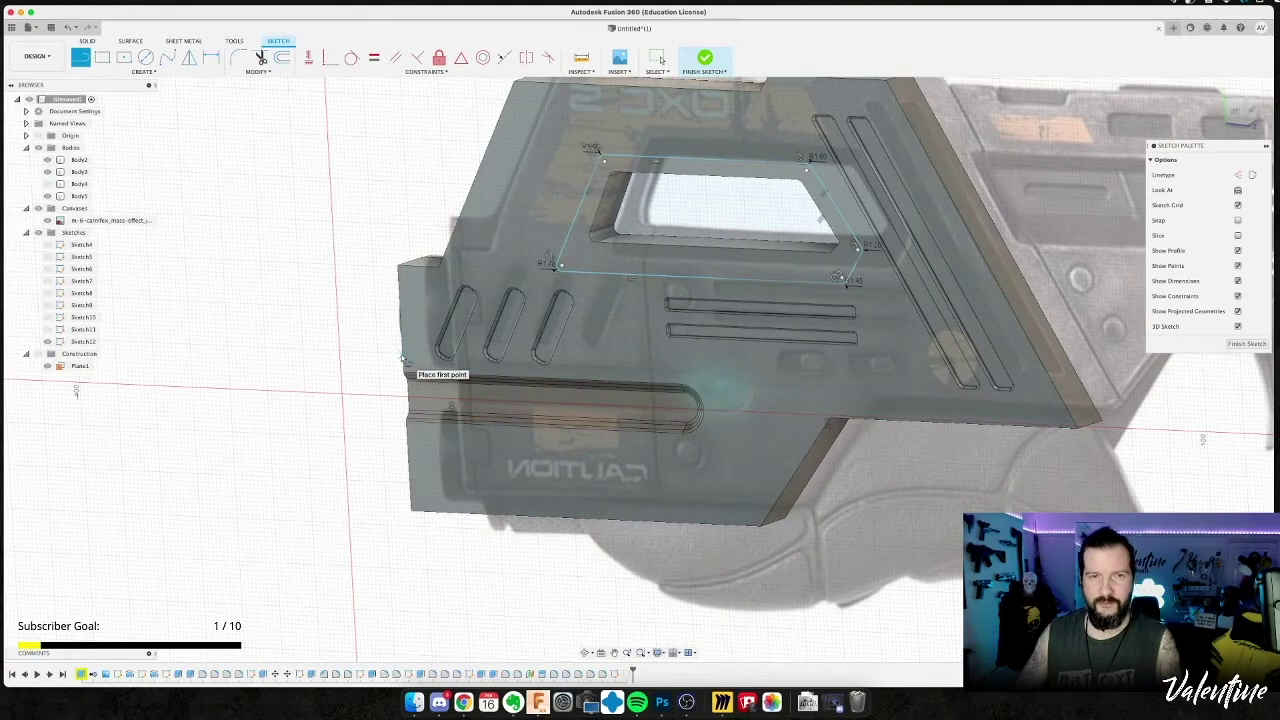
scroll(641, 240, "up", 10)
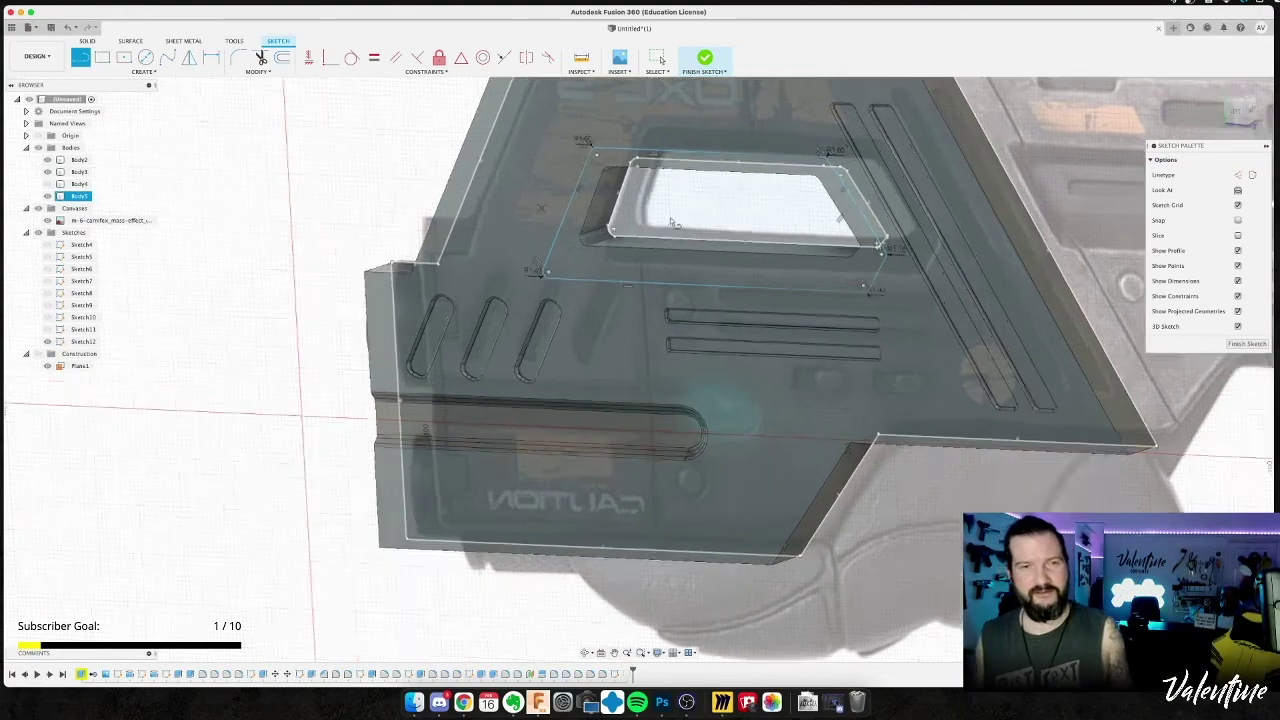
left_click(395, 318)
scroll(405, 318, "down", 6)
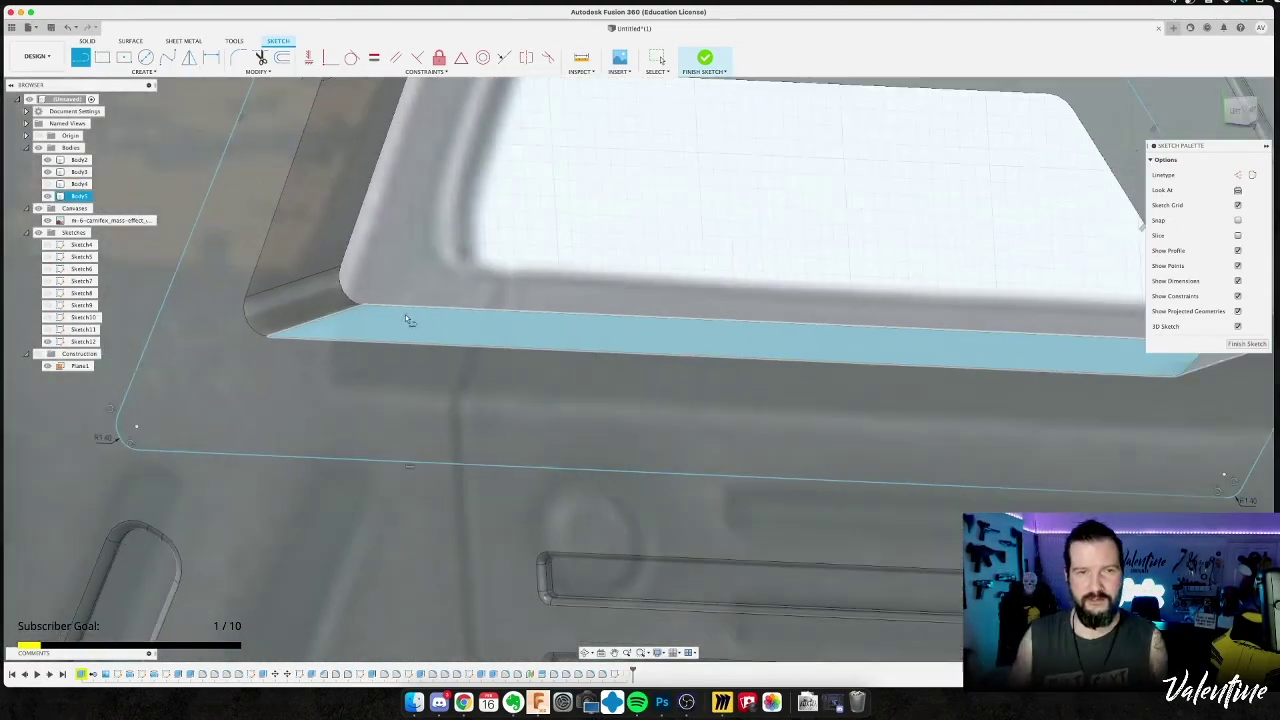
key("p")
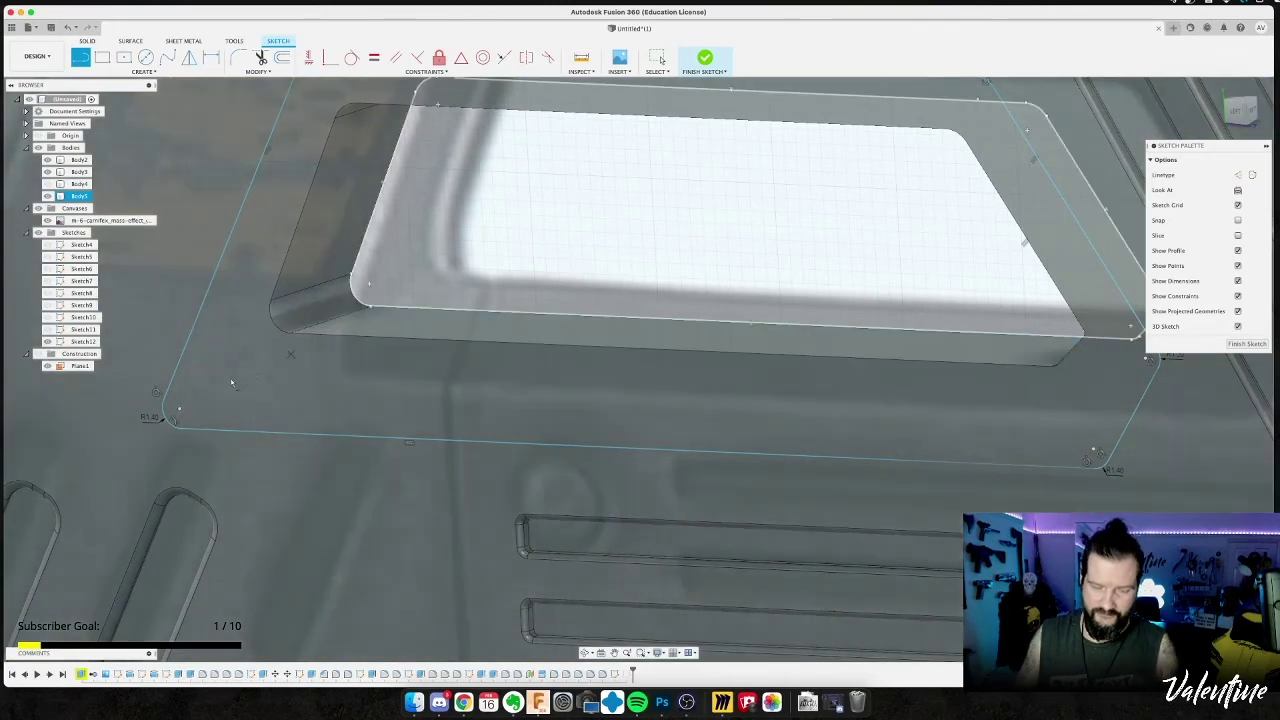
left_click(166, 400)
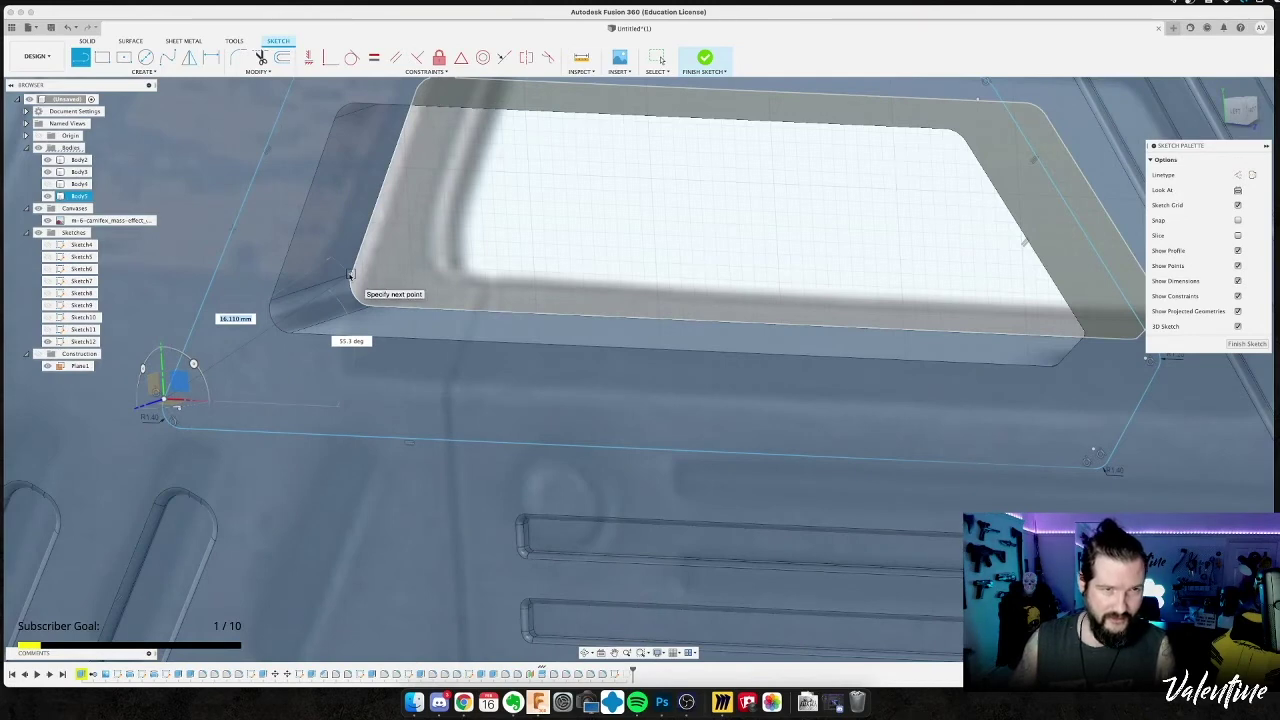
left_click(350, 274)
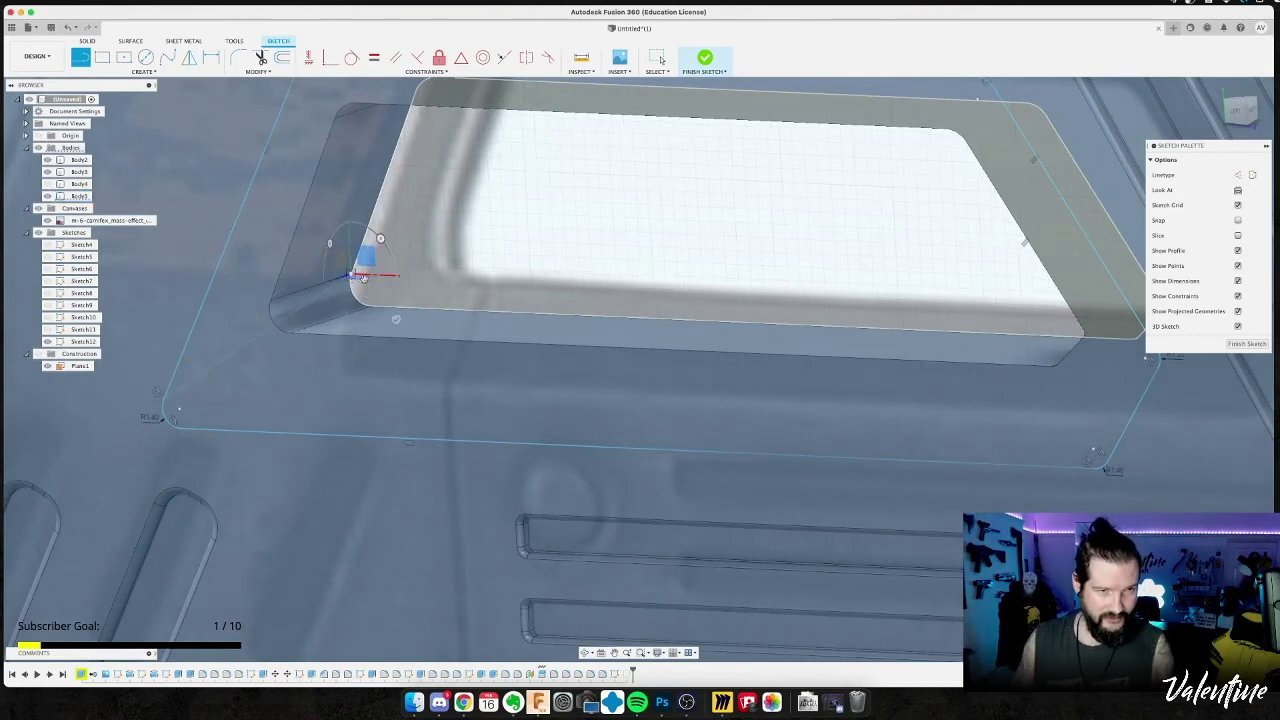
key("Escape")
Draw a second line from the far cutout corner's lower arc end to the lower end of the frame outline's lower front fillet.
mouse_move(451, 326)
middle_mouse_down("shift")
mouse_move(469, 334)
mouse_move(429, 331)
mouse_move(994, 507)
middle_mouse_up("shift")
middle_click_drag(482, 324, 518, 333, "shift")
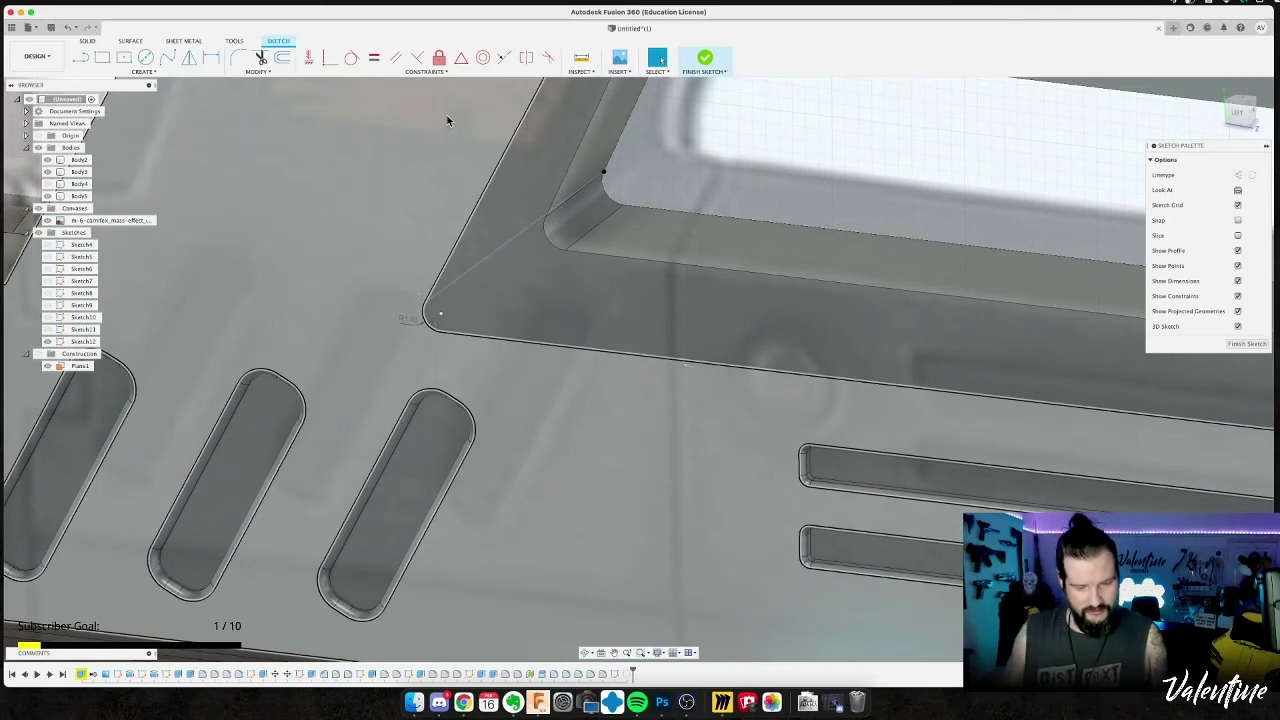
key("l")
left_click(447, 334)
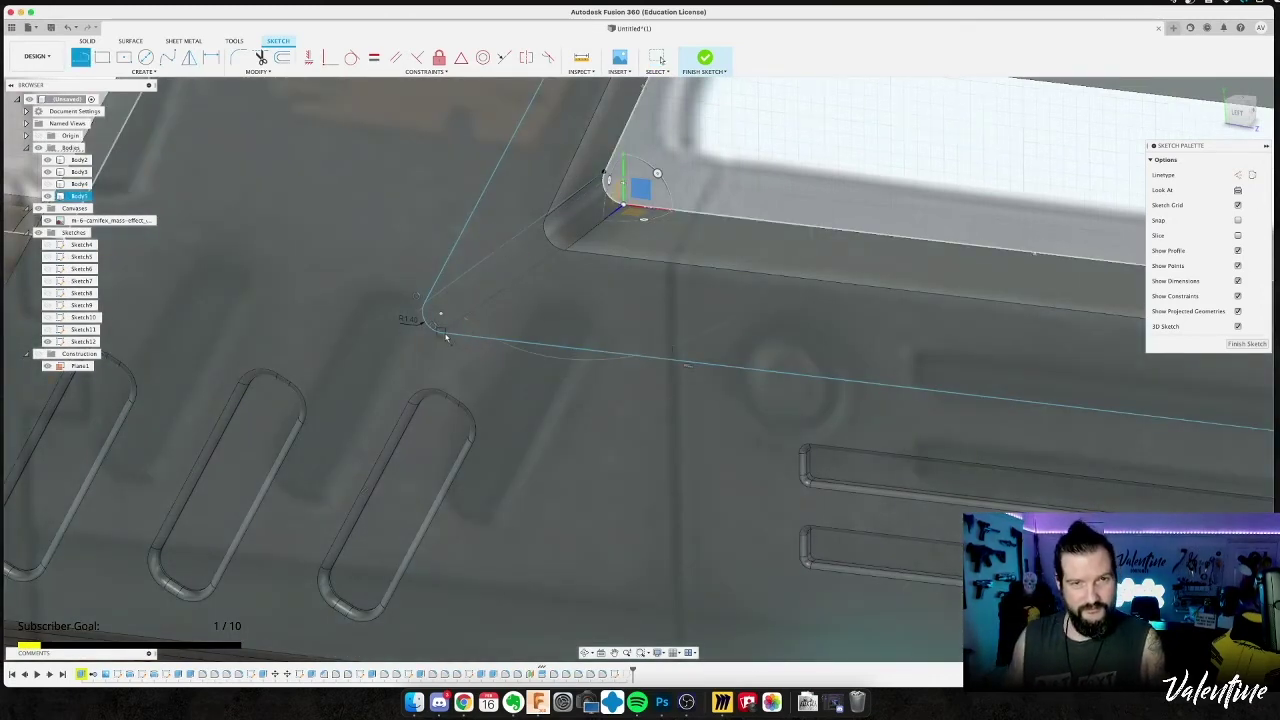
scroll(447, 335, "down", 5)
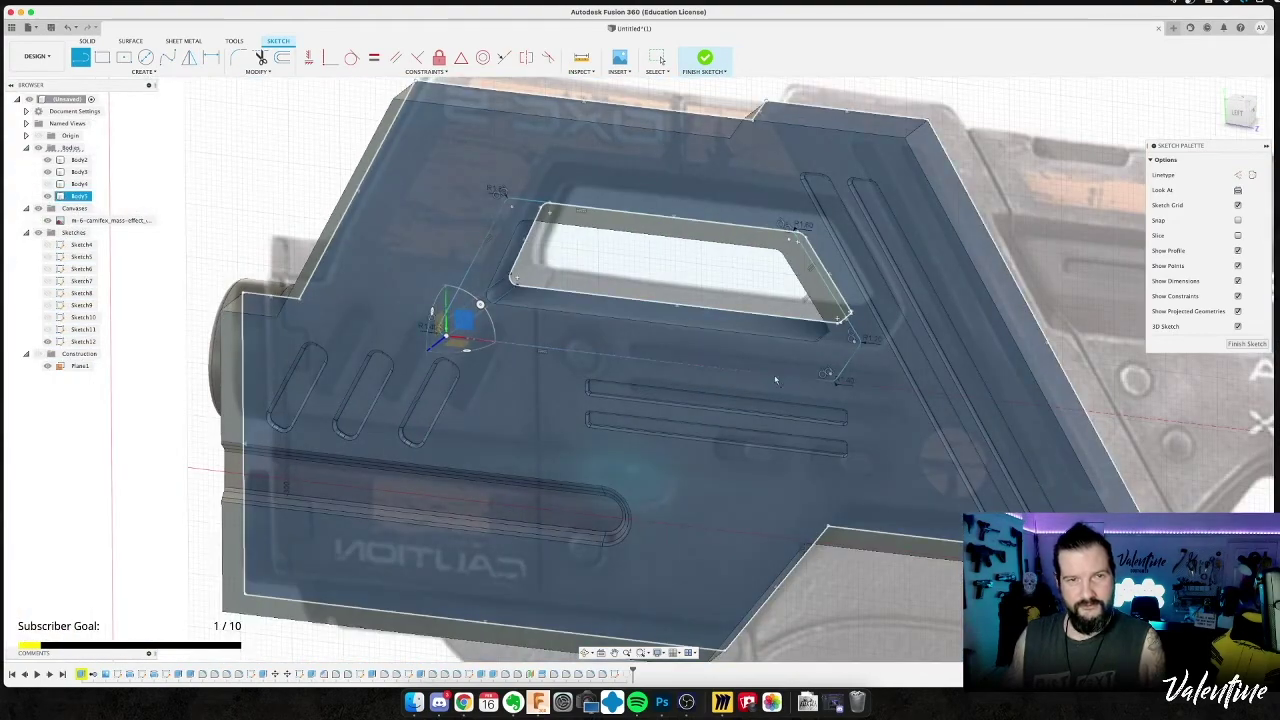
middle_click_drag(800, 375, 751, 370, "shift")
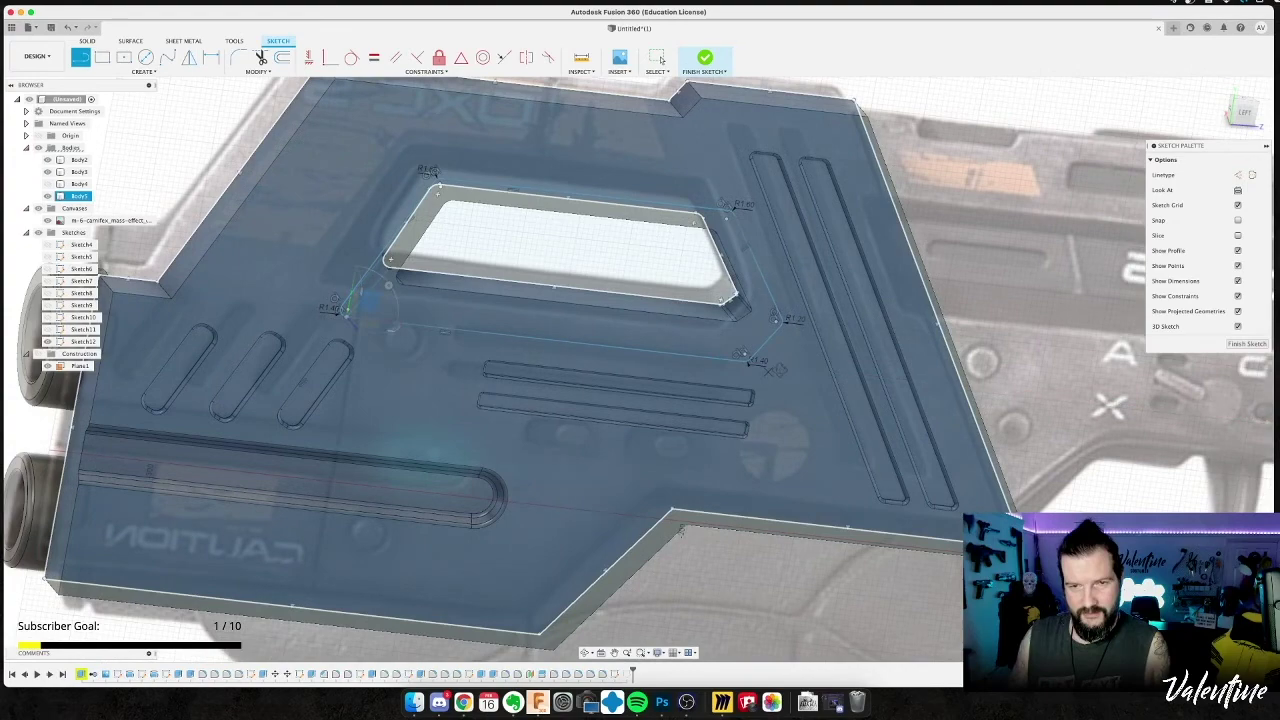
Draw two lines joining the far cutout's lower rear corner to the two ends of the frame outline's R1.40 lower rear fillet.
scroll(775, 368, "down", 3)
scroll(857, 316, "up", 5)
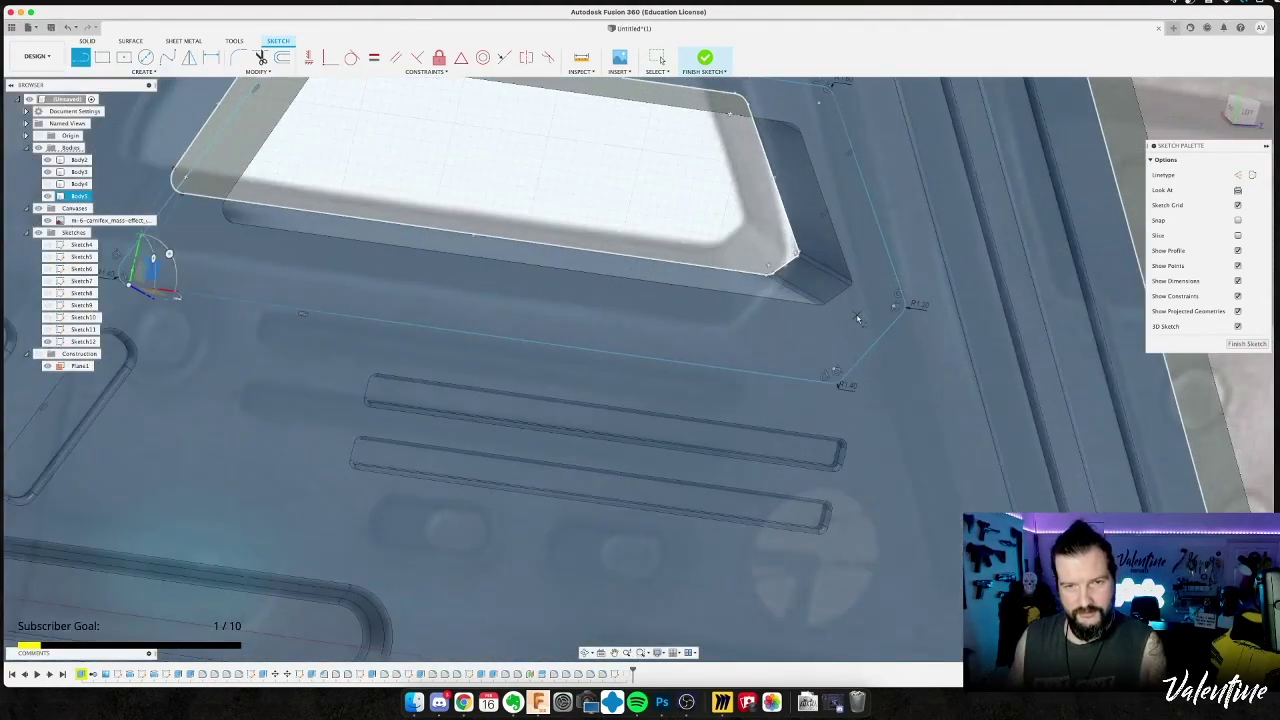
scroll(857, 318, "up", 2)
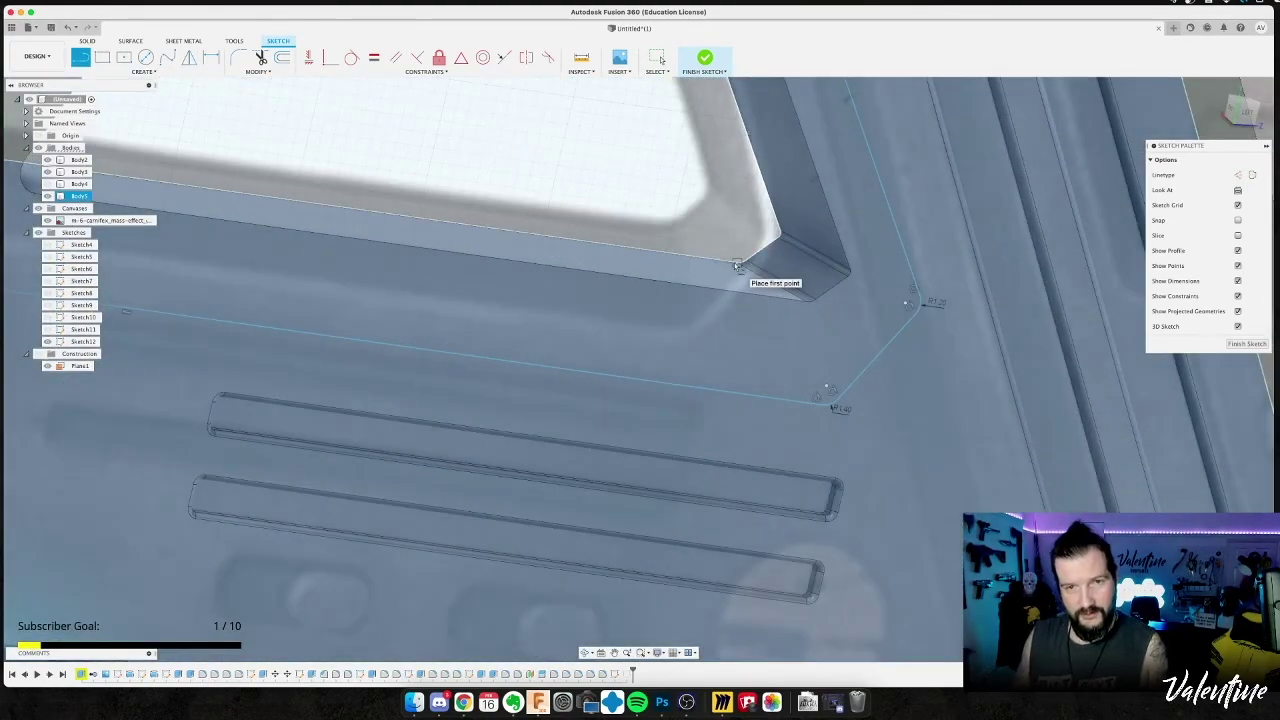
left_click(737, 264)
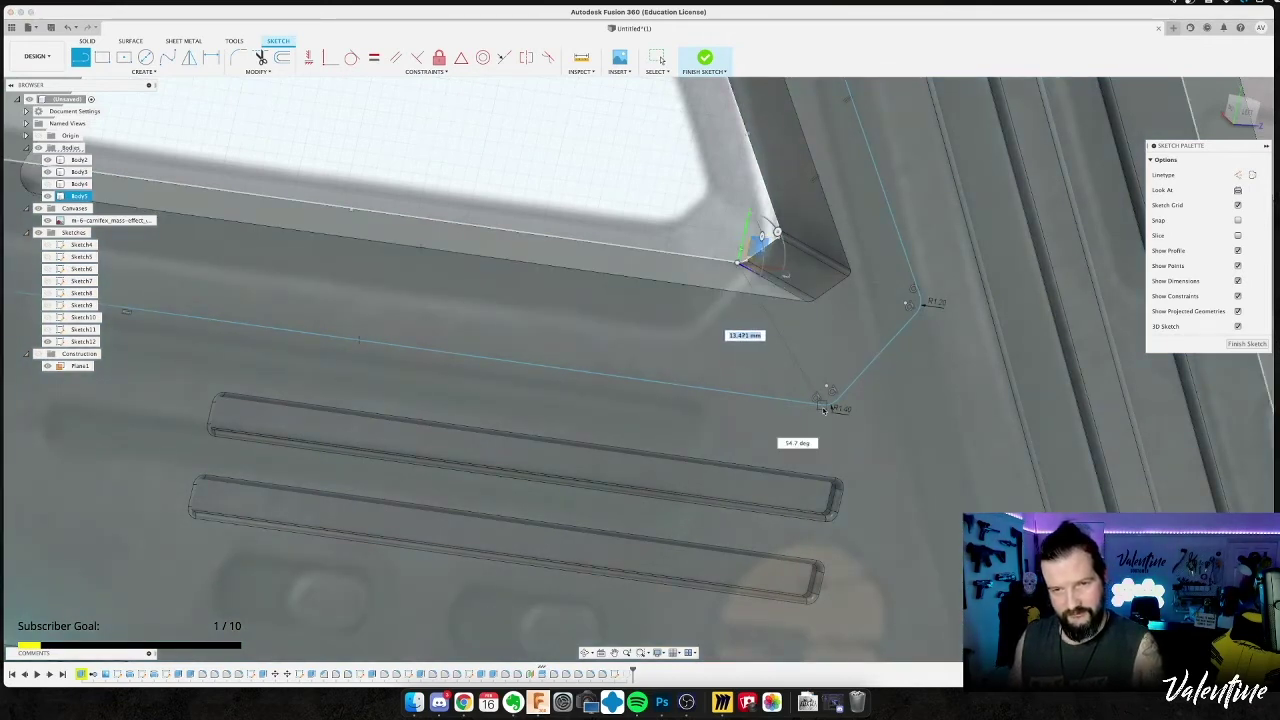
left_click(822, 408)
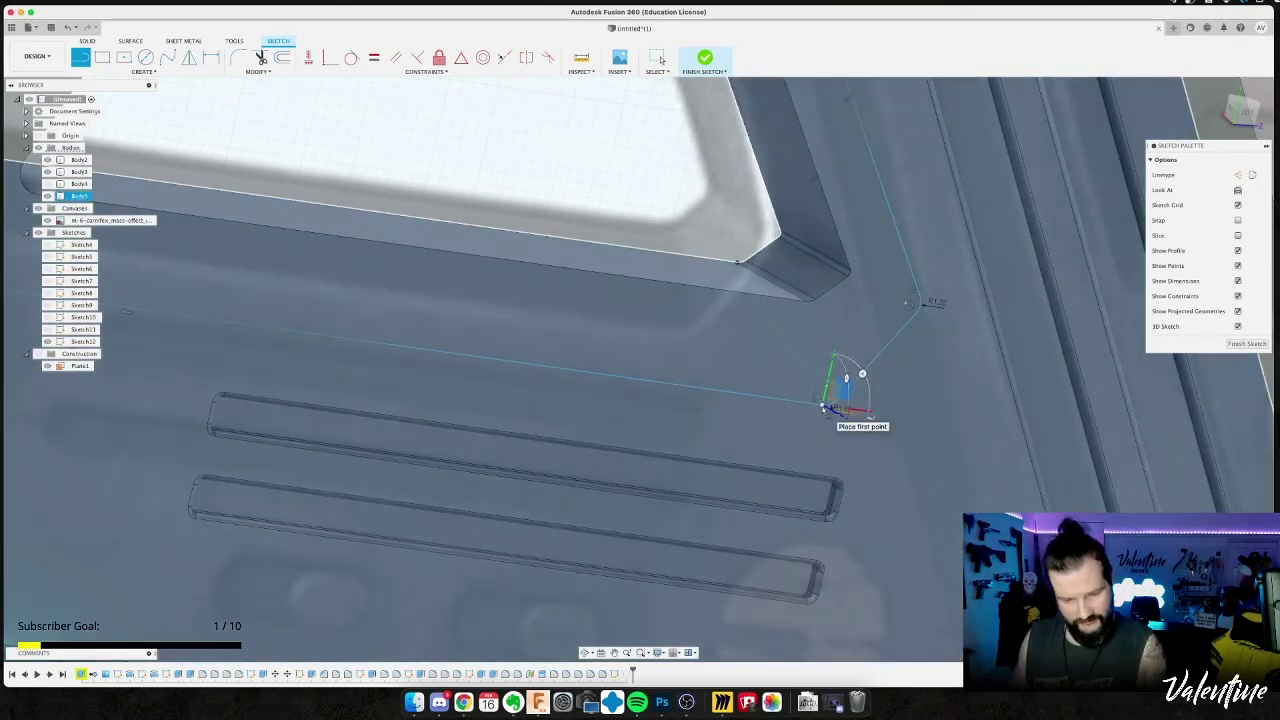
key("Escape")
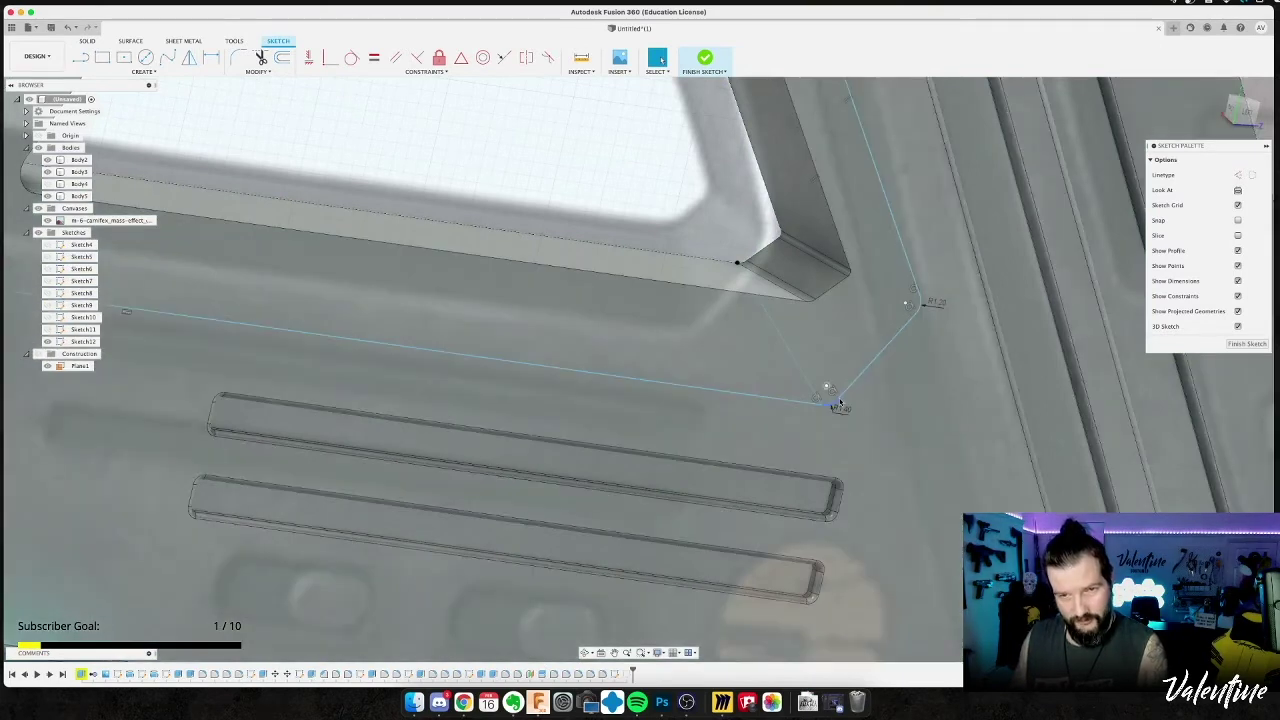
key("l")
left_click(838, 402)
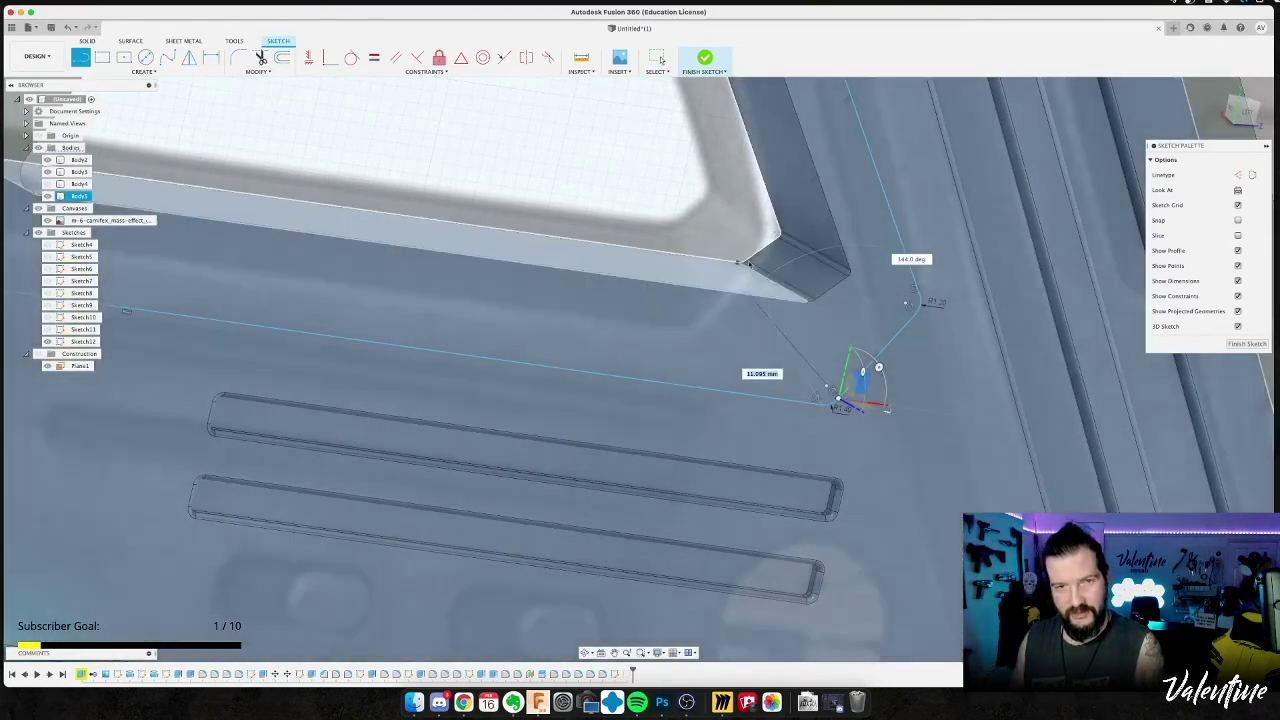
left_click(741, 262)
key("Escape")
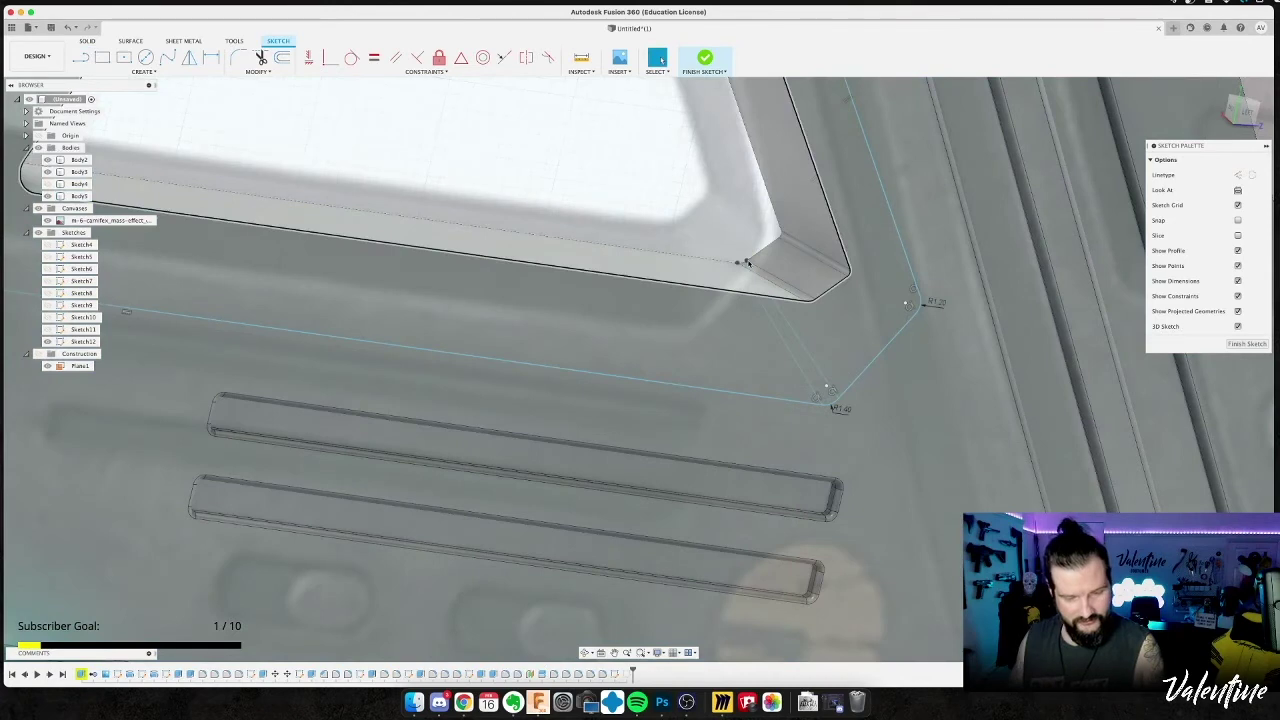
Draw two lines joining the upper end of the far cutout's lower rear bevel to the ends of the frame outline's R1.20 fillet.
key("l")
left_click(778, 240)
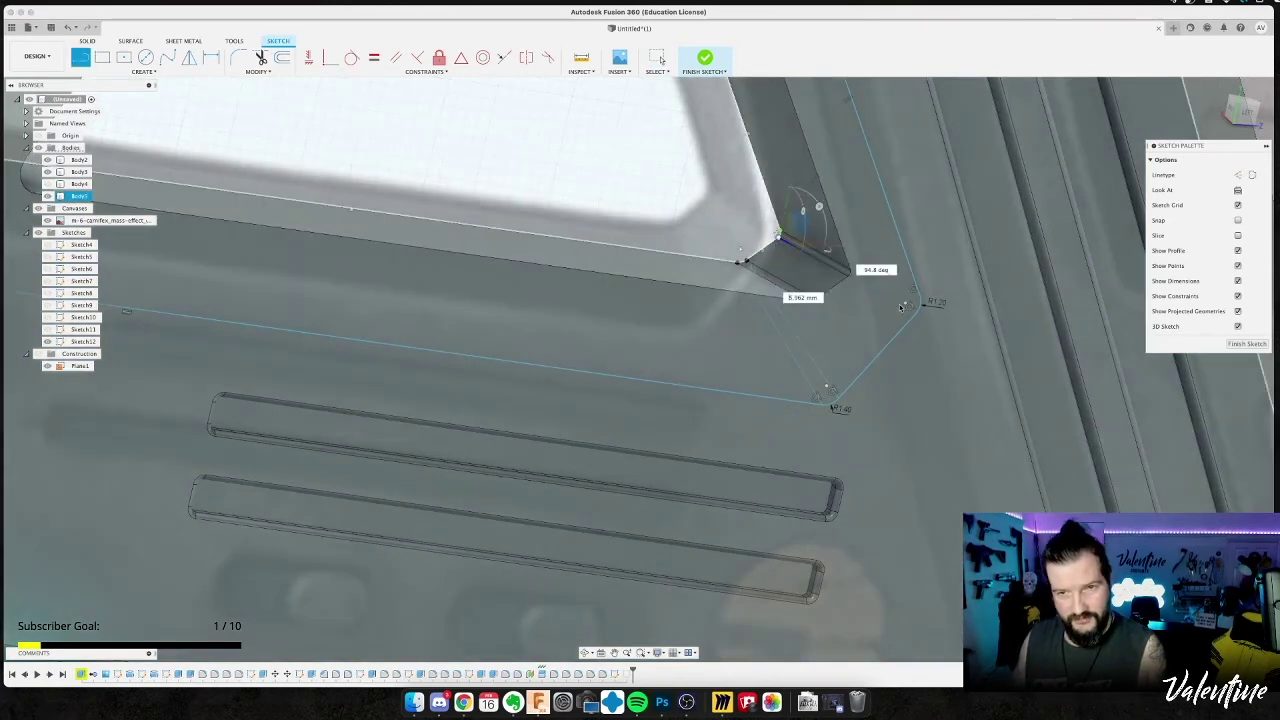
key("Escape")
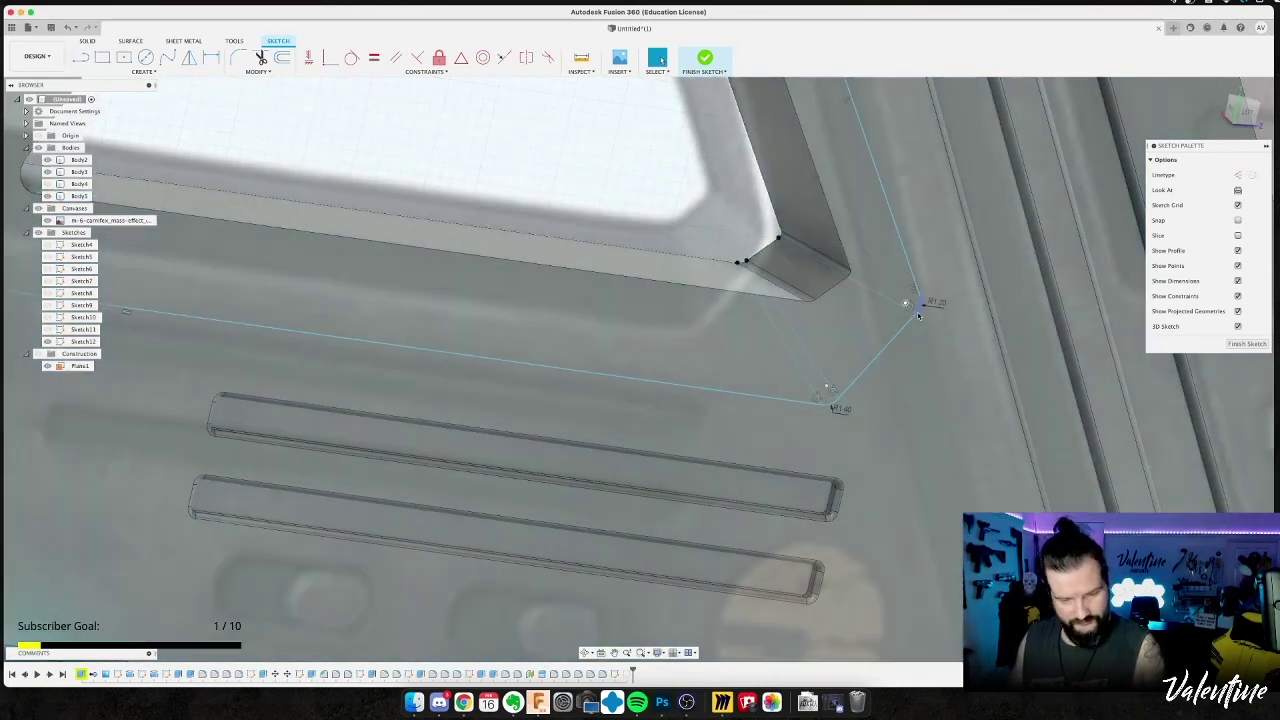
key("l")
left_click(919, 302)
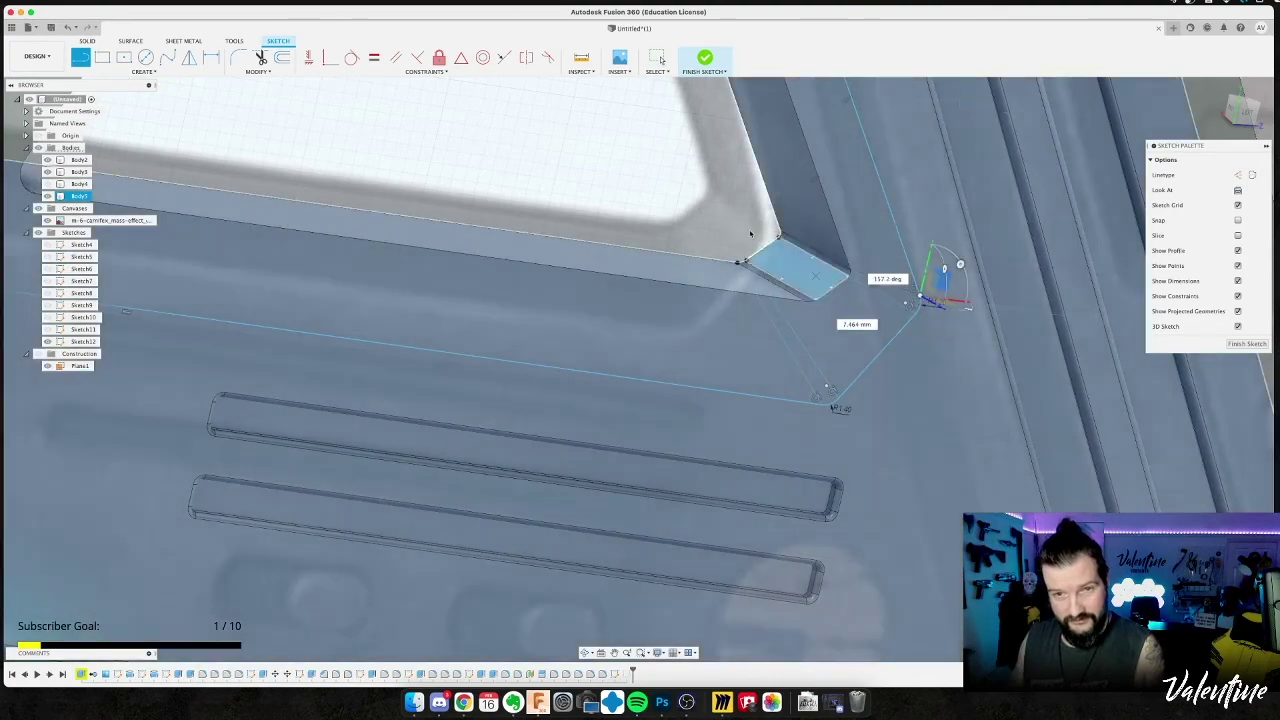
left_click(780, 235)
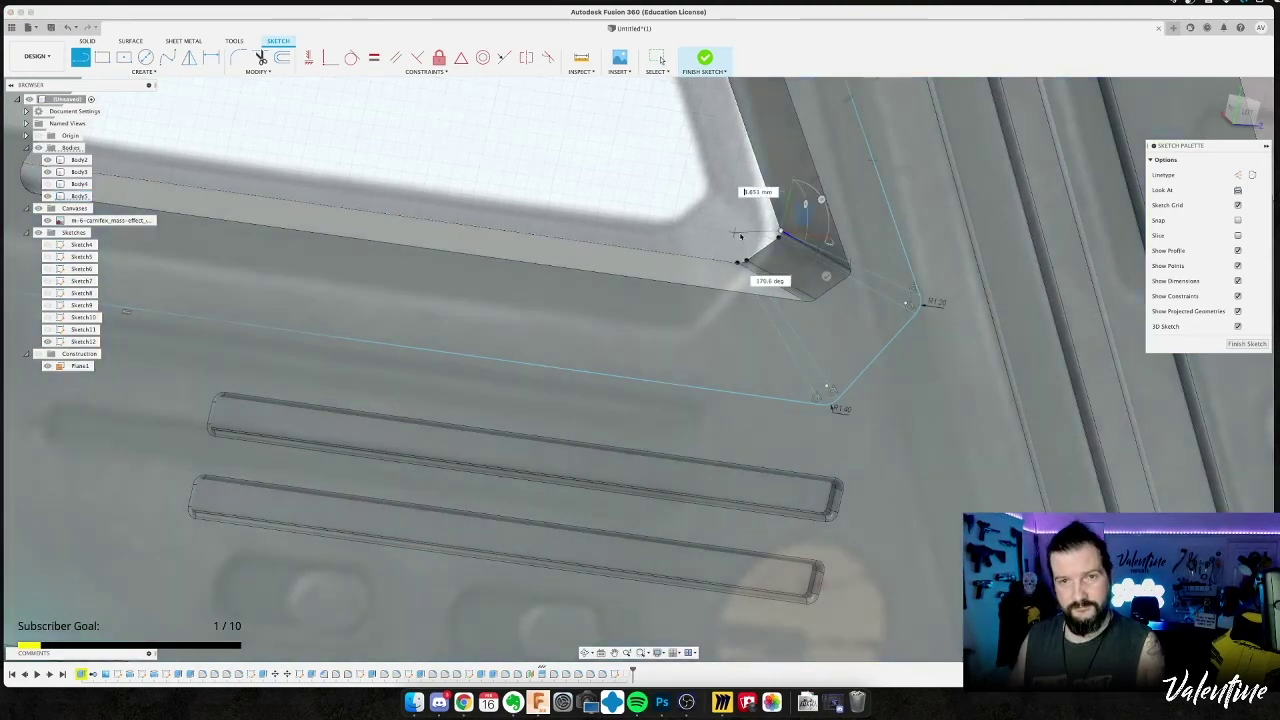
scroll(714, 268, "down", 3)
middle_click_drag(706, 254, 723, 418)
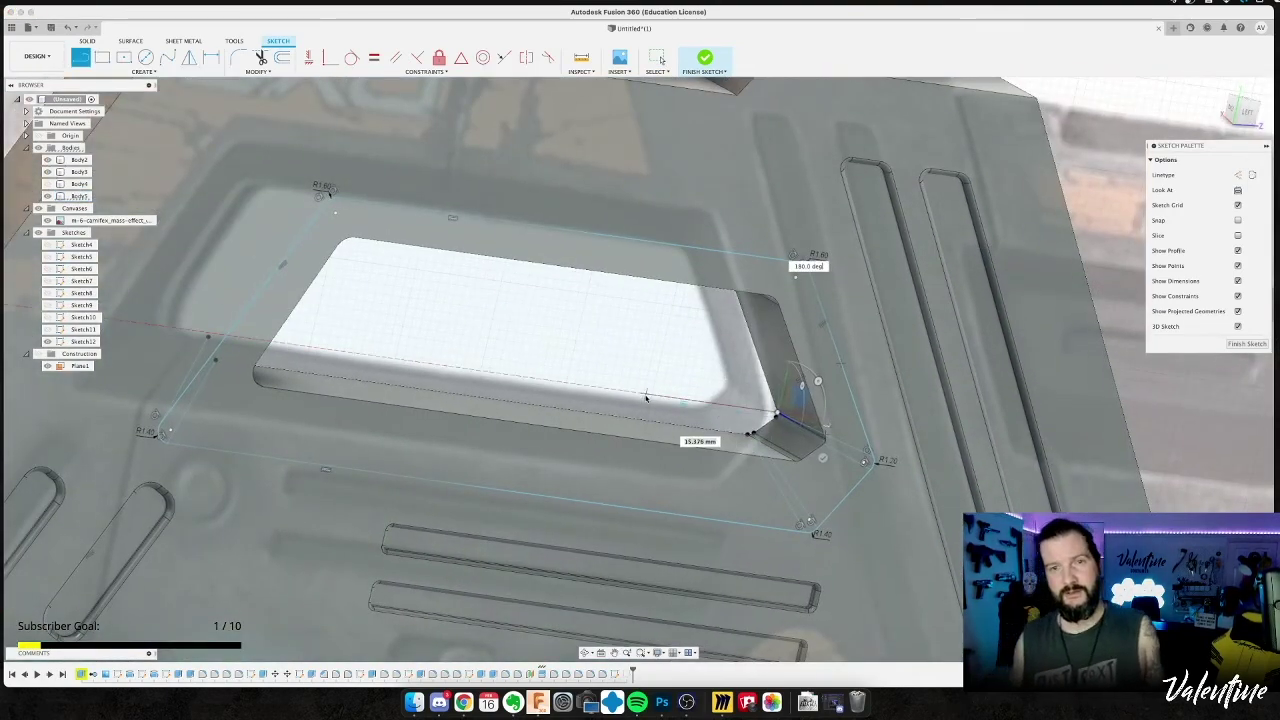
middle_click_drag(646, 389, 593, 488, "shift")
key("Escape")
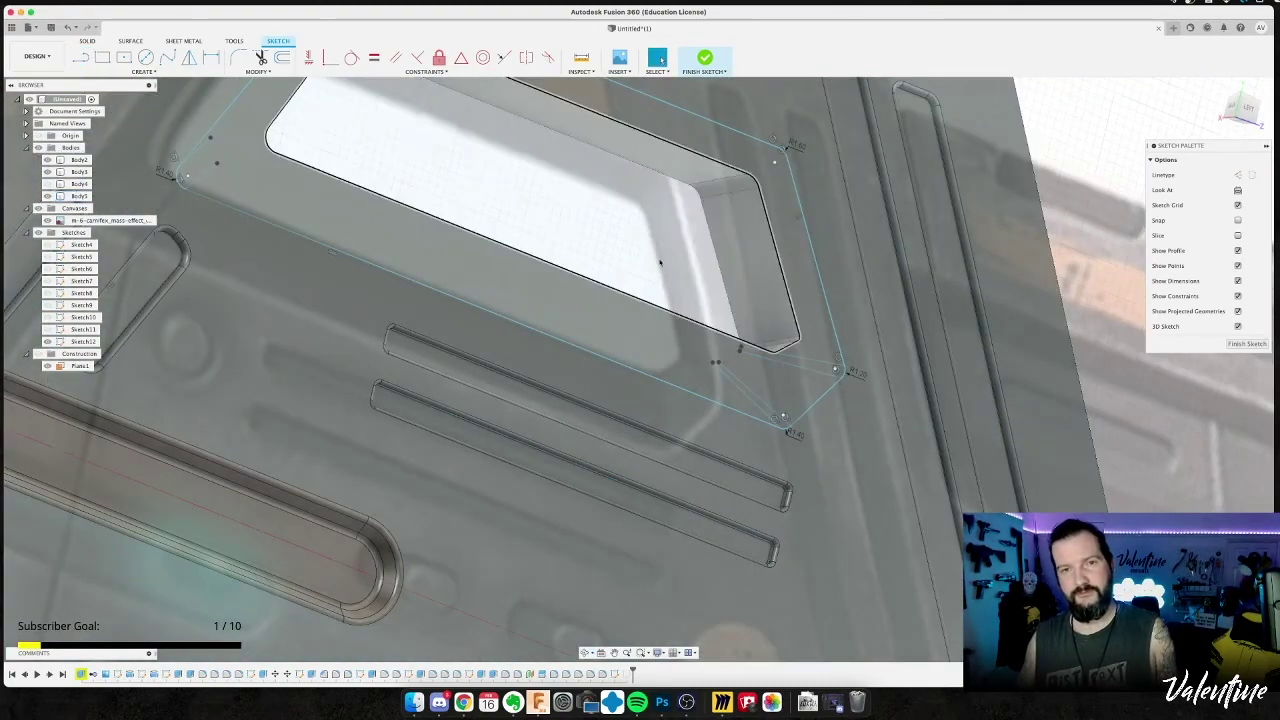
Draw two lines joining the ends of the frame outline's R1.60 upper rear fillet to the far cutout's upper rear corner.
left_click(669, 249)
key("l")
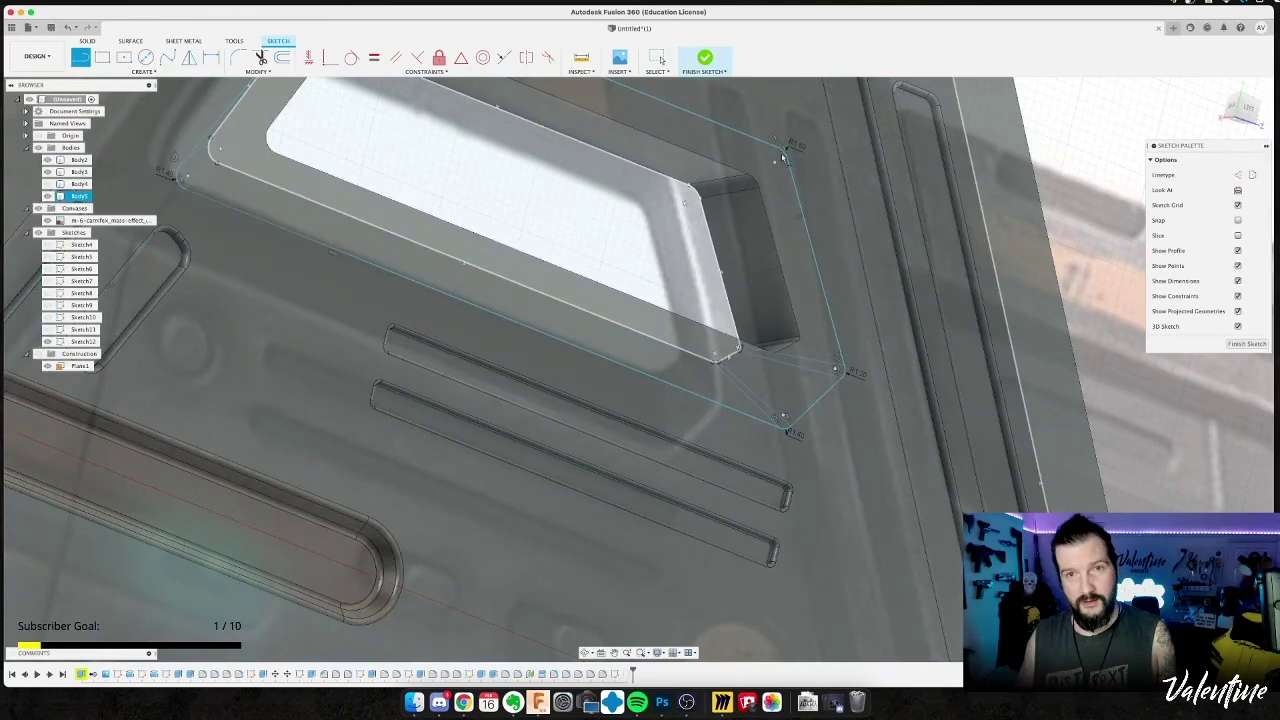
left_click(778, 150)
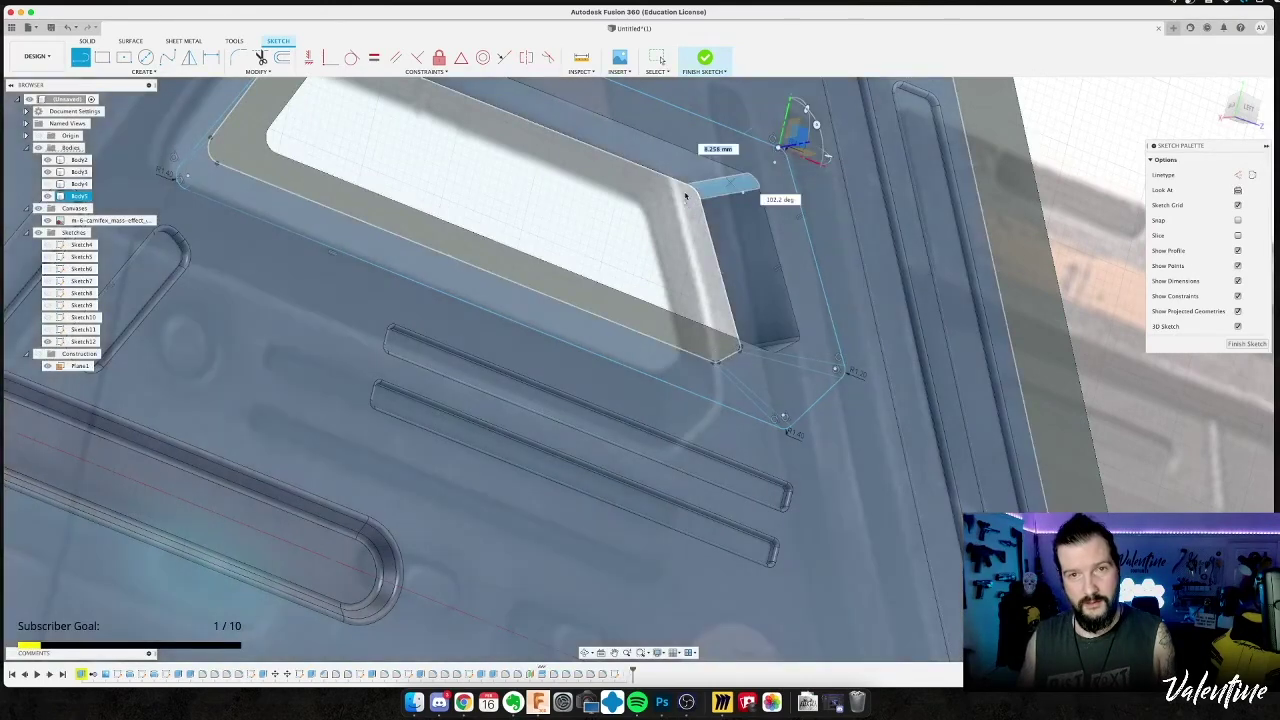
left_click(688, 186)
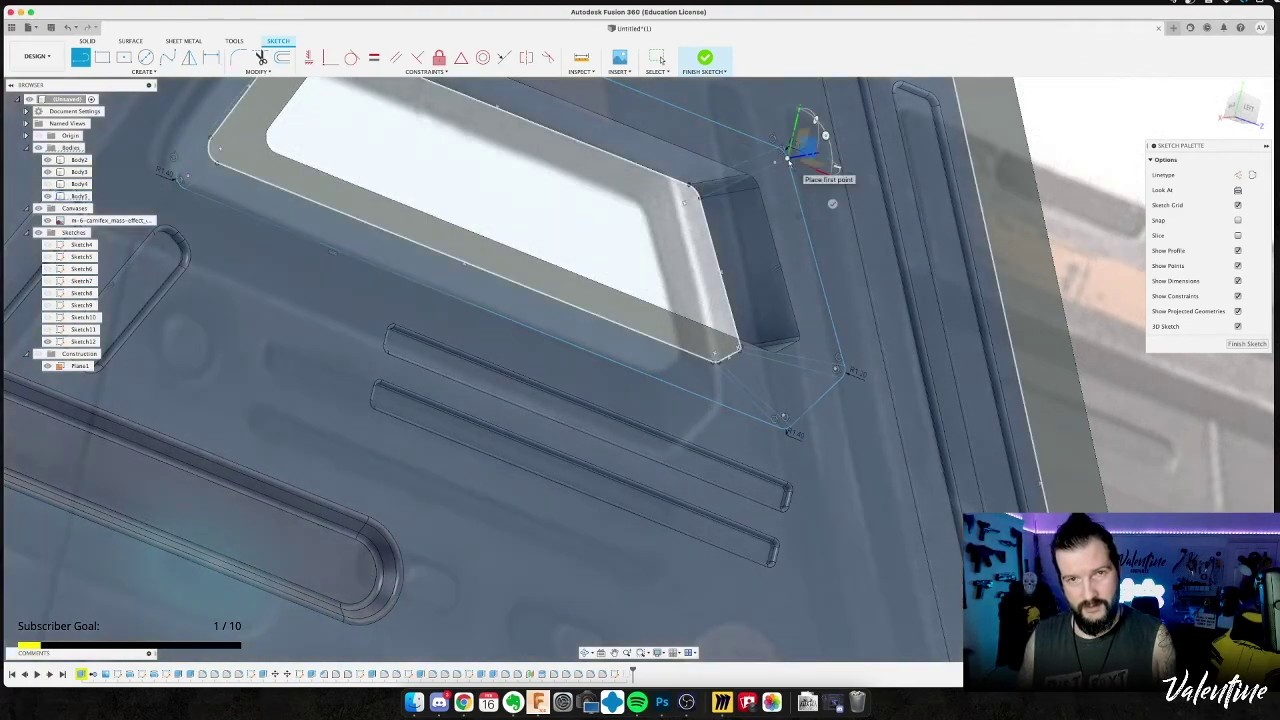
key("Escape")
Draw two lines joining the frame outline's upper front fillet ends to the far cutout's upper front corner, and finish the sketch.
middle_click_drag(592, 232, 591, 234, "shift")
middle_click_drag(548, 279, 629, 363, "shift")
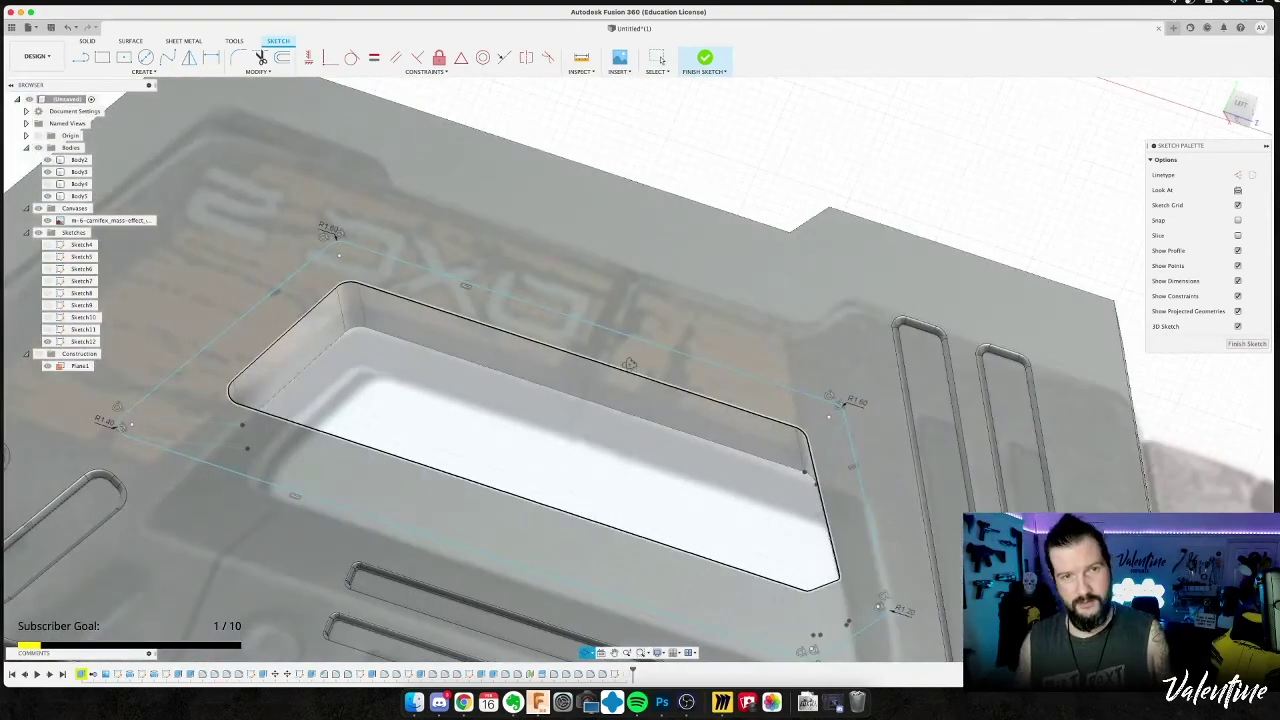
key("l")
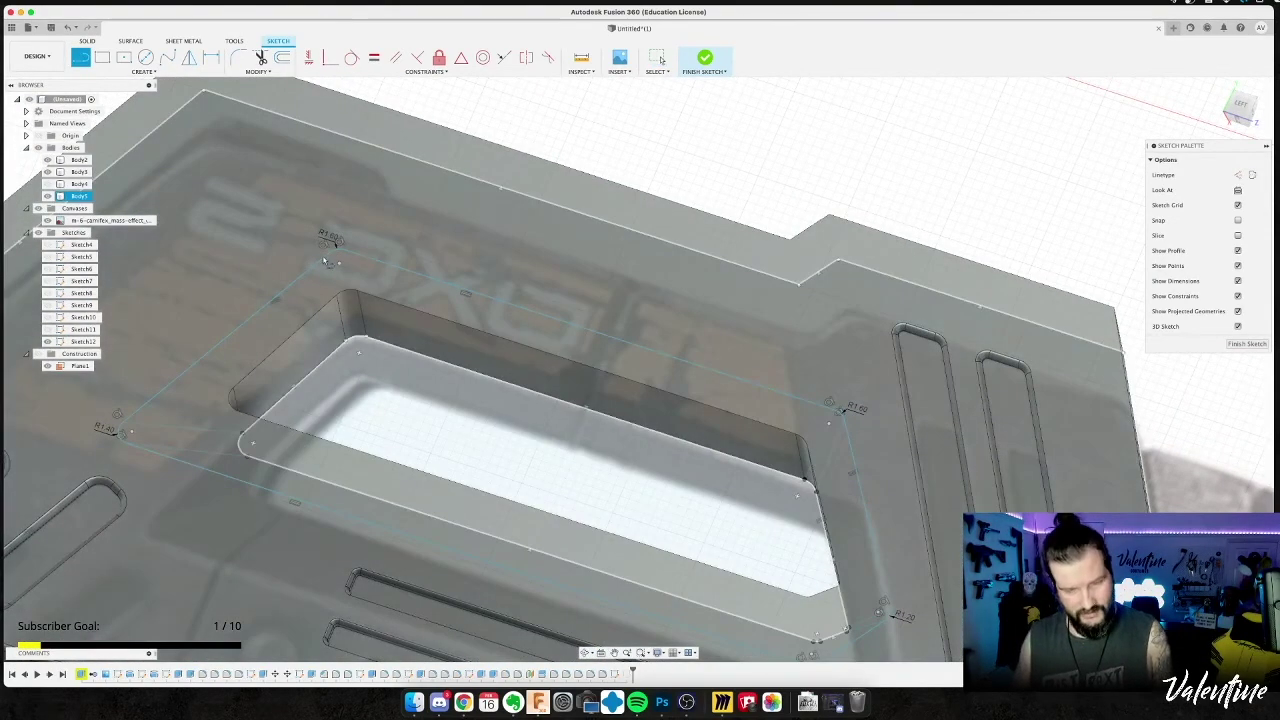
left_click(329, 252)
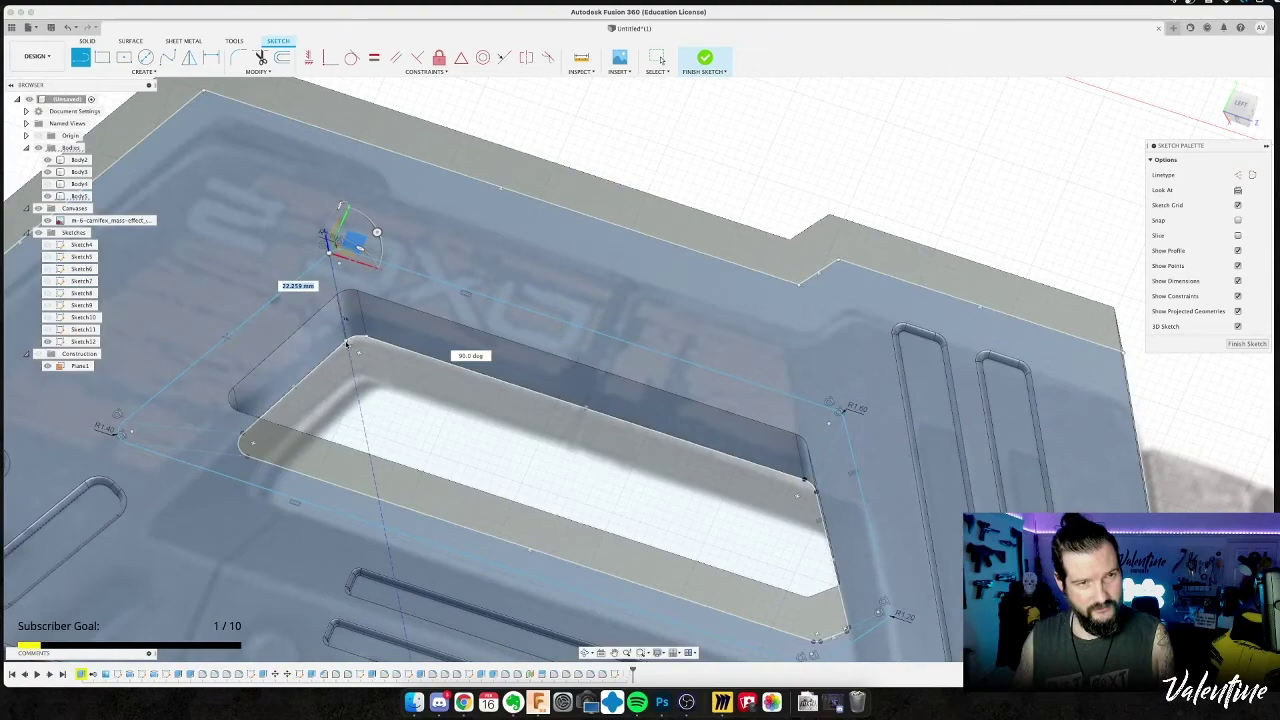
key("Escape")
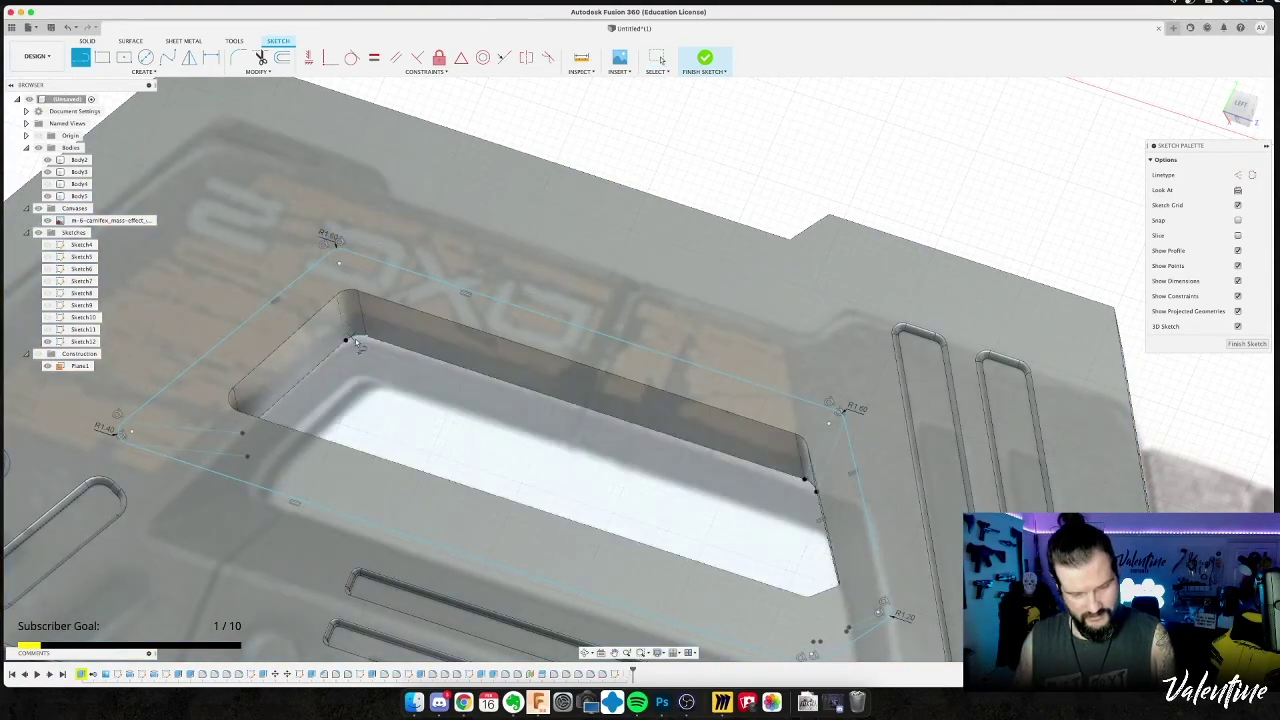
left_click(366, 341)
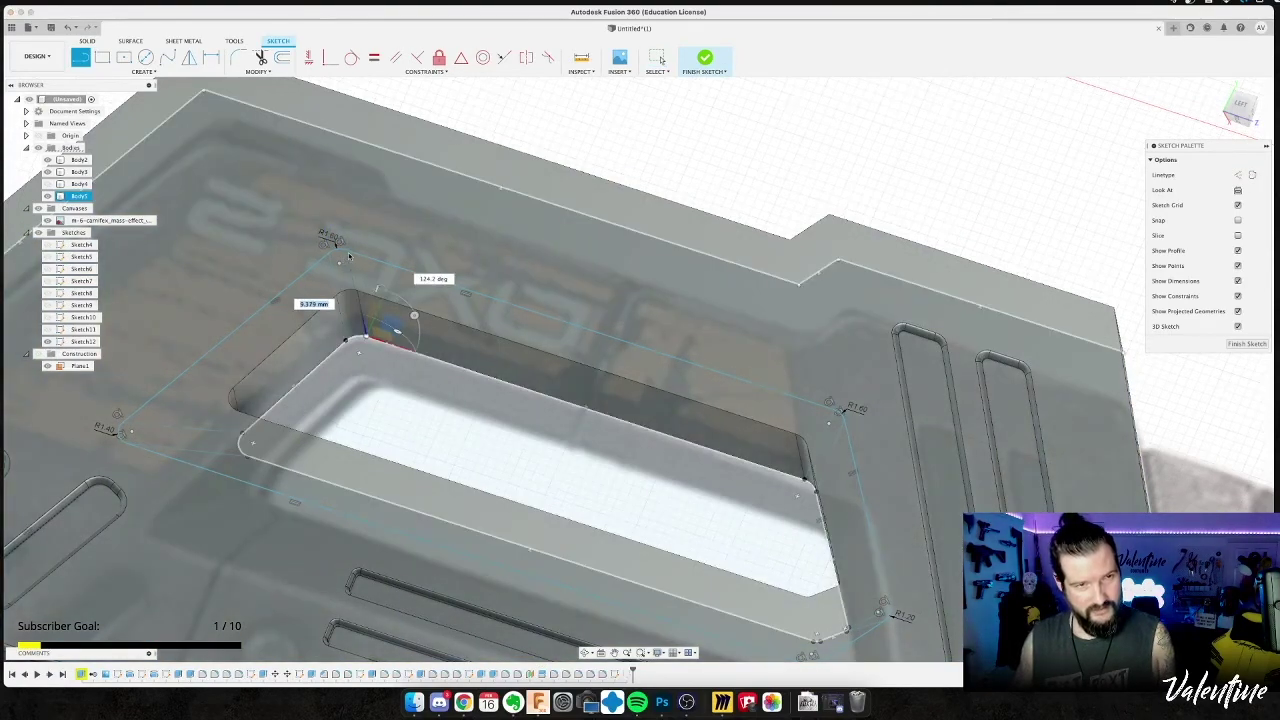
left_click(349, 253)
key("Escape")
mouse_move(425, 411)
middle_mouse_down("shift")
mouse_move(428, 431)
mouse_move(404, 423)
middle_mouse_up("shift")
scroll(429, 420, "down", 3)
middle_click_drag(336, 272, 350, 282, "shift")
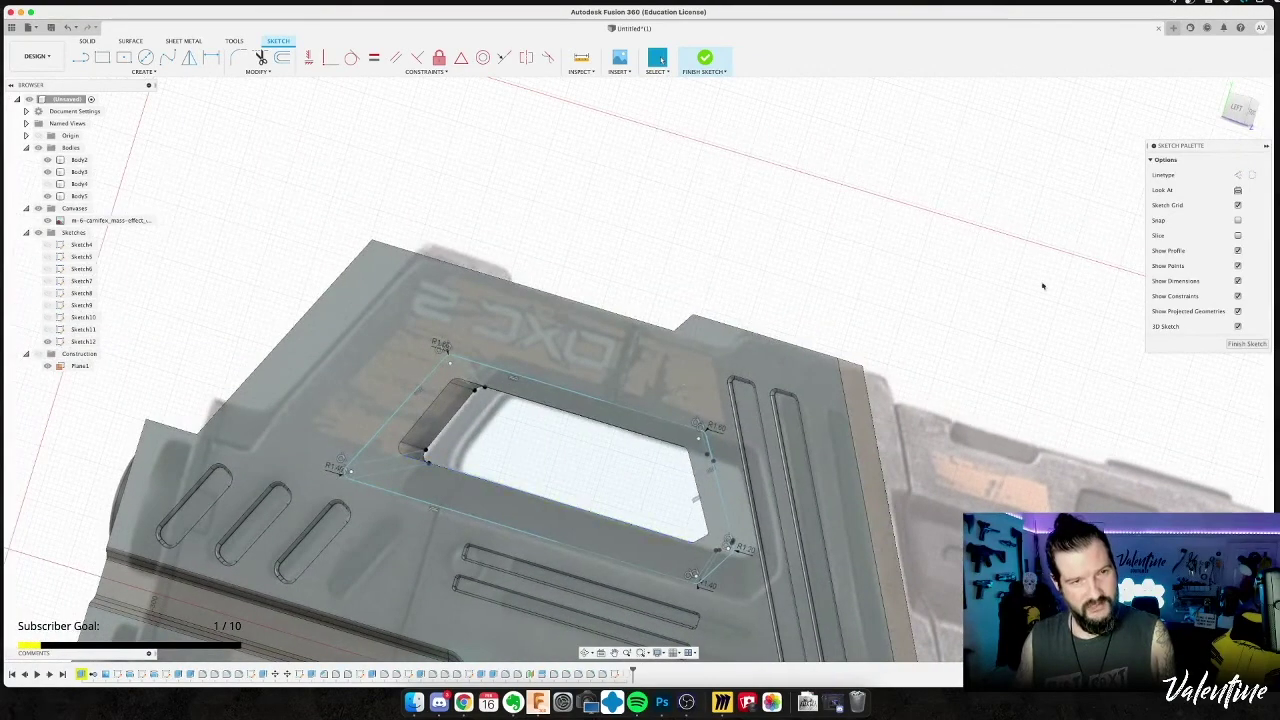
left_click(1237, 345)
Start a Loft cut between the far cutout profile and the full left frame outline, including its inner area.
middle_click_drag(565, 434, 217, 388, "shift")
left_click(302, 397)
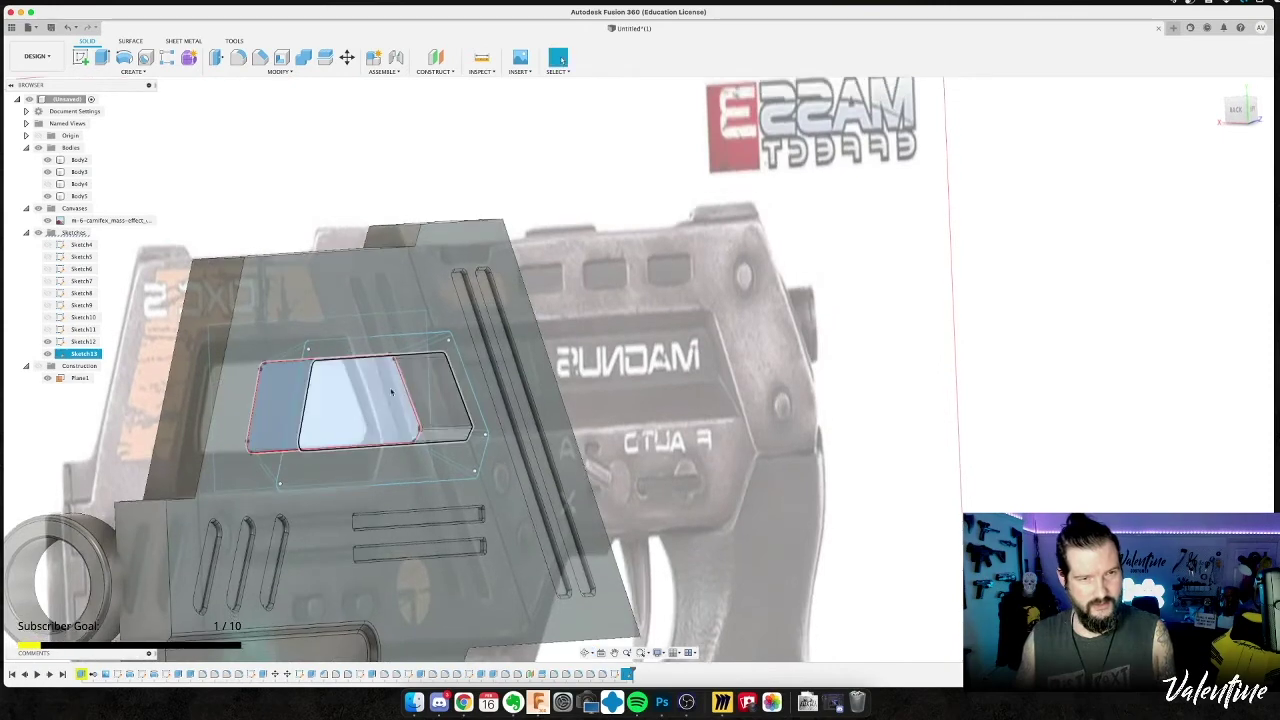
left_click(432, 350, "shift")
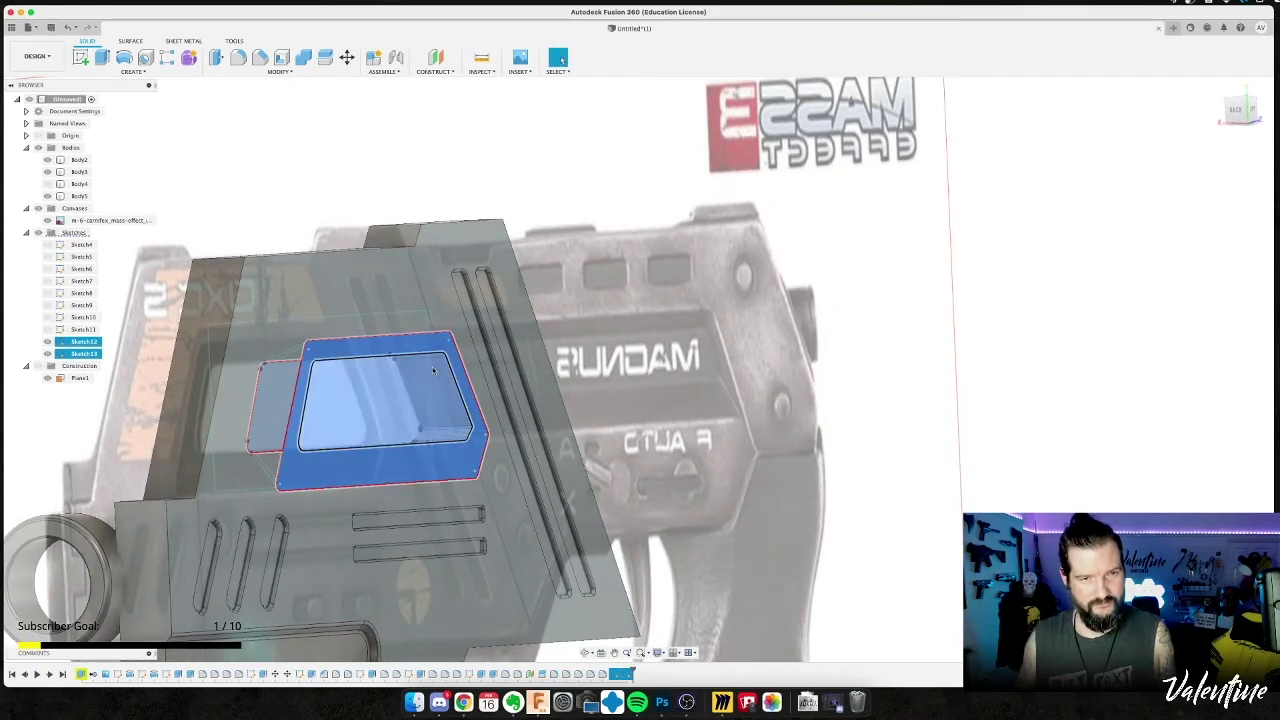
left_click(432, 368, "shift")
left_click(147, 71)
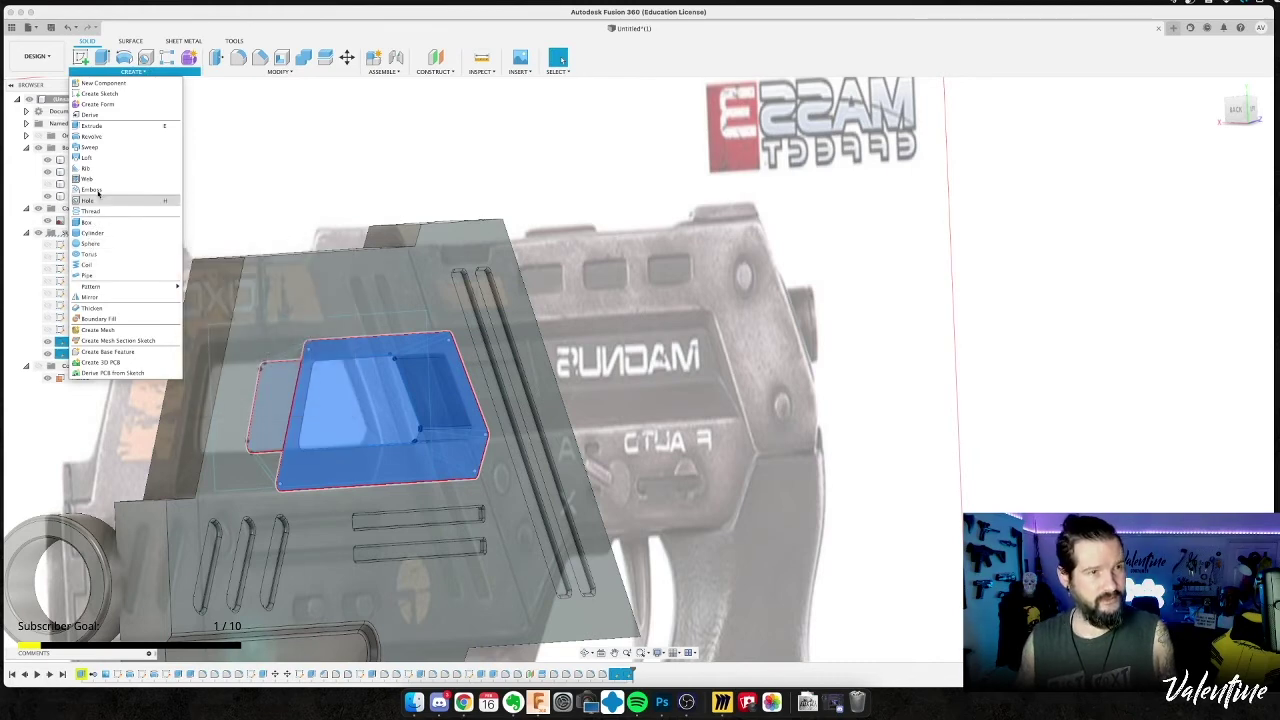
left_click(94, 160)
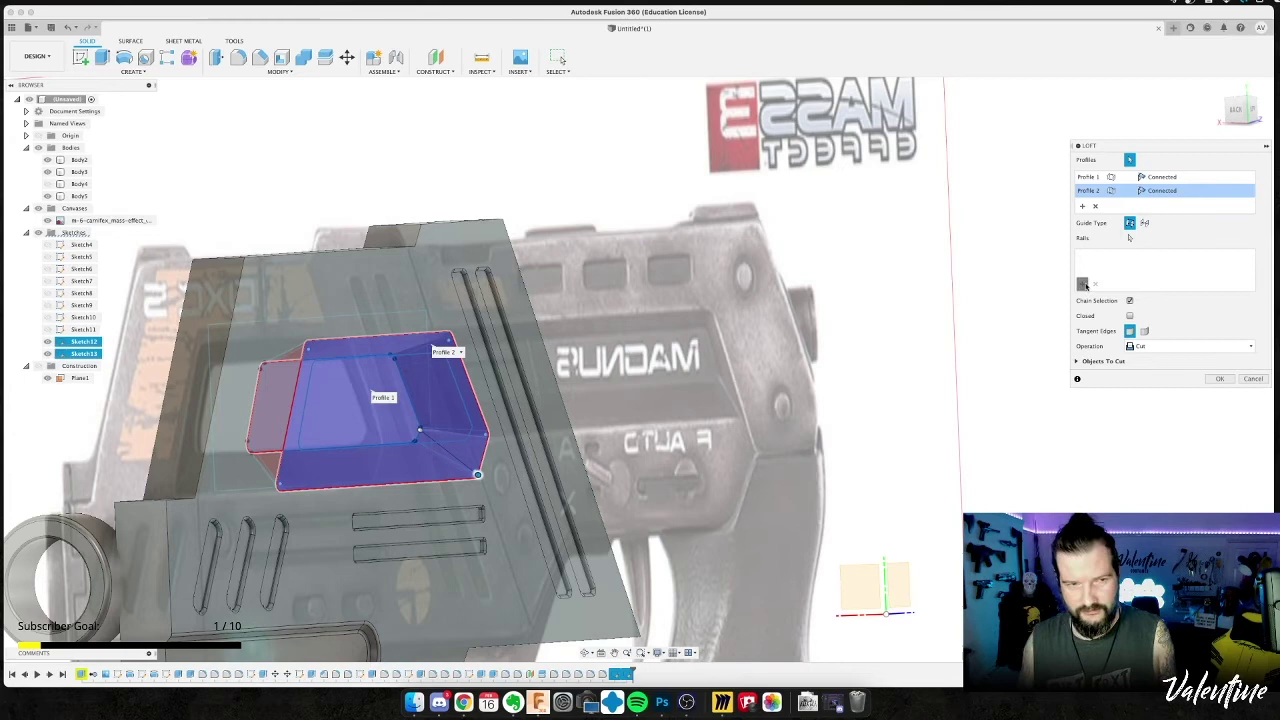
Add the four connecting lines at the opening's two lower rear corners as guide rails of the loft.
left_click(1129, 237)
scroll(460, 461, "up", 8)
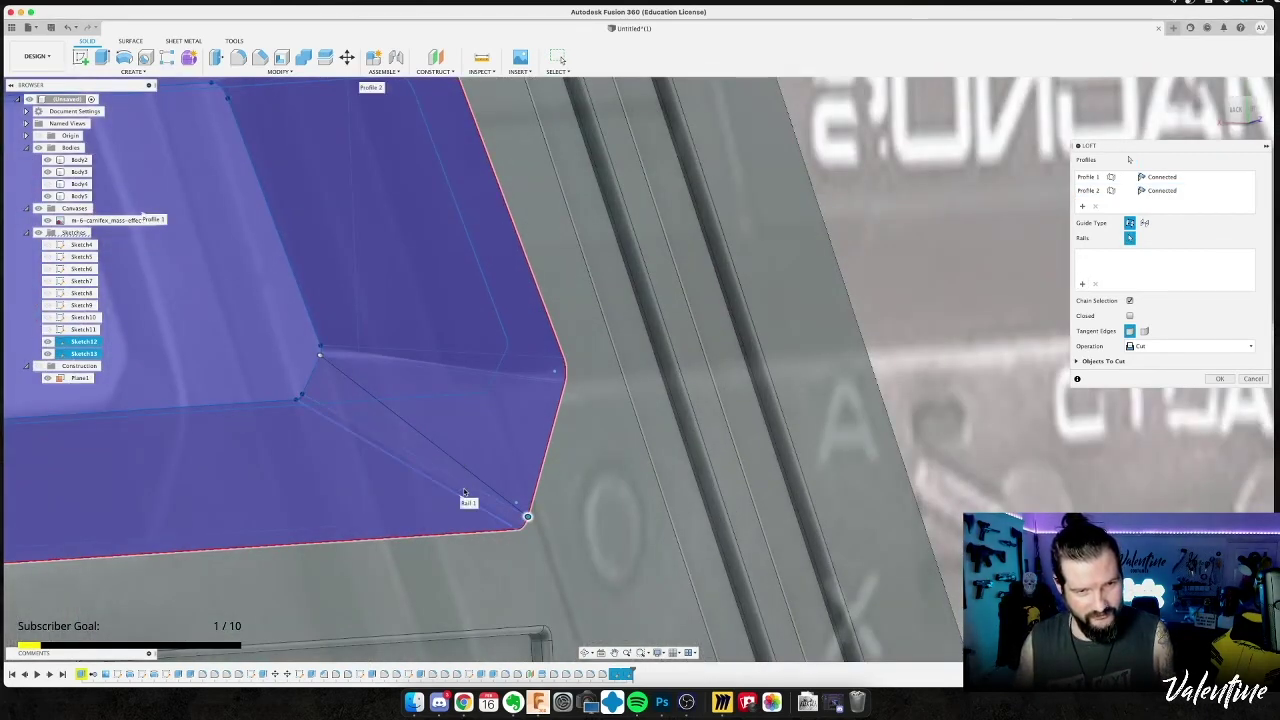
left_click(463, 492)
left_click(466, 488)
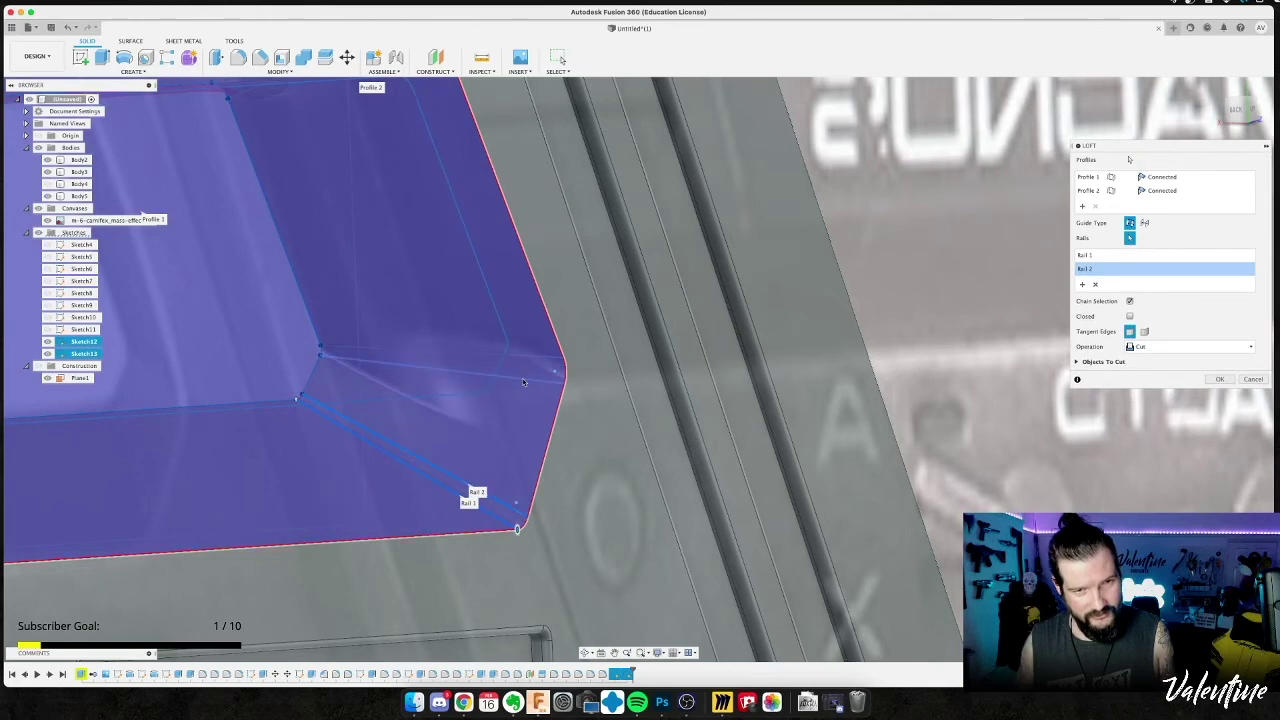
left_click(532, 360)
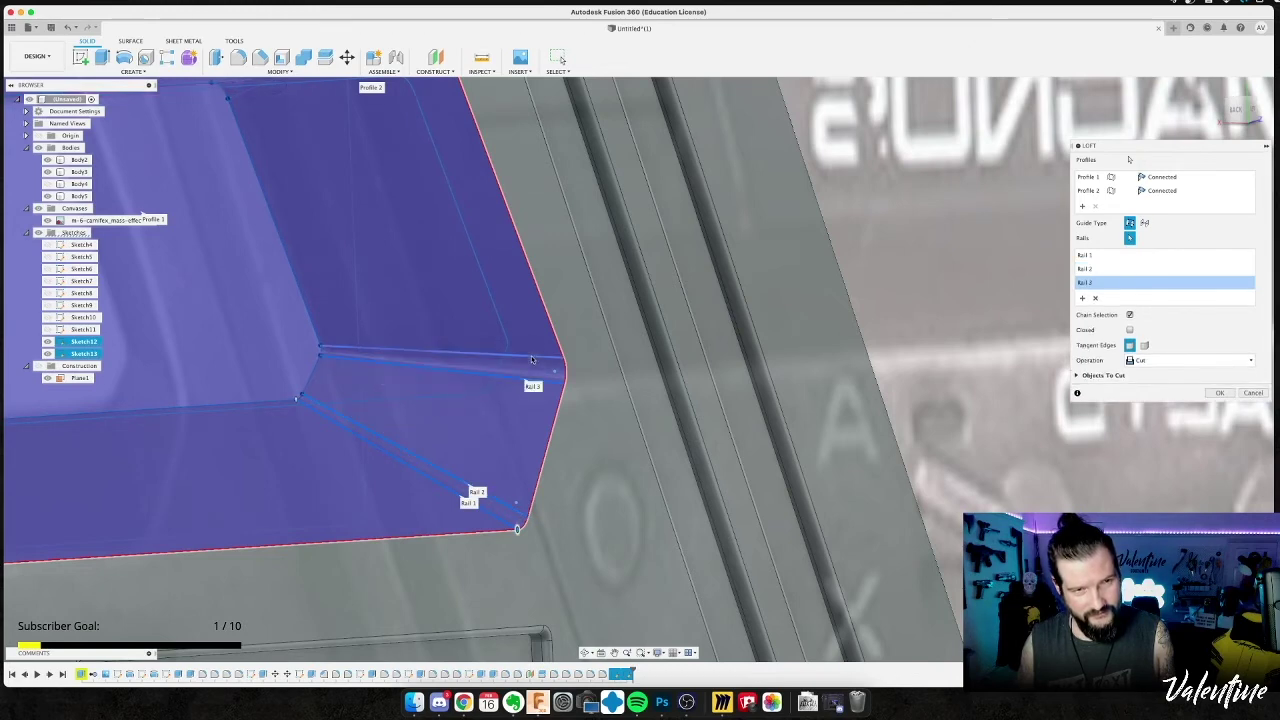
left_click(532, 360)
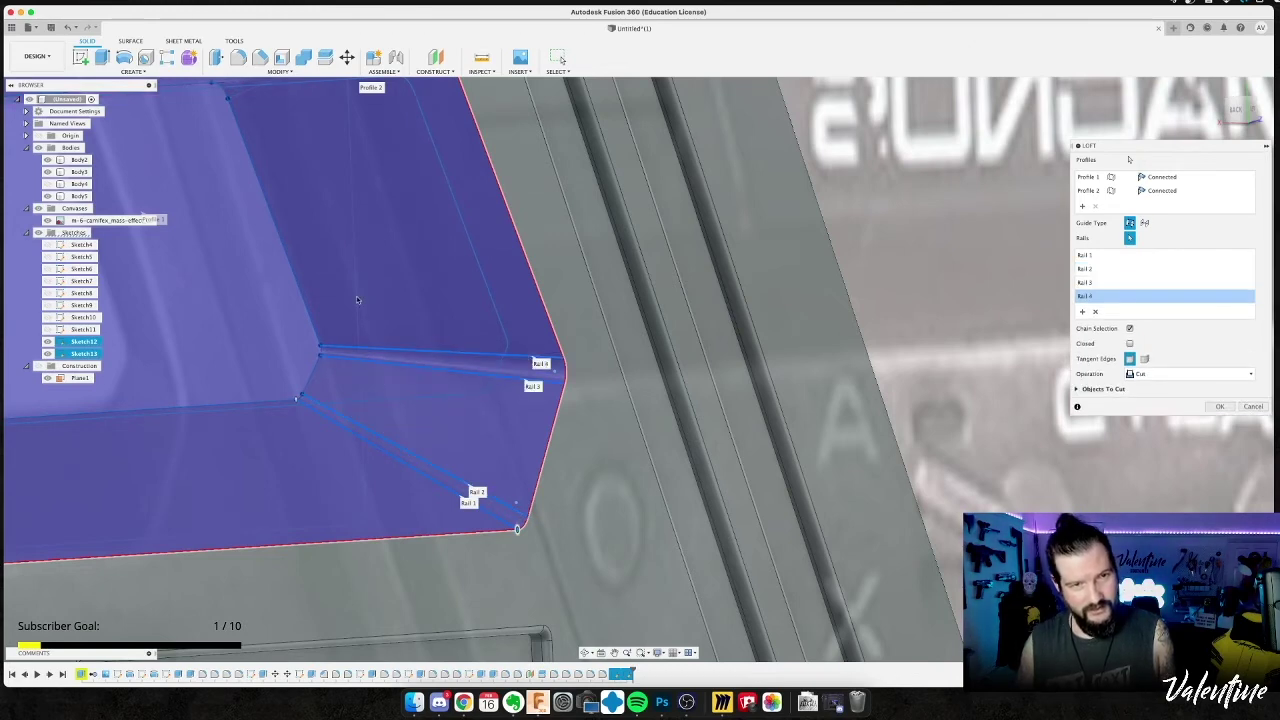
Add a connecting line at the upper corner beside the existing guide rails as the loft's fifth rail.
middle_click_drag(302, 152, 402, 154)
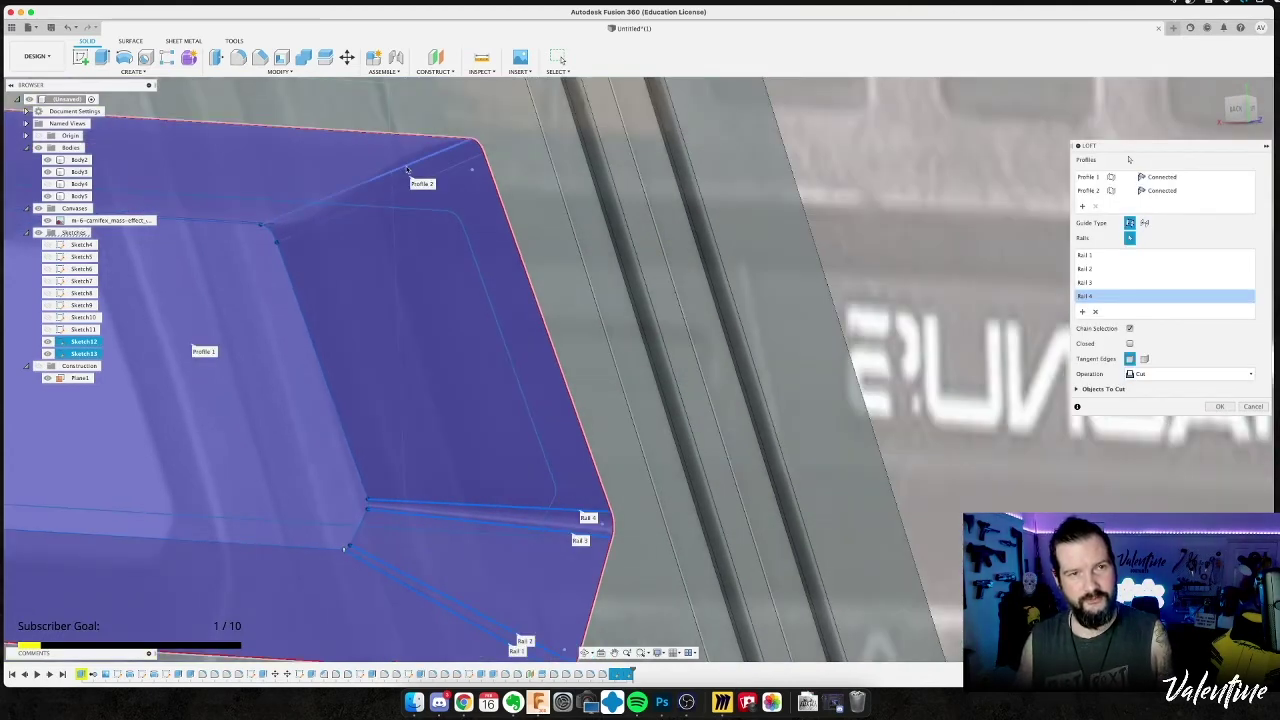
left_click(413, 185)
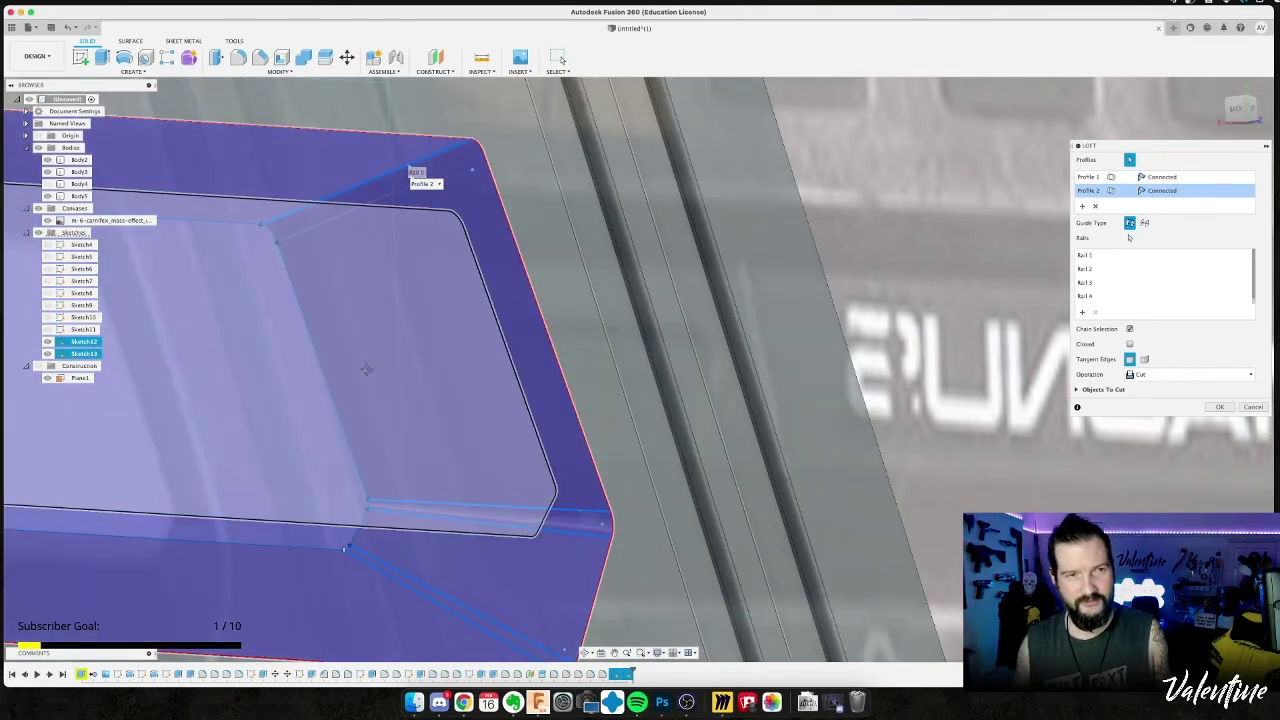
Examine the loft preview from several angles, checking the profiles and the walls at the opening's upper corners.
middle_click_drag(301, 348, 556, 354)
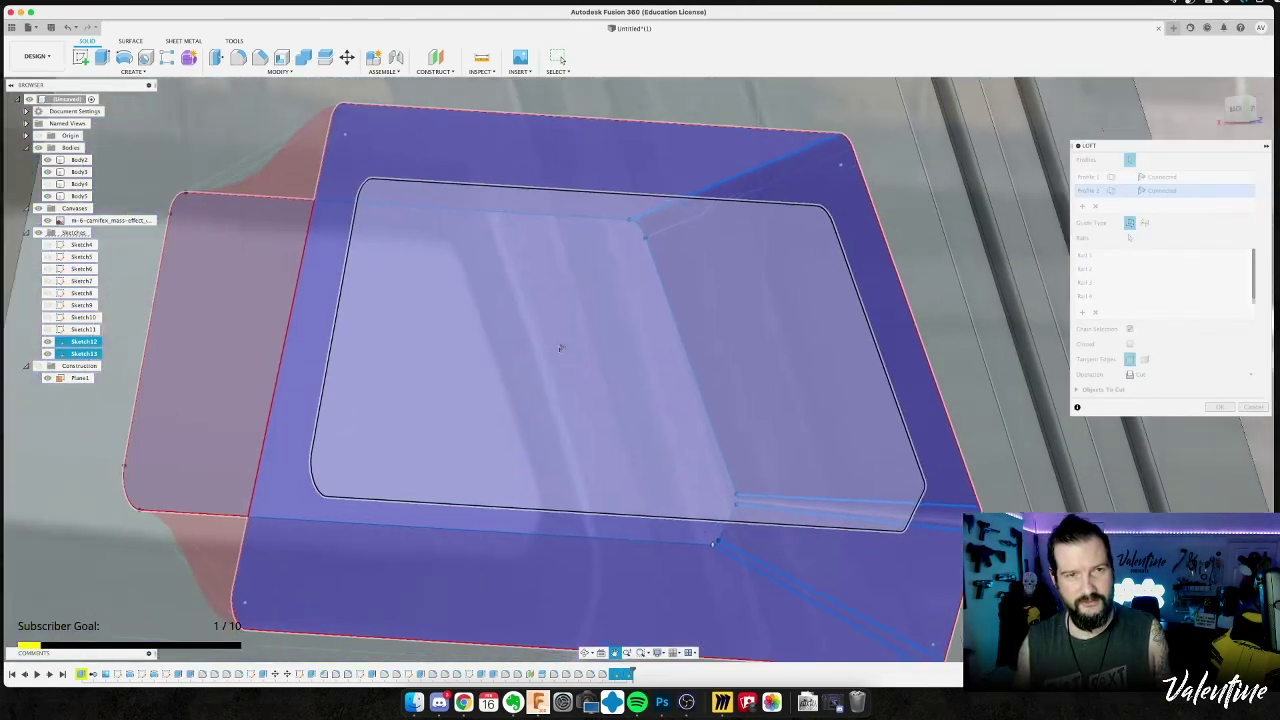
scroll(530, 348, "up", 5)
middle_click_drag(530, 348, 443, 331, "shift")
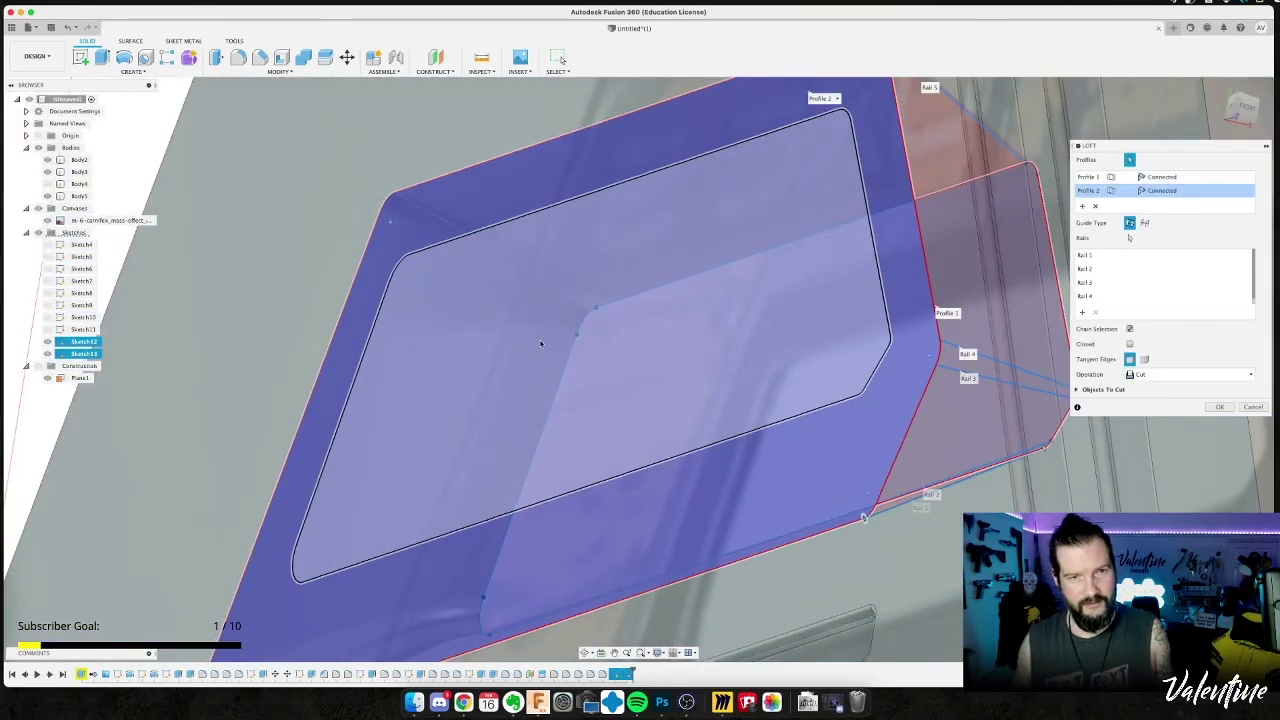
mouse_move(554, 351)
middle_mouse_down("shift")
mouse_move(597, 414)
mouse_move(551, 360)
middle_mouse_up("shift")
middle_click_drag(504, 317, 437, 264, "shift")
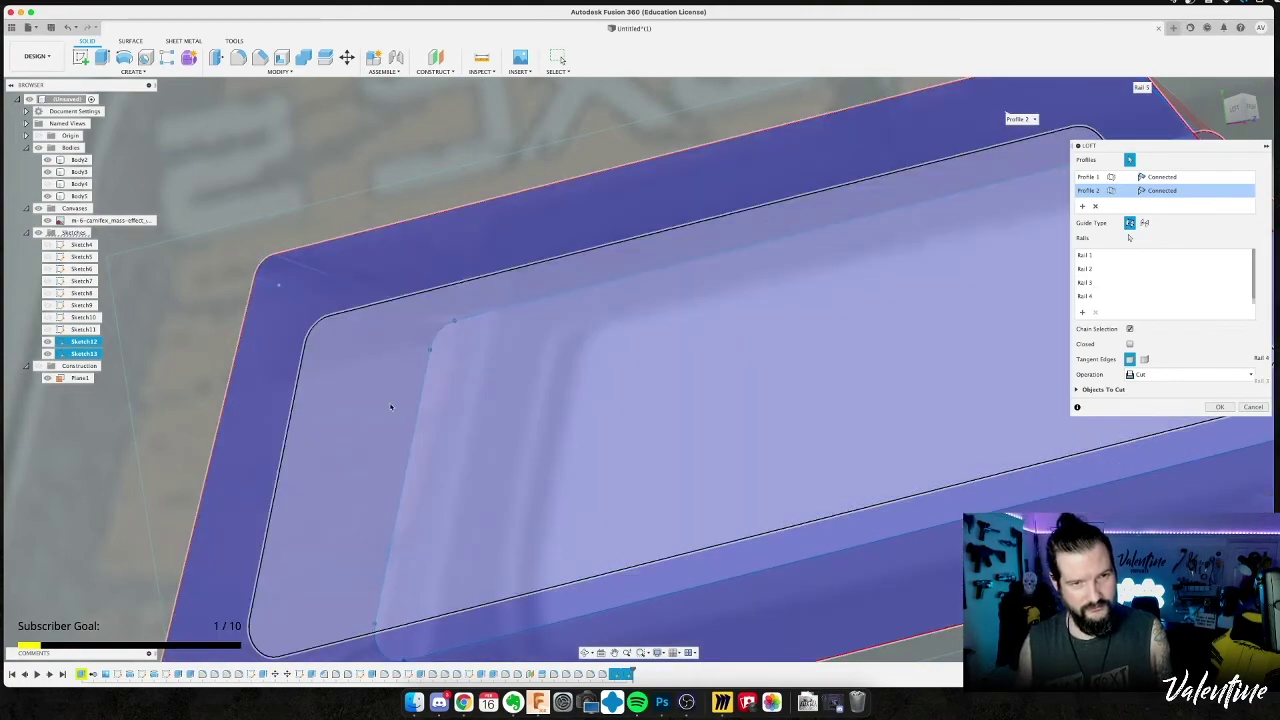
middle_click_drag(391, 406, 481, 416, "shift")
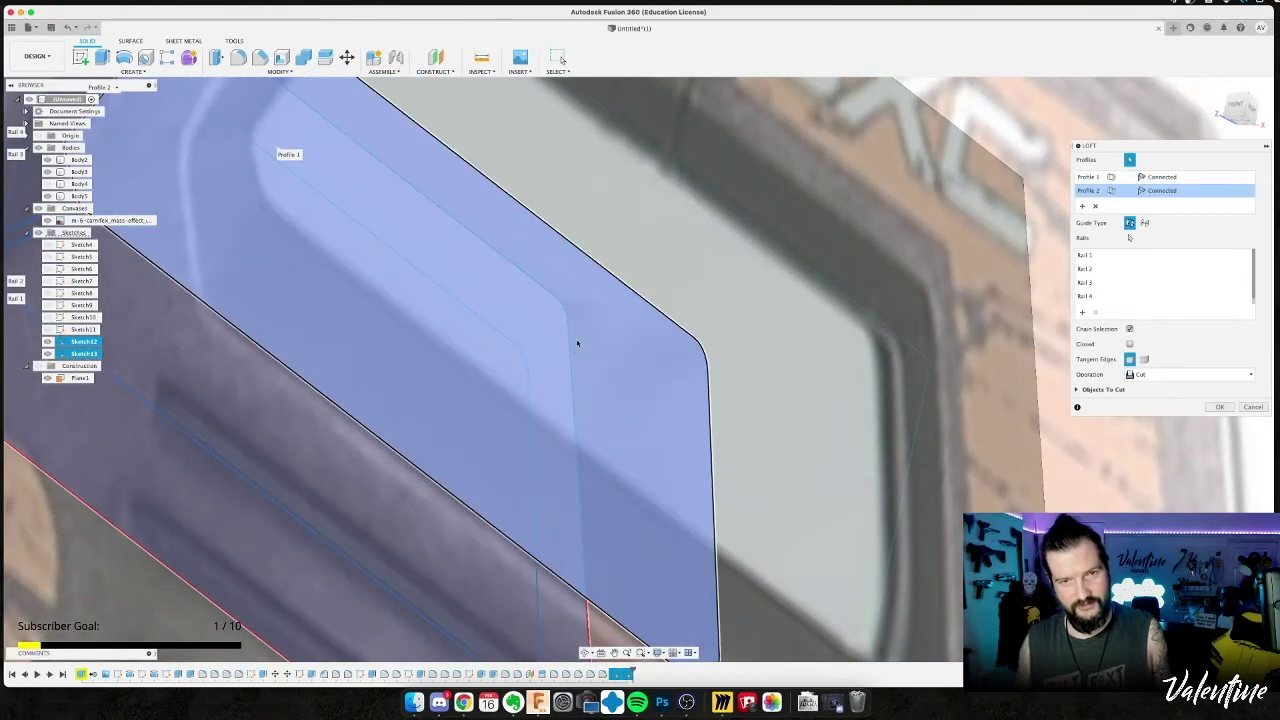
middle_click_drag(697, 404, 735, 407, "shift")
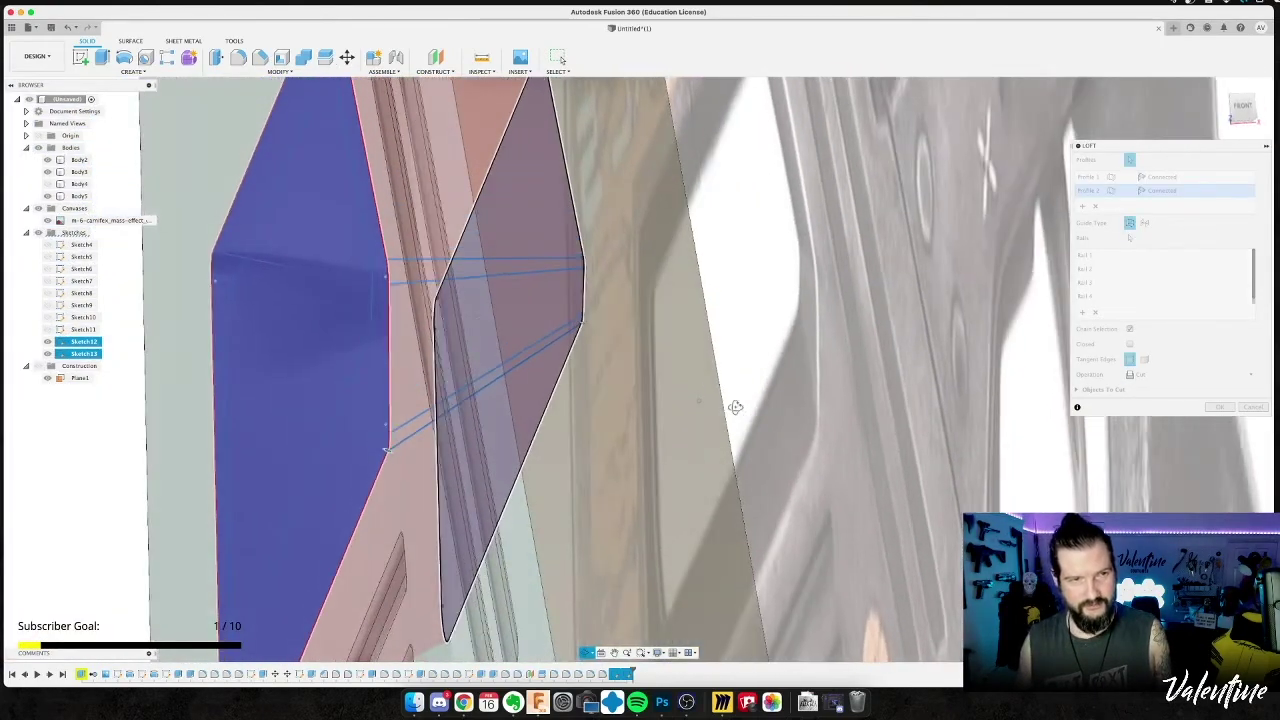
middle_click_drag(282, 290, 439, 348)
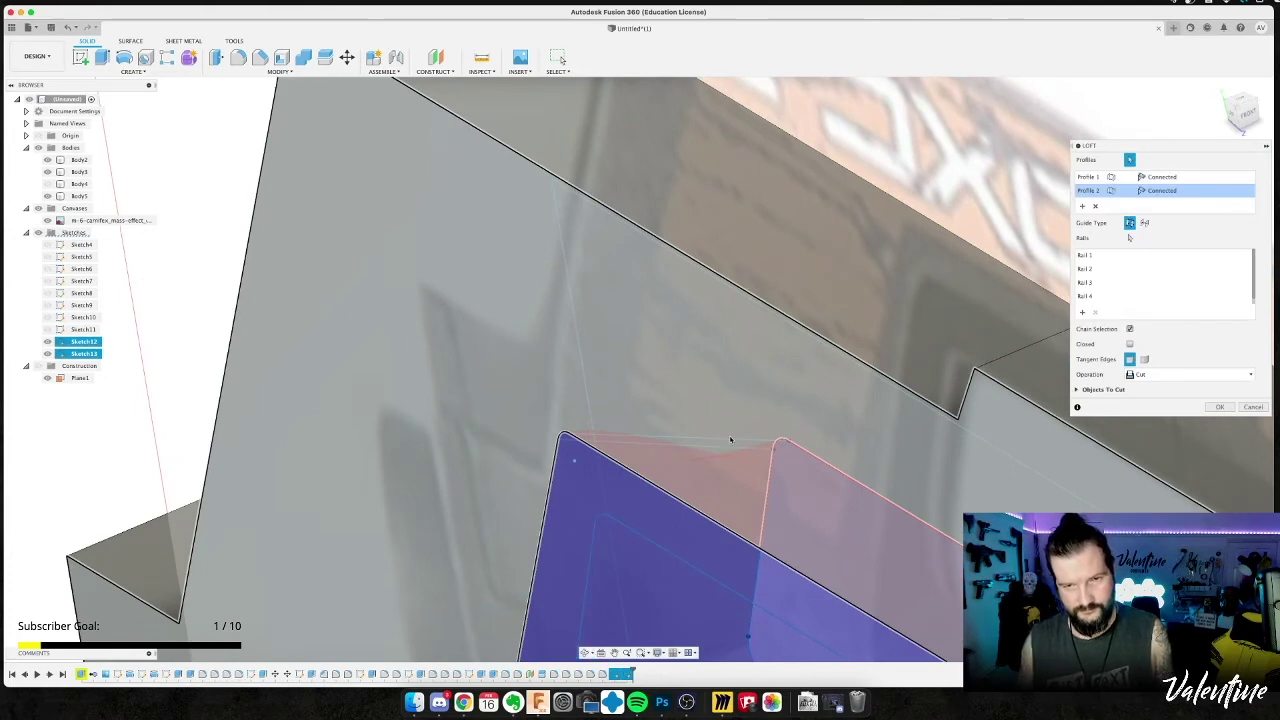
middle_click_drag(718, 435, 696, 273)
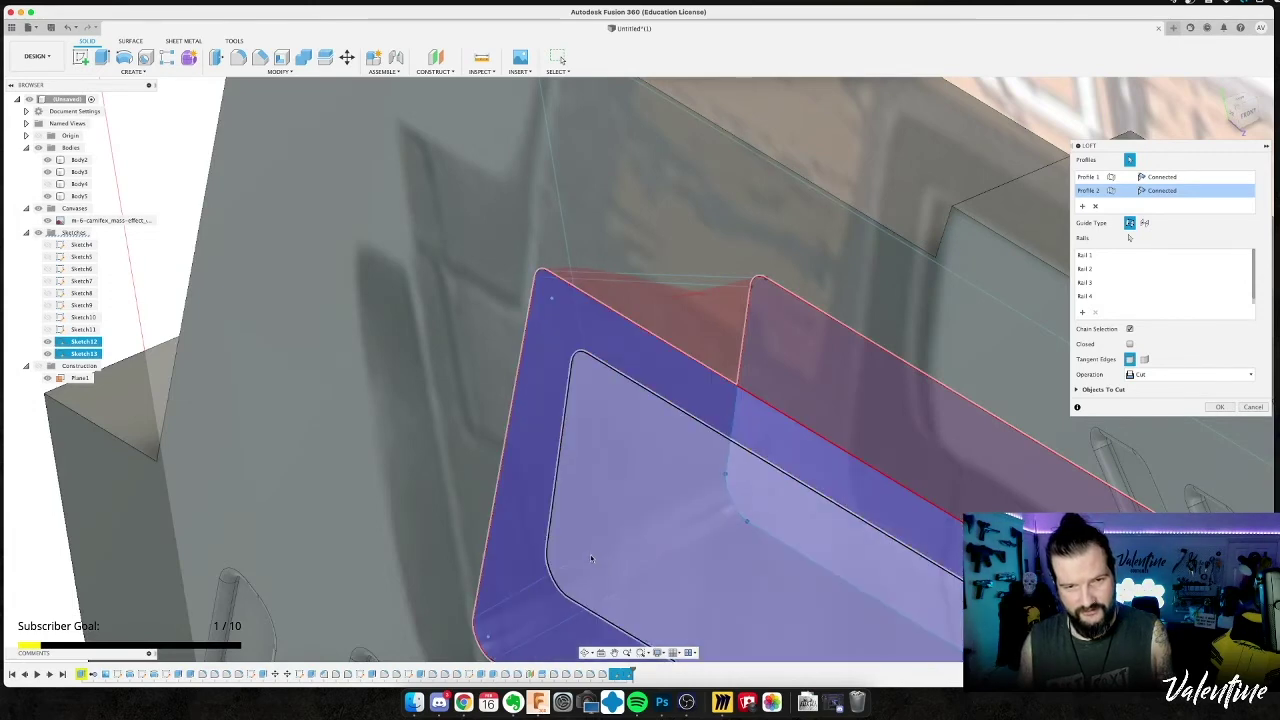
middle_click_drag(590, 551, 788, 486, "shift")
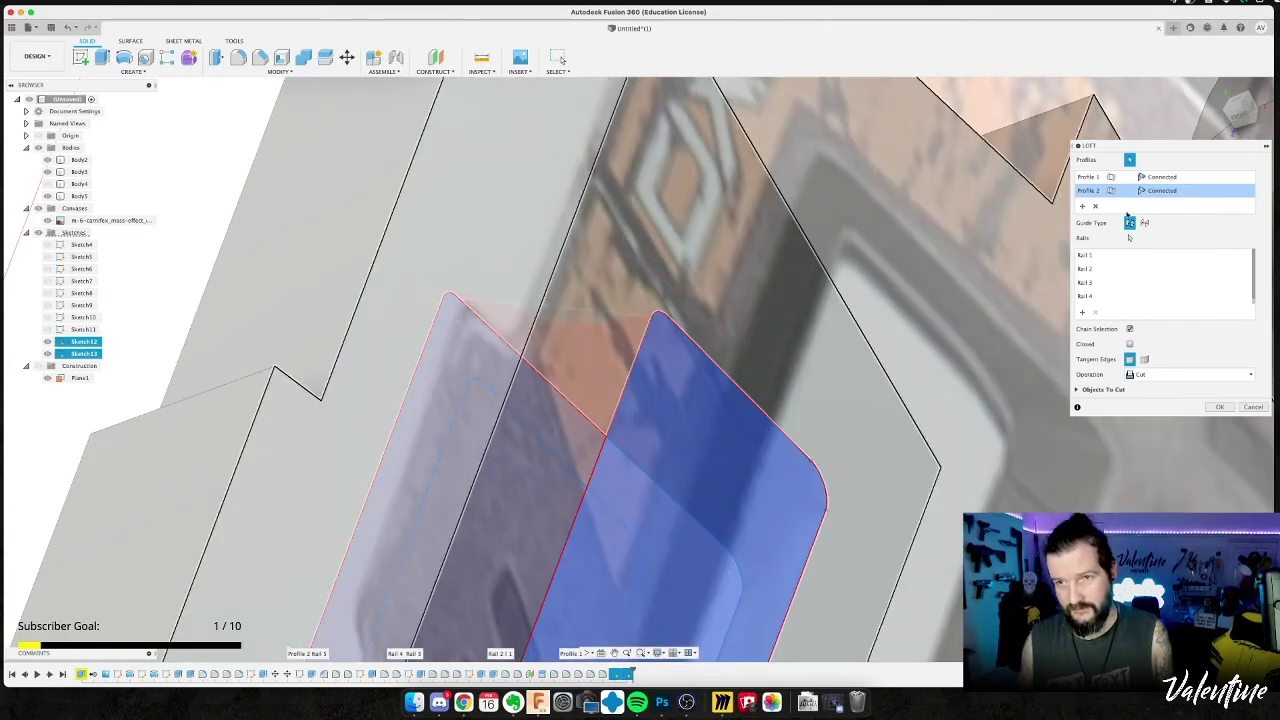
Remove both profiles from the loft while keeping its guide rails.
left_click(1096, 206)
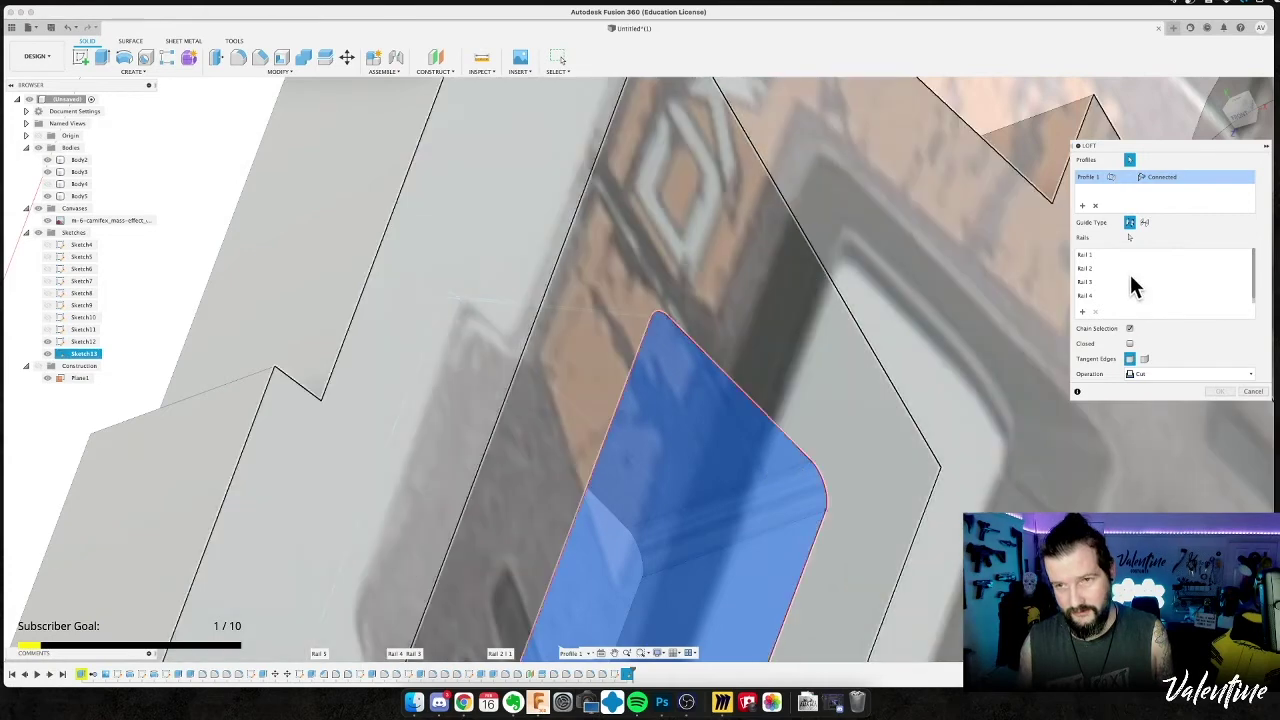
middle_click_drag(930, 362, 1056, 197, "shift")
left_click(1094, 206)
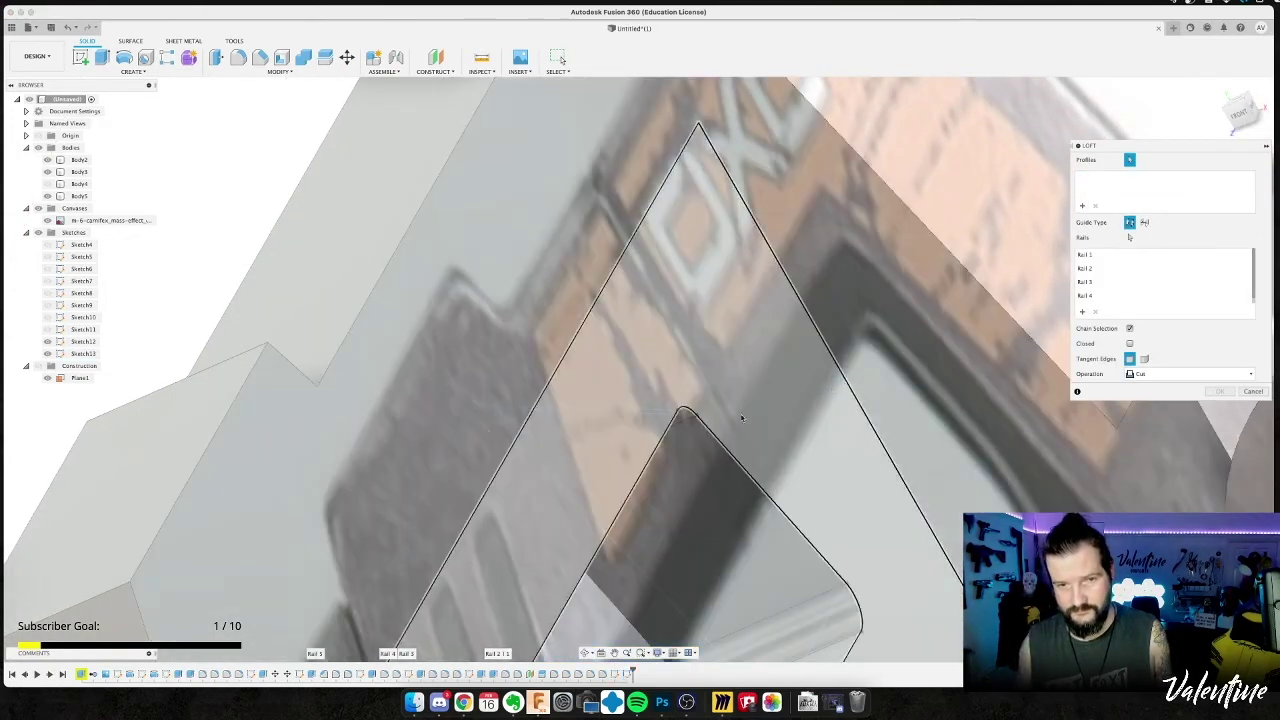
Select the far cutout profile as the loft's first profile again.
middle_click_drag(844, 399, 651, 609, "shift")
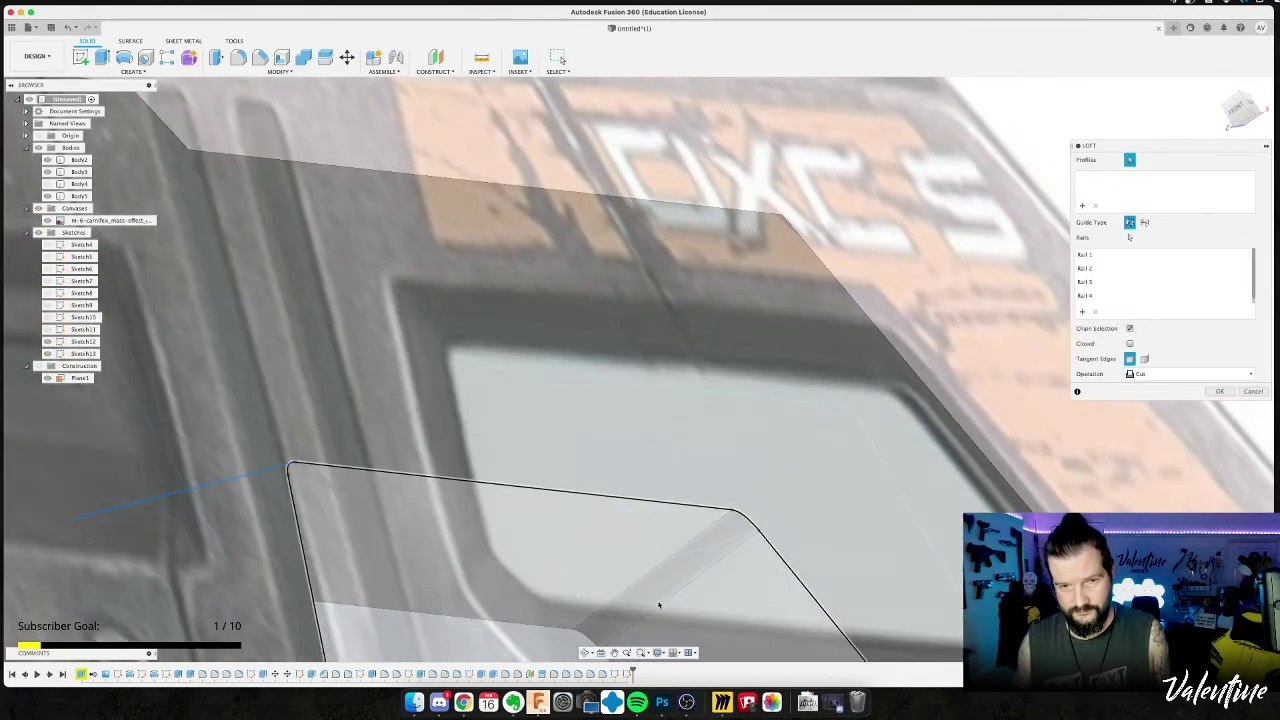
left_click(693, 528)
left_click(693, 530)
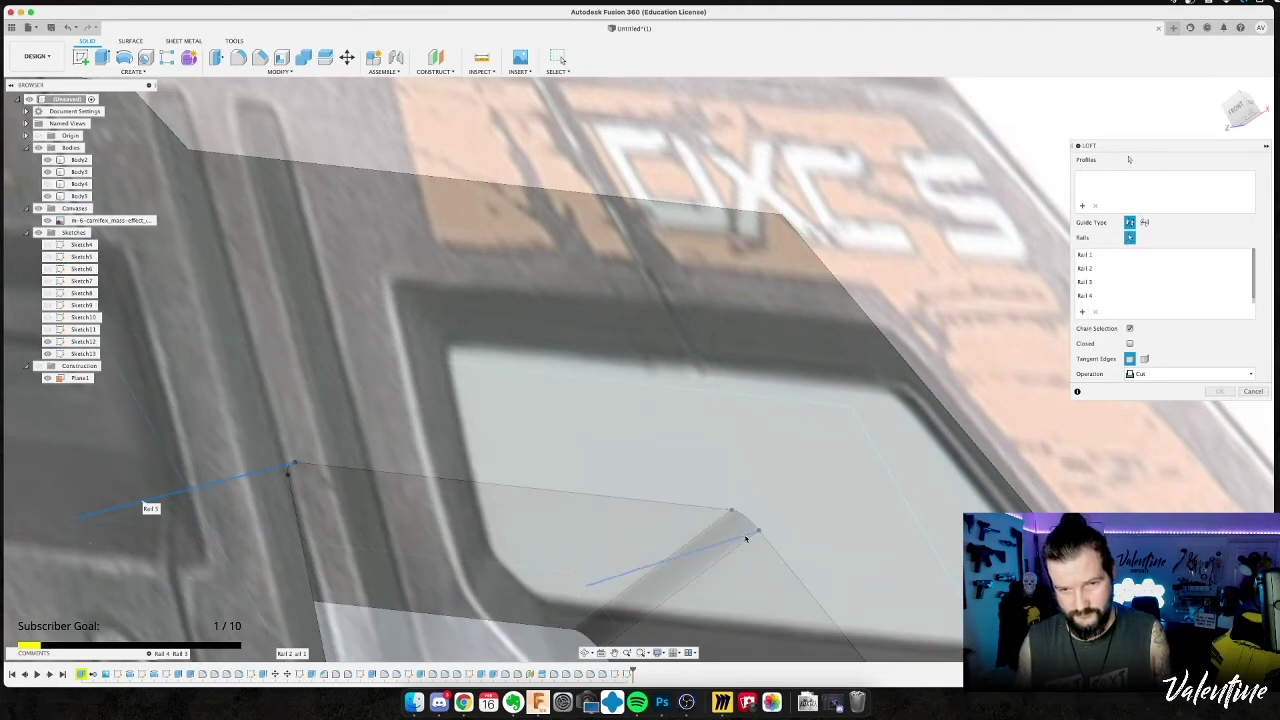
middle_click_drag(1006, 542, 962, 412)
middle_click_drag(900, 631, 816, 506, "shift")
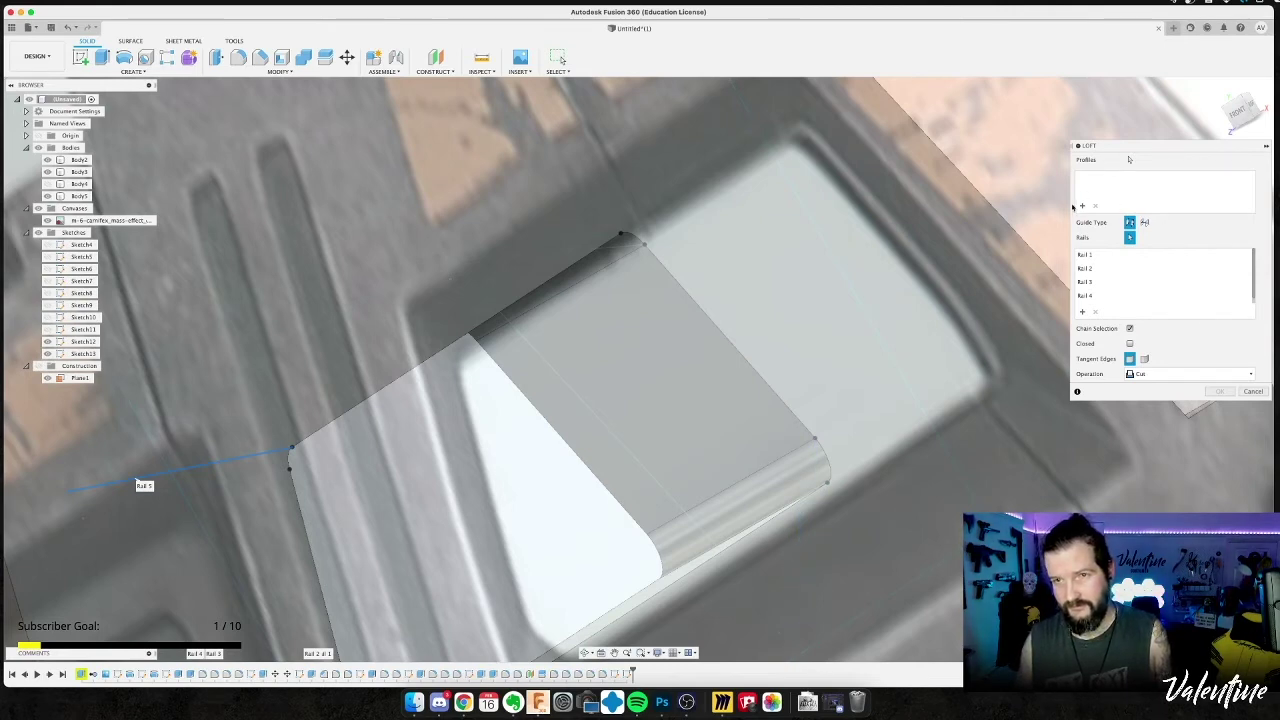
left_click(552, 408)
left_click(552, 408)
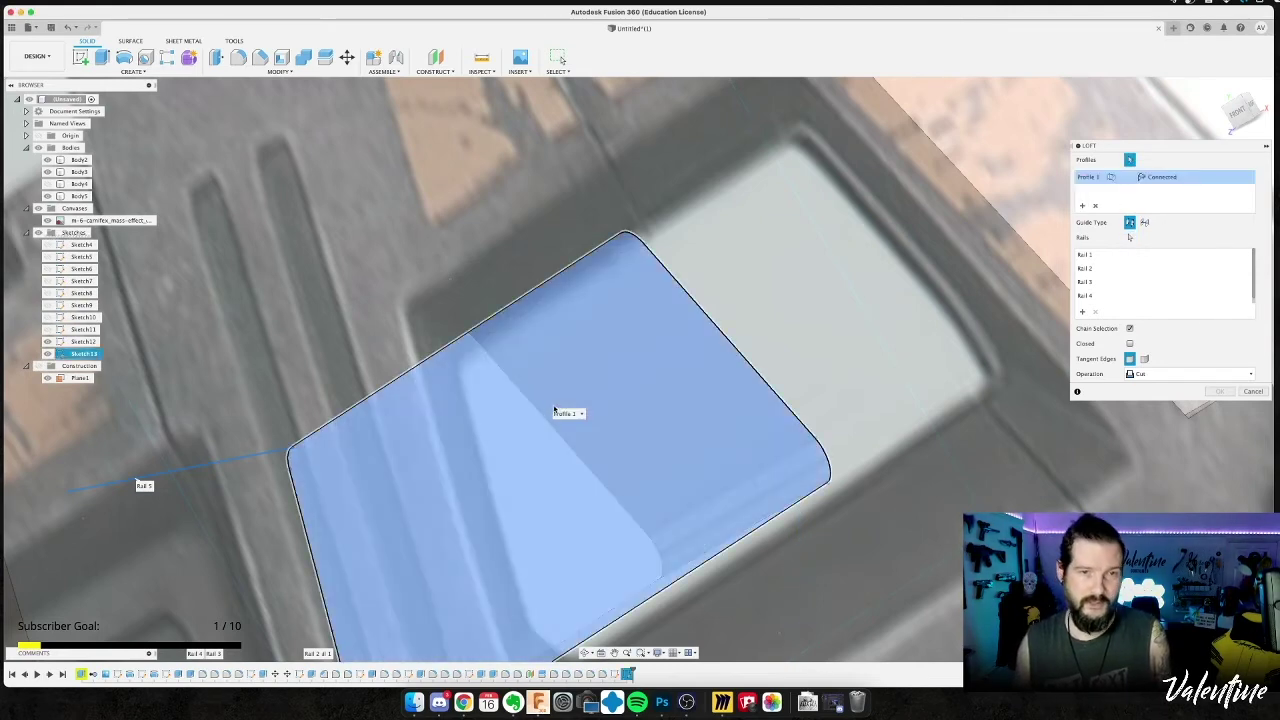
Select the full left frame outline around the opening as the loft's second profile.
scroll(552, 408, "up", 5)
middle_click_drag(632, 382, 618, 391, "shift")
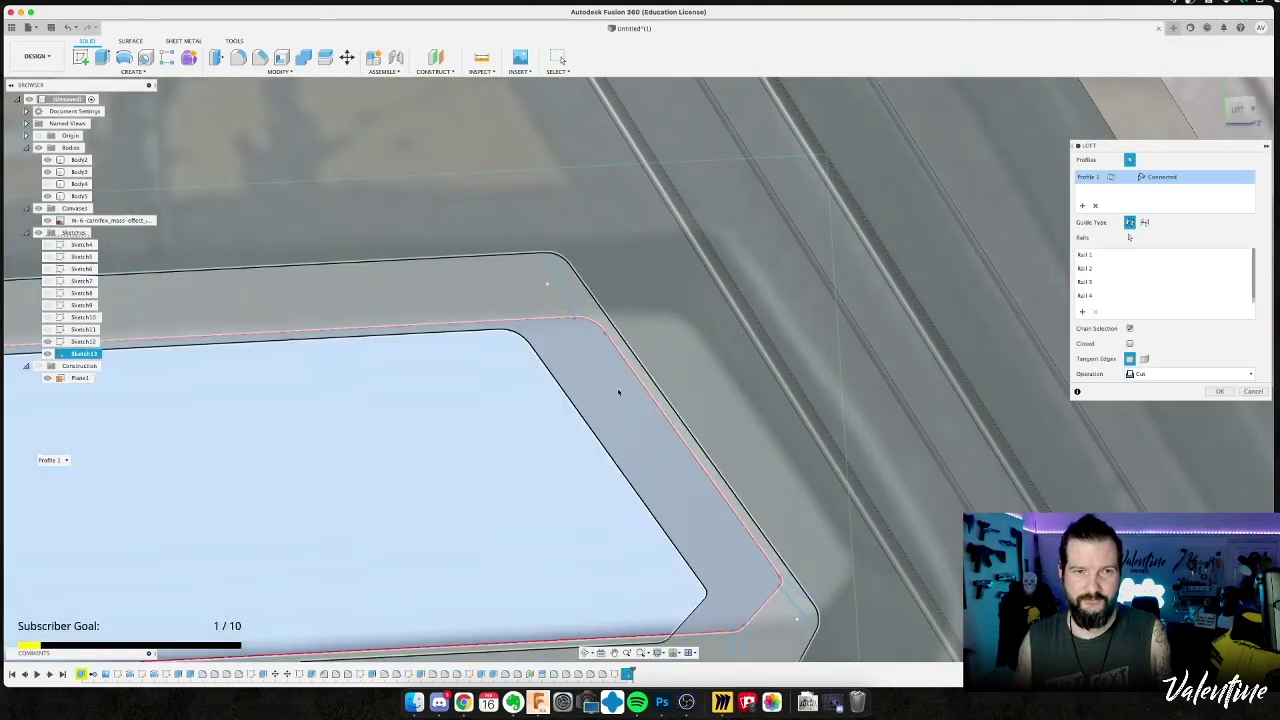
scroll(617, 391, "down", 5)
middle_click_drag(51, 433, 367, 380)
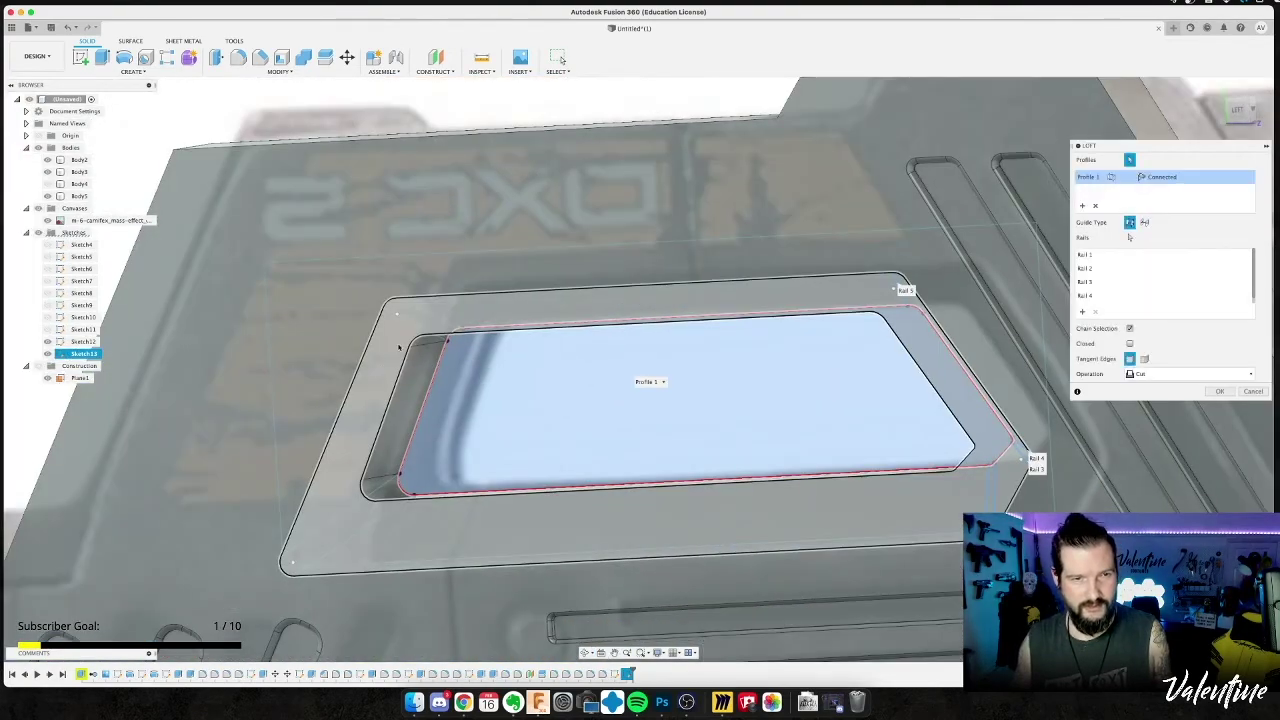
left_click(436, 381)
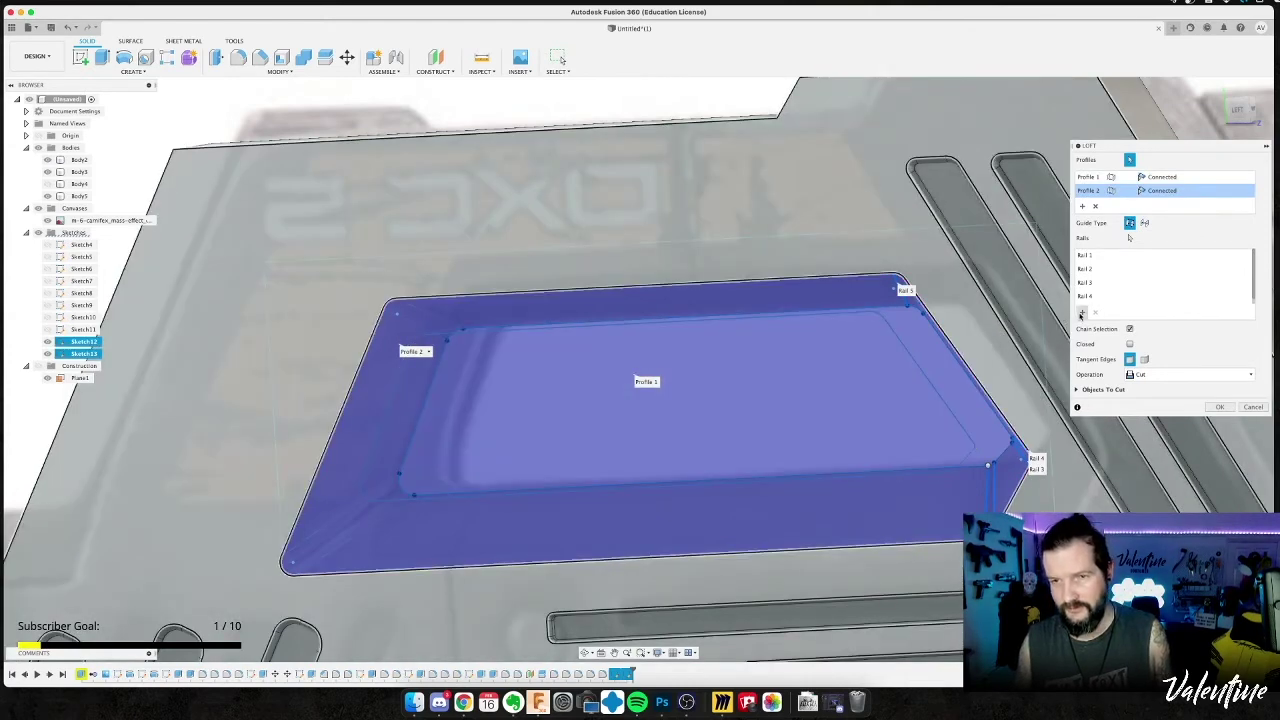
Add the five remaining corner connecting lines as guide rails and complete the Loft cut.
left_click(1129, 237)
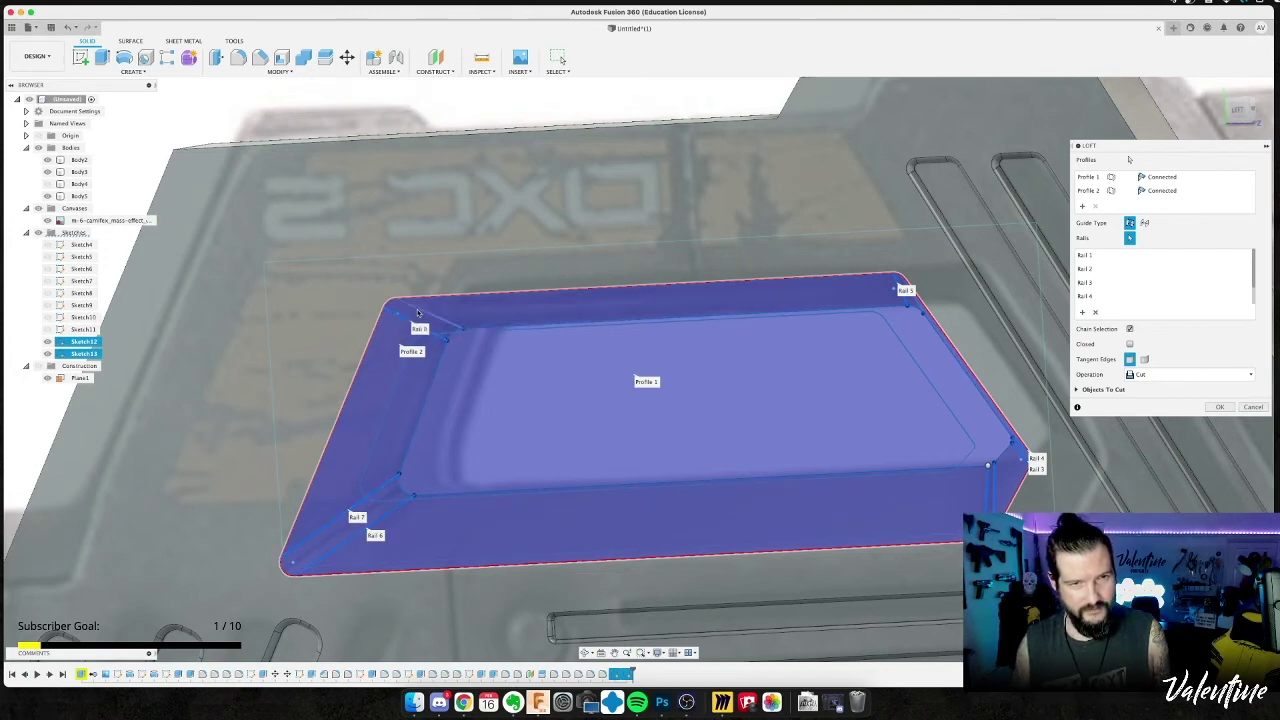
middle_click_drag(904, 344, 922, 329, "shift")
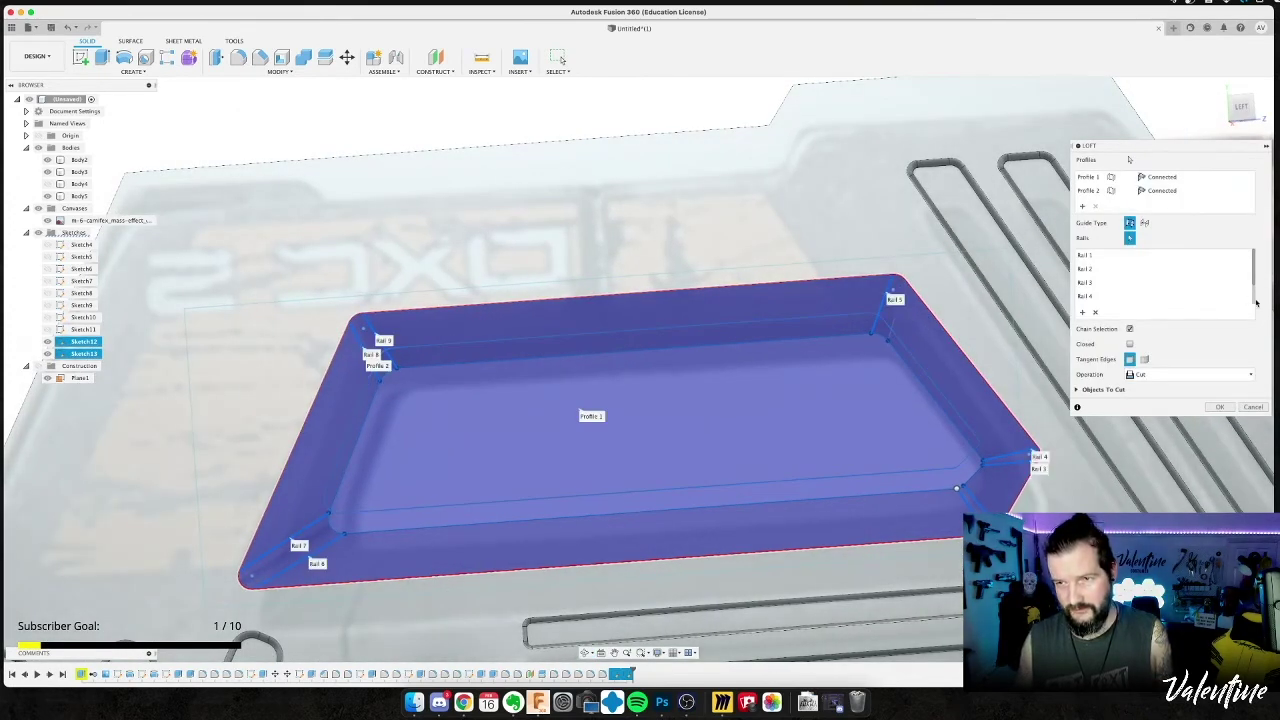
scroll(1254, 300, "down", 3)
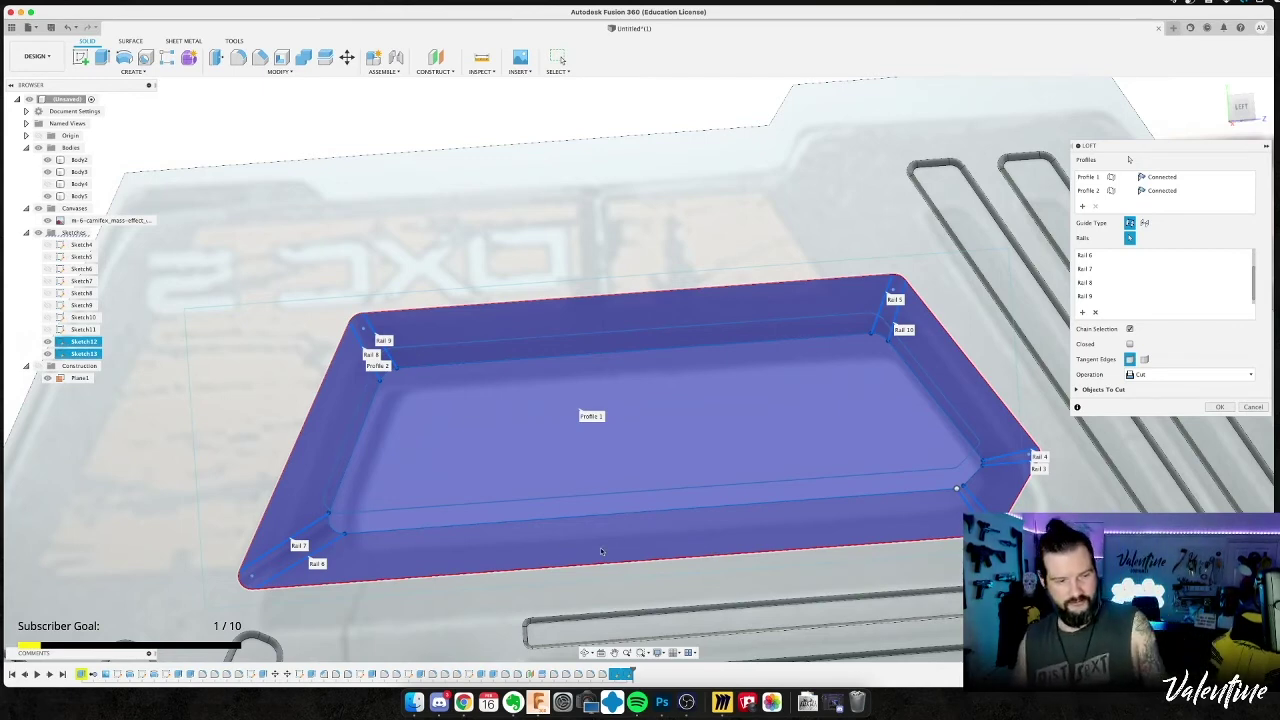
left_click(1220, 408)
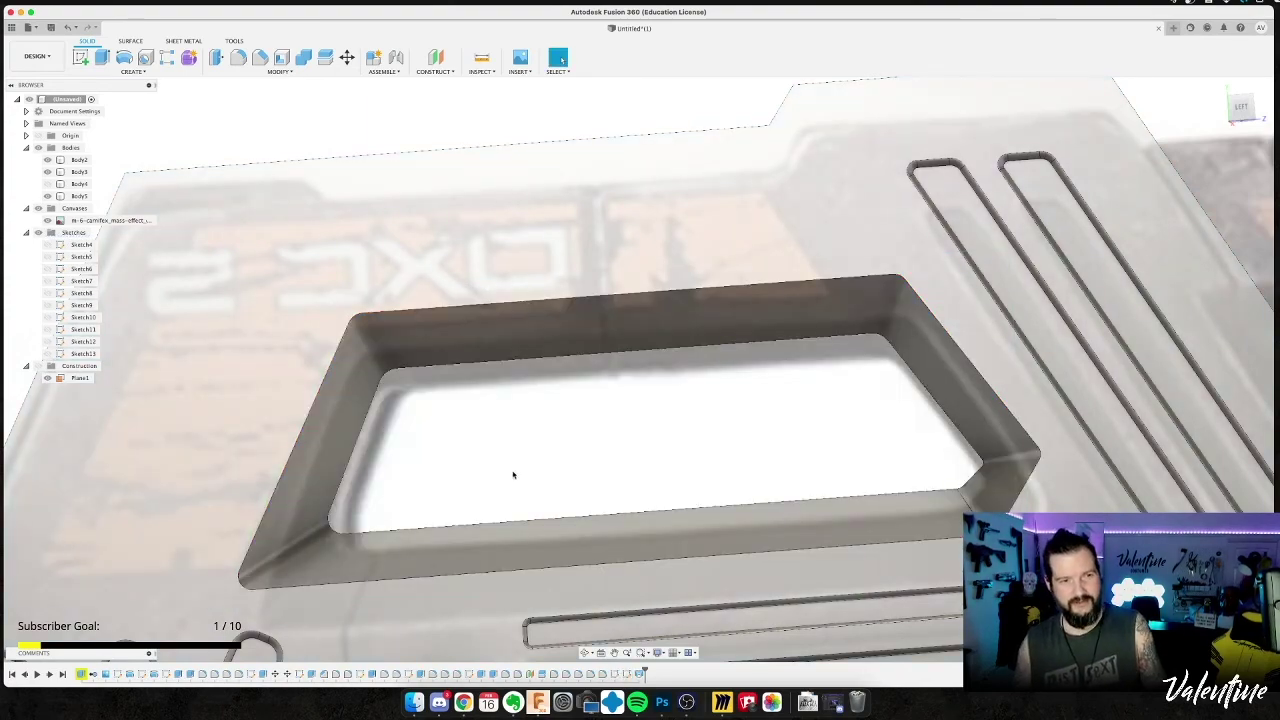
Show the hidden Body4 and inspect how the tapered opening passes through both frame bodies.
middle_click_drag(514, 474, 491, 474, "shift")
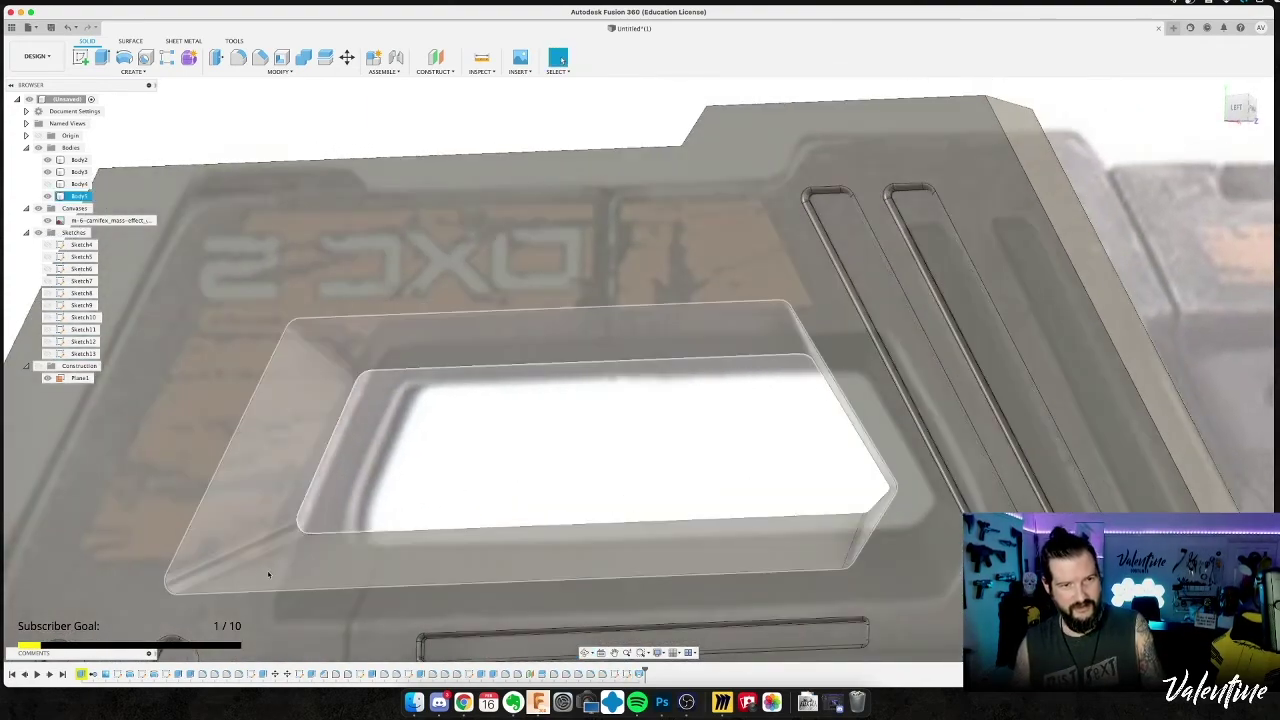
middle_click_drag(667, 523, 680, 486, "shift")
scroll(682, 489, "down", 3)
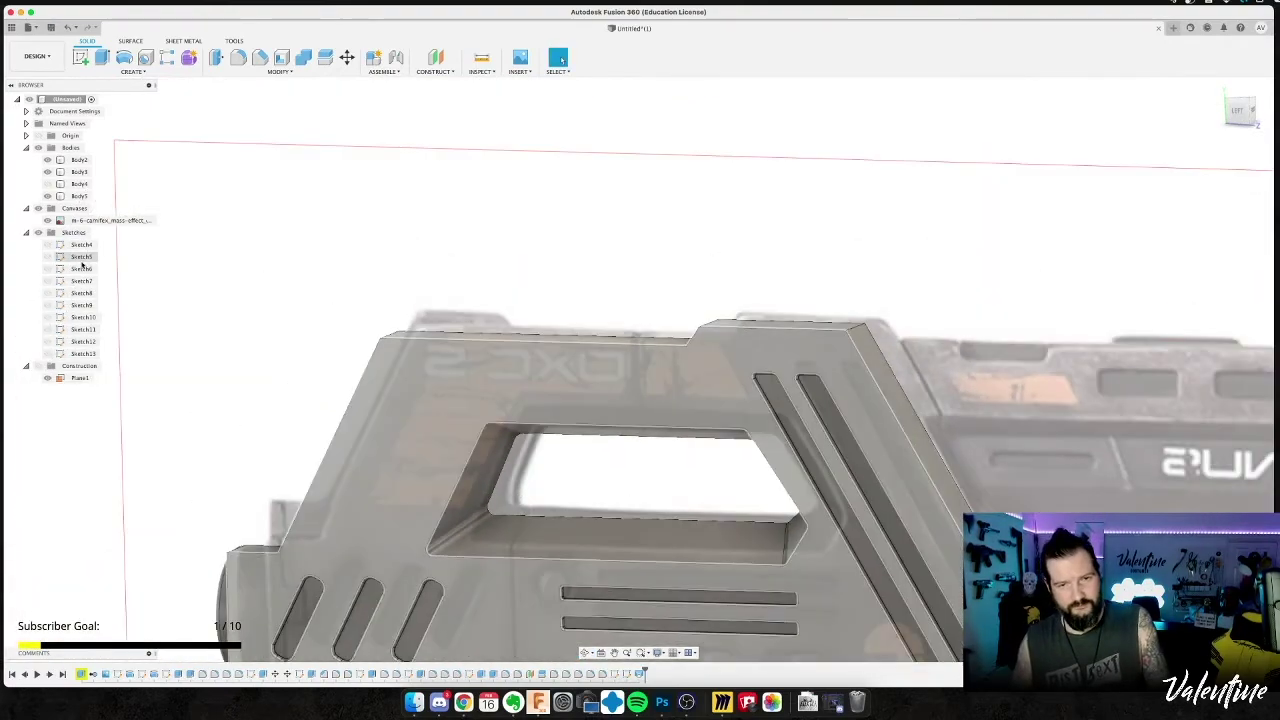
middle_click_drag(286, 420, 322, 453, "shift")
left_click(325, 458)
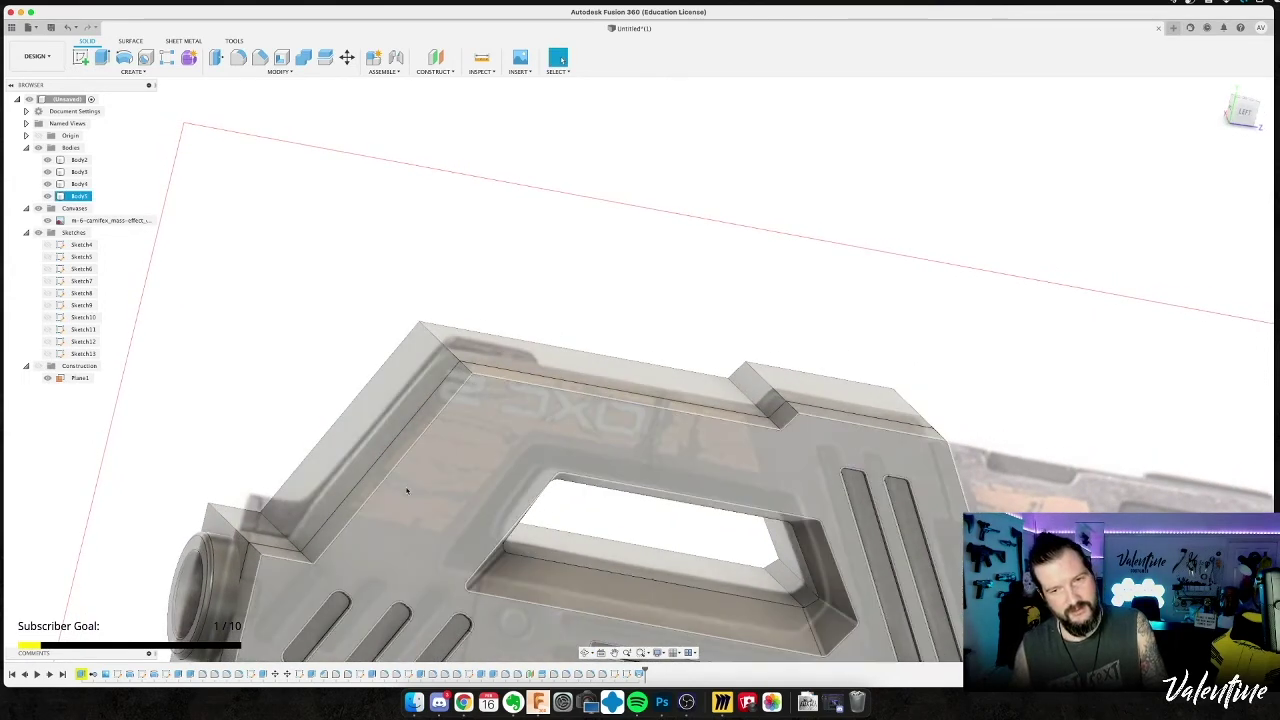
left_click(455, 523)
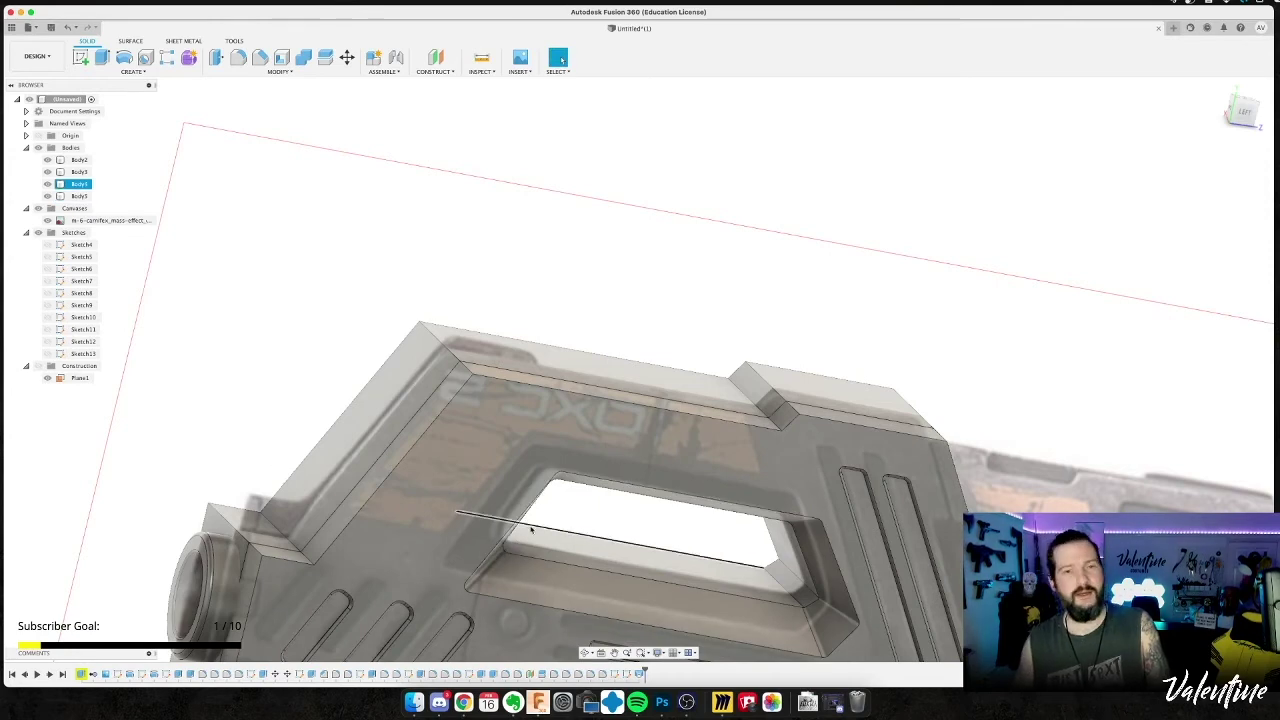
key("Escape")
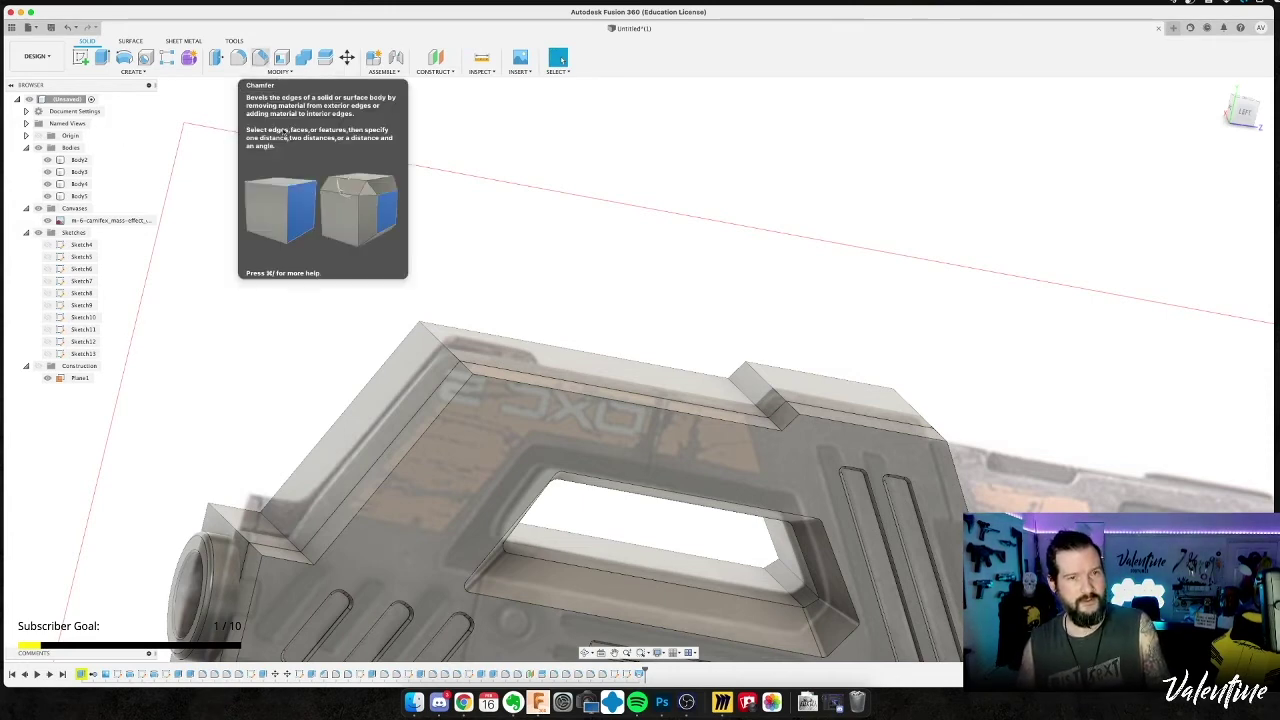
Combine the two frame bodies, Body4 and Body5, into one body with the Join operation.
left_click(303, 58)
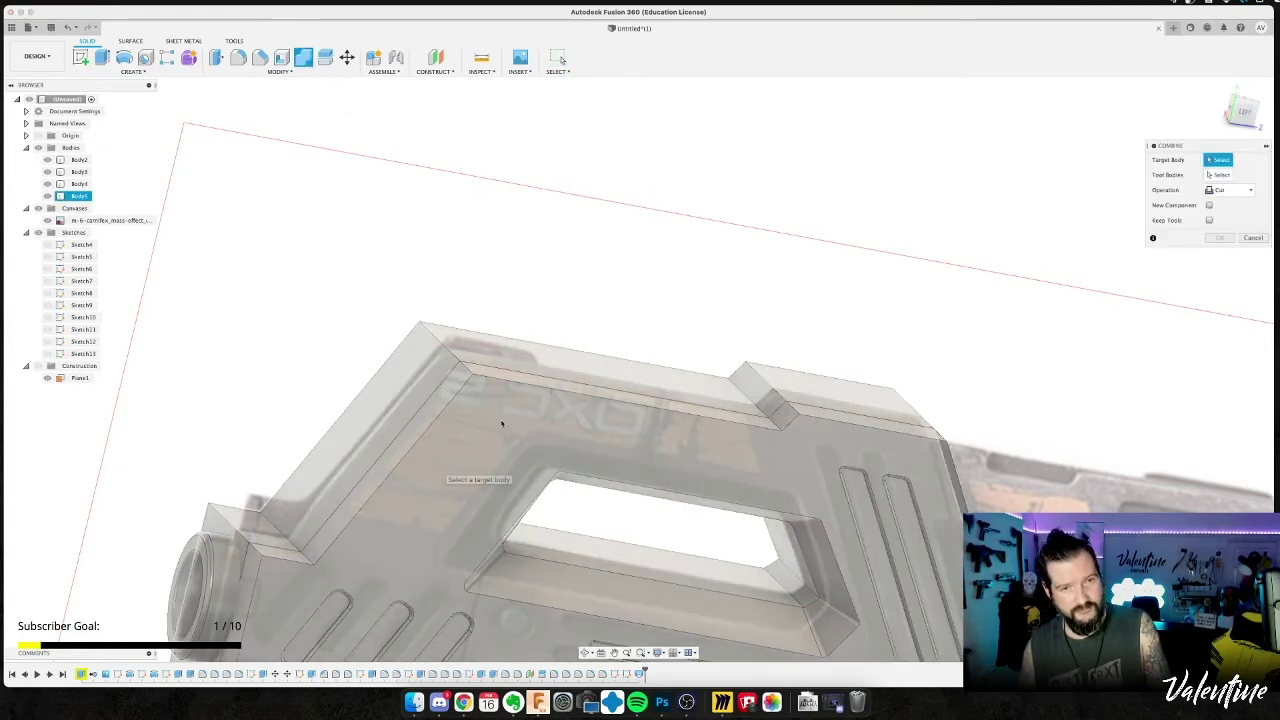
left_click(462, 458)
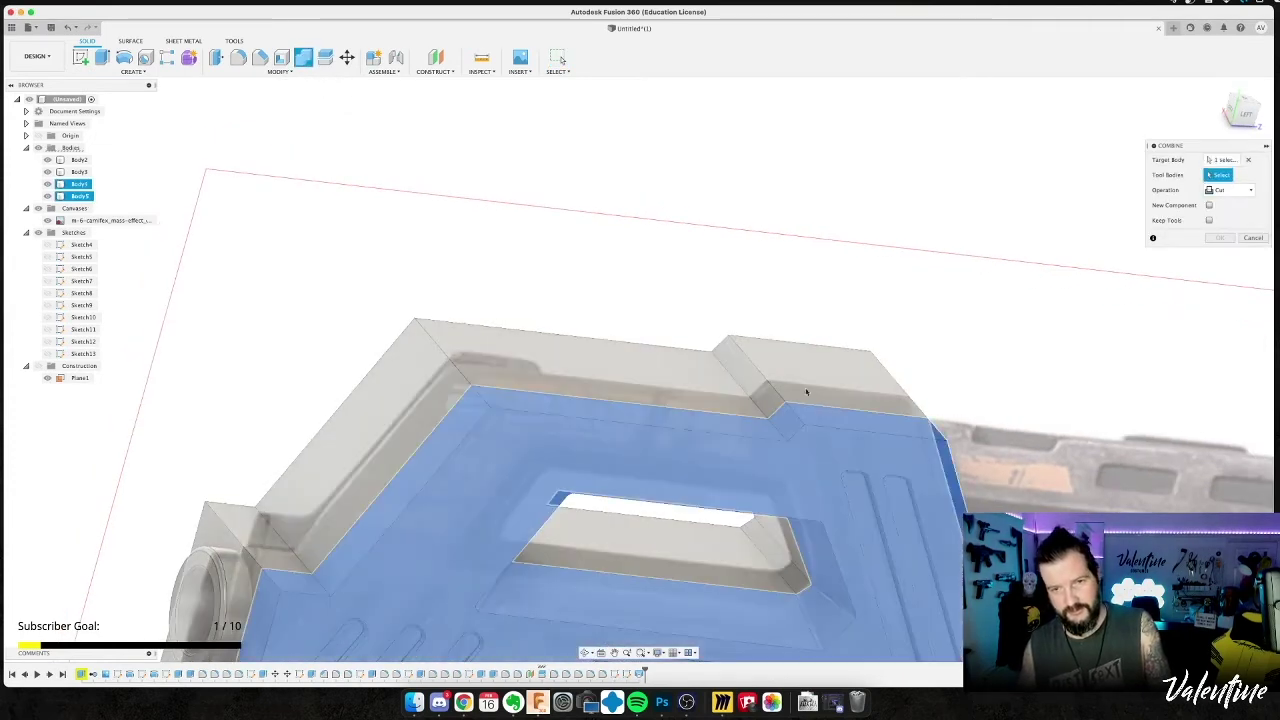
left_click(795, 365)
left_click(1249, 193)
left_click(1240, 204)
key("Return")
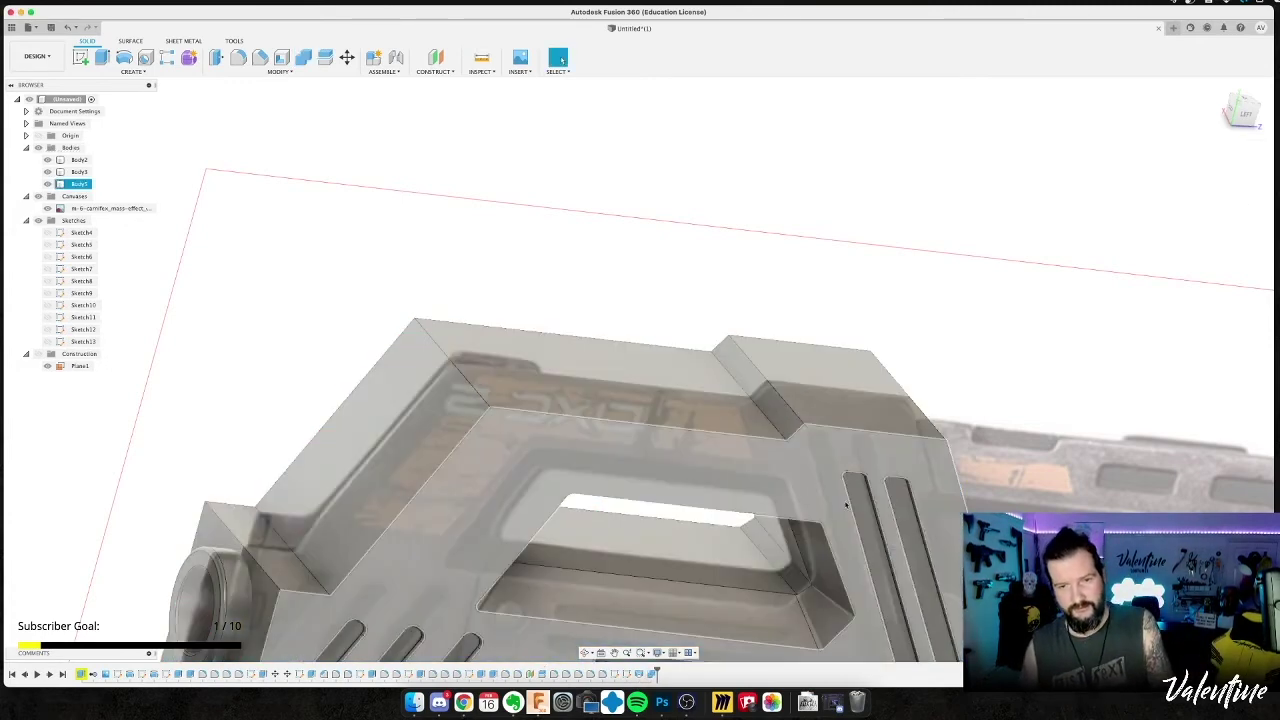
Examine the opening's inner corners from the opposite side, where the tapered cut meets the joined body's cutout.
middle_click_drag(840, 500, 606, 534, "shift")
middle_click_drag(171, 376, 357, 367)
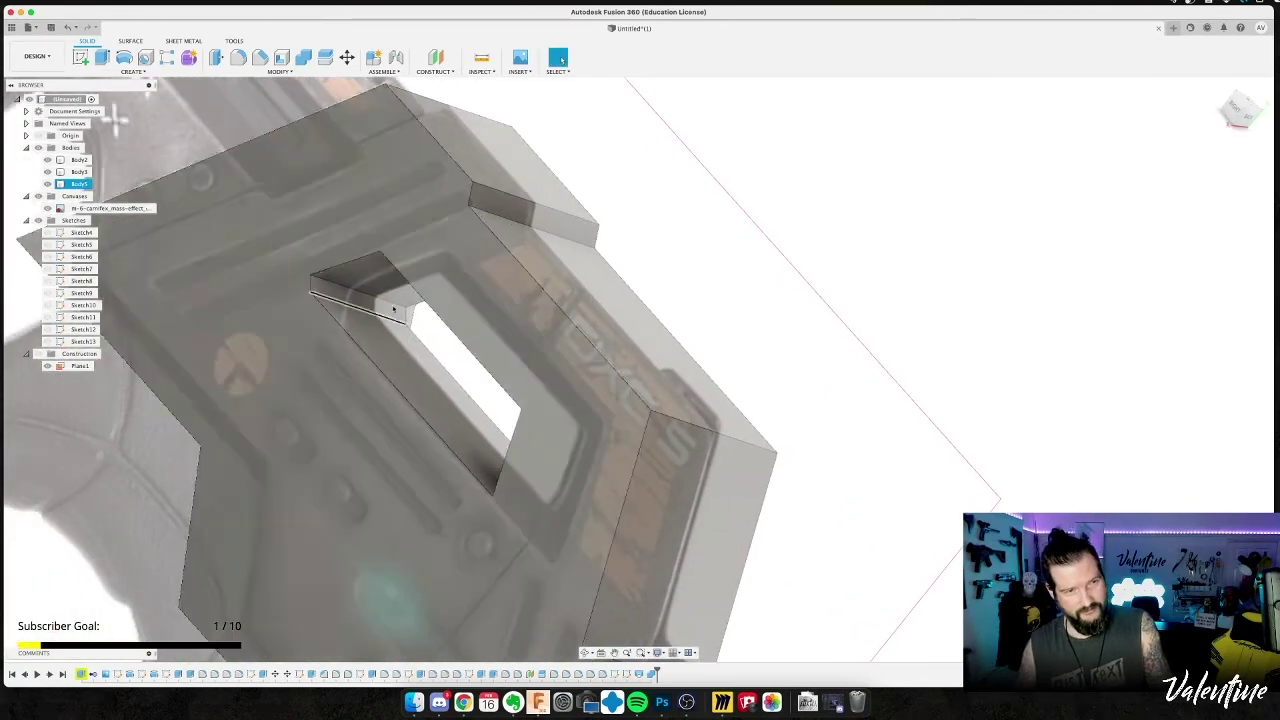
scroll(393, 308, "up", 5)
mouse_move(431, 321)
middle_mouse_down("shift")
mouse_move(437, 332)
mouse_move(420, 330)
mouse_move(446, 314)
mouse_move(449, 334)
mouse_move(466, 323)
middle_mouse_up("shift")
scroll(534, 278, "up", 3)
scroll(560, 275, "up", 3)
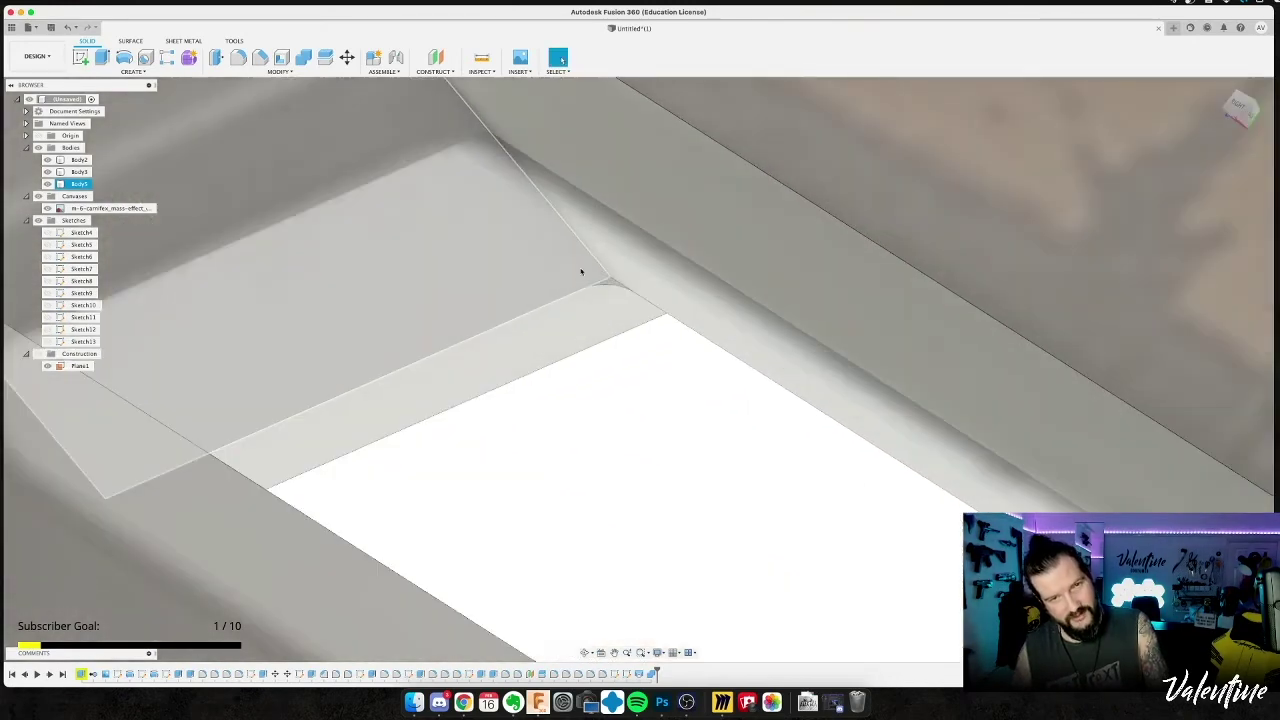
scroll(610, 283, "up", 2)
left_click(611, 283)
middle_click_drag(386, 520, 297, 372, "shift")
left_click(166, 224)
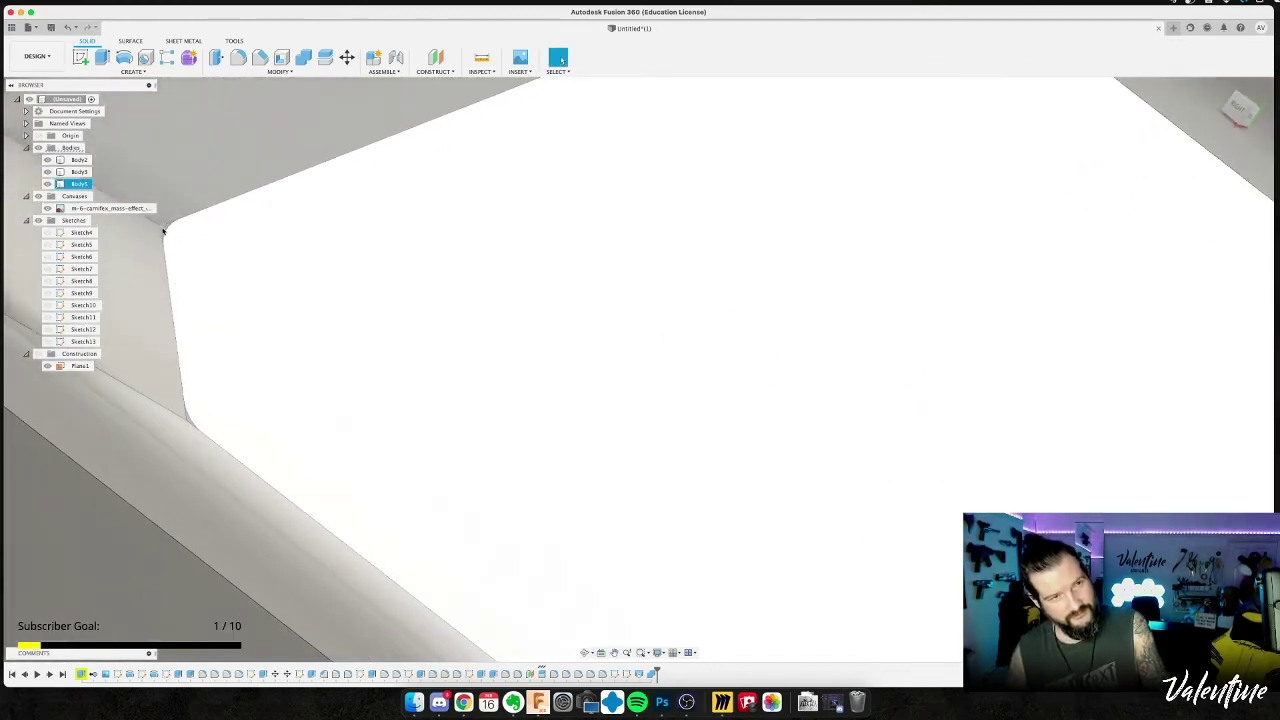
scroll(164, 232, "up", 2)
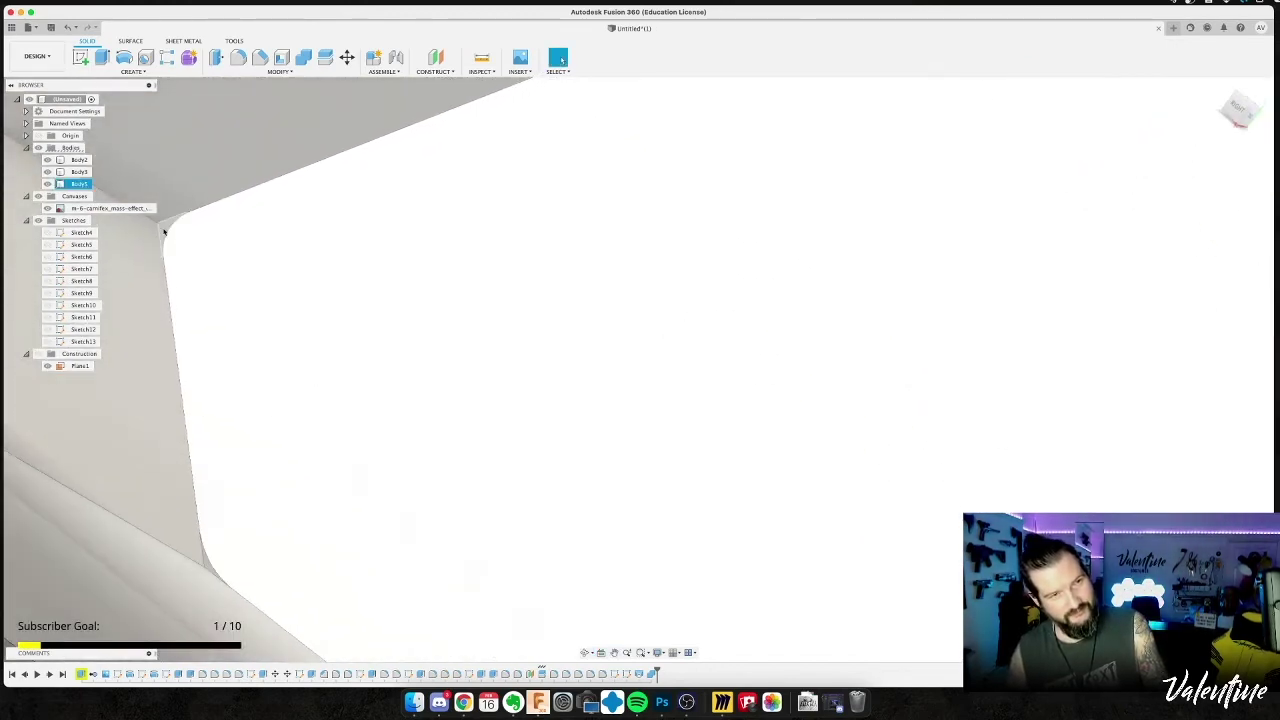
Extrude the small leftover corner faces inside the tapered side opening 33.50 mm with the Join operation.
left_click(164, 232)
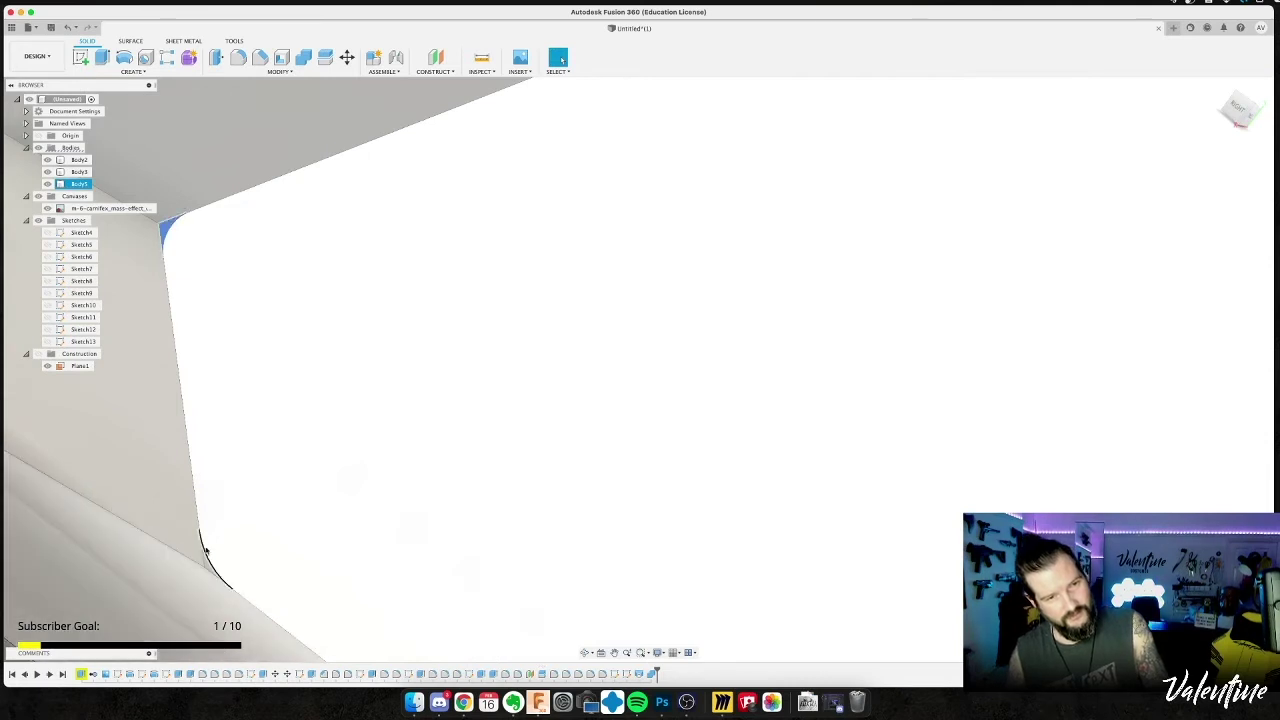
scroll(205, 566, "up", 2)
left_click(208, 566, "shift")
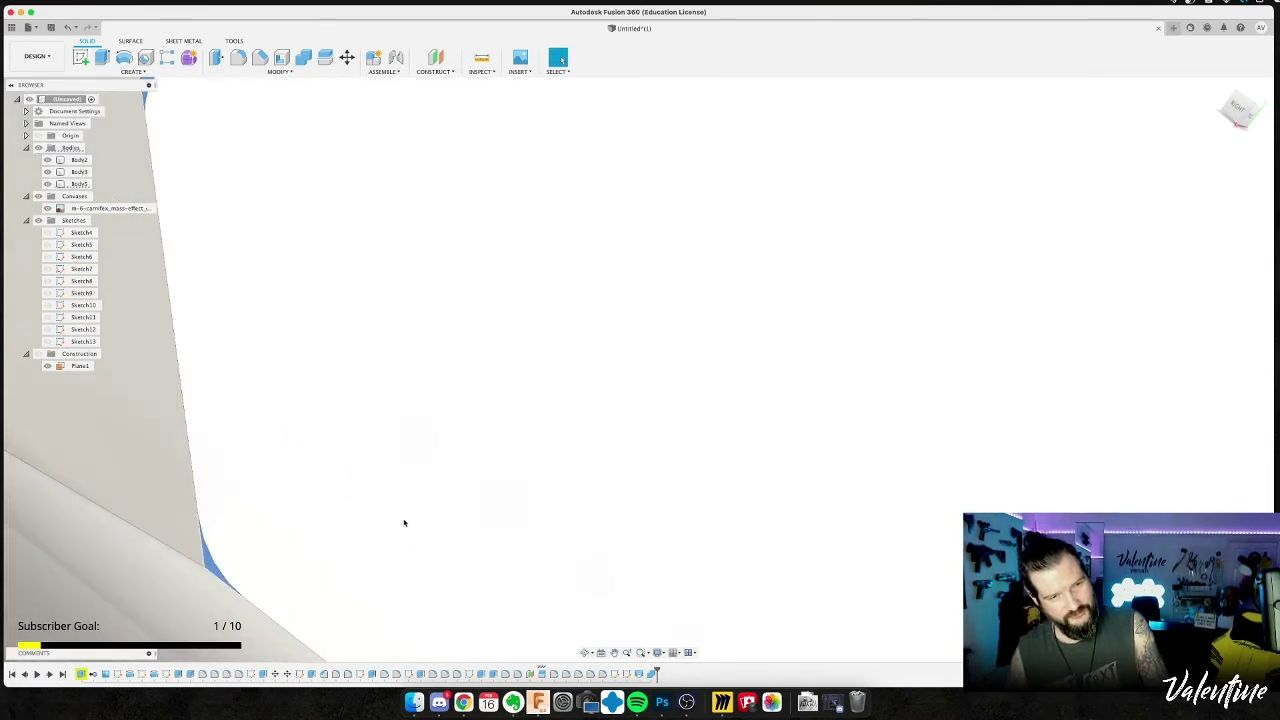
scroll(404, 523, "down", 3)
middle_click_drag(478, 416, 178, 593)
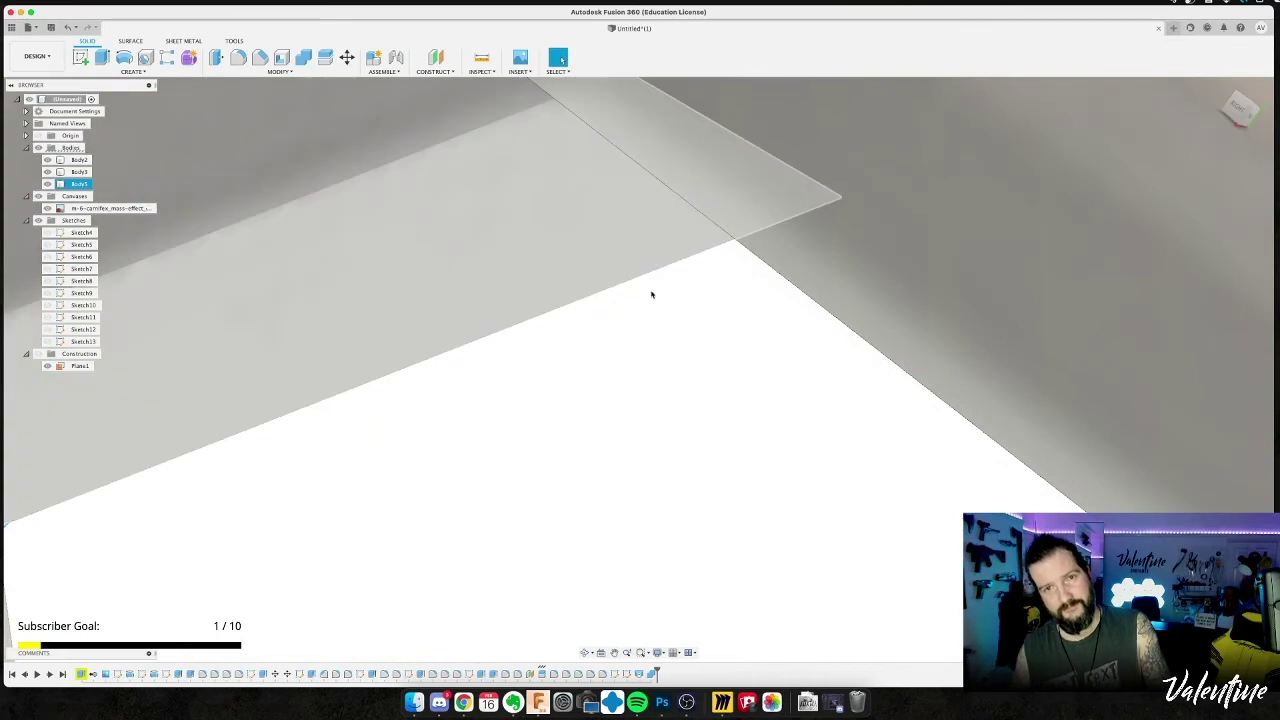
scroll(703, 375, "down", 3)
middle_click_drag(704, 375, 711, 374, "shift")
scroll(724, 338, "up", 5)
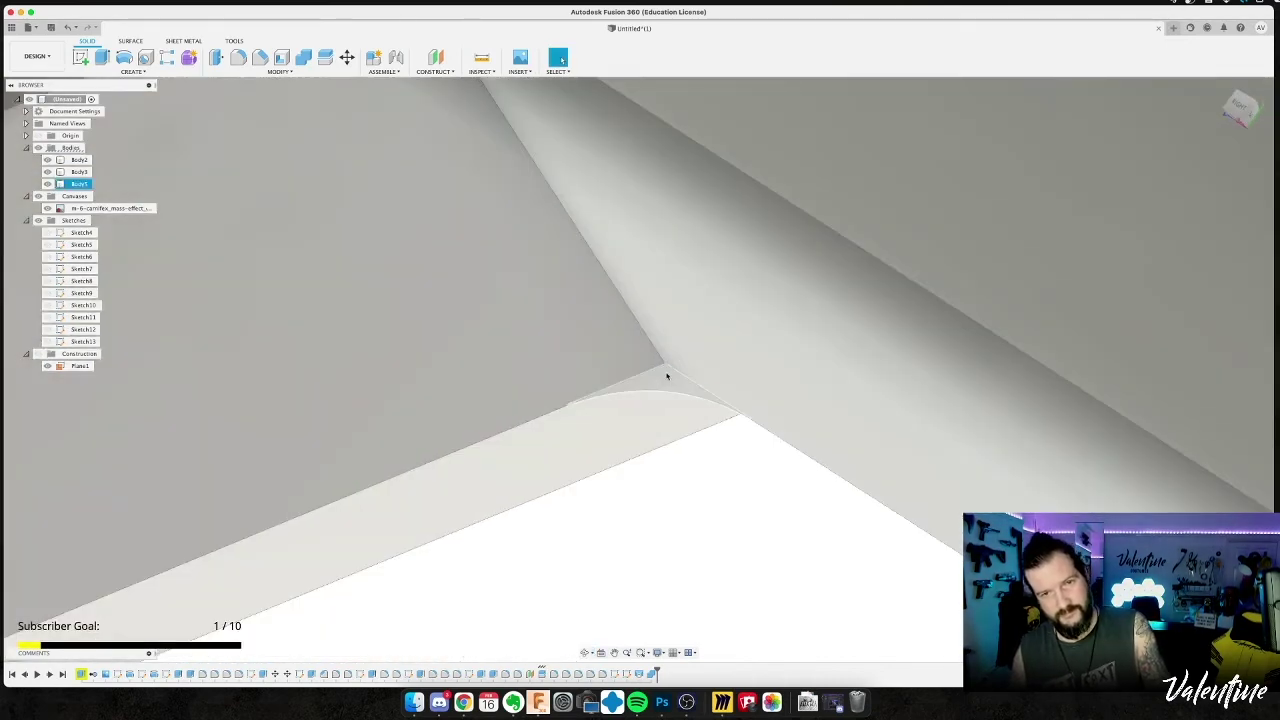
left_click(667, 376)
middle_click_drag(749, 571, 380, 126, "shift")
middle_click_drag(499, 179, 771, 371, "shift")
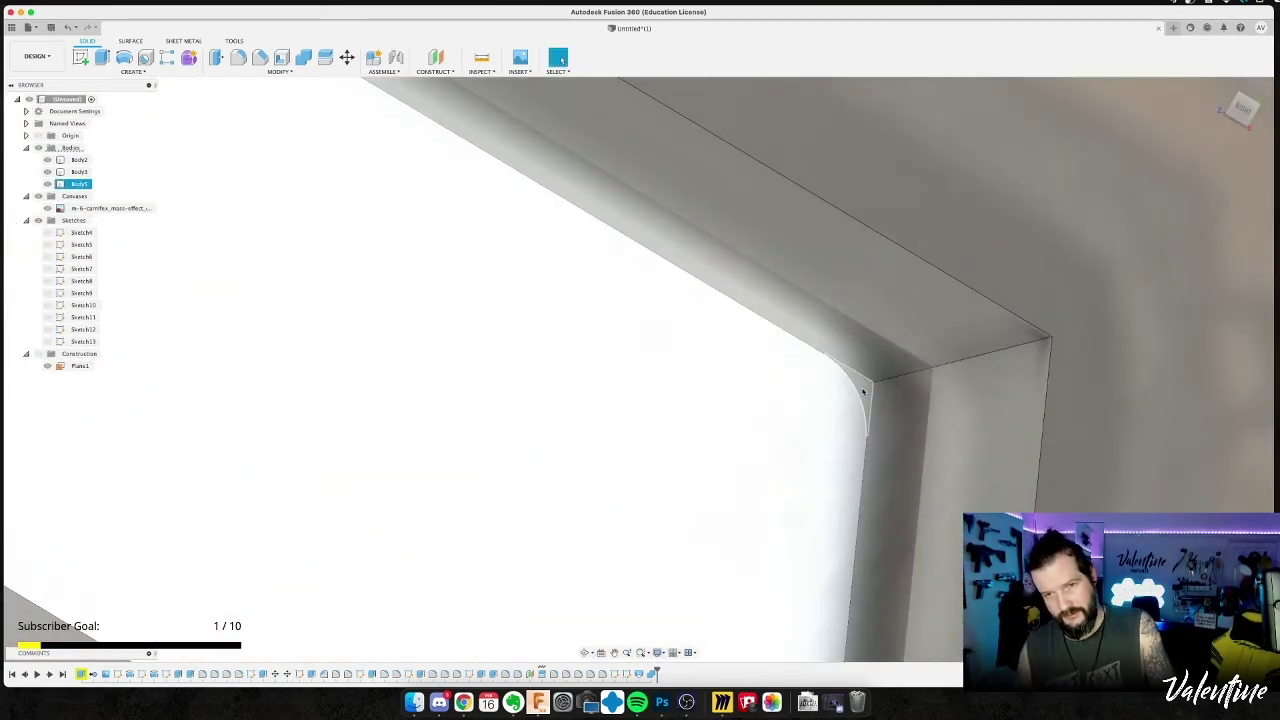
left_click(862, 392)
middle_click_drag(729, 598, 434, 106)
middle_click_drag(384, 525, 391, 531, "shift")
left_click(441, 249)
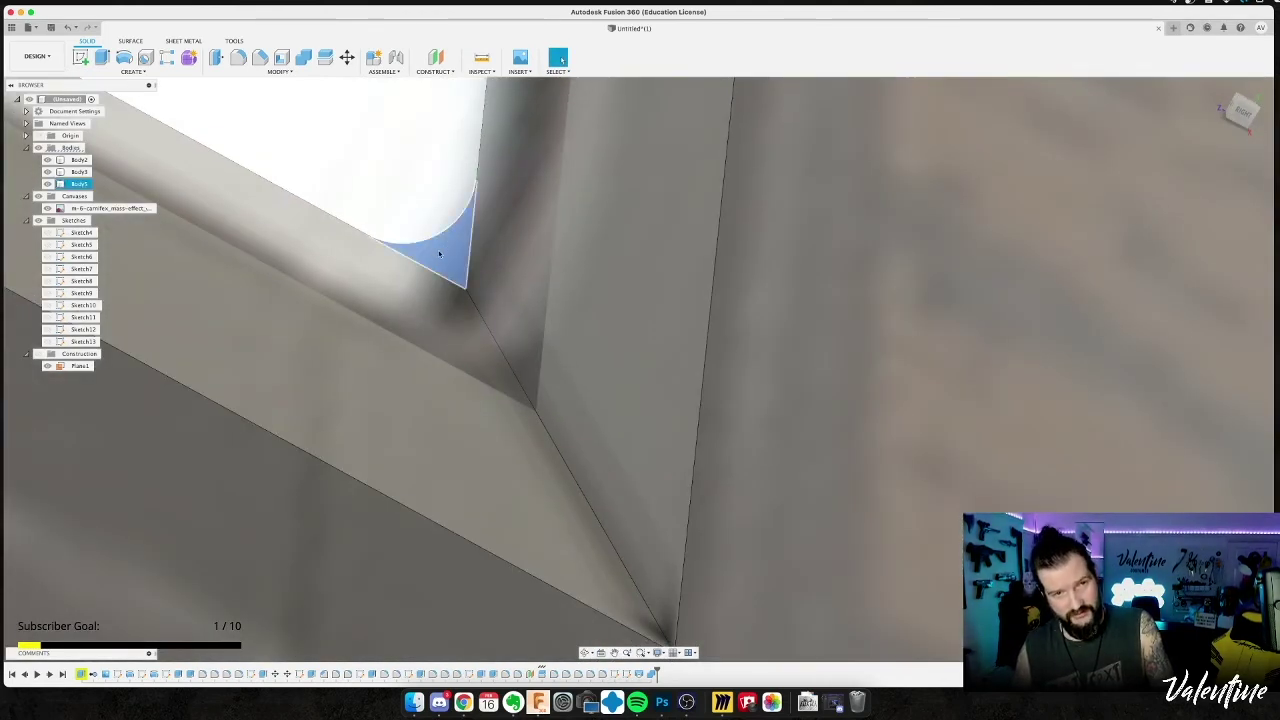
scroll(434, 294, "down", 5)
key("e")
left_click(590, 270)
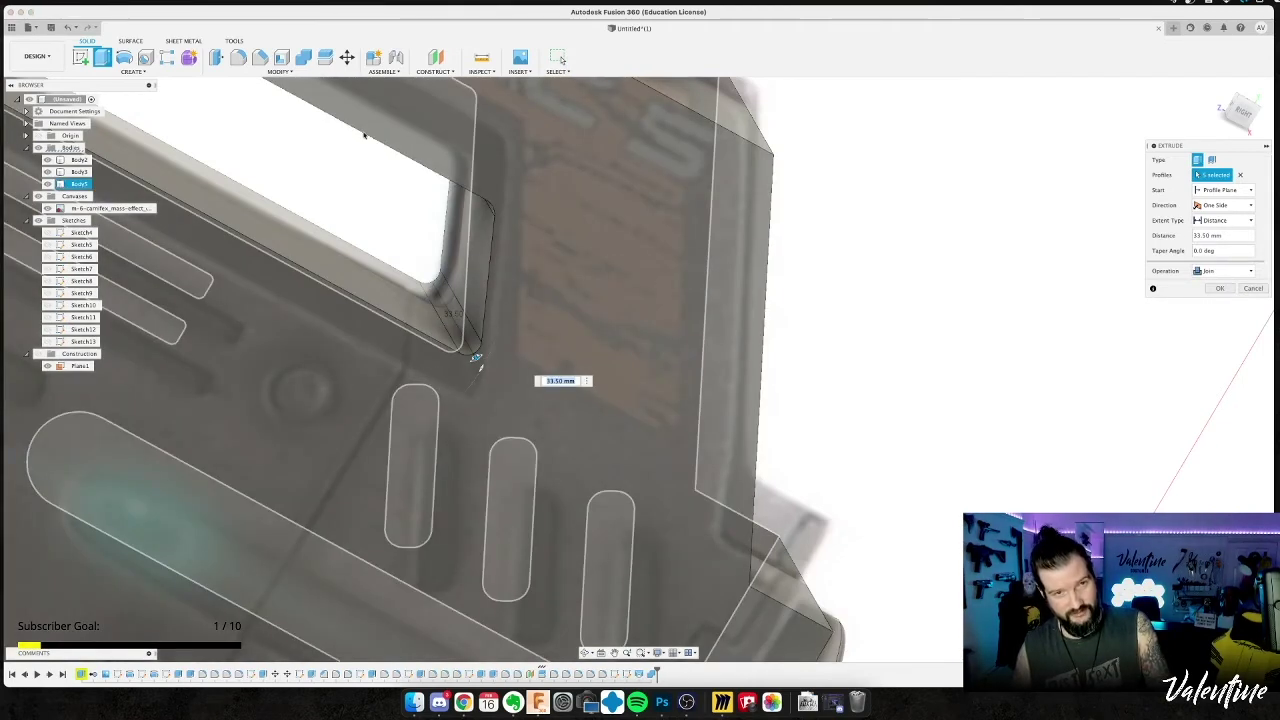
middle_click_drag(560, 355, 666, 325, "shift")
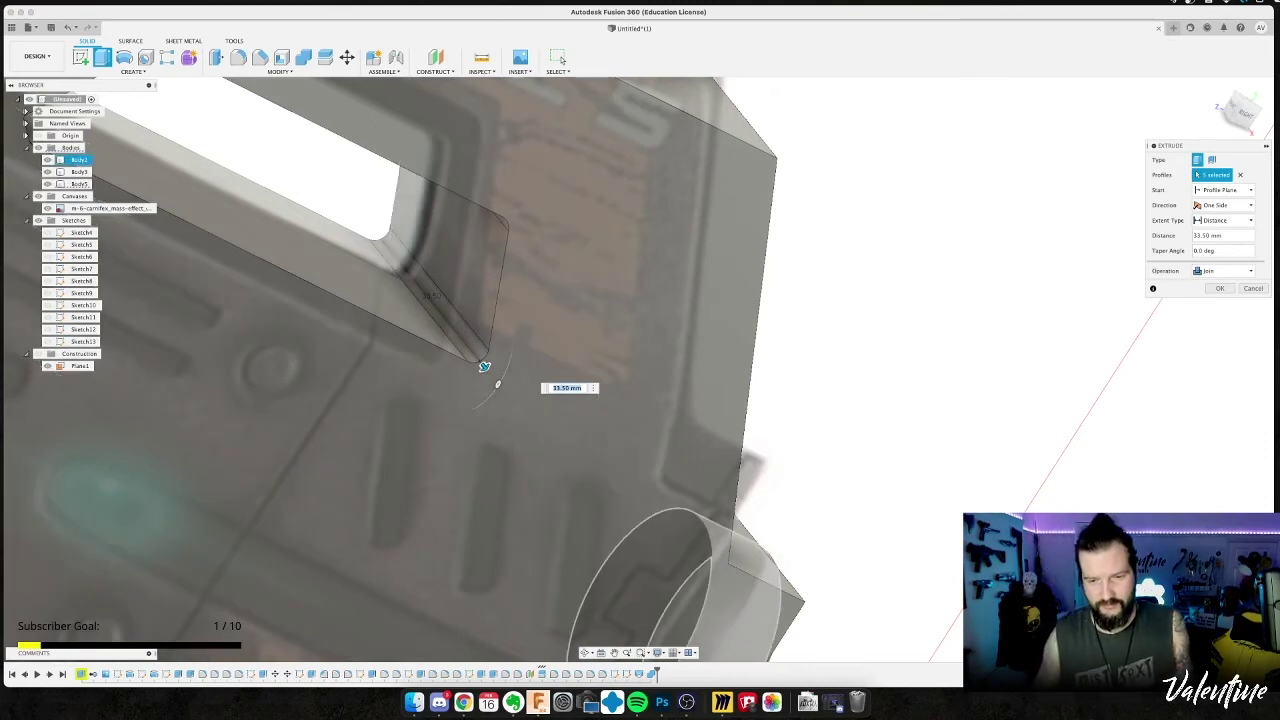
key("Return")
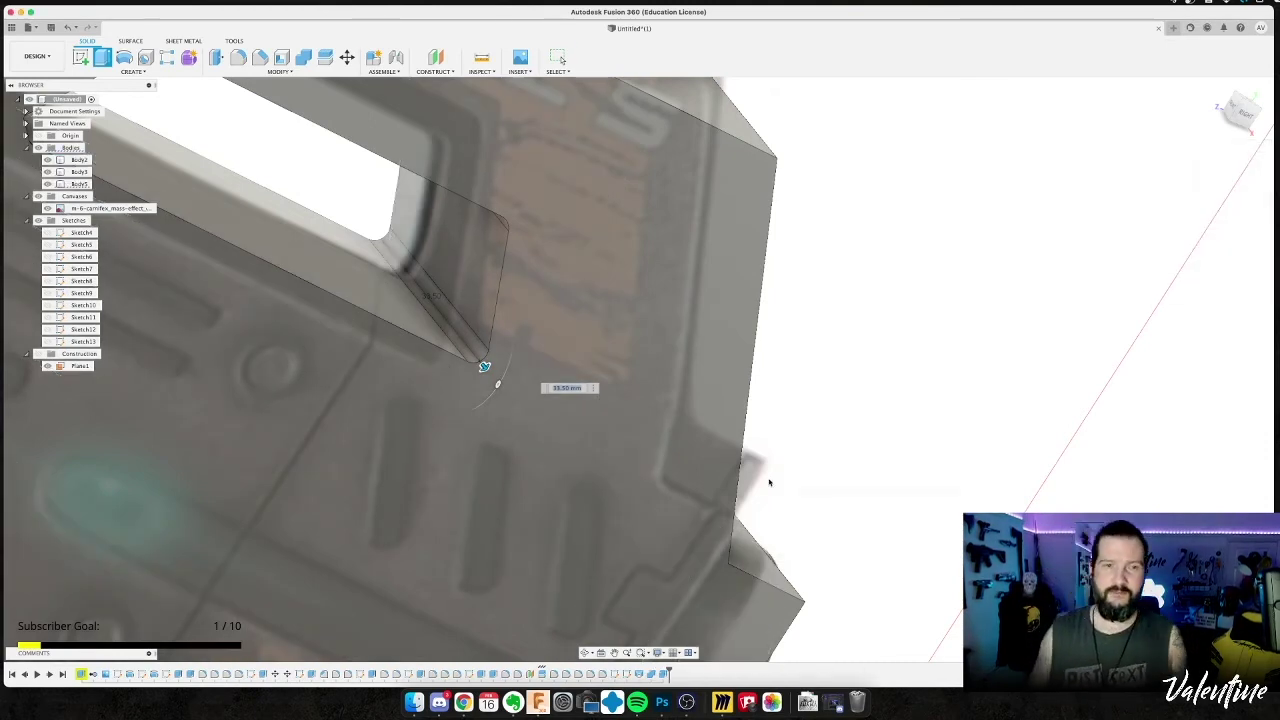
Inspect the opening's corners from the other side and compare the frame with the reference canvas by briefly hiding all bodies.
middle_click_drag(487, 470, 582, 356)
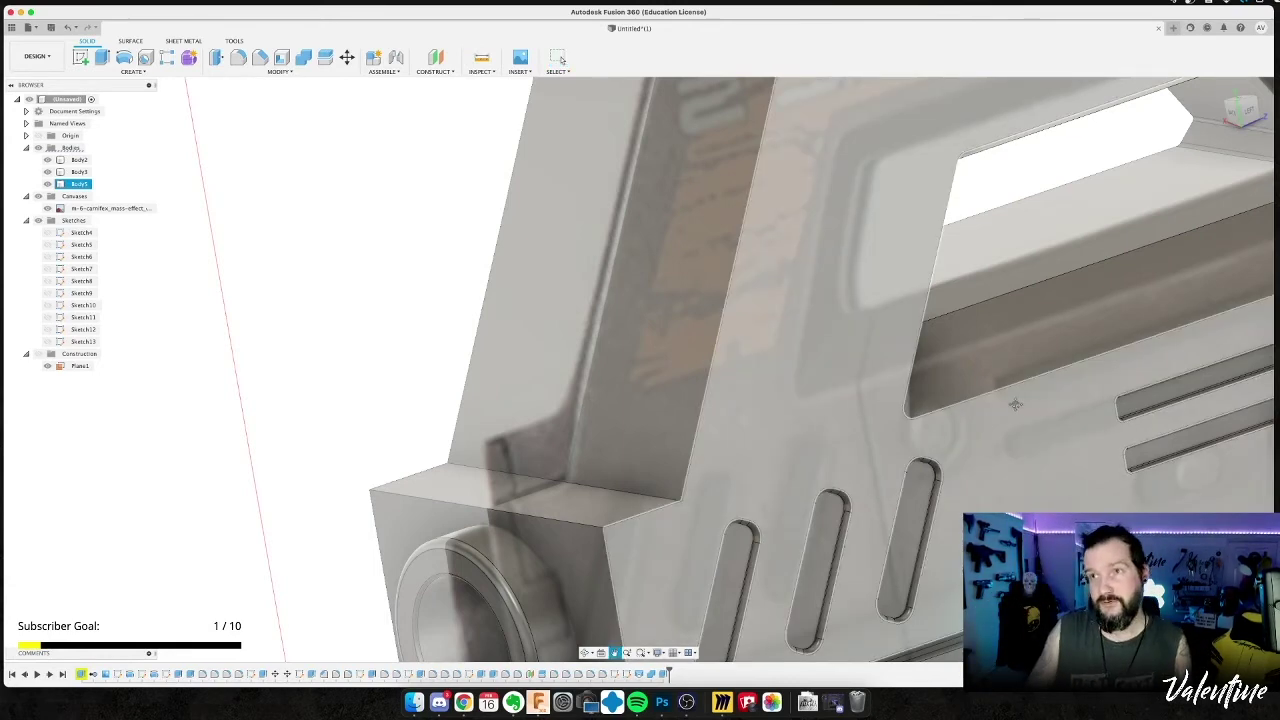
middle_click_drag(986, 421, 908, 377, "shift")
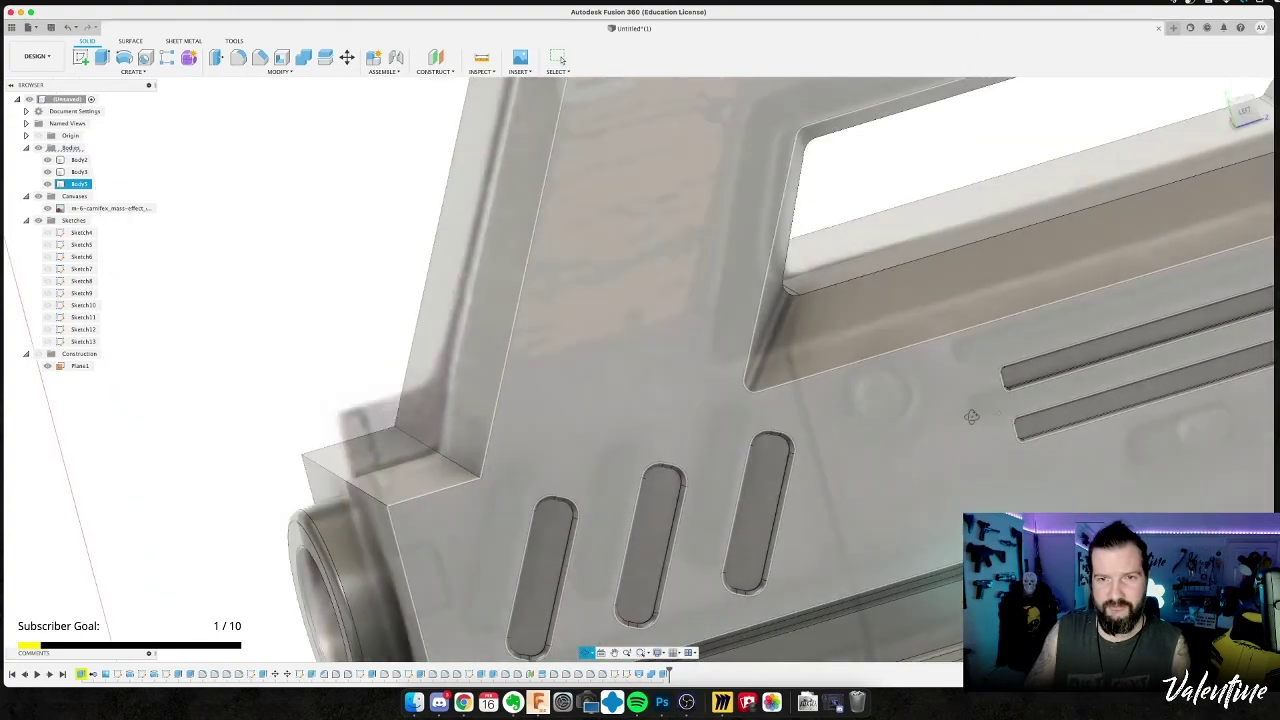
middle_click_drag(971, 416, 623, 437, "shift")
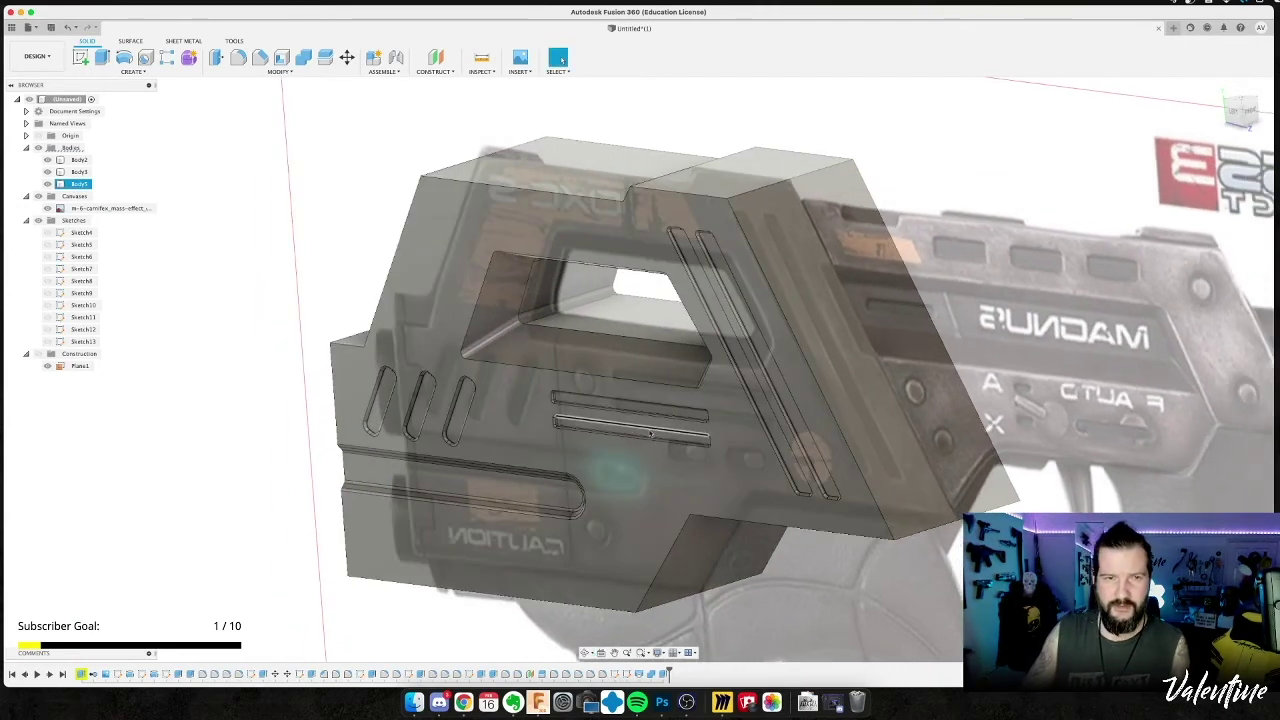
left_click(68, 148)
left_click(40, 148)
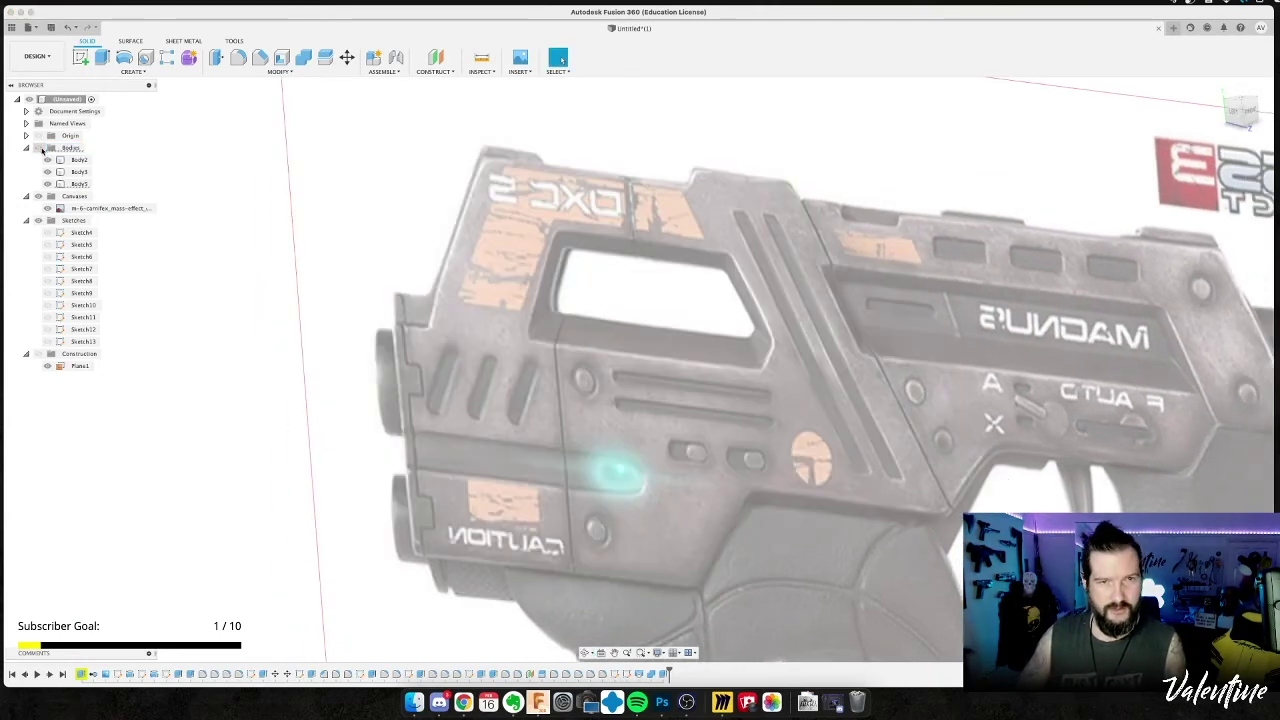
left_click(40, 148)
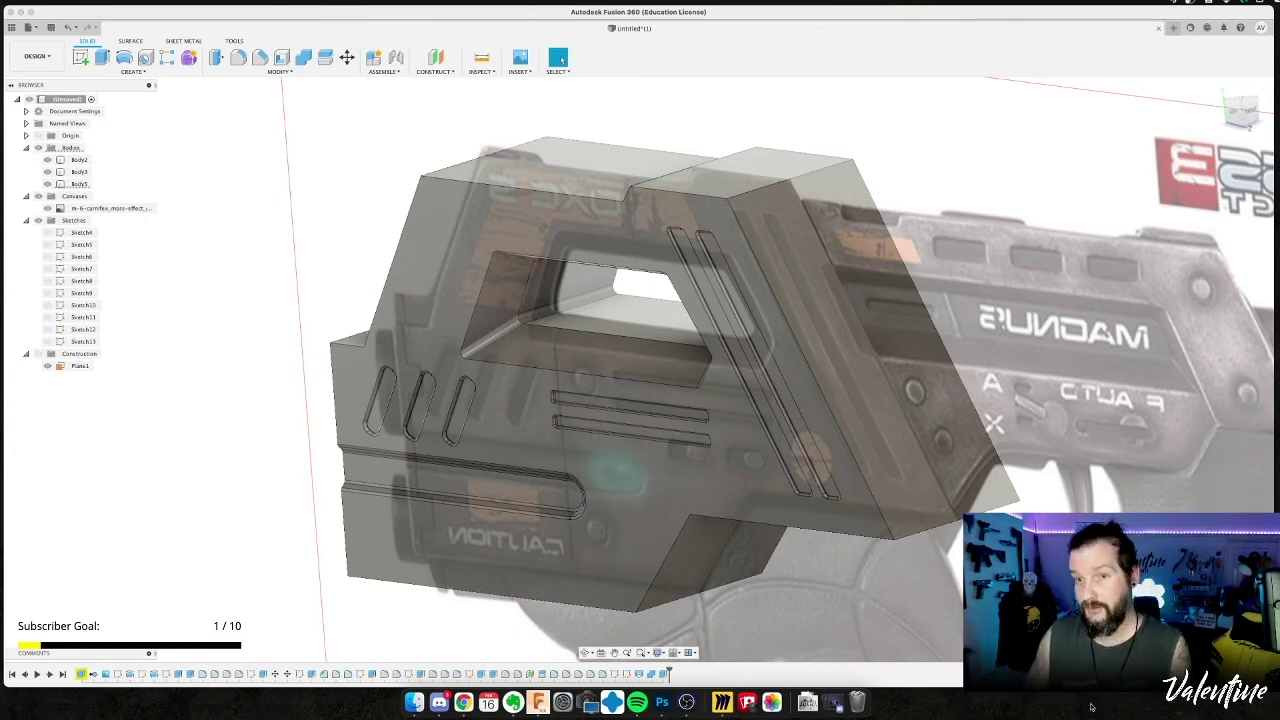
View the frame straight from the left and check its side face against the reference canvas.
left_click(686, 702)
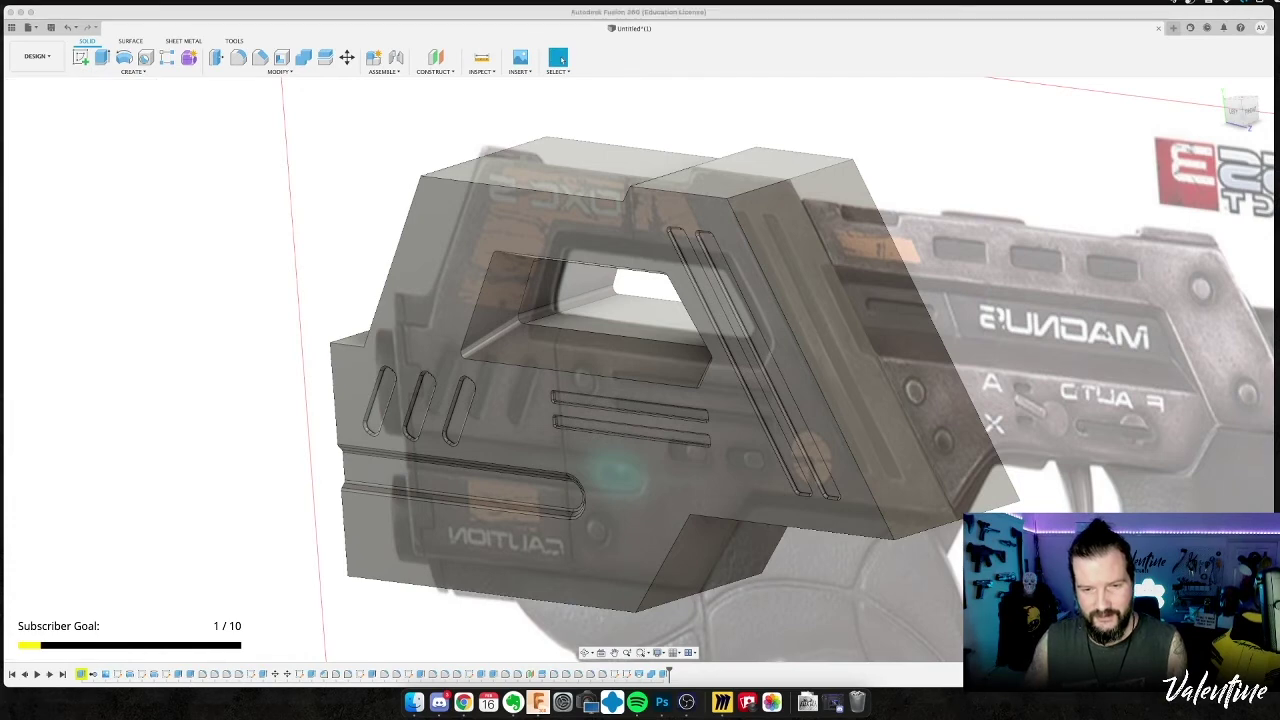
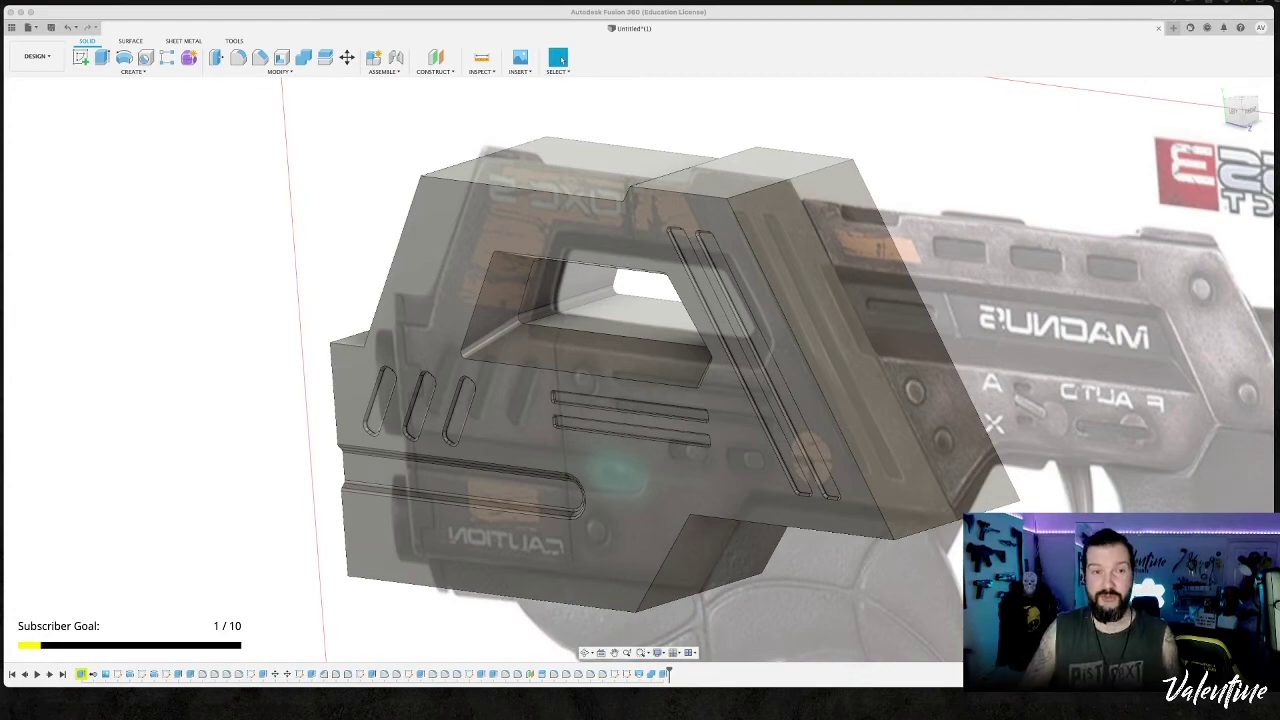
mouse_move(315, 520)
middle_mouse_down("shift")
mouse_move(357, 506)
mouse_move(359, 522)
mouse_move(340, 517)
middle_mouse_up("shift")
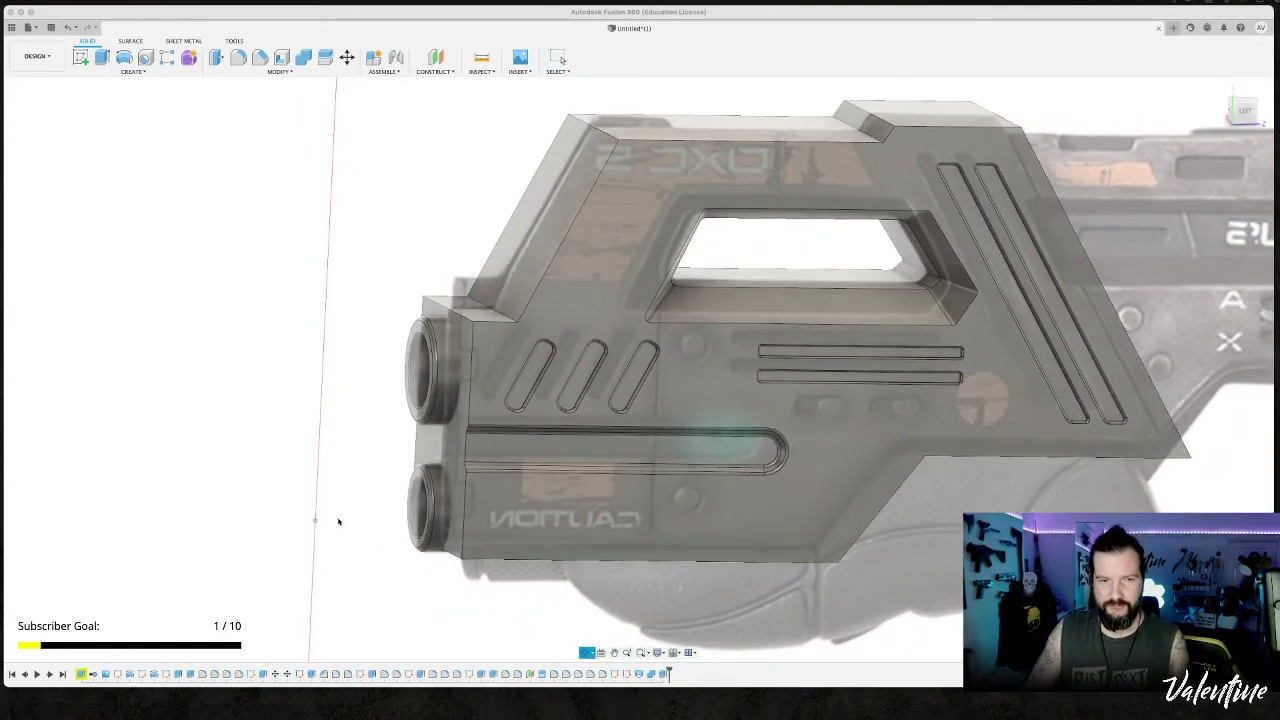
left_click(1240, 112)
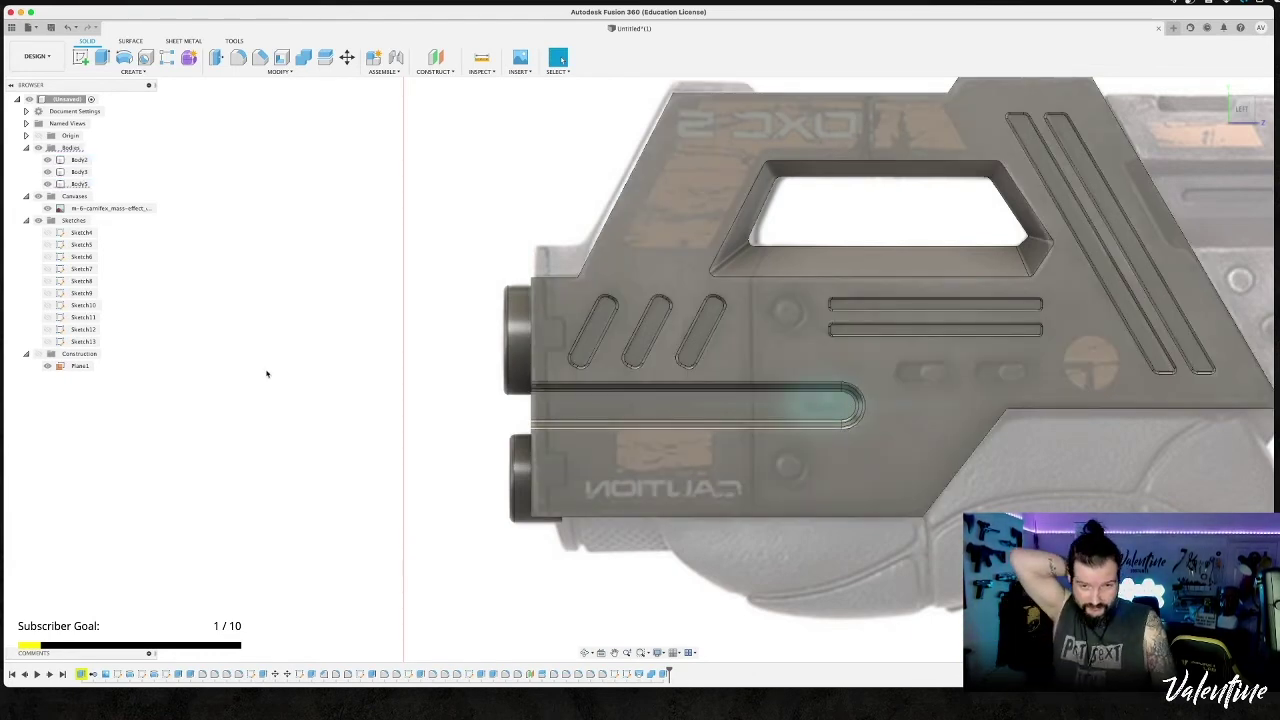
left_click(690, 330)
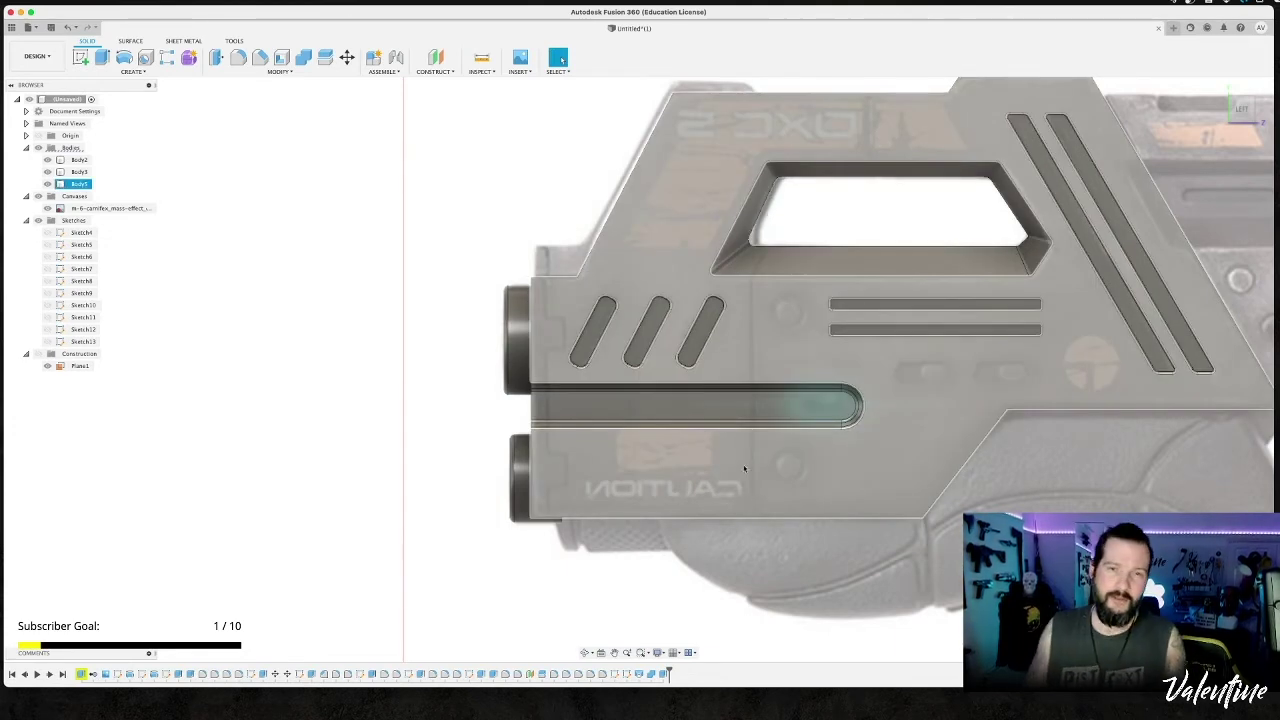
left_click(291, 397)
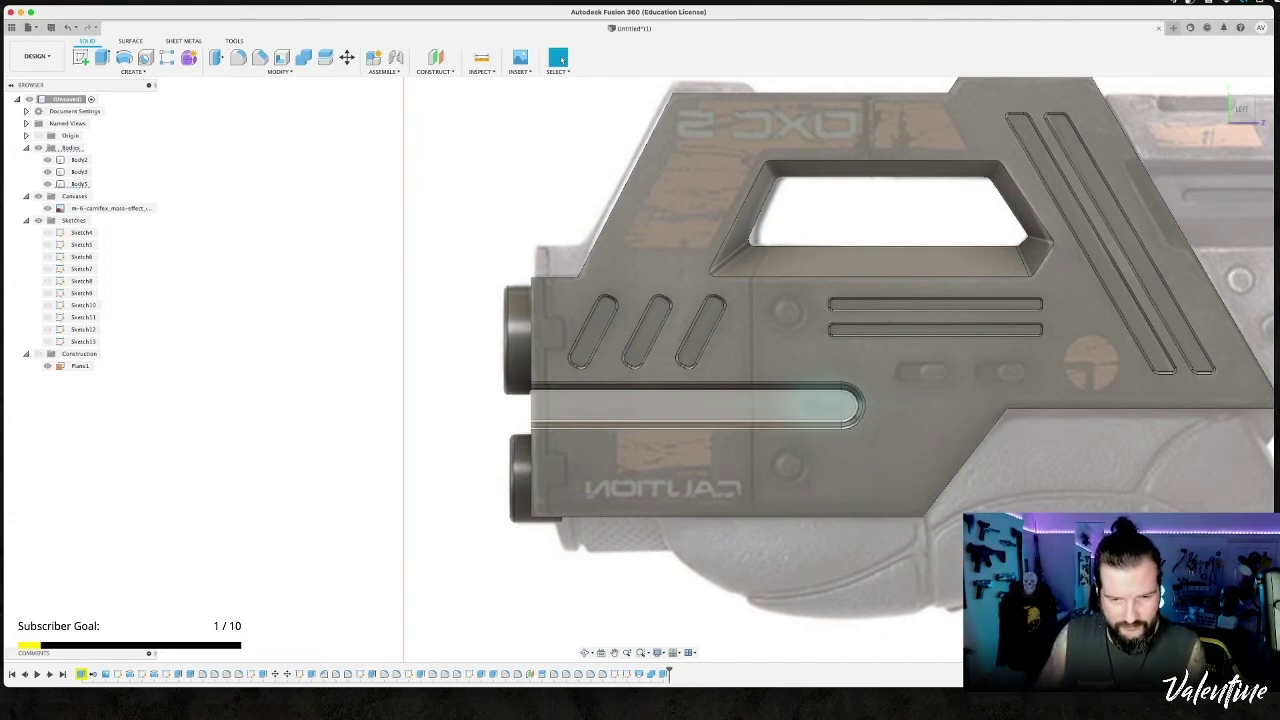
Switch to Finder and look through the pistol photos in the references folder, then return to Fusion 360.
left_click(48, 717)
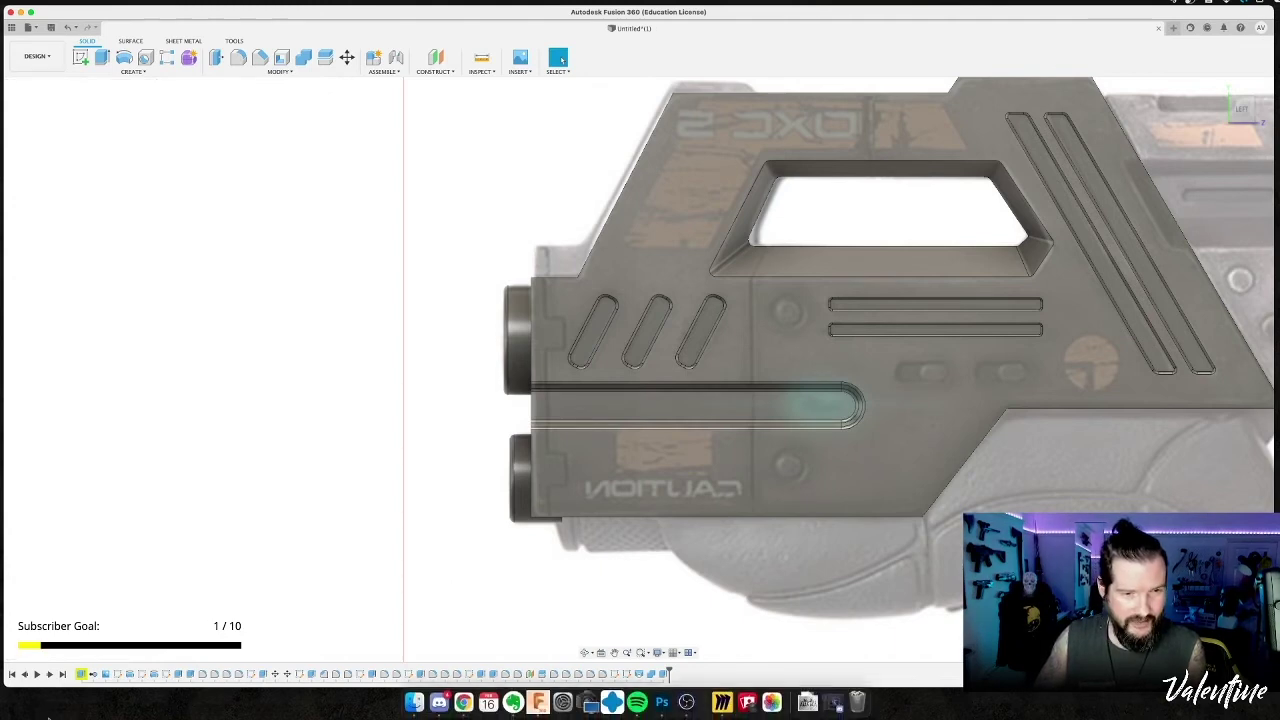
left_click(414, 702)
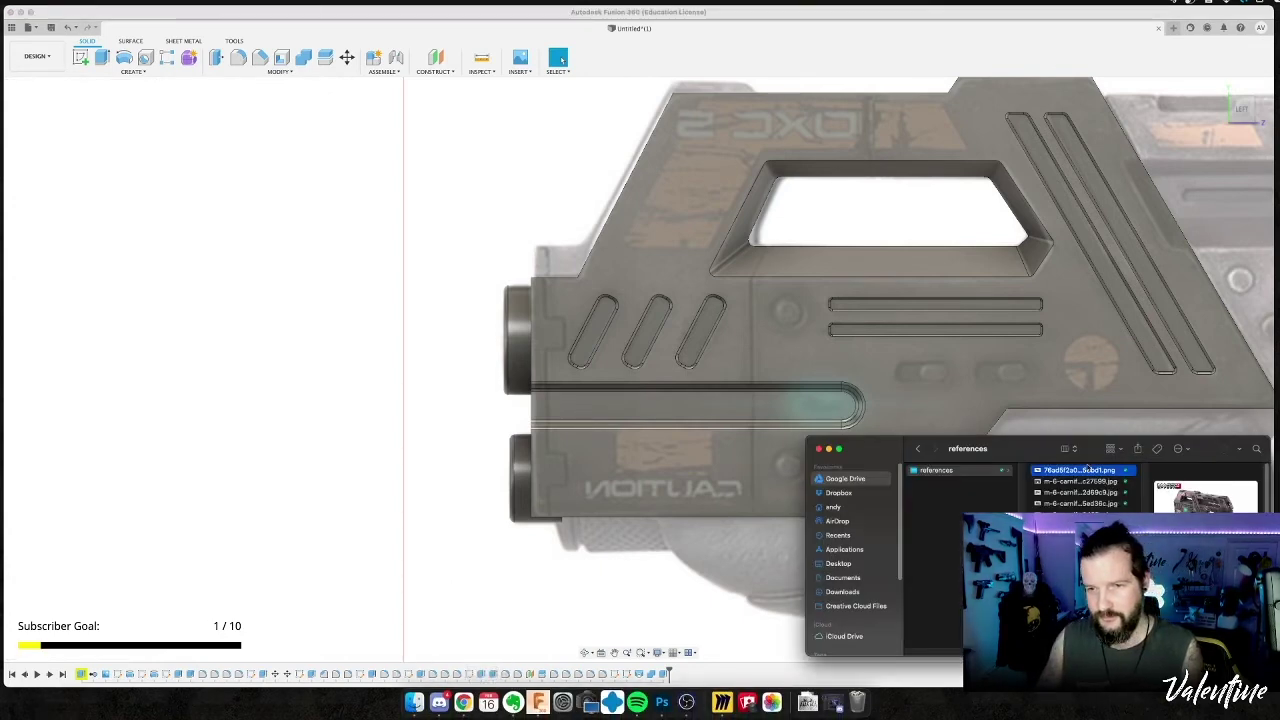
key("Return")
key("BackSpace")
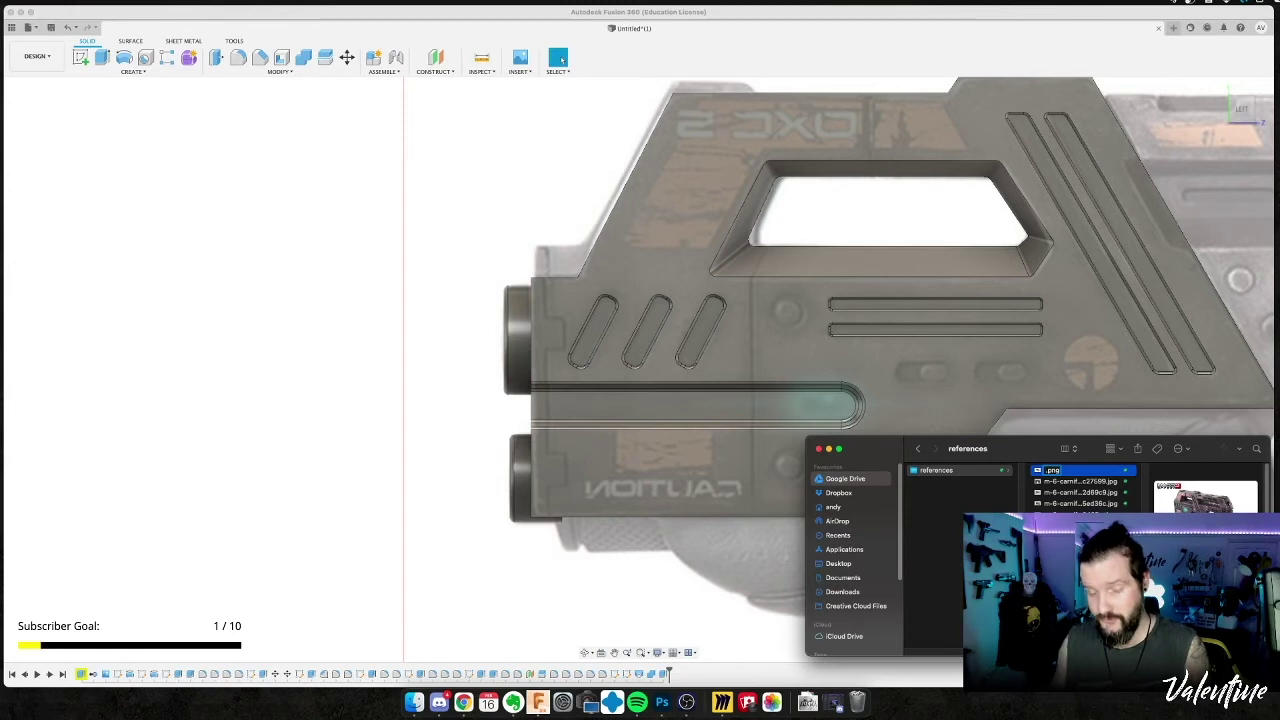
key("Escape")
key("space")
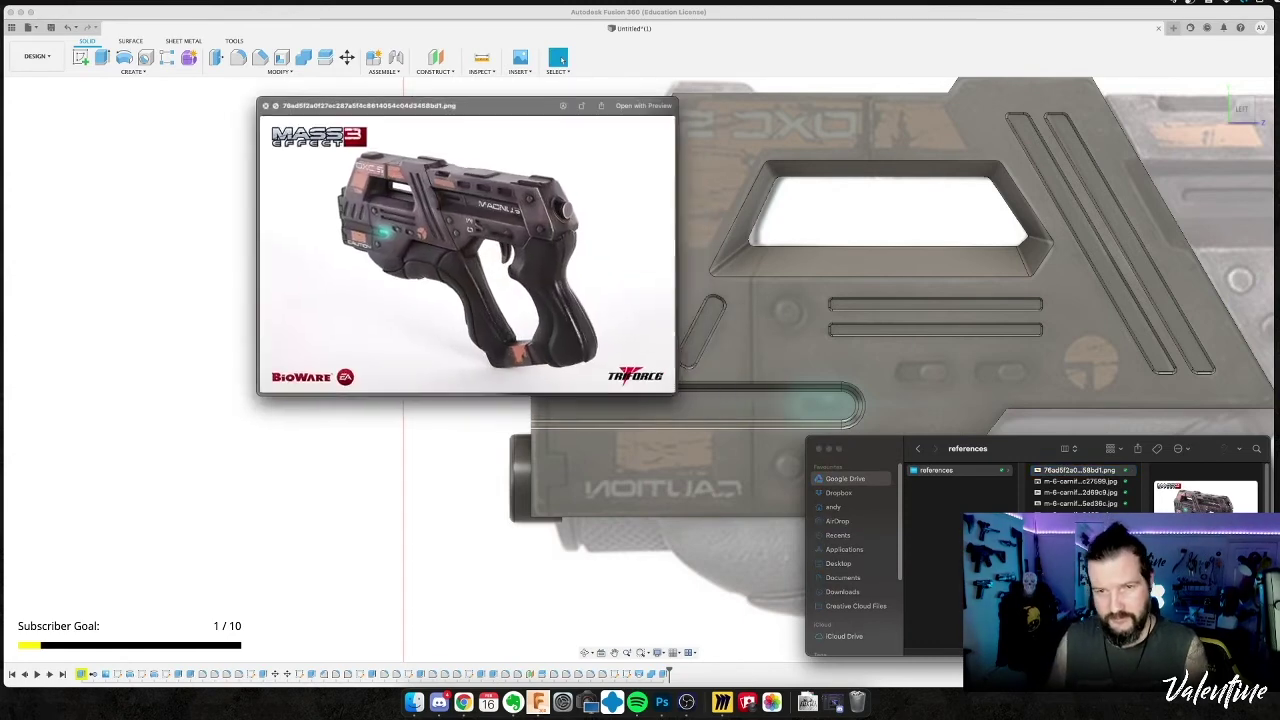
key("Down")
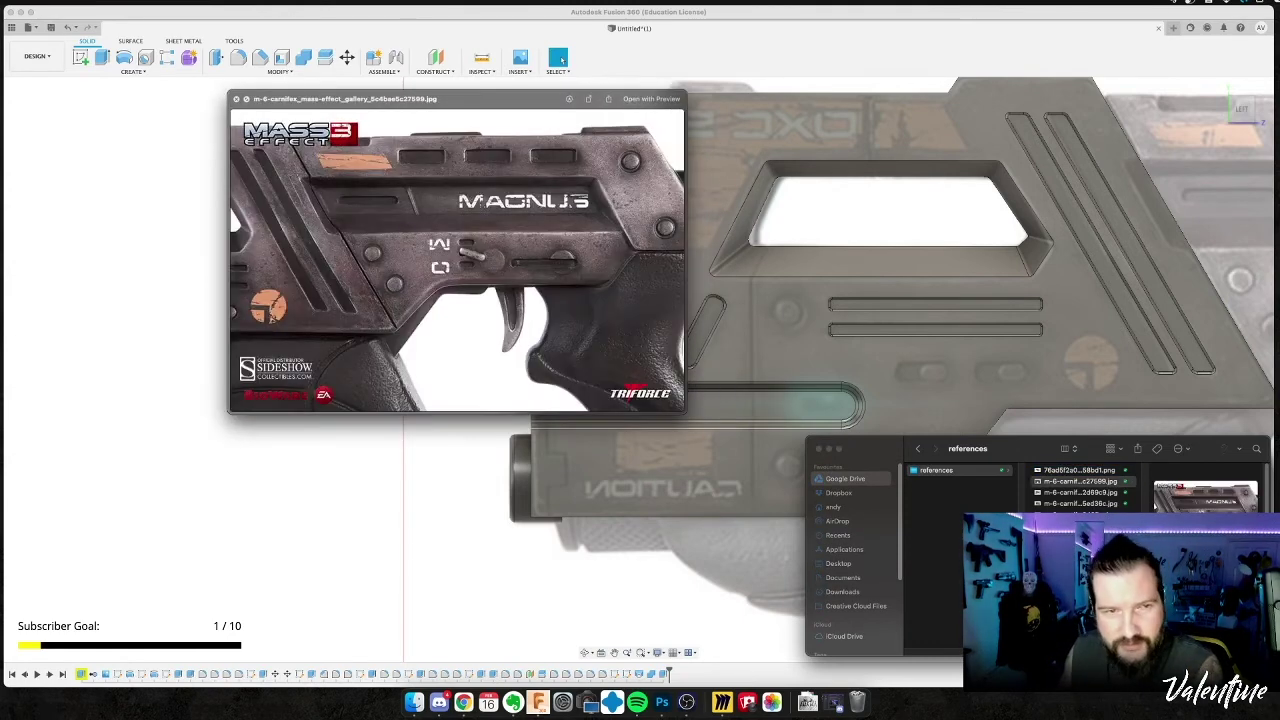
key("Down")
key("Down")
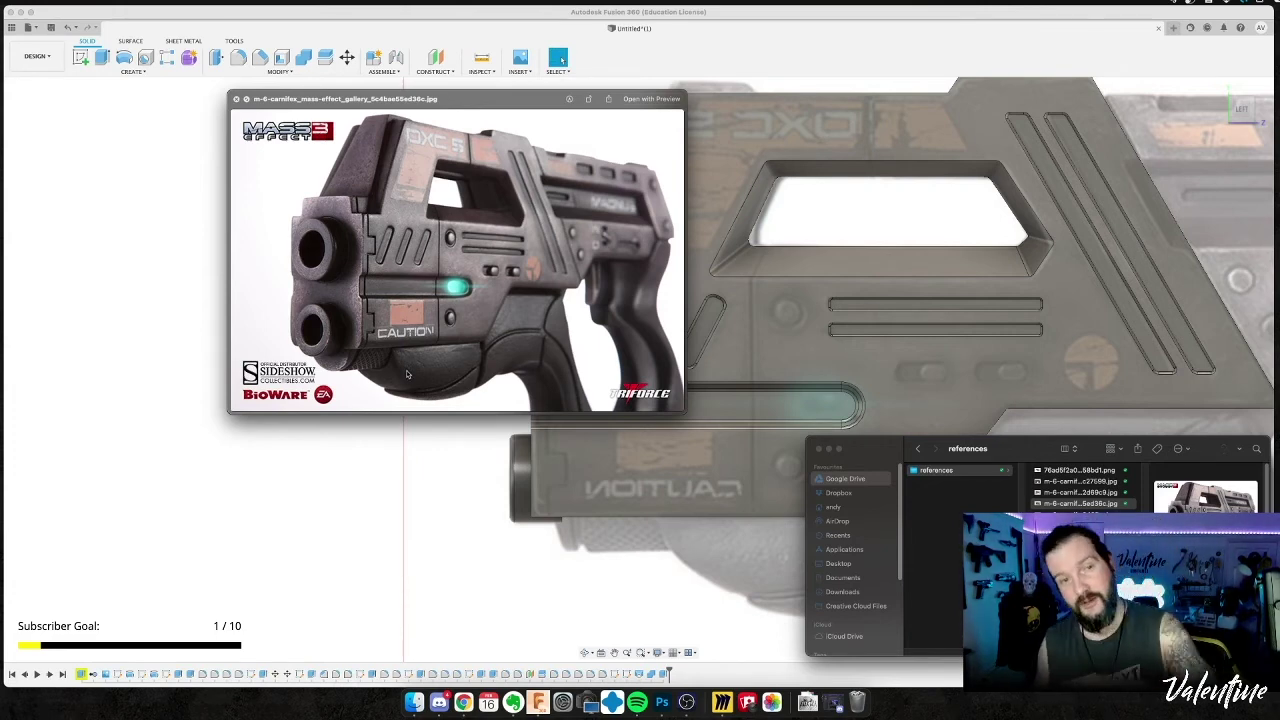
left_click(546, 560)
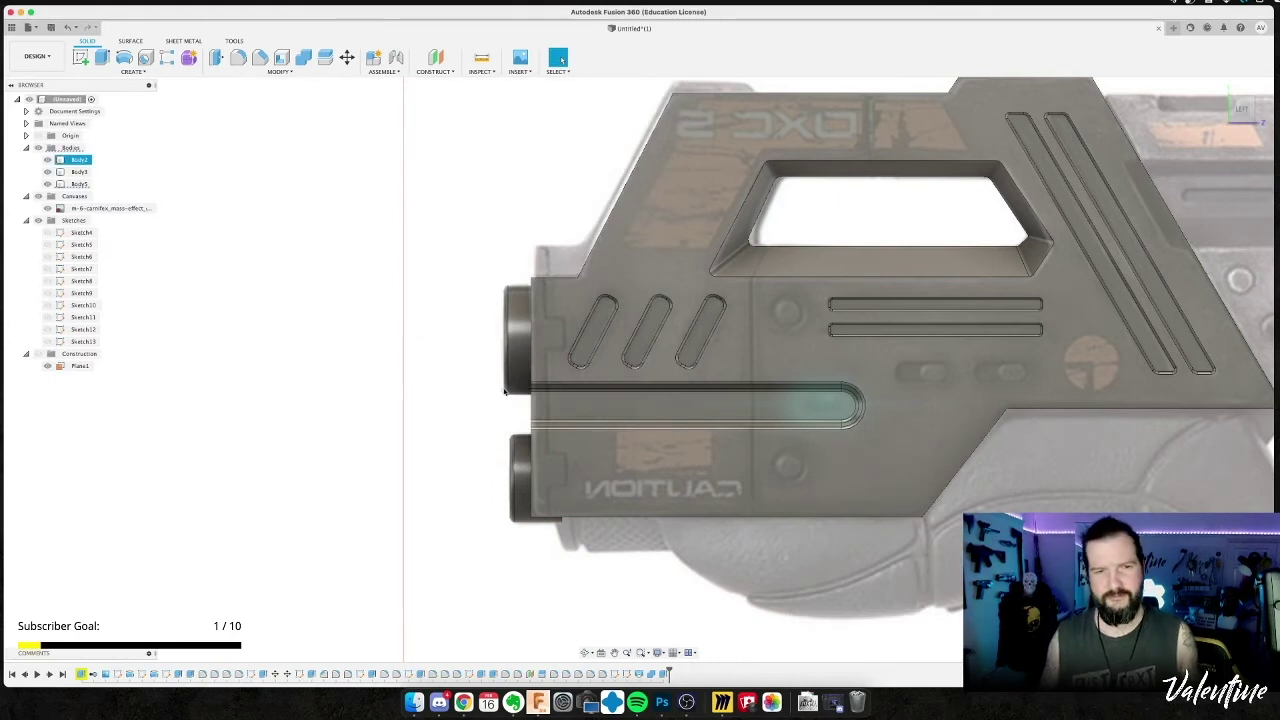
Fillet the edge where the frame's underside meets the sloped face with a 6 mm radius.
middle_click_drag(769, 491, 854, 507, "shift")
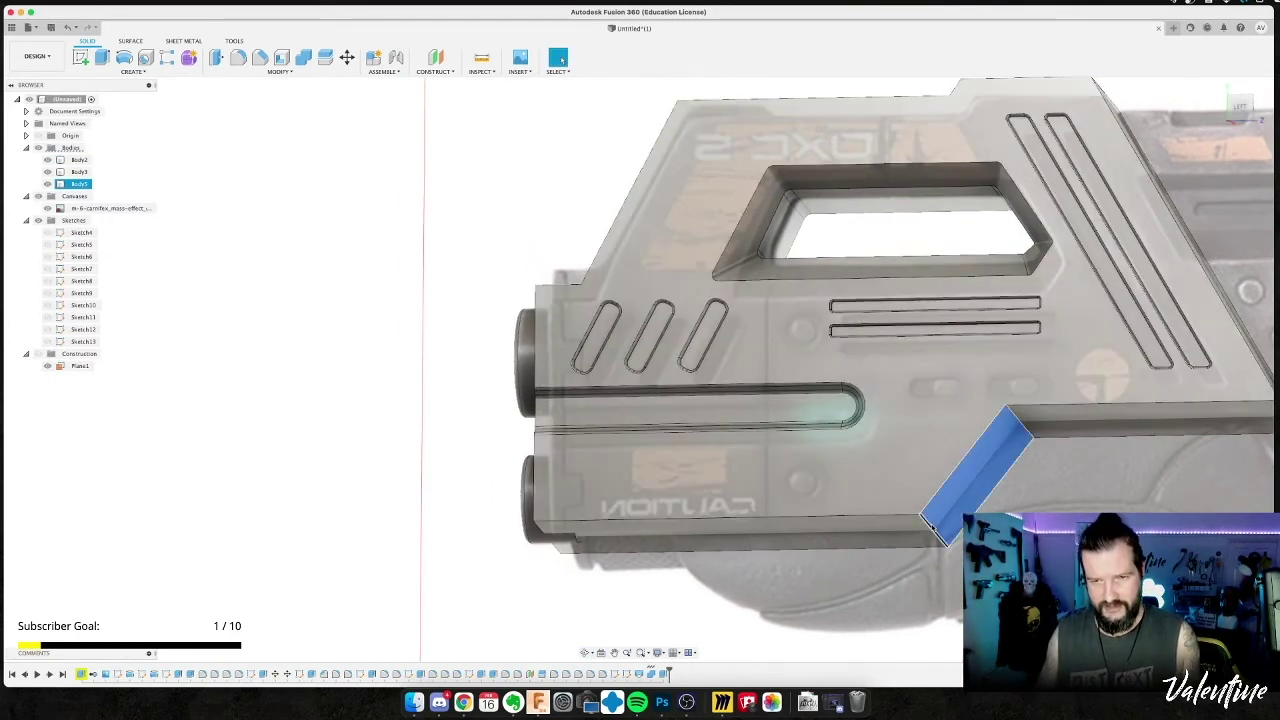
left_click(930, 525)
key("f")
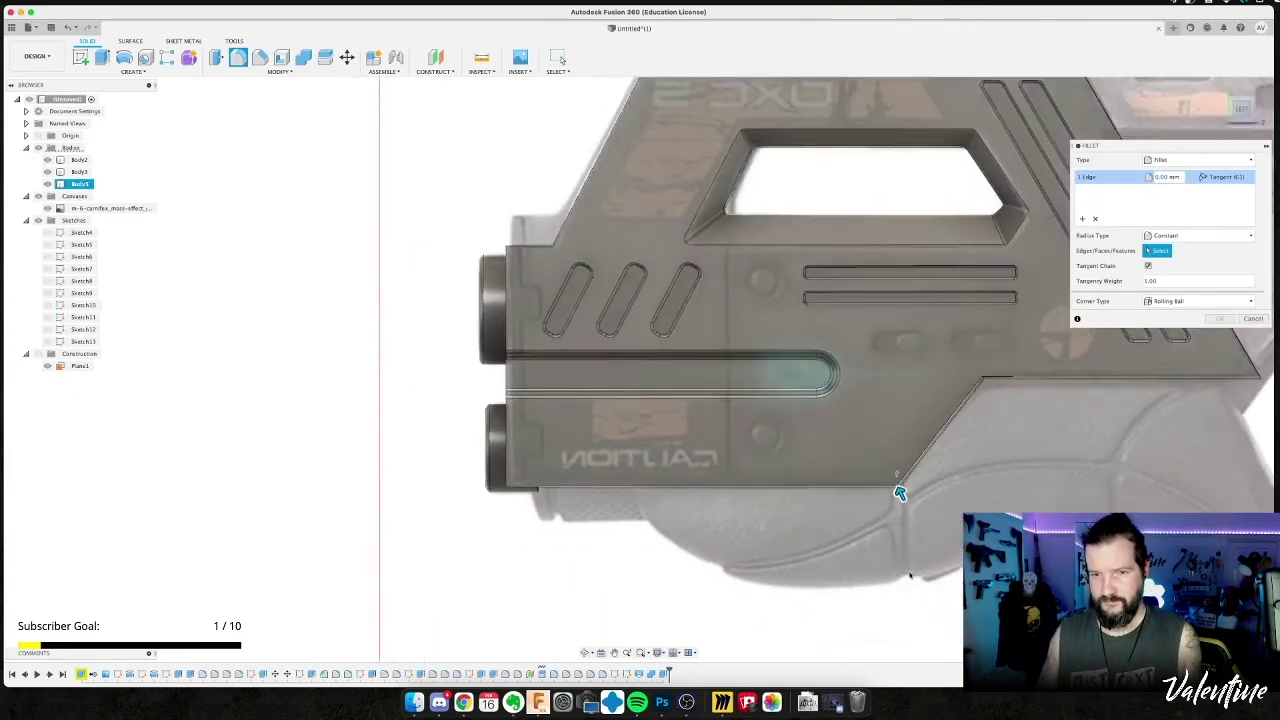
left_click_drag(900, 492, 895, 485)
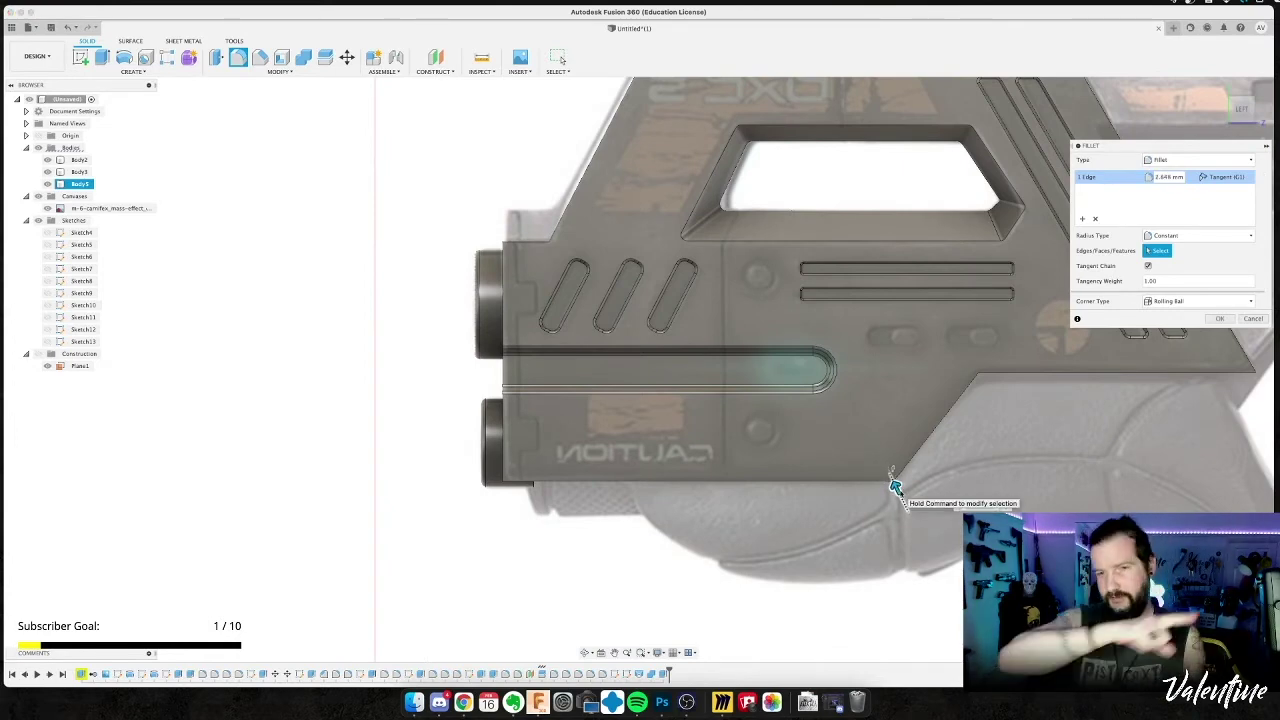
left_click_drag(895, 487, 894, 485)
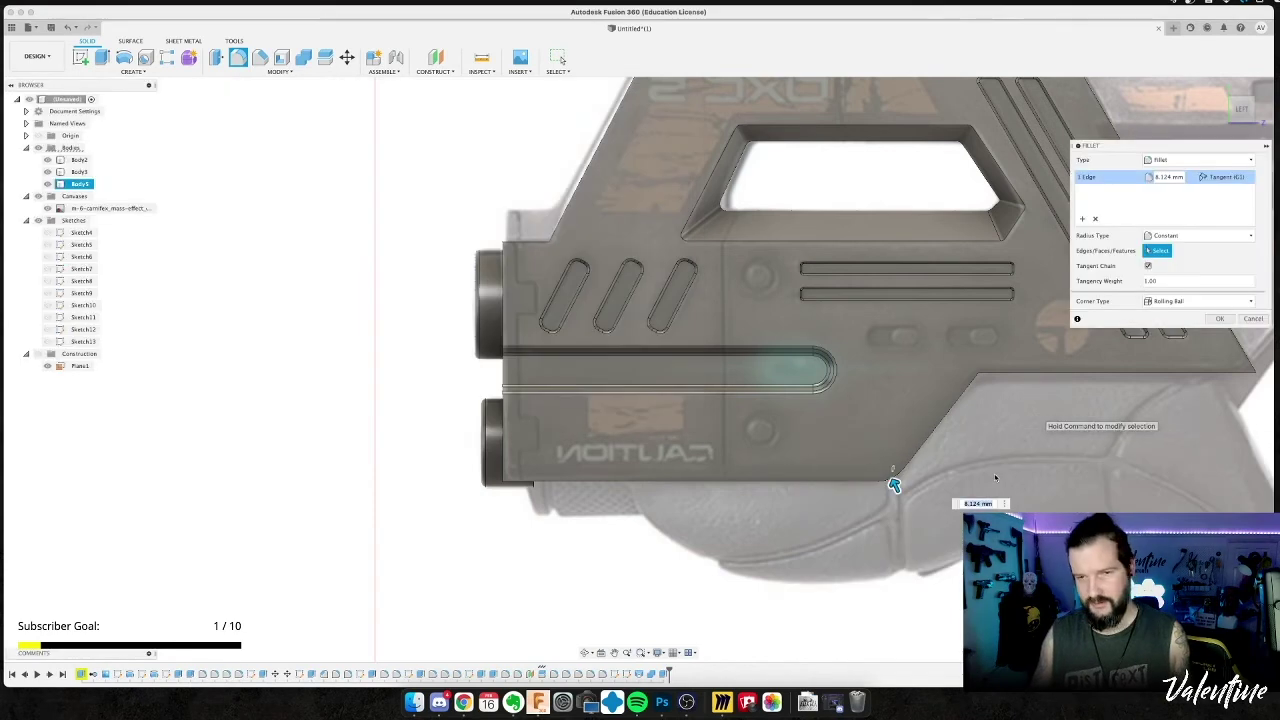
type("6")
key("Return")
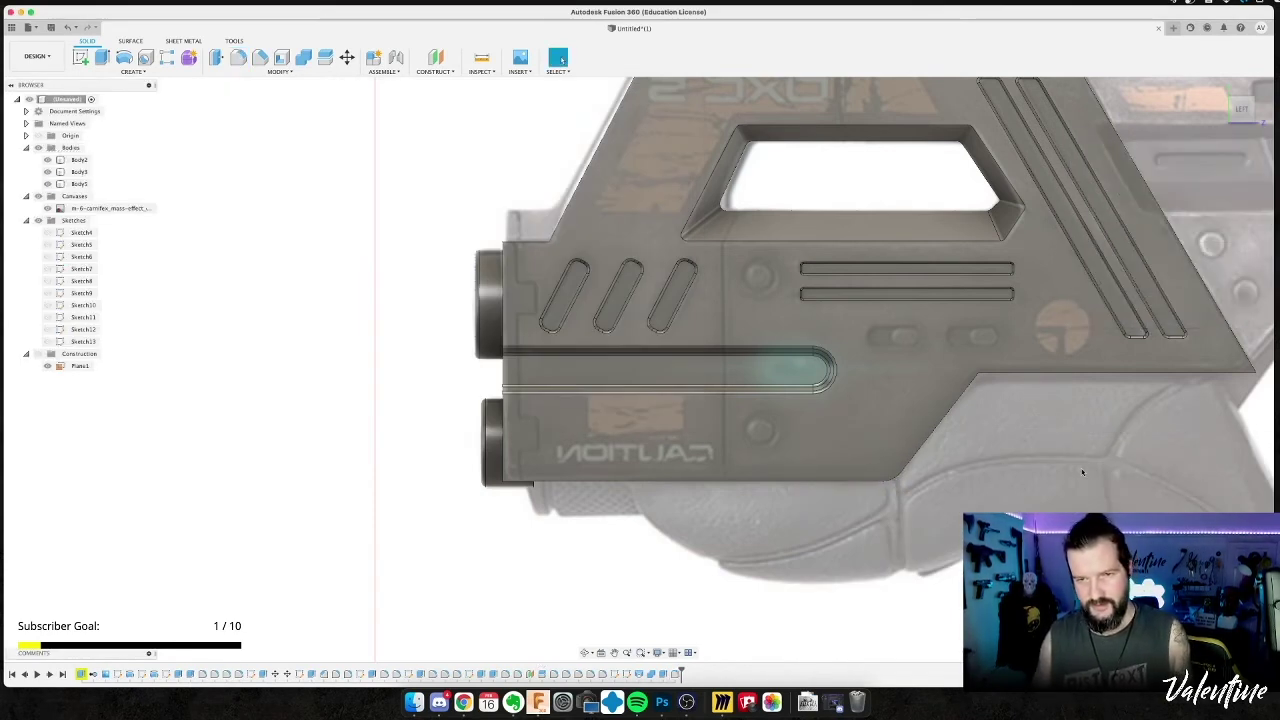
Fillet the edge where the frame's sloped face meets the raised rear underside with a 4 mm radius.
middle_click_drag(1161, 442, 1130, 443, "shift")
key("f")
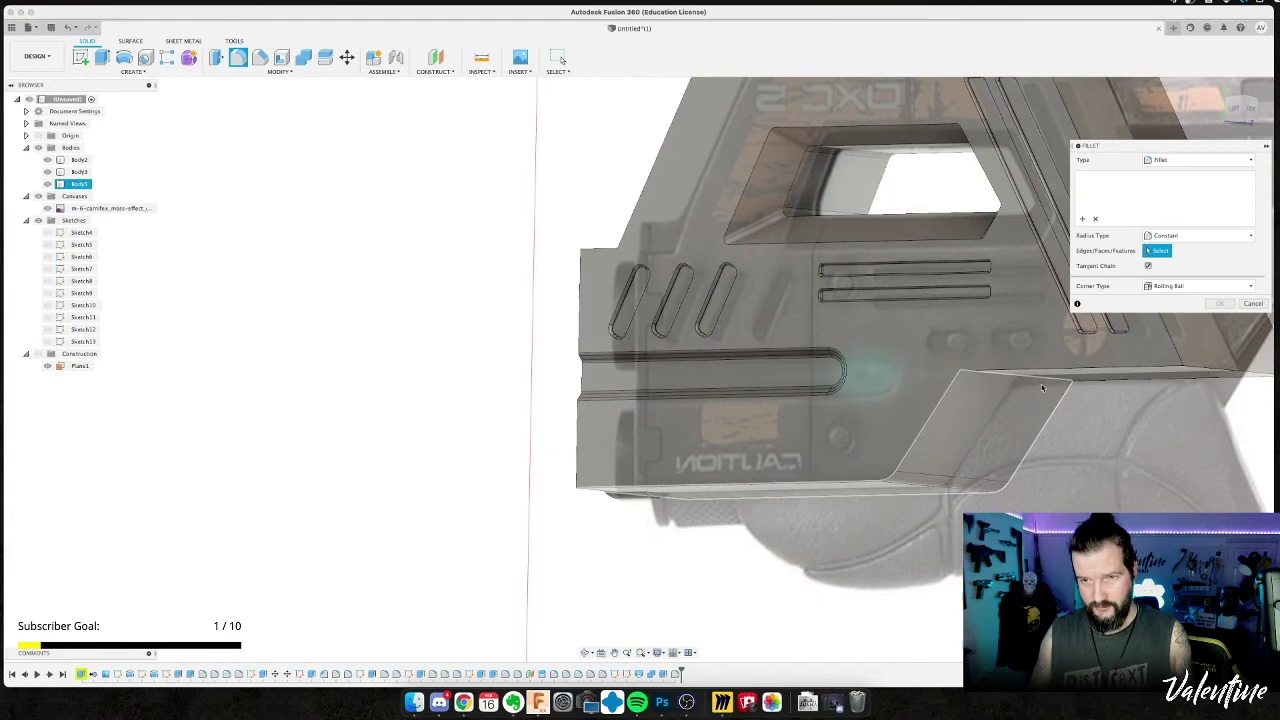
left_click(1045, 379)
middle_click_drag(1046, 382, 823, 393, "shift")
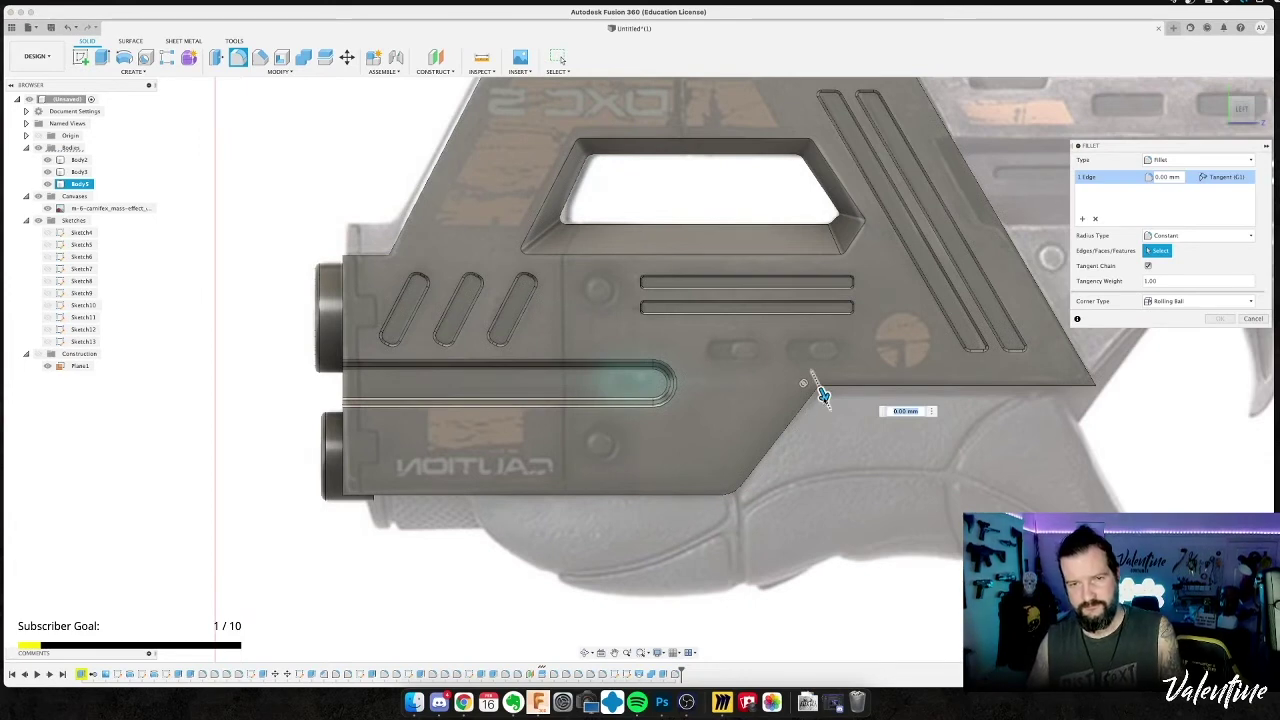
left_click_drag(823, 393, 824, 396)
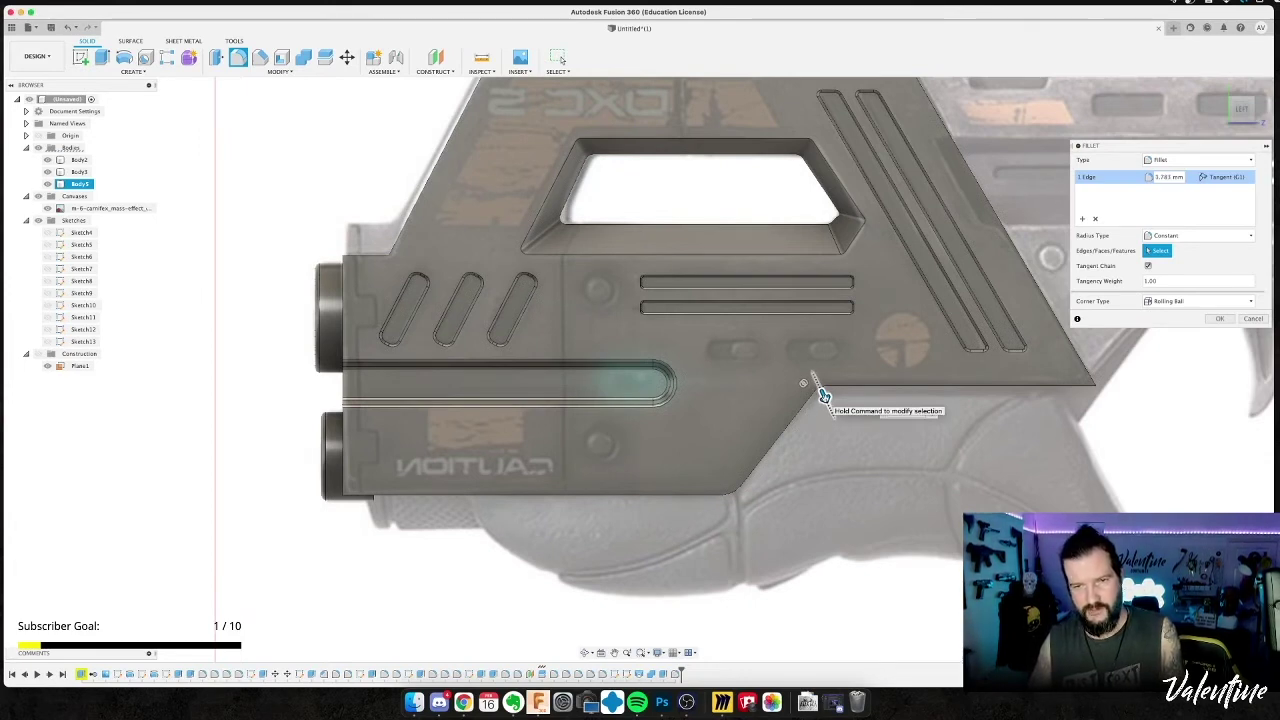
type("4")
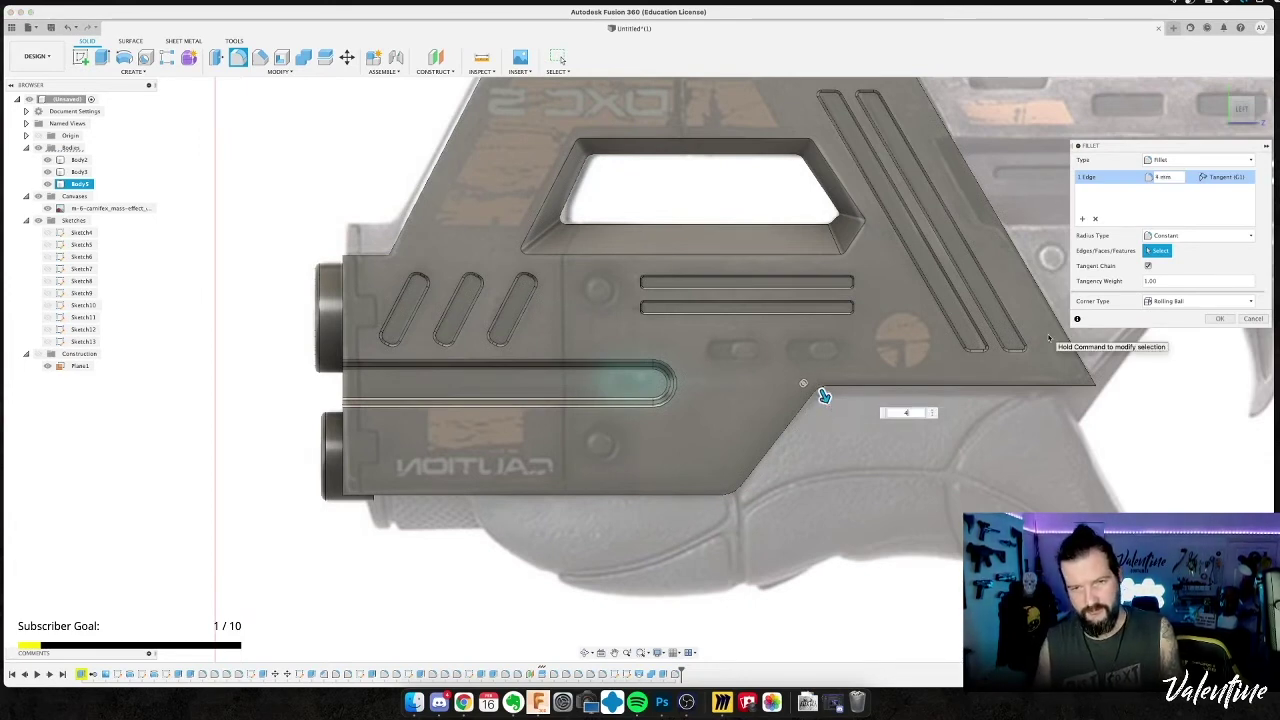
key("Return")
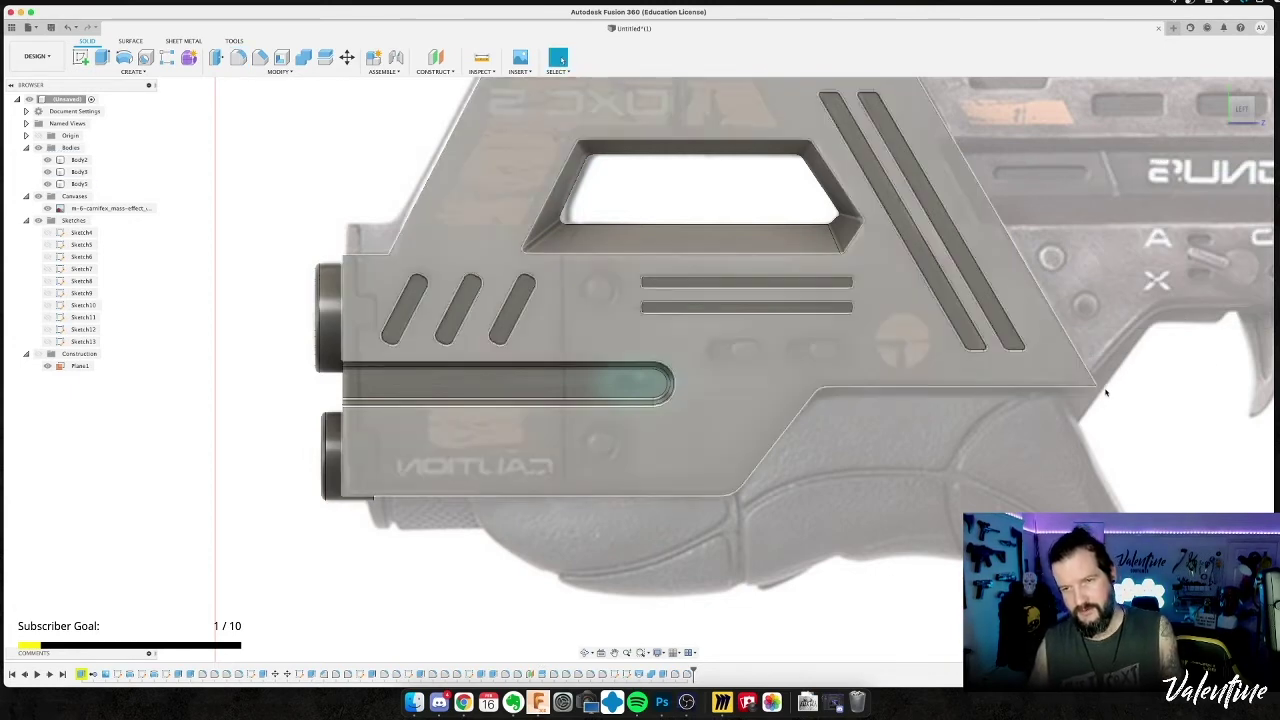
Switch to Finder and preview the front three-quarter photo of the pistol, then return to Fusion 360.
key("super+Tab")
key("space")
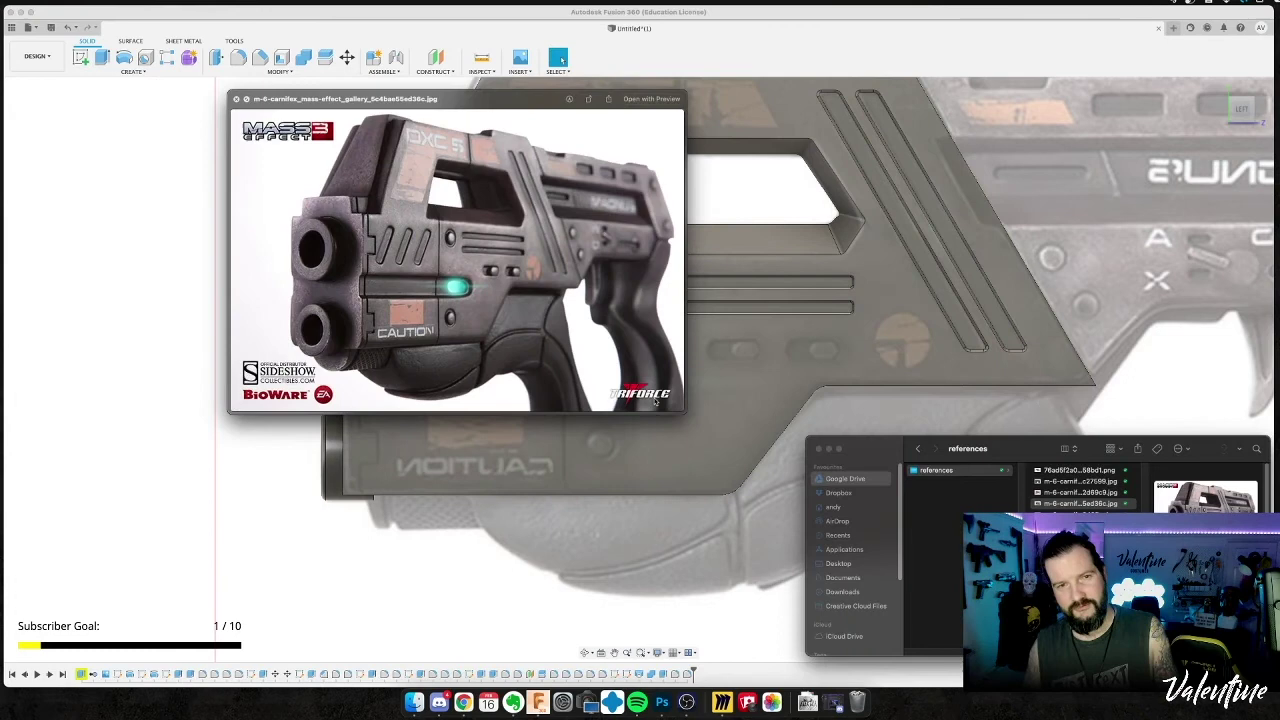
key("super+Tab")
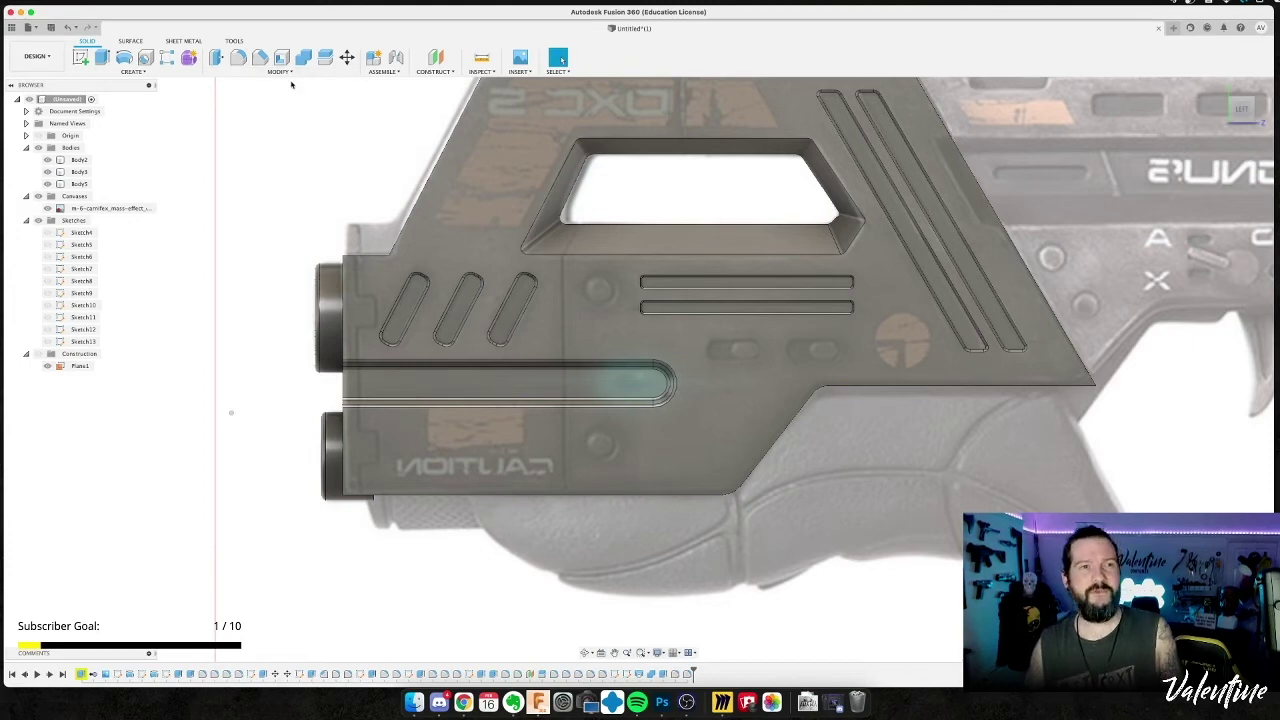
Try a two-distance chamfer of about 1.8 by 1.3 mm along the frame's lower side edges, moving the pistol photo aside for comparison.
left_click(260, 58)
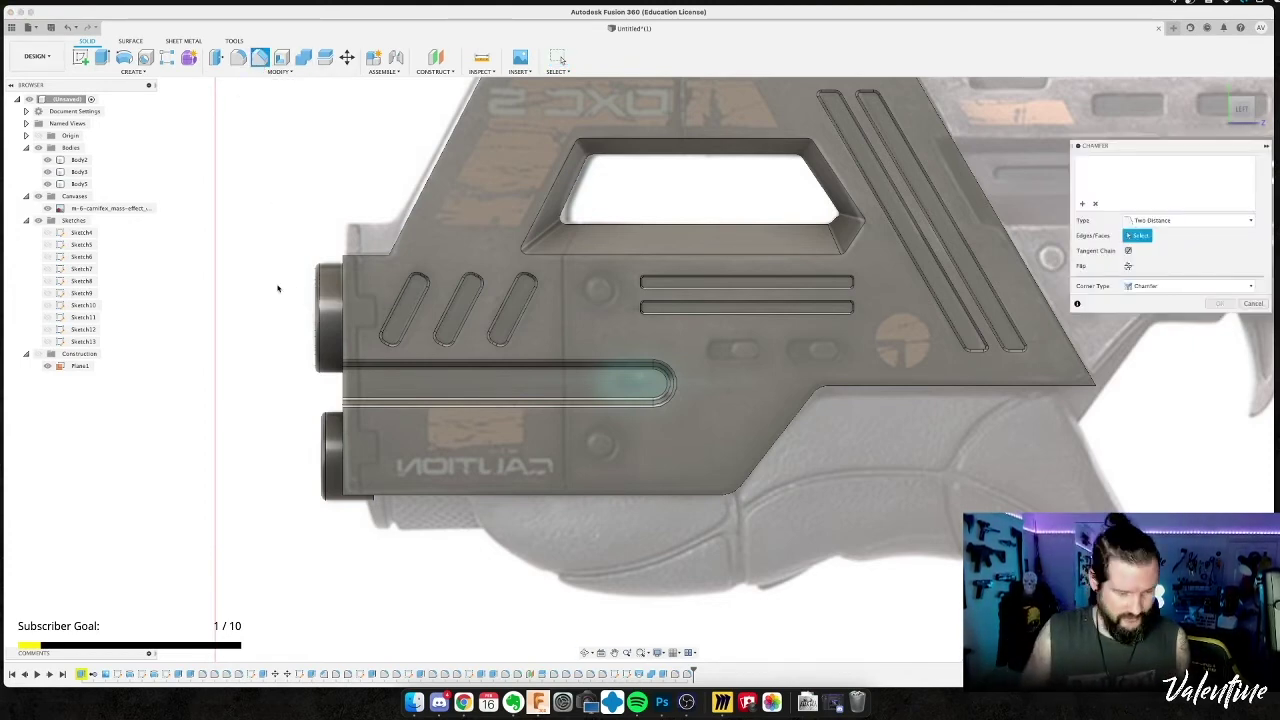
middle_click_drag(294, 350, 338, 354, "shift")
left_click(454, 493)
middle_click_drag(277, 471, 298, 473, "shift")
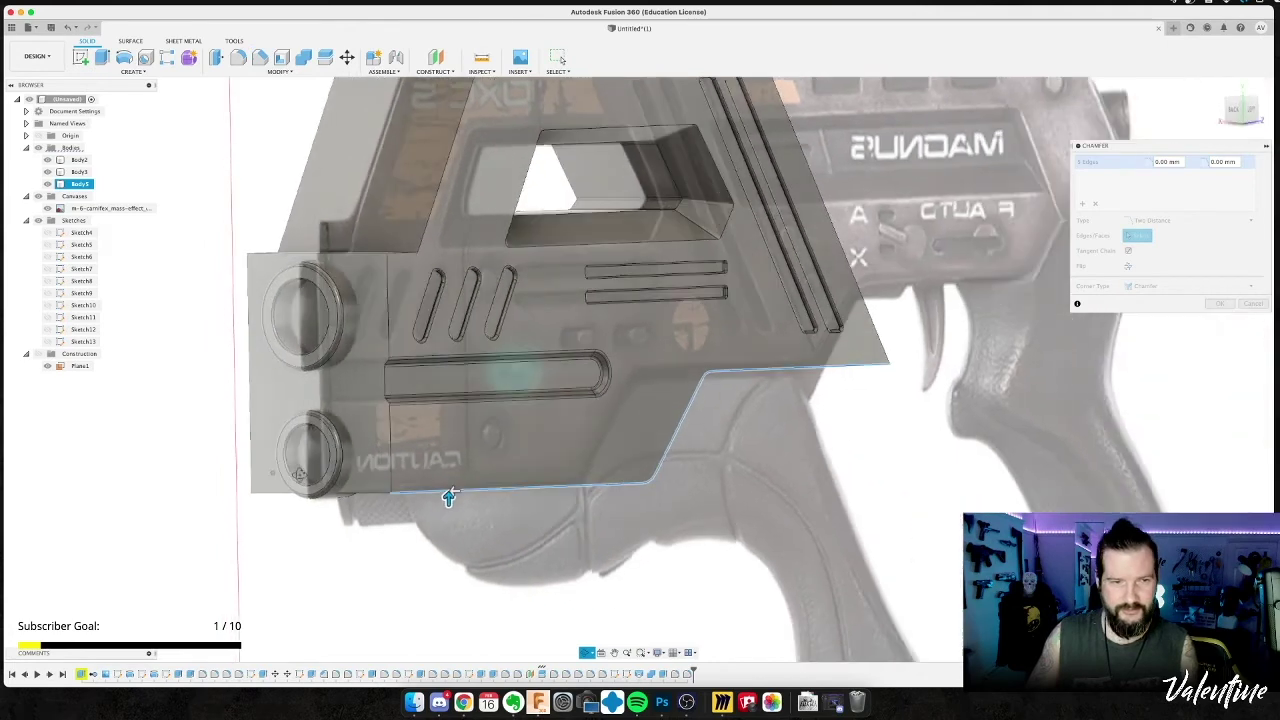
key("super+Tab")
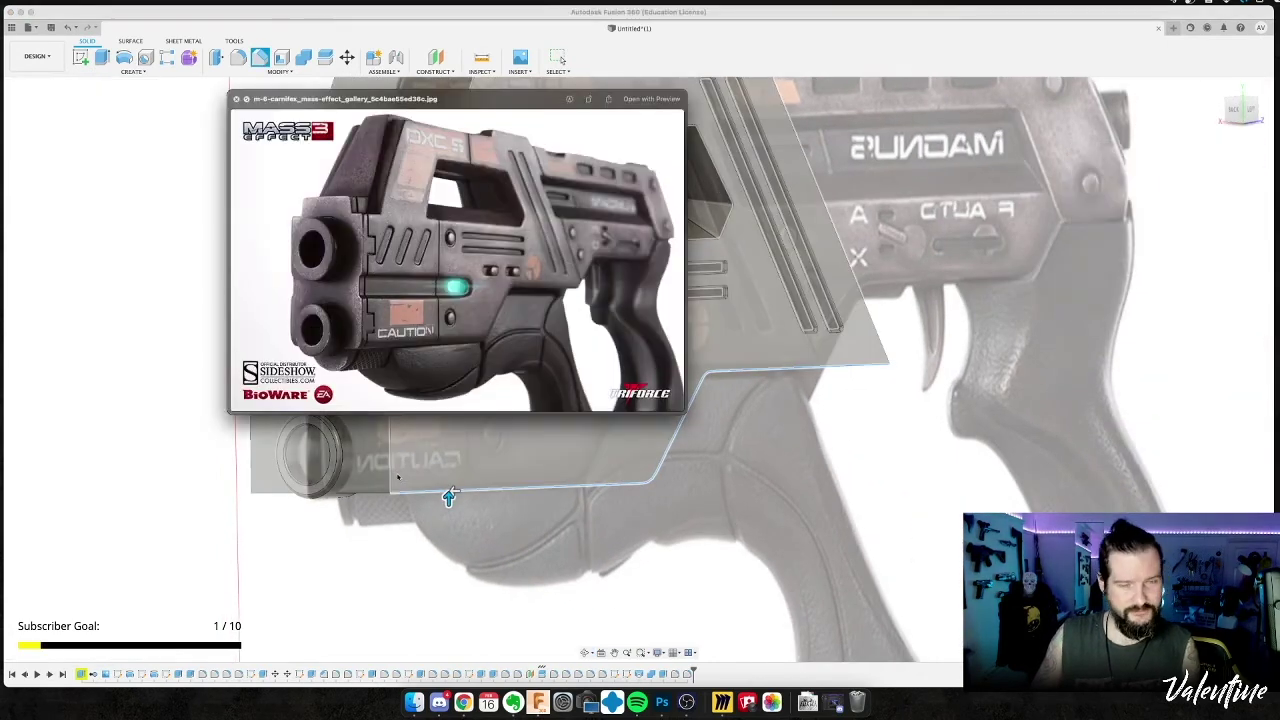
left_click_drag(447, 99, 1076, 270)
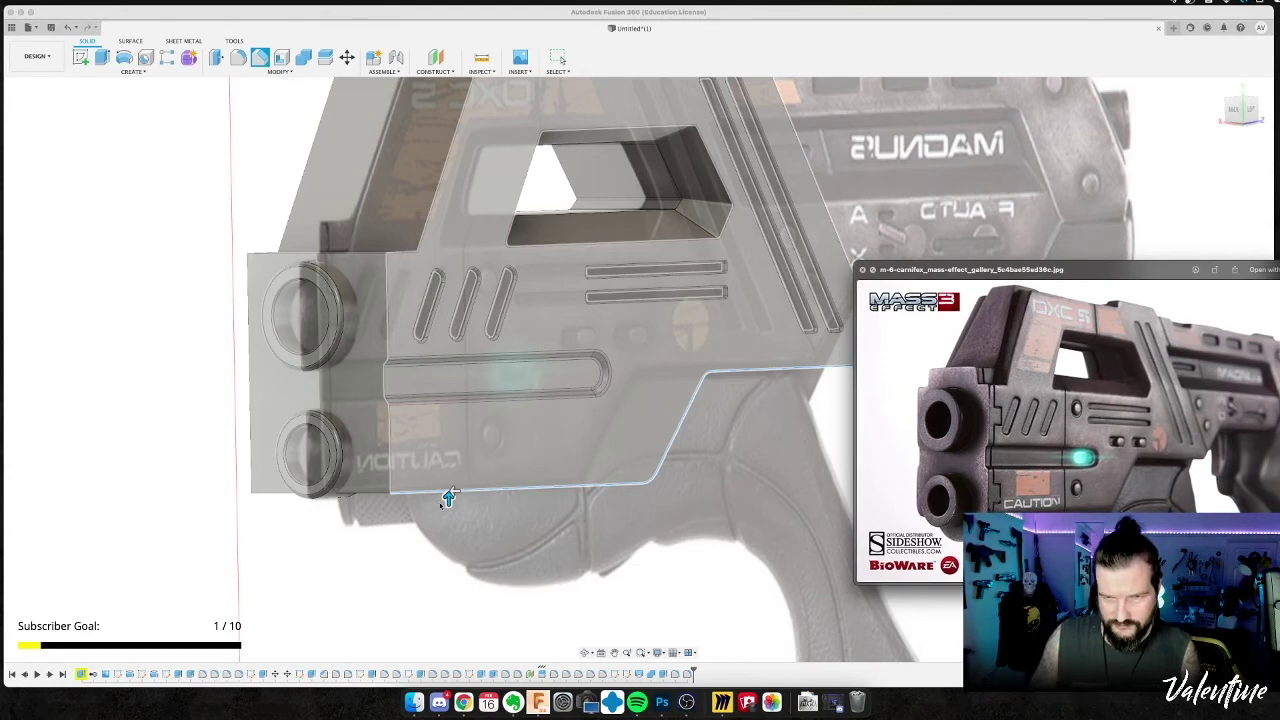
left_click(449, 497)
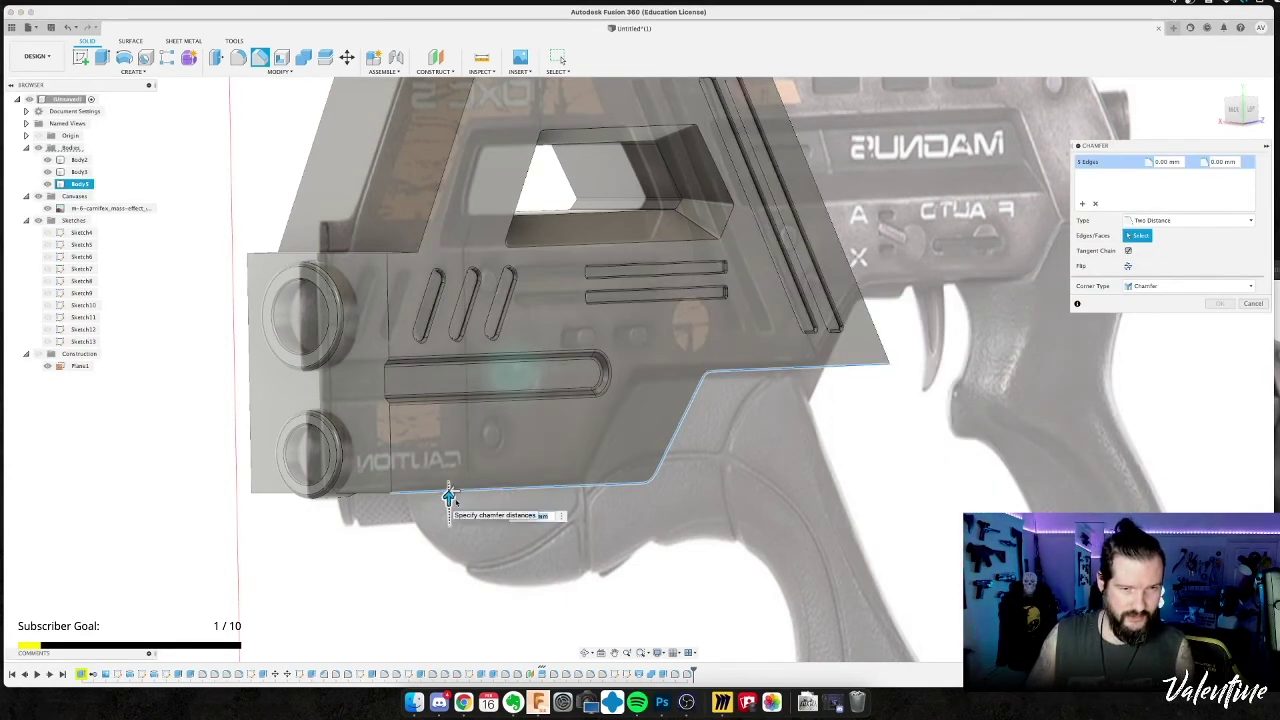
mouse_move(446, 491)
left_mouse_down()
mouse_move(447, 502)
mouse_move(450, 491)
left_mouse_up()
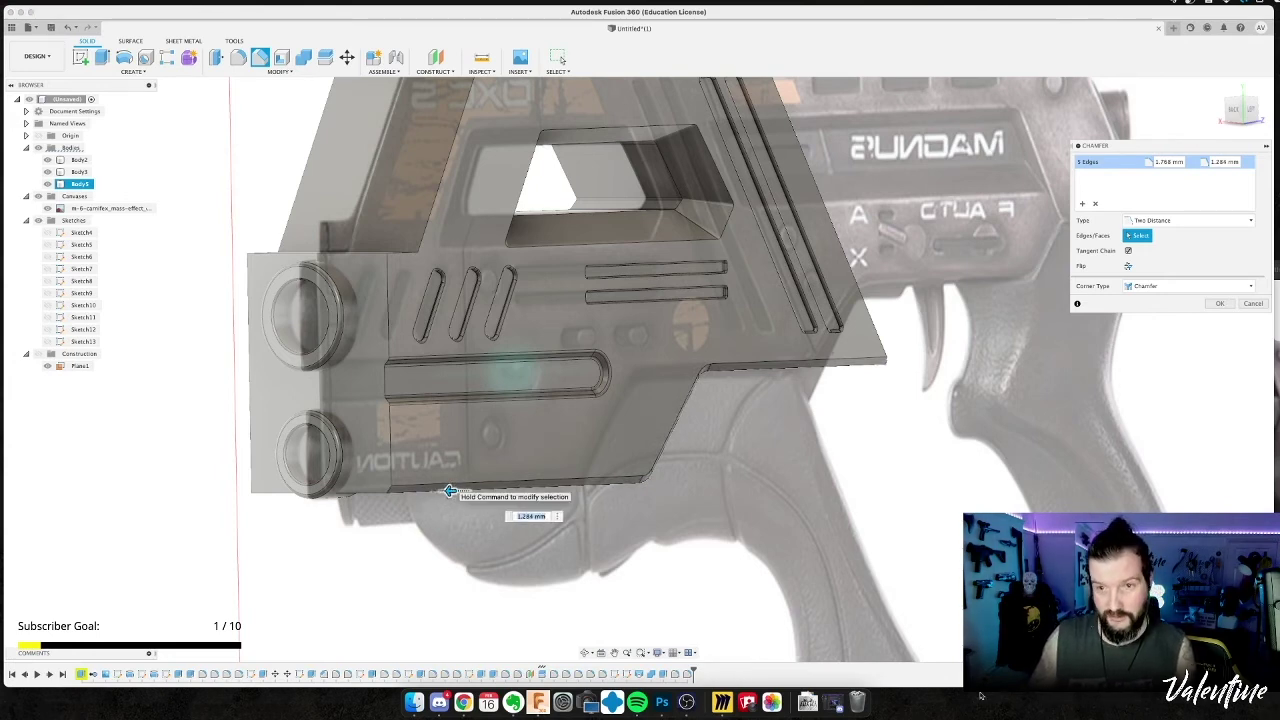
Switch to Photoshop and measure the muzzle block's lower front edge in the three-quarter pistol photo, then return to Fusion 360.
left_click(658, 710)
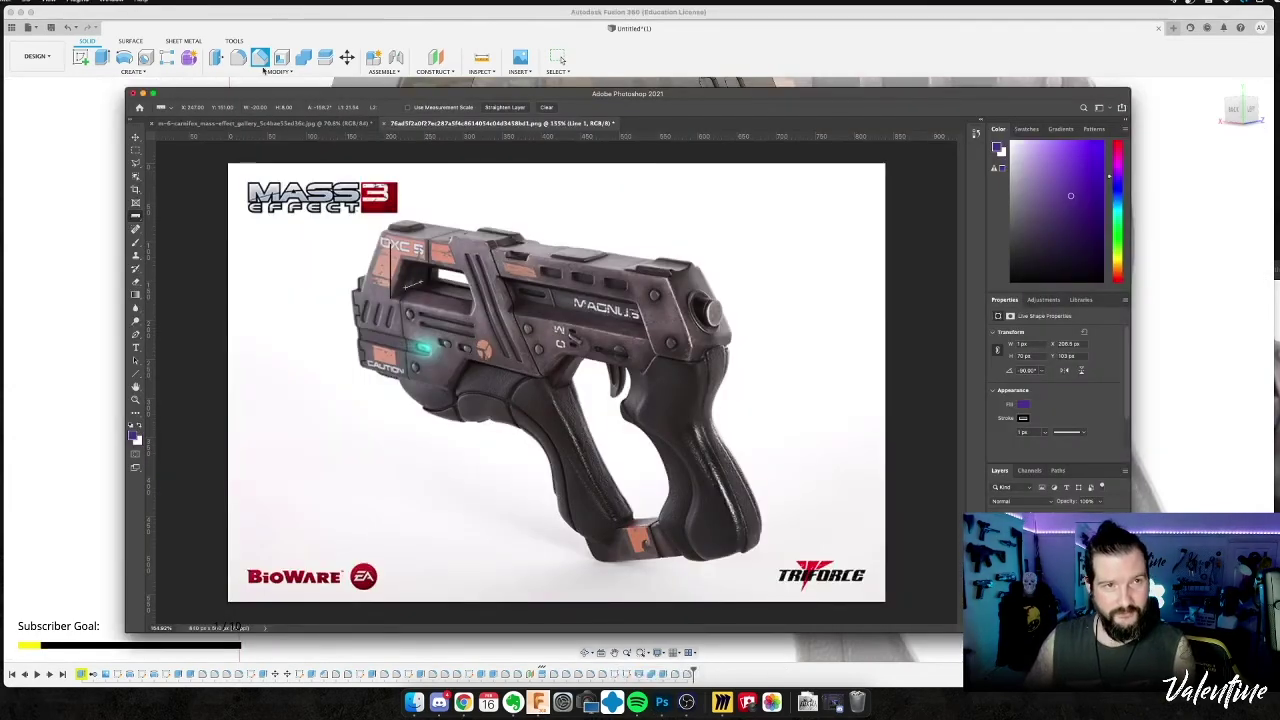
left_click(260, 123)
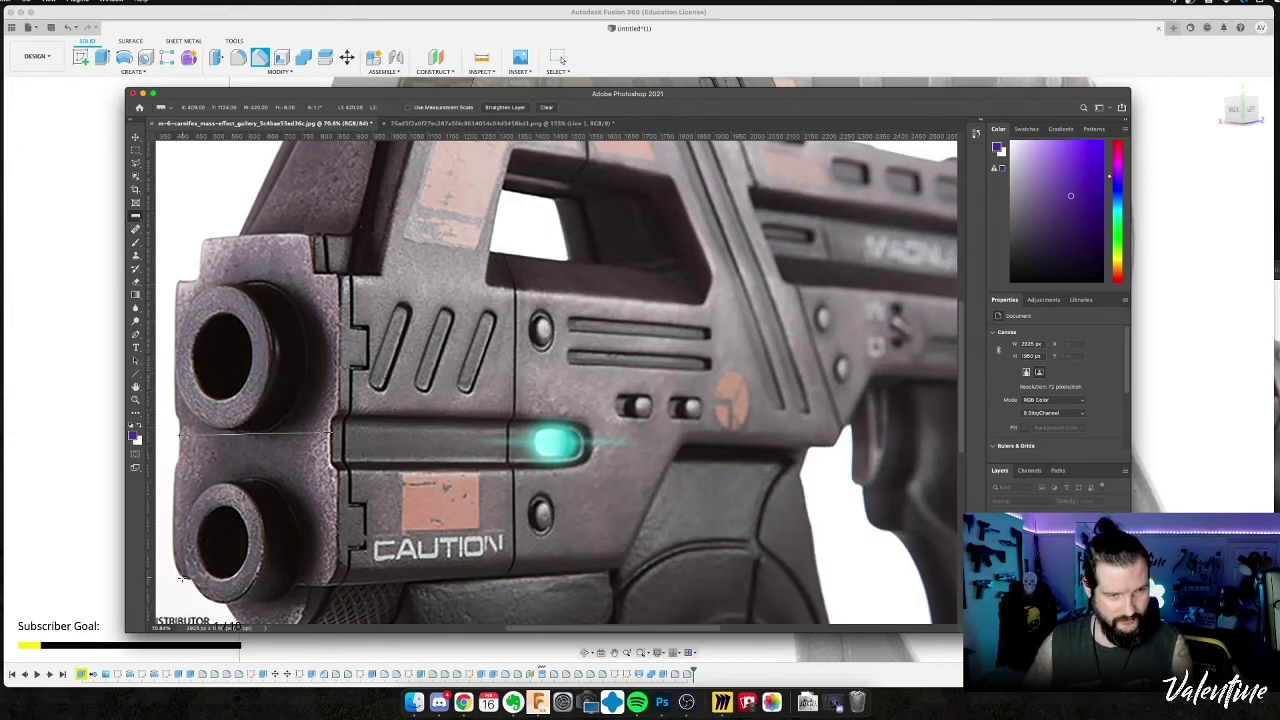
left_click_drag(182, 578, 326, 584)
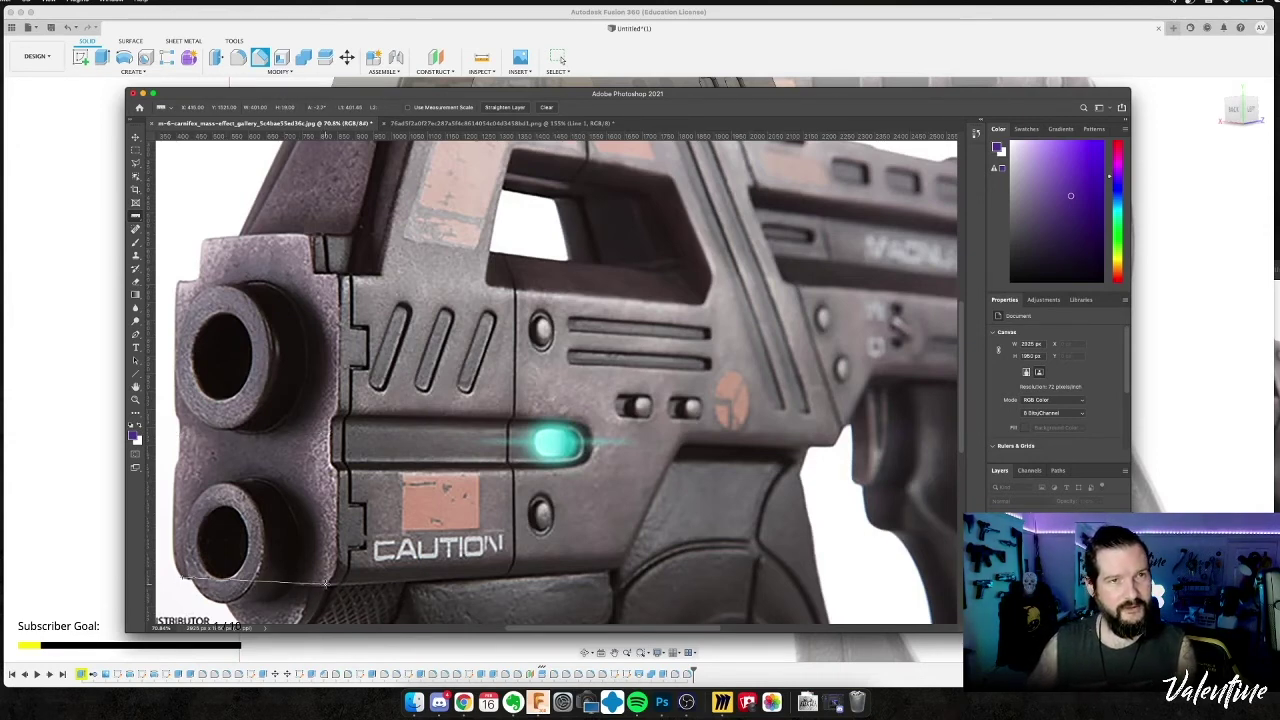
key("super+Tab")
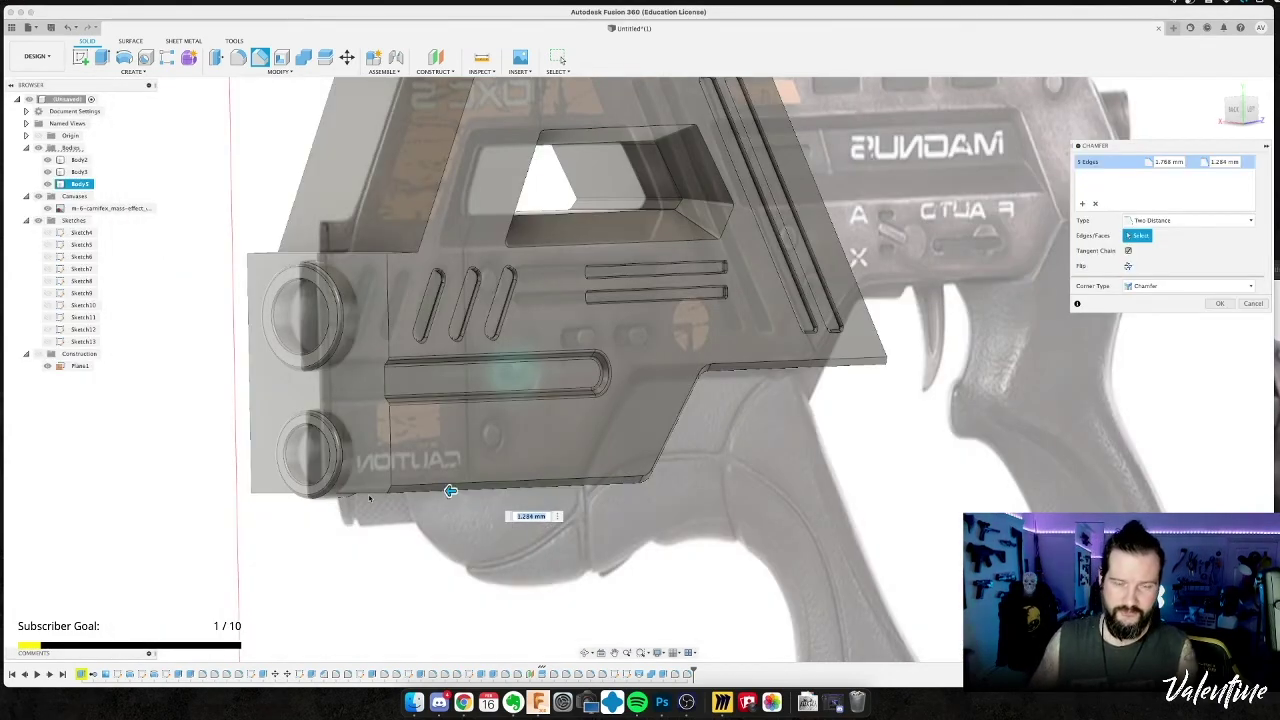
Try chamfer distances of about 3.3 mm and 2 mm on the lower side edges and compare them with the pistol photo.
left_click_drag(450, 491, 448, 491)
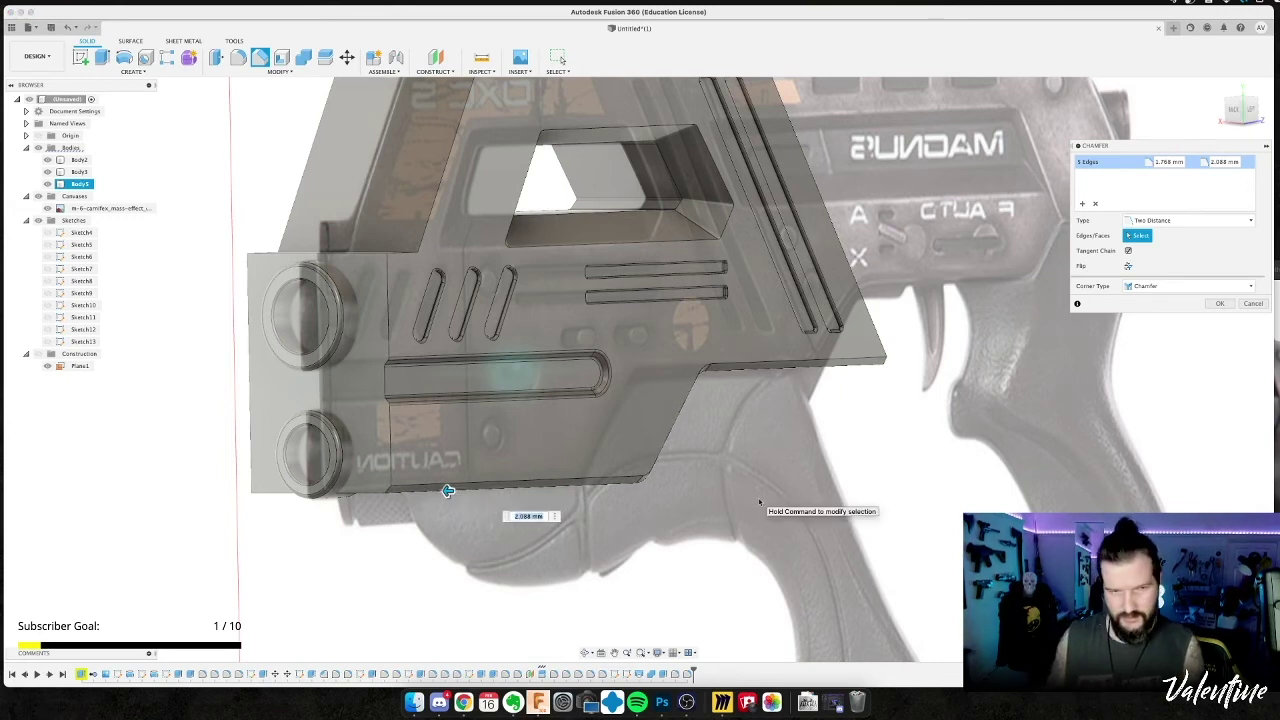
type("2")
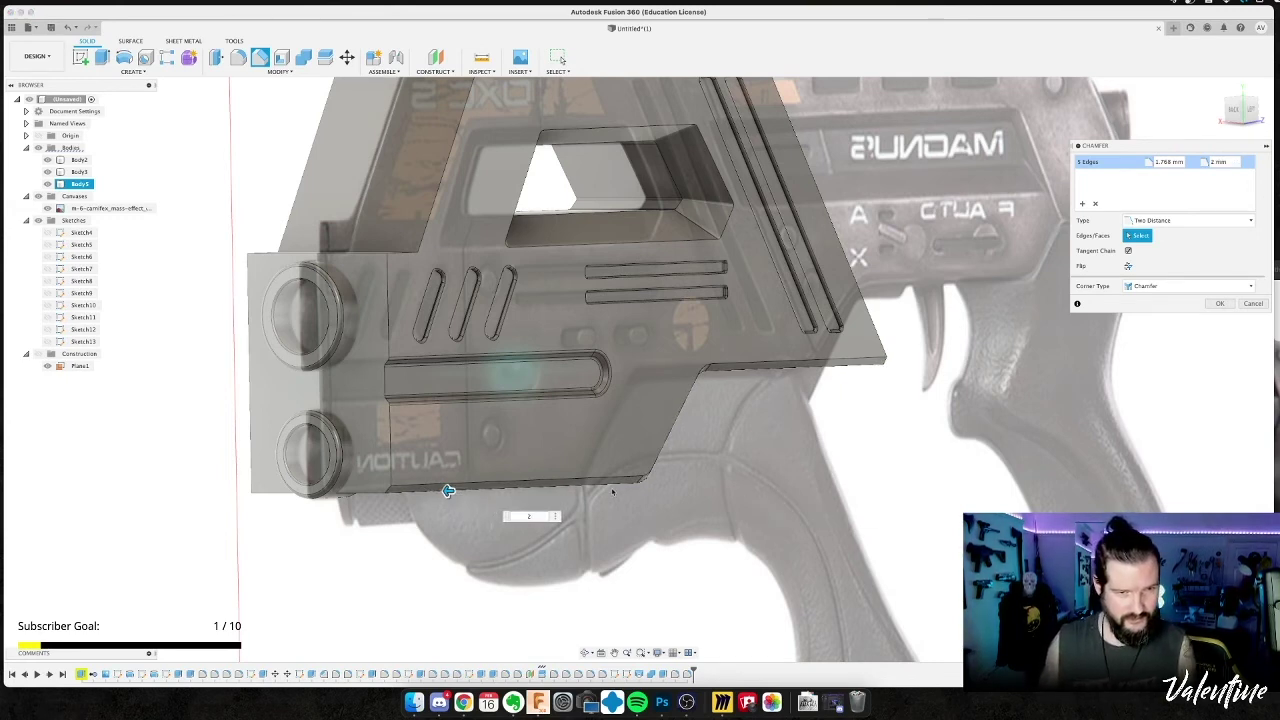
left_click_drag(447, 491, 449, 490)
key("Return")
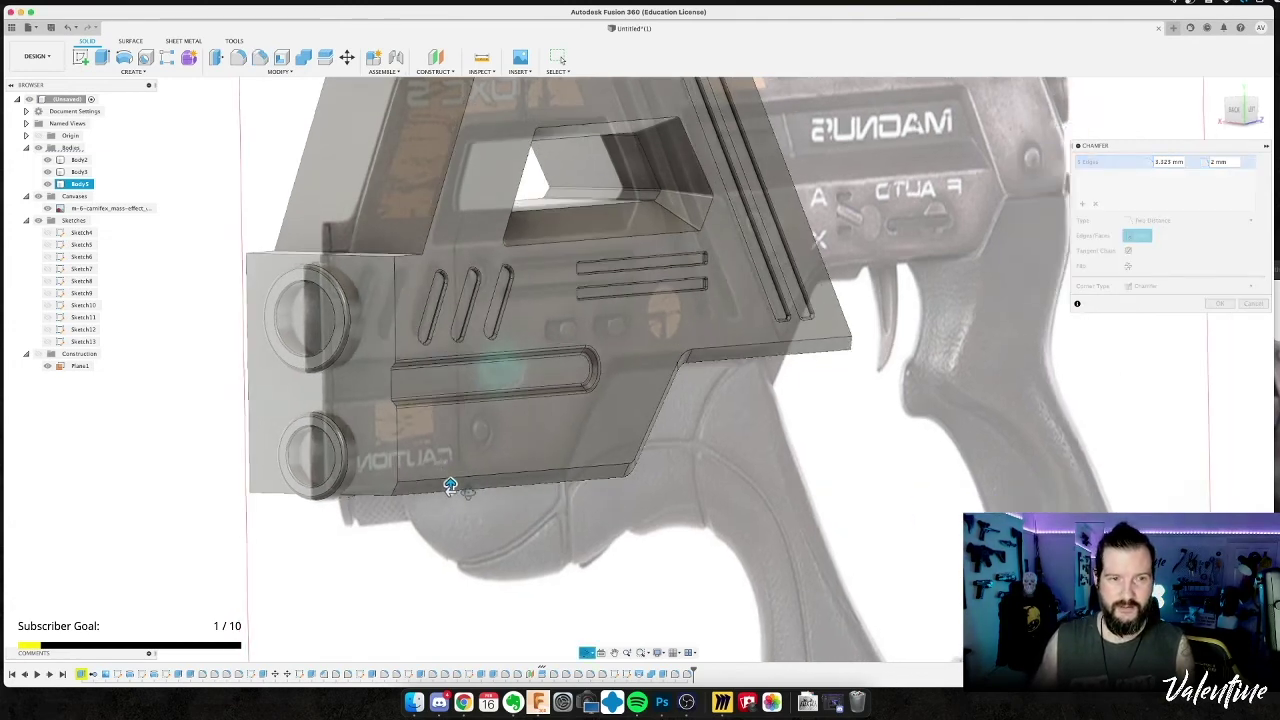
middle_click_drag(469, 489, 450, 484, "shift")
key("super+Tab")
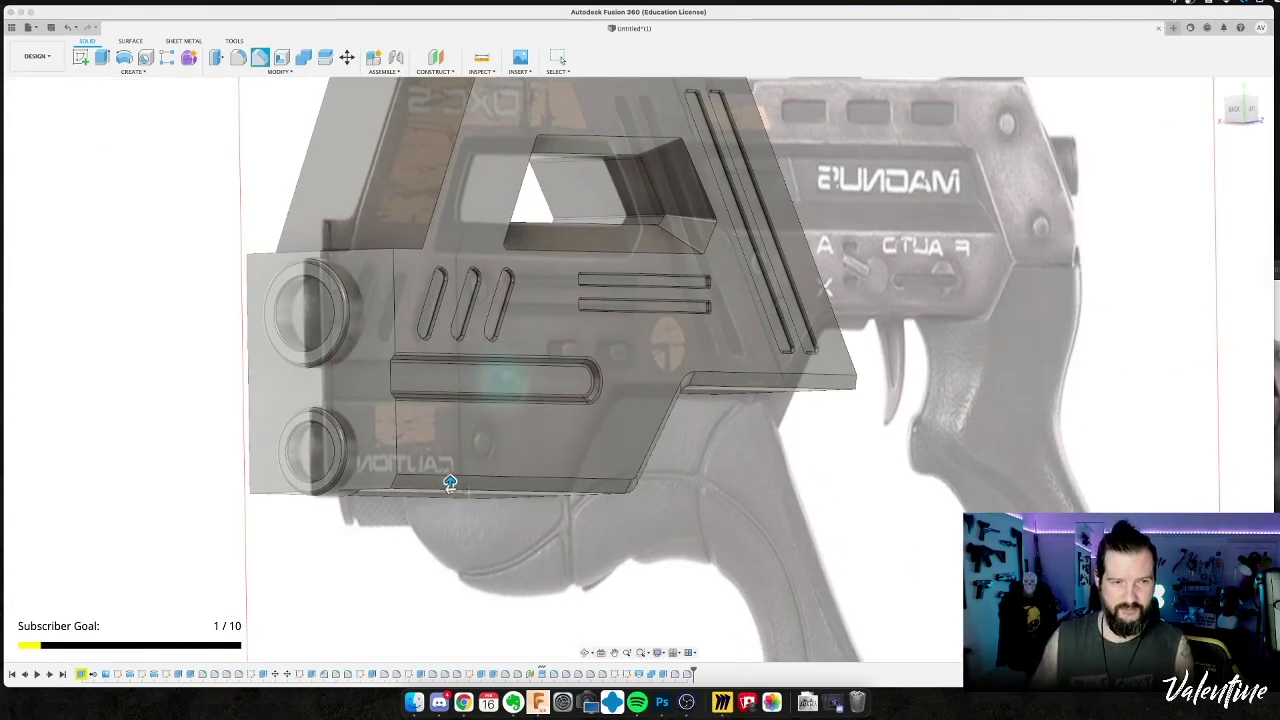
key("super+Tab")
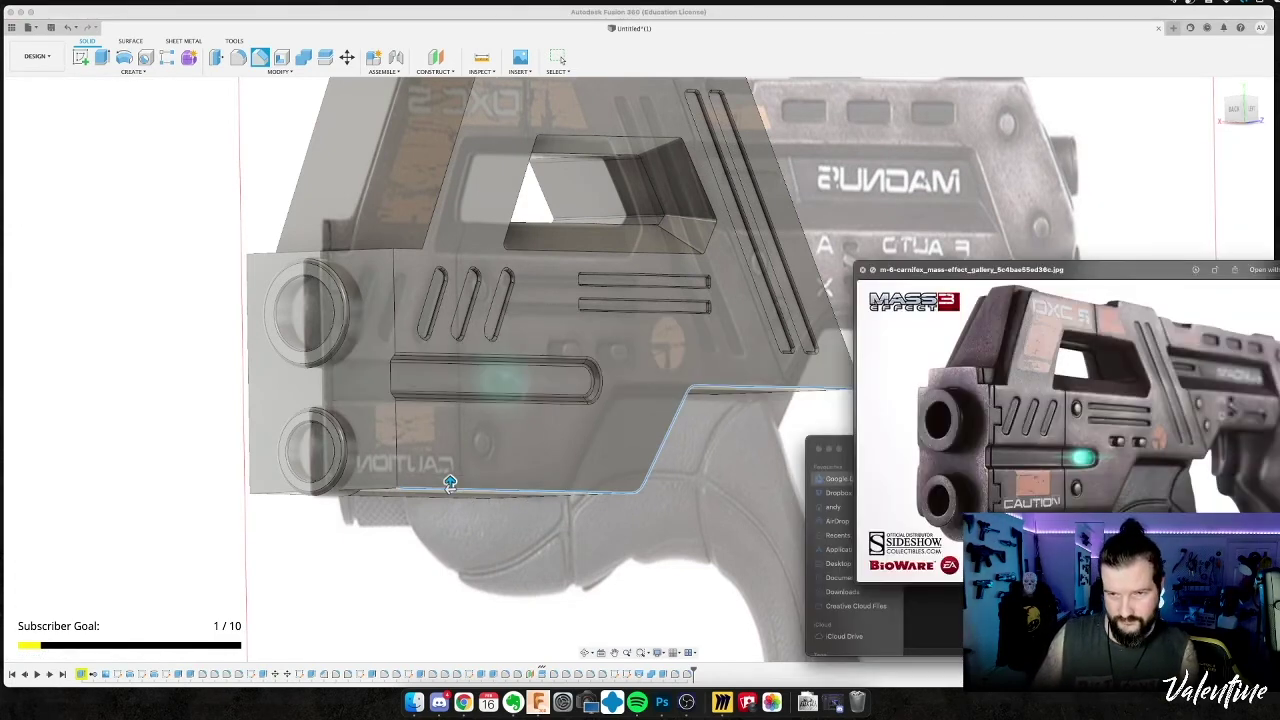
key("super+Tab")
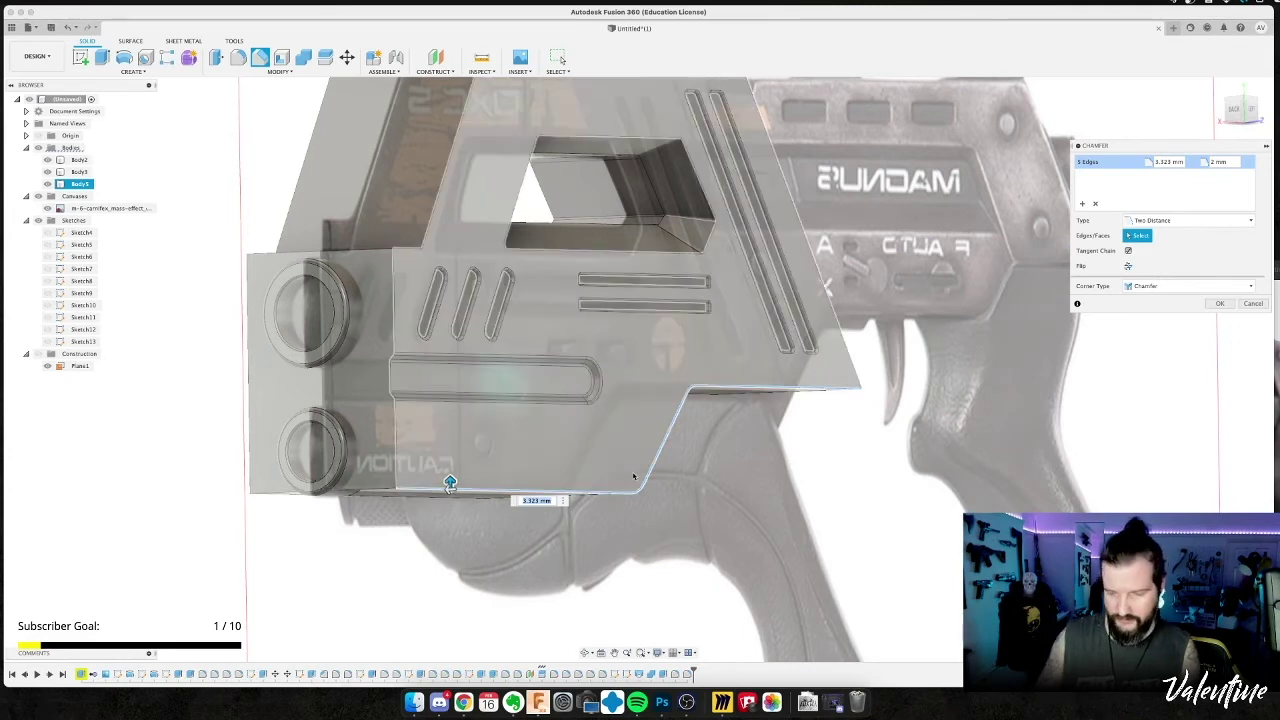
Try first chamfer distances of 3 mm and 2 mm, inspect the selected edges from below, and cancel the chamfer.
type("3")
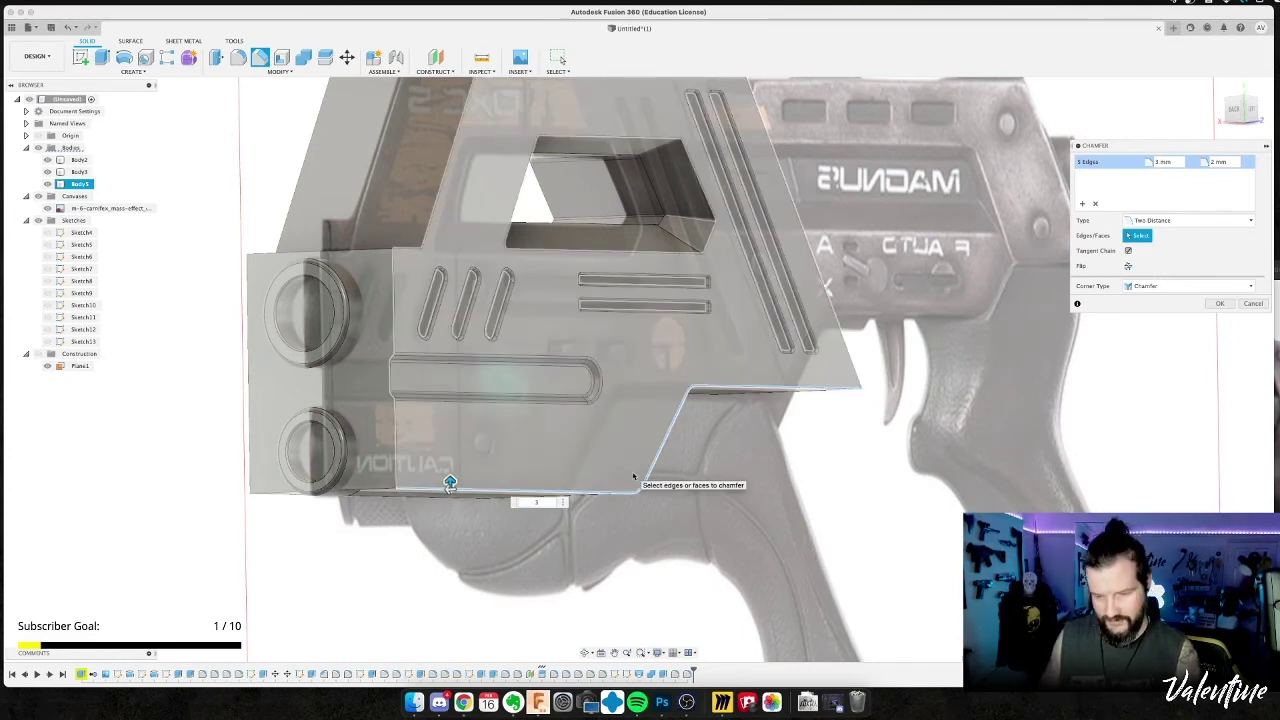
key("BackSpace")
type("2")
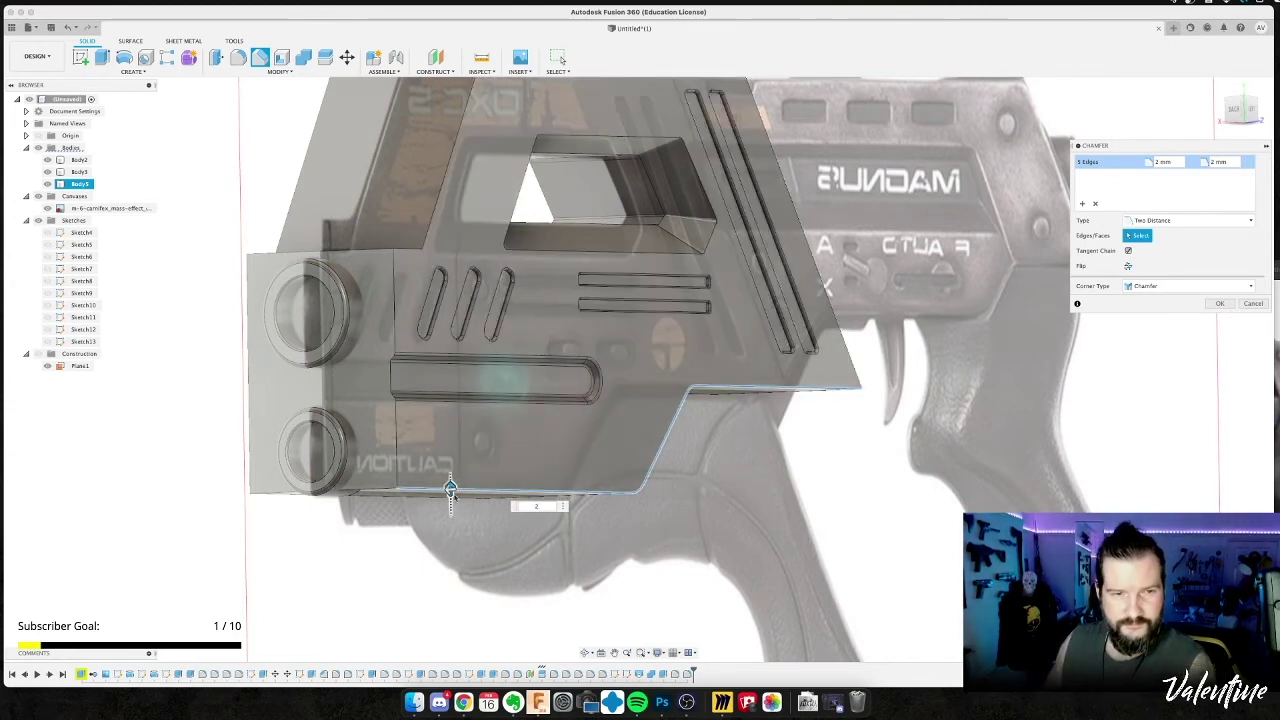
left_click_drag(454, 489, 447, 489)
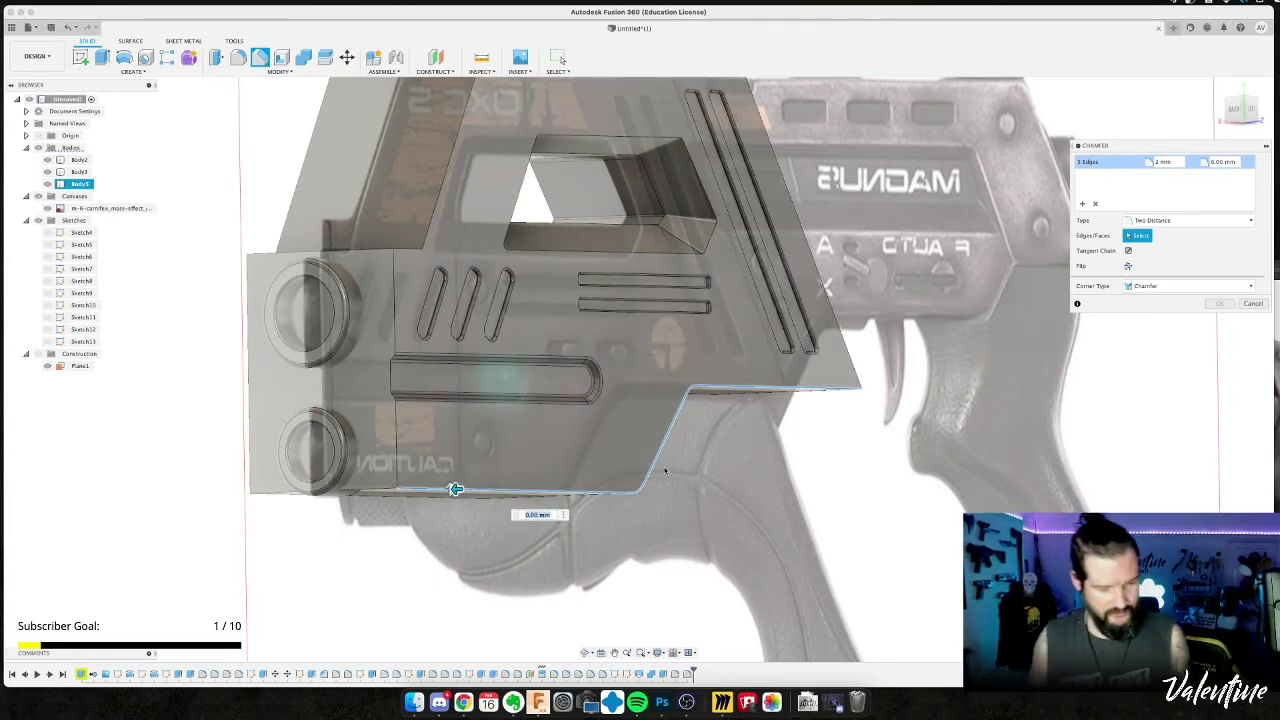
middle_click_drag(664, 470, 596, 404, "shift")
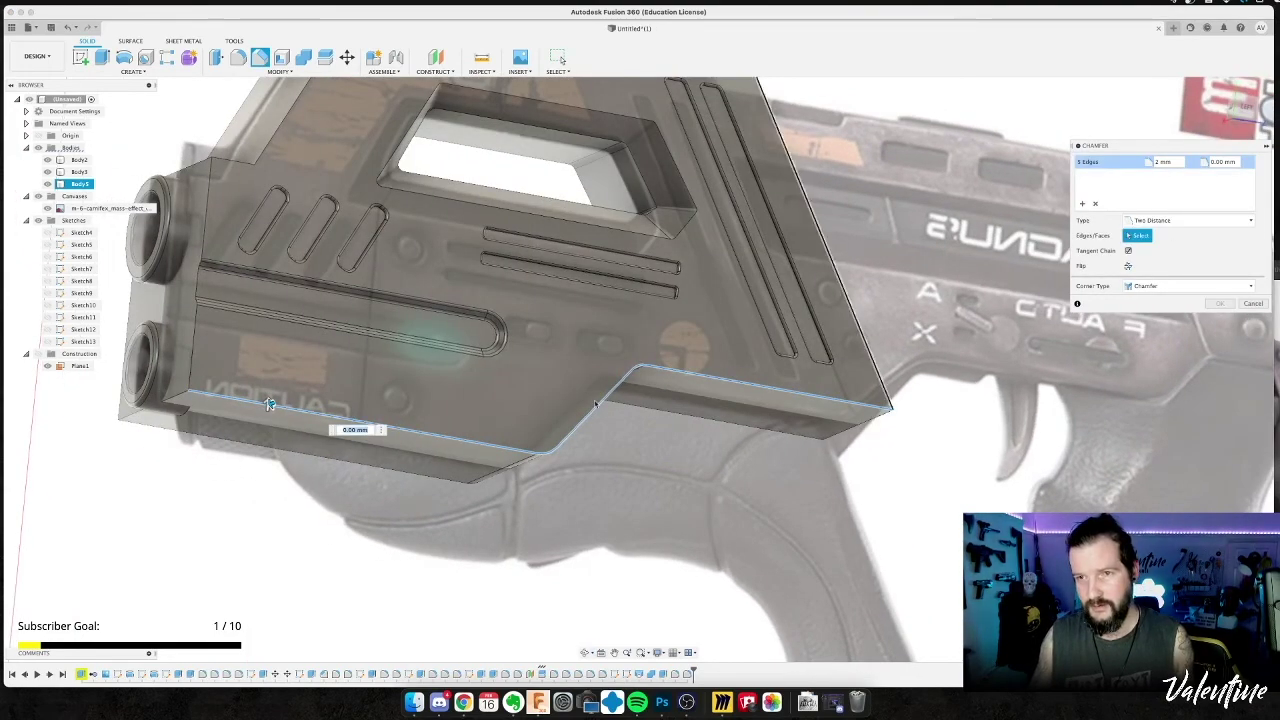
left_click(1252, 304)
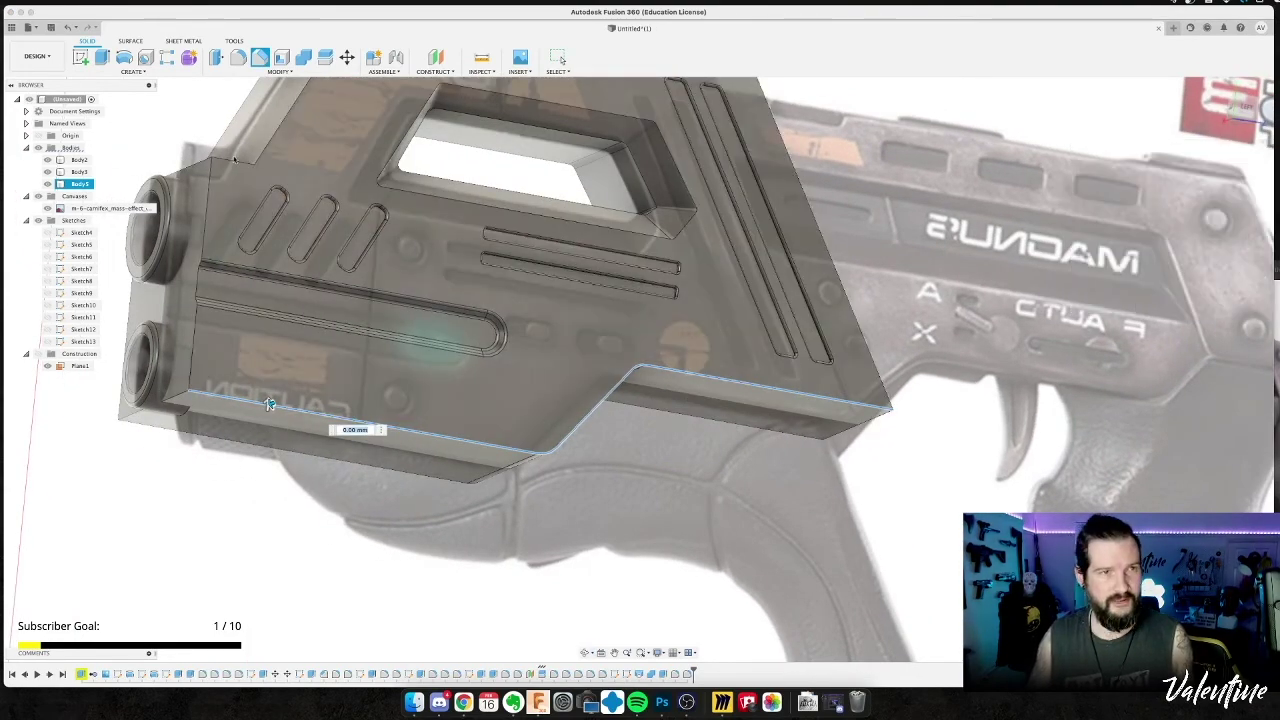
key("Escape")
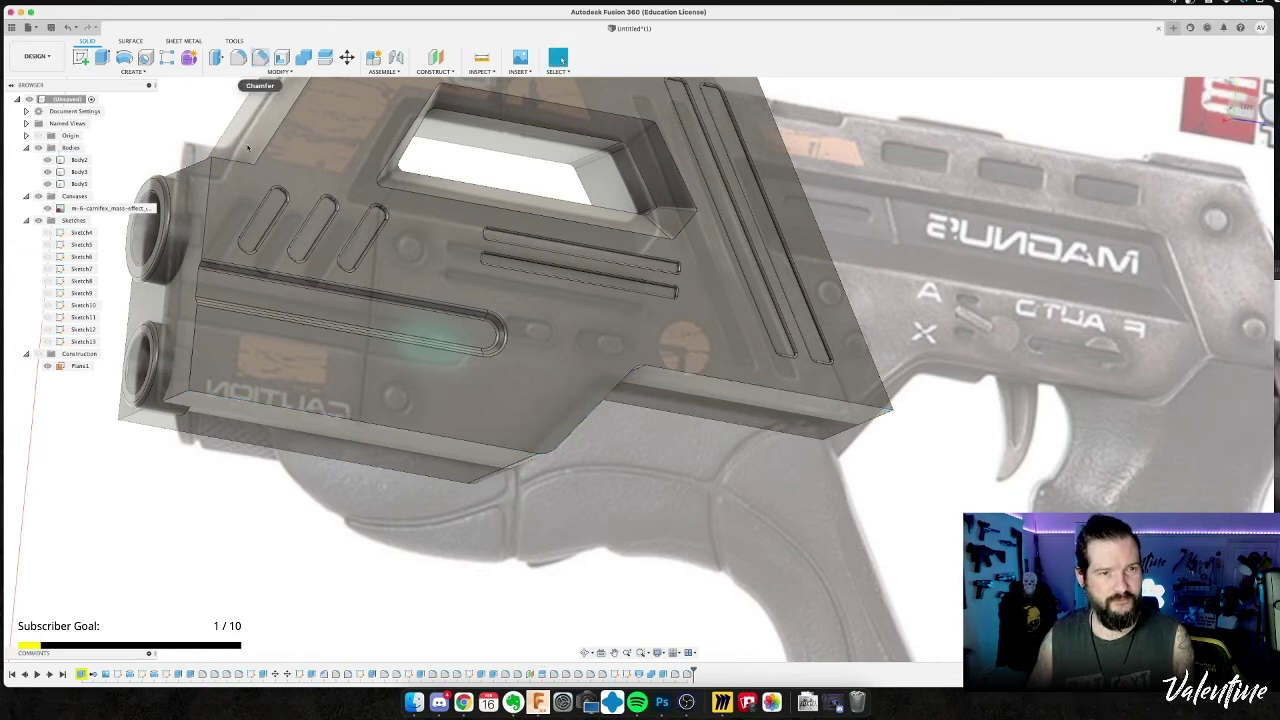
Set up a two-distance chamfer of 3 by 2 mm along the frame's lower side edges and compare it with the pistol photo.
key("Return")
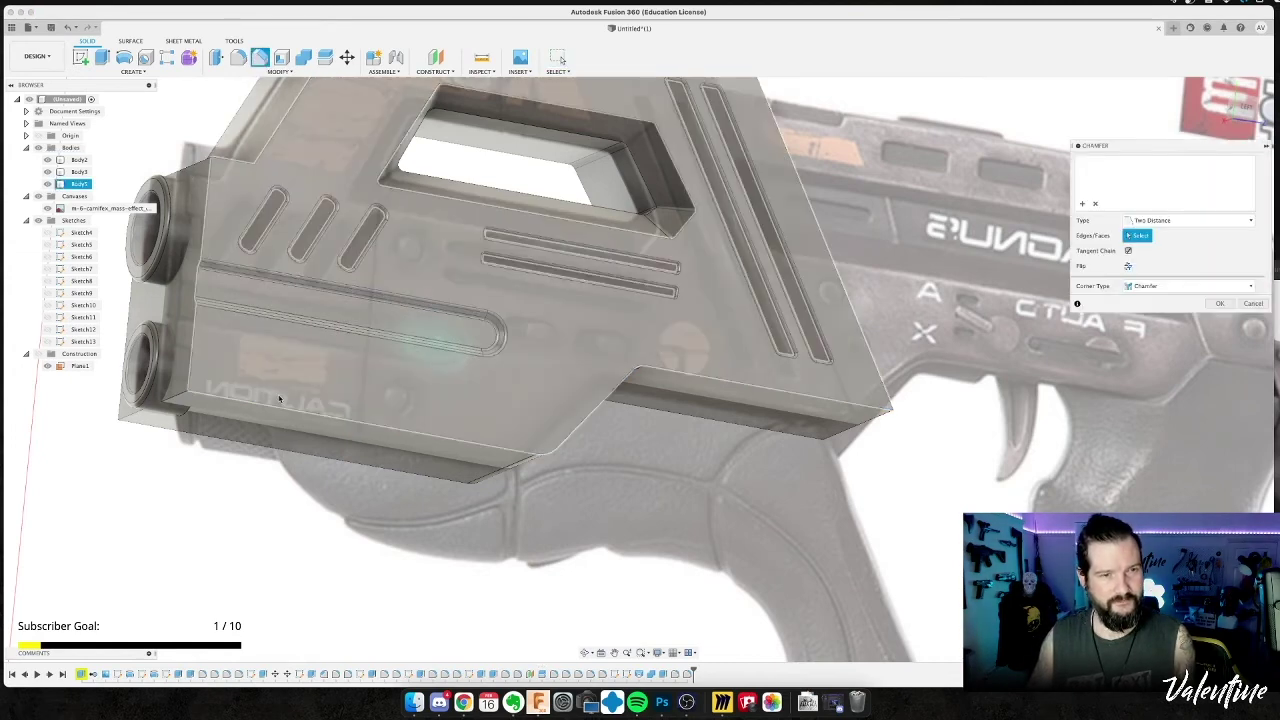
left_click(279, 406)
type("2")
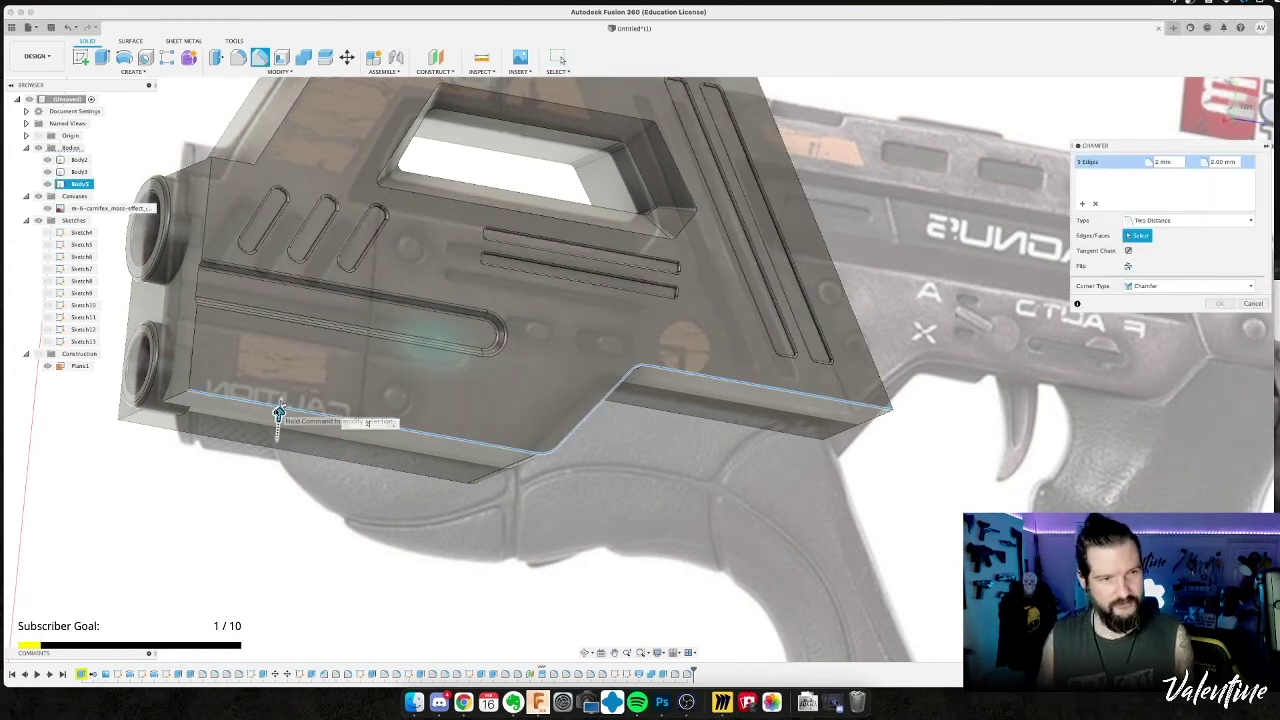
key("Return")
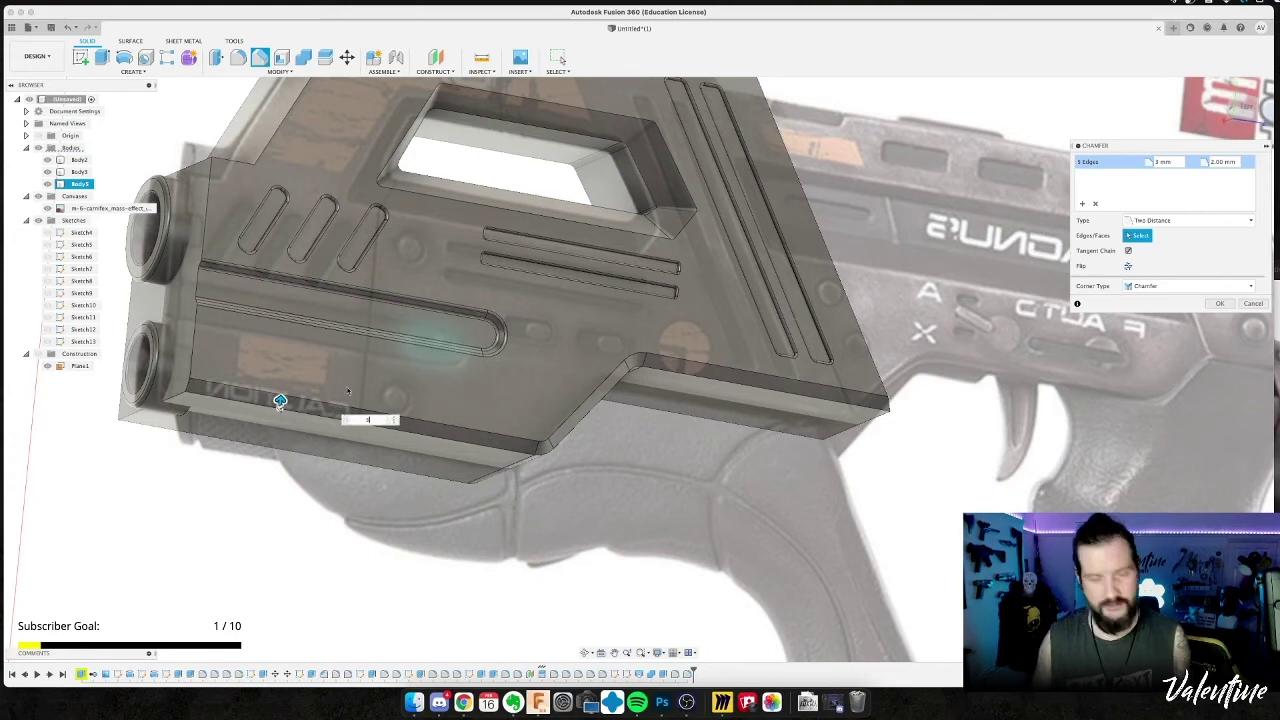
middle_click_drag(228, 435, 268, 440, "shift")
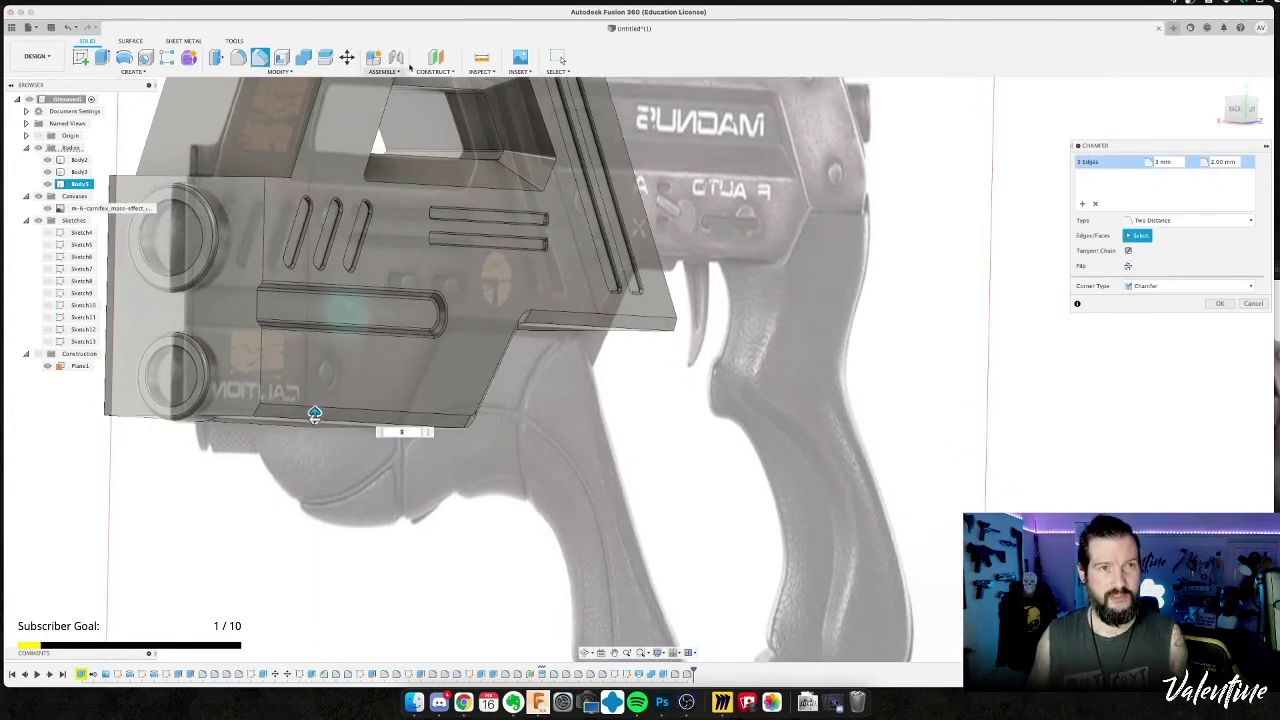
left_click(1276, 280)
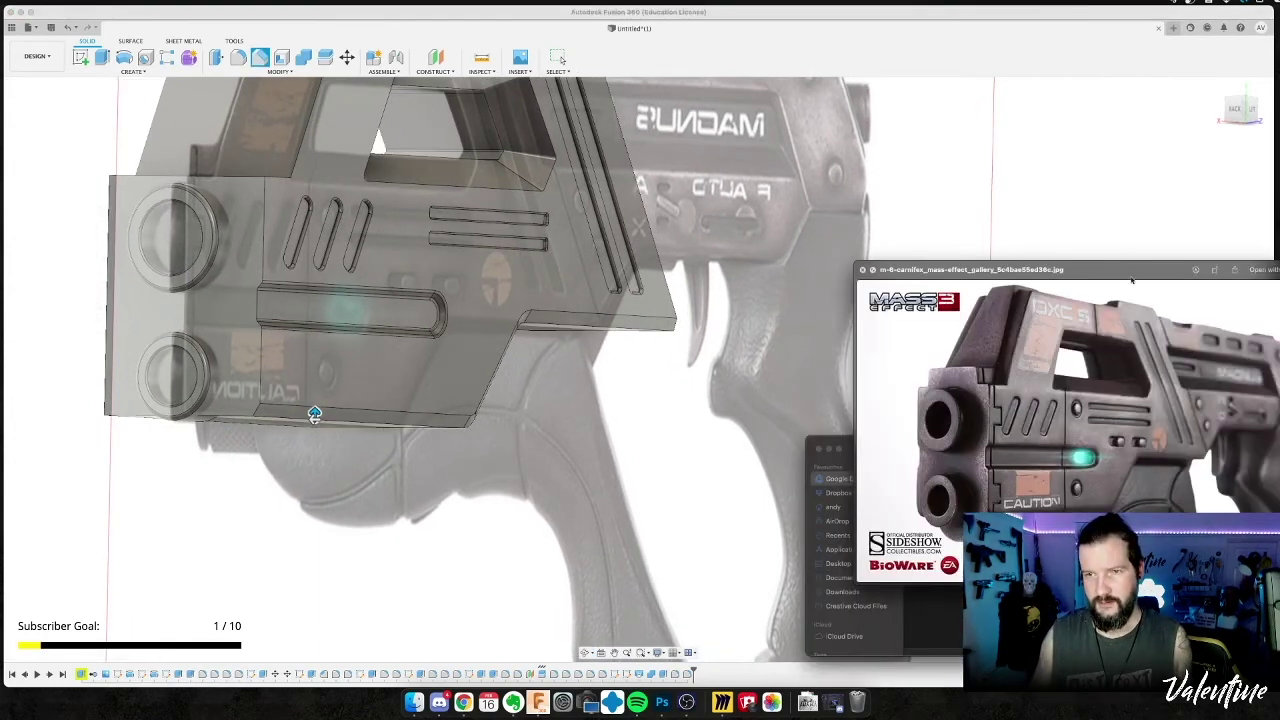
left_click_drag(1072, 275, 717, 253)
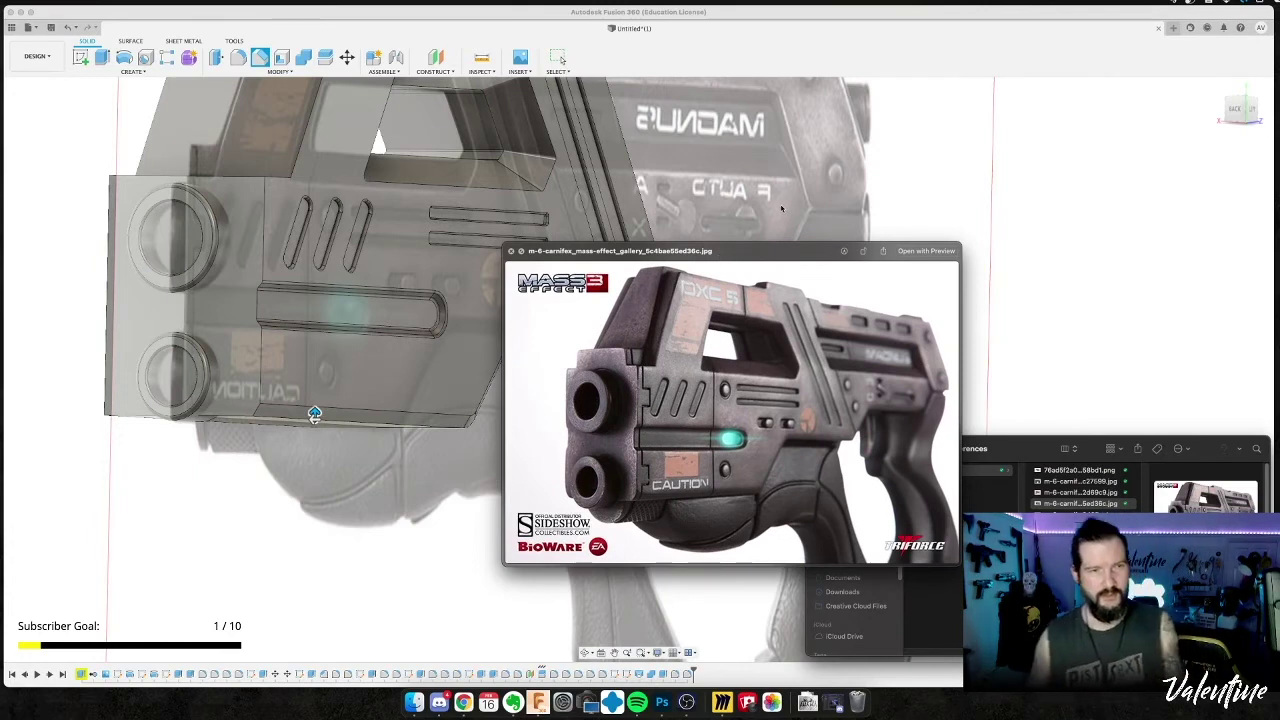
left_click(314, 414)
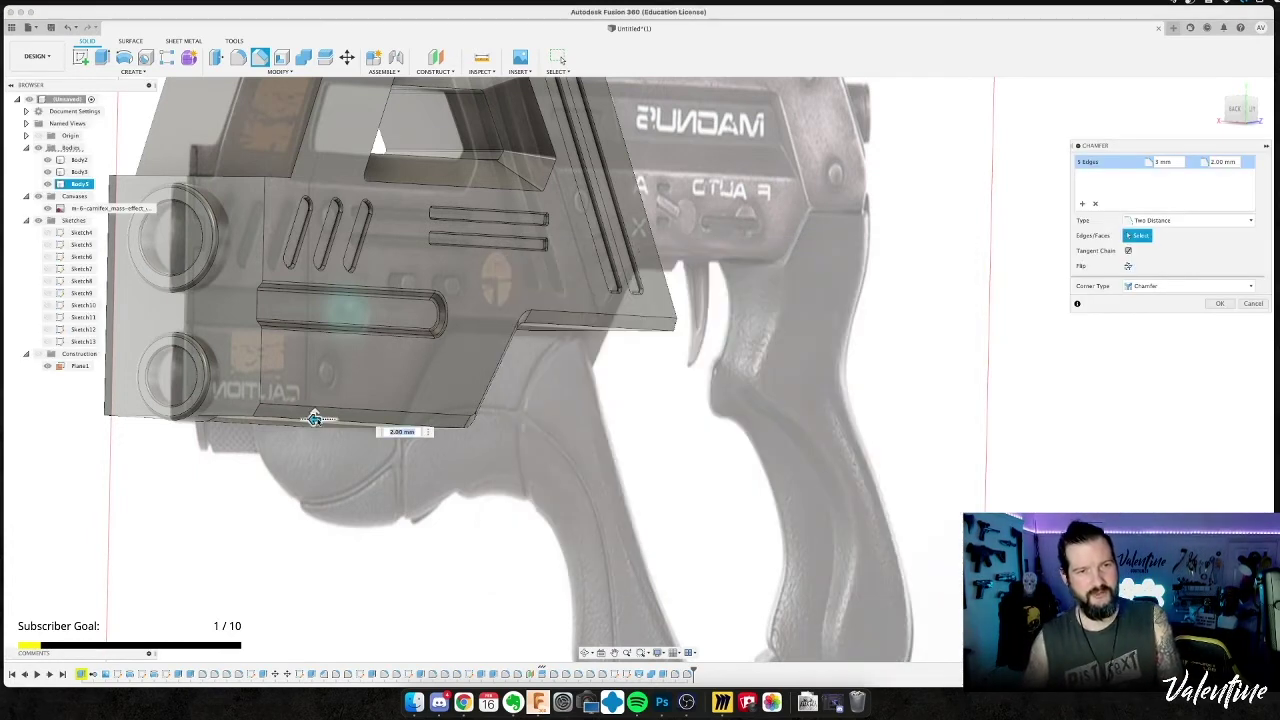
Set the chamfer distances to 3.5 mm and 2.5 mm, checking them against the pistol photo, and apply the chamfer.
type("2.5")
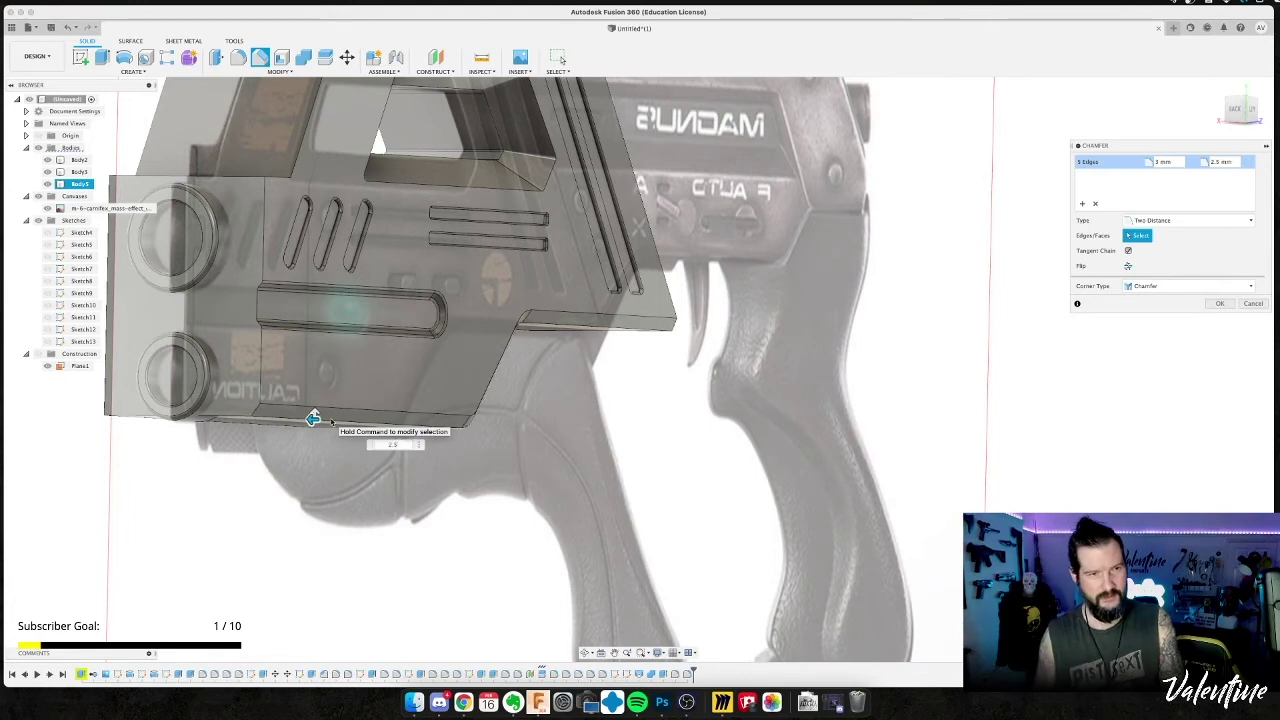
key("super+Tab")
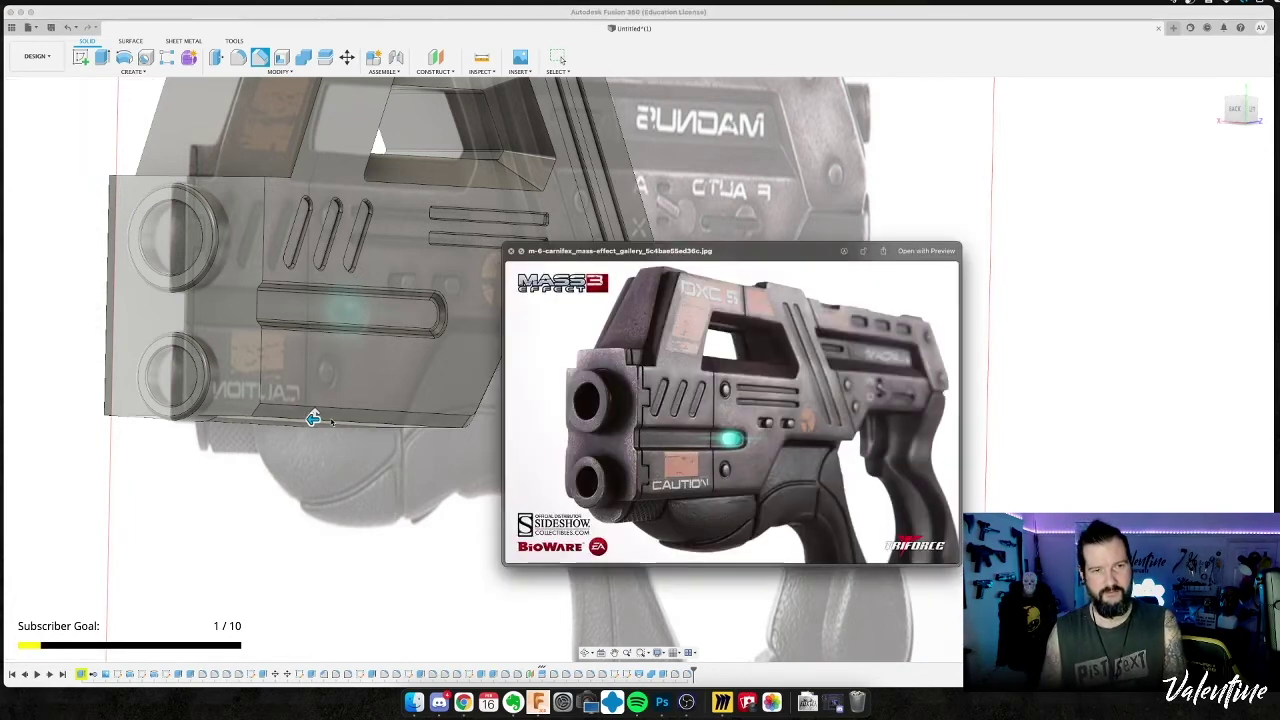
key("super+Tab")
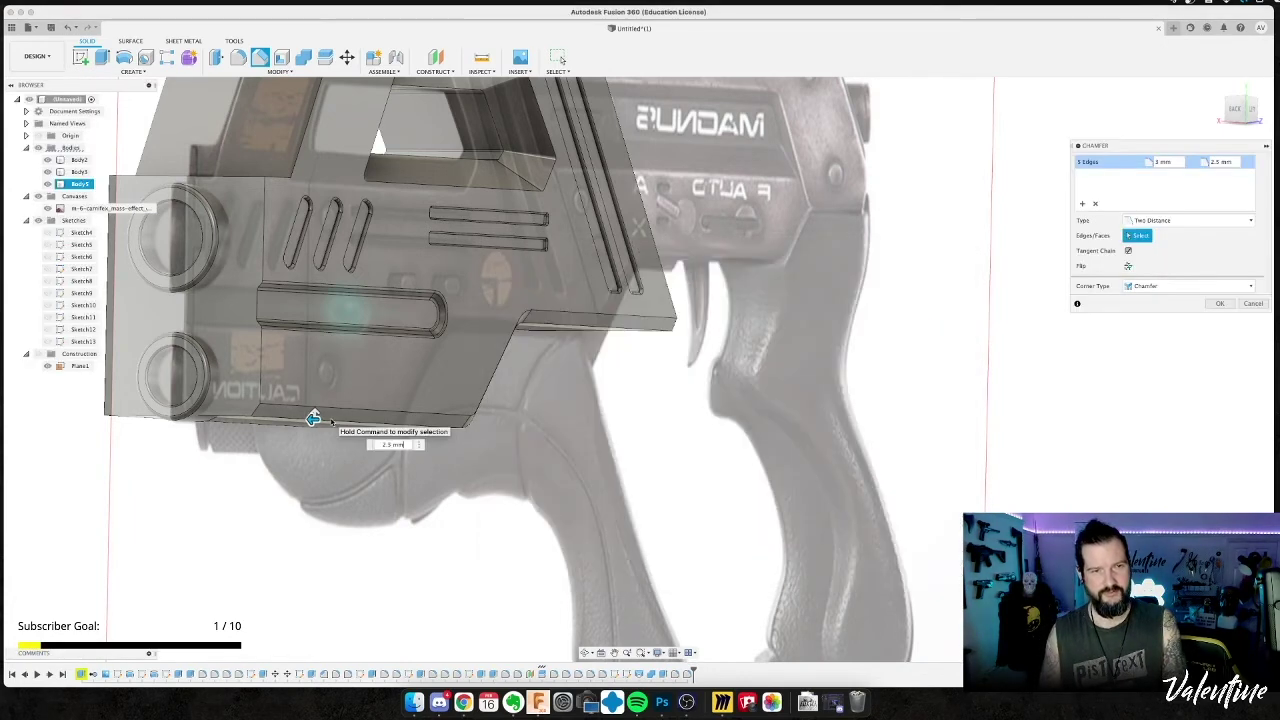
key("Tab")
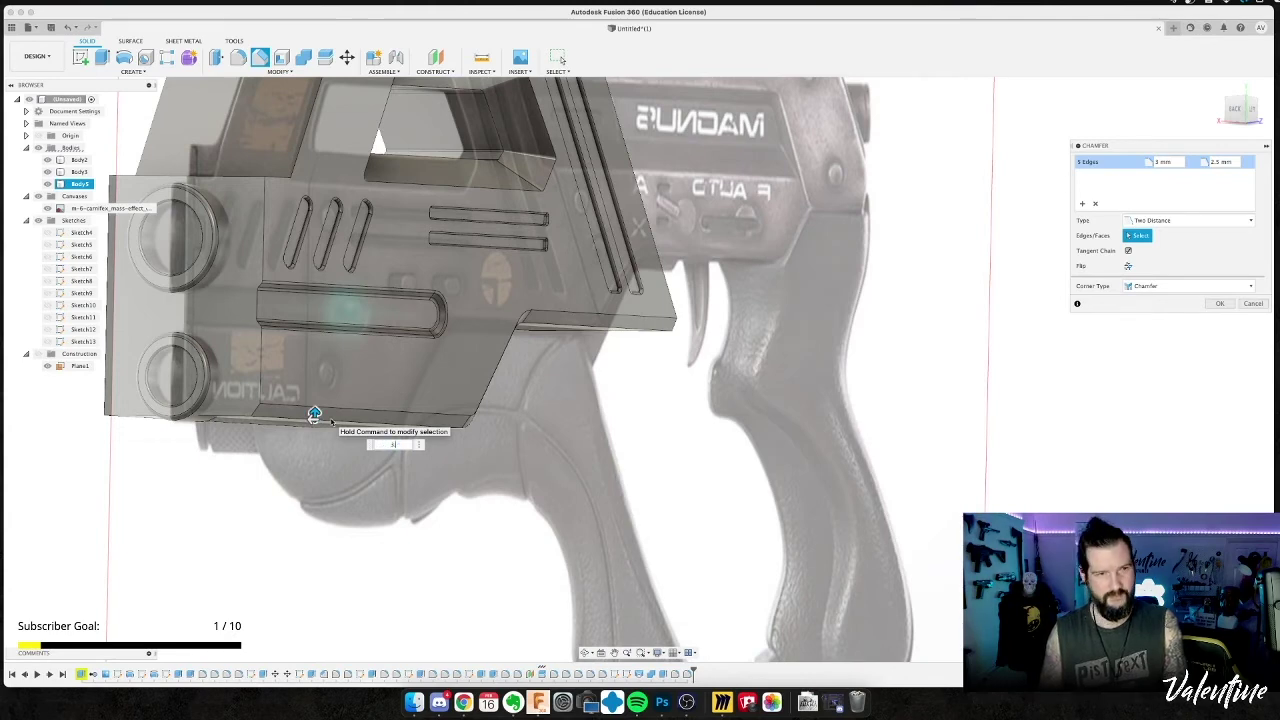
type("3.54")
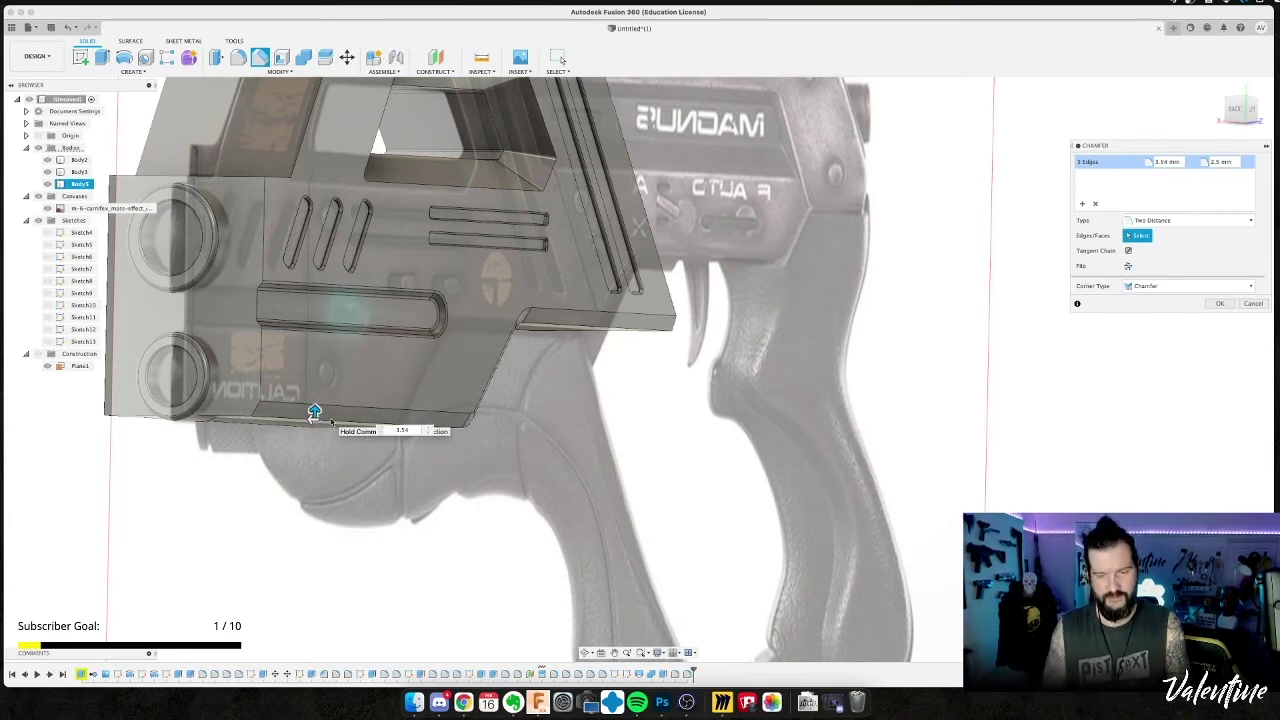
key("super+Tab")
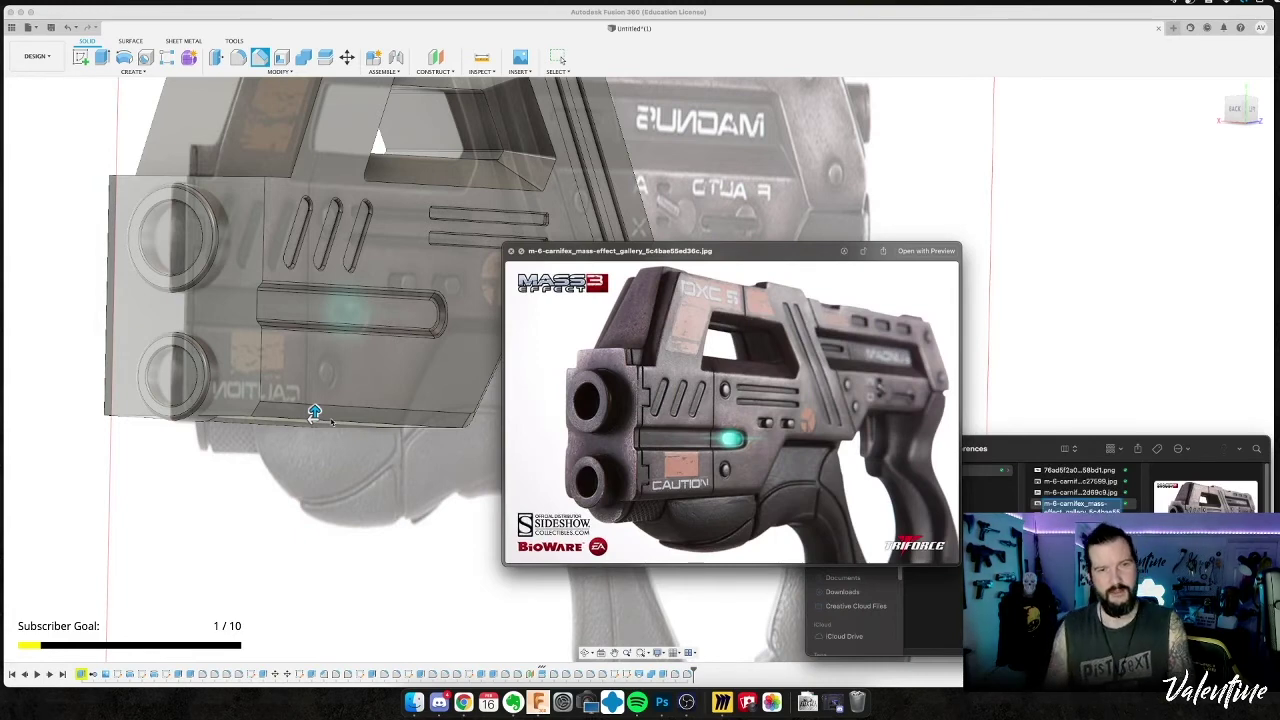
key("super+Tab")
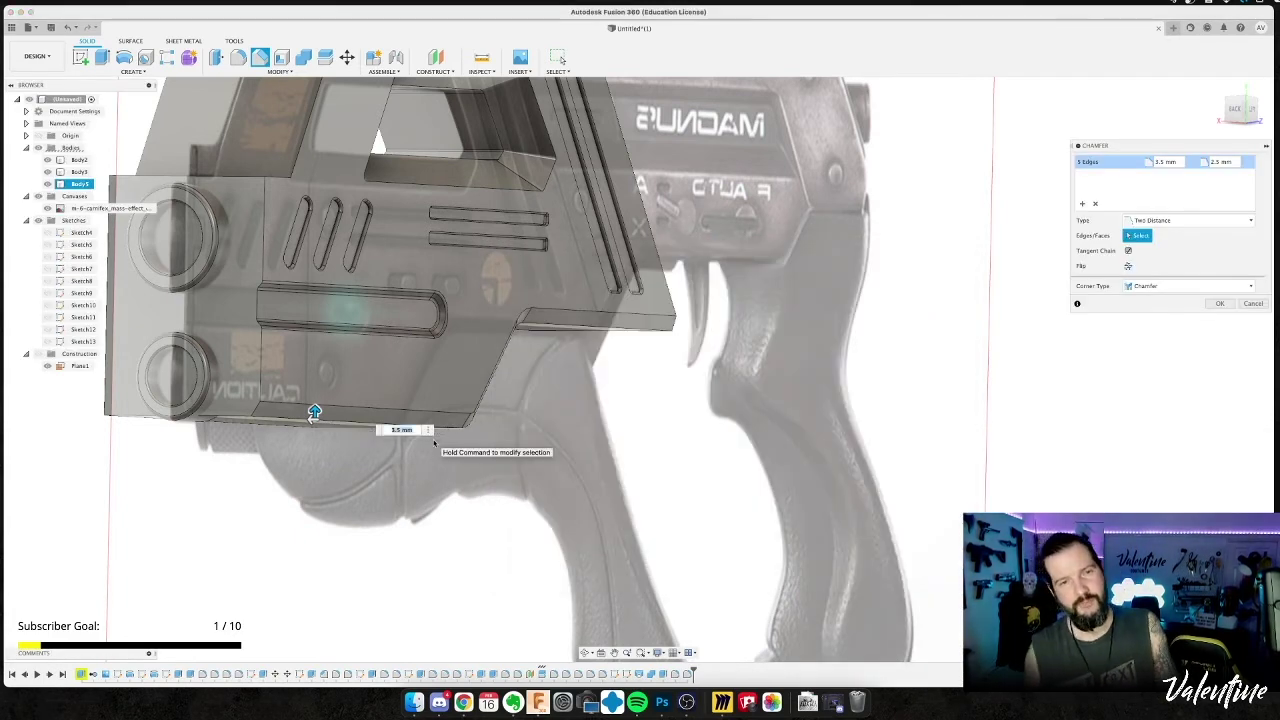
key("Return")
Fillet the upper edge chain of the frame's lower side chamfer with a 2 mm radius.
scroll(383, 467, "up", 2)
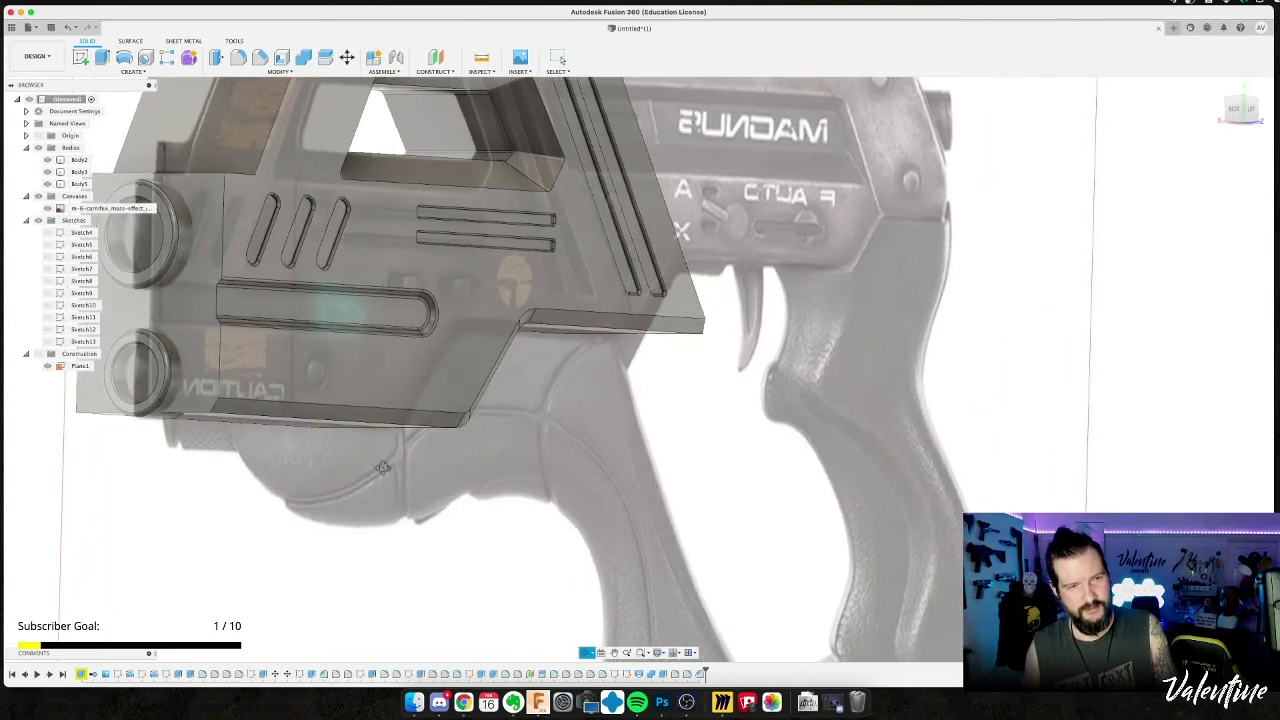
key("f")
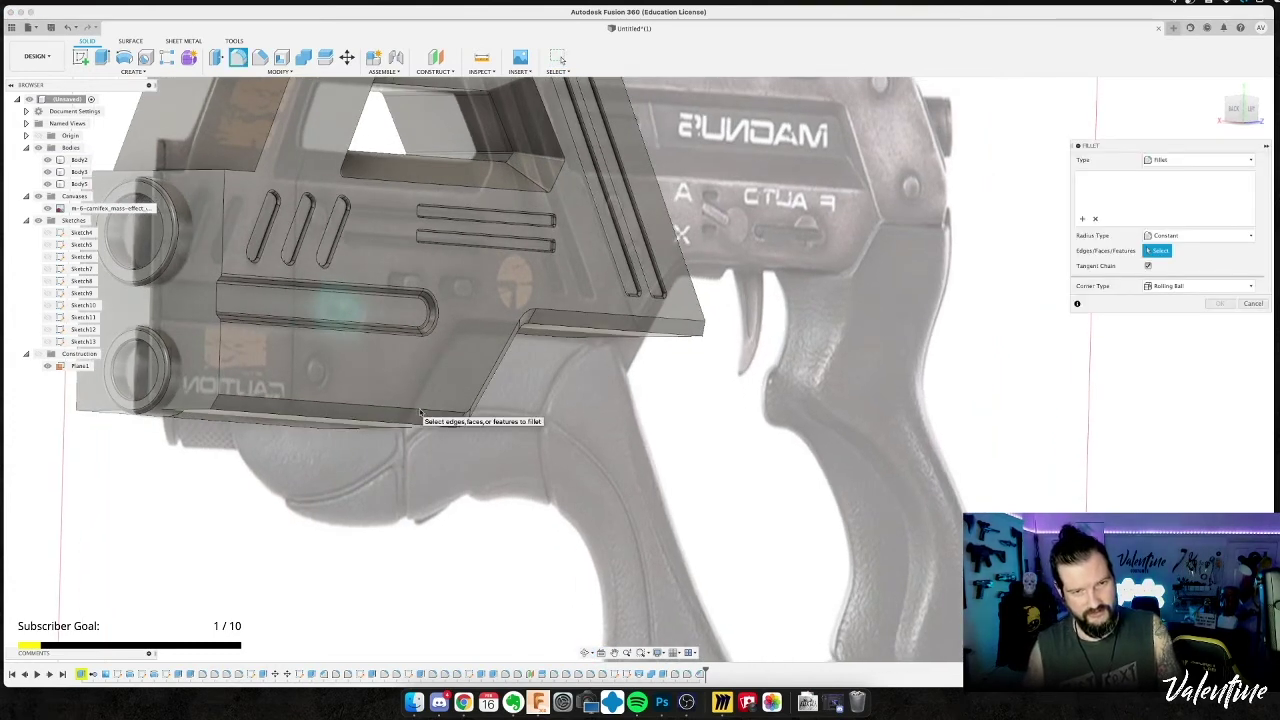
key("Escape")
left_click(405, 412)
key("f")
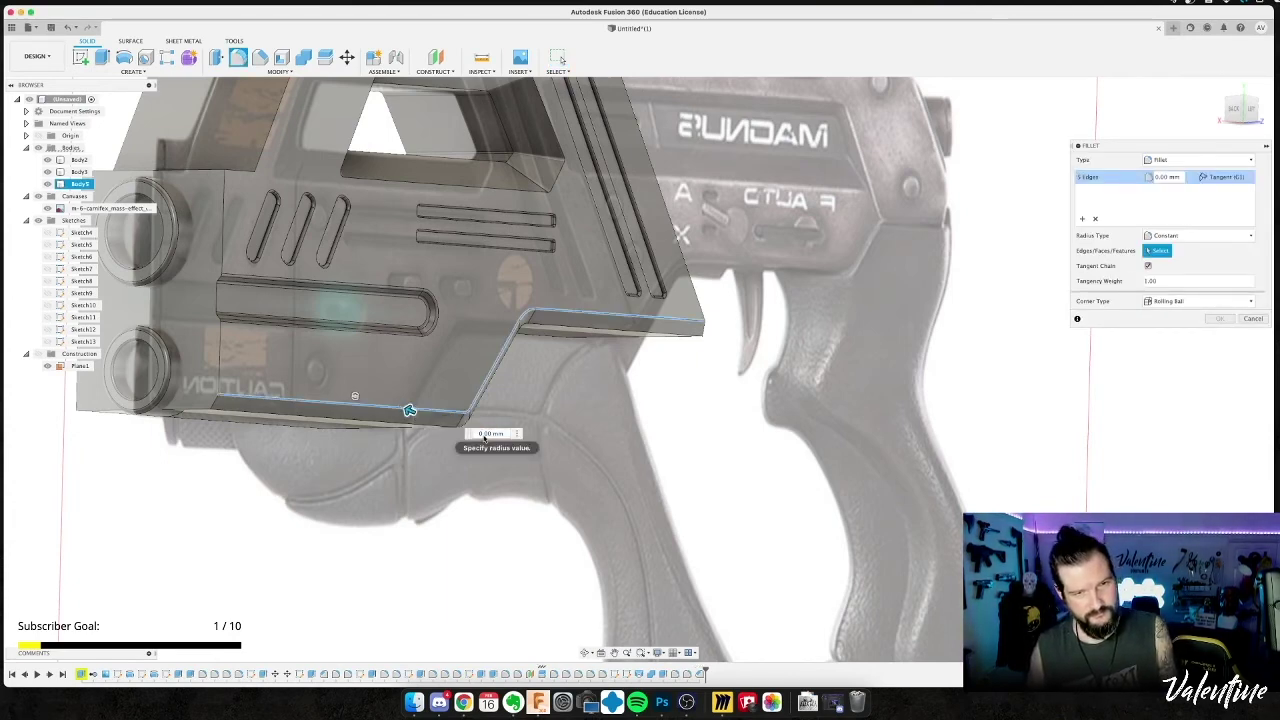
type("1")
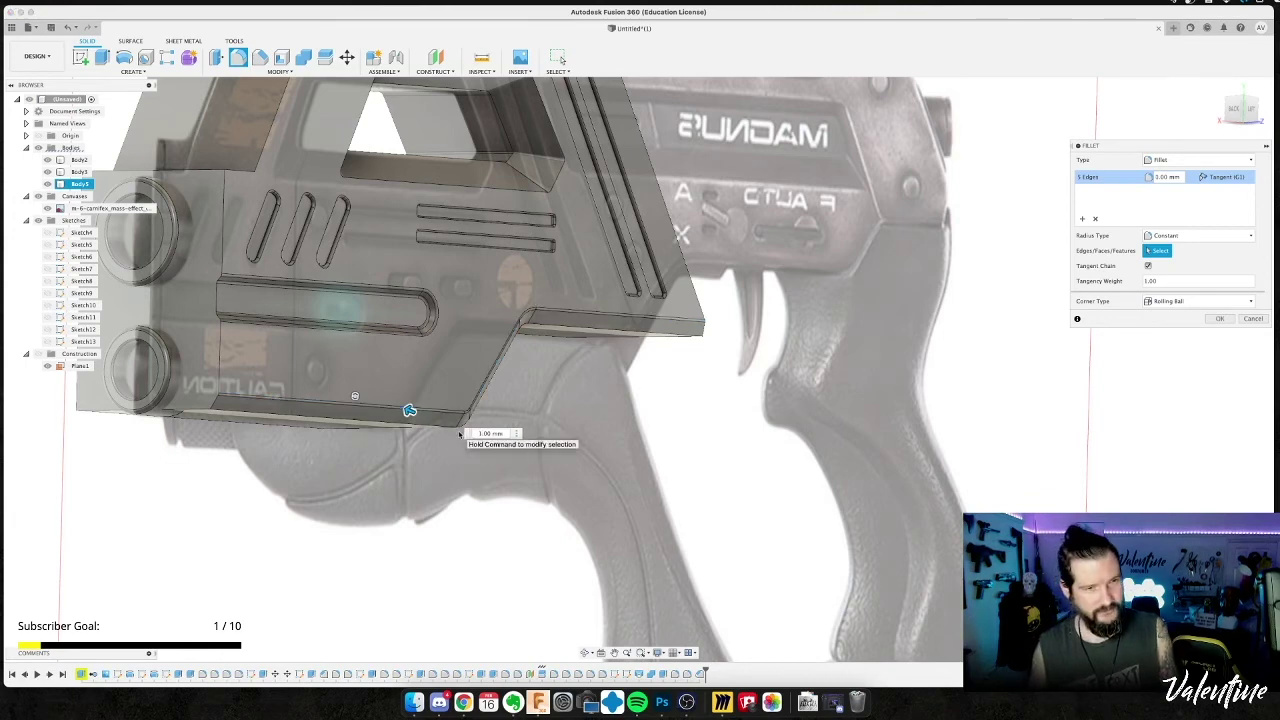
key("BackSpace")
type("2")
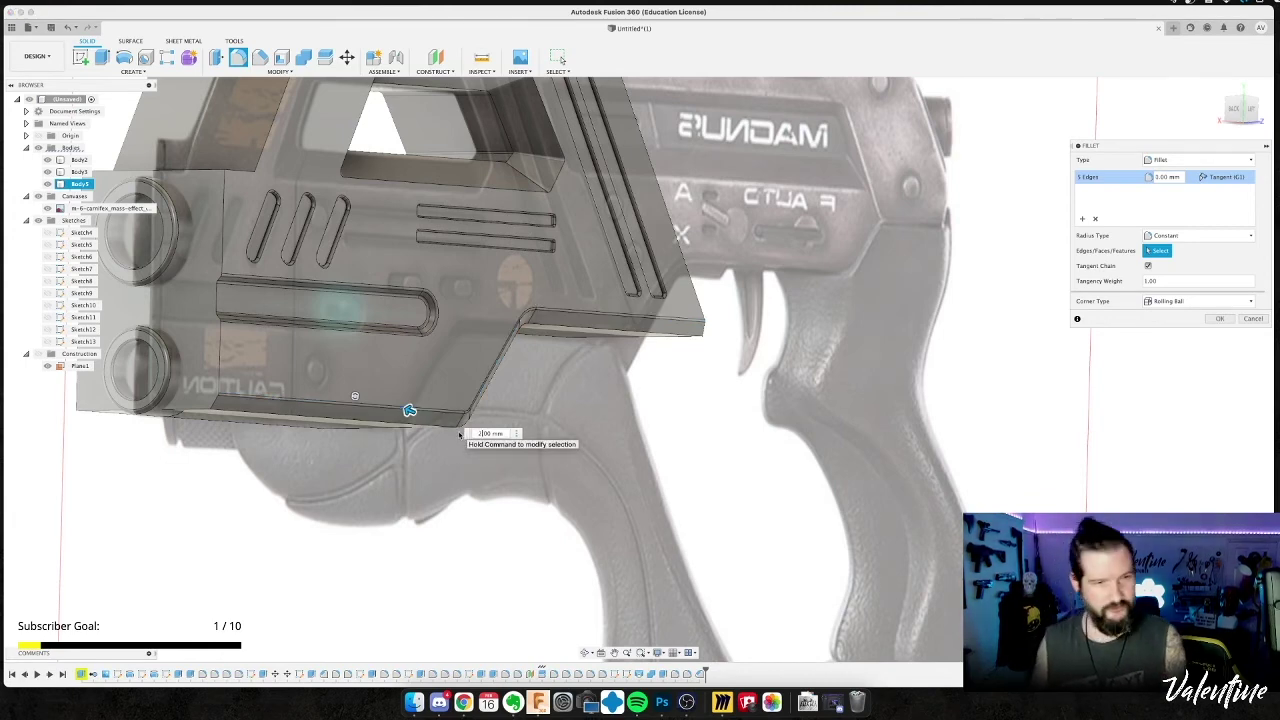
key("Return")
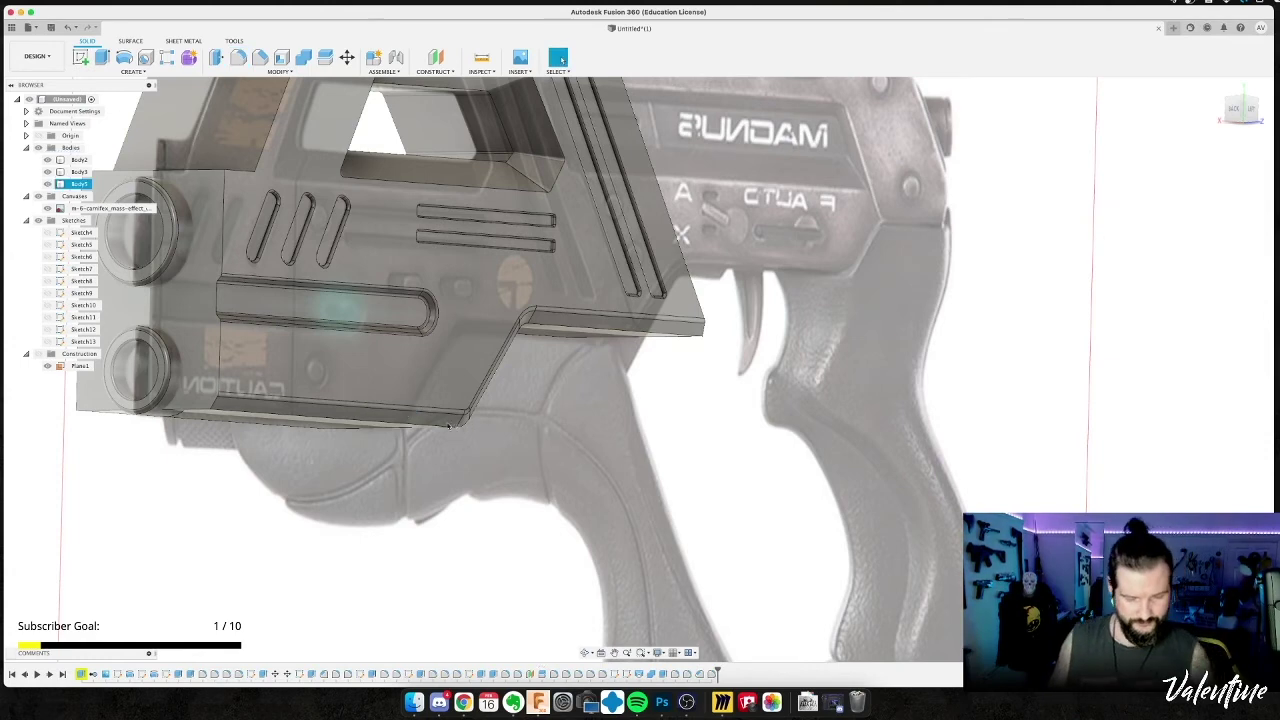
Fillet the lower edge chain of the frame's side chamfer with a 1.4 mm radius and inspect the rounded edges.
key("f")
left_click(229, 412)
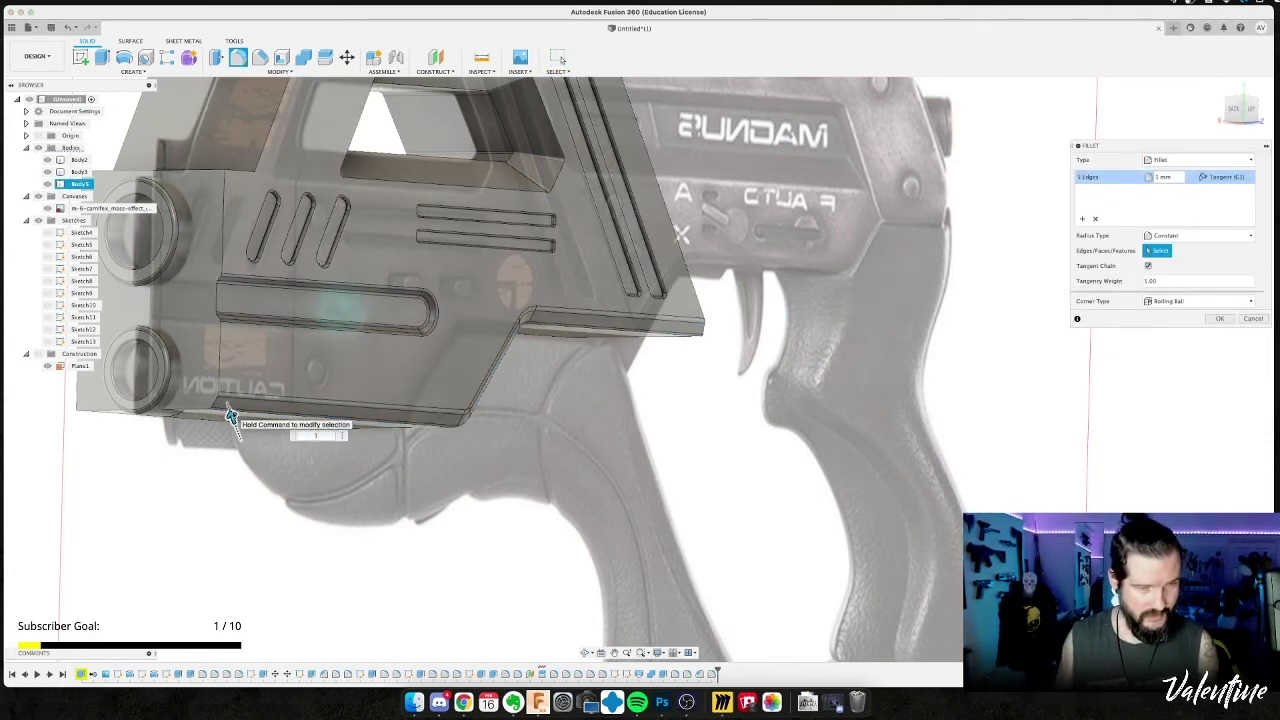
middle_click_drag(228, 405, 264, 374, "shift")
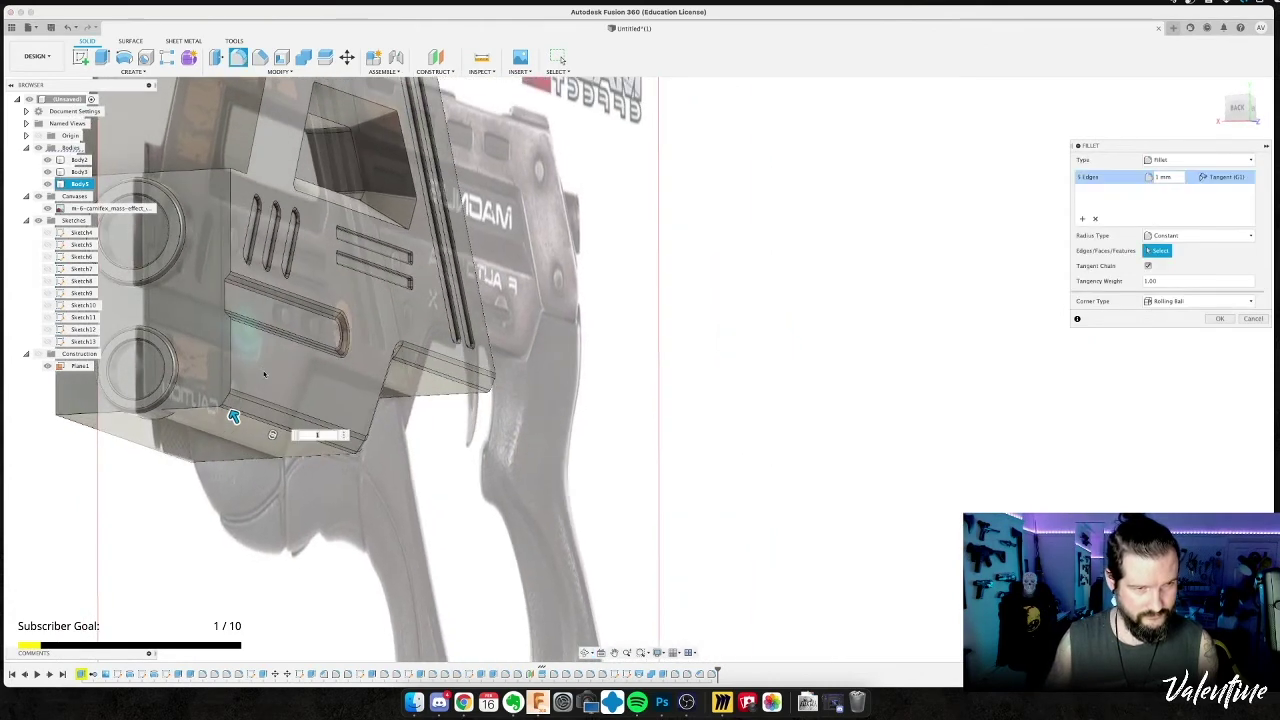
type("1.6")
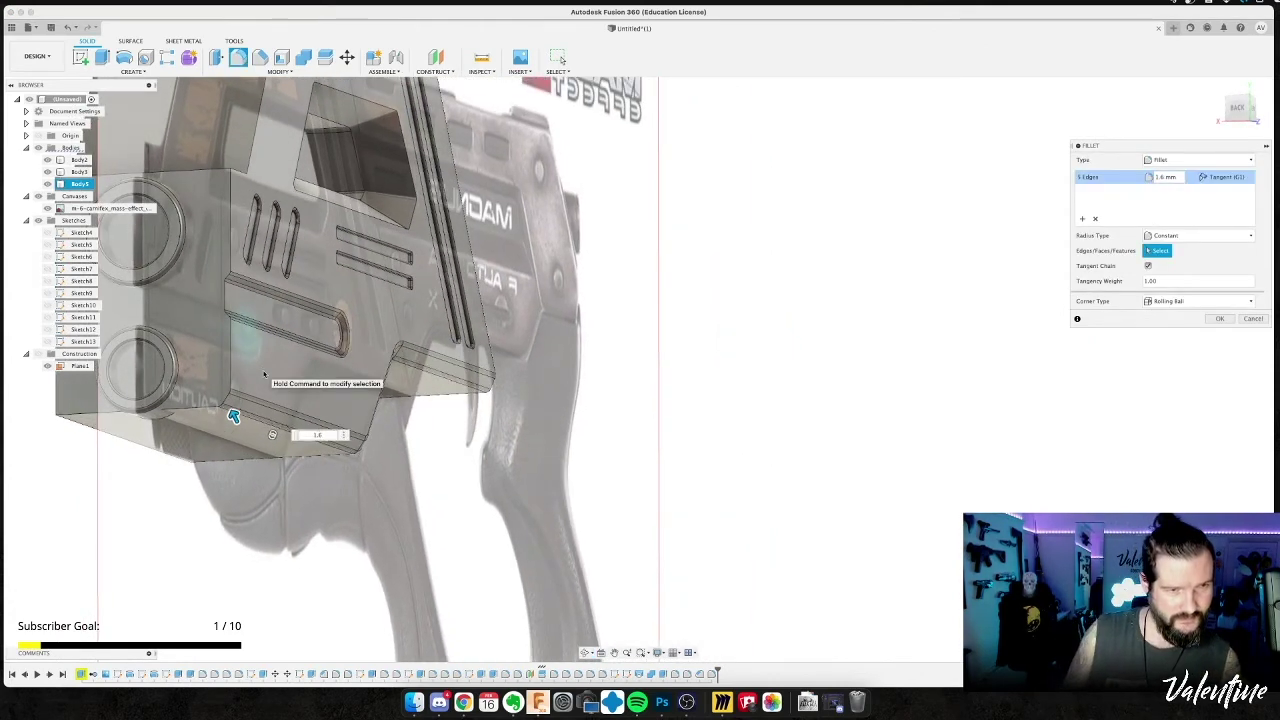
type(".4")
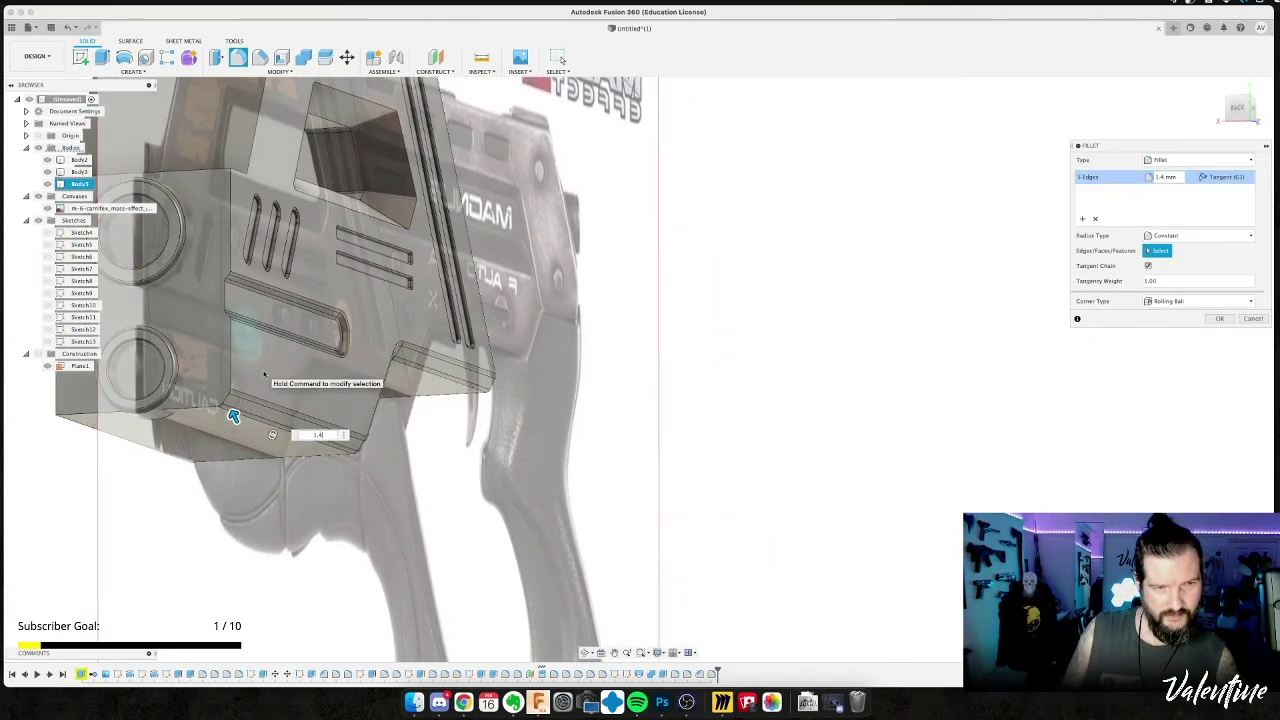
key("Return")
middle_click_drag(465, 450, 1041, 382, "shift")
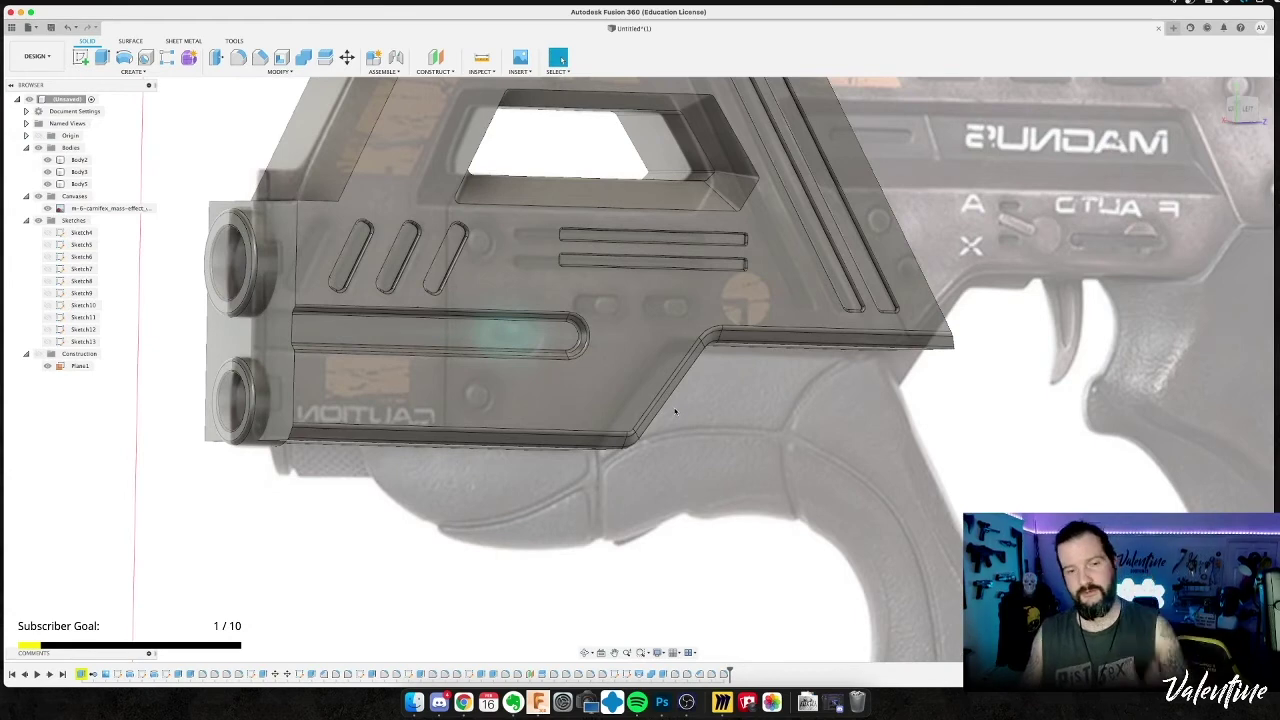
Start a line sketch on the frame's flat side face, viewed squarely from the left side.
left_click(612, 396)
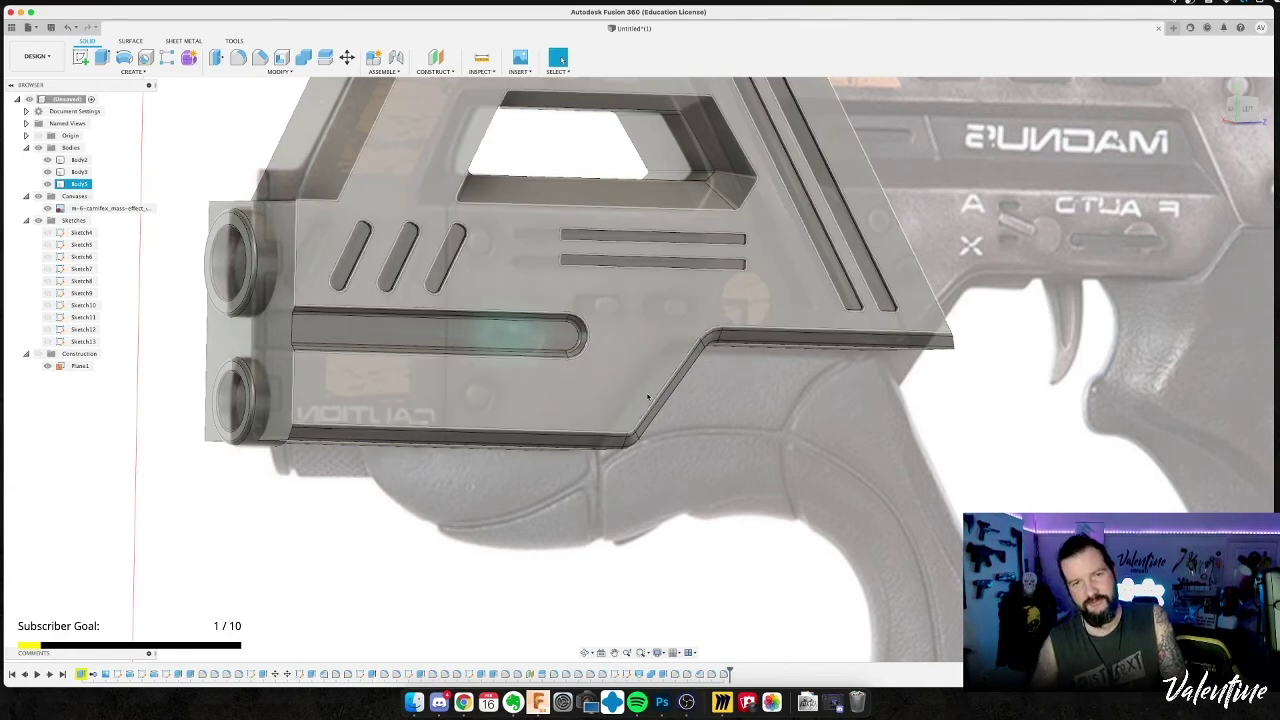
left_click(1244, 110)
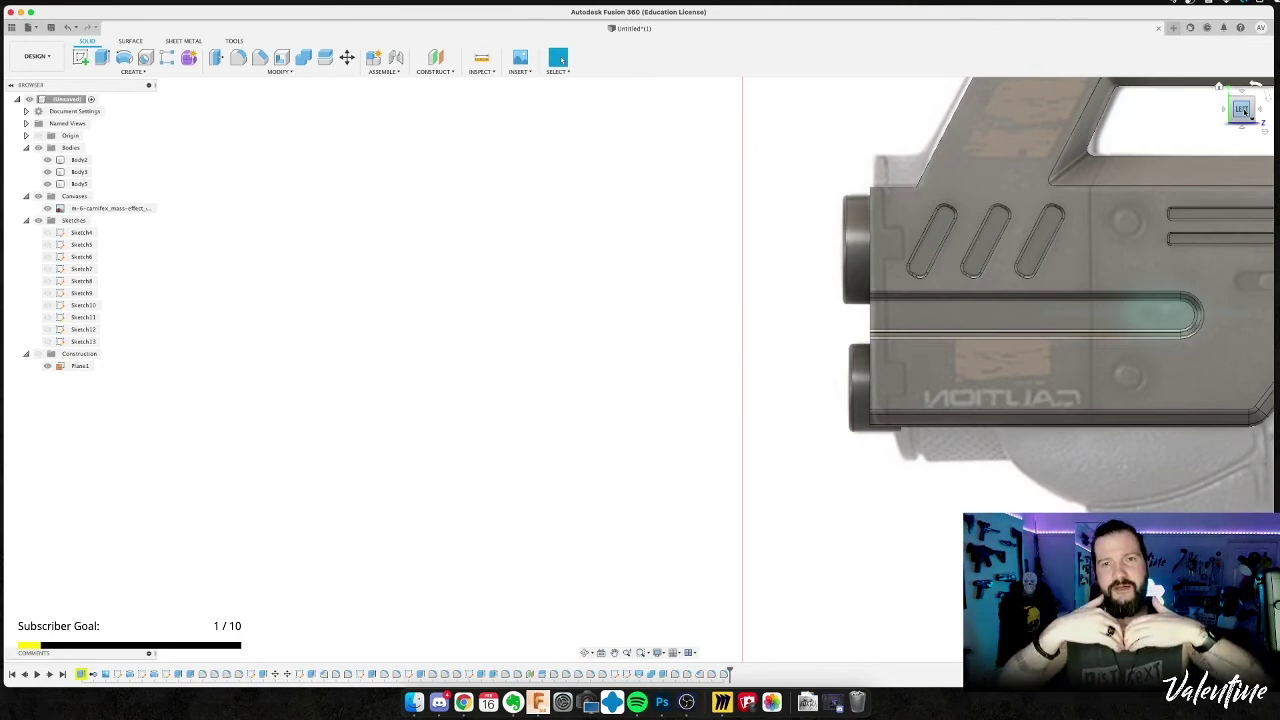
mouse_move(793, 335)
middle_mouse_down()
mouse_move(591, 334)
mouse_move(506, 359)
middle_mouse_up()
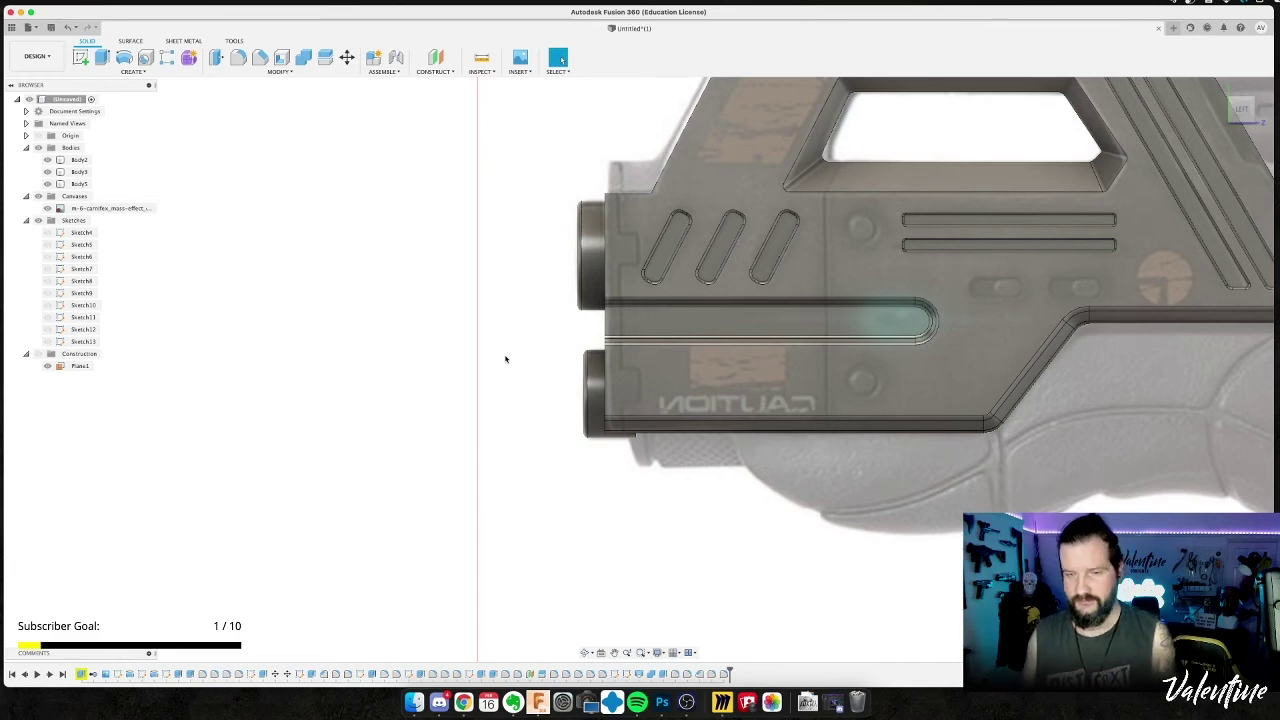
left_click(79, 184)
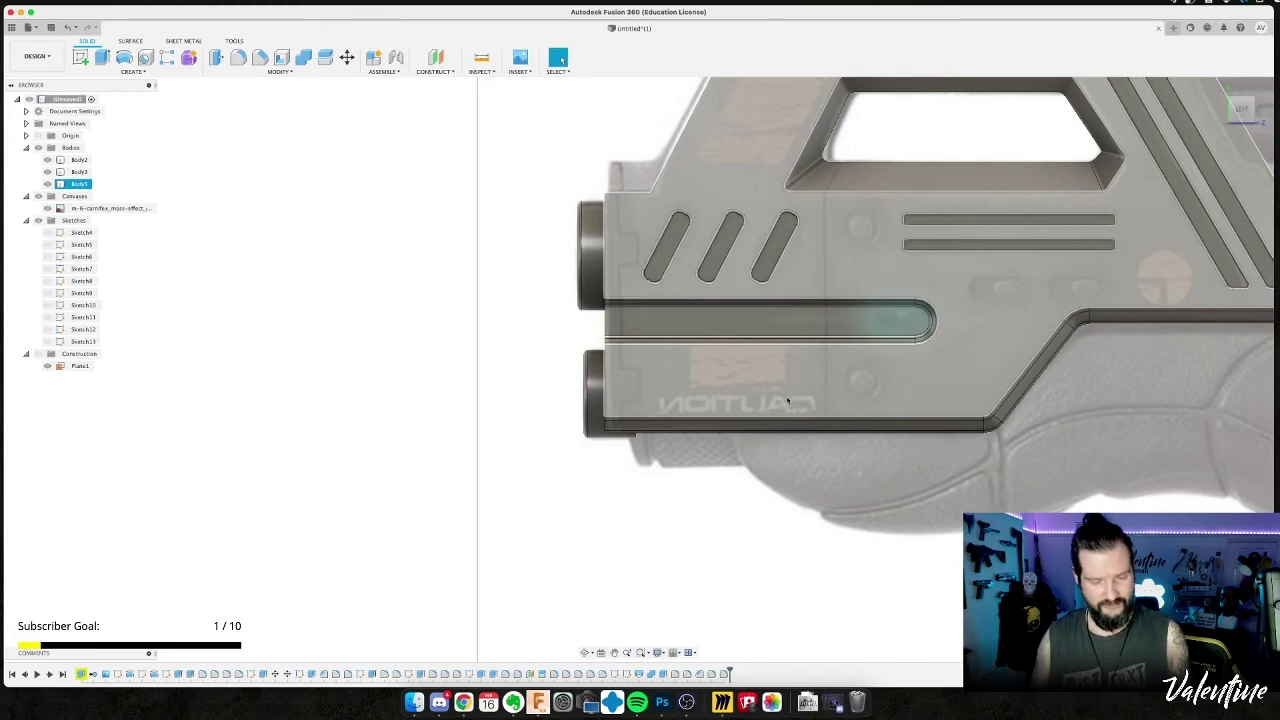
left_click(814, 484)
middle_click_drag(803, 502, 691, 533)
key("l")
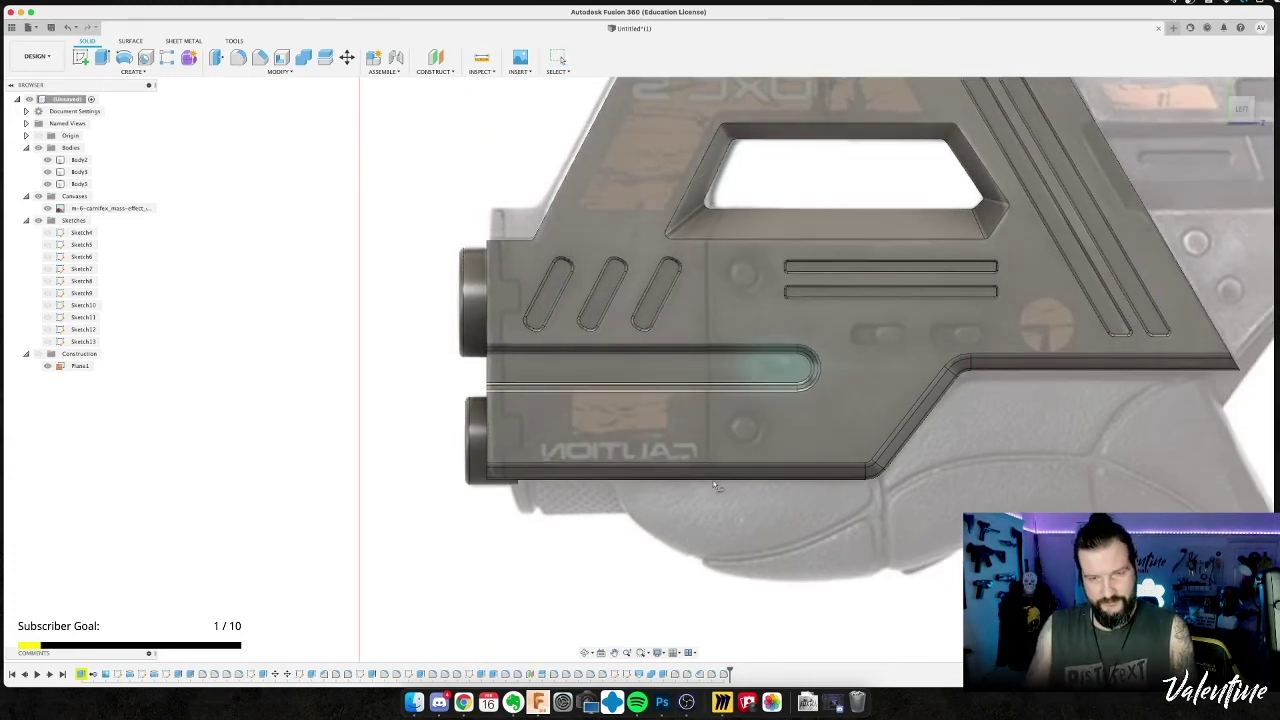
left_click(732, 313)
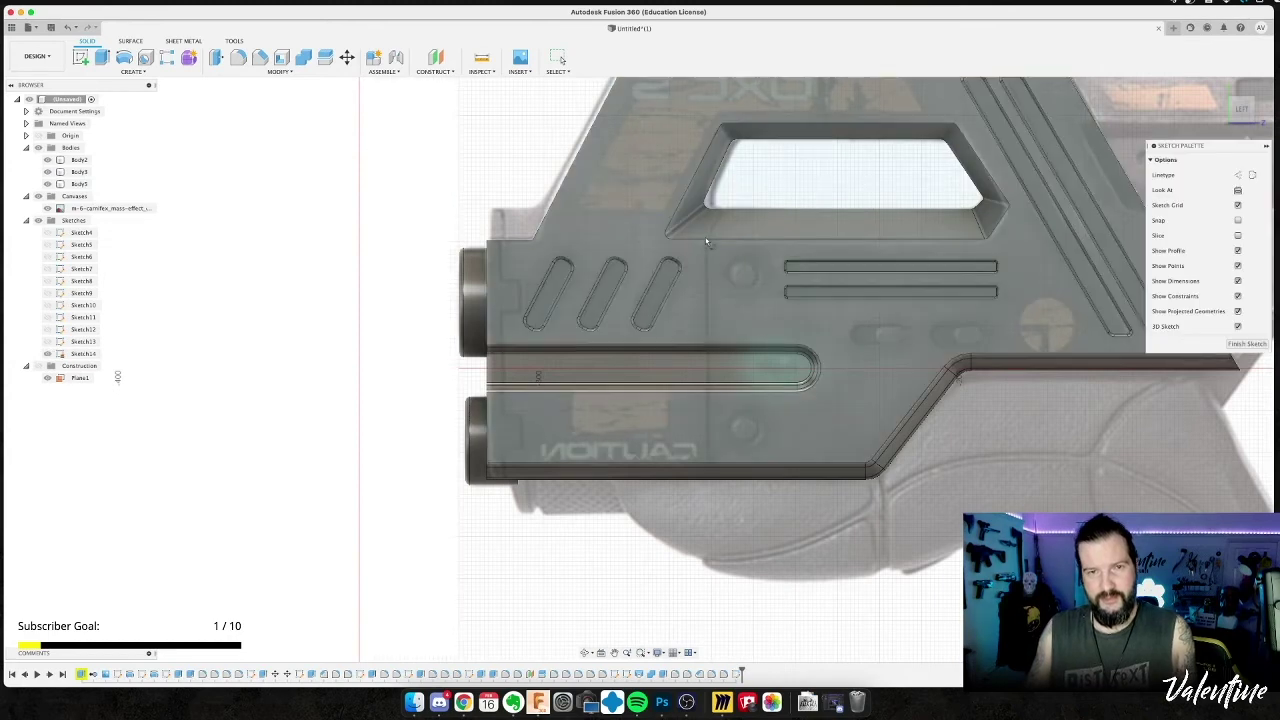
Sketch a vertical line about 59 mm long over the photo's panel seam, from below the window to just past the frame's lower edge.
key("l")
left_click(706, 238)
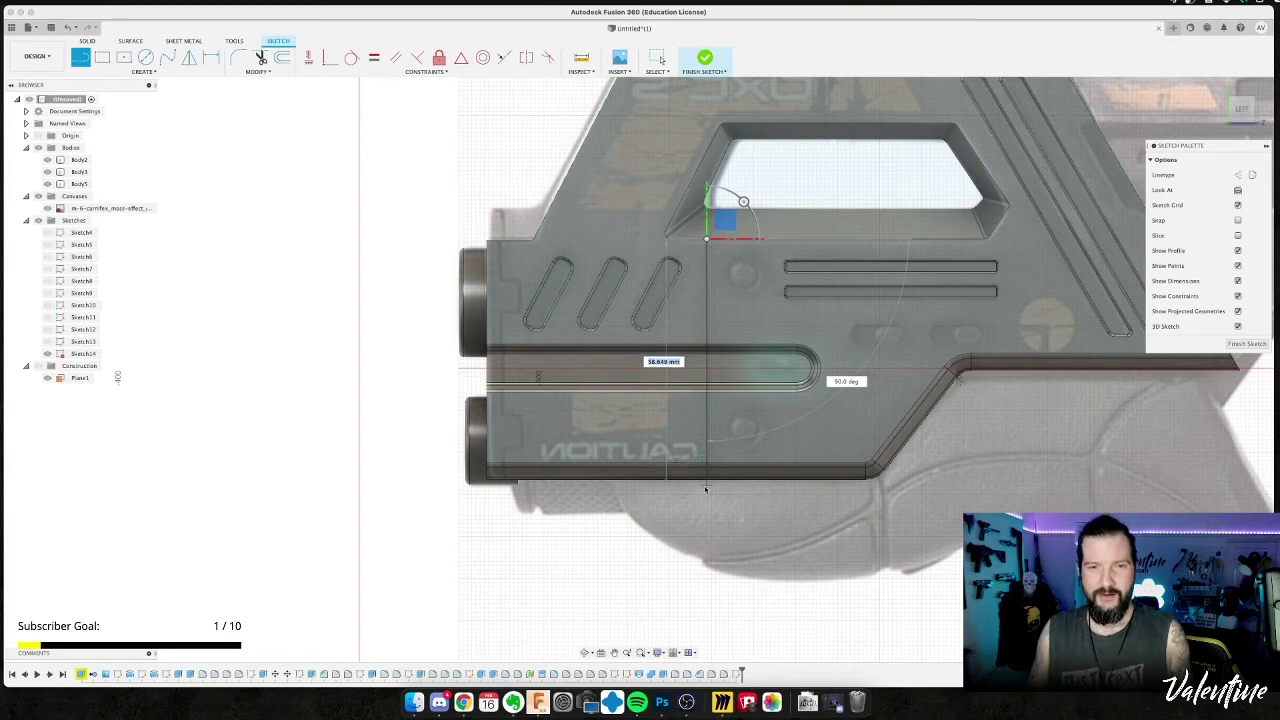
left_click(706, 488)
key("Escape")
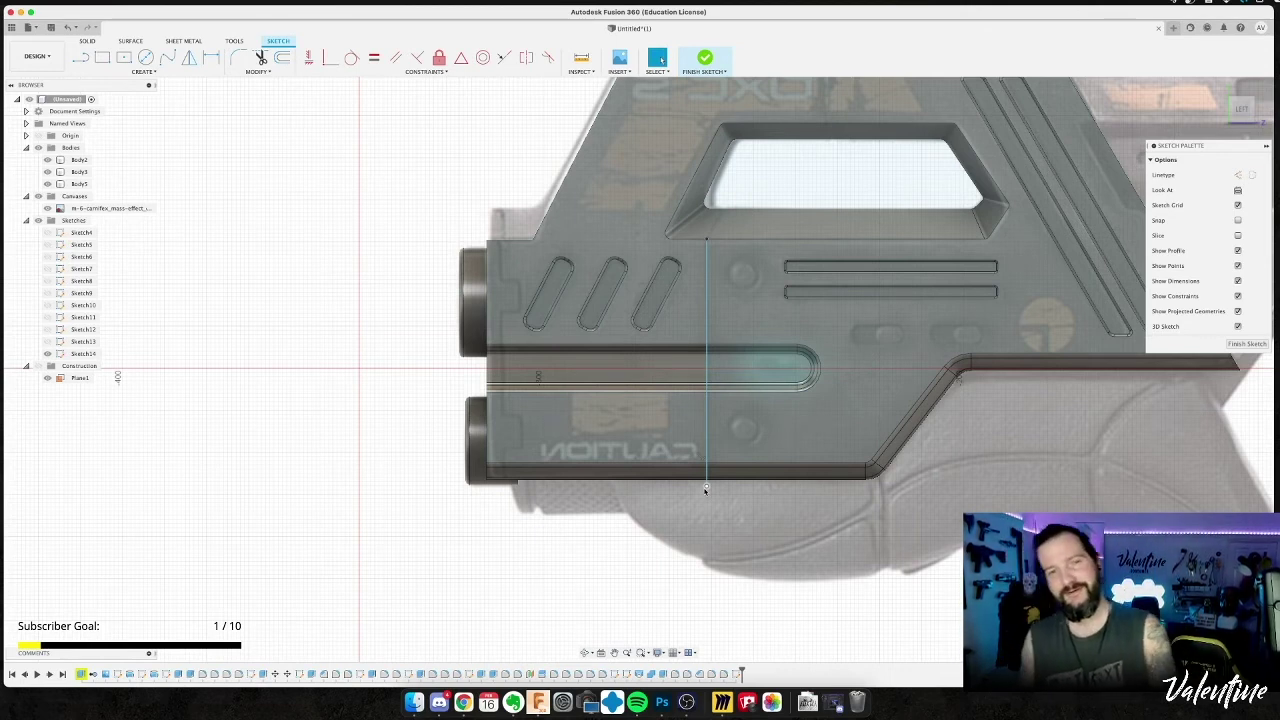
Sketch a short slanted line from the vertical seam line's upper end up into the window opening.
key("l")
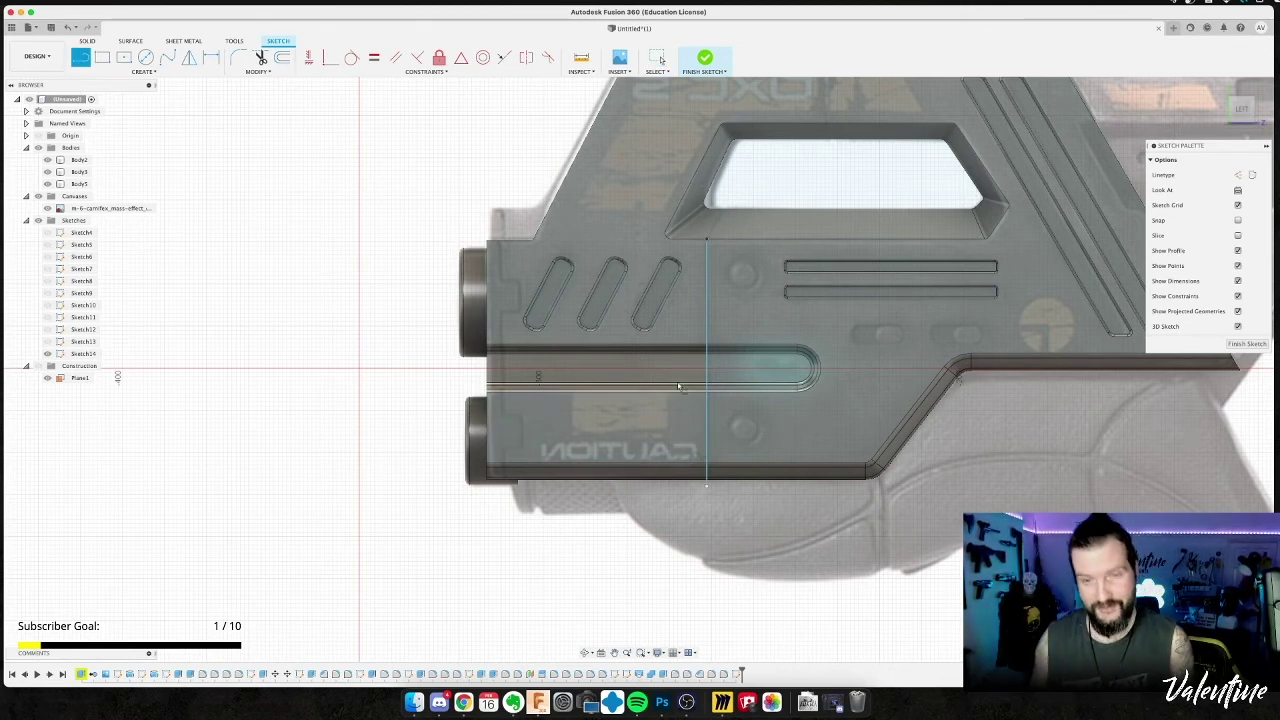
left_click(706, 238)
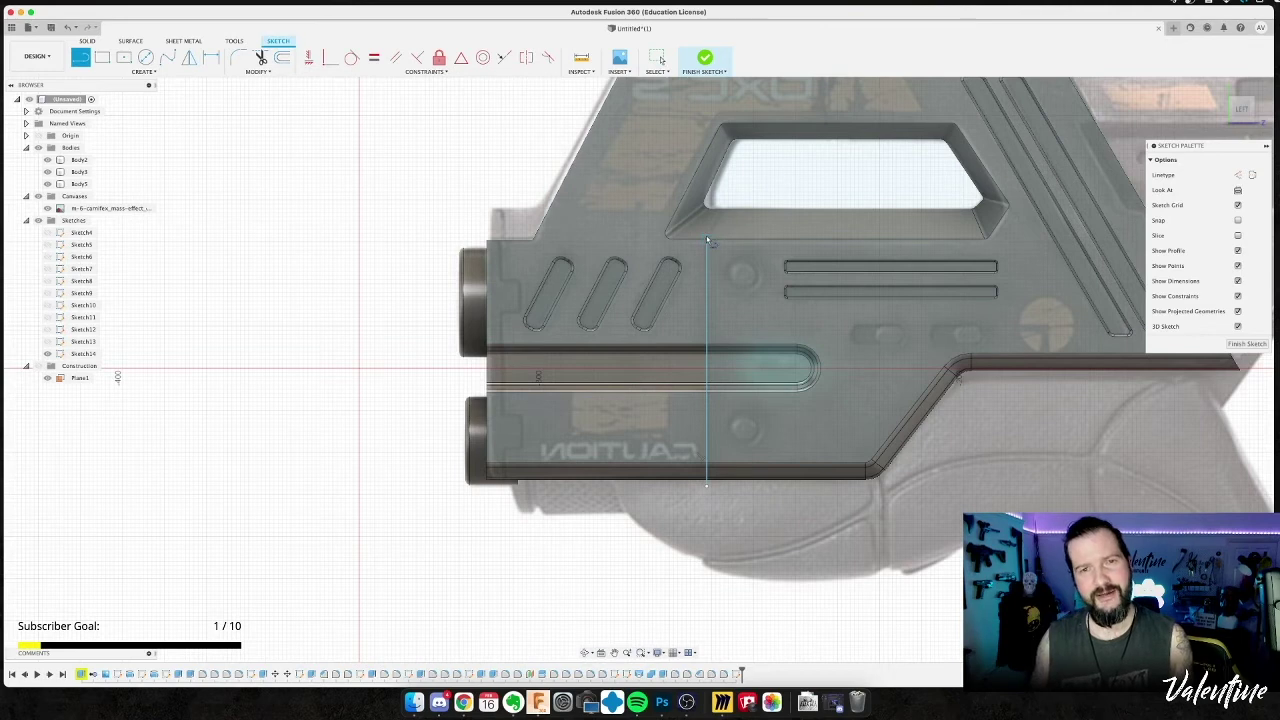
left_click(733, 188)
key("Escape")
middle_click_drag(788, 208, 806, 263)
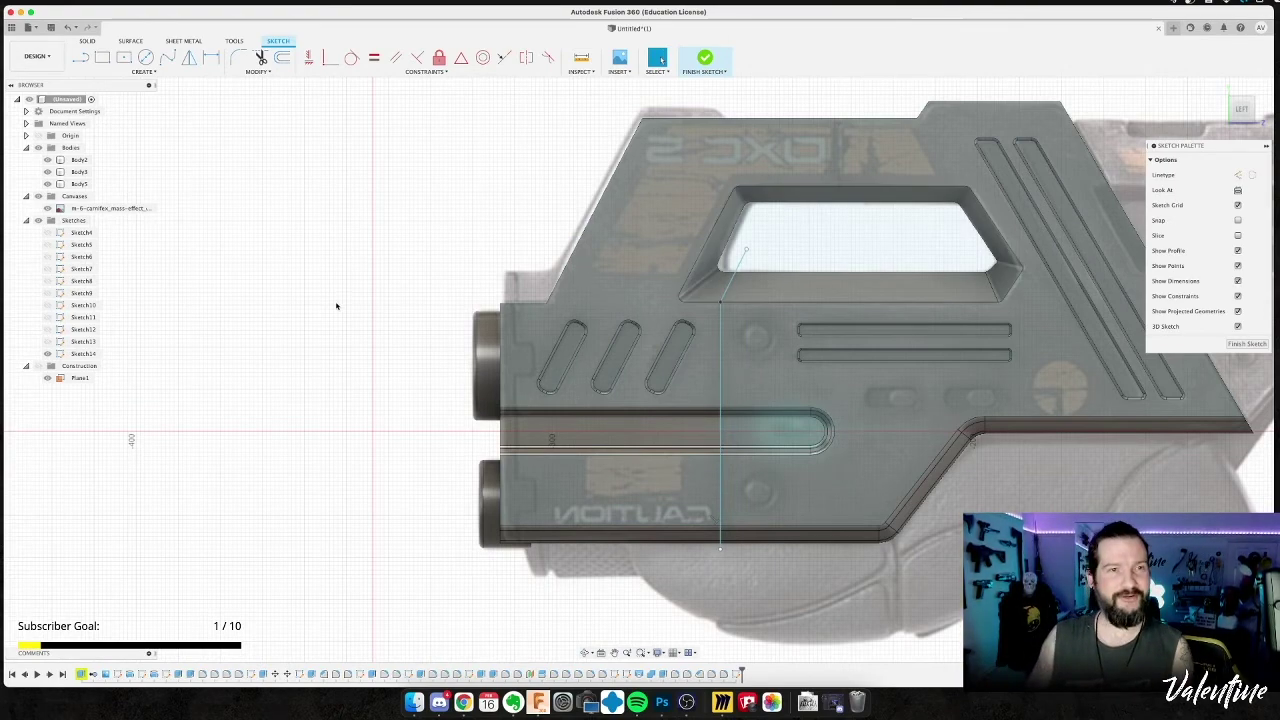
Switch to the file browser, preview the angled M-6 Carnifex reference photo to examine the seam, and return to the Fusion 360 sketch.
key("super+Tab")
key("space")
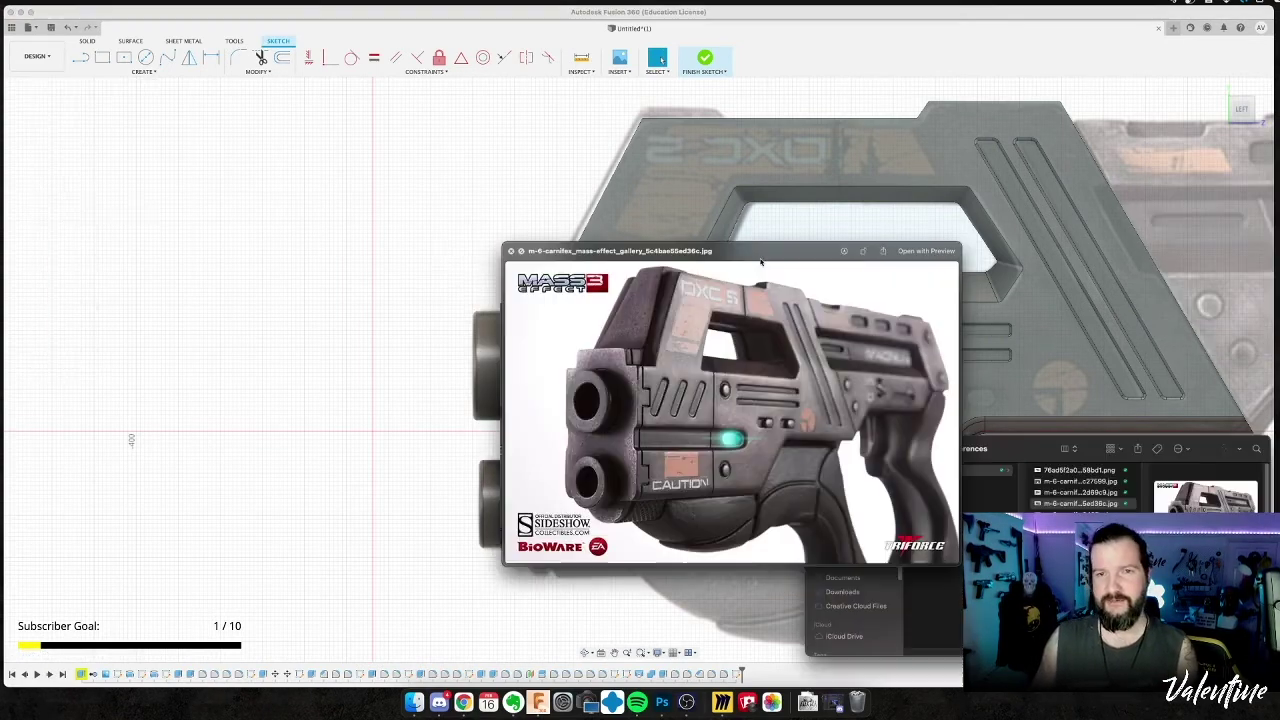
key("super+Tab")
Try a vertical line from above the frame's top edge down into the window, and delete it.
key("l")
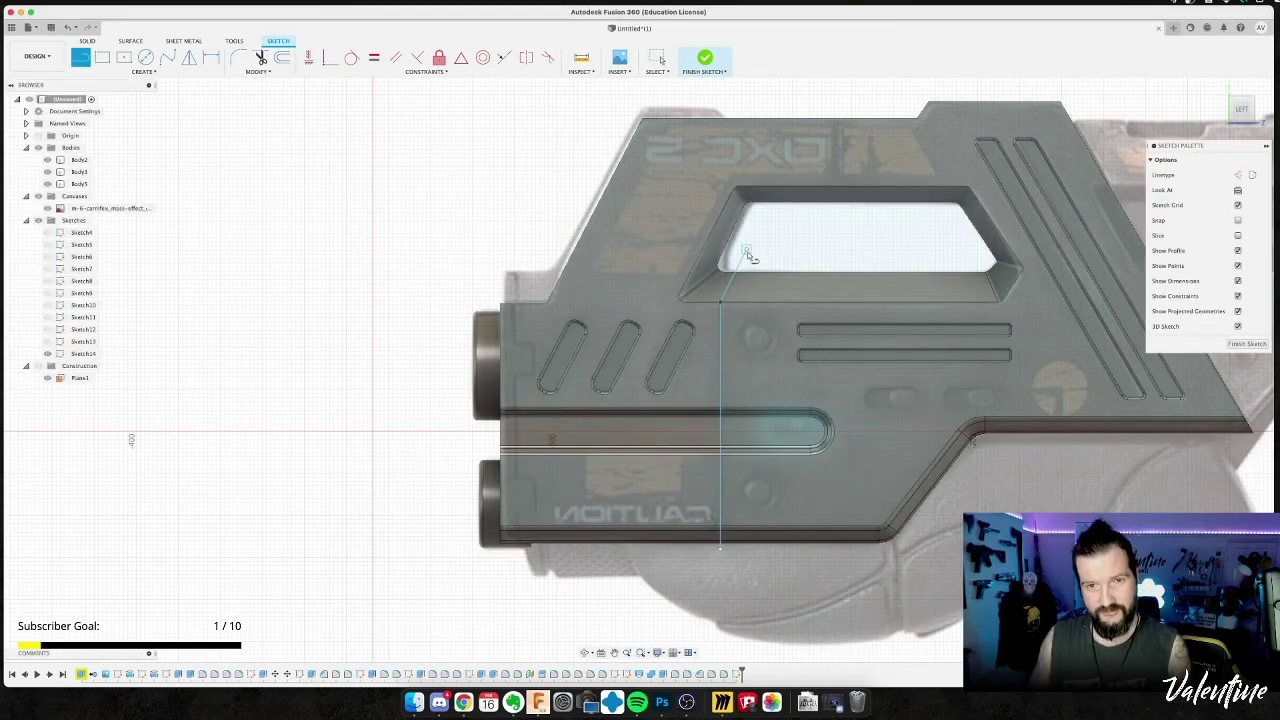
left_click(745, 248)
key("Escape")
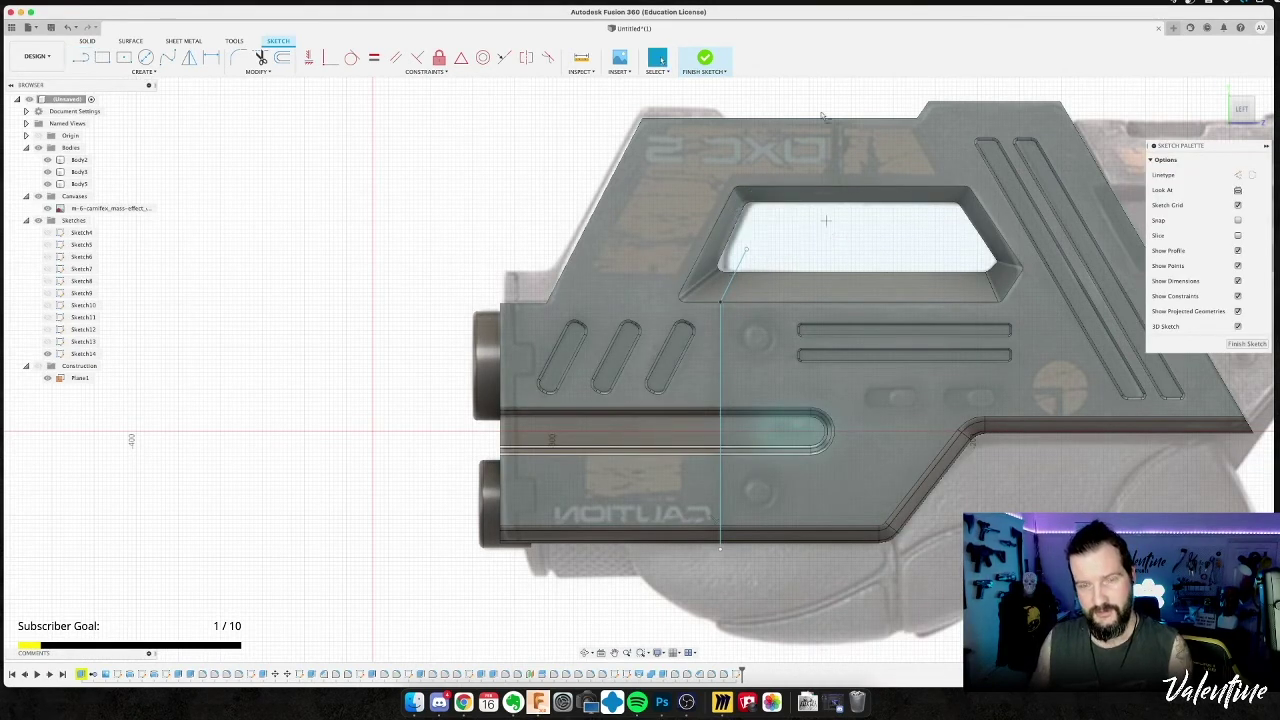
left_click(836, 104)
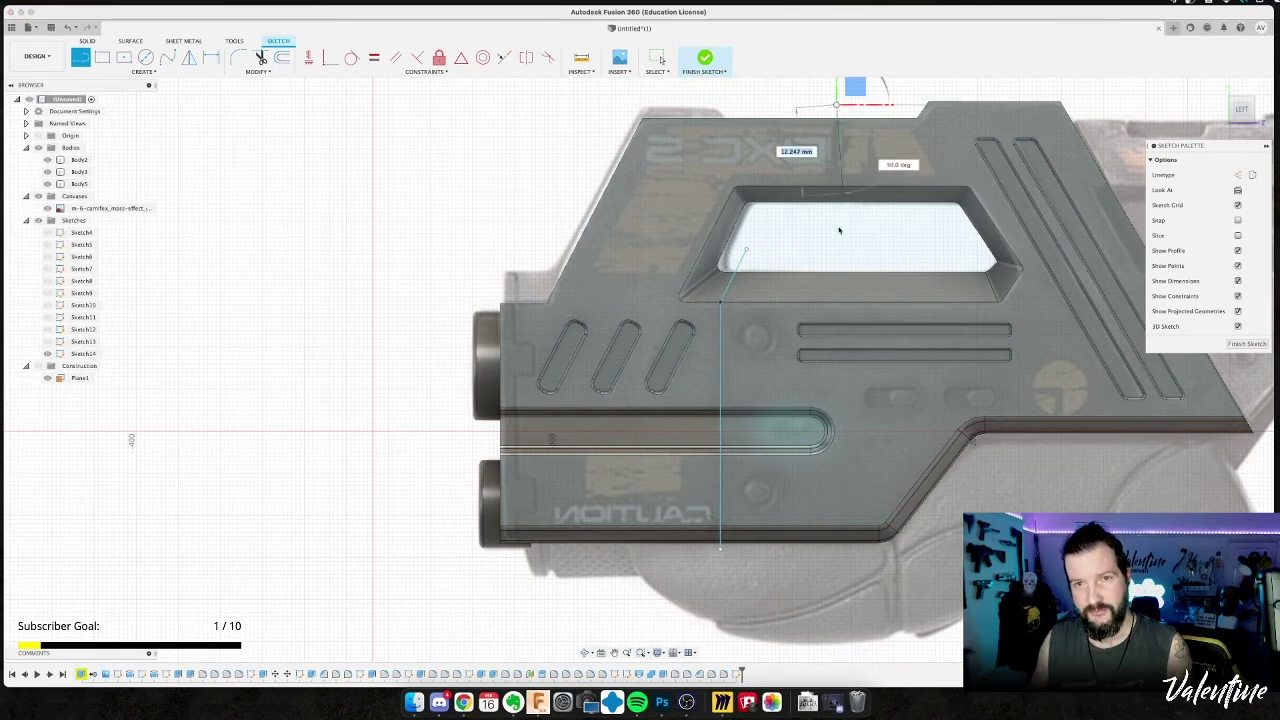
left_click(836, 225)
key("Escape")
left_click(837, 180)
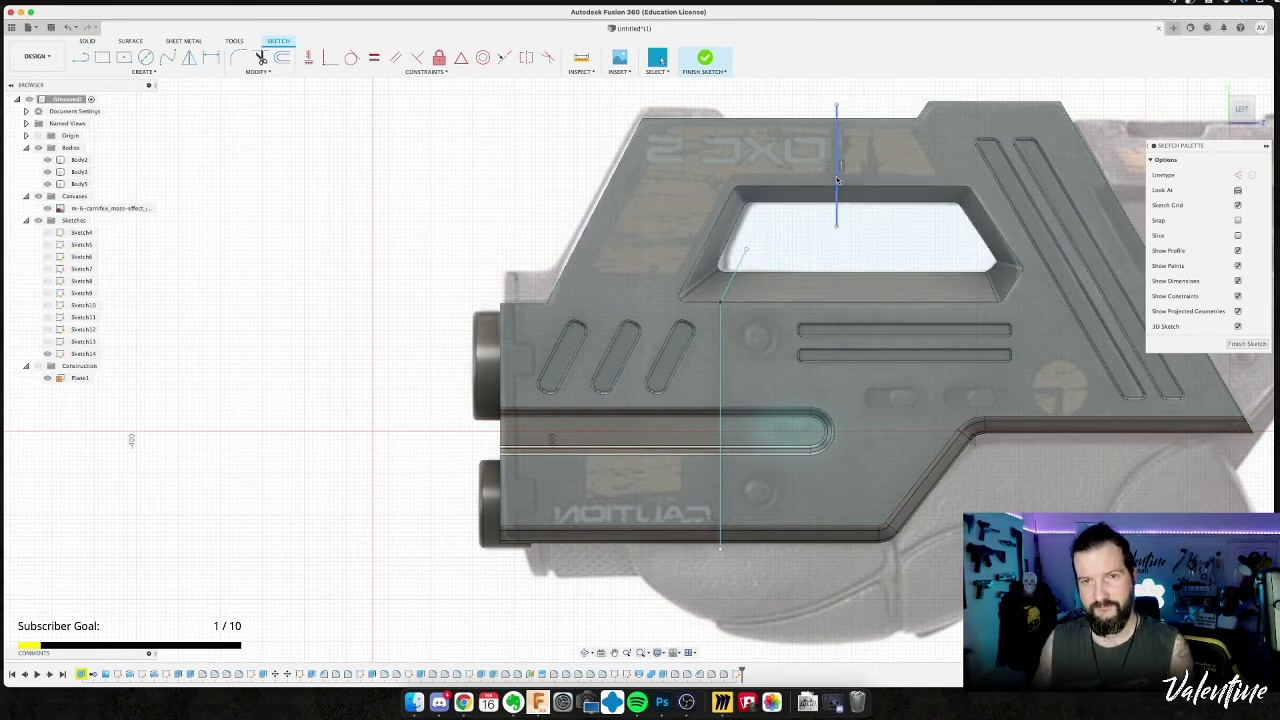
key("Delete")
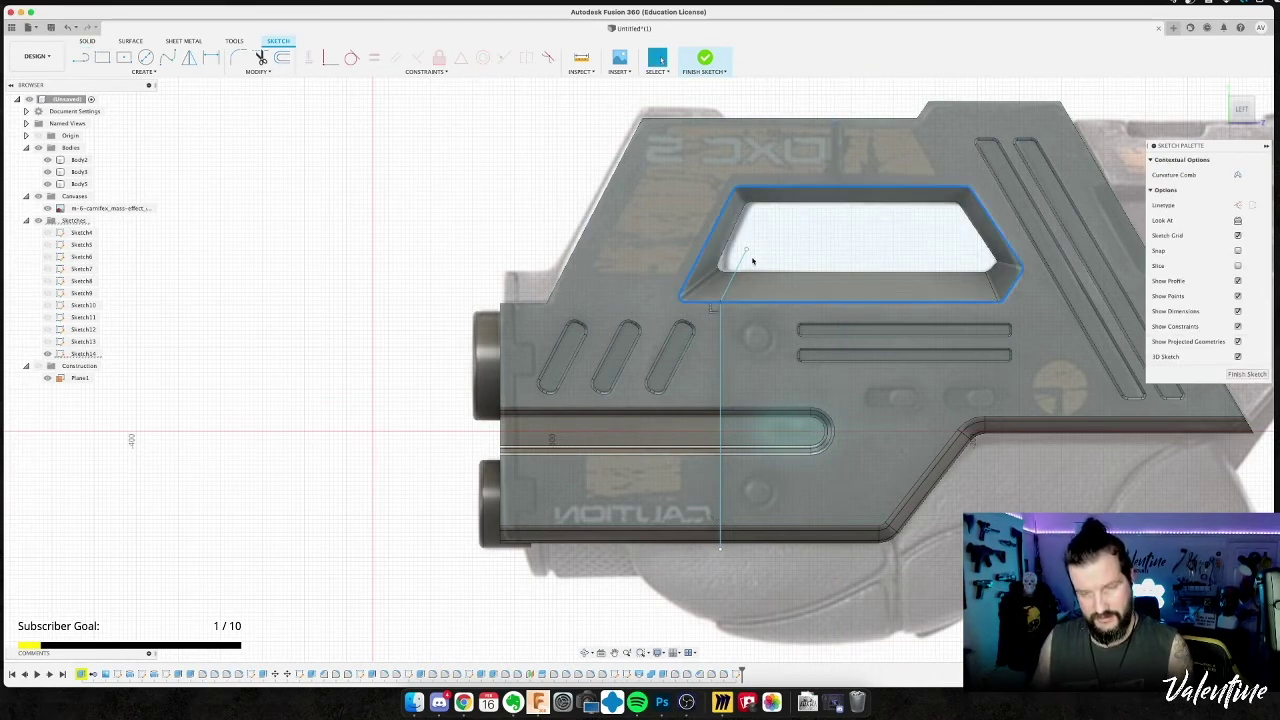
Sketch a vertical line from above the frame's top edge into the window and shift it slightly forward onto the photo's upper seam.
key("l")
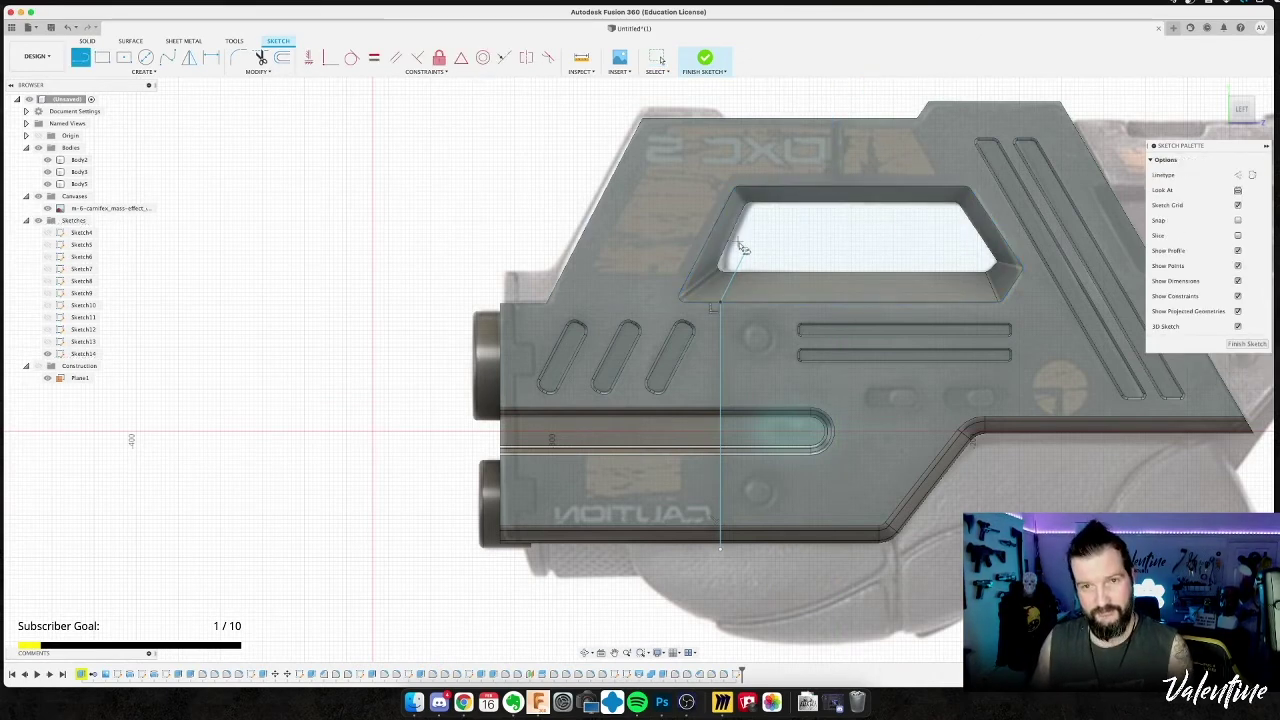
left_click(840, 104)
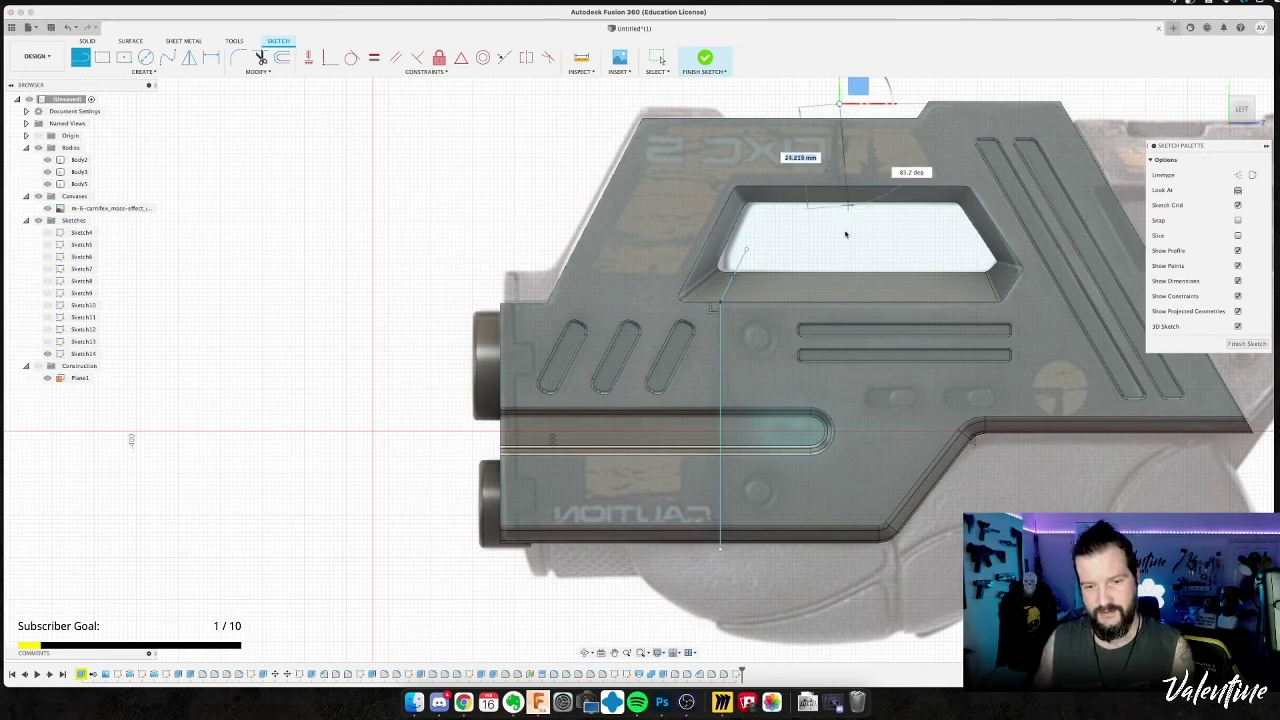
left_click(840, 232)
key("Escape")
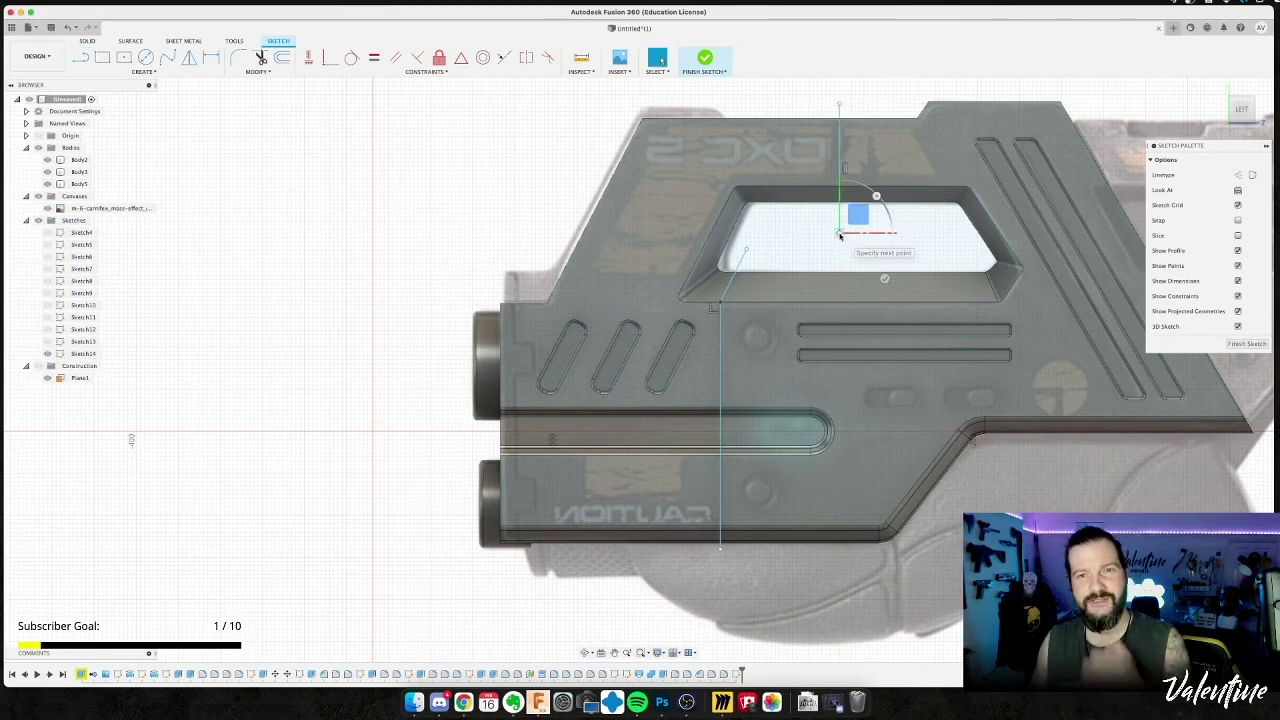
left_click_drag(840, 222, 838, 216)
Connect the slanted line's upper end to the upper vertical line's lower end with a line across the window.
key("l")
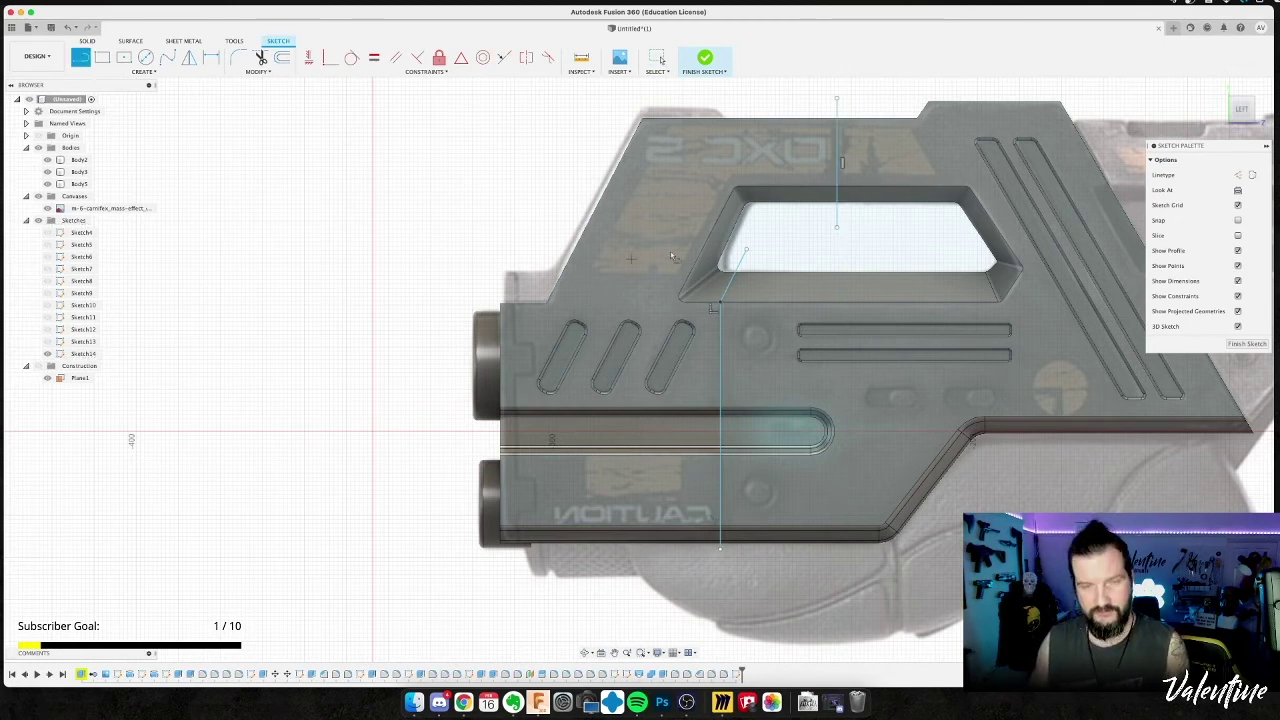
left_click(746, 249)
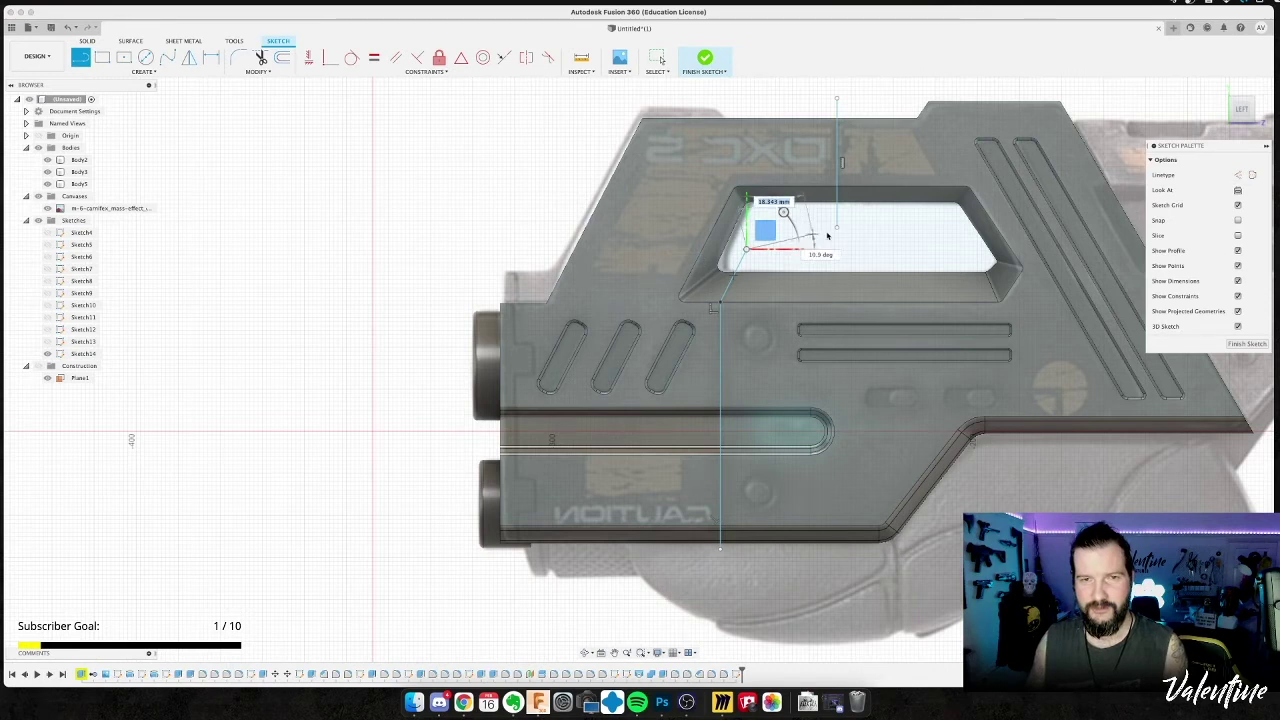
left_click(837, 230)
key("Escape")
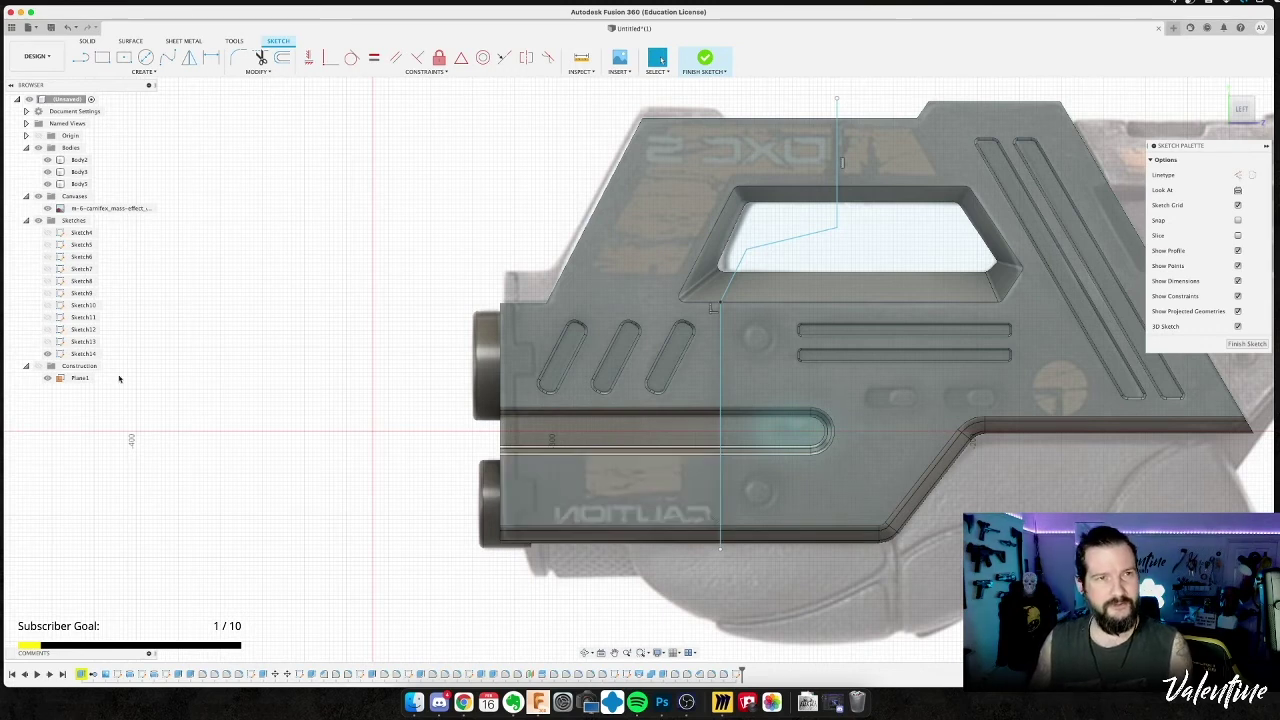
Finish the sketch containing the stepped dividing line across the gun body.
left_click(703, 58)
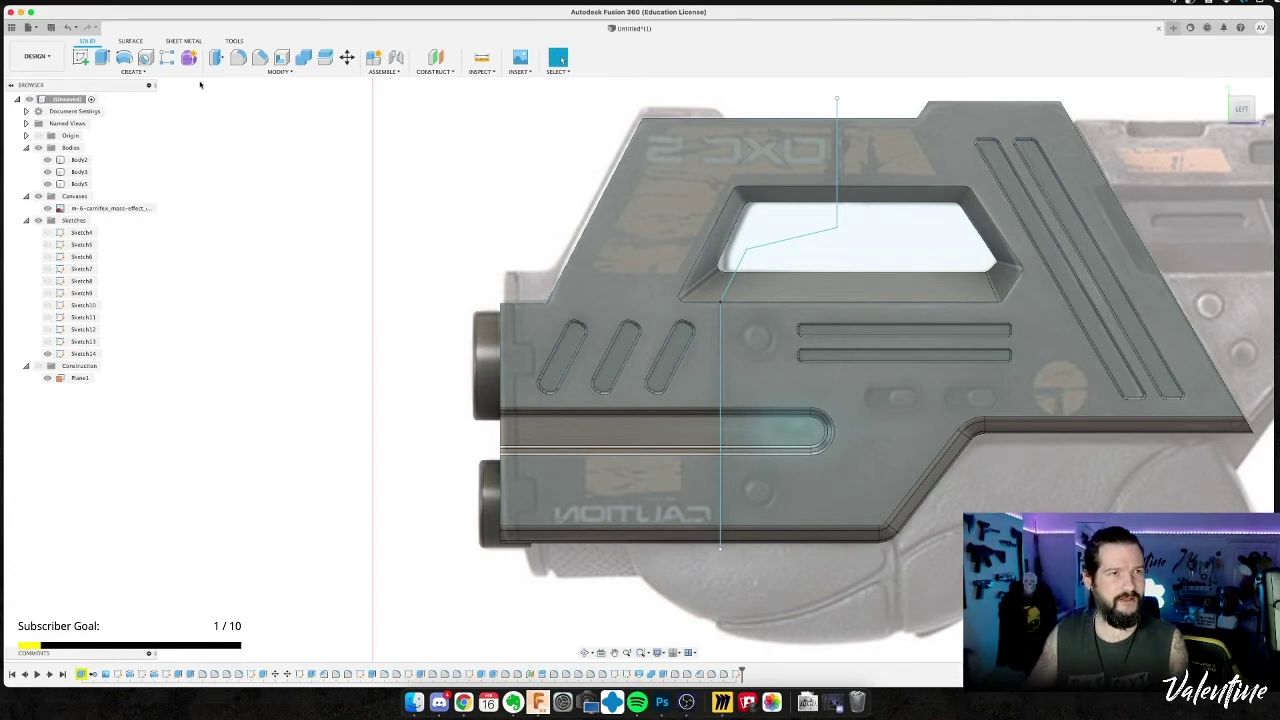
left_click(125, 42)
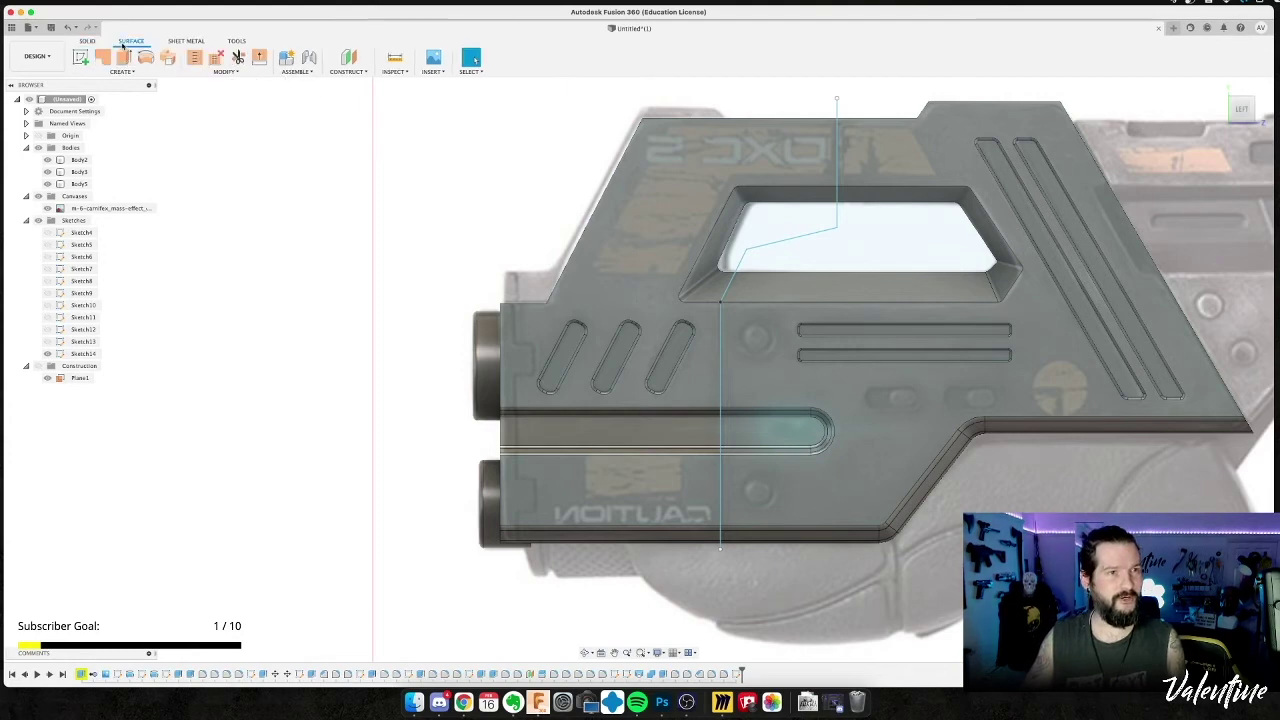
left_click(123, 58)
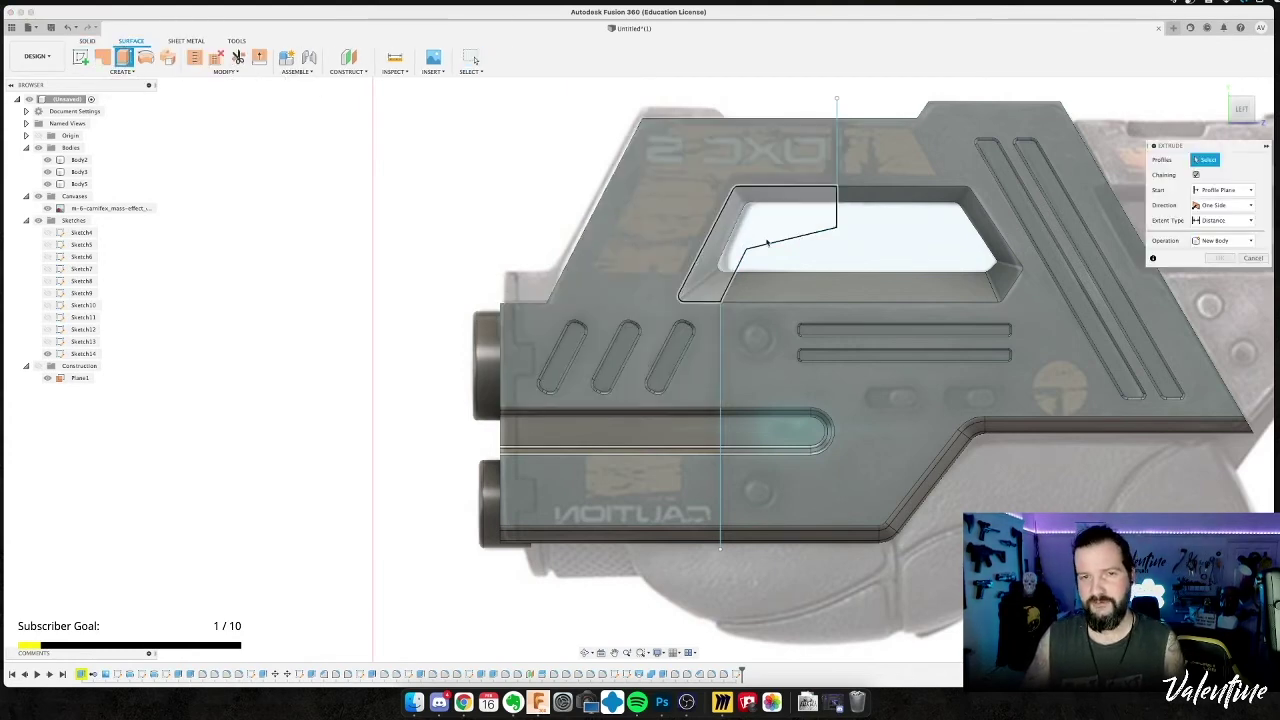
left_click(705, 238)
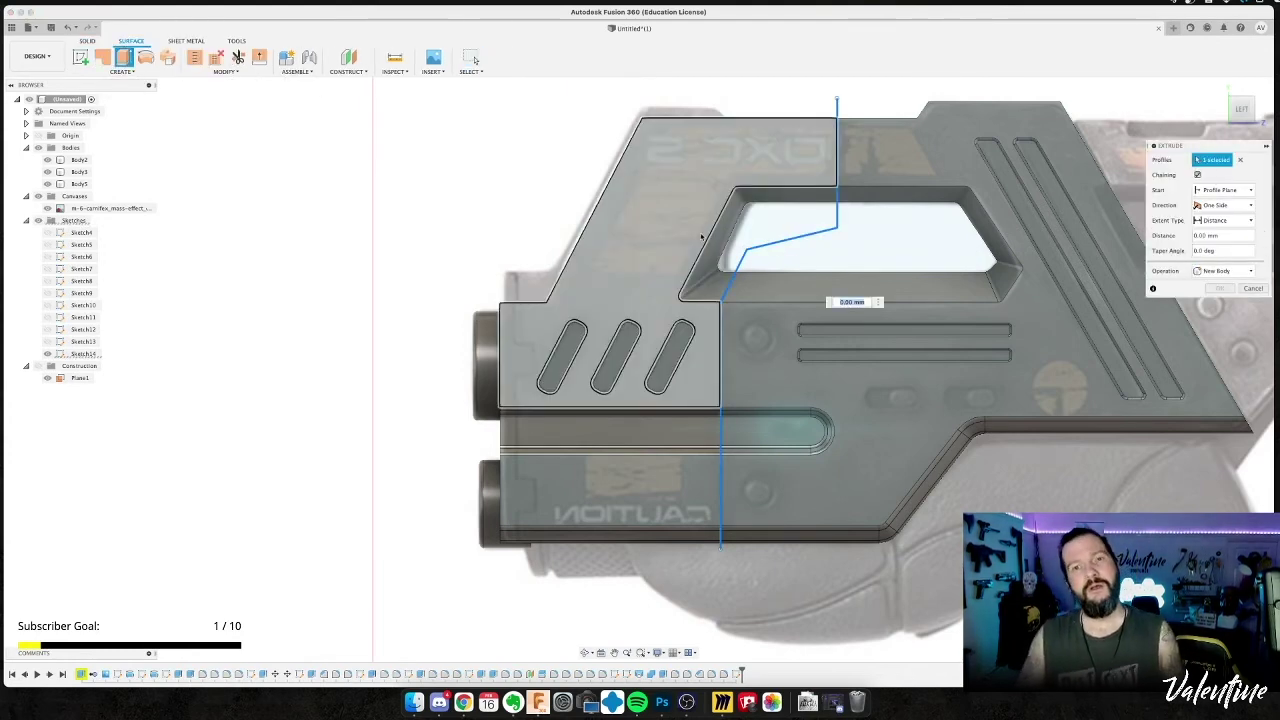
key("Escape")
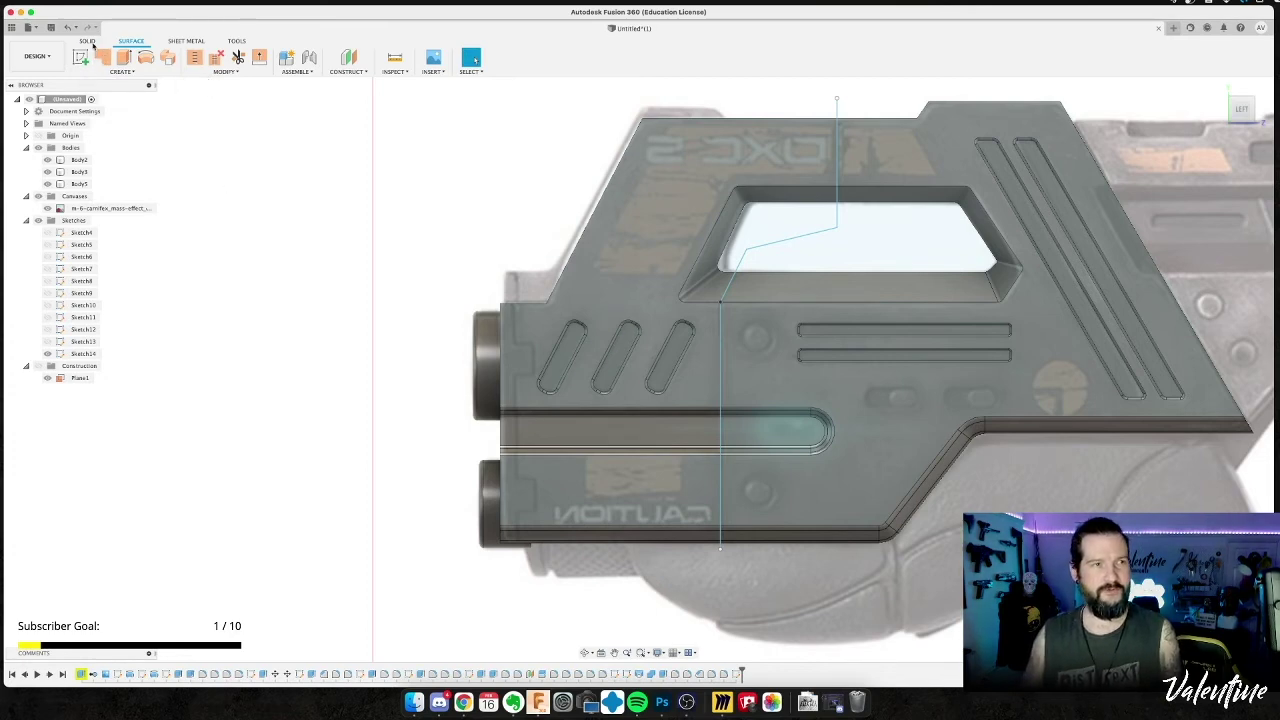
left_click(88, 41)
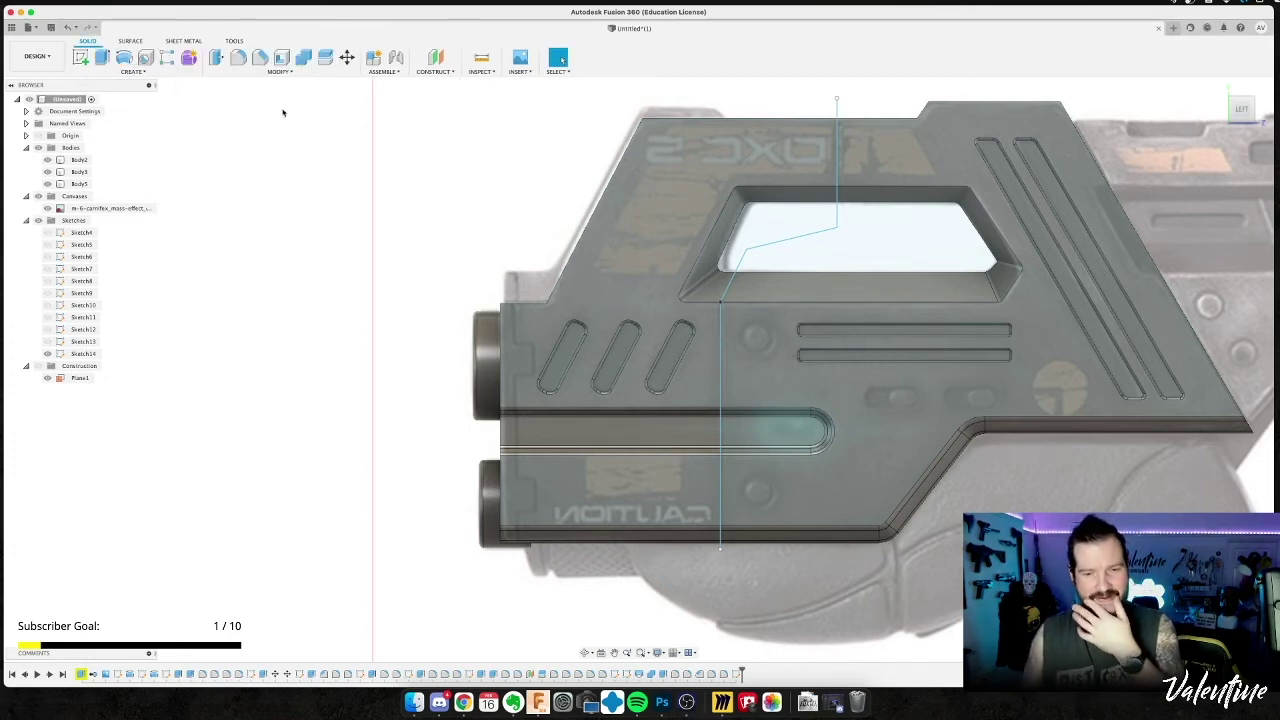
left_click(131, 41)
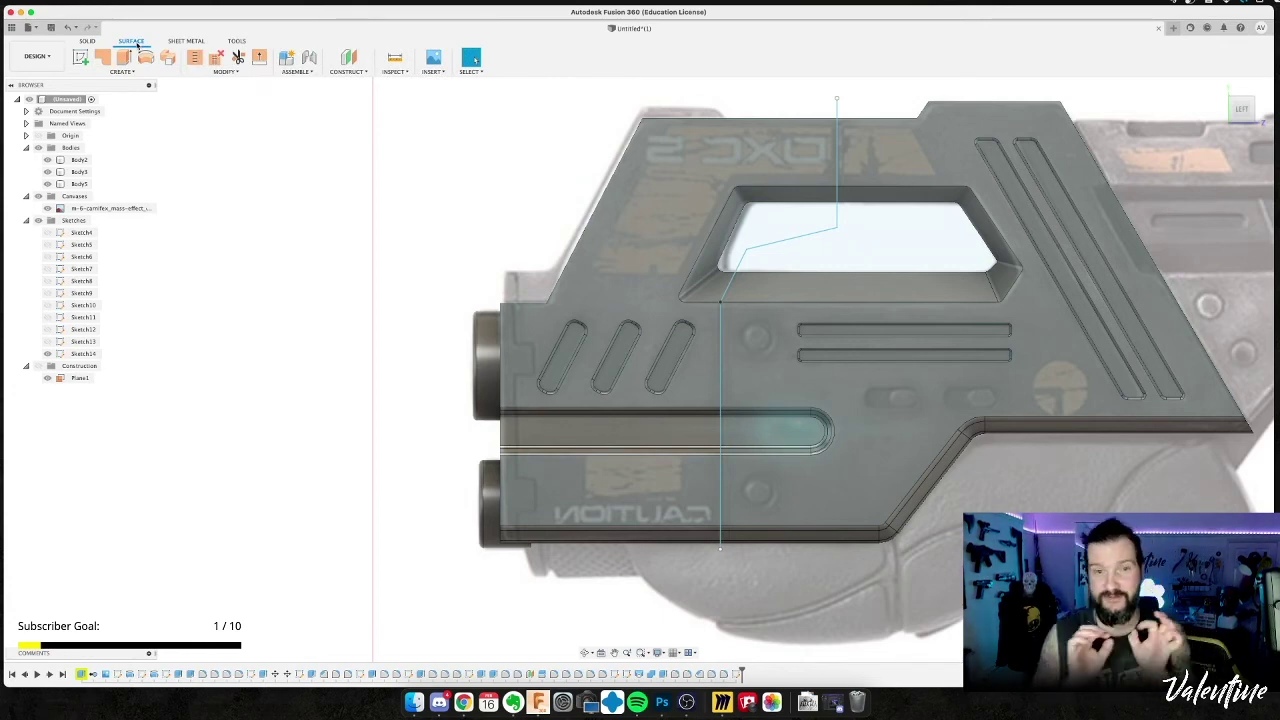
middle_click_drag(287, 256, 322, 258, "shift")
left_click(640, 243)
key("Escape")
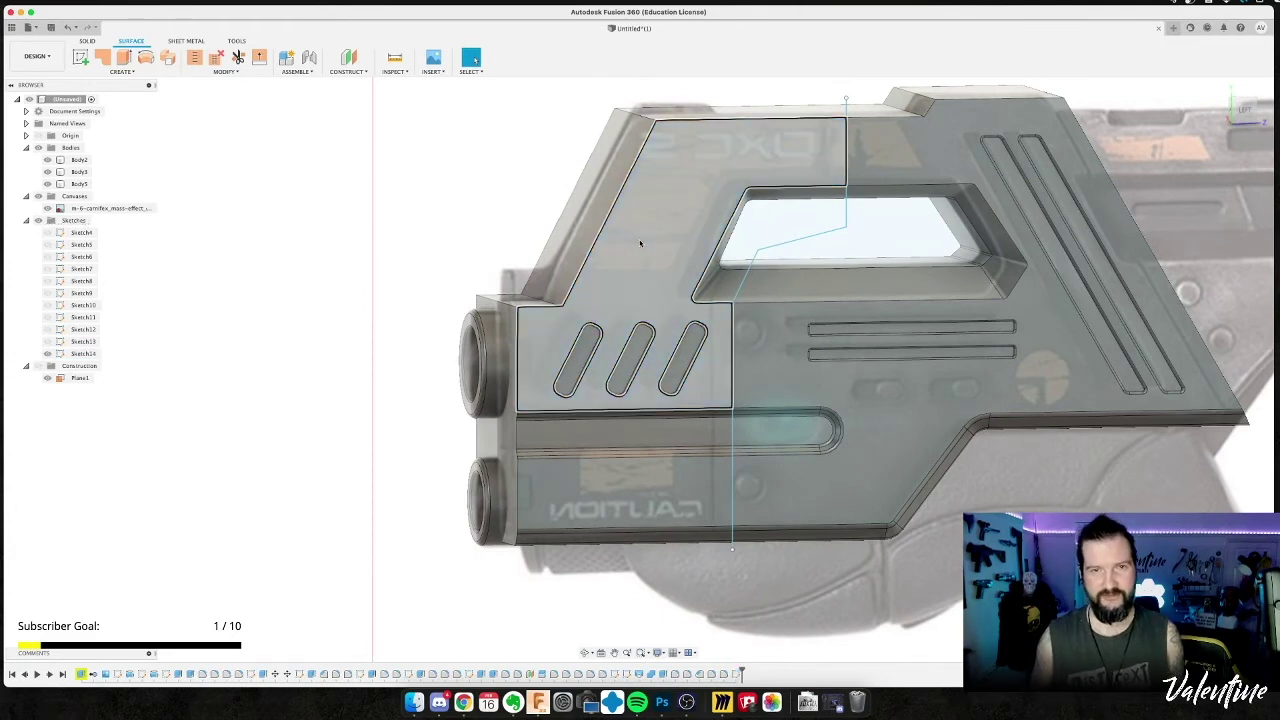
left_click(689, 253)
key("Escape")
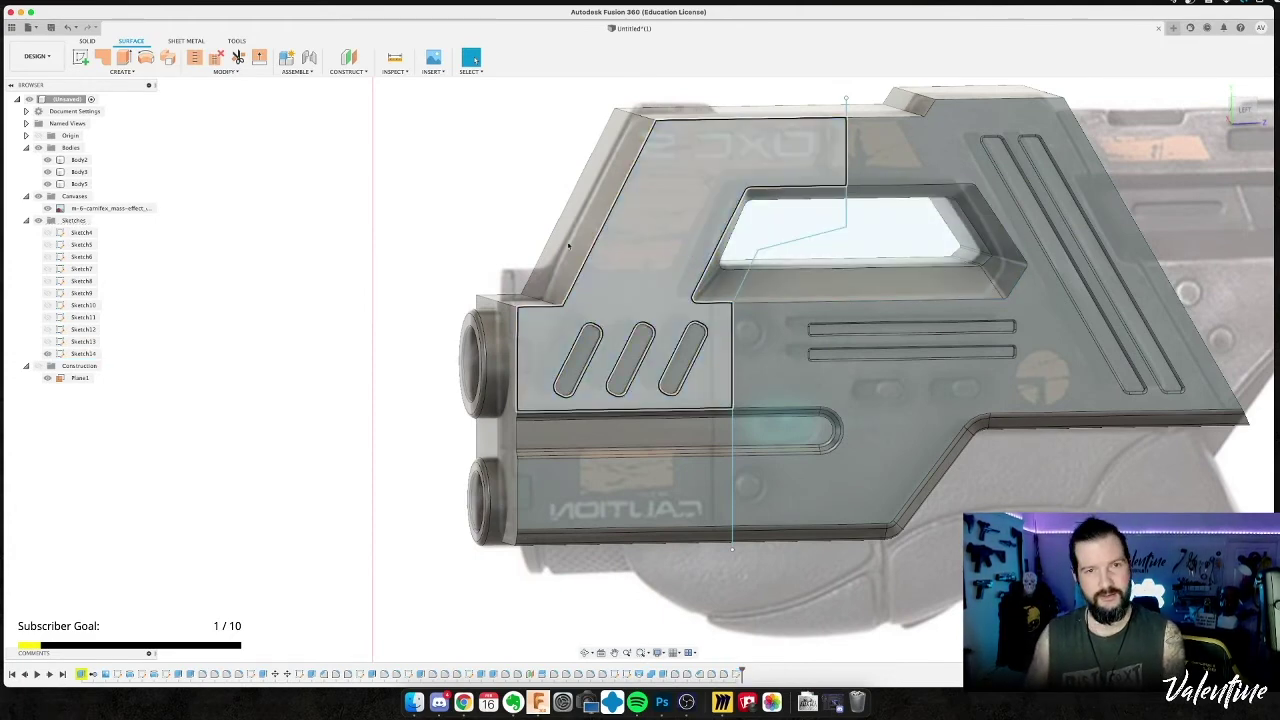
left_click(639, 241)
key("Escape")
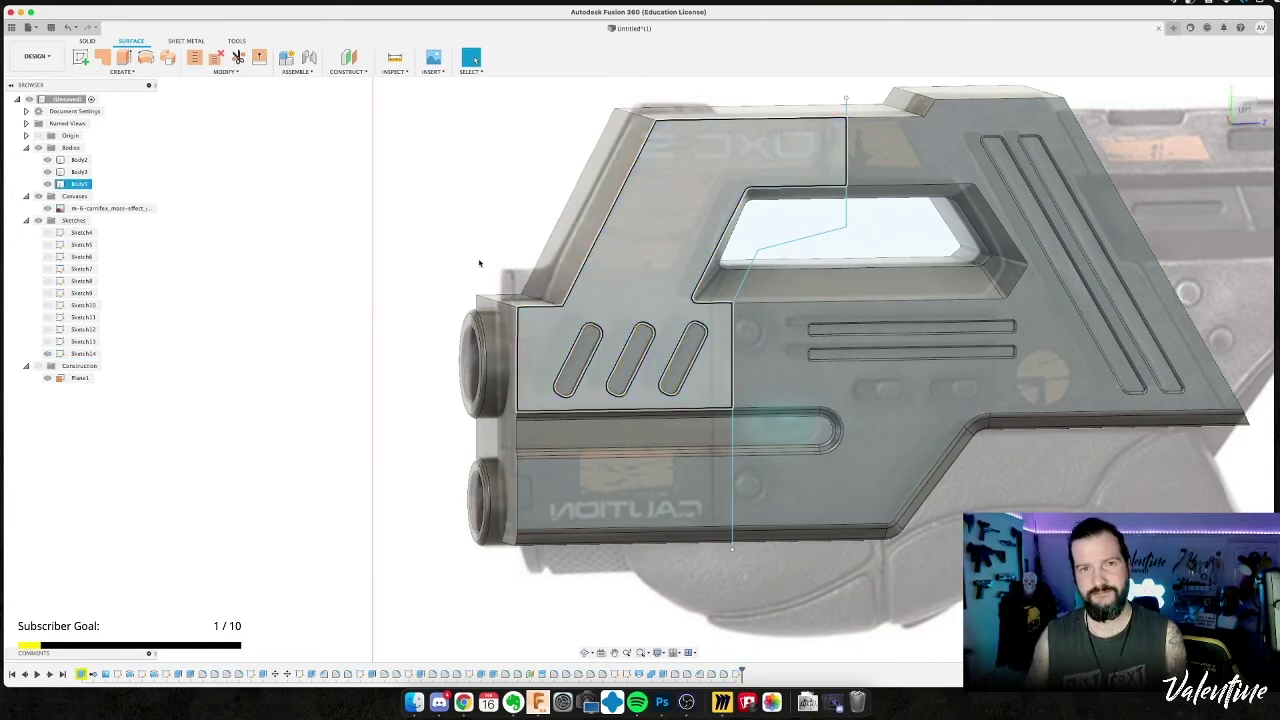
middle_click_drag(375, 380, 380, 391, "shift")
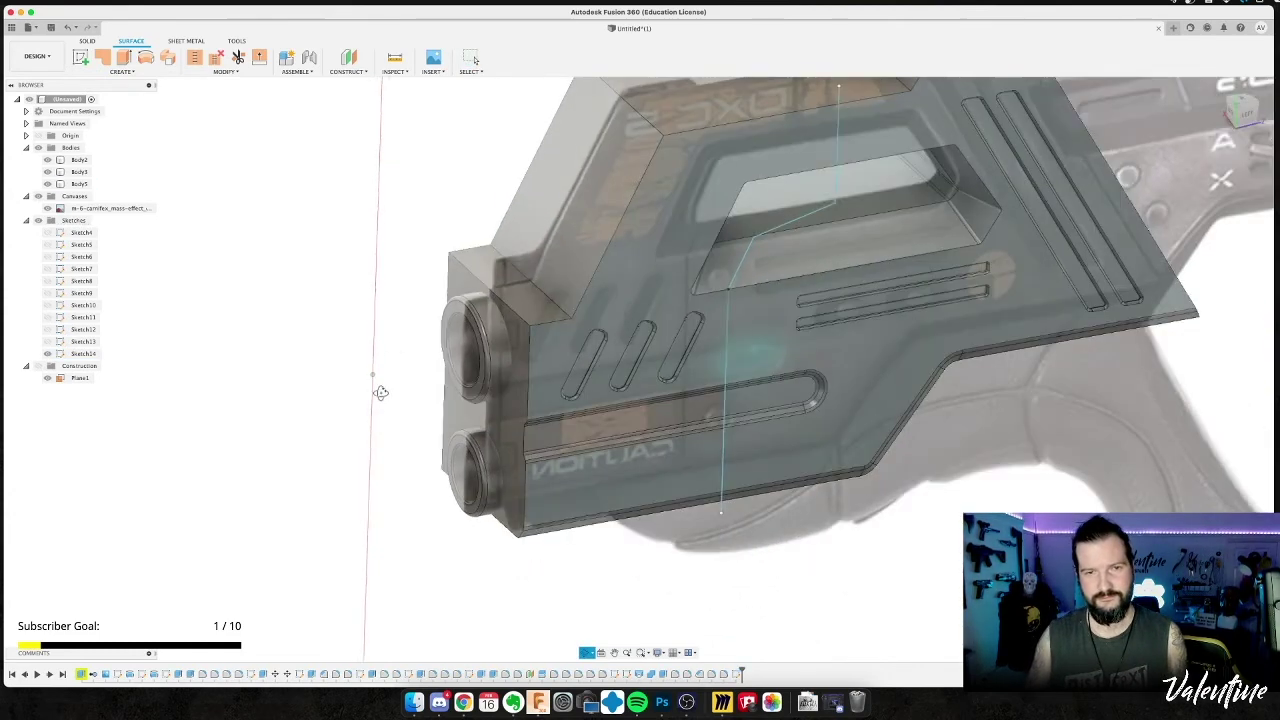
left_click(635, 260)
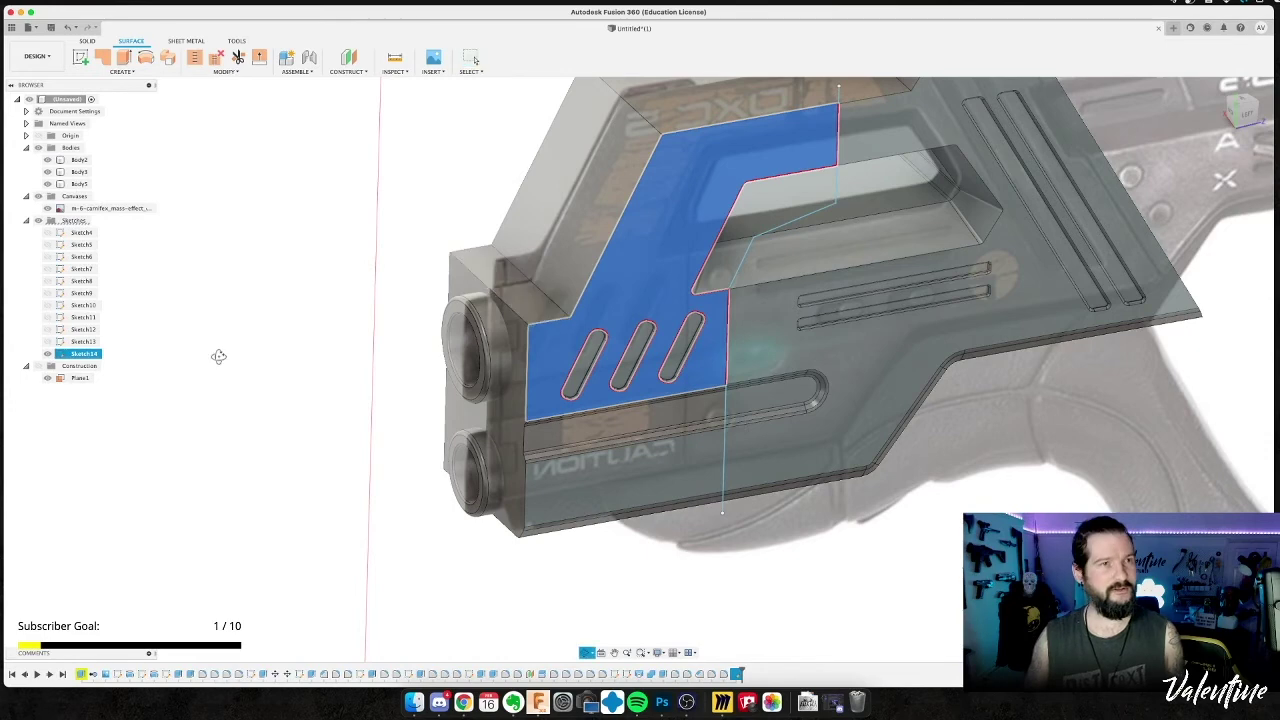
key("Escape")
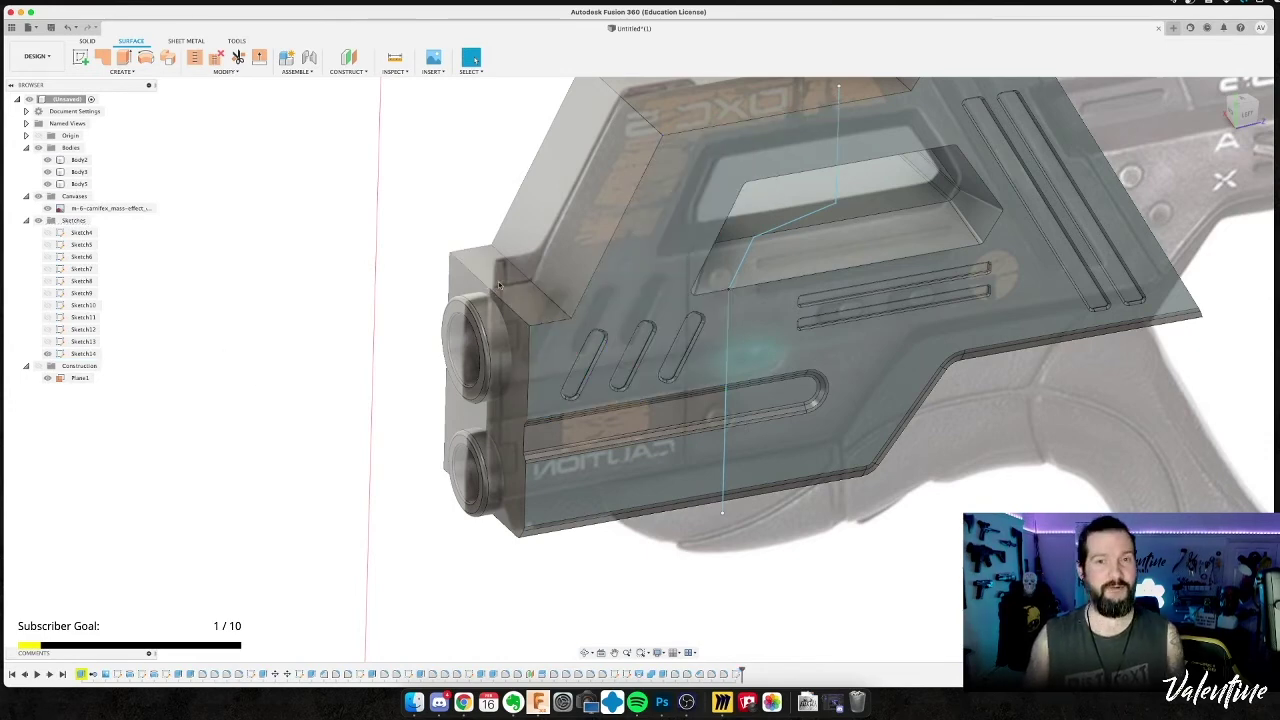
Extrude the stepped sketch line as a new surface body, symmetric in direction, with a distance of about 53 mm, crossing the gun body.
left_click(793, 222)
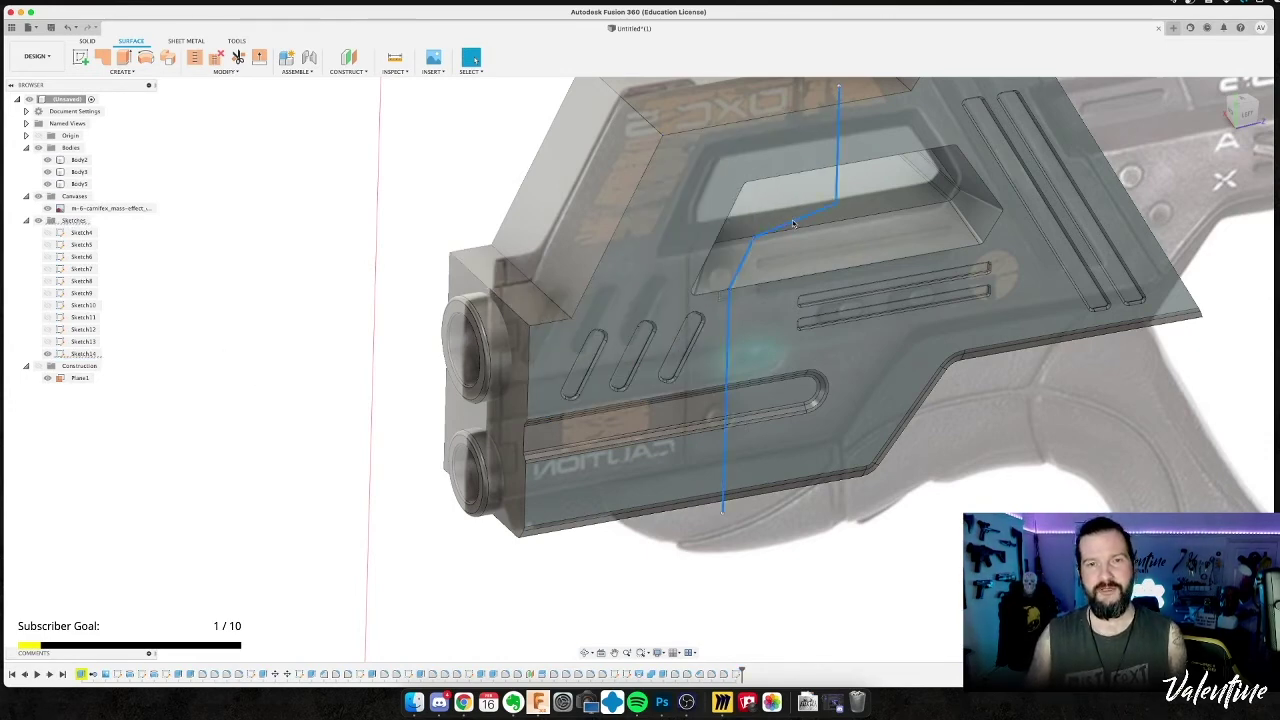
left_click(125, 58)
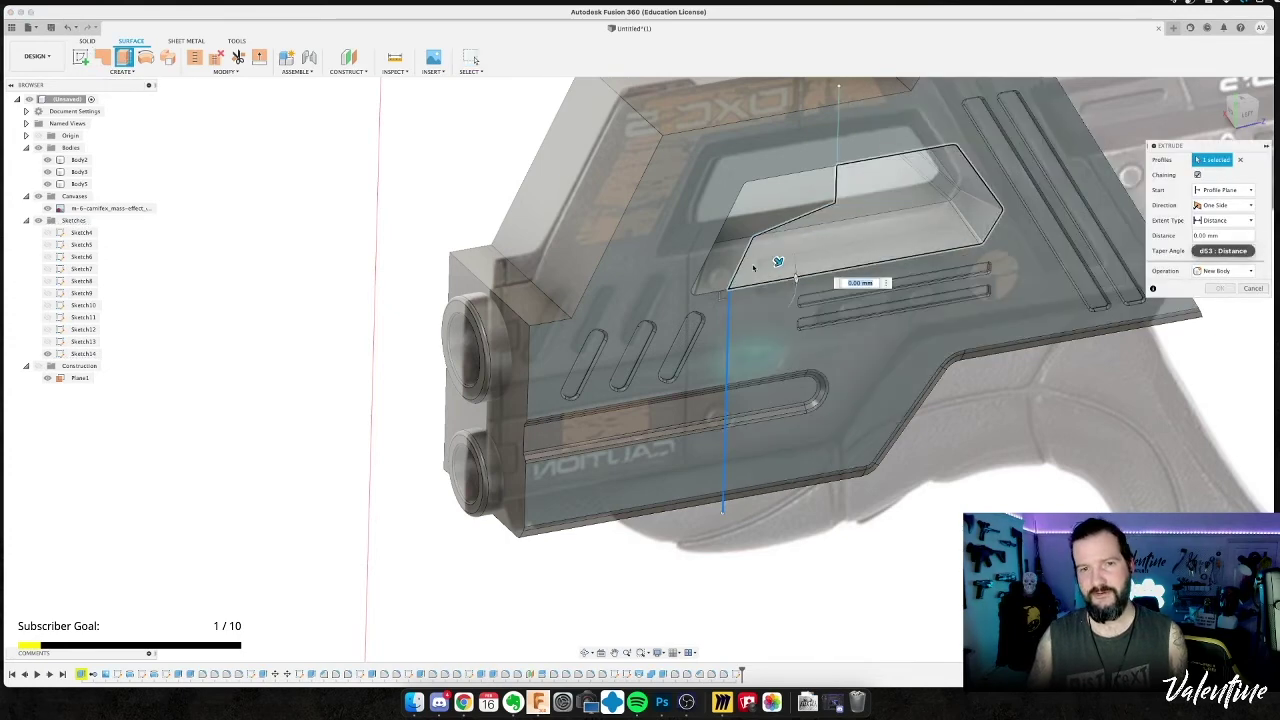
left_click(747, 259)
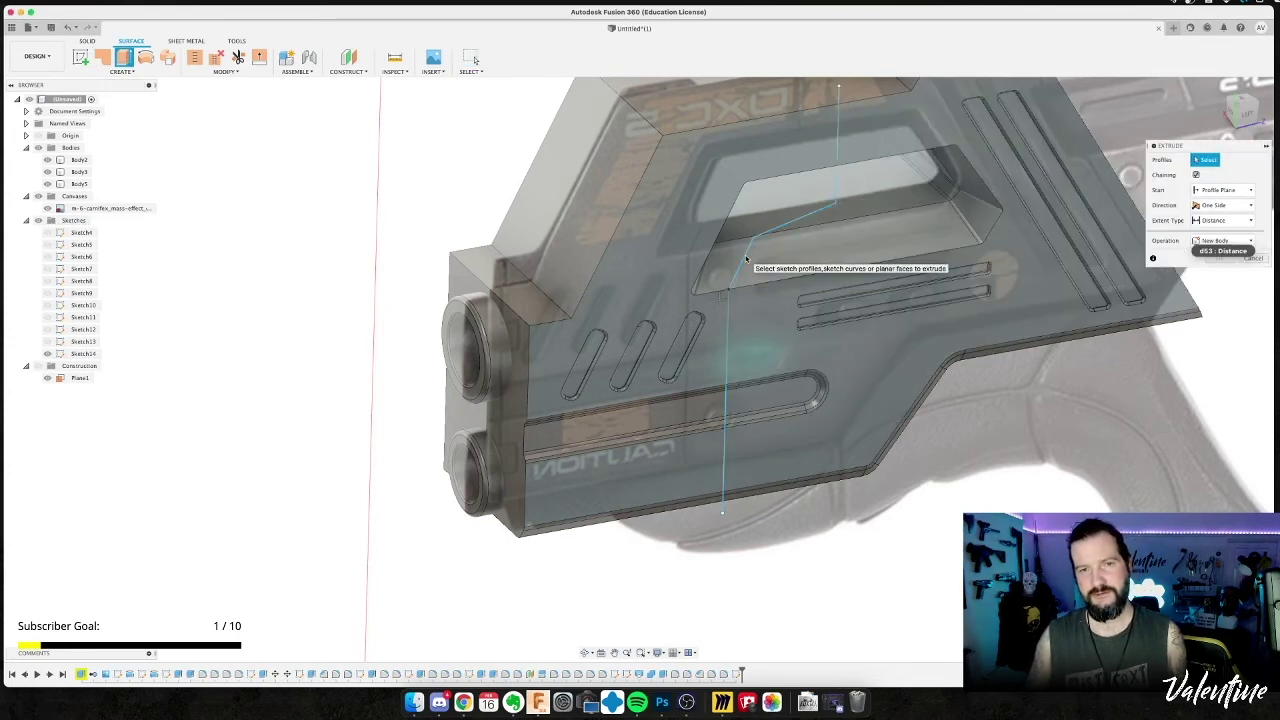
left_click(747, 259)
left_click(1225, 206)
left_click(1217, 229)
left_click(1225, 206)
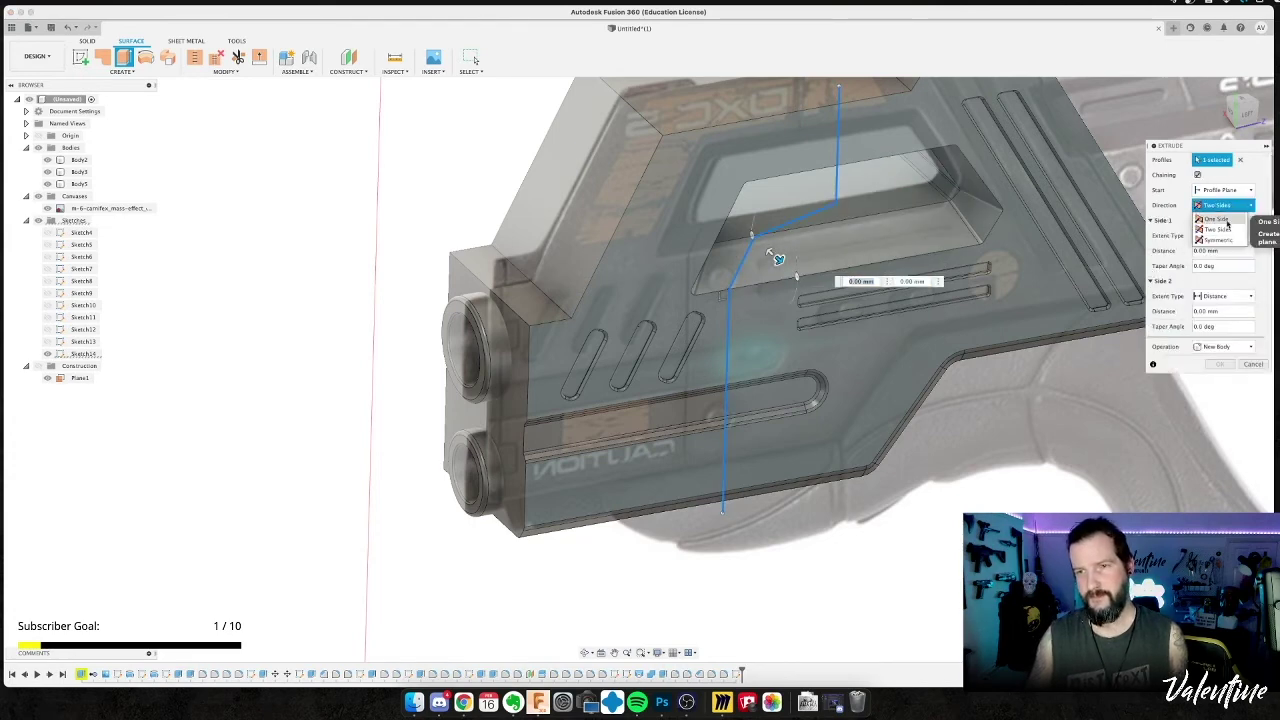
left_click(1218, 240)
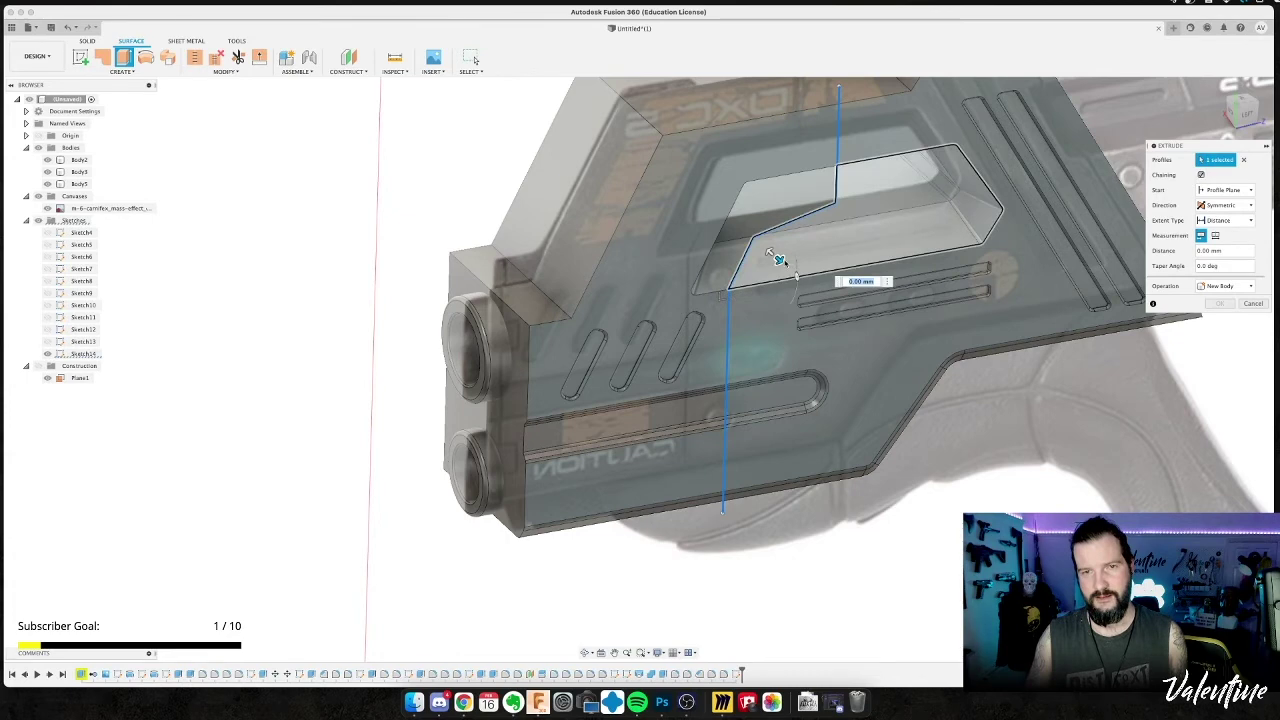
left_click_drag(779, 259, 875, 346)
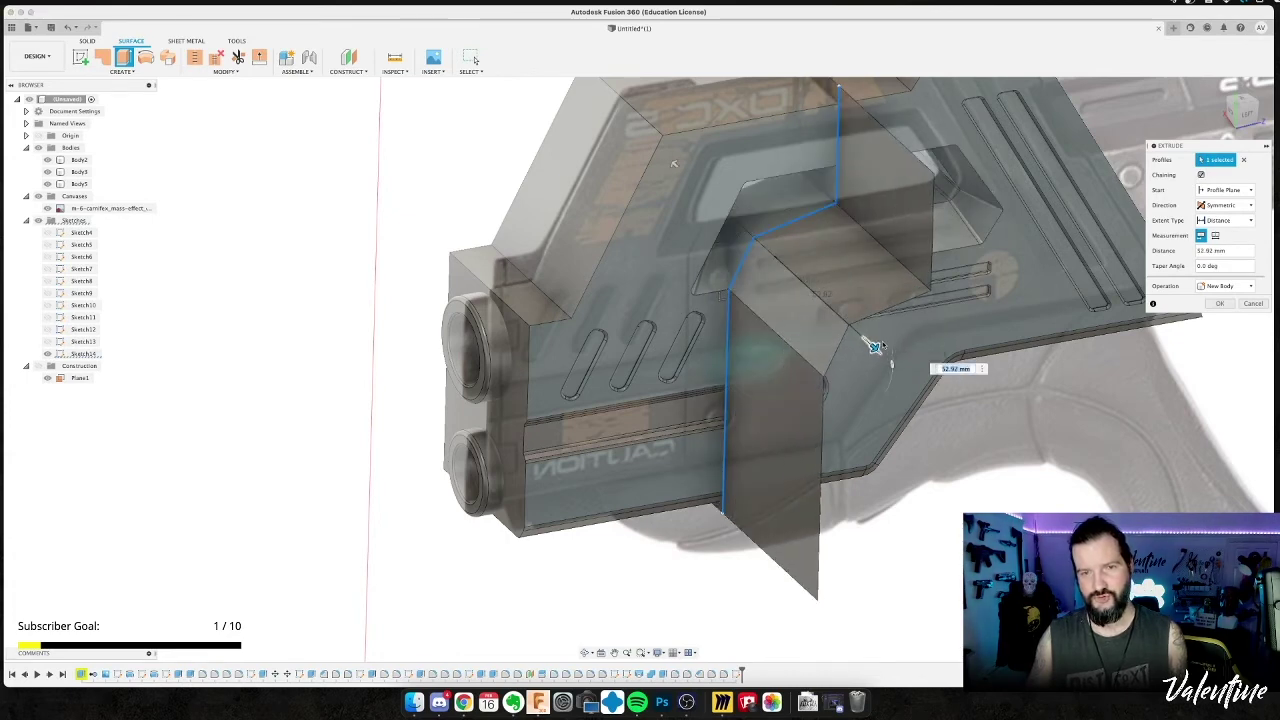
middle_click_drag(875, 346, 863, 338, "shift")
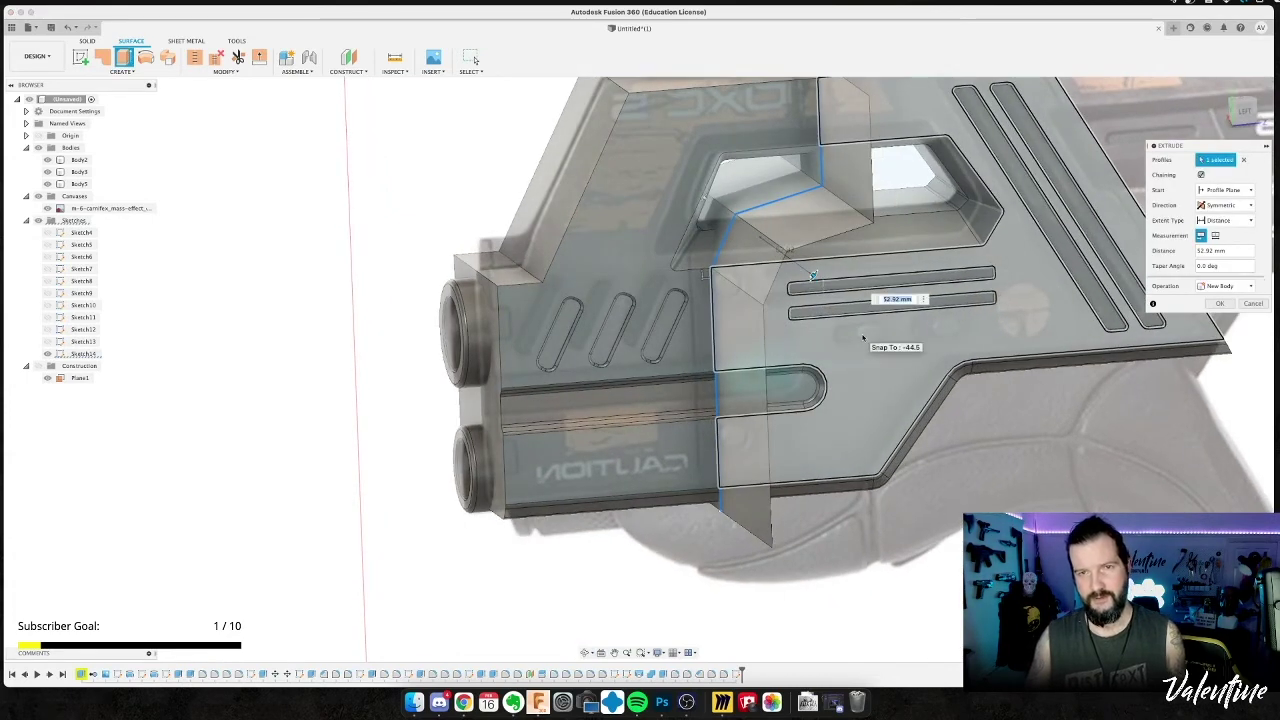
key("Return")
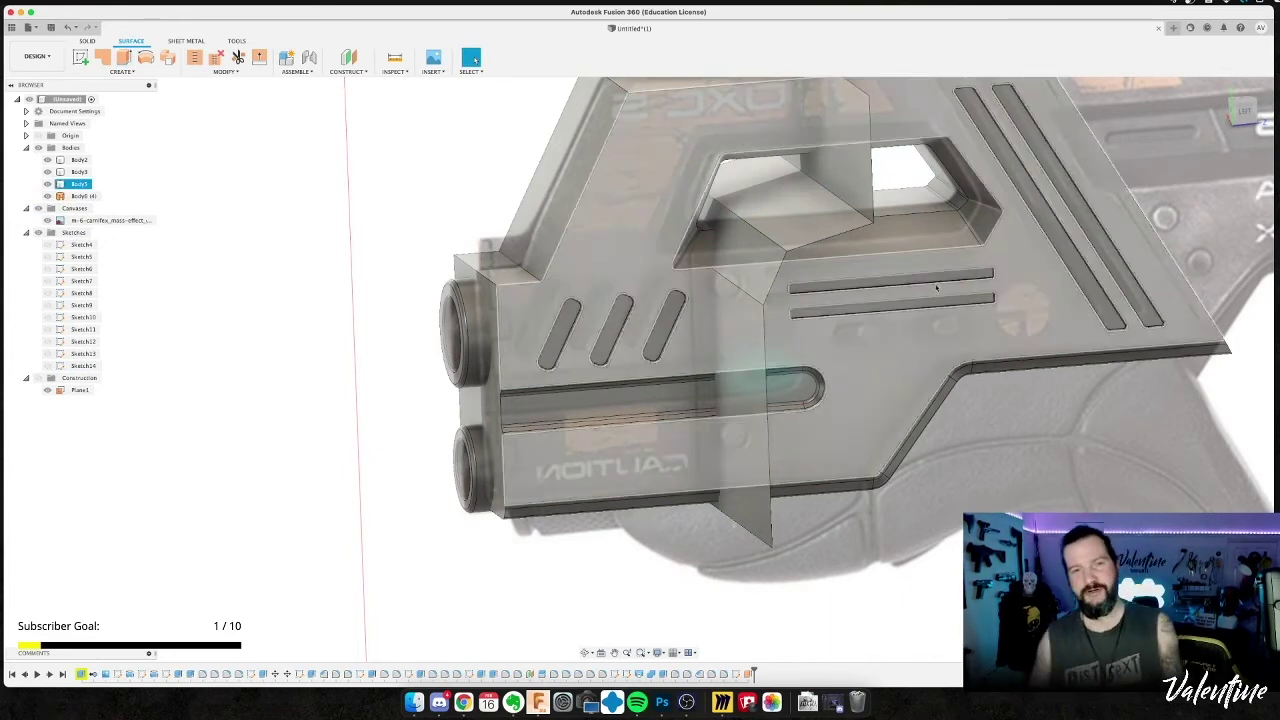
Split the main gun body using the stepped extruded surface as the splitting tool.
left_click(1244, 112)
middle_click_drag(748, 353, 546, 320)
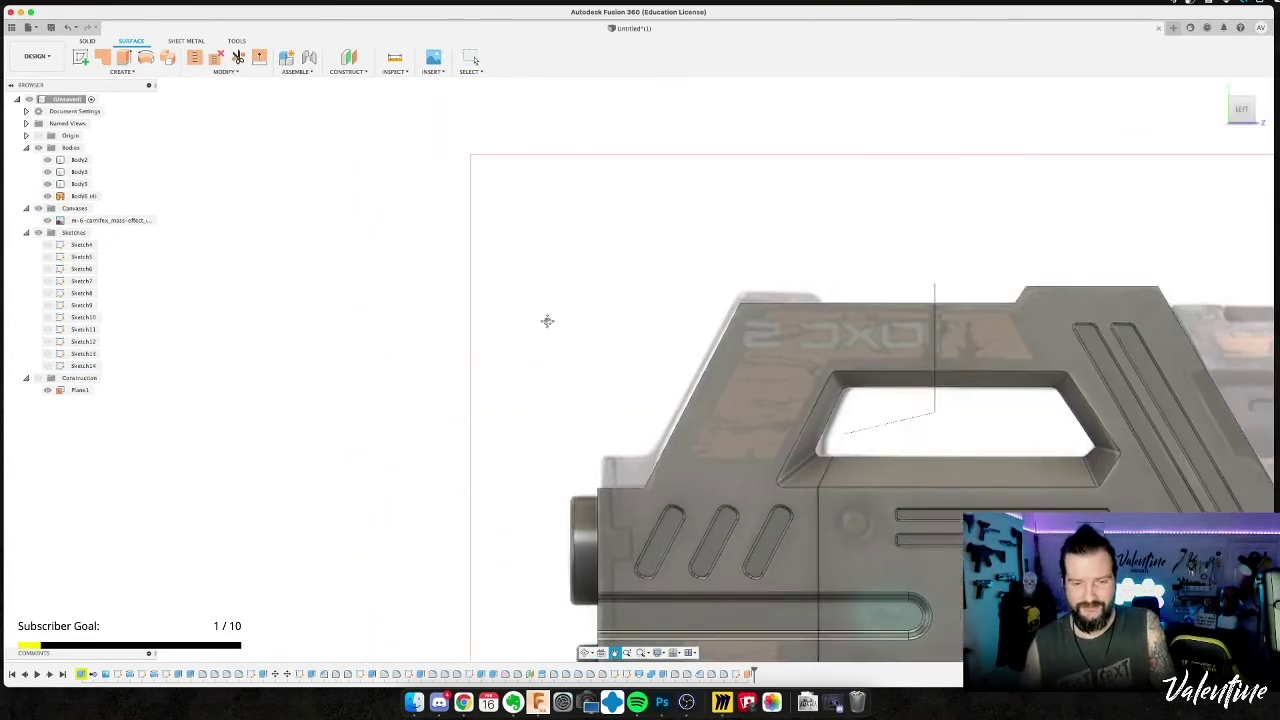
middle_click_drag(693, 360, 581, 250)
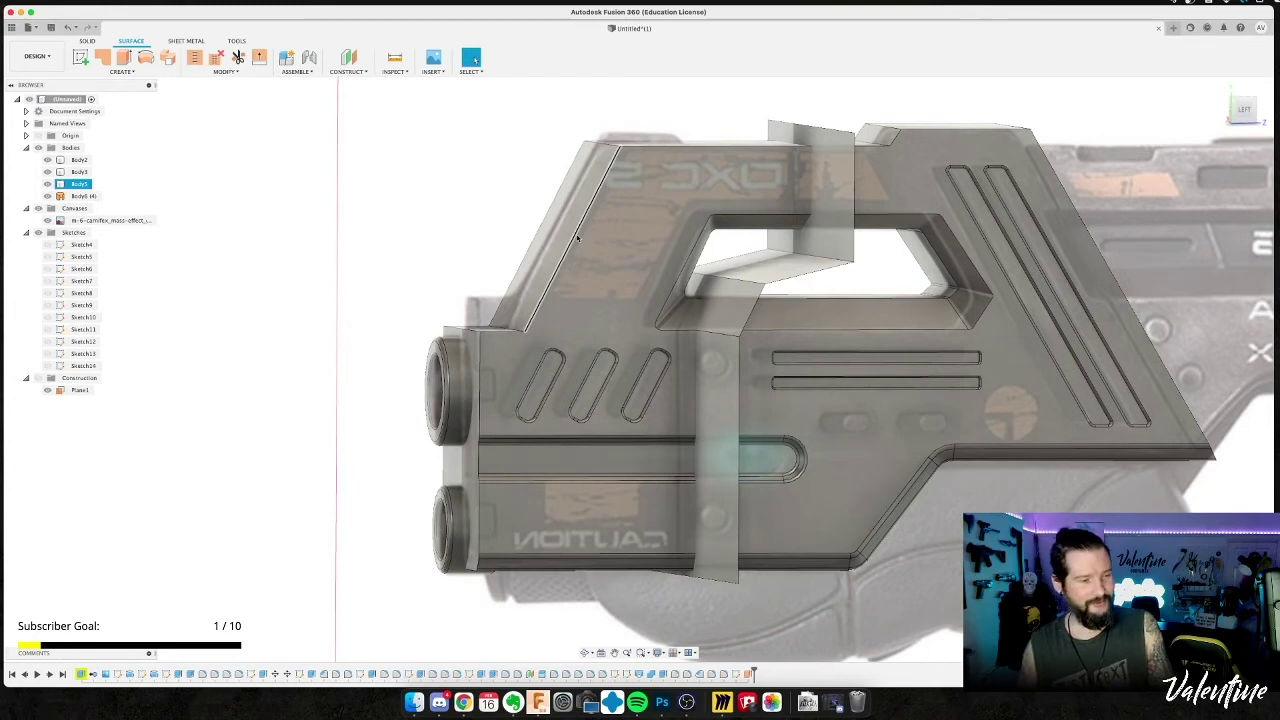
middle_click_drag(430, 267, 434, 260, "shift")
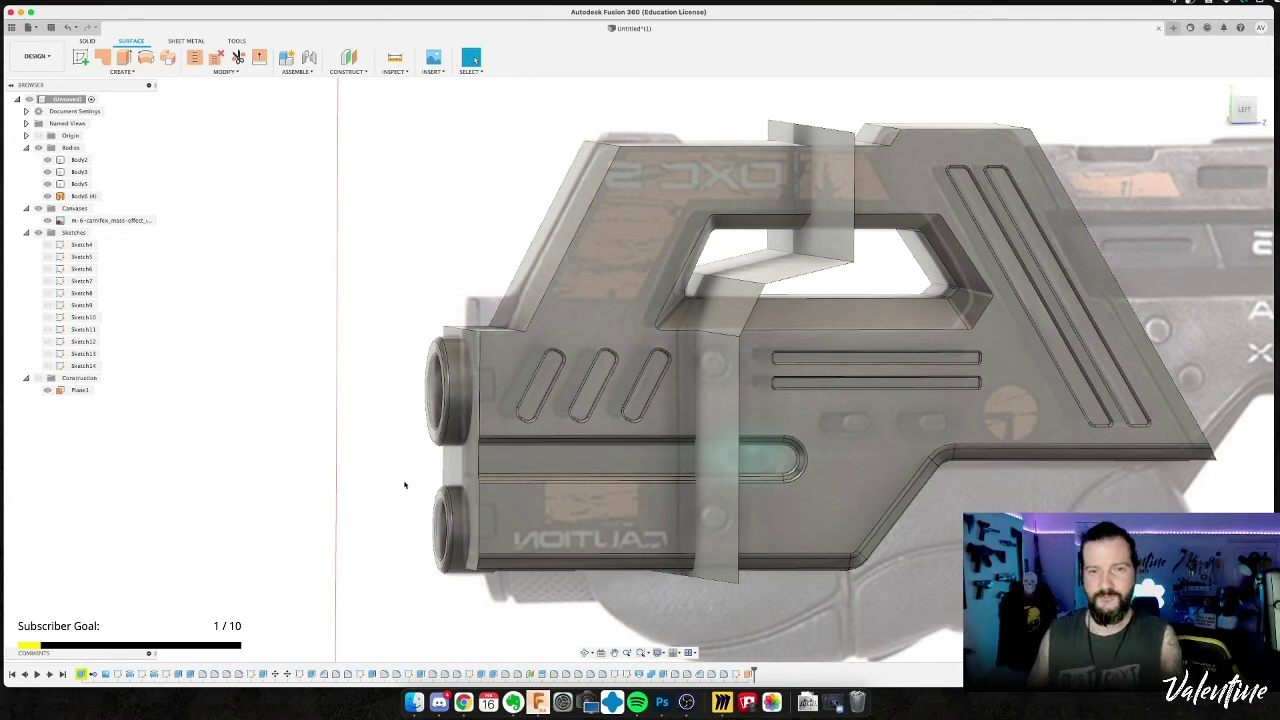
mouse_move(406, 449)
middle_mouse_down("shift")
mouse_move(372, 444)
mouse_move(409, 455)
middle_mouse_up("shift")
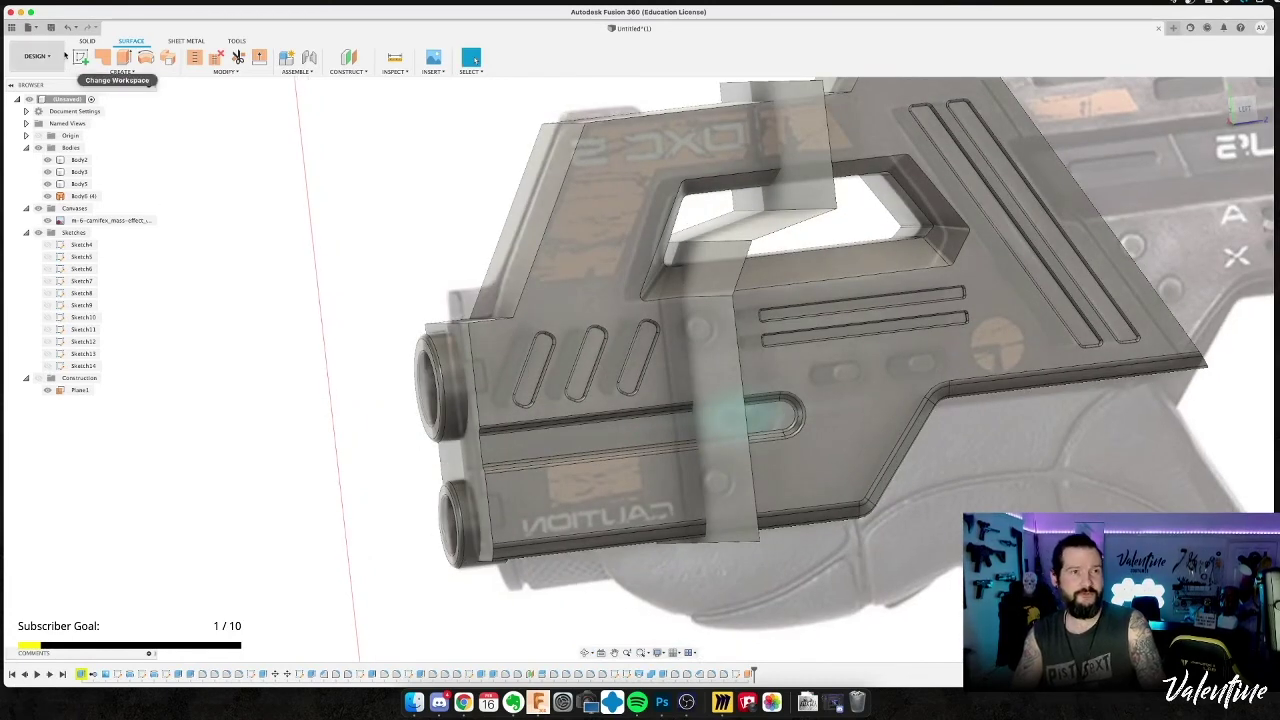
left_click(78, 43)
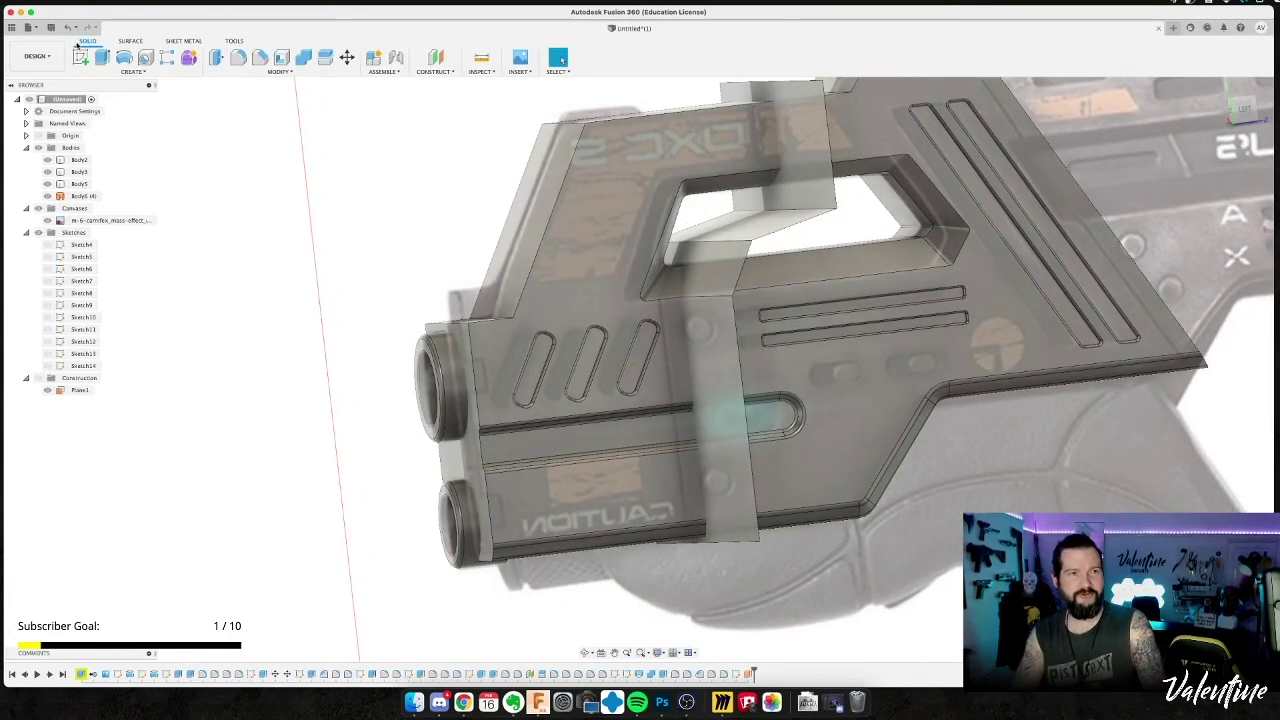
left_click(321, 65)
left_click(895, 260)
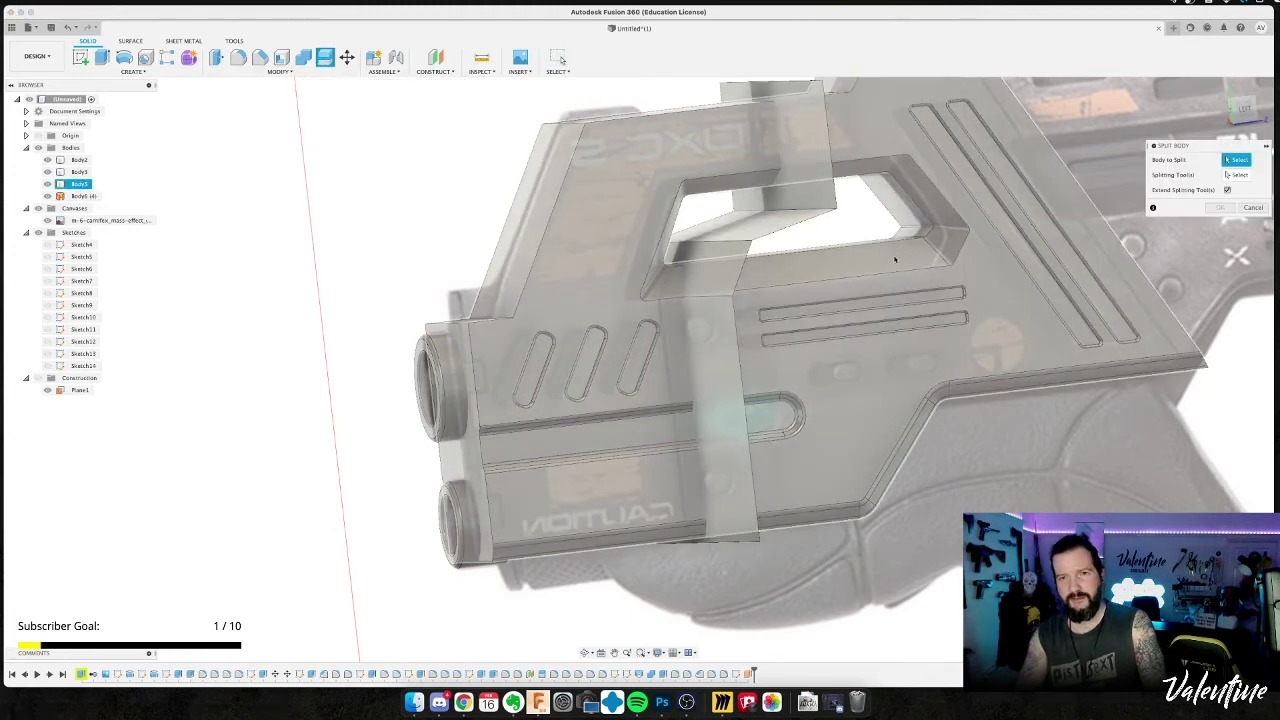
left_click(895, 260)
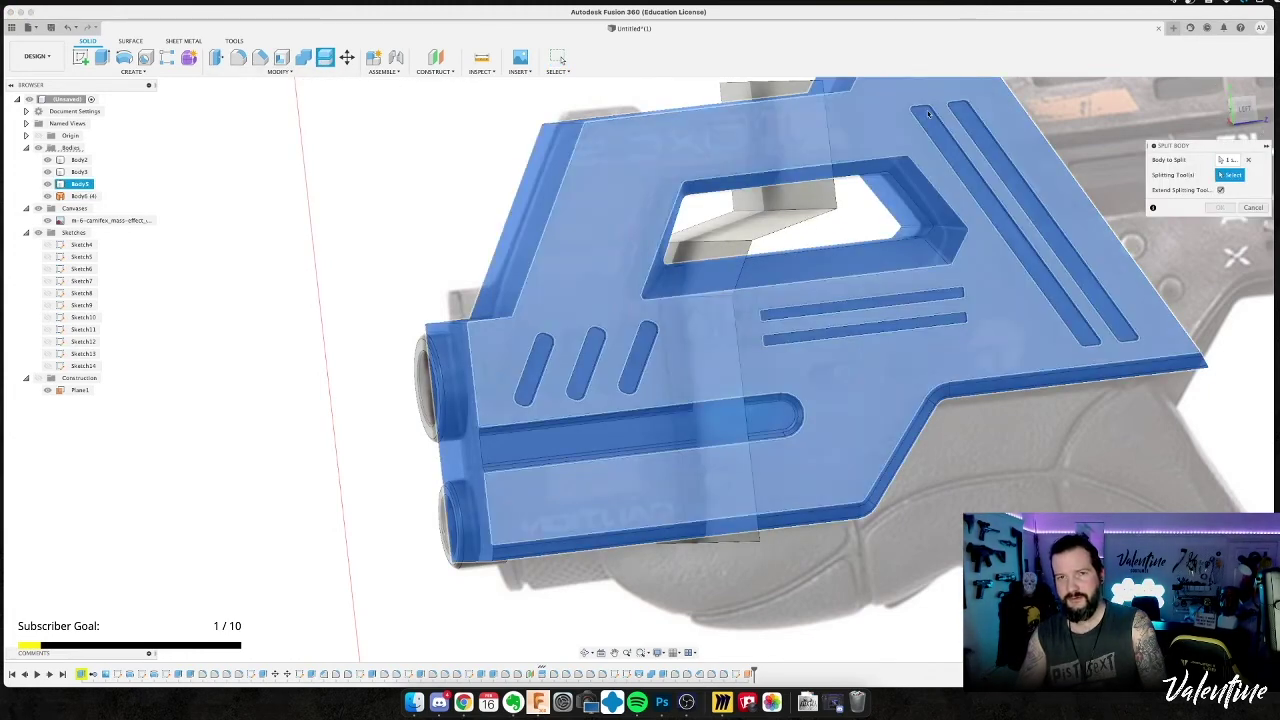
left_click(829, 148)
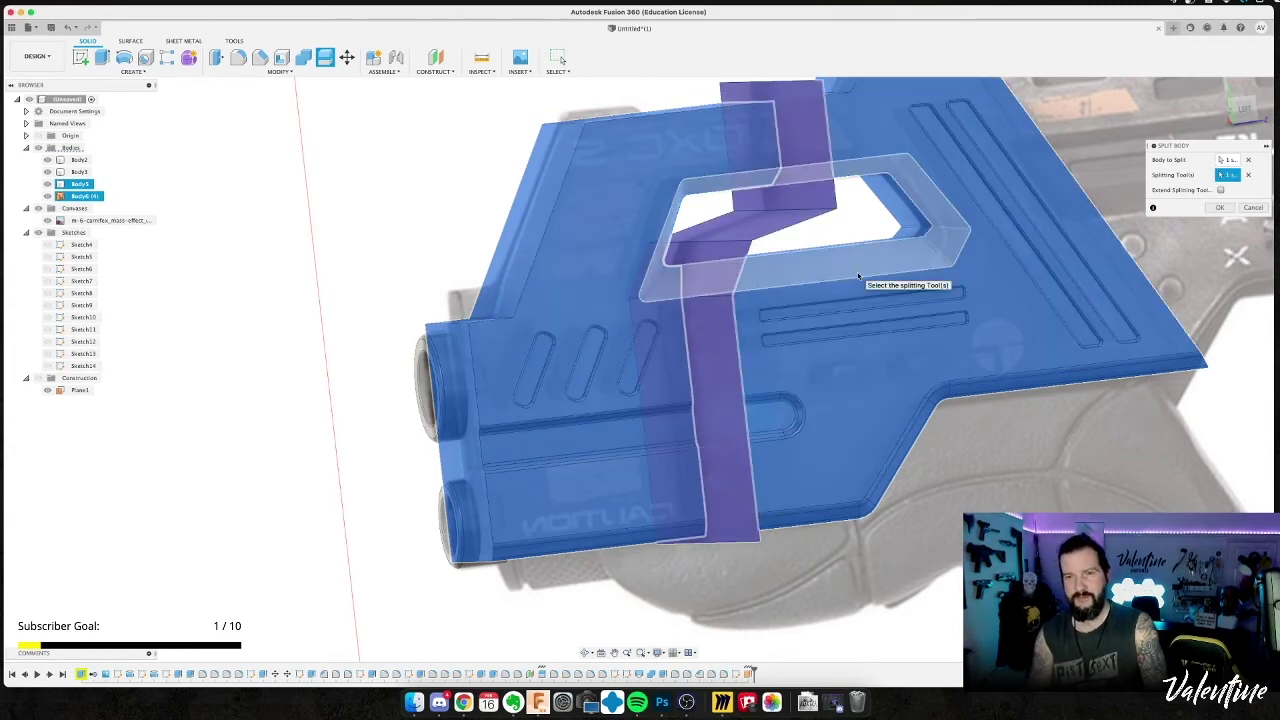
key("Return")
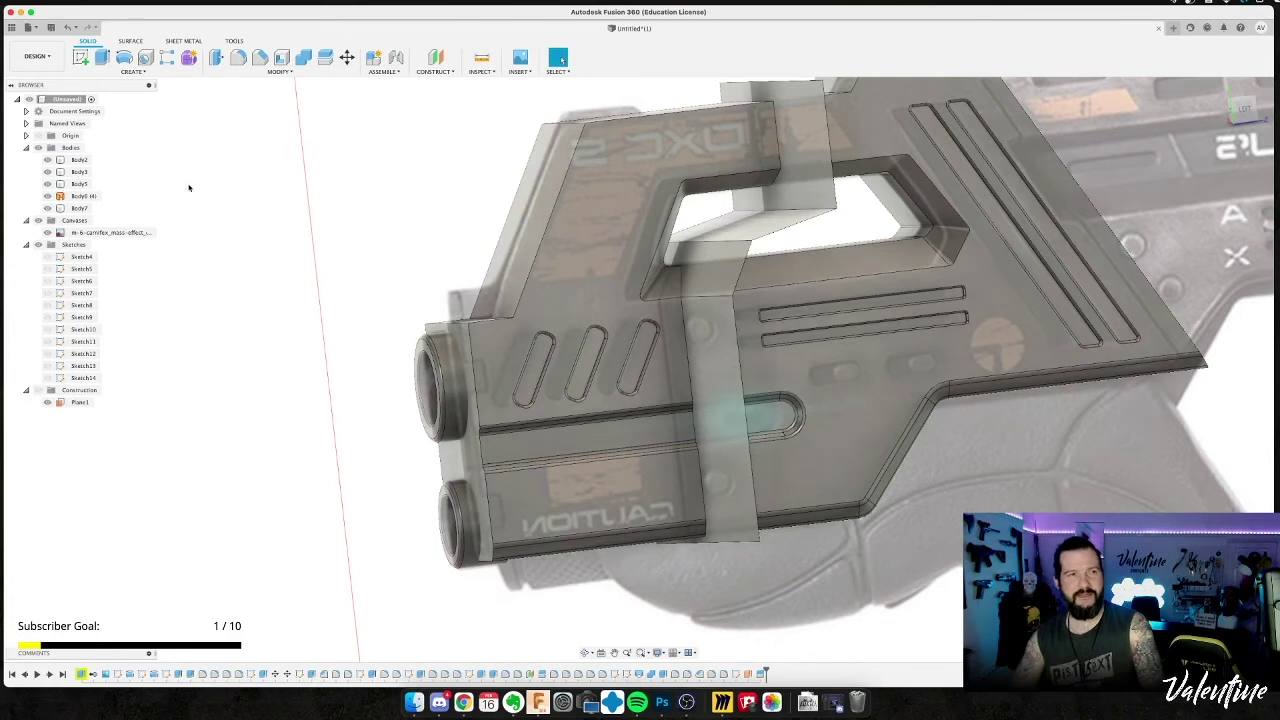
Hide the splitting surface and the front half of the split gun body to expose the cut.
left_click(47, 195)
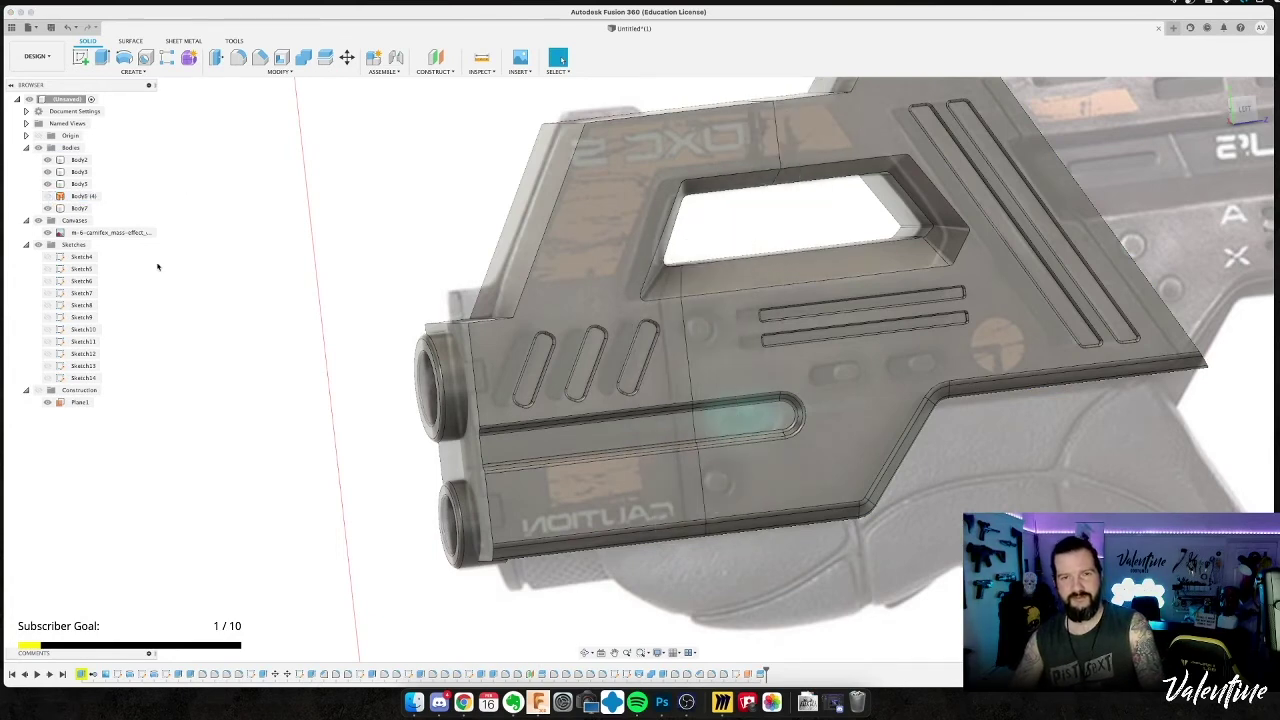
left_click(75, 207)
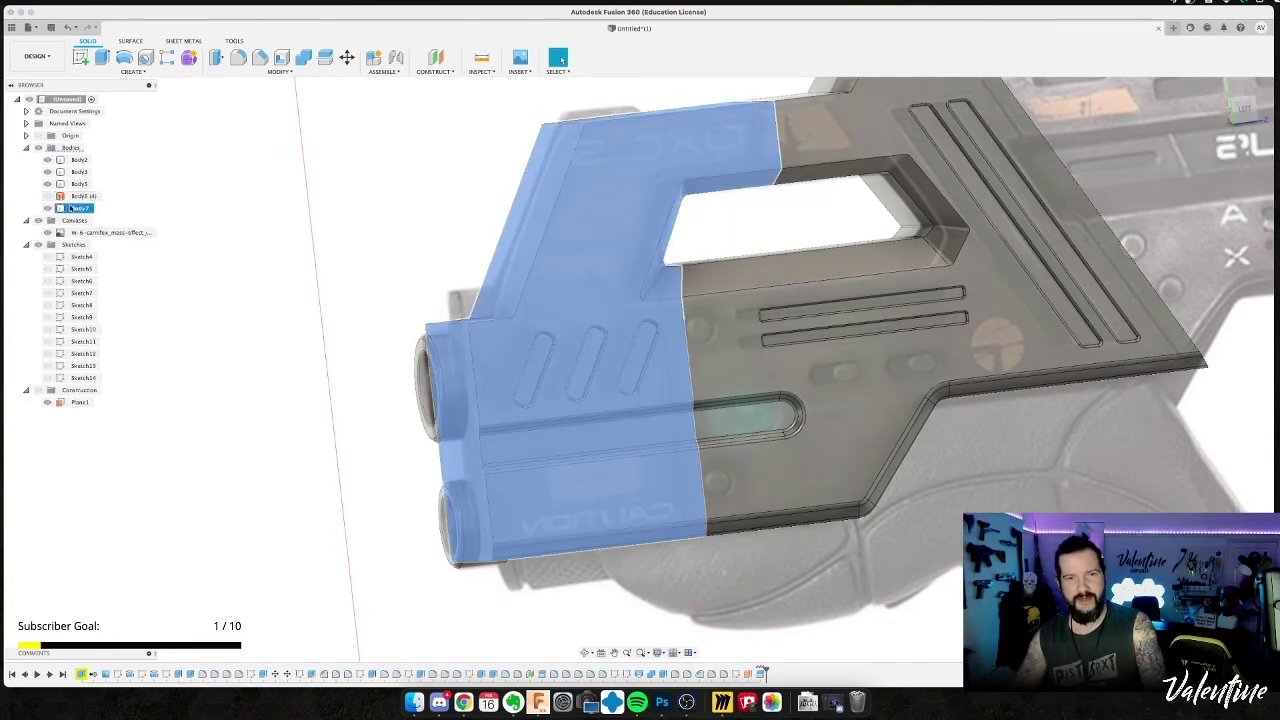
key("Escape")
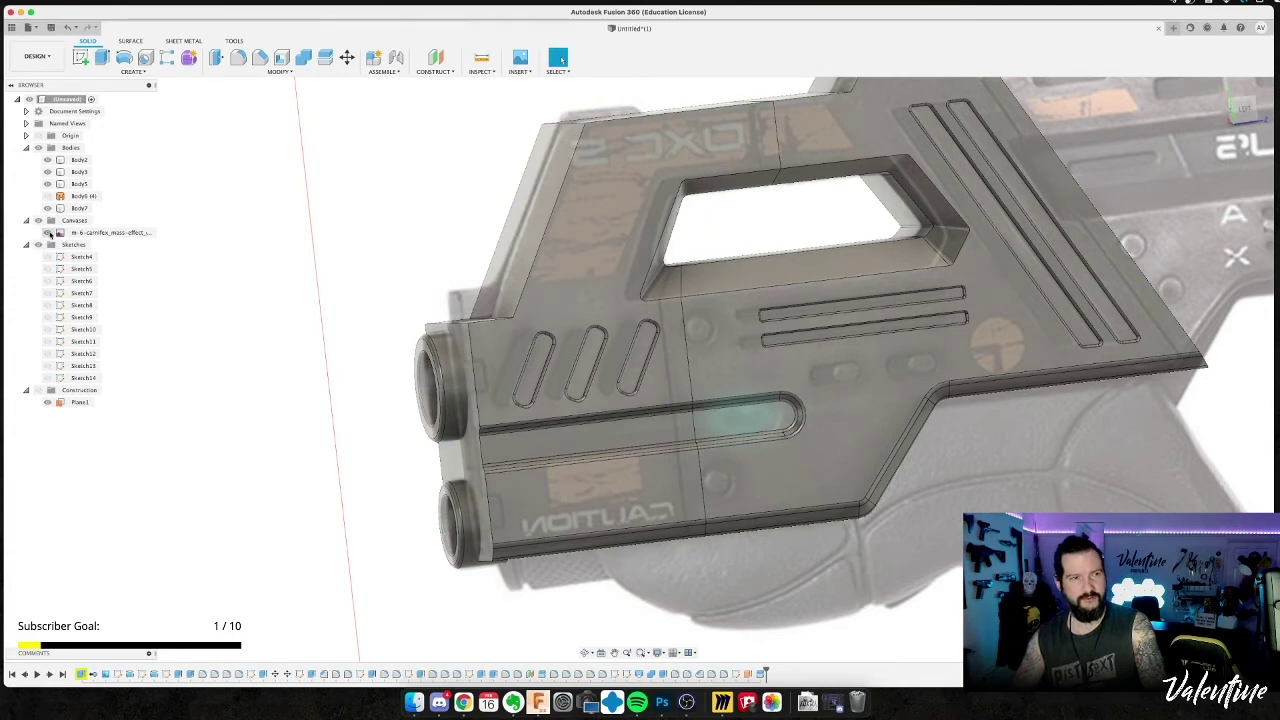
left_click(47, 208)
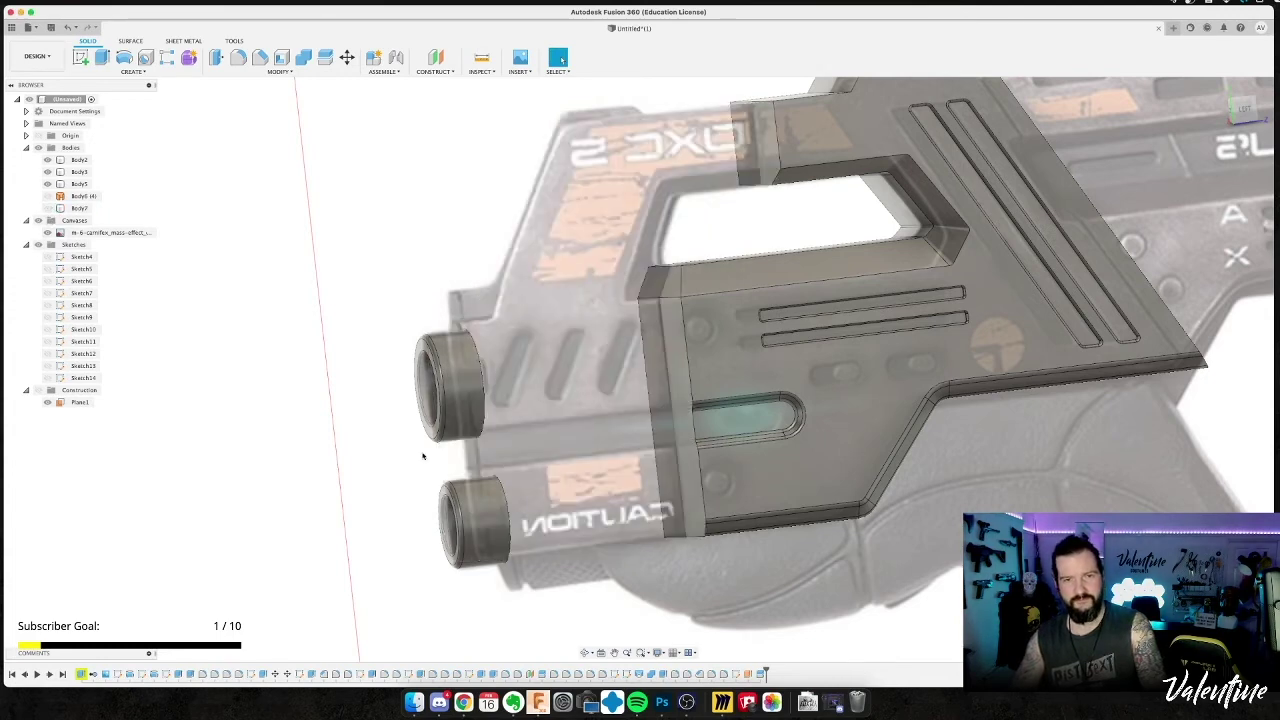
left_click(786, 425)
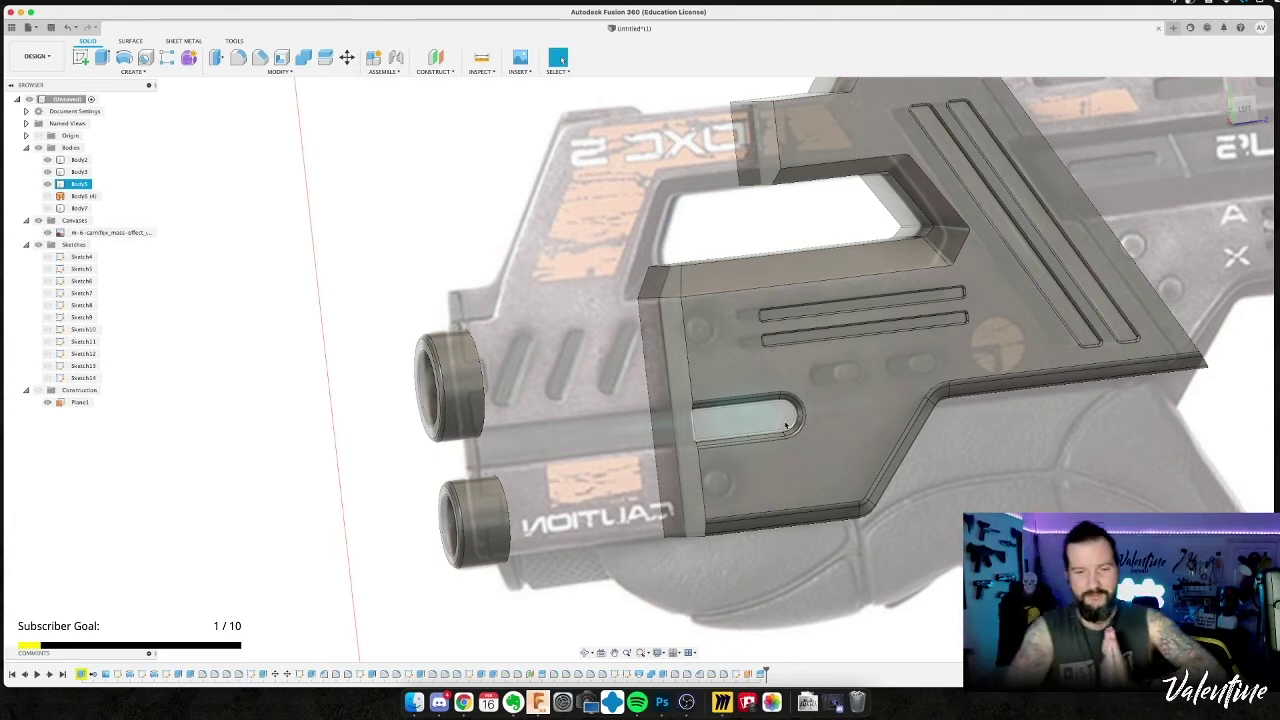
Start a pipe using the long stepped edge on the side of the rear body's cut as its path.
left_click(331, 301)
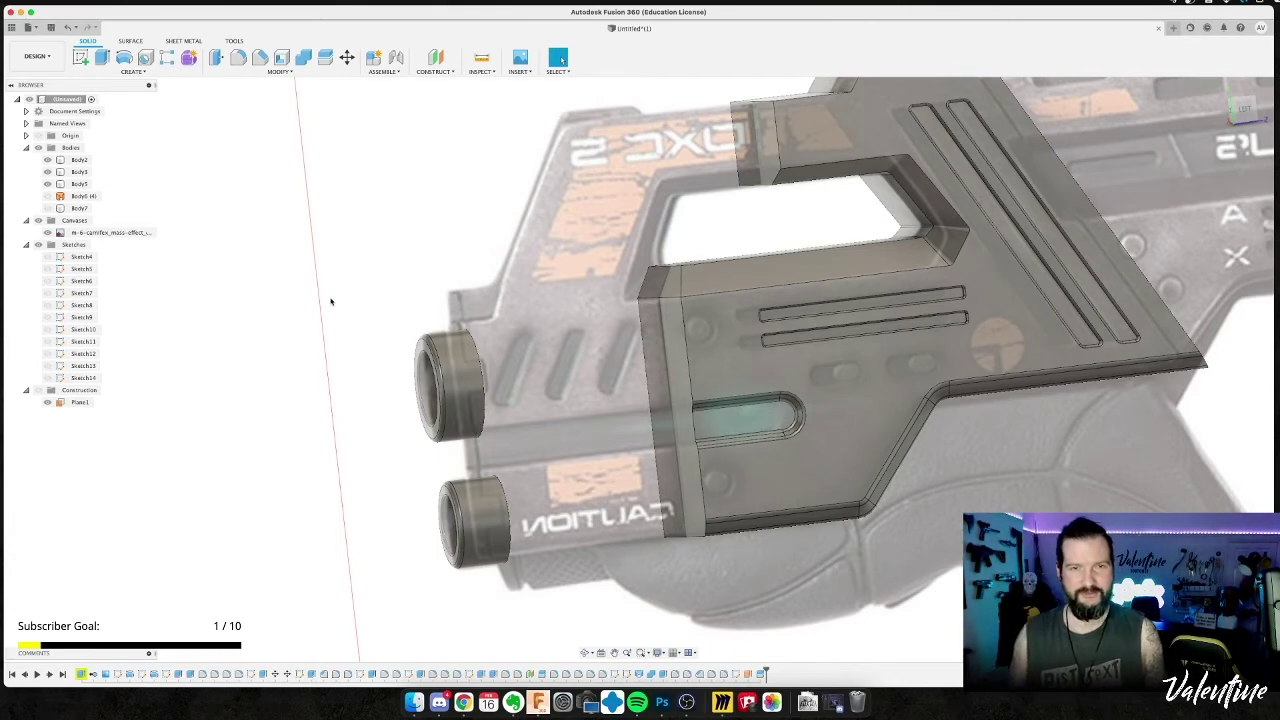
left_click(131, 72)
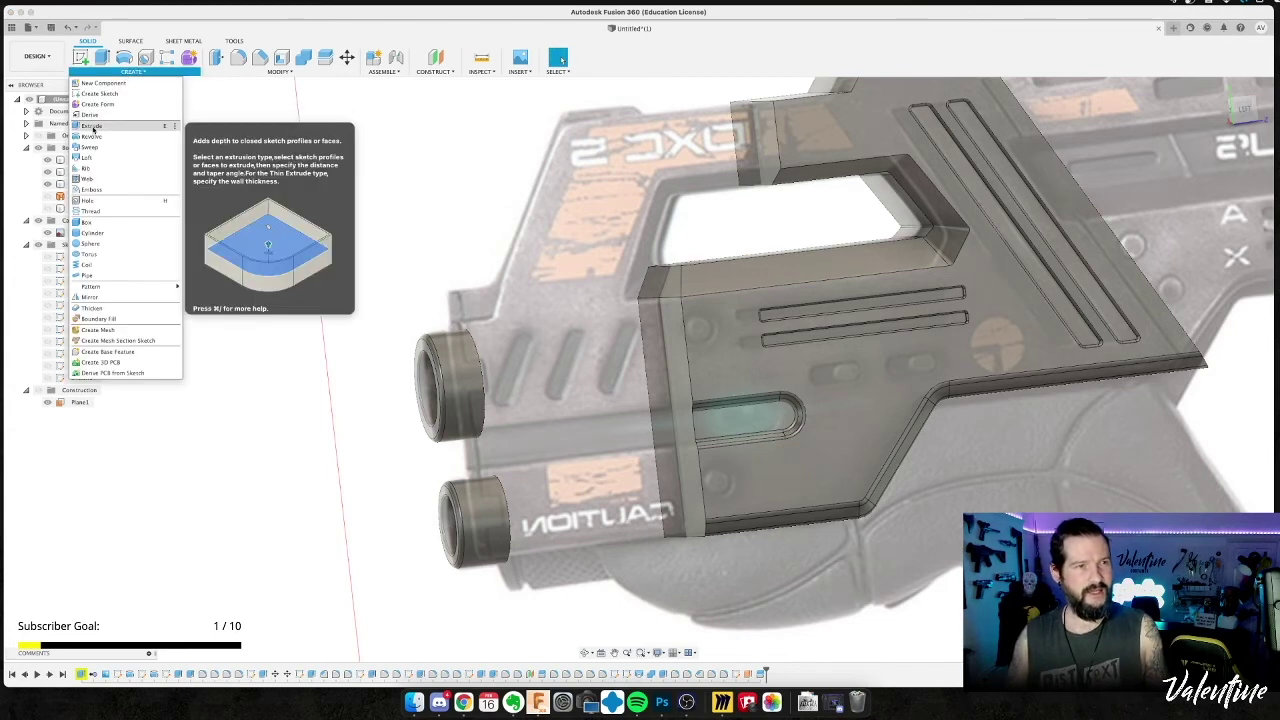
left_click(95, 275)
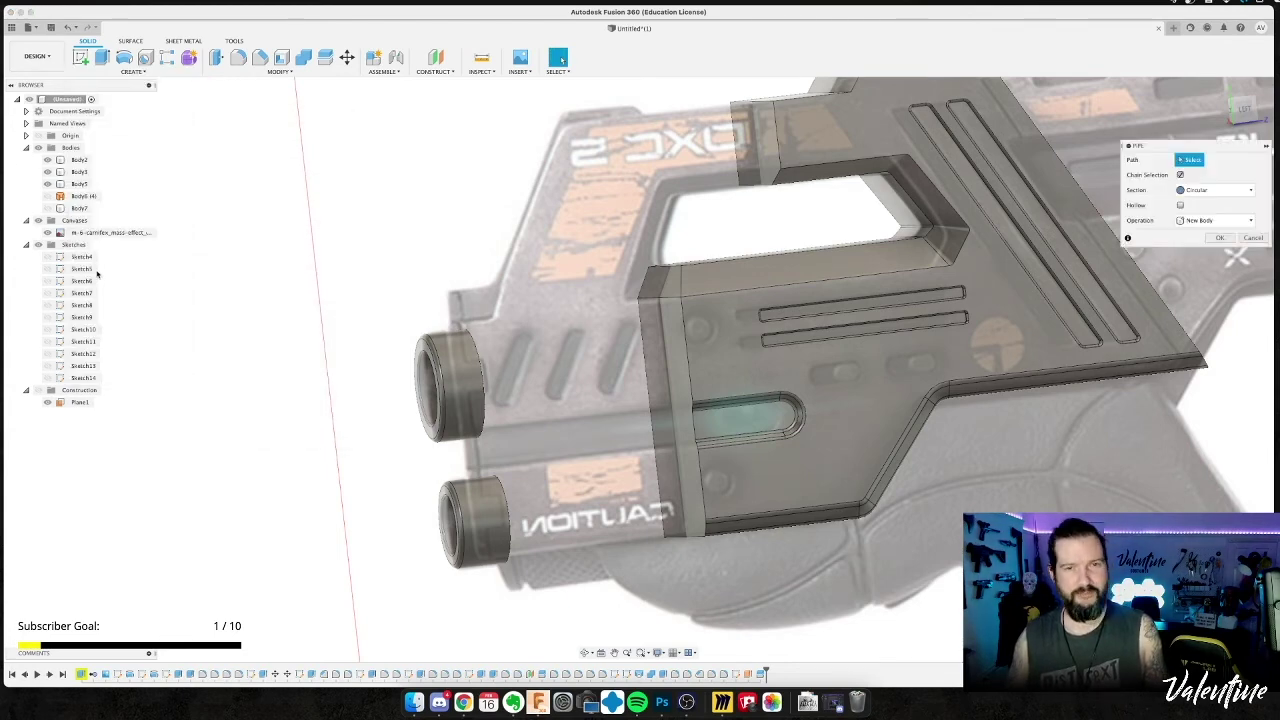
middle_click_drag(342, 247, 355, 273, "shift")
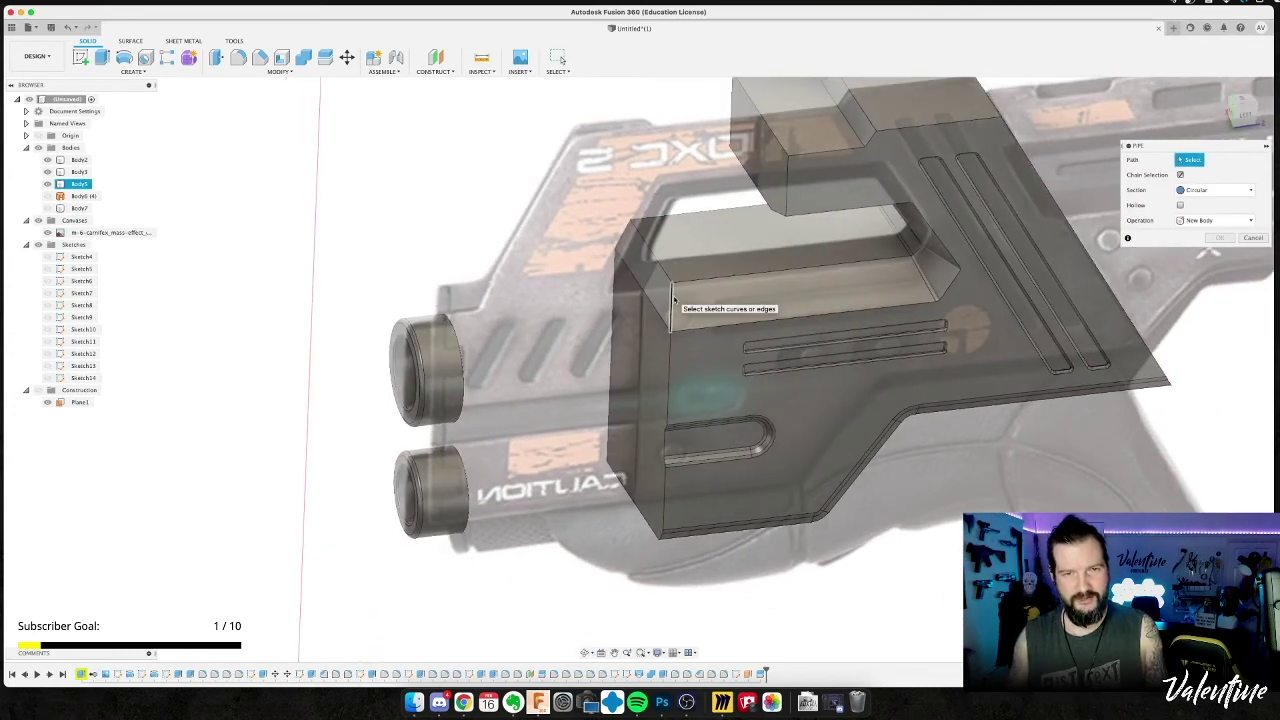
left_click(671, 300)
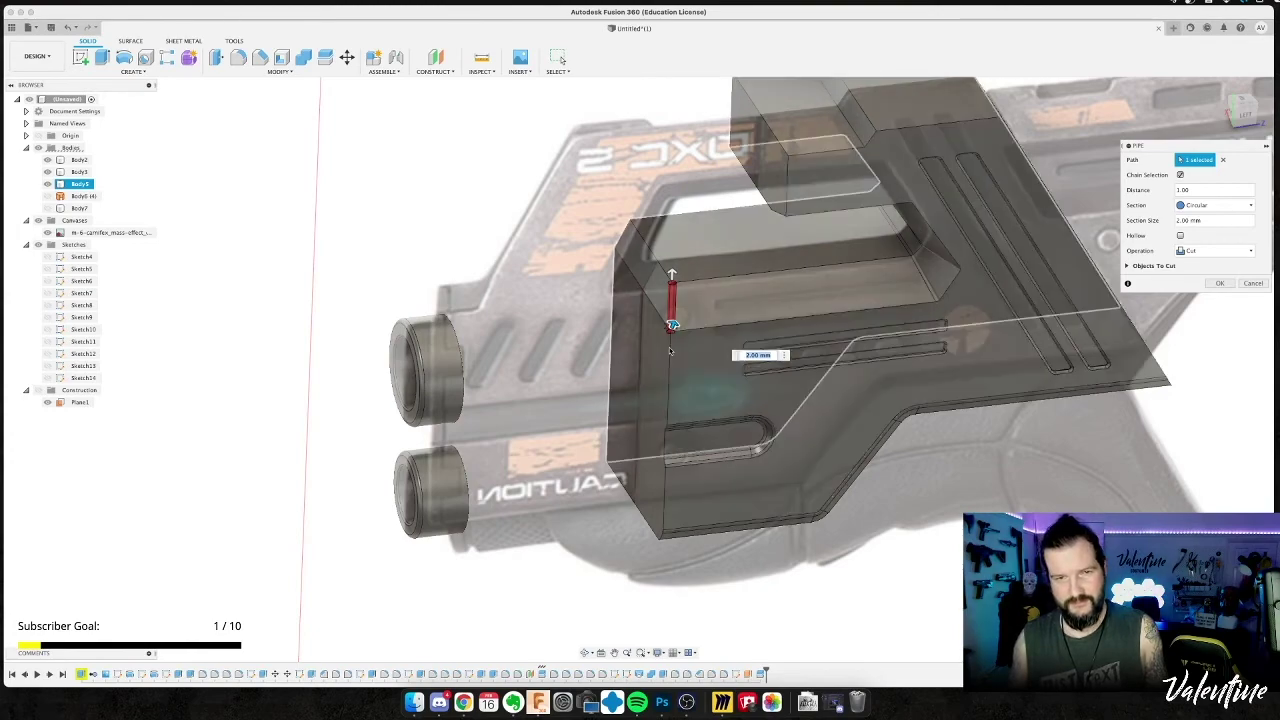
middle_click_drag(966, 329, 1005, 280, "shift")
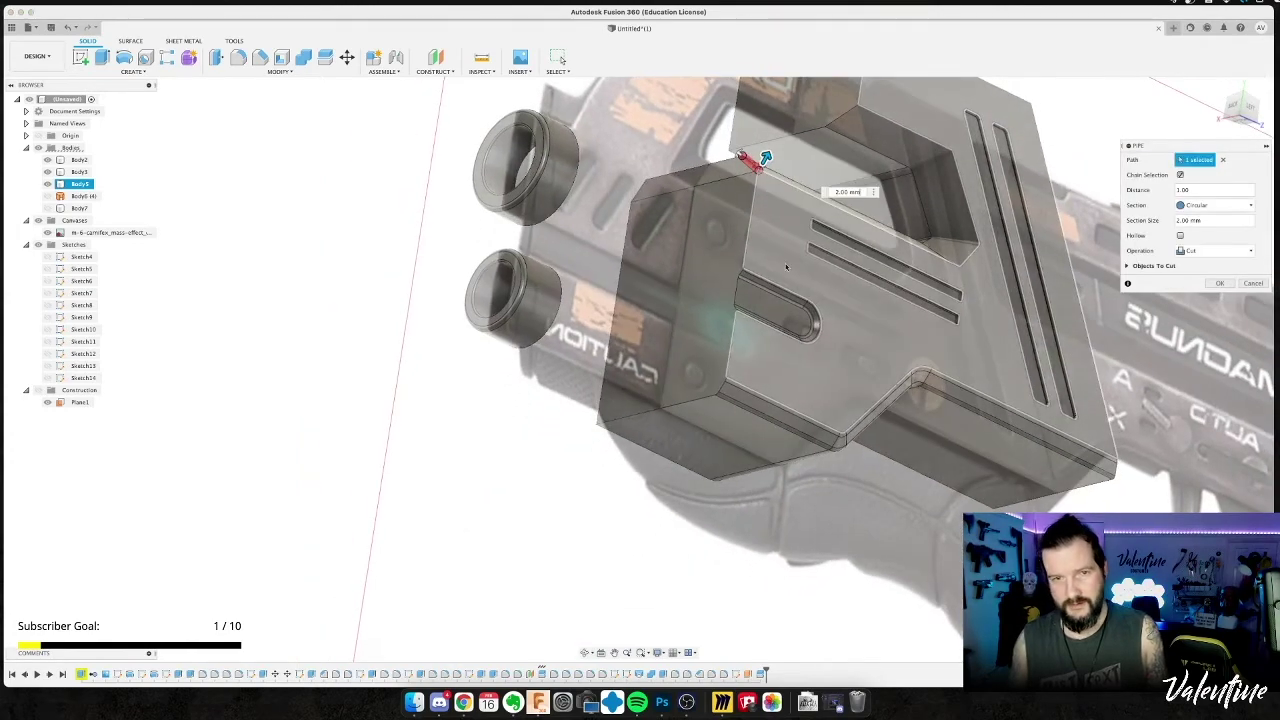
scroll(736, 211, "up", 1)
scroll(766, 164, "up", 5)
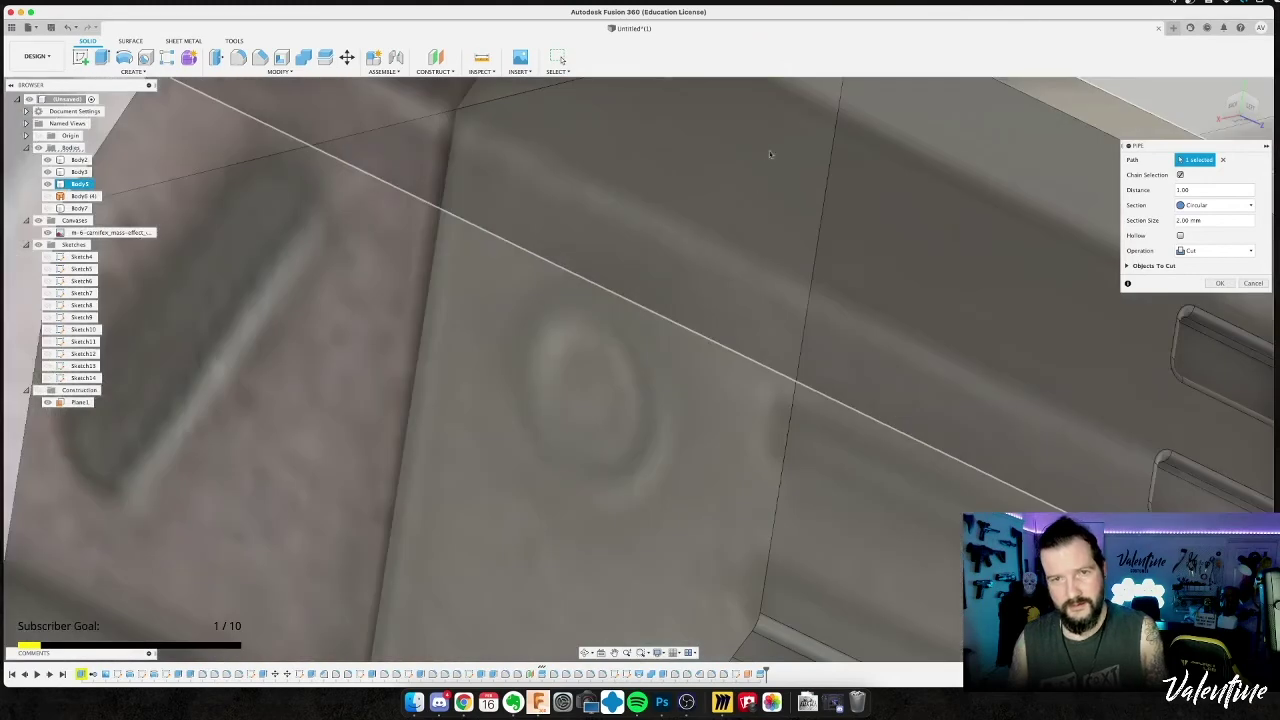
scroll(850, 162, "down", 5)
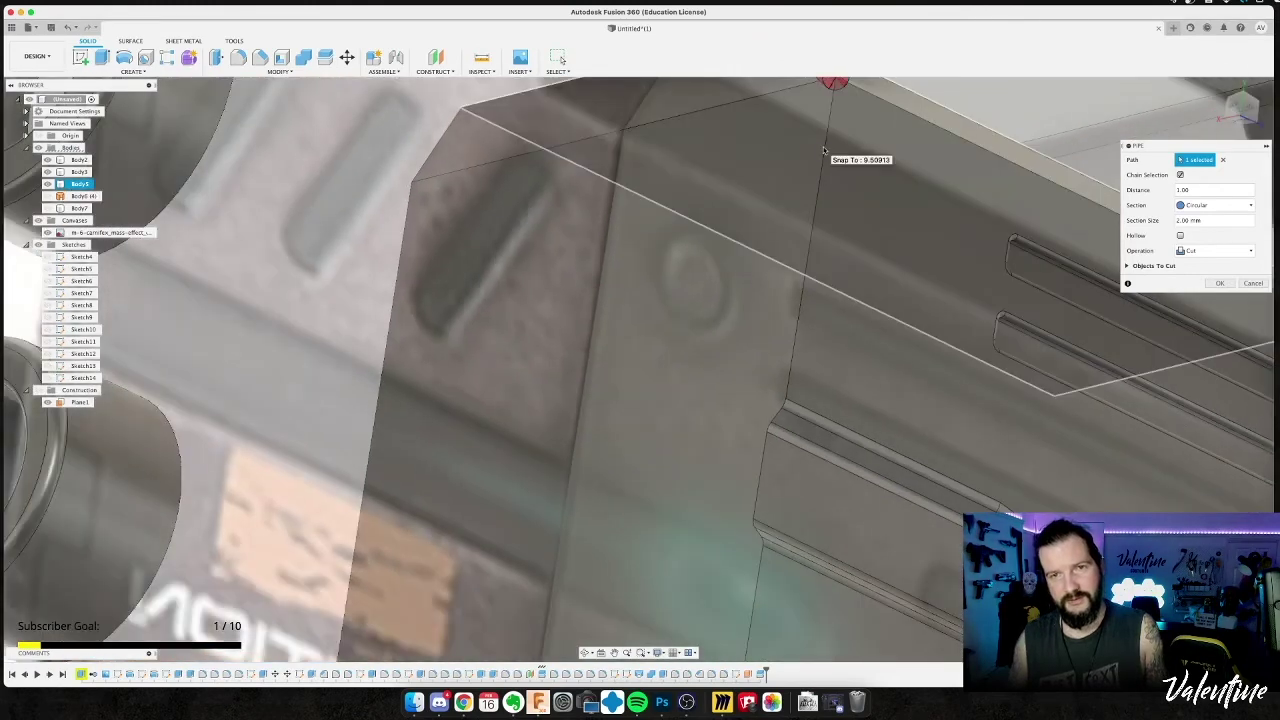
left_click(1222, 160)
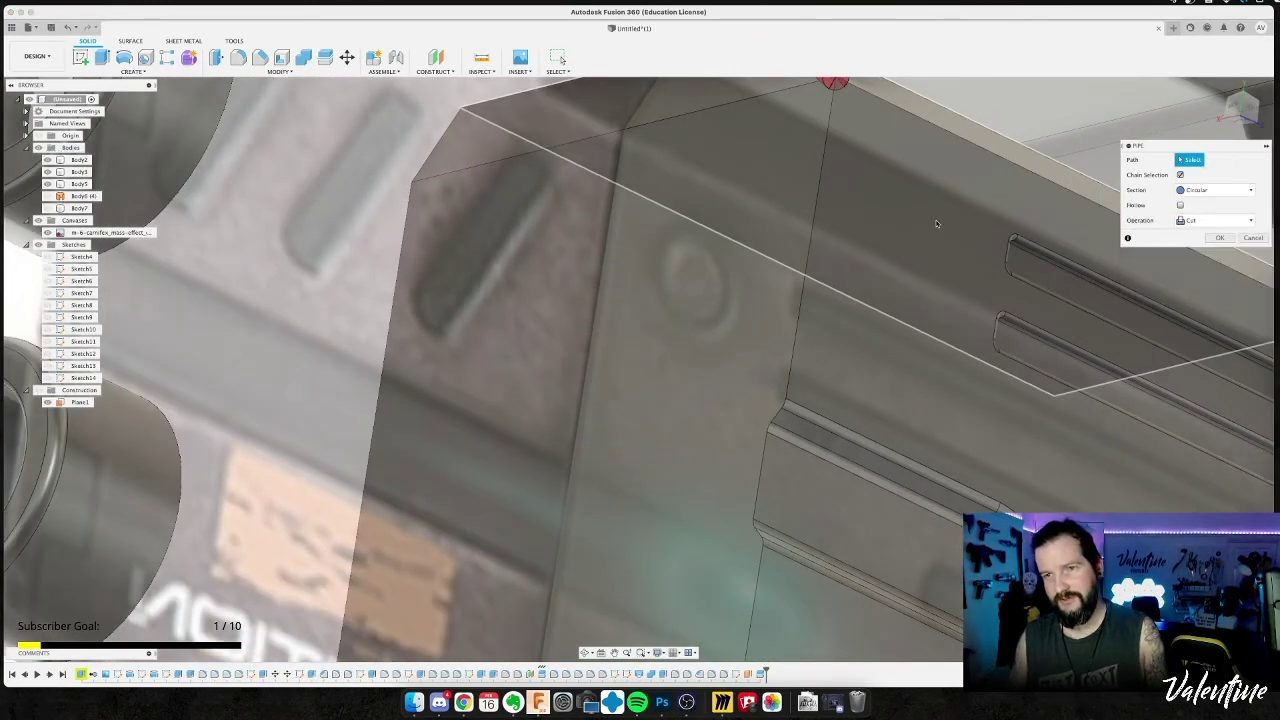
left_click(804, 290)
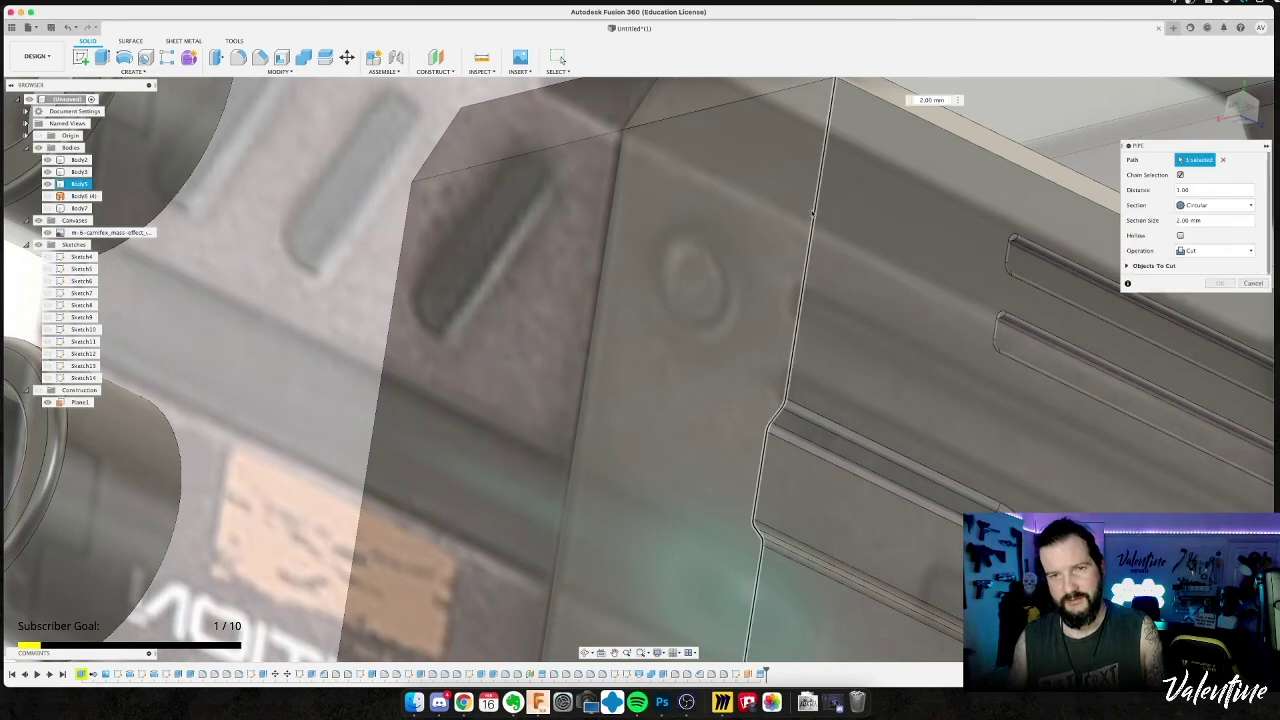
Give the pipe a square section and show the front half of the gun body again.
scroll(803, 194, "down", 3)
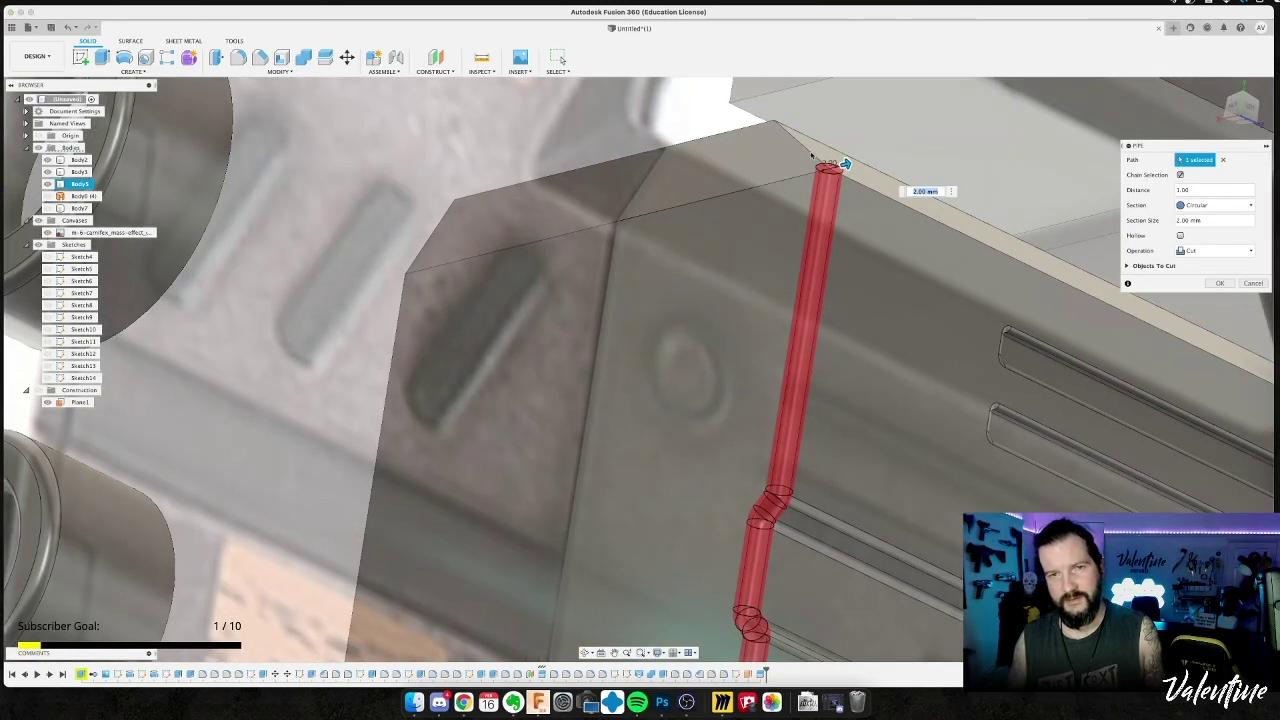
middle_click_drag(809, 160, 800, 210, "shift")
left_click(1205, 205)
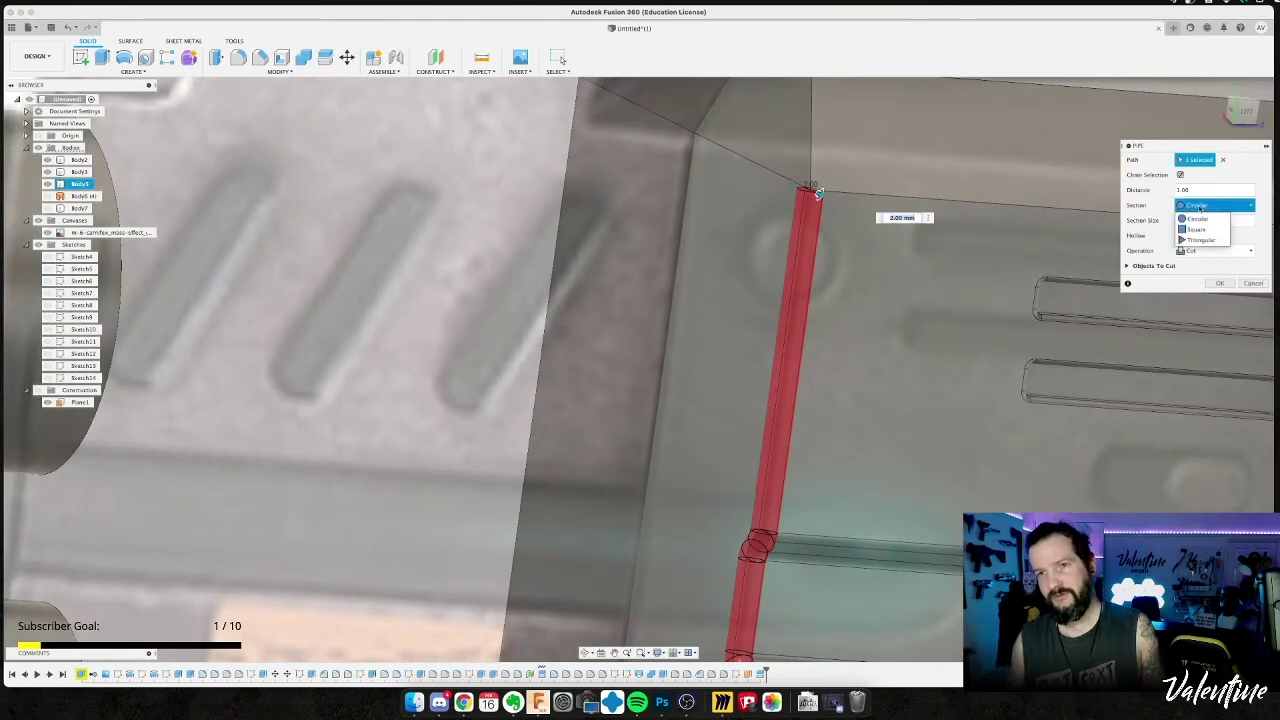
left_click(1196, 228)
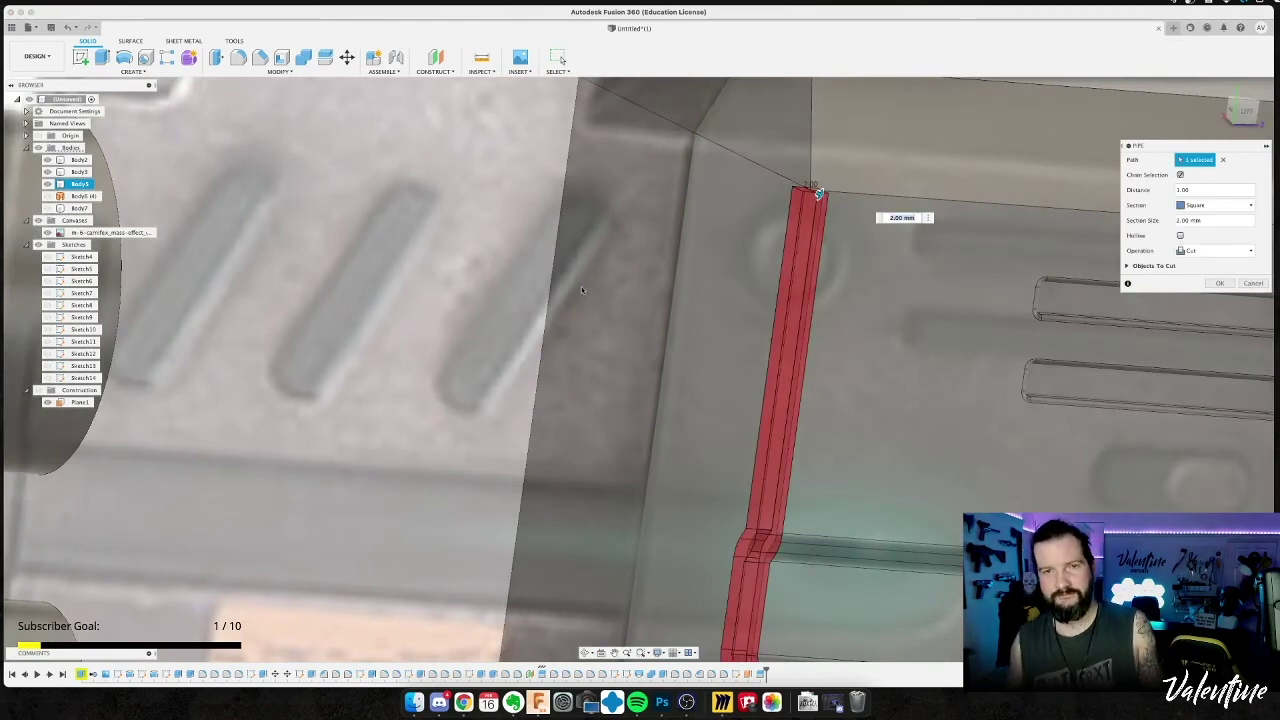
left_click(79, 160)
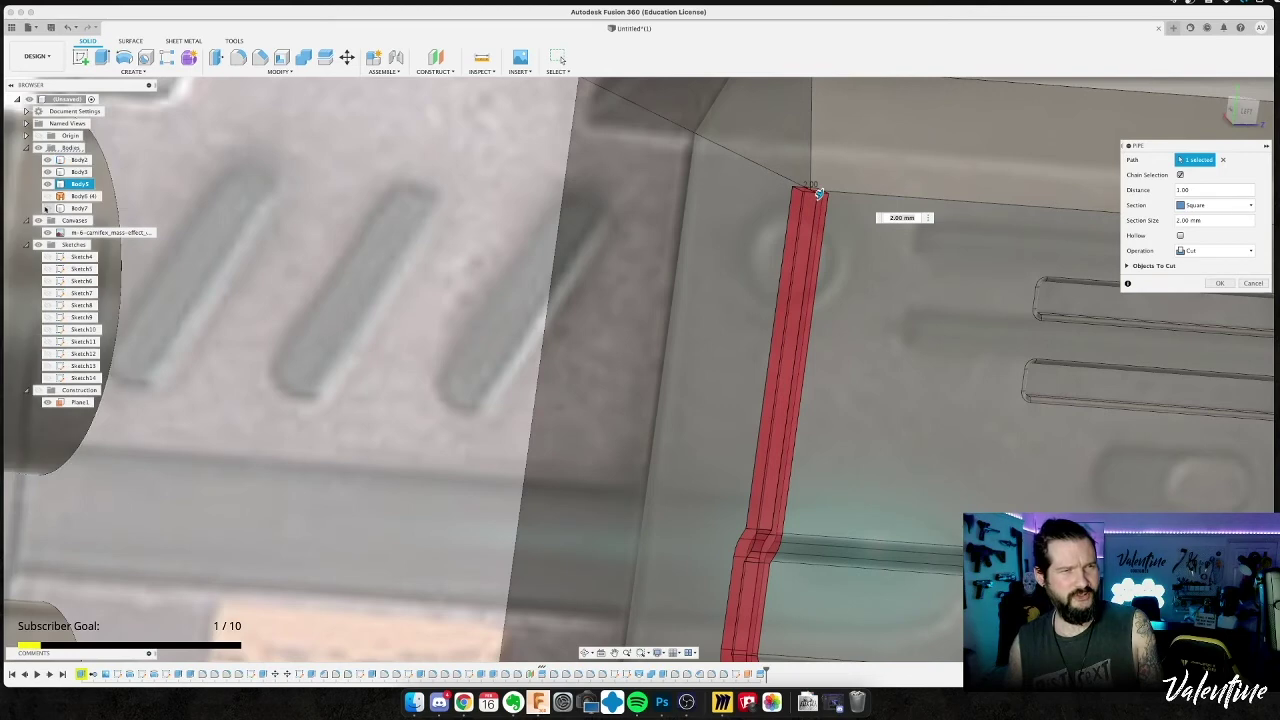
left_click(47, 208)
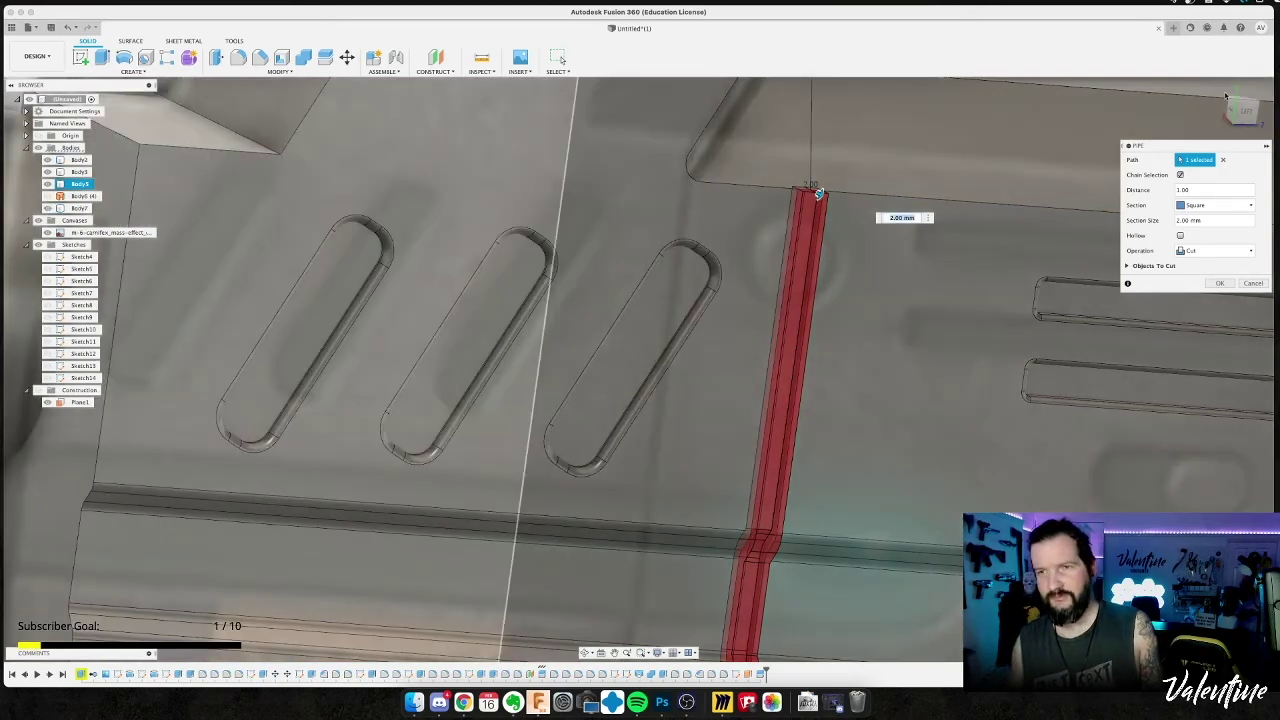
Set the square pipe's section size to 1.0 mm and create it as a new body along the split line.
left_click(1251, 113)
middle_click_drag(771, 354, 275, 340)
middle_click_drag(803, 340, 520, 163)
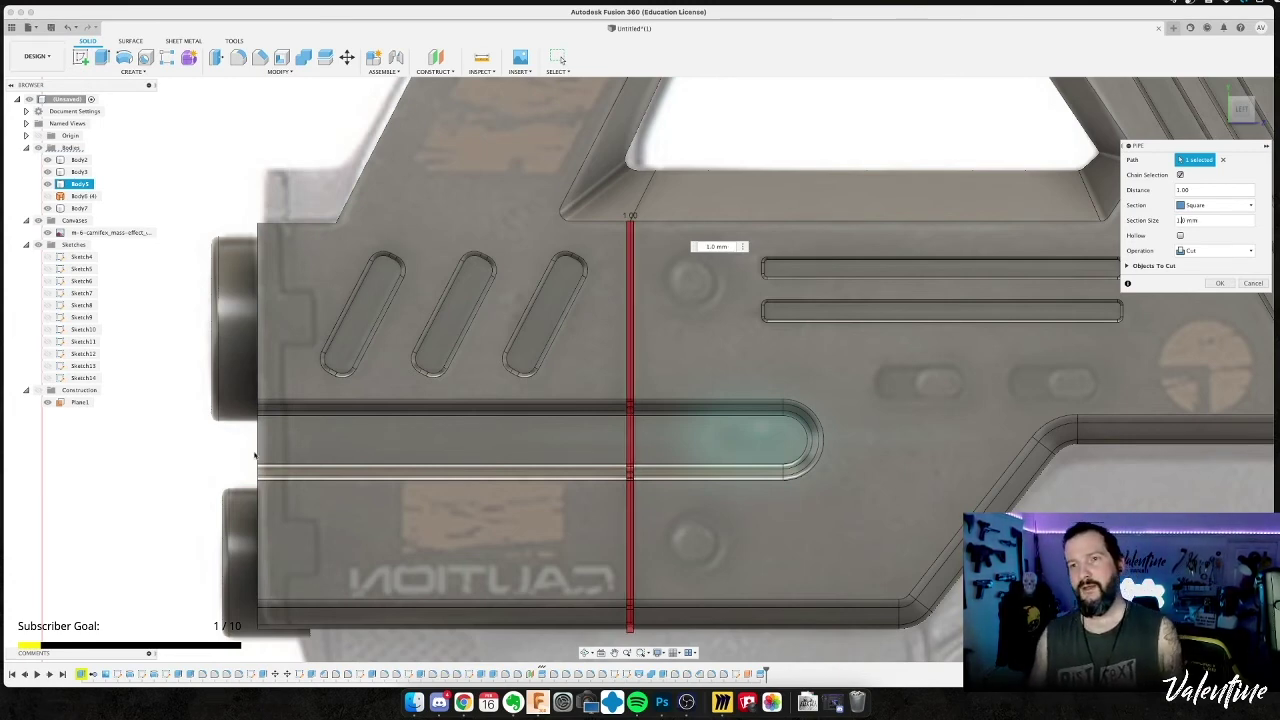
left_click(1185, 251)
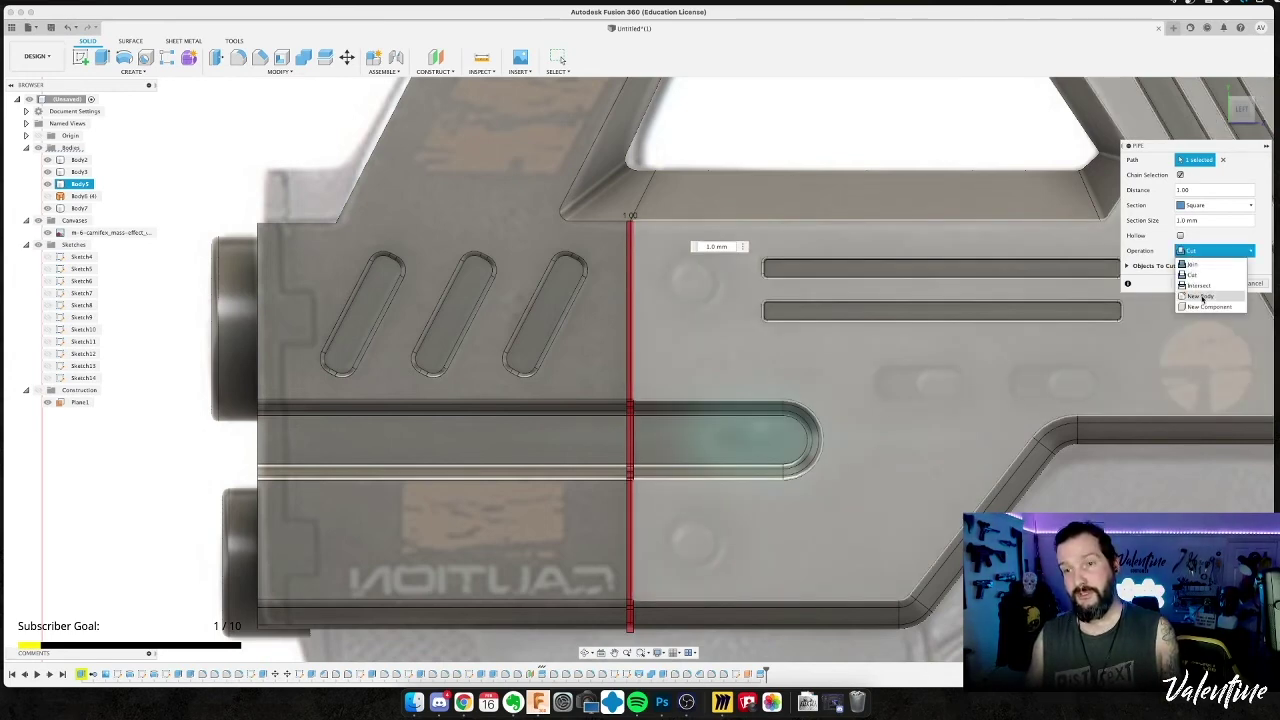
left_click(1201, 297)
left_click(1210, 270)
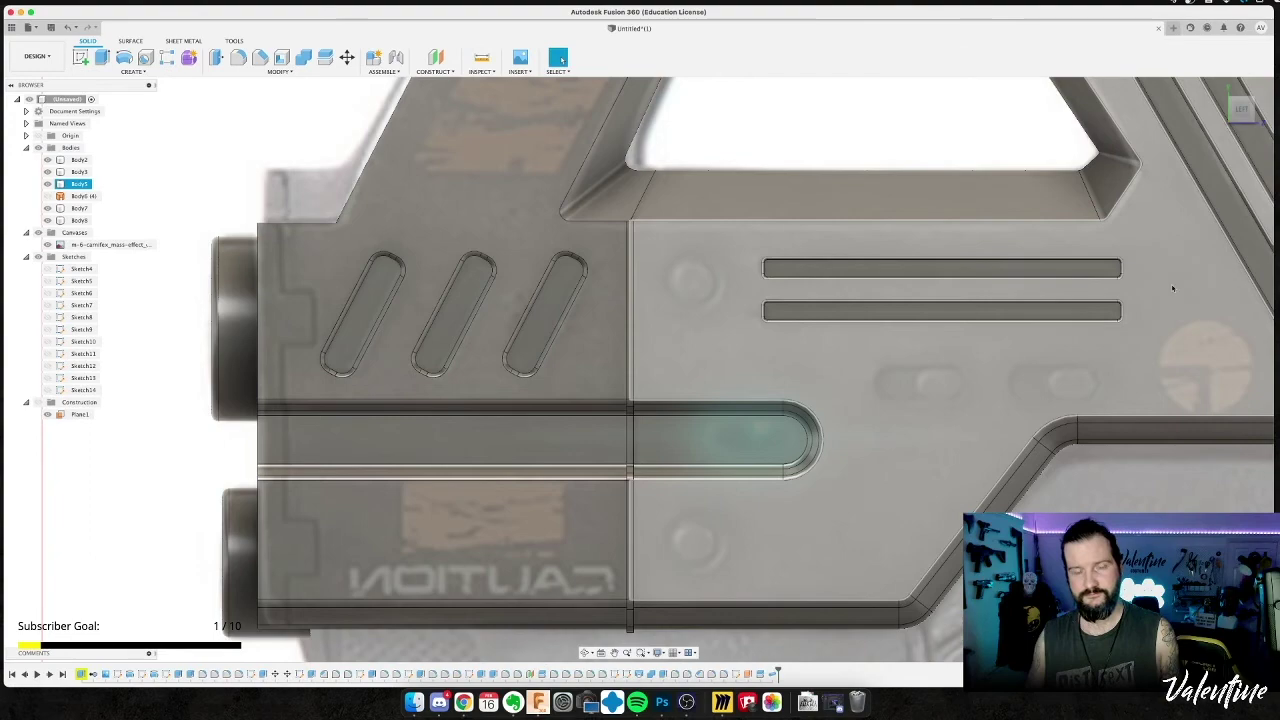
Hide the front half of the gun body to expose the square pipe along the rear half's cut edge.
middle_click_drag(469, 417, 508, 424, "shift")
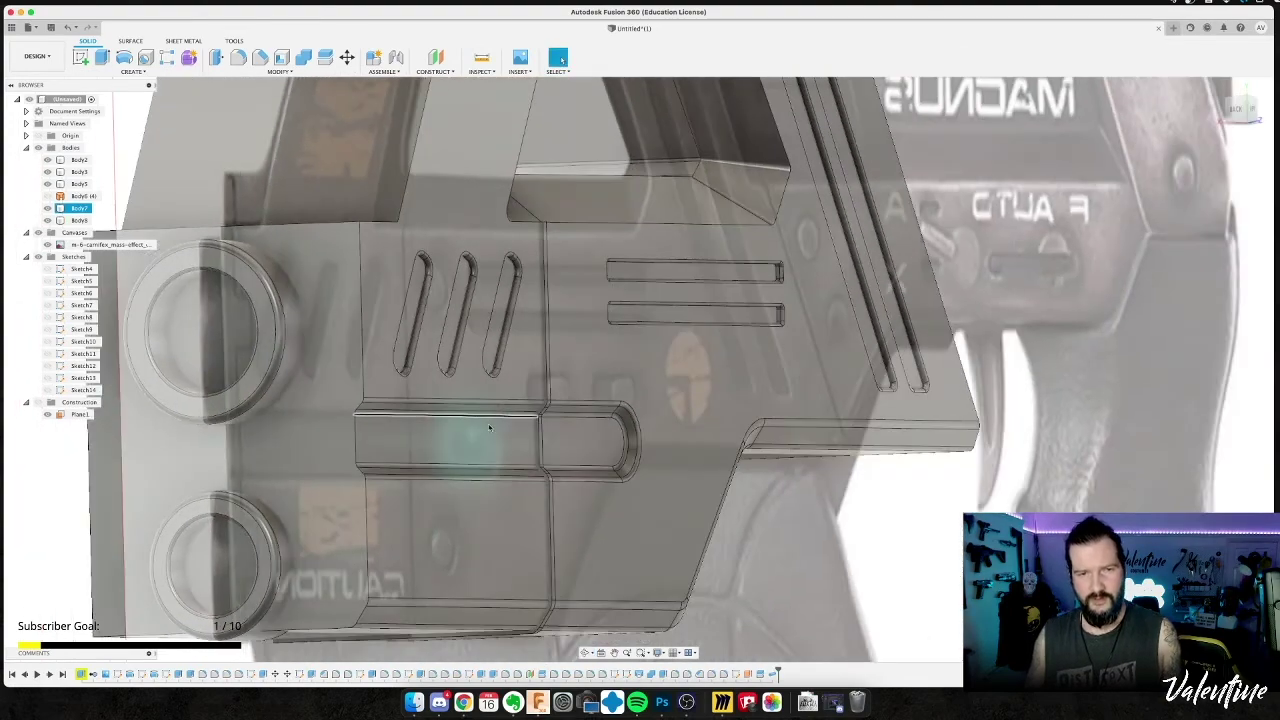
scroll(584, 378, "up", 1)
key("Escape")
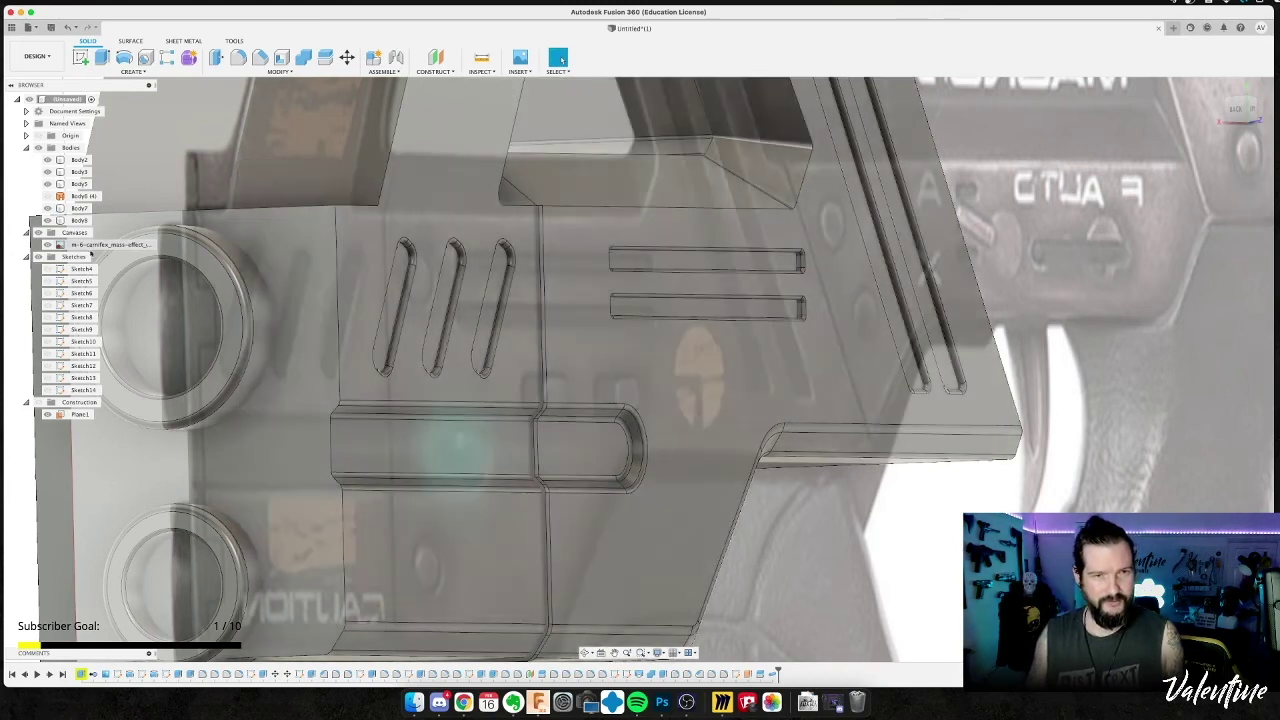
left_click(55, 208)
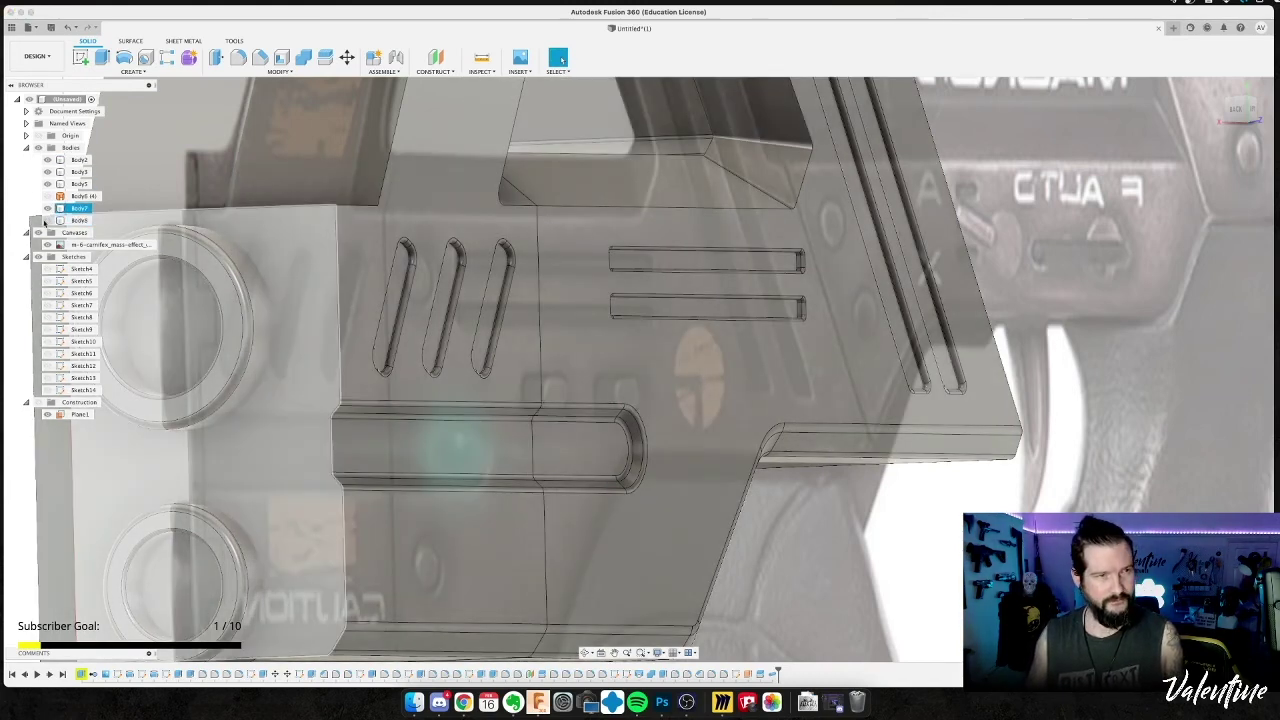
left_click(47, 208)
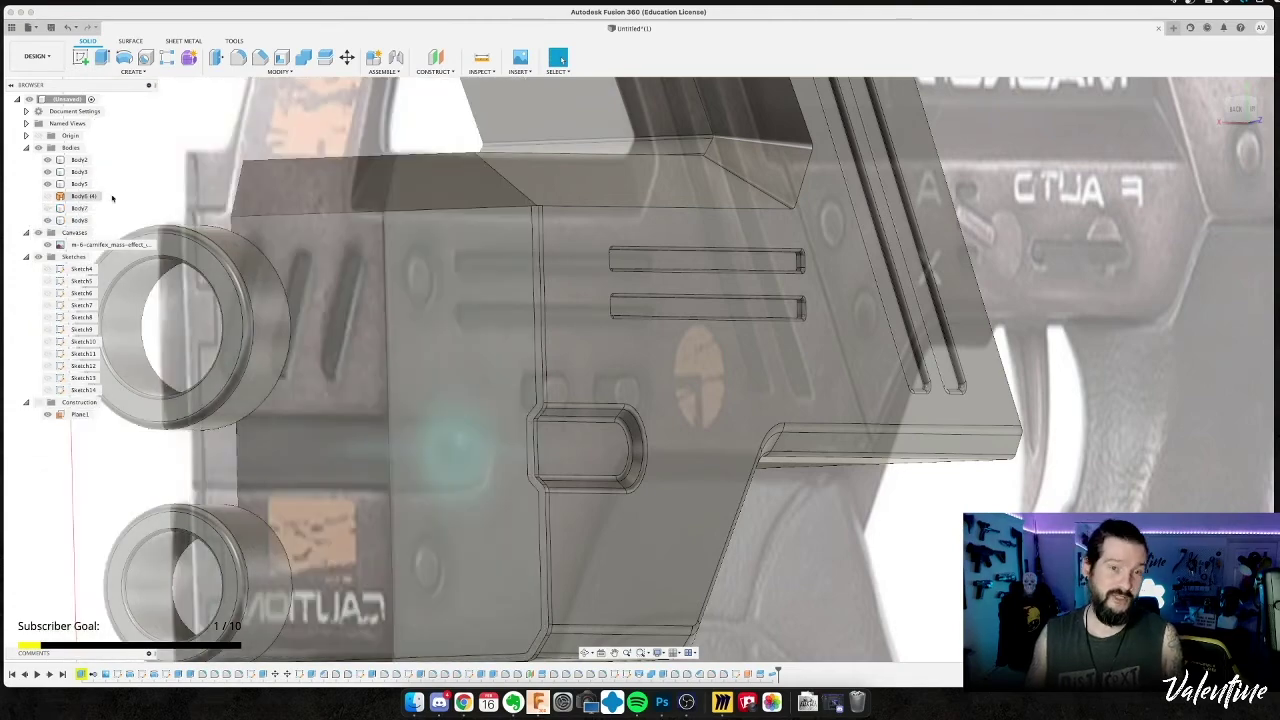
left_click(79, 184)
middle_click_drag(614, 443, 626, 456, "shift")
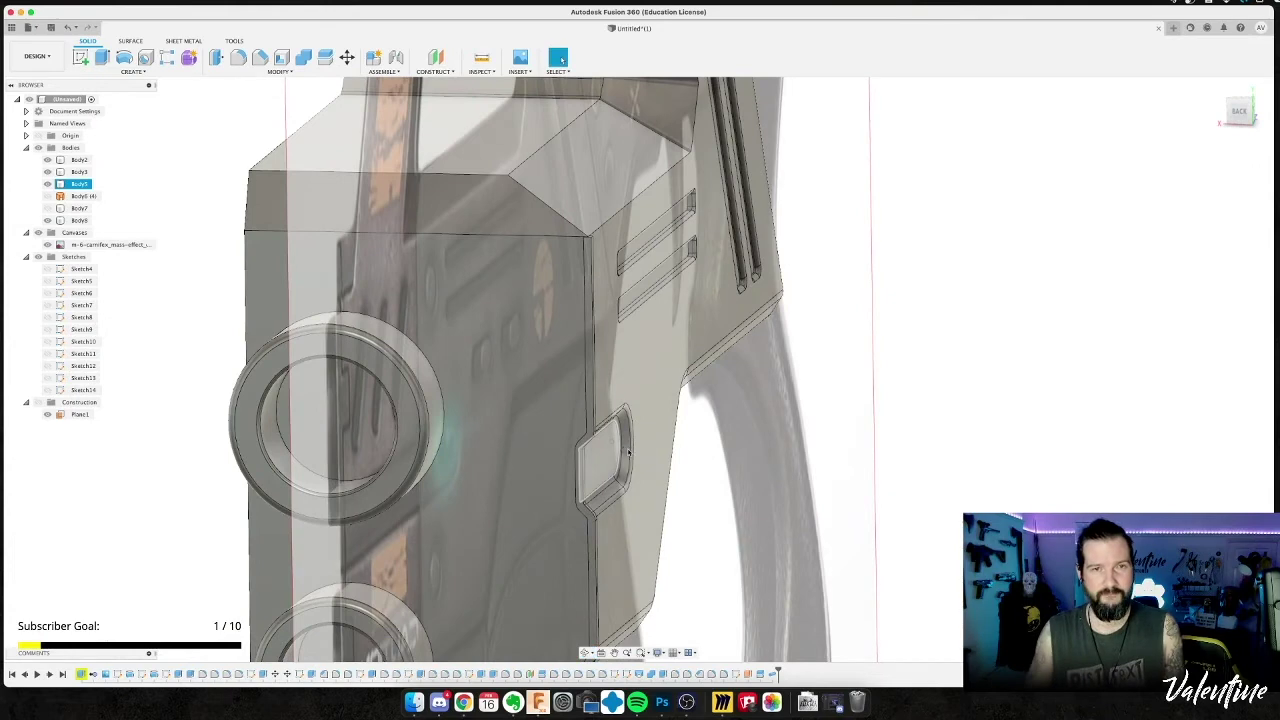
Move the stepped pipe body 0.3 mm in the X direction.
scroll(594, 278, "up", 4)
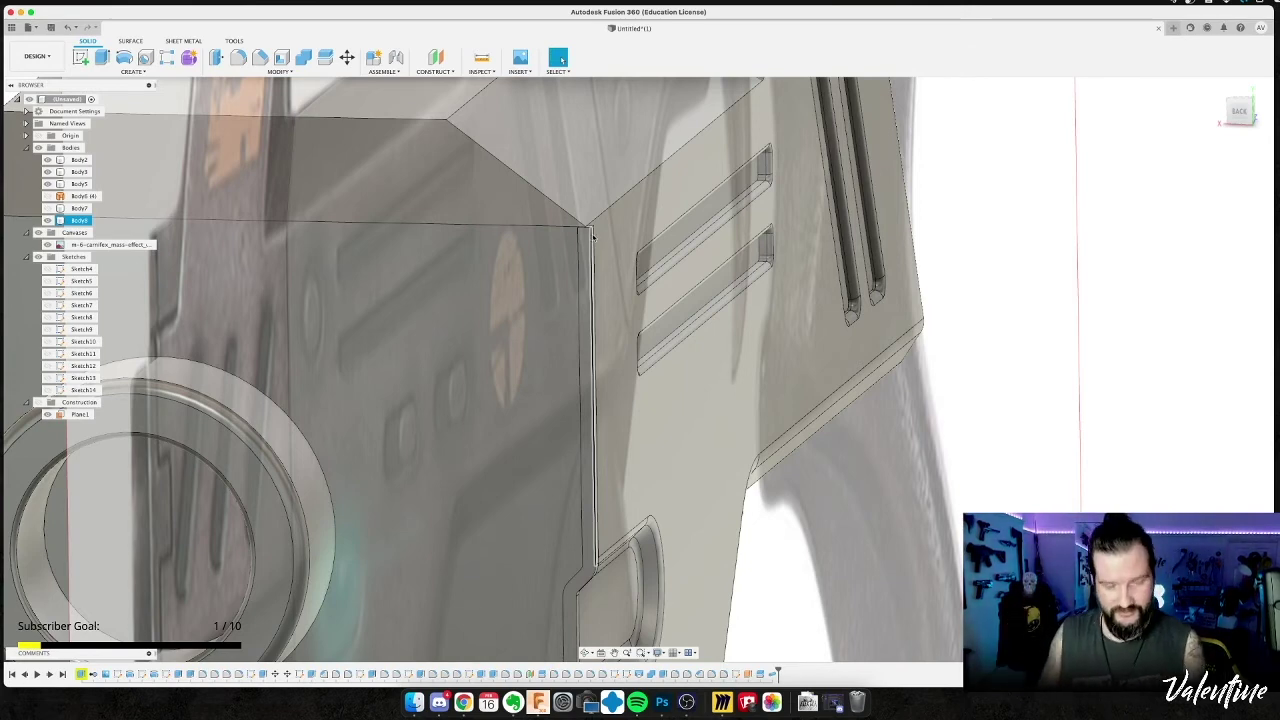
key("m")
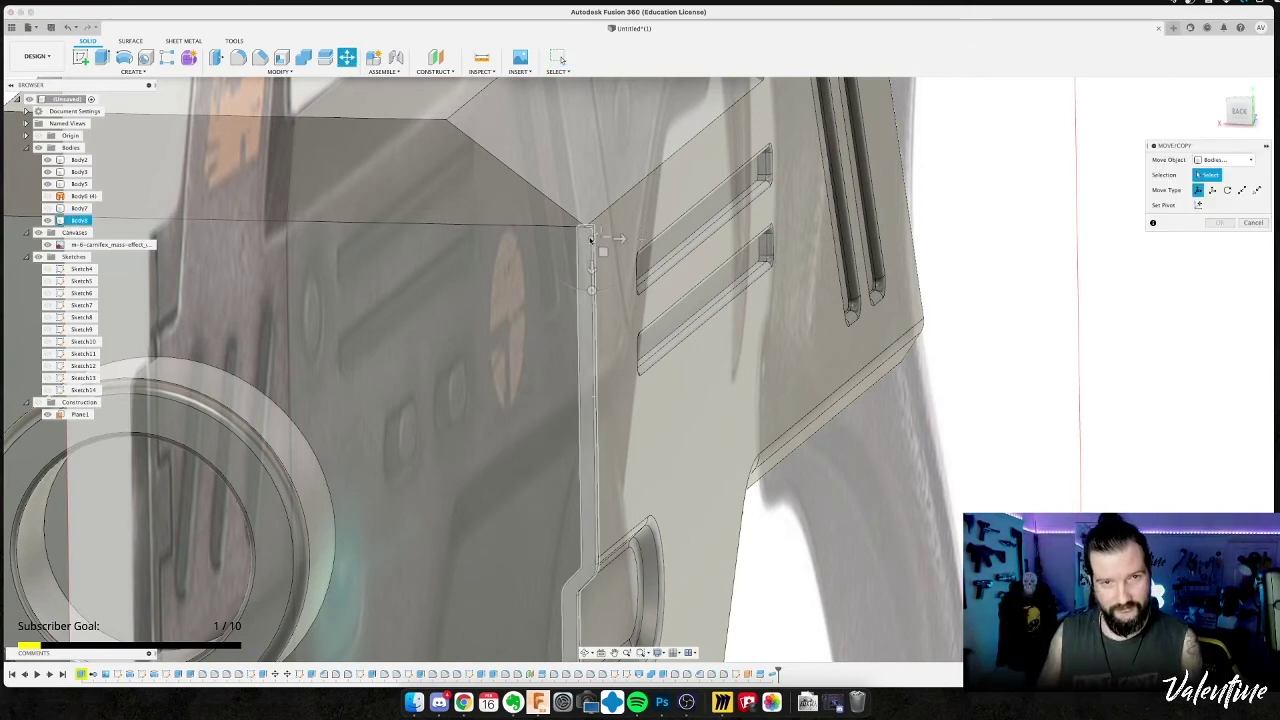
left_click(592, 232)
left_click_drag(562, 227, 556, 227)
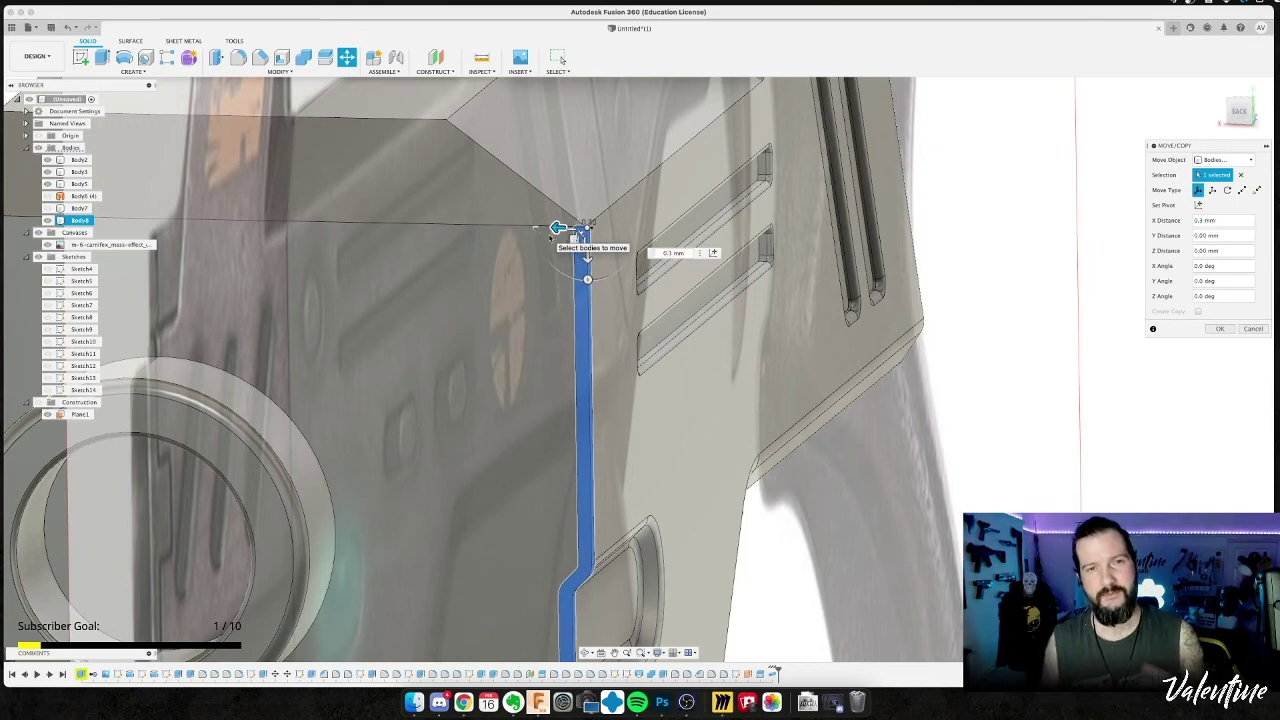
key("Return")
Create a 1 mm square pipe as a new body along the short bevel edge directly above the stepped pipe.
middle_click_drag(528, 340, 484, 359, "shift")
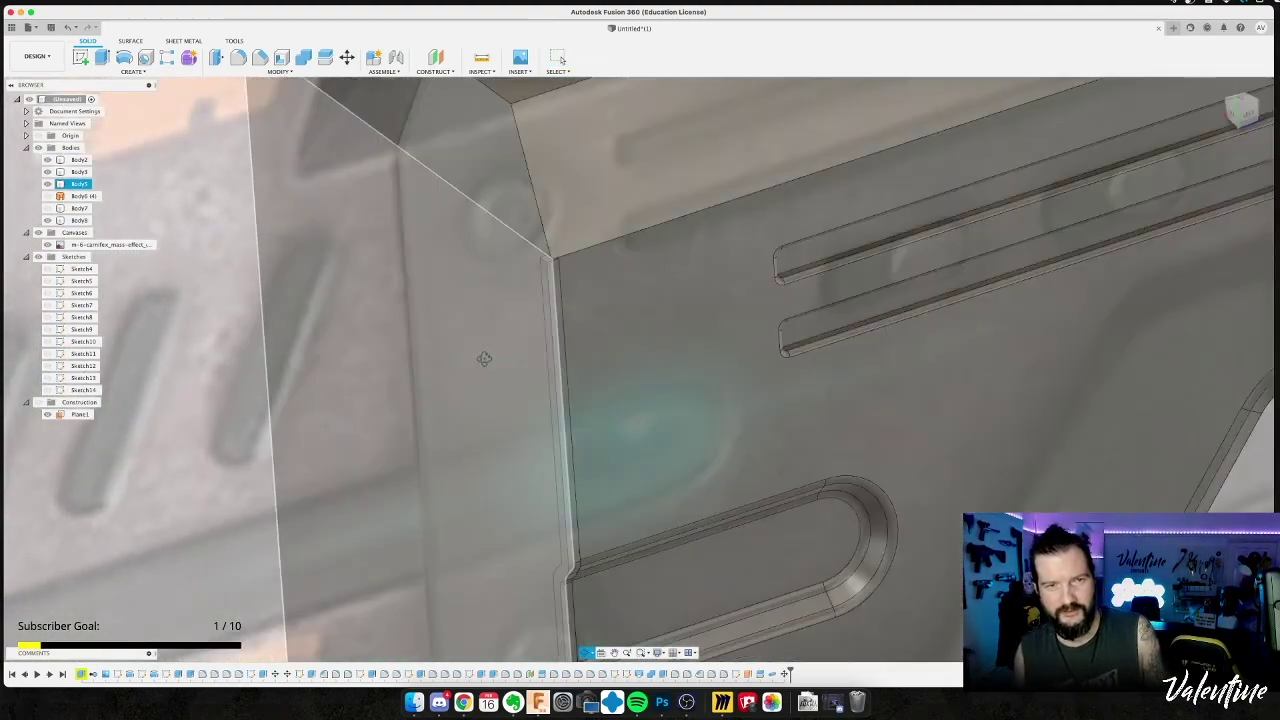
middle_click_drag(599, 308, 594, 305, "shift")
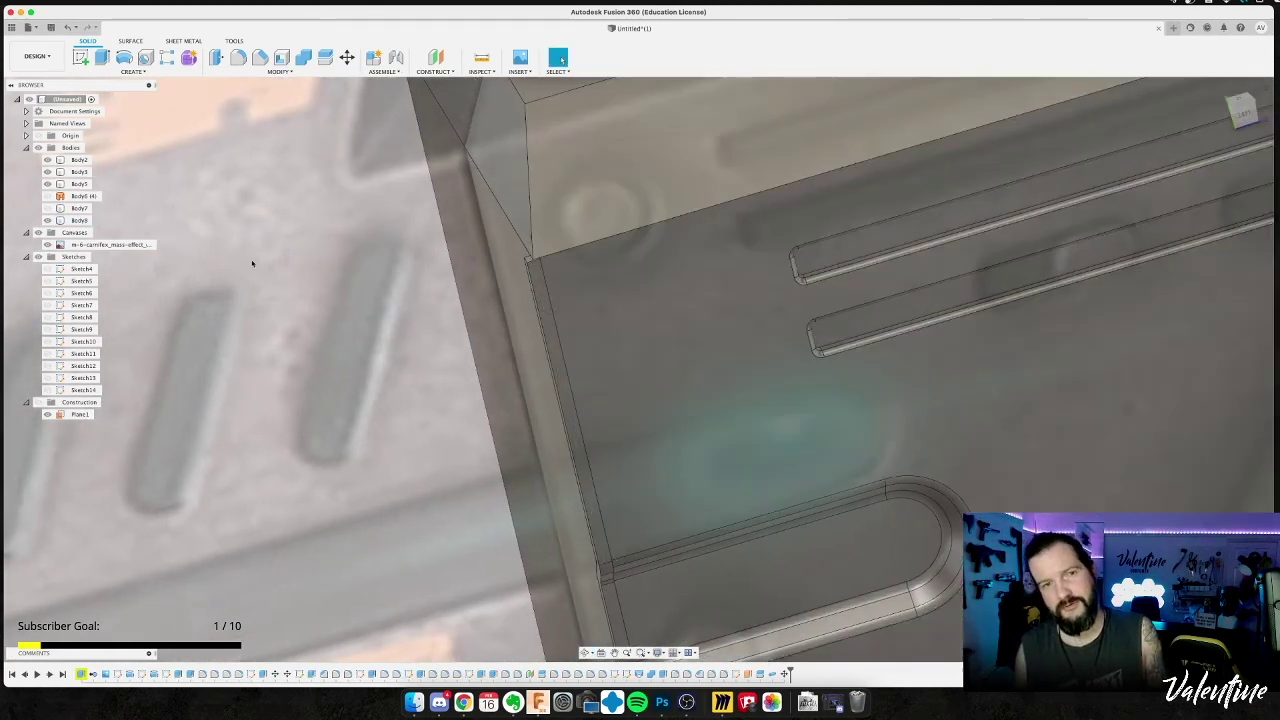
middle_click_drag(382, 274, 394, 362, "shift")
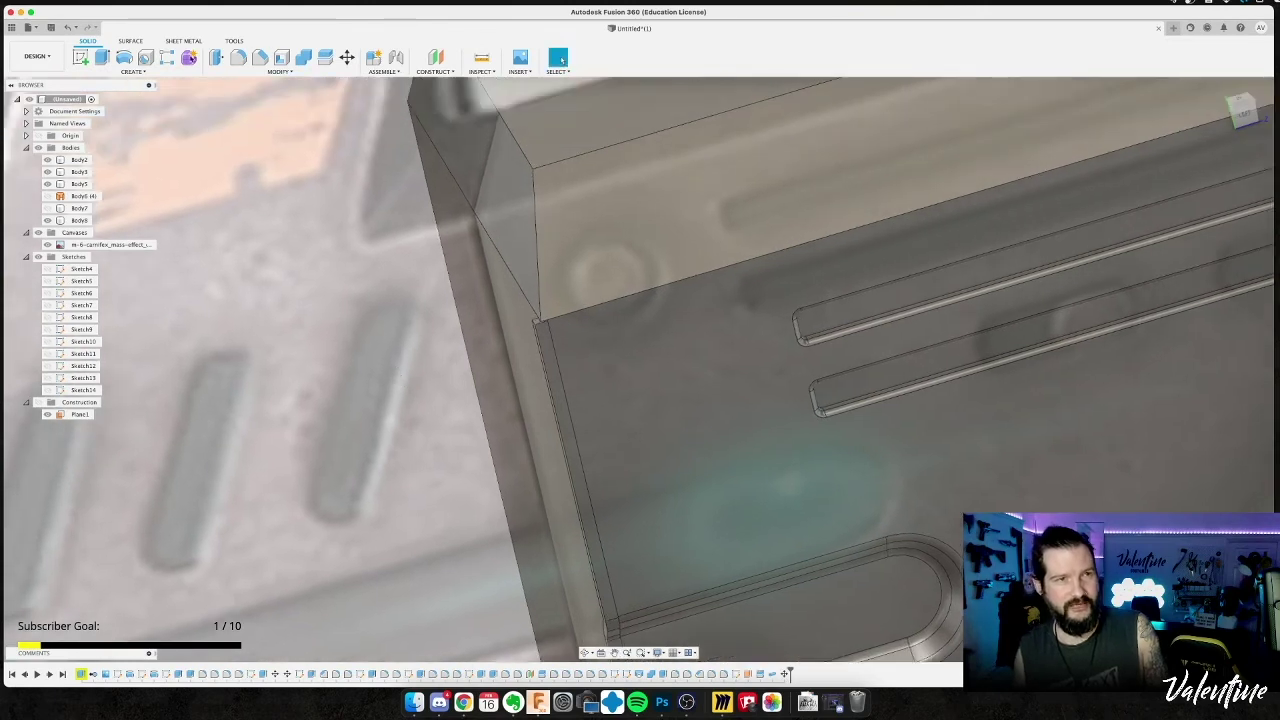
left_click(131, 71)
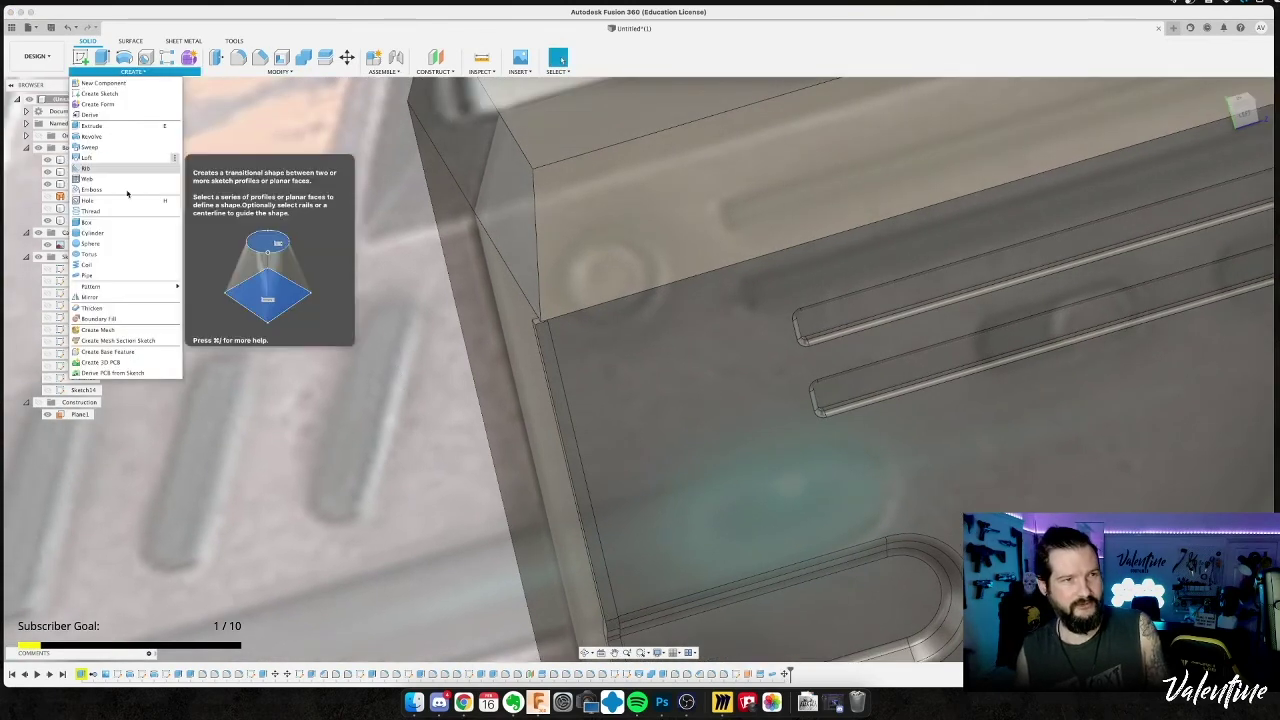
left_click(88, 275)
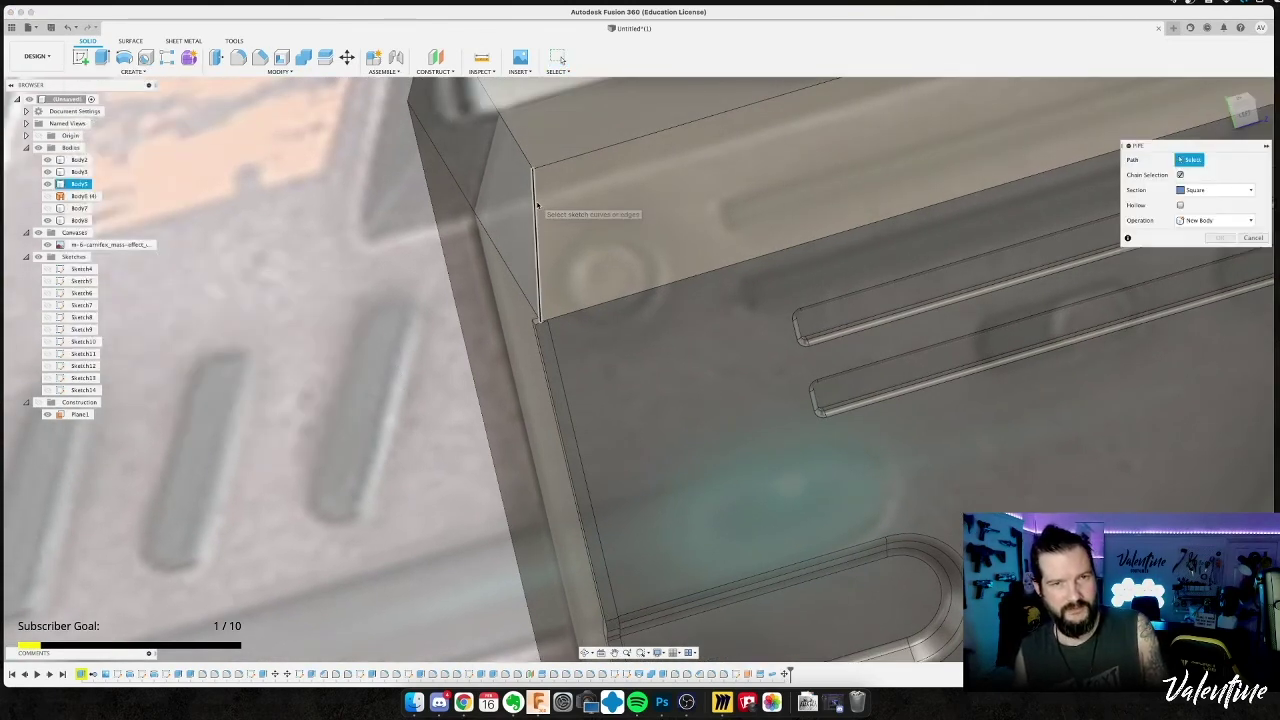
left_click(538, 204)
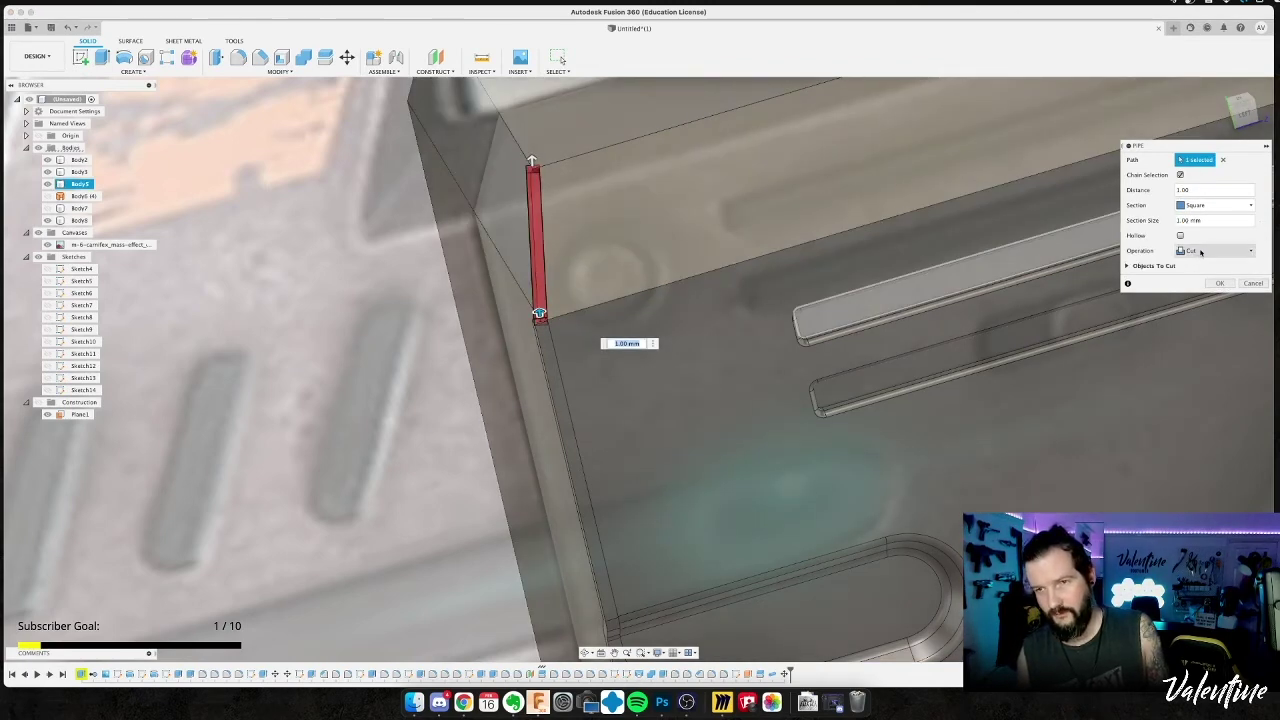
left_click(1205, 251)
left_click(1201, 297)
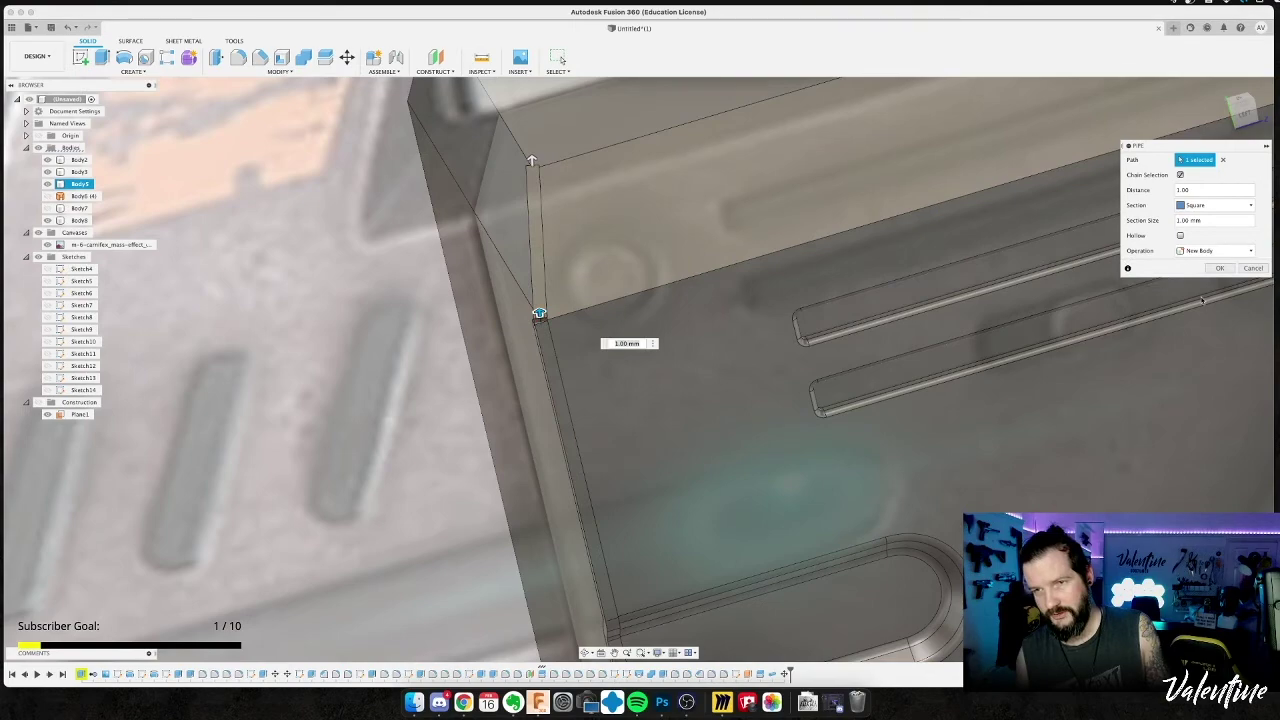
middle_click_drag(700, 301, 762, 301, "shift")
key("Return")
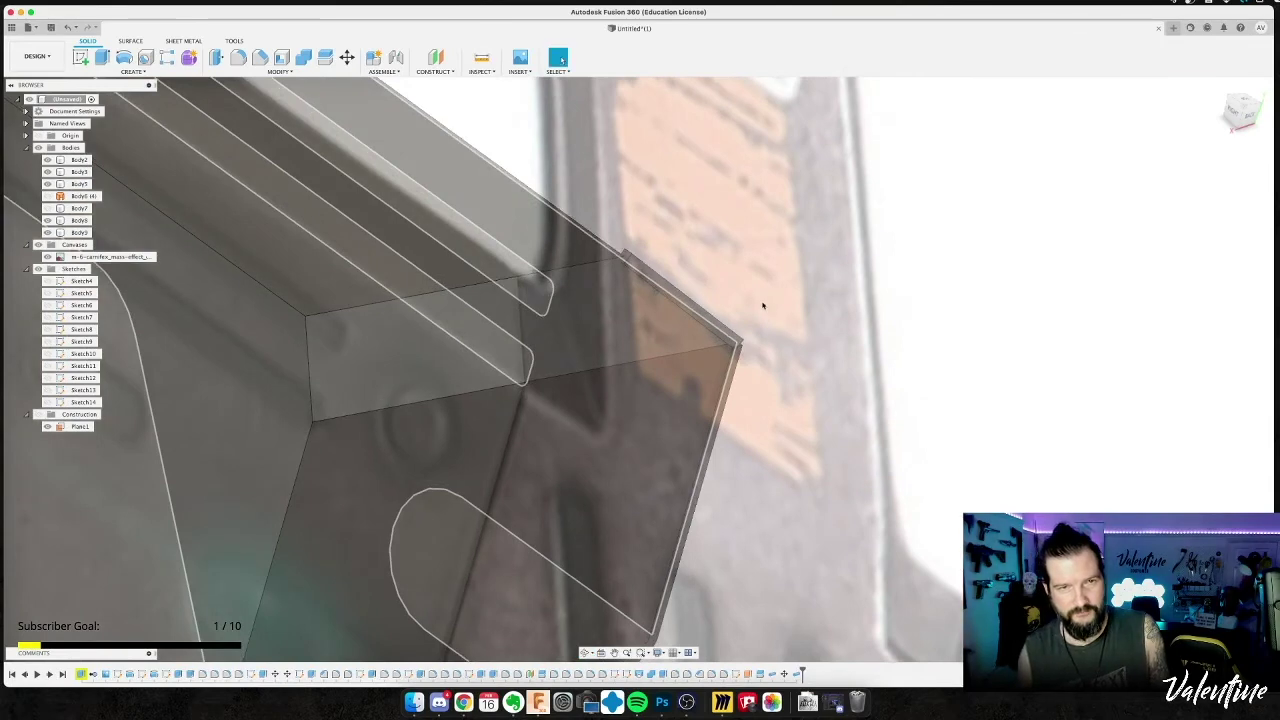
Move the short square pipe body on the bevel edge 0.3 mm in the X direction.
left_click(662, 292)
key("m")
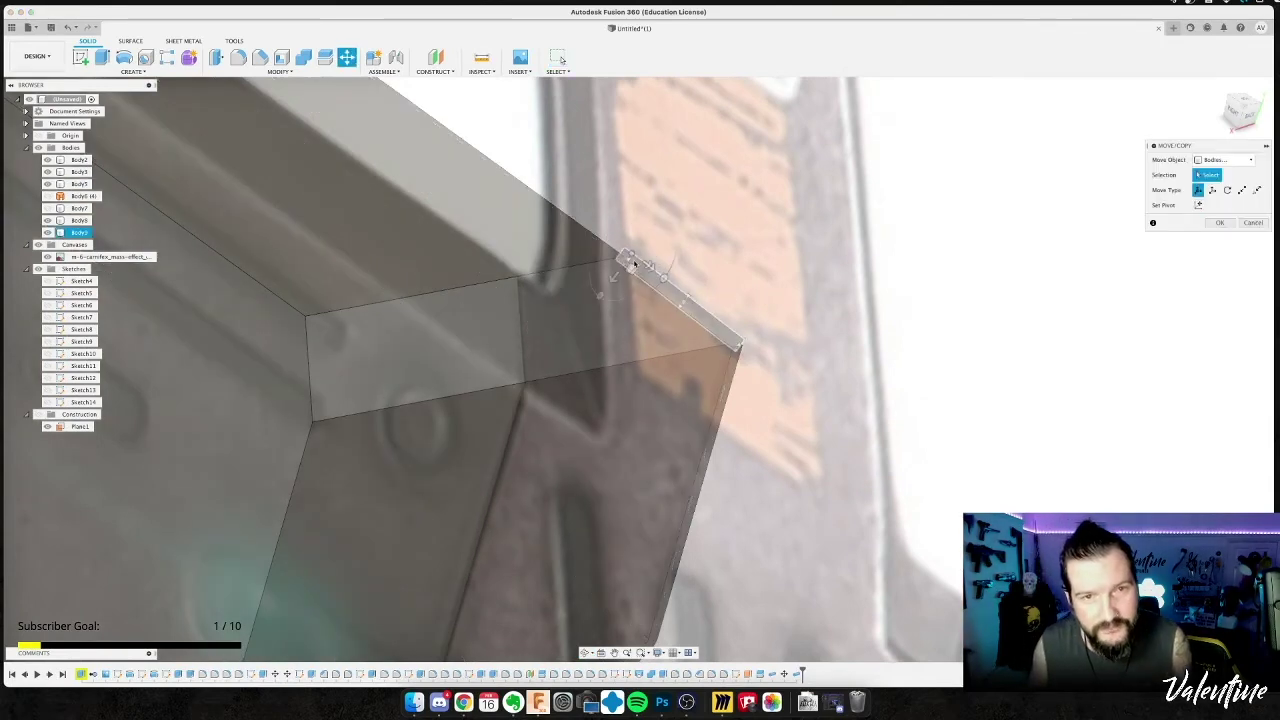
left_click(629, 263)
left_click_drag(606, 274, 613, 280)
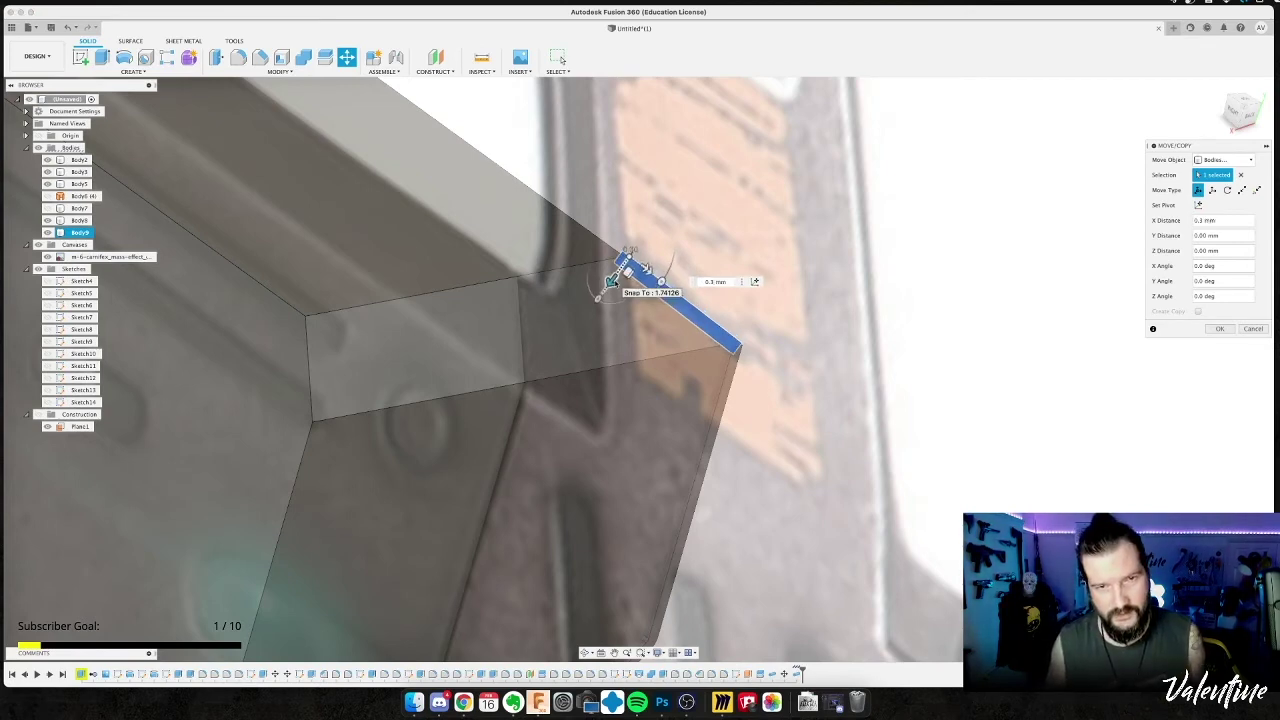
key("Return")
Show the front half of the gun body again beside the rear half.
middle_click_drag(852, 352, 783, 341, "shift")
scroll(775, 344, "down", 5)
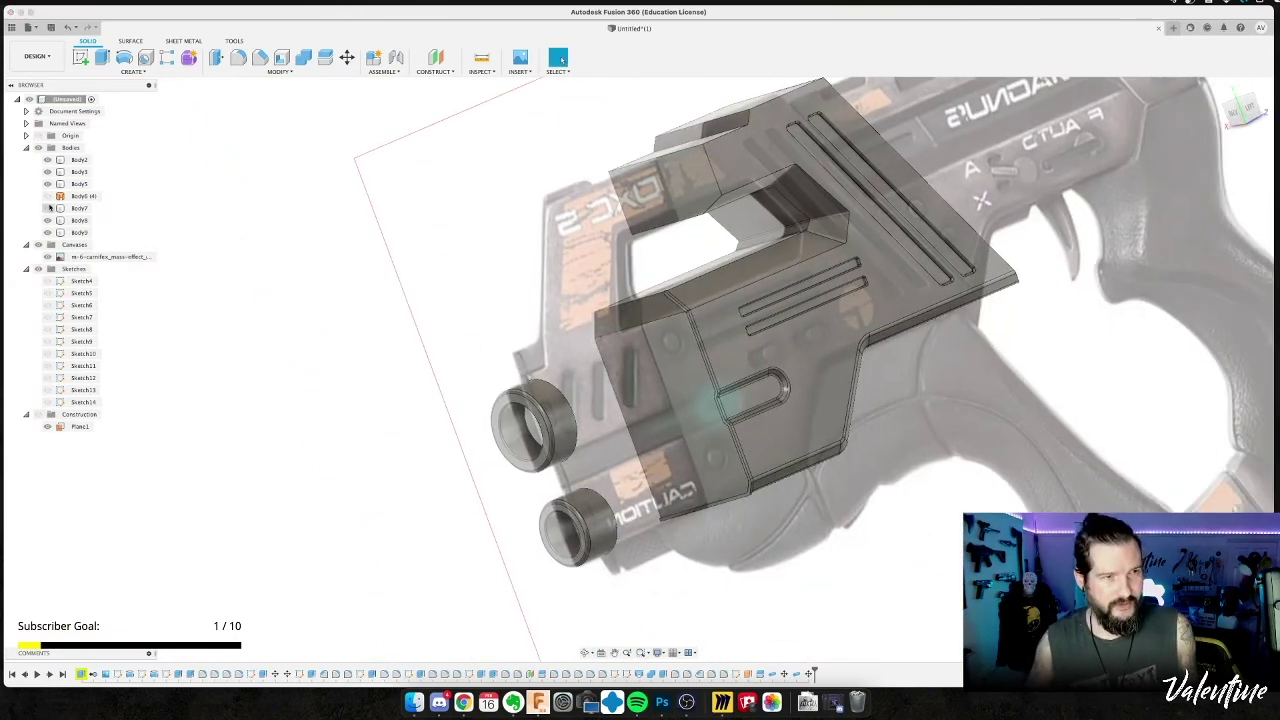
left_click(48, 208)
middle_click_drag(391, 407, 365, 403, "shift")
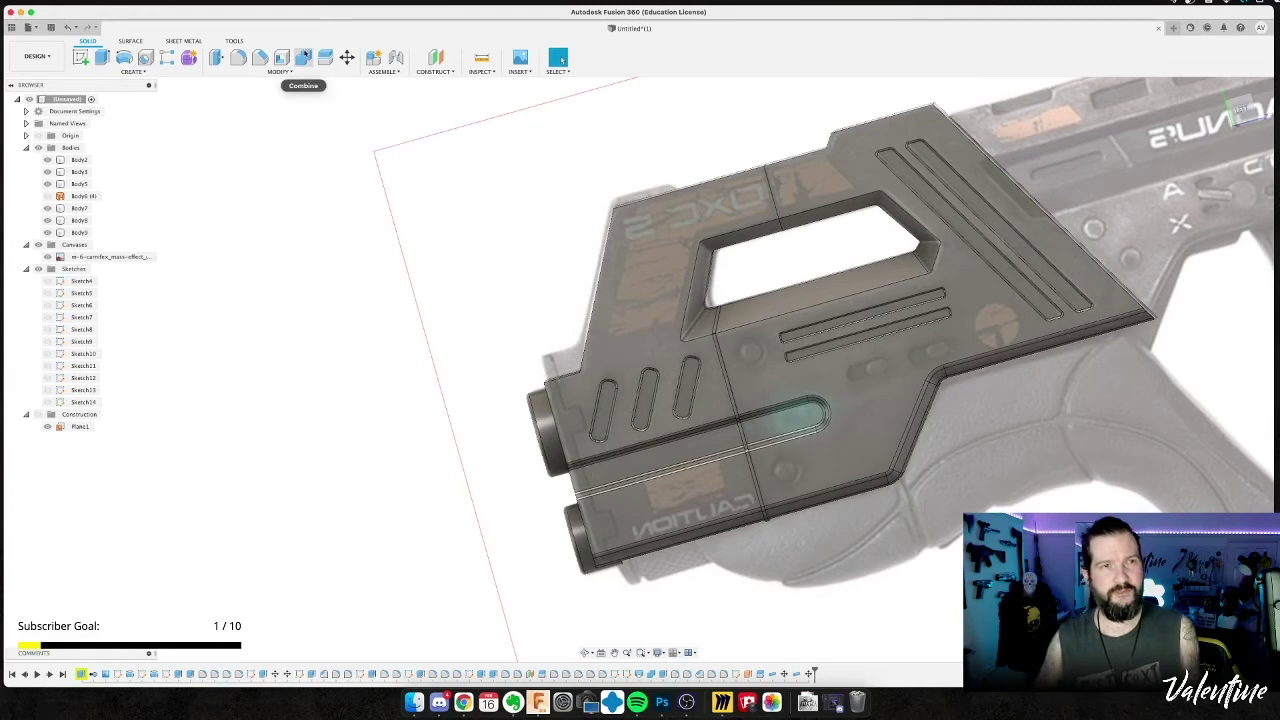
Try to cut the two square pipe bodies out of the rear half without keeping the tools, and undo the cut.
left_click(303, 57)
left_click(839, 367)
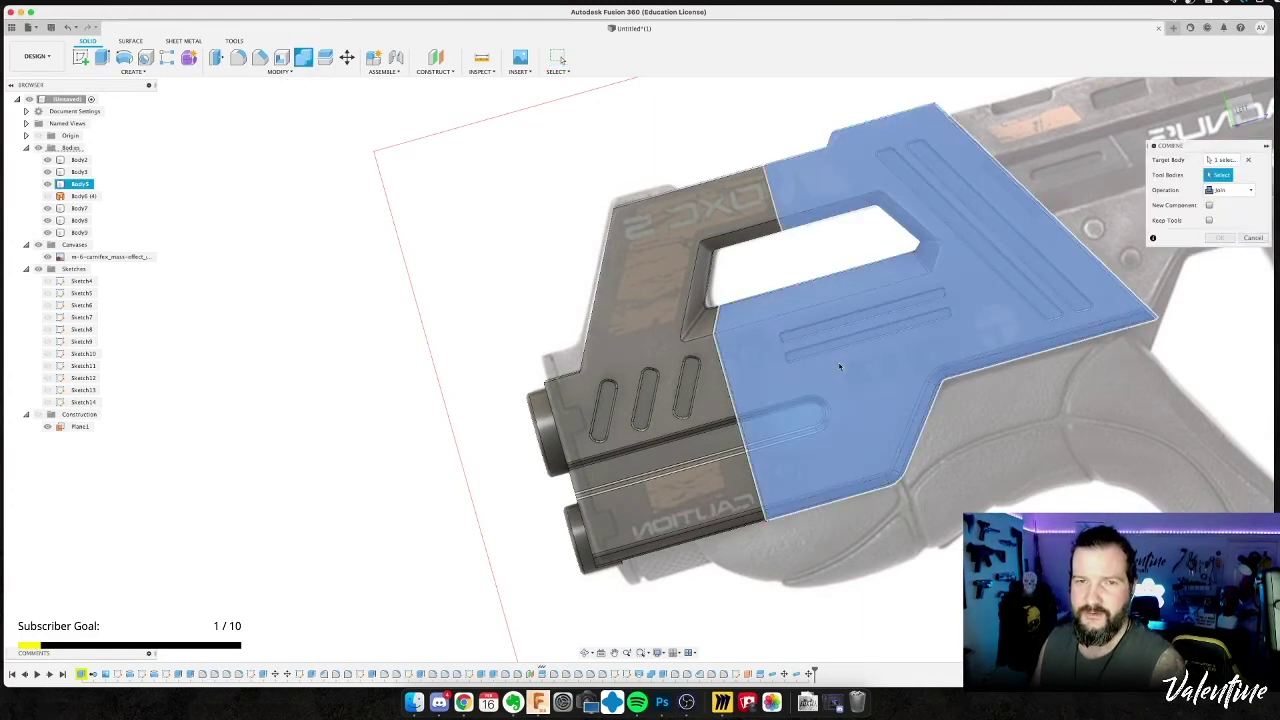
left_click(661, 417)
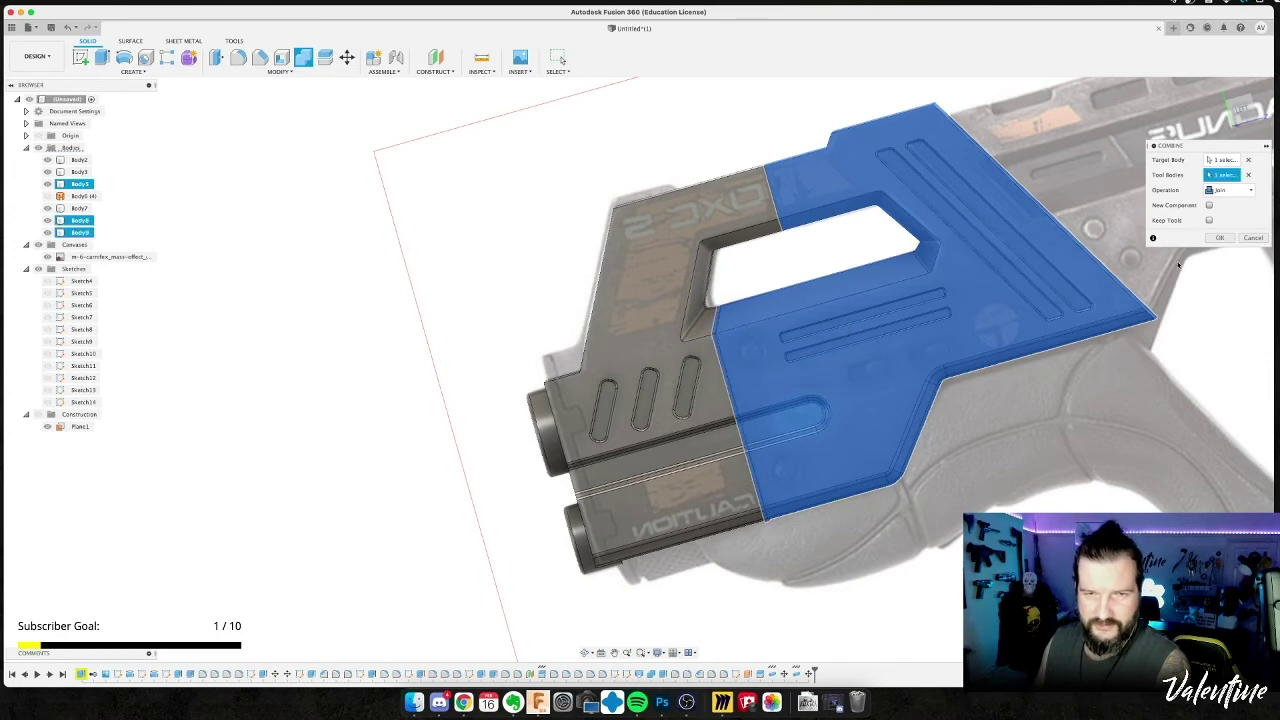
left_click(1226, 191)
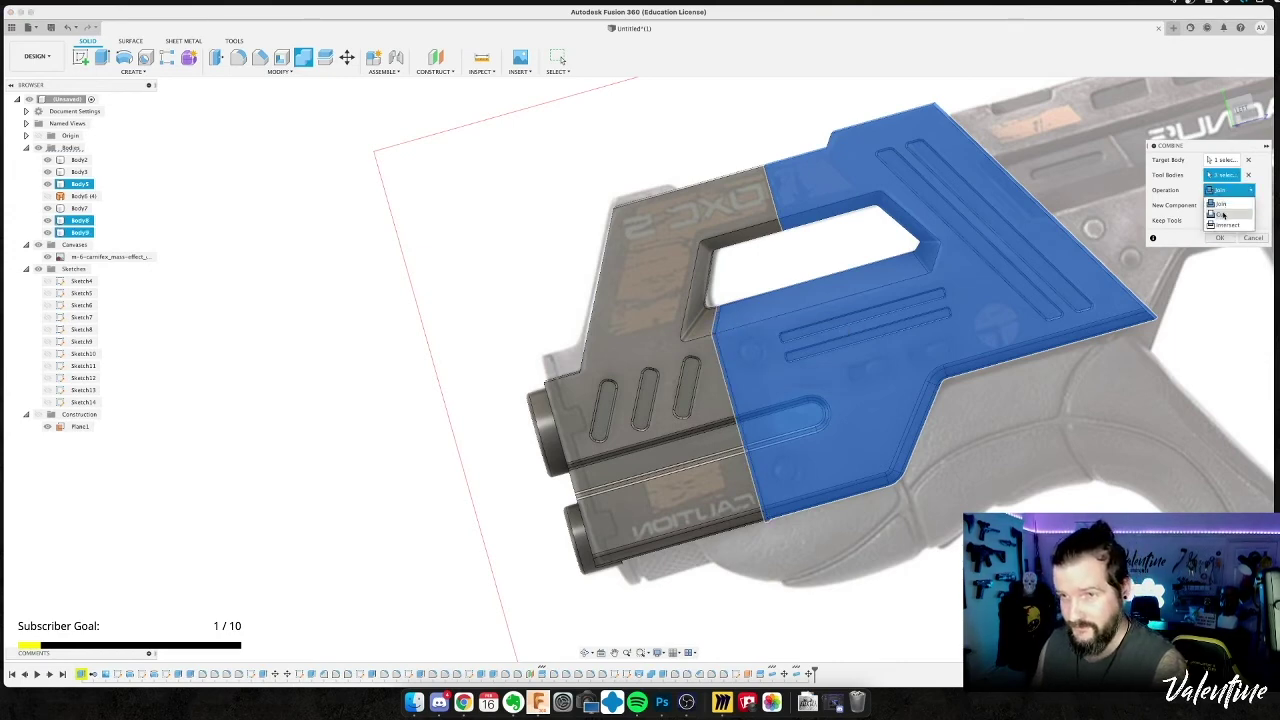
left_click(1215, 217)
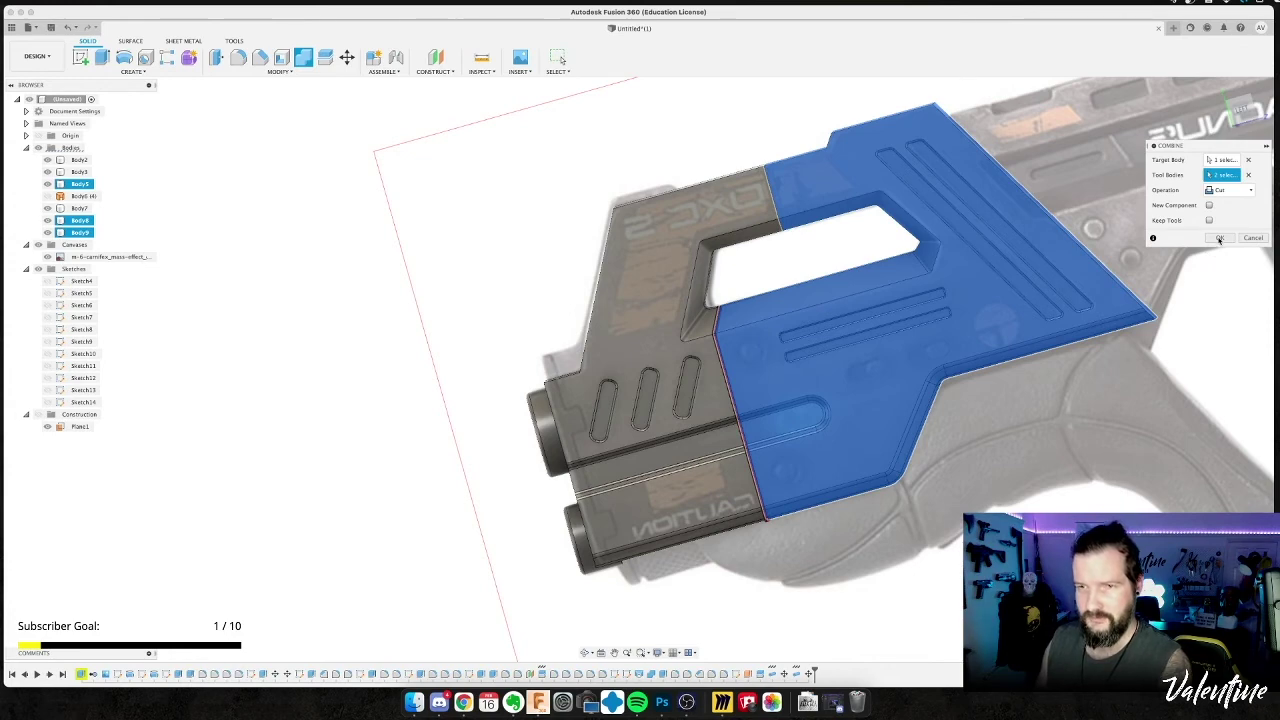
left_click(1219, 238)
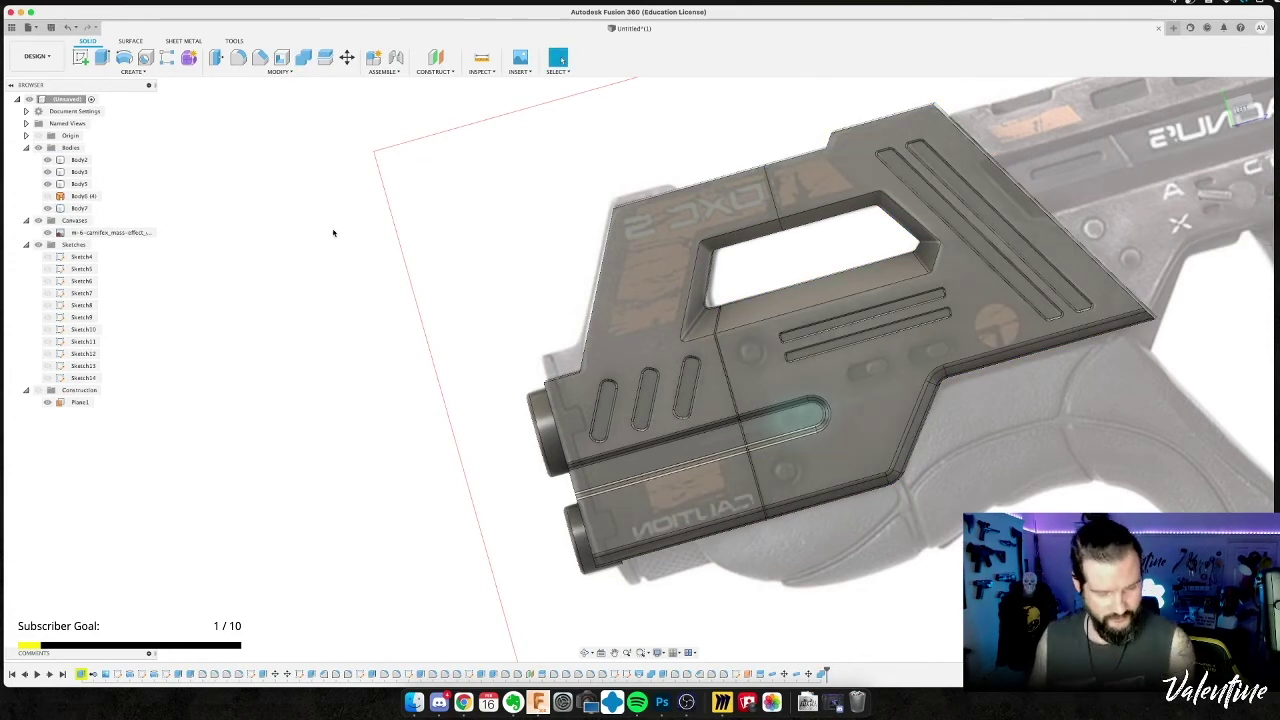
key("super+z")
left_click(477, 226)
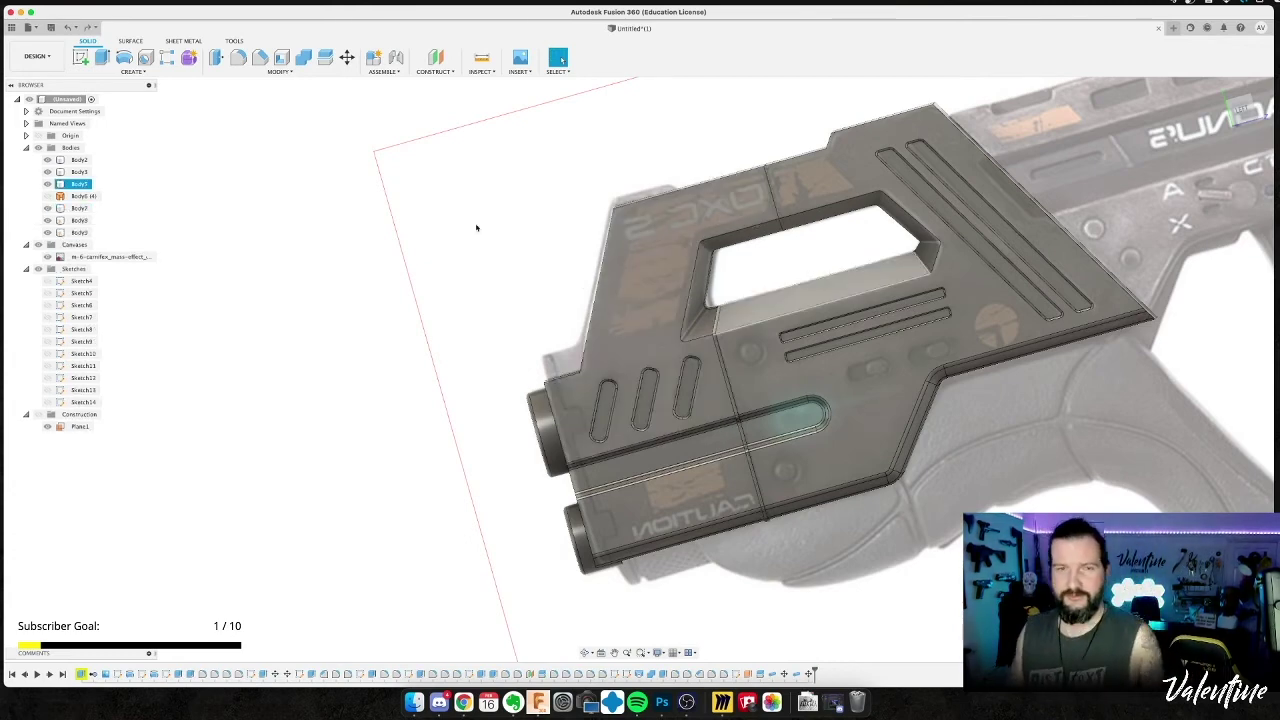
Cut the two square pipe bodies out of the rear half of the gun body with Combine, keeping the tool bodies.
left_click(303, 57)
left_click(741, 298)
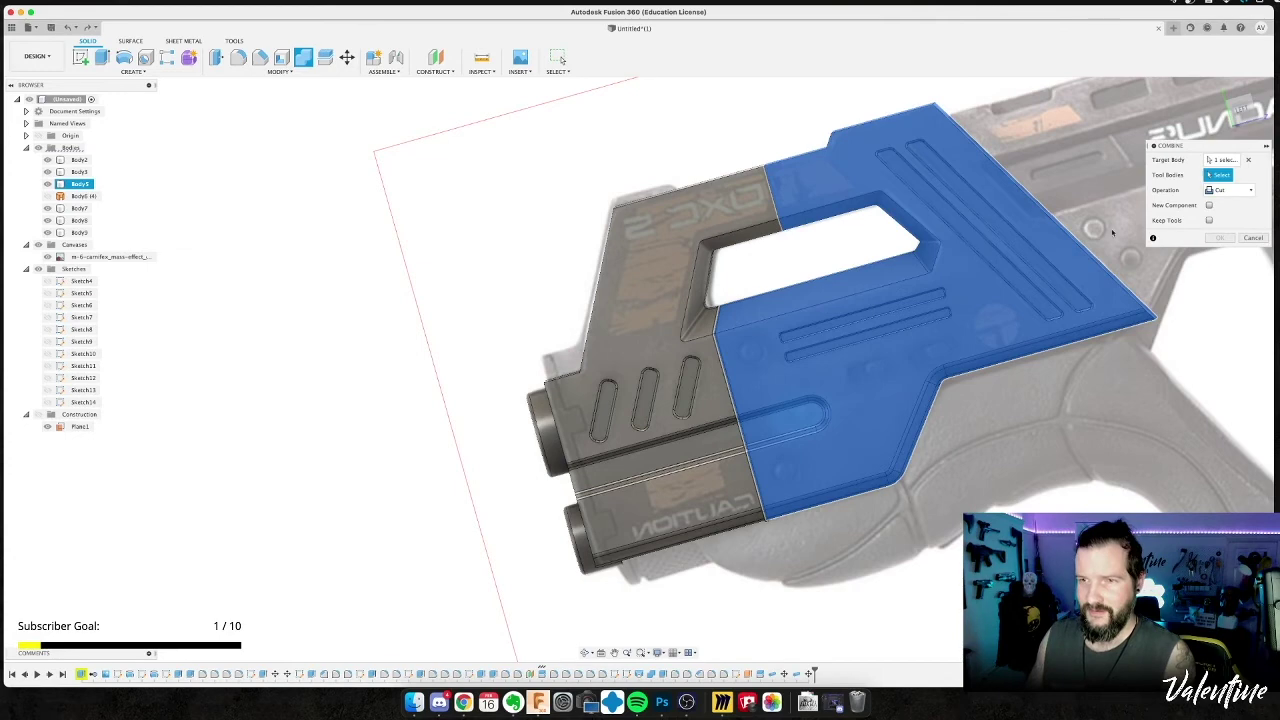
left_click(690, 330)
left_click(716, 338)
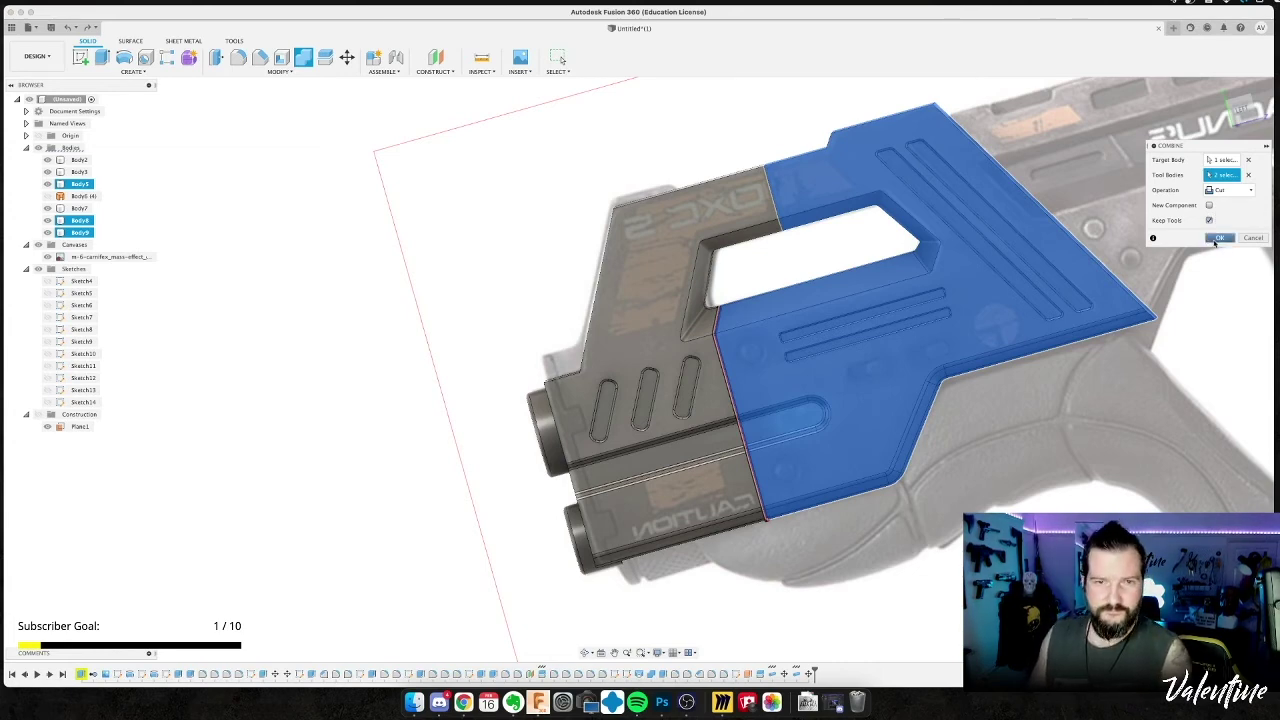
left_click(1217, 239)
Cut the same two square pipe bodies out of the front half with Combine, without keeping the tool bodies.
left_click(303, 57)
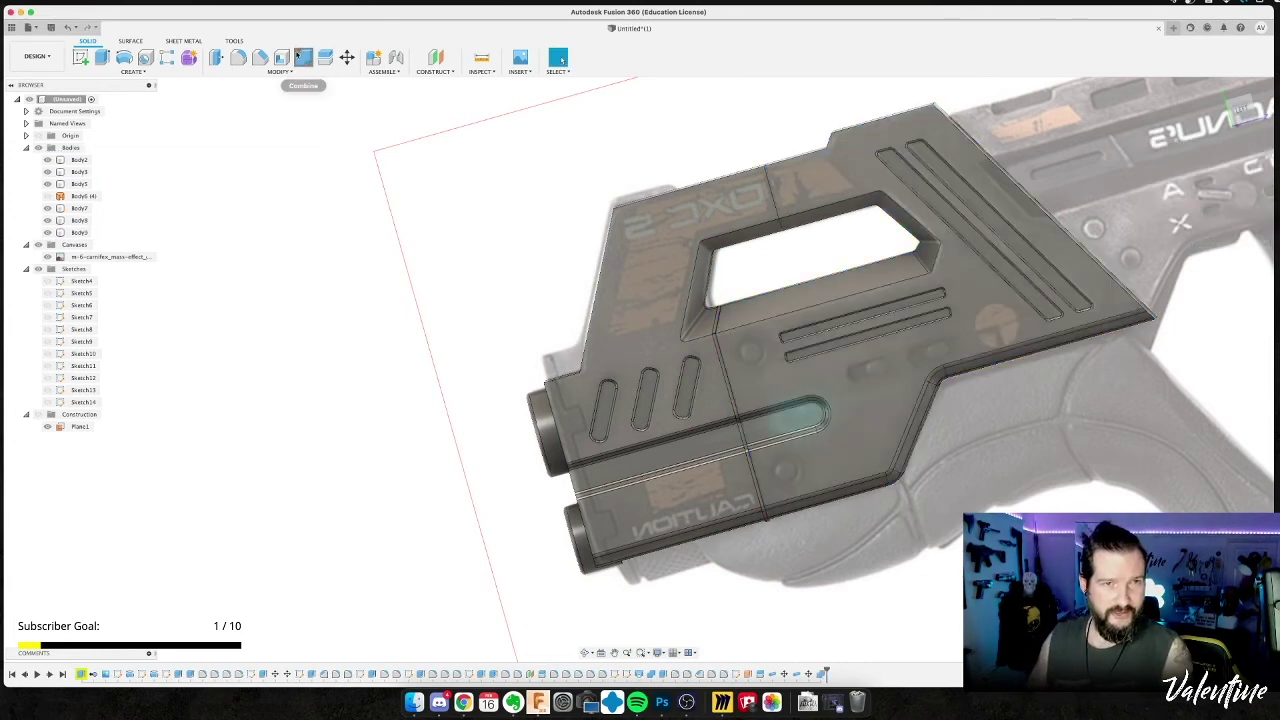
left_click(700, 345)
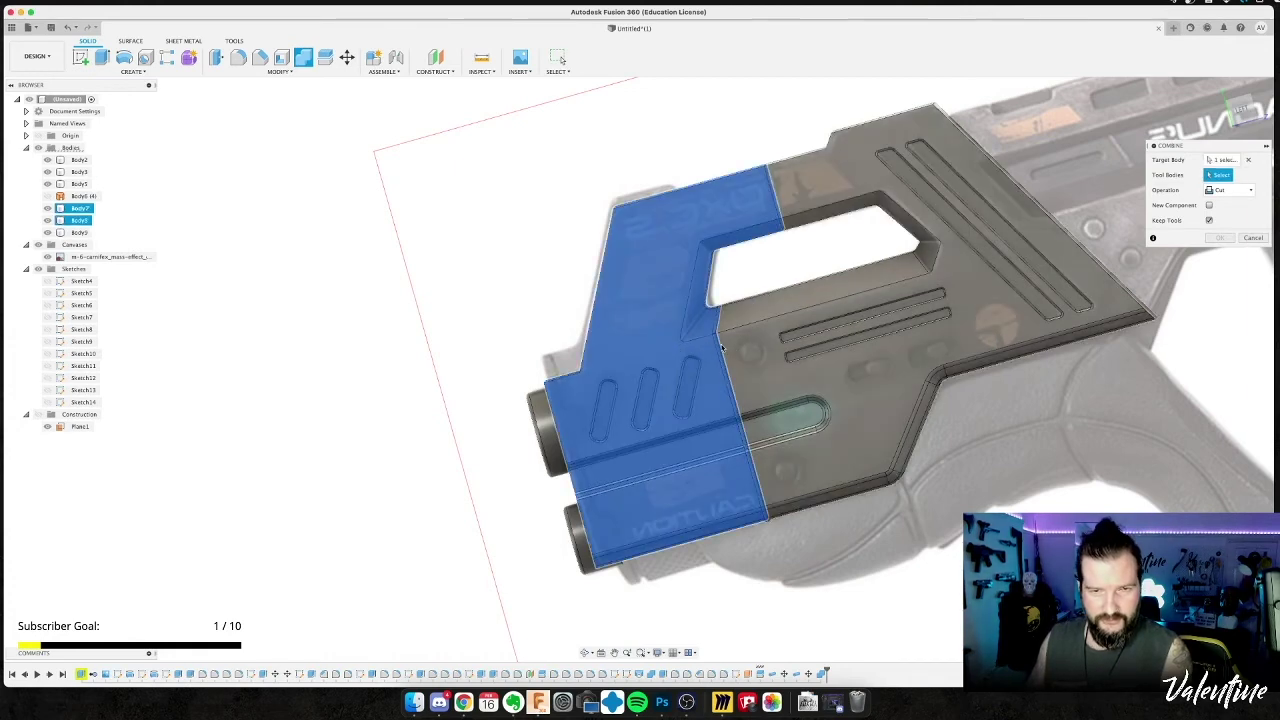
left_click(1062, 261)
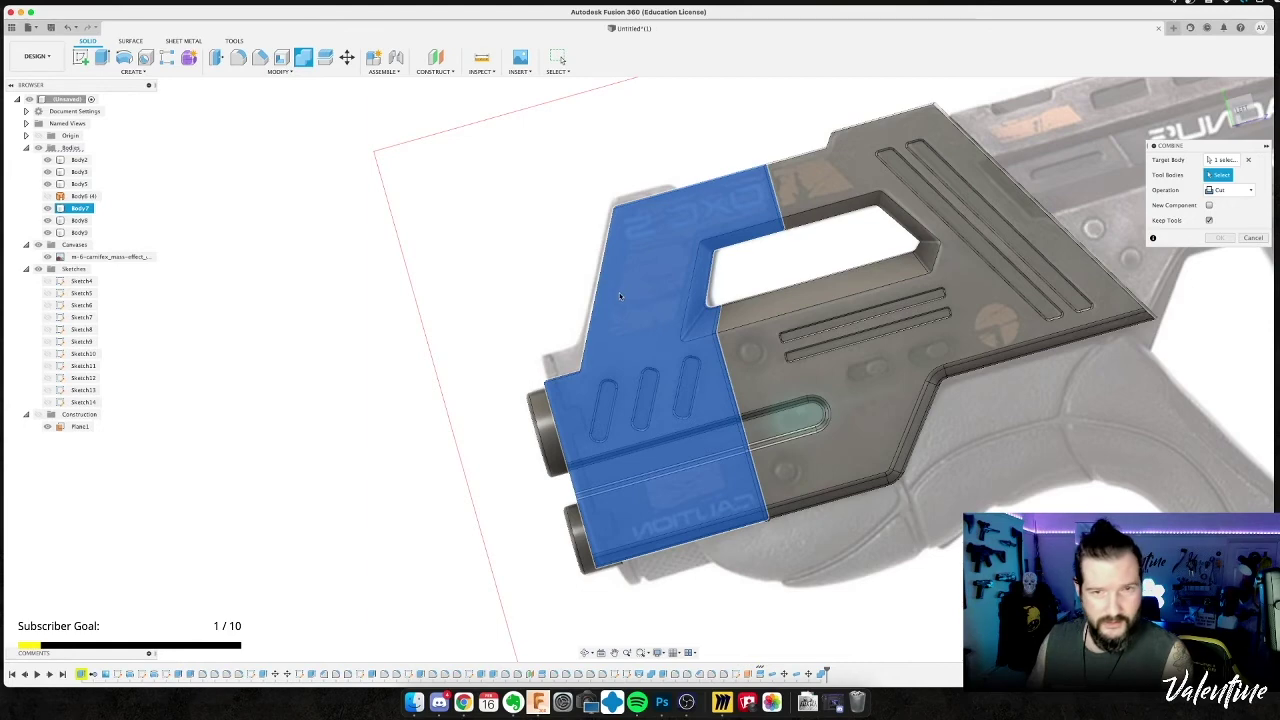
left_click(80, 221)
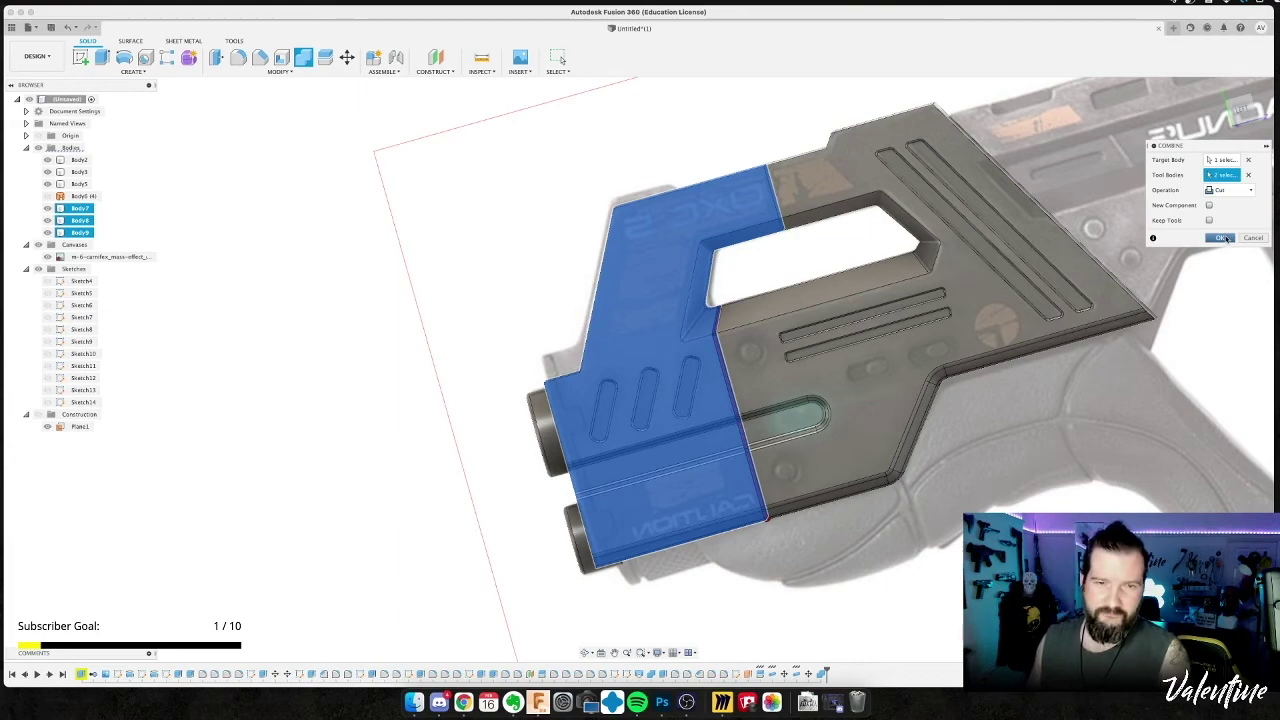
left_click(1222, 238)
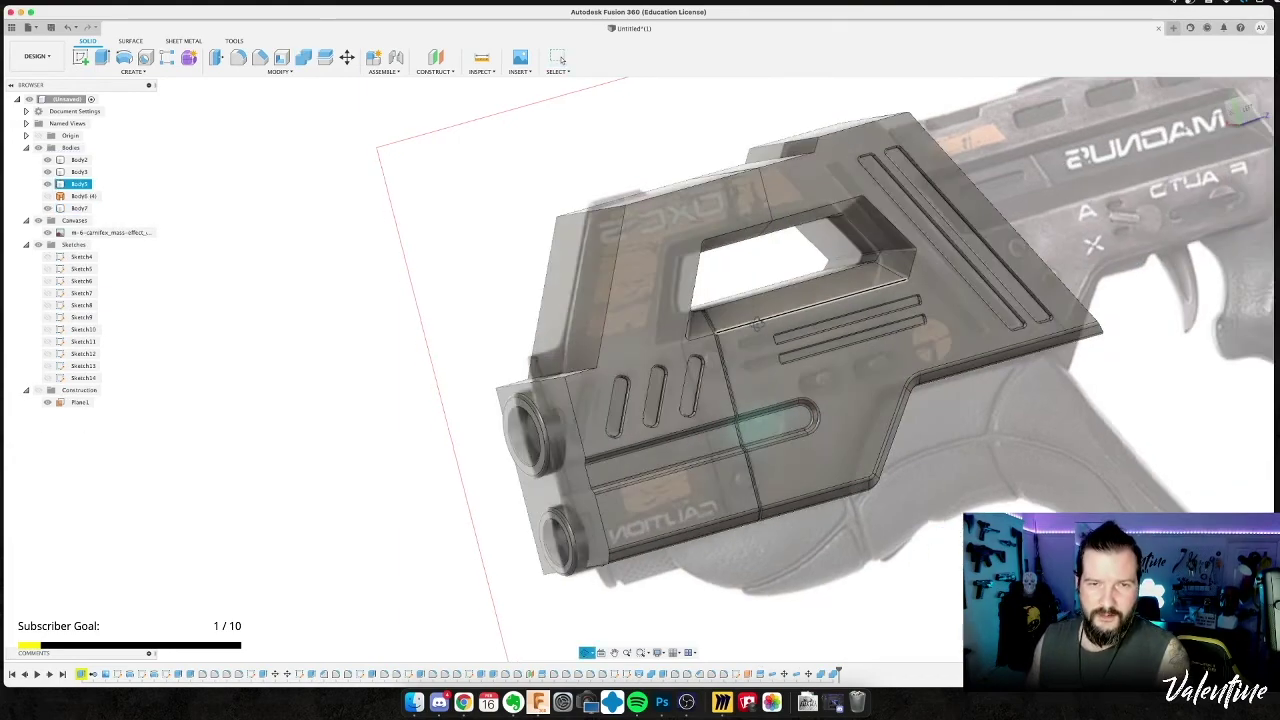
Delete the leftover sliver face of the front half where the seam groove meets the cutout's bevel edge.
middle_click_drag(757, 325, 728, 296, "shift")
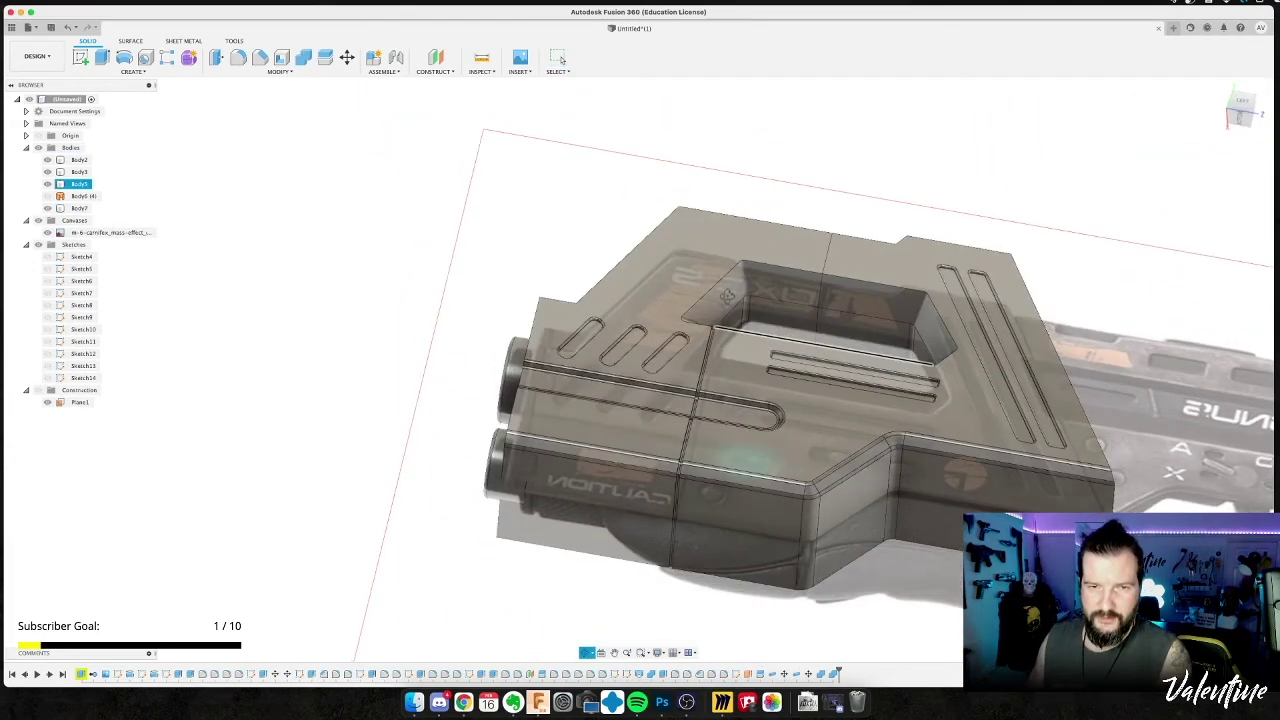
scroll(727, 295, "up", 10)
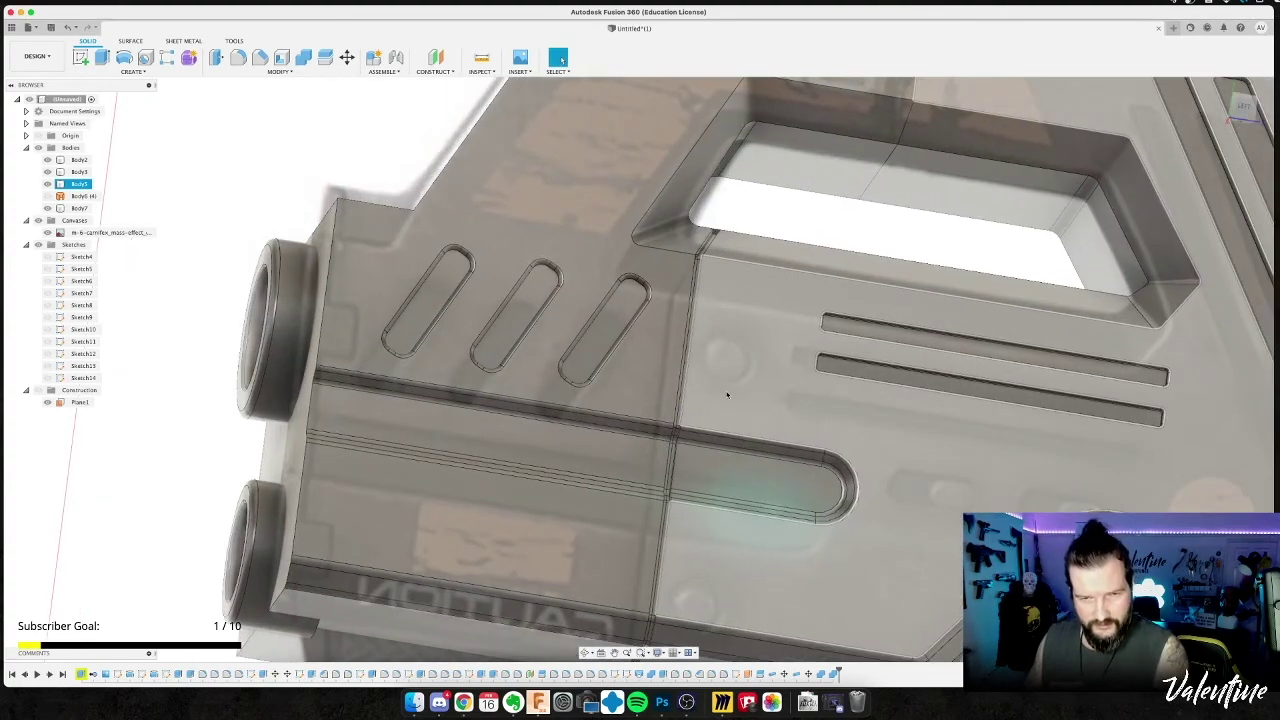
mouse_move(729, 392)
middle_mouse_down("shift")
mouse_move(737, 409)
mouse_move(722, 400)
middle_mouse_up("shift")
scroll(686, 265, "up", 10)
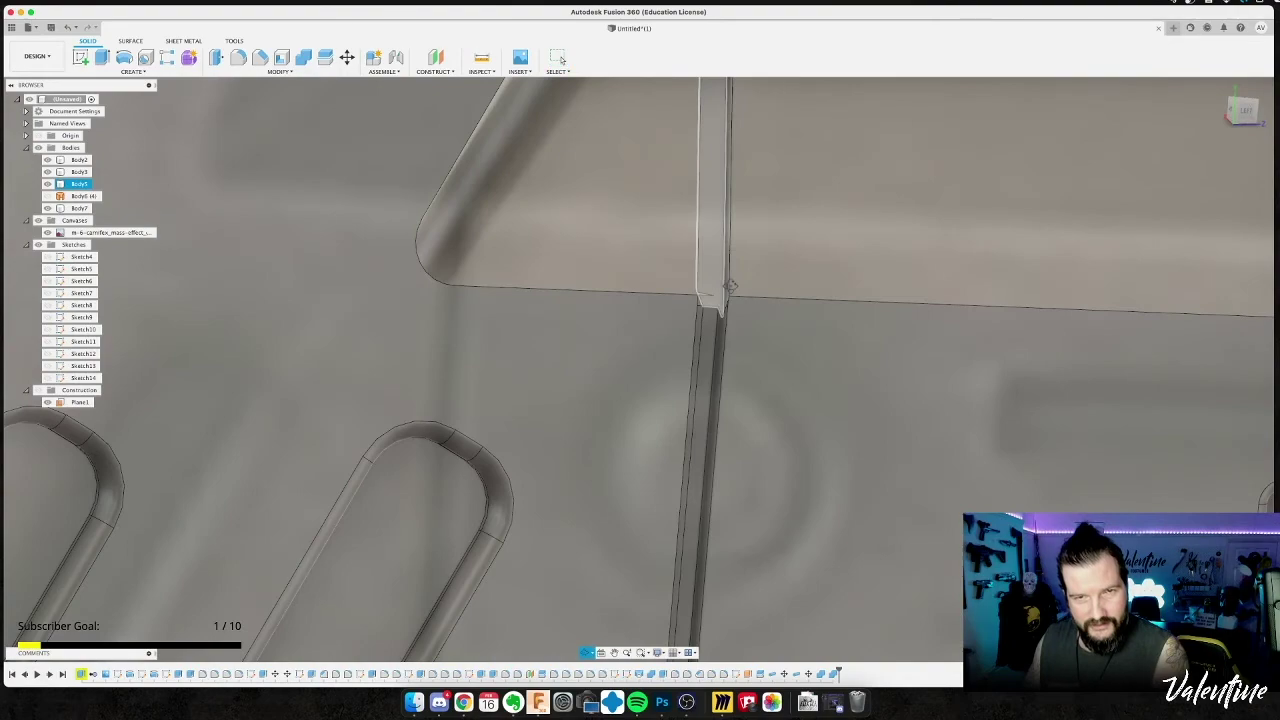
mouse_move(714, 287)
middle_mouse_down("shift")
mouse_move(685, 272)
mouse_move(703, 268)
middle_mouse_up("shift")
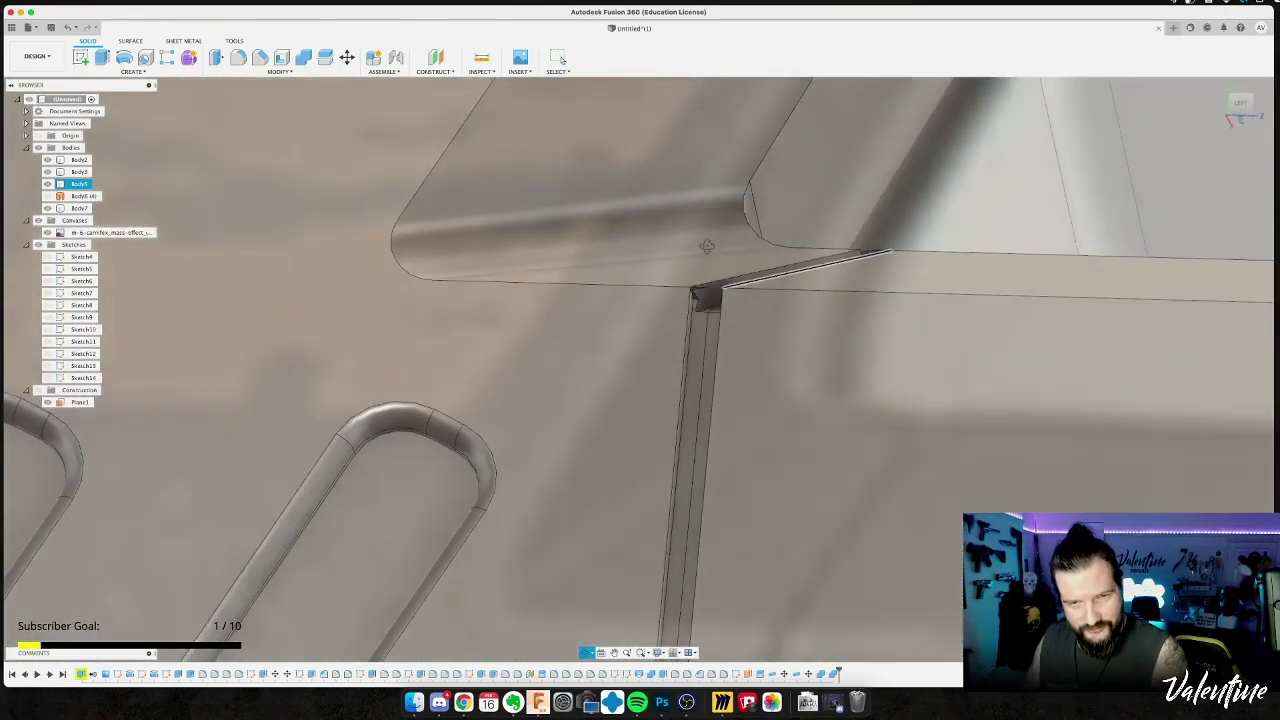
scroll(697, 281, "up", 8)
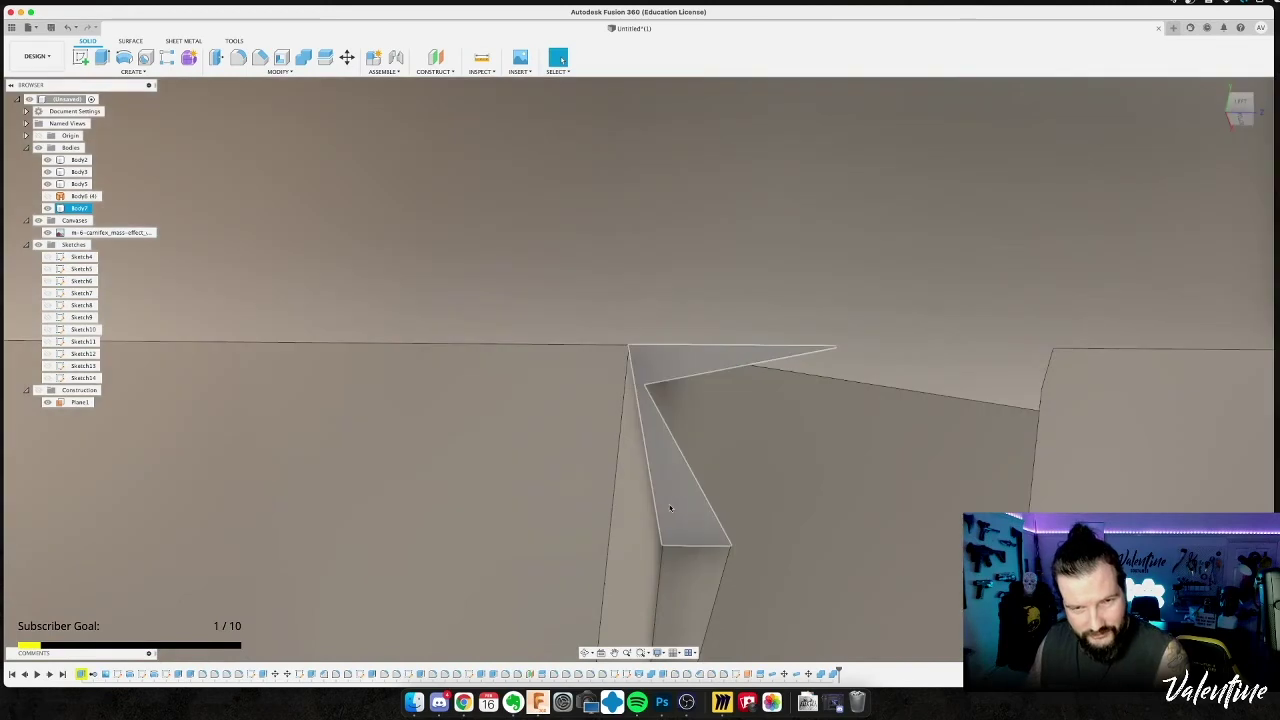
left_click(670, 508)
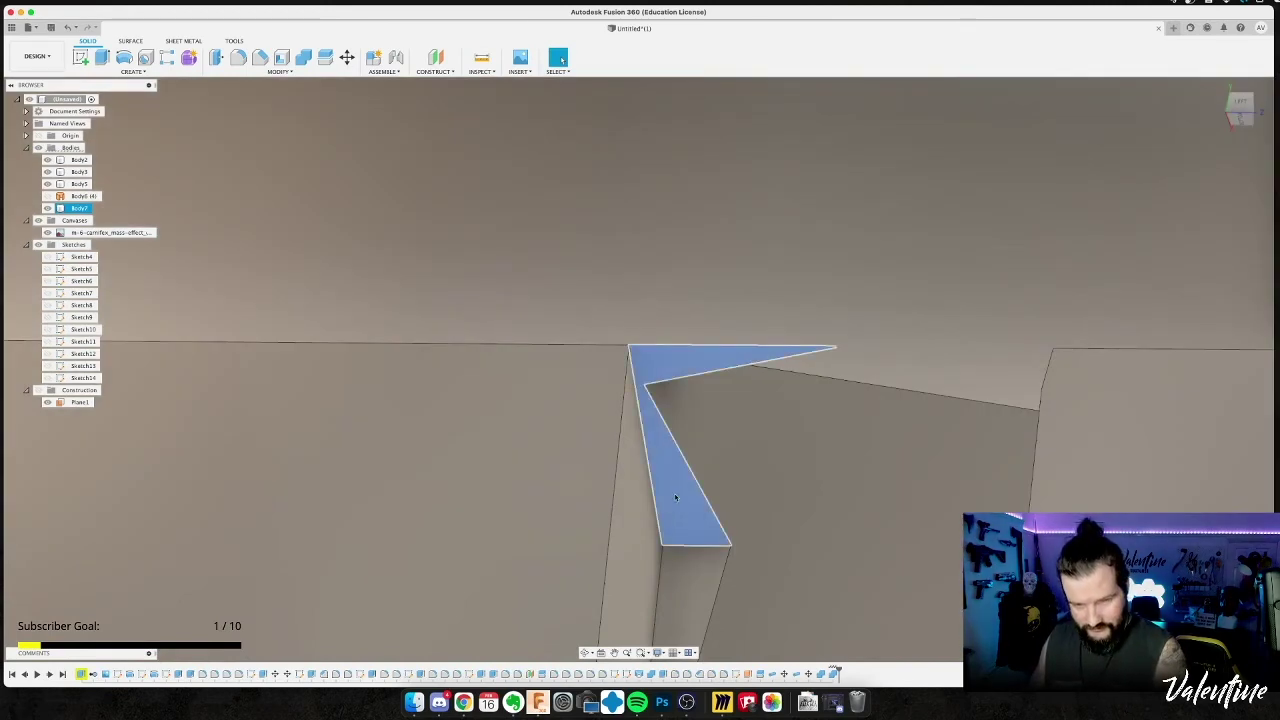
key("Delete")
Delete the narrow leftover sliver faces across the groove wall at the front half's bevel corner.
middle_click_drag(676, 496, 743, 270, "shift")
left_click(834, 371)
middle_click_drag(834, 371, 843, 395, "shift")
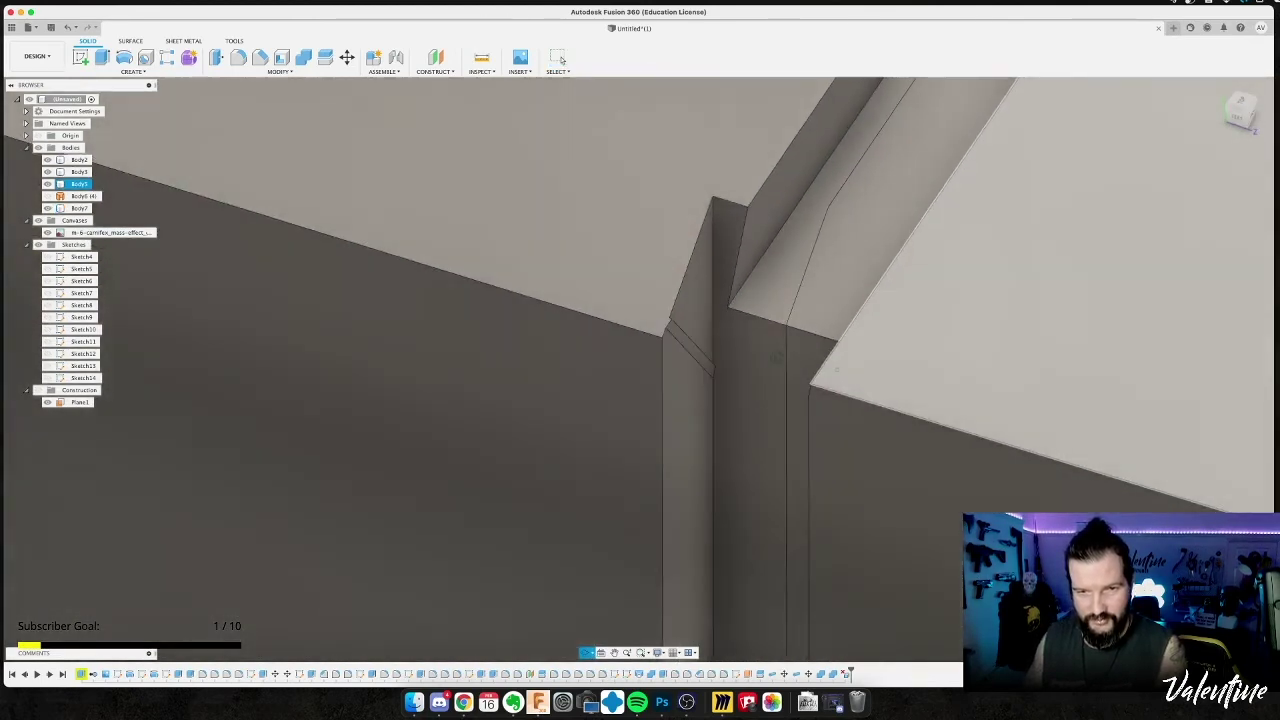
left_click(706, 336)
middle_click_drag(704, 341, 697, 370, "shift")
left_click(700, 377)
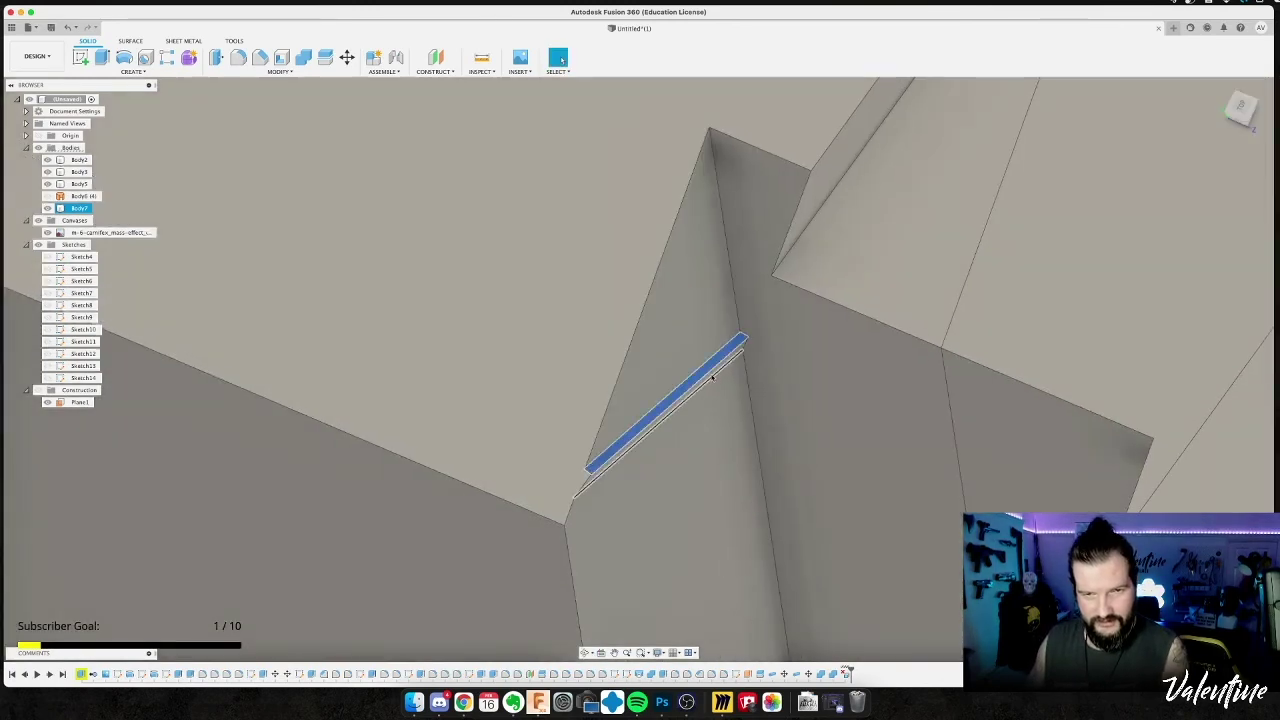
scroll(713, 375, "up", 3)
left_click(714, 373, "shift")
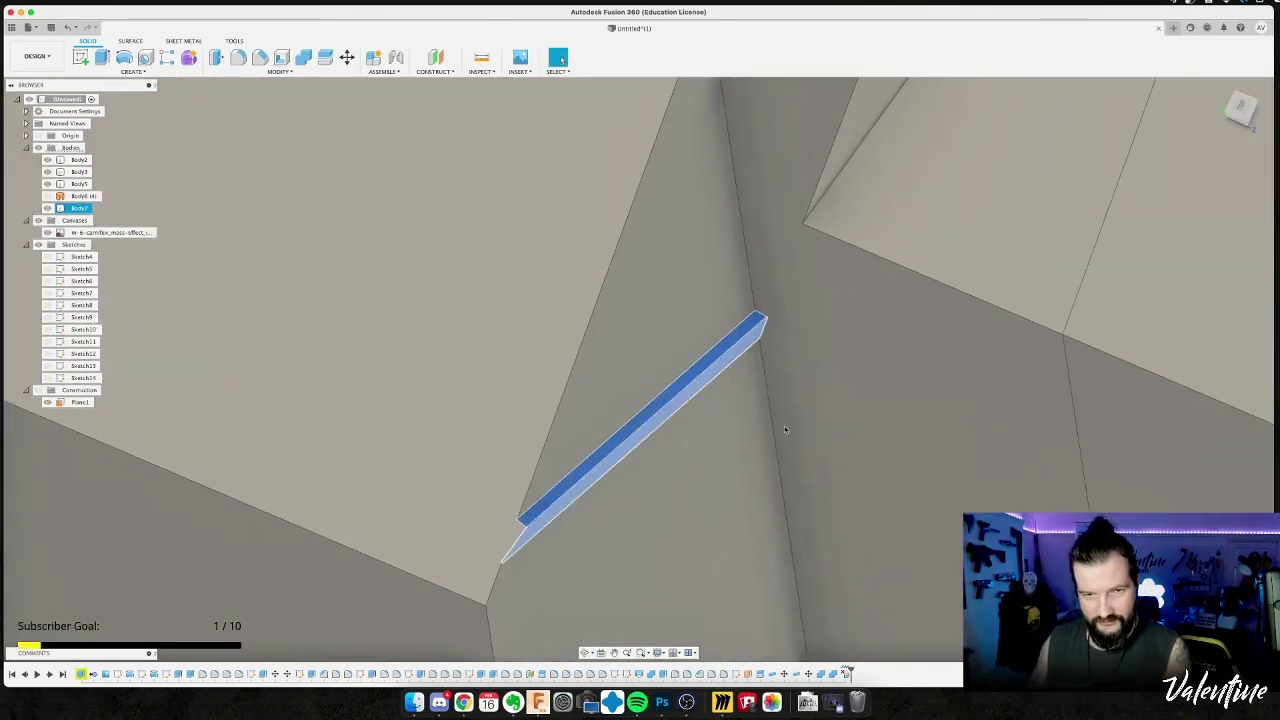
key("Delete")
Start a sketch on the front half's groove face and draw a short line closing off the small wedge at the corner.
mouse_move(777, 418)
middle_mouse_down("shift")
mouse_move(798, 410)
mouse_move(823, 345)
middle_mouse_up("shift")
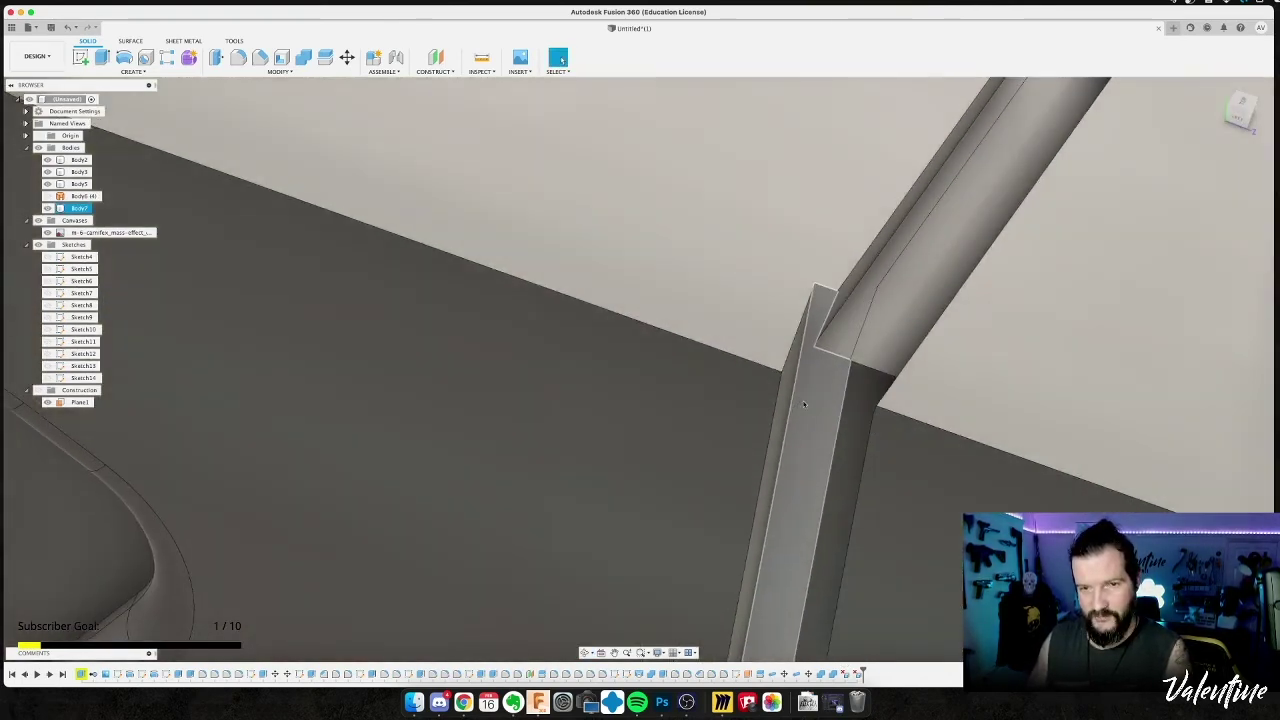
left_click(815, 348)
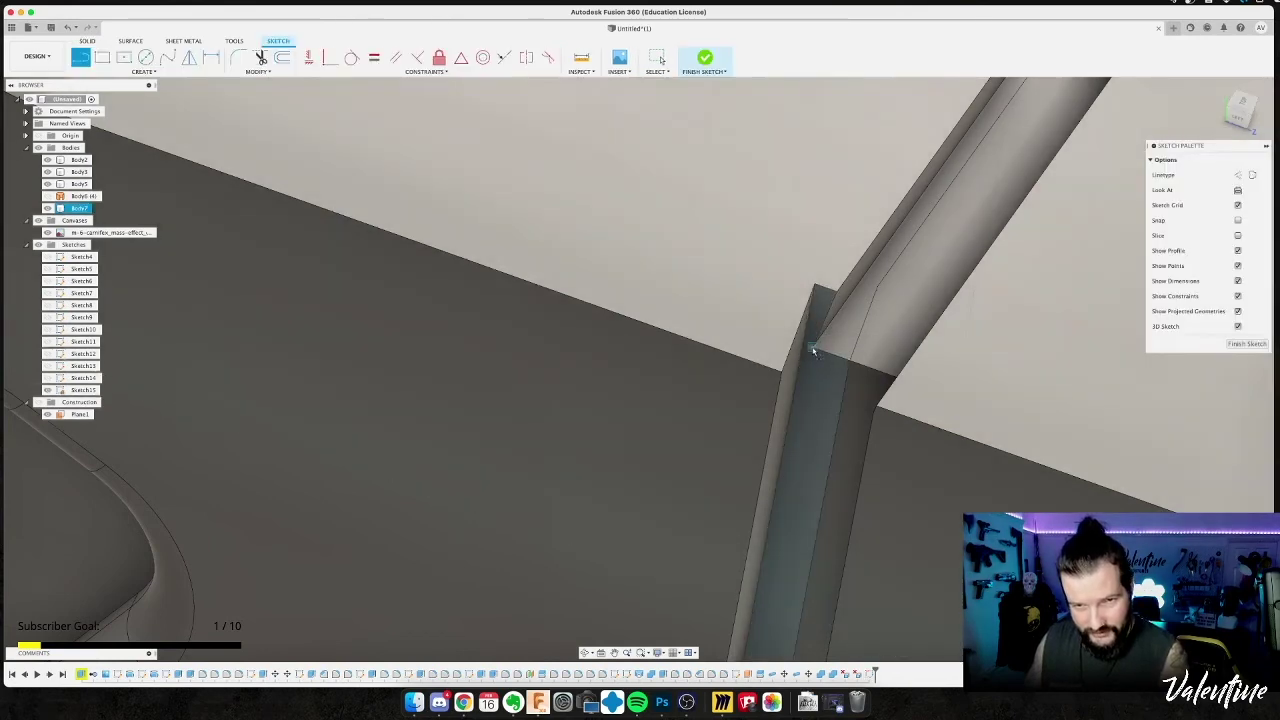
key("l")
left_click(812, 347)
scroll(802, 348, "up", 5)
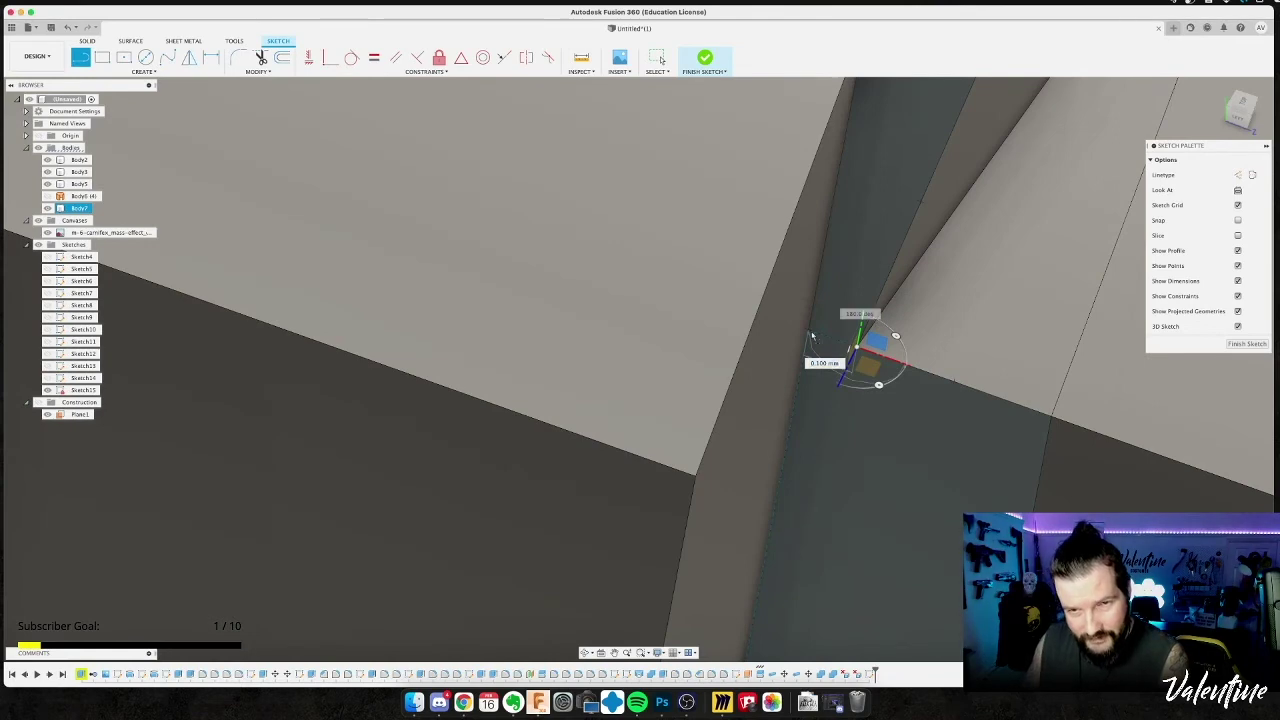
key("Escape")
left_click(853, 277)
scroll(858, 274, "down", 4)
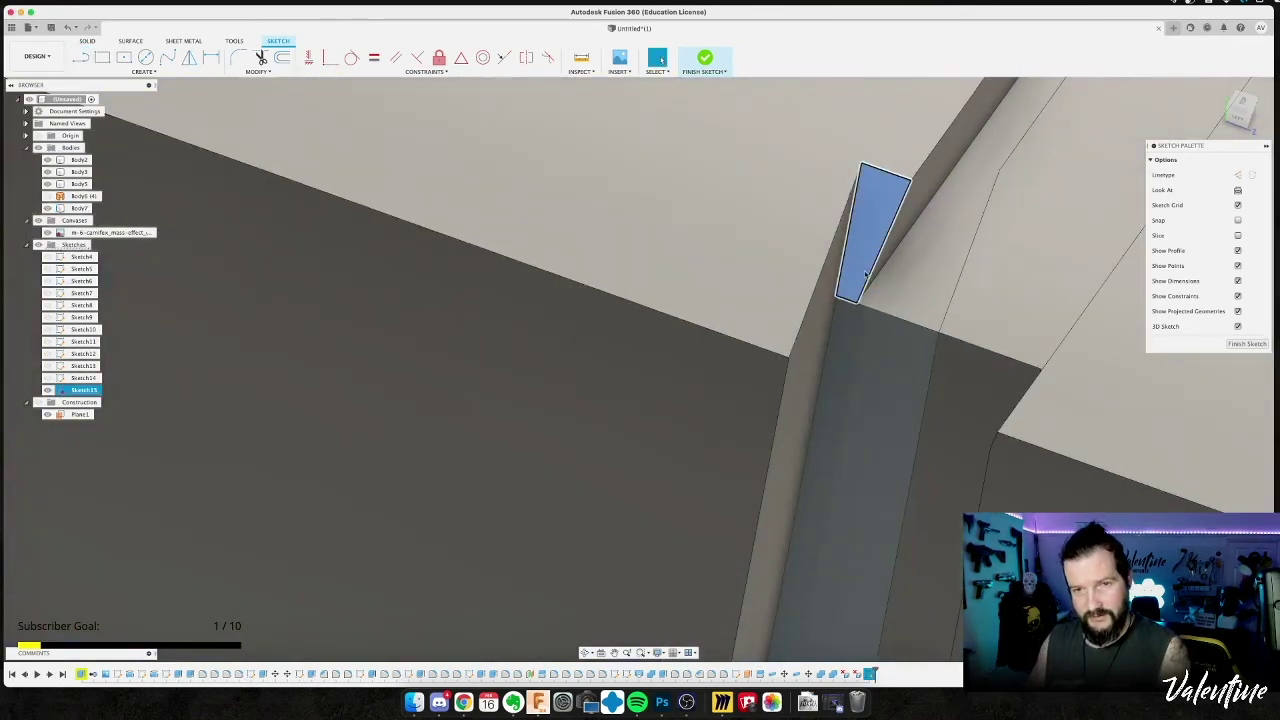
Try to extrude the small wedge profile about 1.058 mm as a join at the groove corner.
key("l")
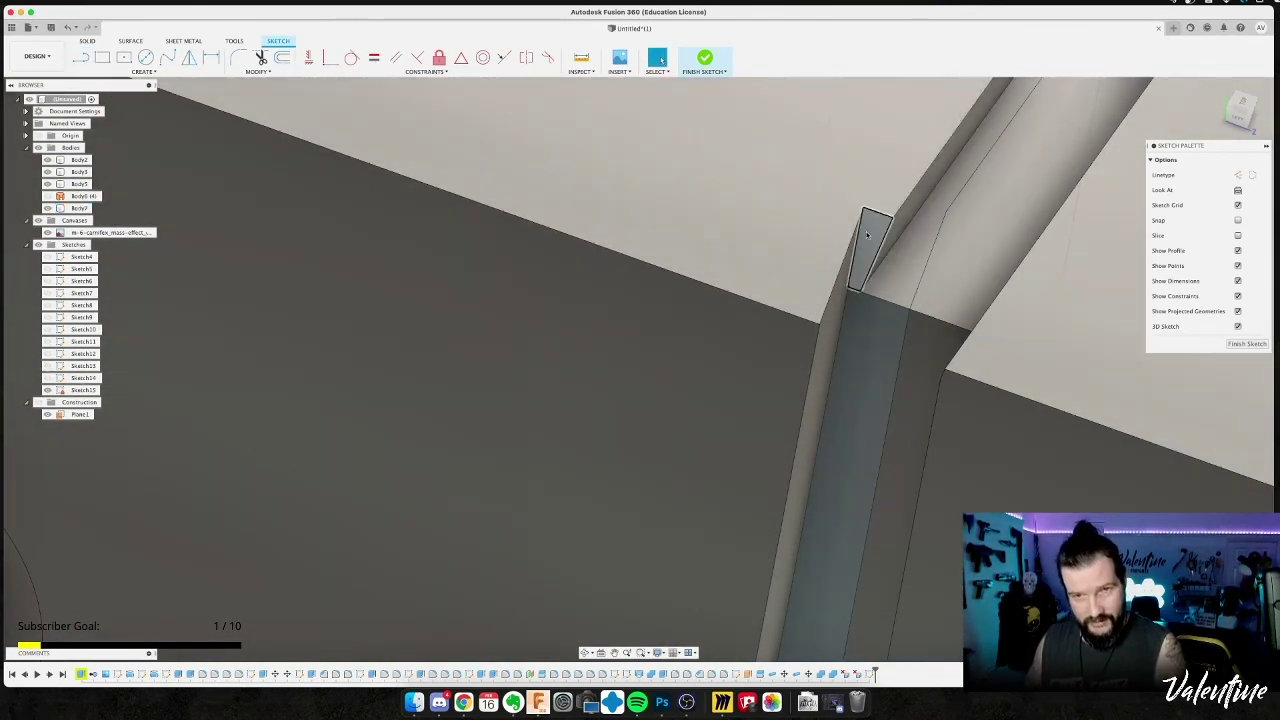
left_click(890, 217)
key("r")
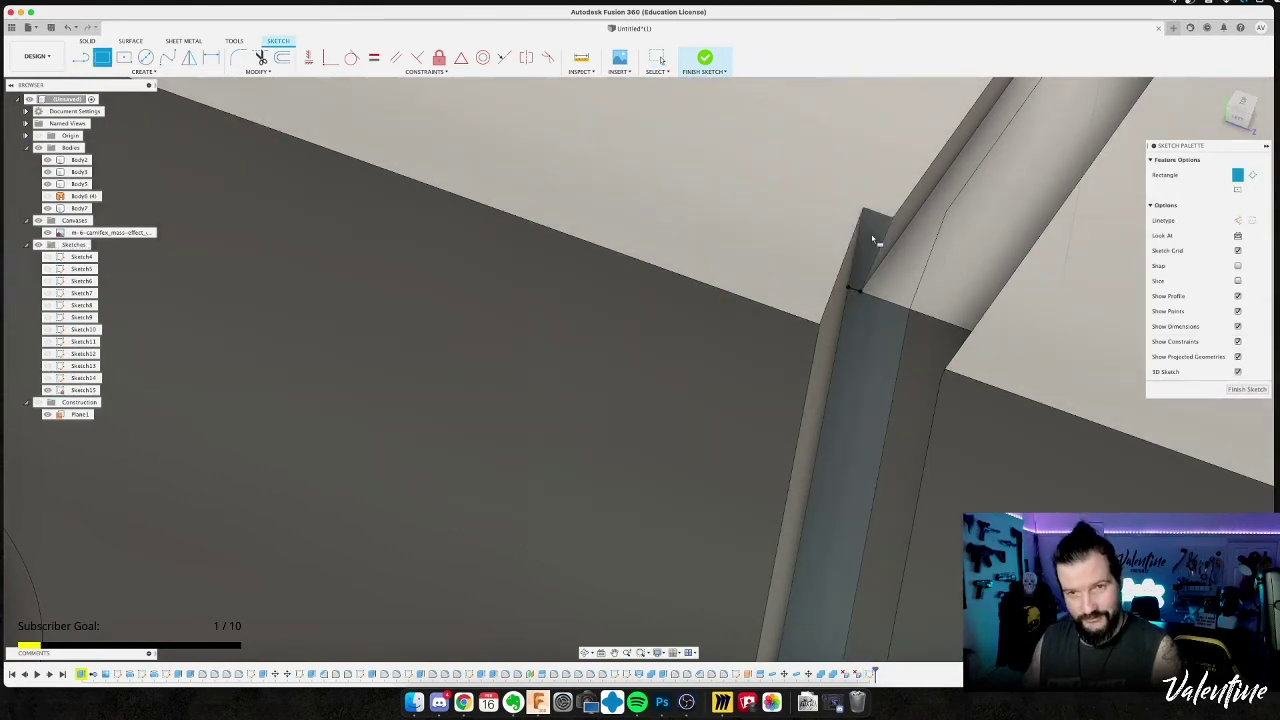
key("Escape")
key("e")
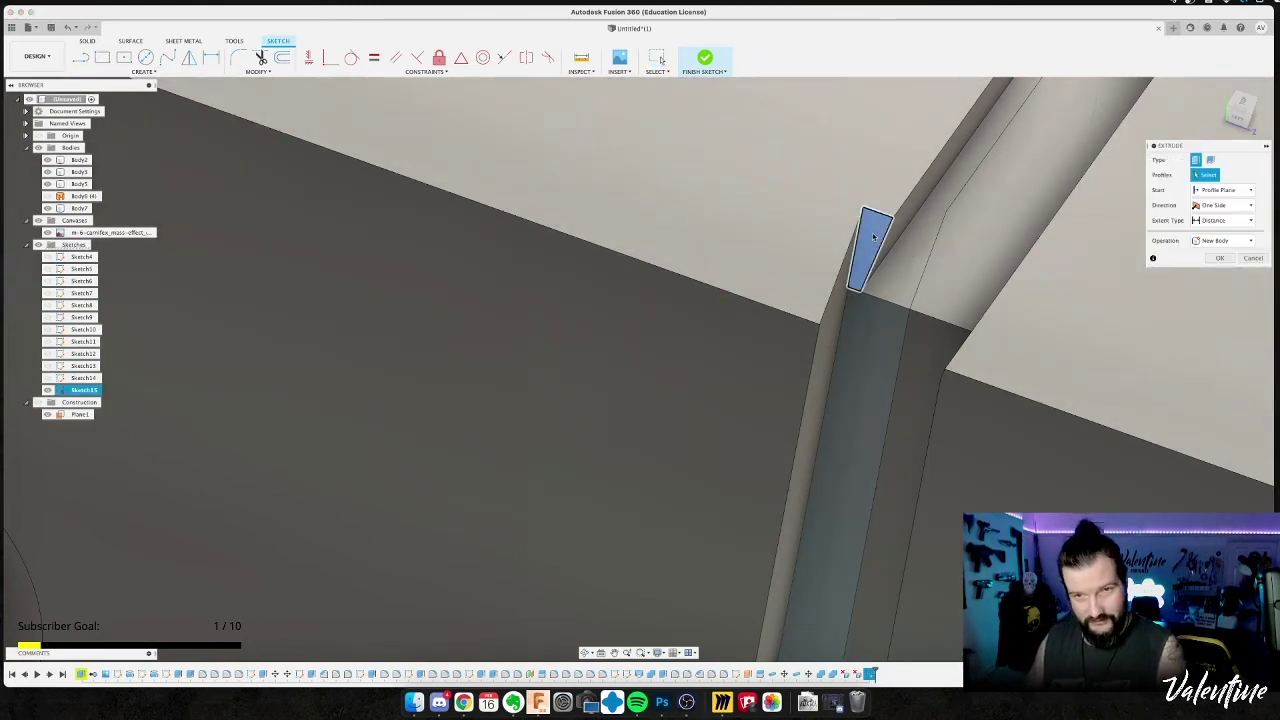
left_click_drag(867, 260, 755, 329)
middle_click_drag(755, 329, 741, 294, "shift")
mouse_move(801, 295)
middle_mouse_down("shift")
mouse_move(836, 270)
mouse_move(810, 243)
middle_mouse_up("shift")
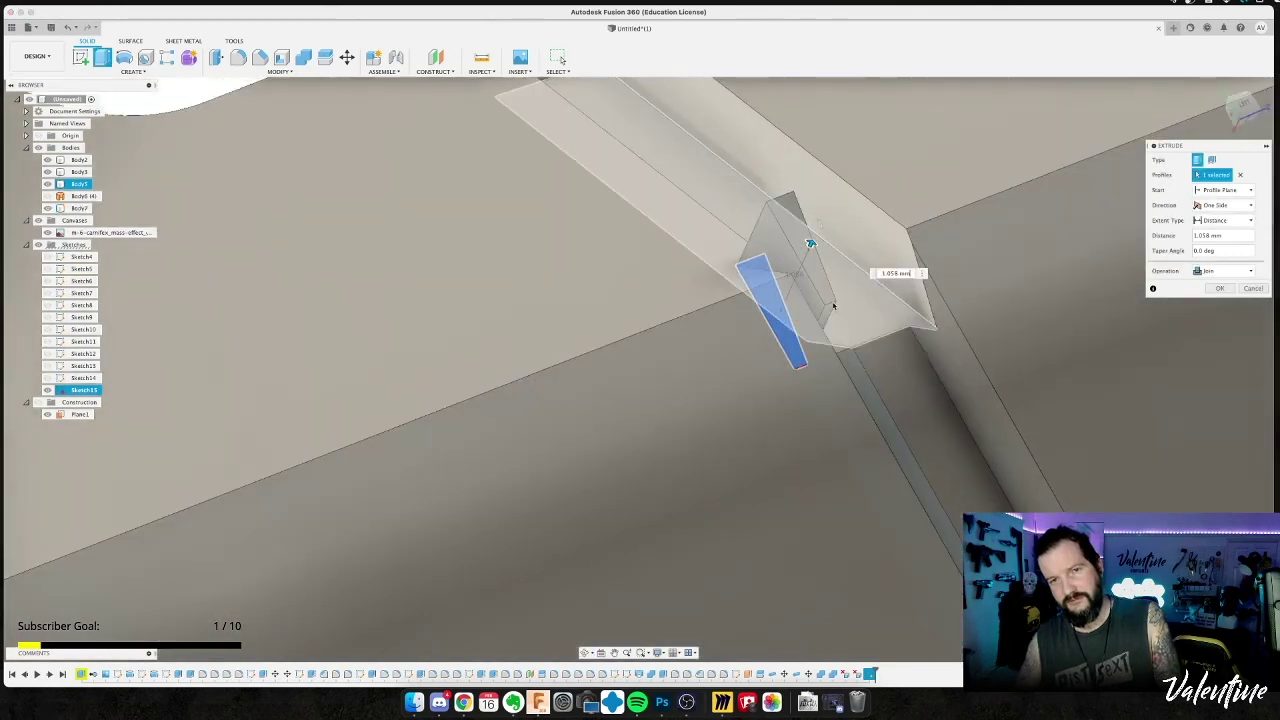
key("Escape")
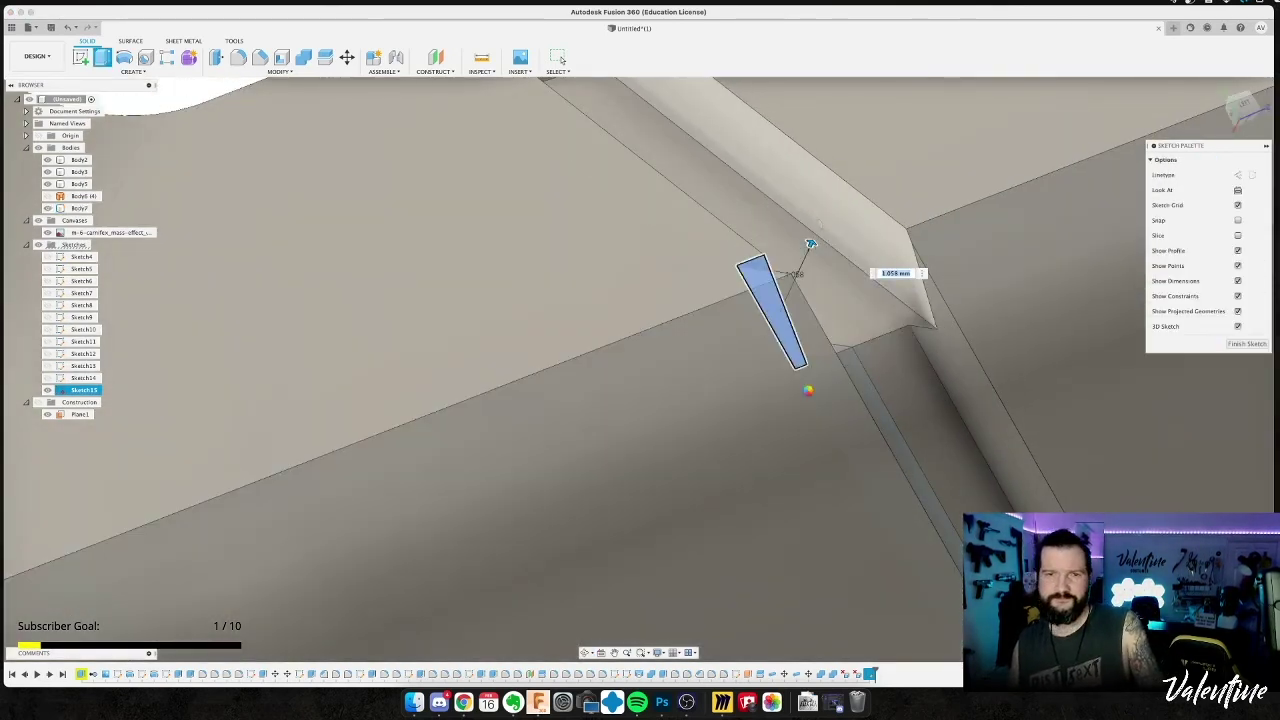
Undo the wedge sketch on the groove face and examine the groove's end at the cutout's lower front corner.
key("super+z")
scroll(790, 391, "down", 3)
middle_click_drag(790, 391, 777, 400, "shift")
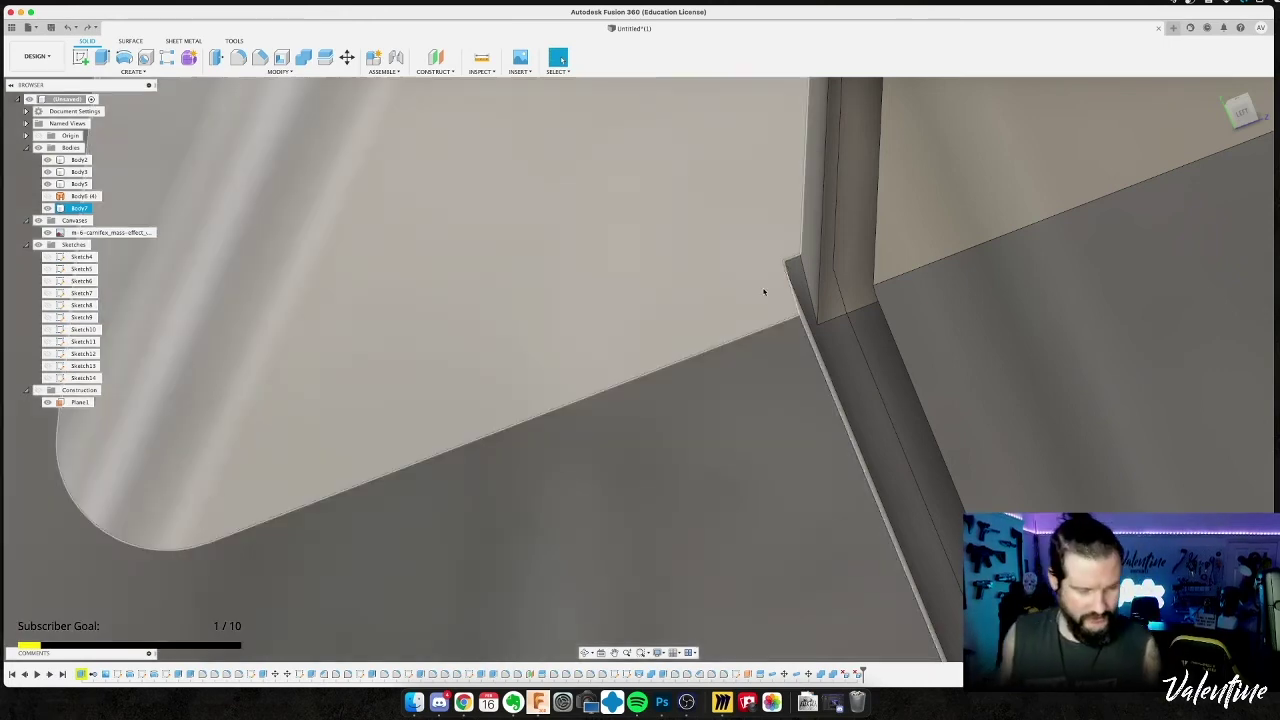
left_click(763, 289)
middle_click_drag(981, 351, 980, 271, "shift")
left_click(847, 423)
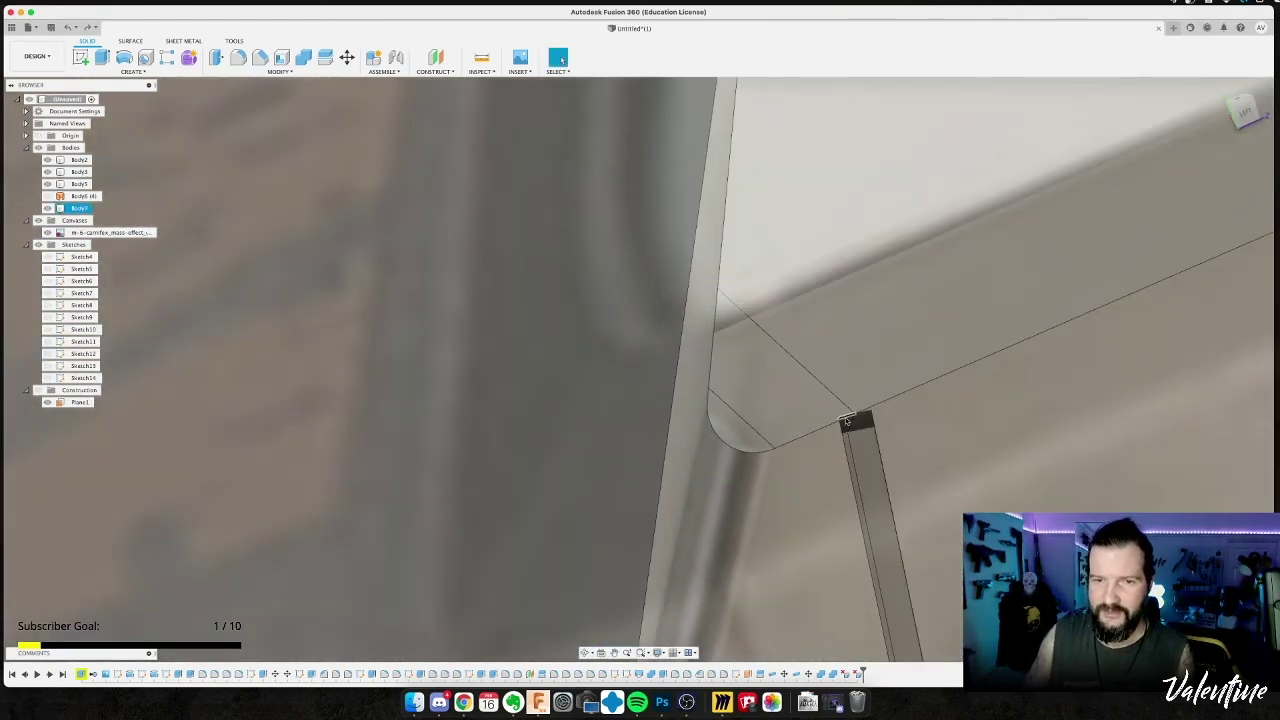
mouse_move(954, 383)
middle_mouse_down("shift")
mouse_move(934, 374)
mouse_move(944, 388)
middle_mouse_up("shift")
left_click(827, 413)
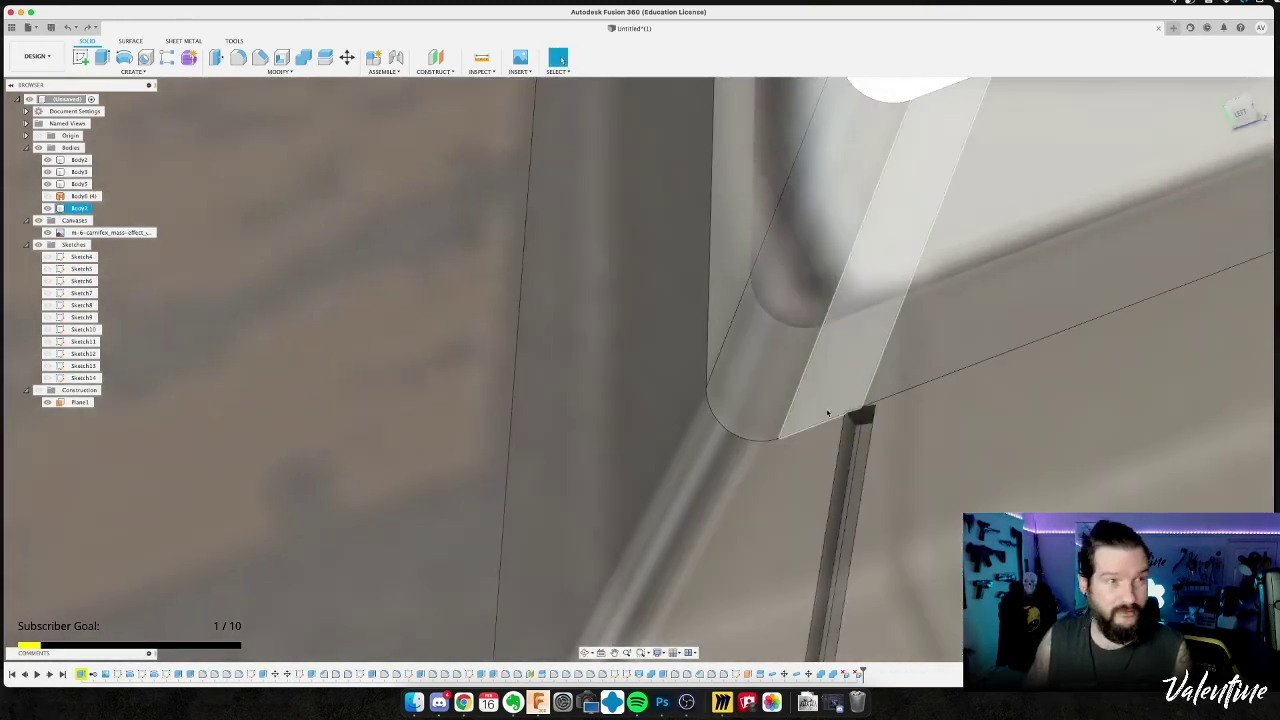
left_click(860, 421)
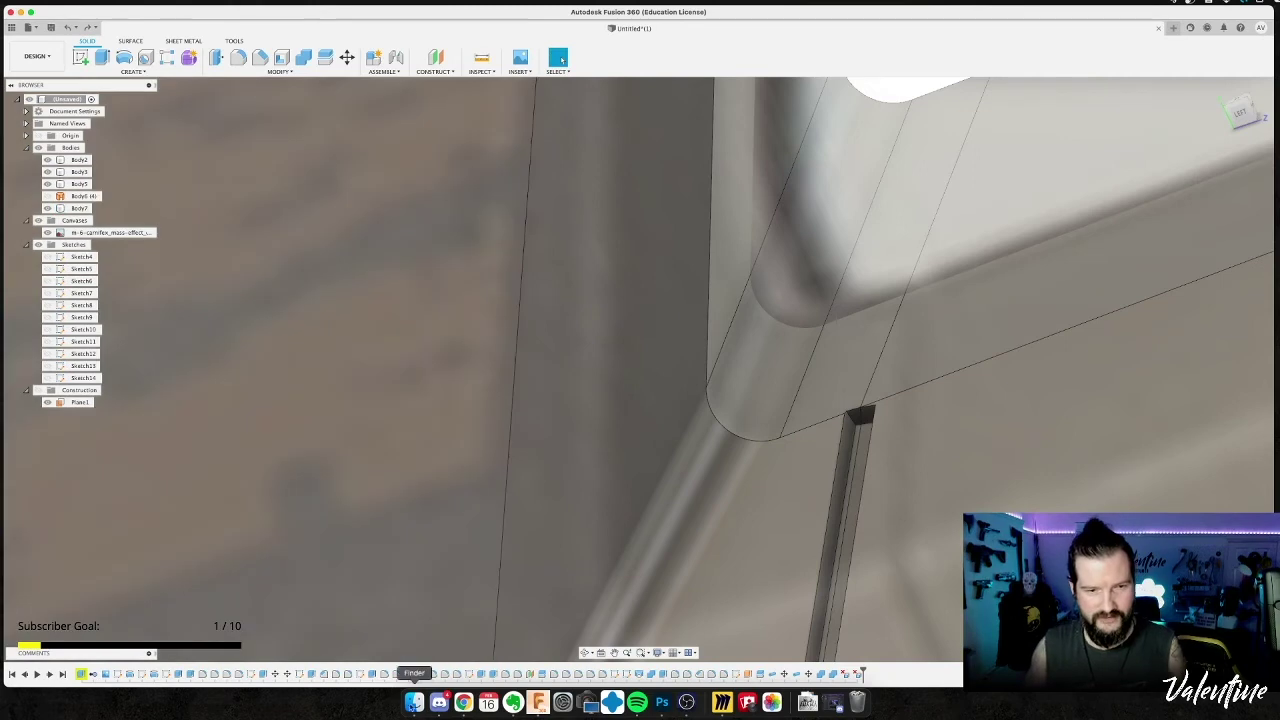
Examine the pistol's cutout and panel seam in the photos from the references folder.
left_click(414, 702)
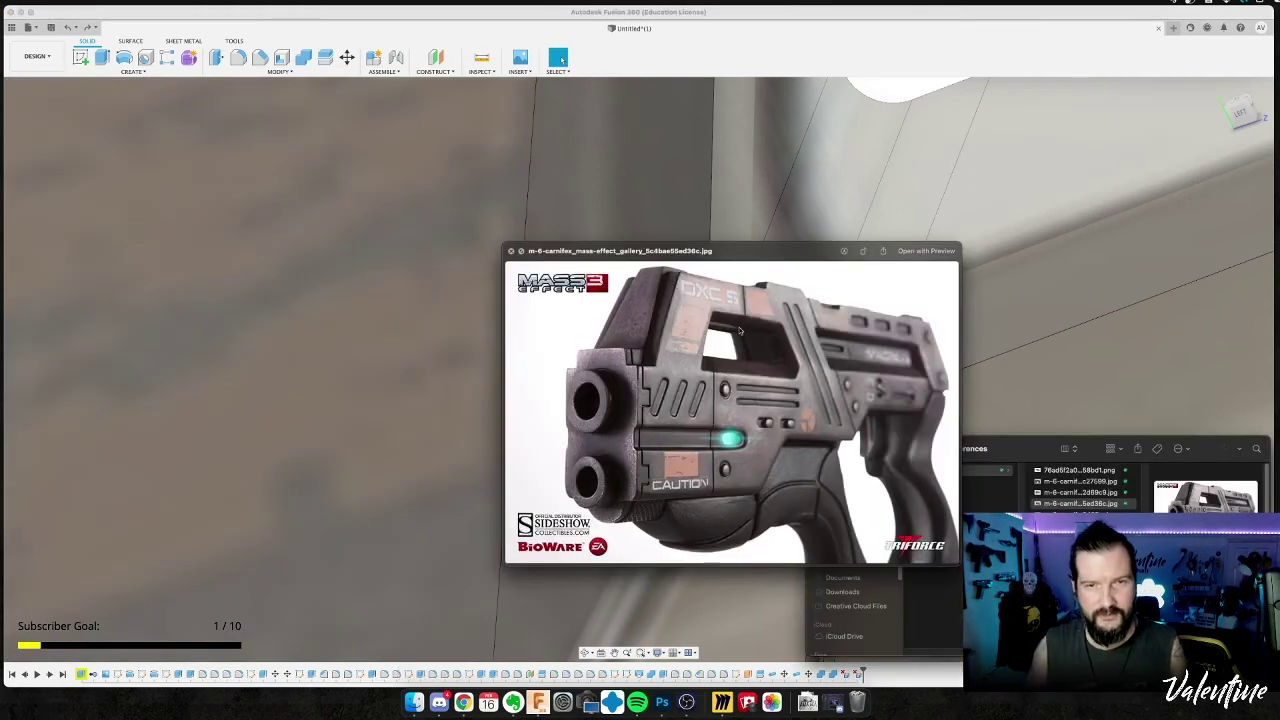
key("Down")
key("Down")
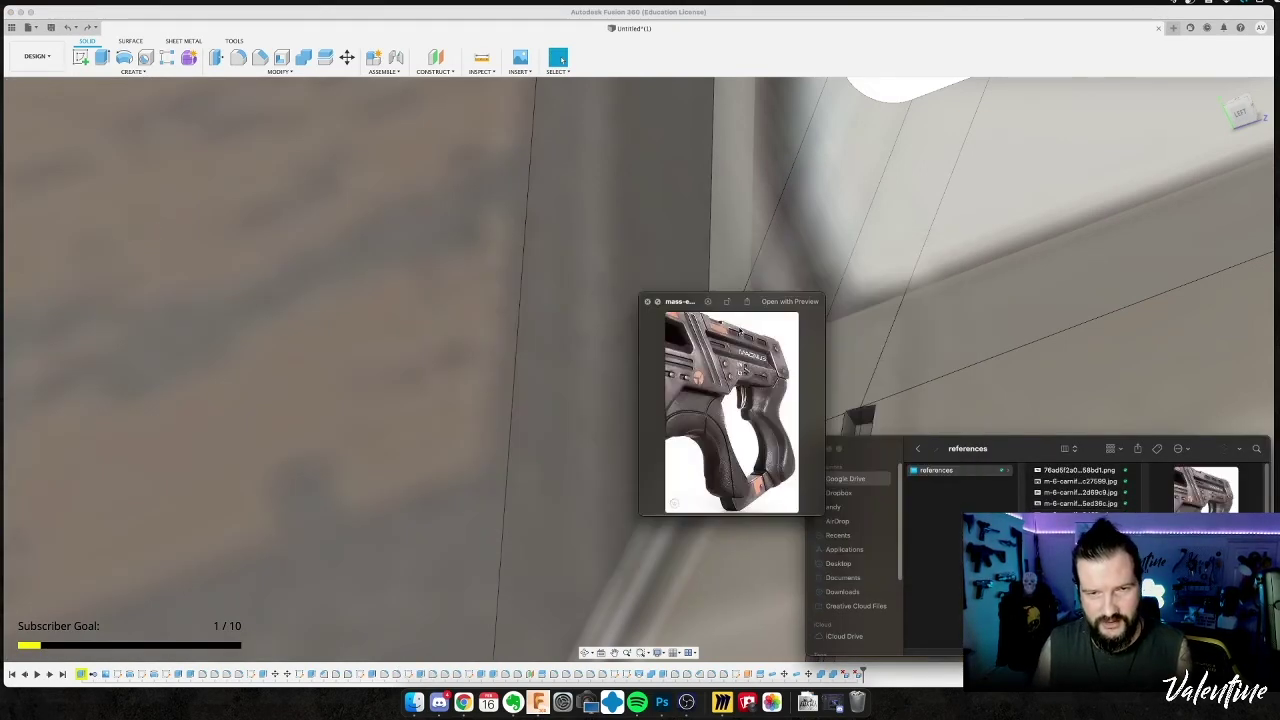
key("Up")
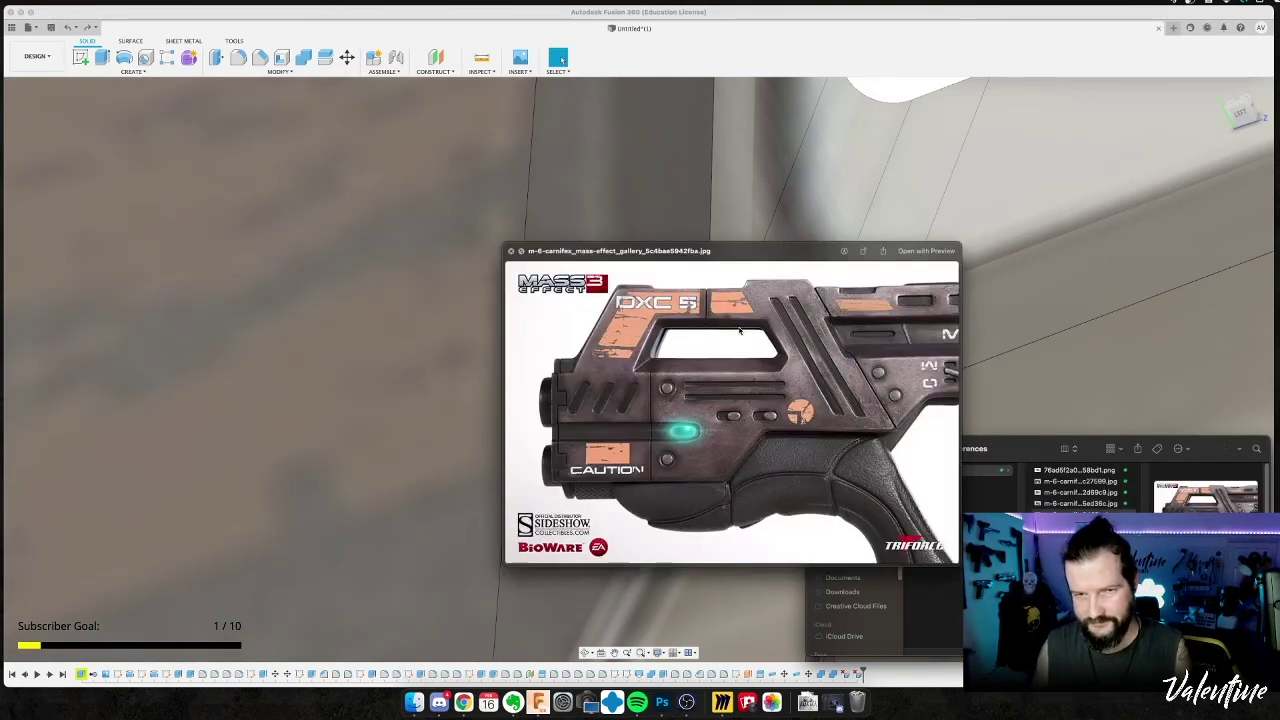
key("Up")
key("Up")
key("Up")
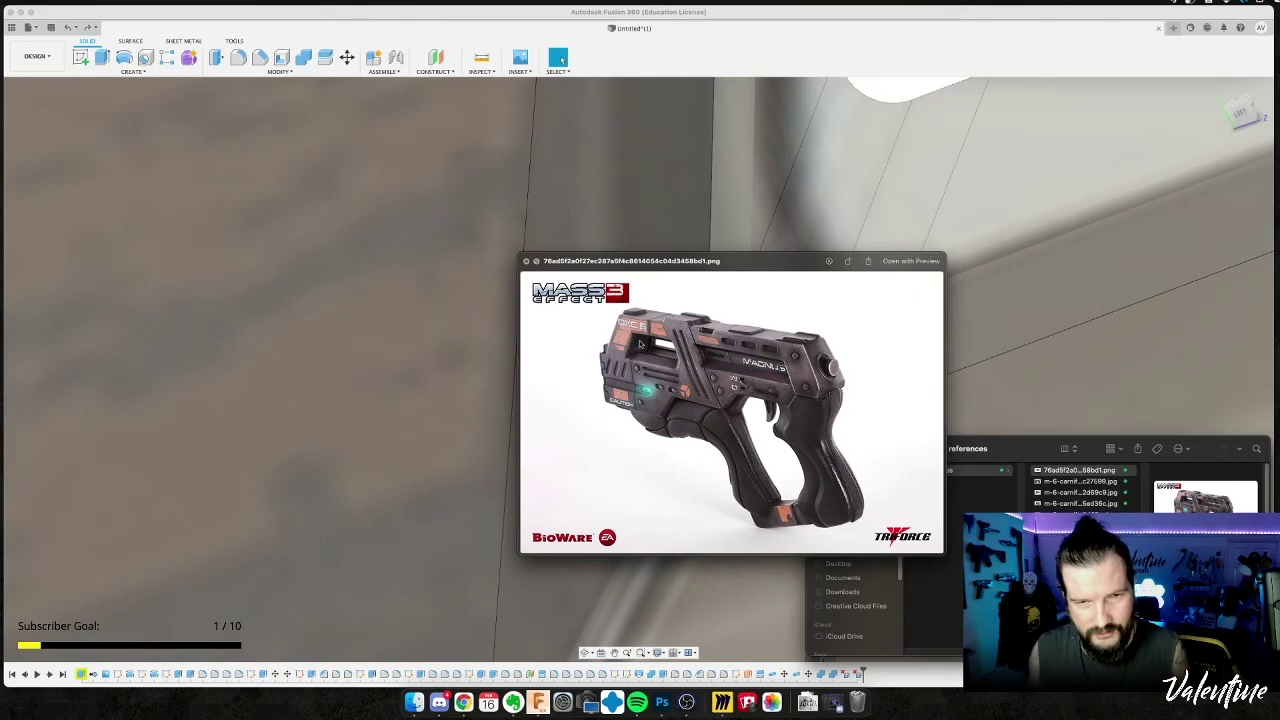
scroll(640, 344, "up", 5)
scroll(656, 358, "down", 5)
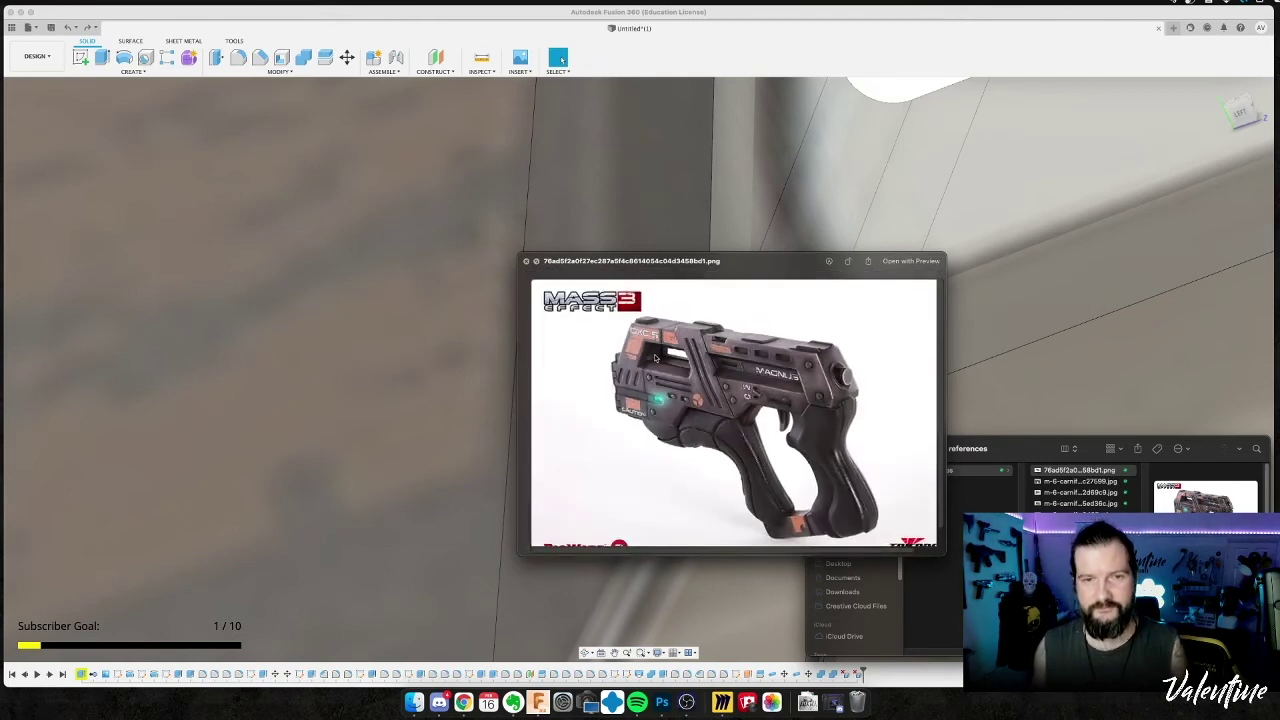
left_click(450, 318)
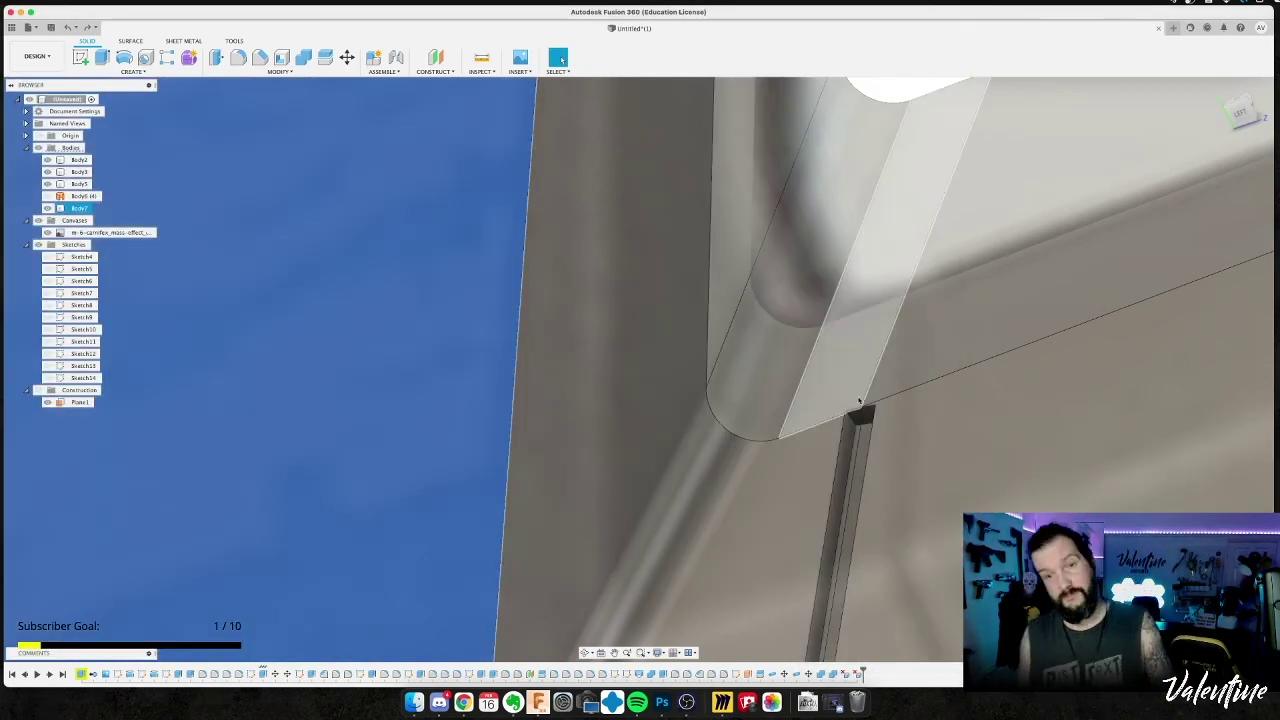
Undo the sliver-face deletions and the seam groove cut, back to the separate groove bodies.
key("Escape")
scroll(957, 347, "down", 2)
scroll(959, 347, "down", 3)
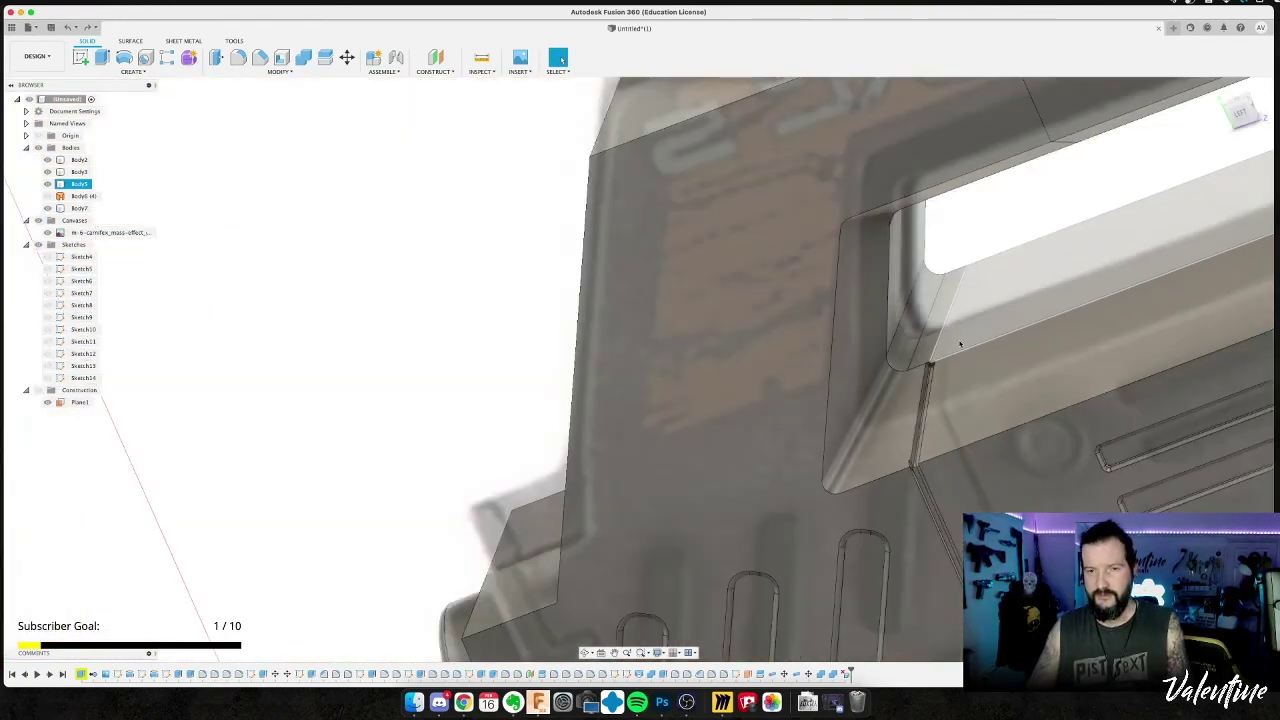
key("super+z")
key("super+z")
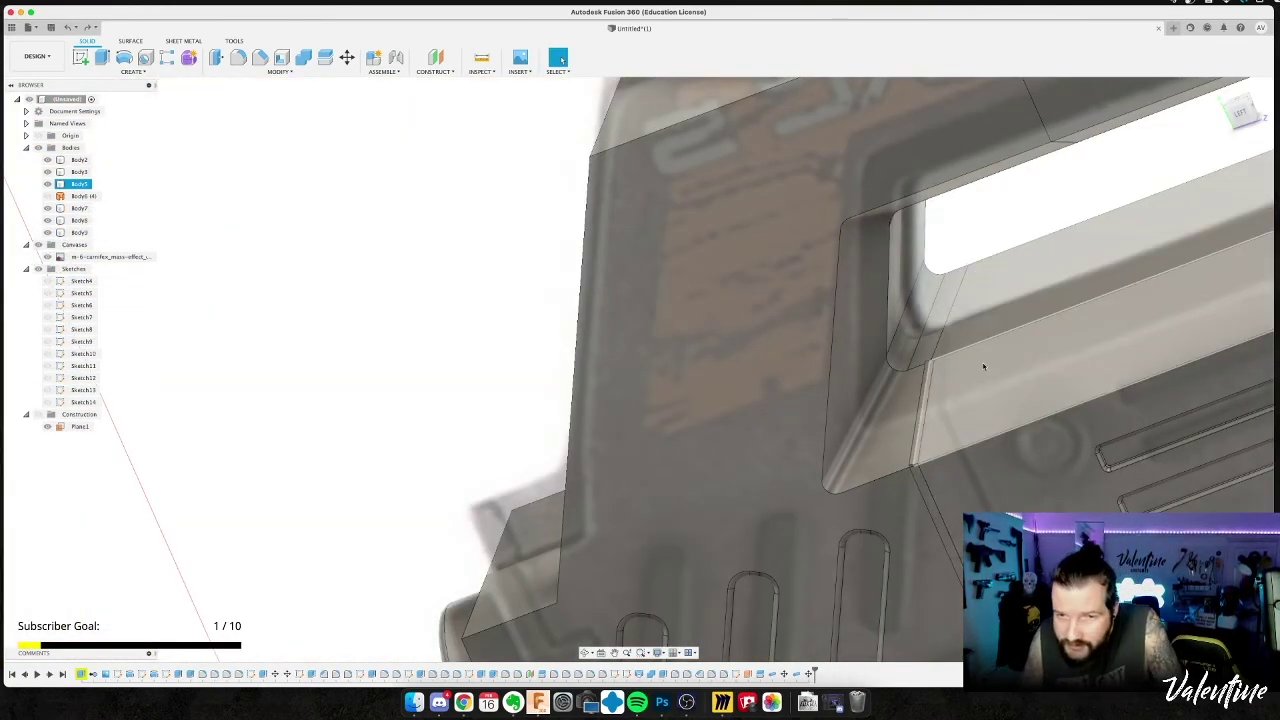
scroll(1020, 451, "up", 5)
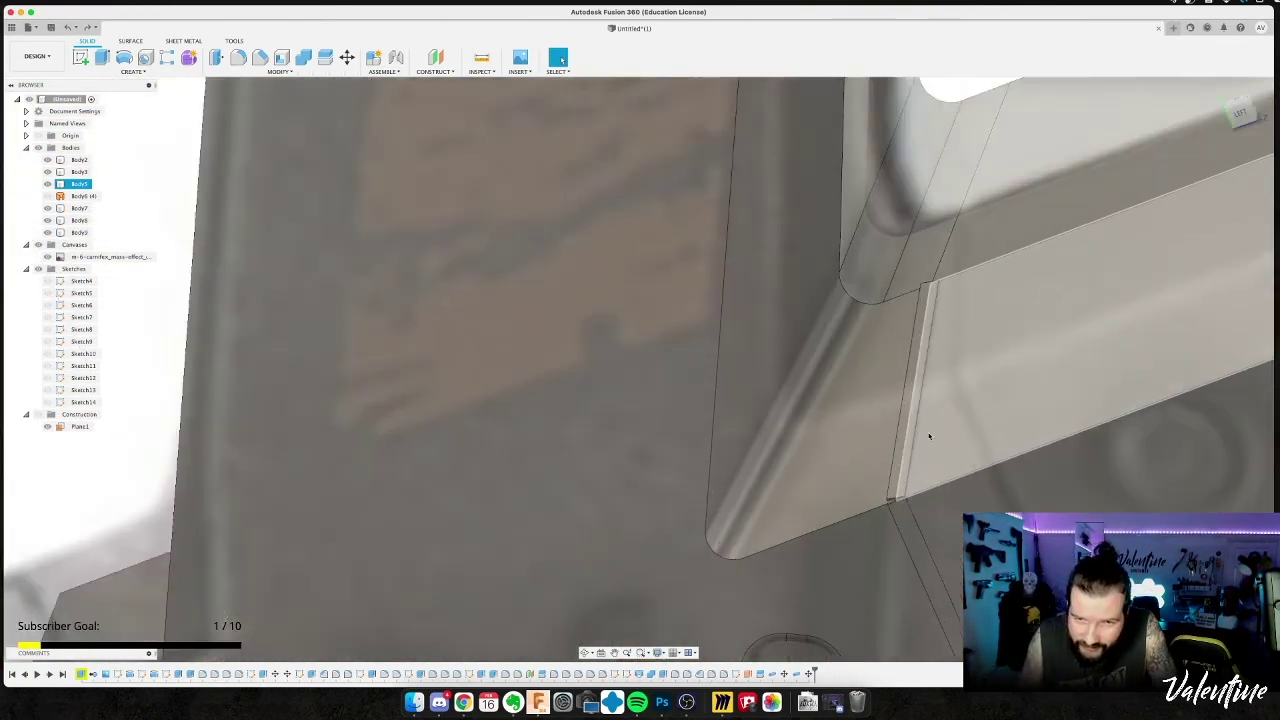
middle_click_drag(930, 418, 938, 388, "shift")
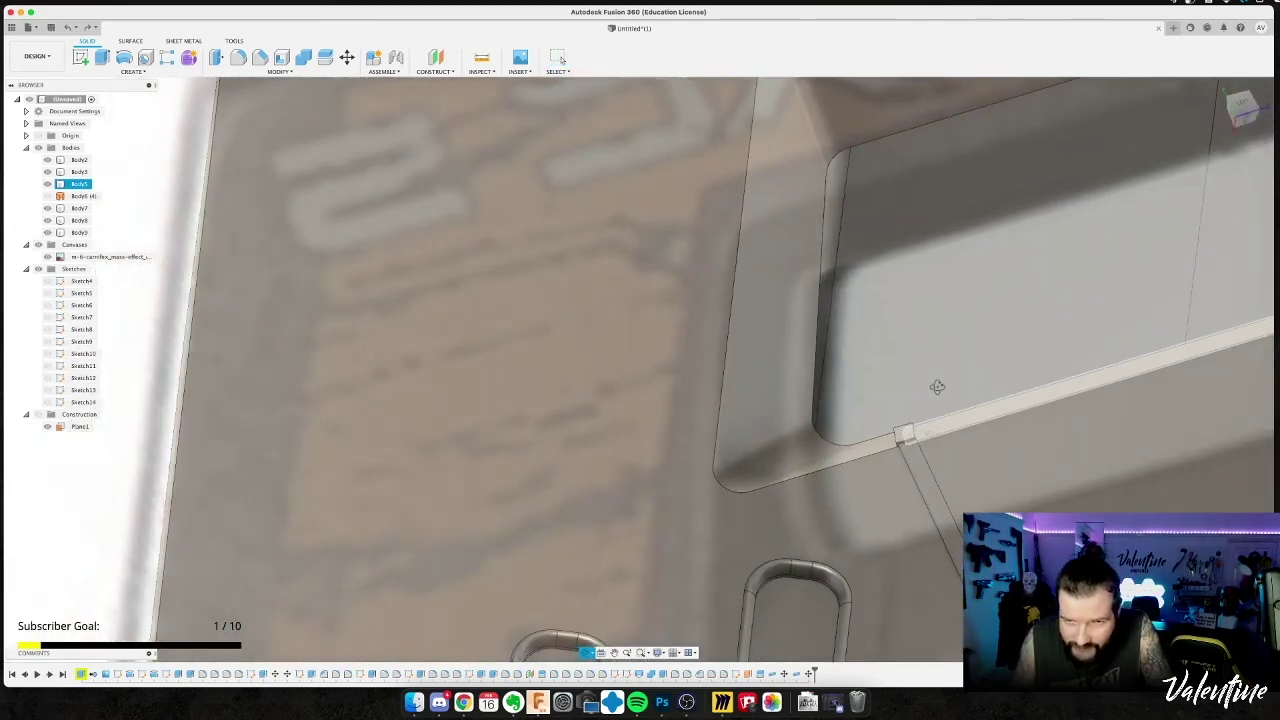
Undo the remaining groove-body operations back to the plain split between the front and rear halves.
left_click(938, 390)
key("v")
left_click(938, 390)
middle_click_drag(938, 390, 967, 414, "shift")
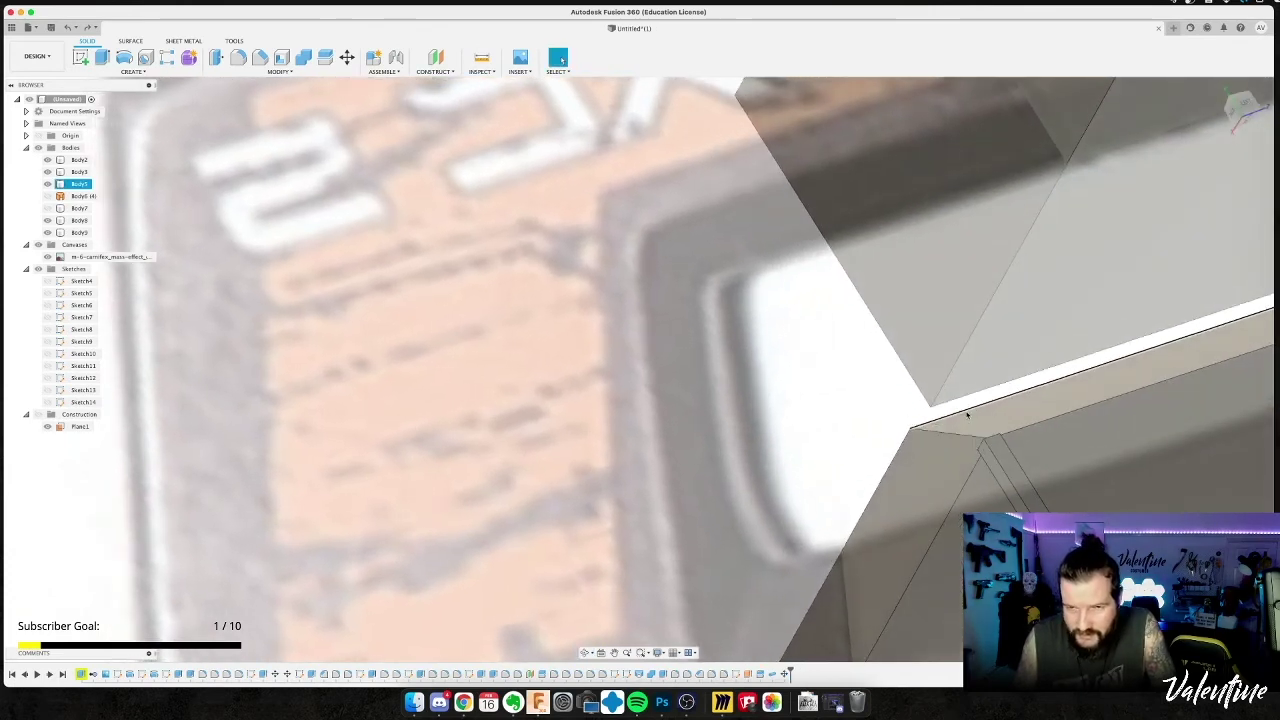
key("super+z")
key("super+z")
key("super+z")
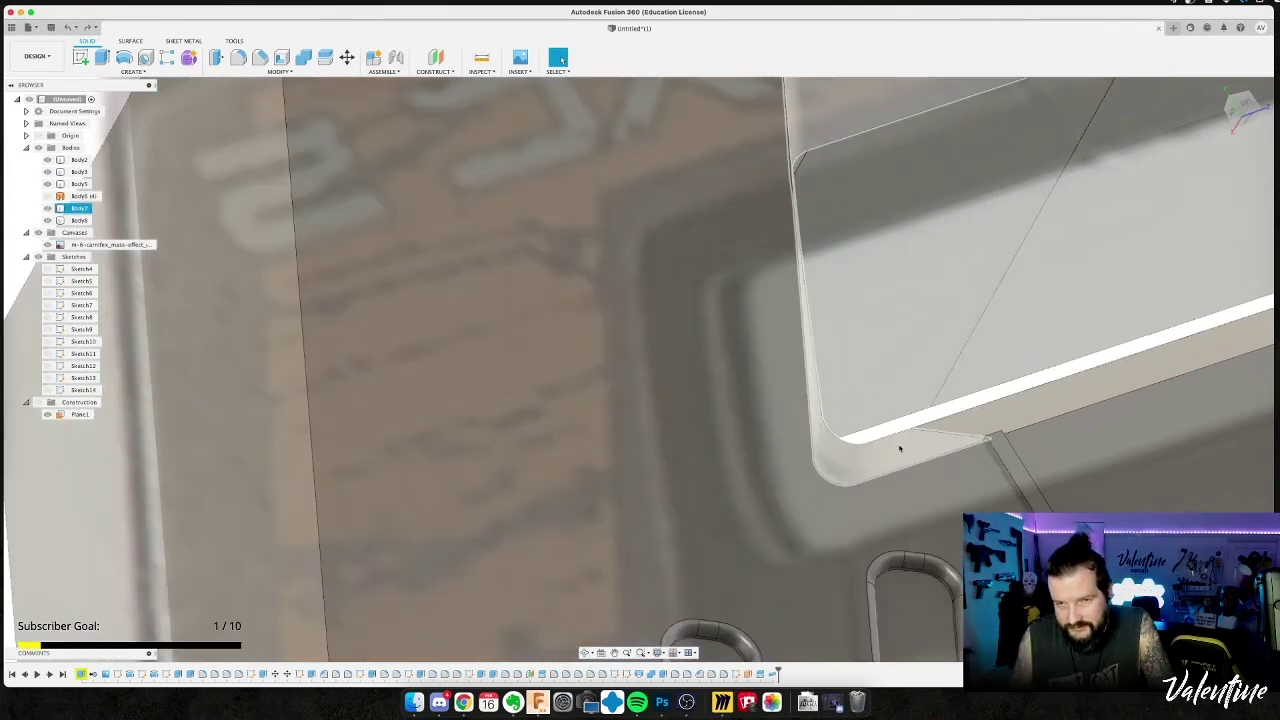
Hide Body7 and Body8 to expose the split faces of the rear half.
middle_click_drag(898, 445, 805, 477, "shift")
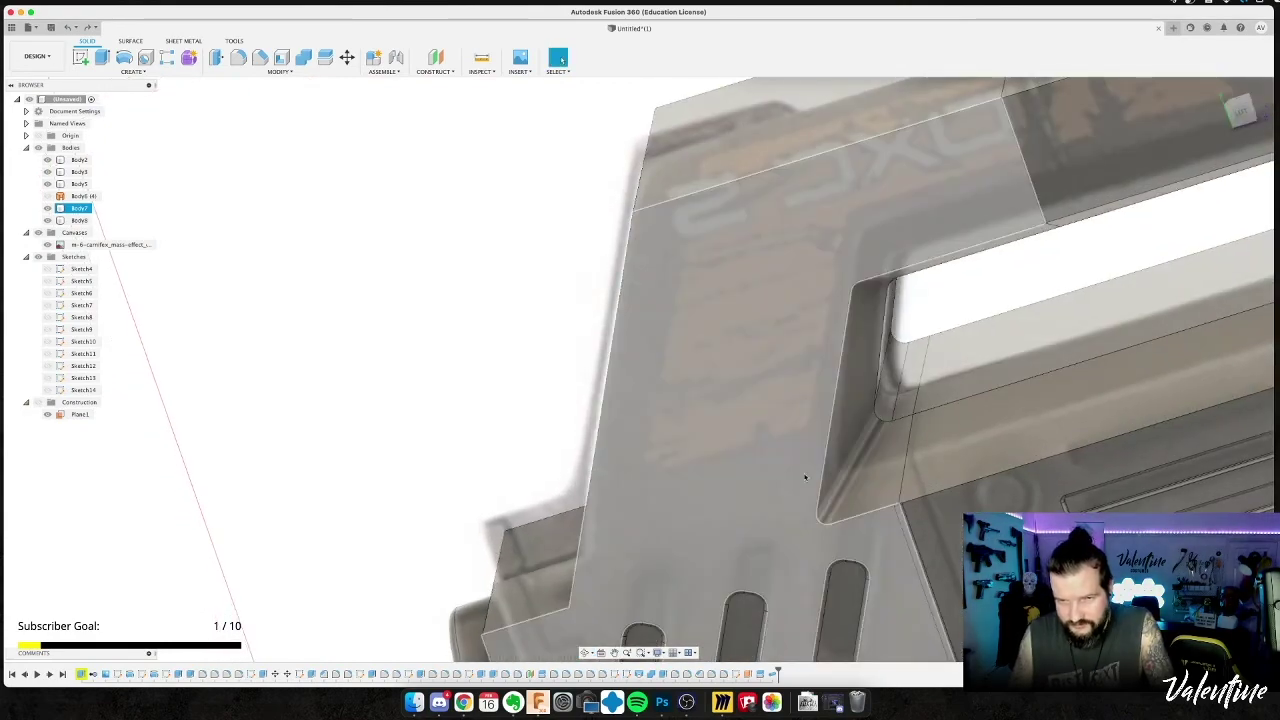
scroll(805, 477, "down", 4)
middle_click_drag(915, 563, 937, 448)
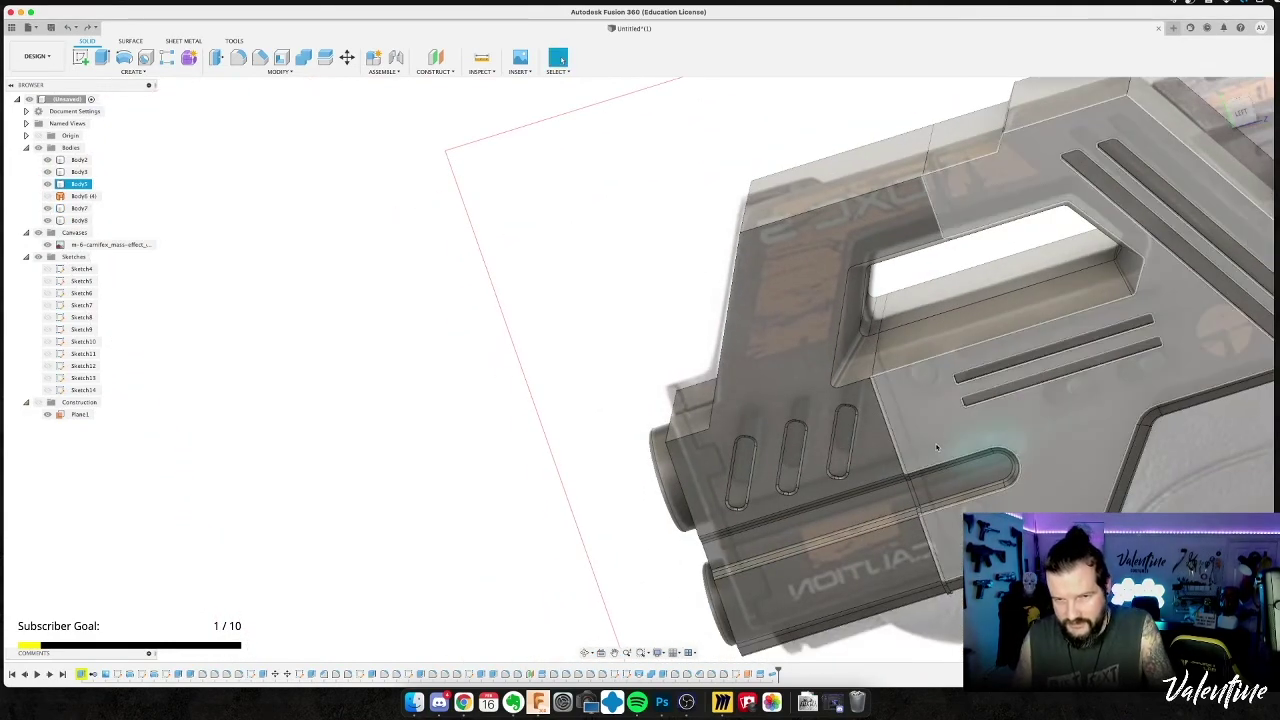
scroll(906, 372, "up", 3)
middle_click_drag(900, 358, 907, 346, "shift")
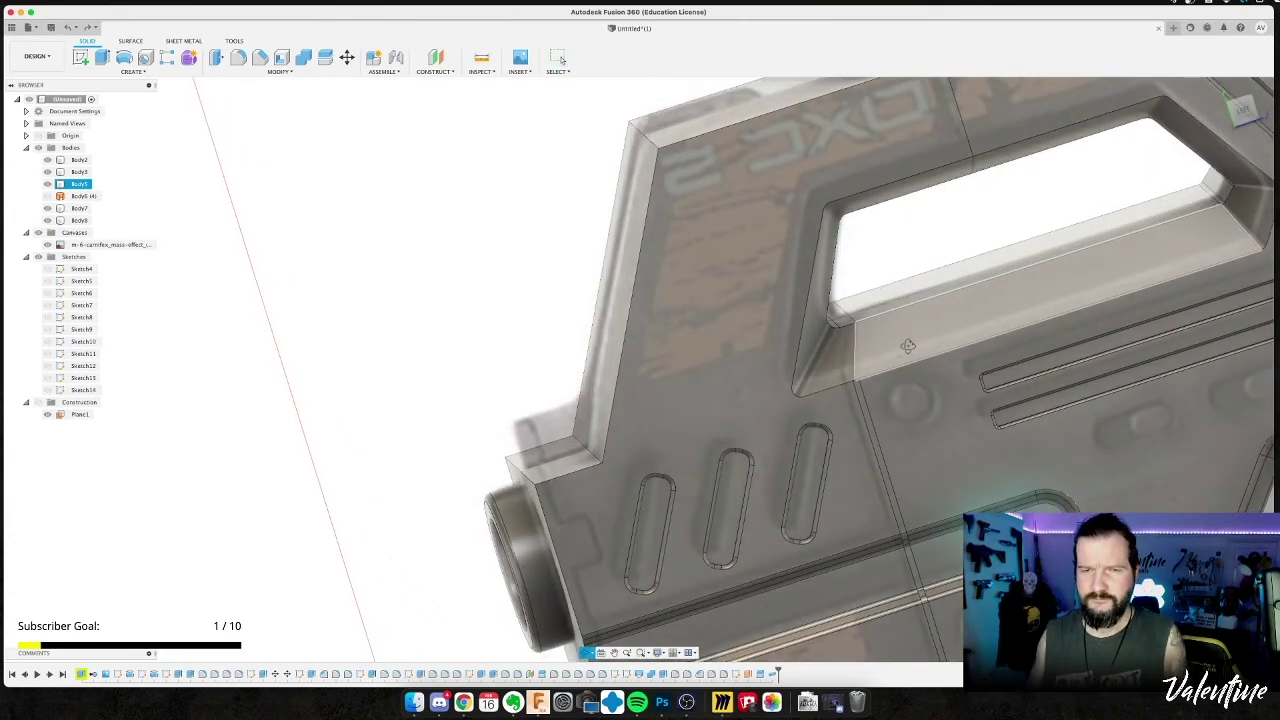
scroll(900, 360, "up", 5)
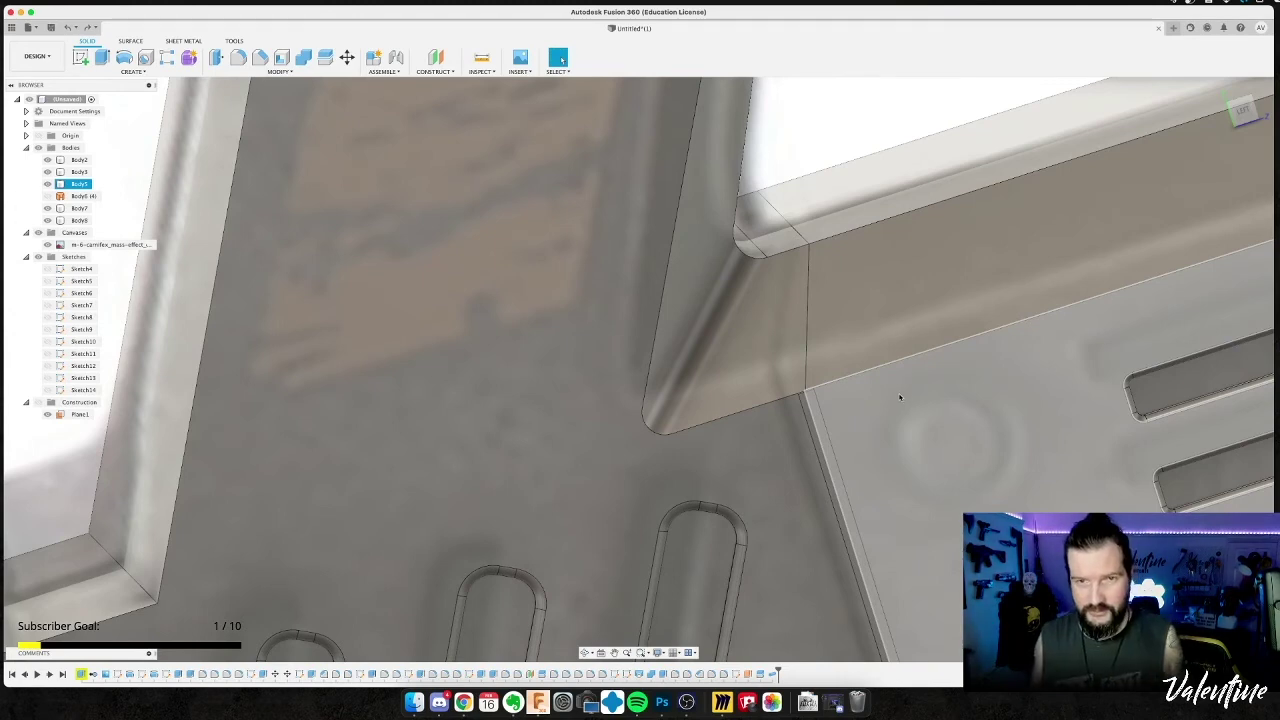
left_click(806, 240)
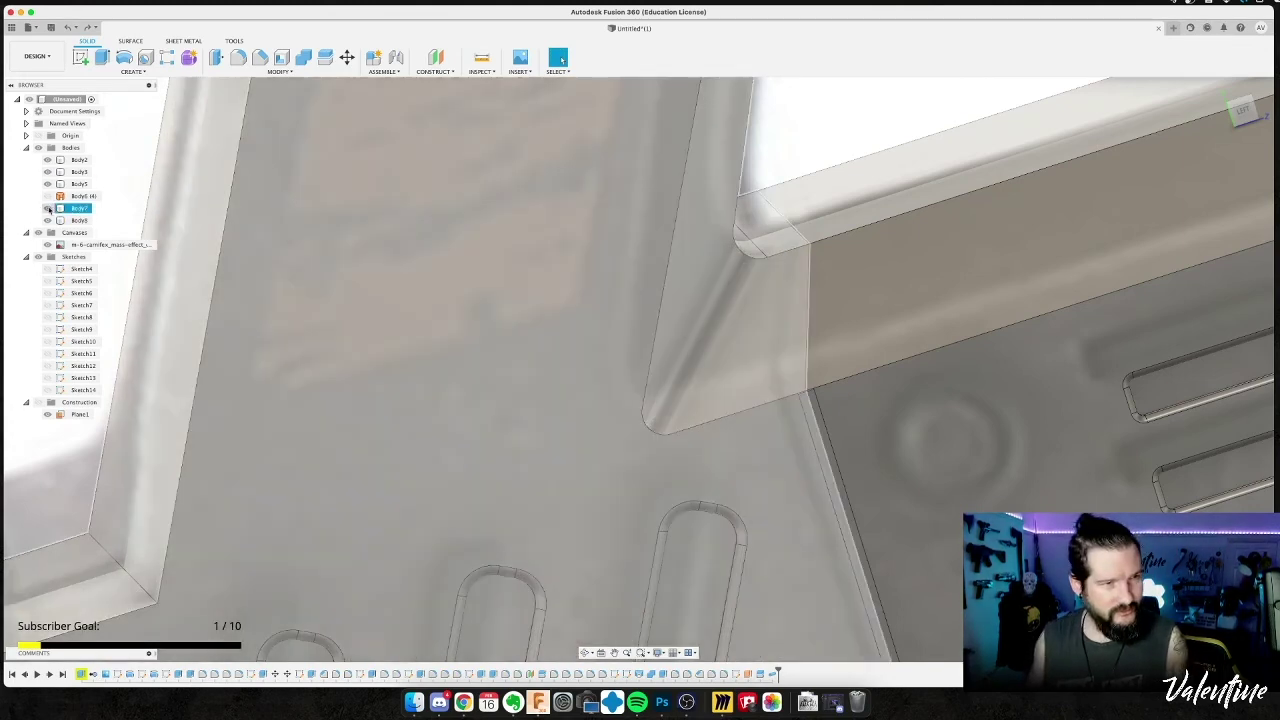
left_click(47, 208)
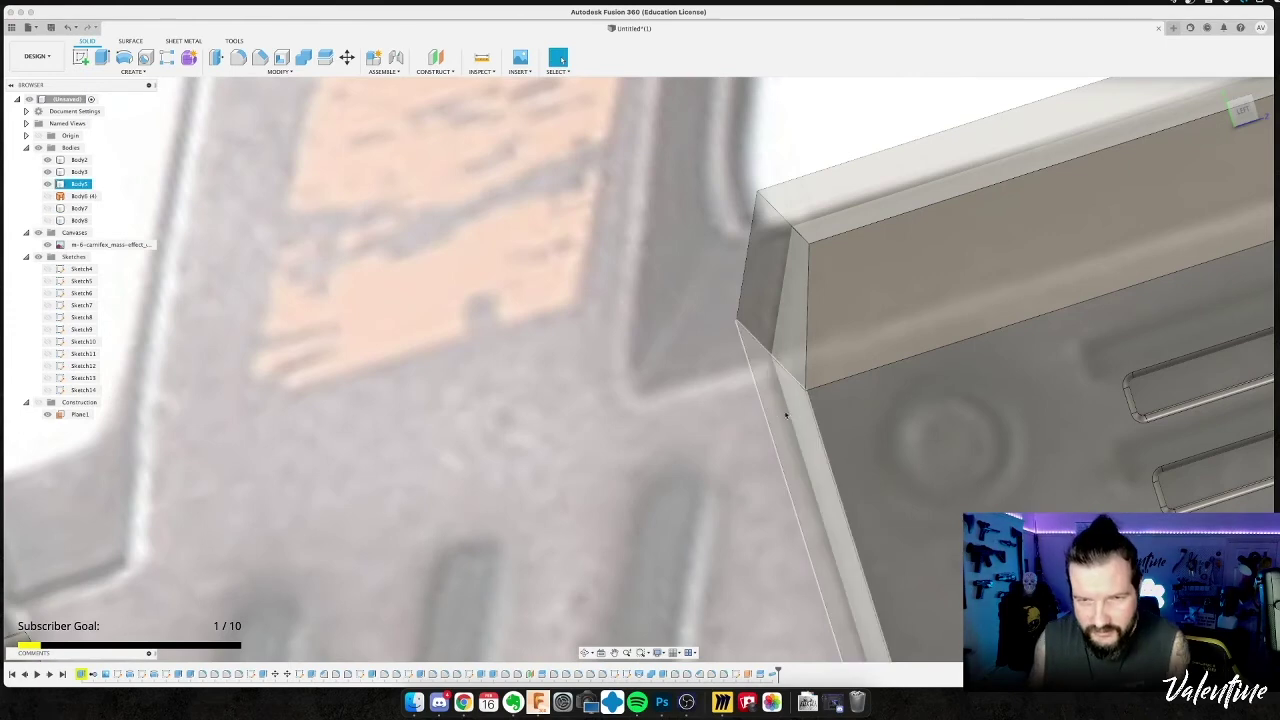
scroll(818, 390, "up", 6)
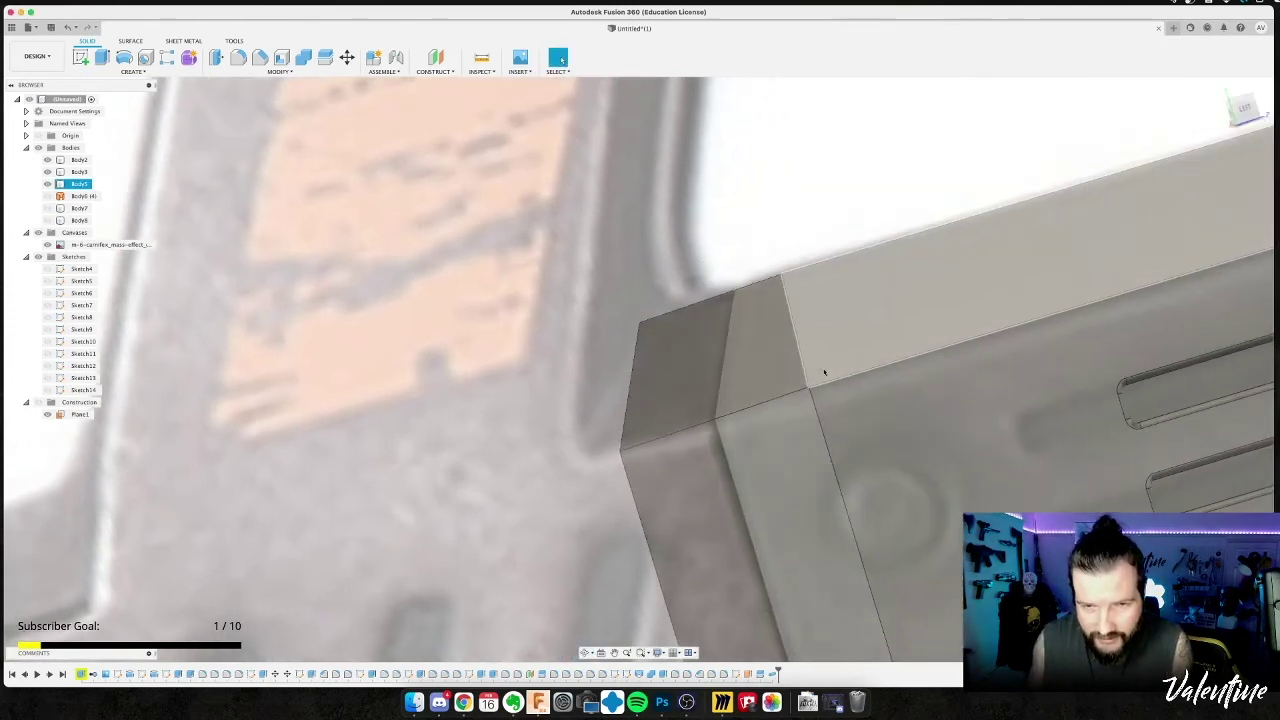
scroll(824, 372, "up", 5)
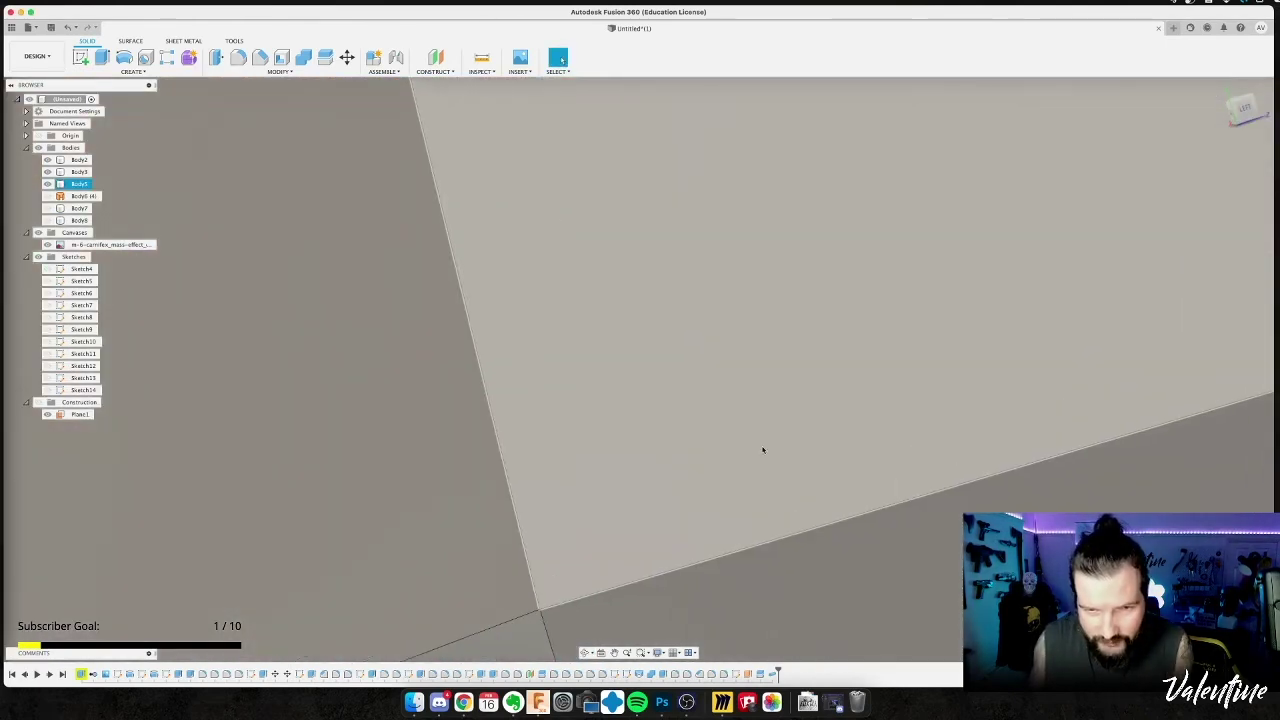
scroll(712, 487, "up", 1)
middle_click_drag(506, 623, 651, 440)
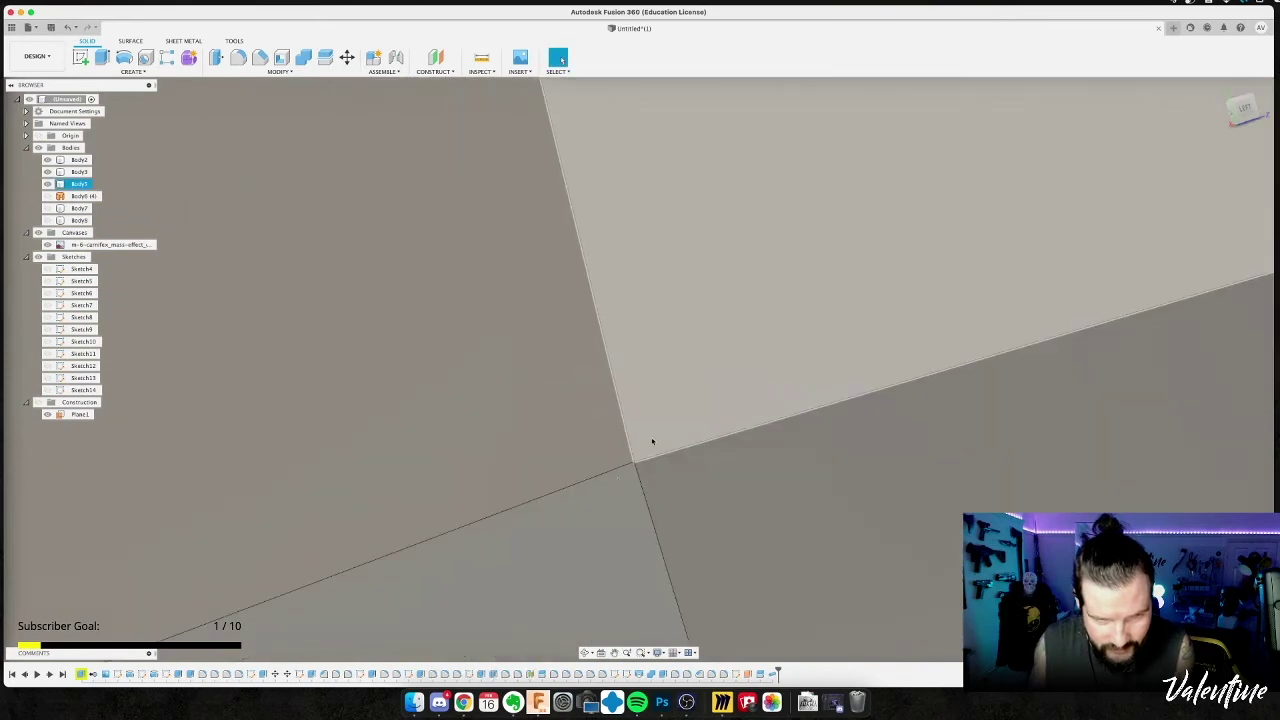
left_click(637, 476)
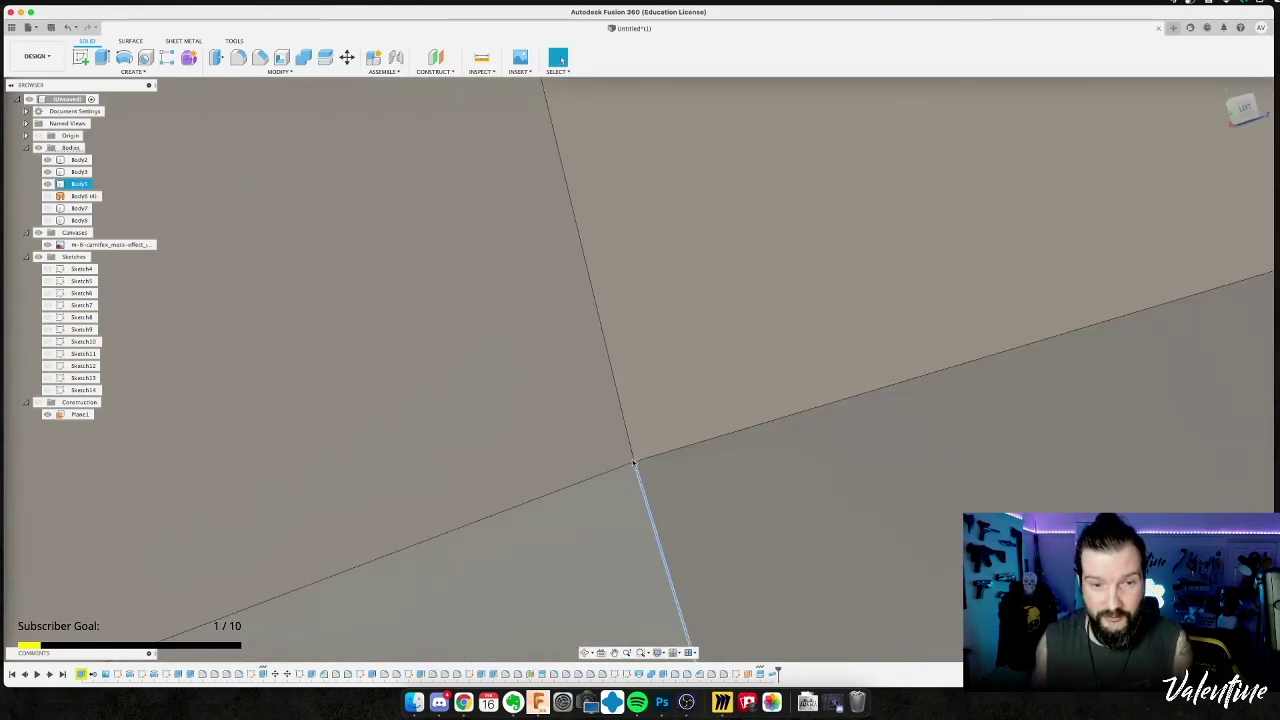
scroll(630, 460, "down", 8)
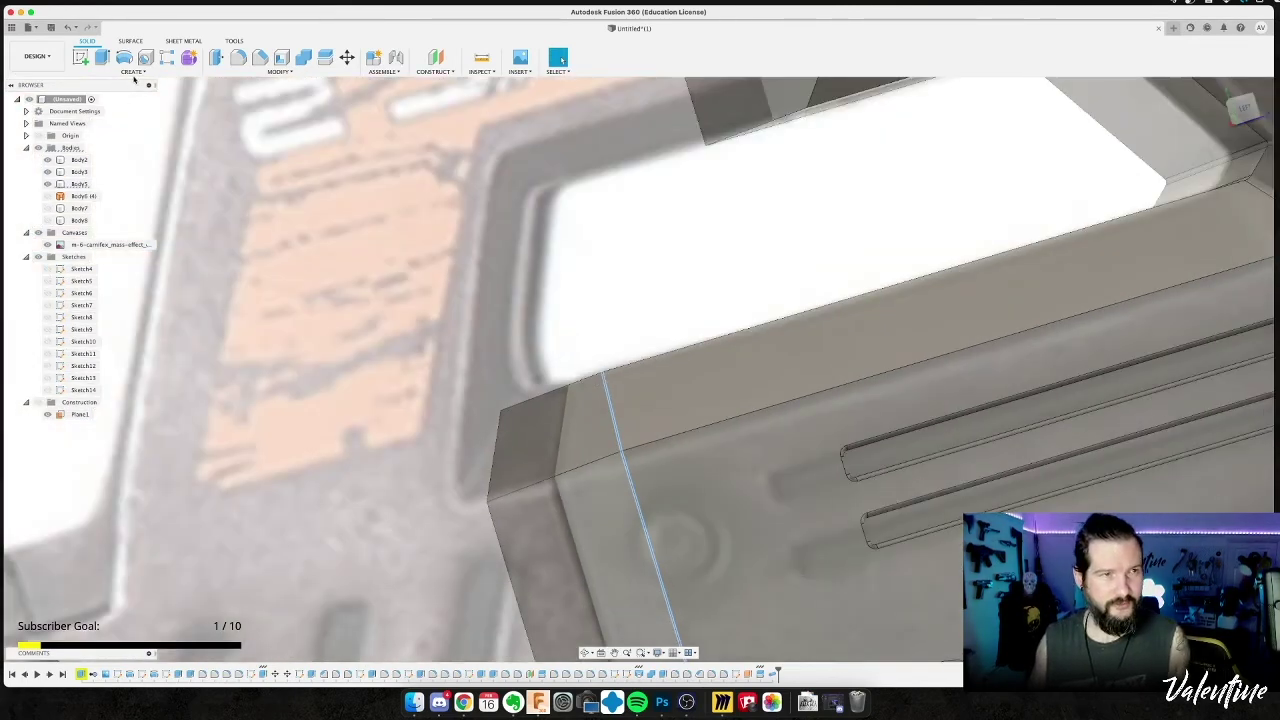
left_click(133, 72)
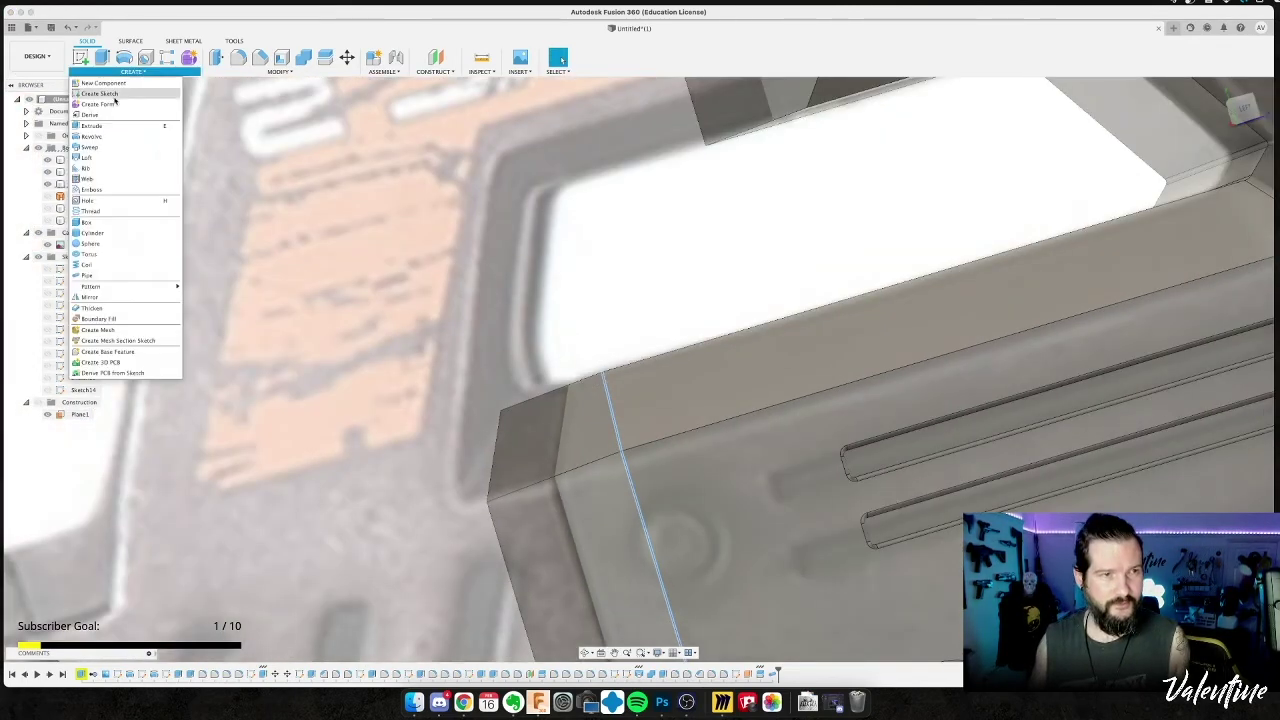
left_click(118, 273)
middle_click_drag(510, 400, 482, 127, "shift")
scroll(495, 395, "down", 4)
middle_click_drag(484, 217, 542, 144, "shift")
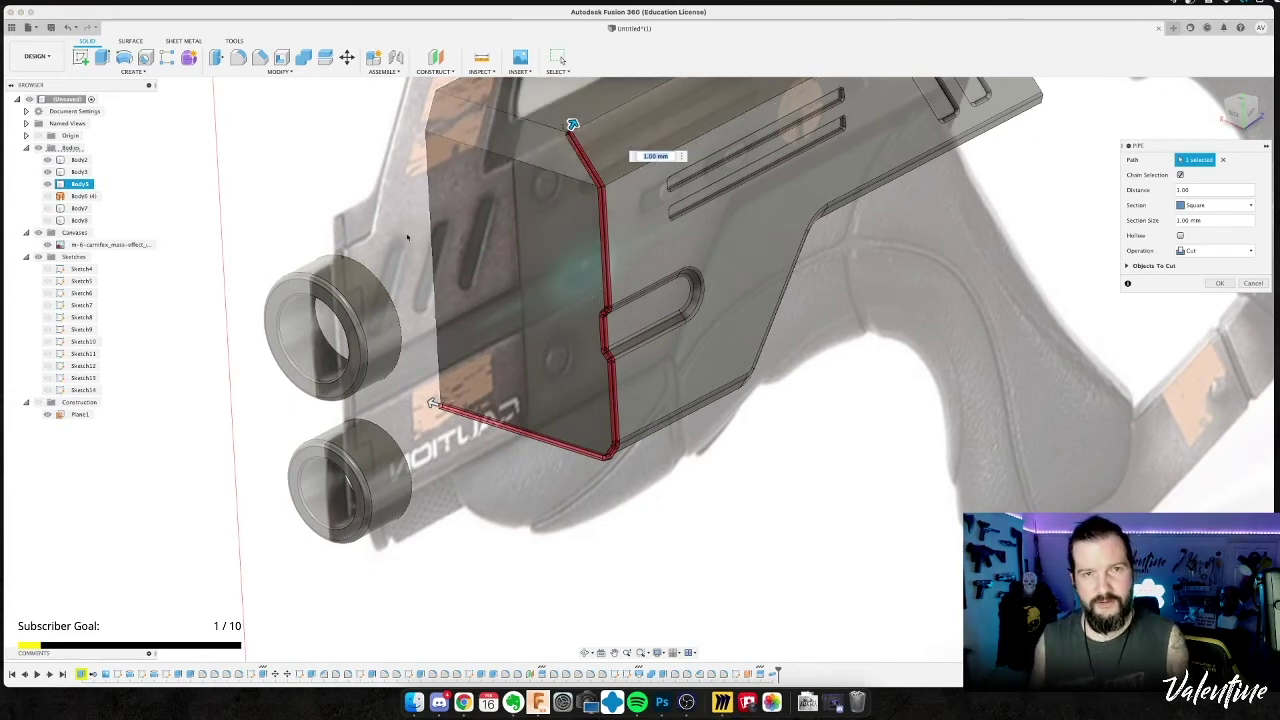
key("Escape")
Create a 1.00 mm square-section pipe as a new body along the chained stepped split edges, including the cutout's inner edge.
scroll(571, 134, "up", 5)
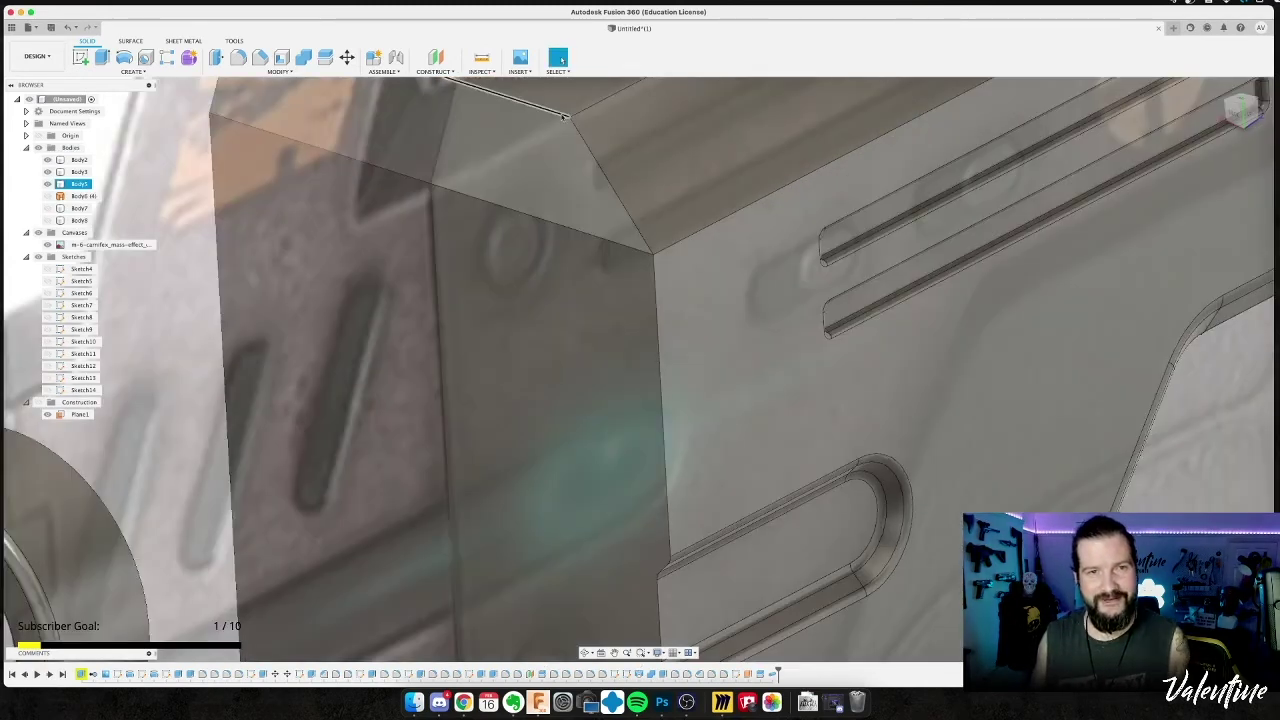
left_click(594, 166)
left_click(649, 267)
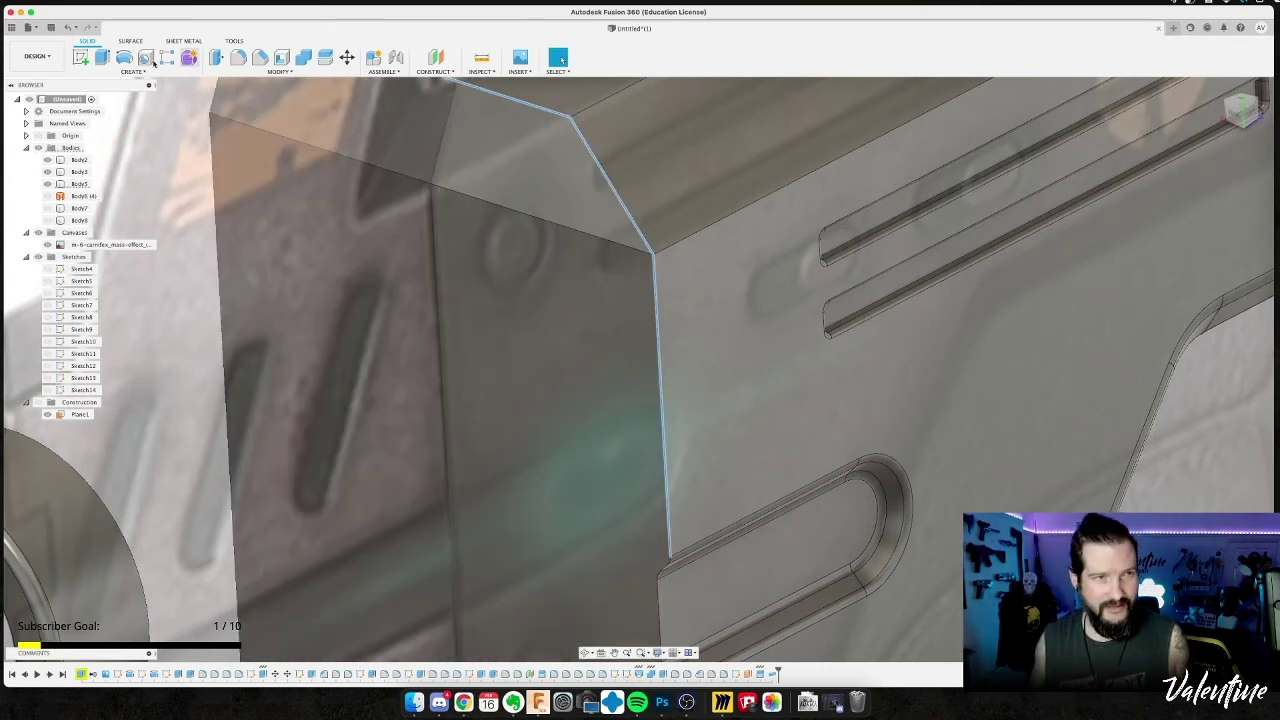
left_click(134, 73)
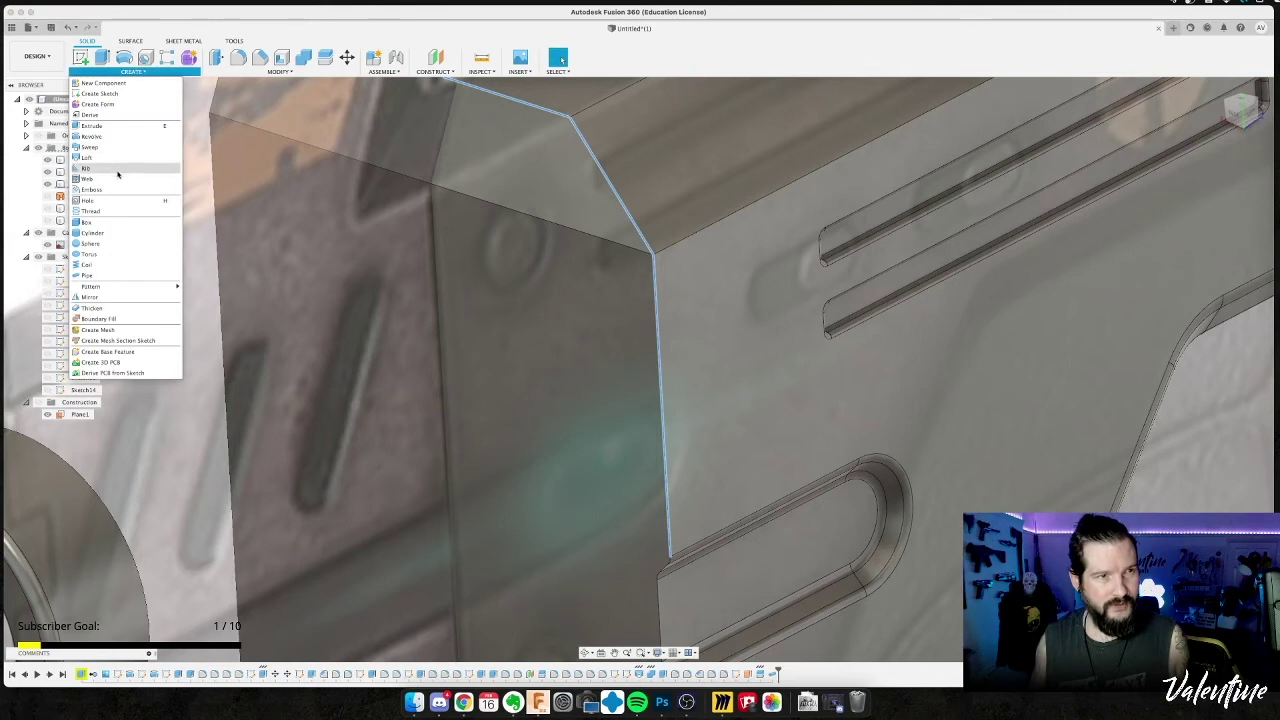
left_click(90, 275)
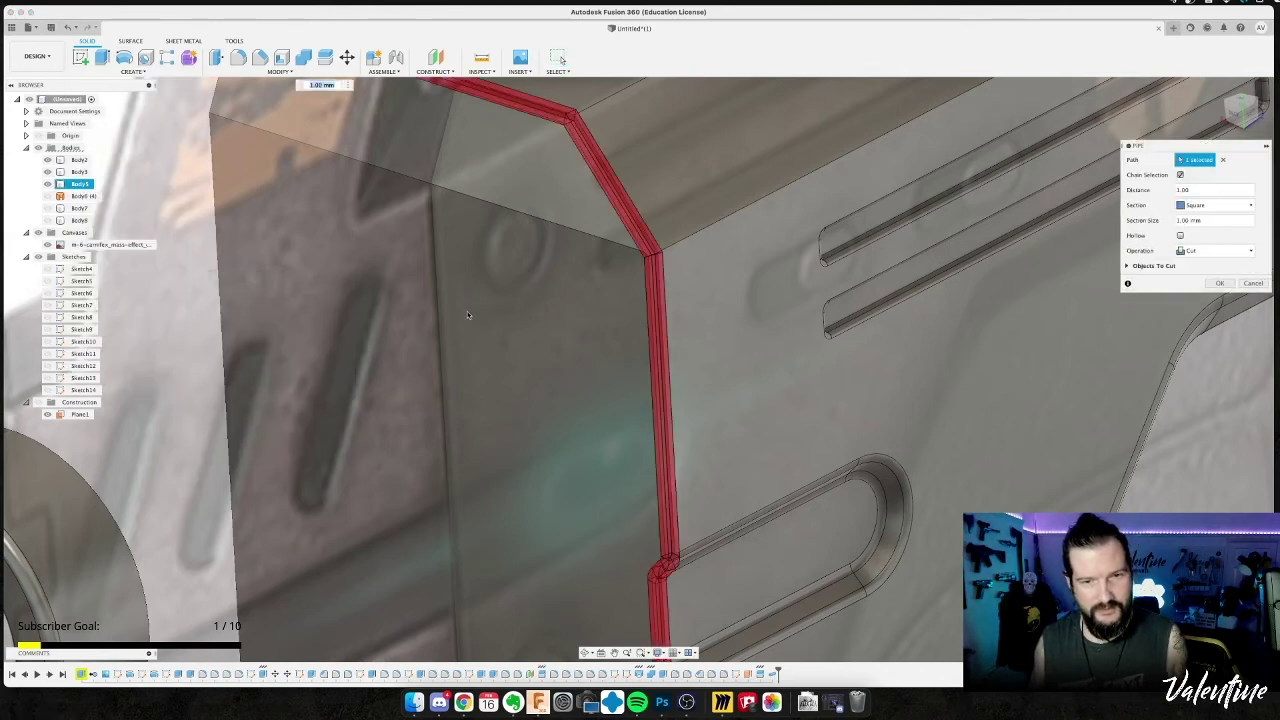
scroll(466, 318, "down", 3)
middle_click_drag(466, 318, 598, 310, "shift")
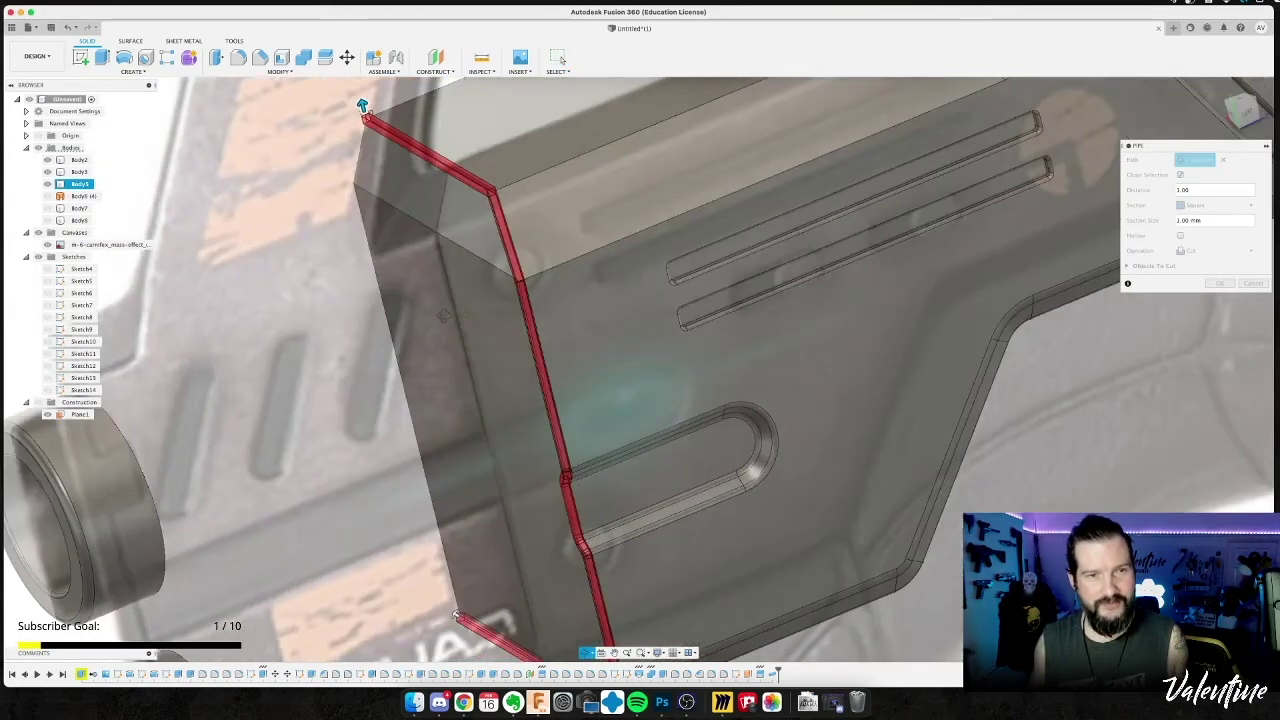
left_click(1215, 250)
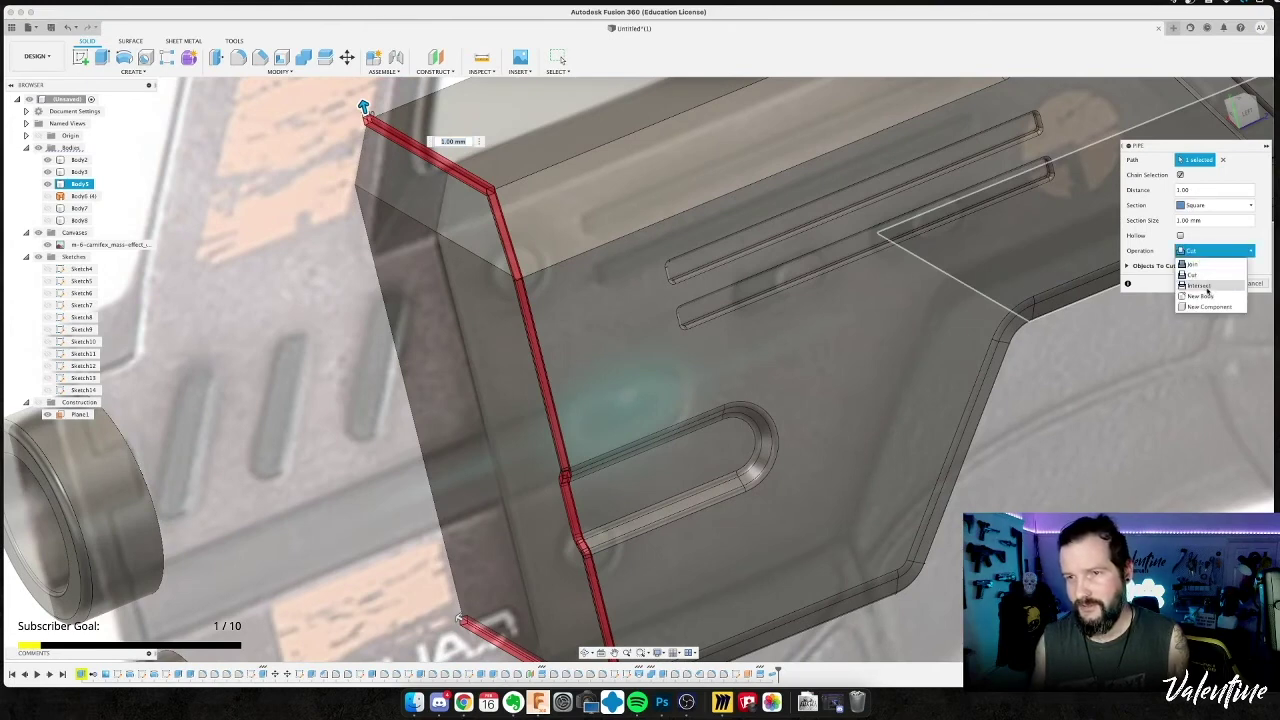
left_click(1207, 298)
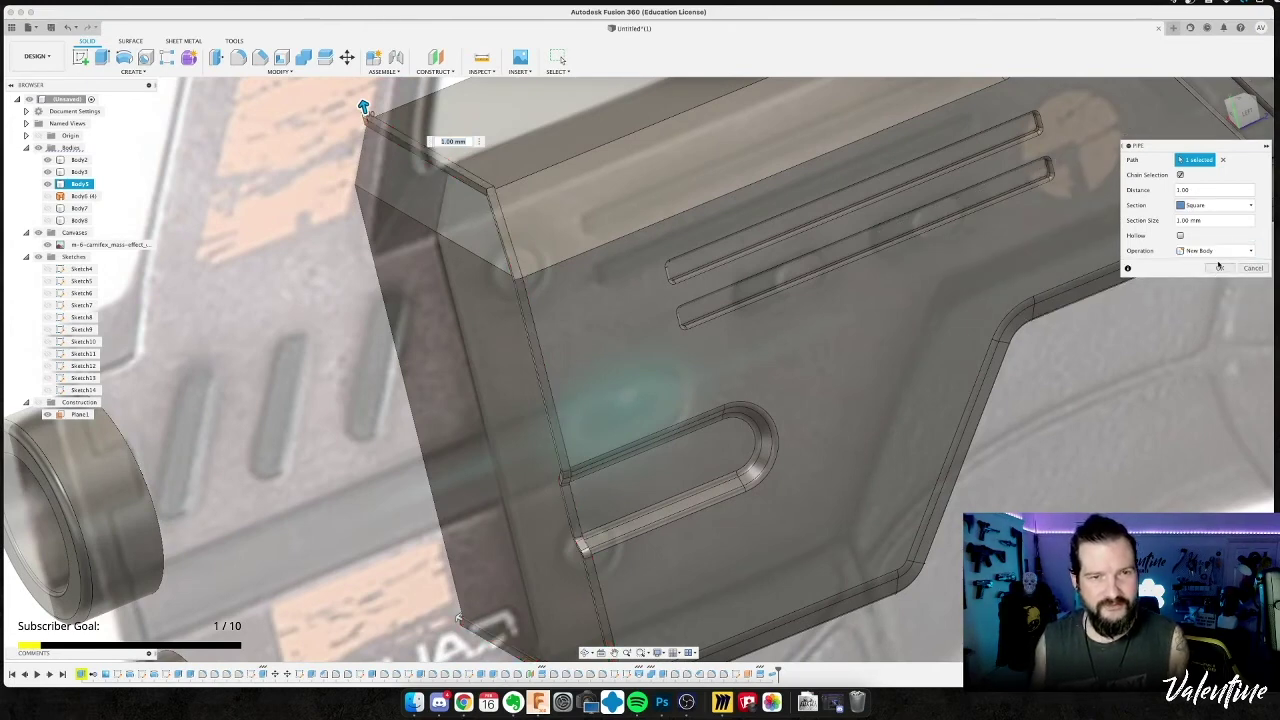
left_click(1219, 268)
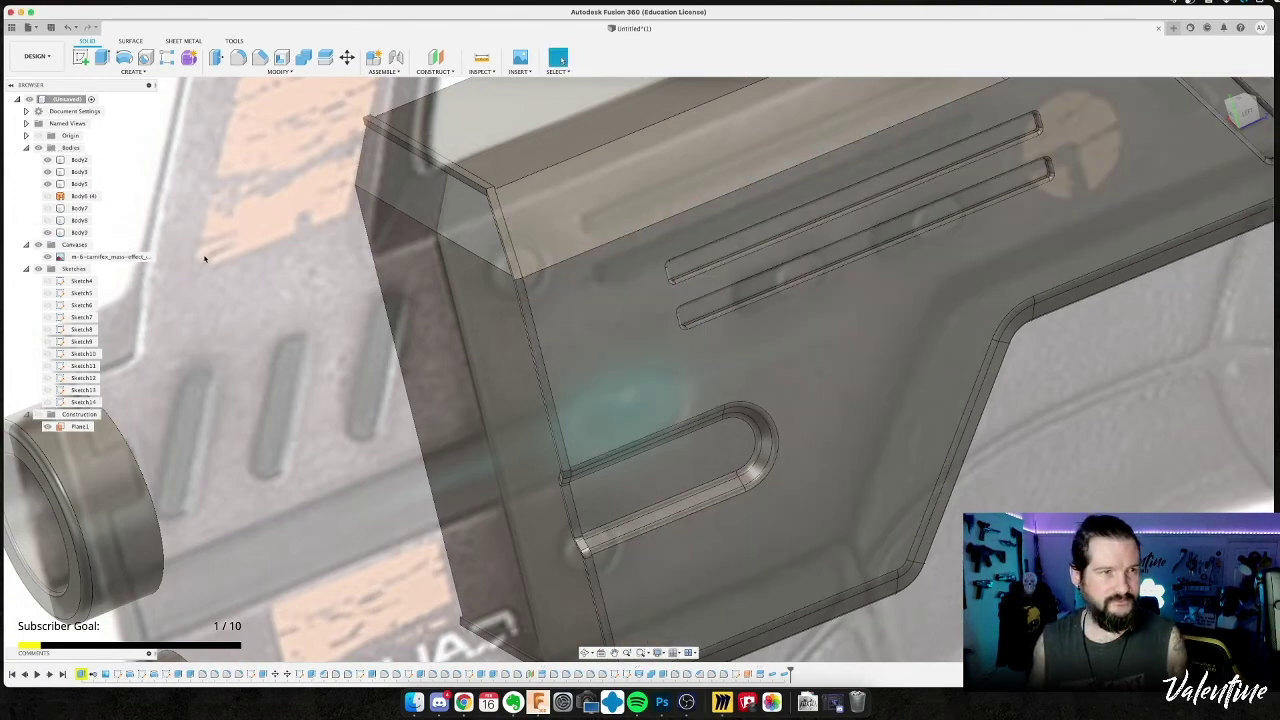
middle_click_drag(276, 266, 340, 252, "shift")
left_click(493, 146)
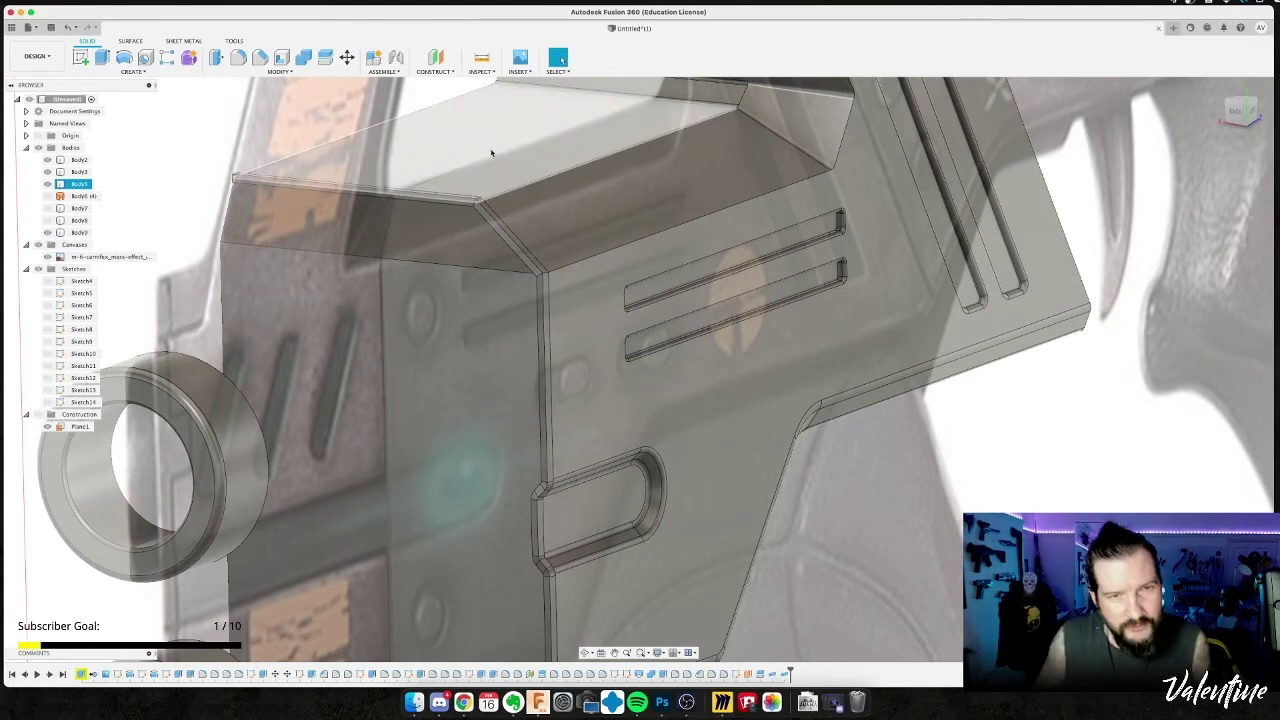
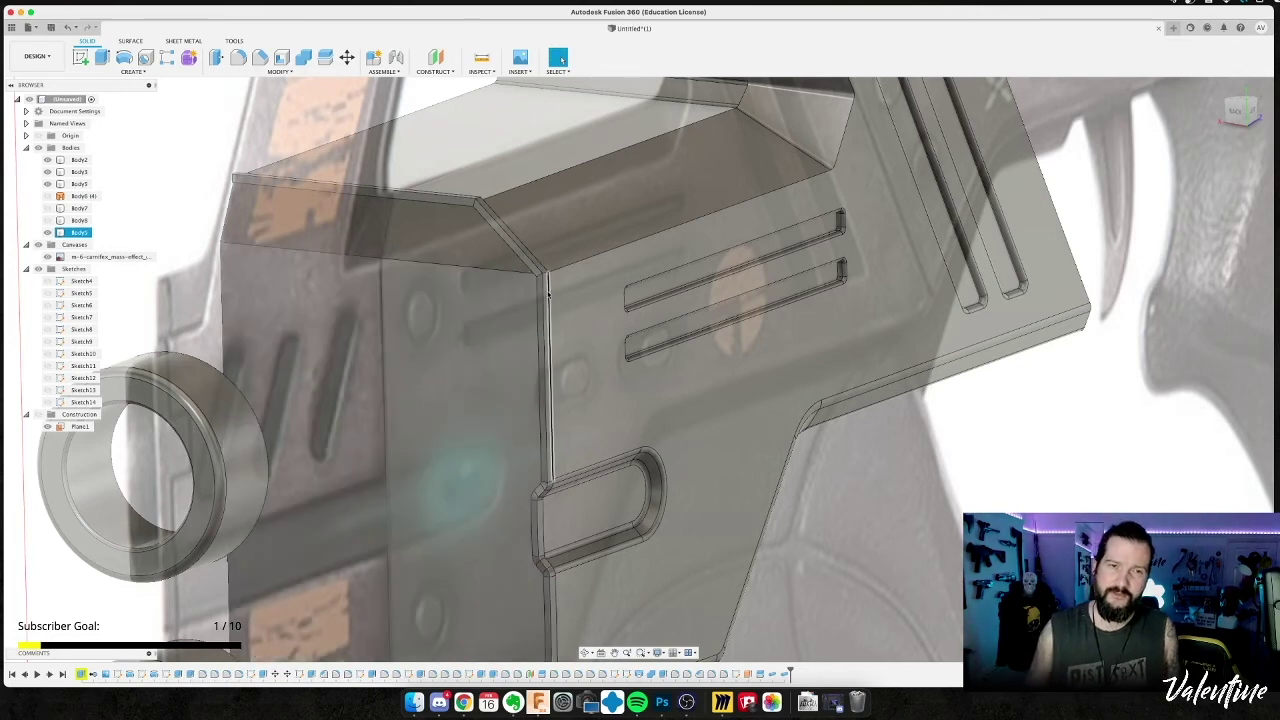
middle_click_drag(547, 293, 580, 313, "shift")
key("m")
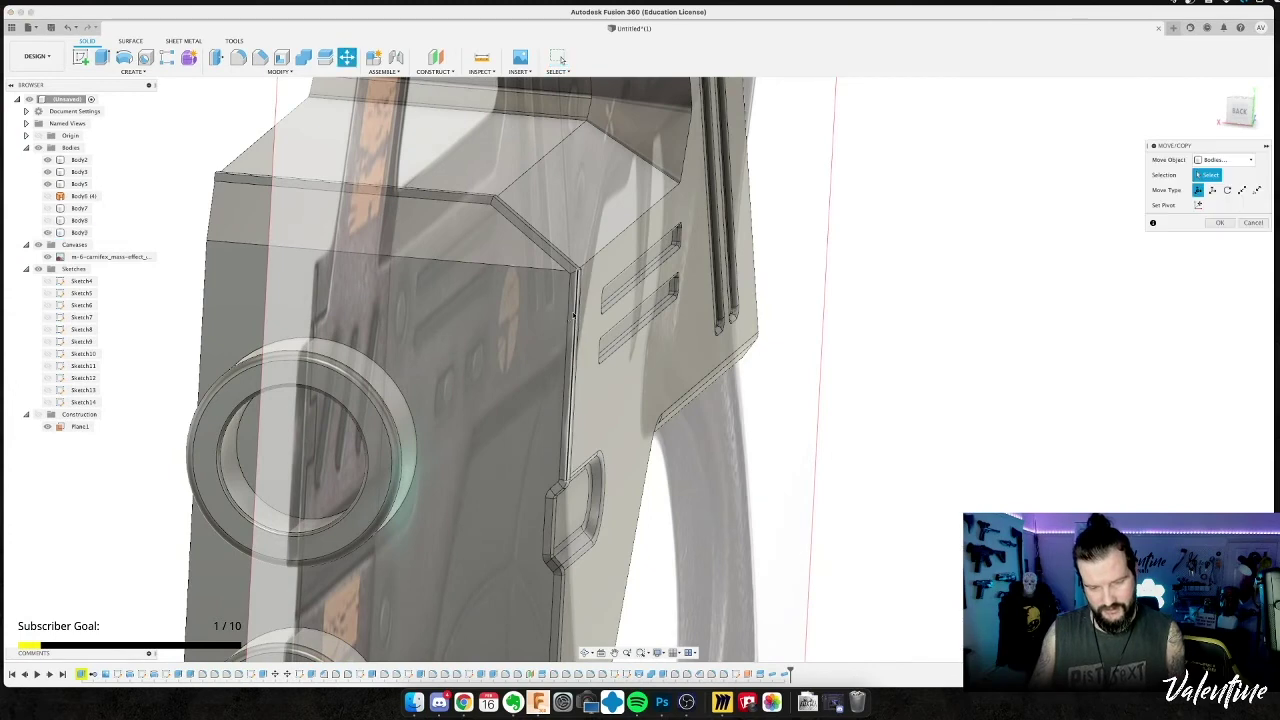
left_click(569, 315)
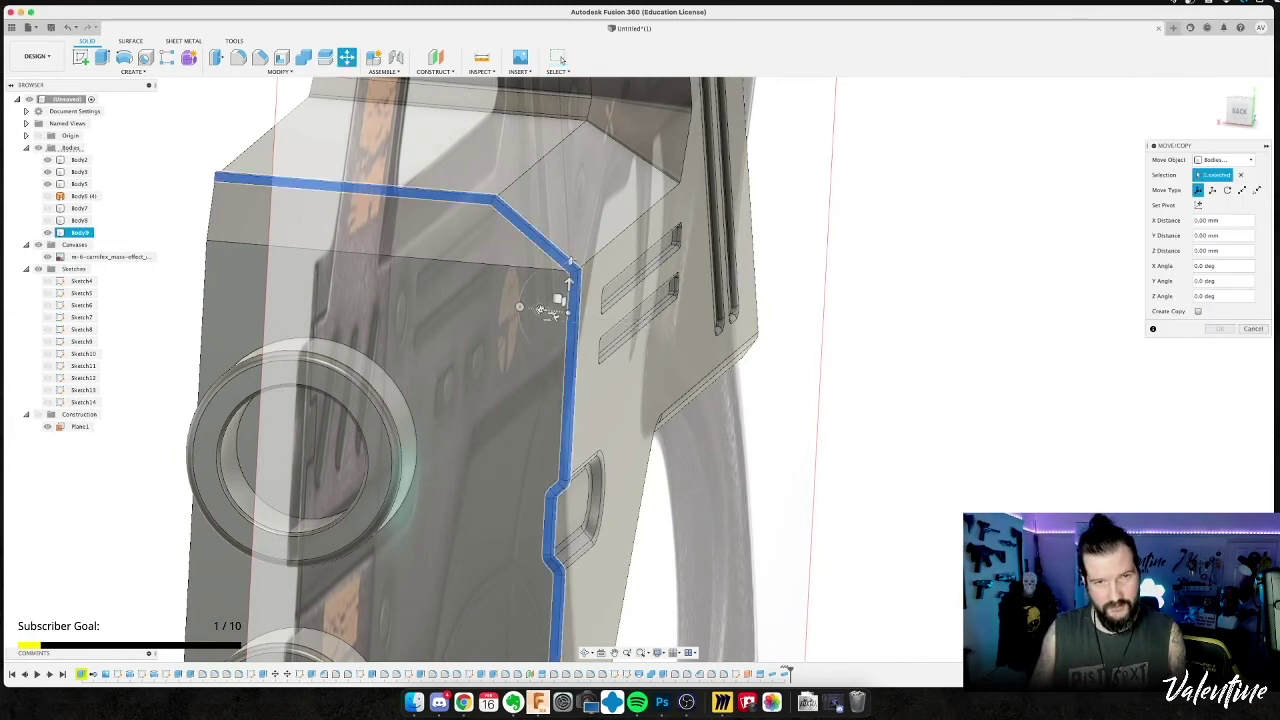
left_click_drag(545, 310, 540, 312)
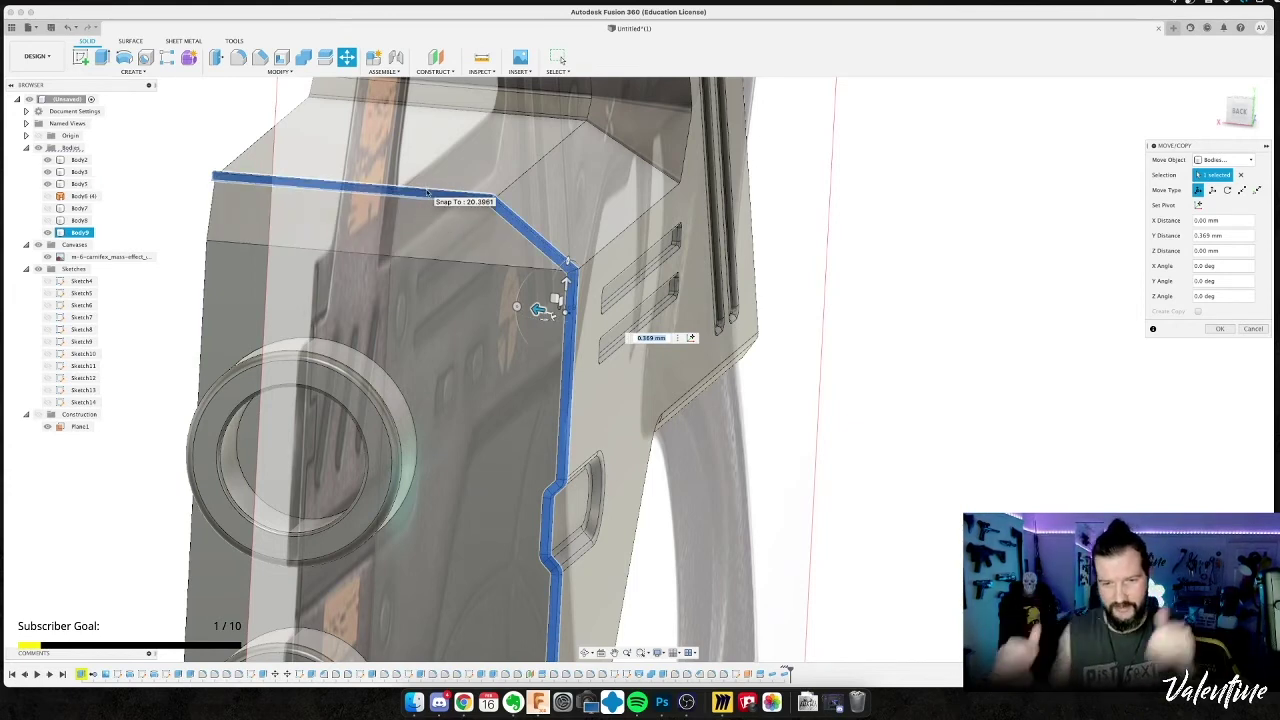
key("Return")
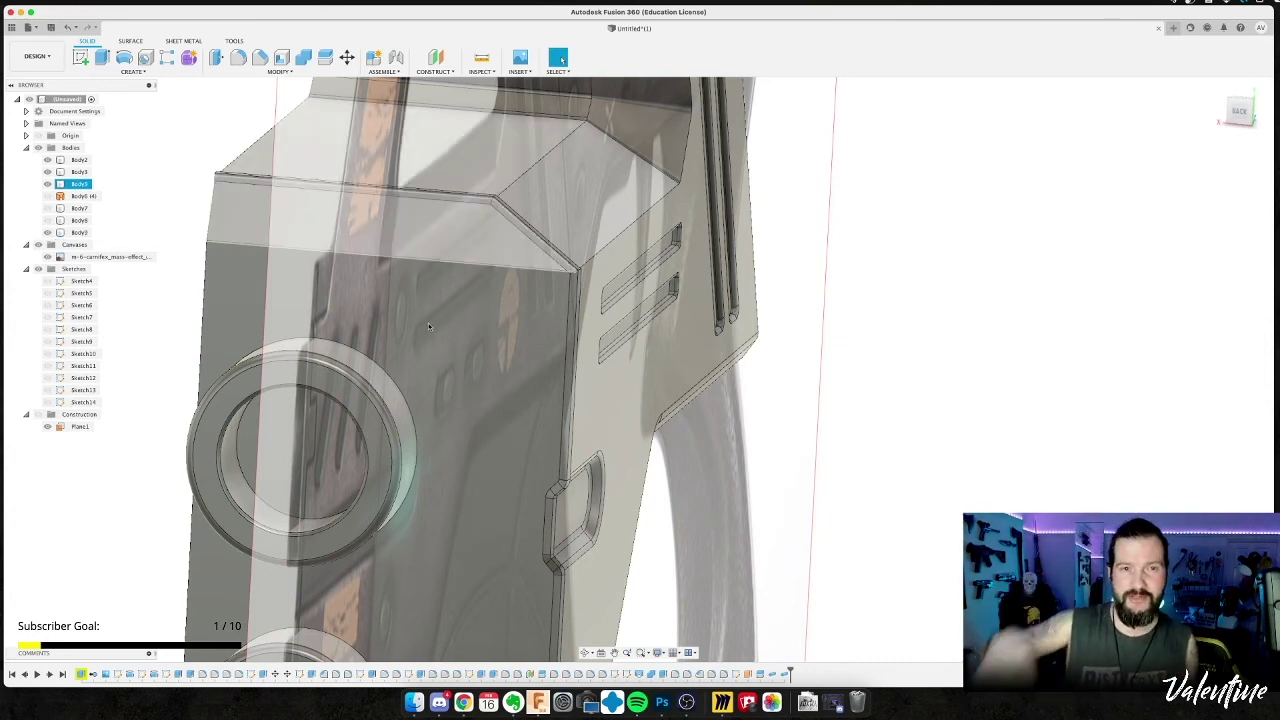
Examine the square pipe body along the split, the cutout corner and the slot notch from several sides.
middle_click_drag(378, 308, 334, 306, "shift")
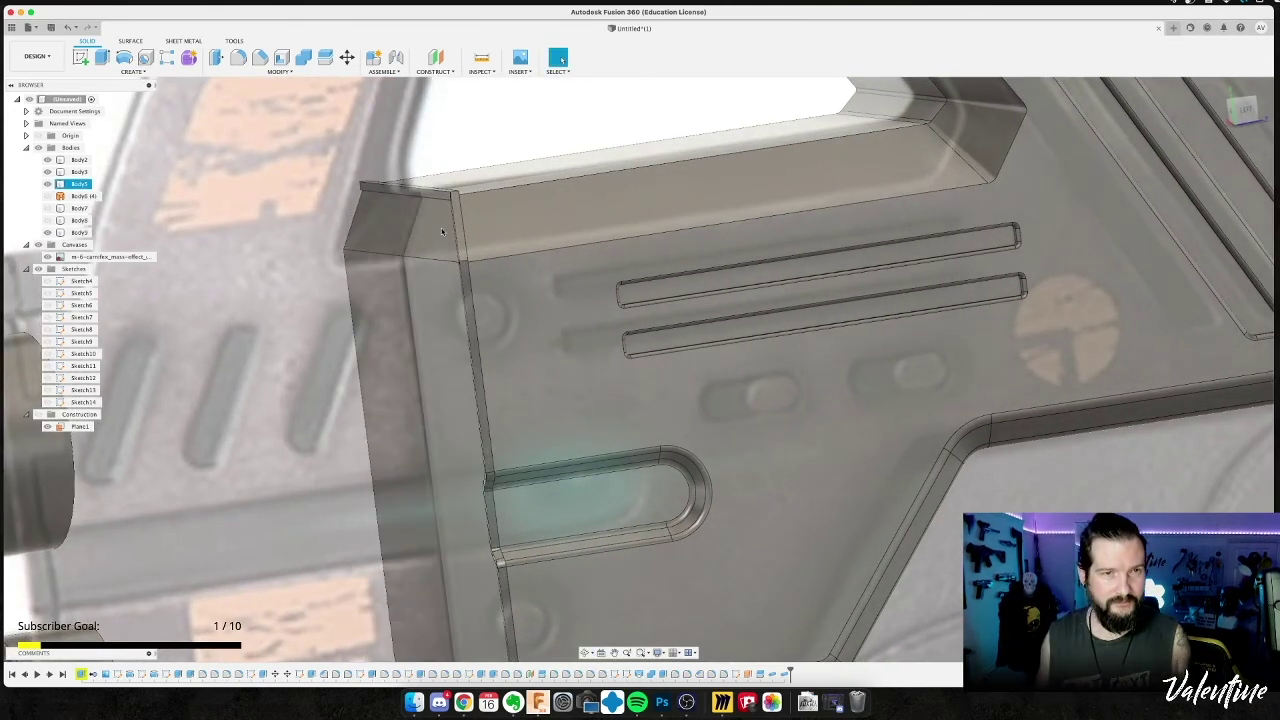
middle_click_drag(428, 384, 461, 298, "shift")
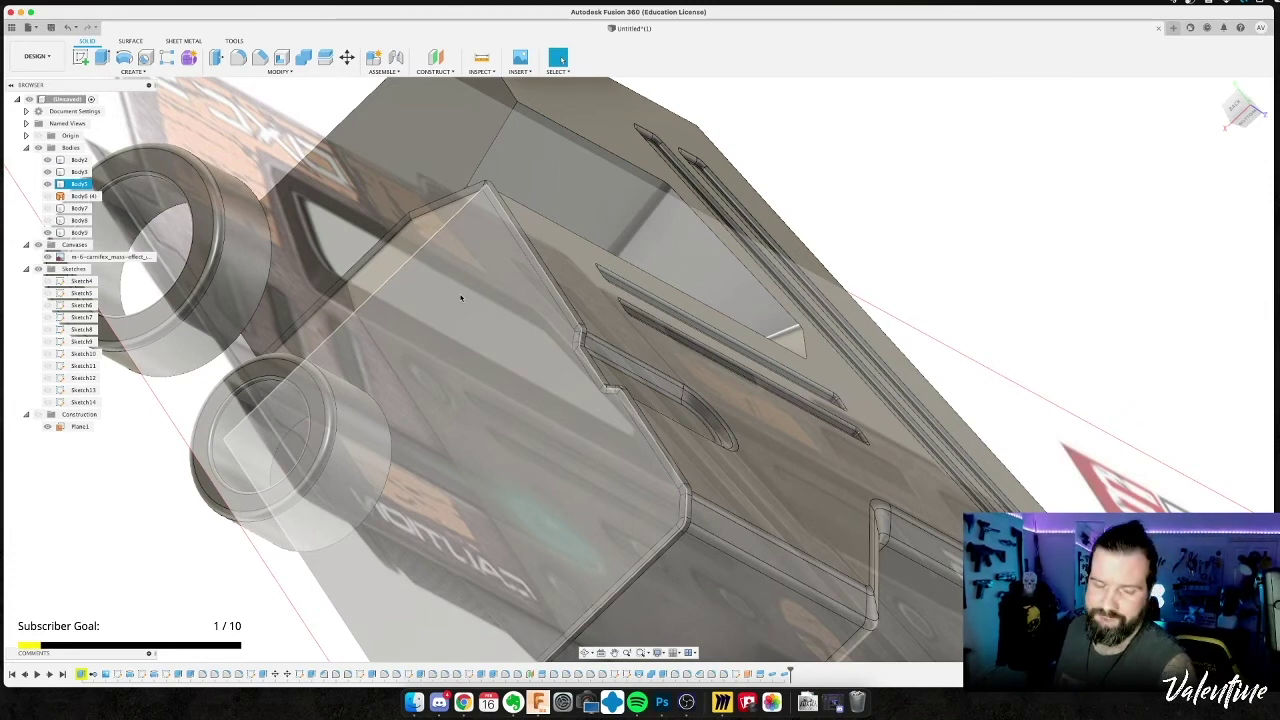
key("Escape")
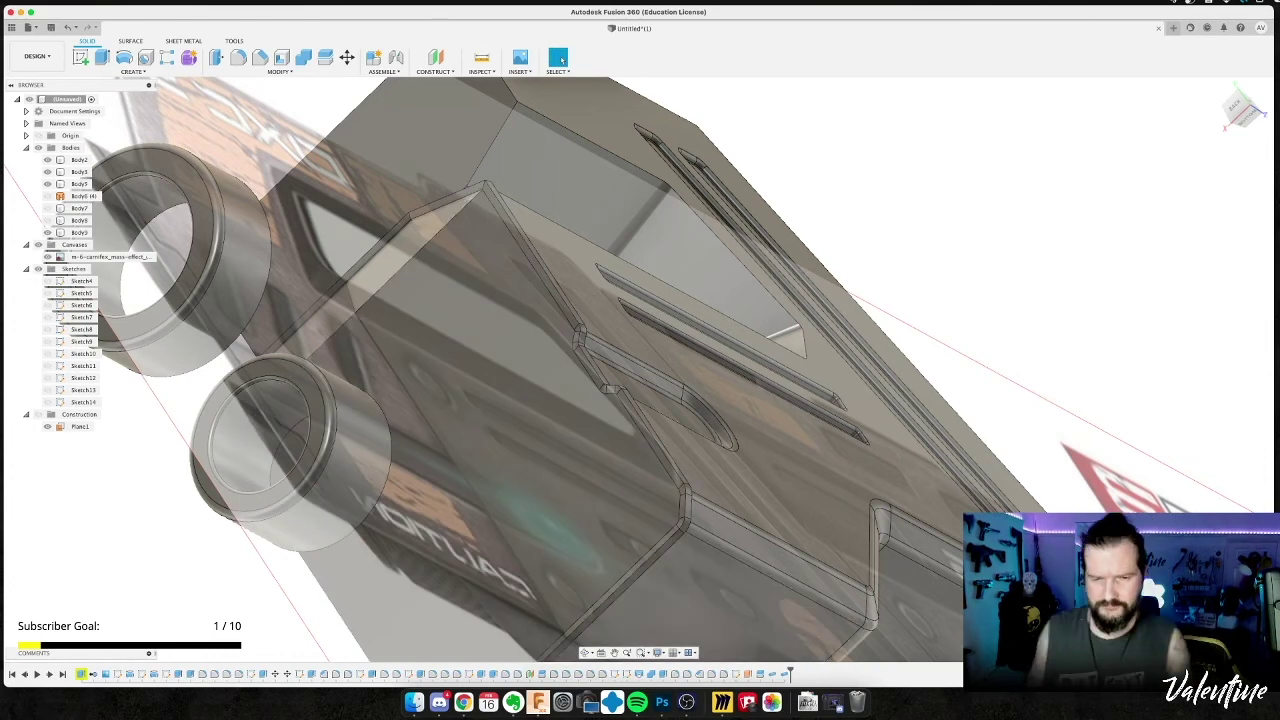
key("super+Tab")
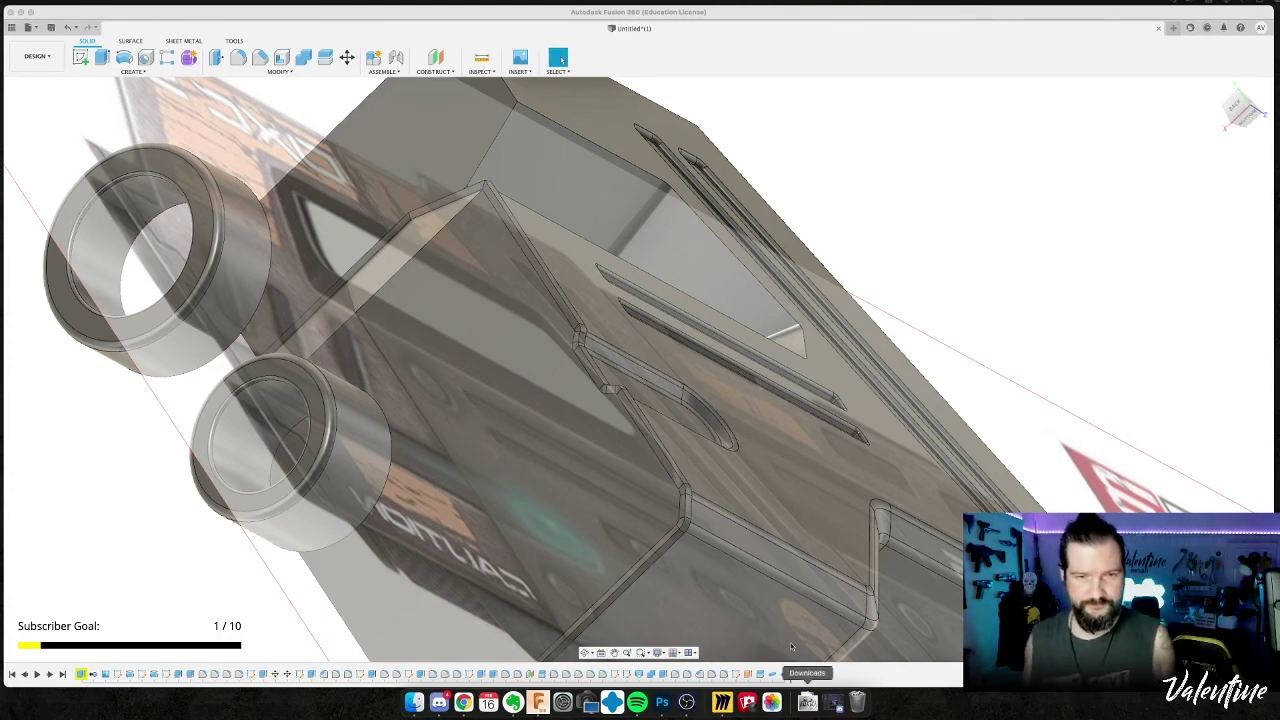
mouse_move(711, 550)
middle_mouse_down("shift")
mouse_move(710, 567)
mouse_move(708, 550)
middle_mouse_up("shift")
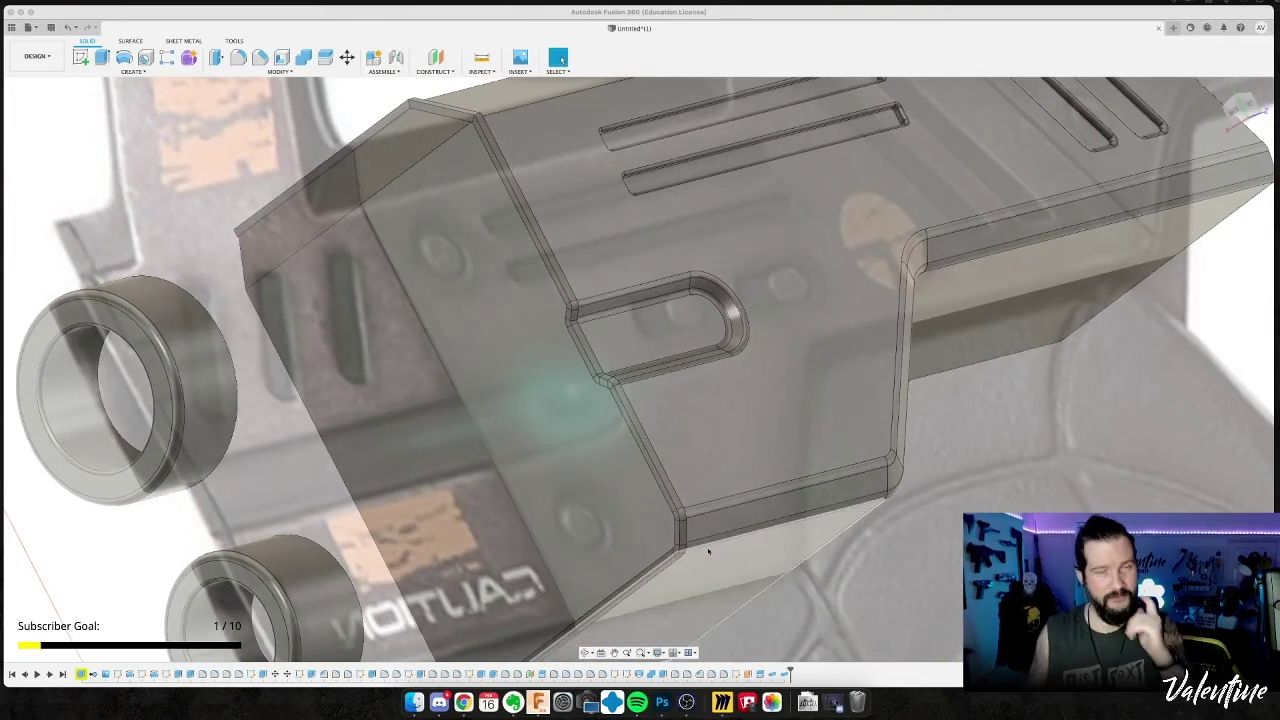
middle_click_drag(862, 445, 832, 486, "shift")
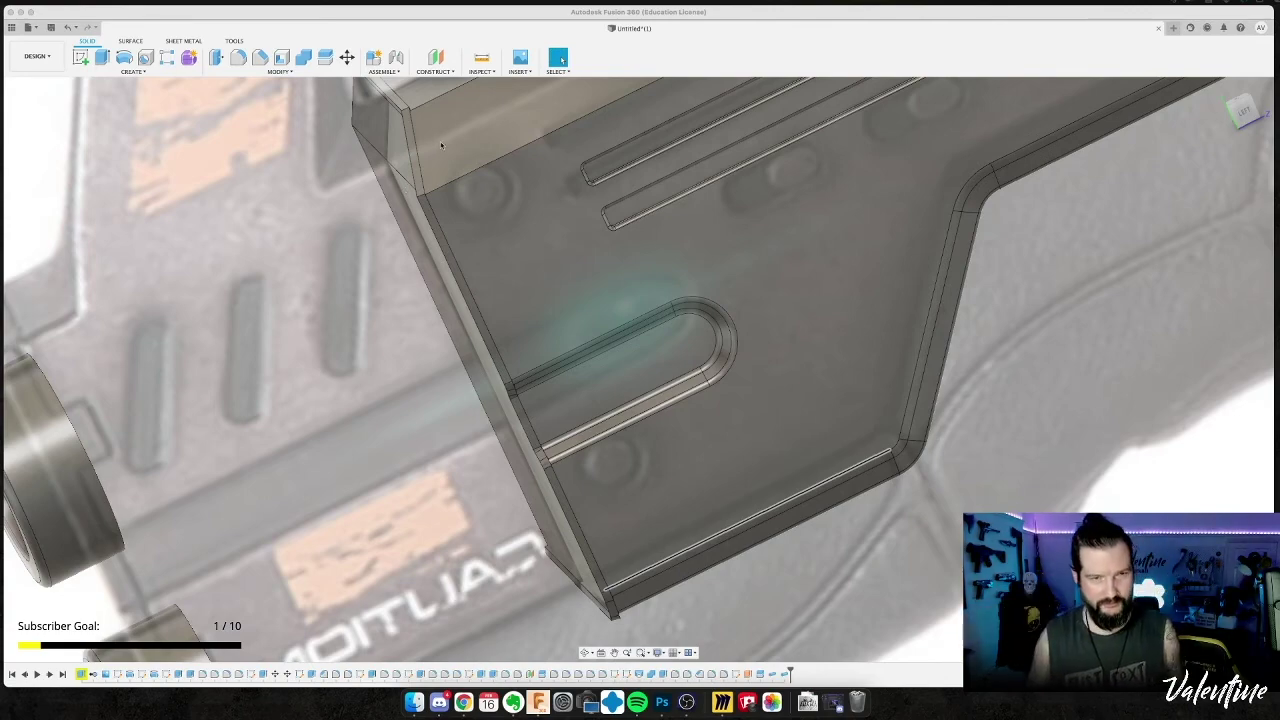
middle_click_drag(470, 203, 502, 201, "shift")
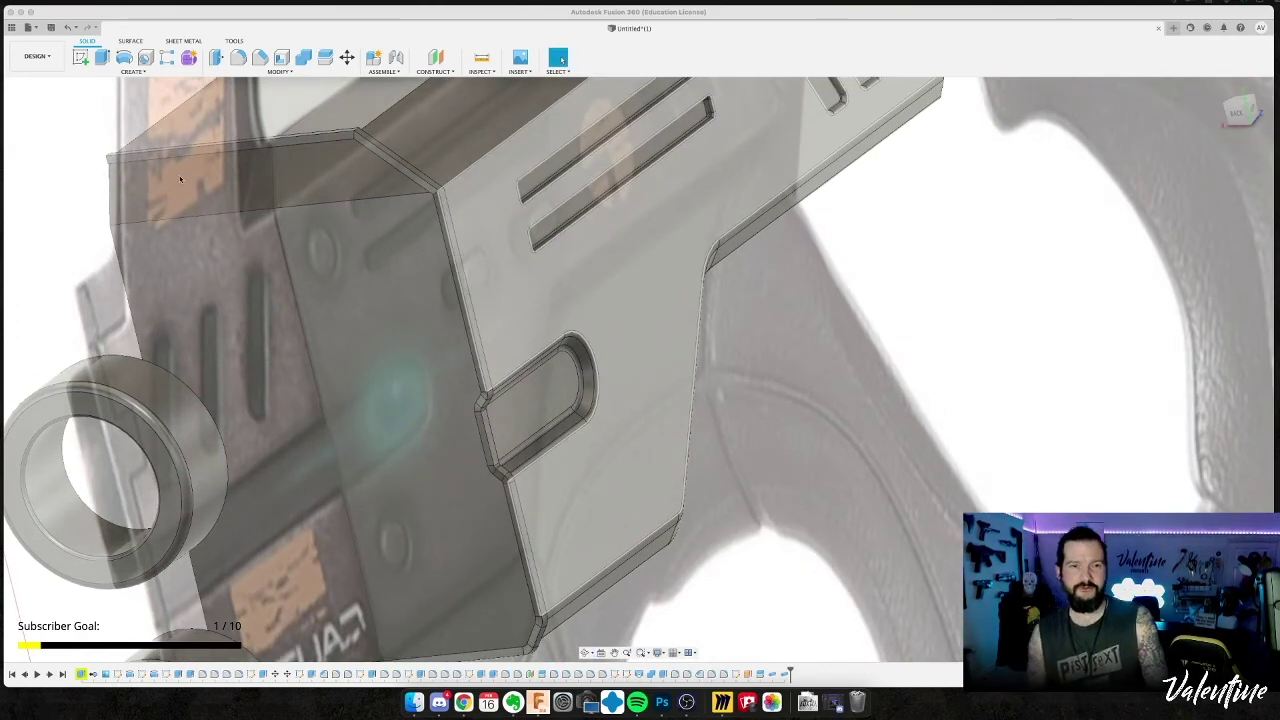
middle_click_drag(215, 243, 196, 217, "shift")
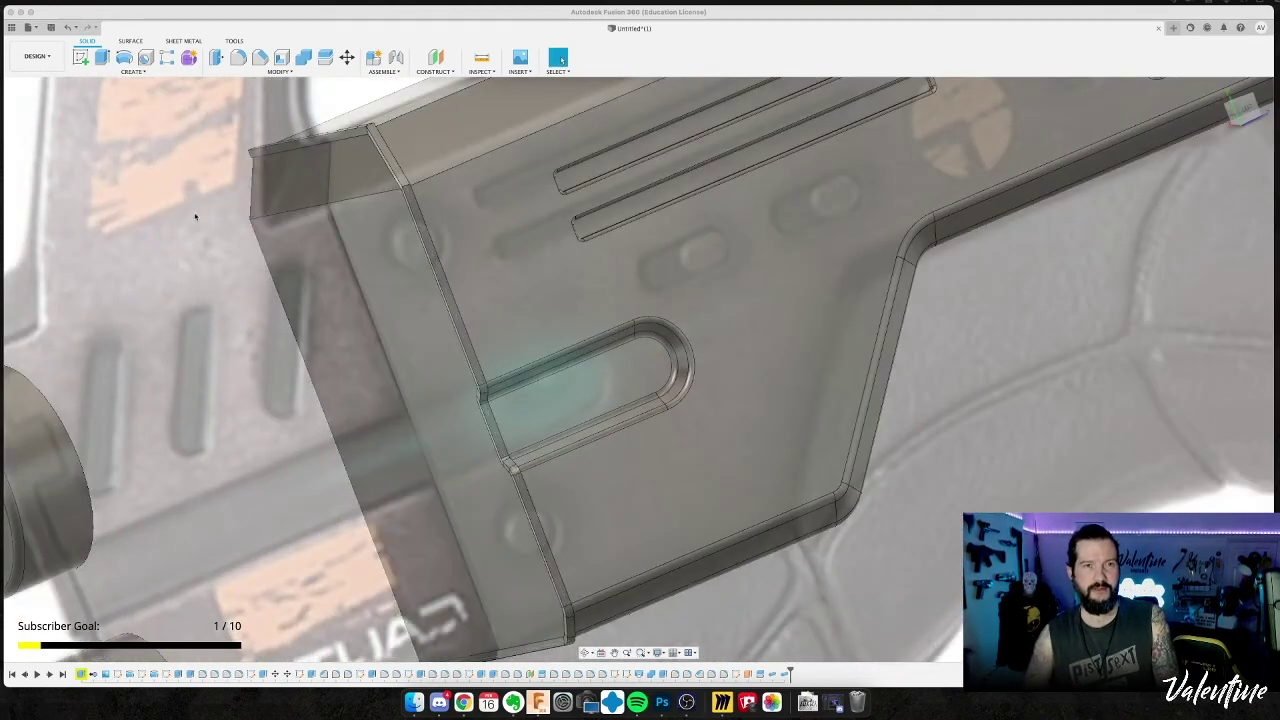
left_click(135, 72)
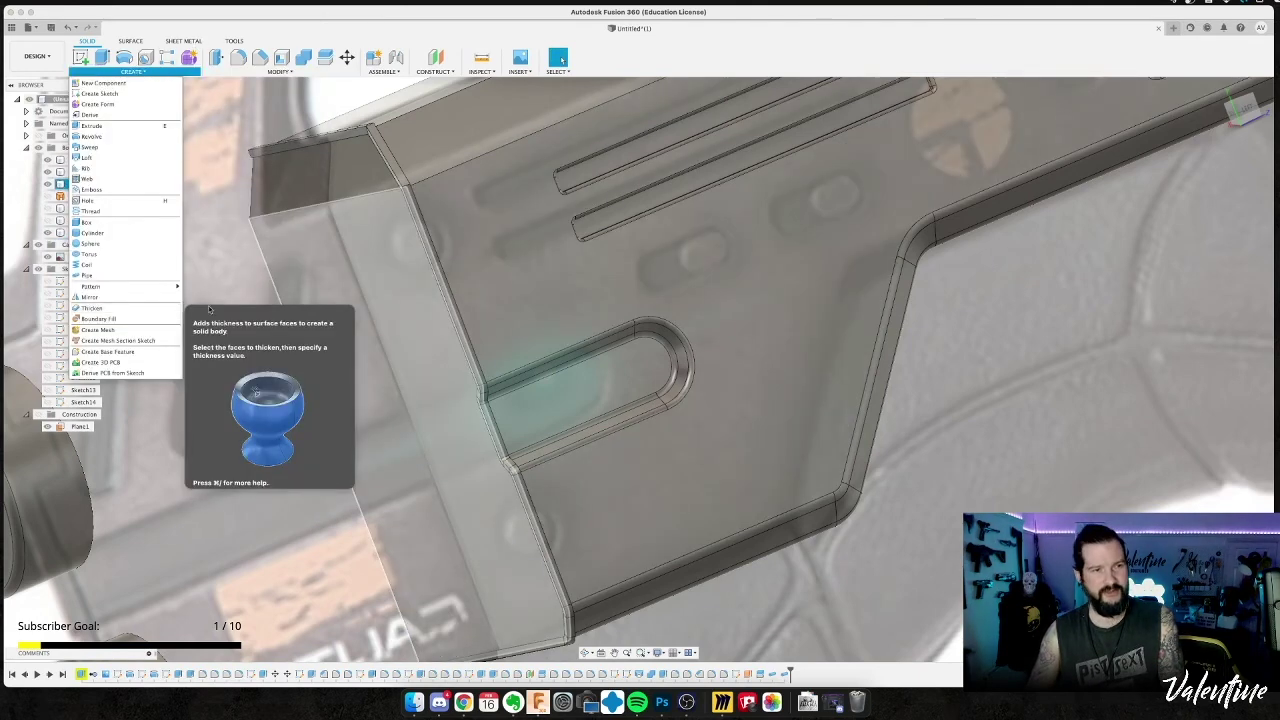
middle_click_drag(283, 304, 306, 304, "shift")
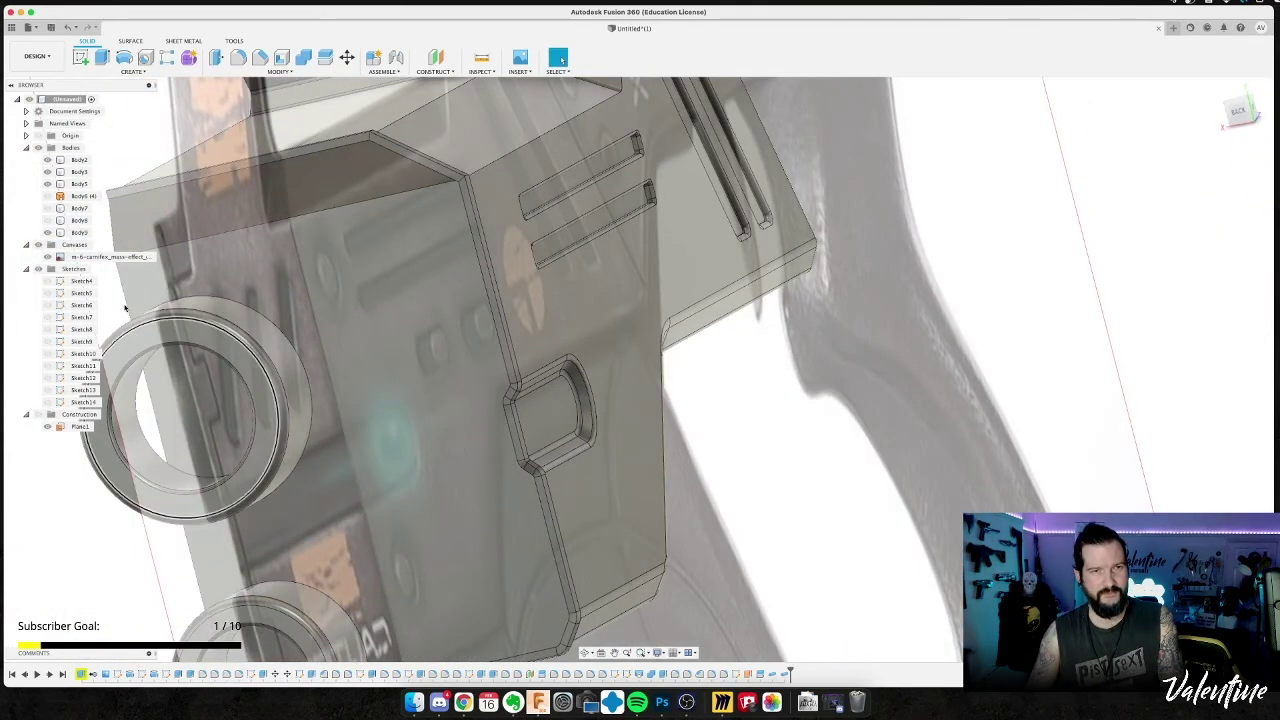
left_click(135, 72)
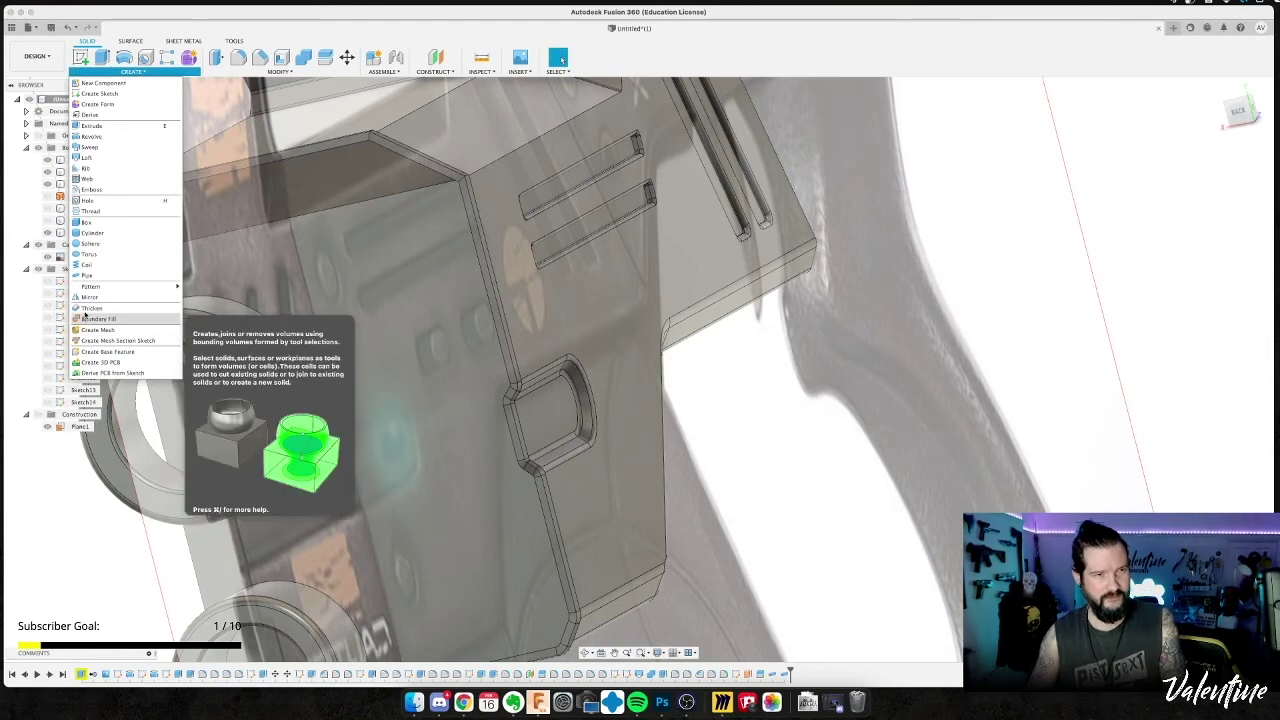
left_click(88, 308)
middle_click_drag(363, 140, 322, 140, "shift")
scroll(140, 120, "up", 5)
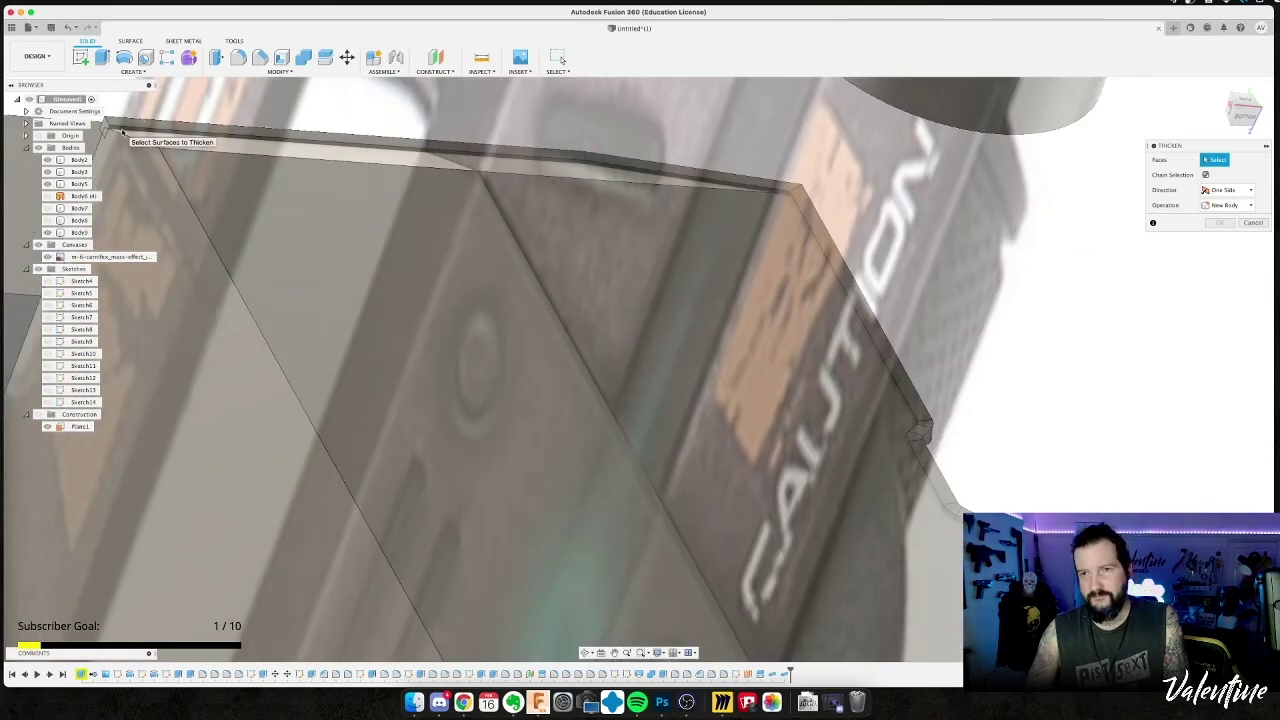
scroll(120, 134, "up", 4)
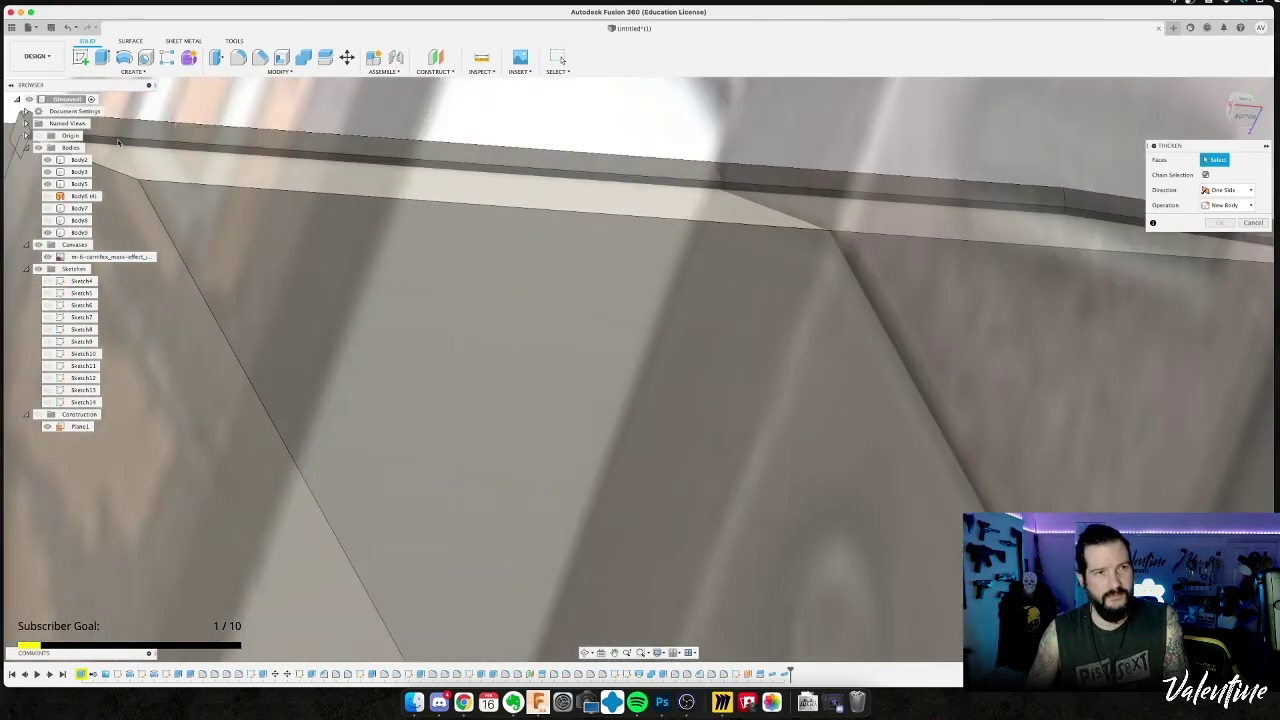
key("Escape")
Try to thicken the pipe body's inward-facing faces along the upper edge and the adjoining slanted and straight runs.
left_click(121, 143)
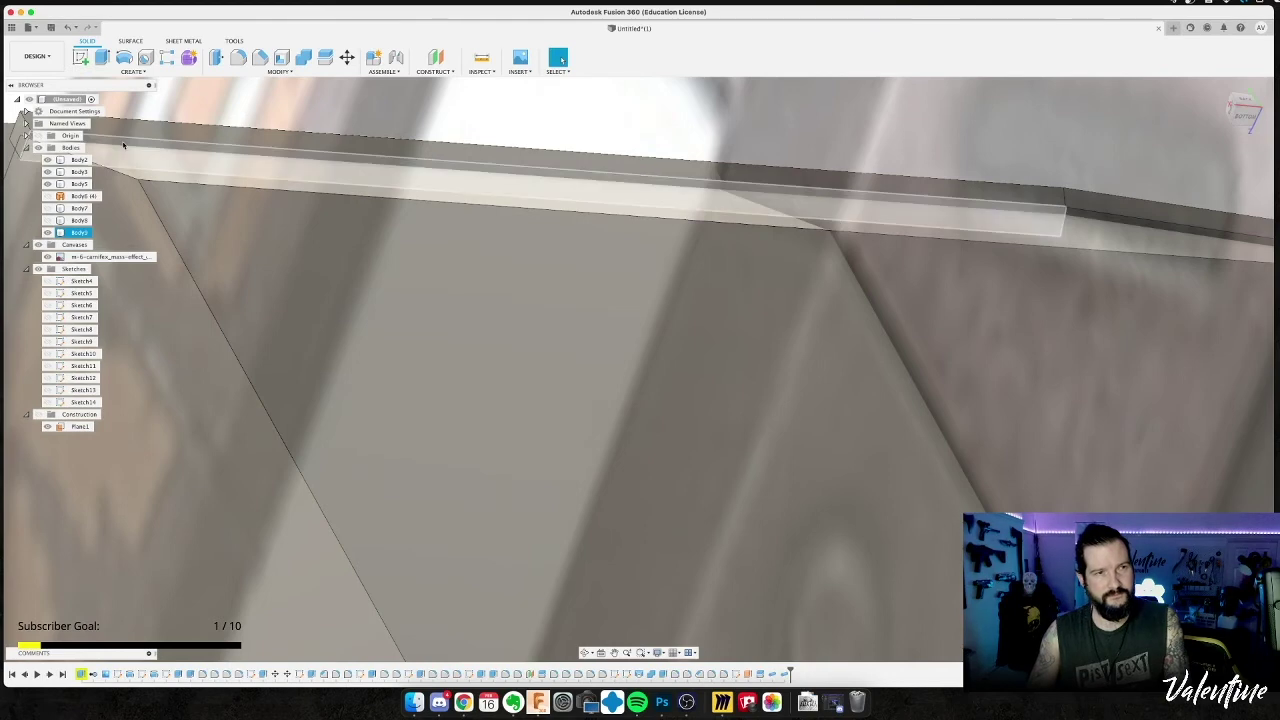
left_click(124, 146)
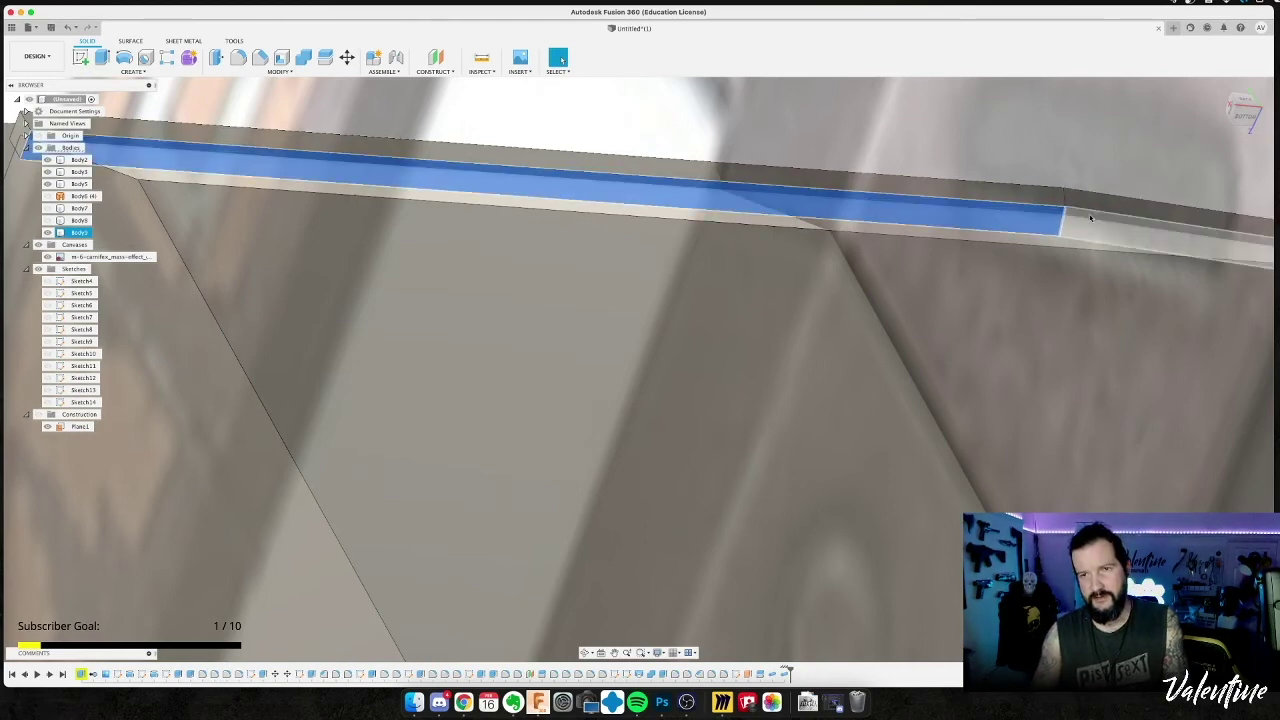
middle_click_drag(950, 209, 318, 152)
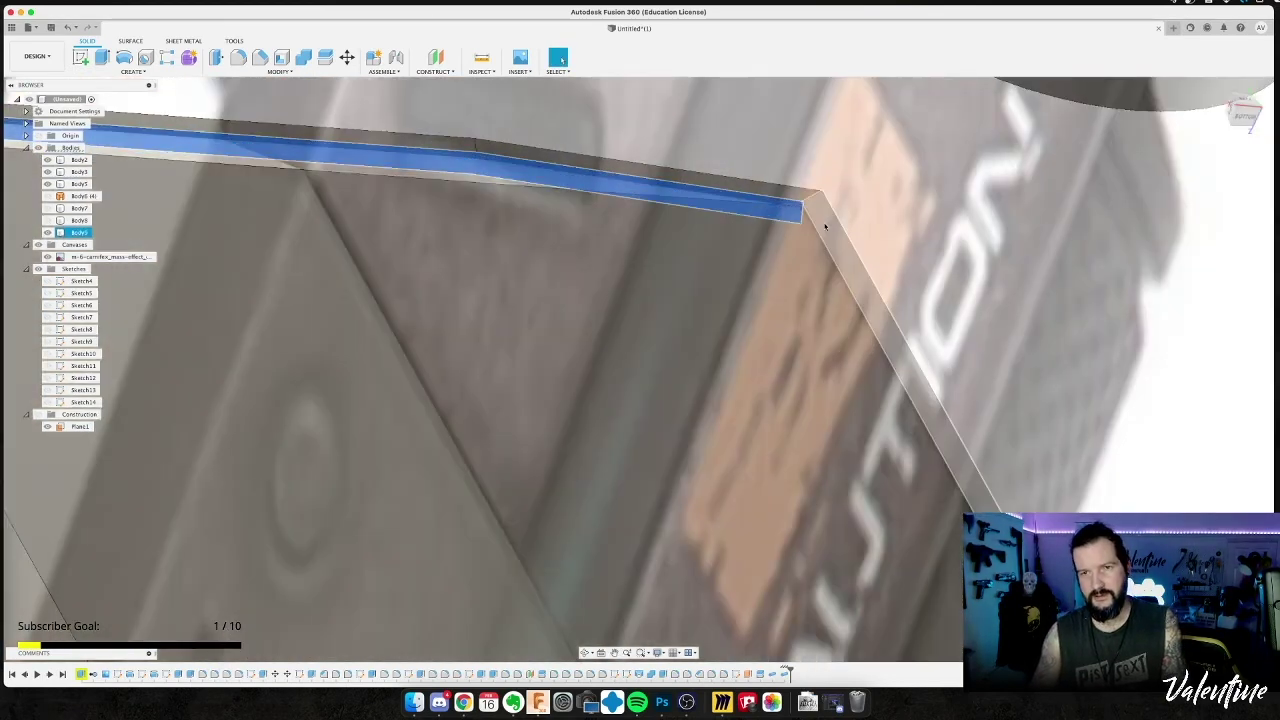
left_click(808, 222, "shift")
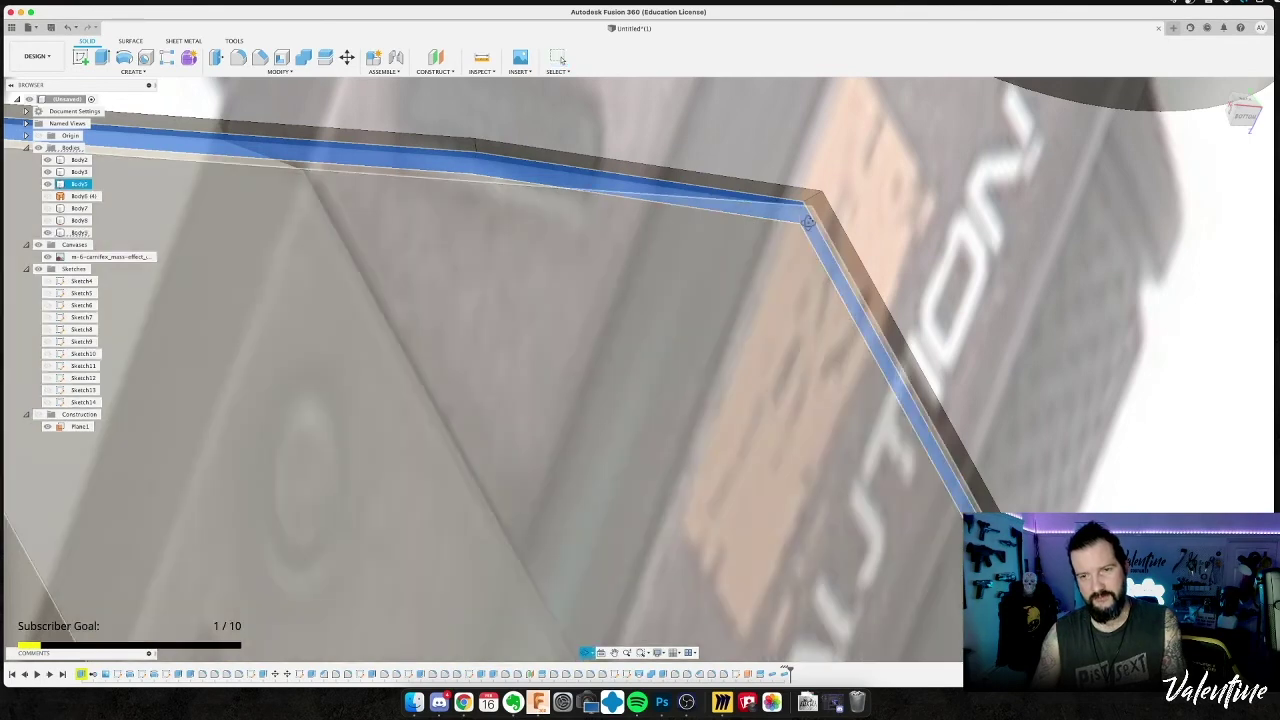
middle_click_drag(808, 222, 811, 231, "shift")
middle_click_drag(533, 284, 590, 364)
scroll(589, 363, "down", 8)
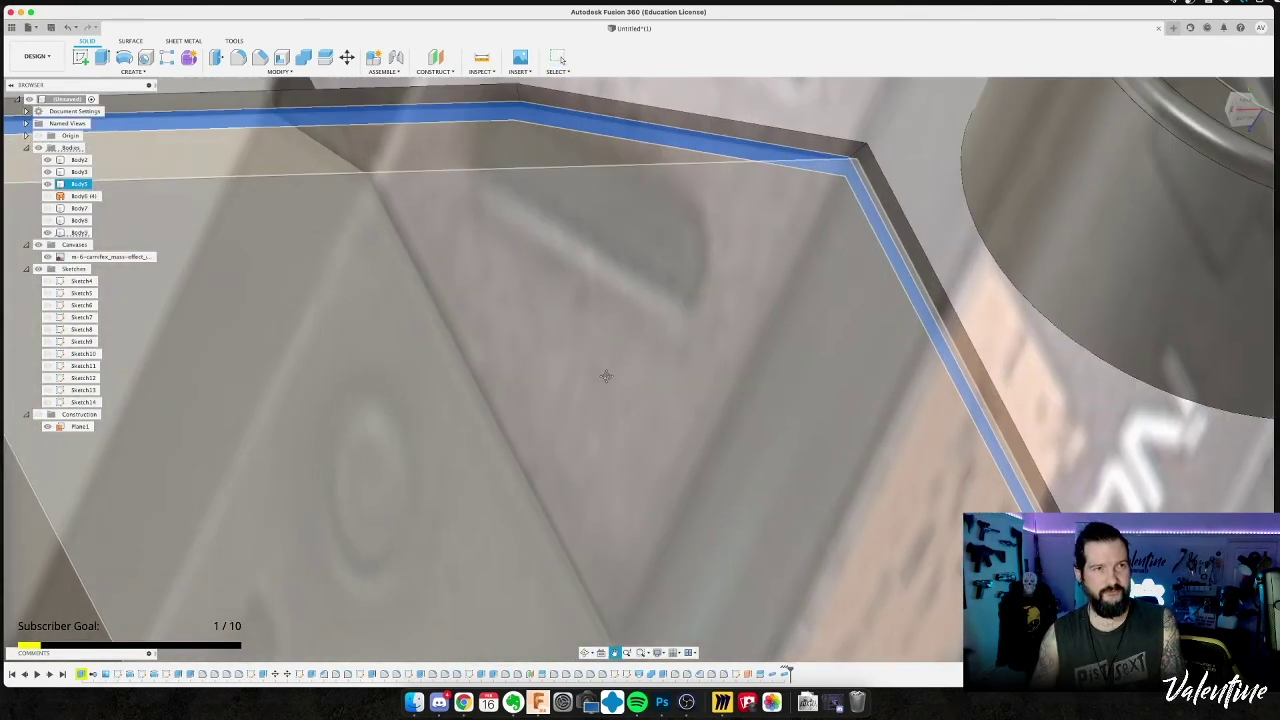
left_click(125, 72)
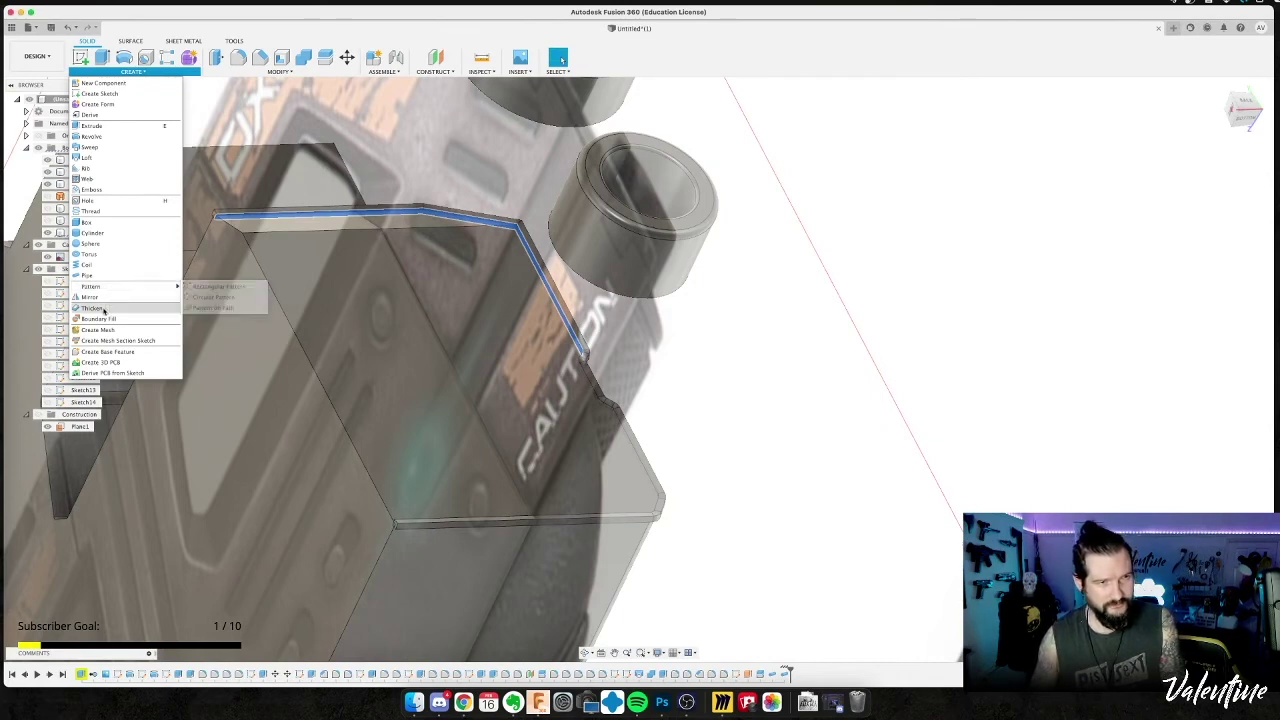
left_click(108, 308)
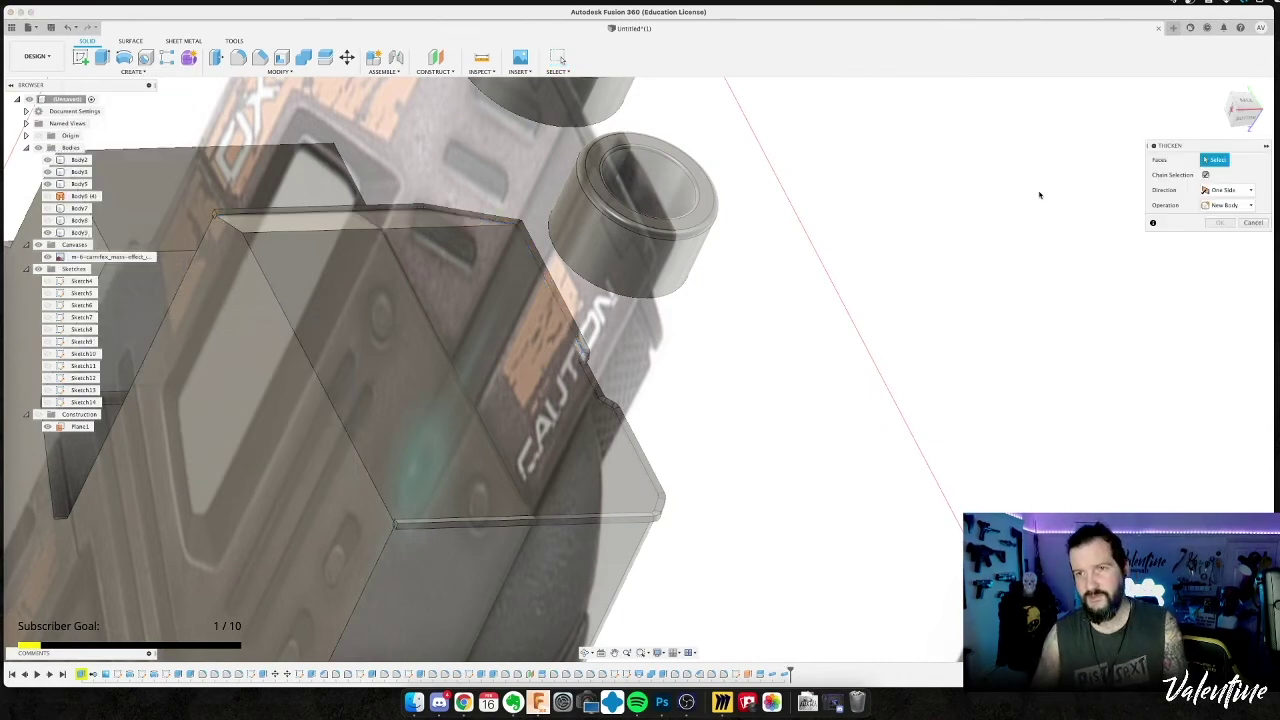
key("Escape")
Cut the square pipe body out of the rear half along the stepped split, keeping the pipe as a tool body.
middle_click_drag(1049, 191, 960, 345, "shift")
middle_click_drag(697, 268, 597, 287, "shift")
scroll(597, 287, "up", 5)
key("Escape")
left_click(303, 57)
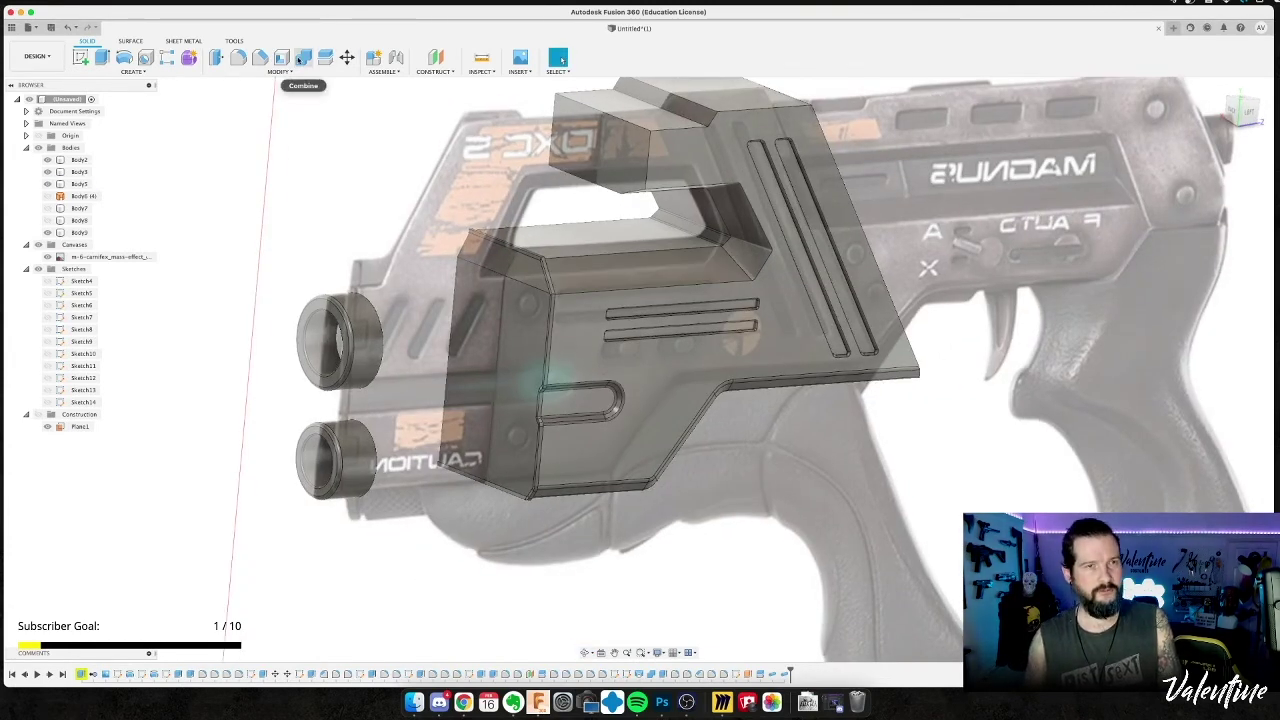
left_click(640, 250)
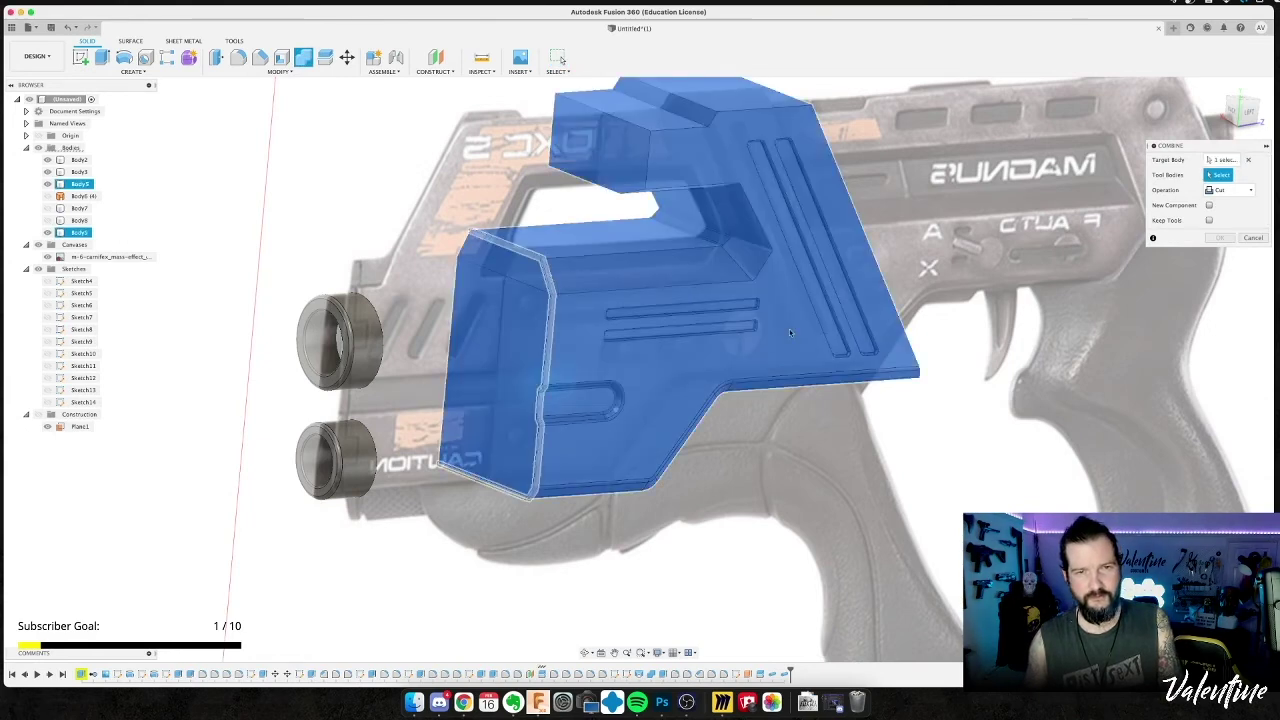
left_click(720, 320)
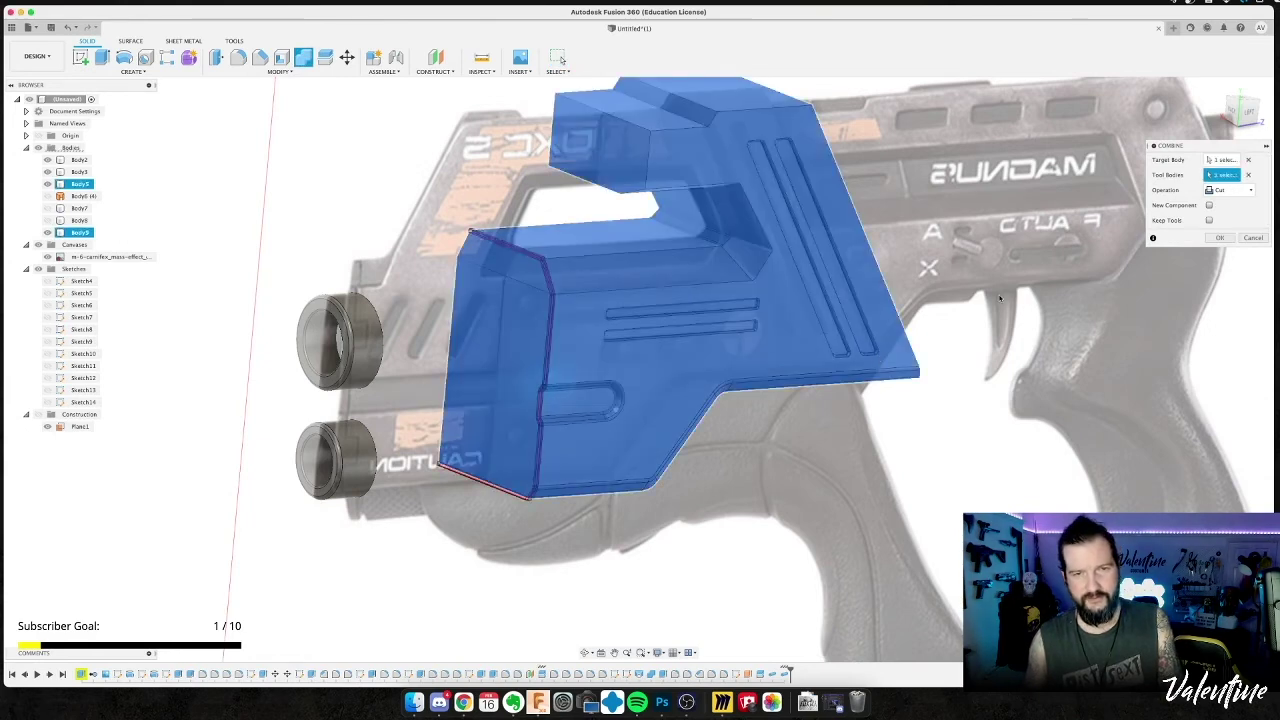
left_click(1222, 238)
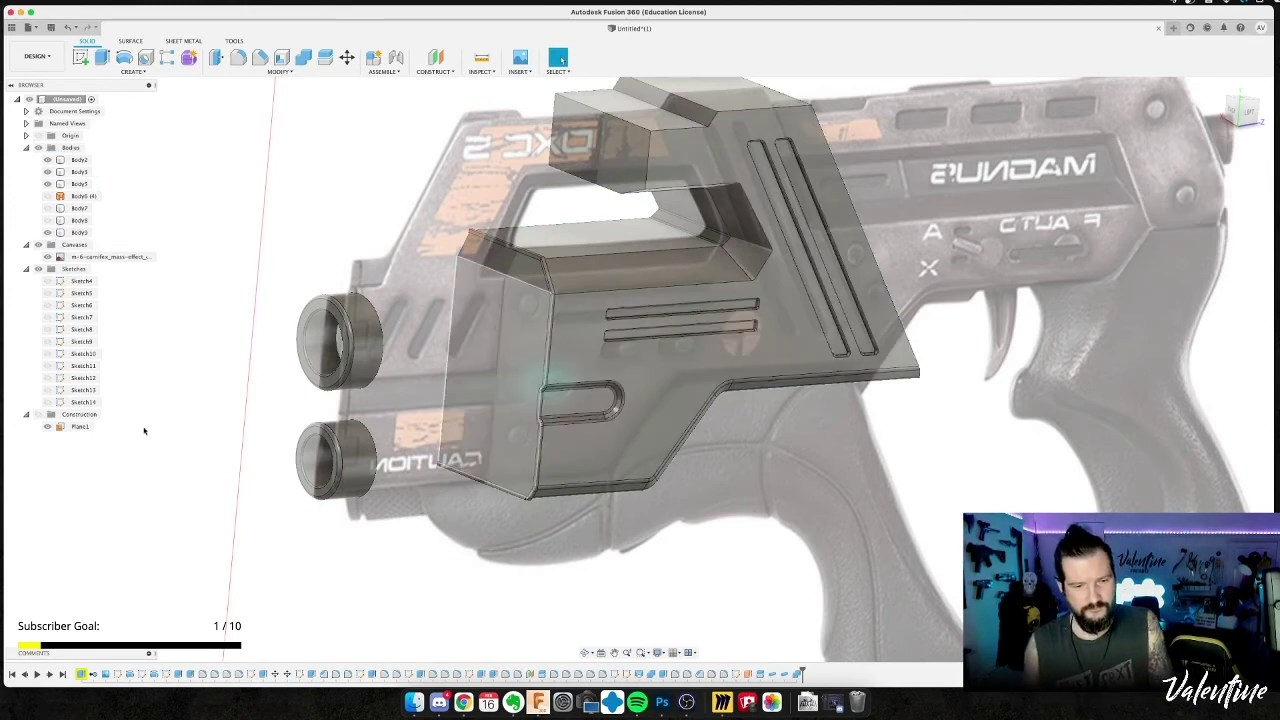
Cut the square pipe body out of the front half, Body7, with the tool kept, and leave Body8 and the pipe hidden.
left_click(49, 219)
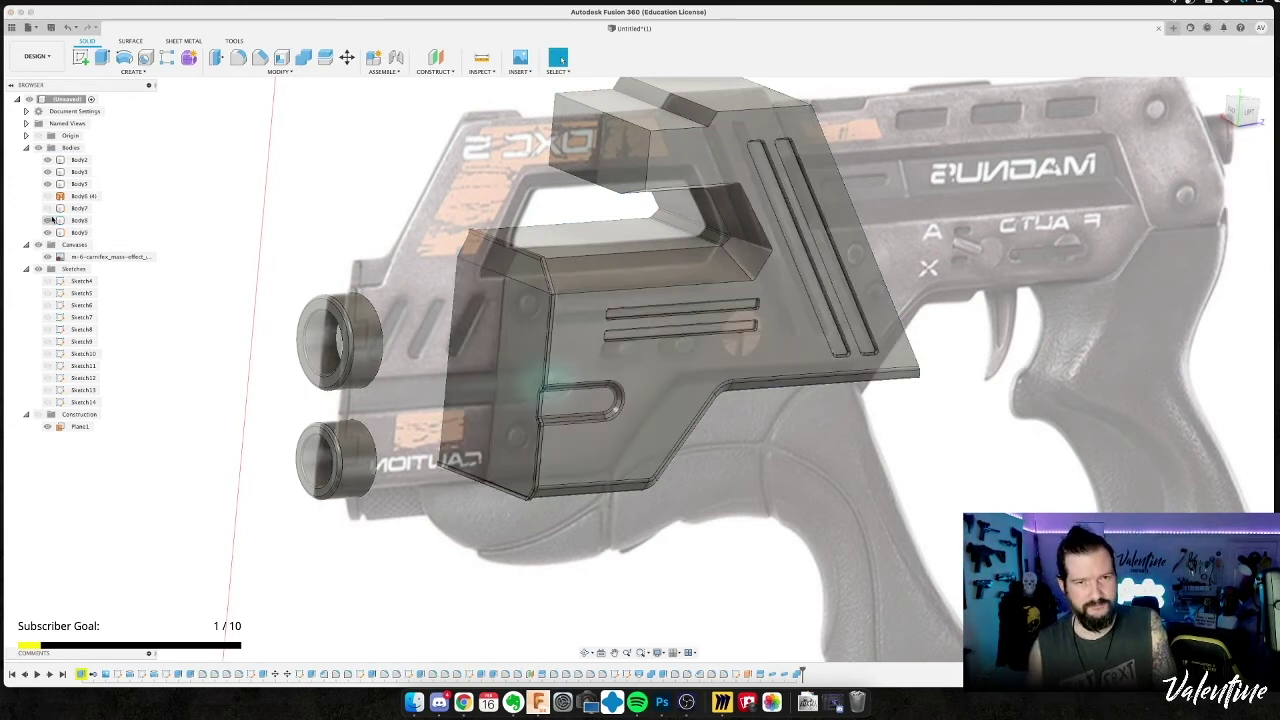
left_click(47, 208)
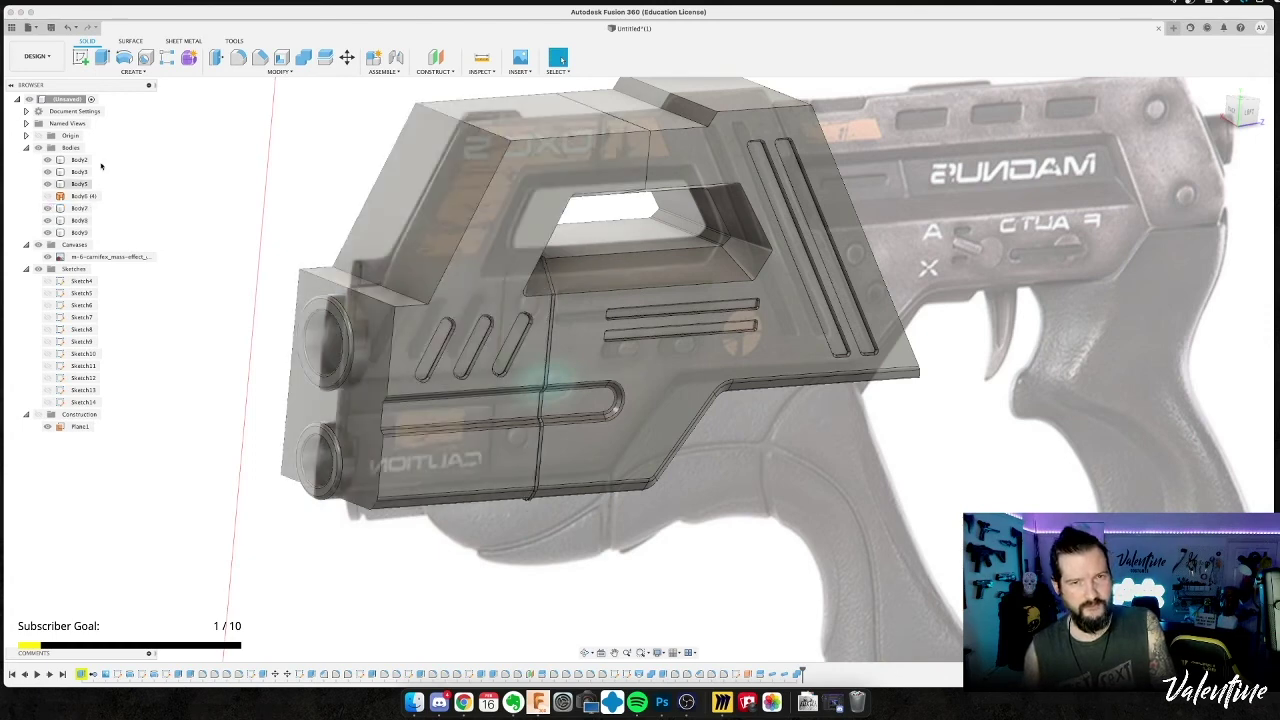
left_click(303, 57)
left_click(494, 318)
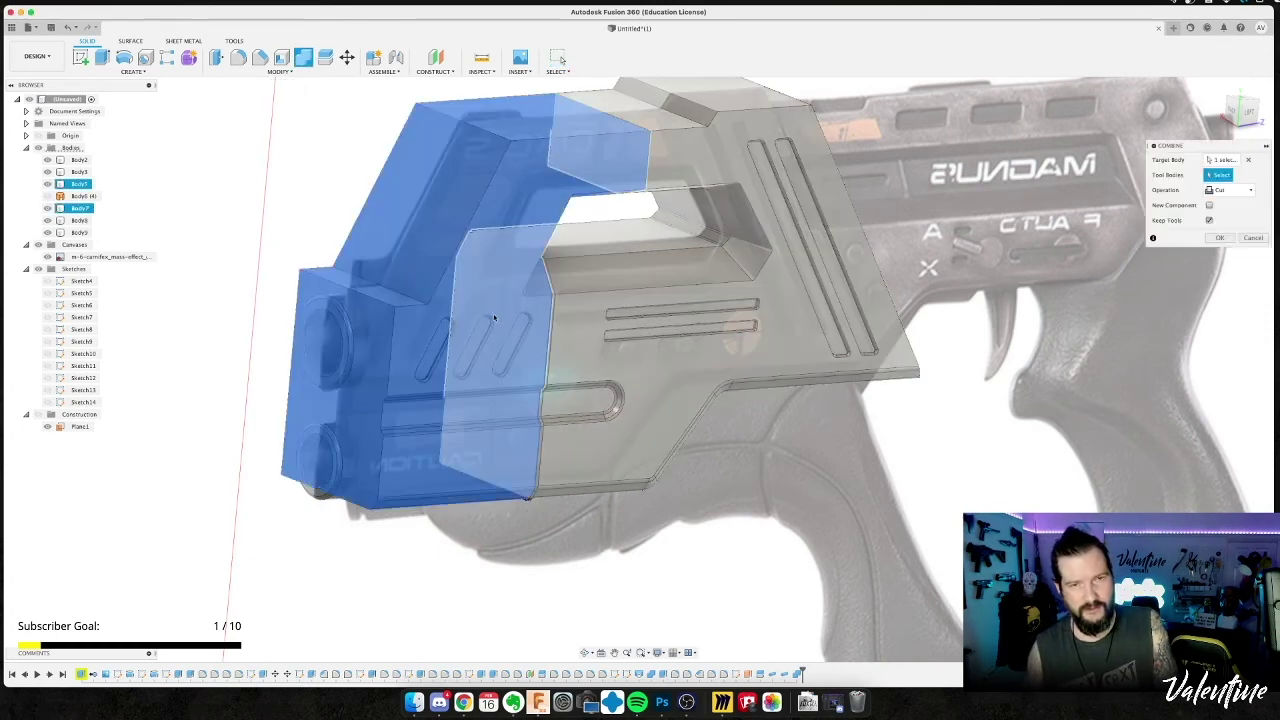
left_click(548, 300)
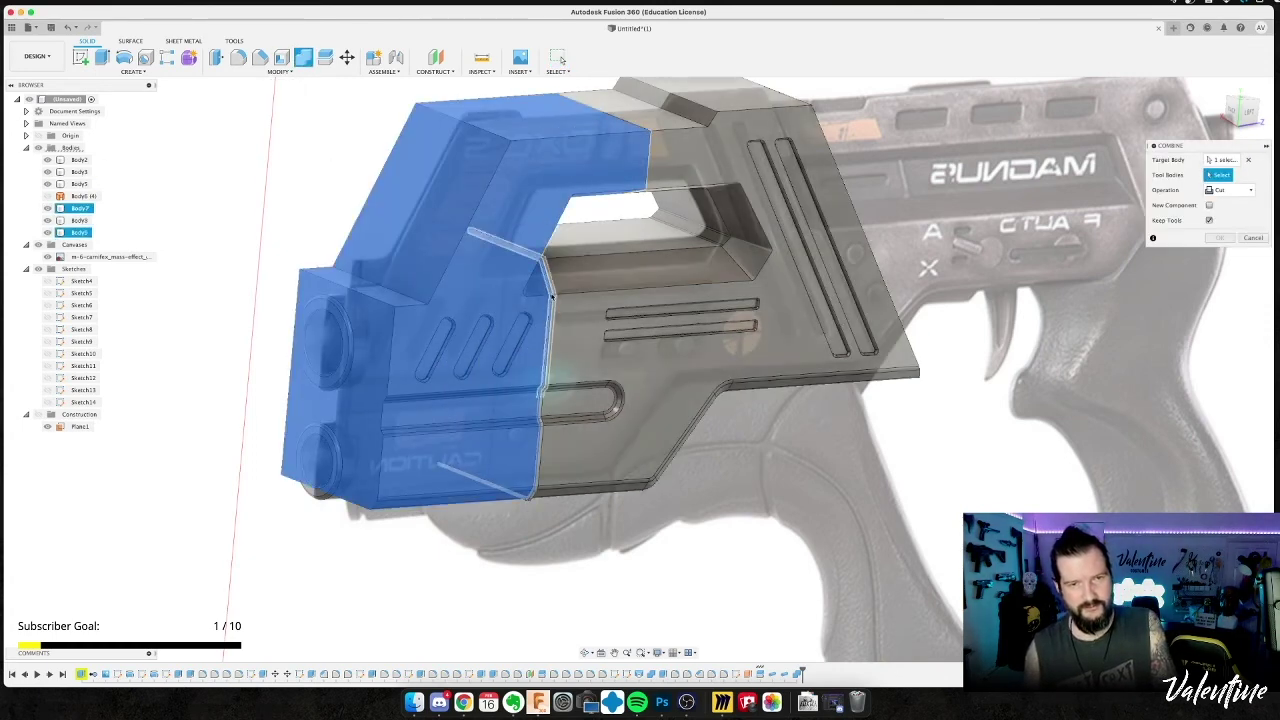
left_click(551, 294)
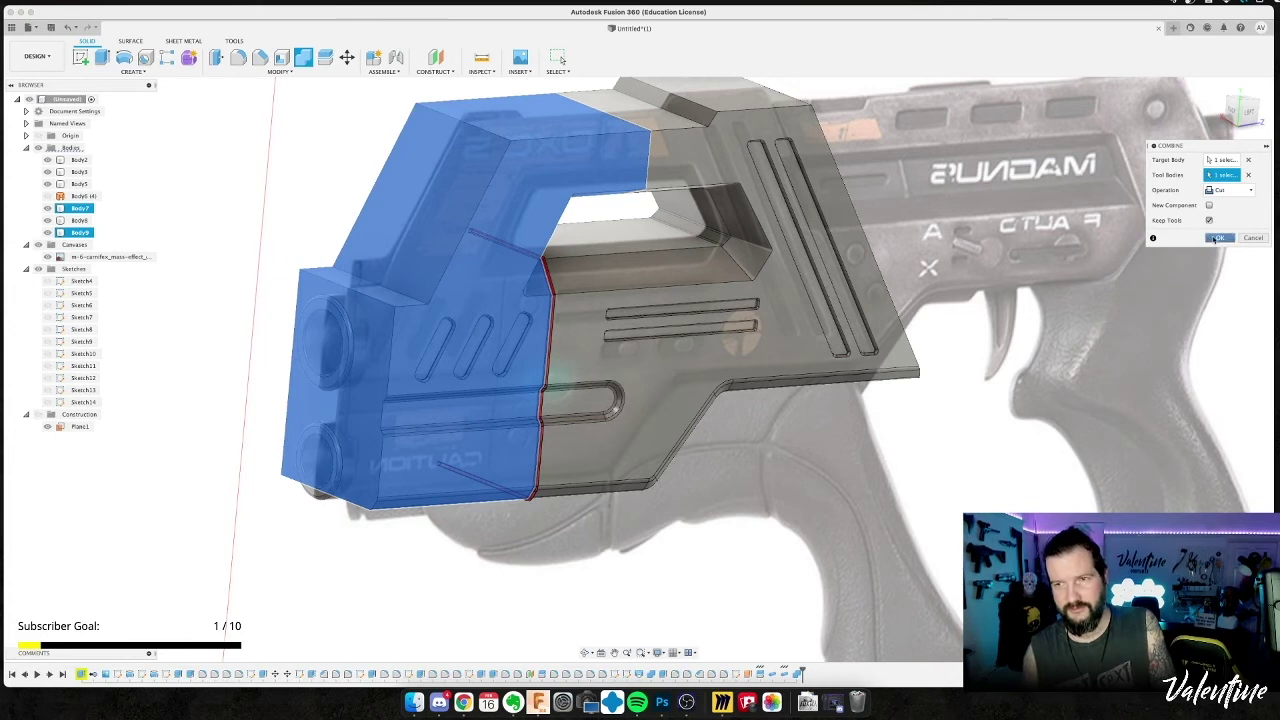
left_click(1218, 238)
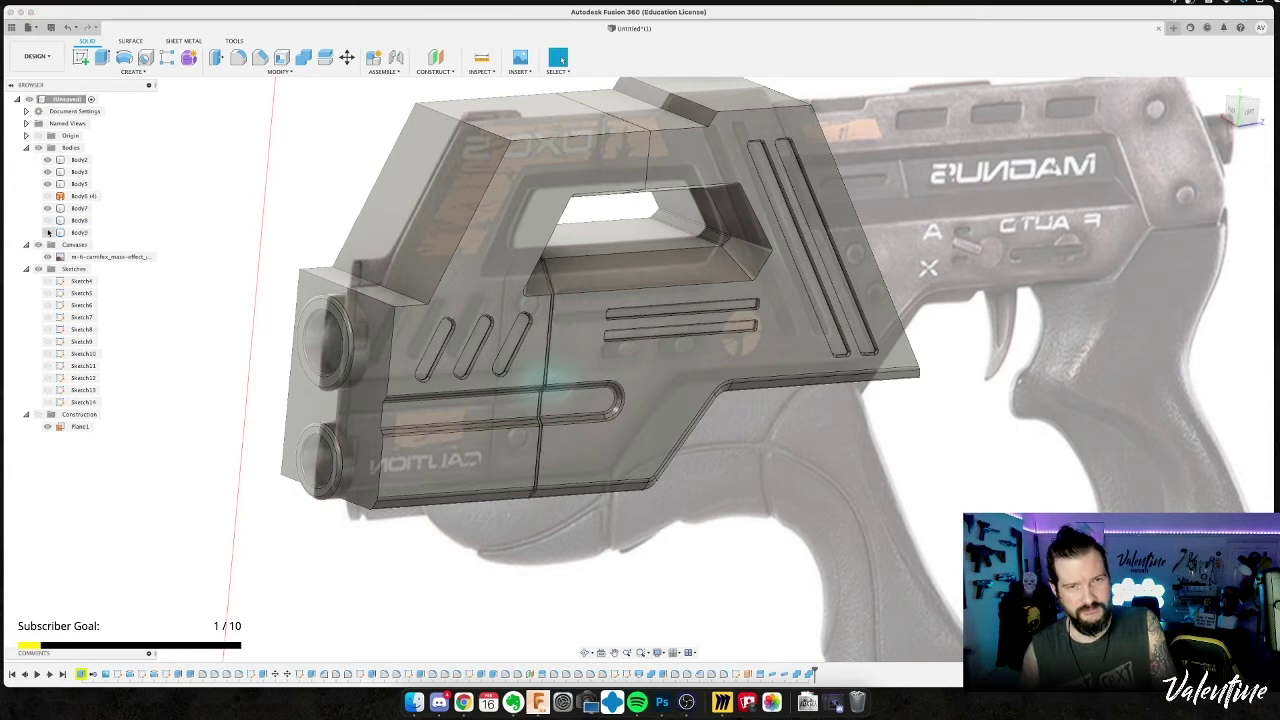
middle_click_drag(269, 366, 246, 354, "shift")
left_click(79, 184)
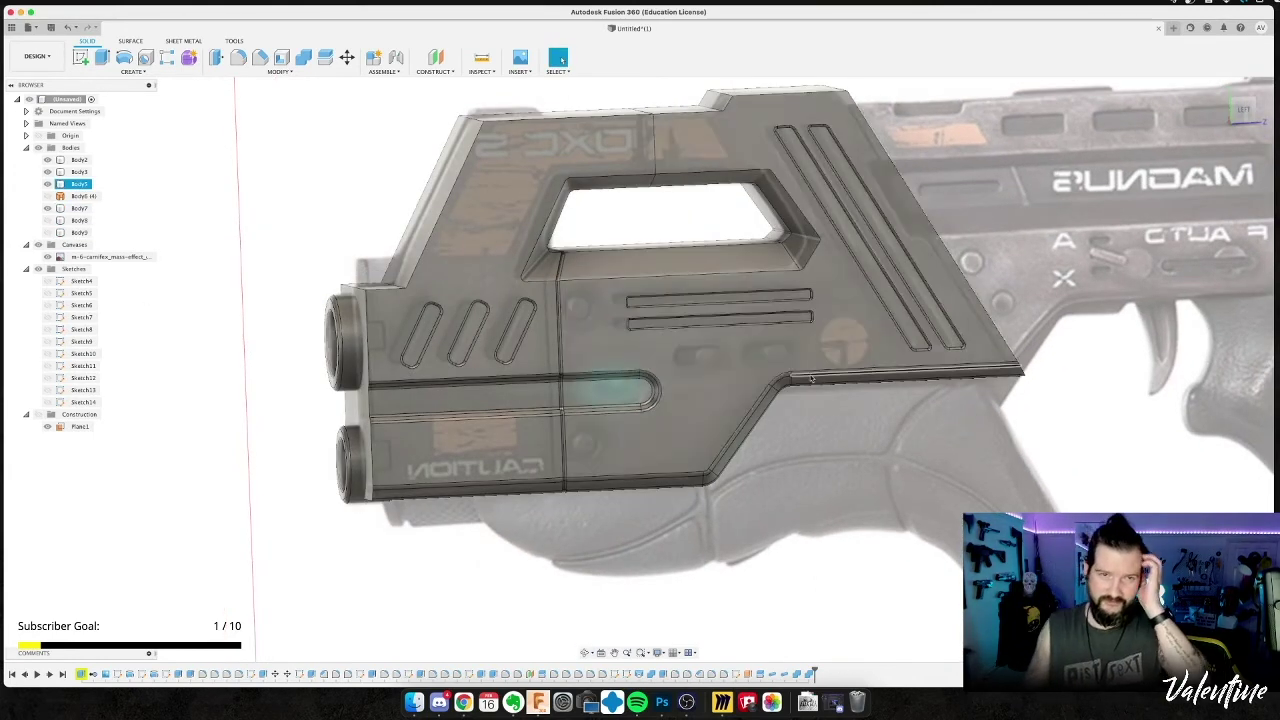
middle_click_drag(777, 323, 872, 308, "shift")
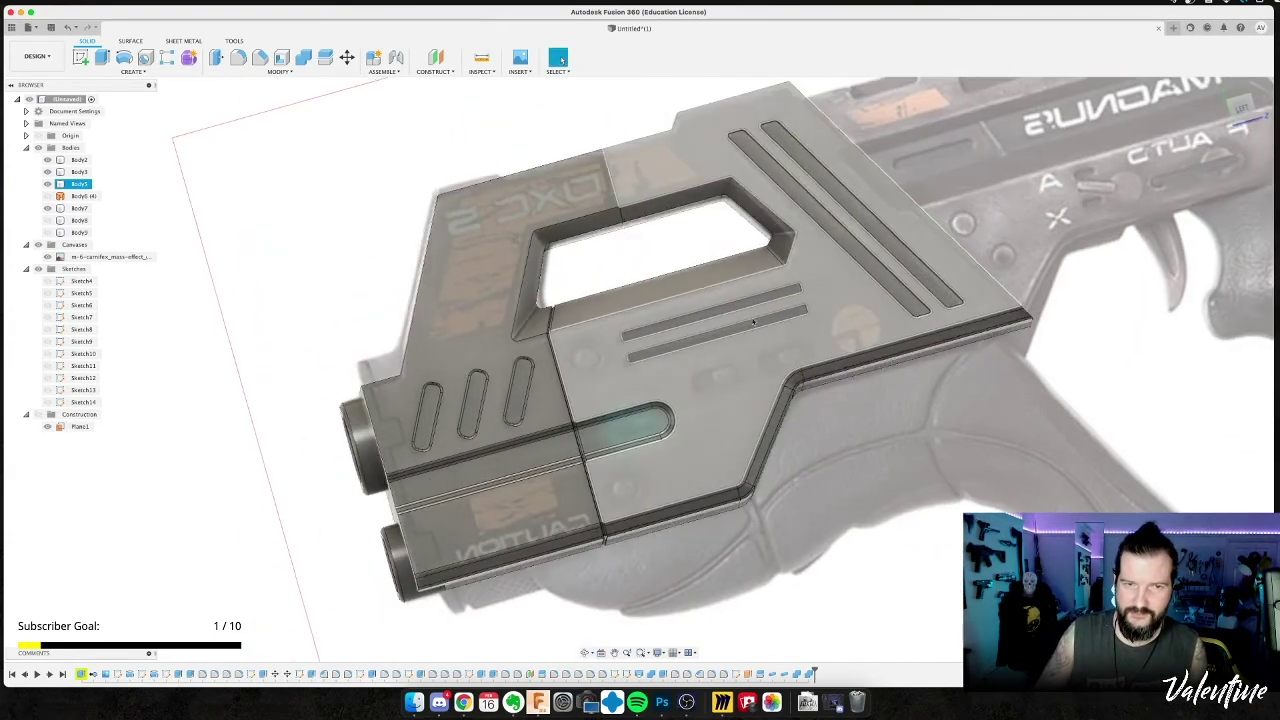
key("Escape")
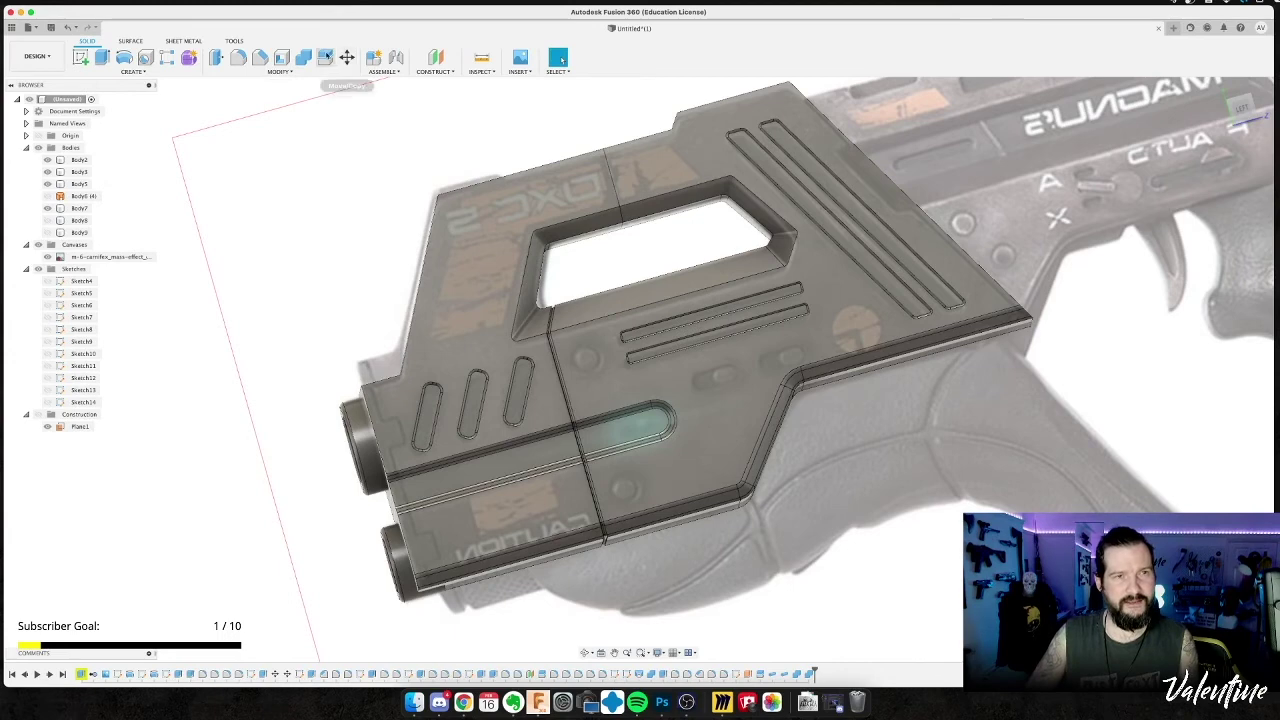
left_click(298, 57)
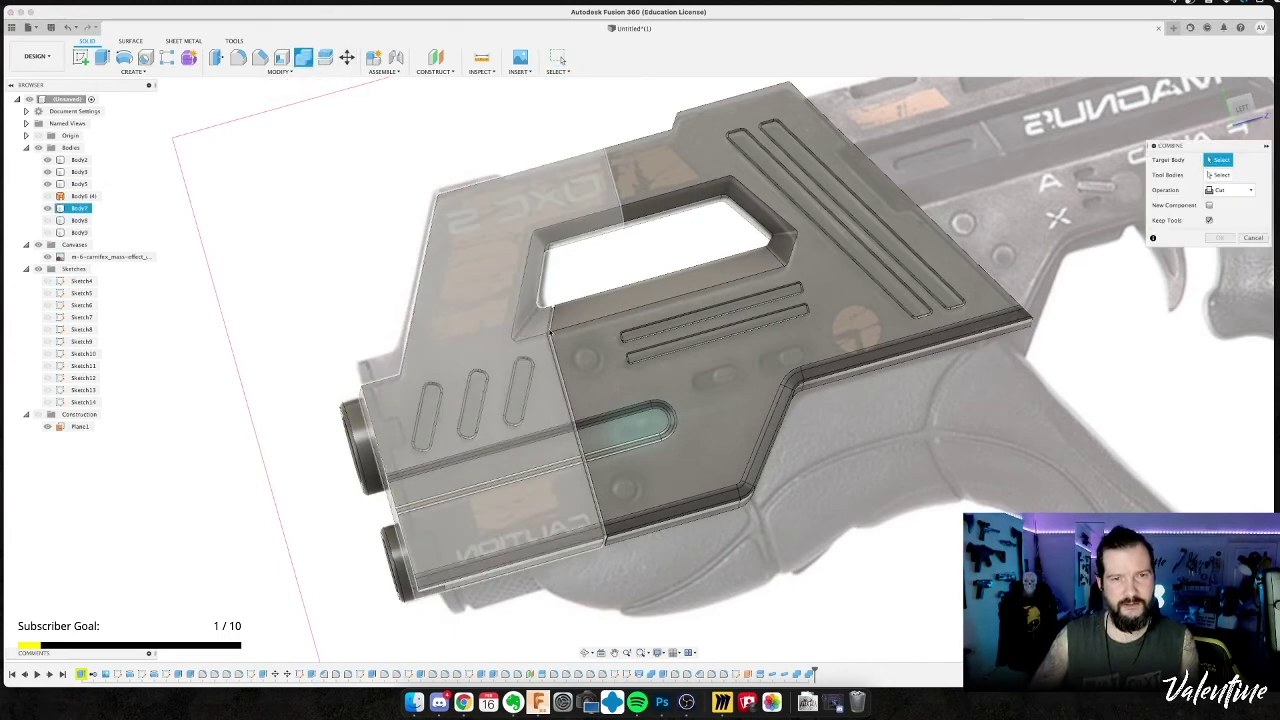
left_click(587, 332)
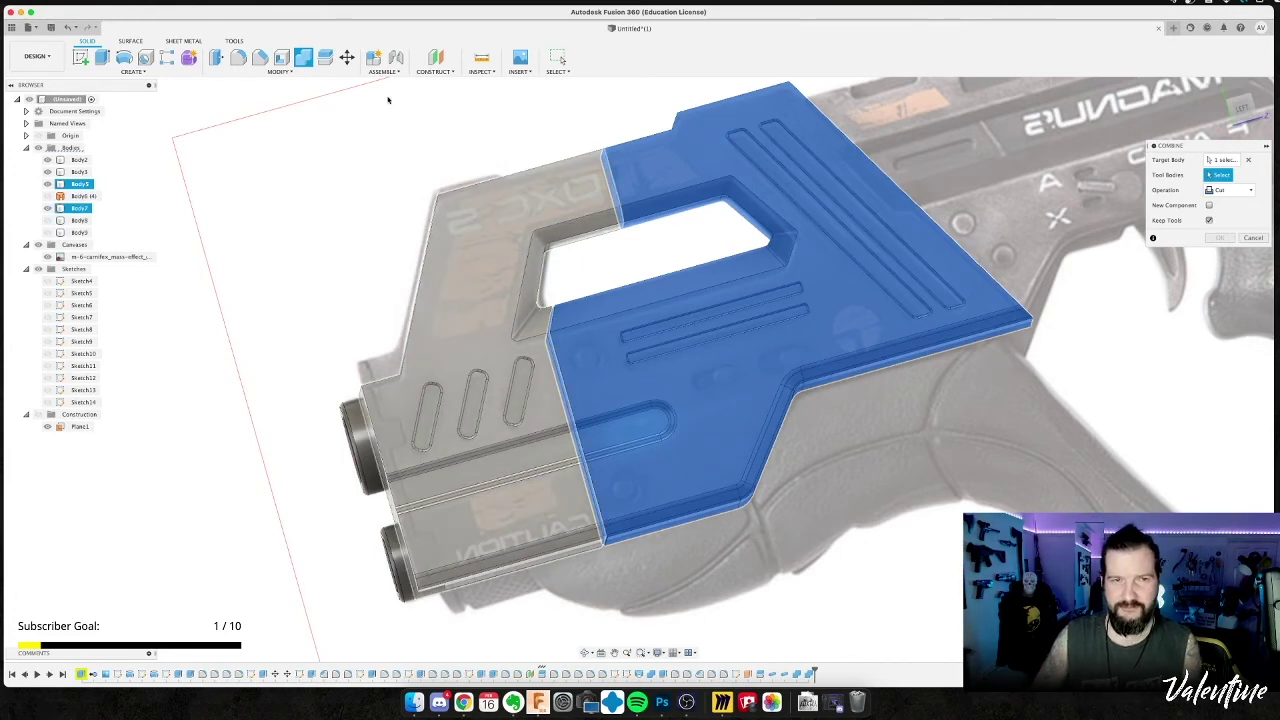
key("Escape")
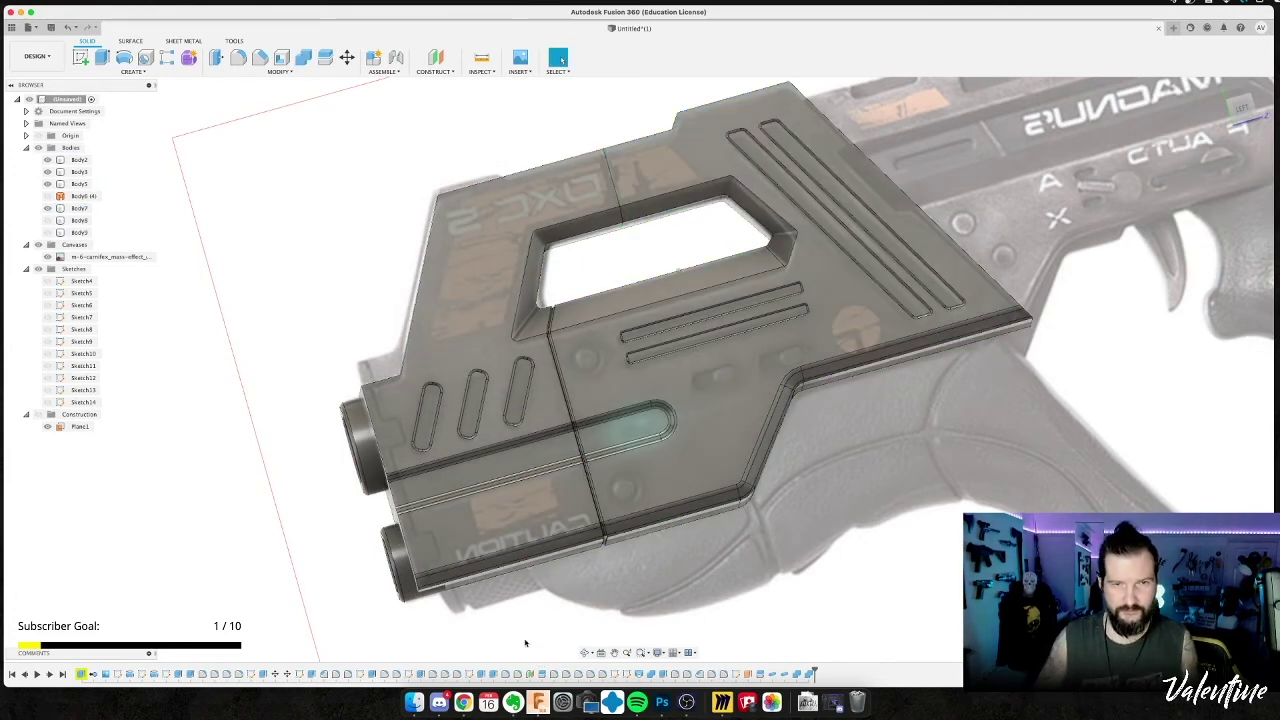
Switch to Finder to check the pistol reference photo and return to the Fusion 360 model.
key("super+Tab")
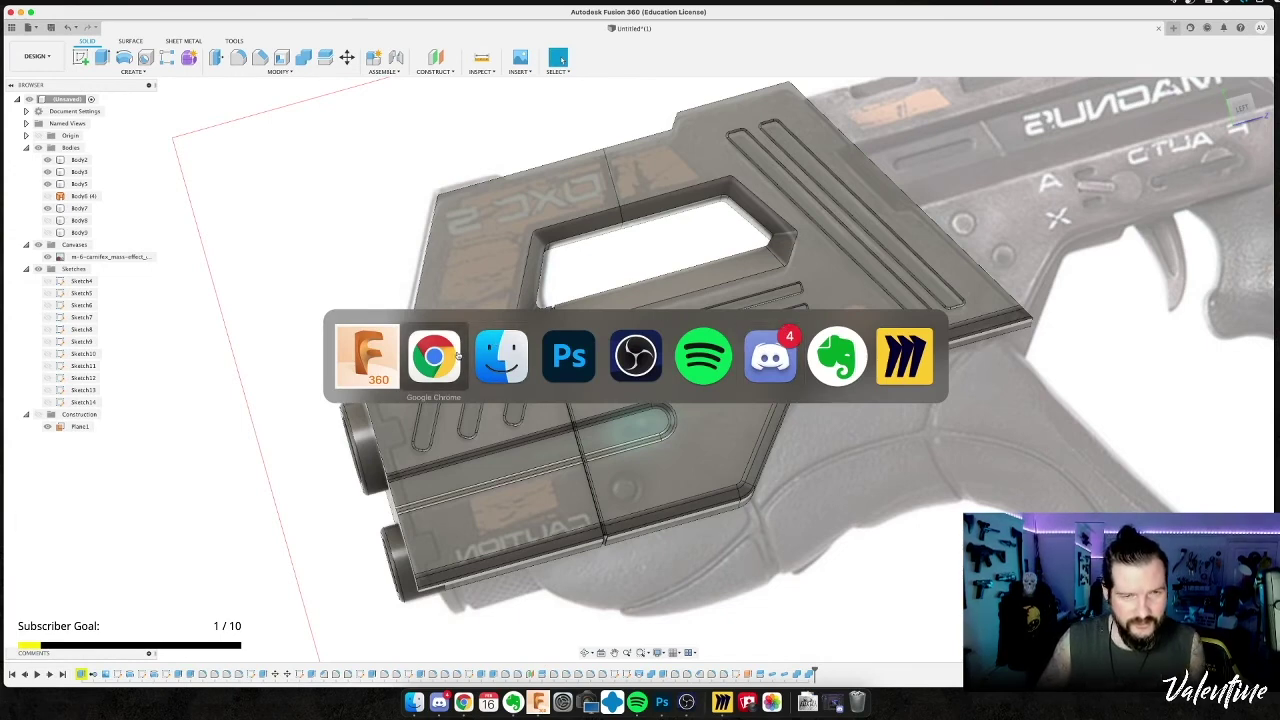
left_click(500, 357)
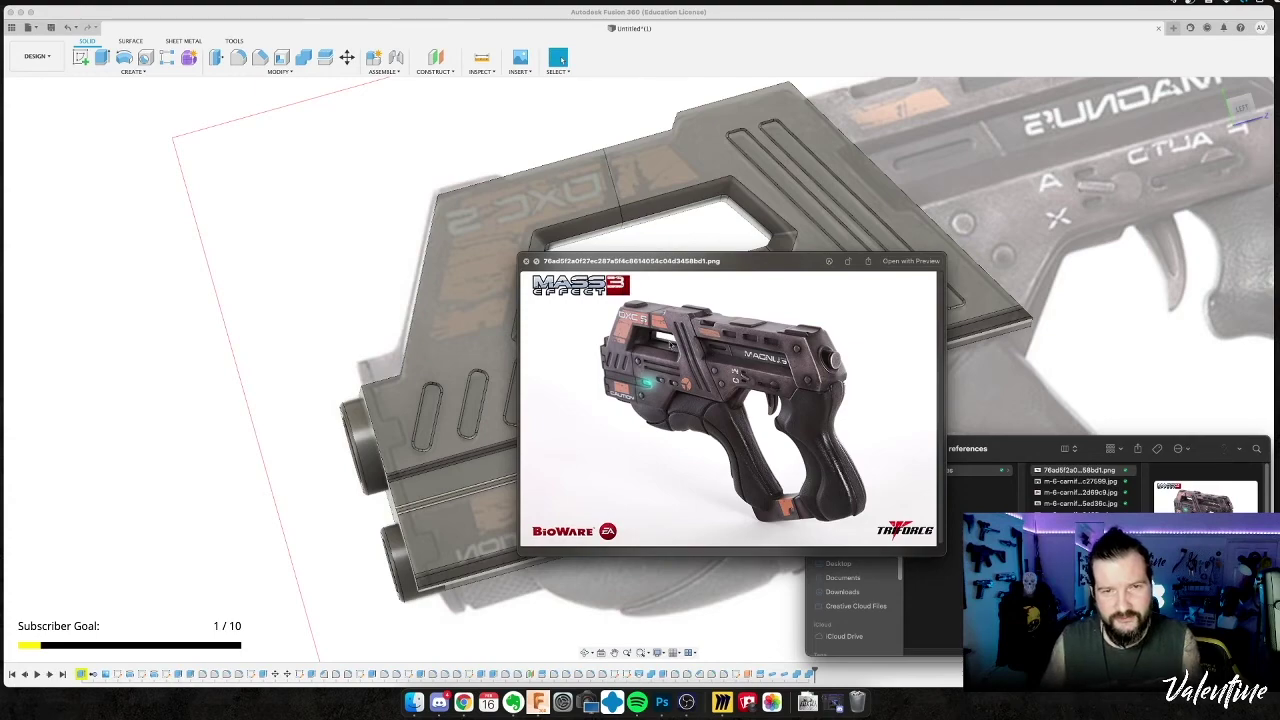
left_click(397, 226)
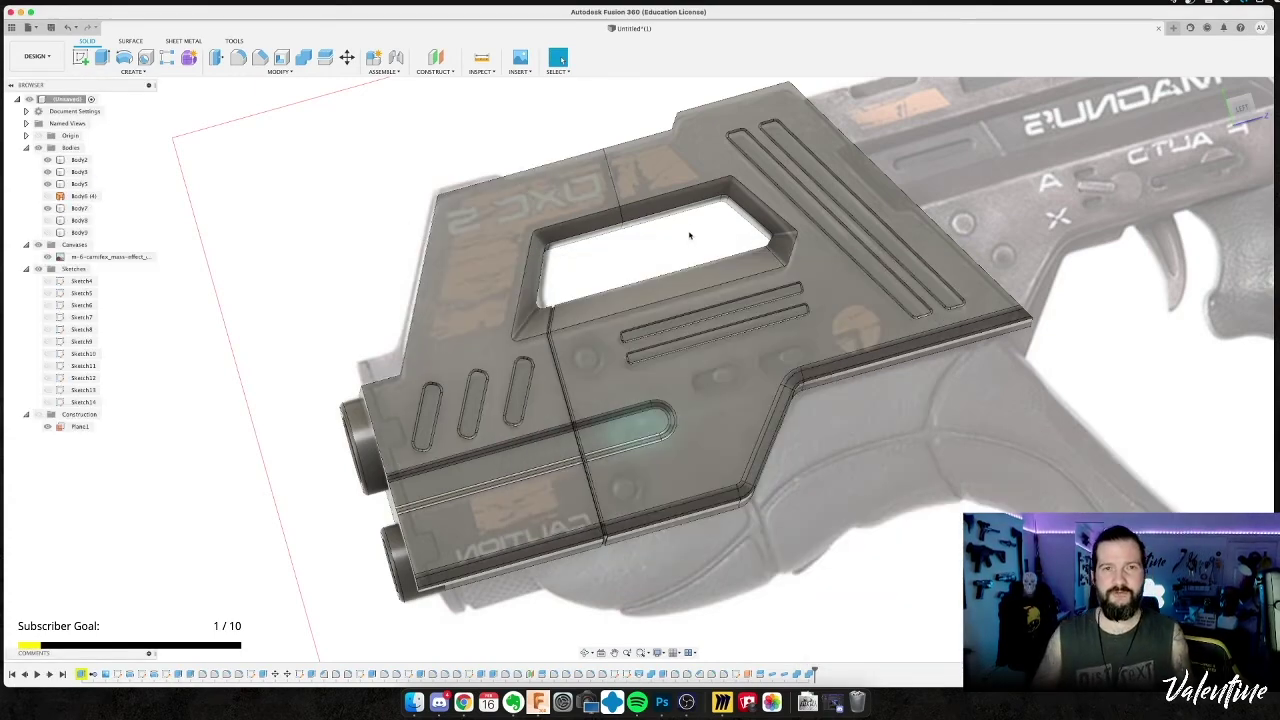
Hide Body7 to expose the rear half's split faces and compare them with the pistol reference photo.
middle_click_drag(687, 238, 717, 236, "shift")
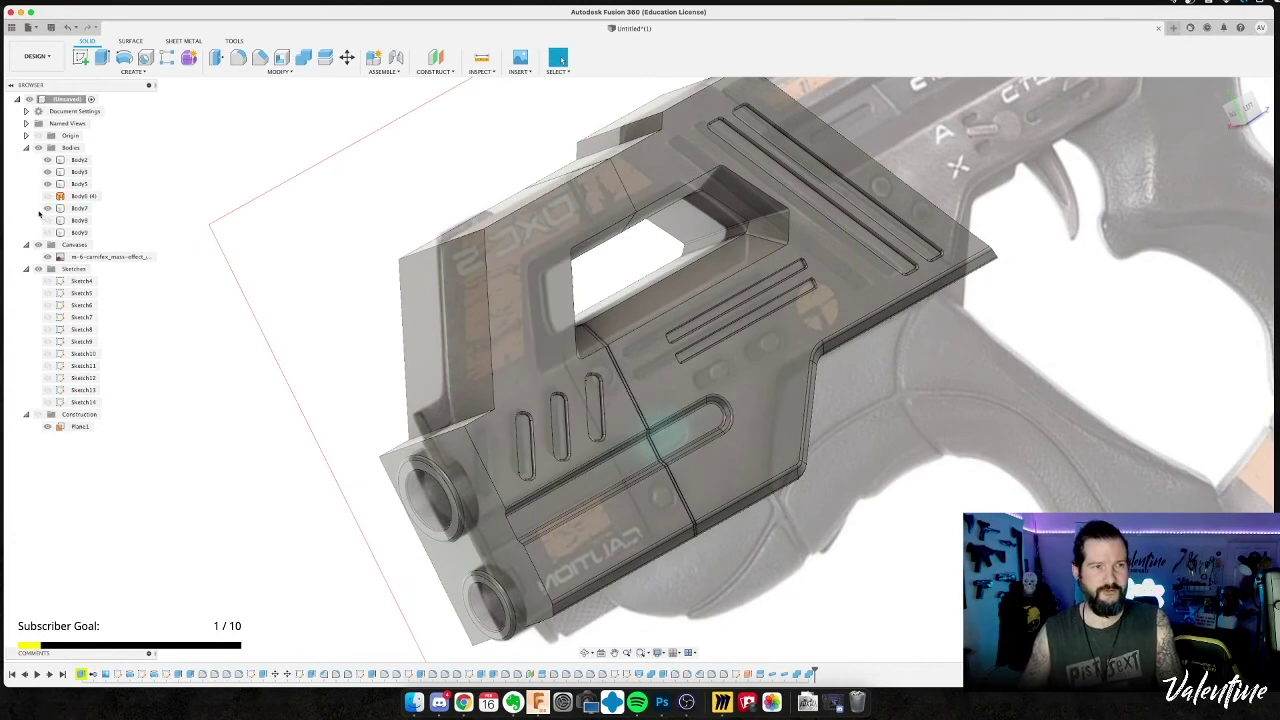
left_click(47, 208)
middle_click_drag(391, 240, 438, 199, "shift")
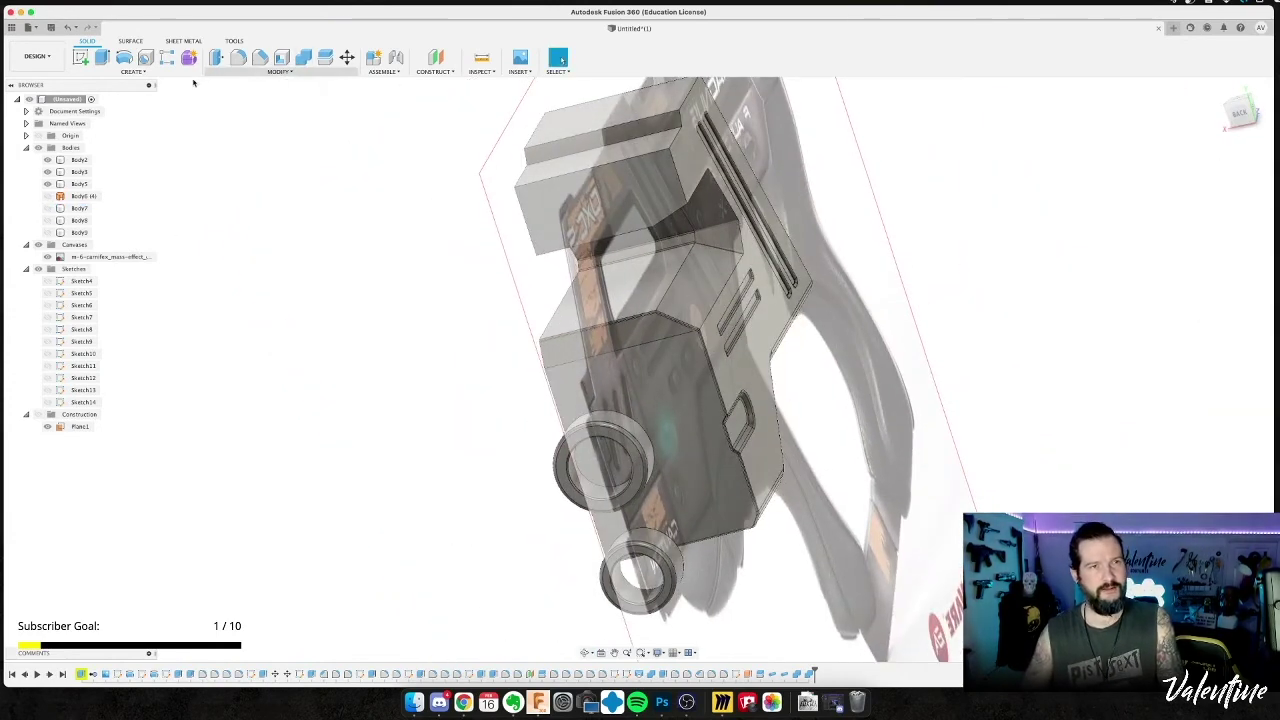
left_click(130, 72)
mouse_move(135, 275)
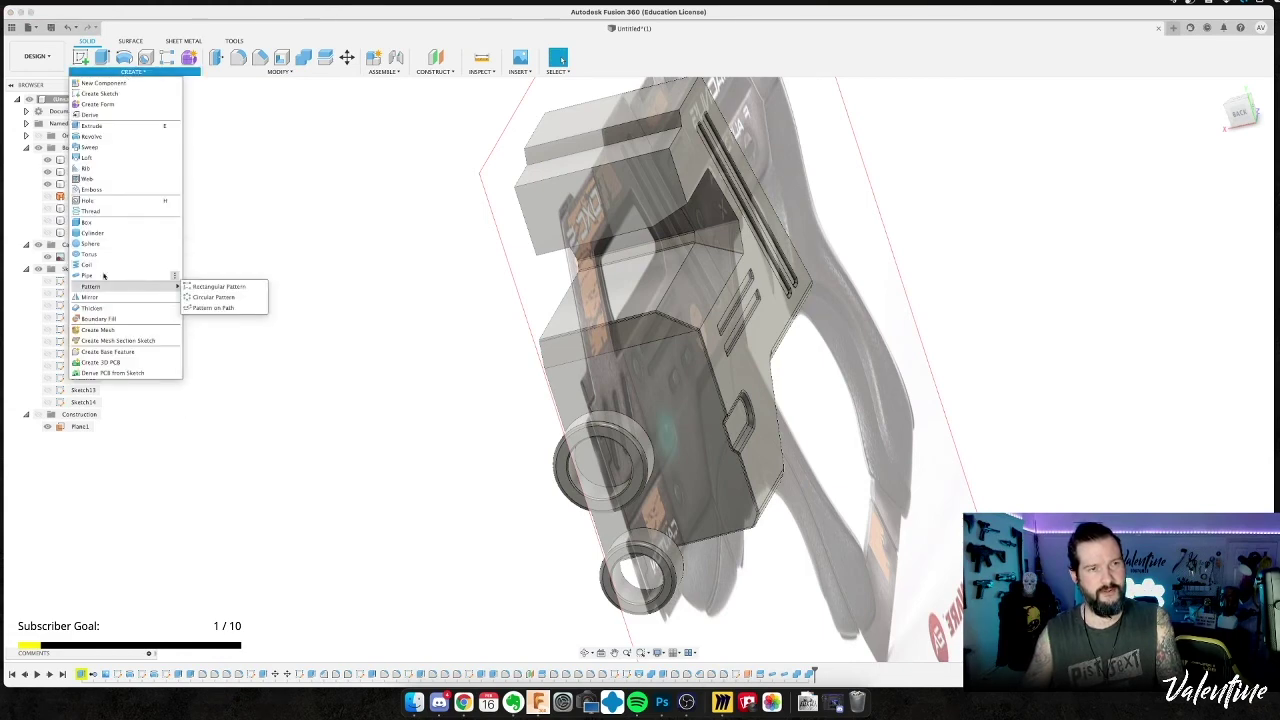
left_click(504, 168)
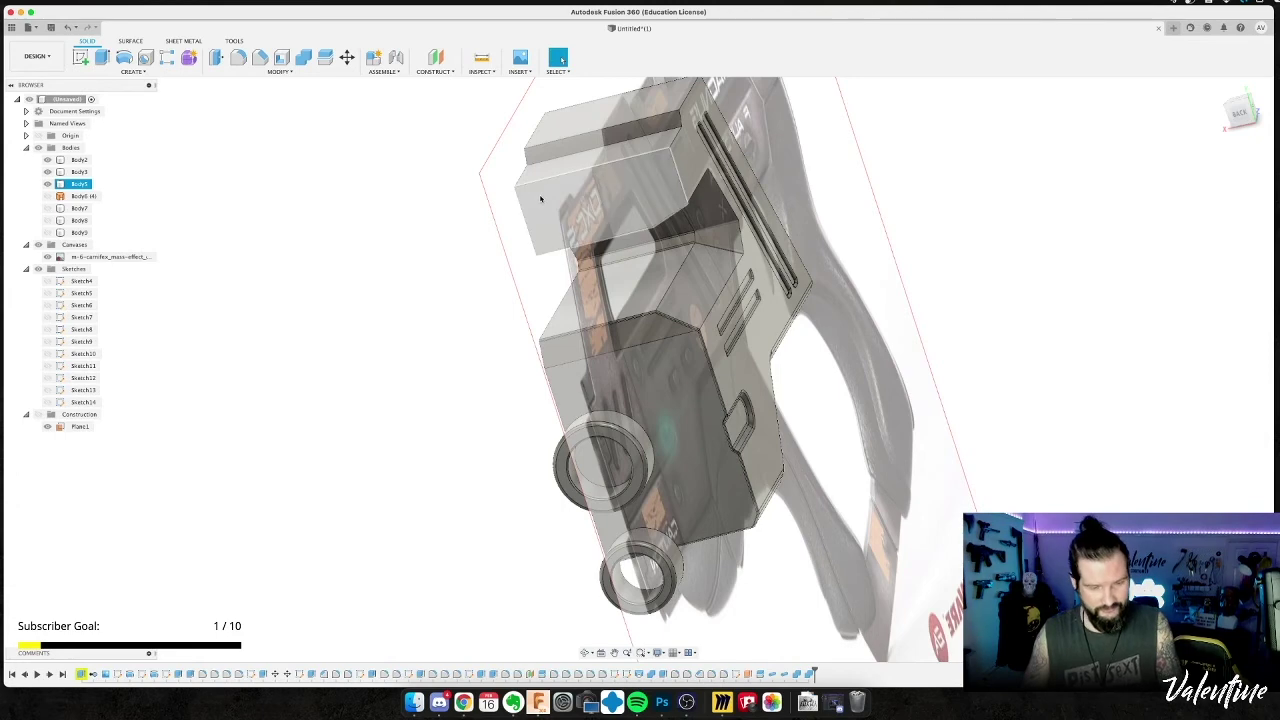
key("super+Tab")
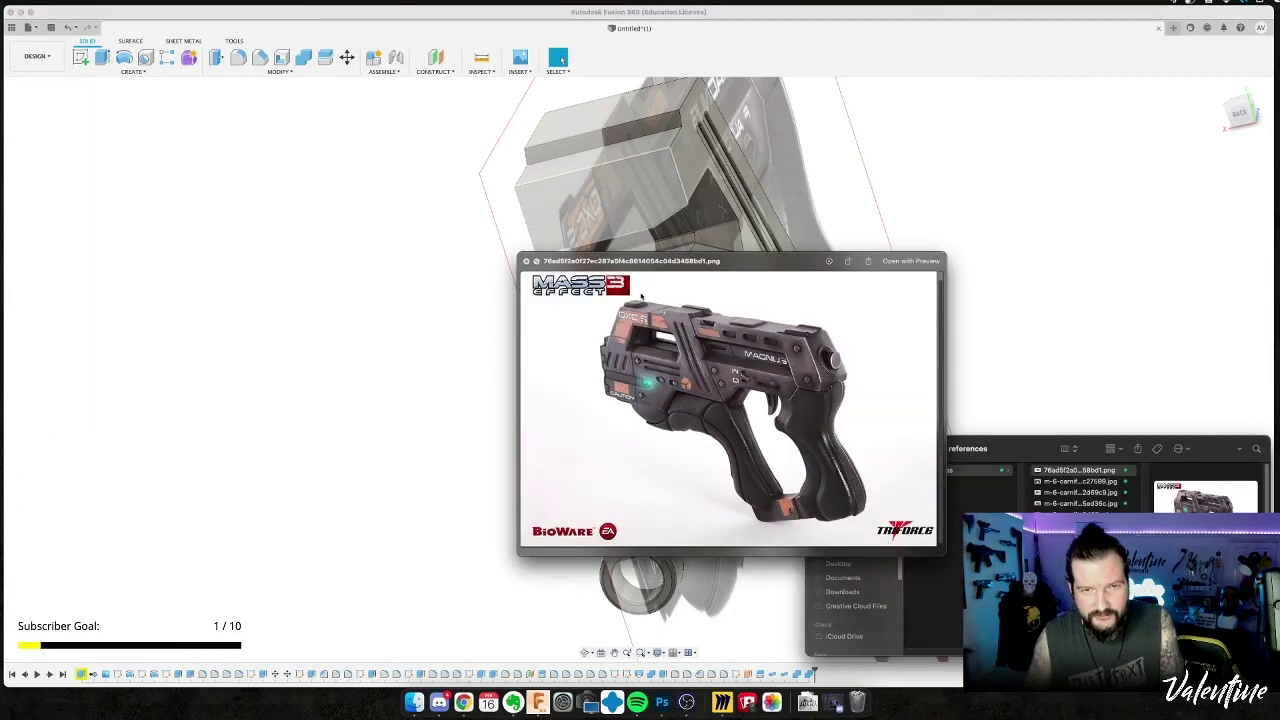
key("super+Tab")
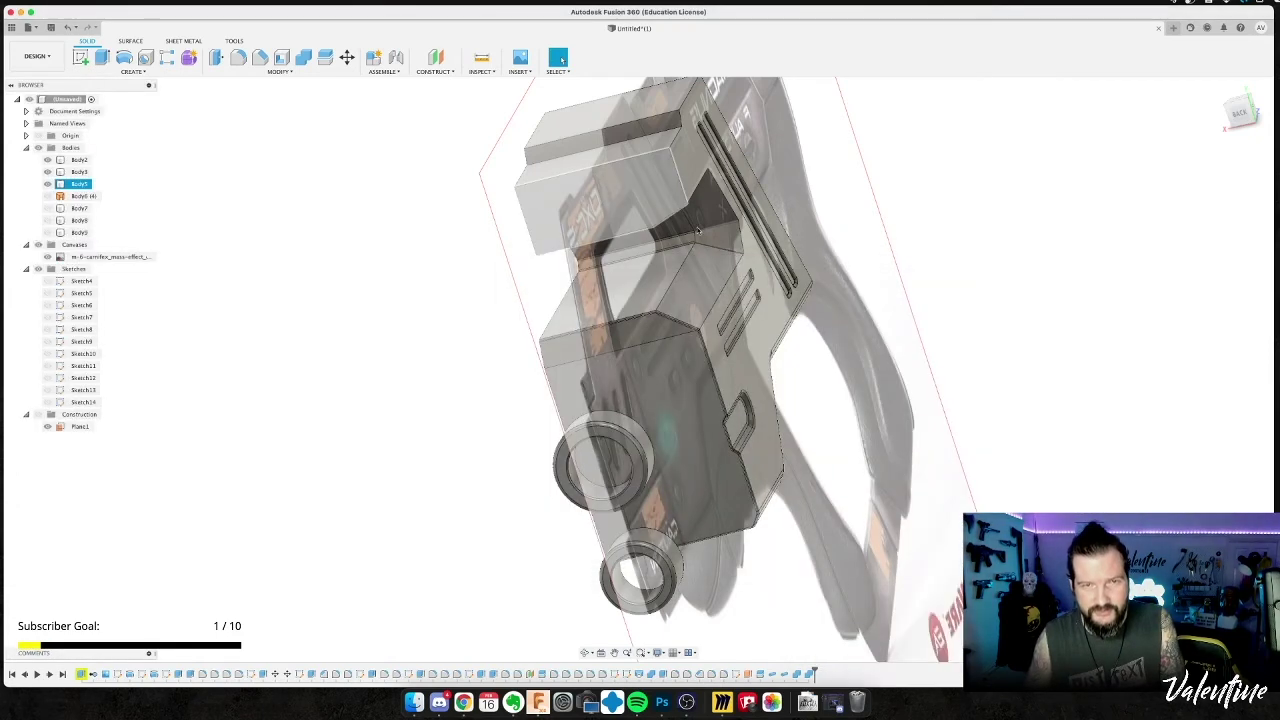
Try a 0.5 mm fillet on the upper edge of the rear half's split face.
left_click(79, 184)
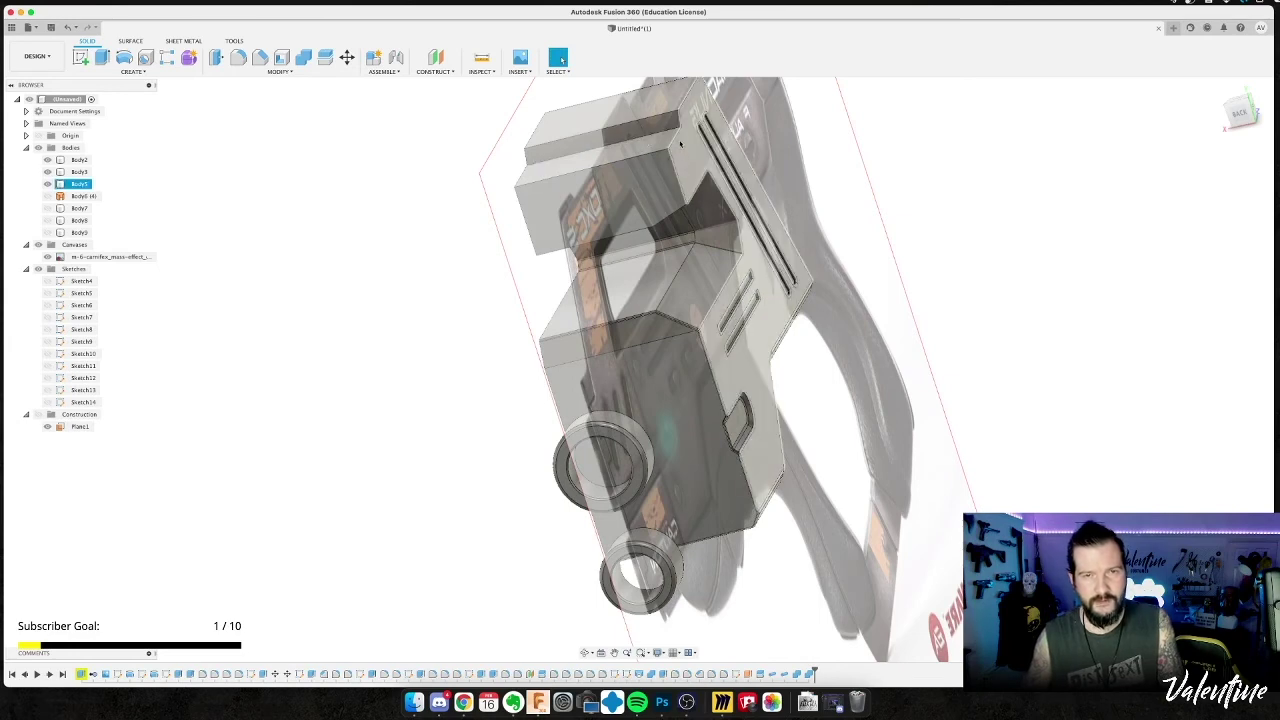
key("f")
left_click(678, 135)
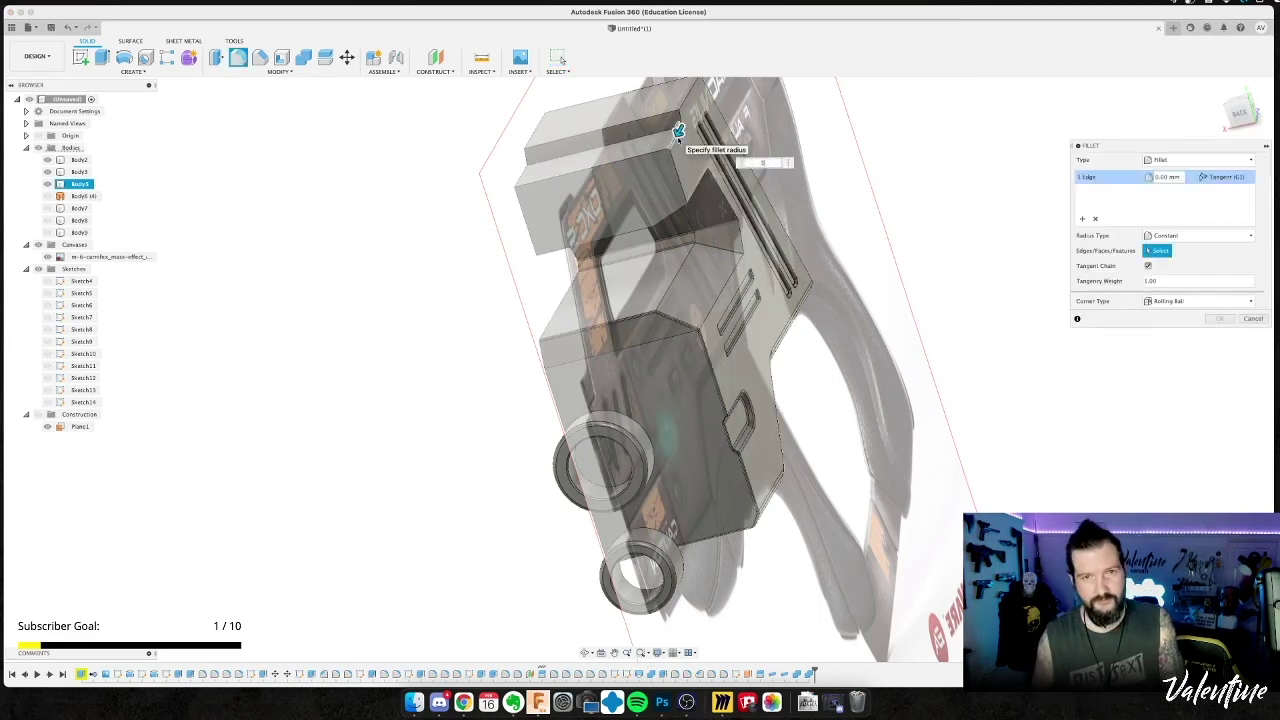
type("0.5")
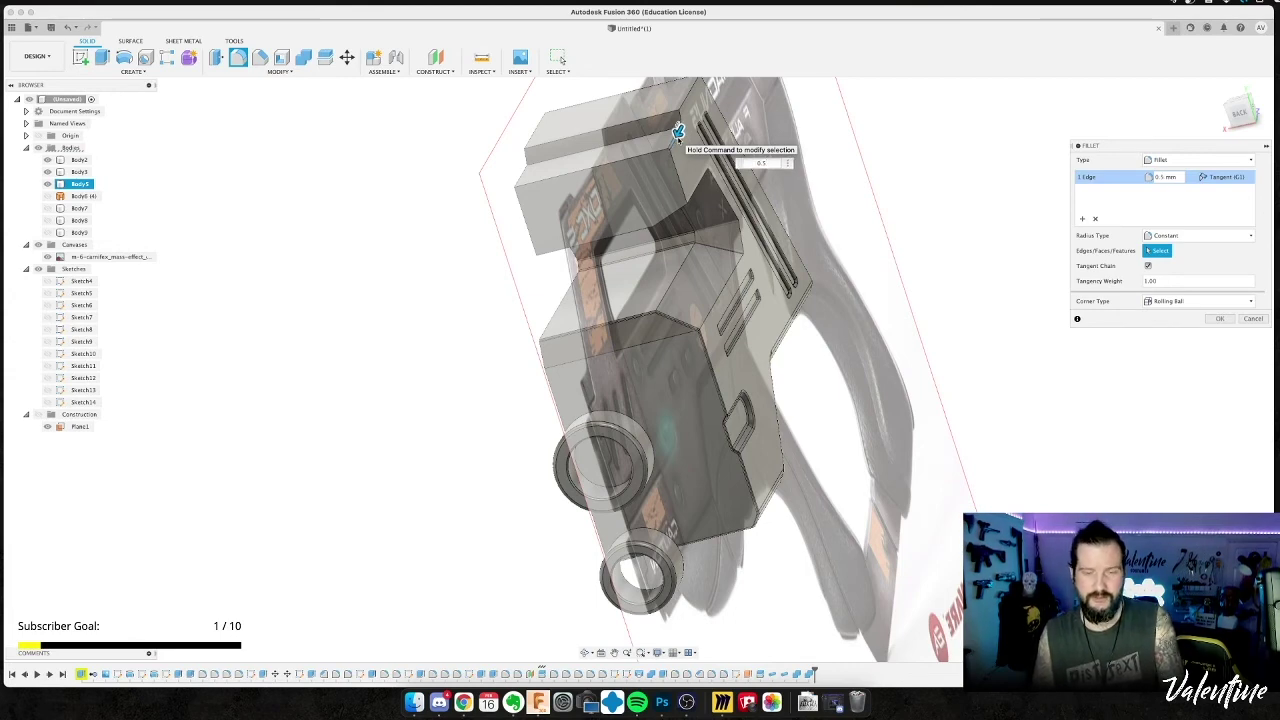
key("Return")
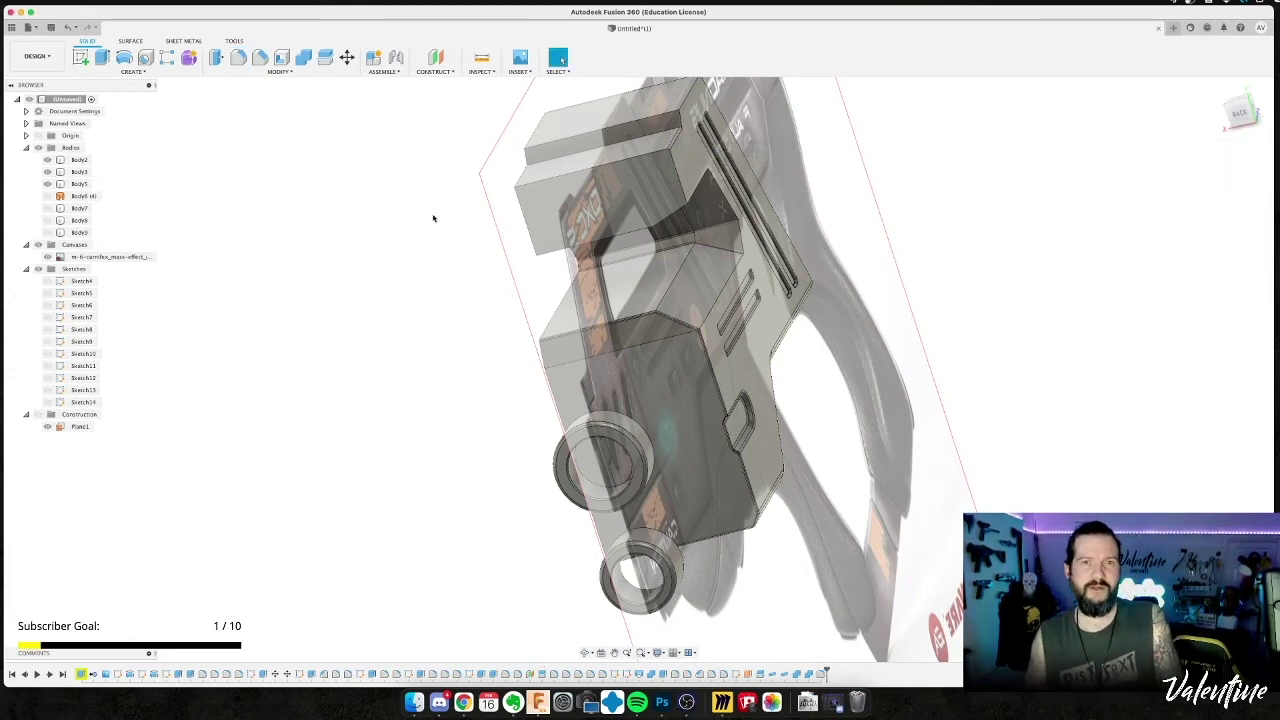
key("super+z")
Look through the pistol reference photos in Finder, comparing the close-up and full side views with the body's edges.
middle_click_drag(686, 208, 521, 245, "shift")
key("super+Tab")
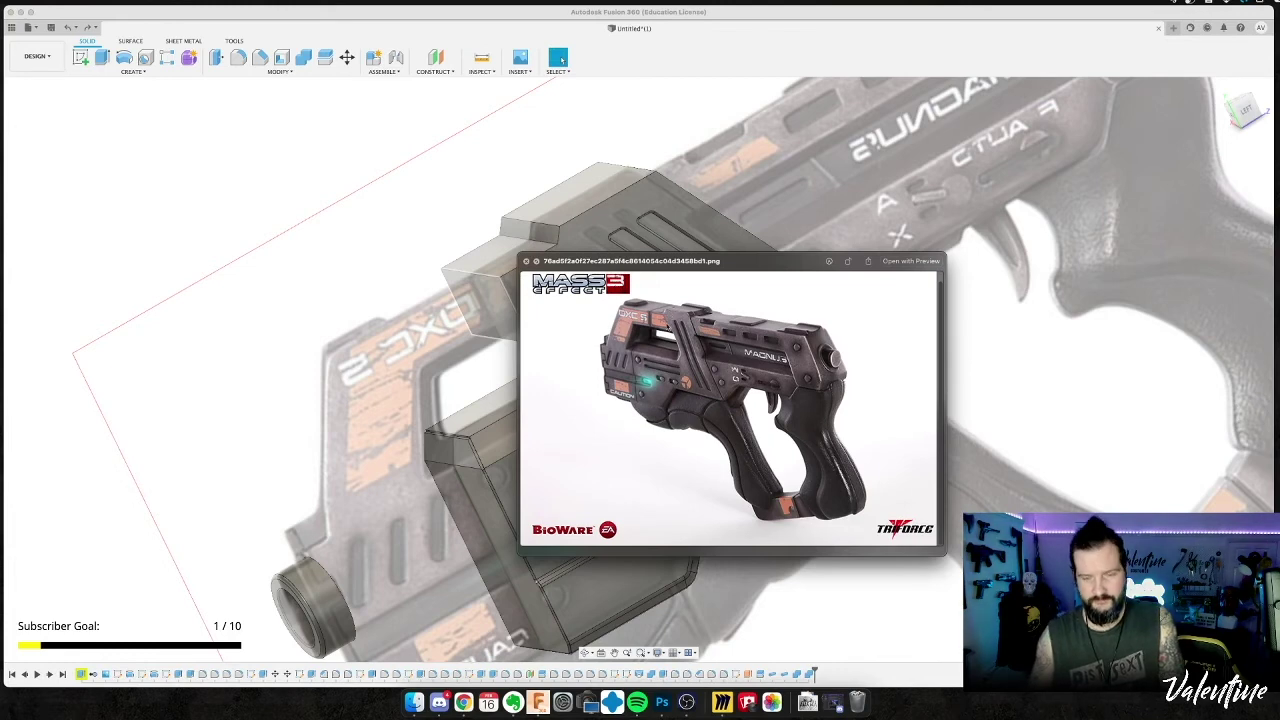
key("Right")
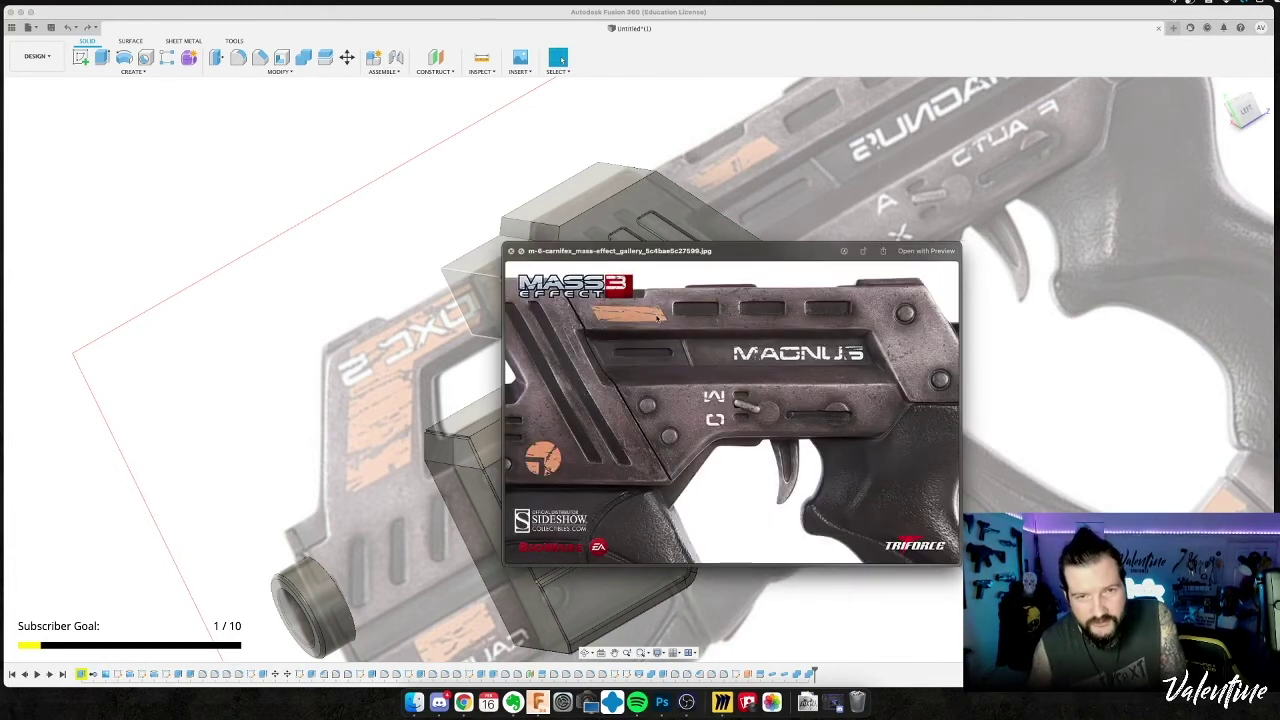
key("Right")
key("Right")
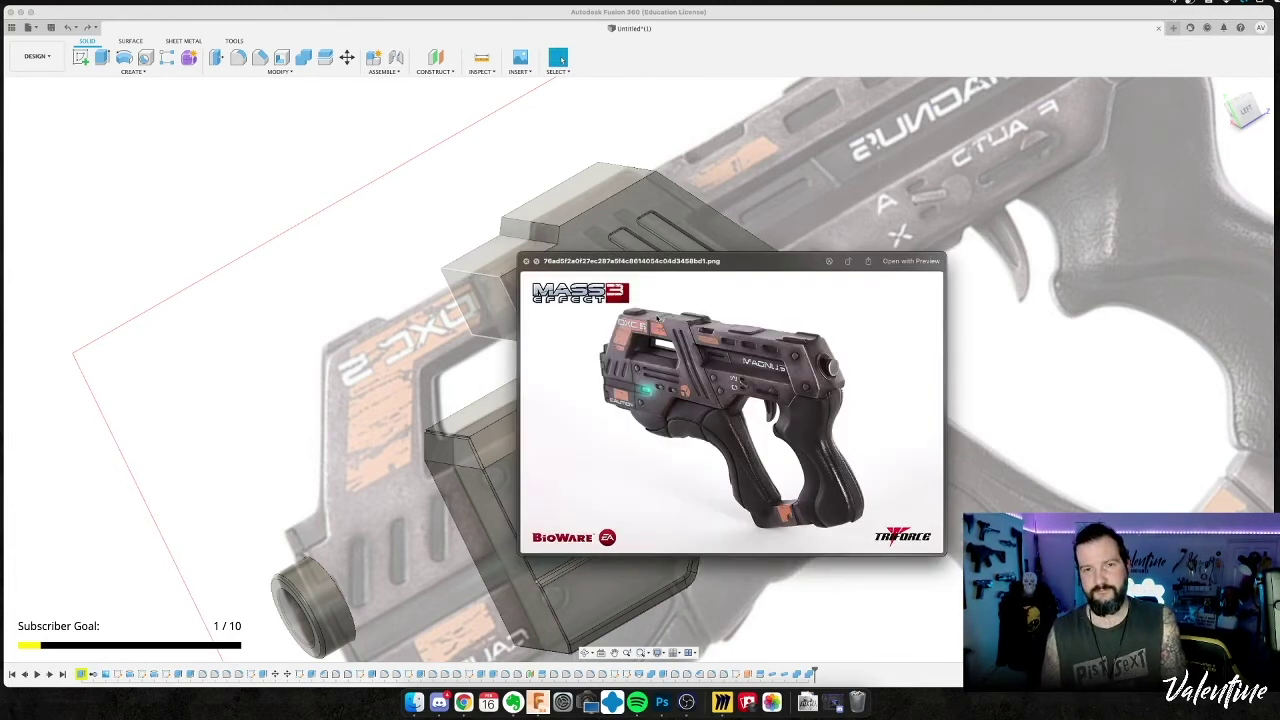
key("Right")
key("Left")
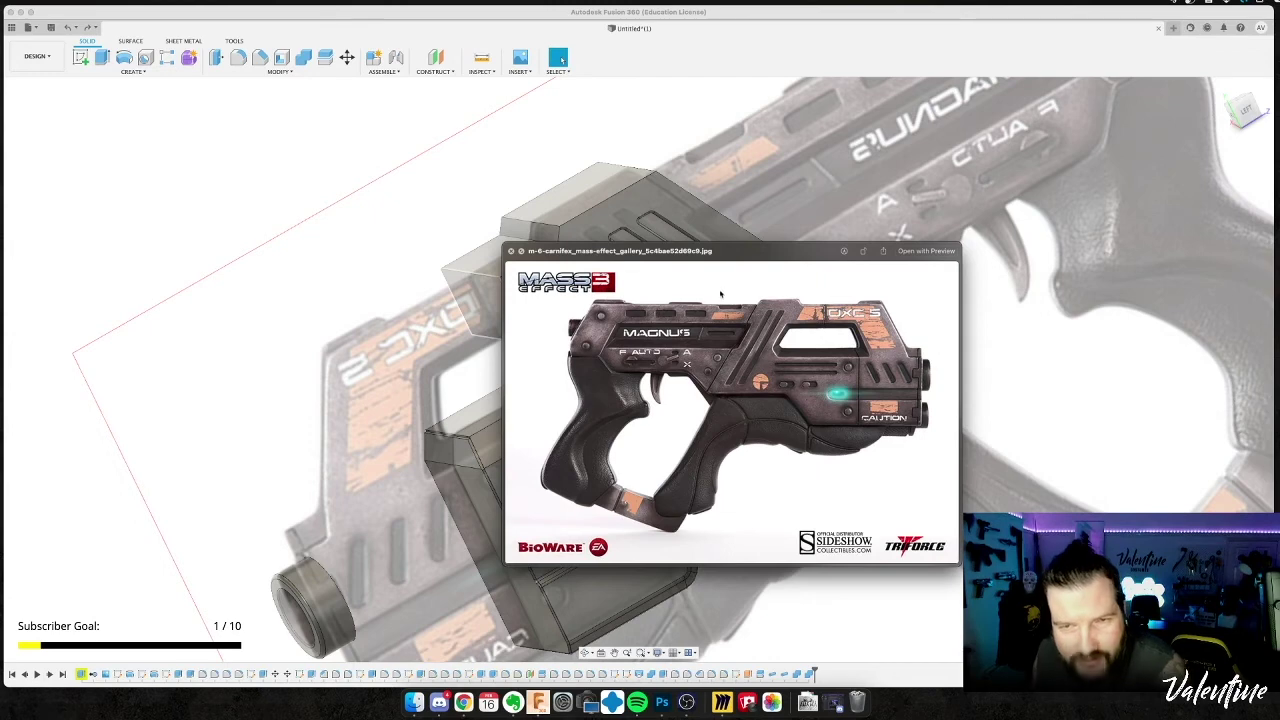
key("space")
left_click(243, 349)
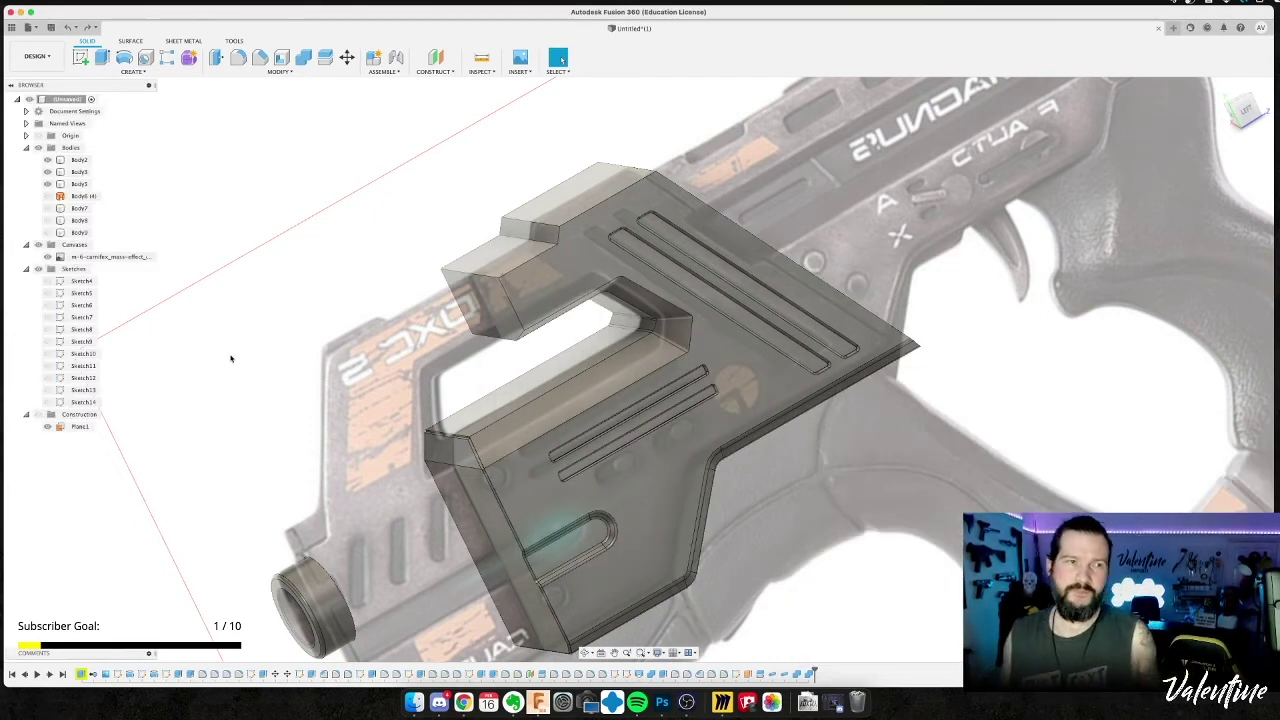
Show Body7 again and fillet the transverse edge at the top front corner of the front half.
left_click(47, 209)
middle_click_drag(345, 231, 371, 206, "shift")
left_click(371, 206)
key("f")
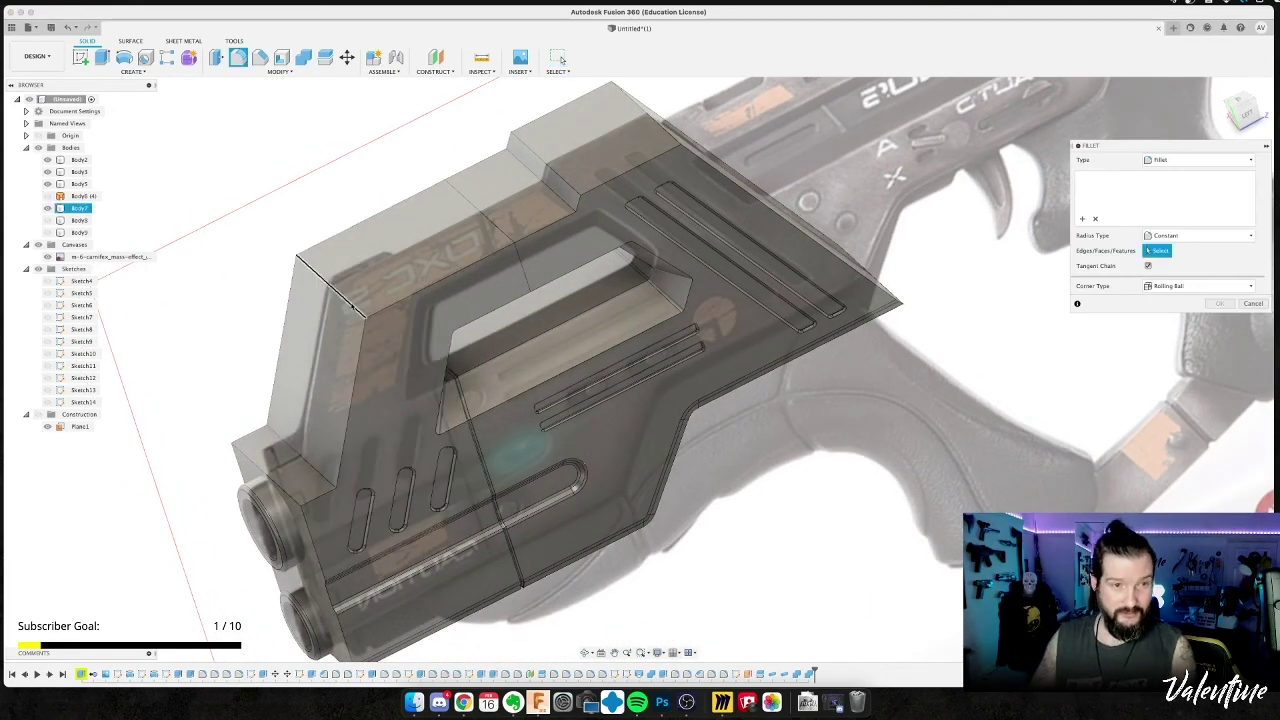
left_click(342, 294)
left_click(343, 294)
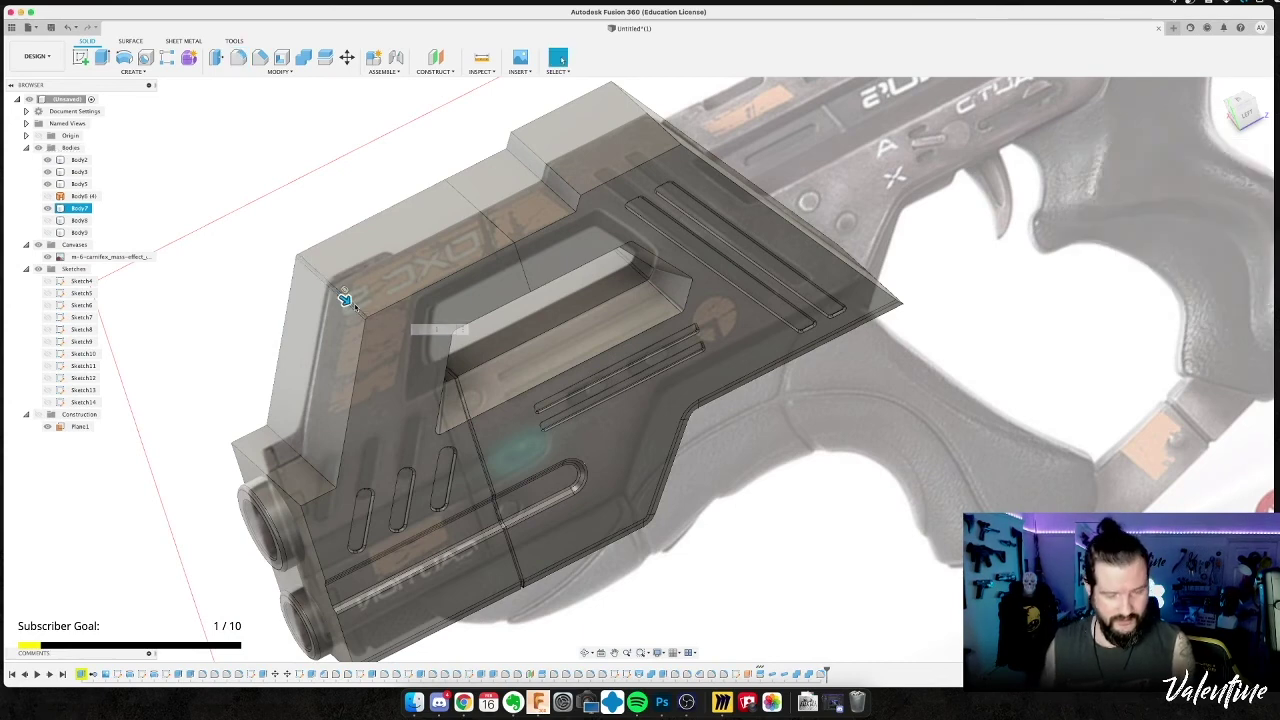
Fillet the lower and upper transverse edges of the rear half's top step, using 1 mm for the lower edge.
left_click(553, 195)
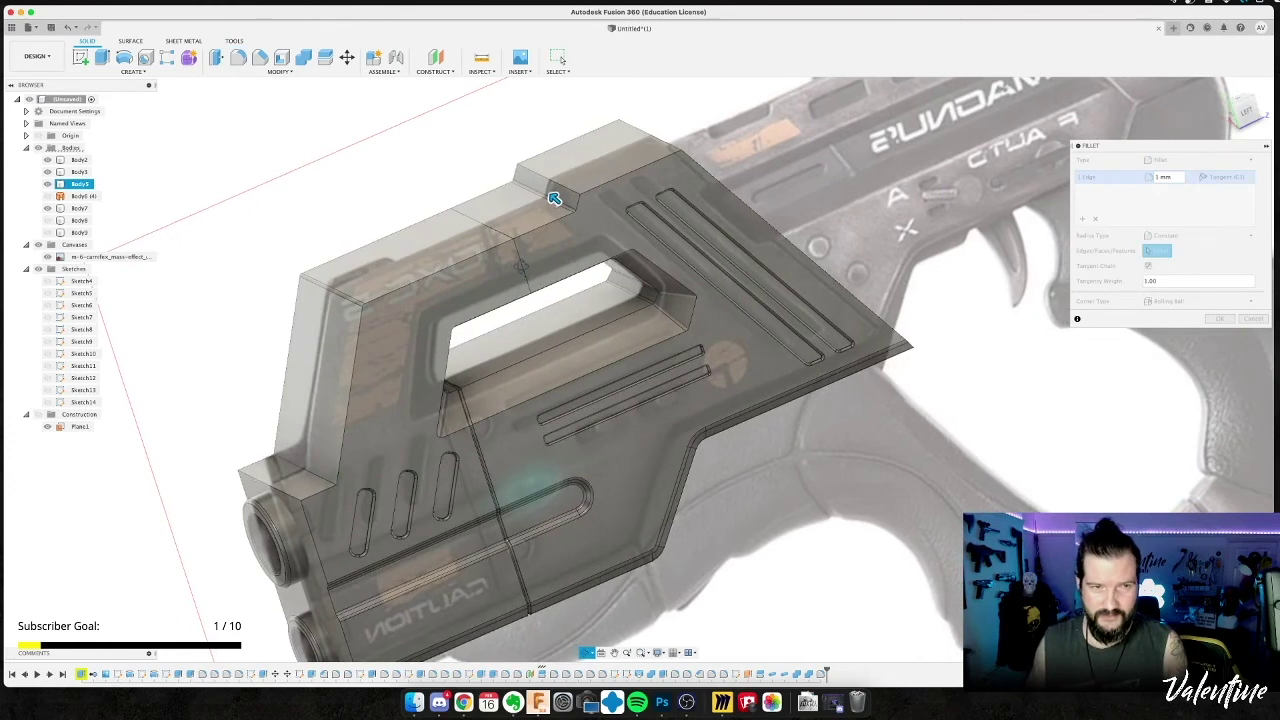
left_click(553, 198)
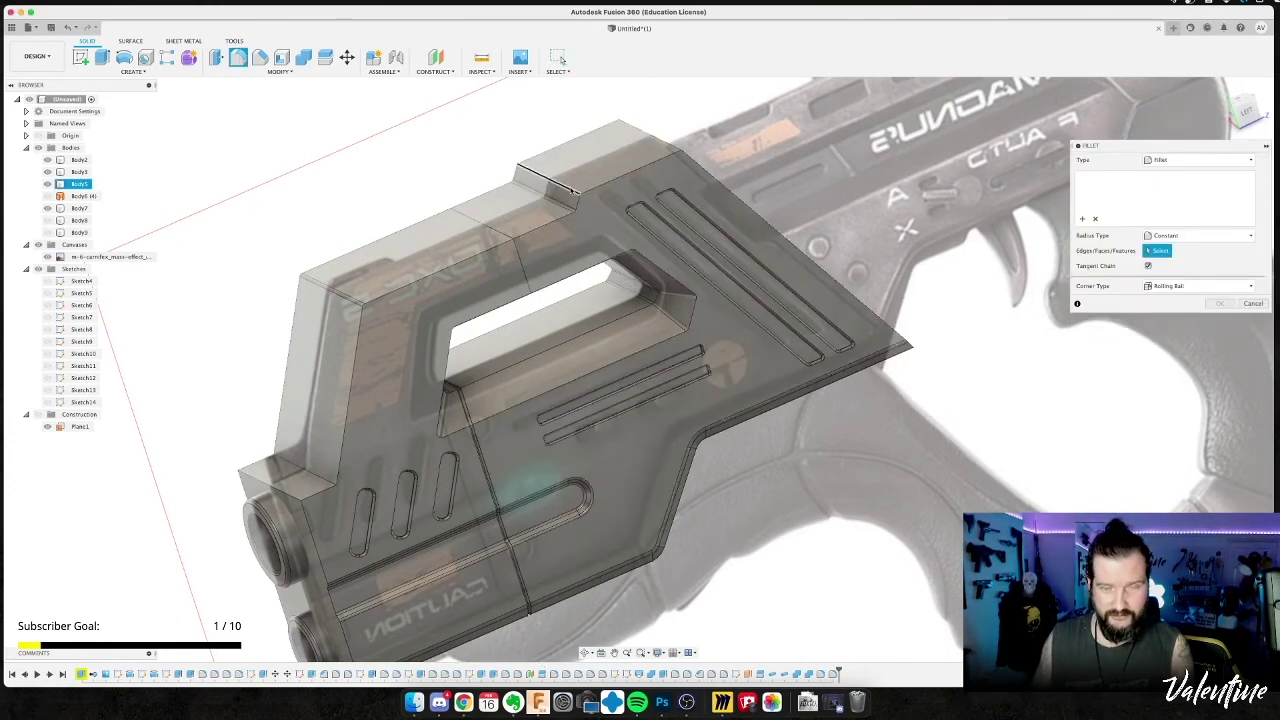
left_click(564, 187)
key("Return")
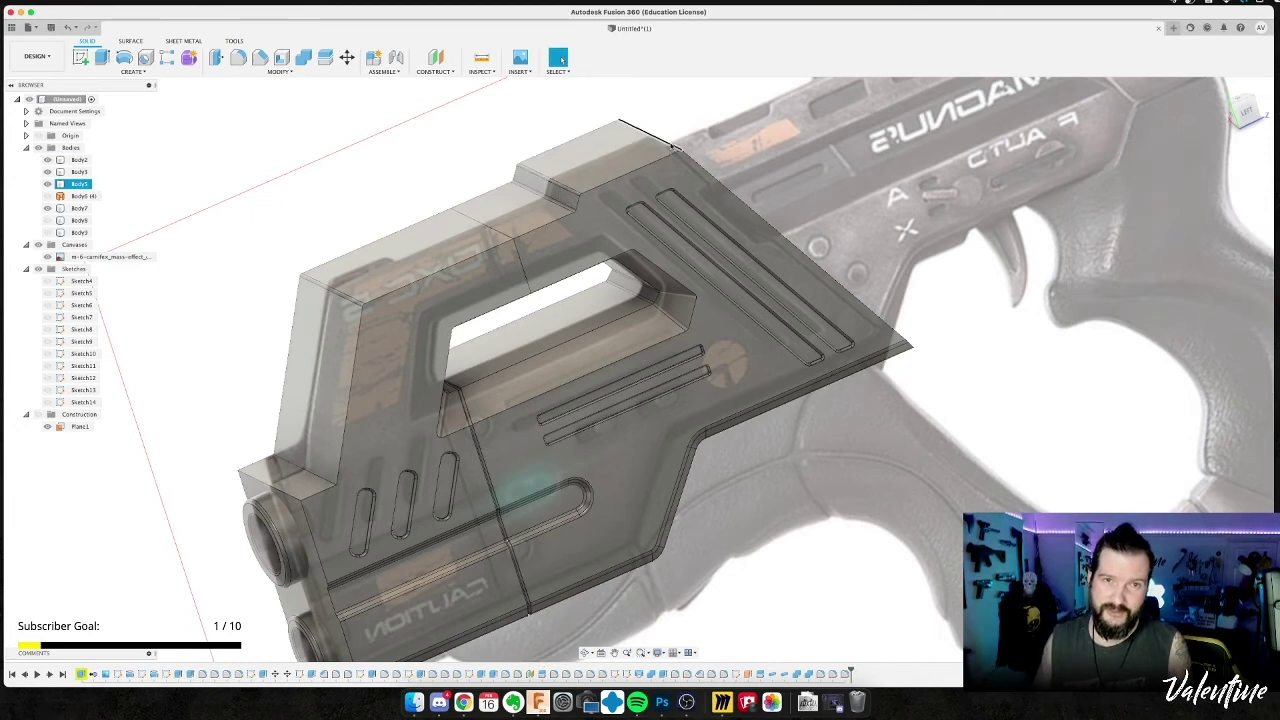
Fillet the transverse inner edge where the front half's sloped face meets the ledge above the barrels.
key("f")
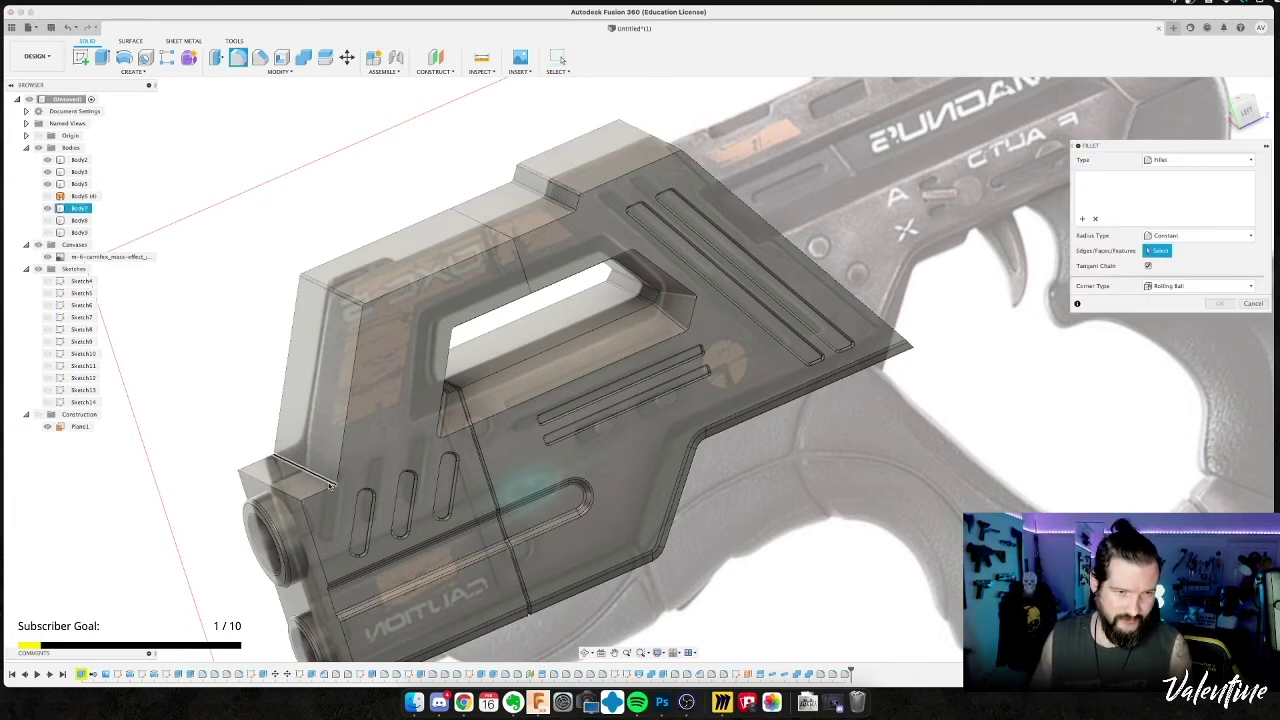
left_click(322, 477)
key("Return")
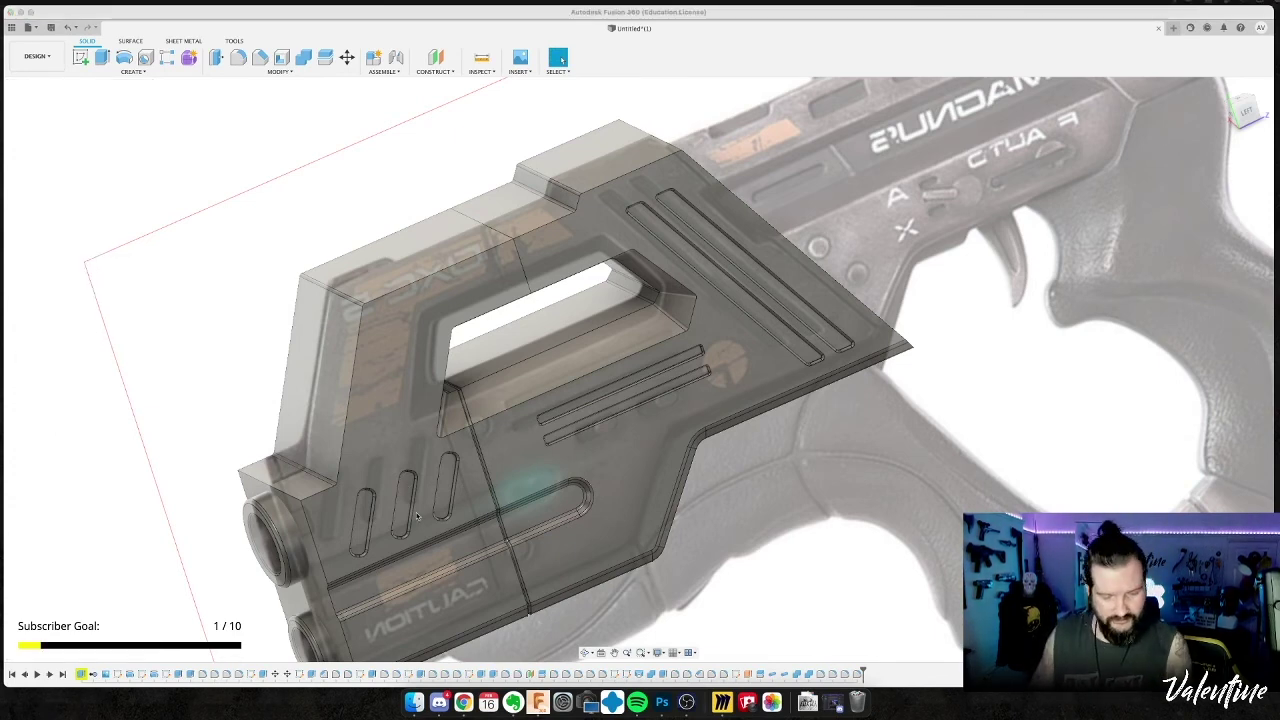
Fillet the upper side outline edges of the front and rear halves with a 0.6 mm radius.
left_click(347, 411)
key("f")
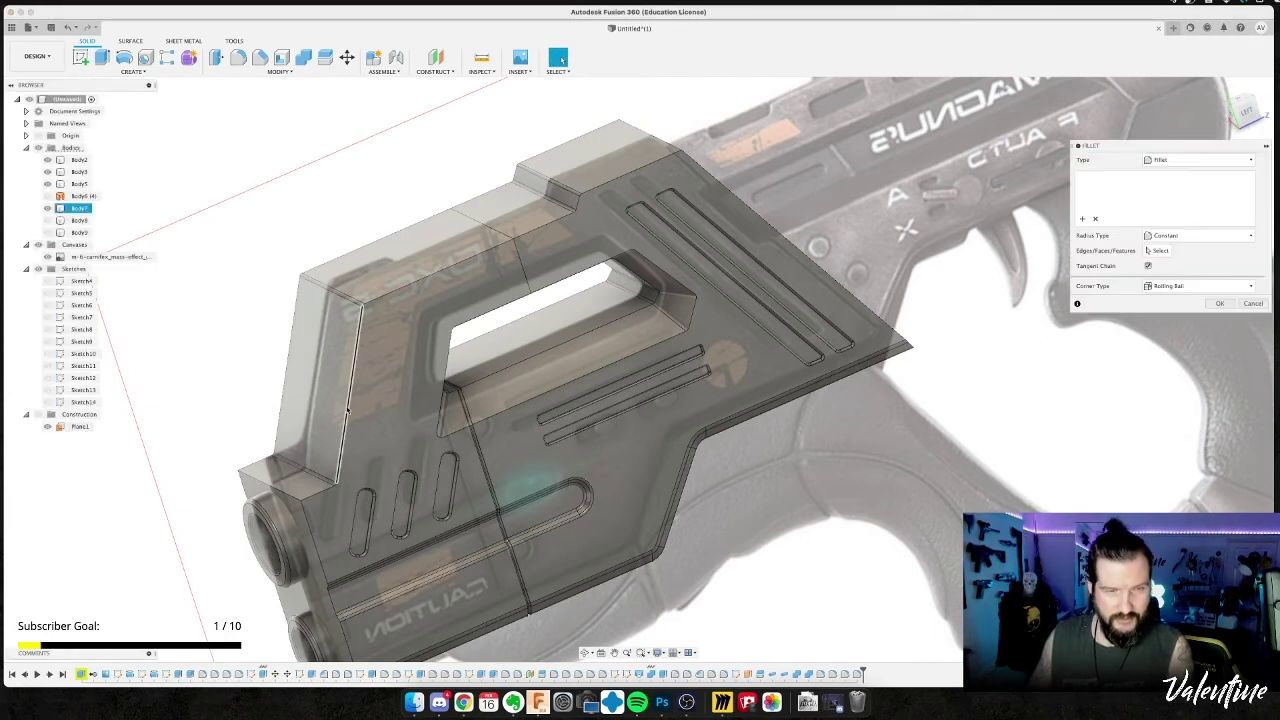
left_click(347, 410)
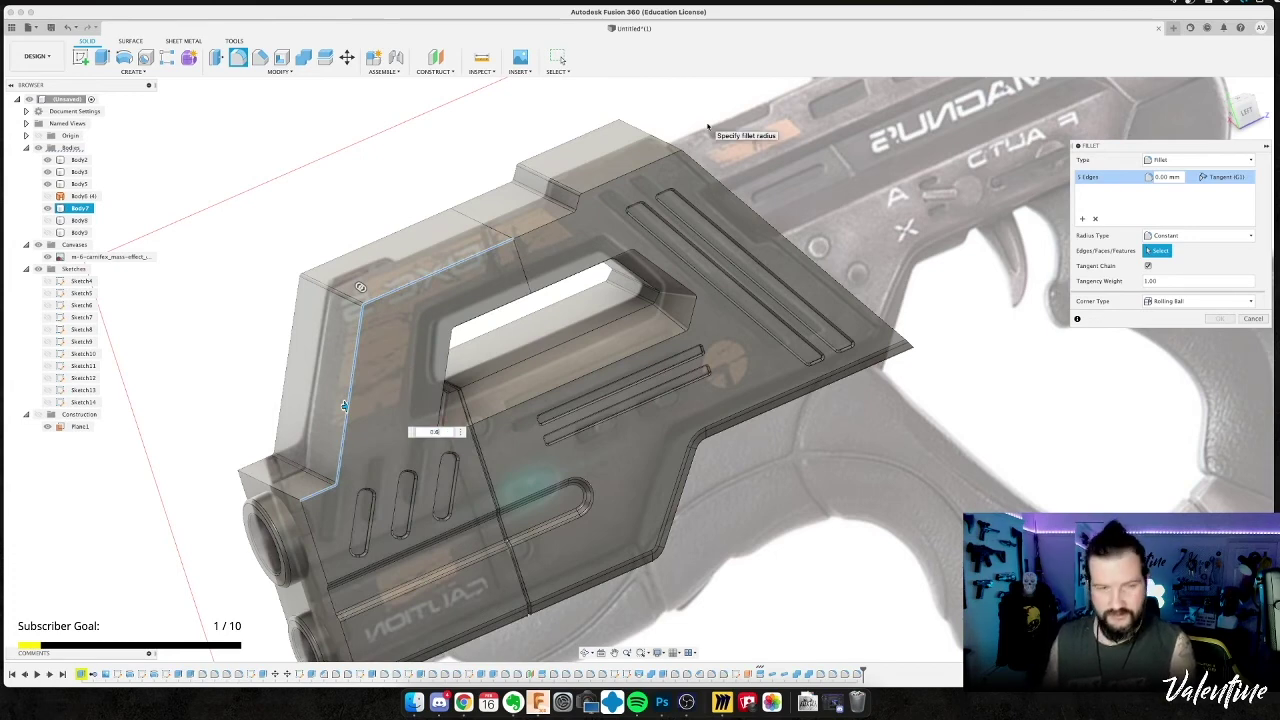
key("Escape")
key("f")
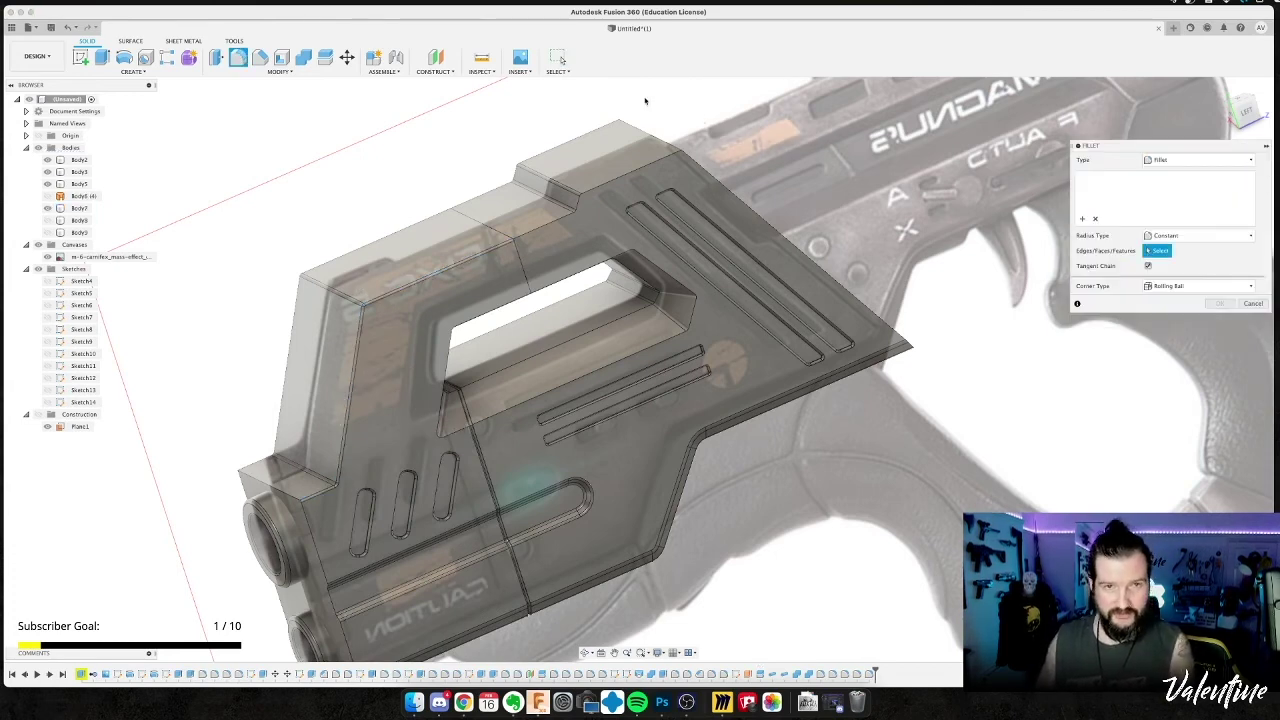
left_click(541, 222)
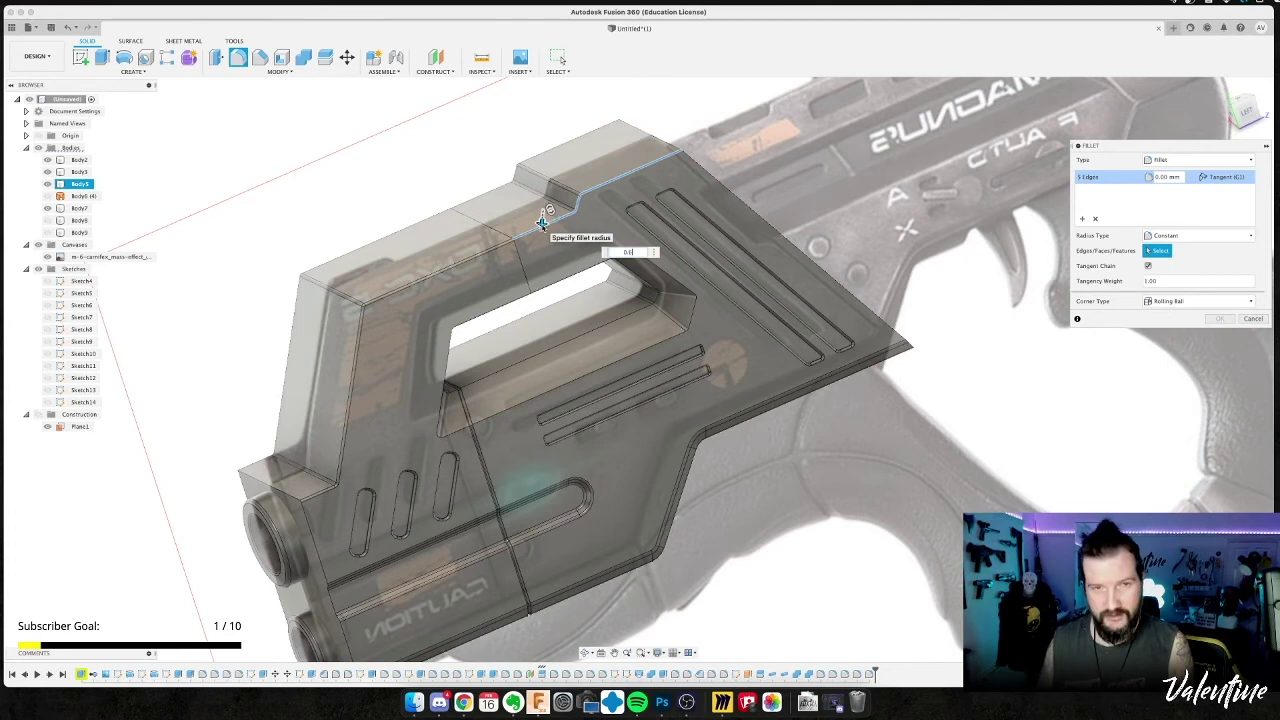
key("Escape")
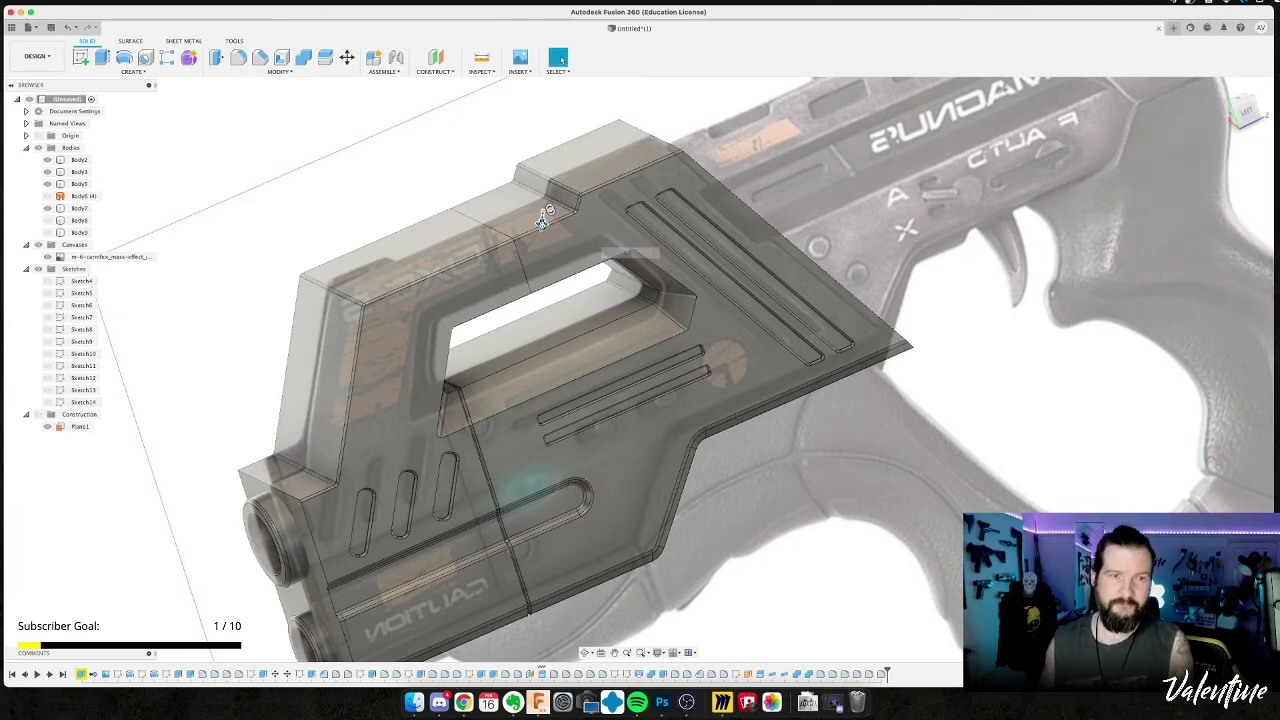
Hide Body7 to expose the rear half's split faces.
left_click(48, 208)
middle_click_drag(192, 196, 219, 180, "shift")
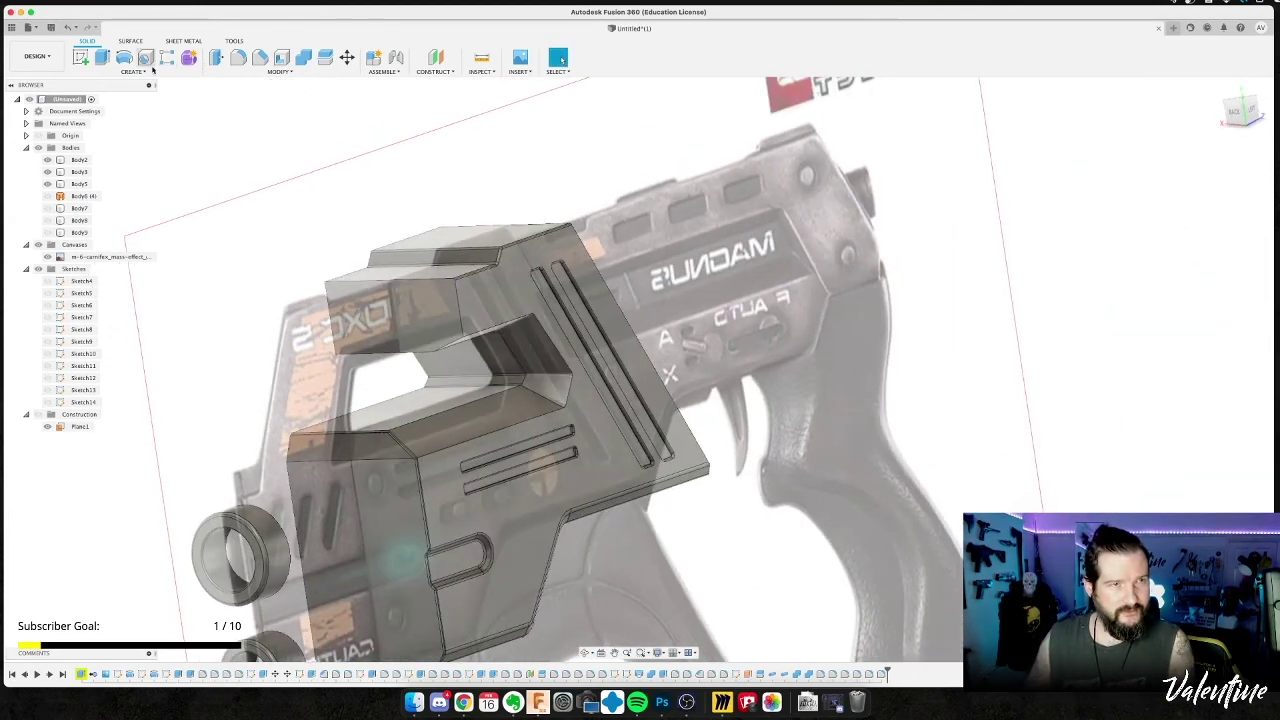
left_click(455, 300)
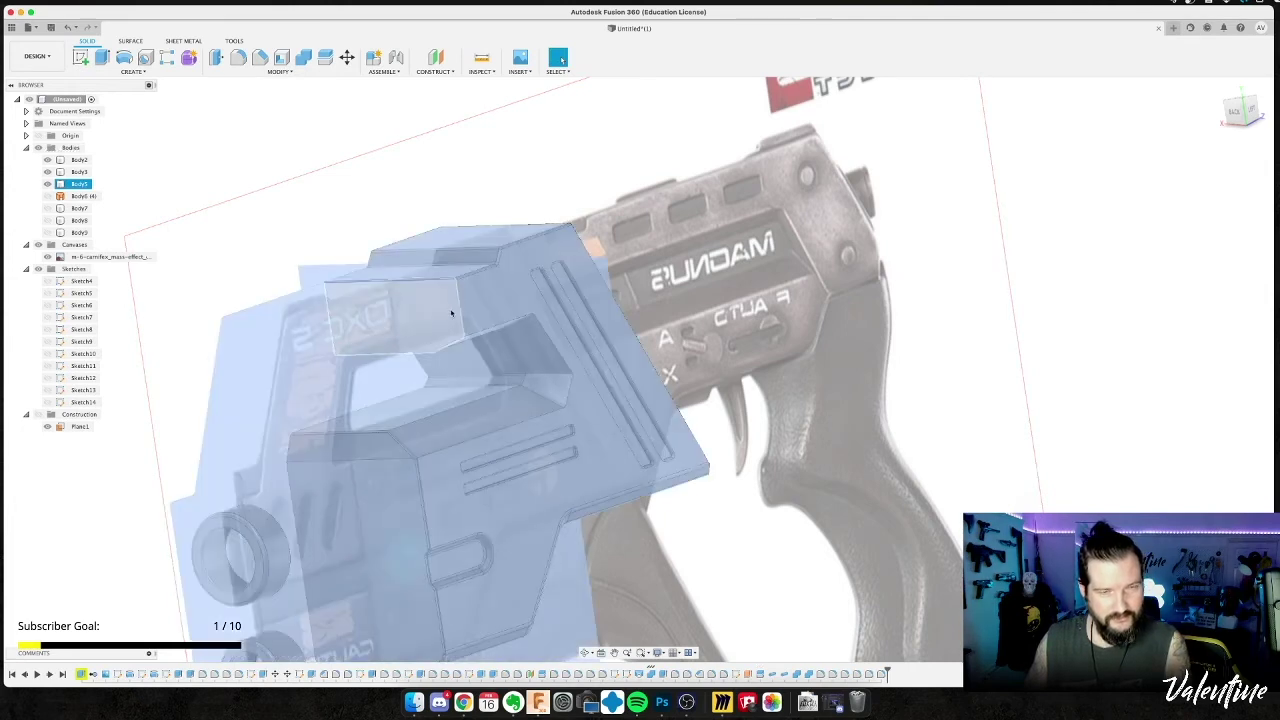
left_click(209, 84)
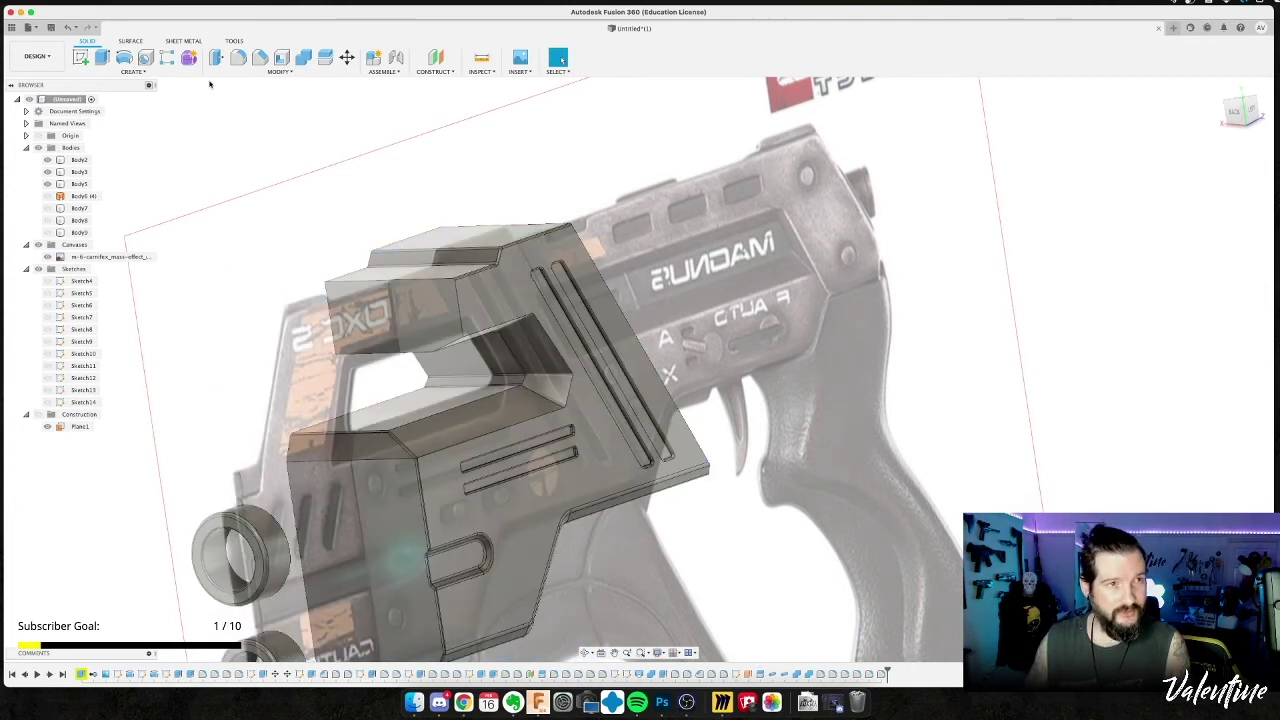
Try to cut a 1 mm square pipe along the edges of the rear half's upper split face.
left_click(133, 71)
left_click(115, 275)
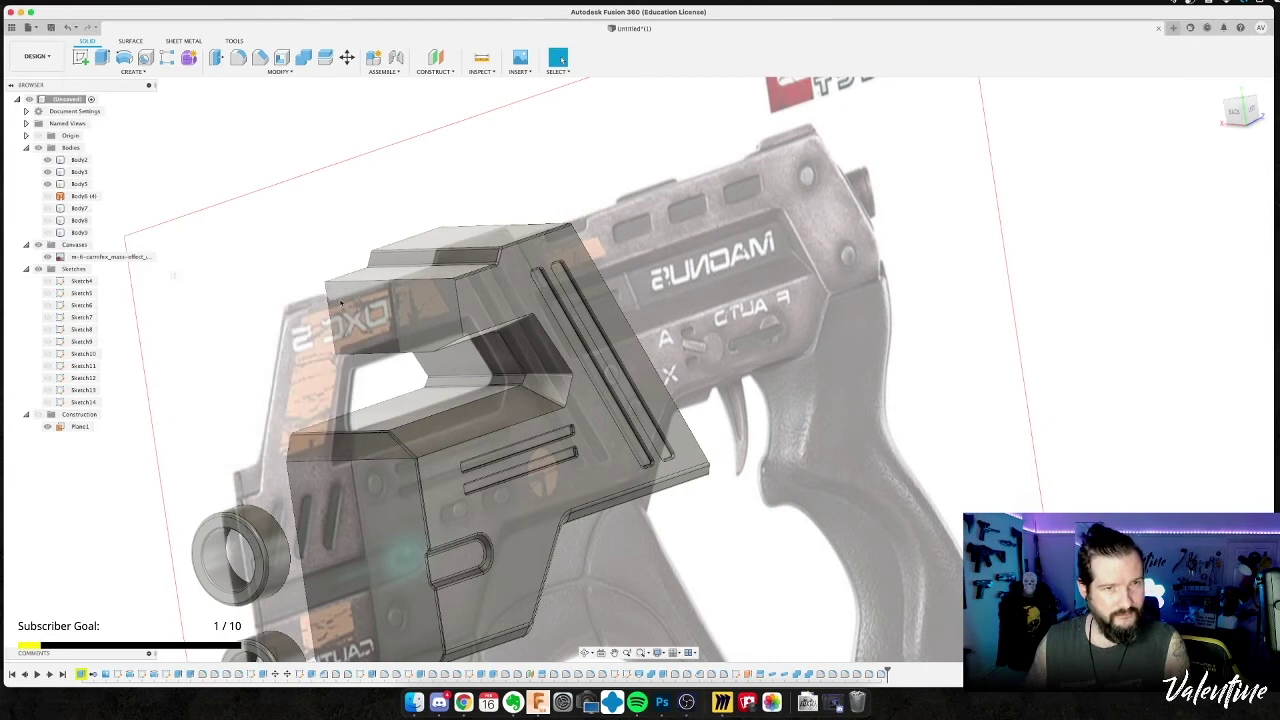
left_click(383, 293)
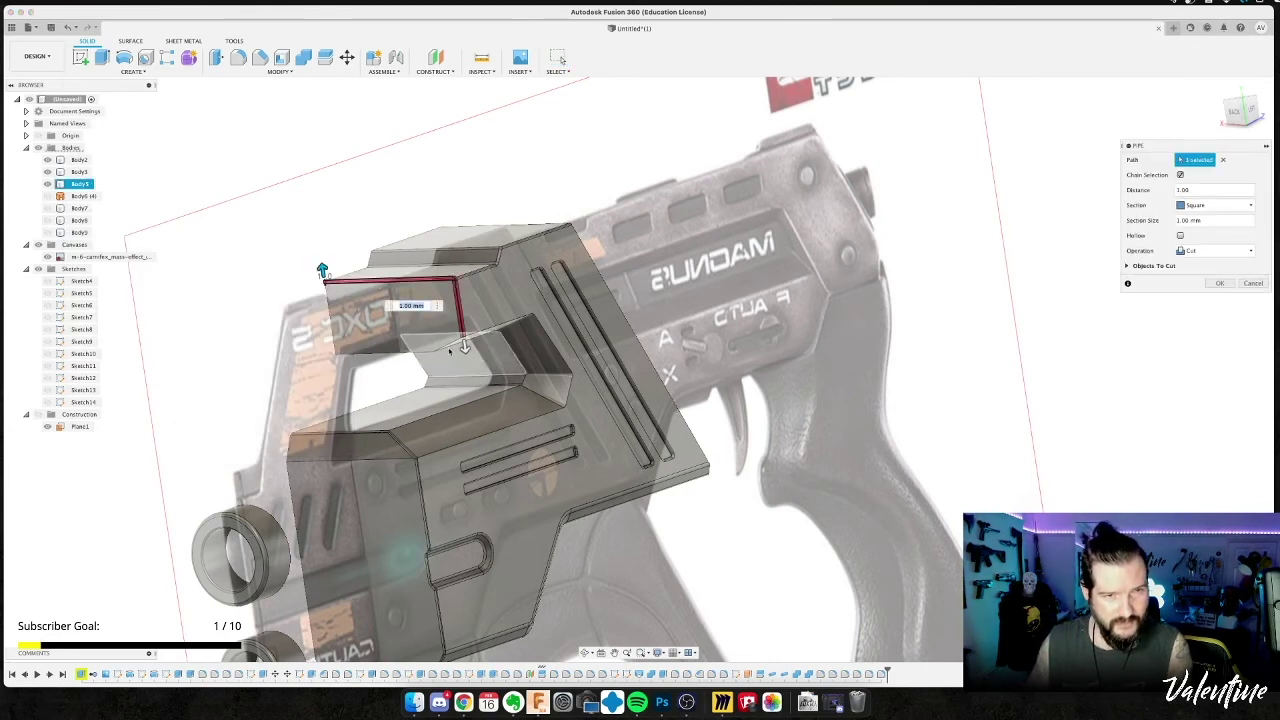
key("Return")
Fillet the outer side edges of the window opening in the rear half with a 0.6 mm radius.
scroll(465, 343, "up", 5)
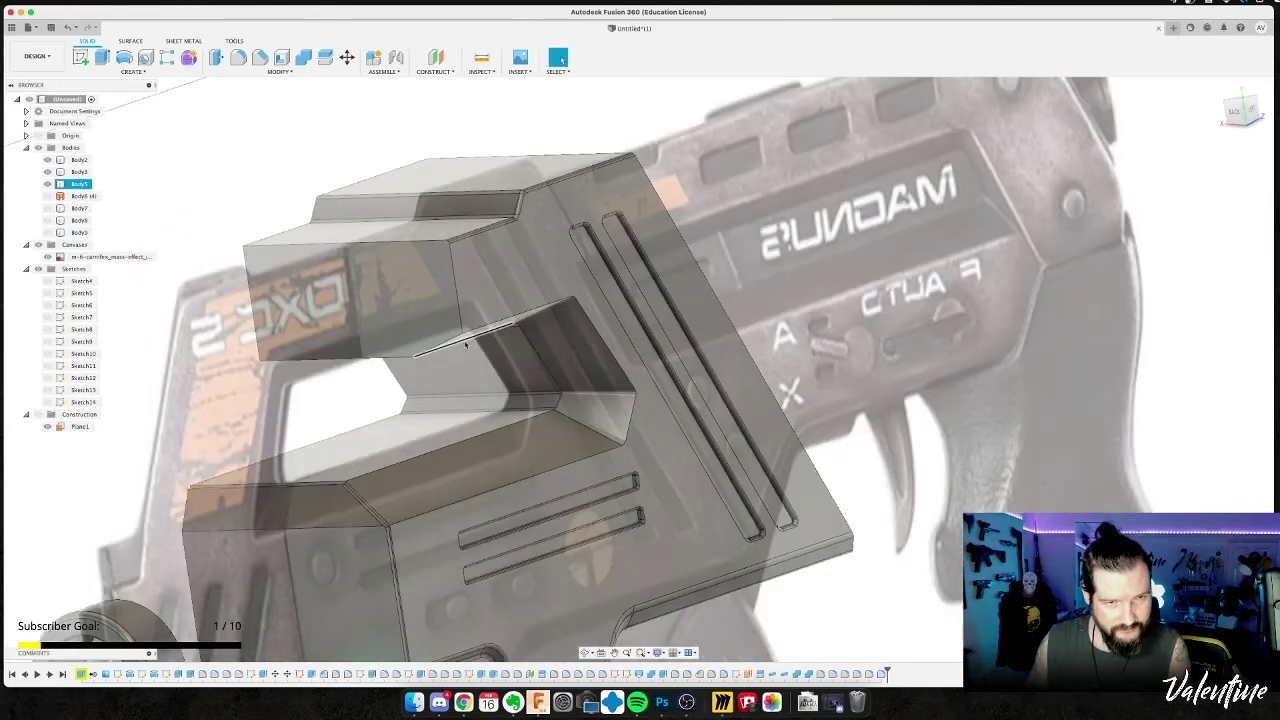
middle_click_drag(465, 338, 454, 354, "shift")
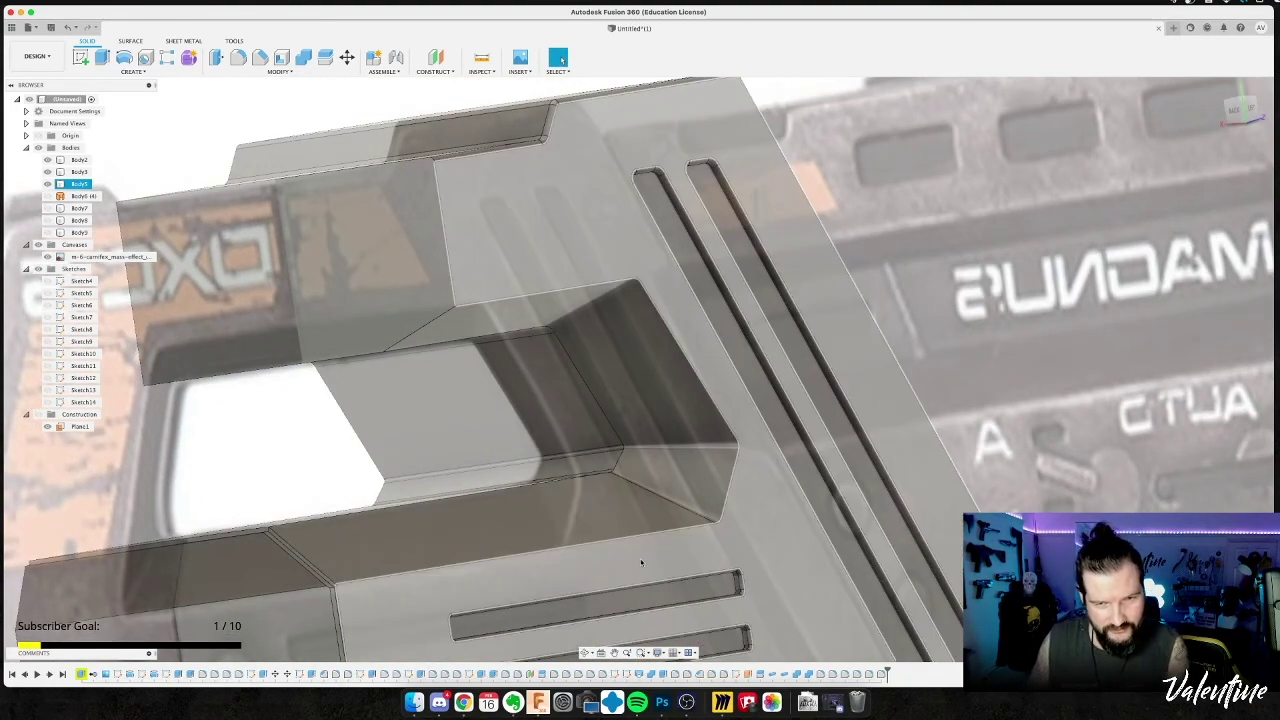
scroll(641, 563, "down", 1)
middle_click_drag(643, 554, 544, 547, "shift")
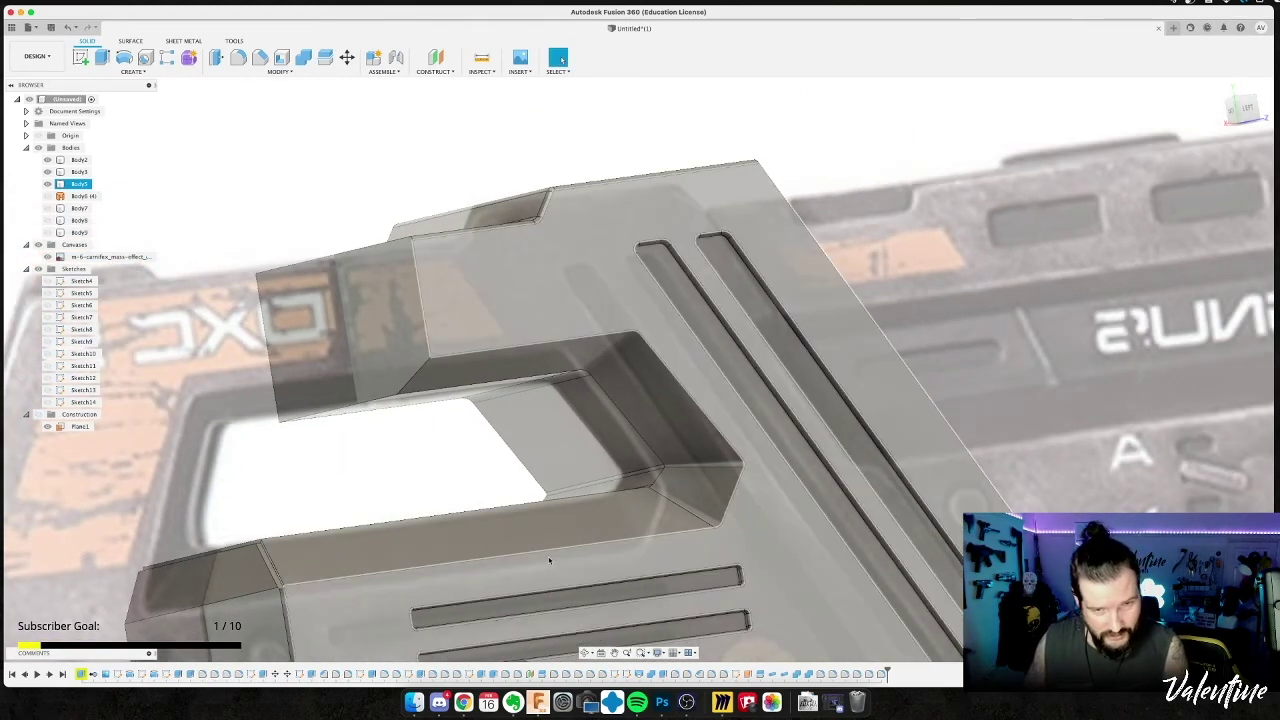
key("f")
left_click(569, 546)
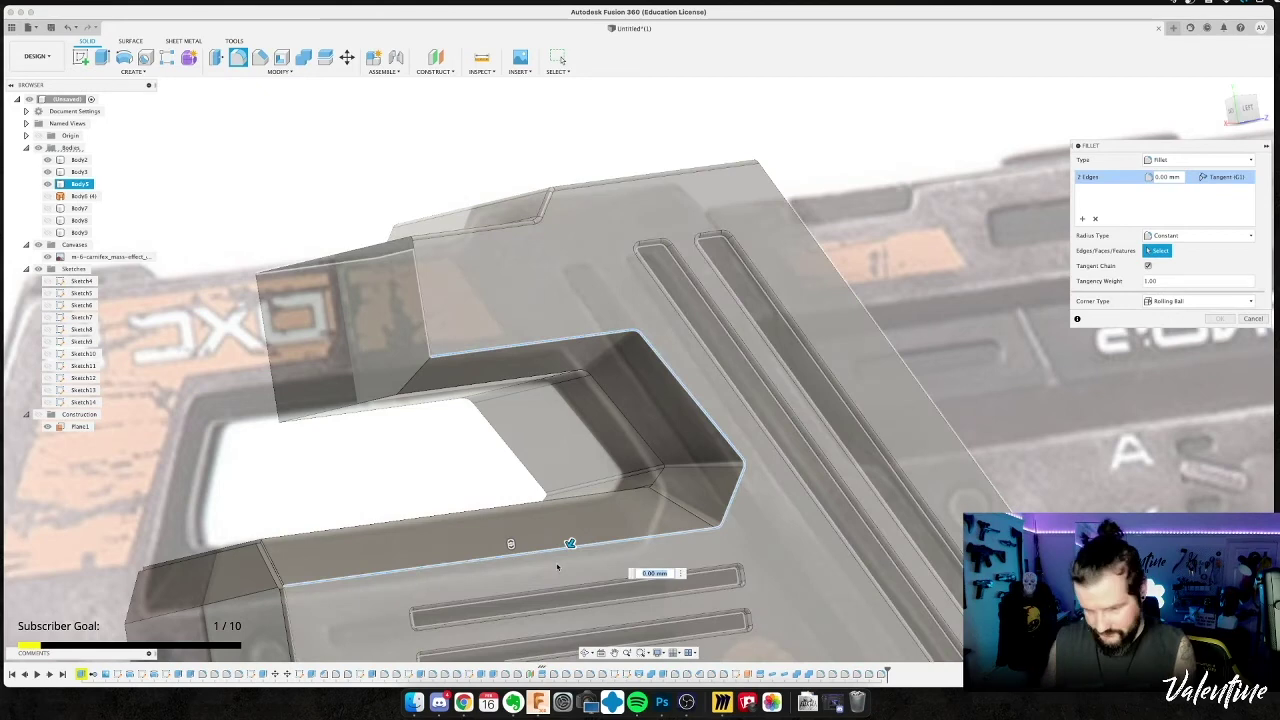
key("Escape")
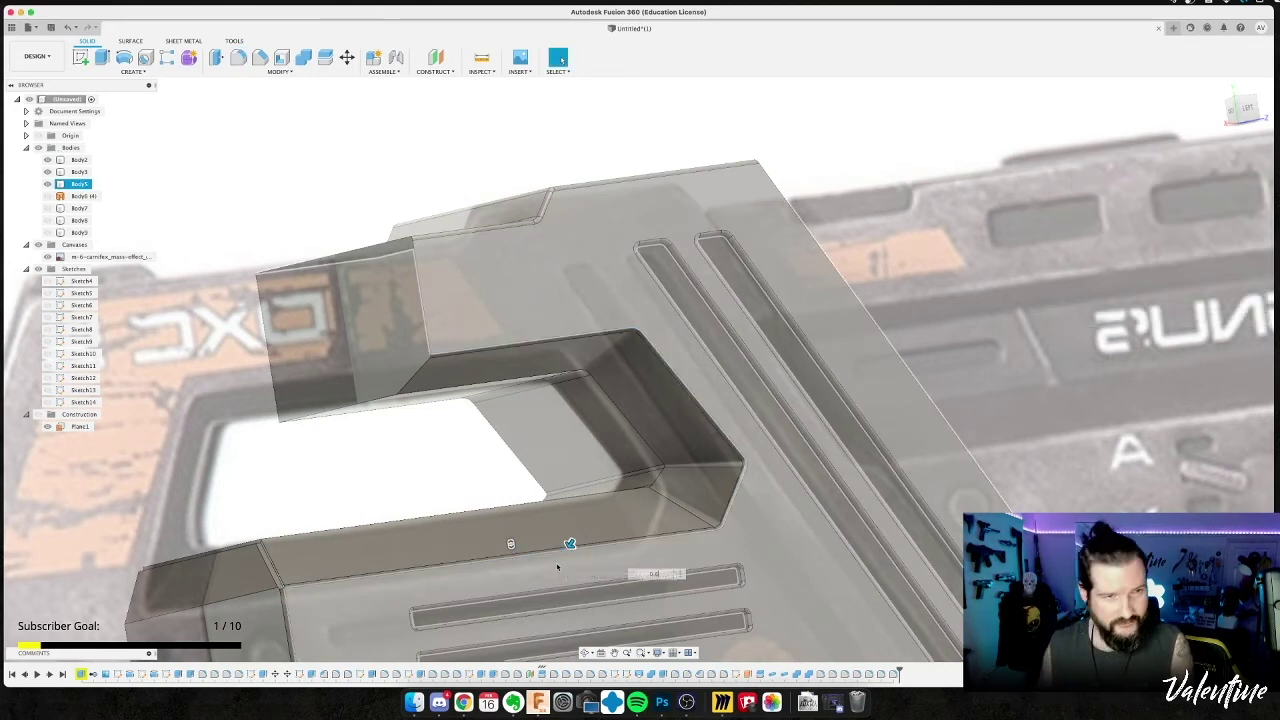
Show Body7 and fillet the outer side edges of its window opening with a 0.6 mm radius.
left_click(47, 208)
middle_click_drag(442, 463, 420, 440, "shift")
key("f")
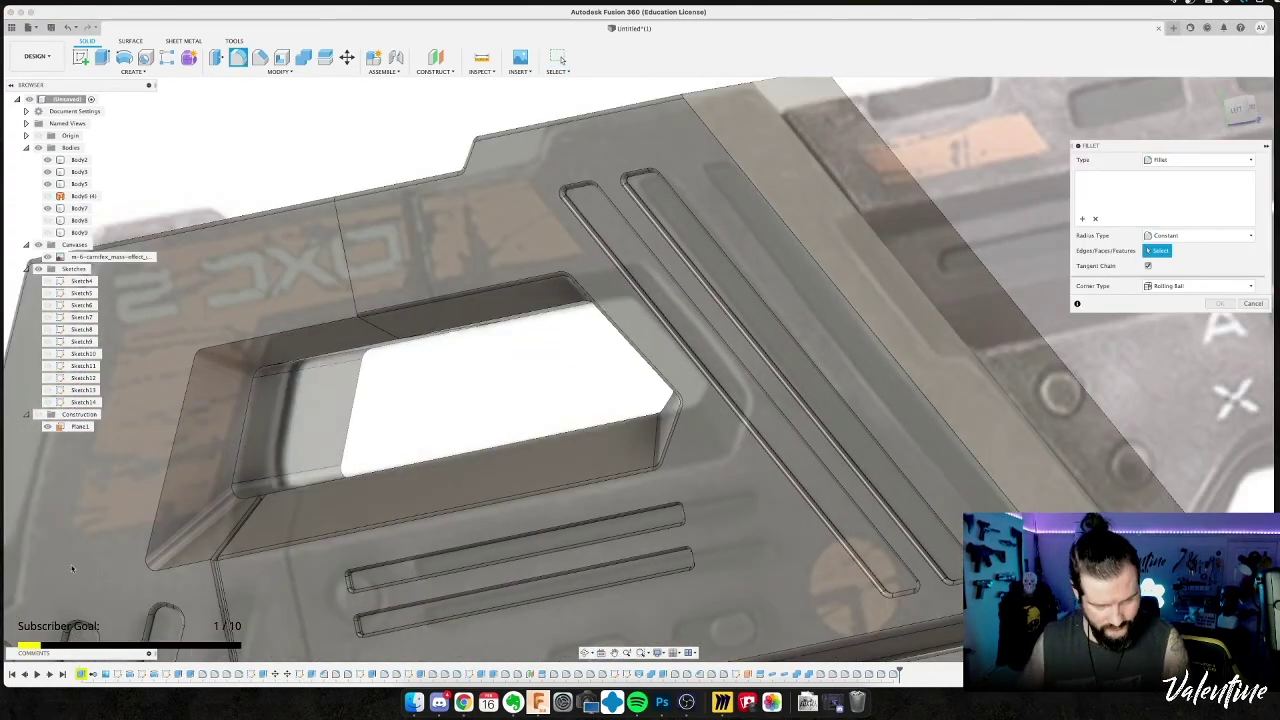
left_click(148, 540)
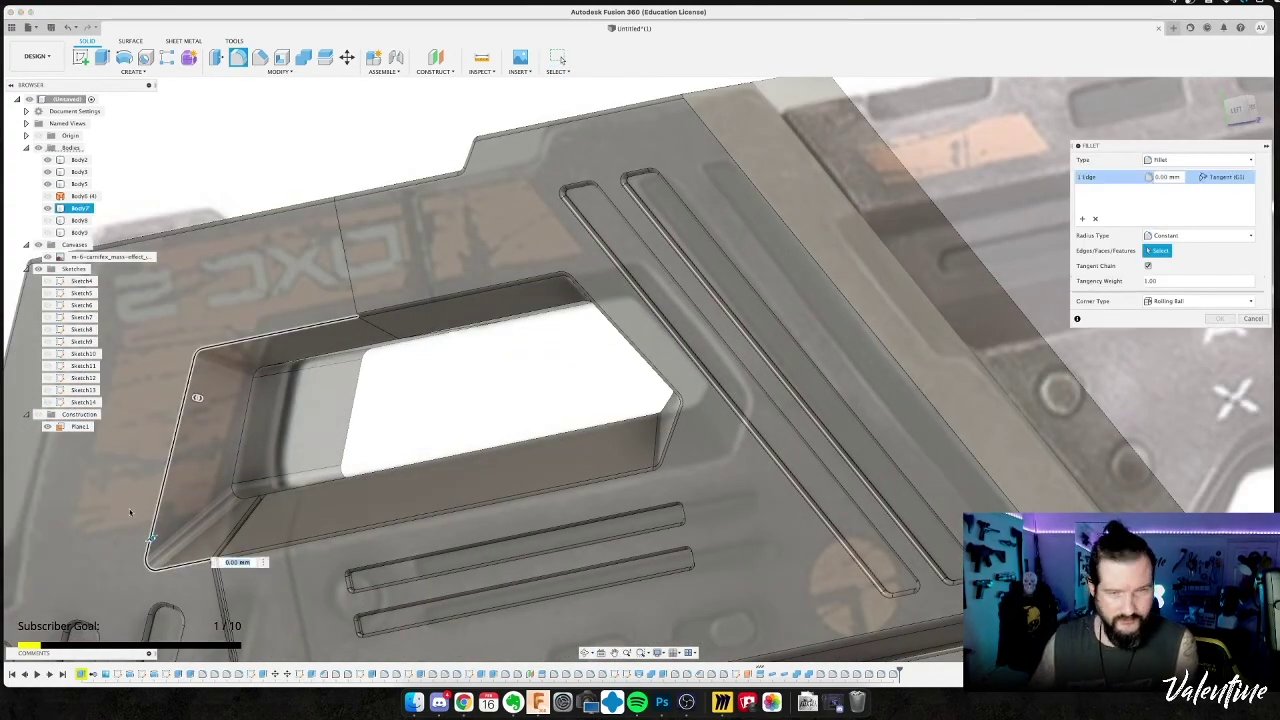
key("Return")
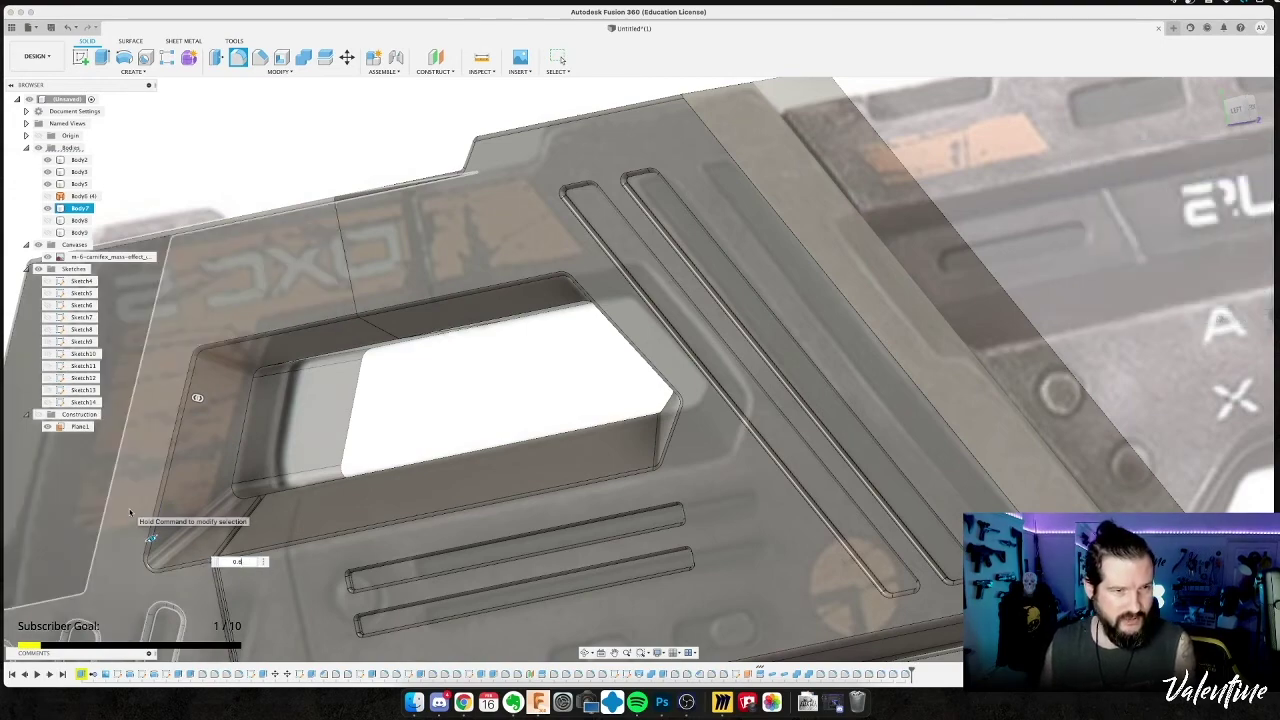
Fillet the short groove edges where the seam meets the window opening's outer lower edge with a 0.6 mm radius.
scroll(280, 540, "up", 2)
scroll(224, 555, "up", 5)
scroll(230, 550, "up", 4)
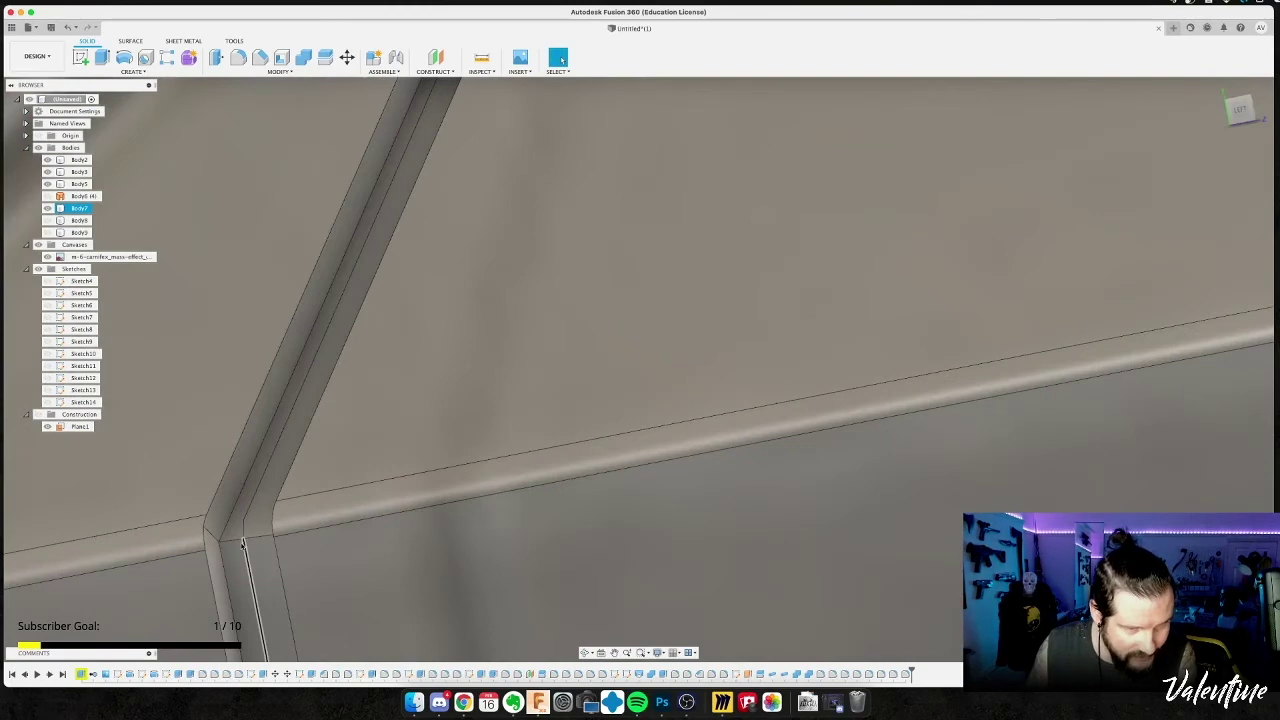
mouse_move(262, 580)
middle_mouse_down("shift")
mouse_move(280, 569)
mouse_move(262, 580)
middle_mouse_up("shift")
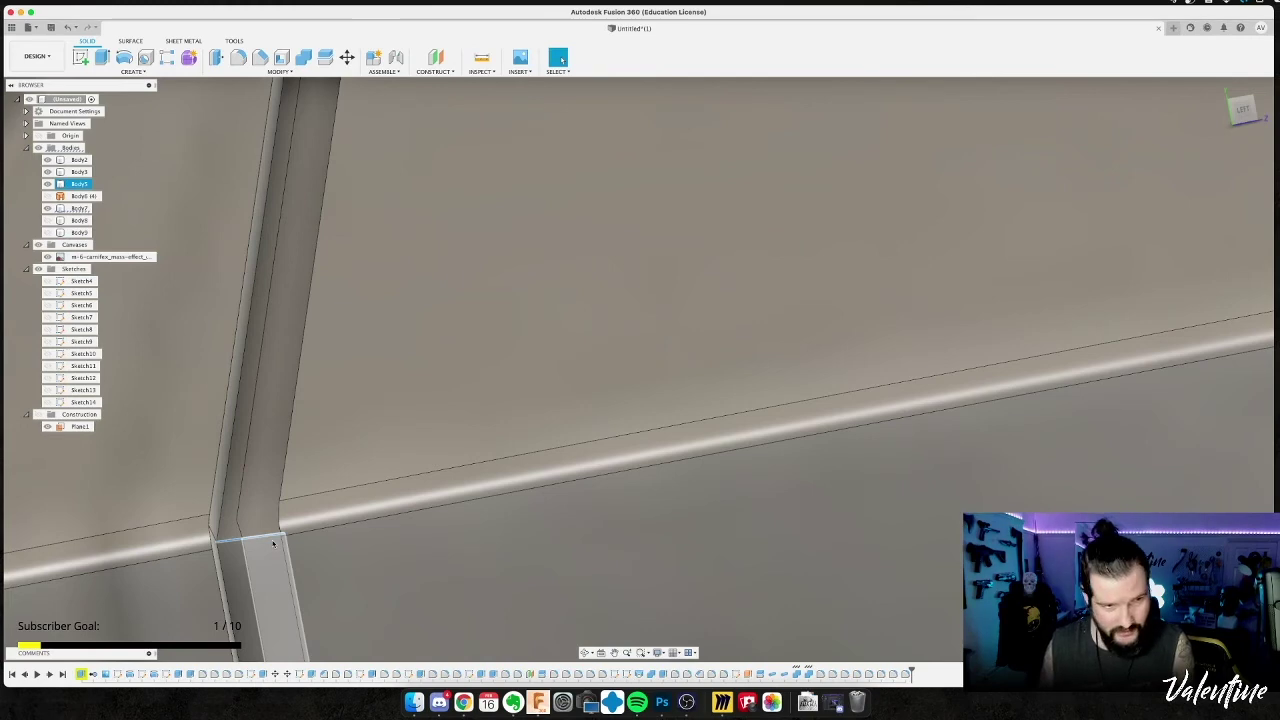
key("f")
left_click(273, 543)
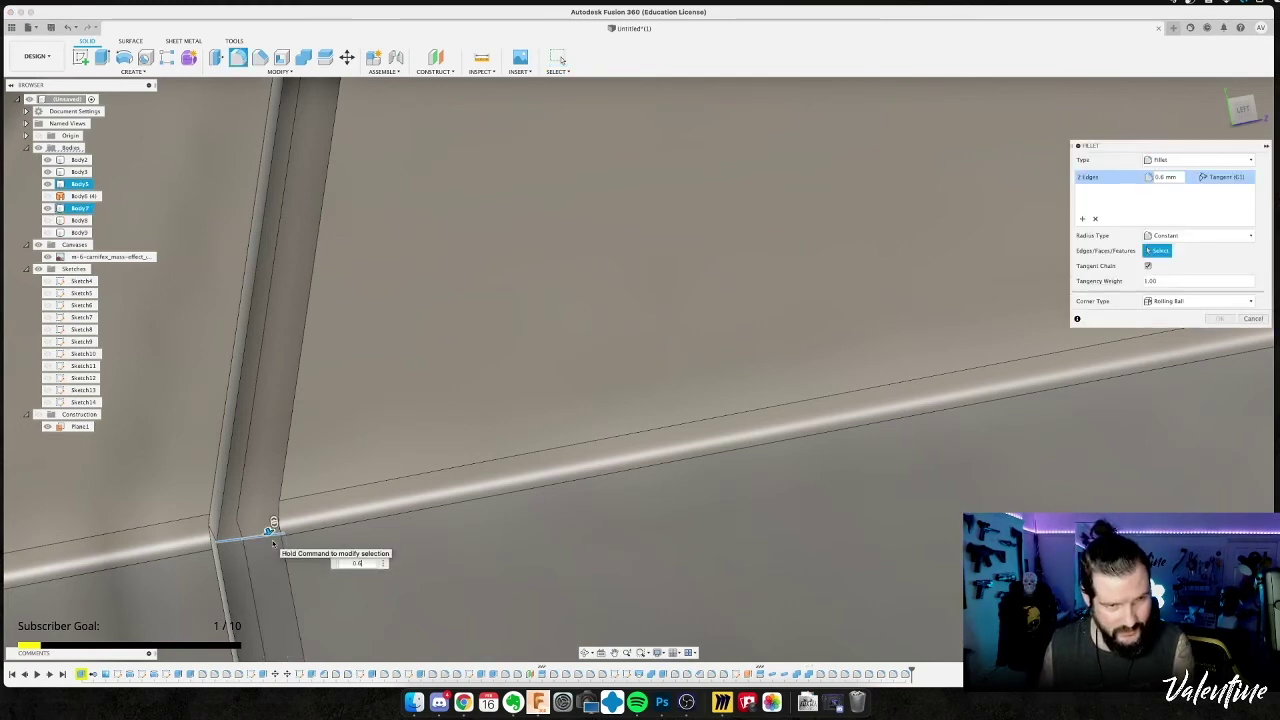
key("Escape")
Fillet the short groove edge where the seam meets the window opening's inner lower edge with a 0.6 mm radius.
scroll(276, 546, "down", 3)
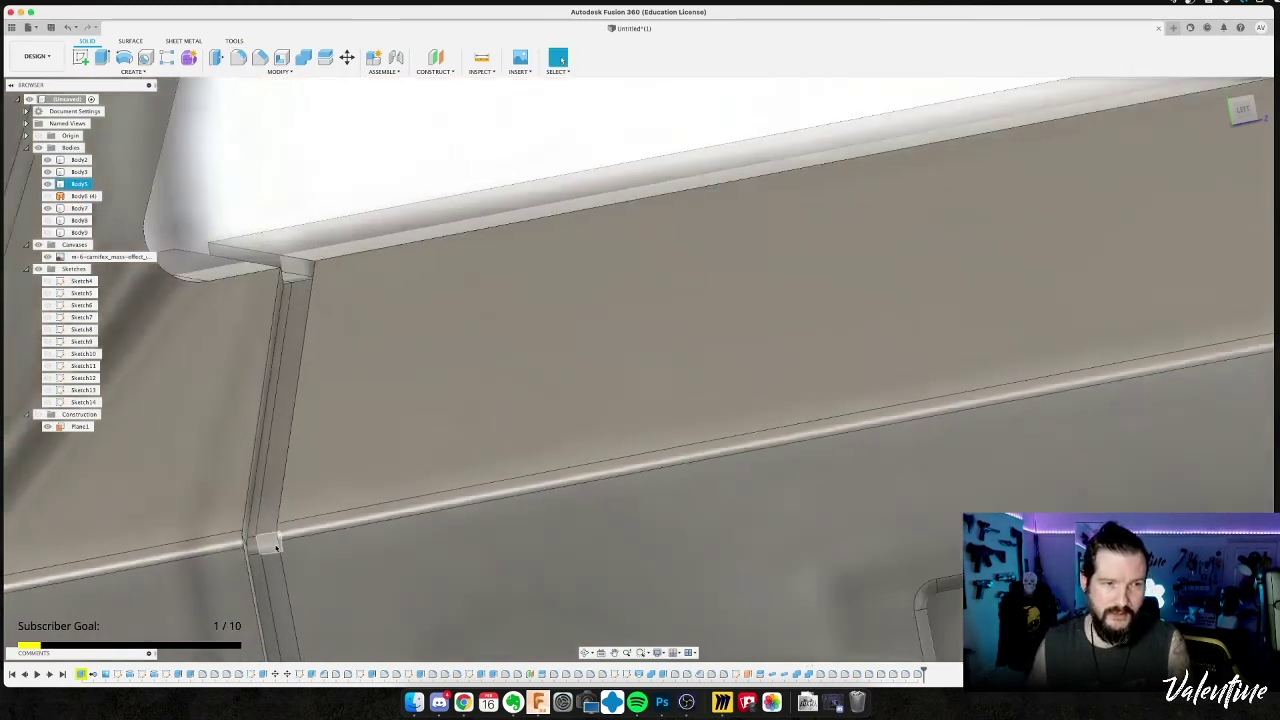
scroll(276, 547, "down", 3)
middle_click_drag(305, 511, 316, 508, "shift")
middle_click_drag(684, 362, 469, 376, "shift")
scroll(262, 363, "up", 5)
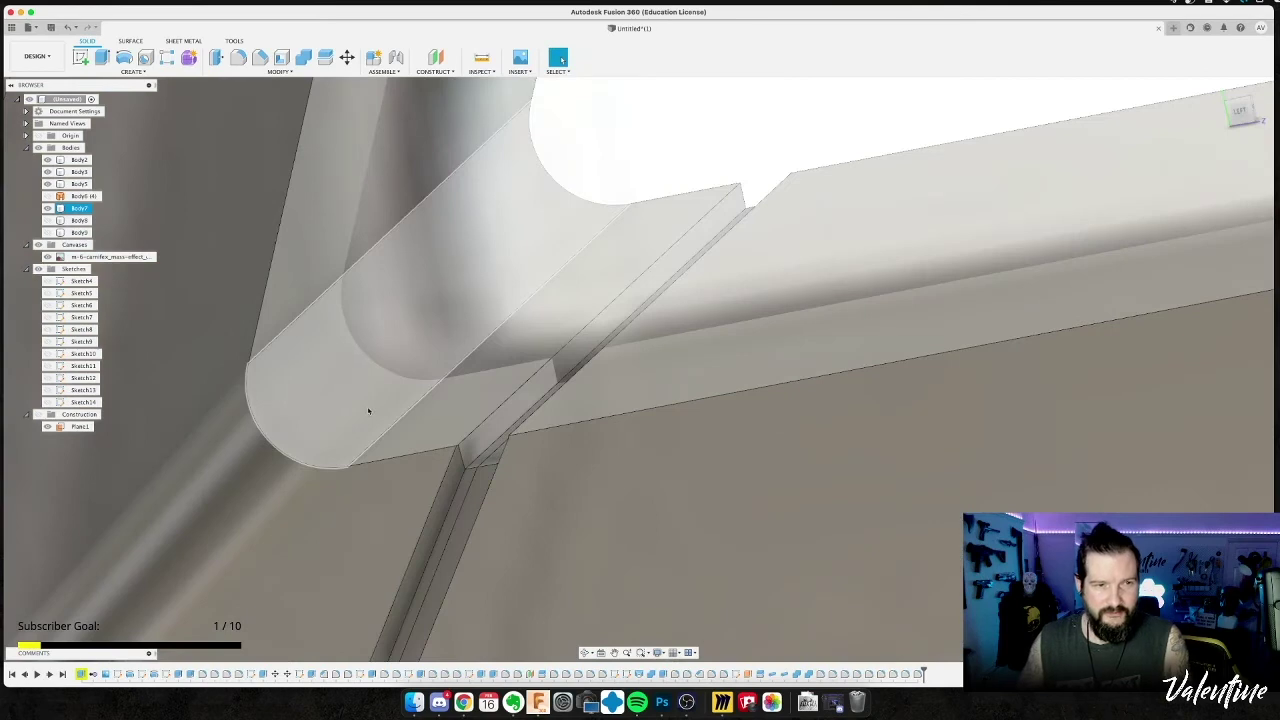
key("f")
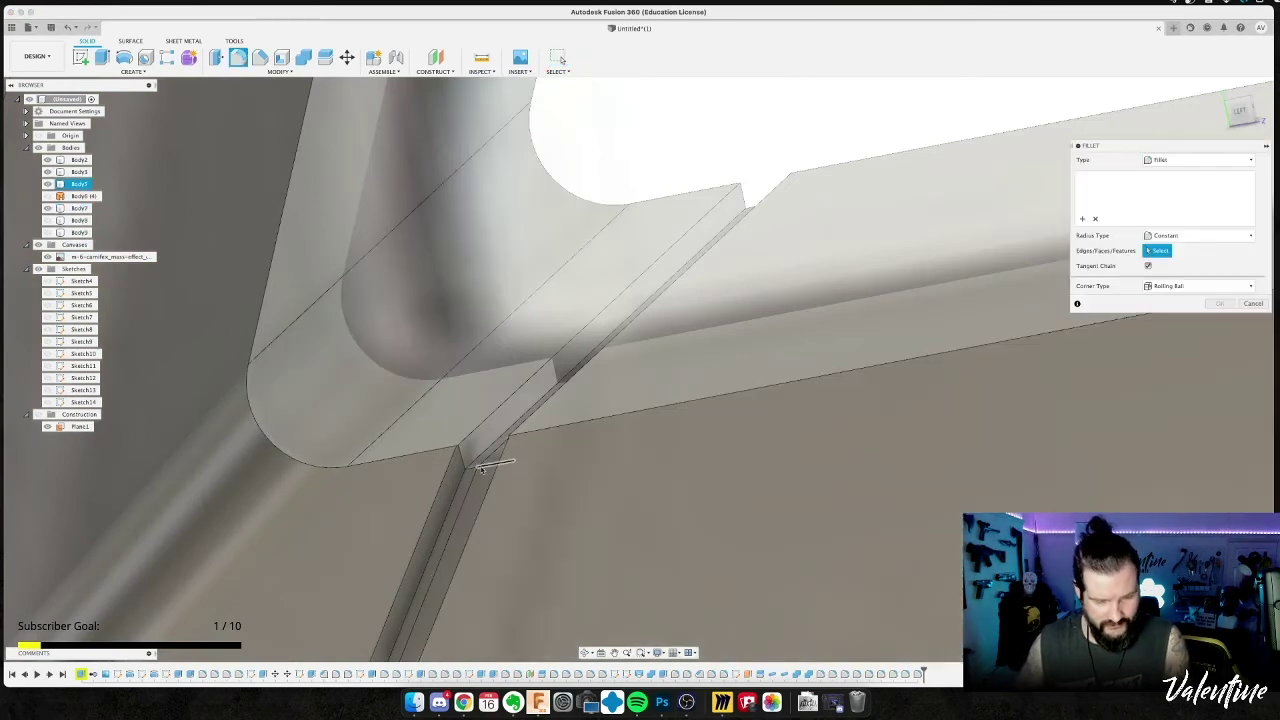
left_click(481, 468)
type("0.6")
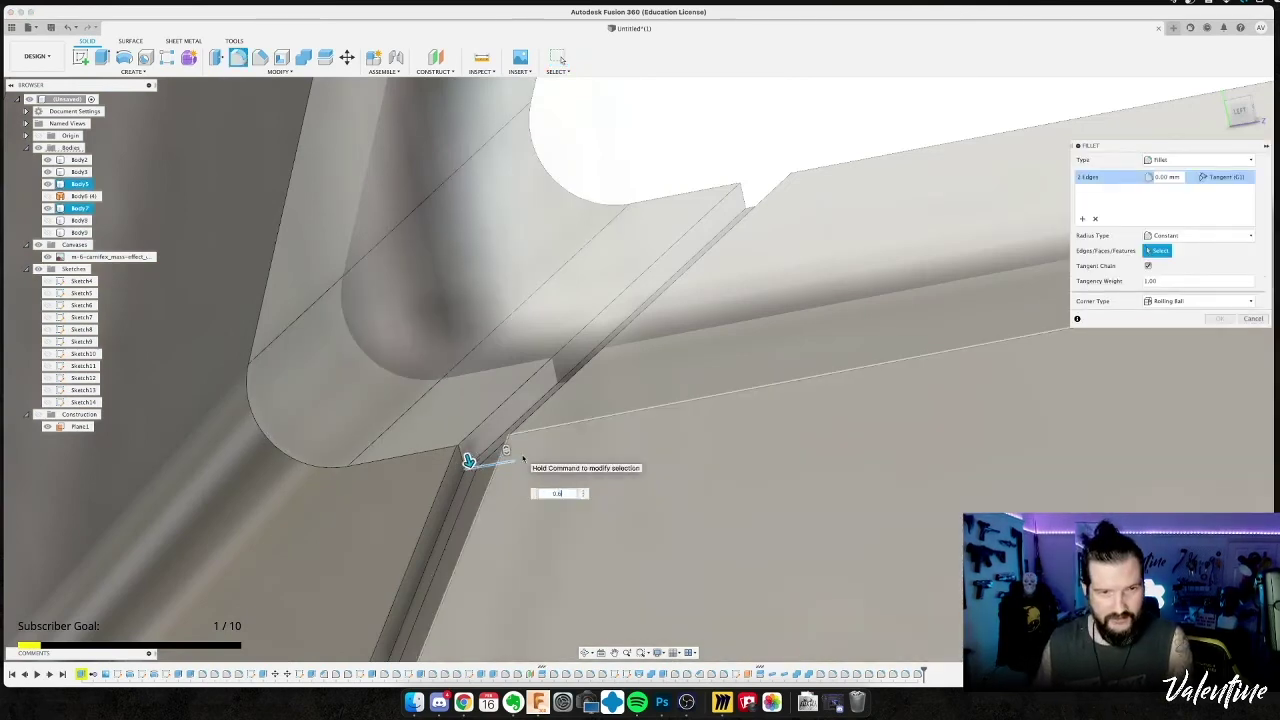
key("Return")
Fillet the inner perimeter edges of the window opening across both body halves with a 0.6 mm radius.
key("f")
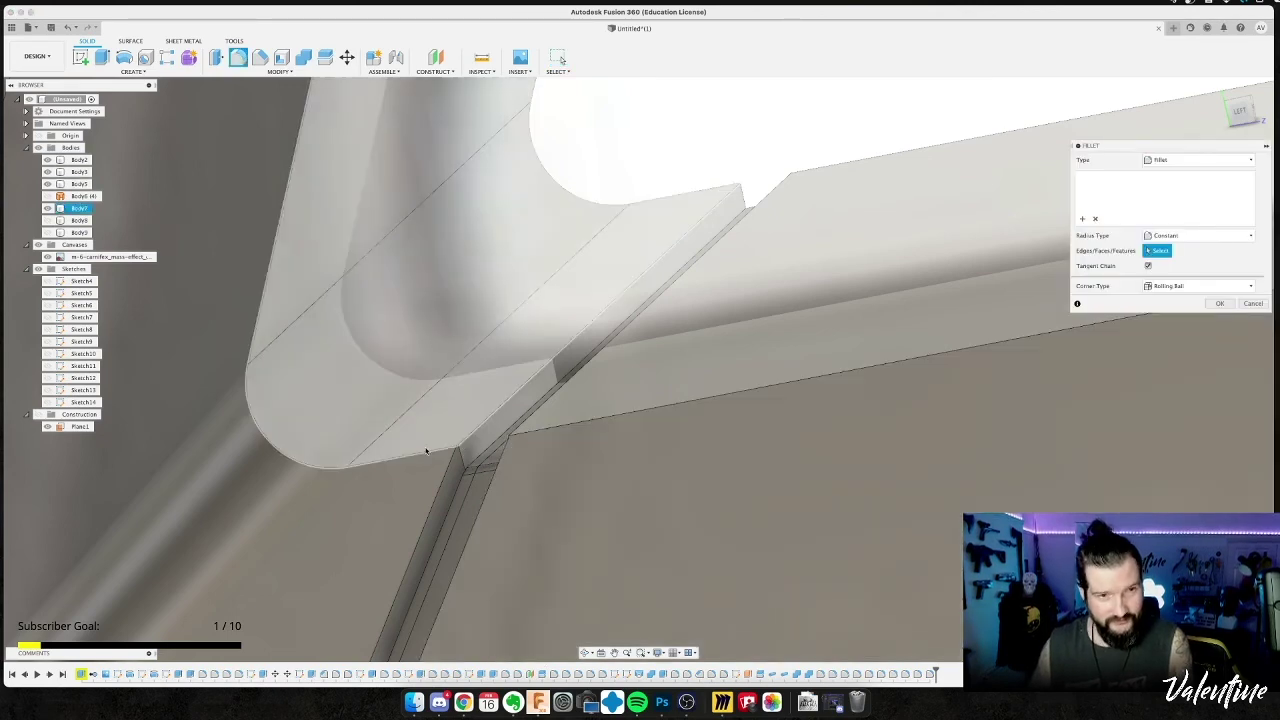
left_click(420, 446)
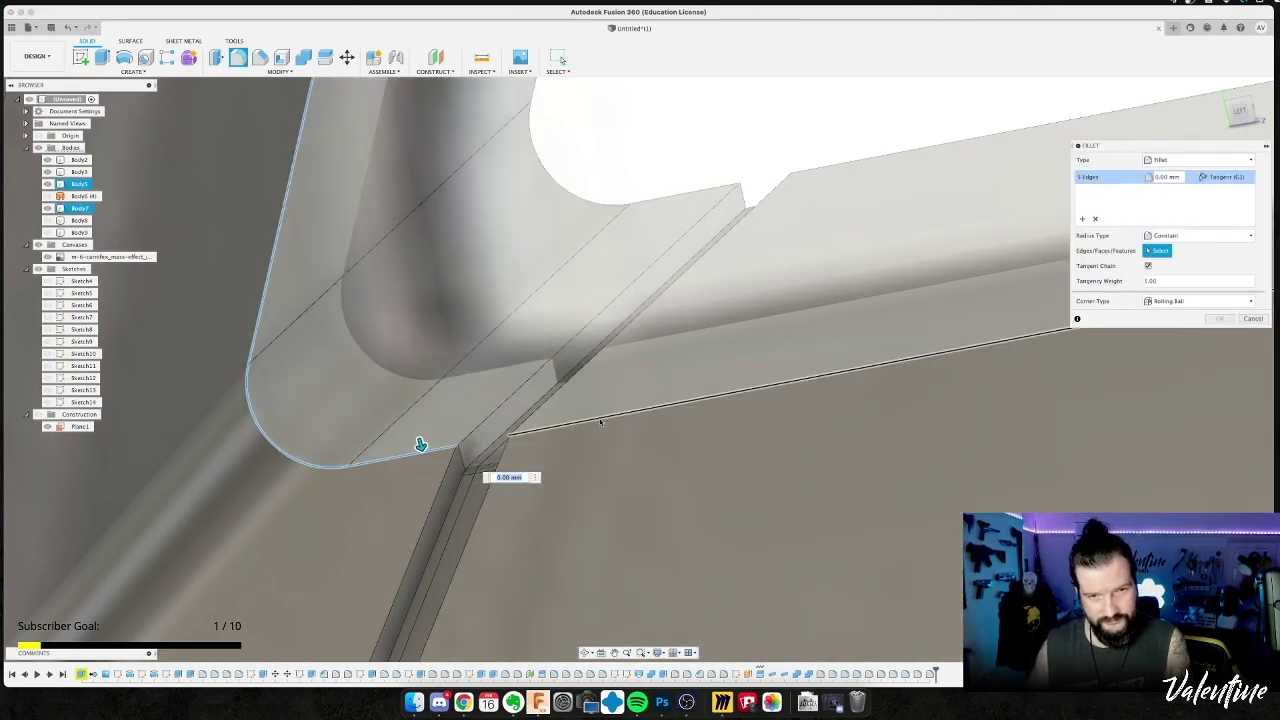
left_click(601, 421)
scroll(690, 404, "down", 5)
middle_click_drag(1052, 379, 661, 391)
scroll(660, 391, "down", 3)
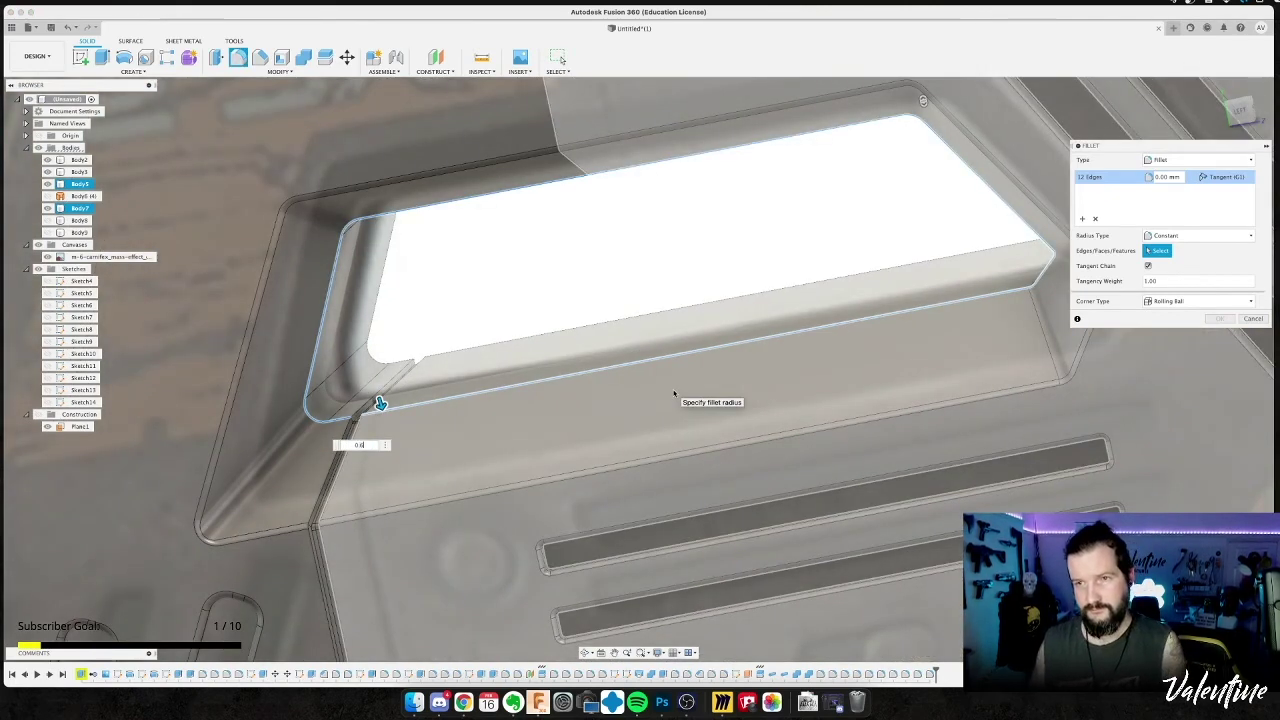
type("0.6")
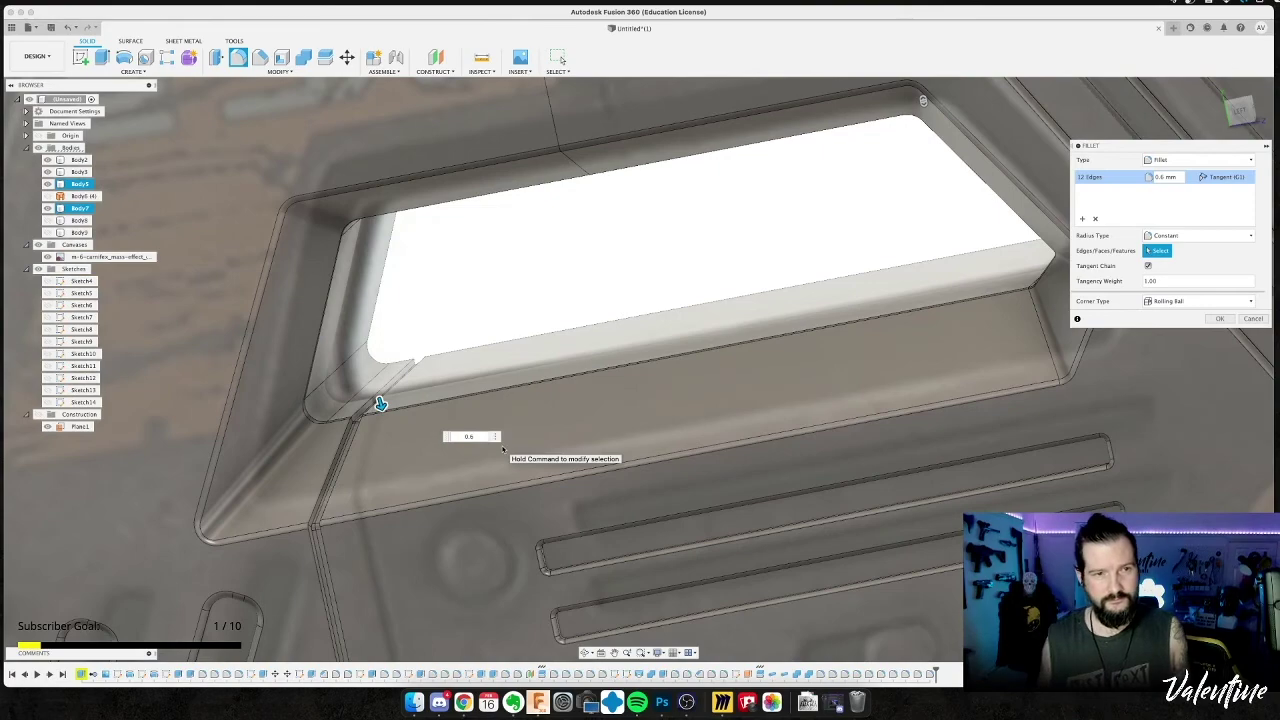
key("Return")
Hide Body7 and create a 1 mm square-section pipe as a new body along the edges of the upper arm's seam face.
middle_click_drag(380, 403, 429, 434, "shift")
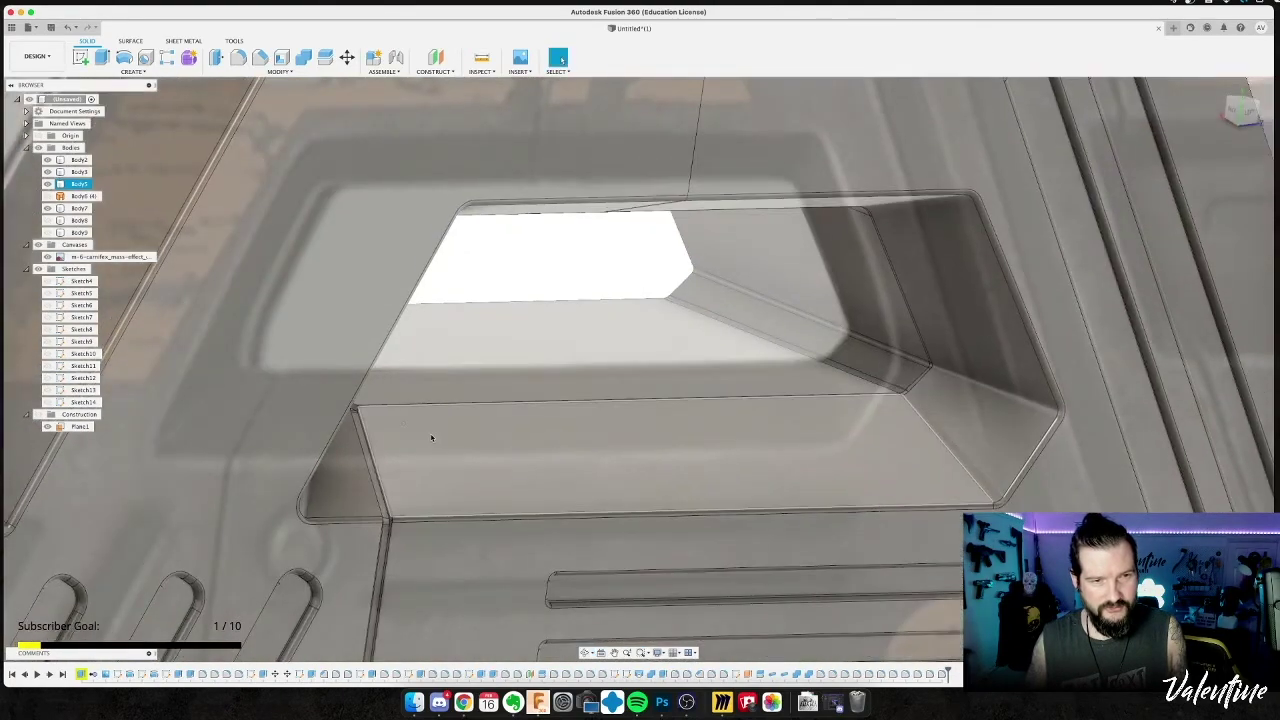
left_click(46, 208)
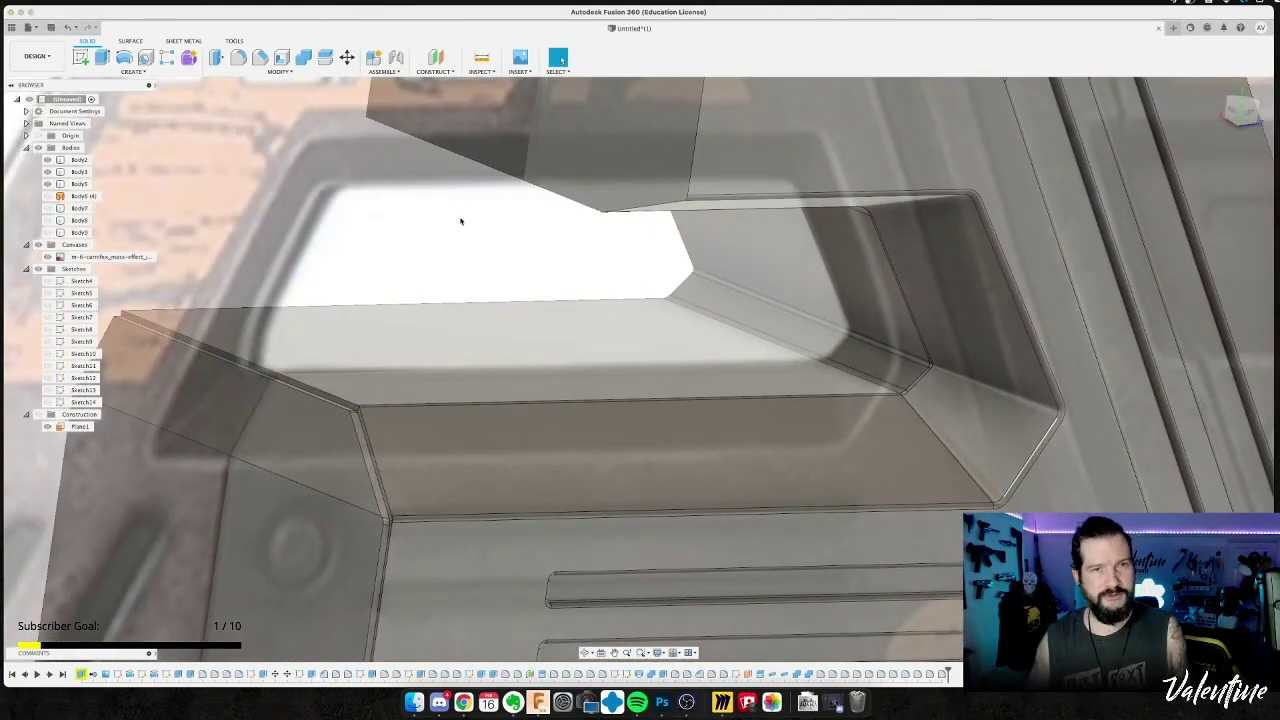
mouse_move(449, 229)
middle_mouse_down("shift")
mouse_move(460, 234)
mouse_move(446, 231)
middle_mouse_up("shift")
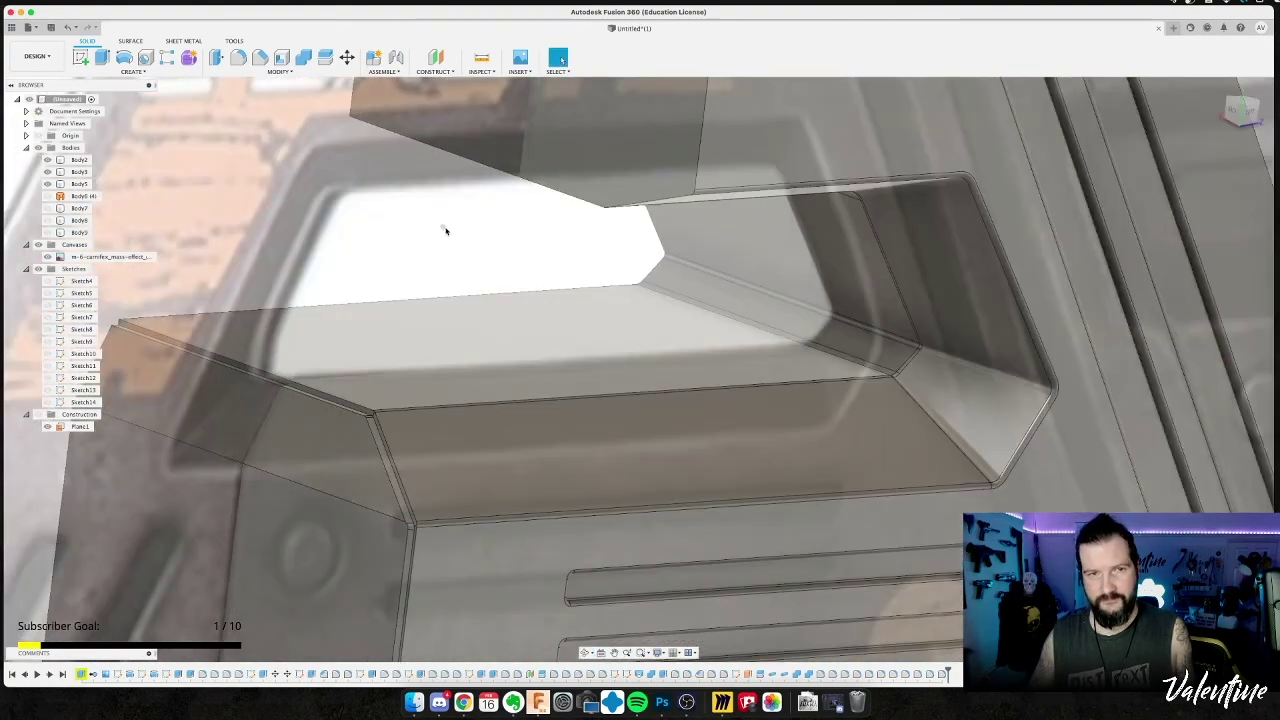
scroll(570, 410, "down", 3)
middle_click_drag(521, 311, 520, 372)
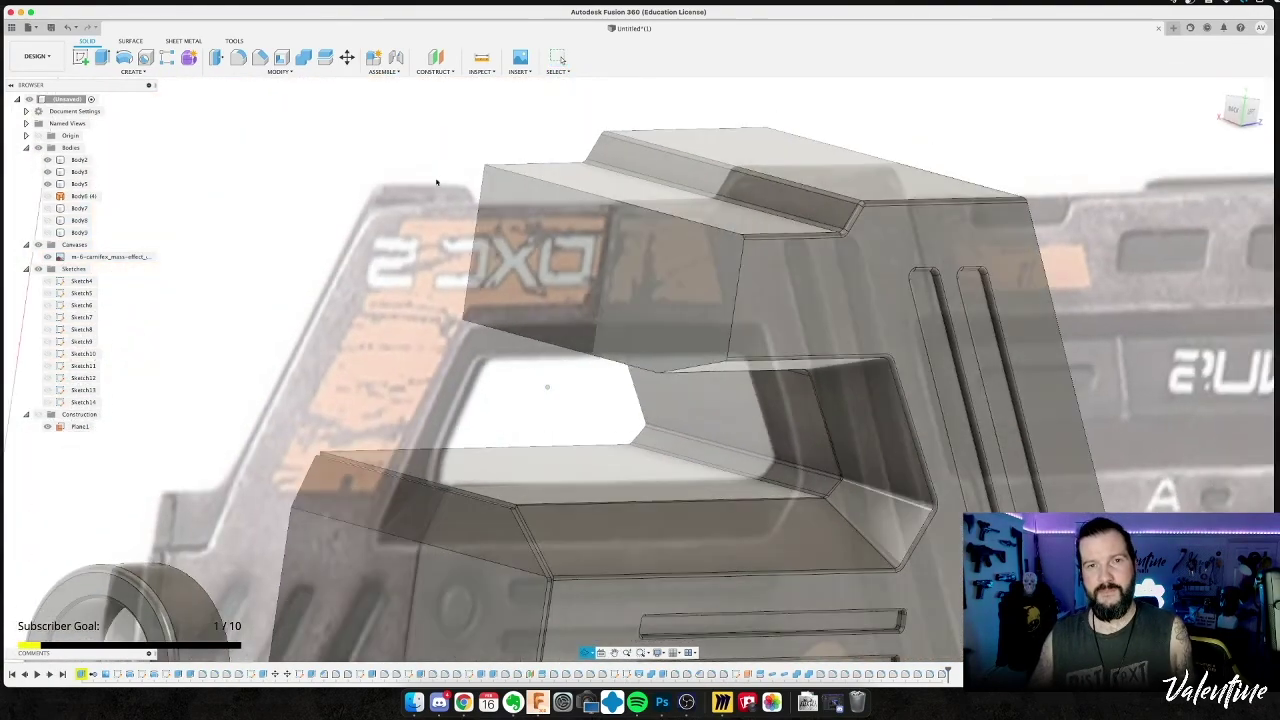
left_click(134, 71)
left_click(105, 244)
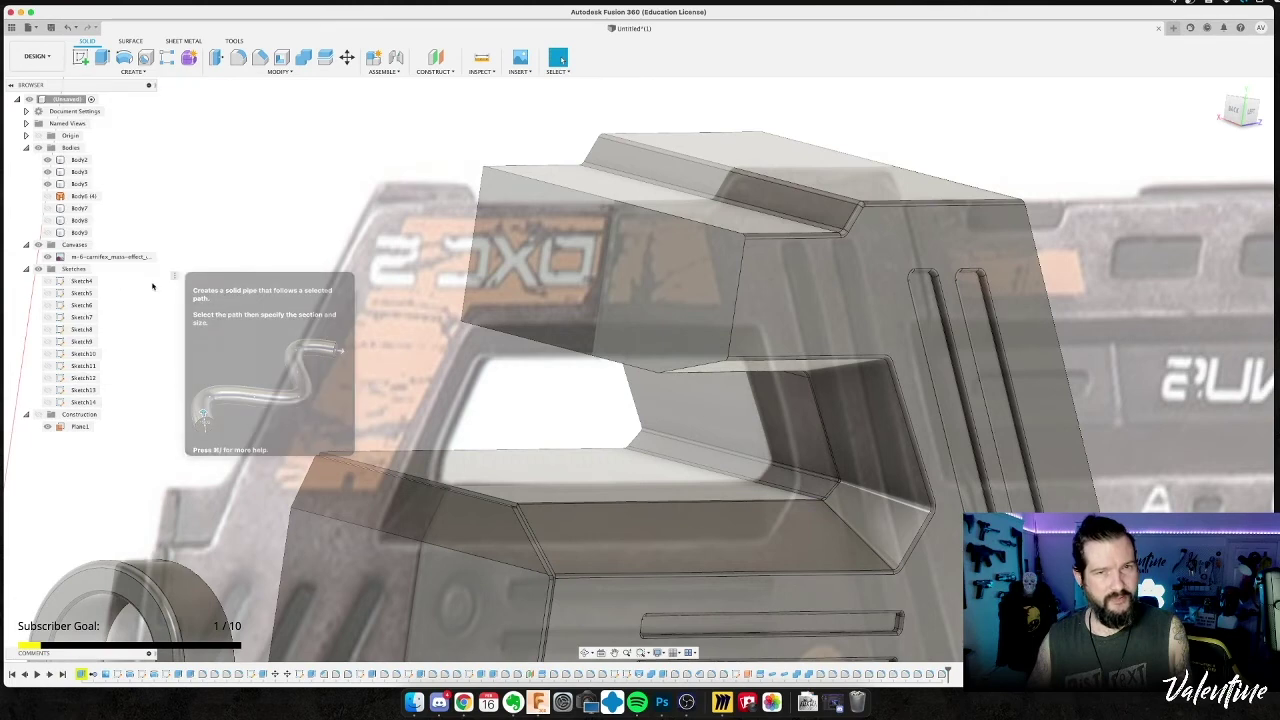
left_click(681, 221)
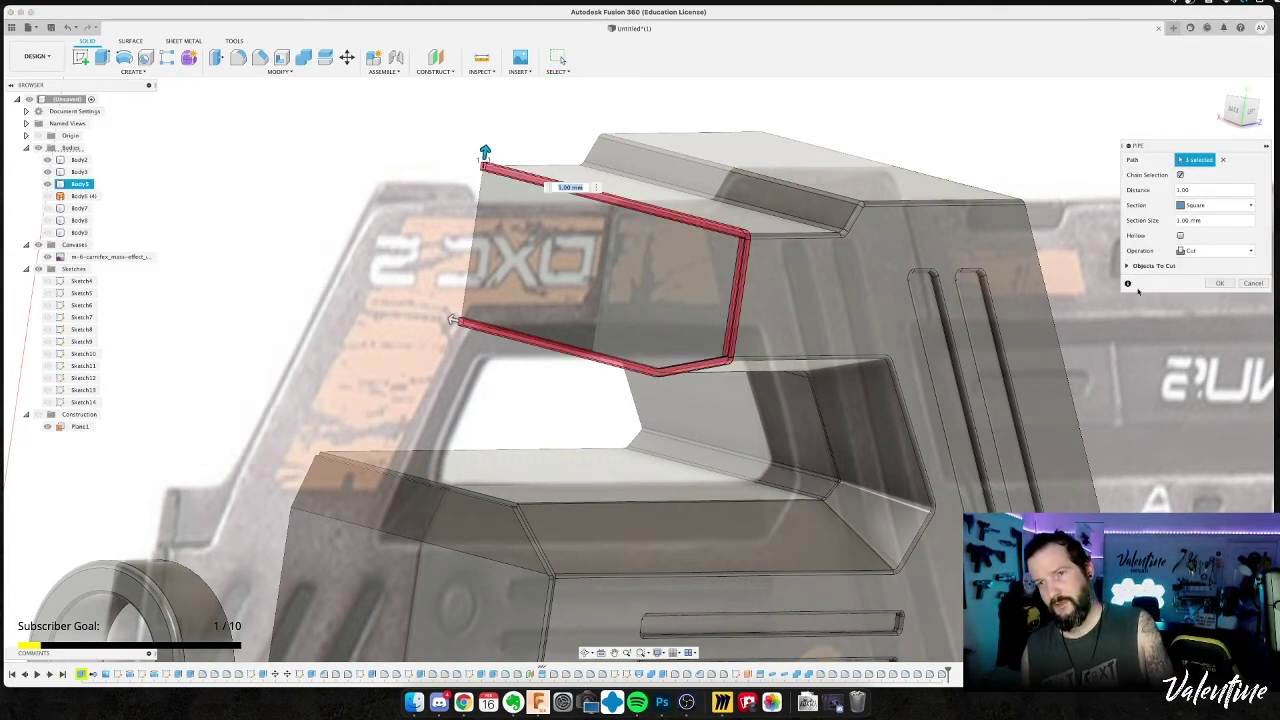
left_click(1215, 250)
left_click(1219, 288)
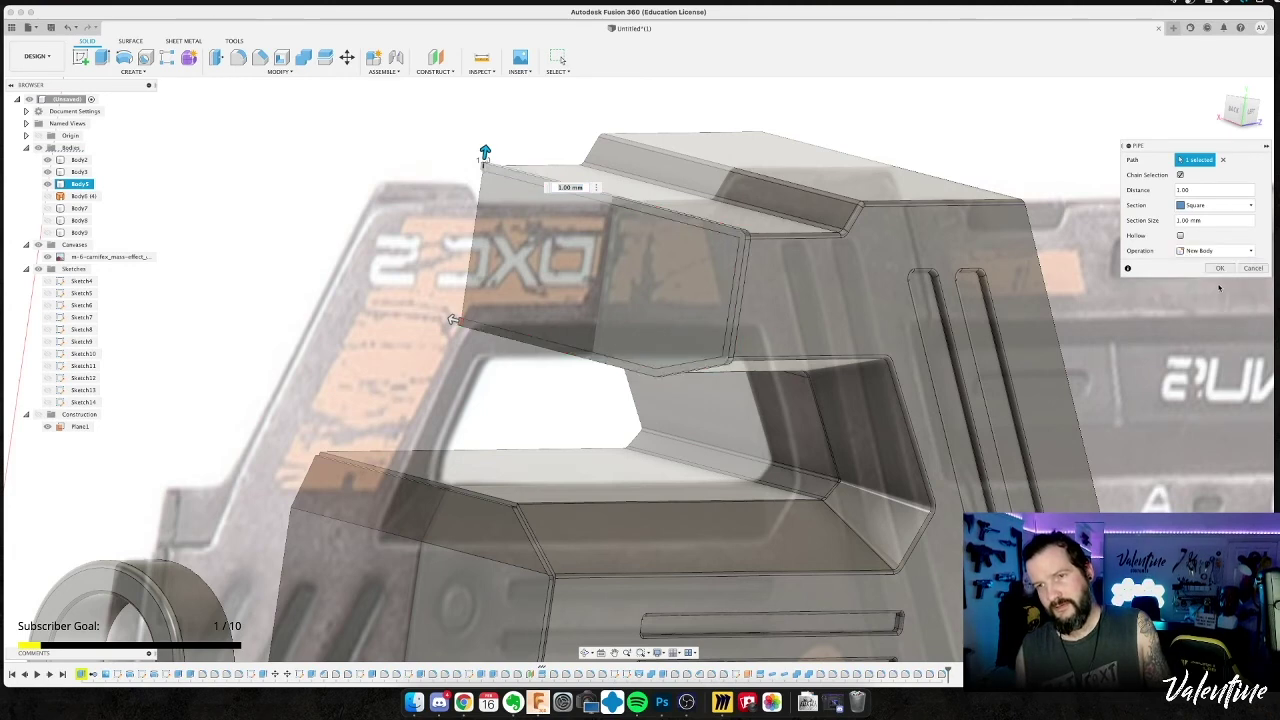
left_click(1218, 269)
Show Body7 and cut the upper seam's pipe body out of Body5, keeping the tool body.
middle_click_drag(334, 306, 183, 270, "shift")
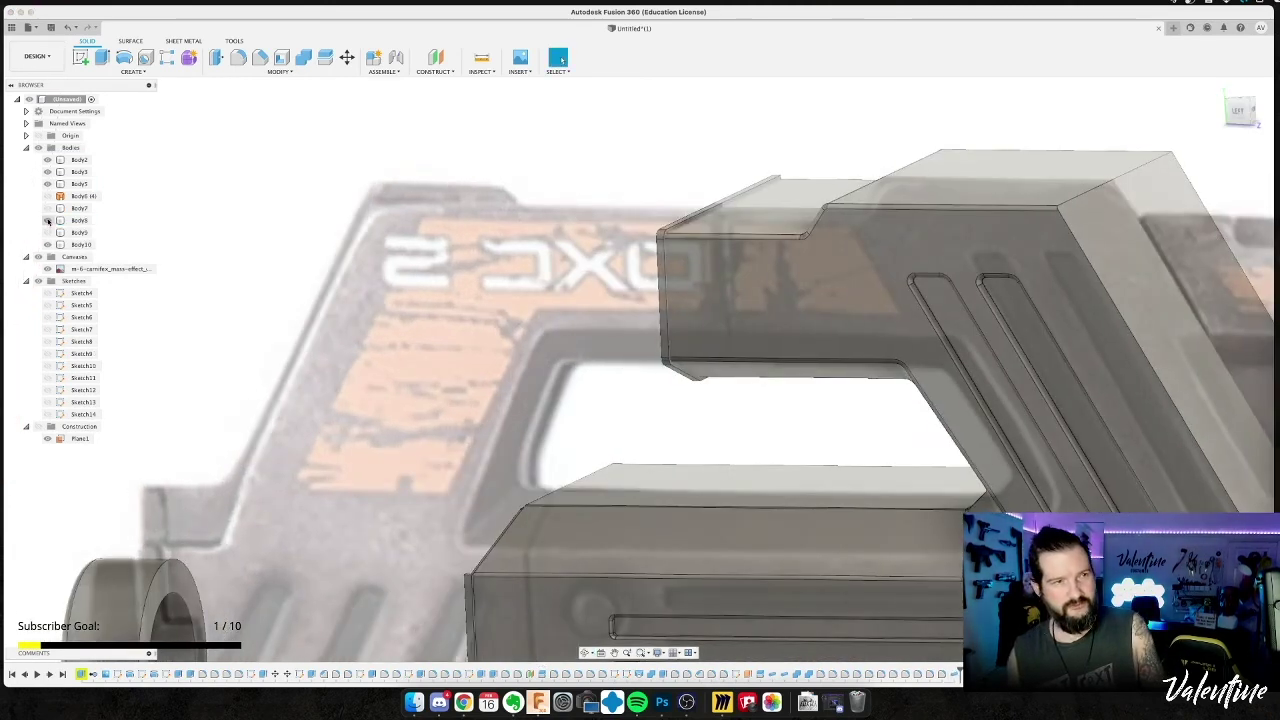
left_click(48, 221)
left_click(48, 233)
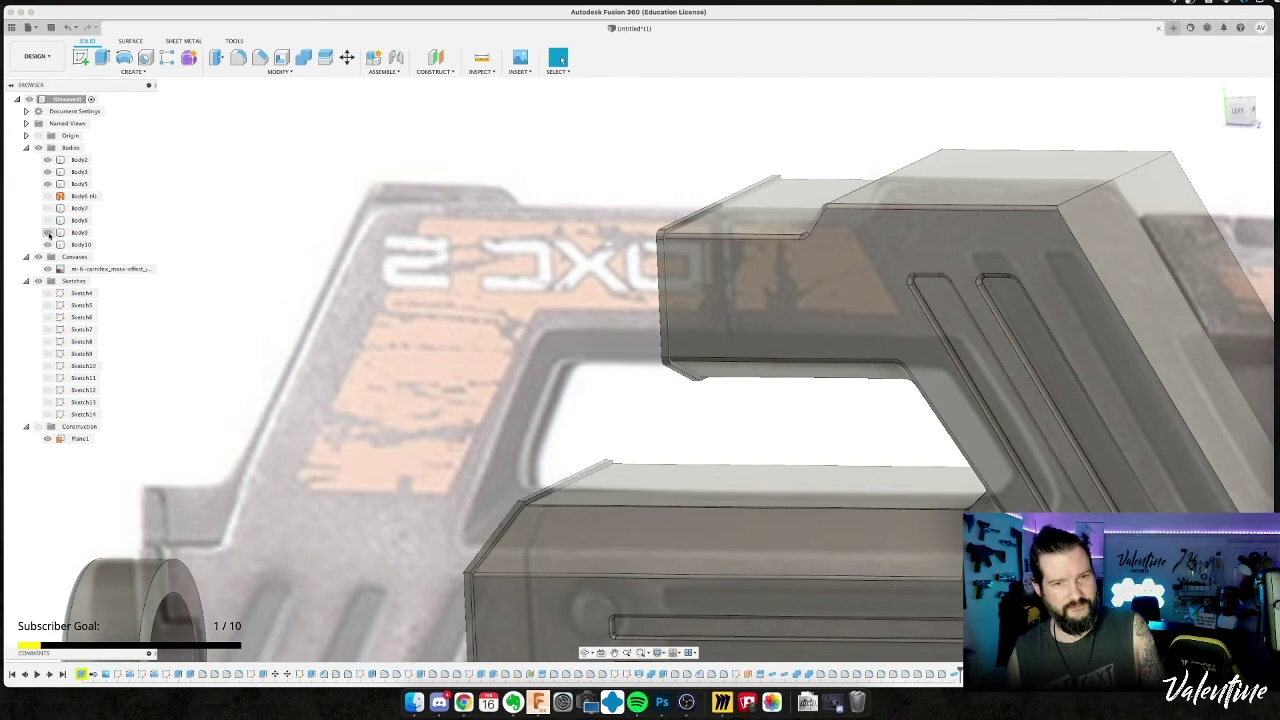
left_click(47, 208)
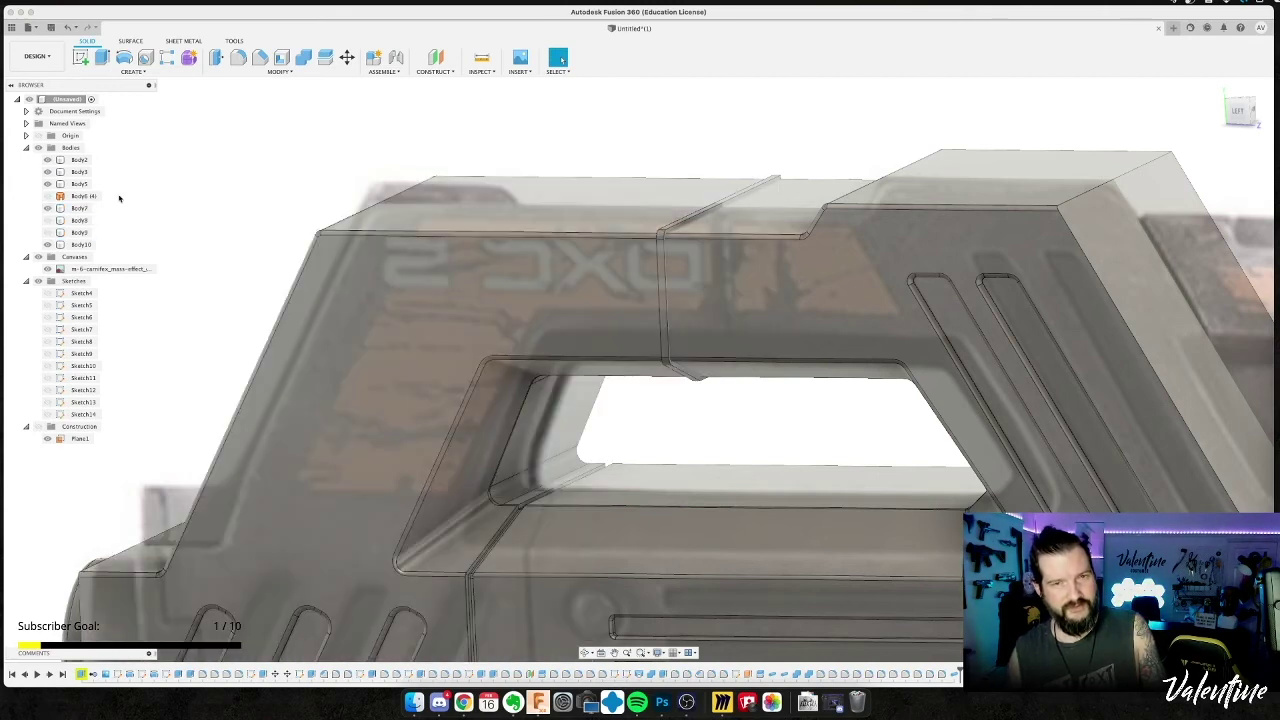
left_click(307, 63)
left_click(834, 297)
left_click(661, 240)
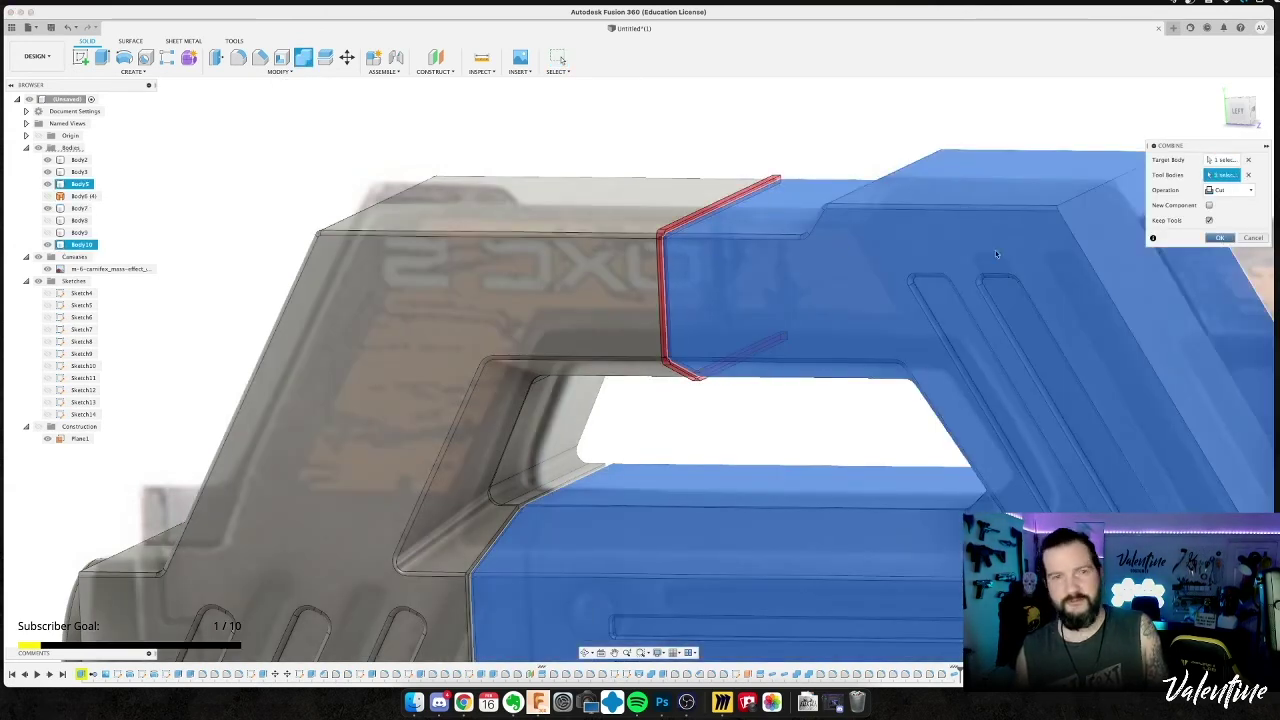
left_click(1219, 238)
Cut the same upper seam pipe body out of Body7, keeping the tool body.
left_click(304, 57)
left_click(620, 250)
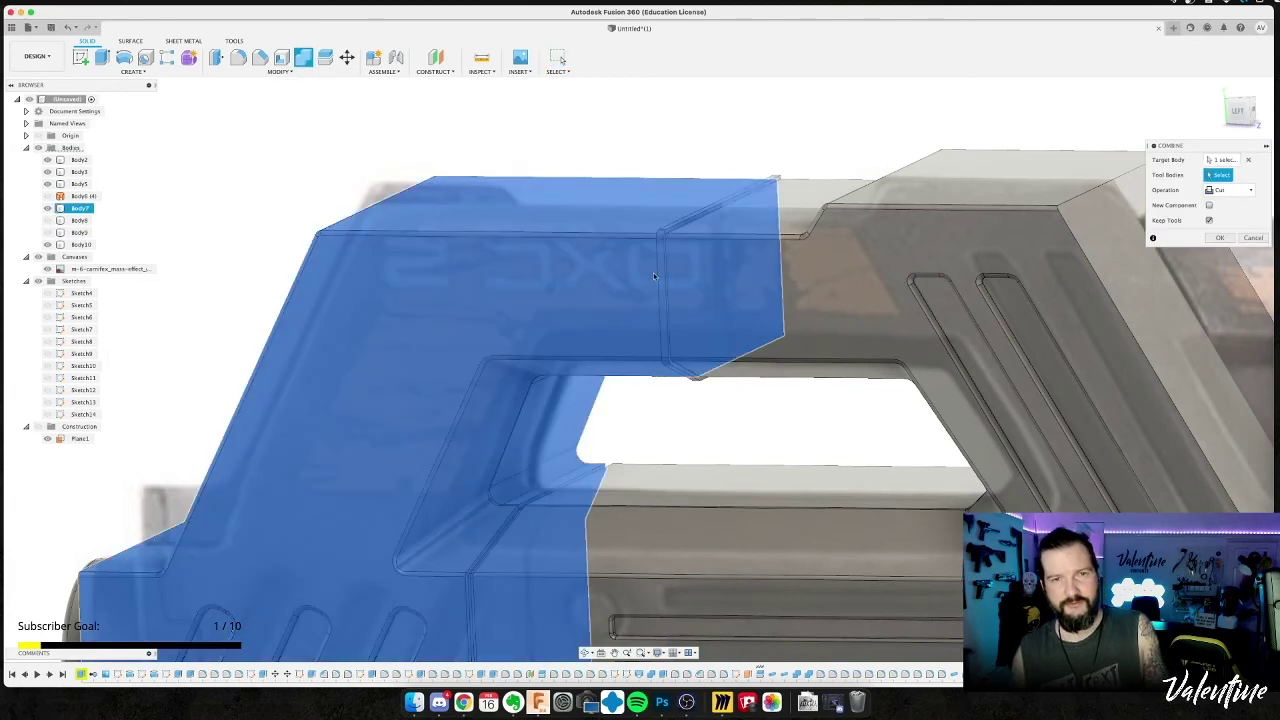
left_click(668, 262)
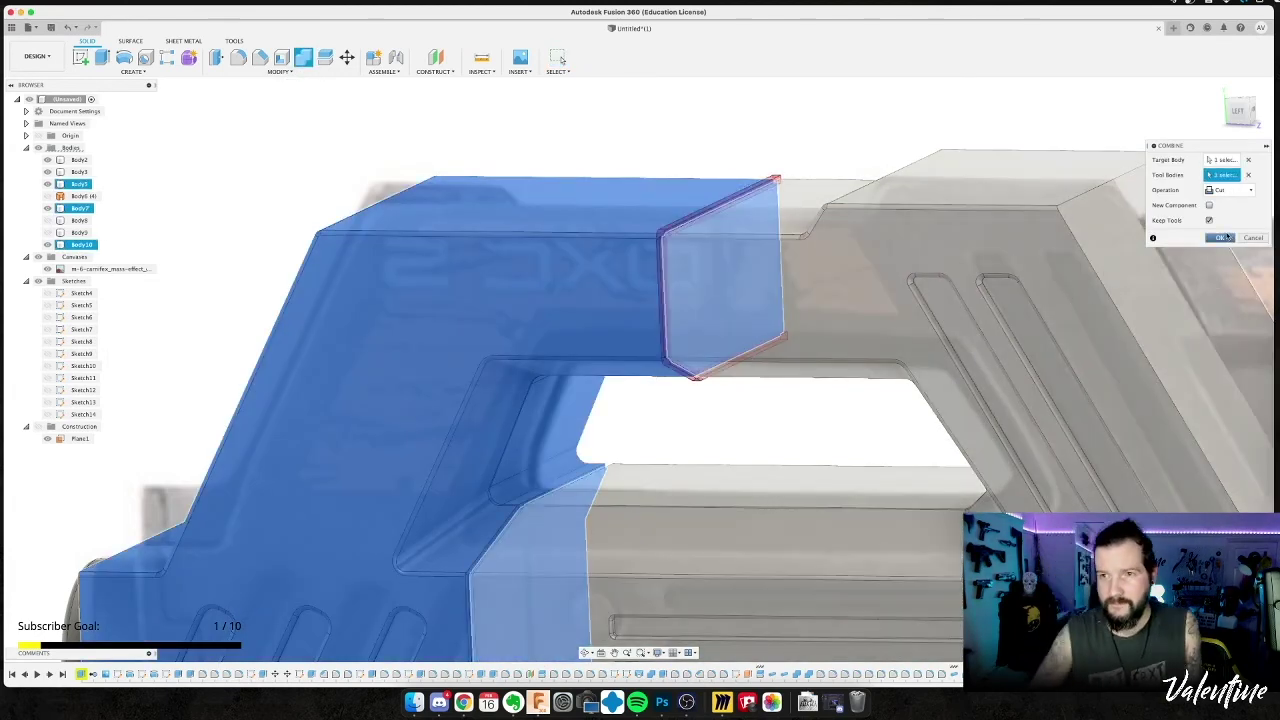
key("Return")
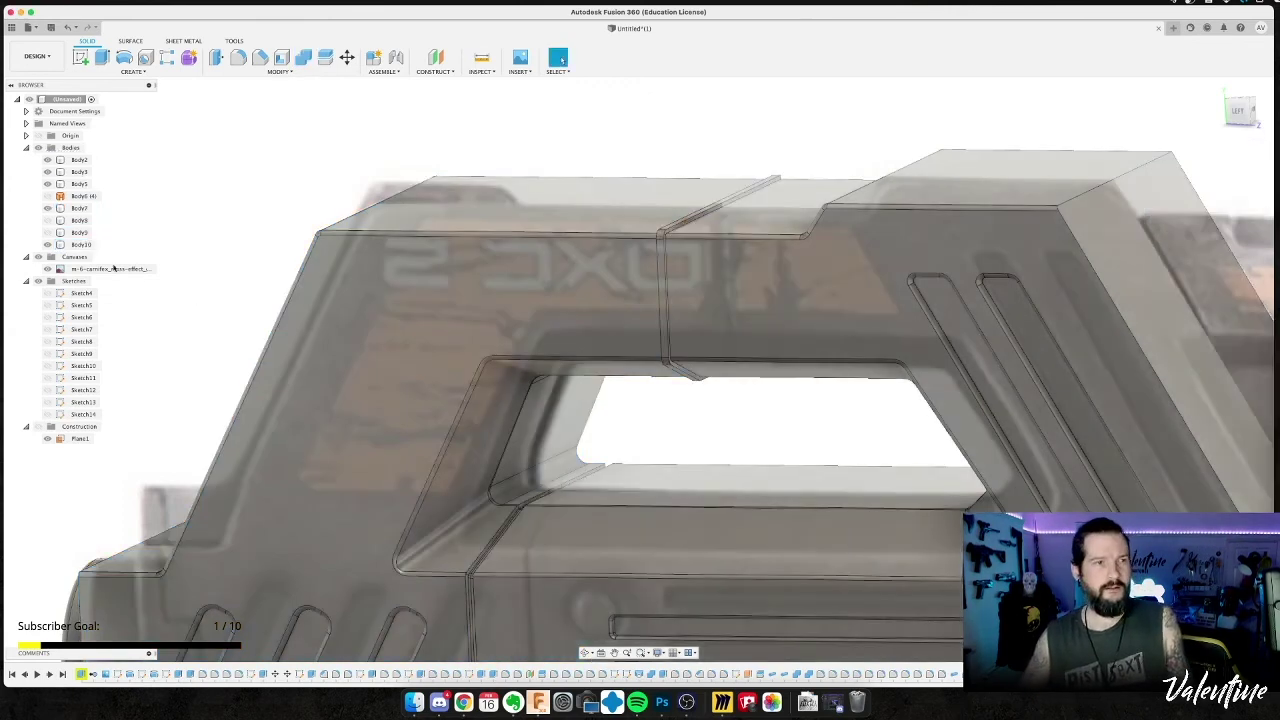
Hide the pipe body and join Body5 to Body7 as a single body without keeping the tools.
middle_click_drag(227, 225, 256, 214, "shift")
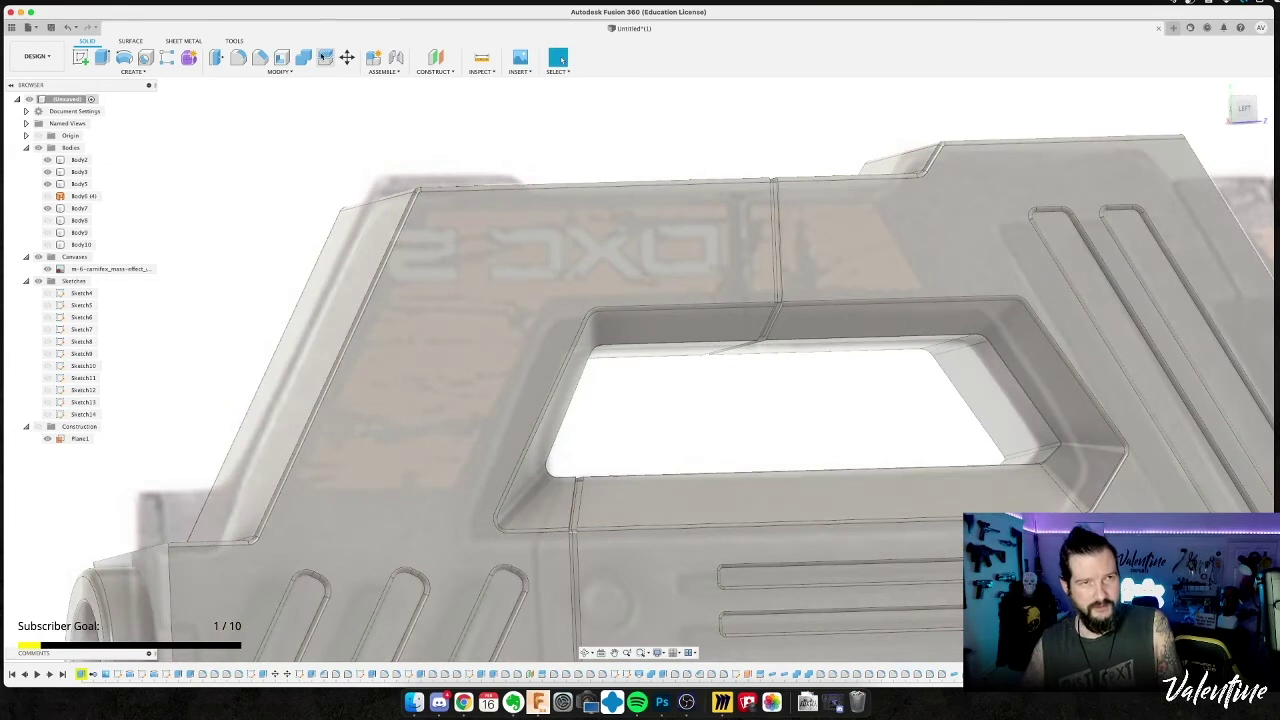
left_click(303, 57)
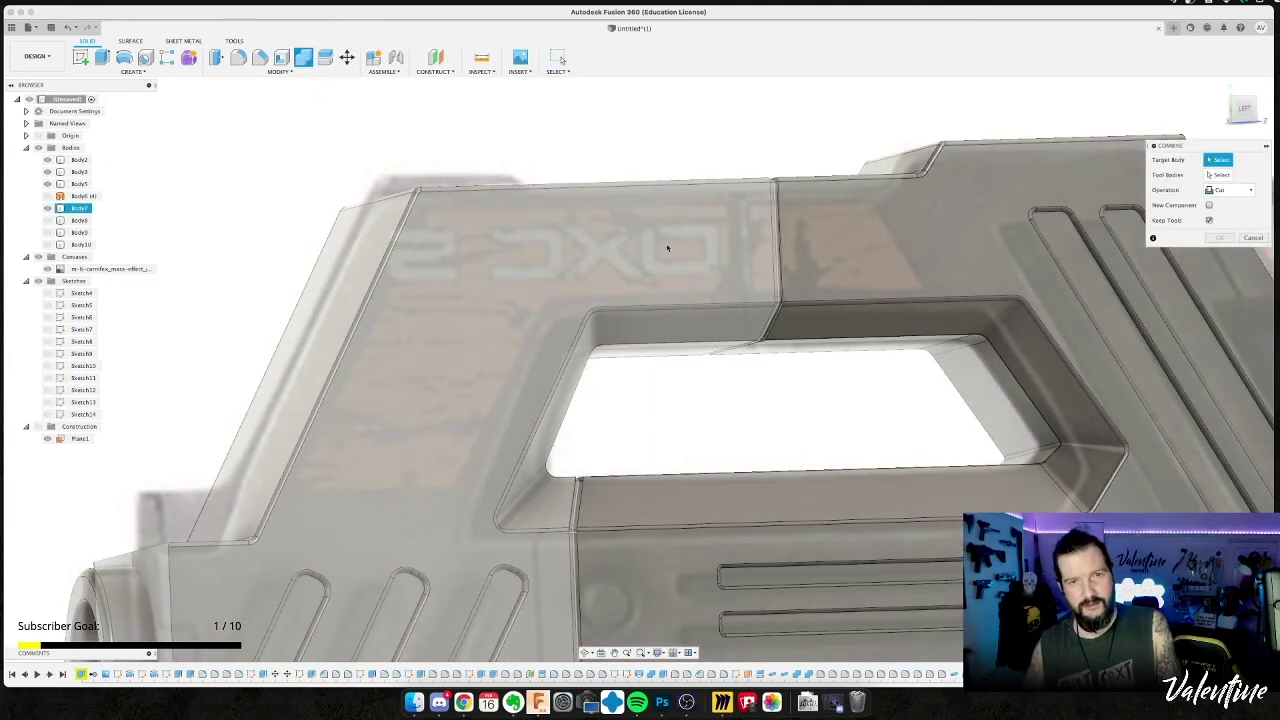
left_click(667, 248)
left_click(857, 235)
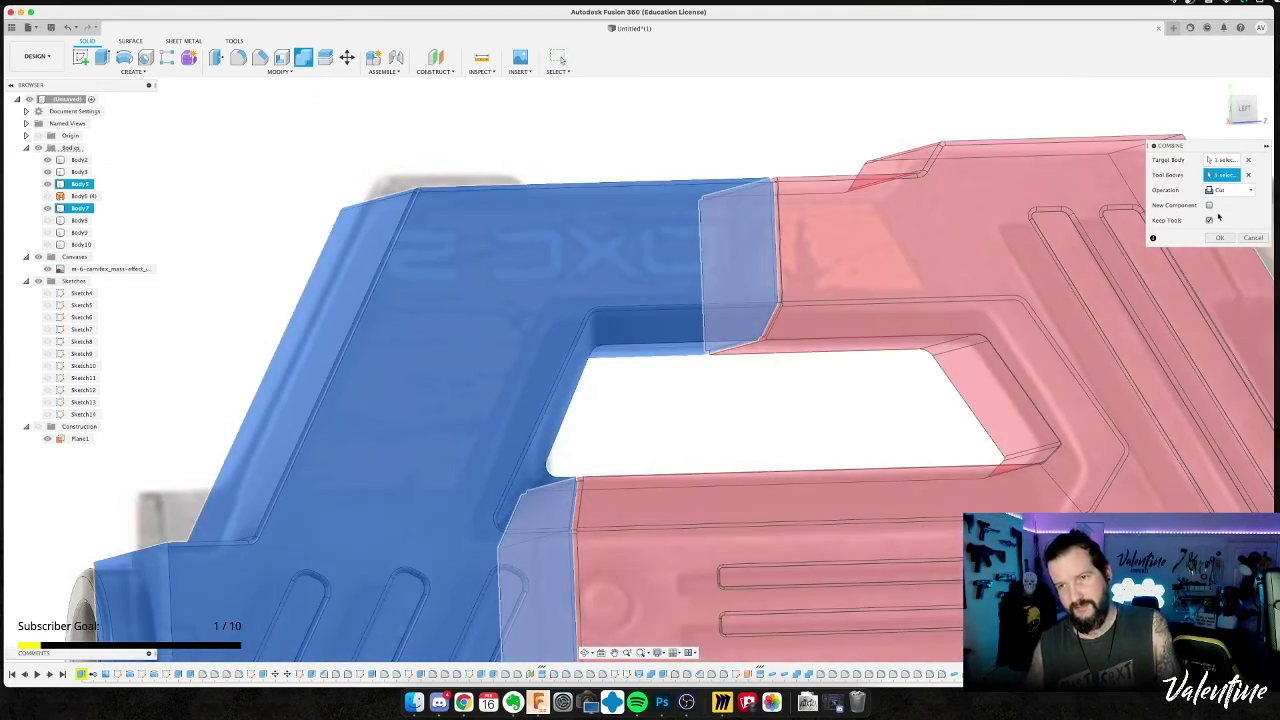
left_click(1227, 190)
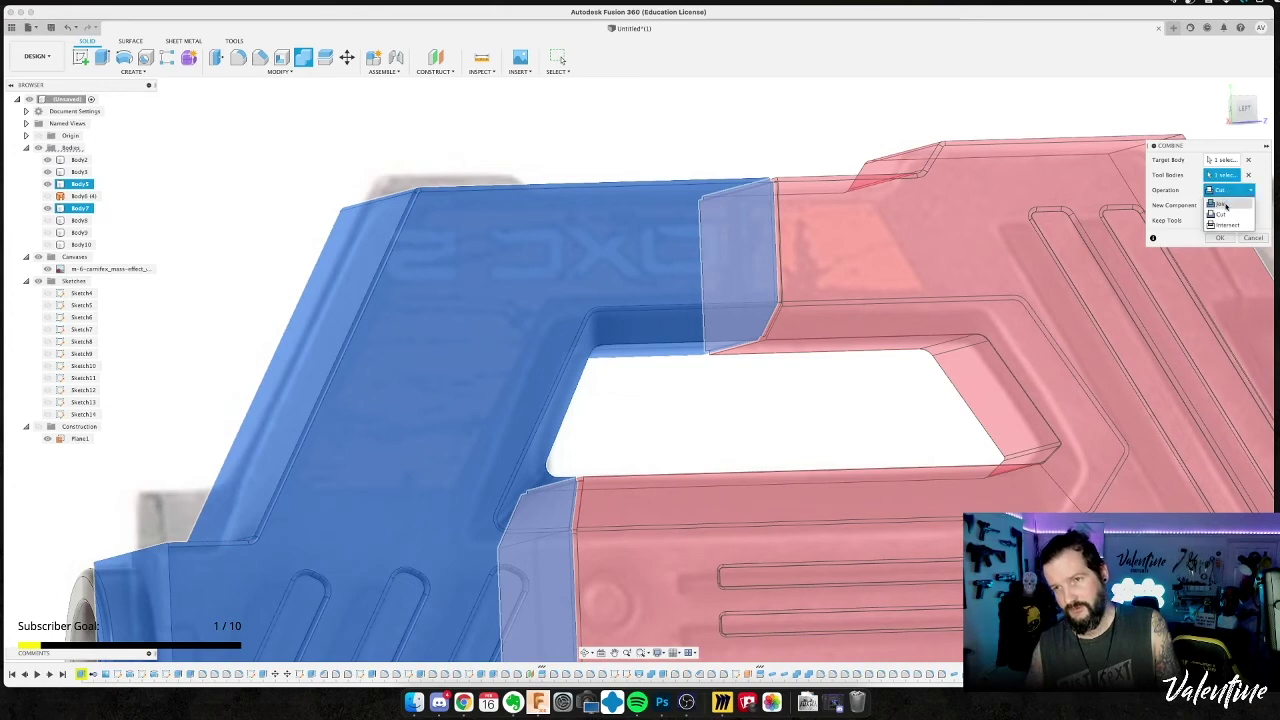
left_click(1222, 204)
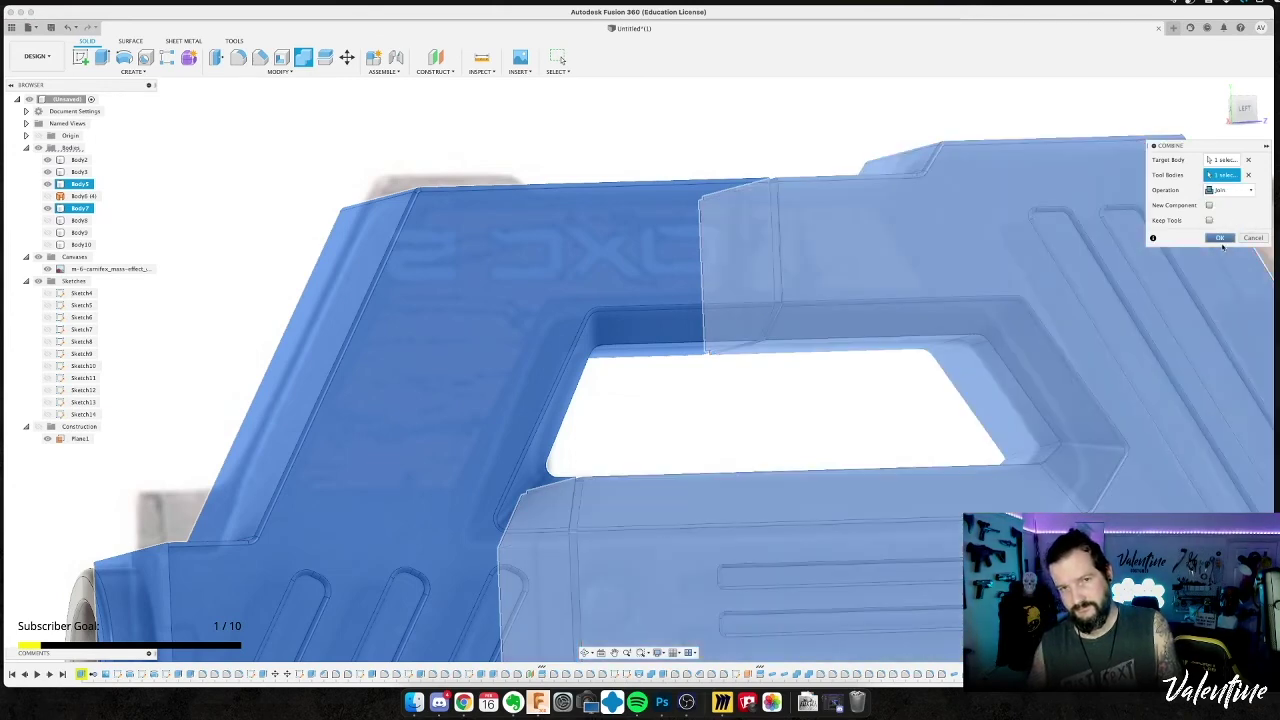
left_click(1219, 238)
Bring up the surface tools and select the seam groove's floor faces inside the side slot and up past its upper step.
middle_click_drag(790, 439, 745, 420, "shift")
scroll(777, 432, "down", 5)
scroll(708, 545, "up", 5)
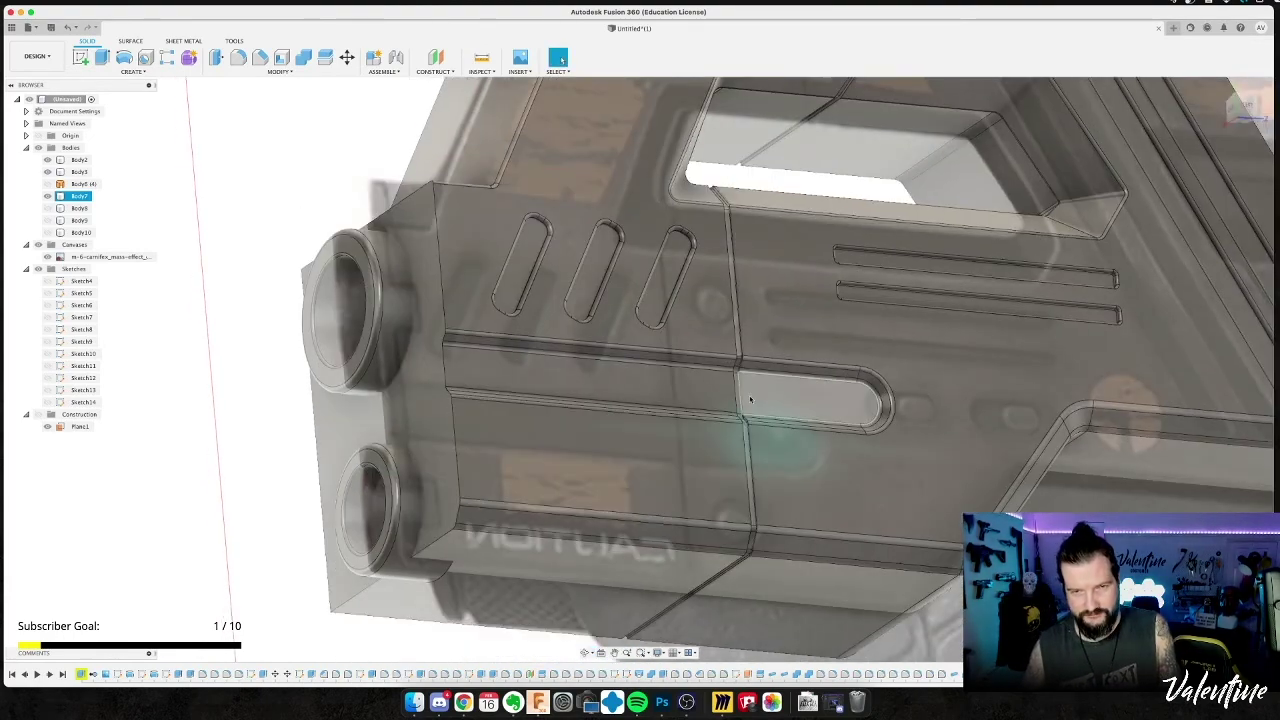
scroll(741, 345, "up", 6)
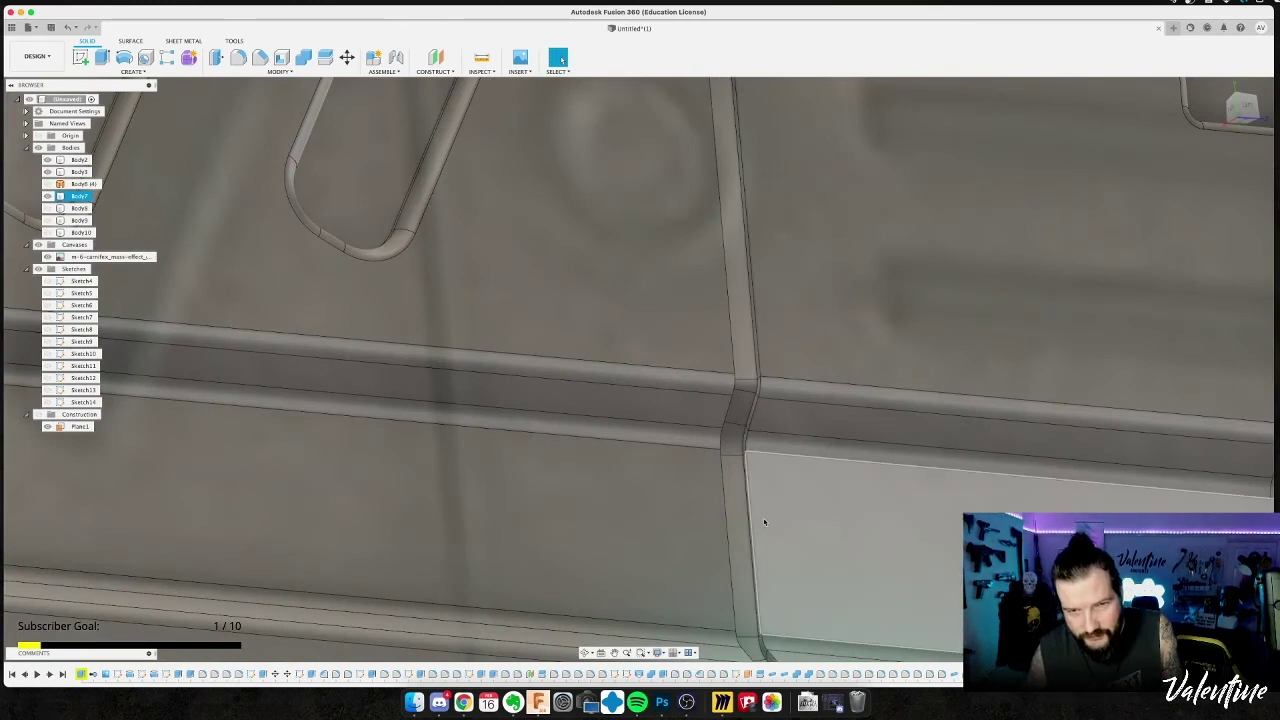
scroll(766, 523, "down", 1)
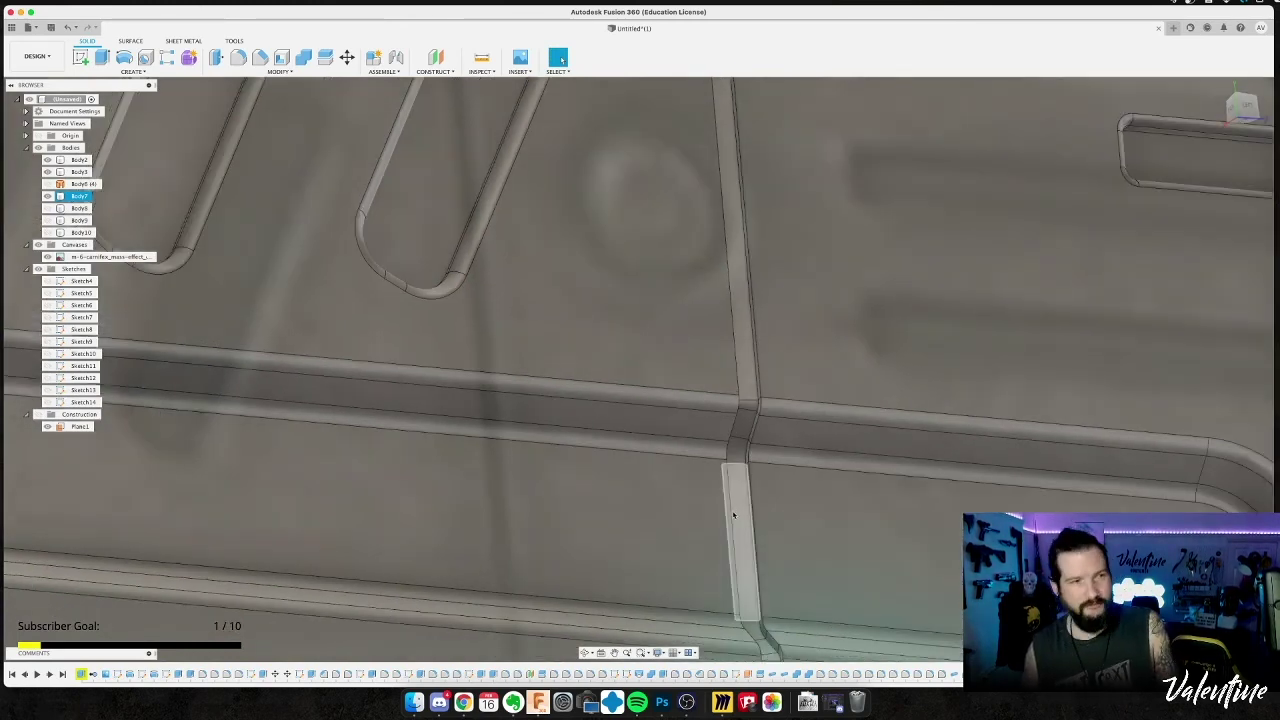
left_click(132, 41)
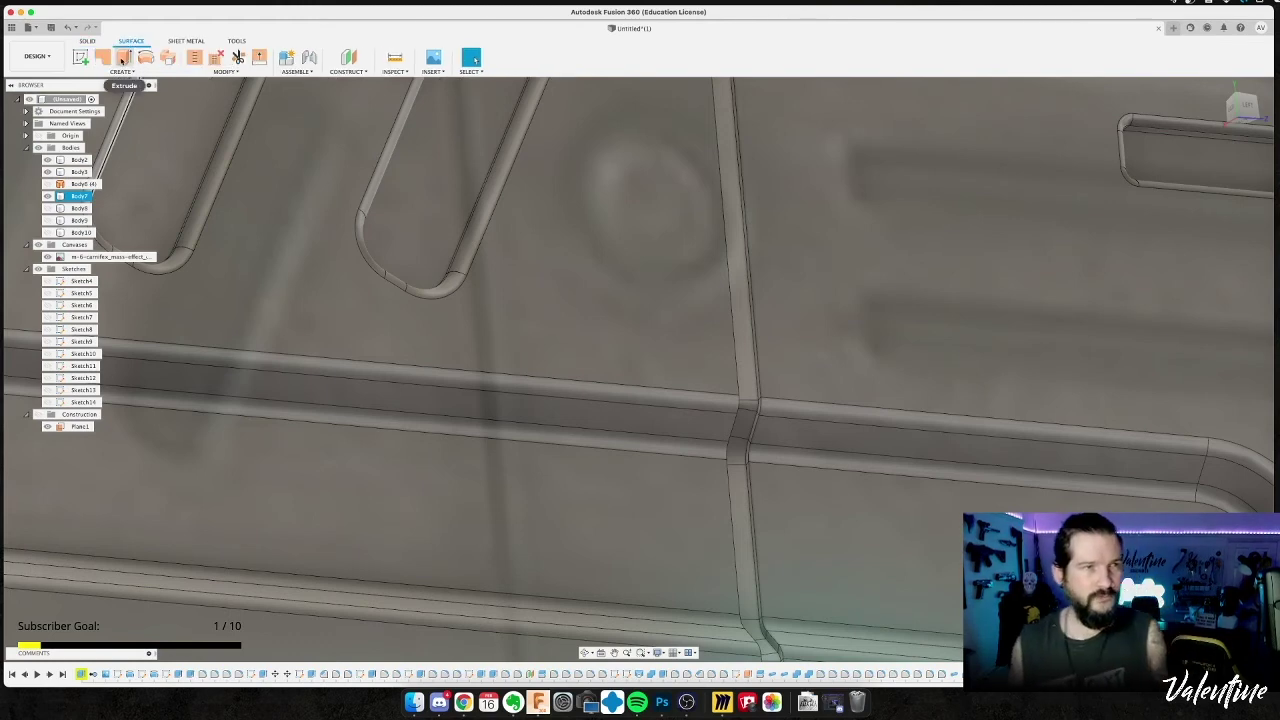
left_click(121, 71)
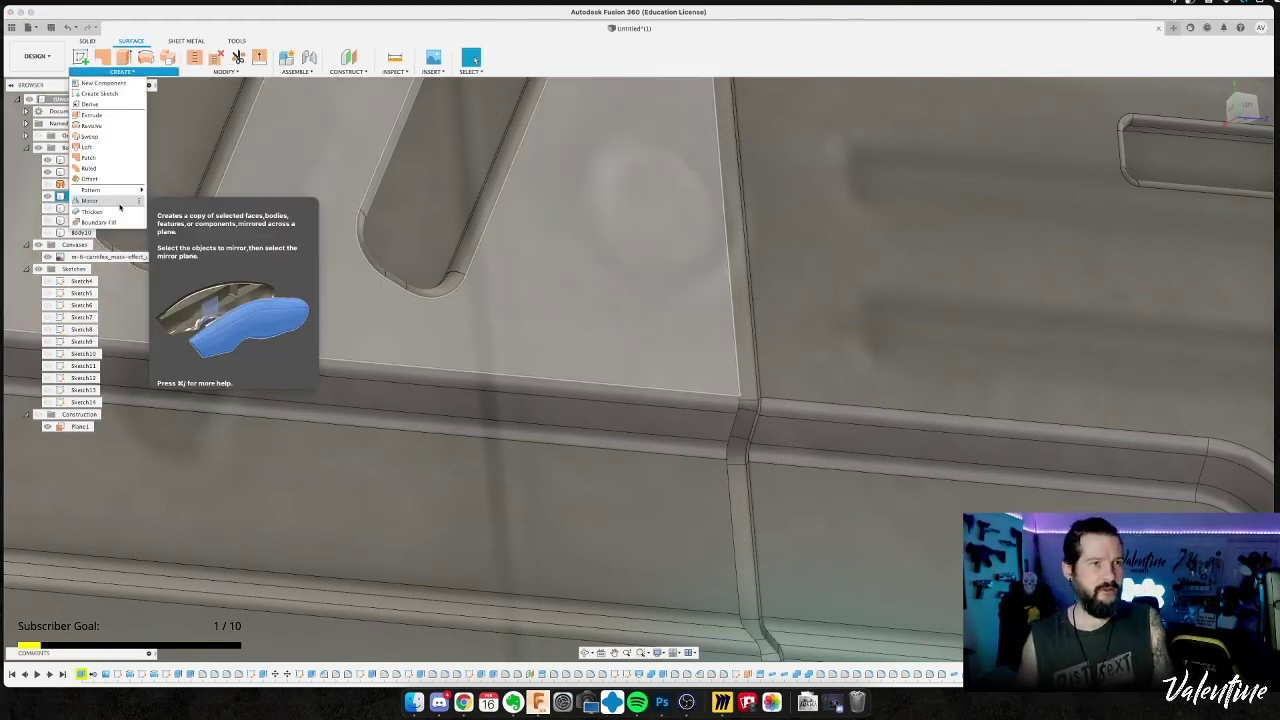
left_click(236, 372)
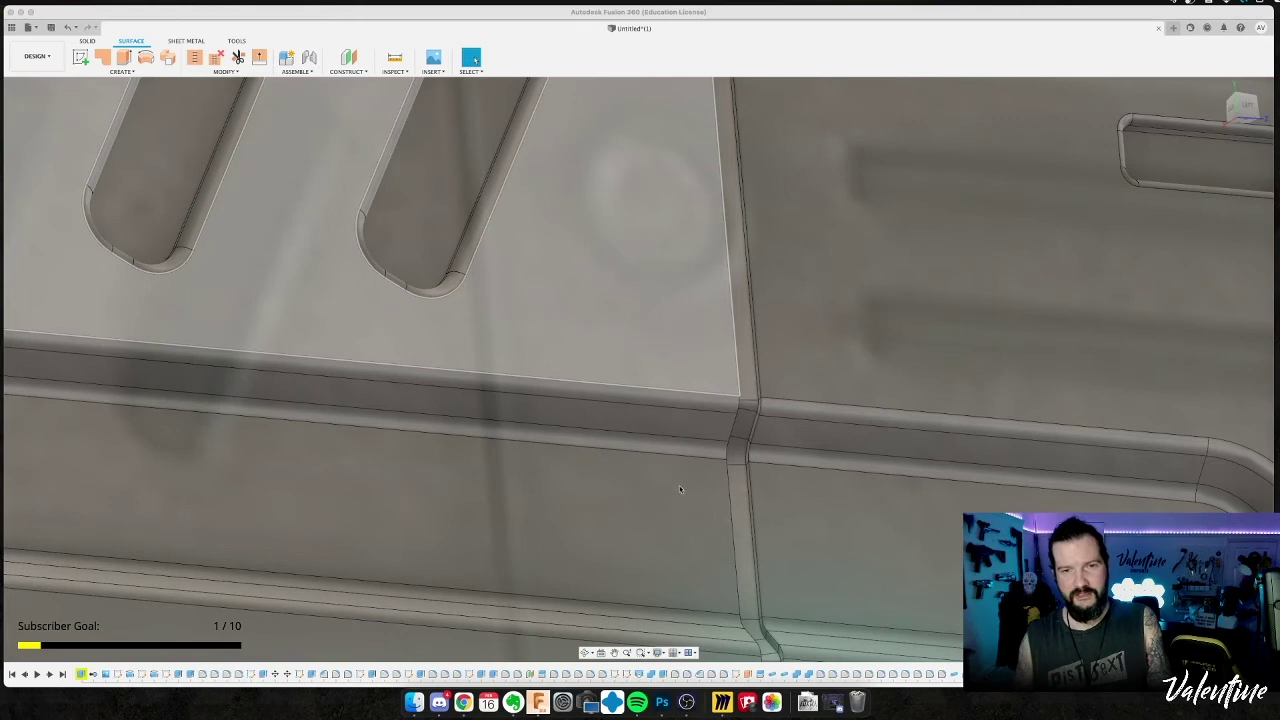
left_click(742, 490)
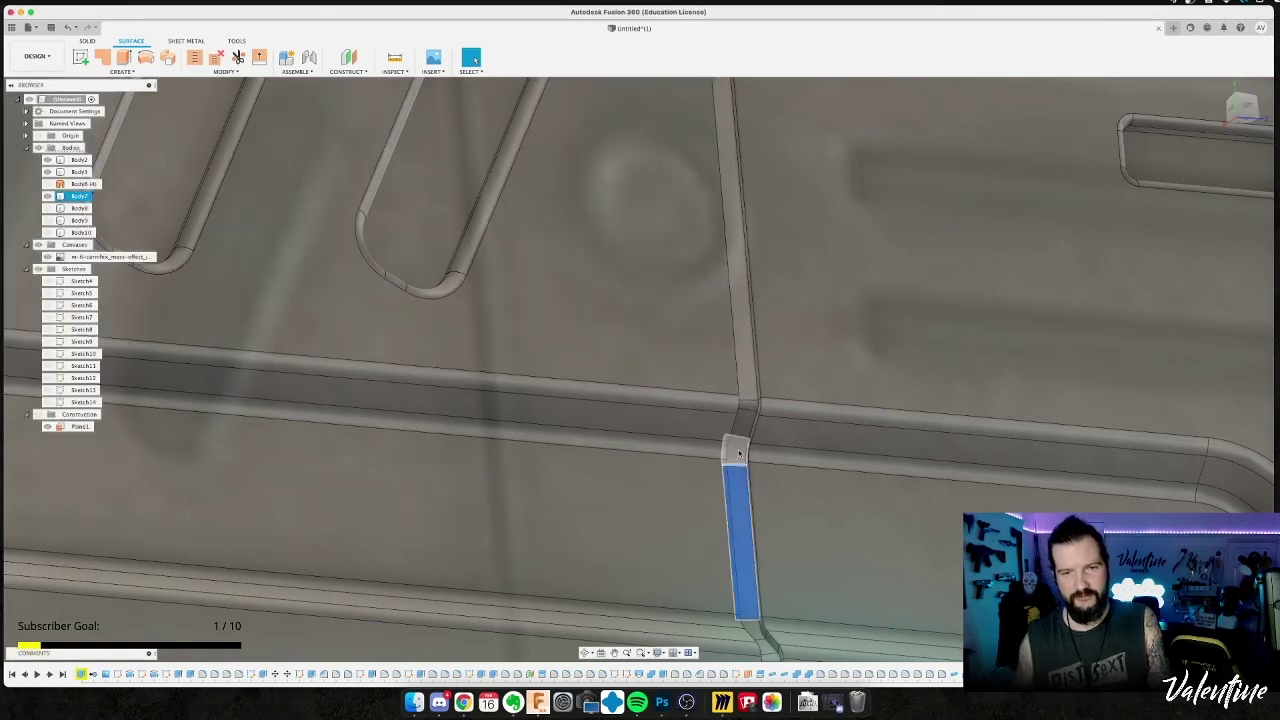
left_click(739, 453, "shift")
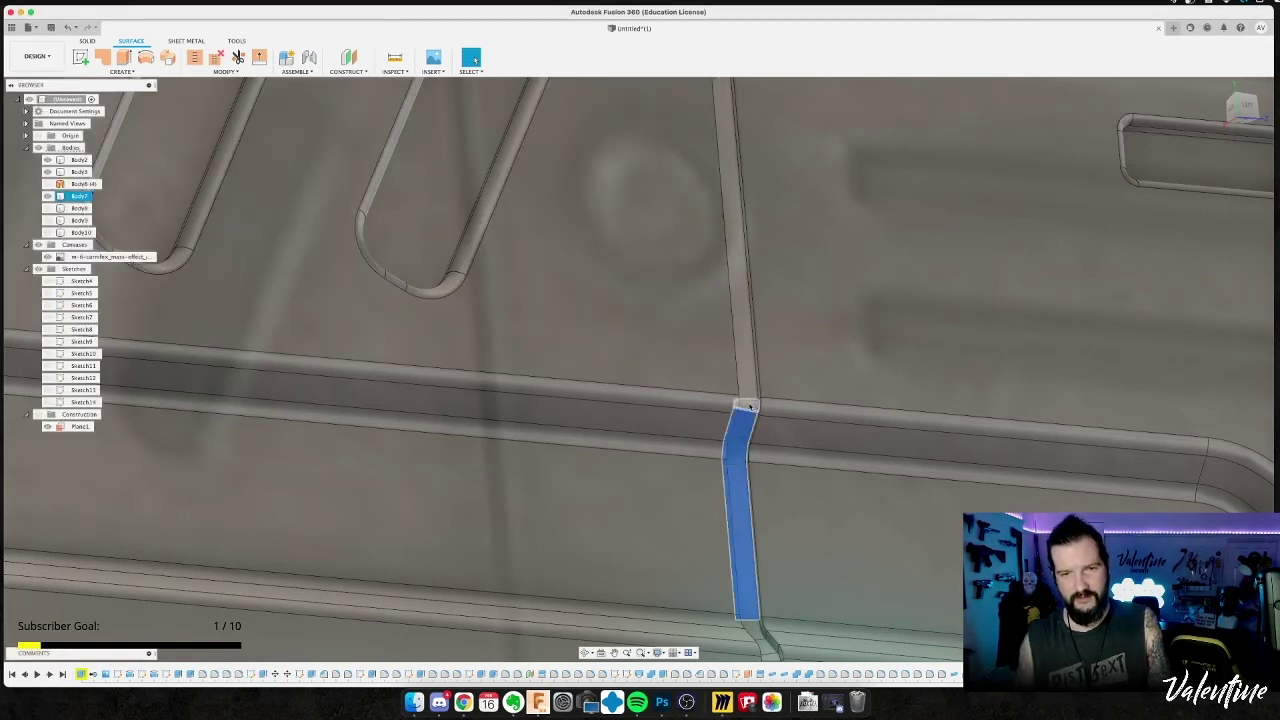
left_click(743, 378, "shift")
Add the seam groove's floor faces across the slot's lower step and below it to the selection.
middle_click_drag(689, 221, 672, 321, "shift")
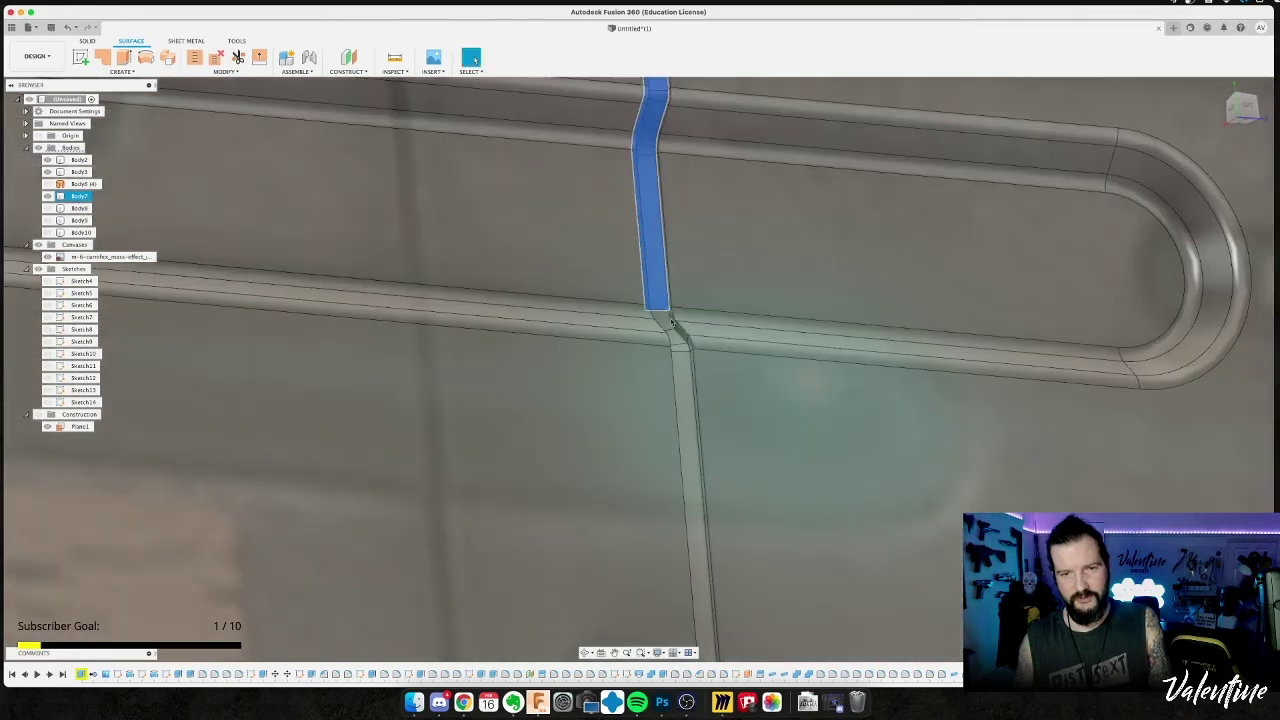
left_click(672, 336, "shift")
left_click(679, 346, "shift")
middle_click_drag(669, 333, 669, 333)
left_click(475, 60)
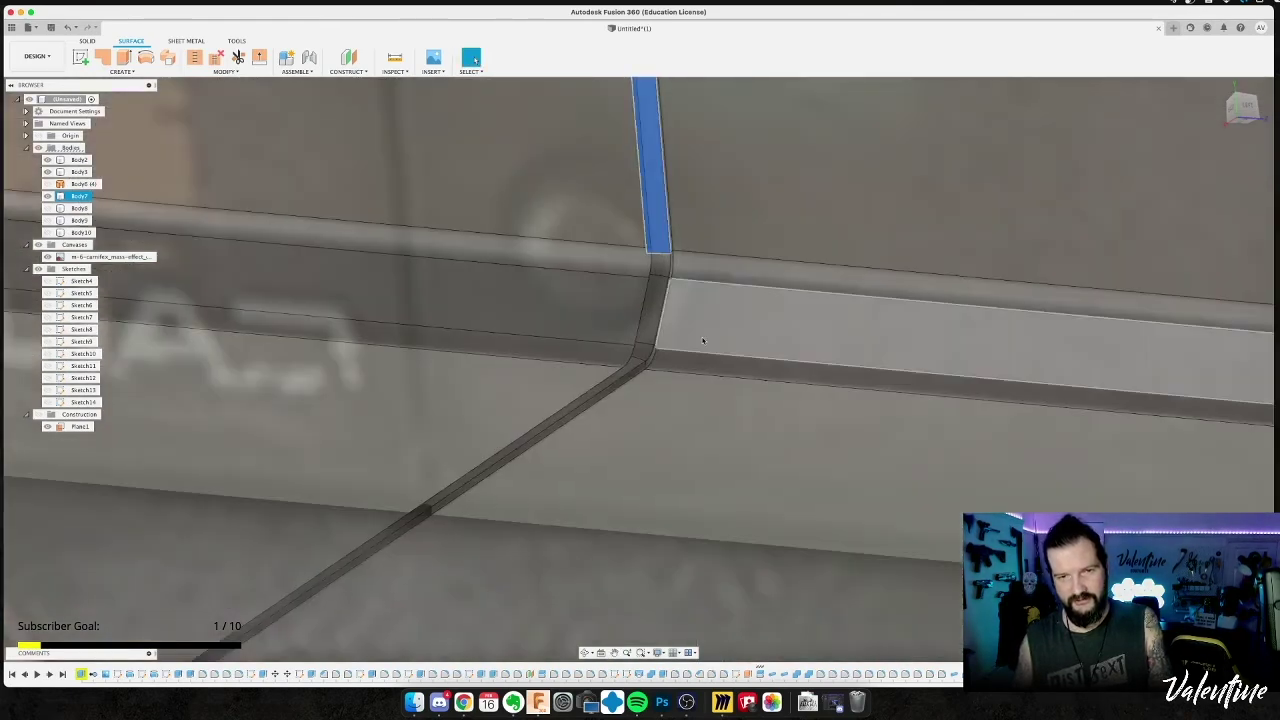
Add the seam groove's floor faces over the body's lower bevel and up into the window opening to the selection.
left_click(655, 341, "shift")
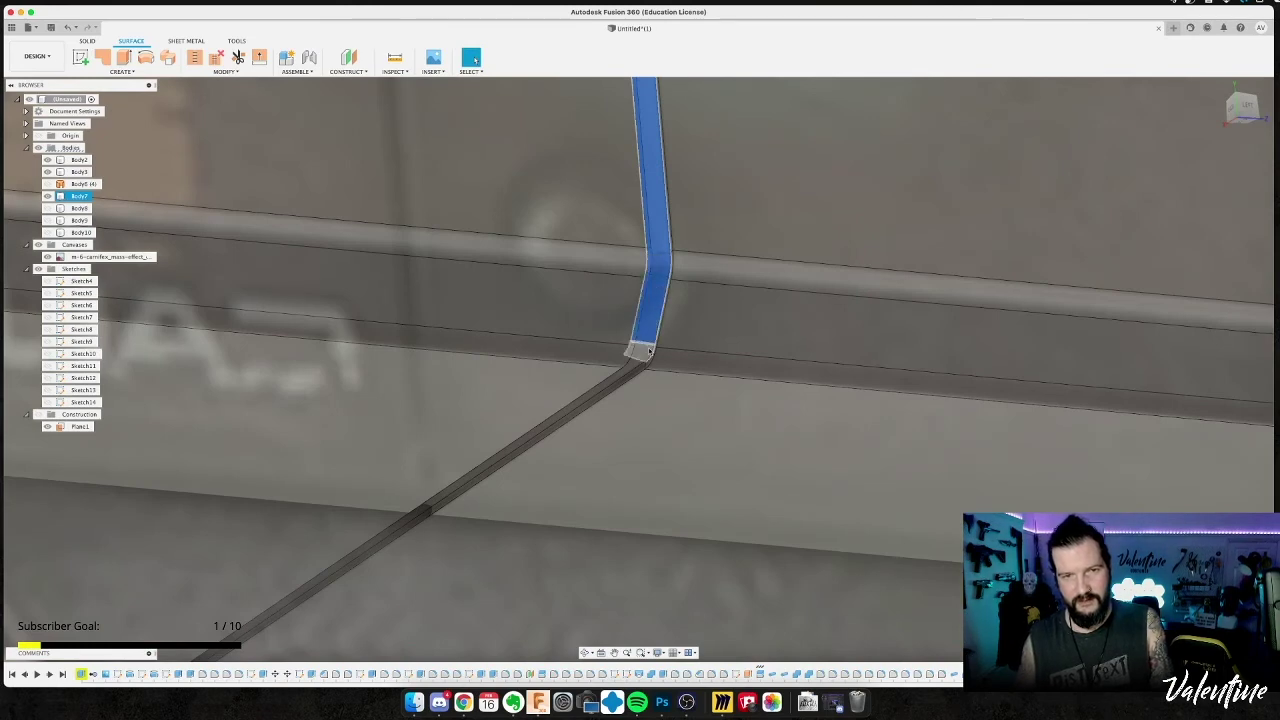
left_click(629, 366, "shift")
middle_click_drag(640, 282, 560, 208)
scroll(491, 206, "up", 5)
left_click(463, 237, "shift")
left_click(466, 215, "shift")
middle_click_drag(630, 170, 683, 549, "shift")
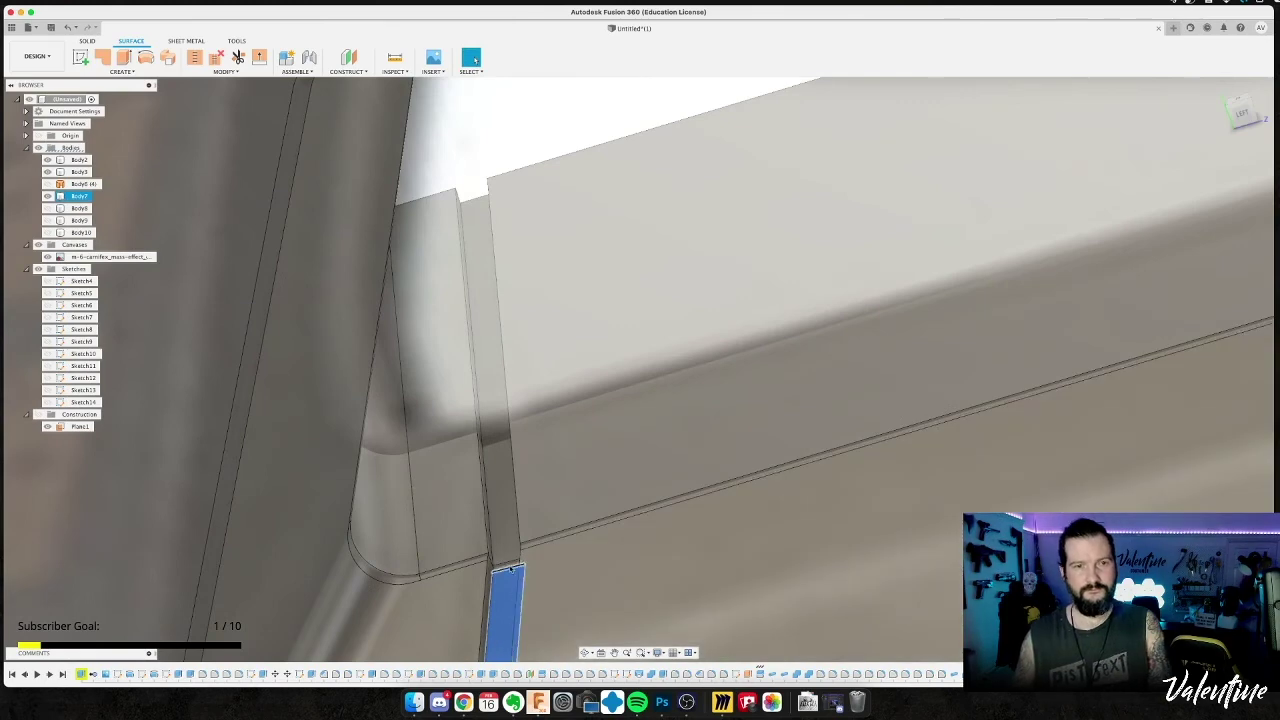
scroll(508, 536, "down", 5)
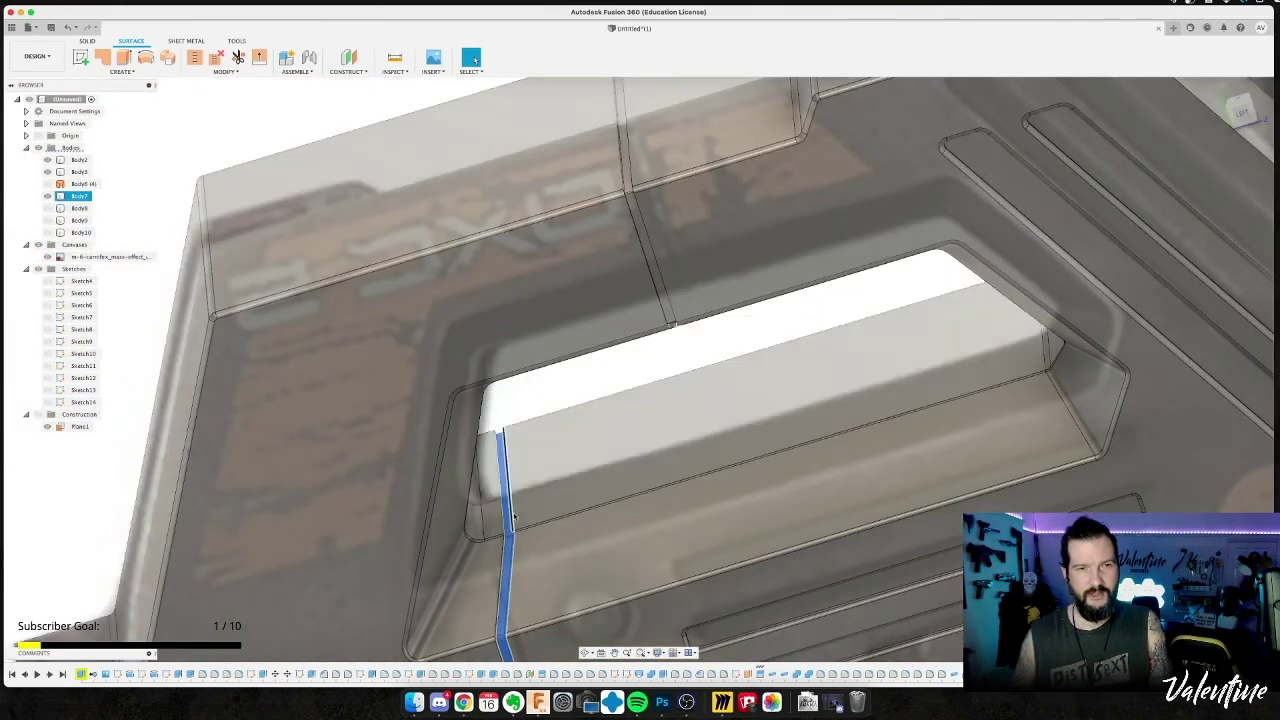
middle_click_drag(586, 520, 585, 499, "shift")
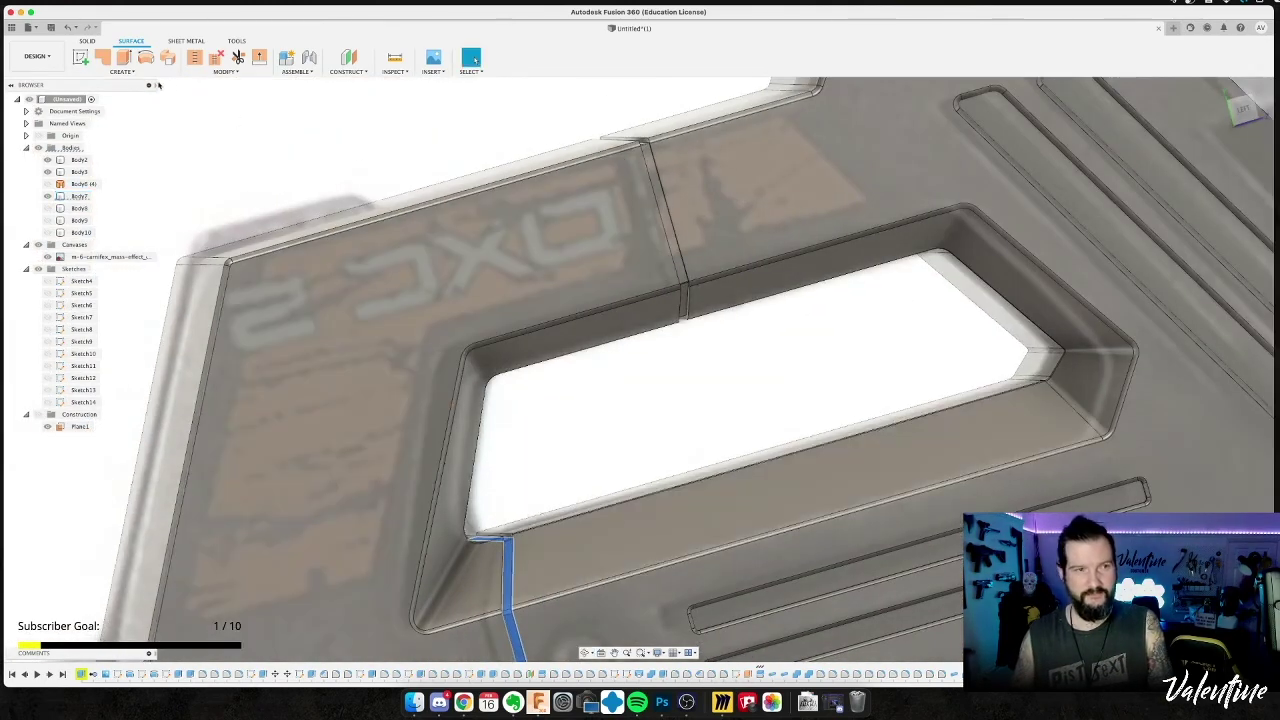
left_click(122, 72)
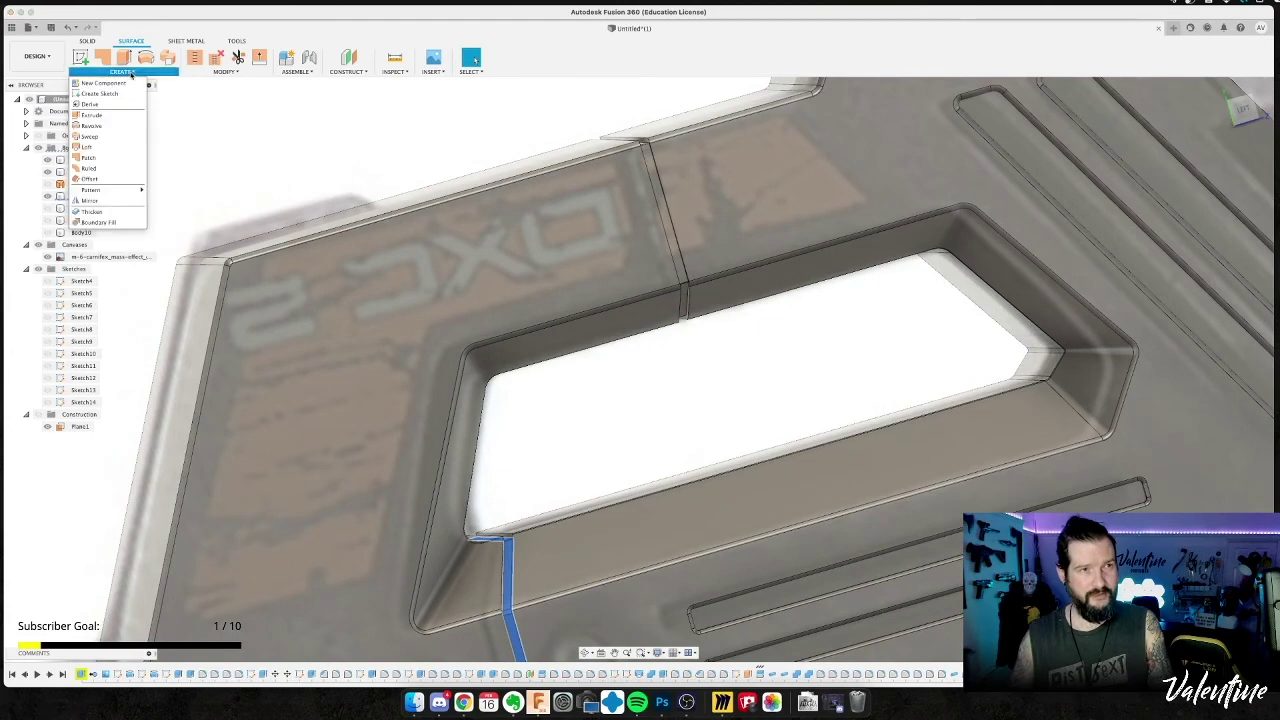
left_click(92, 212)
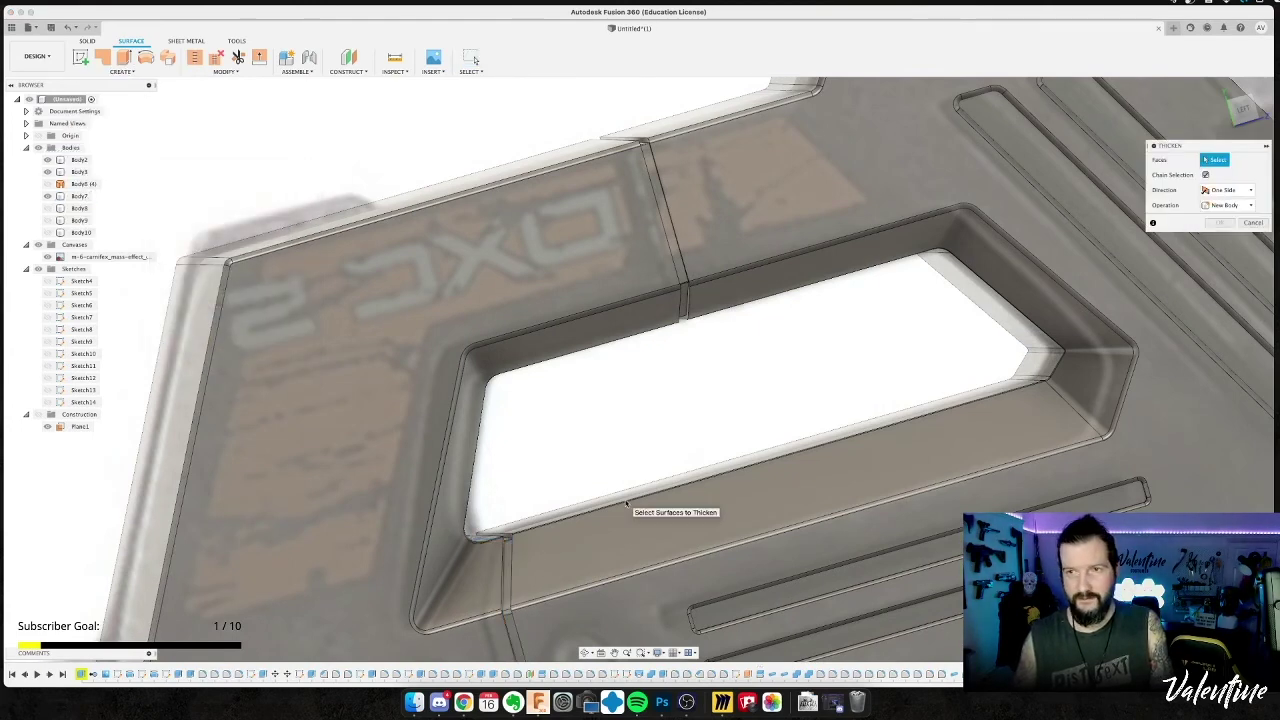
middle_click_drag(630, 457, 565, 398)
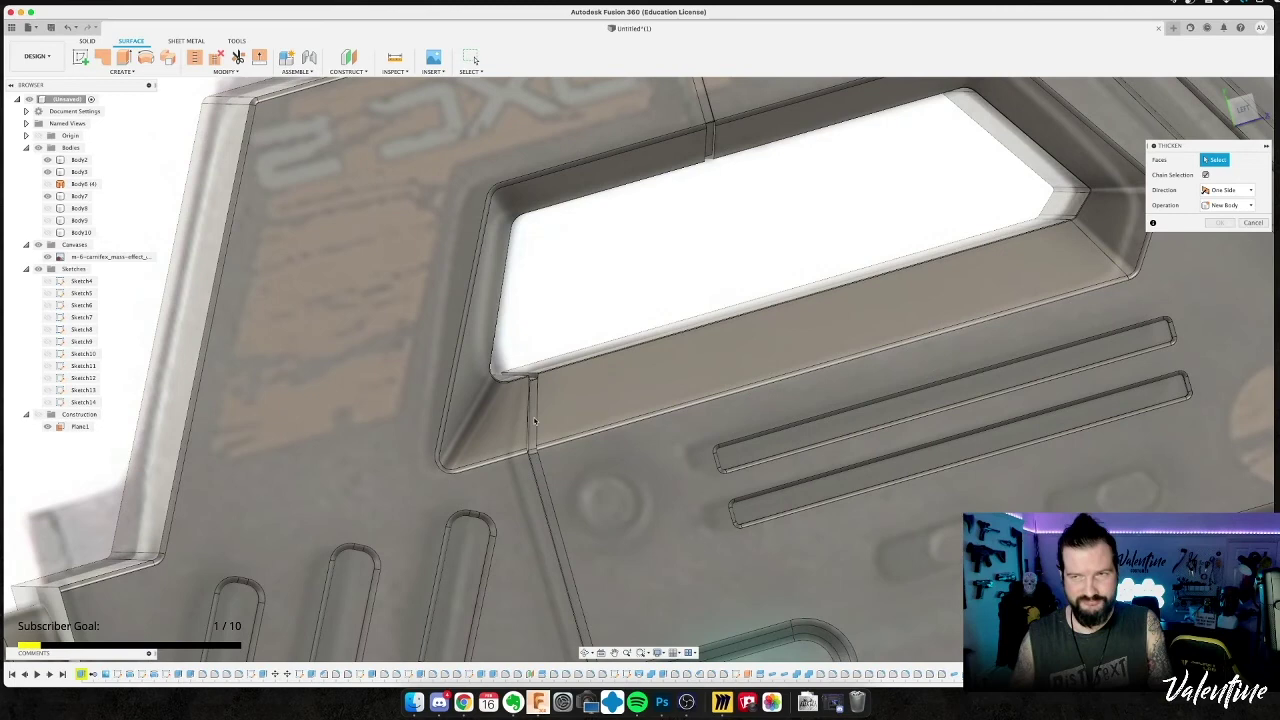
scroll(532, 421, "up", 5)
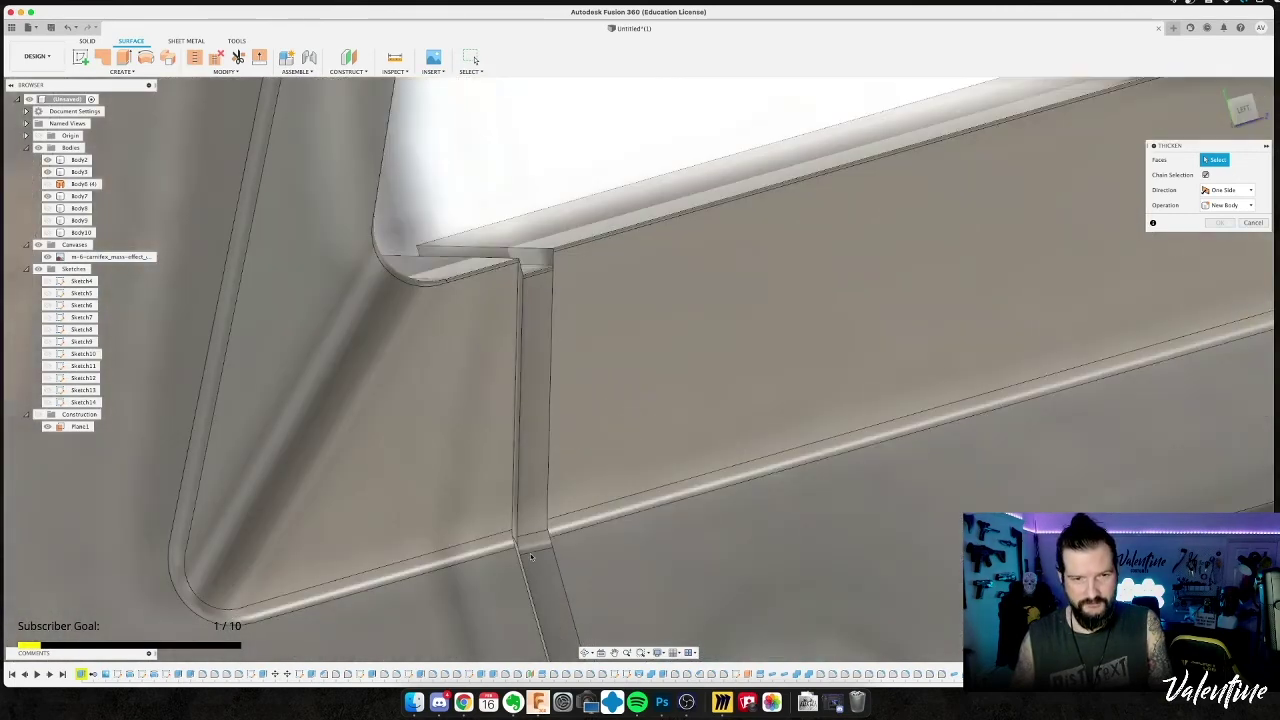
left_click(1253, 223)
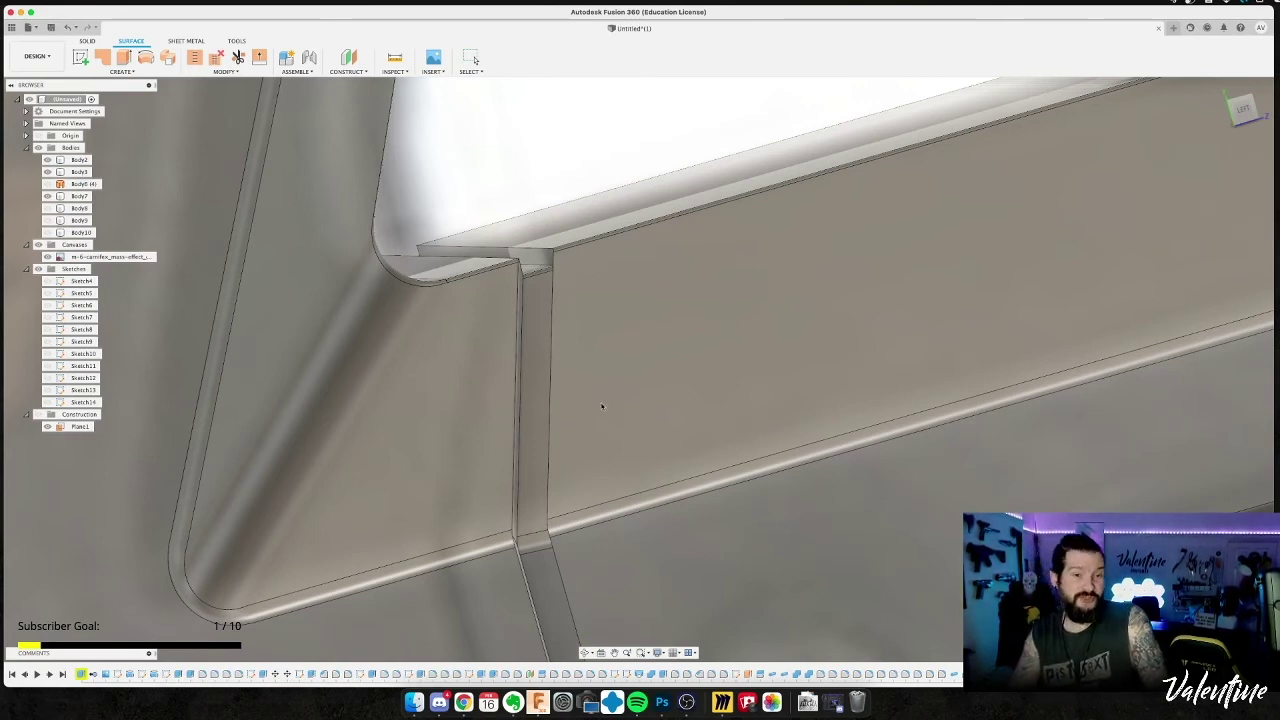
middle_click_drag(589, 417, 606, 386, "shift")
scroll(620, 384, "down", 4)
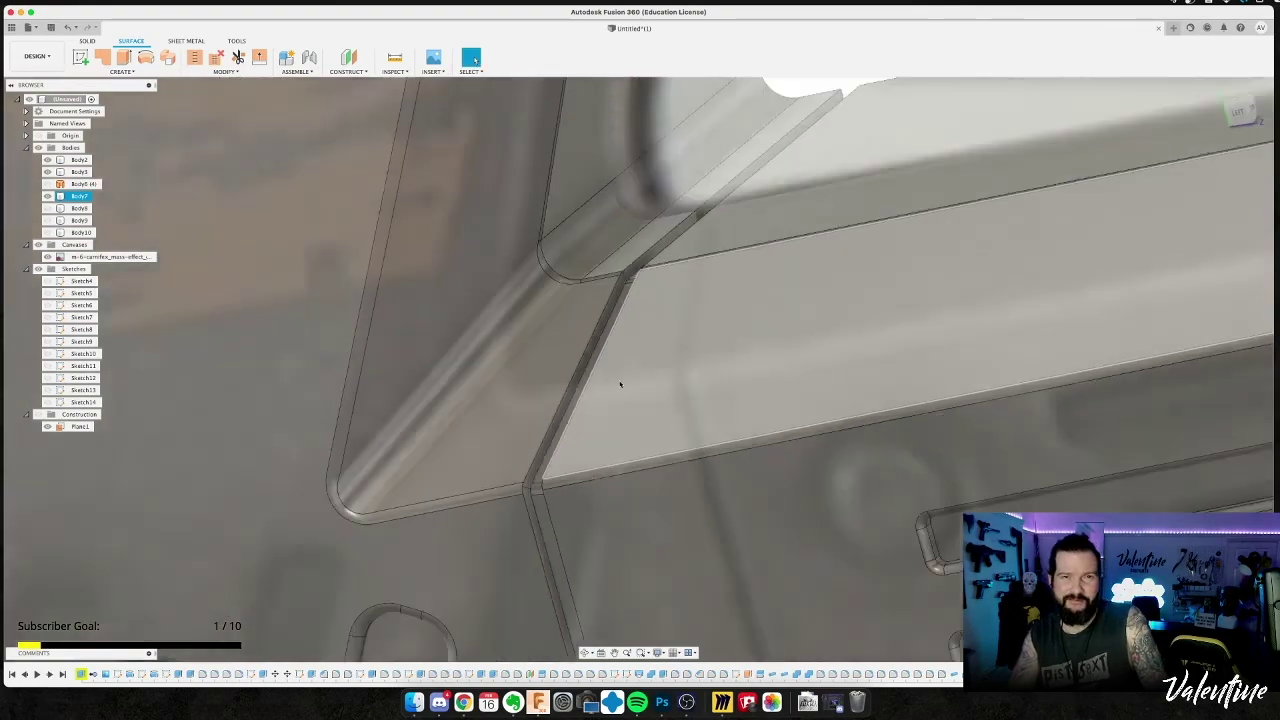
scroll(620, 384, "down", 10)
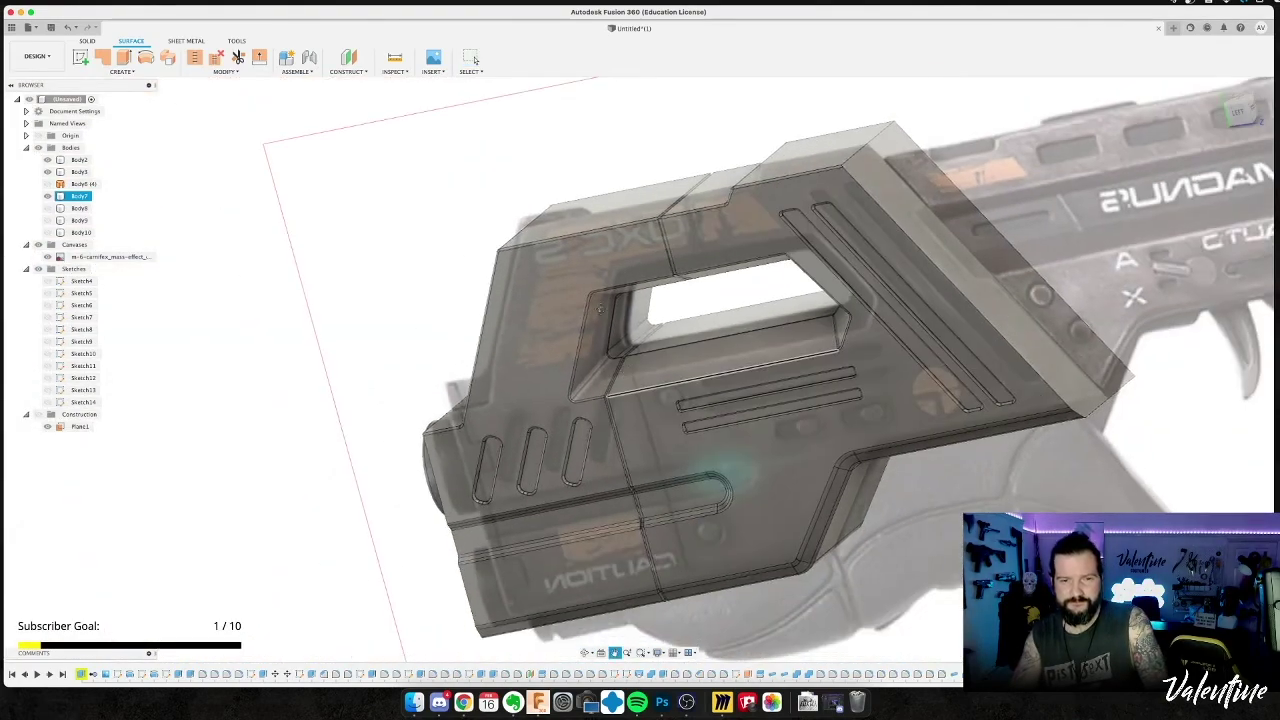
middle_click_drag(600, 308, 570, 219)
middle_click_drag(663, 351, 699, 337, "shift")
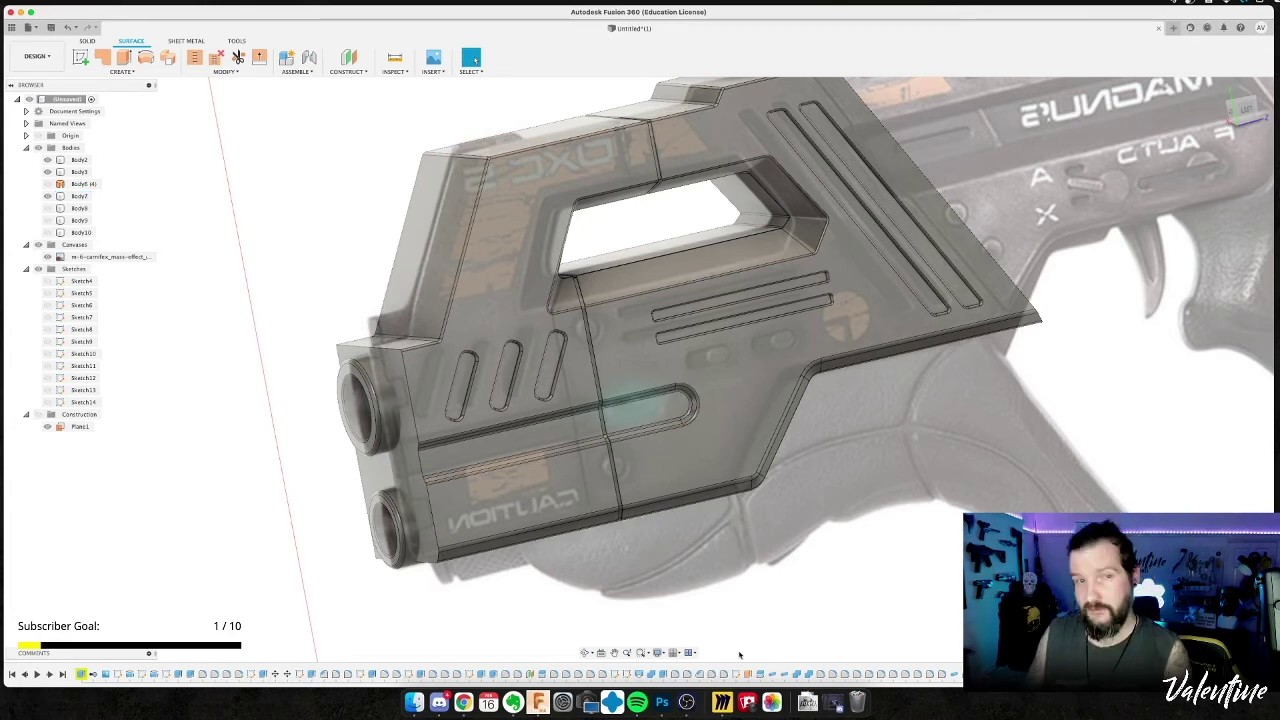
middle_click_drag(852, 547, 840, 526, "shift")
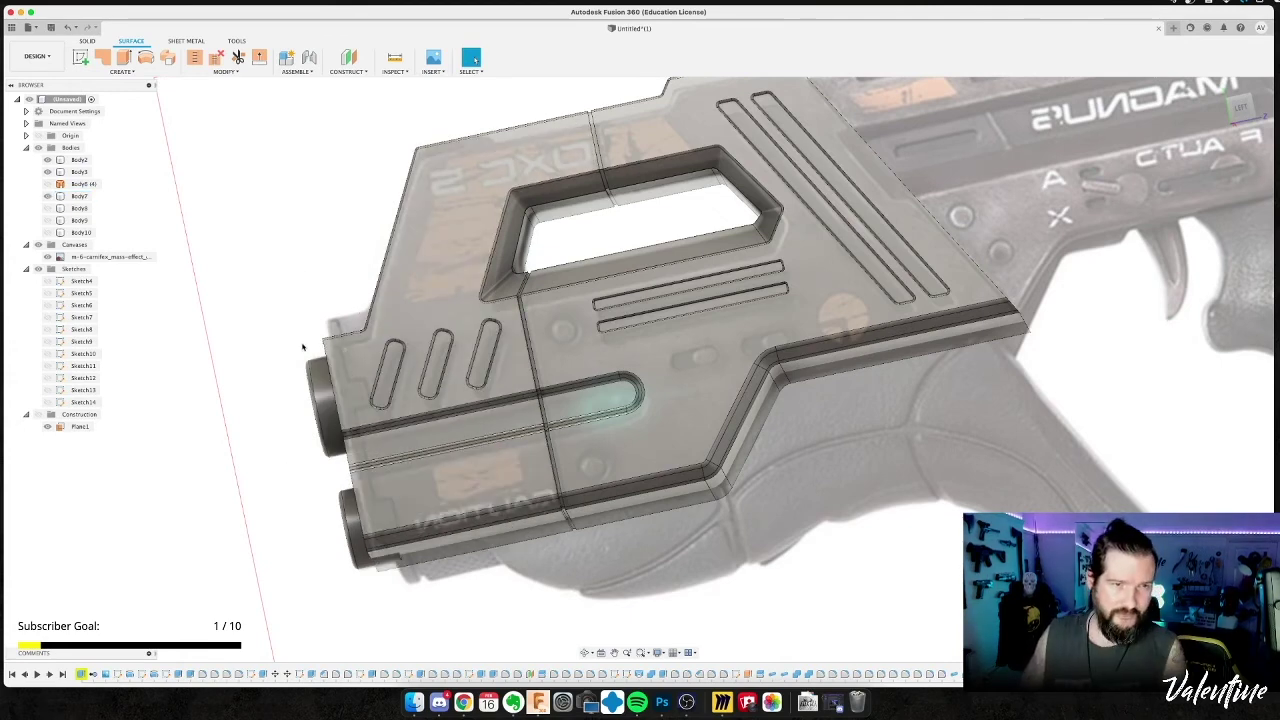
middle_click_drag(345, 338, 275, 304, "shift")
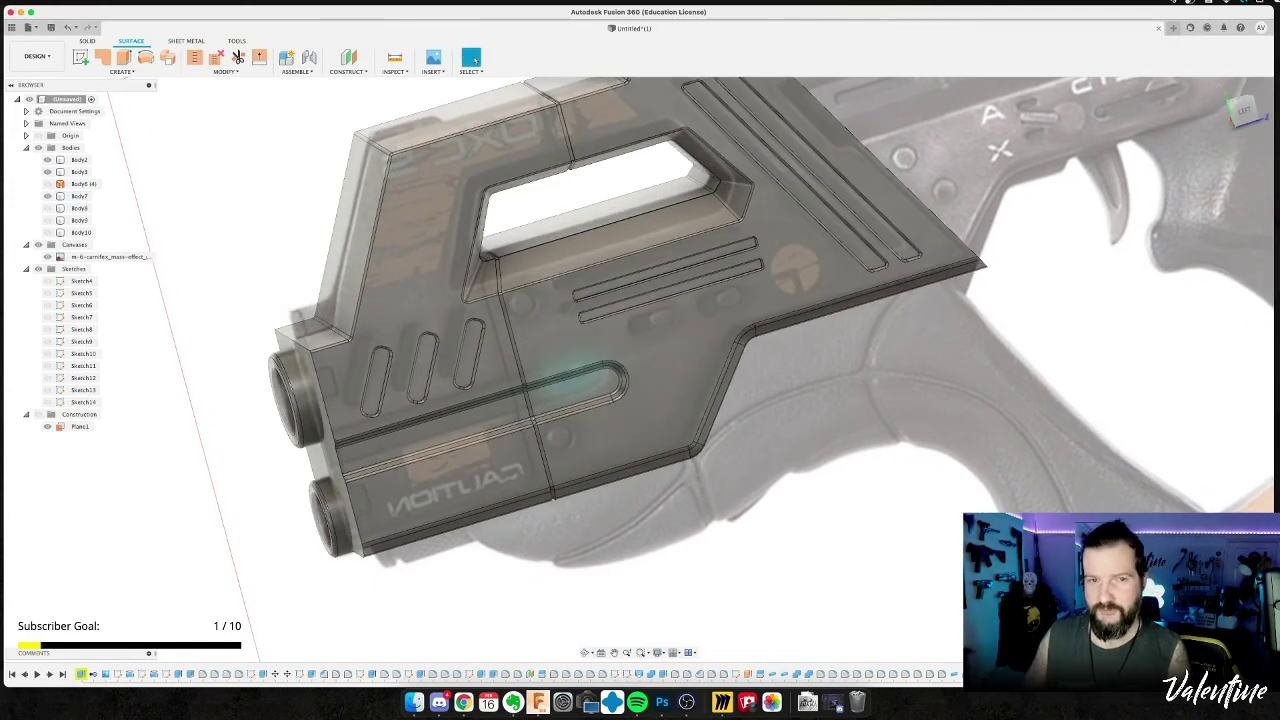
Sketch a 7.4 mm diameter circle on the body's side face over the reference image's upper round detail beside the seam.
left_click(1243, 113)
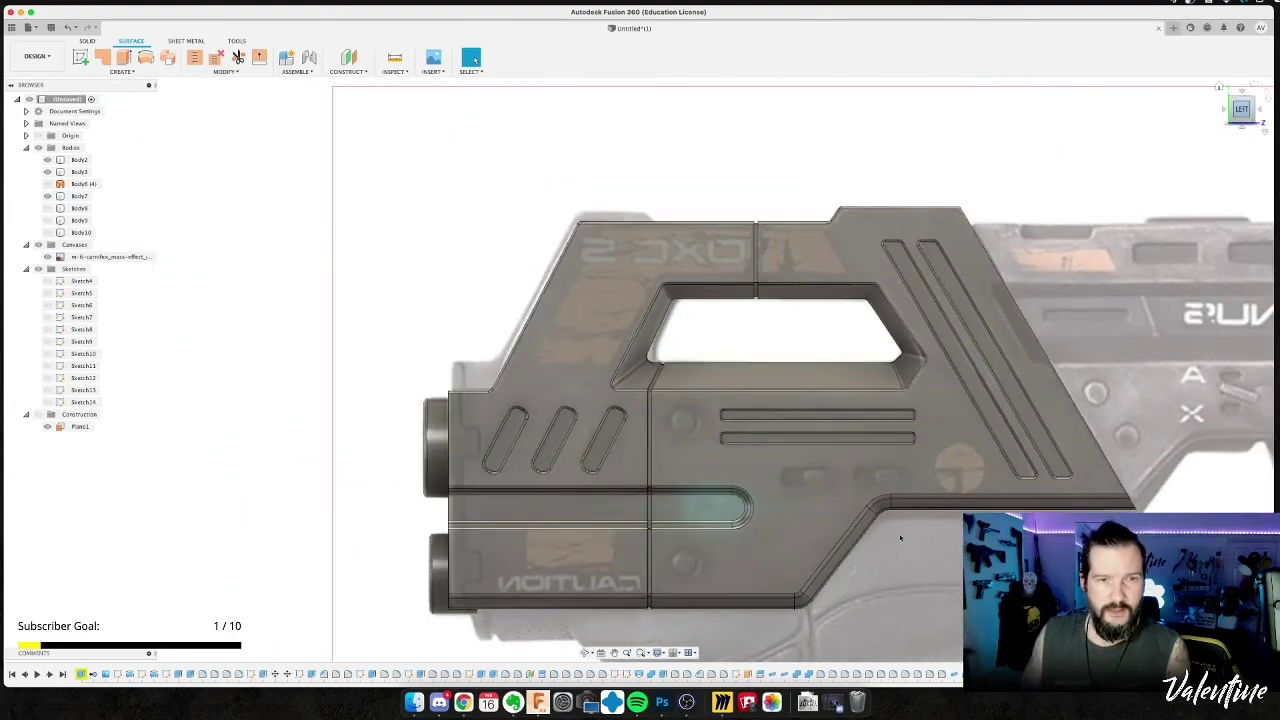
middle_click_drag(908, 568, 865, 449)
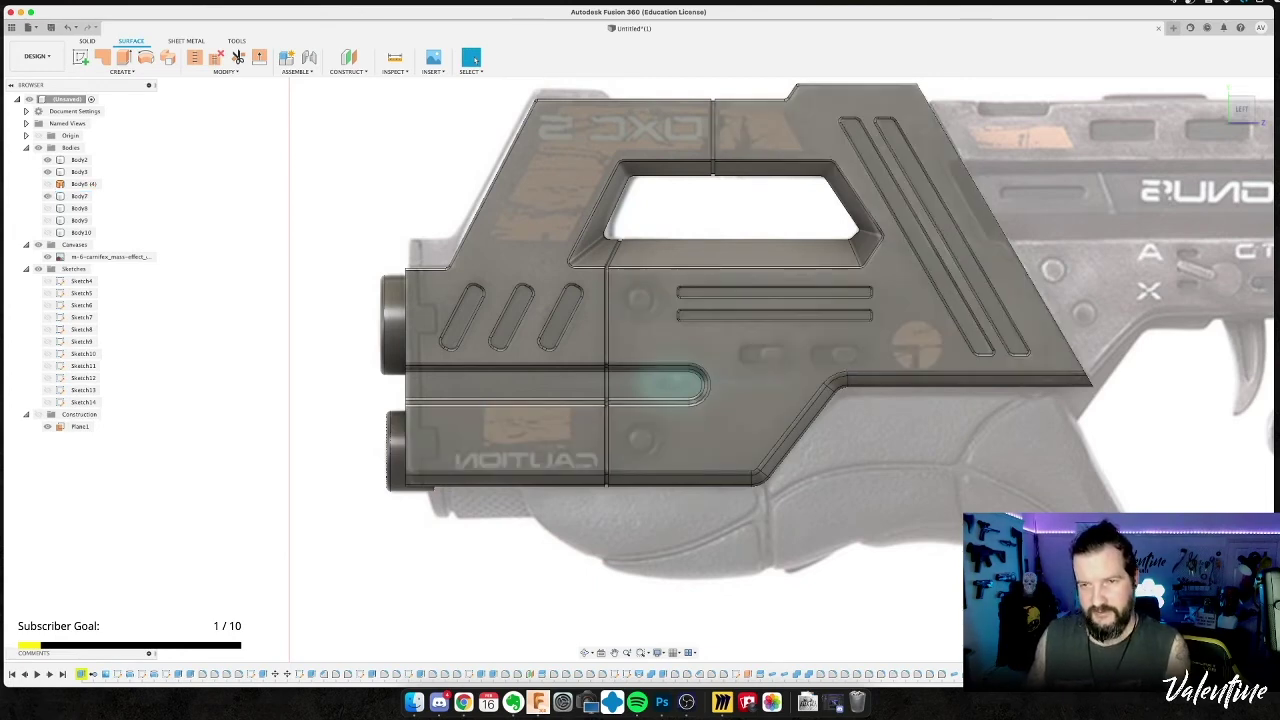
key("c")
left_click(636, 340)
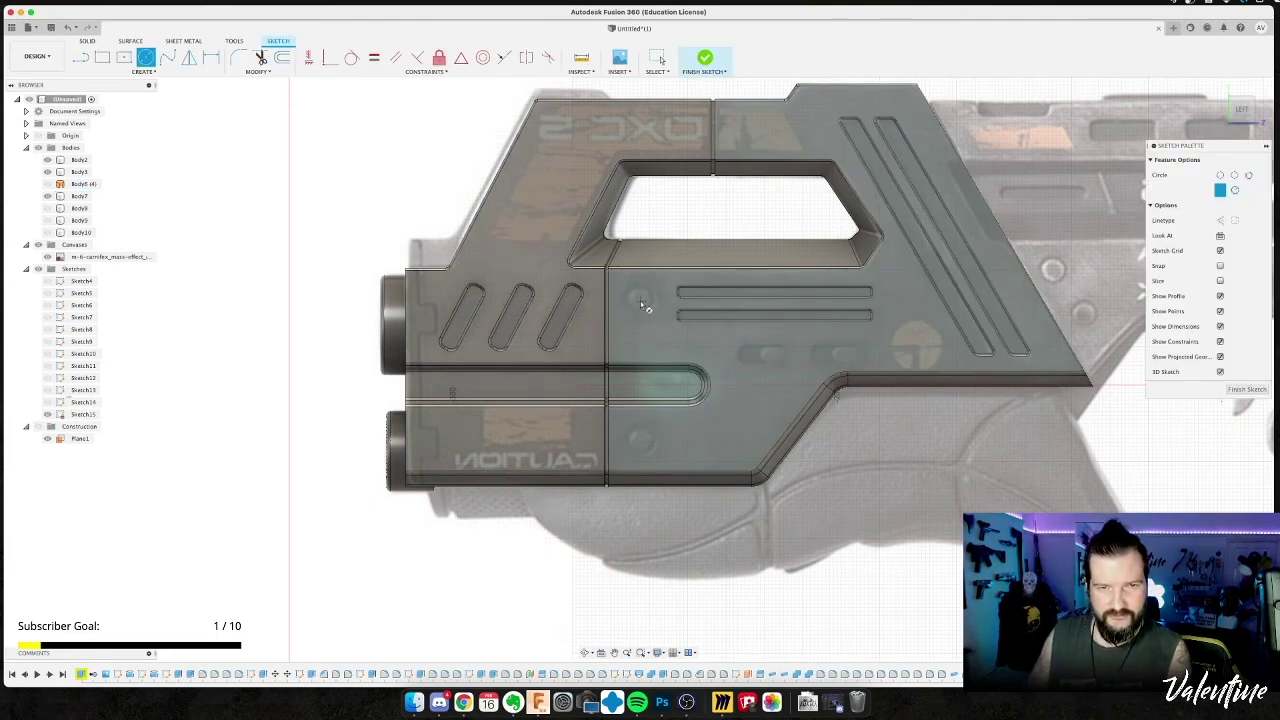
left_click(640, 298)
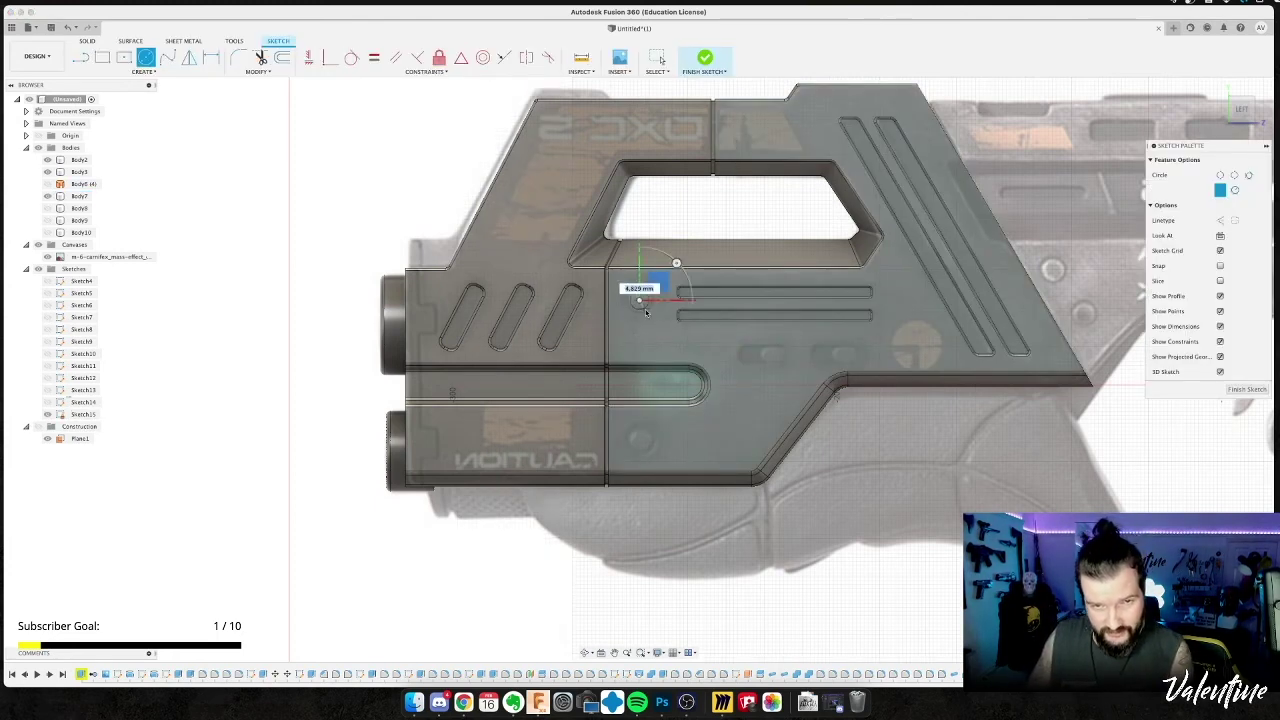
scroll(648, 314, "up", 4)
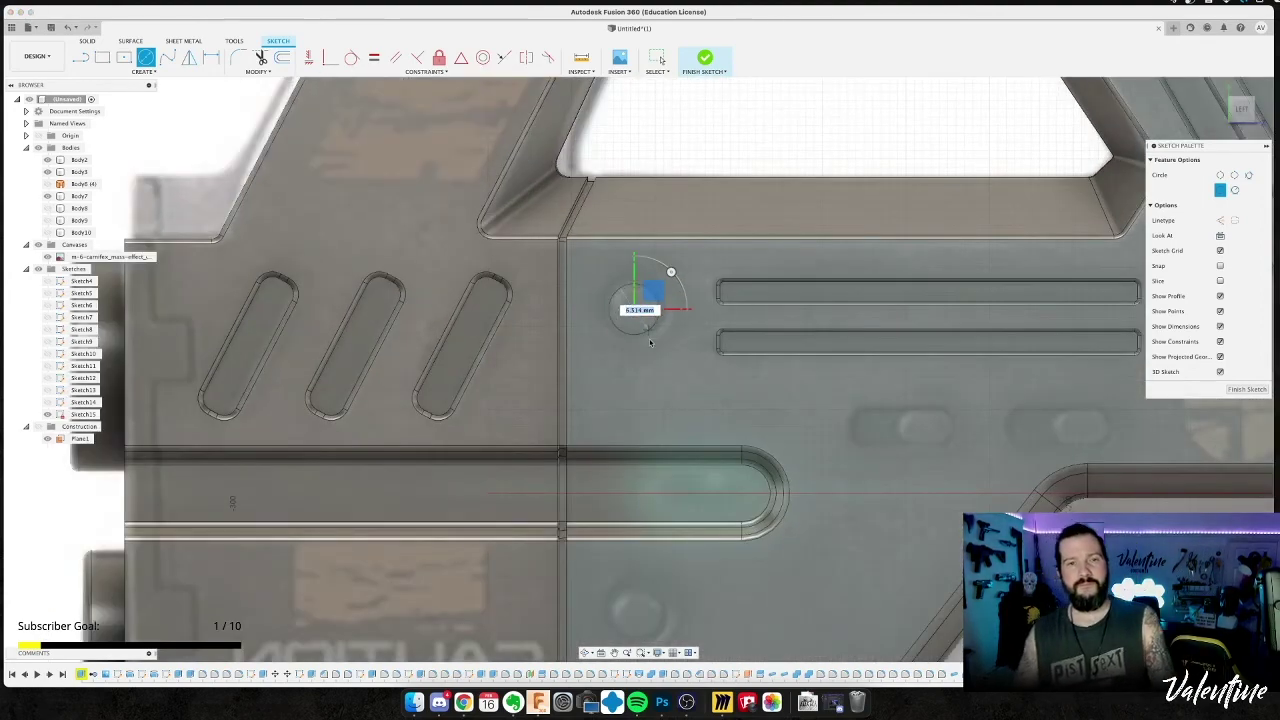
type("10.5")
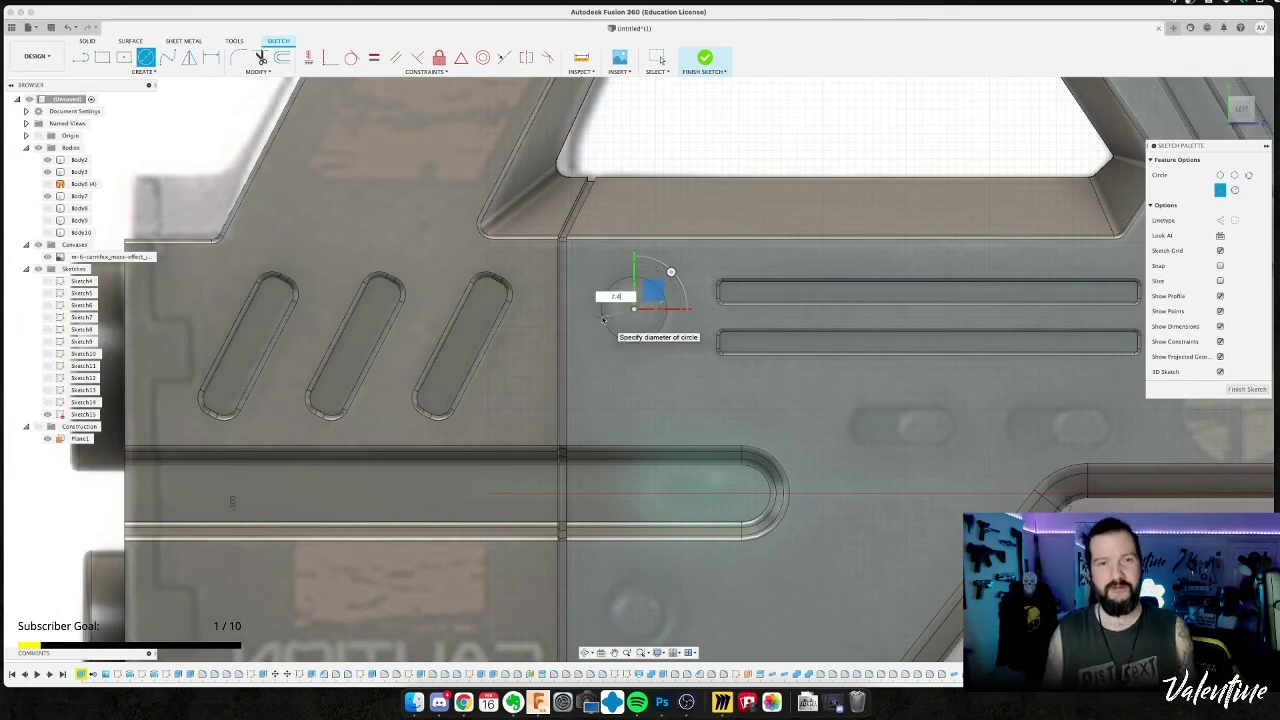
left_click(603, 318)
key("Escape")
left_click(632, 309)
left_click_drag(634, 309, 634, 309)
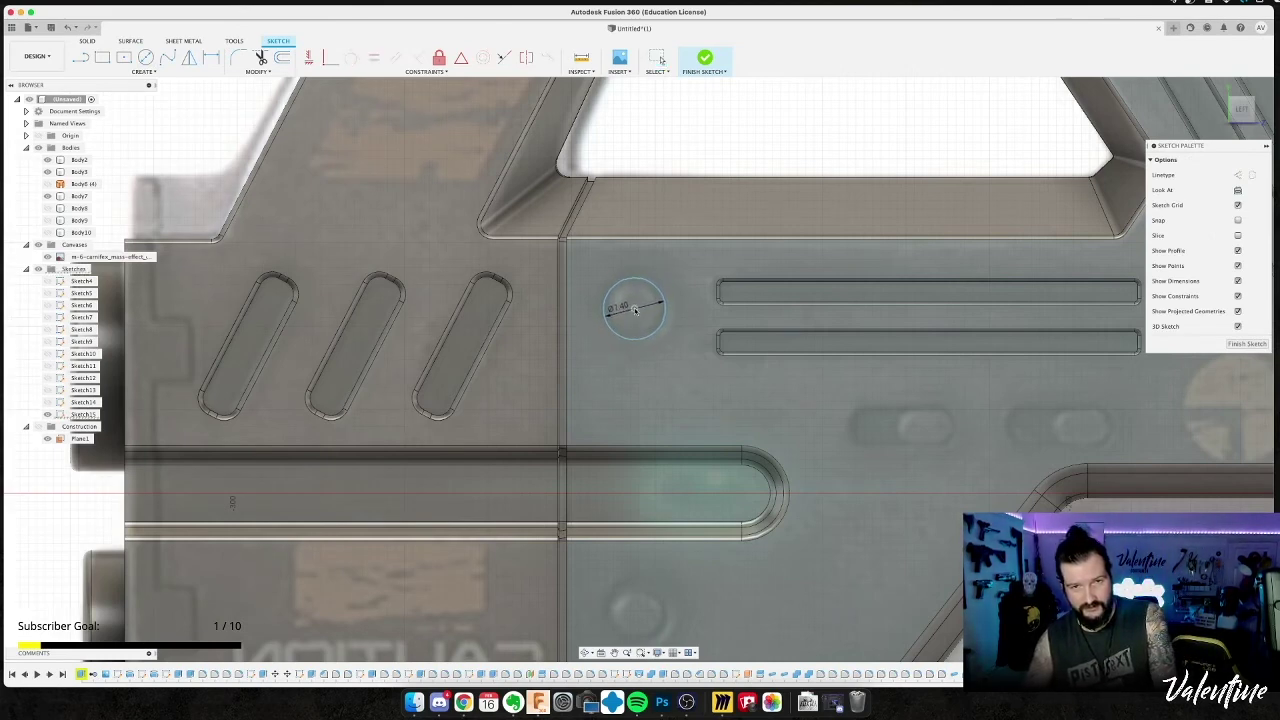
Copy the circle straight down by about 36 mm onto the lower round detail below the long side slot.
left_click(648, 335)
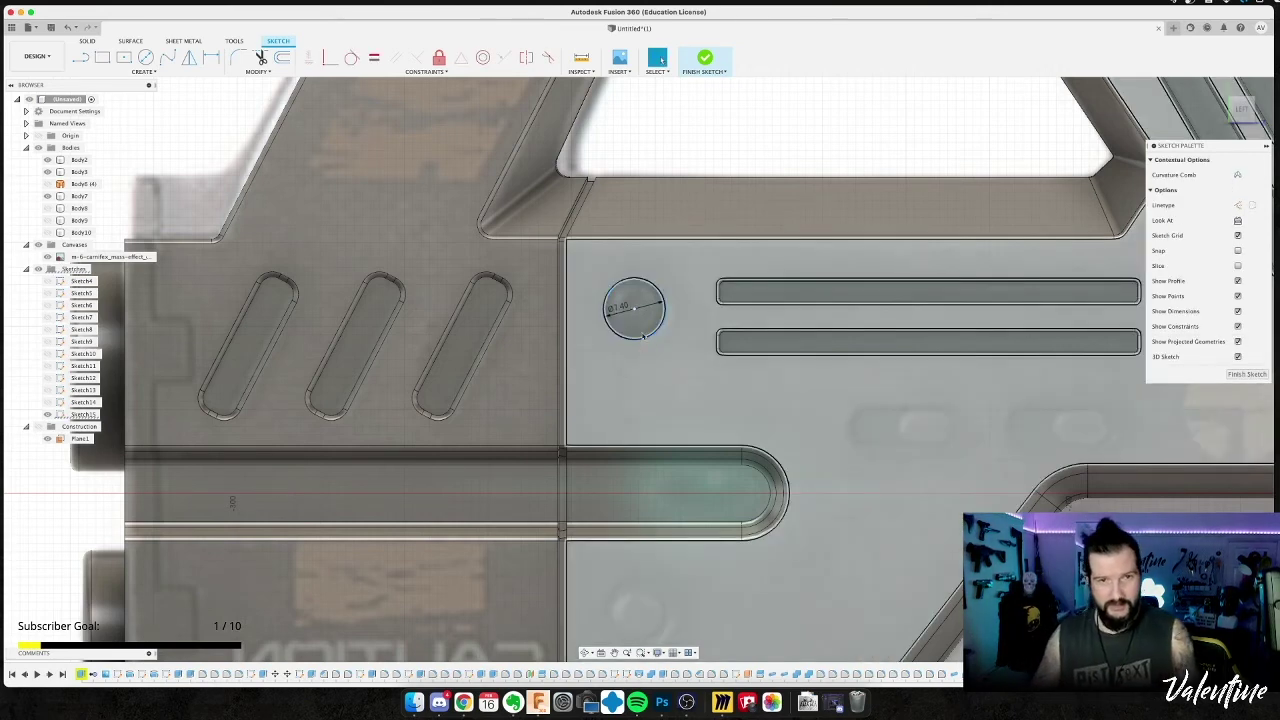
key("m")
left_click_drag(634, 285, 648, 586)
middle_click_drag(730, 490, 727, 454)
middle_click_drag(630, 556, 628, 434)
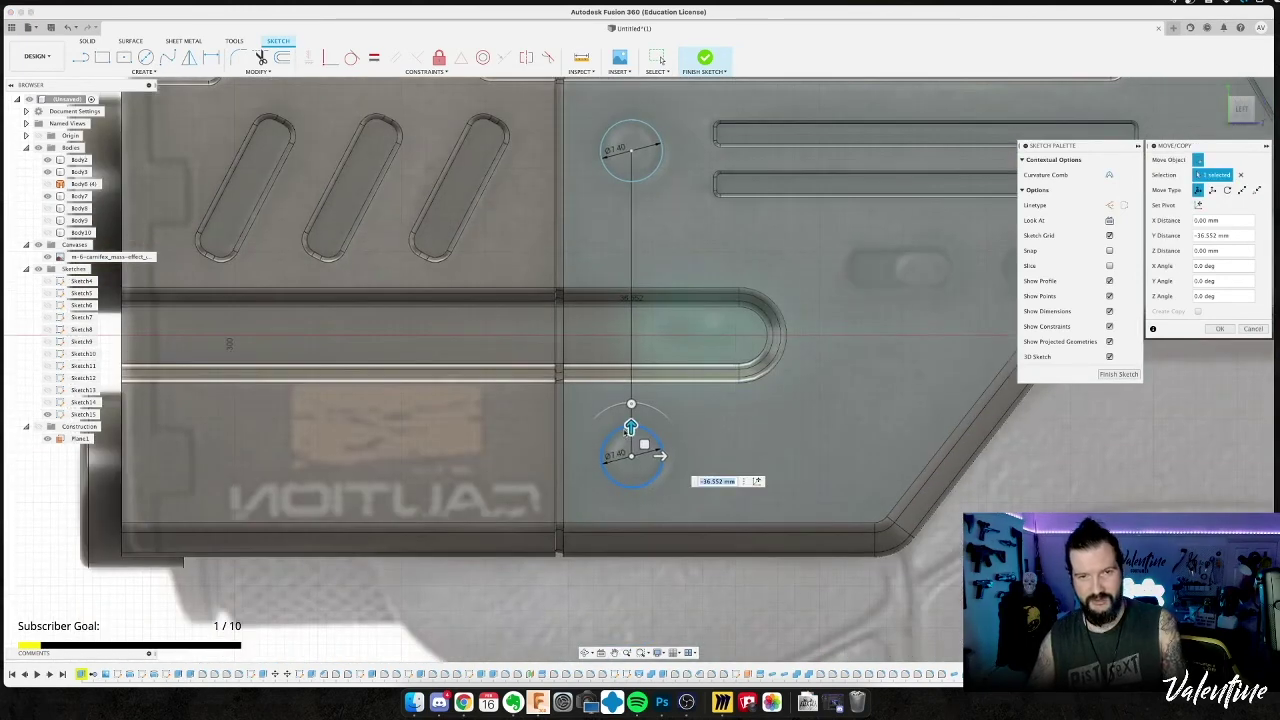
left_click_drag(630, 427, 630, 424)
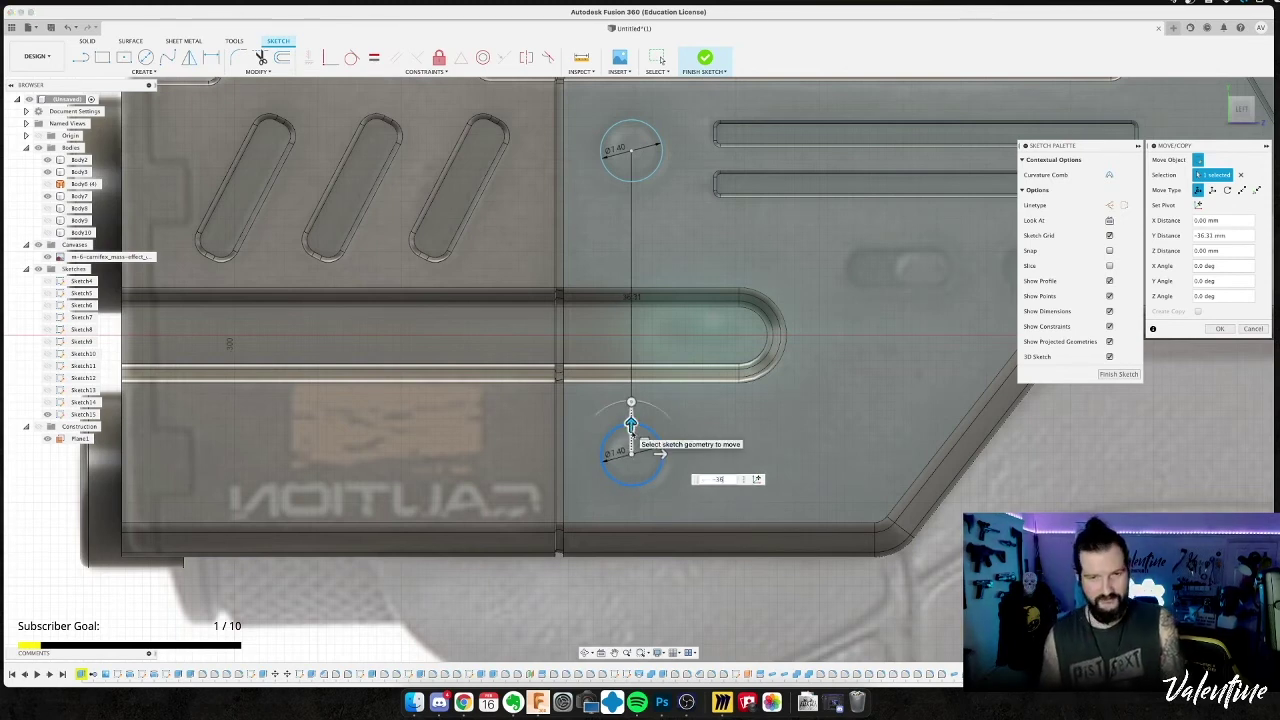
type("-36")
key("Return")
left_click_drag(630, 422, 630, 425)
key("Return")
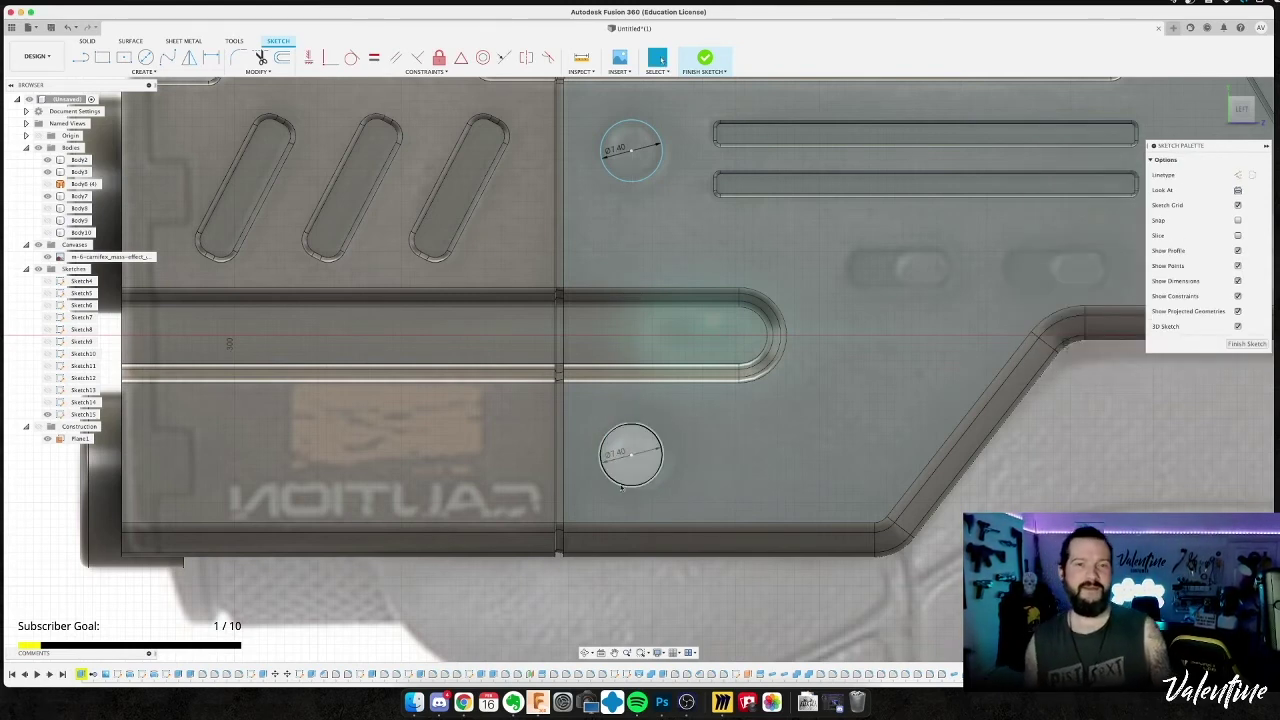
Extrude both circle profiles 1 mm into the side face as a cut.
left_click(656, 156, "shift")
middle_click_drag(631, 151, 875, 242, "shift")
key("e")
middle_click_drag(526, 240, 280, 264)
left_click(624, 222)
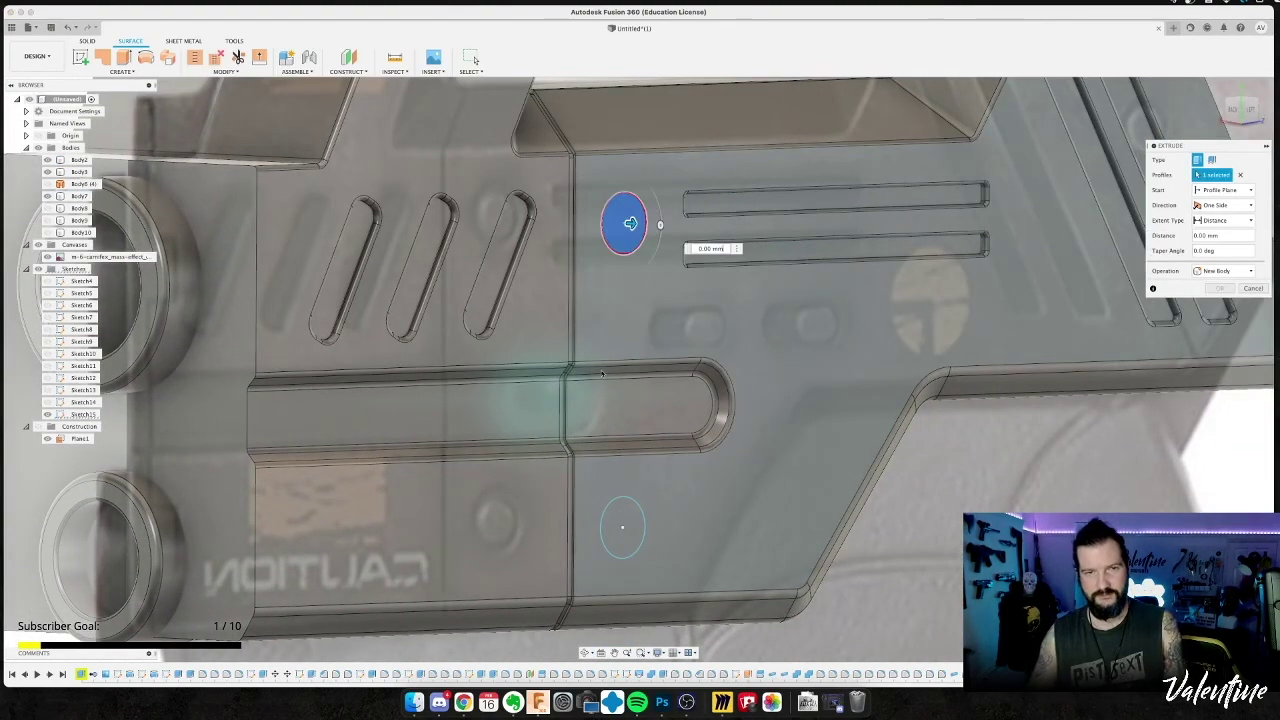
left_click(616, 535)
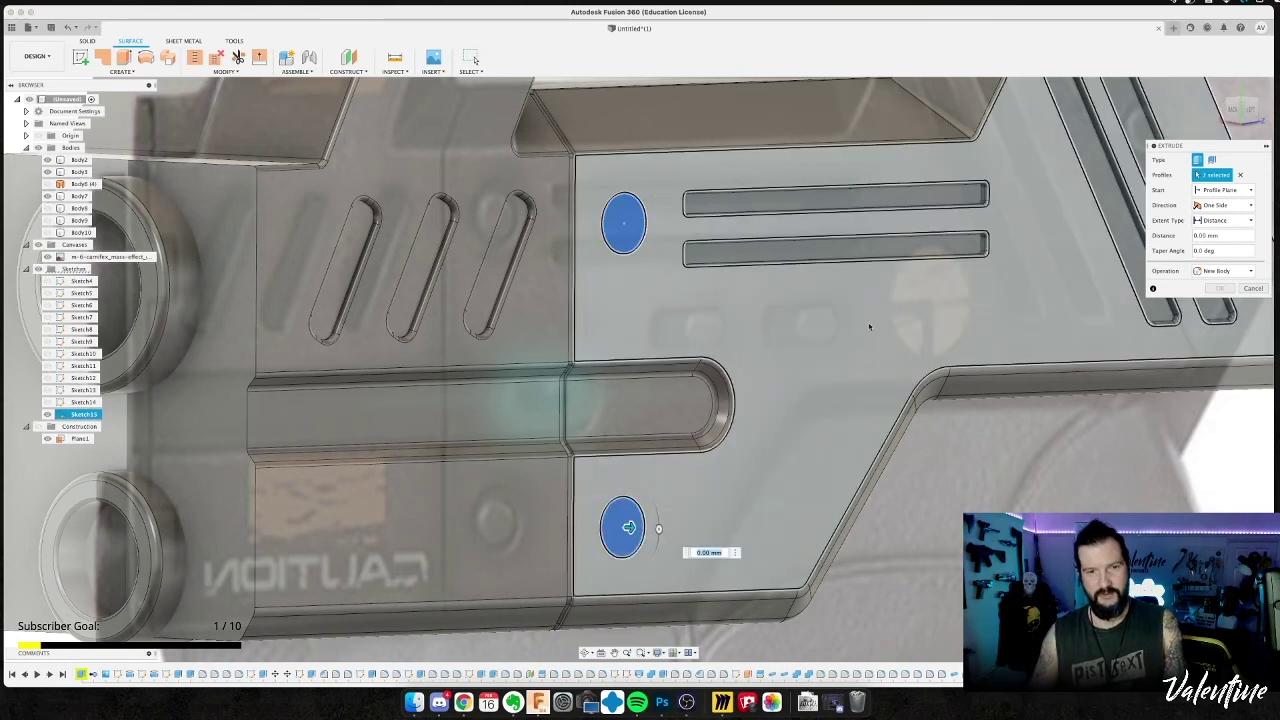
key("Escape")
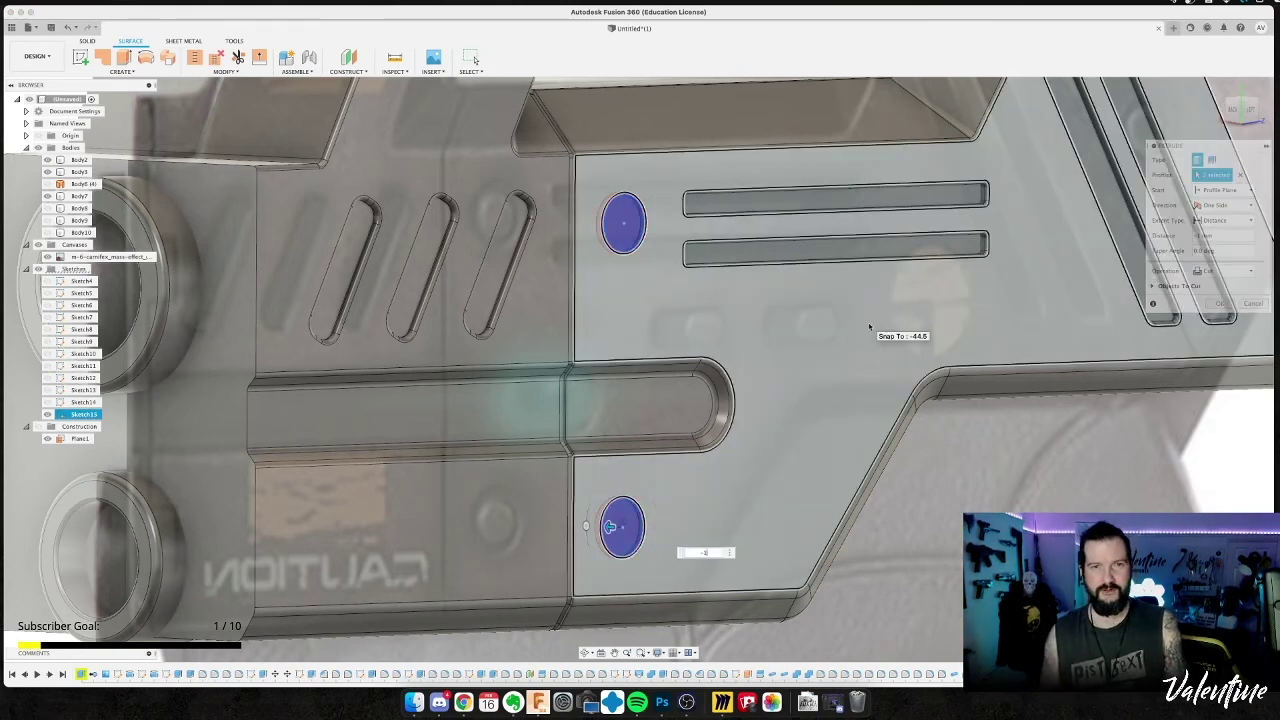
Fillet the outer rims of both round recesses with a 0.8 mm radius.
key("f")
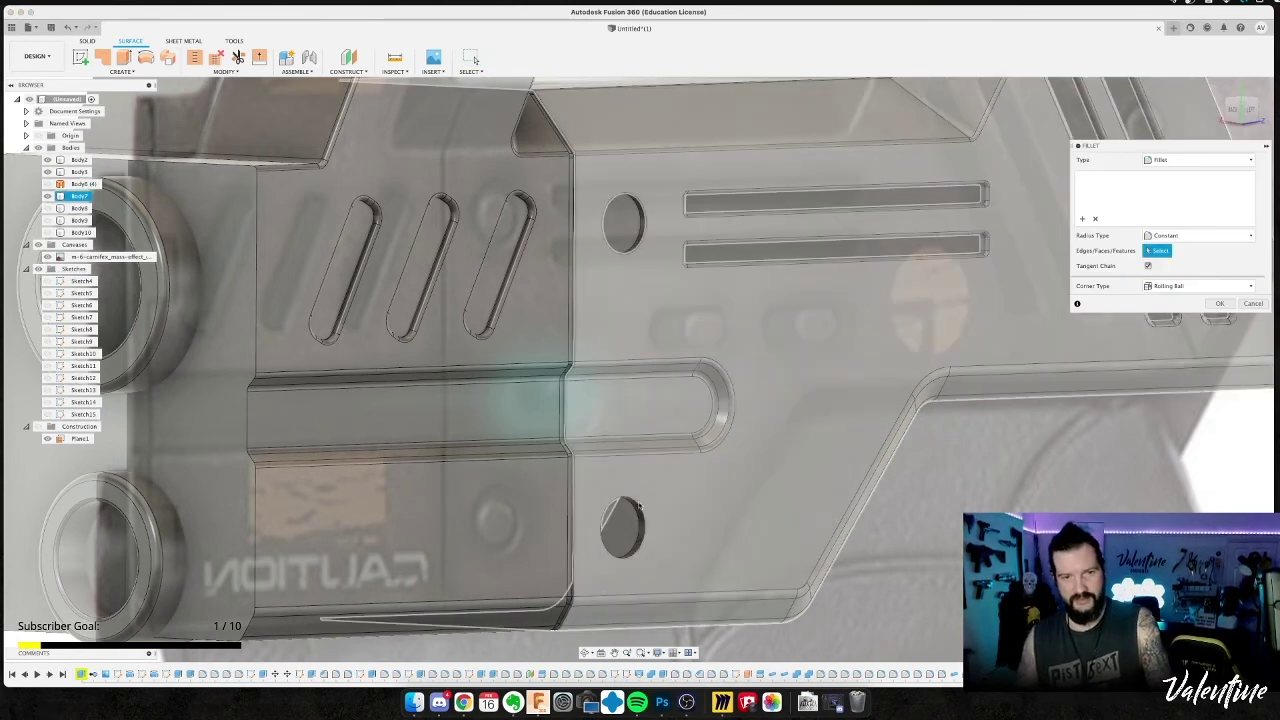
left_click(646, 518)
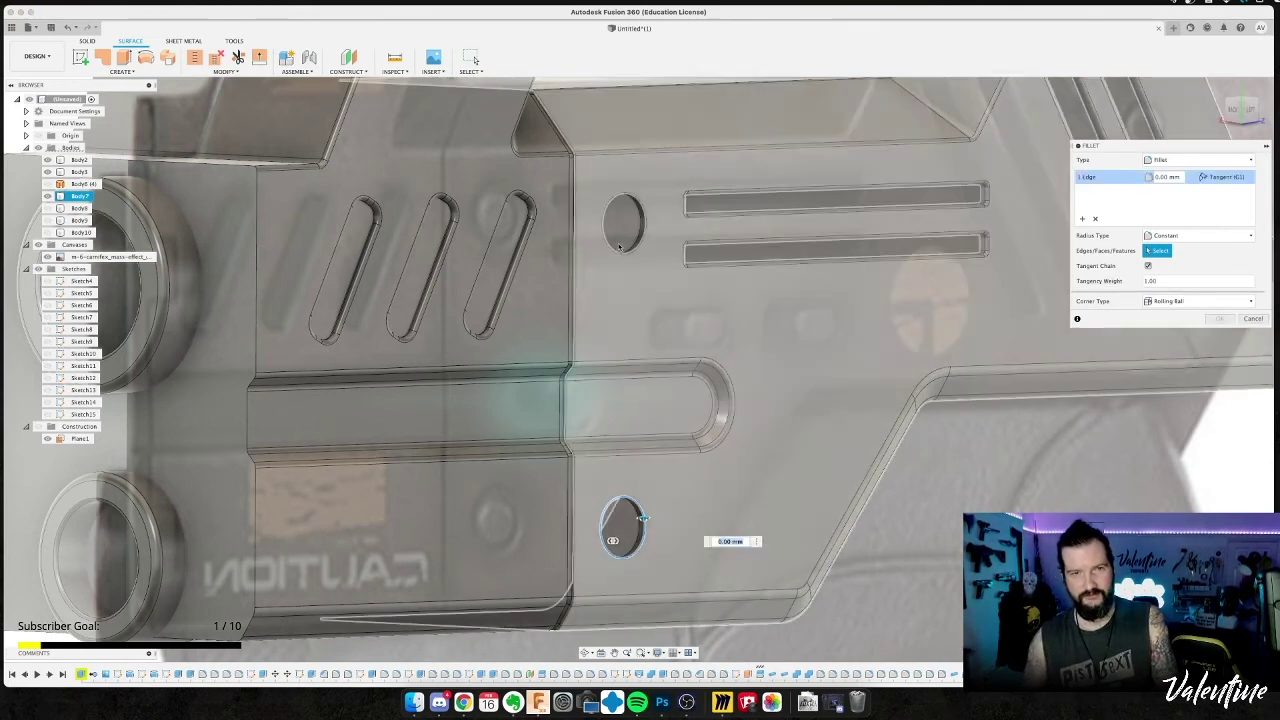
left_click(620, 253)
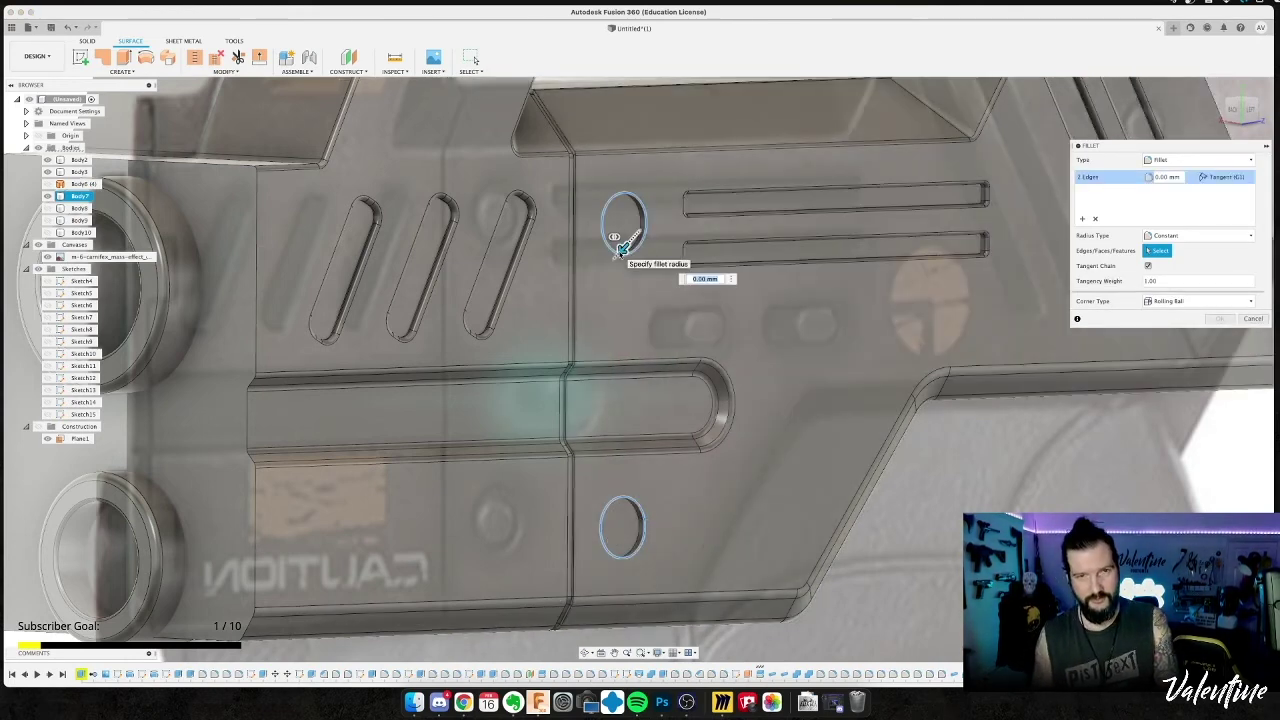
type("0.4")
key("Return")
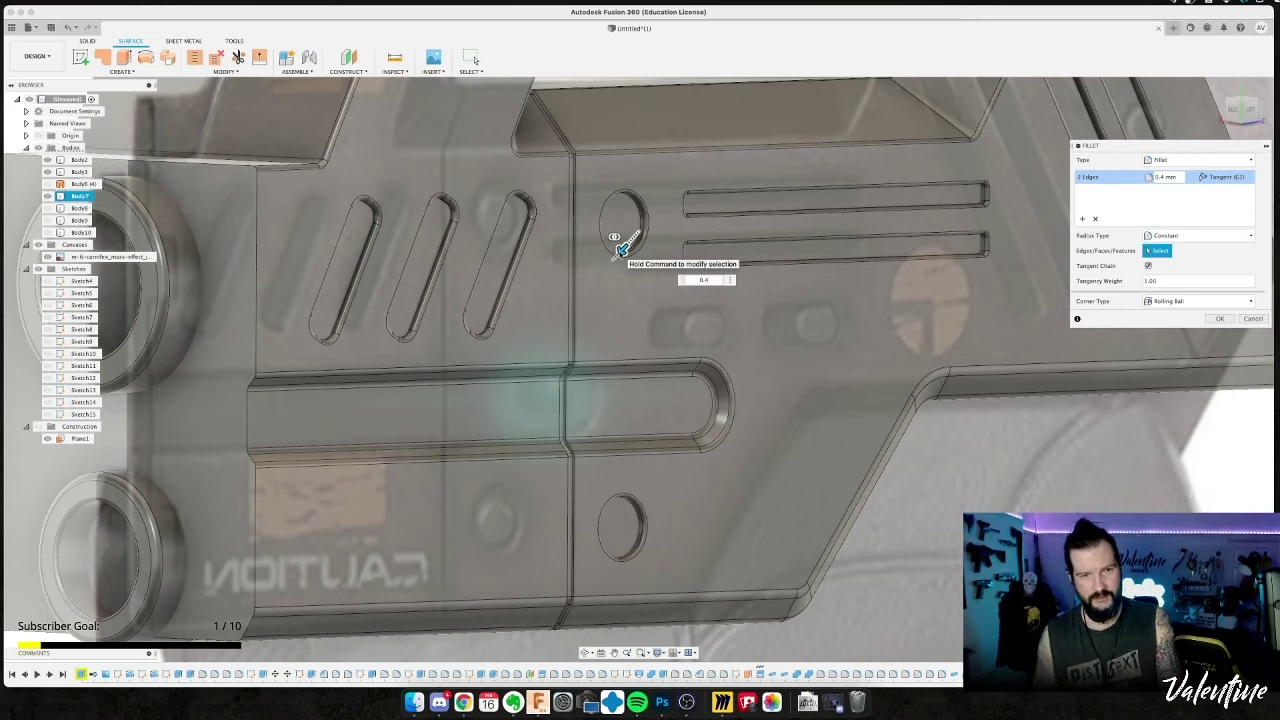
key("Return")
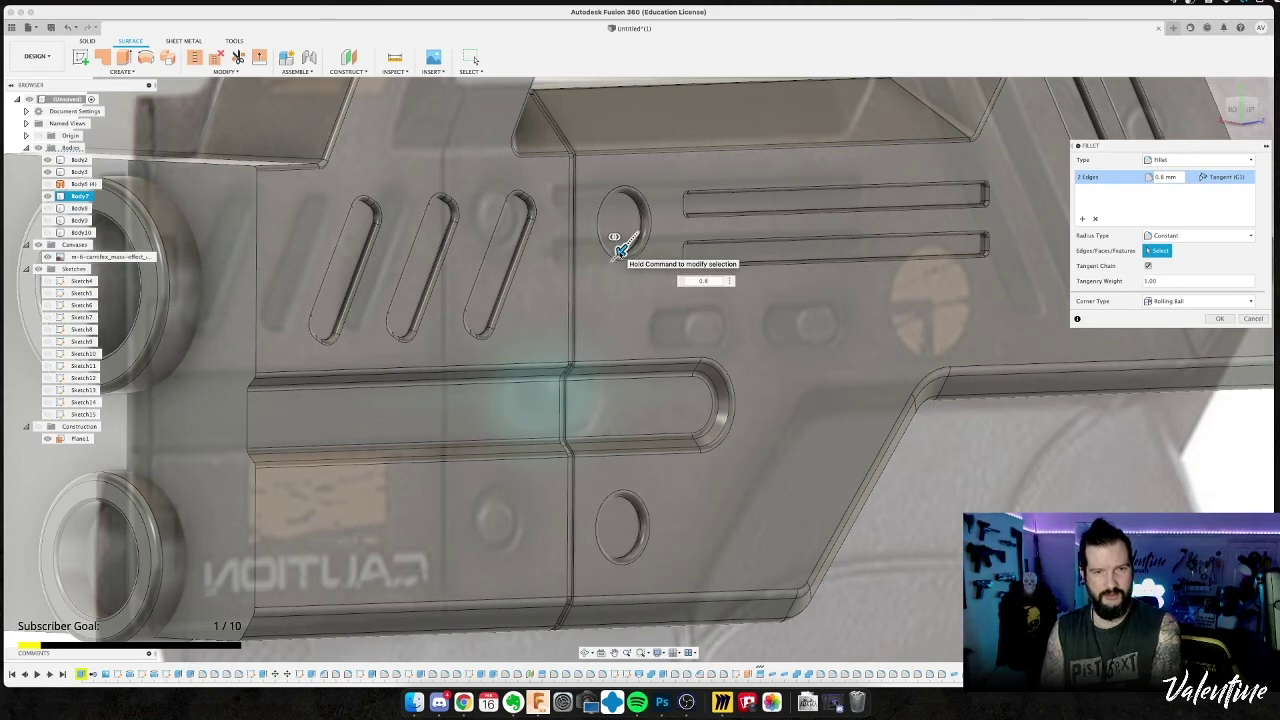
key("Return")
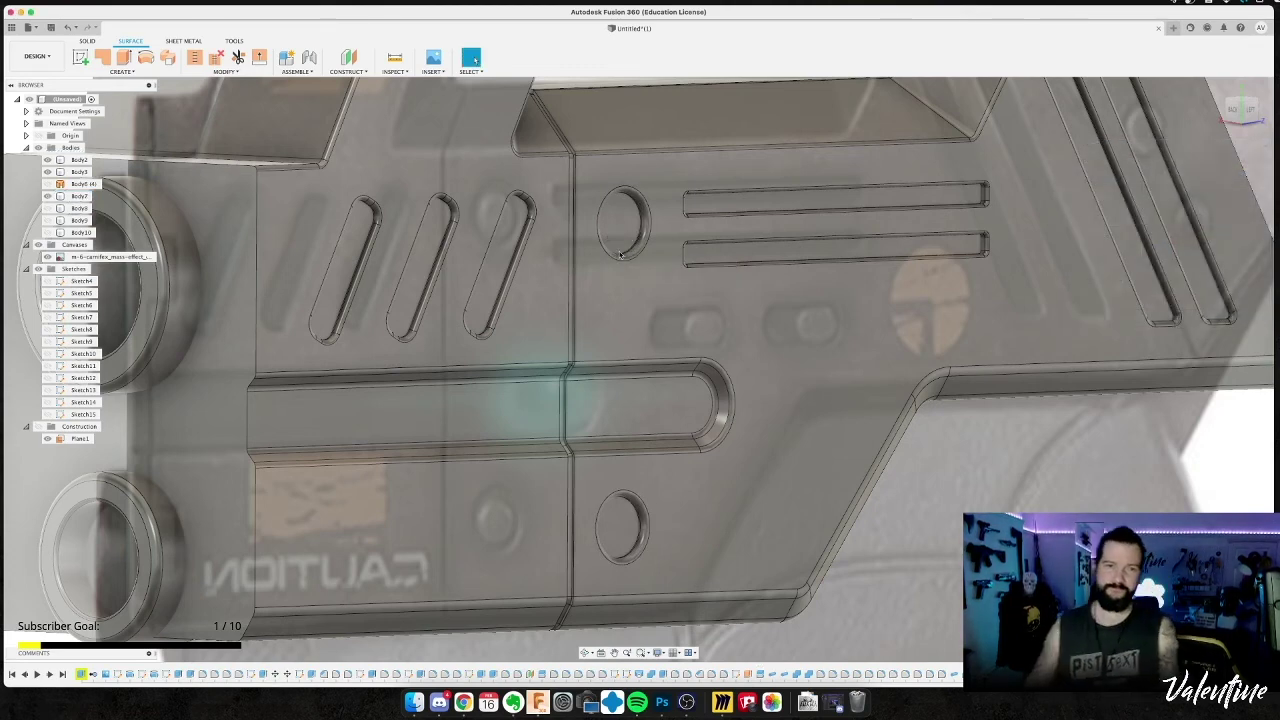
left_click(620, 255)
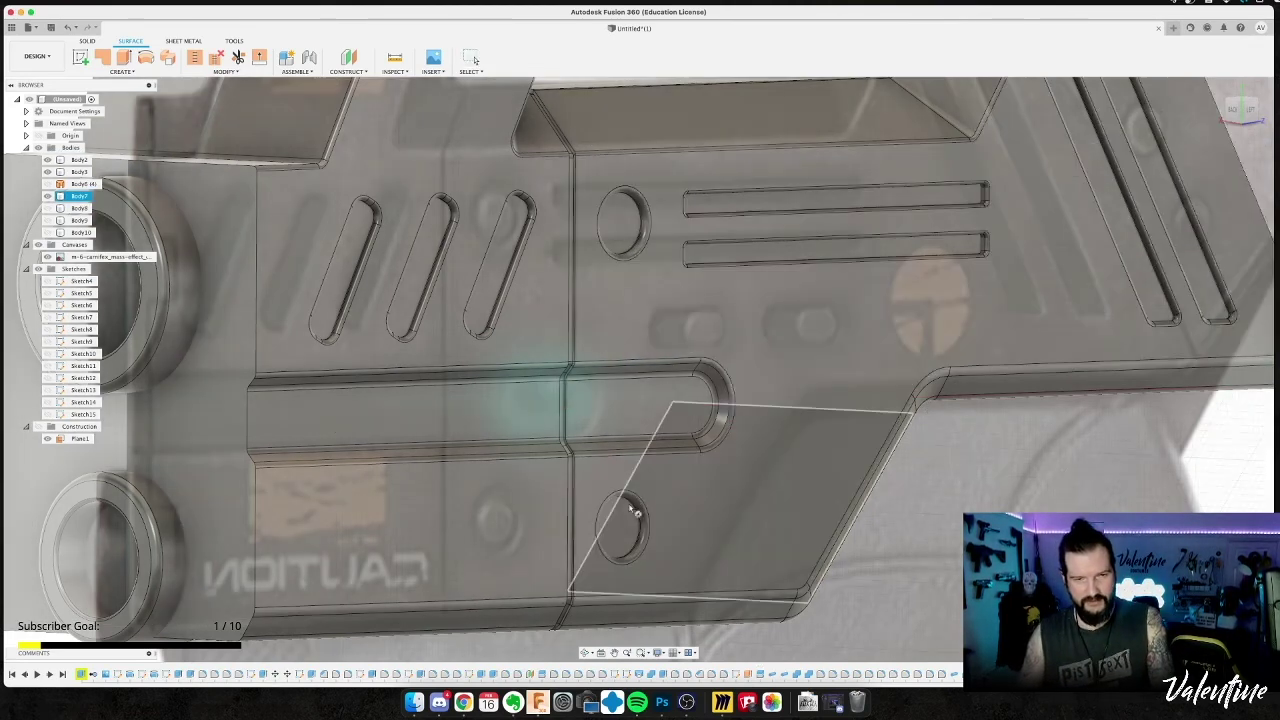
Sketch a centred circle on the floor of the lower round recess, matching the floor's outline.
key("c")
left_click(624, 530)
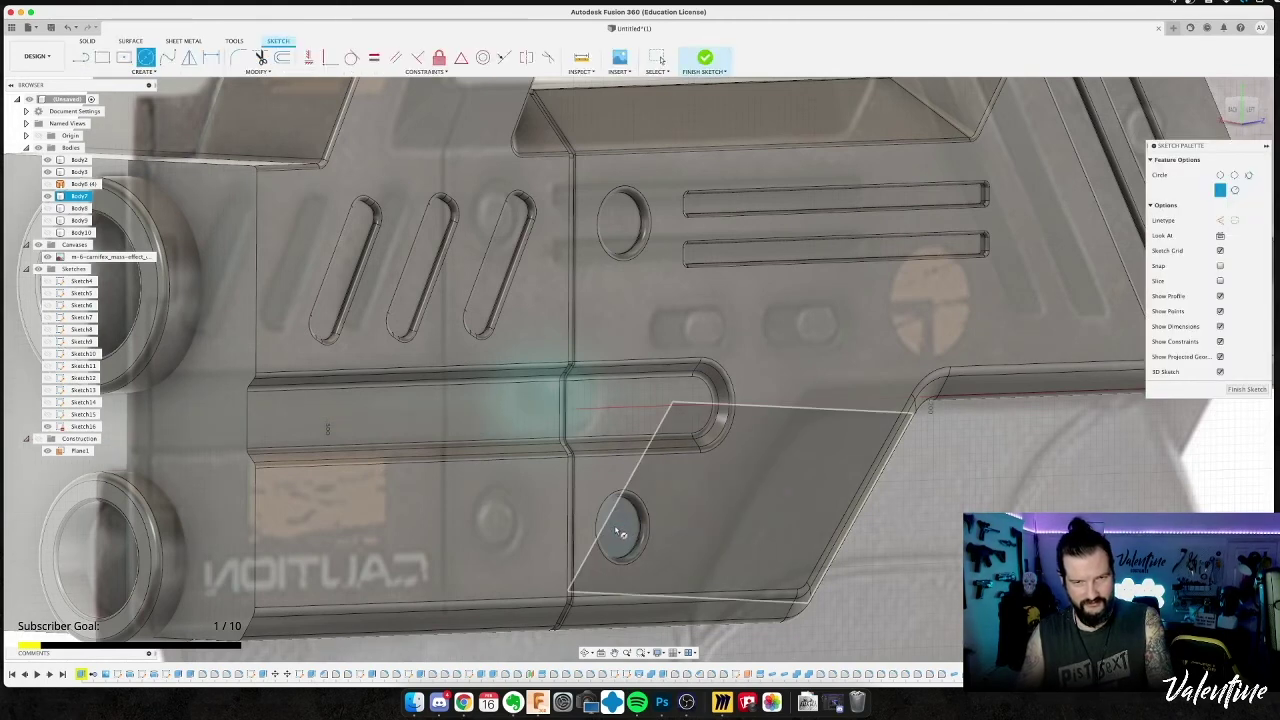
left_click(621, 529)
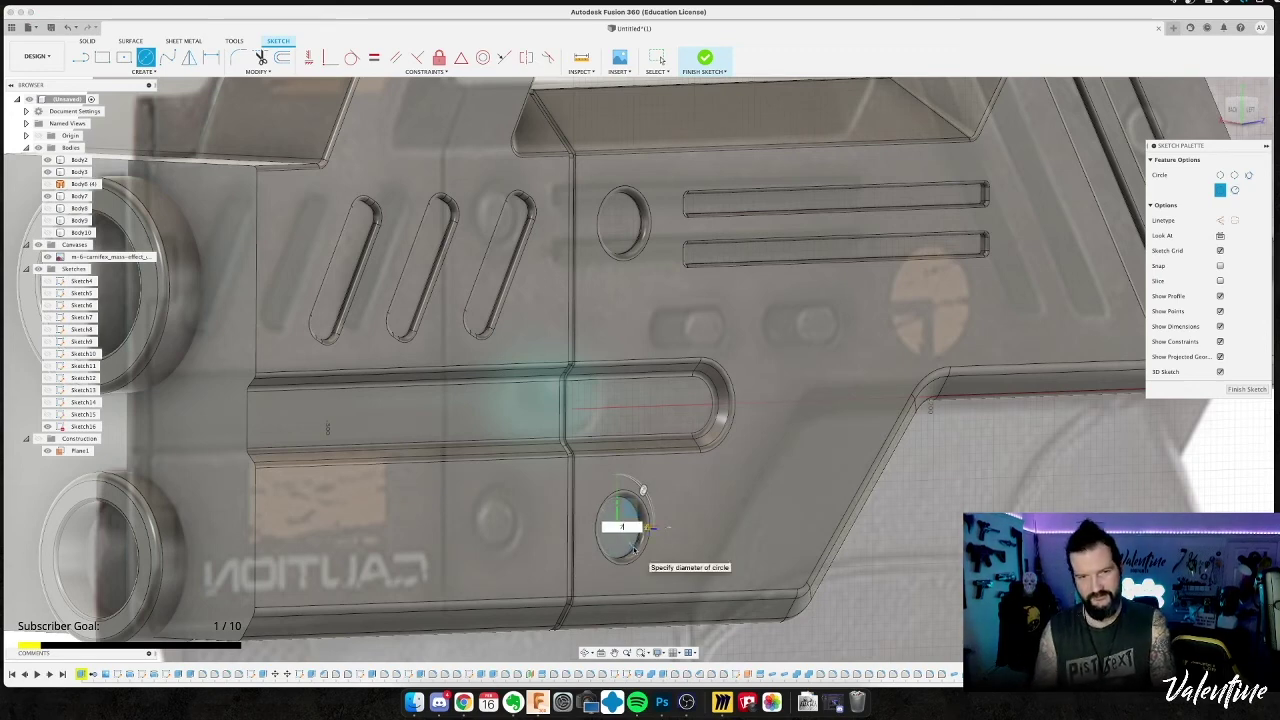
left_click(633, 549)
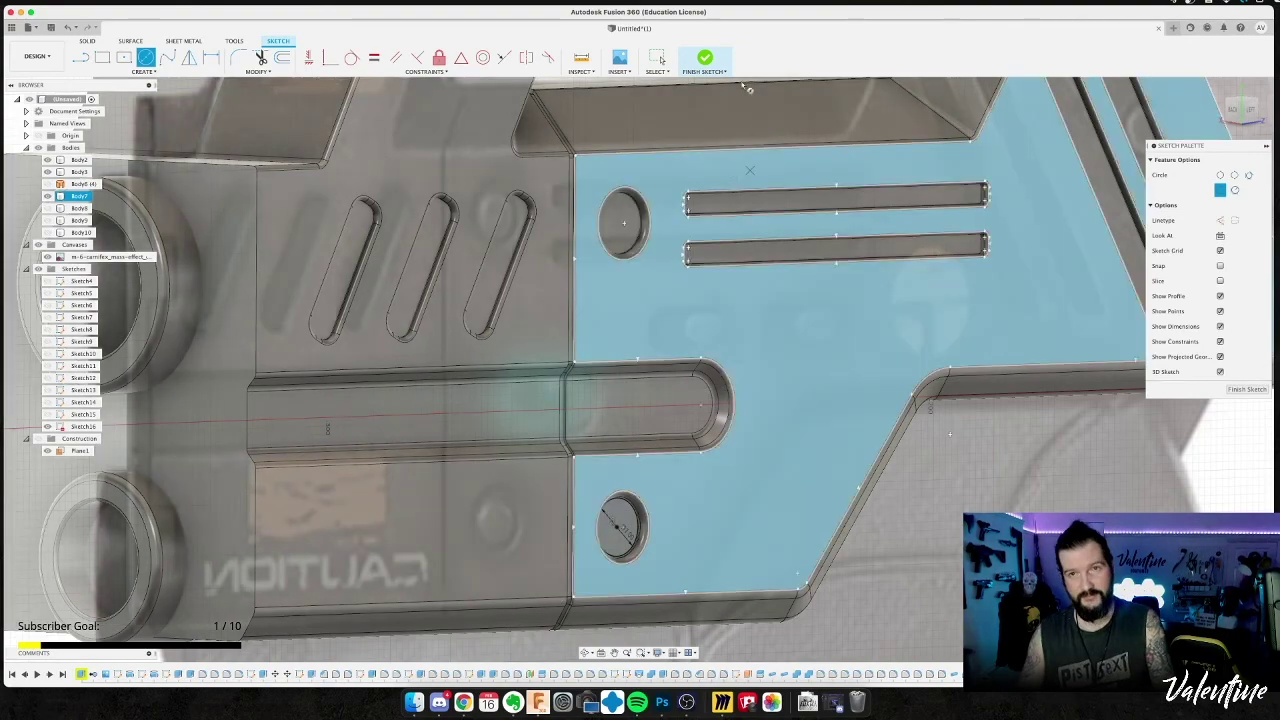
left_click(705, 59)
Sketch a matching centred circle on the floor of the upper round recess.
key("c")
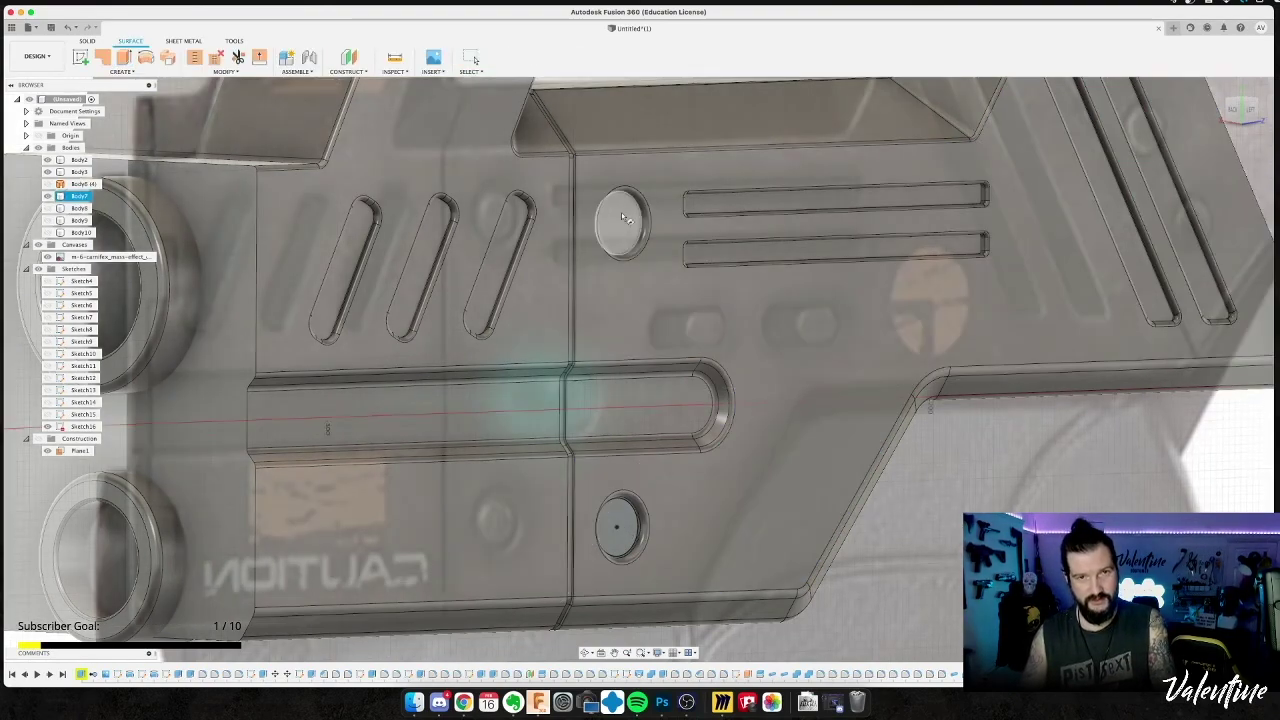
left_click(628, 218)
left_click(621, 223)
left_click(622, 236)
key("Escape")
Extrude both recess circles 1 mm outward and join them to the body as raised discs.
left_click(622, 226)
left_click(619, 540, "shift")
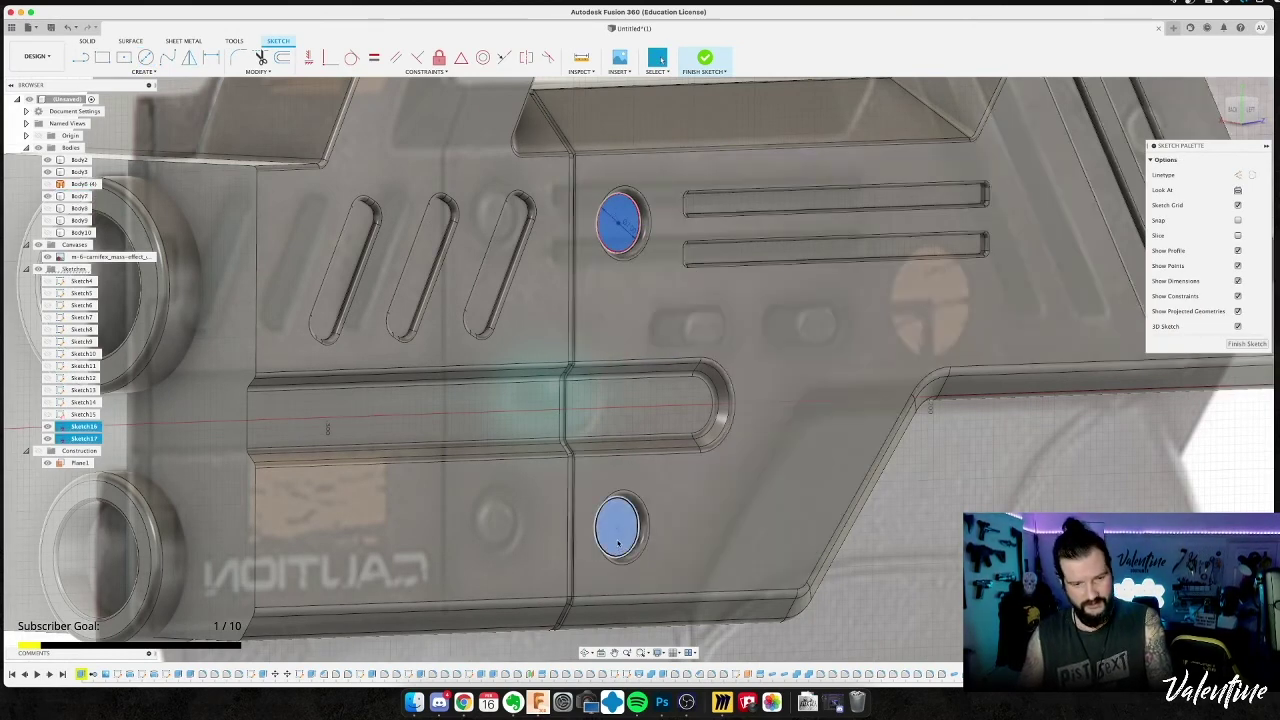
key("e")
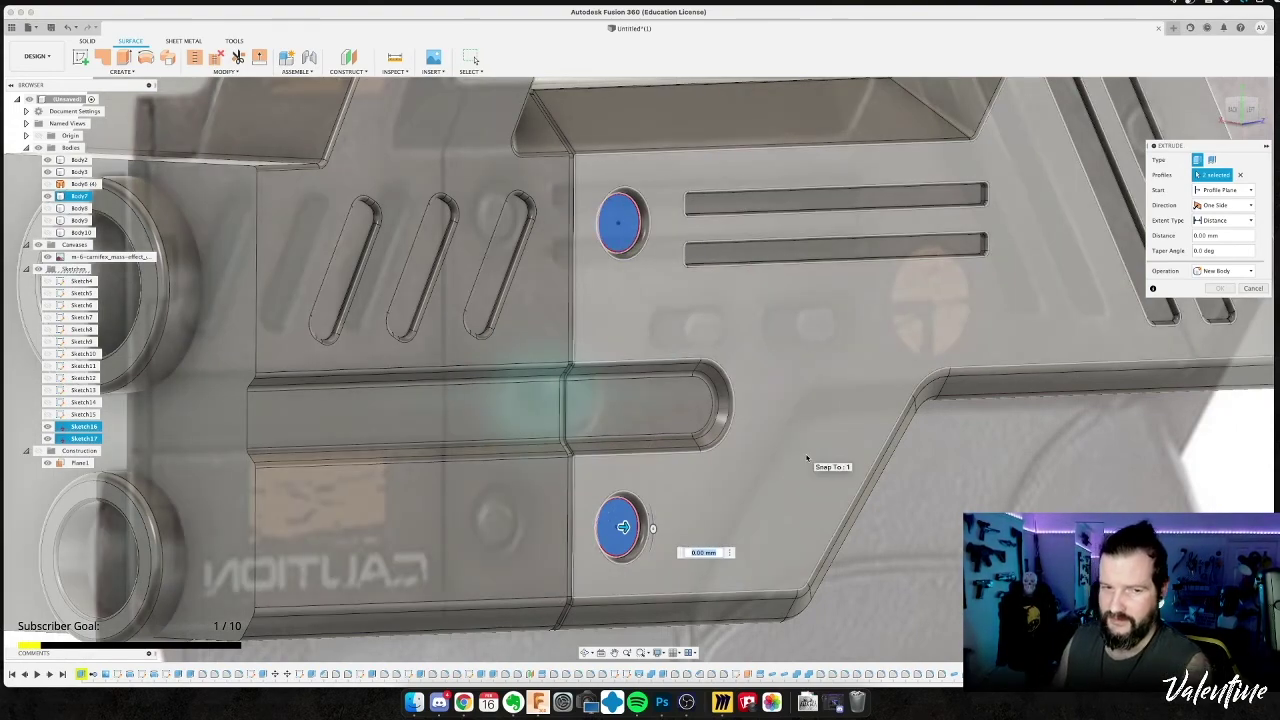
left_click(812, 455)
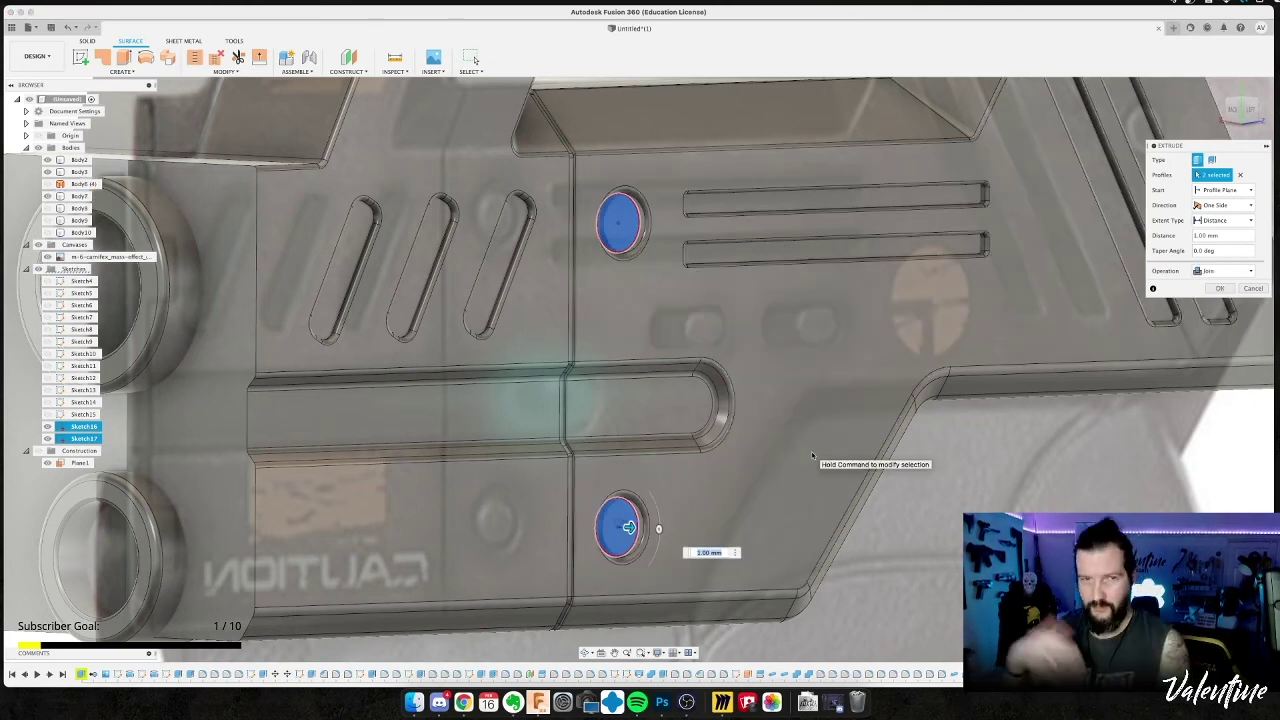
key("Return")
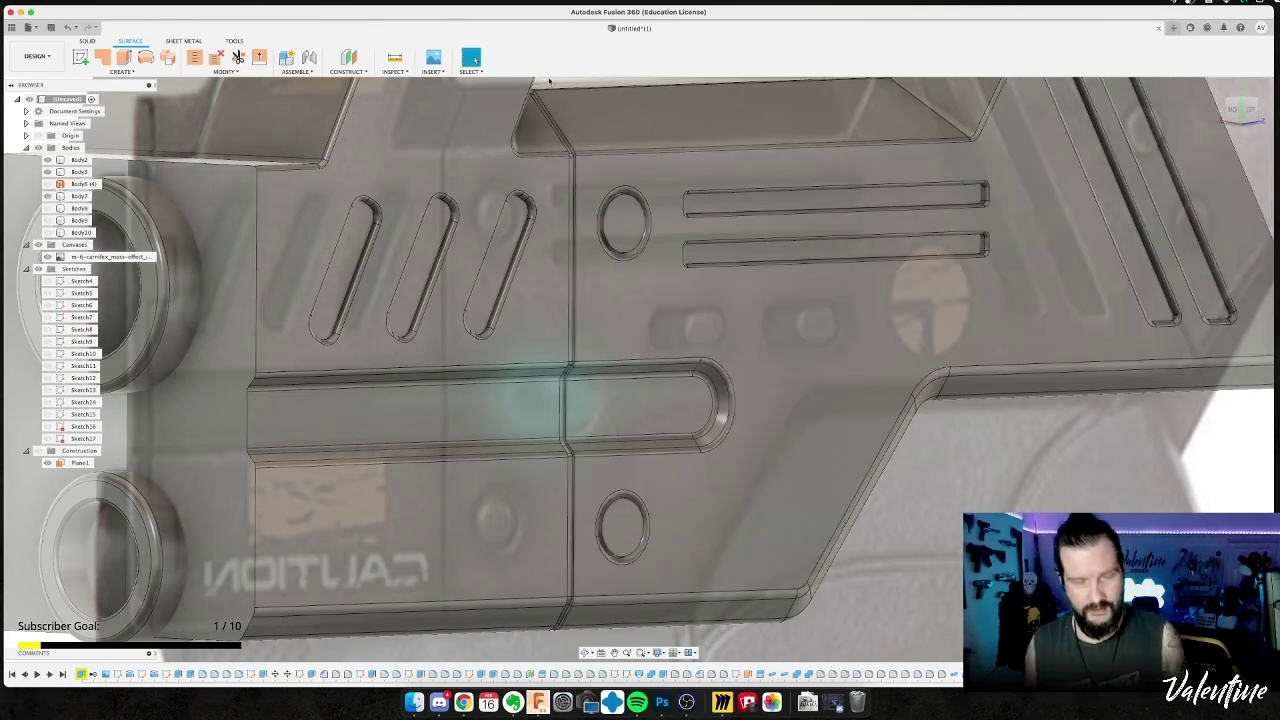
Fillet the outer rims of both raised discs in the round recesses with a 0.6 mm radius.
key("f")
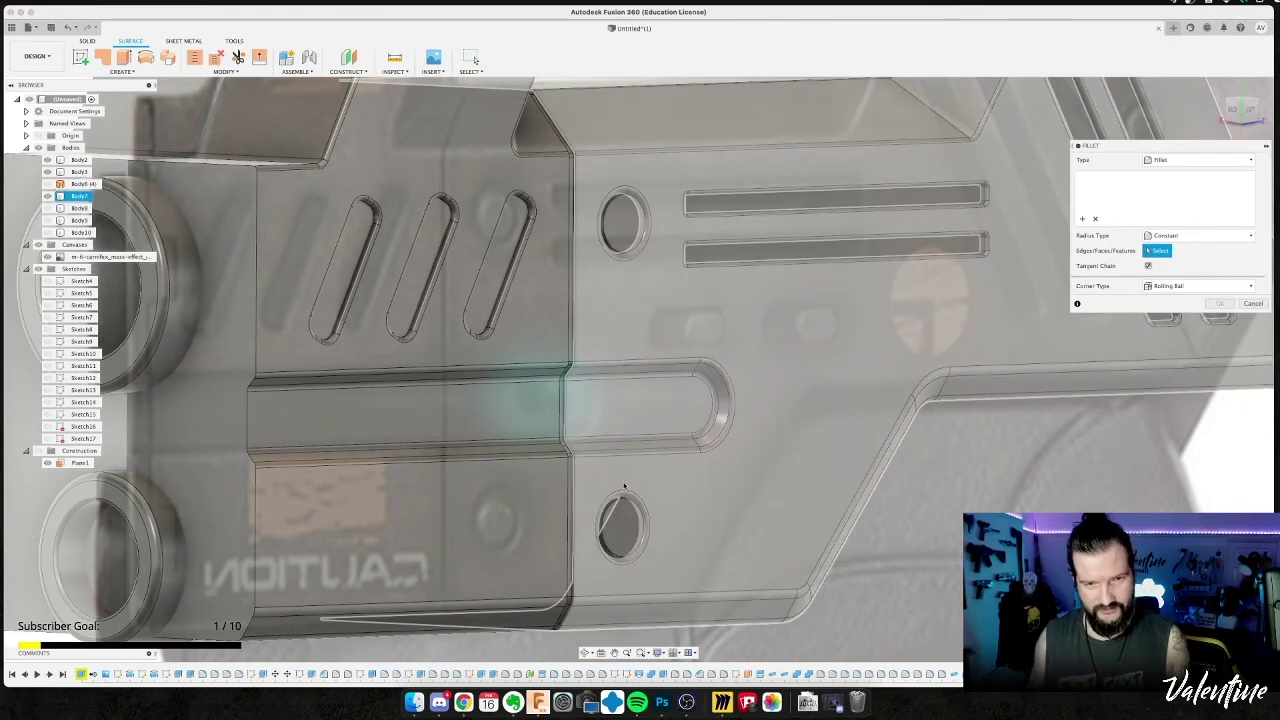
left_click(620, 500)
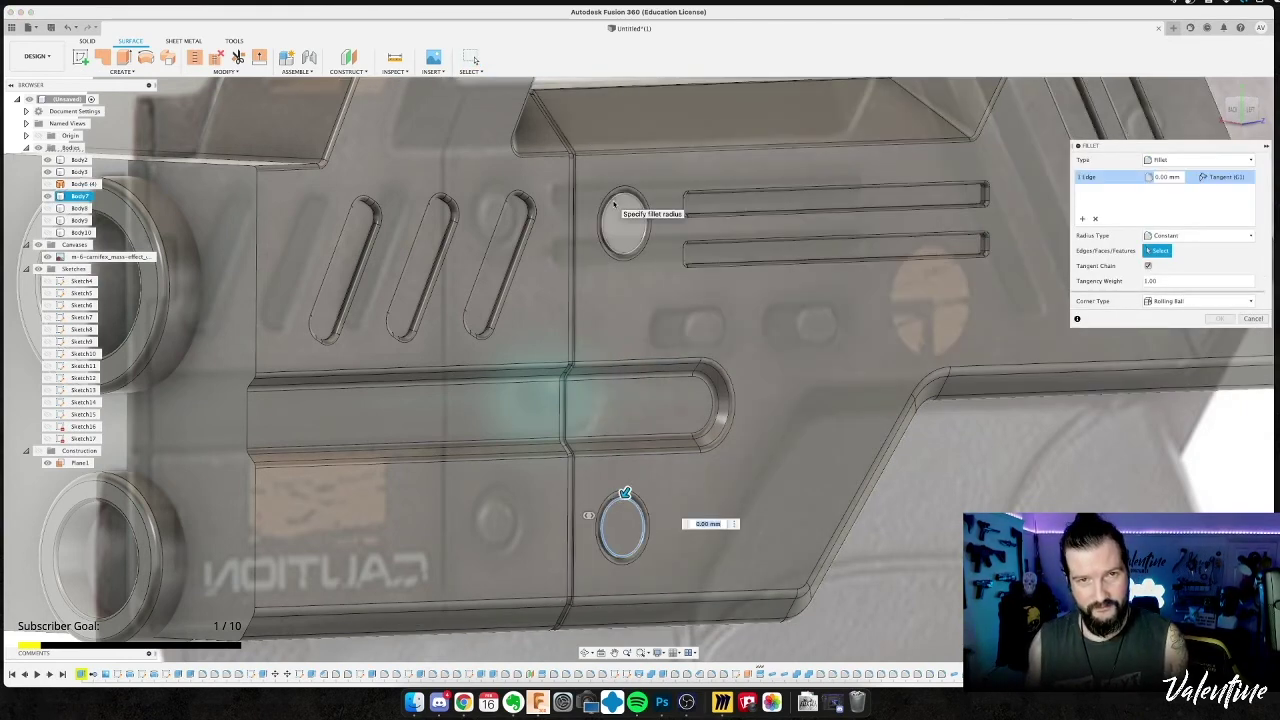
left_click(616, 198)
type("0")
type(".4")
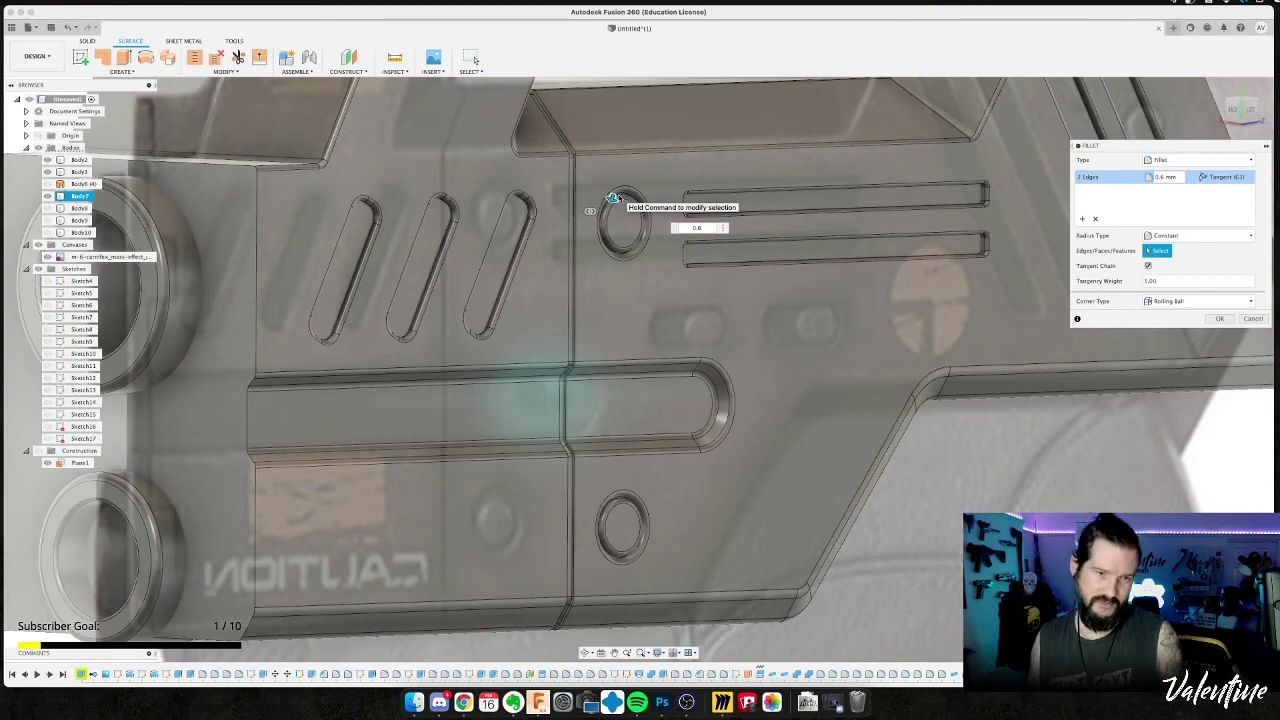
key("Return")
Sketch a horizontal line about 32 mm long on the side face along the upper edge of the reference image's two small slots.
middle_click_drag(595, 341, 500, 347, "shift")
left_click(1242, 110)
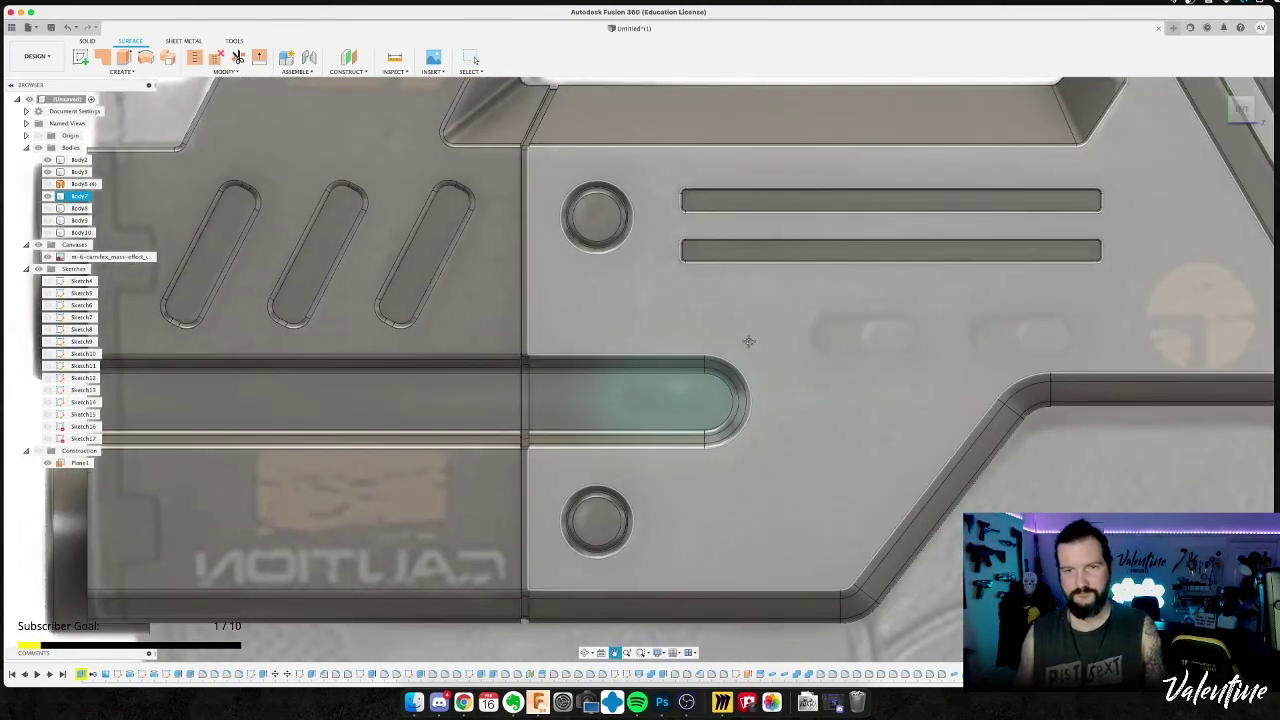
middle_click_drag(749, 341, 717, 322)
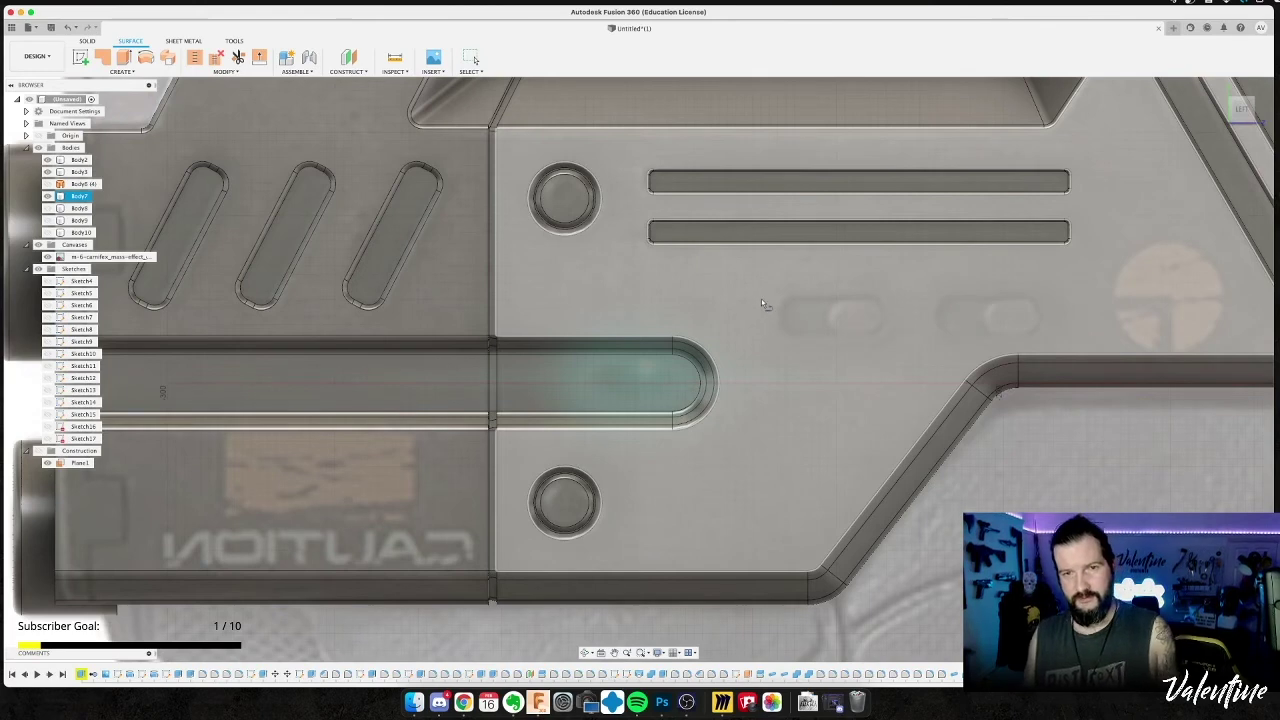
left_click(761, 303)
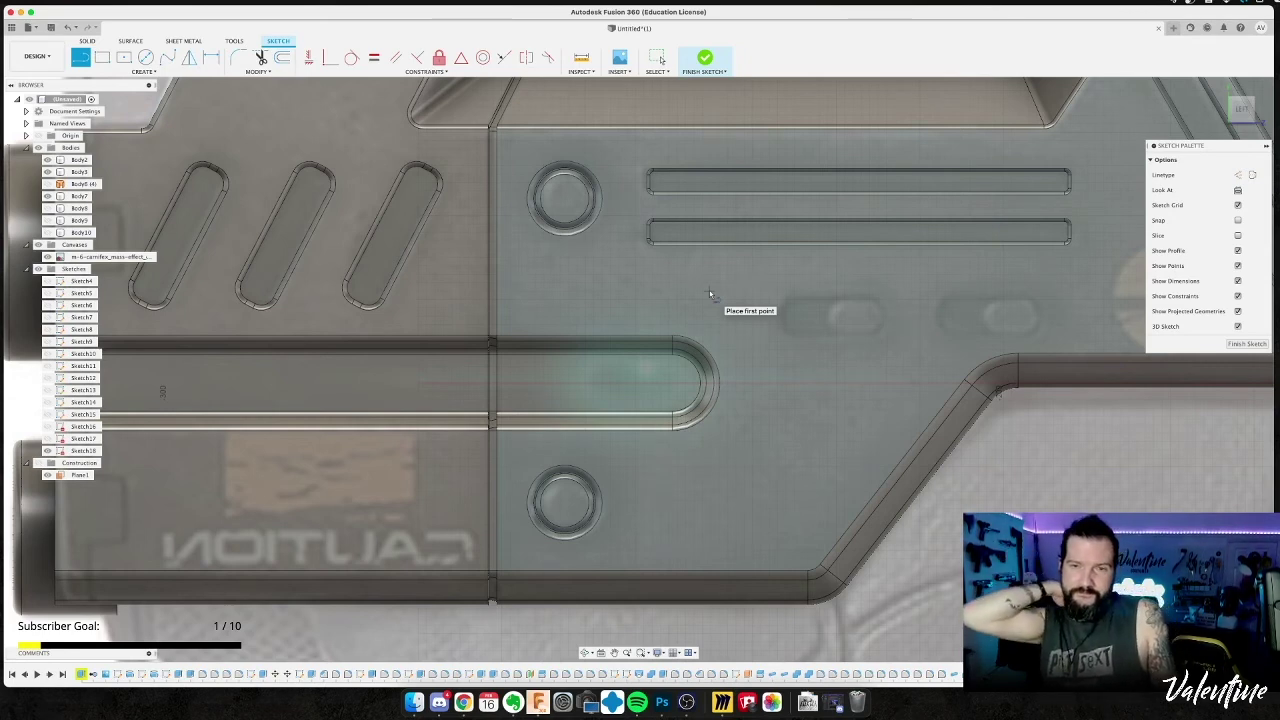
left_click(775, 302)
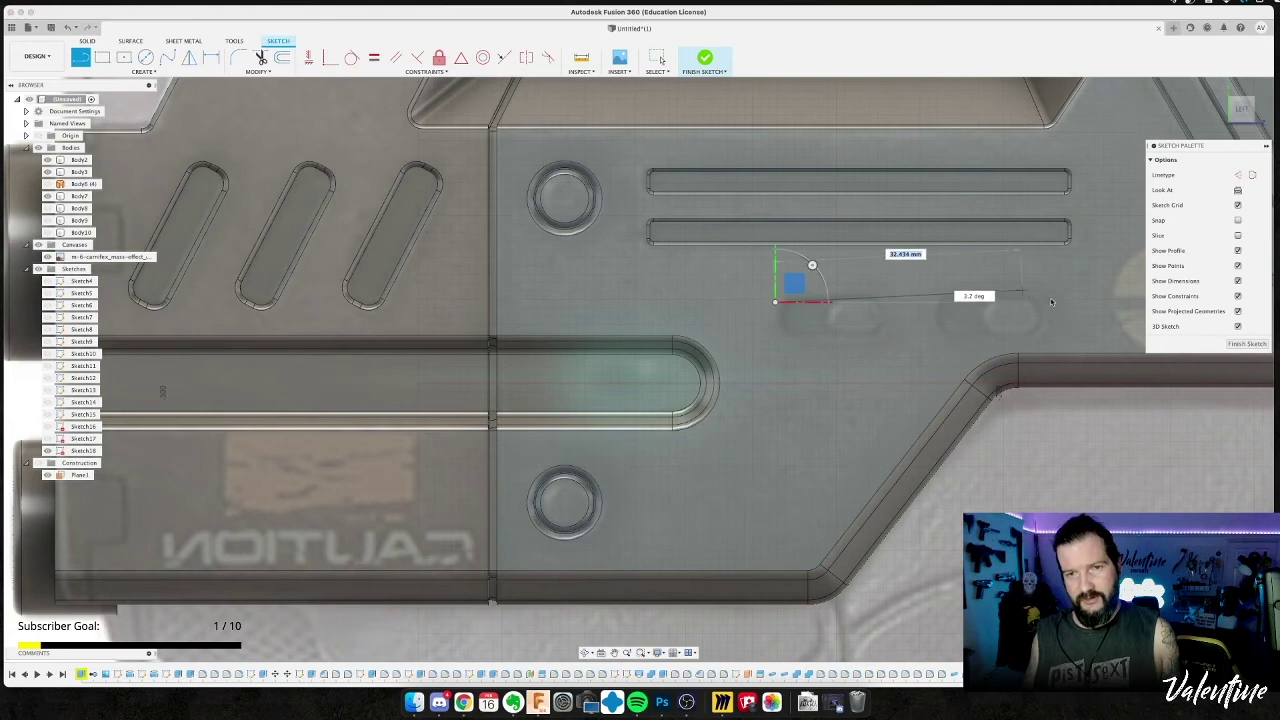
left_click(1052, 302)
key("Escape")
mouse_move(997, 306)
left_mouse_down()
mouse_move(962, 302)
mouse_move(990, 301)
left_mouse_up()
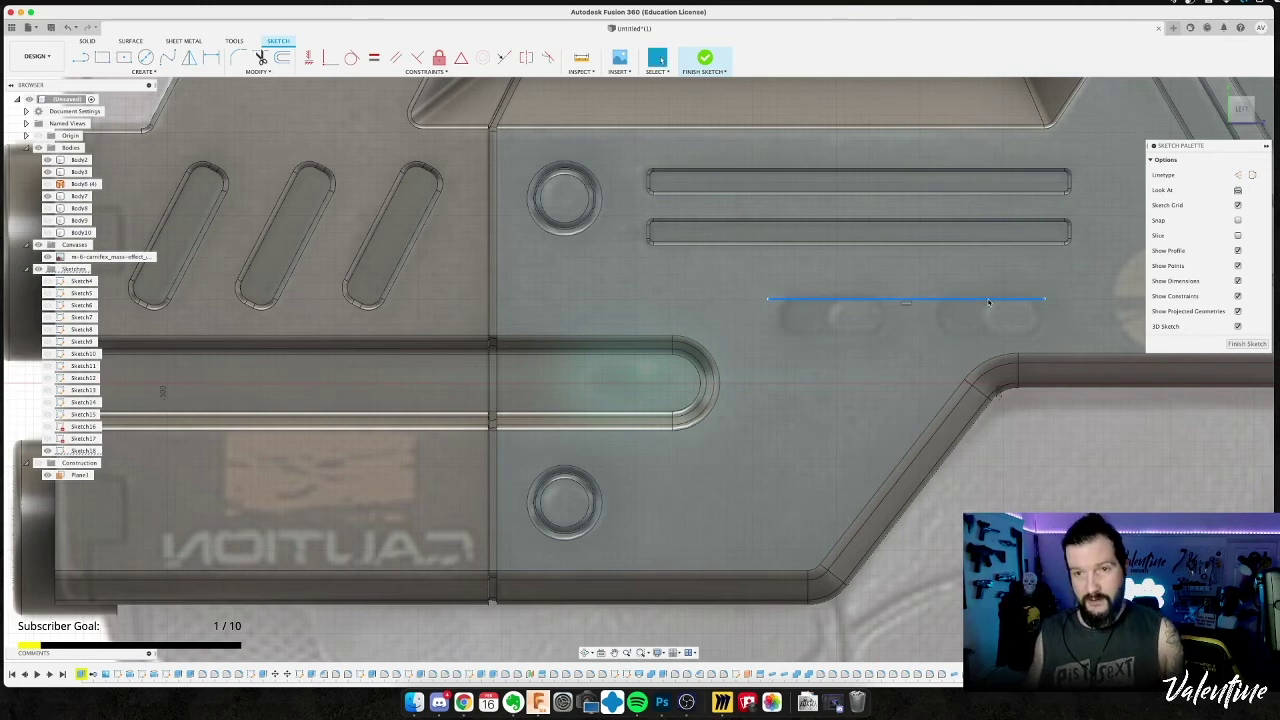
Copy the horizontal line 4 mm straight down to the lower edge of the small slots.
key("m")
left_click_drag(905, 268, 906, 303)
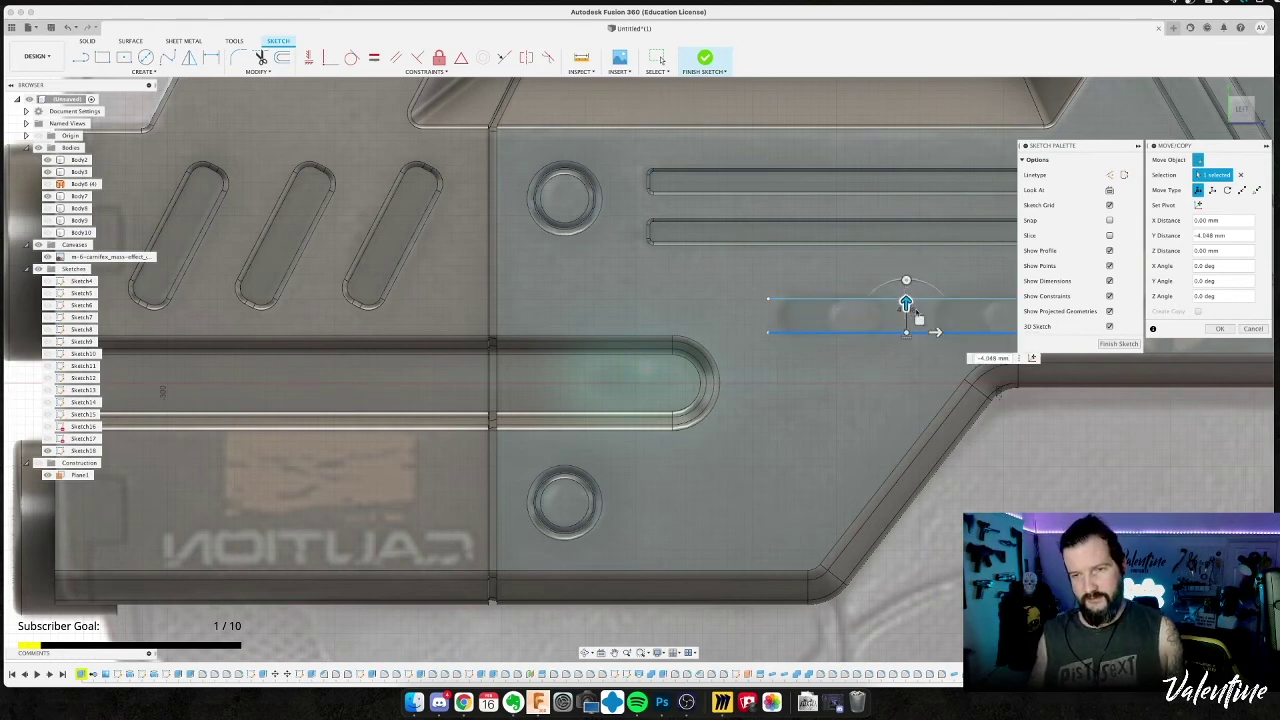
key("Return")
type("-4")
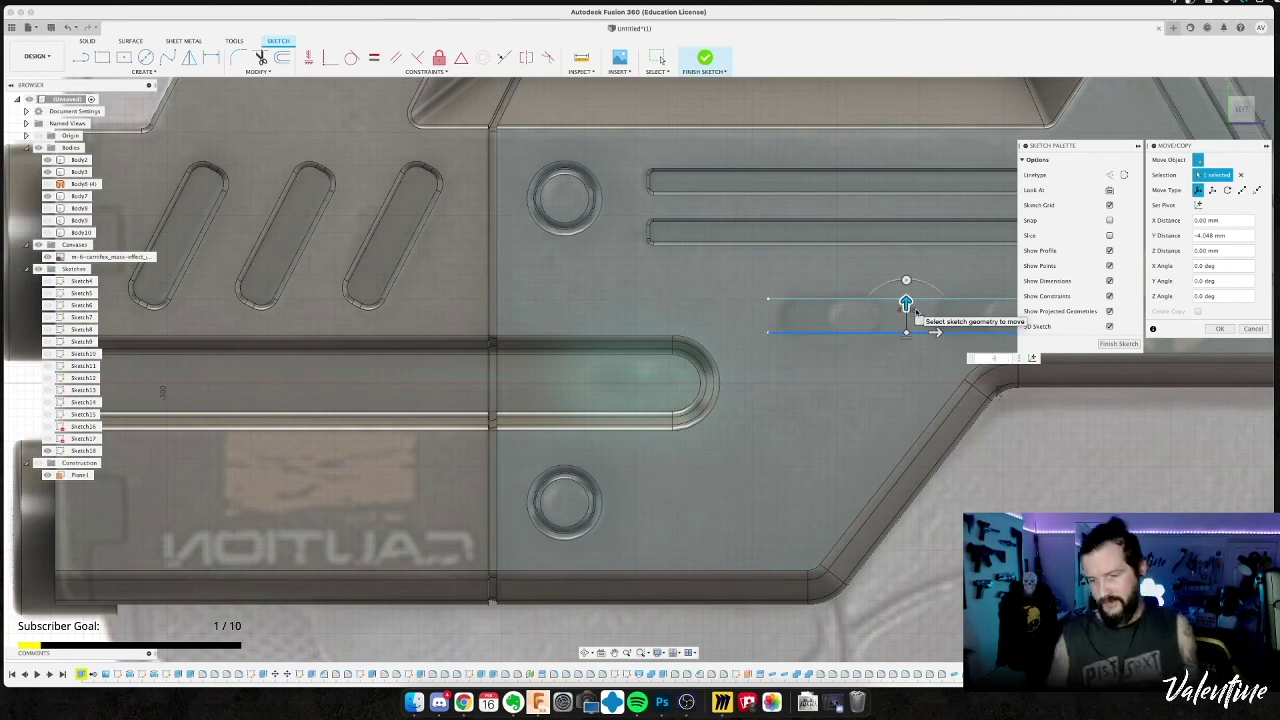
key("Return")
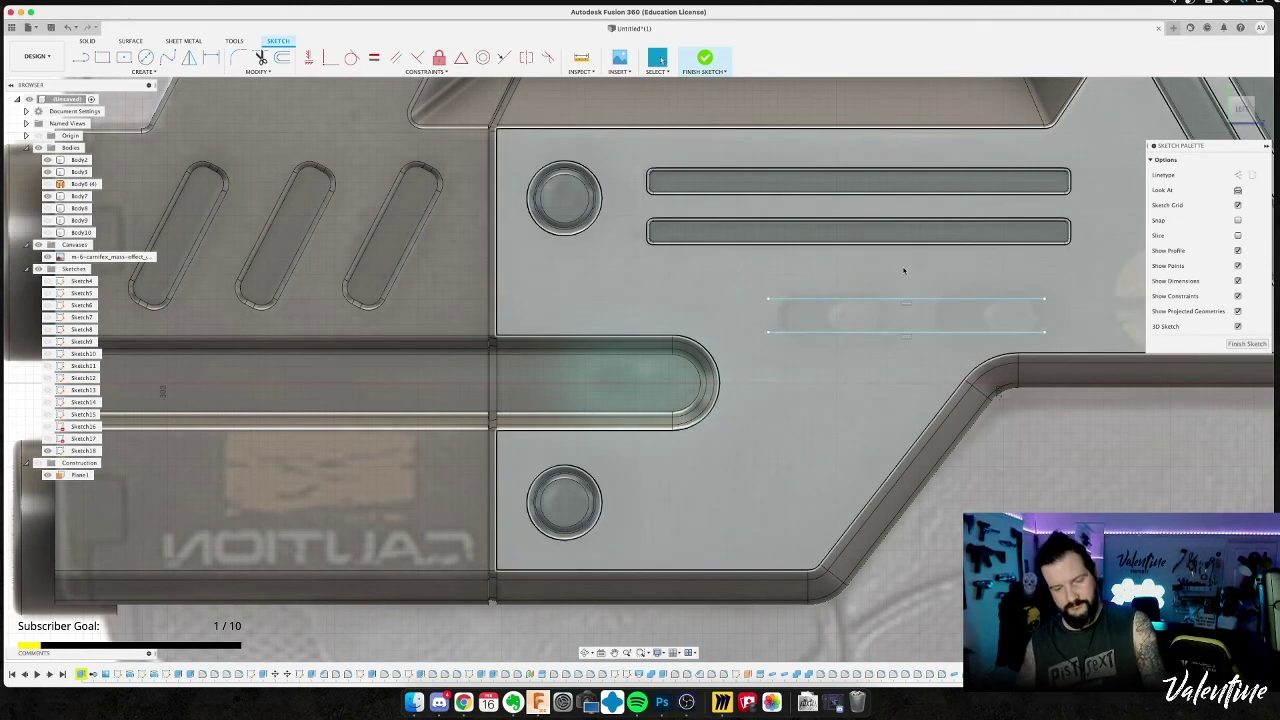
Join the seam-side ends of the two lines with a vertical line and draw a horizontal centre line from its midpoint.
key("l")
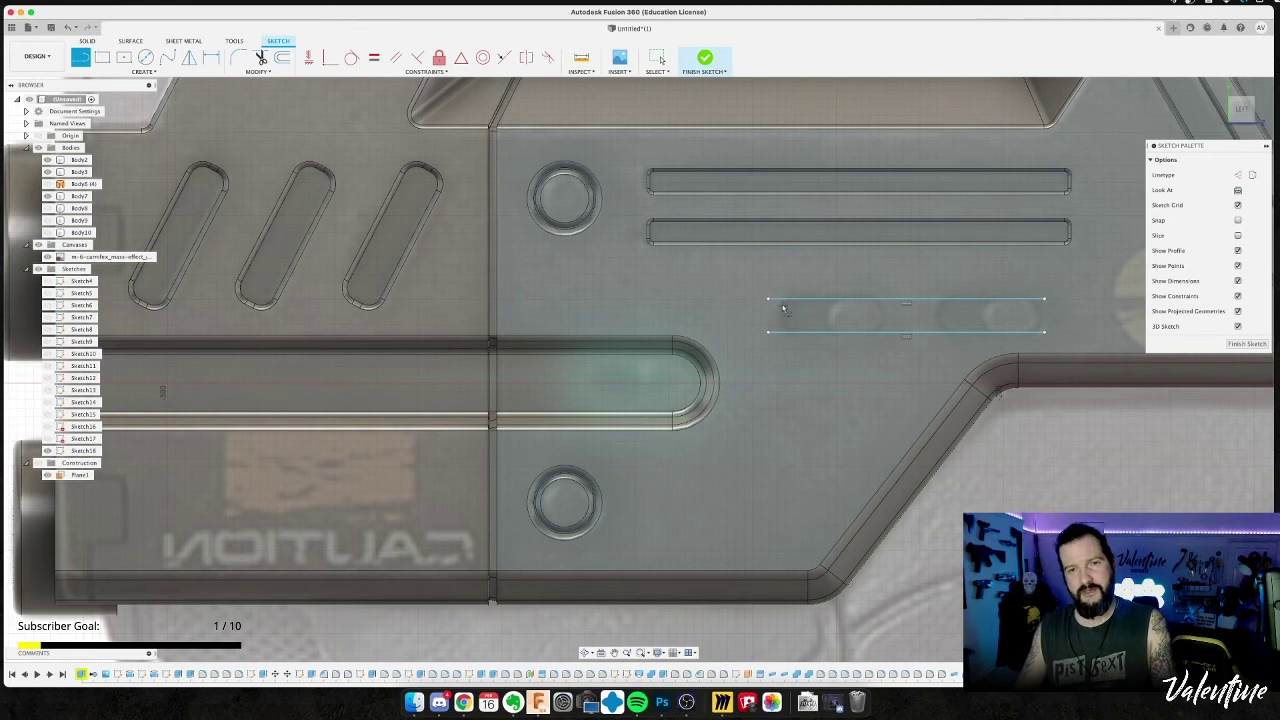
left_click(768, 299)
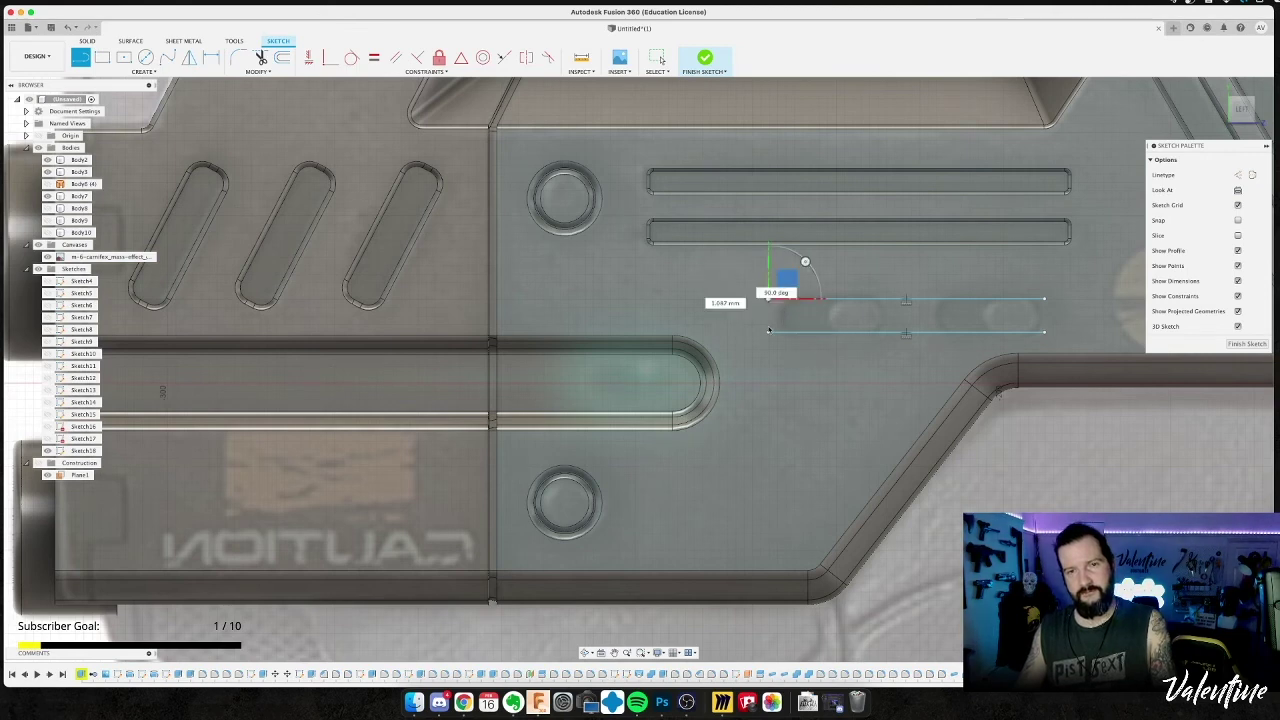
key("Escape")
key("l")
left_click(768, 316)
left_click(1082, 316)
key("Escape")
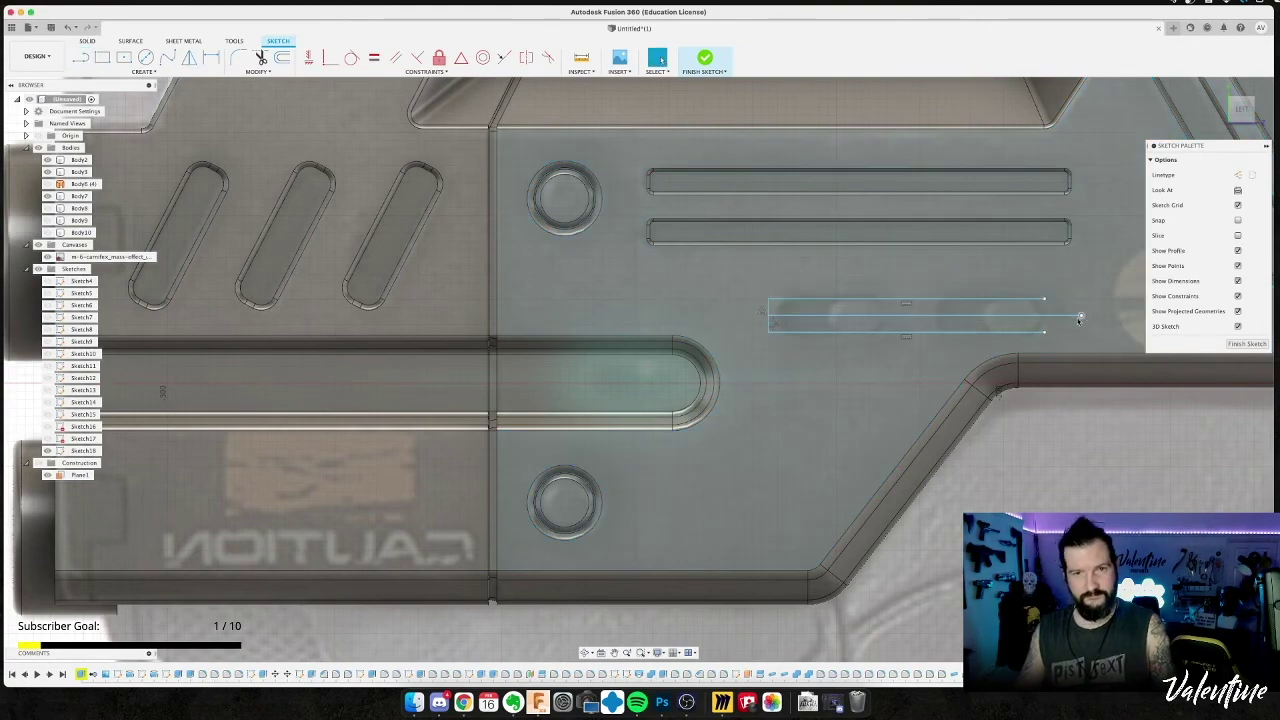
Sketch a 4 mm diameter circle on the centre line near the closed end, tangent to both horizontal lines.
key("c")
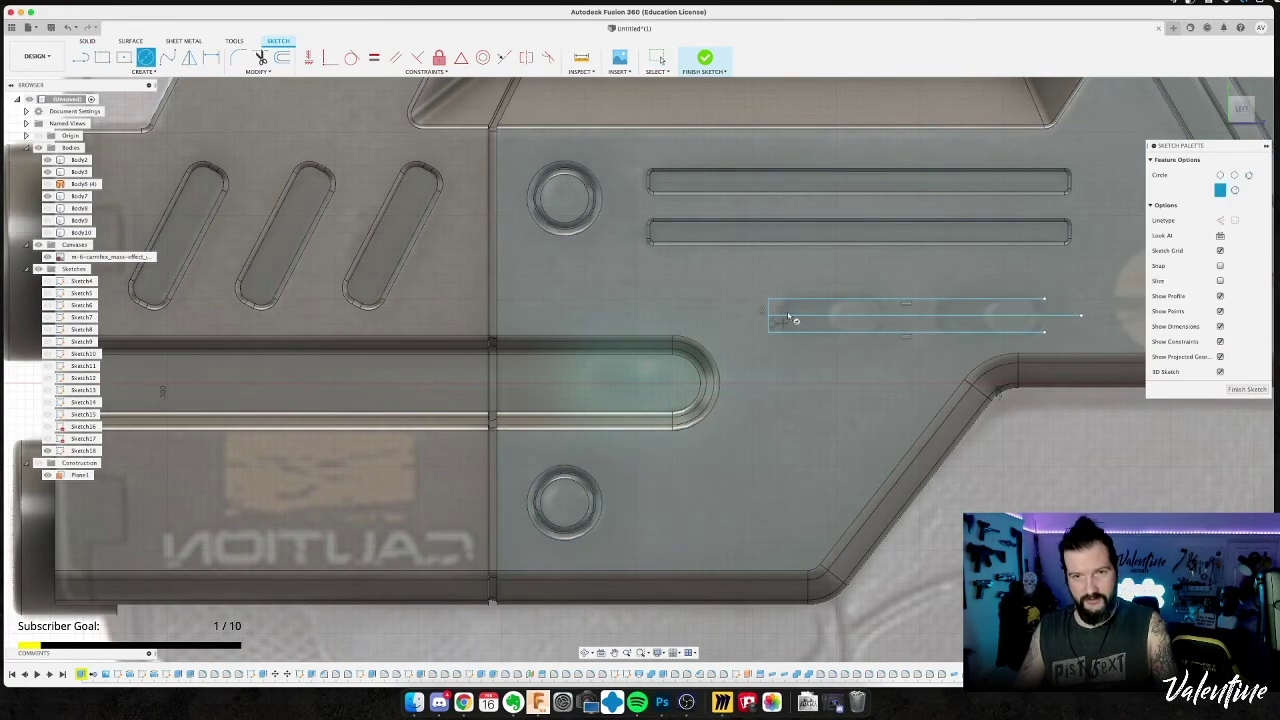
left_click(800, 316)
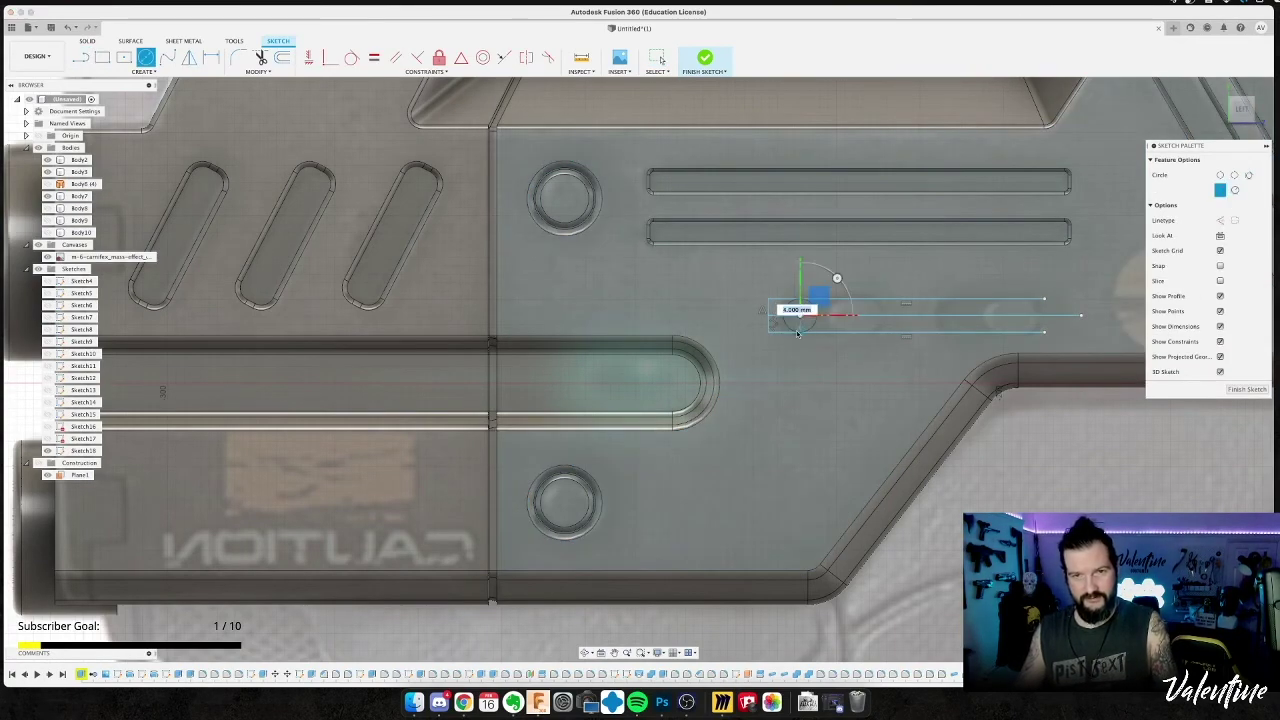
left_click(800, 332)
key("Escape")
left_click(800, 333)
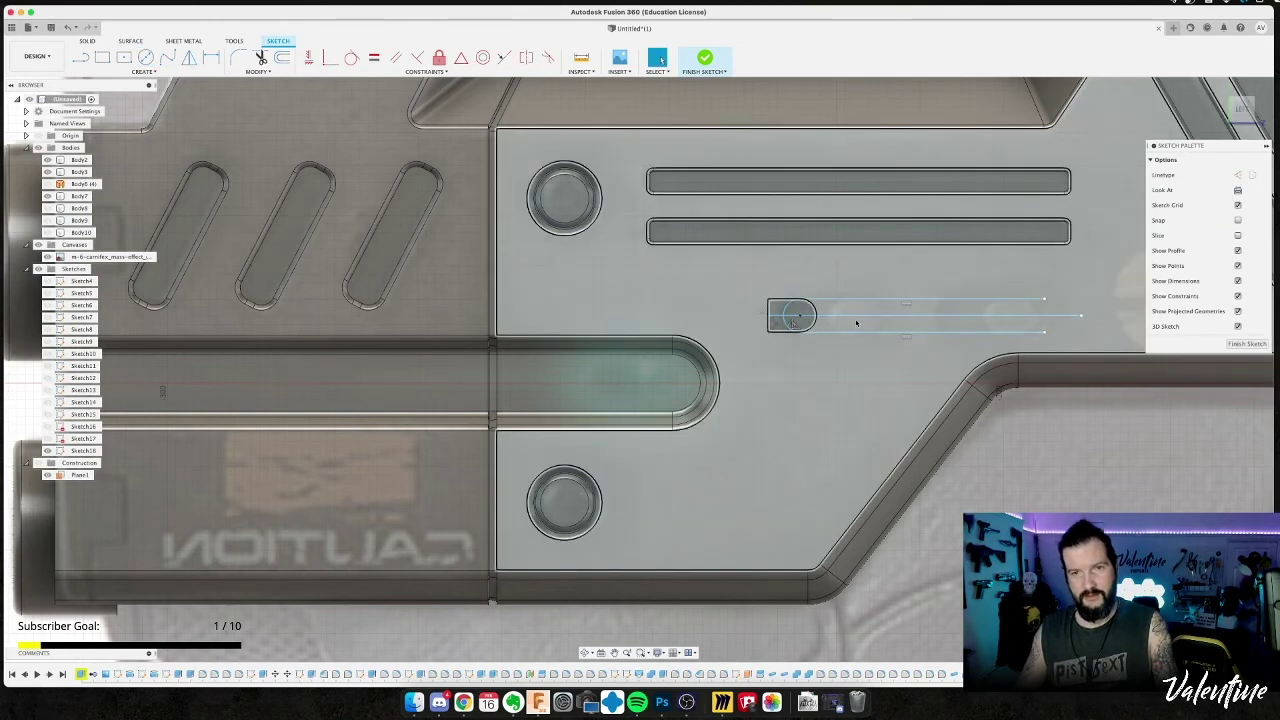
Delete the horizontal centre line and shift the circle about 0.12 mm towards the closed end.
left_click(816, 321)
key("m")
left_click_drag(828, 316, 829, 316)
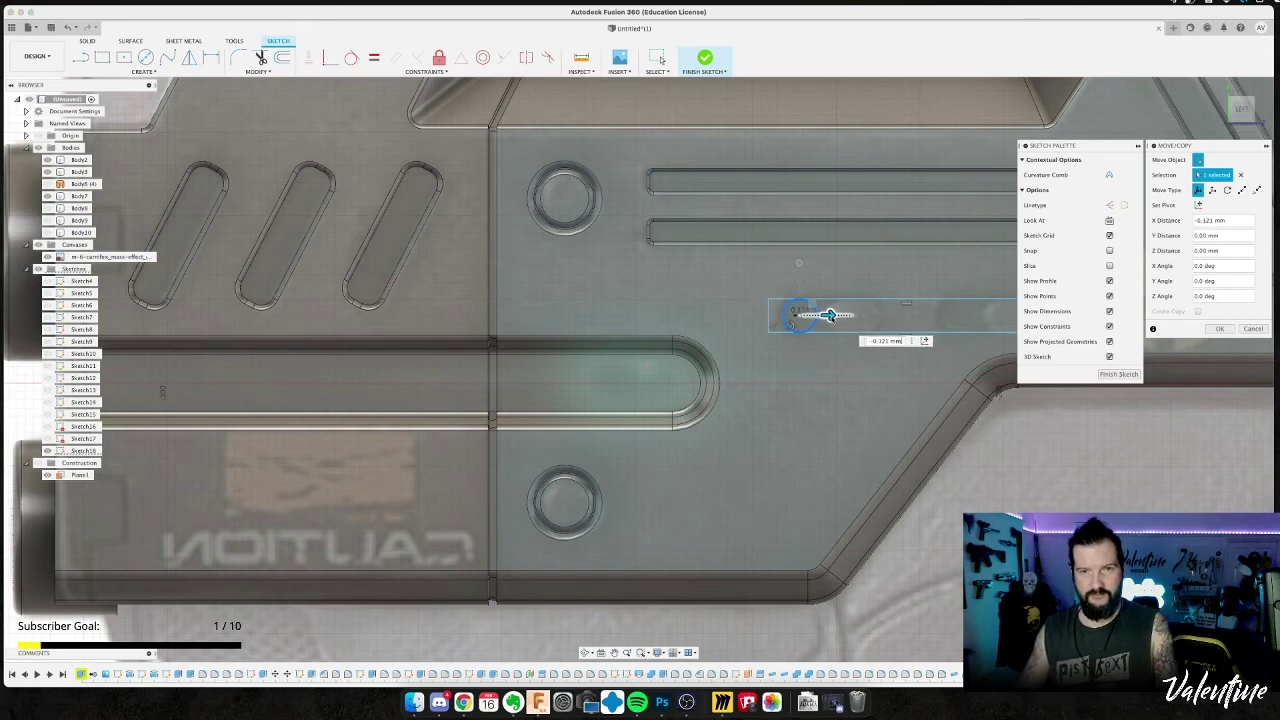
key("Return")
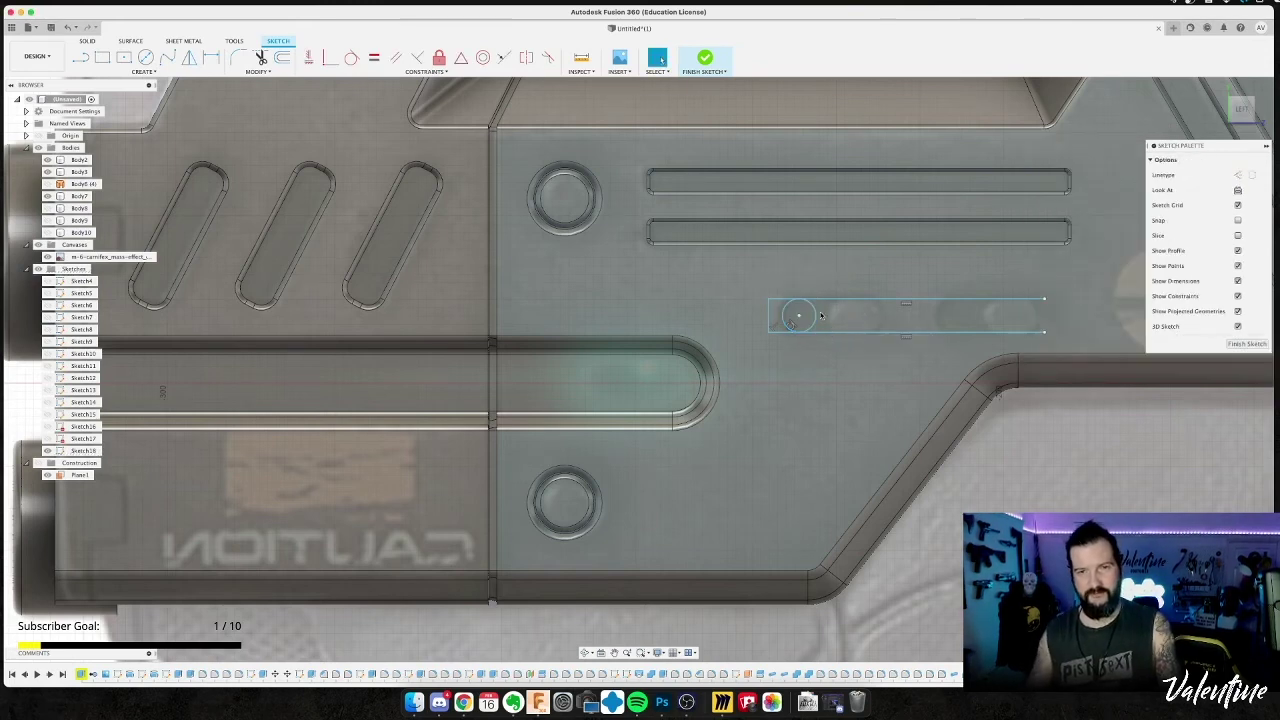
Copy the circle horizontally between the lines to the opposite end of the first small slot in the reference image.
left_click(817, 319)
key("m")
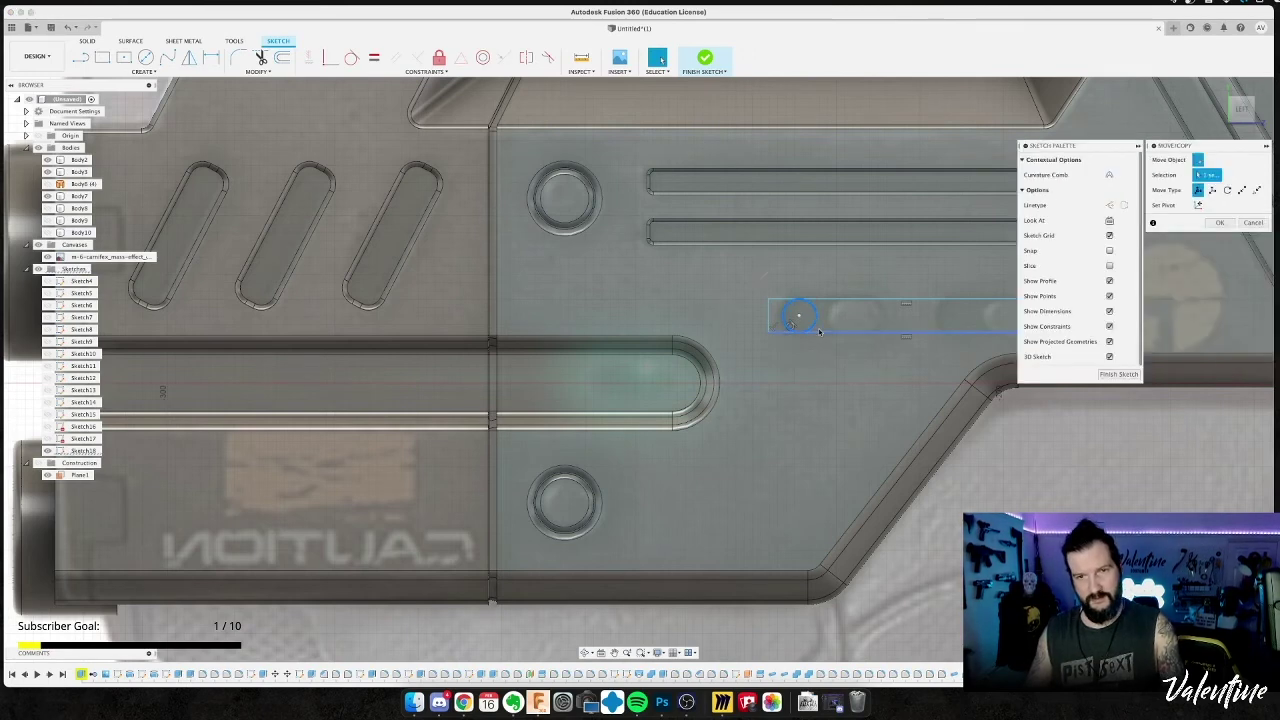
left_click_drag(828, 316, 899, 316)
key("Return")
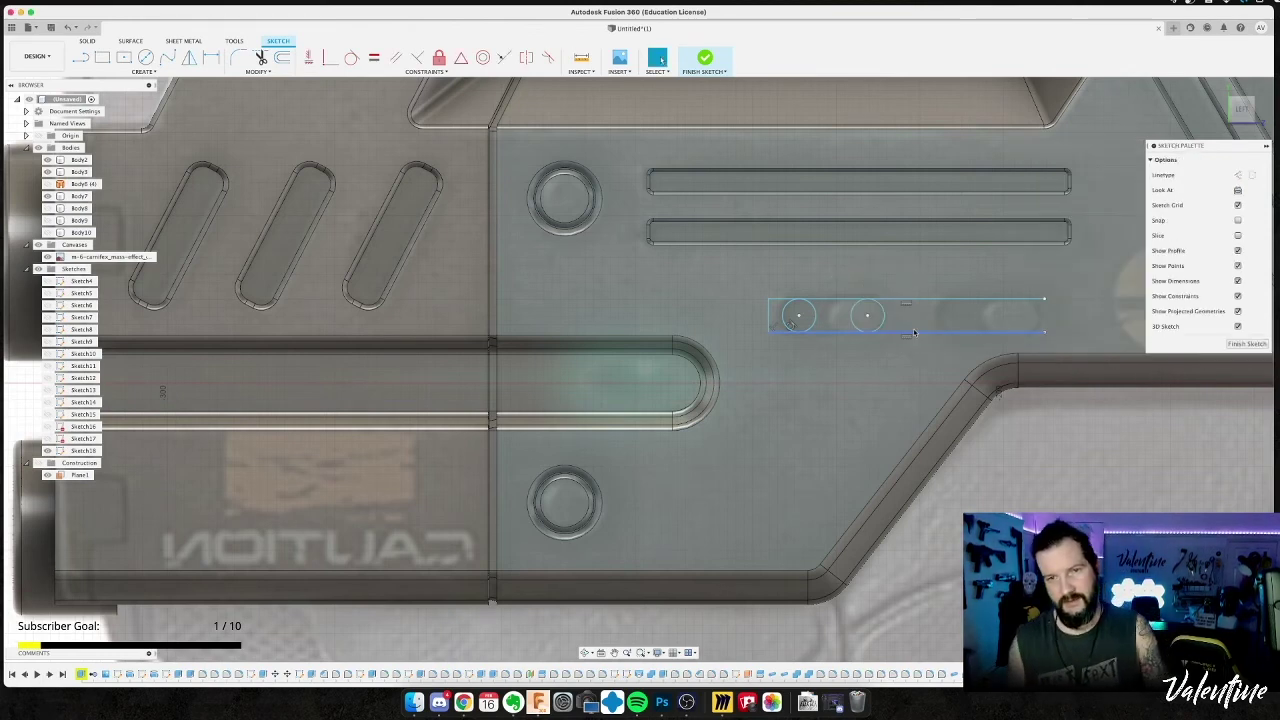
Copy both circles horizontally by about 18.4 mm onto the ends of the second small slot in the reference image.
left_click(817, 319, "shift")
key("m")
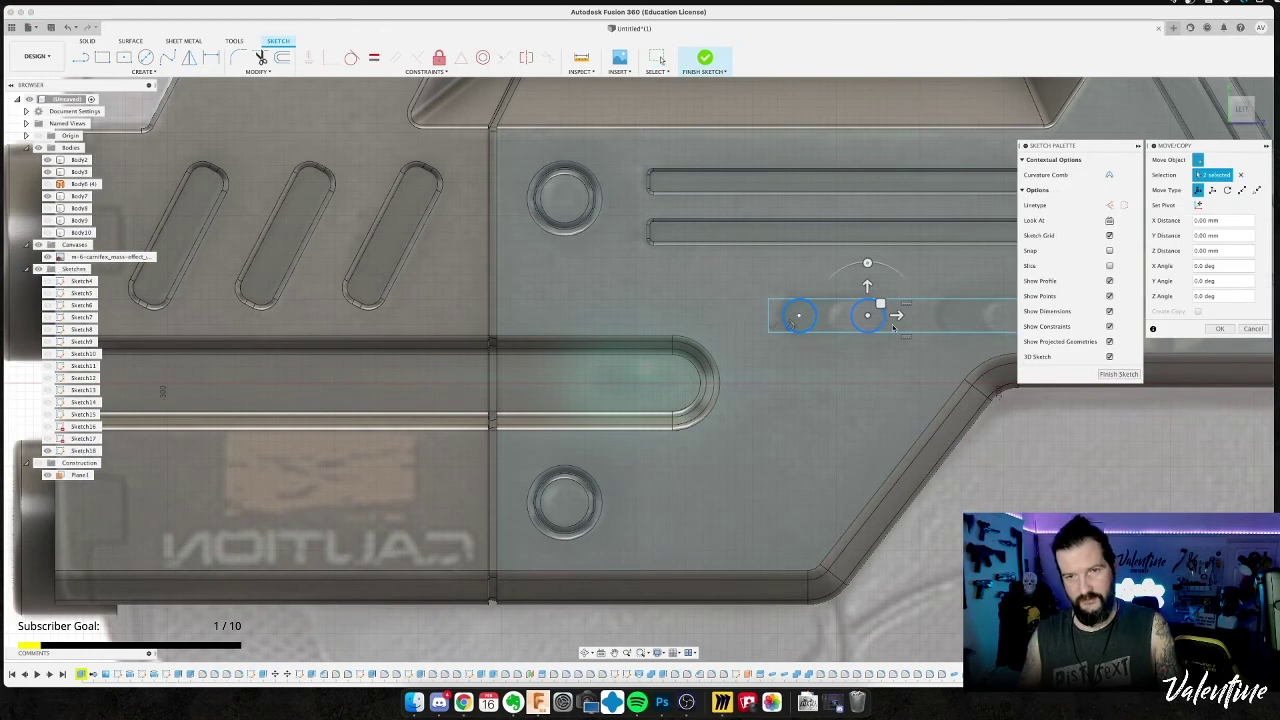
left_click_drag(898, 316, 1039, 316)
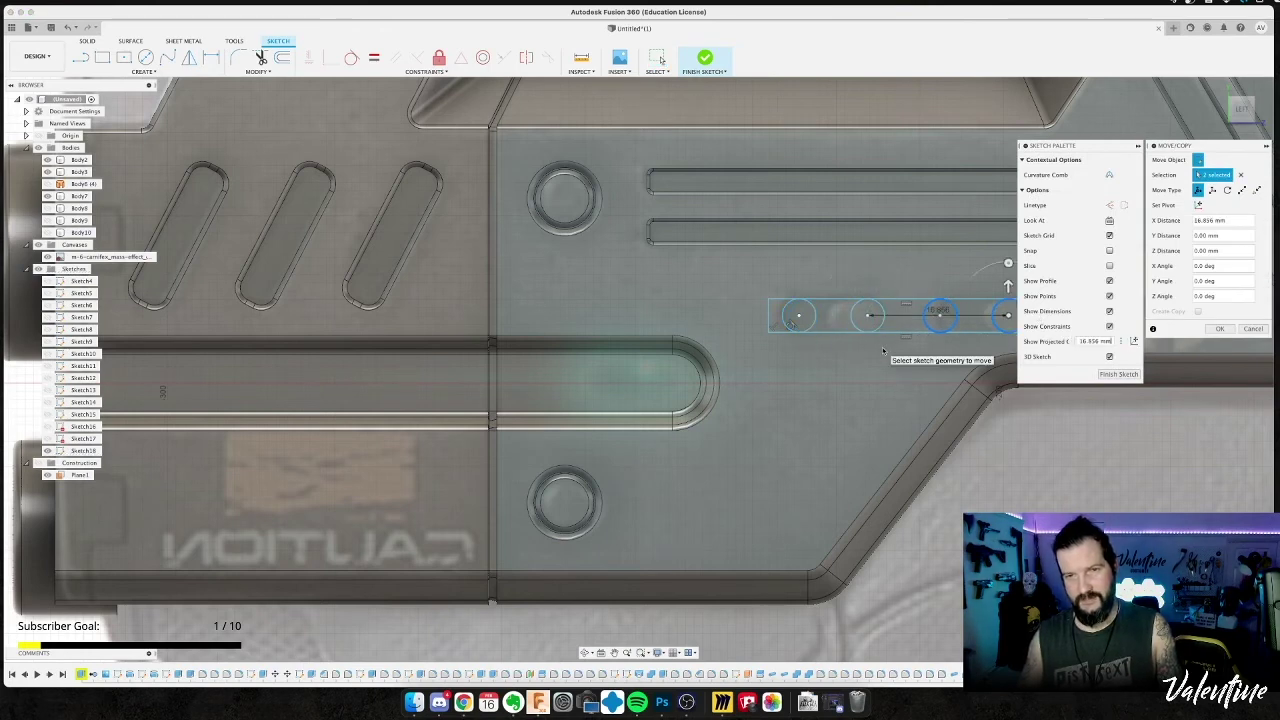
middle_click_drag(903, 346, 824, 339)
mouse_move(972, 309)
left_mouse_down()
mouse_move(984, 307)
mouse_move(973, 308)
left_mouse_up()
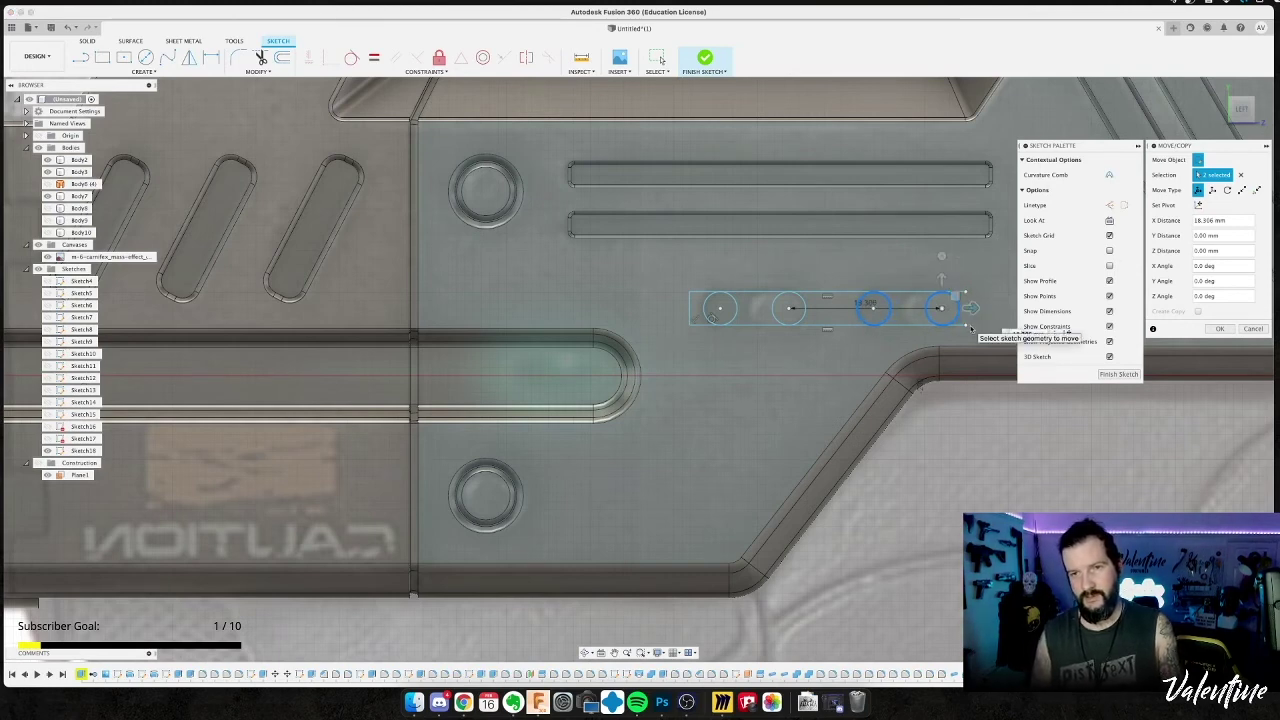
key("Return")
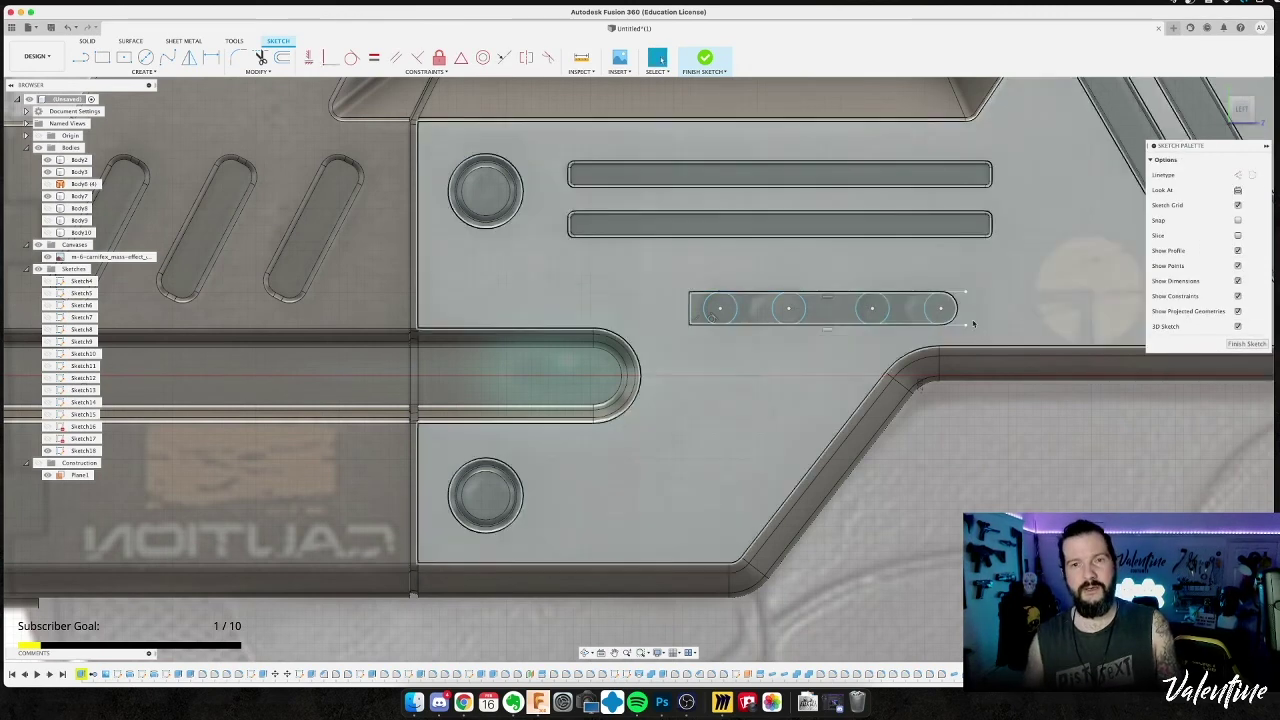
Trim the rectangle lines between the middle circles and the excess around the first pair to leave a closed slot outline.
key("t")
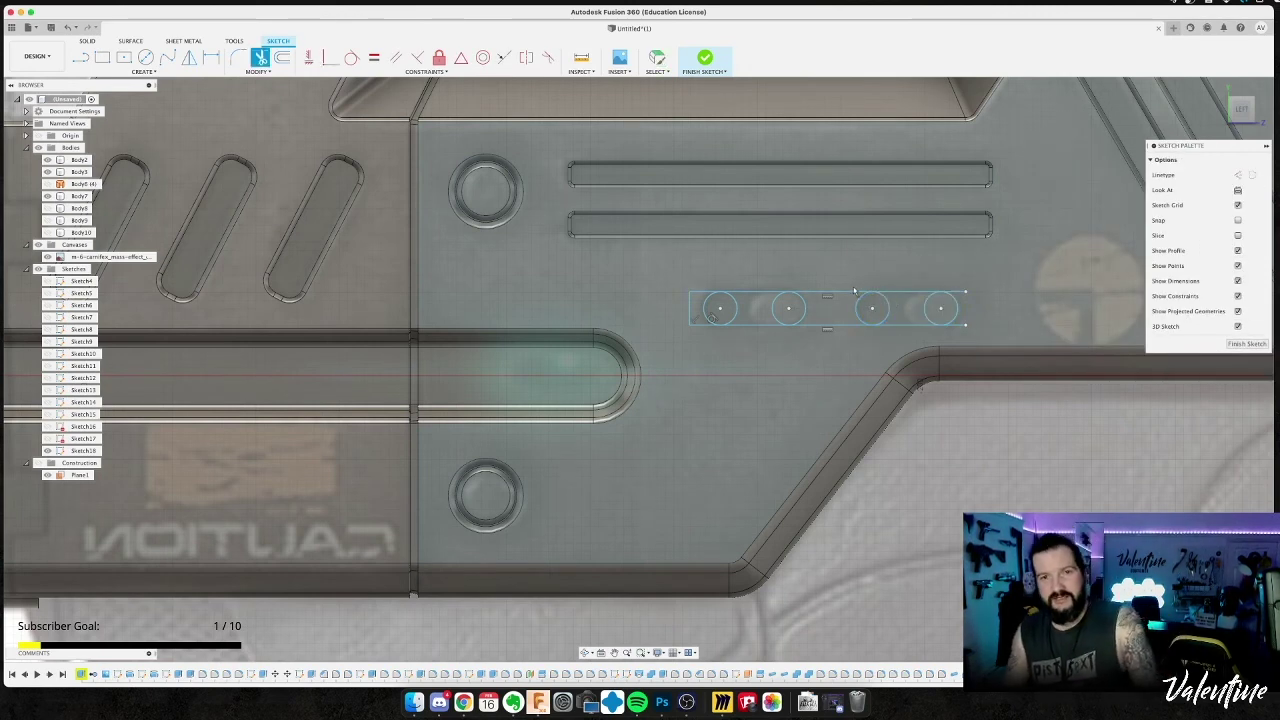
left_click(850, 292)
left_click(830, 325)
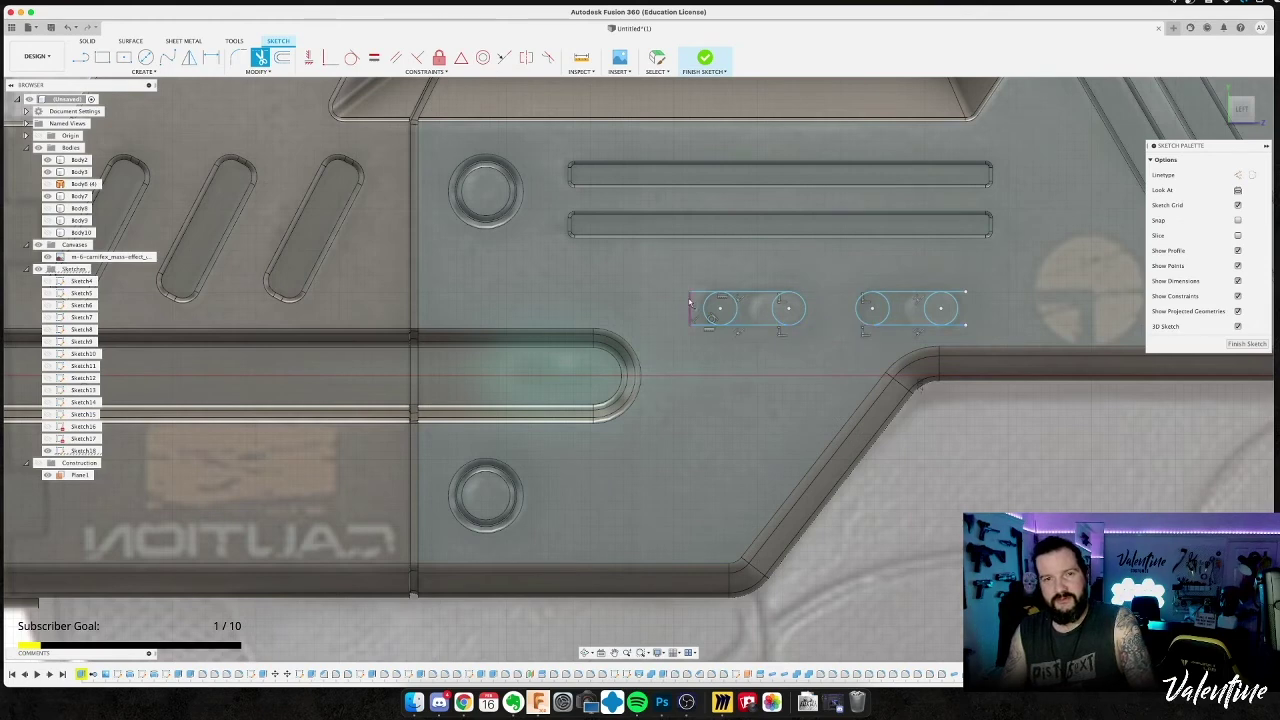
left_click(697, 293)
left_click(697, 324)
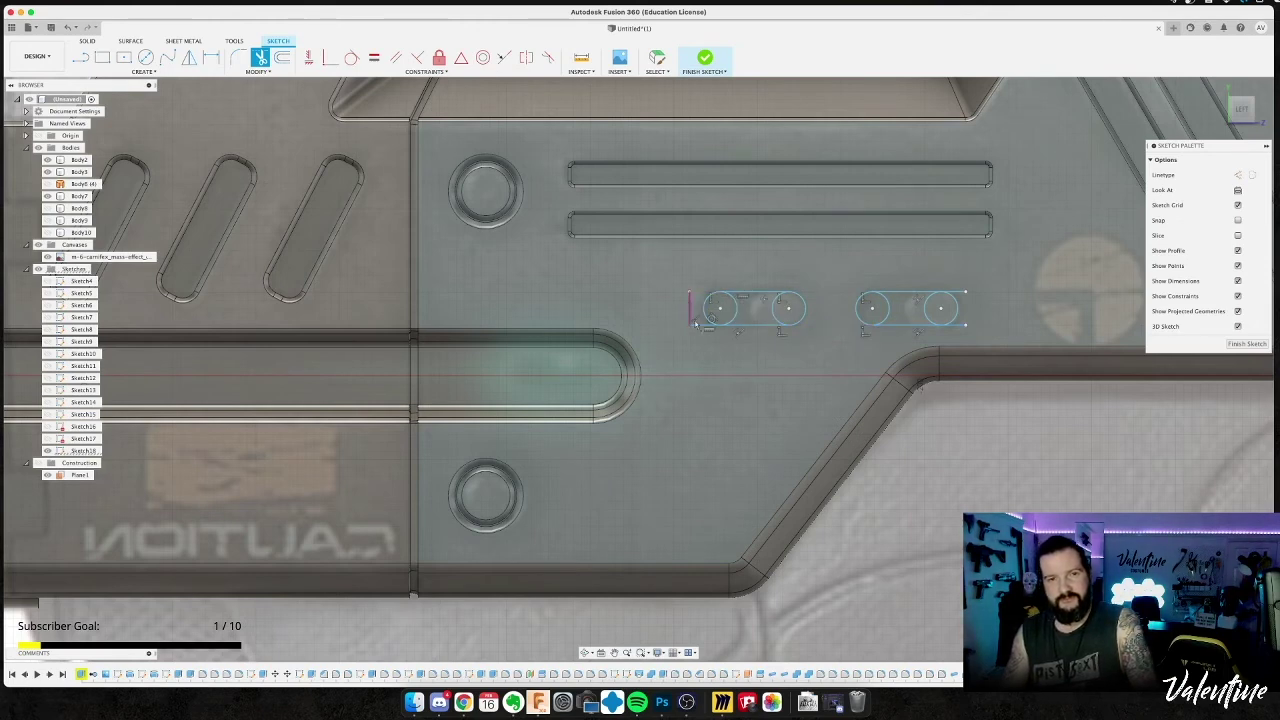
left_click(697, 326)
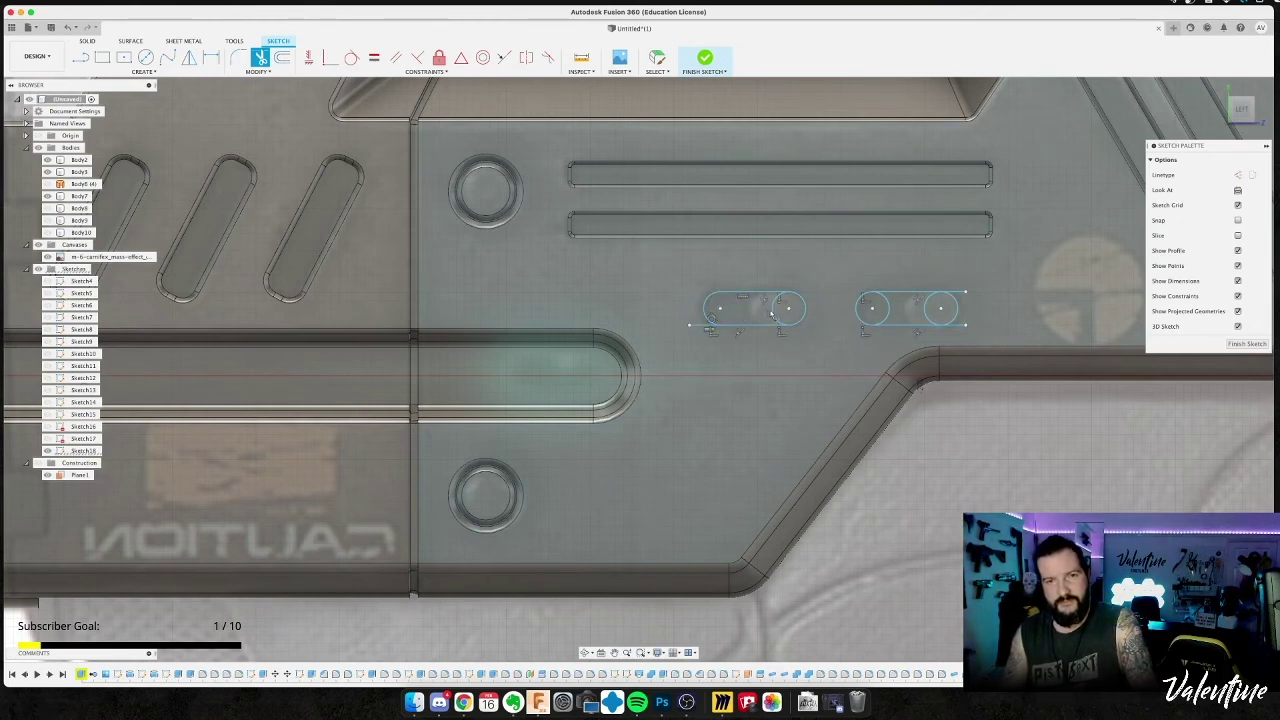
left_click(771, 313)
left_click(695, 325)
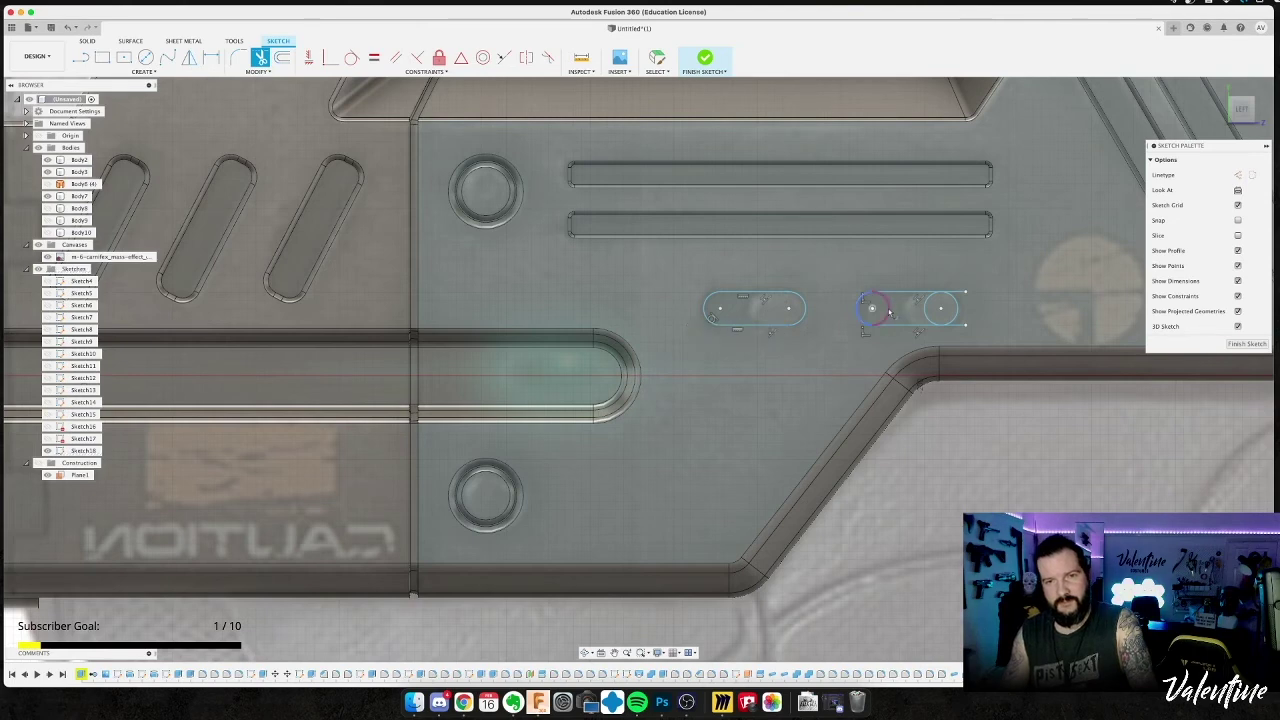
Trim the inner arcs and overhanging rectangle lines around the second pair of circles to leave a closed slot outline.
left_click(927, 315)
left_click(955, 325)
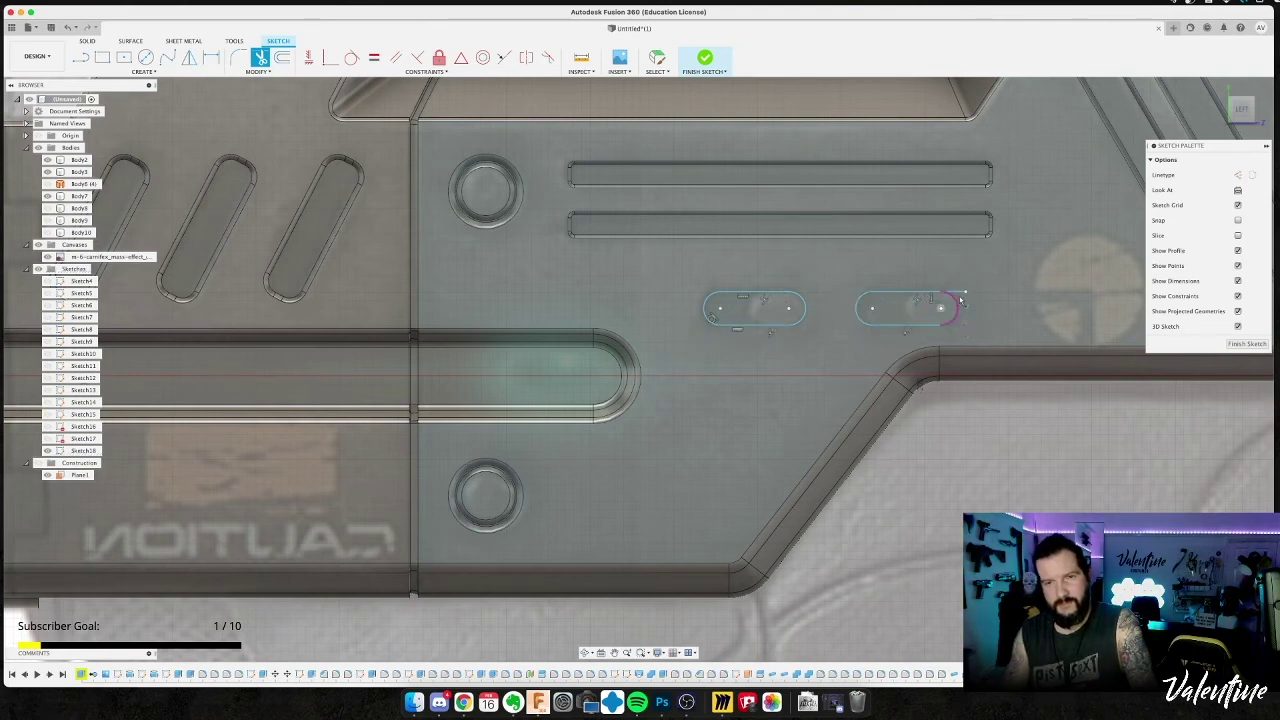
left_click(962, 296)
key("Escape")
Extrude both slot profiles by -0.1 mm as a cut into the side panel.
left_click(912, 314)
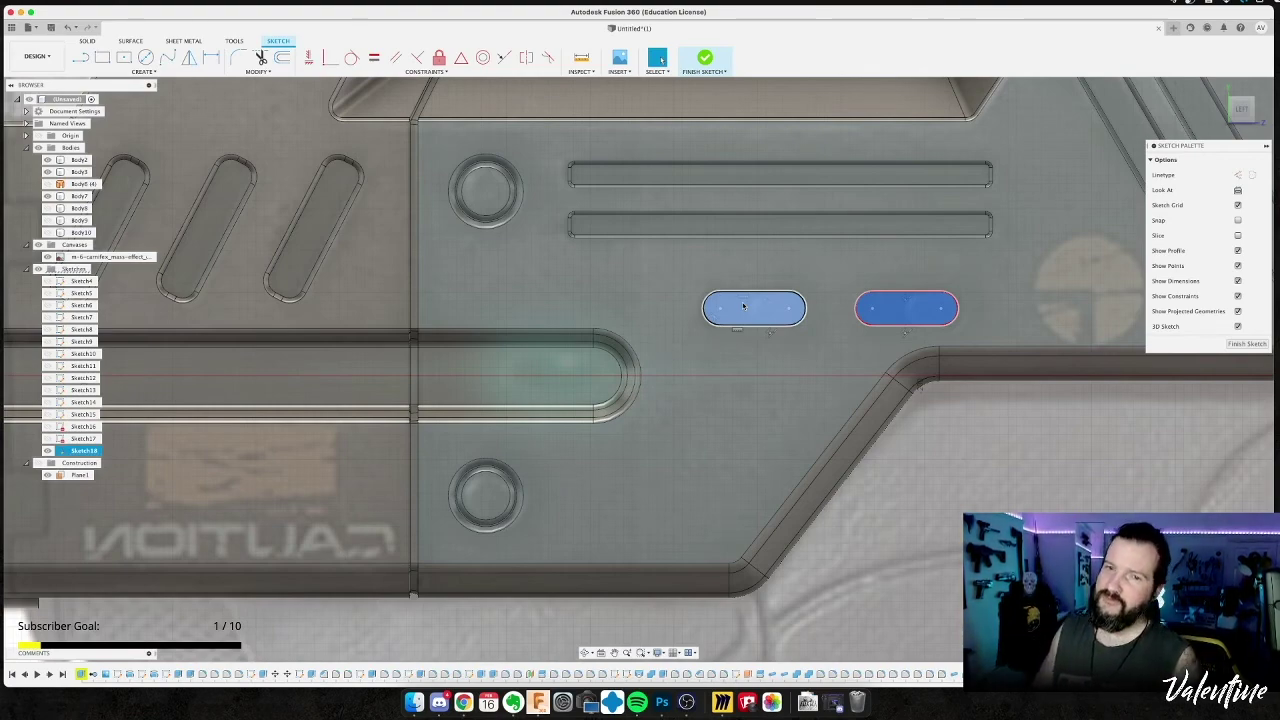
left_click(743, 305)
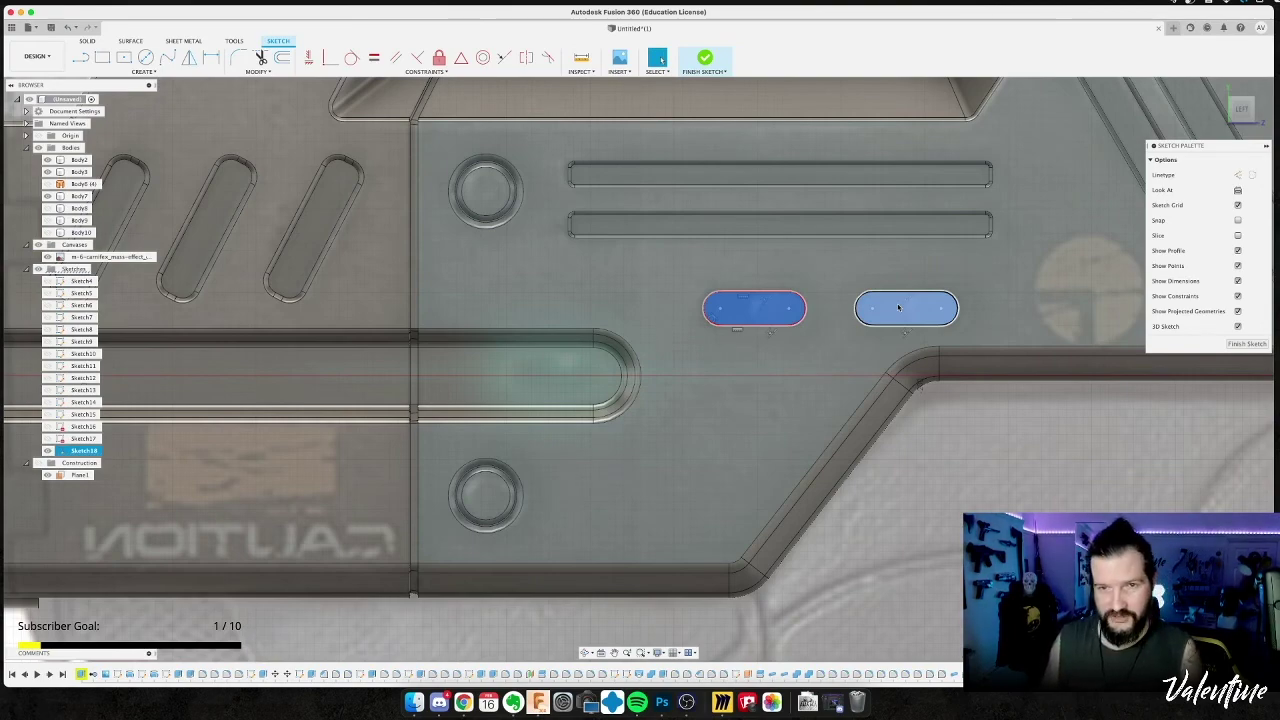
middle_click_drag(976, 318, 949, 343, "shift")
key("e")
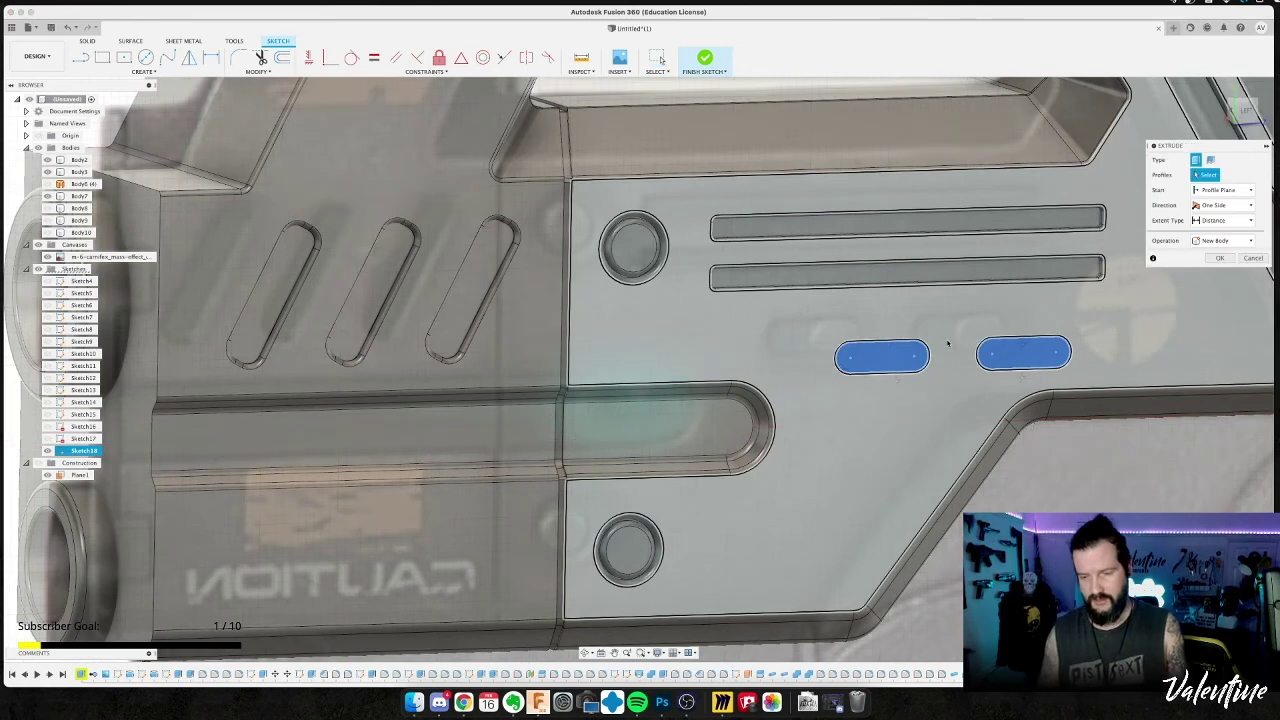
type("-0.1")
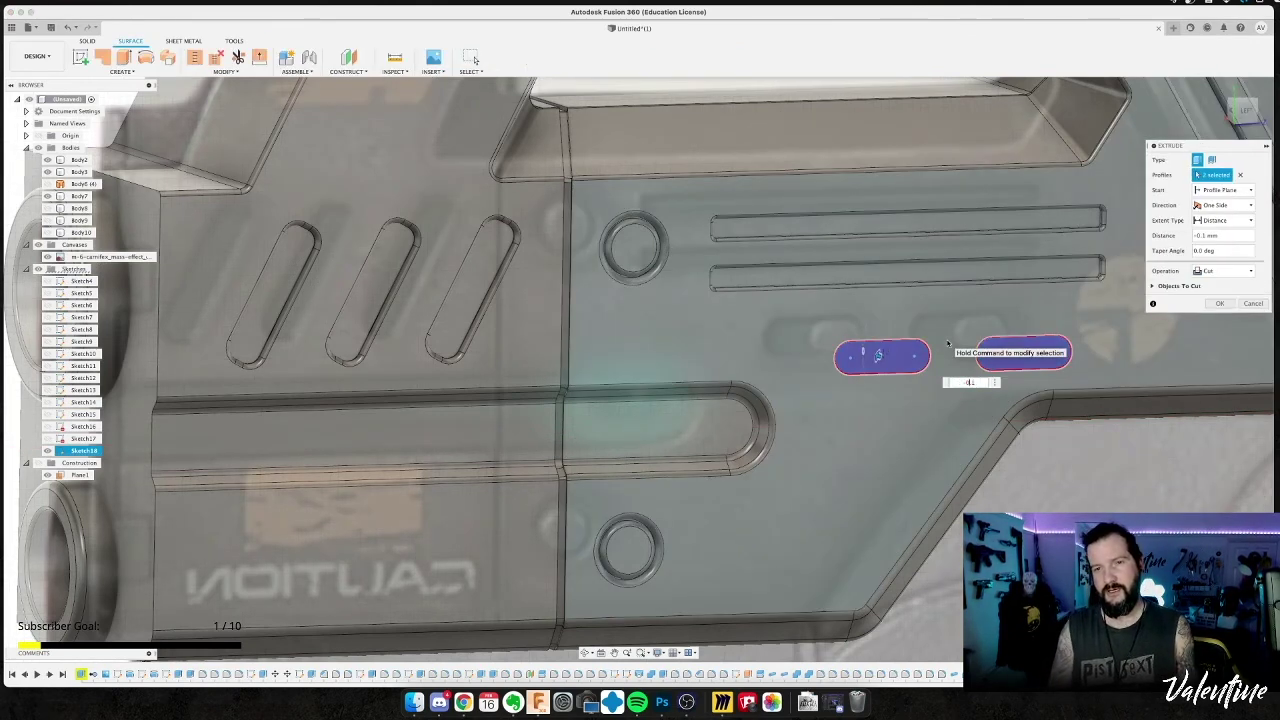
key("Return")
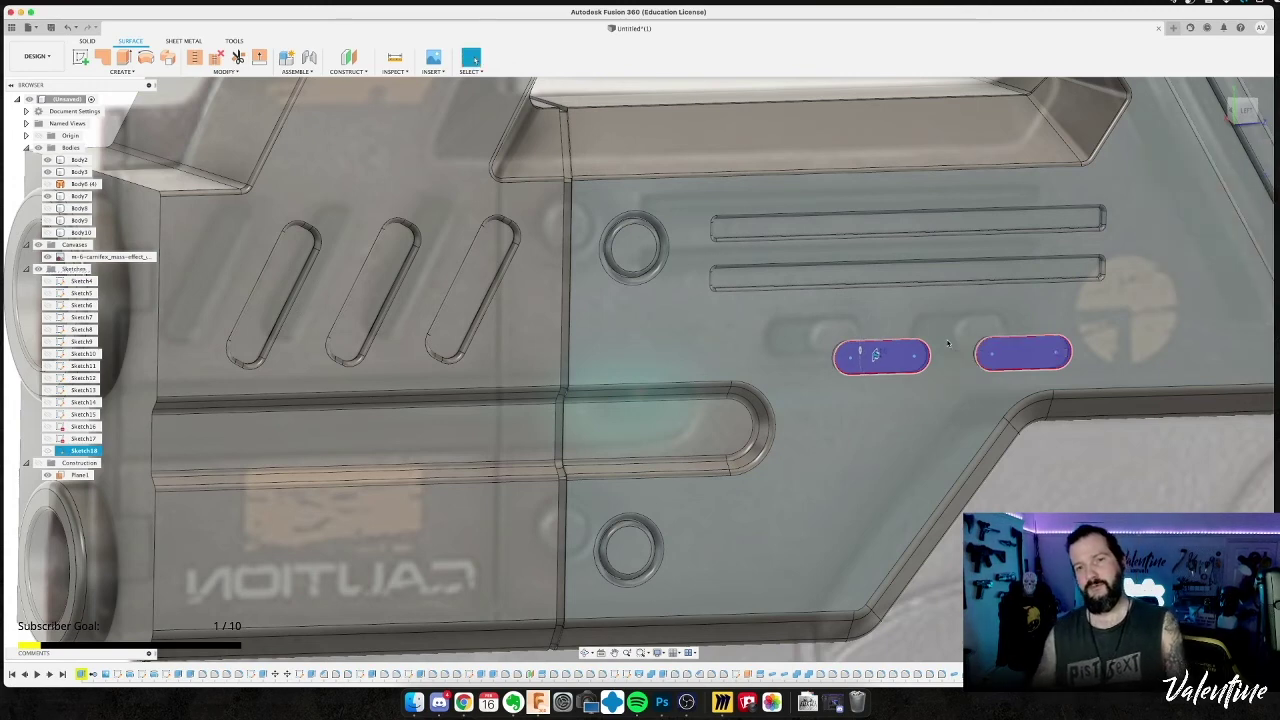
Fillet the edges of both cut slots with a 0.4 mm radius.
key("f")
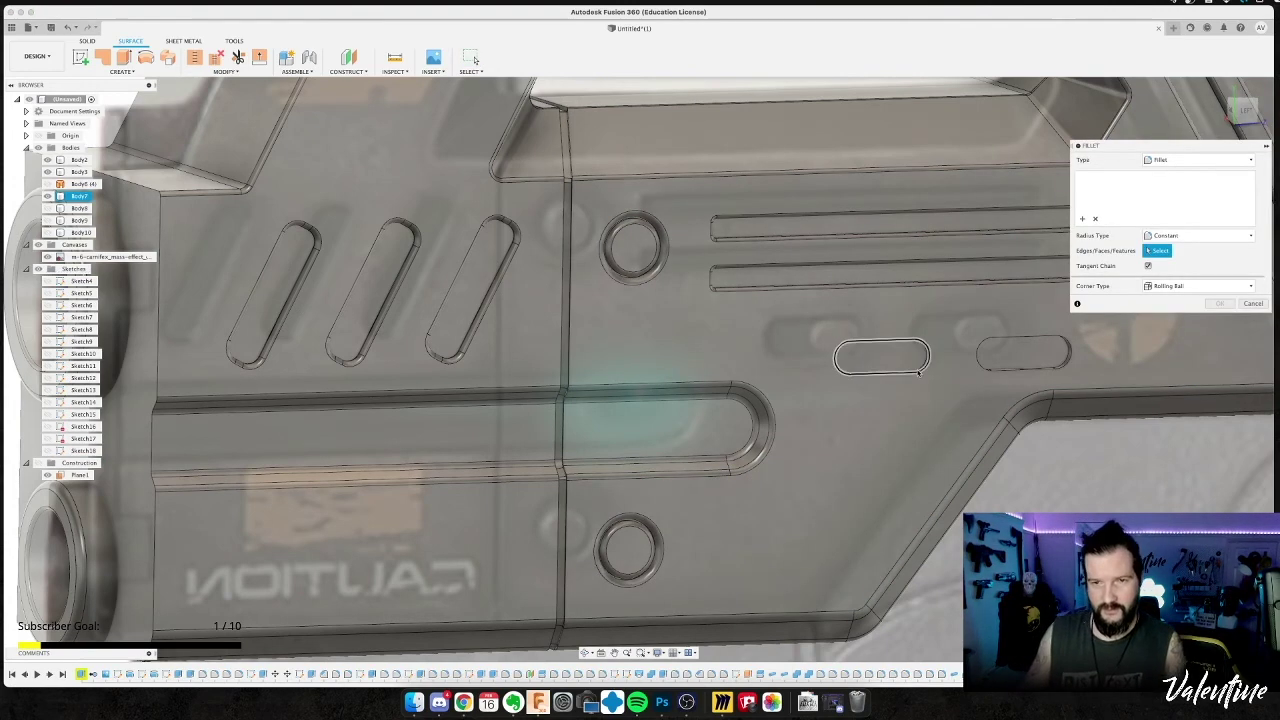
left_click(922, 362)
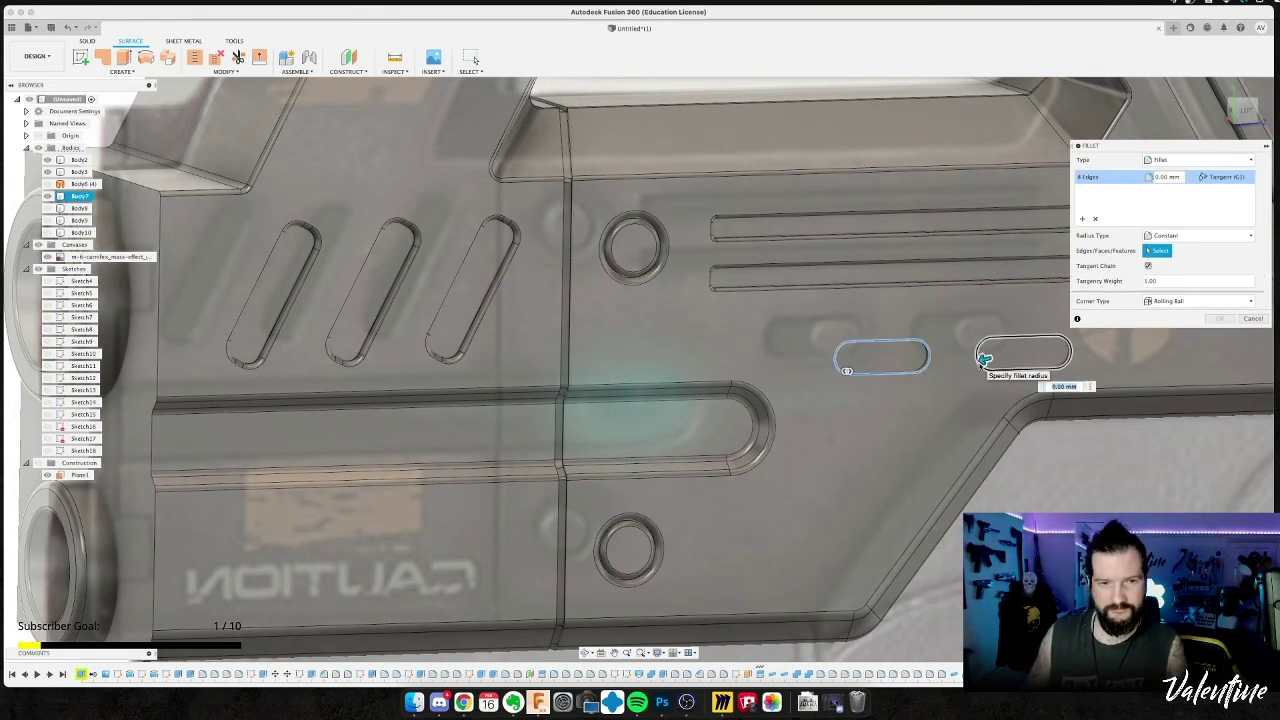
left_click(990, 365)
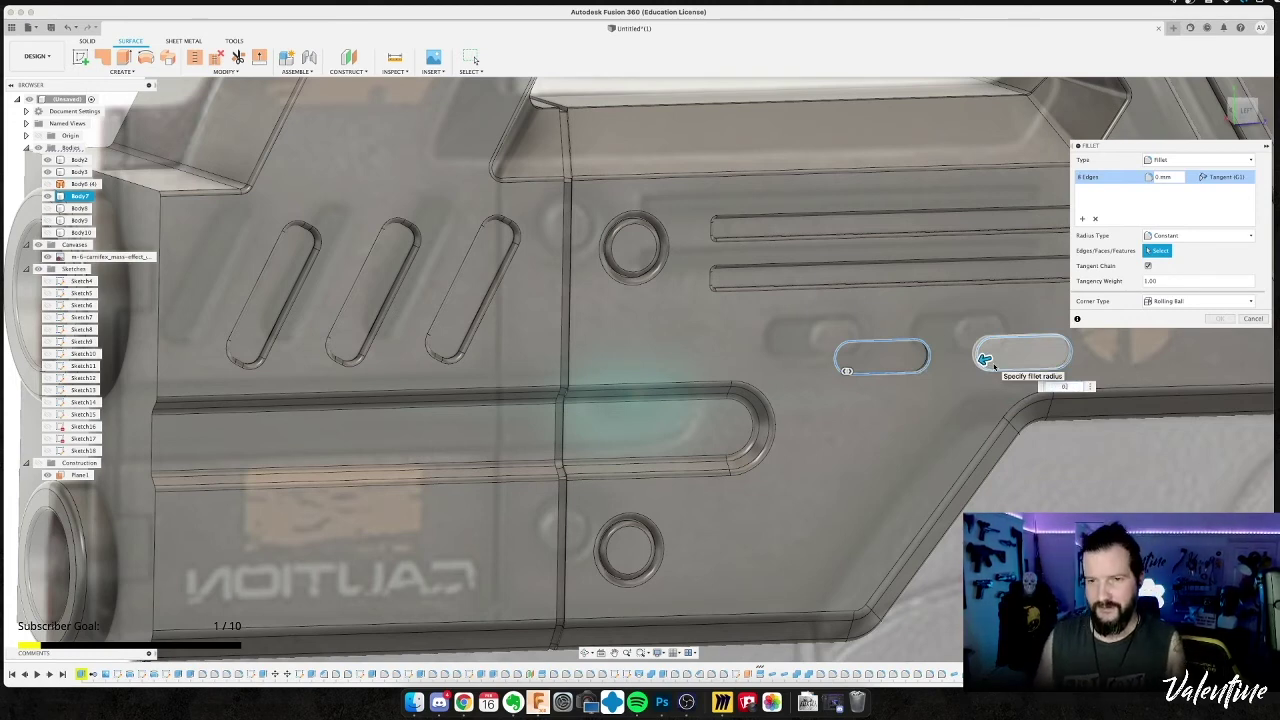
key("Return")
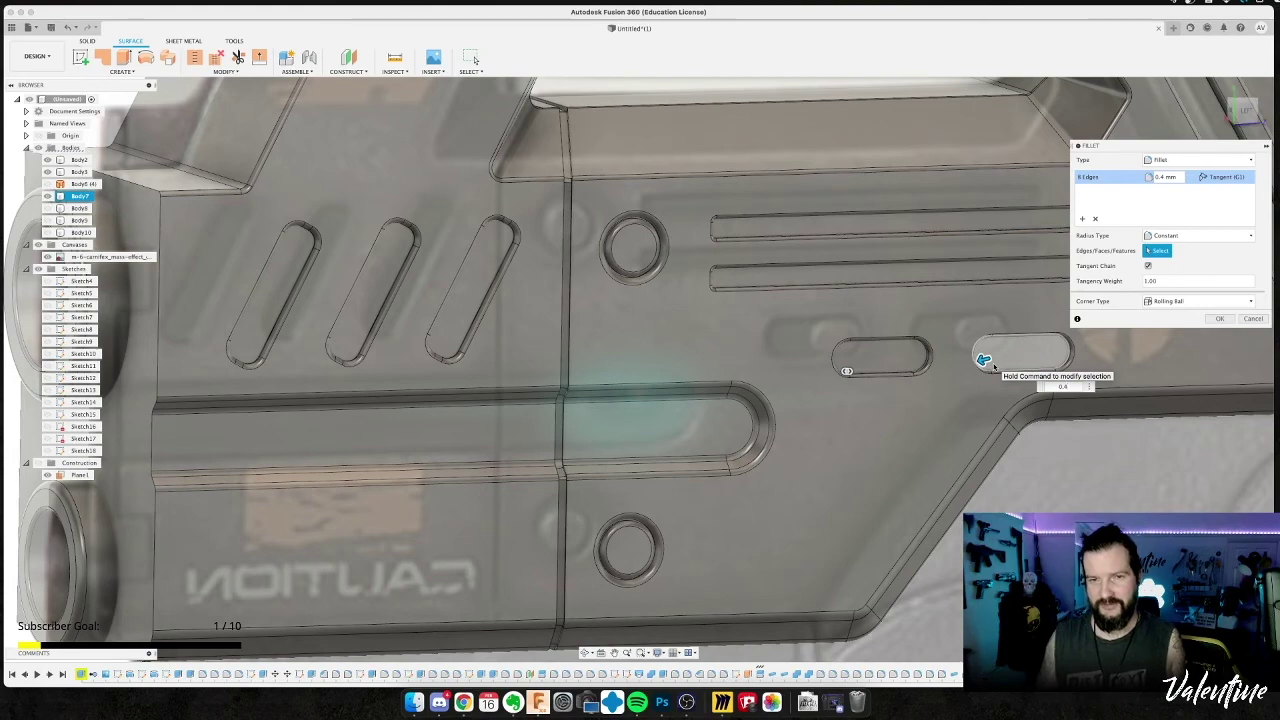
key("Return")
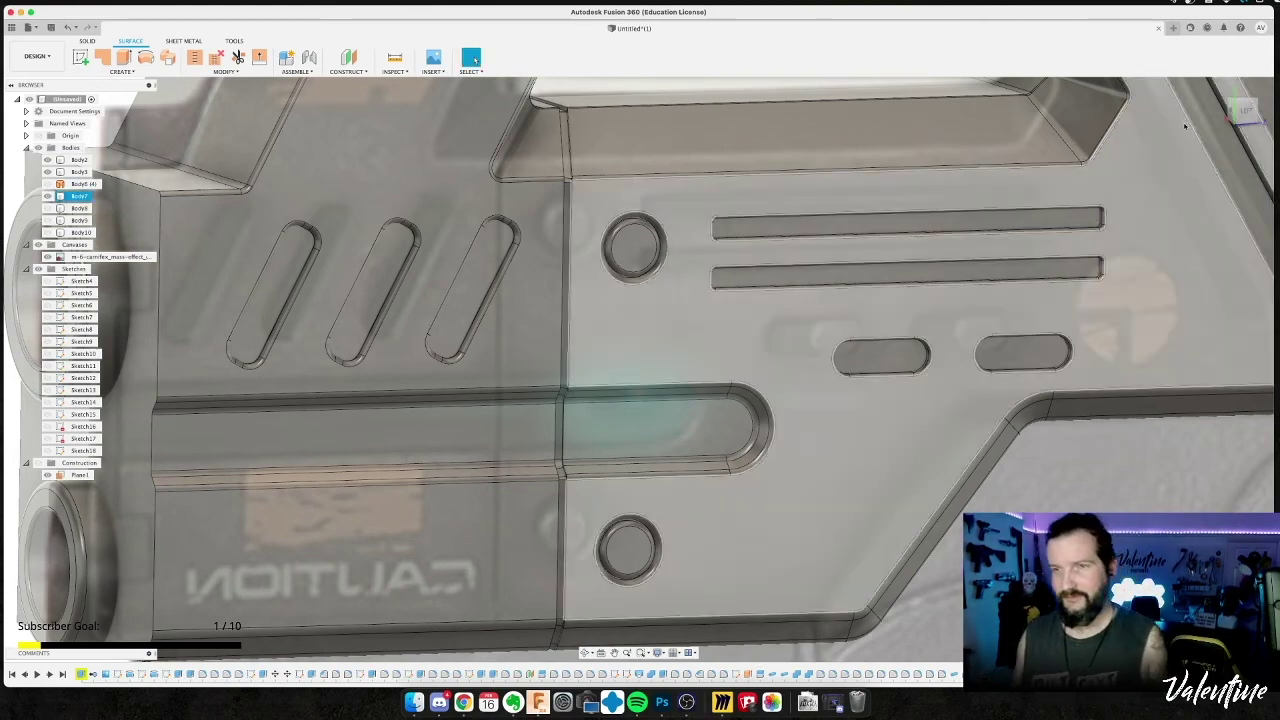
Start a sketch on the floor of the slot nearer the round bosses and draw a 3.6 mm circle centred on its inner end arc.
left_click(1243, 110)
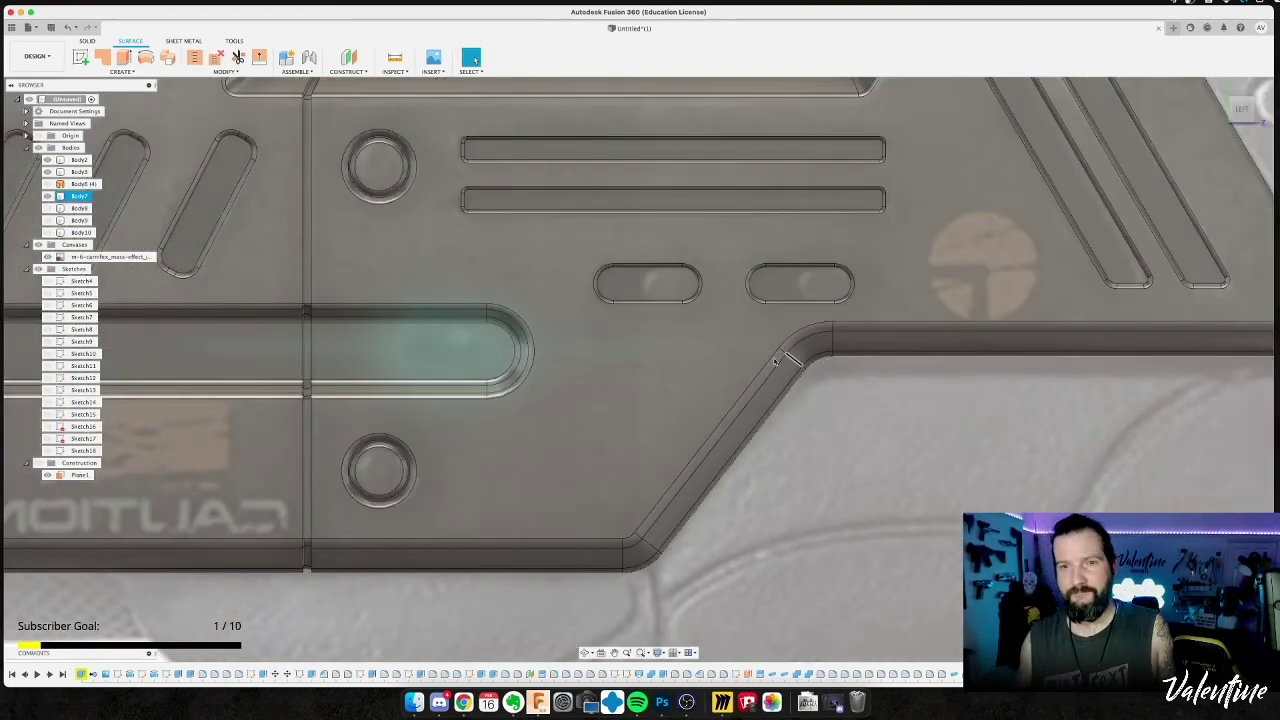
scroll(645, 292, "up", 2)
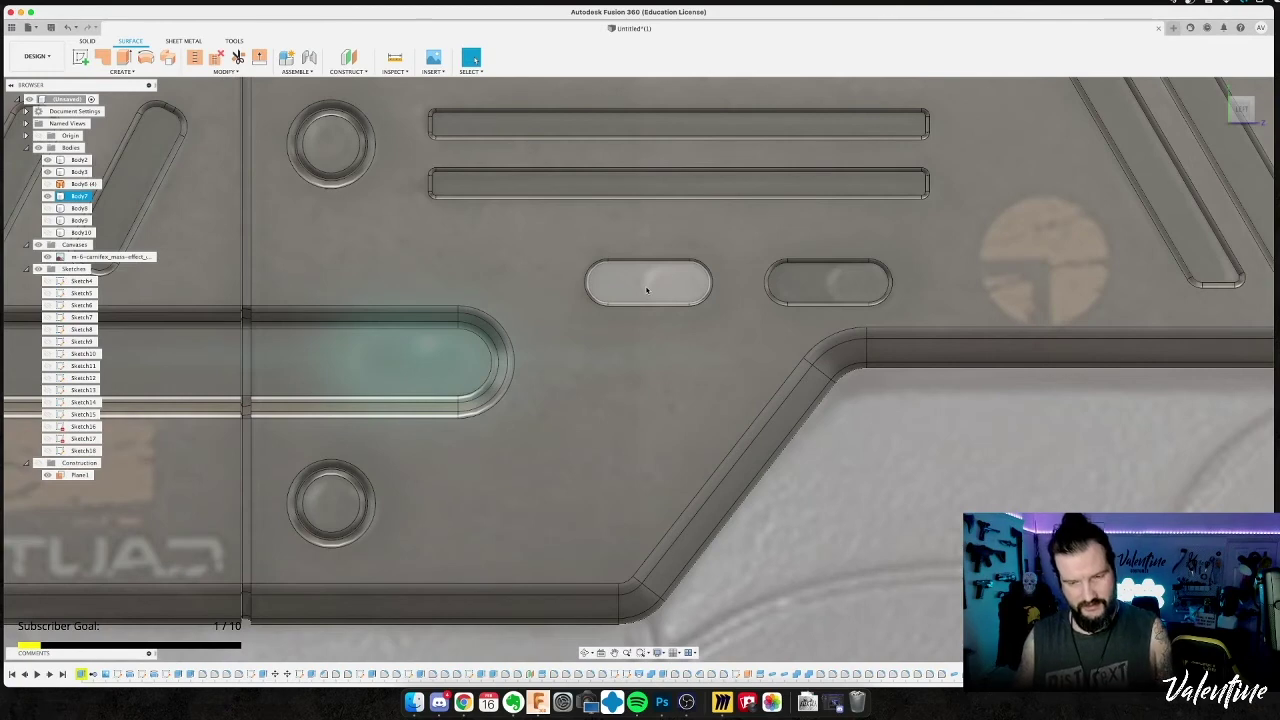
left_click(688, 289)
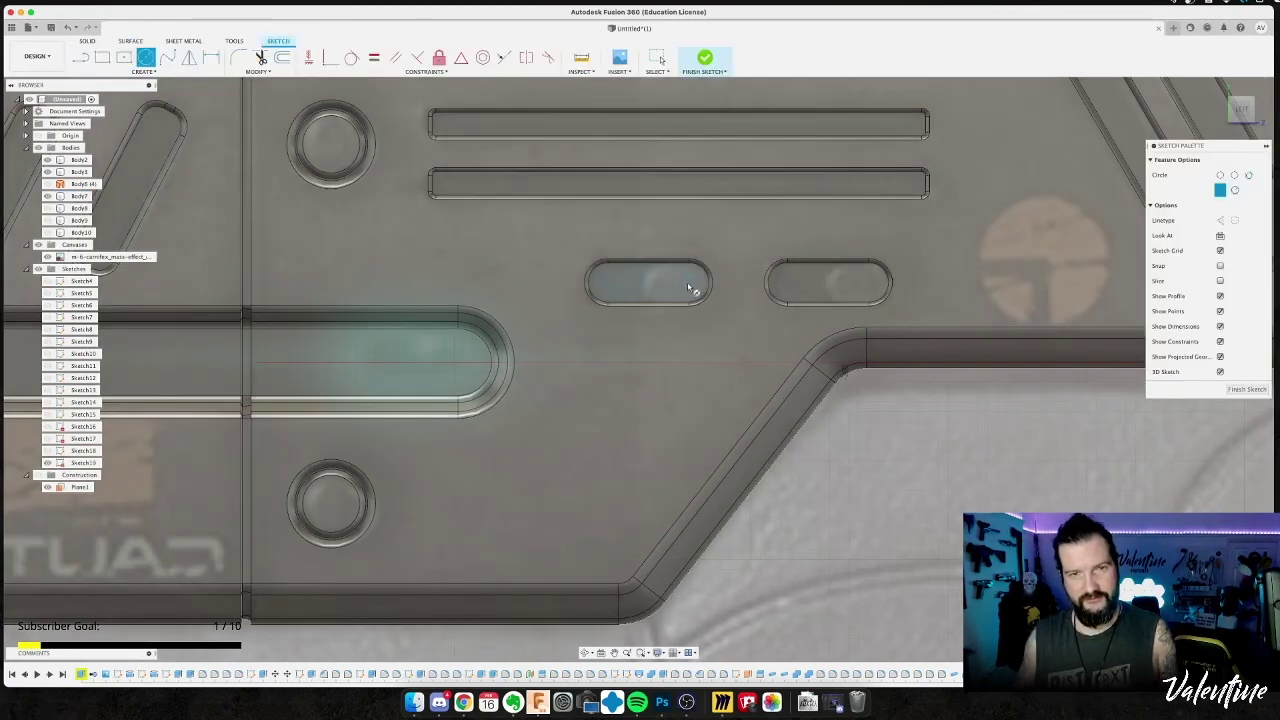
left_click(689, 284)
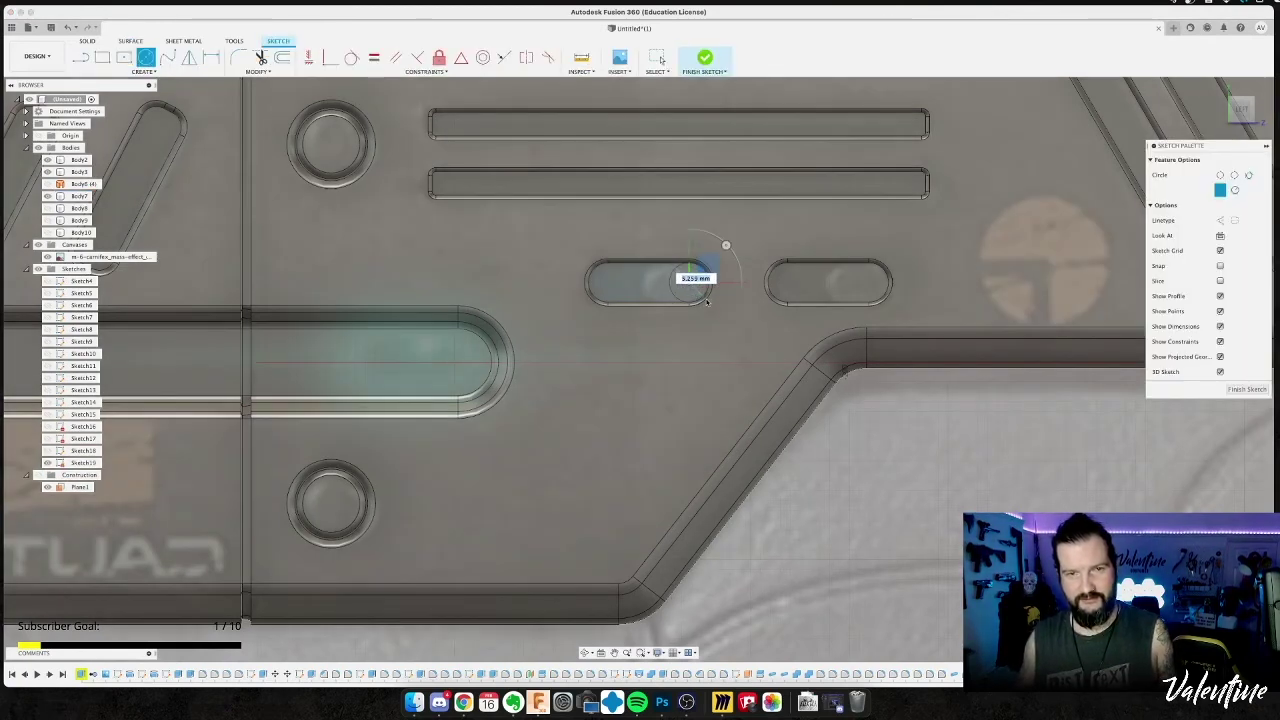
type("3.6")
key("Return")
key("Escape")
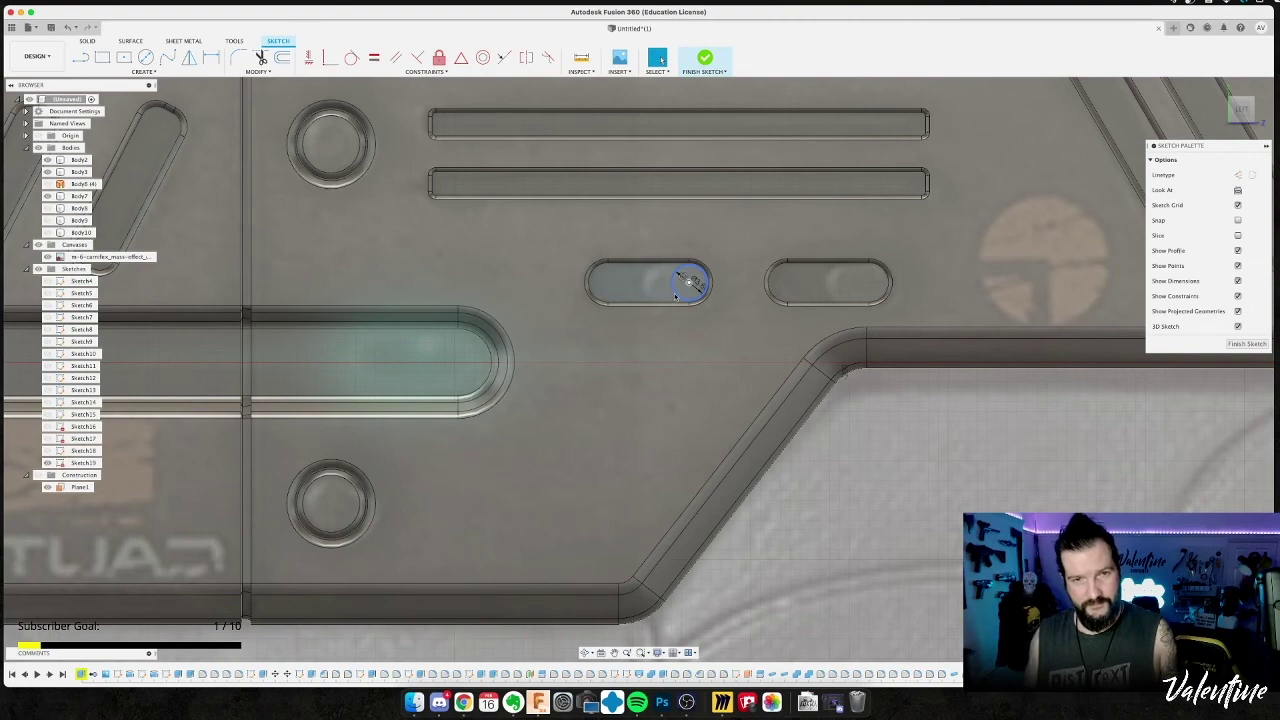
Copy the 3.6 mm circle -3.2 mm in X along the slot.
left_click(676, 296)
key("m")
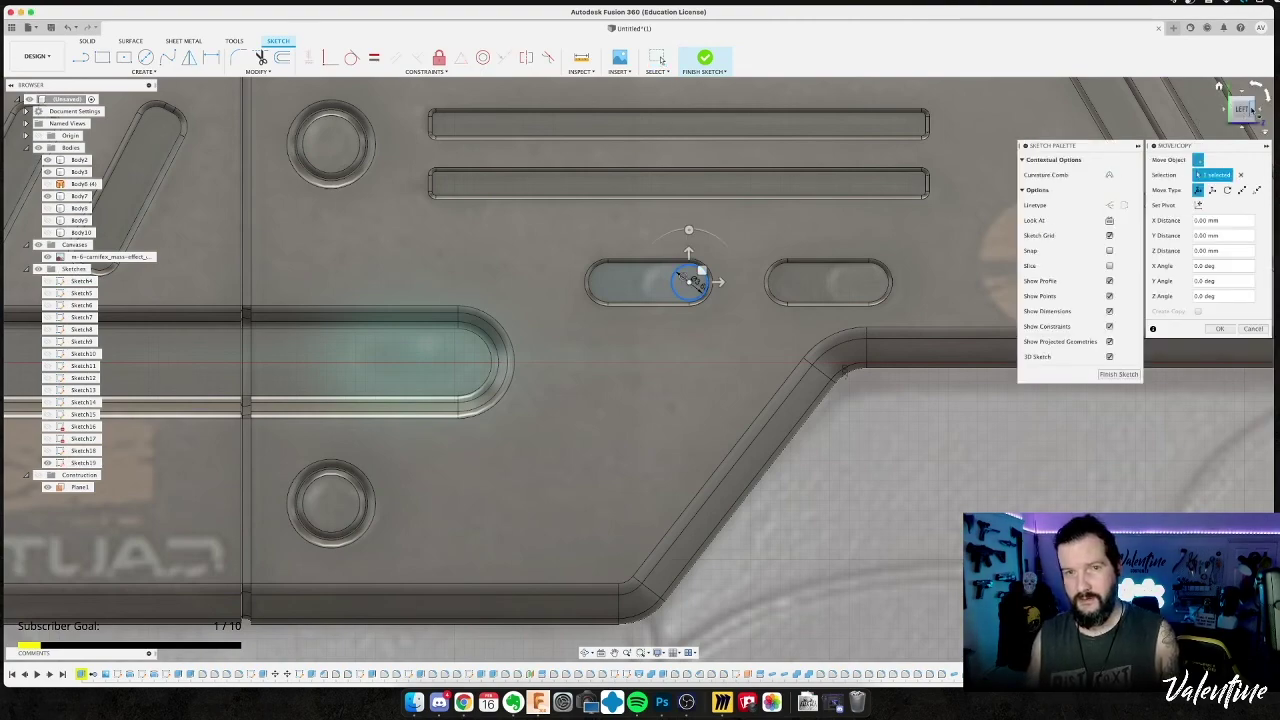
left_click(1255, 112)
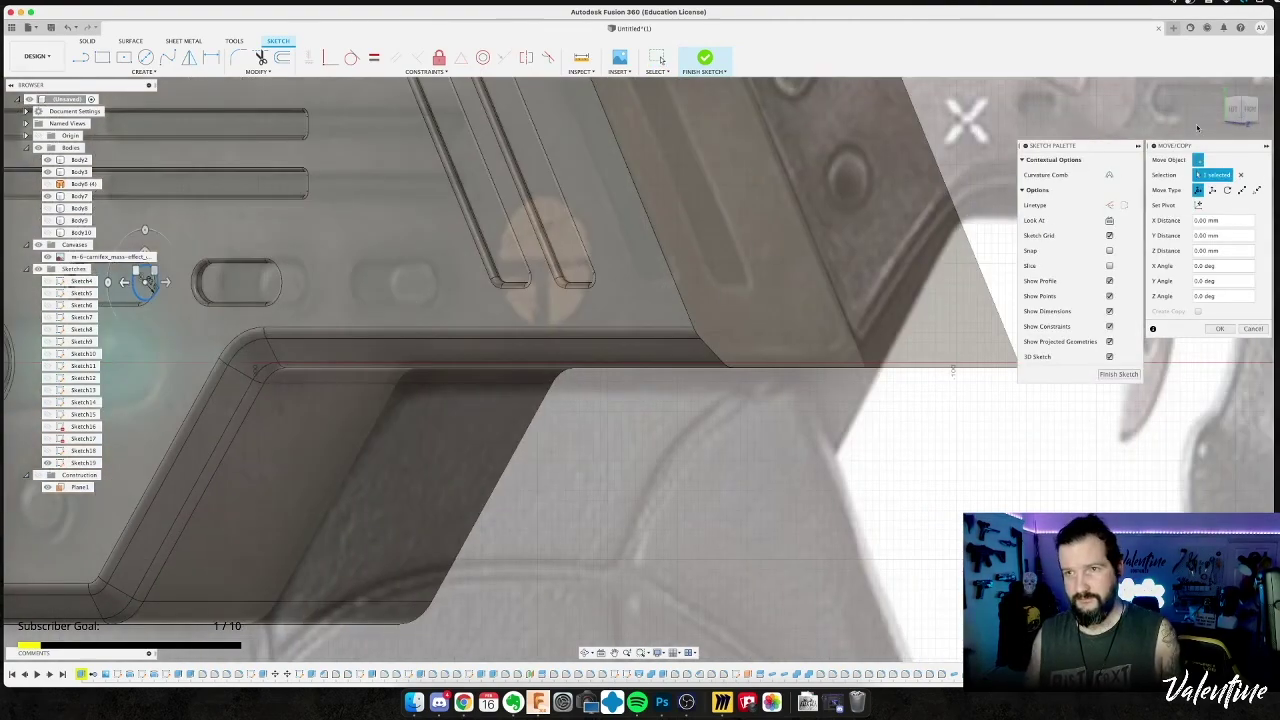
scroll(701, 270, "left", 10)
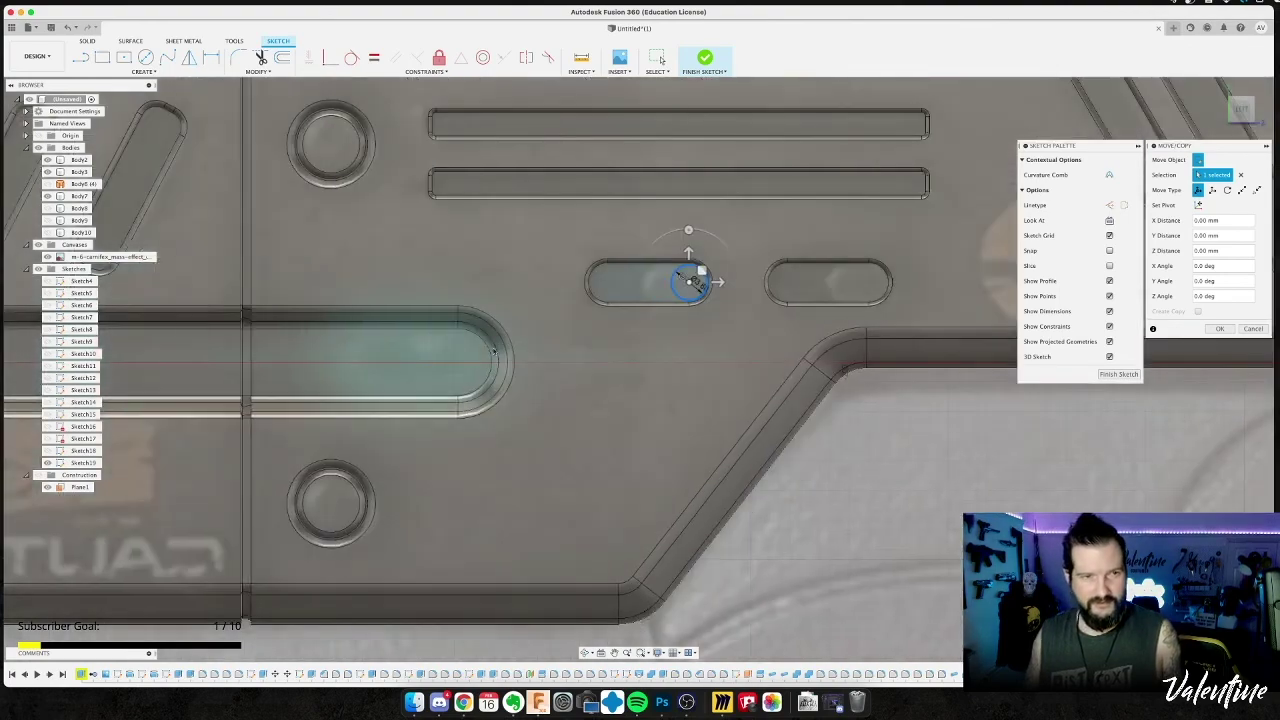
left_click_drag(718, 282, 689, 284)
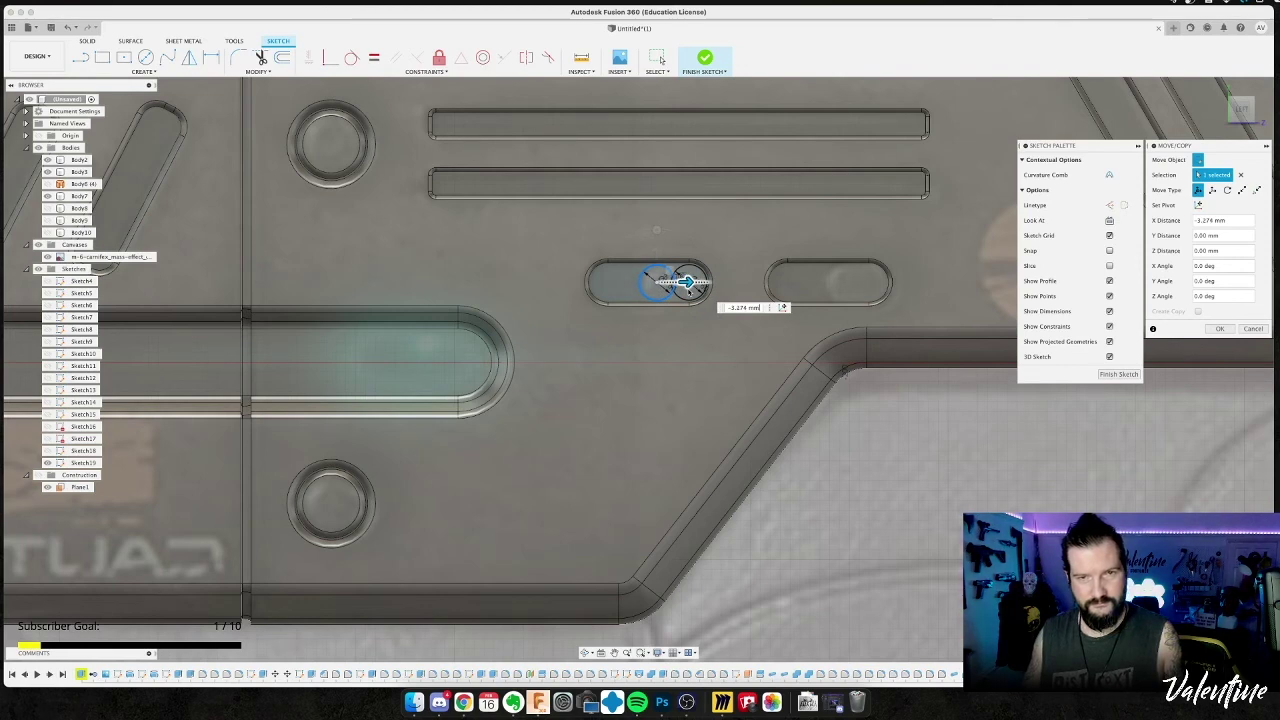
key("BackSpace")
key("BackSpace")
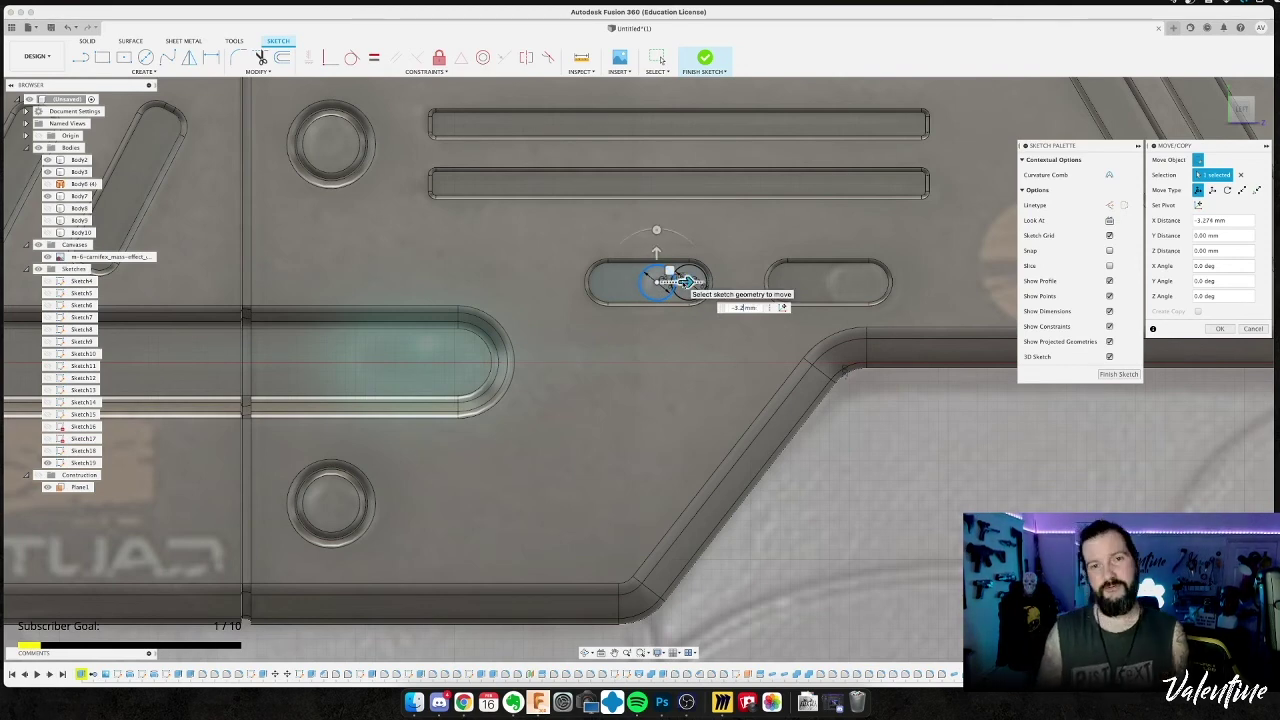
key("Return")
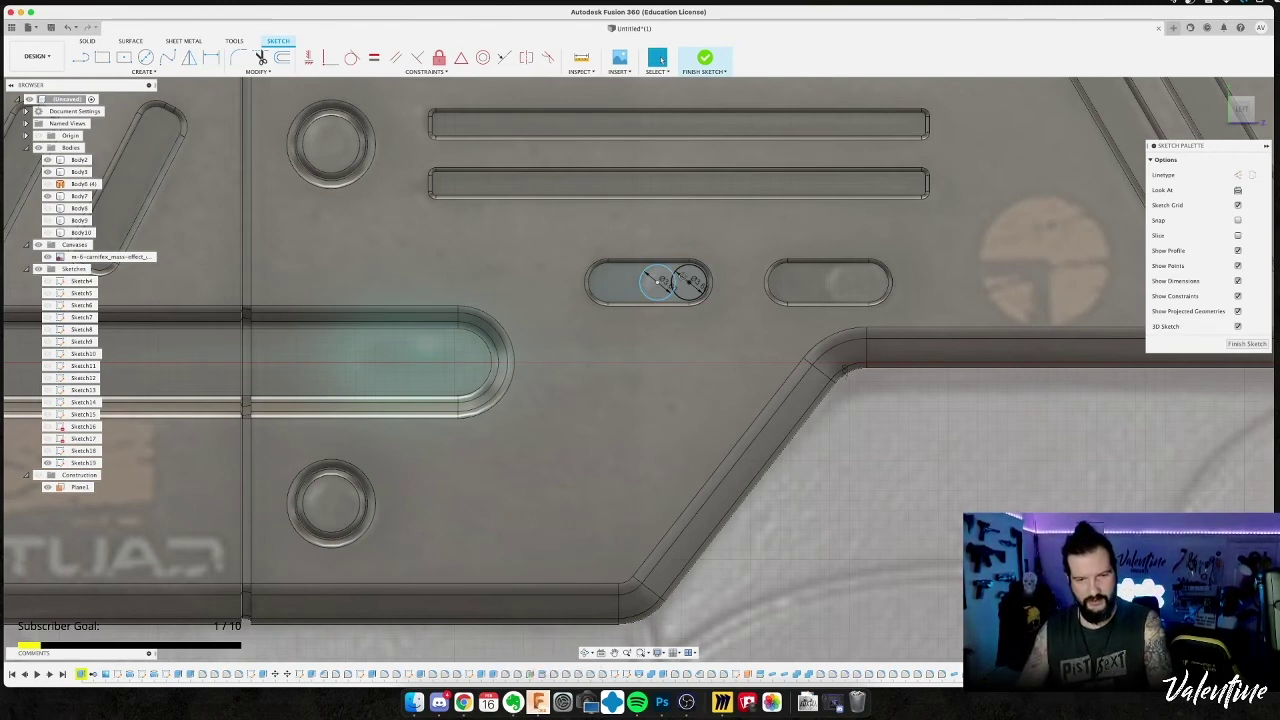
key("super+Tab")
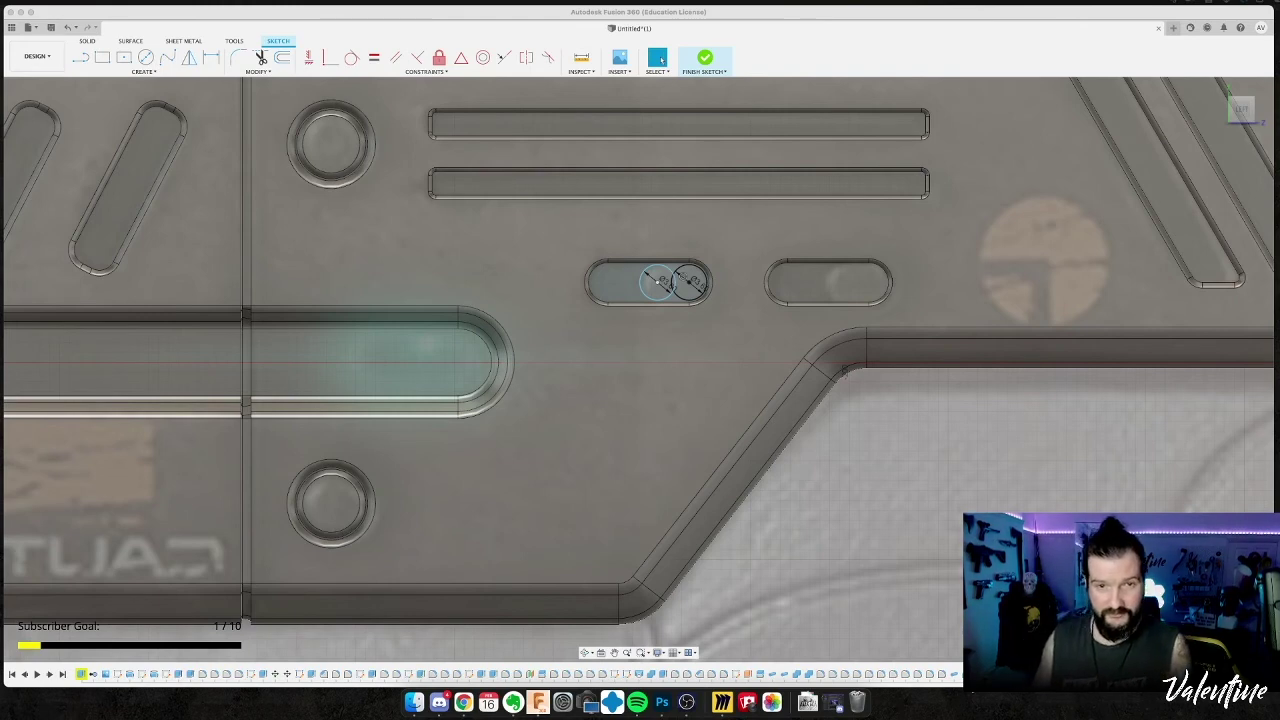
key("super+Tab")
Draw a vertical line from the copied circle's centre to its uppermost point, continuing horizontally to the original circle's uppermost point.
key("l")
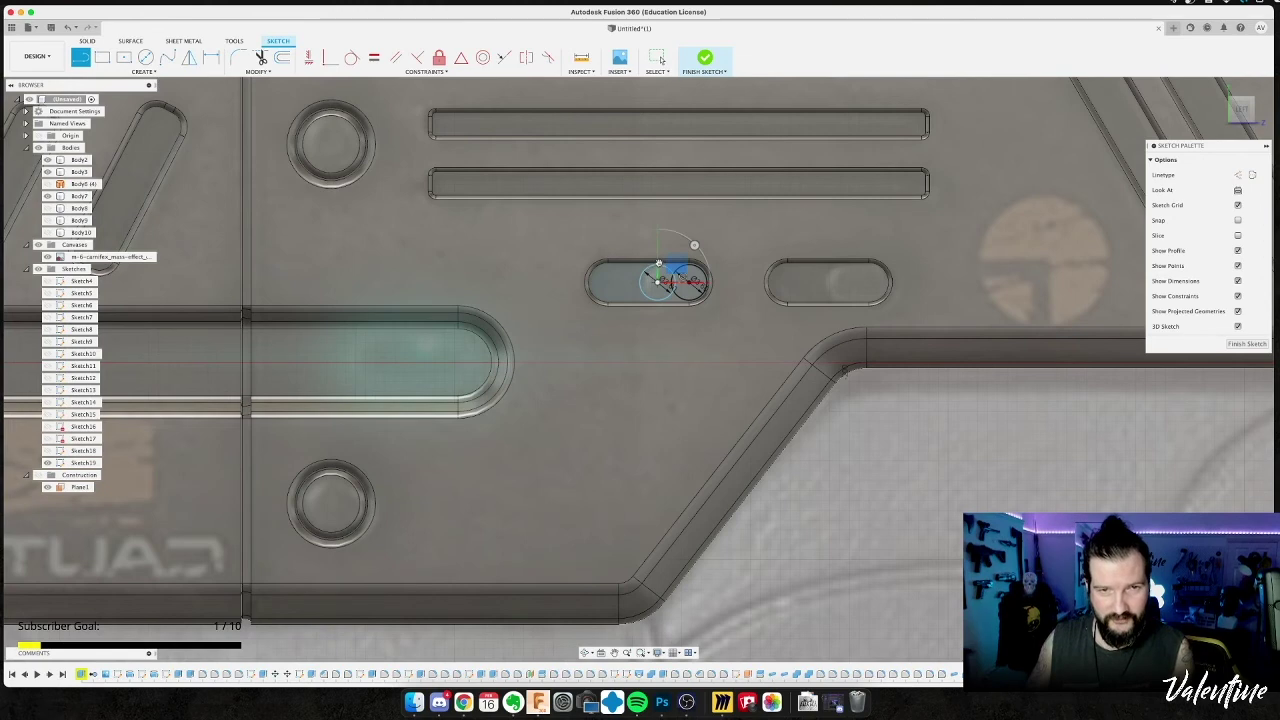
scroll(658, 263, "up", 10)
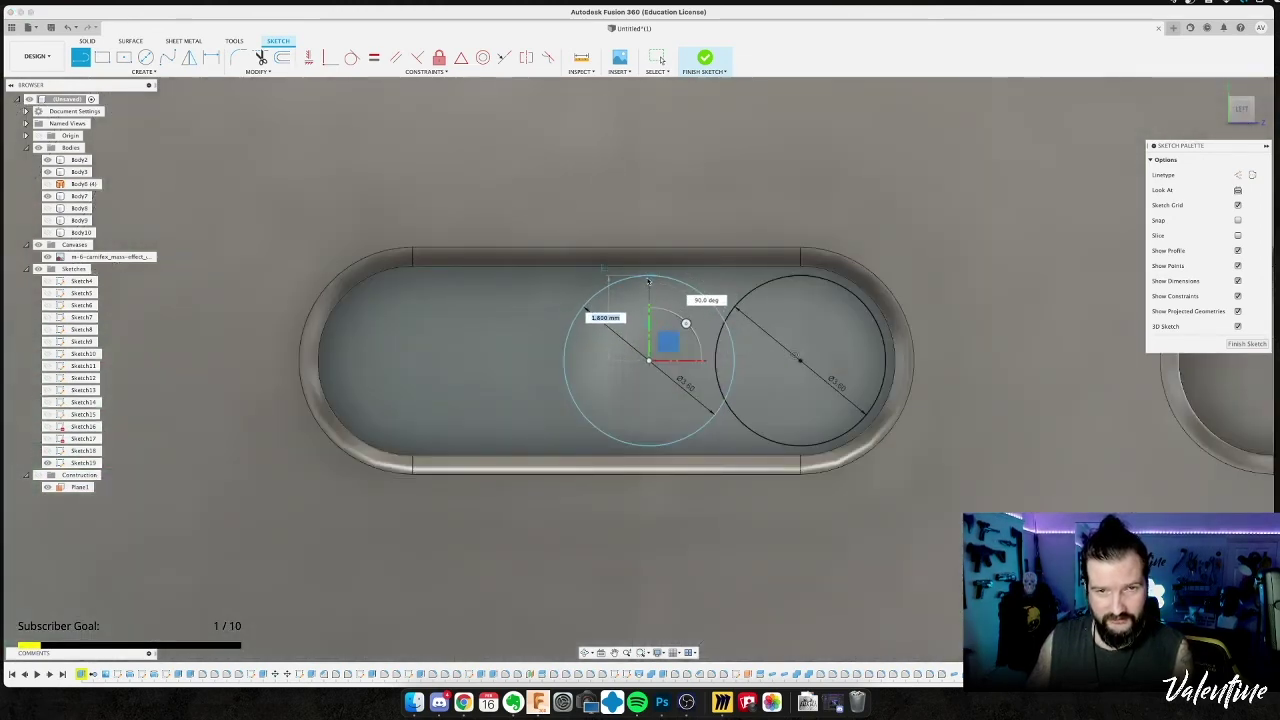
left_click(648, 278)
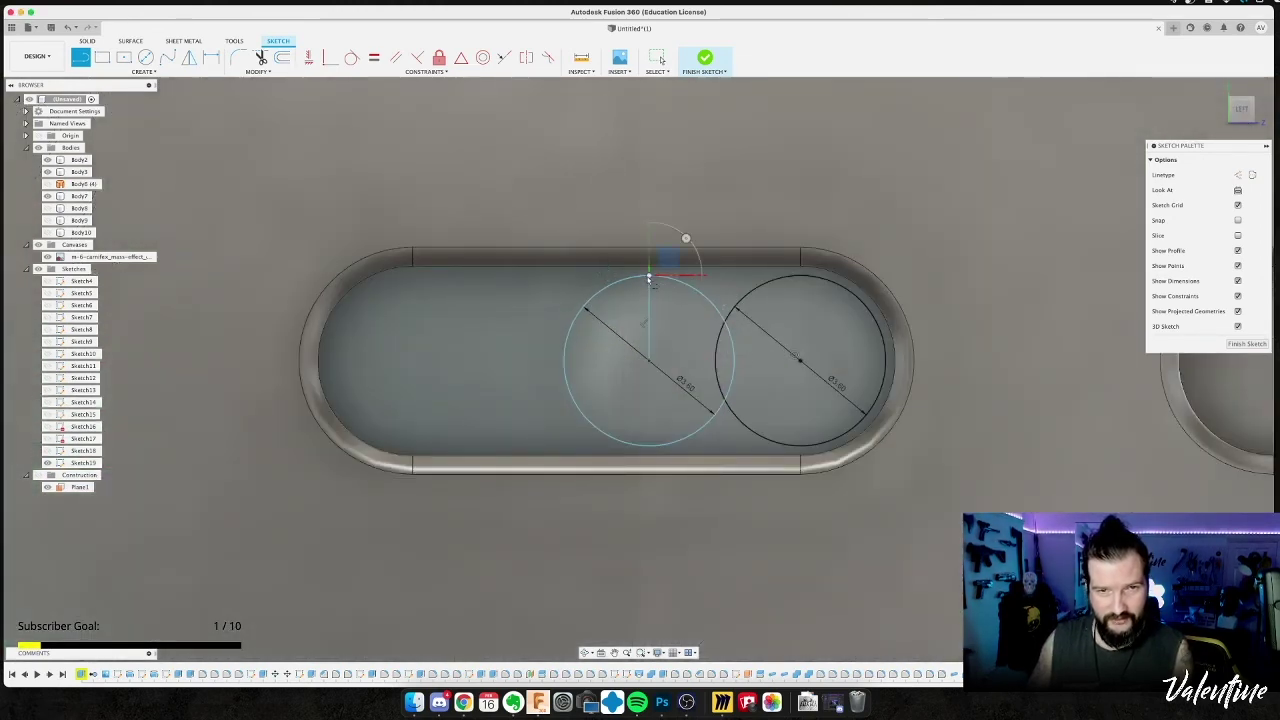
left_click(800, 277)
key("Escape")
Draw a vertical line from the copied circle's centre to its lowest point, continuing horizontally to the original circle's lowest point.
key("l")
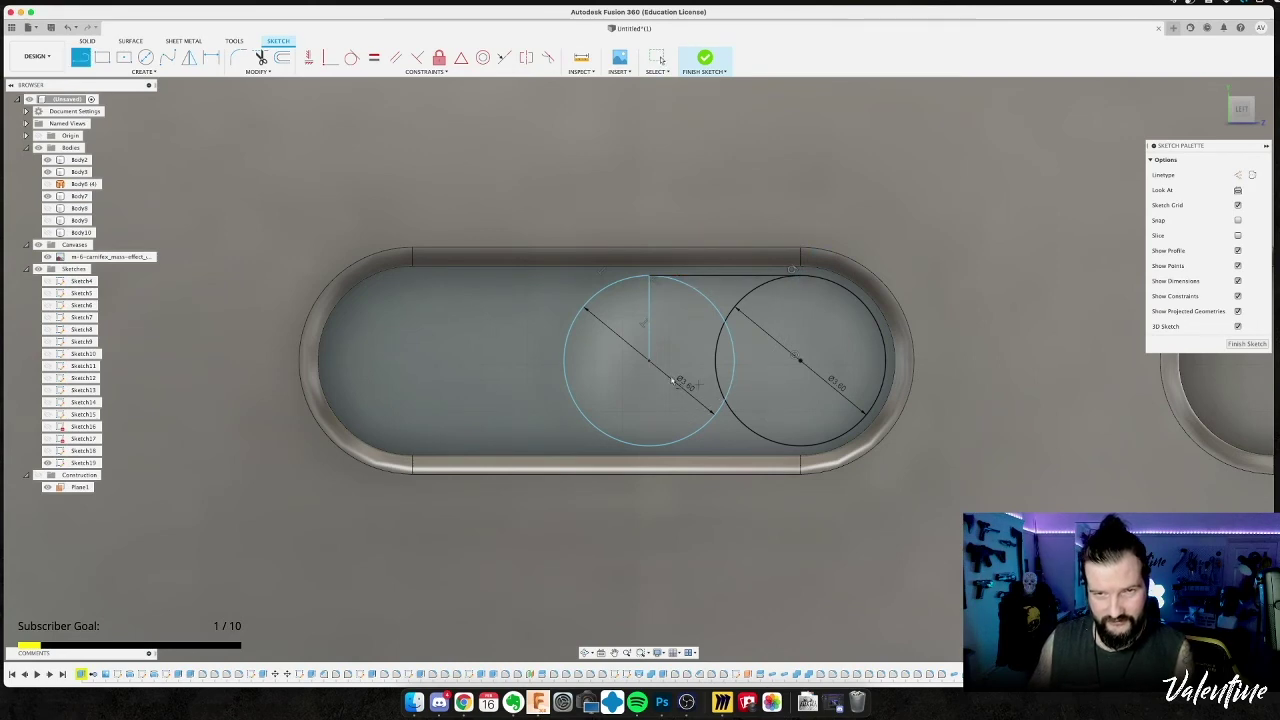
left_click(658, 368)
key("m")
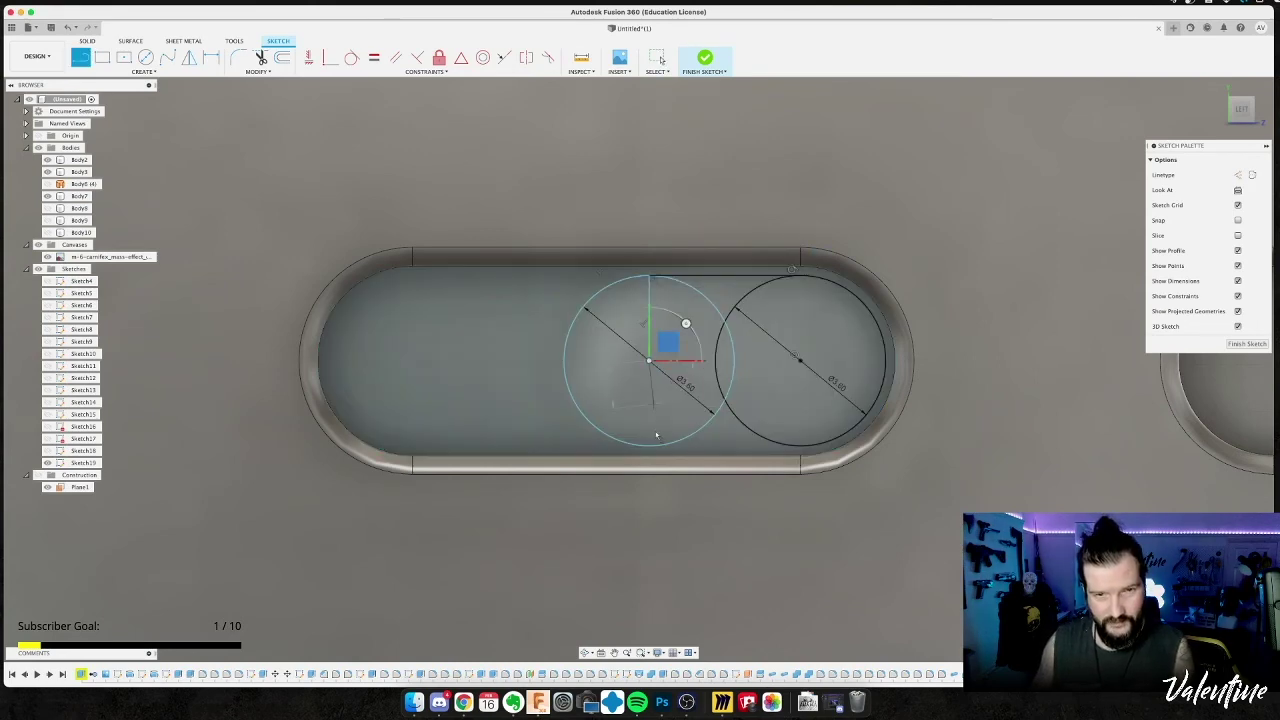
left_click_drag(650, 448, 649, 451)
left_click(649, 449)
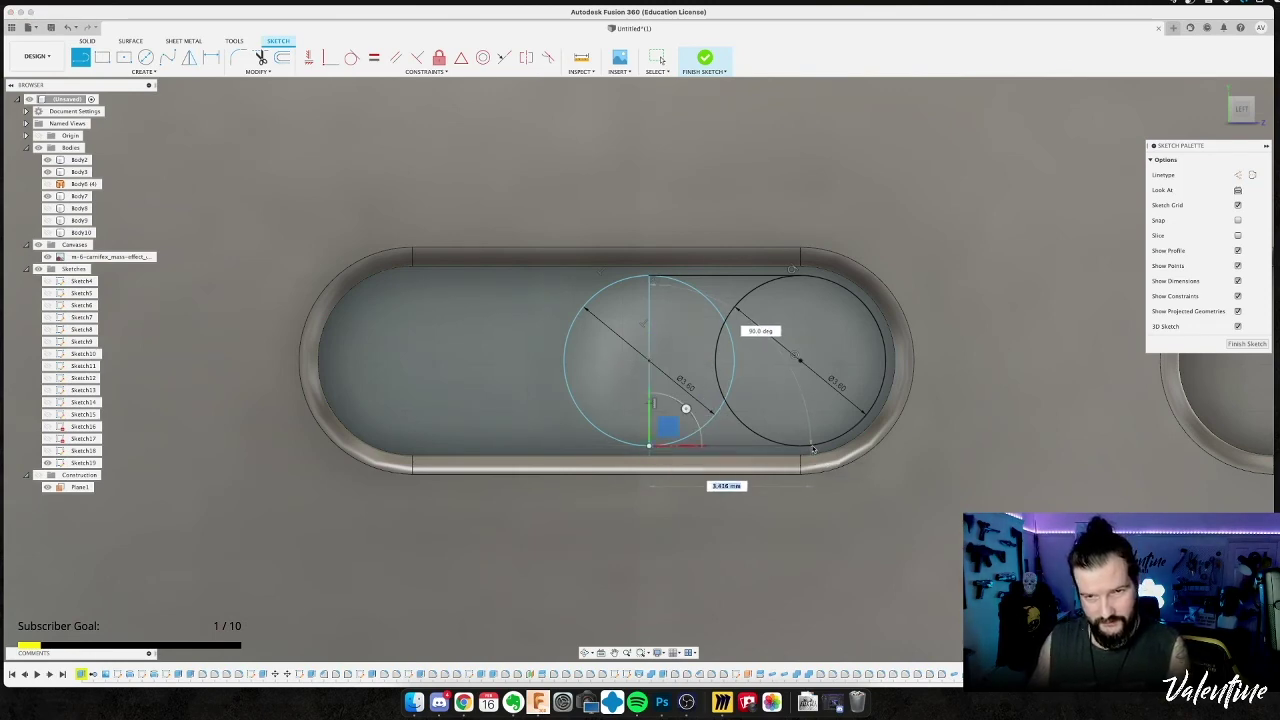
key("Escape")
Trim the two circles' inner arcs and the vertical construction lines between them to leave a closed slot outline.
key("t")
left_click(732, 386)
left_click(725, 394)
left_click(731, 411)
left_click(650, 392)
left_click(650, 345)
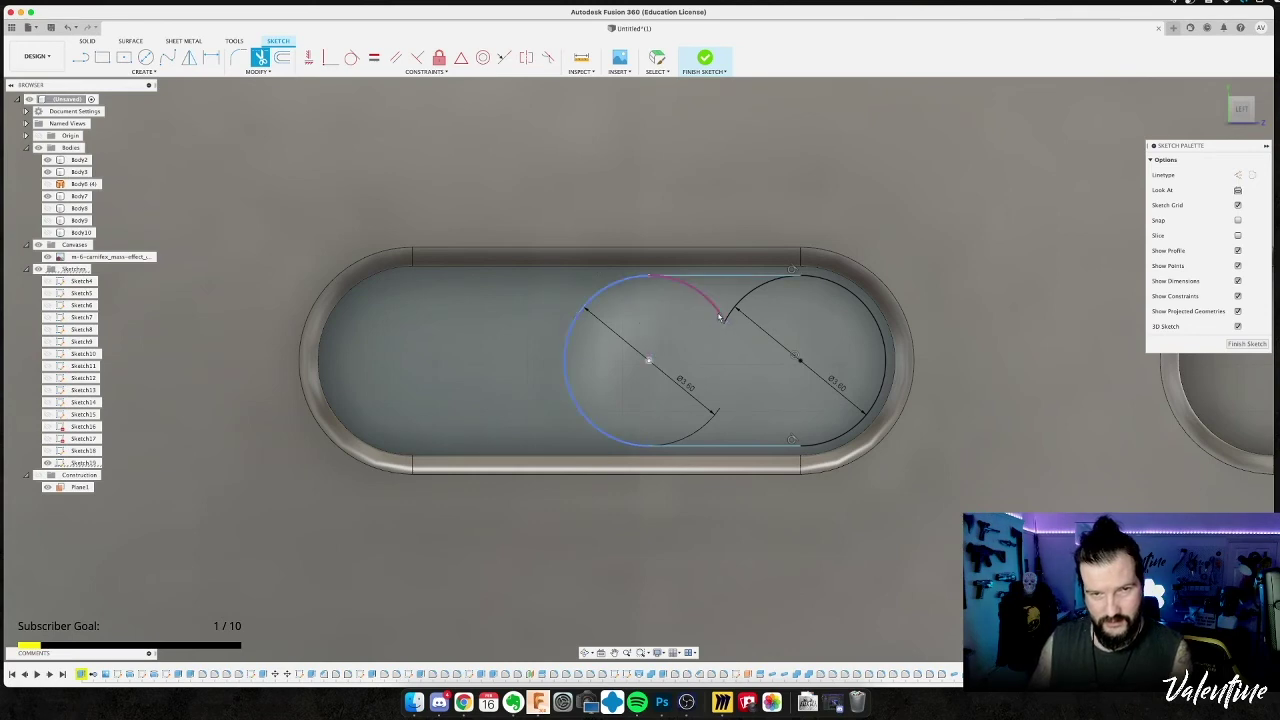
left_click(733, 308)
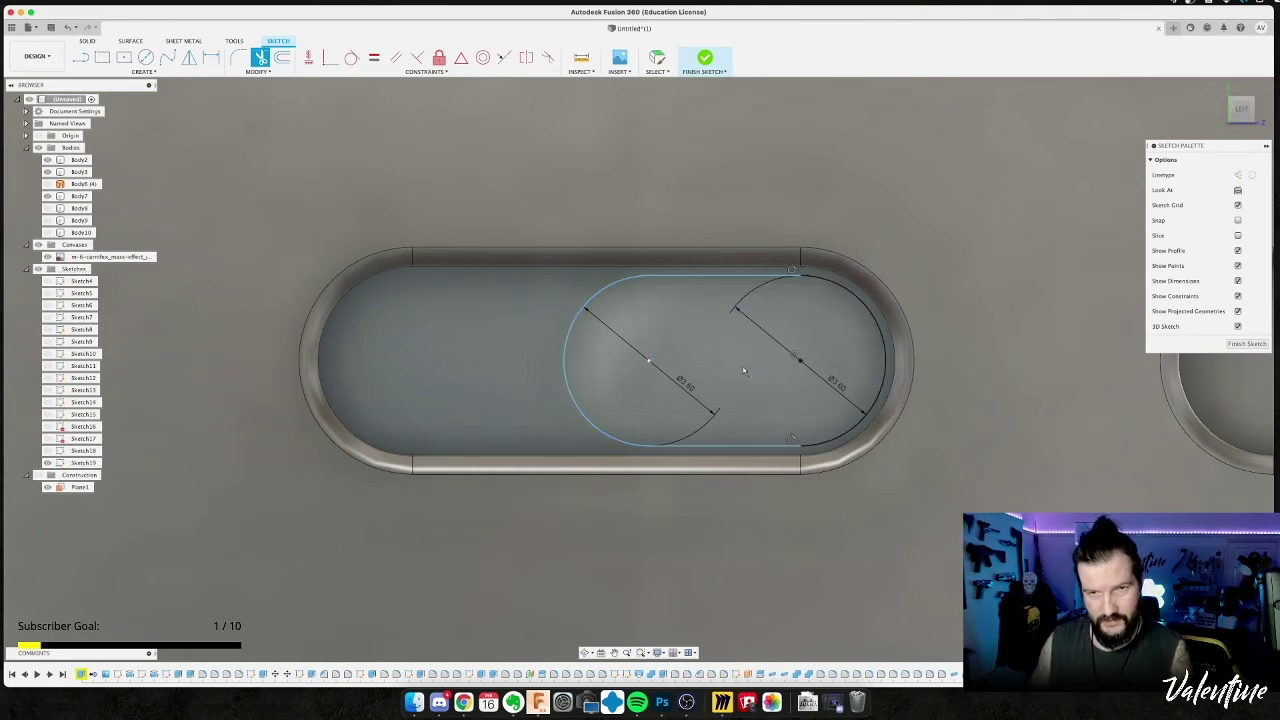
key("Escape")
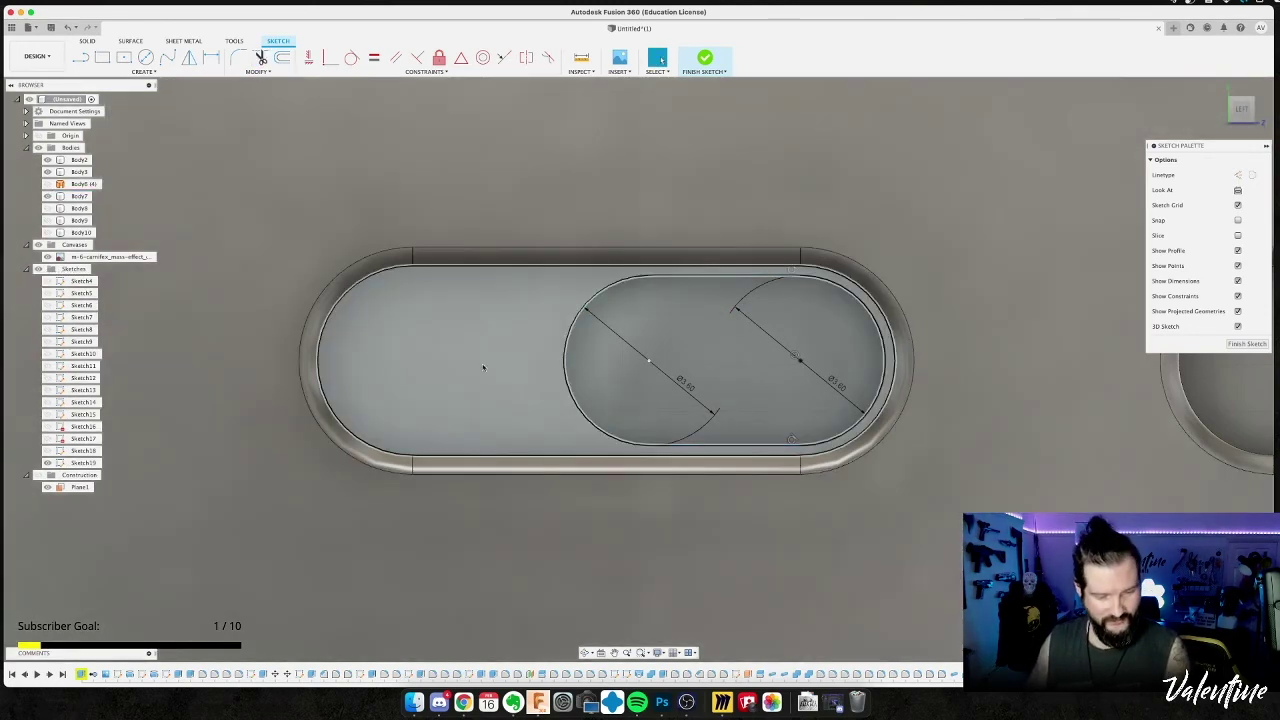
Extrude the small slot profile 1 mm from the recess floor as a new body.
scroll(598, 410, "down", 2)
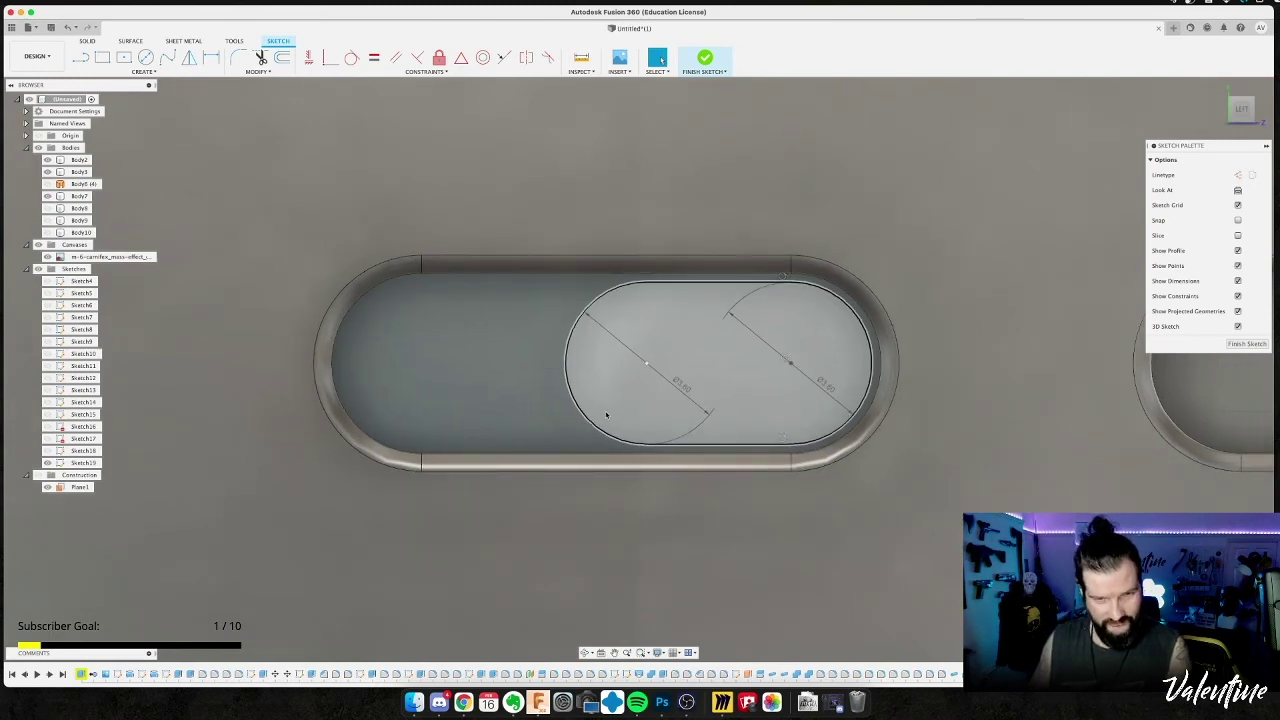
key("e")
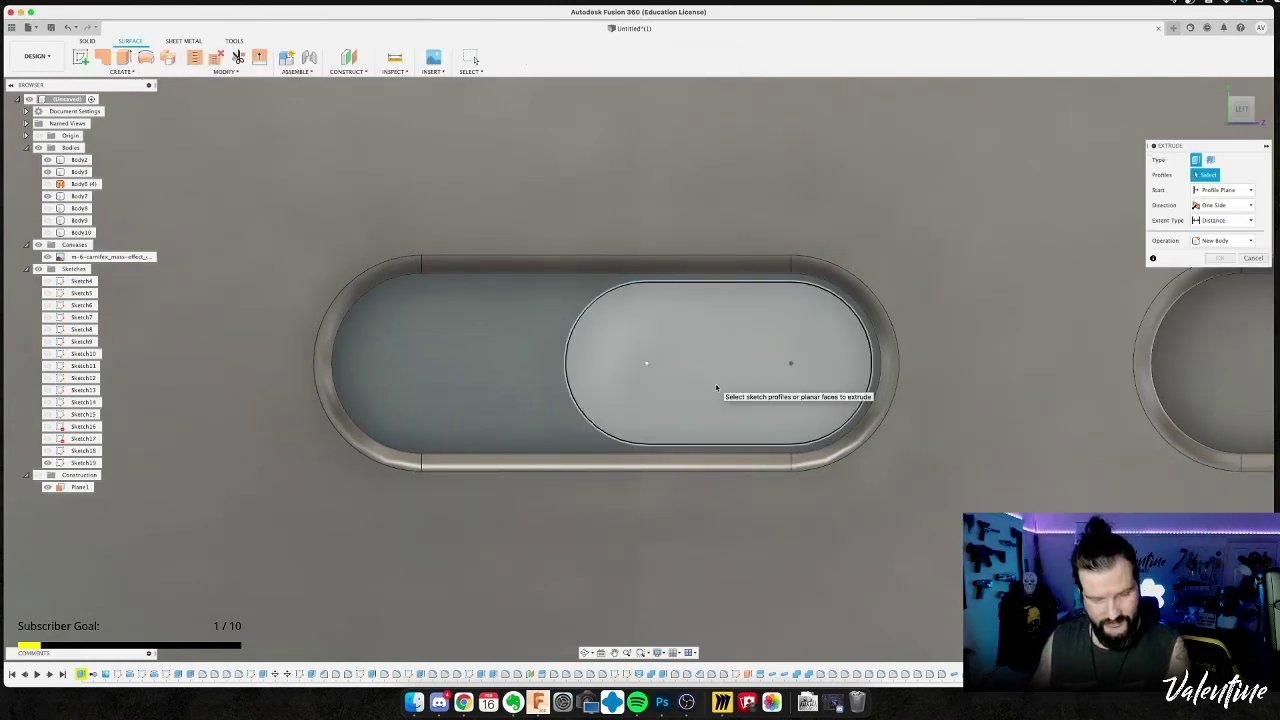
middle_click_drag(718, 456, 735, 453, "shift")
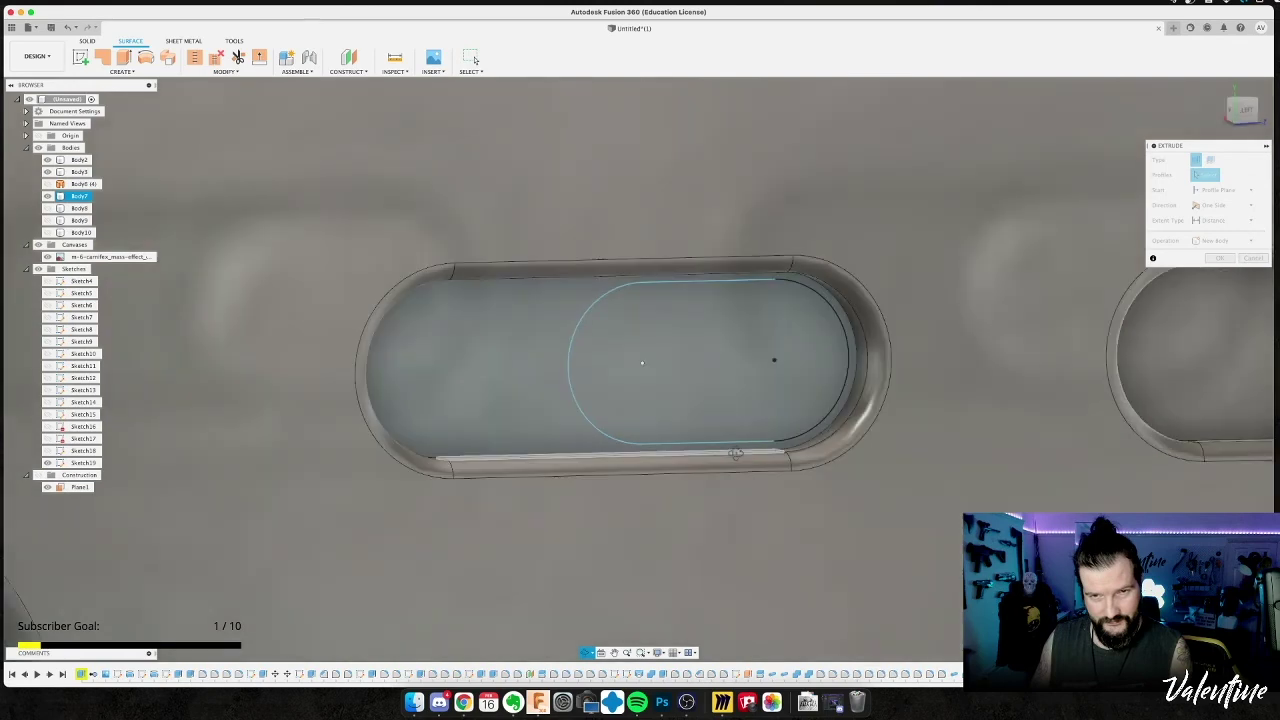
left_click(720, 388)
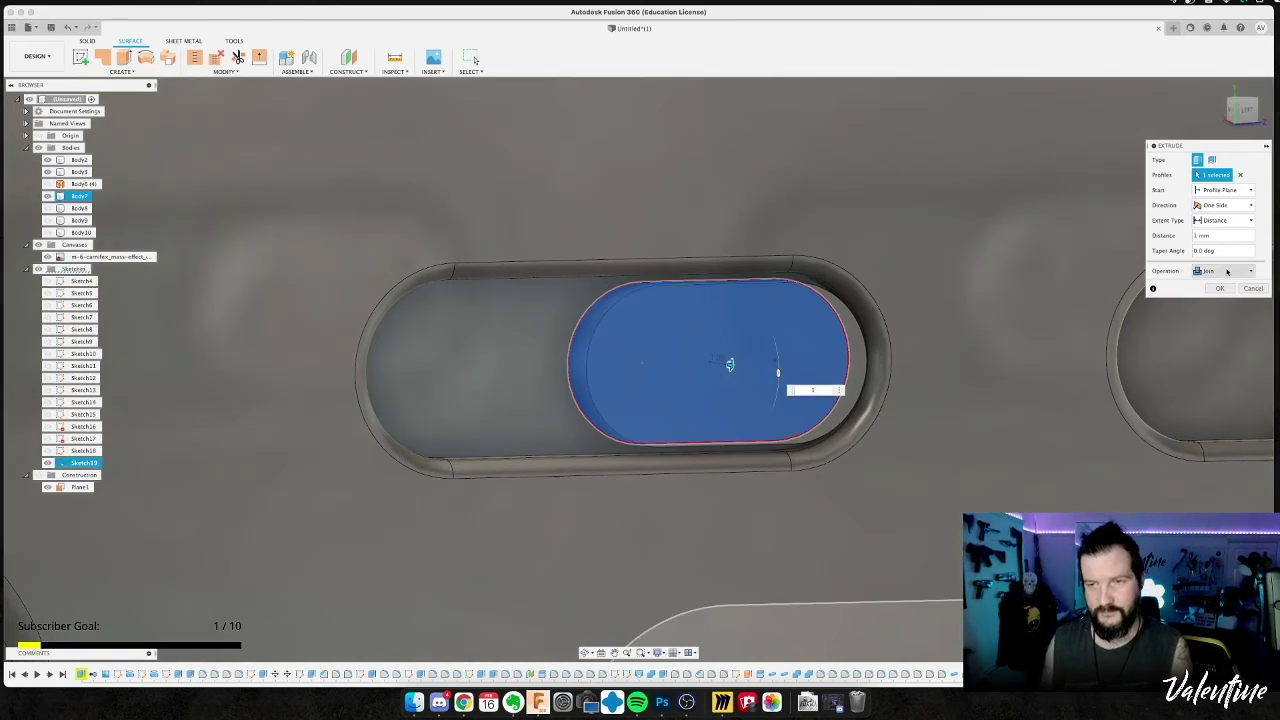
left_click(1222, 271)
left_click(1227, 316)
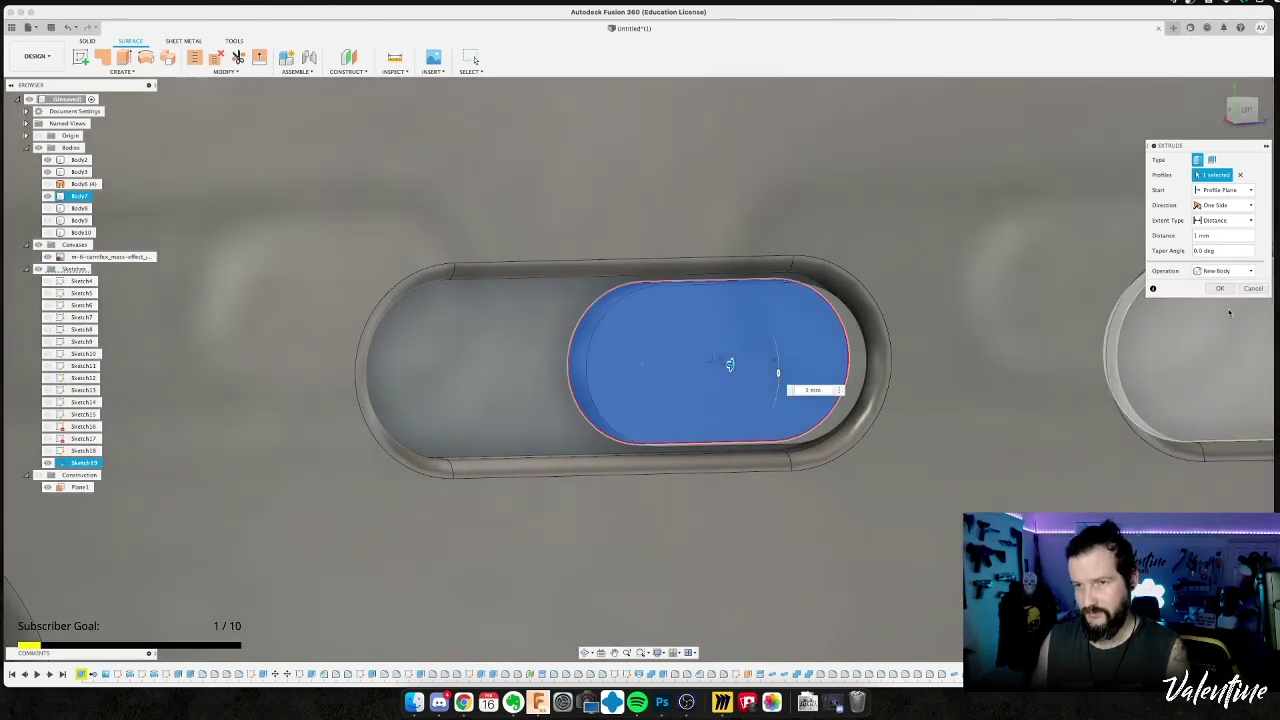
left_click(1219, 288)
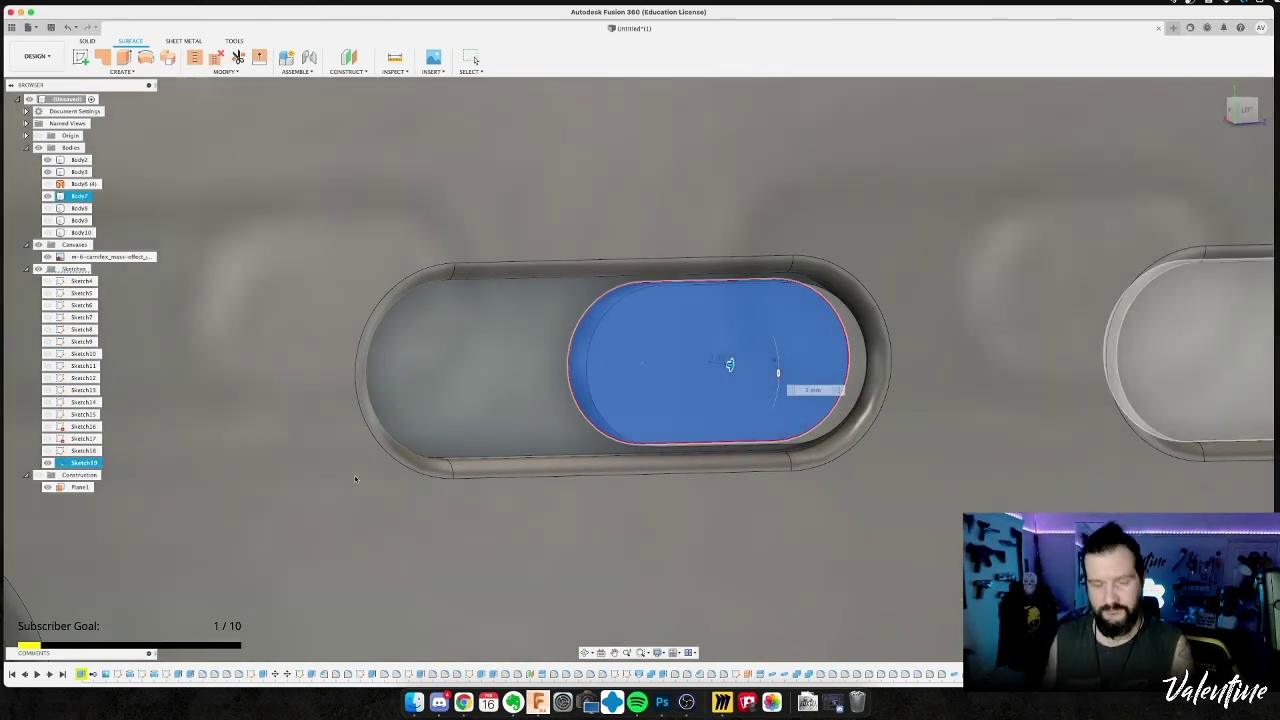
left_click(589, 374)
key("f")
left_click(587, 372)
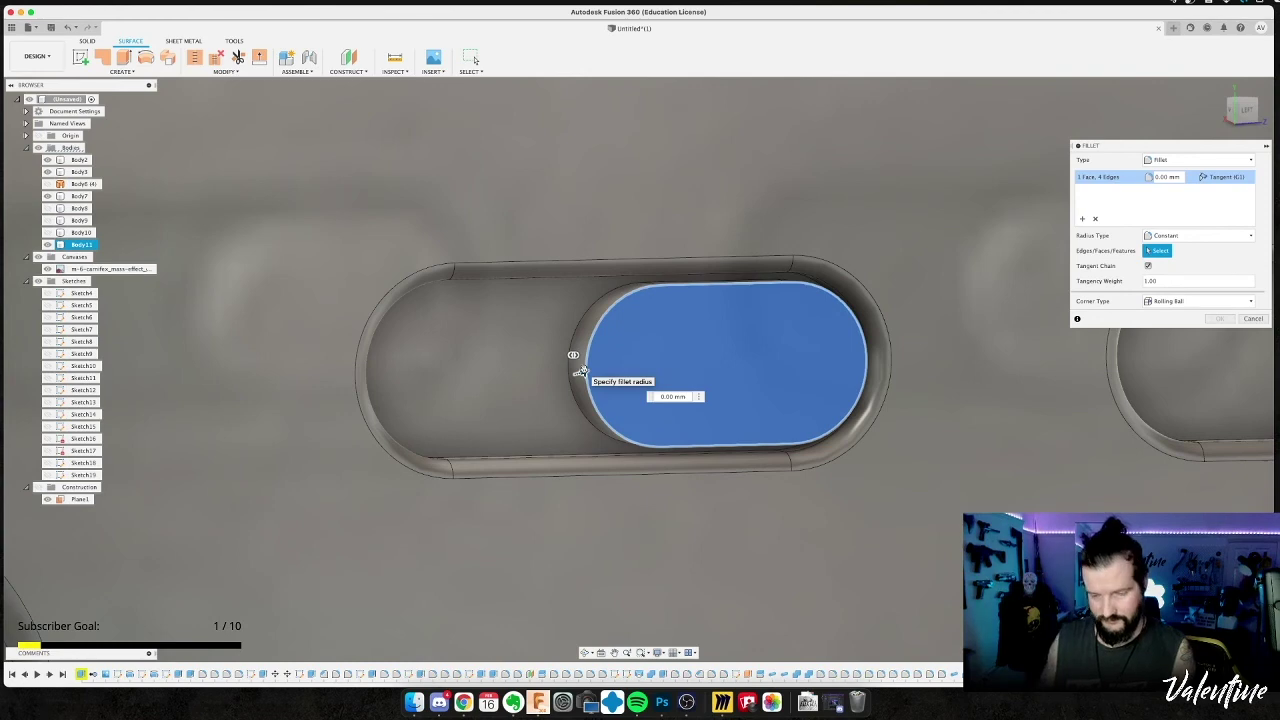
key("Escape")
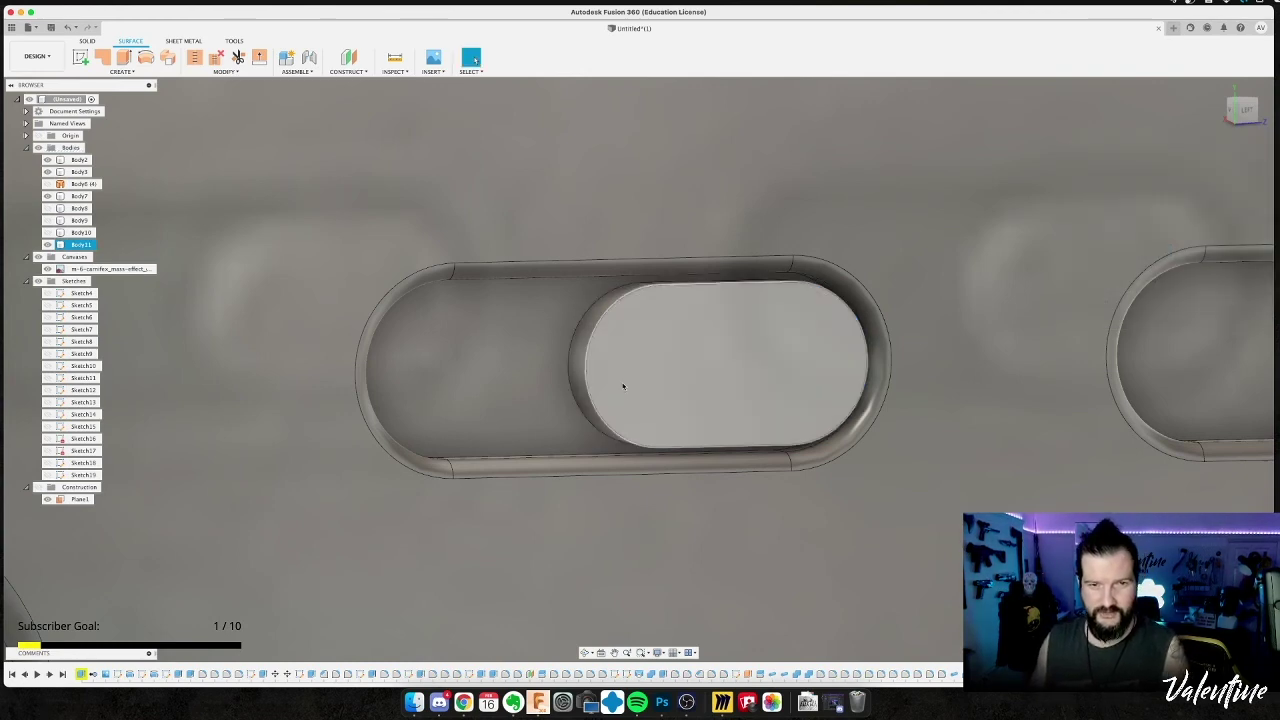
Fillet the outer rim edge of the raised slot-shaped body with a 0.4 mm radius.
key("f")
left_click(584, 386)
type("0.4")
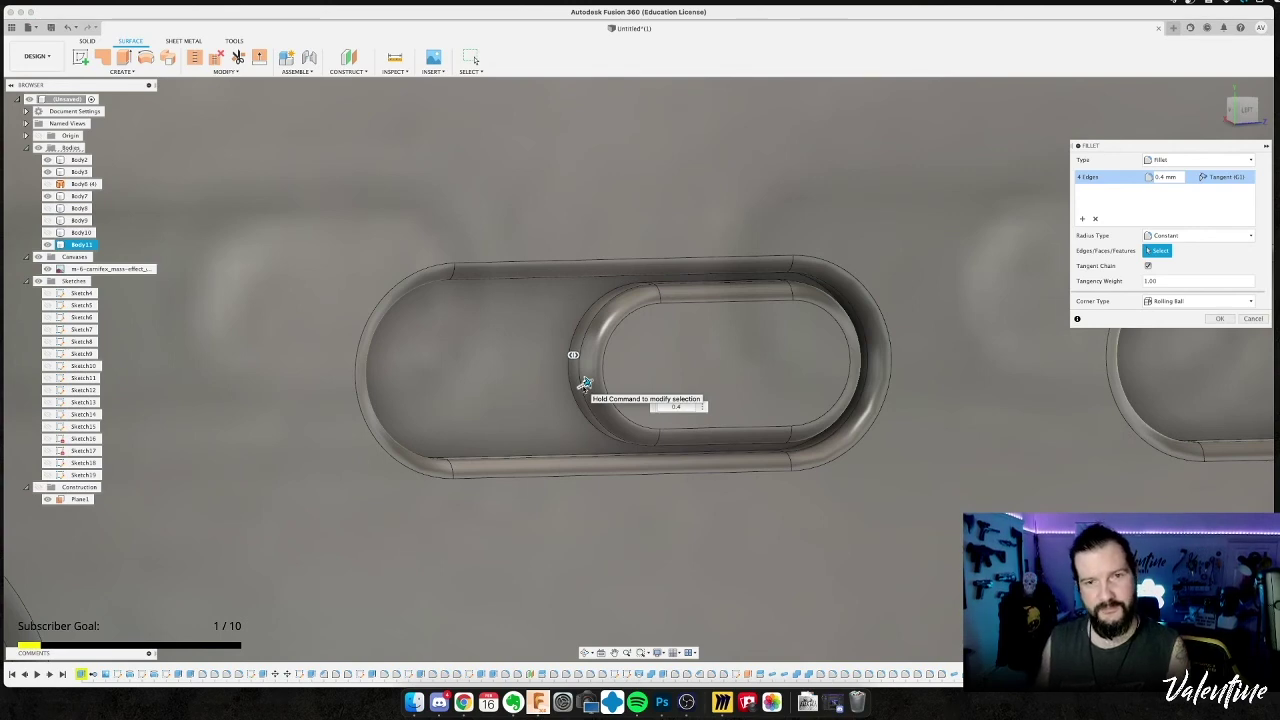
key("Return")
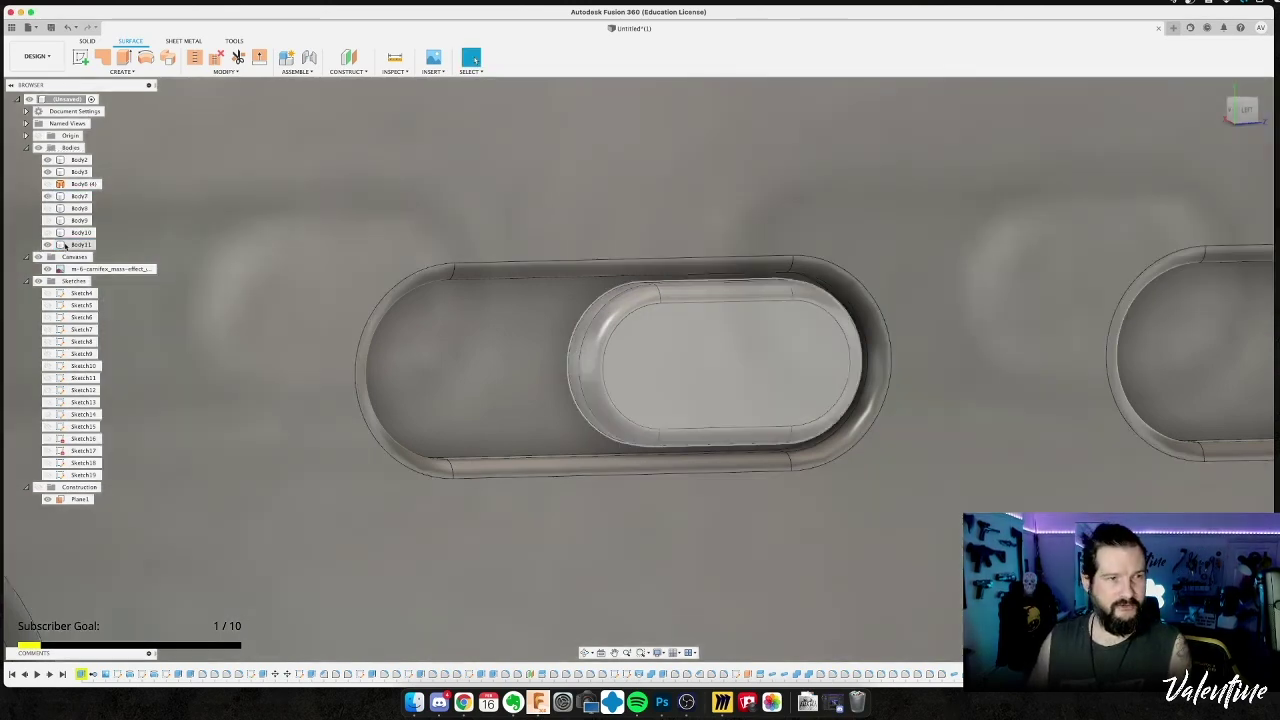
Copy the filleted slot-shaped body and move the copy 18.2 mm in Z into the neighbouring recess.
left_click(64, 246)
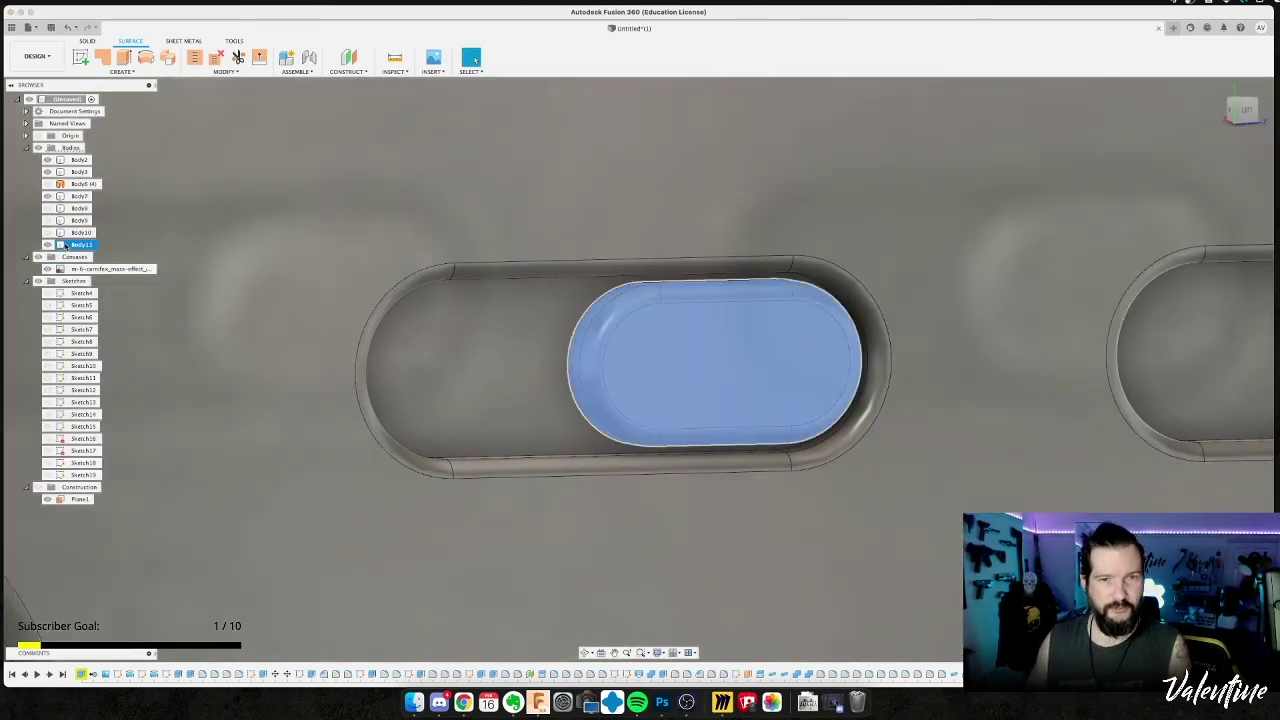
key("ctrl+c")
key("ctrl+v")
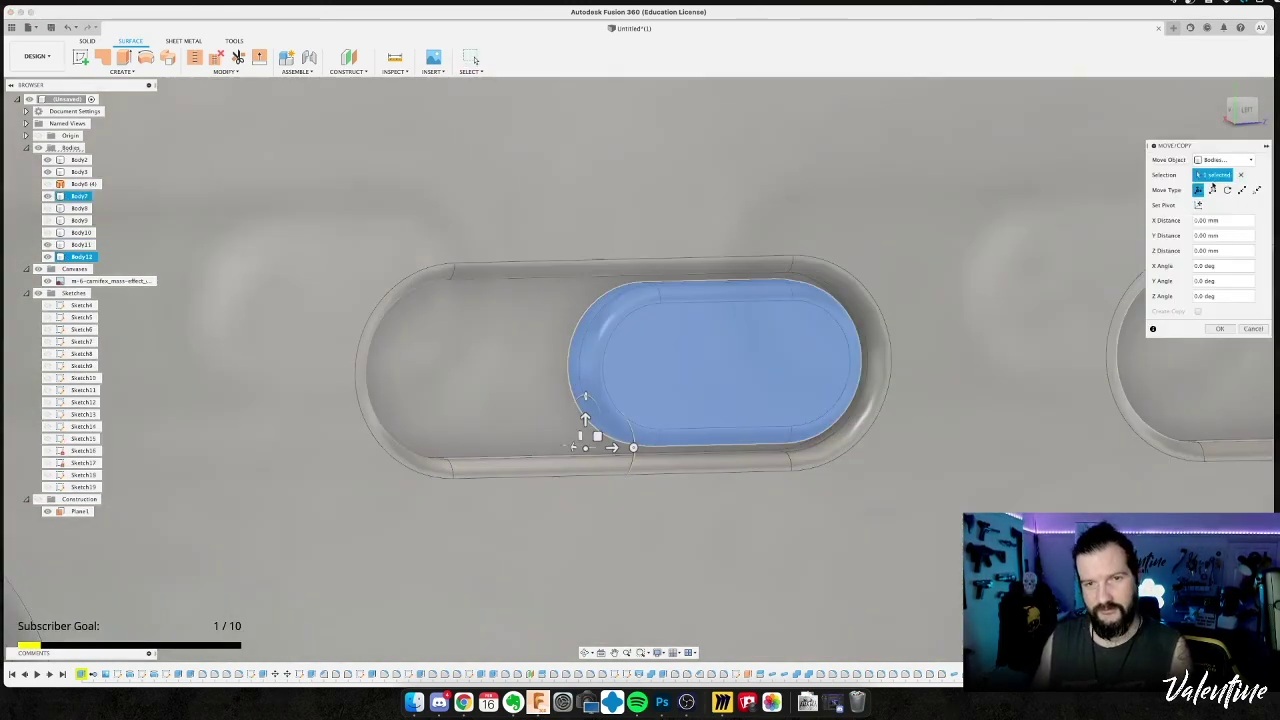
left_click(1246, 110)
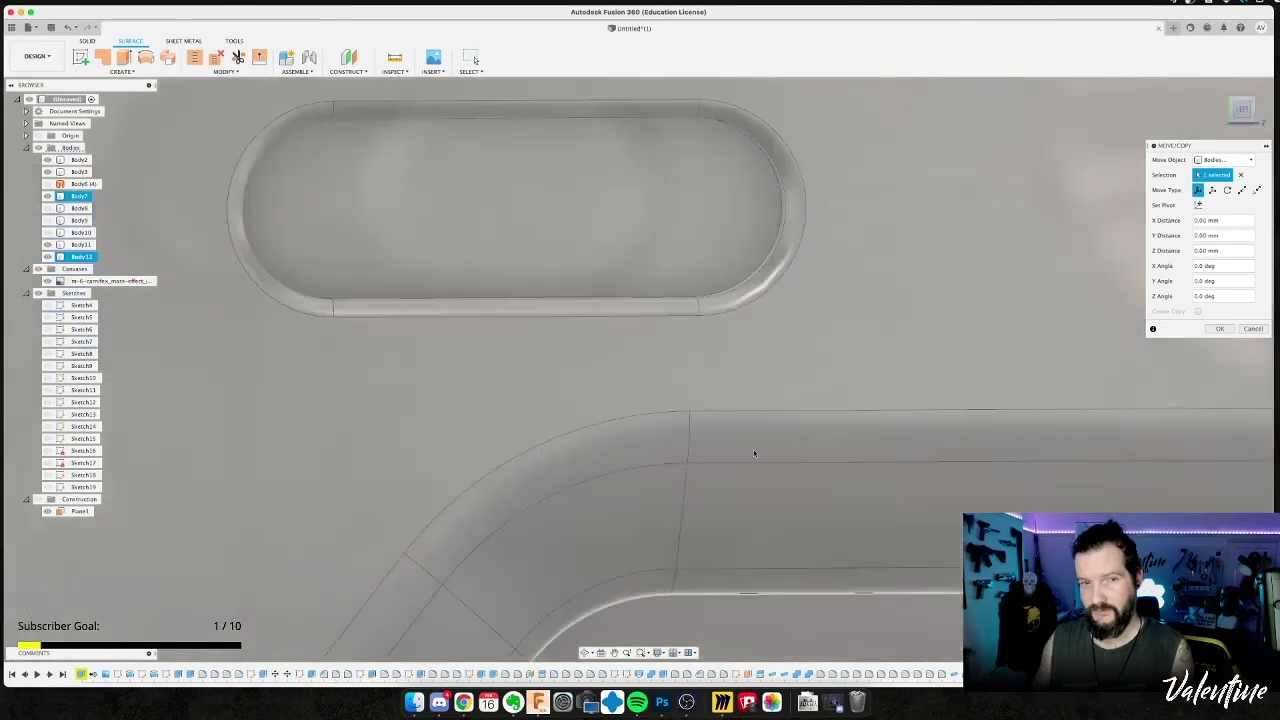
scroll(580, 424, "down", 4)
middle_click_drag(714, 424, 858, 423)
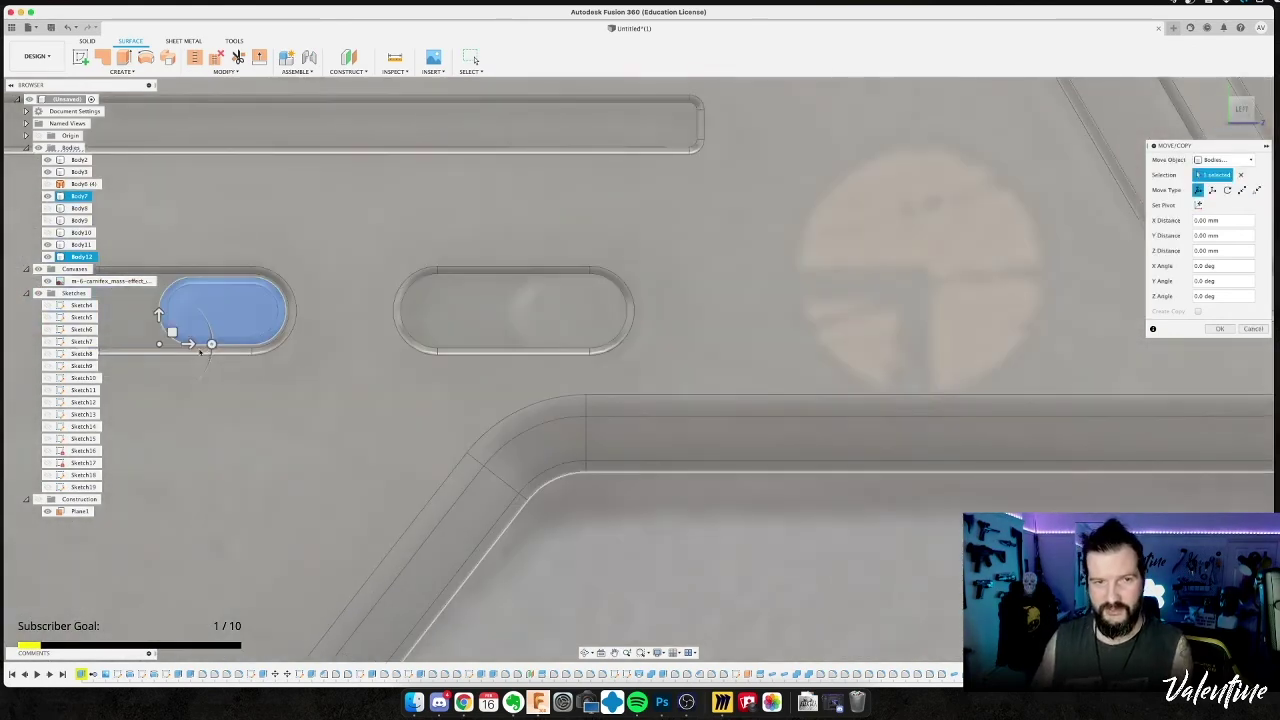
left_click_drag(206, 338, 523, 333)
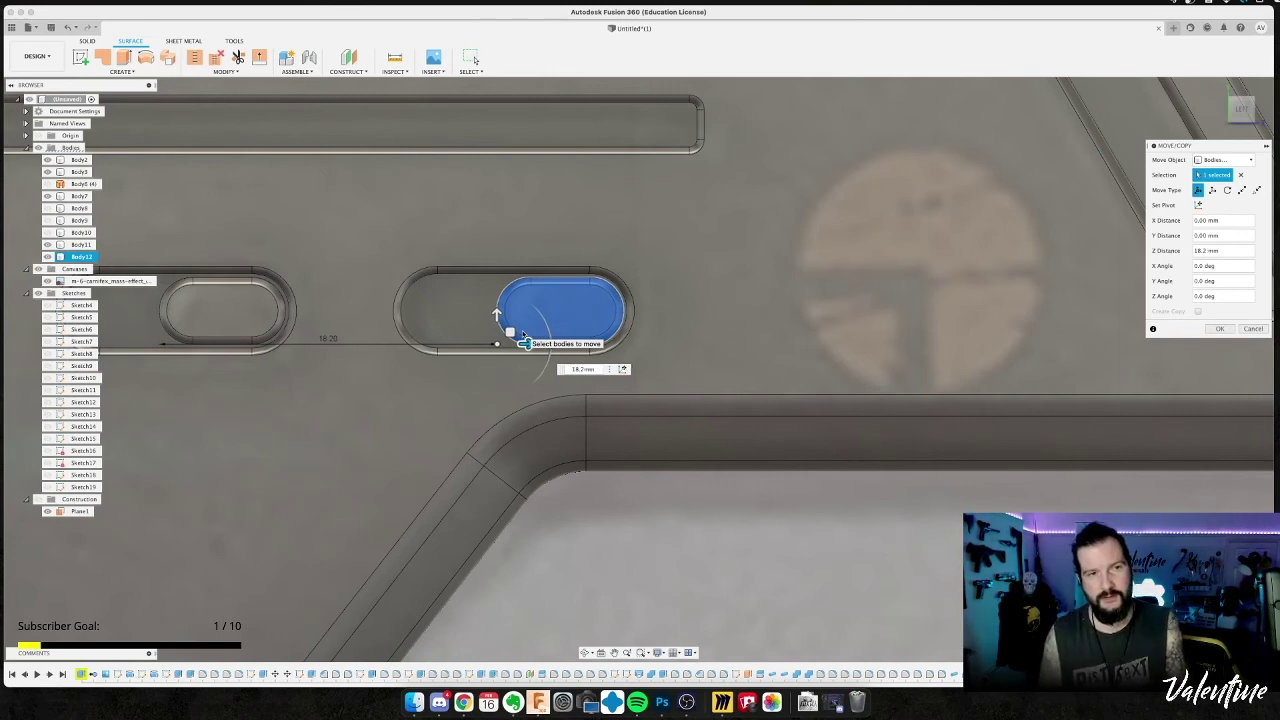
key("Return")
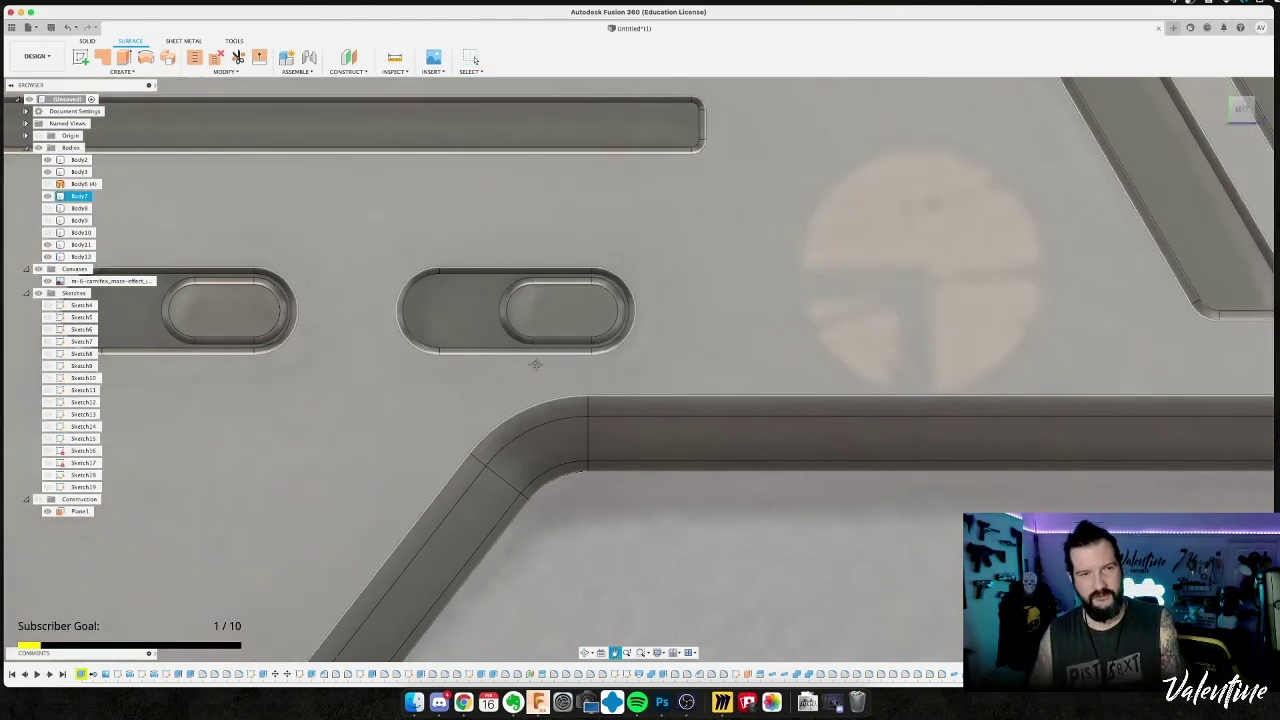
Combine the main housing body with both raised slot-shaped bodies using the Join operation.
middle_click_drag(536, 364, 617, 349)
key("Escape")
left_click(87, 41)
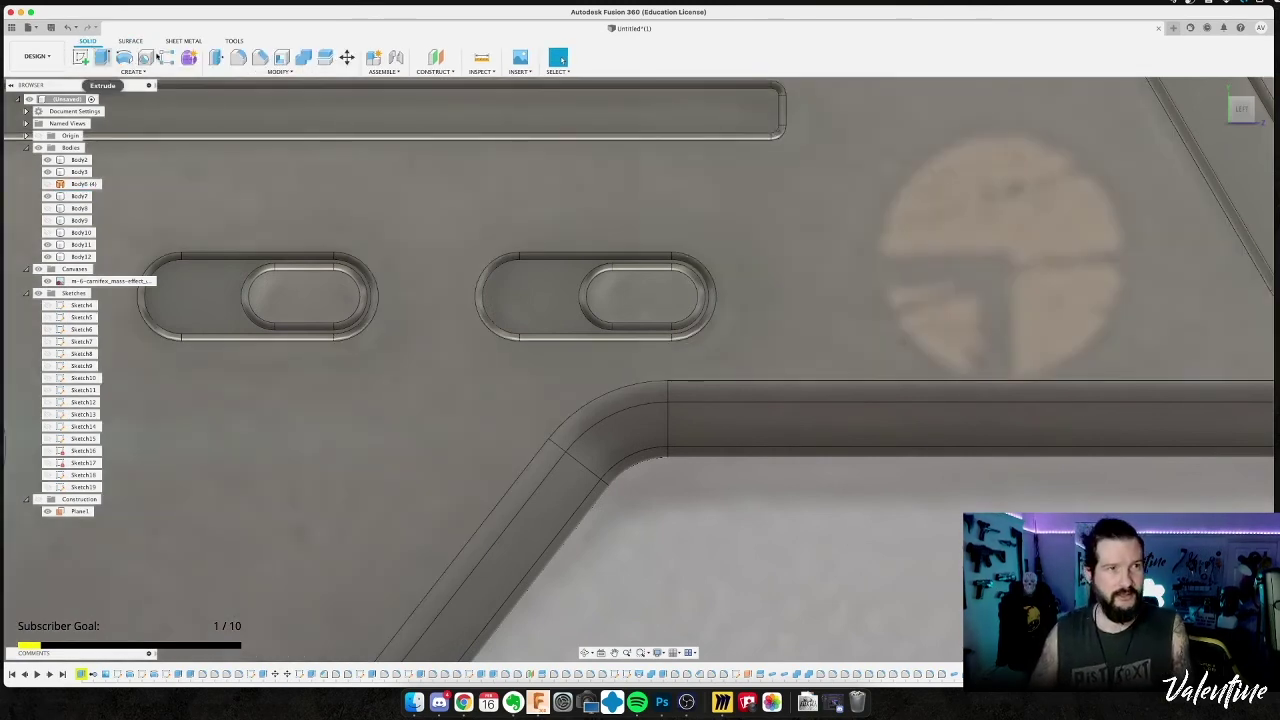
left_click(303, 57)
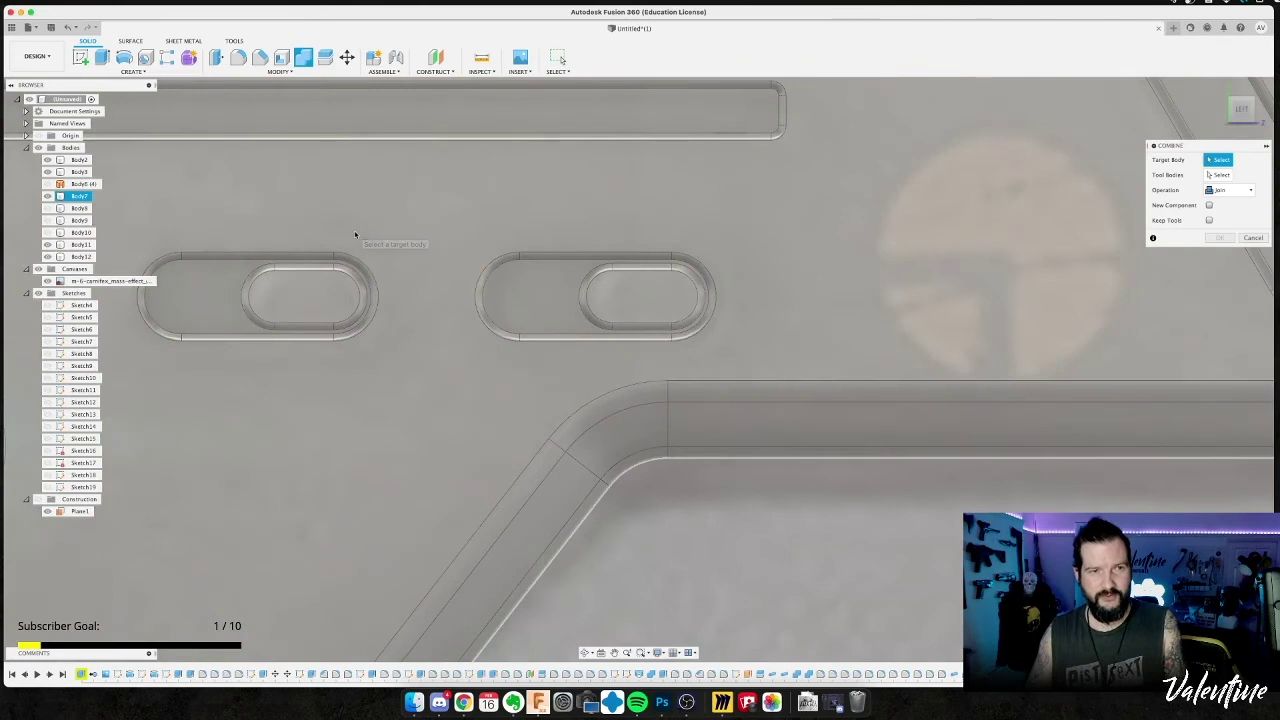
left_click(357, 238)
left_click(325, 295)
middle_click_drag(325, 295, 428, 303, "shift")
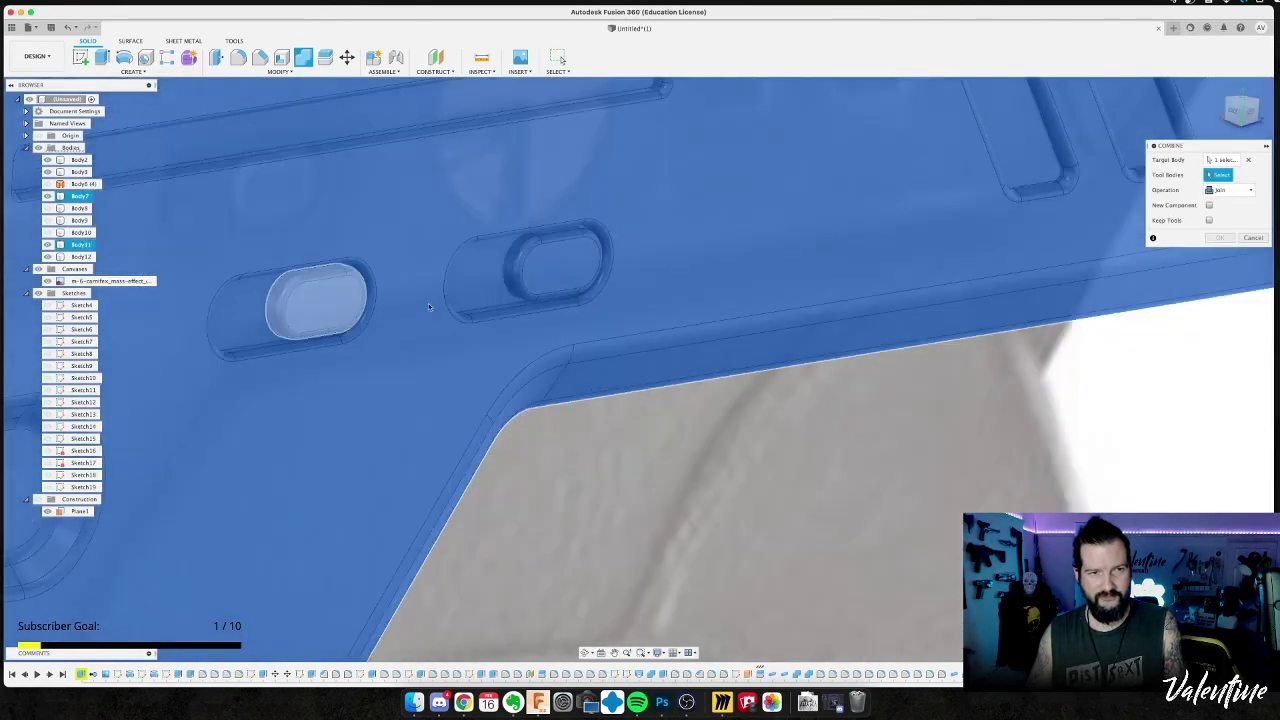
left_click(554, 272)
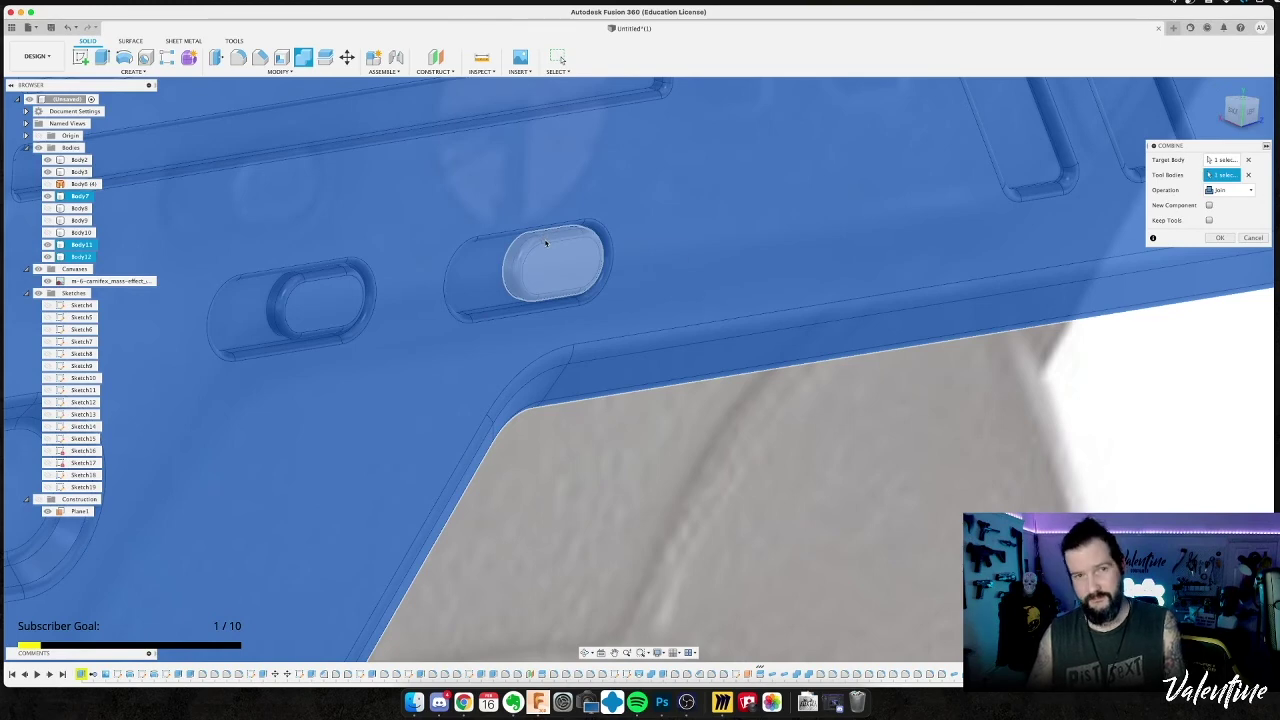
left_click(1221, 238)
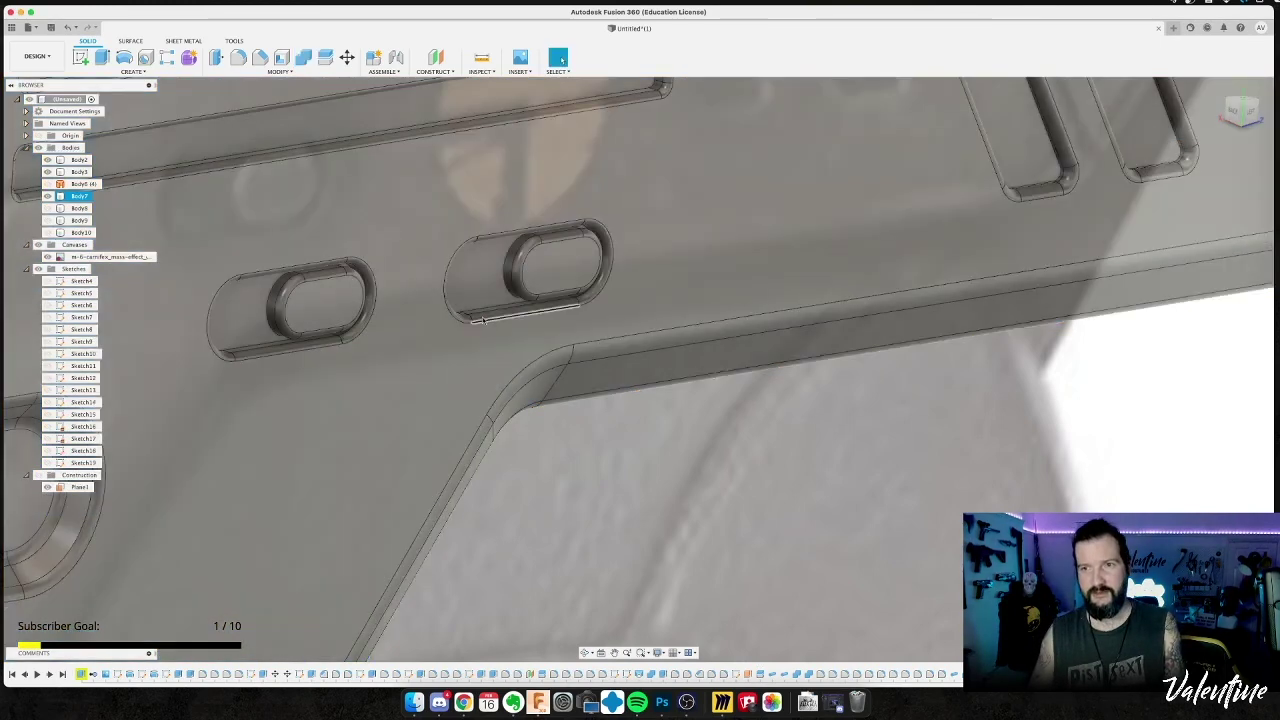
Hide the reference canvases and view the whole housing from an angle.
scroll(581, 379, "down", 8)
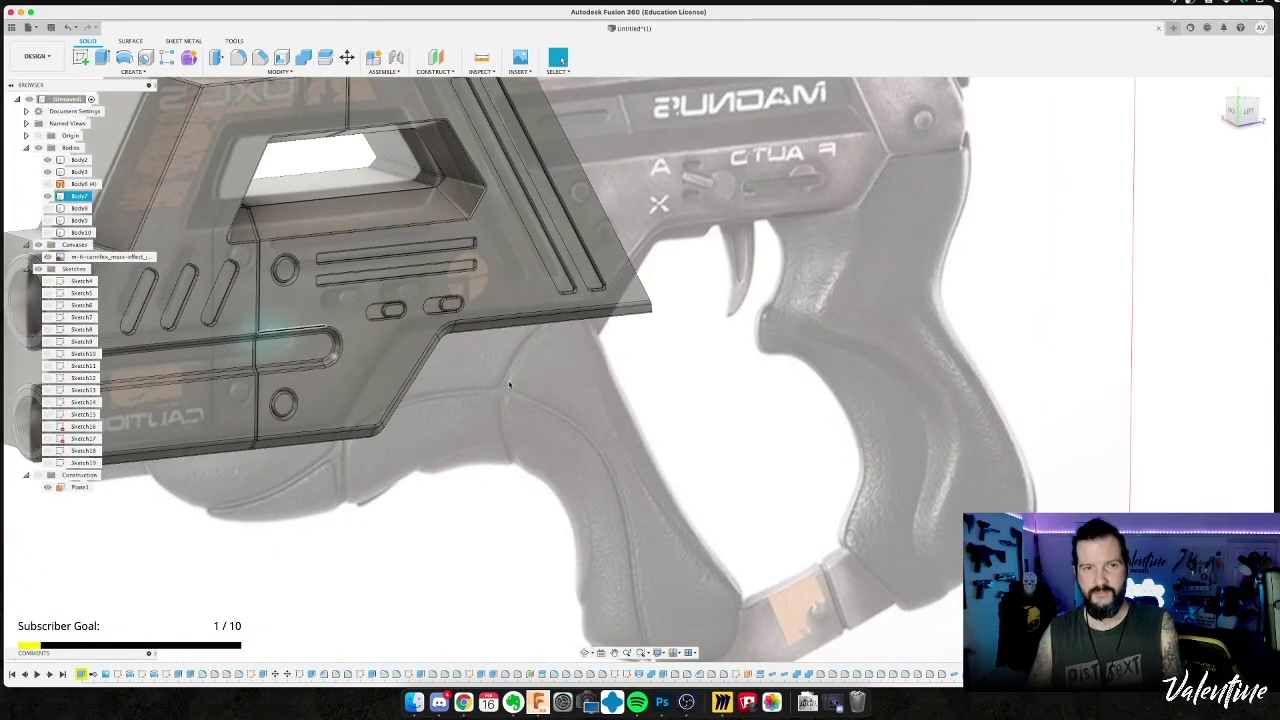
middle_click_drag(509, 380, 684, 328)
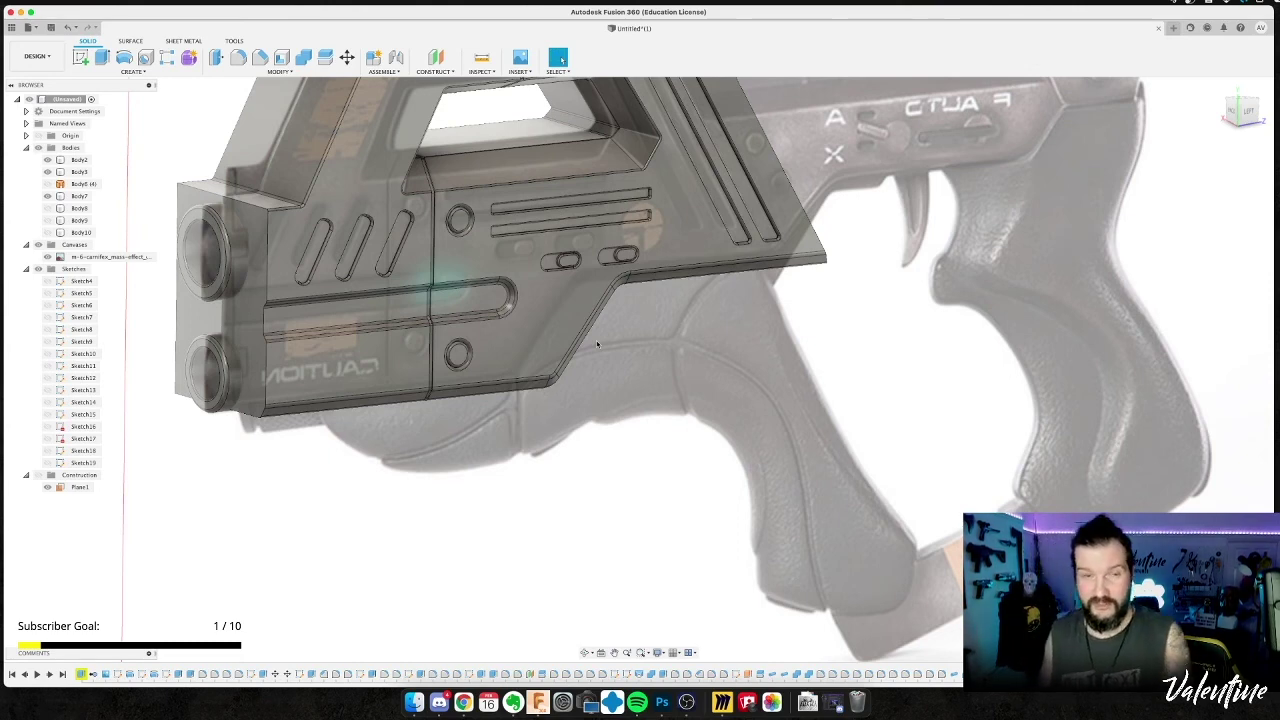
scroll(594, 342, "down", 5)
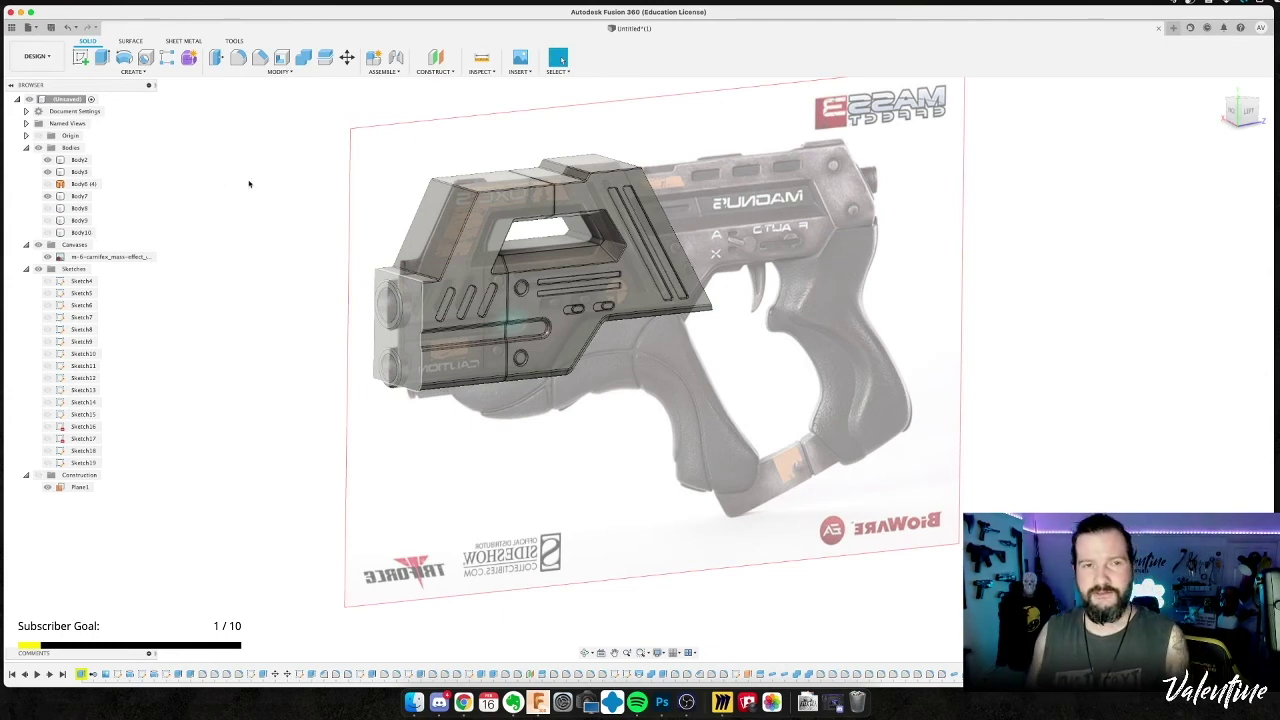
left_click(398, 310)
middle_click_drag(669, 303, 419, 390, "shift")
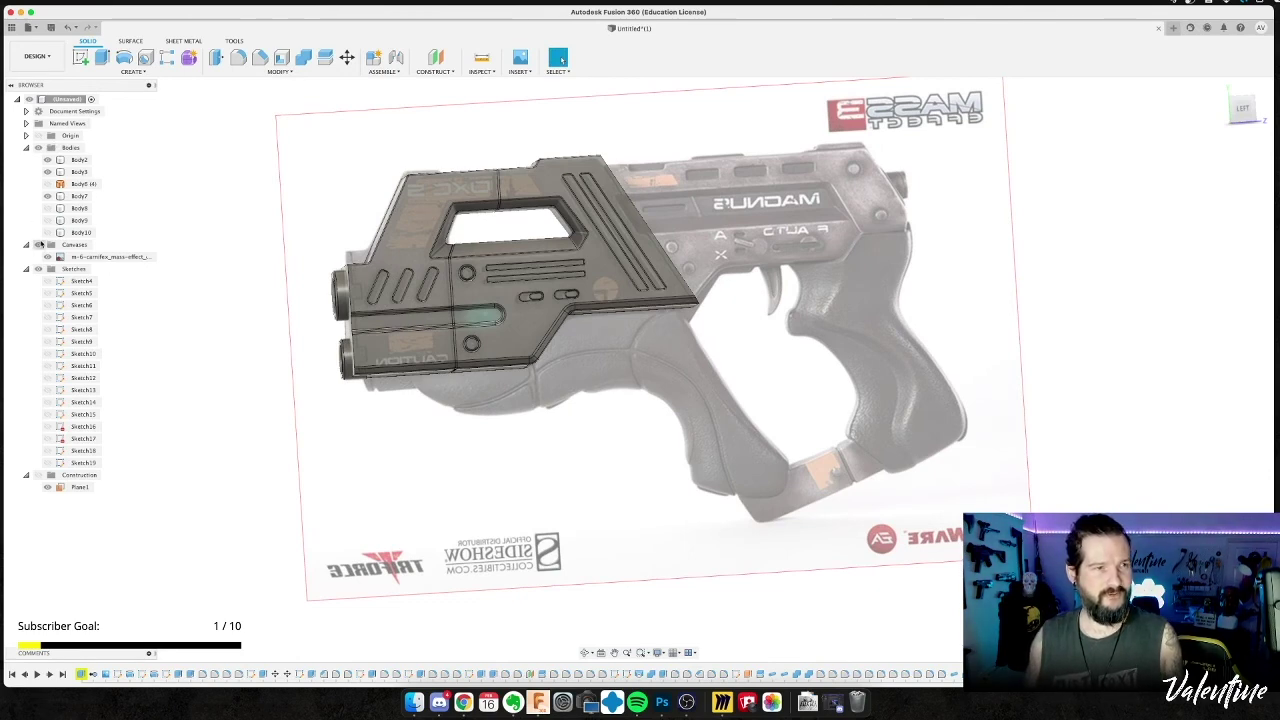
left_click(38, 244)
middle_click_drag(335, 181, 279, 124, "shift")
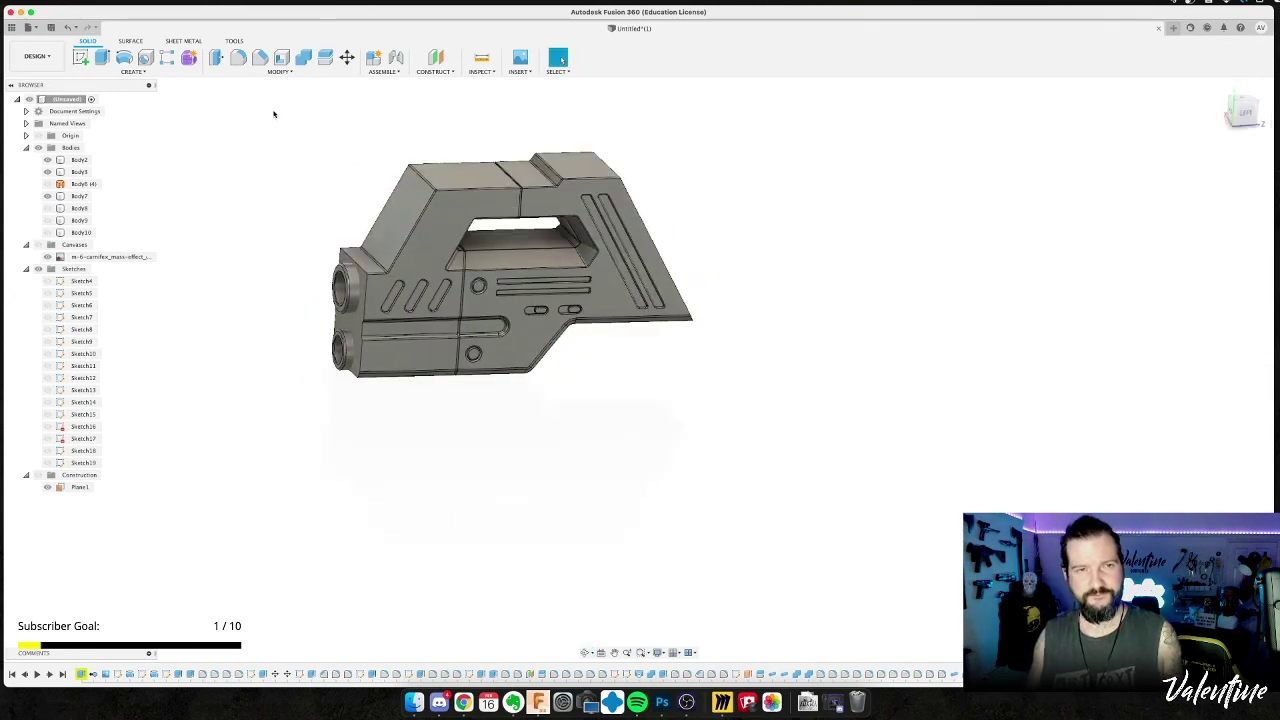
Split the main housing body lengthwise using the vertical origin plane parallel to its detailed side panel.
key("shift+s")
left_click(510, 165)
left_click(1233, 175)
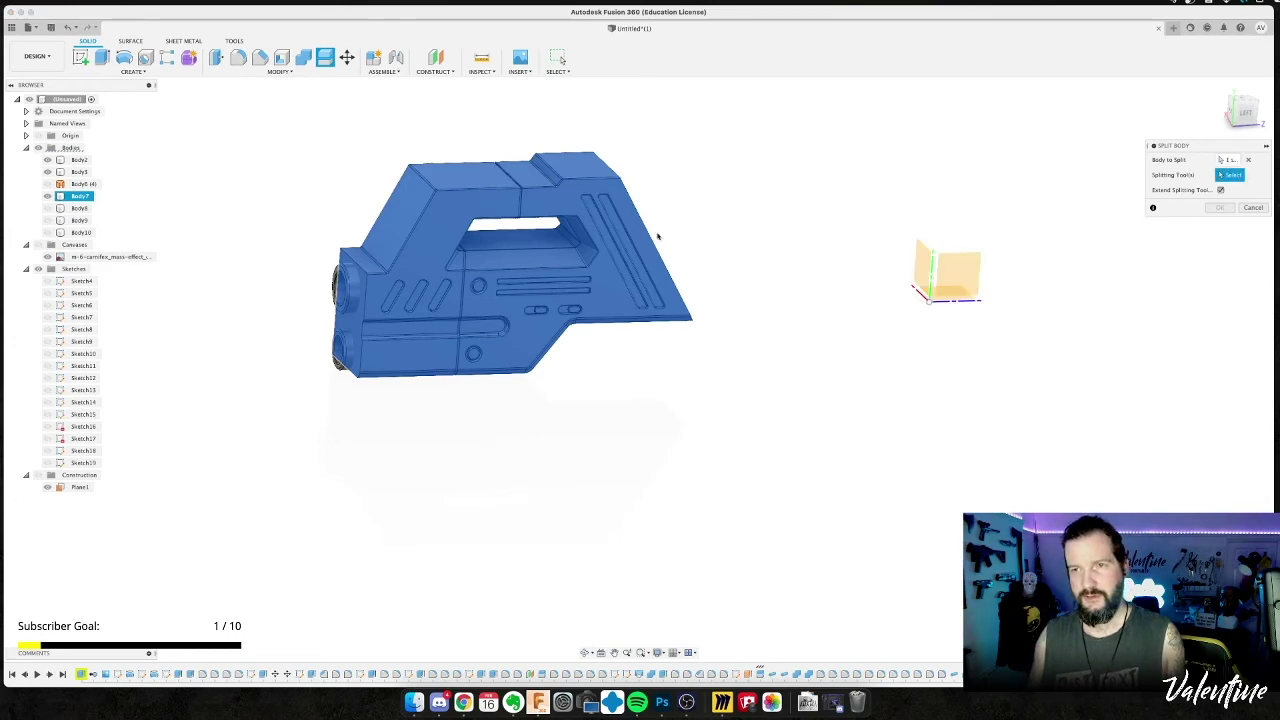
left_click(962, 272)
middle_click_drag(777, 311, 806, 277, "shift")
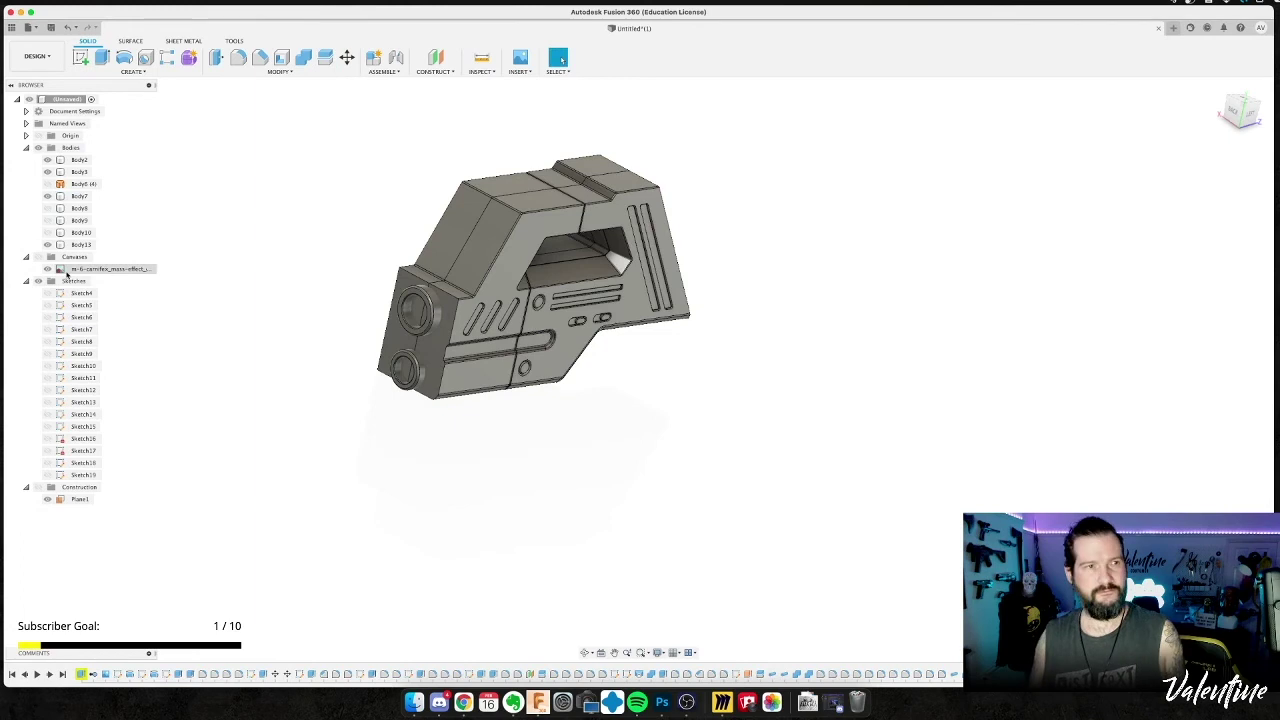
Remove the split-off plain half of the housing, keeping the half with the detailed side panel.
left_click(72, 244)
right_click(72, 244)
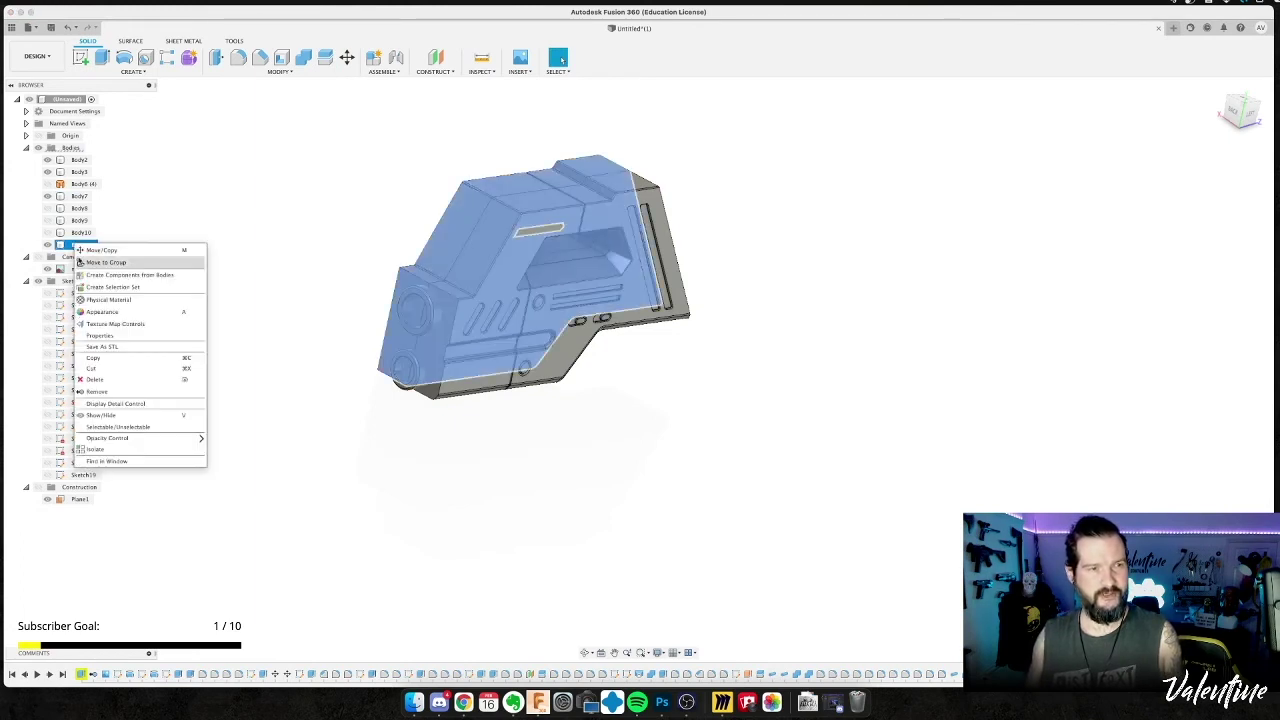
left_click(110, 390)
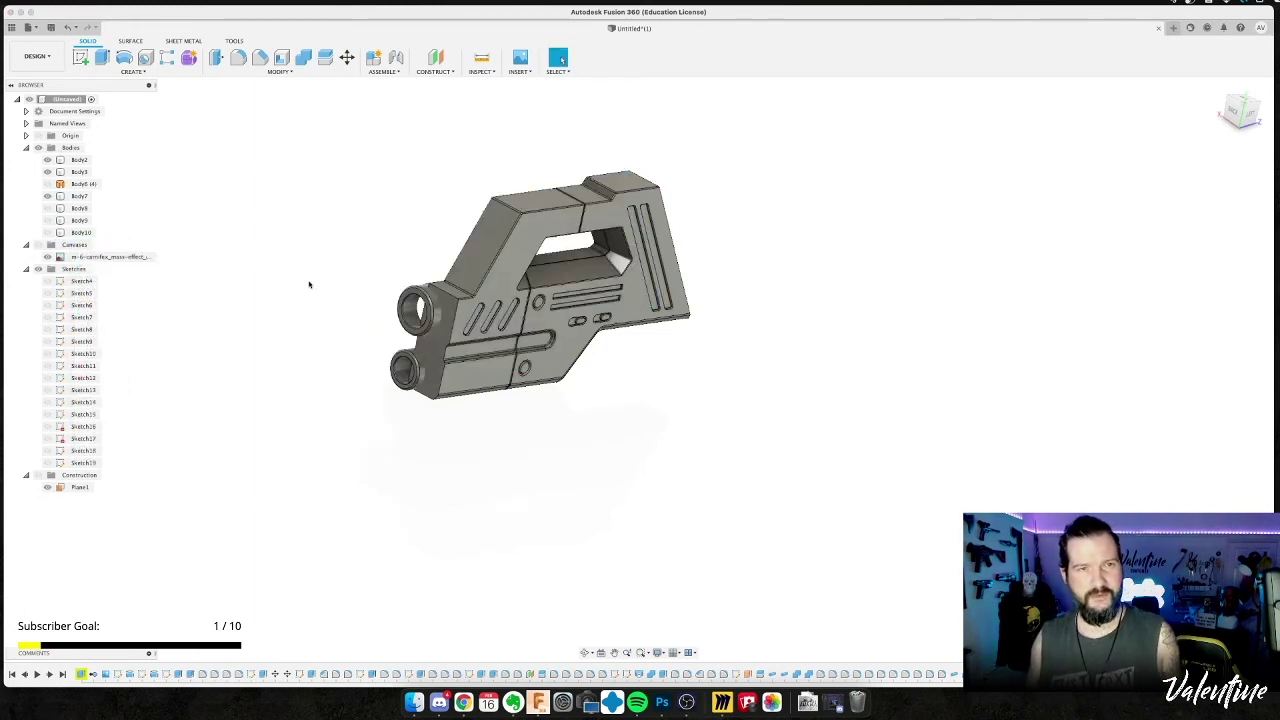
Mirror the detailed housing half across the vertical origin plane parallel to its side panel, using the Join operation.
left_click(131, 71)
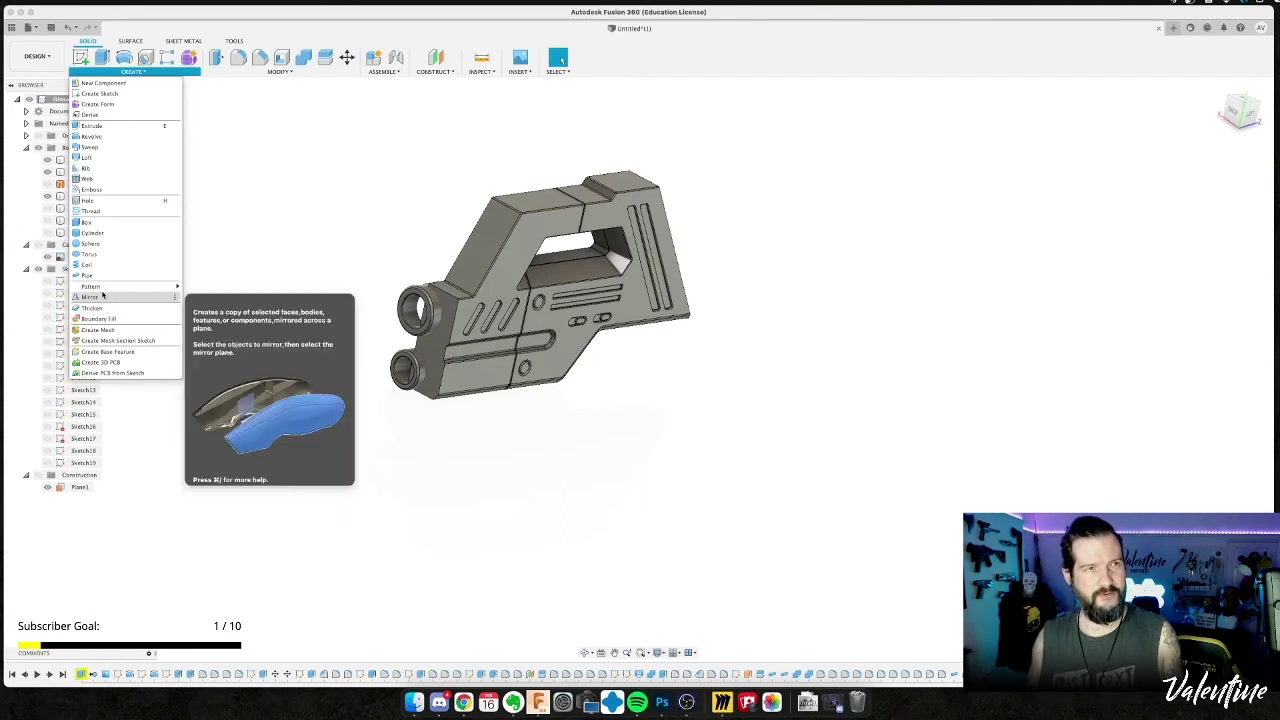
left_click(102, 296)
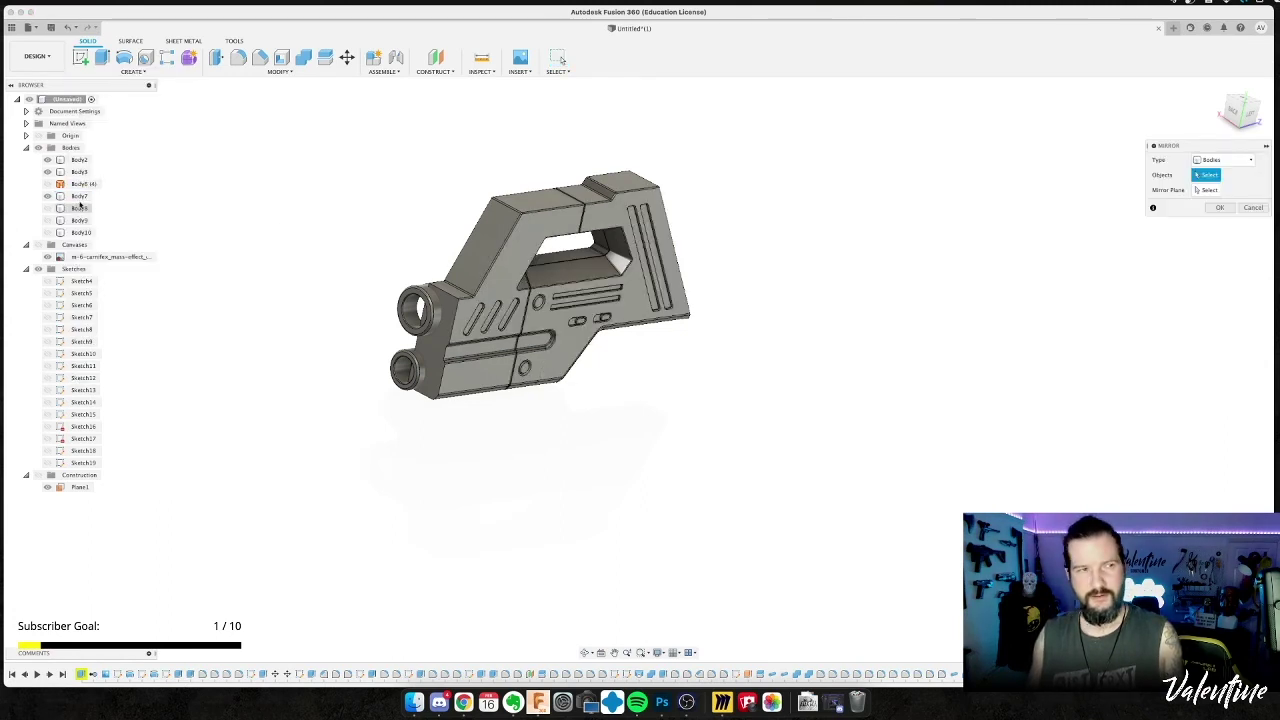
left_click(79, 196)
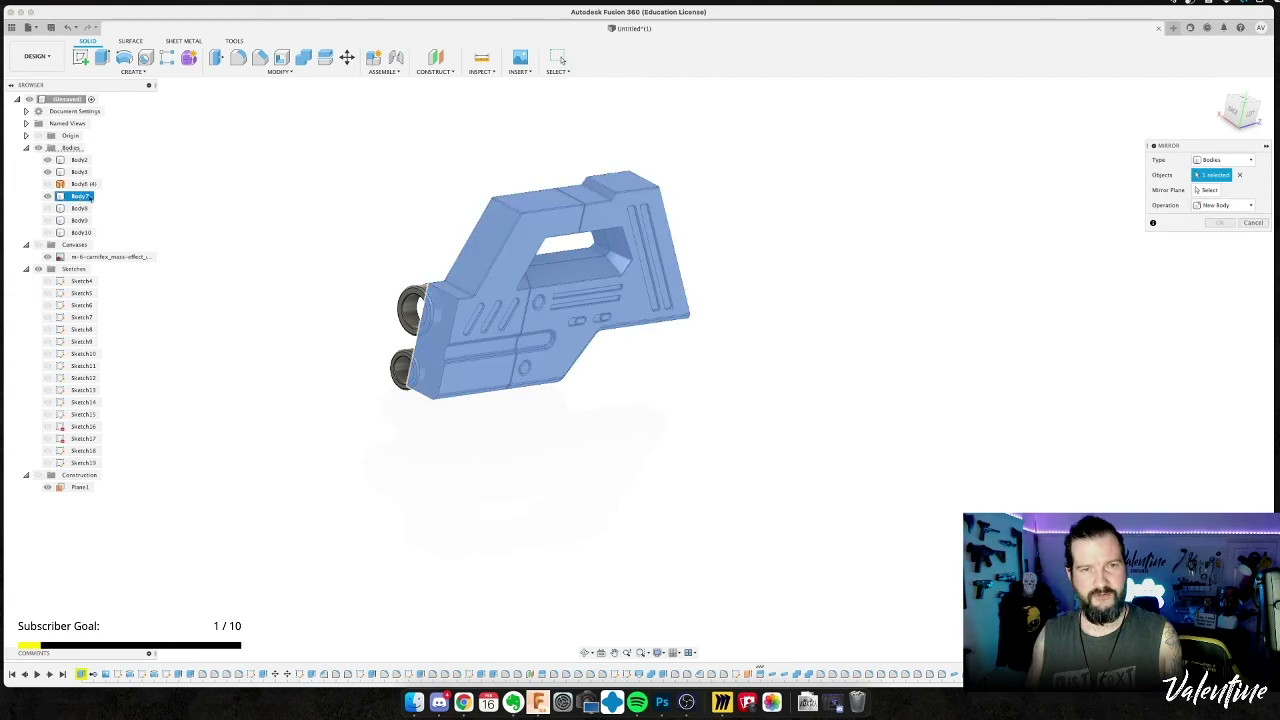
left_click(1197, 190)
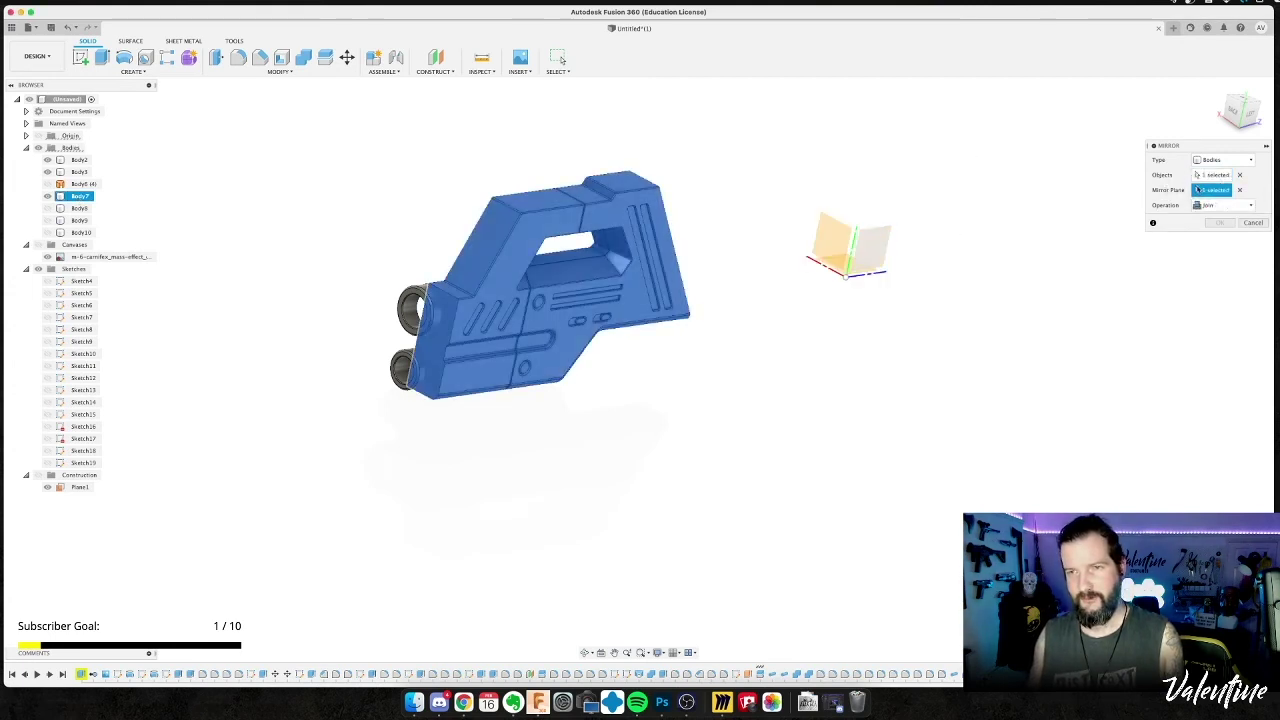
left_click(870, 245)
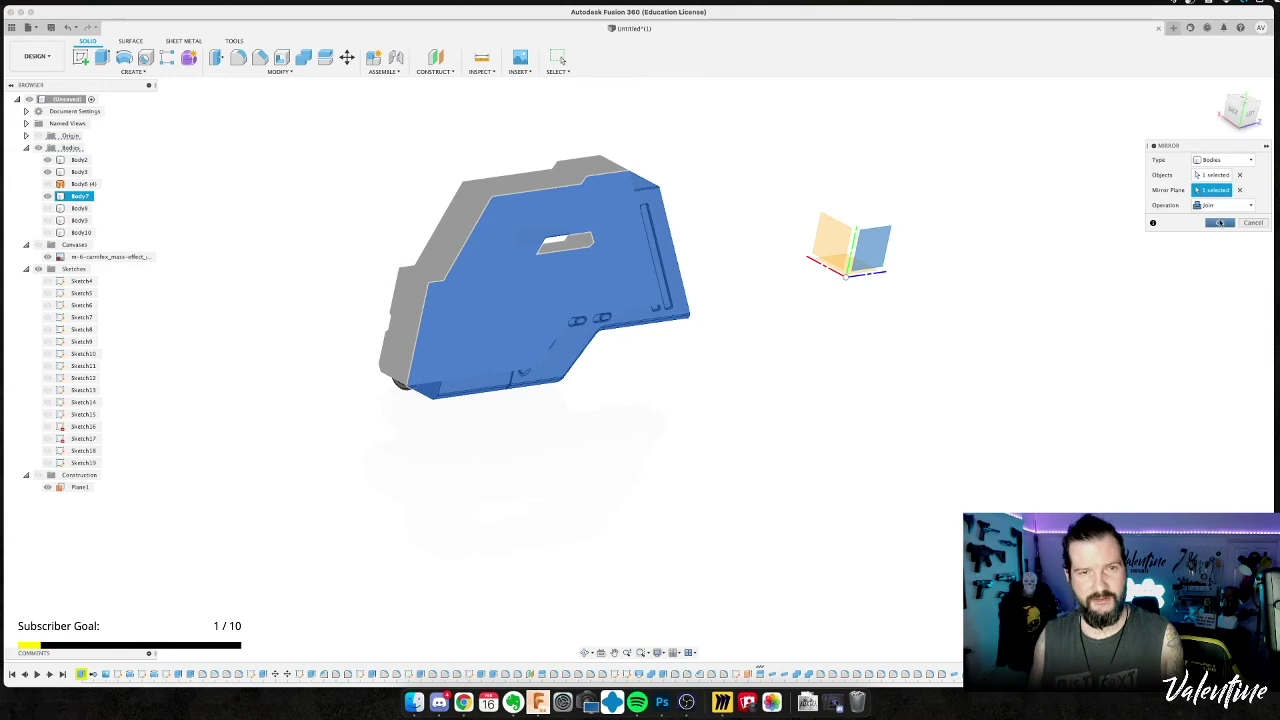
left_click(1219, 222)
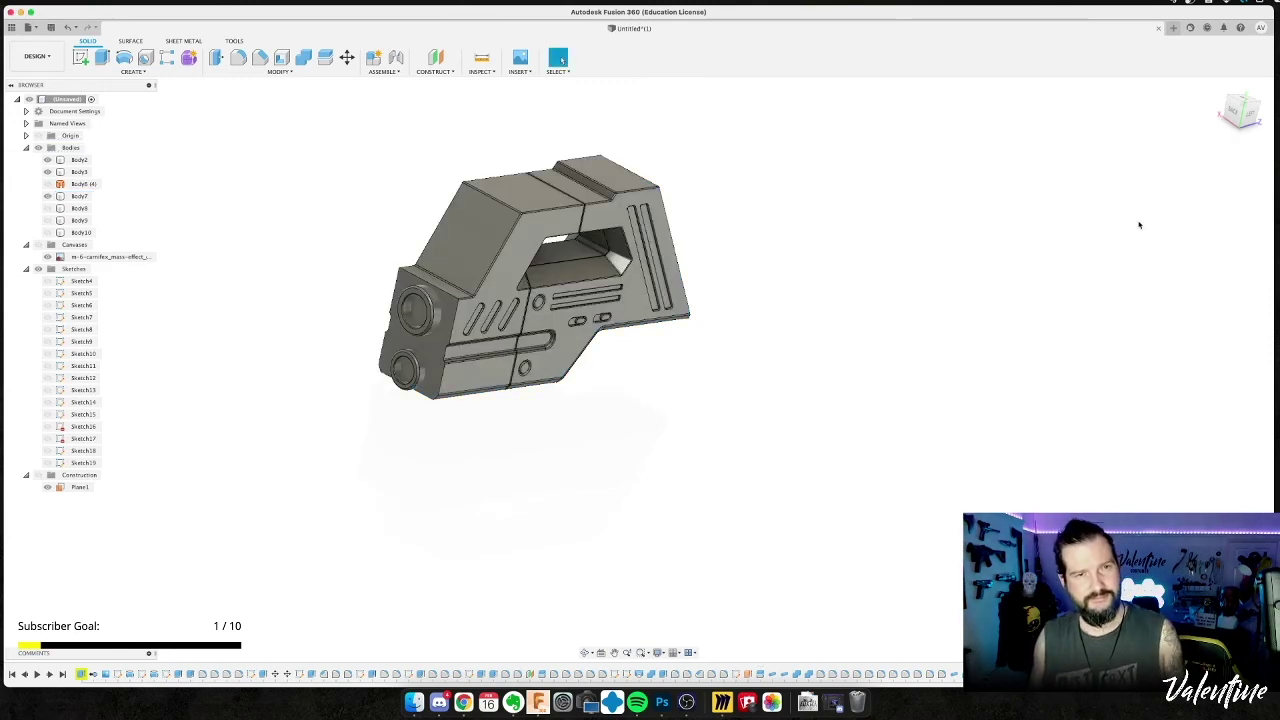
Examine up close how the two barrel rings meet the front face of the housing.
middle_click_drag(704, 380, 414, 297, "shift")
left_click(455, 300)
scroll(452, 315, "up", 10)
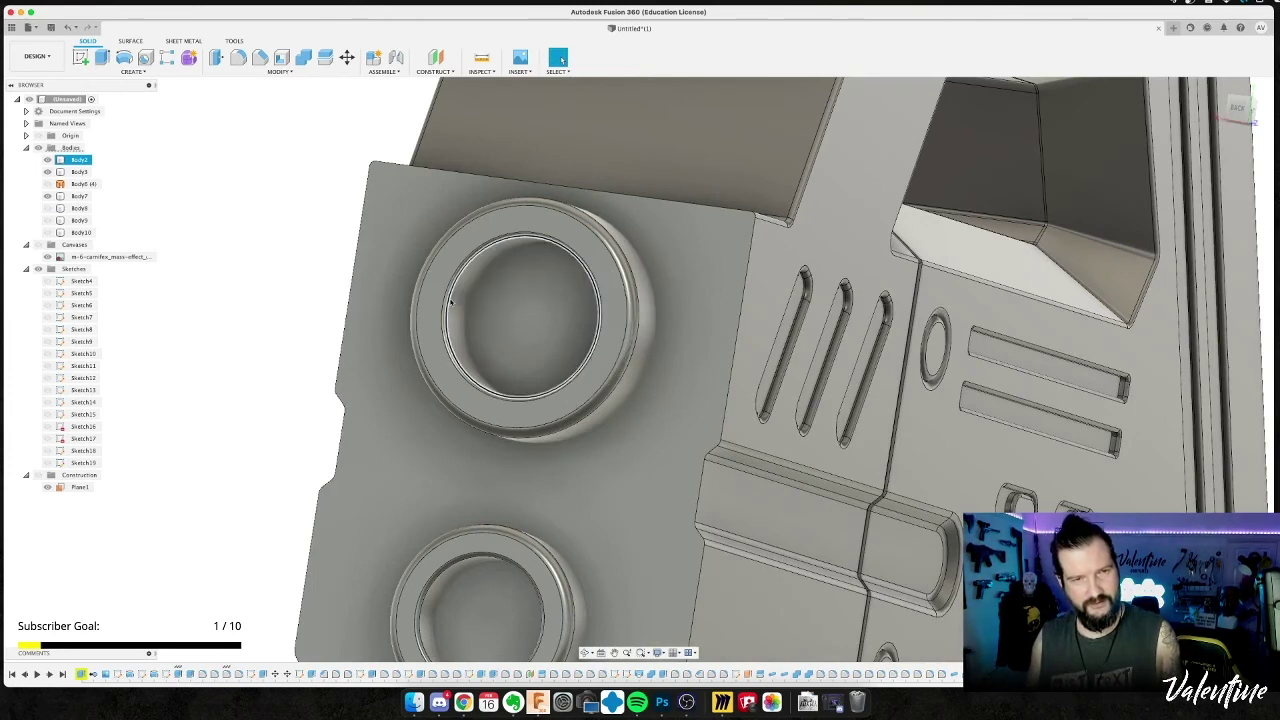
scroll(454, 301, "up", 3)
scroll(454, 301, "down", 3)
mouse_move(459, 303)
middle_mouse_down("shift")
mouse_move(520, 310)
mouse_move(480, 306)
middle_mouse_up("shift")
left_click(450, 310)
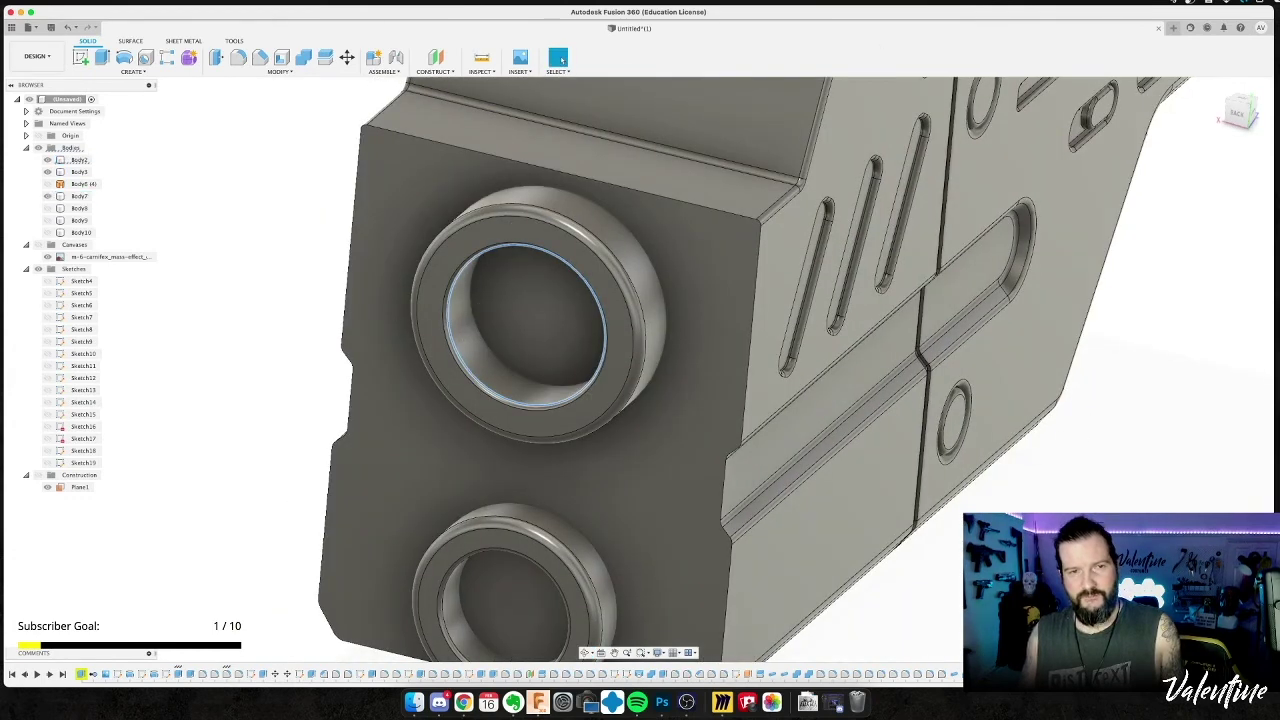
middle_click_drag(958, 588, 909, 560, "shift")
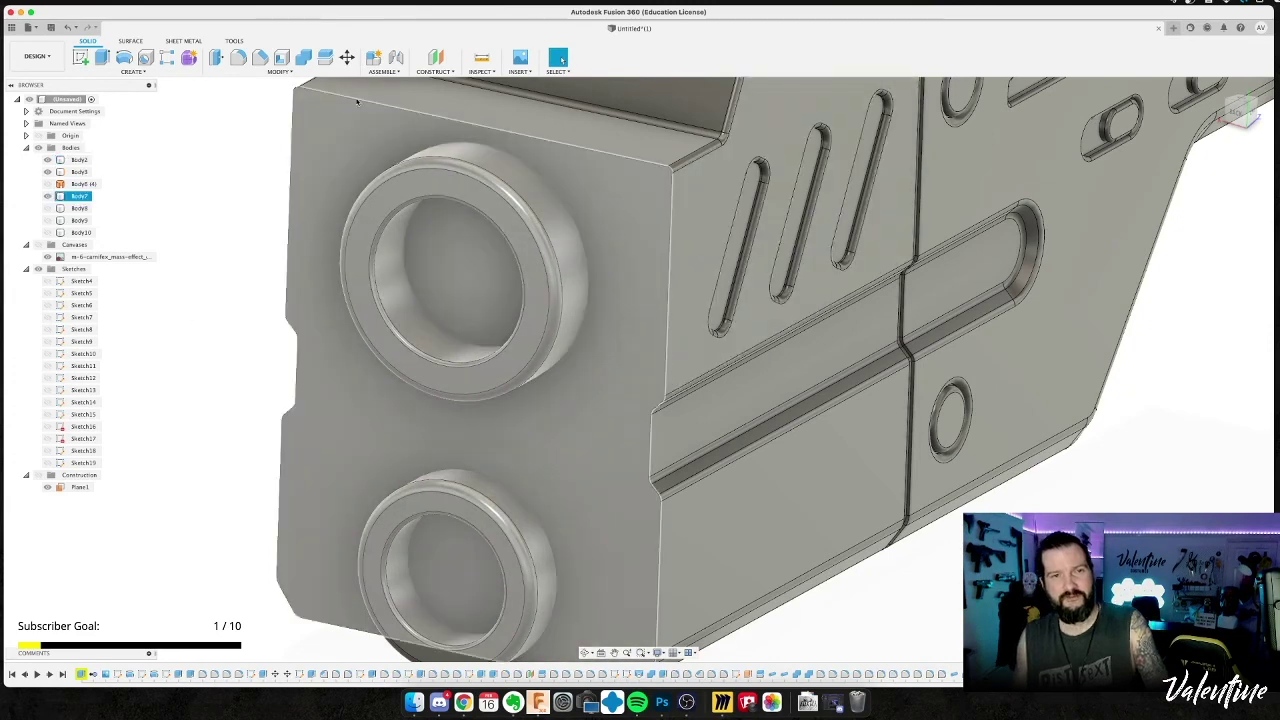
Cut both barrel ring bodies out of the main housing with Combine, keeping the tool bodies.
left_click(303, 63)
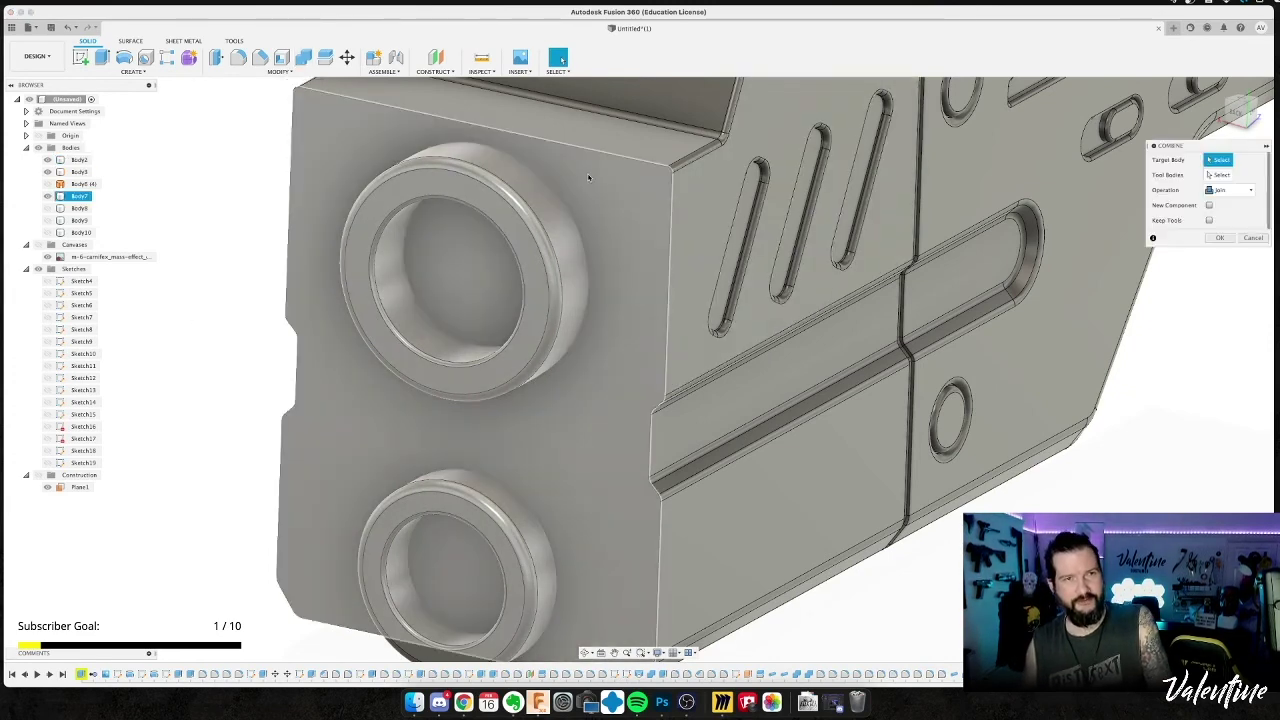
left_click(586, 174)
left_click(534, 207)
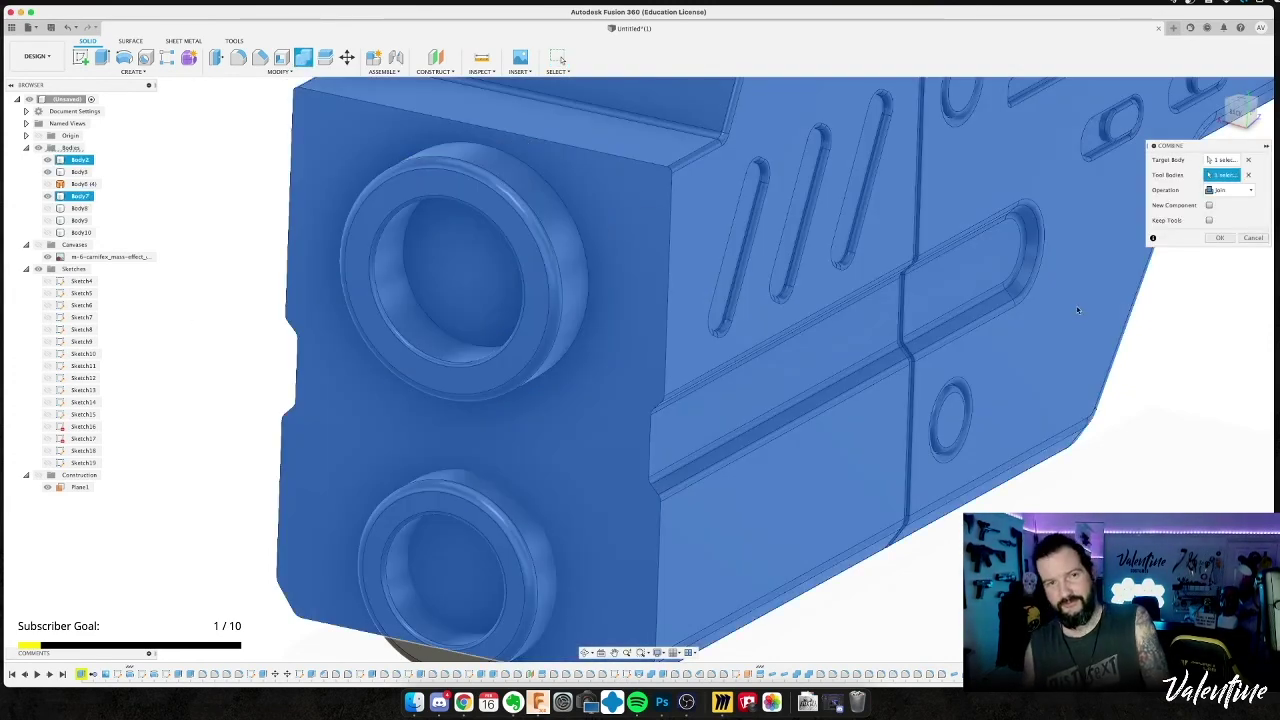
left_click(1228, 190)
left_click(1224, 214)
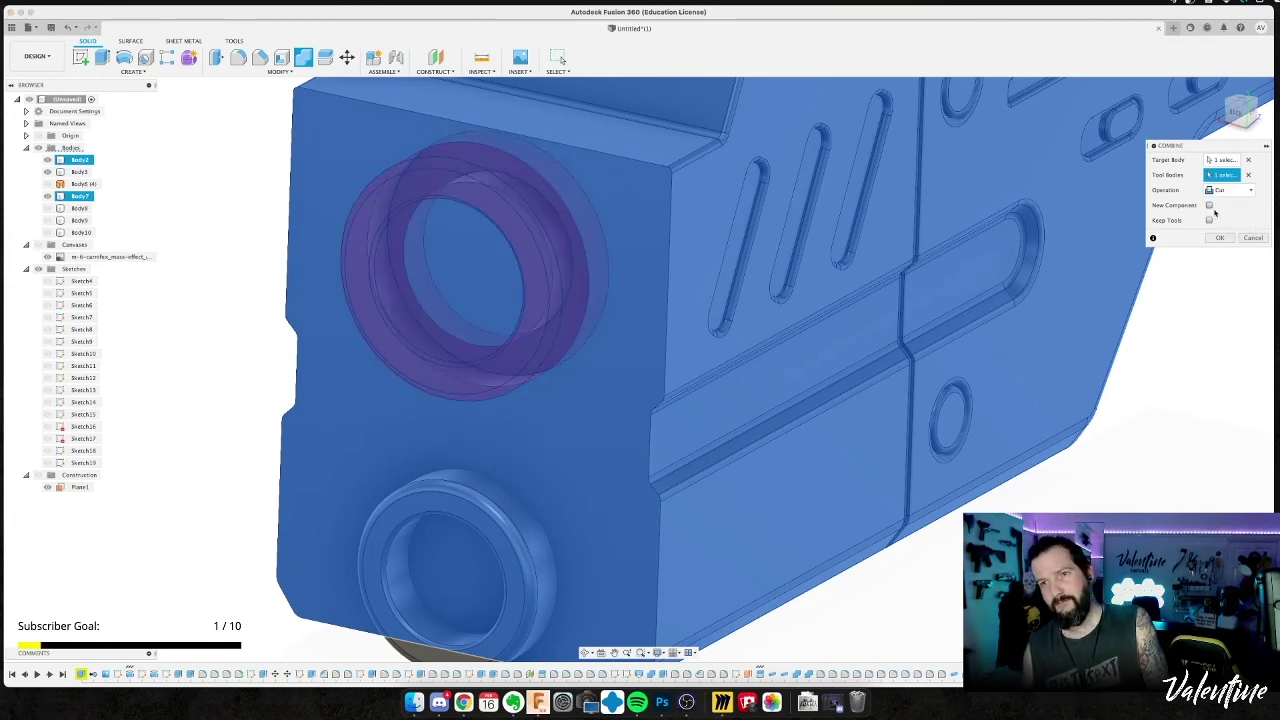
left_click(545, 500)
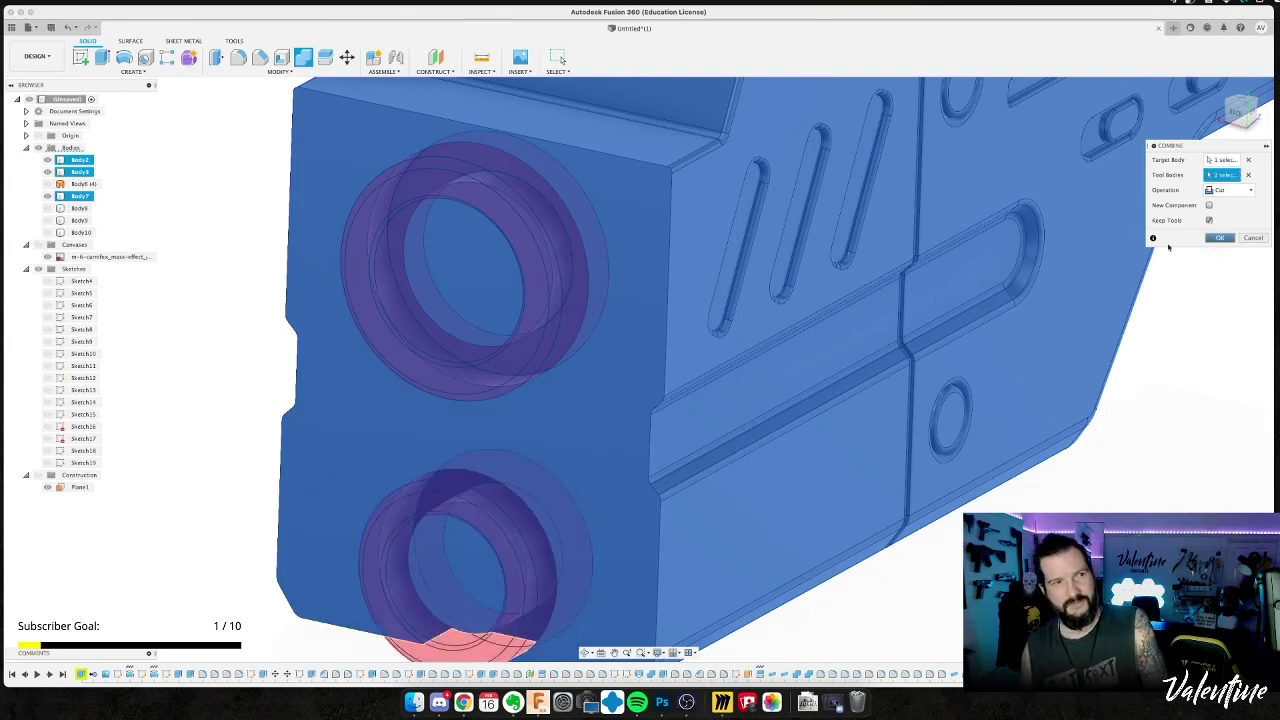
left_click(1219, 238)
Hide both barrel rings, cut the two exposed round plugs 40 mm into the housing with Extrude, and show the rings again.
left_click(47, 159)
left_click(47, 171)
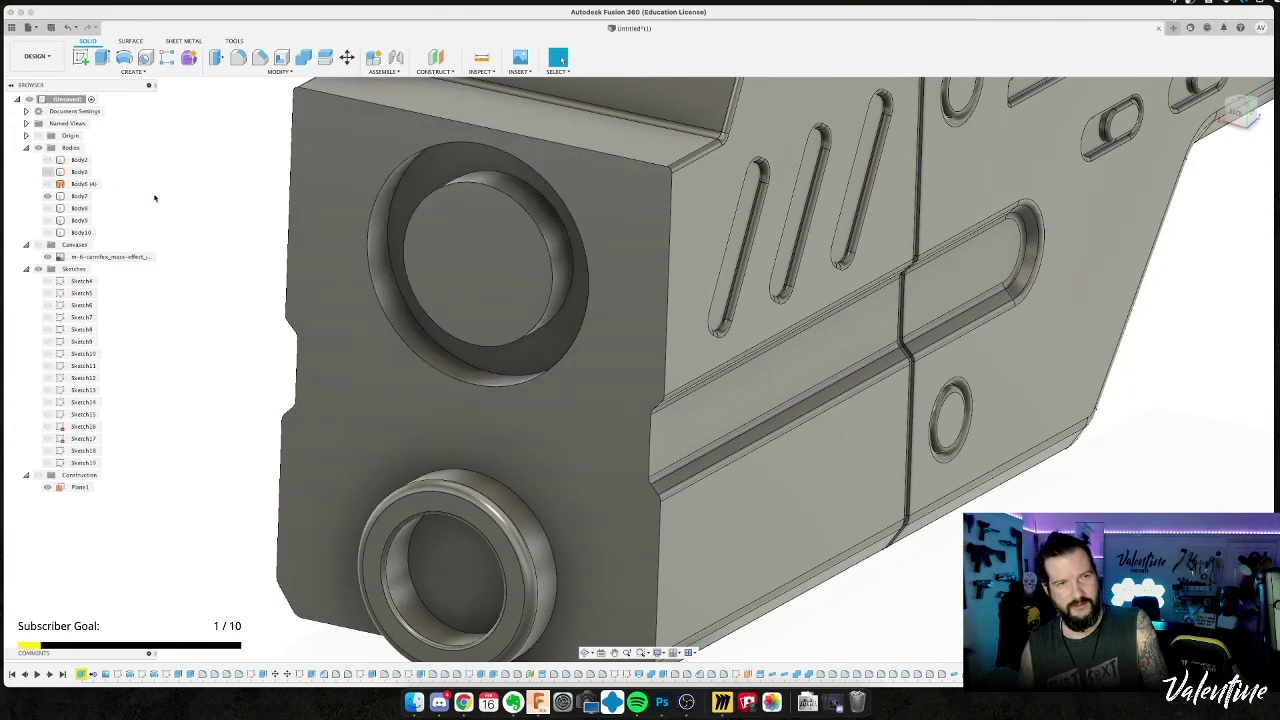
left_click(500, 249)
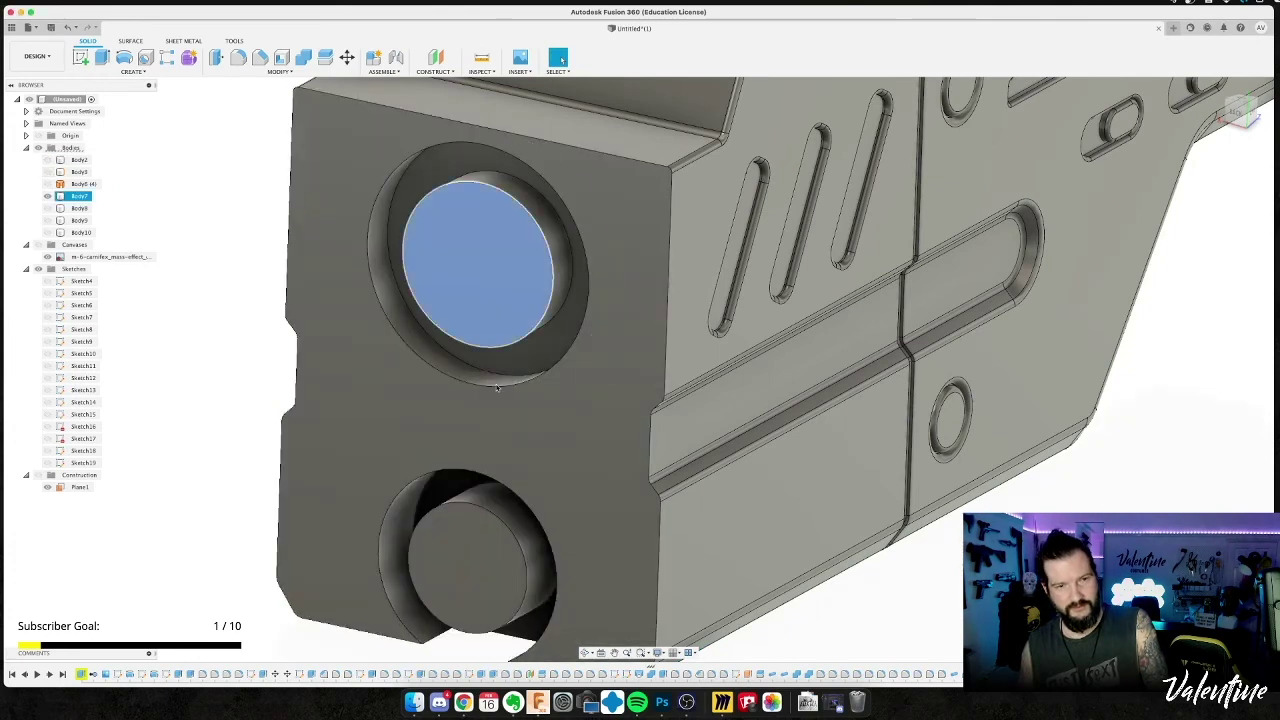
key("e")
left_click(470, 533)
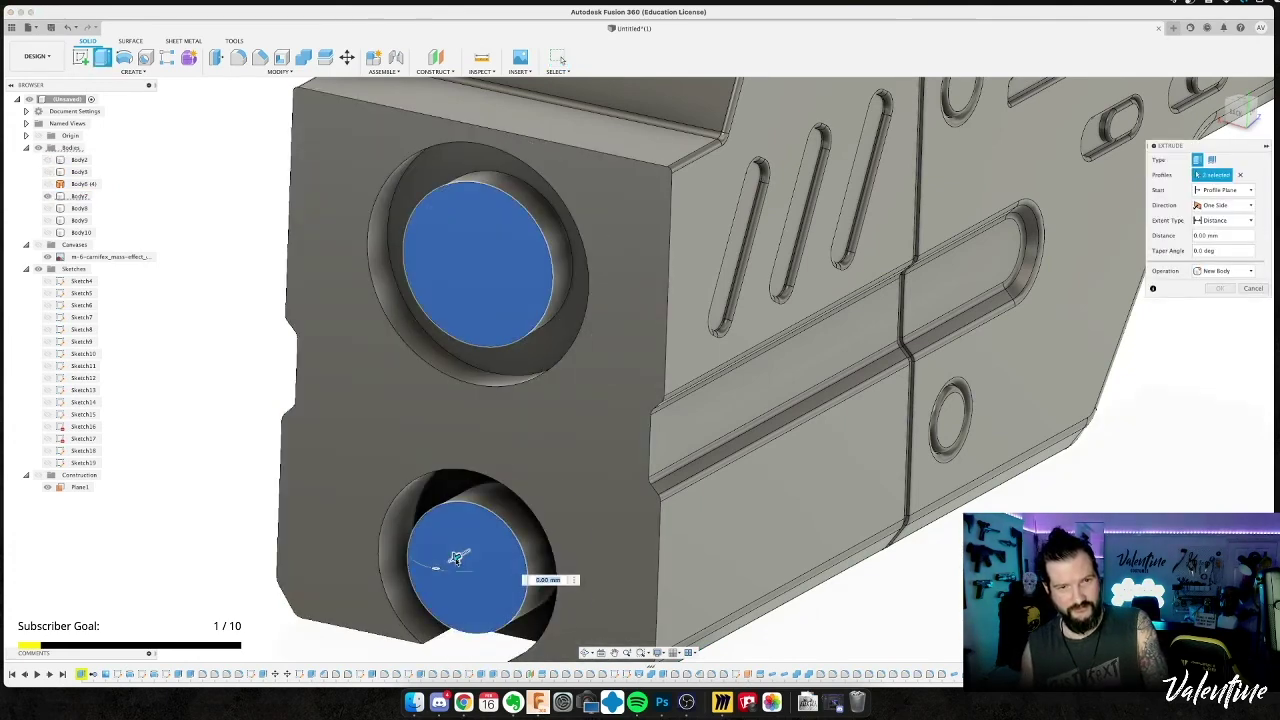
left_click_drag(456, 557, 732, 404)
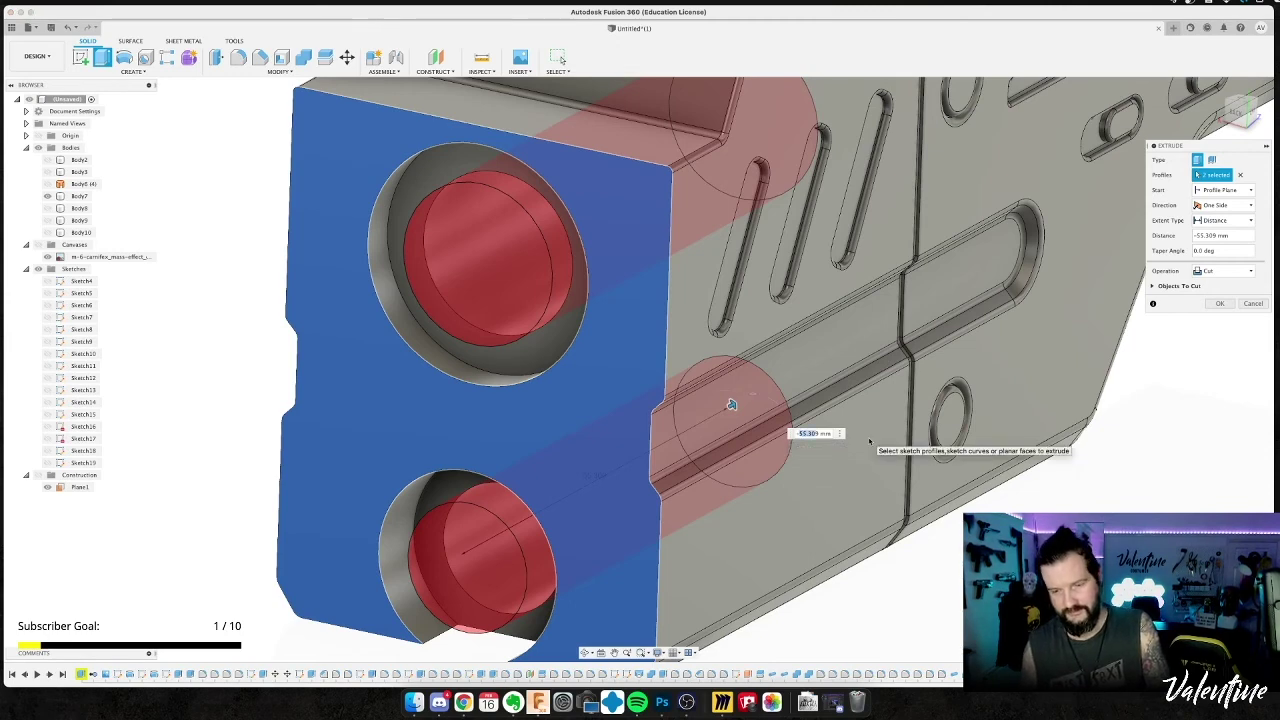
key("Return")
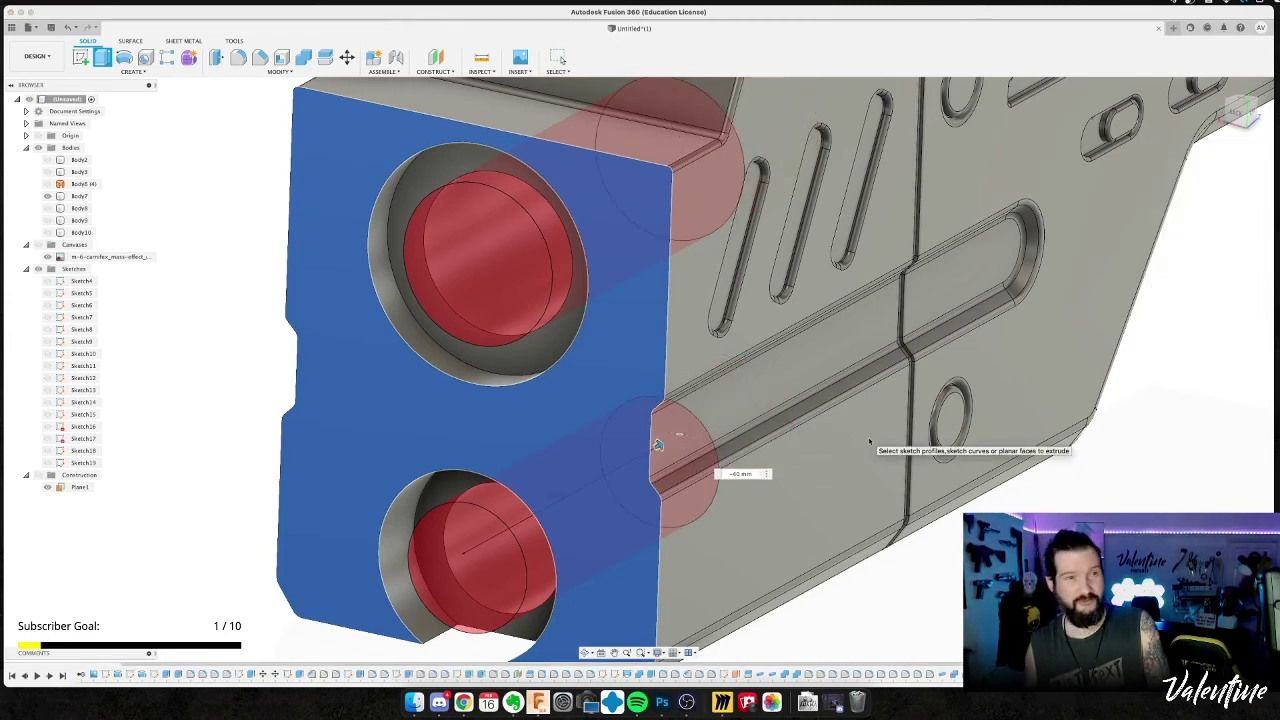
left_click(47, 160)
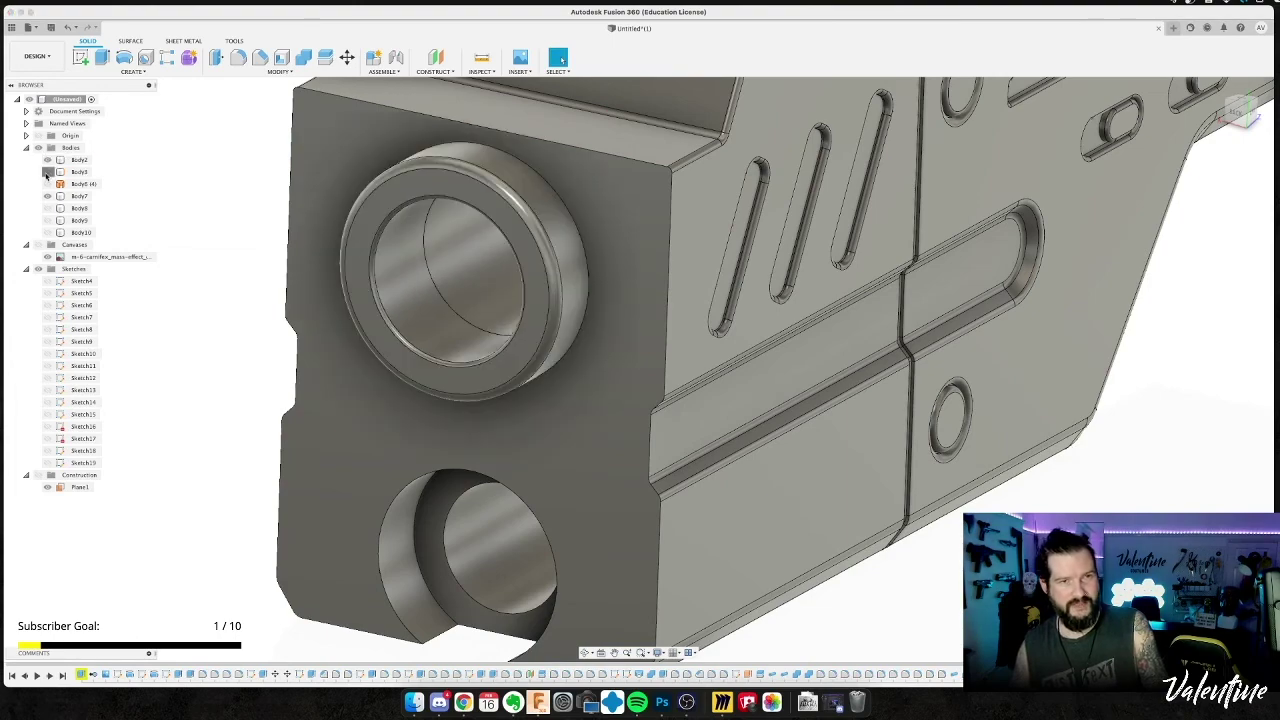
left_click(47, 172)
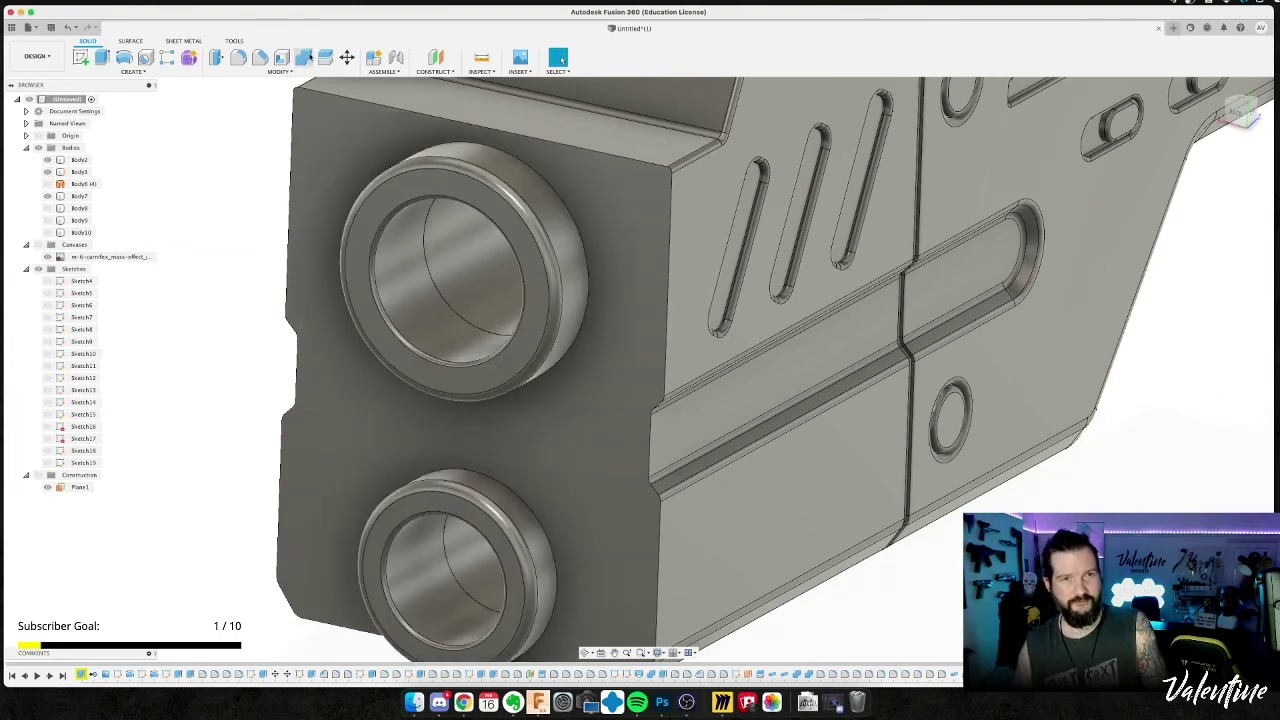
left_click(308, 57)
middle_click_drag(246, 420, 280, 380, "shift")
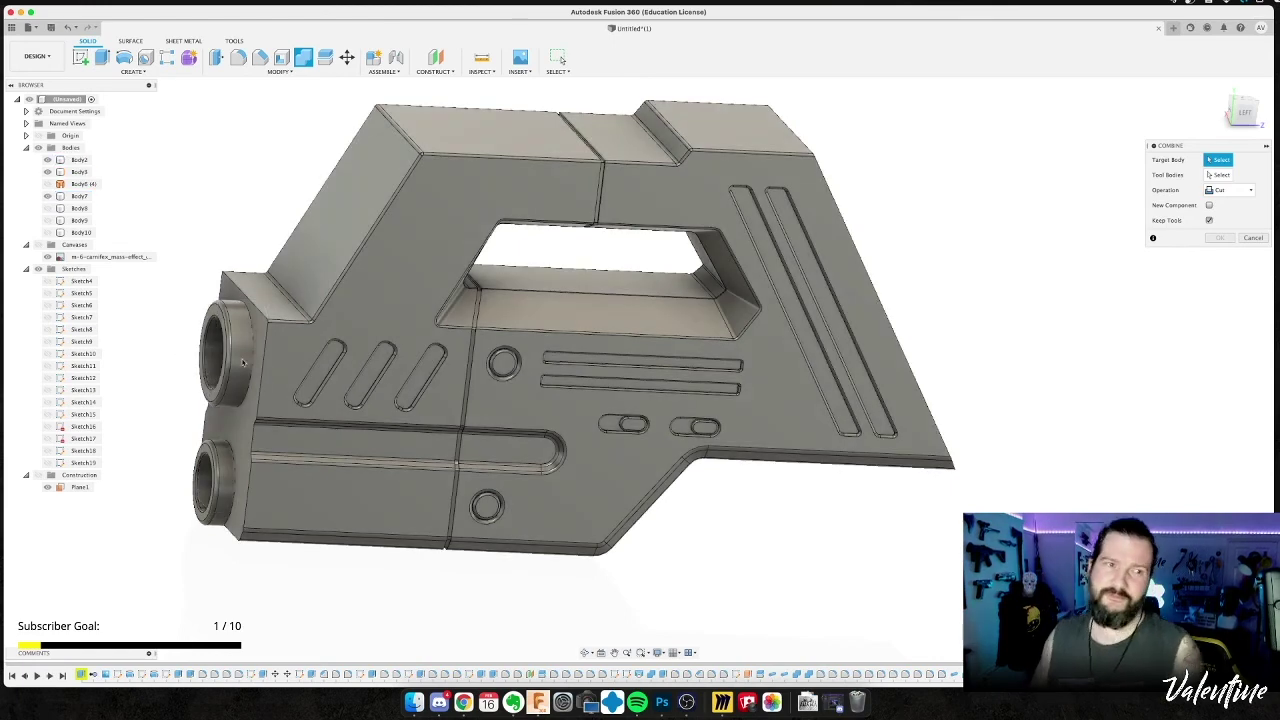
middle_click_drag(868, 328, 1050, 318)
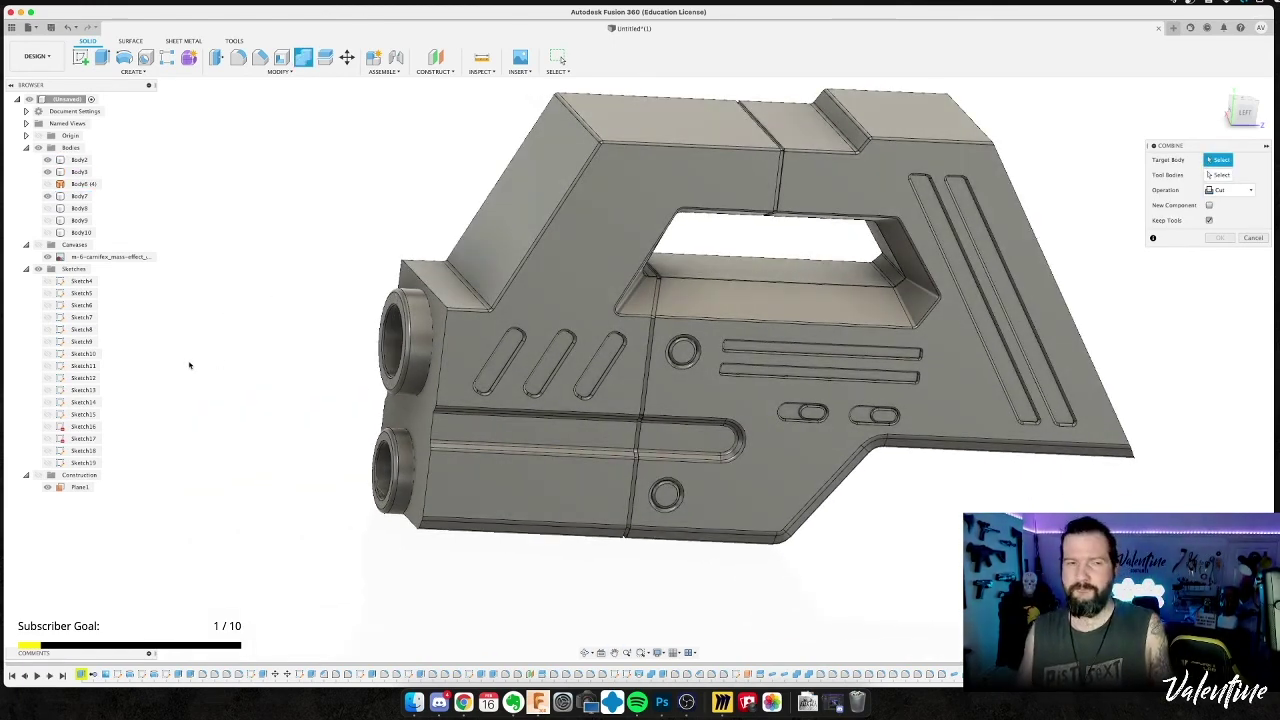
Switch to Photoshop and measure the sloped front block's base and top edges on the Carnifex reference image, comparing them with the Fusion 360 model.
left_click(661, 703)
scroll(333, 368, "up", 5)
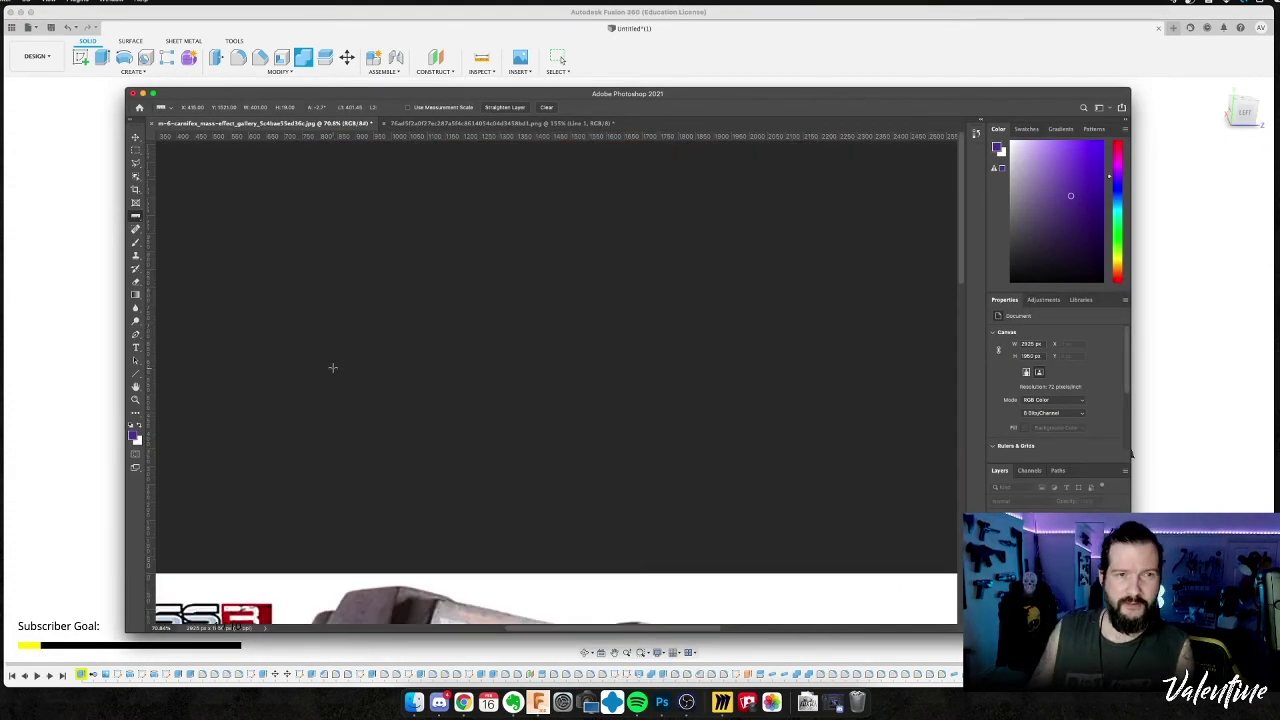
scroll(333, 368, "down", 4)
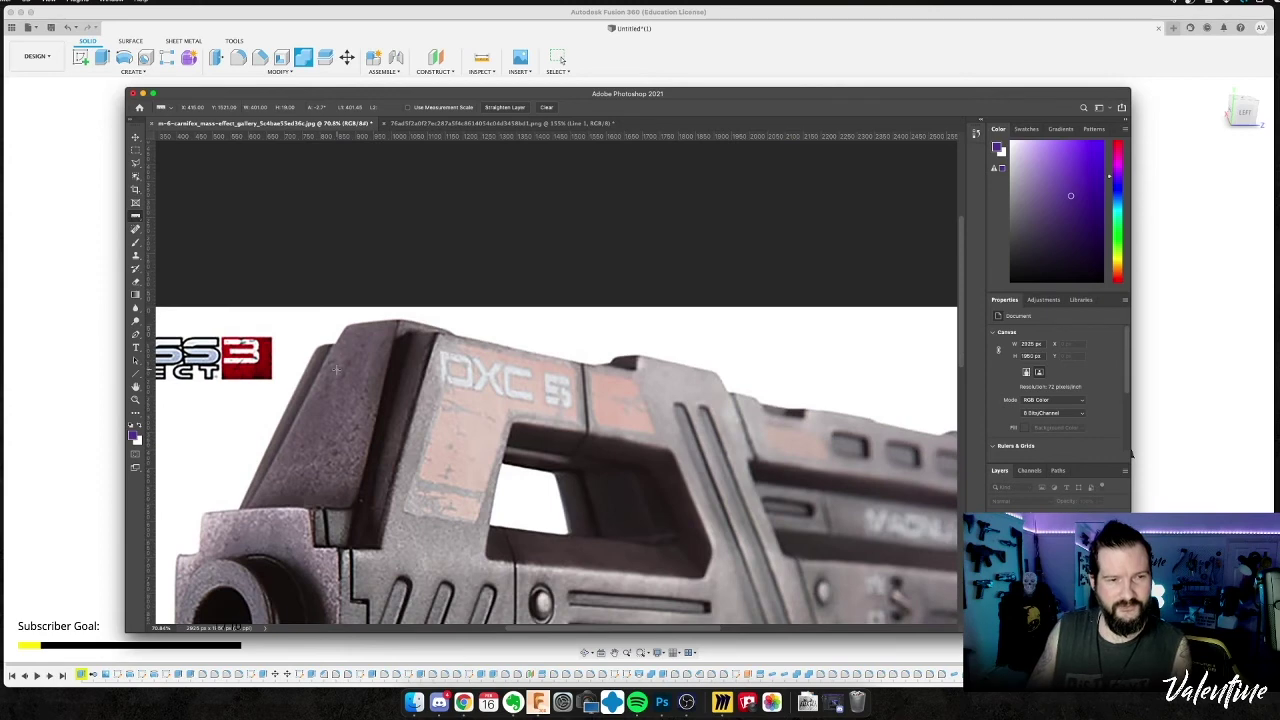
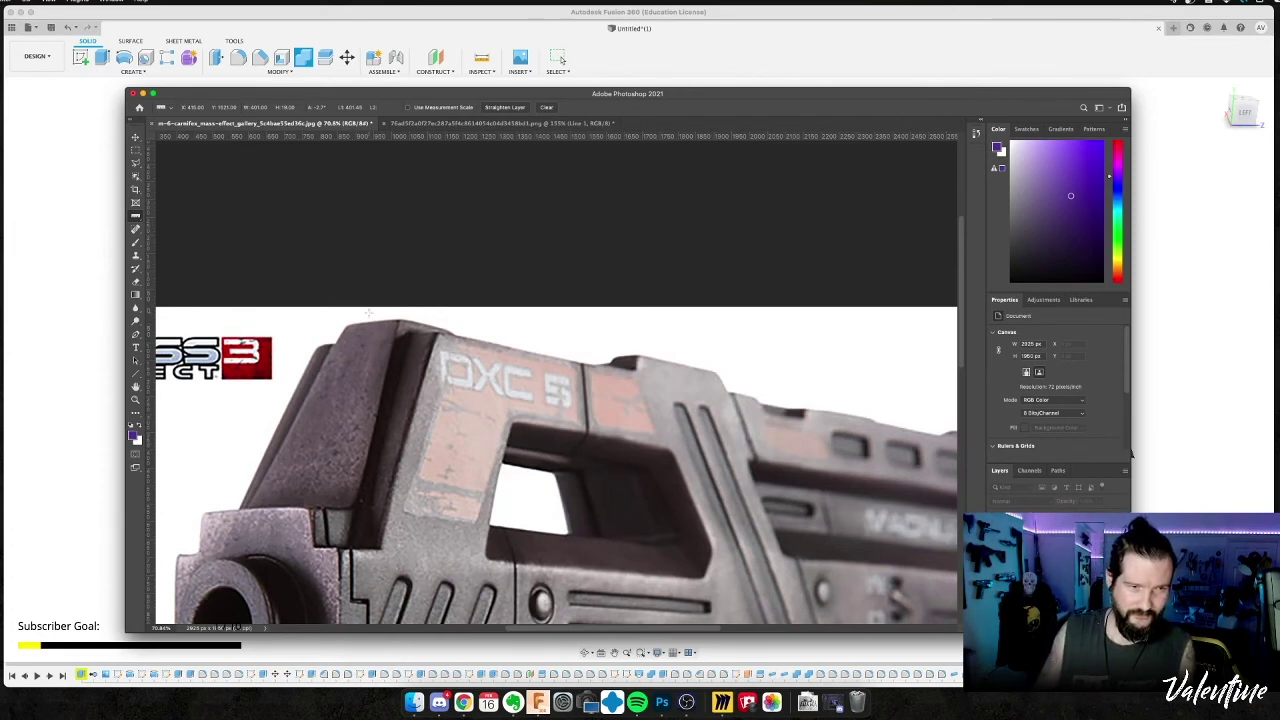
left_click_drag(258, 555, 315, 545)
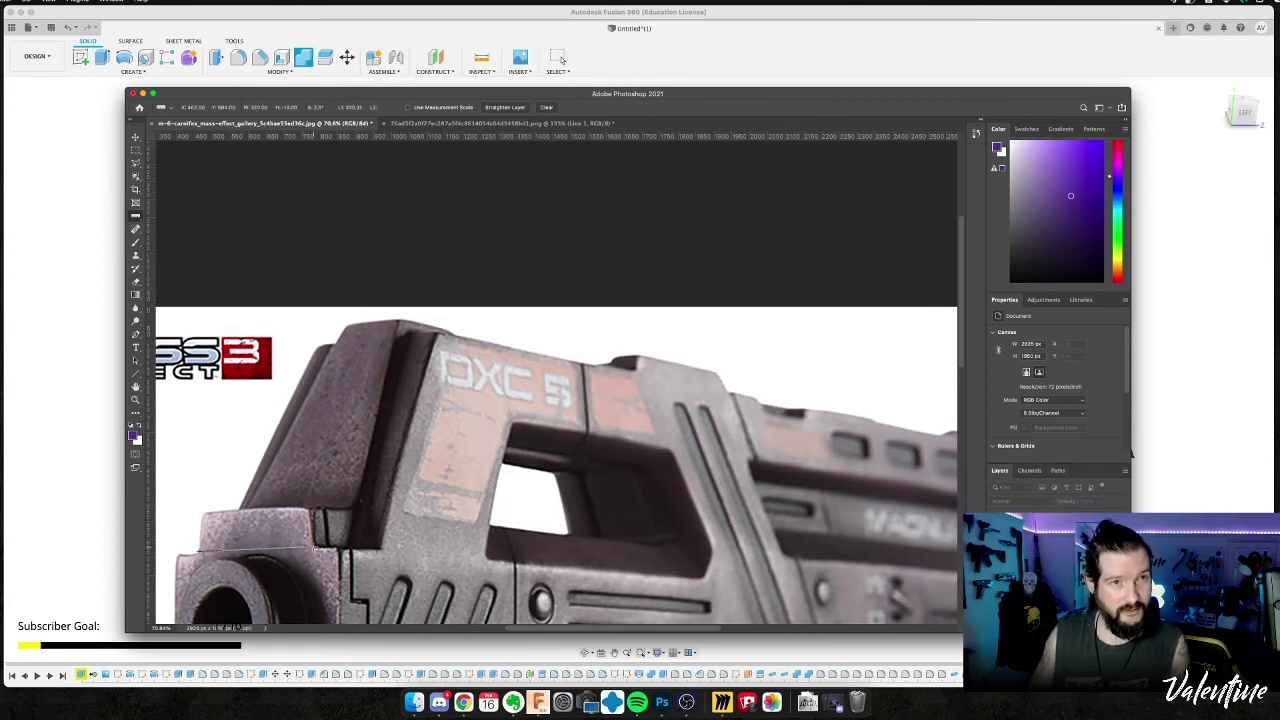
left_click_drag(347, 325, 398, 323)
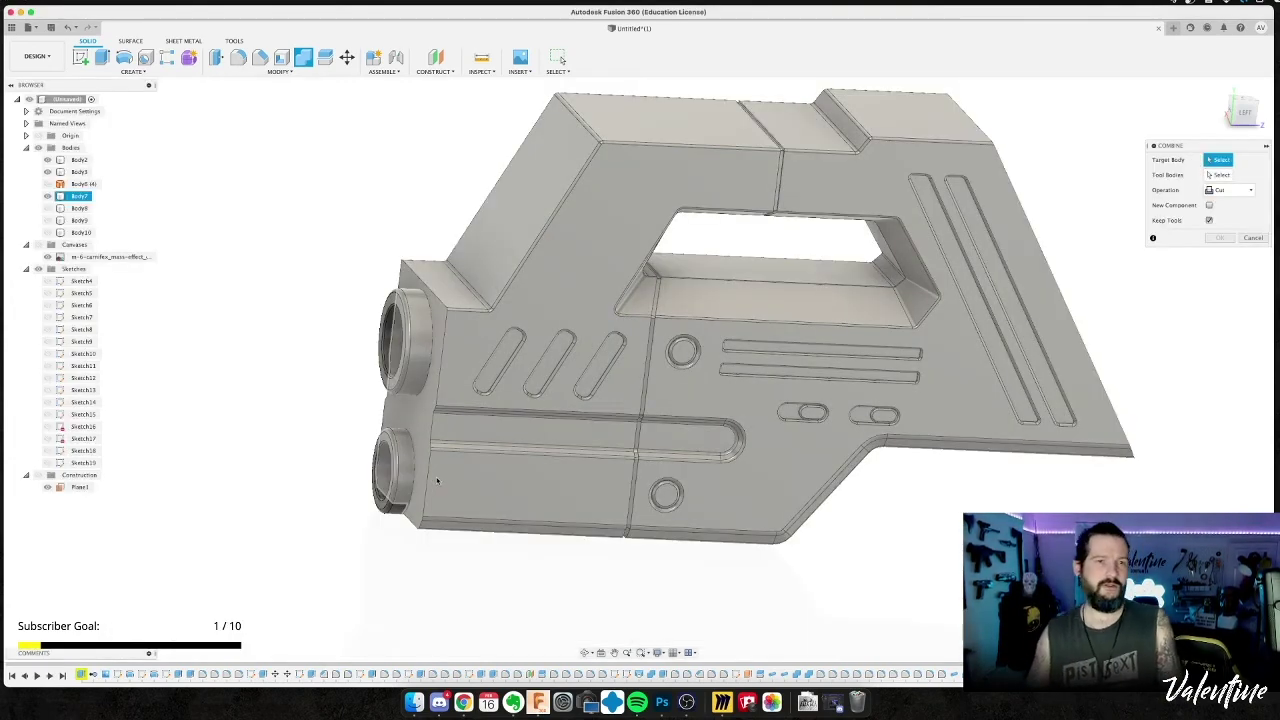
middle_click_drag(309, 289, 334, 287, "shift")
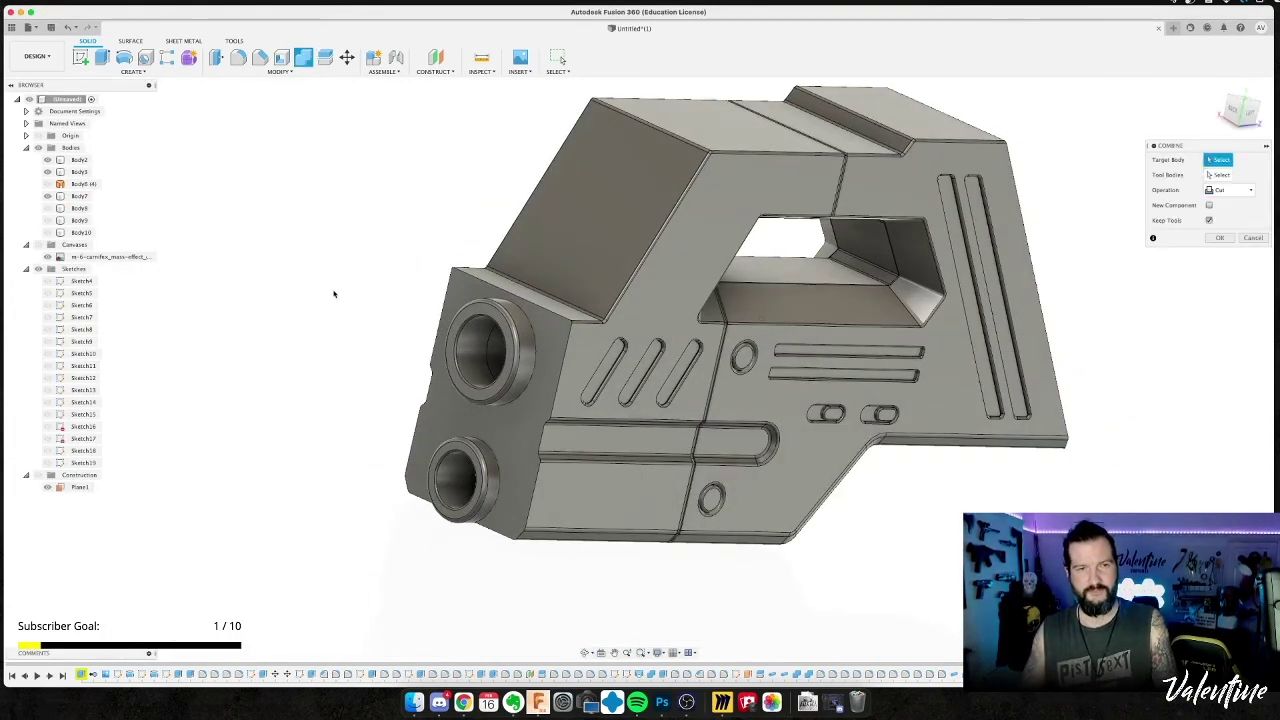
key("super+Tab")
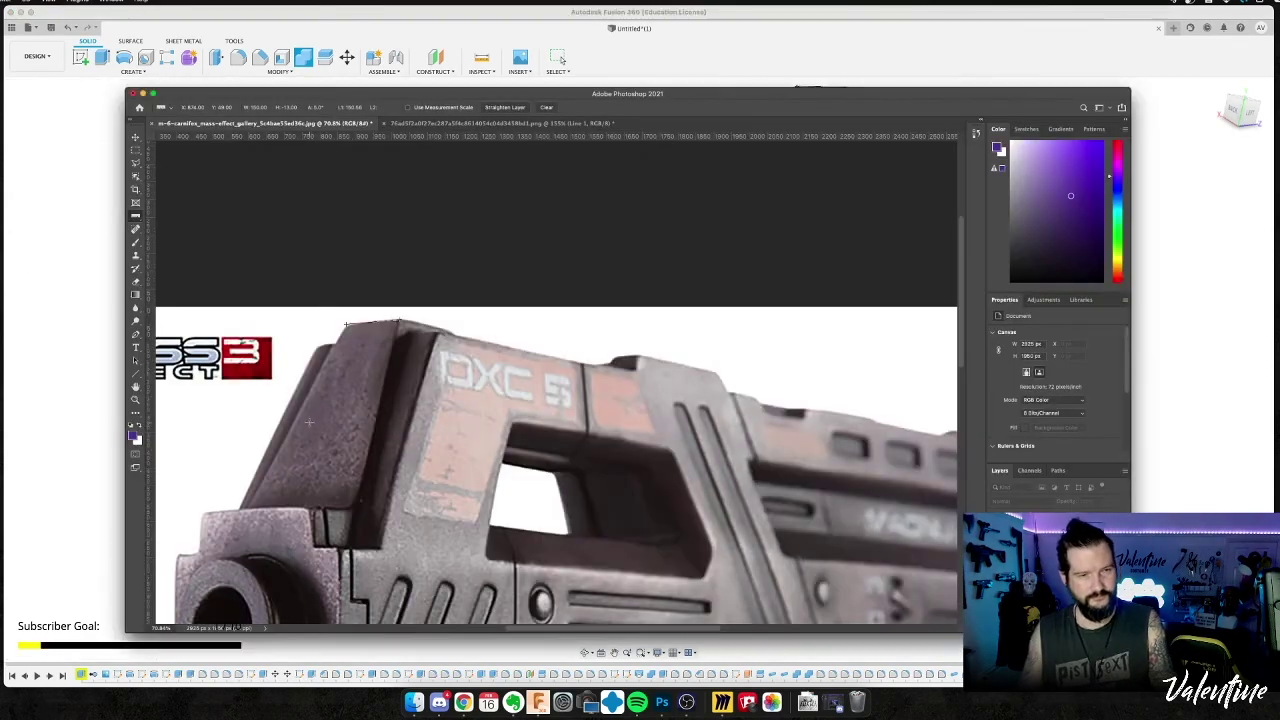
key("super+Tab")
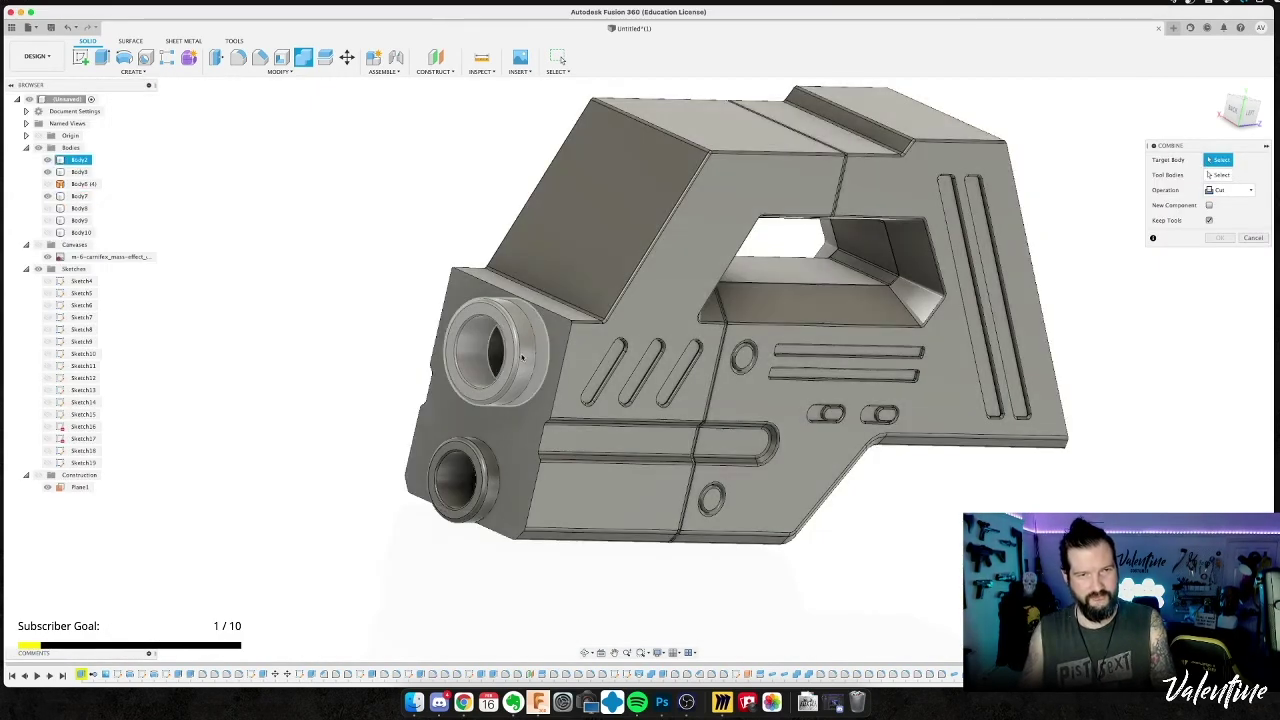
left_click(1250, 112)
middle_click_drag(521, 532, 651, 577)
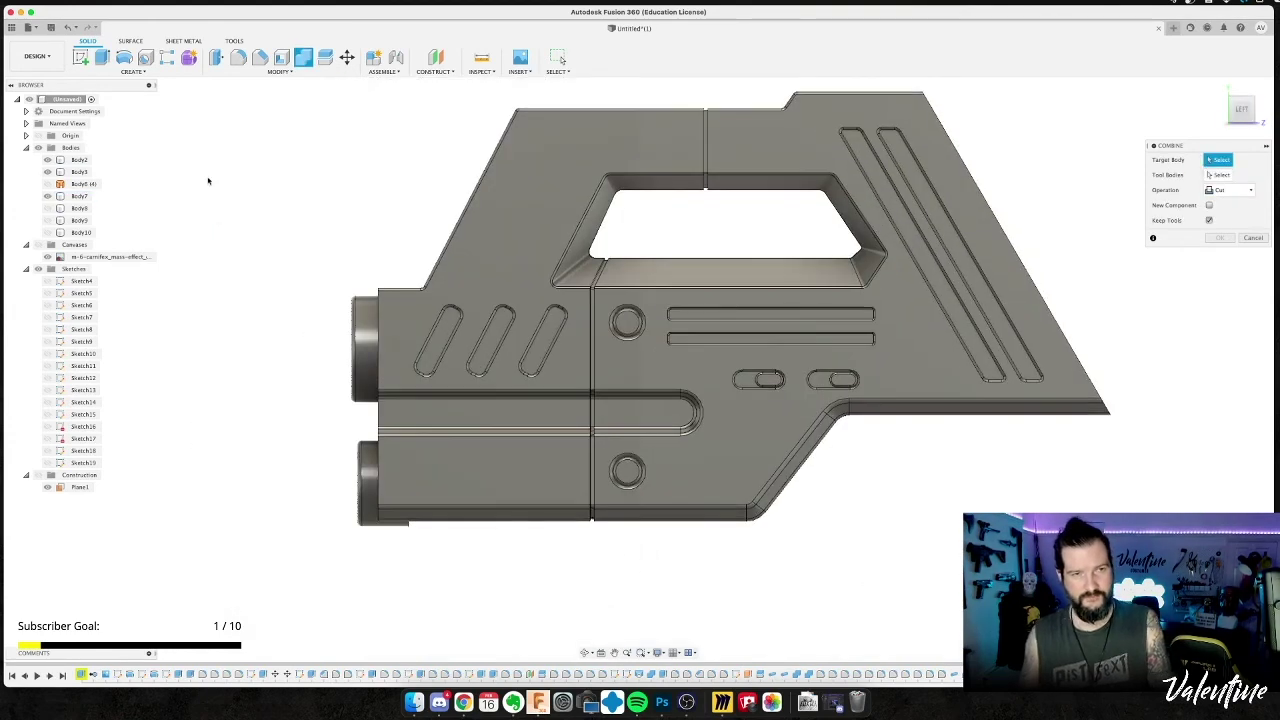
key("Escape")
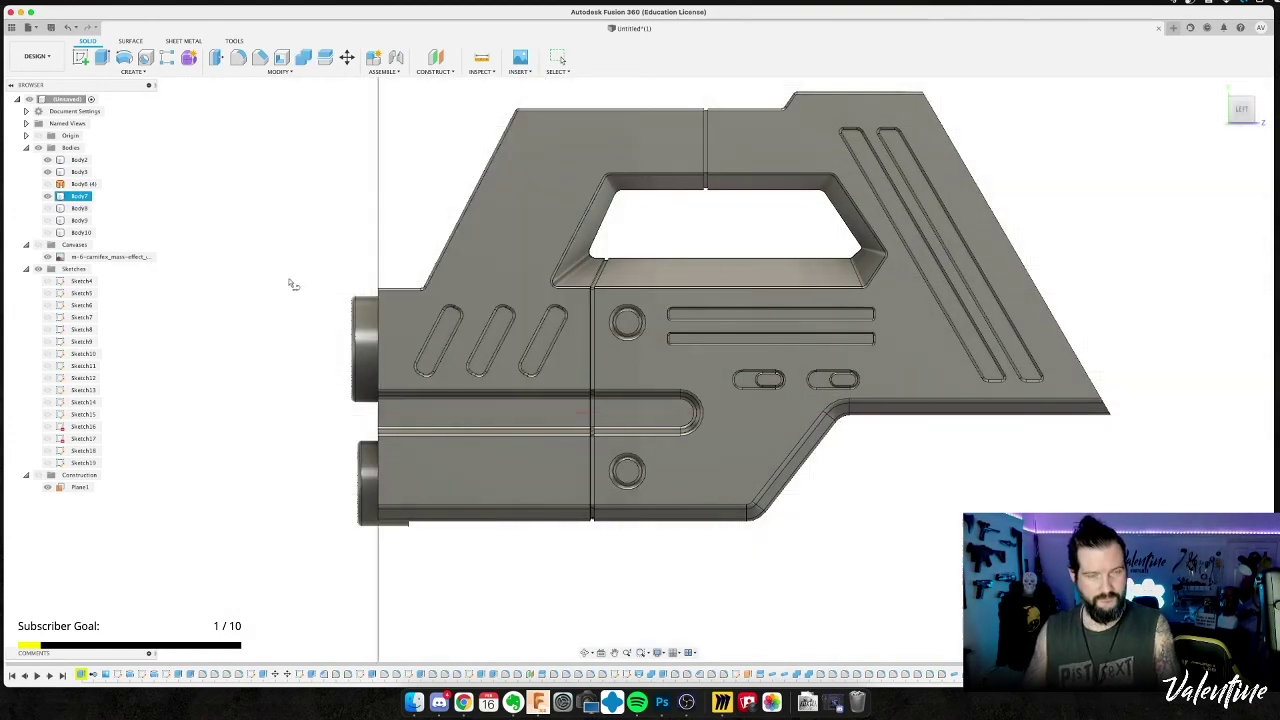
scroll(849, 347, "down", 3)
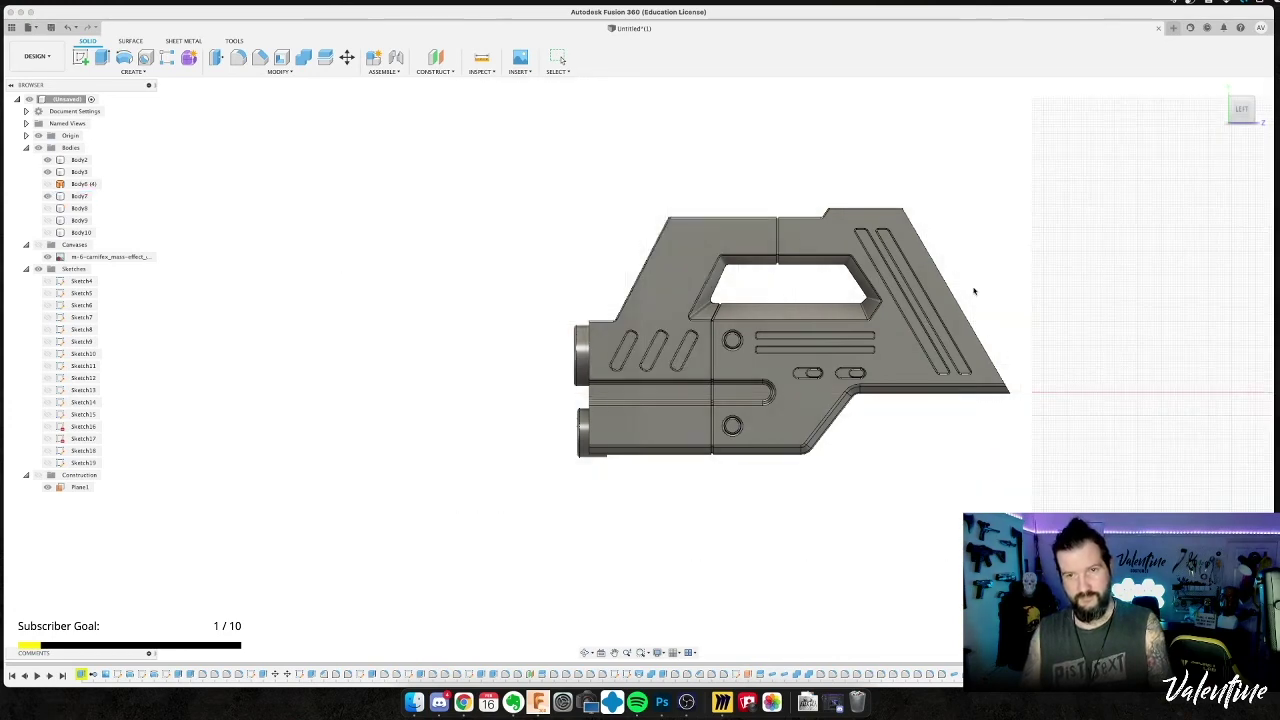
middle_click_drag(1023, 309, 723, 291)
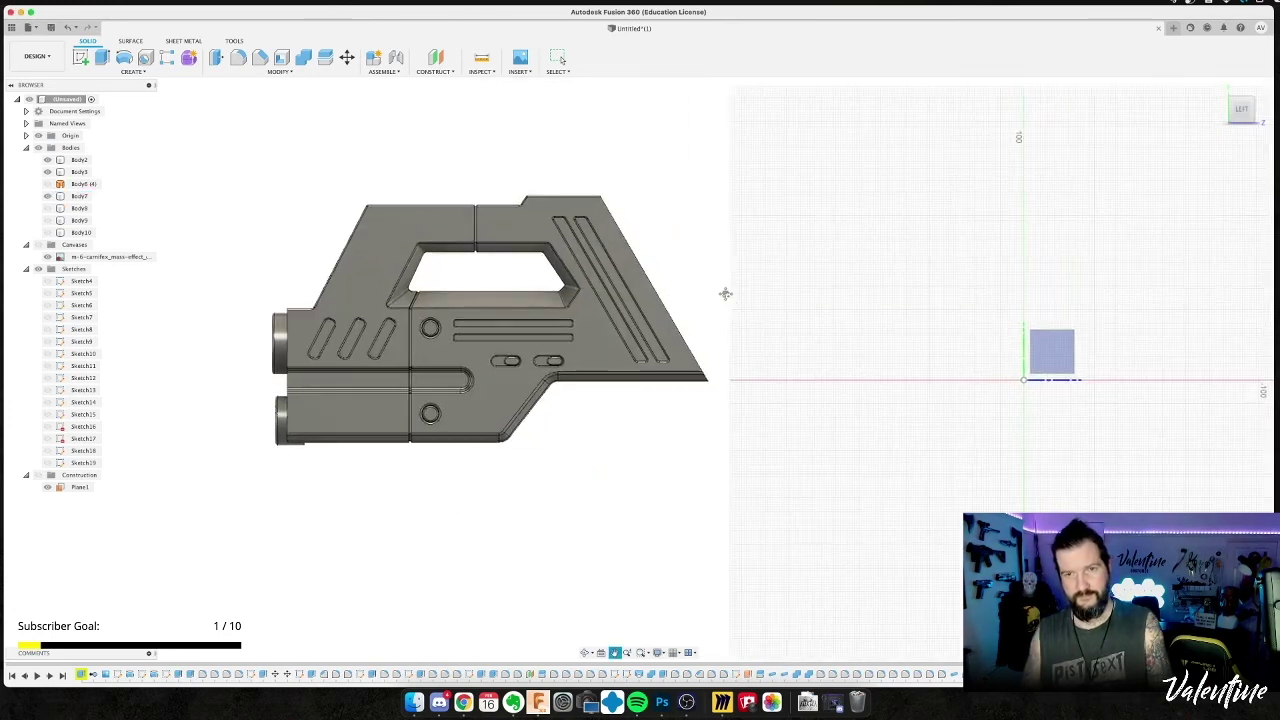
left_click(1056, 344)
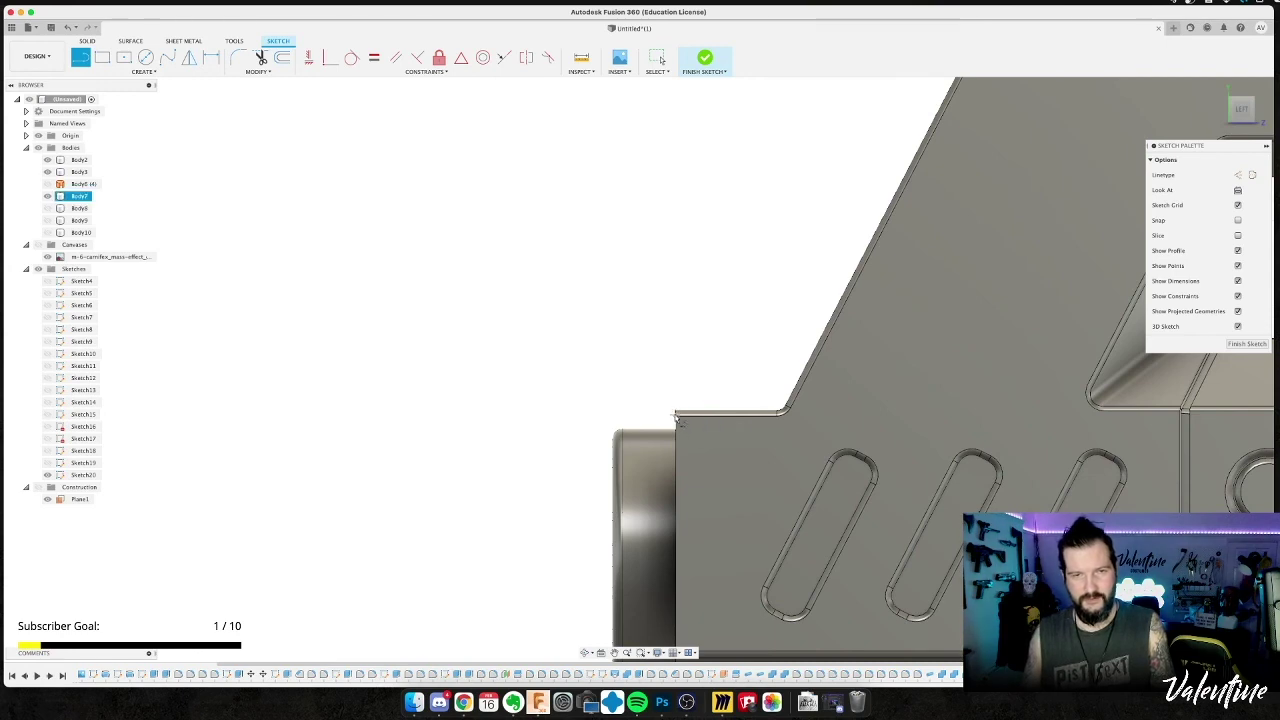
left_click(677, 416)
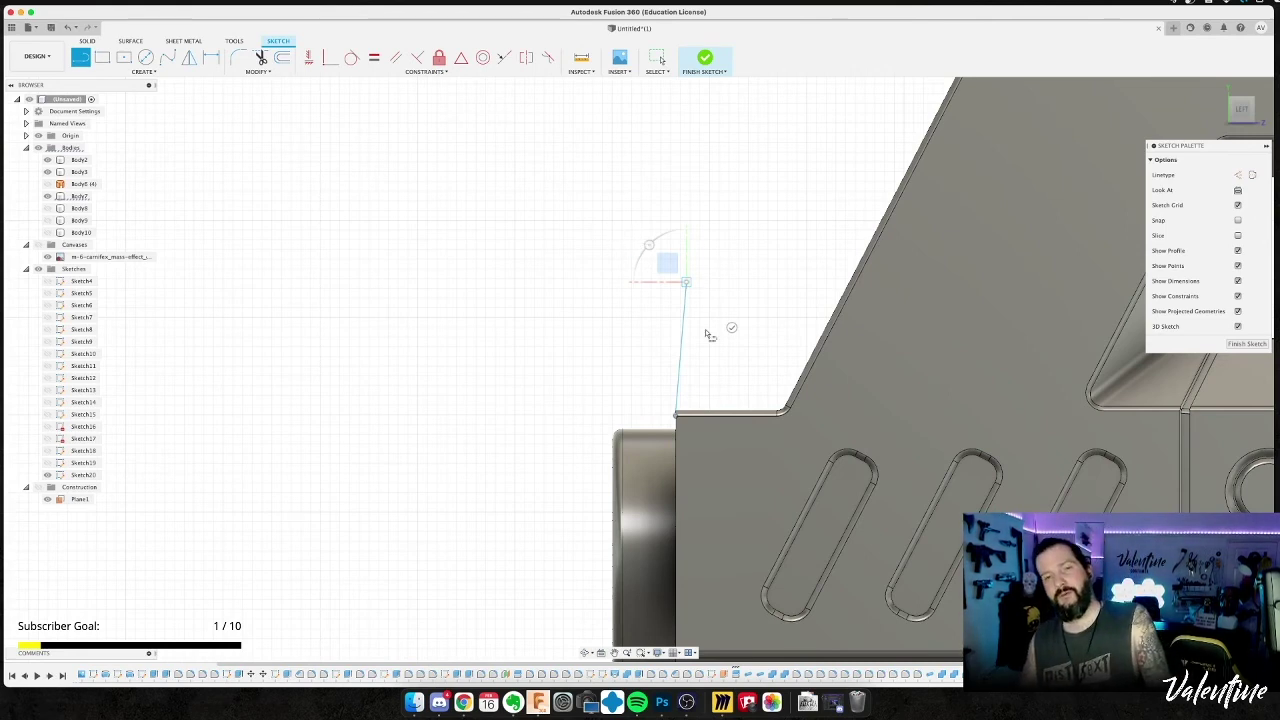
key("Escape")
key("super+z")
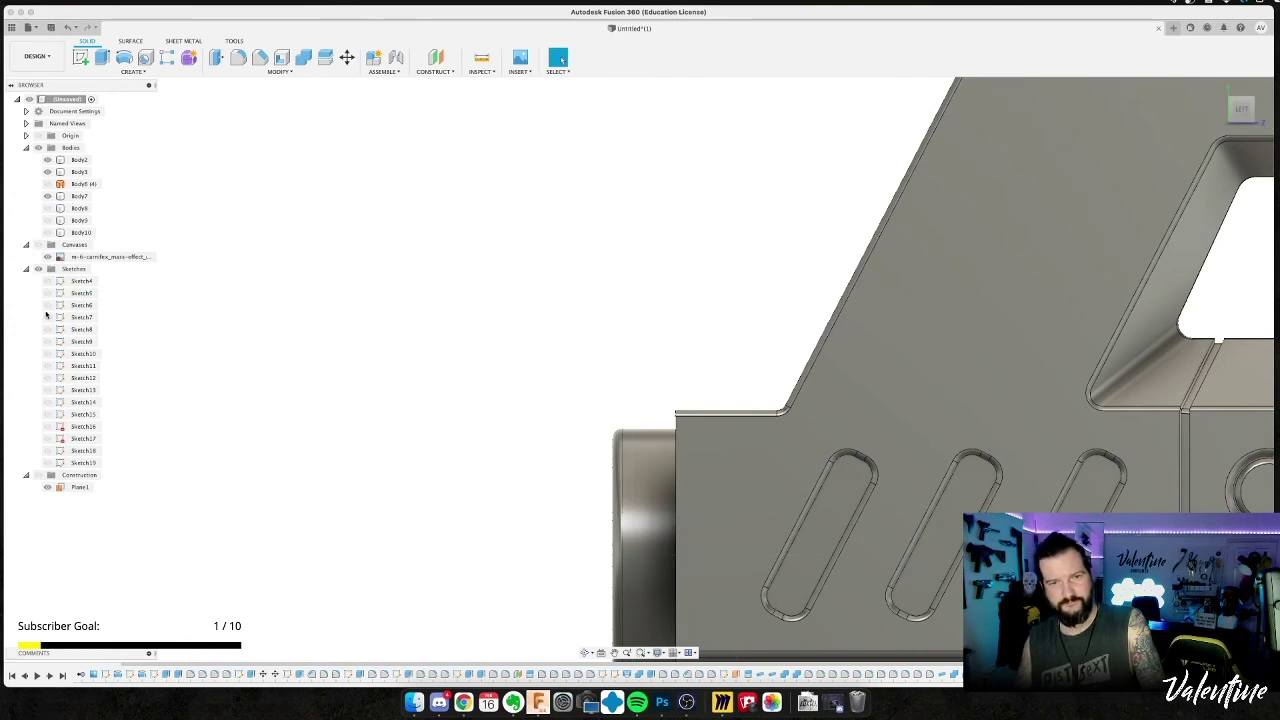
Find the housing's side-profile sketch, Sketch7, open it for editing and show the Carnifex reference canvas.
left_click(46, 306)
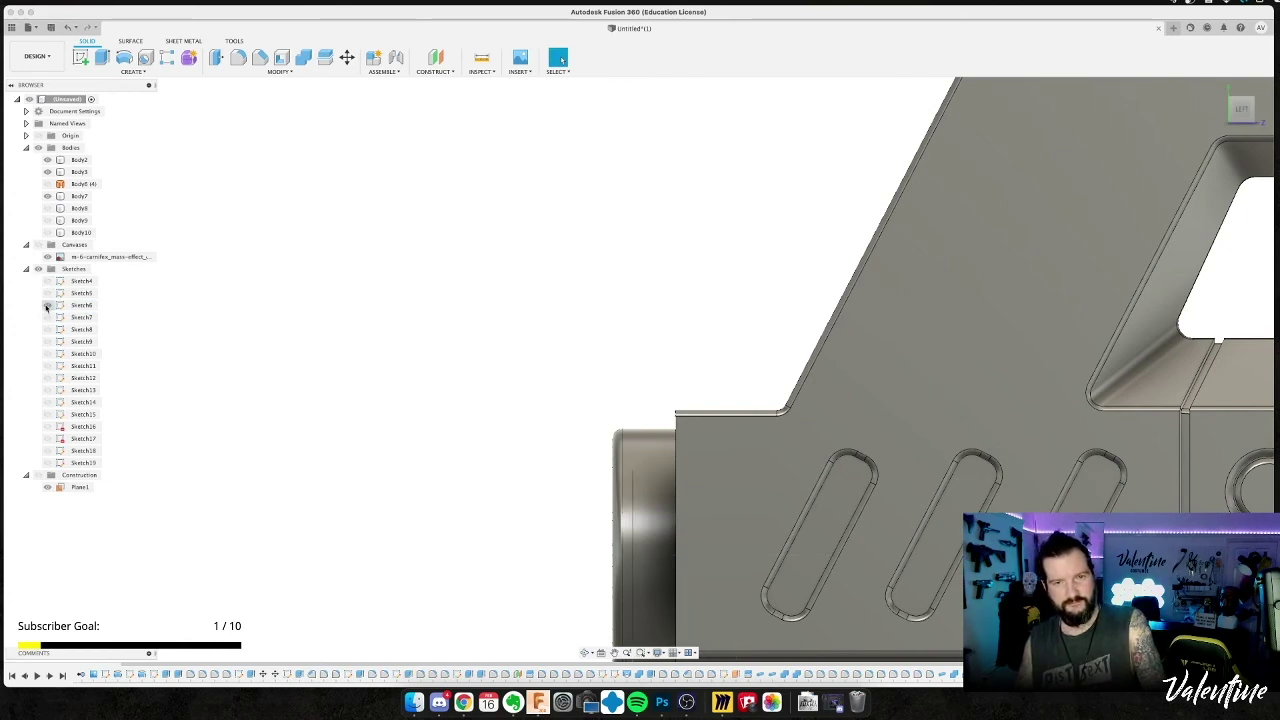
left_click(47, 317)
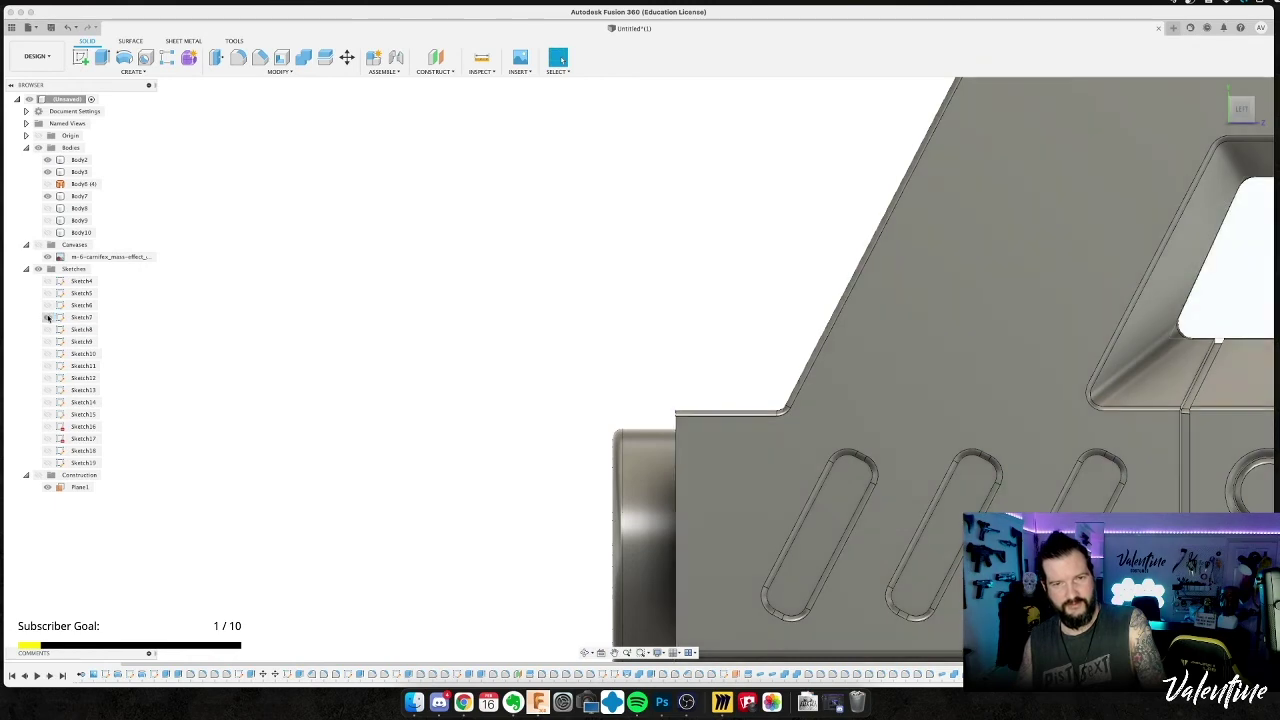
left_click(80, 317)
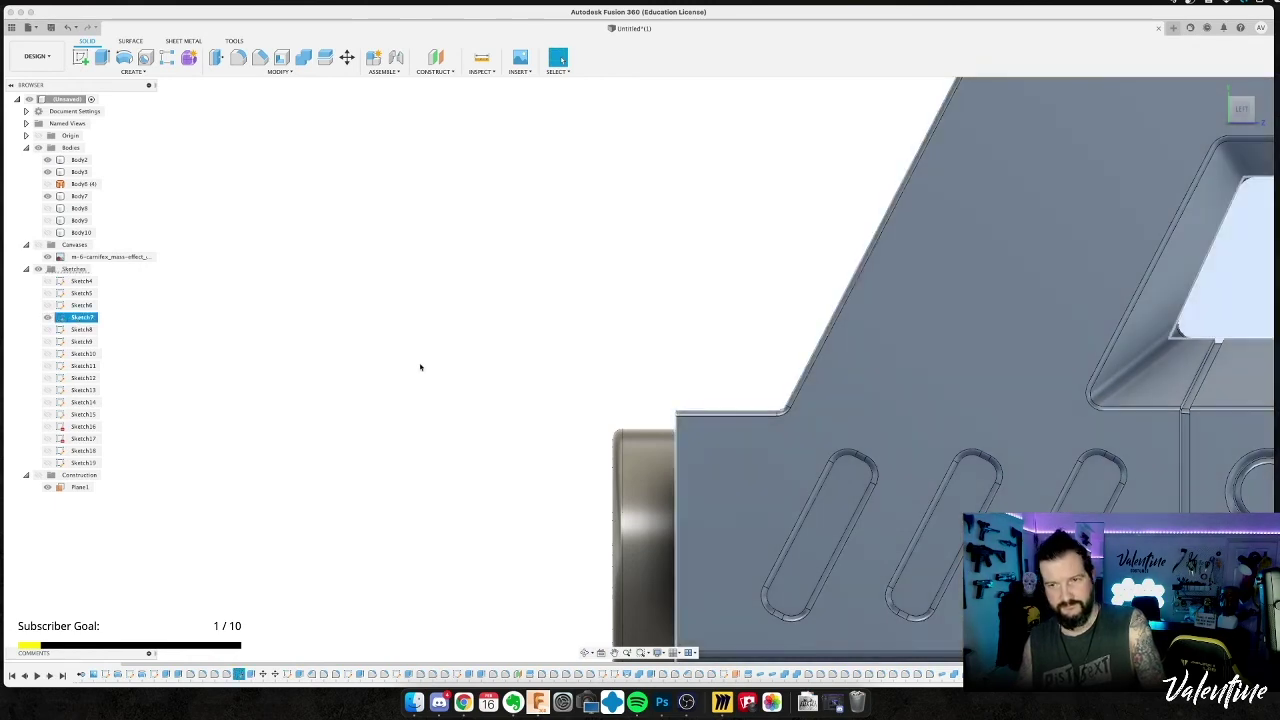
scroll(419, 367, "down", 3)
middle_click_drag(438, 351, 414, 245, "shift")
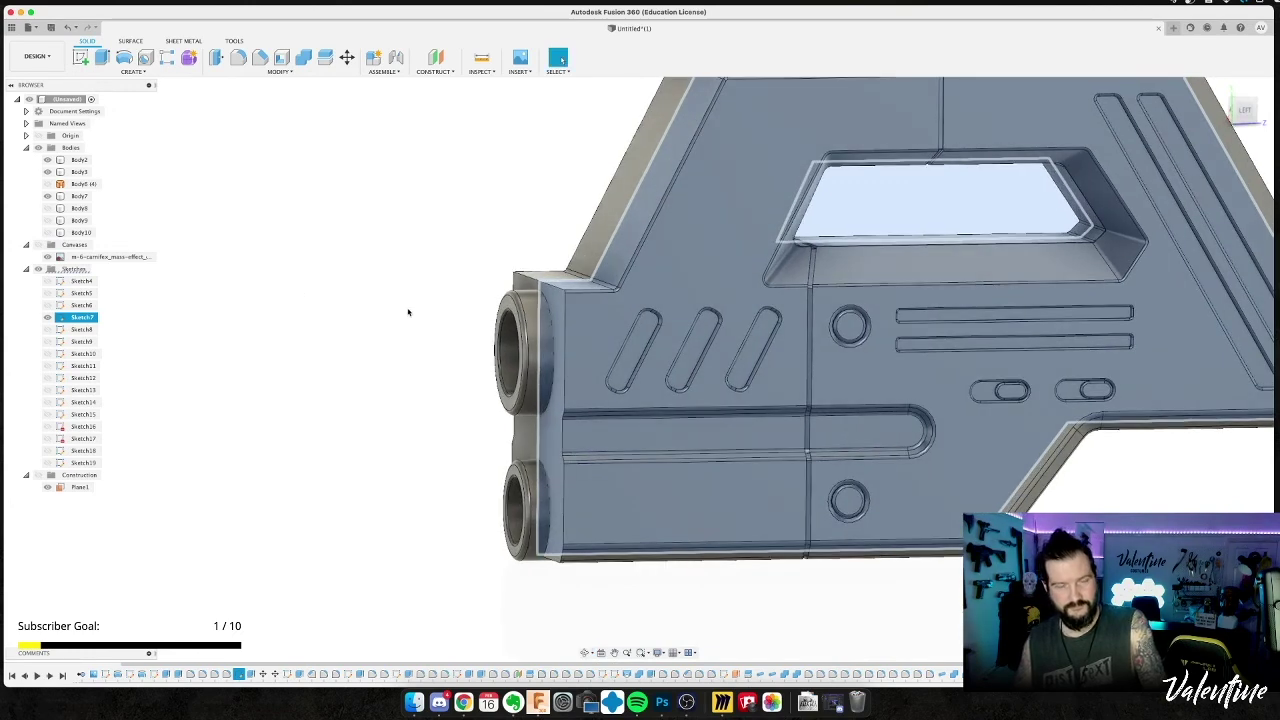
double_click(82, 317)
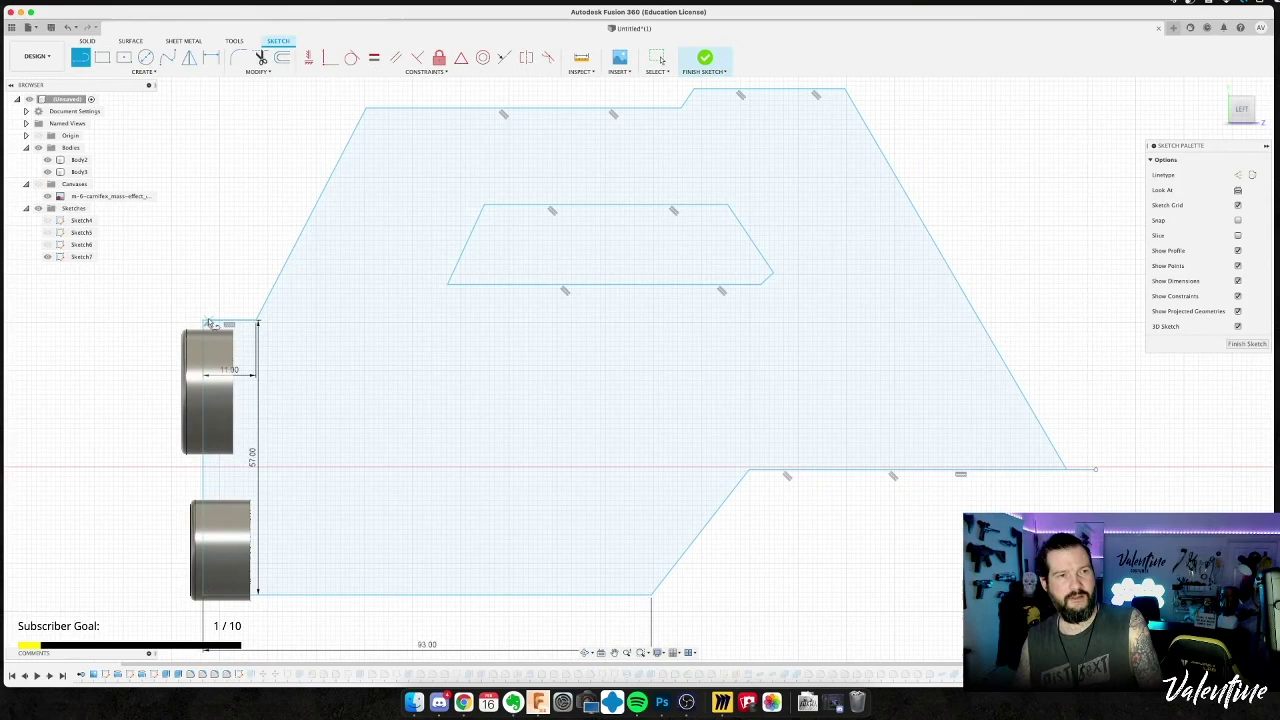
left_click(37, 185)
scroll(200, 330, "up", 3)
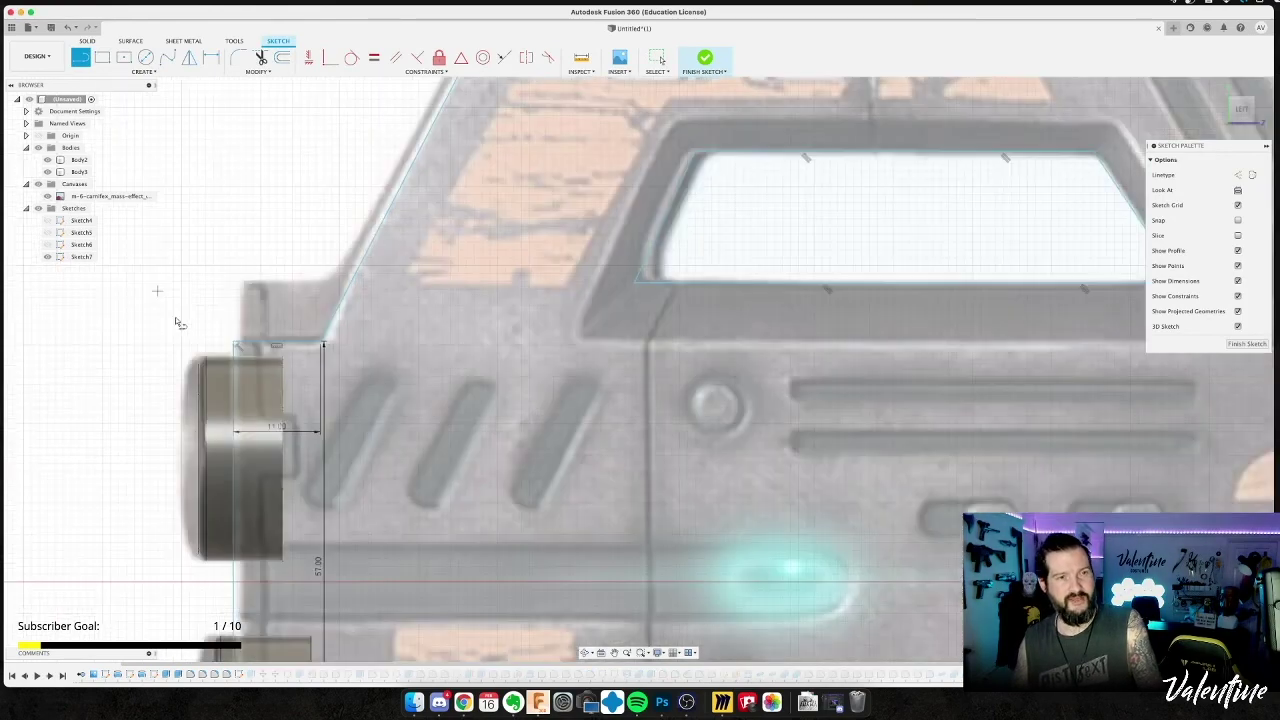
Sketch a vertical line about 7.5 mm up from the profile's upper front corner and a horizontal line about 10.7 mm back, checking the Photoshop reference.
left_click(234, 343)
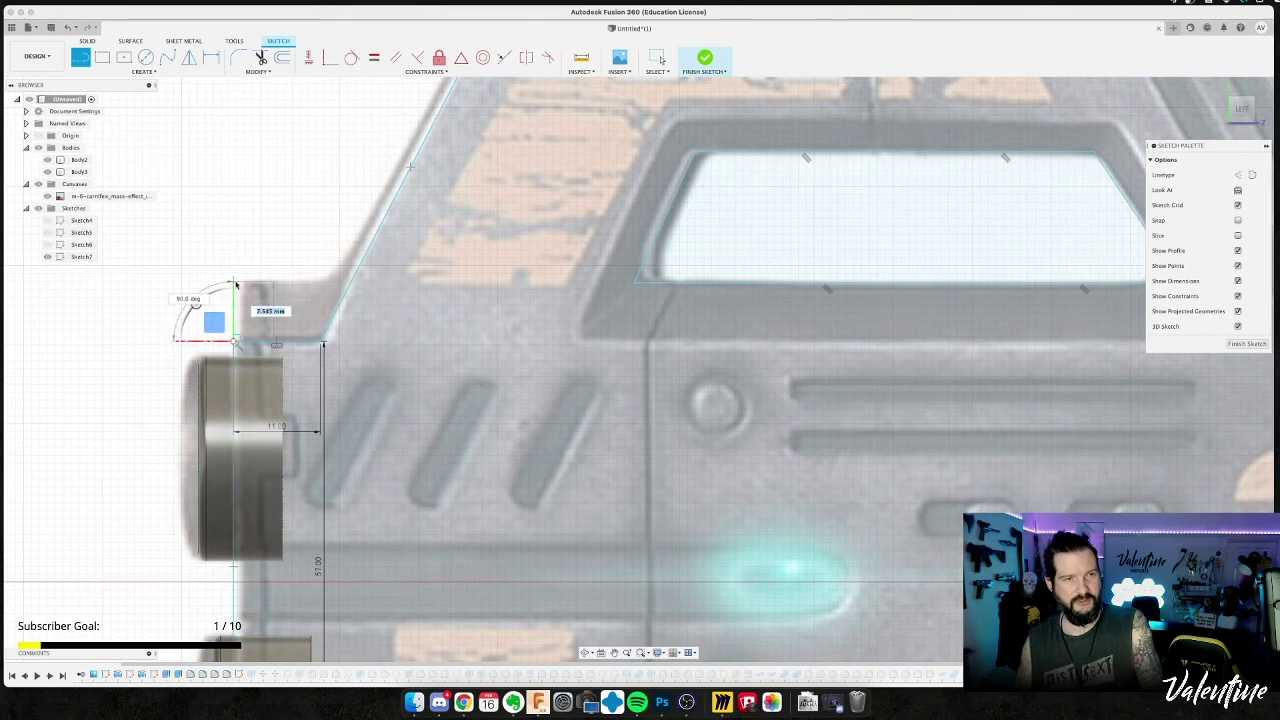
left_click(234, 283)
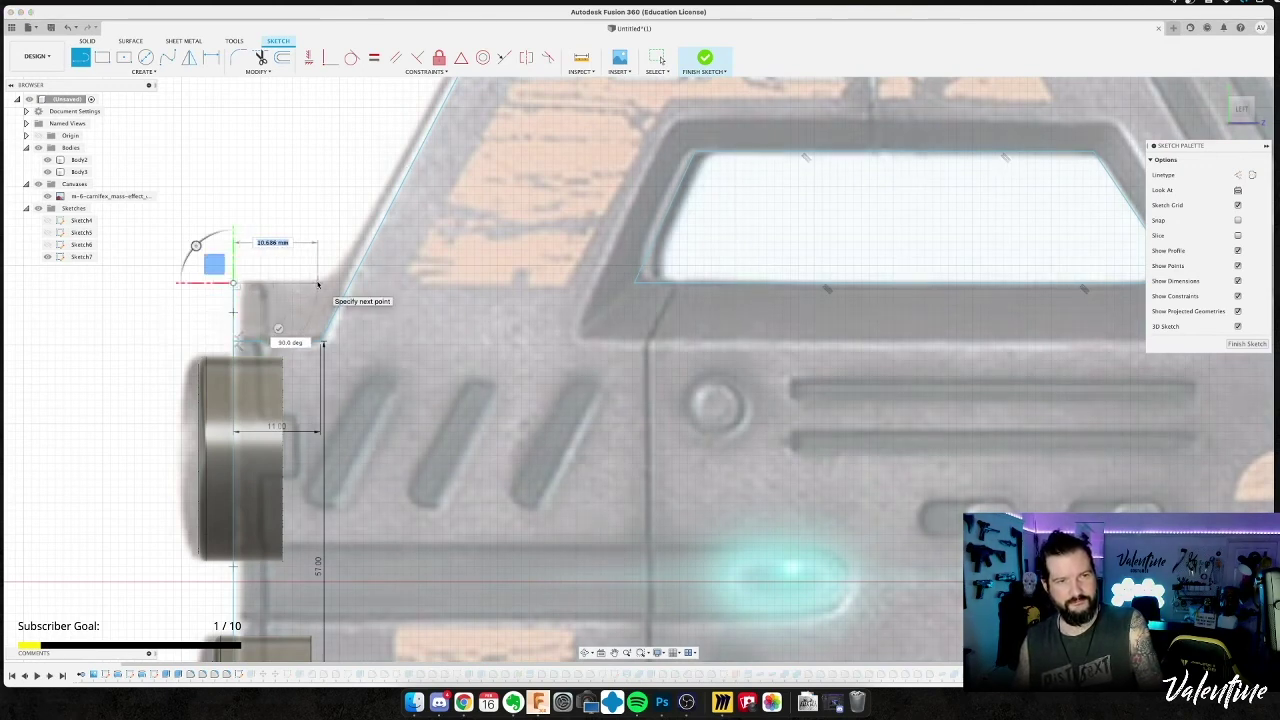
left_click(318, 284)
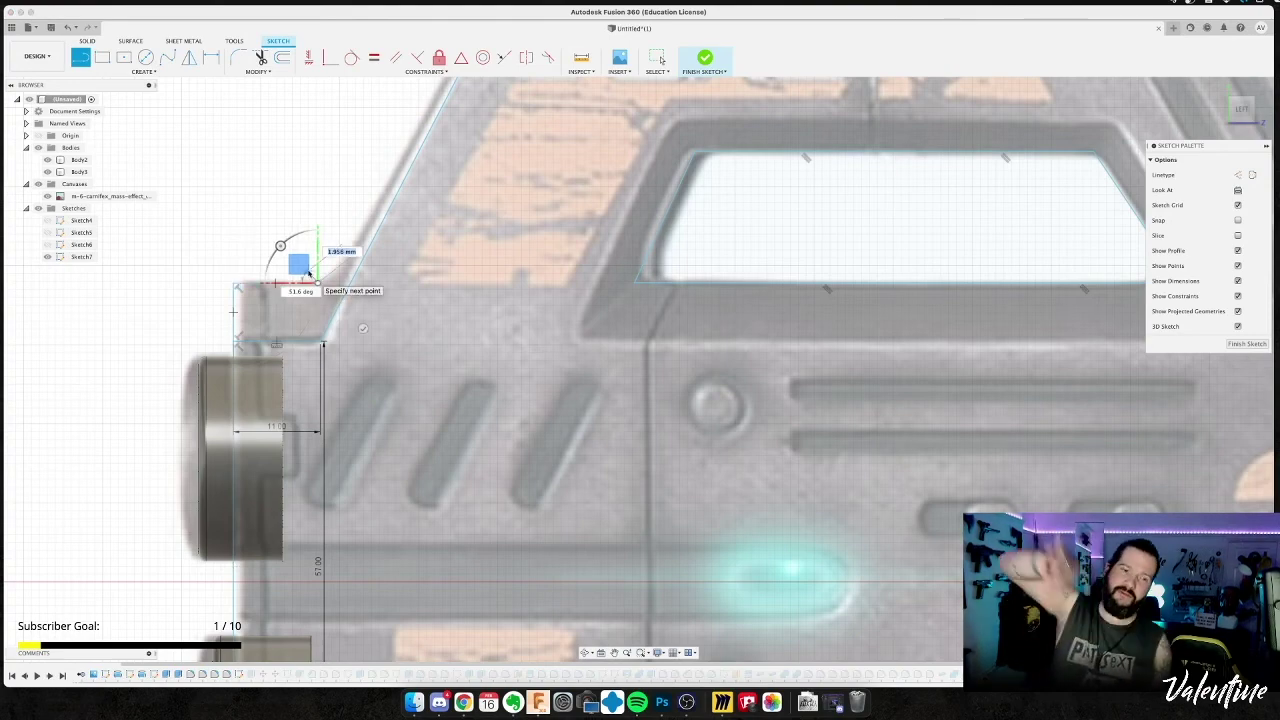
key("super+Tab")
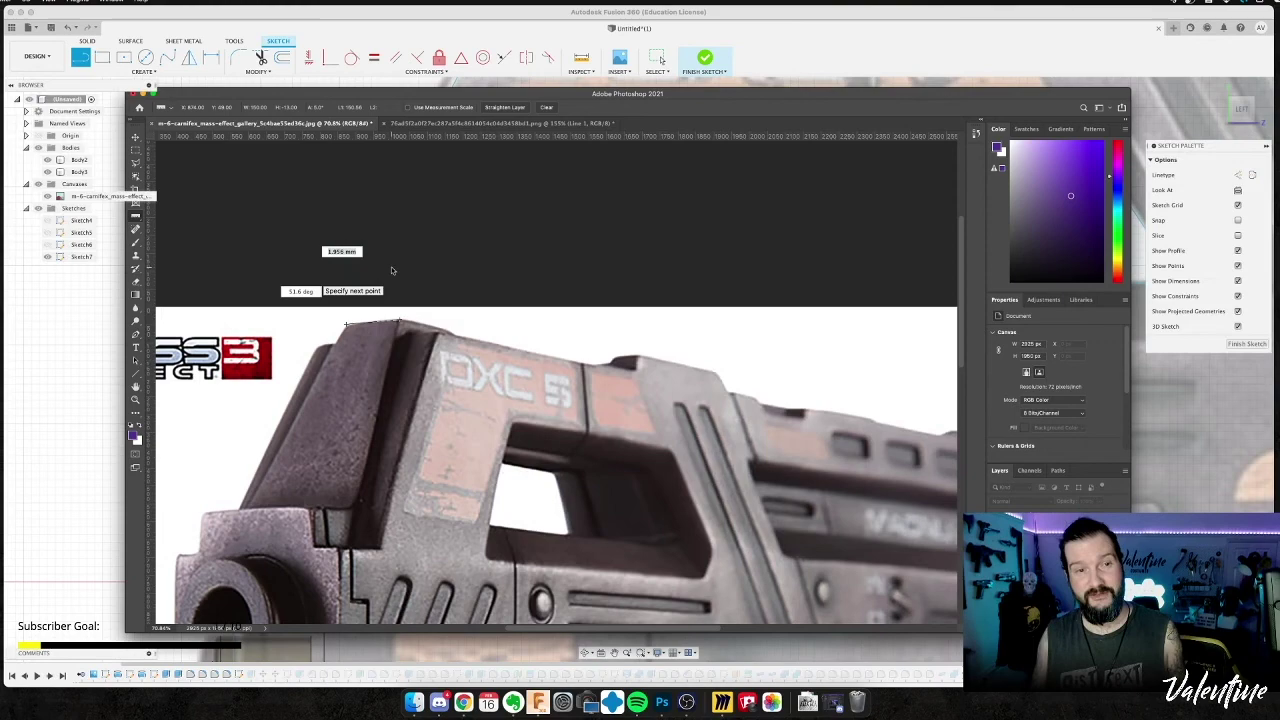
key("super+Tab")
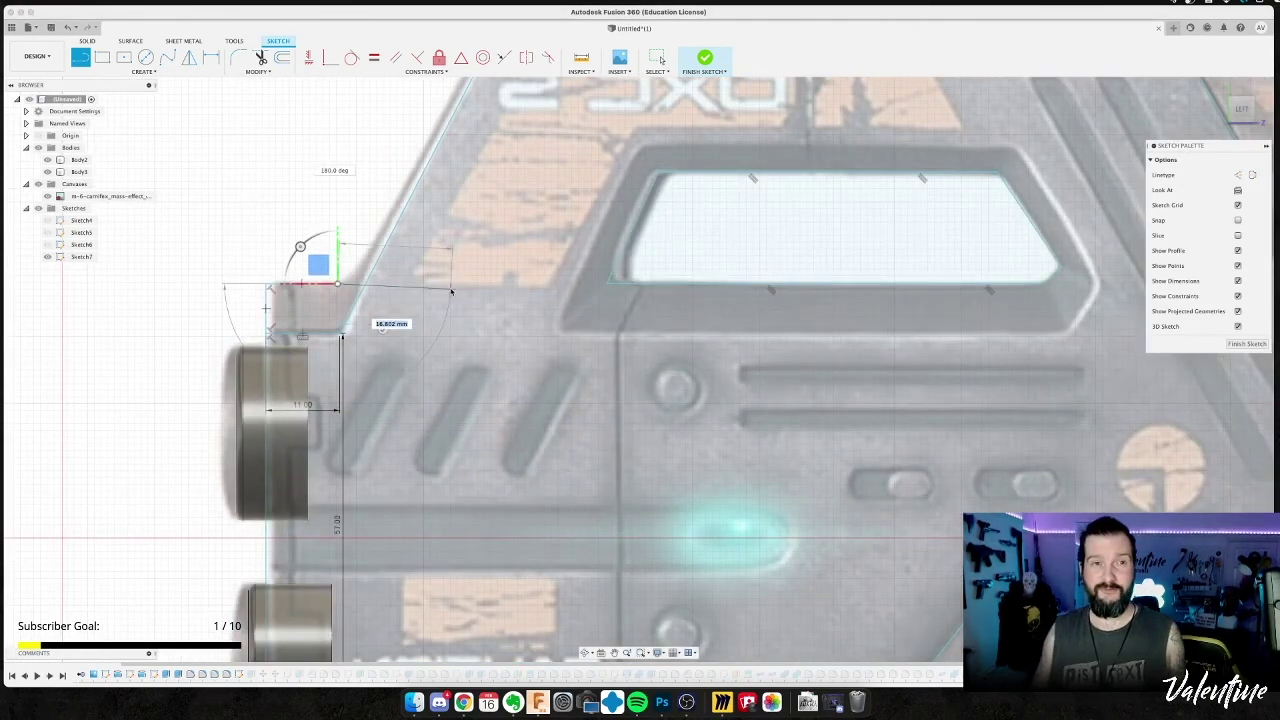
scroll(451, 288, "down", 1)
middle_click_drag(451, 286, 442, 408)
key("Escape")
Sketch a line about 45 mm long just outside the housing's front slope, parallel to it and extending past the top edge.
key("l")
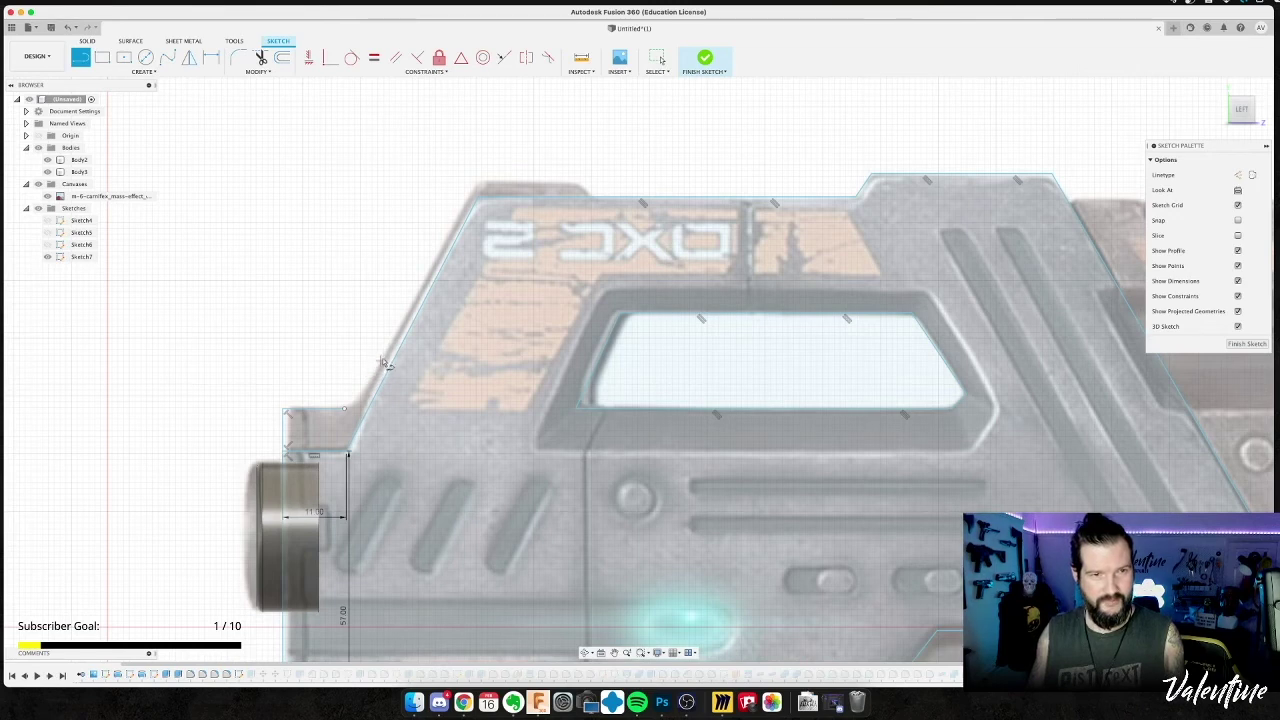
left_click(383, 360)
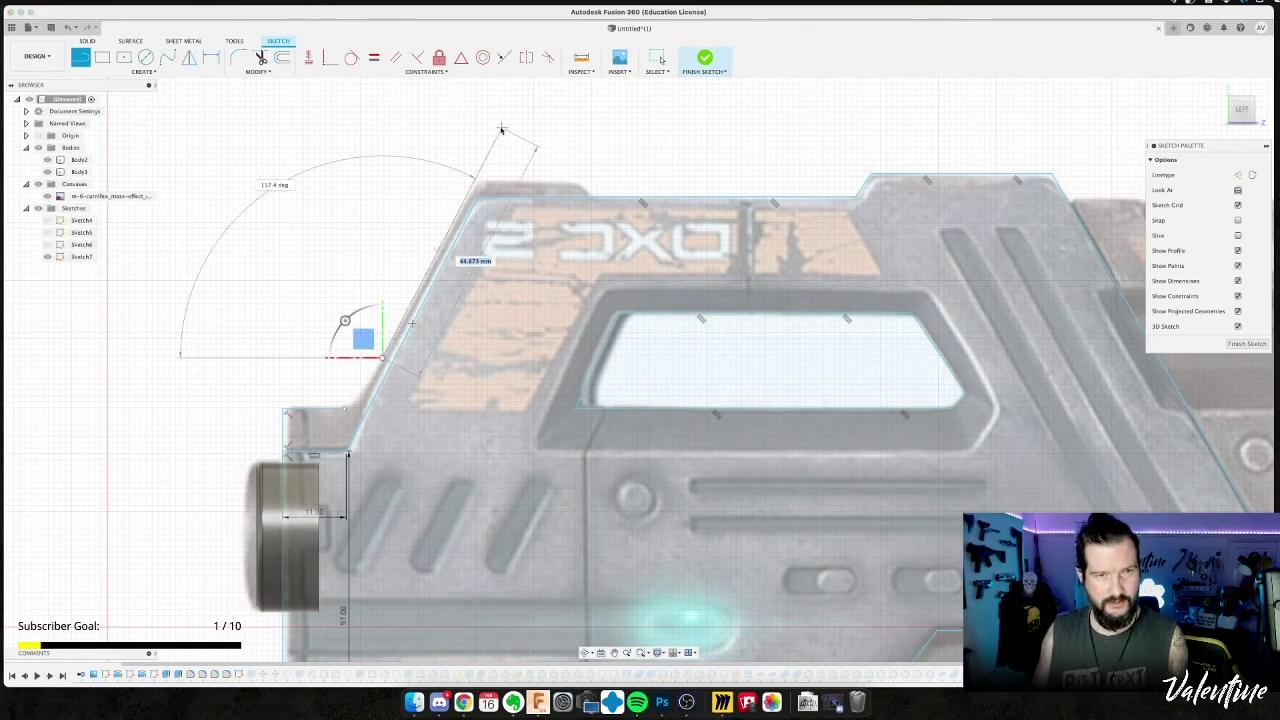
left_click(501, 130)
key("Escape")
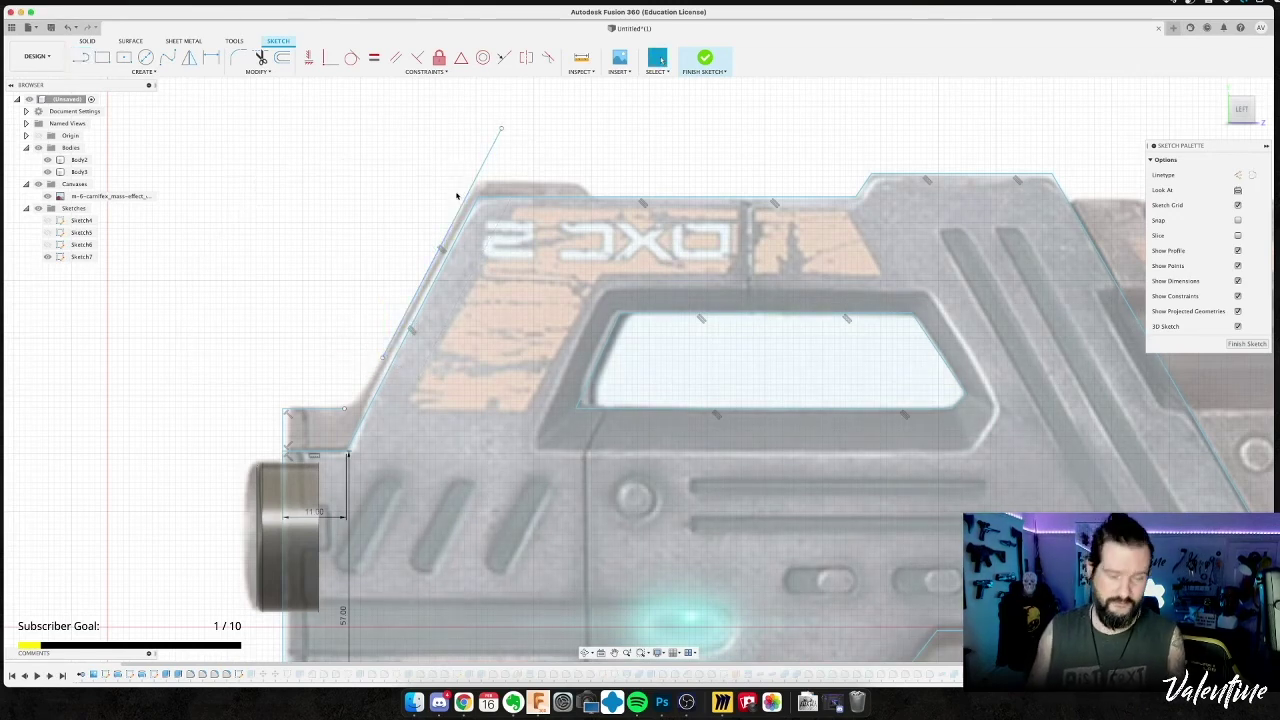
Sketch the block's raised top edge horizontally from the sloped line and close it with a short slanted line down to the housing's top edge.
key("l")
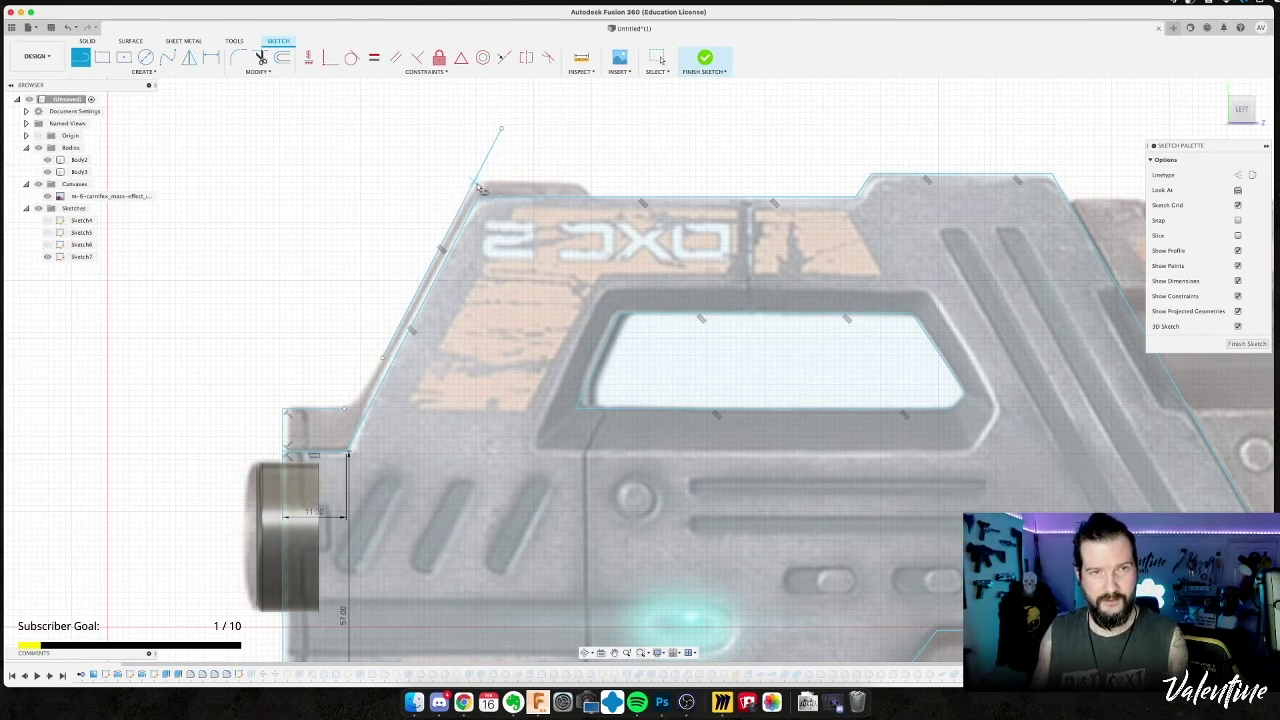
left_click(475, 183)
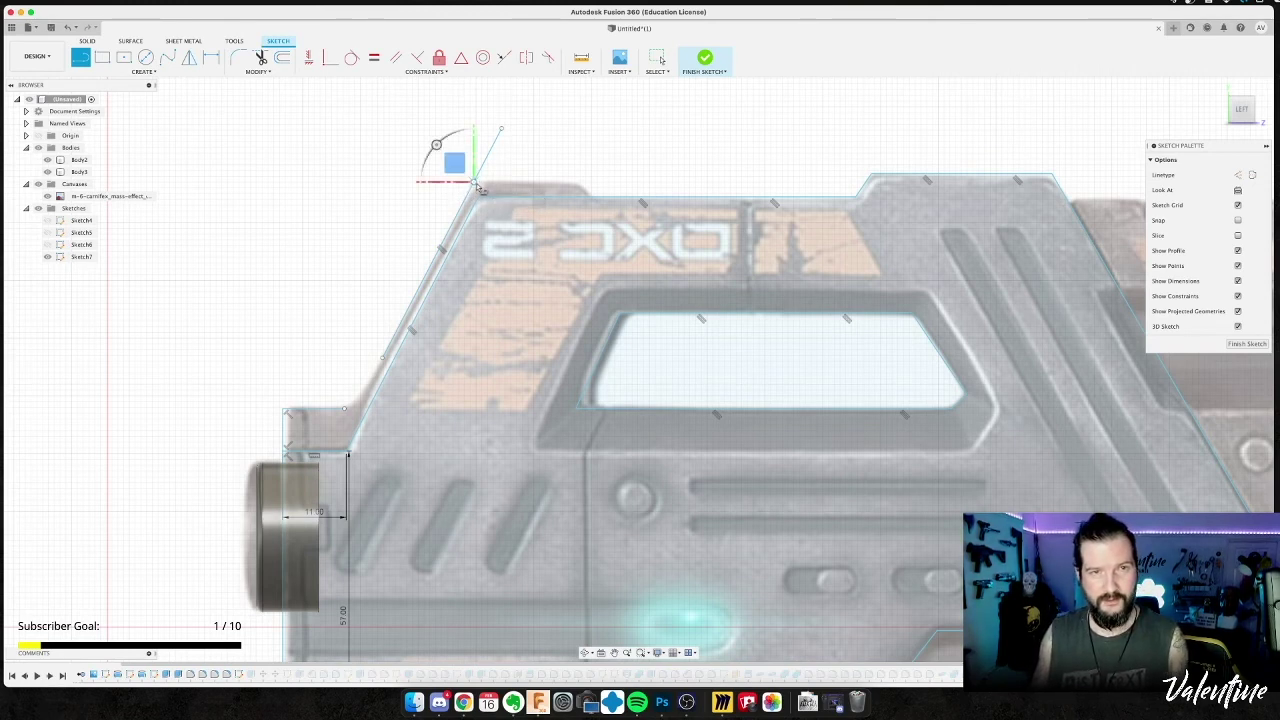
double_click(577, 184)
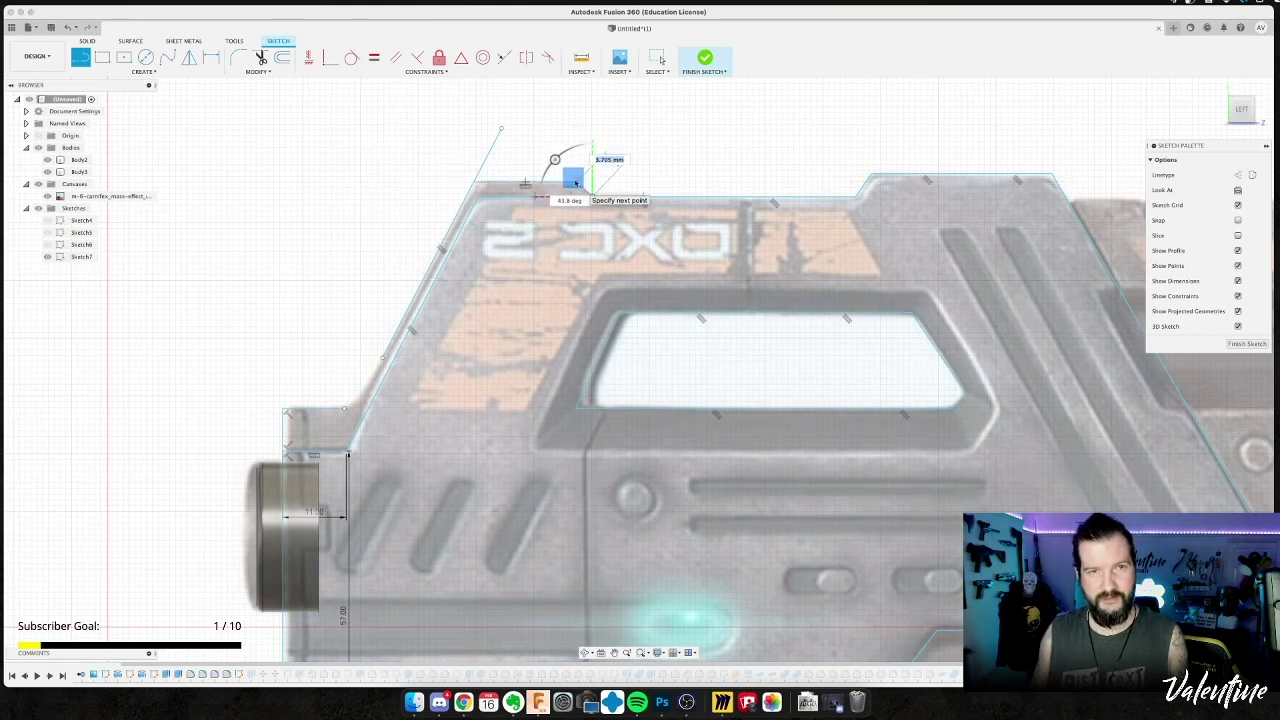
key("Escape")
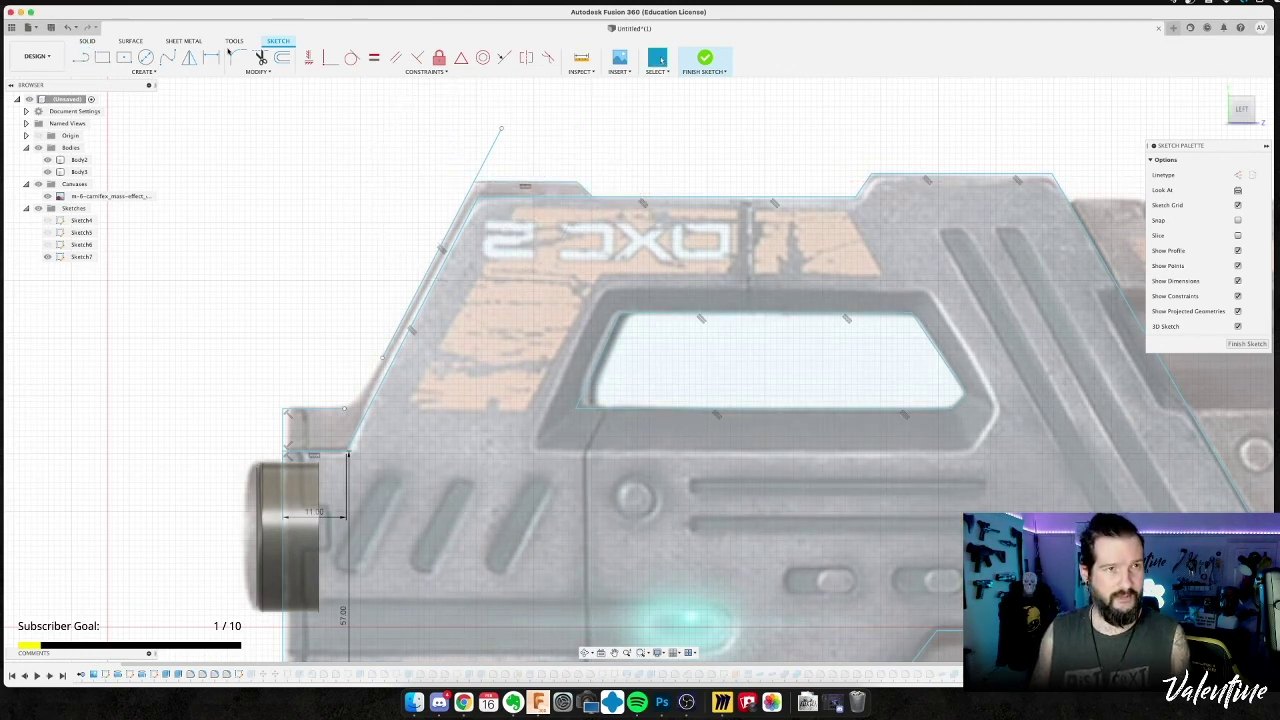
Draw a two-point spline joining the end of the front step's horizontal line to the lower end of the sloped line.
left_click(167, 57)
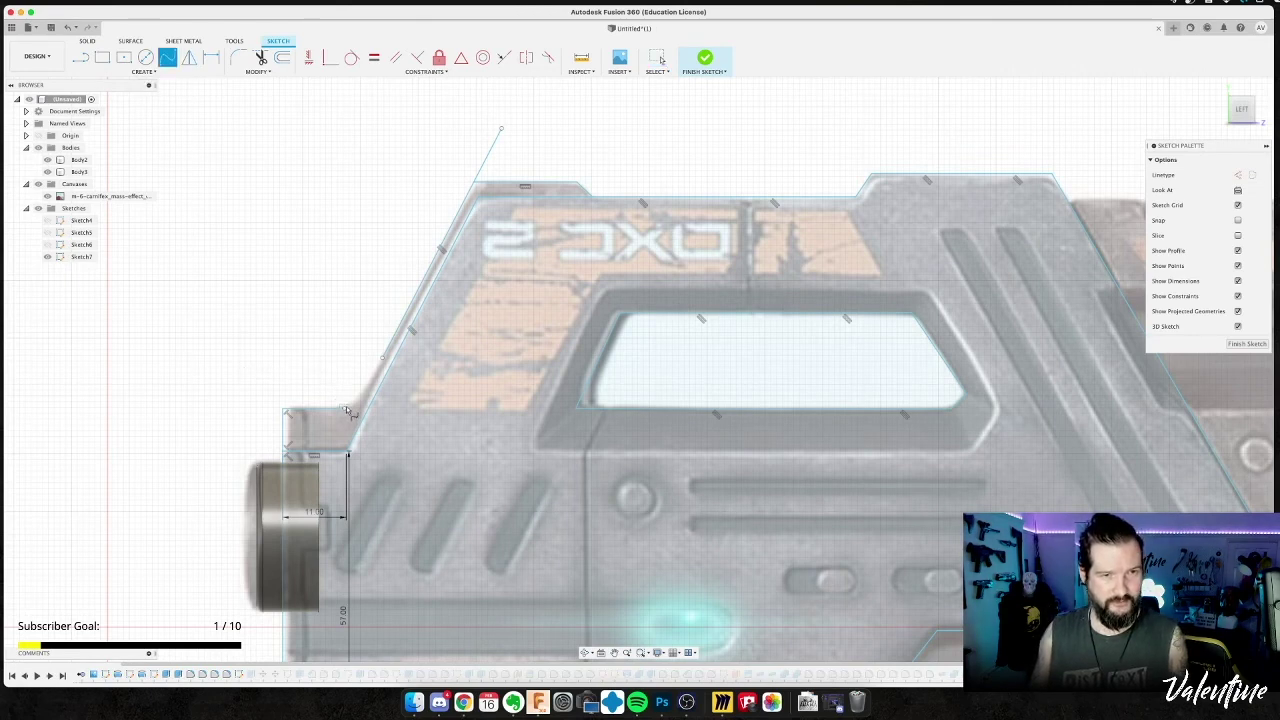
left_click(345, 409)
left_click(382, 358)
key("Escape")
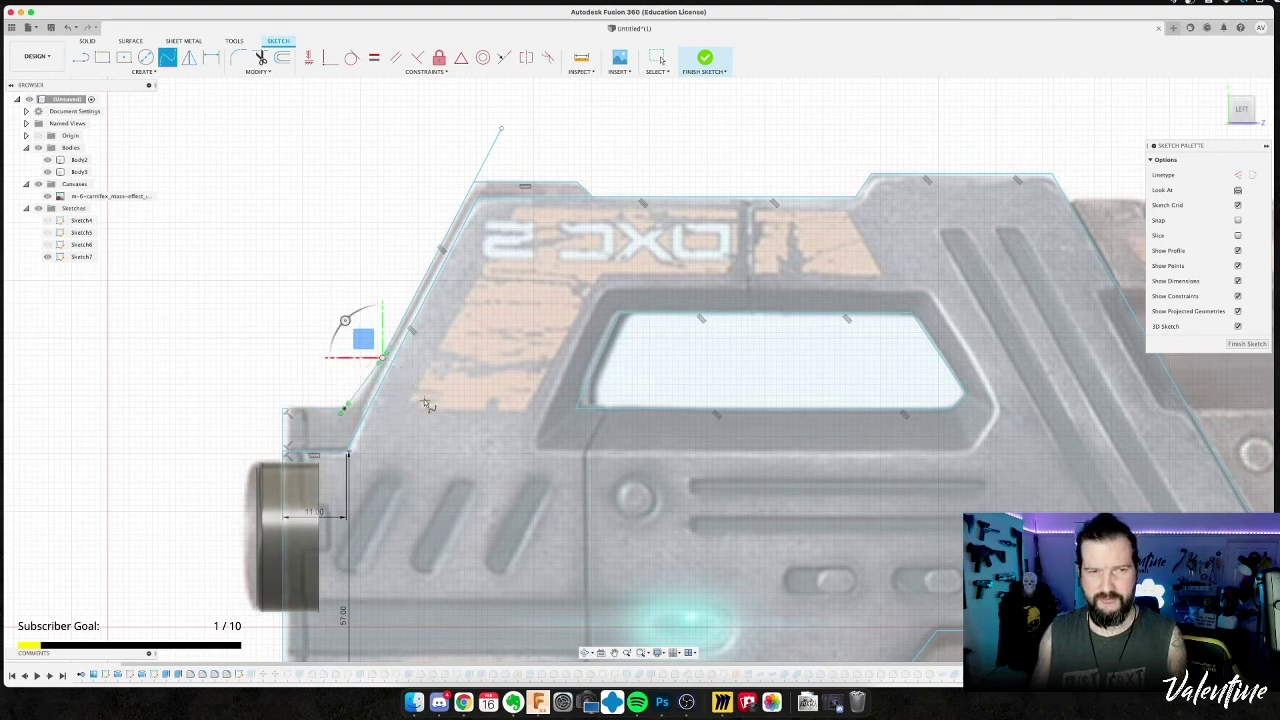
Make the spline tangent to the sloped line and to the front step's horizontal line.
left_click(352, 58)
scroll(386, 271, "up", 3)
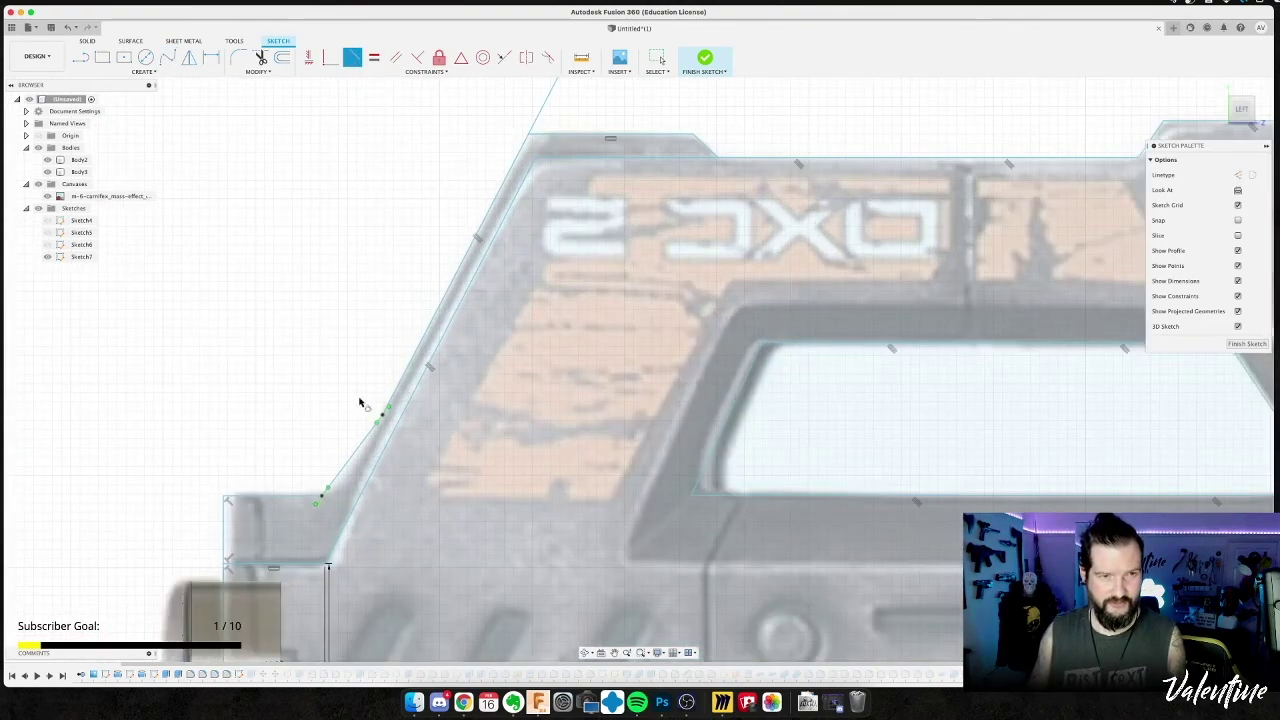
left_click(362, 452)
left_click(393, 400)
left_click(313, 498)
key("Escape")
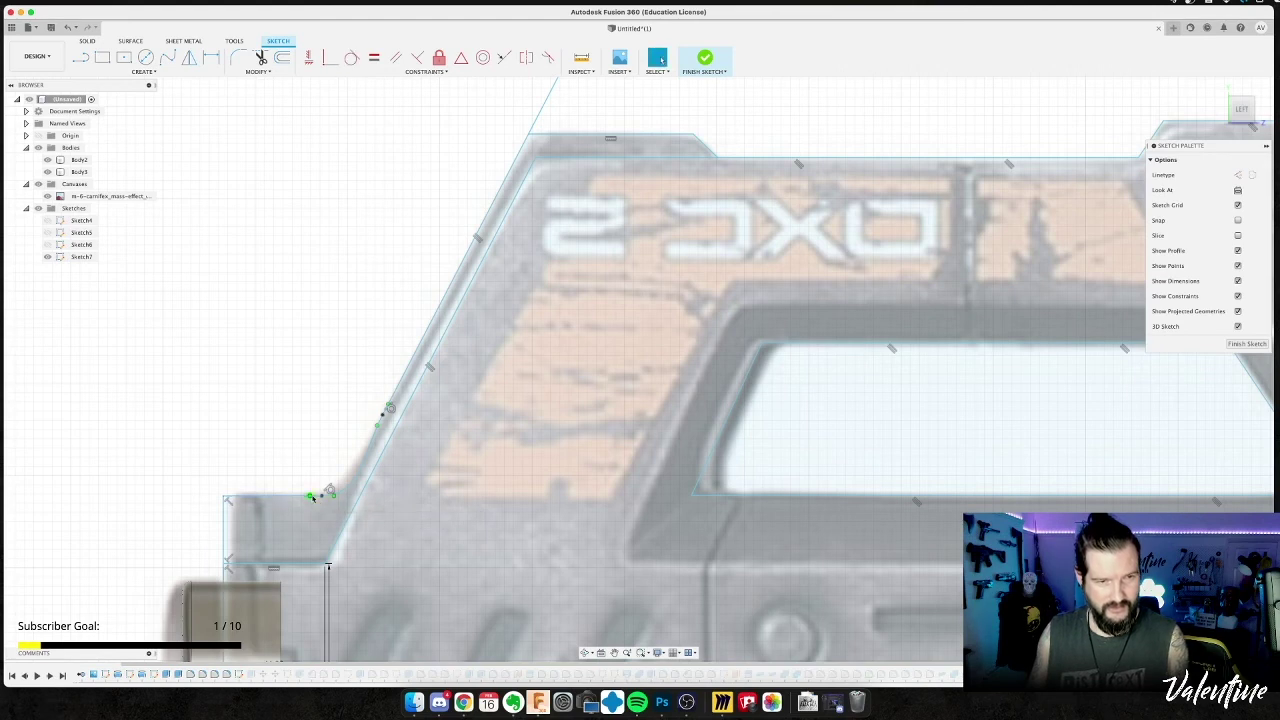
Adjust the spline's lower end point and its tangent handle so the curve follows the reference image.
left_click(318, 499)
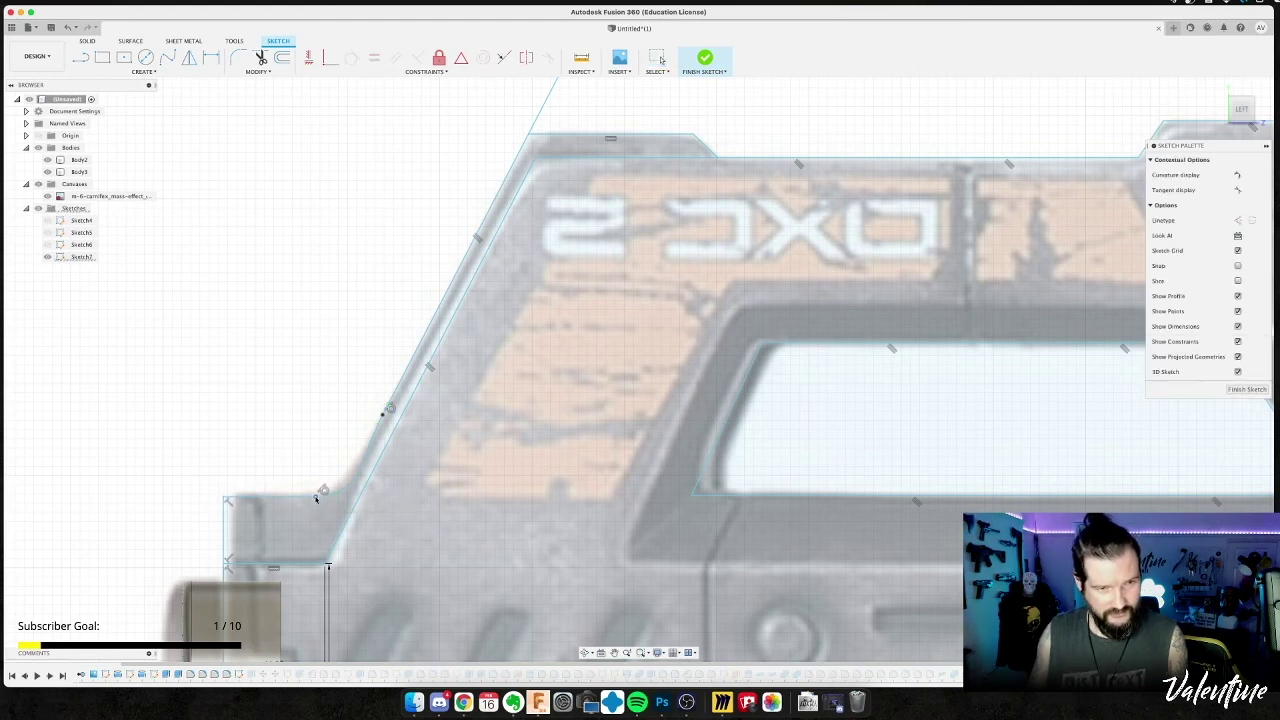
left_click(322, 495)
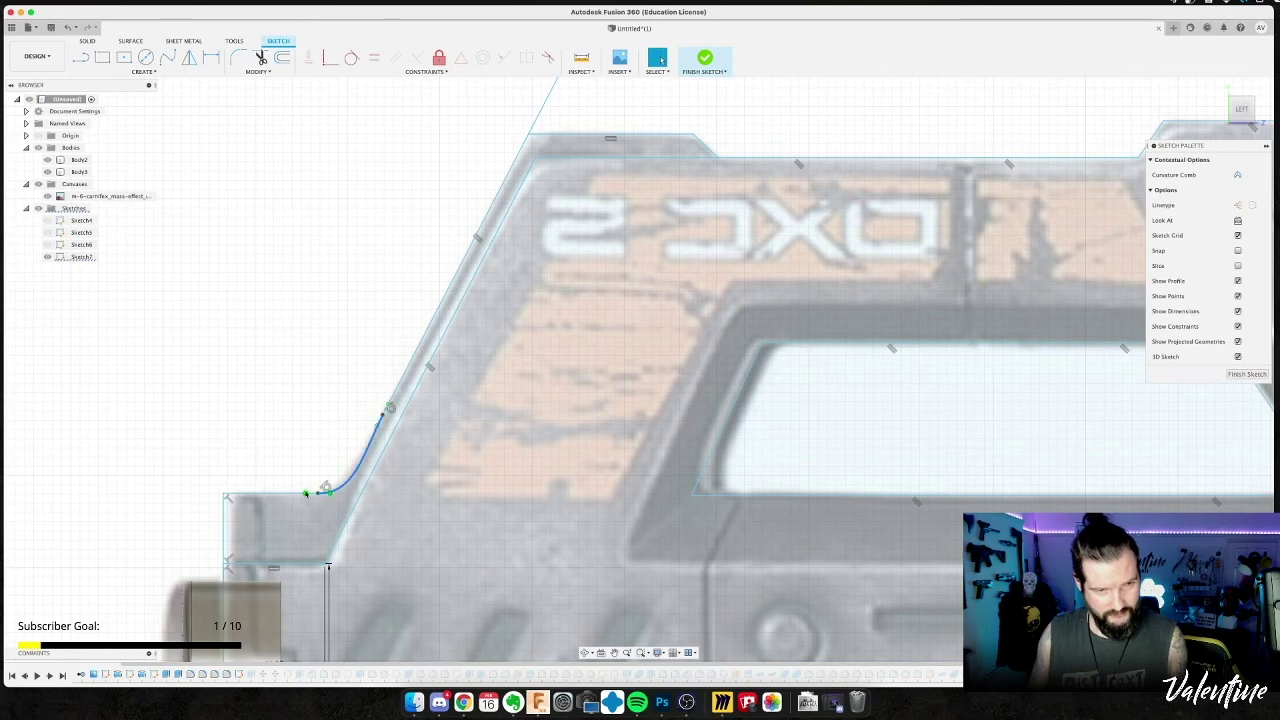
key("Escape")
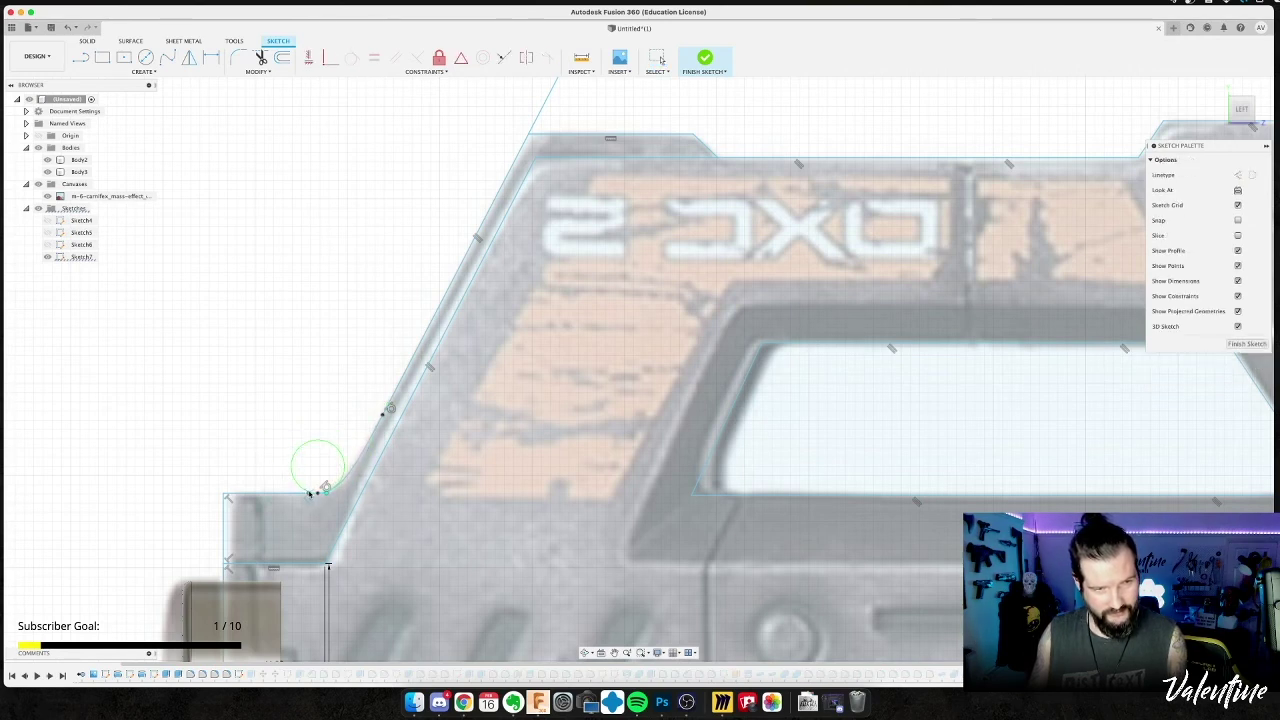
key("Escape")
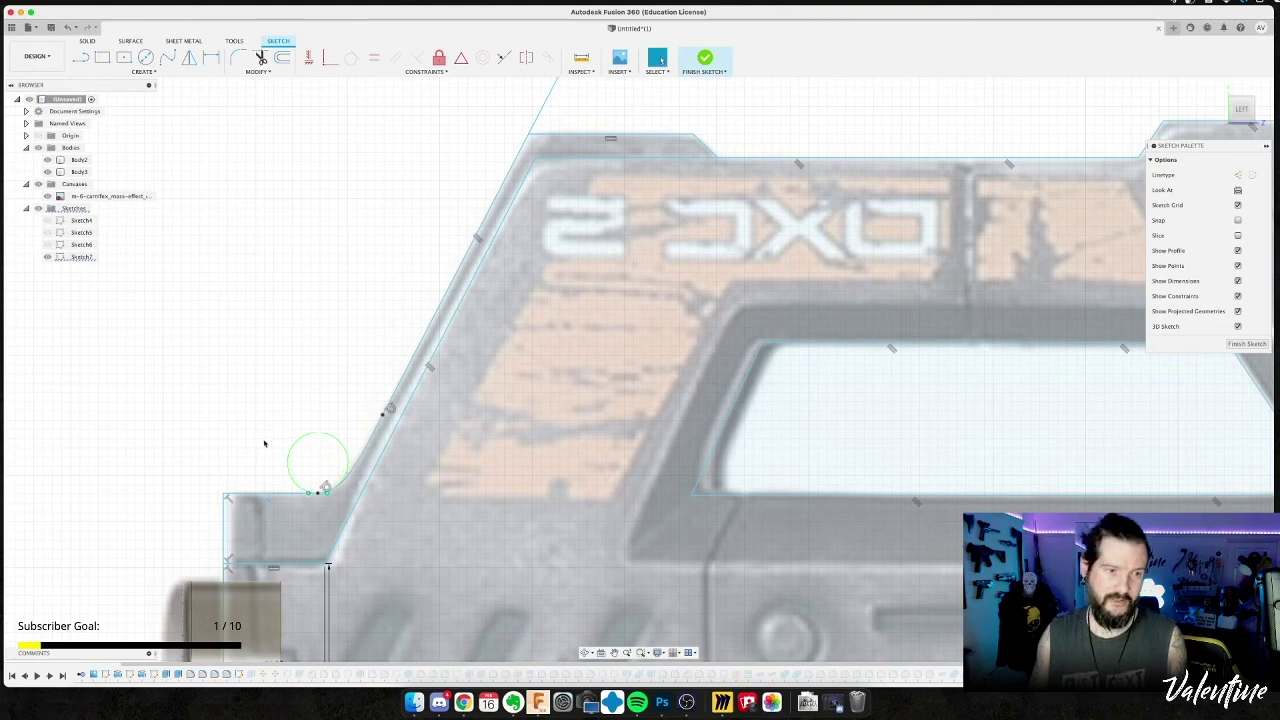
Switch to Photoshop, measure the width of the front step on the reference photo with the Ruler tool, and return to Fusion 360.
left_click(285, 520)
mouse_move(225, 413)
middle_mouse_down("shift")
mouse_move(374, 423)
mouse_move(277, 246)
mouse_move(274, 263)
middle_mouse_up("shift")
scroll(383, 420, "down", 3)
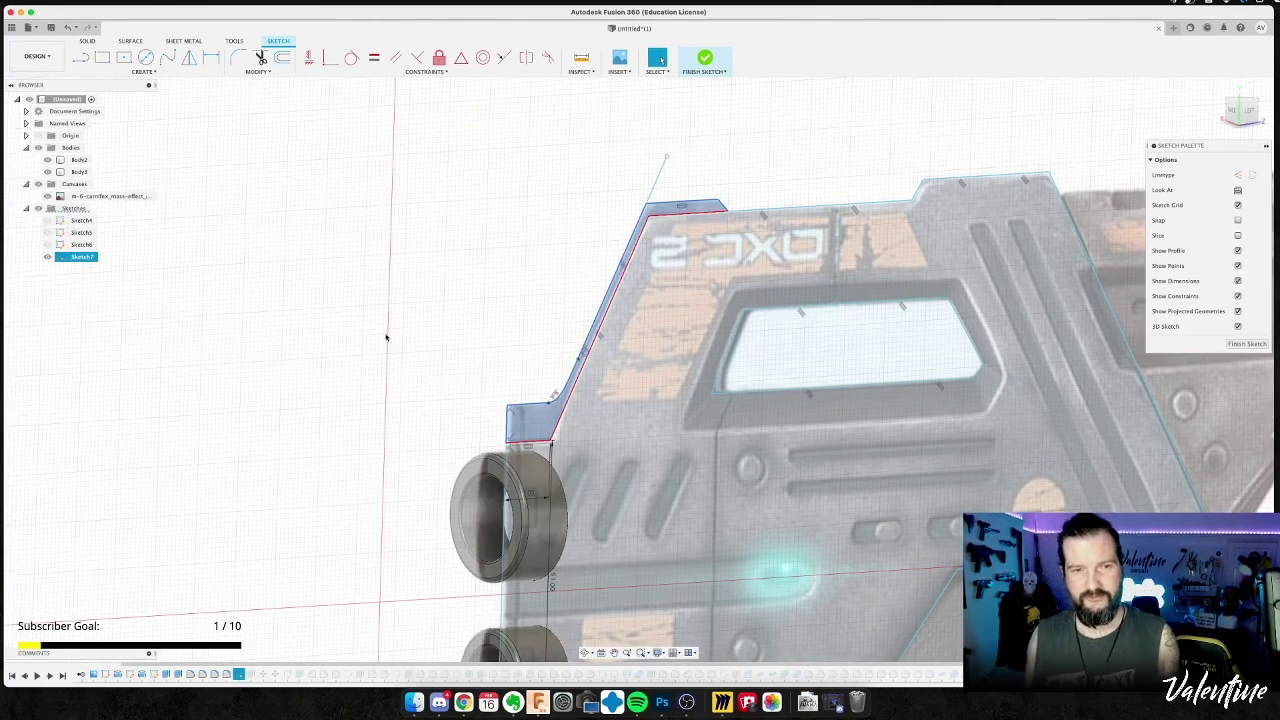
key("super+Tab")
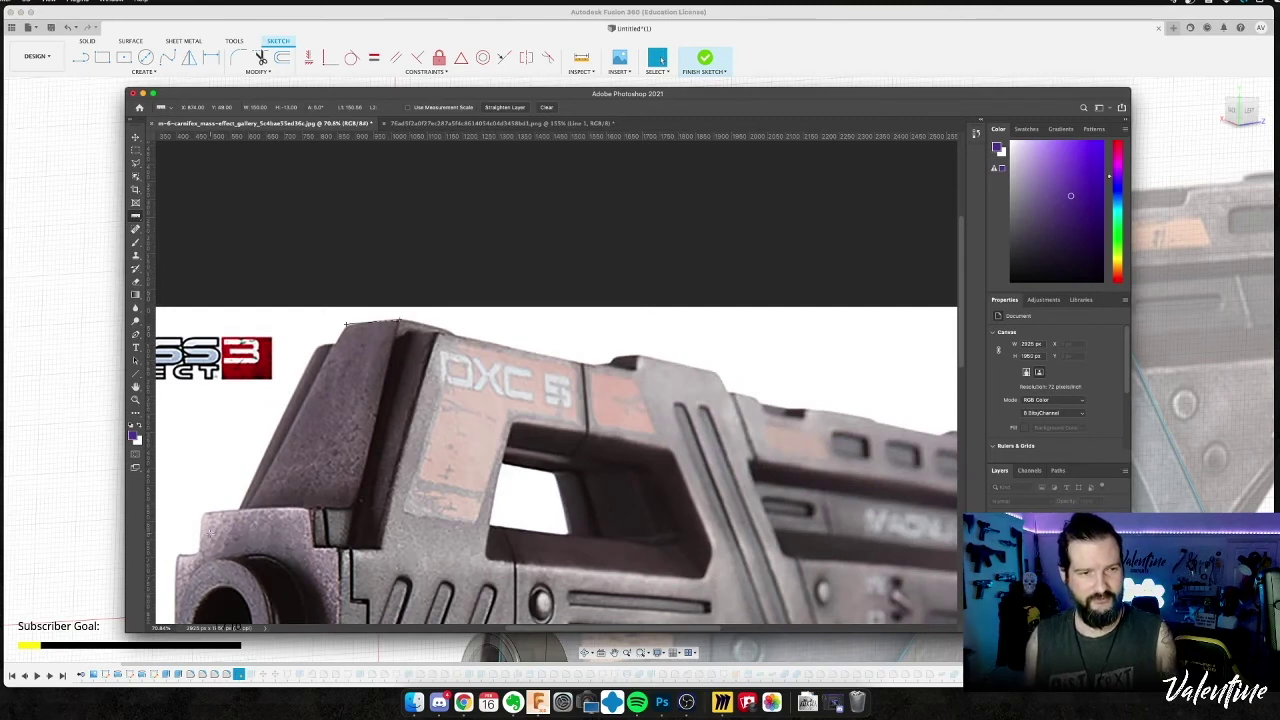
left_click_drag(199, 518, 306, 519)
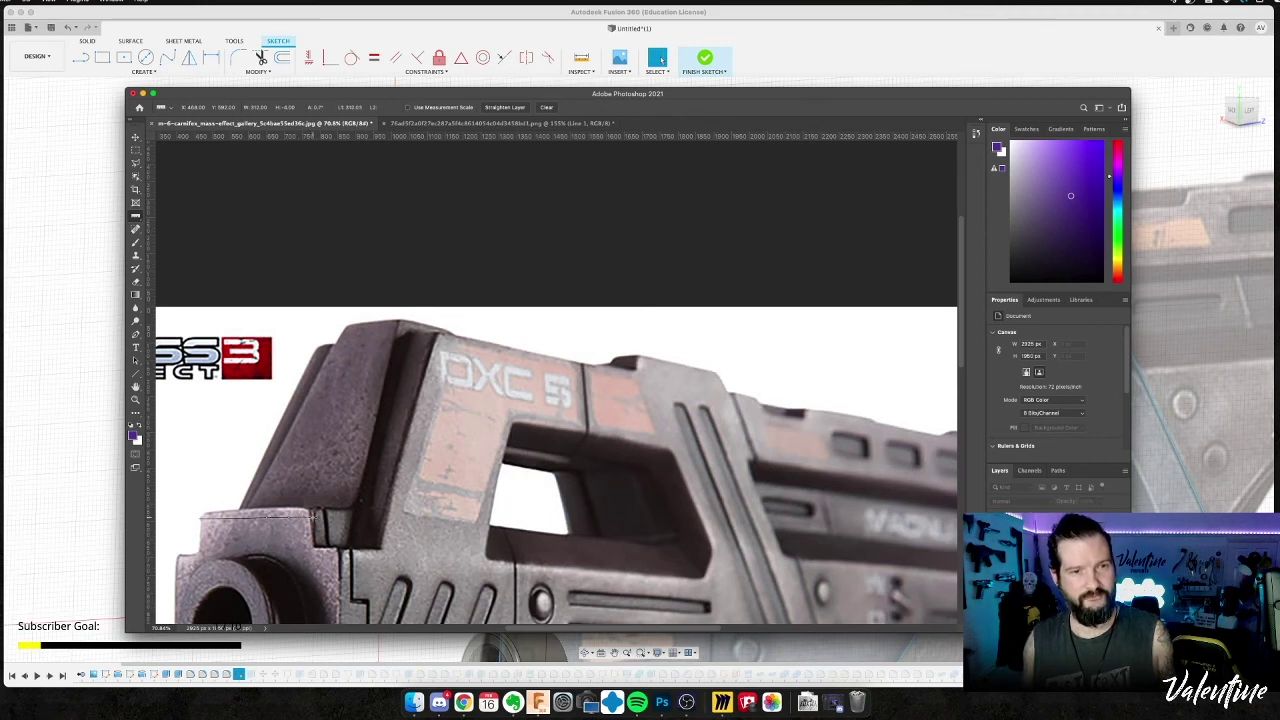
key("super+Tab")
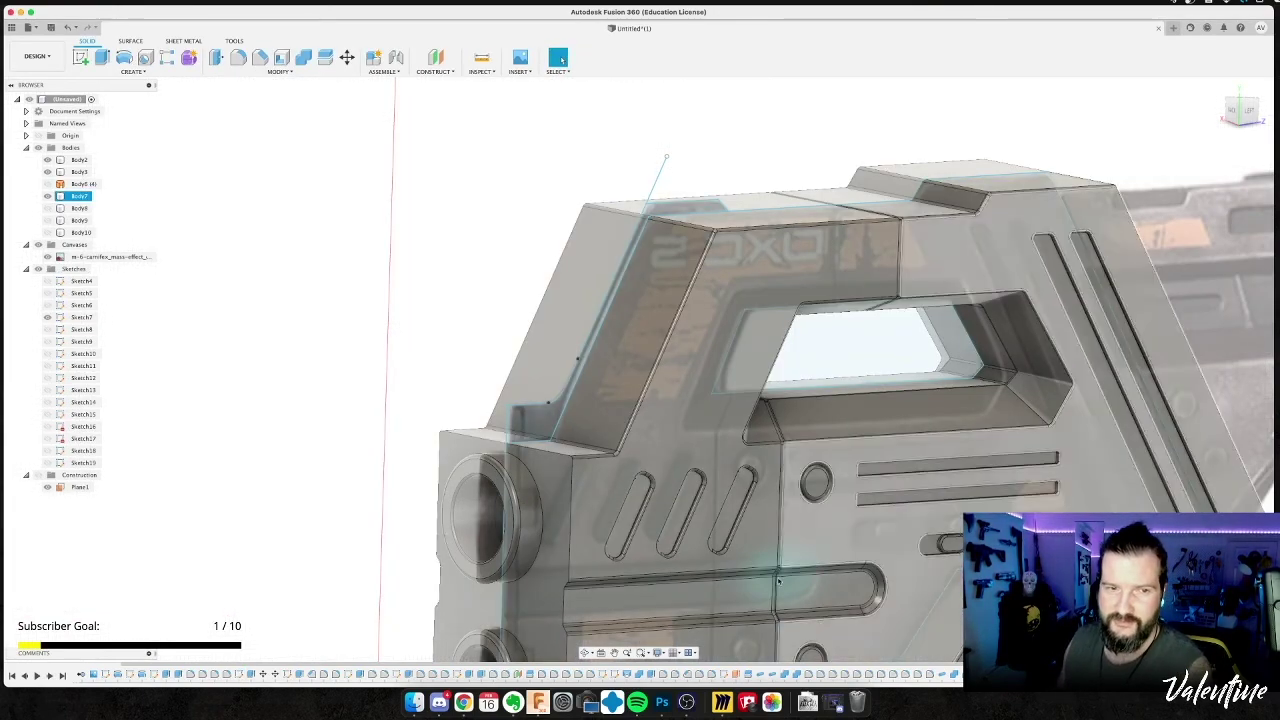
Extrude the sloped front block's profile symmetrically by 16 mm as a new body.
left_click(471, 465)
left_click(538, 435)
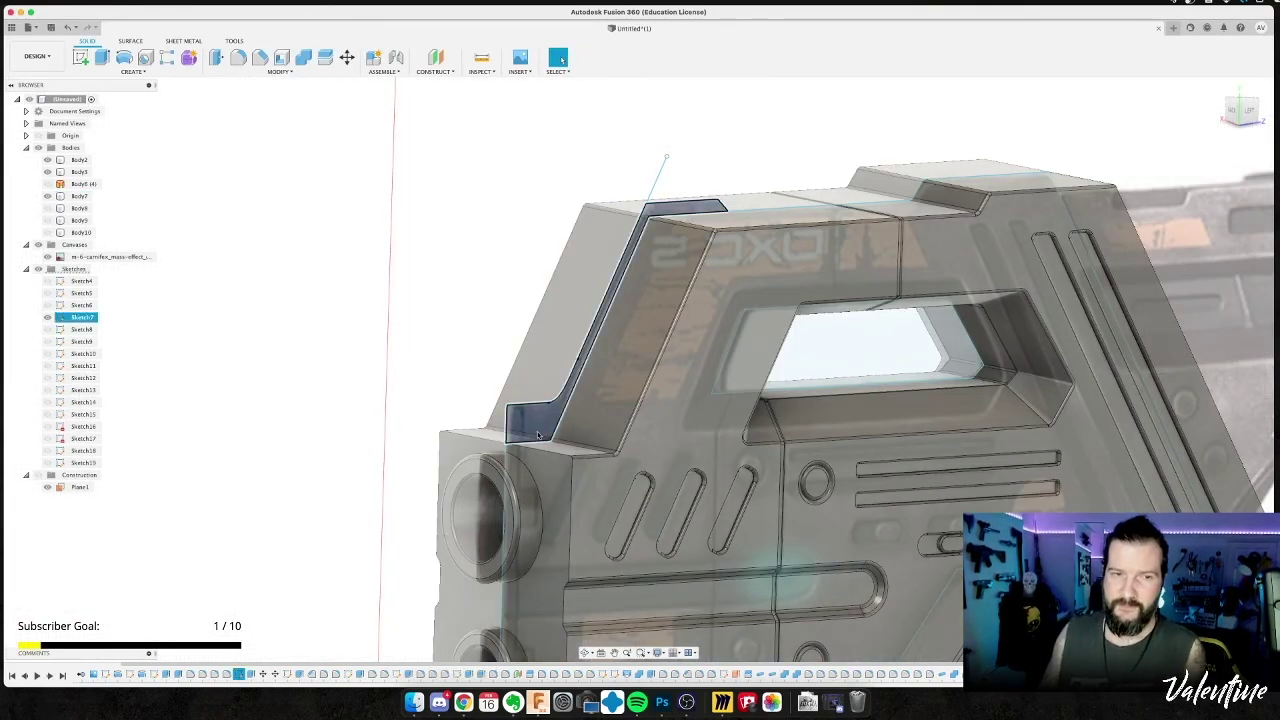
key("e")
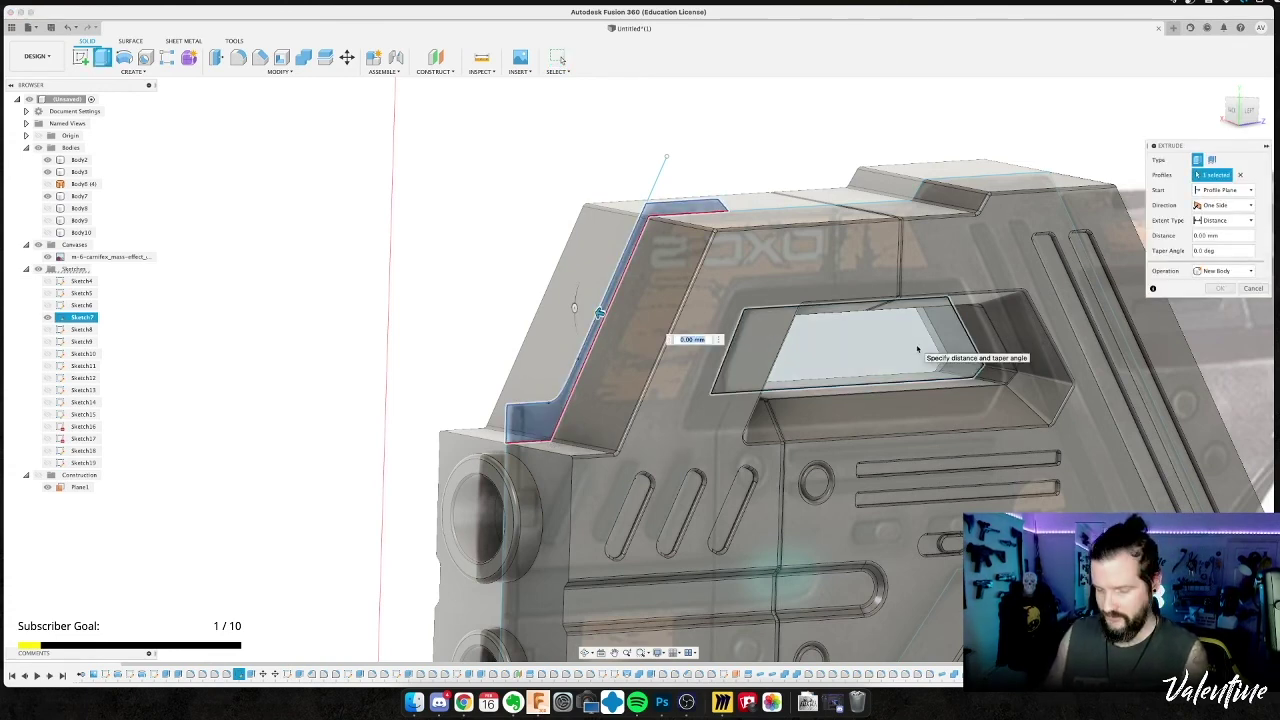
type("16")
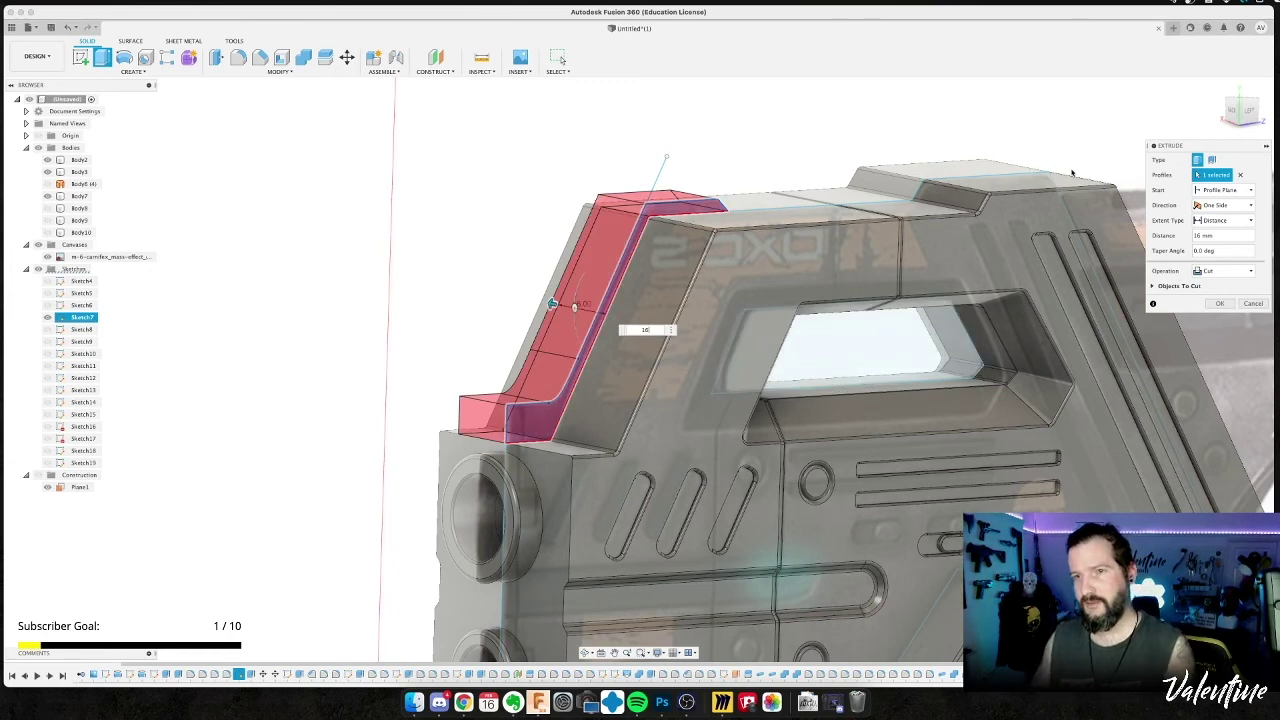
left_click(1220, 205)
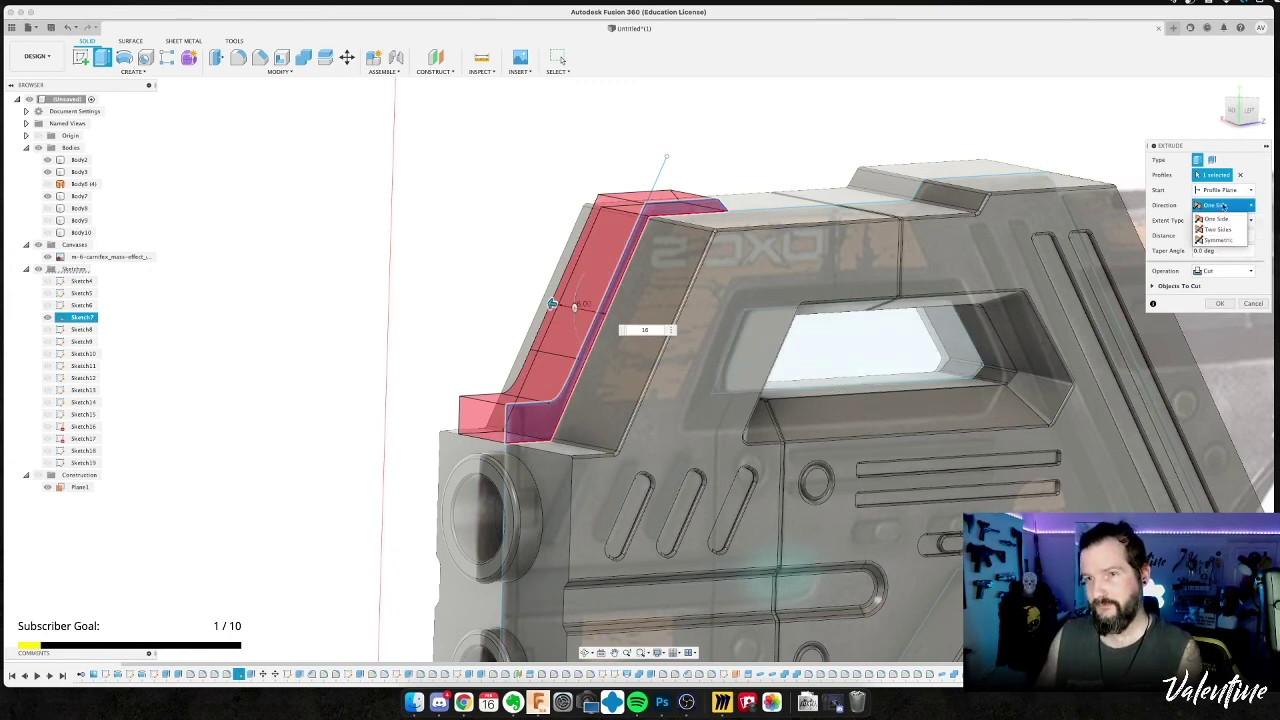
left_click(1216, 218)
left_click(1222, 220)
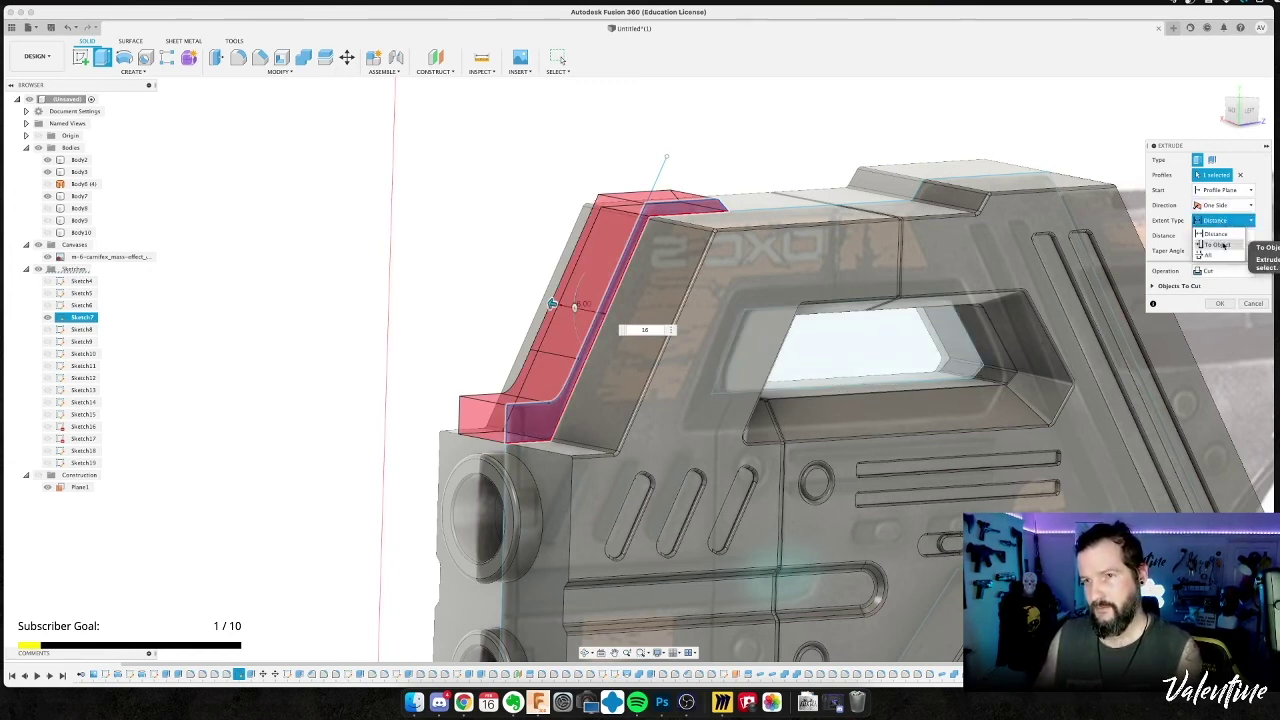
left_click(1230, 204)
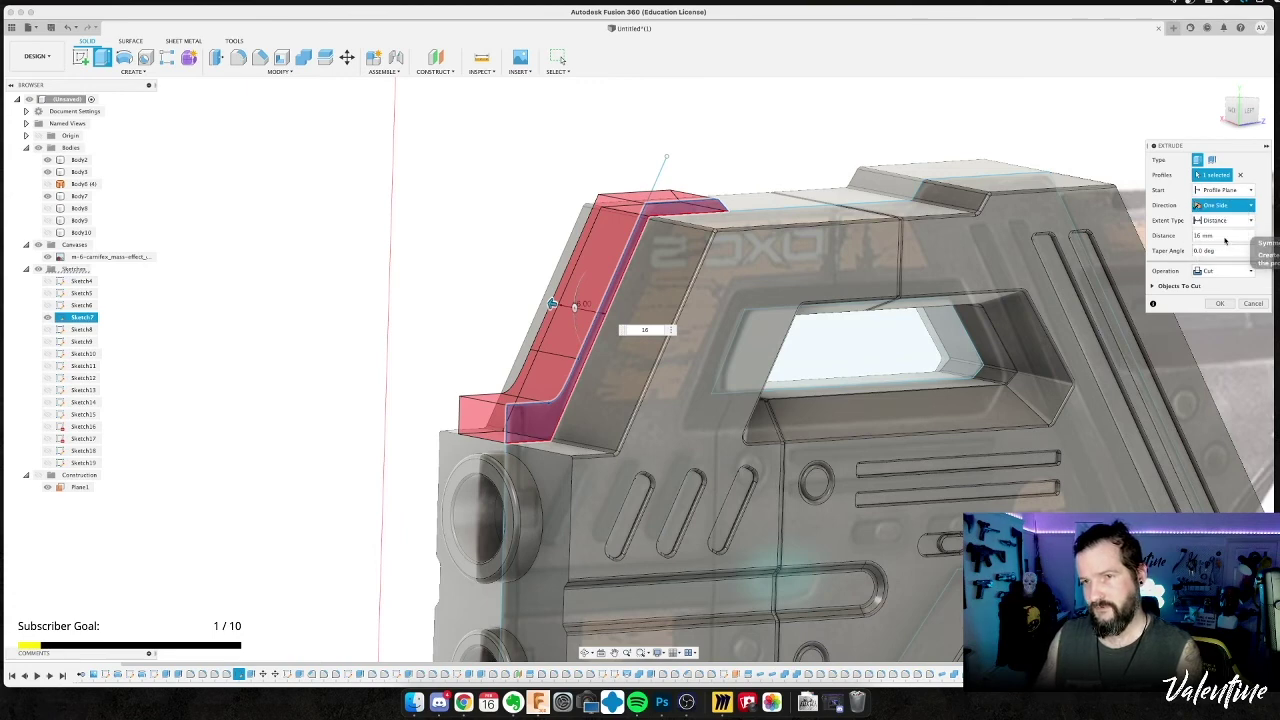
left_click(1238, 244)
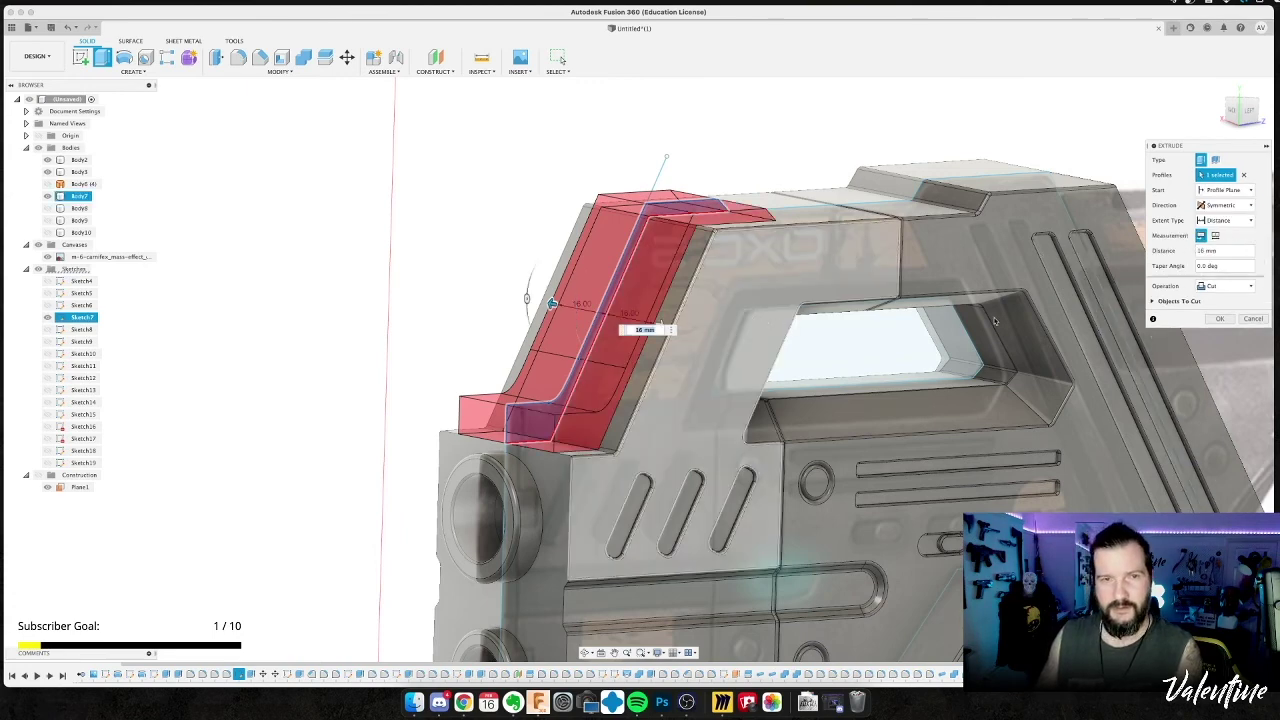
left_click(1213, 287)
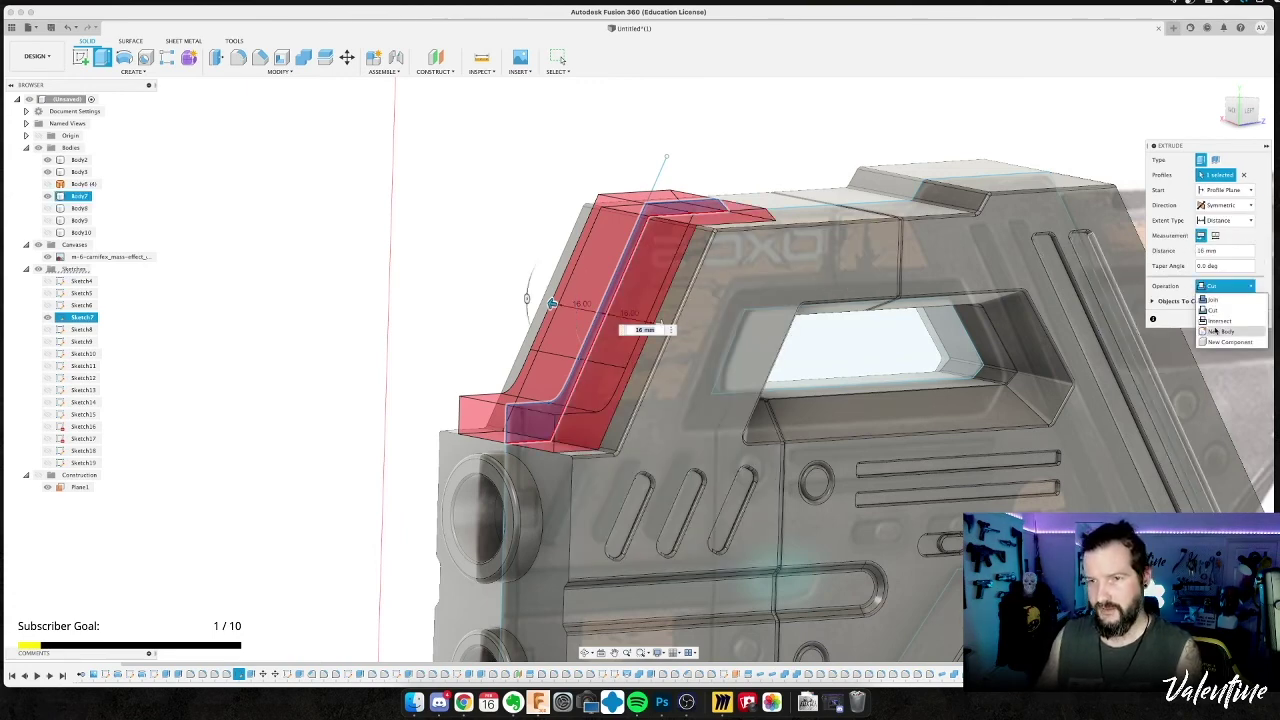
left_click(1216, 328)
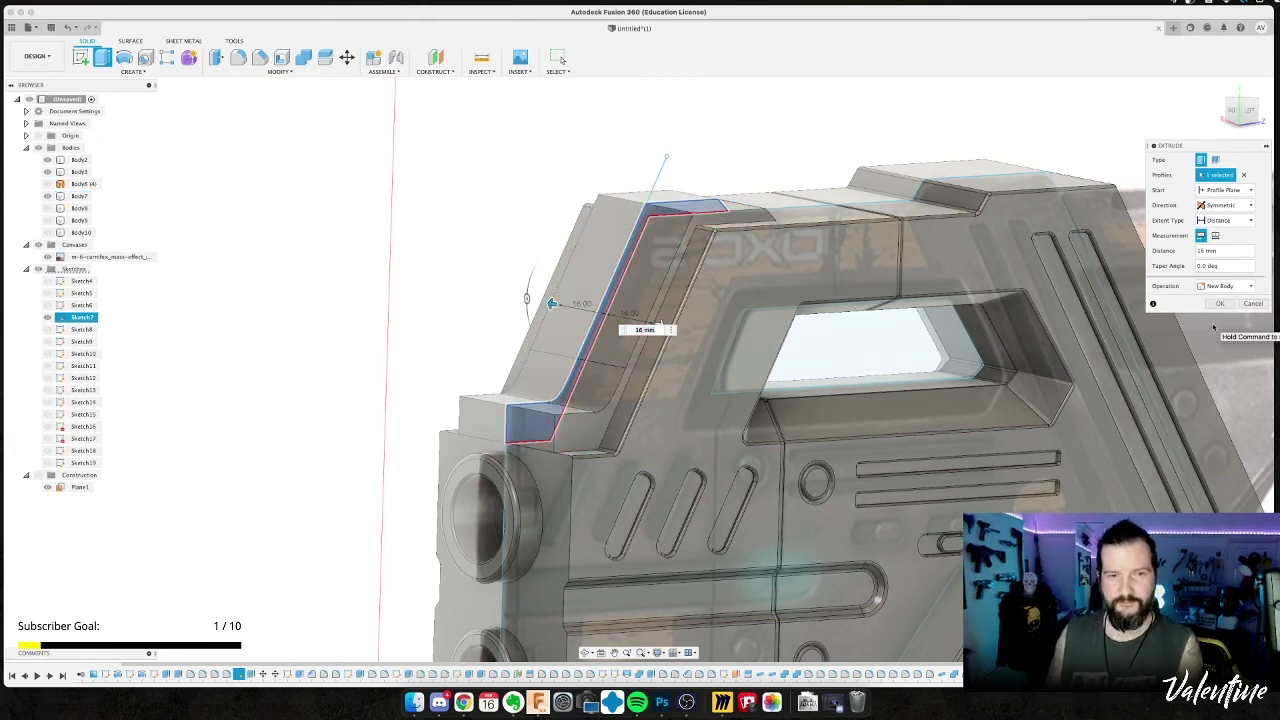
left_click(1219, 303)
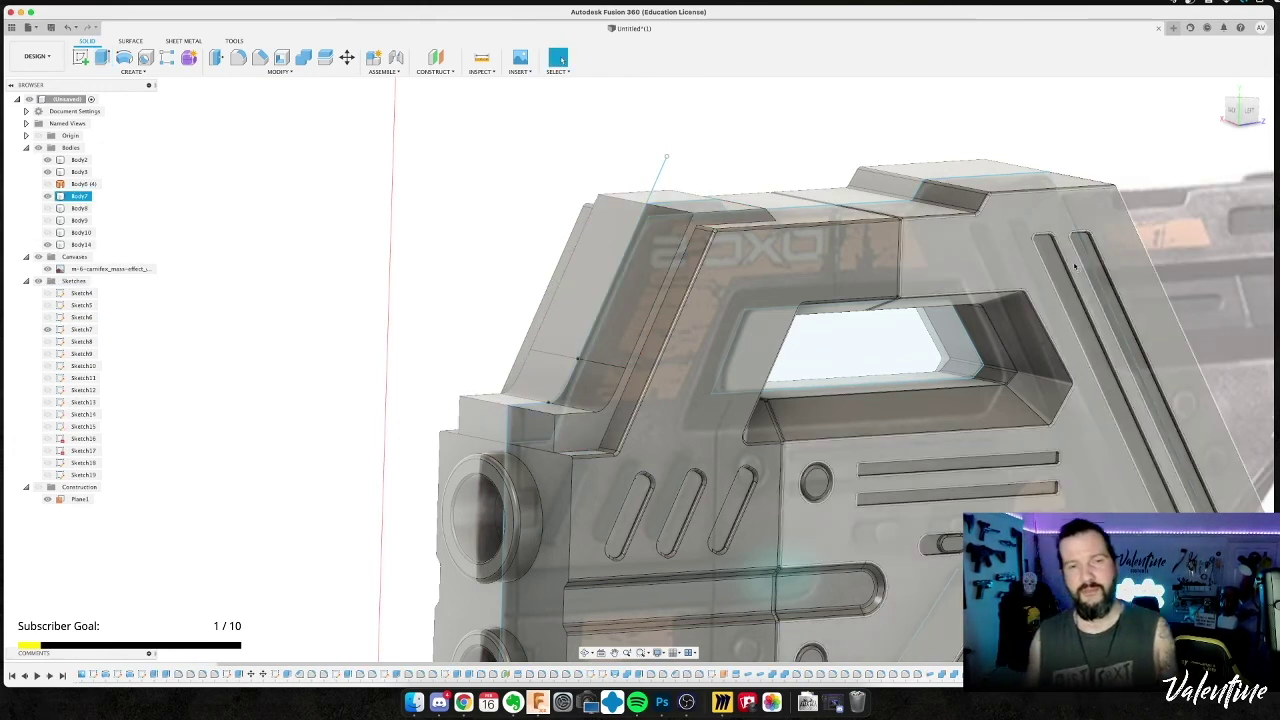
Start a line sketch on the front face of the new block's lower step and view it straight on.
left_click(613, 412)
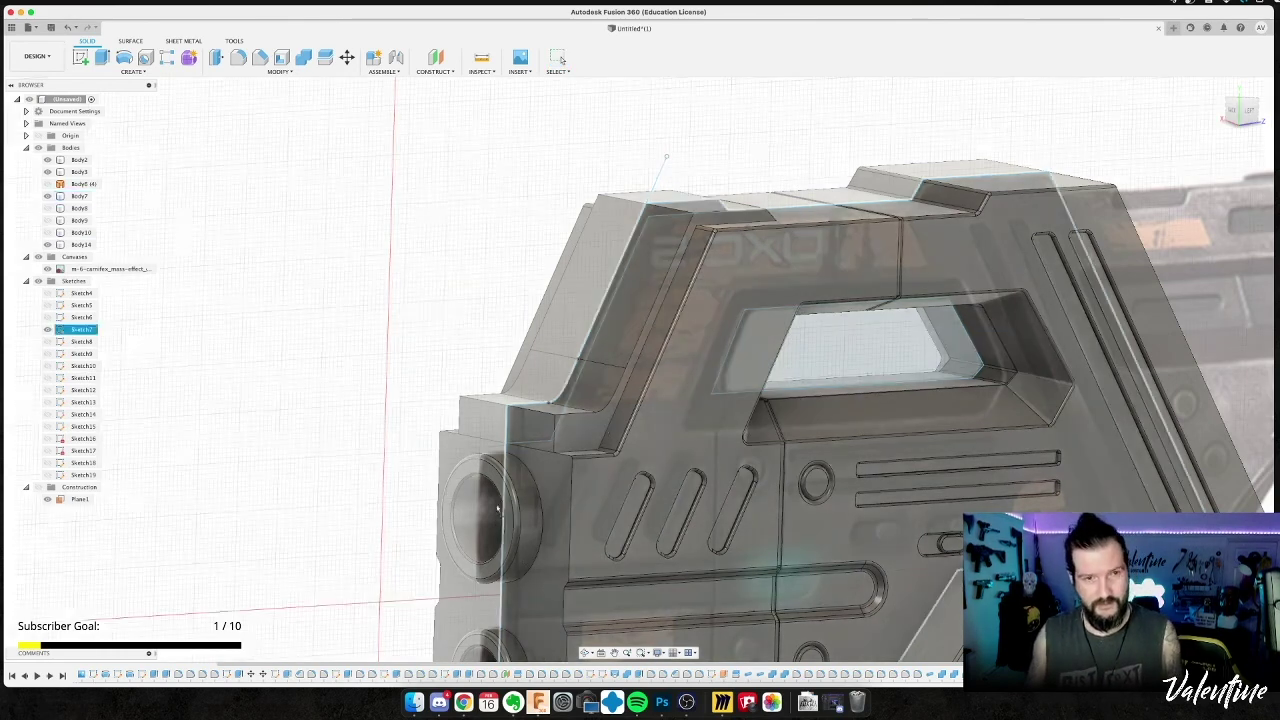
left_click(464, 412)
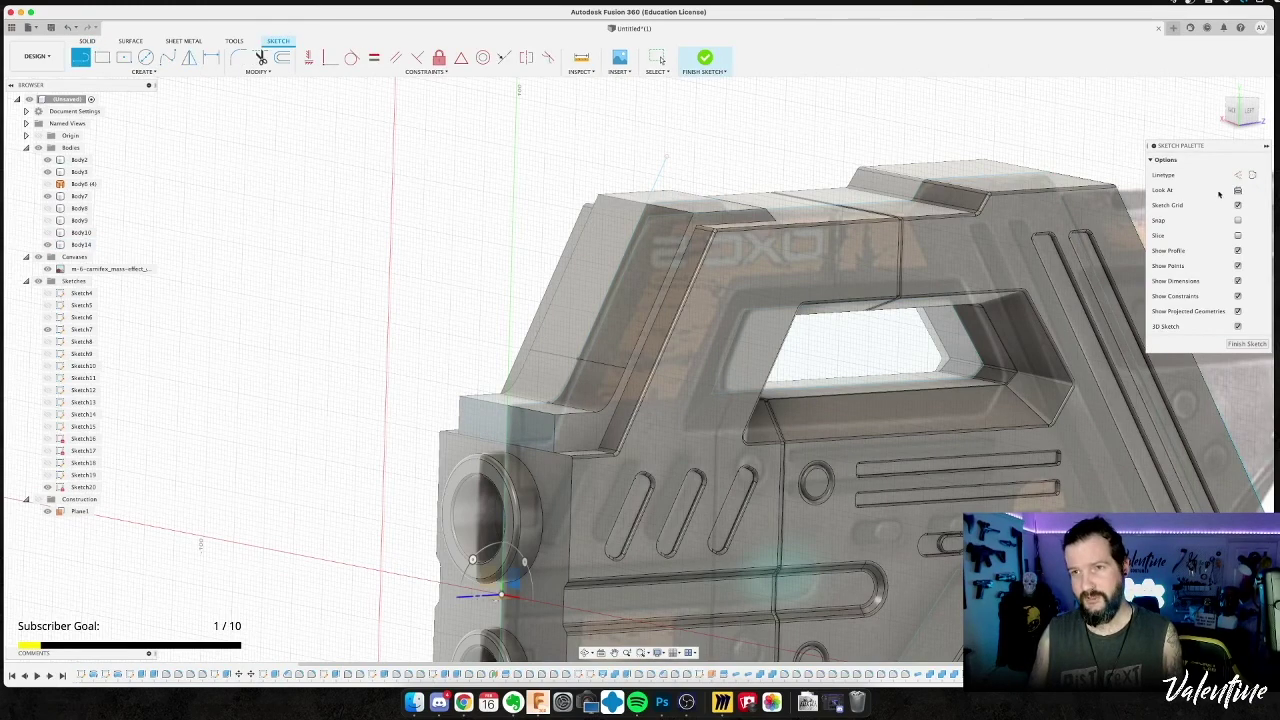
left_click(1231, 112)
mouse_move(1066, 430)
middle_mouse_down()
mouse_move(666, 434)
mouse_move(228, 413)
middle_mouse_up()
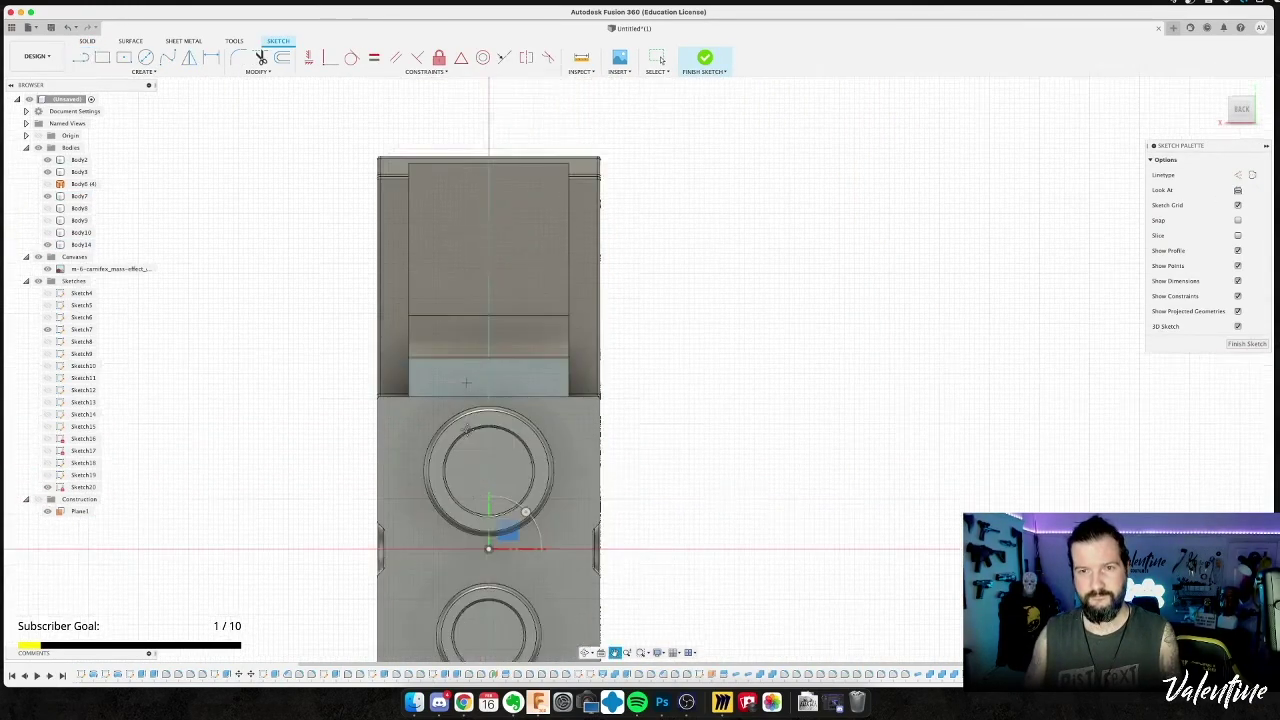
Try a vertical centre line about 40.4 mm long from the midpoint of the step's top edge to the housing's top edge.
left_click(490, 404)
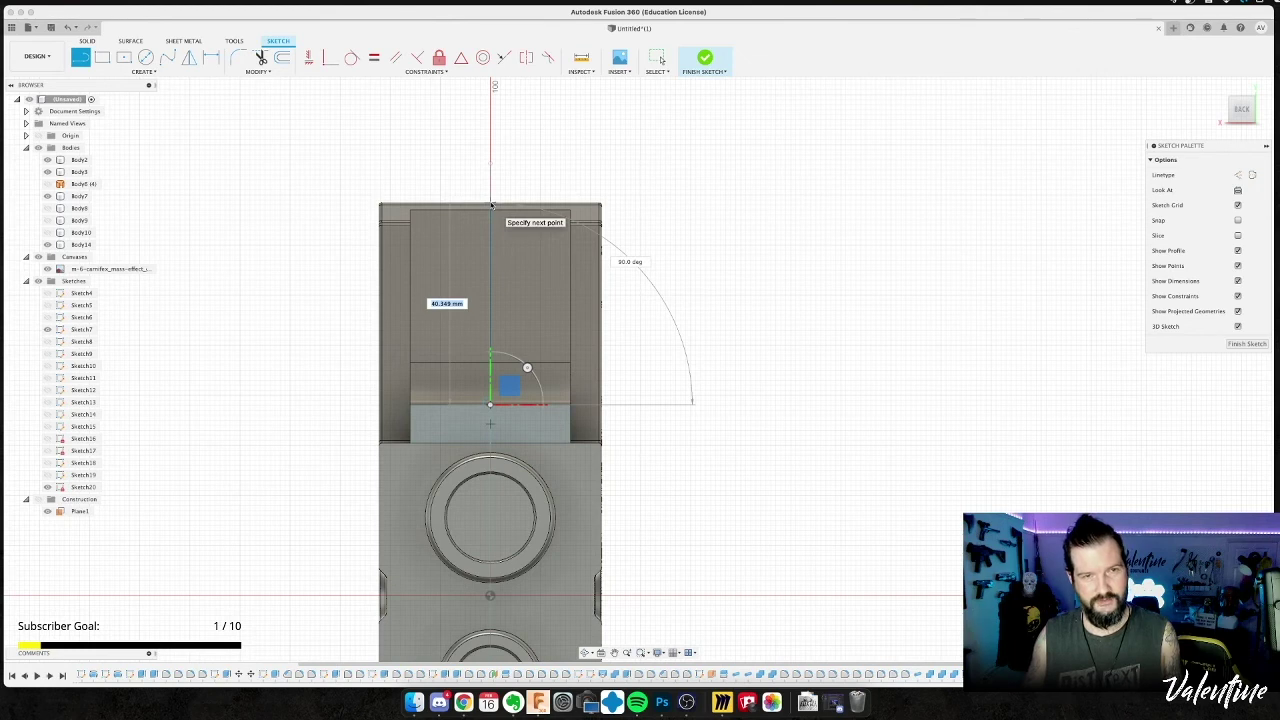
scroll(491, 204, "up", 8)
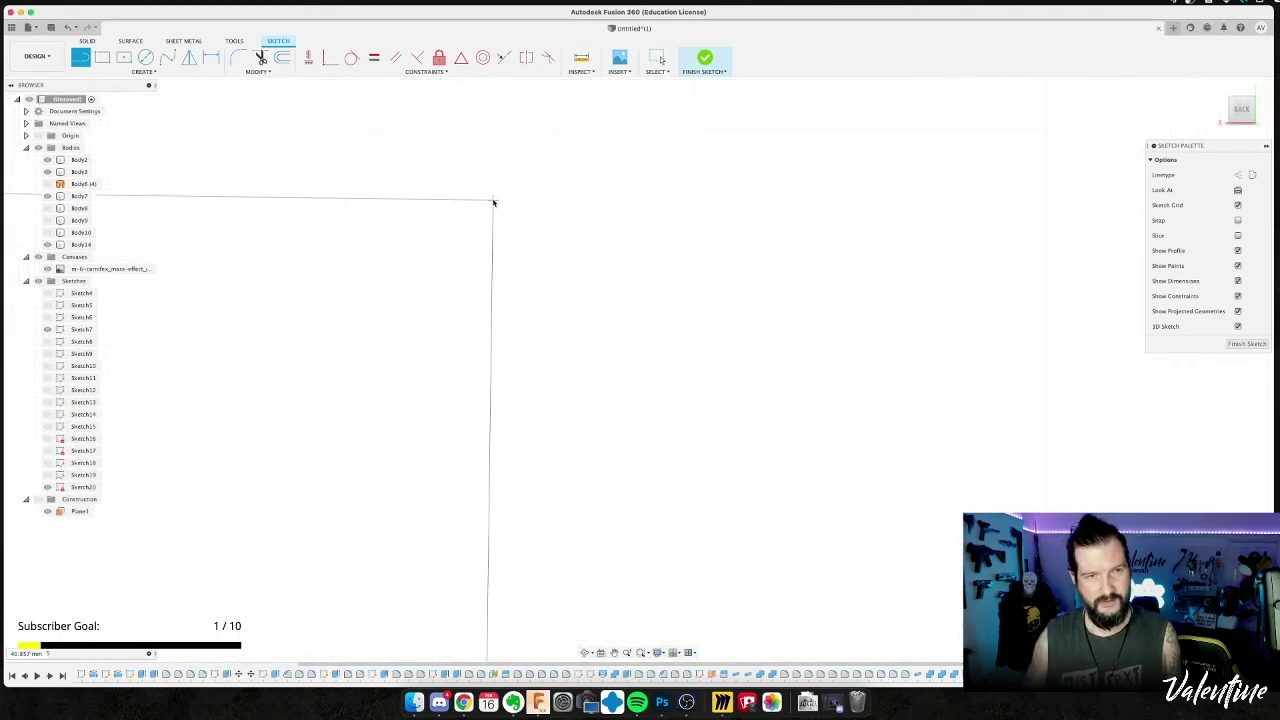
scroll(494, 202, "down", 6)
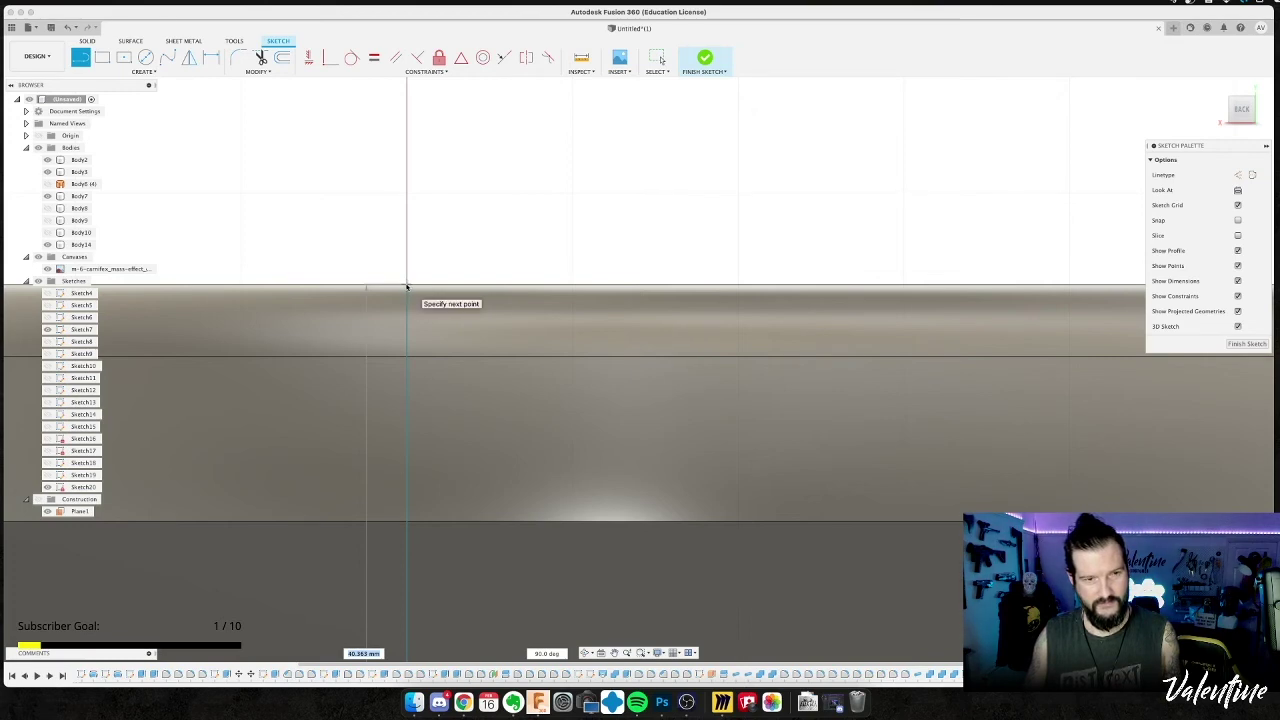
key("Tab")
left_click(408, 286)
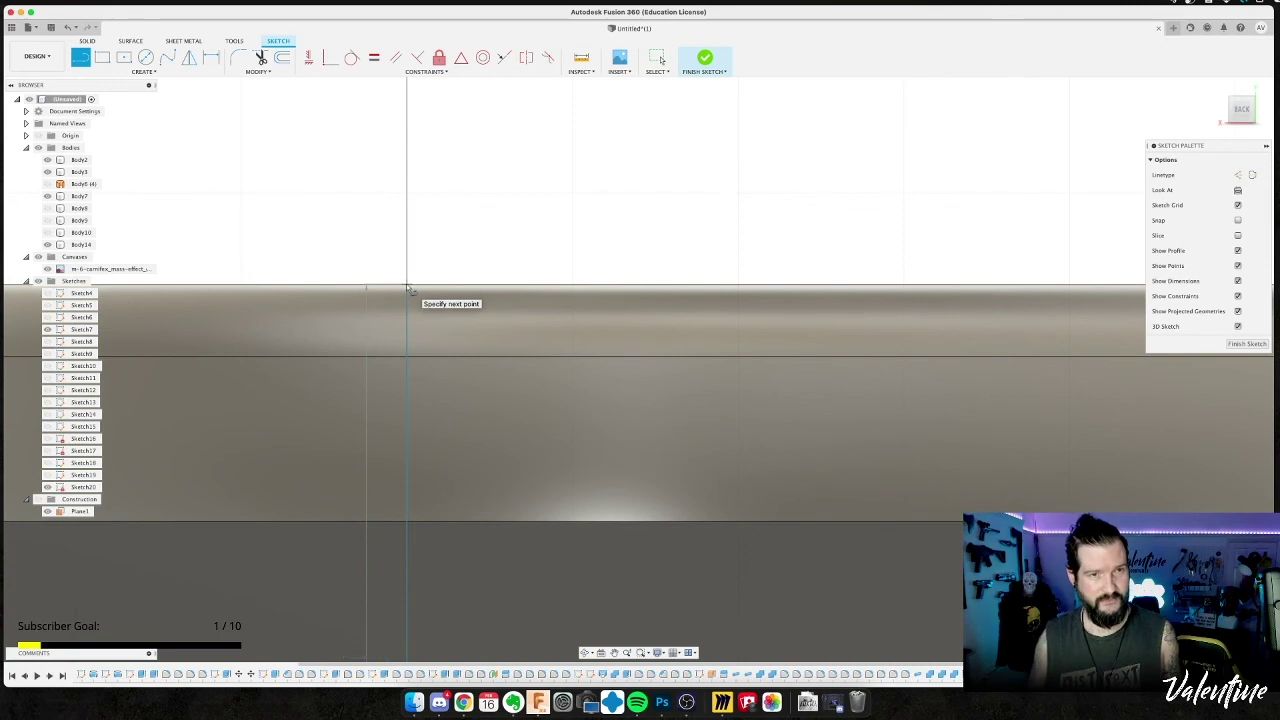
scroll(408, 286, "down", 5)
scroll(428, 268, "down", 2)
middle_click_drag(428, 268, 726, 211)
scroll(500, 220, "down", 3)
scroll(500, 218, "down", 2)
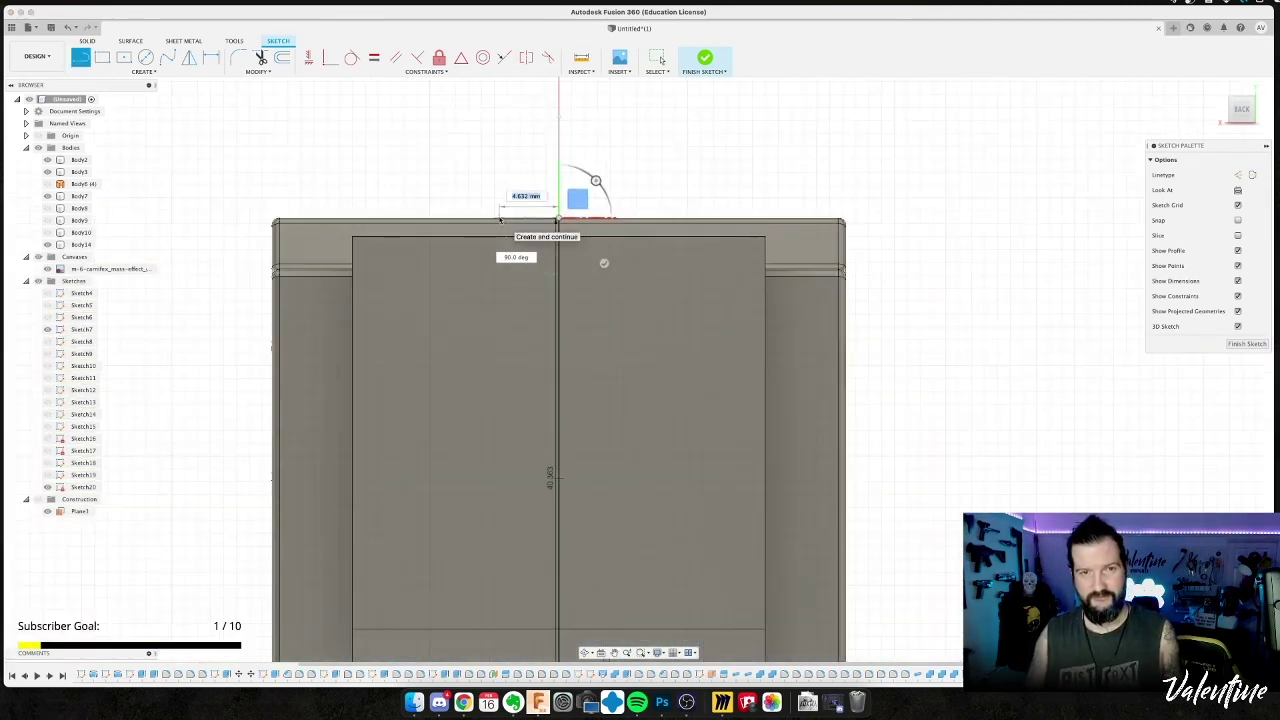
middle_click_drag(494, 214, 481, 219, "shift")
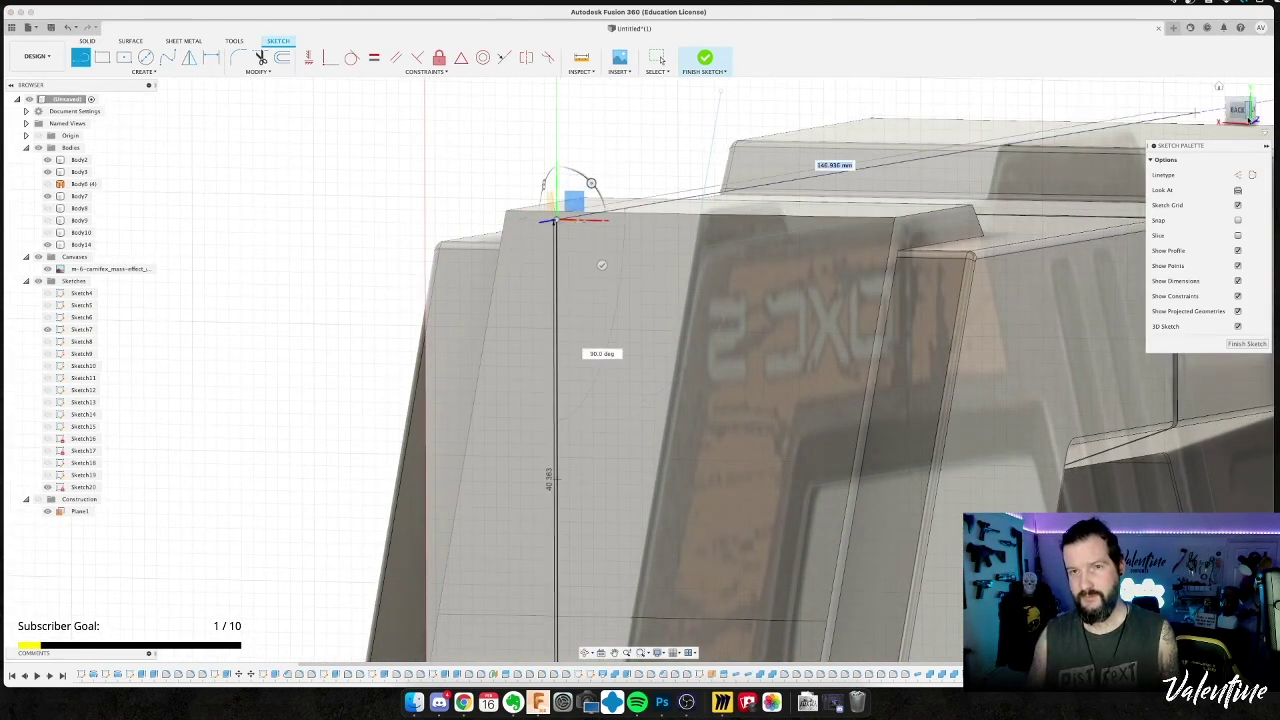
left_click(658, 58)
Delete the vertical centre line that reaches up to the housing's top edge.
left_click(1233, 114)
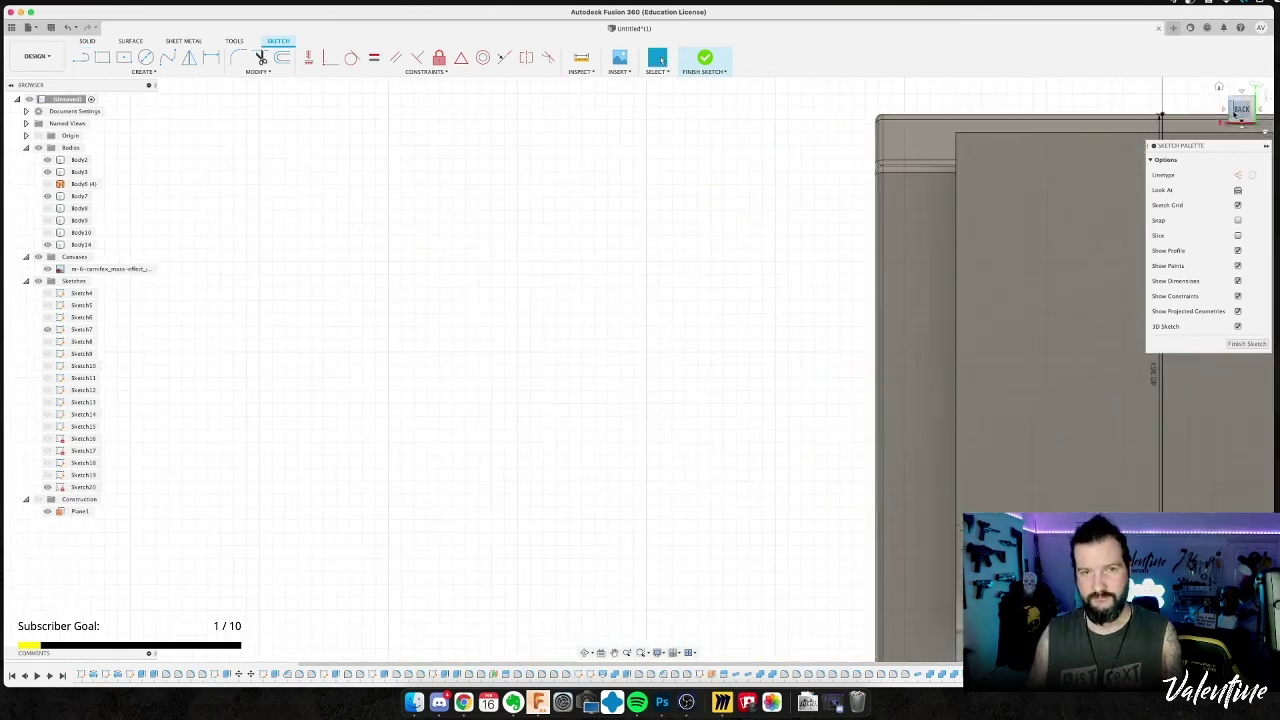
middle_click_drag(897, 226, 458, 217)
scroll(705, 138, "up", 5)
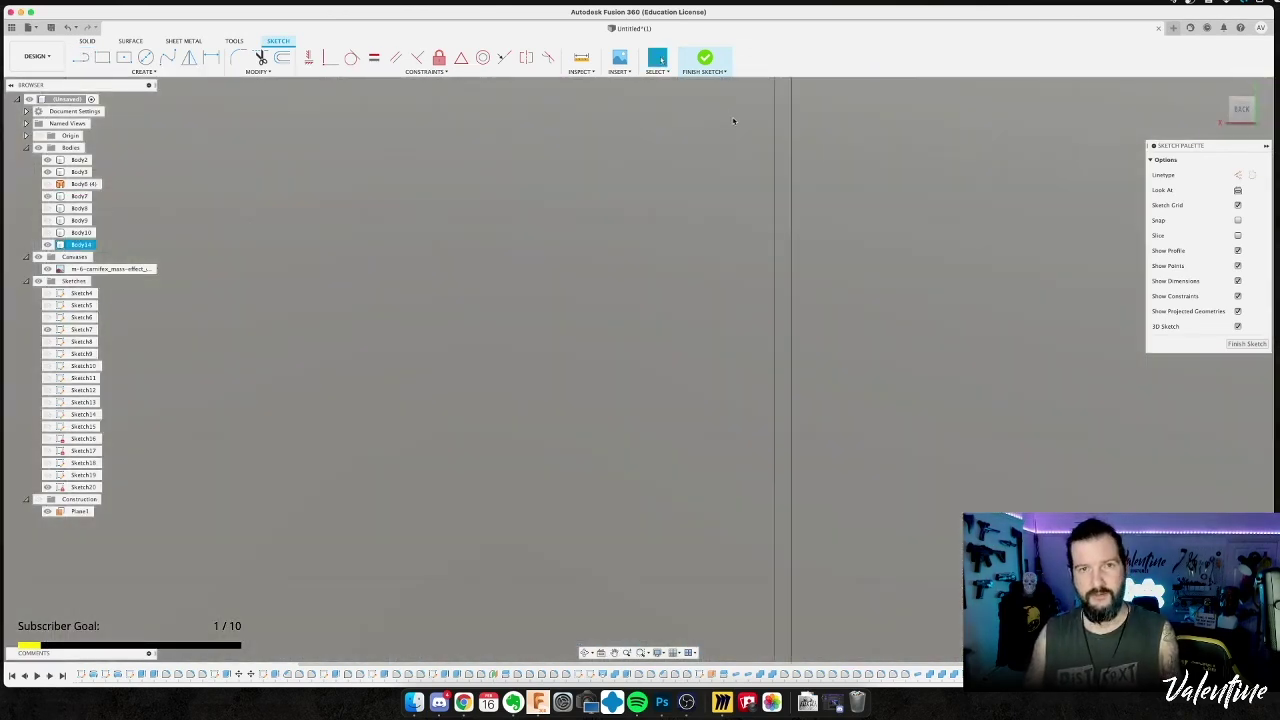
scroll(733, 119, "down", 3)
middle_click_drag(738, 169, 721, 244)
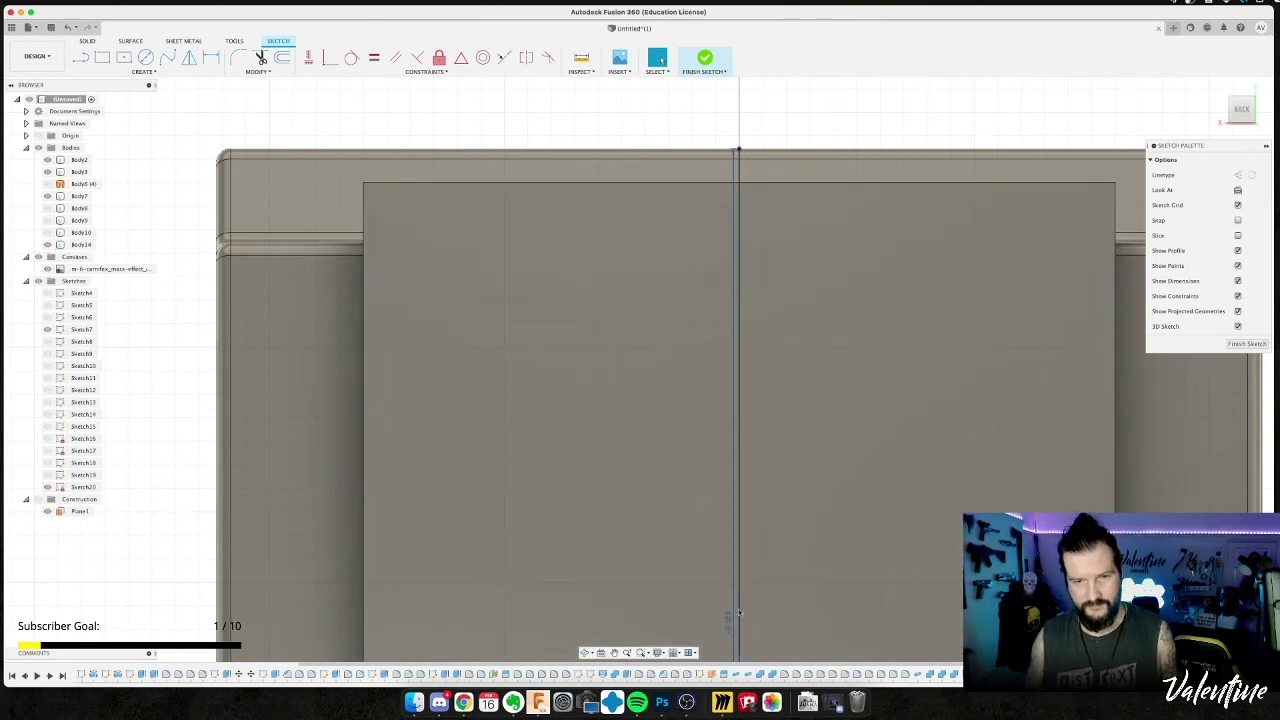
left_click(740, 610)
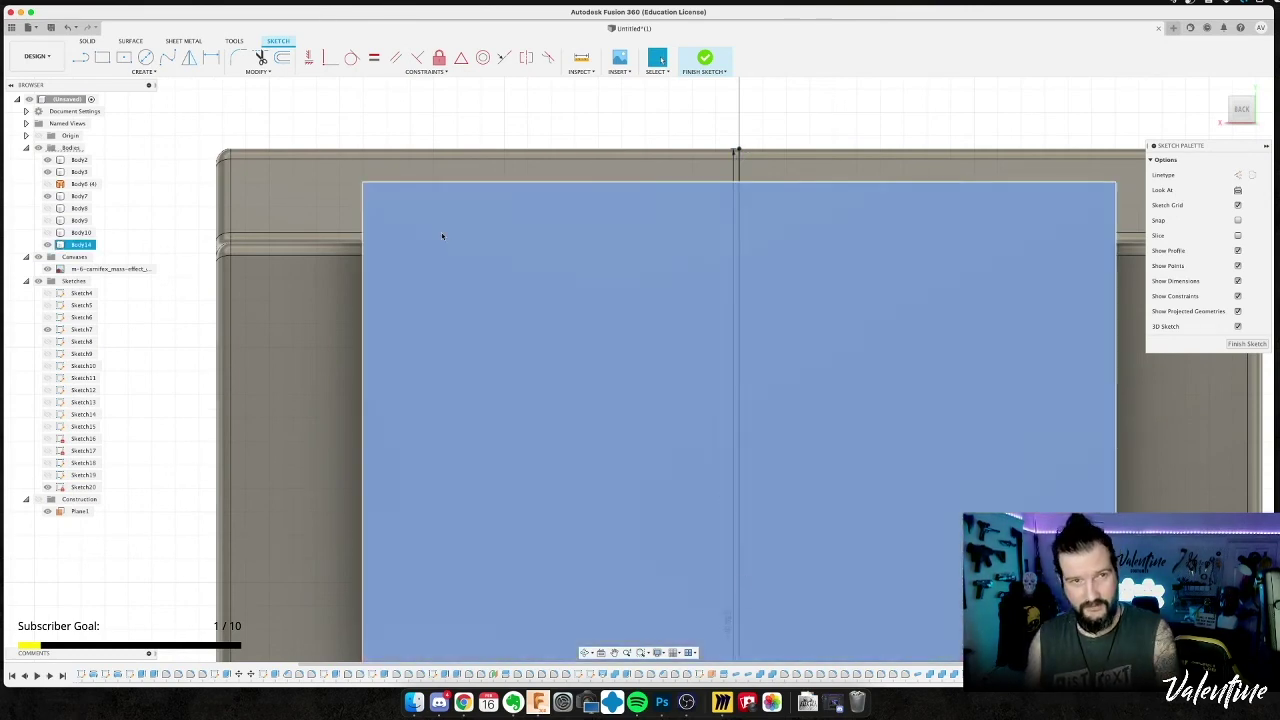
left_click(450, 225)
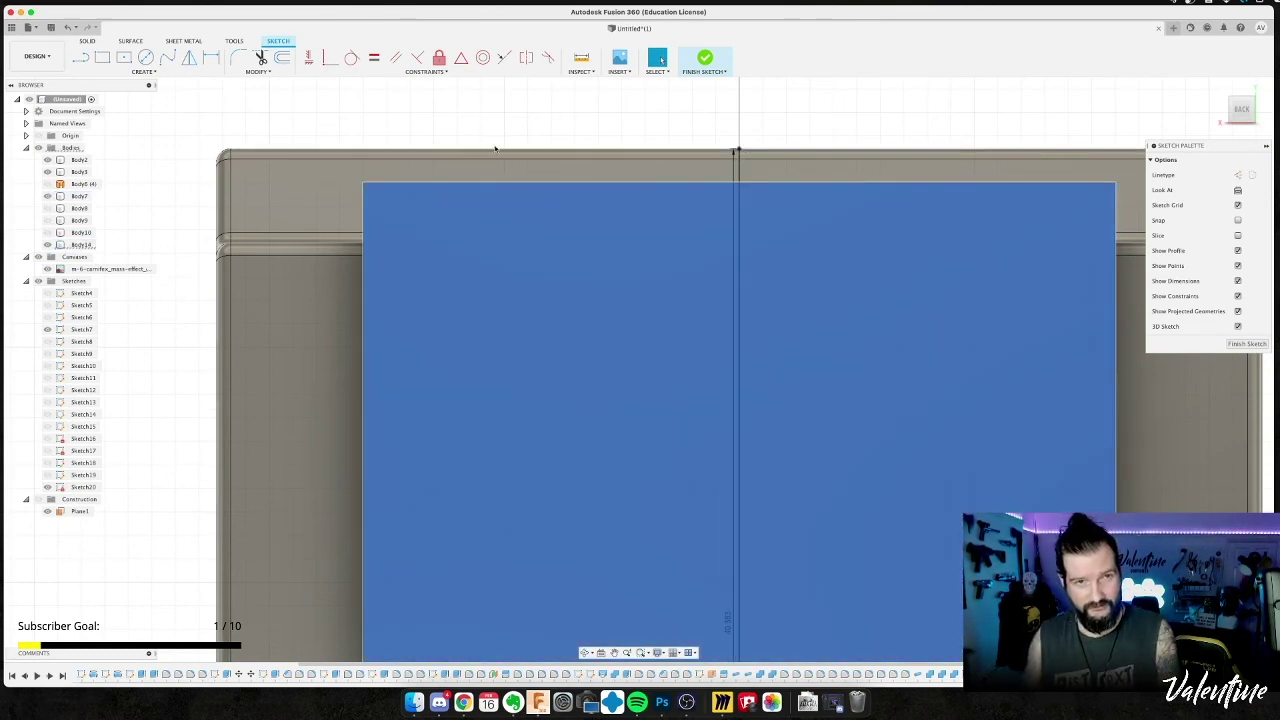
left_click(424, 189)
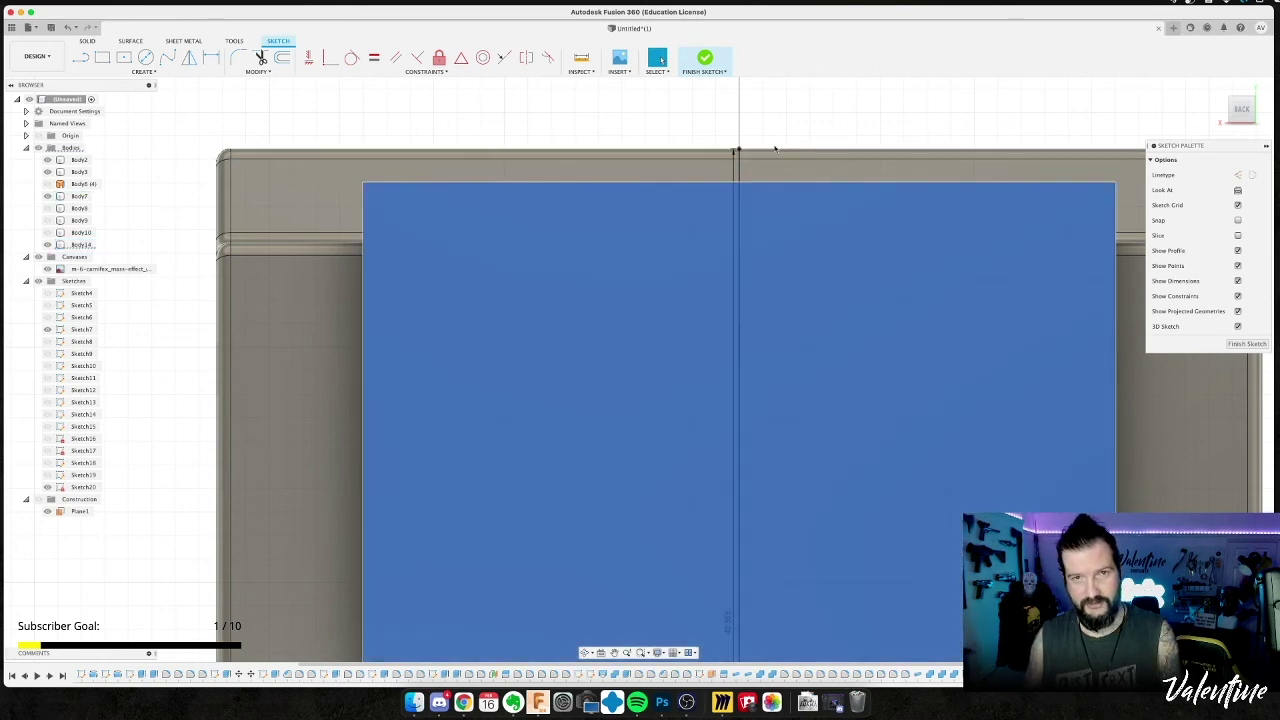
left_click(740, 167)
left_click(739, 166)
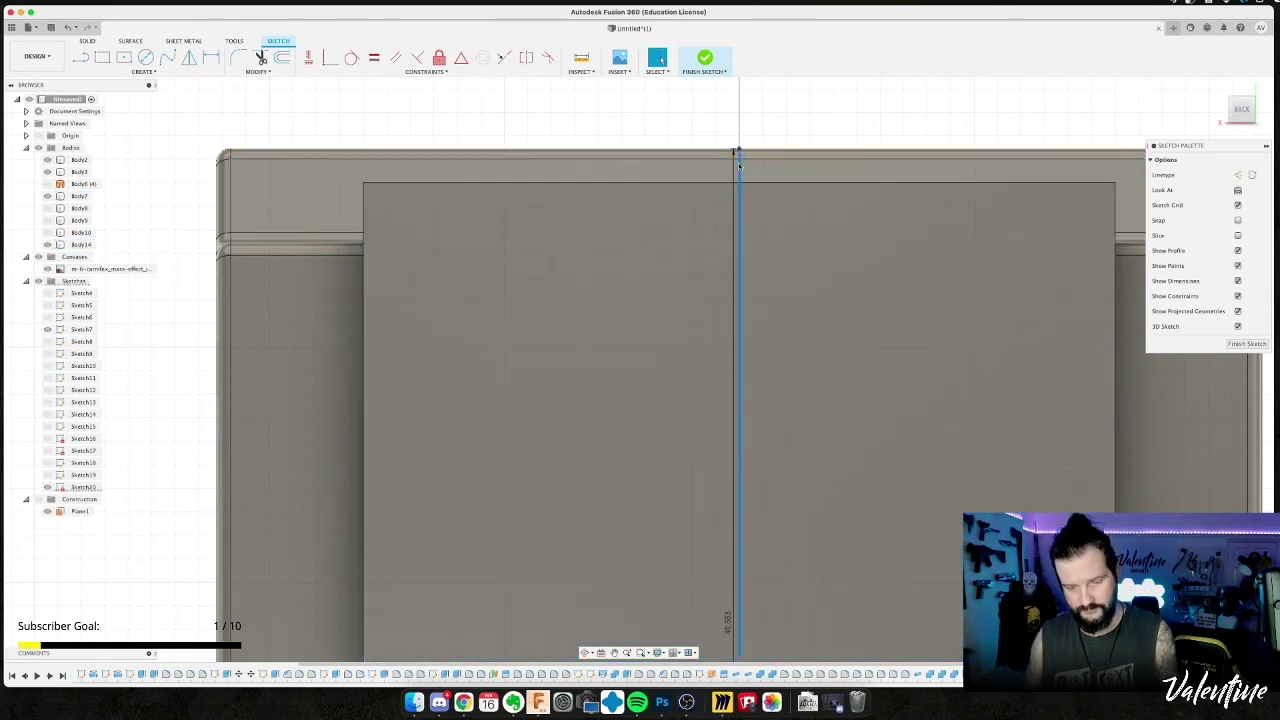
key("Delete")
Draw a vertical line about 38.9 mm long from the midpoint of the step's top edge to the top edge of the block's sloped face.
scroll(776, 337, "down", 3)
middle_click_drag(744, 101, 733, 42)
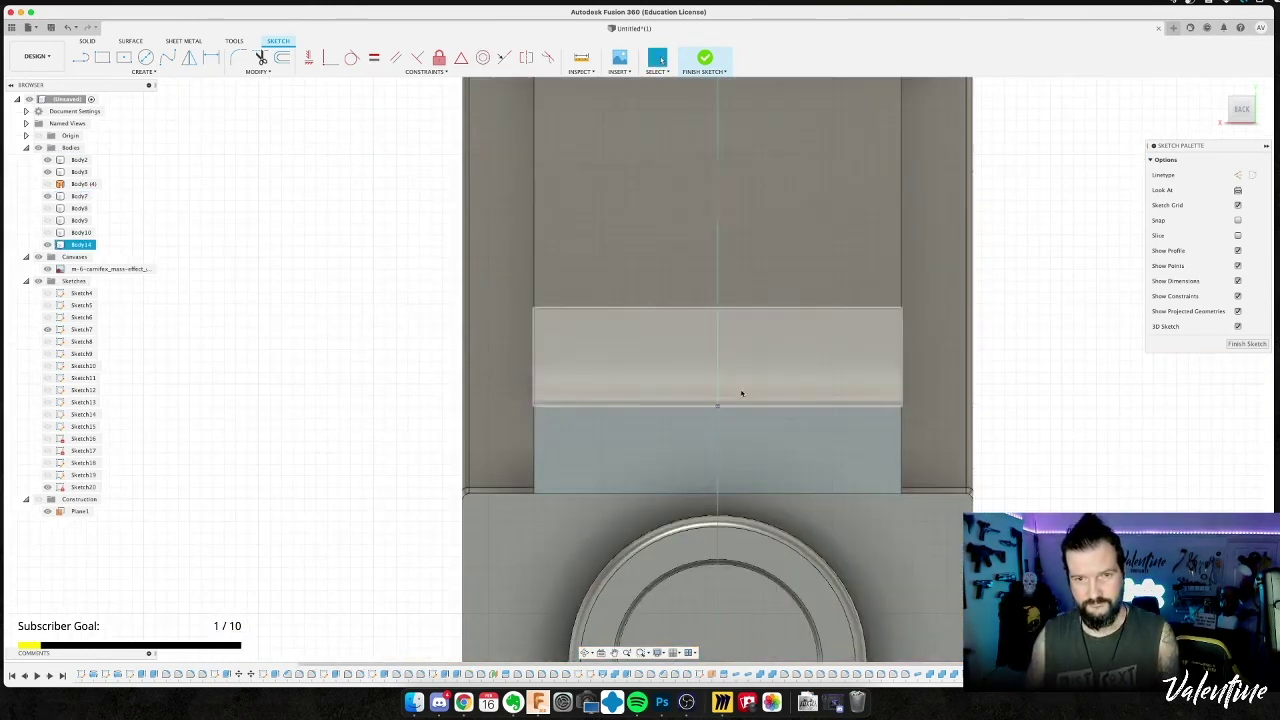
key("l")
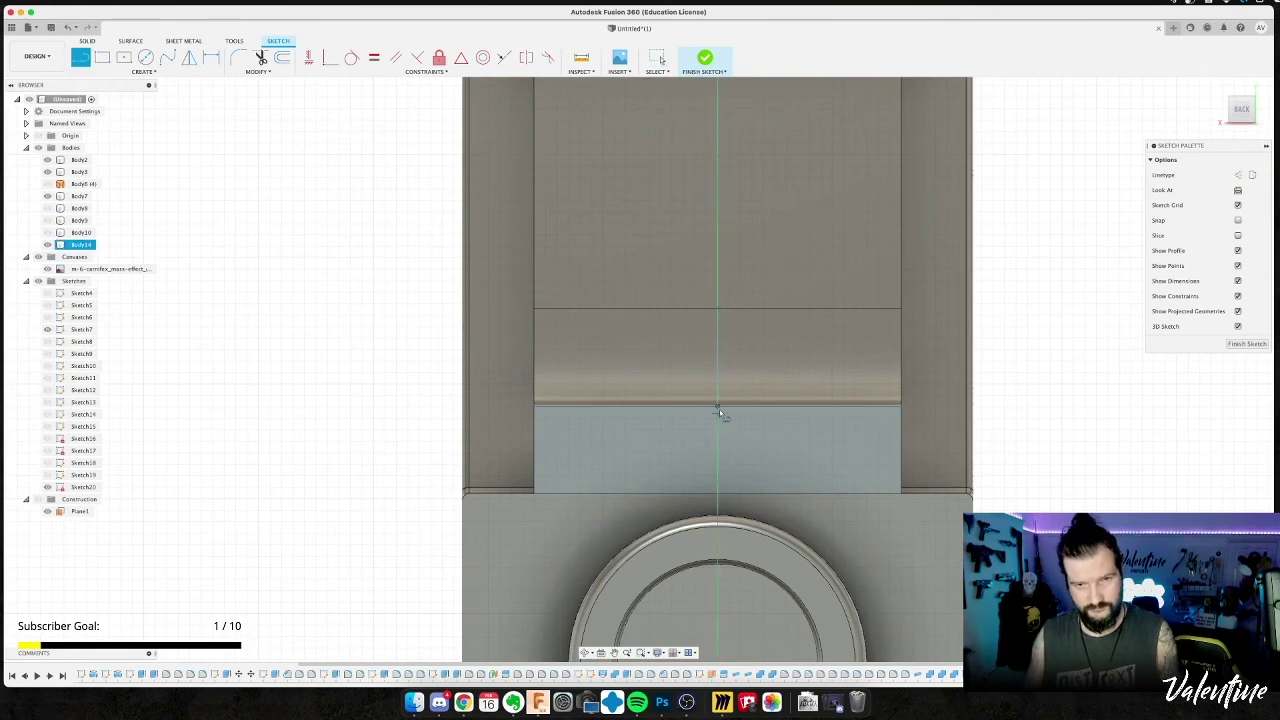
left_click(718, 407)
middle_click_drag(718, 140, 753, 525)
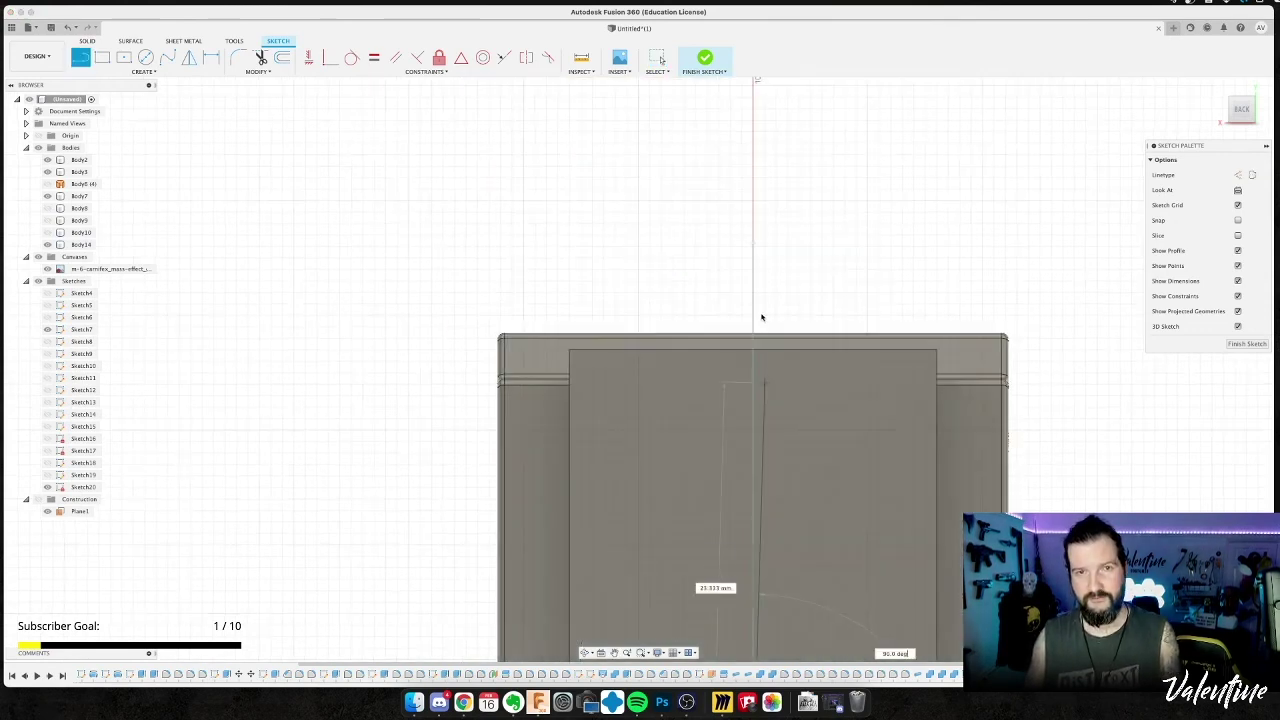
scroll(754, 360, "up", 4)
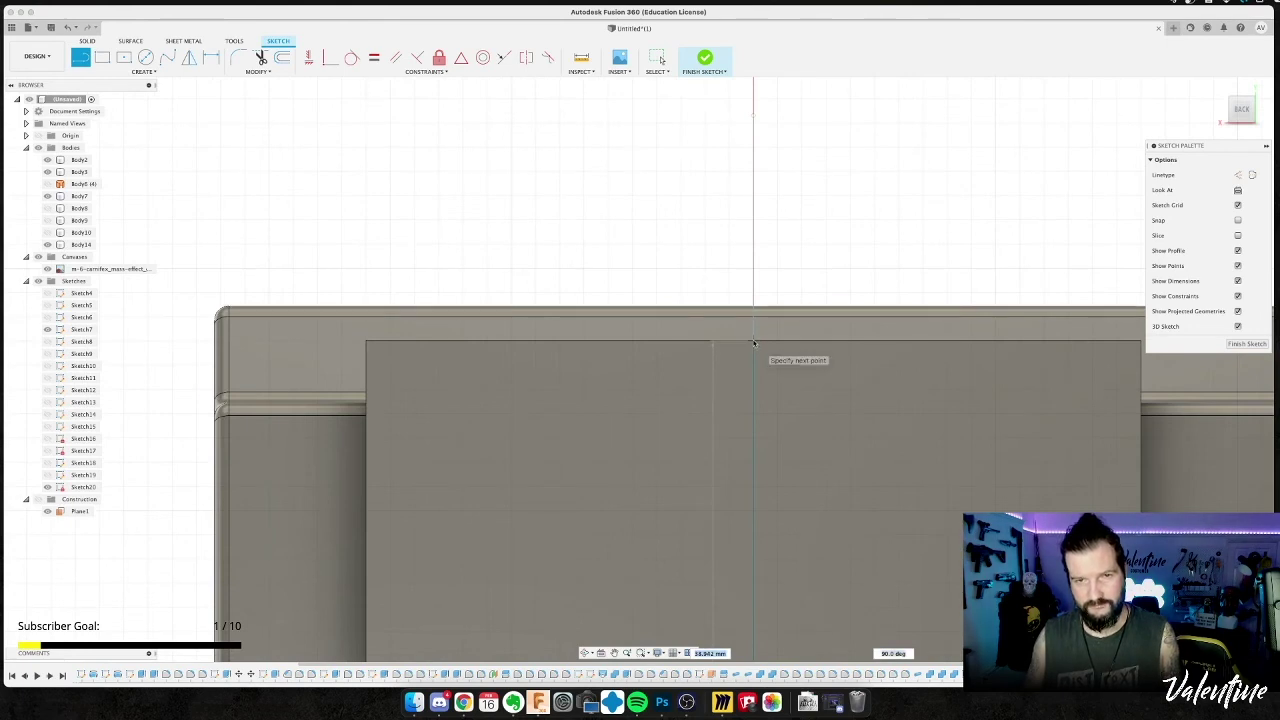
left_click(754, 342)
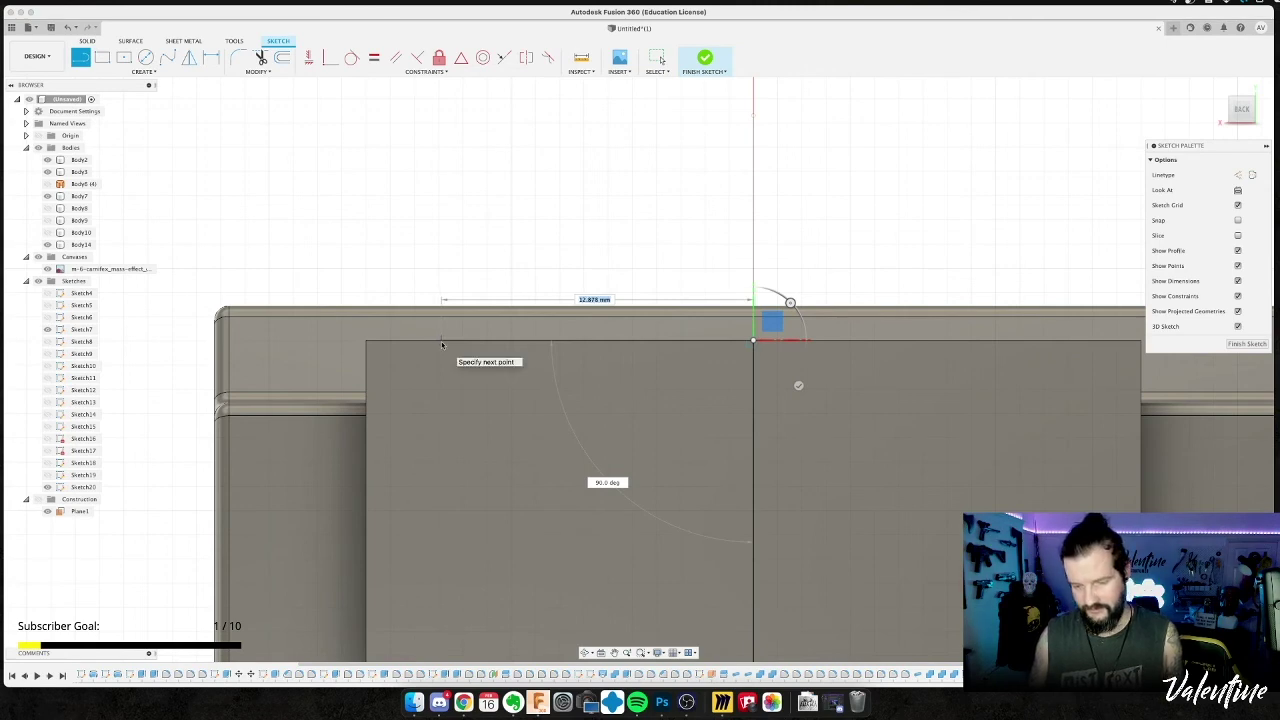
Draw a 7.5 mm horizontal line along the block's top edge from the upper end of the vertical centre line.
type("7.5")
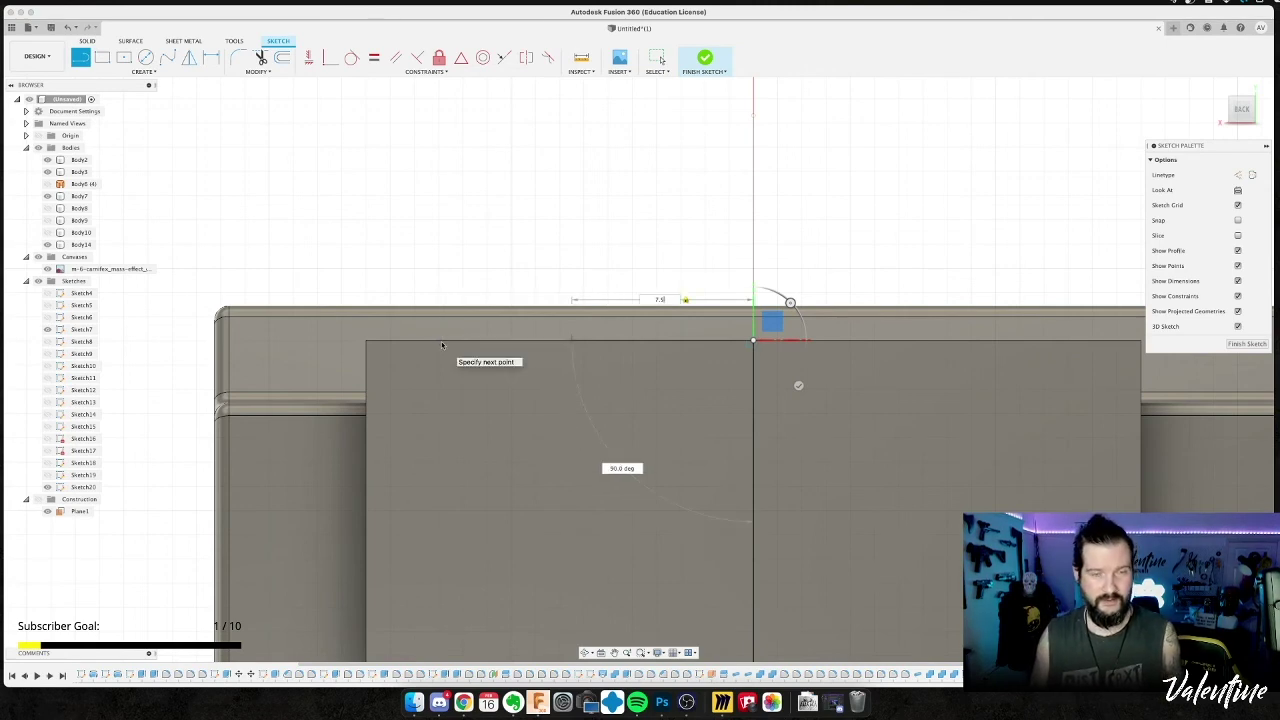
key("Return")
key("Escape")
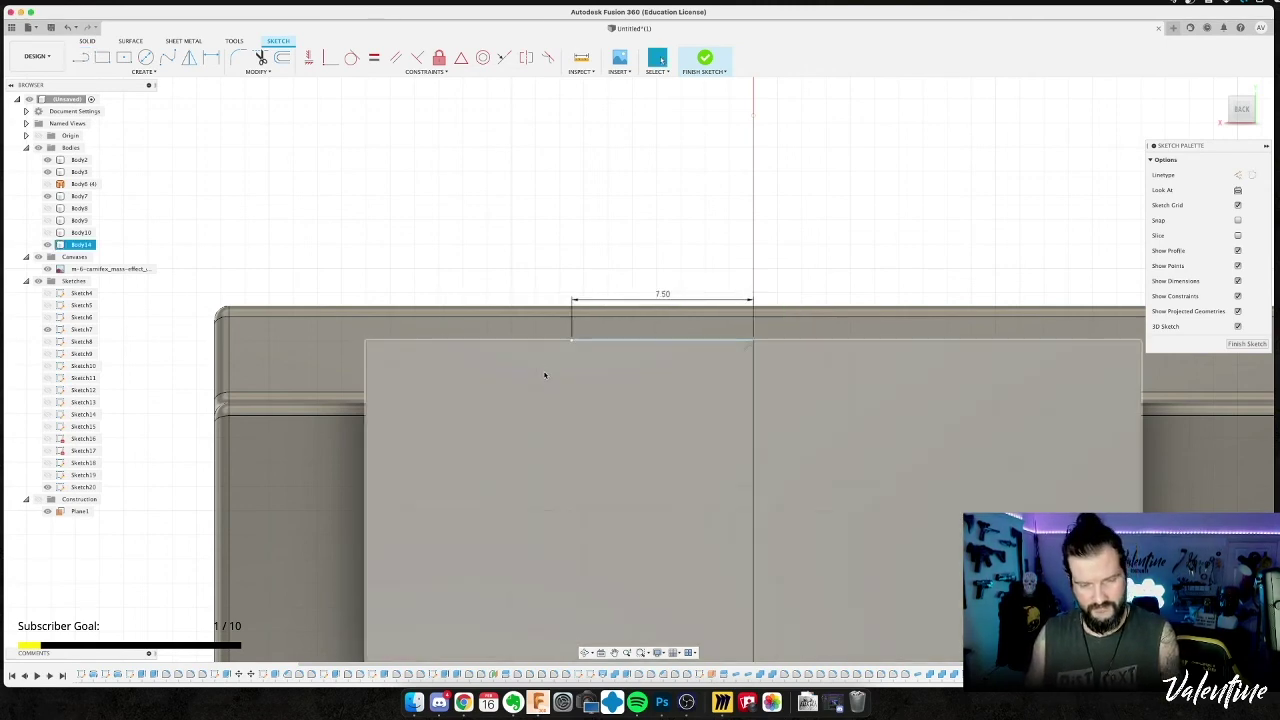
Draw a sloped line about 40 mm long from the 7.5 mm line's outer end down to the corner of the step's top edge.
key("l")
left_click(571, 342)
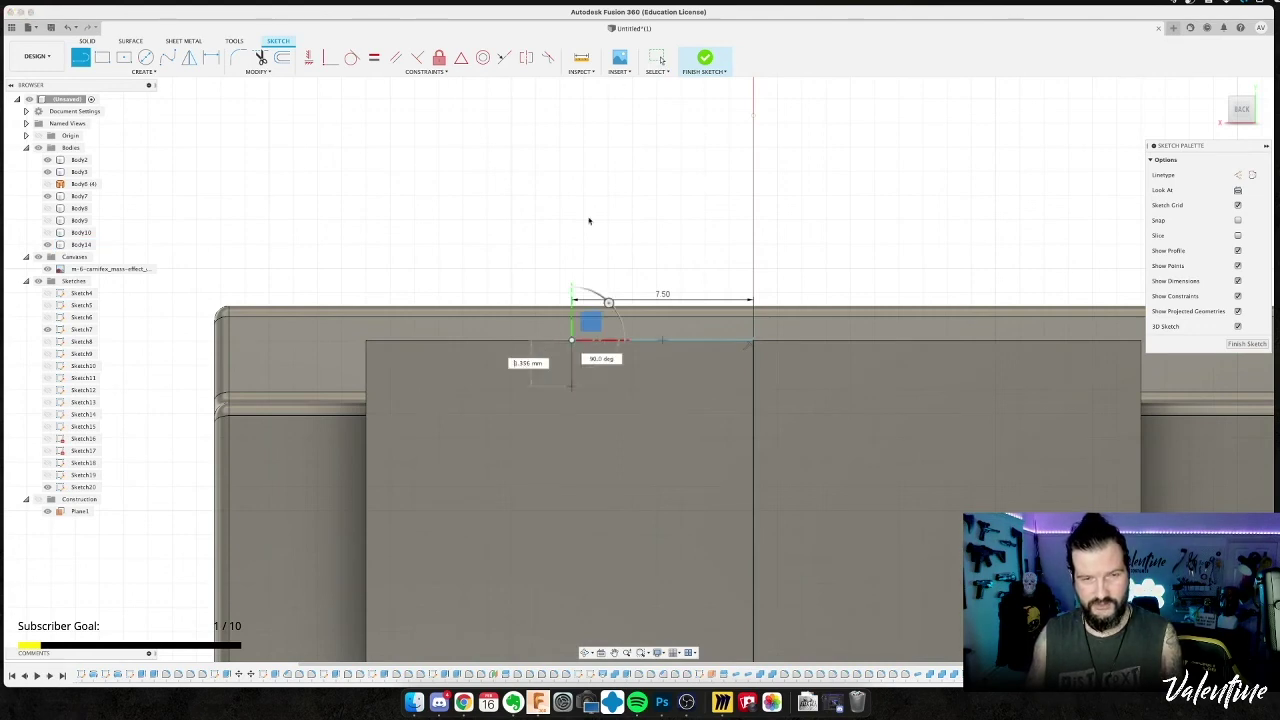
middle_click_drag(571, 375, 628, 15)
scroll(571, 499, "down", 3)
scroll(571, 502, "down", 2)
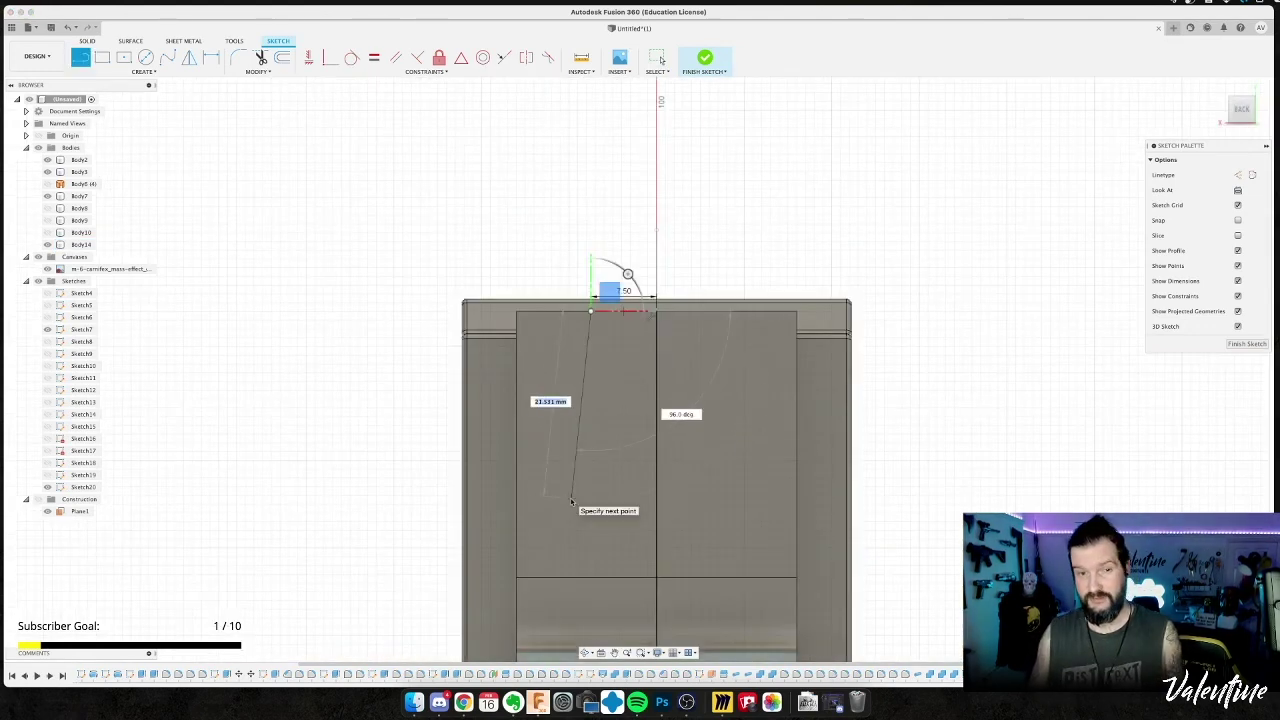
middle_click_drag(533, 519, 549, 358)
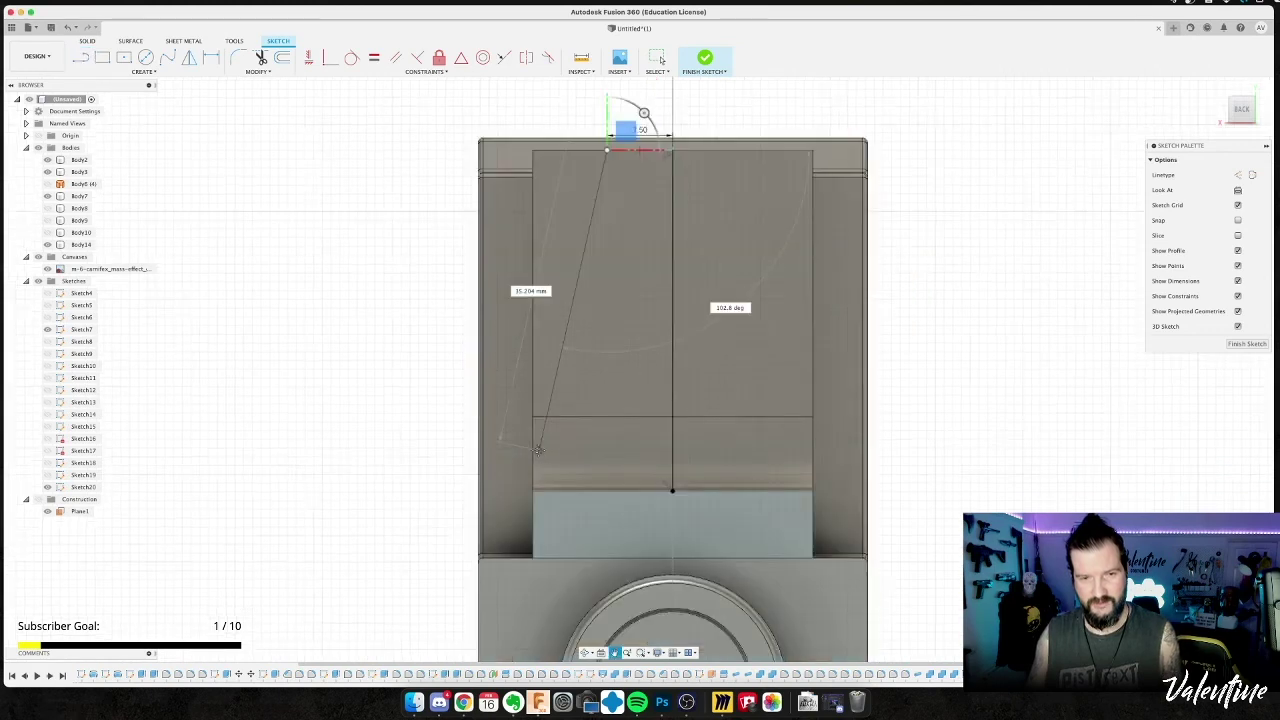
left_click(533, 491)
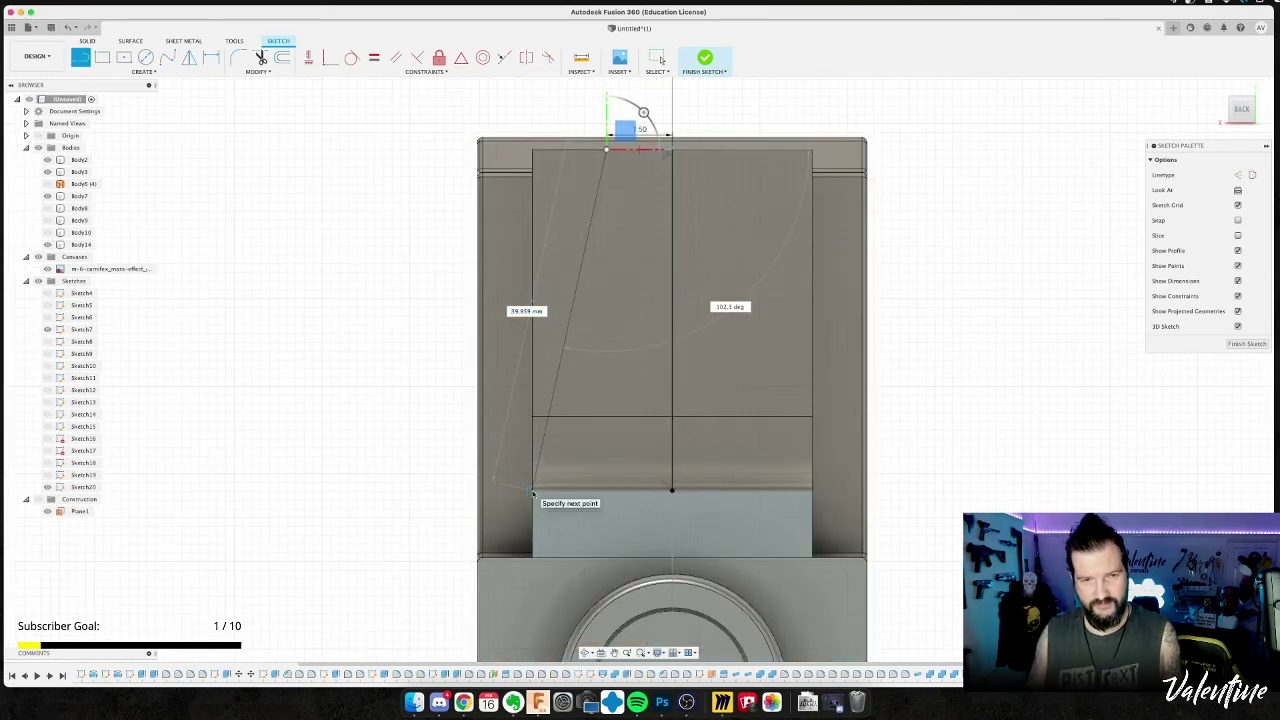
key("Escape")
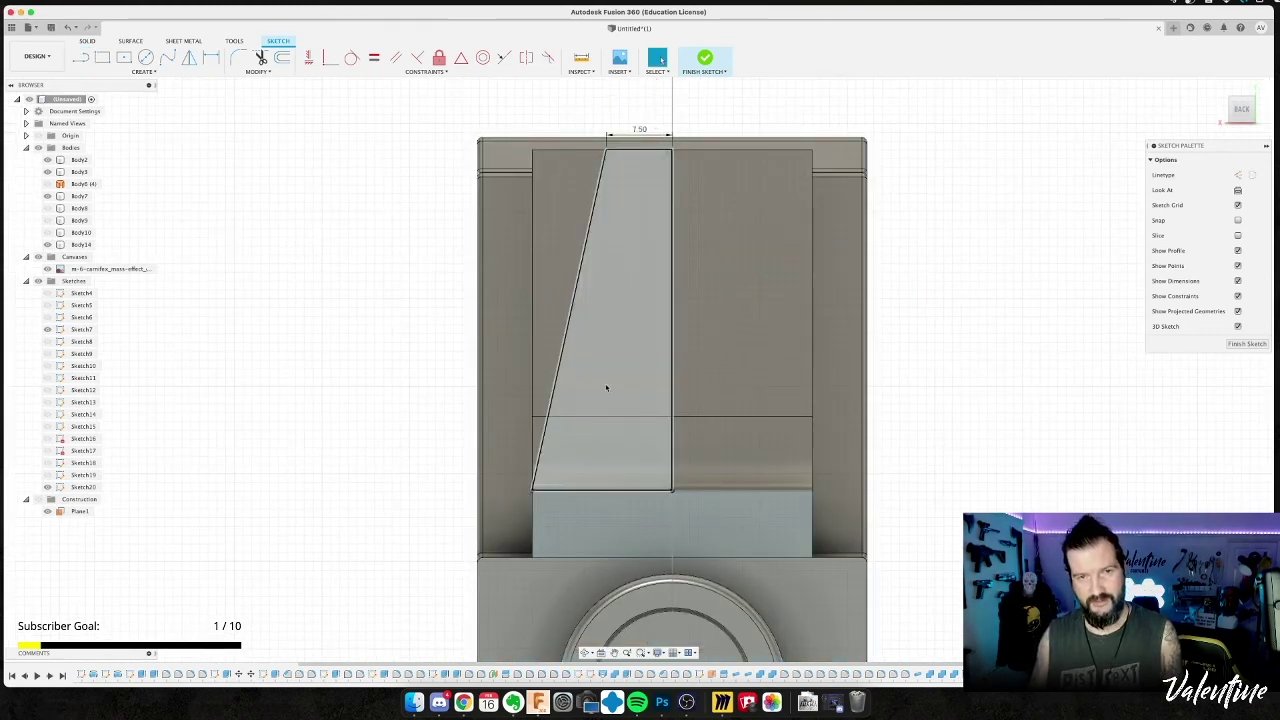
Mirror the 7.5 mm line and the sloped line about the vertical centre line.
left_click(642, 223)
left_click(188, 57)
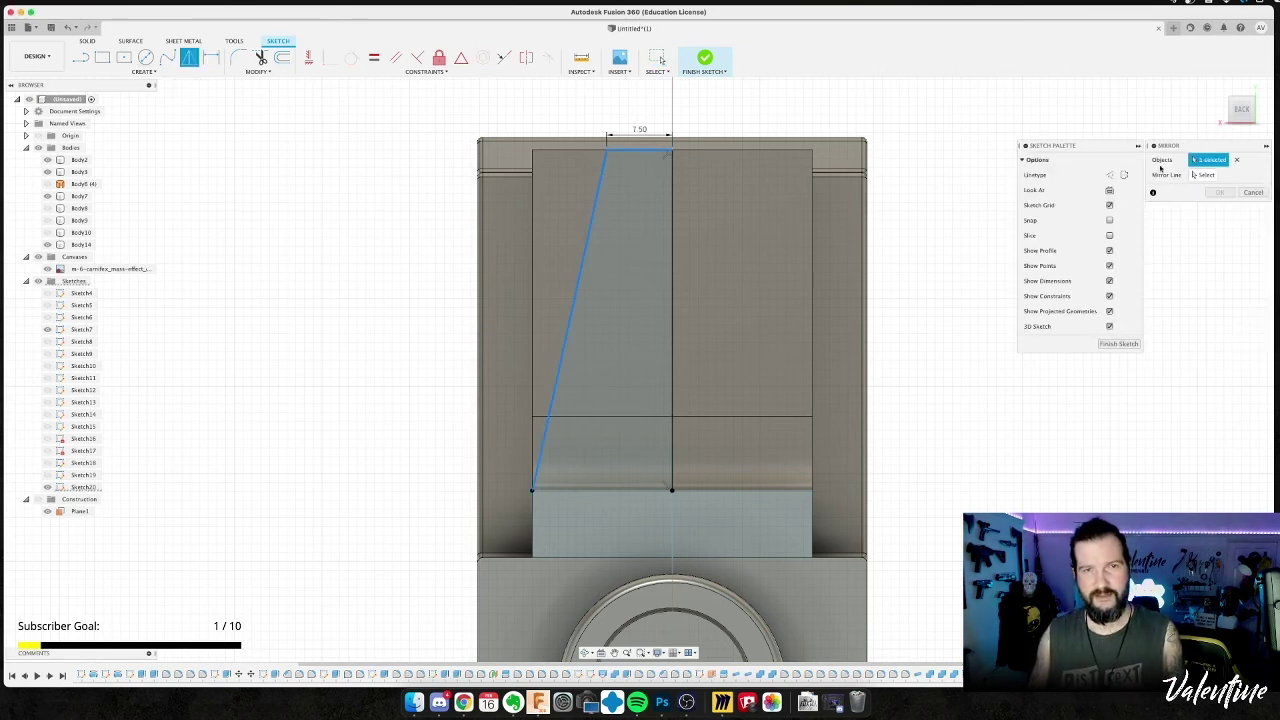
left_click(1195, 175)
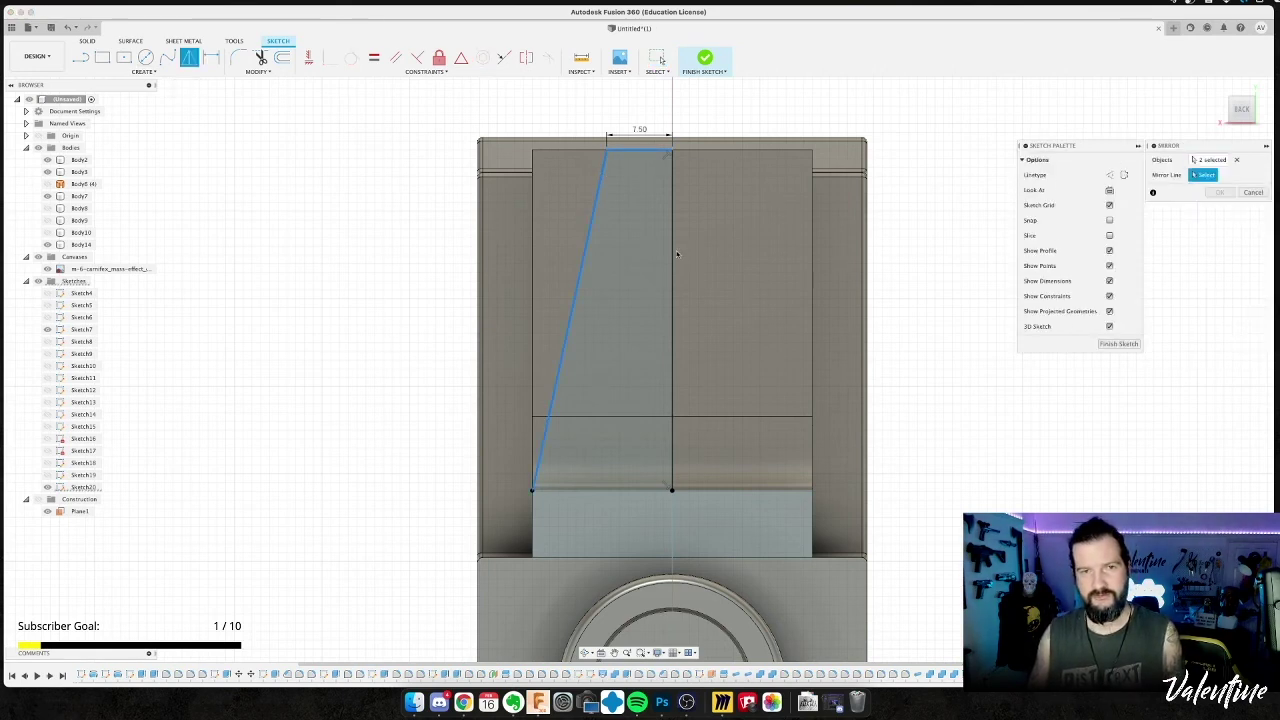
left_click(673, 255)
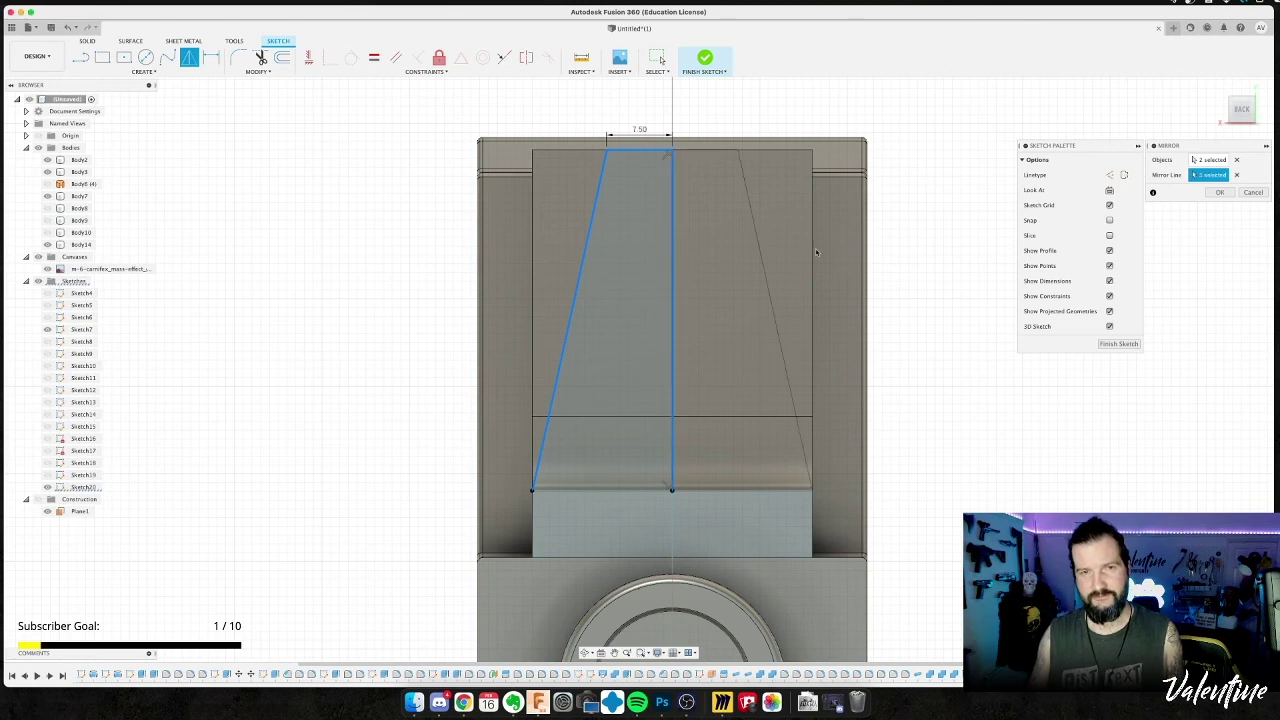
left_click(1216, 193)
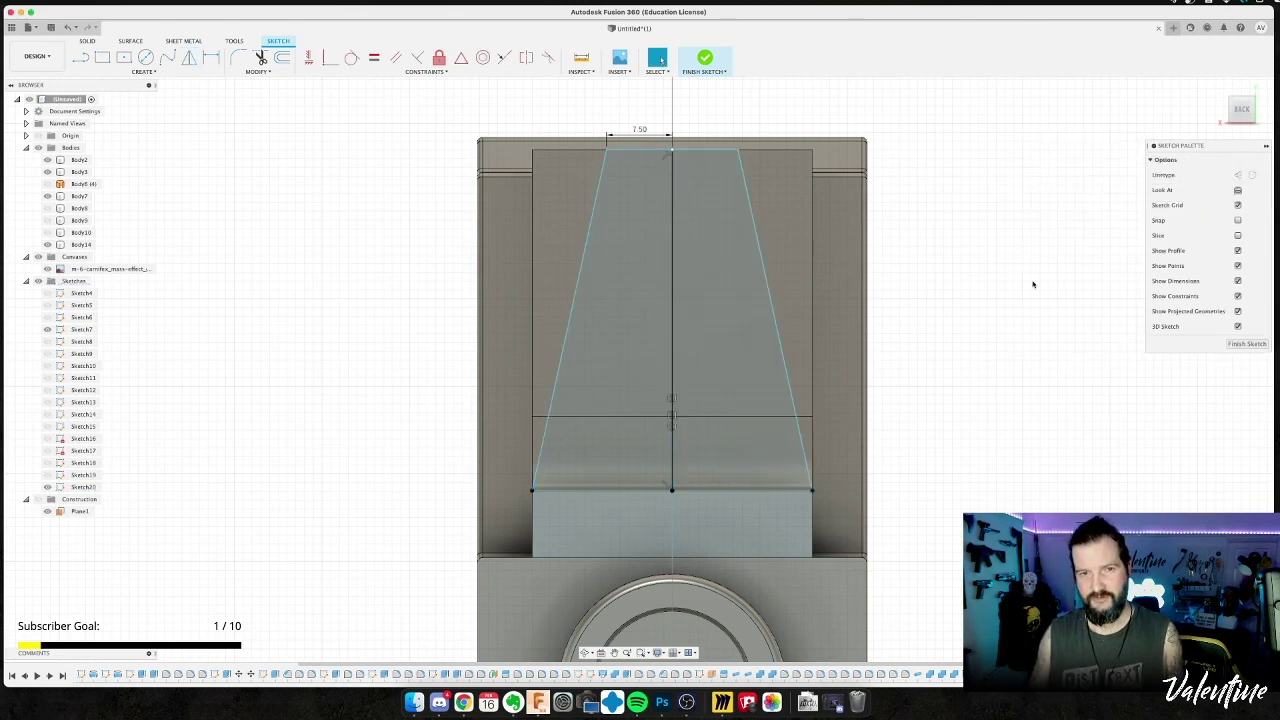
Select the trapezoid and lower step profiles, and hide all bodies except the new front block.
left_click(752, 515)
left_click(640, 413, "shift")
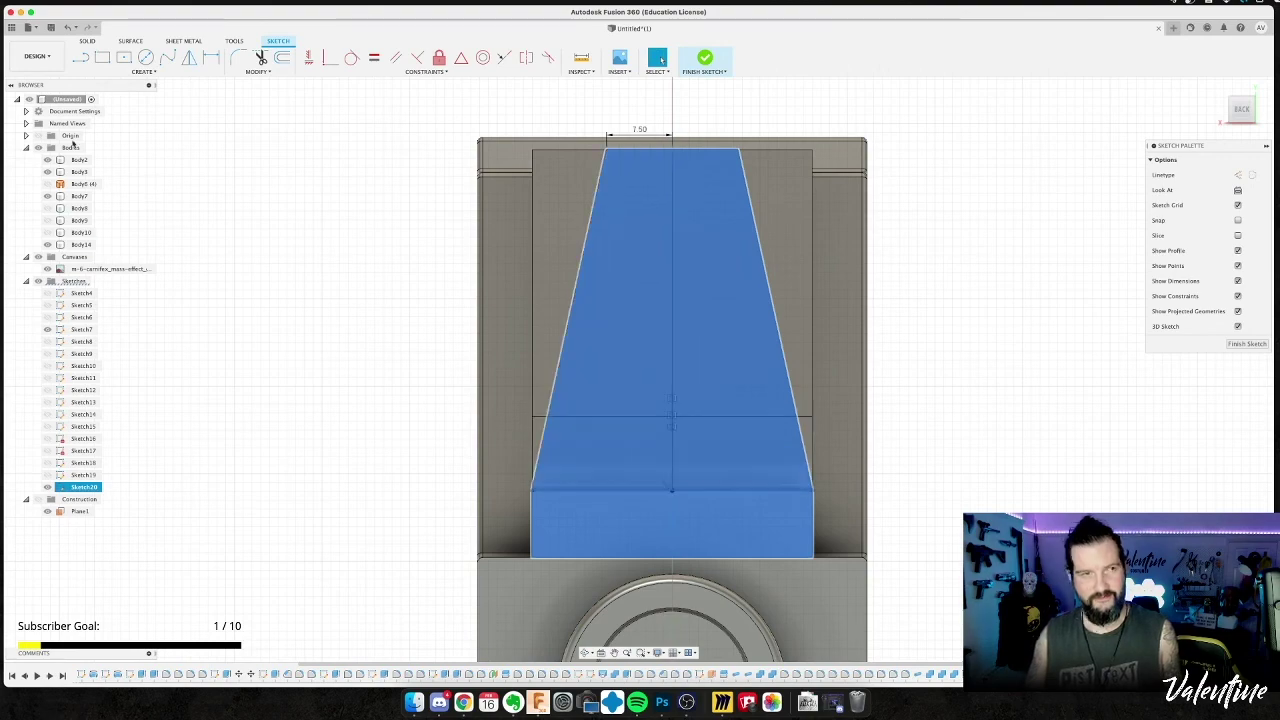
left_click(47, 196)
left_click(47, 184)
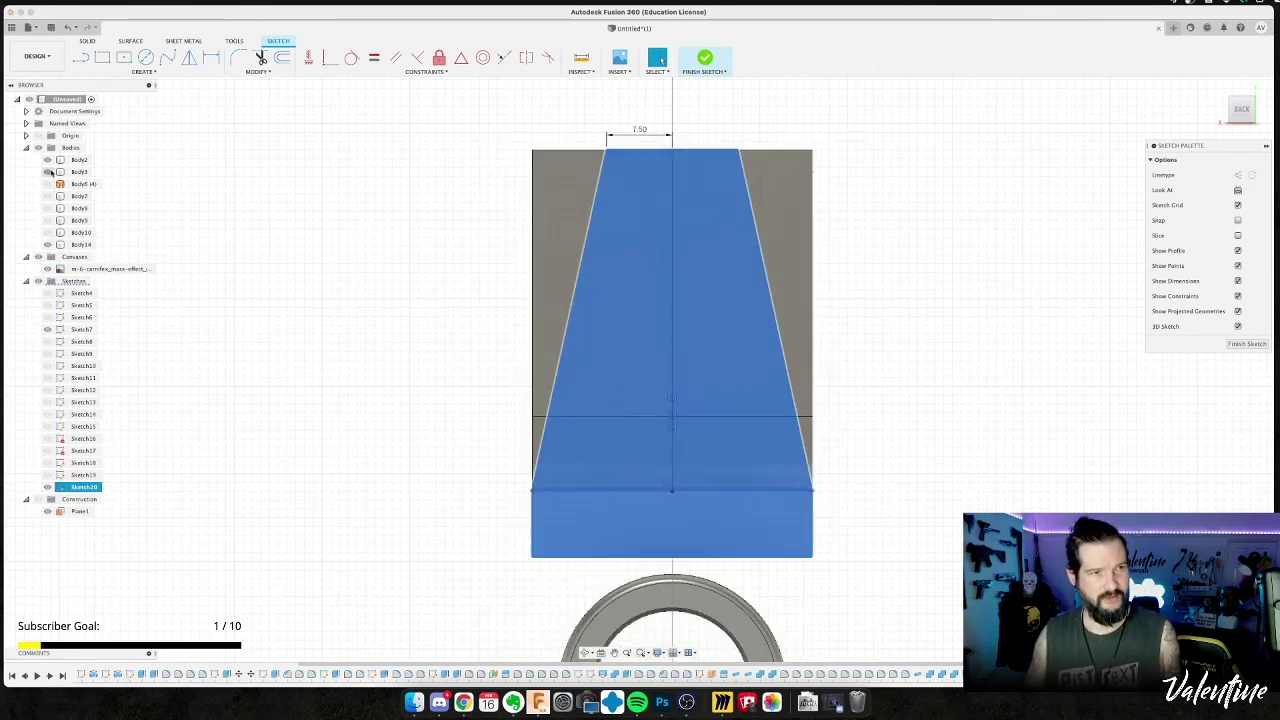
left_click(48, 172)
left_click(47, 160)
middle_click_drag(357, 323, 329, 348, "shift")
scroll(329, 348, "down", 3)
Extrude the selected profiles about 101.9 mm back through the front block with the Intersect operation.
key("e")
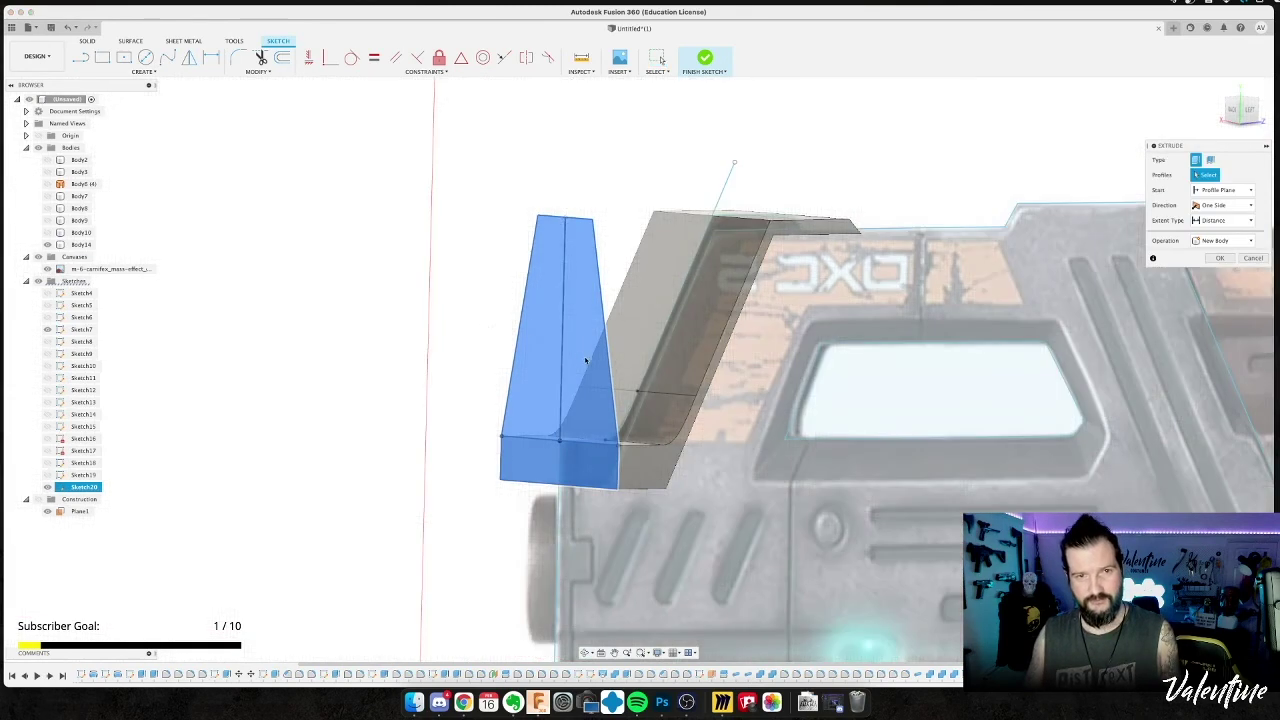
left_click(573, 346)
left_click_drag(525, 326, 992, 320)
left_click(1220, 271)
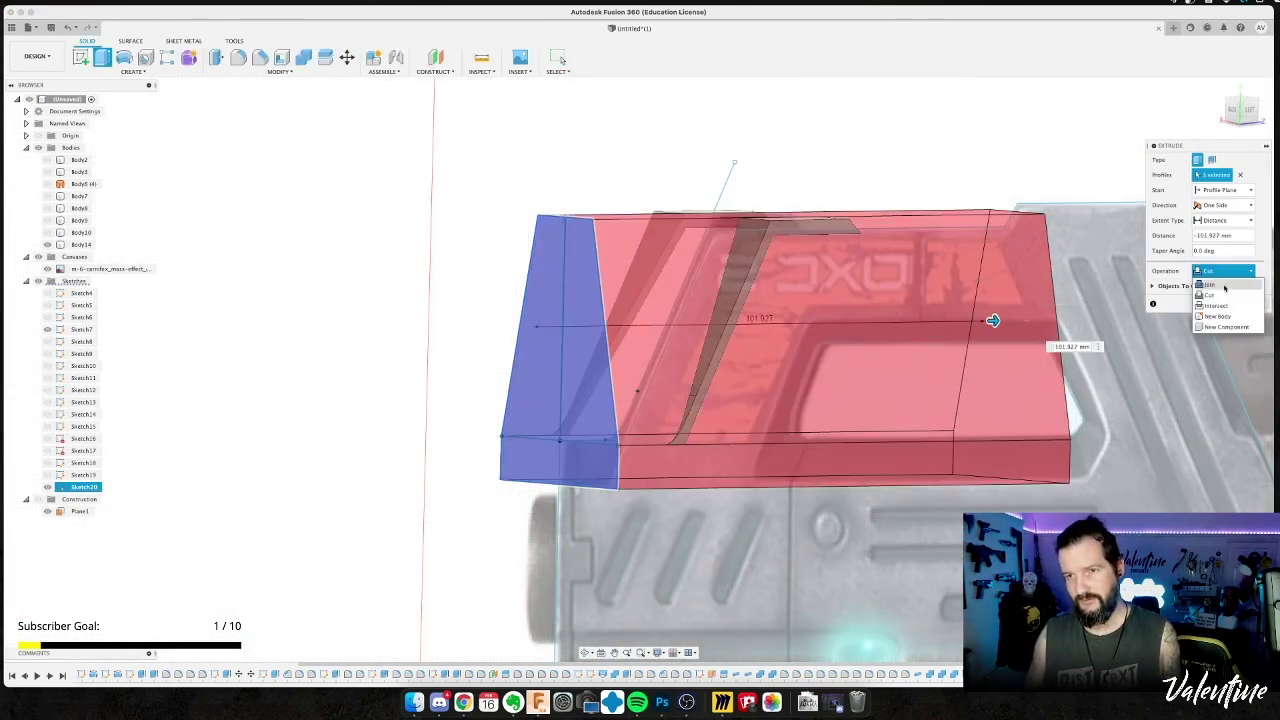
left_click(1225, 306)
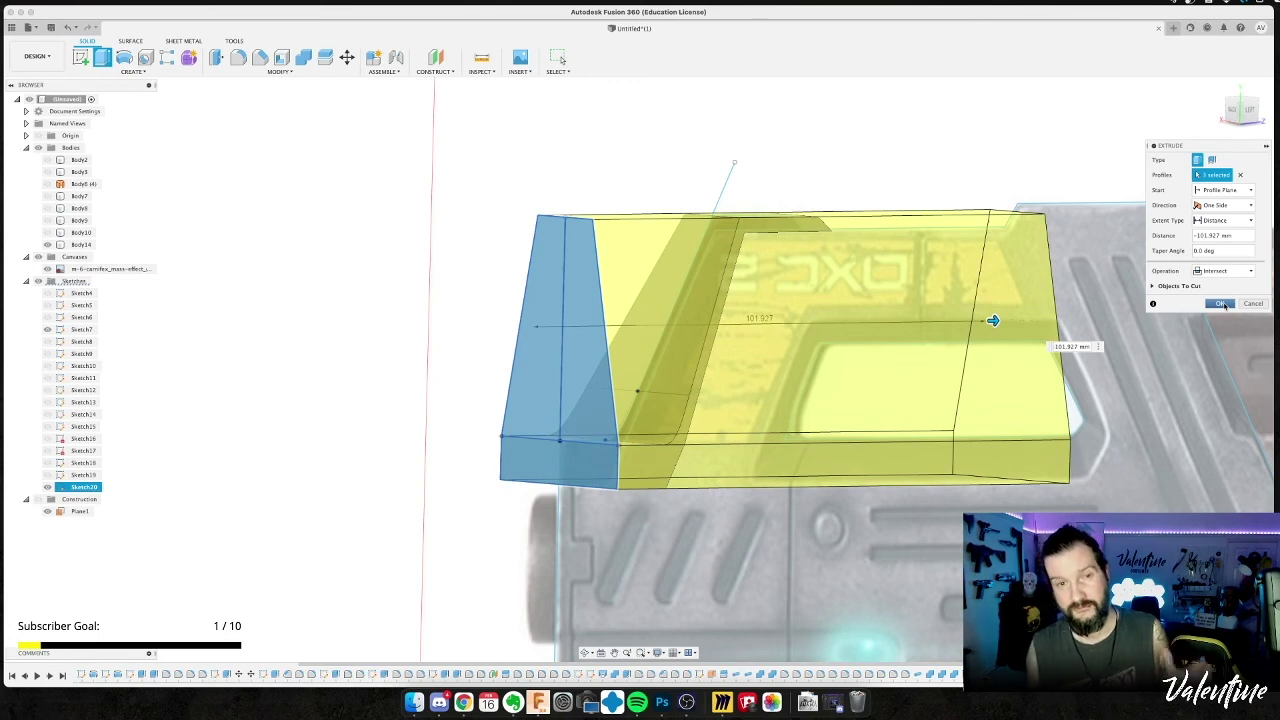
left_click(1222, 304)
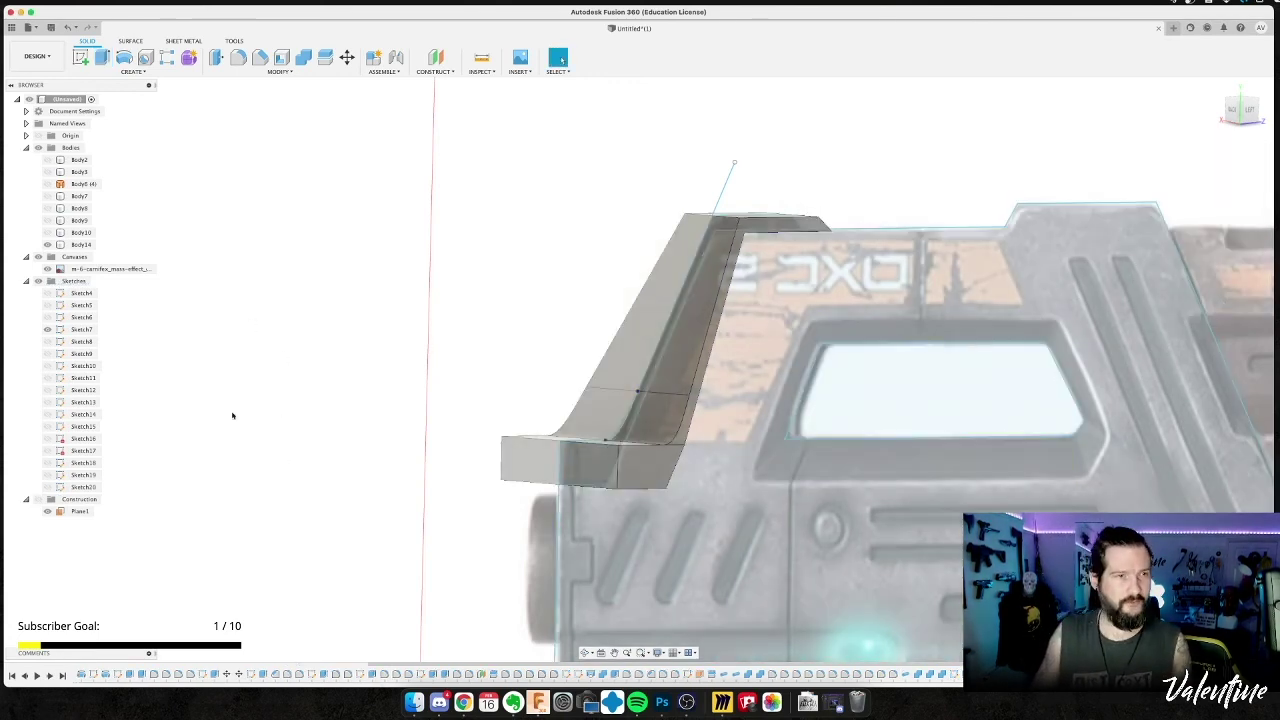
Show the hidden housing bodies again around the trimmed front block, leaving Body10 hidden.
left_click(48, 232)
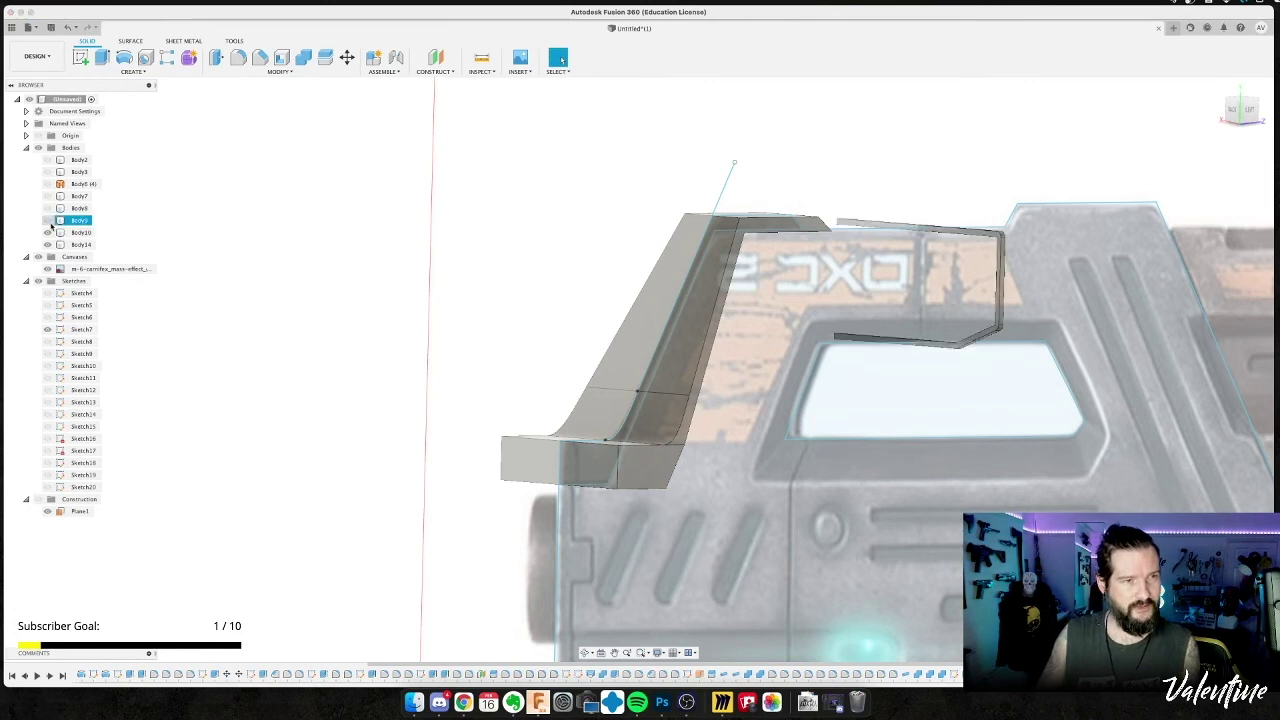
left_click(48, 232)
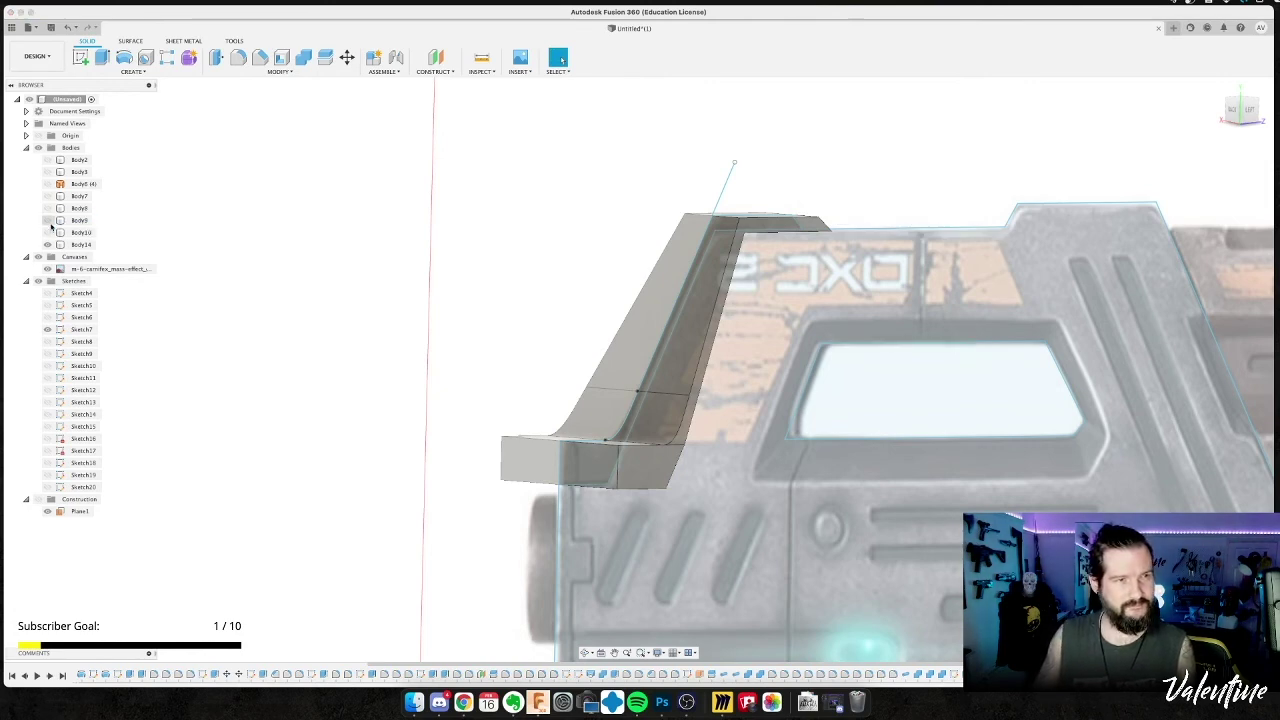
left_click(48, 196)
left_click(48, 171)
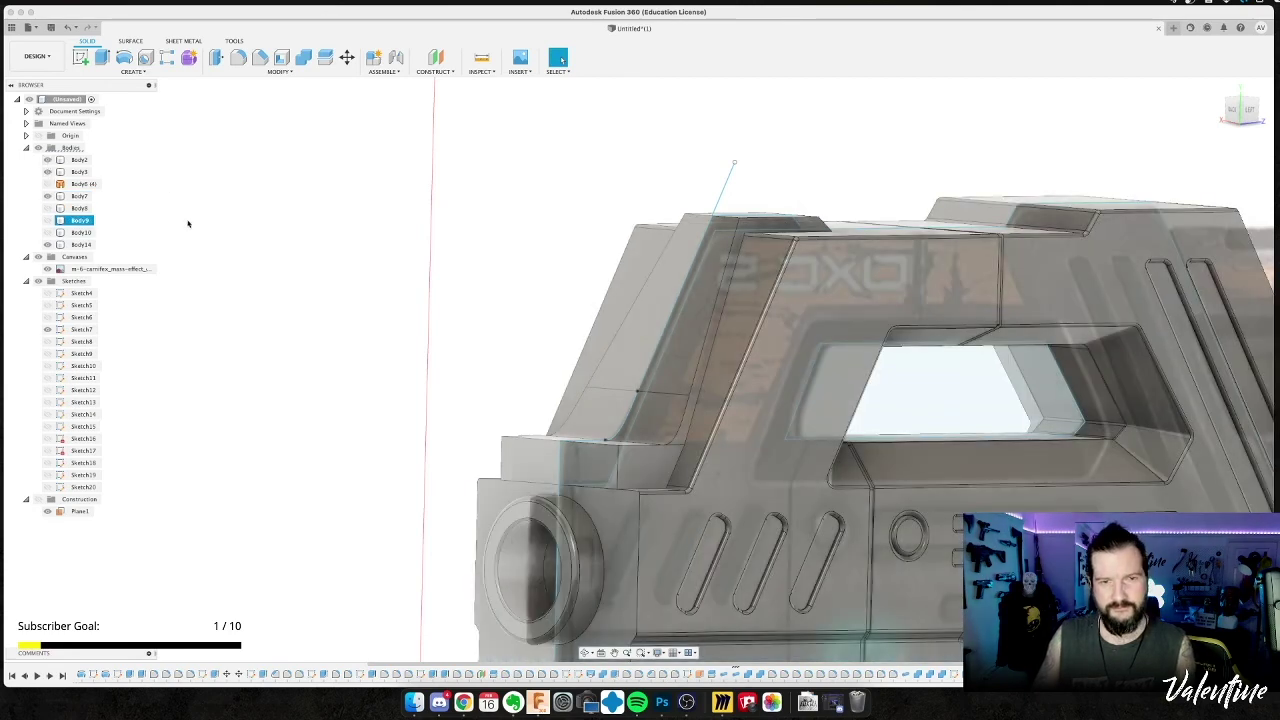
Hide Sketch7 and the reference canvas, and view the trimmed block on the housing from the front.
left_click(560, 462)
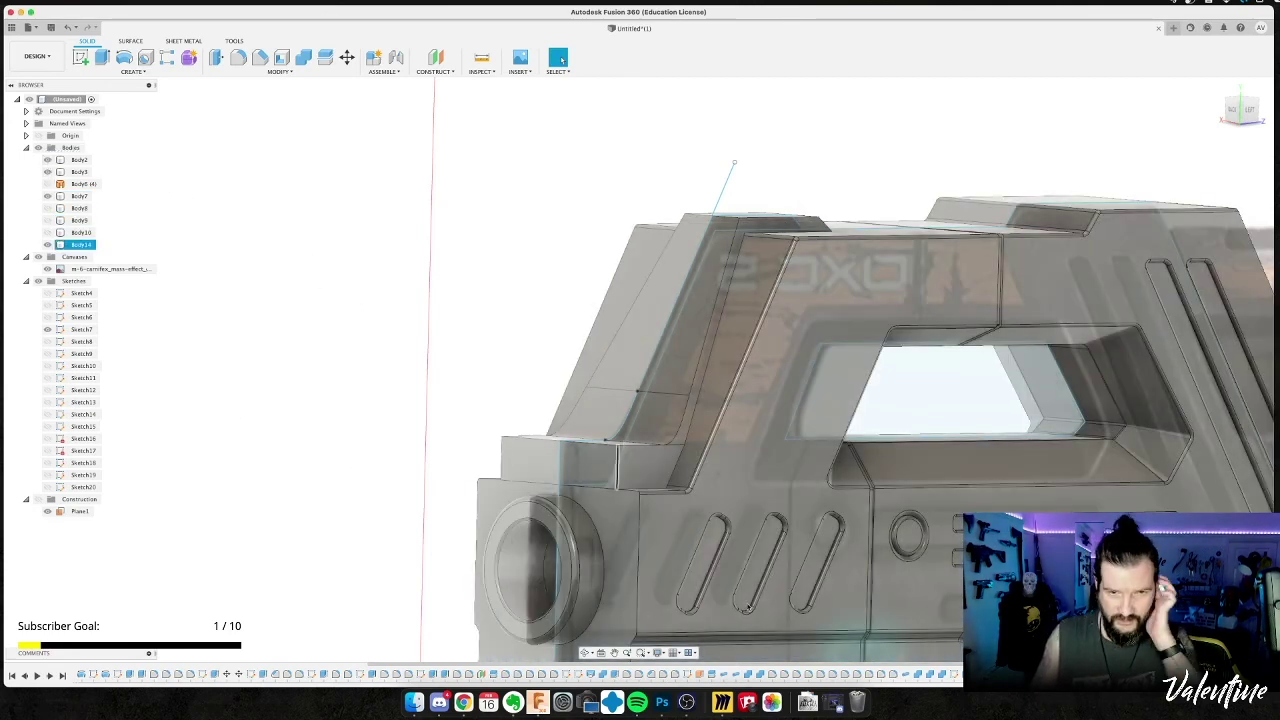
left_click(734, 554)
middle_click_drag(734, 554, 729, 563, "shift")
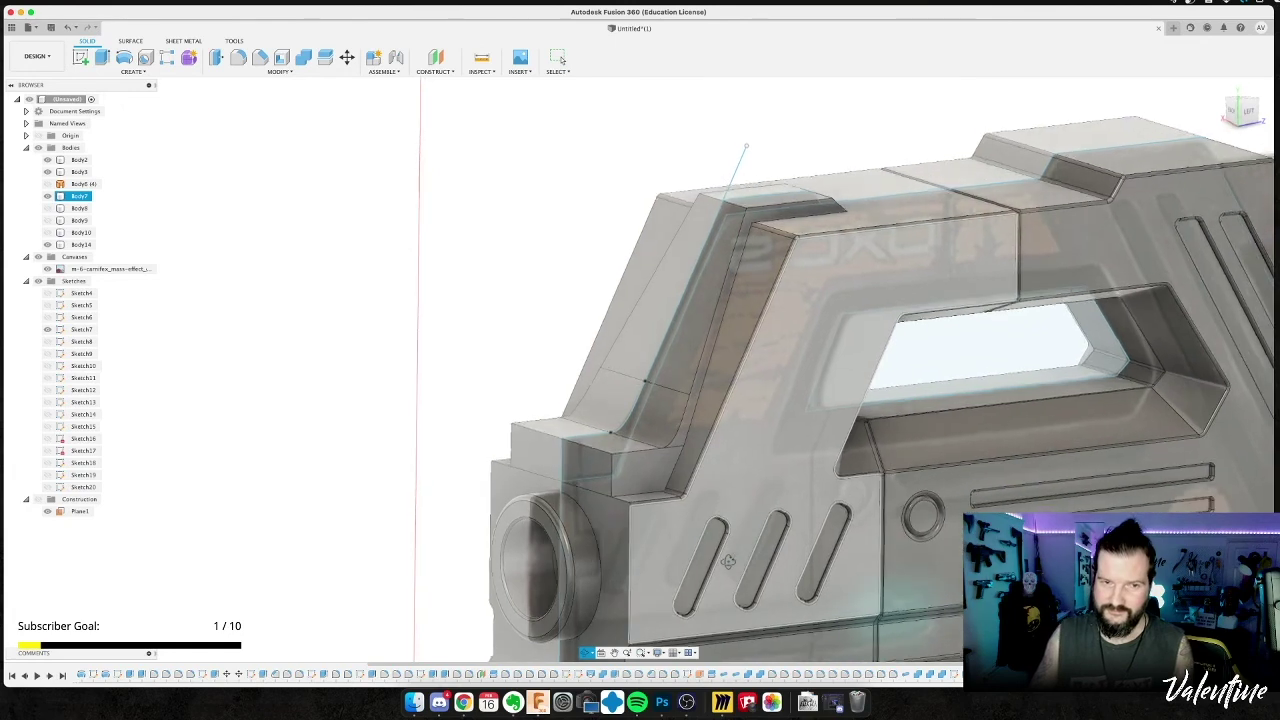
left_click(469, 470)
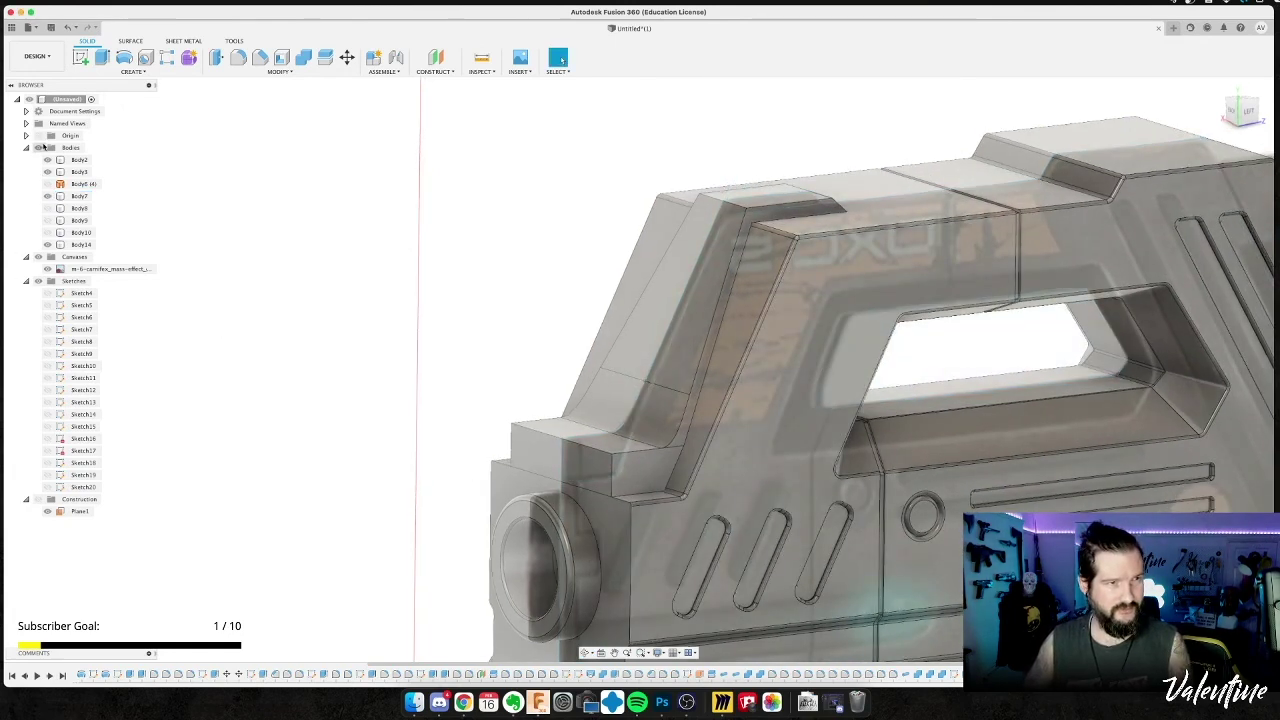
left_click(38, 257)
mouse_move(197, 366)
middle_mouse_down("shift")
mouse_move(170, 383)
mouse_move(260, 394)
mouse_move(194, 357)
mouse_move(203, 391)
mouse_move(158, 407)
mouse_move(246, 403)
mouse_move(246, 450)
mouse_move(174, 423)
mouse_move(189, 403)
mouse_move(214, 411)
mouse_move(180, 384)
mouse_move(174, 359)
middle_mouse_up("shift")
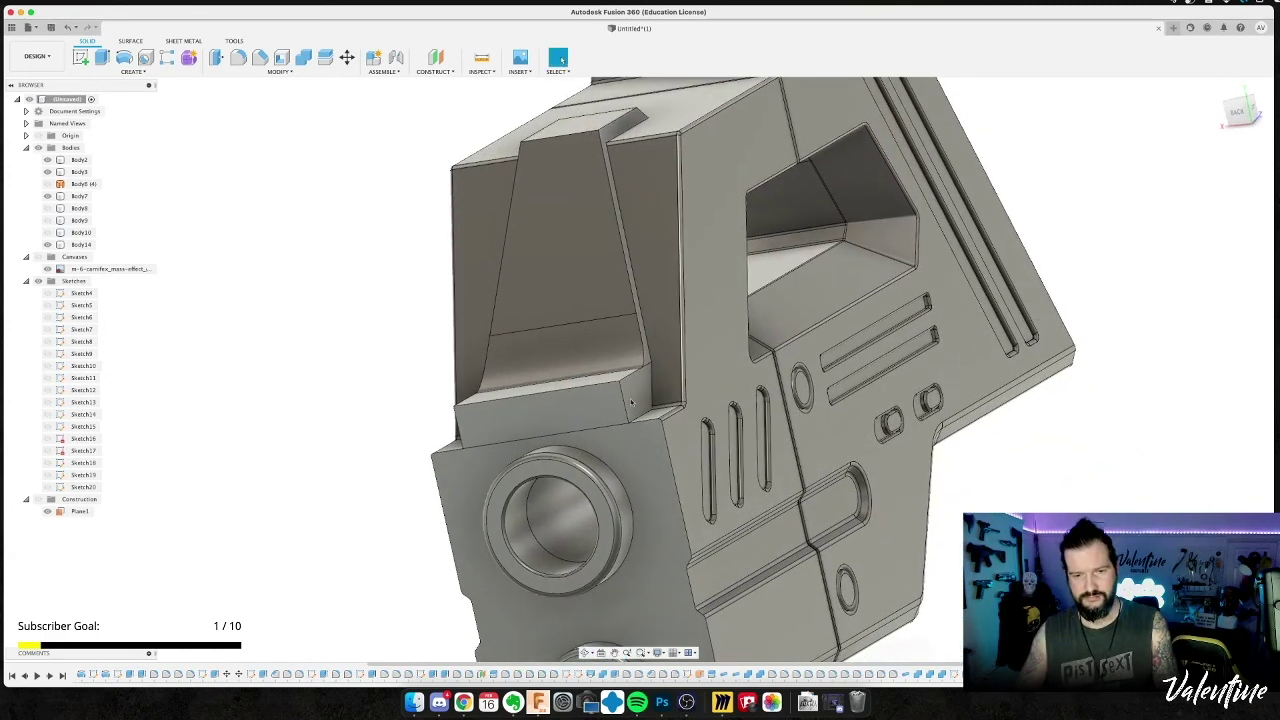
Switch to Photoshop and back to compare the front block with the pistol's reference photo.
middle_click_drag(1163, 331, 1131, 303, "shift")
key("super+Tab")
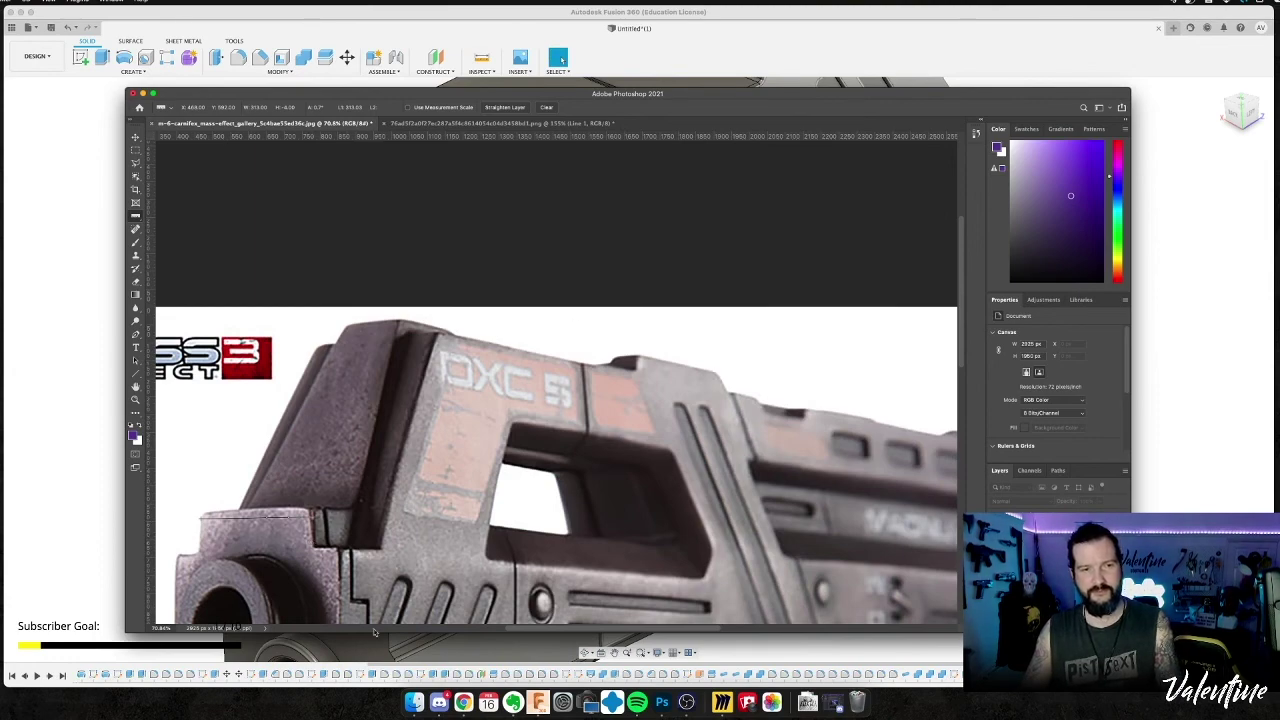
left_click(1146, 316)
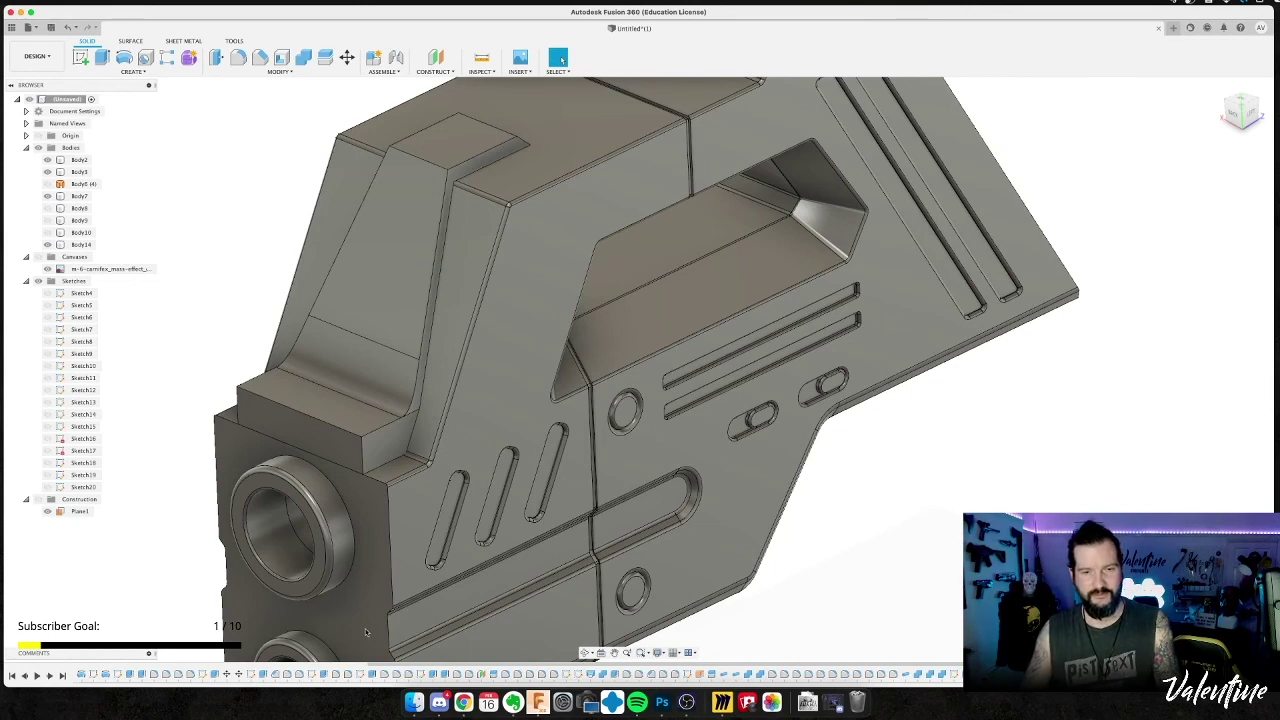
key("super+Tab")
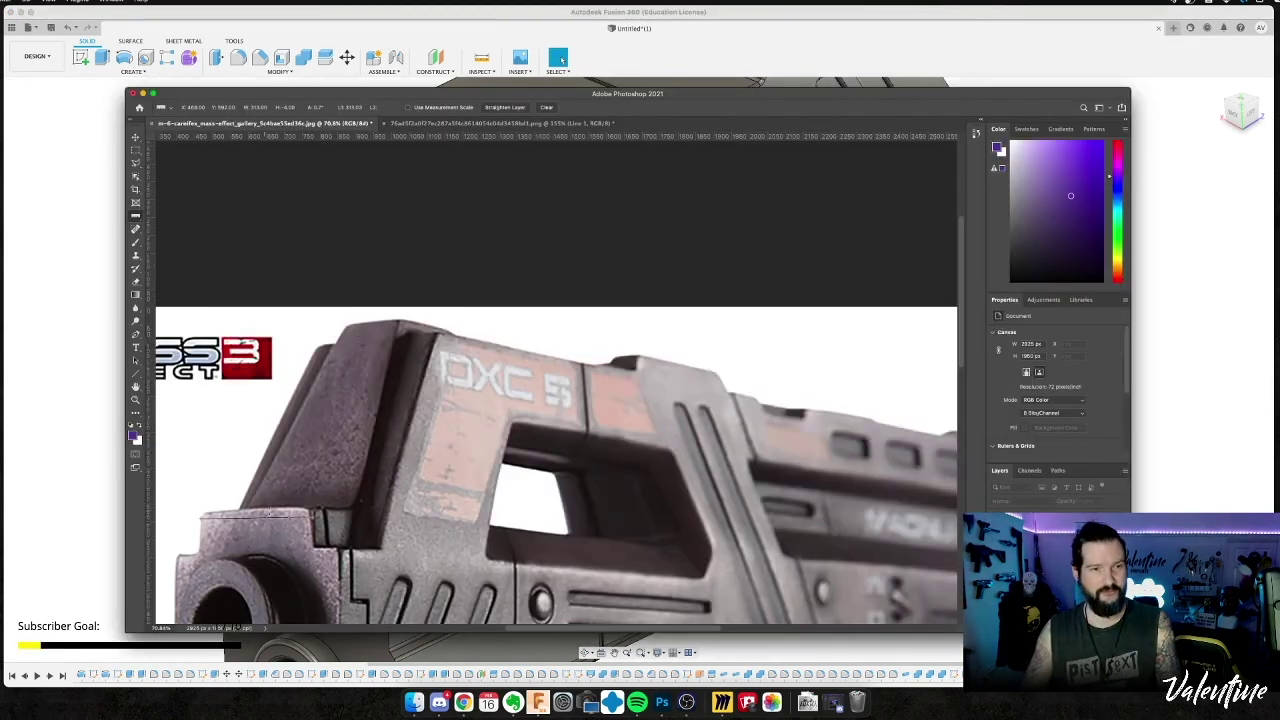
left_click(49, 263)
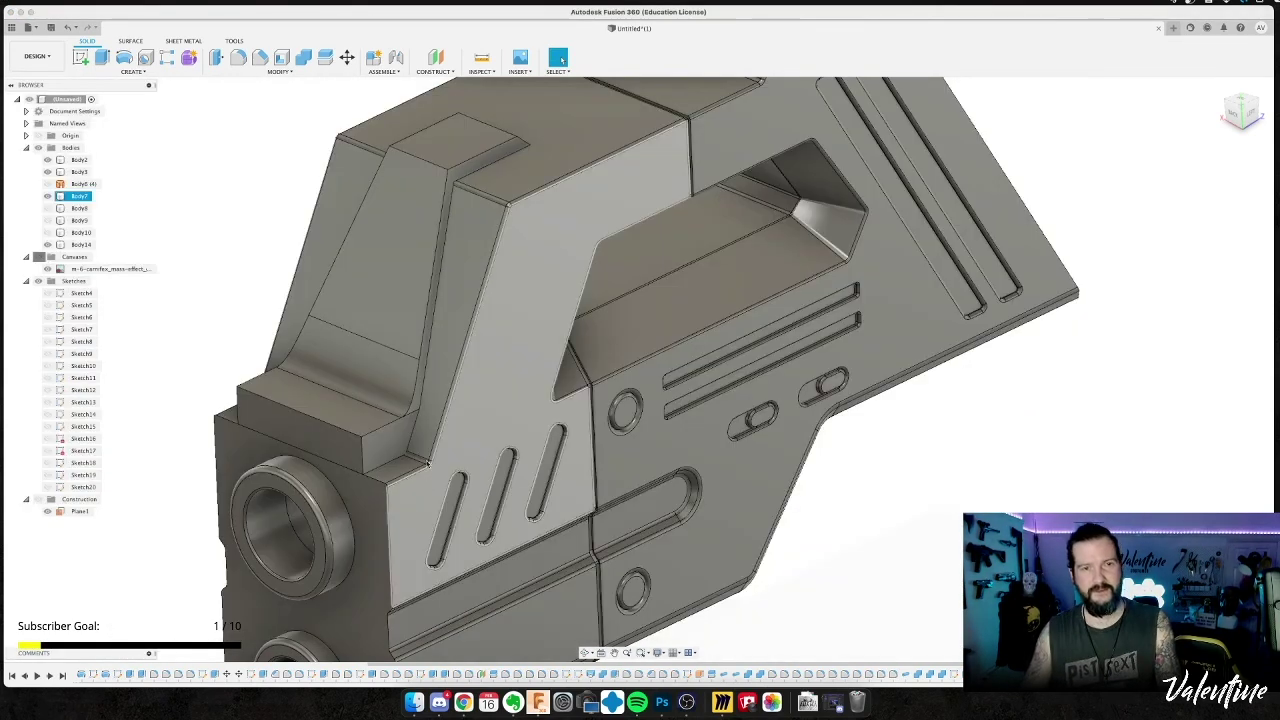
Preview the Carnifex images from the references folder in Finder to examine the pistol's front, and return to the model.
middle_click_drag(205, 357, 383, 225)
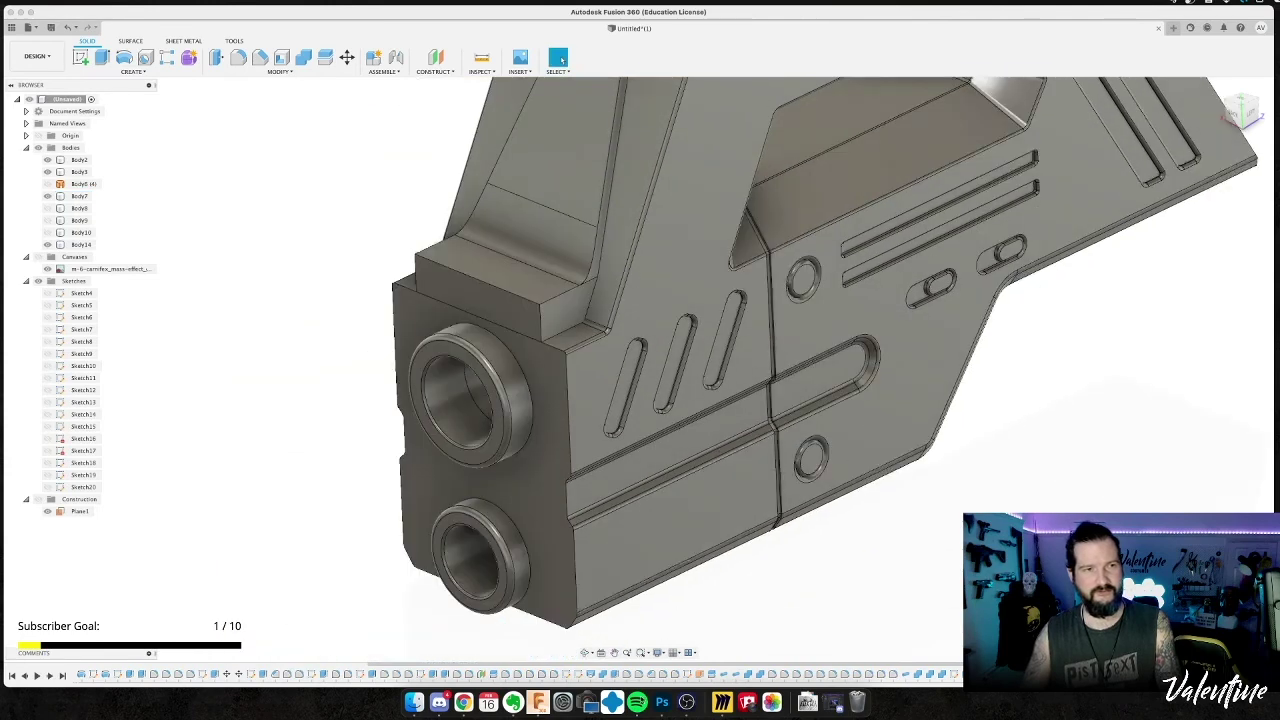
left_click(405, 705)
left_click(410, 703)
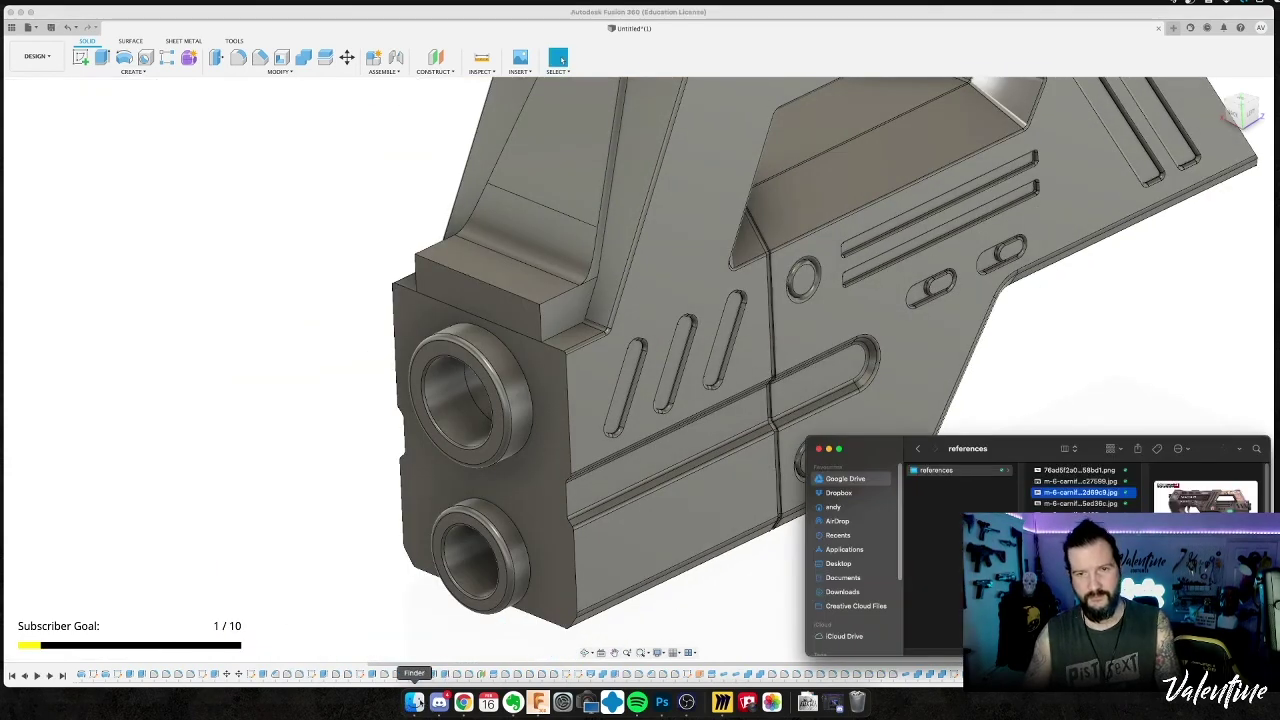
left_click(1117, 504)
key("space")
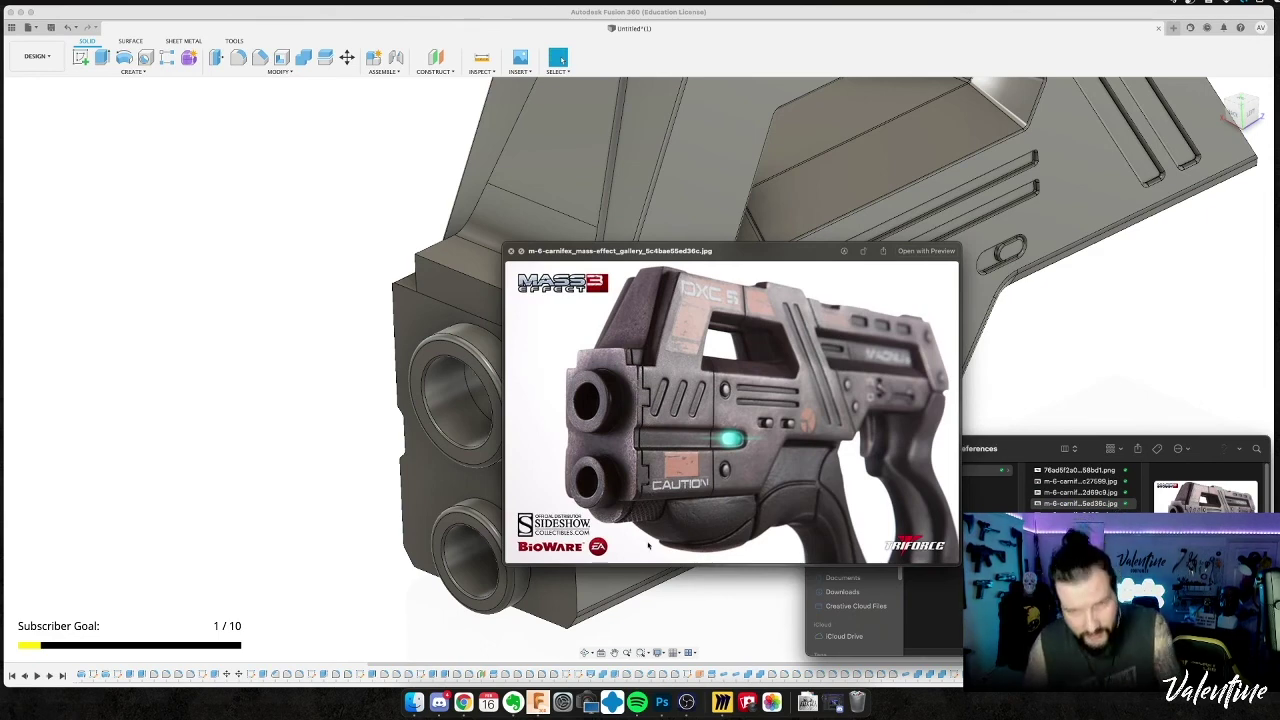
key("Down")
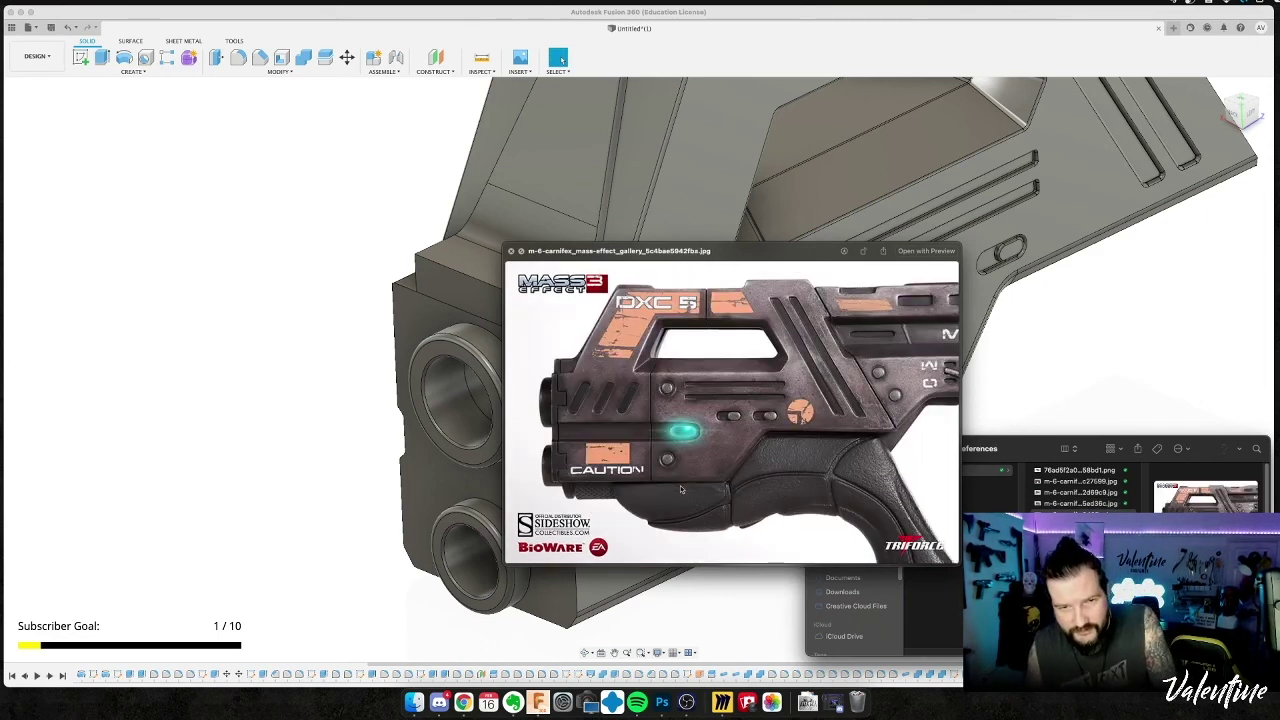
key("Left")
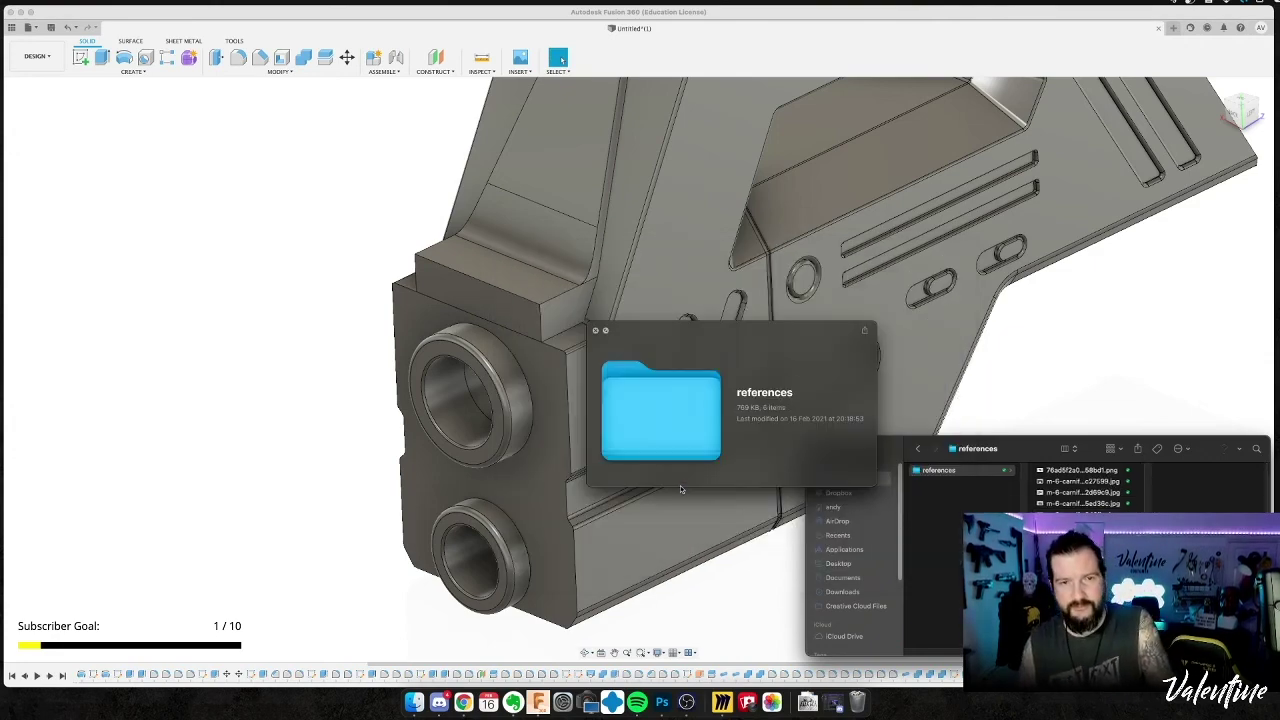
key("Right")
key("space")
left_click(323, 312)
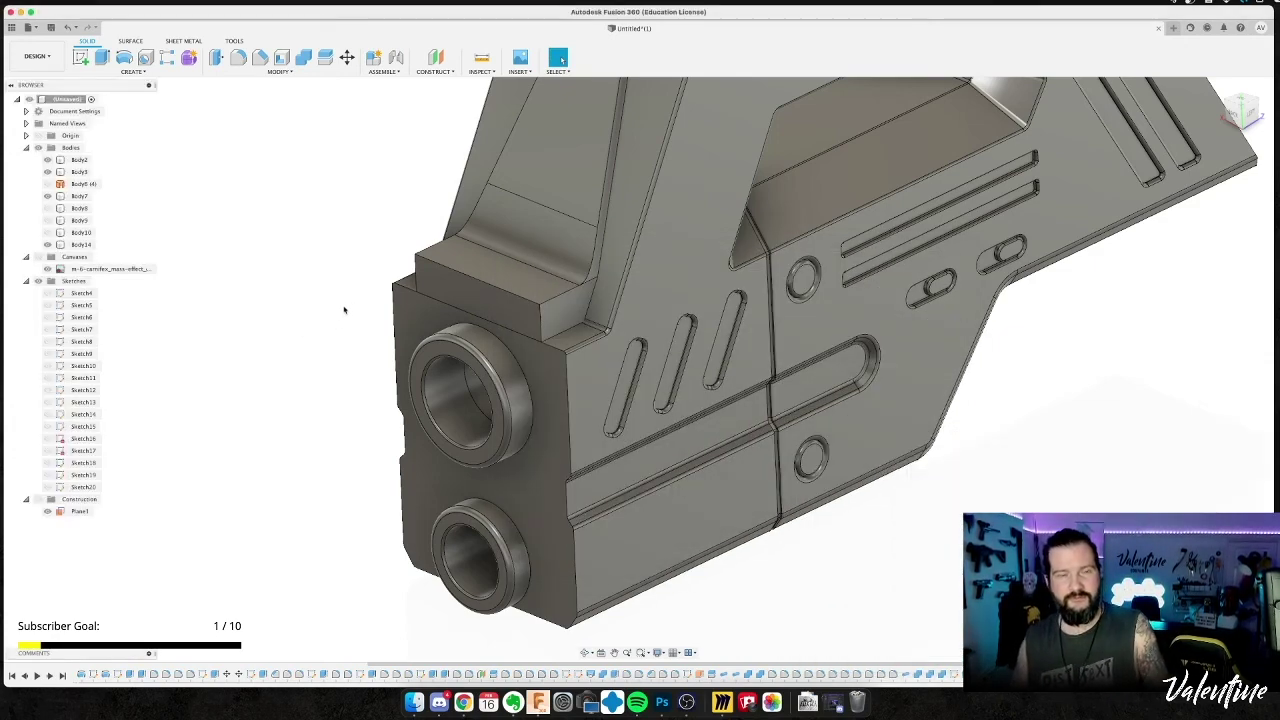
Combine the front block body with the Body7 housing using the Join operation, without keeping the tool body.
middle_click_drag(349, 298, 340, 297, "shift")
middle_click_drag(320, 356, 288, 384)
left_click(303, 57)
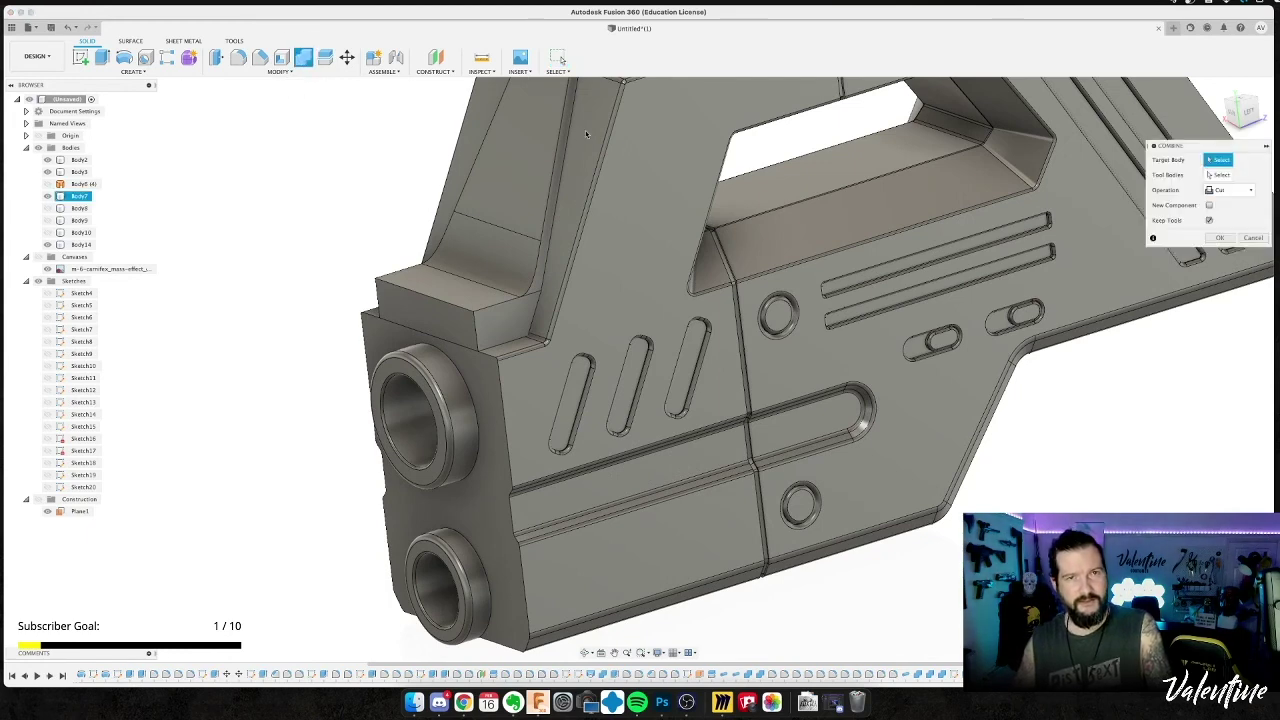
left_click(620, 200)
left_click(559, 141)
left_click(1228, 190)
left_click(1221, 204)
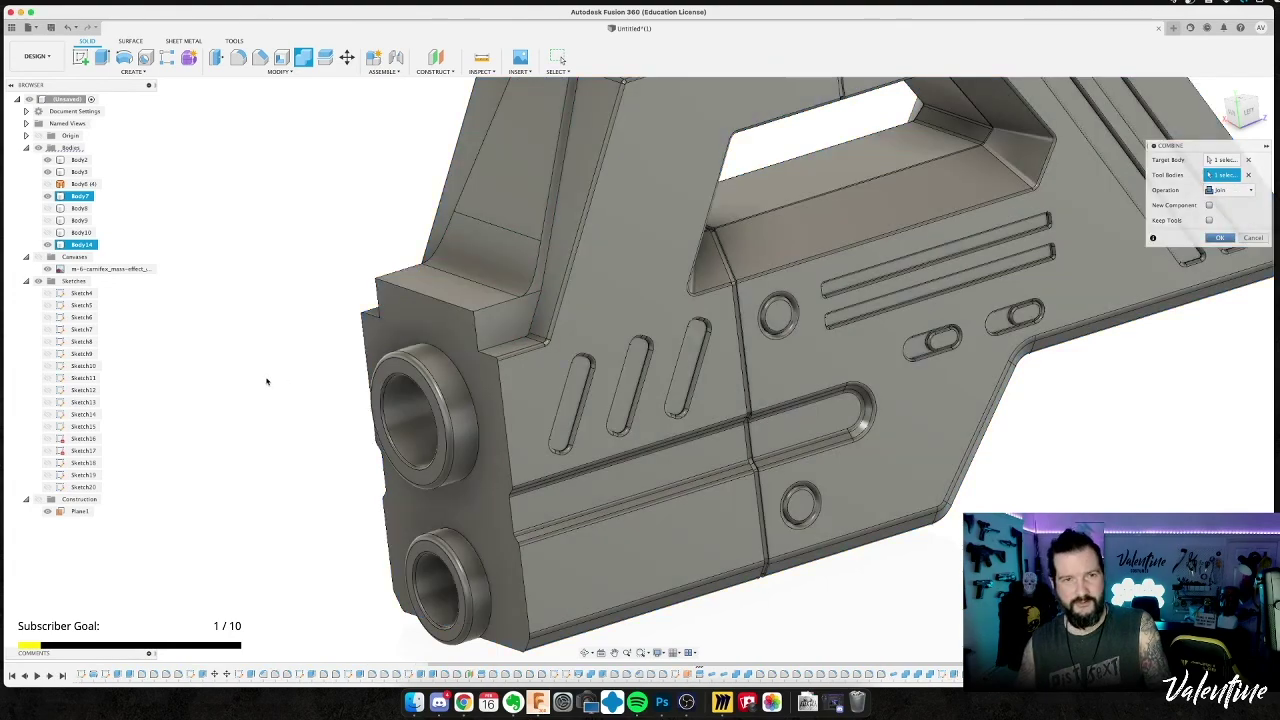
key("Return")
Fillet the front and rear cross edges on top of the joined front block with a 0.4 mm radius.
middle_click_drag(286, 366, 284, 613, "shift")
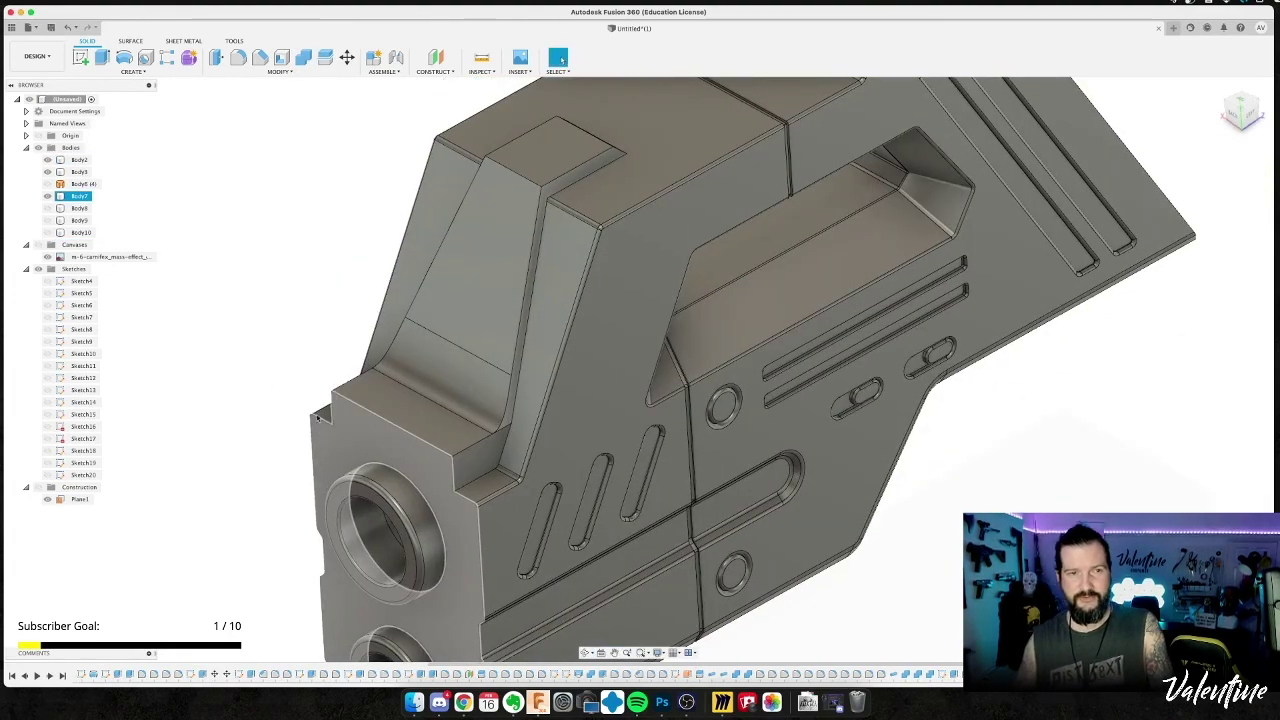
middle_click_drag(329, 280, 331, 263, "shift")
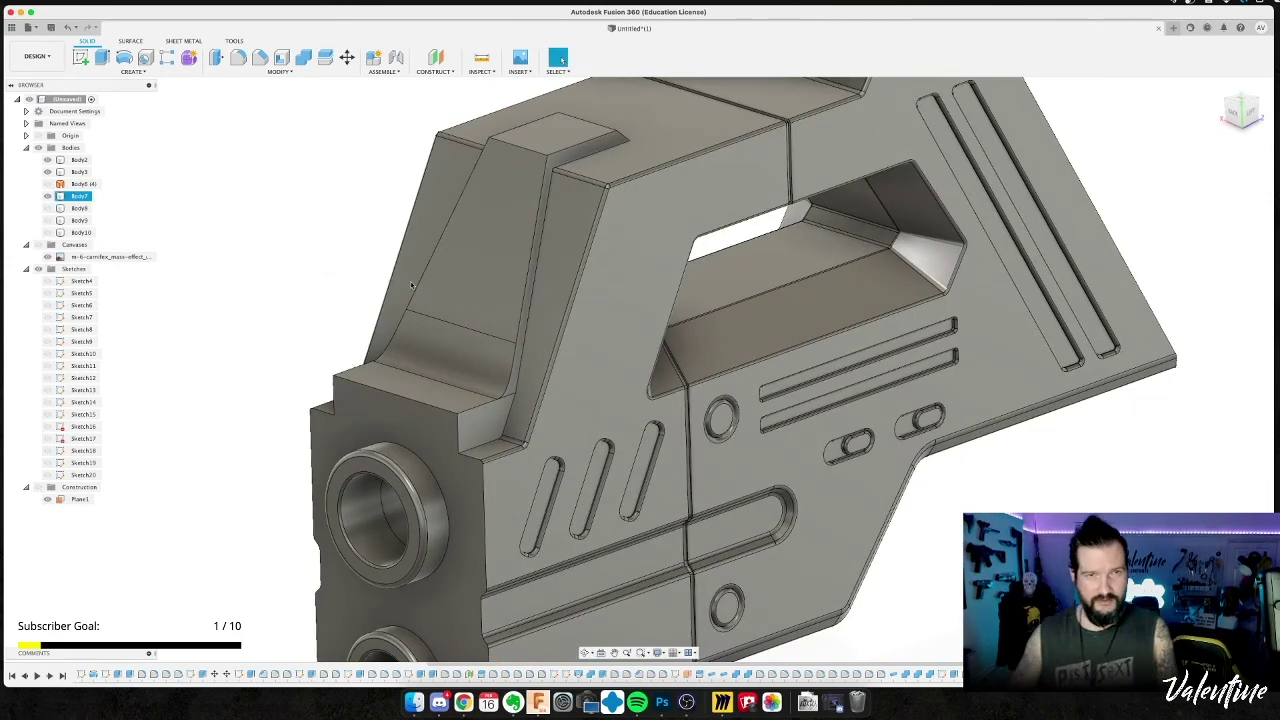
key("f")
left_click(600, 128)
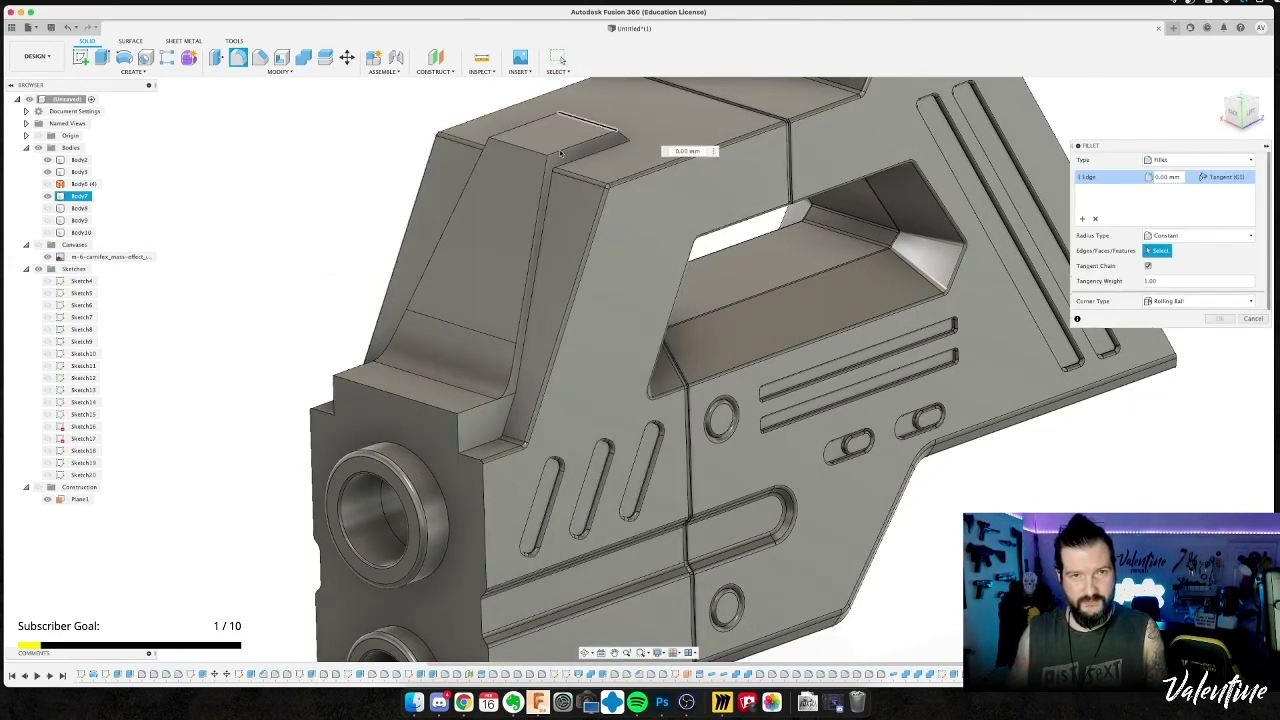
left_click(536, 146)
type("0.4")
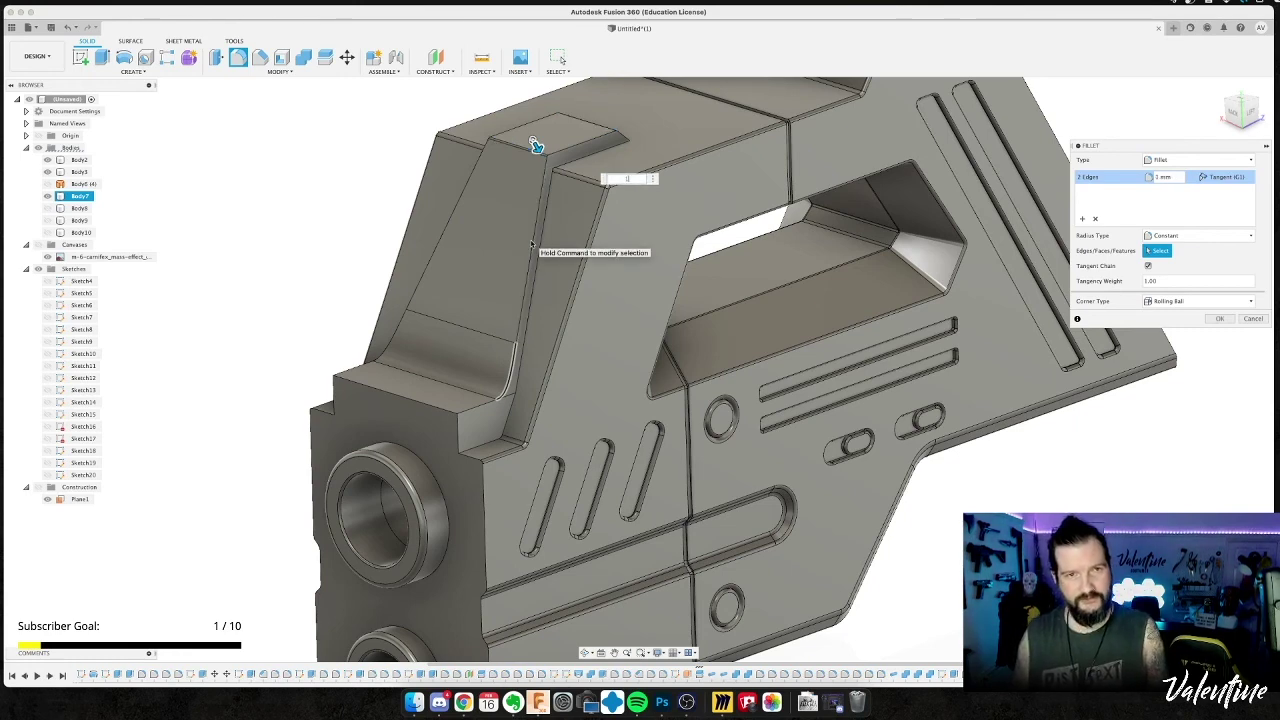
key("Return")
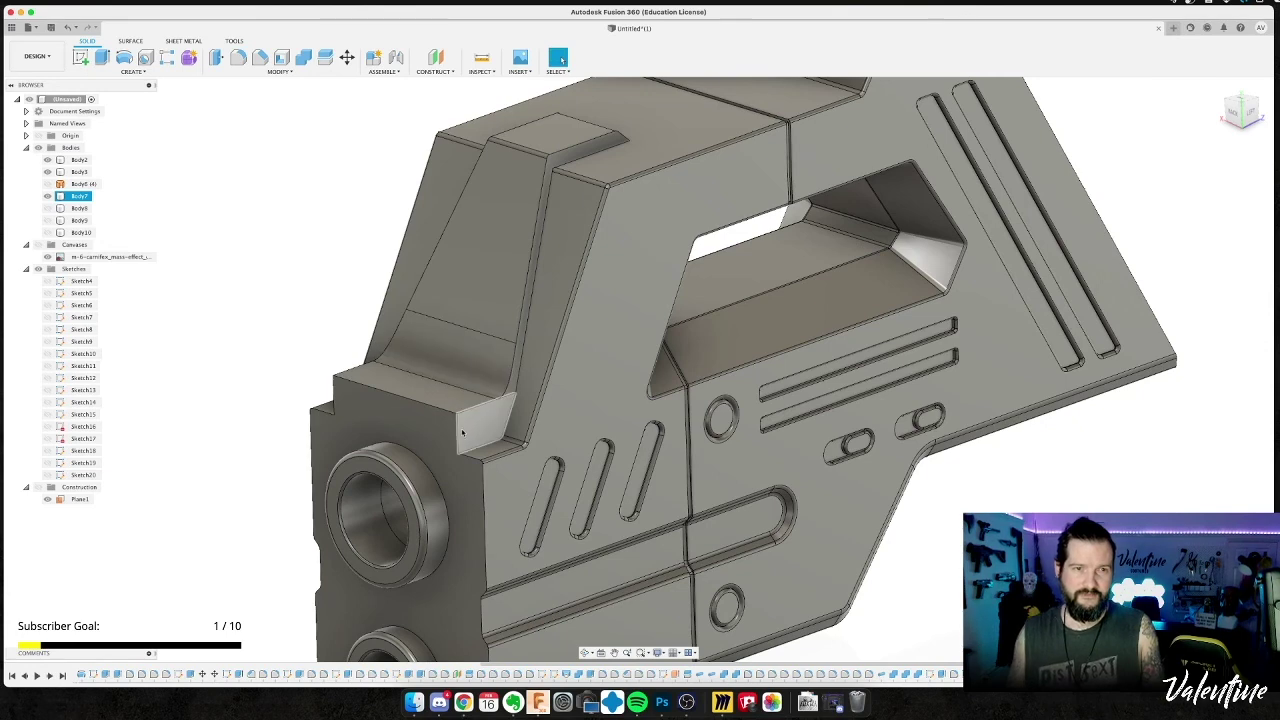
Fillet the long side edges of the front block, from its lower step up to the top, with a 0.6 mm radius.
key("super+Tab")
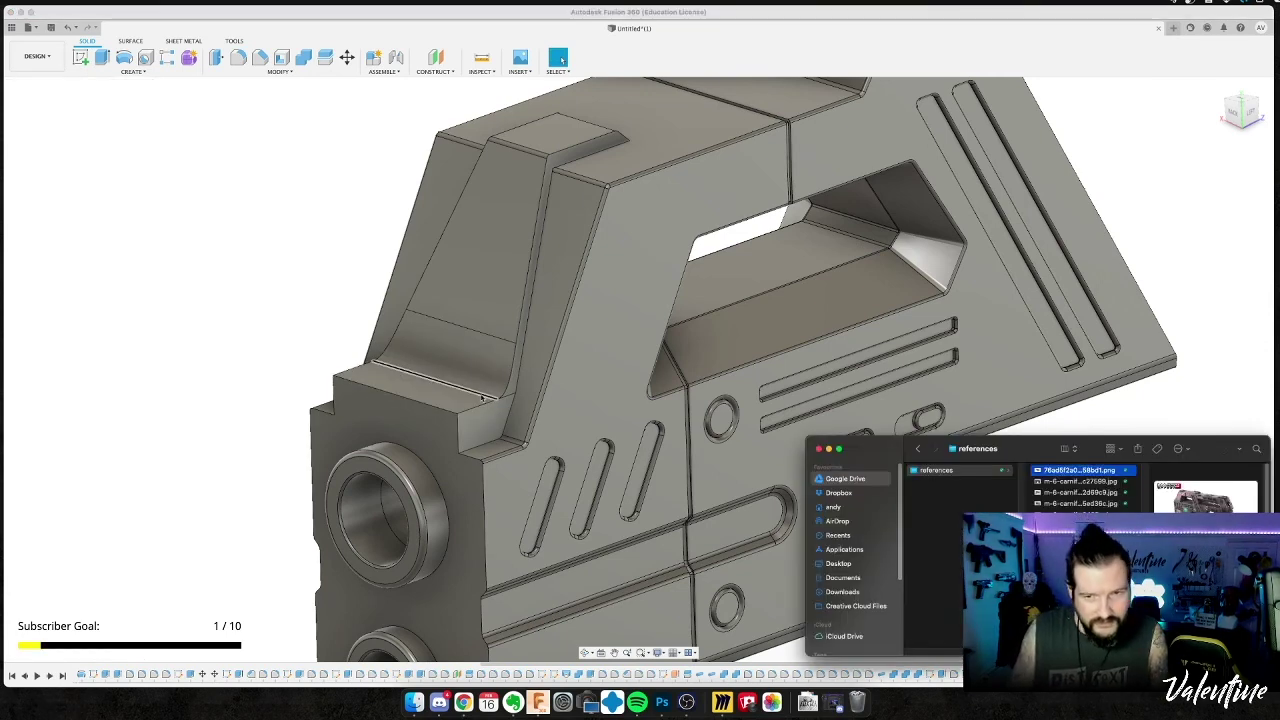
key("super+Tab")
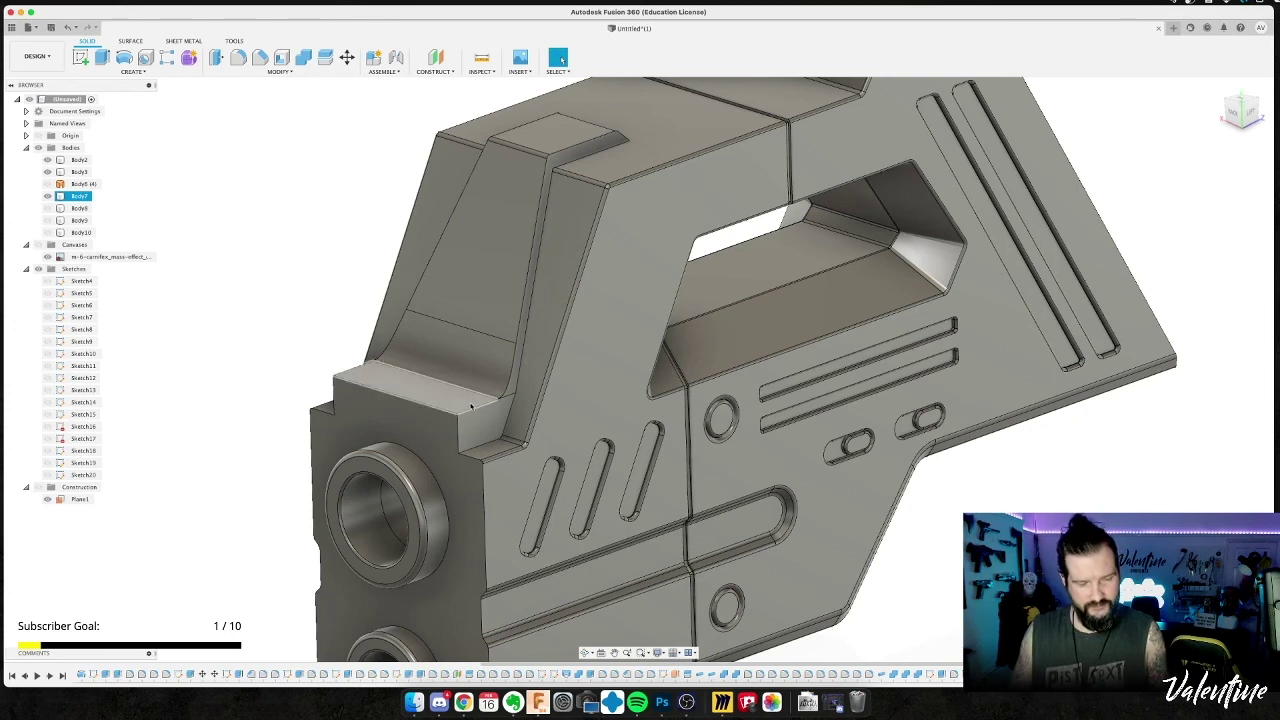
key("f")
left_click(476, 405)
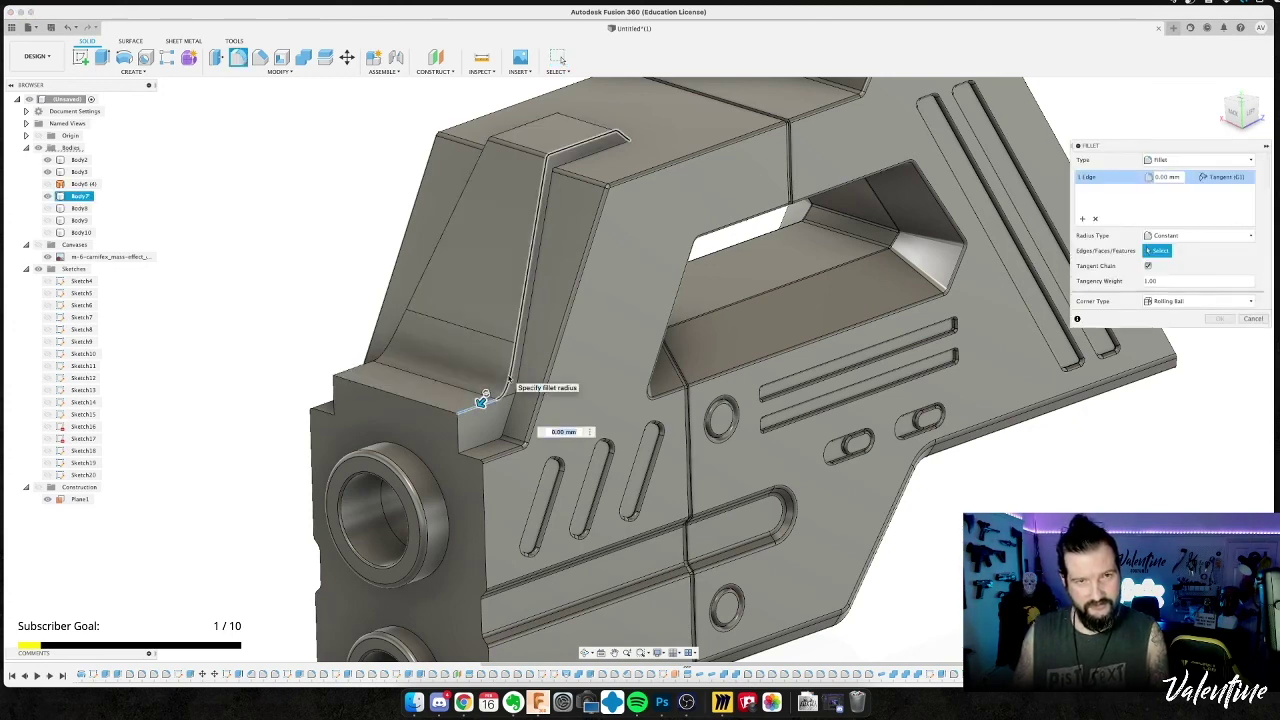
left_click(350, 362)
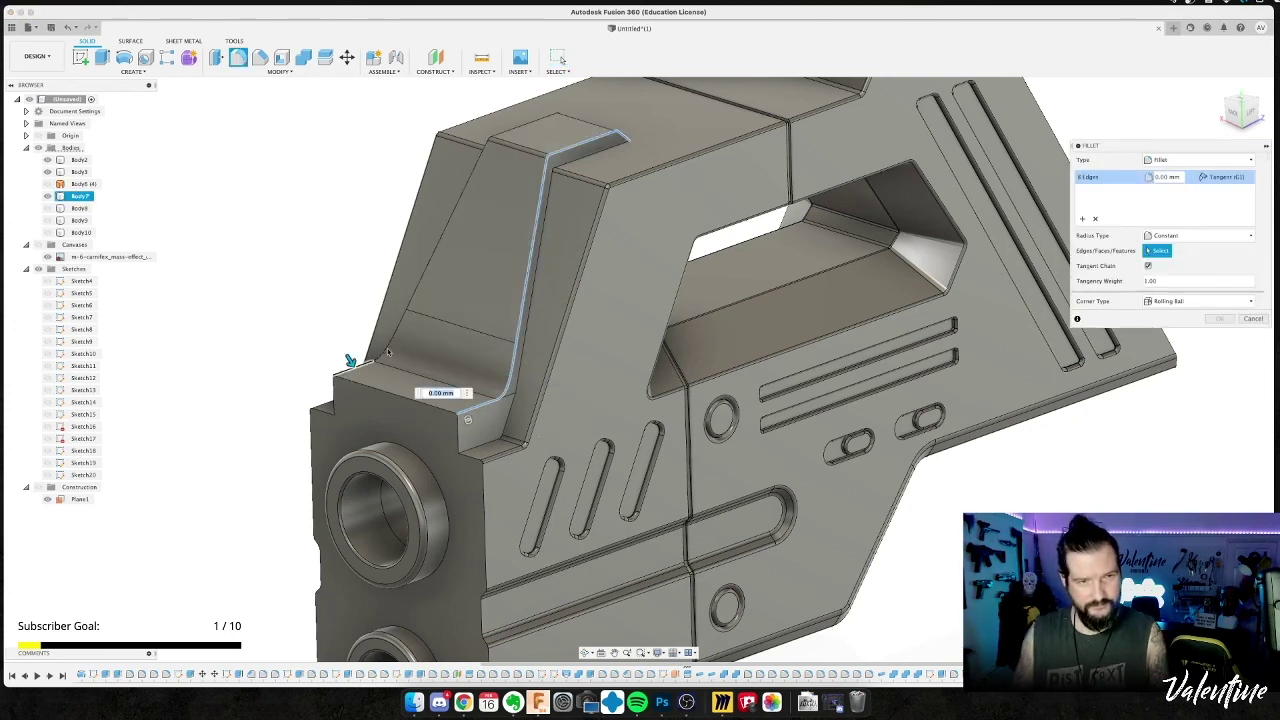
left_click(374, 348)
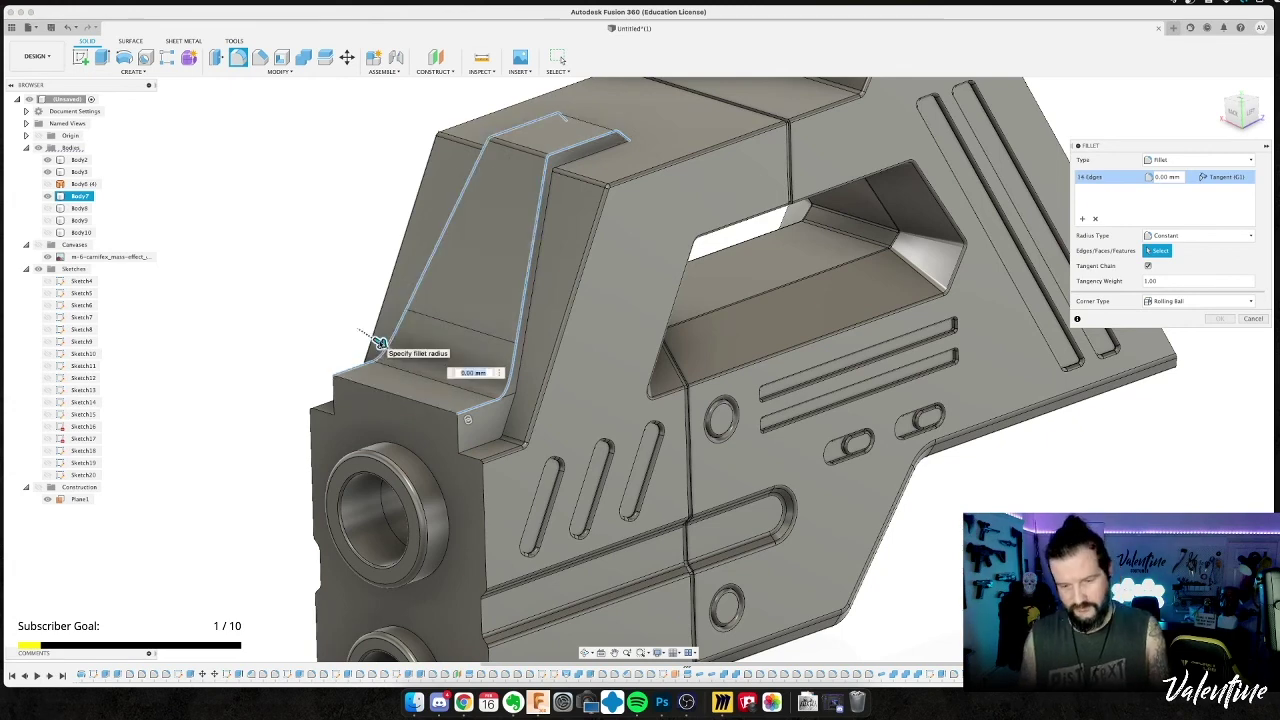
type("1")
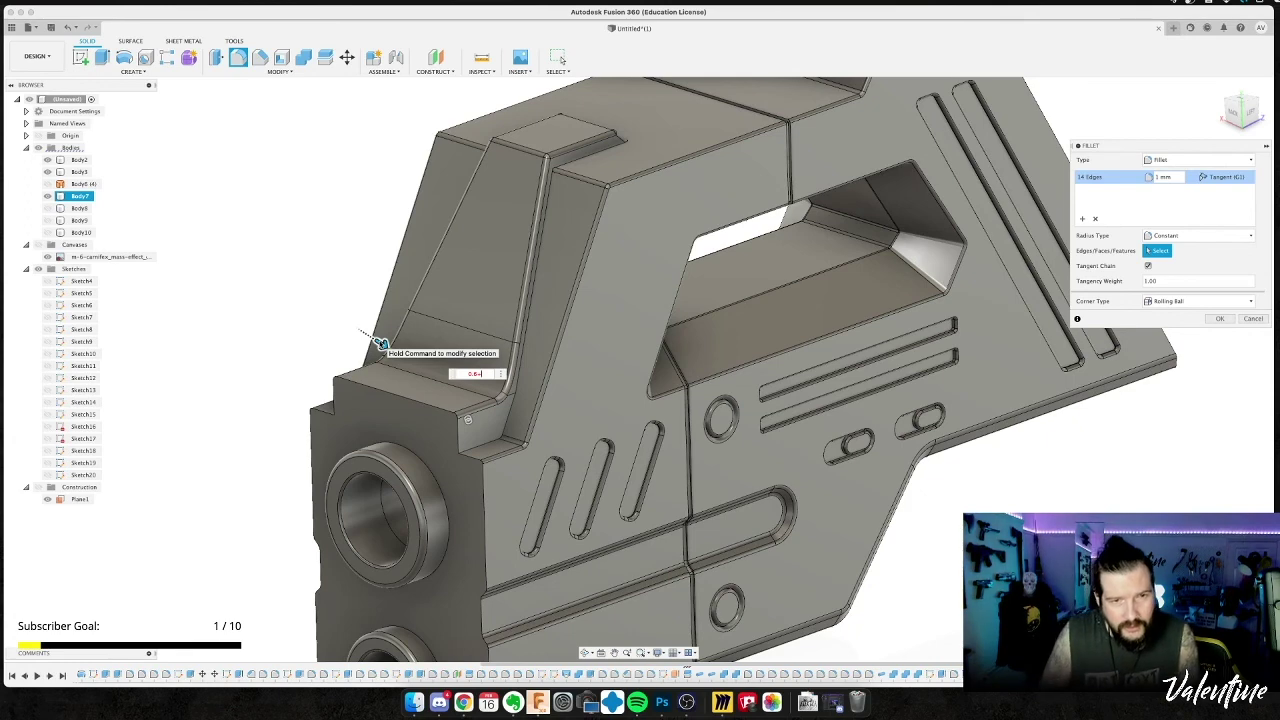
key("BackSpace")
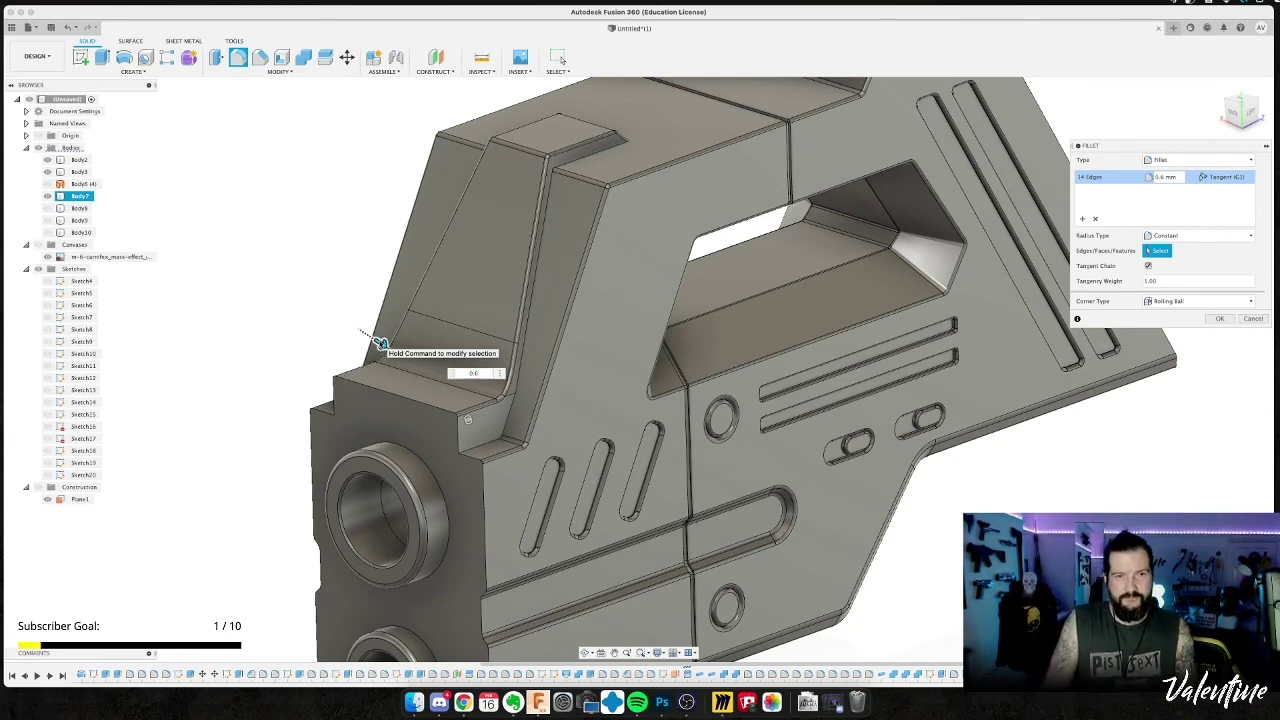
key("Return")
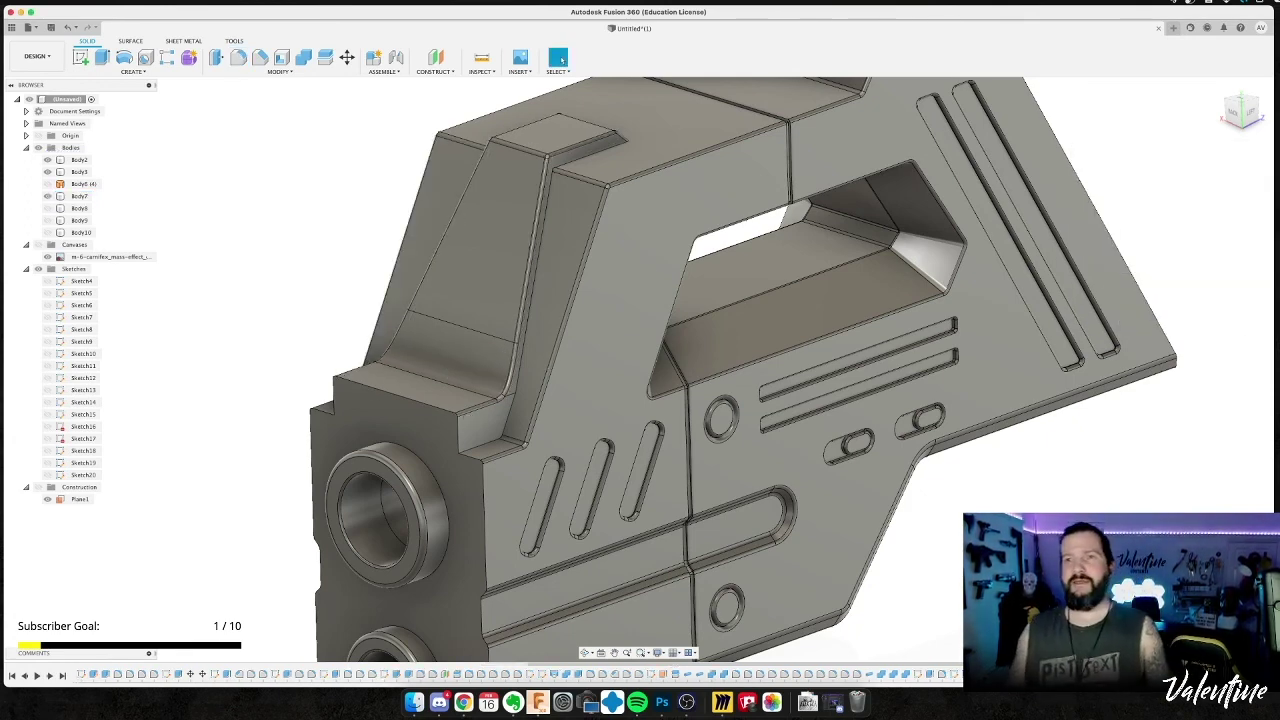
View the pistol's front half squarely from the left side and show the reference canvas over it.
left_click(1250, 112)
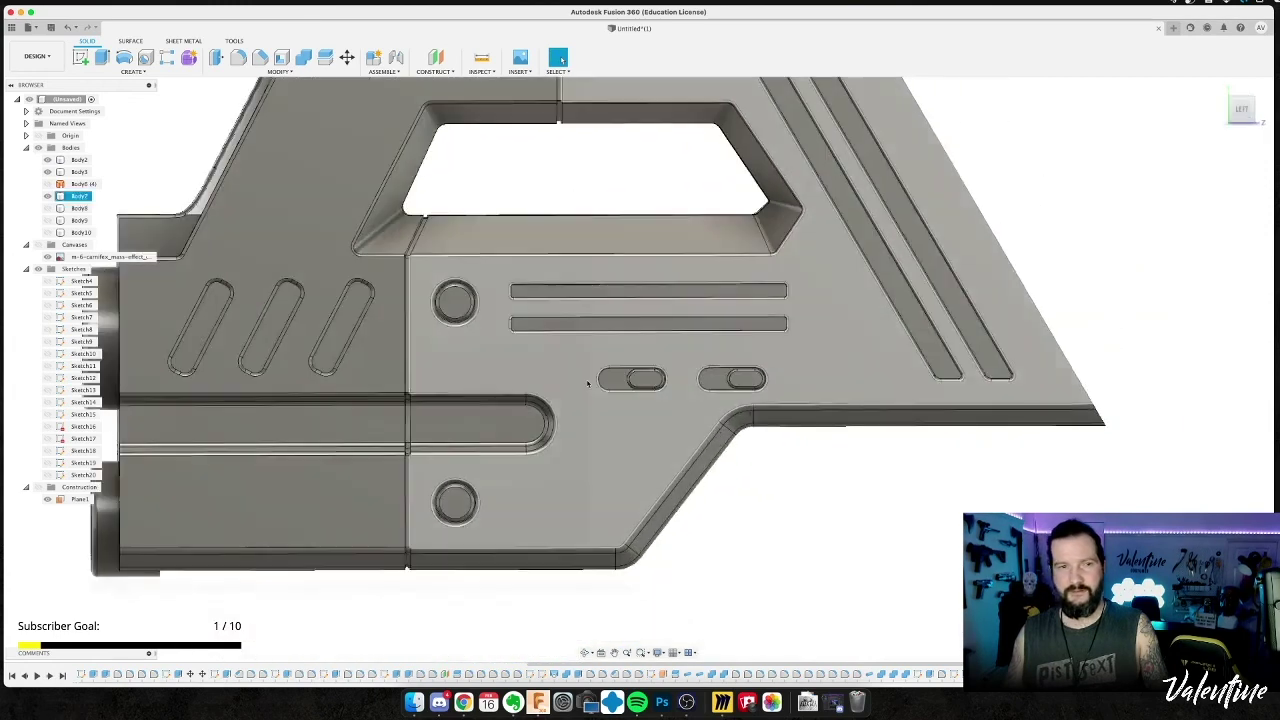
middle_click_drag(467, 403, 757, 402)
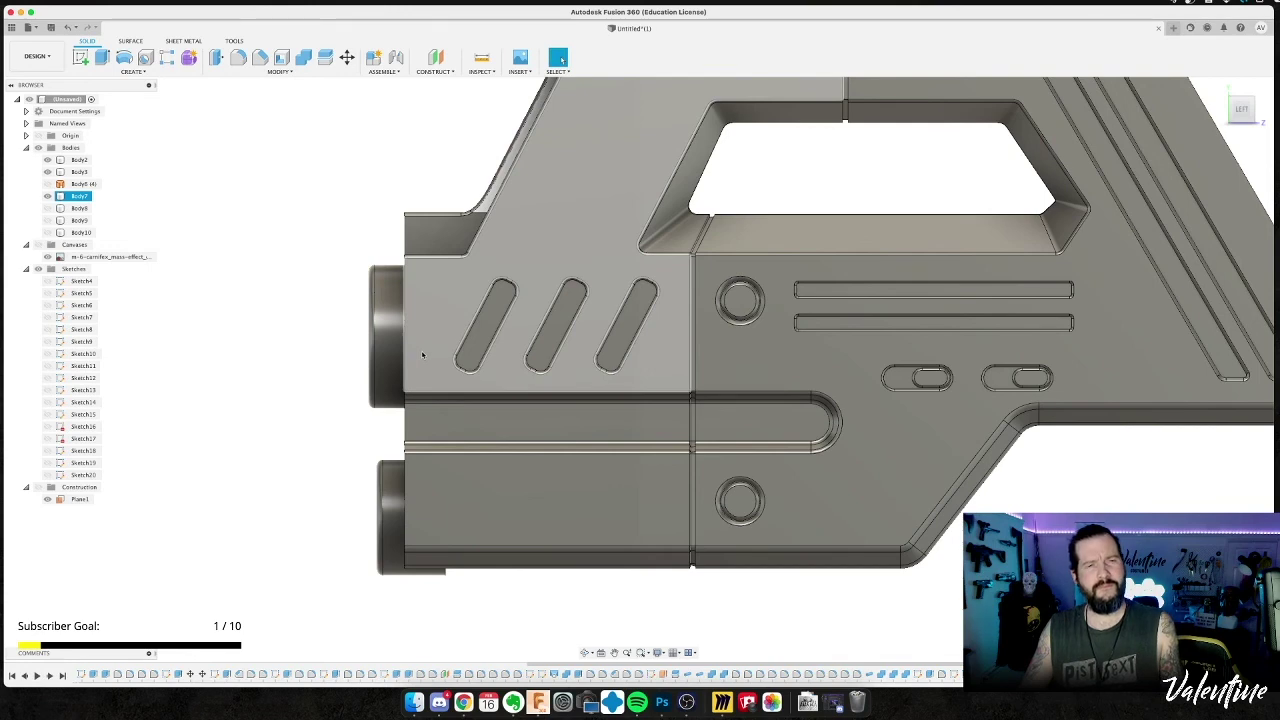
left_click(330, 343)
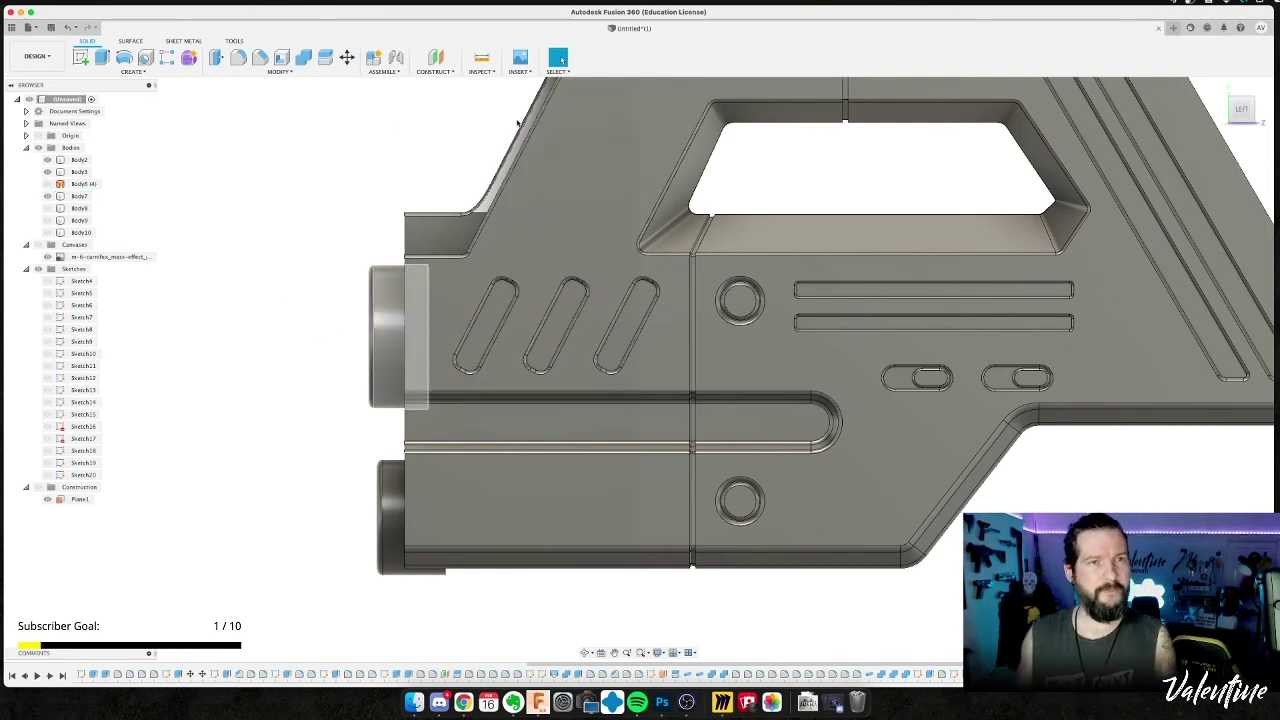
left_click(39, 245)
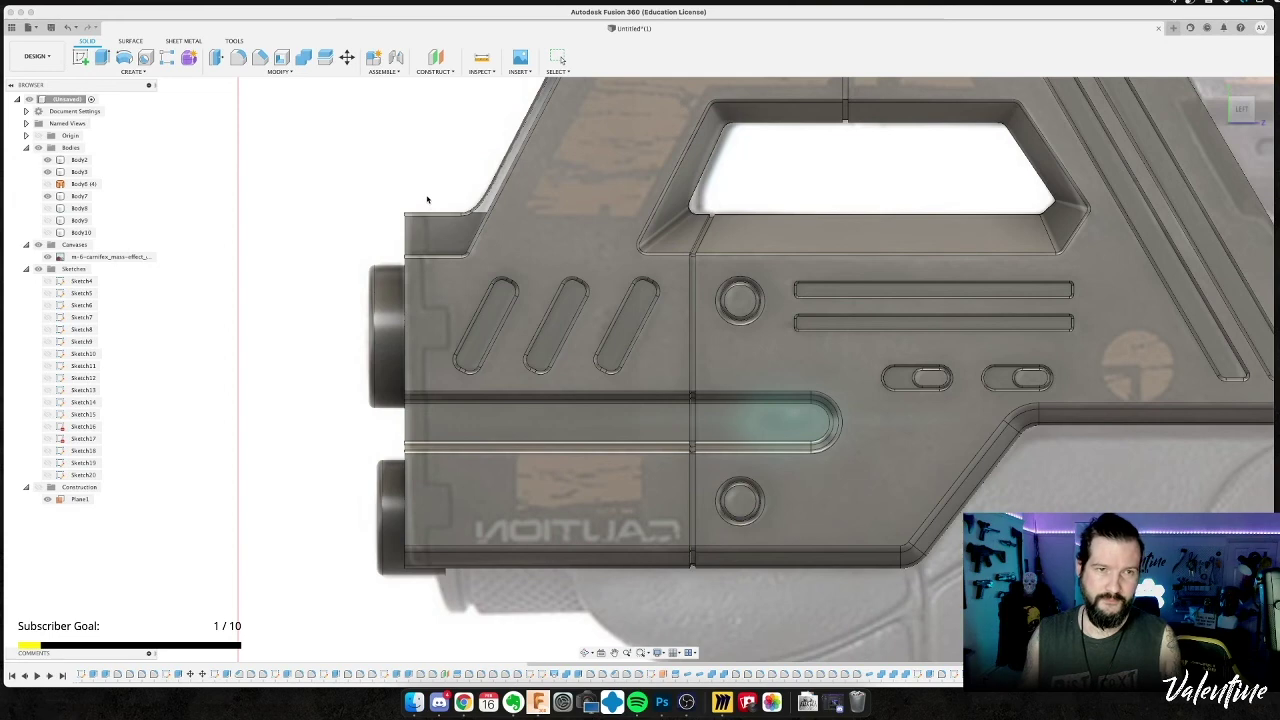
Sketch a vertical line along the front seam in the reference image, running from above the housing to below it.
key("l")
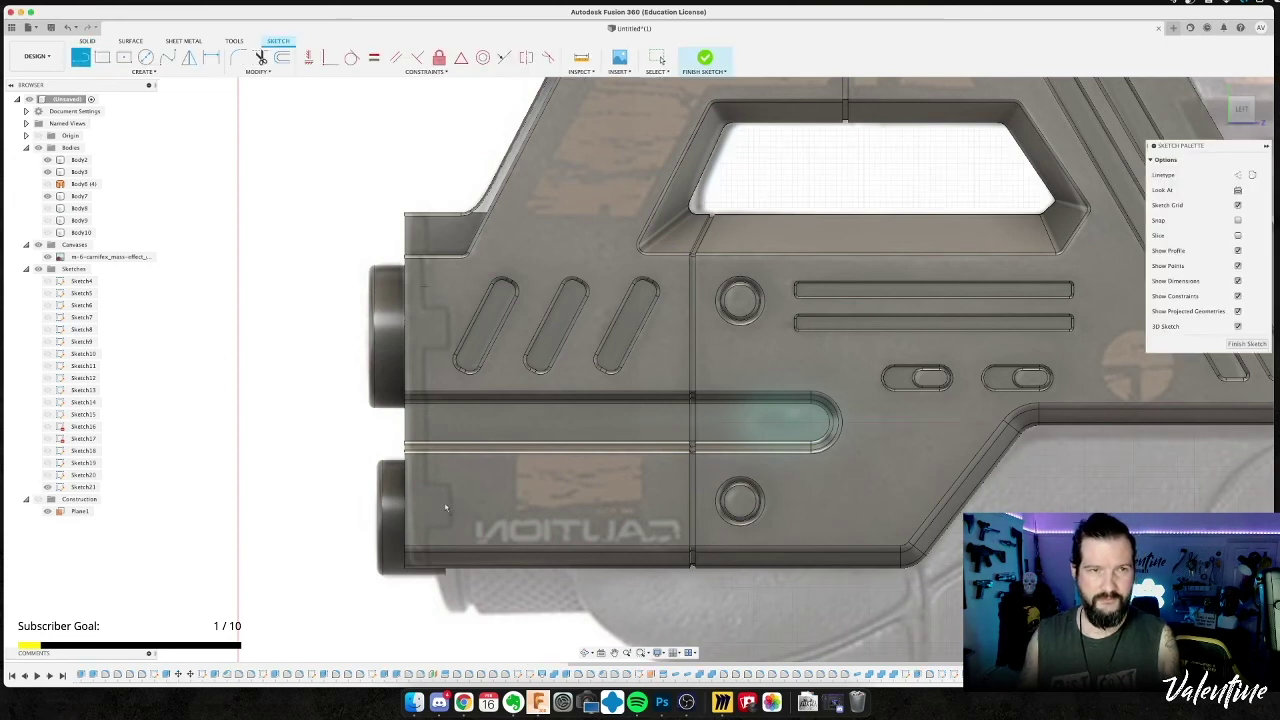
left_click(424, 590)
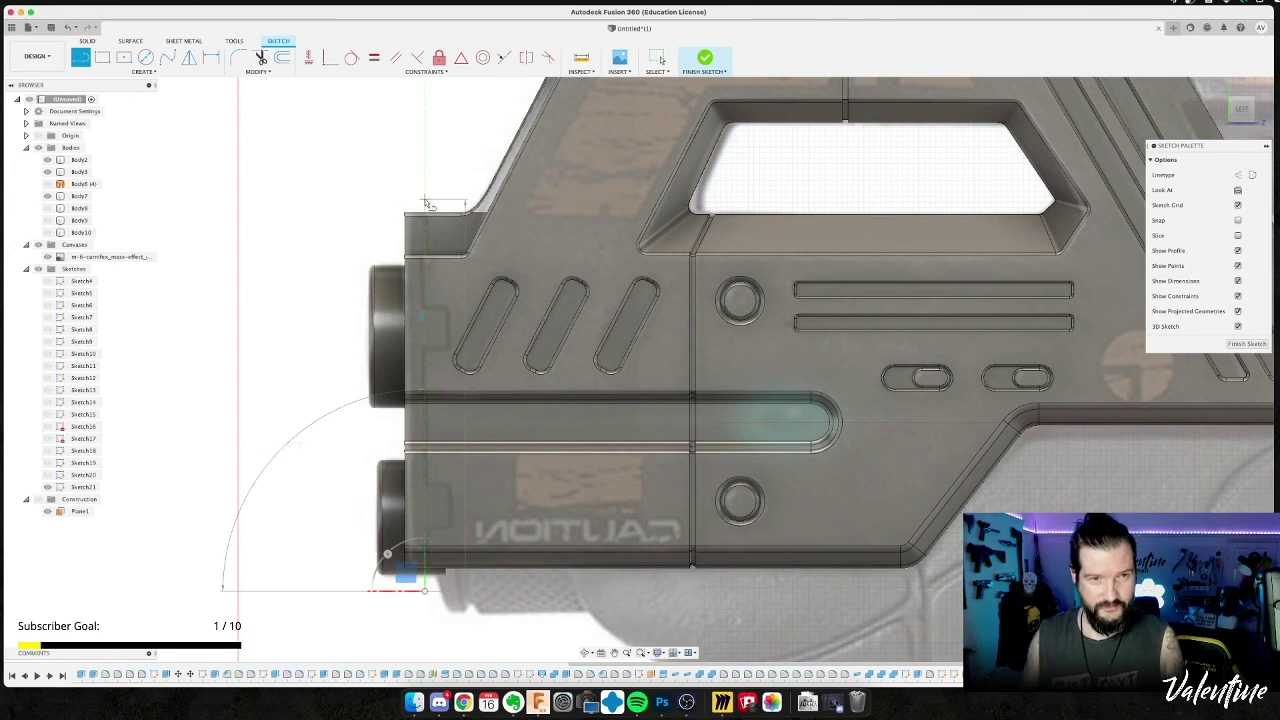
left_click(424, 202)
key("Escape")
left_click(433, 256)
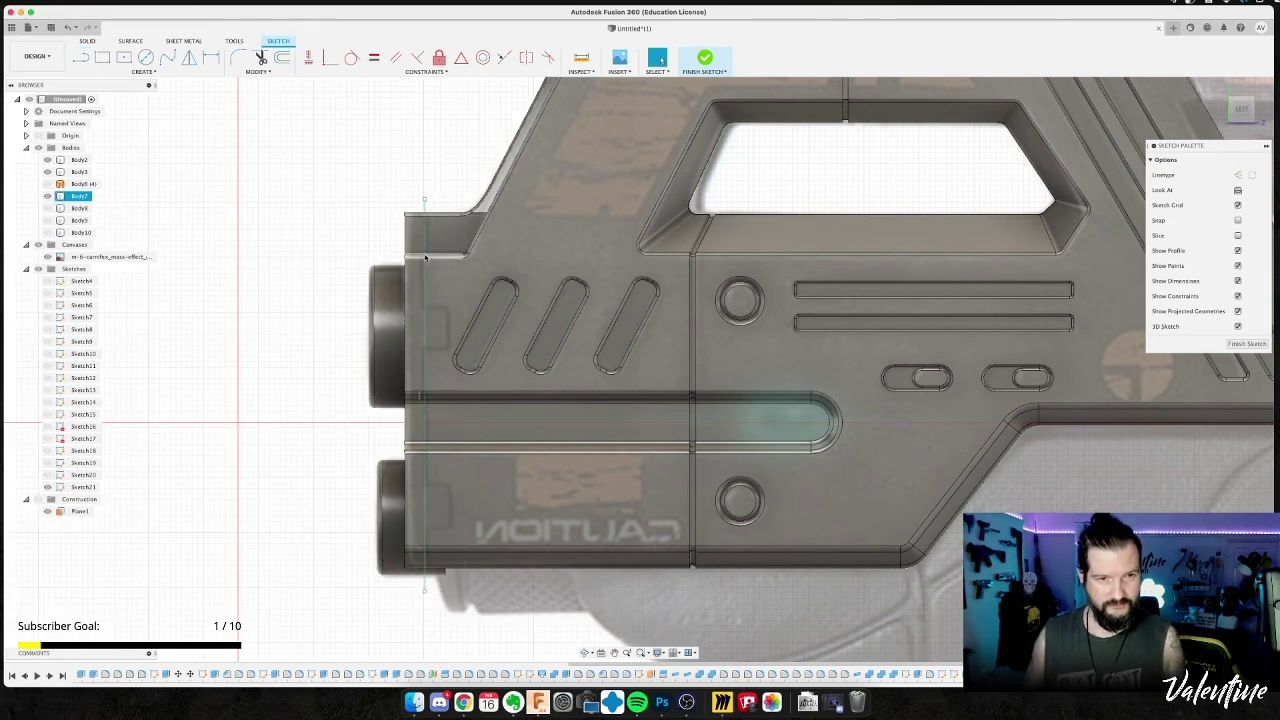
left_click(455, 195)
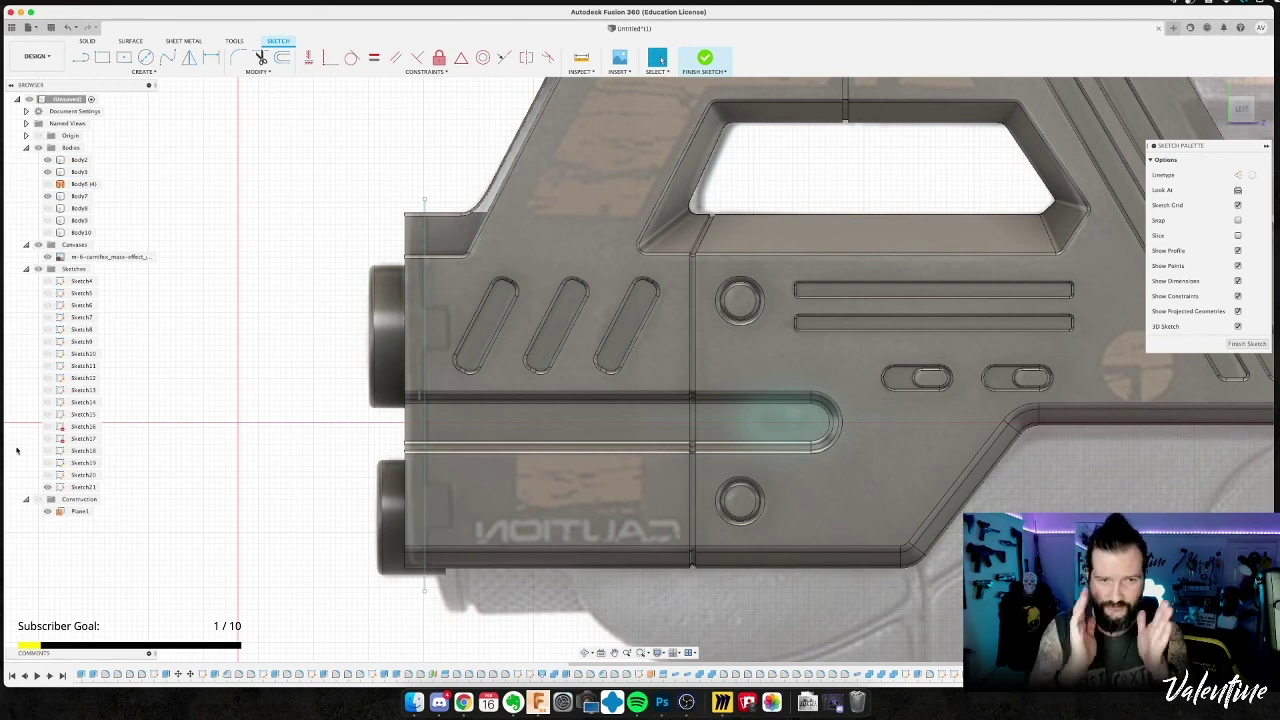
Draw a 4.2 mm horizontal line from the vertical line along the upper edge of the reference's upper notch.
key("l")
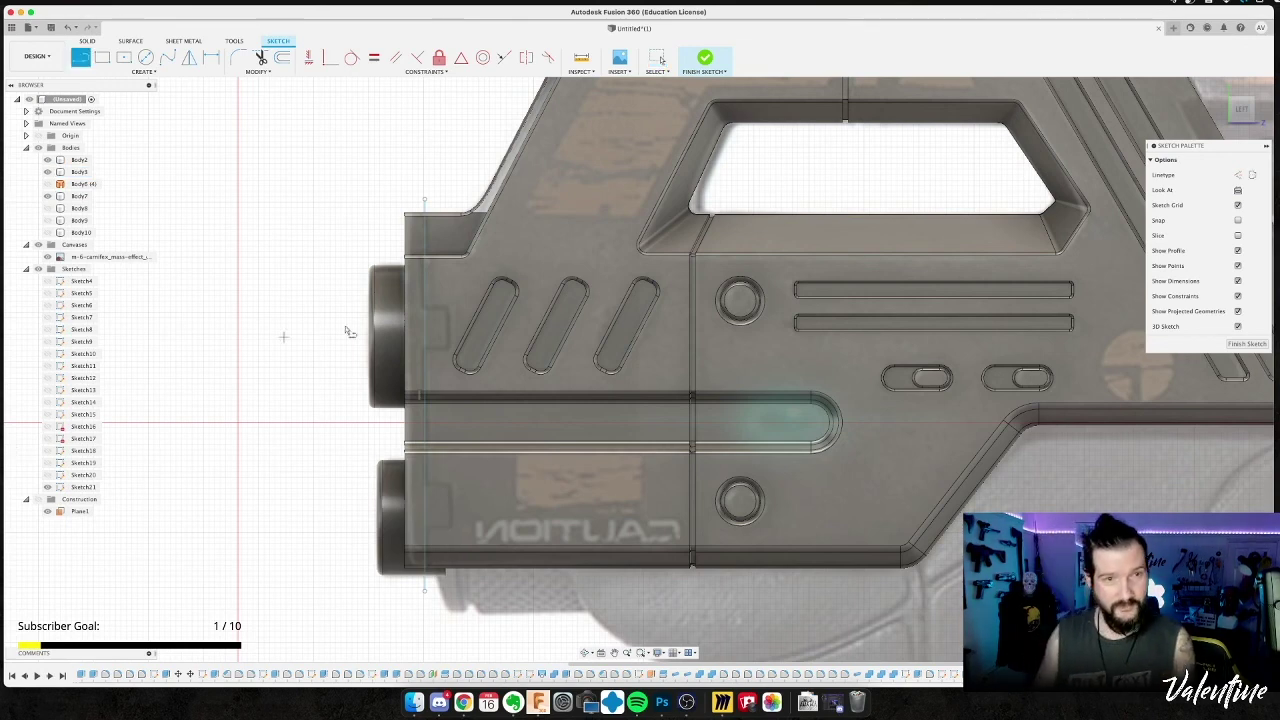
left_click(424, 309)
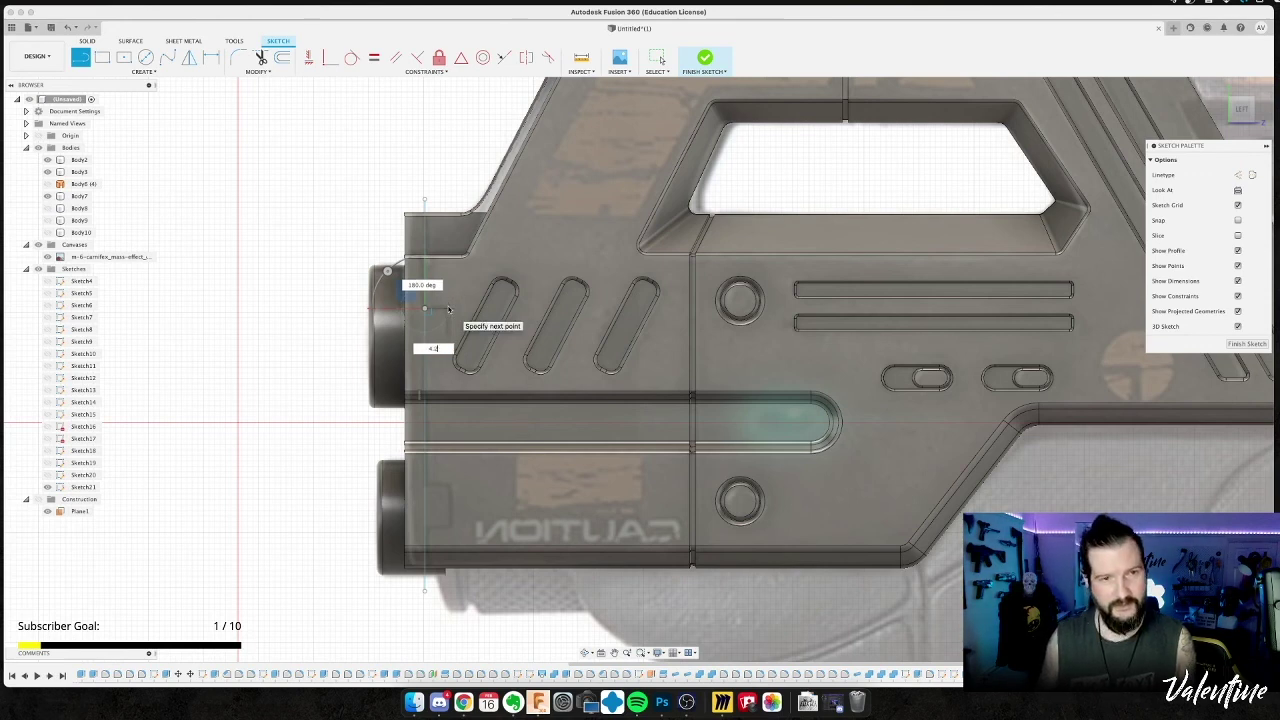
key("Escape")
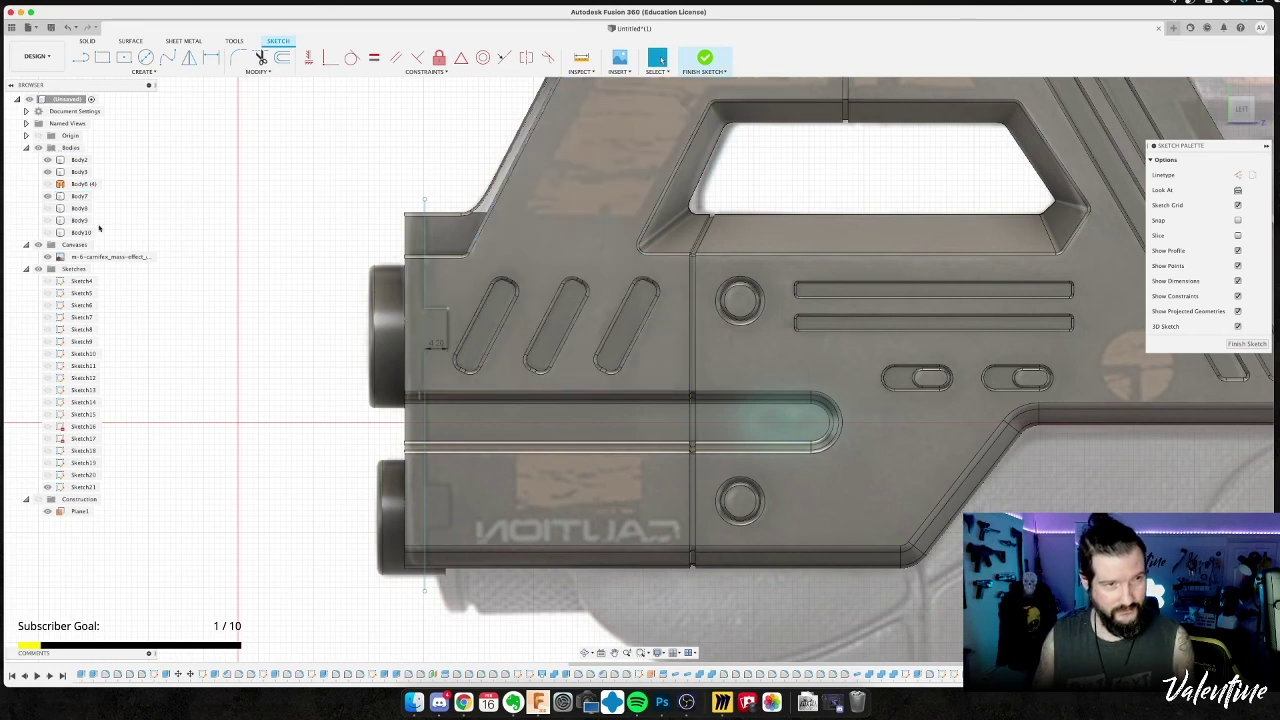
Hide Body2 and the Bodies folder, and place a copy of the 4.2 mm line 7.4 mm below the original.
left_click(47, 160)
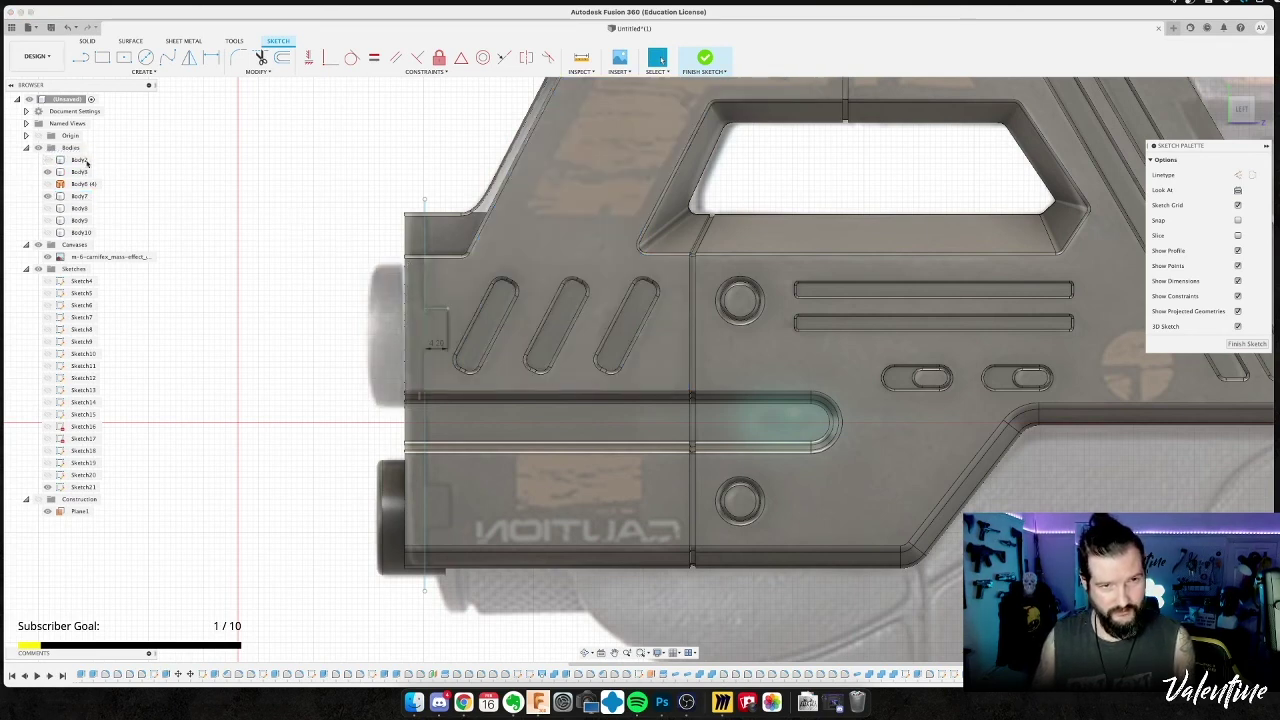
left_click(38, 147)
left_click(438, 311)
key("super+v")
left_click_drag(436, 279, 436, 318)
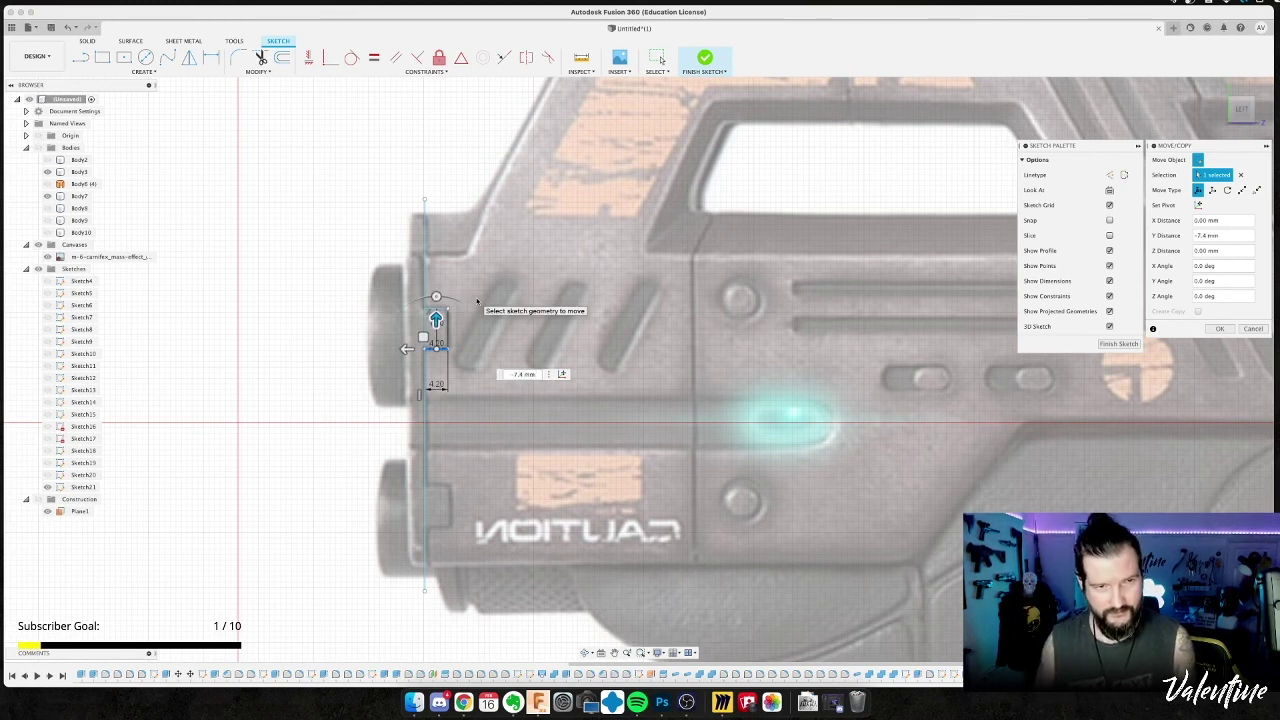
key("Return")
Close the upper notch outline with a vertical line joining the outer ends of the two horizontal lines.
key("l")
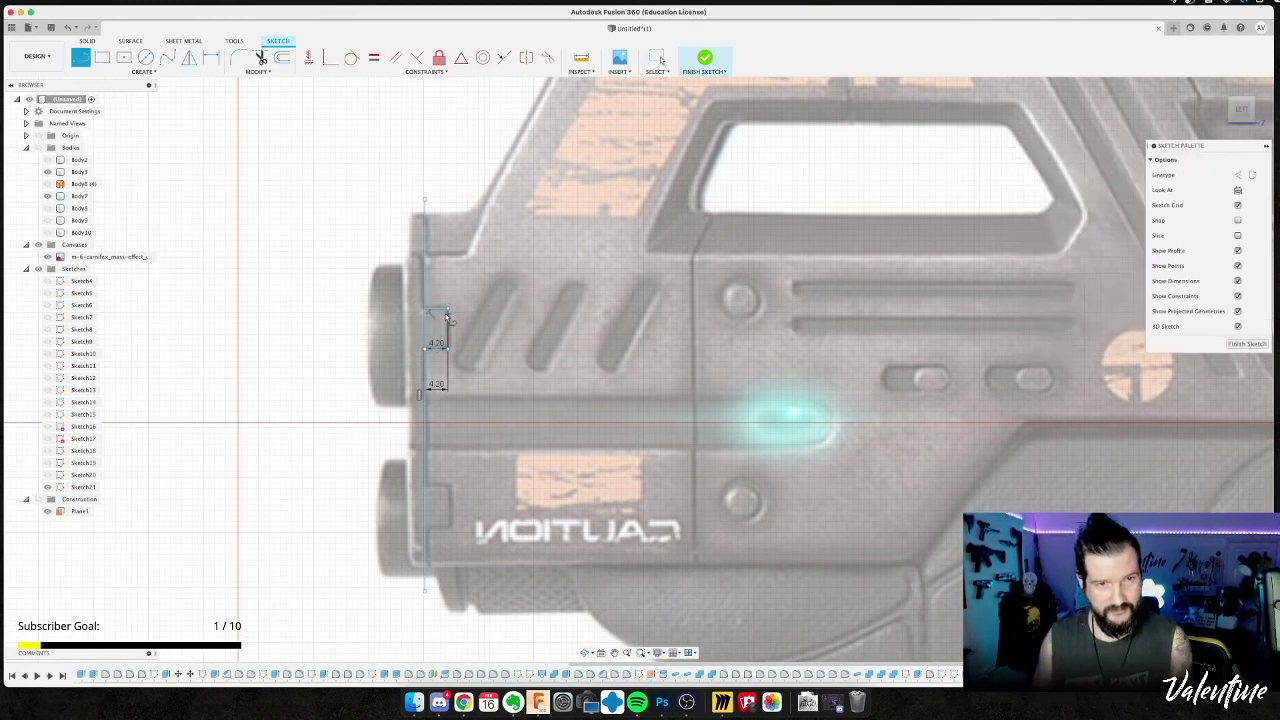
left_click(447, 309)
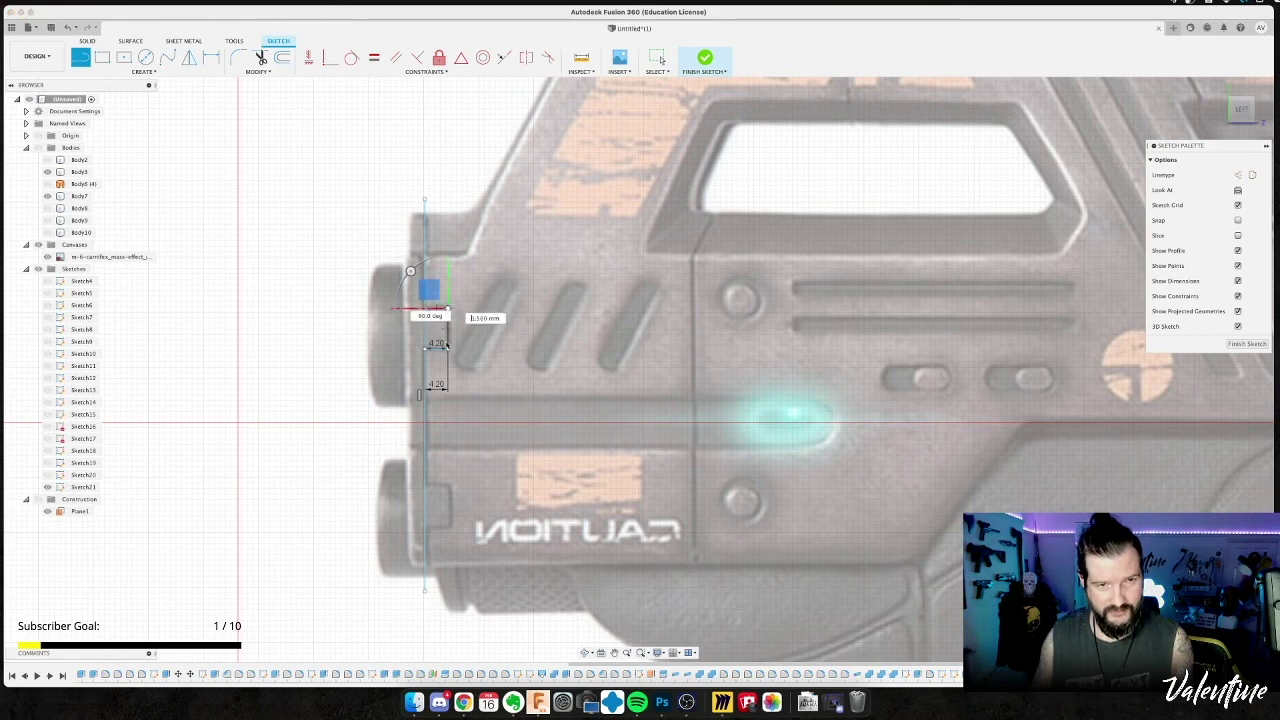
key("Escape")
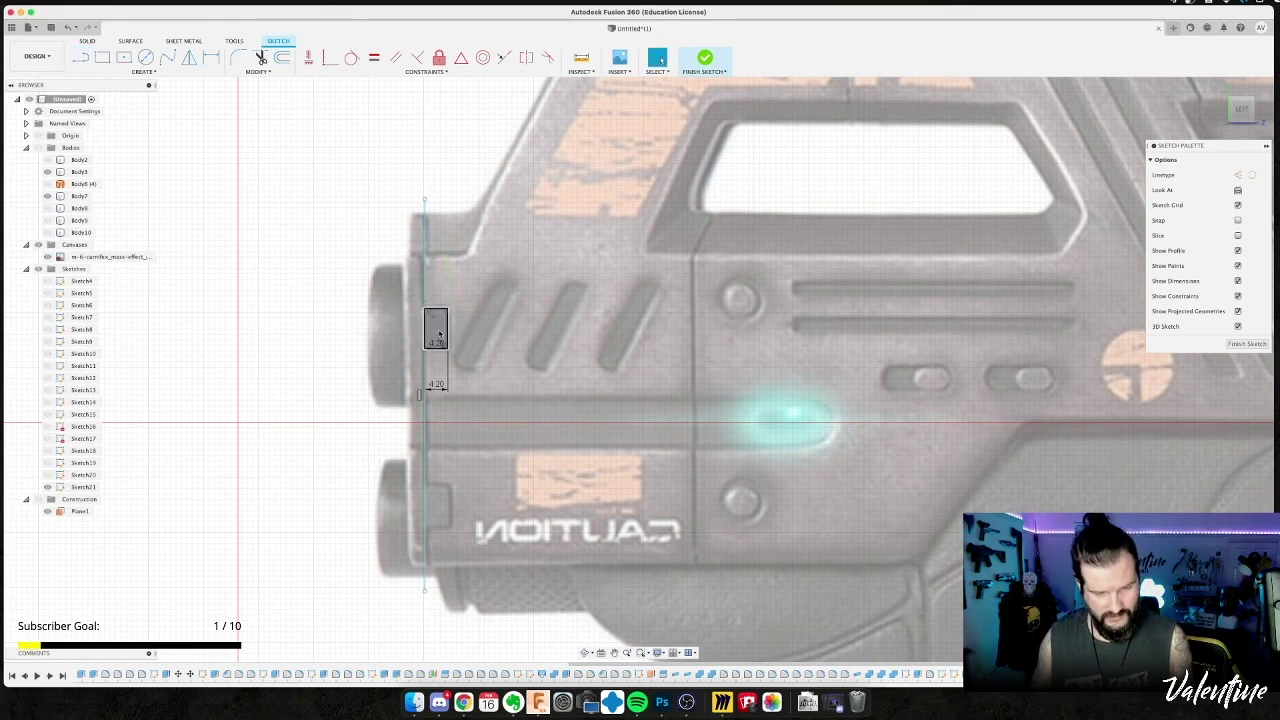
key("t")
key("Escape")
Copy the three lines of the upper notch 32.298 mm downward onto the reference's lower notch.
left_click(447, 309)
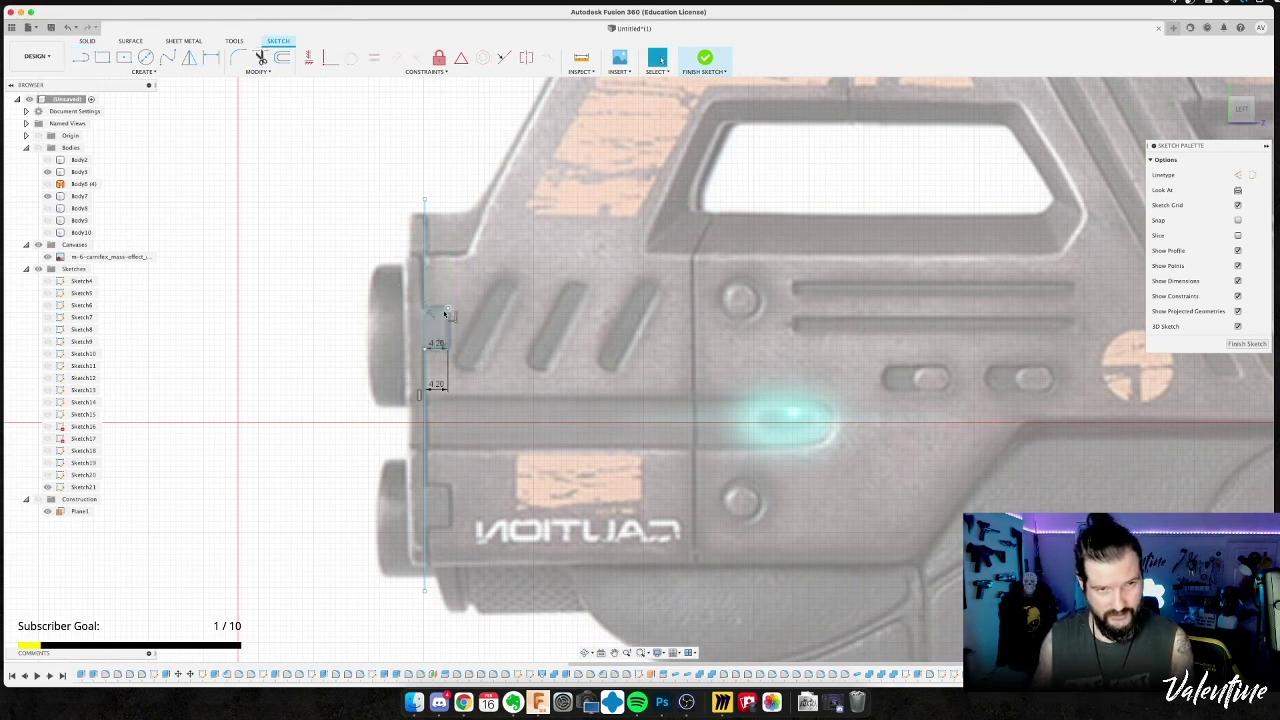
left_click(440, 309)
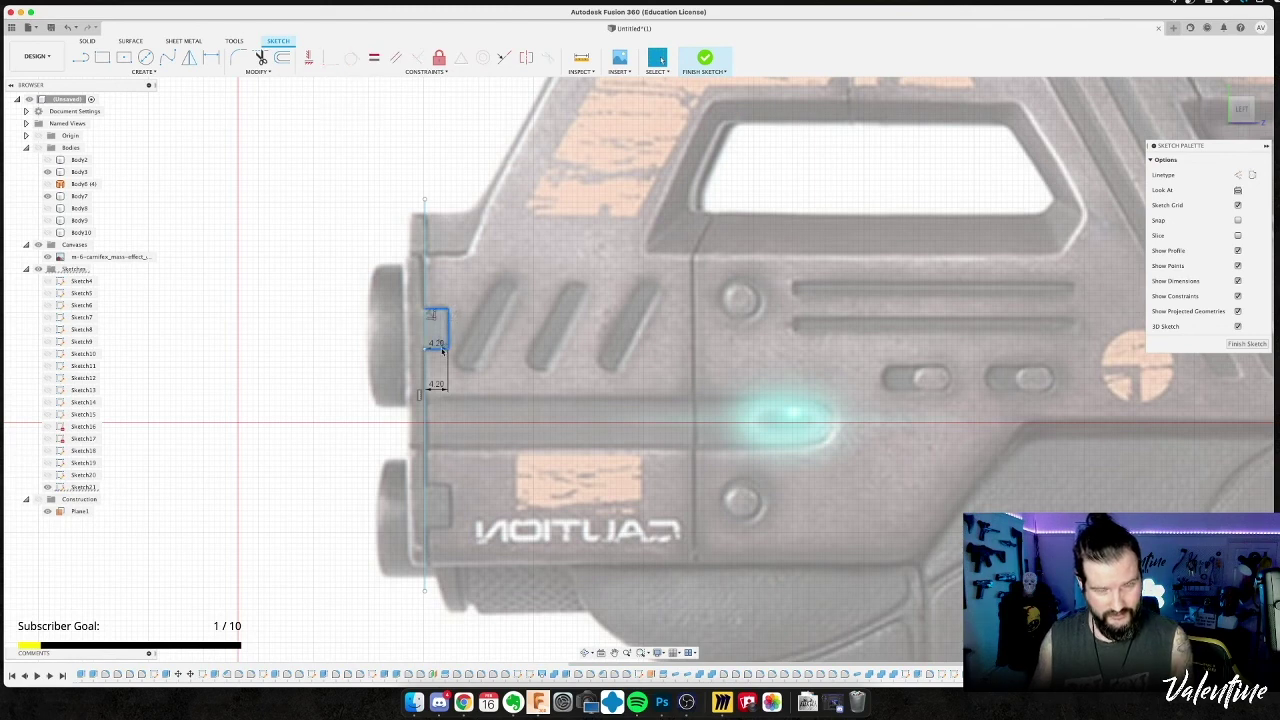
left_click(452, 350)
key("m")
mouse_move(436, 282)
left_mouse_down()
mouse_move(442, 498)
mouse_move(462, 460)
left_mouse_up()
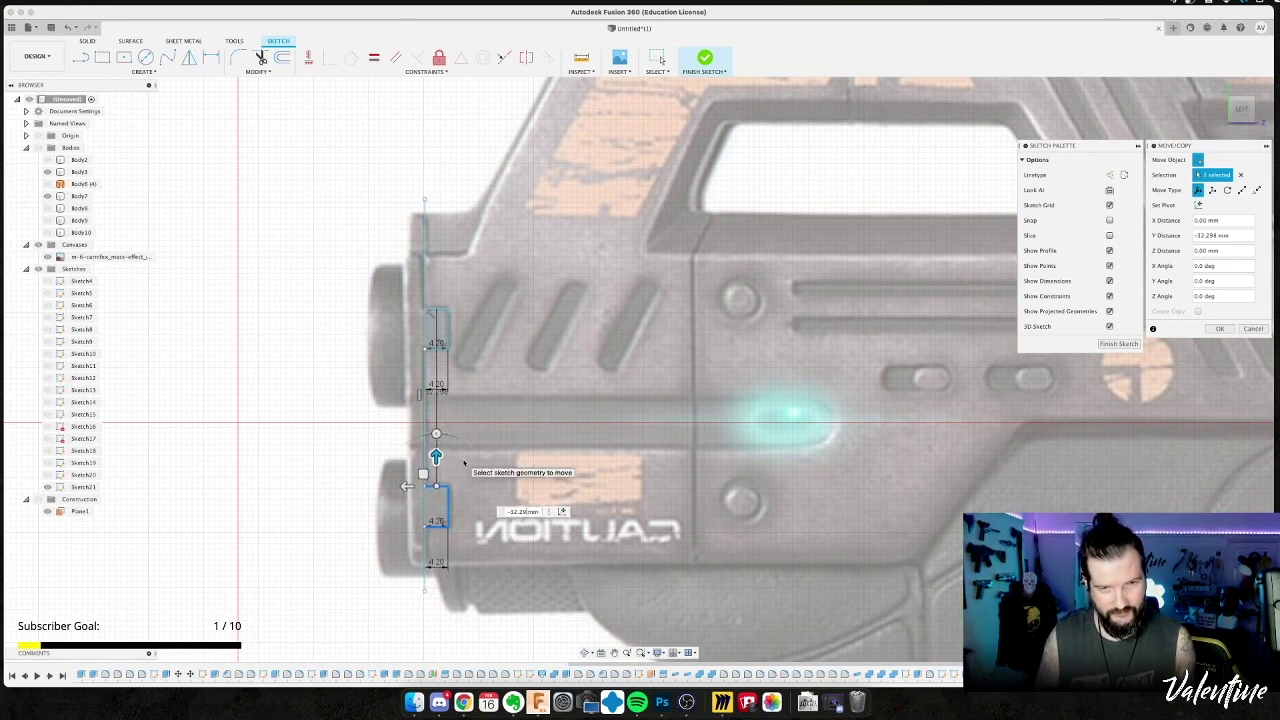
key("Return")
Trim the vertical seam line's segments across the openings of the upper and lower notches.
key("t")
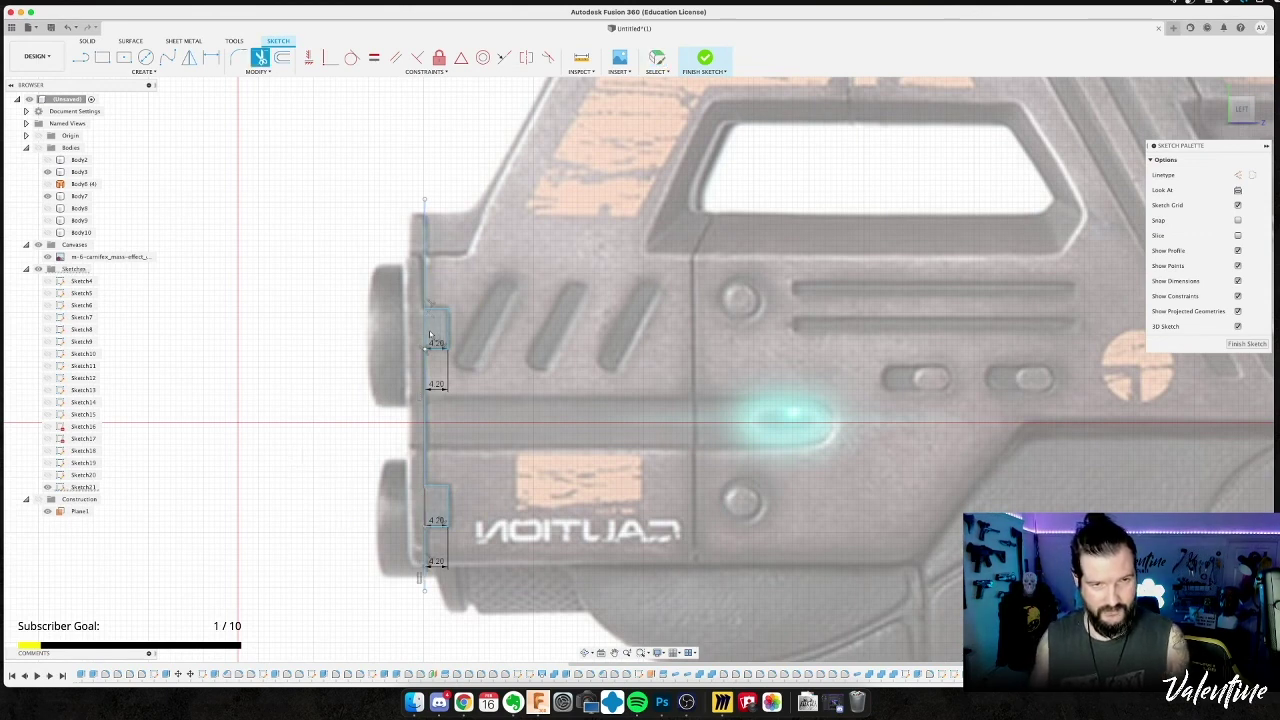
key("Escape")
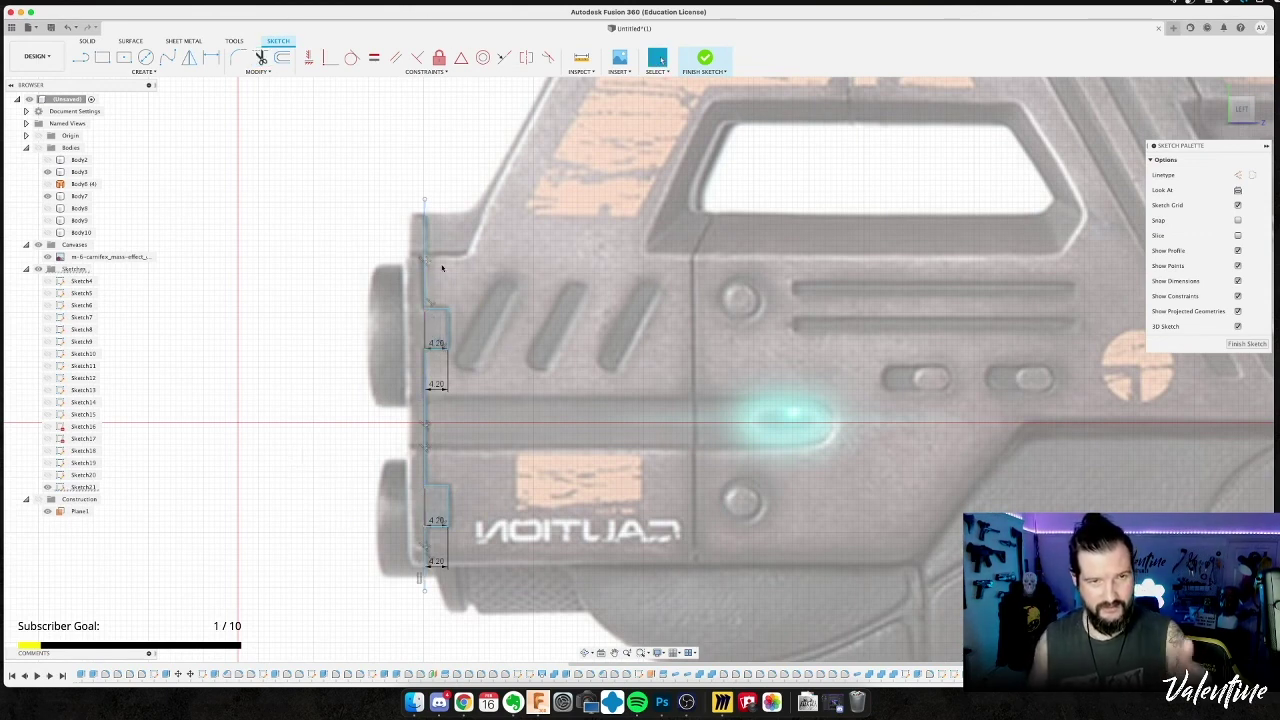
Extrude the notched seam line as a symmetric surface by 75.433 mm into a new body, with the bodies shown again.
middle_click_drag(391, 369, 420, 370, "shift")
middle_click_drag(311, 240, 138, 24)
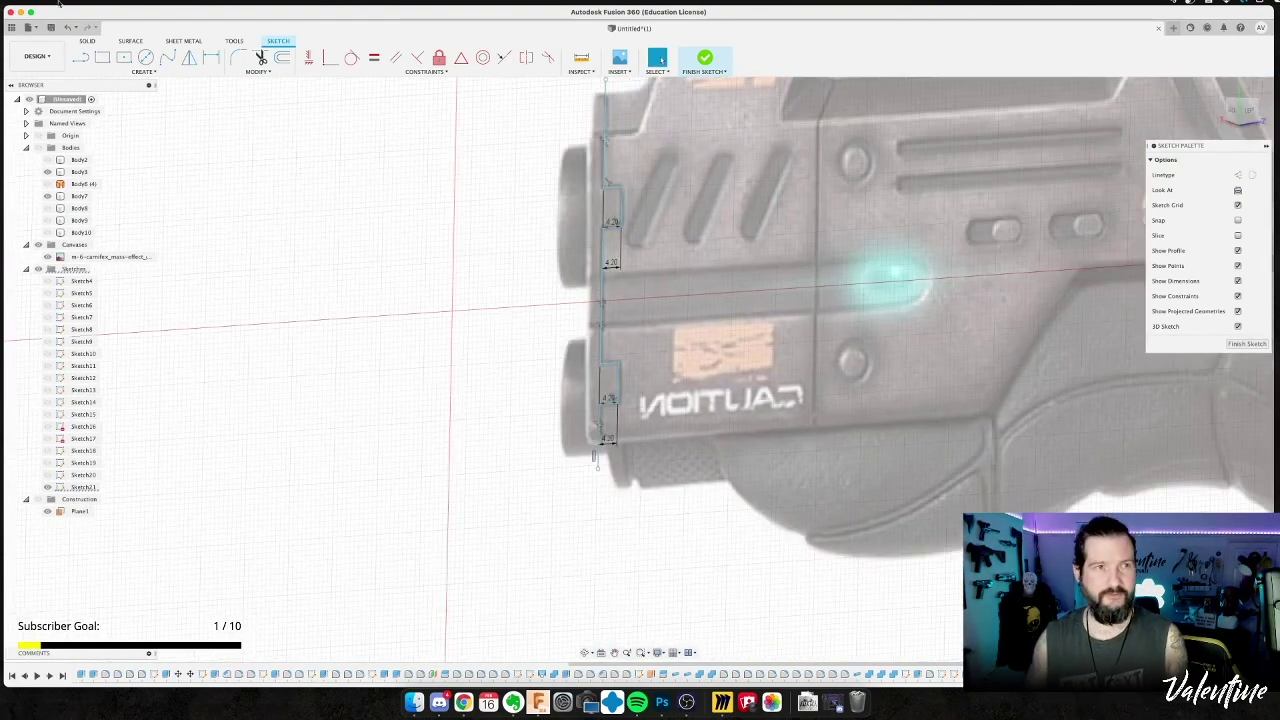
left_click(129, 41)
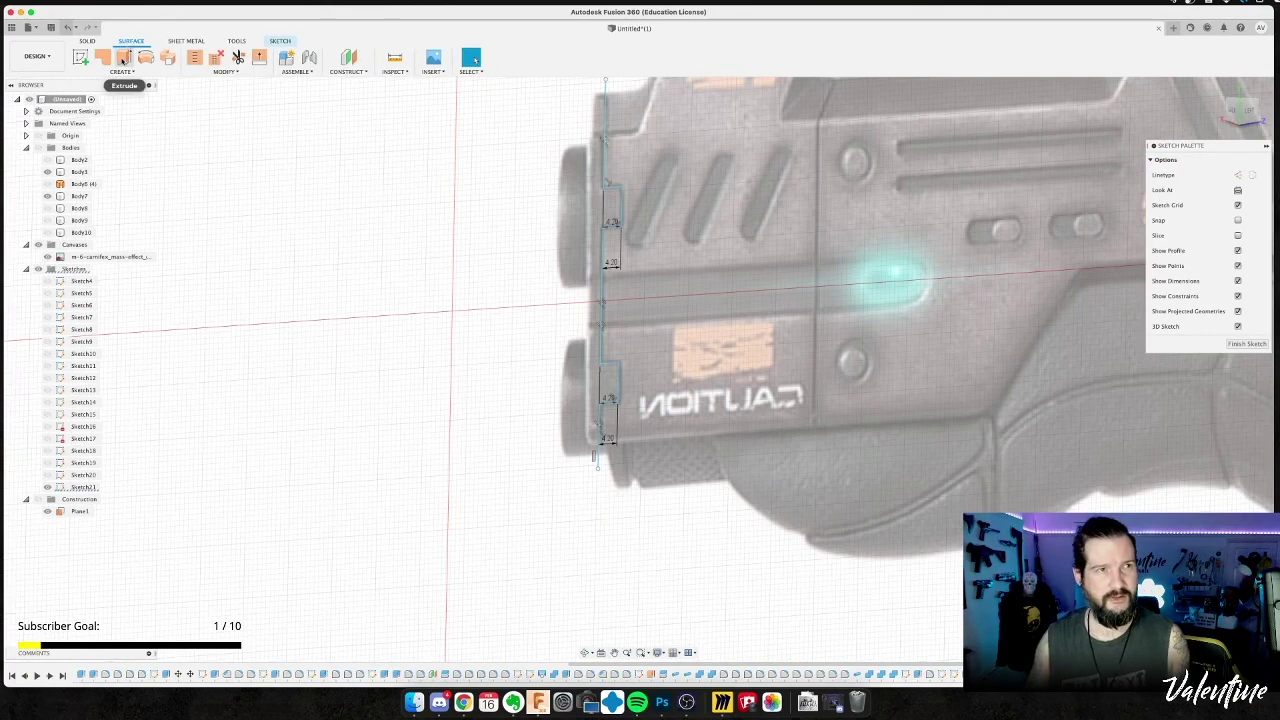
left_click(123, 57)
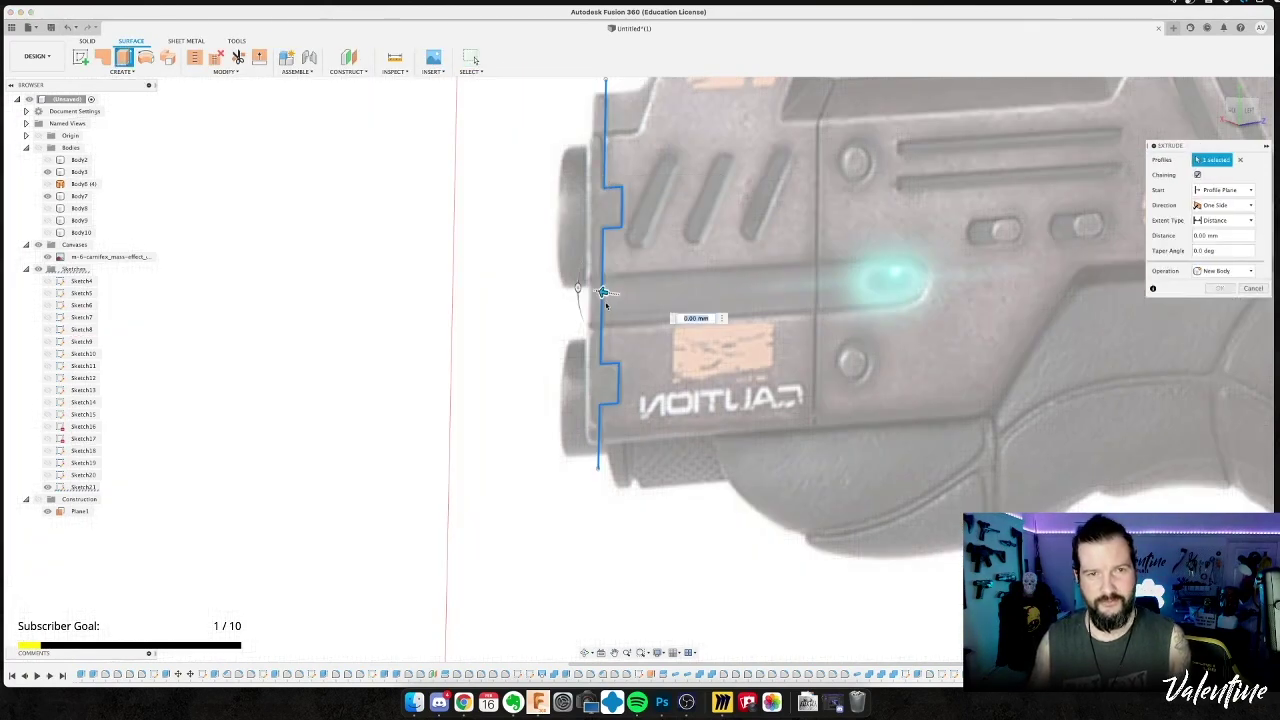
left_click(1222, 205)
left_click(1218, 240)
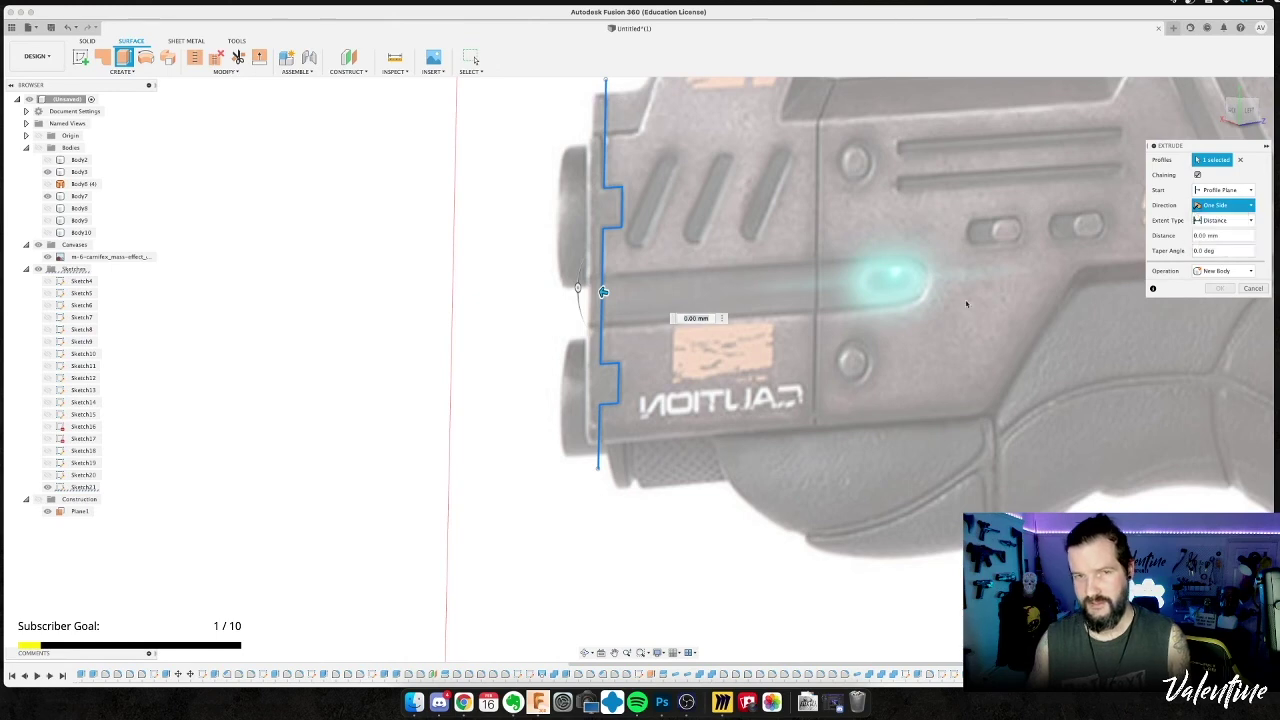
left_click_drag(610, 290, 866, 337)
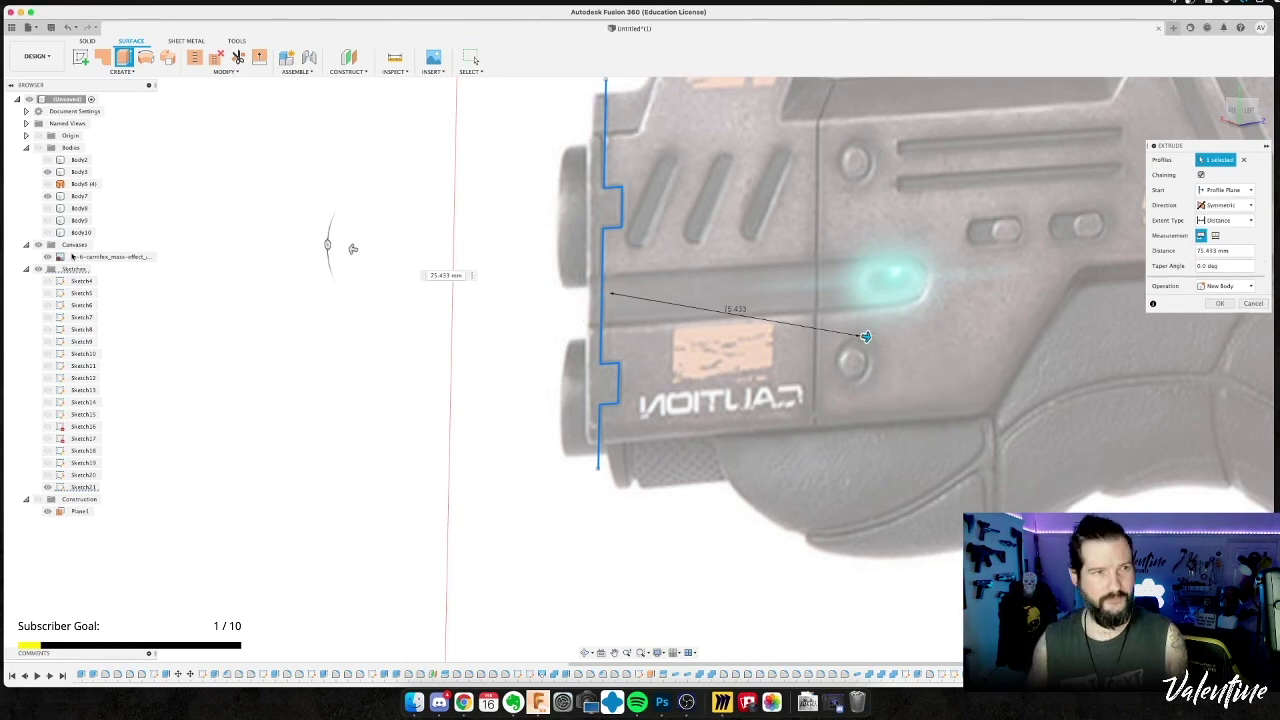
left_click(39, 148)
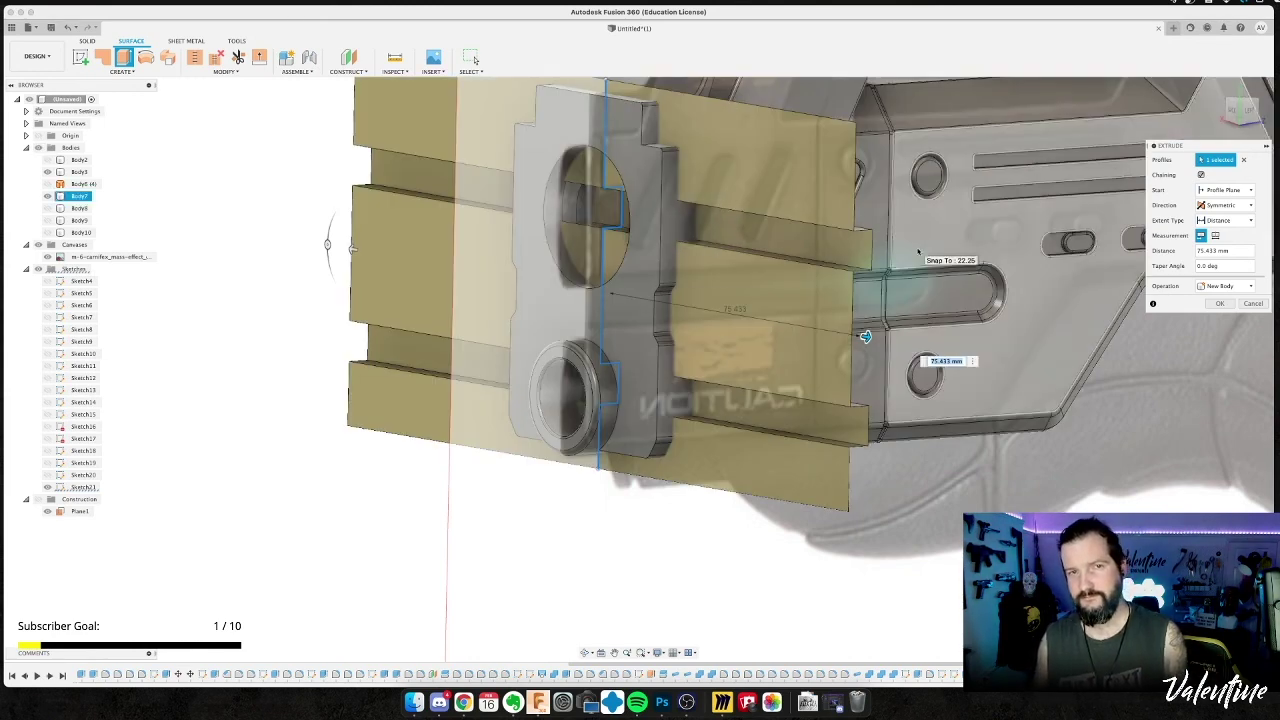
key("Return")
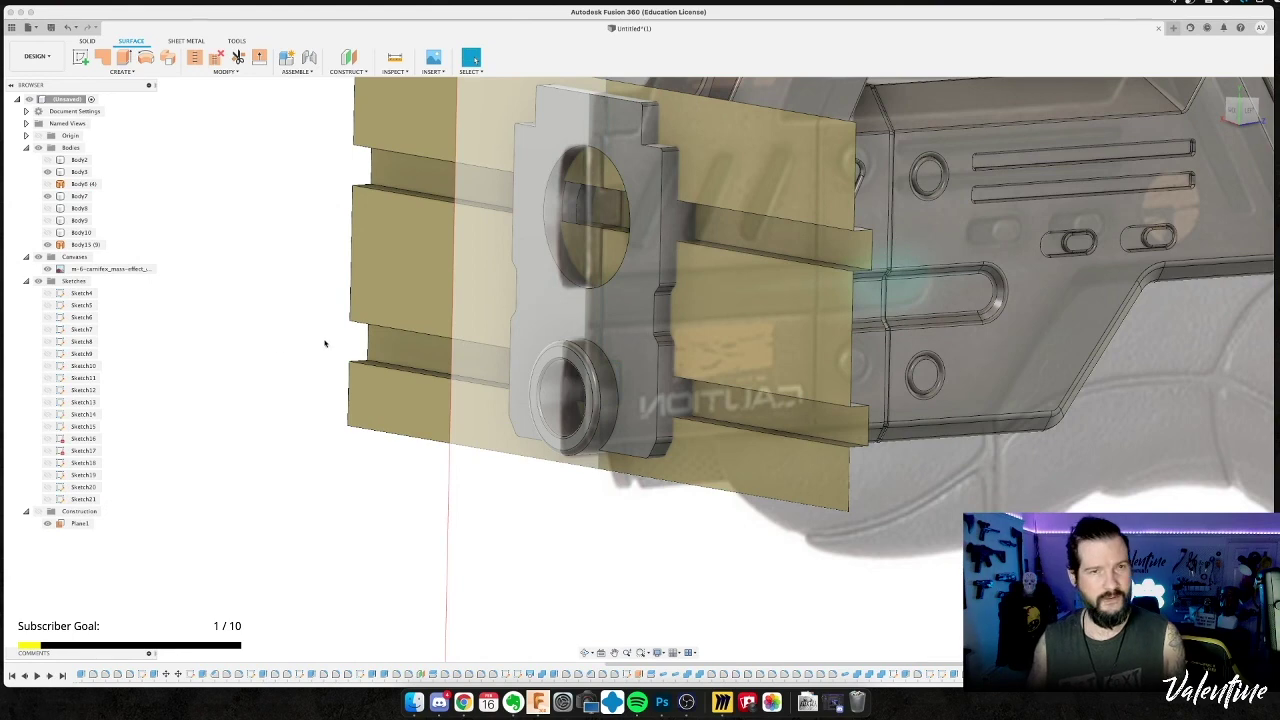
Split Body7 along the notched seam surface, with extension of the splitting tool turned off.
middle_click_drag(362, 335, 351, 336, "shift")
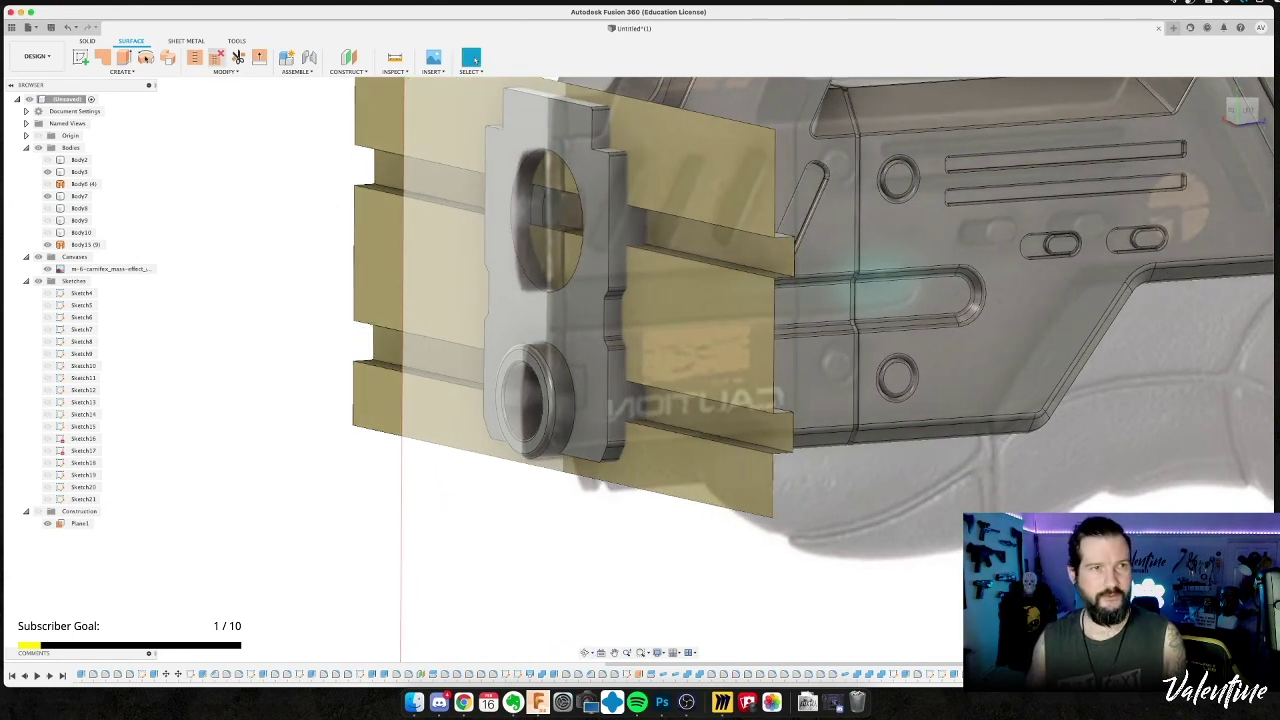
left_click(87, 41)
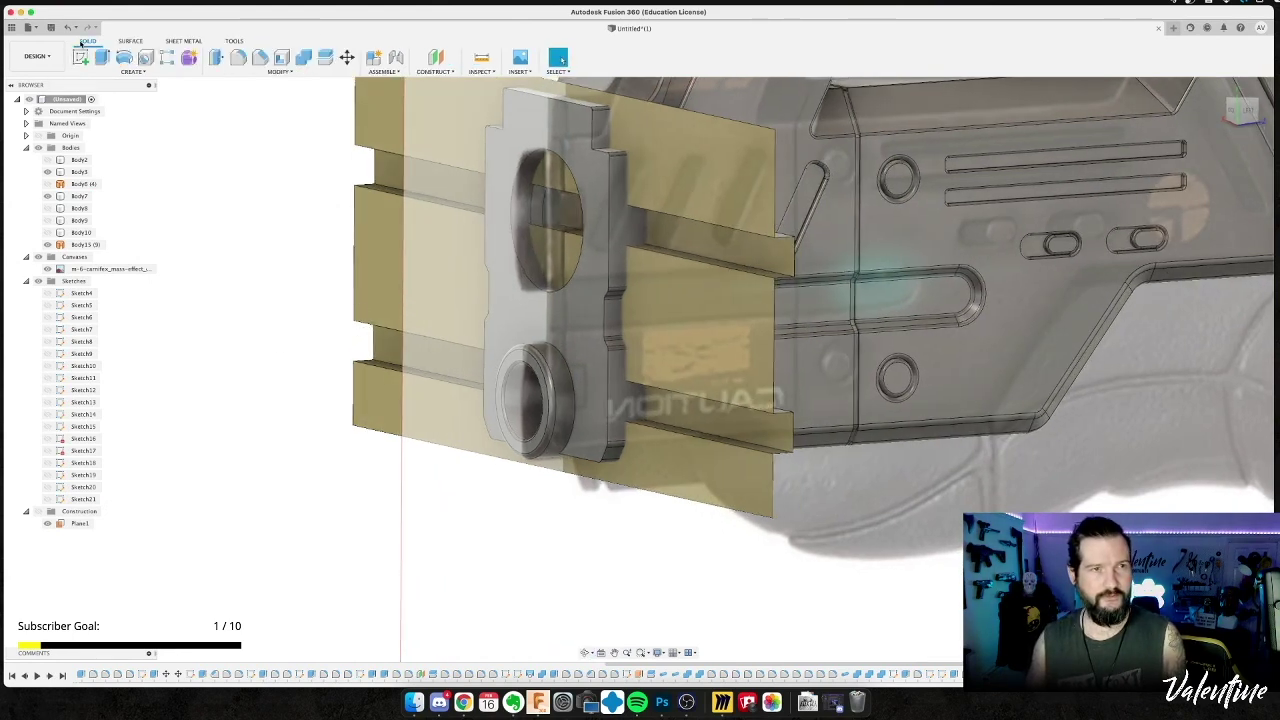
left_click(328, 60)
left_click(1150, 180)
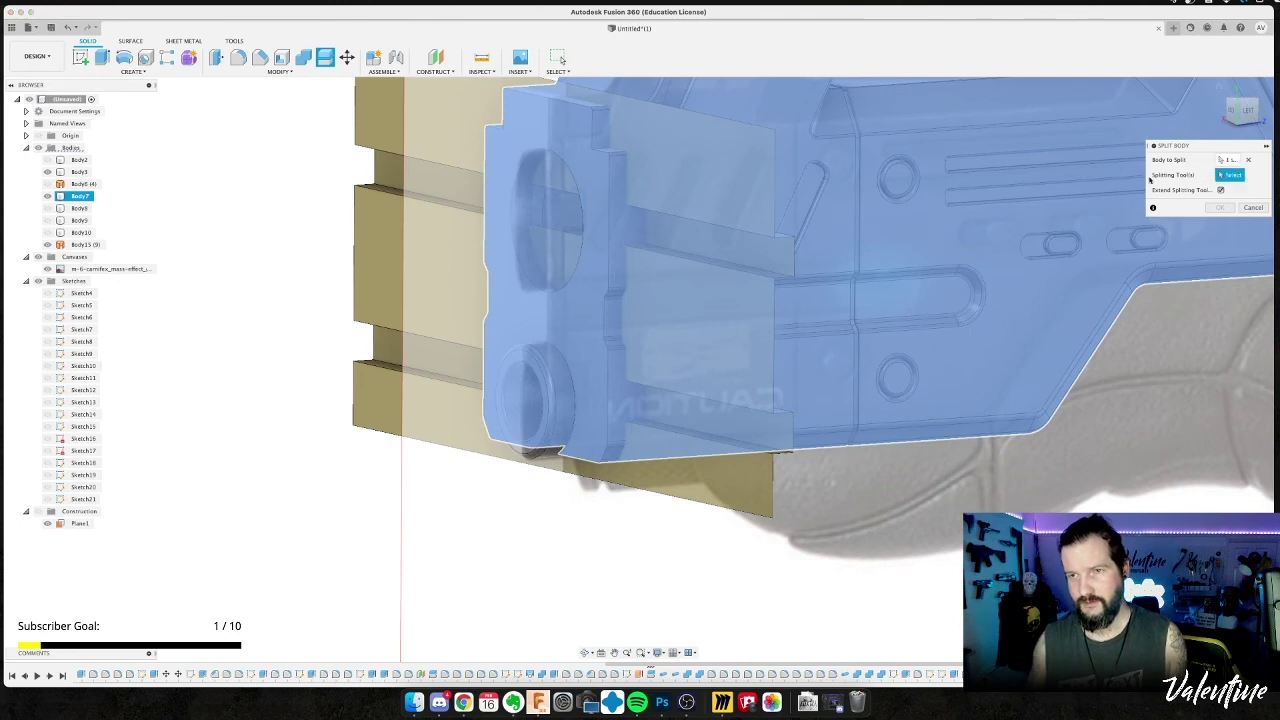
left_click(380, 133)
middle_click_drag(974, 308, 840, 270, "shift")
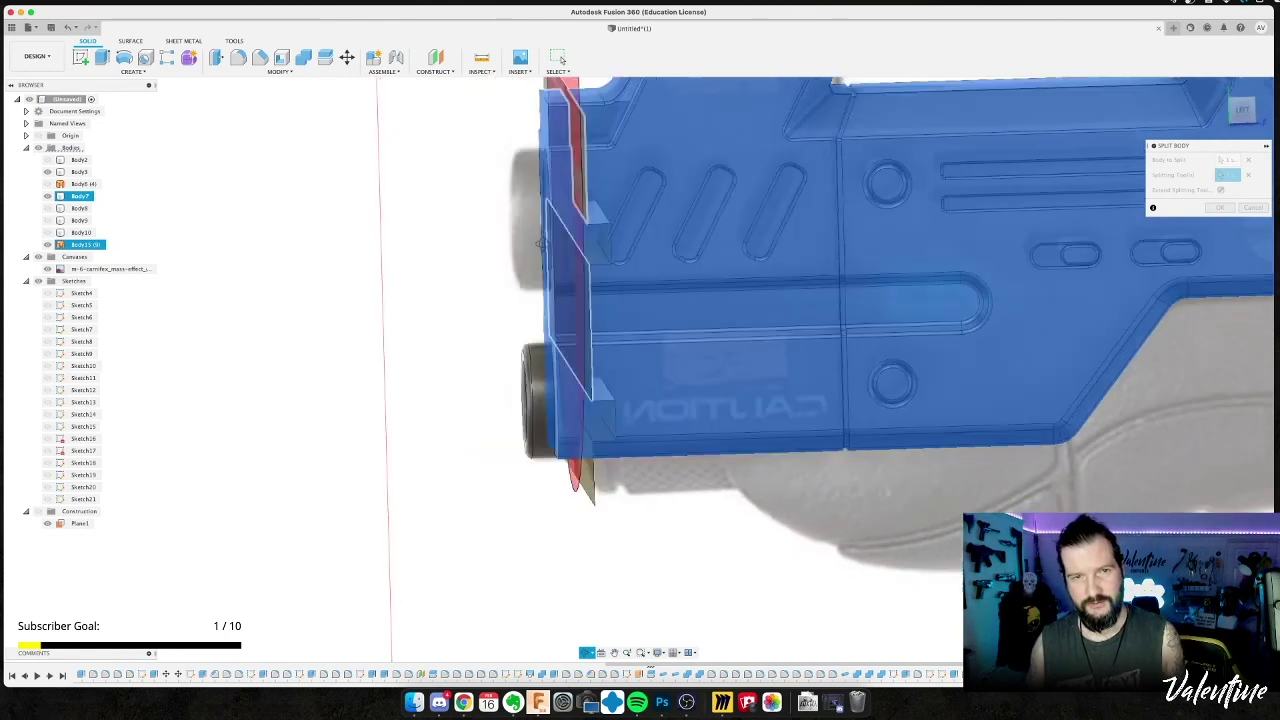
left_click(1221, 190)
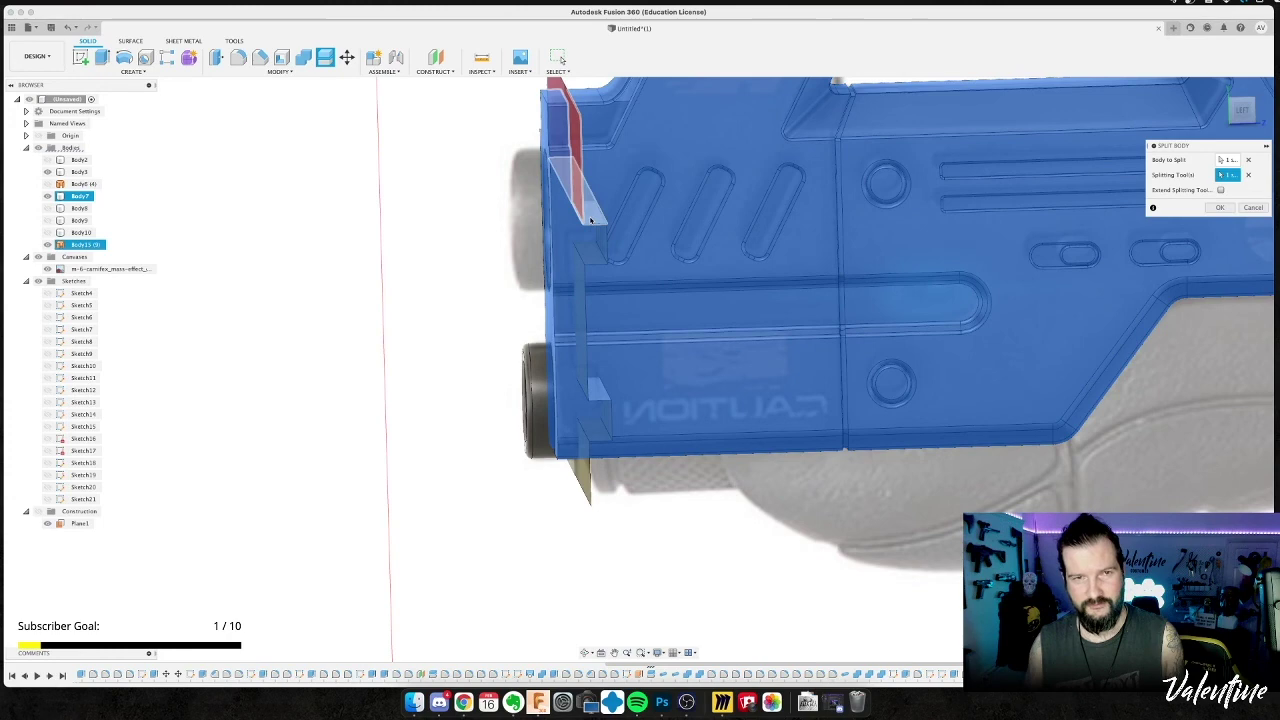
left_click(598, 234)
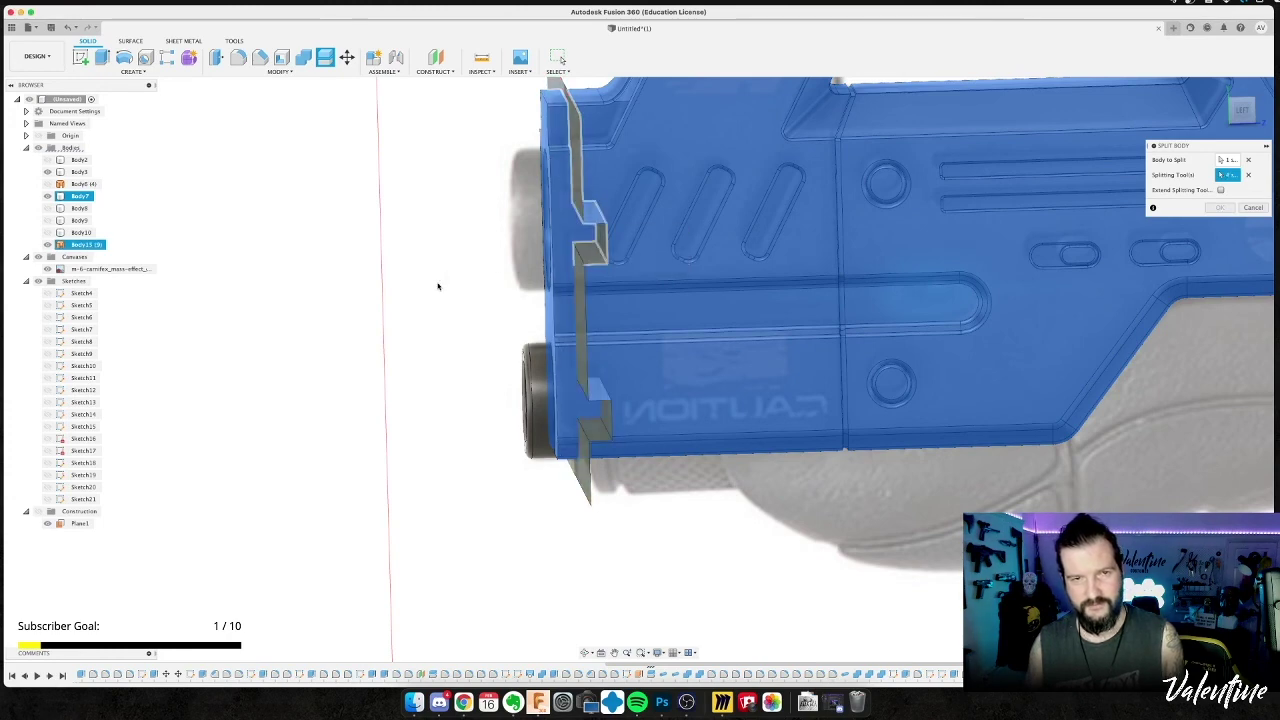
middle_click_drag(449, 274, 341, 305, "shift")
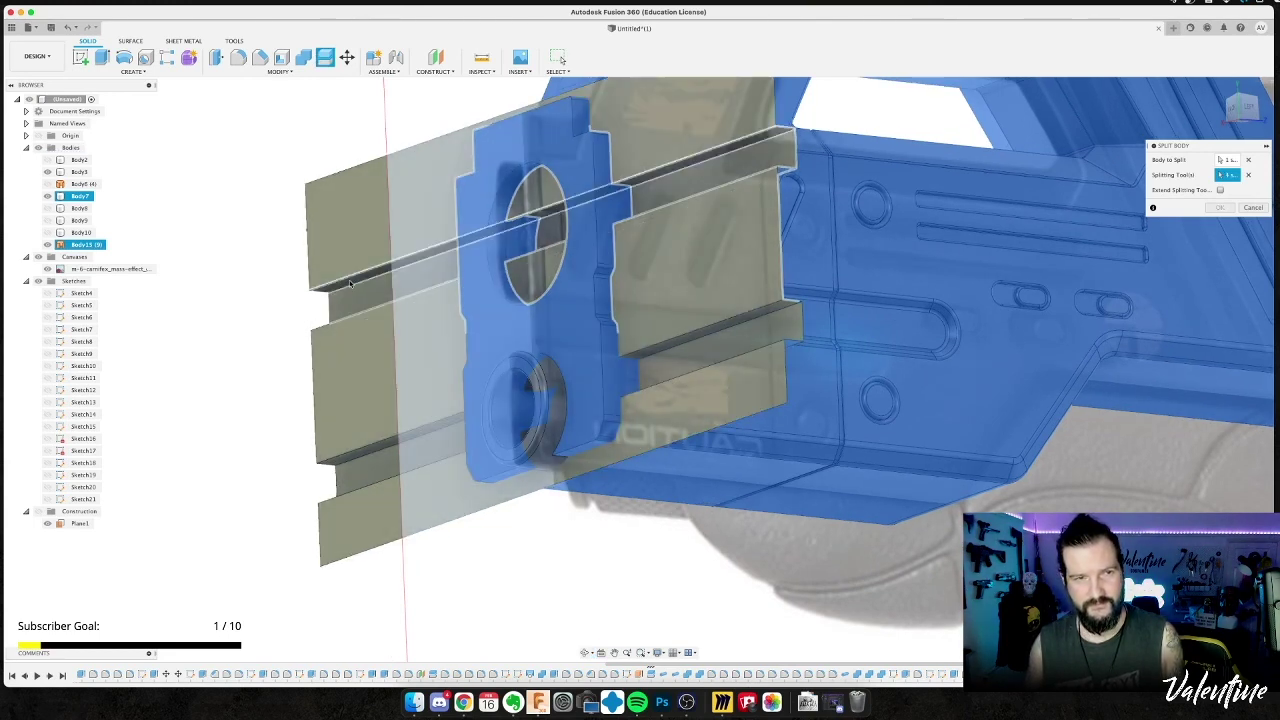
middle_click_drag(349, 283, 244, 350, "shift")
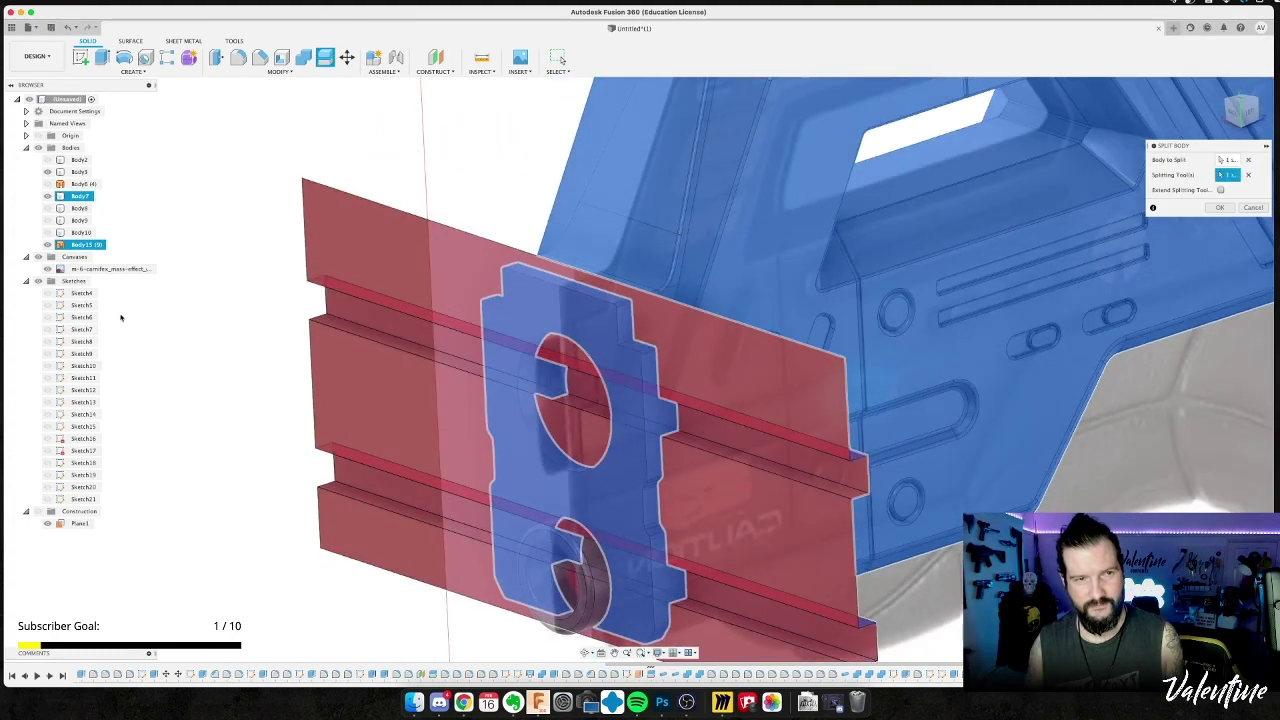
scroll(142, 319, "down", 4)
middle_click_drag(142, 319, 124, 304)
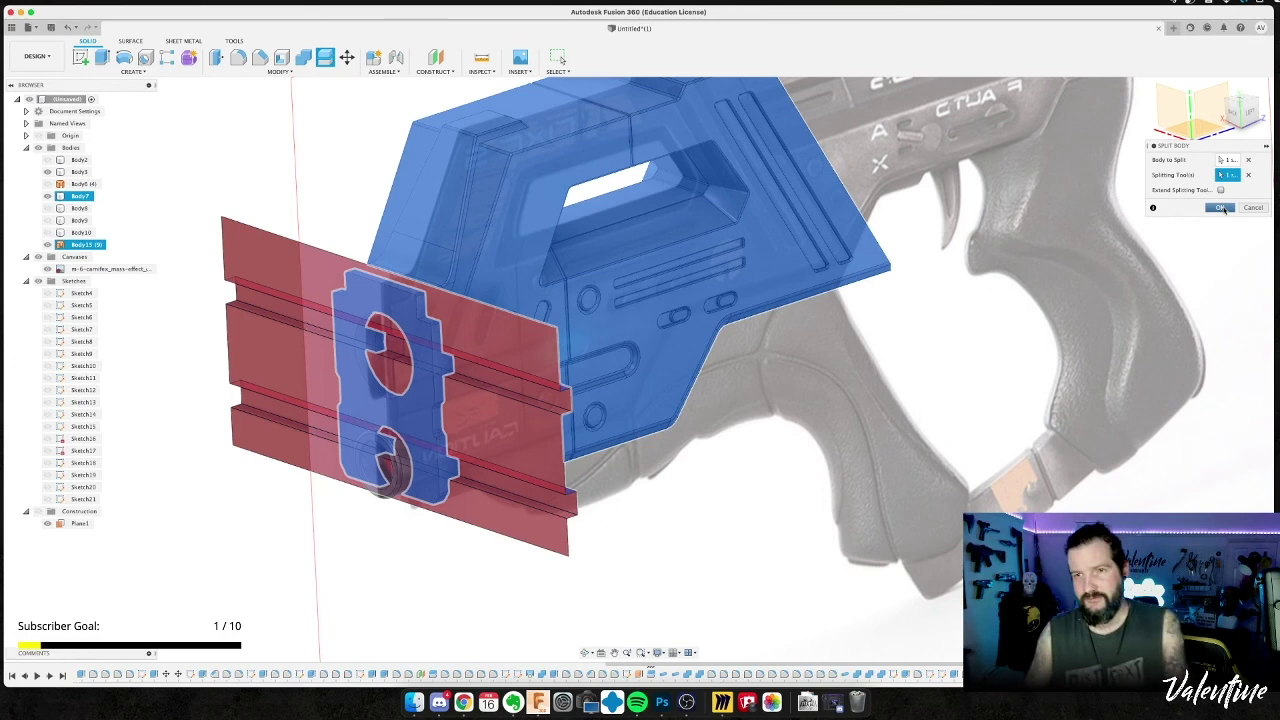
left_click(1221, 207)
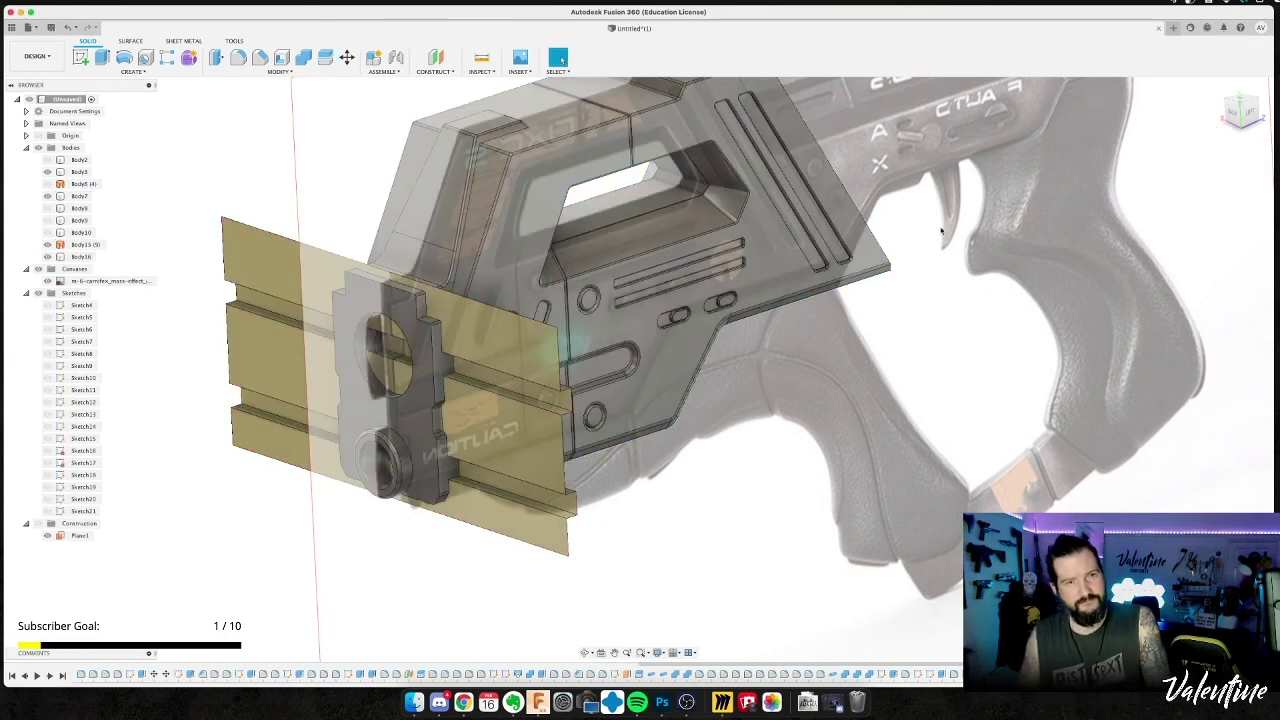
Hide the notched seam surface and the split-off Body16 so that only the front plate remains over the reference image.
left_click(49, 245)
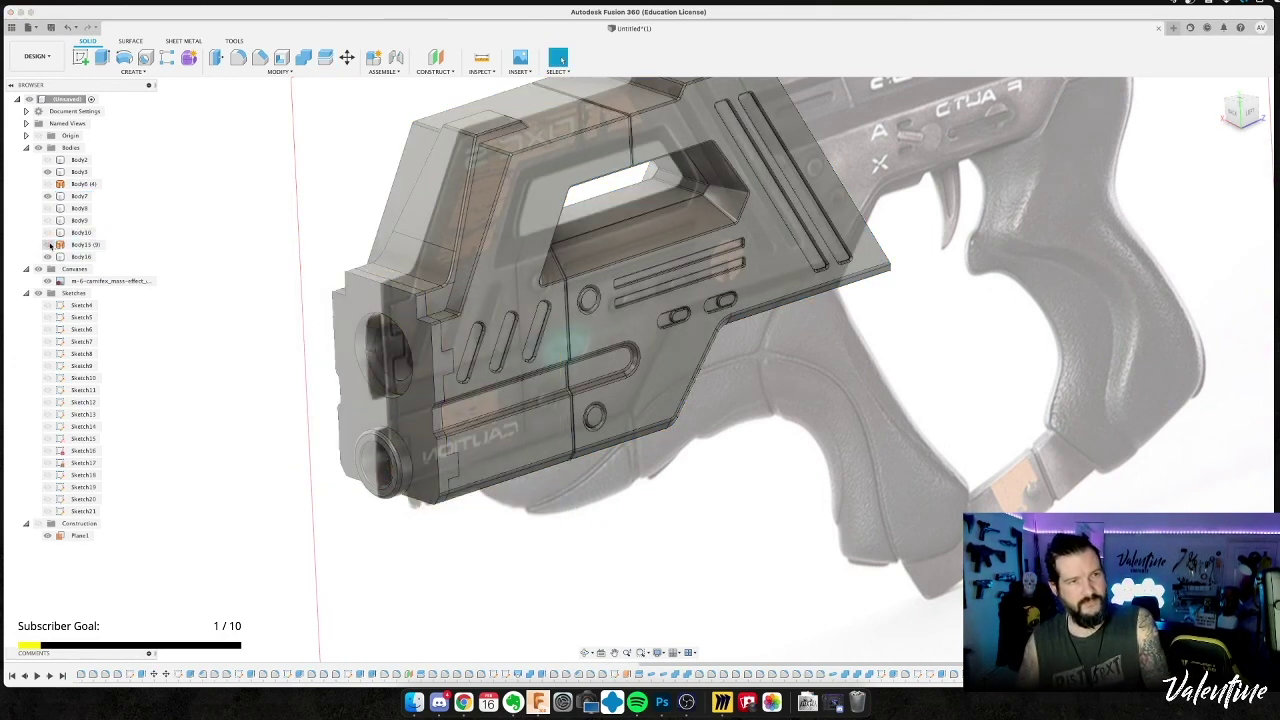
left_click(51, 257)
left_click(49, 257)
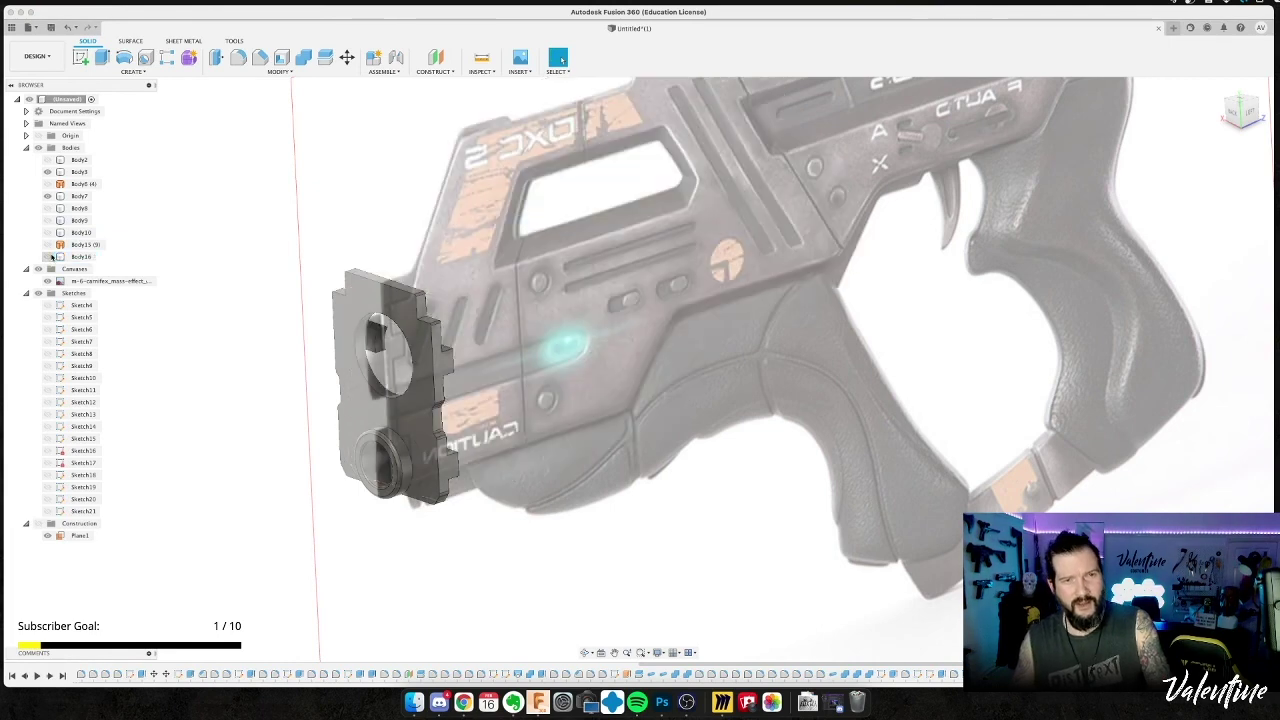
left_click(49, 257)
left_click(49, 257)
left_click(49, 257)
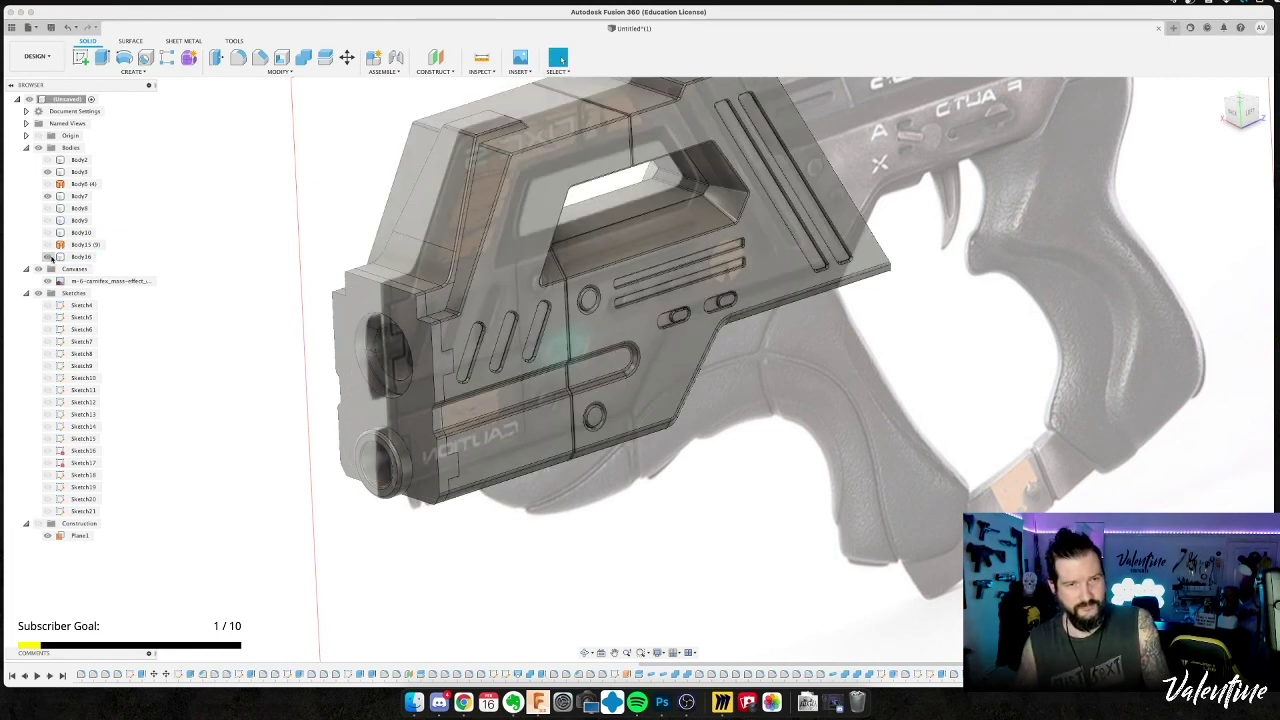
left_click(49, 257)
left_click(49, 257)
left_click(49, 257)
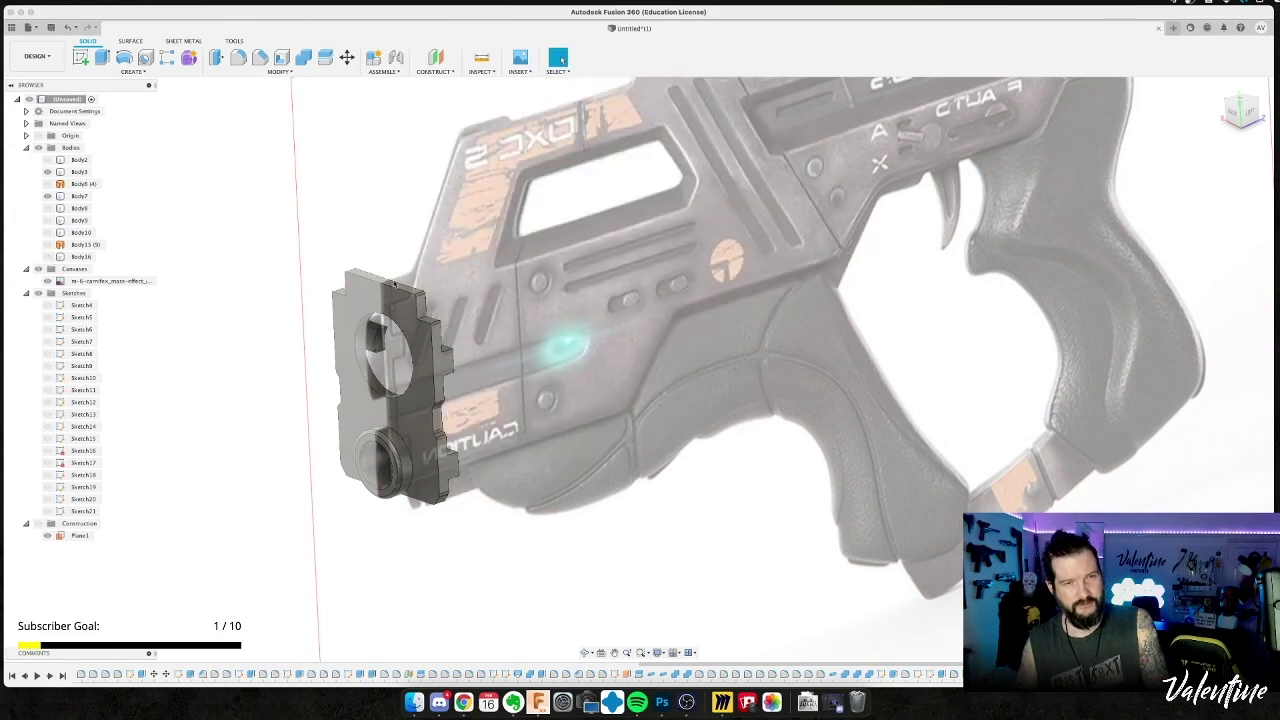
middle_click_drag(605, 332, 516, 344, "shift")
scroll(262, 328, "up", 3)
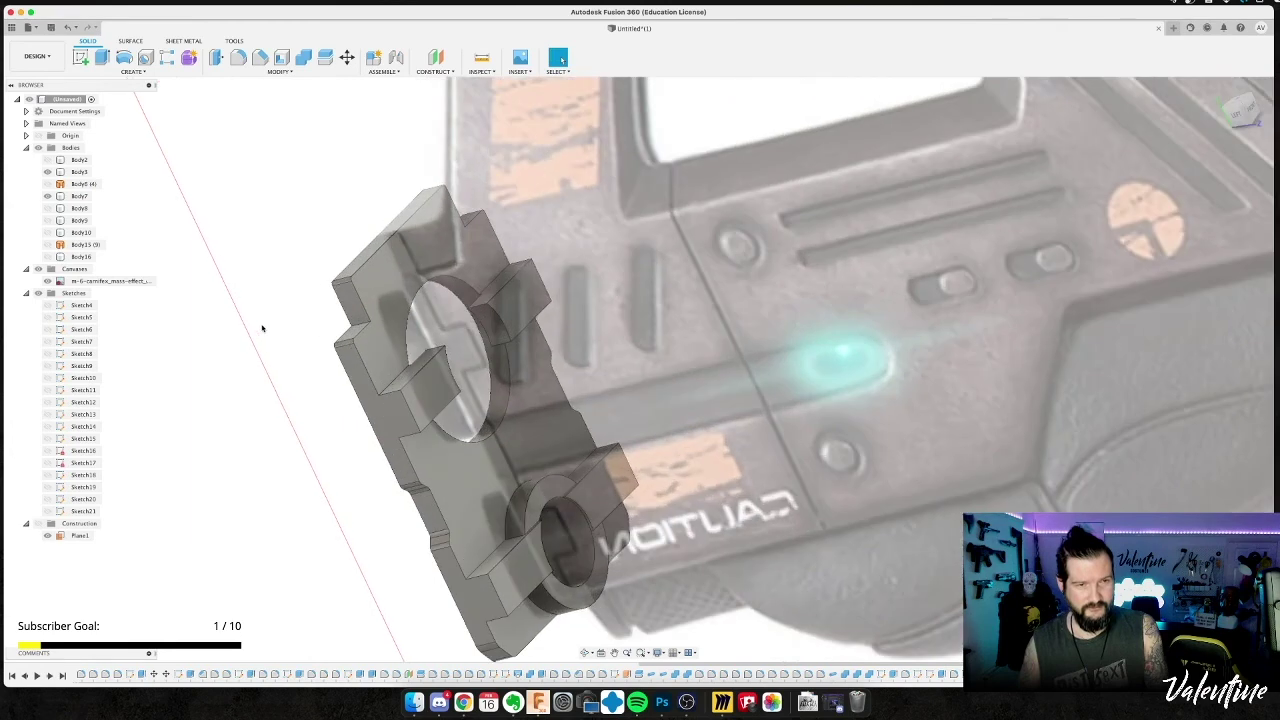
left_click(131, 72)
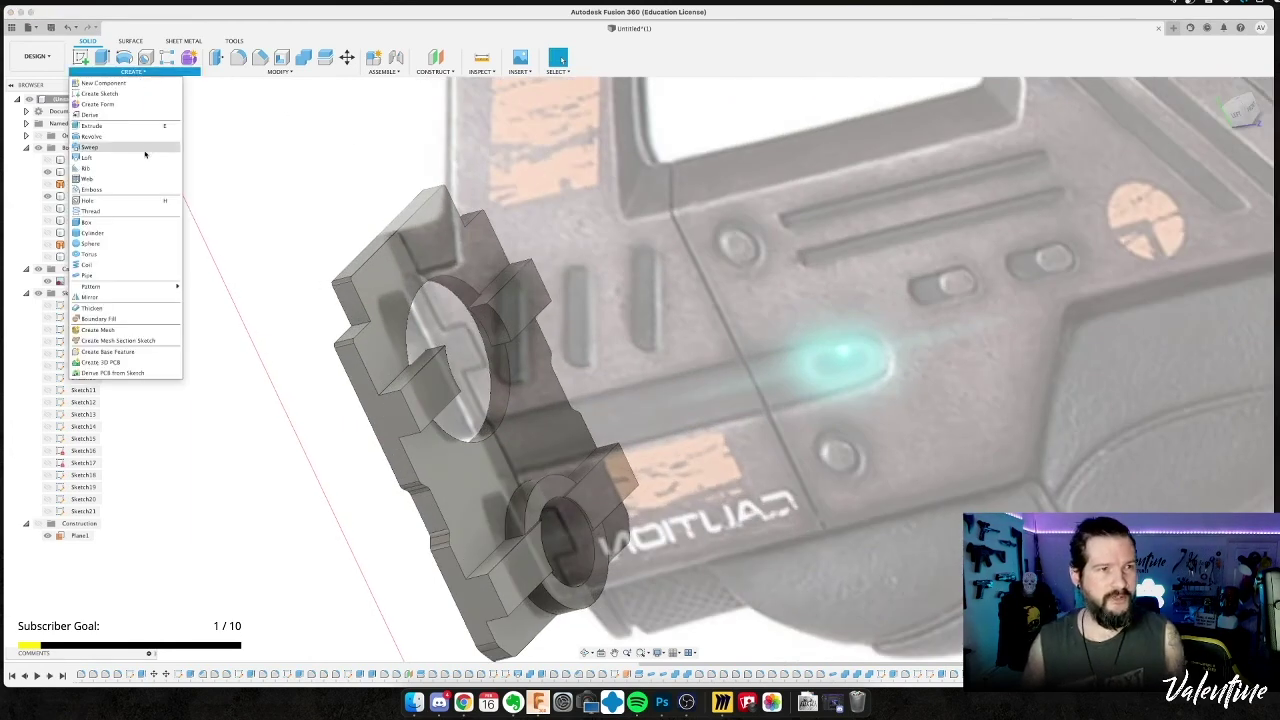
left_click(115, 275)
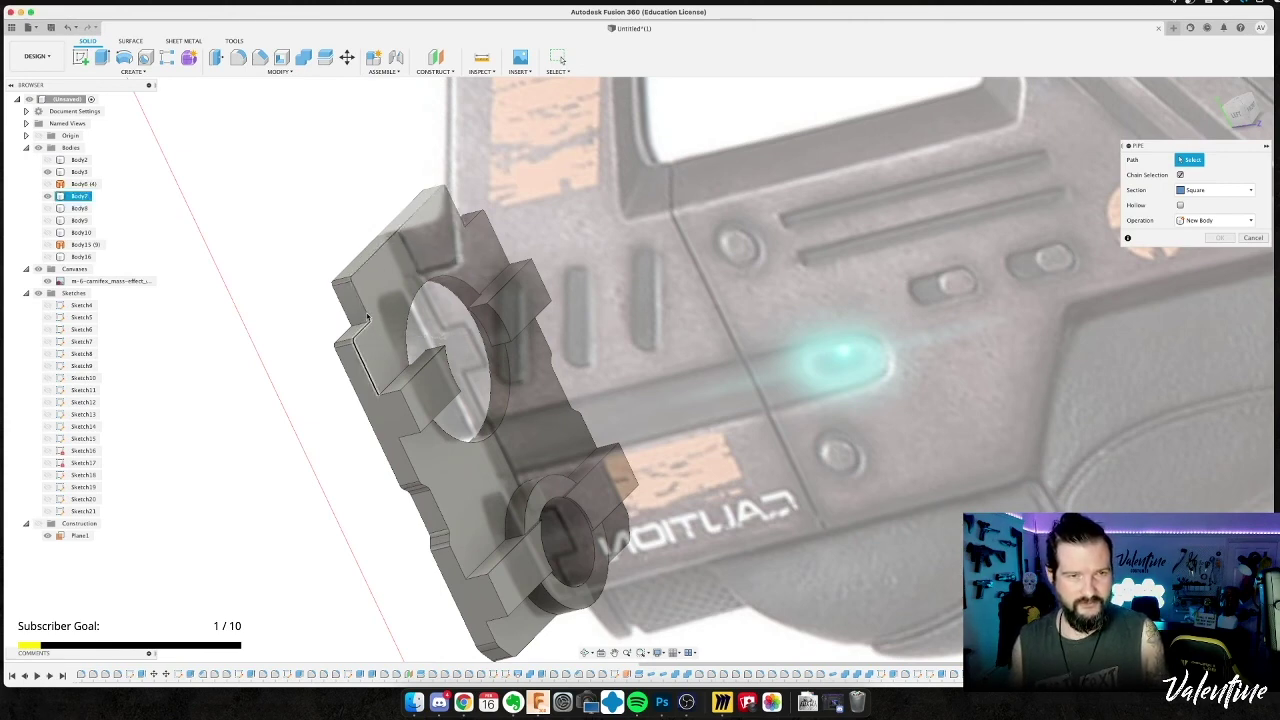
left_click(367, 317)
key("Escape")
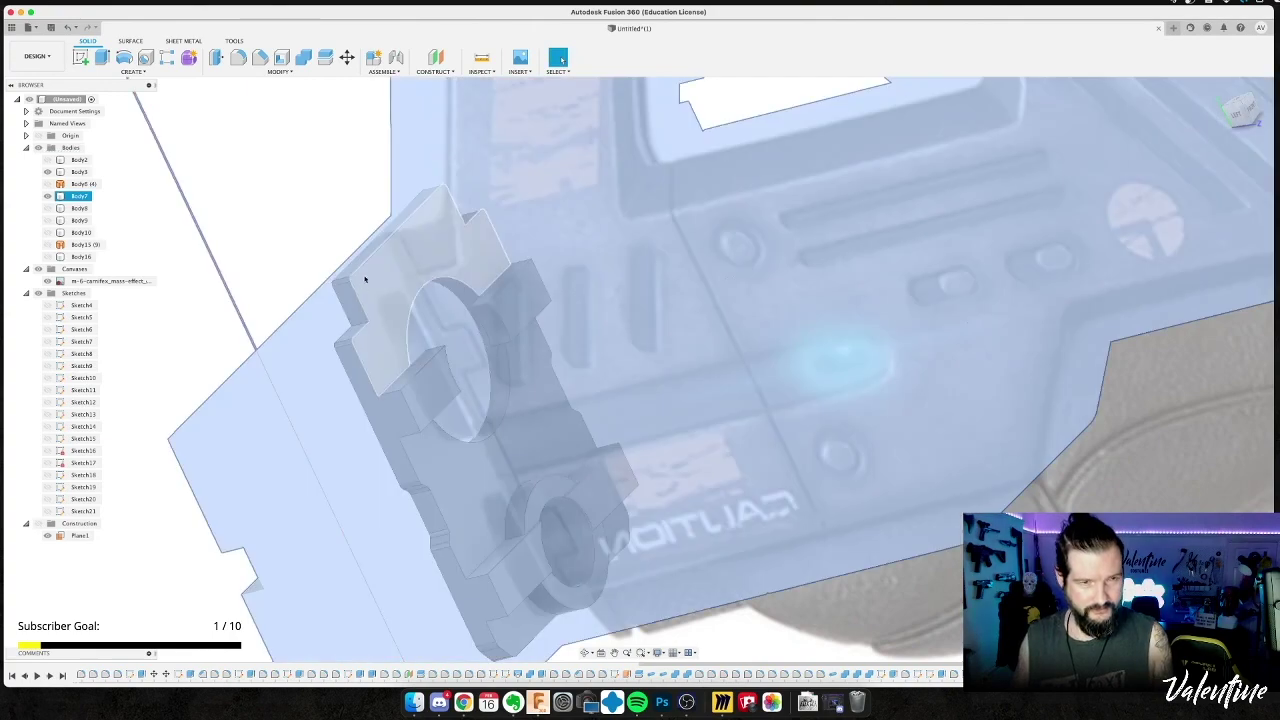
left_click(305, 264)
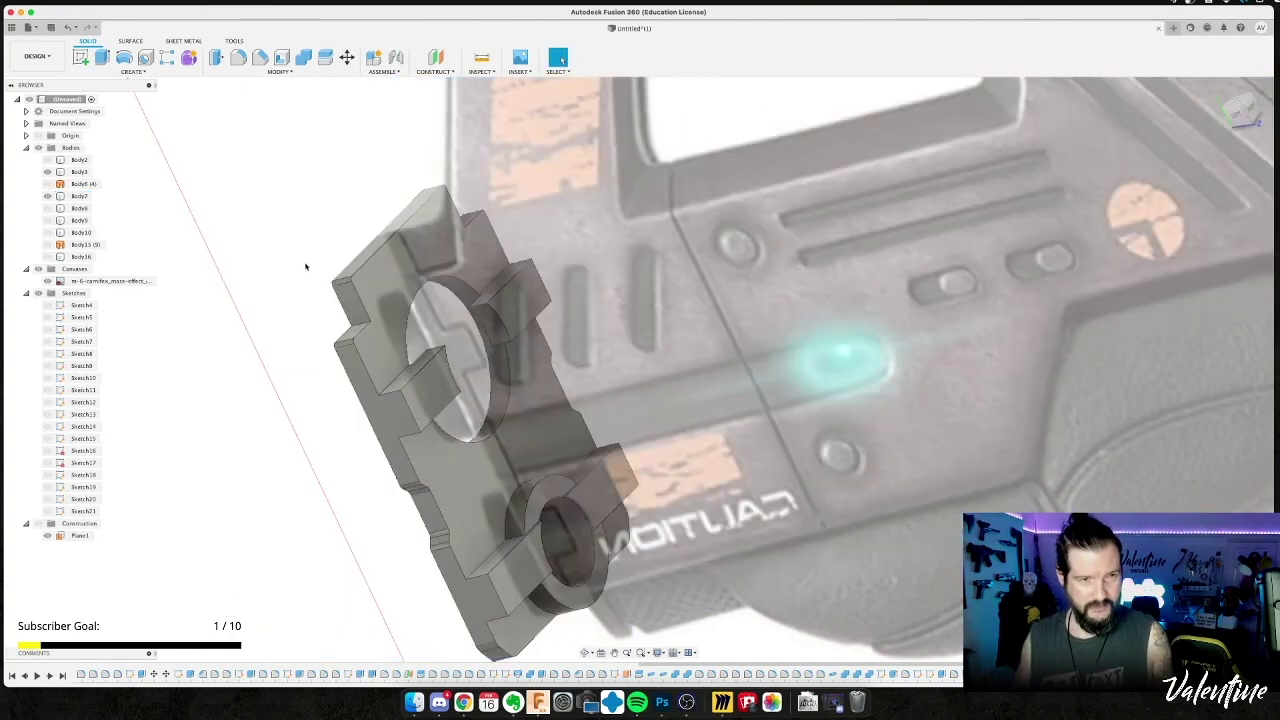
Create a 1 mm square pipe as a new body along the connected notched split edges of the front plate, Body7.
left_click(367, 264)
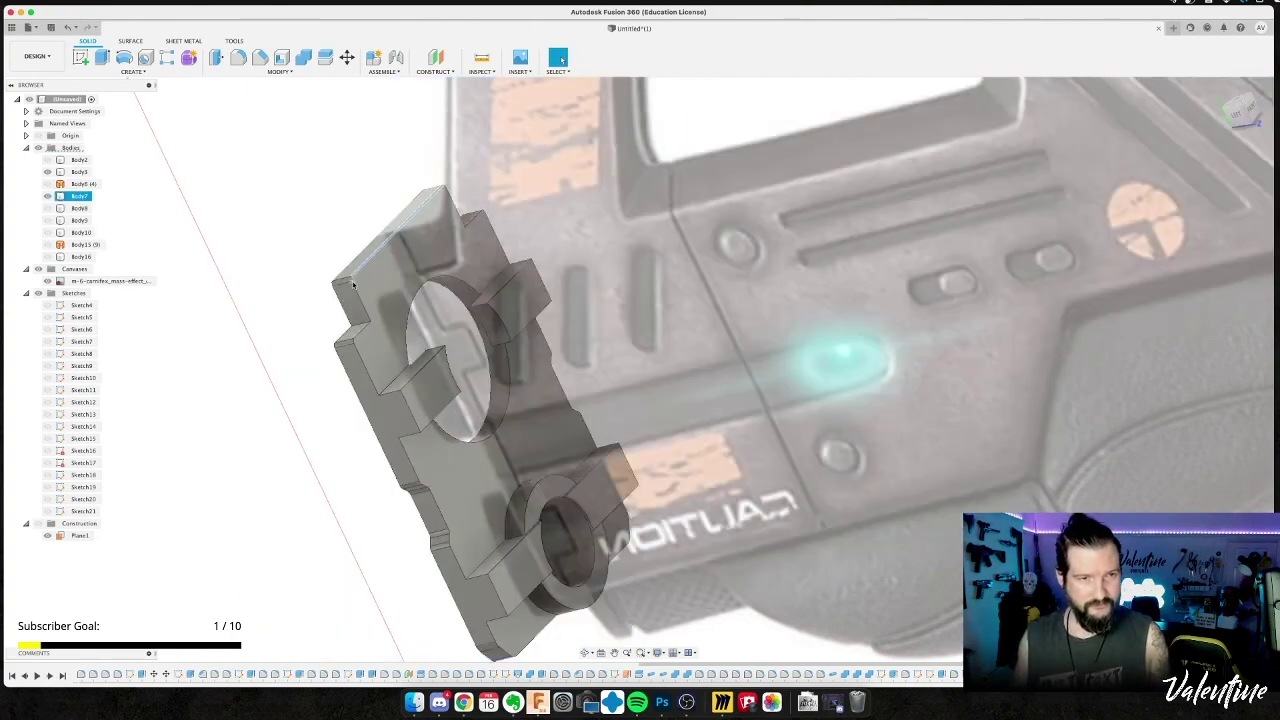
scroll(352, 285, "up", 10)
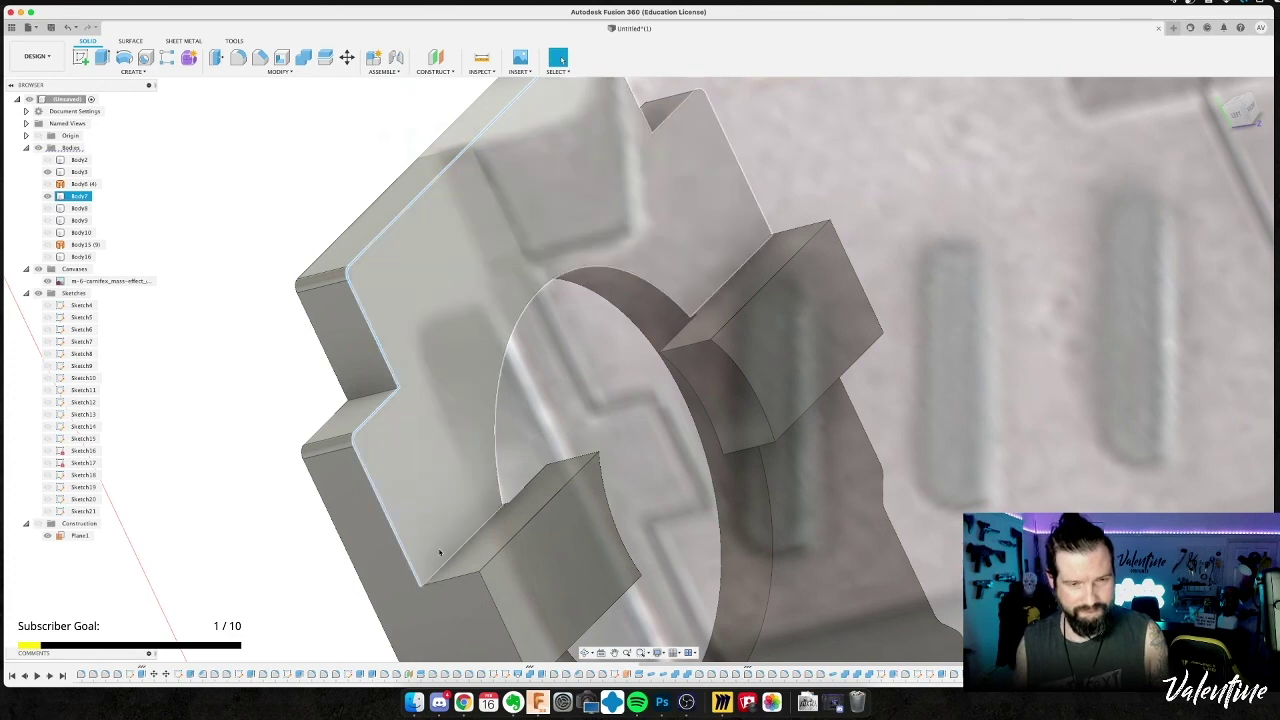
left_click(486, 588, "shift")
middle_click_drag(530, 656, 574, 334)
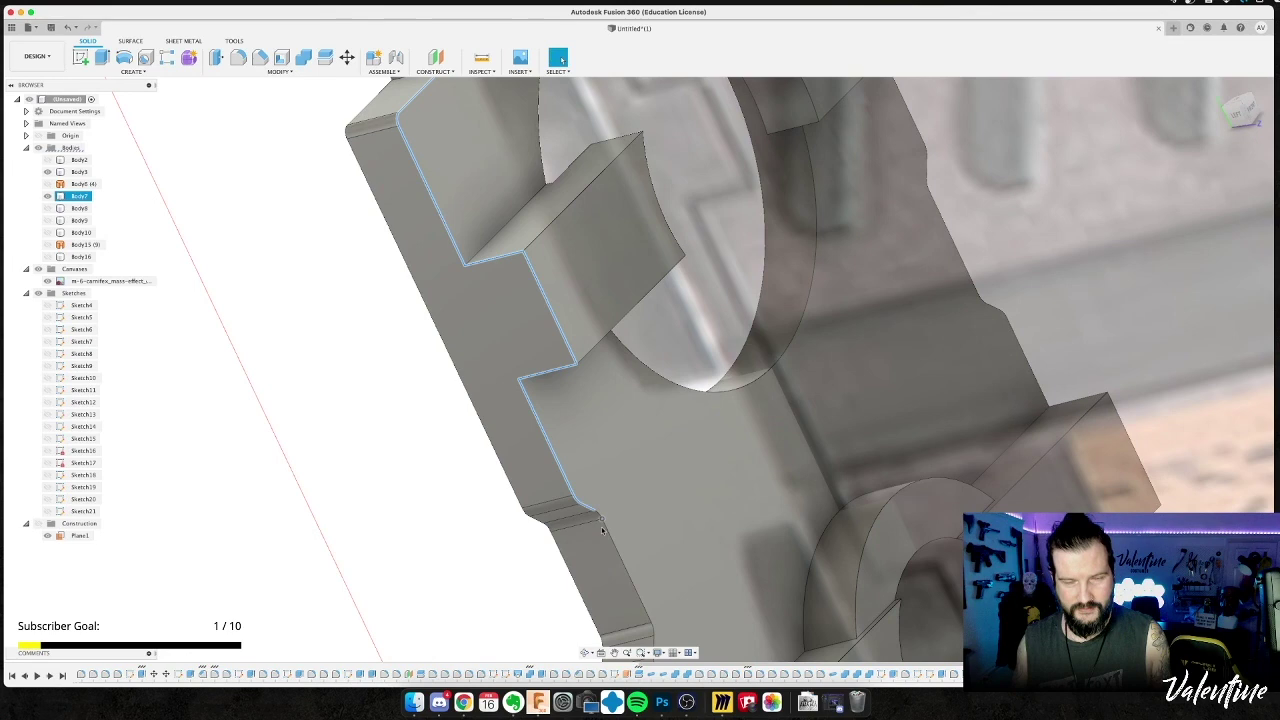
middle_click_drag(615, 540, 602, 383)
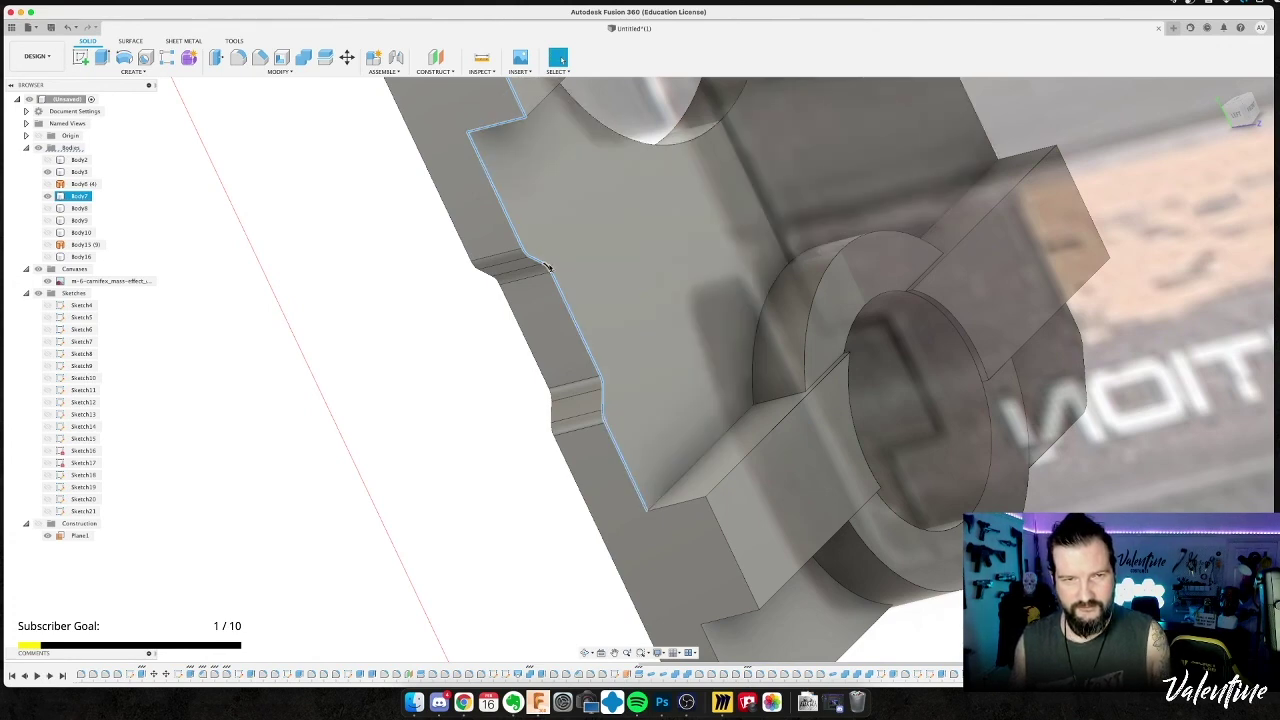
left_click(678, 508)
left_click(677, 497, "shift")
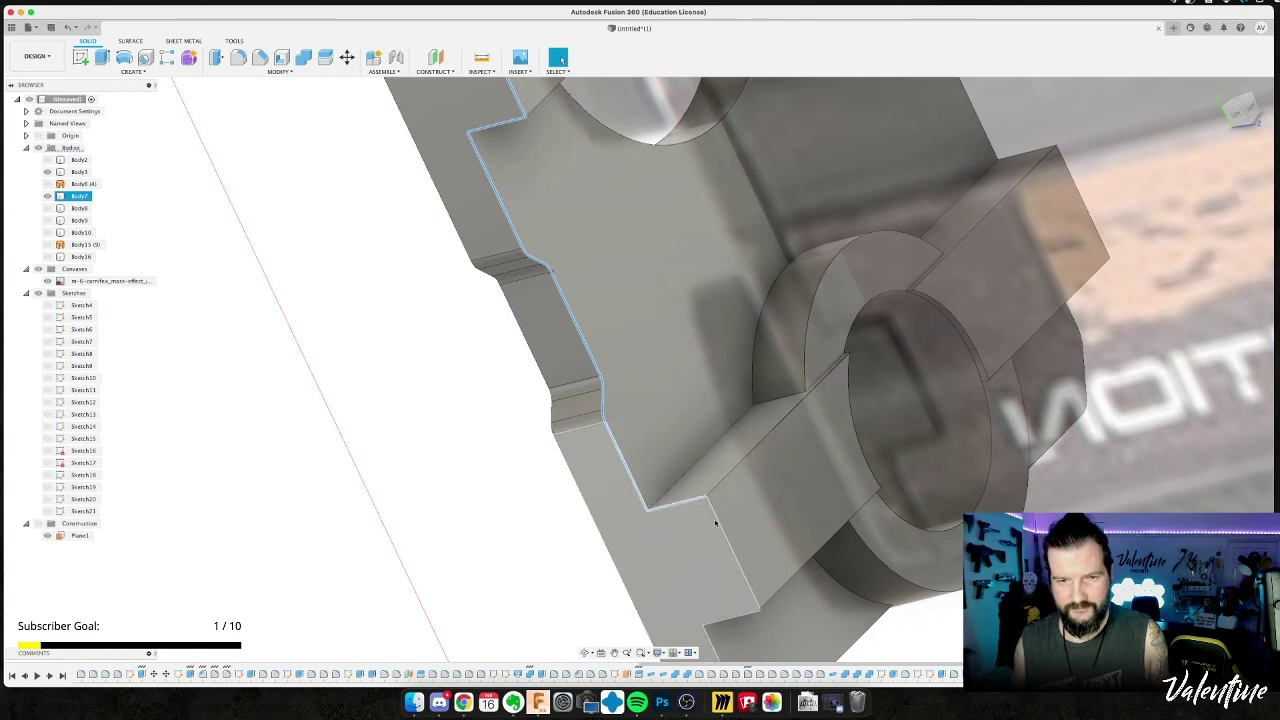
left_click(718, 522, "shift")
middle_click_drag(682, 517, 654, 270)
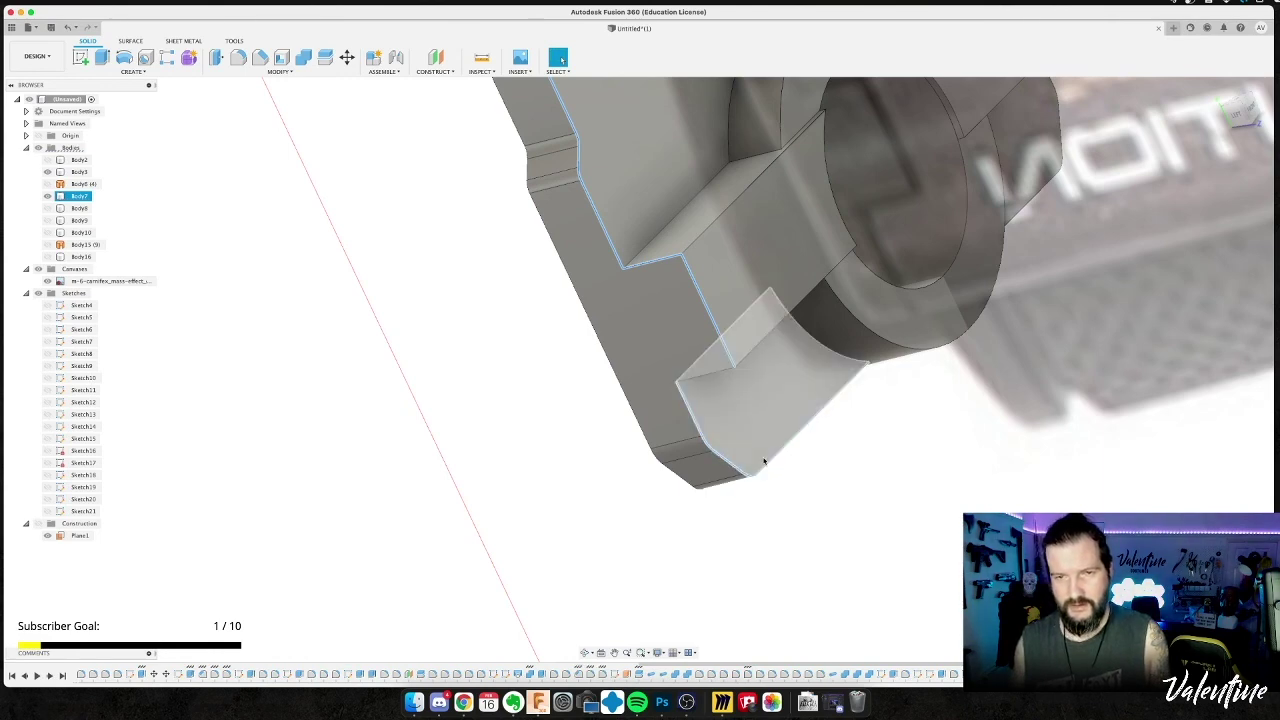
scroll(768, 466, "down", 8)
middle_click_drag(766, 448, 764, 452, "shift")
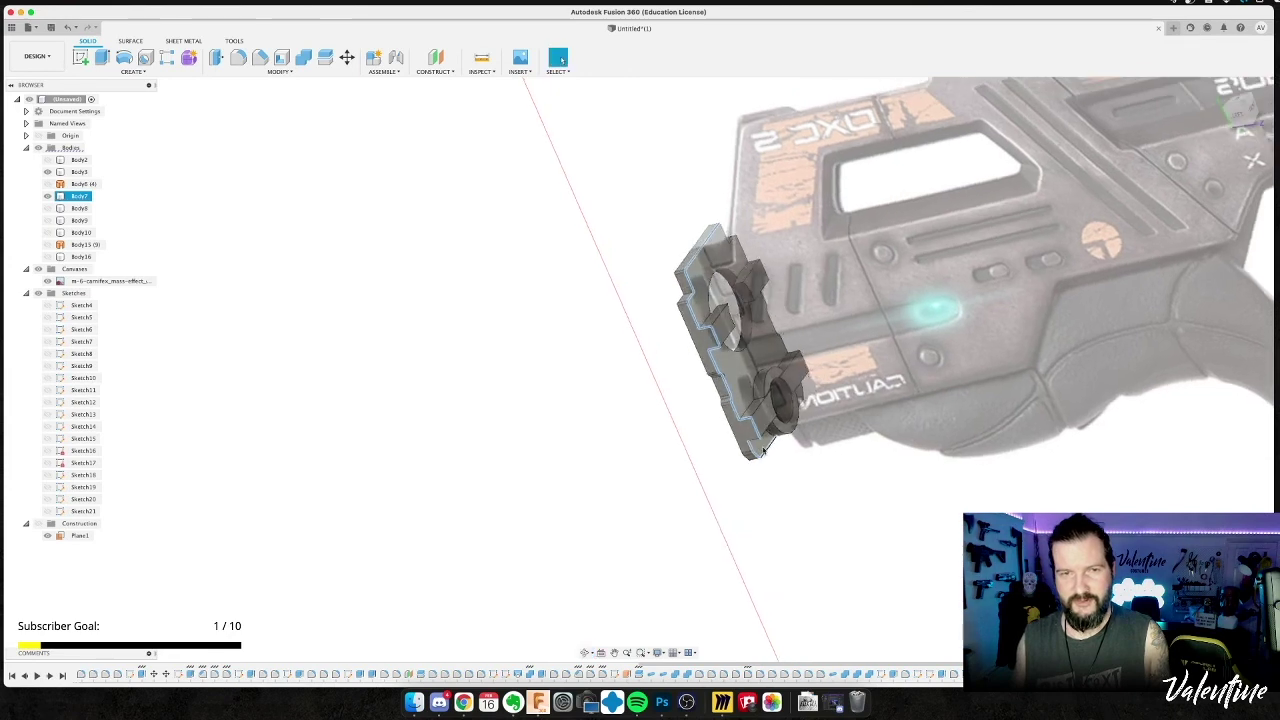
left_click(132, 72)
left_click(100, 275)
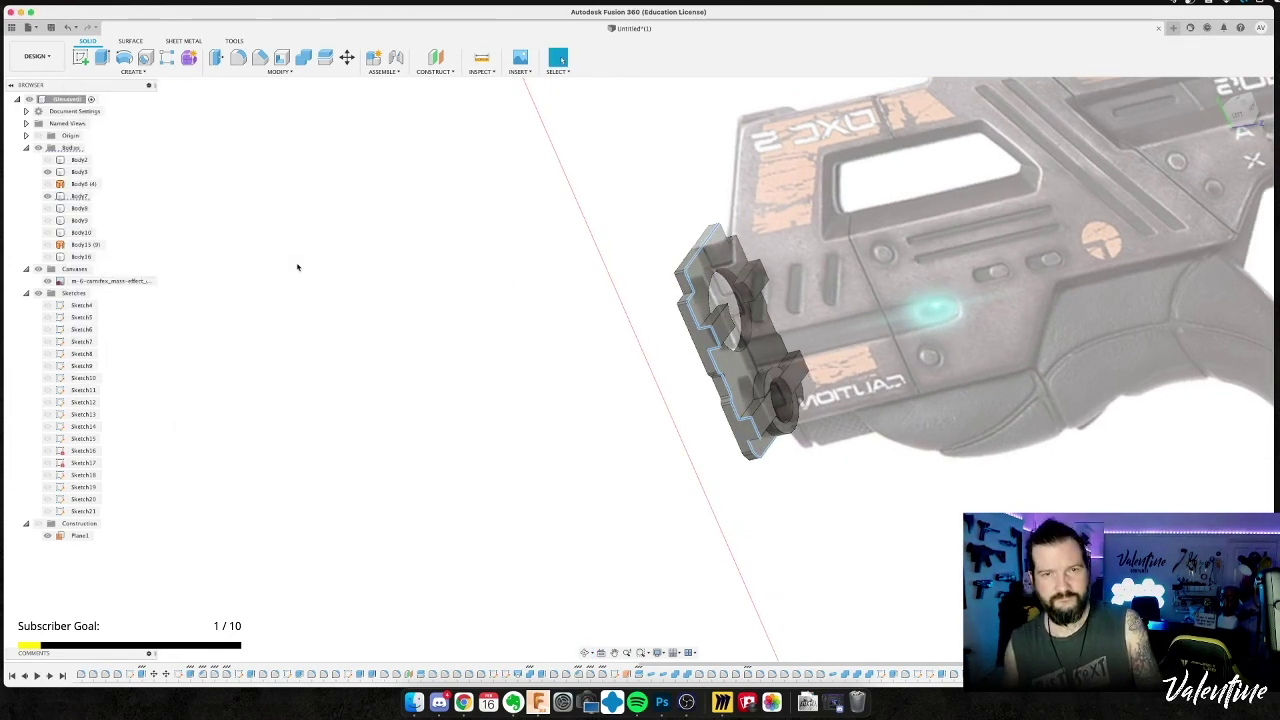
middle_click_drag(788, 304, 936, 316, "shift")
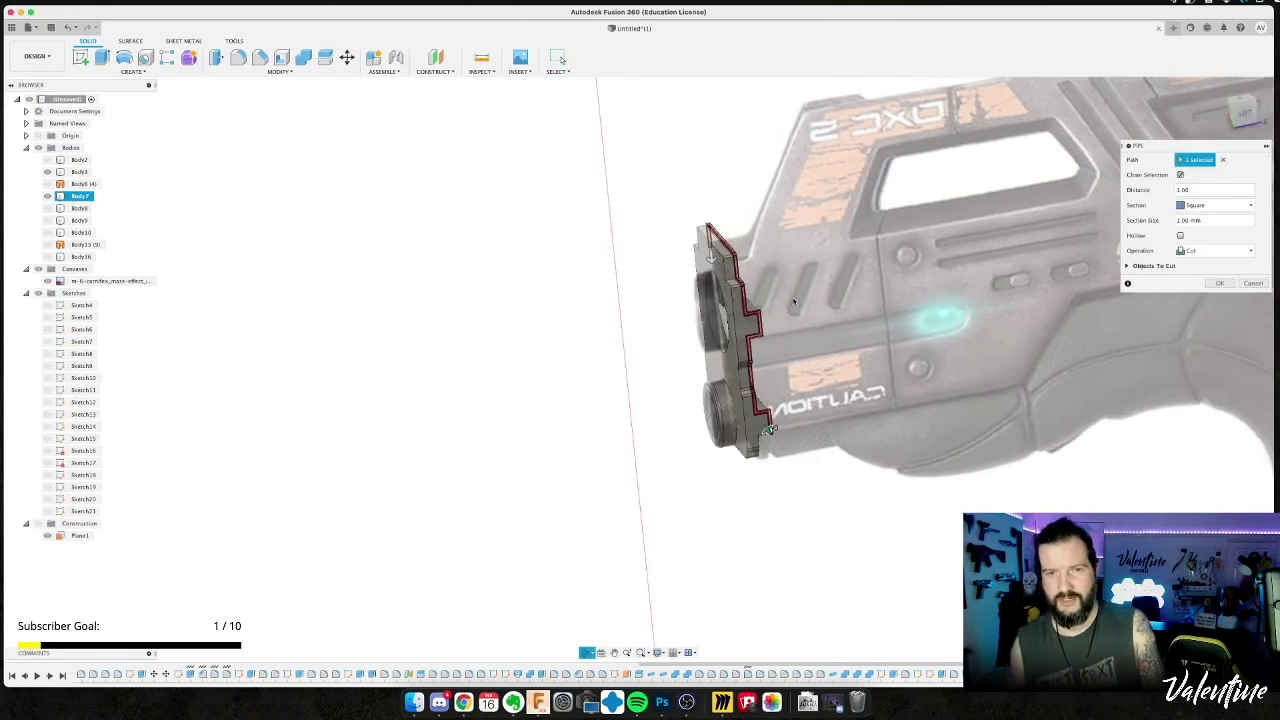
left_click(1215, 250)
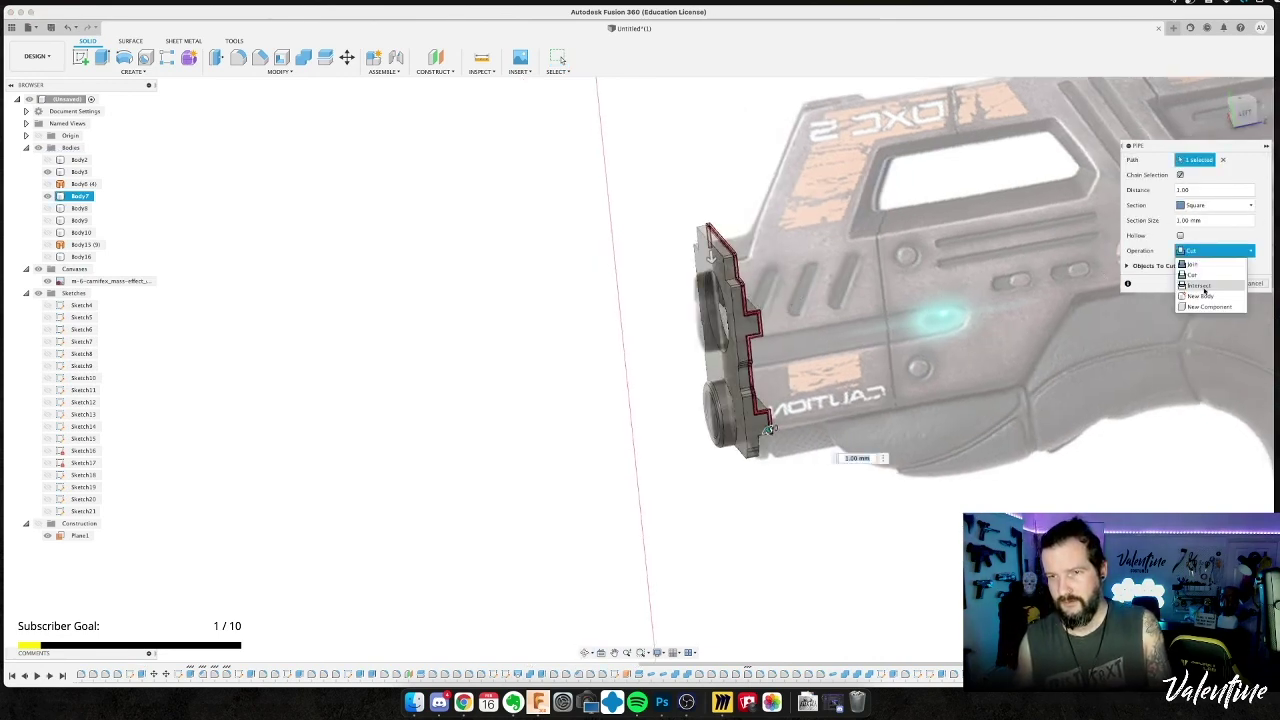
left_click(1205, 290)
scroll(792, 380, "up", 4)
middle_click_drag(793, 374, 705, 388, "shift")
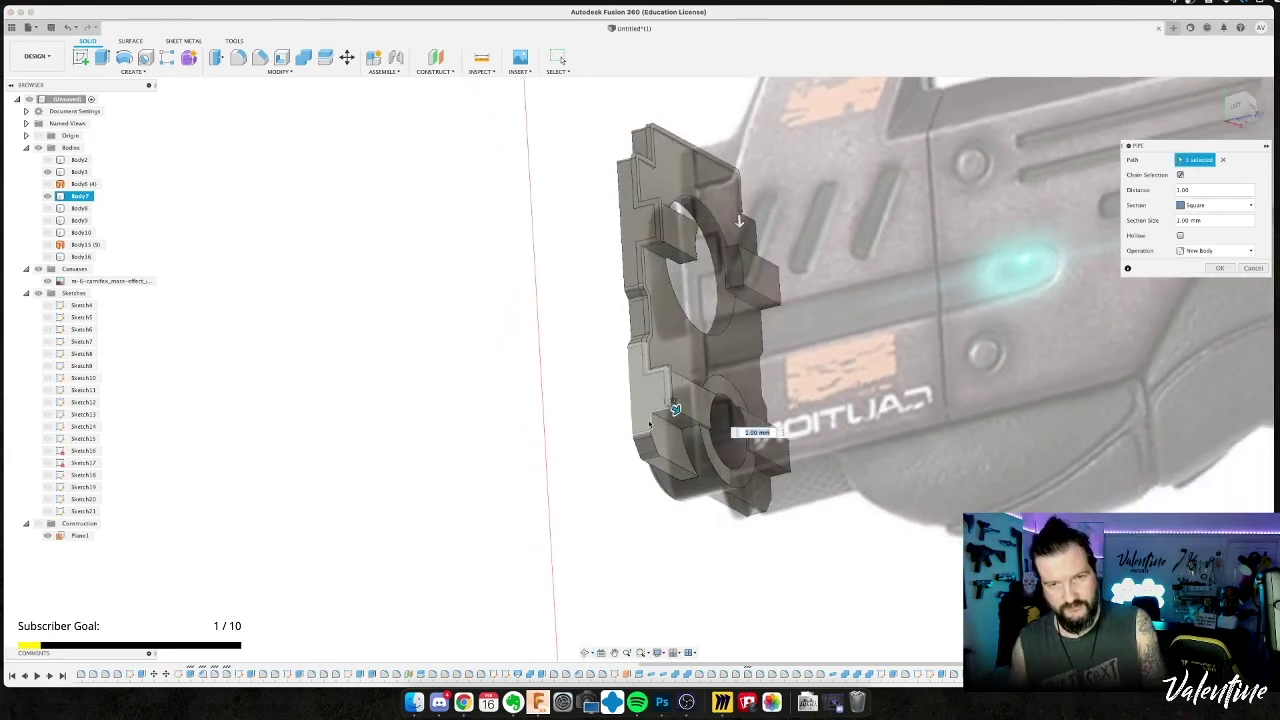
middle_click_drag(568, 371, 592, 348, "shift")
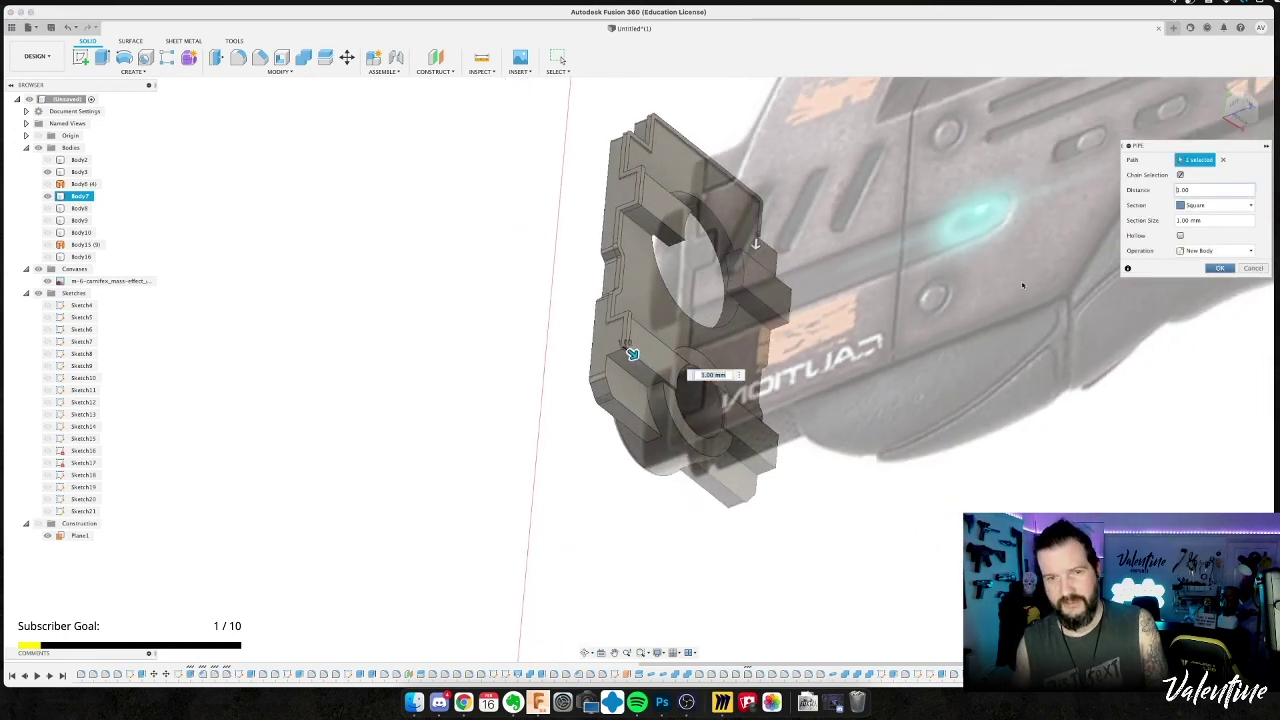
key("Return")
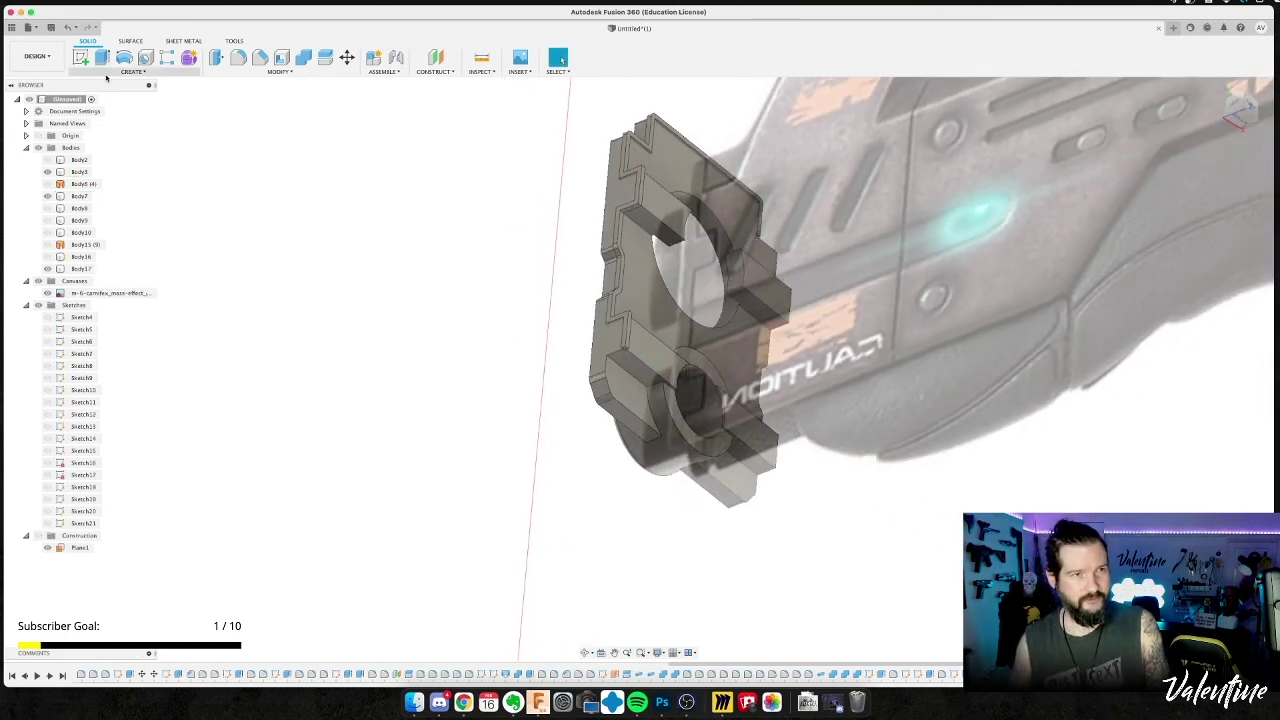
Add a 1 mm square pipe as a new body along the short edge of the plate's lower notch, where the first pipe stops.
left_click(133, 71)
left_click(294, 348)
key("Return")
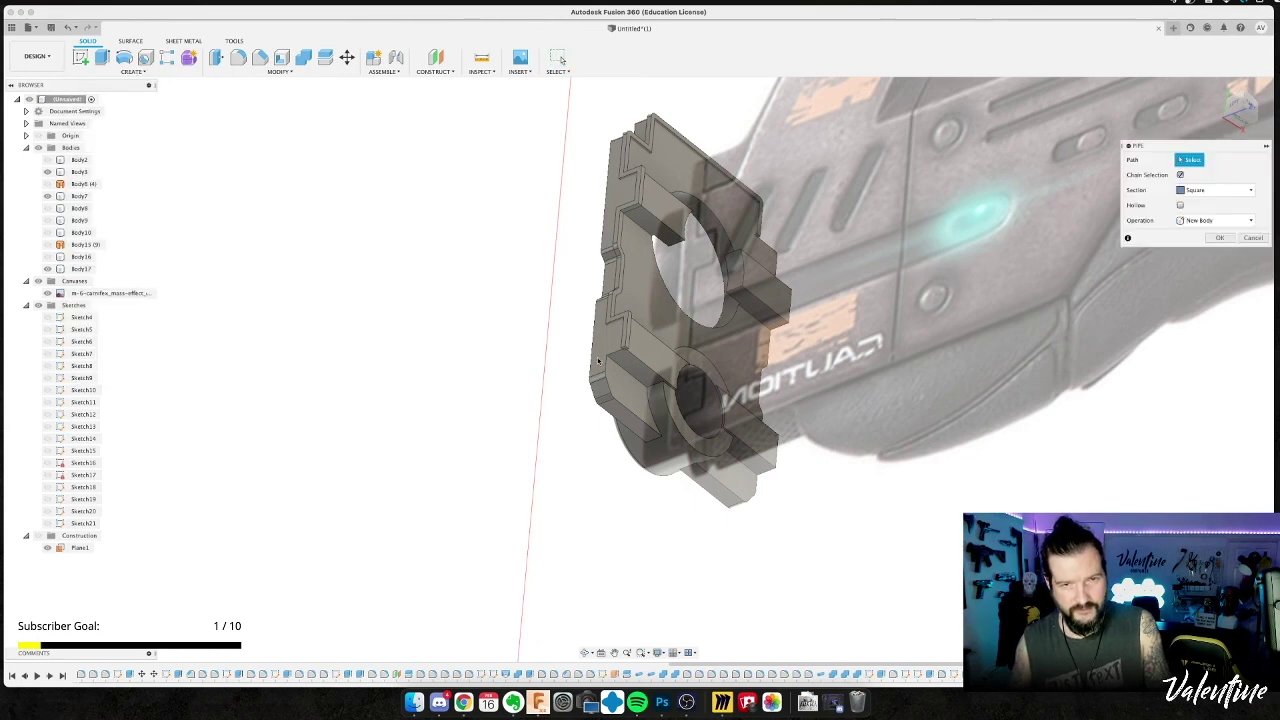
left_click(608, 364)
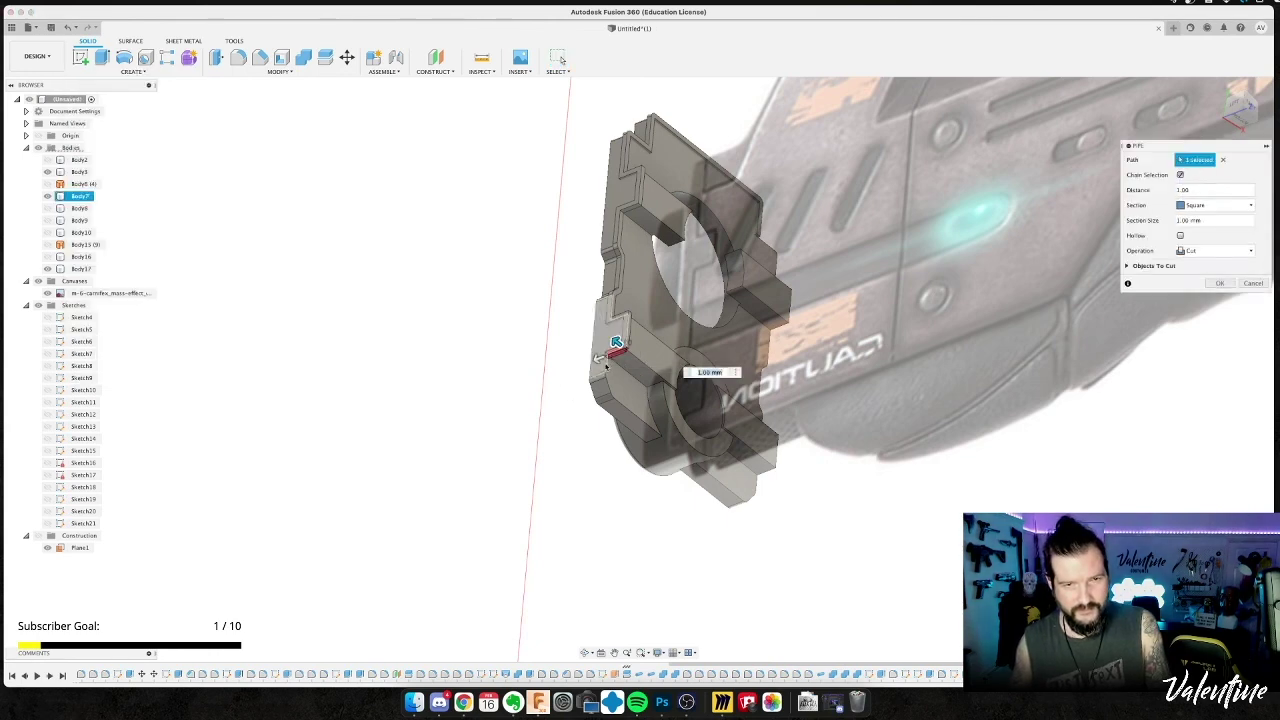
scroll(616, 343, "up", 5)
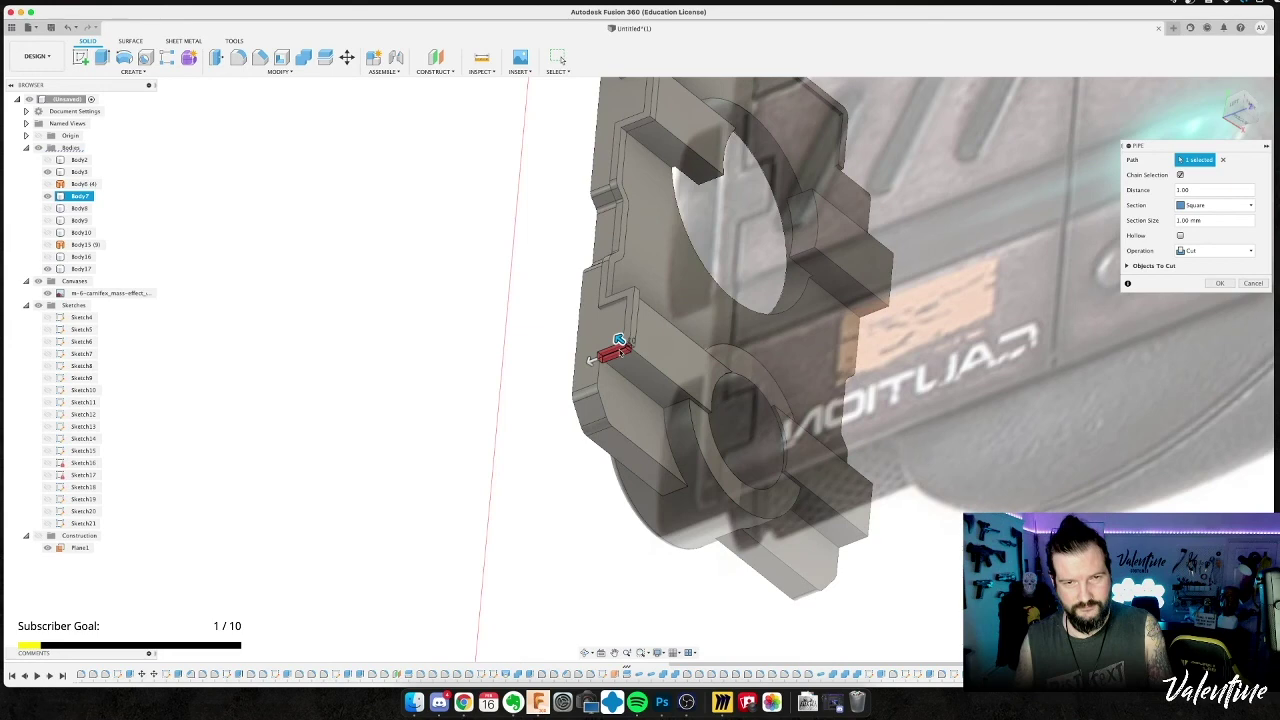
middle_click_drag(612, 359, 1189, 330, "shift")
left_click(1220, 249)
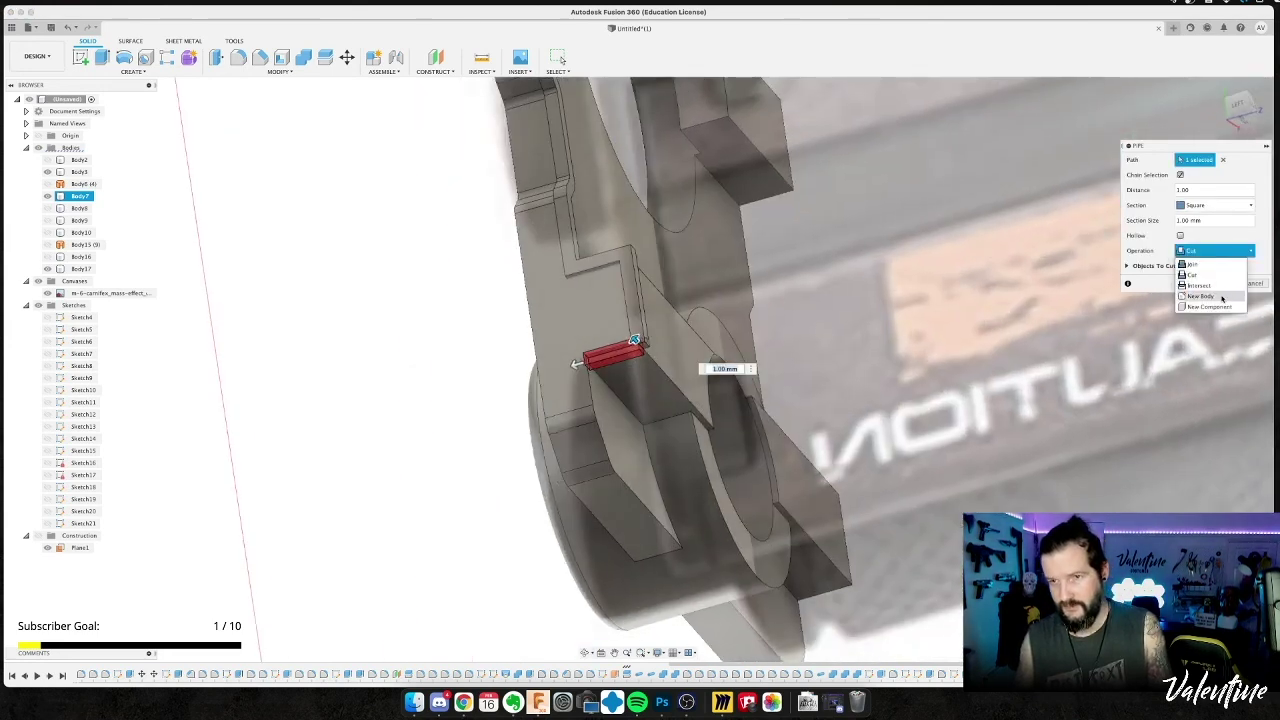
left_click(1221, 299)
left_click(1219, 268)
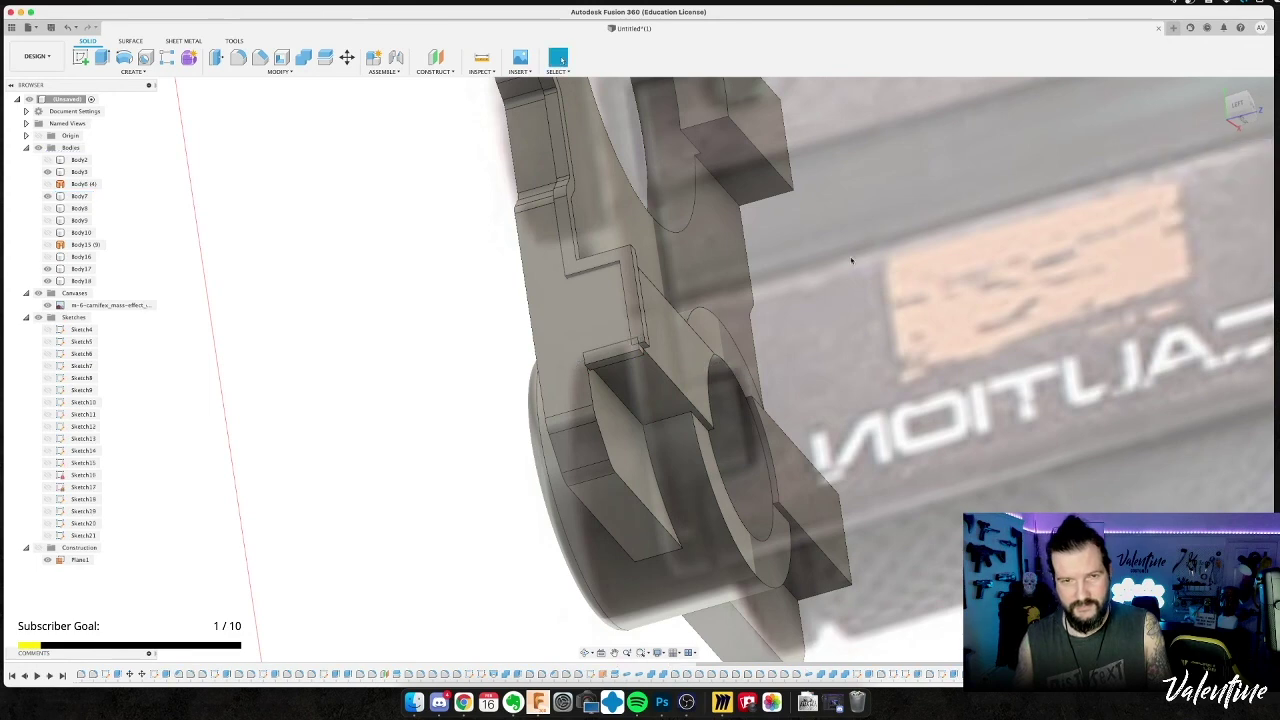
Add a 1 mm square pipe as a new body along the remaining split edges from the lower notch to the plate's bottom.
left_click(131, 72)
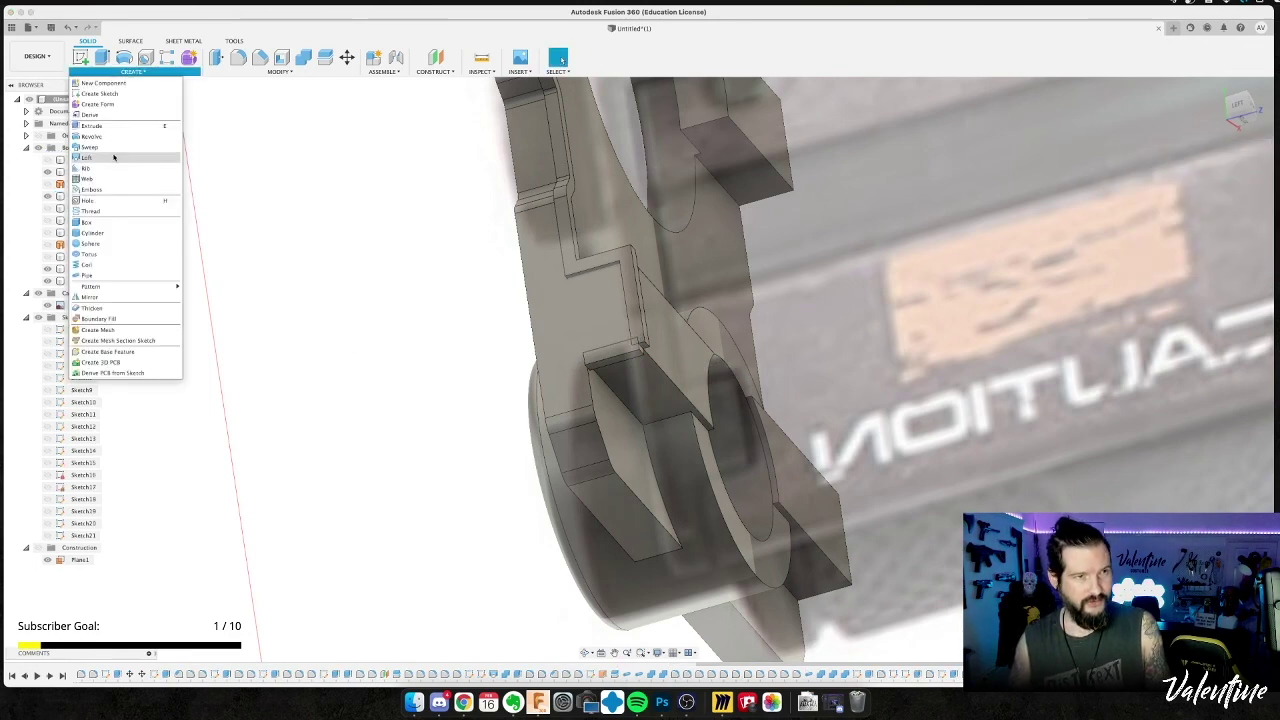
left_click(88, 275)
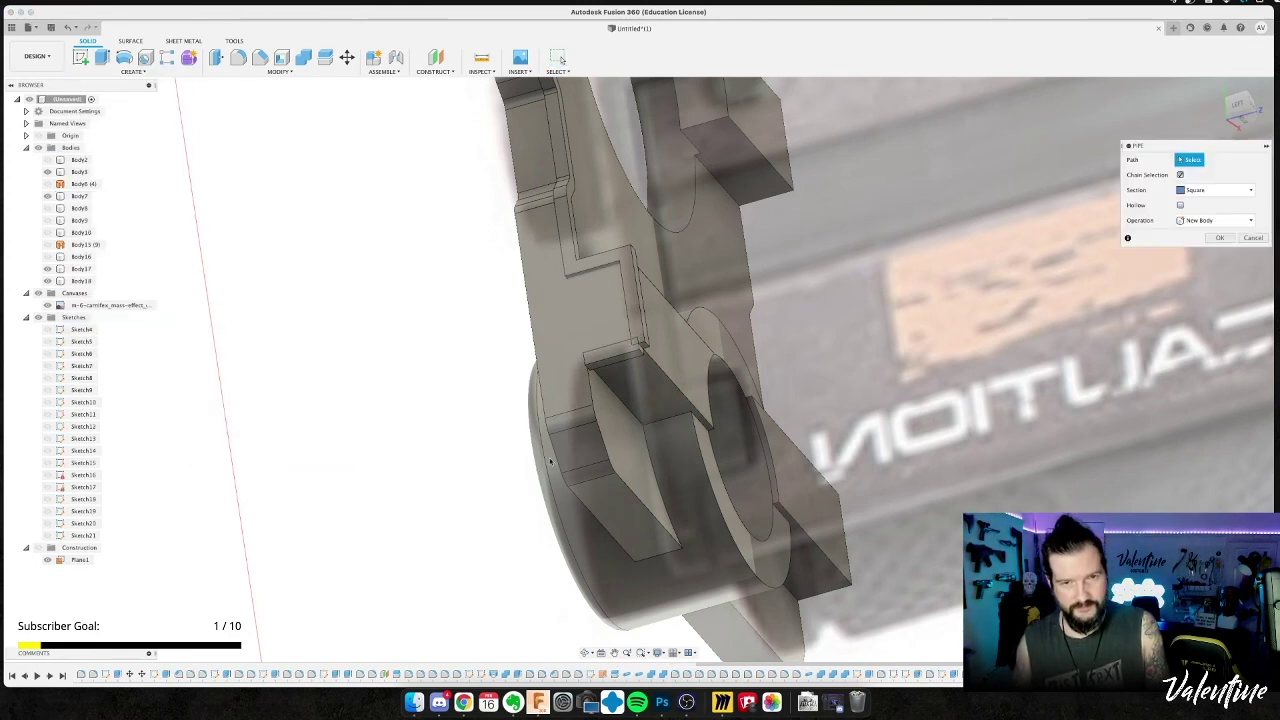
left_click(594, 400)
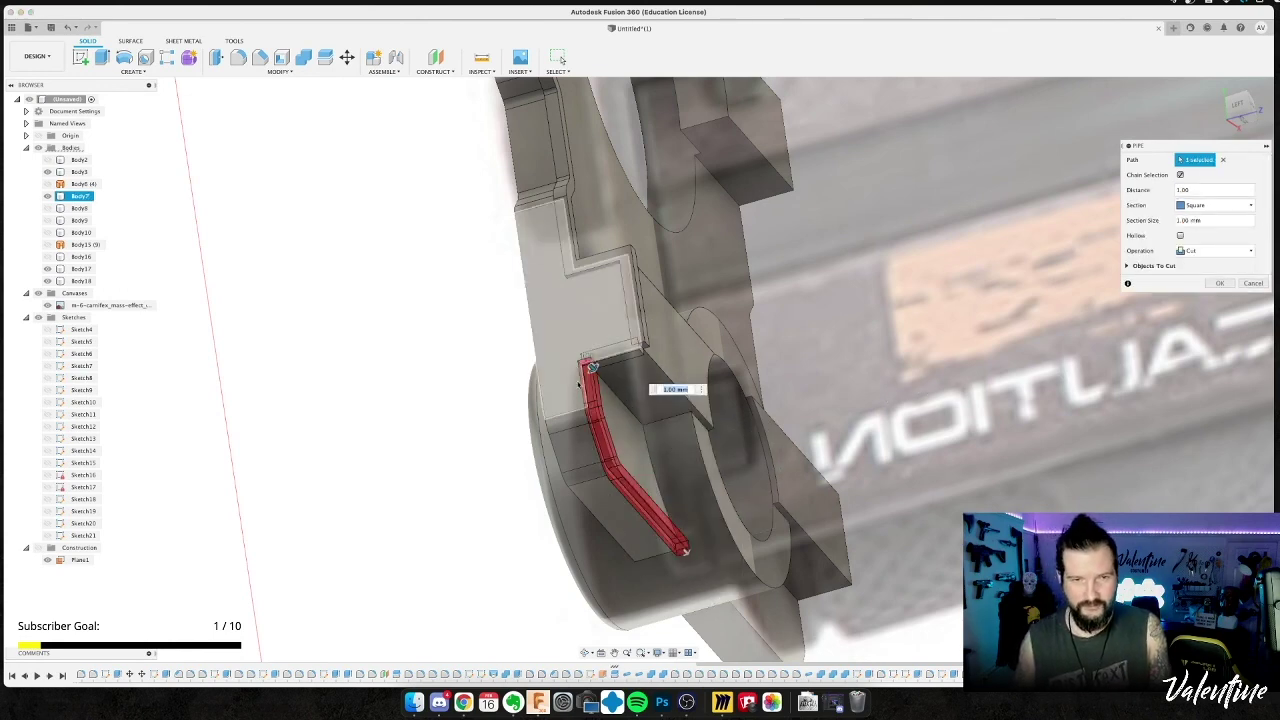
scroll(593, 368, "up", 5)
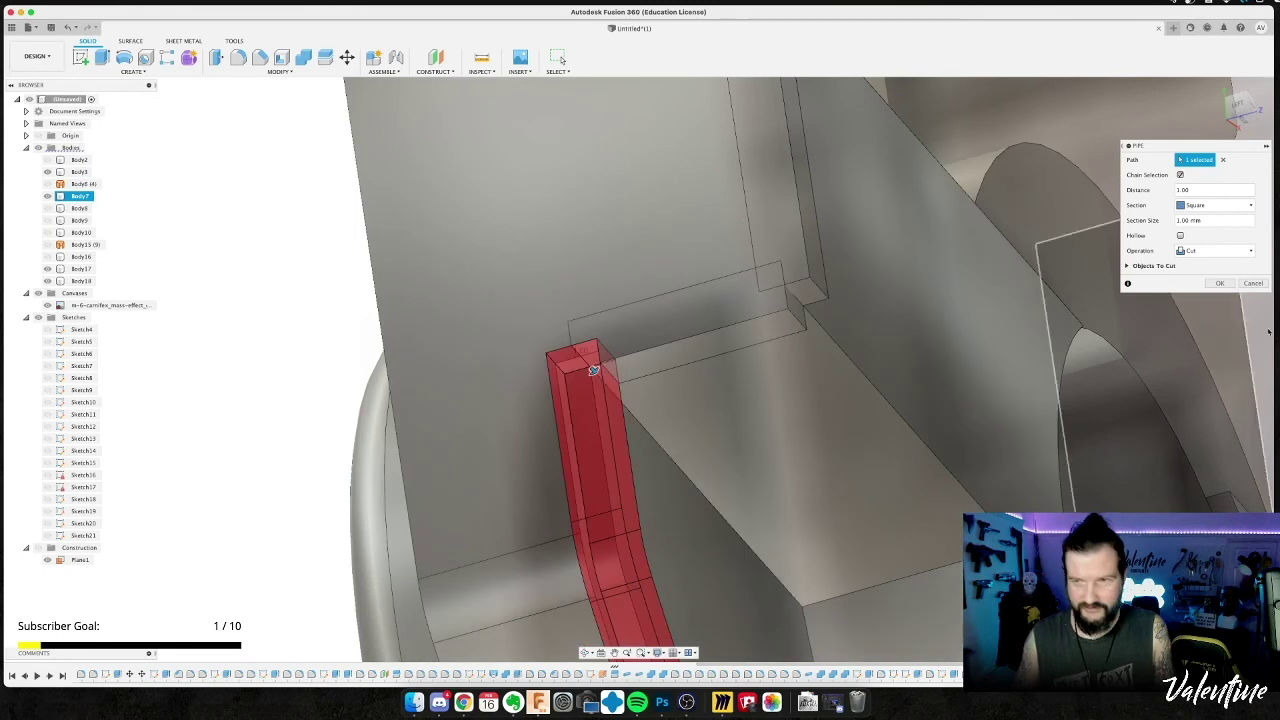
left_click(1206, 254)
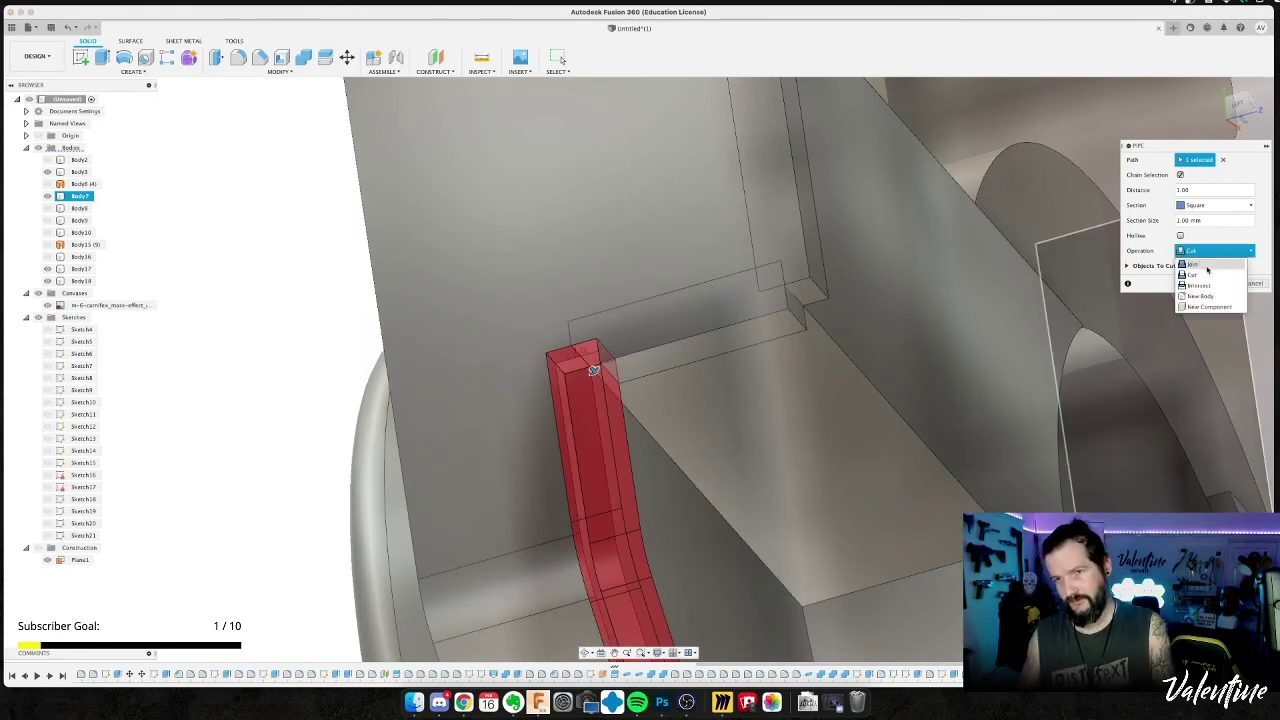
left_click(1224, 279)
left_click(1214, 269)
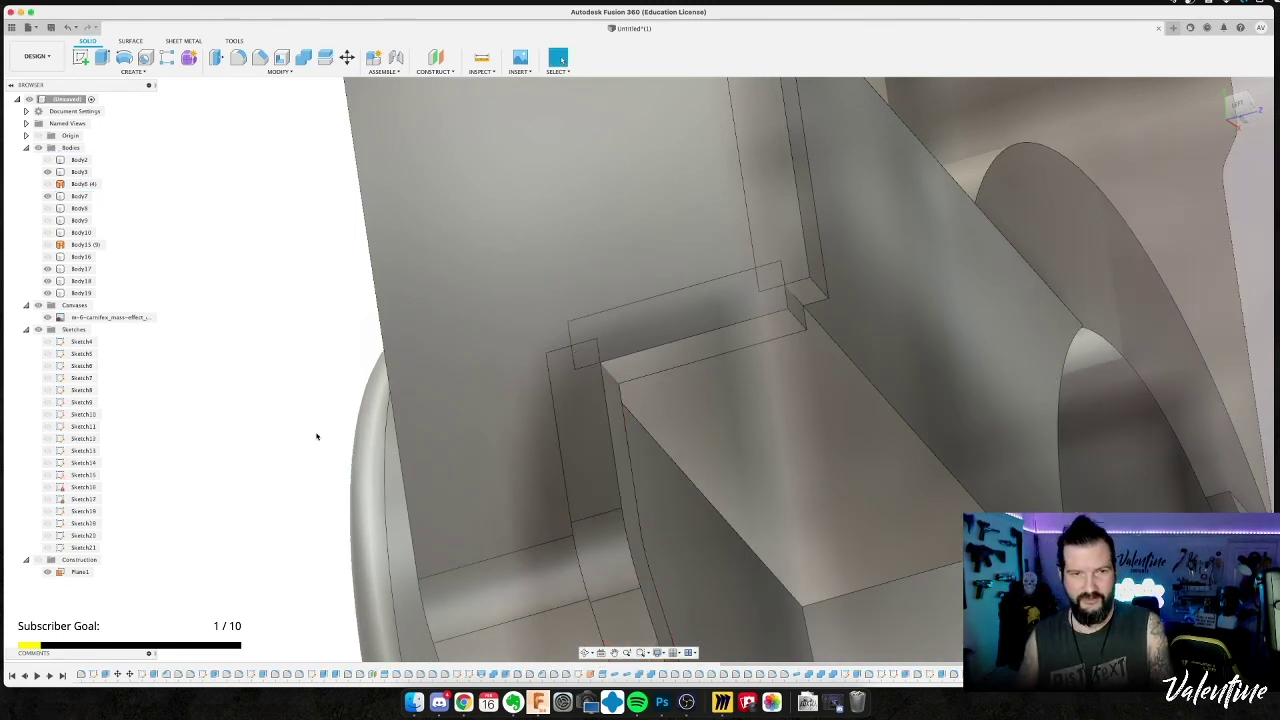
Hide Body7 and combine the three seam pipe bodies into one with the Join operation.
scroll(316, 434, "down", 5)
middle_click_drag(316, 433, 329, 439, "shift")
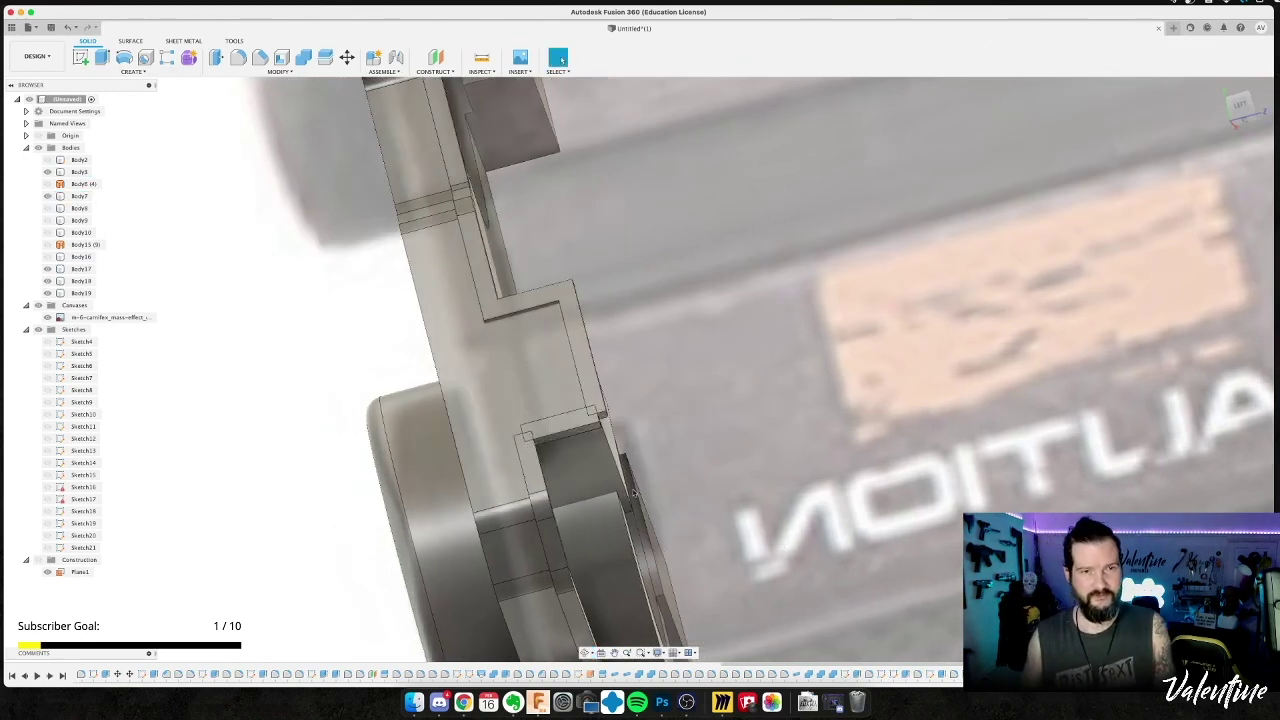
left_click(46, 197)
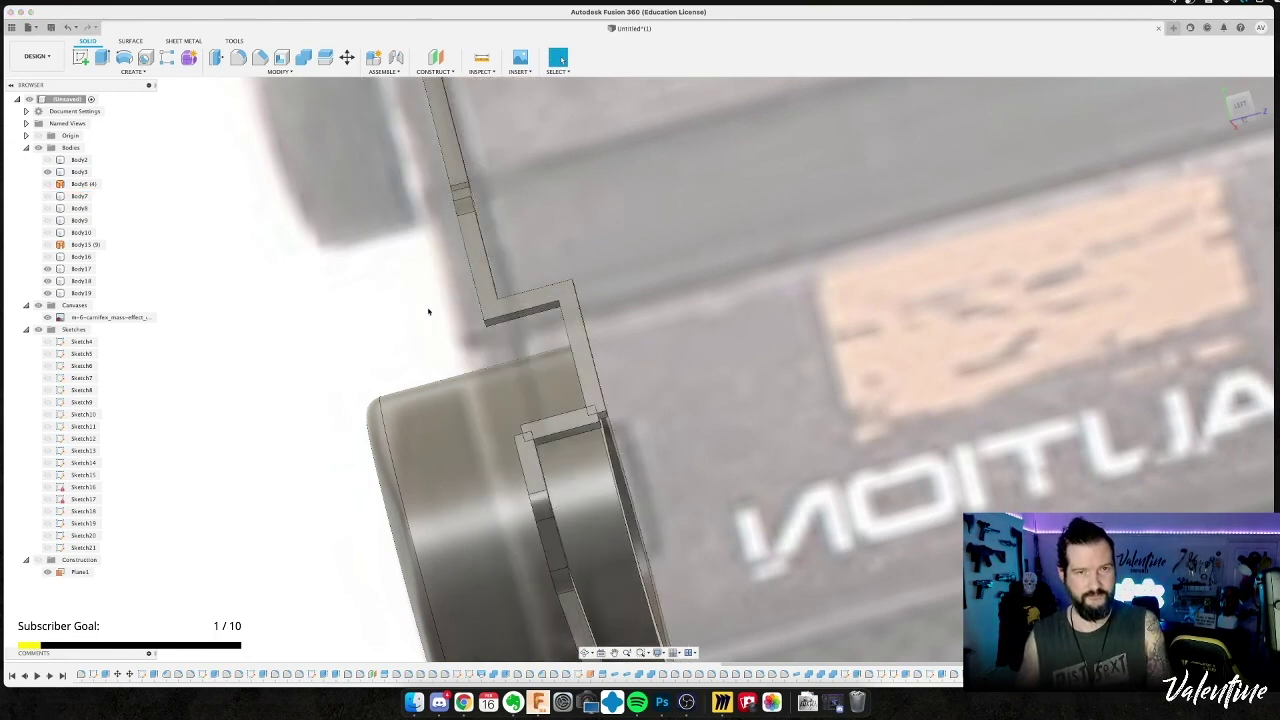
left_click(303, 57)
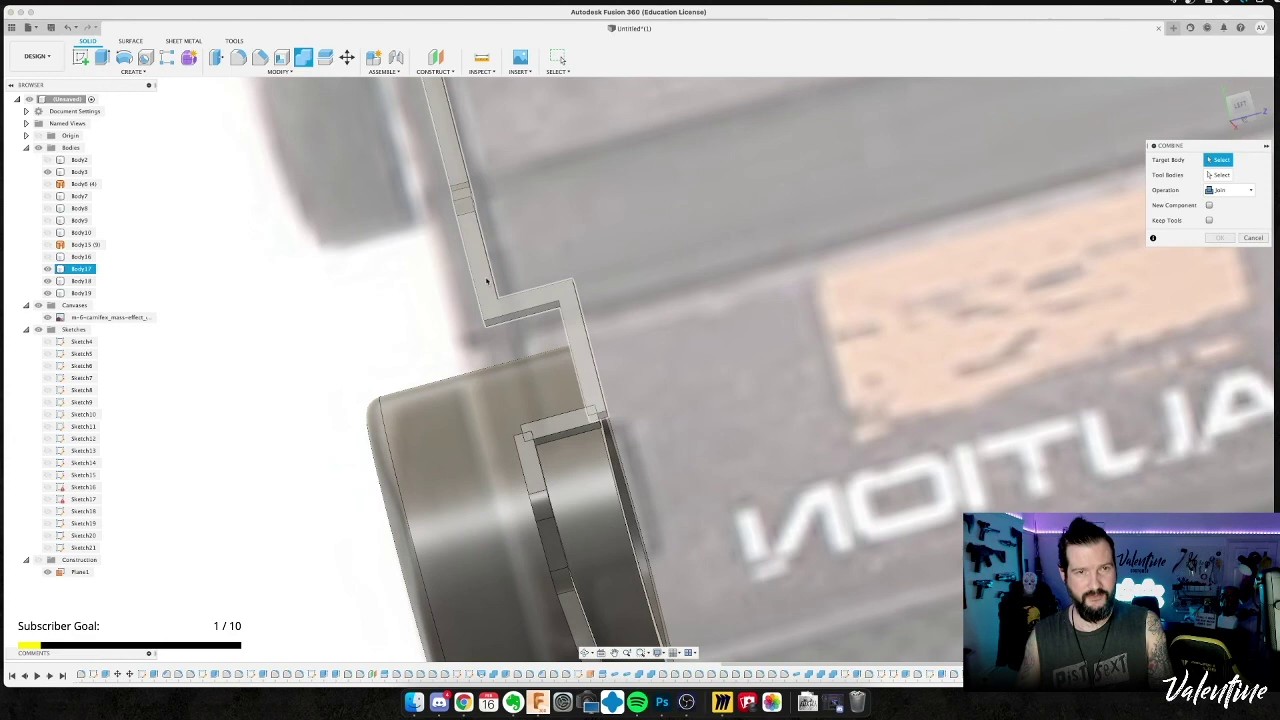
left_click(486, 281)
left_click(544, 434)
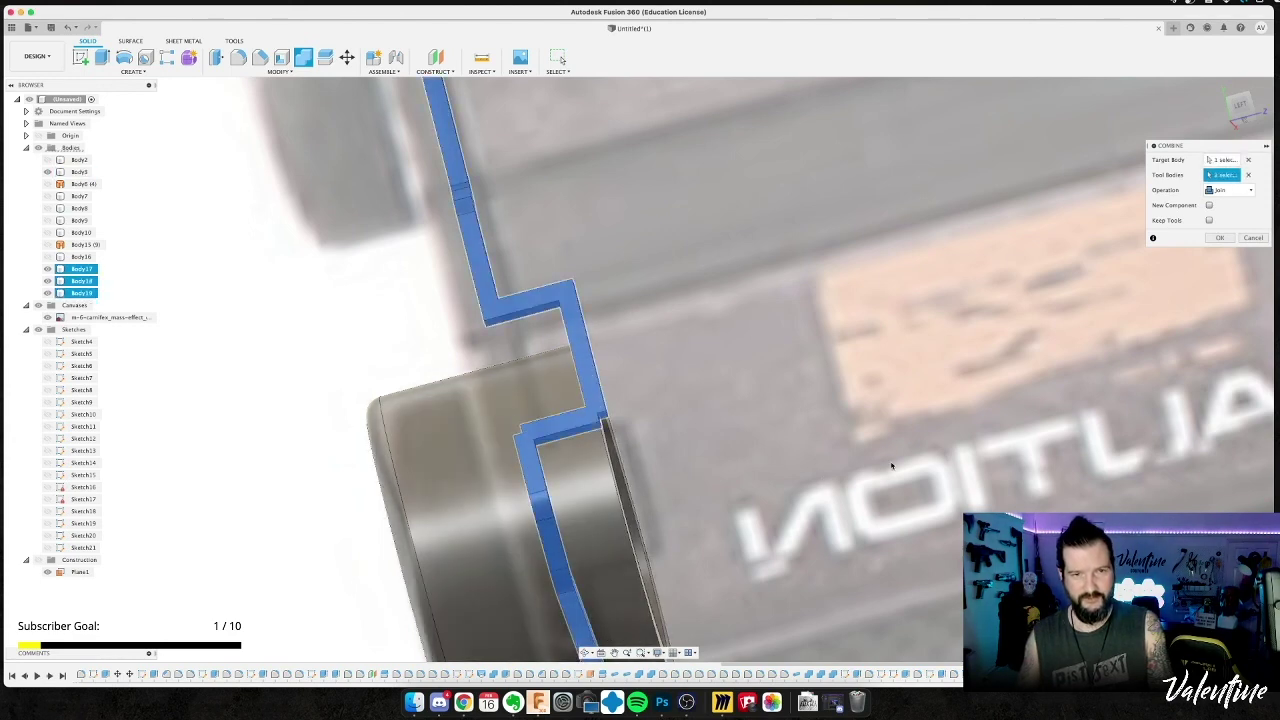
left_click(1219, 237)
Delete the small stepped faces at the lower notch corners where the joined pipe segments meet.
middle_click_drag(731, 334, 544, 375, "shift")
scroll(544, 375, "up", 5)
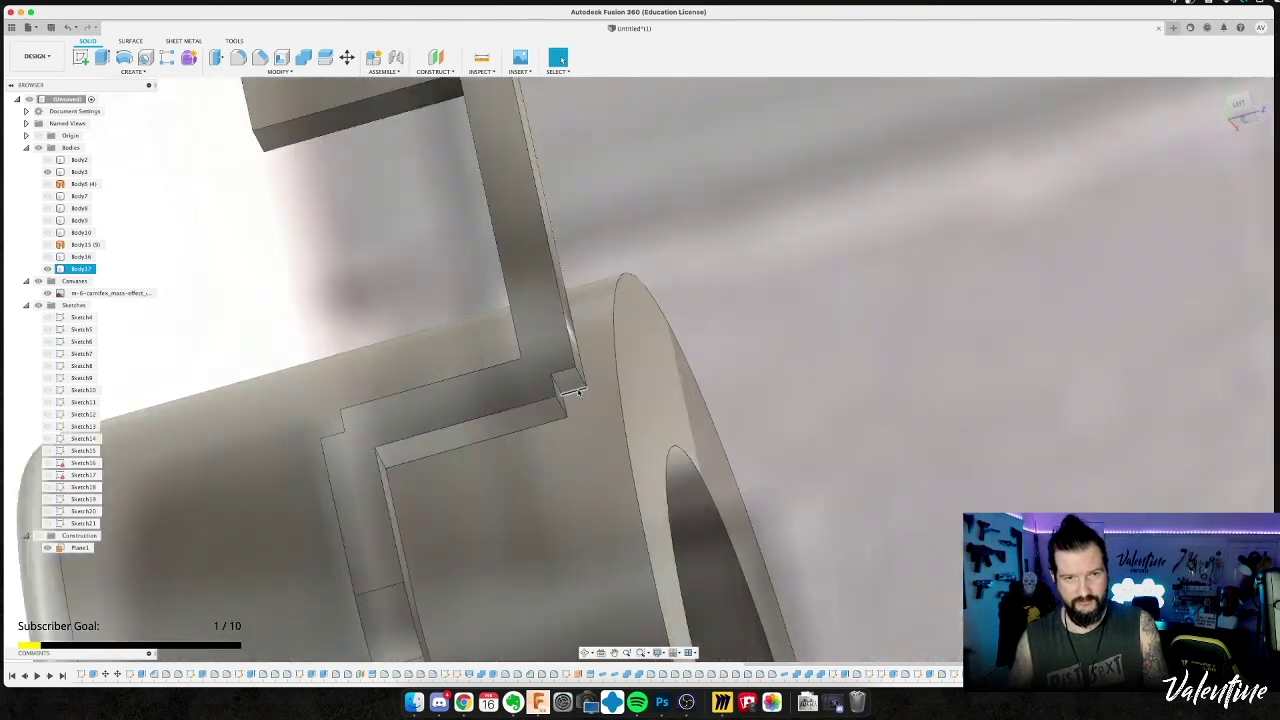
scroll(564, 395, "down", 2)
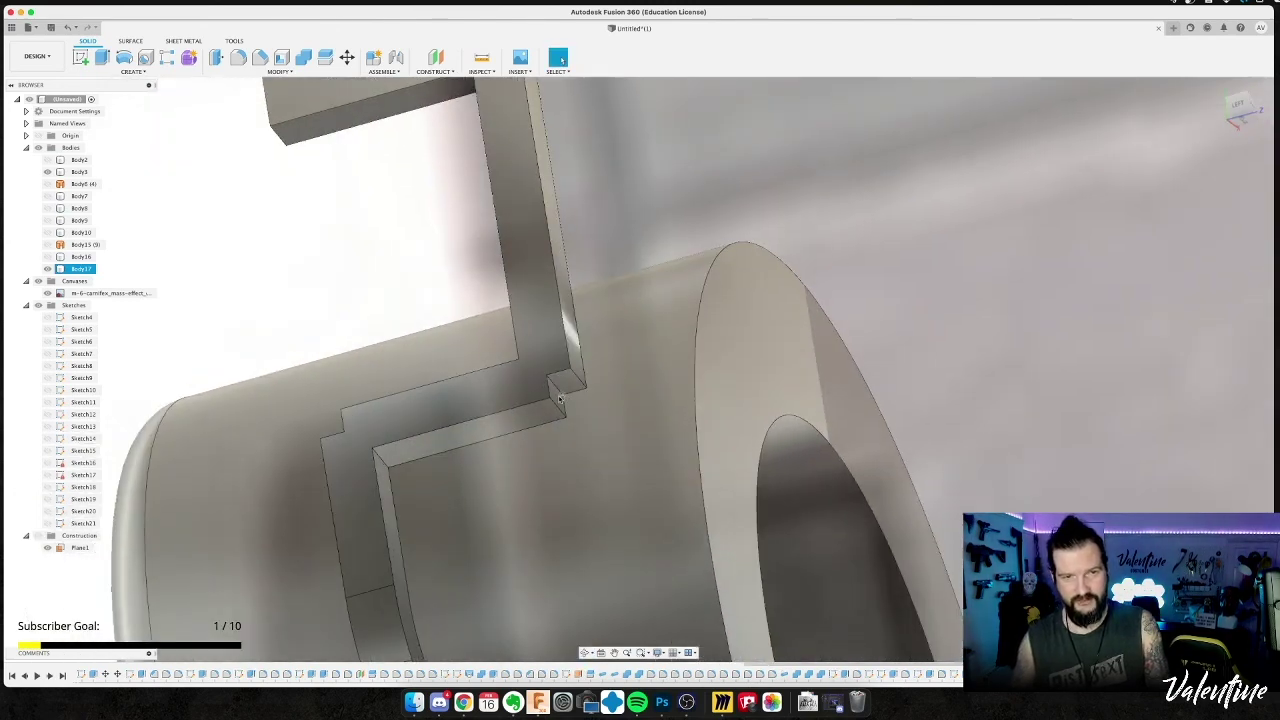
left_click(562, 388)
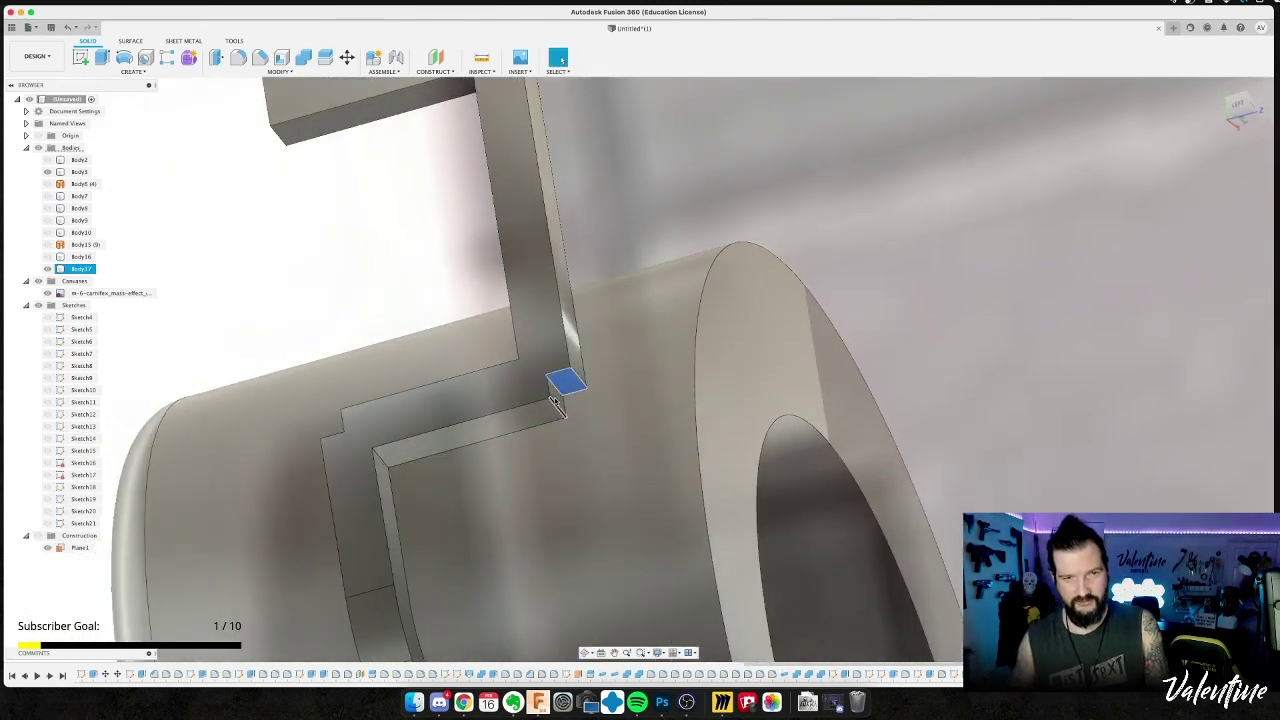
key("Escape")
middle_click_drag(664, 364, 689, 383, "shift")
middle_click_drag(922, 716, 885, 390, "shift")
left_click(887, 396)
left_click(887, 404, "shift")
key("Delete")
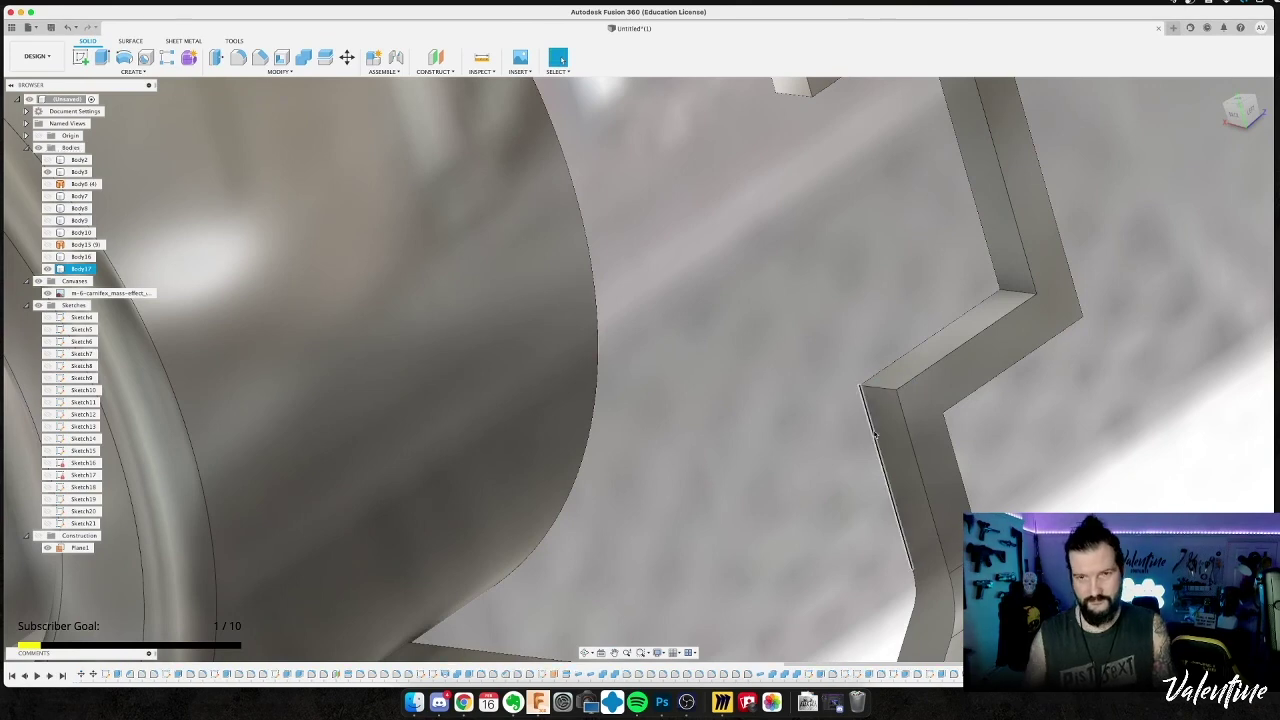
Mirror the seam pipe Body17 across the origin plane along the gun's centre, using the Join operation.
scroll(877, 428, "down", 5)
middle_click(897, 475, "shift")
scroll(897, 472, "down", 5)
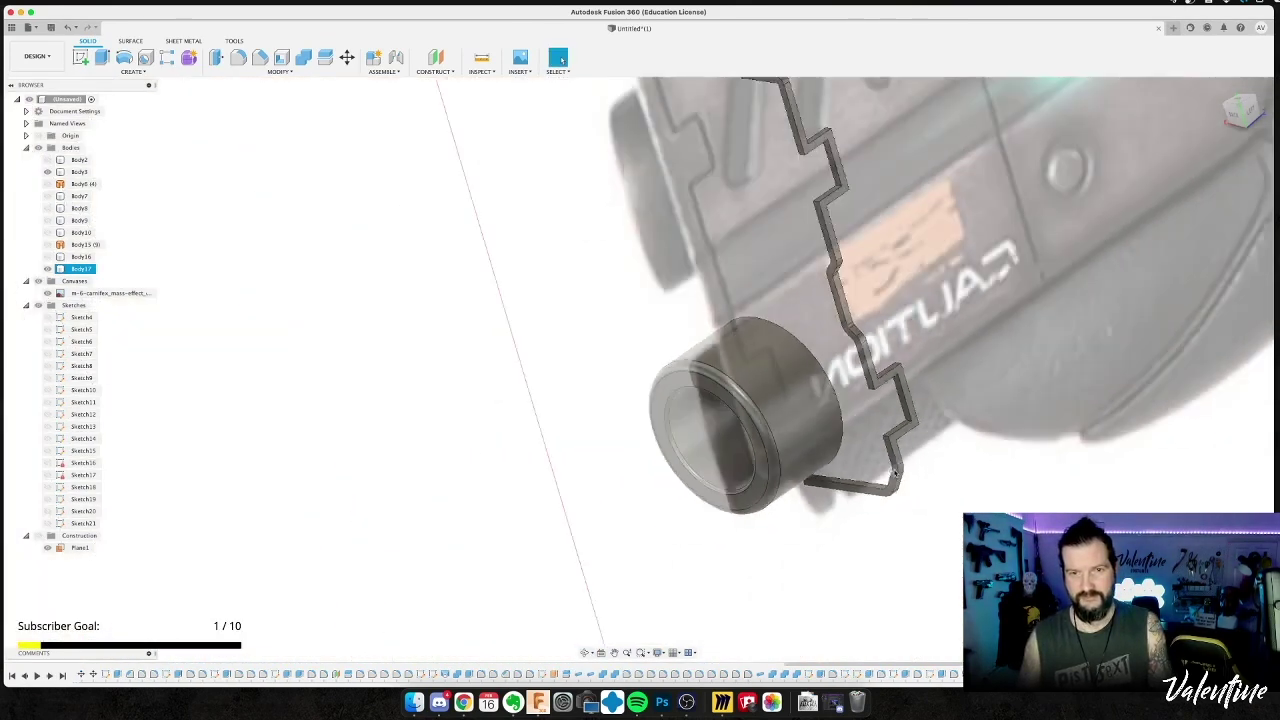
middle_click_drag(910, 366, 925, 416)
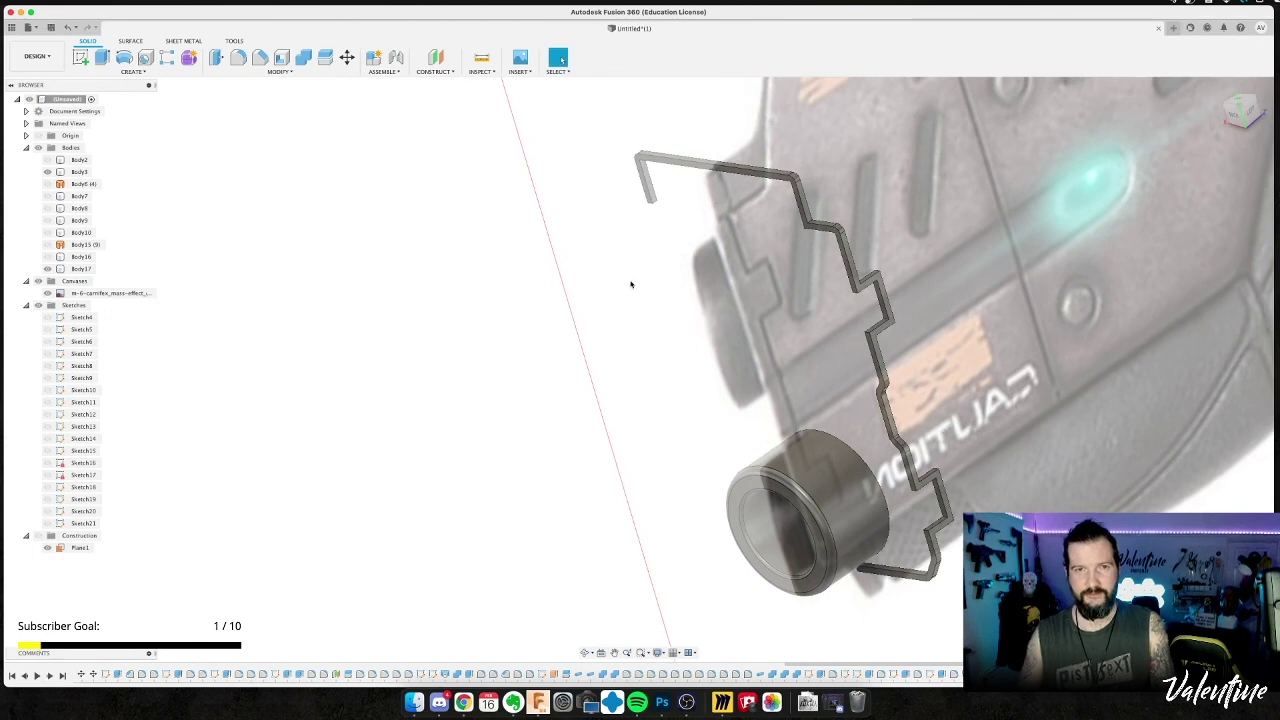
left_click(132, 71)
left_click(800, 185)
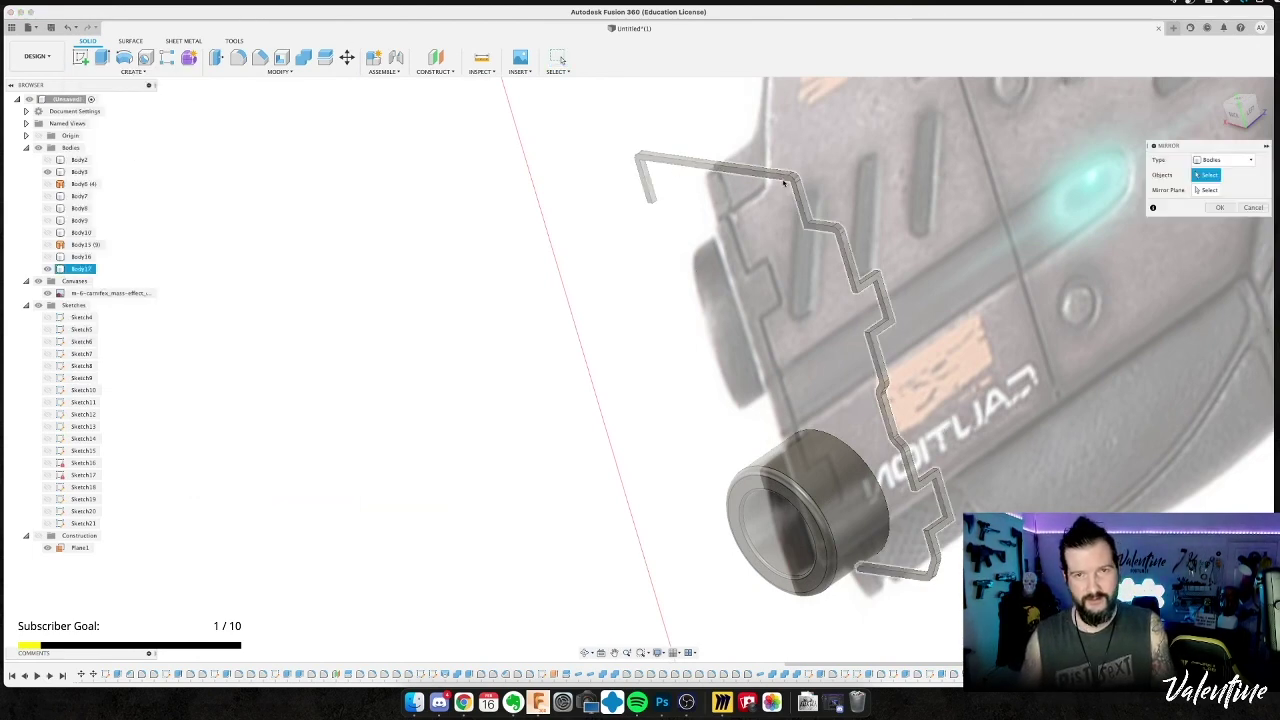
left_click(1210, 190)
scroll(1025, 386, "down", 5)
middle_click_drag(1025, 386, 462, 492)
left_click(833, 145)
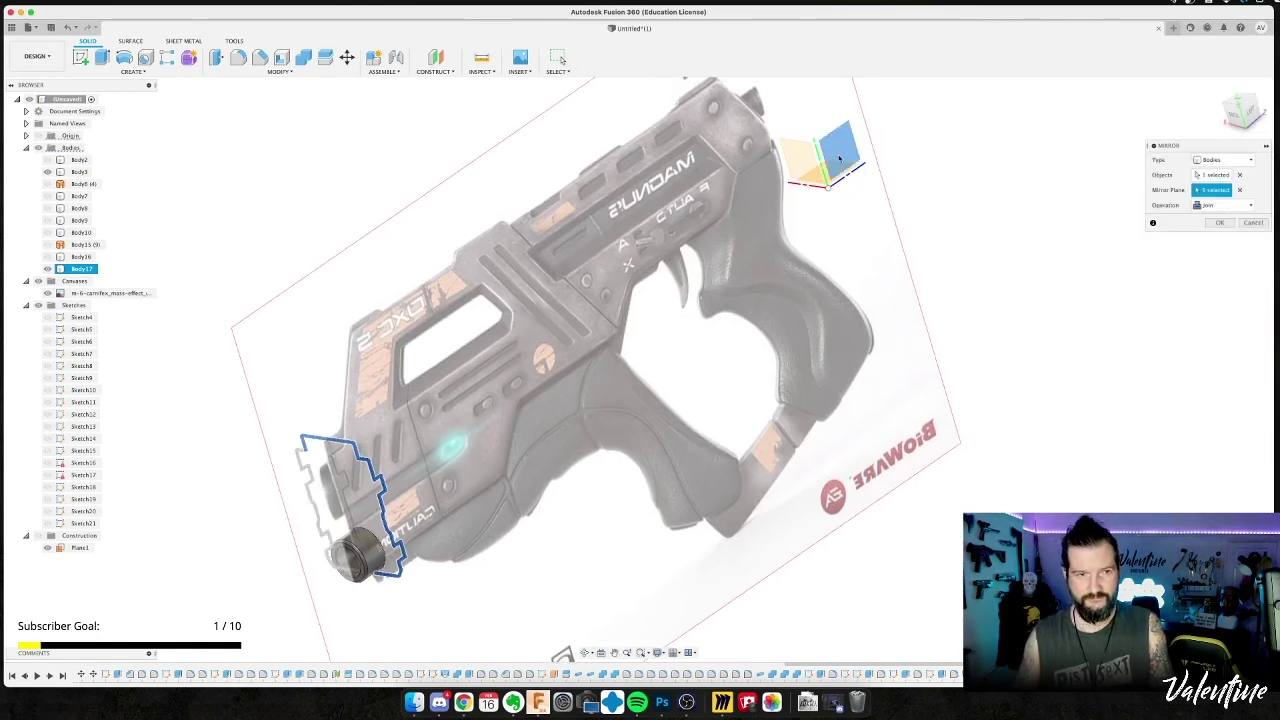
left_click(1222, 223)
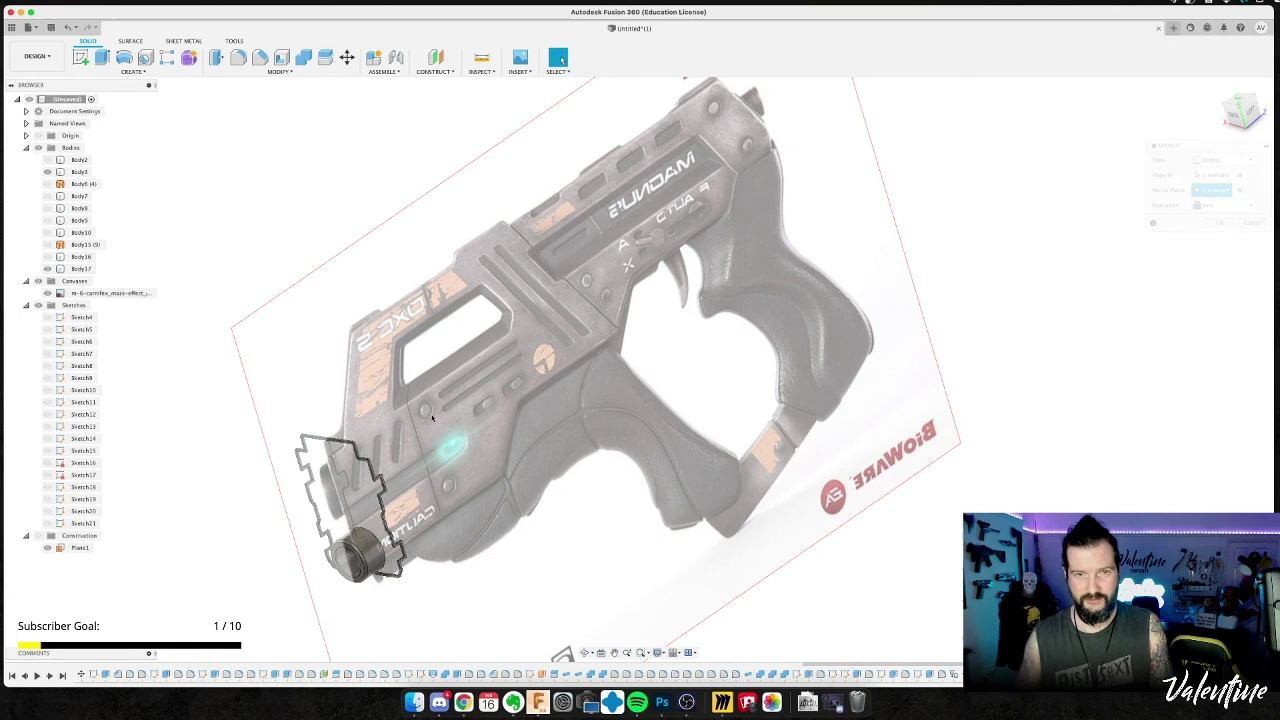
Show the housing Body16 and the front plate Body7 together with the mirrored seam pipe.
scroll(190, 560, "up", 3)
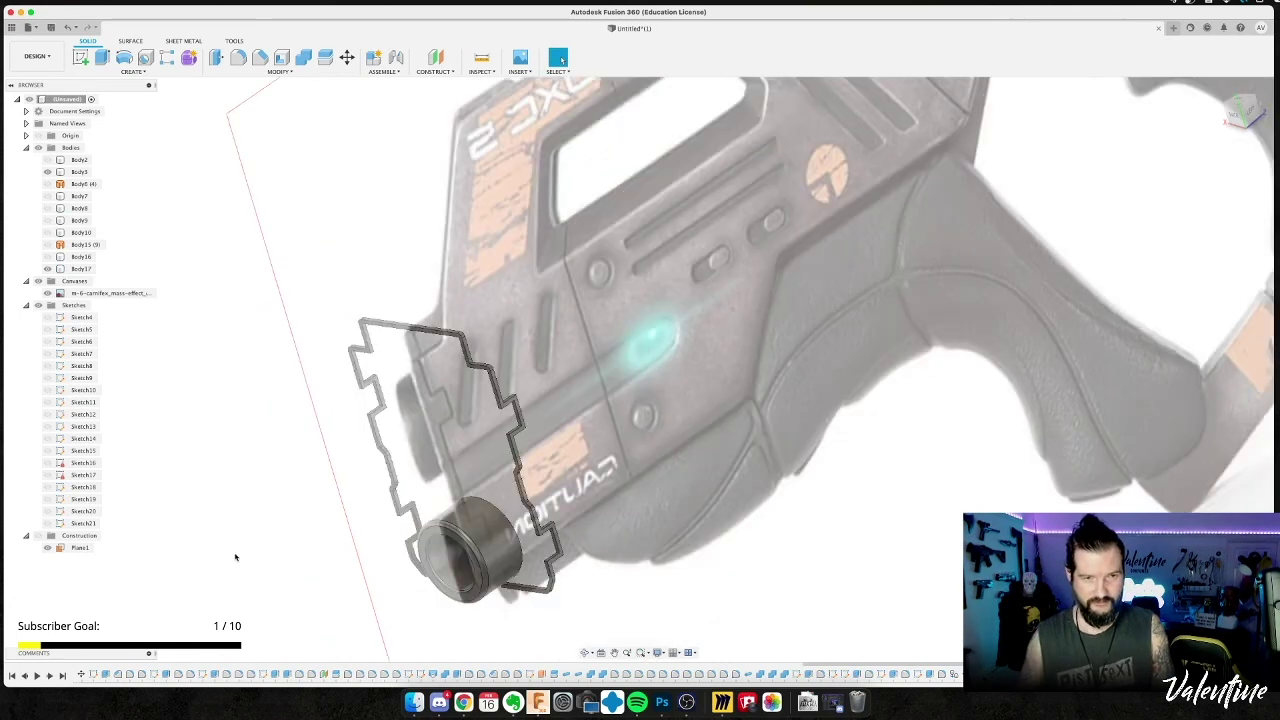
left_click(46, 257)
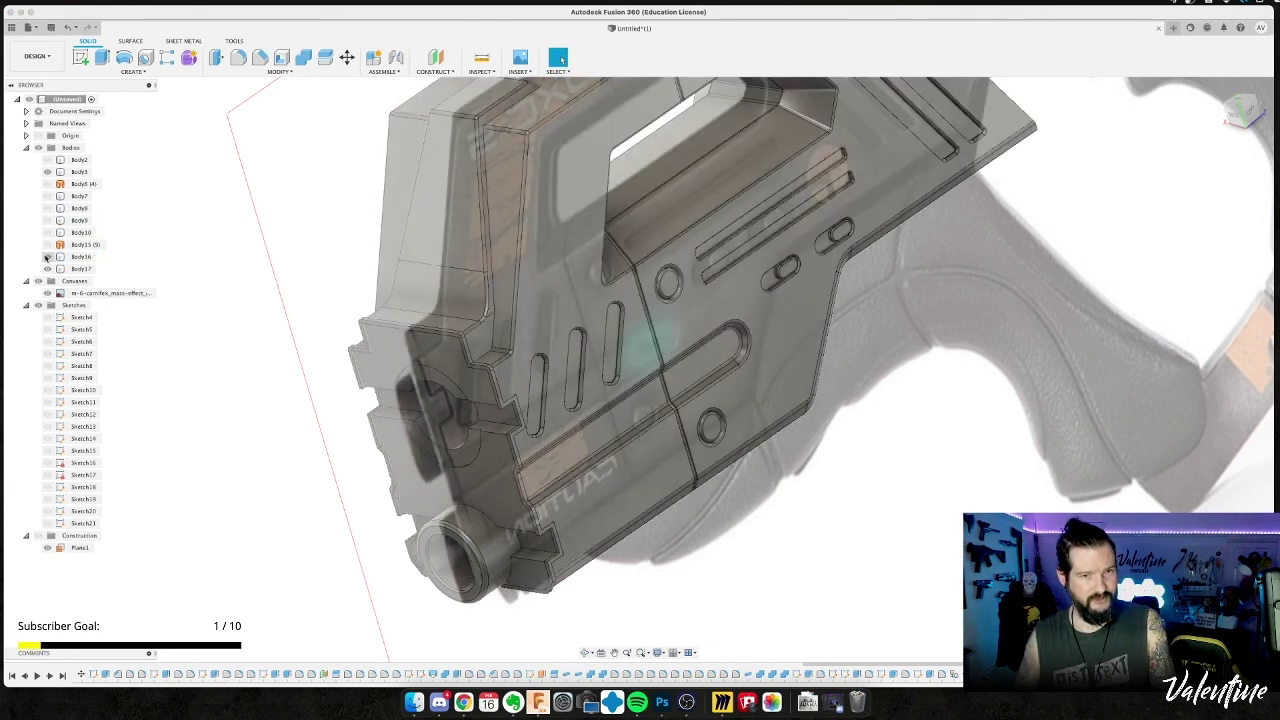
left_click(47, 197)
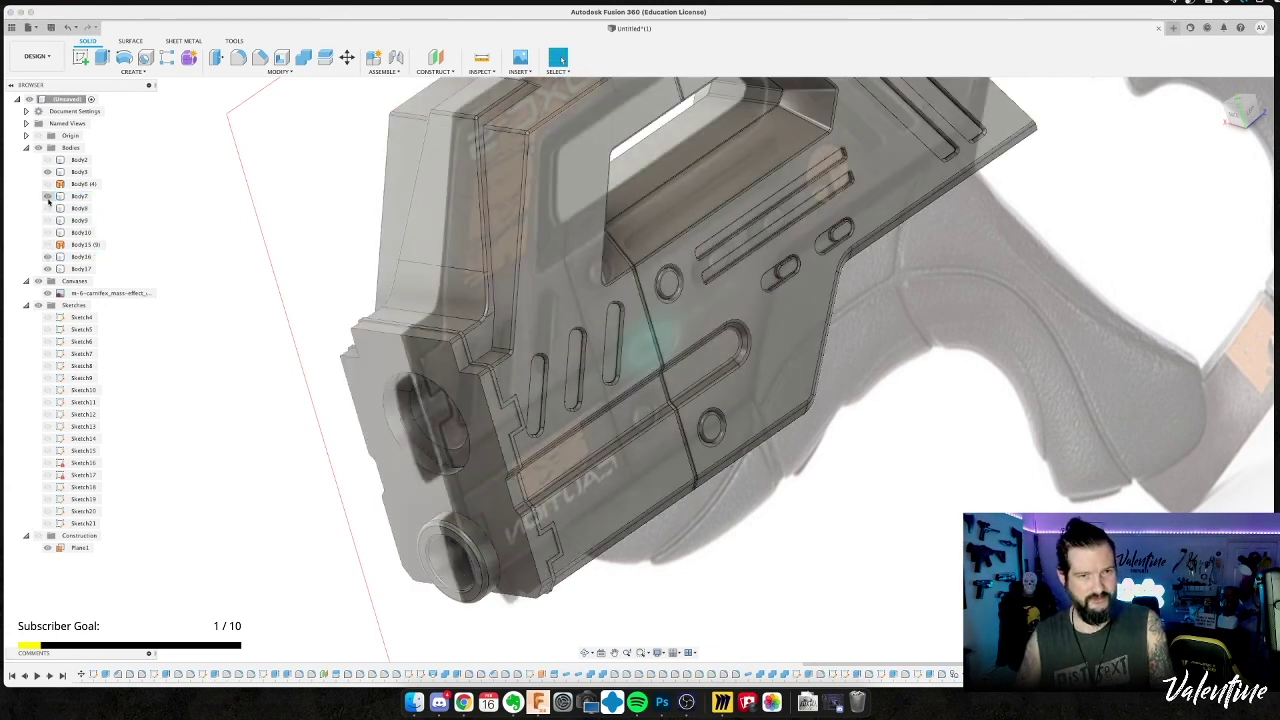
middle_click_drag(314, 258, 468, 240)
middle_click_drag(468, 240, 329, 225, "shift")
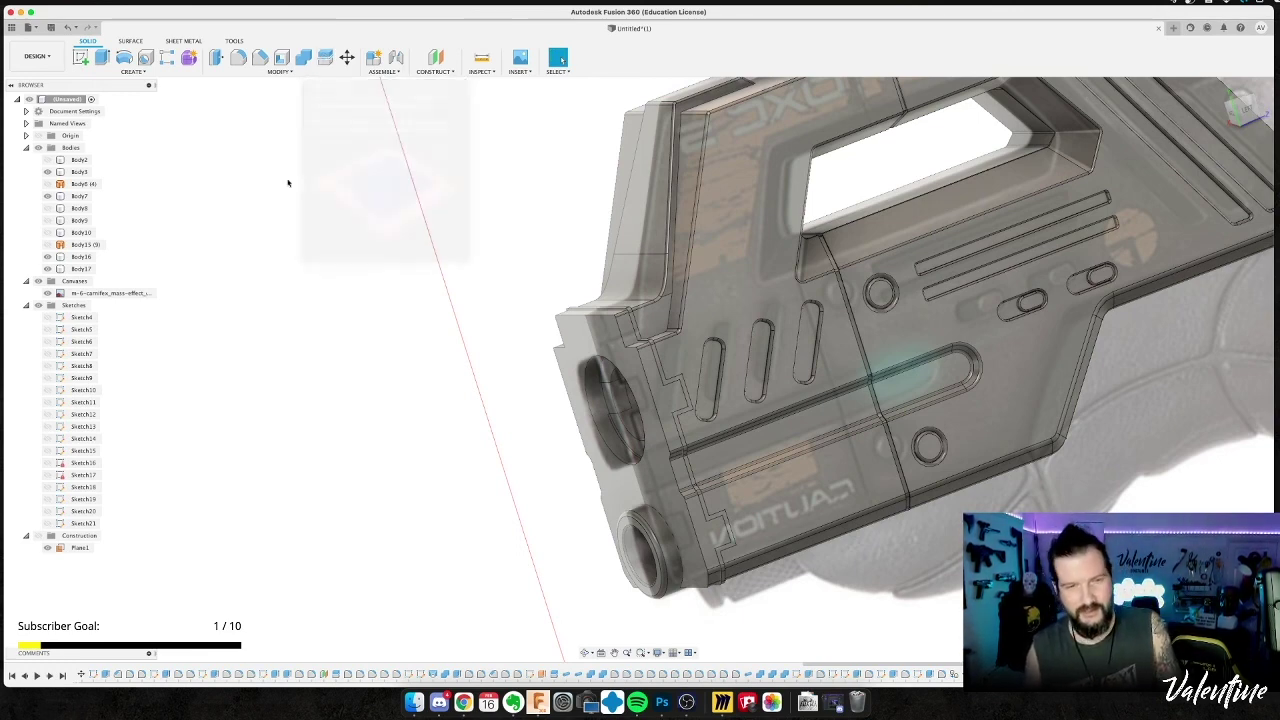
Combine with the Cut operation to subtract the seam pipe Body17 from the housing Body16, with Keep Tools enabled.
left_click(303, 57)
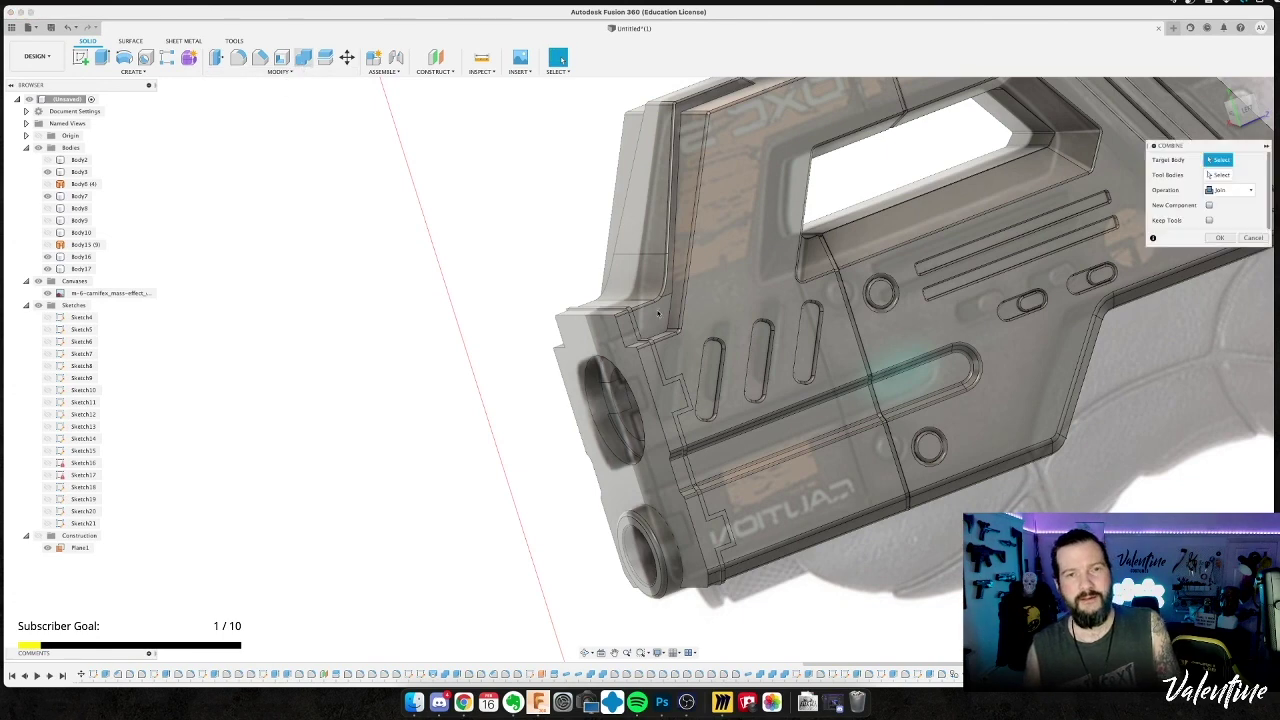
left_click(660, 311)
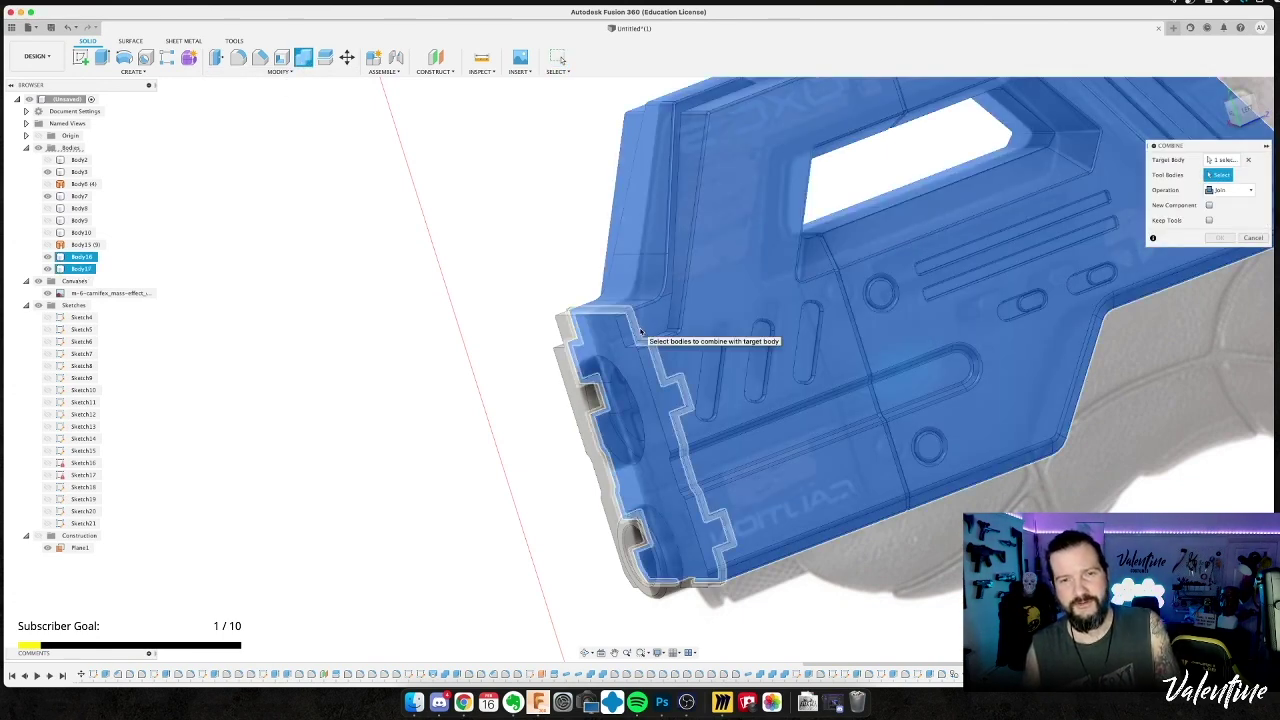
left_click(643, 334)
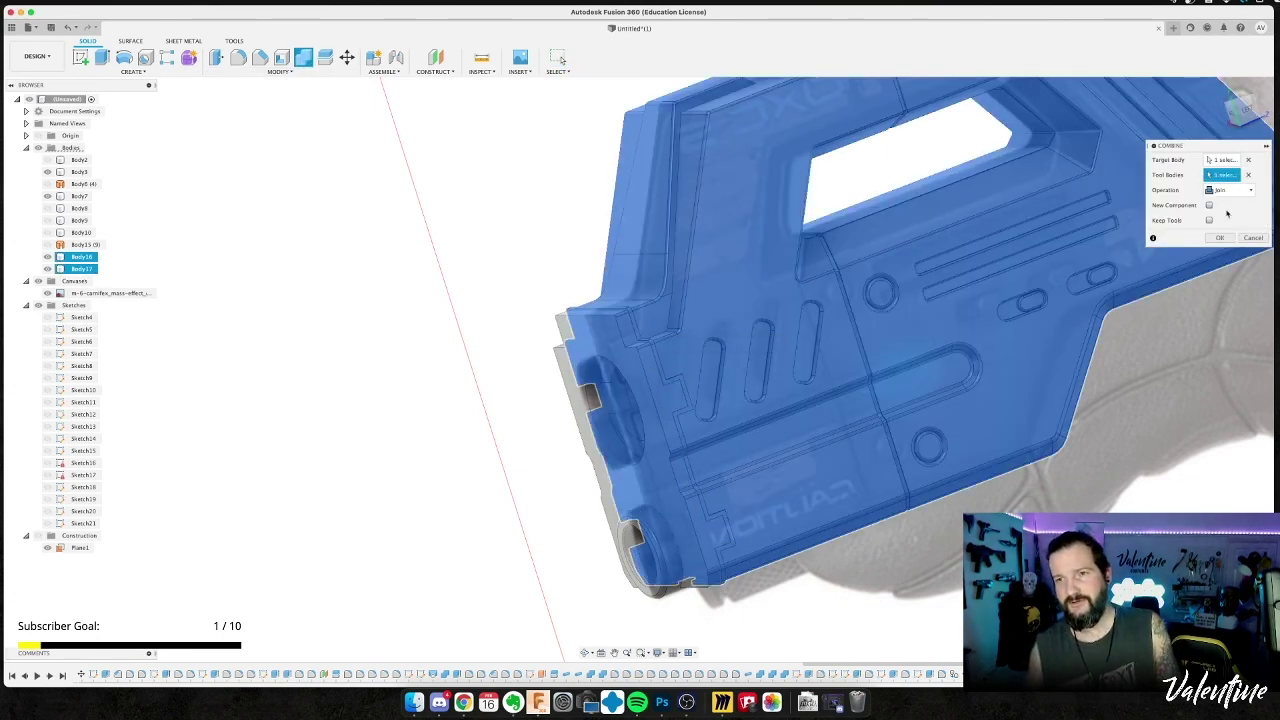
left_click(1230, 191)
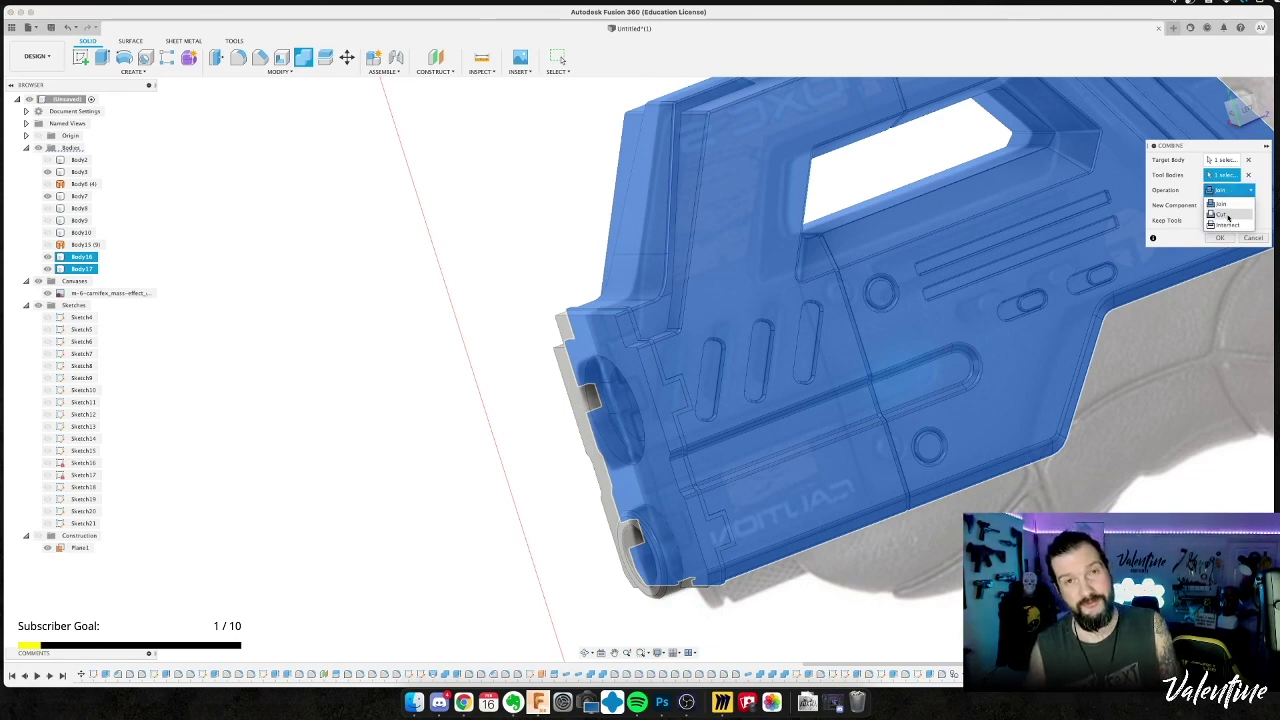
left_click(1228, 215)
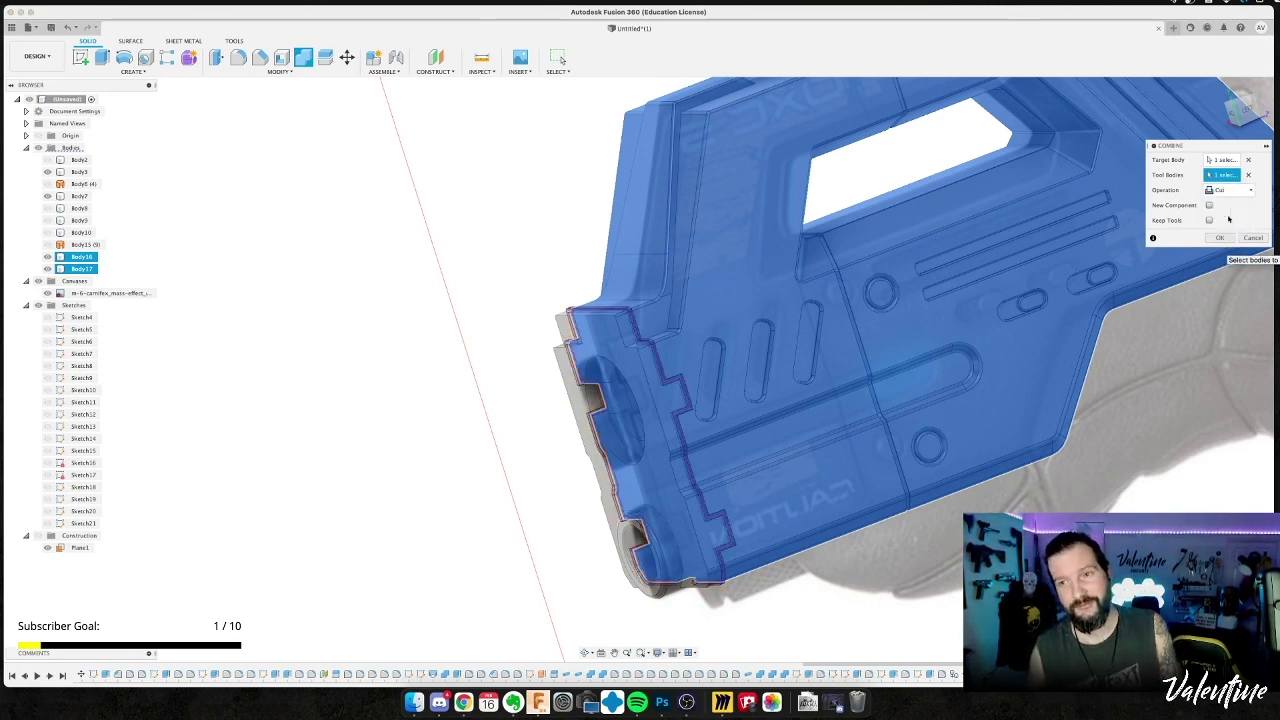
left_click(1209, 221)
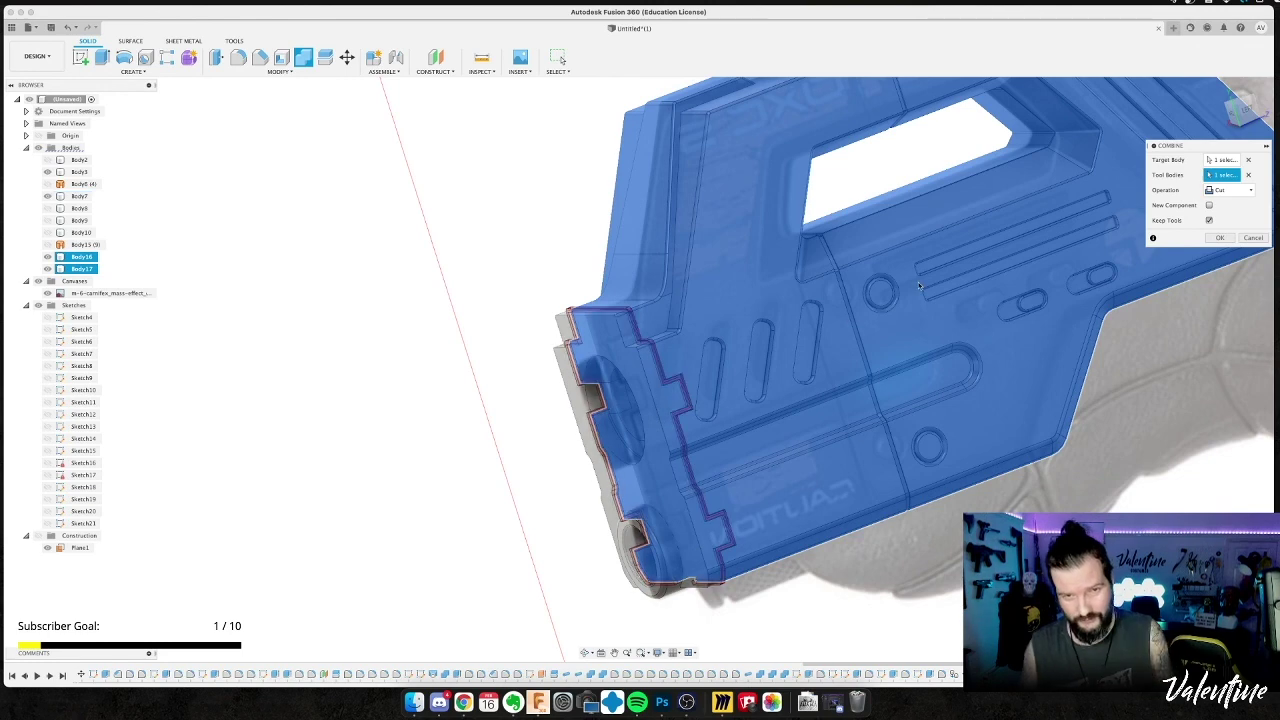
left_click(1222, 240)
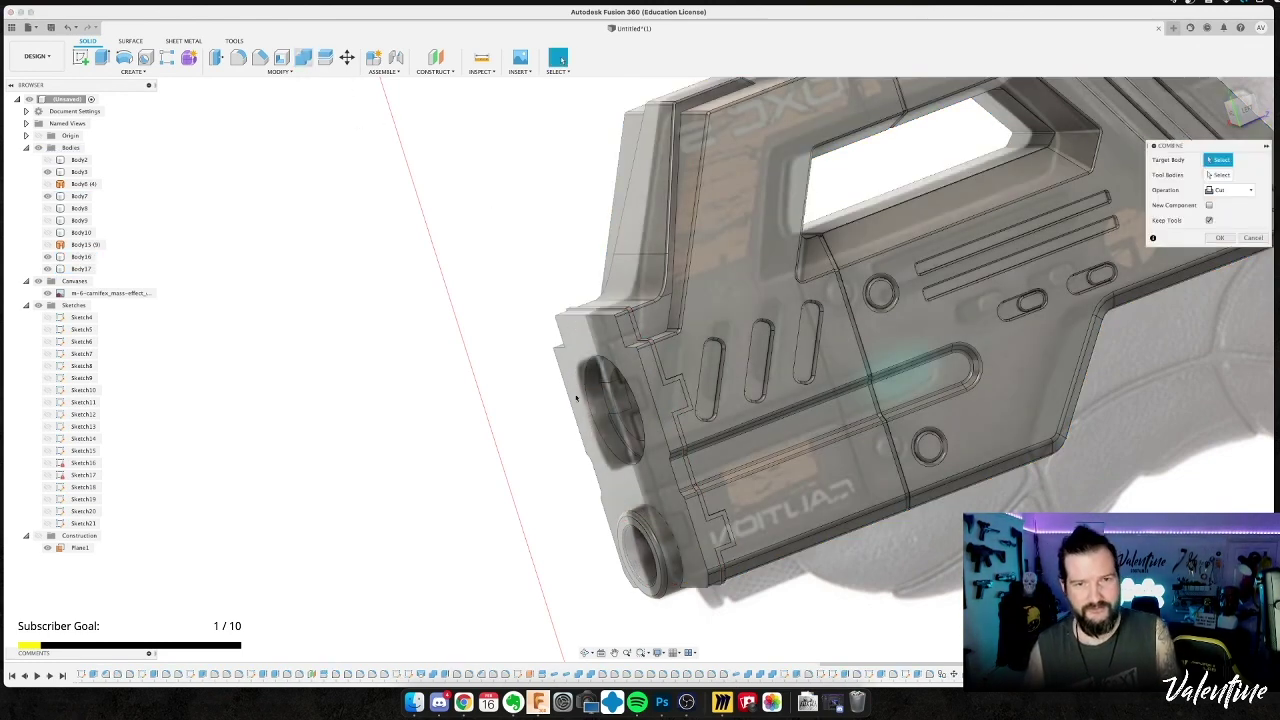
Cut the seam pipe Body17 from the front plate Body7 with Keep Tools disabled.
left_click(596, 386)
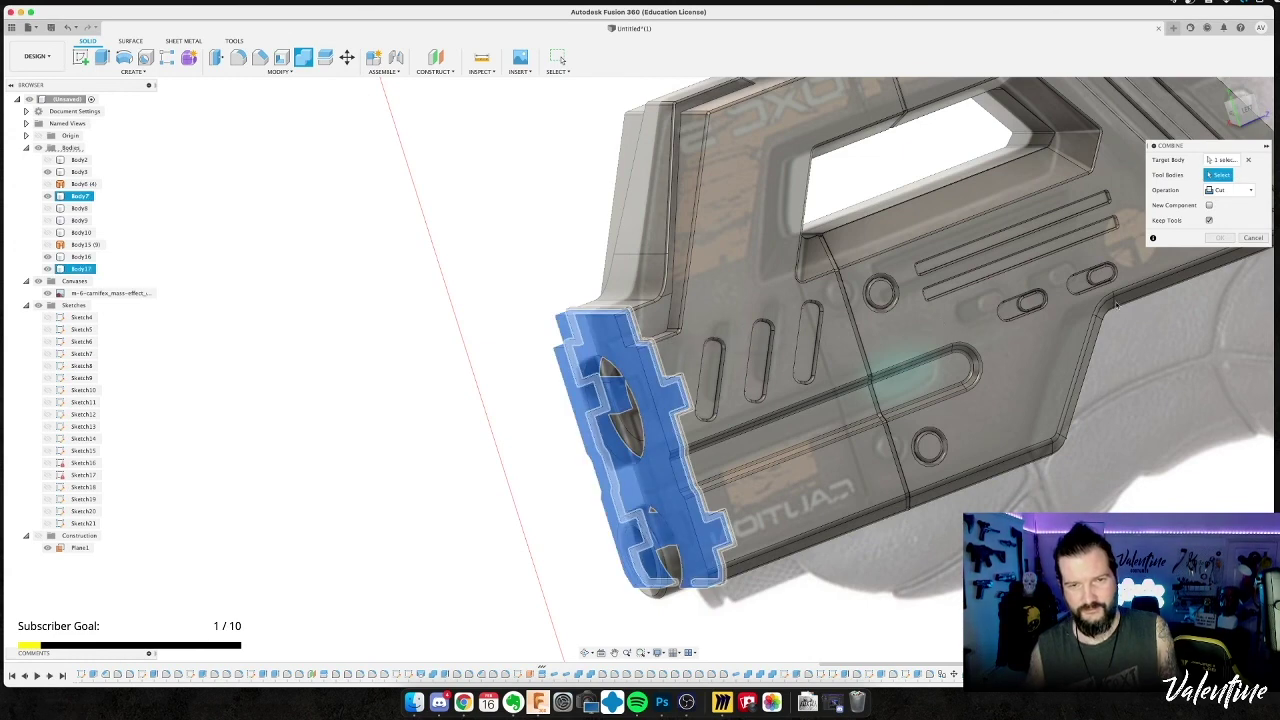
left_click(1115, 304)
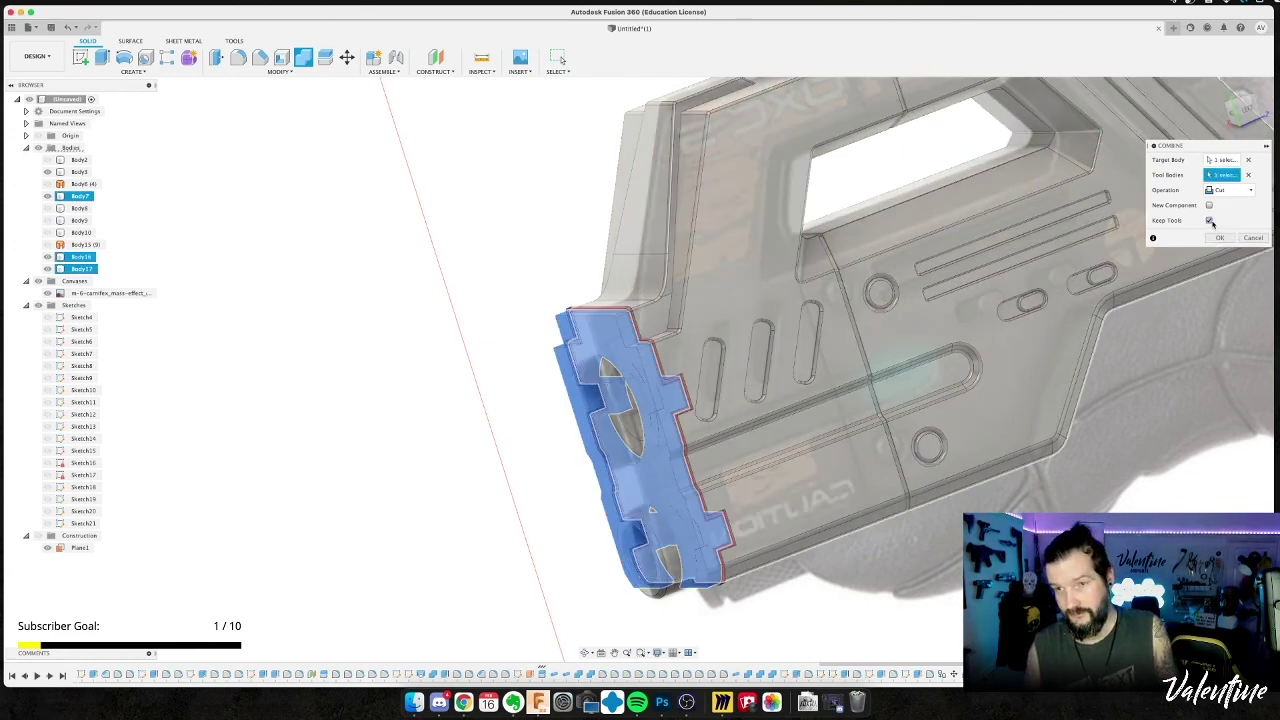
left_click(1218, 239)
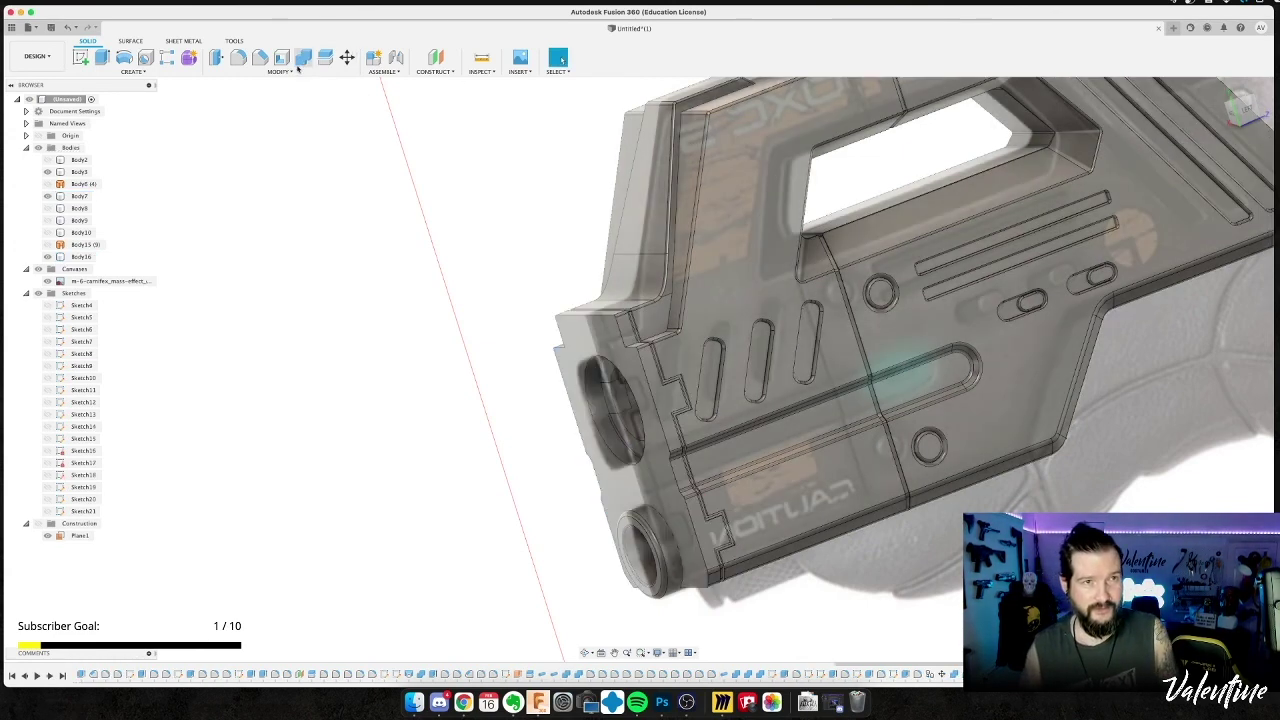
Combine the front plate Body7 into the housing Body16 with the Join operation.
left_click(303, 57)
left_click(702, 330)
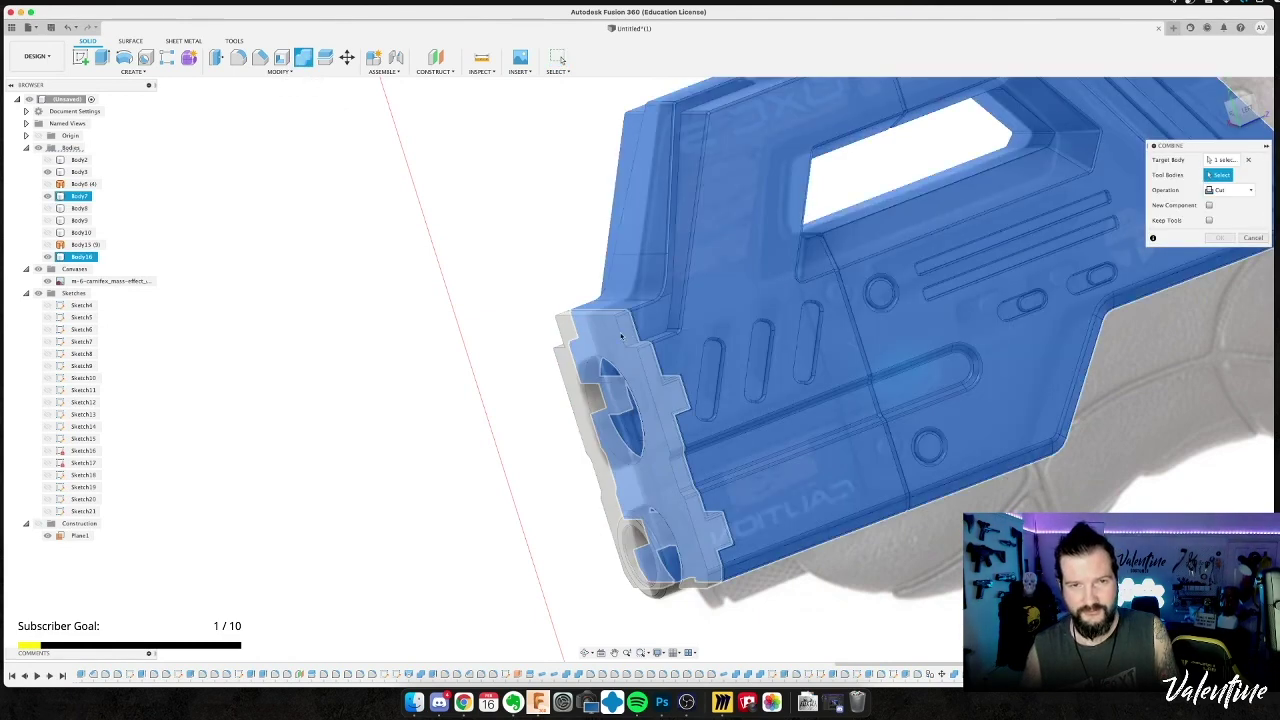
left_click(605, 410)
left_click(1222, 190)
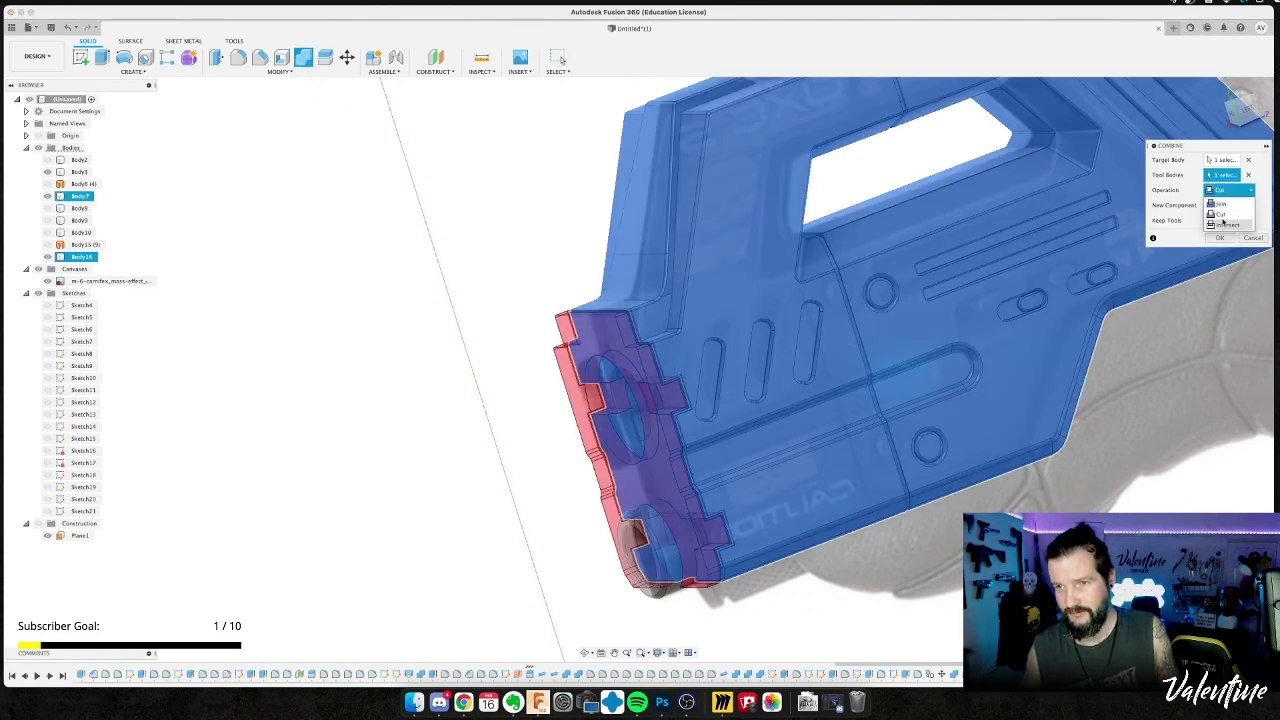
left_click(1222, 192)
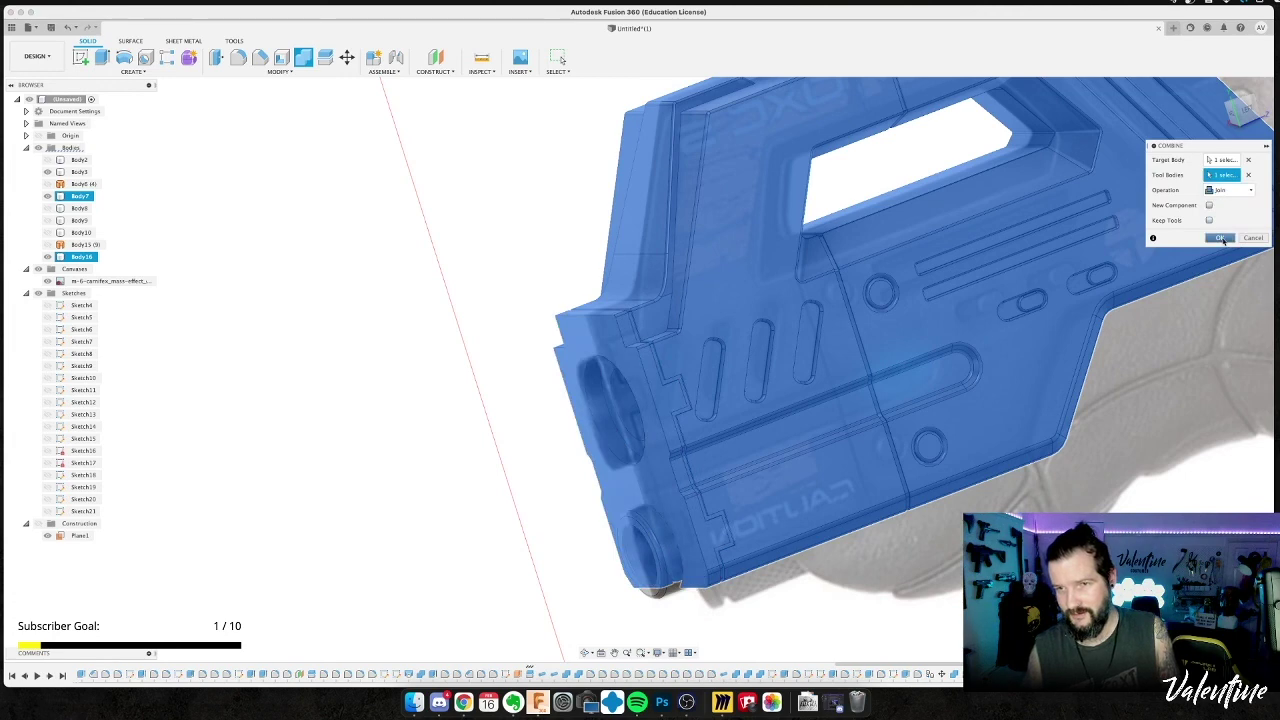
left_click(1221, 238)
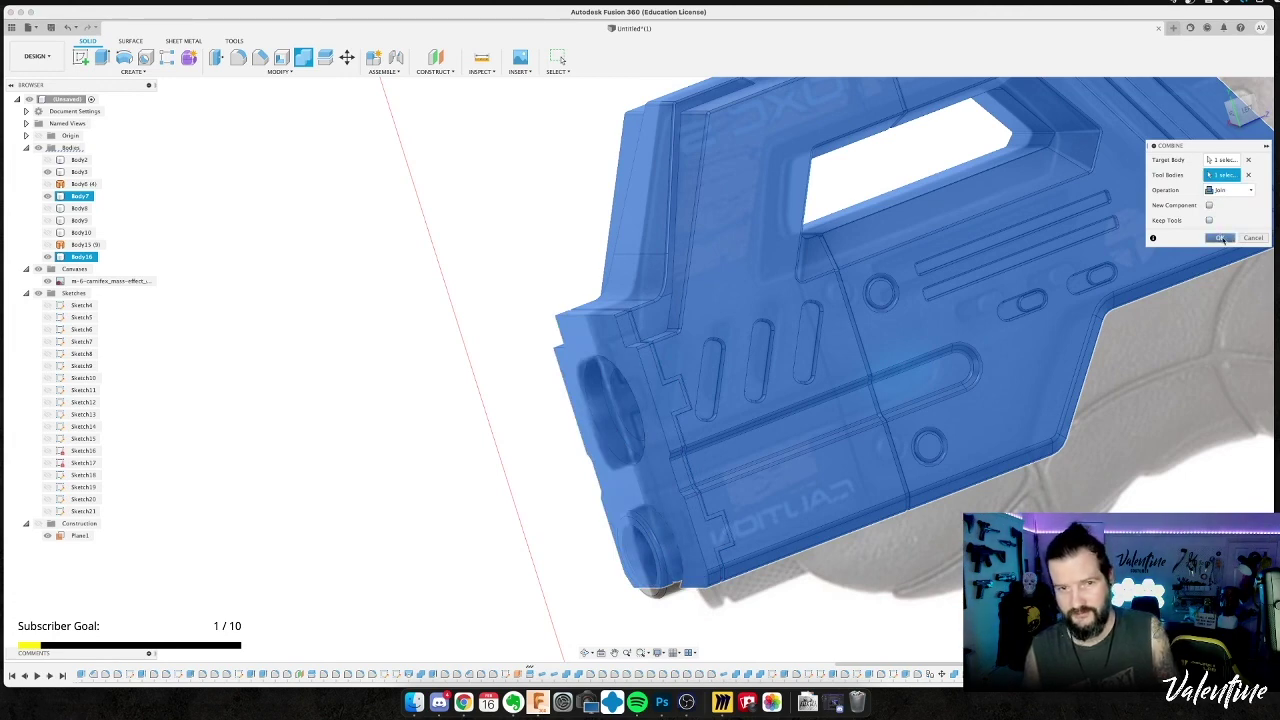
Hide the reference canvas and show the upper barrel ring Body2.
middle_click_drag(427, 453, 385, 470, "shift")
left_click(38, 257)
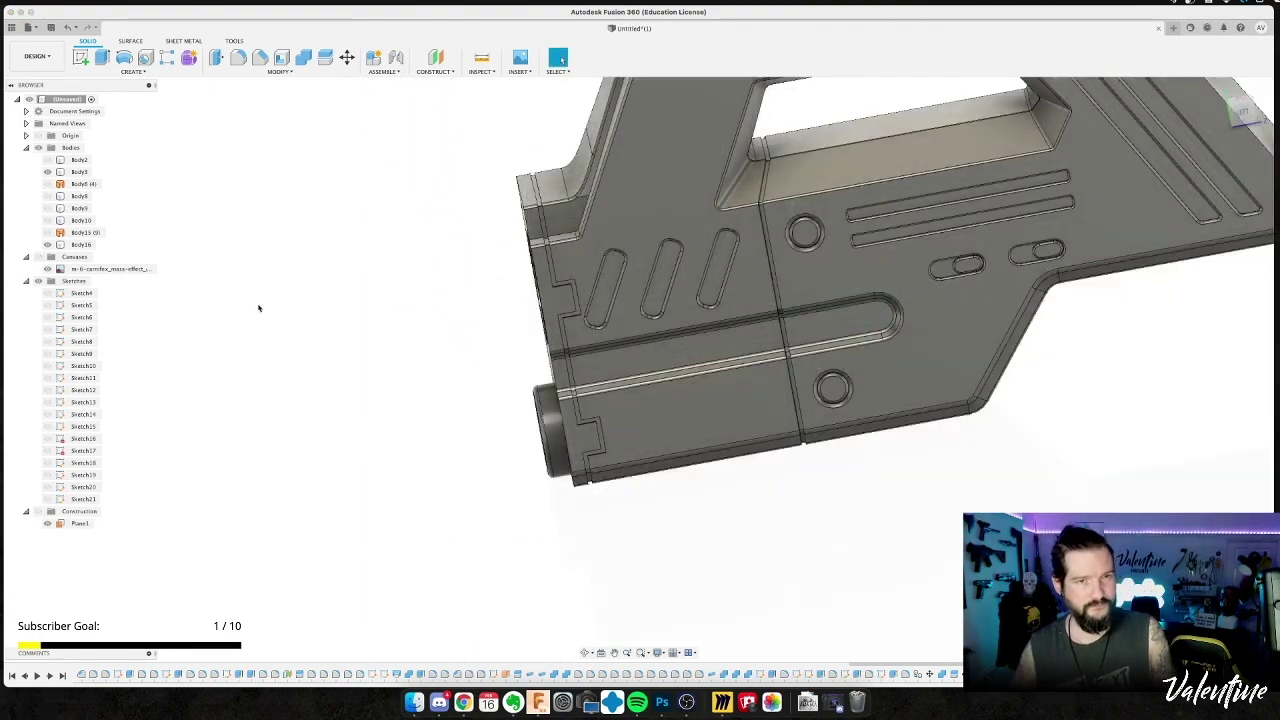
middle_click_drag(360, 363, 389, 357, "shift")
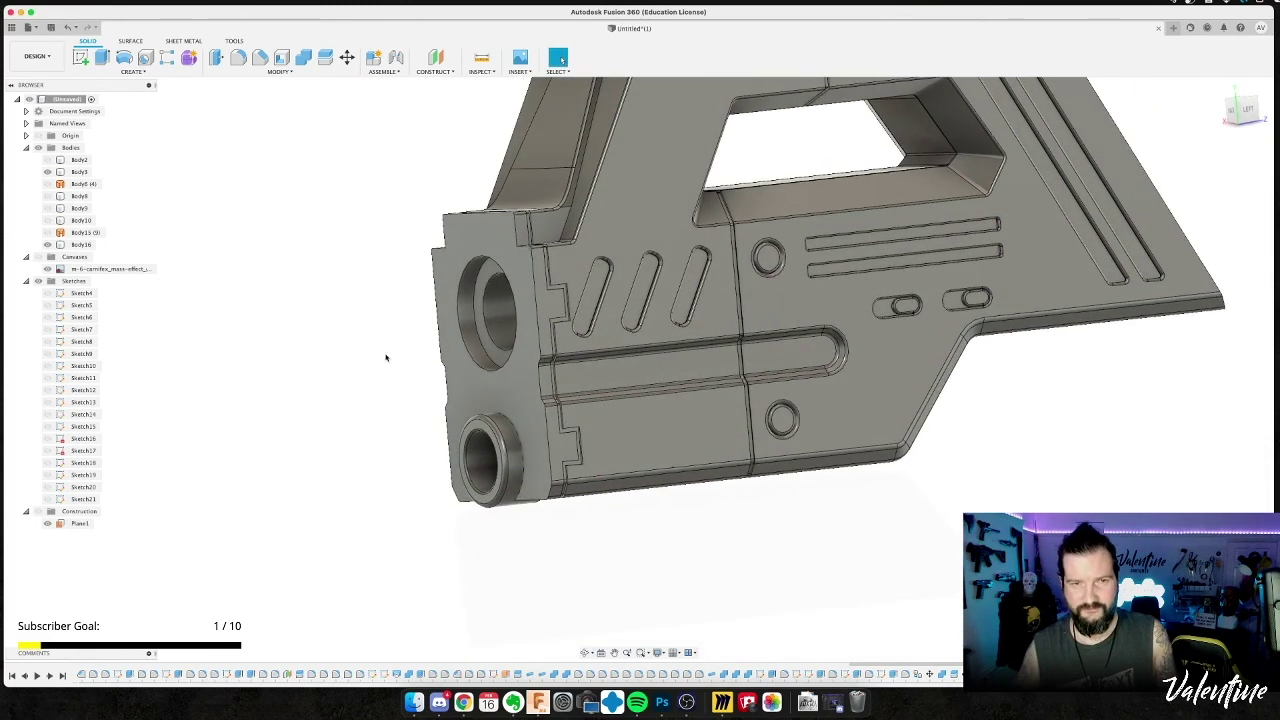
left_click(47, 160)
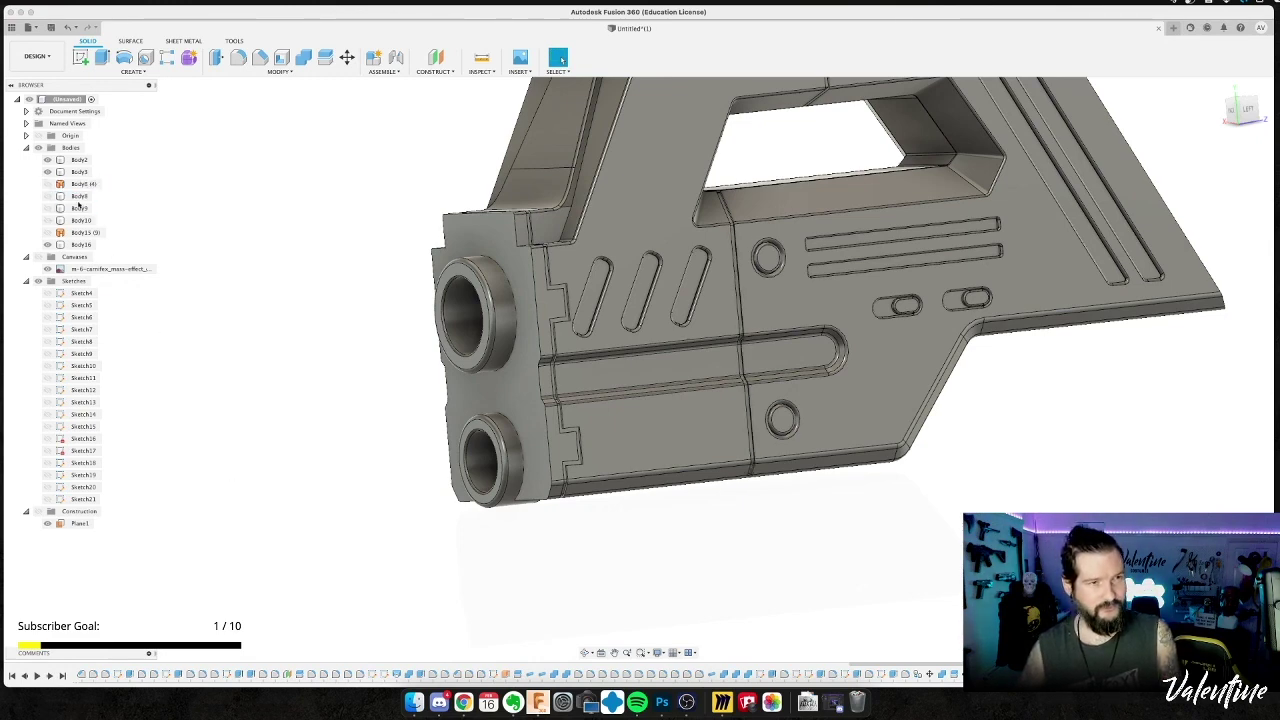
Try to remove Body8, Body9, Body10, Body15 and Body16 all at once, and undo the removal.
left_click(79, 196)
left_click(80, 208, "shift")
left_click(80, 220, "super")
left_click(82, 232, "super")
left_click(80, 244, "super")
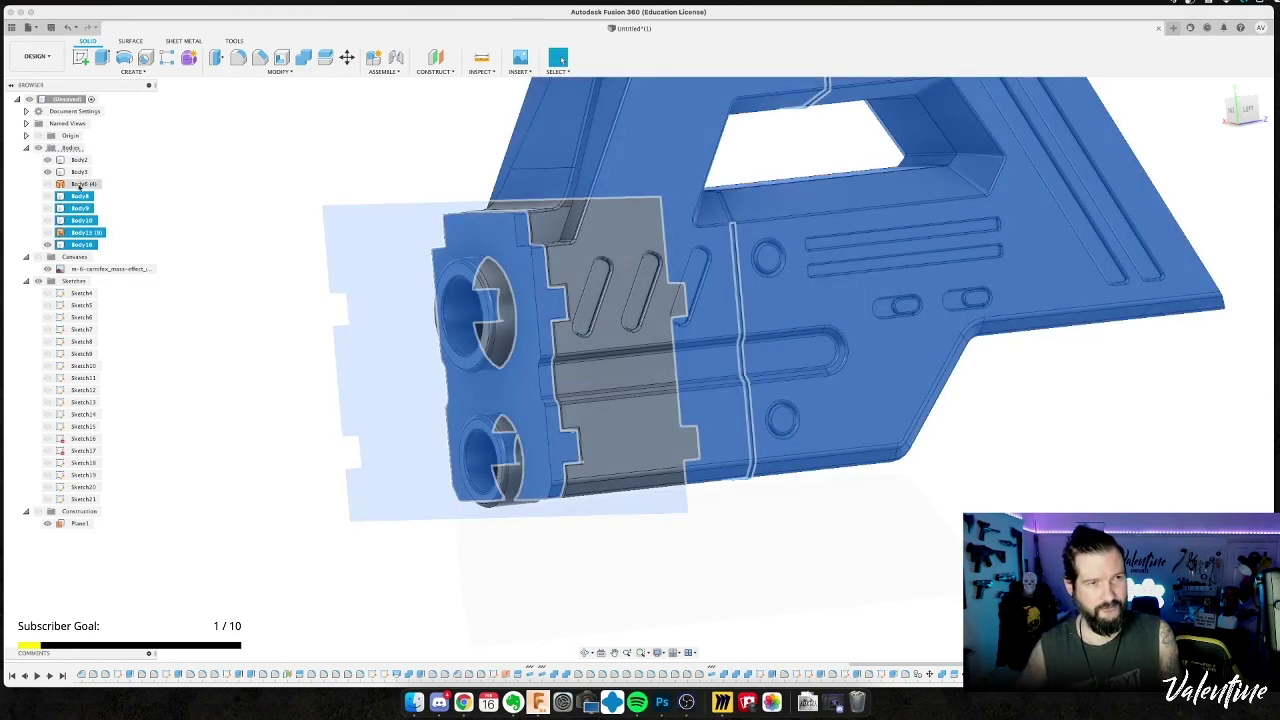
left_click(80, 184)
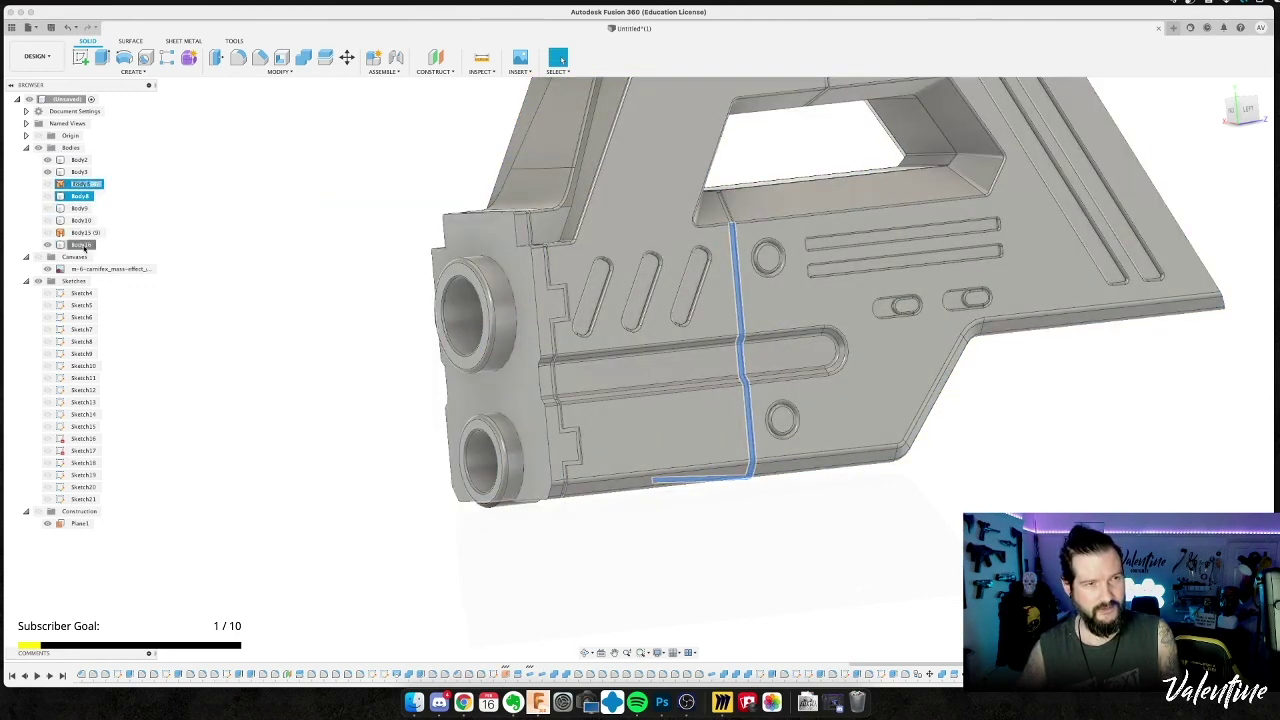
left_click(82, 245, "shift")
right_click(84, 246)
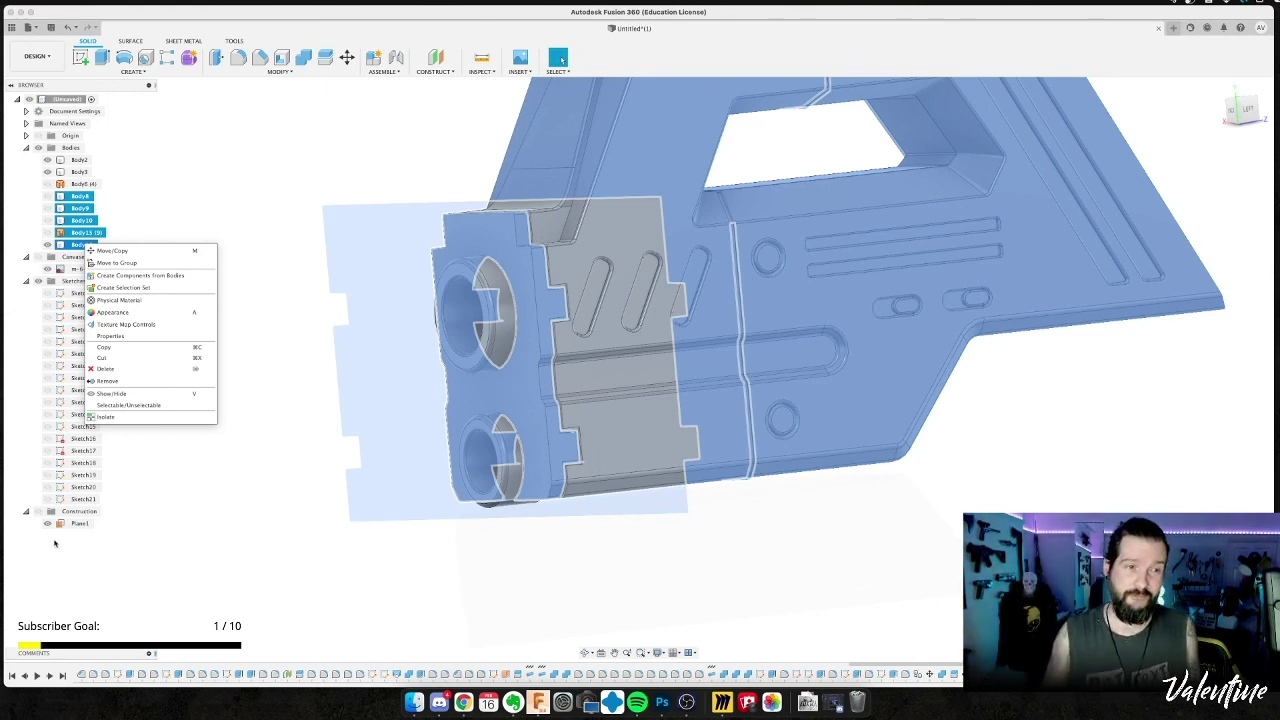
left_click(122, 383)
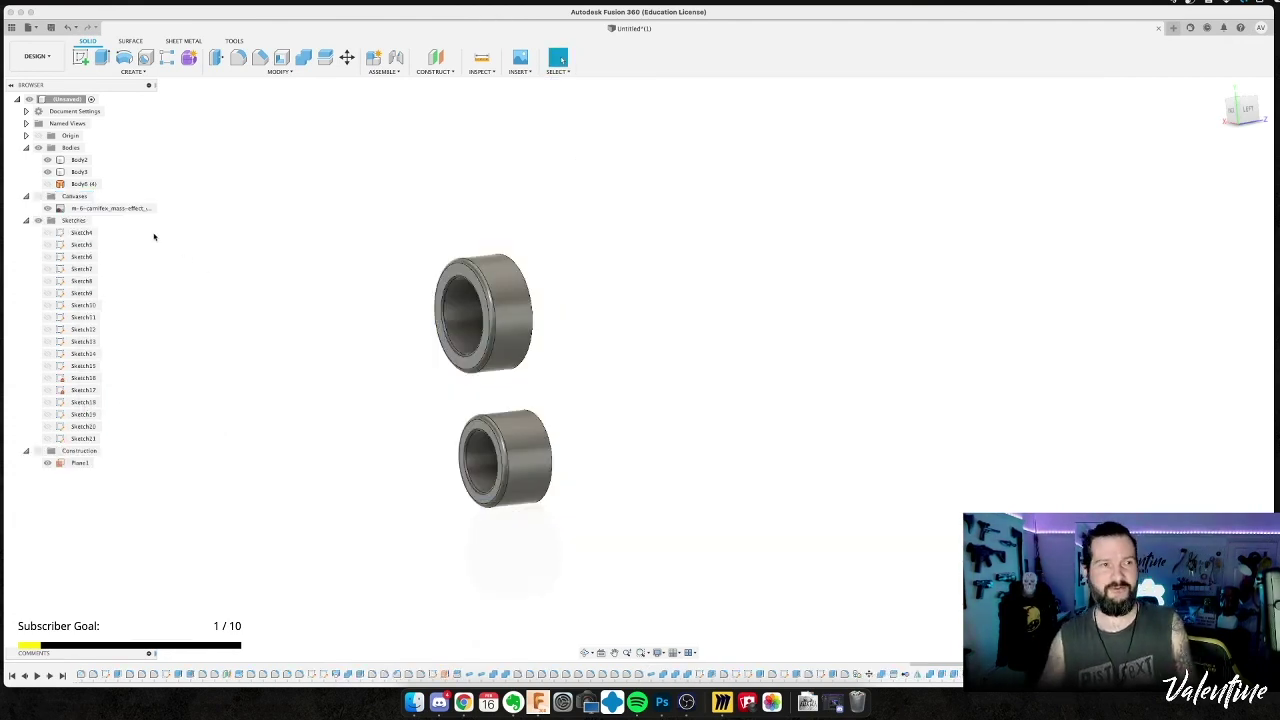
key("super+z")
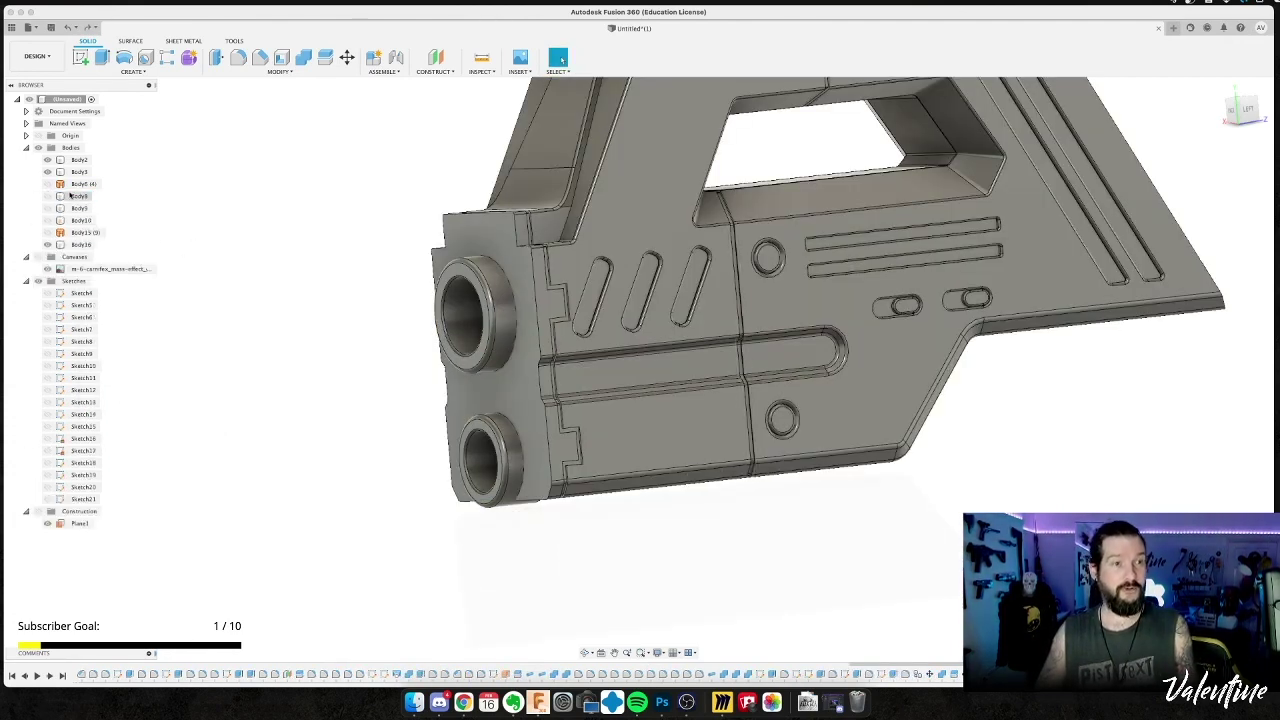
Remove the leftover seam bodies Body8, Body9 and Body10 one at a time.
right_click(70, 196)
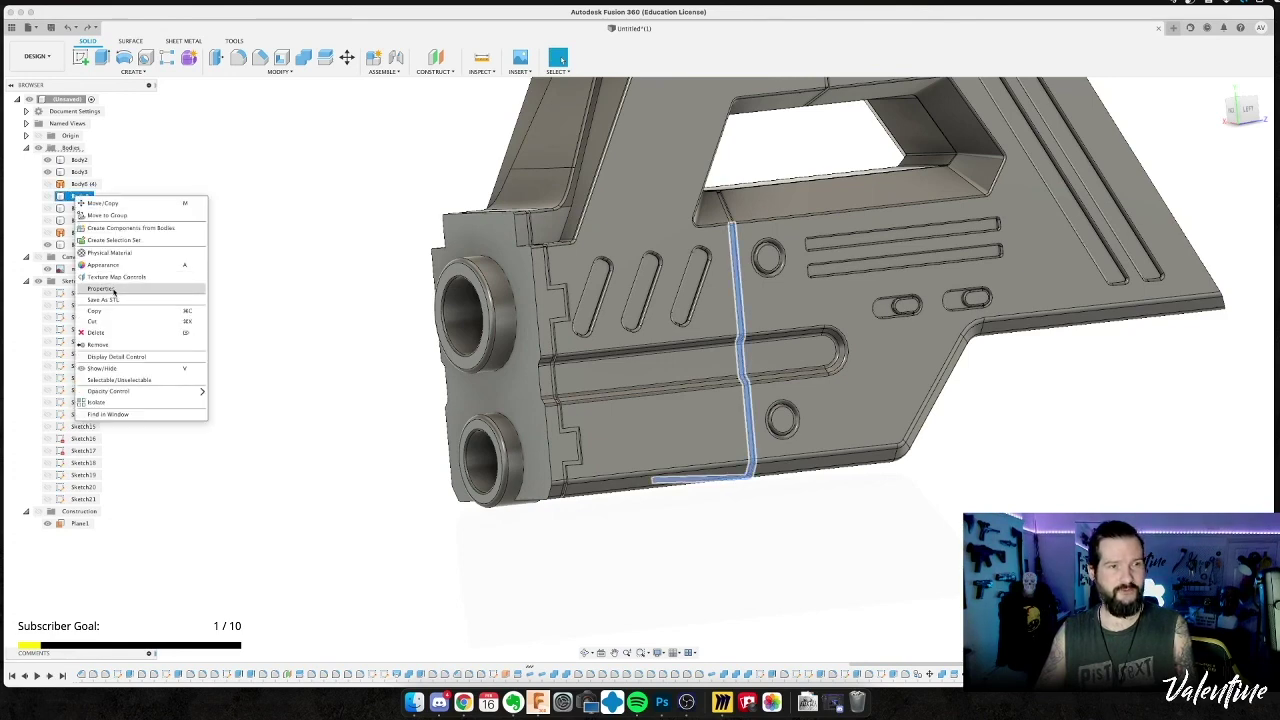
left_click(110, 344)
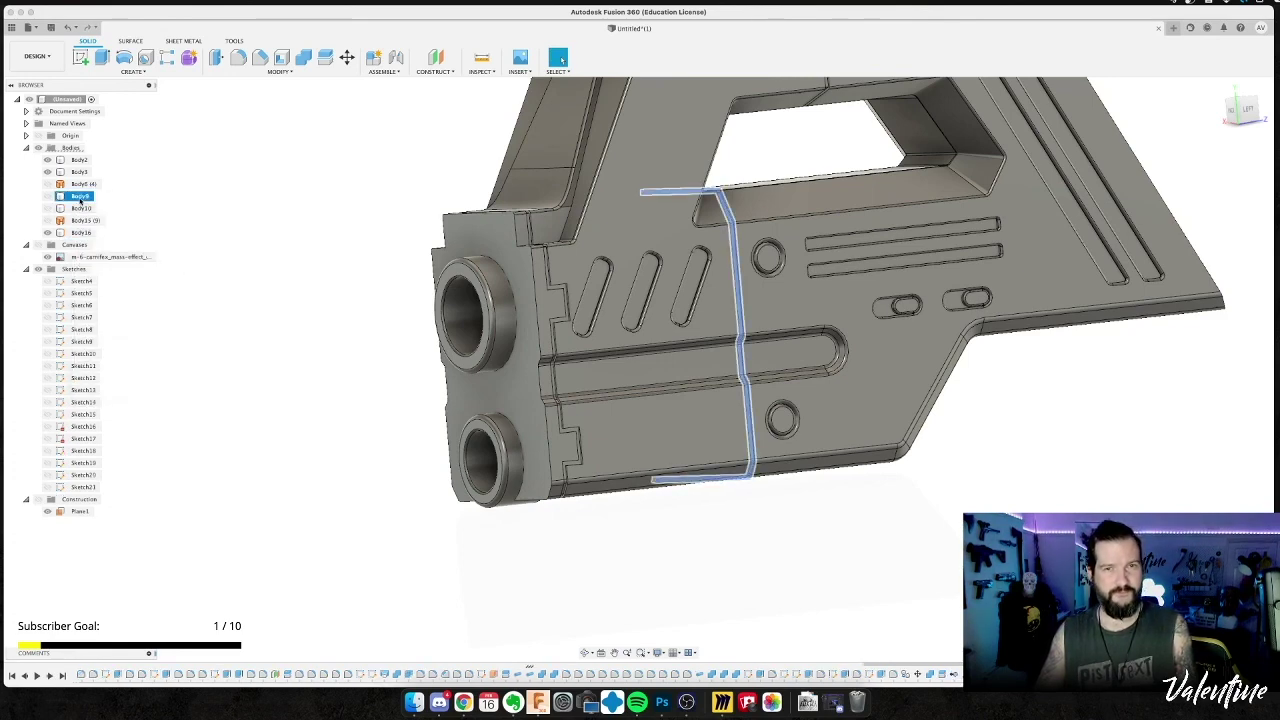
right_click(80, 197)
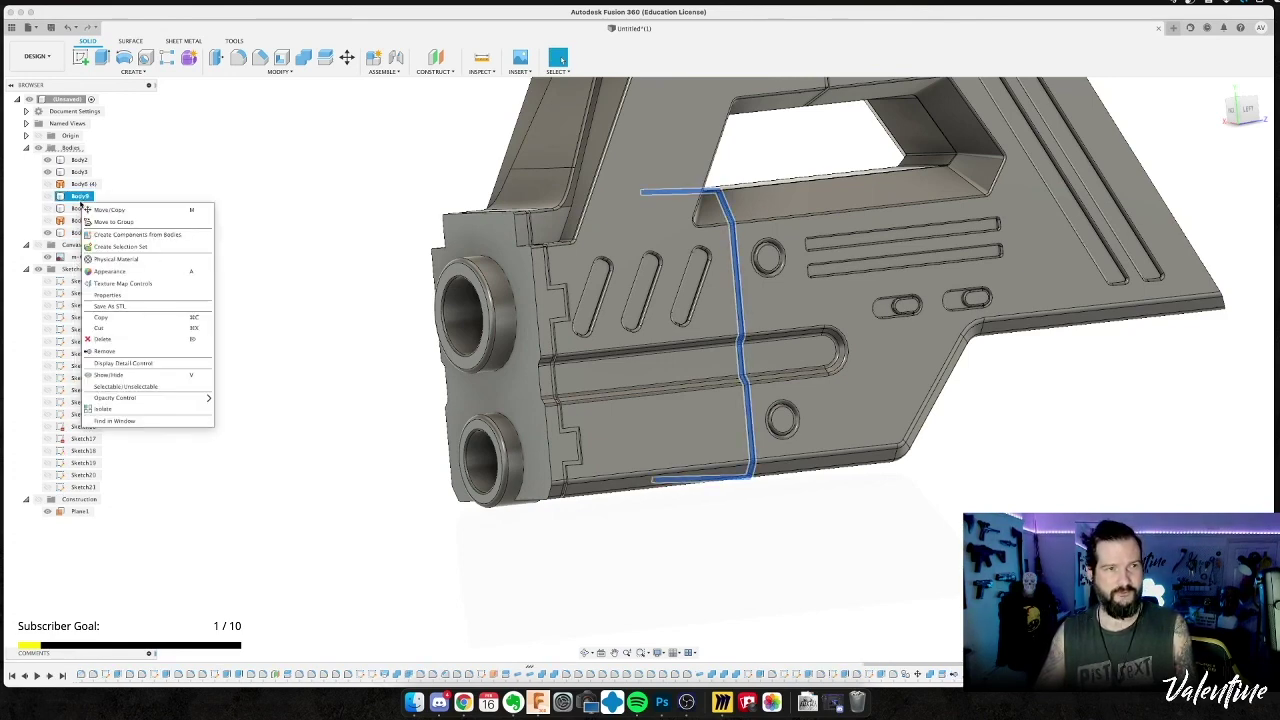
left_click(104, 351)
left_click(83, 197)
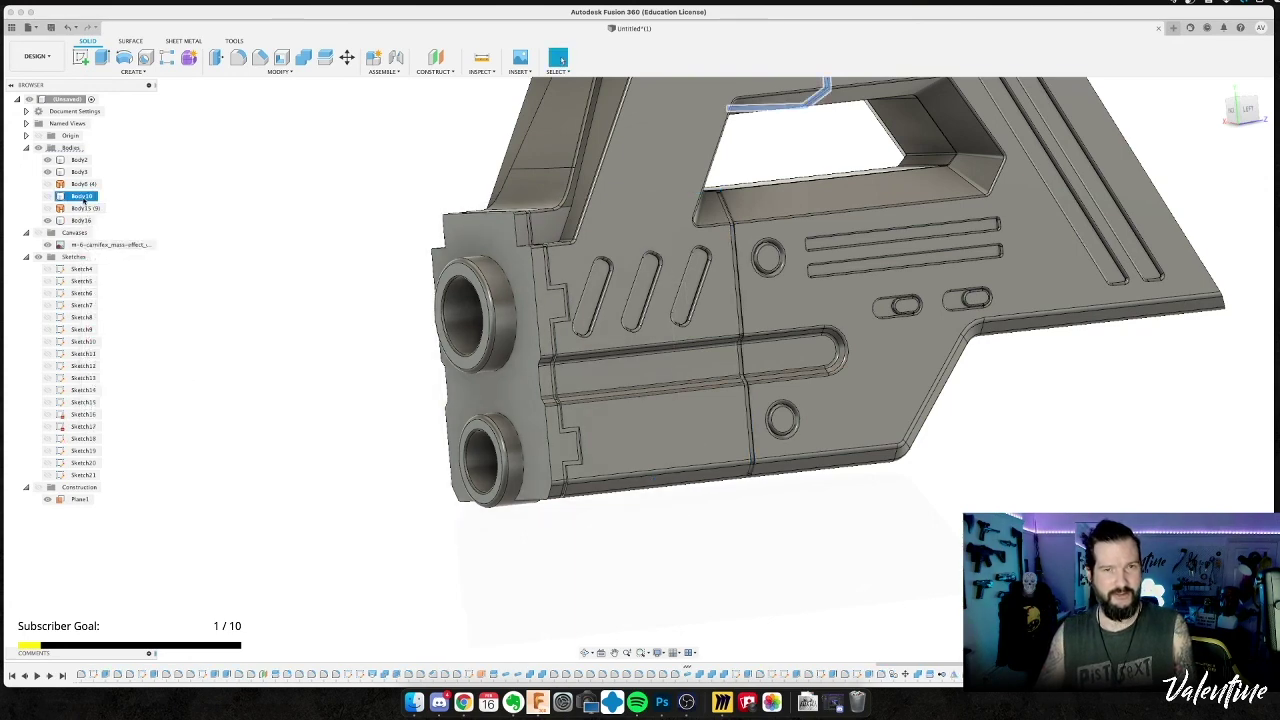
right_click(85, 199)
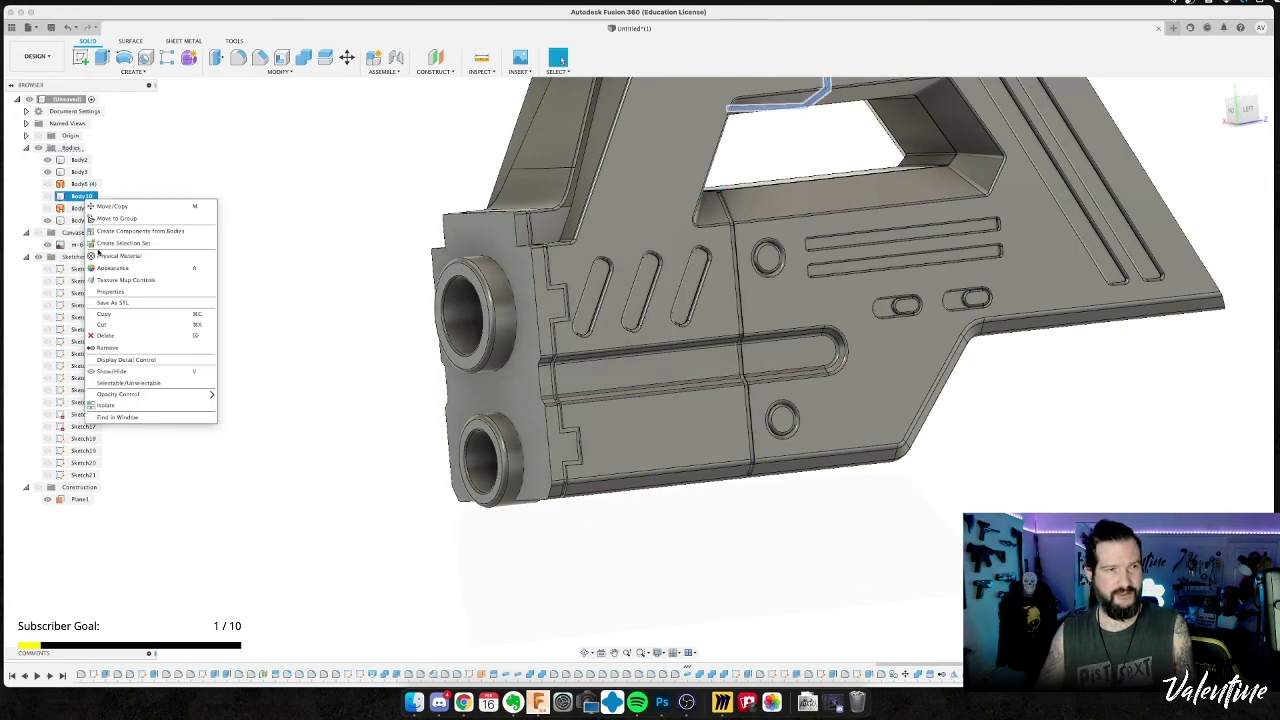
left_click(104, 350)
Remove the two leftover surface bodies together, Body15 and the one listed directly above it.
left_click(84, 196)
left_click(80, 185, "shift")
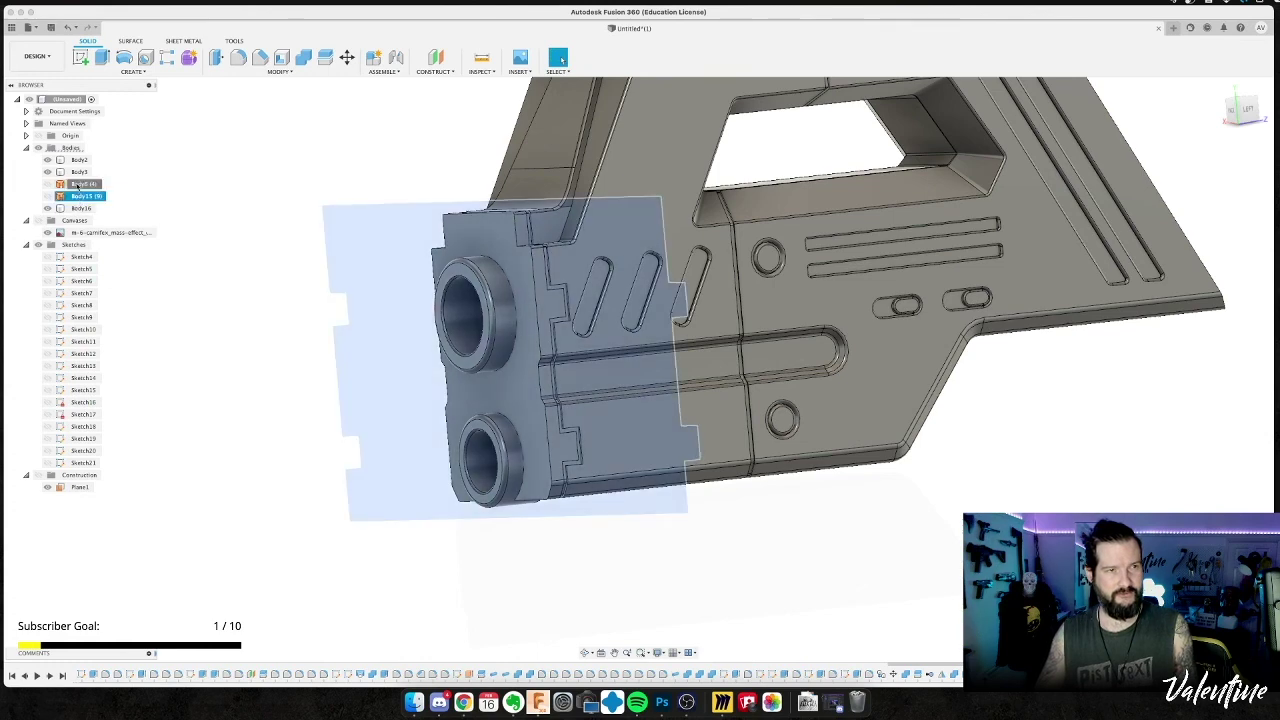
right_click(80, 185)
left_click(100, 336)
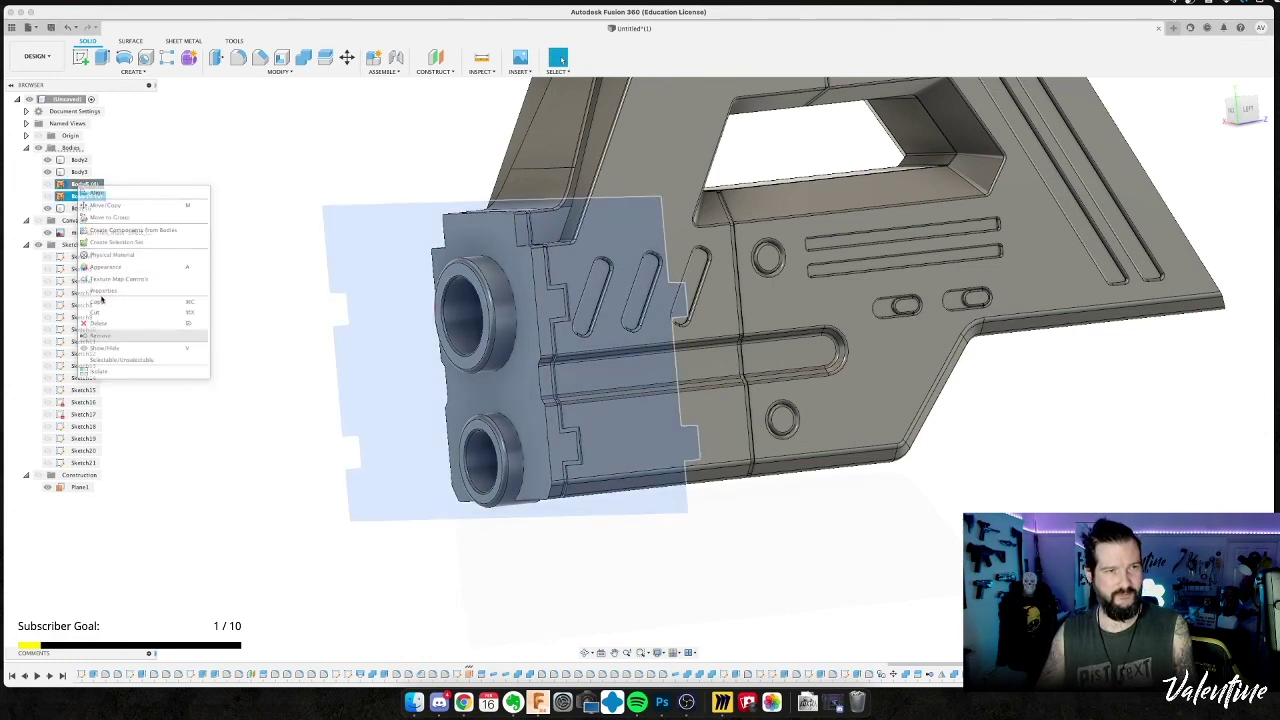
Show the reference canvas and hide all bodies so the whole pistol image is unobstructed.
middle_click_drag(240, 290, 12, 173, "shift")
left_click(39, 196)
left_click(39, 148)
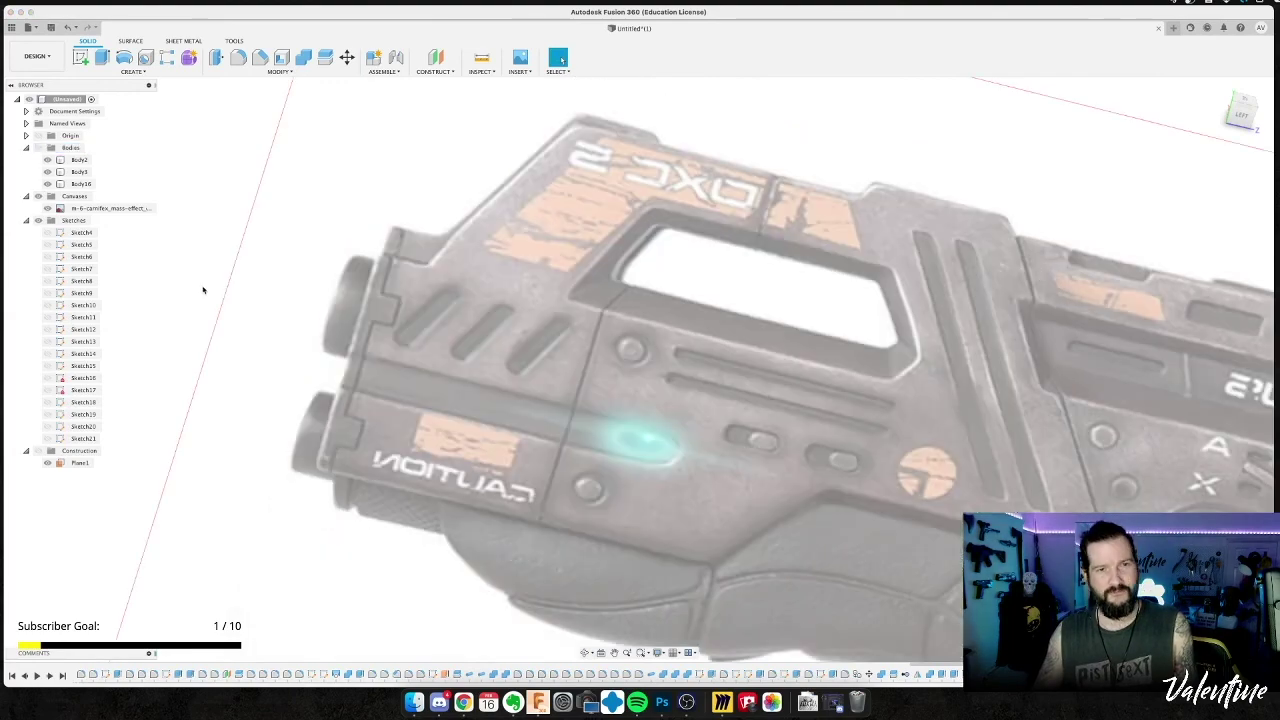
scroll(204, 274, "down", 3)
mouse_move(239, 369)
middle_mouse_down("shift")
mouse_move(232, 385)
mouse_move(246, 391)
mouse_move(194, 363)
mouse_move(271, 340)
mouse_move(252, 349)
middle_mouse_up("shift")
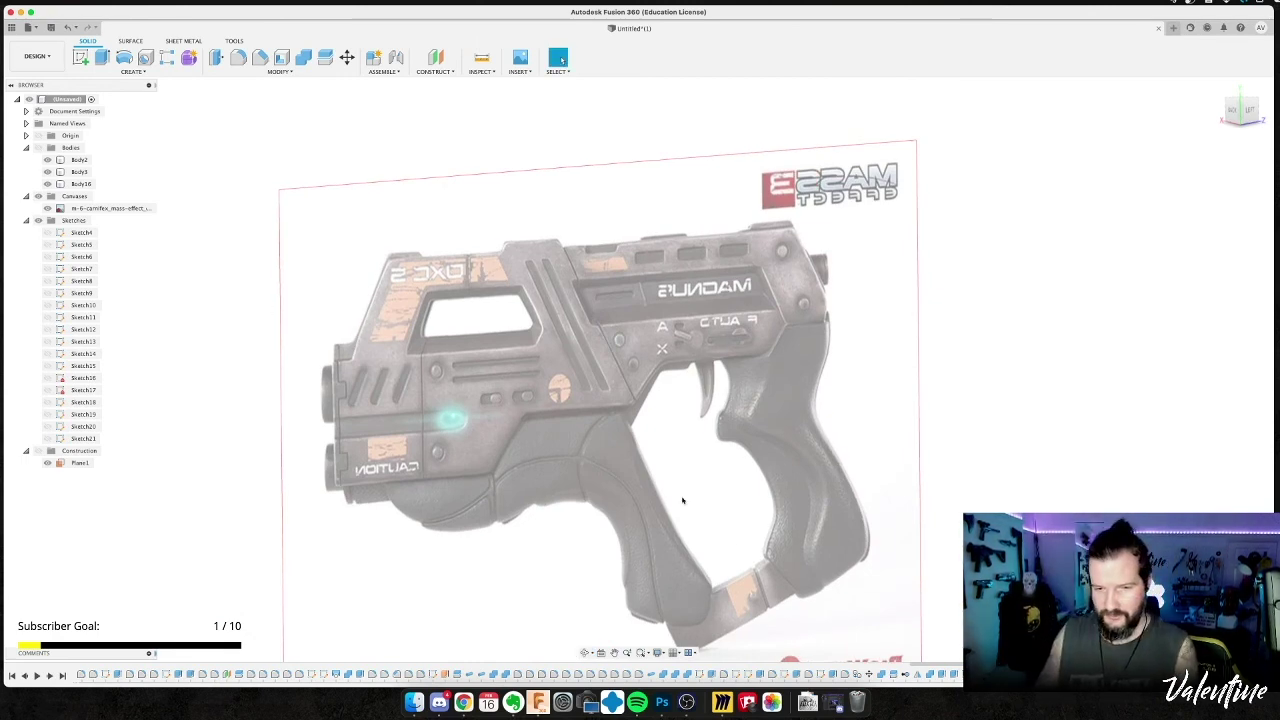
key("super+Tab")
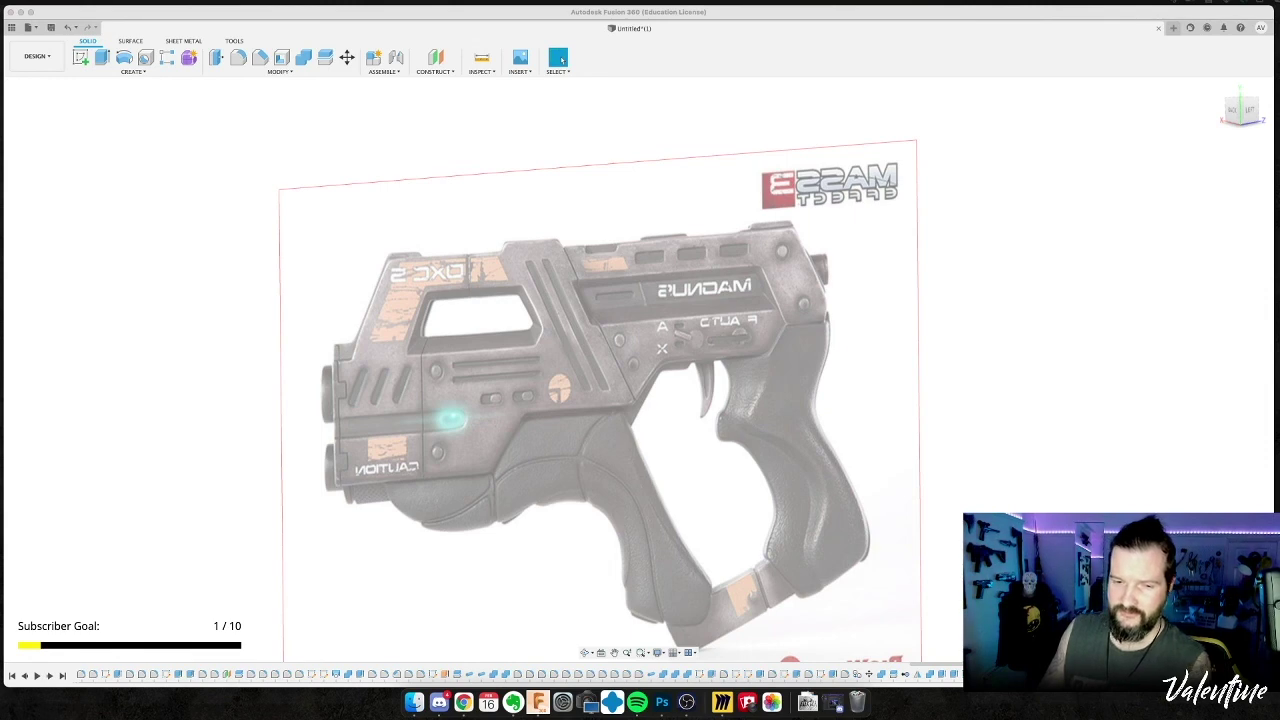